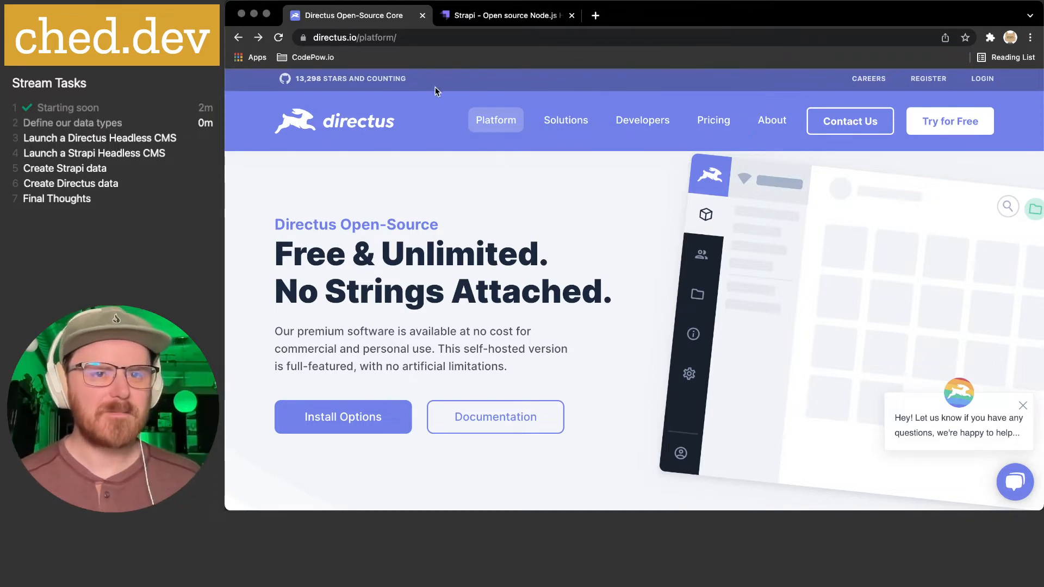
- Switch to the Strapi homepage and highlight its headline text
click(495, 15)
mouse_move(478, 119)
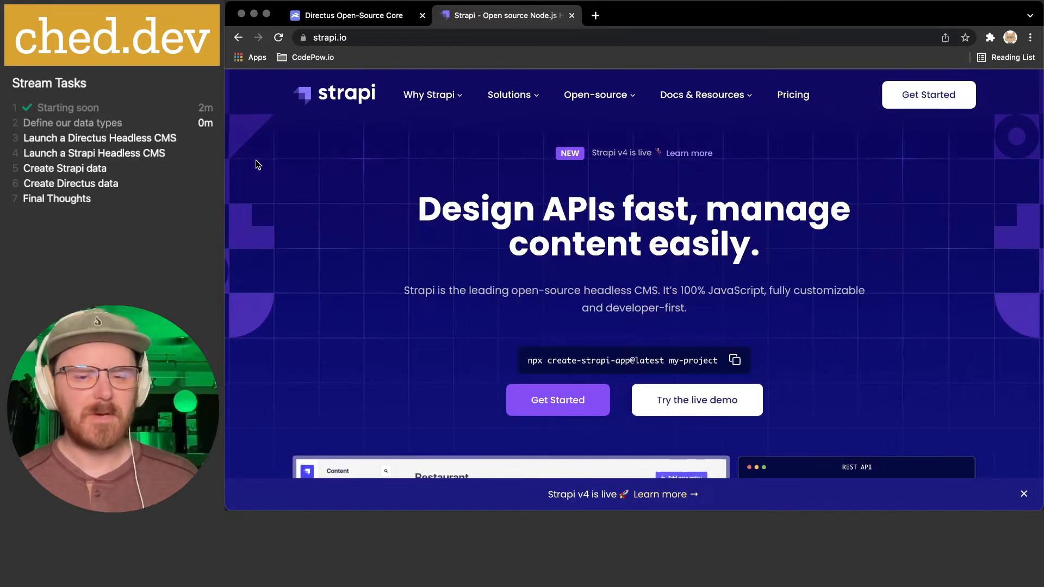
triple_click(461, 198)
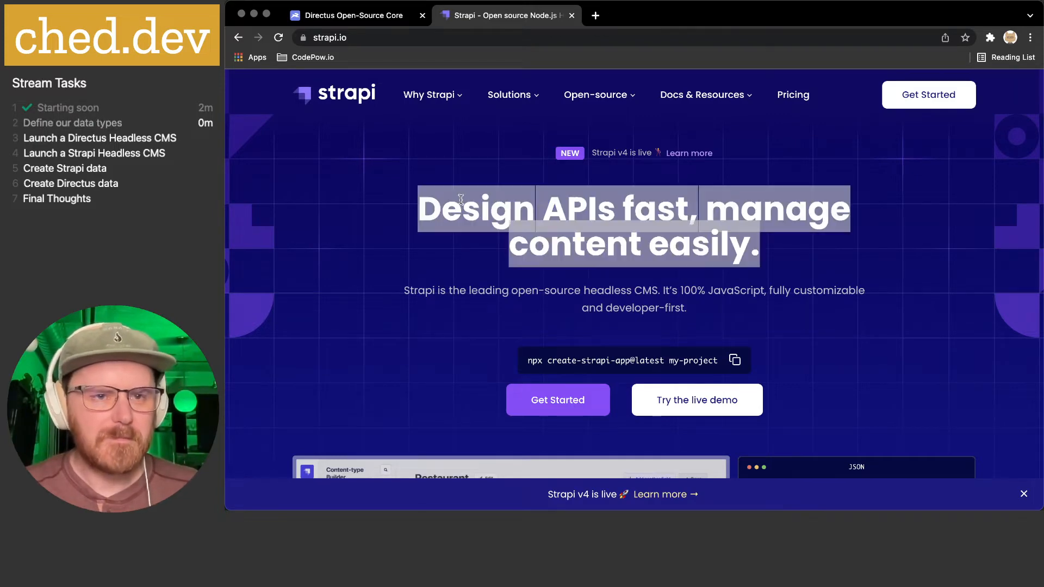
click(435, 198)
- Flip between the Directus platform page and the Strapi homepage, ending on Strapi
click(395, 16)
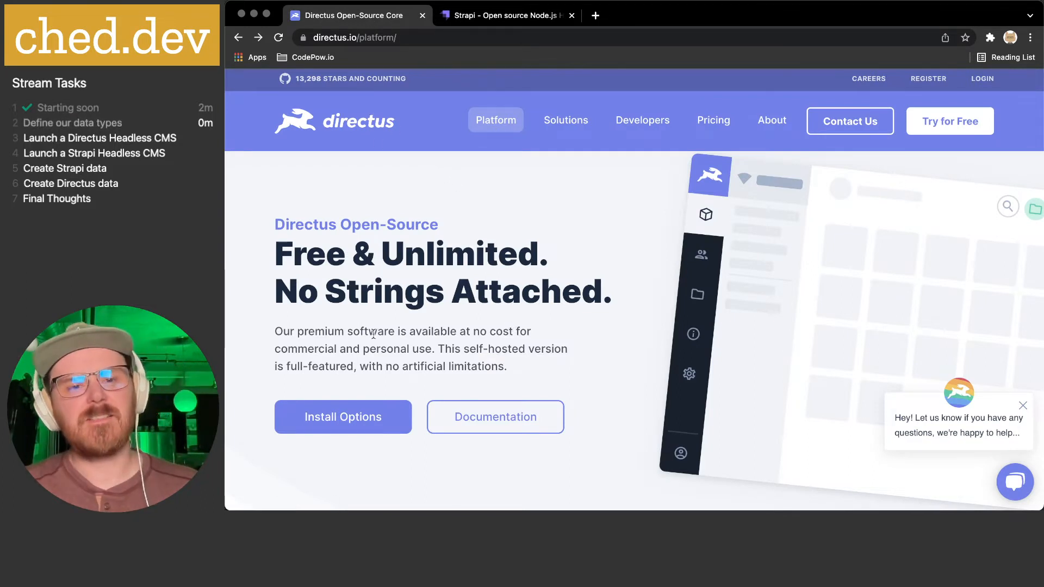
click(494, 18)
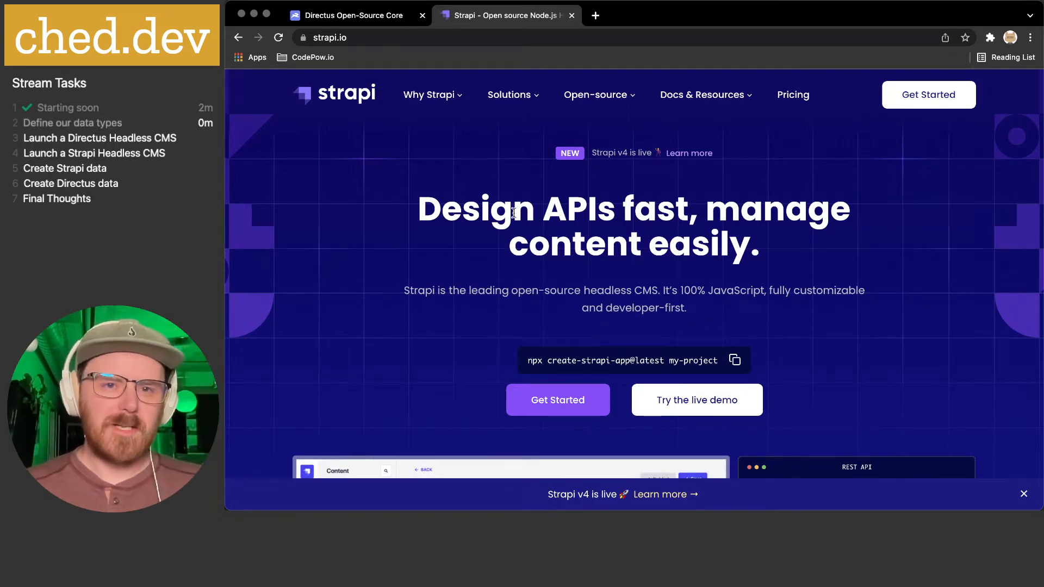
click(364, 19)
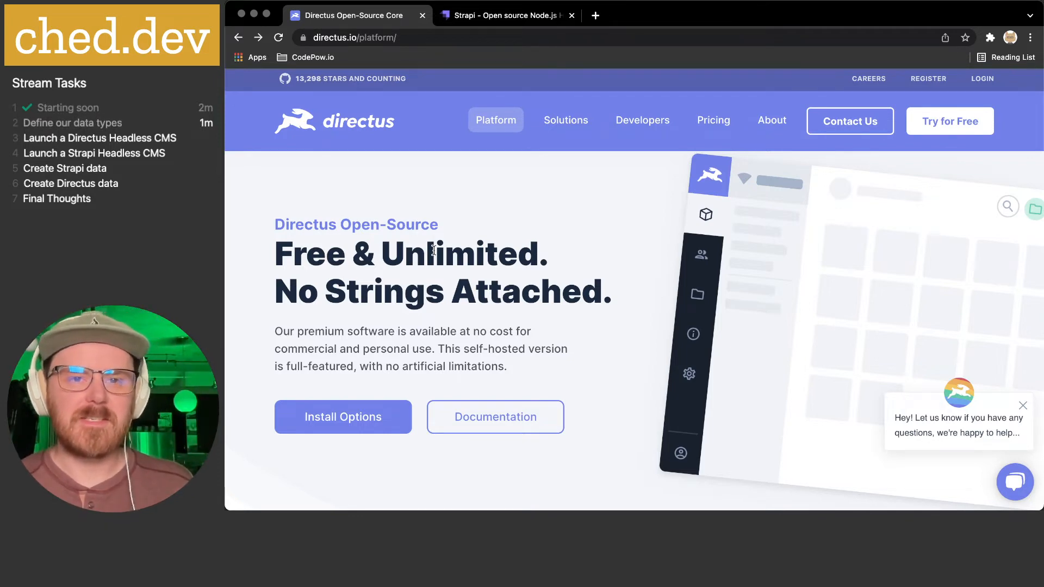
click(482, 21)
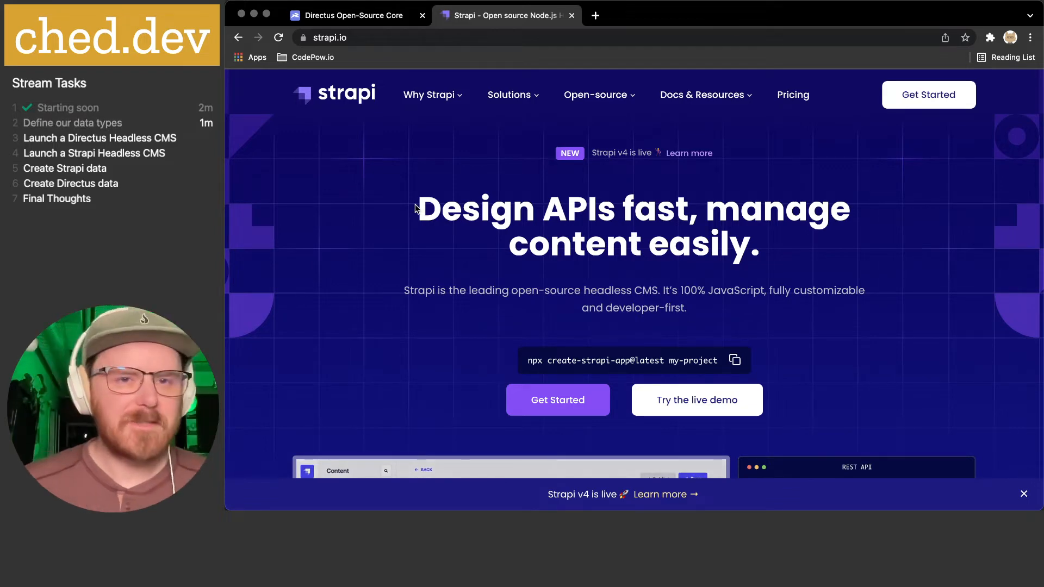
- Load gist.new in a fresh browser tab
click(596, 15)
text(gi)
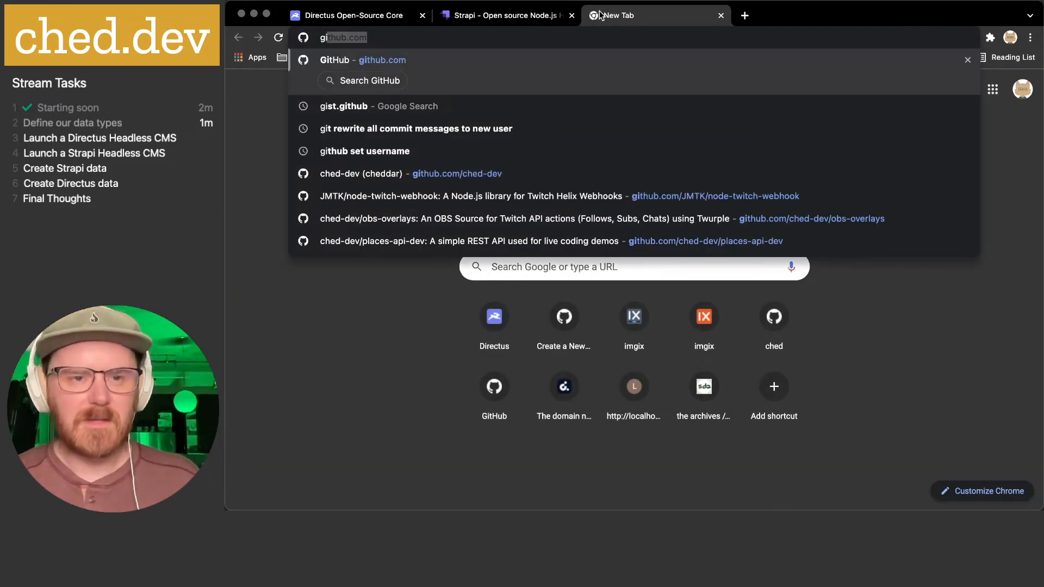
text(st.new)
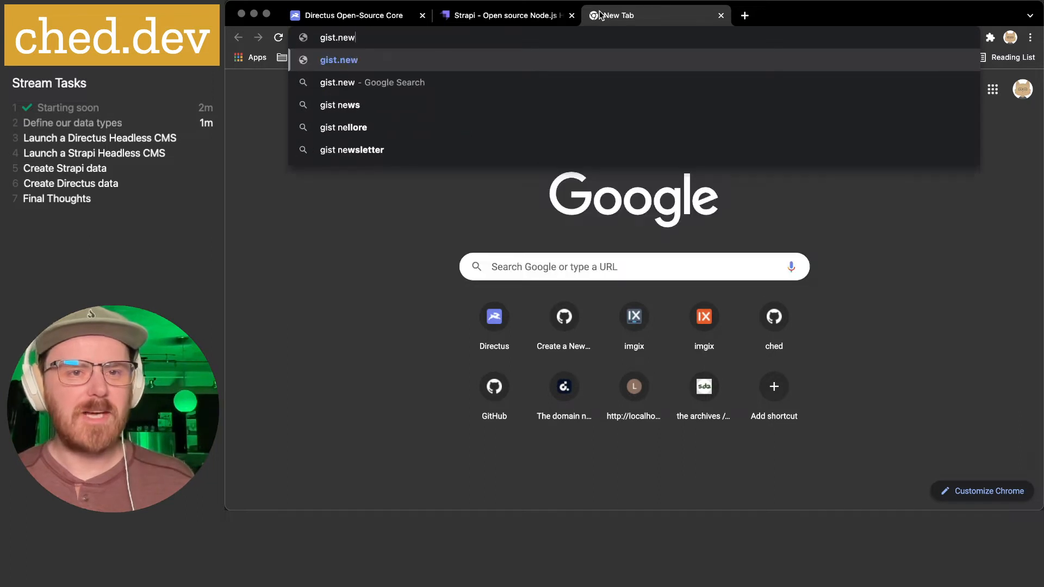
key(Return)
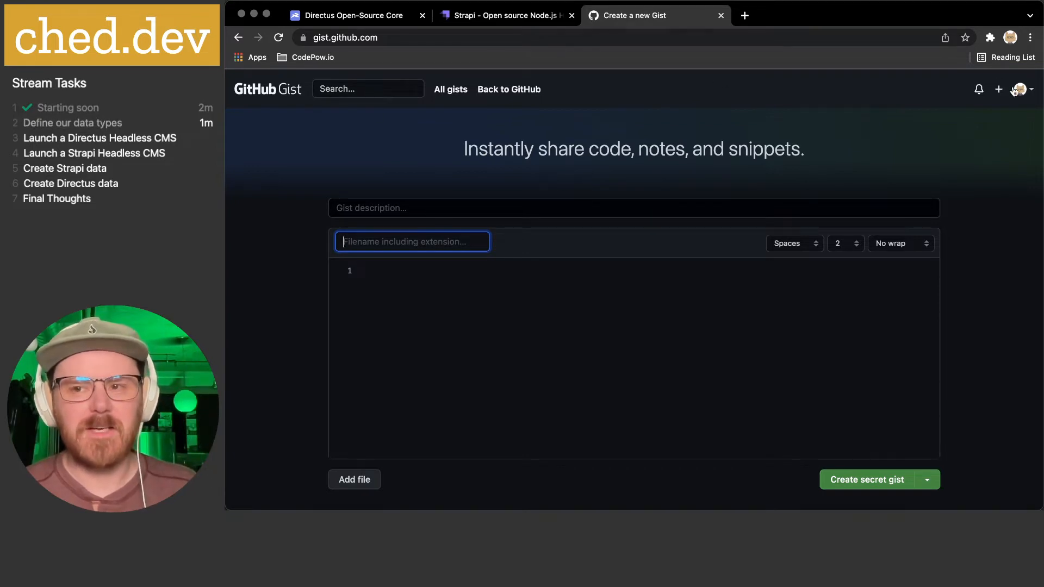
- Enter the description 'Headless CMS Data Types' and filename headless-cms-data-types.md
click(432, 211)
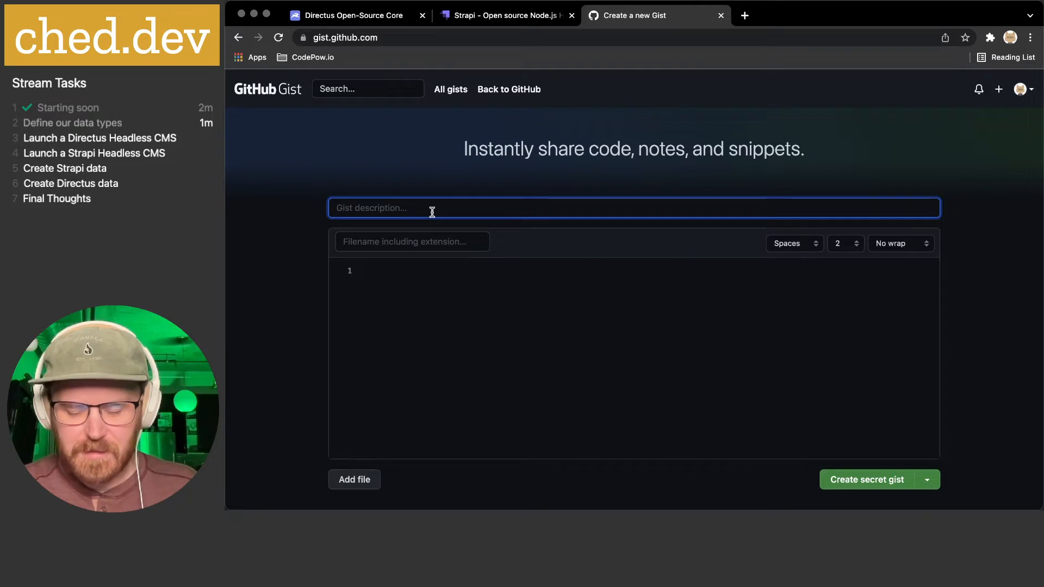
text(Headless CMS)
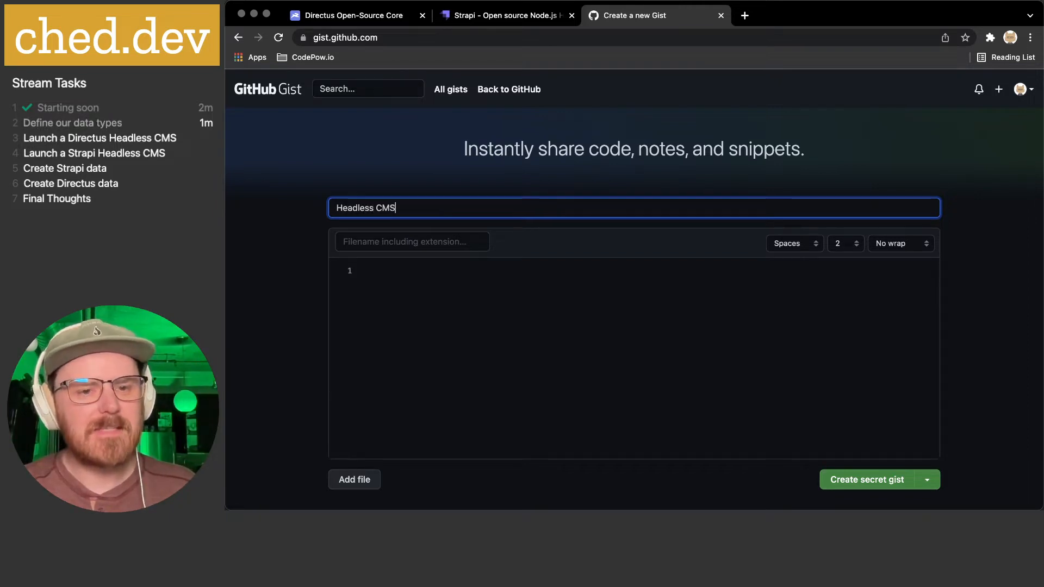
text( Data Types)
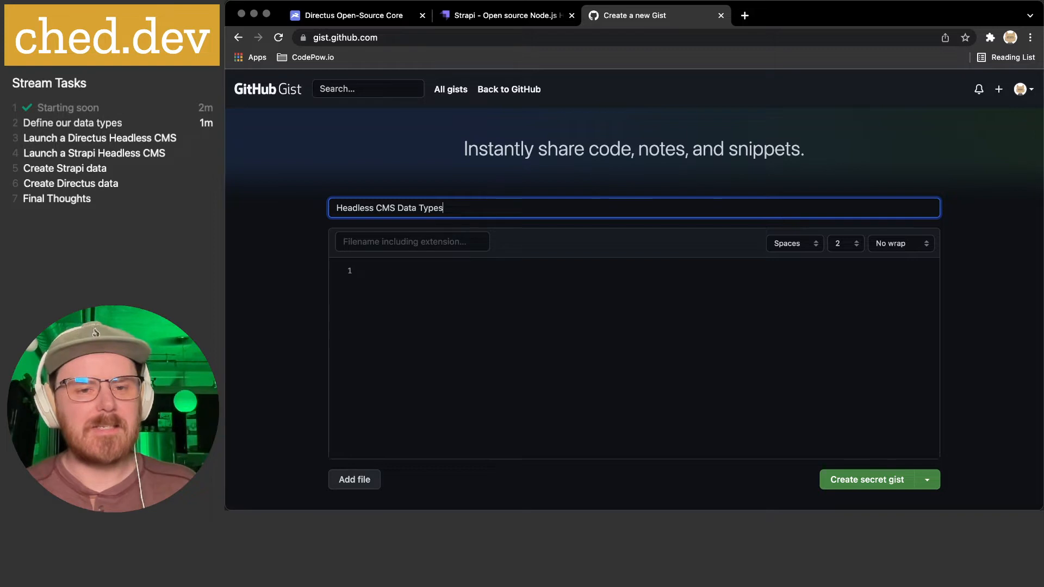
click(408, 242)
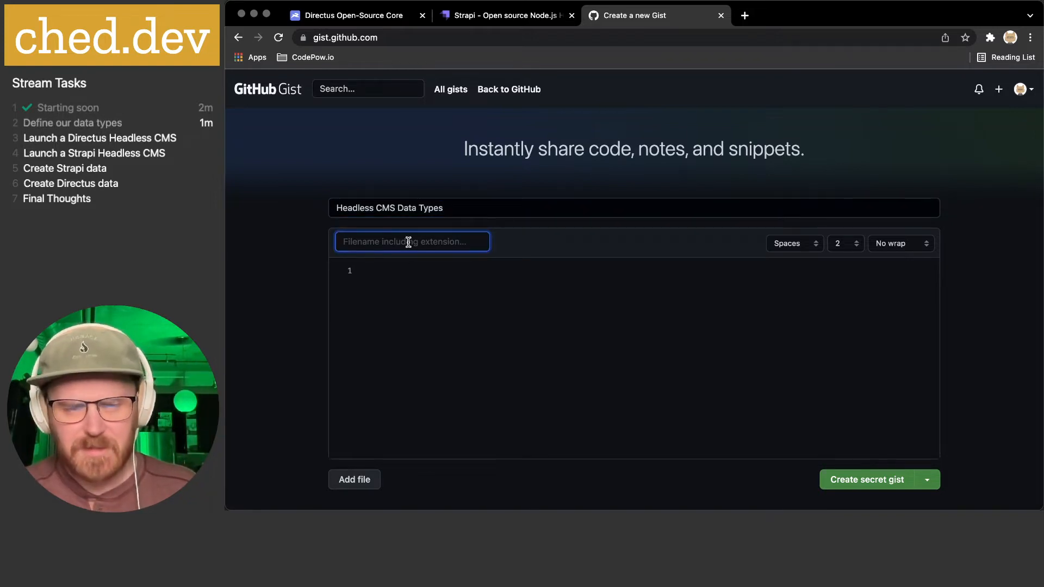
text(head)
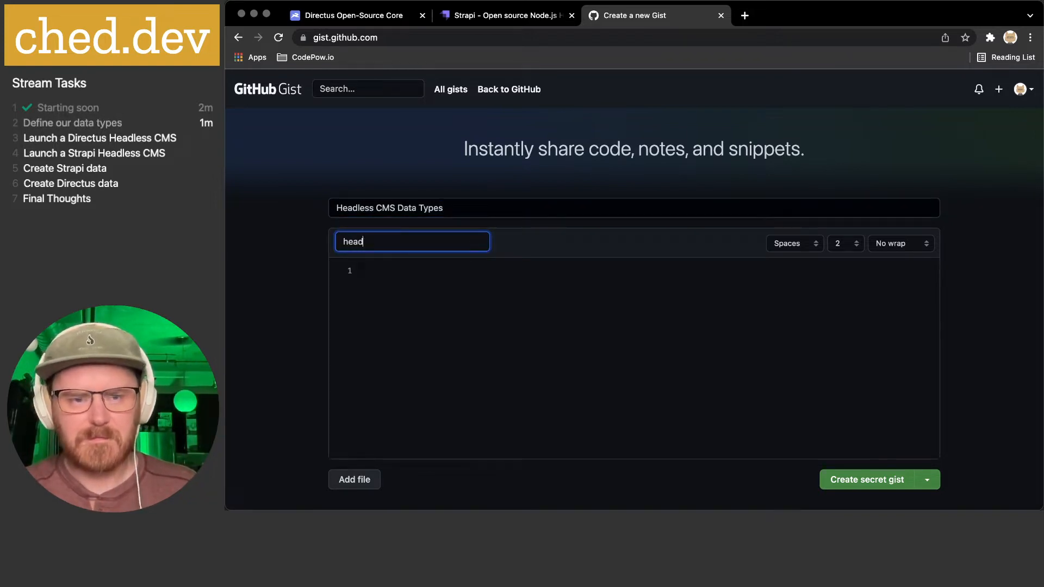
text(less-cms)
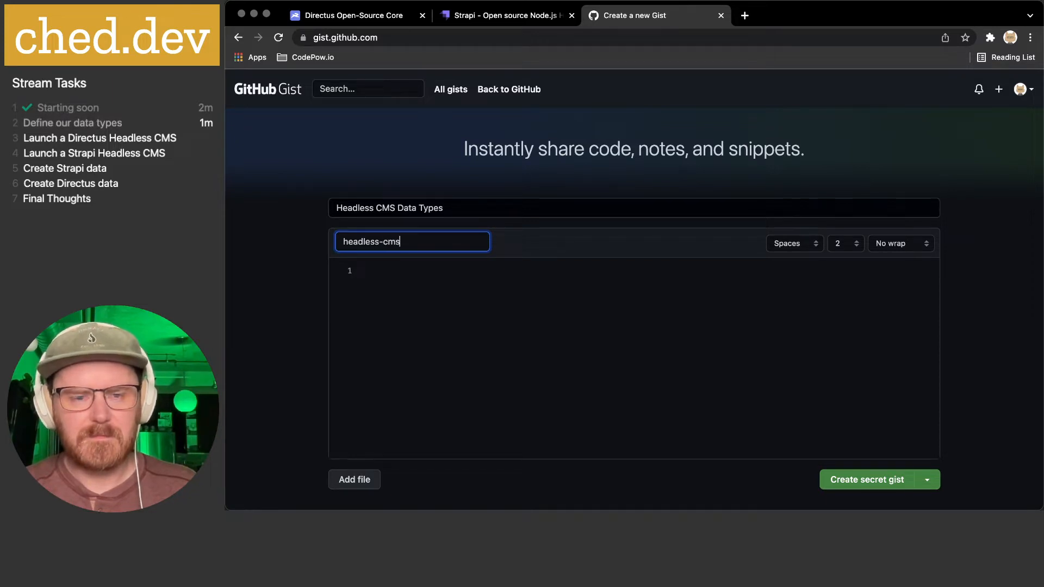
text(-data-types.md)
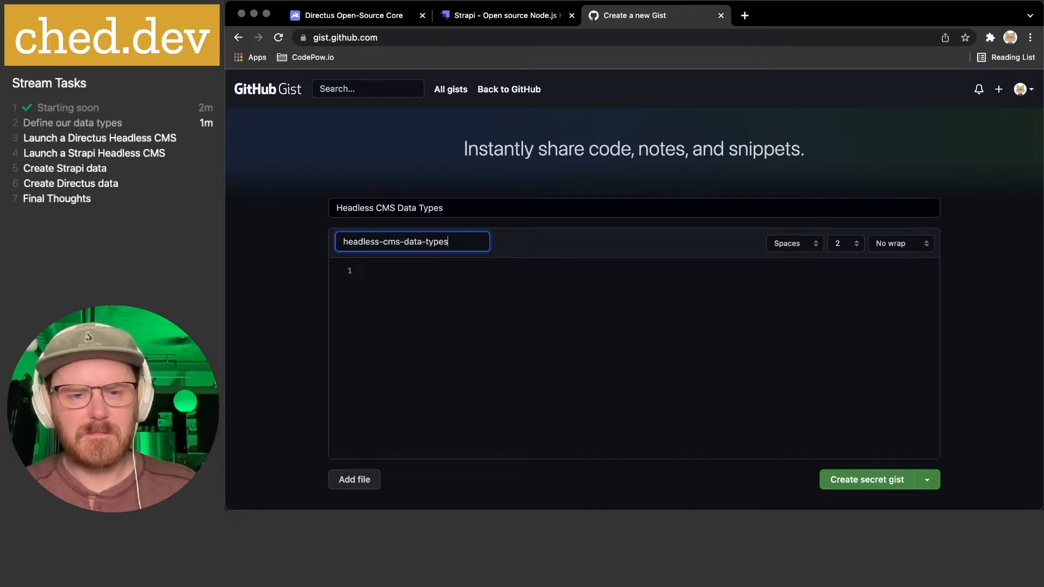
click(461, 306)
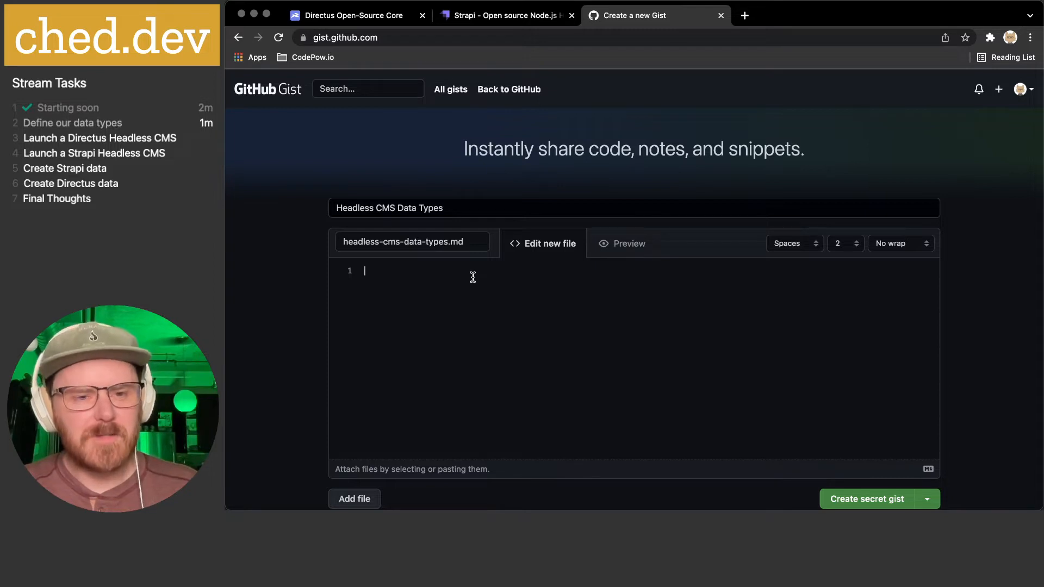
- Write the heading 'Fortunes (REST API)' with a '---' divider beneath it
text(For)
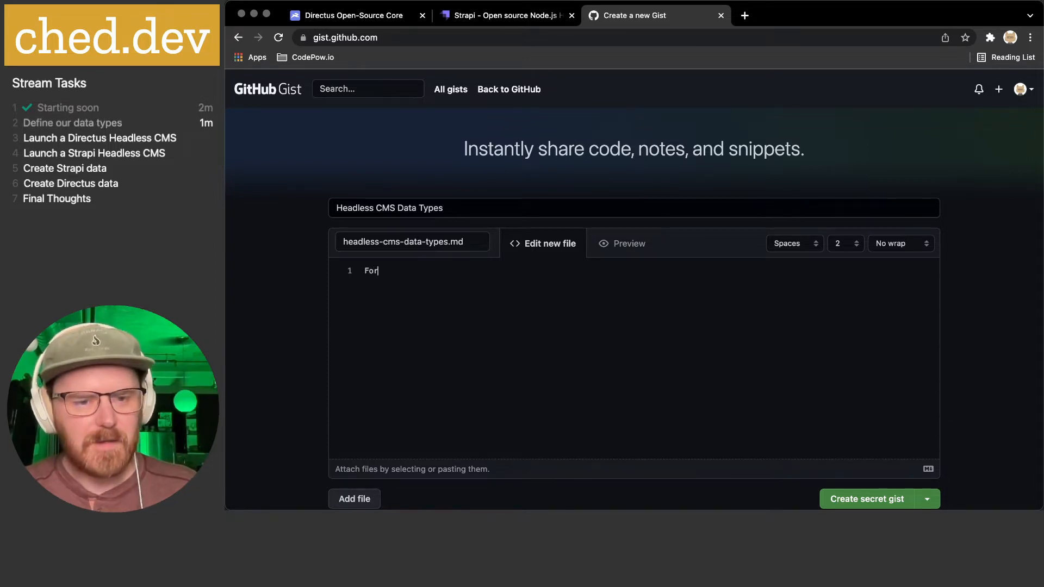
text(tunes )
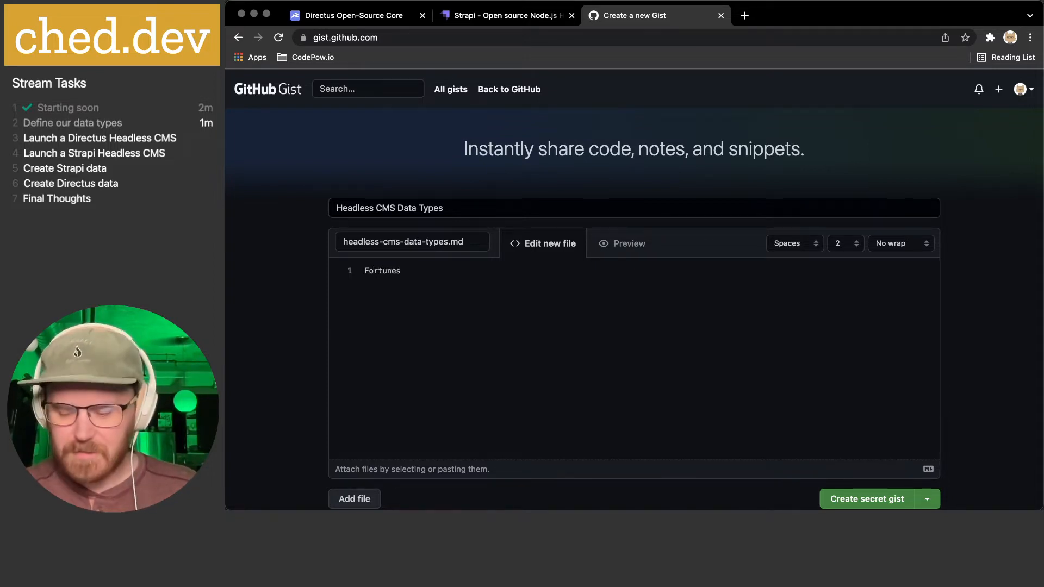
text(--)
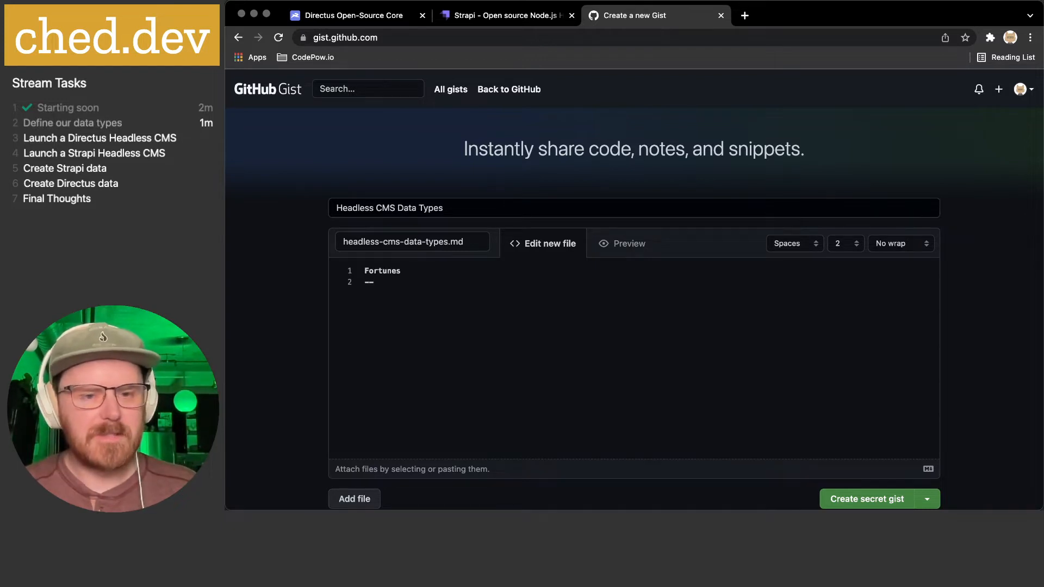
text(-)
key(Up)
text((Read)
key(BackSpace)
key(BackSpace)
key(BackSpace)
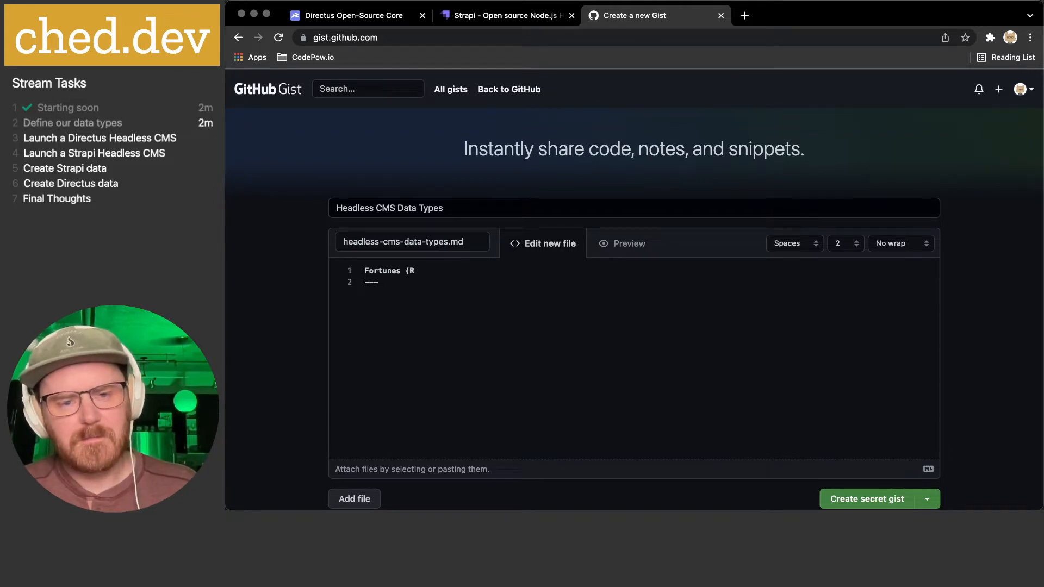
text(EST API)
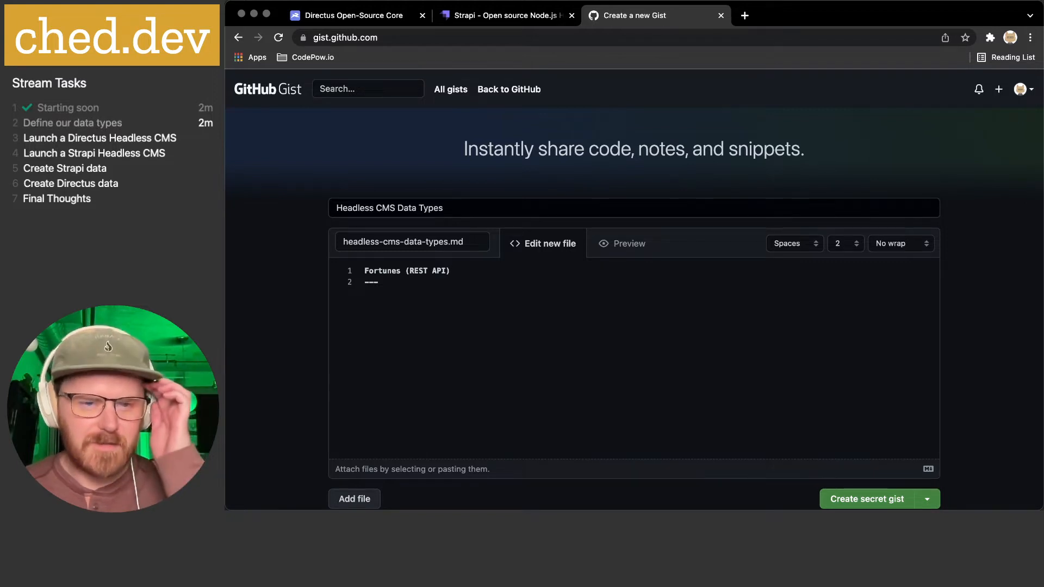
key(Down)
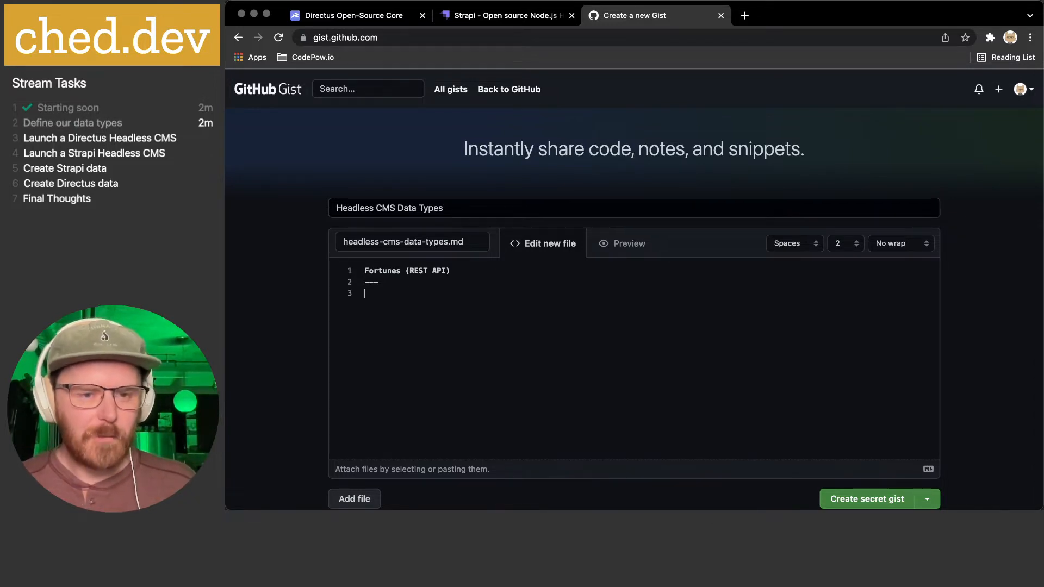
- List the fields fortune and created_at under the divider
text(fortune)
key(Return)
text(created)
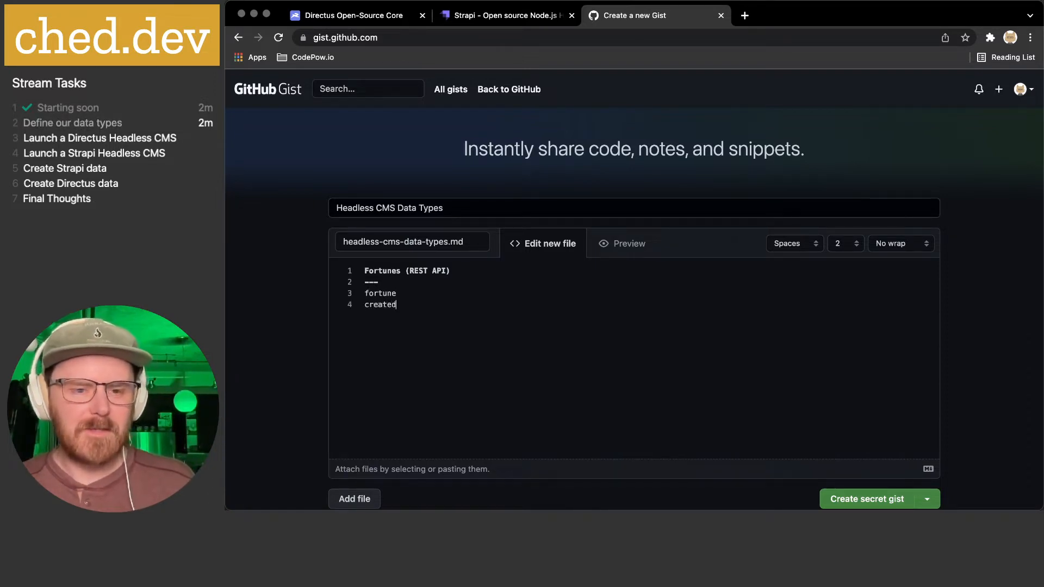
text(_at)
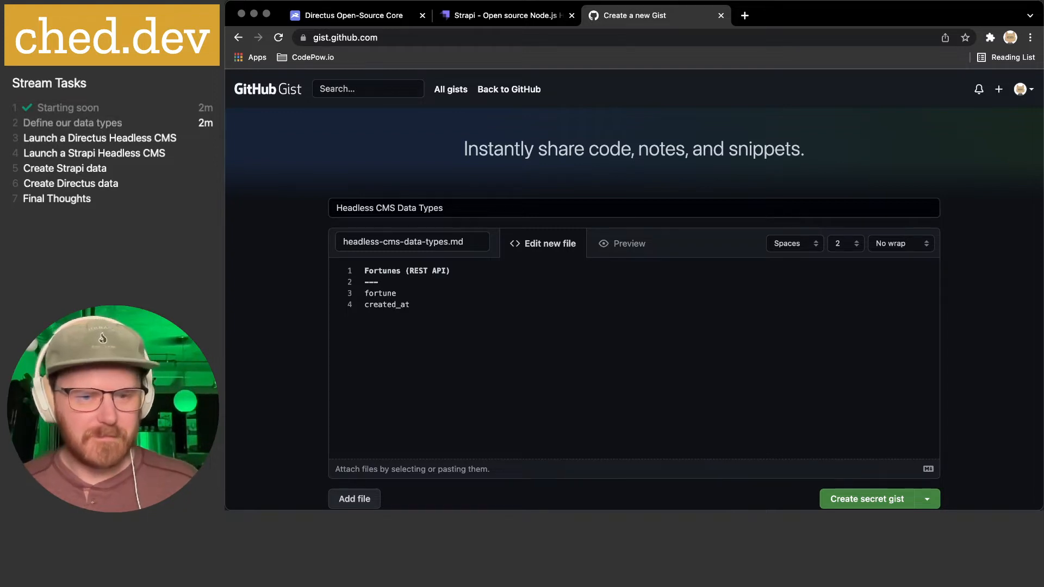
key(Return)
key(Return)
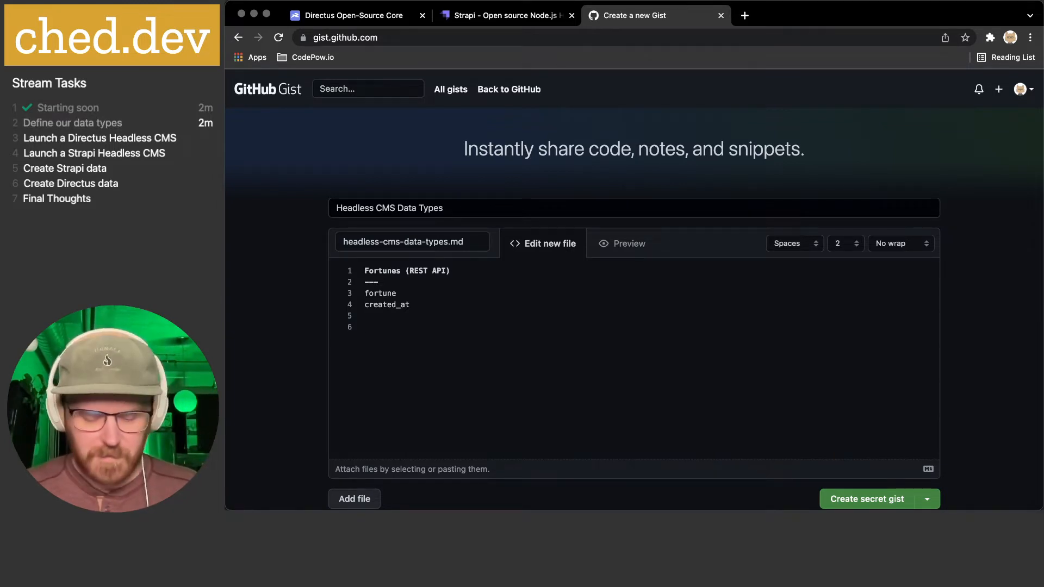
- Insert a fortune cookie emoji before the Fortunes heading
key(super+space)
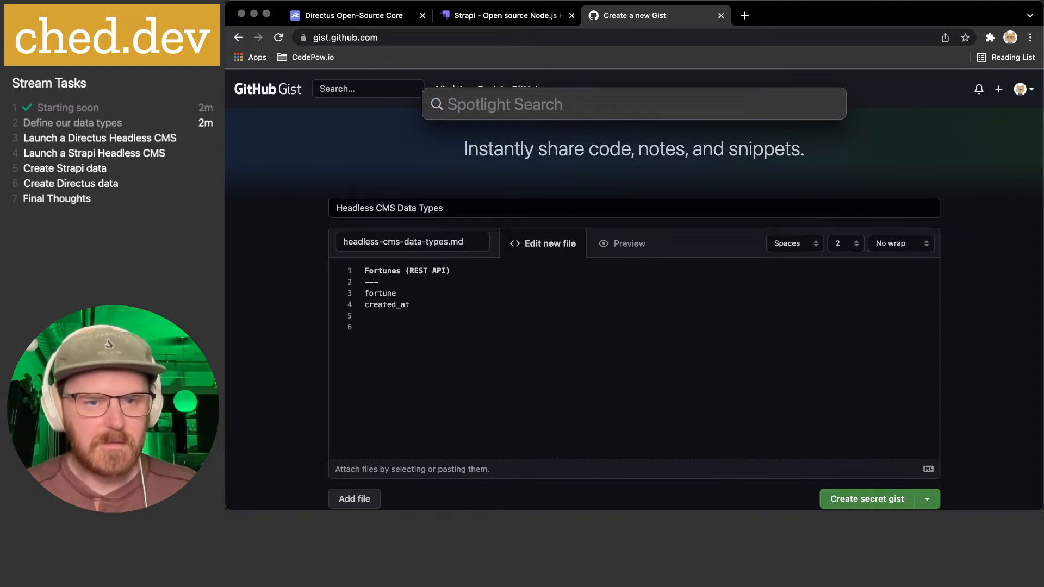
key(Escape)
key(ctrl+super+space)
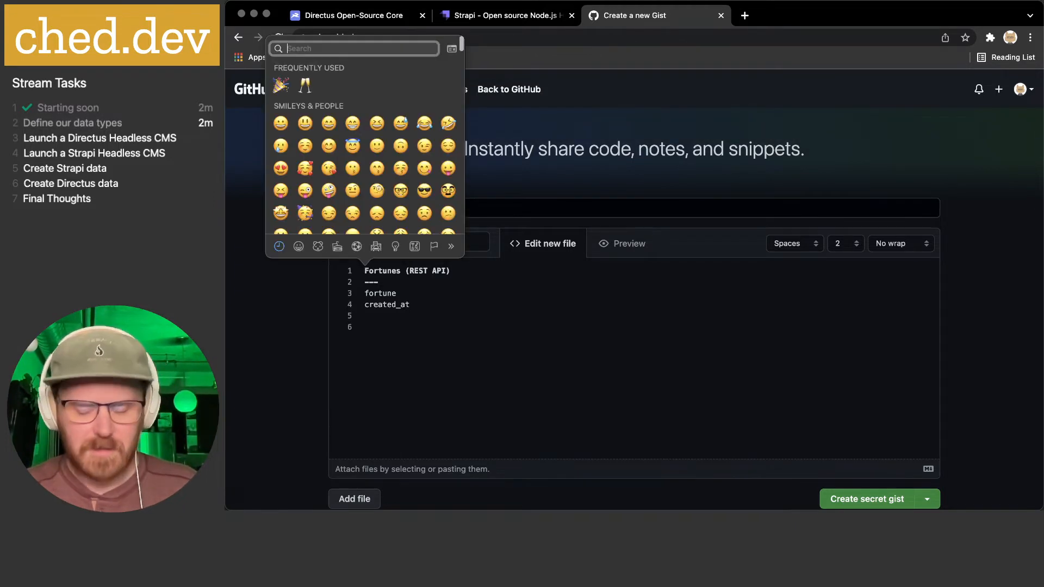
text(fortun)
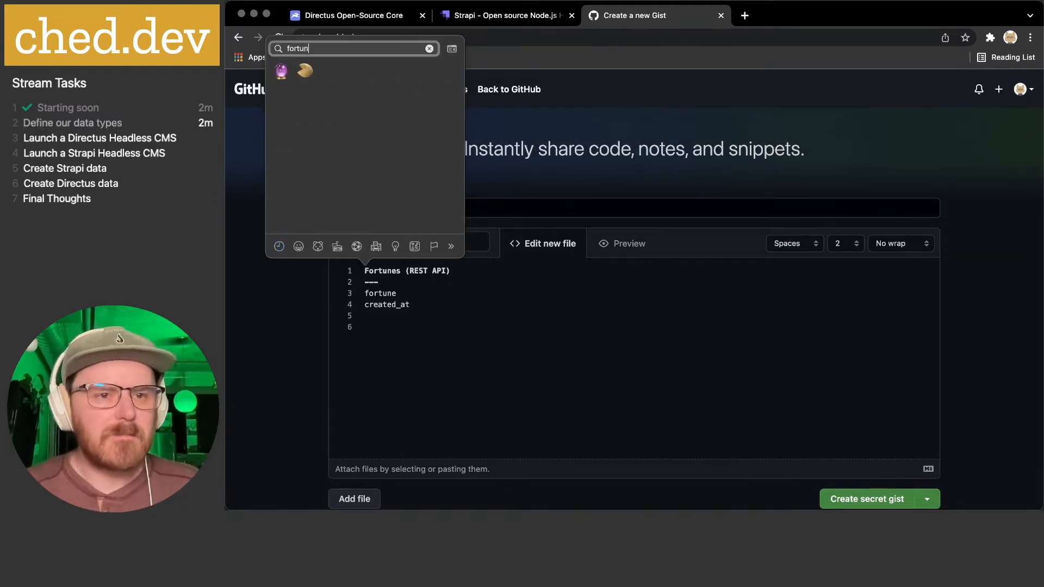
click(305, 71)
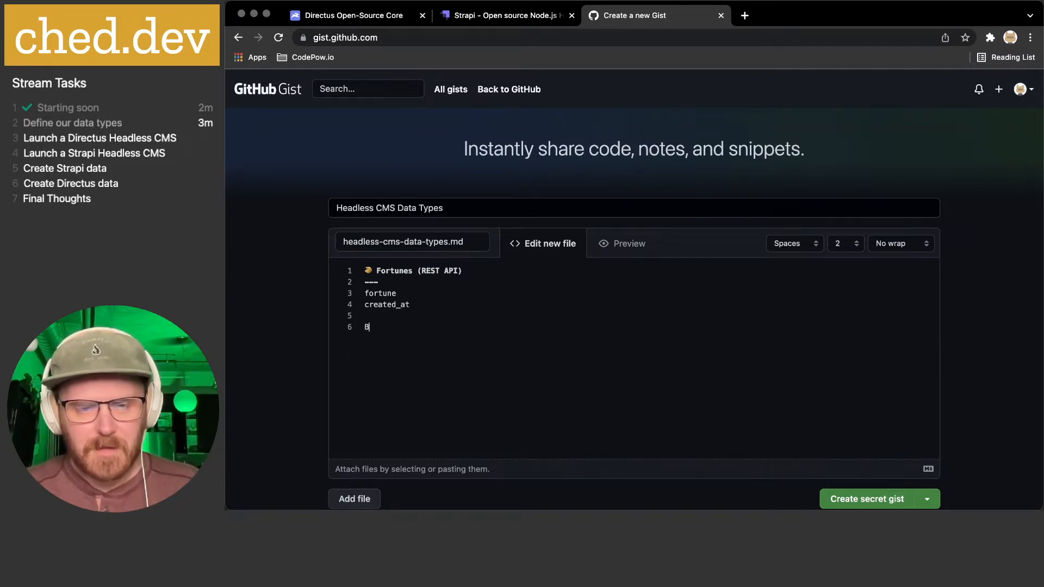
- Add the heading 'Media Blog (REST API / Admin Interface)' with a '---' divider
text(Blog)
key(Return)
text(---)
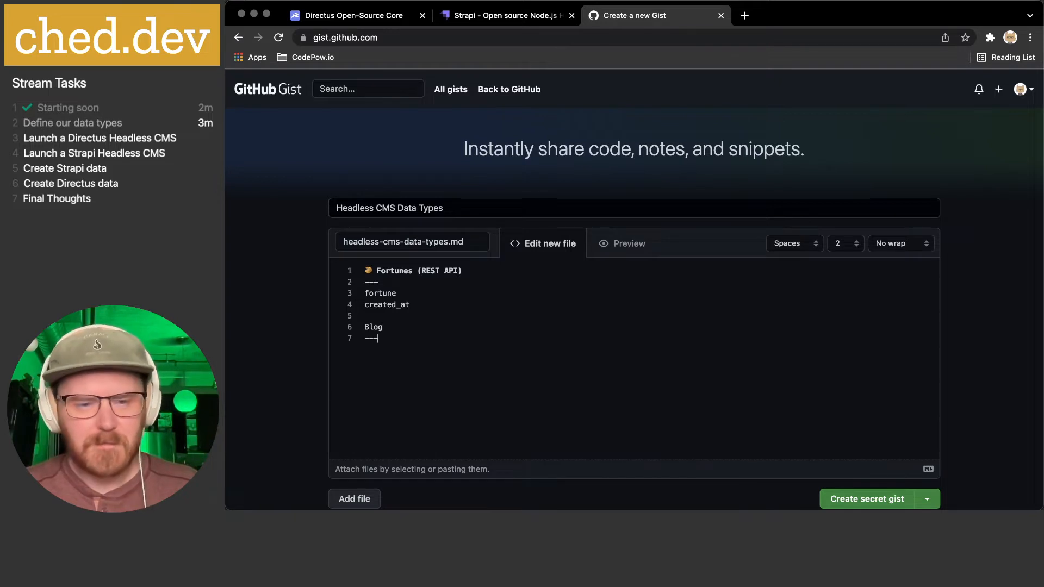
key(Up)
key(super+Left)
text(Media Blog)
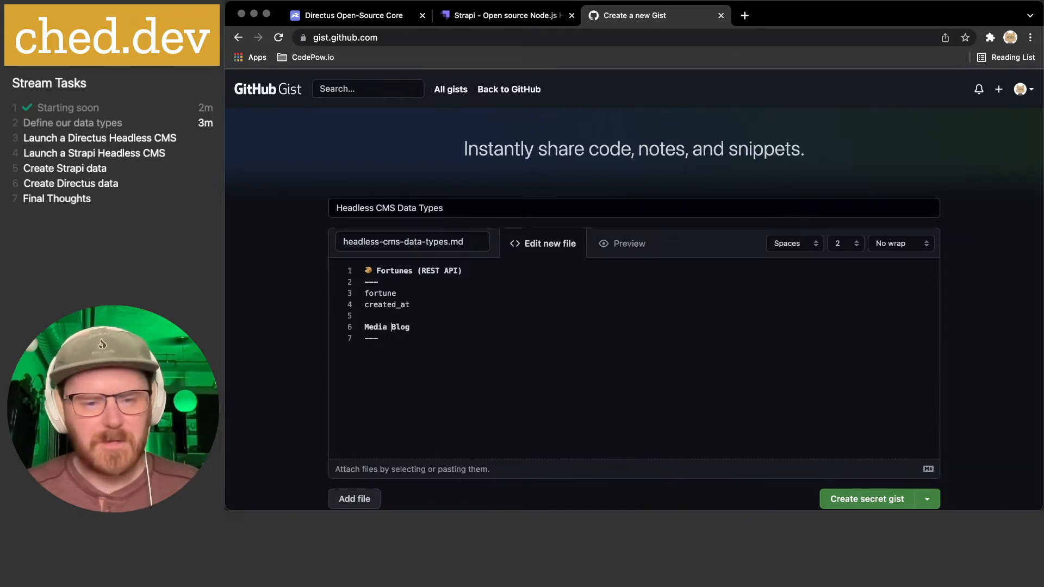
text( ()
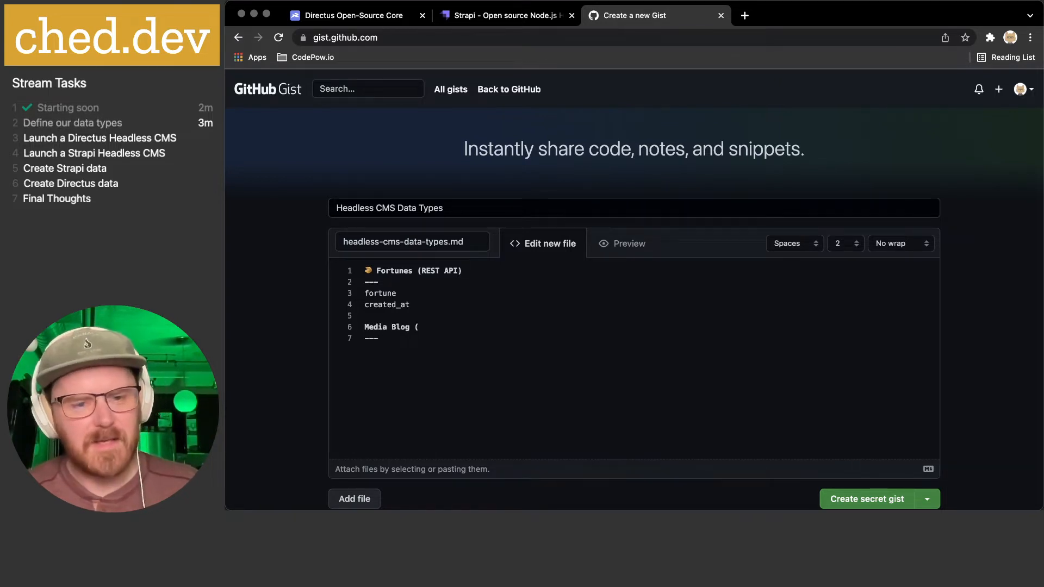
text(REST )
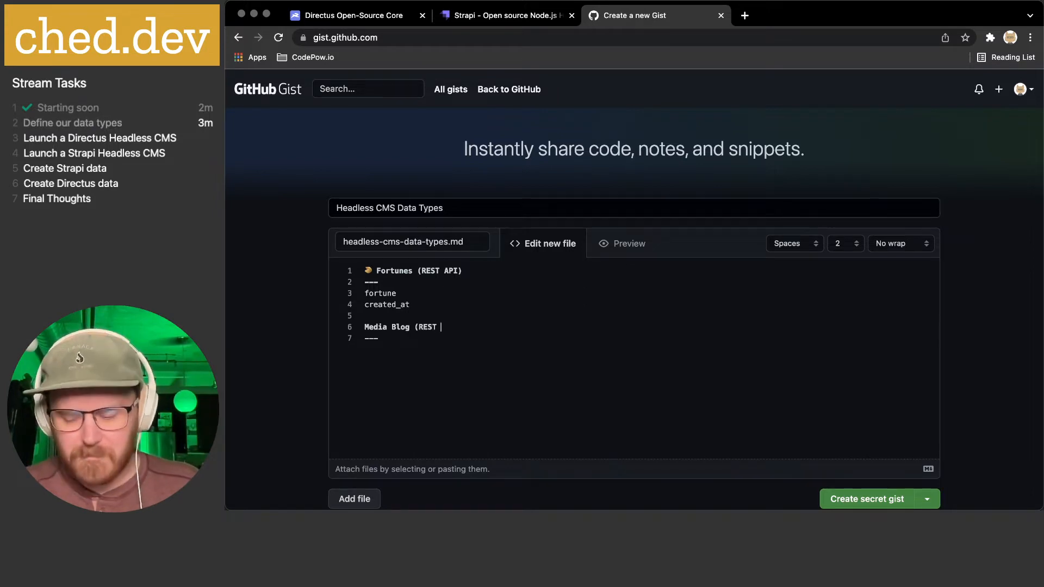
text(API))
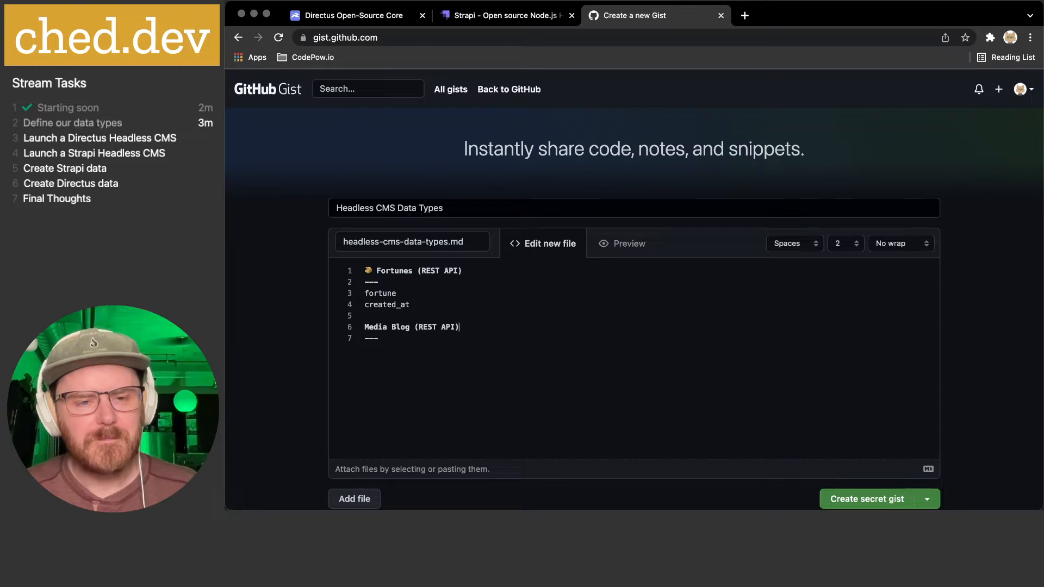
key(Left)
text(/ ADMIN INTERFACE)
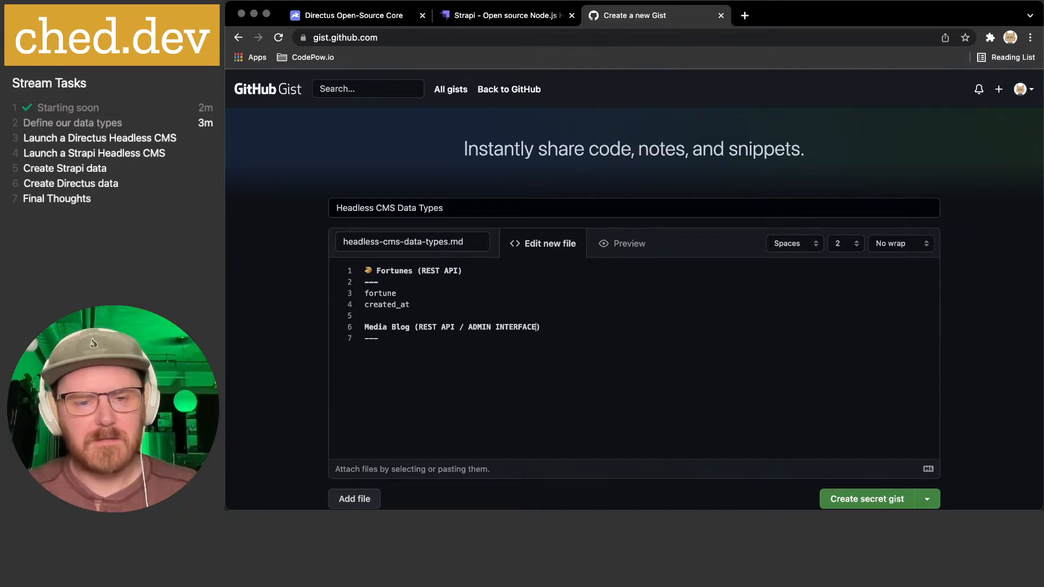
key(BackSpace)
key(BackSpace)
key(BackSpace)
key(BackSpace)
key(BackSpace)
key(BackSpace)
key(BackSpace)
key(BackSpace)
key(BackSpace)
key(BackSpace)
key(BackSpace)
key(BackSpace)
key(BackSpace)
key(BackSpace)
text(dmin Interface)
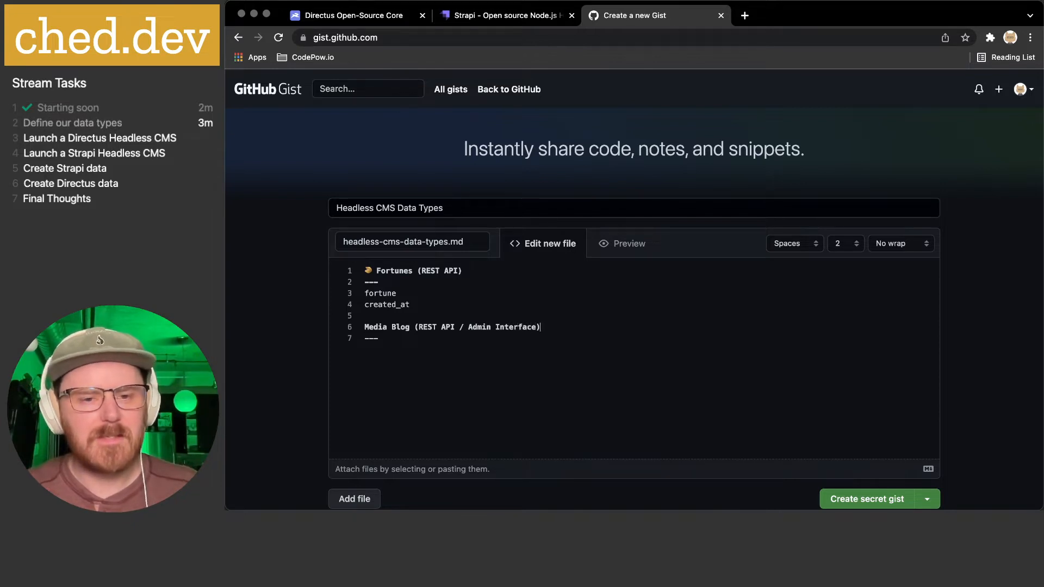
click(408, 357)
- List title, slug, status (archived, draft, published) and publish_date under Media Blog
key(Return)
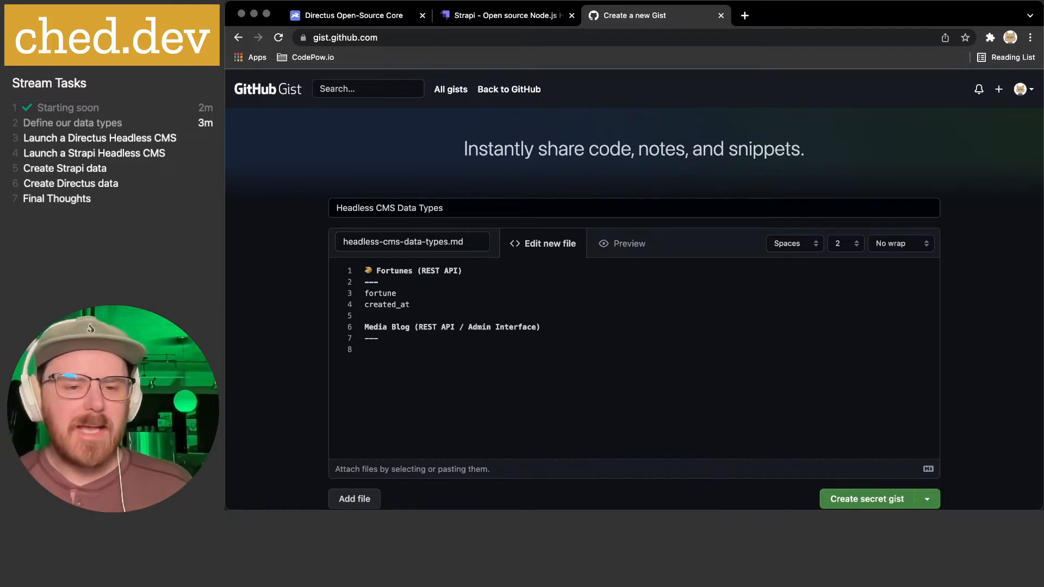
text(title)
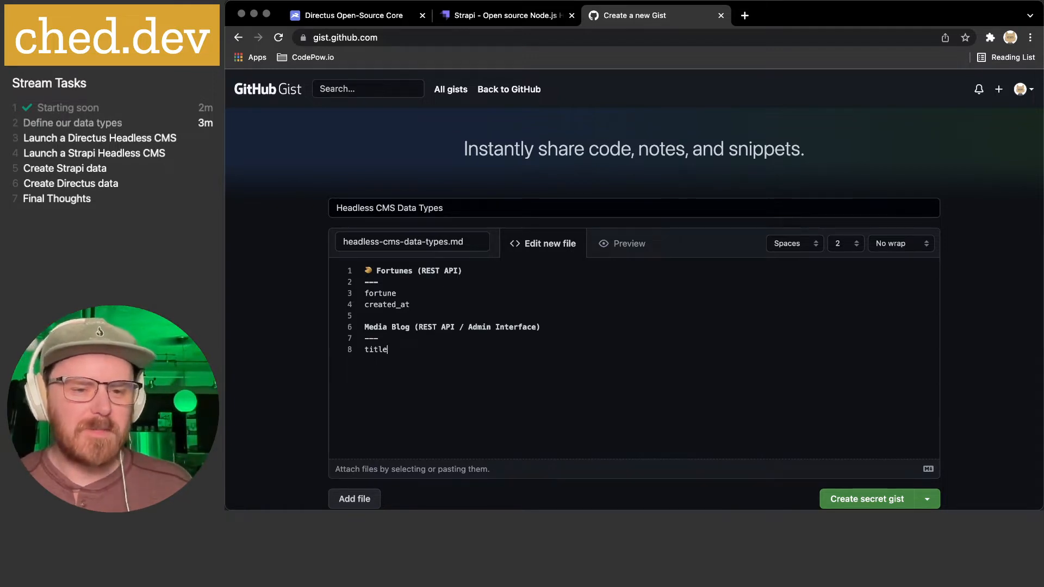
key(Return)
text(slug)
key(Return)
text(publish_date)
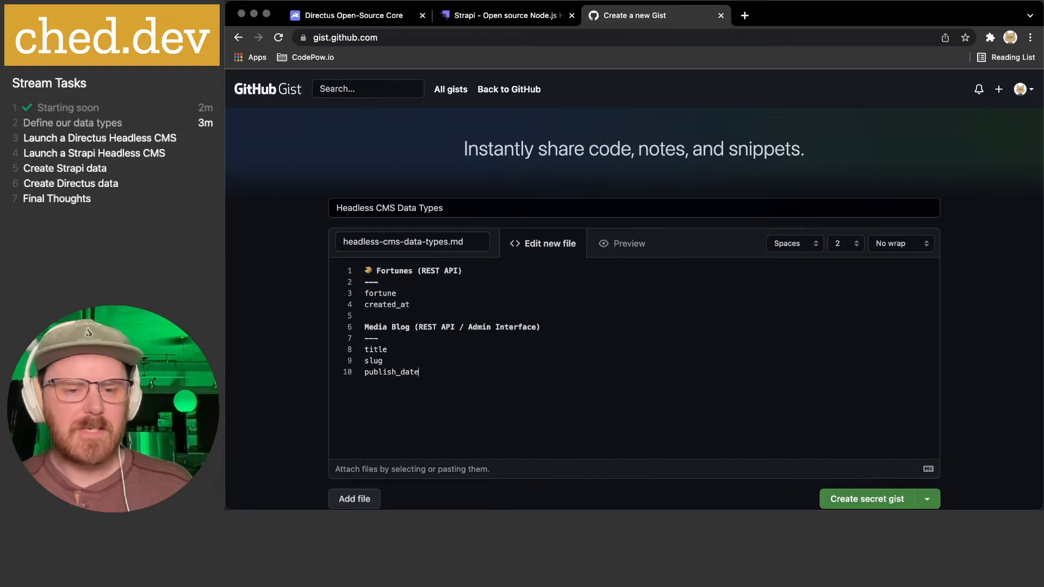
key(Up)
key(Return)
text(status (archived,)
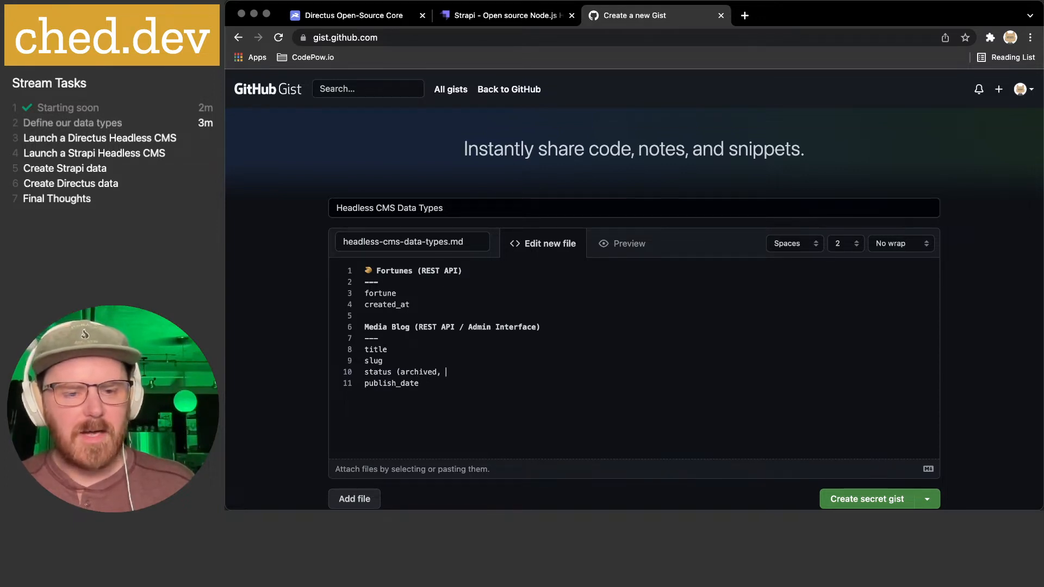
text( draft)
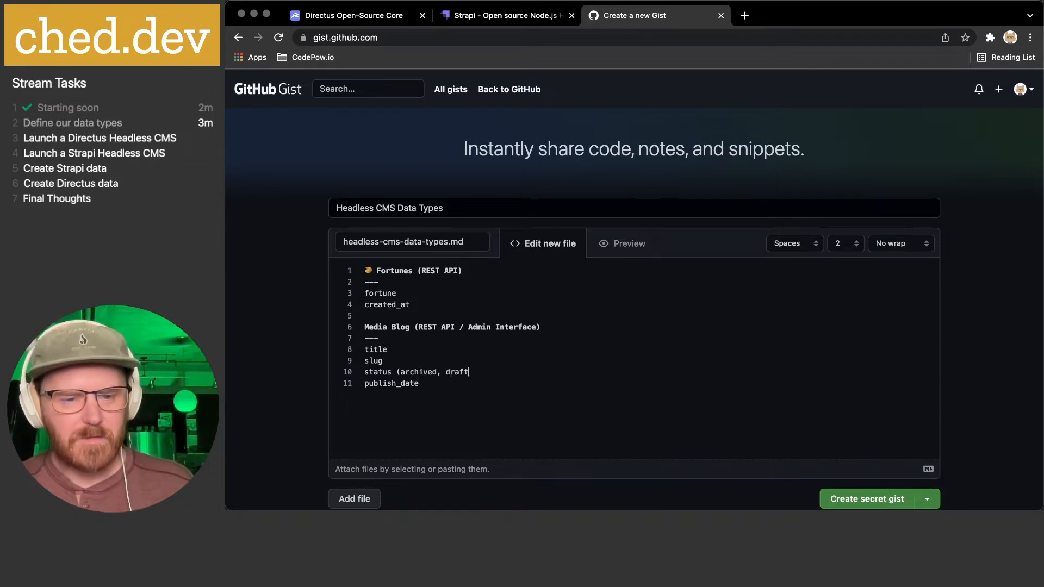
text(,)
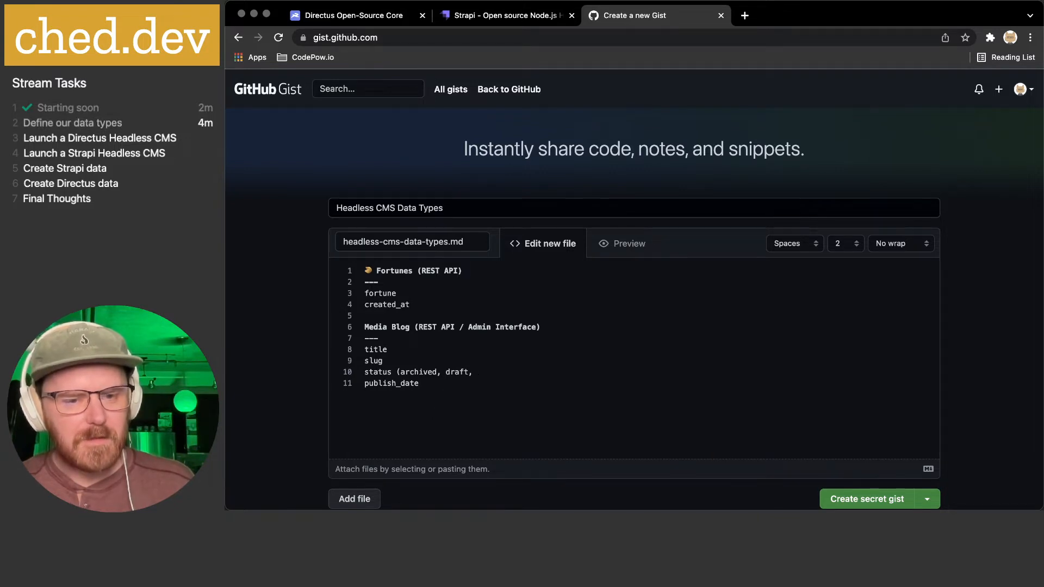
text( published))
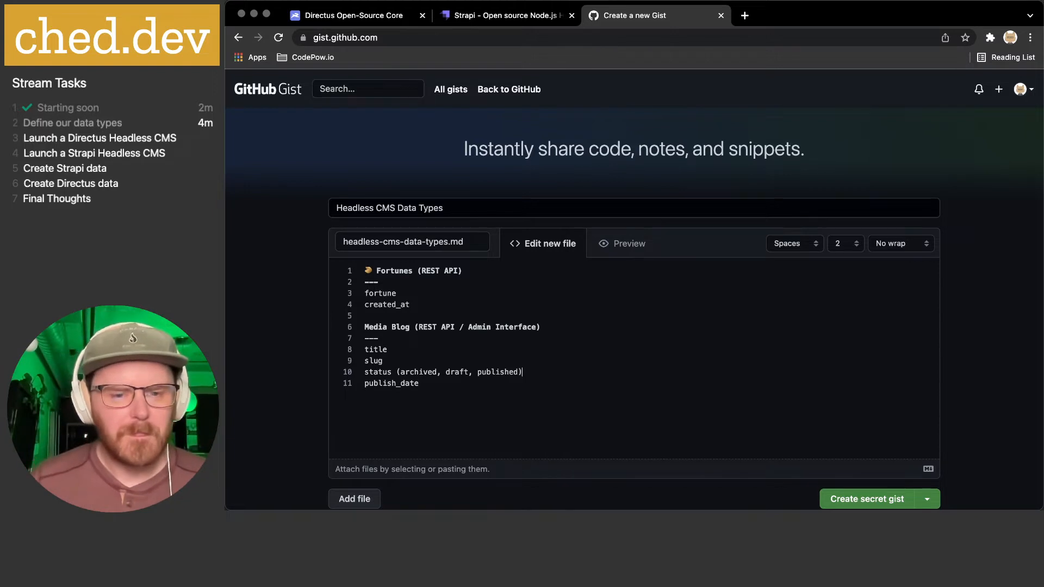
scroll(403, 357, down, 3)
scroll(403, 357, up, 1)
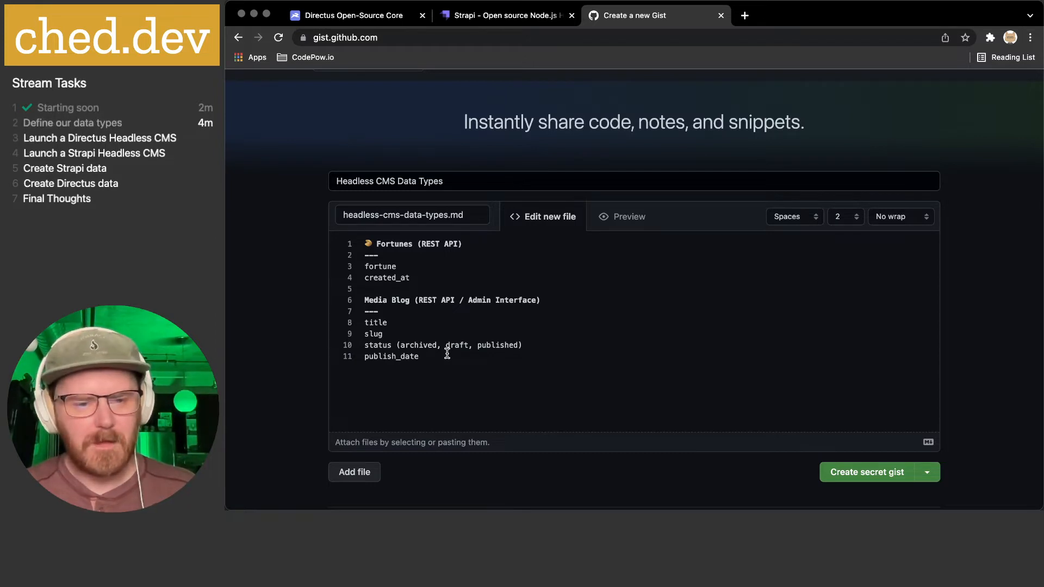
- Add updated_date, then content and markdown fields
key(Return)
text(updated_date)
scroll(441, 364, up, 1)
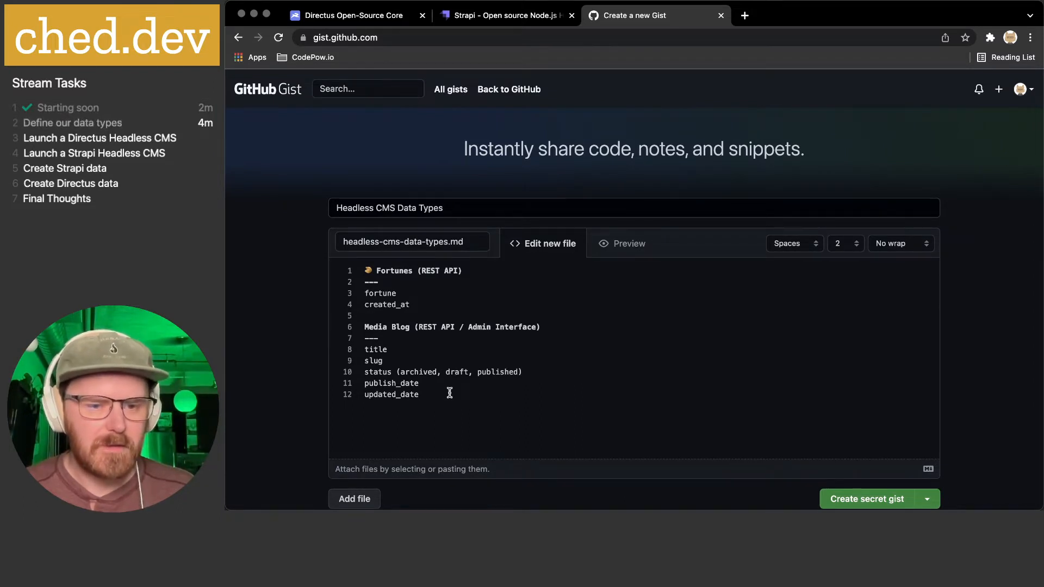
key(Return)
text(markdown)
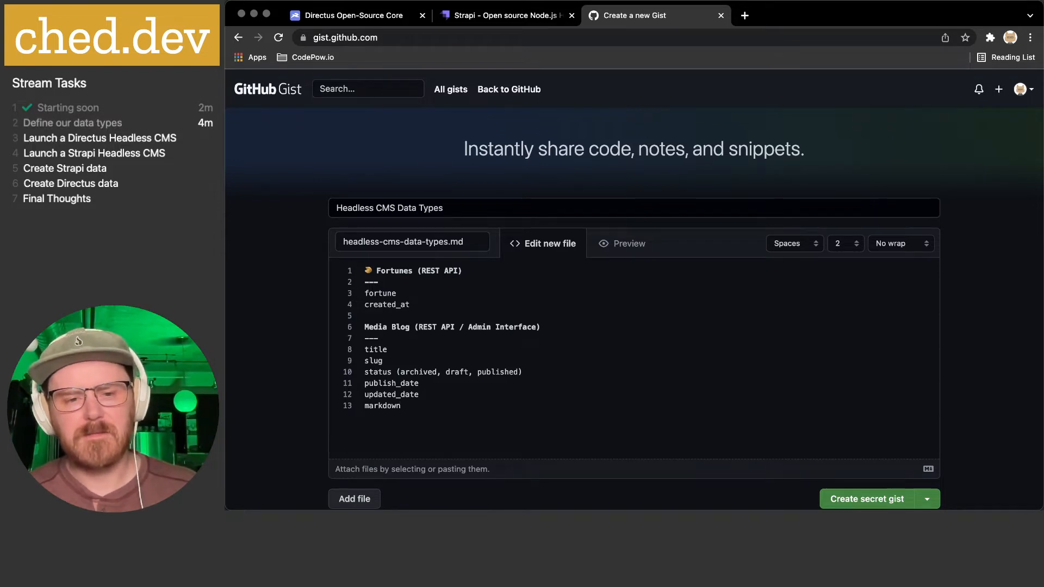
key(super+Left)
key(Return)
key(Up)
text(content)
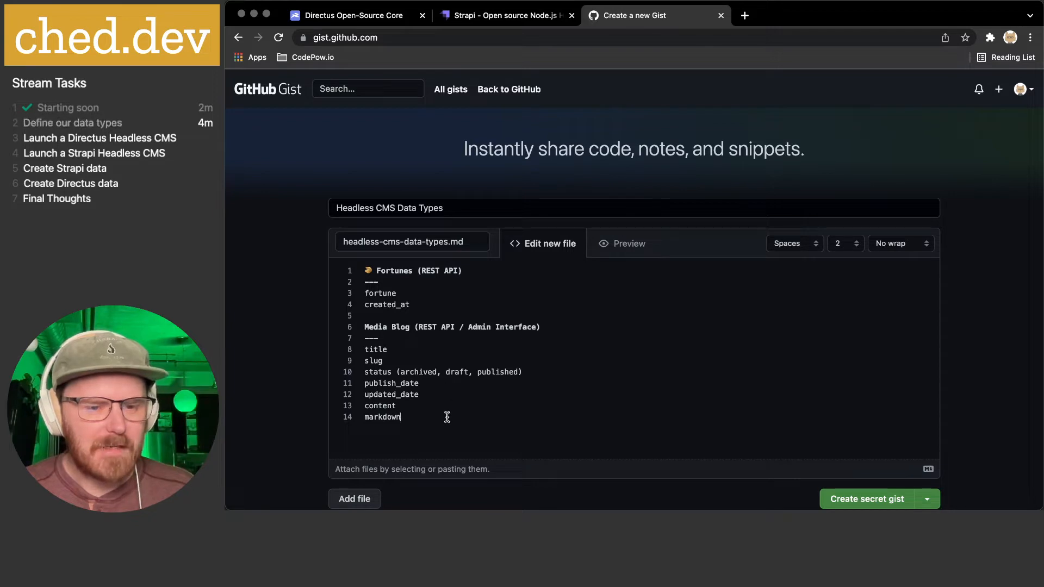
- Add tags and metadata, with indented title, image and description sub-fields
key(Return)
text(tags)
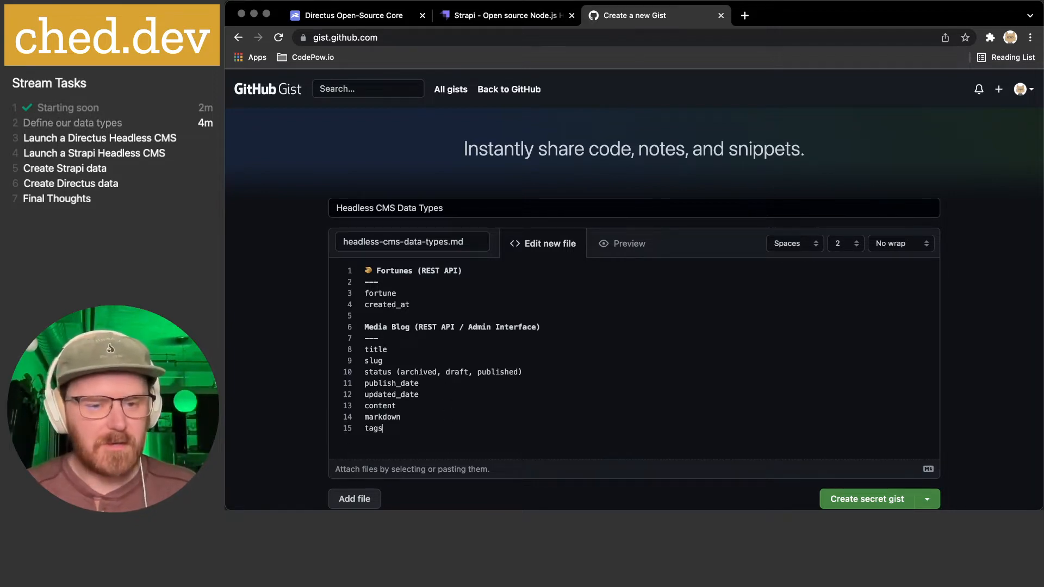
key(Return)
text(metadata)
key(Return)
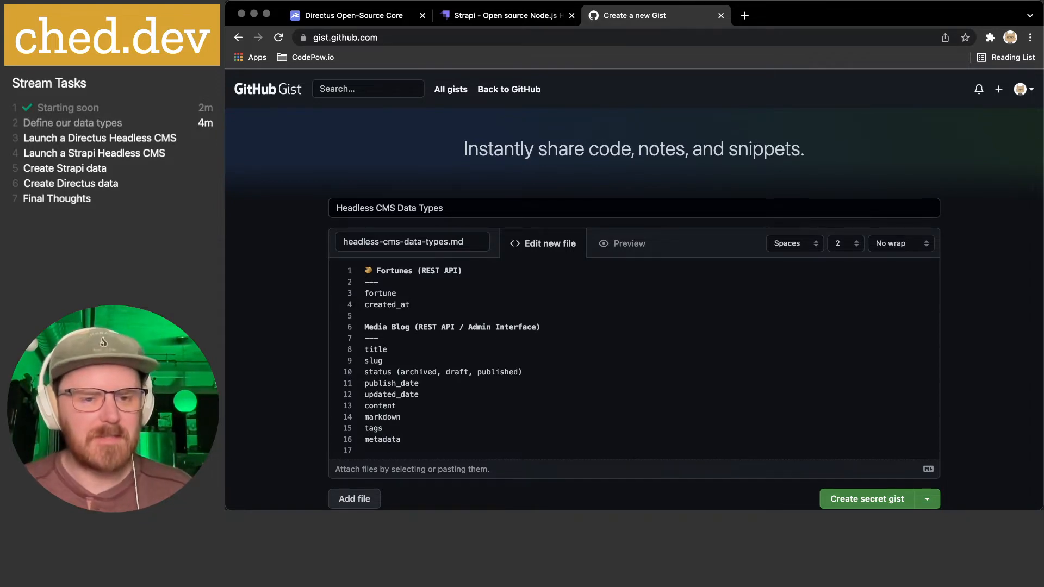
text(title)
key(Return)
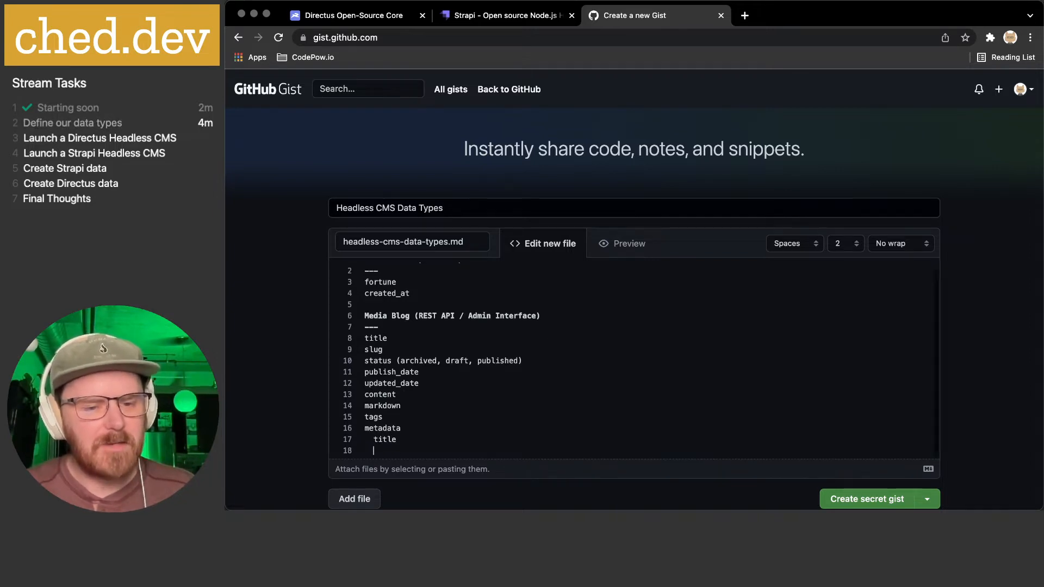
text(image)
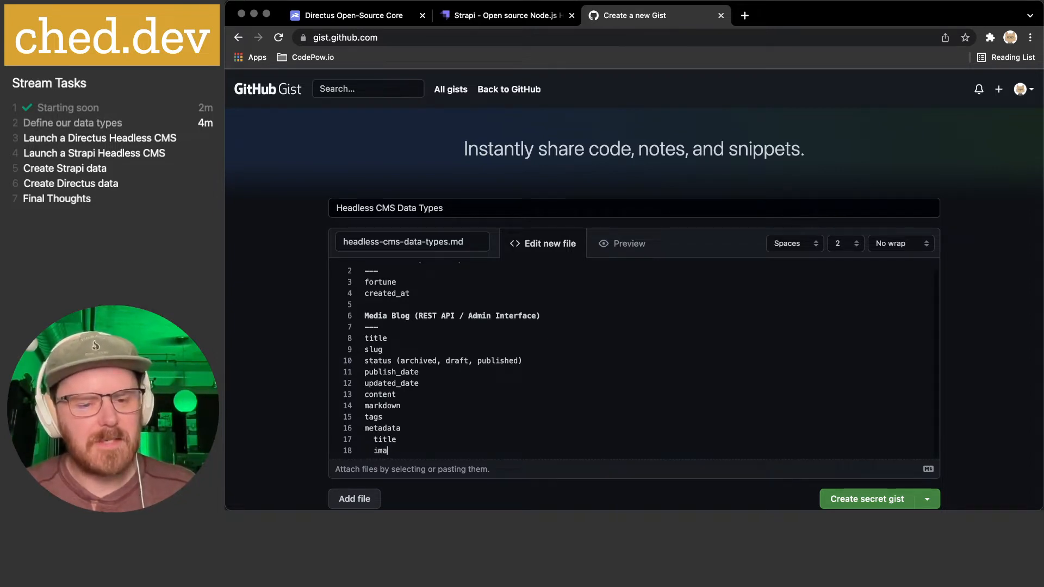
key(Return)
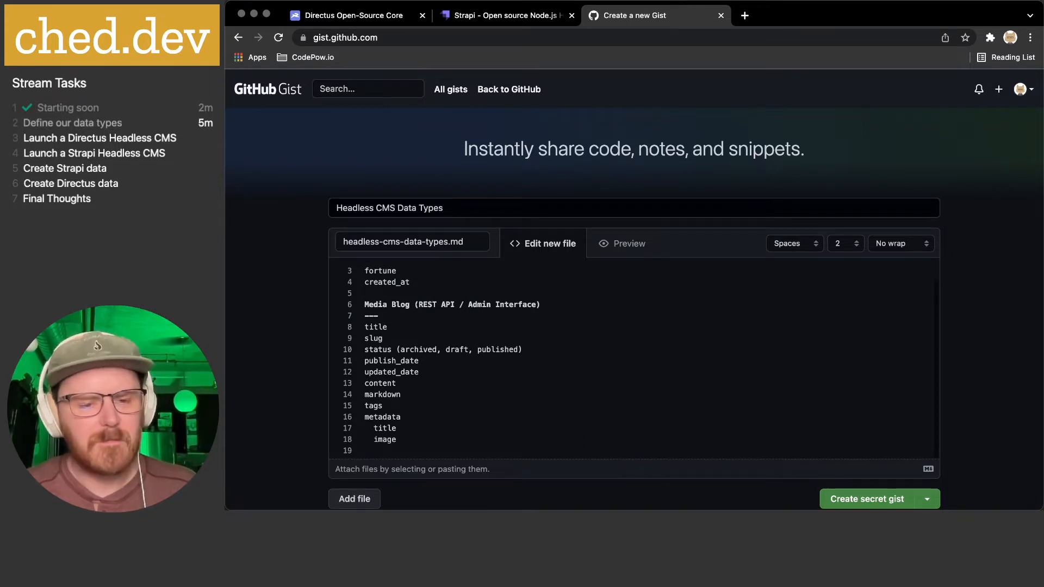
text(description)
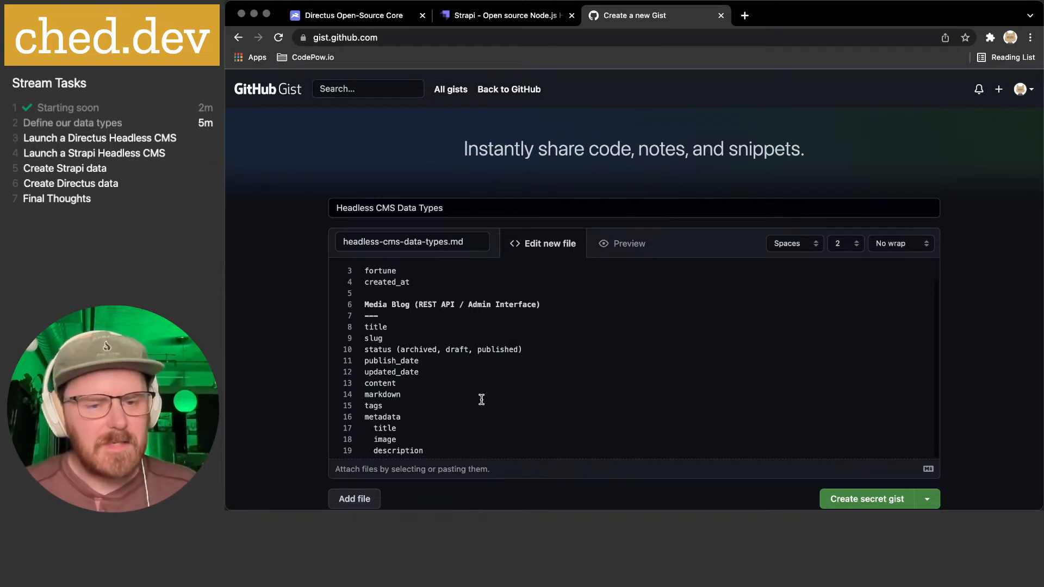
scroll(474, 403, down, 1)
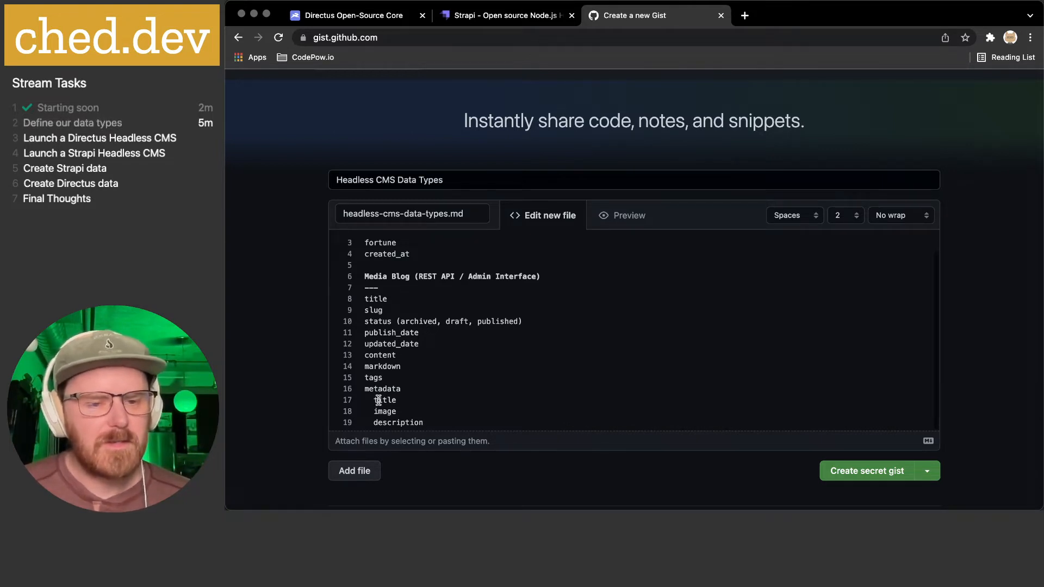
- Highlight the title field and metadata sub-fields to review the list
drag(370, 298, 403, 296)
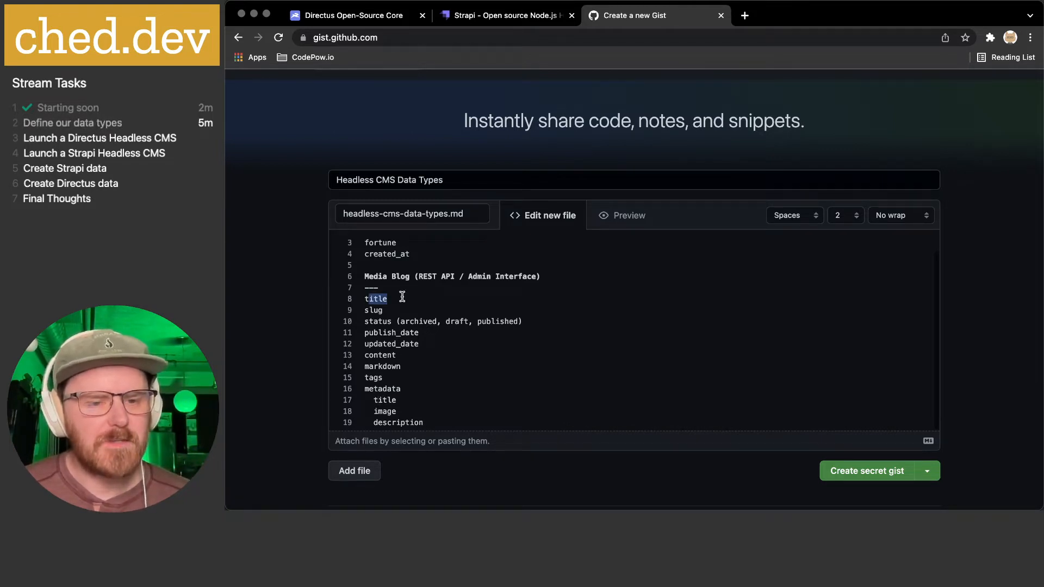
drag(379, 390, 387, 400)
double_click(369, 400)
double_click(379, 400)
double_click(379, 412)
click(392, 300)
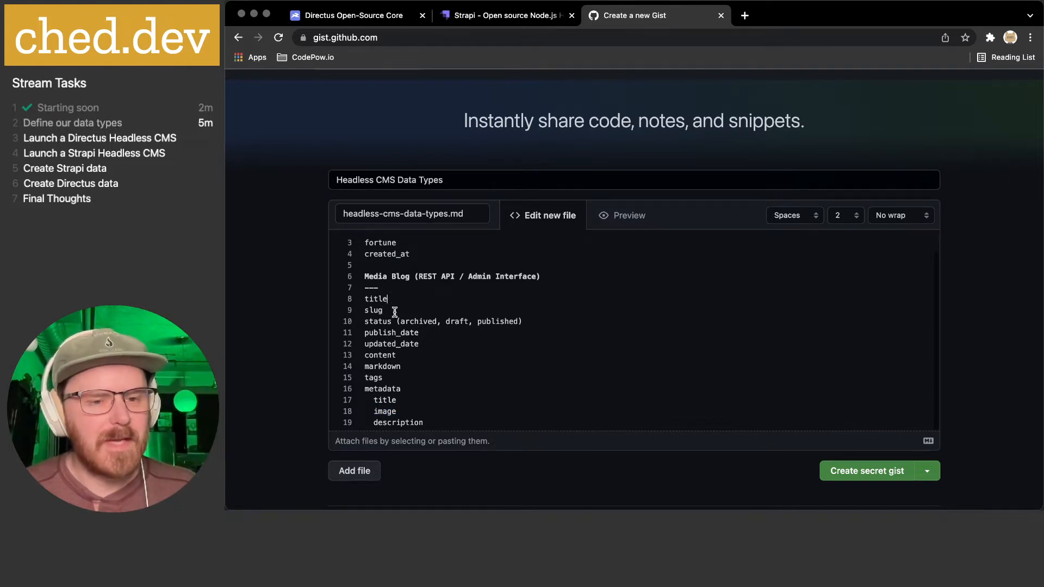
- Add a cover (image) field after updated_date
click(485, 346)
key(Return)
text(cover)
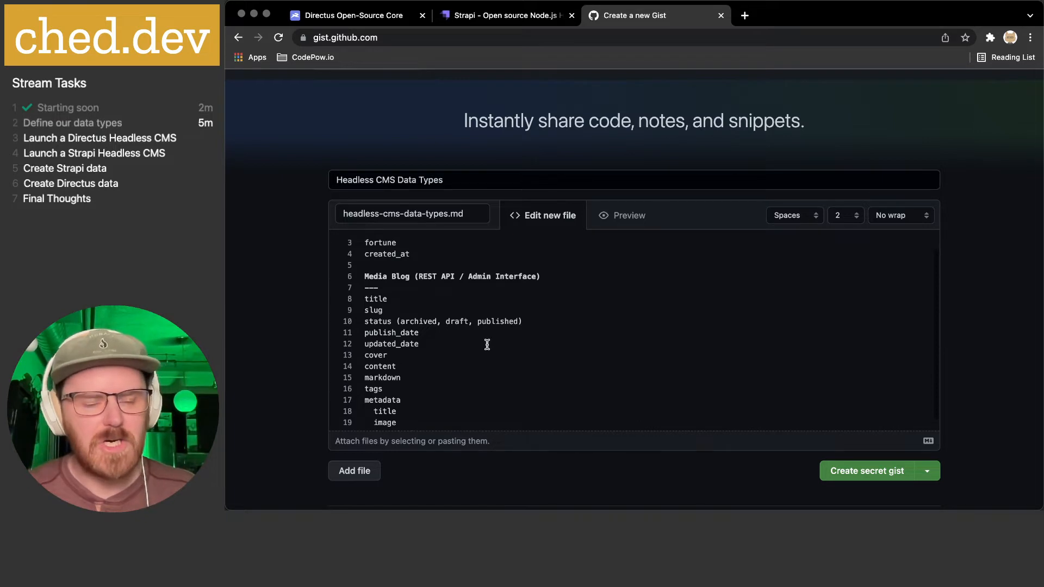
click(414, 353)
text((image))
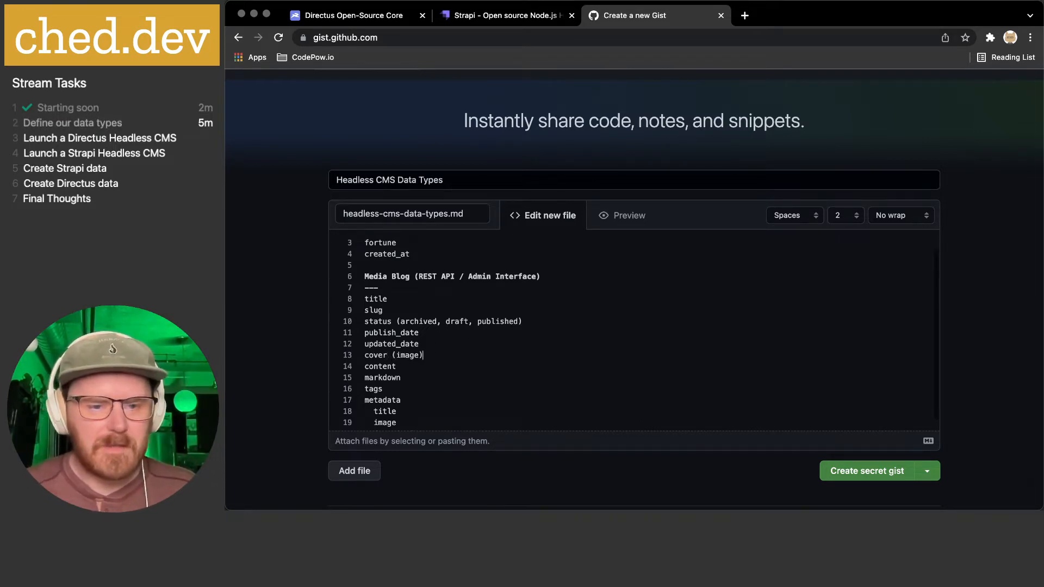
- Highlight the metadata image, cover (image) and metadata description entries to compare them
scroll(434, 355, down, 1)
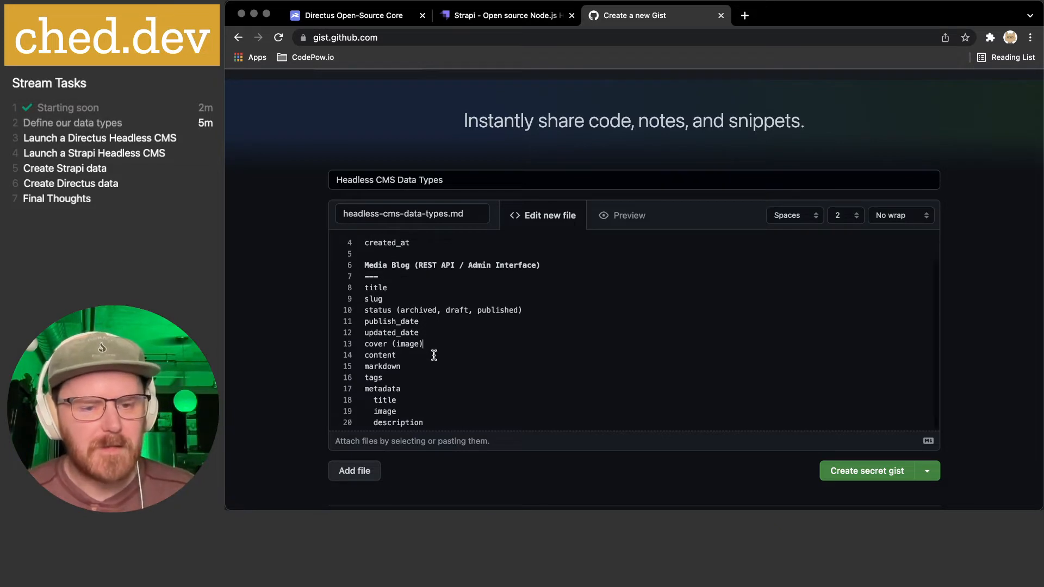
drag(378, 415, 399, 415)
click(372, 344)
drag(367, 344, 450, 343)
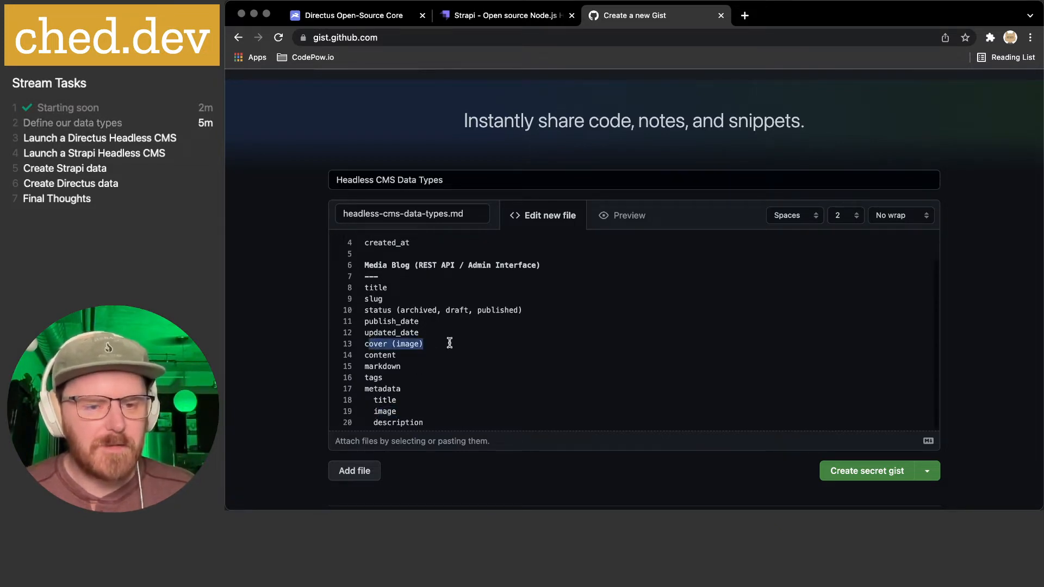
click(381, 411)
double_click(383, 424)
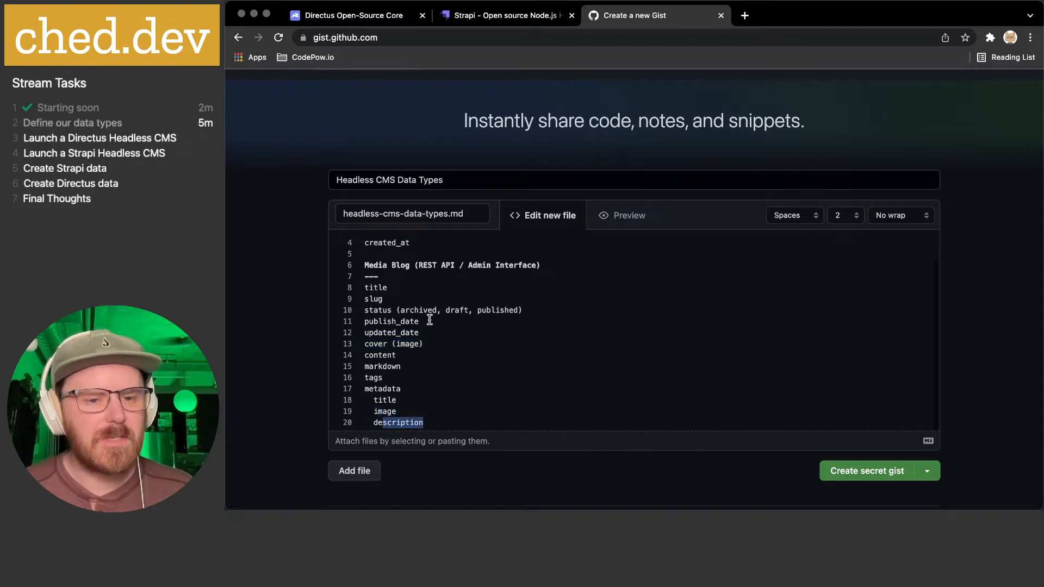
click(399, 301)
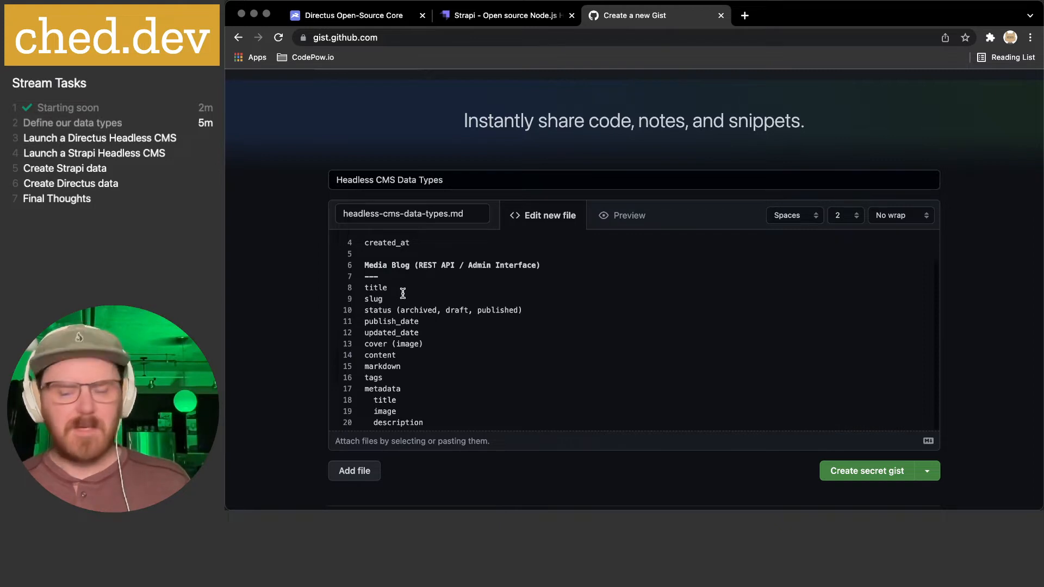
- Insert a description field directly after cover (image), correcting the typo
key(Down)
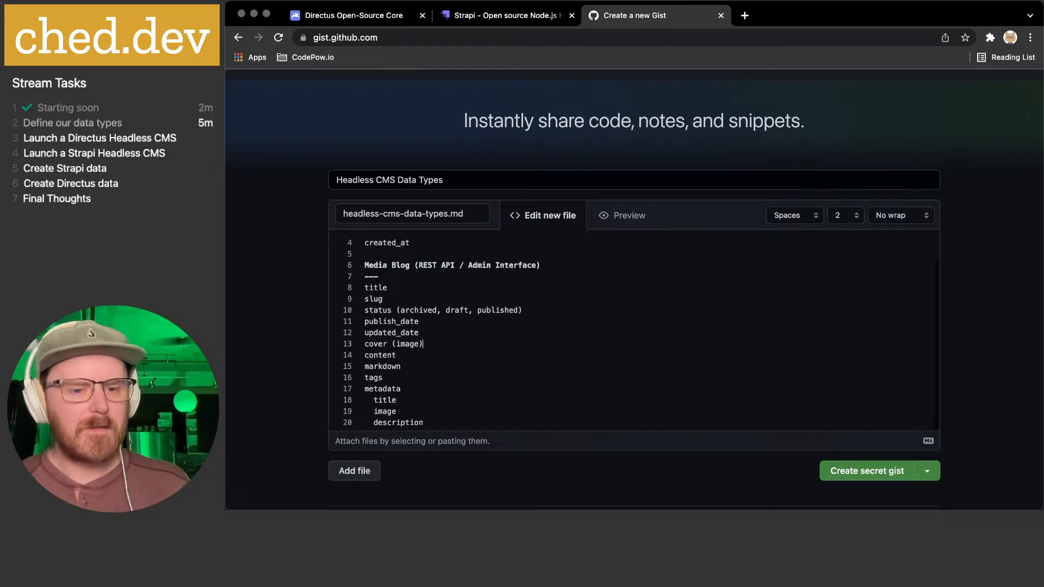
key(Return)
text(descripit)
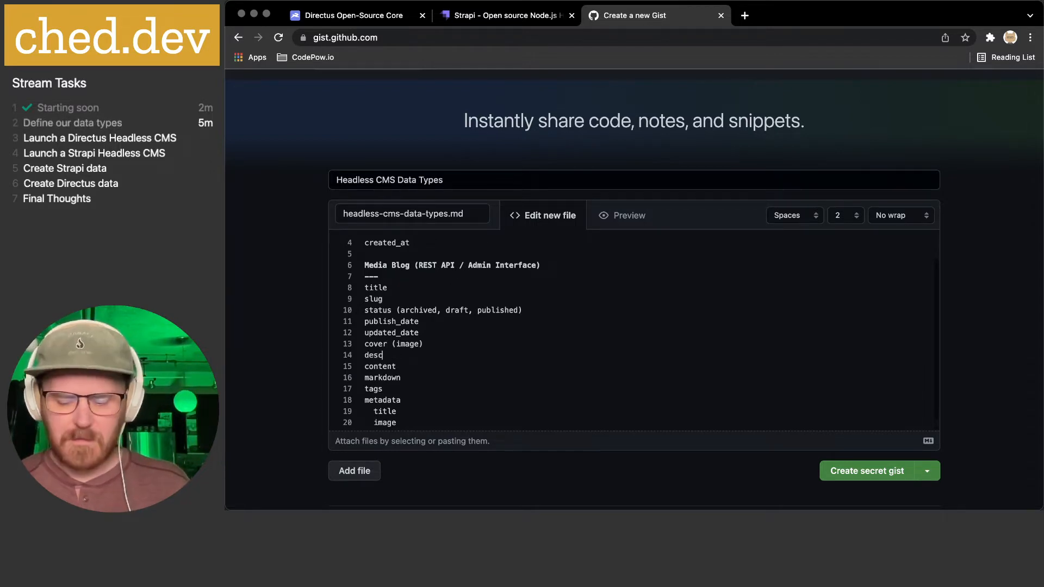
key(BackSpace)
key(BackSpace)
text(tion)
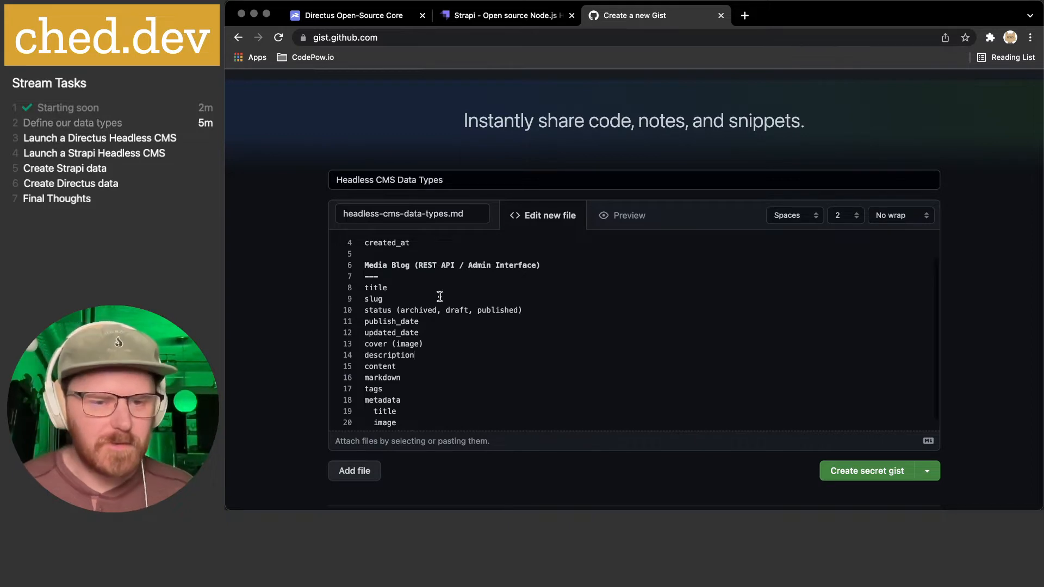
- Select the metadata block and the Fortunes section to review the outline
scroll(438, 298, down, 3)
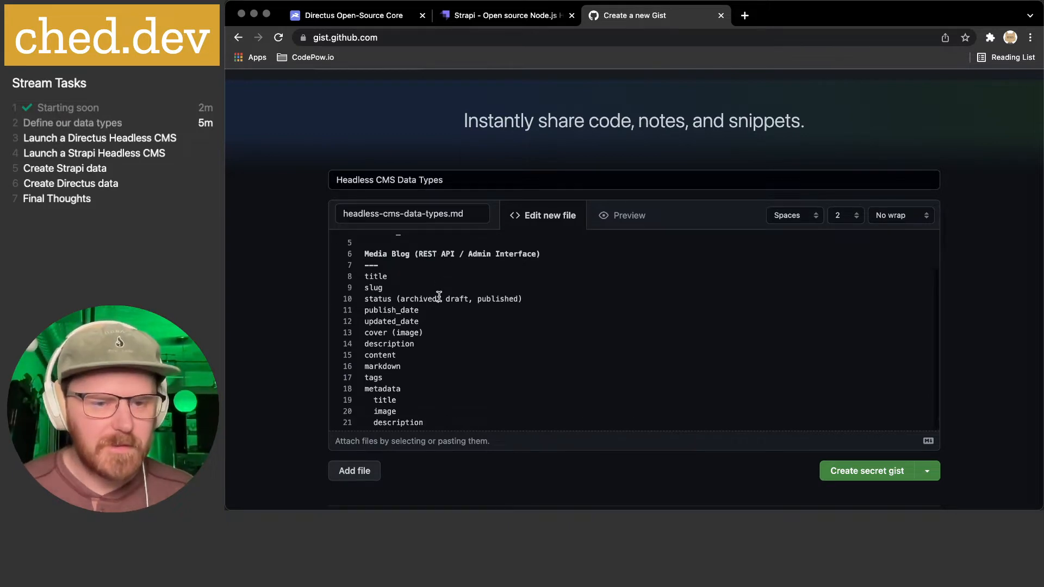
drag(364, 371, 342, 366)
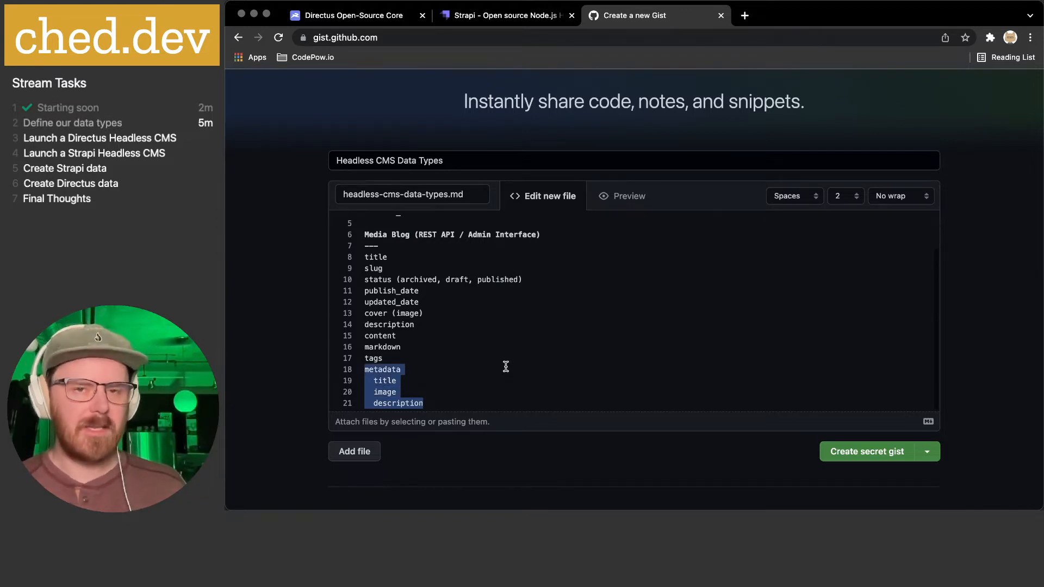
scroll(502, 367, up, 2)
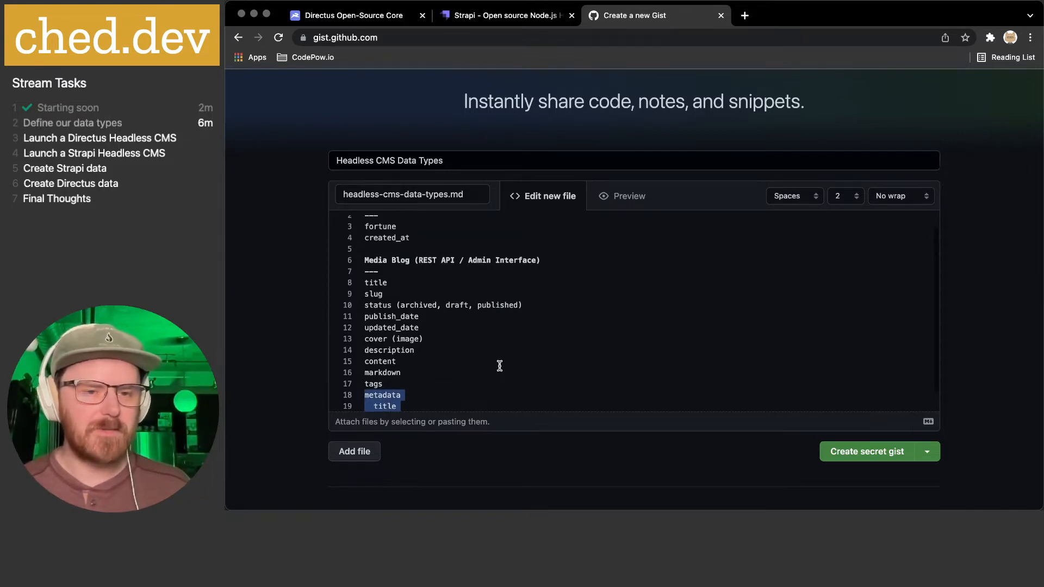
drag(430, 257, 319, 207)
click(459, 263)
drag(450, 257, 349, 220)
click(438, 251)
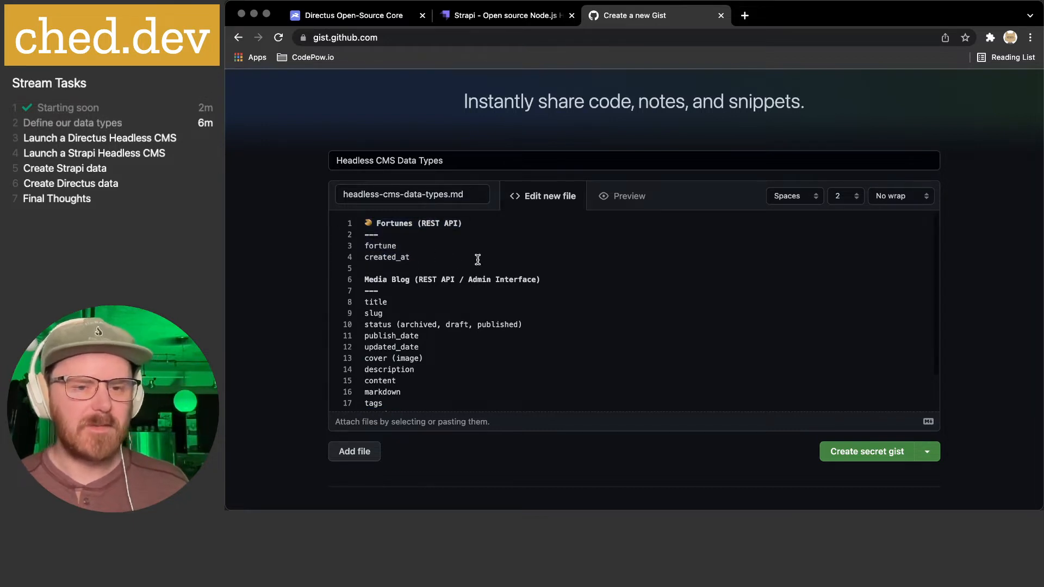
scroll(475, 260, down, 3)
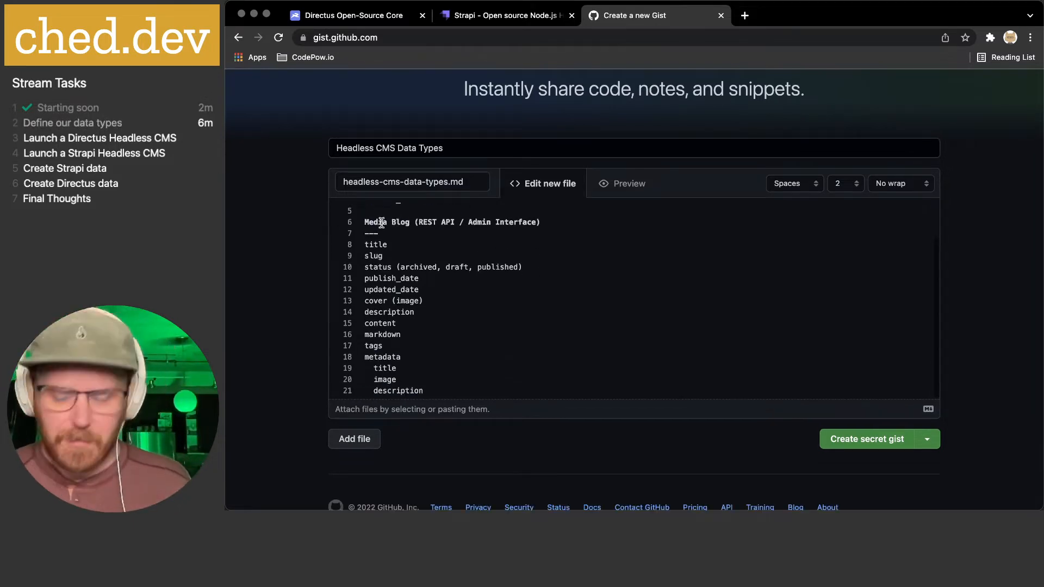
- Put a camera emoji before the Media Blog heading, replacing a mistaken videocassette emoji
key(ctrl+super+space)
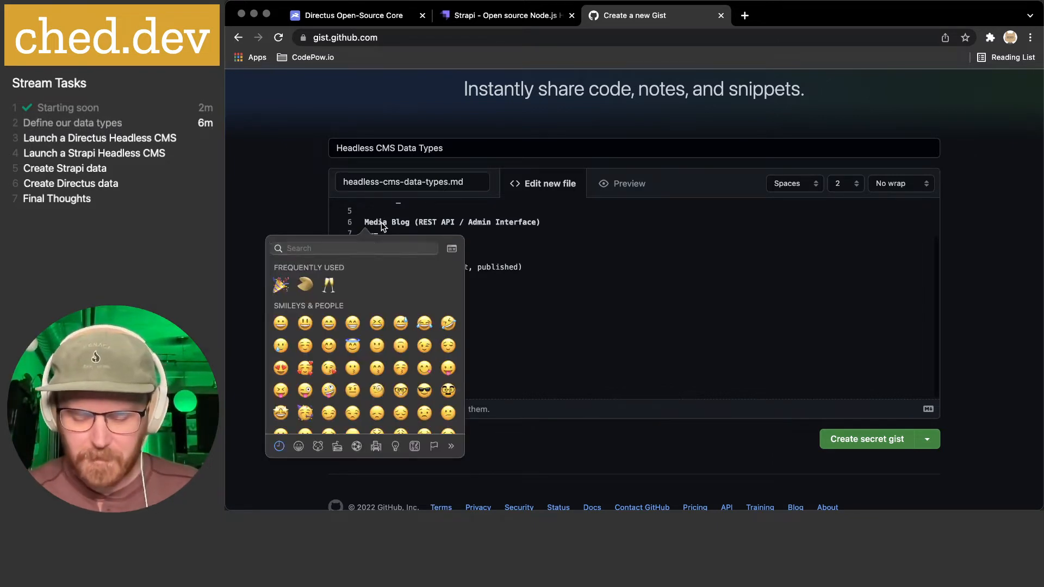
text(video)
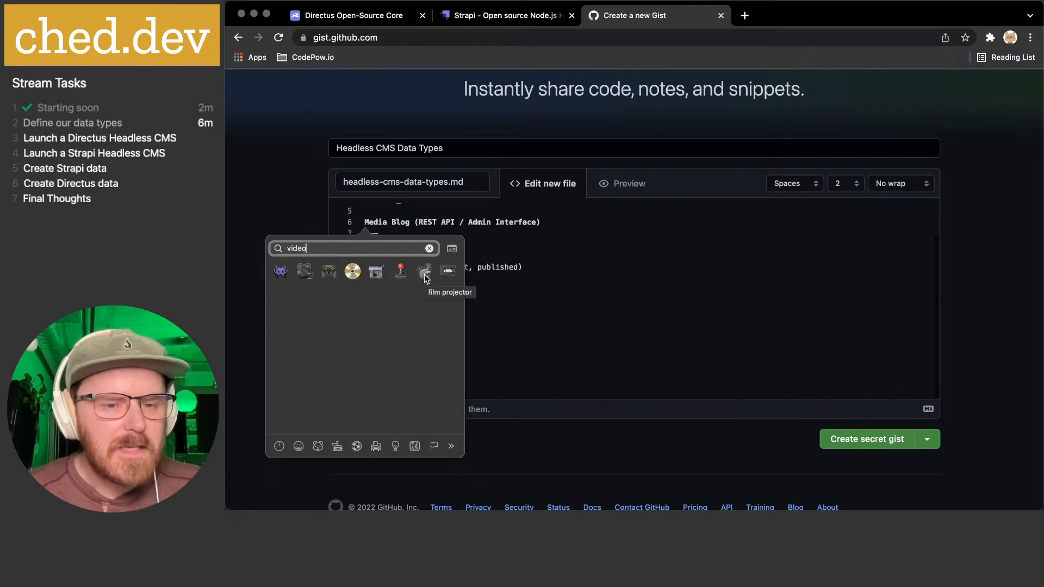
click(448, 271)
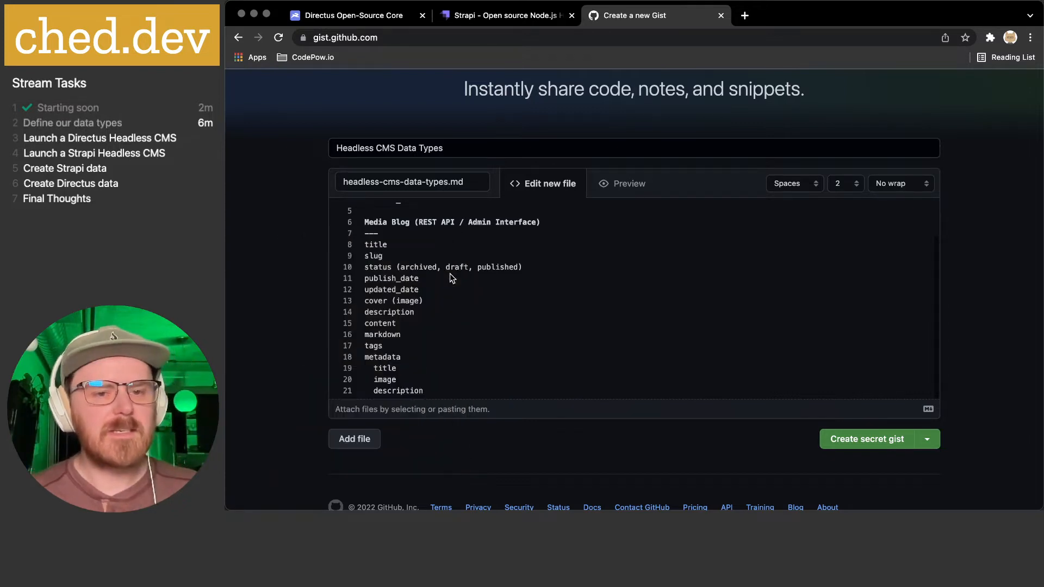
key(Left)
key(shift+Left)
key(BackSpace)
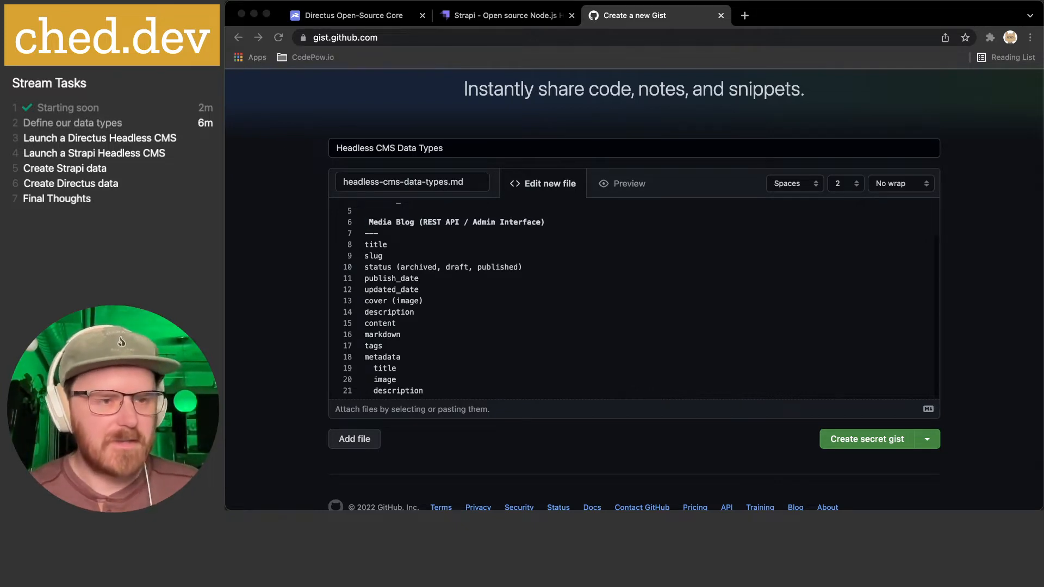
click(382, 260)
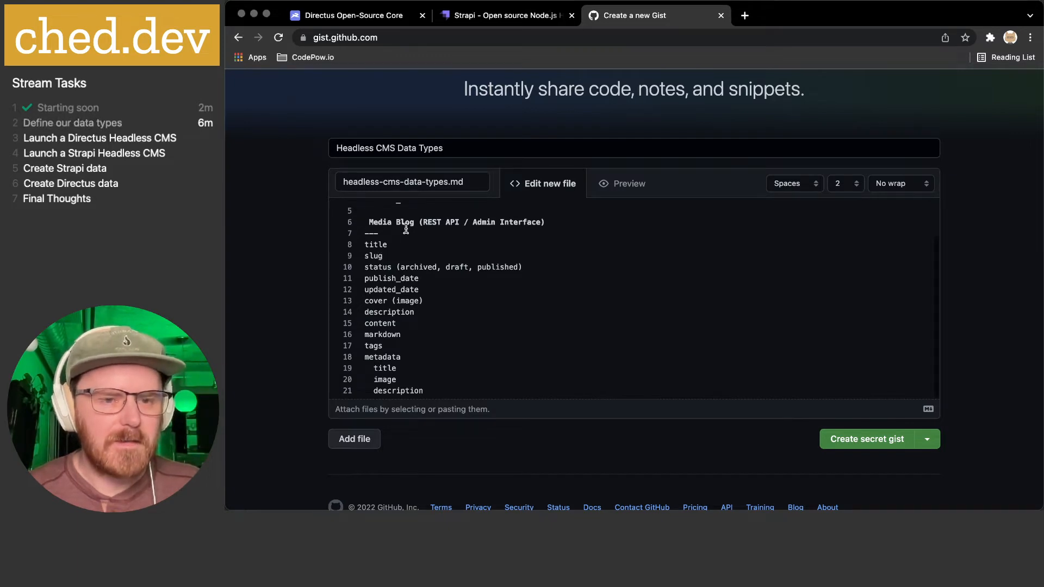
key(ctrl+super+space)
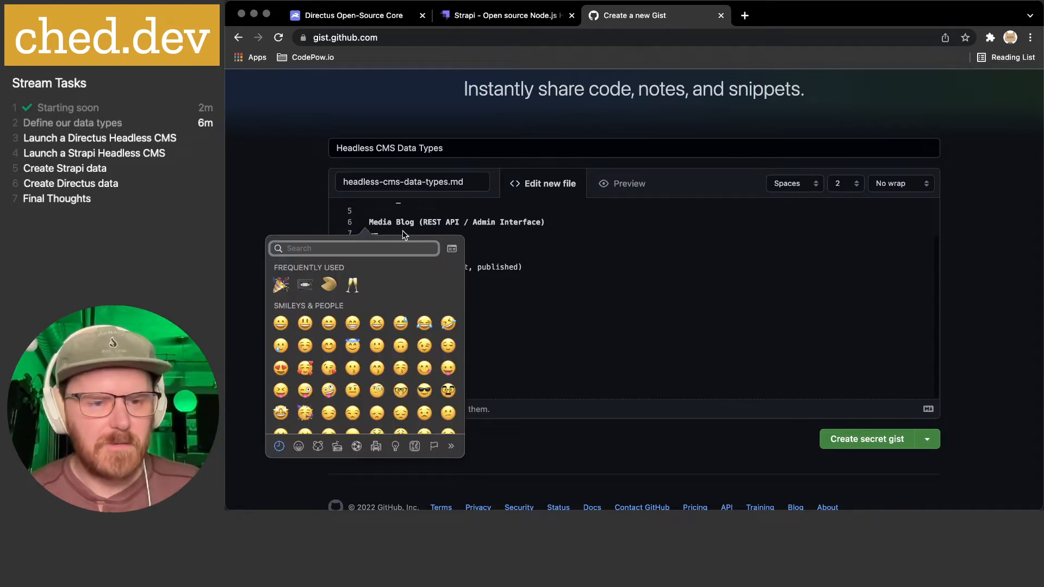
text(video)
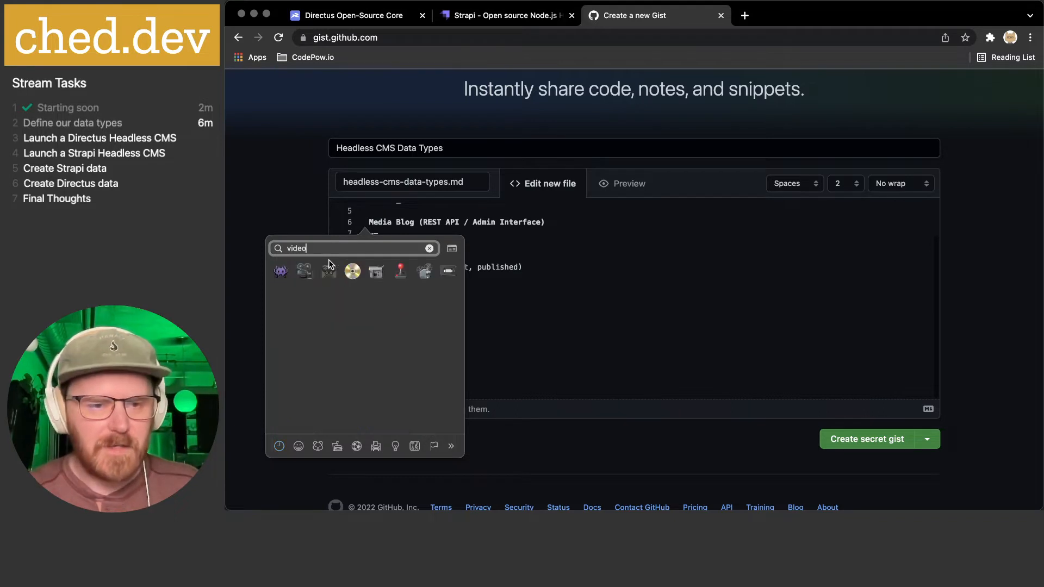
click(424, 270)
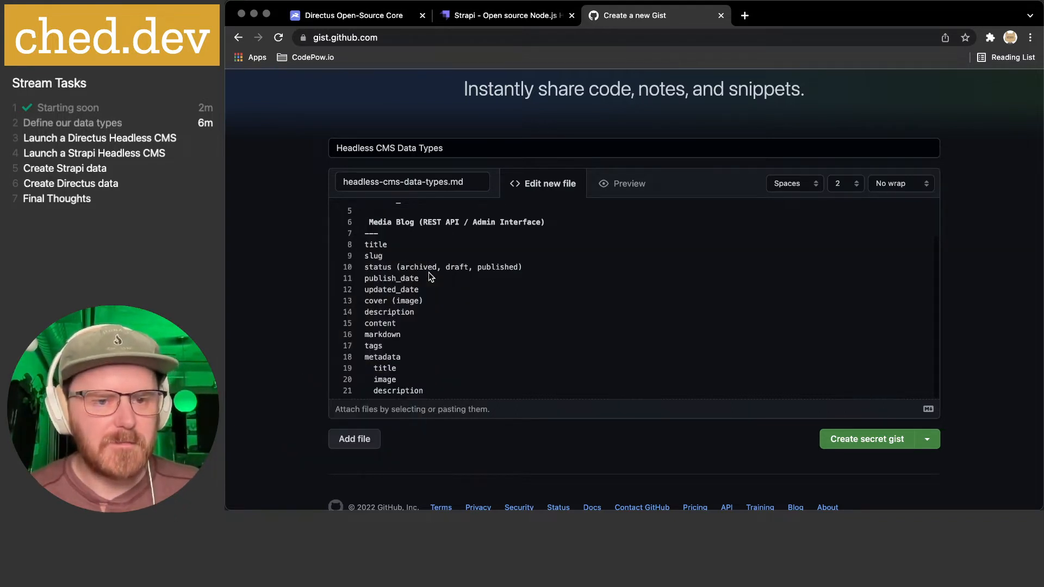
- Mark the tags field as 'tags (relation)'
click(621, 226)
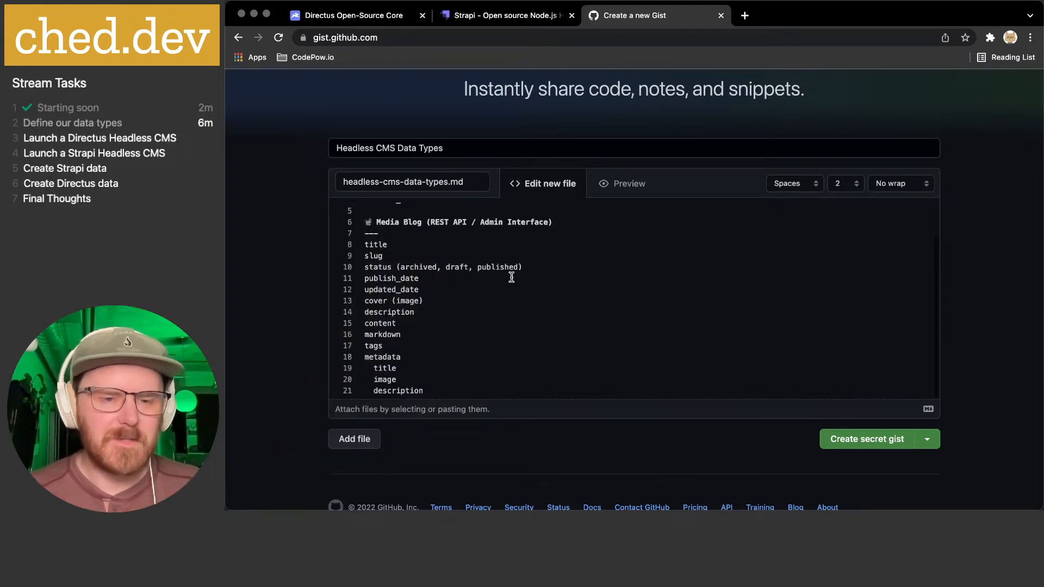
scroll(495, 296, down, 1)
click(459, 352)
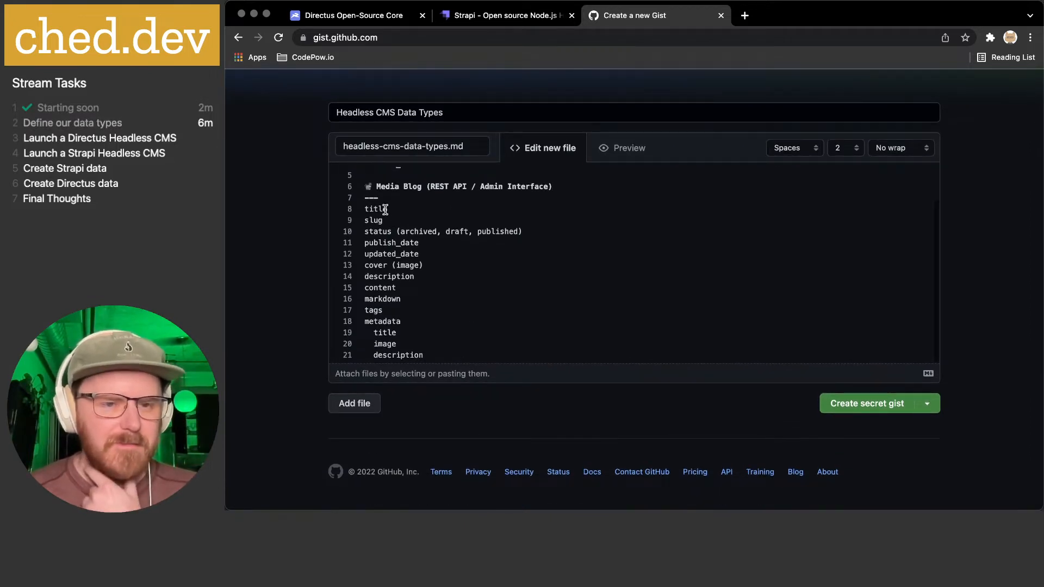
click(396, 311)
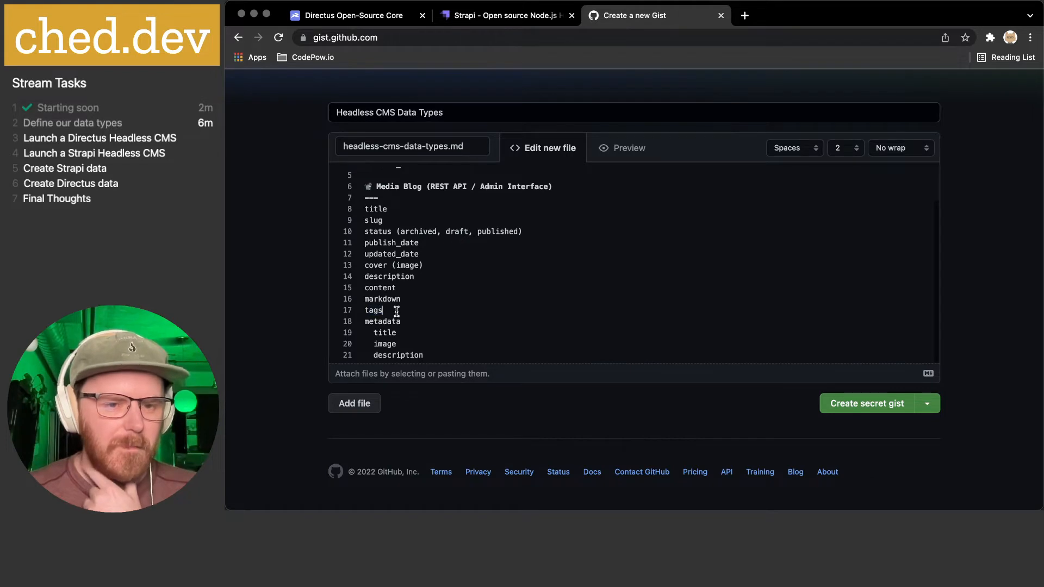
text((relation))
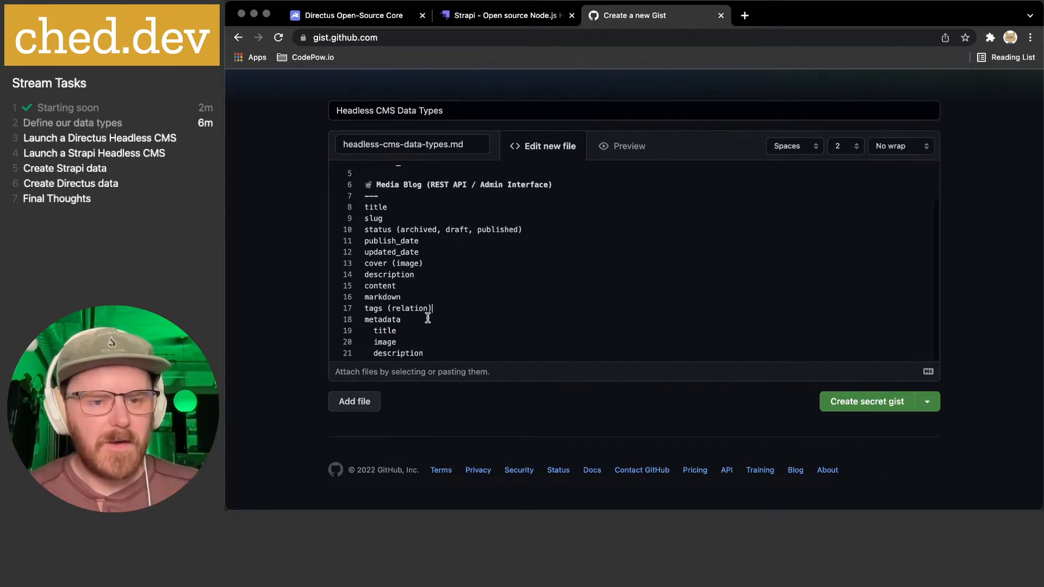
- Add unindented blank lines below the metadata block for a new section
click(439, 354)
key(Return)
key(BackSpace)
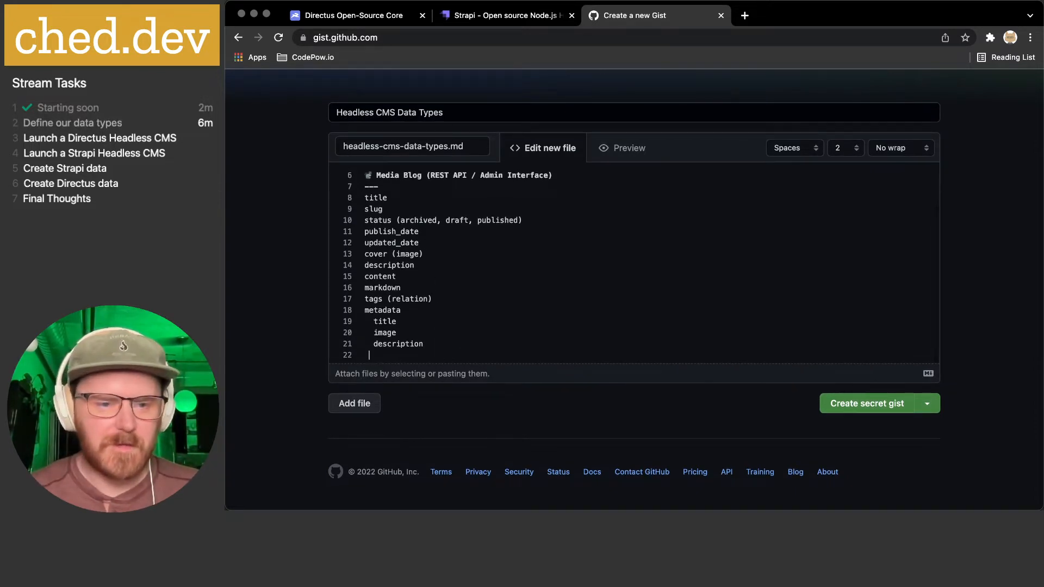
key(BackSpace)
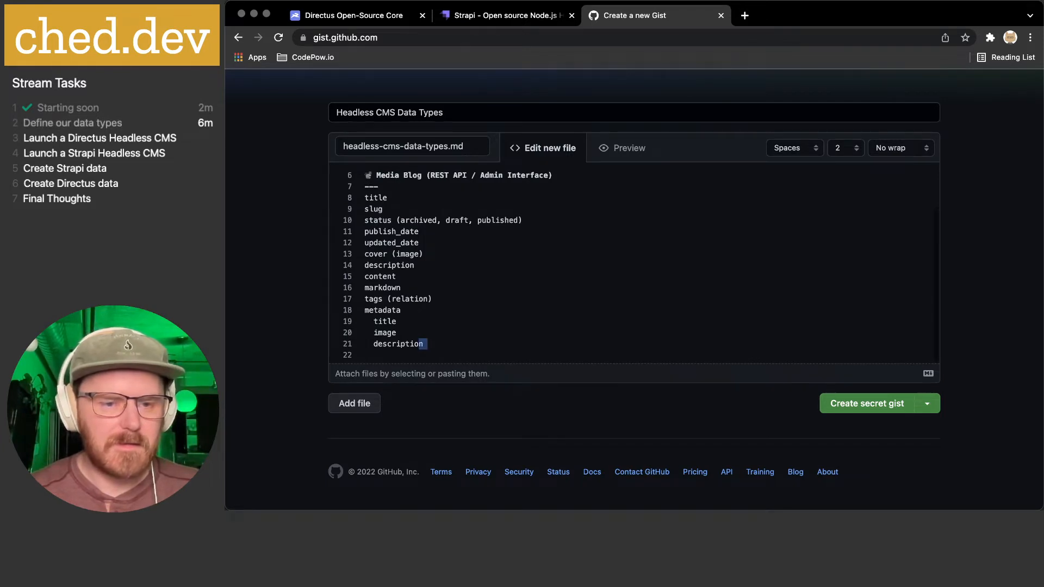
key(Return)
key(Return)
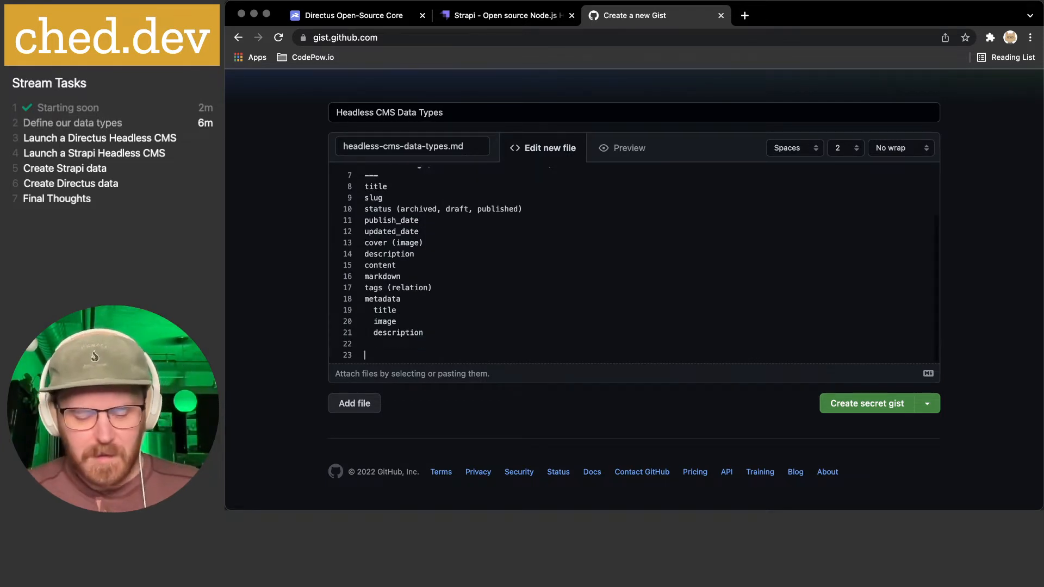
- Write the section heading 'Lists (CRUD REST API)'
text(Lists)
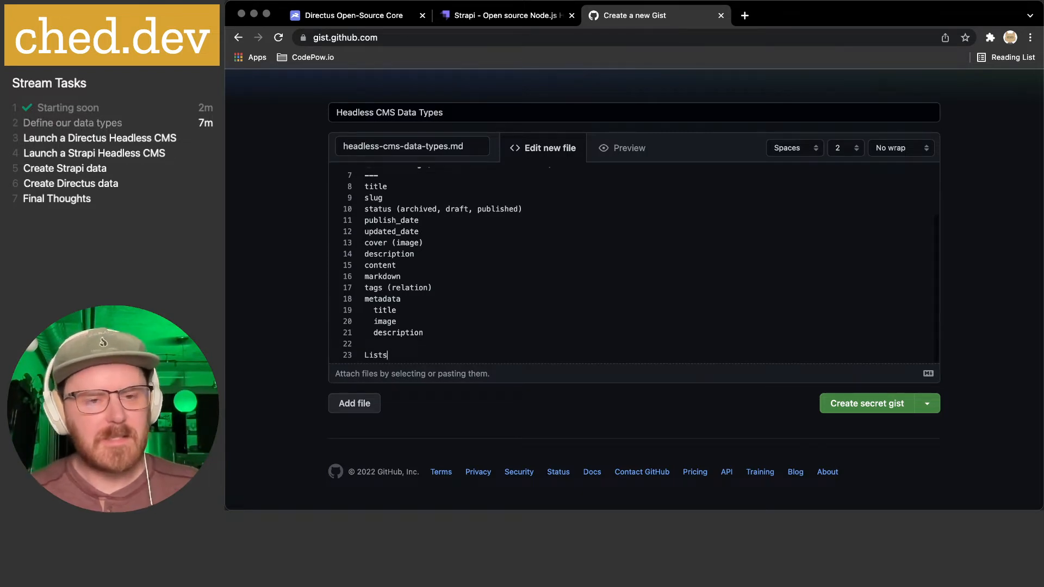
scroll(473, 331, up, 3)
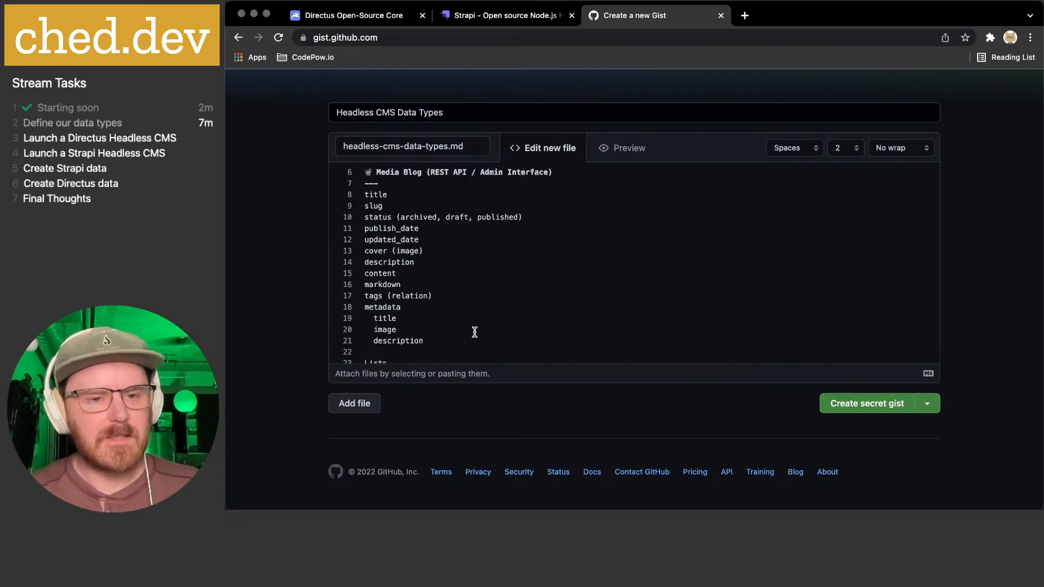
scroll(475, 332, down, 3)
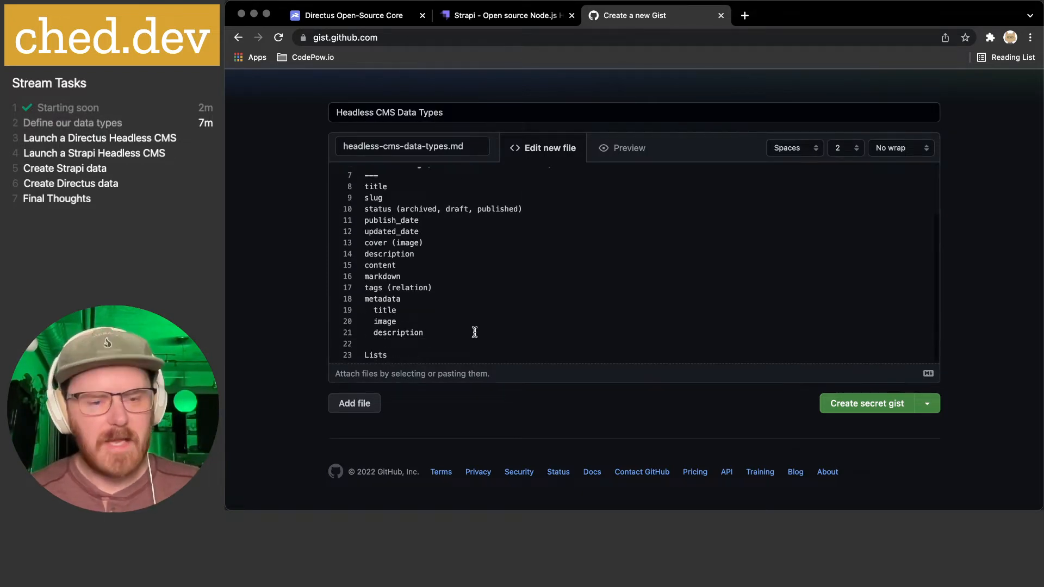
text((REST)
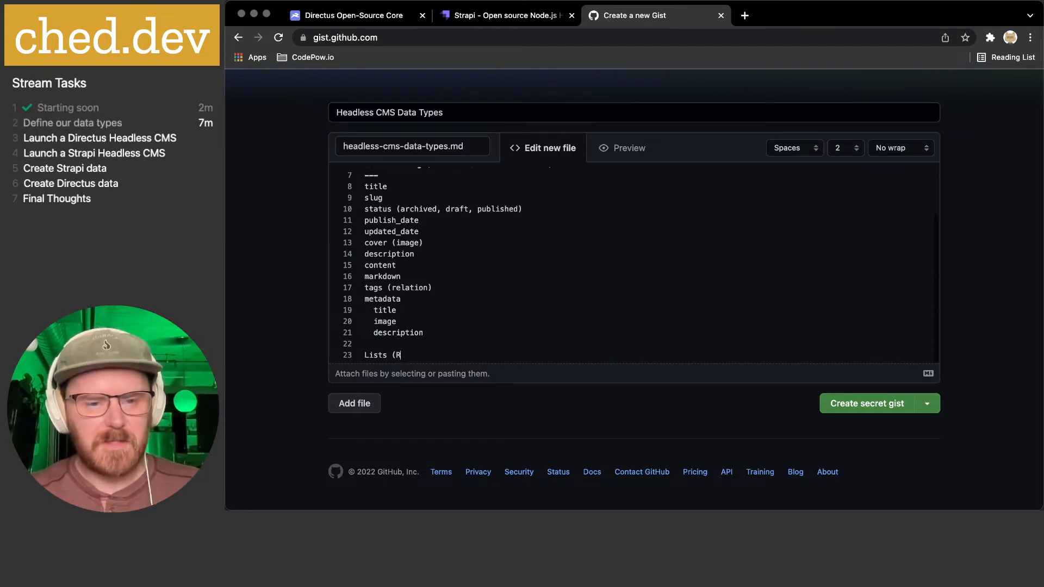
key(BackSpace)
key(BackSpace)
key(BackSpace)
key(BackSpace)
text(CRUD REST)
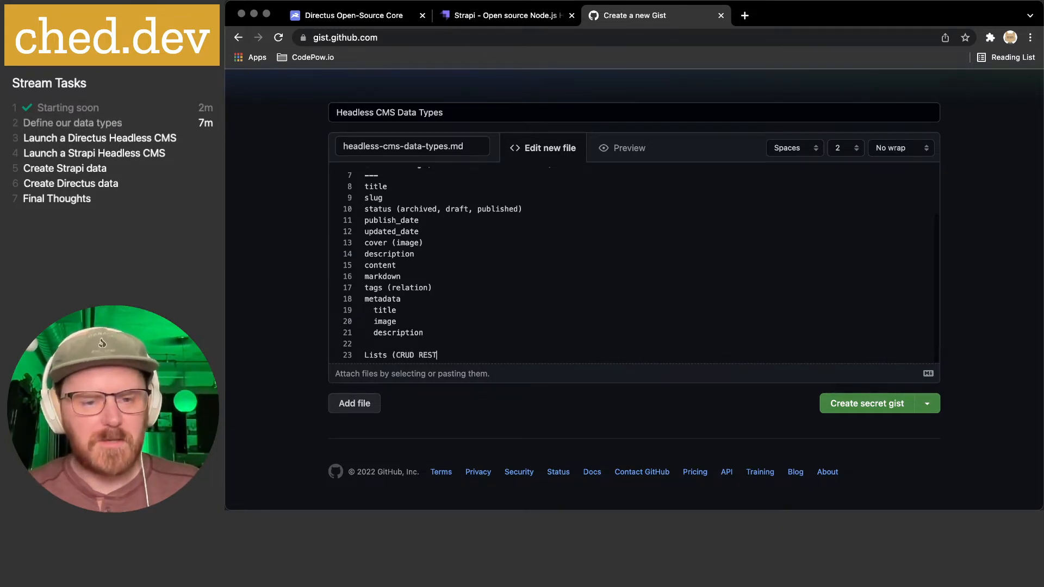
text( API))
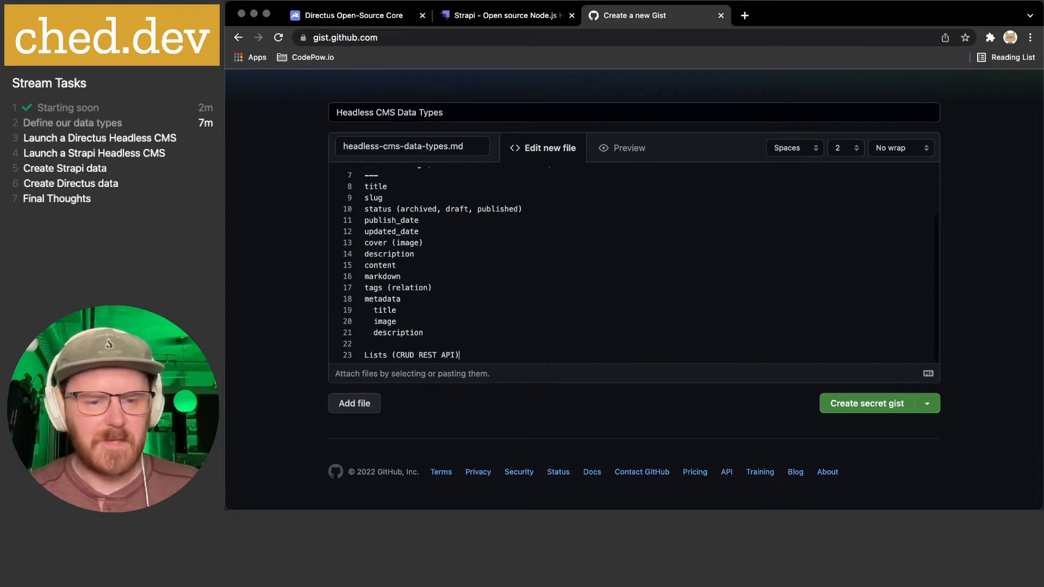
drag(397, 356, 446, 356)
click(439, 357)
click(450, 357)
click(446, 357)
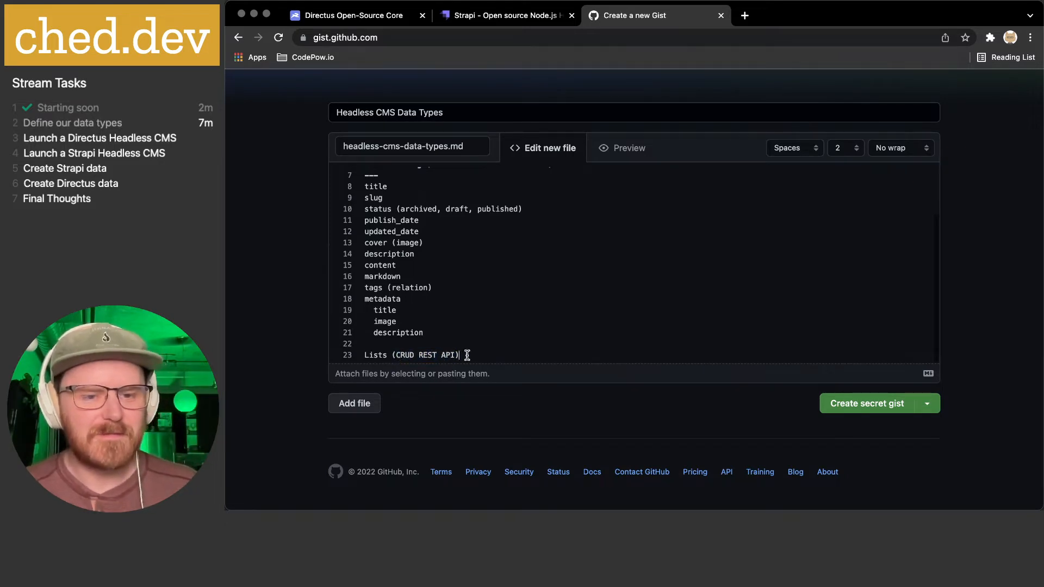
scroll(475, 352, up, 2)
scroll(476, 353, down, 2)
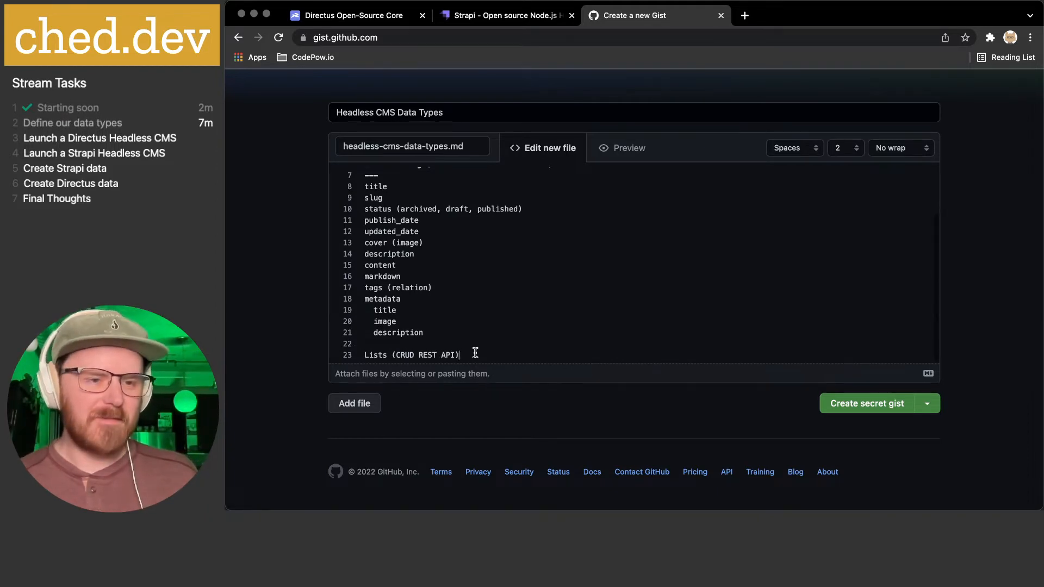
- Add a '---' divider, then a lists entry with an indented title field
key(Return)
text(---)
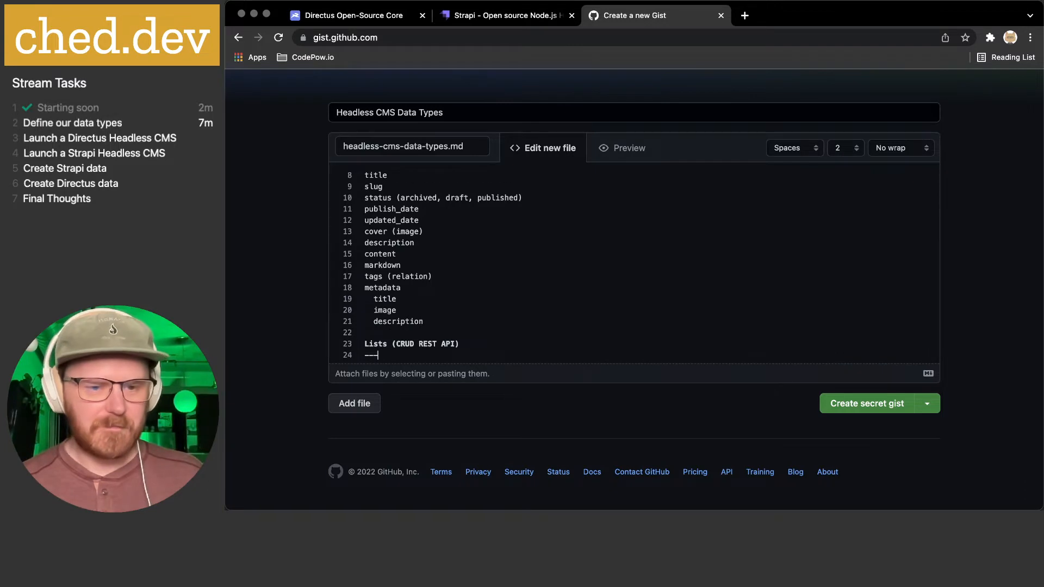
key(Return)
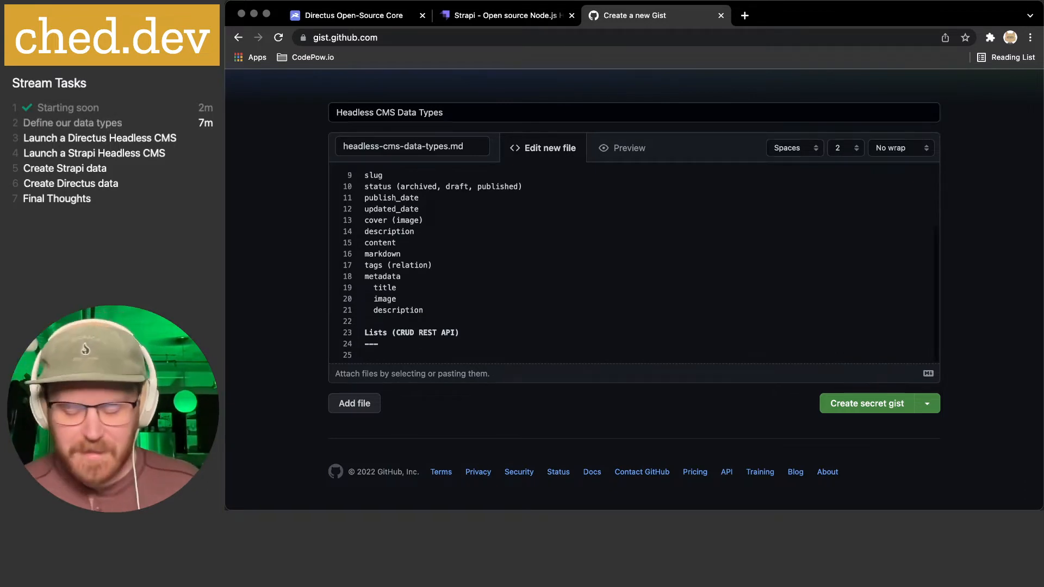
text(lists)
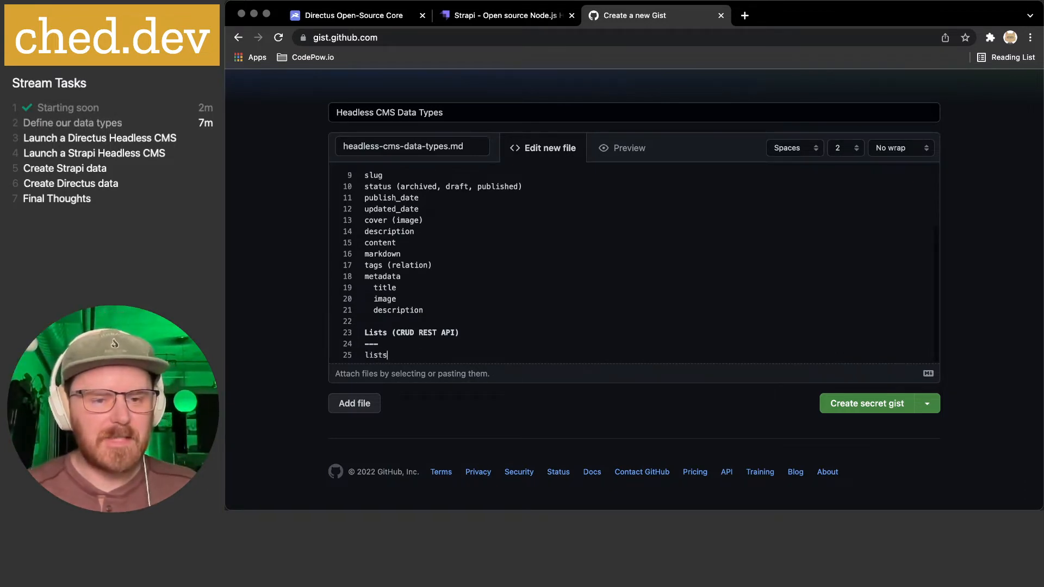
key(Return)
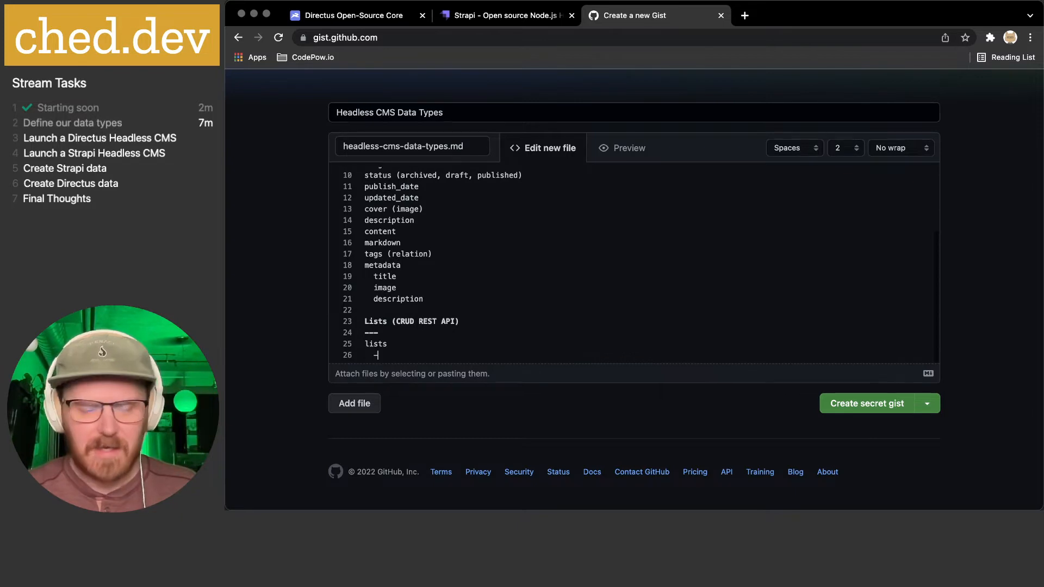
key(BackSpace)
text(title)
key(Return)
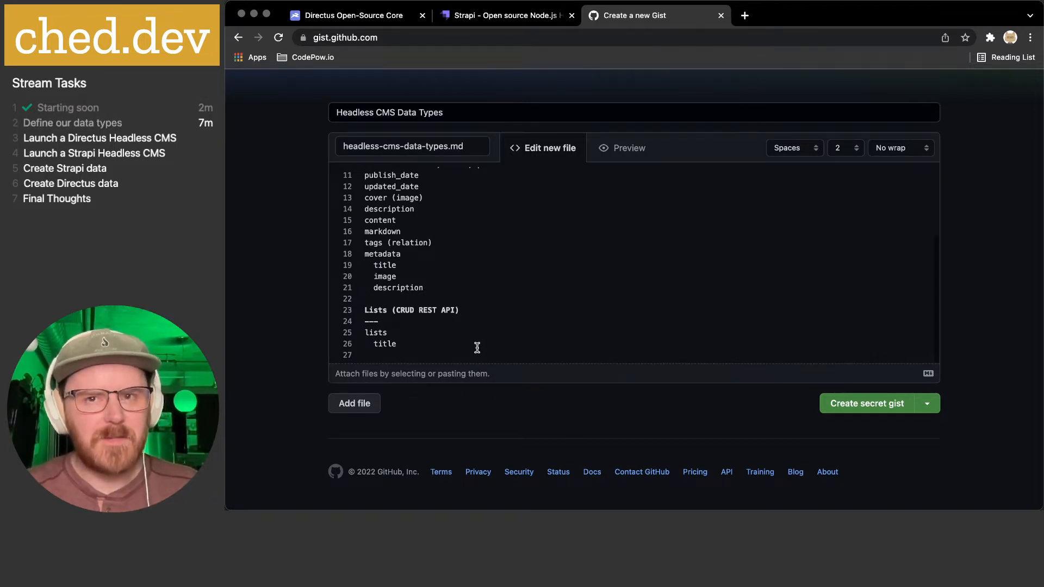
- Nest a tasks entry under lists with an indented title field
text(tasks)
key(Return)
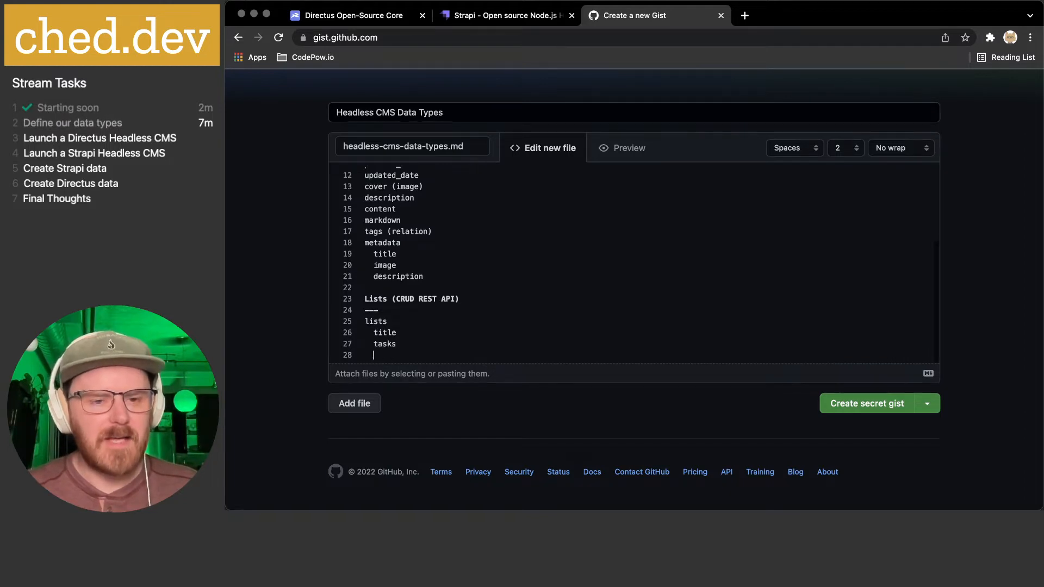
key(BackSpace)
scroll(383, 277, up, 3)
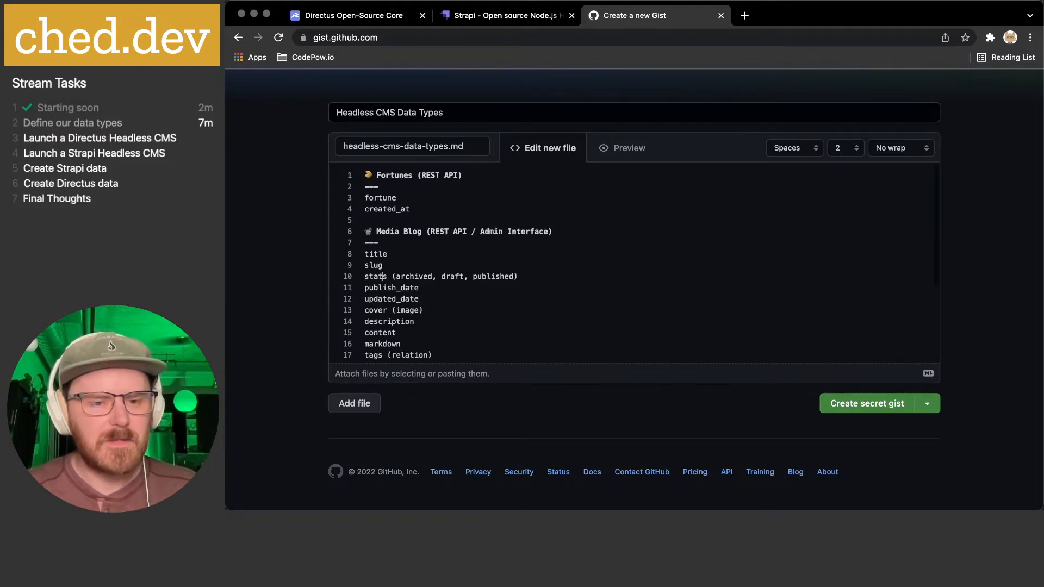
scroll(477, 348, down, 5)
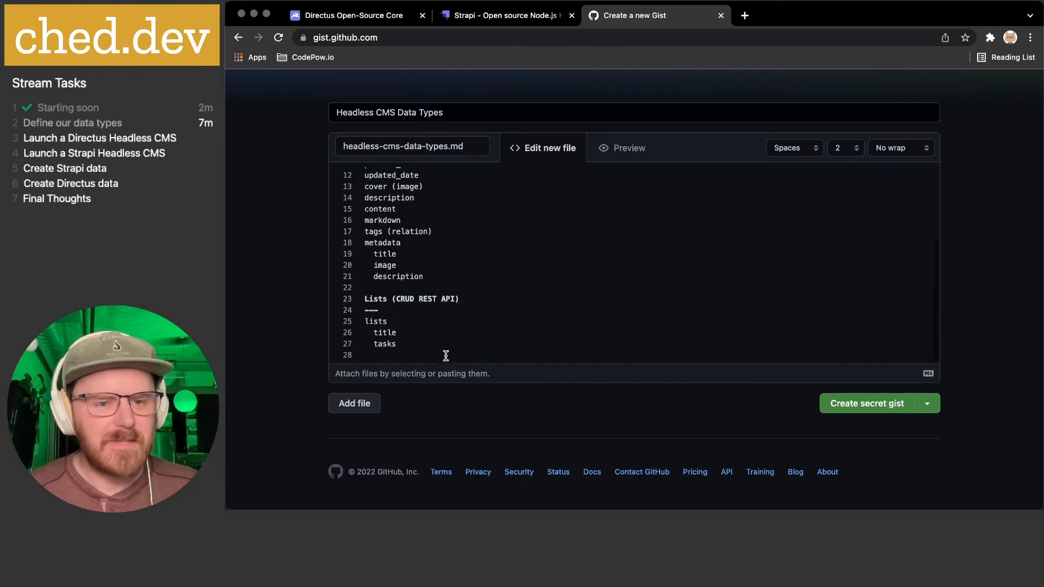
key(BackSpace)
key(shift+Left)
key(shift+Left)
key(Right)
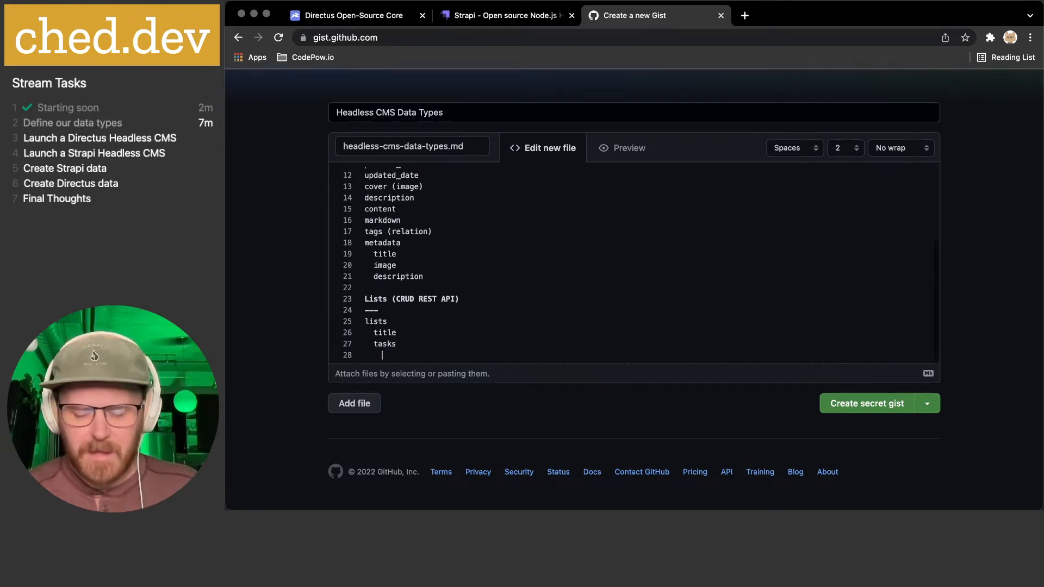
text(title)
key(Return)
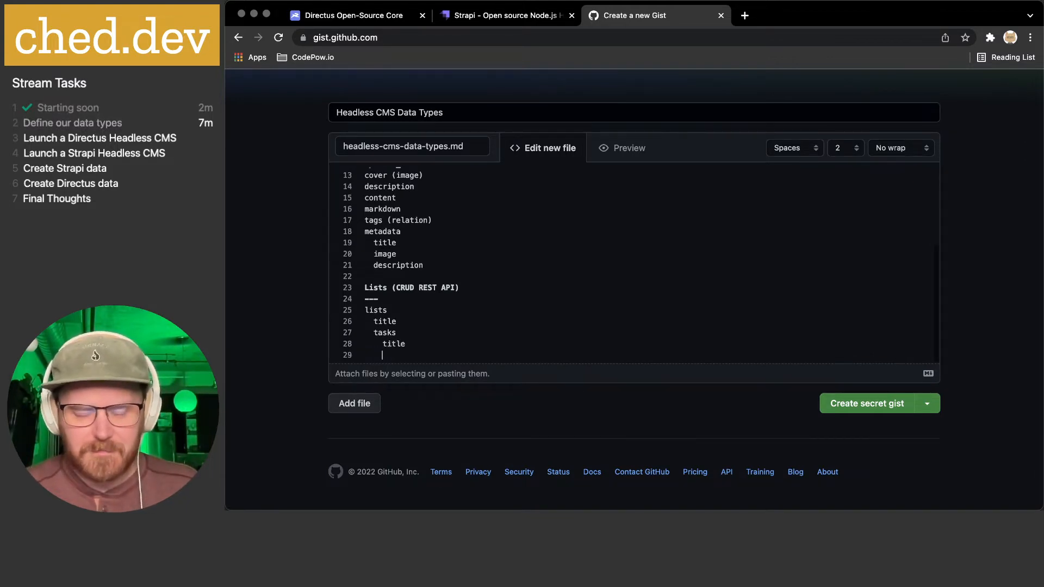
- Add completed (boolean) and created_at fields under tasks
text(completed)
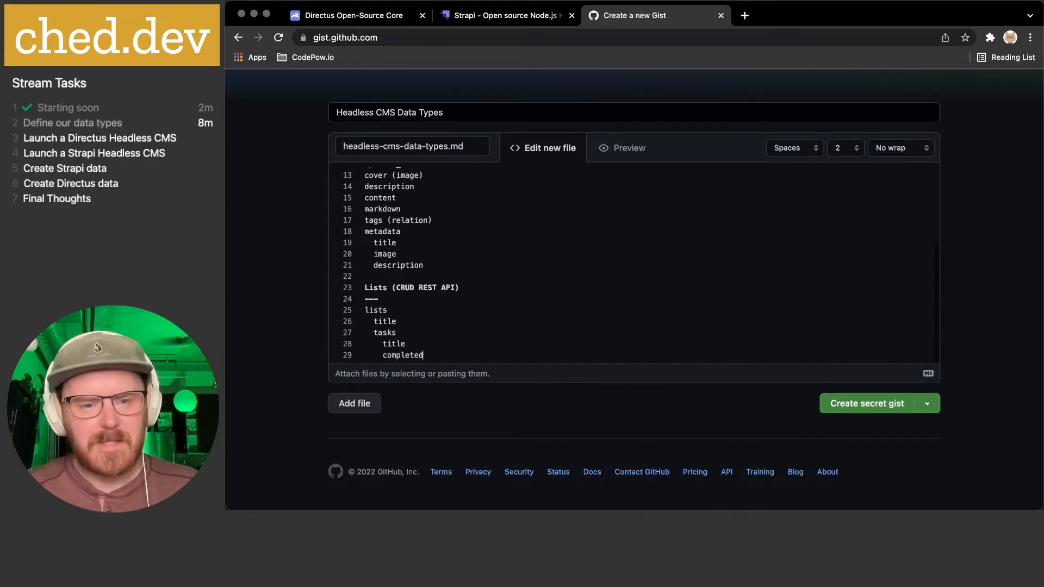
text( (boolean))
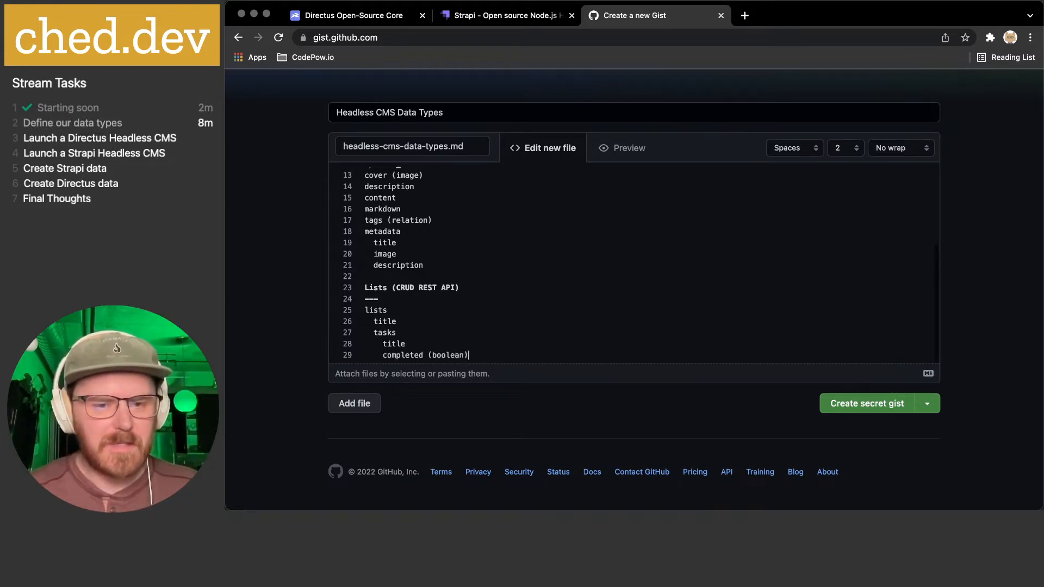
key(Return)
text(created_at)
key(Return)
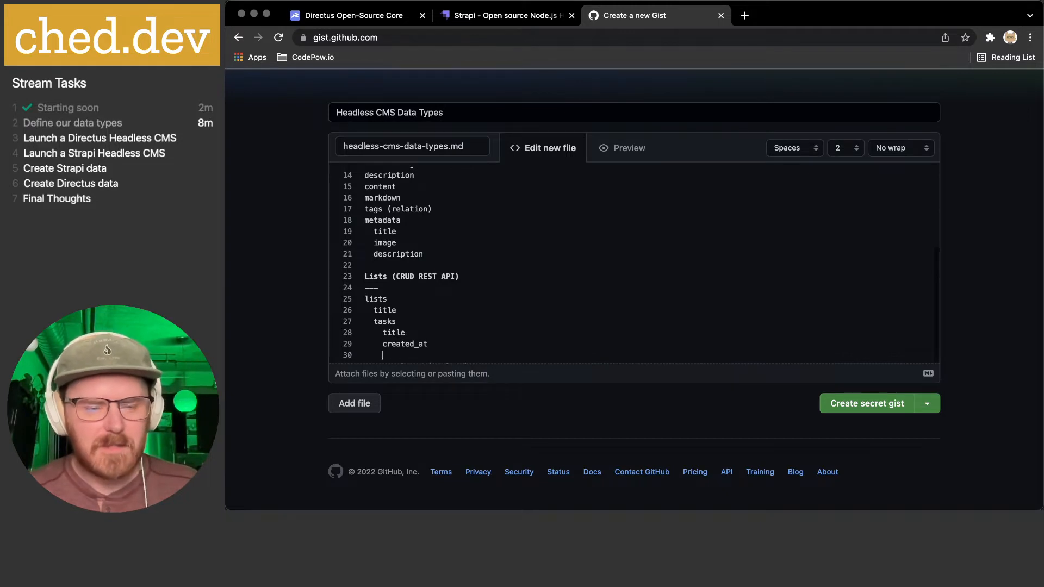
scroll(413, 300, down, 1)
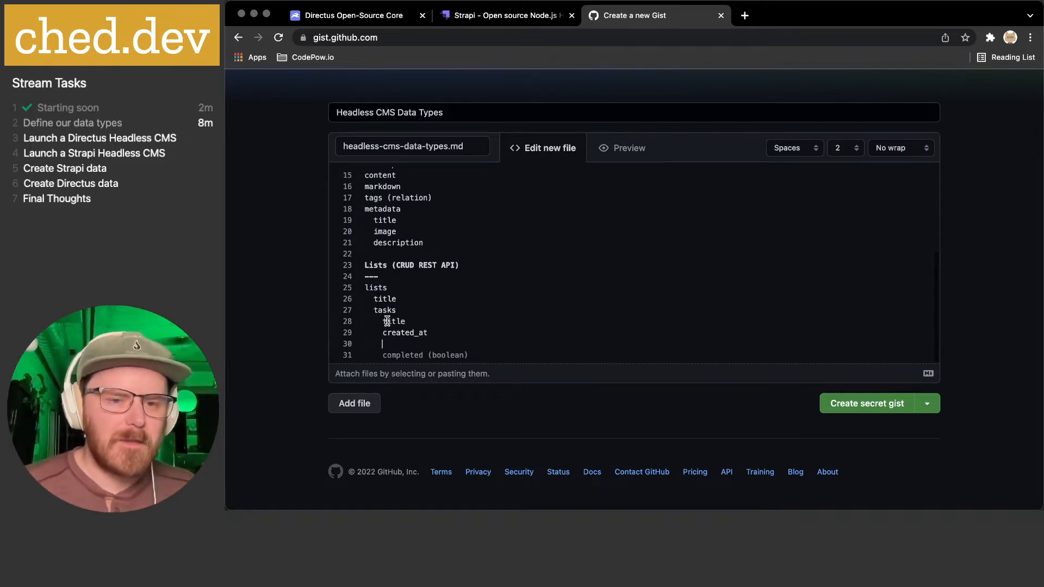
- Remove the nested task fields and mark tasks under lists as '(relation)'
drag(383, 321, 487, 351)
key(super+c)
key(BackSpace)
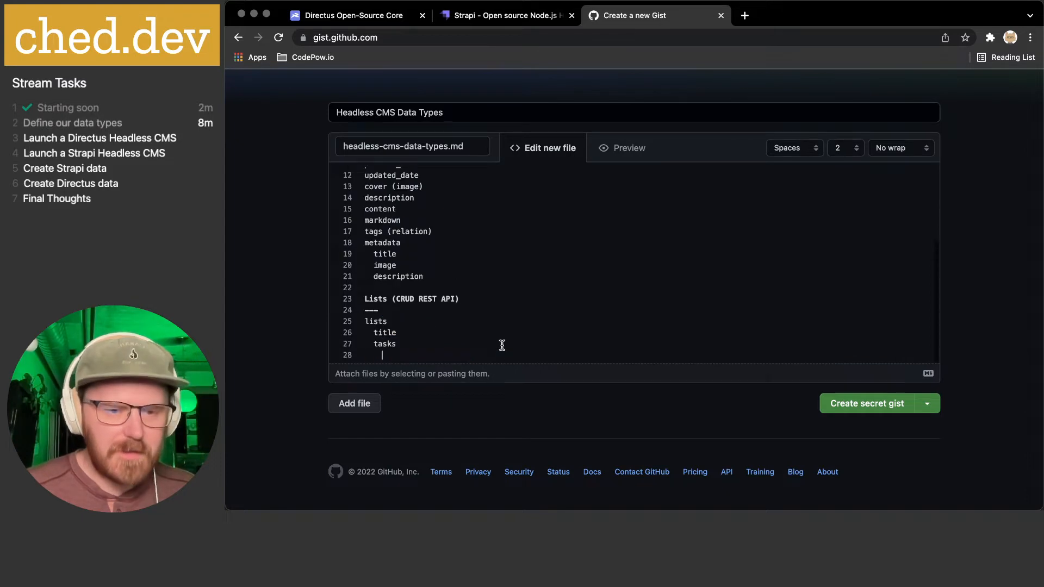
key(super+shift+Left)
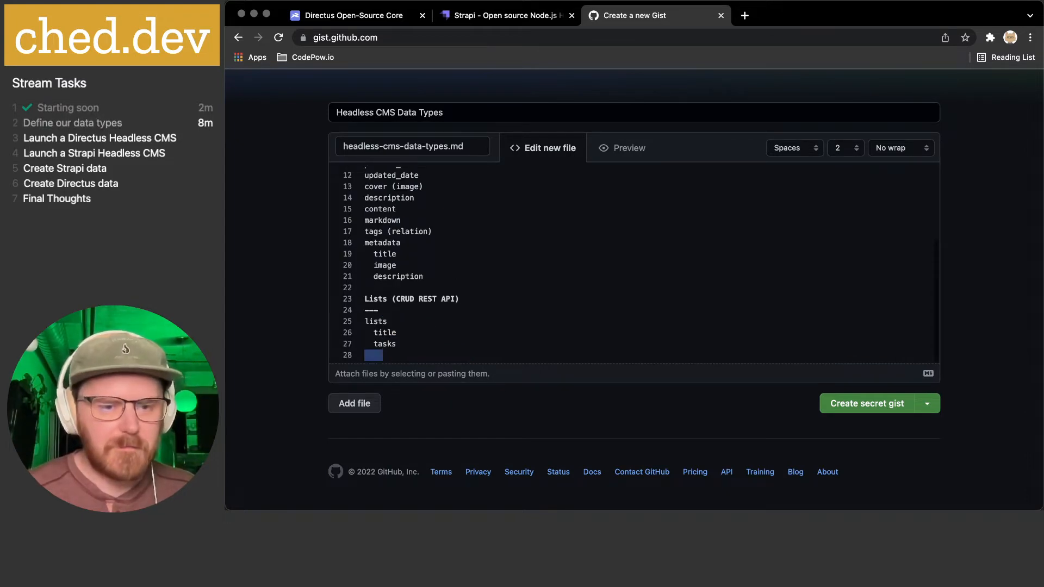
key(BackSpace)
key(BackSpace)
text((relation))
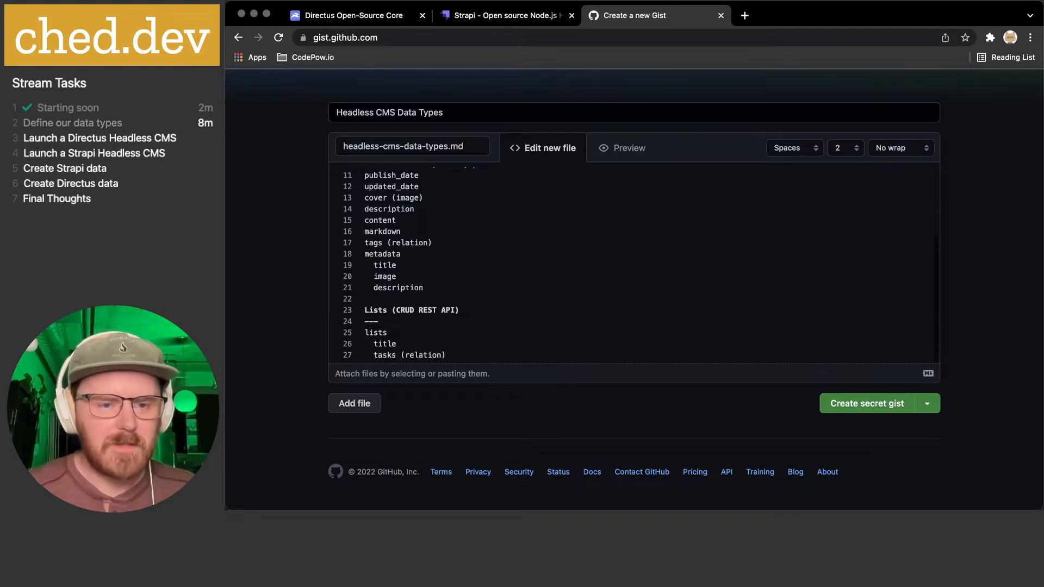
key(Return)
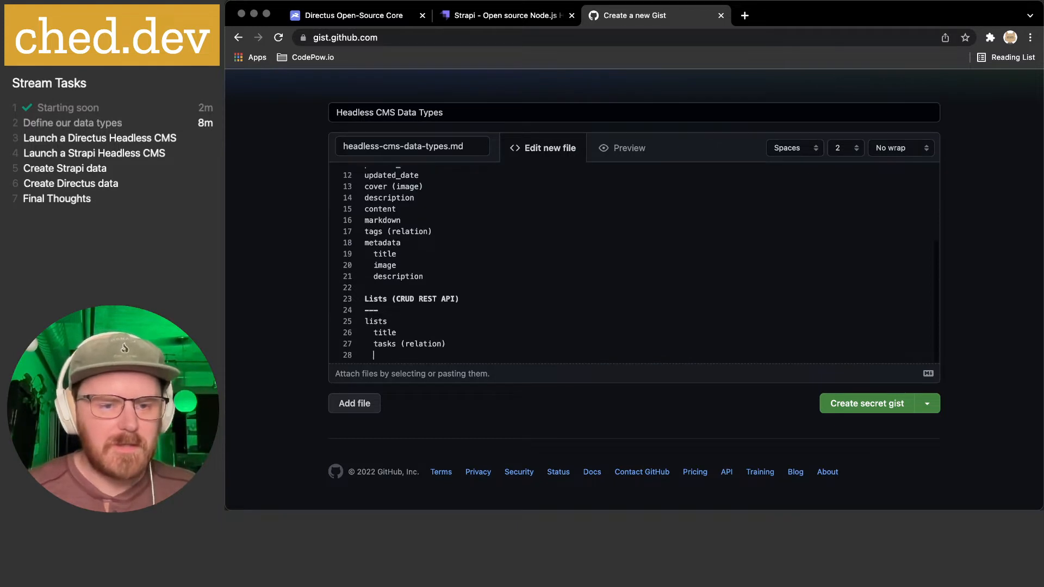
- Add a top-level tasks entry and paste the task fields beneath it
text(tasks)
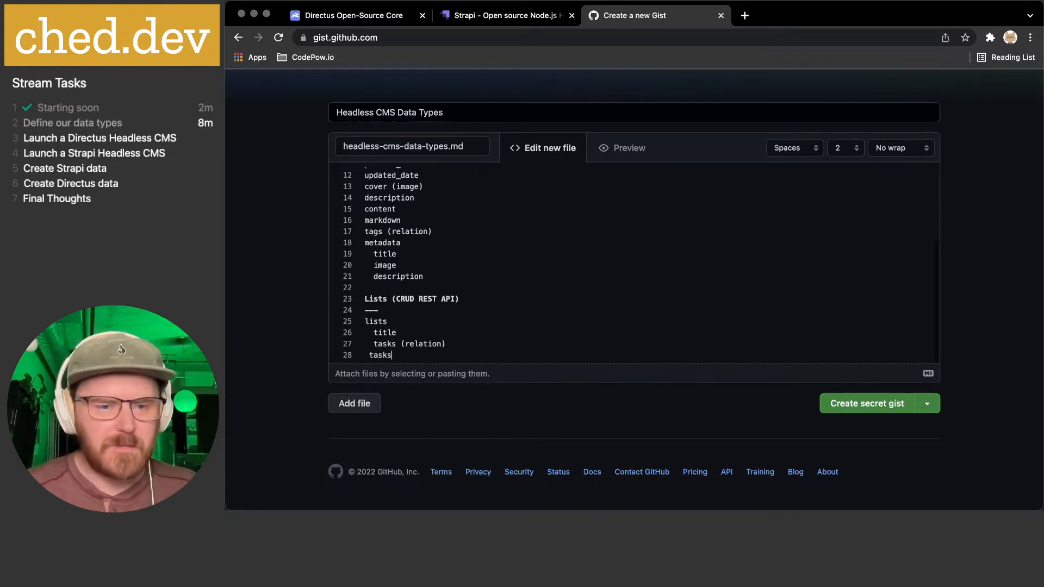
key(BackSpace)
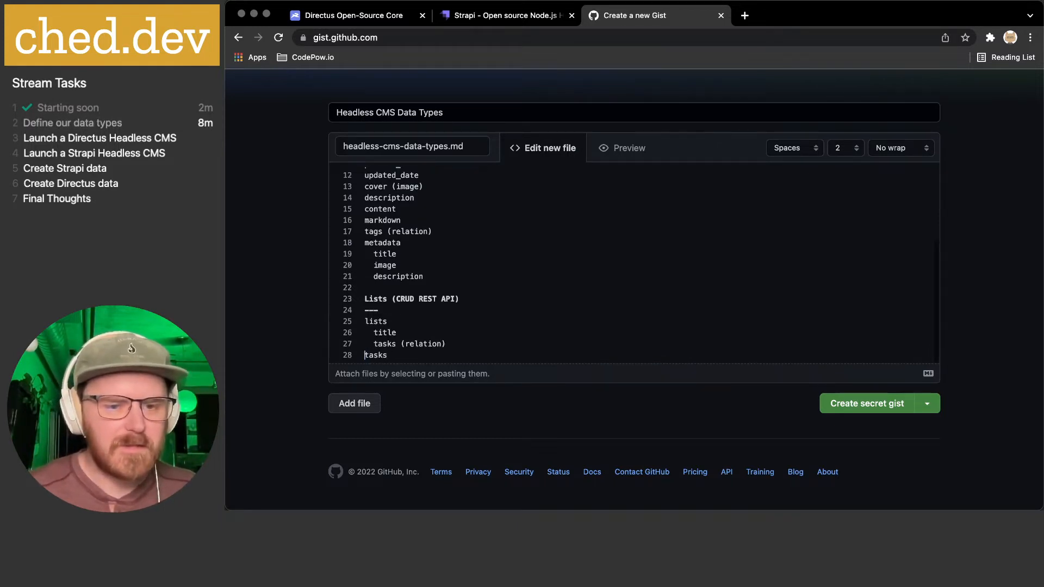
key(super+Right)
key(Return)
key(super+v)
- Align the title, created_at and completed field indentation, then add a 'level (1-5)' field
click(384, 333)
key(Up)
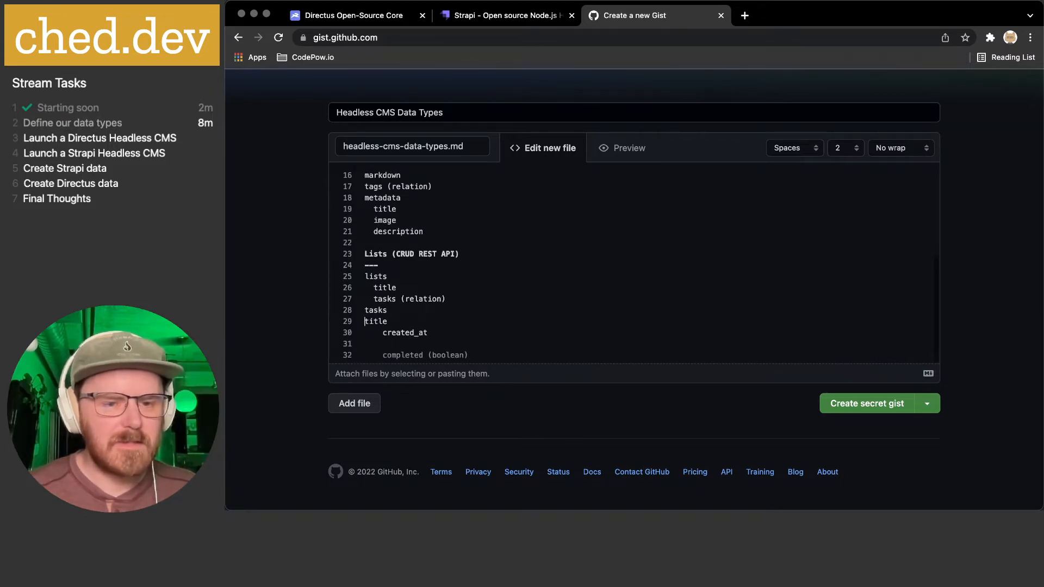
key(Tab)
key(Down)
key(shift+Right)
key(shift+Right)
key(BackSpace)
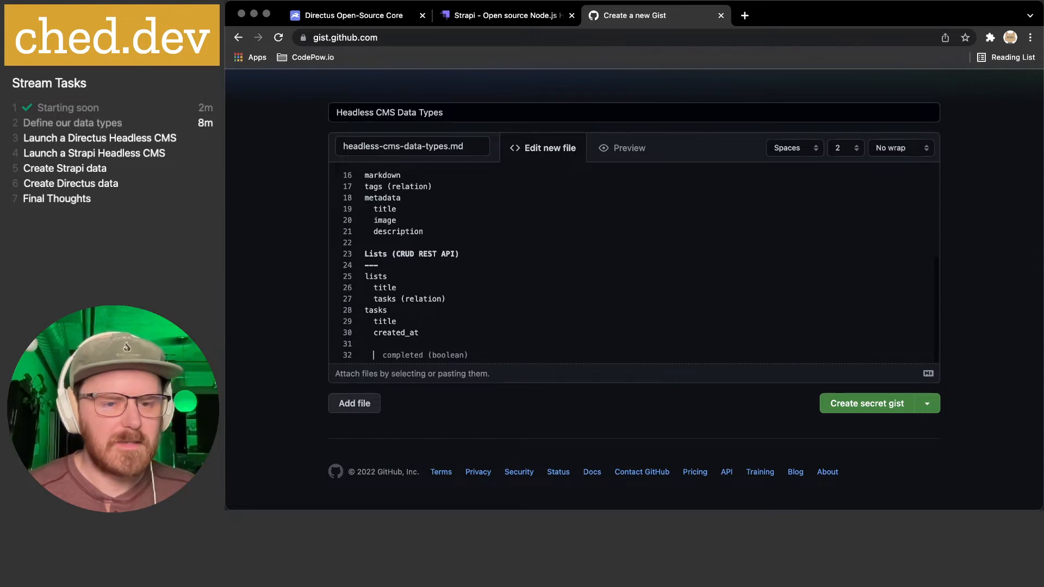
key(Down)
key(shift+Right)
key(shift+Right)
key(BackSpace)
key(shift+Left)
key(shift+Left)
key(shift+Left)
key(shift+Left)
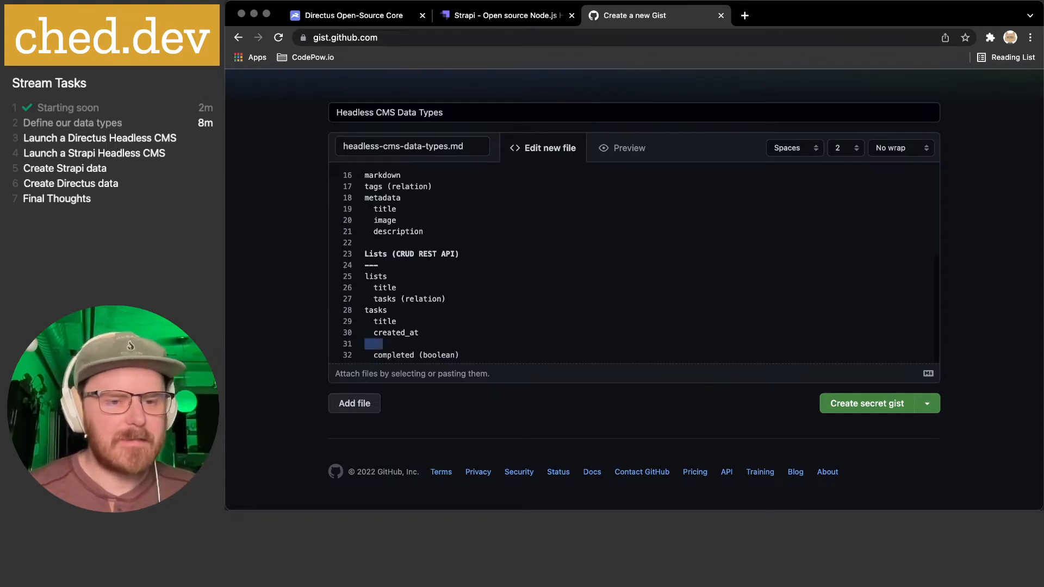
key(BackSpace)
key(BackSpace)
key(Return)
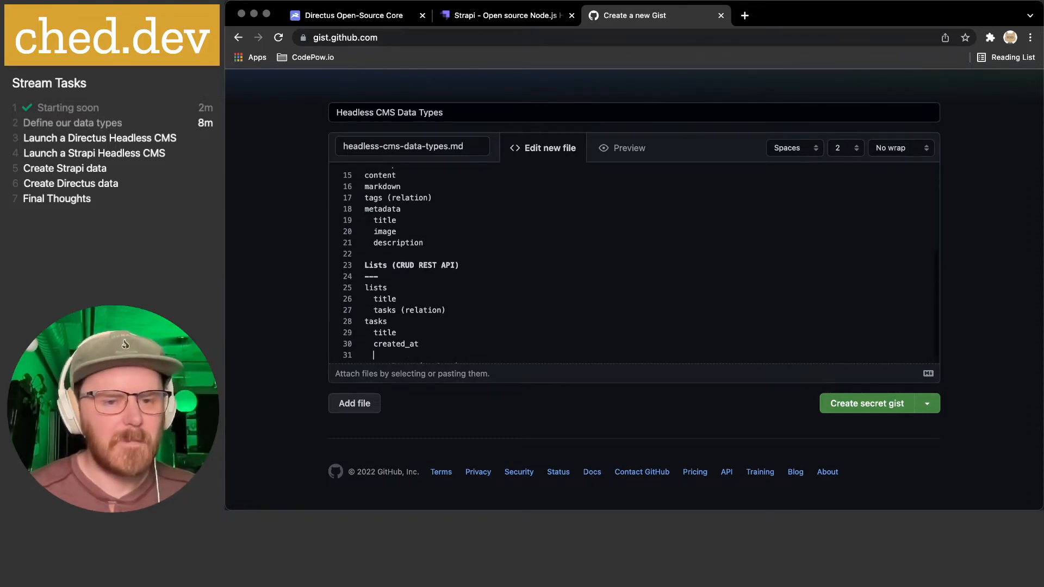
scroll(438, 334, down, 1)
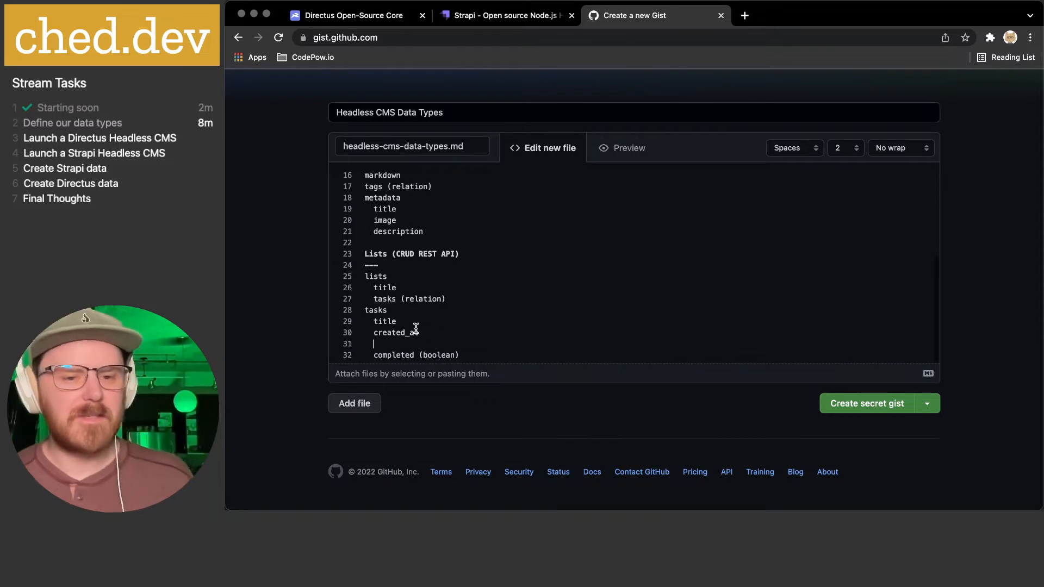
text(lev)
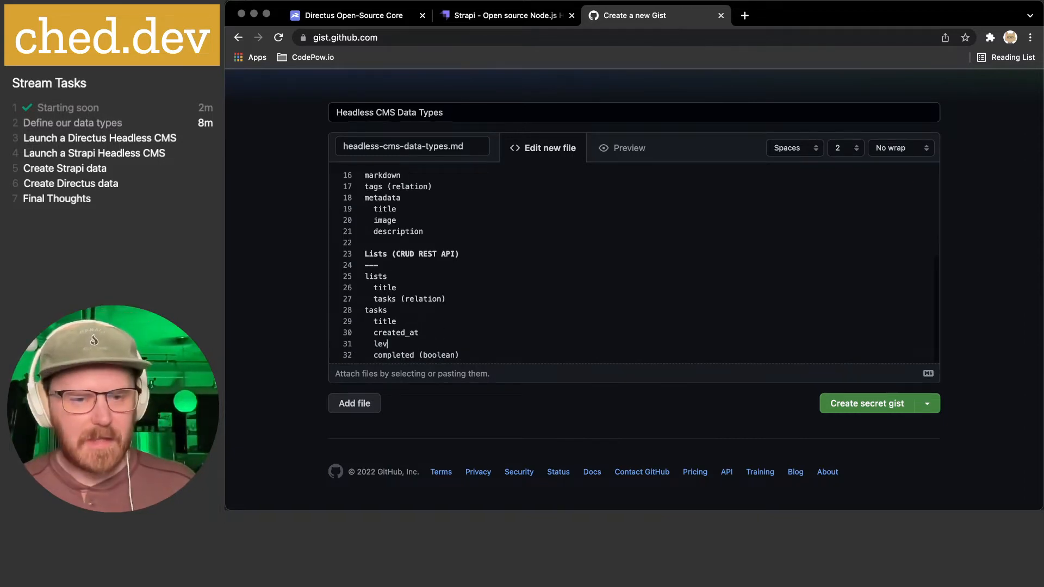
text(el (1)
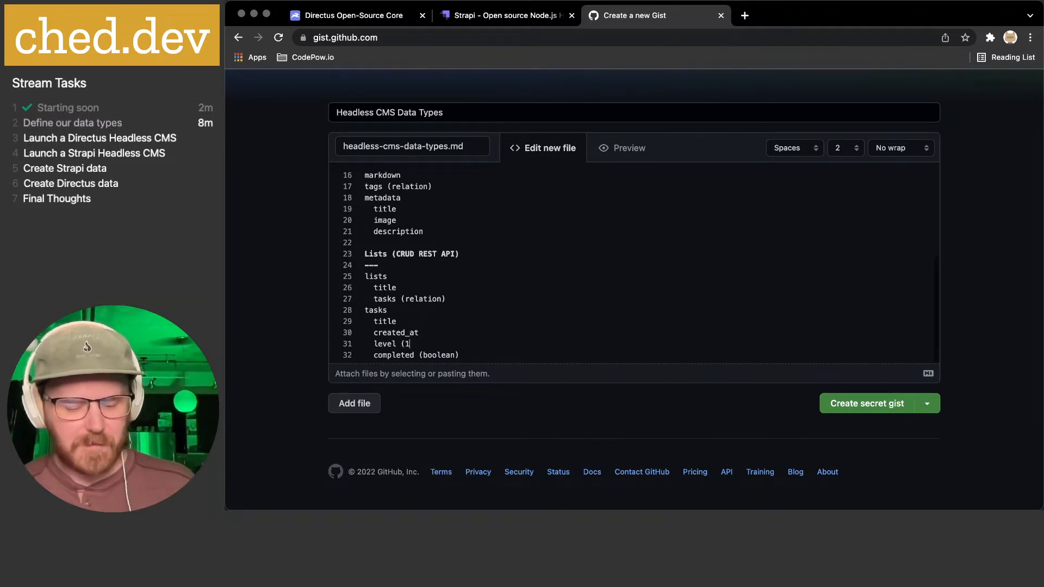
text(-5))
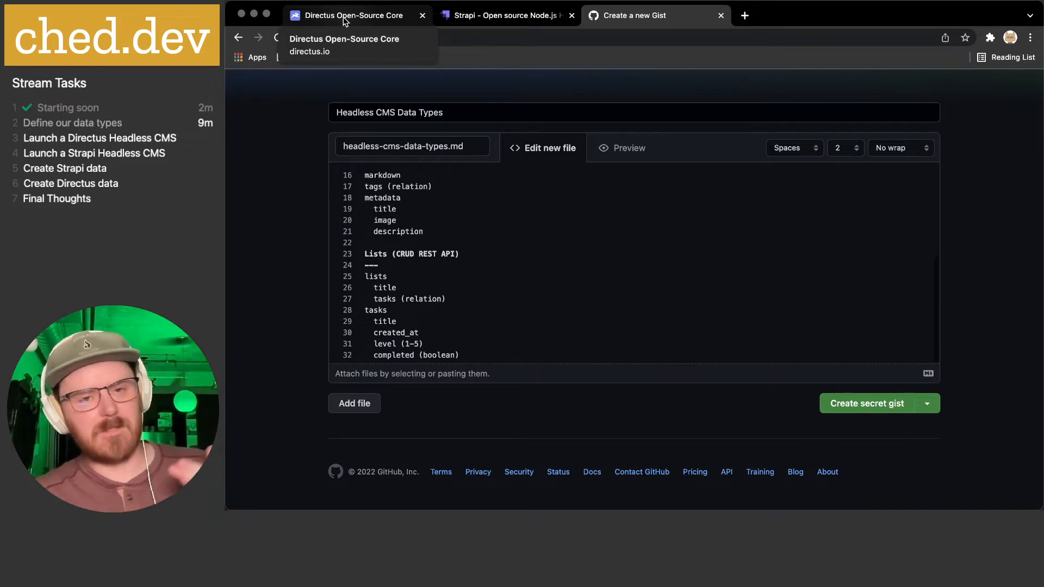
- Preview the rendered outline of the Fortunes, Media Blog and Lists sections
click(506, 291)
scroll(508, 291, up, 5)
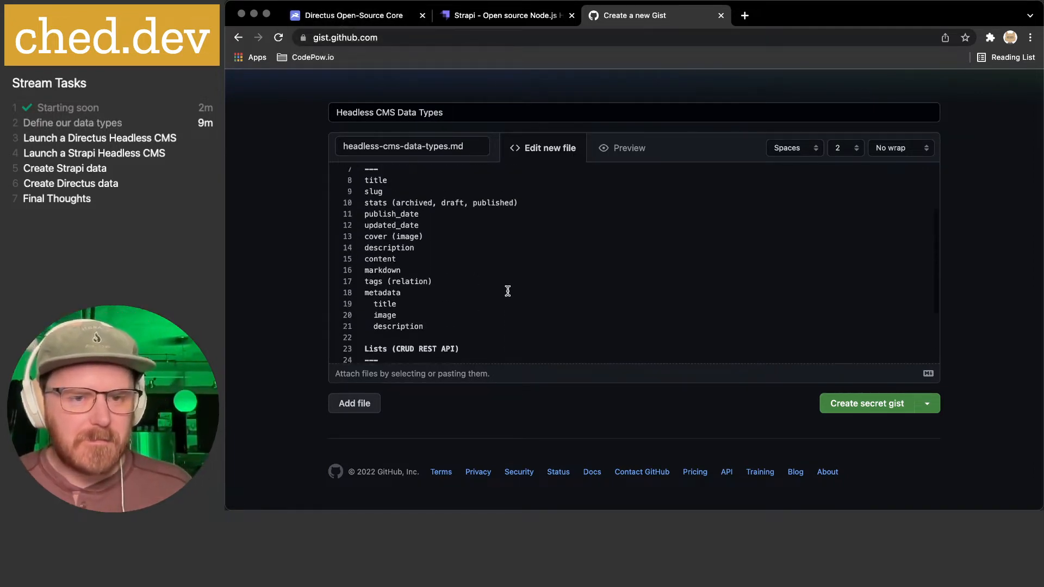
click(619, 148)
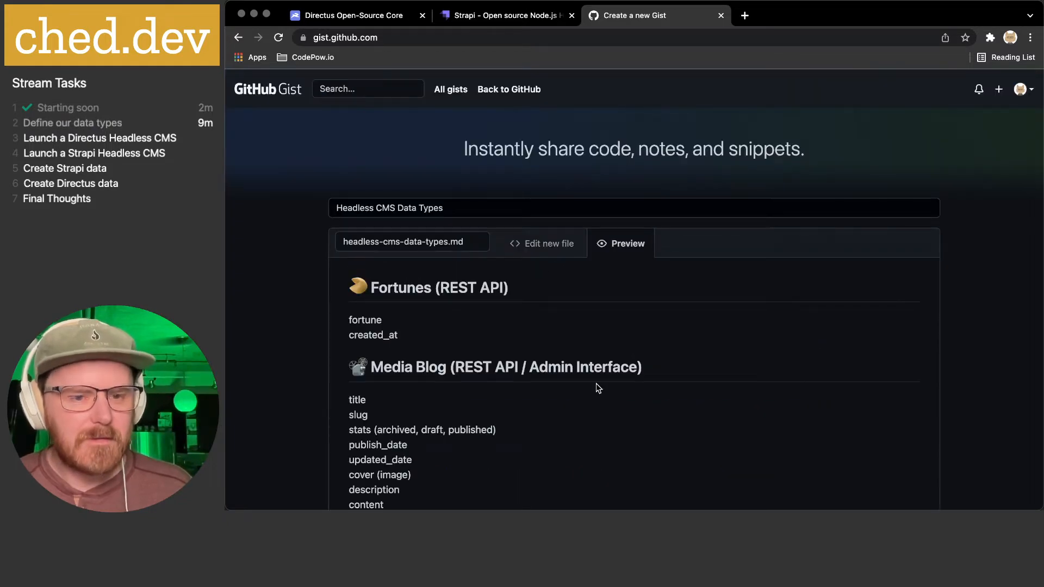
scroll(596, 389, down, 6)
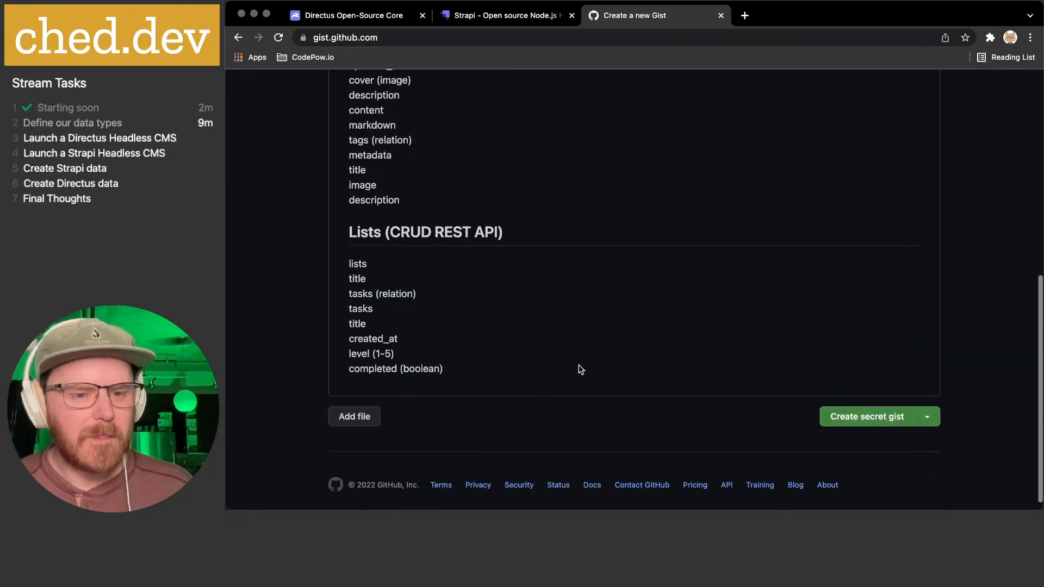
scroll(577, 368, up, 10)
- Add dash bullets to the Fortunes field lines, including fortune and created_at
click(544, 216)
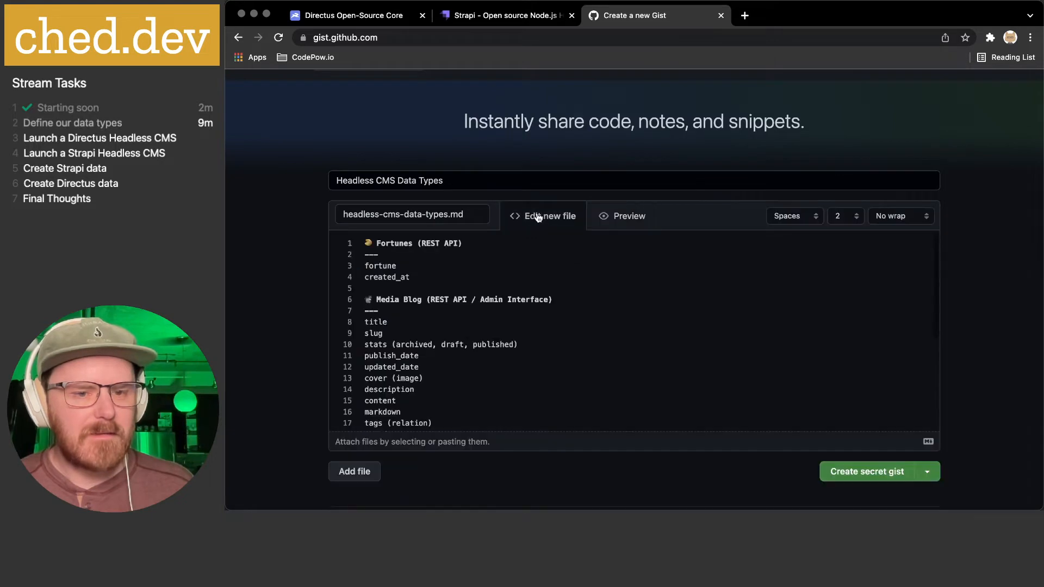
click(422, 271)
key(super+Left)
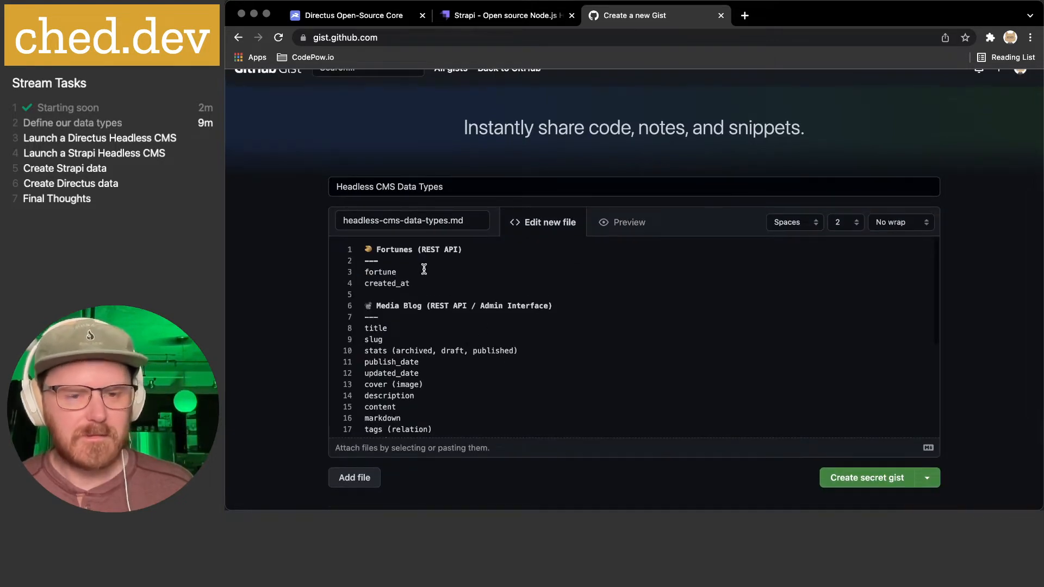
text(-)
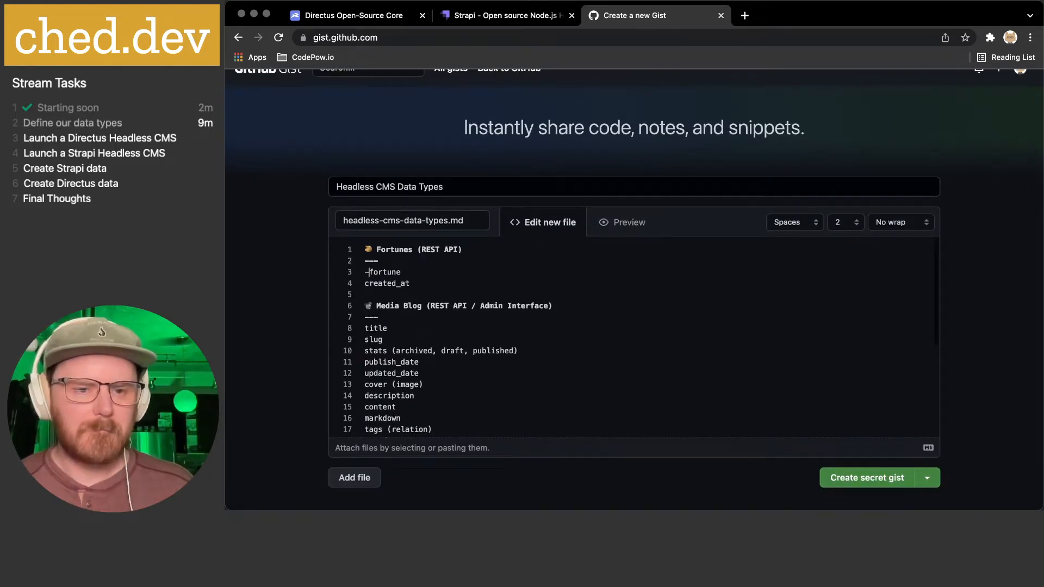
key(super+Down)
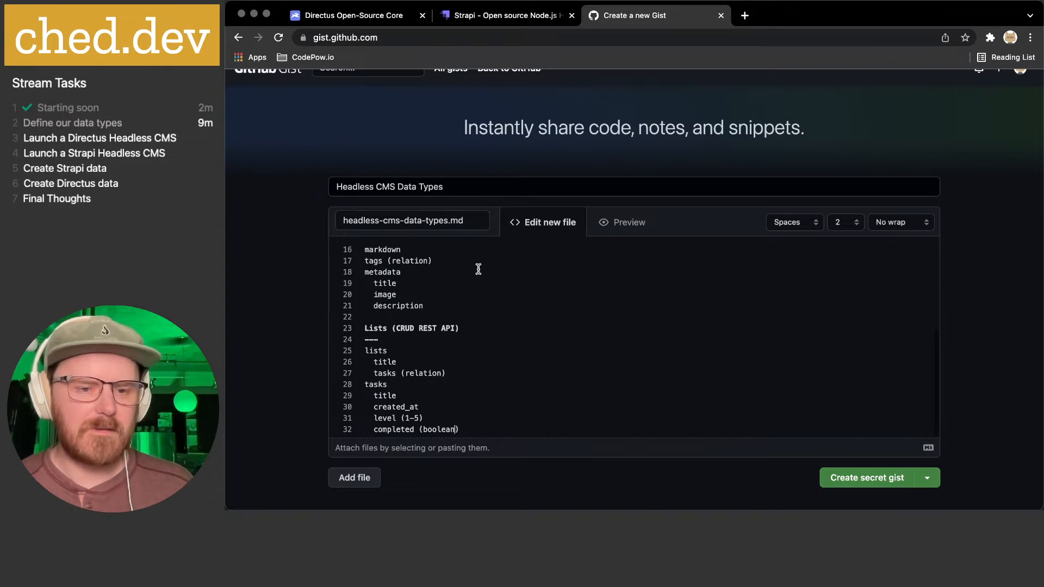
scroll(473, 272, up, 5)
click(372, 272)
key(shift+super+Left)
key(super+c)
key(Down)
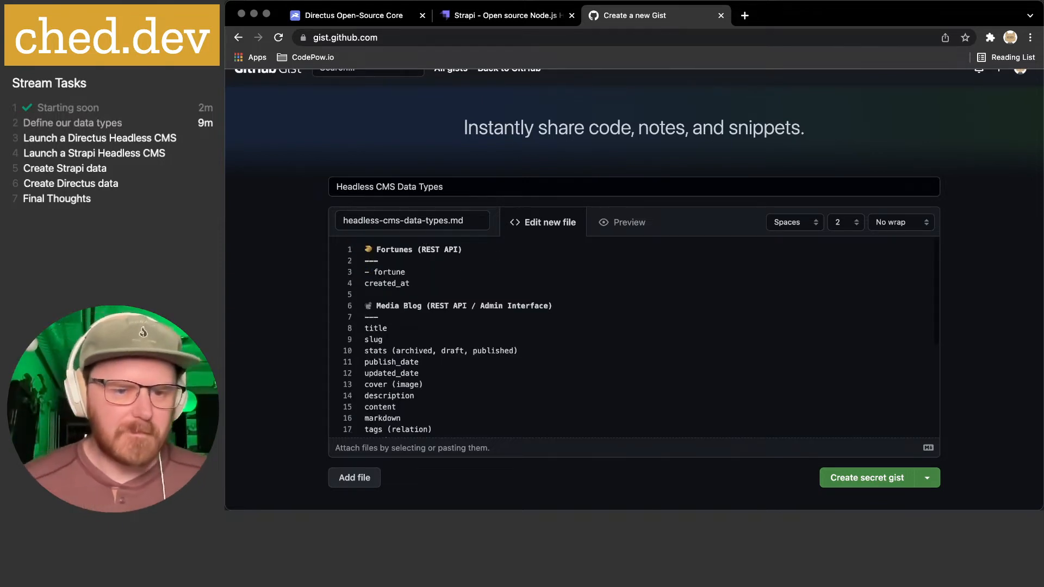
key(super+v)
key(Down)
- Bullet the Media Blog fields: title, slug, stats, dates, cover, description, content, markdown, tags
click(364, 327)
key(super+v)
key(Down)
key(super+v)
key(Down)
key(super+v)
key(Down)
key(super+v)
key(Down)
key(super+v)
key(Down)
key(super+v)
key(Down)
key(super+v)
key(Down)
key(super+v)
key(Down)
key(super+Left)
key(super+v)
key(Down)
key(super+Left)
key(super+v)
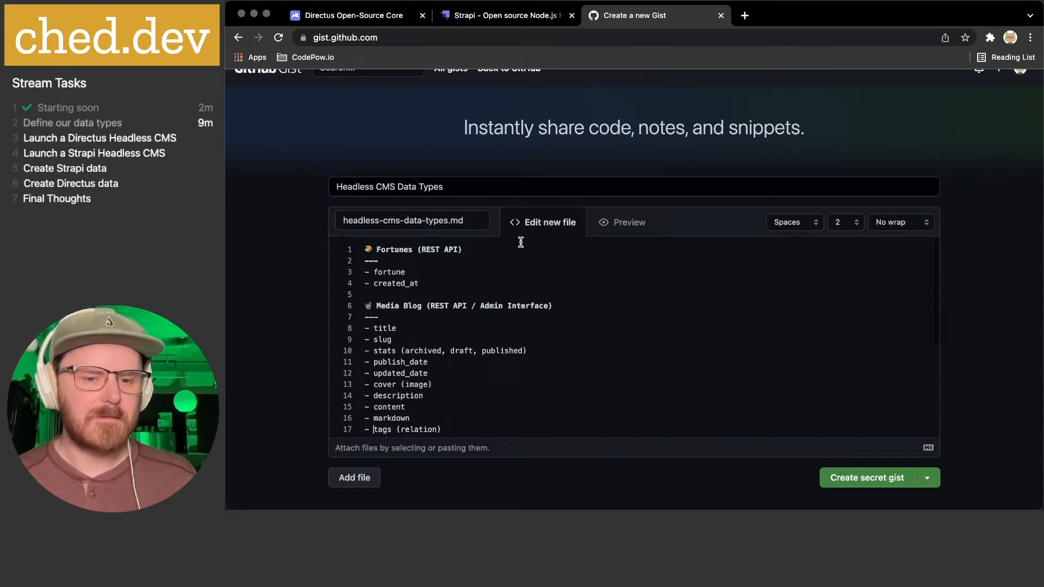
- Bullet the metadata line and its nested title, image and description sub-items
scroll(522, 242, down, 5)
click(448, 296)
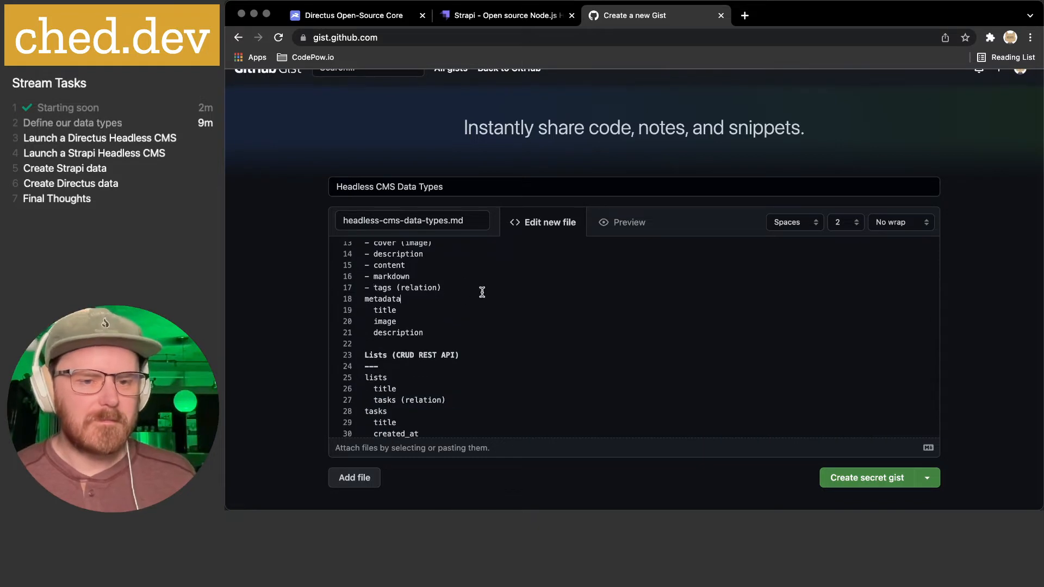
key(super+Left)
key(super+v)
key(Down)
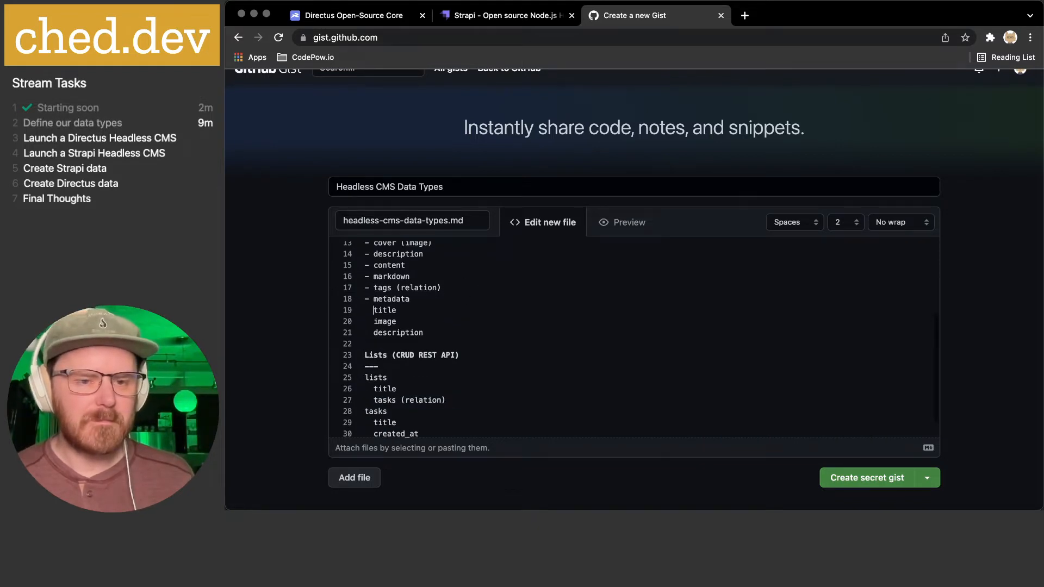
key(super+Left)
key(super+v)
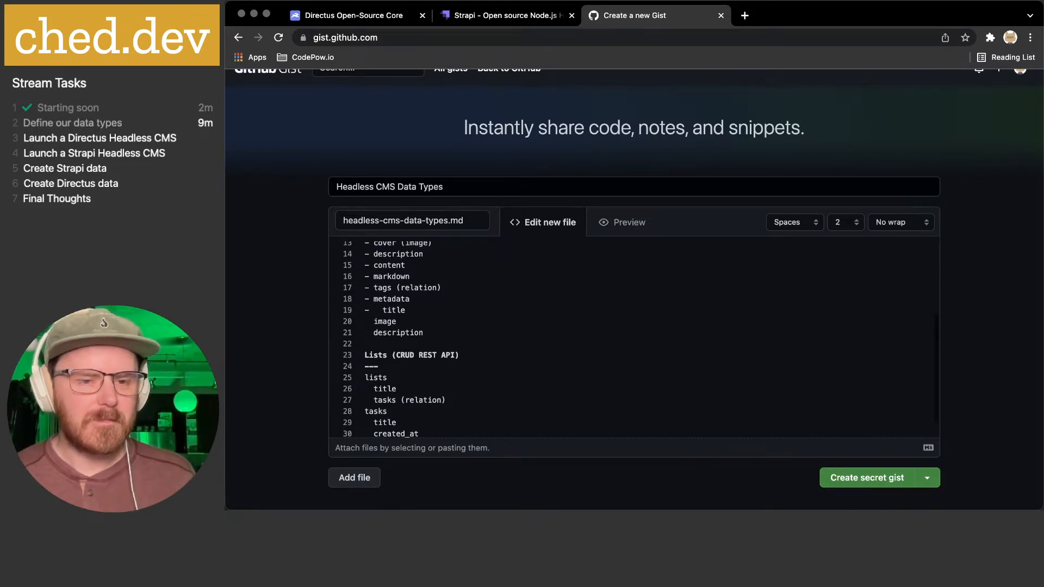
key(super+z)
key(super+v)
key(Down)
key(super+Left)
key(super+v)
key(Down)
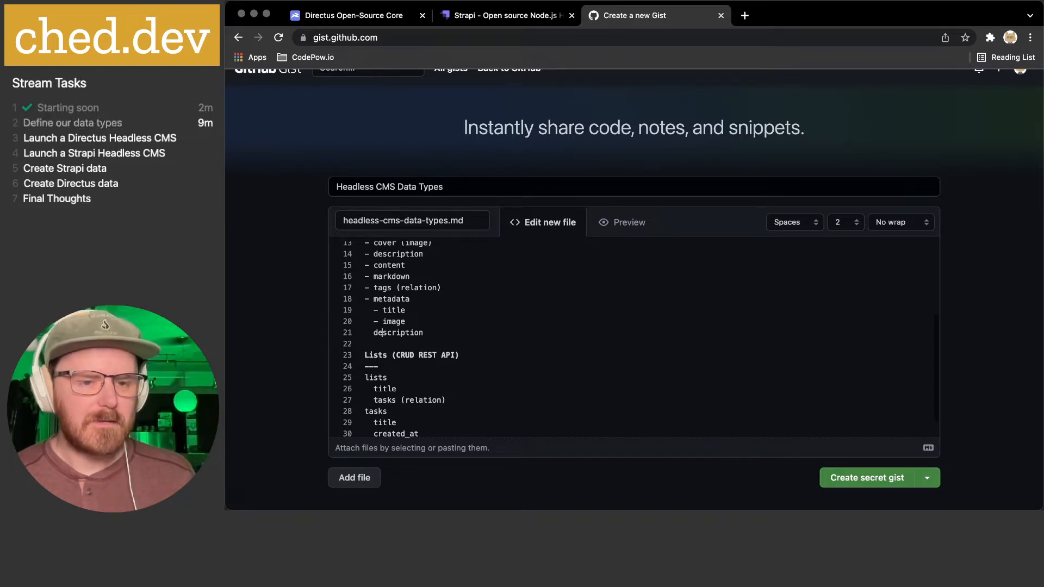
key(super+v)
key(Down)
- Bullet the Lists section: lists, title, tasks (relation), and tasks' title, created_at, level, completed
key(super+v)
key(Down)
key(super+v)
key(Down)
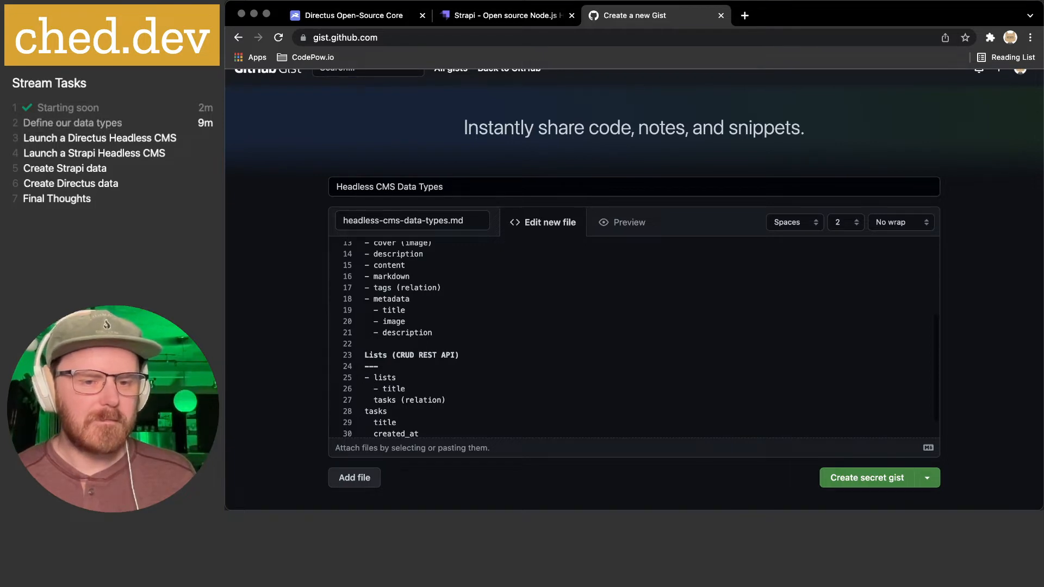
key(super+v)
key(super+v)
key(Down)
key(super+v)
key(Down)
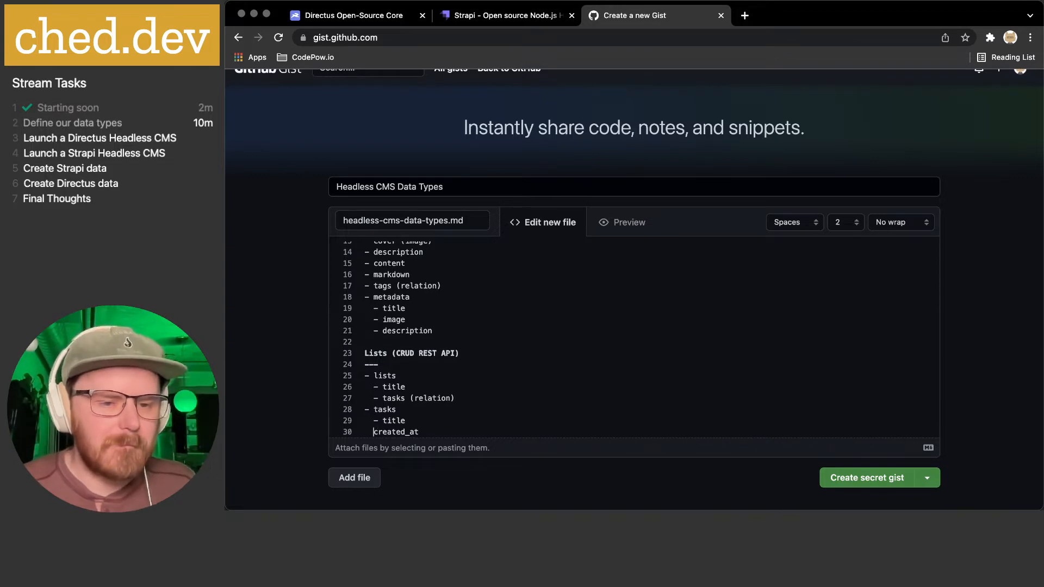
key(super+v)
key(Down)
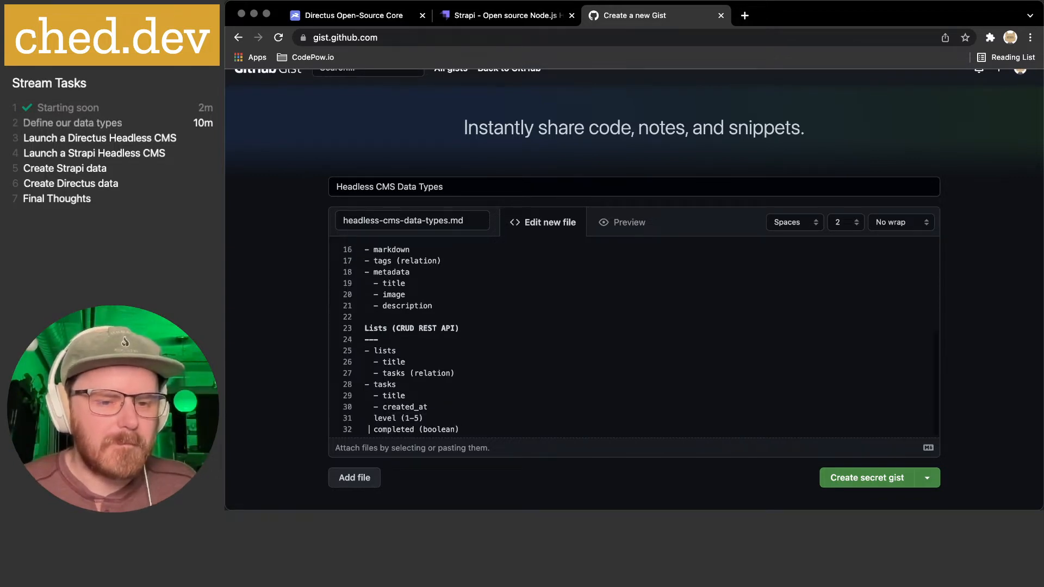
key(super+v)
key(Up)
key(super+v)
key(Down)
key(super+Right)
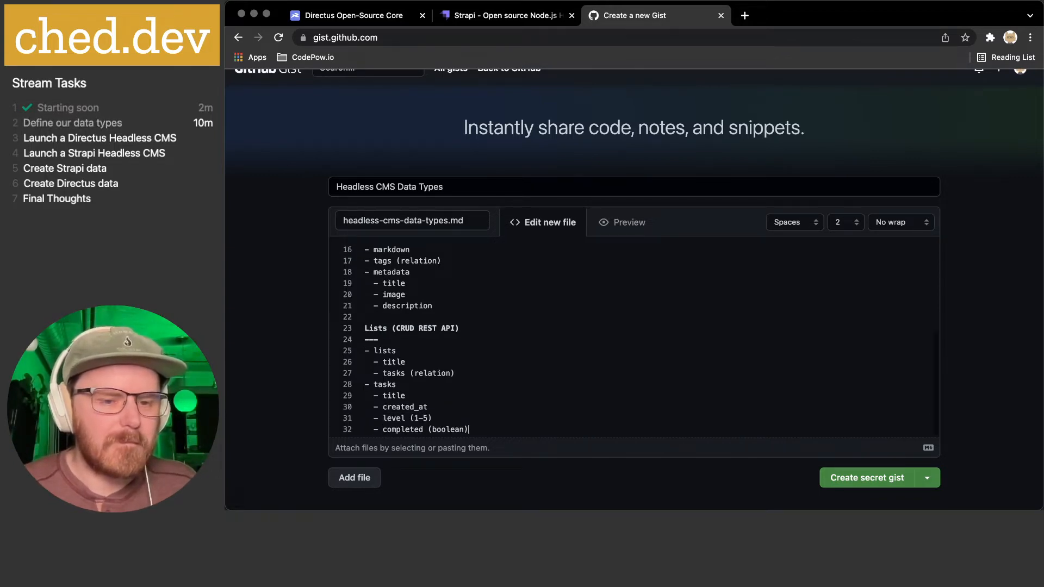
click(611, 231)
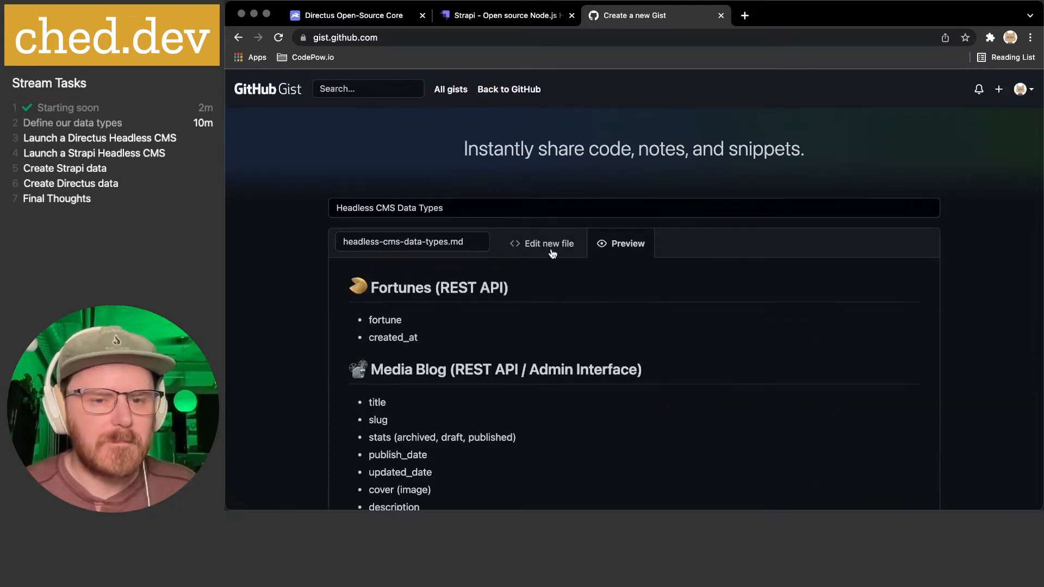
- Scroll through the rendered notes preview, then return to the editor
scroll(560, 310, down, 3)
scroll(560, 309, down, 5)
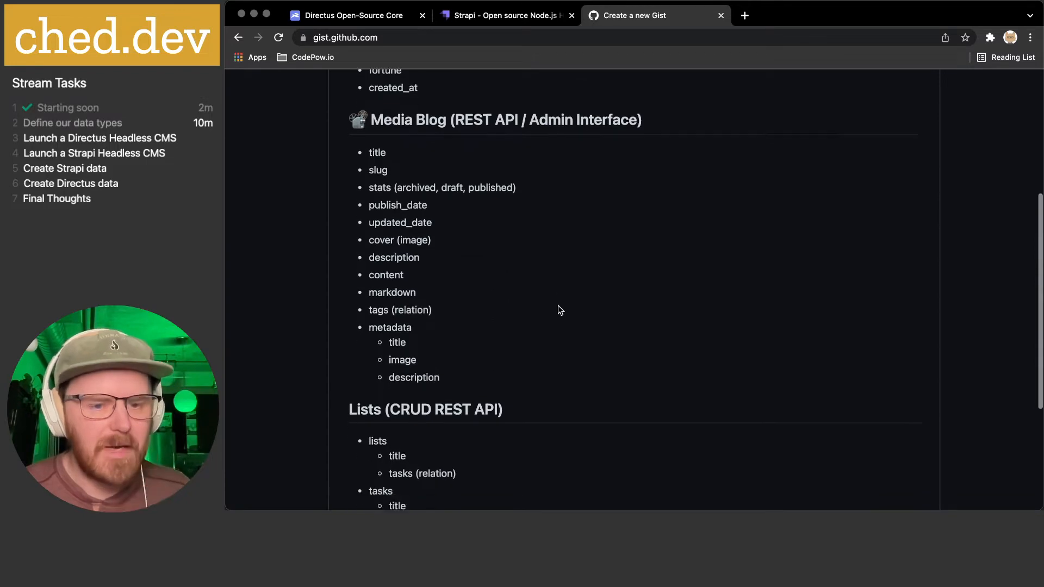
scroll(560, 310, up, 7)
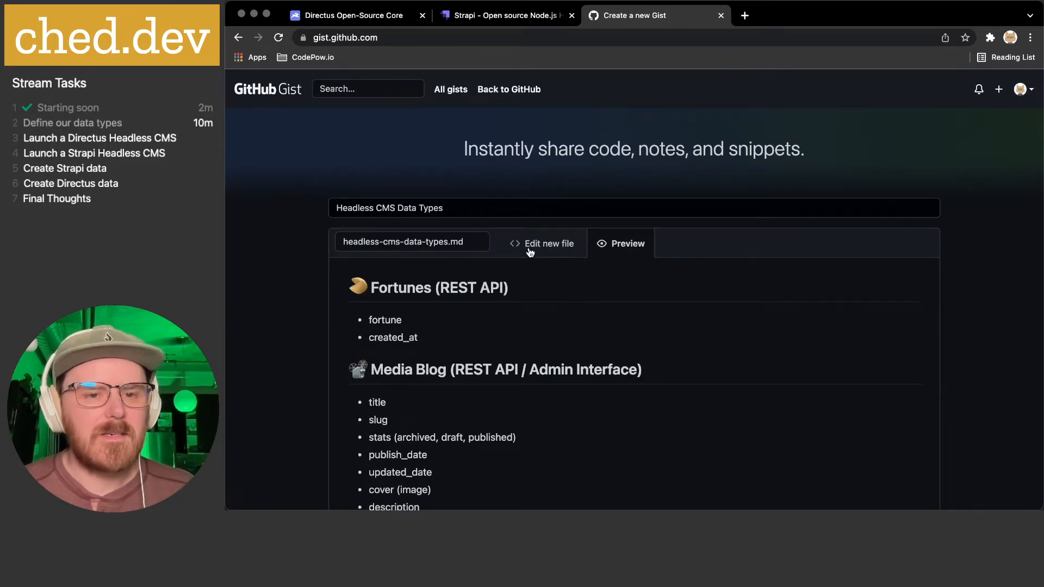
click(519, 250)
- Publish headless-cms-data-types.md as a public gist
scroll(597, 329, down, 2)
scroll(597, 329, down, 1)
click(927, 415)
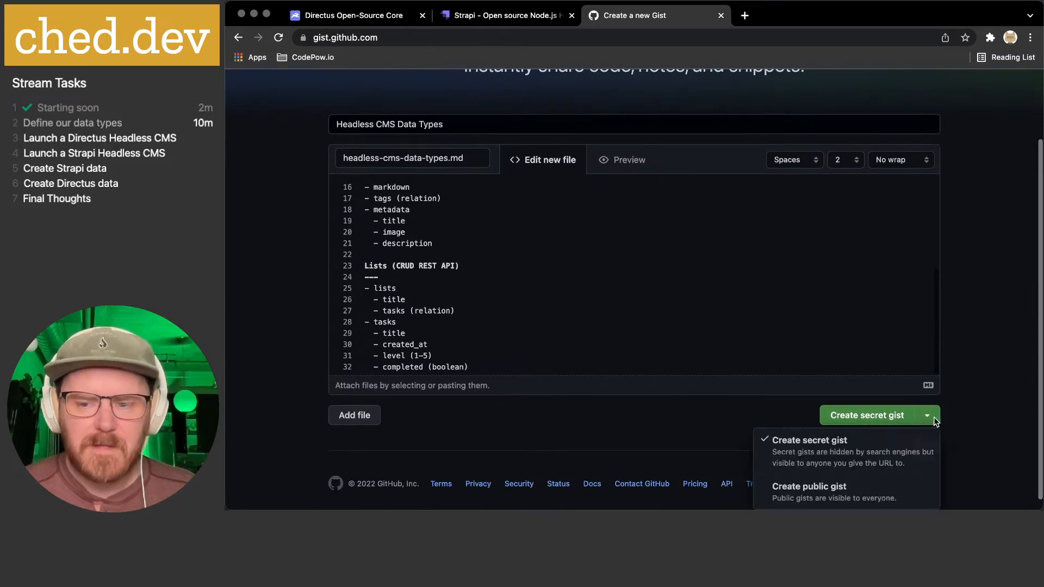
click(825, 492)
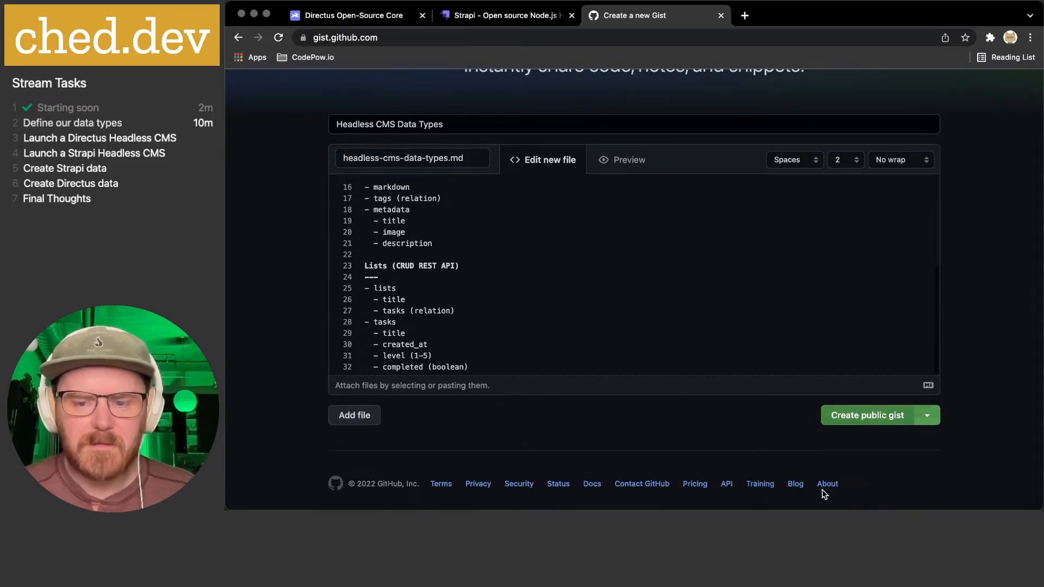
click(866, 415)
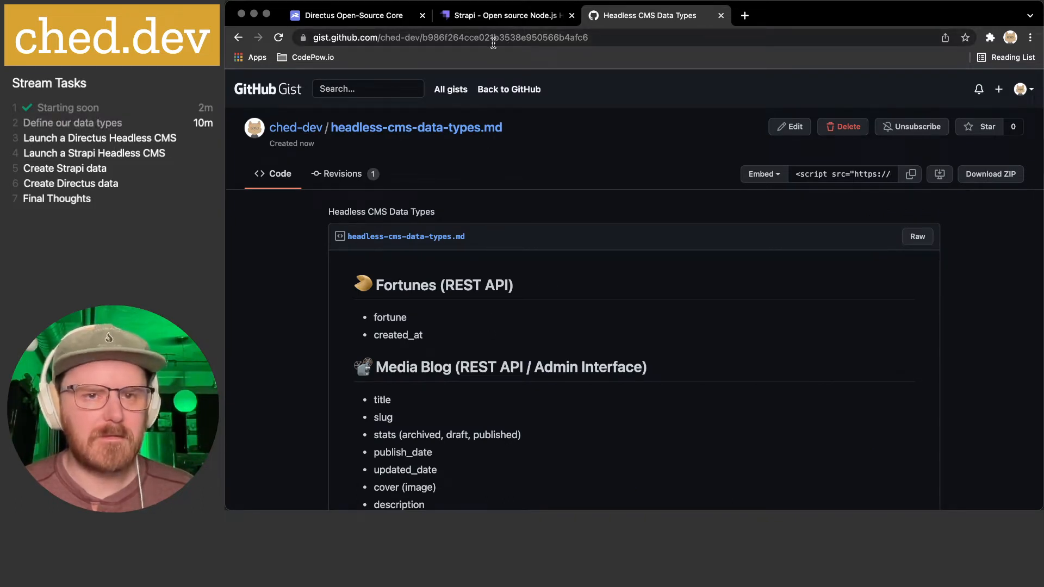
click(496, 39)
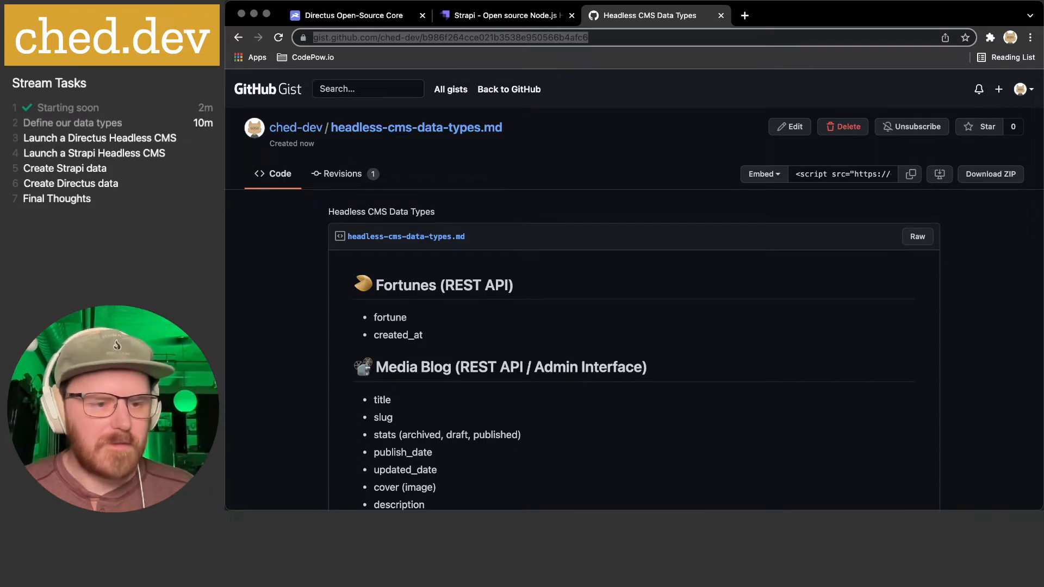
key(super+Tab)
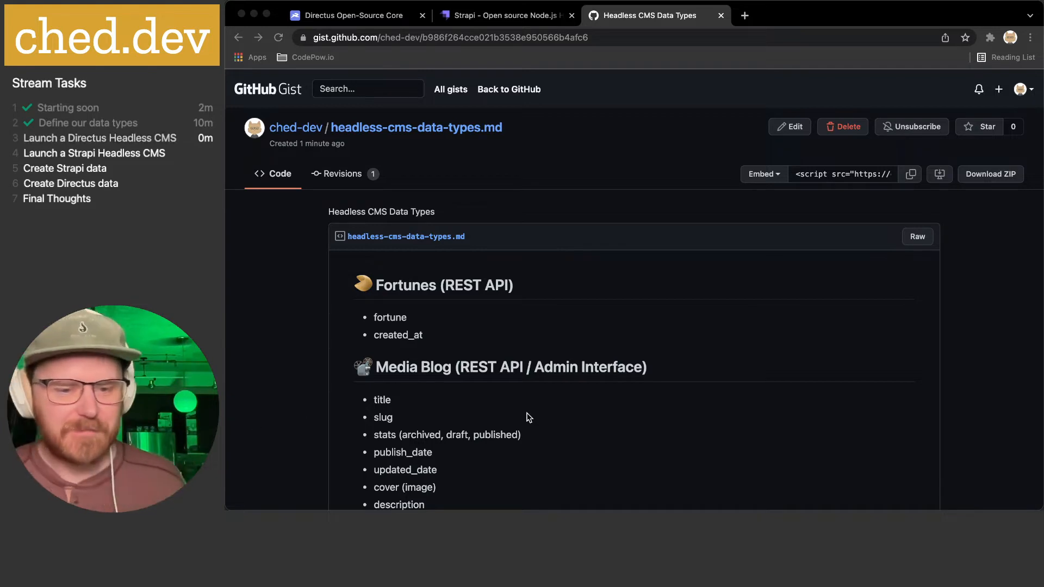
key(super+l)
scroll(533, 367, down, 10)
scroll(533, 368, up, 10)
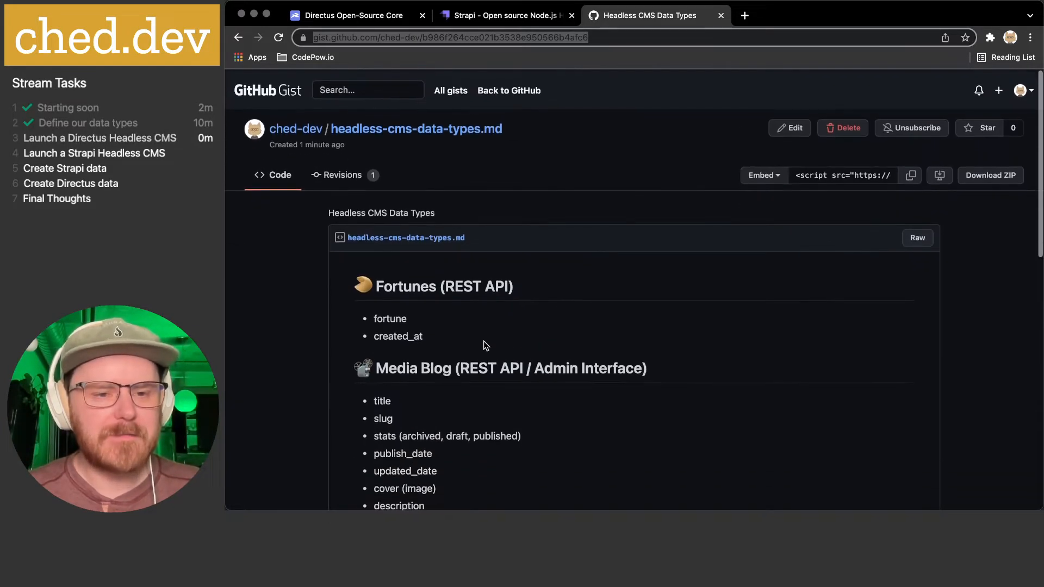
scroll(479, 290, down, 5)
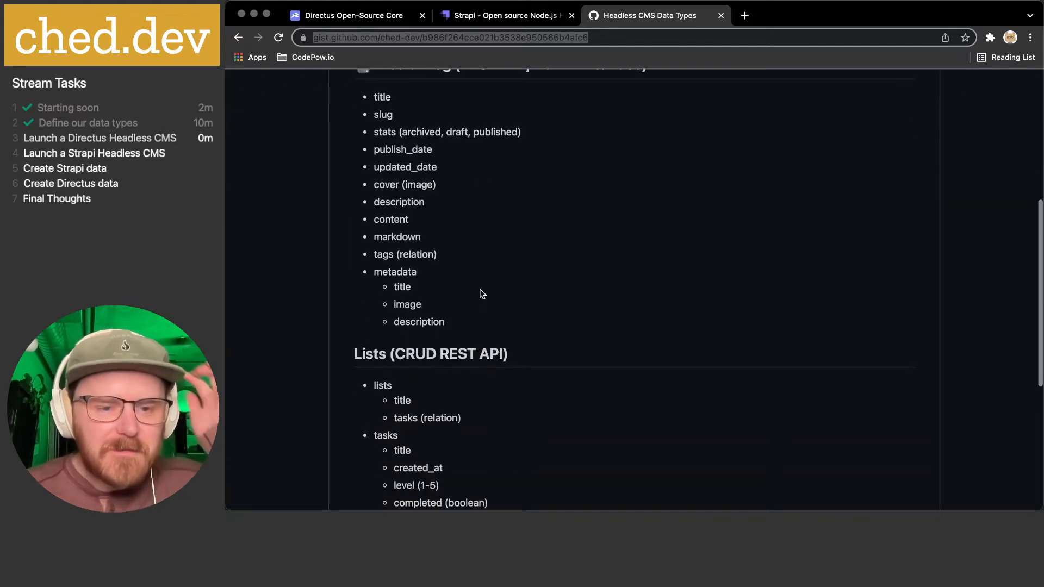
scroll(480, 293, up, 5)
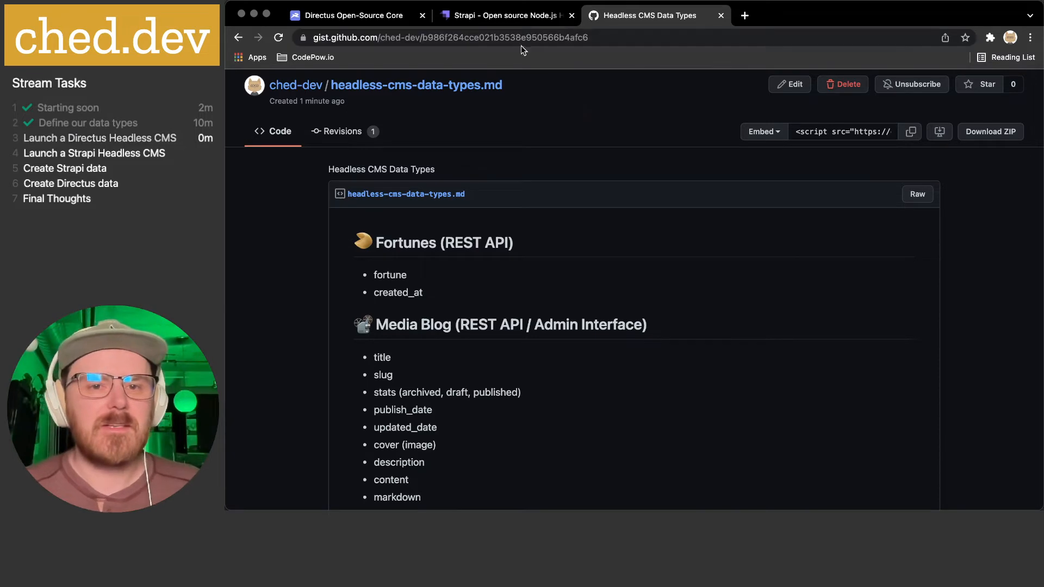
- Return from the Strapi tab to the directus.io homepage and scroll down it
click(503, 15)
click(359, 18)
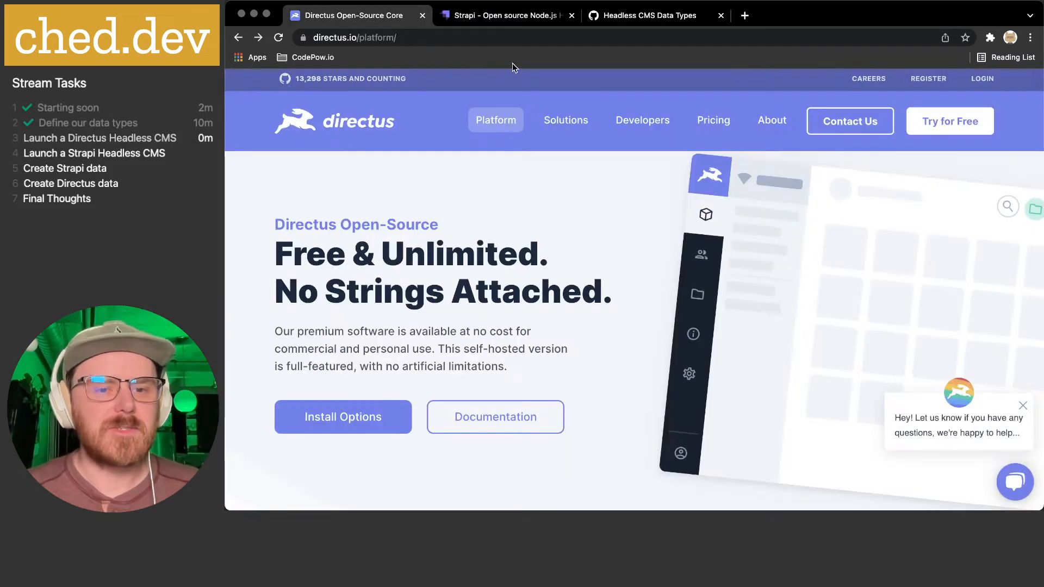
click(354, 123)
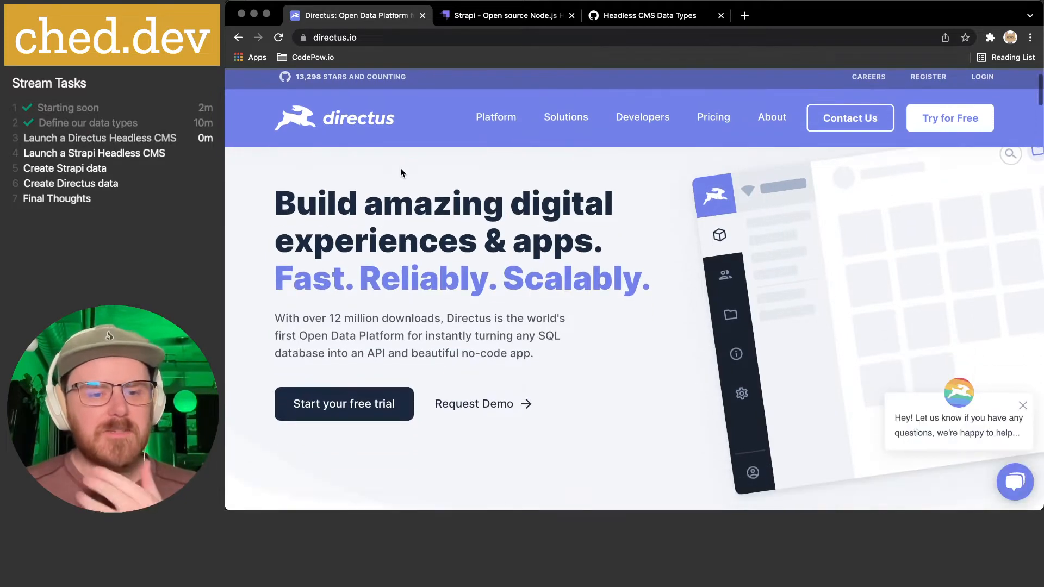
scroll(401, 173, down, 5)
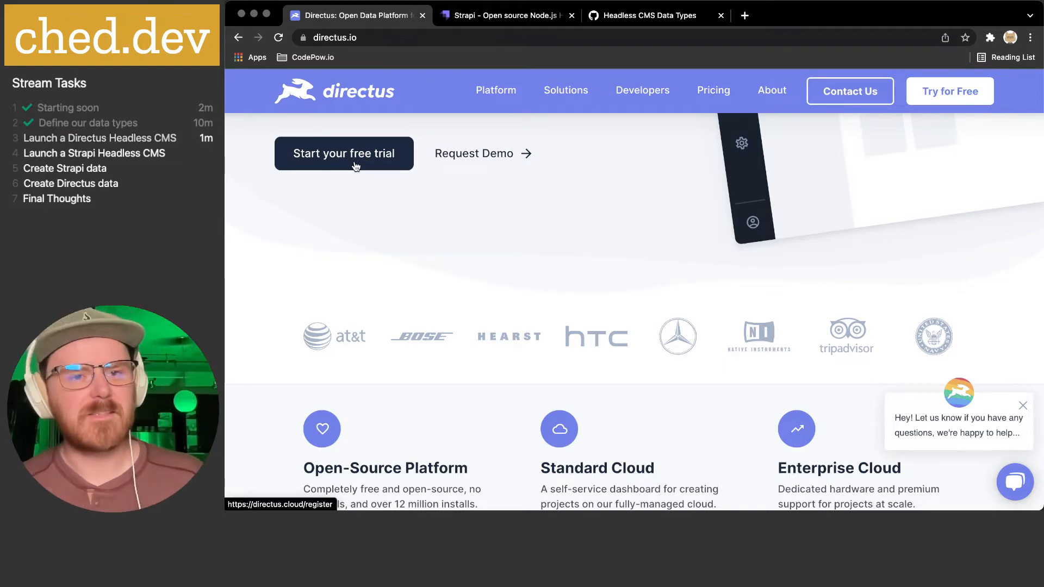
scroll(355, 163, up, 5)
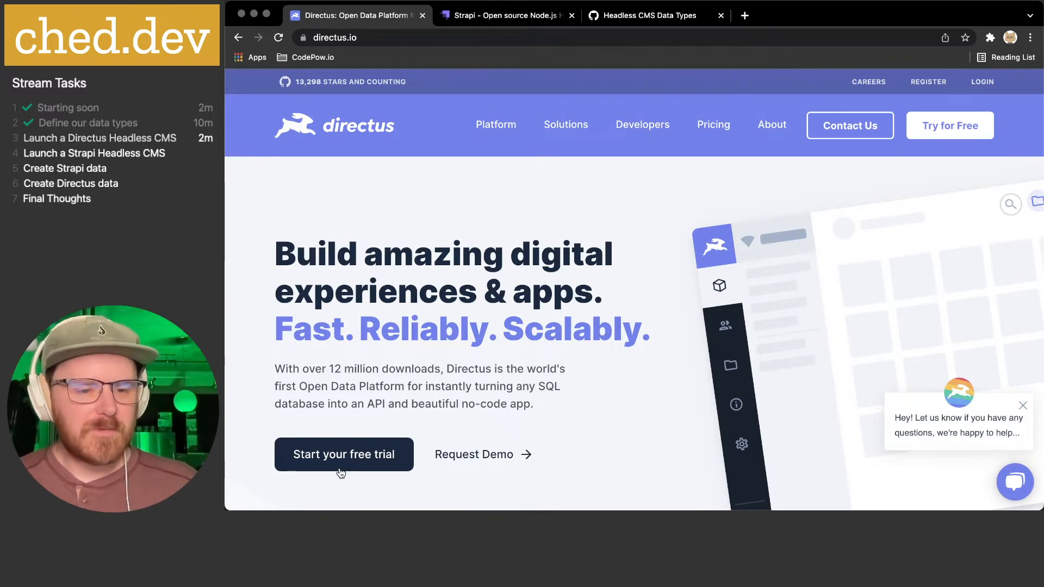
scroll(504, 412, down, 10)
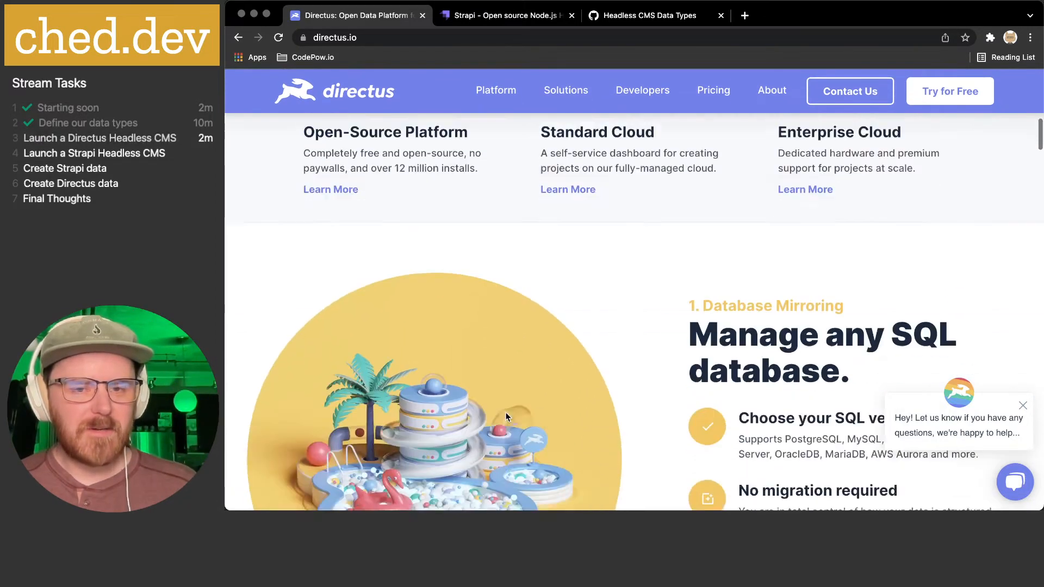
scroll(505, 413, up, 10)
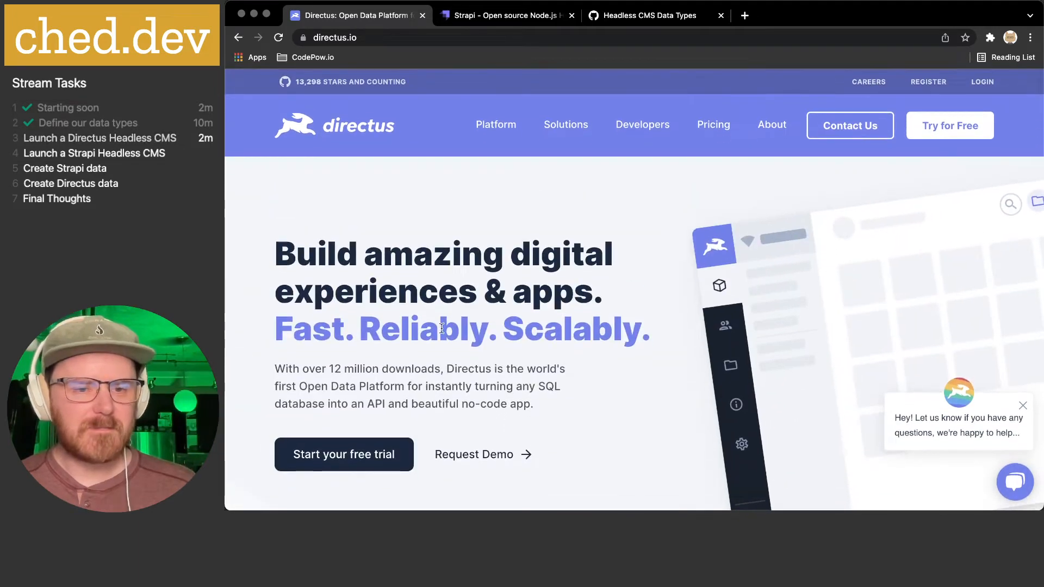
scroll(442, 328, up, 2)
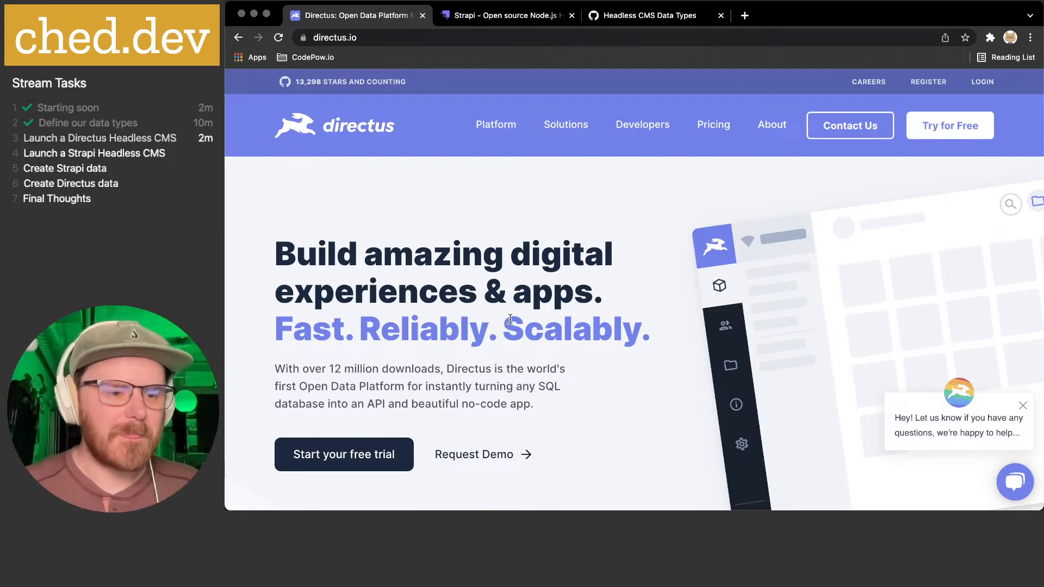
key(super+Tab)
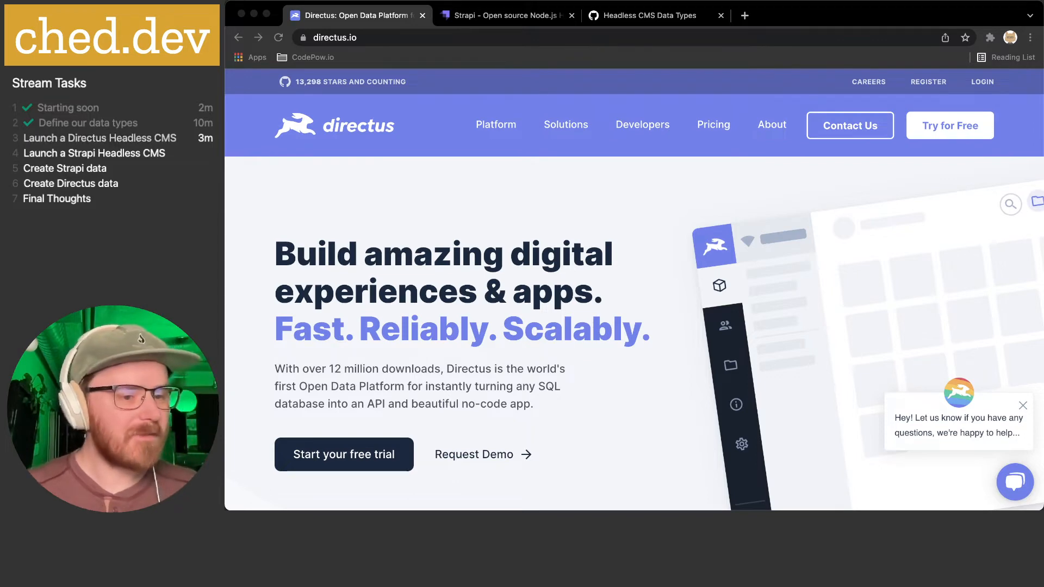
- Bring the browser back and go to the Directus Pricing page with the Managed Cloud offering
click(435, 333)
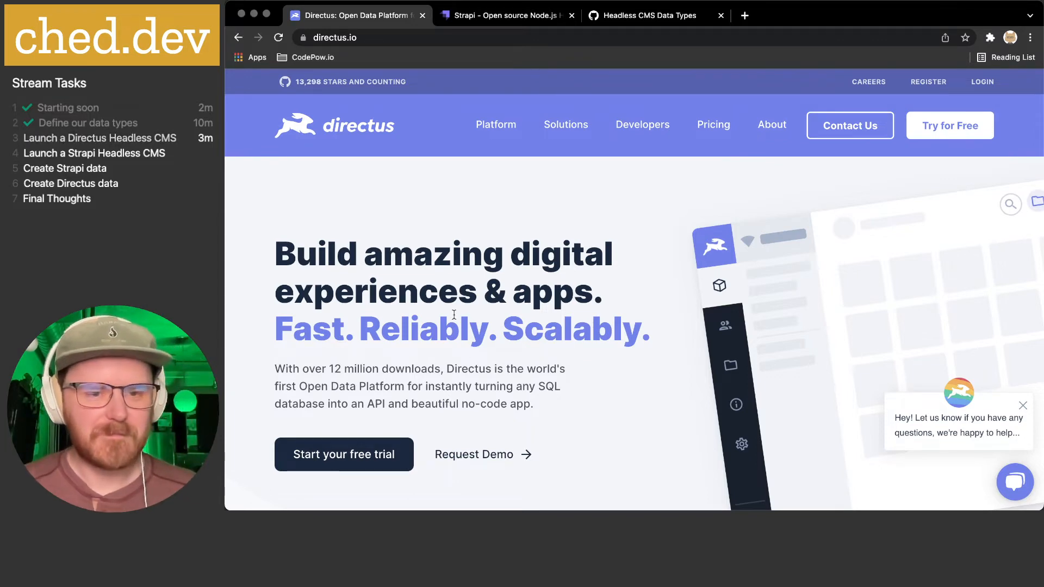
drag(284, 251, 405, 308)
click(405, 308)
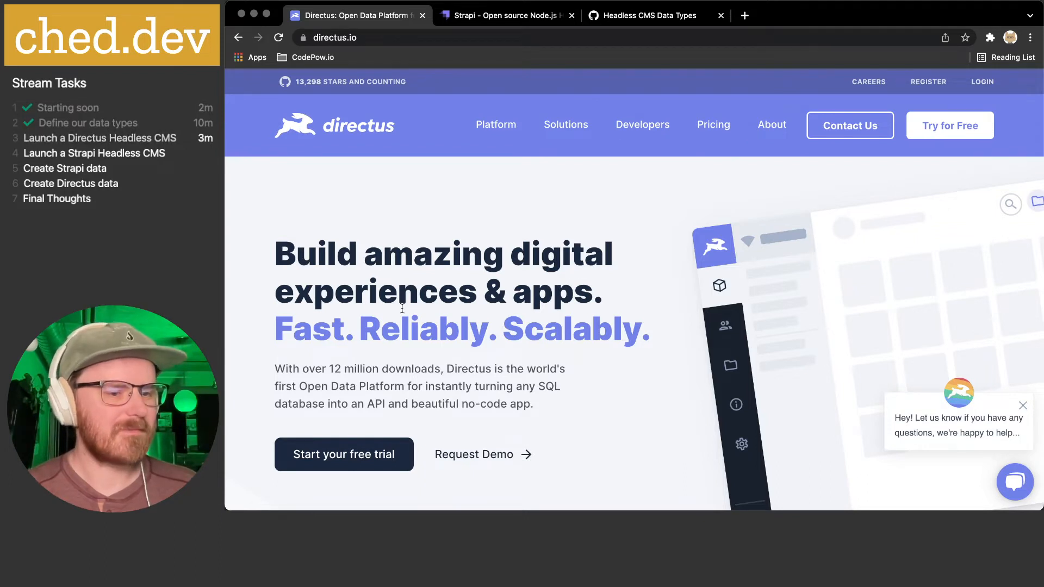
key(super+Tab)
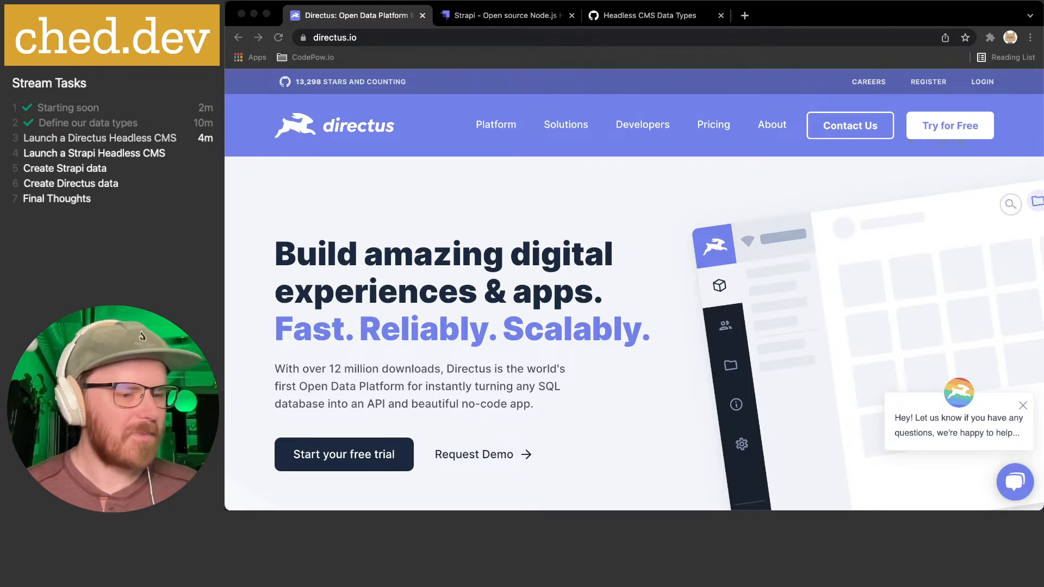
click(322, 372)
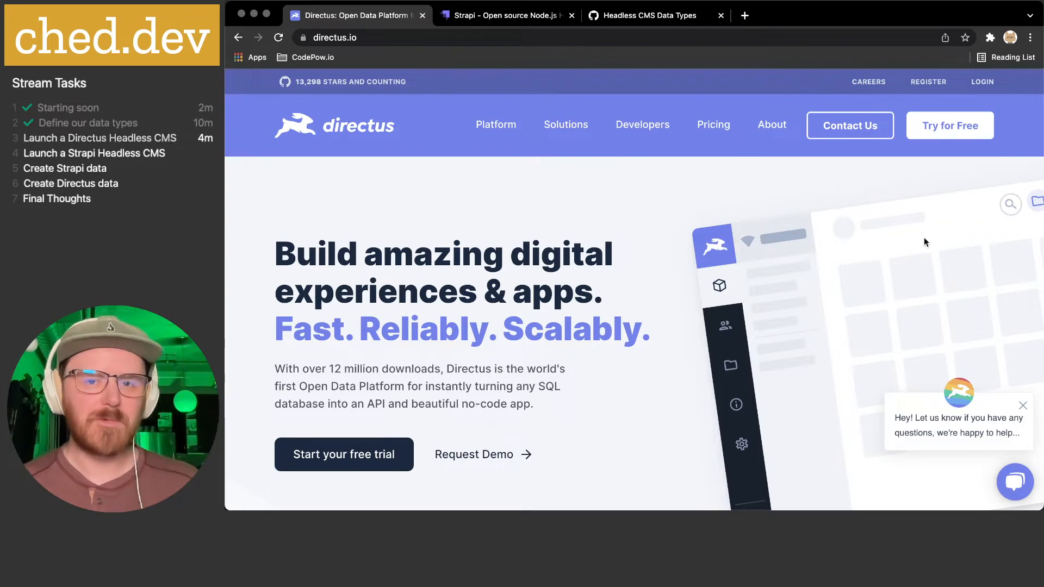
click(713, 125)
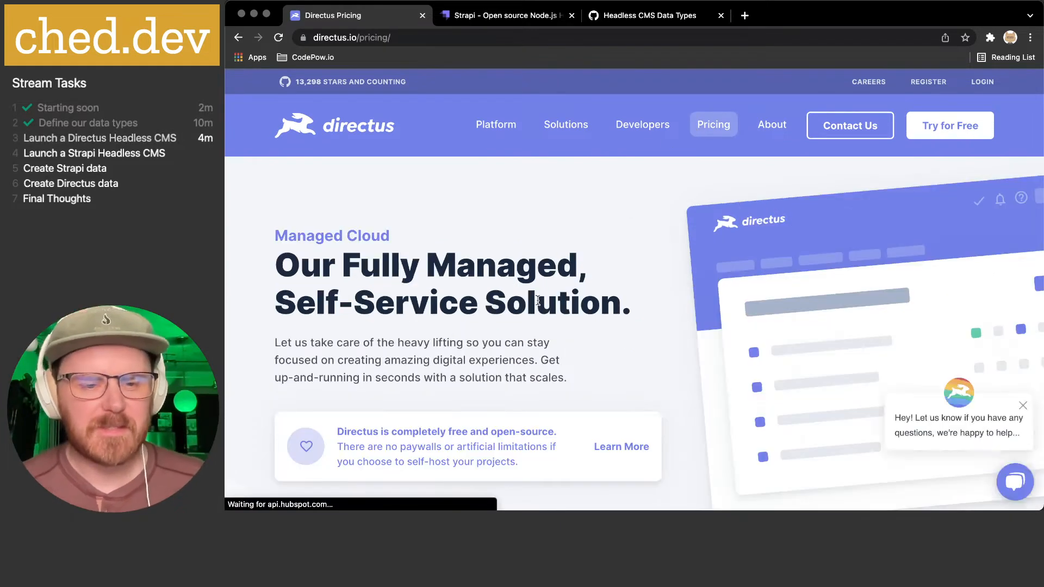
scroll(536, 300, down, 3)
scroll(371, 235, up, 3)
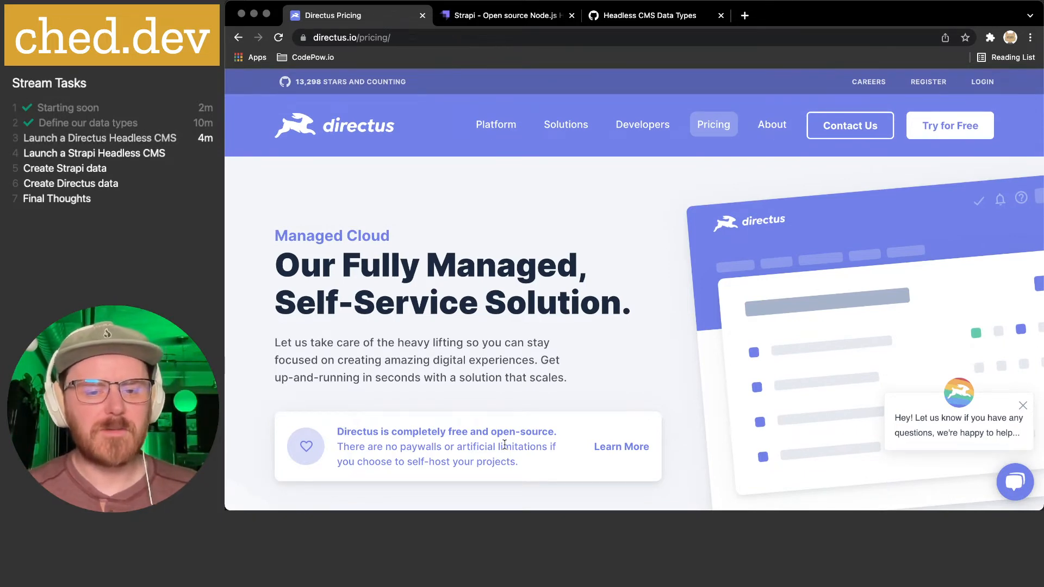
drag(369, 462, 545, 467)
click(545, 466)
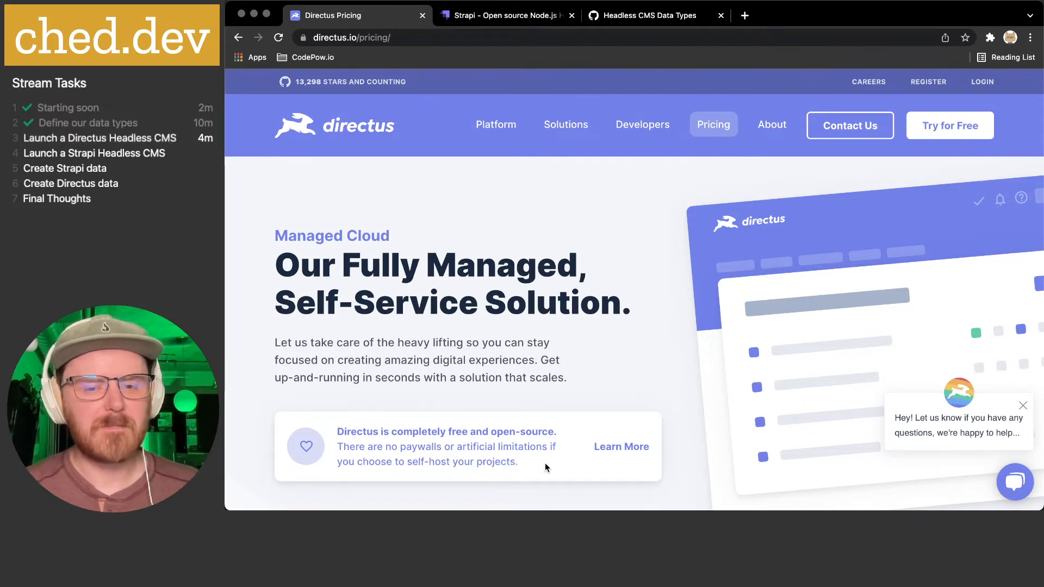
click(616, 456)
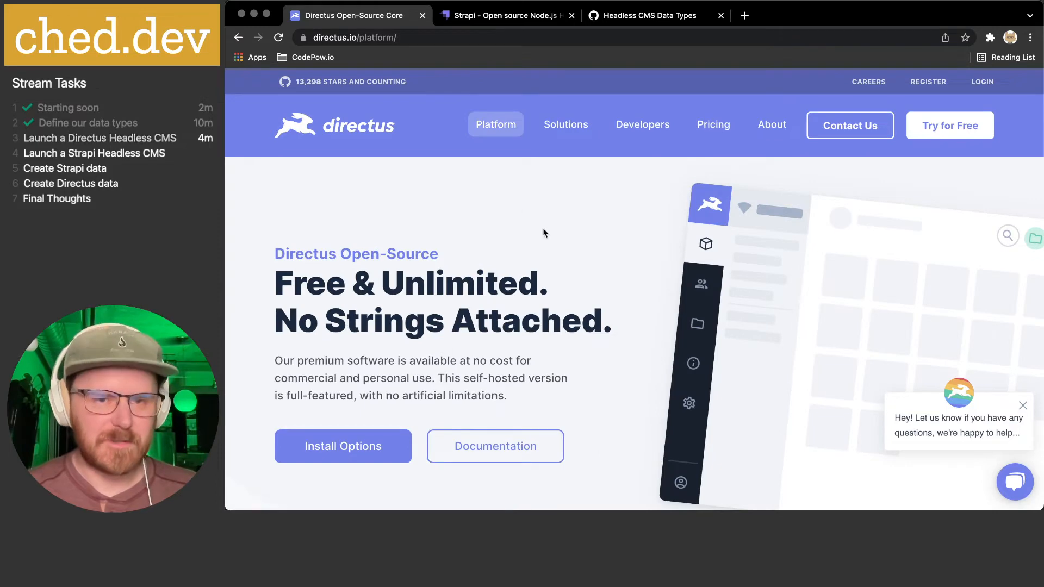
scroll(446, 312, down, 10)
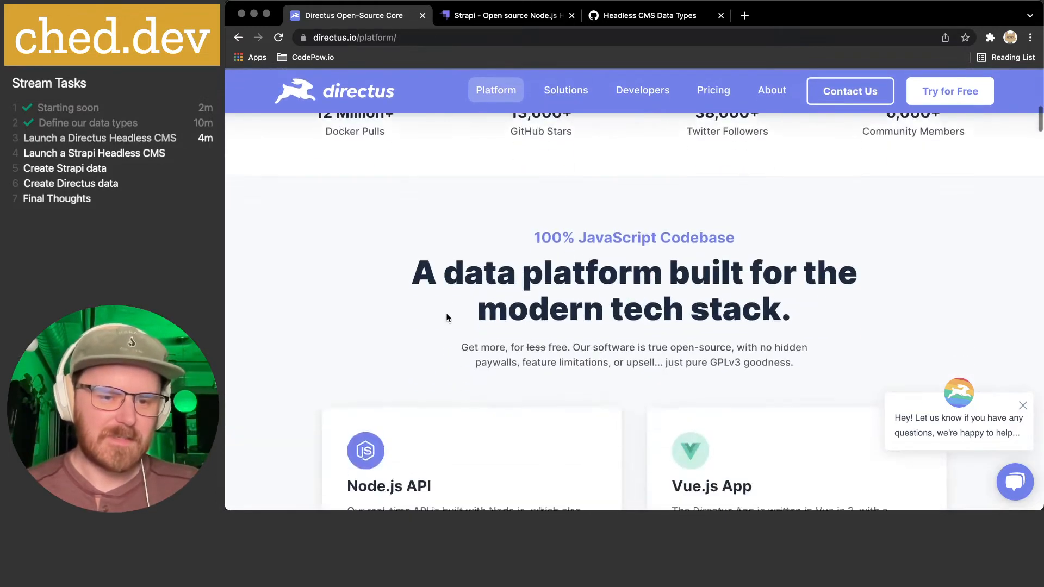
scroll(446, 312, down, 6)
scroll(446, 312, up, 1)
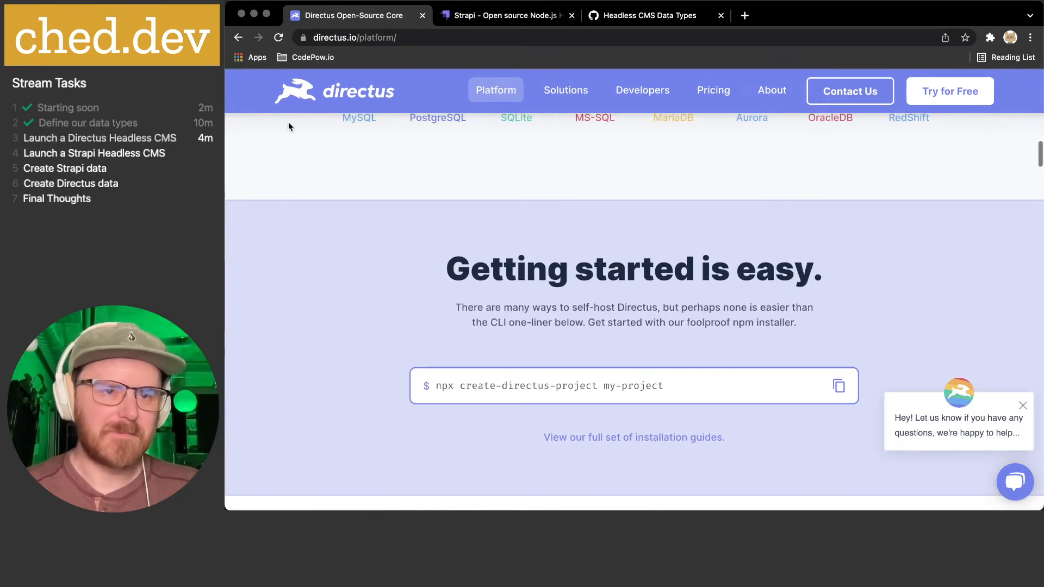
click(238, 37)
scroll(502, 288, down, 5)
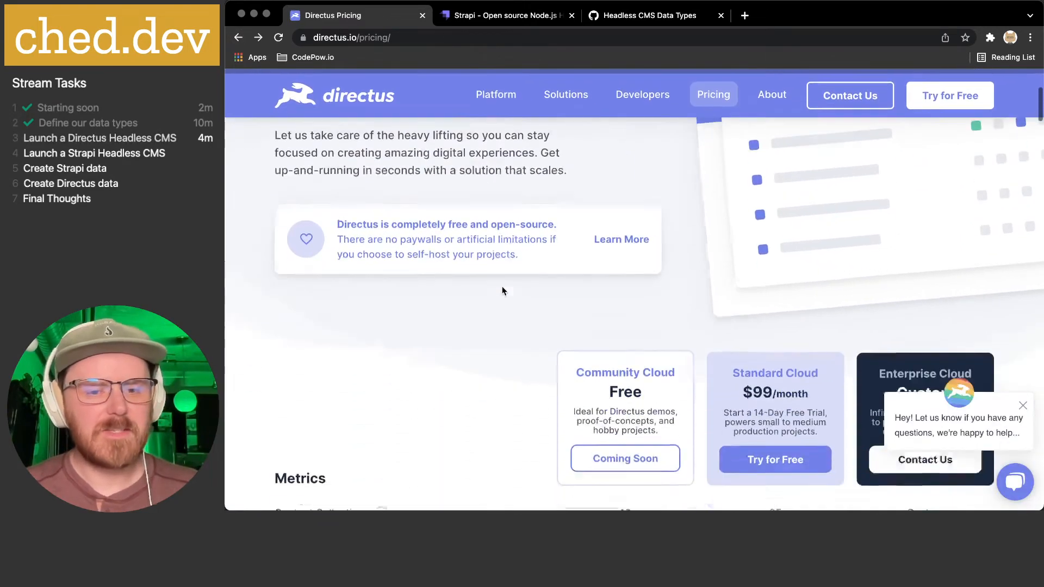
scroll(501, 287, down, 3)
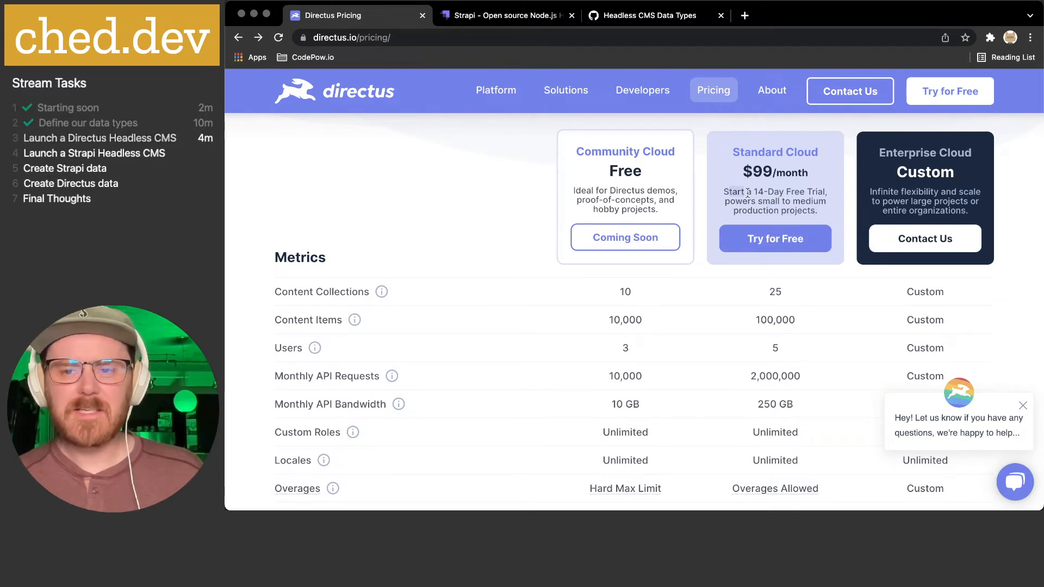
drag(726, 192, 832, 191)
click(761, 176)
drag(744, 175, 809, 178)
click(809, 176)
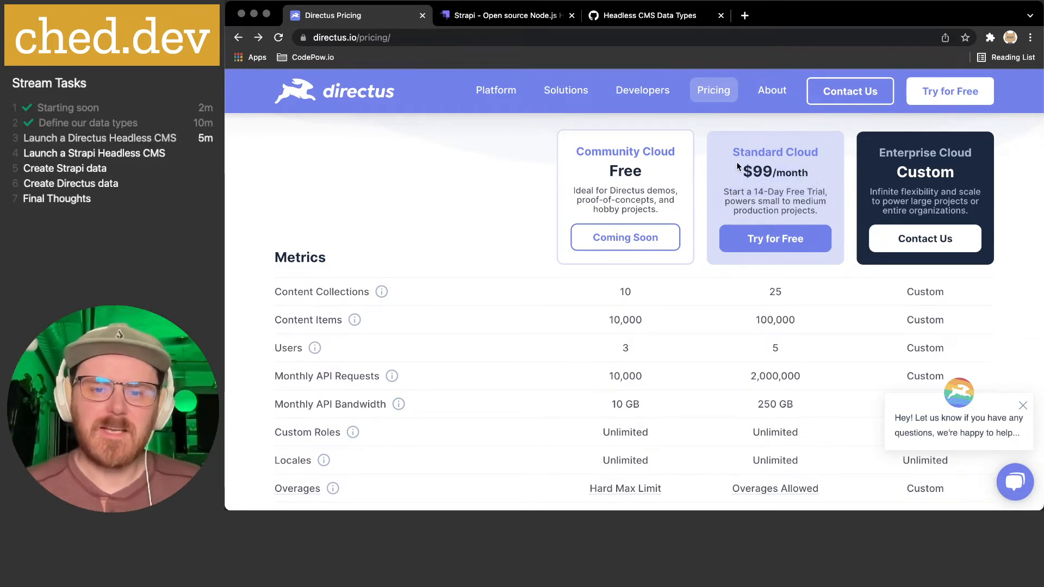
drag(585, 150, 642, 212)
click(630, 170)
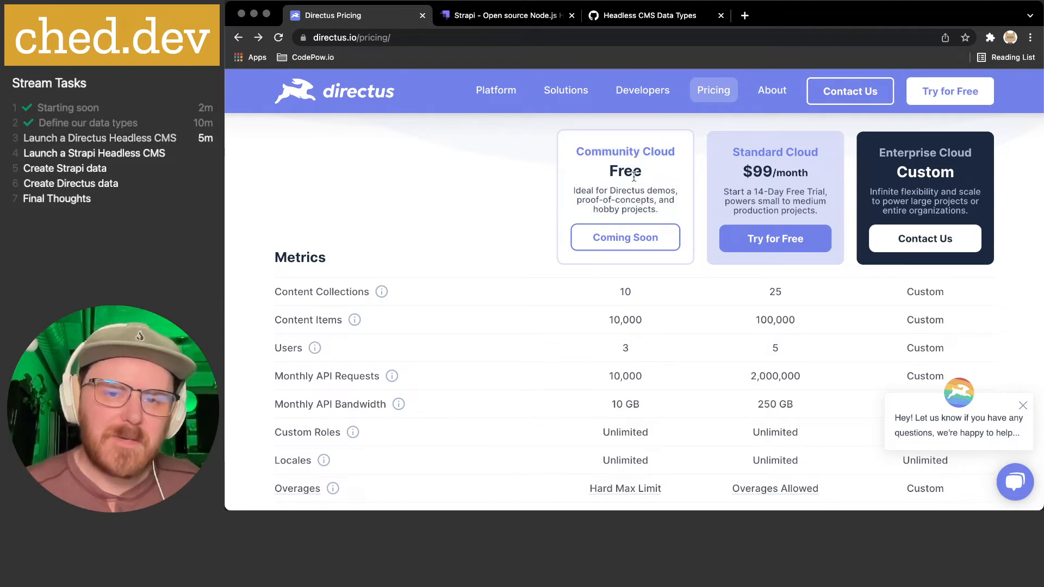
scroll(630, 170, down, 1)
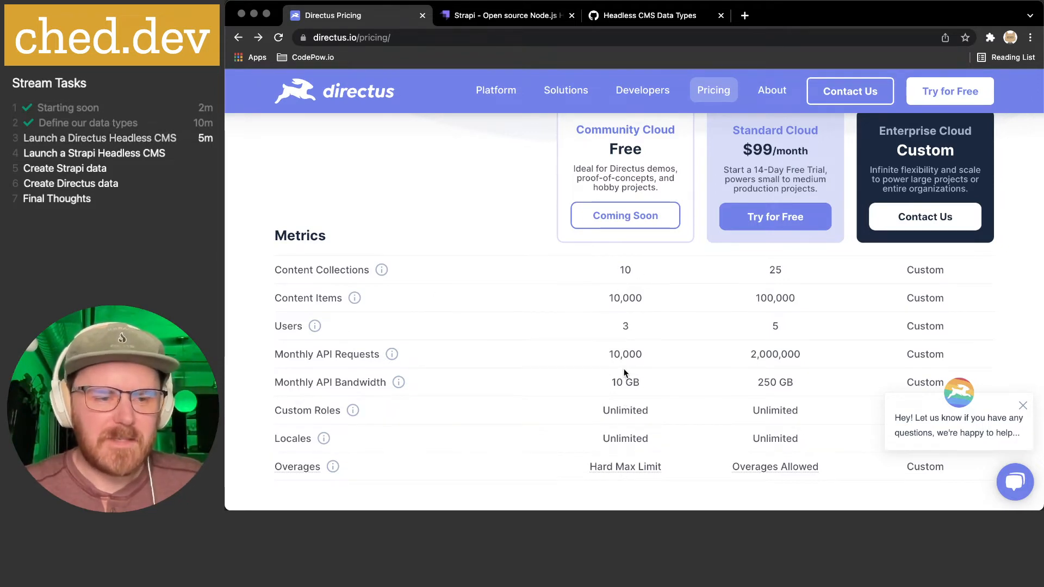
scroll(627, 369, up, 1)
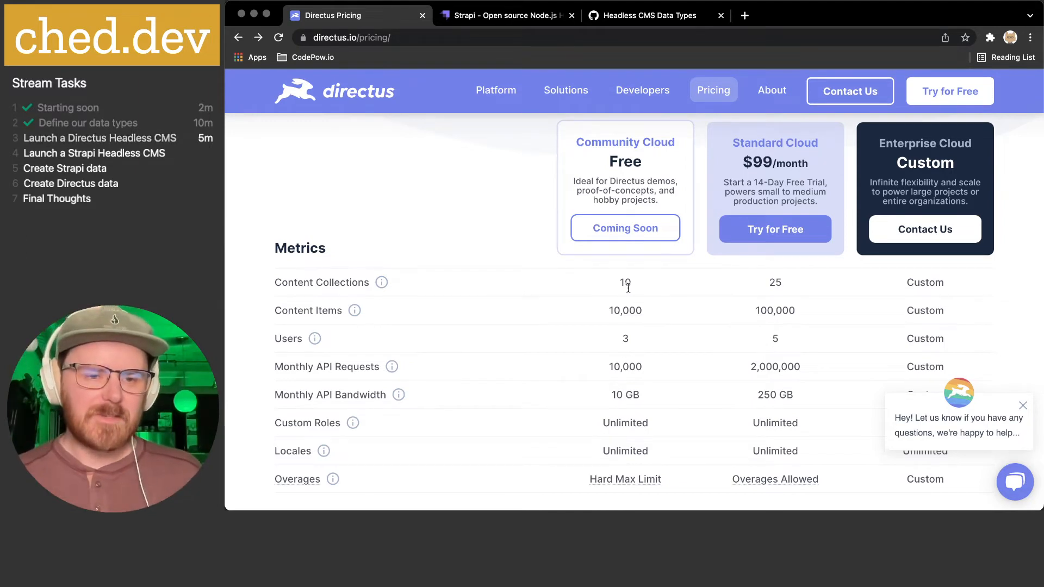
mouse_move(357, 313)
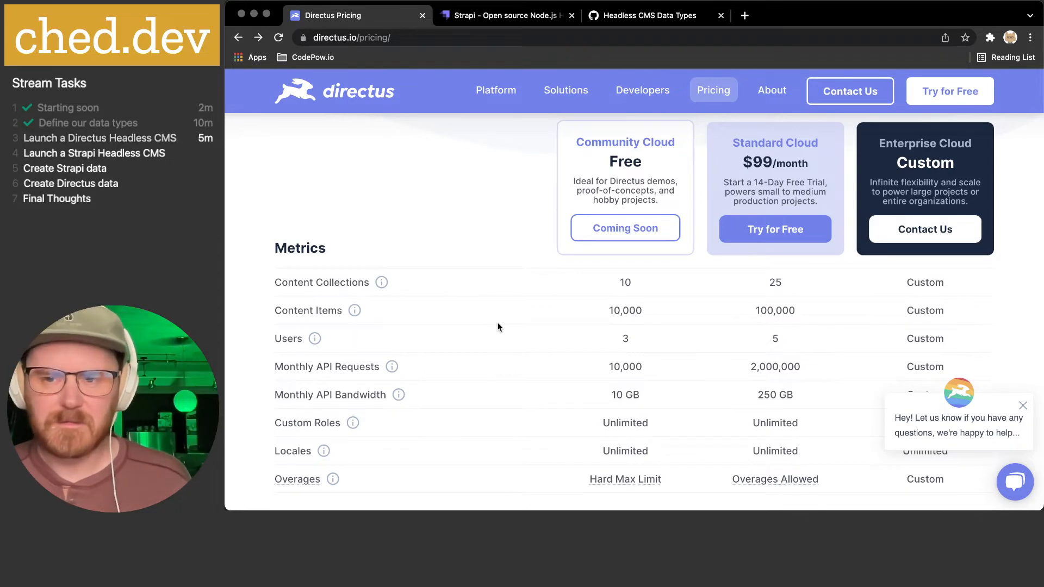
scroll(497, 322, up, 6)
scroll(497, 322, up, 2)
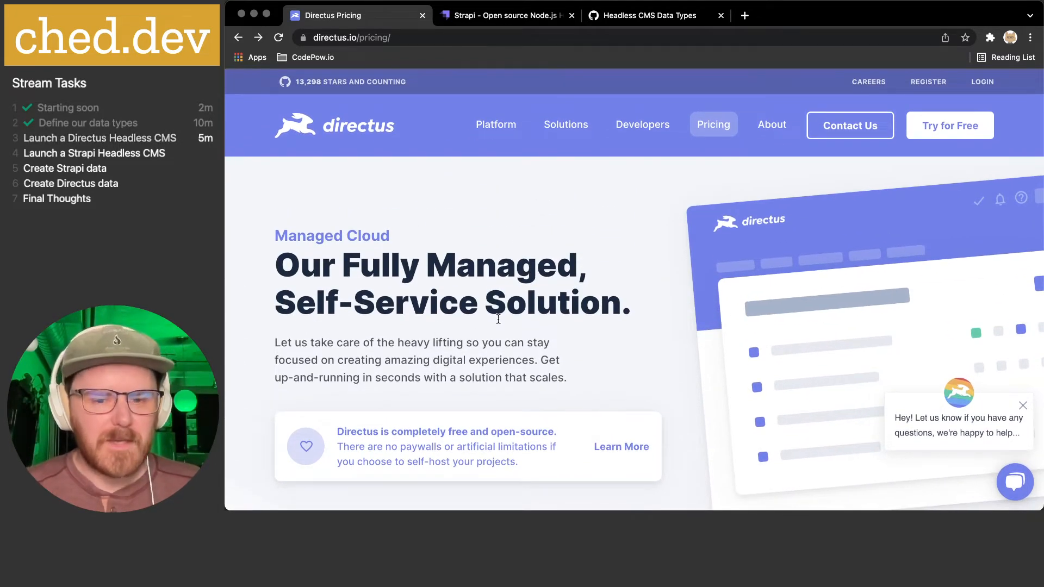
- Copy the npx create-directus-project install command from the Install Options section
click(629, 446)
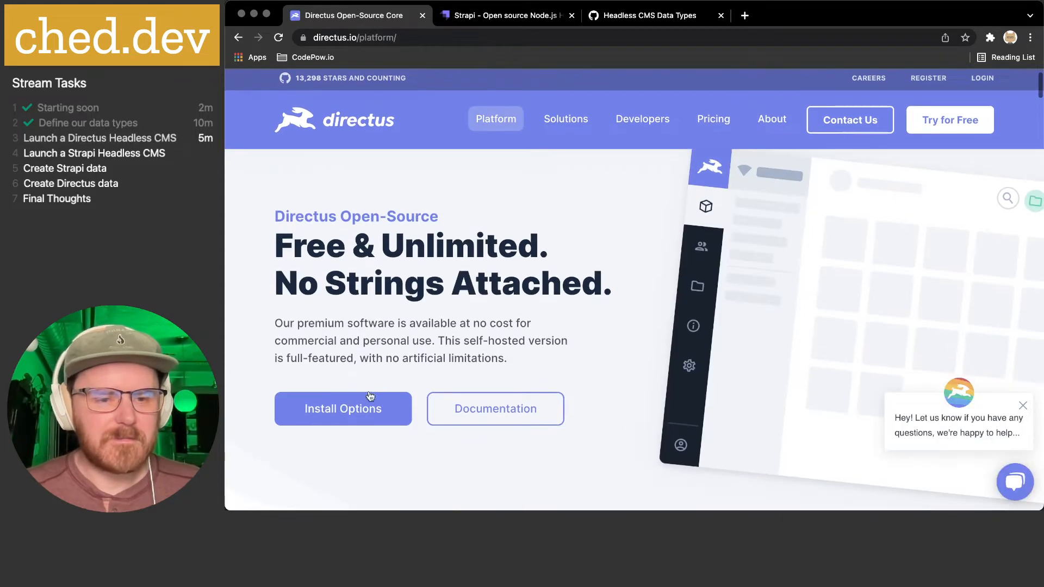
click(305, 411)
click(839, 299)
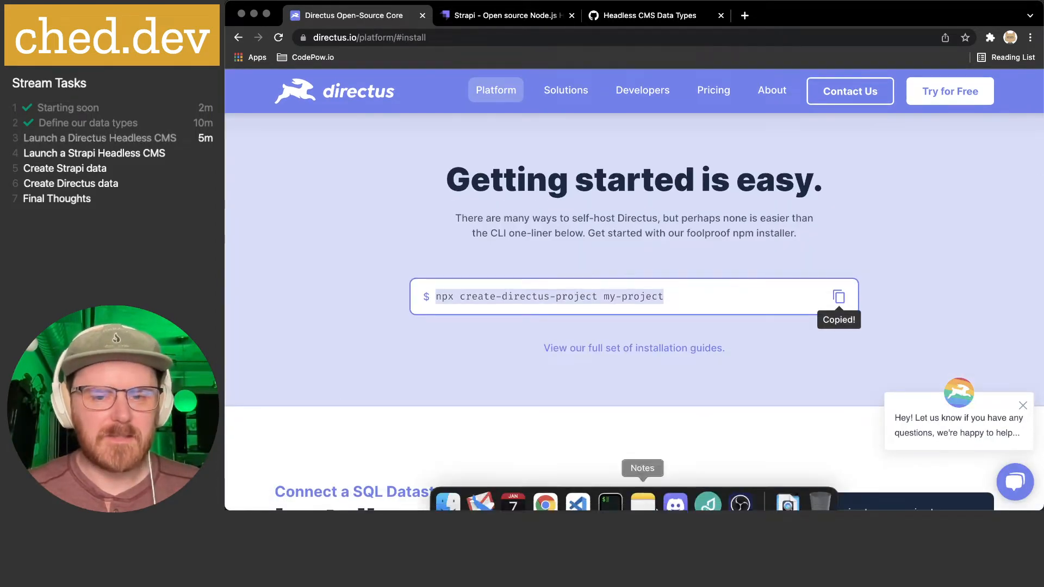
- Confirm in iTerm that Node v17.1.0 is installed by running node -v
click(610, 502)
text(node -v)
key(Return)
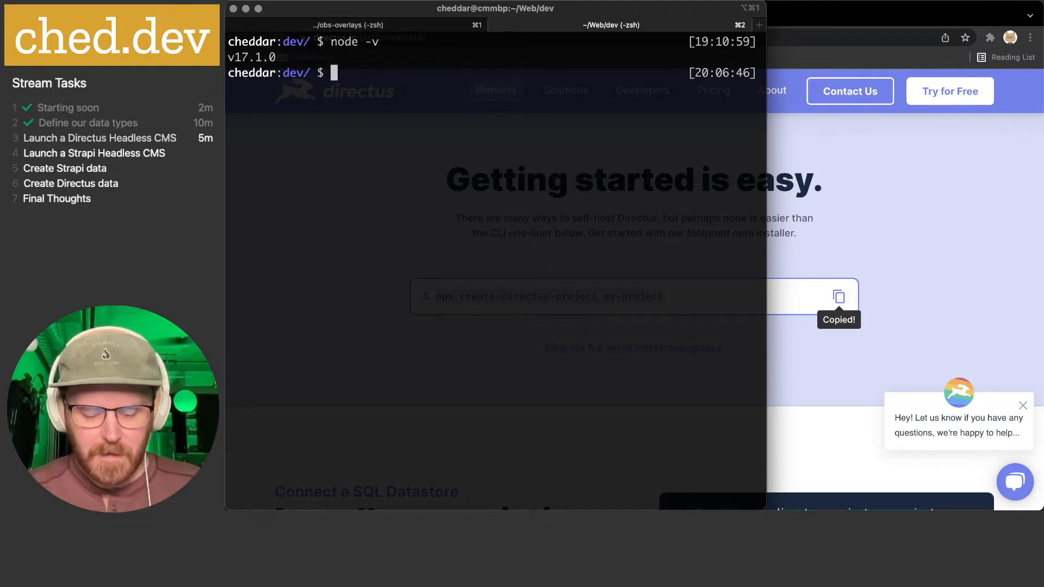
- Run npx create-directus-project directus-demo and agree to install the package
key(super+v)
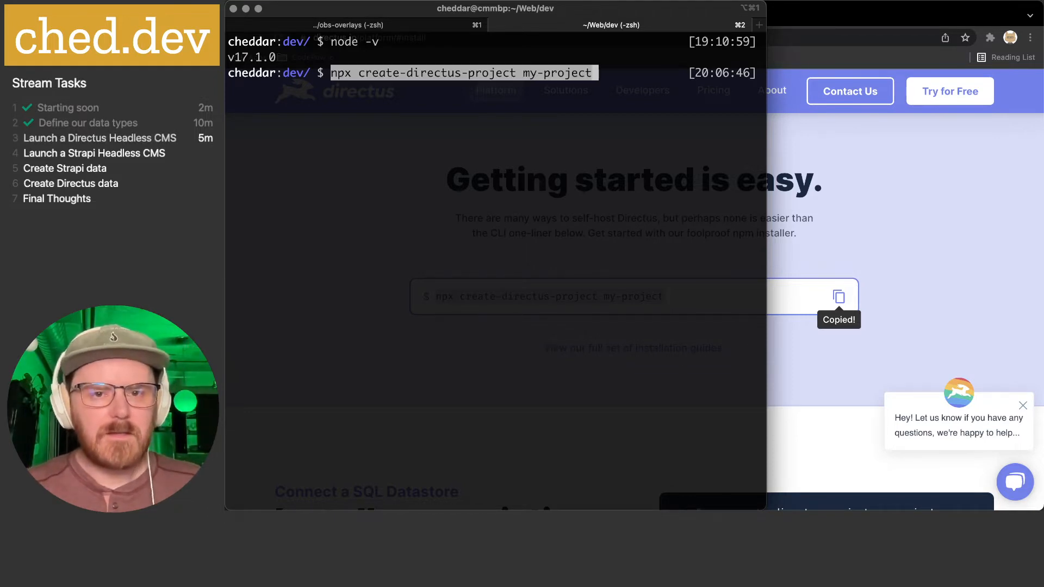
key(BackSpace)
key(BackSpace)
key(BackSpace)
key(BackSpace)
key(BackSpace)
key(BackSpace)
key(BackSpace)
key(BackSpace)
key(BackSpace)
key(BackSpace)
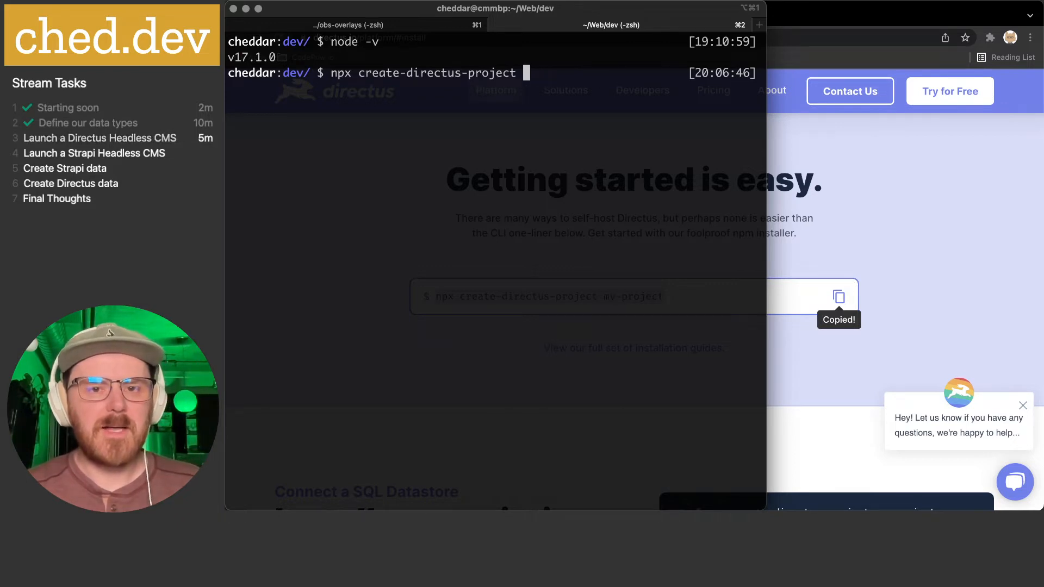
text(directus-)
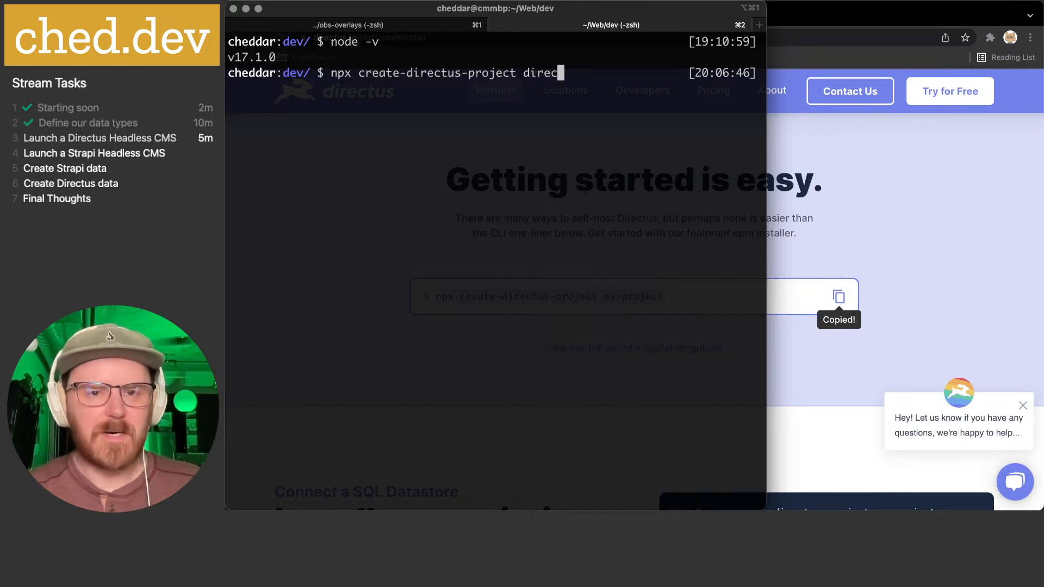
text(demo)
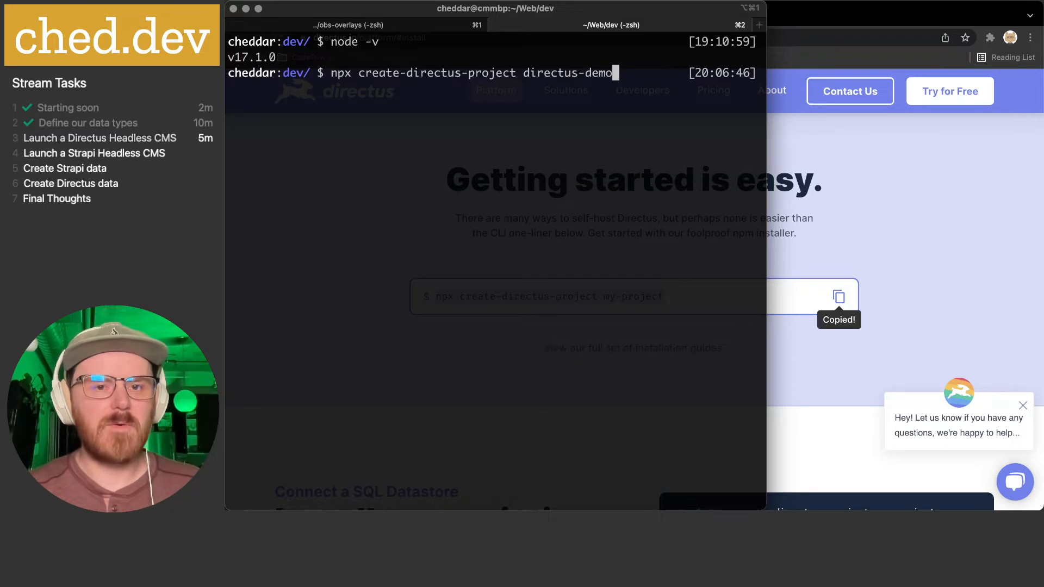
key(Return)
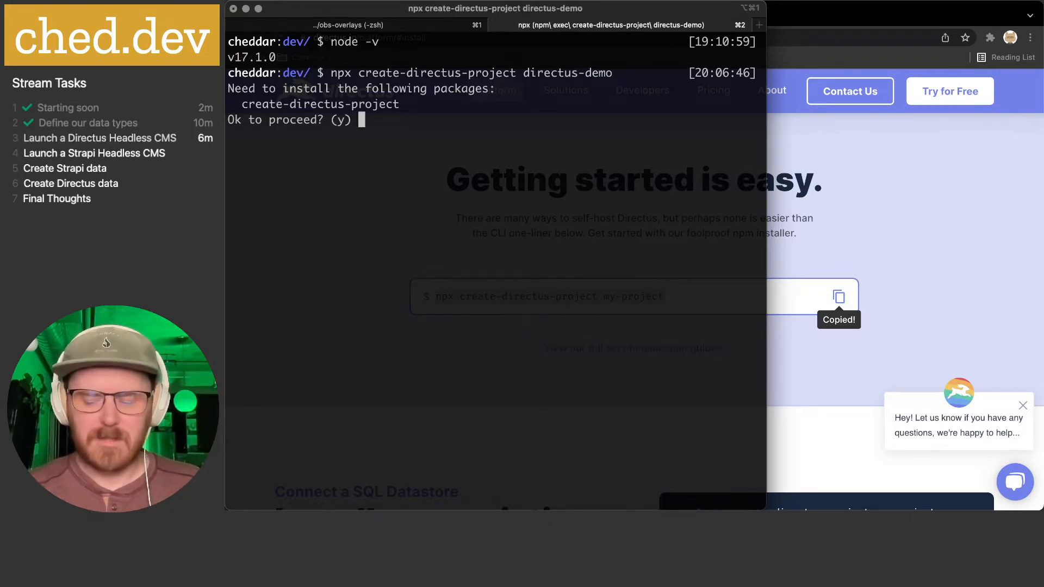
text(y)
key(Return)
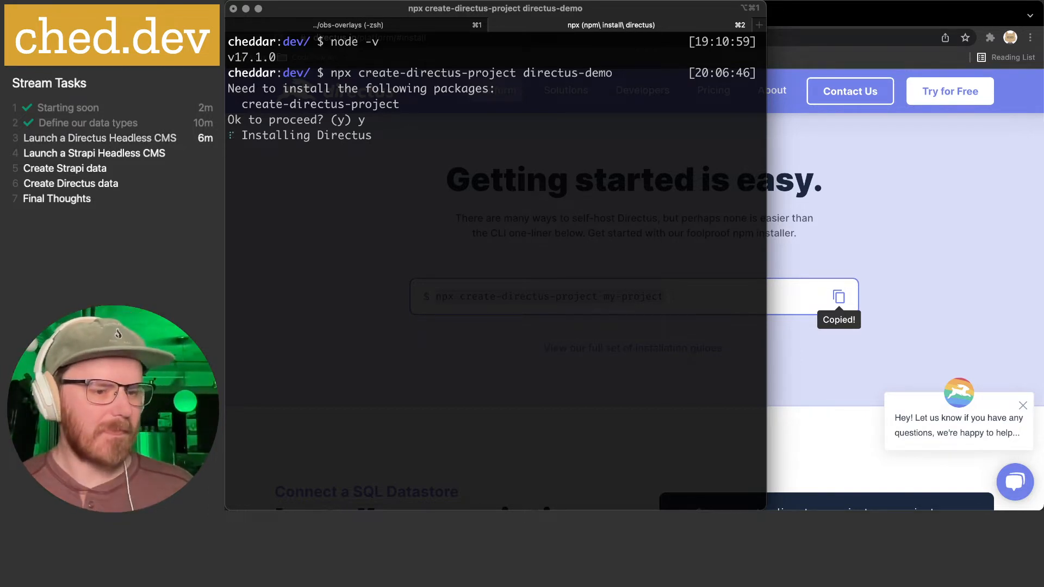
- Copy Strapi's create-strapi-app install command from the Strapi website
key(super+Tab)
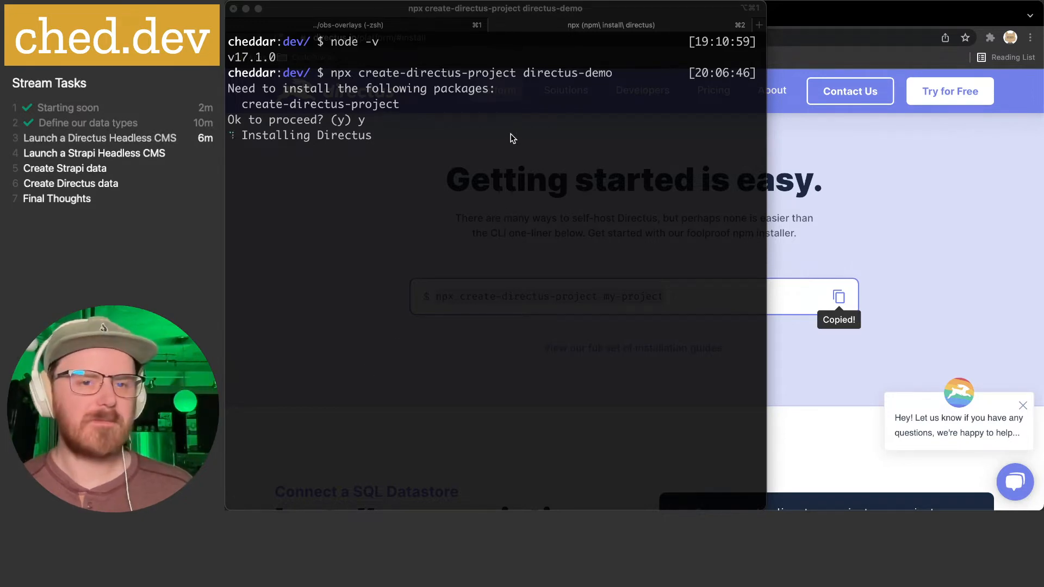
click(533, 120)
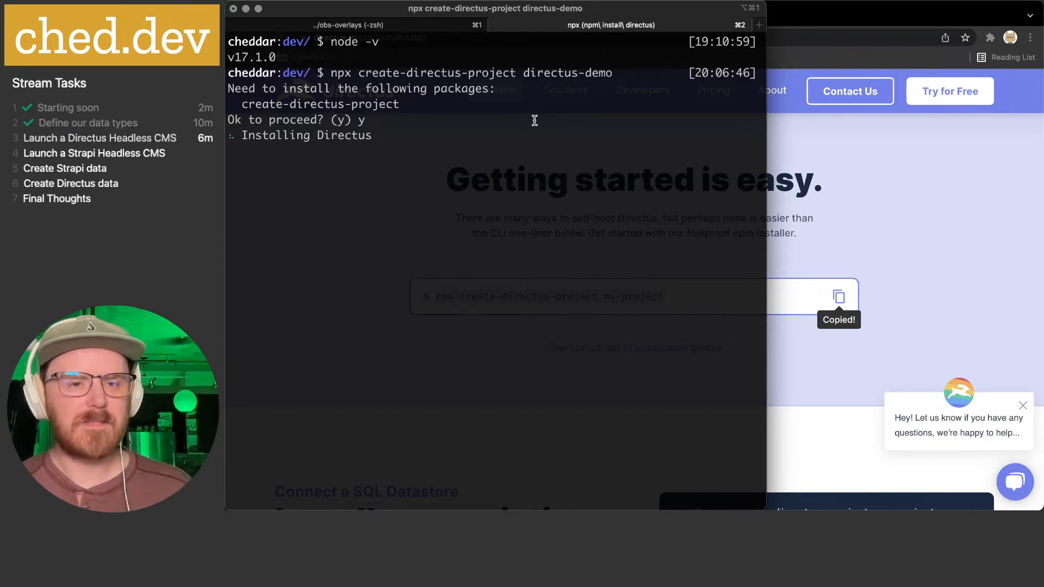
click(931, 182)
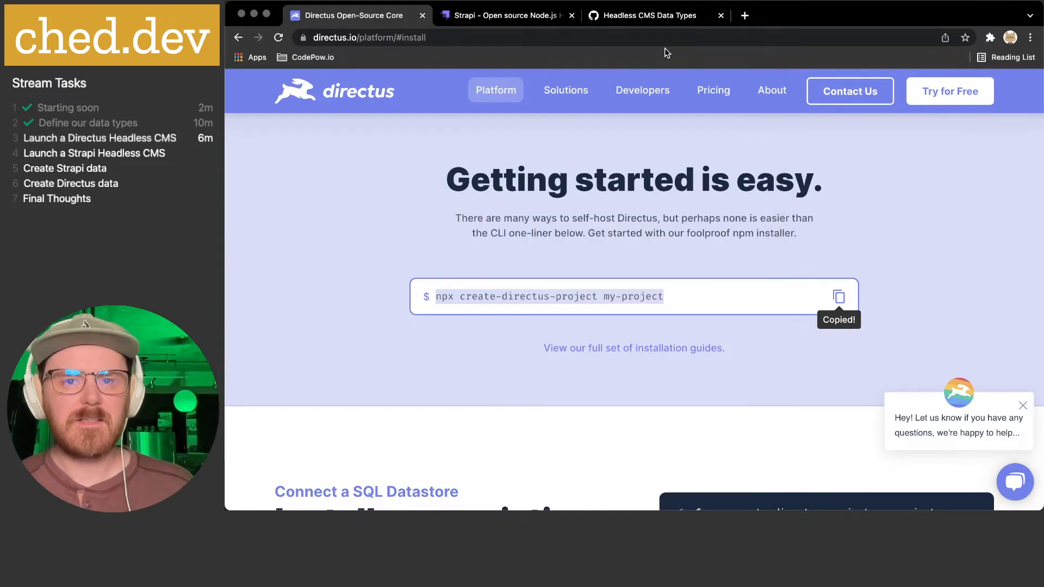
click(505, 16)
click(734, 361)
- Back in the Directus installer session, choose PostgreSQL / Redshift as the database client
key(super+Tab)
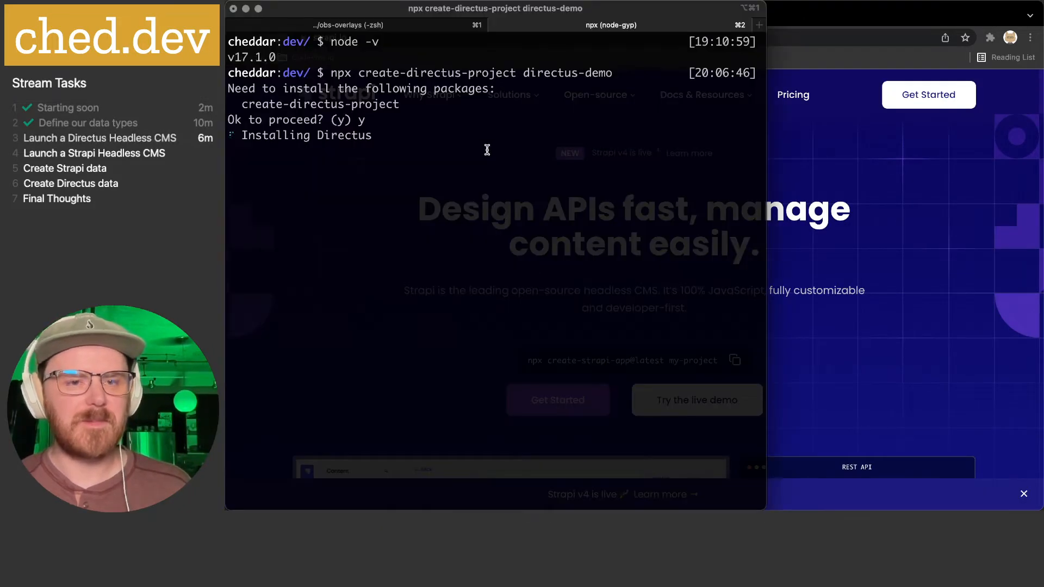
key(super+1)
key(super+2)
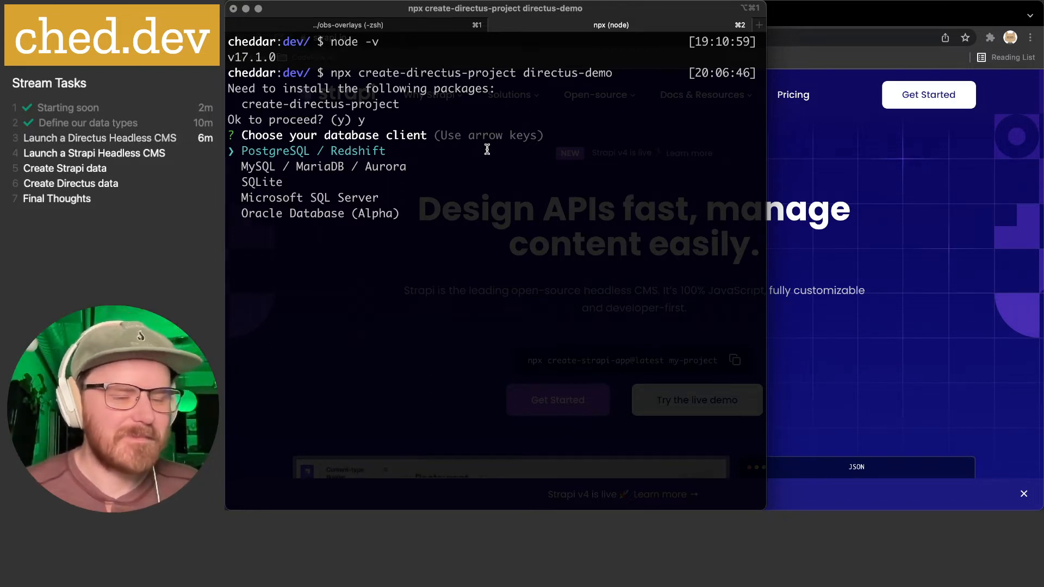
key(Return)
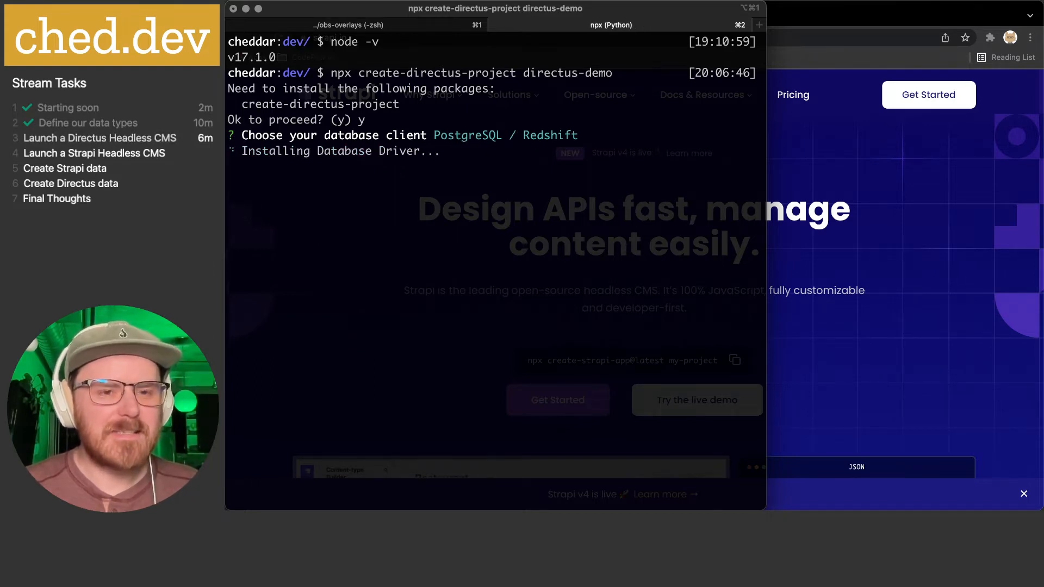
- In a new psql session, create the PostgreSQL database directus_demo
key(super+t)
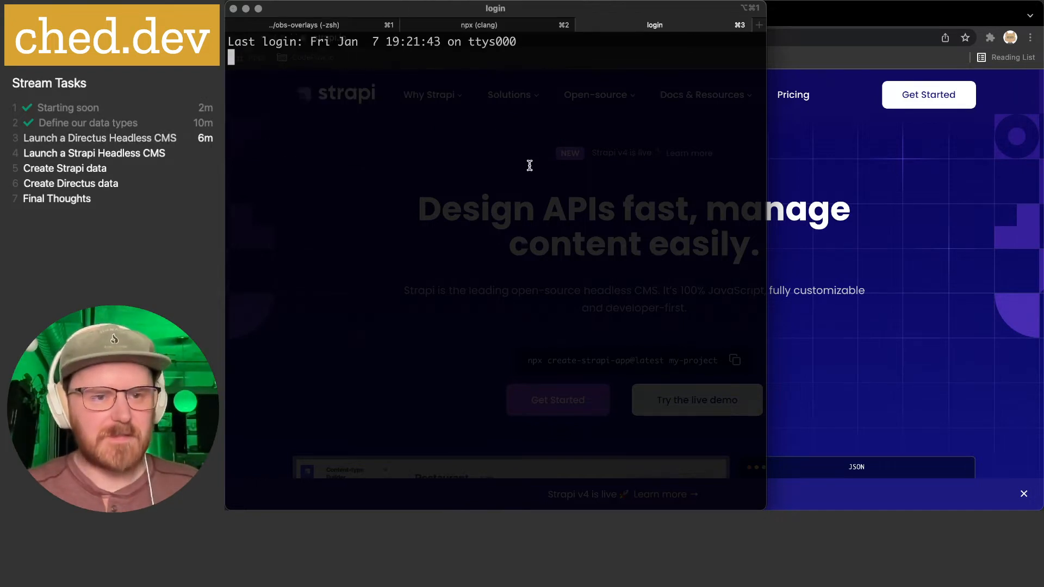
text(psql)
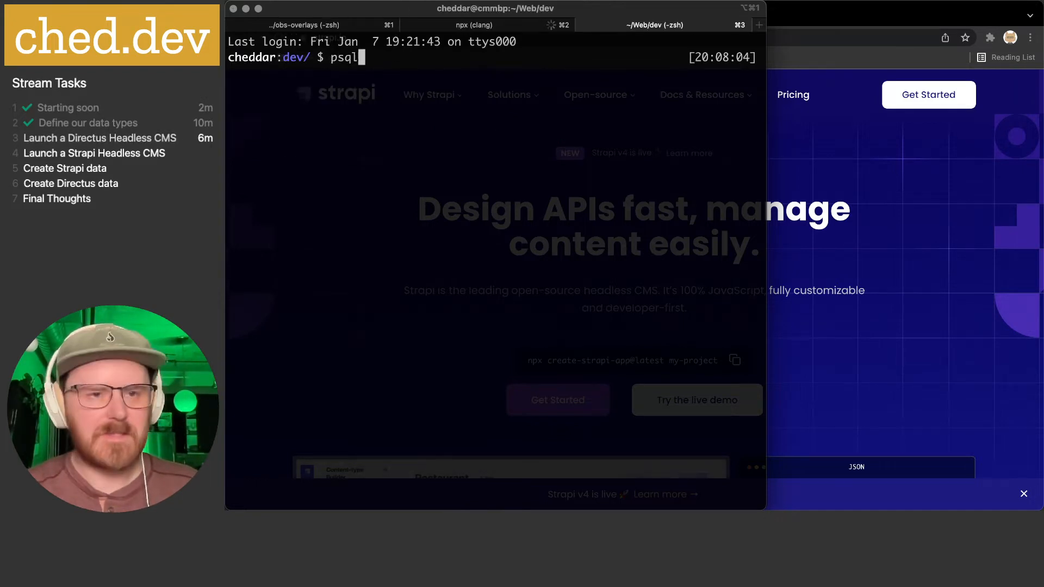
key(Return)
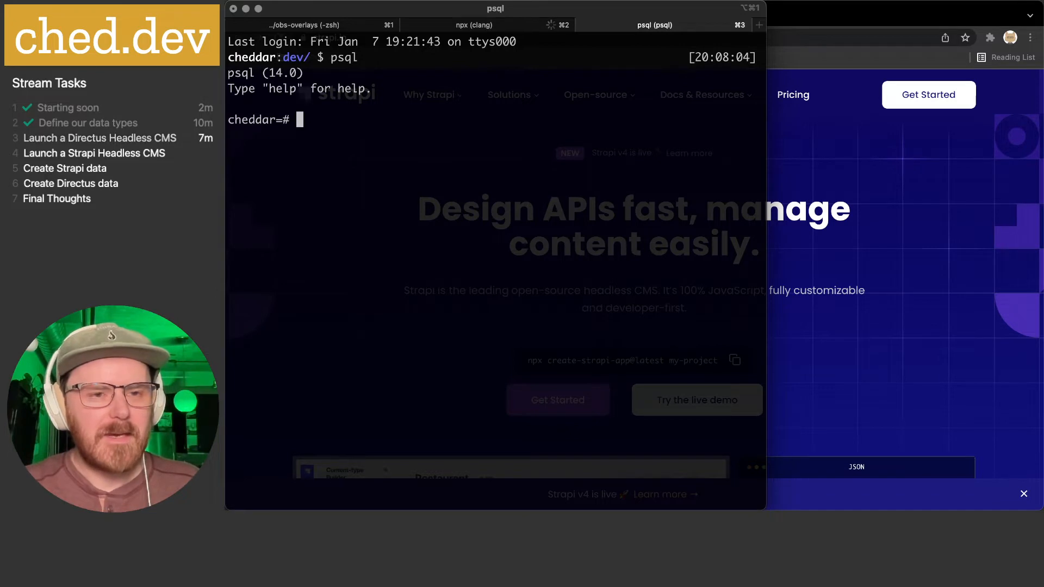
text(create )
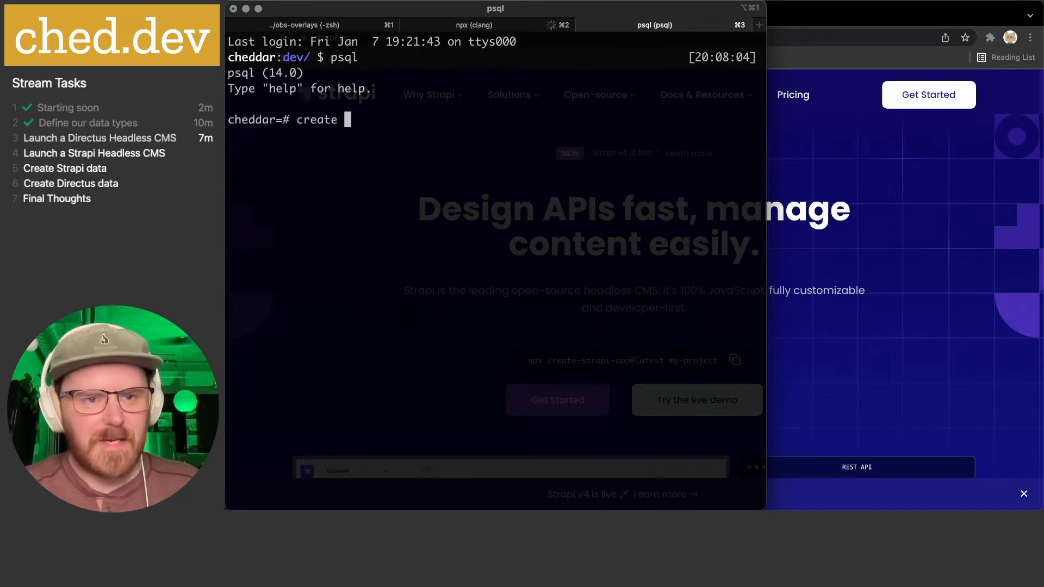
text(database directus_DEMO)
key(BackSpace)
key(BackSpace)
key(BackSpace)
key(BackSpace)
text(demo)
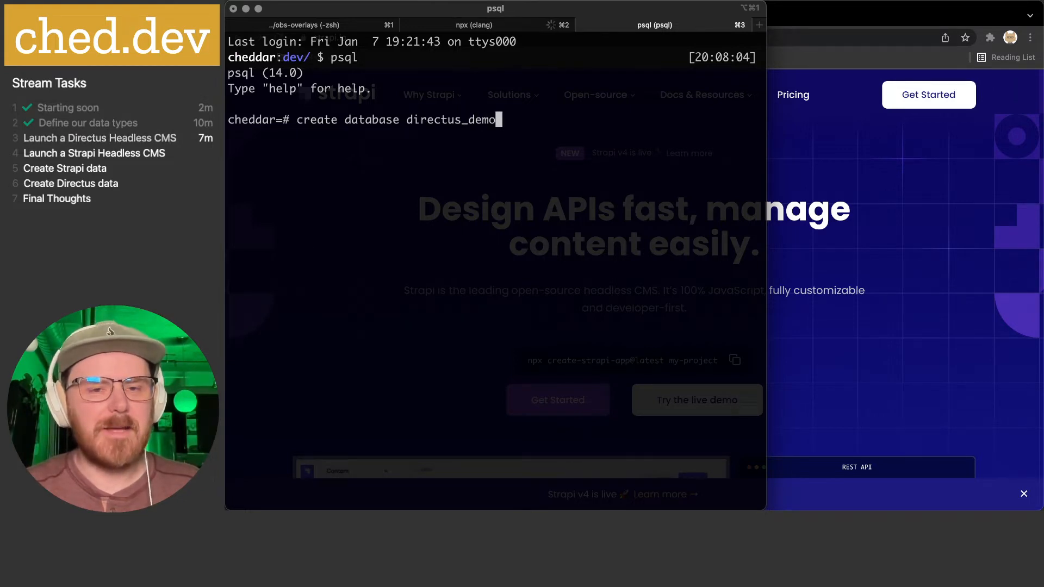
text(;)
key(Return)
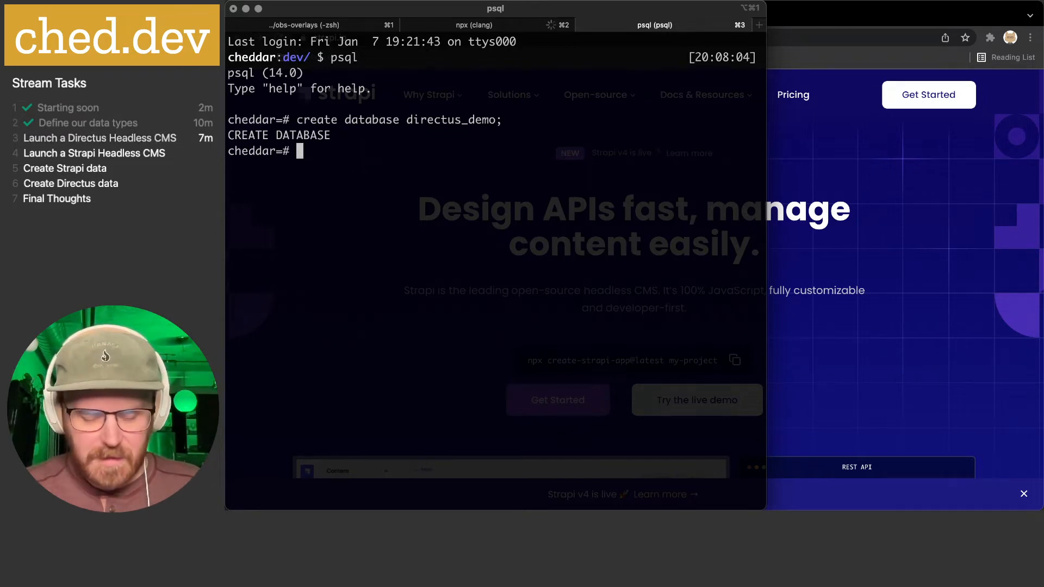
- Connect to directus_demo with \c, then close the psql session
text(]c)
key(BackSpace)
key(BackSpace)
key(BackSpace)
key(BackSpace)
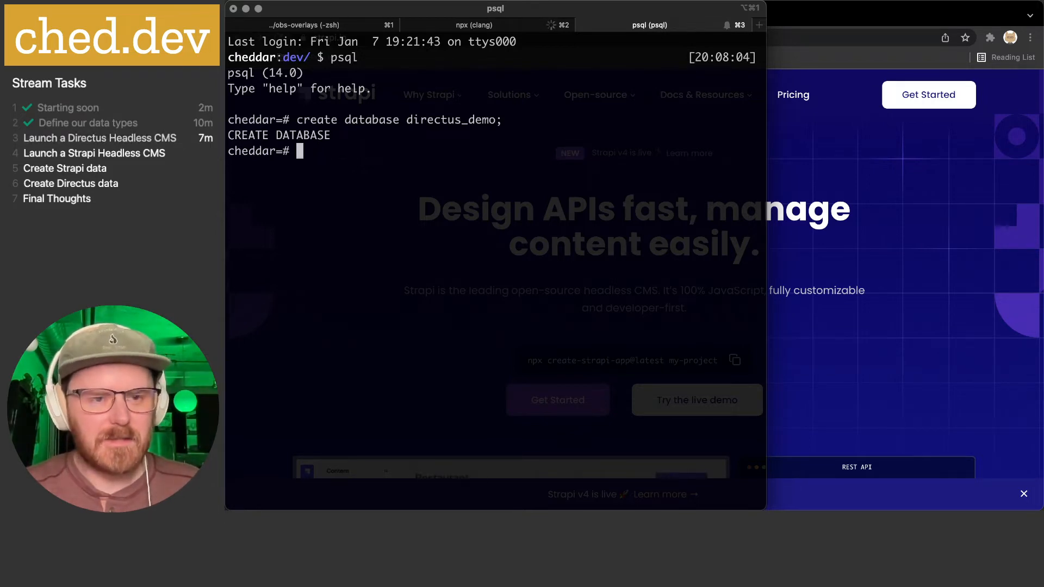
text(\c )
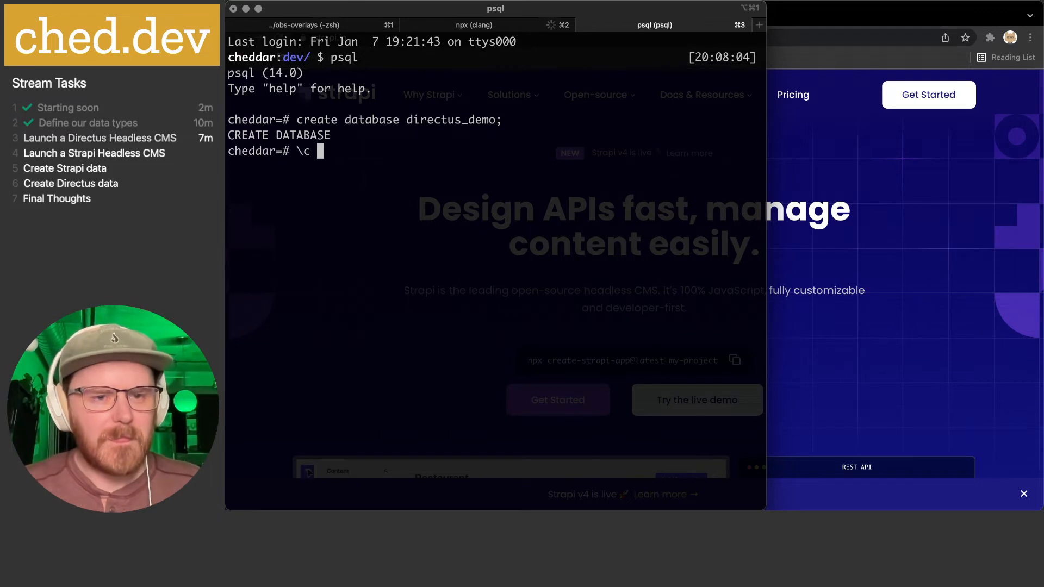
text(directus_demo)
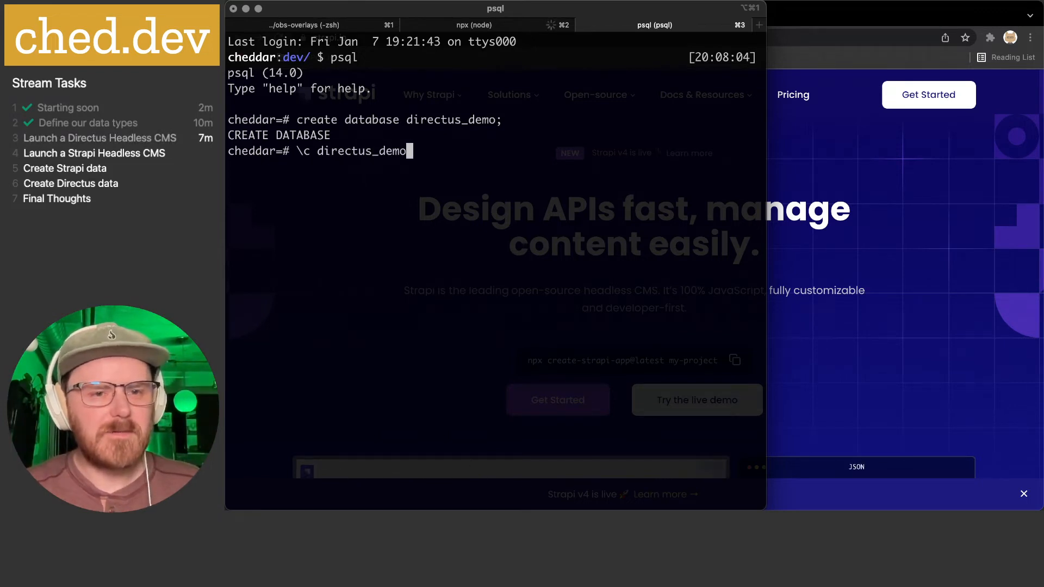
key(Return)
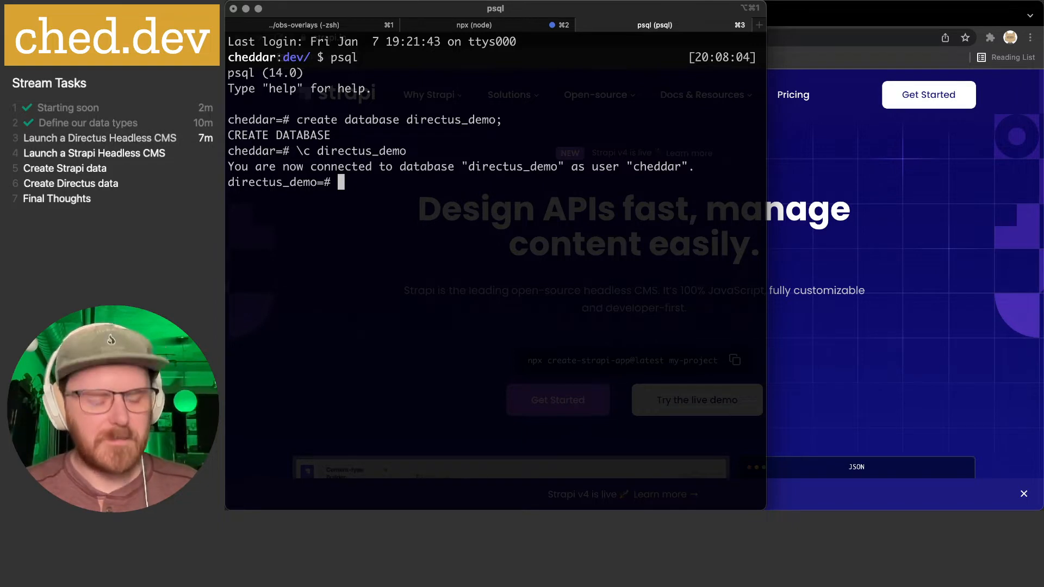
key(super+w)
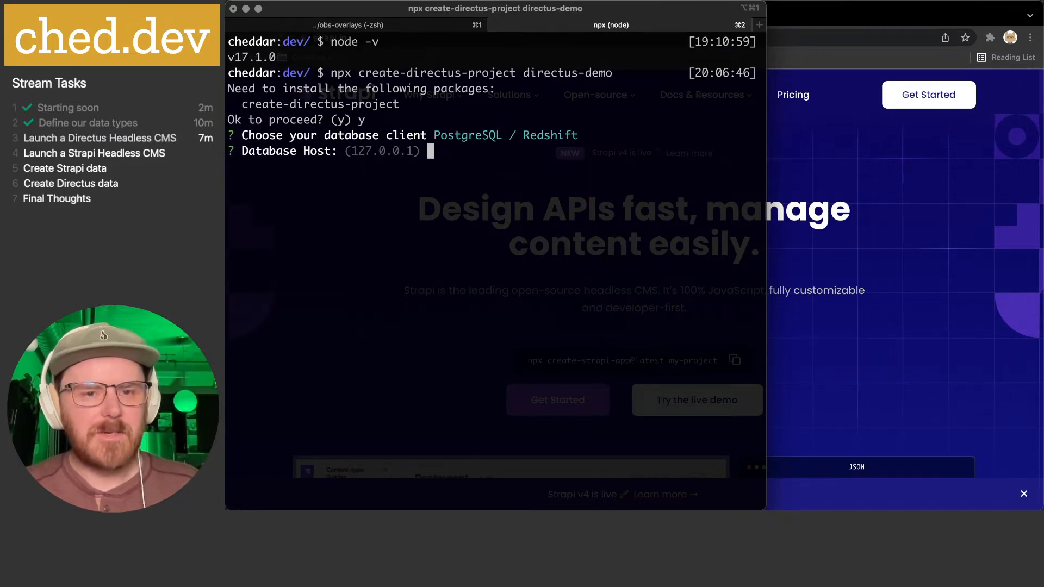
- Set the database connection: host 127.0.0.1, port 5432, name directus_demo, the database user, empty password
key(Return)
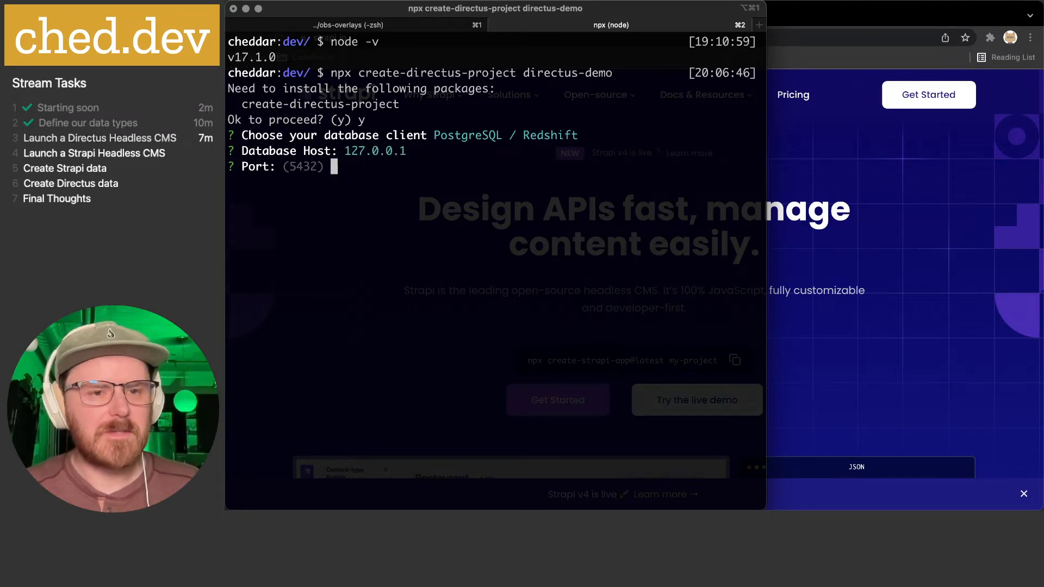
key(Return)
text(d)
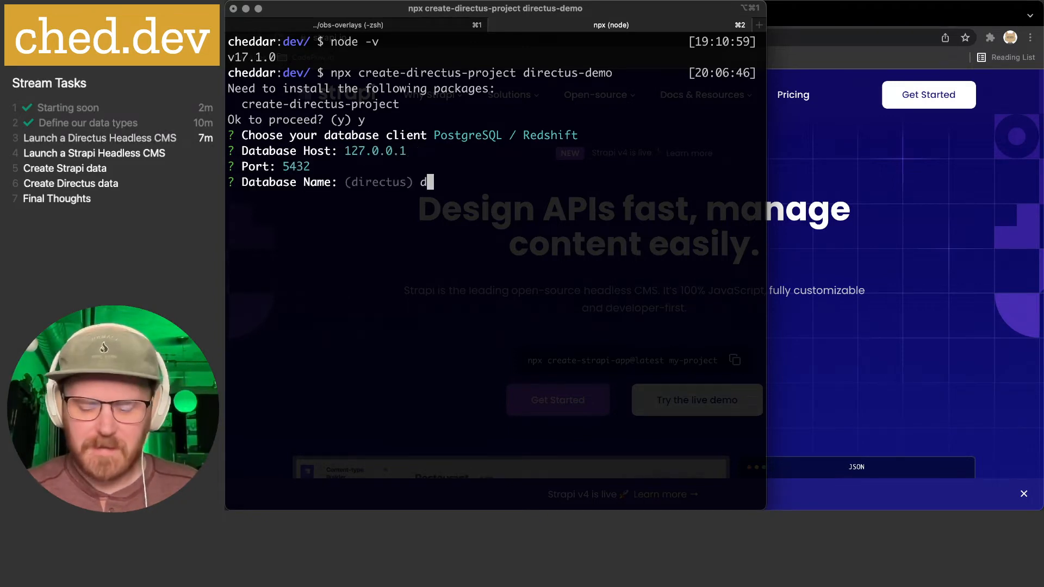
text(irectus_demo)
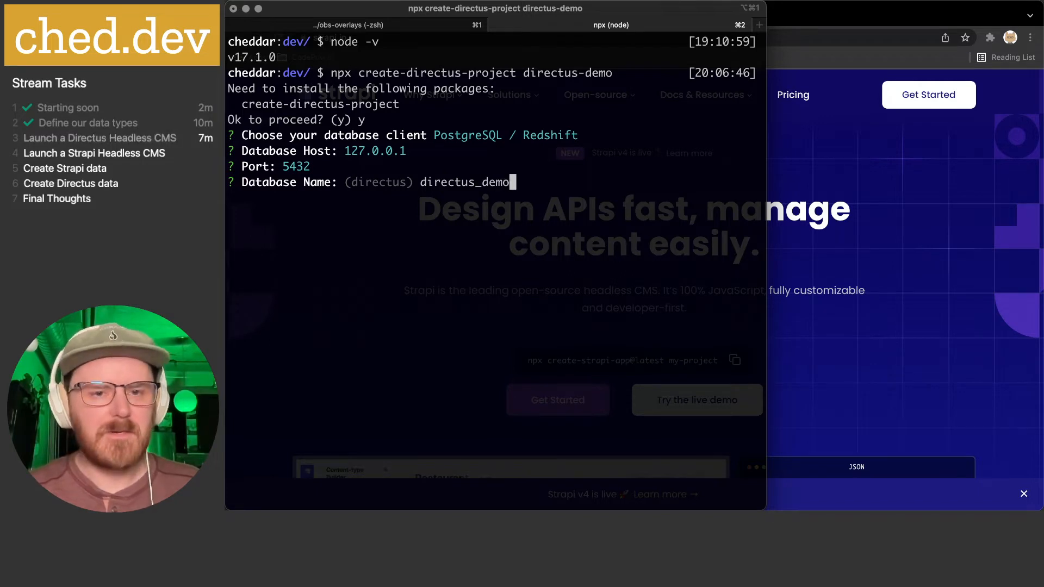
key(Return)
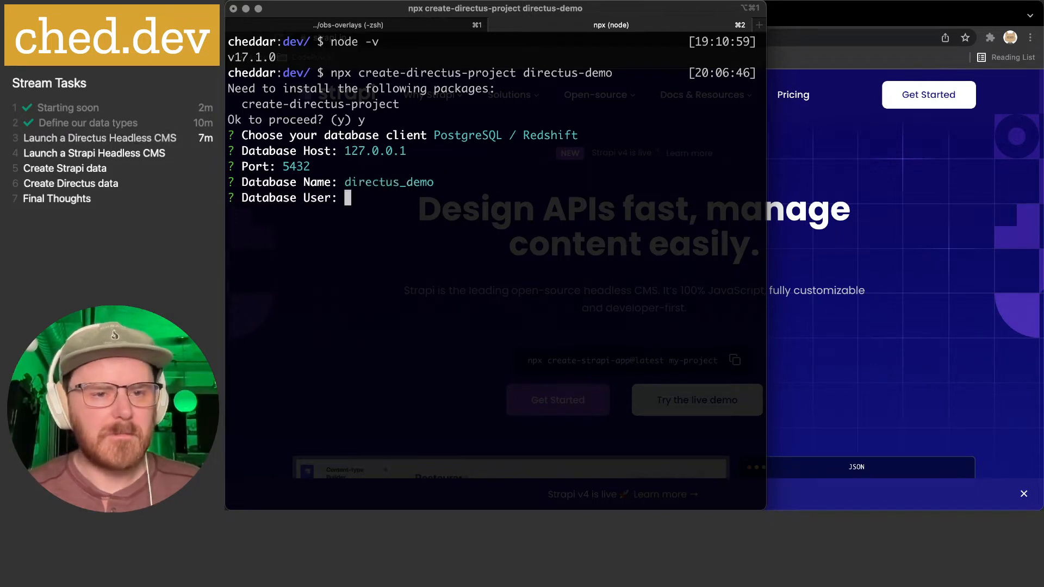
text(cheddar)
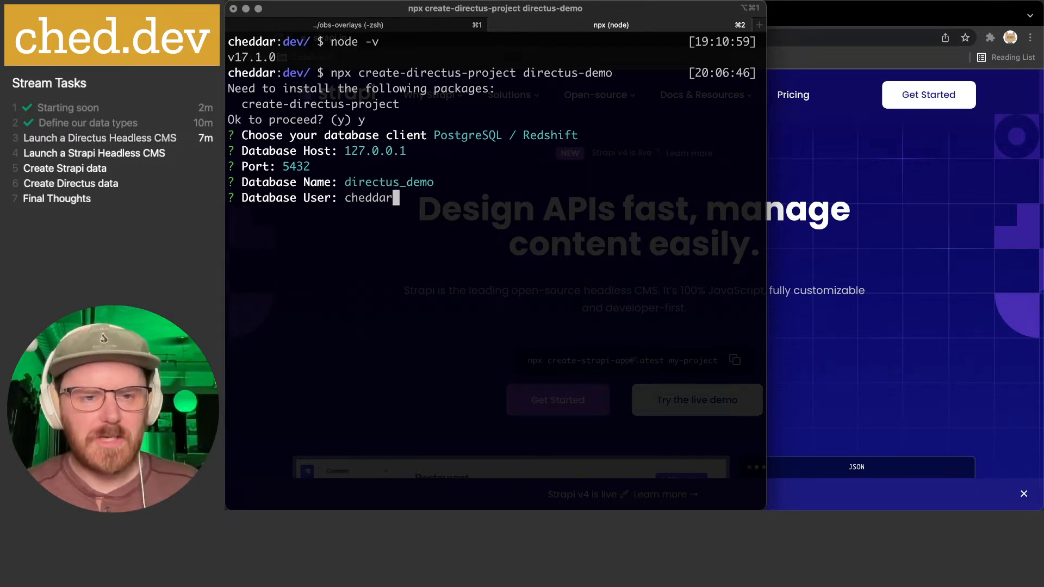
key(Return)
key(Return)
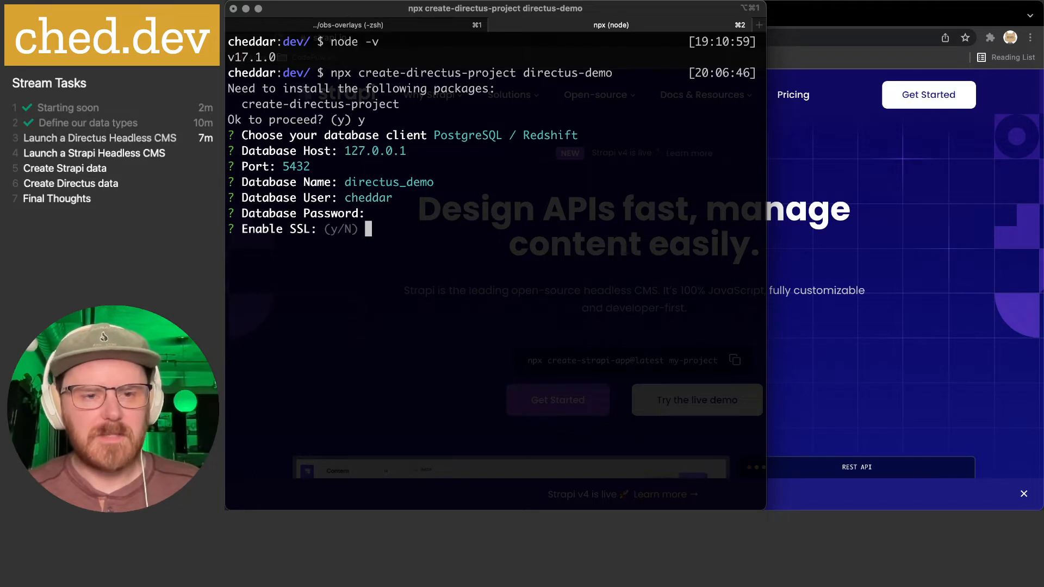
key(Return)
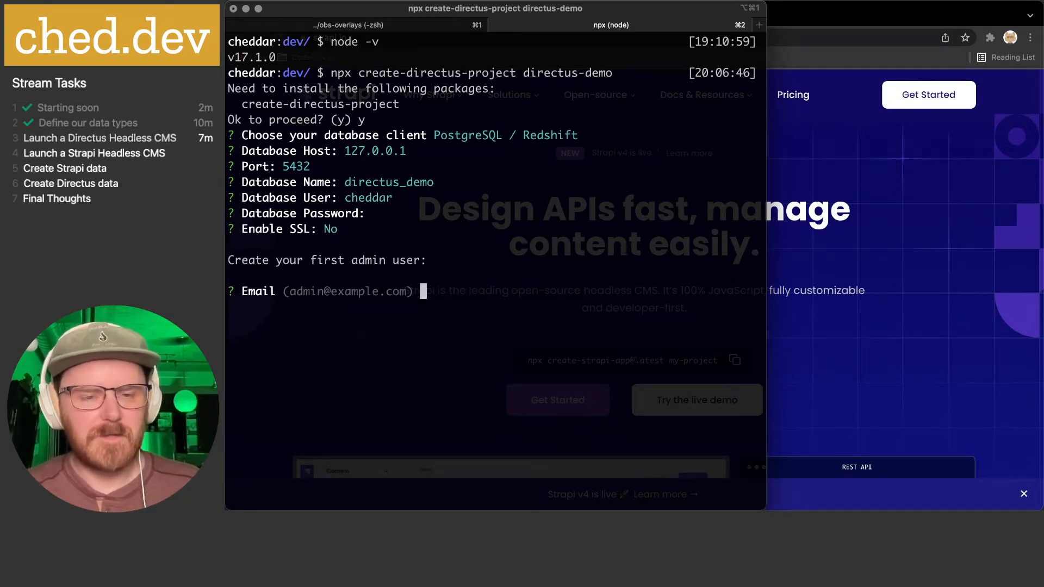
- Enter the first admin's e-mail and password to create the project, then start a new shell
key(Return)
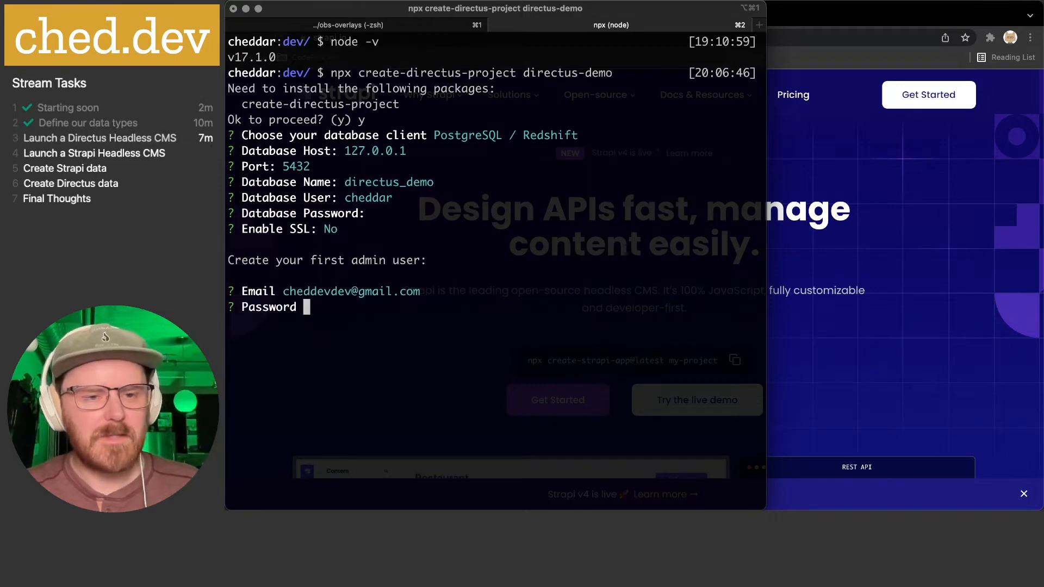
text(********)
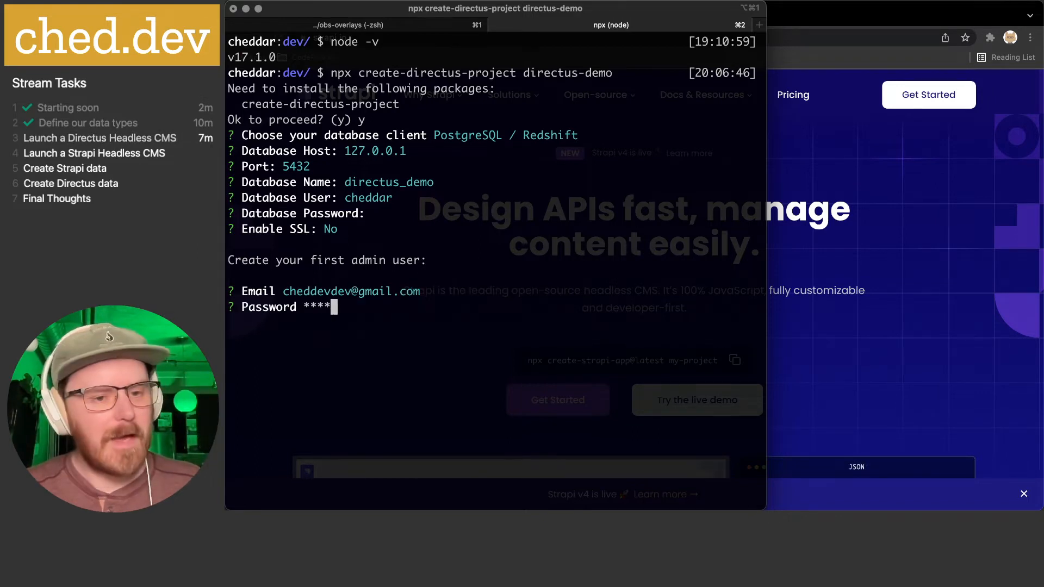
key(Return)
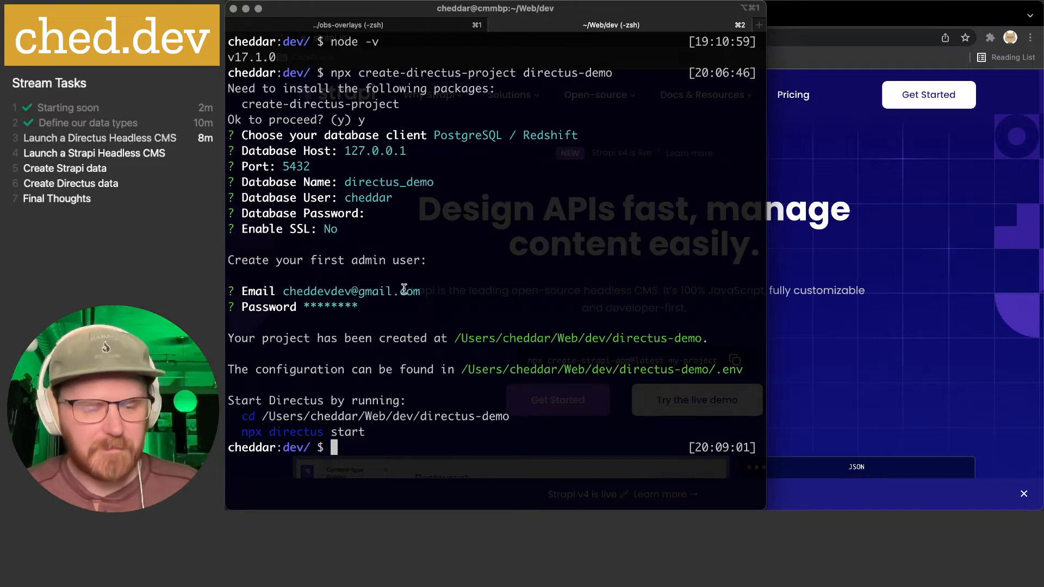
key(super+t)
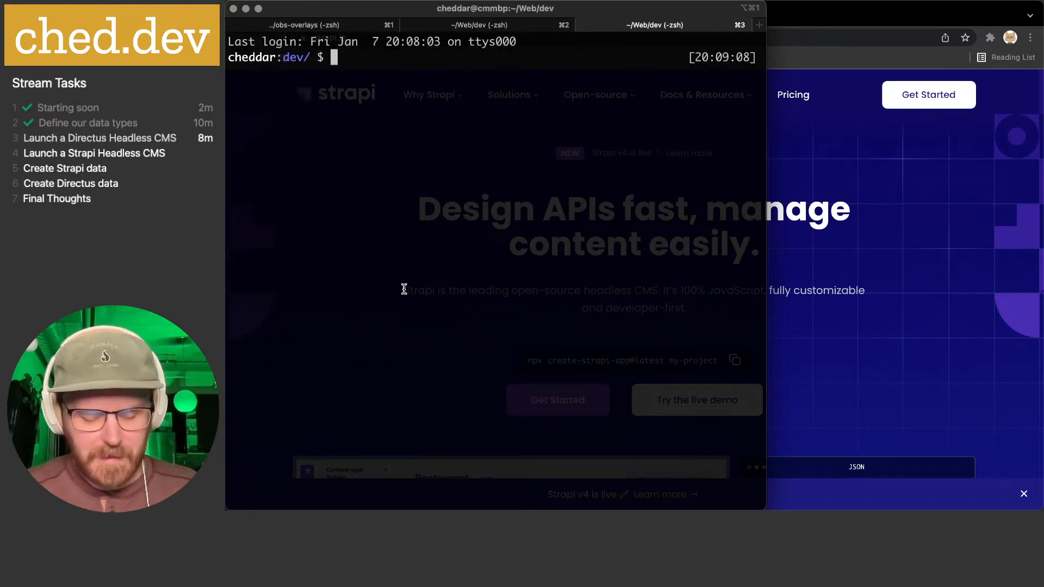
- Create strapi-demo as a Quickstart with create-strapi-app@latest, then type nvm use v16.13.0
text(npx create-strapi-app@latest my-project)
key(BackSpace)
key(BackSpace)
key(BackSpace)
key(BackSpace)
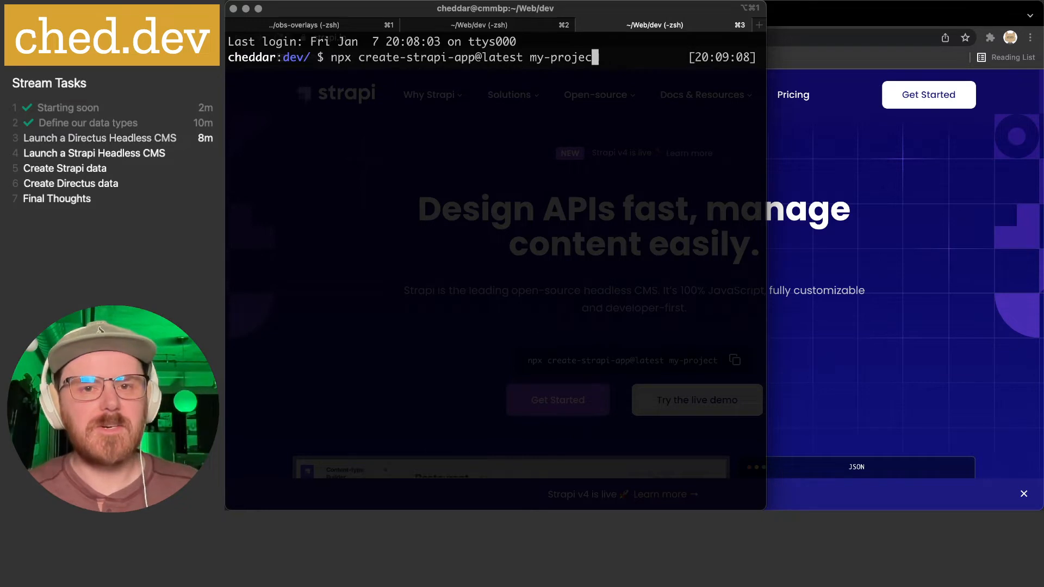
key(BackSpace)
key(BackSpace)
key(BackSpace)
key(BackSpace)
key(BackSpace)
key(BackSpace)
text(stra)
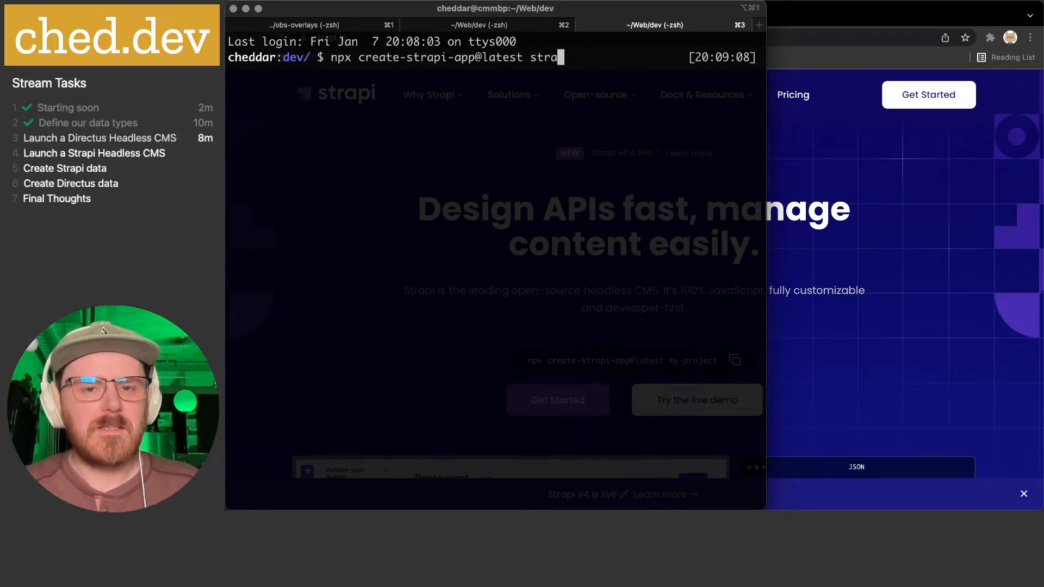
text(pi-demo)
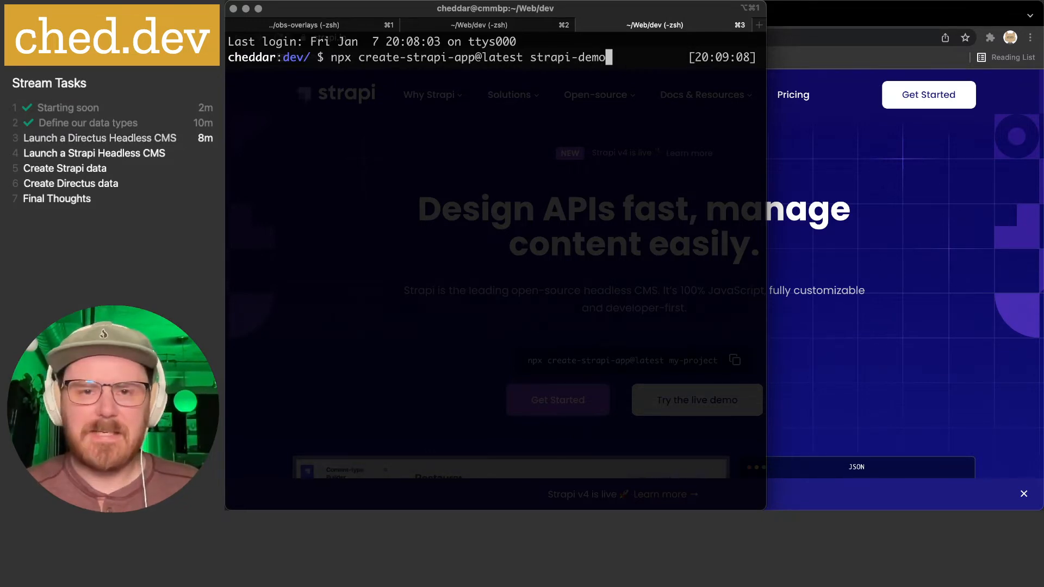
key(Return)
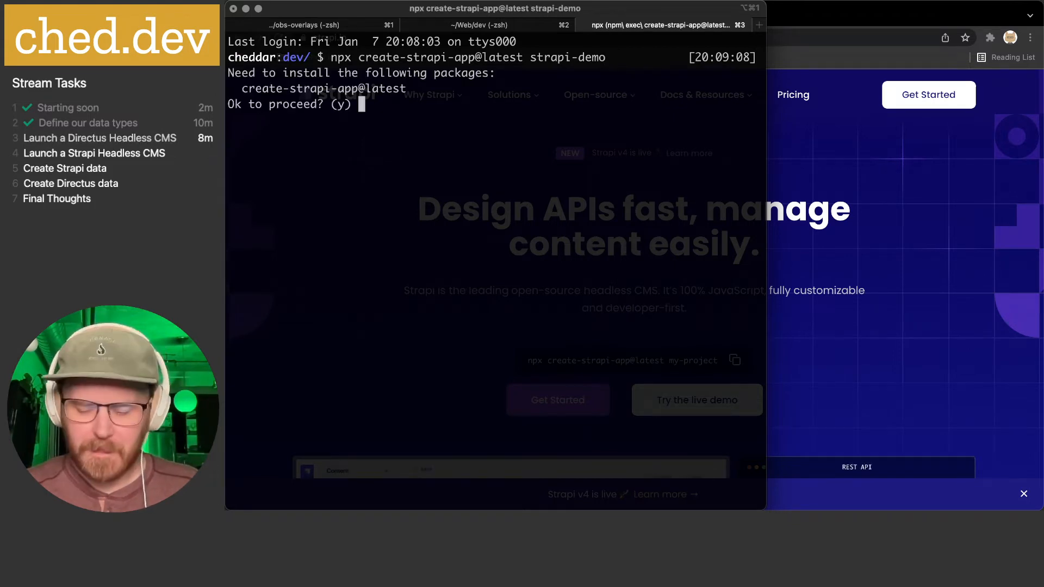
text(y)
key(Return)
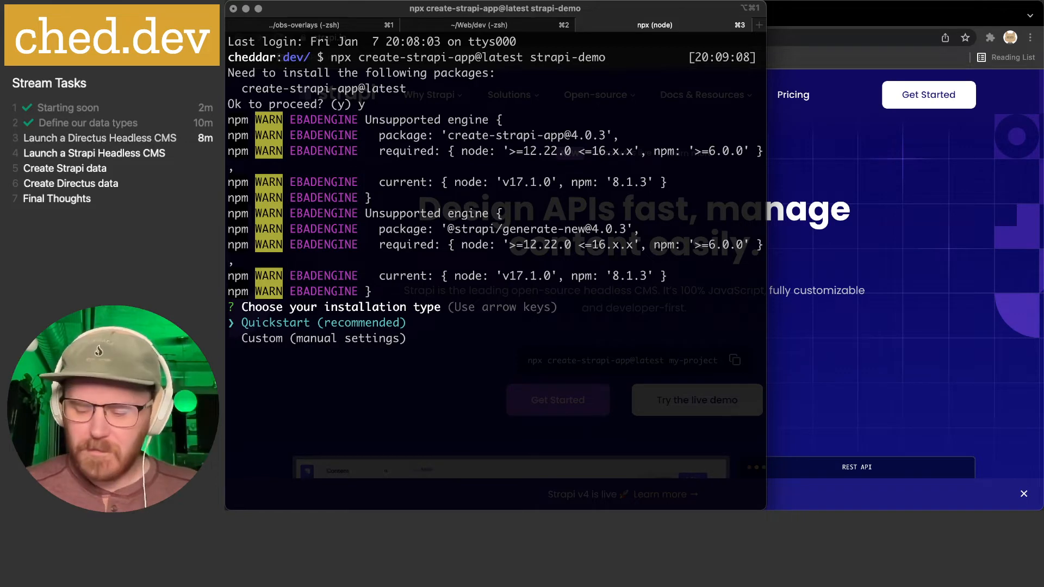
key(Return)
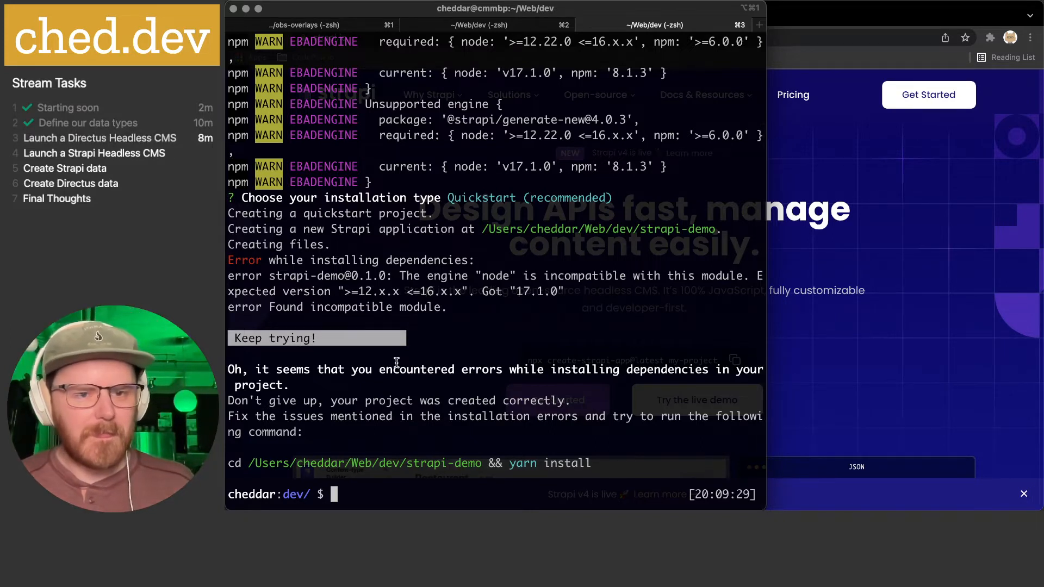
text(nvm use )
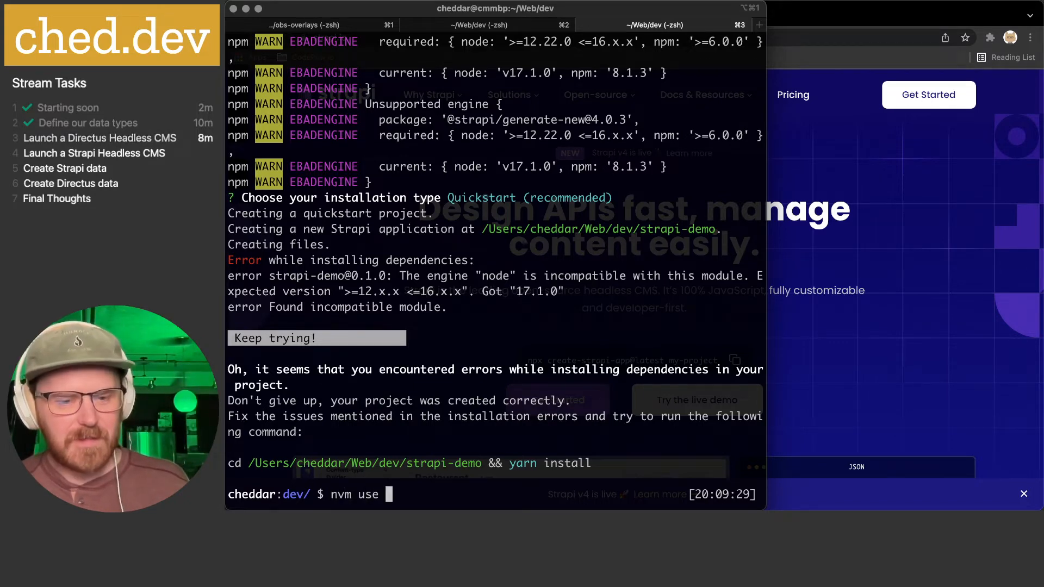
text(v1)
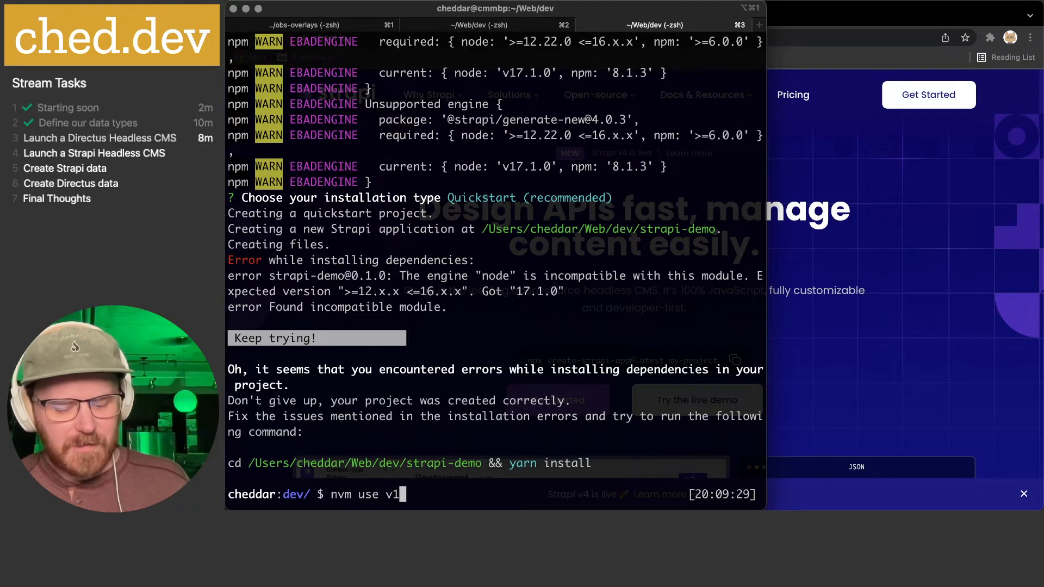
text(6.13.0)
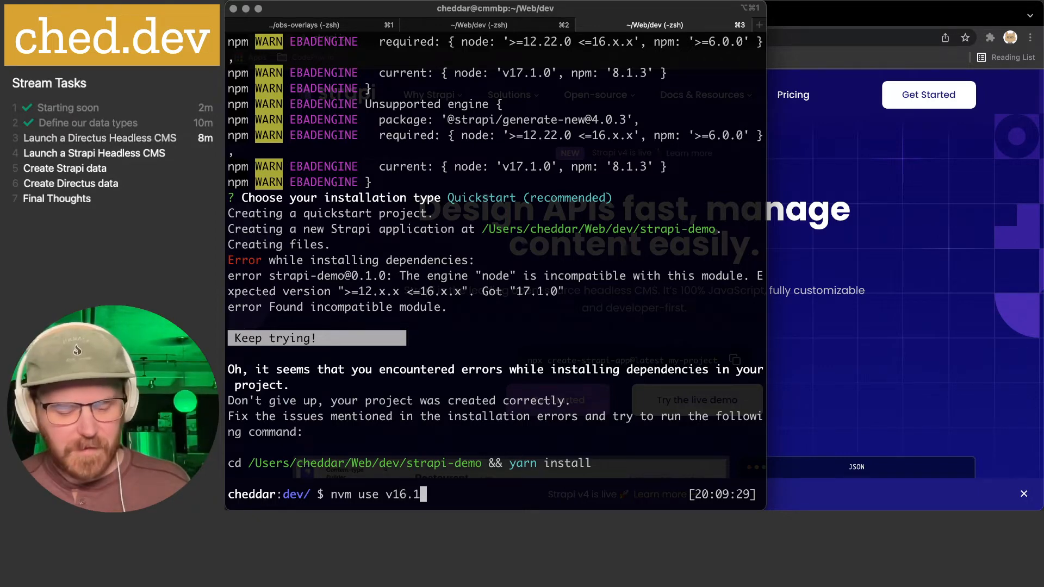
- Switch to Node v16.13.0 and delete the failed strapi-demo folder
key(Return)
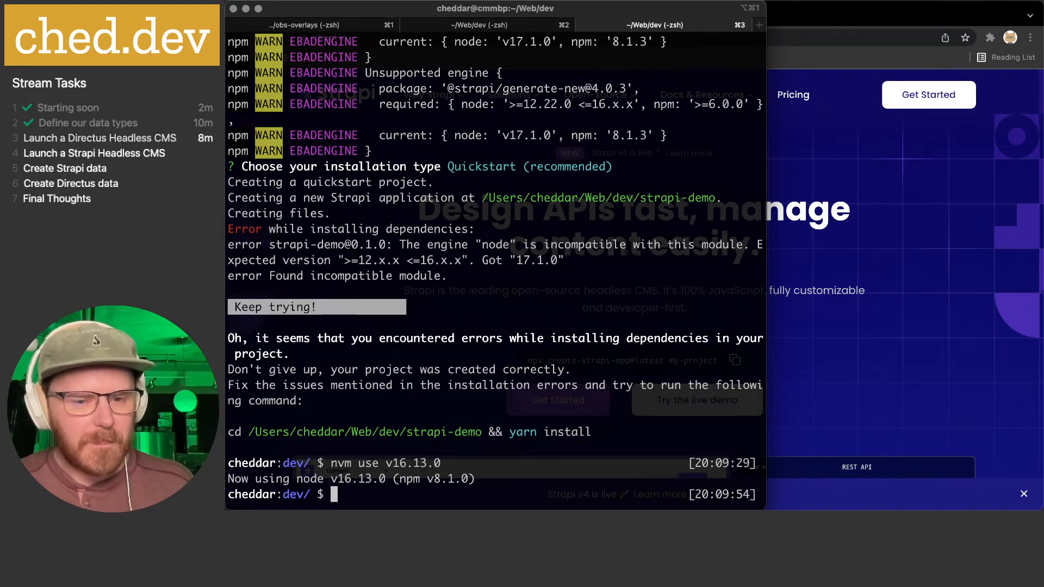
text(rm -rf )
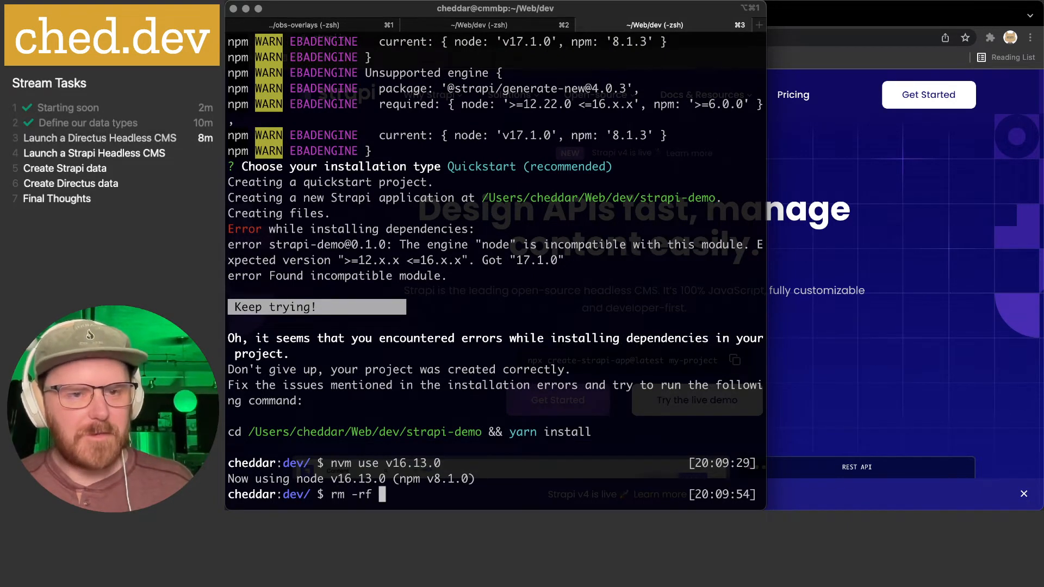
text(strapi-demo)
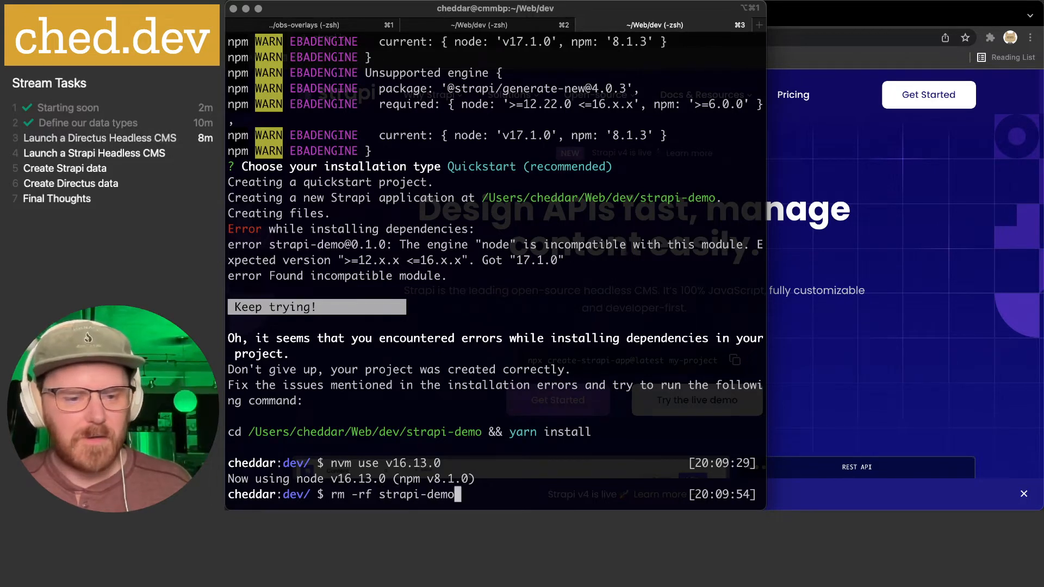
key(Return)
- Rerun the strapi-demo creation command with the Quickstart installation type
key(Up)
key(Up)
key(Up)
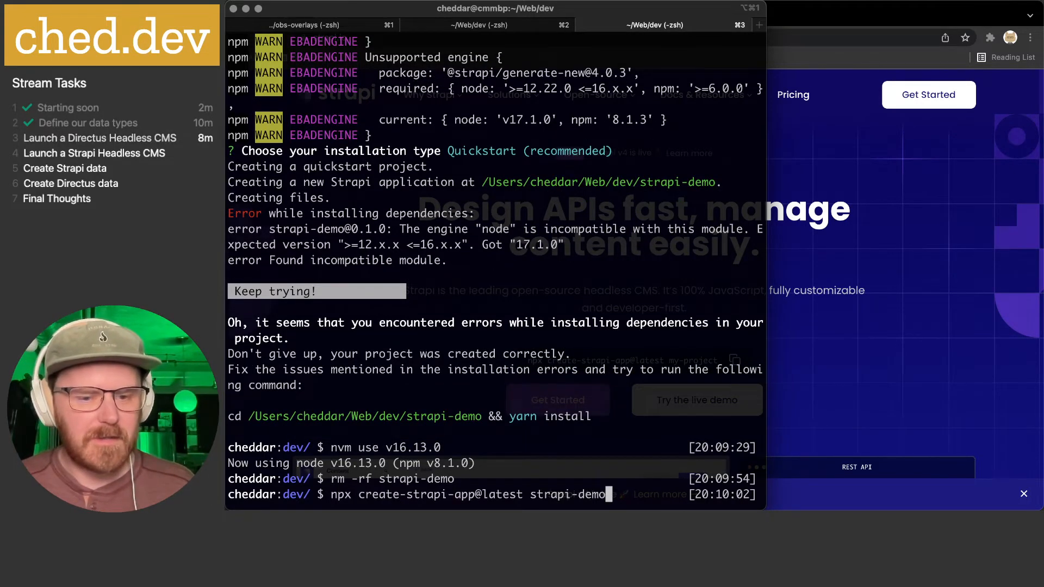
key(Return)
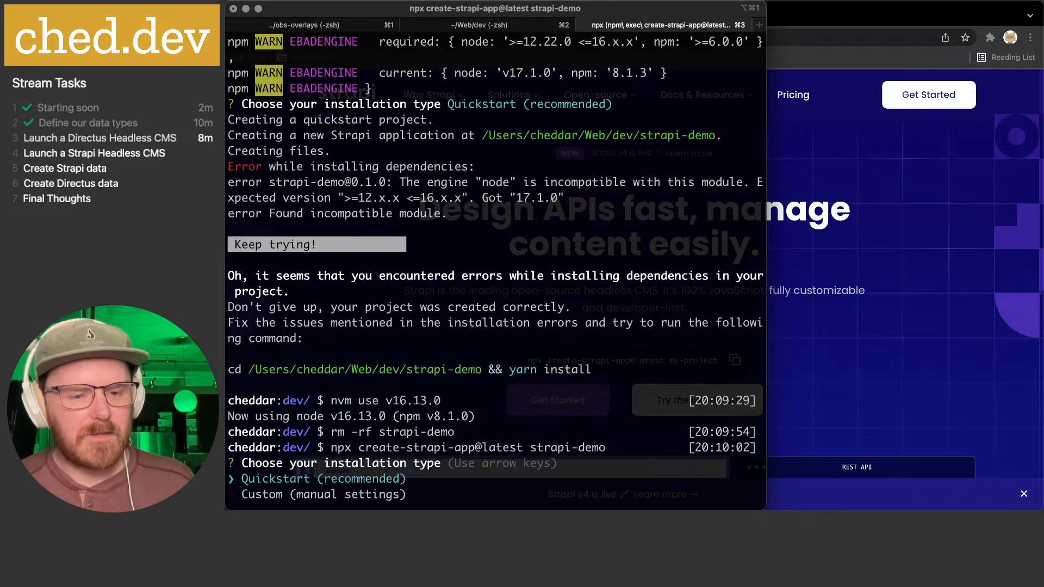
key(Return)
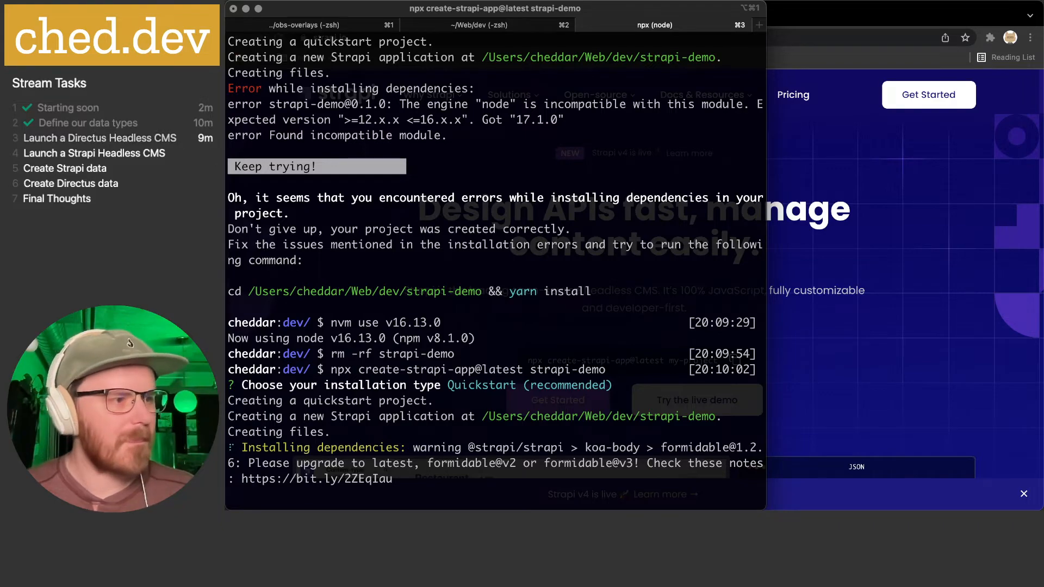
scroll(269, 315, up, 6)
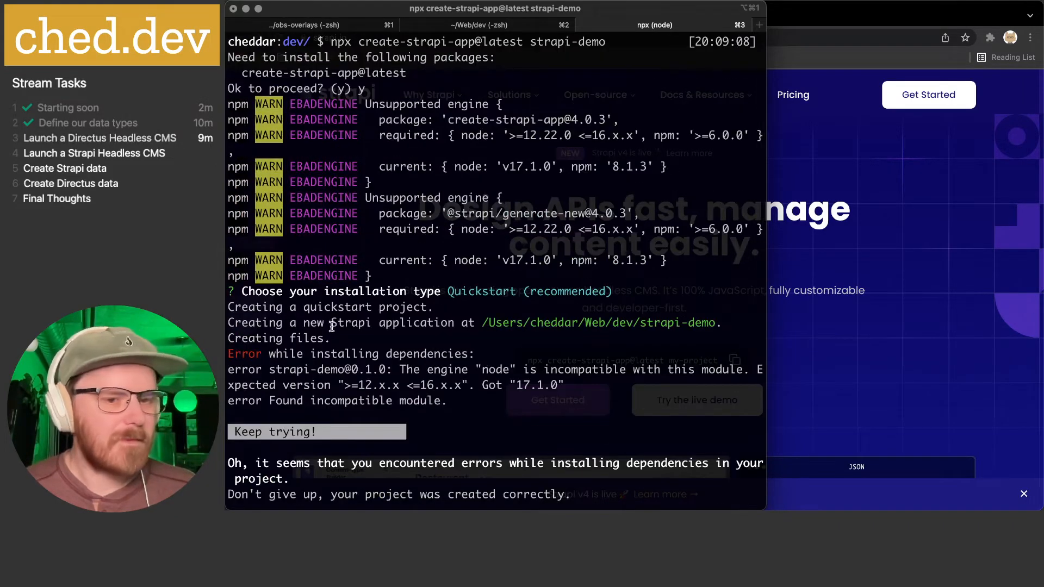
scroll(328, 324, down, 6)
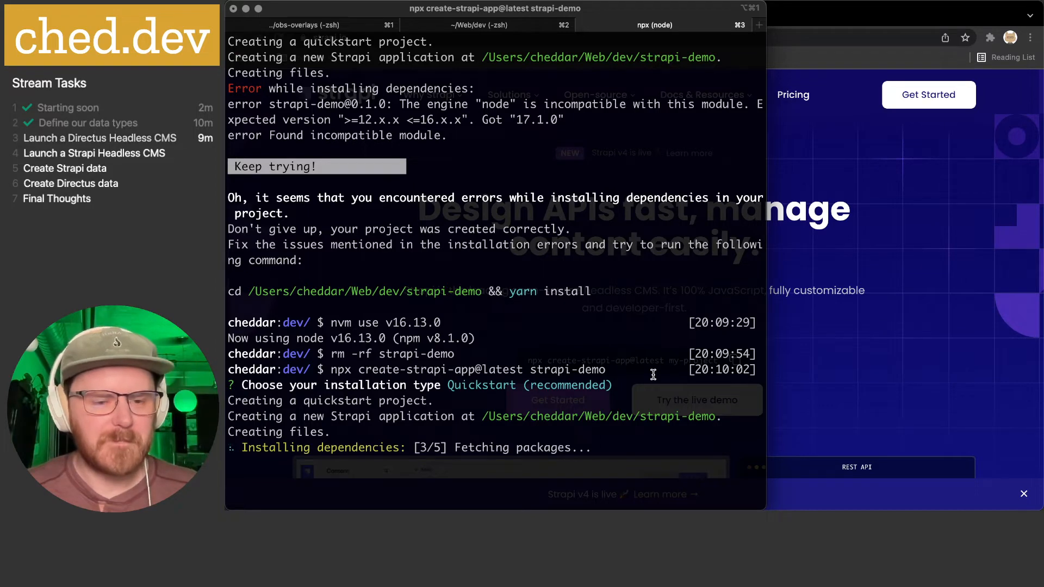
key(super+2)
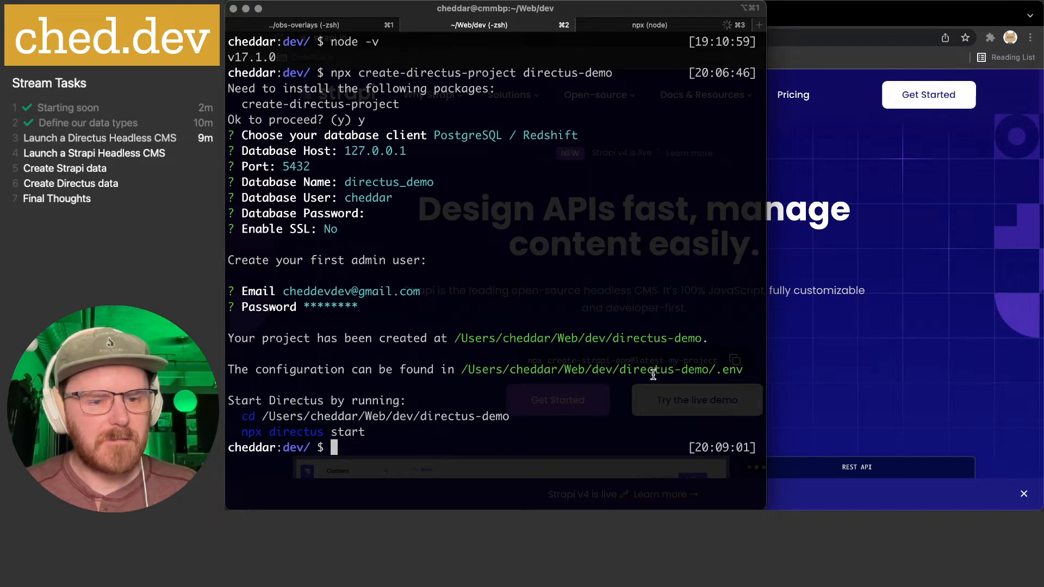
- Change into the directus-demo folder and keep checking the Strapi install in the other session
text(cd directus-)
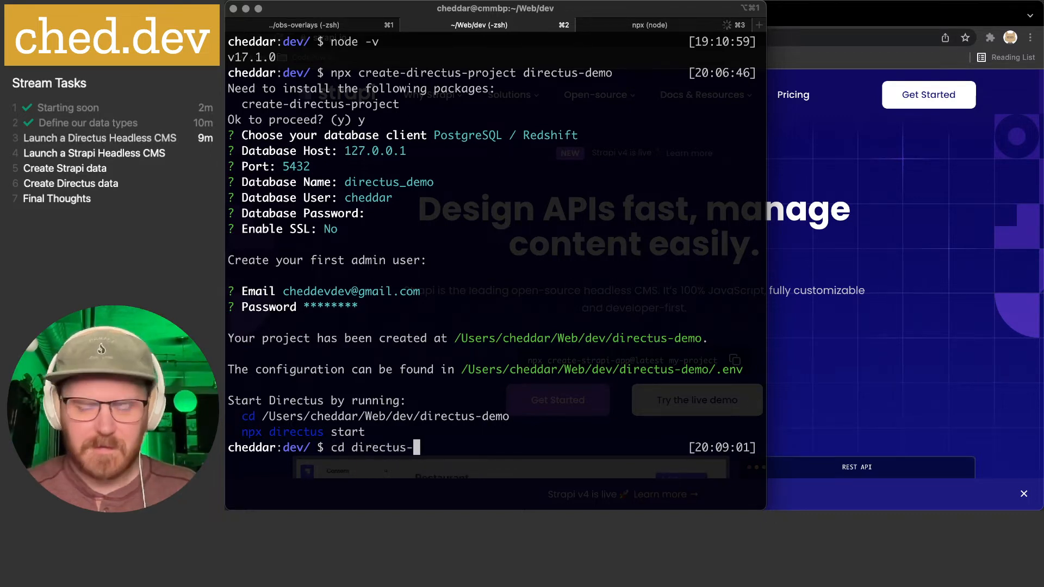
text(demo)
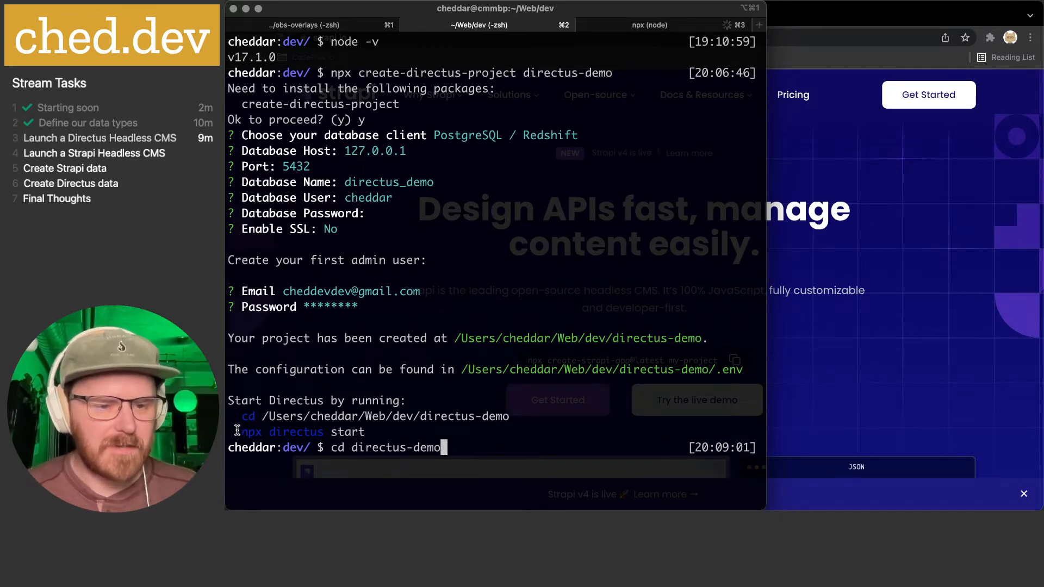
drag(241, 431, 367, 432)
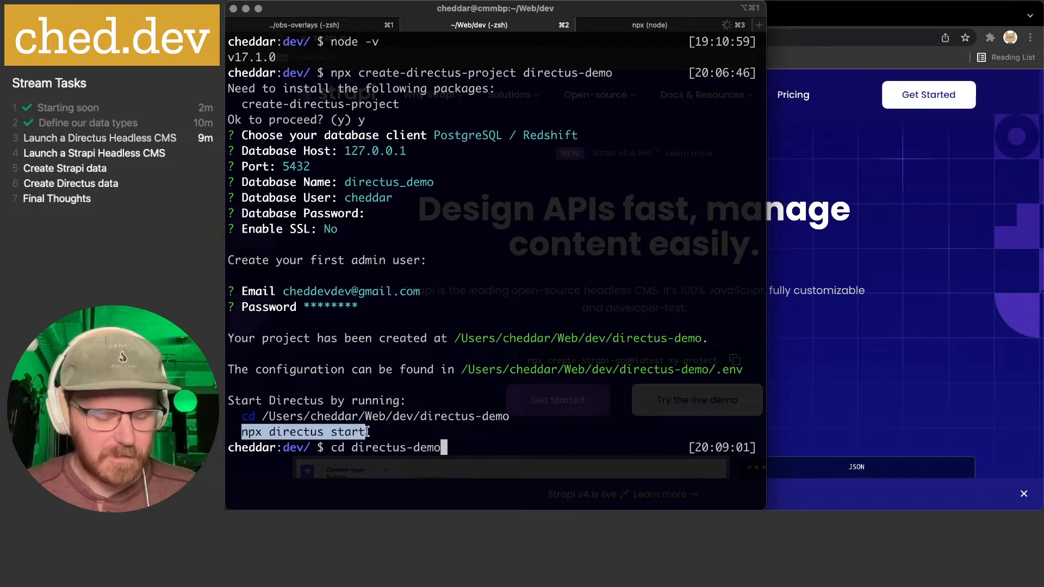
click(488, 430)
key(Return)
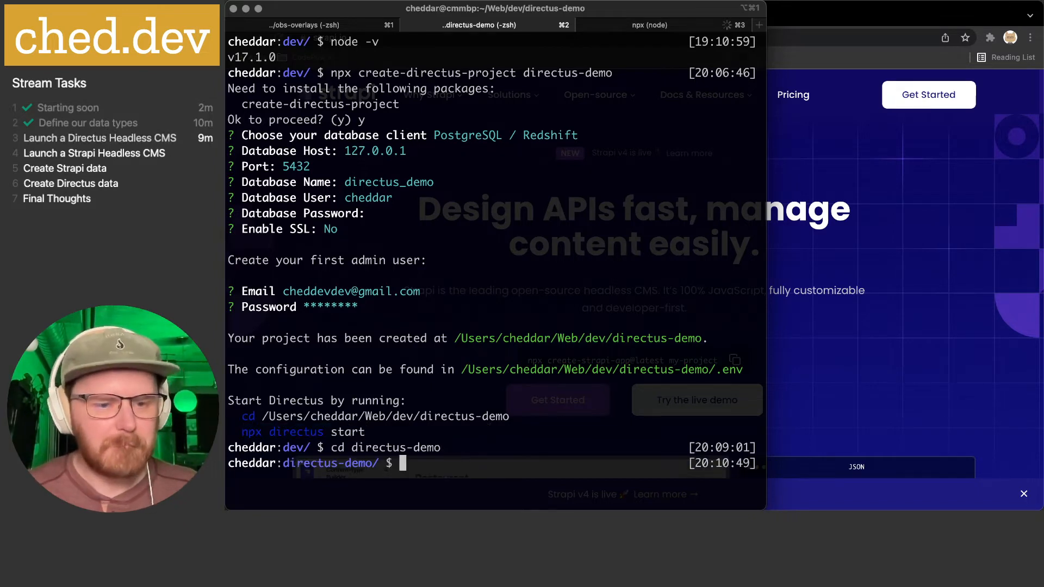
key(super+3)
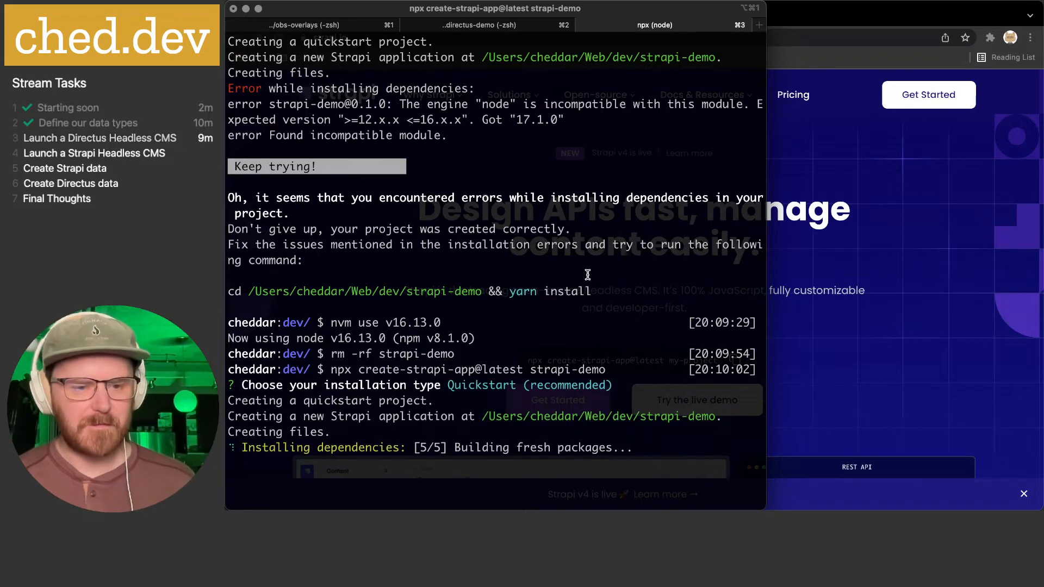
key(super+2)
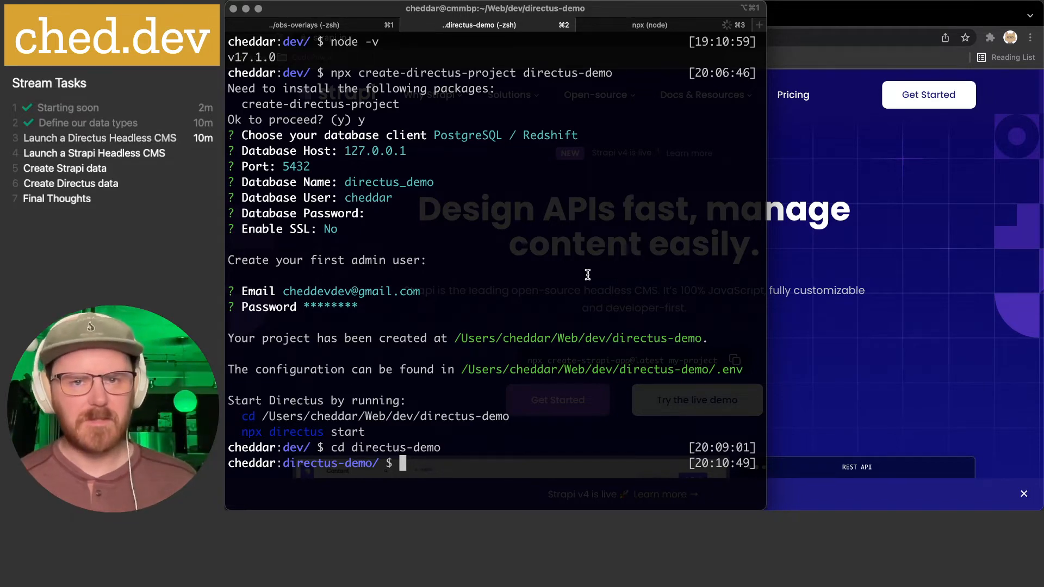
key(super+3)
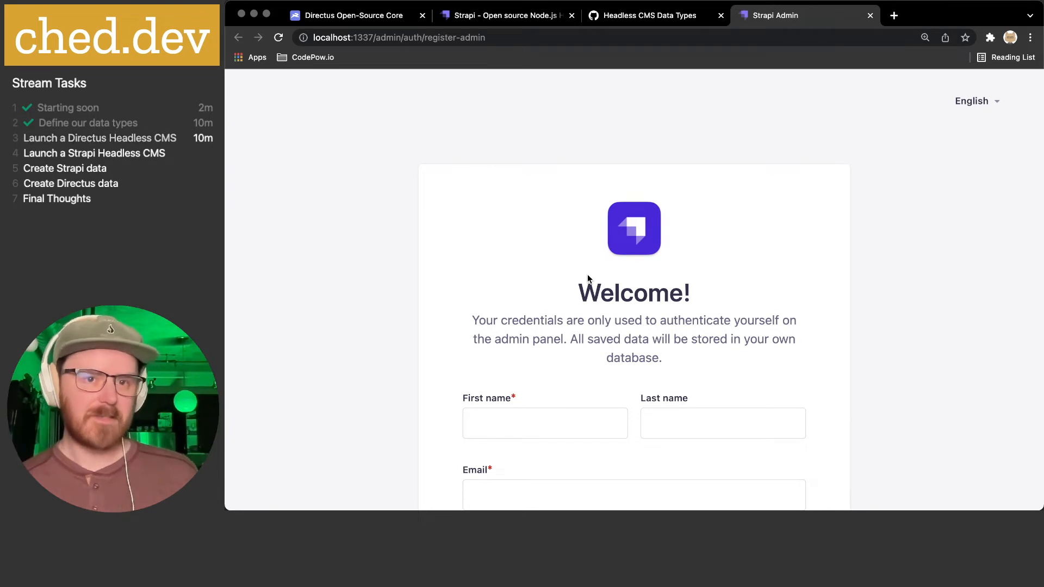
- Fill in the administrator's first name, last name and e-mail address
scroll(554, 293, down, 3)
click(519, 325)
text(ched)
key(Tab)
text(derr)
key(Tab)
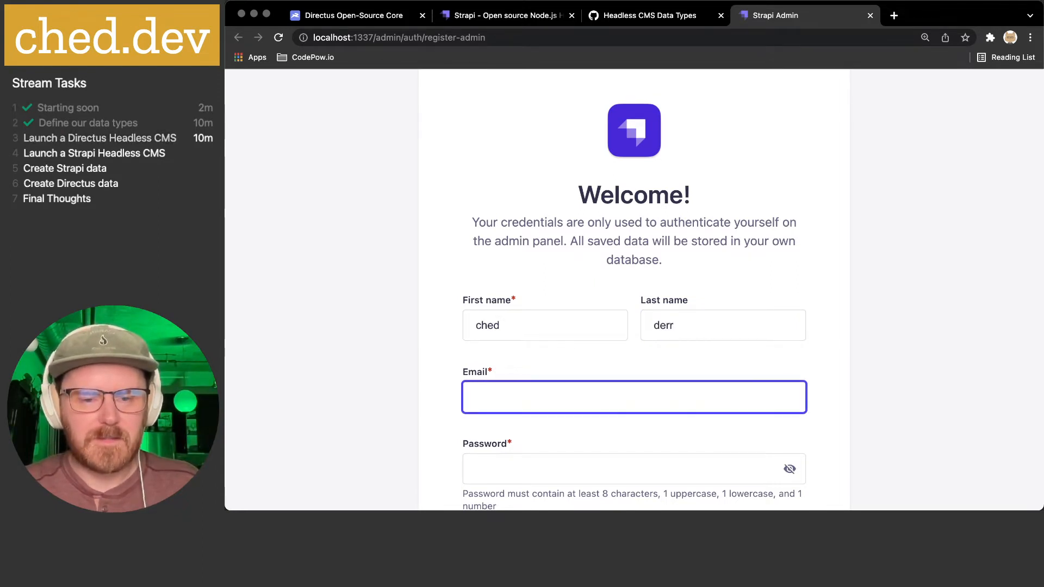
text(ched)
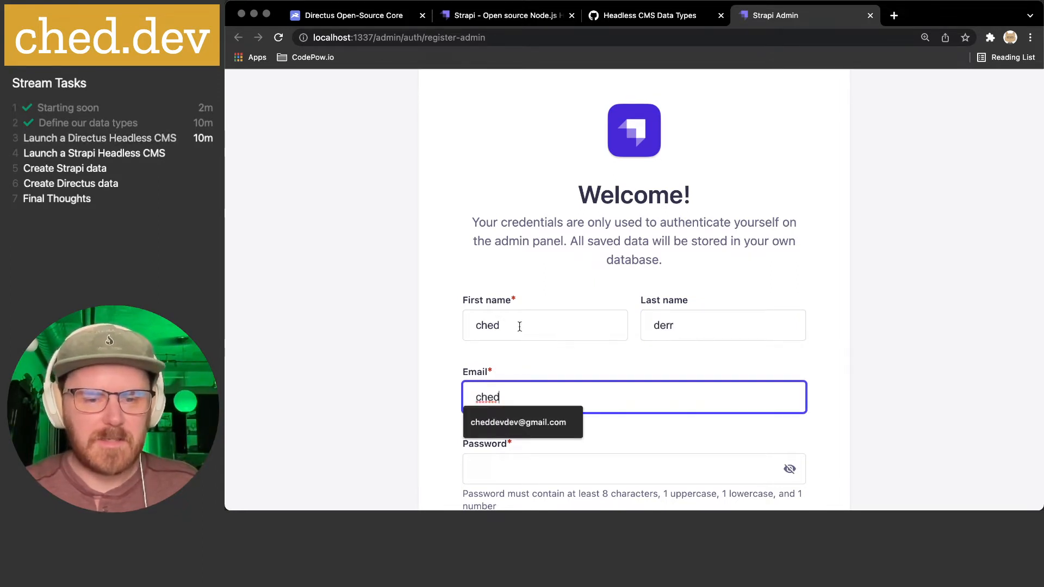
click(521, 426)
scroll(423, 411, down, 2)
- Enter and confirm the admin password, then submit the registration form
click(513, 375)
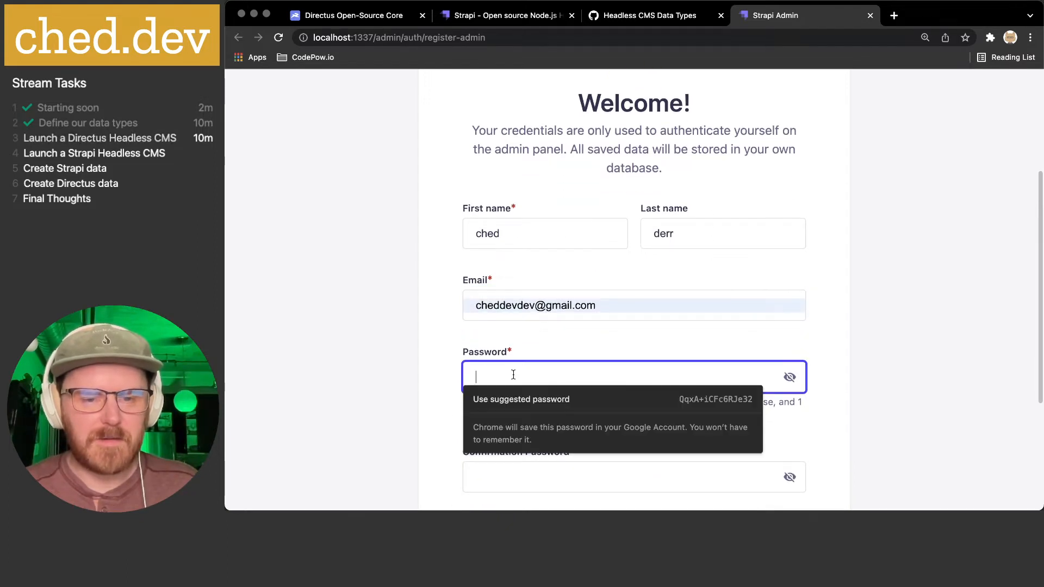
text(••••••••)
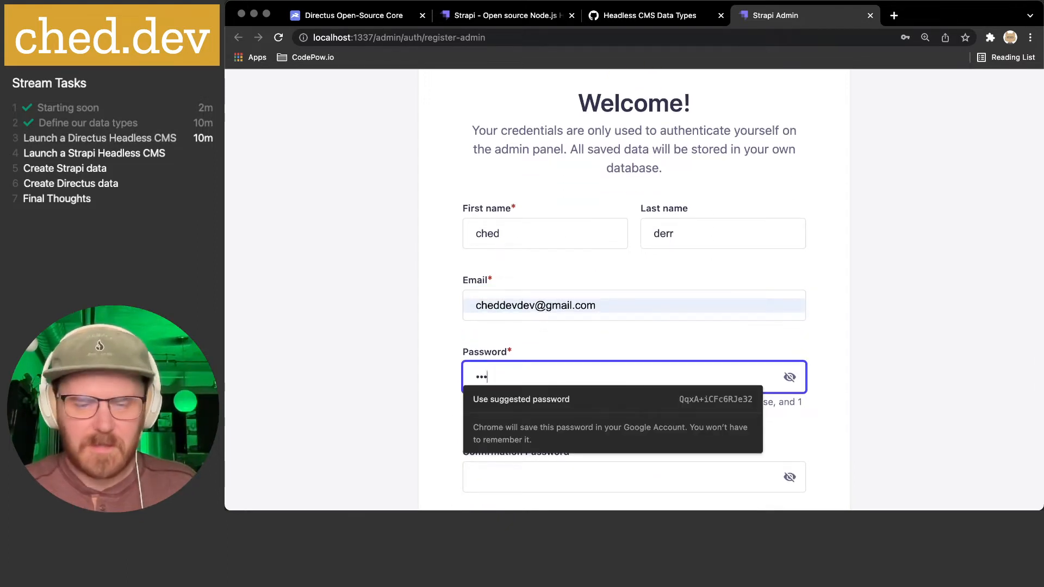
click(531, 468)
scroll(529, 409, down, 2)
text(••••••••)
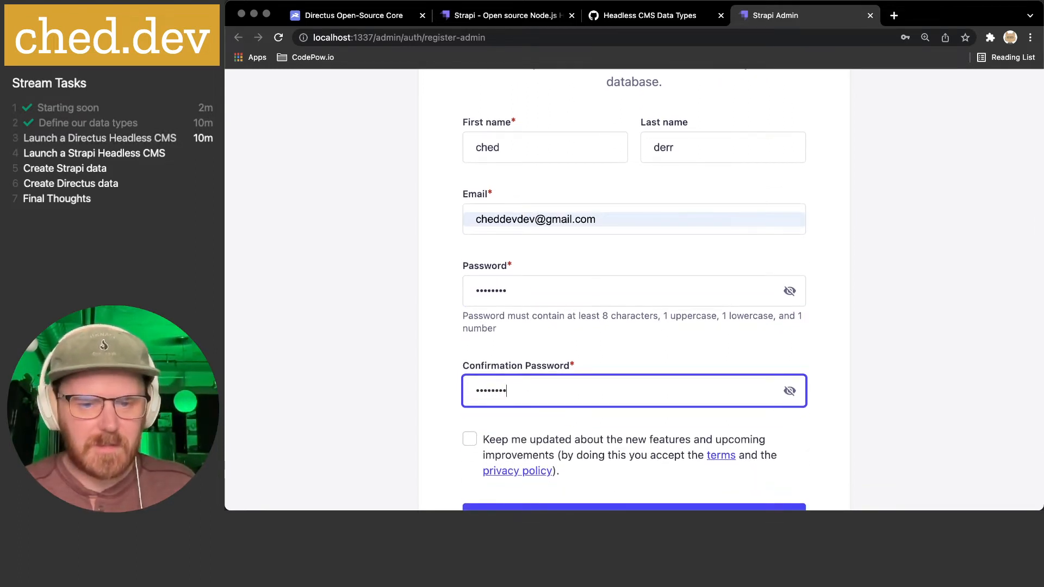
scroll(590, 399, down, 2)
scroll(591, 397, down, 1)
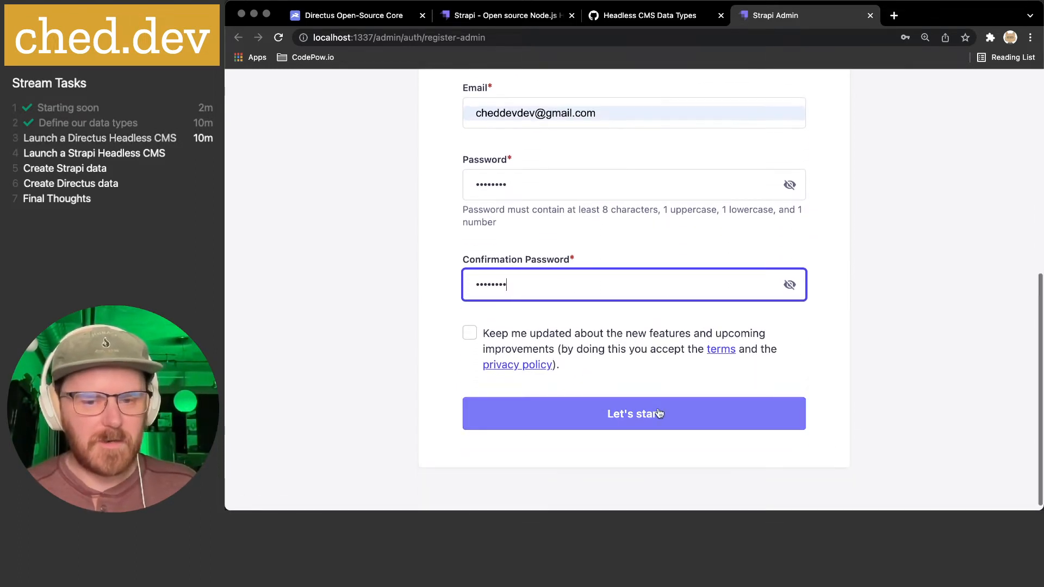
key(Return)
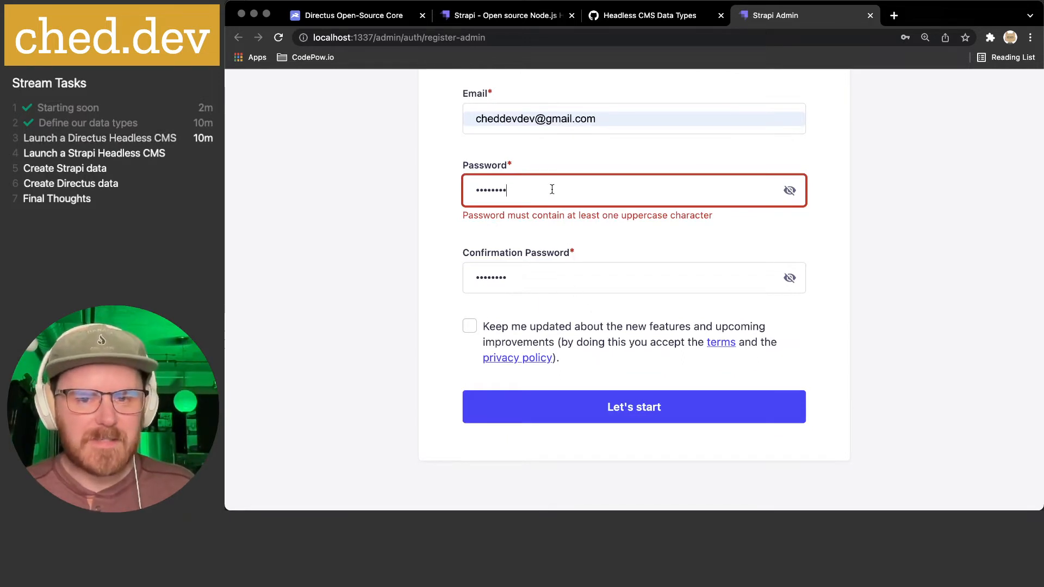
- Retype both passwords with an uppercase letter and resubmit the registration
key(super+a)
text(•••••••••)
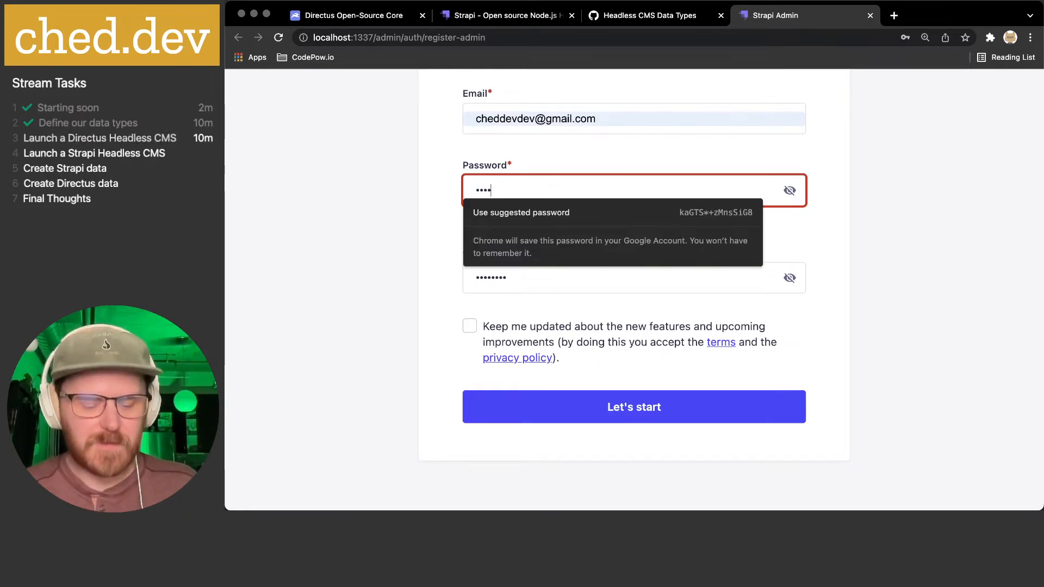
click(548, 274)
key(super+a)
text(•••••••••)
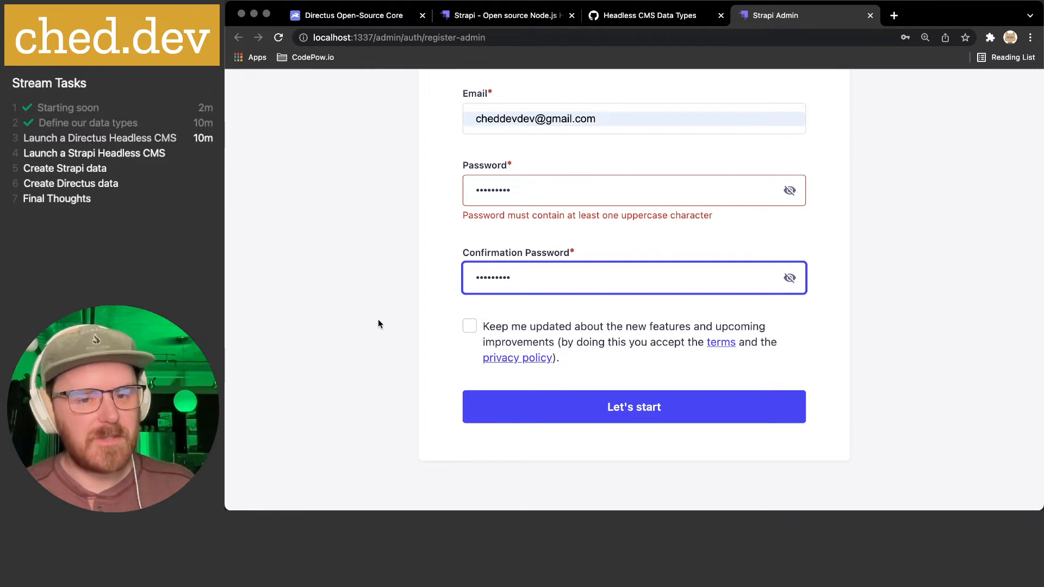
click(619, 417)
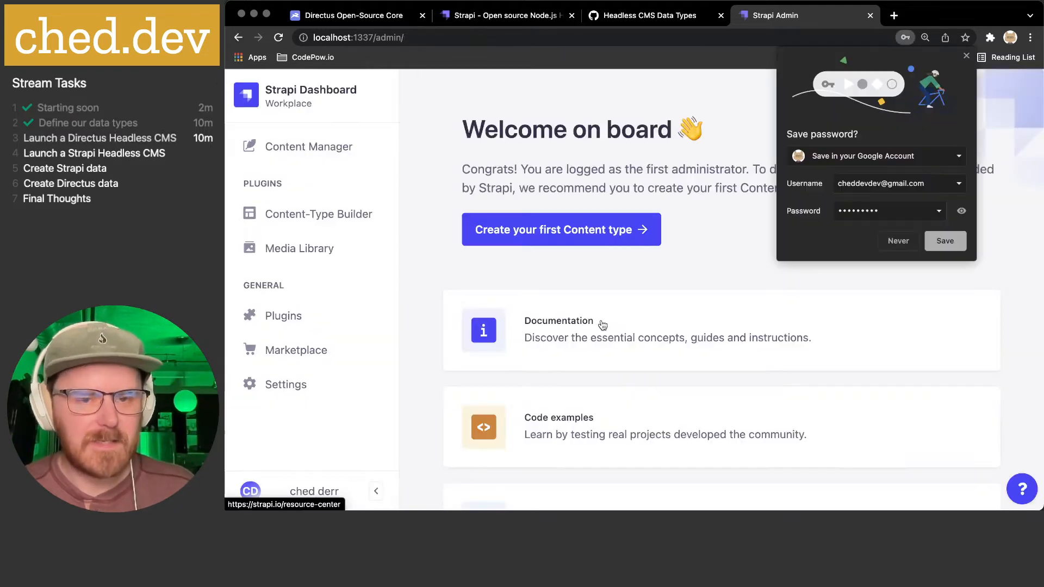
- Dismiss Chrome's save-password prompt and start Directus with 'npx directus start' in the directus-demo terminal
click(967, 57)
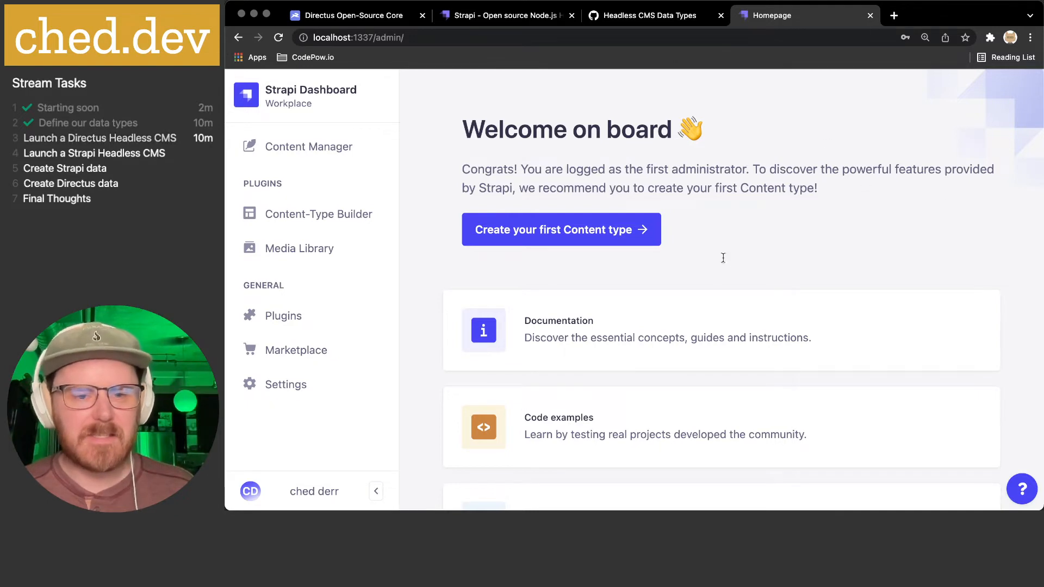
key(super+Tab)
key(super+2)
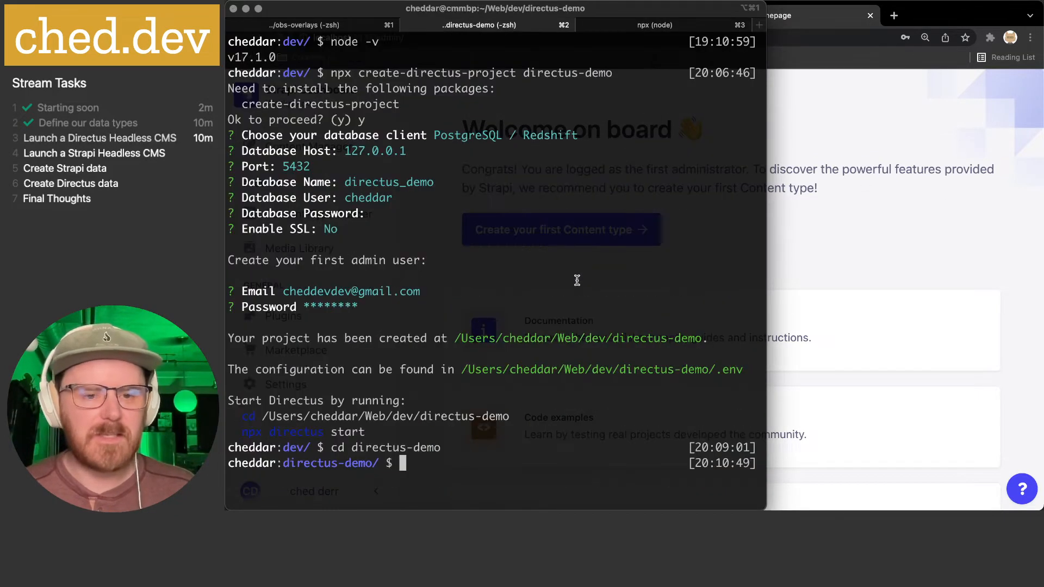
text(npx directus start)
key(Return)
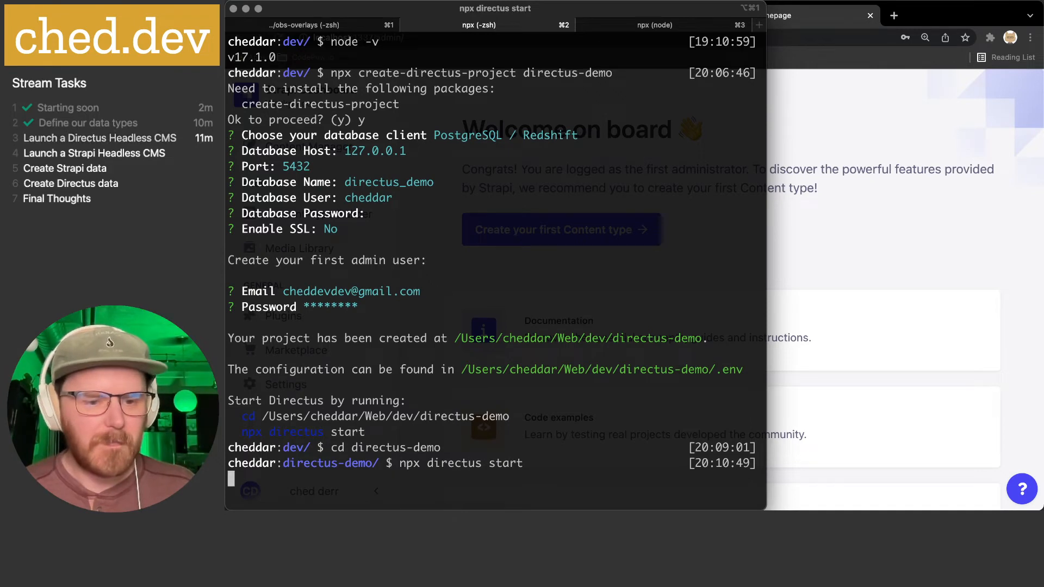
click(923, 109)
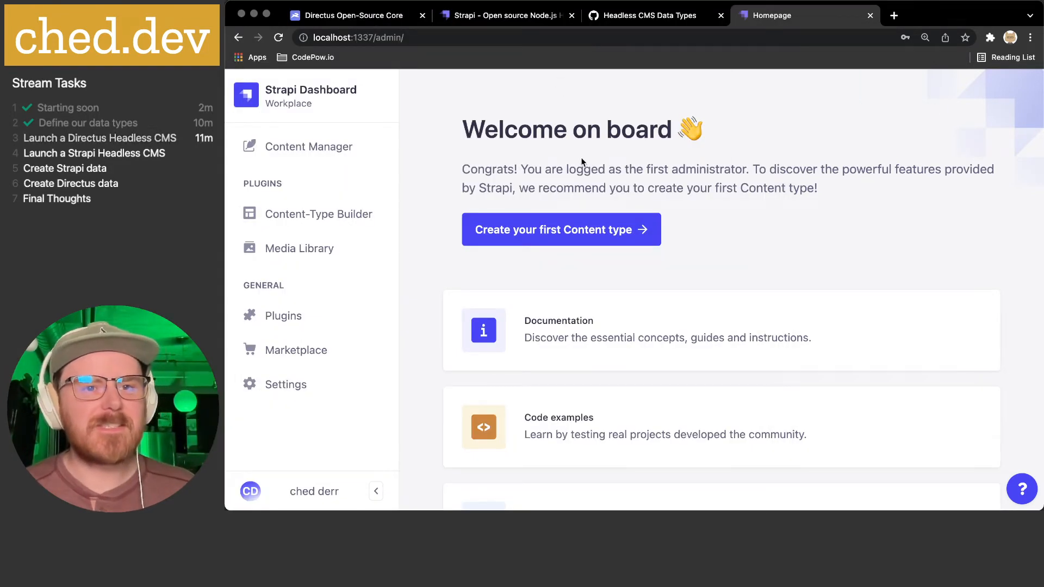
key(super+Tab)
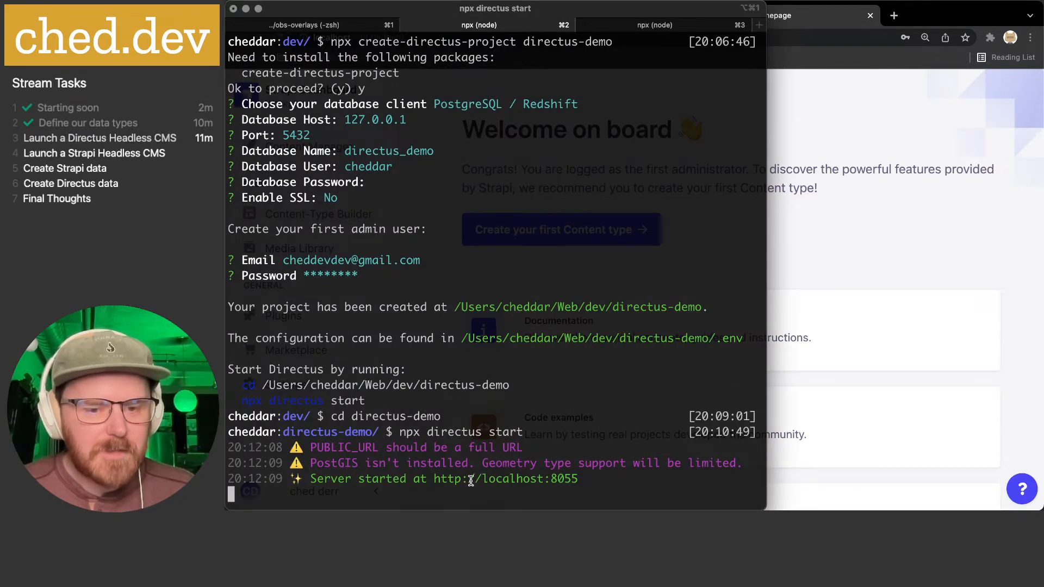
super+click(471, 481)
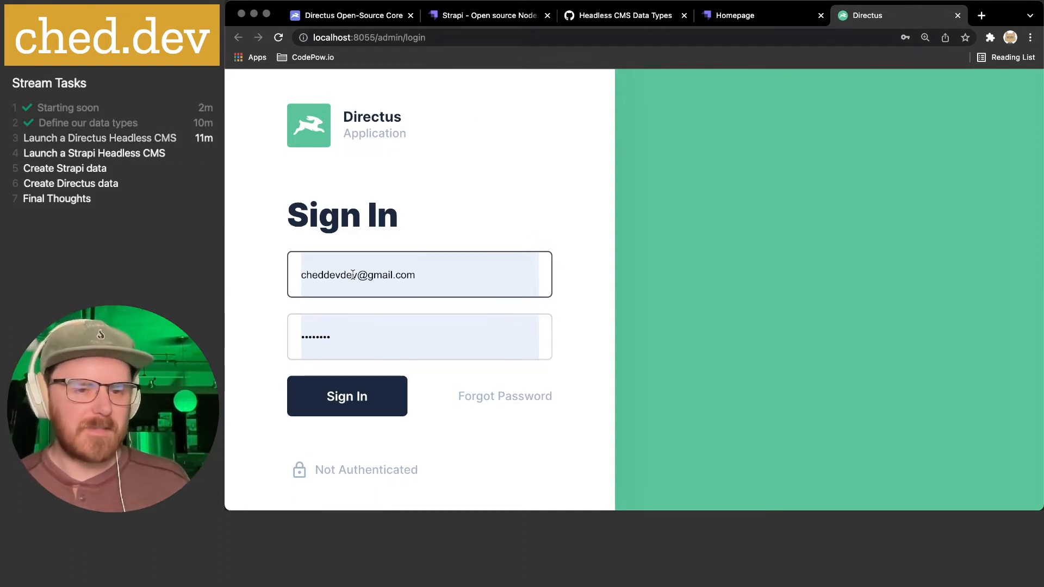
- Sign in to Directus as the admin using the autofilled e-mail and password
click(342, 396)
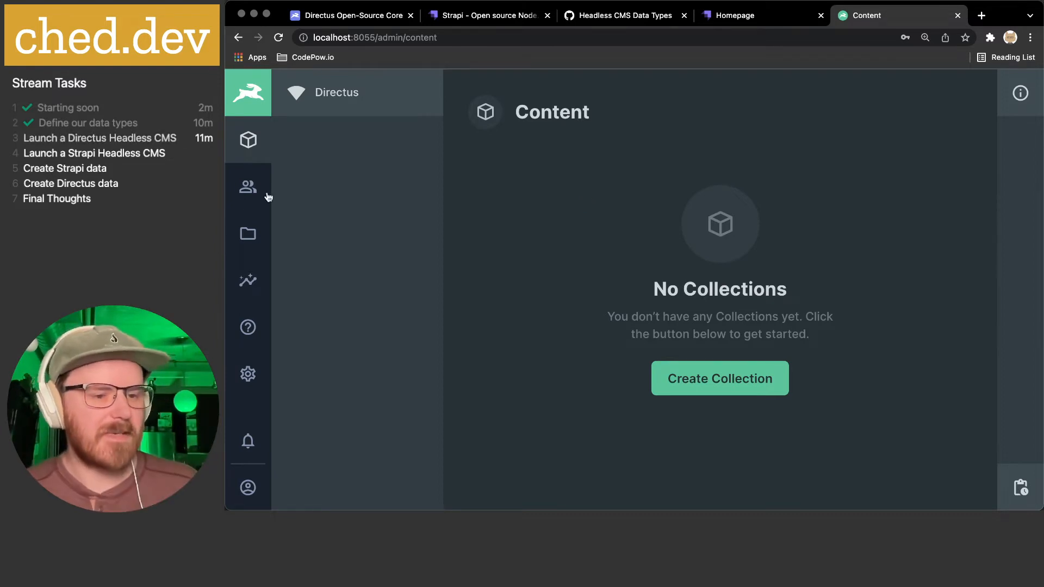
key(super+Tab)
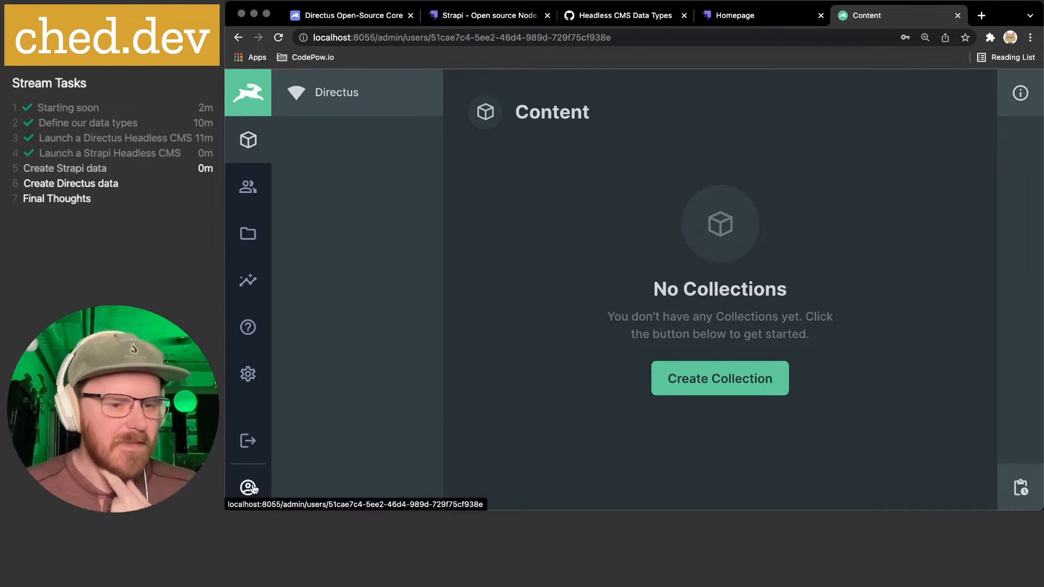
- Scroll through the Directus Admin User profile, return to Content, then switch to the Strapi tab
click(250, 488)
scroll(548, 298, down, 3)
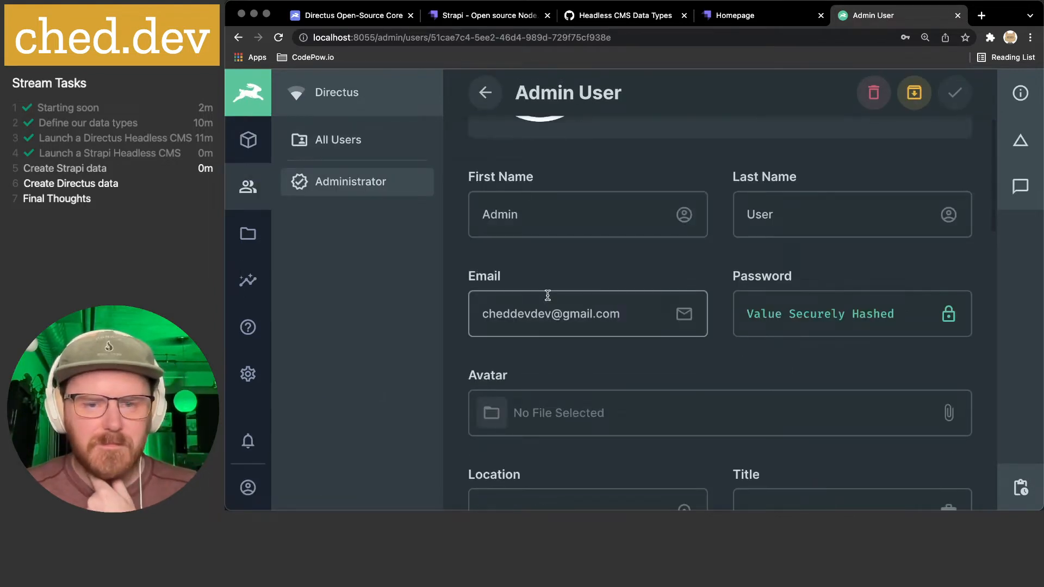
scroll(547, 297, down, 8)
scroll(547, 299, down, 4)
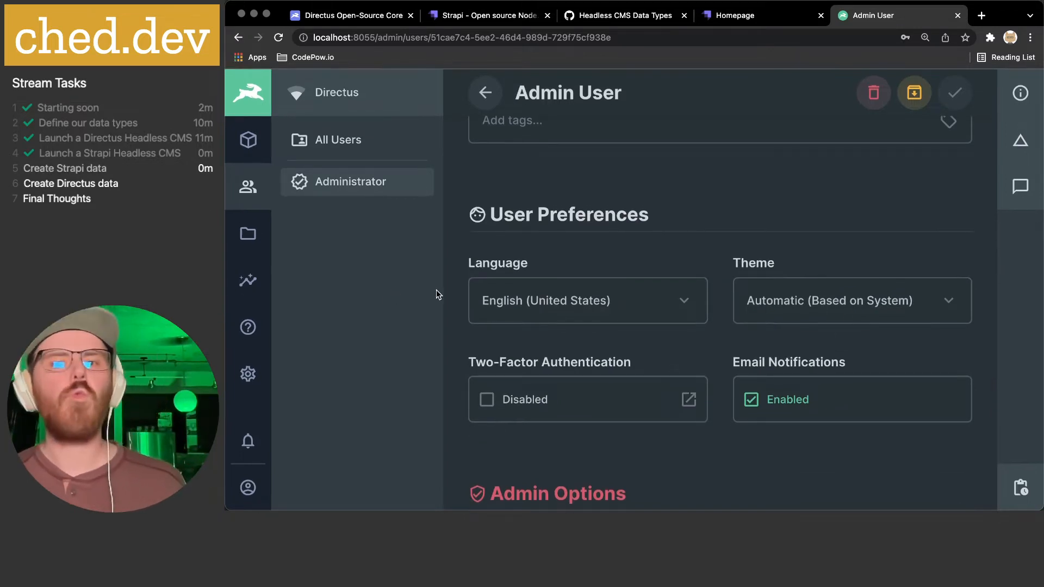
click(250, 106)
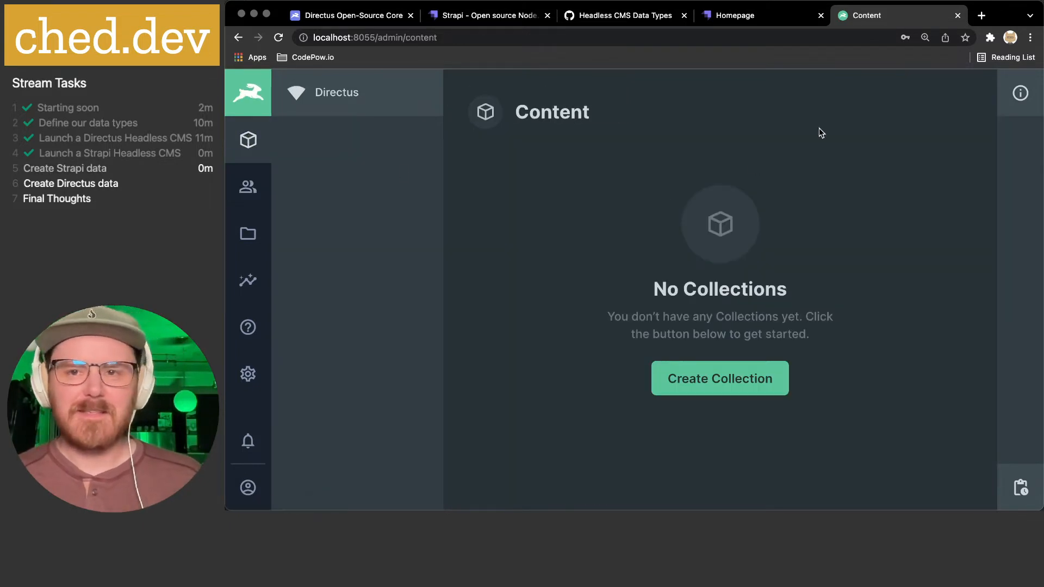
click(761, 20)
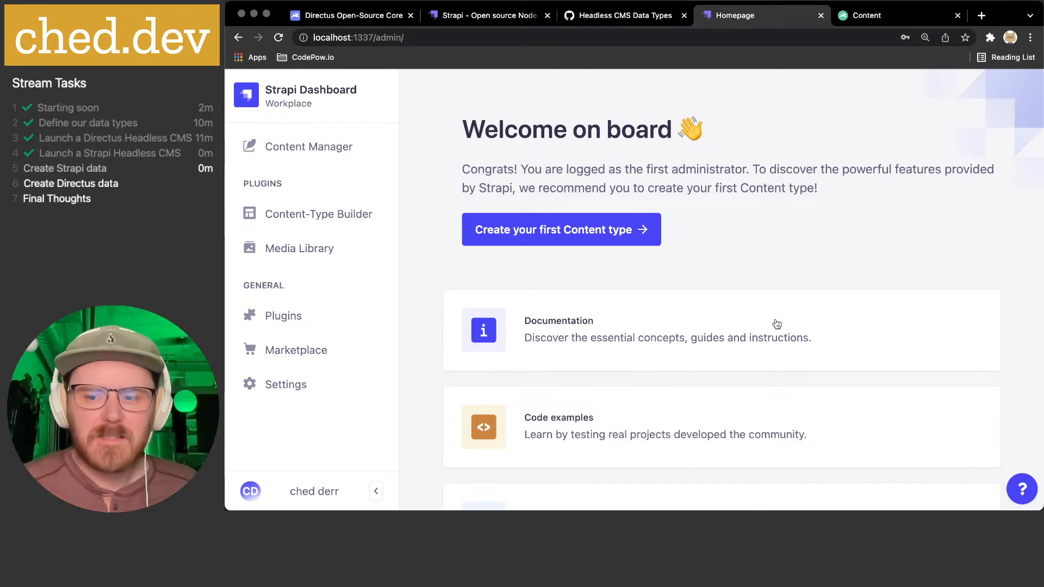
- Open the Strapi administrator's own profile page from the footer account menu and scroll down
click(262, 493)
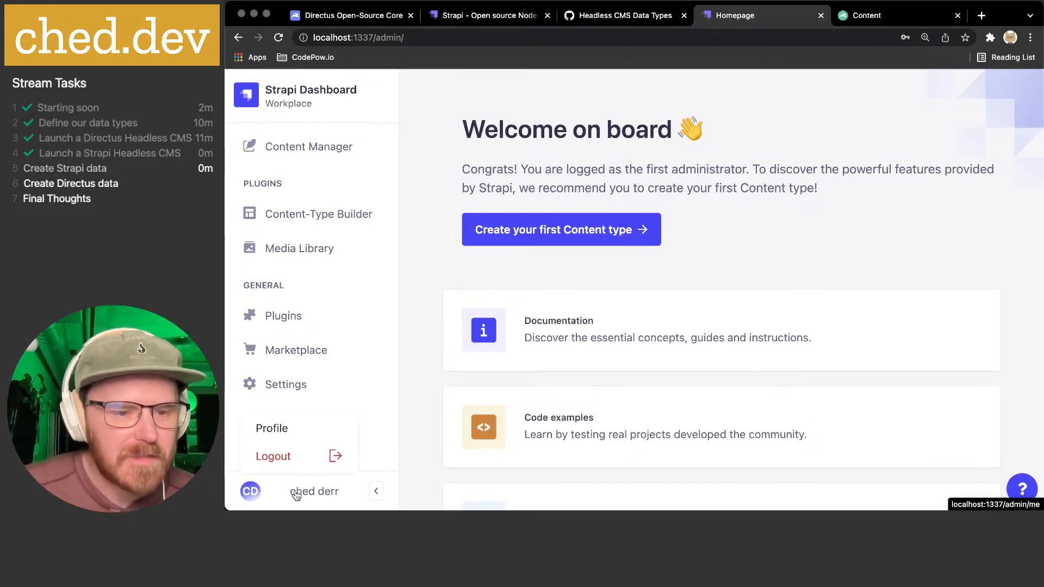
click(302, 494)
click(253, 494)
click(265, 430)
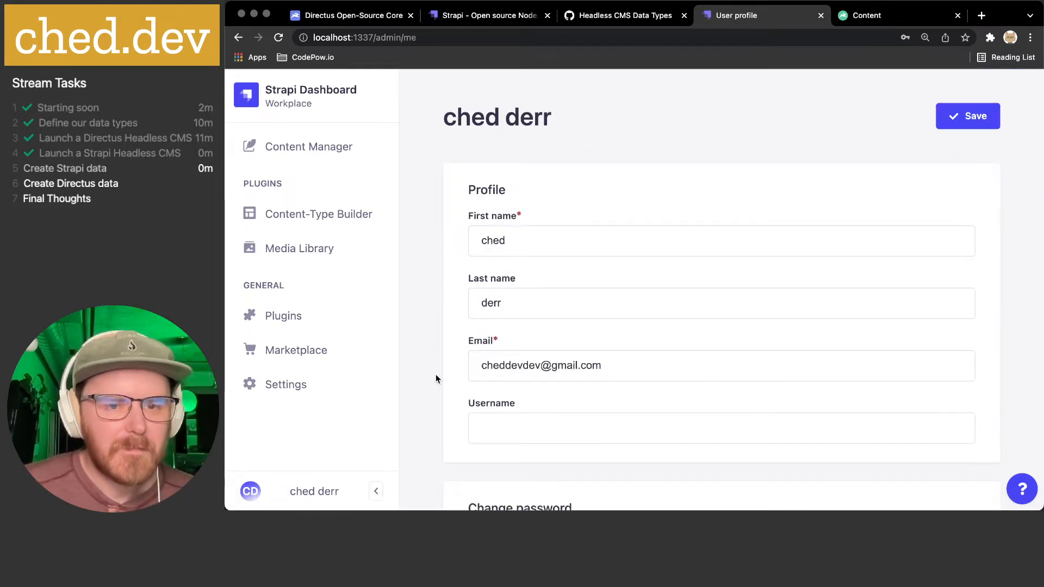
scroll(588, 331, down, 1)
scroll(589, 331, down, 10)
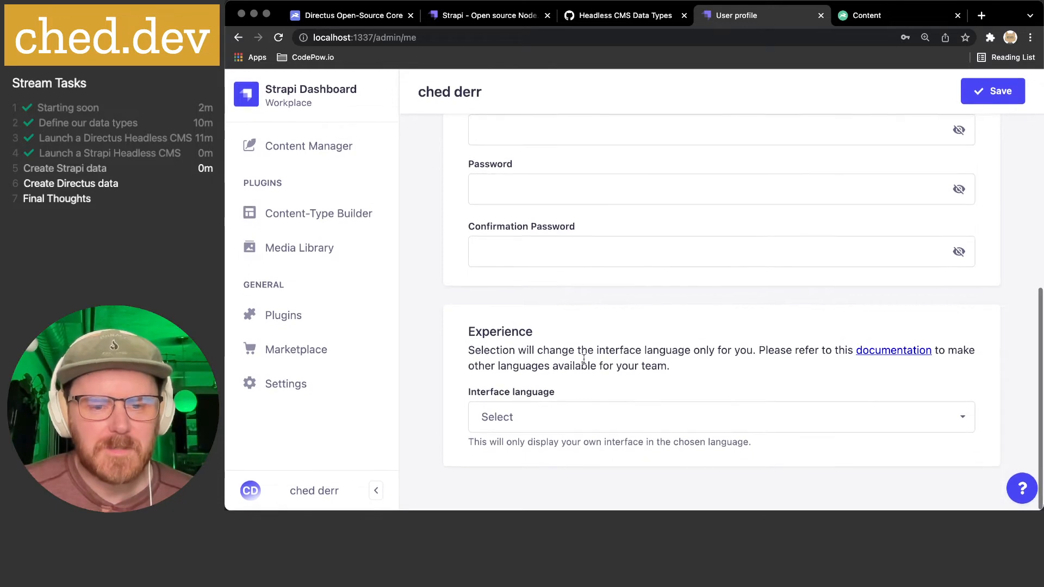
- Check the Interface language options without changing them, then go back to the Directus tab
click(576, 416)
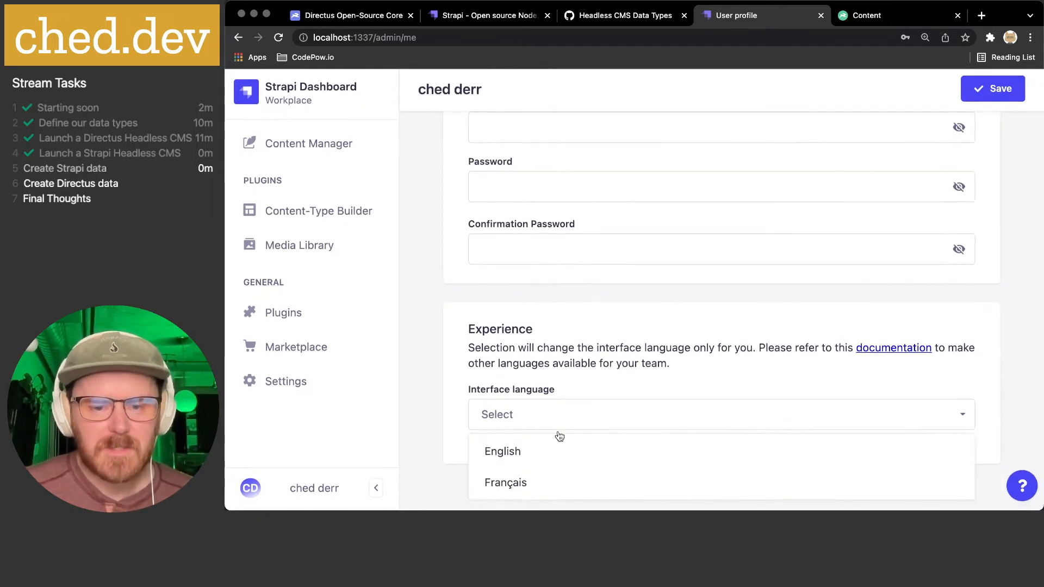
click(645, 365)
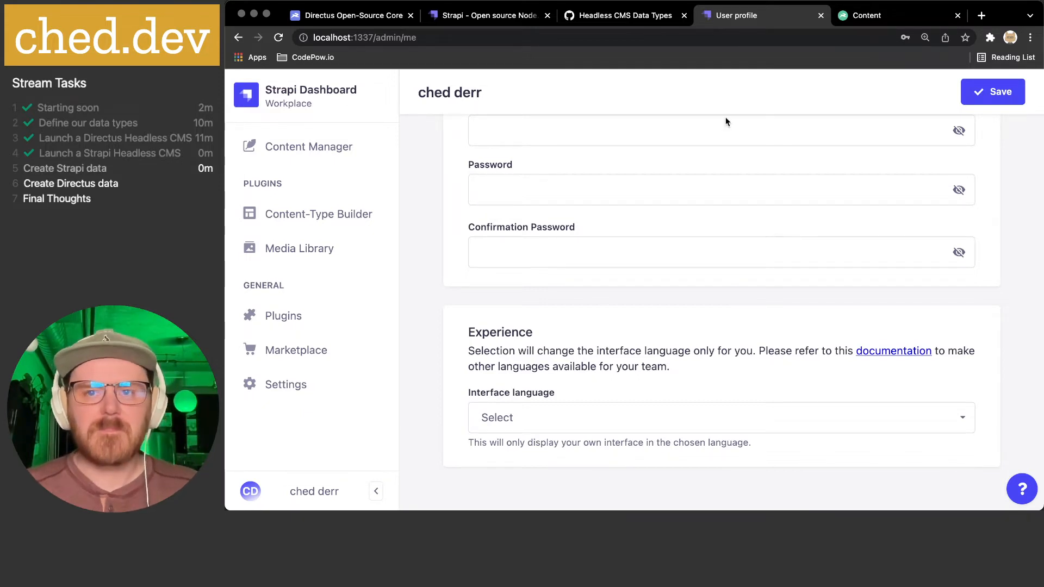
click(880, 19)
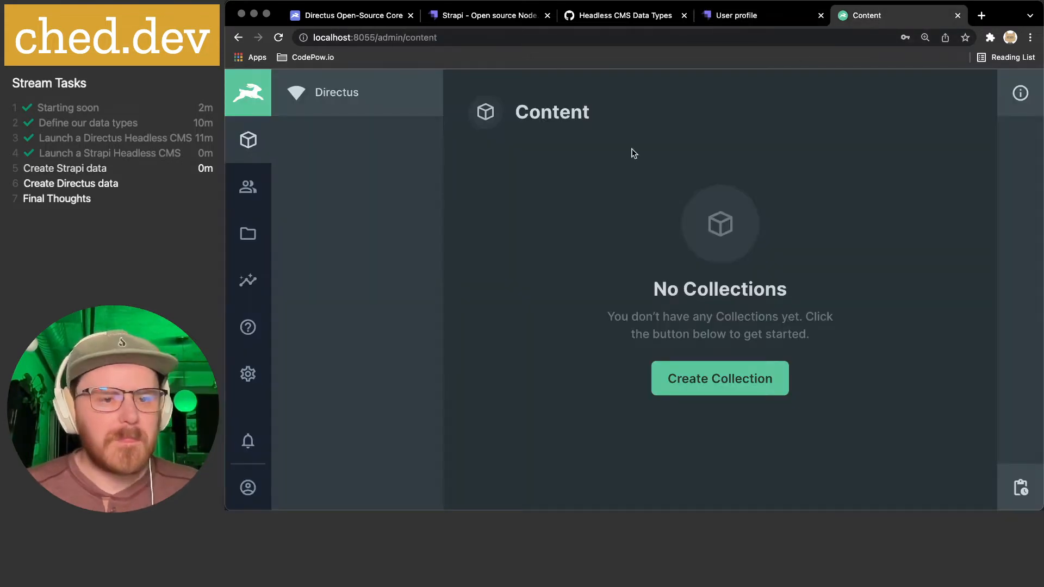
- Scroll through the Directus Admin User form, then open the Settings Data Model page
click(247, 488)
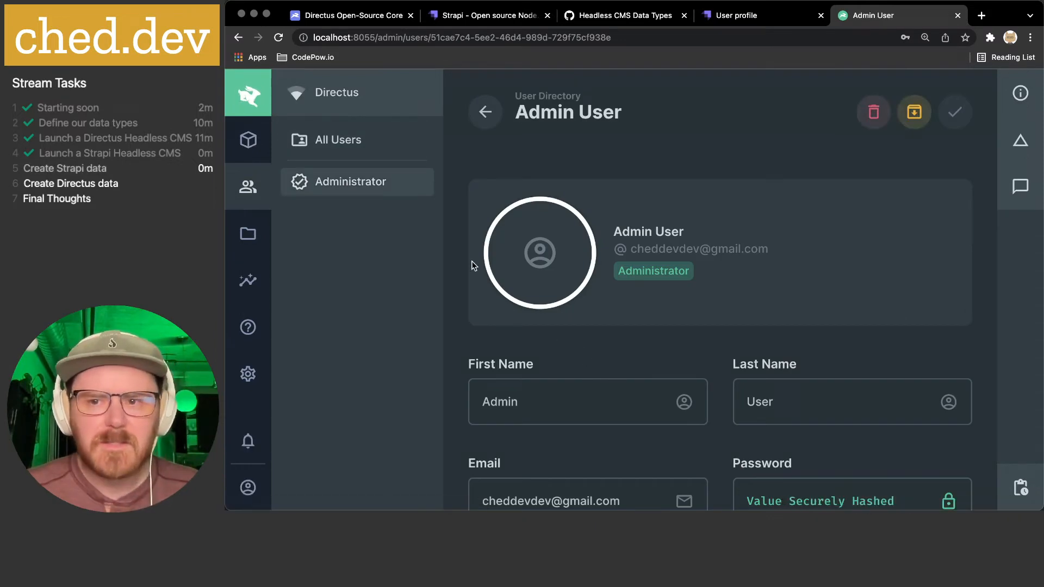
scroll(700, 246, down, 5)
scroll(700, 250, down, 8)
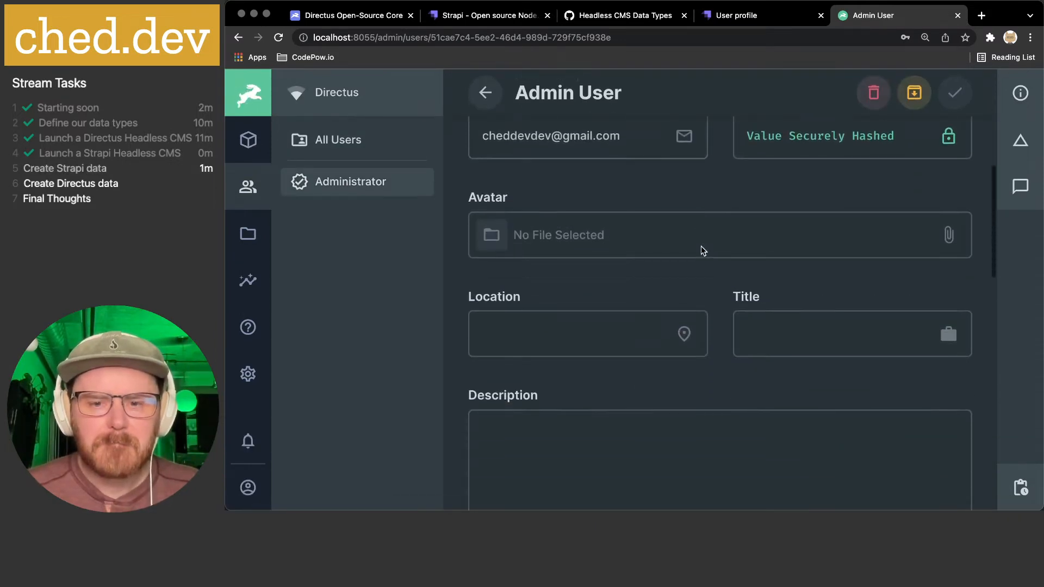
scroll(701, 246, down, 4)
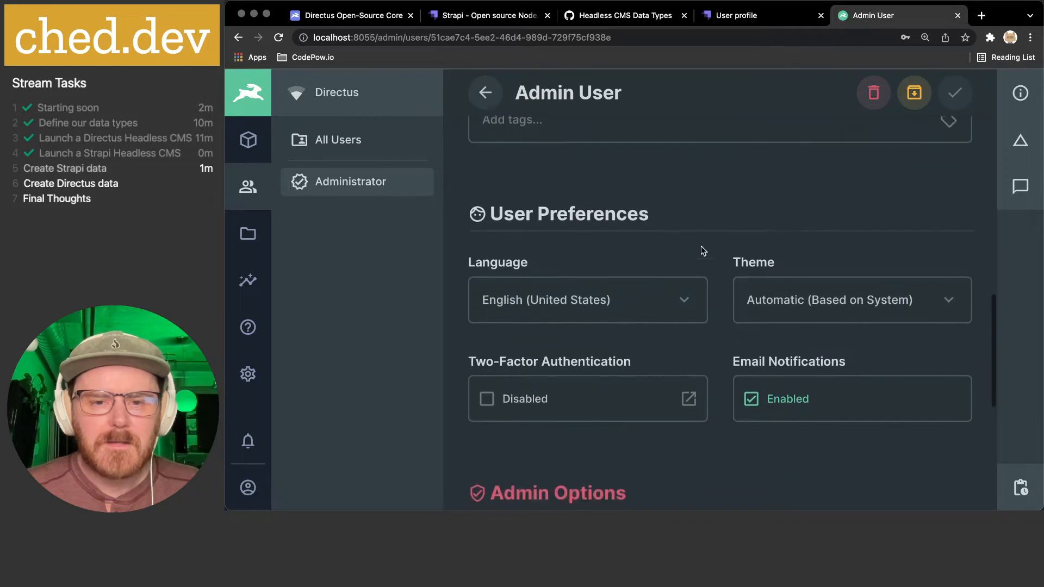
scroll(701, 250, down, 5)
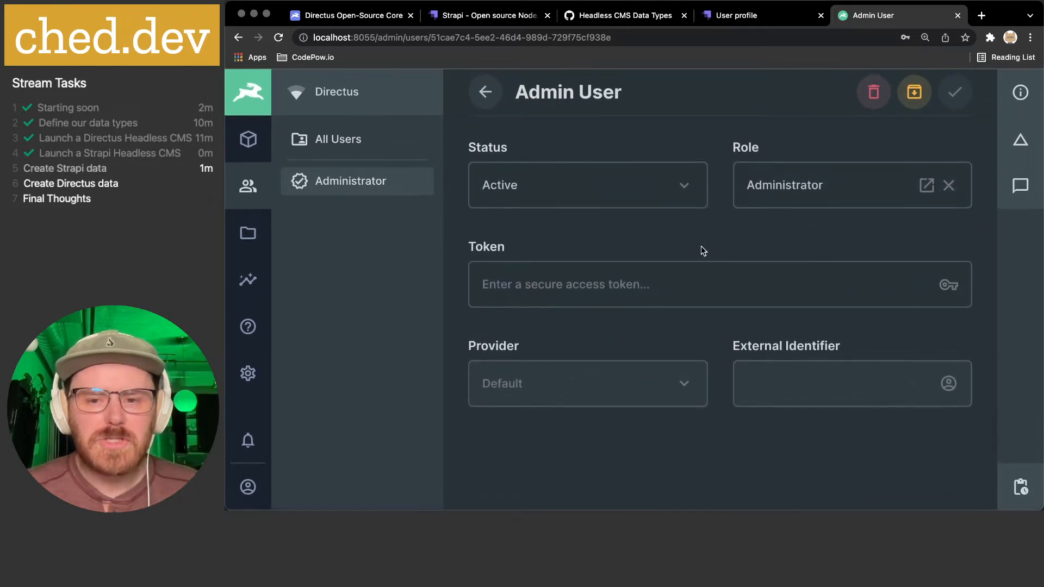
scroll(541, 383, up, 10)
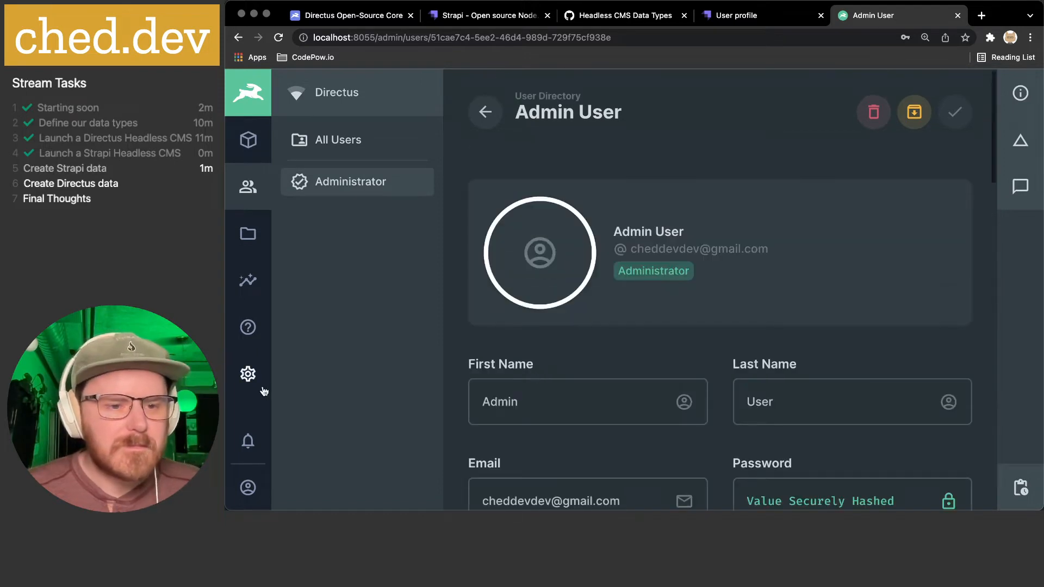
click(248, 374)
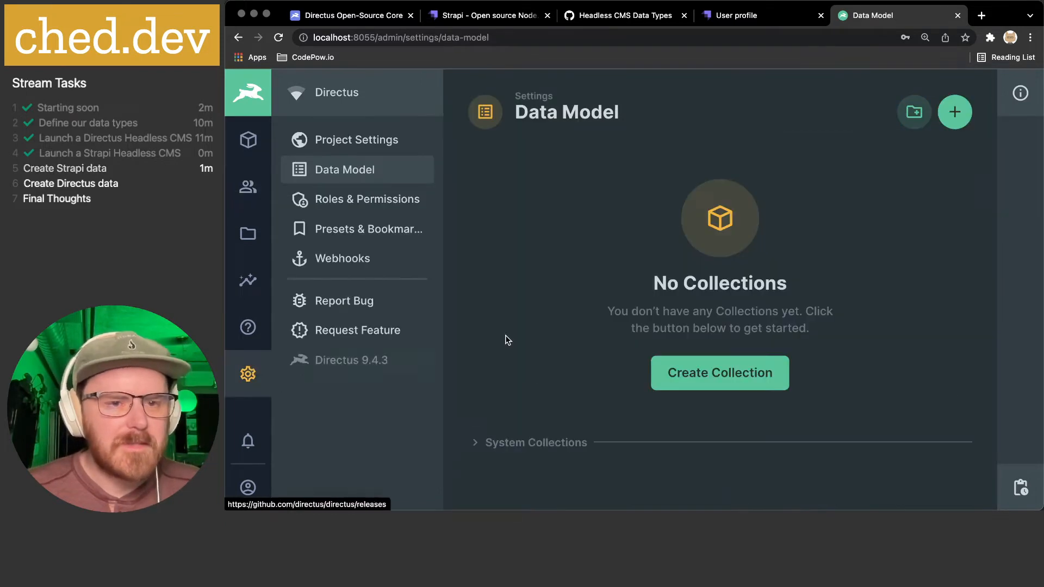
- Browse Project Settings (name Directus, color #00C897) down to Mapping, then return to Content
click(354, 146)
scroll(706, 266, down, 9)
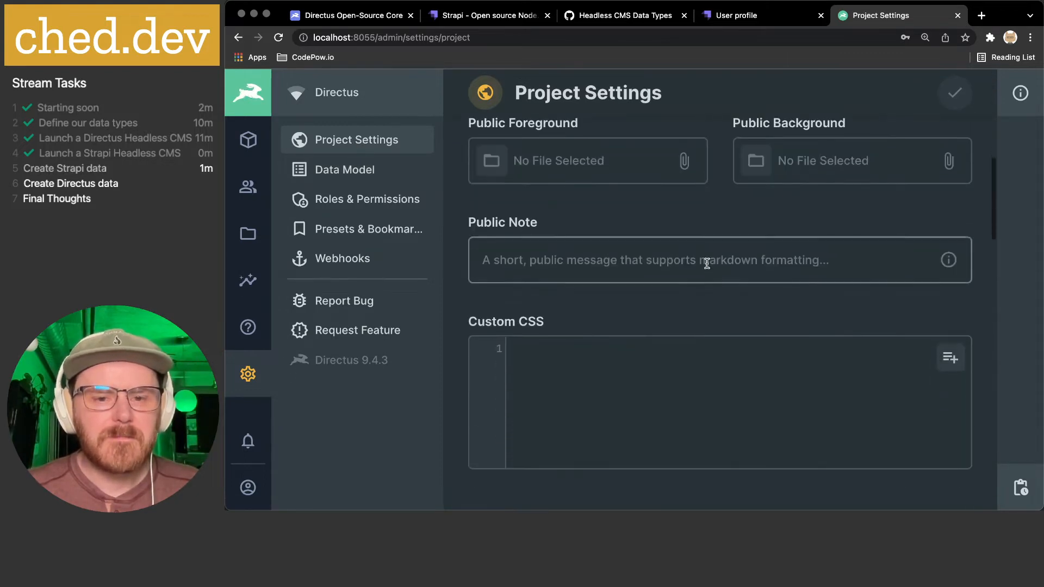
scroll(706, 264, down, 15)
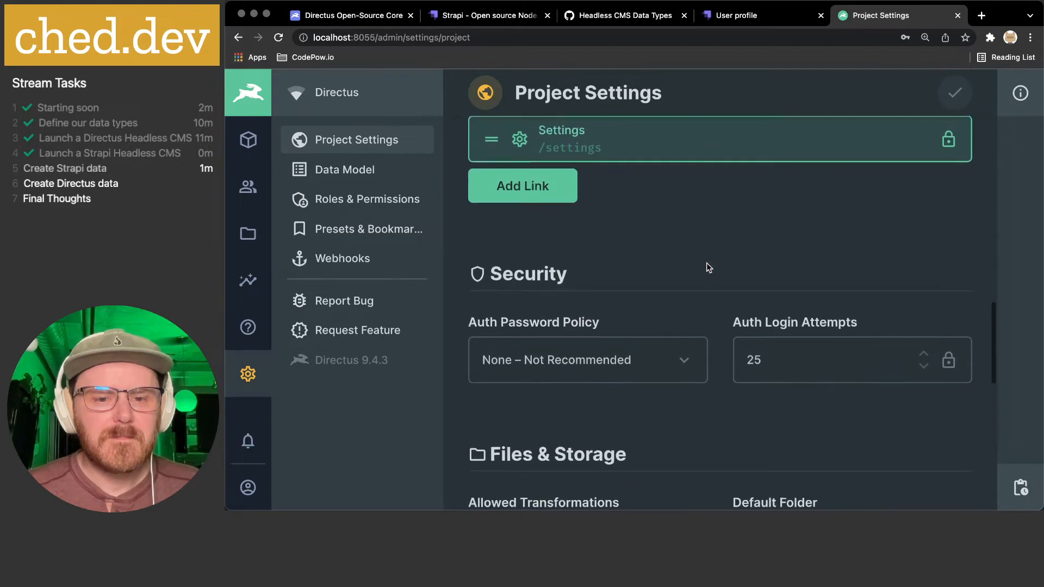
scroll(707, 265, down, 10)
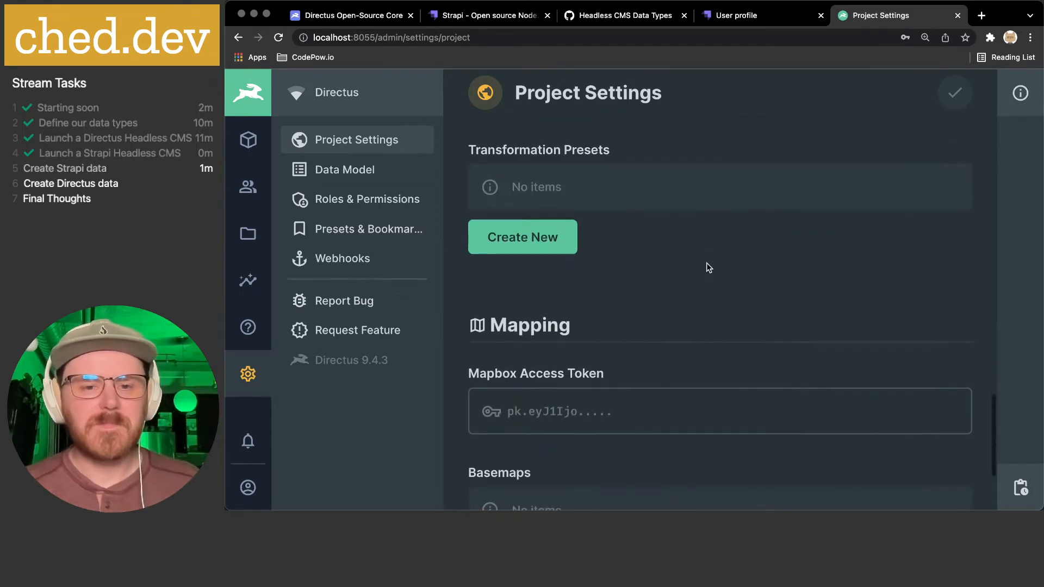
scroll(704, 263, down, 5)
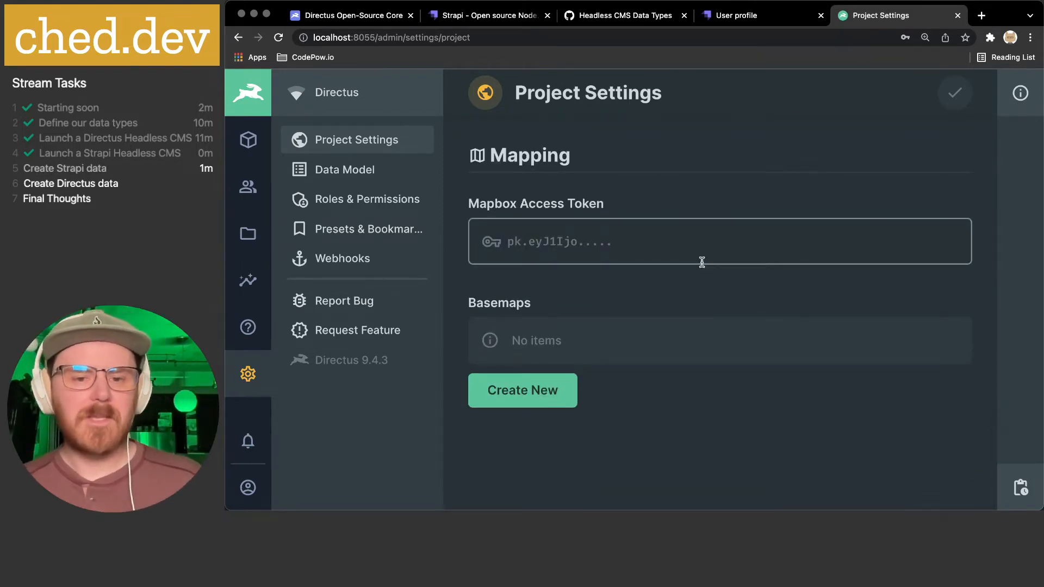
scroll(703, 263, up, 15)
scroll(701, 265, up, 10)
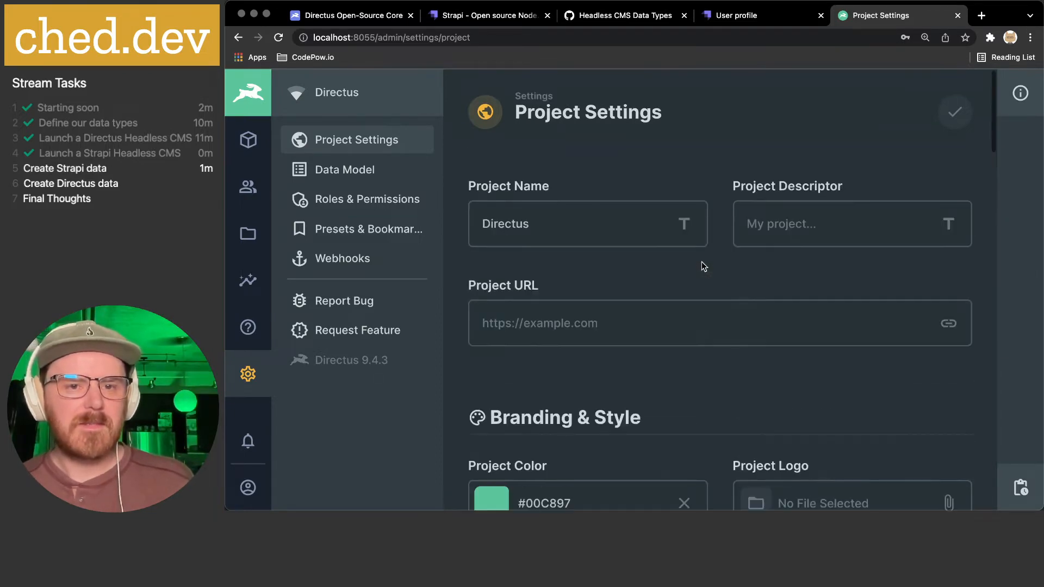
click(244, 111)
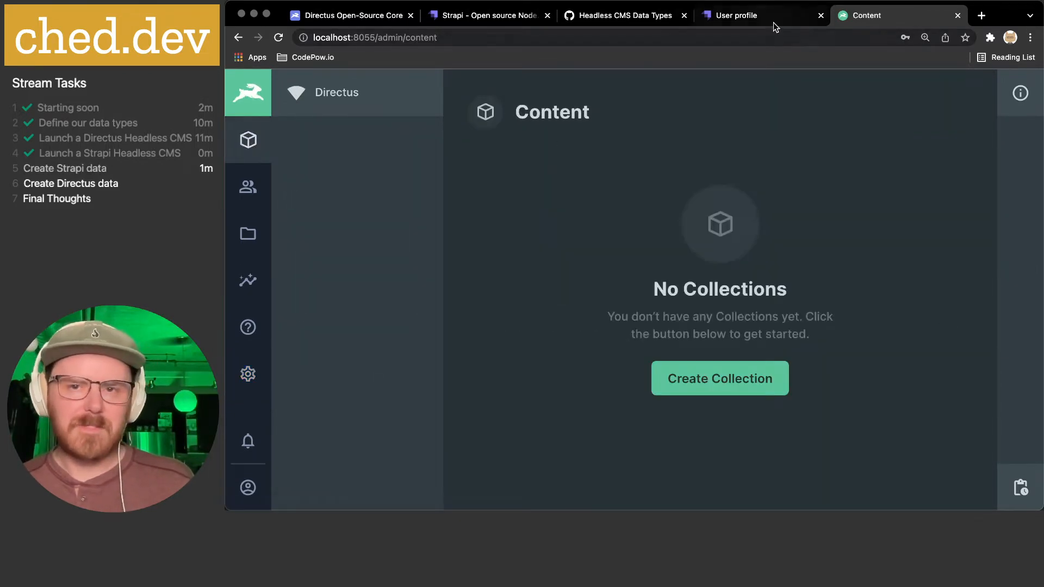
- Switch to the Strapi profile tab and open the Content Manager's User collection, showing 0 entries
click(761, 17)
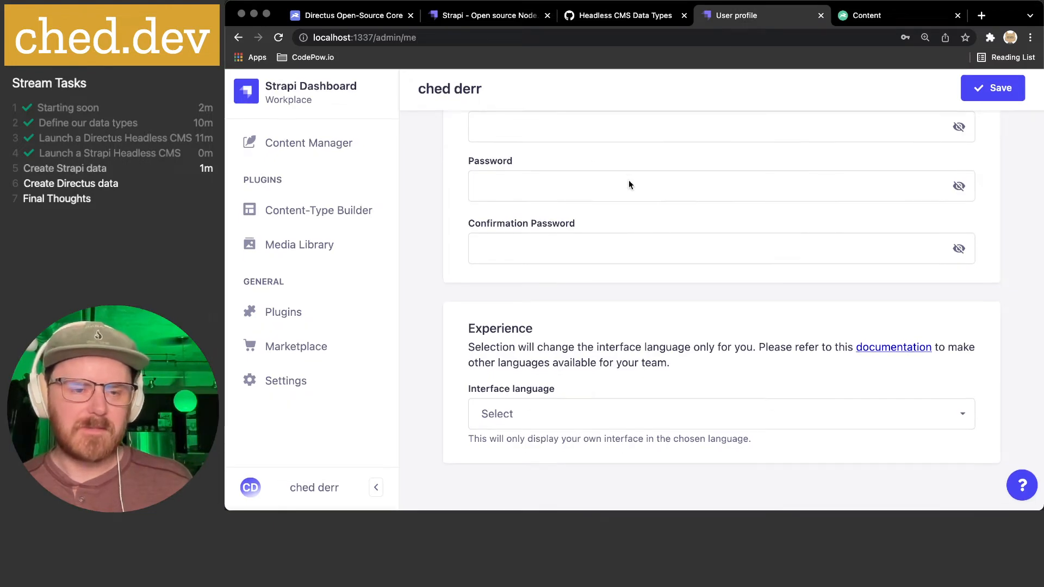
scroll(629, 185, up, 10)
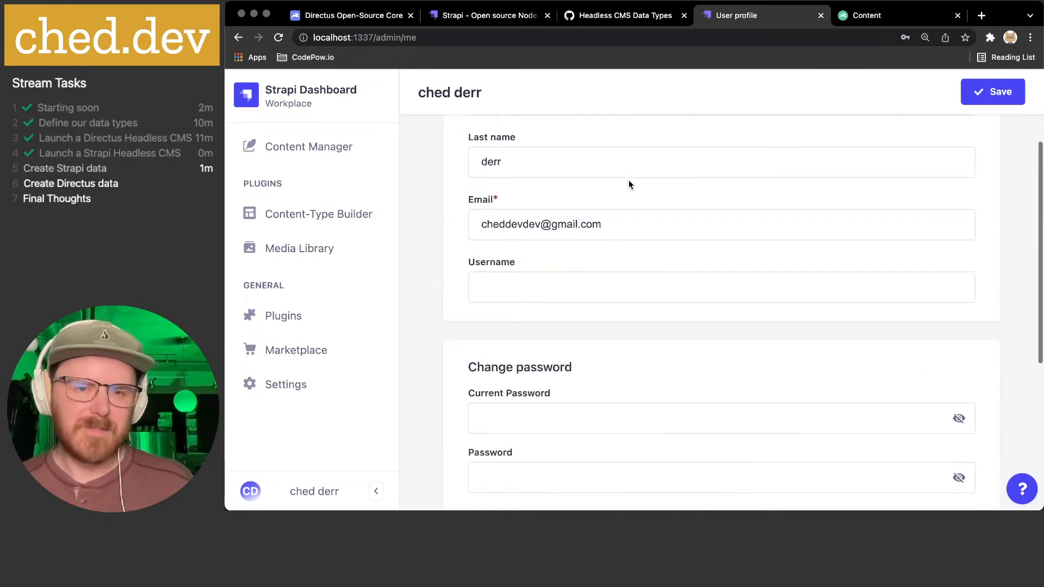
click(326, 155)
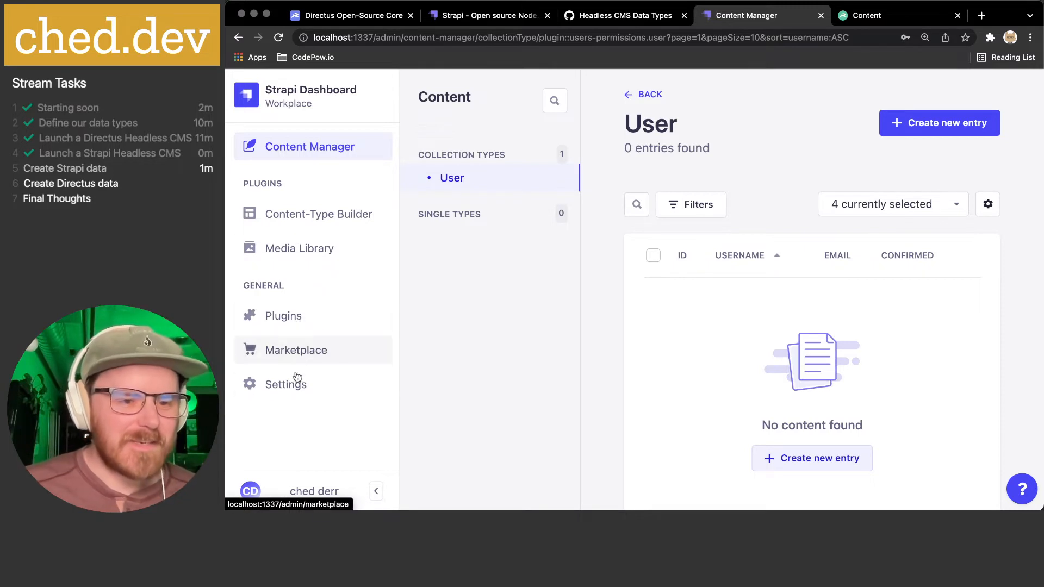
click(283, 384)
scroll(508, 327, down, 2)
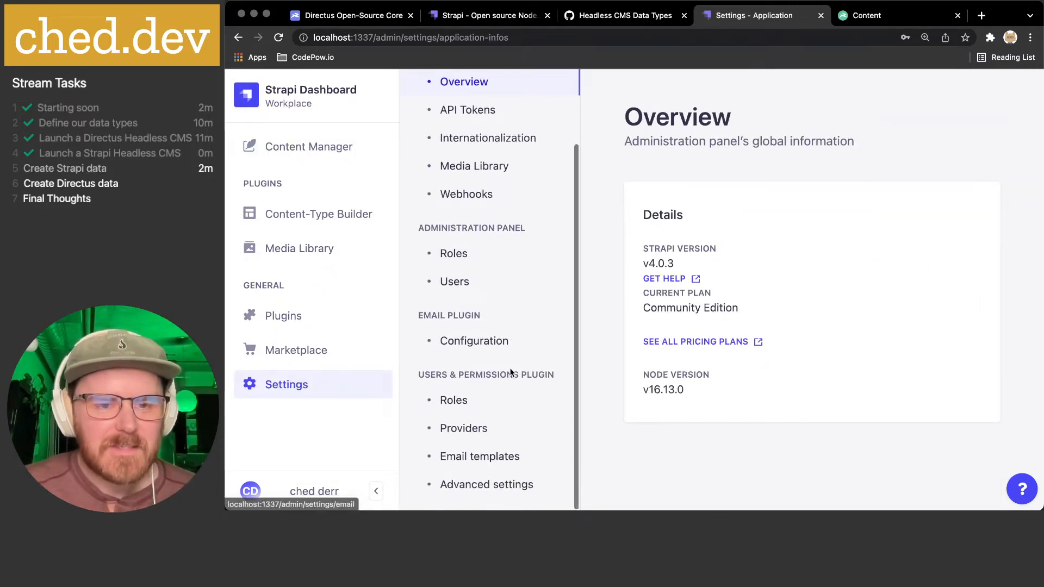
scroll(511, 373, up, 2)
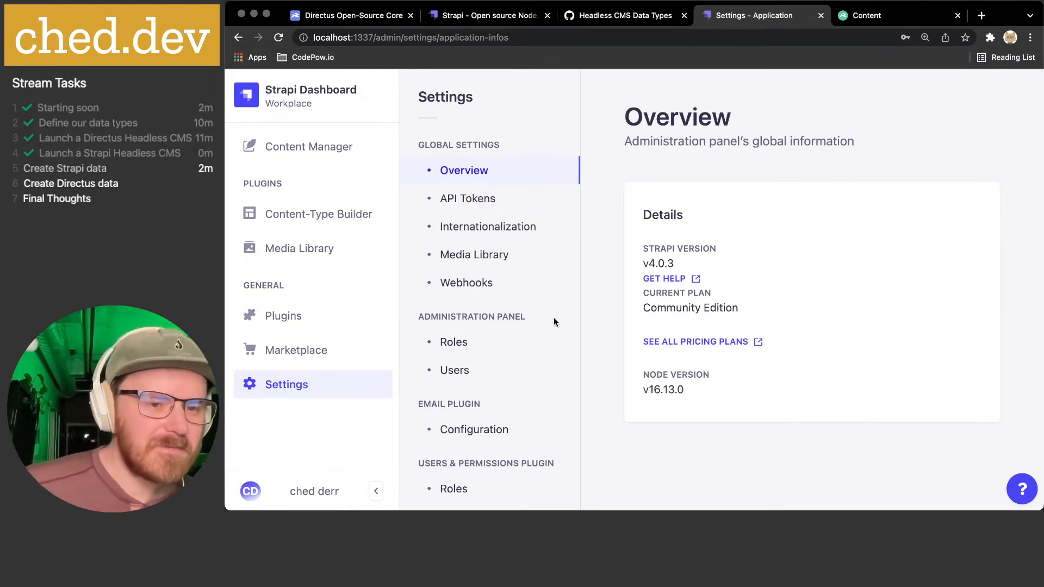
click(294, 353)
scroll(755, 350, down, 3)
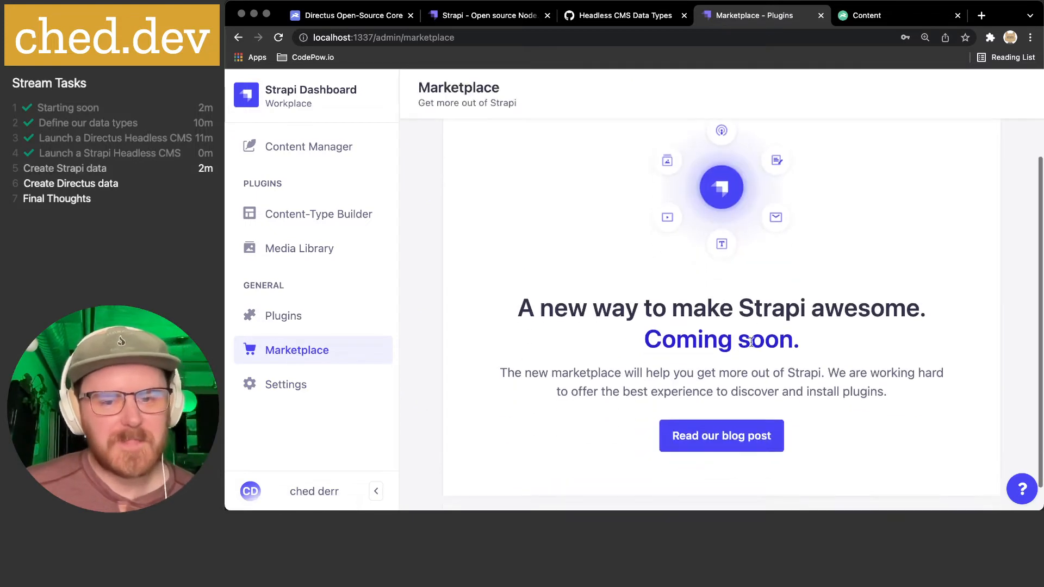
drag(524, 310, 780, 415)
click(824, 425)
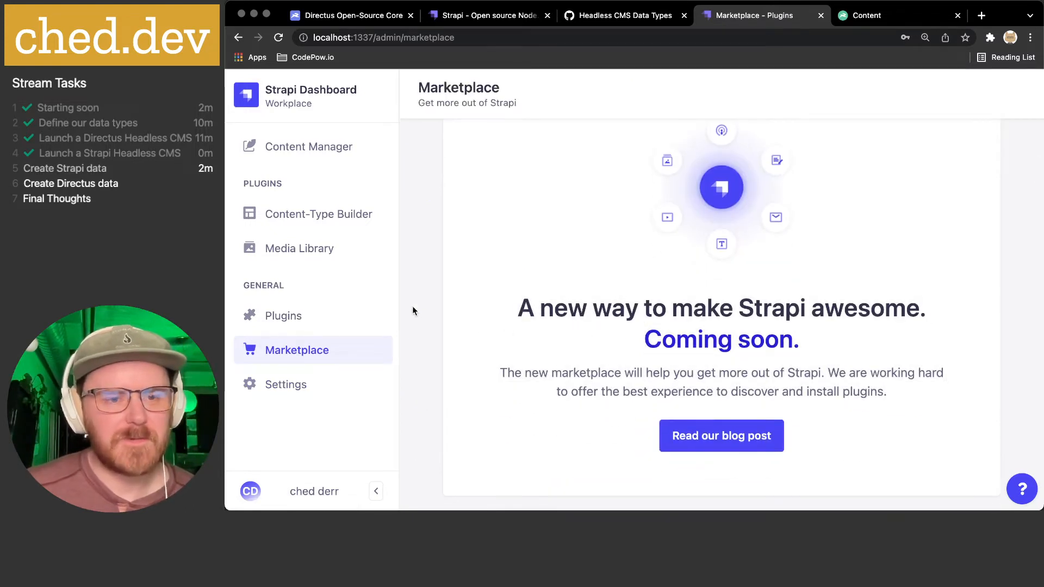
scroll(413, 311, up, 3)
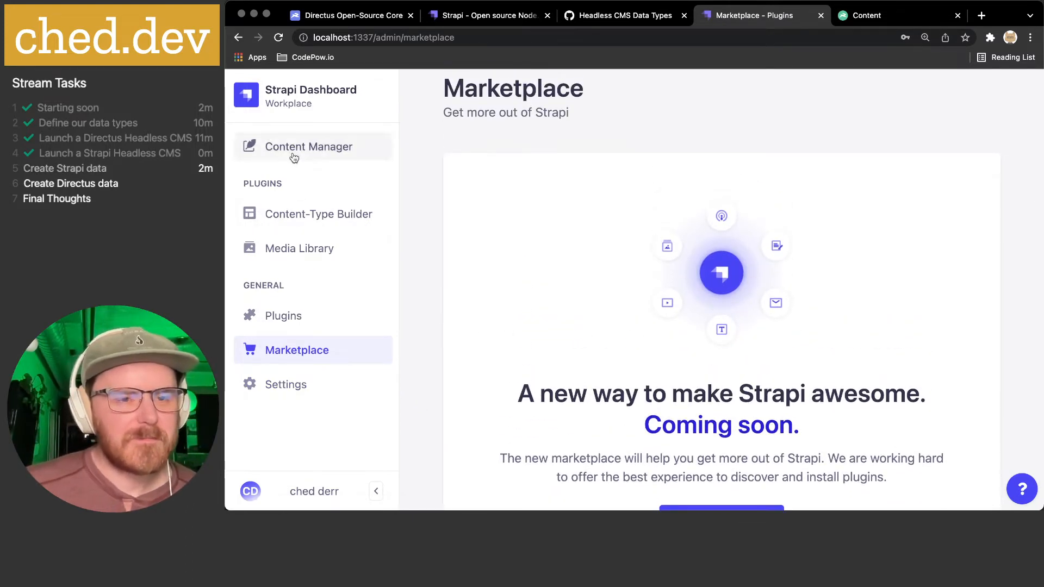
click(294, 157)
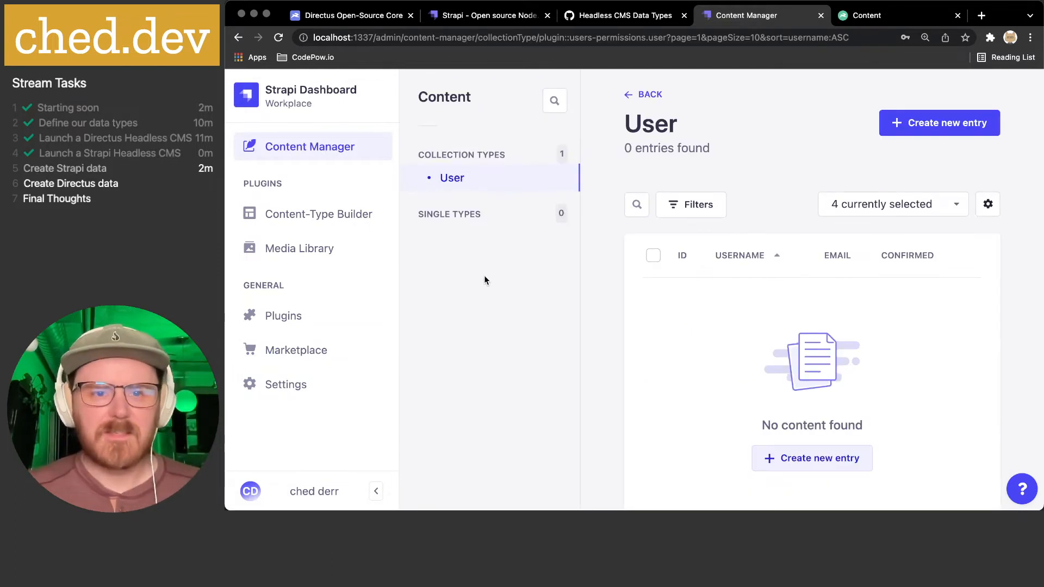
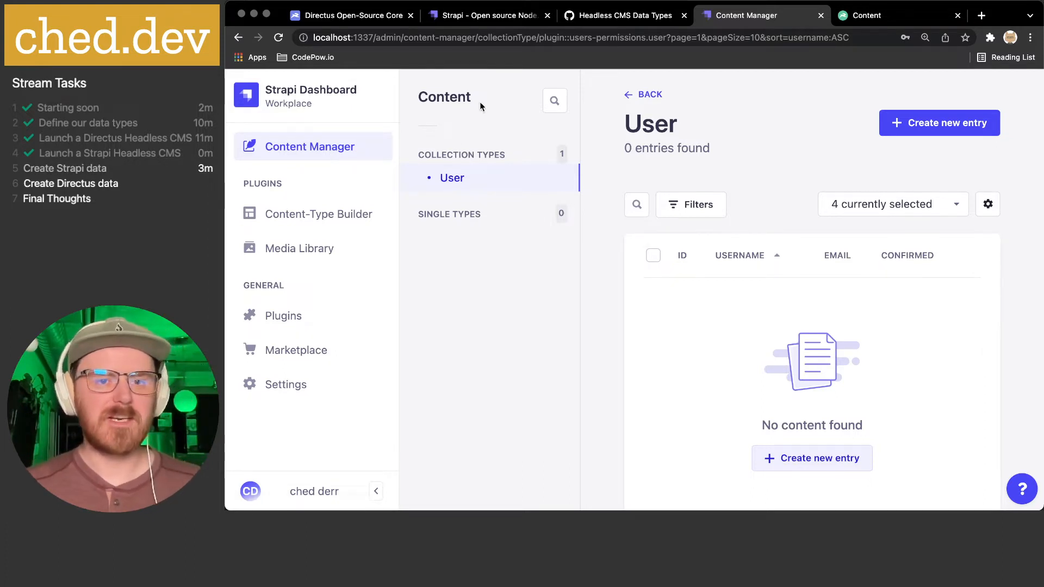
- Search for 'chrome dark reader' and open the Dark Reader page in the Chrome Web Store
click(982, 16)
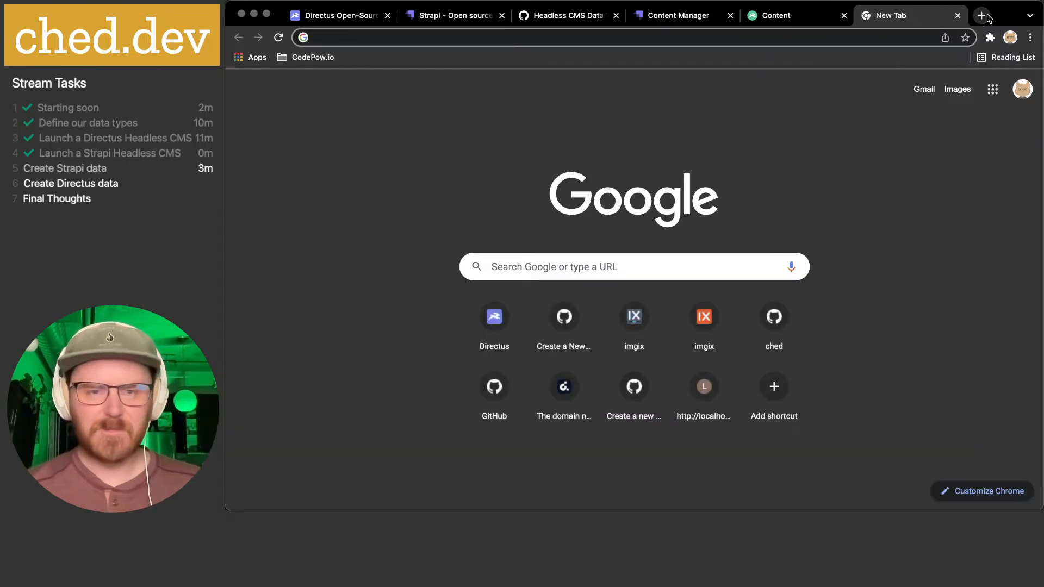
text(chrome dark r)
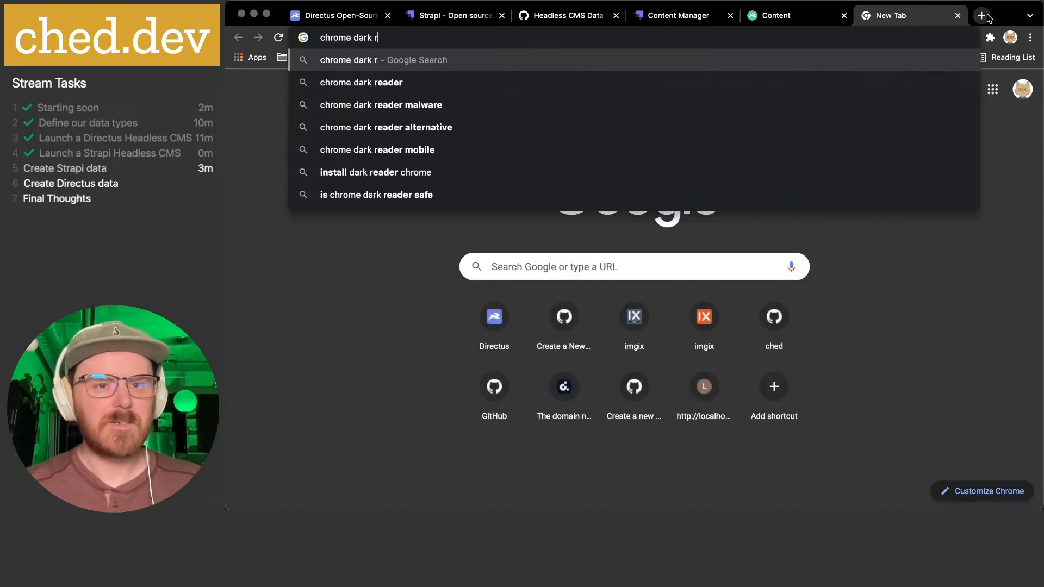
text(eader)
key(Return)
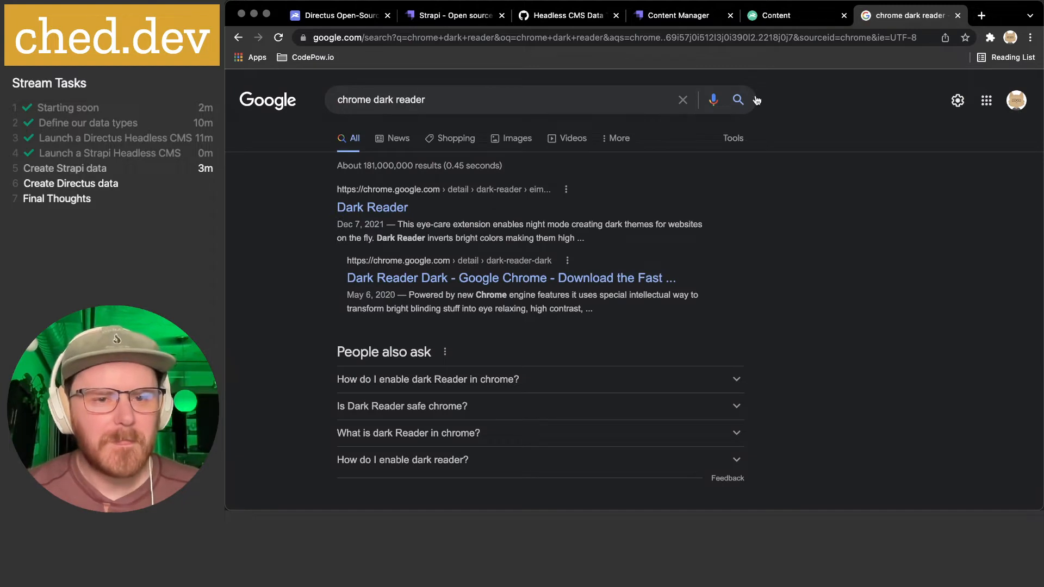
click(367, 207)
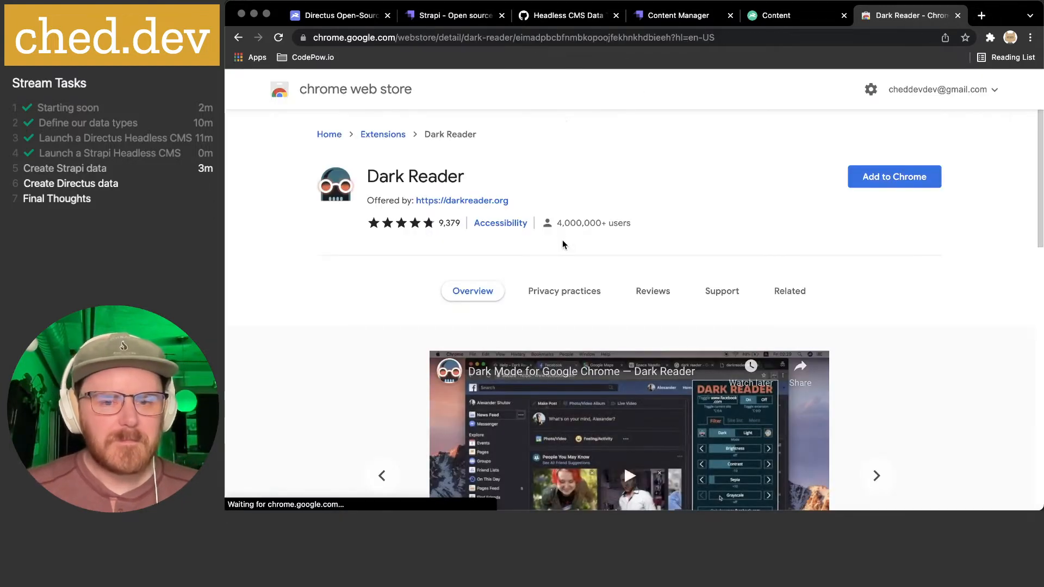
scroll(602, 248, down, 2)
scroll(343, 284, up, 3)
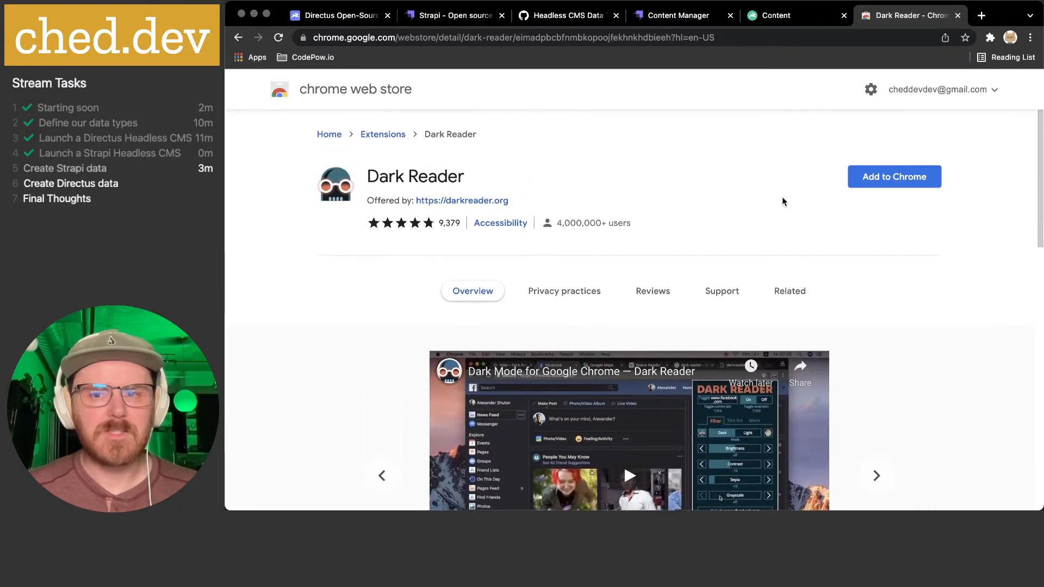
- Add Dark Reader to Chrome, dismiss the added notice and close its help tab
click(877, 181)
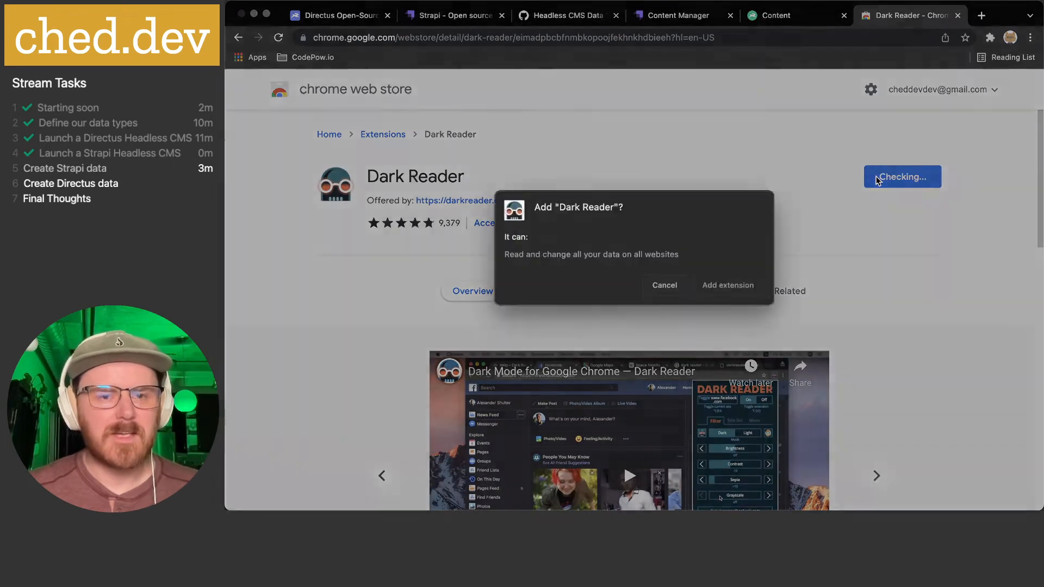
click(739, 288)
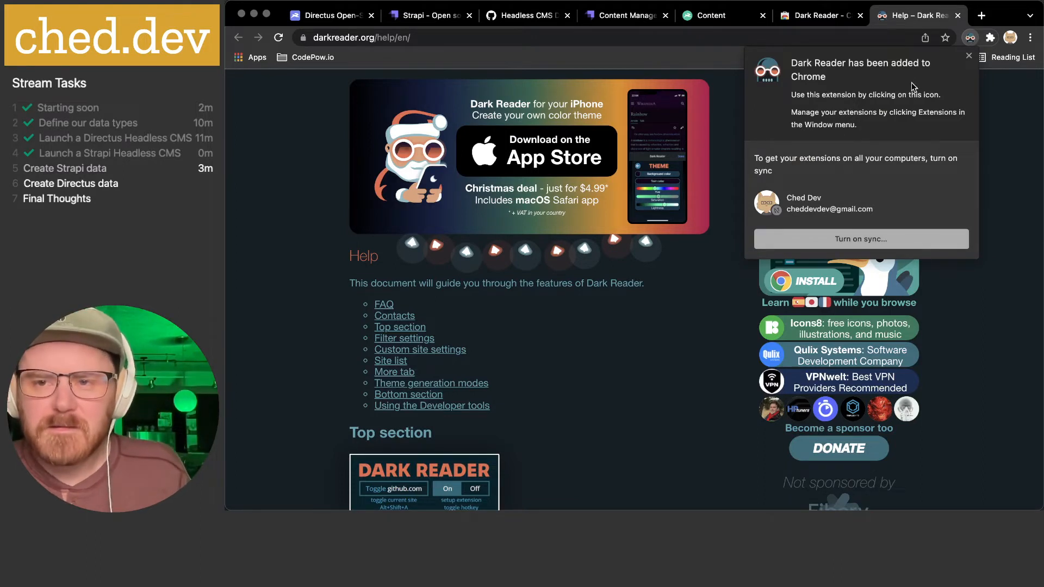
click(969, 56)
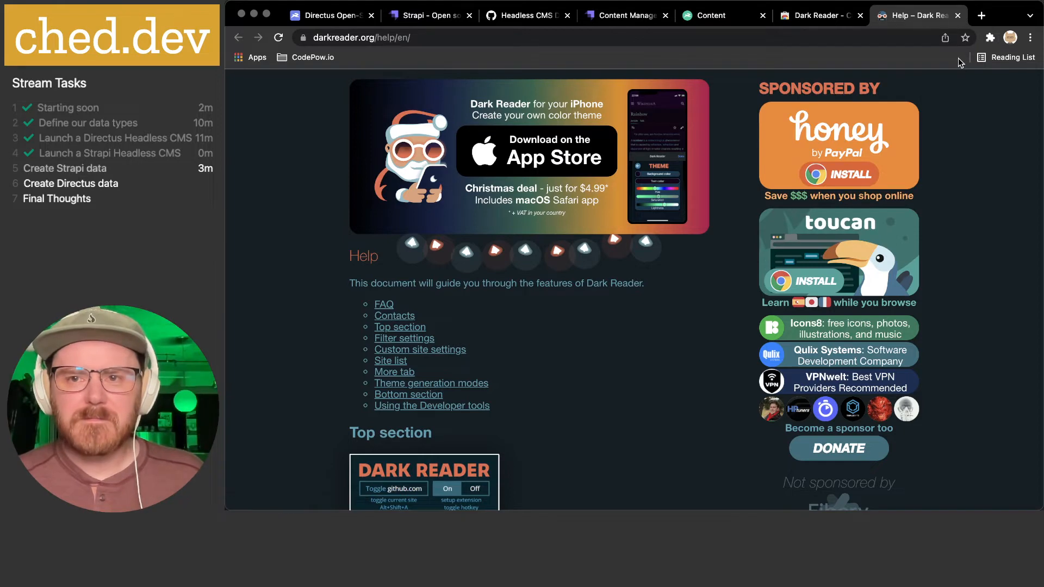
click(958, 16)
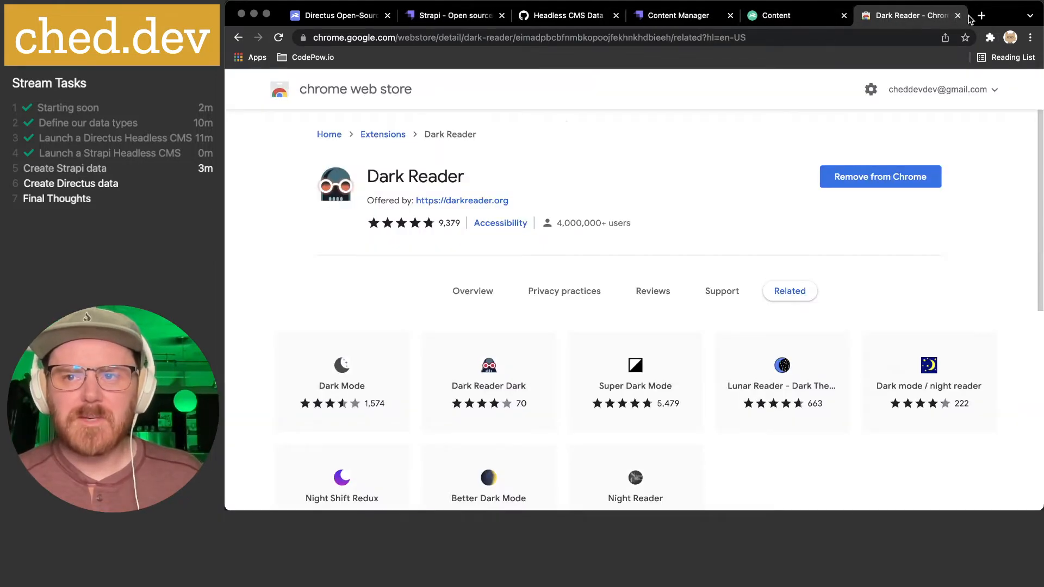
- Remove the Dark Reader extension from Chrome and close its farewell tab
click(958, 16)
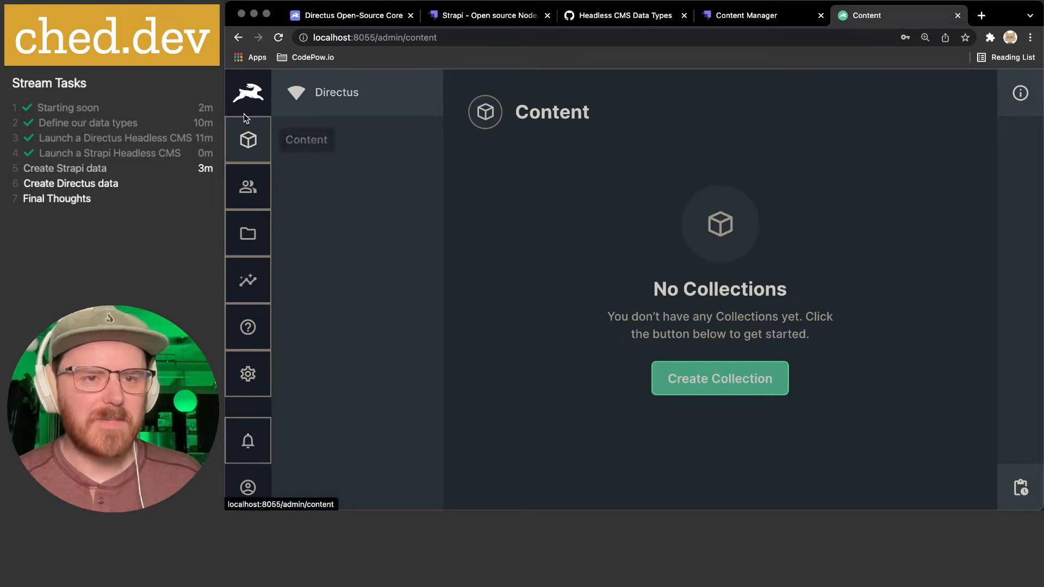
click(737, 15)
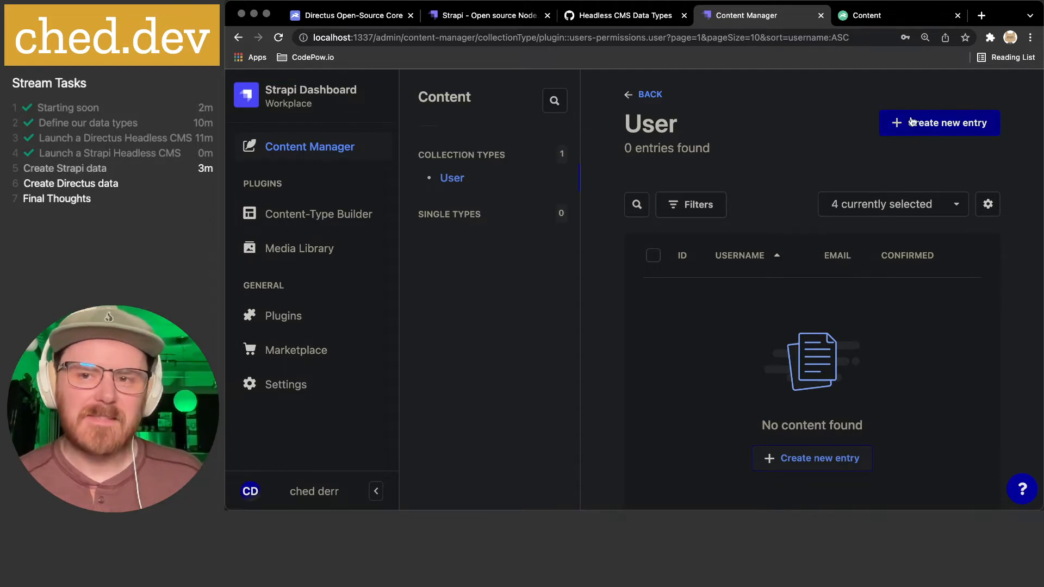
click(990, 37)
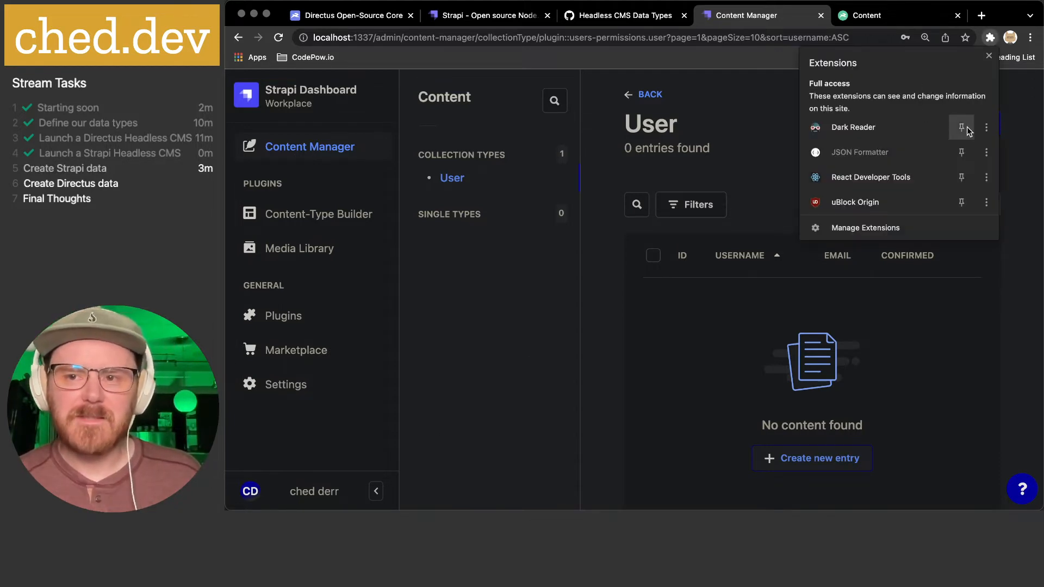
click(986, 127)
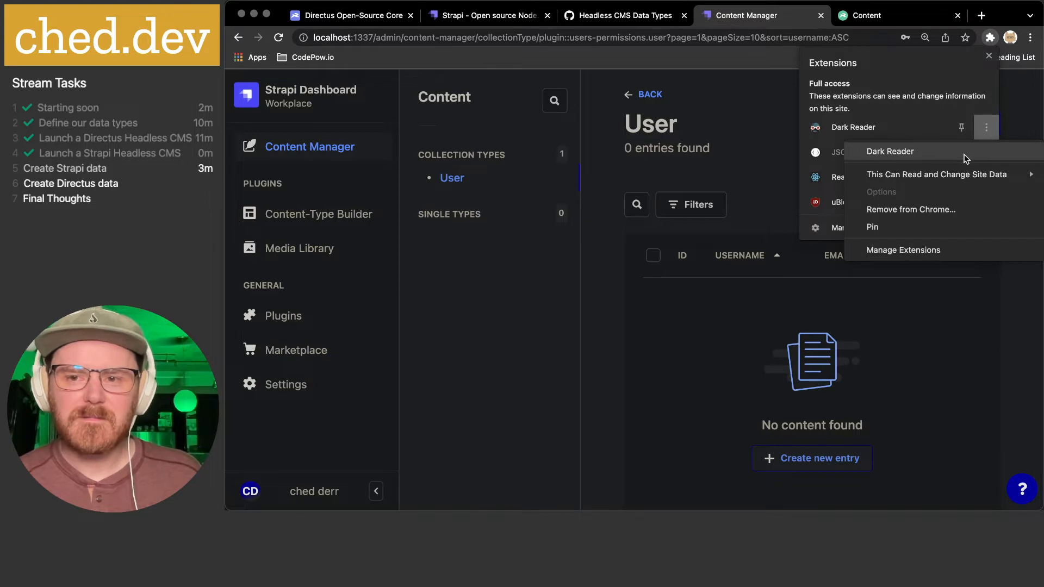
click(936, 210)
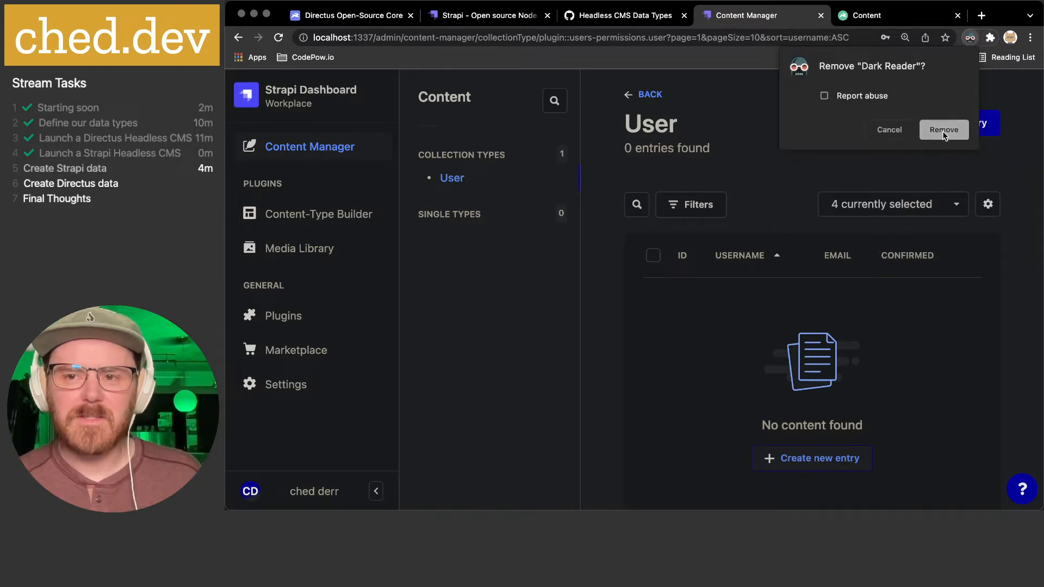
click(945, 134)
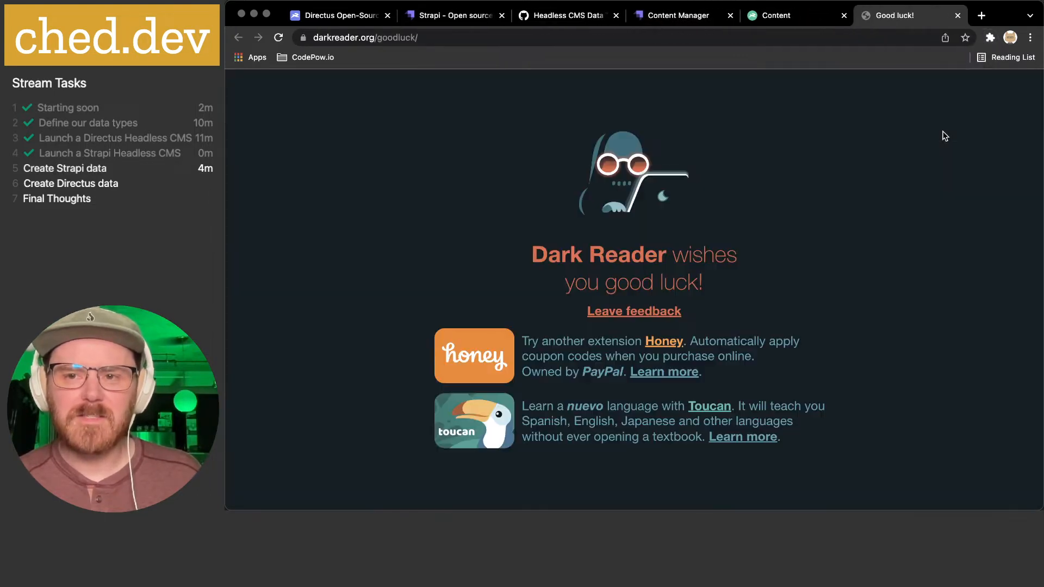
click(958, 16)
- Reload the Strapi and Directus tabs so they render without dark styling
click(766, 18)
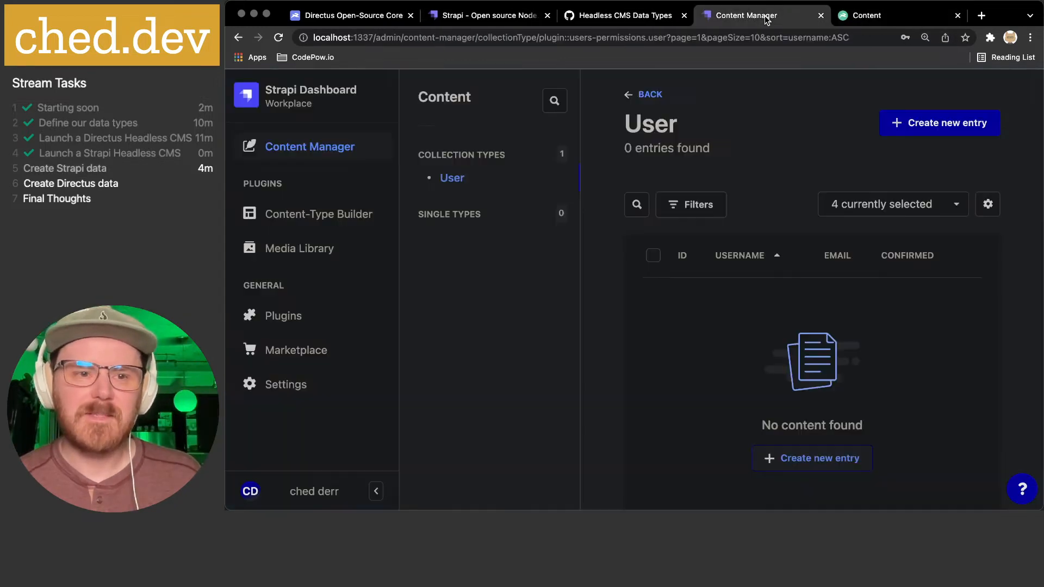
key(super+r)
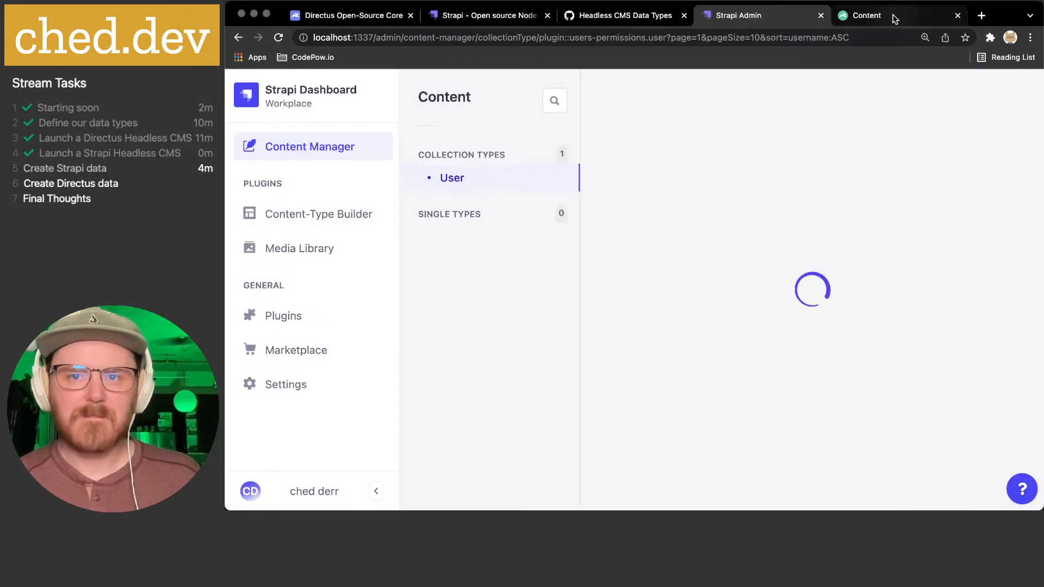
click(892, 18)
key(super+r)
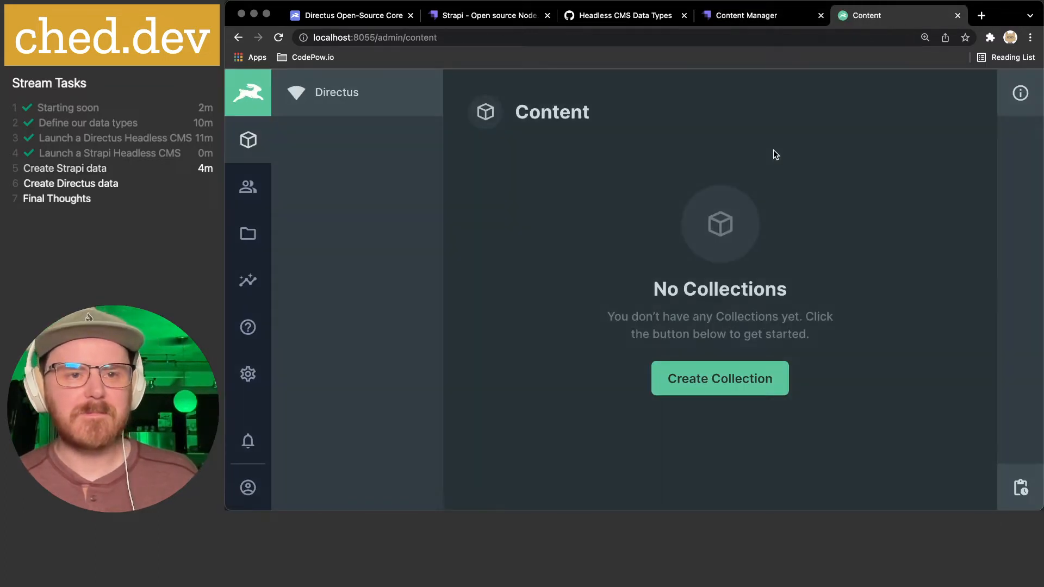
- Switch between Directus and Strapi tabs and highlight localhost and port 1337 in Strapi's URL
click(761, 18)
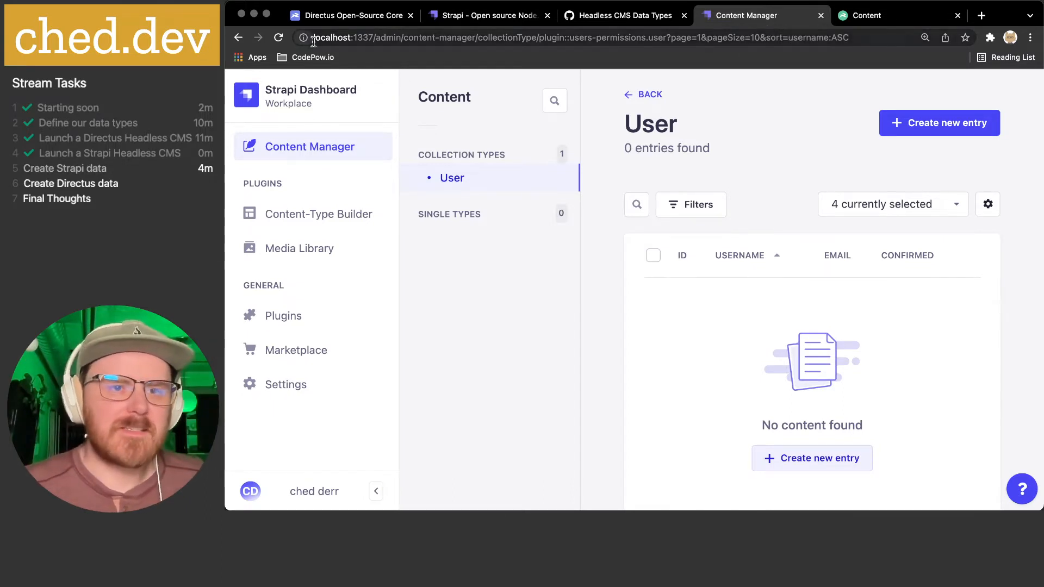
click(870, 15)
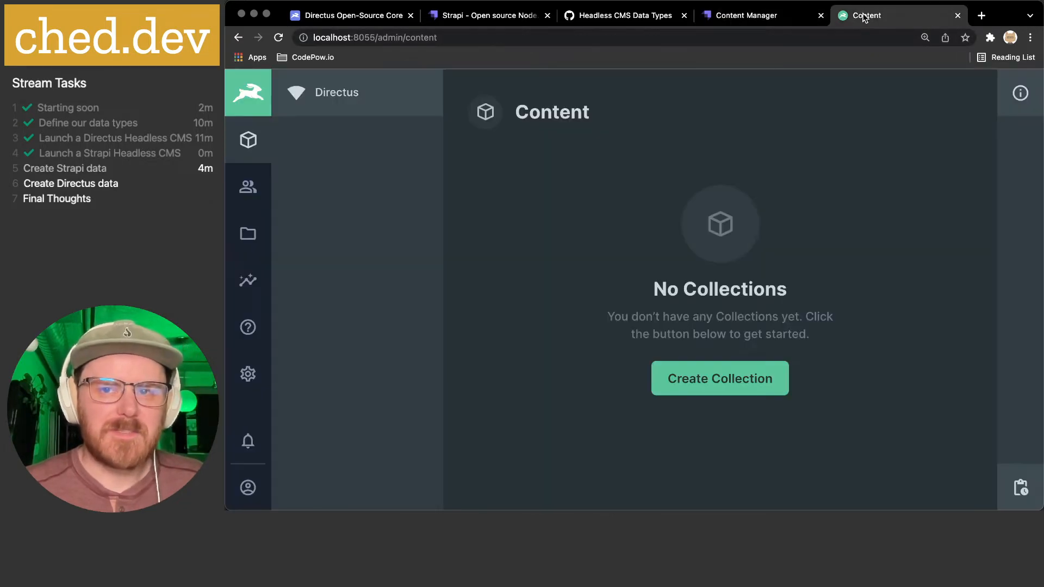
click(746, 16)
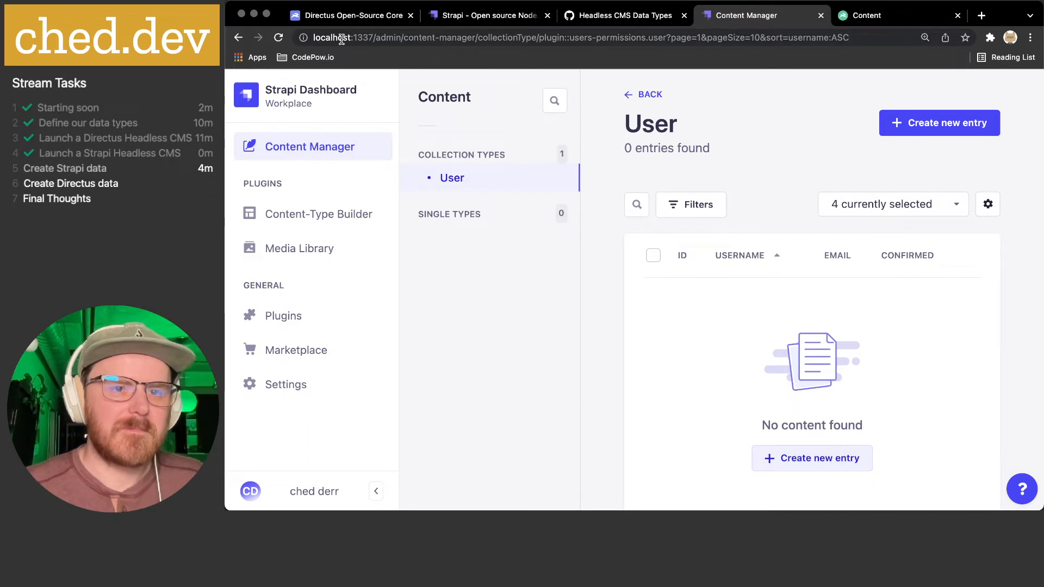
double_click(367, 37)
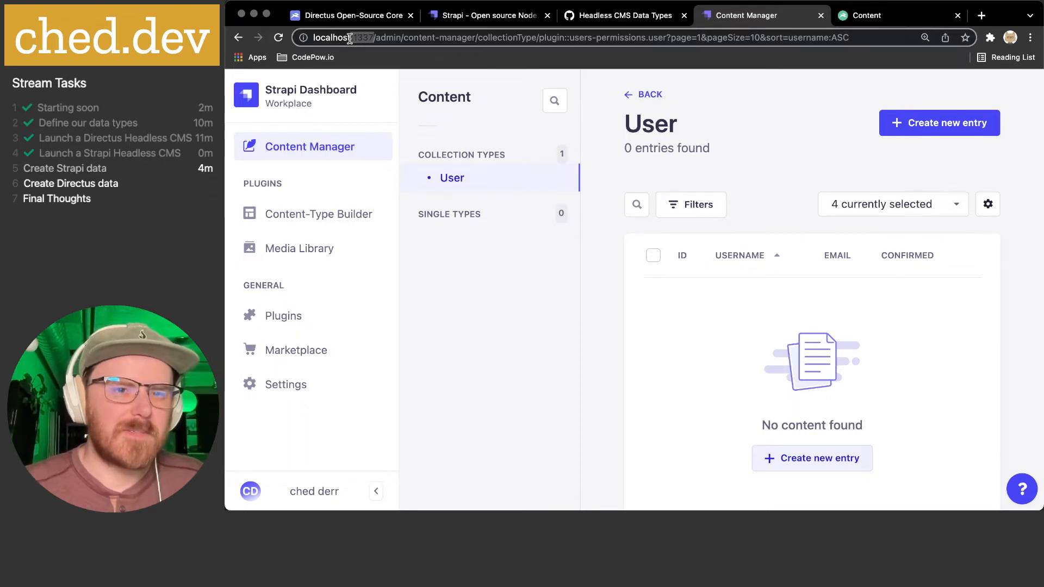
click(579, 279)
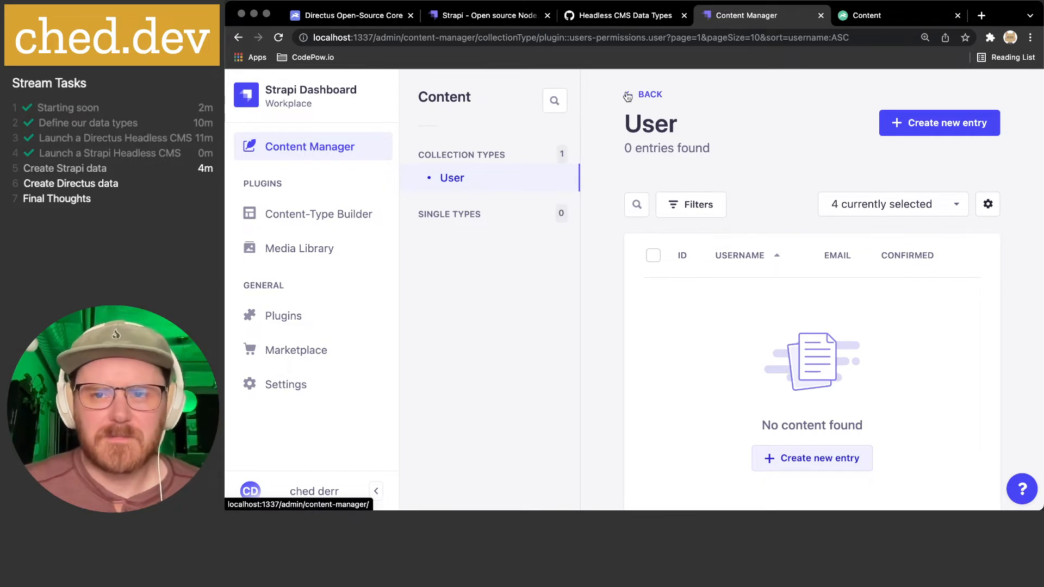
double_click(319, 38)
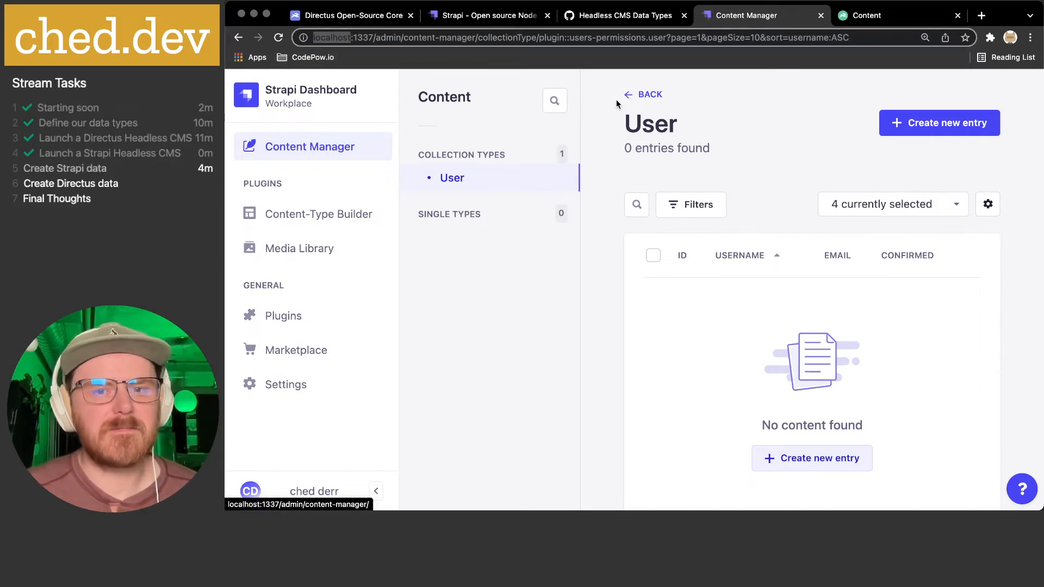
click(600, 217)
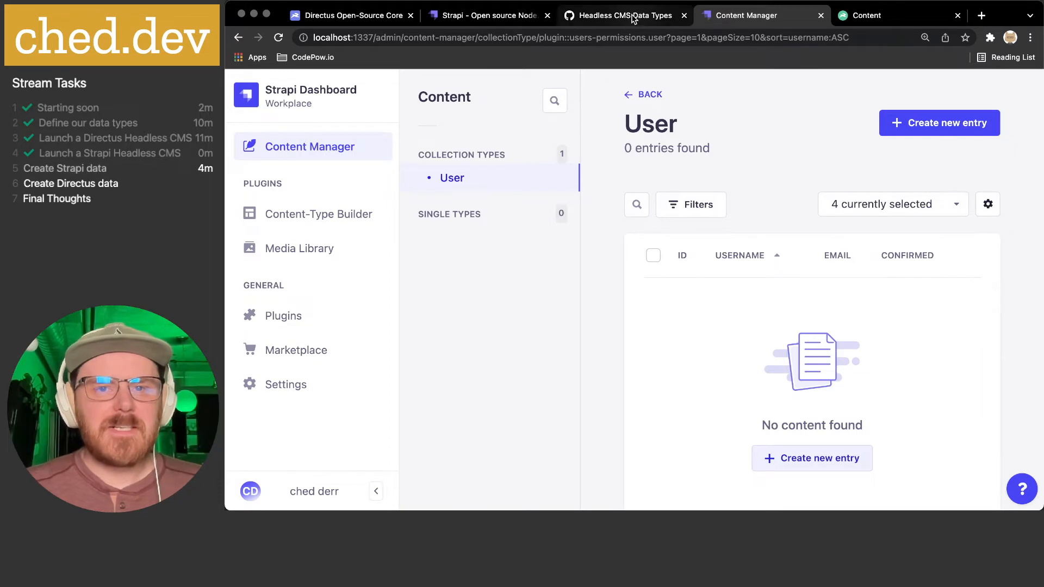
- Open the pricing page on the Strapi website and scroll through it
click(488, 16)
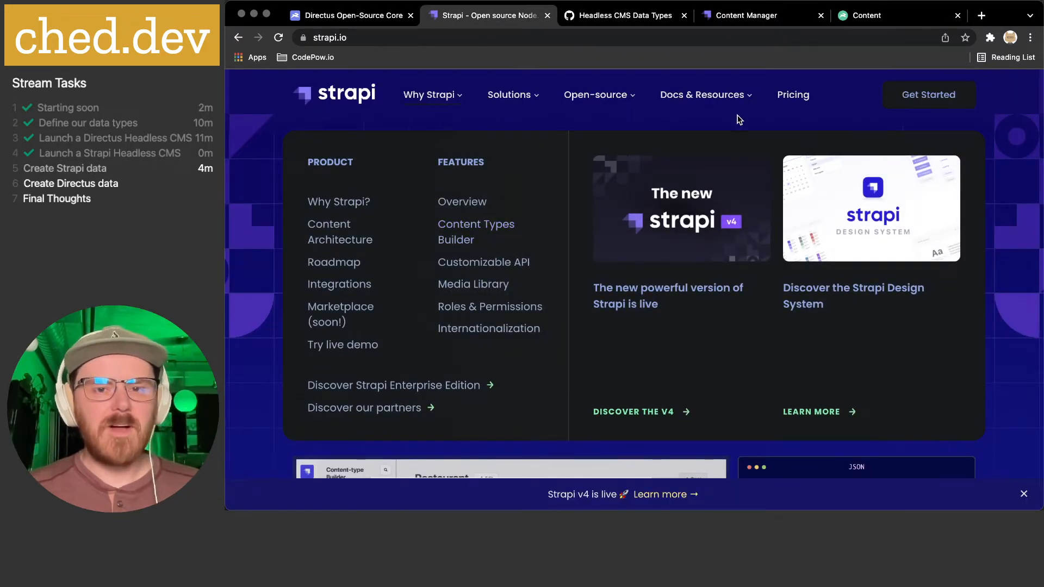
click(783, 96)
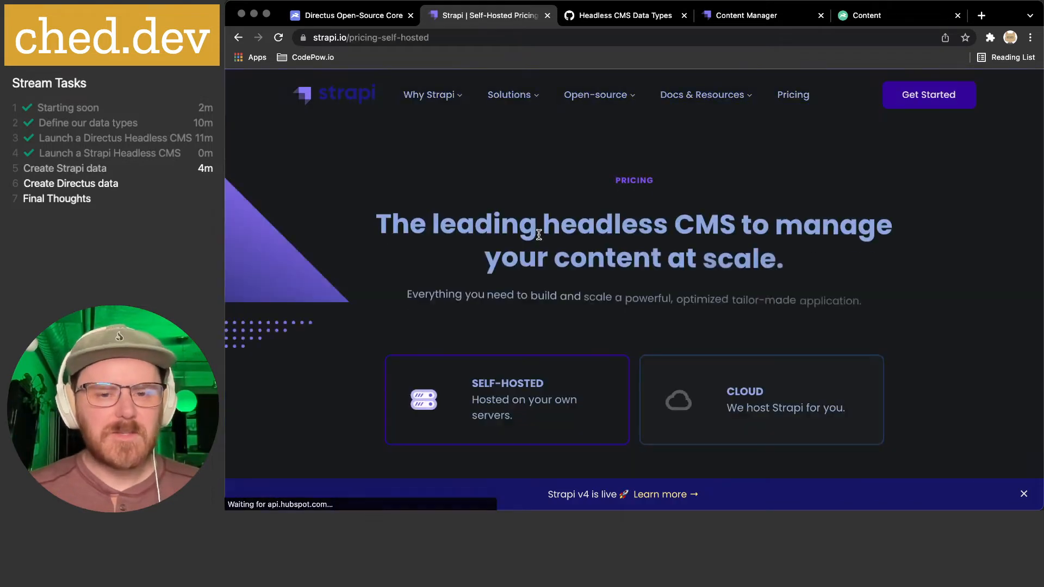
scroll(383, 240, down, 3)
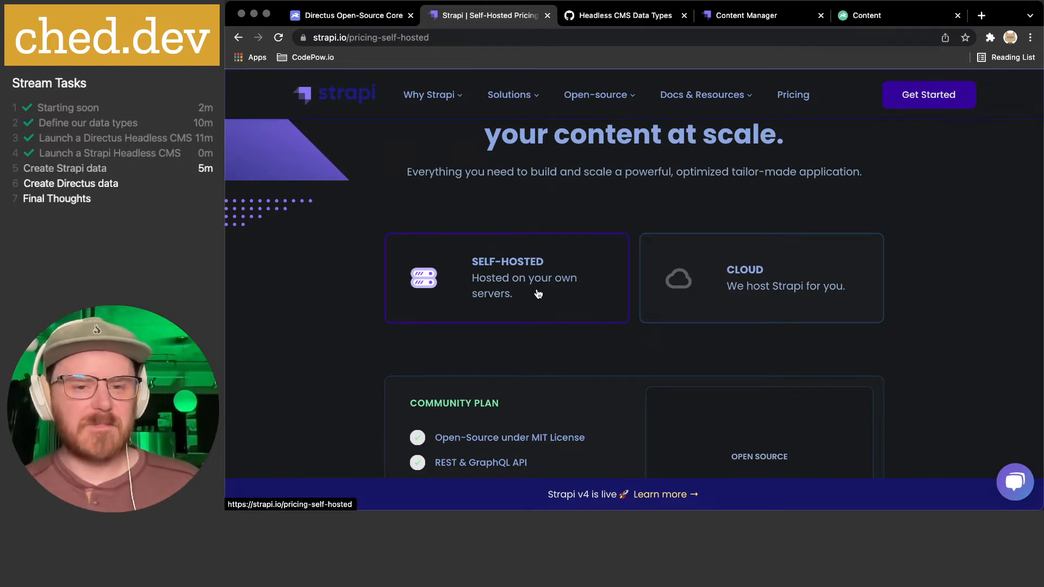
scroll(744, 281, down, 3)
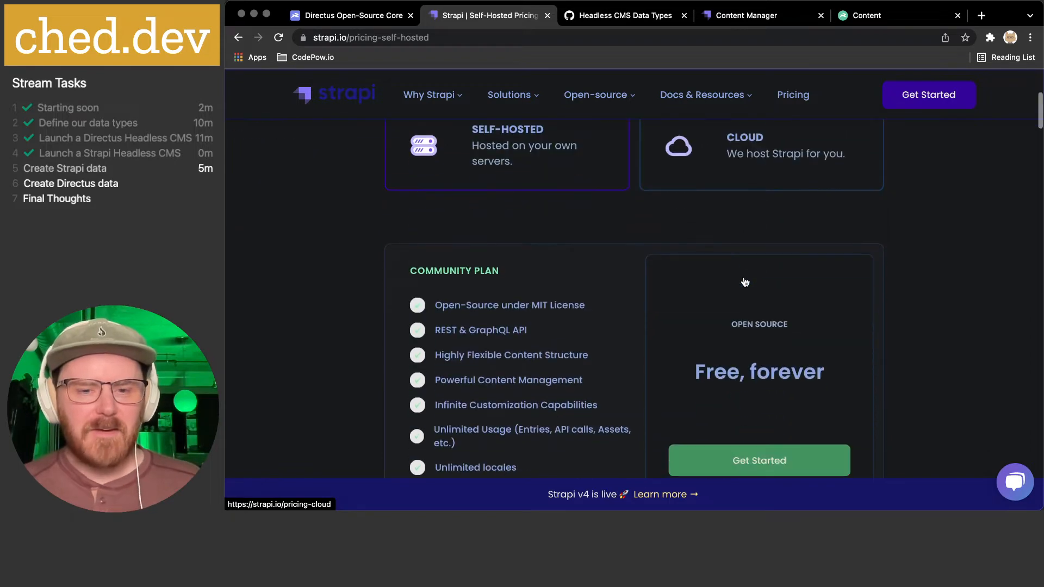
- View Strapi Cloud pricing, highlight 'Not available yet', and browse the 'Need it now?' options
click(733, 157)
scroll(685, 249, down, 5)
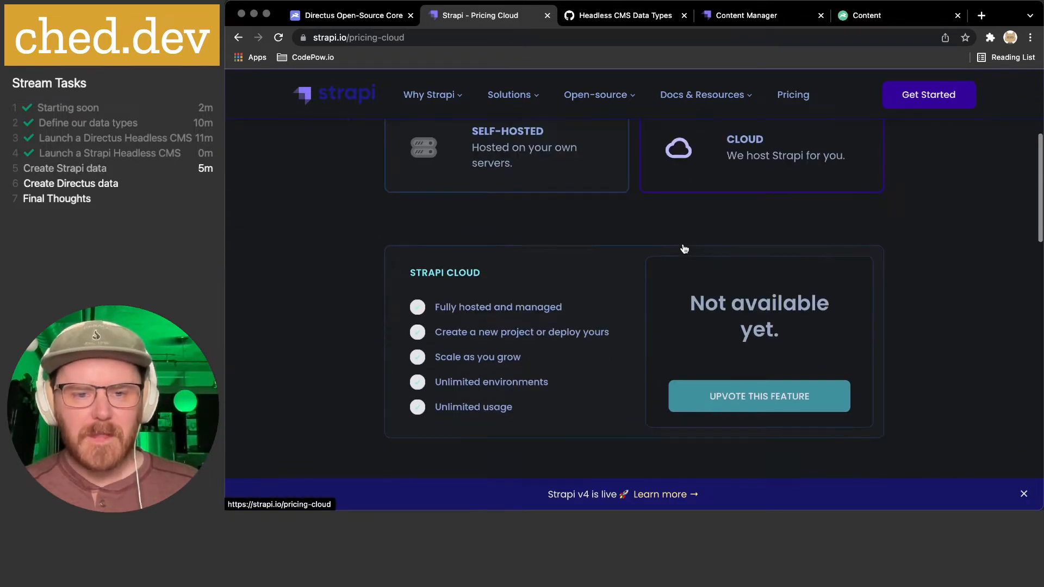
scroll(684, 249, down, 2)
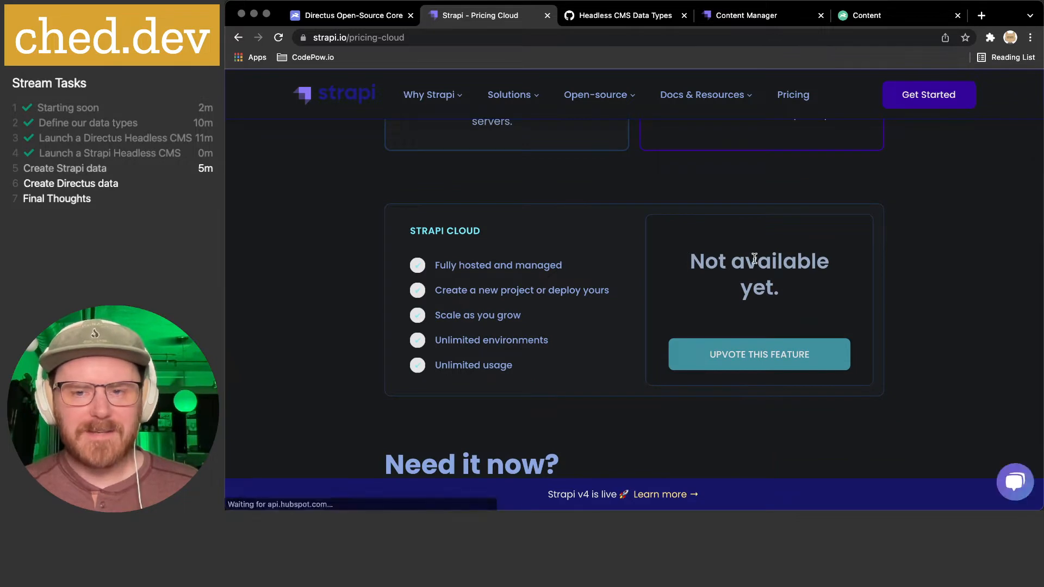
drag(714, 259, 764, 326)
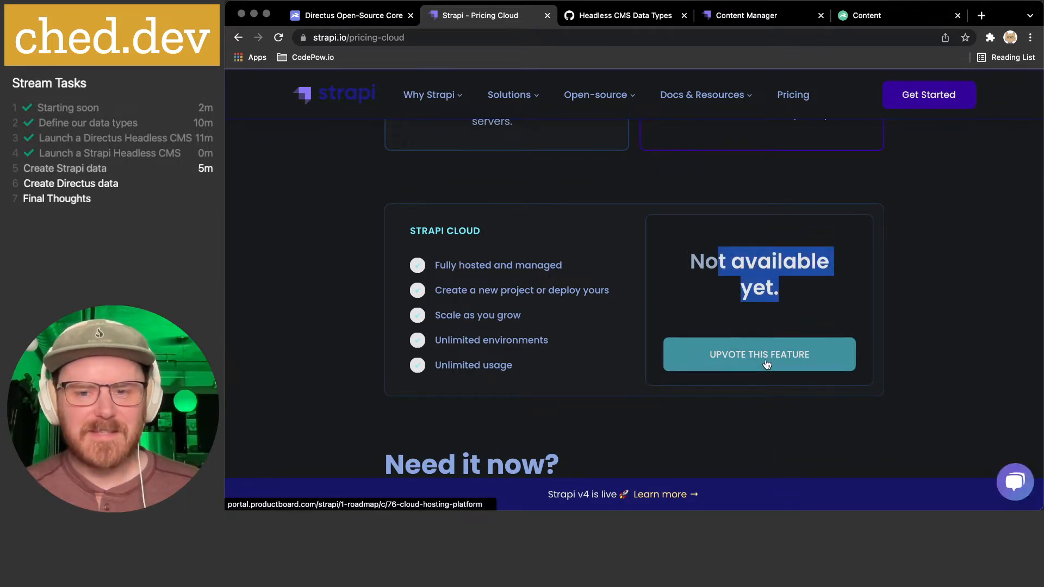
scroll(778, 287, down, 6)
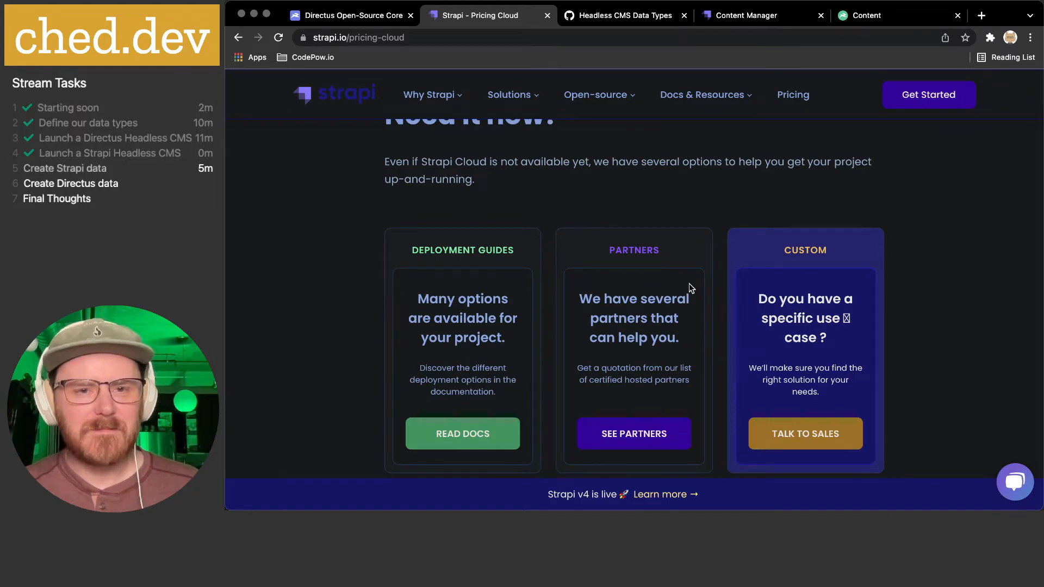
scroll(690, 283, up, 2)
scroll(541, 221, down, 3)
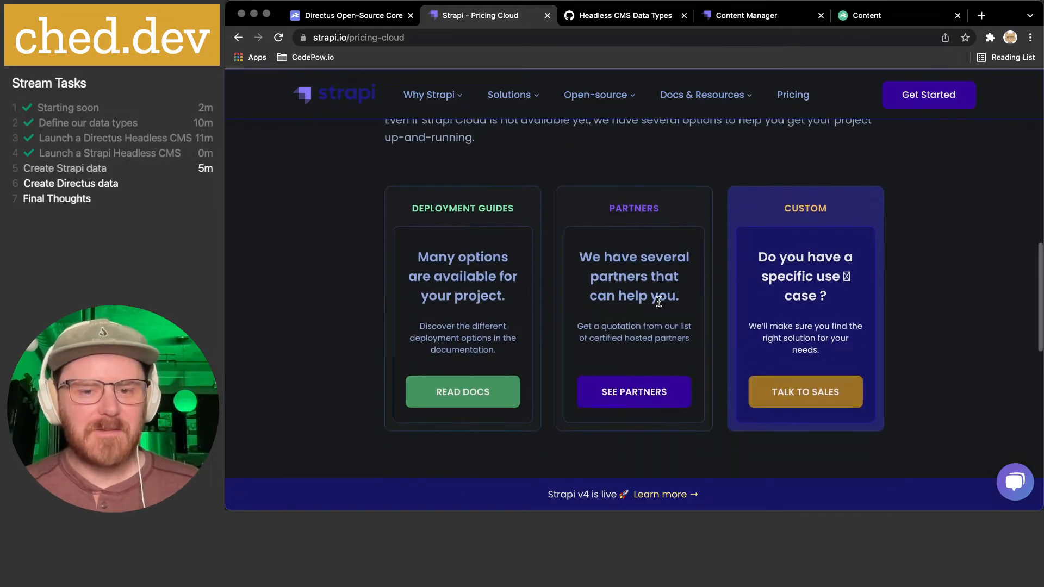
scroll(657, 303, down, 5)
scroll(658, 300, up, 15)
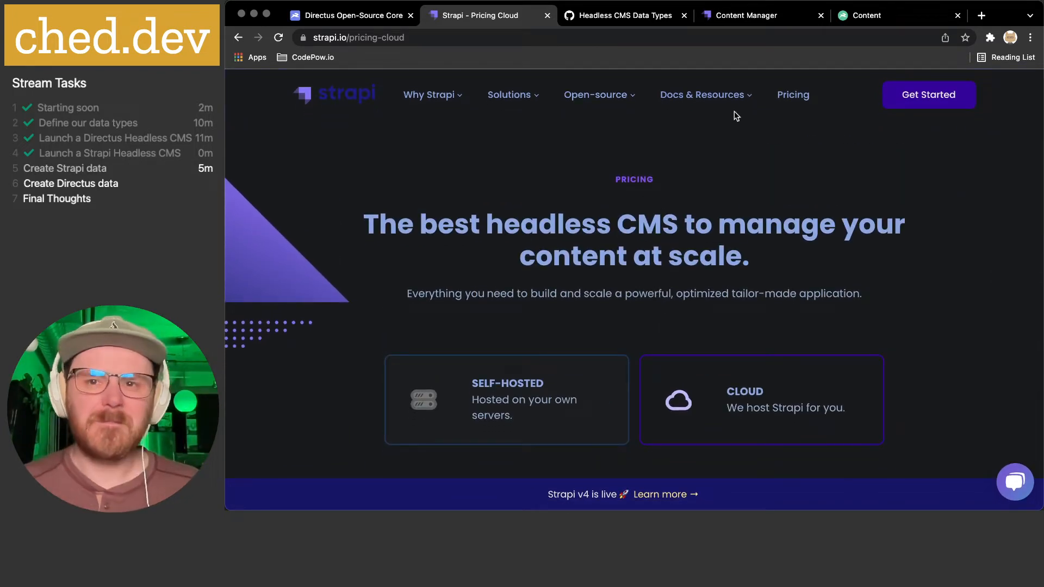
- Open Strapi's Settings and view the admin panel Users list
click(861, 22)
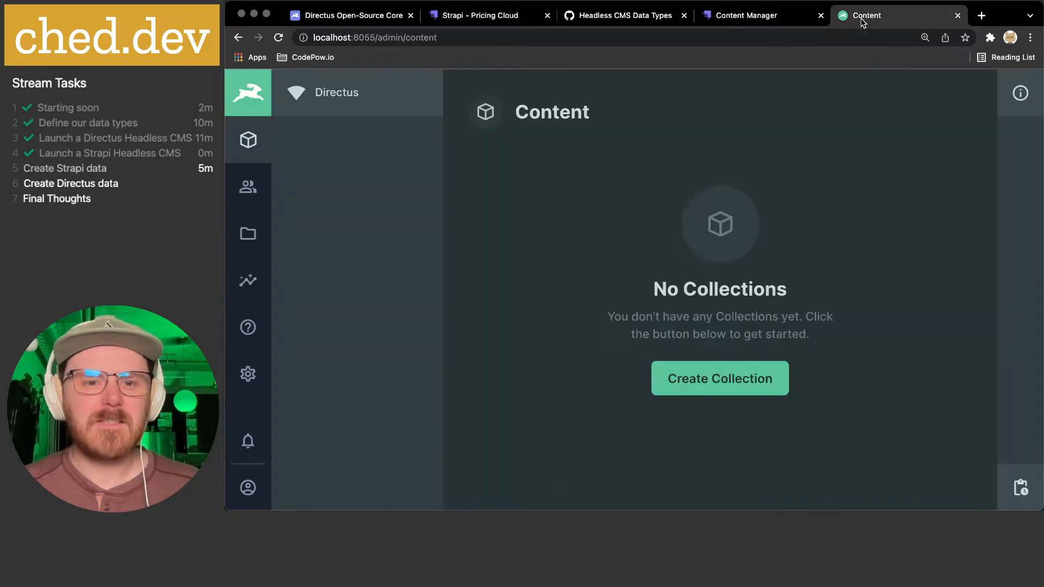
click(751, 12)
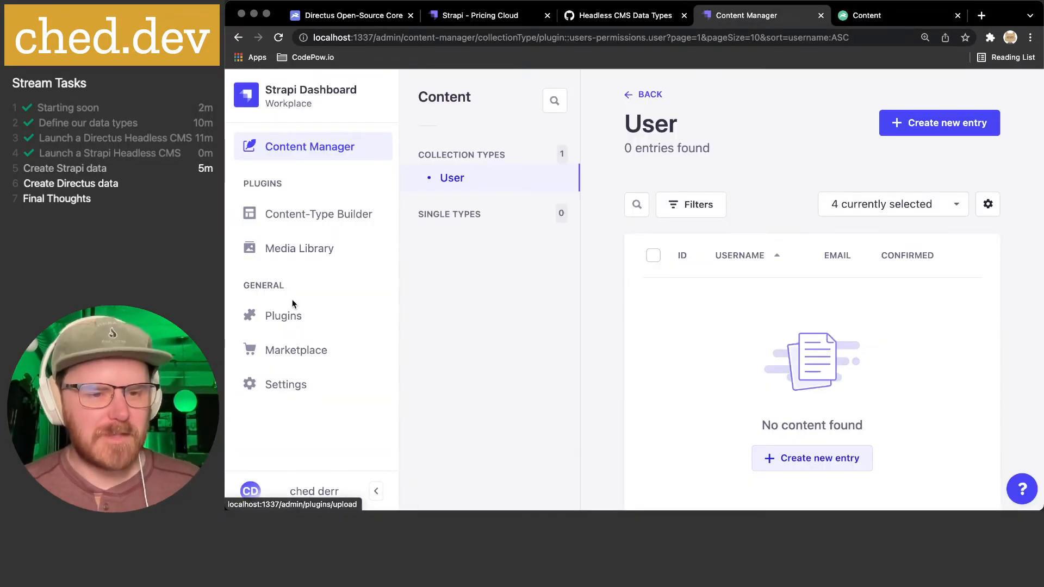
click(290, 387)
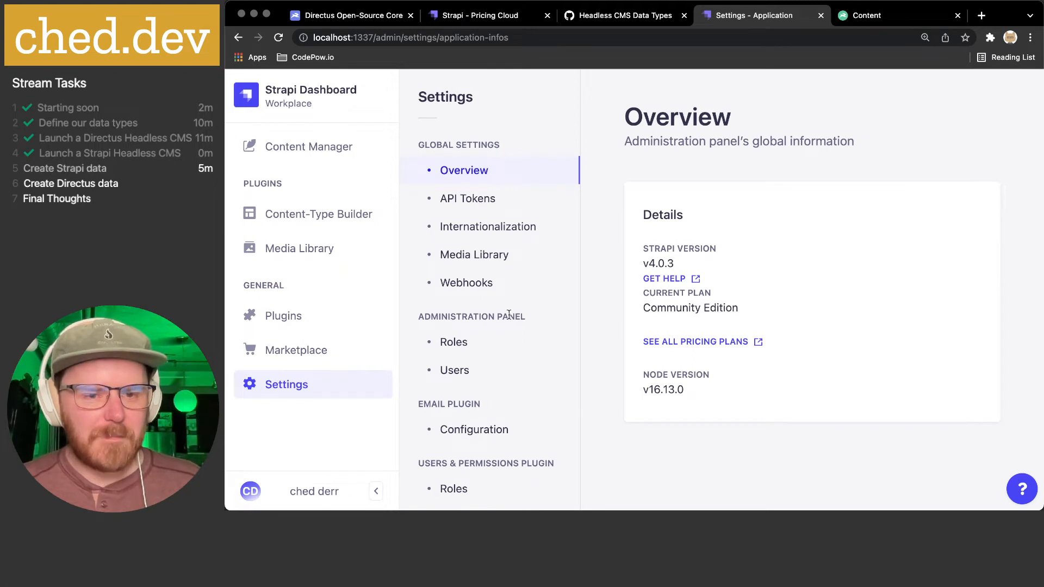
scroll(462, 332, down, 1)
click(470, 352)
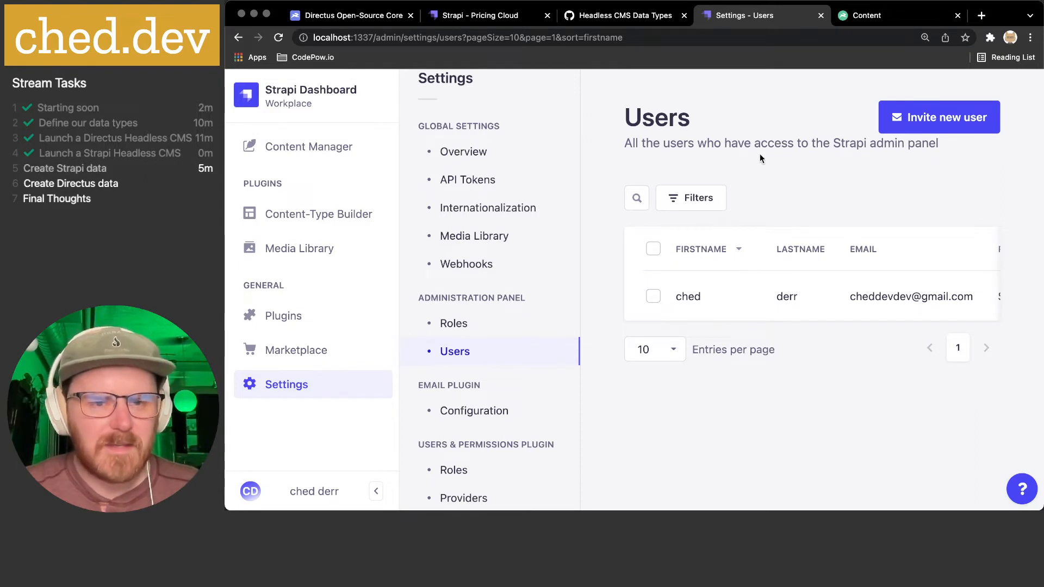
scroll(509, 391, down, 2)
- View Roles, start then abandon a new role, and bring up the Headless CMS Data Types gist
click(462, 402)
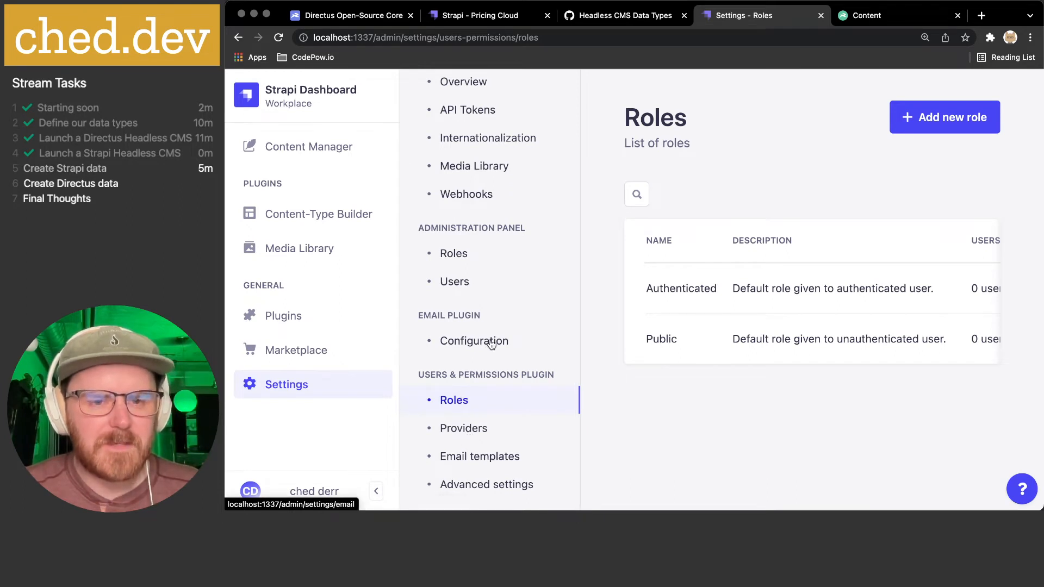
scroll(491, 344, up, 2)
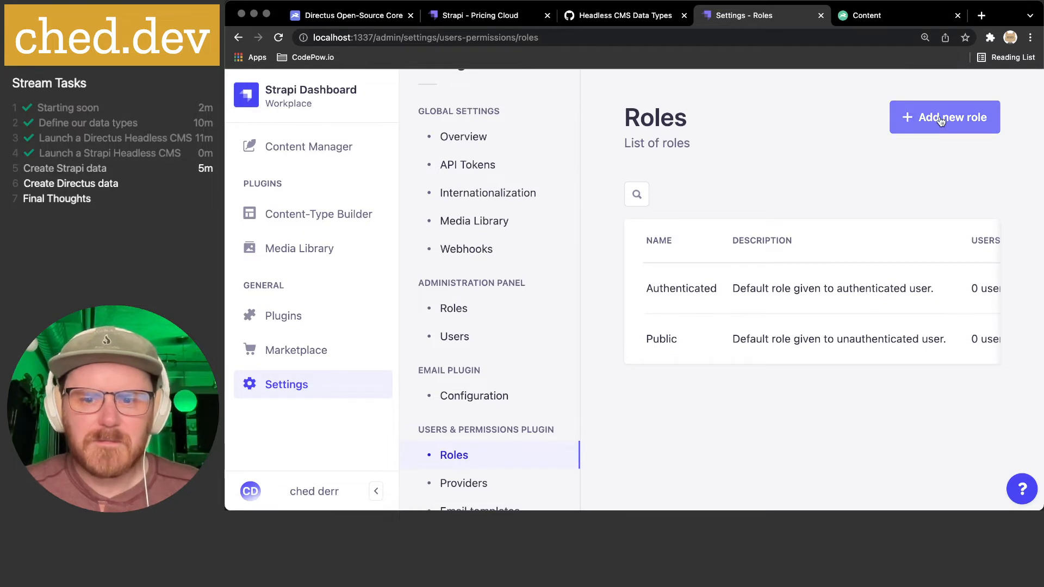
click(926, 120)
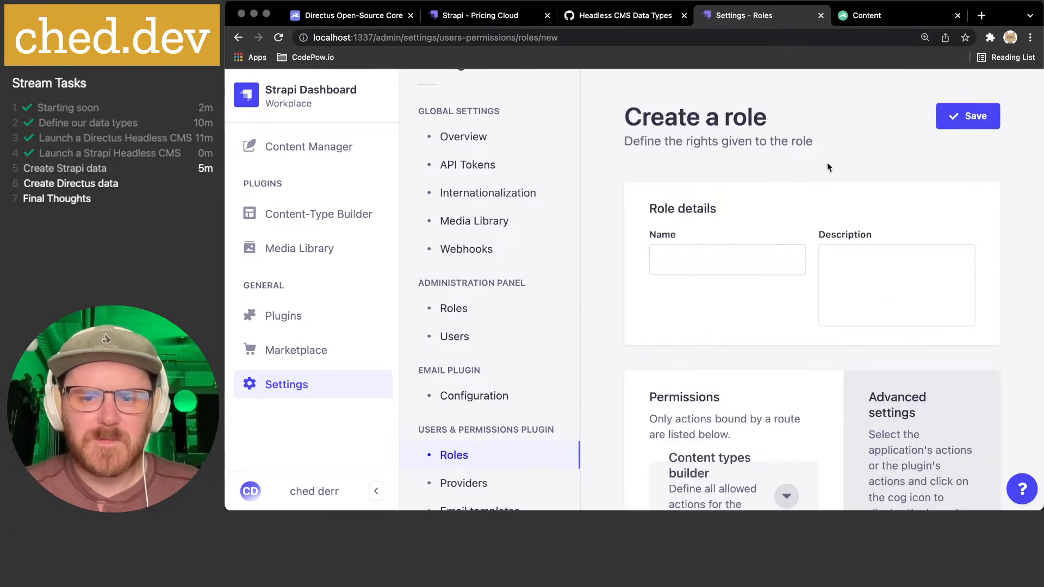
click(275, 144)
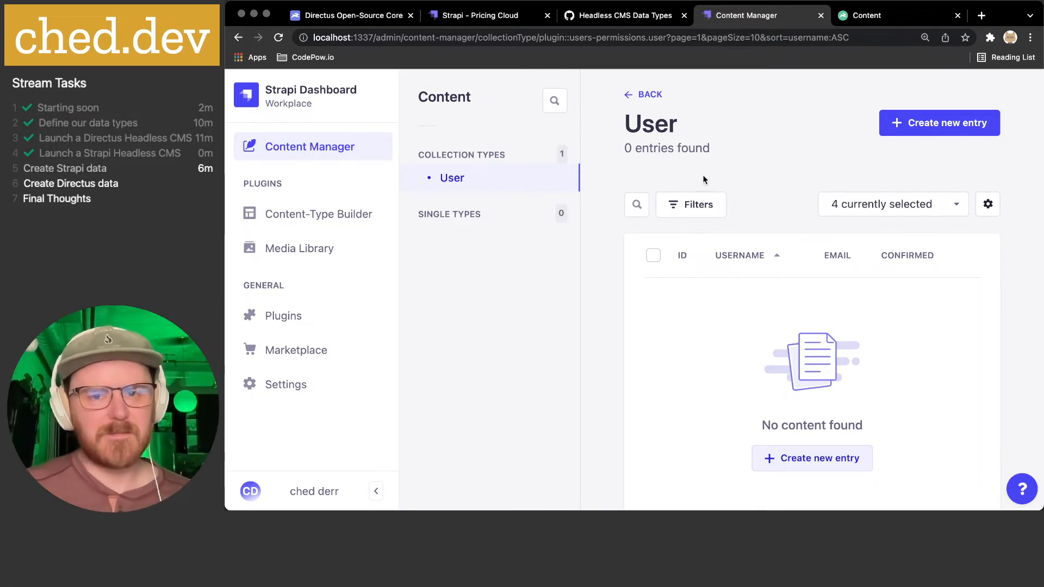
click(888, 22)
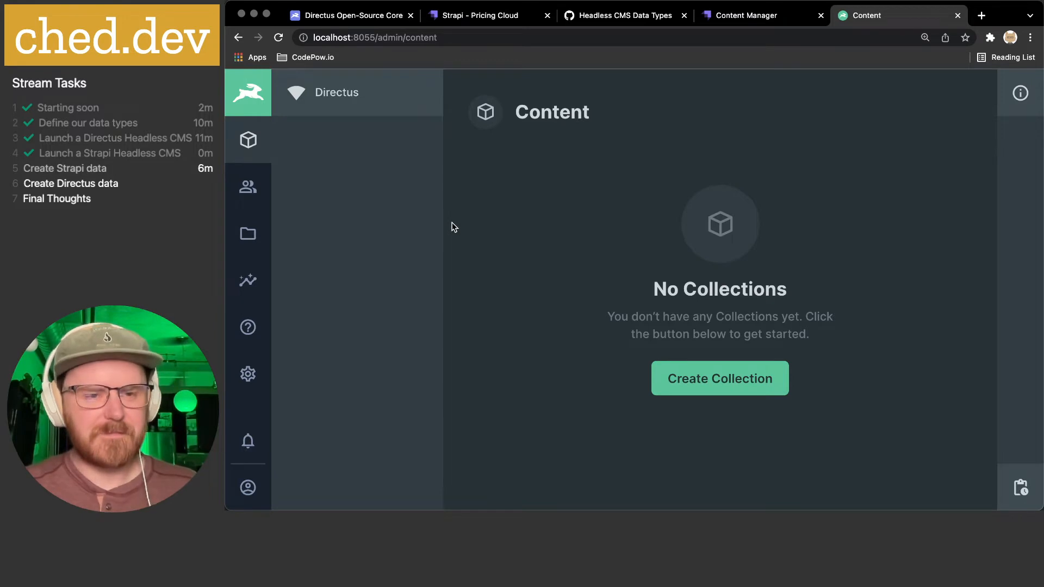
click(748, 18)
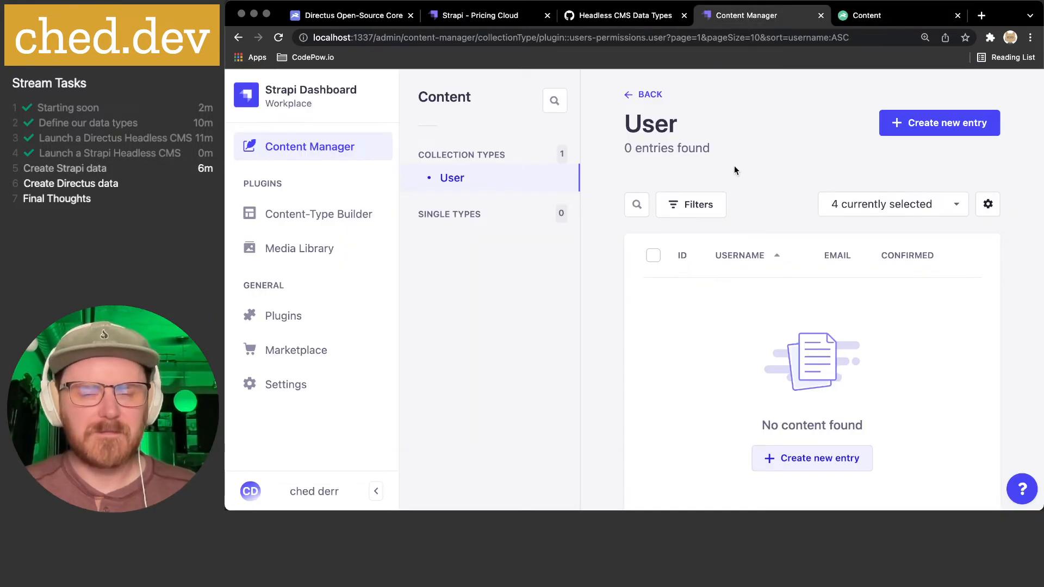
click(625, 17)
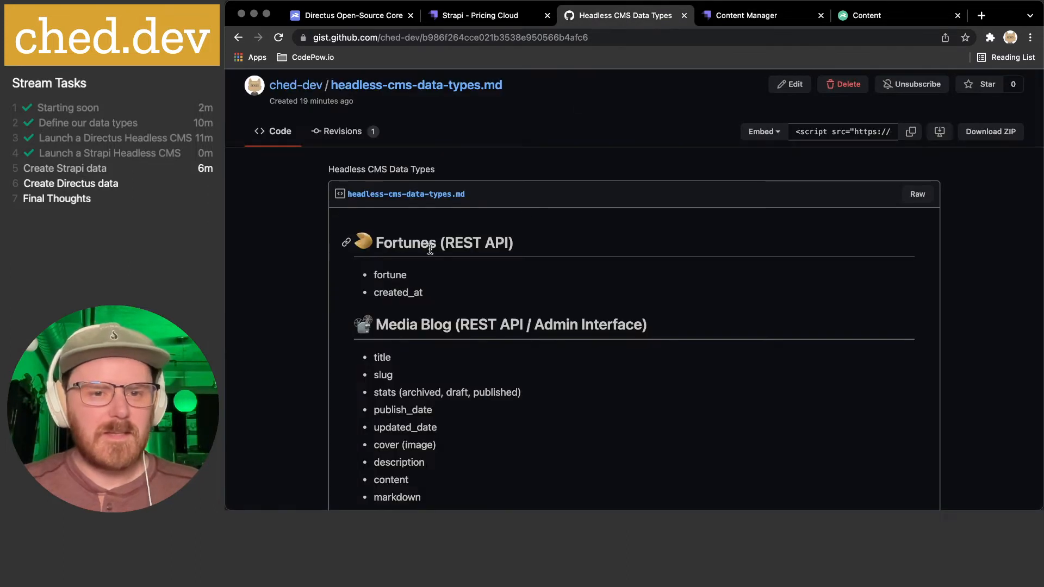
- Highlight the Fortunes fields fortune and created_at in the gist, then open Strapi's Content-Type Builder
drag(375, 272, 491, 296)
click(491, 296)
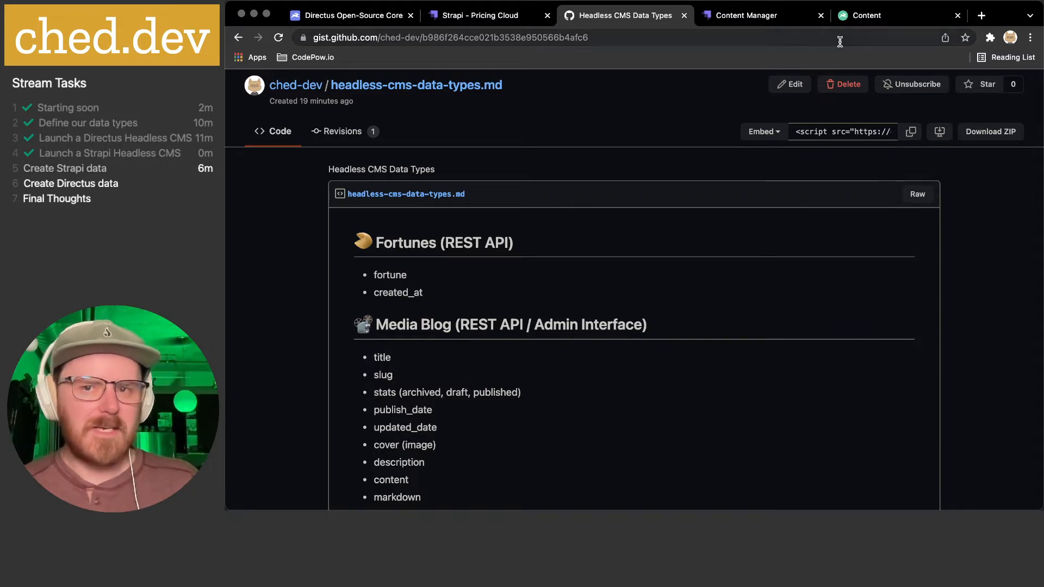
click(864, 16)
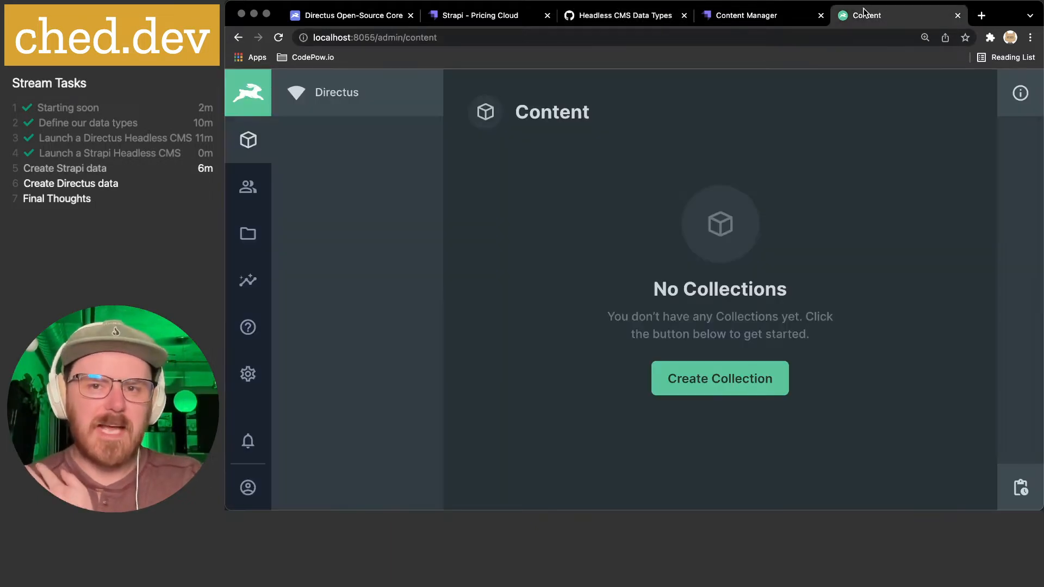
click(760, 19)
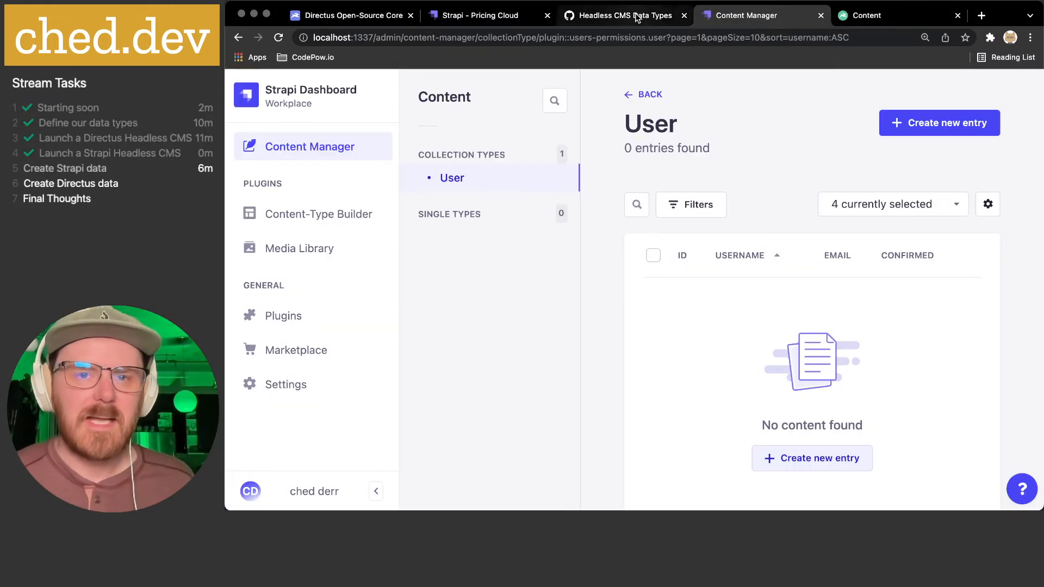
click(638, 18)
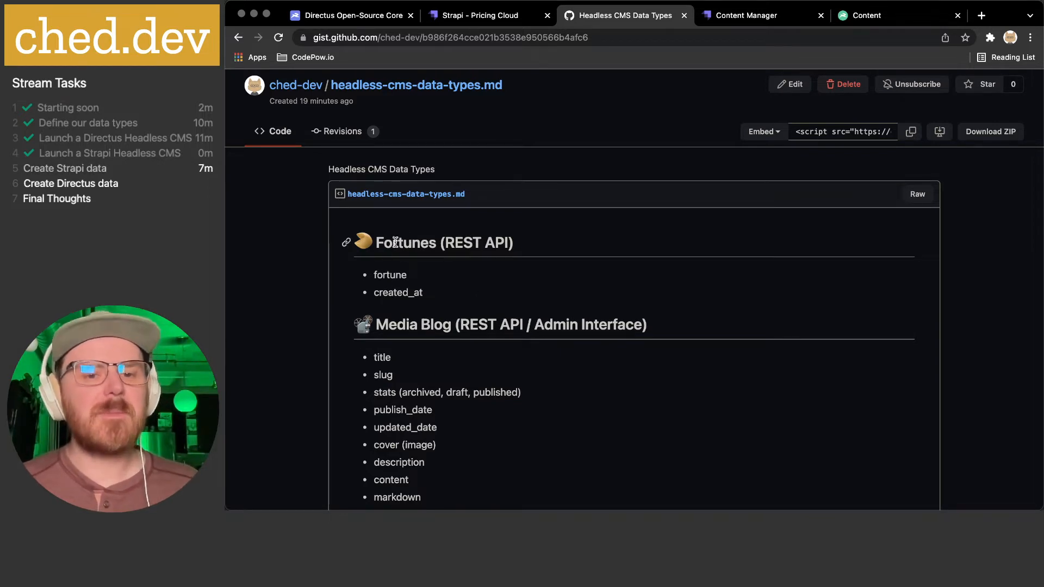
drag(395, 243, 486, 299)
click(490, 282)
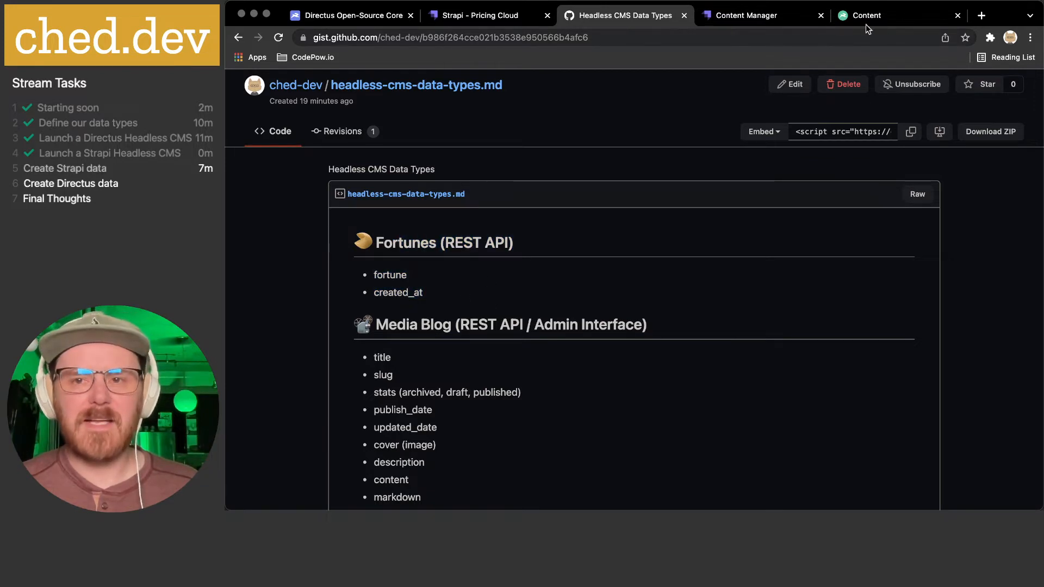
click(750, 15)
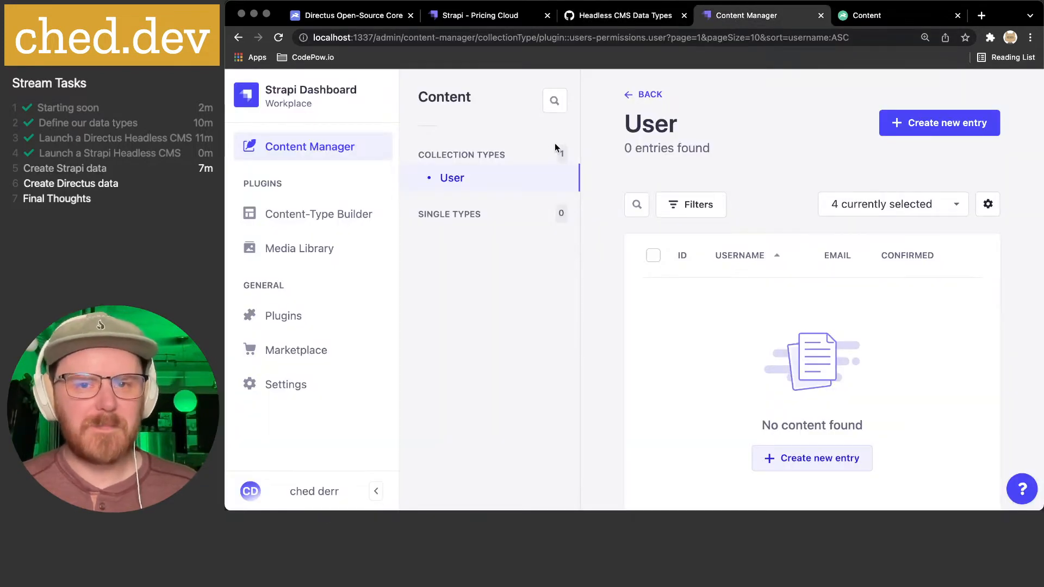
click(318, 217)
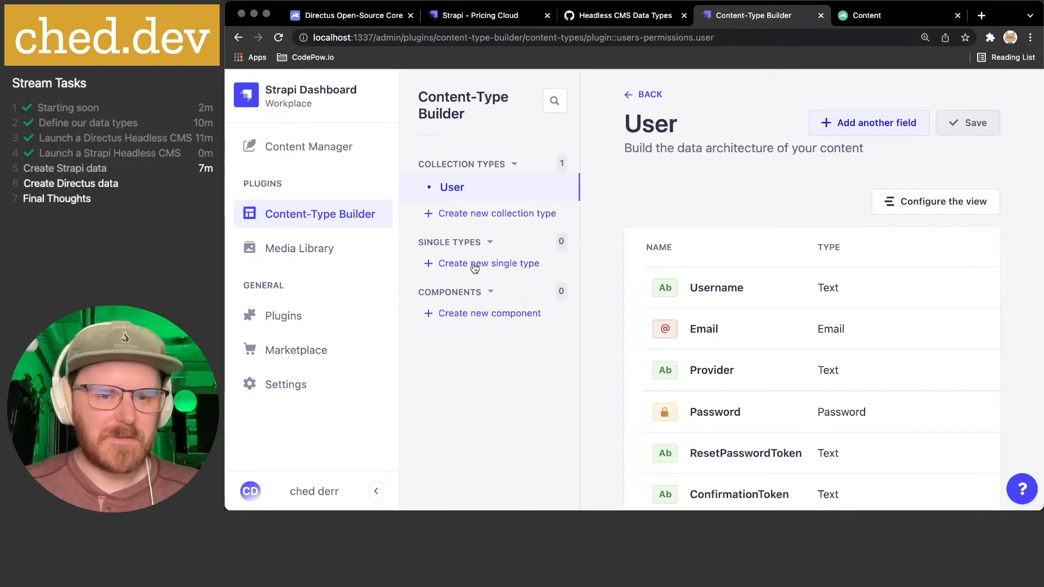
- Look over the User fields (Username, Email, Provider, Password) and start a new collection type
scroll(474, 273, down, 1)
scroll(469, 320, up, 1)
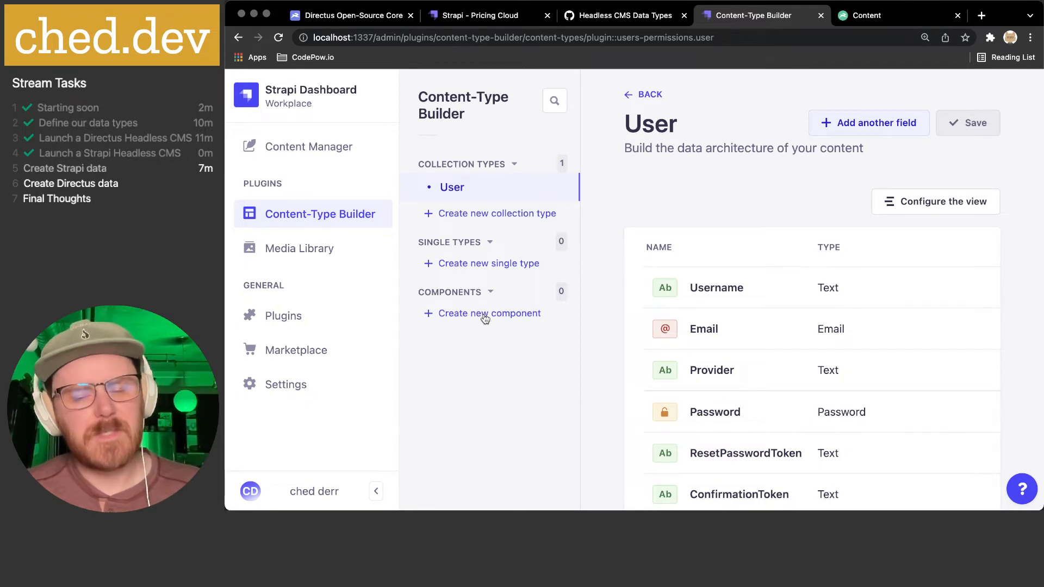
click(478, 214)
- Name the collection type 'Fortune', turn Draft/publish off in Advanced Settings, and continue
click(439, 274)
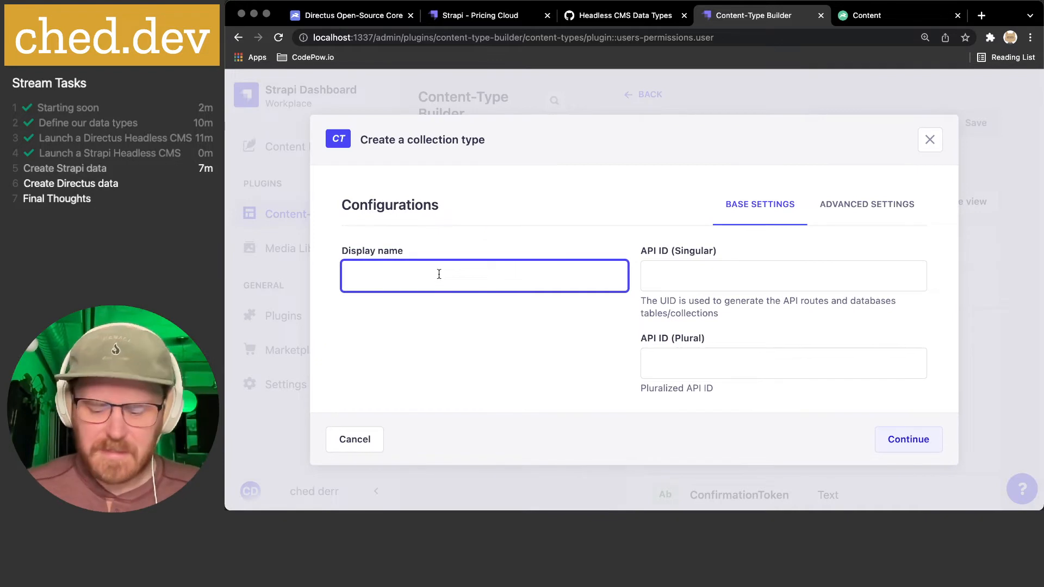
text(Fortunes)
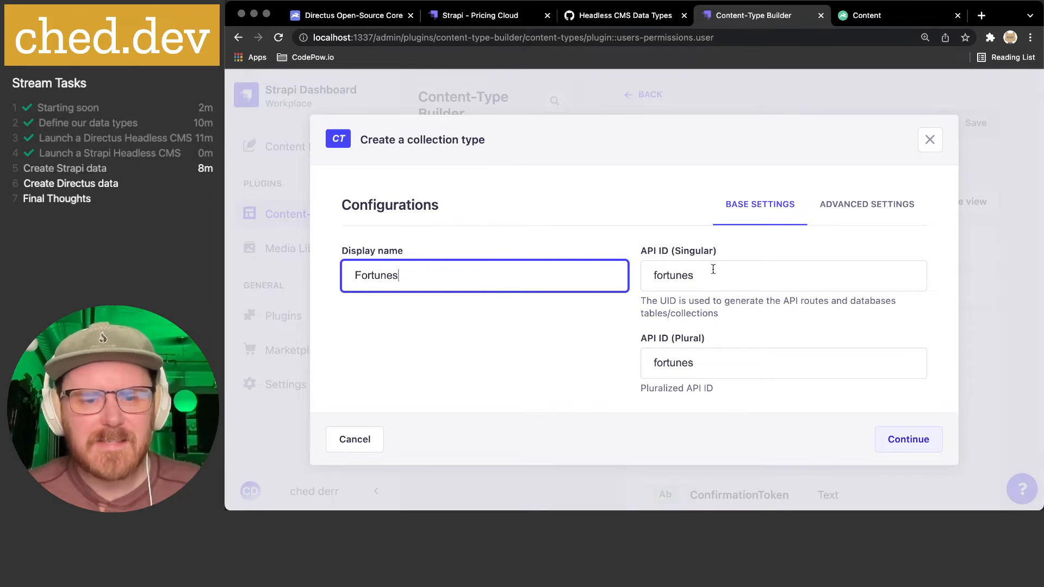
key(BackSpace)
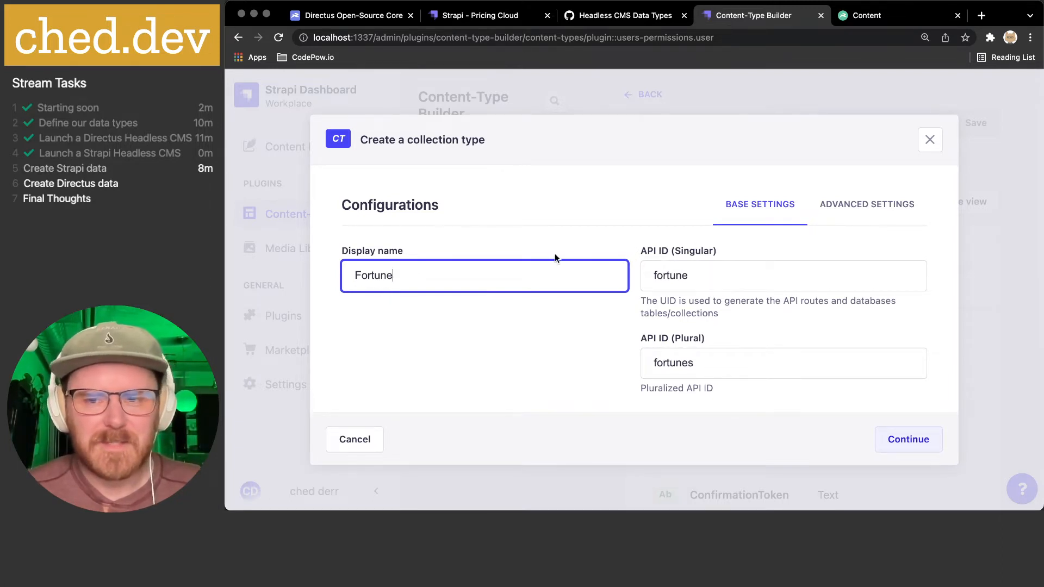
click(876, 215)
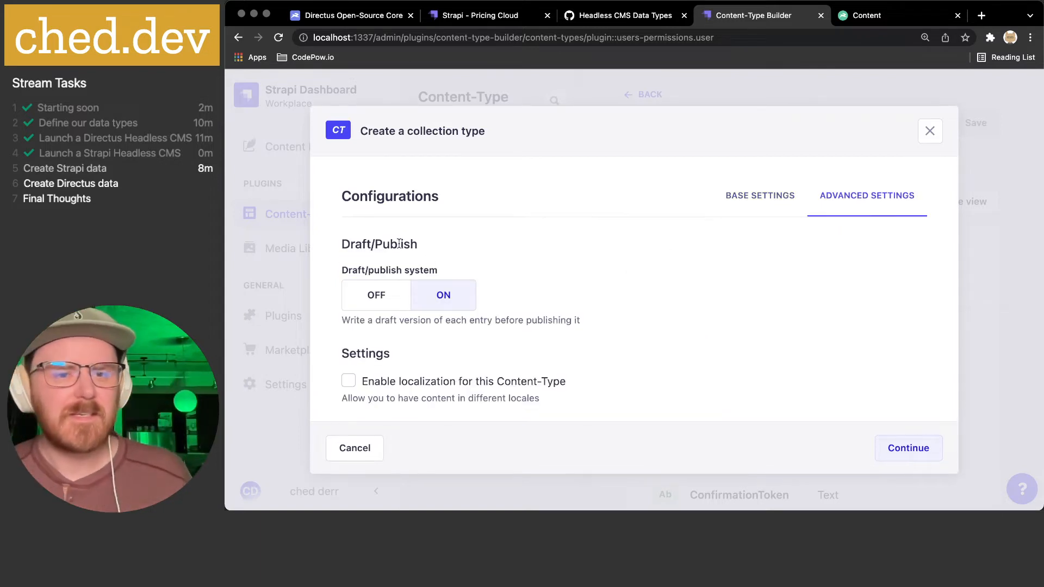
click(735, 215)
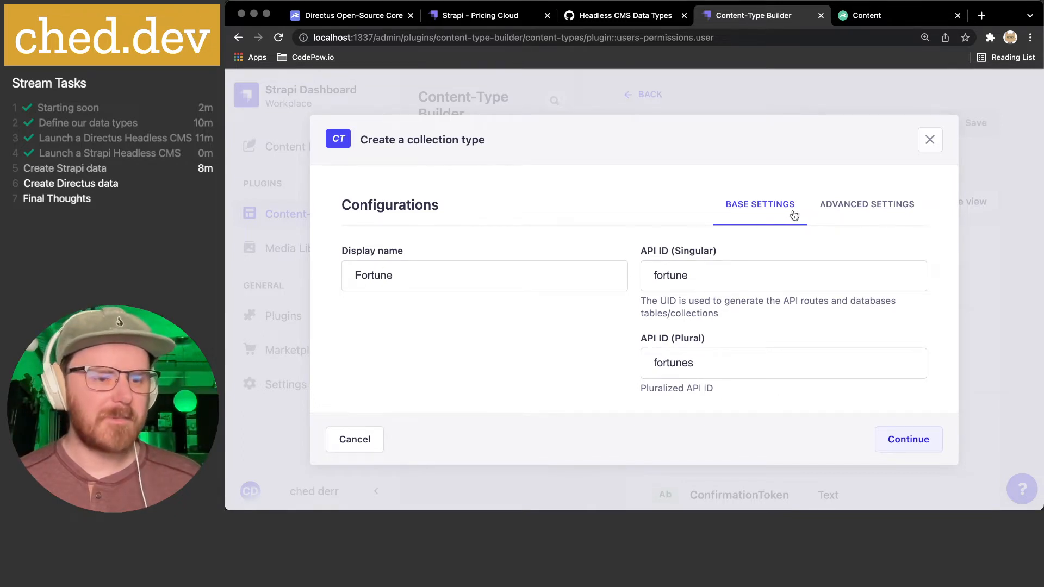
click(861, 213)
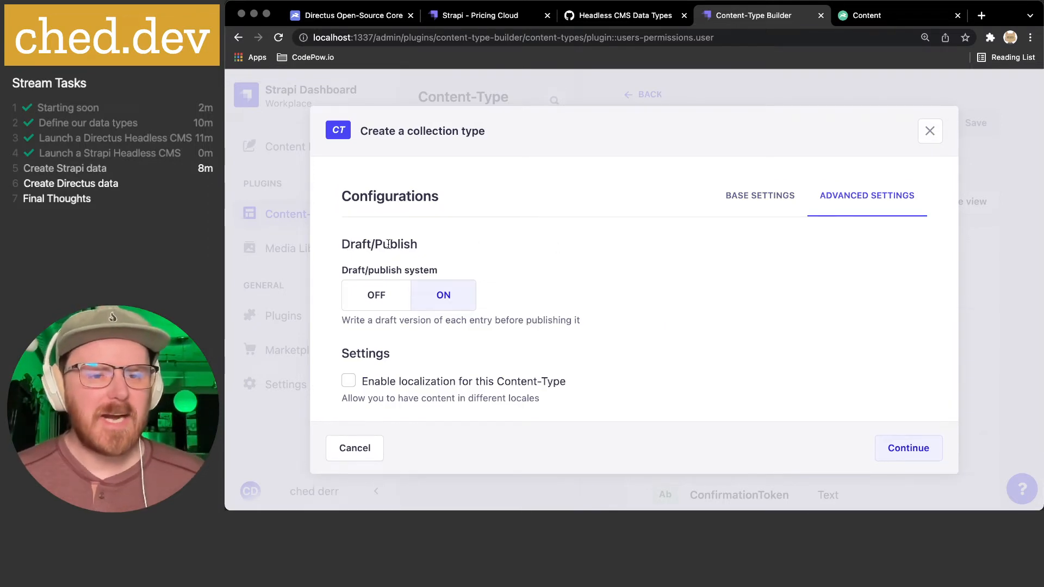
click(376, 295)
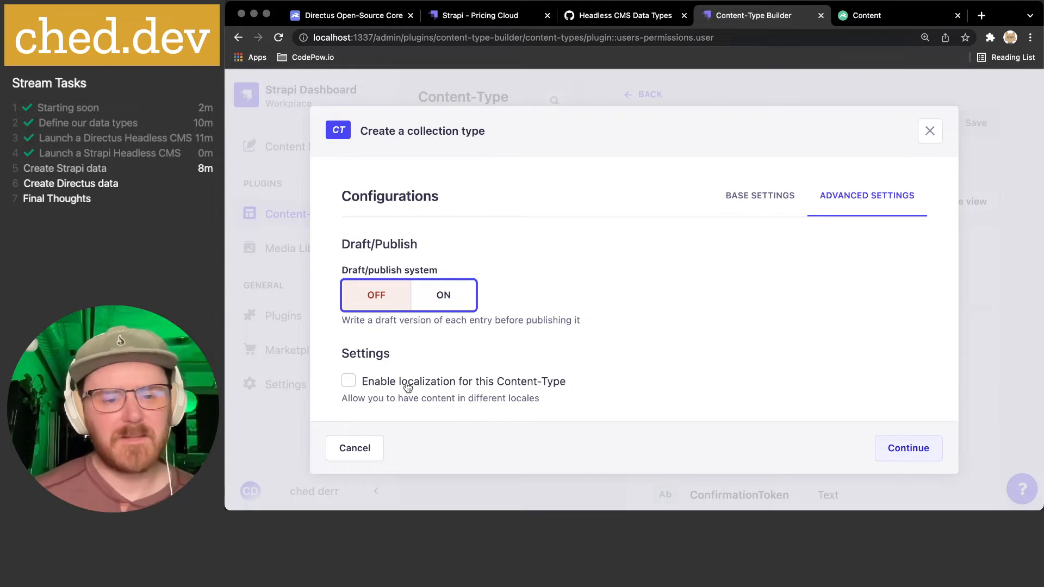
click(747, 363)
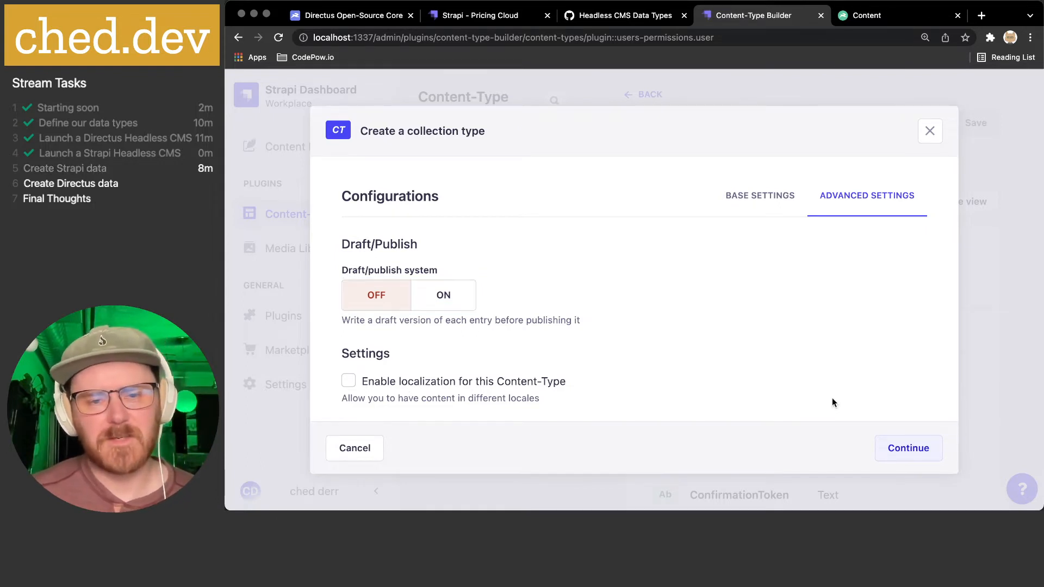
click(909, 452)
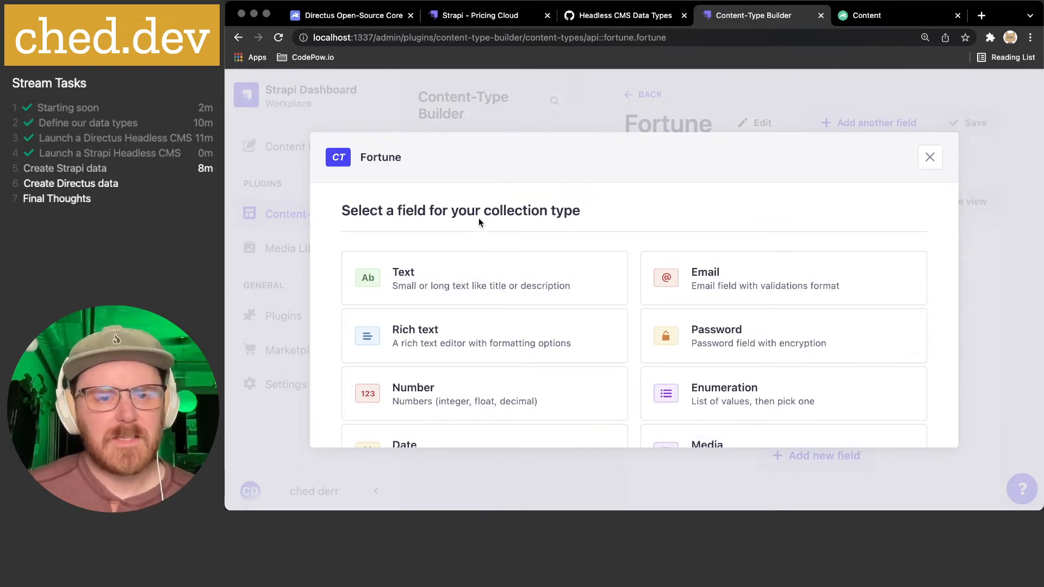
- Discard a first text field attempt mistyped as 'fortune asdasd'
click(441, 280)
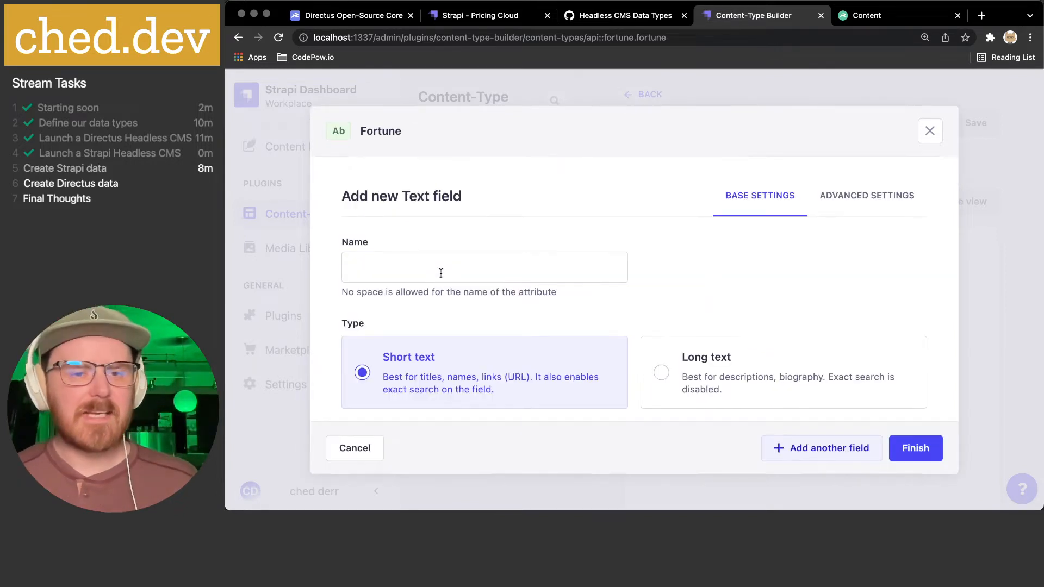
text(for)
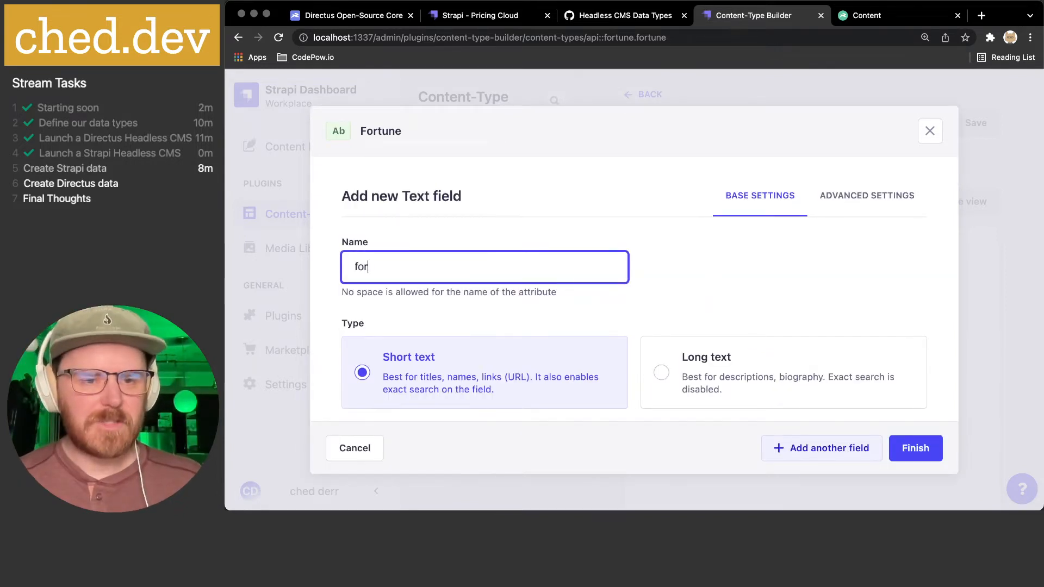
text(tune asdasd)
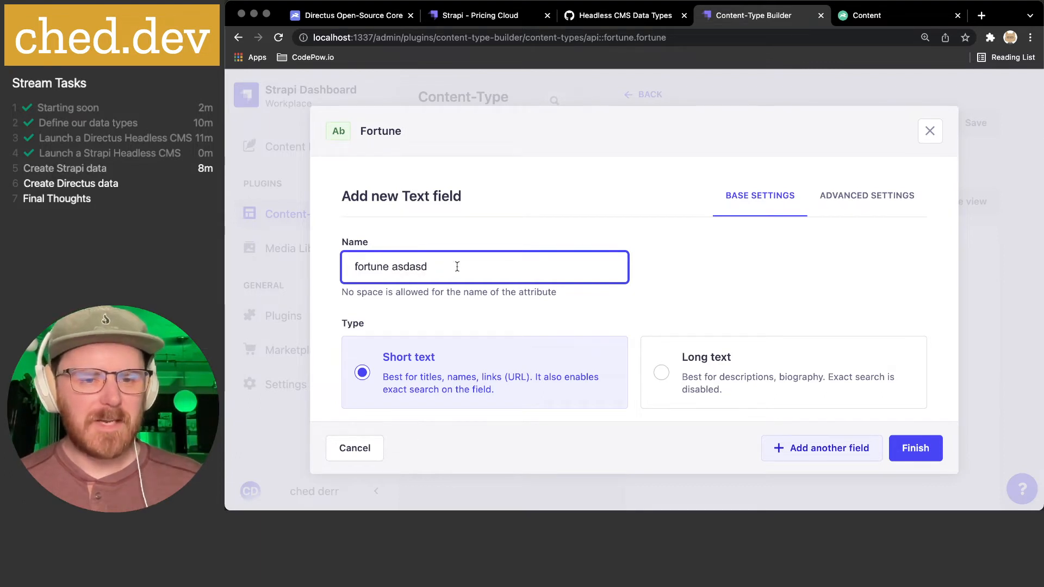
drag(457, 266, 283, 266)
click(283, 265)
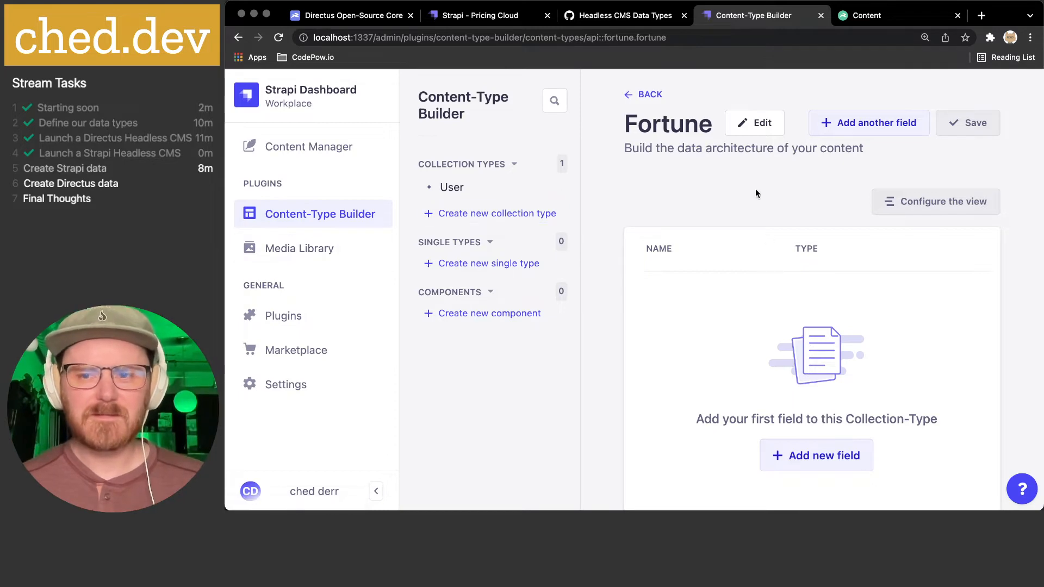
- Add a Text field named 'fortune', keeping Short text as its type
click(838, 130)
click(282, 254)
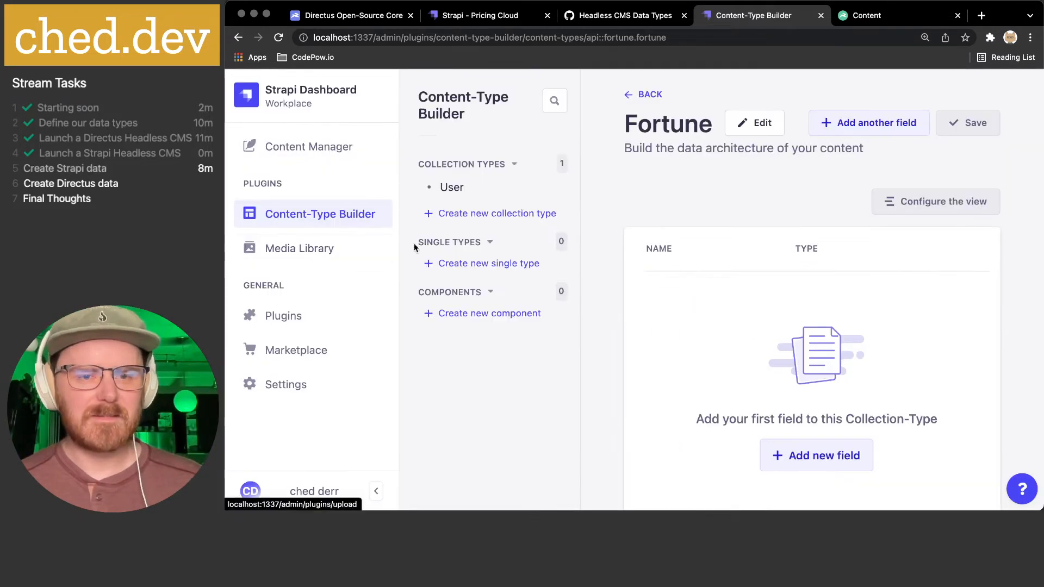
click(870, 123)
click(460, 308)
click(454, 272)
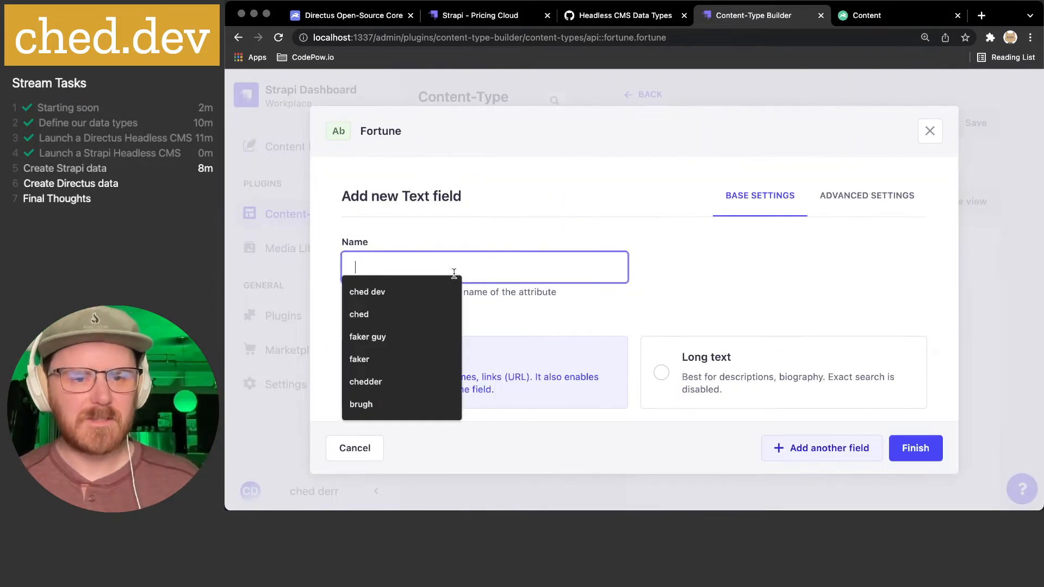
text(fortune)
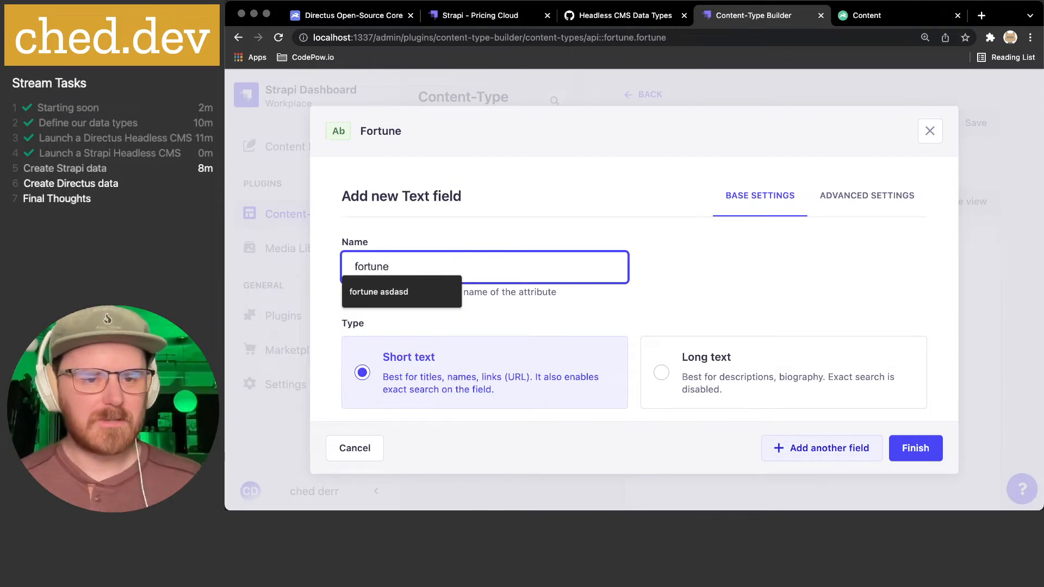
click(495, 213)
scroll(445, 272, down, 1)
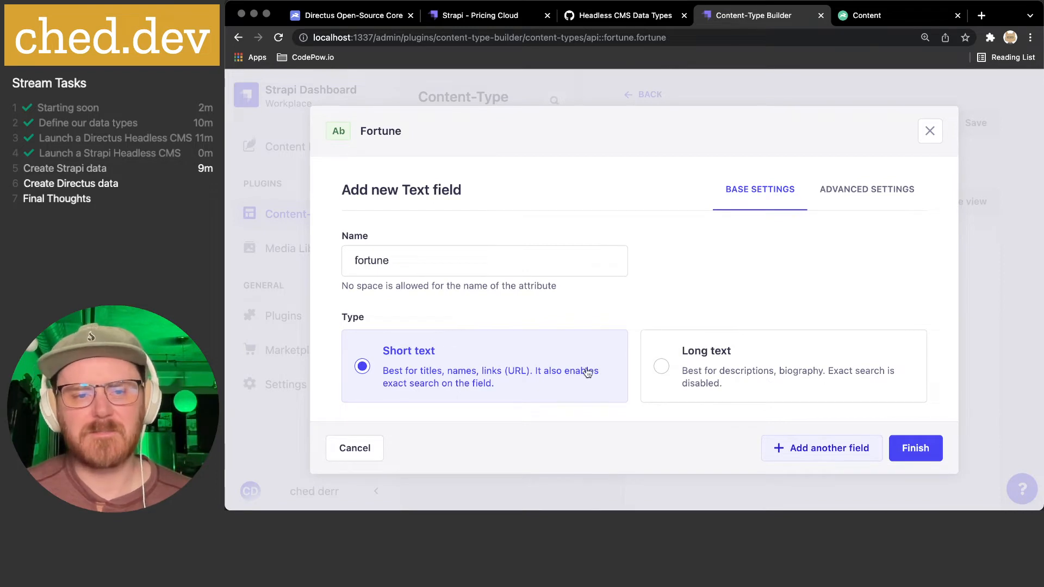
- Mark the fortune field Required and Unique, then finish it and save Fortune
click(875, 195)
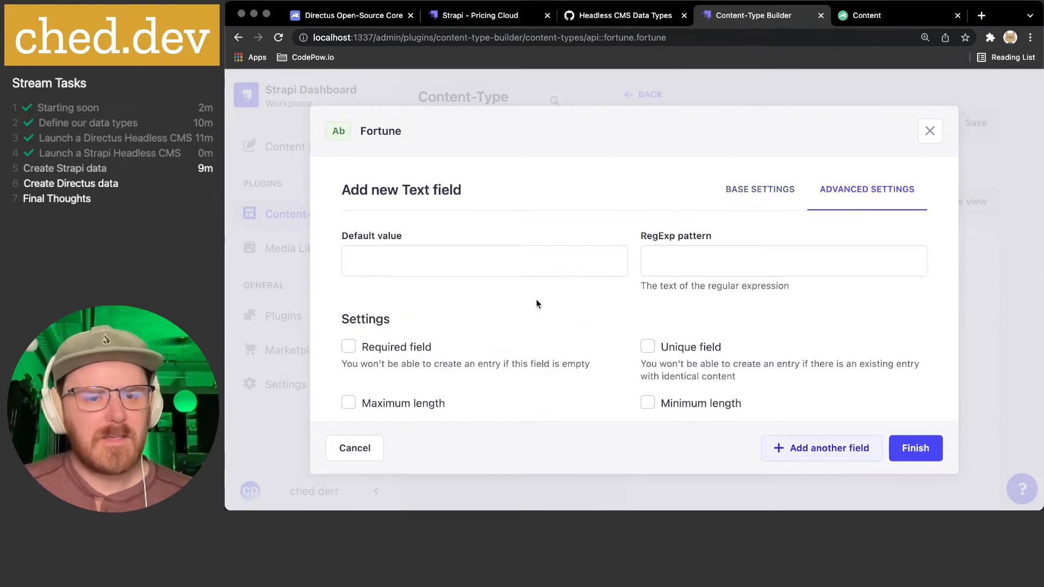
click(396, 265)
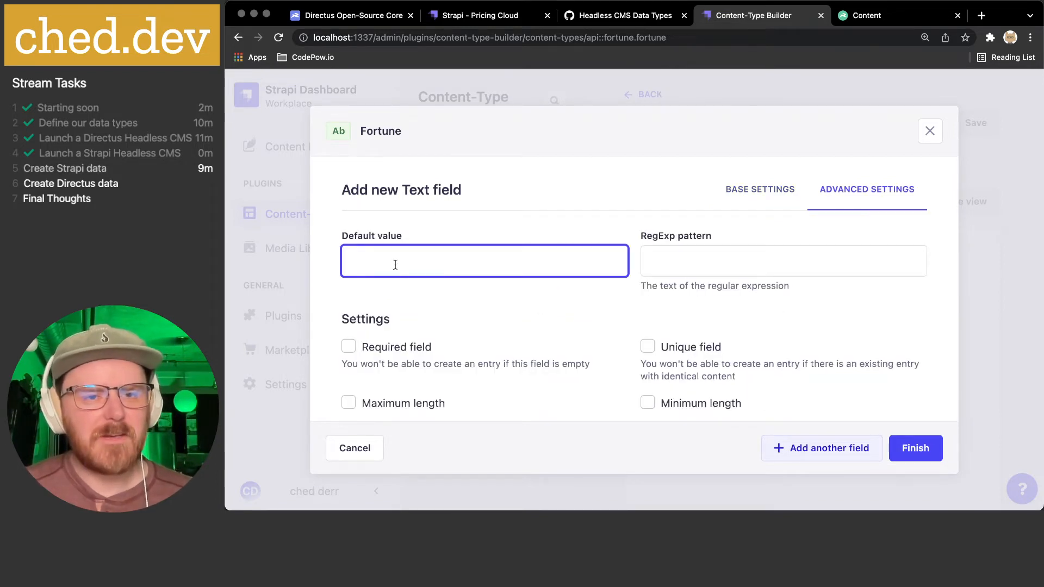
click(701, 262)
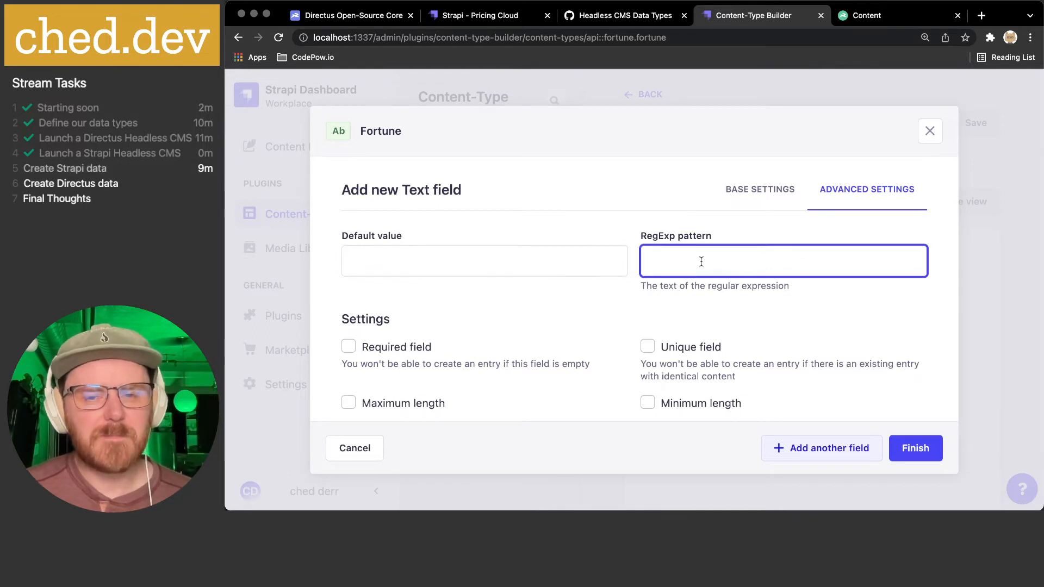
scroll(701, 262, down, 2)
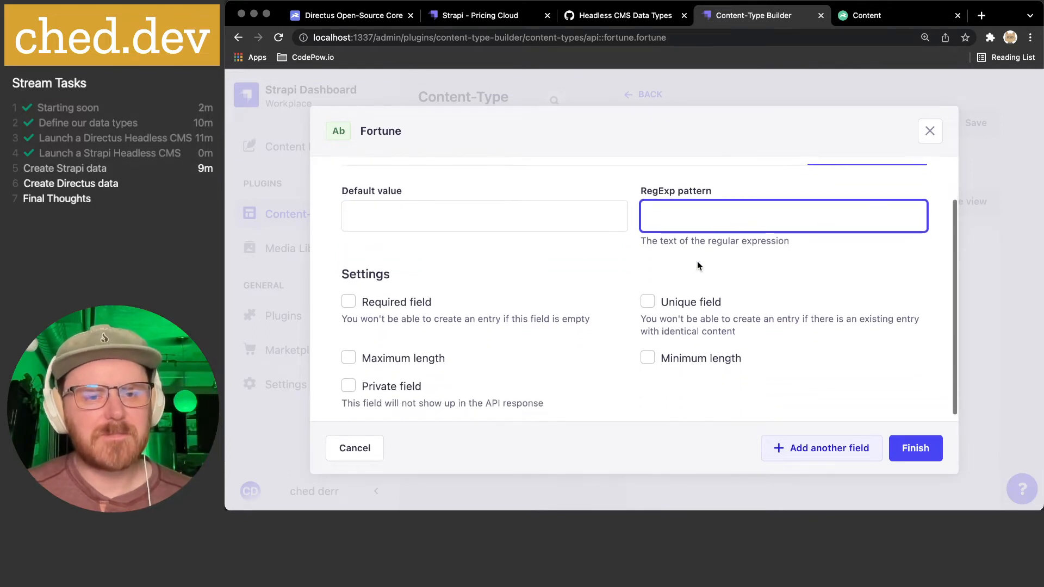
click(395, 296)
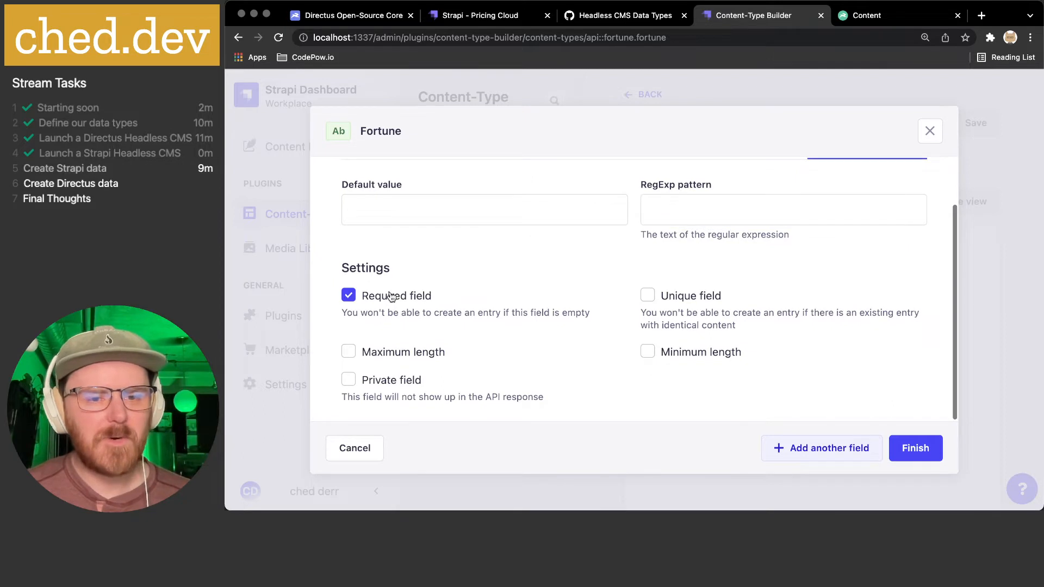
click(665, 299)
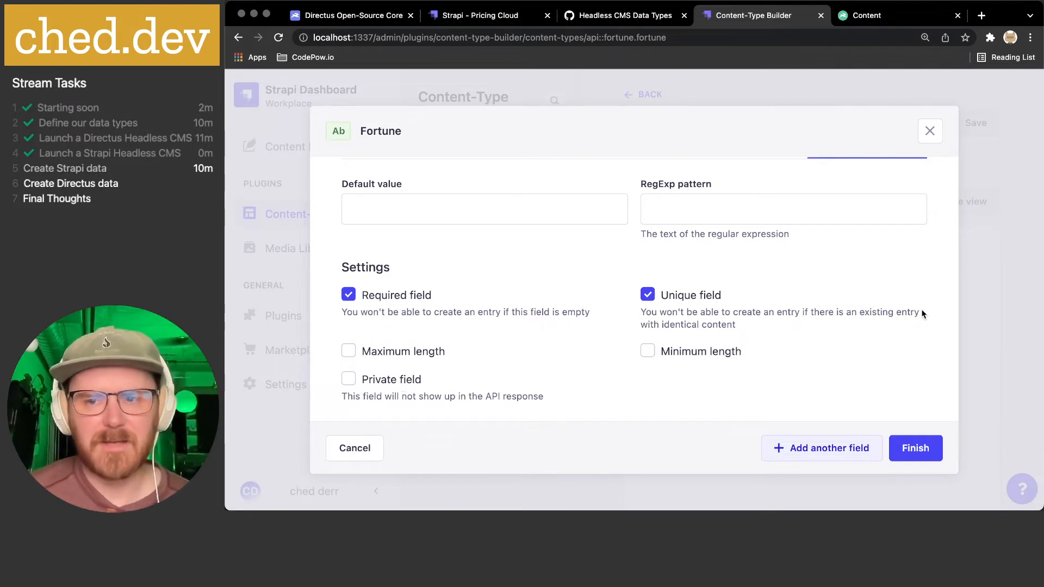
click(915, 447)
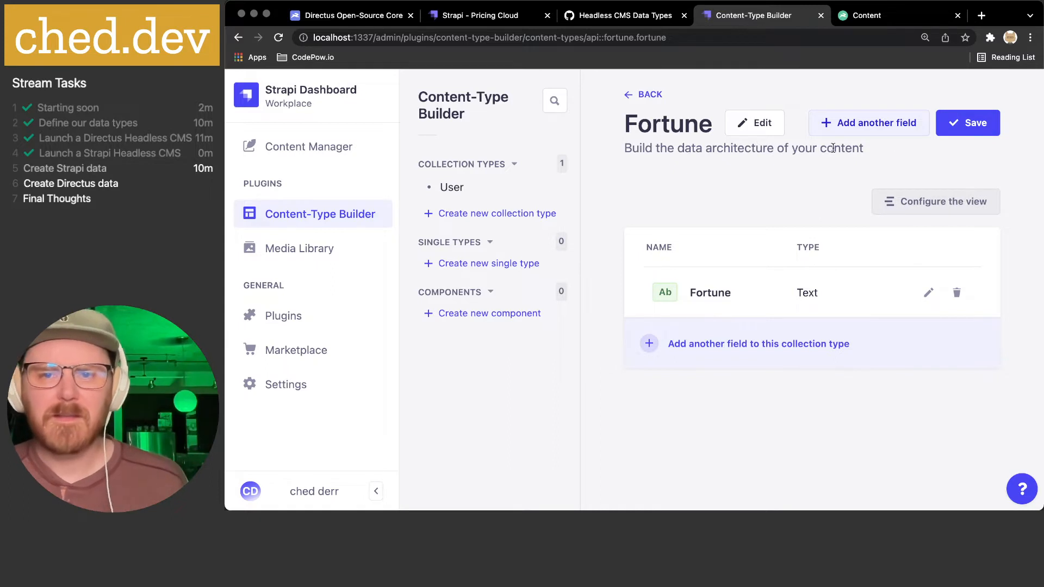
click(962, 125)
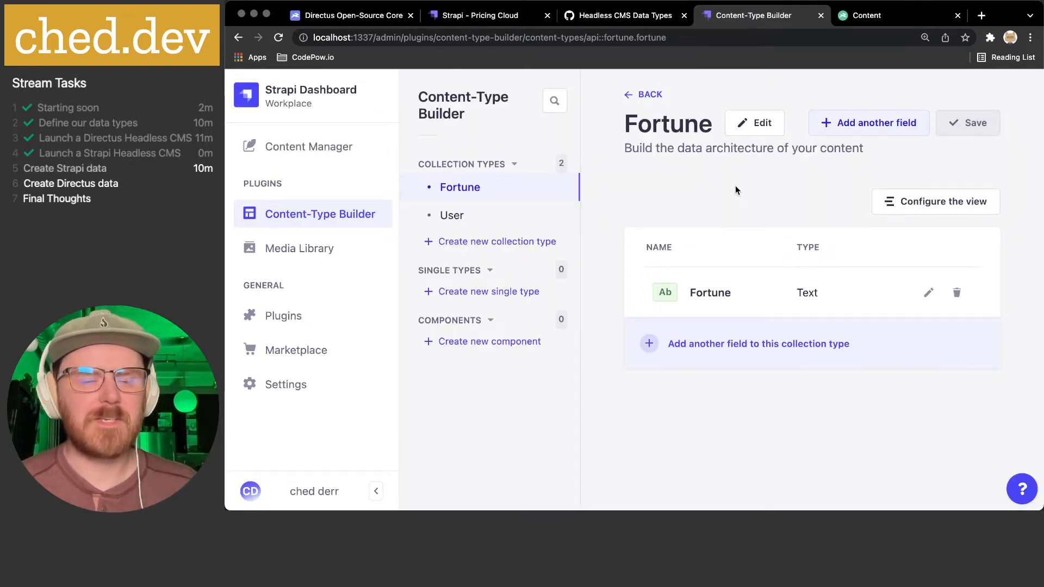
- Open a new iTerm2 tab and change into the strapi-demo folder
key(super+Tab)
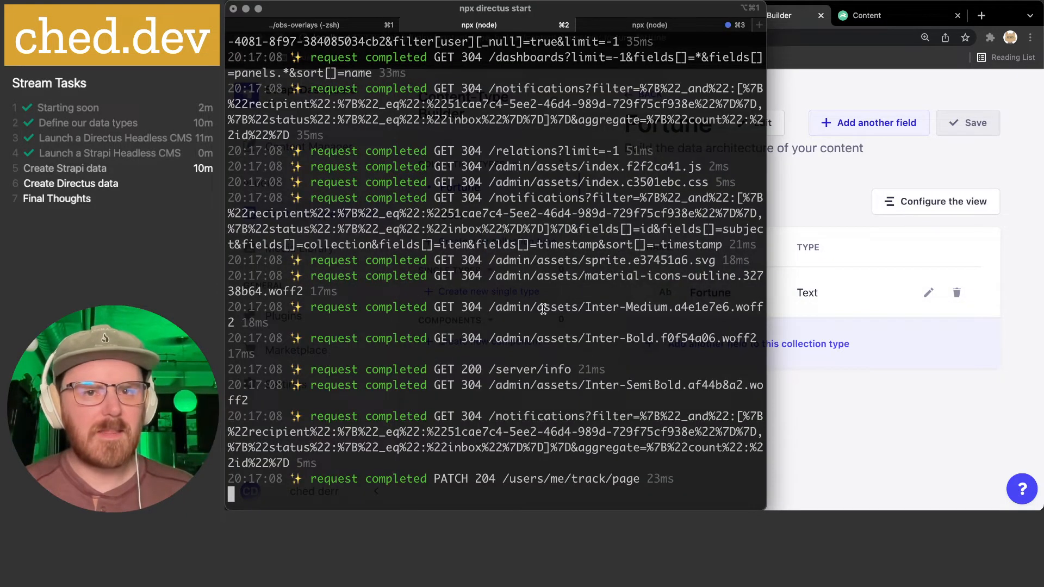
key(super+3)
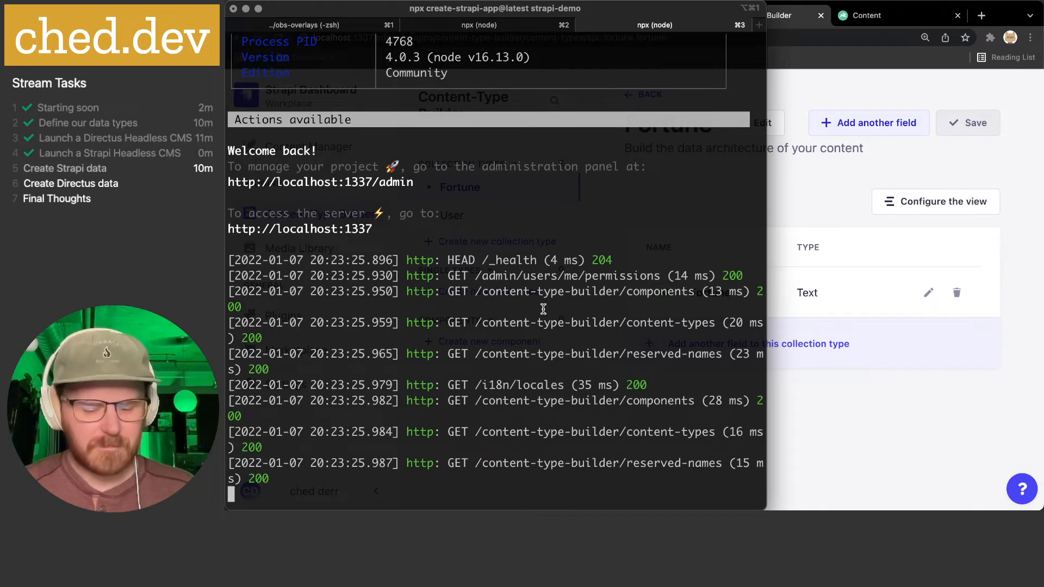
key(super+t)
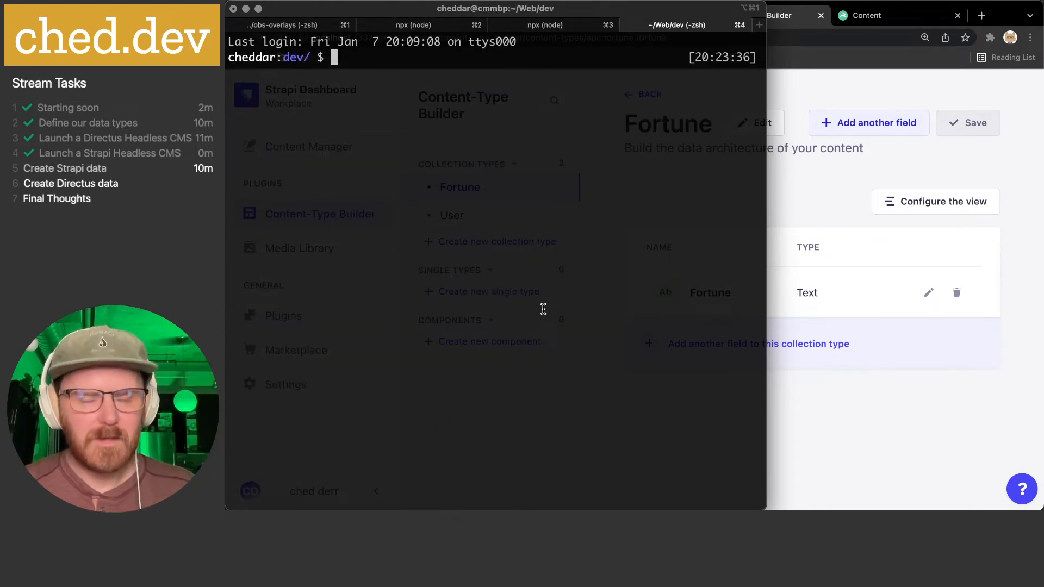
text(strap)
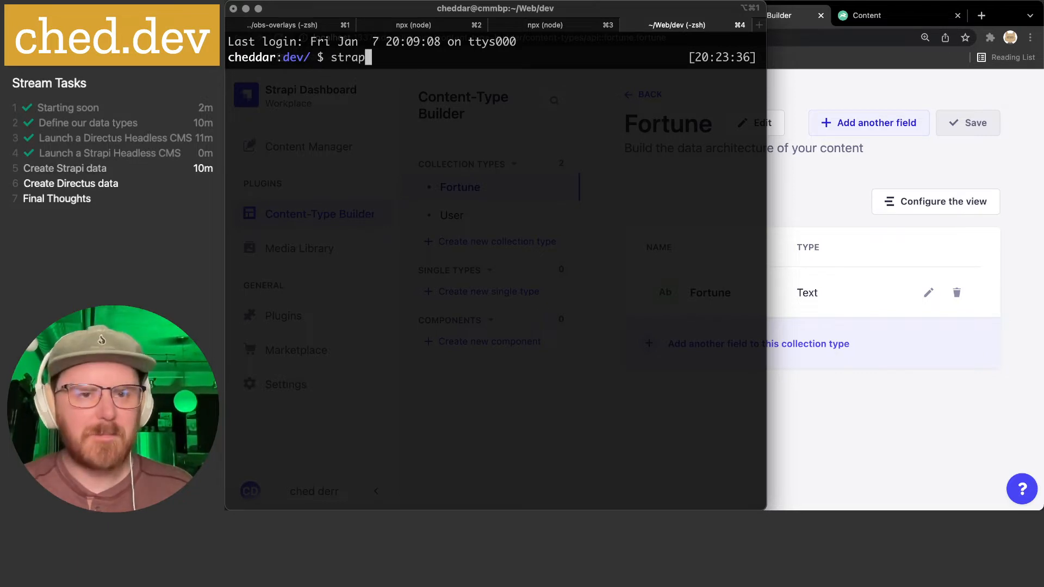
text(i-demo)
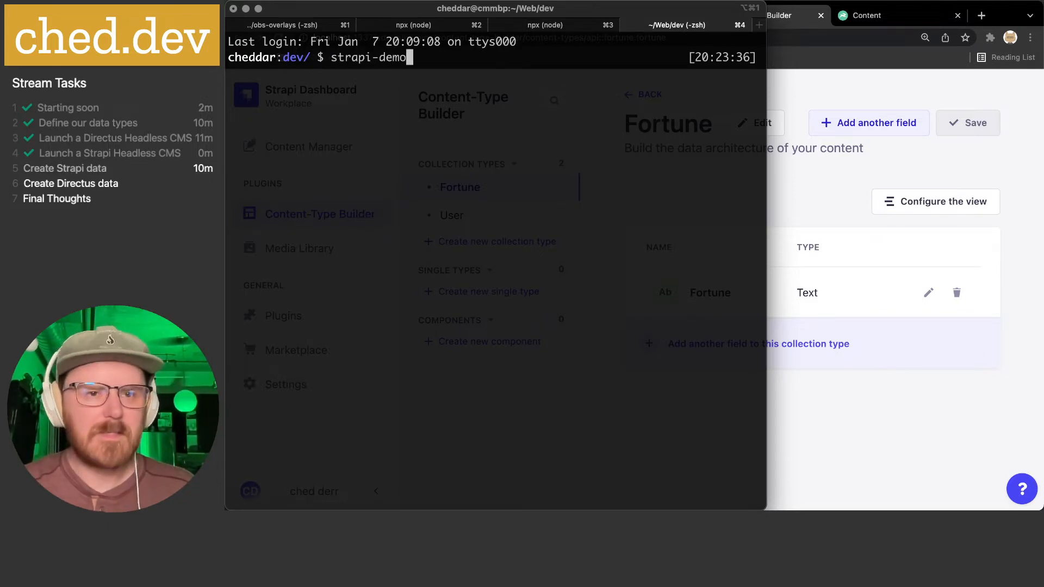
key(super+3)
text(c)
key(super+4)
key(Left)
key(Left)
key(Left)
key(Left)
key(Left)
key(Left)
key(Left)
key(Left)
key(Left)
key(Left)
key(Left)
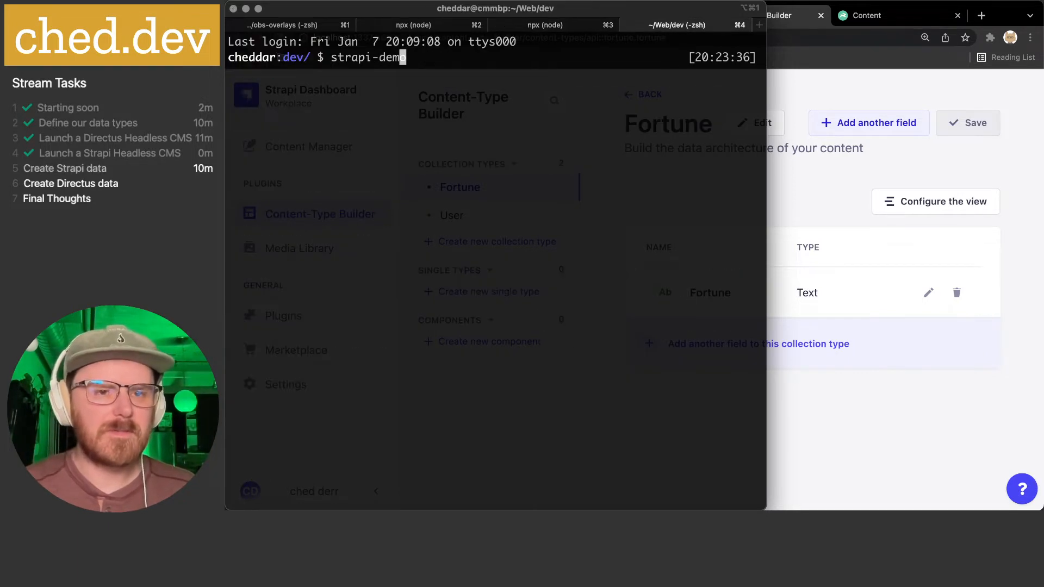
text(cd)
key(Return)
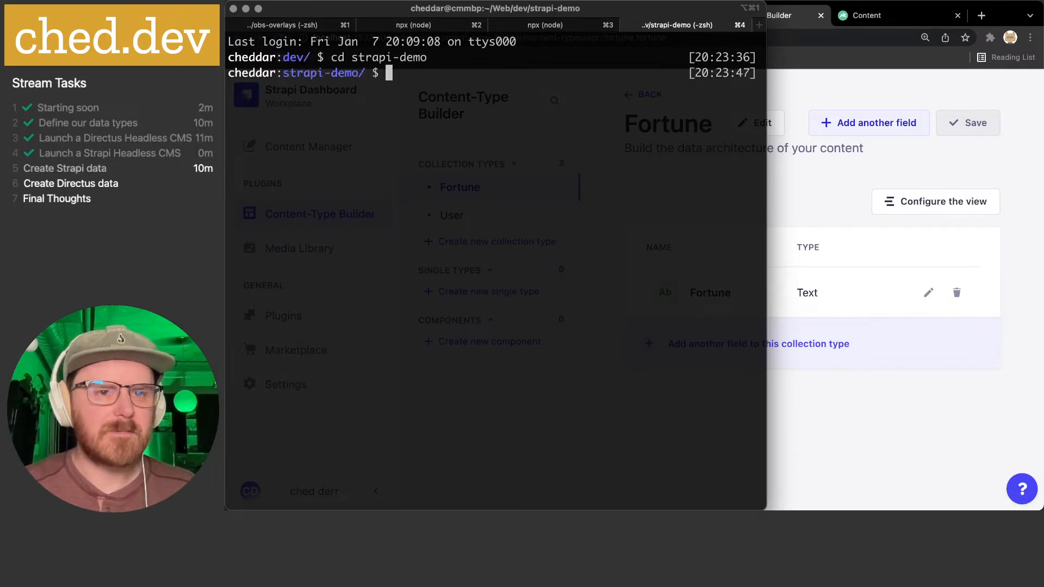
- List the folder's contents and open the project in VS Code with 'code .'
text(ls)
key(Return)
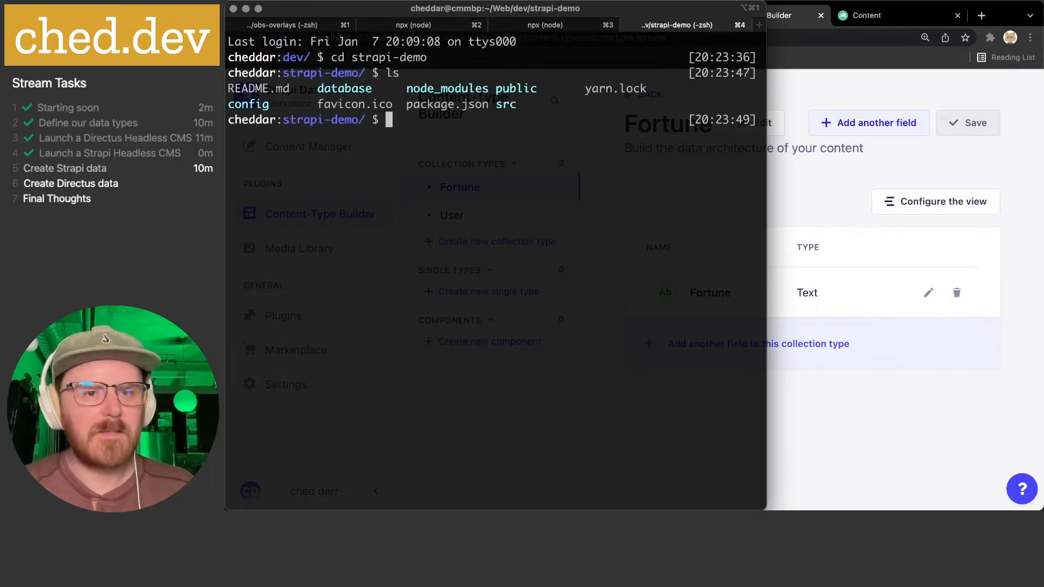
text(code .)
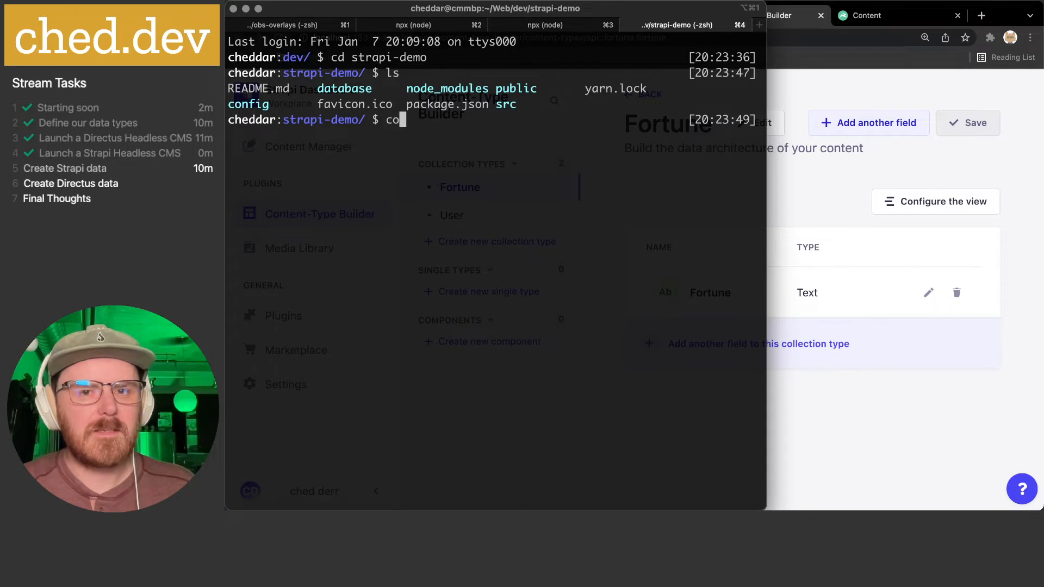
key(Return)
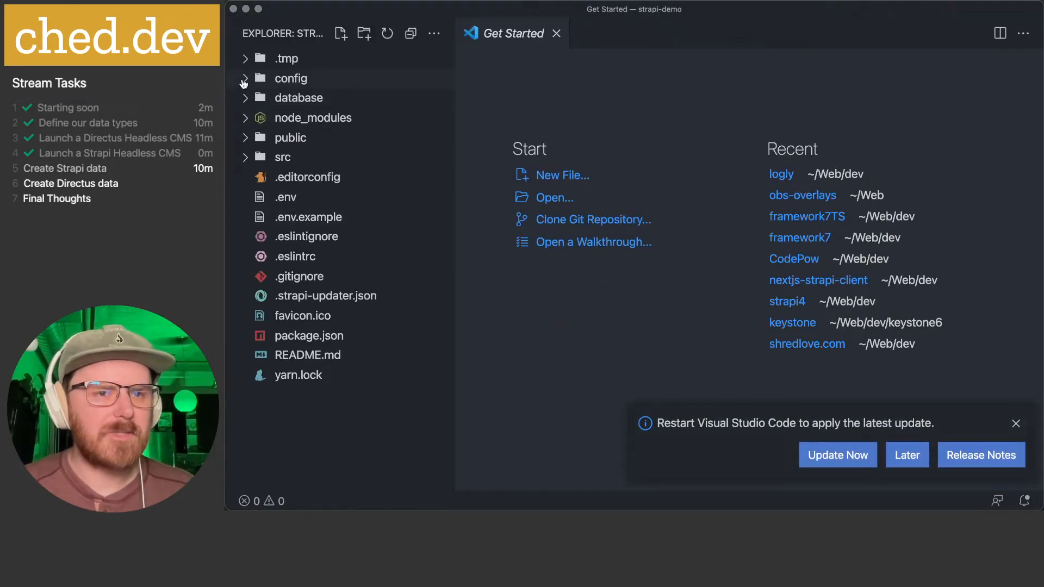
- Expand the config, database, src, api and fortune folders in the Explorer
click(244, 79)
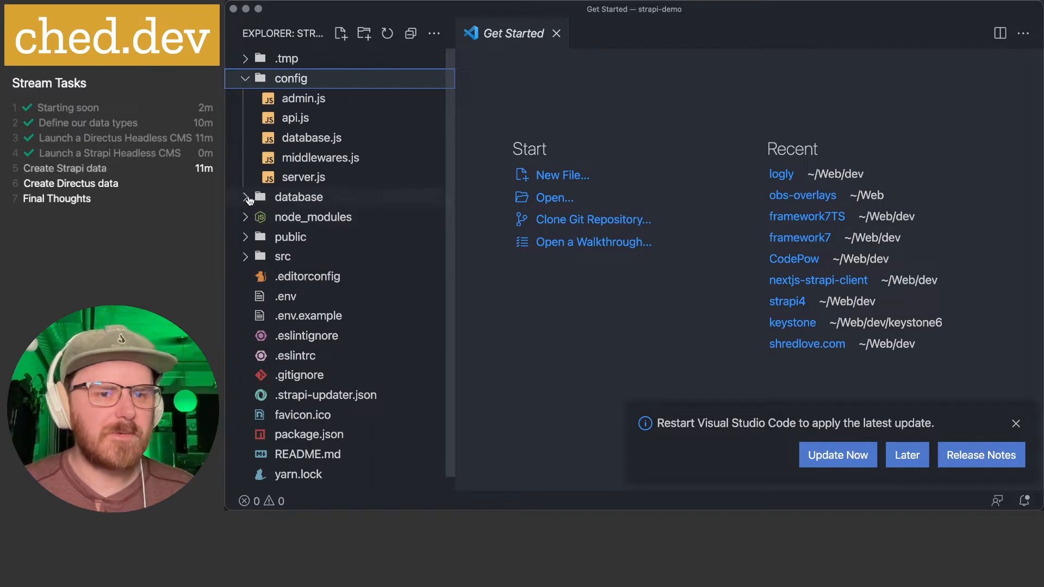
click(250, 198)
click(244, 277)
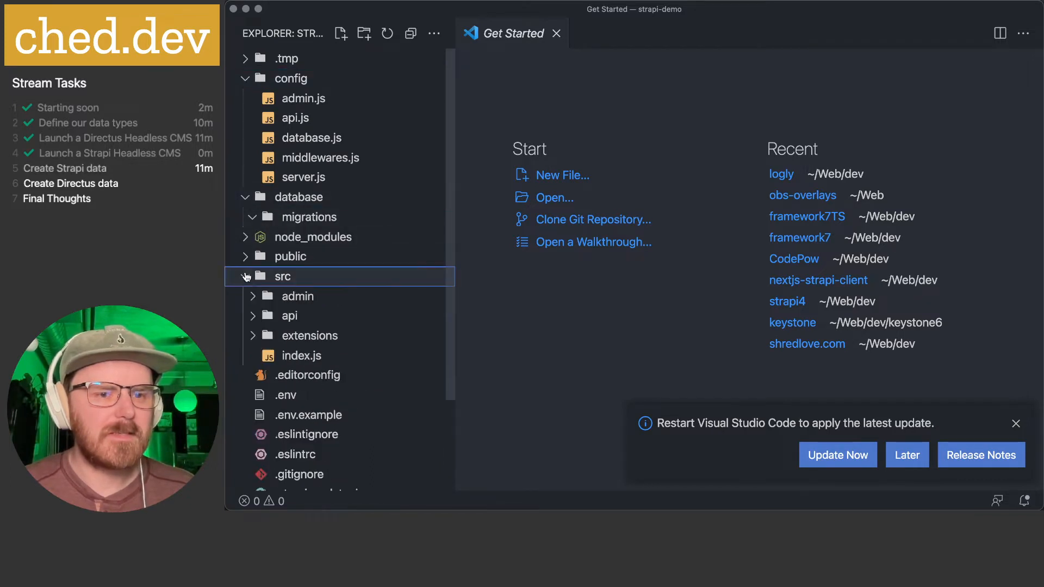
scroll(249, 255, down, 3)
click(252, 250)
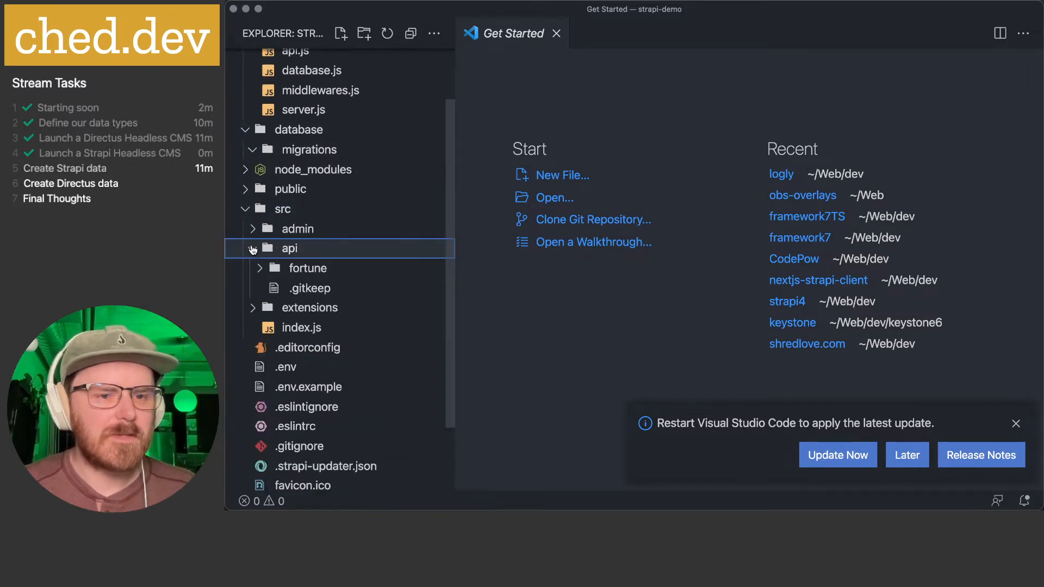
click(260, 270)
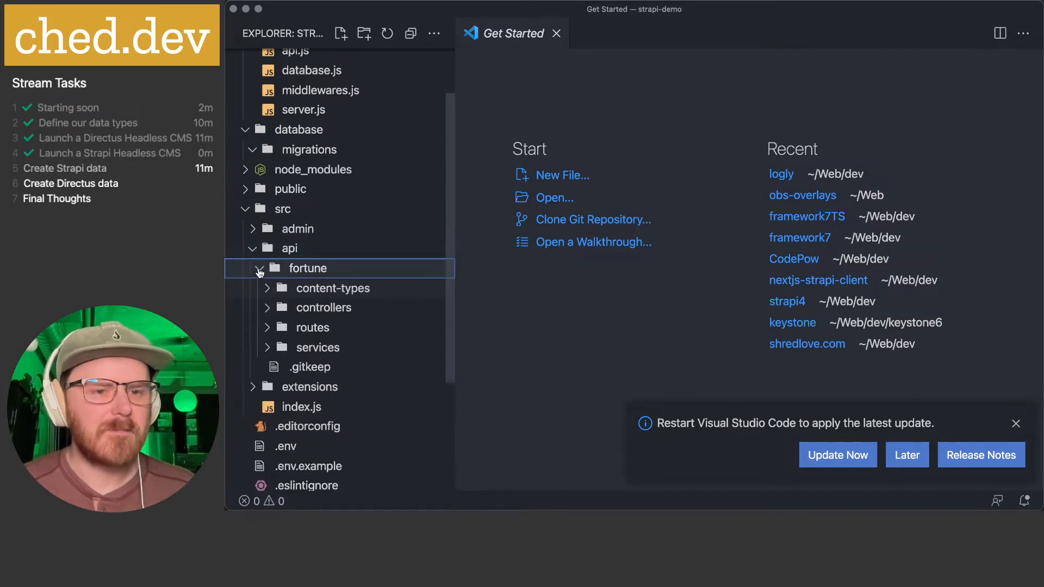
scroll(271, 255, down, 2)
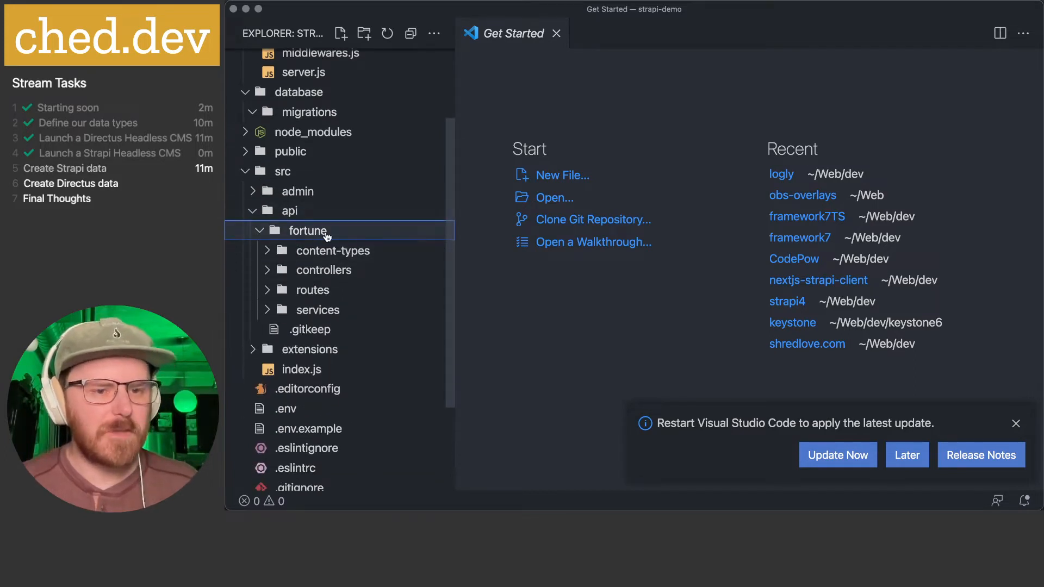
- Peek into admin and extensions, then expand content-types and open the fortune schema.json
click(257, 192)
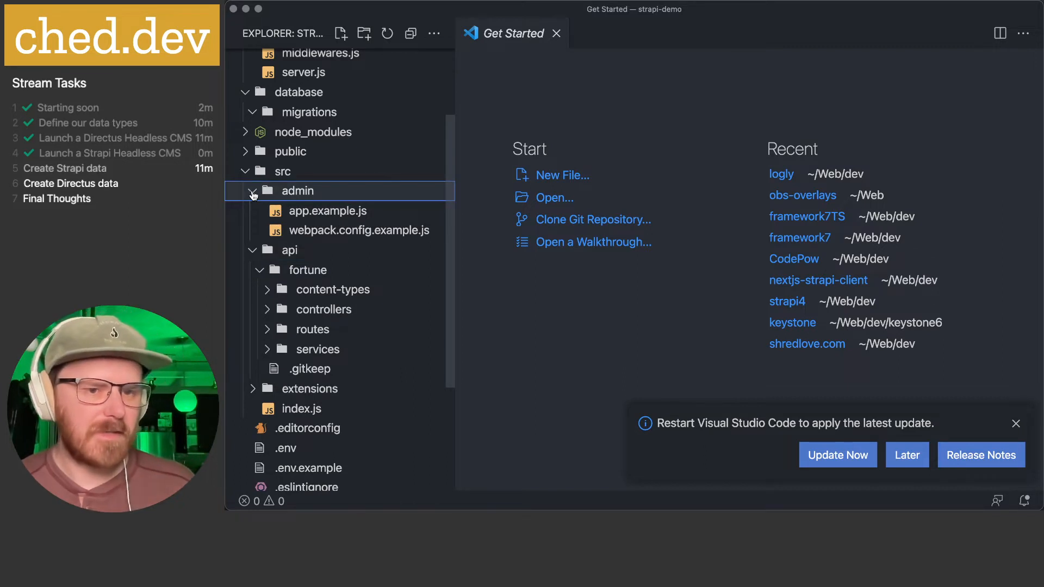
click(257, 192)
click(254, 352)
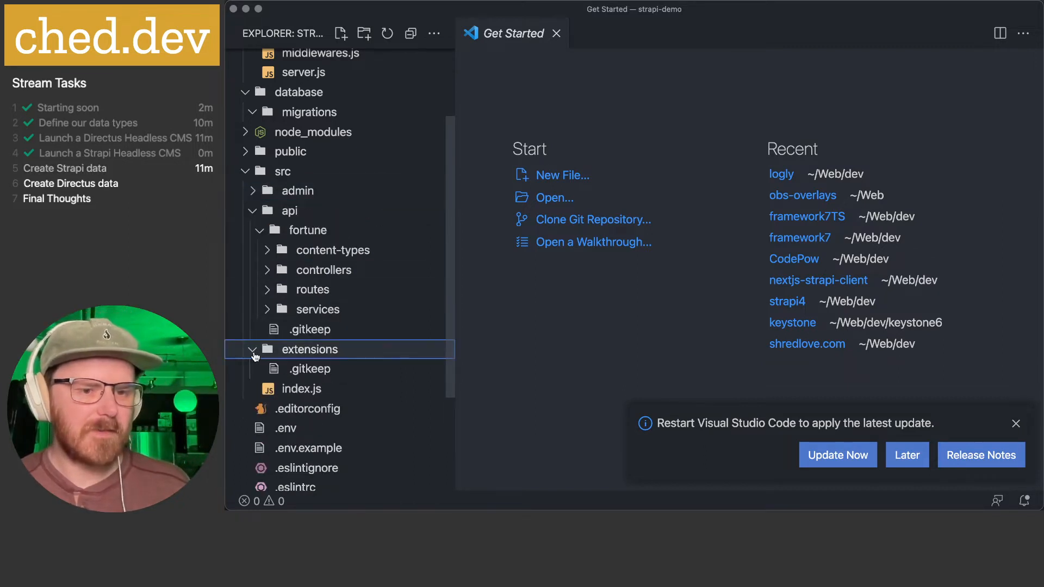
click(254, 352)
scroll(253, 353, down, 3)
scroll(253, 357, up, 5)
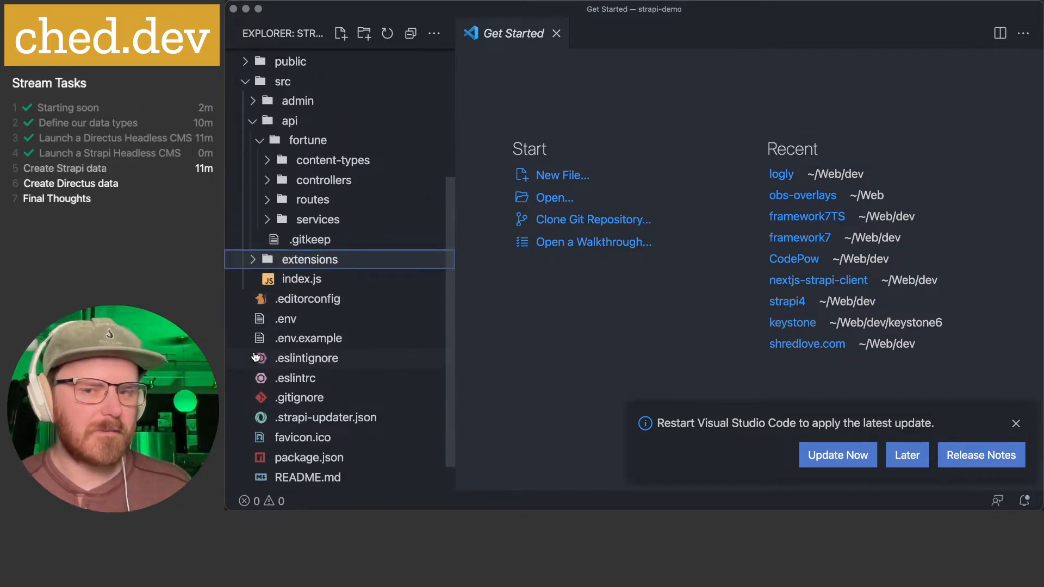
scroll(342, 364, down, 2)
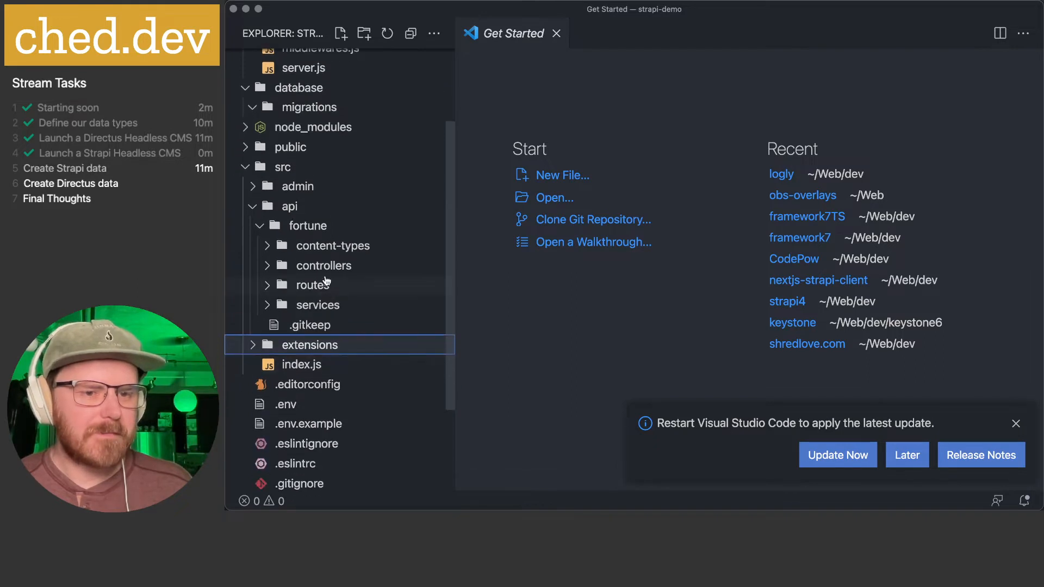
click(273, 250)
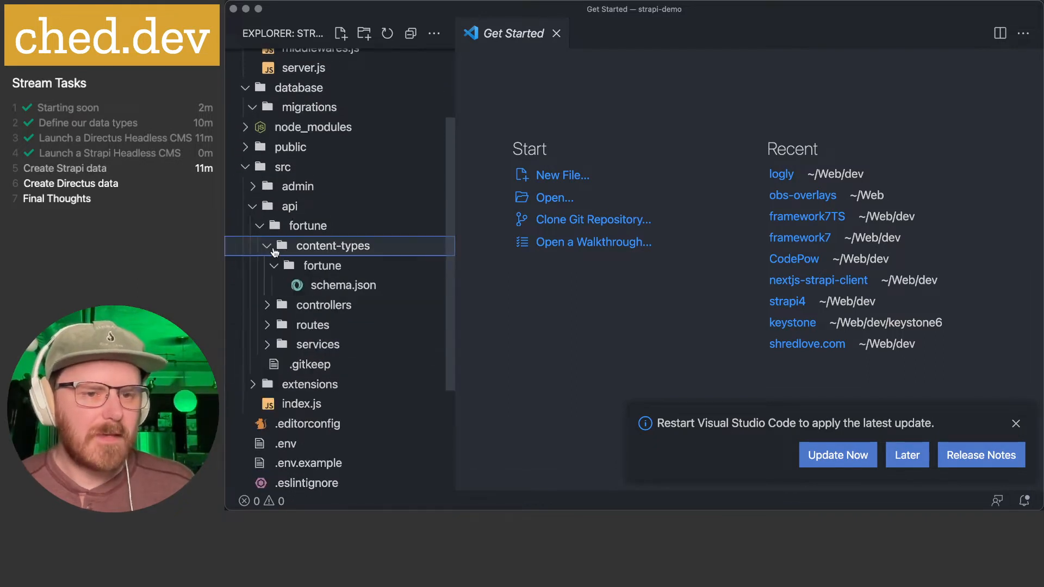
click(328, 286)
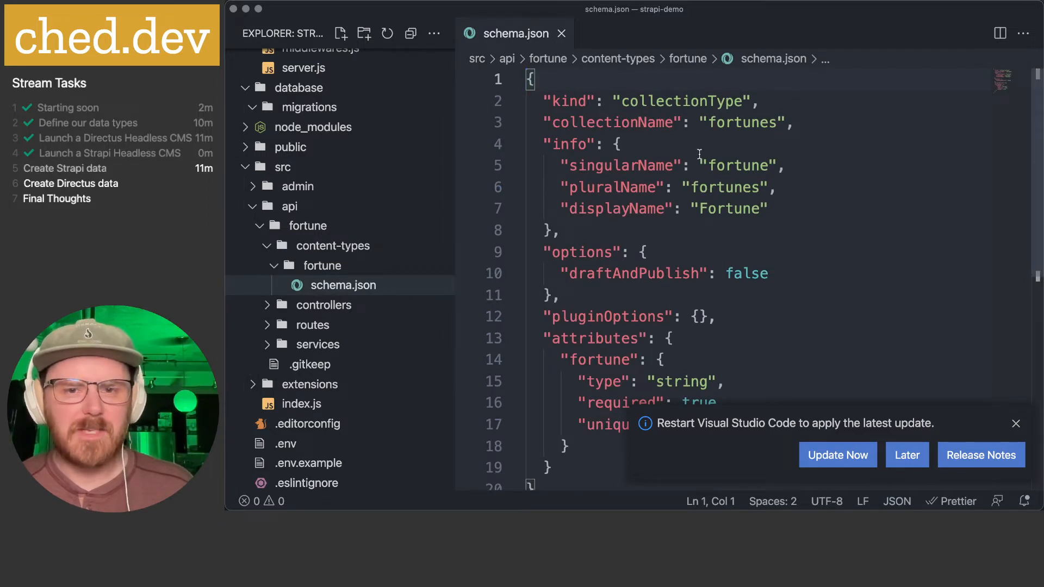
- Highlight the schema's options block and dismiss the restart-to-update notification
scroll(714, 111, down, 3)
click(611, 189)
drag(542, 189, 619, 231)
click(619, 232)
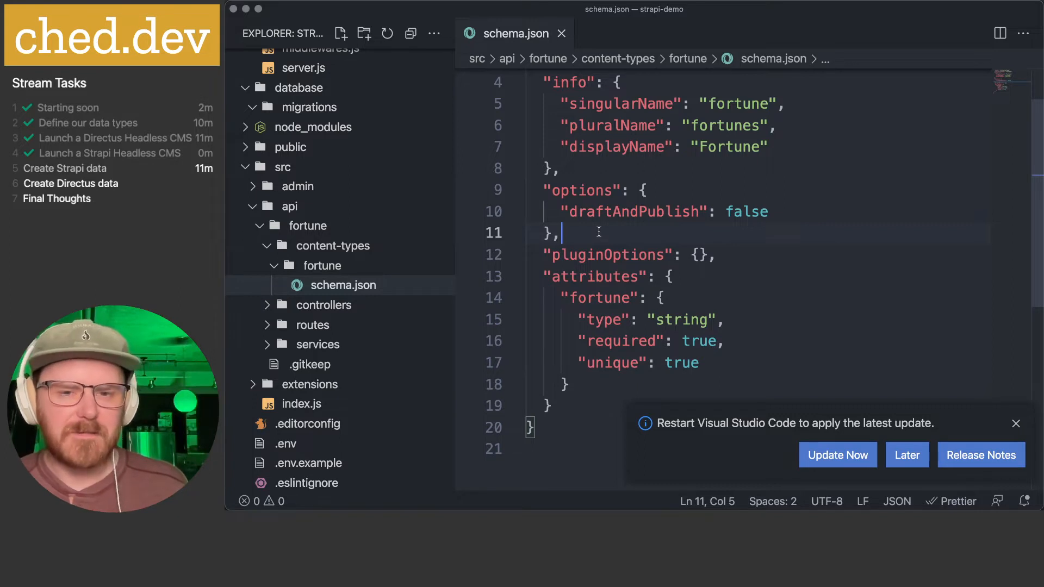
scroll(598, 232, down, 3)
scroll(607, 256, up, 2)
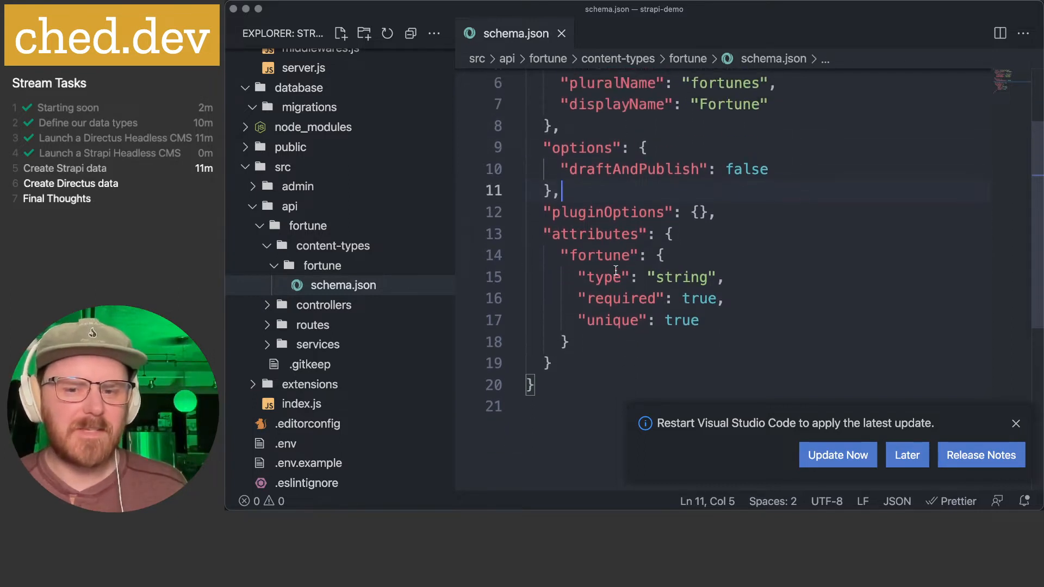
click(1015, 423)
- Highlight the schema's kind and collectionName lines
click(664, 362)
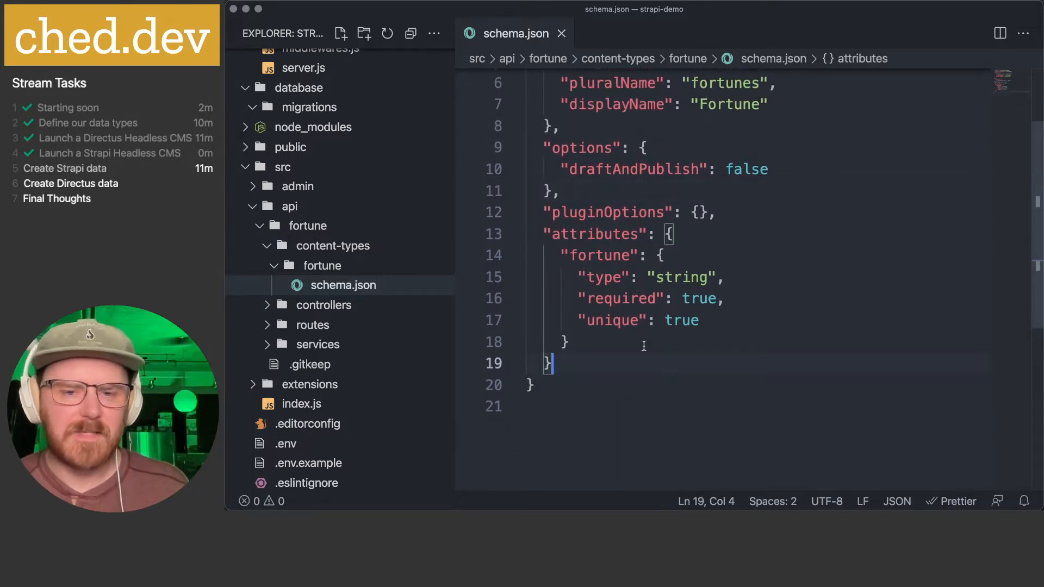
scroll(628, 300, up, 1)
scroll(628, 300, up, 5)
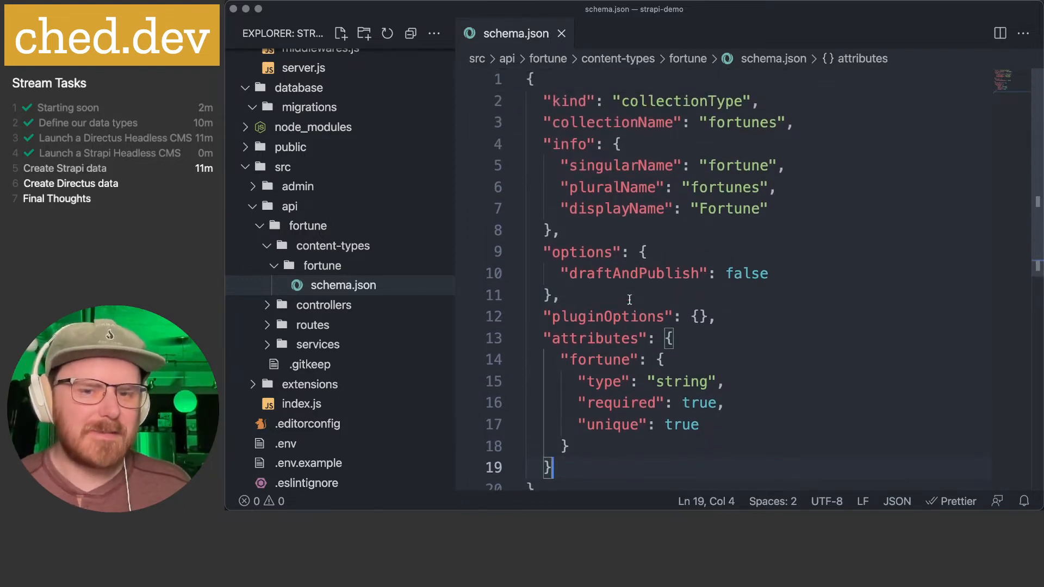
click(629, 300)
drag(544, 101, 762, 432)
click(762, 432)
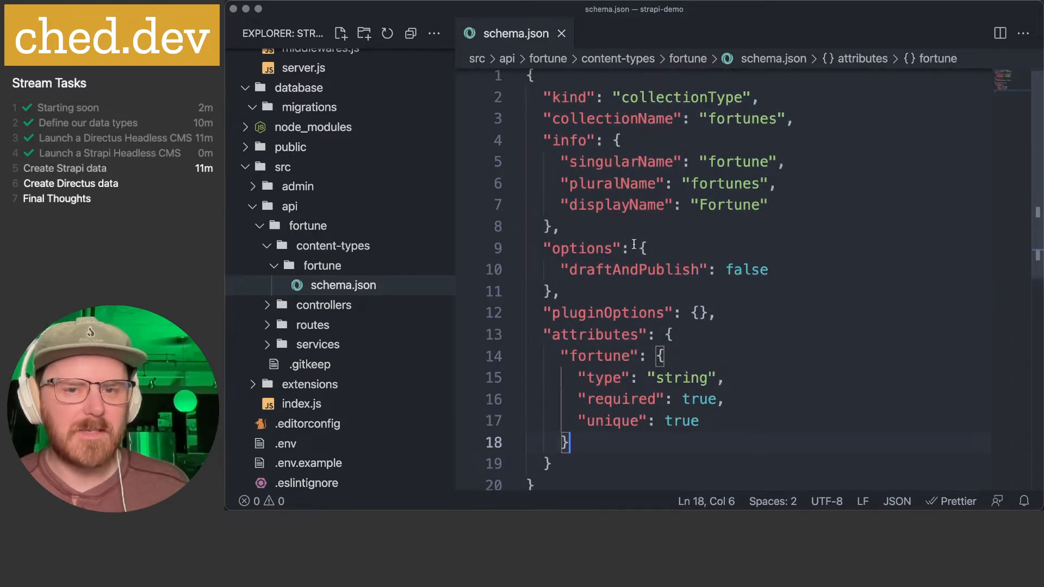
- Highlight the singular, plural and display names, draftAndPublish, and the fortune attribute definition
drag(608, 173, 772, 207)
drag(629, 119, 795, 119)
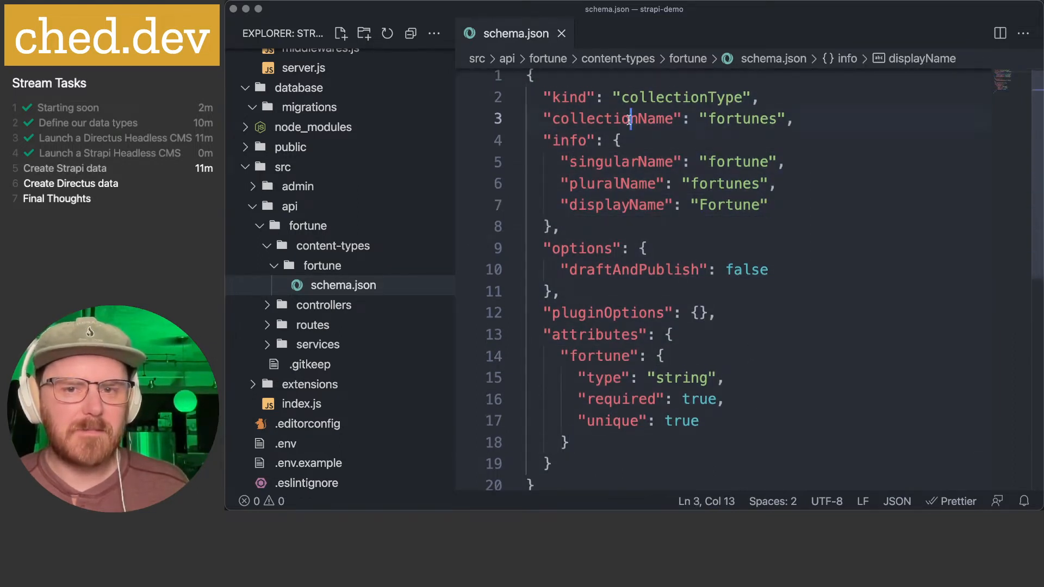
drag(568, 271, 769, 270)
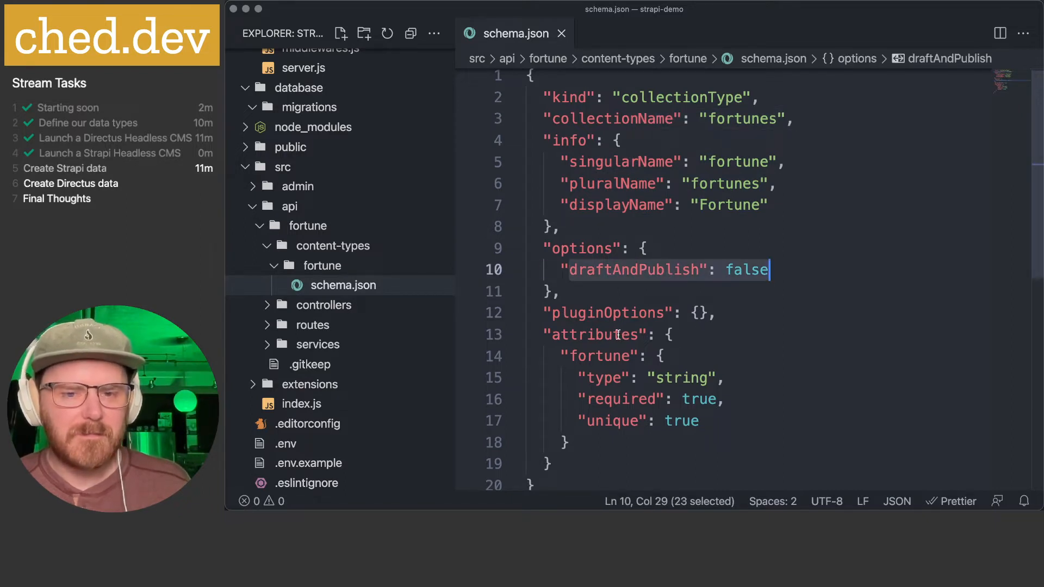
click(578, 334)
drag(563, 356, 736, 433)
scroll(642, 395, down, 3)
scroll(642, 395, down, 3)
drag(632, 339, 632, 340)
scroll(632, 341, up, 2)
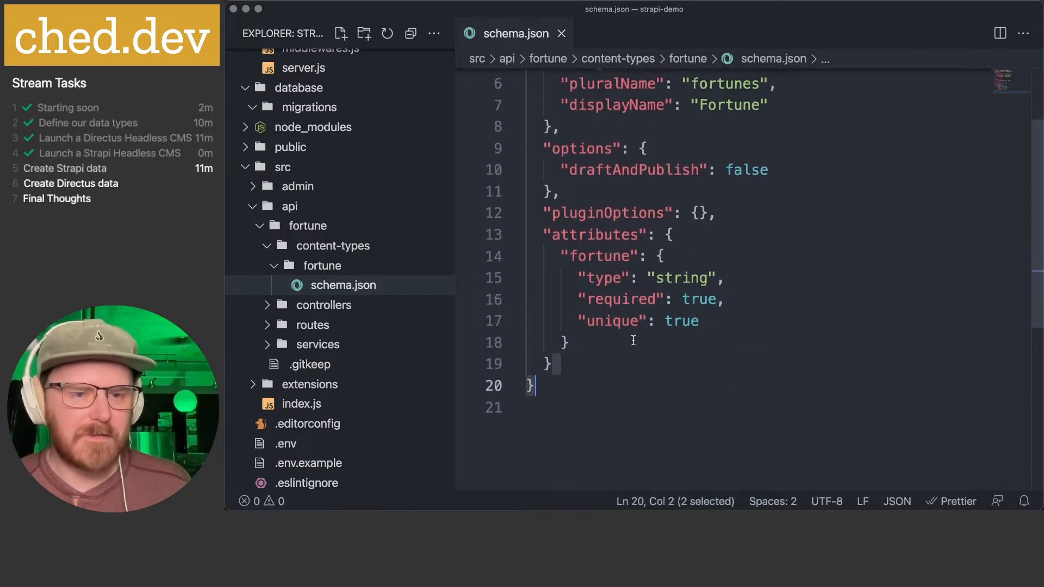
- Expand the controllers folder and open the fortune.js controller
click(270, 306)
click(270, 306)
click(328, 324)
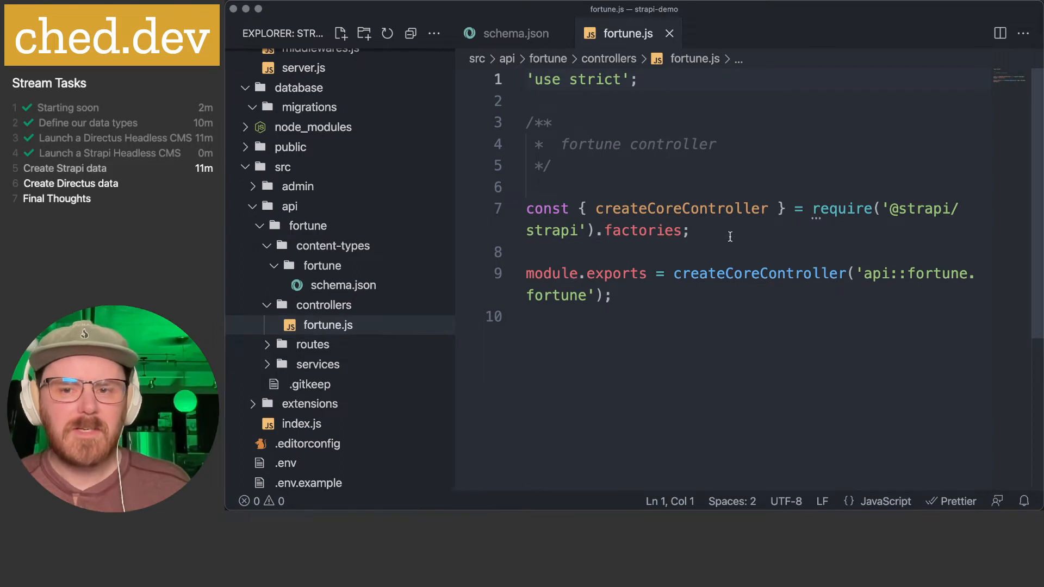
- Review the controller's import and export lines, then open routes/fortune.js
click(706, 292)
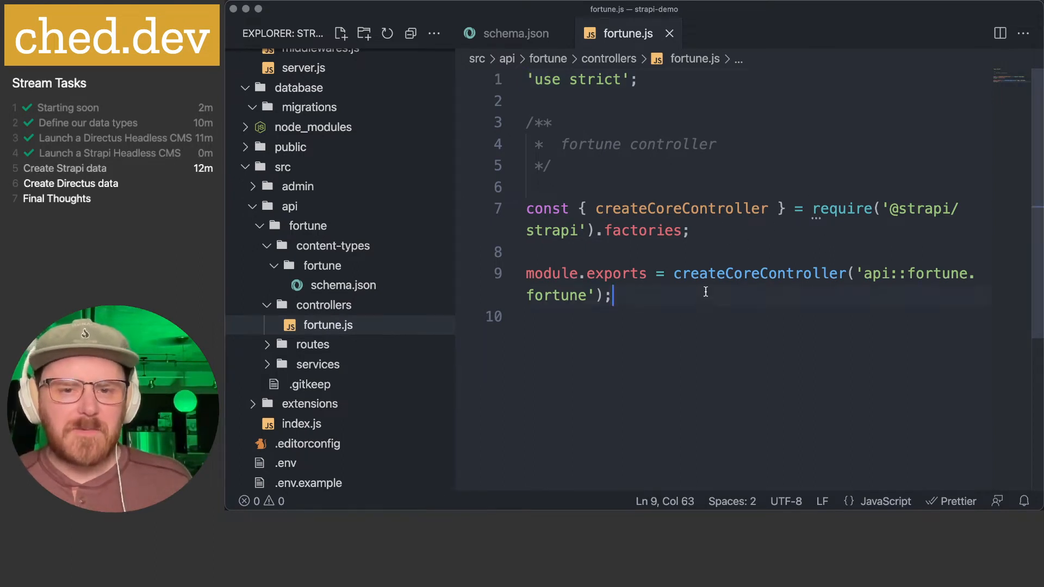
click(711, 232)
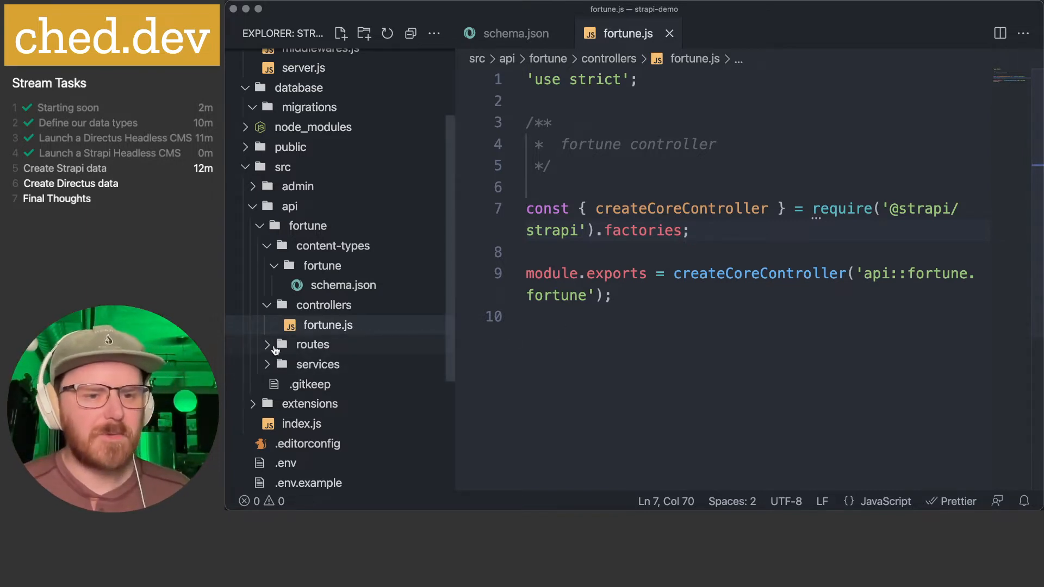
click(318, 345)
click(326, 365)
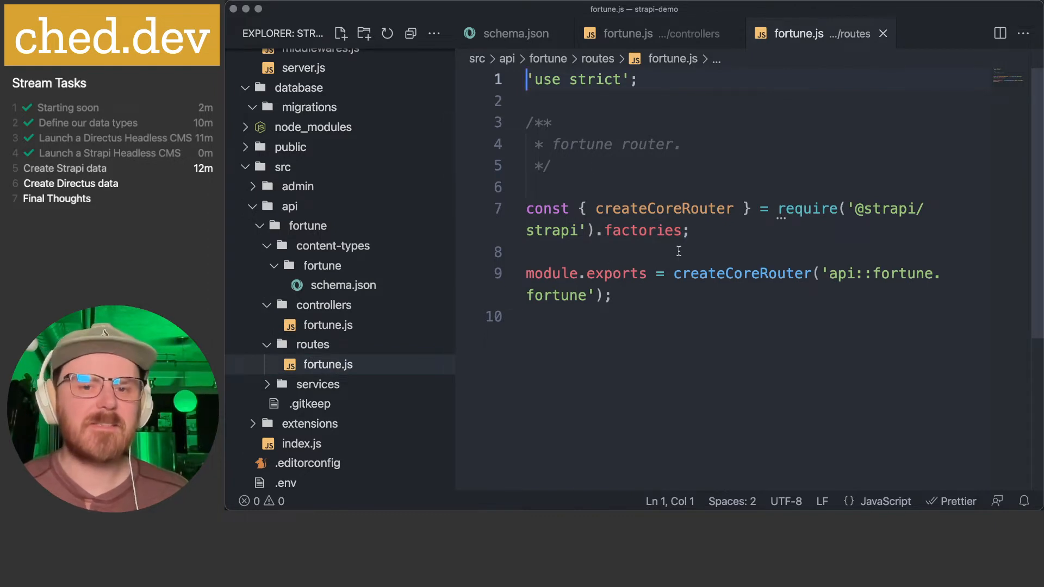
click(658, 283)
- Expand the services folder and open the fortune service file
click(304, 384)
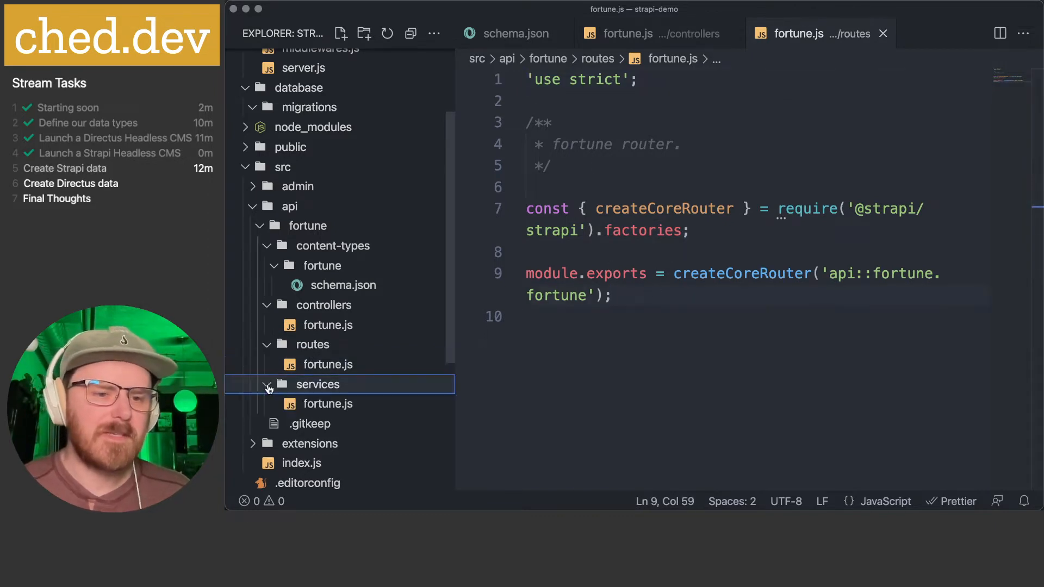
click(327, 404)
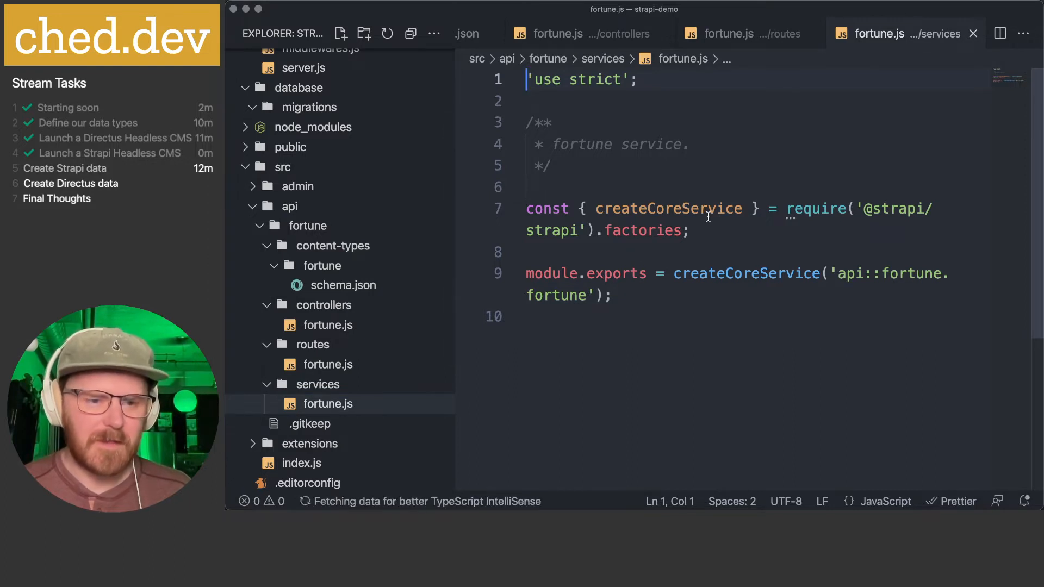
scroll(708, 217, down, 3)
scroll(708, 217, up, 3)
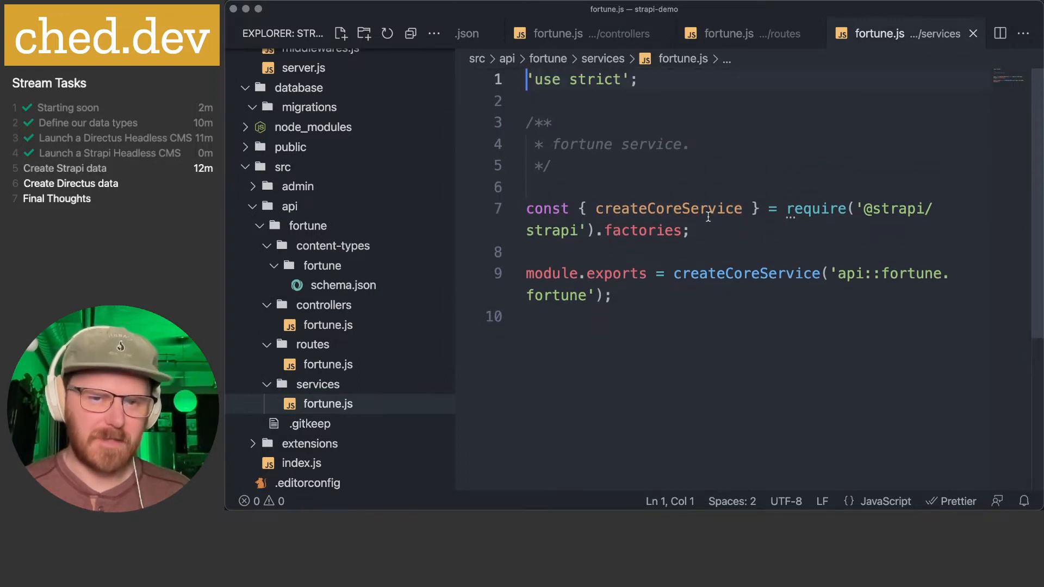
click(652, 170)
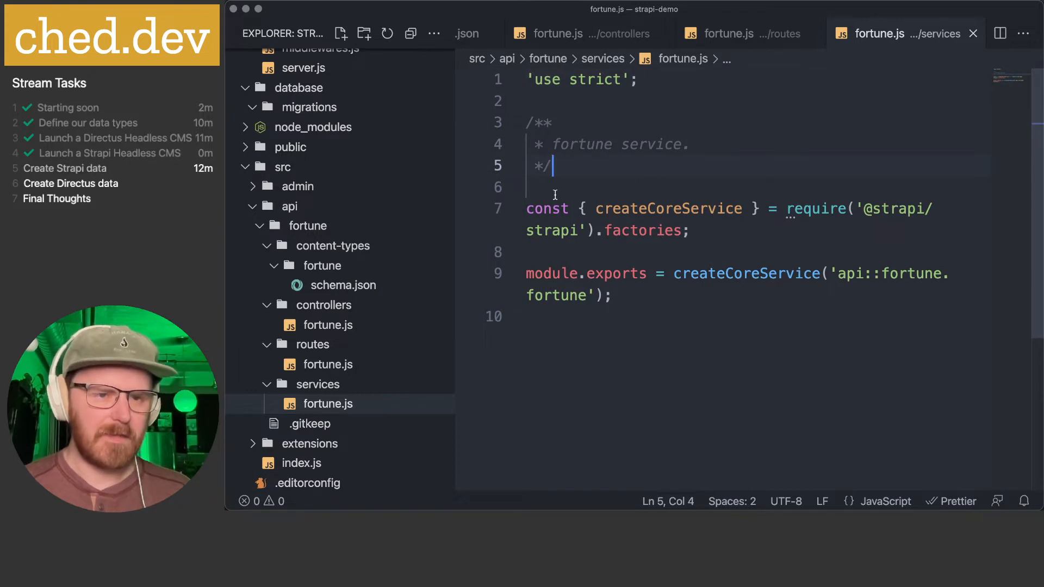
scroll(334, 255, up, 5)
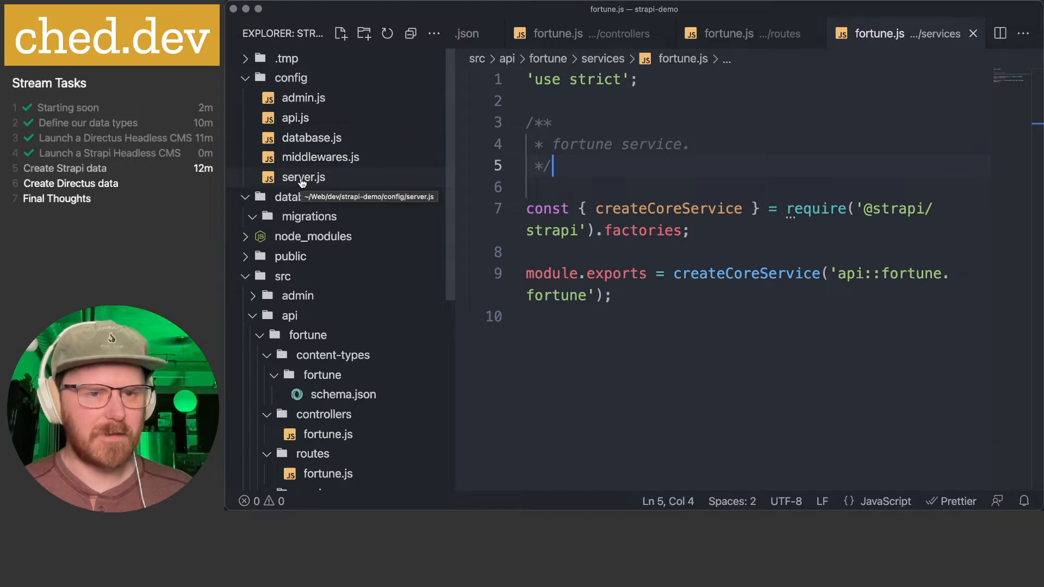
click(299, 79)
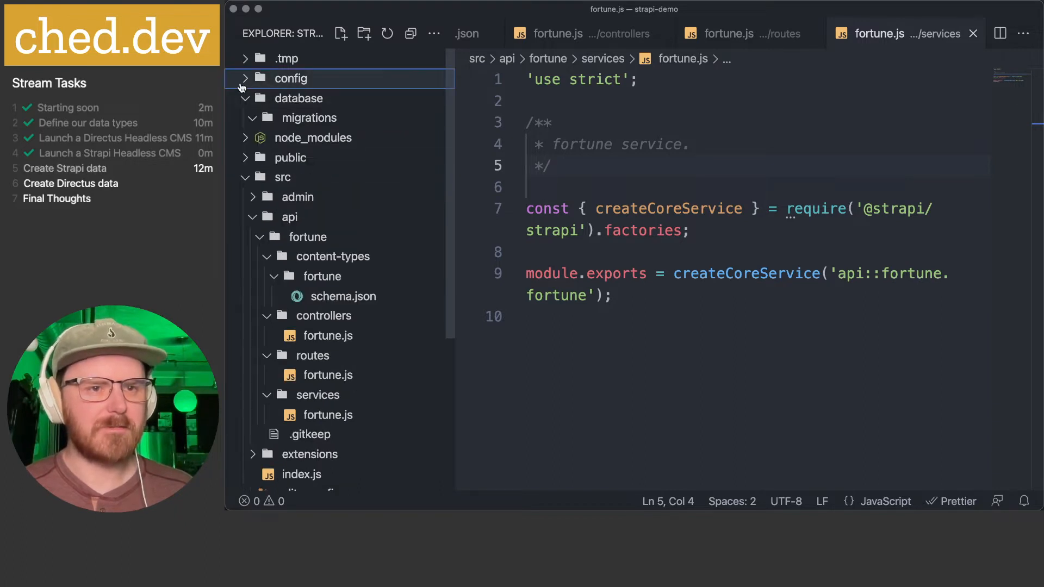
click(296, 80)
click(300, 99)
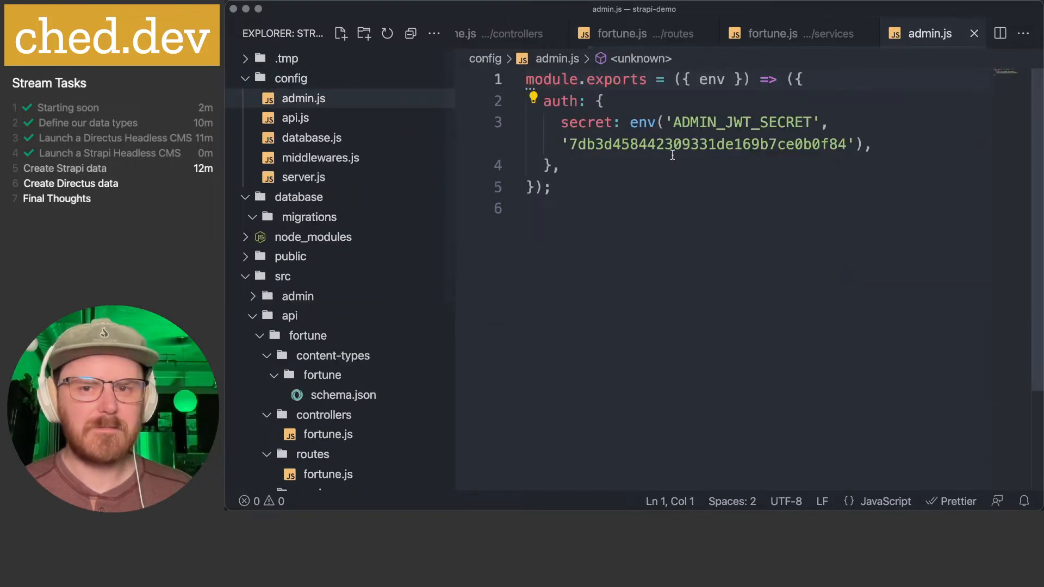
click(663, 123)
key(Right)
key(super+w)
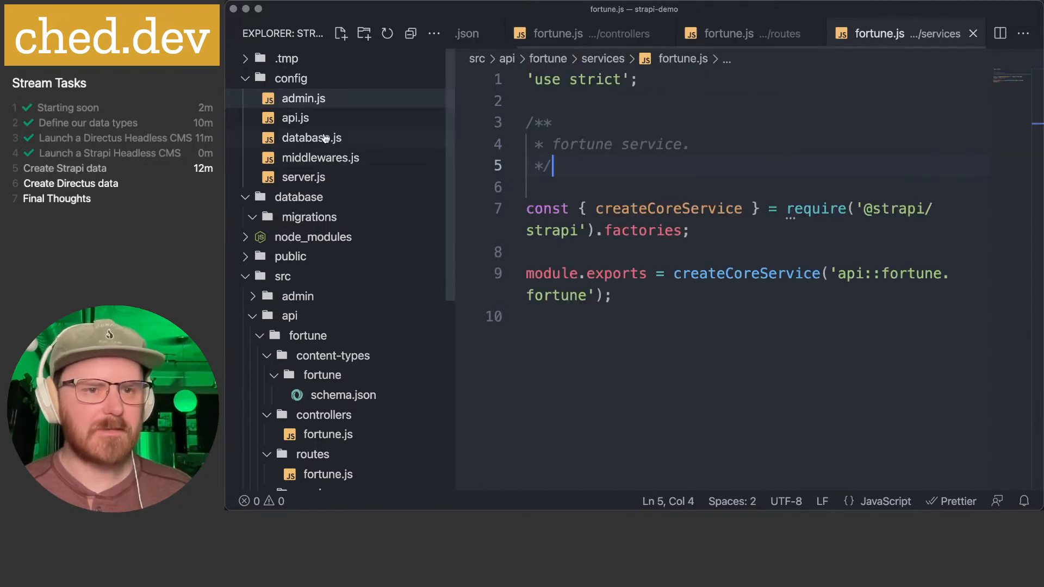
click(295, 118)
click(647, 225)
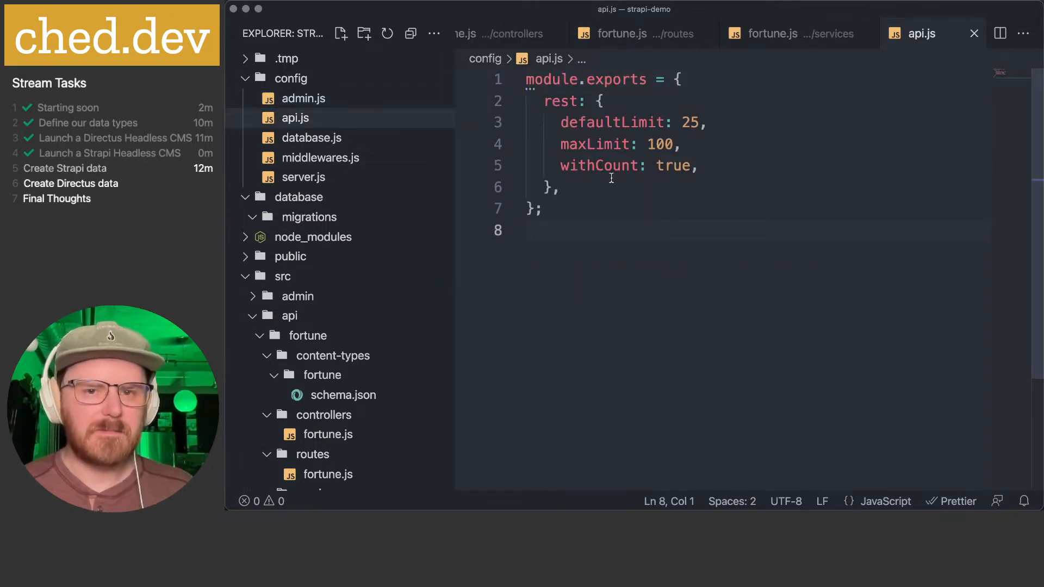
key(super+w)
click(337, 141)
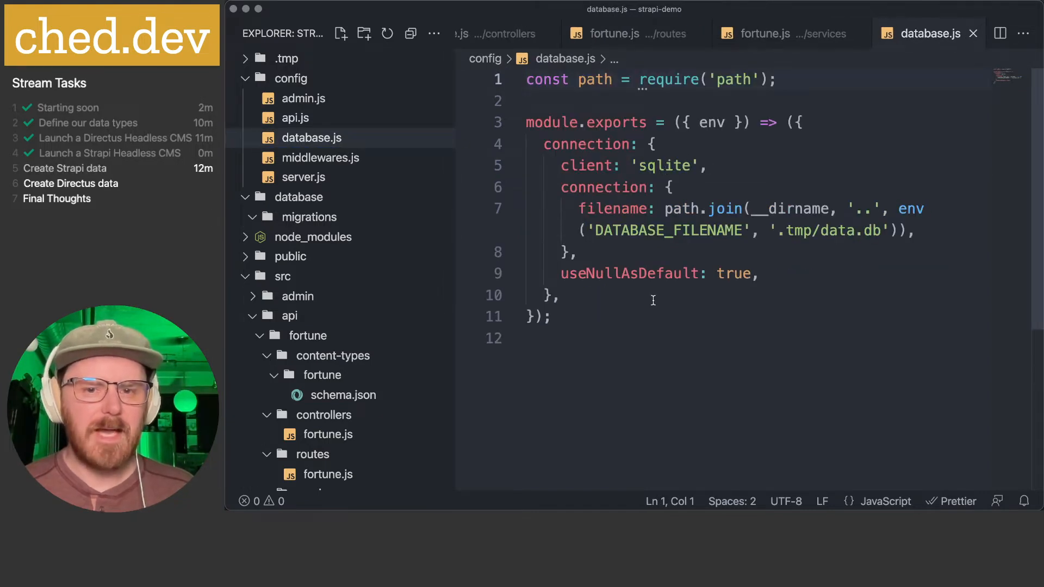
key(super+w)
click(333, 159)
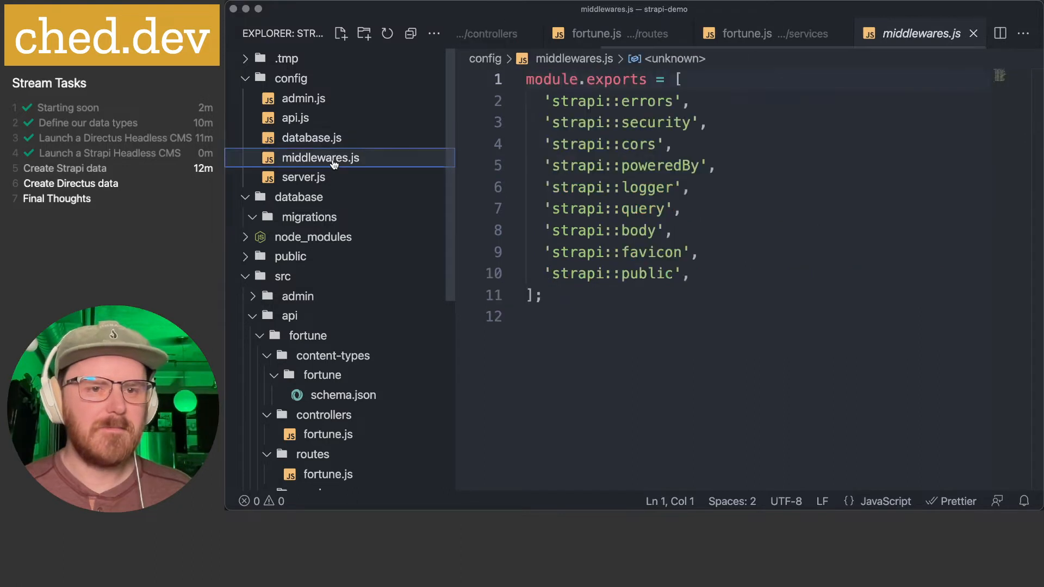
double_click(333, 162)
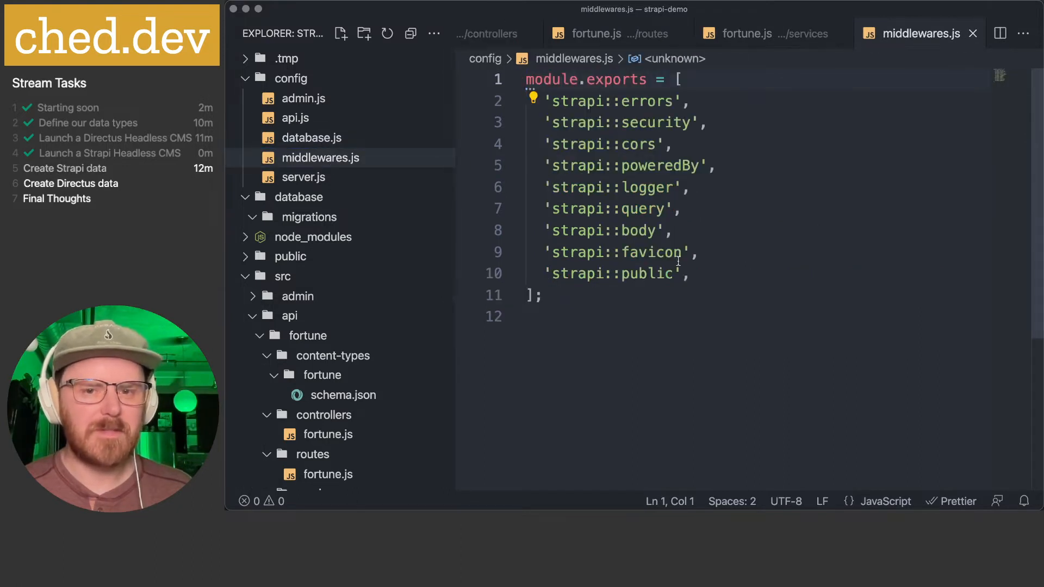
key(super+w)
click(319, 178)
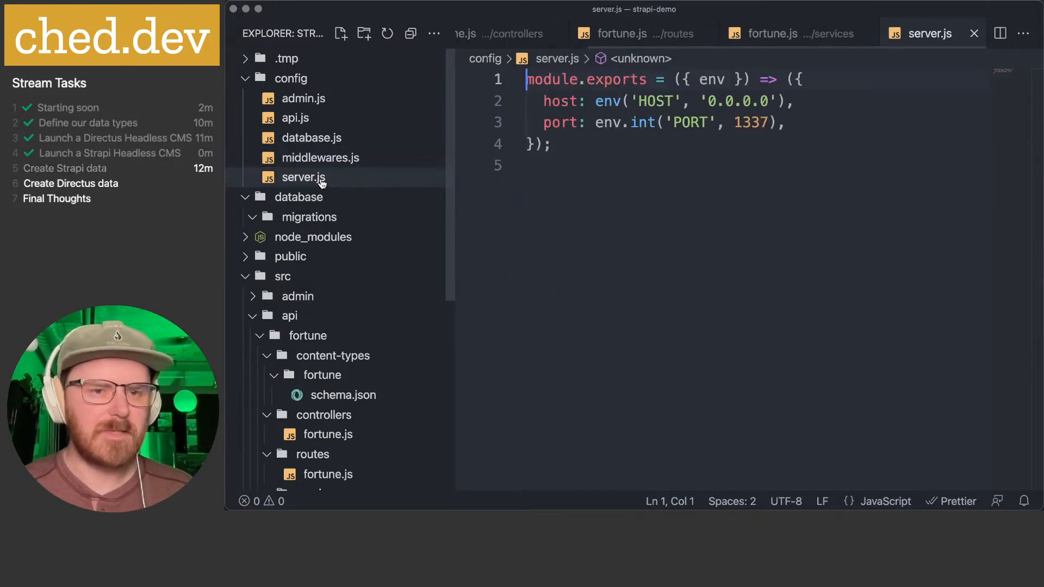
click(644, 157)
key(super+w)
click(619, 144)
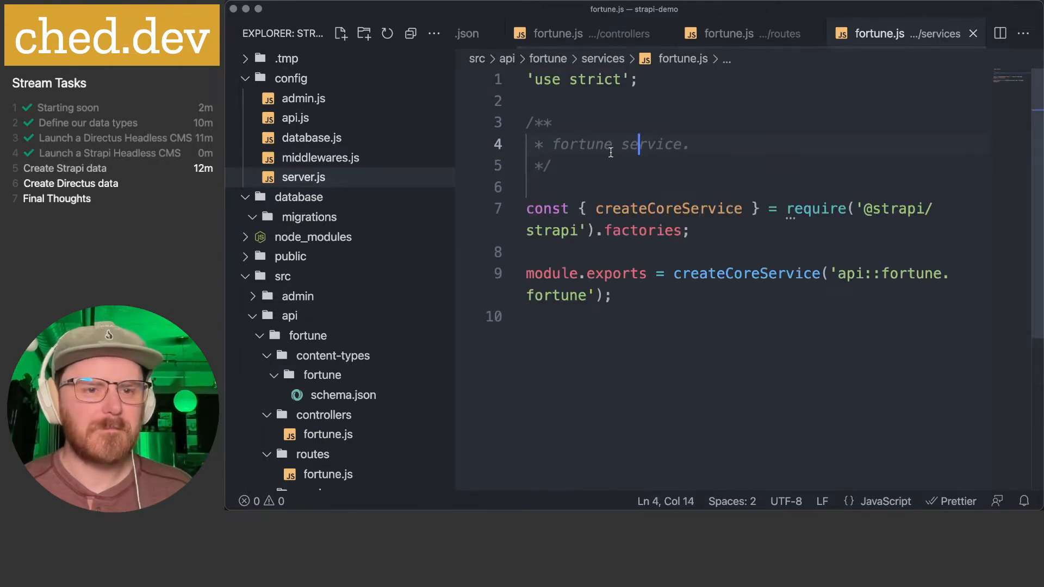
scroll(618, 255, down, 3)
scroll(619, 241, up, 3)
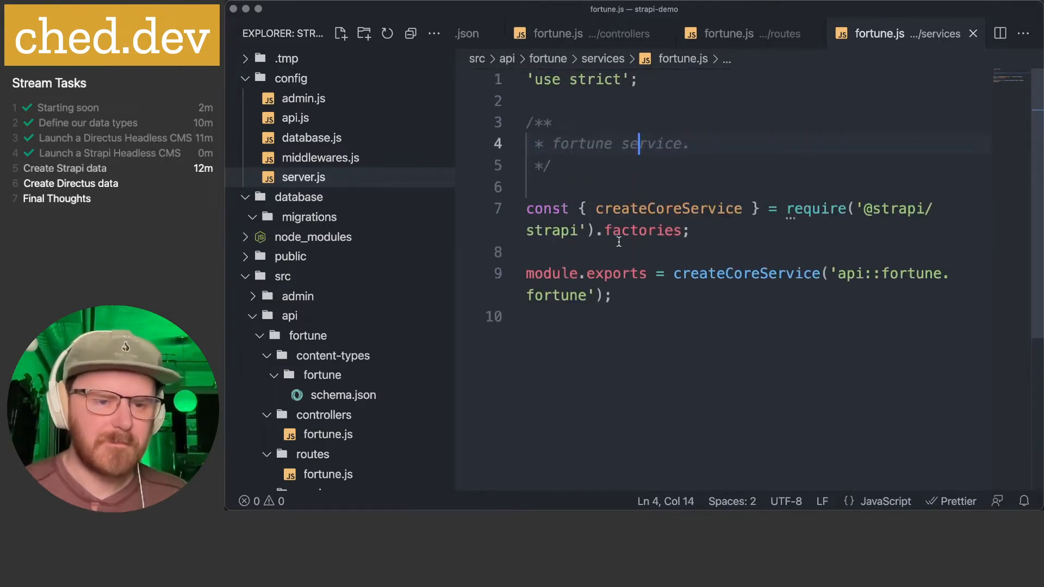
scroll(338, 303, down, 5)
scroll(589, 361, down, 2)
click(557, 440)
- Switch to Strapi and start a new entry in the Fortune collection
key(super+Tab)
key(super+Tab)
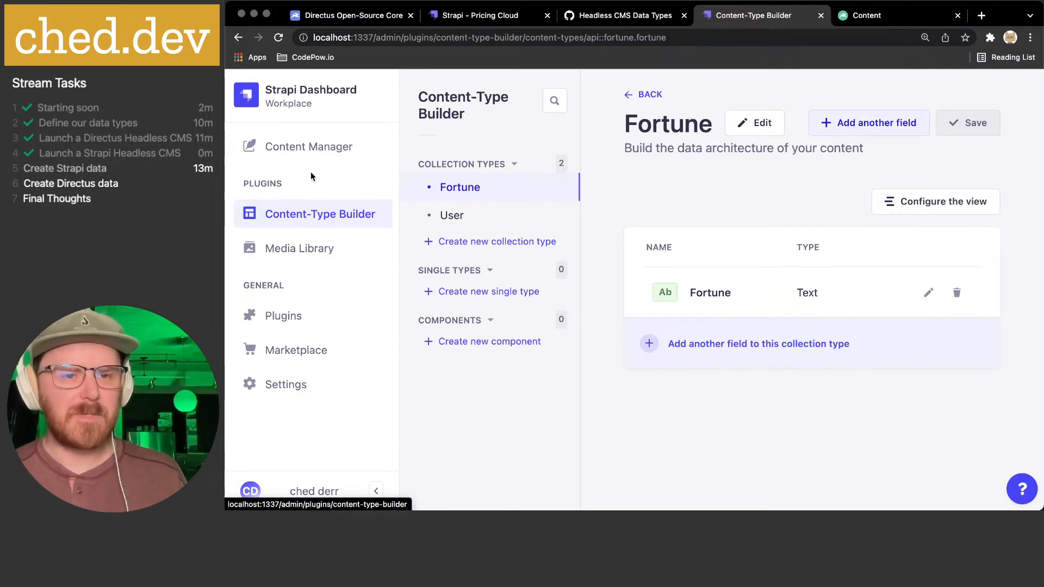
click(300, 152)
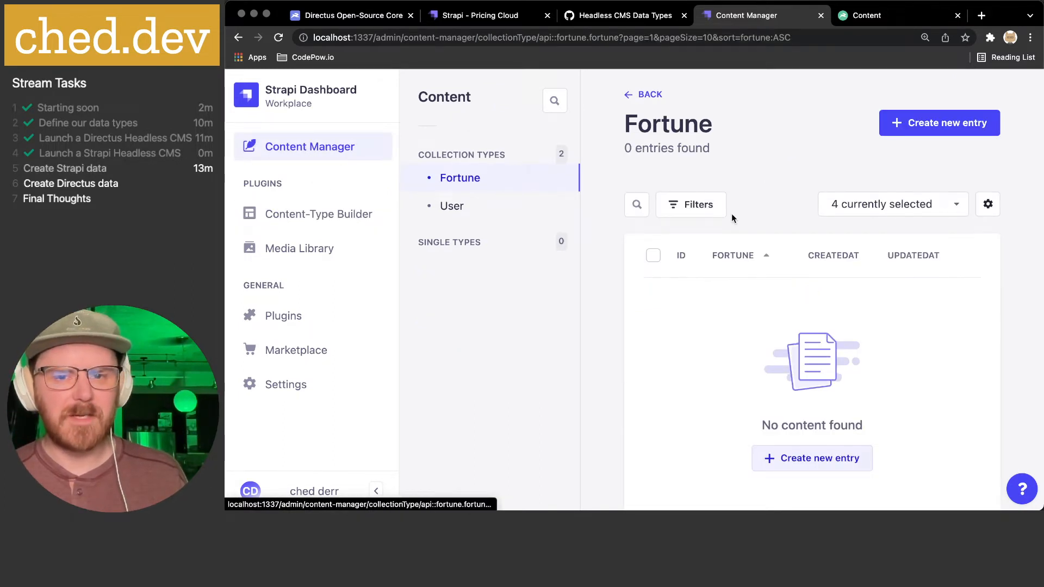
click(925, 124)
click(705, 241)
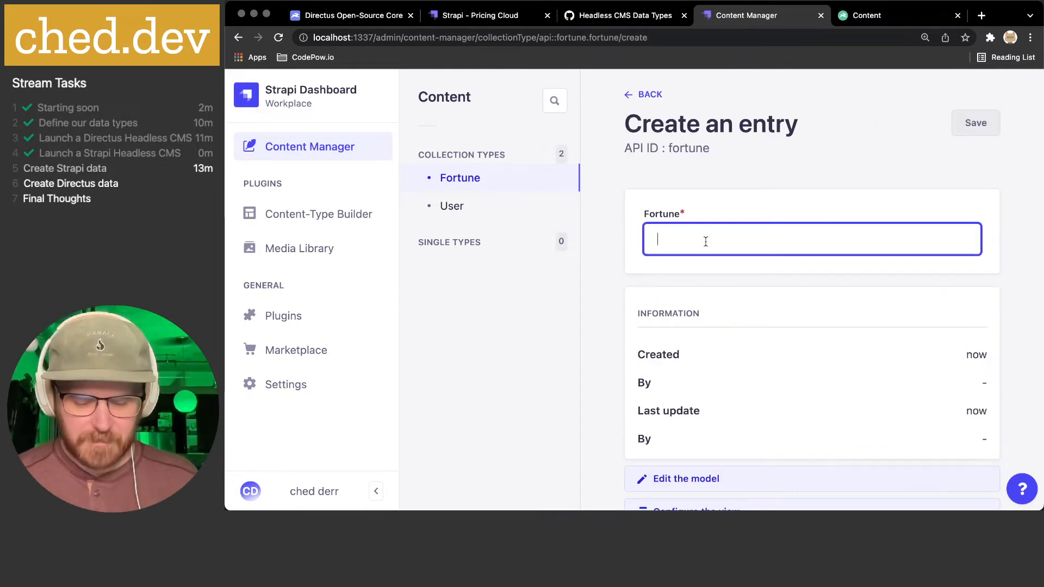
- Enter 'It is better to have beans and bacon in peace than cakes and ale in fear' as the Fortune
text(It )
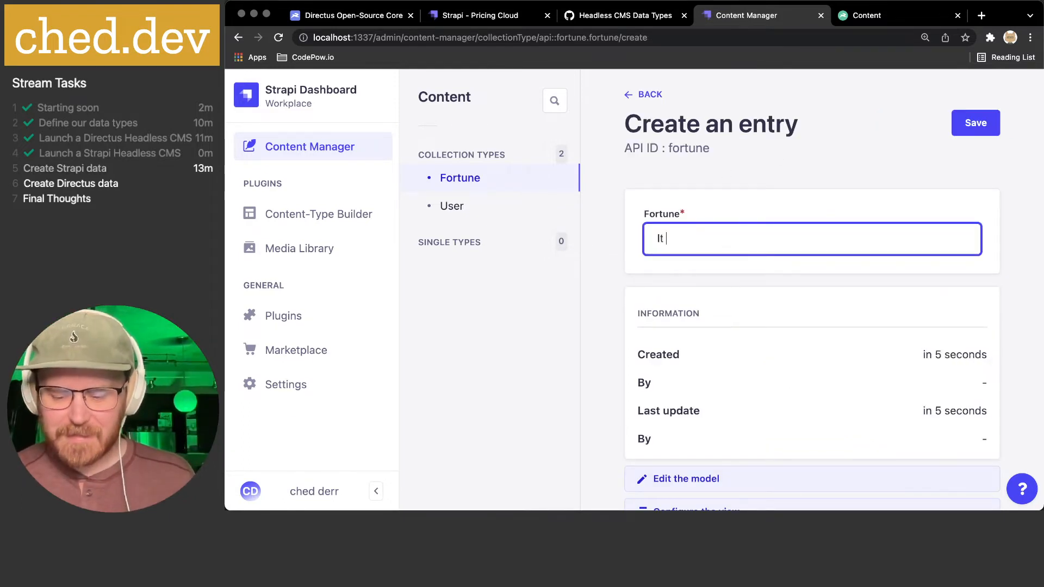
text(is better to ha)
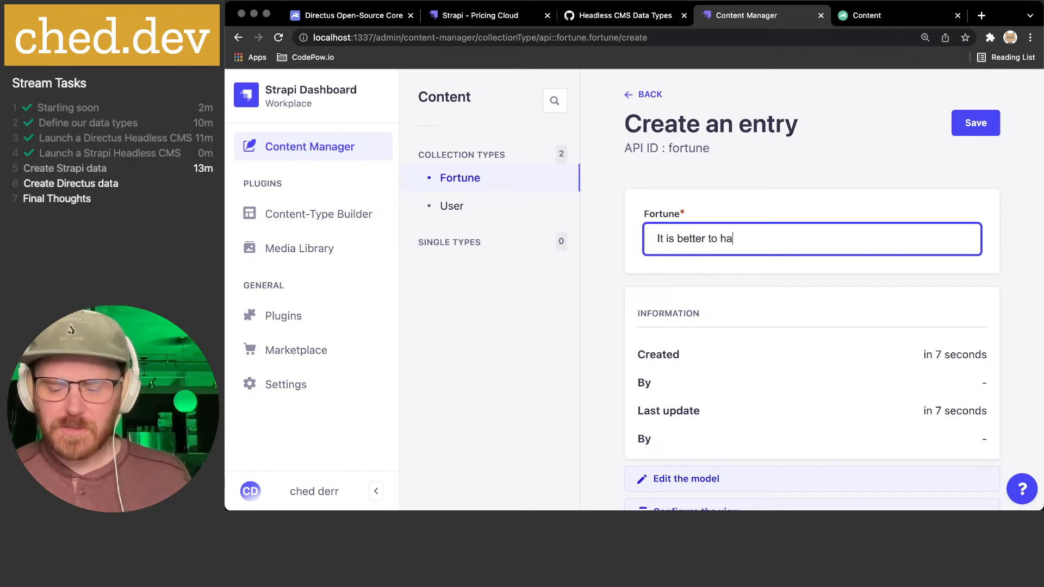
text(ve beans)
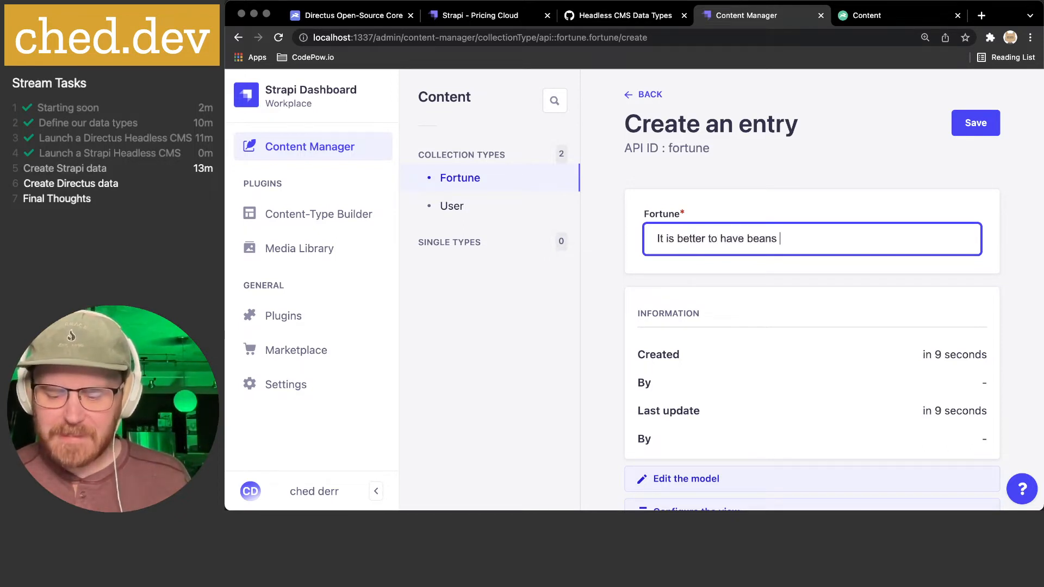
text( a)
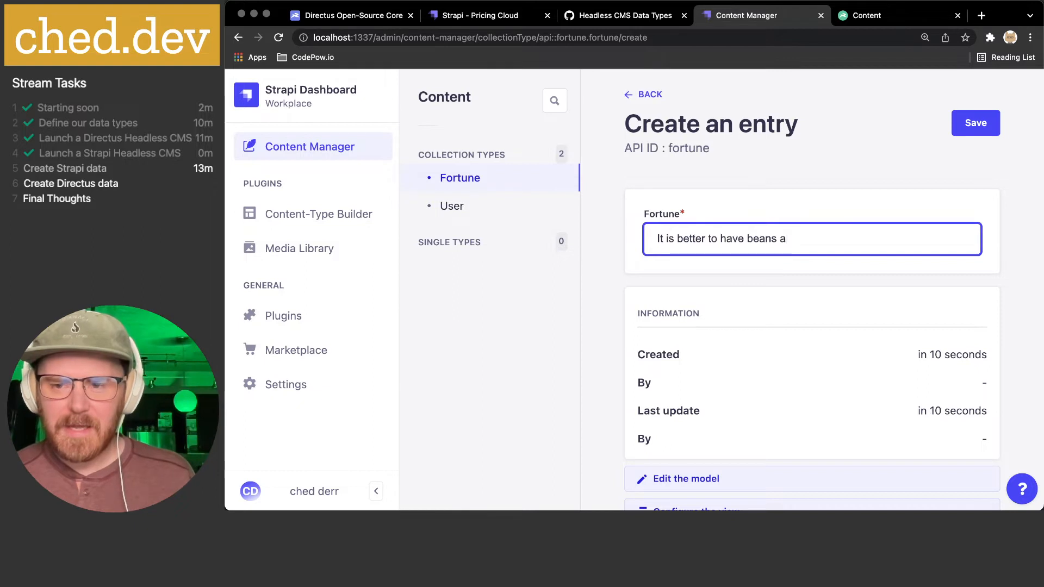
text(nd baco)
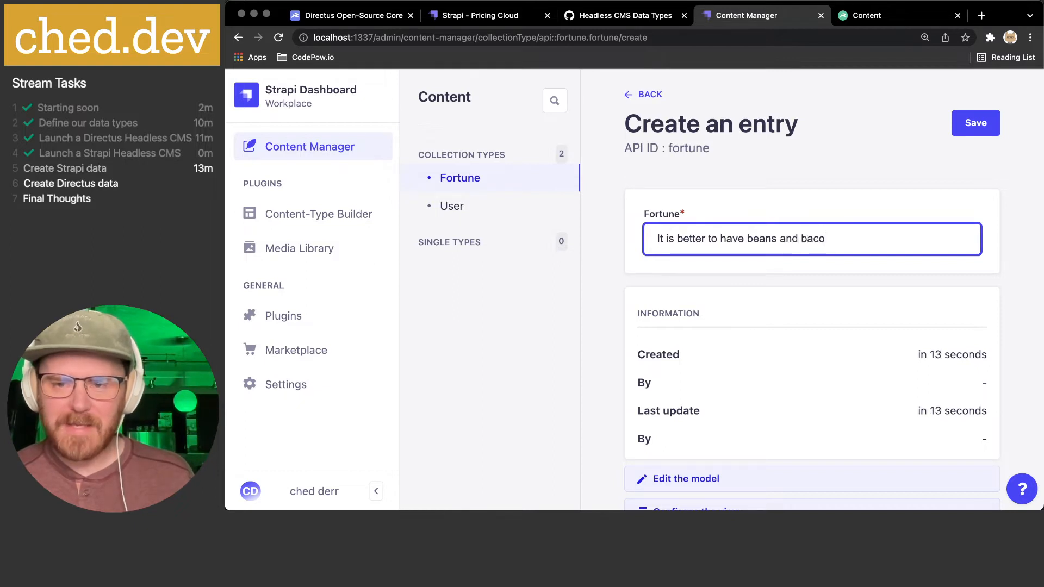
text(n)
text( in peace,)
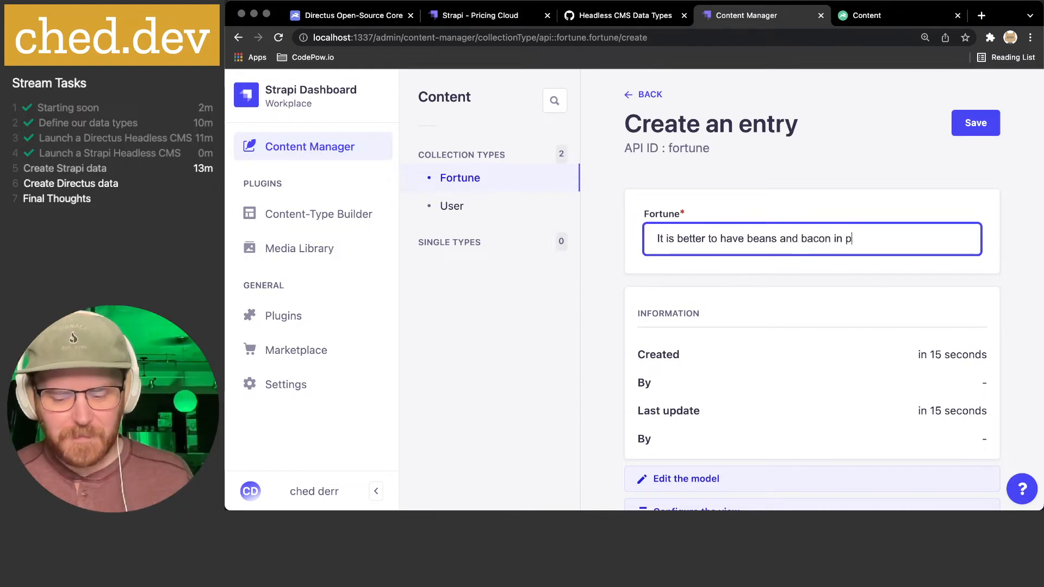
key(BackSpace)
key(BackSpace)
text(th)
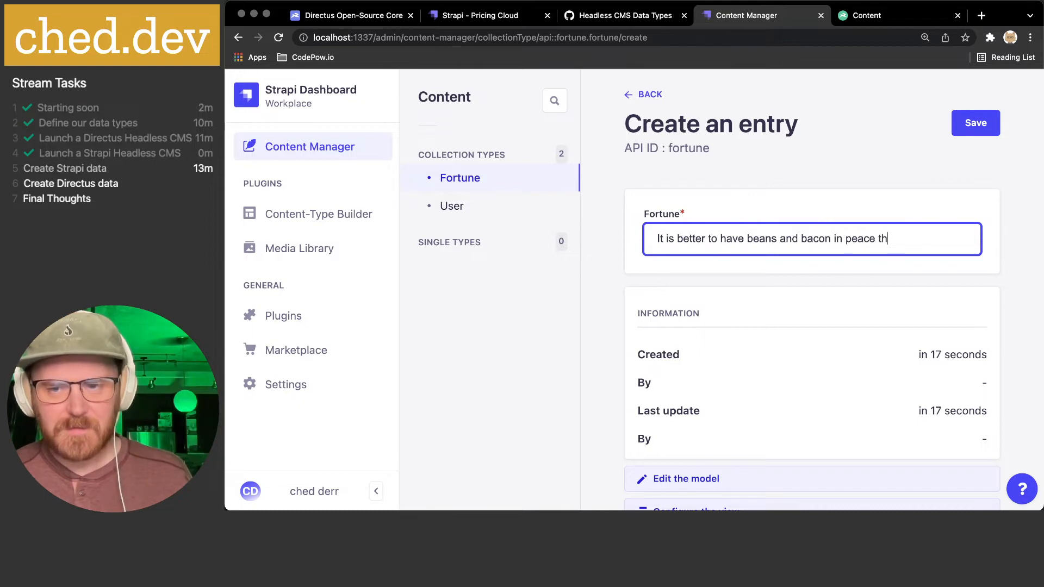
text(an cakes and ale in fear.)
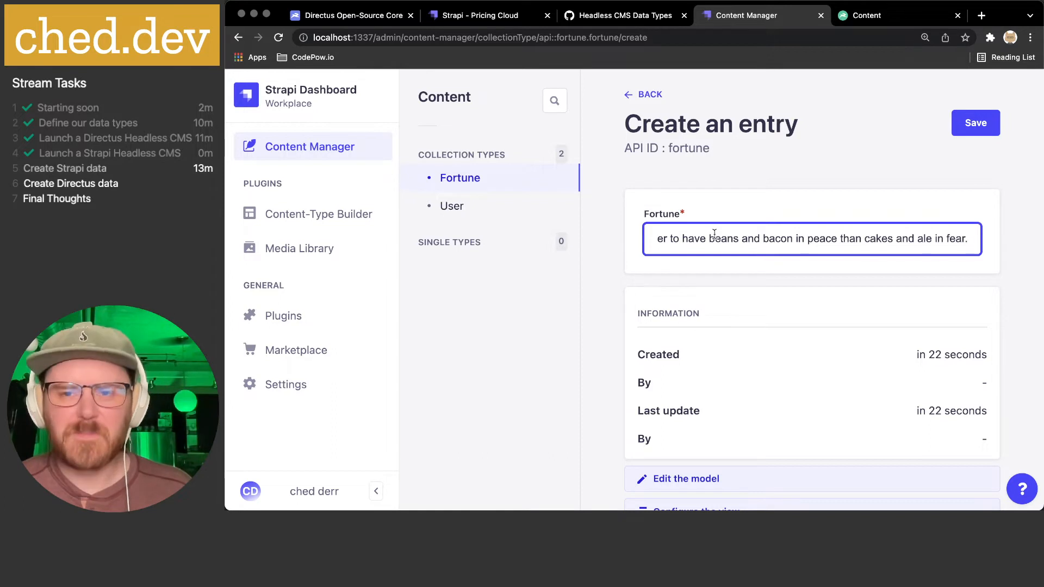
scroll(753, 244, down, 2)
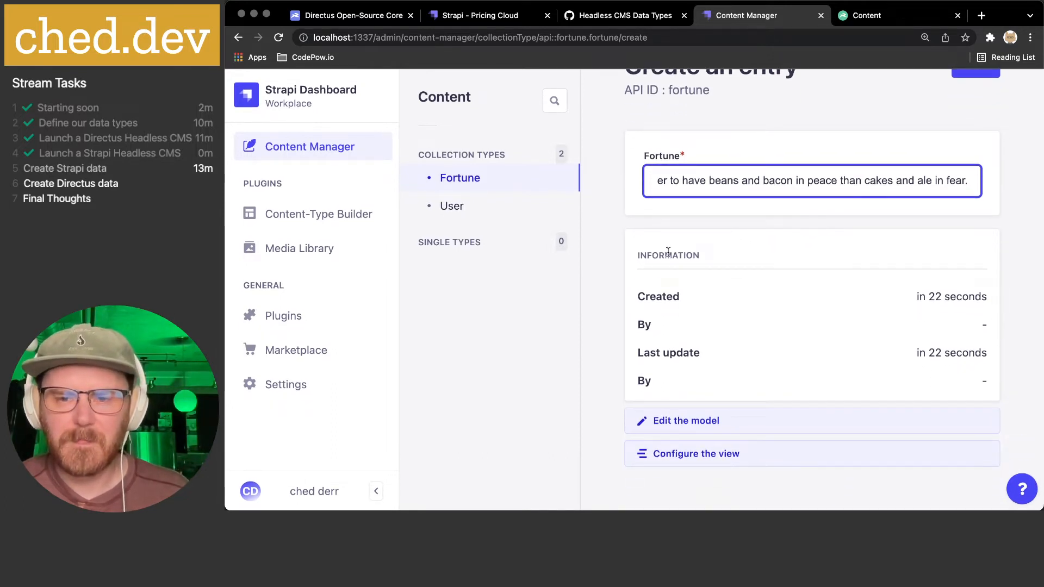
key(BackSpace)
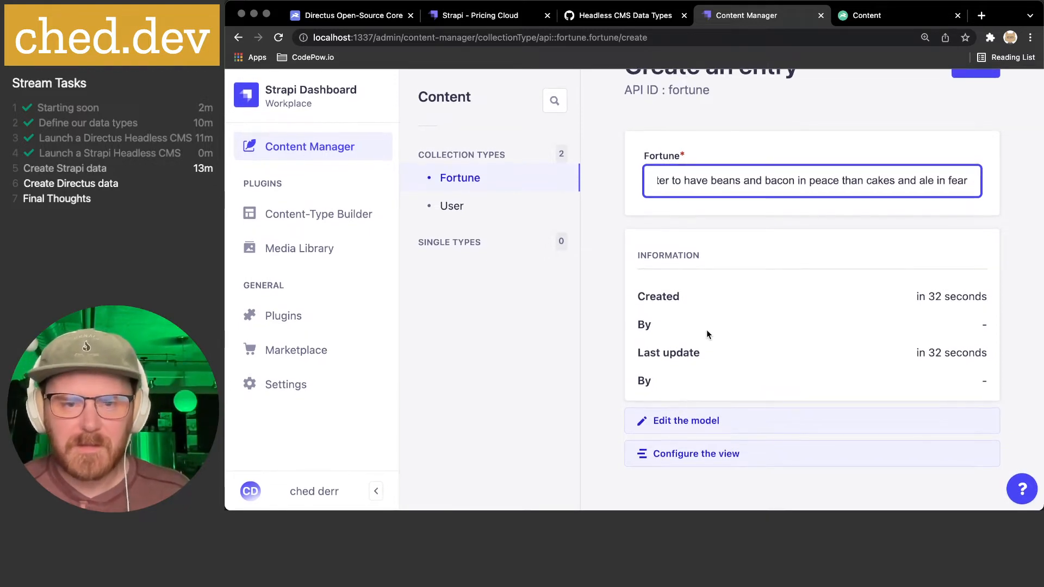
scroll(706, 330, up, 2)
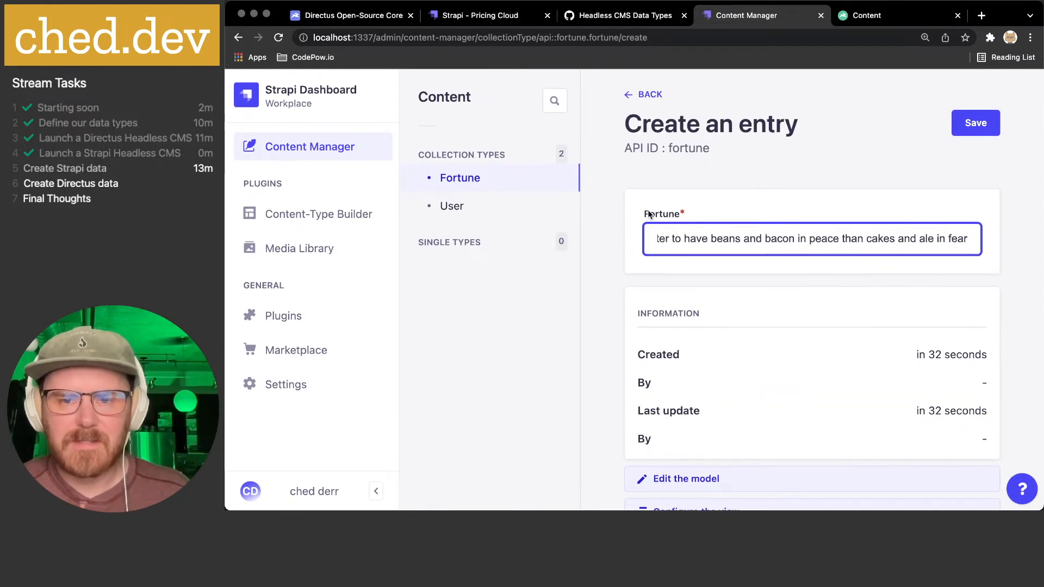
drag(645, 406, 874, 439)
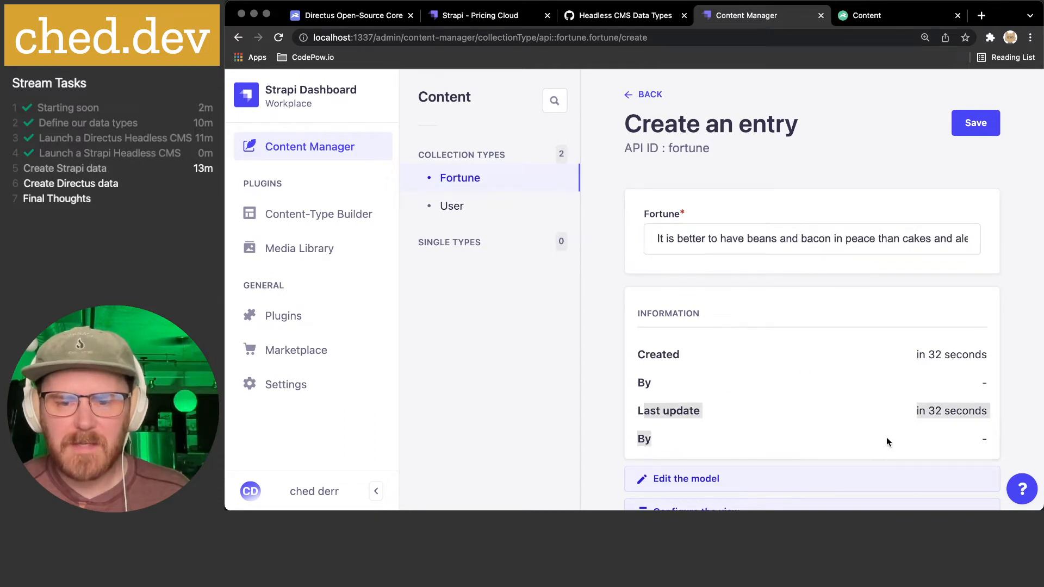
scroll(922, 399, down, 2)
click(902, 358)
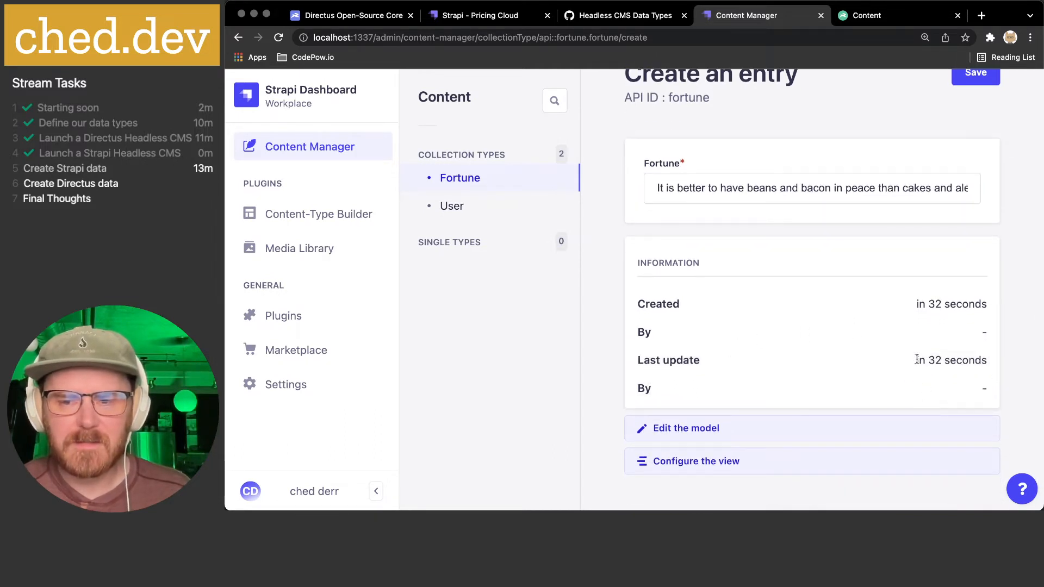
scroll(925, 338, up, 2)
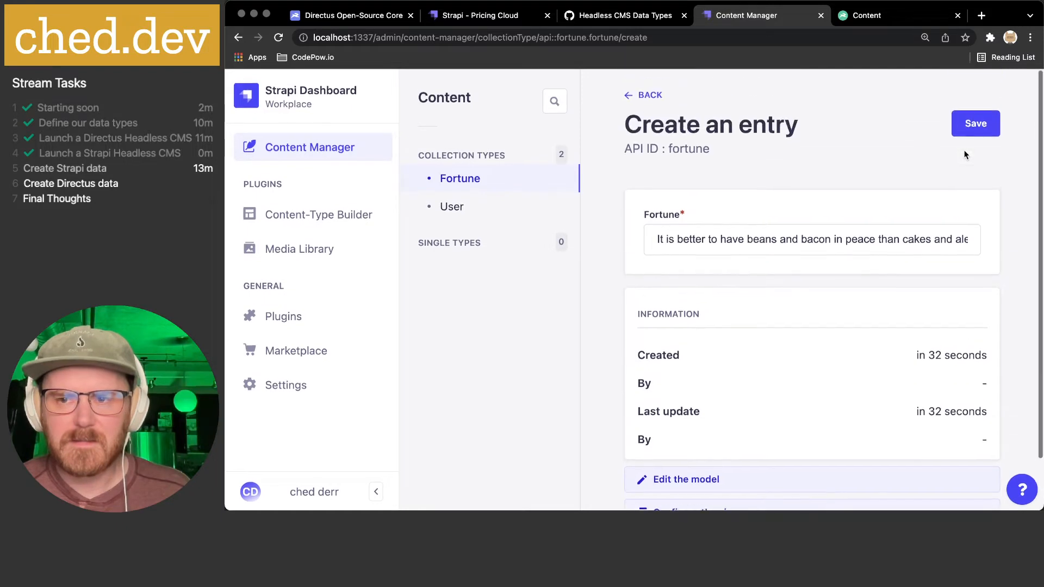
- Save the entry, note its created-by and updated-by info, and return to the Fortune list
click(973, 124)
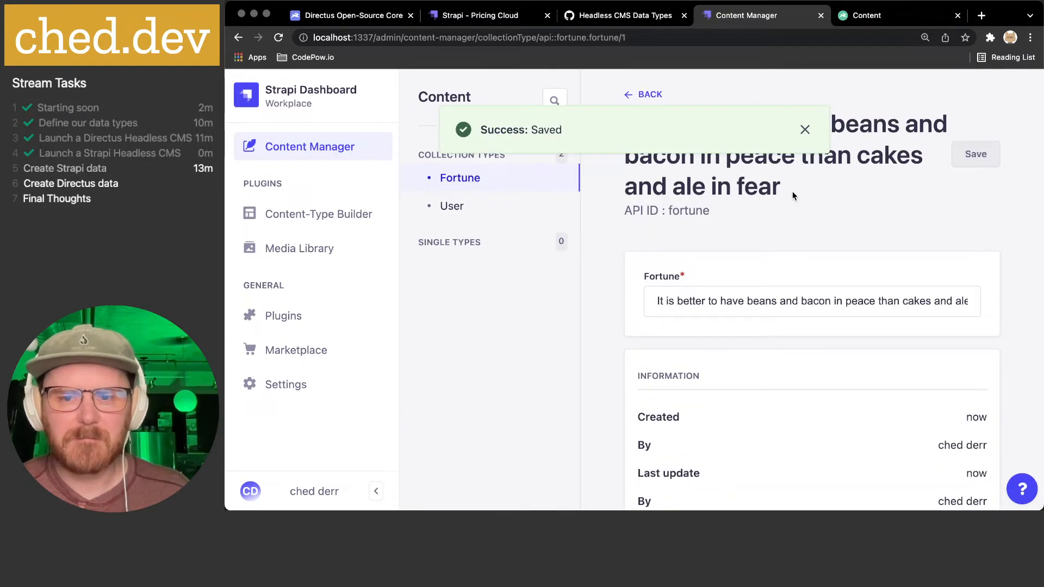
scroll(792, 307, down, 4)
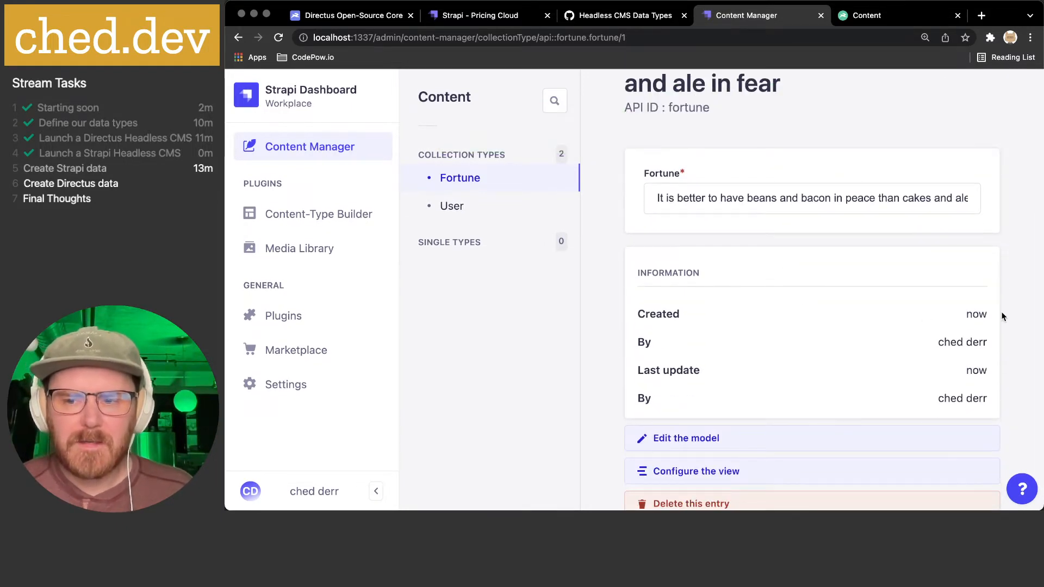
drag(938, 342, 998, 341)
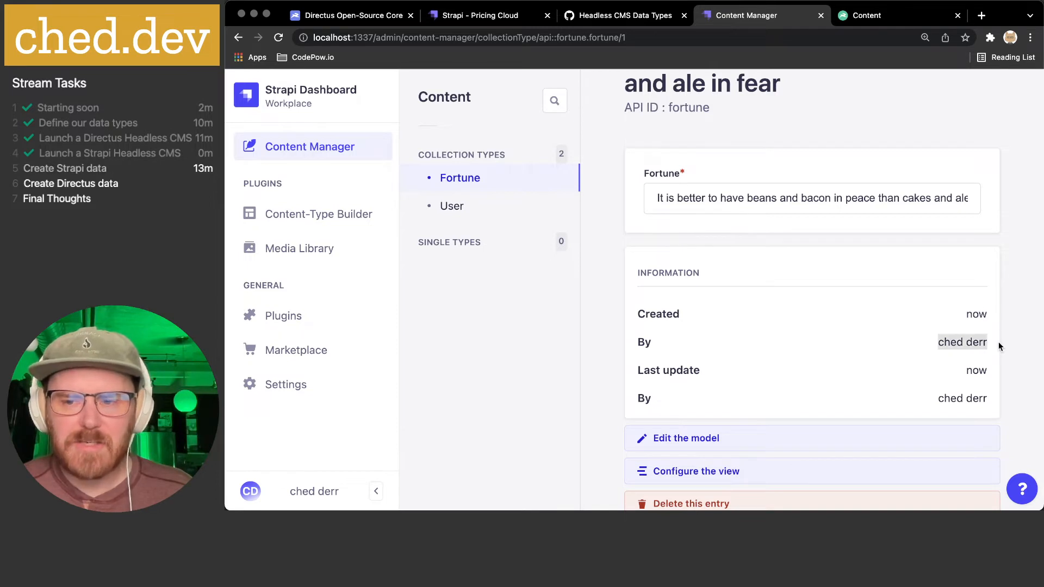
drag(943, 398, 998, 402)
scroll(935, 373, down, 2)
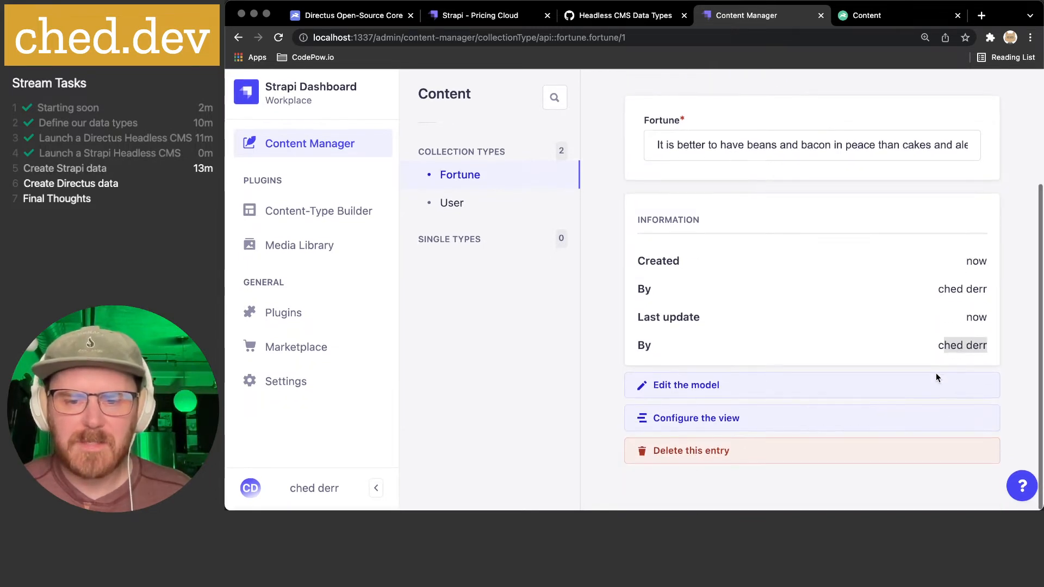
scroll(935, 373, up, 5)
click(466, 180)
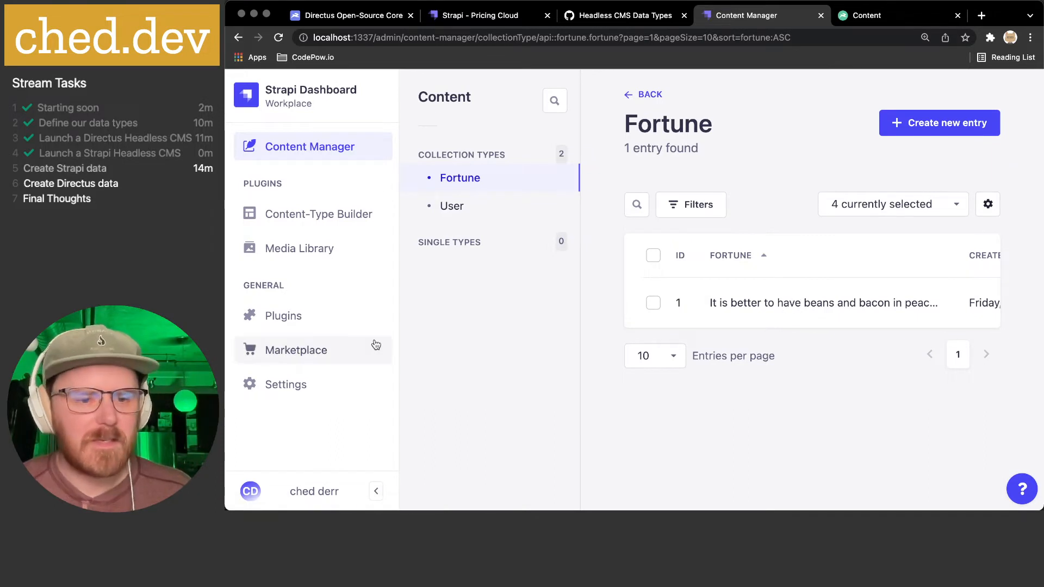
- Collapse the main navigation sidebar to widen the Fortune list
click(376, 491)
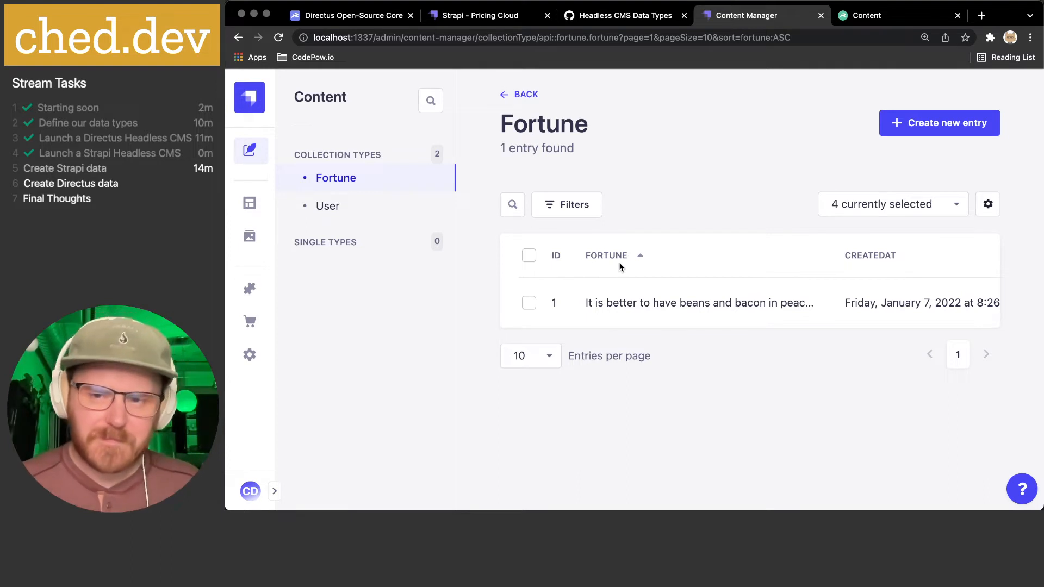
scroll(827, 298, right, 2)
scroll(827, 298, right, 1)
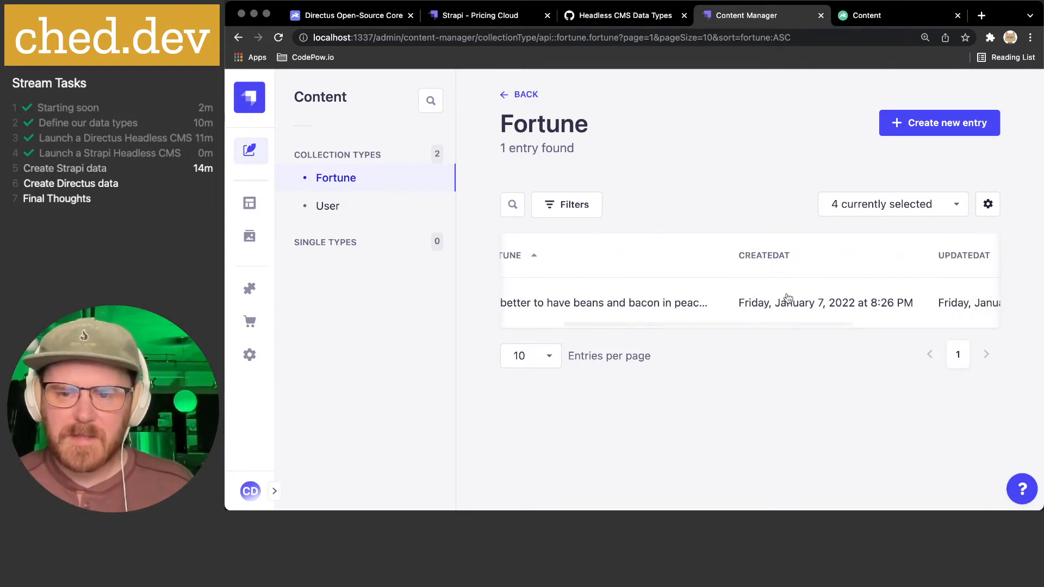
scroll(840, 308, right, 3)
scroll(839, 307, right, 4)
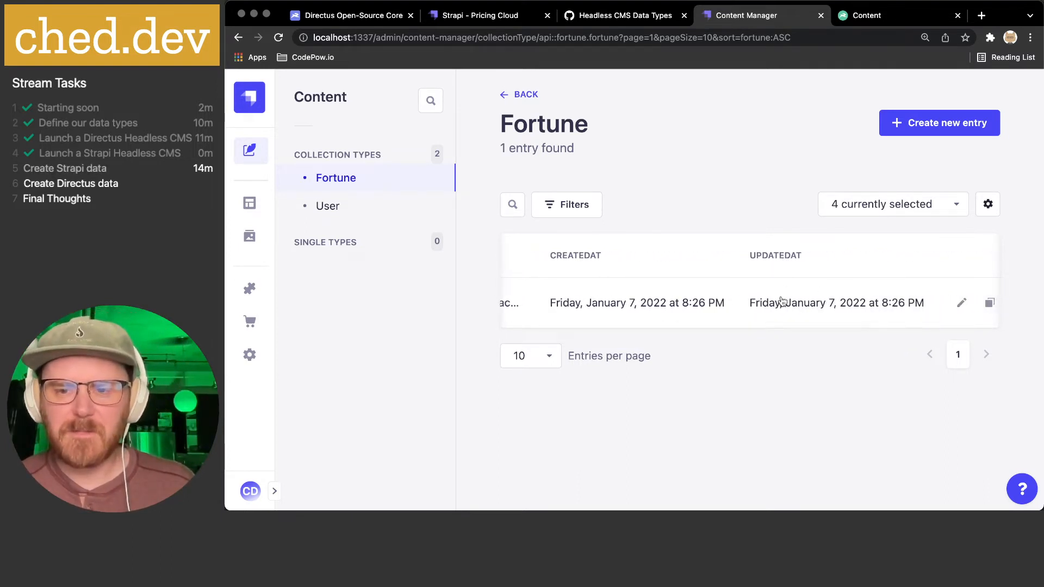
scroll(788, 302, right, 2)
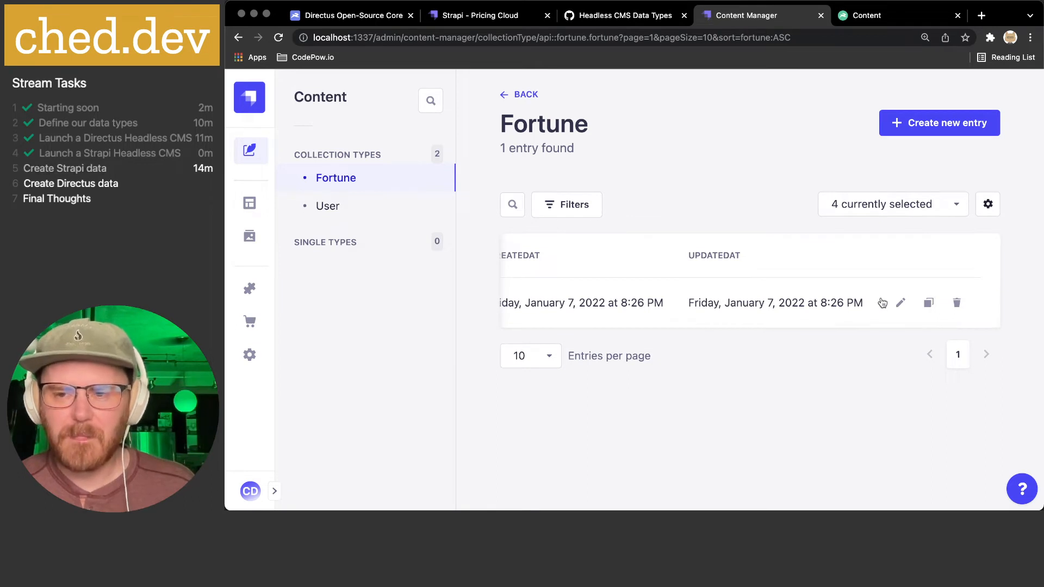
scroll(882, 303, left, 10)
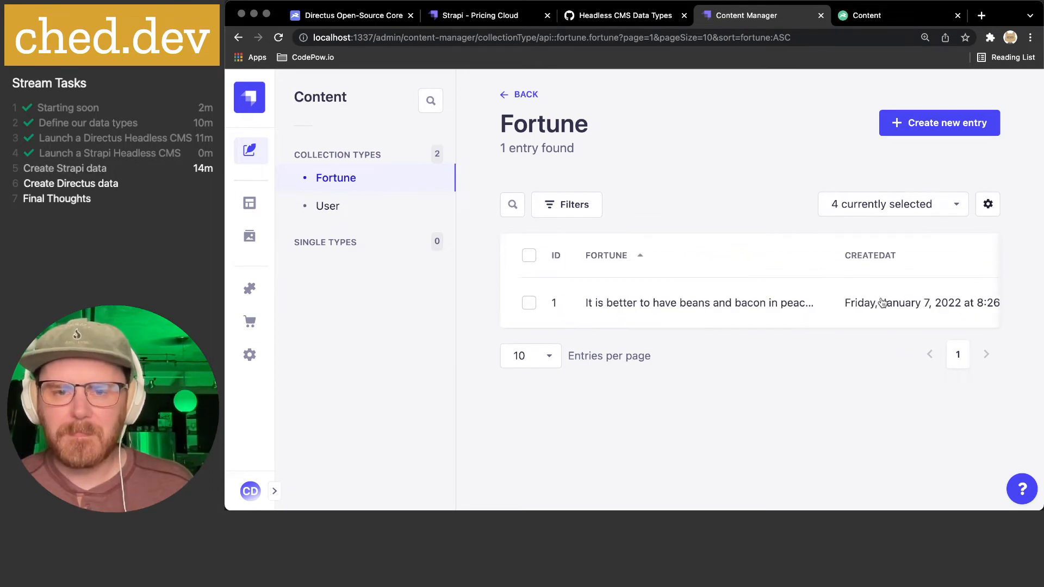
- Try the Filters options and a 'wh' search, then clear the search
click(566, 202)
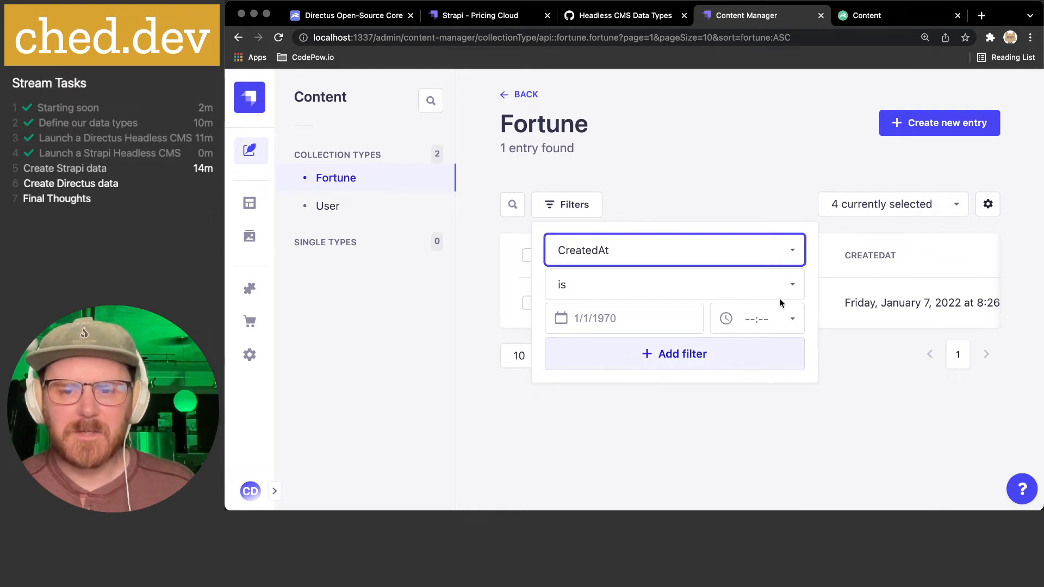
click(707, 189)
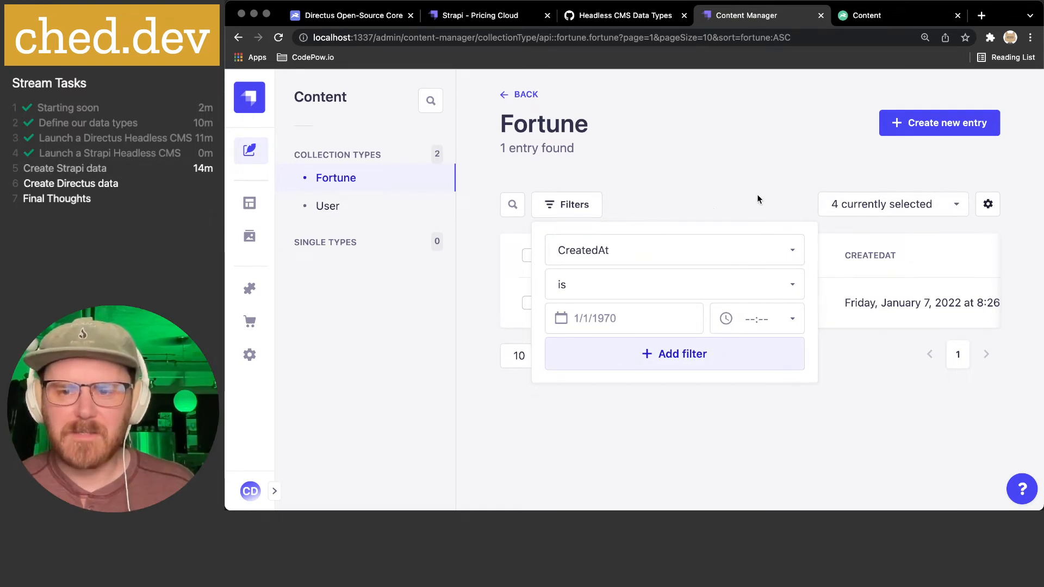
click(568, 204)
click(512, 205)
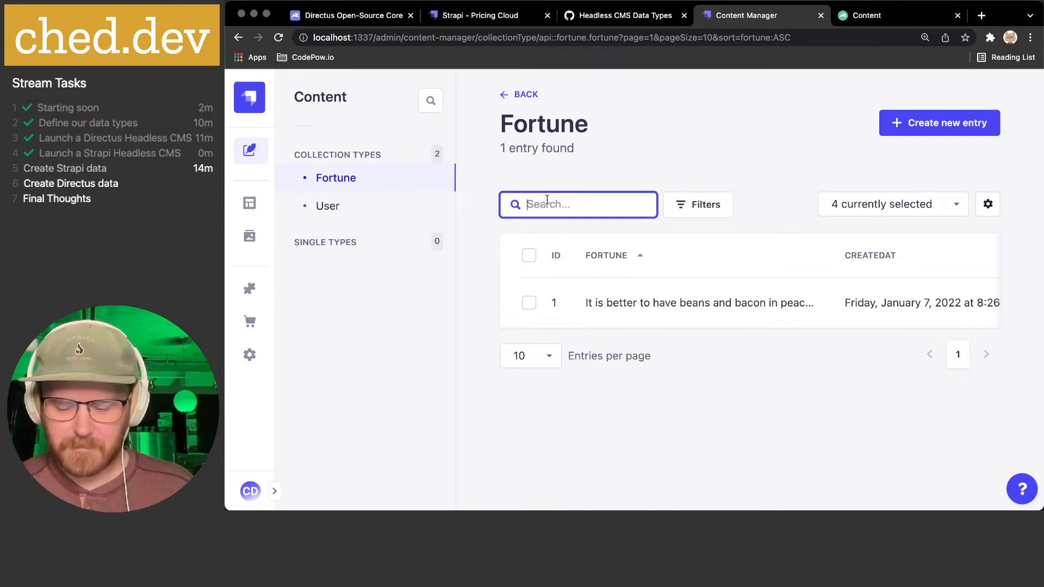
text(what)
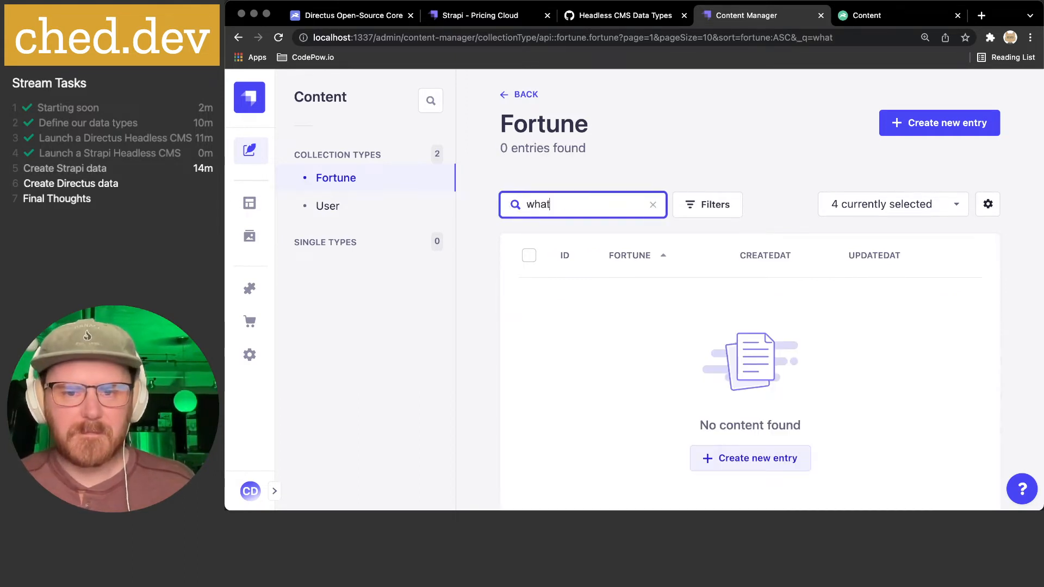
key(ctrl+a)
key(BackSpace)
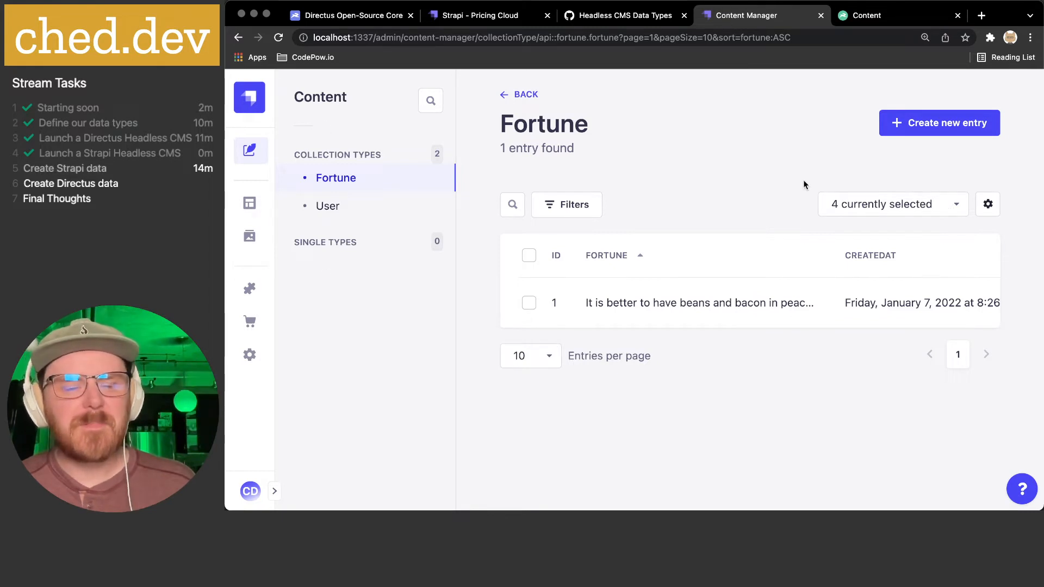
- Hide the Id and UpdatedAt columns so only CreatedAt and Fortune remain, then open Configure the view
click(958, 209)
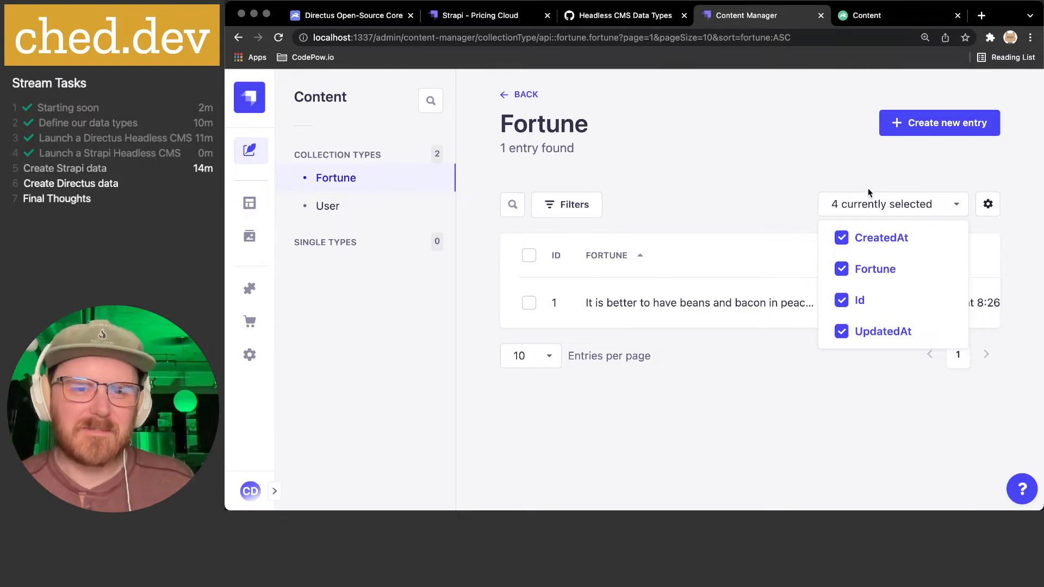
click(841, 268)
click(842, 268)
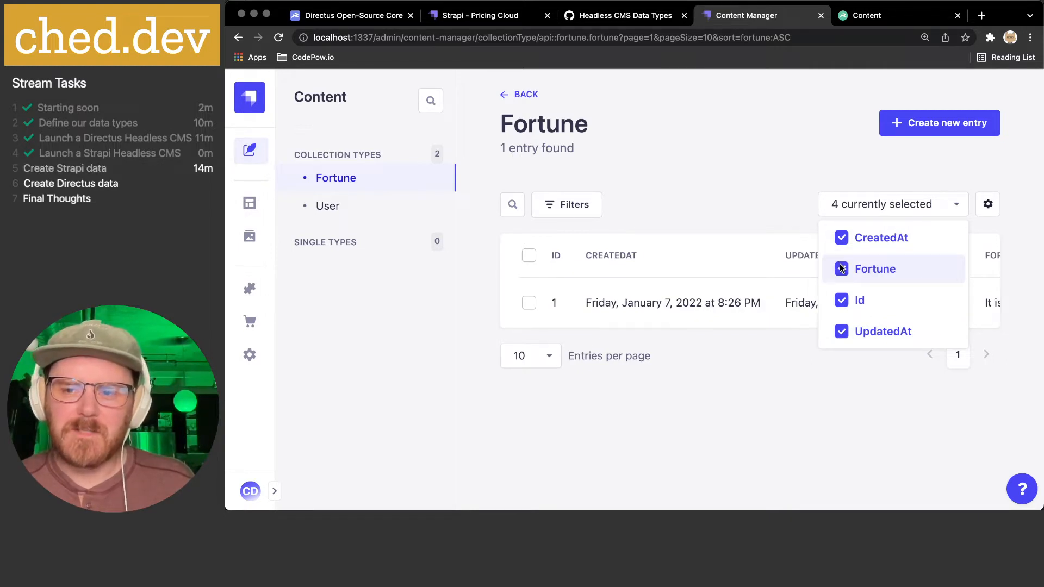
click(841, 268)
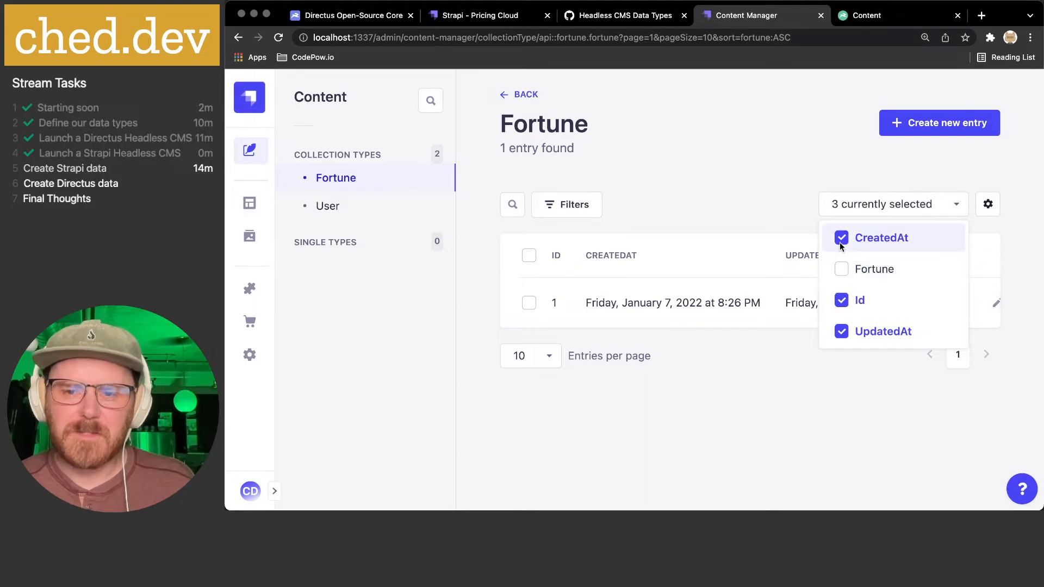
click(842, 301)
click(845, 331)
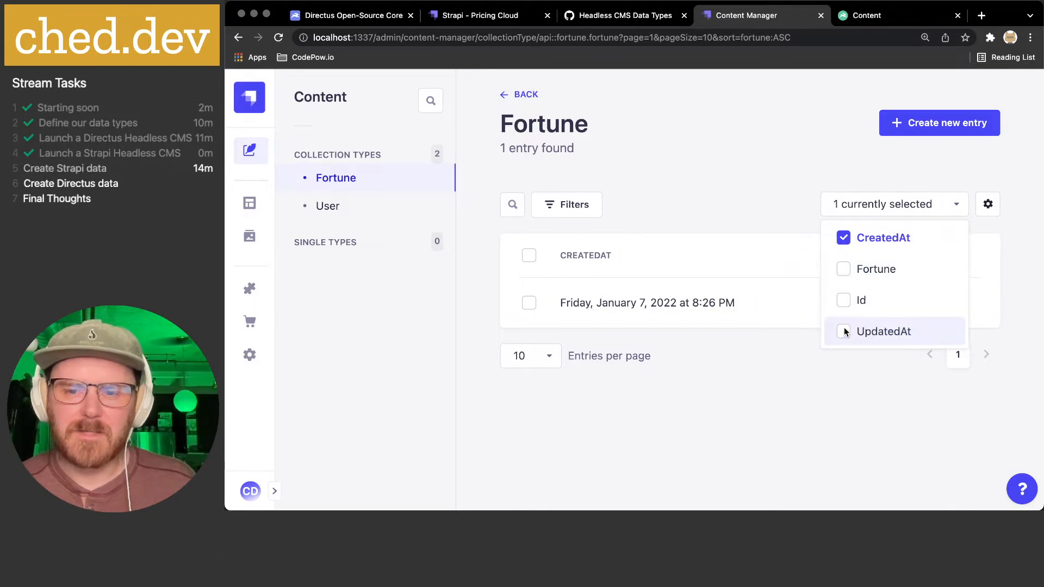
click(844, 269)
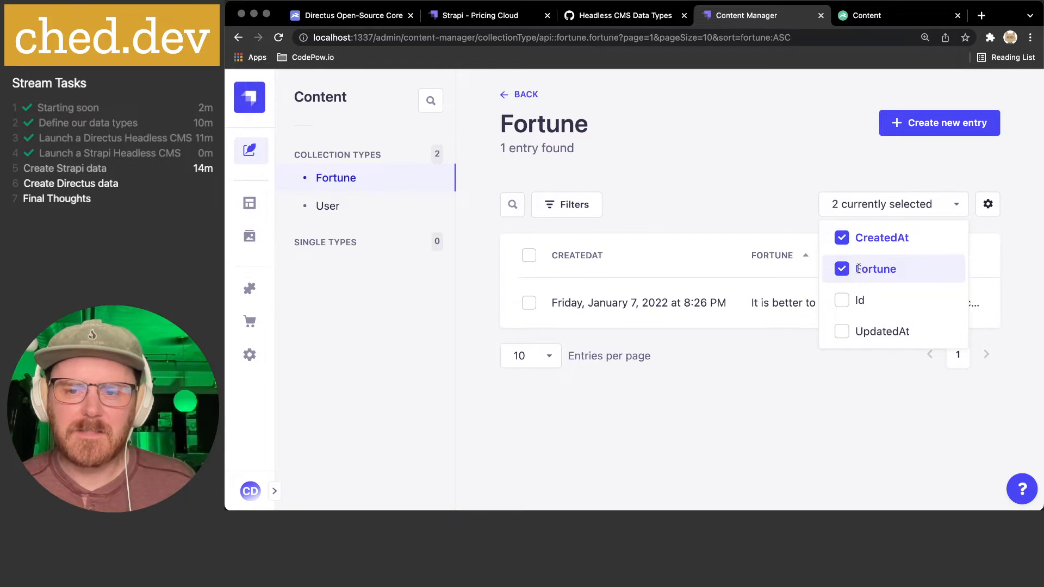
click(821, 426)
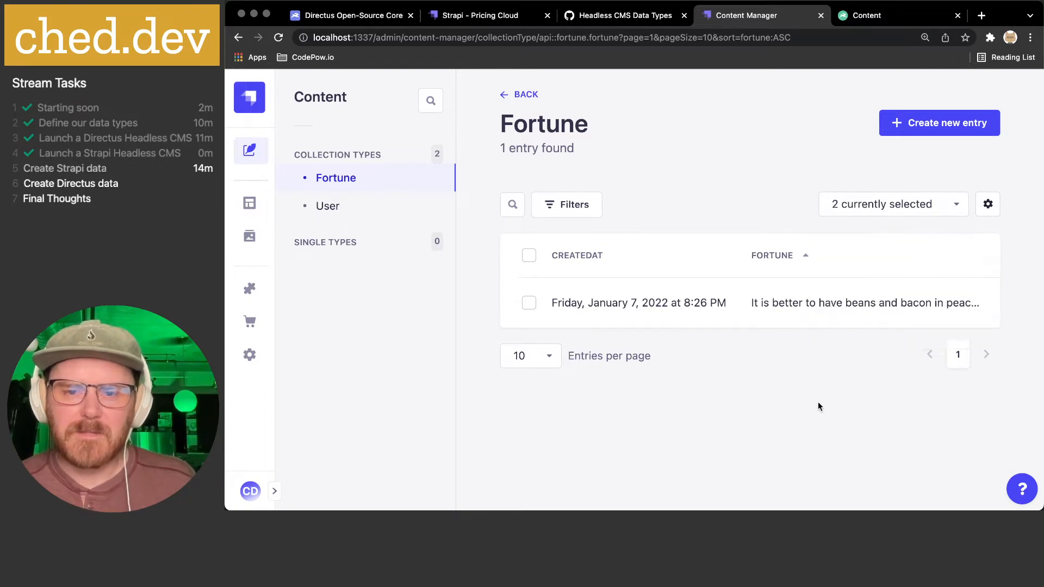
click(984, 207)
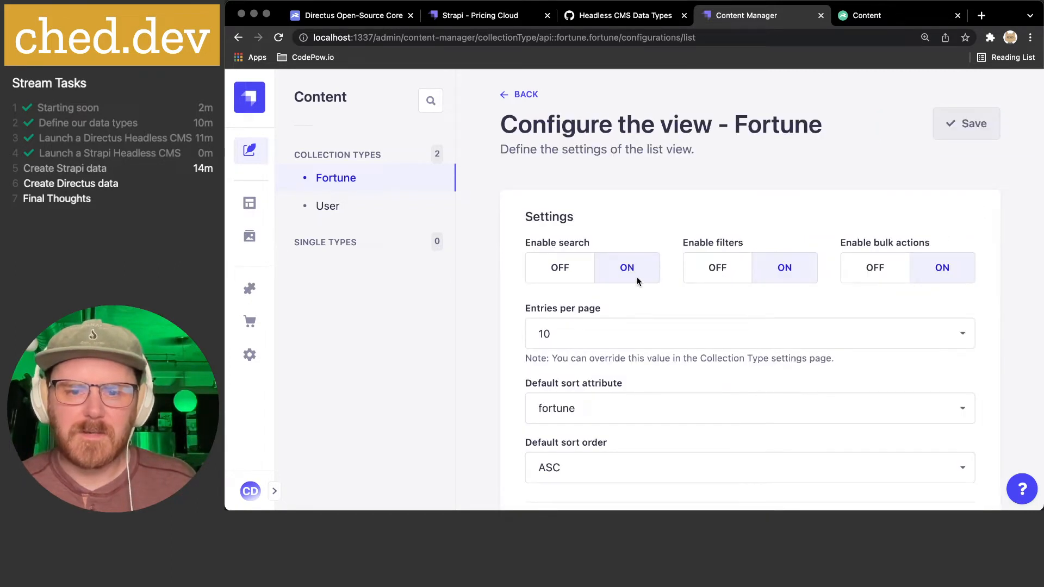
- Set the default sort attribute to createdAt and the default sort order to DESC
scroll(637, 280, down, 3)
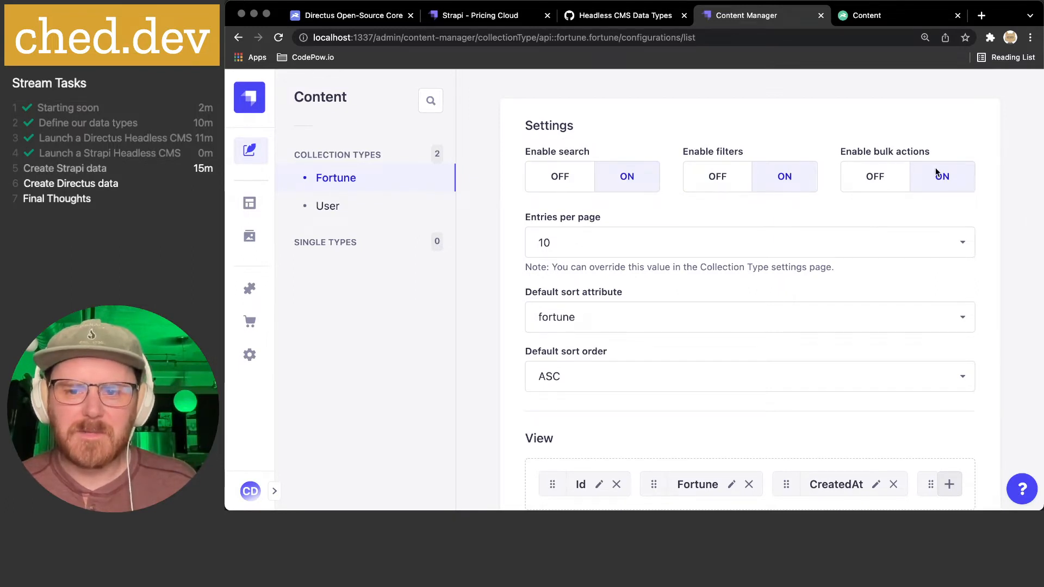
scroll(882, 204, down, 1)
scroll(658, 221, down, 2)
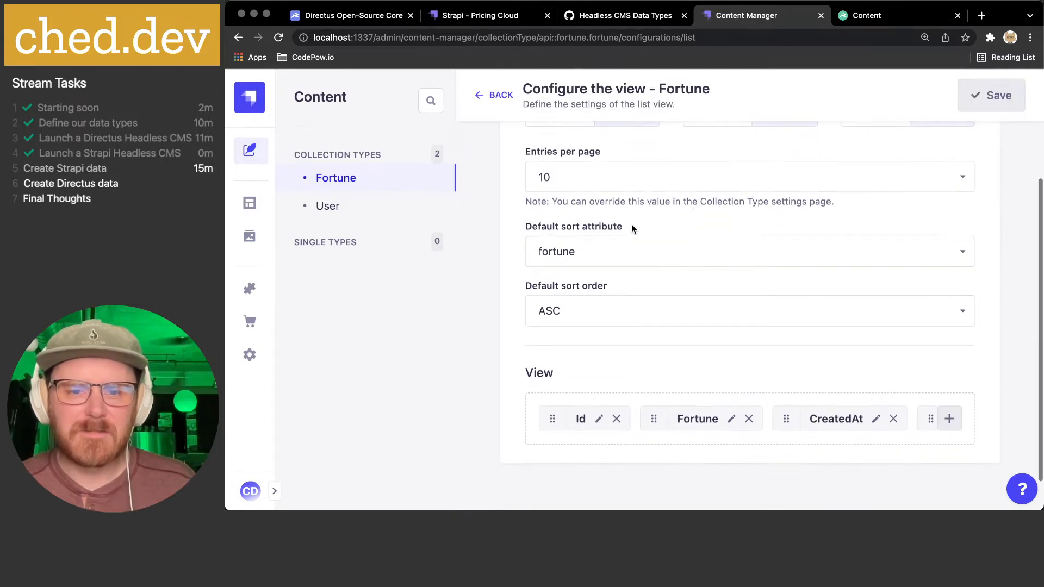
click(652, 257)
click(650, 256)
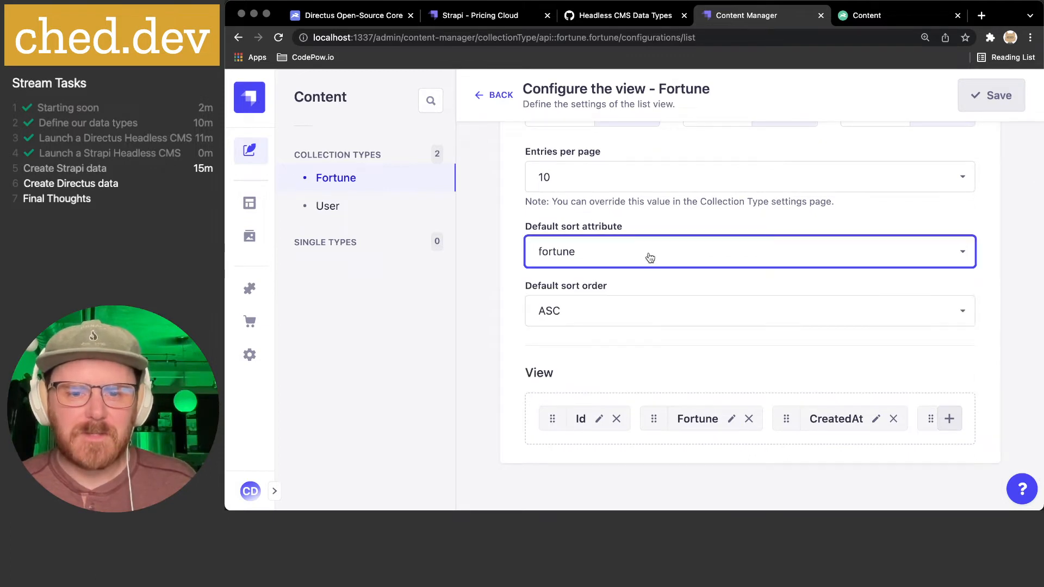
click(598, 280)
scroll(601, 275, down, 2)
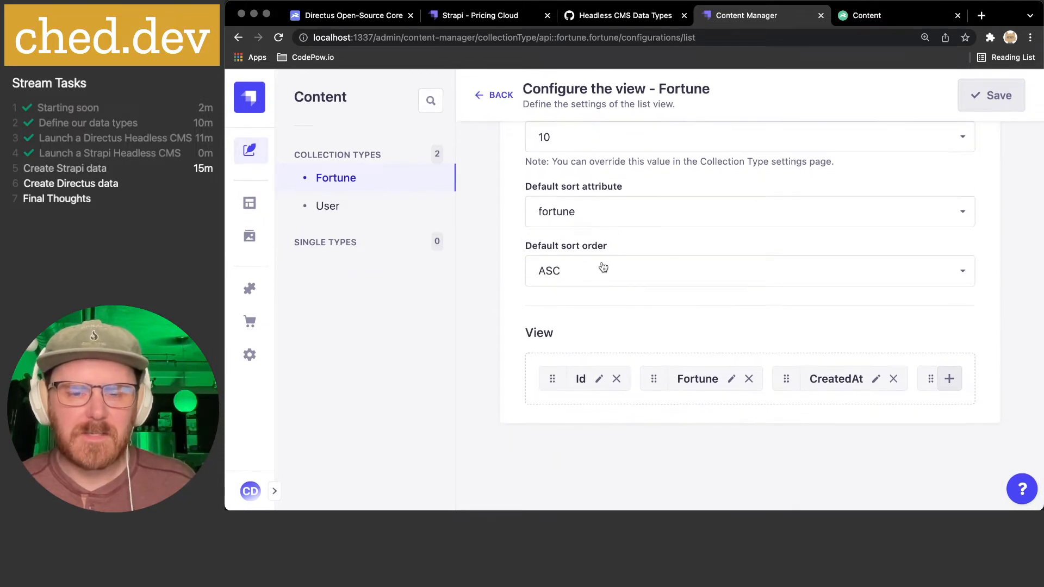
click(587, 217)
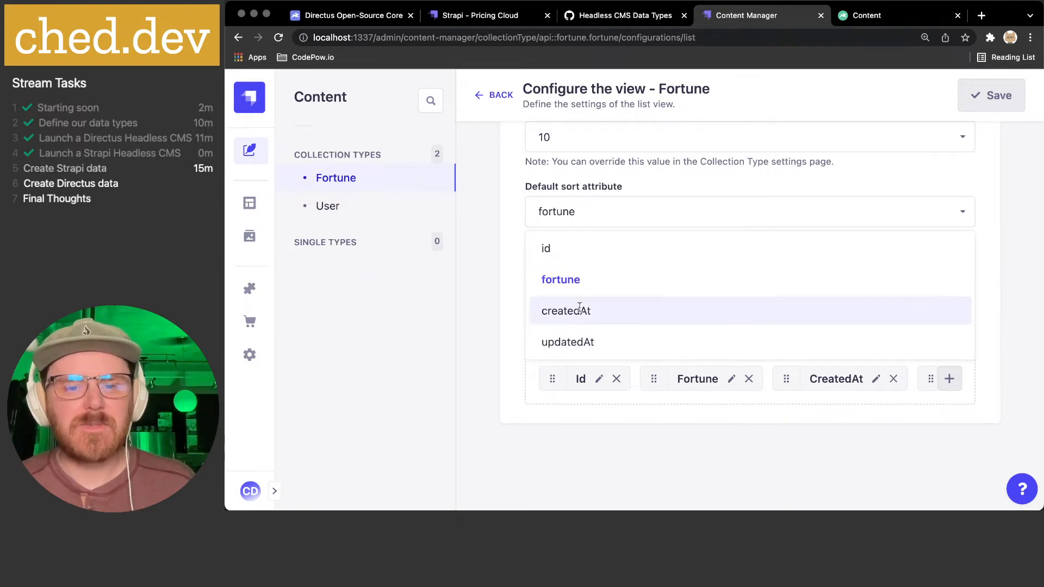
click(587, 310)
click(578, 269)
click(568, 336)
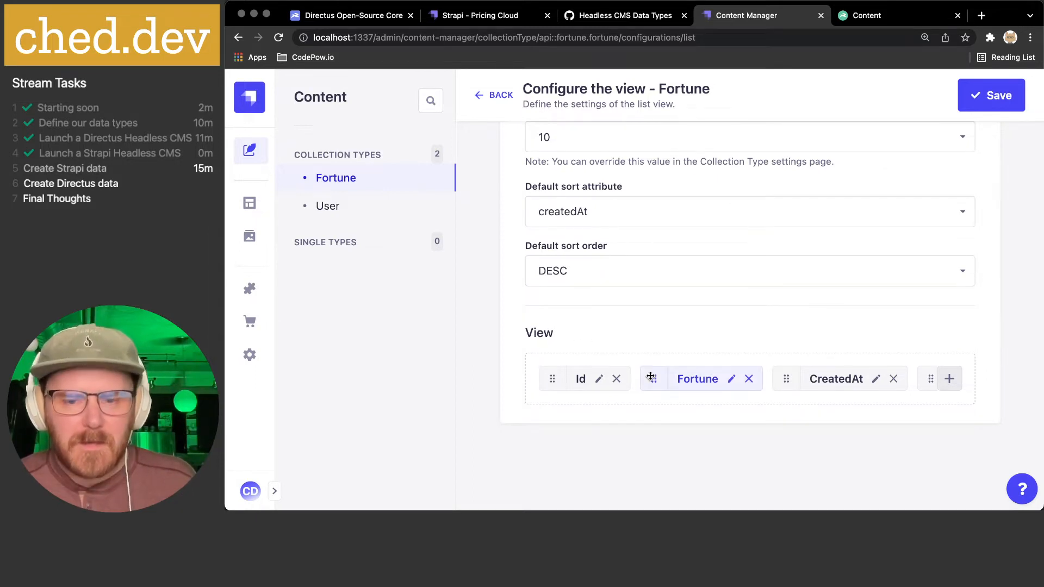
- Save the Fortune list view settings and confirm the modification
scroll(652, 378, right, 3)
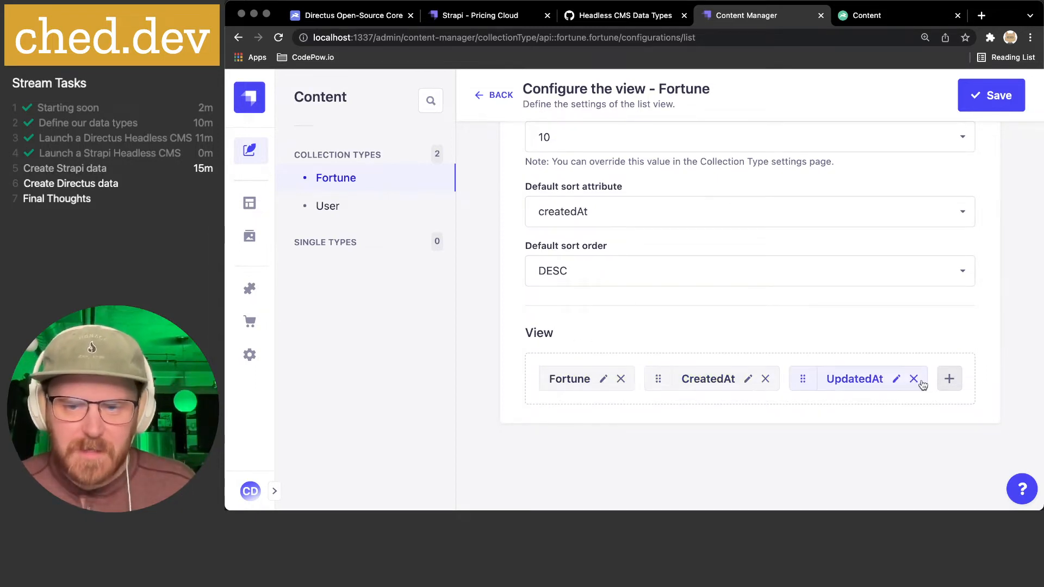
scroll(598, 381, left, 2)
scroll(597, 383, left, 2)
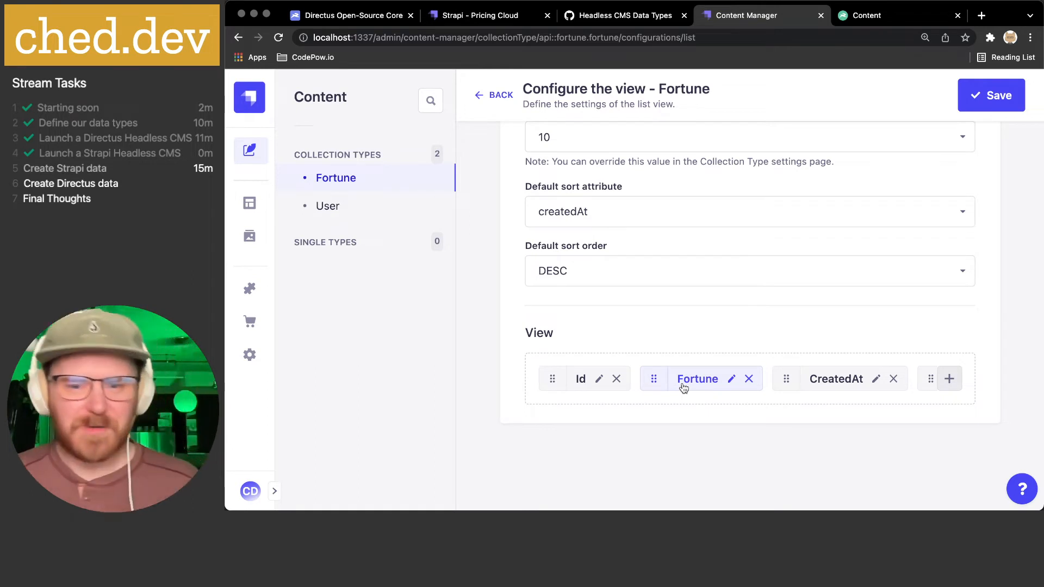
scroll(688, 384, right, 2)
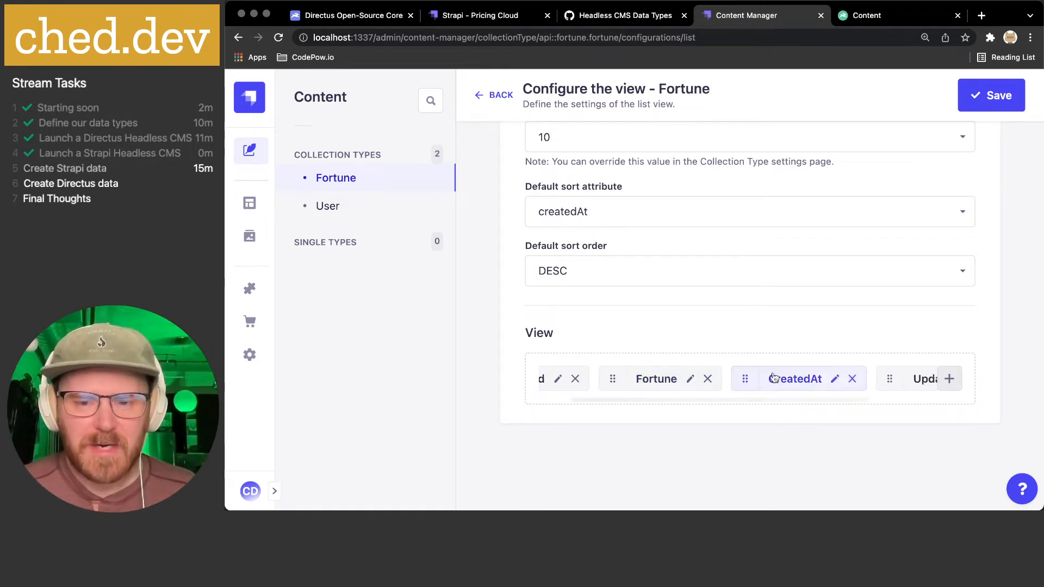
scroll(826, 377, right, 3)
scroll(826, 377, right, 1)
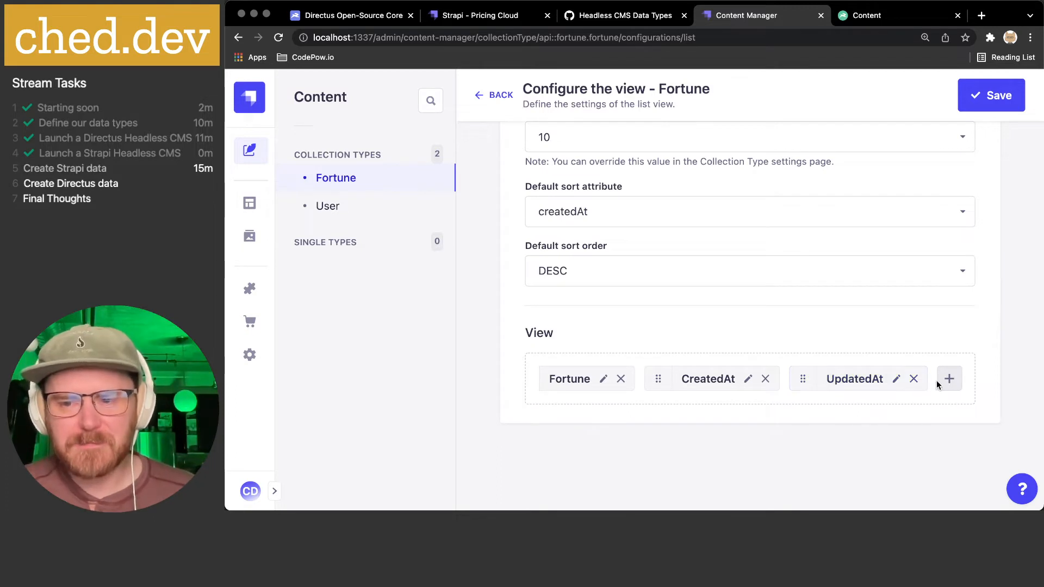
scroll(903, 381, up, 2)
scroll(905, 384, up, 2)
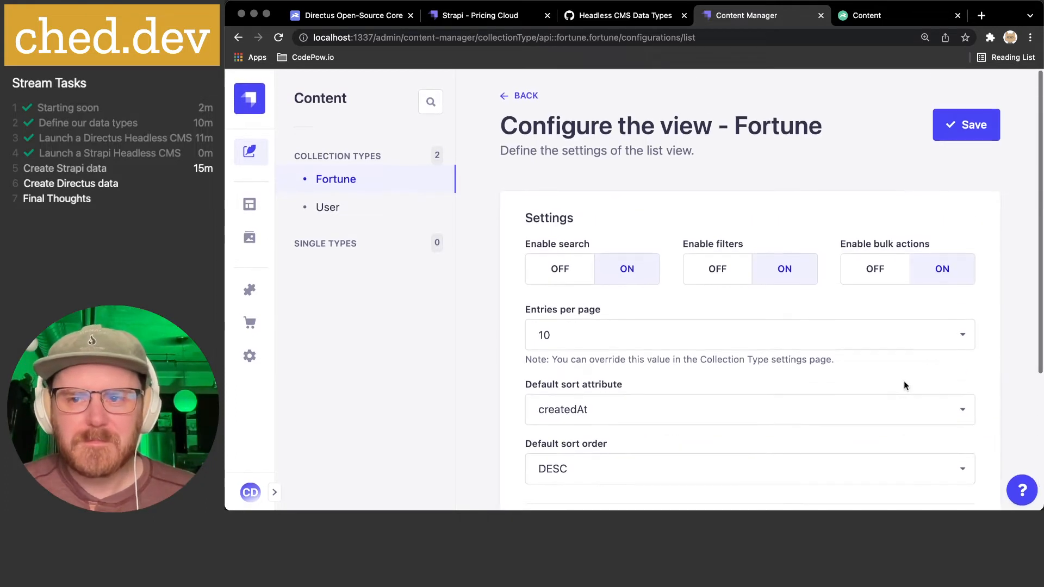
click(966, 124)
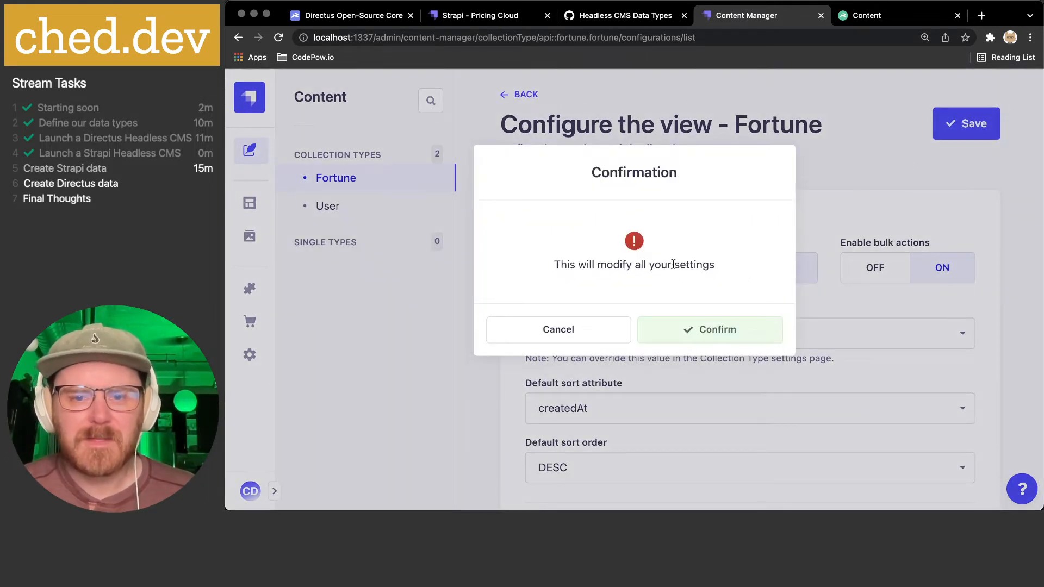
click(707, 333)
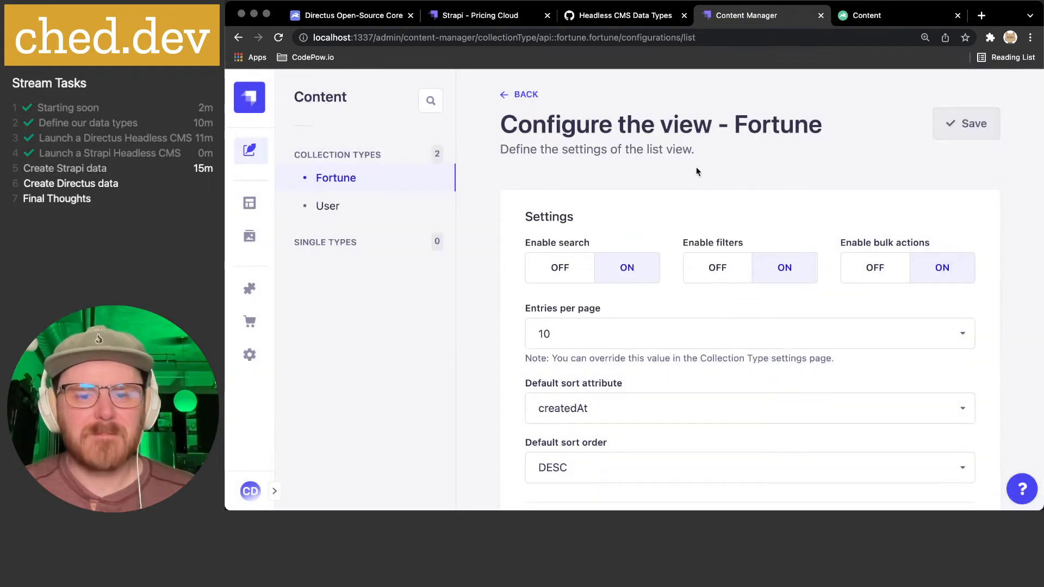
- Create a new Fortune entry with 'Delay is the deadliest form of denial', removing the leading dash
click(925, 124)
click(619, 245)
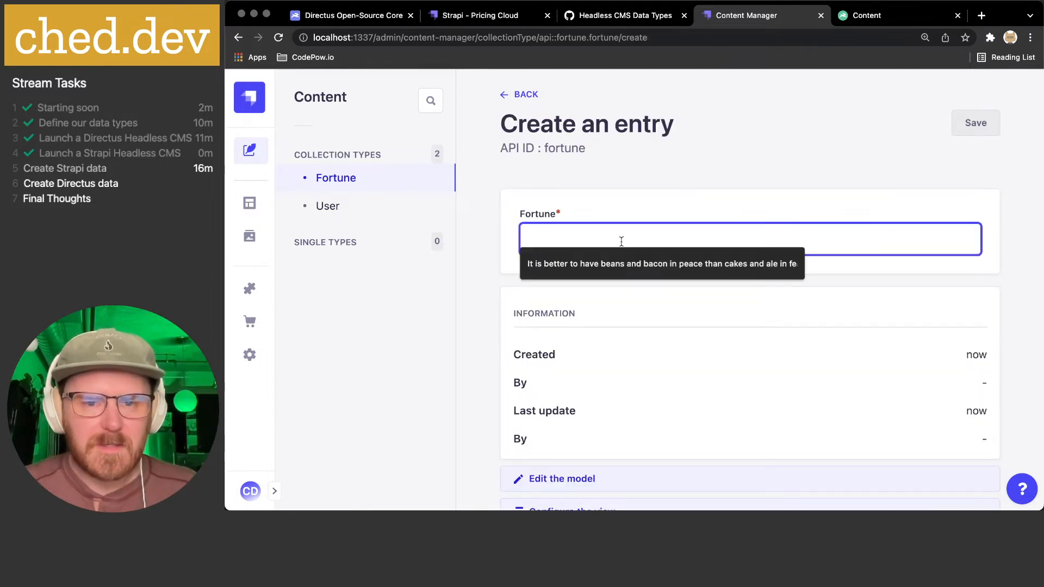
key(super+Tab)
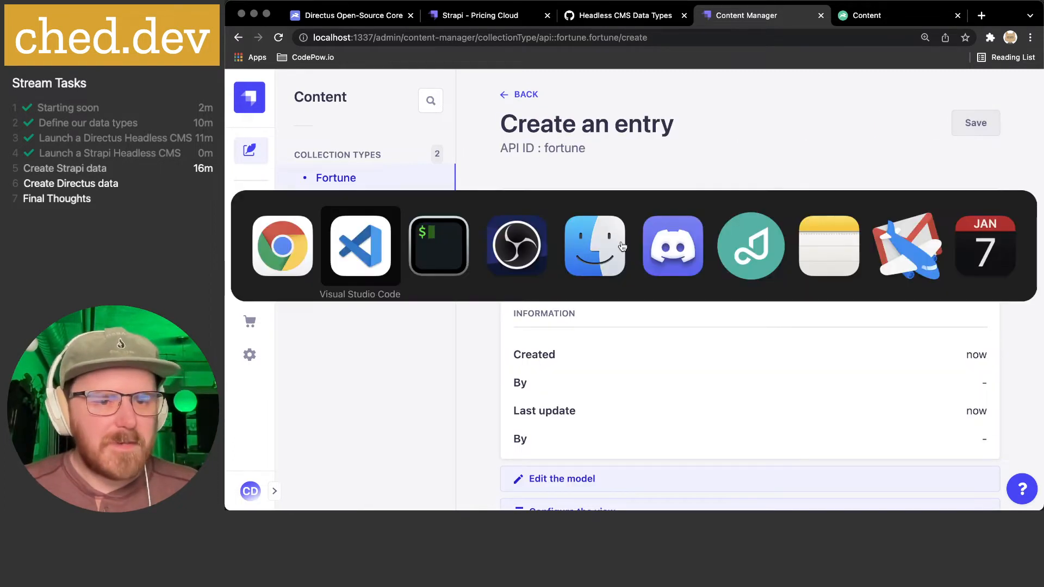
click(811, 248)
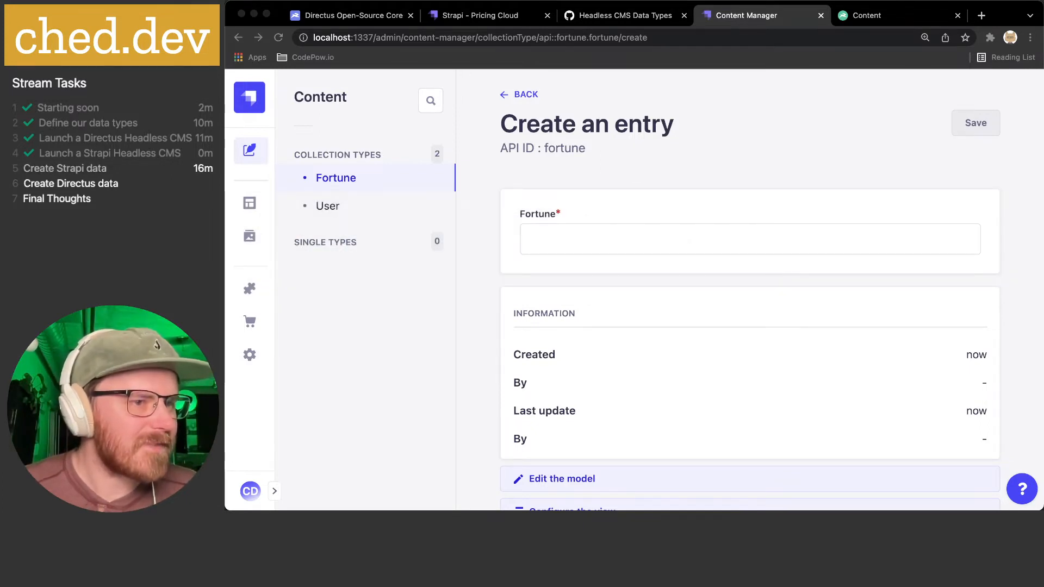
click(564, 236)
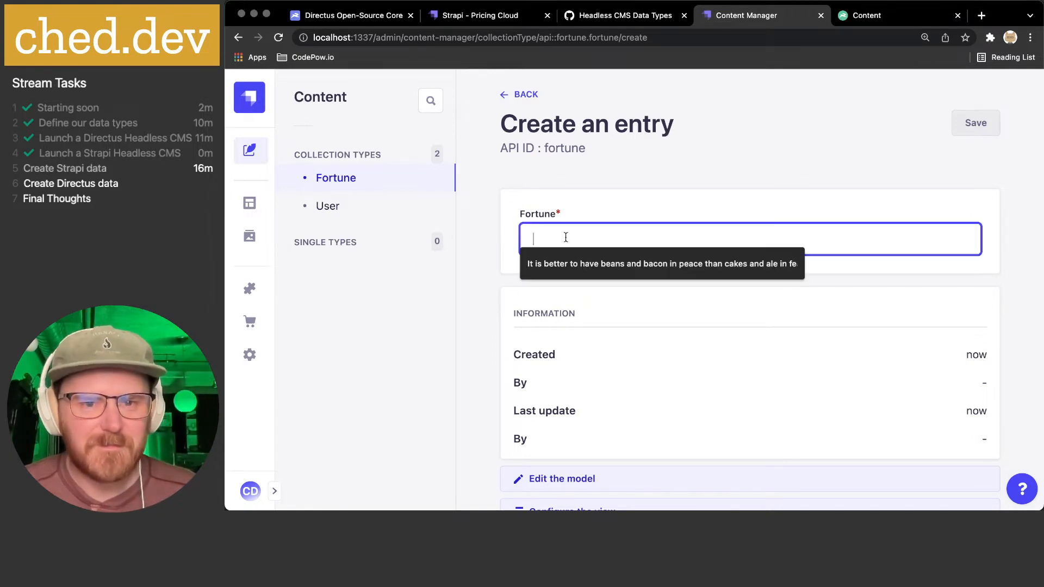
text(- Delay is the deadliest form of denial)
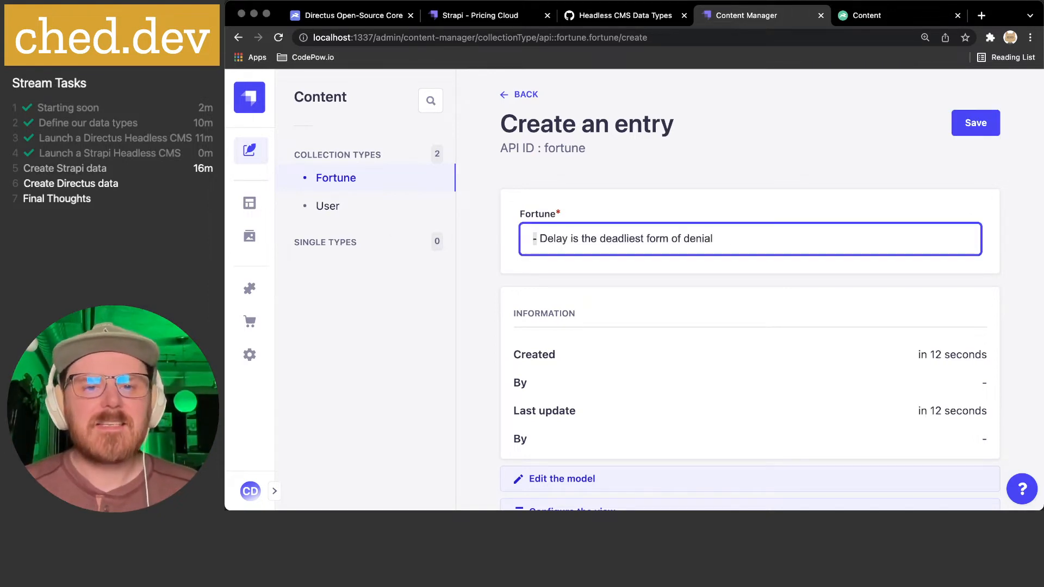
key(Delete)
key(Delete)
- Save the new fortune entry and return to the Fortune list
click(599, 289)
scroll(599, 289, down, 3)
scroll(708, 289, up, 2)
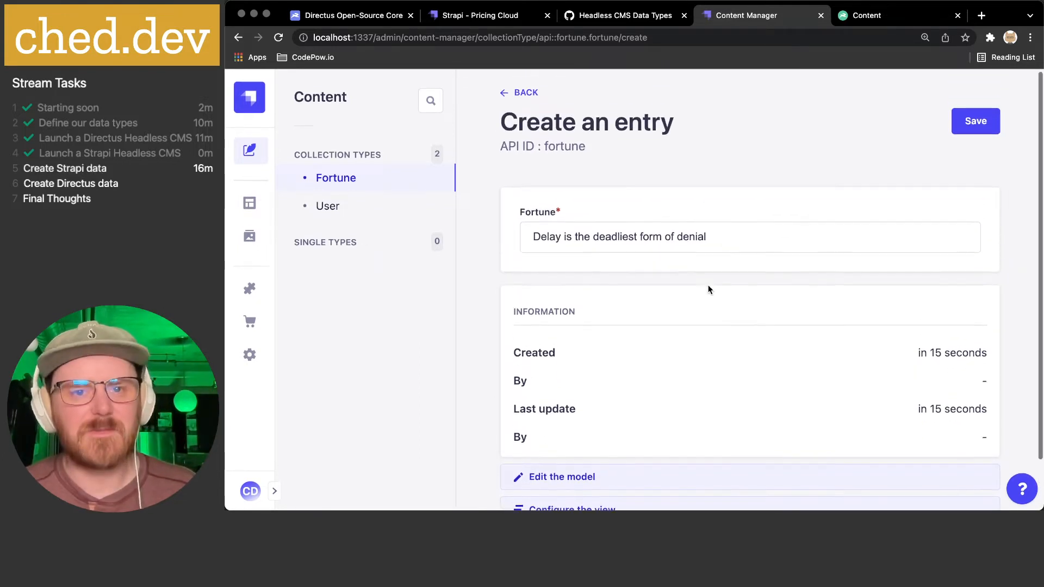
click(959, 130)
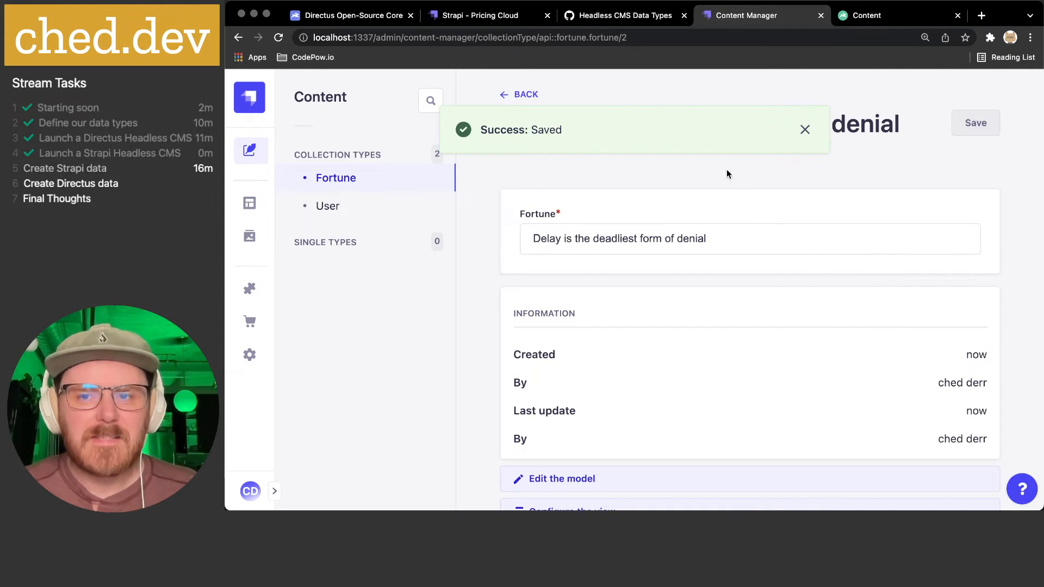
click(525, 95)
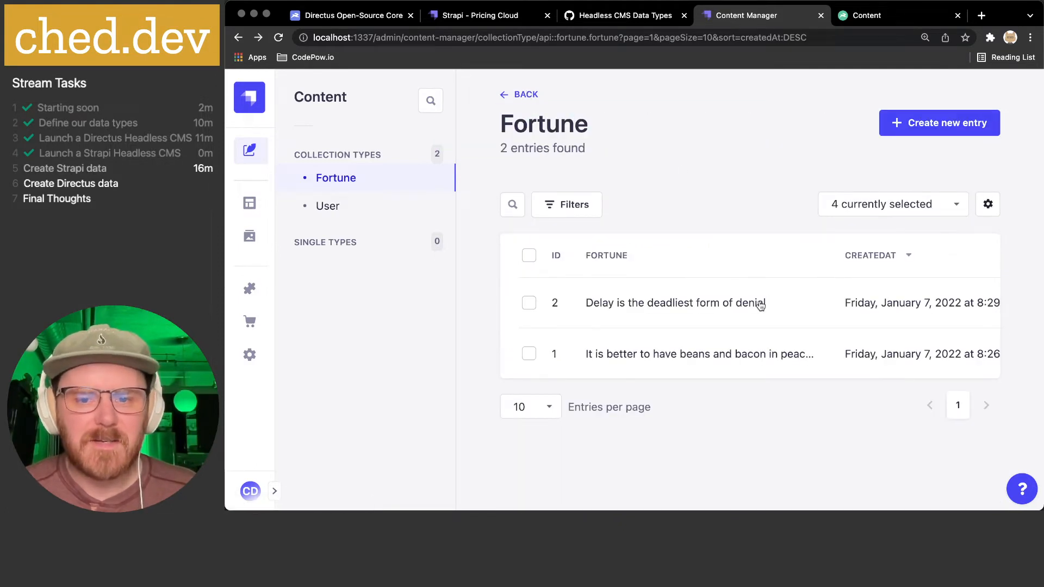
- Remove the Id and UpdatedAt columns from the Fortune list view and confirm the saved settings
scroll(761, 305, right, 6)
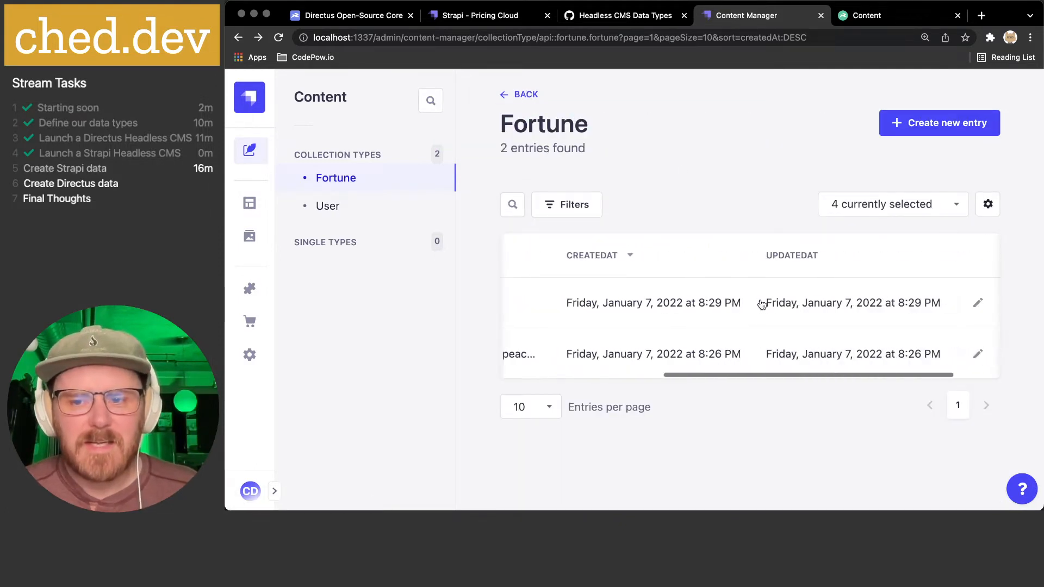
scroll(762, 305, left, 6)
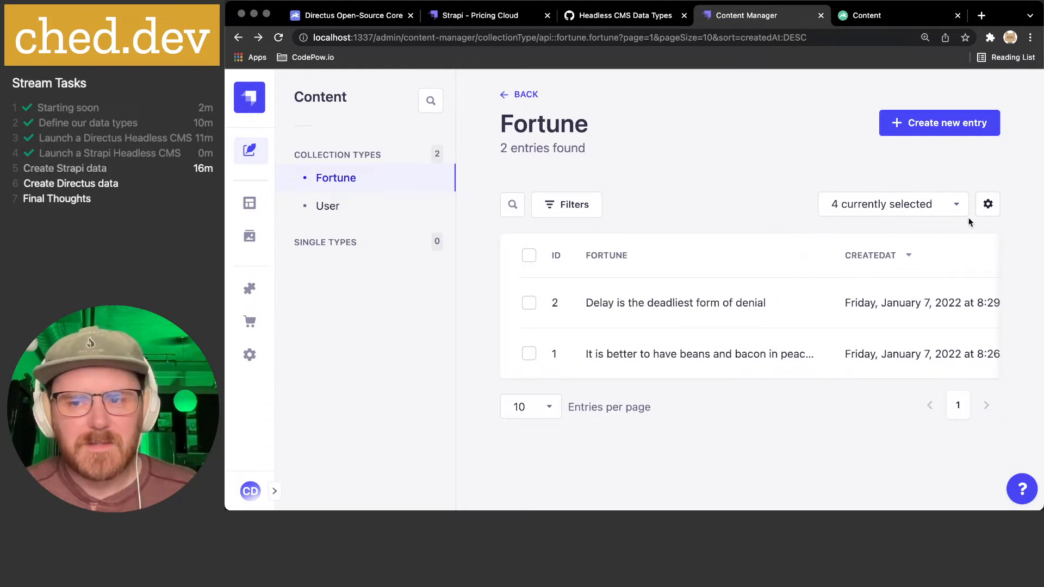
click(986, 204)
scroll(973, 218, down, 5)
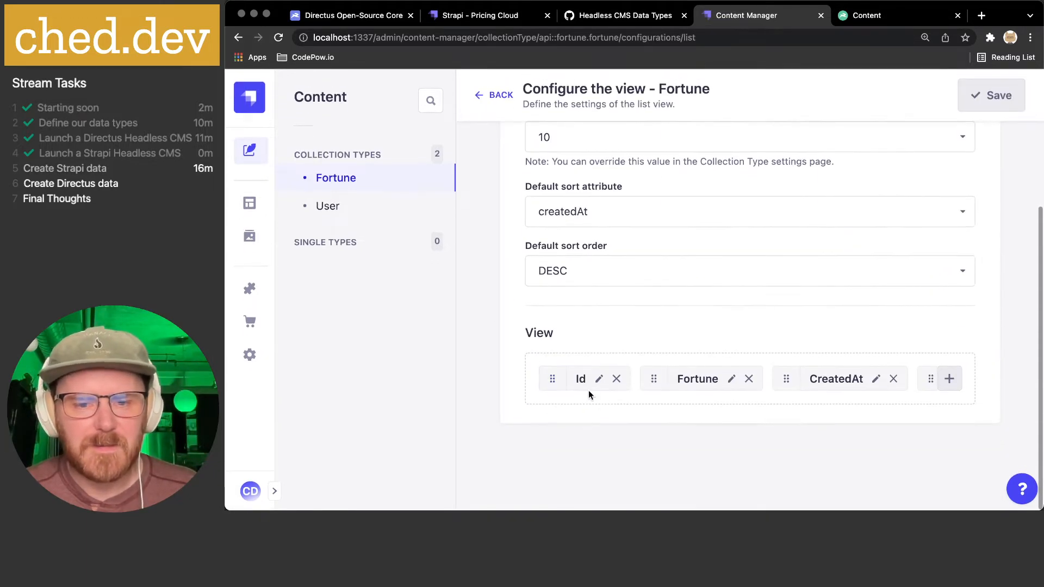
click(616, 378)
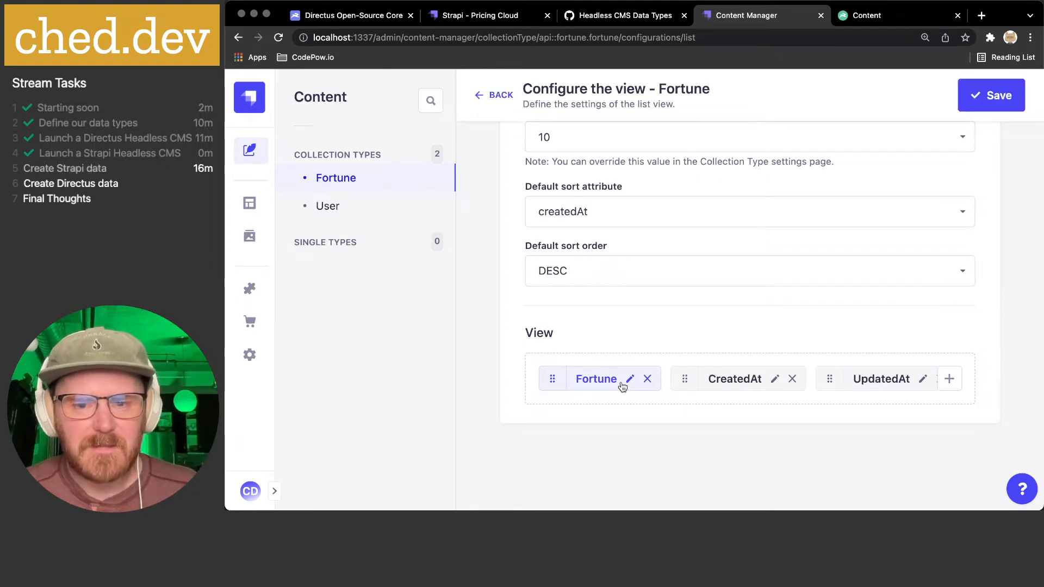
scroll(734, 385, right, 2)
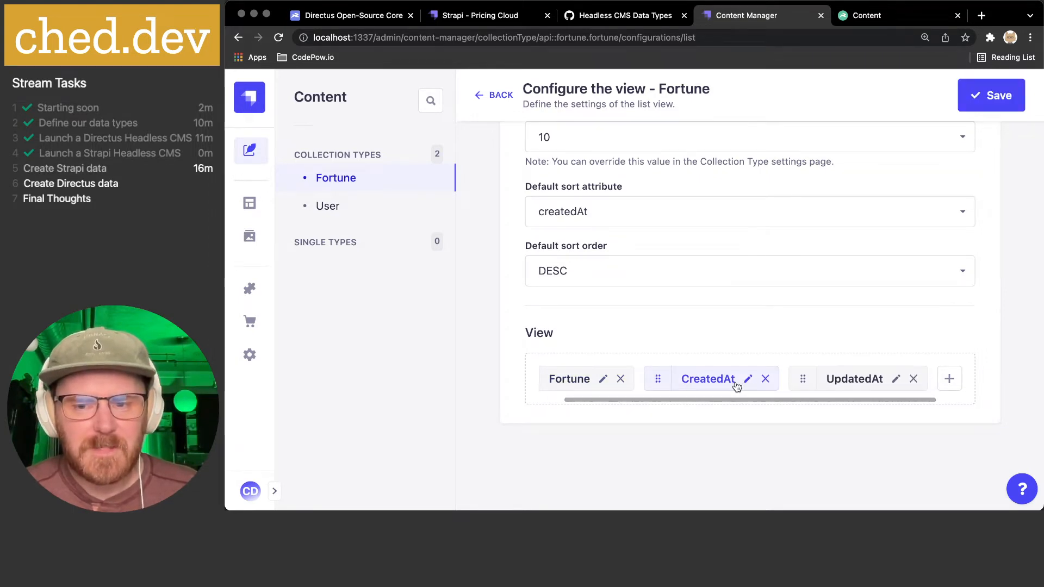
click(913, 381)
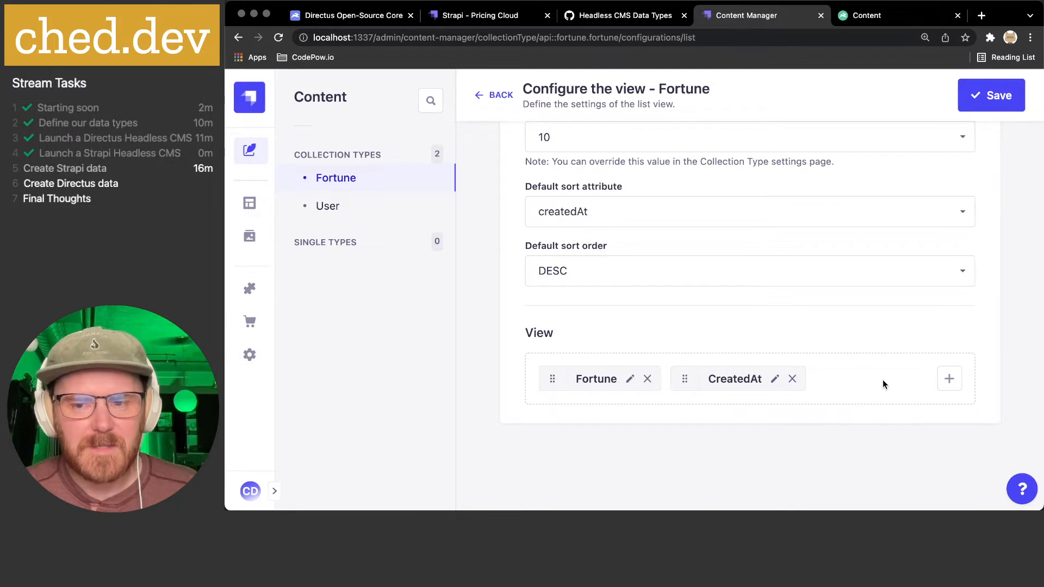
click(991, 95)
click(742, 335)
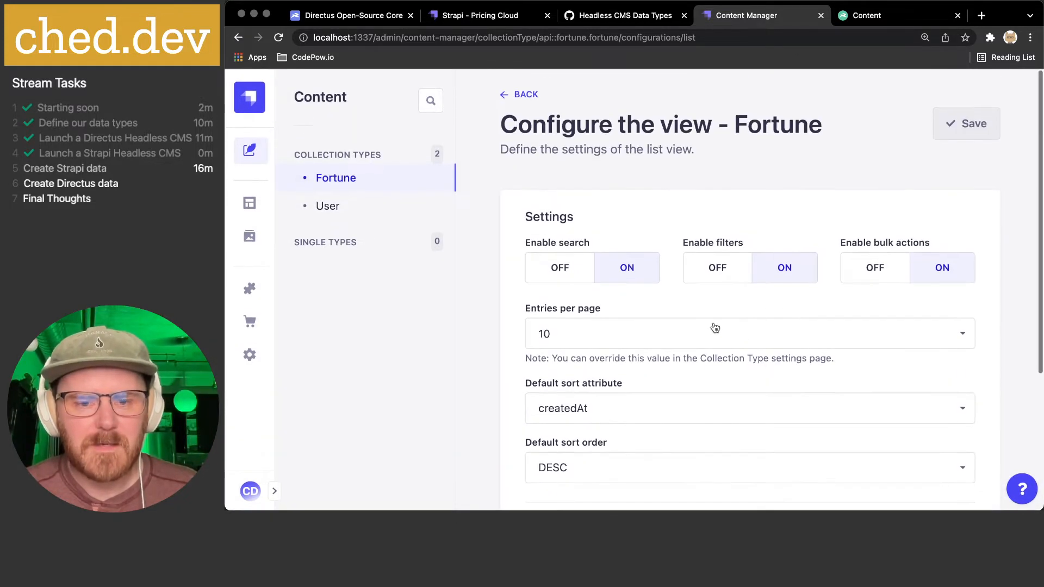
- Reload the Fortune list to check the columns, then move to the Directus Content page
click(526, 96)
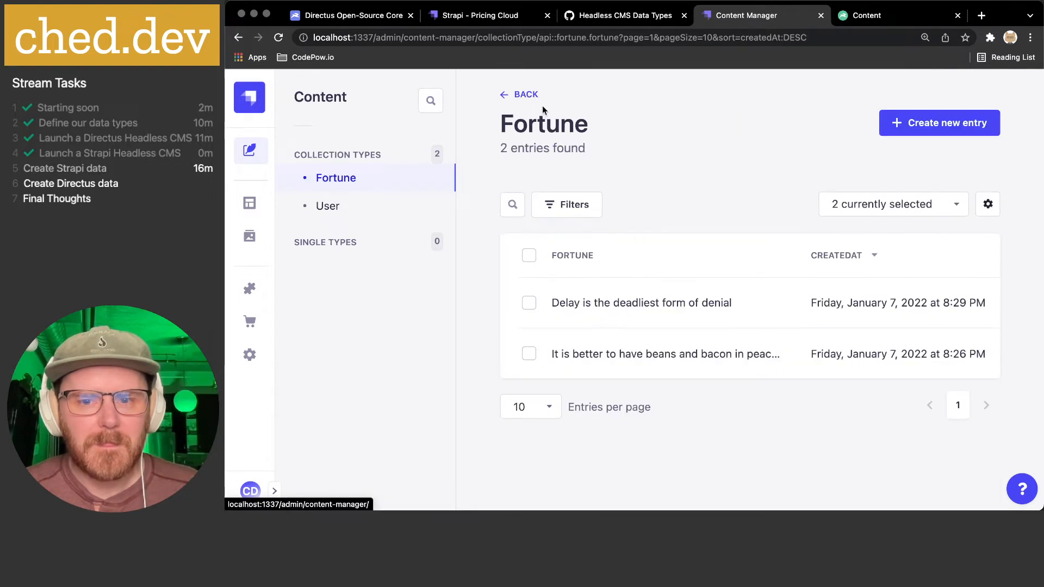
key(super+r)
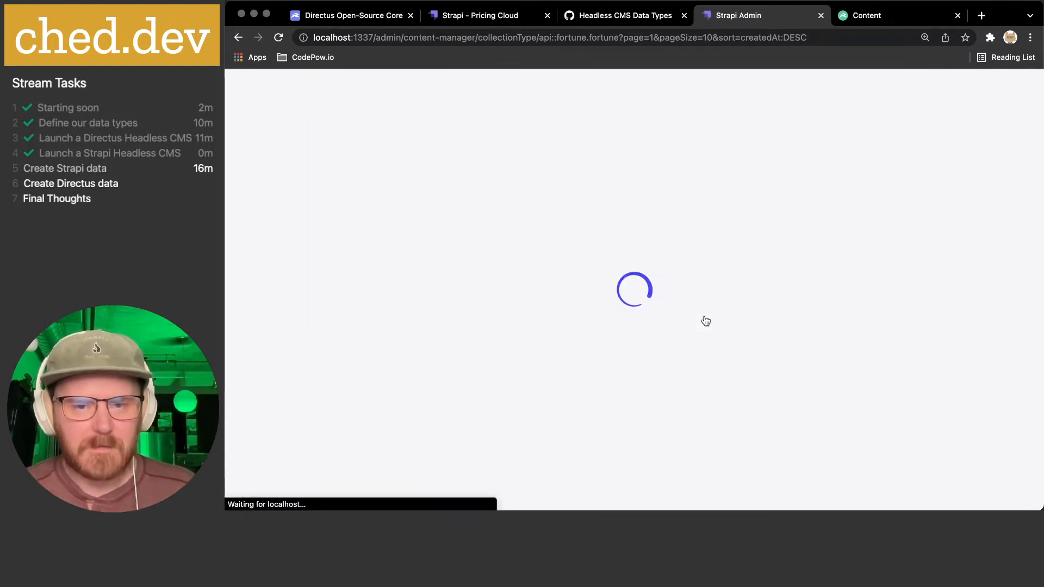
scroll(717, 320, right, 5)
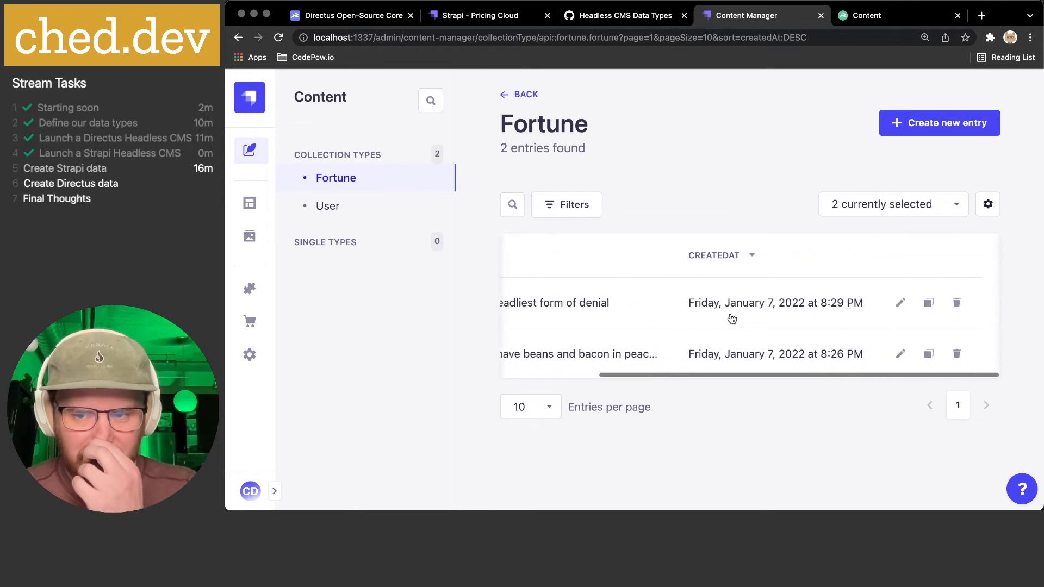
scroll(732, 318, left, 5)
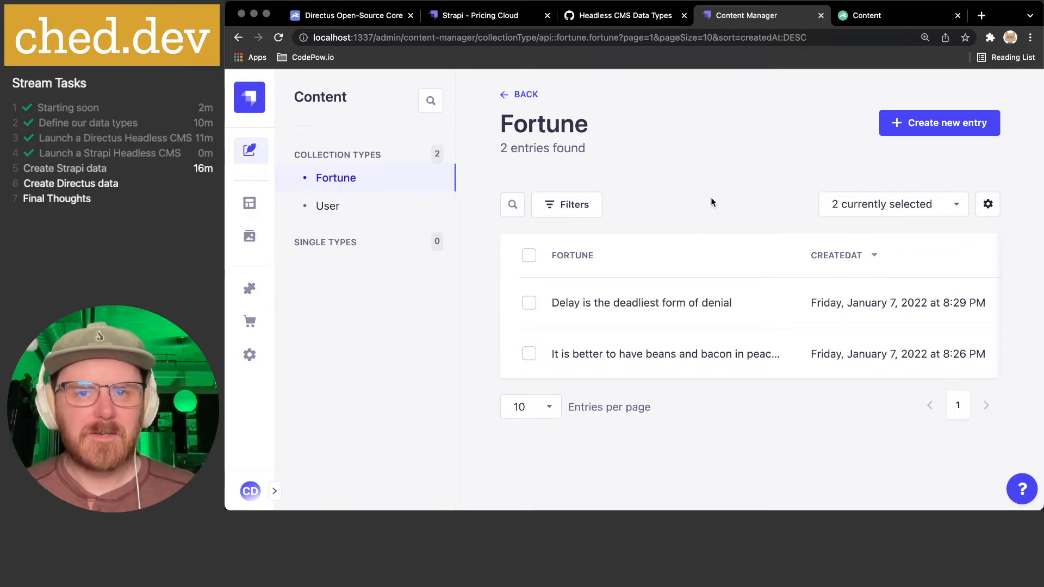
click(906, 19)
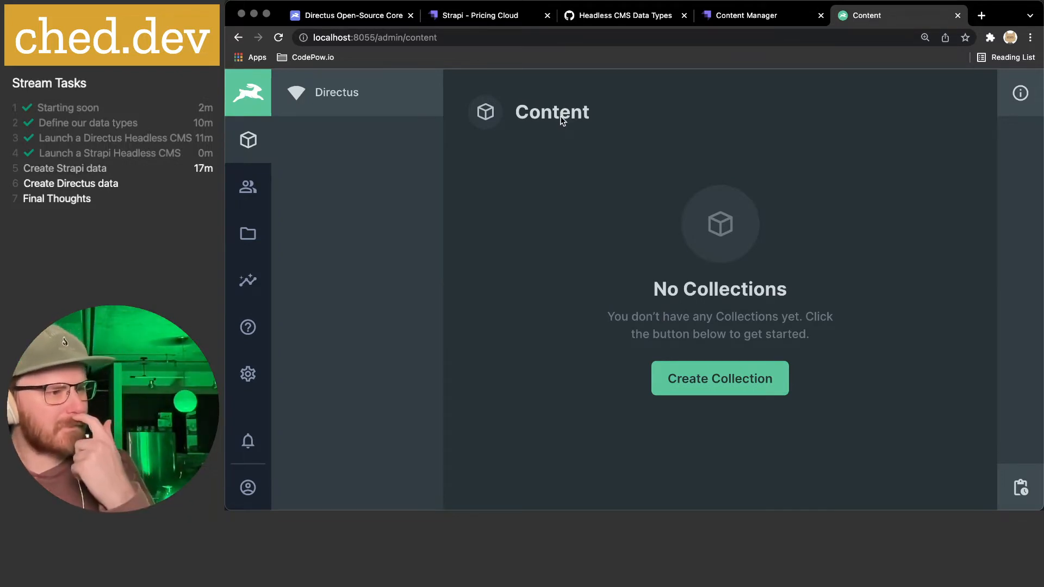
- Review the Directus Admin User profile, then return to the Strapi Fortune list with its 2 entries
key(super+Tab)
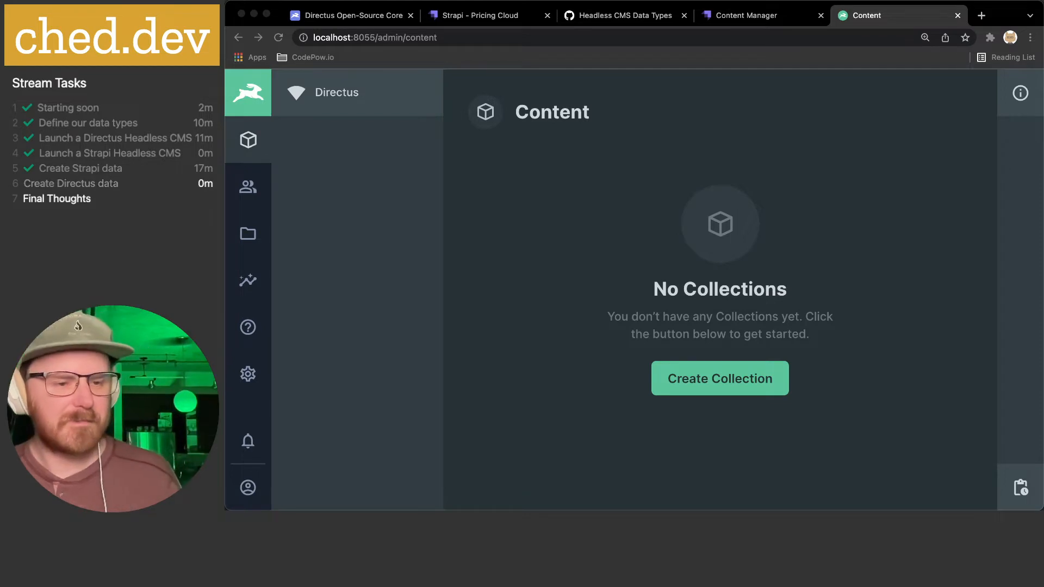
click(536, 238)
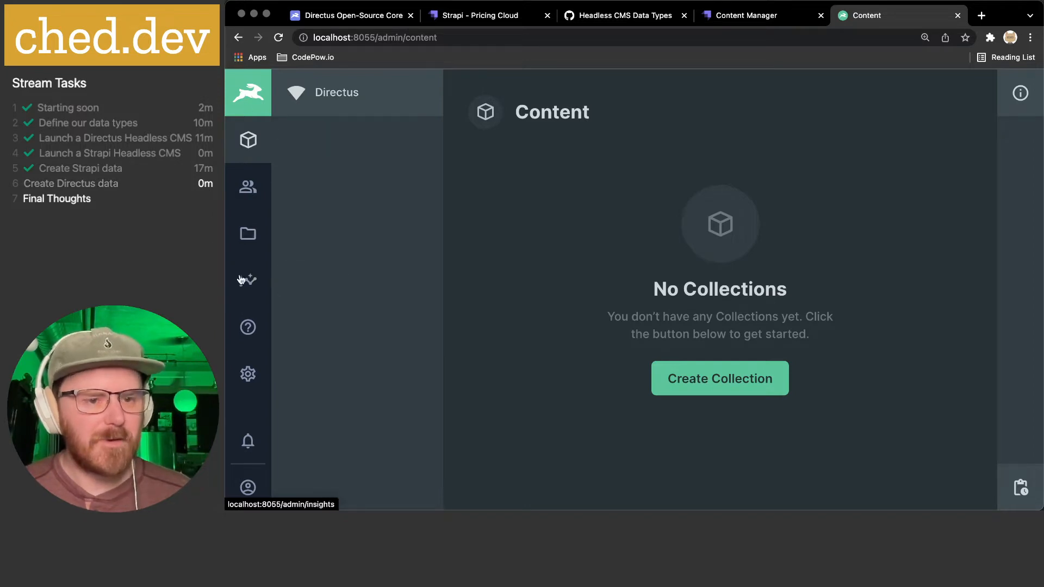
click(248, 489)
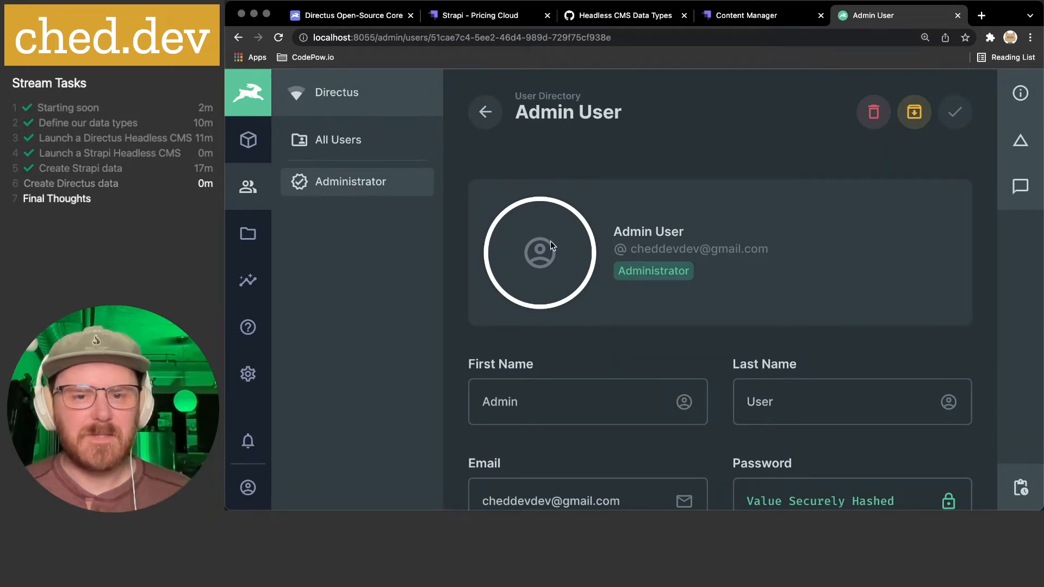
scroll(701, 231, down, 5)
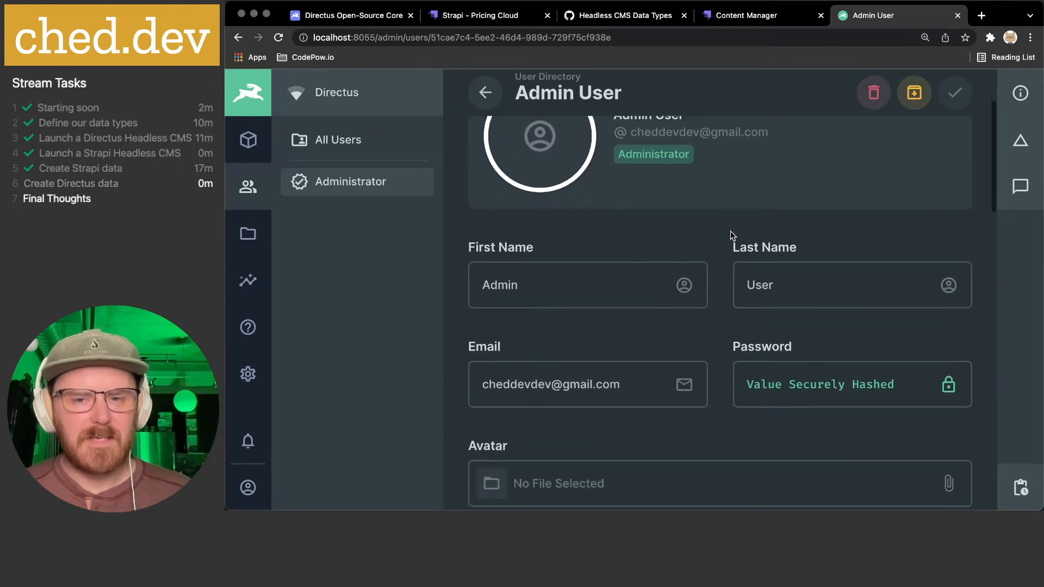
scroll(731, 231, up, 5)
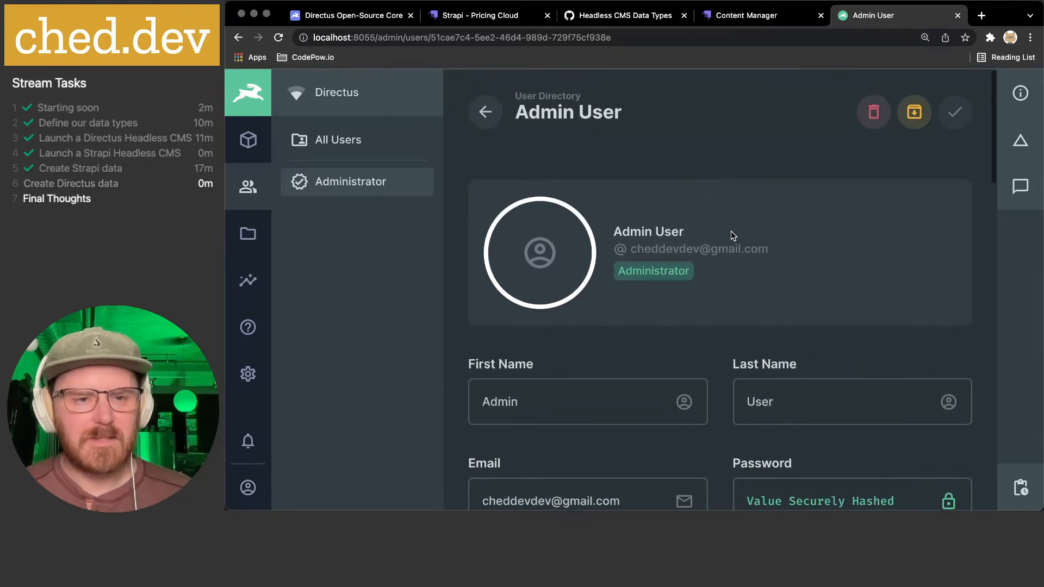
click(766, 18)
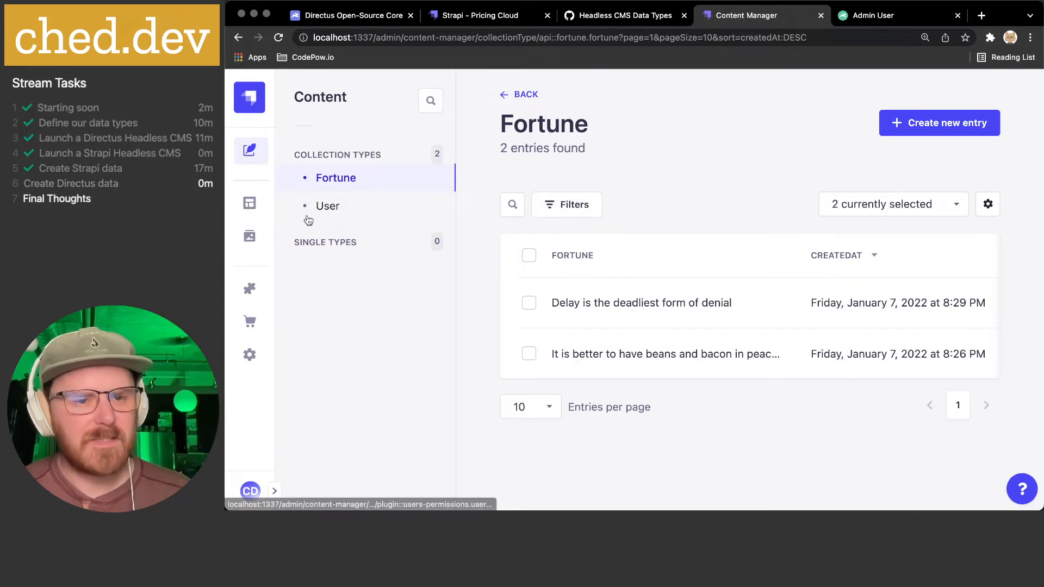
- Open Strapi Settings and view the current user's profile from the account menu
click(246, 361)
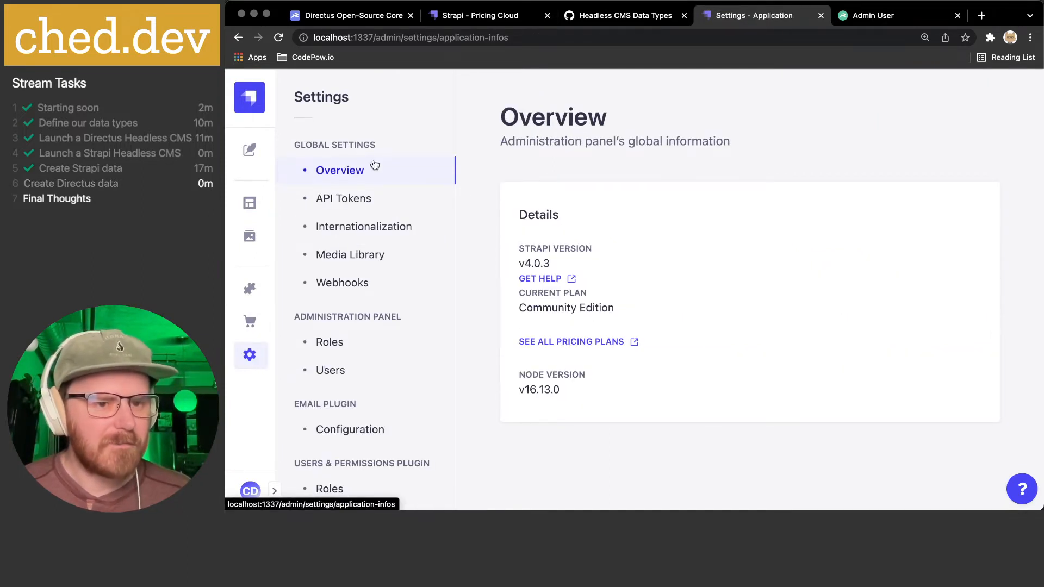
click(249, 491)
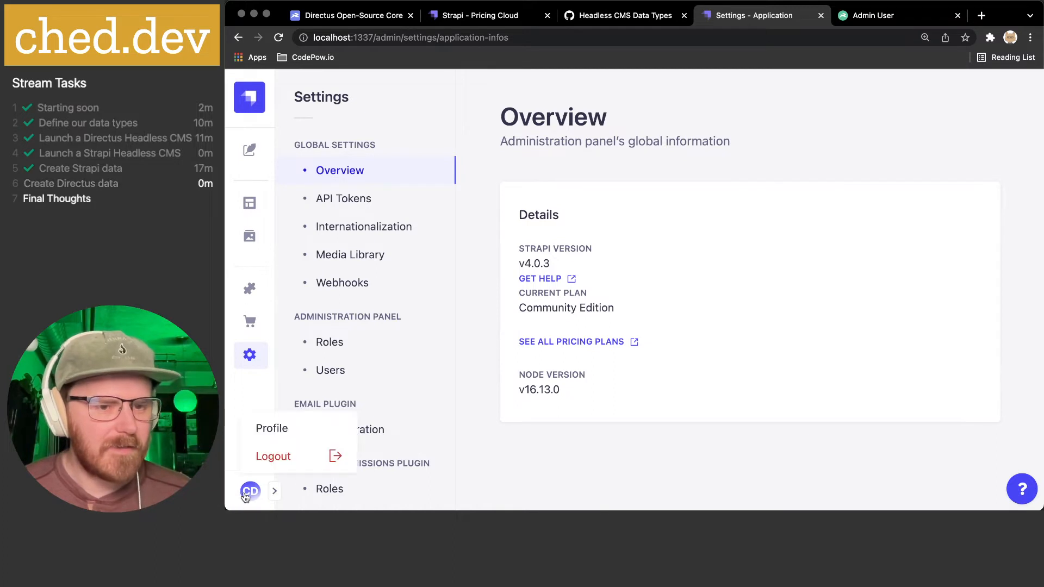
click(268, 429)
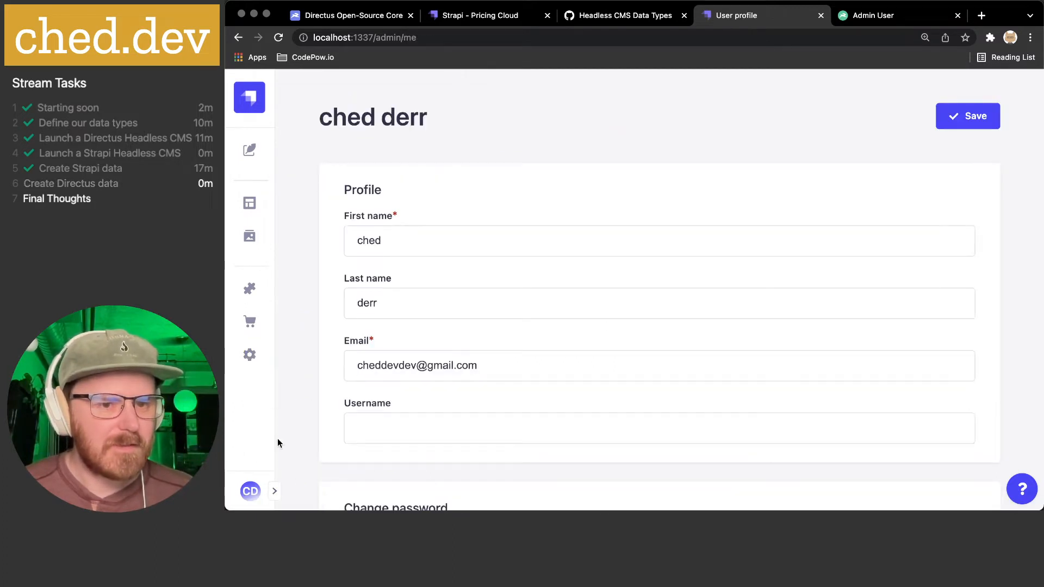
scroll(631, 310, down, 6)
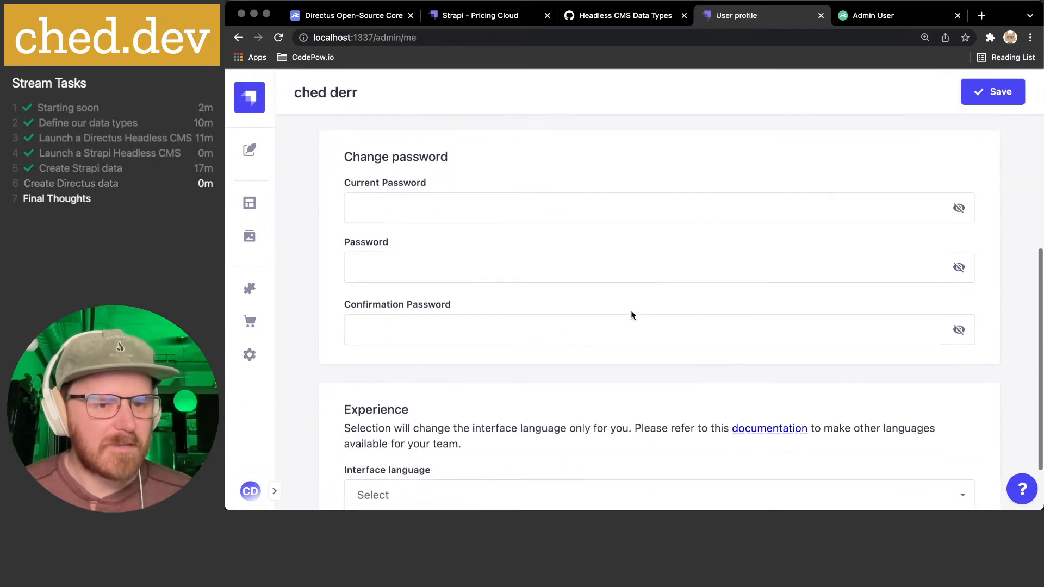
- Open the only admin user from Settings > Users to see their active Super Admin role
click(250, 355)
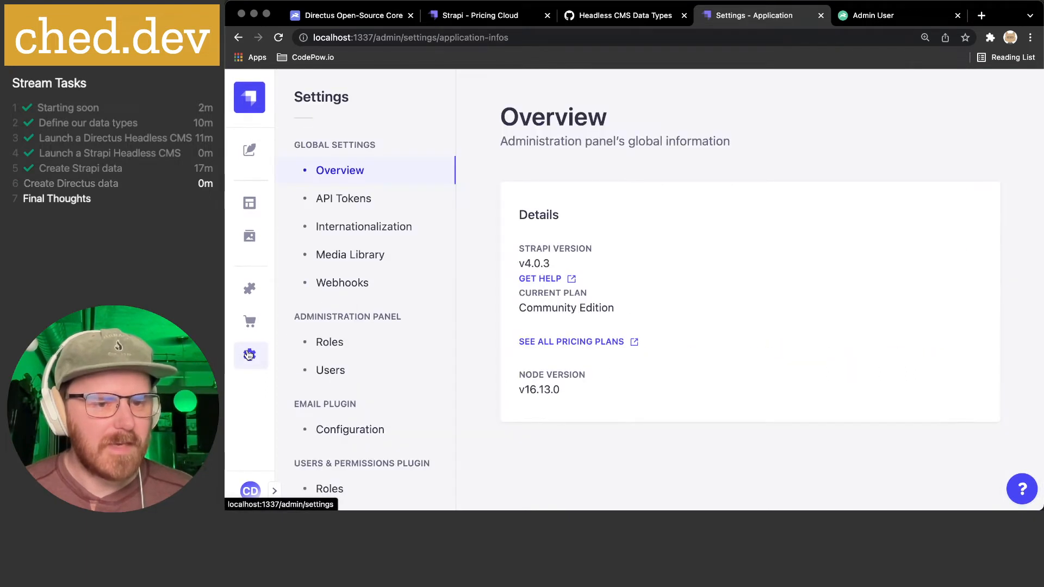
click(324, 372)
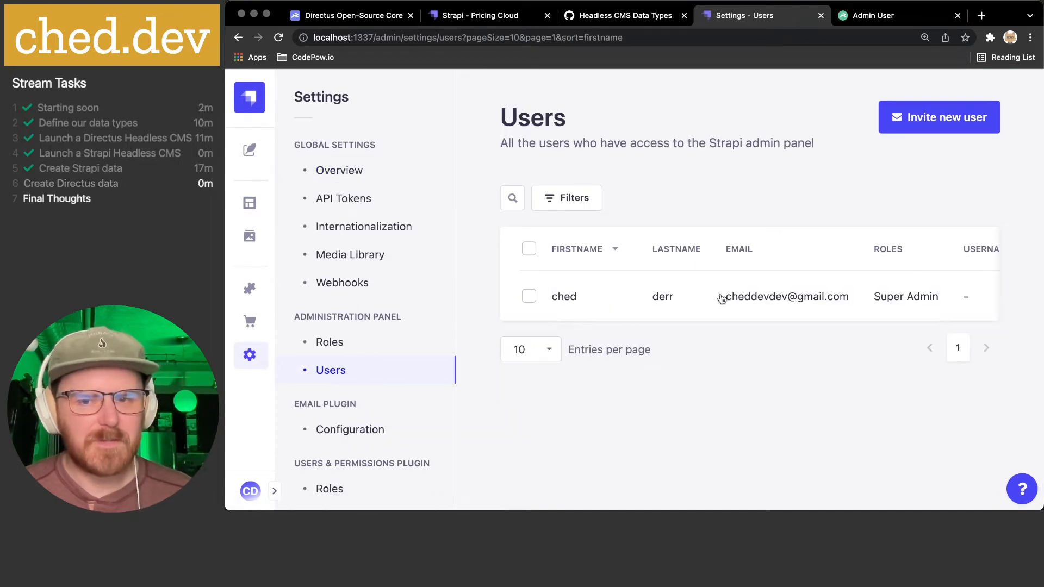
click(721, 298)
scroll(689, 263, down, 3)
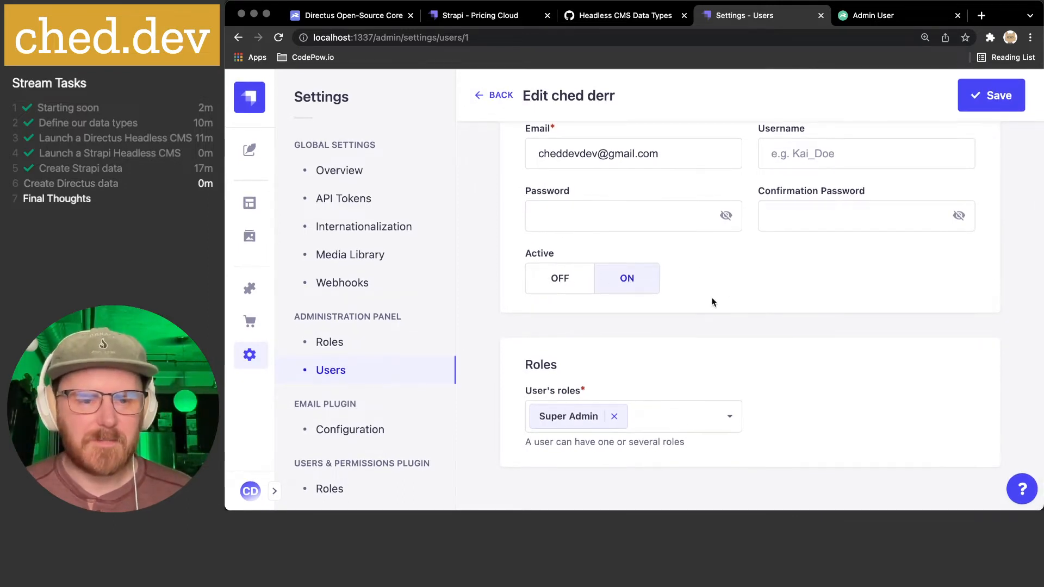
scroll(710, 302, up, 1)
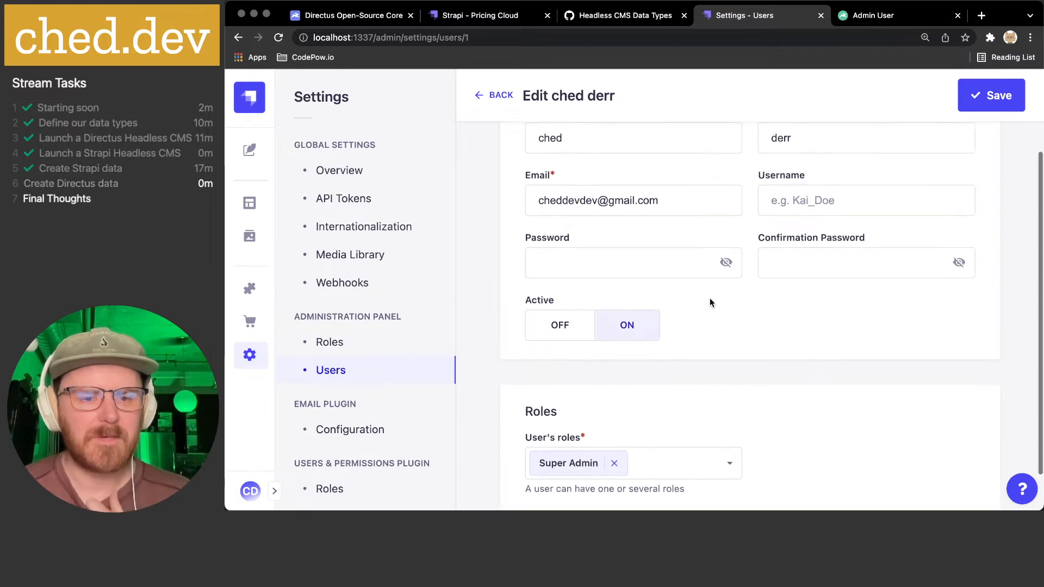
scroll(709, 299, up, 3)
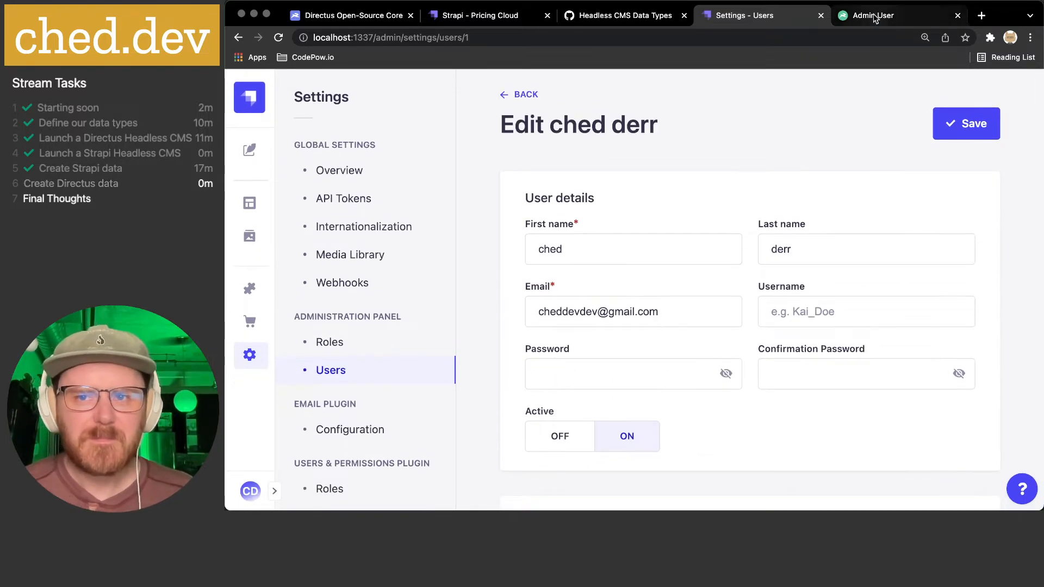
click(874, 16)
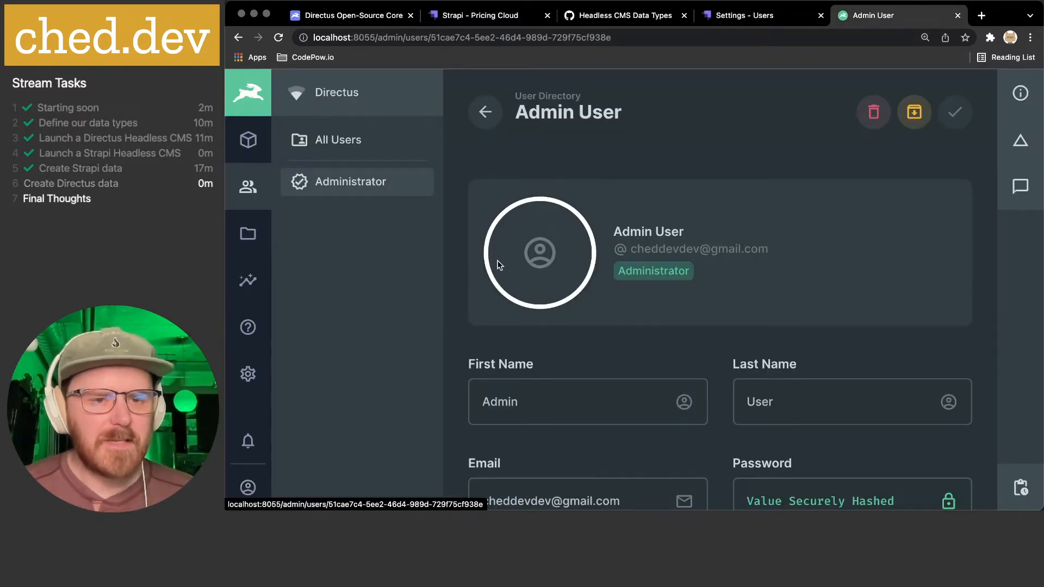
- Upload avatar-cheddev.png from the computer into the Admin User's Avatar field, dismissing the Dropbox popup
scroll(618, 205, down, 5)
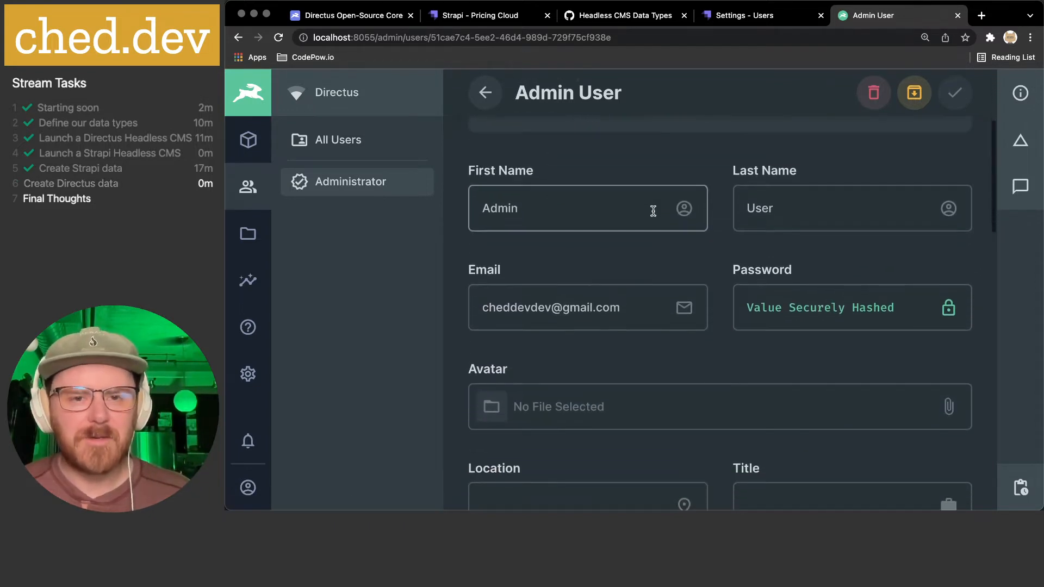
scroll(599, 302, down, 3)
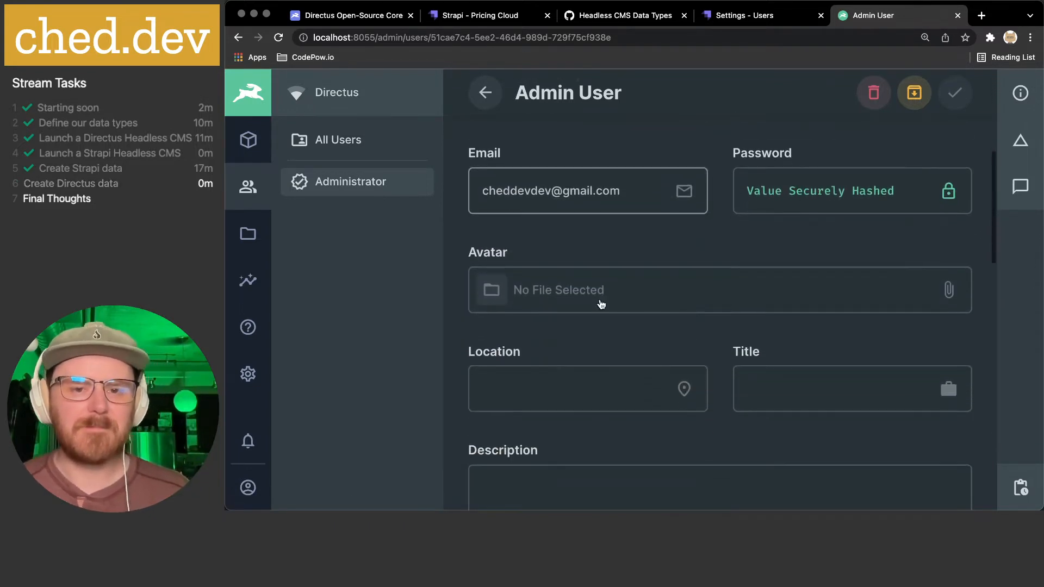
click(545, 291)
click(592, 333)
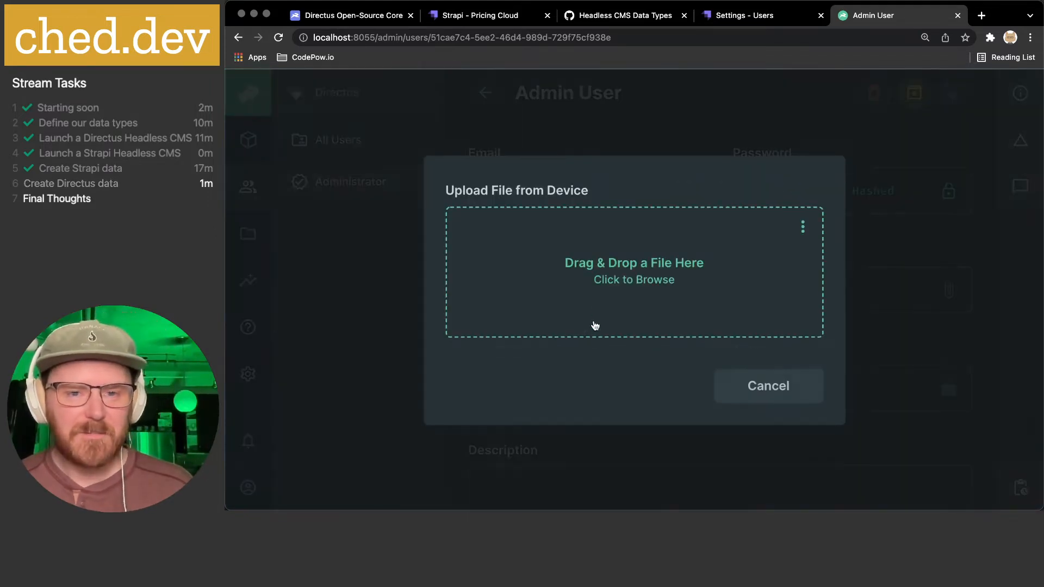
click(616, 293)
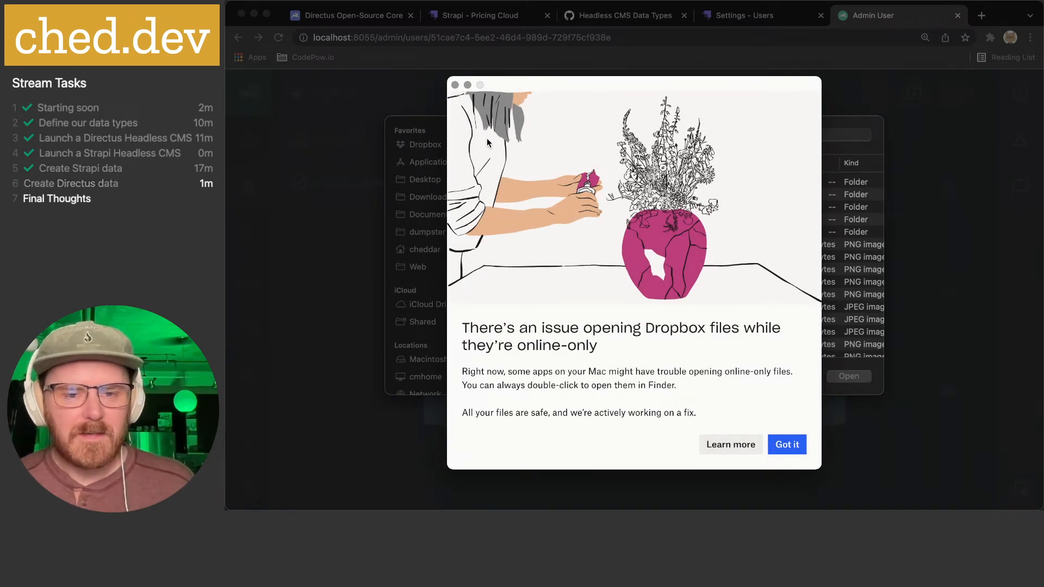
click(456, 86)
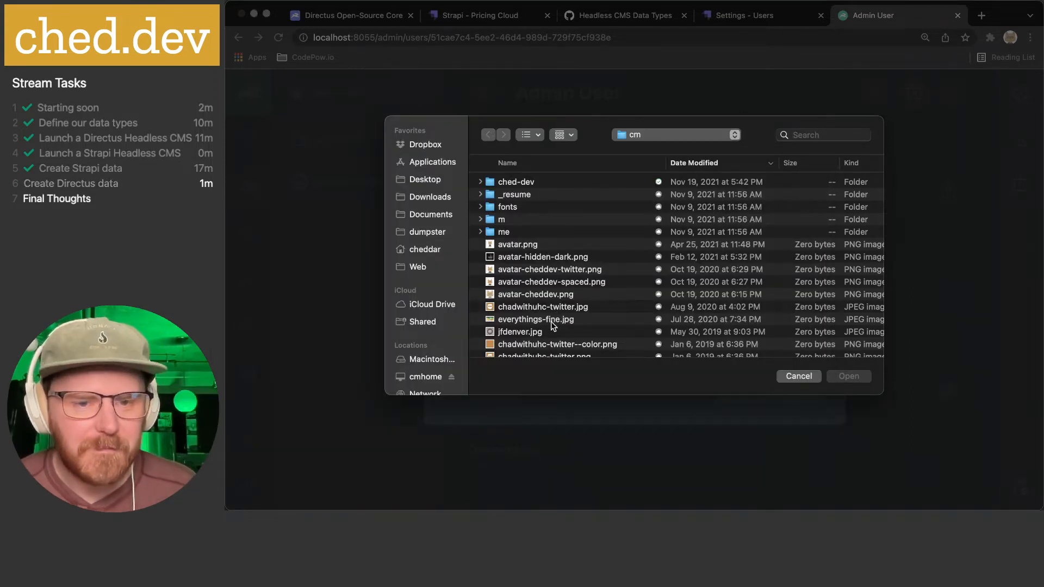
click(536, 295)
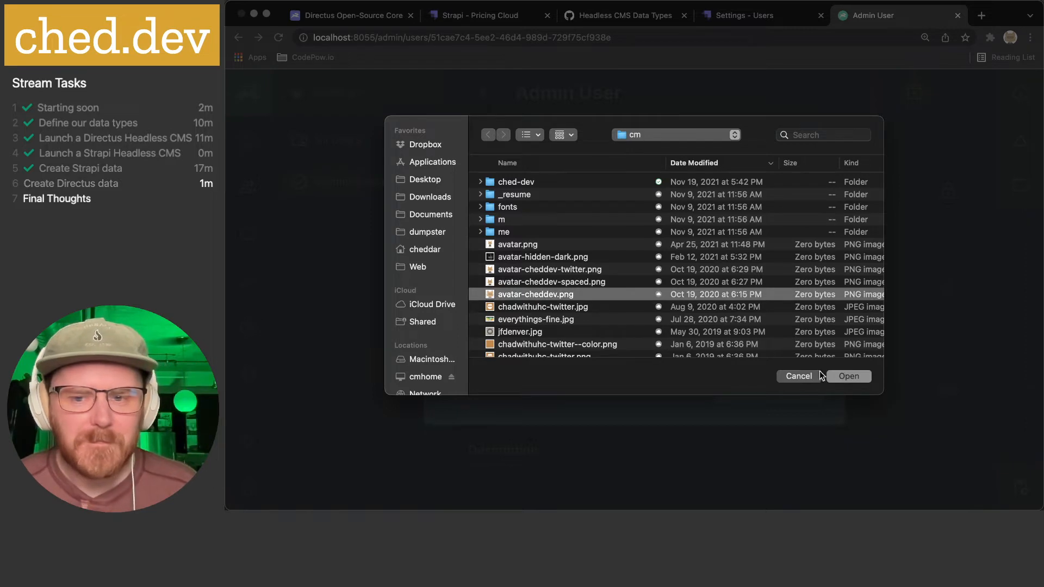
click(846, 376)
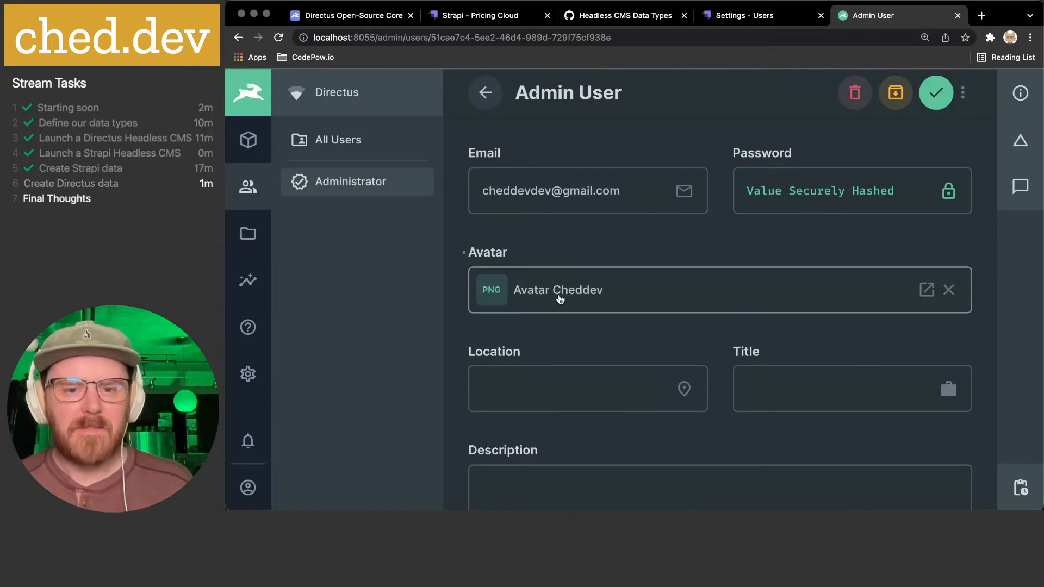
scroll(557, 298, down, 2)
- Set the Admin User's Location to Denver and Title to The Dude
click(539, 310)
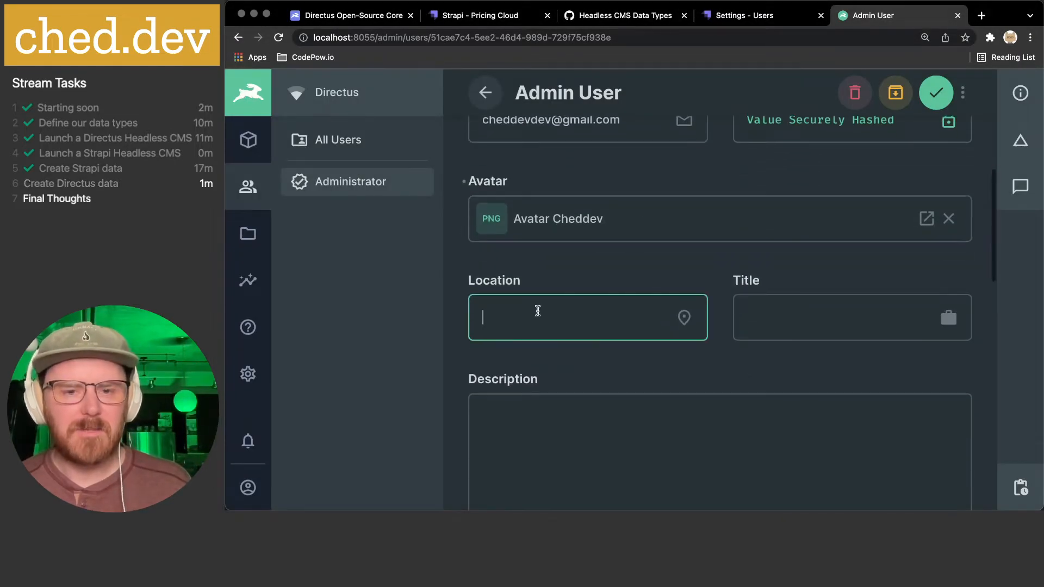
text(Denver)
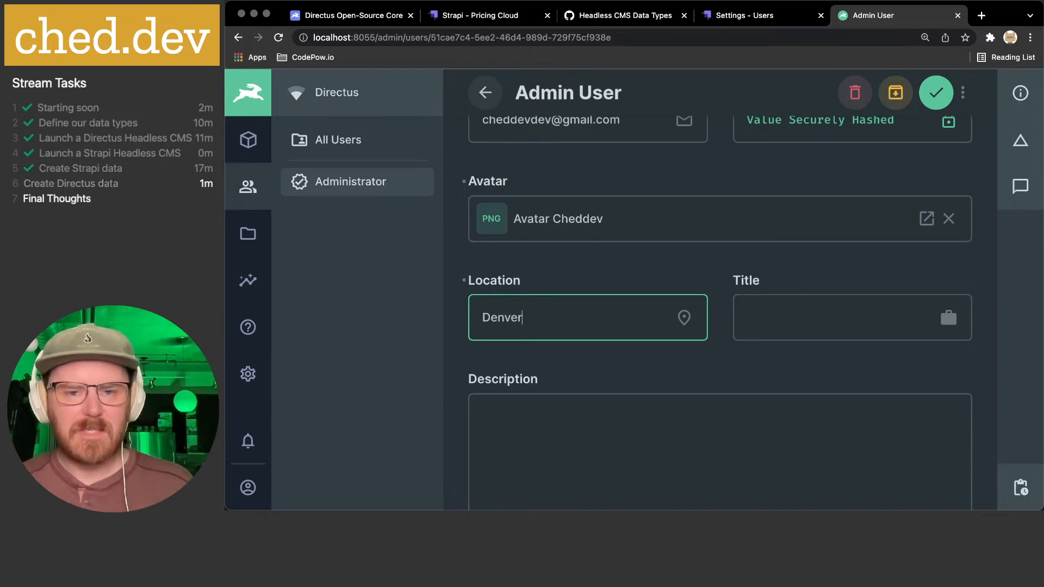
key(Tab)
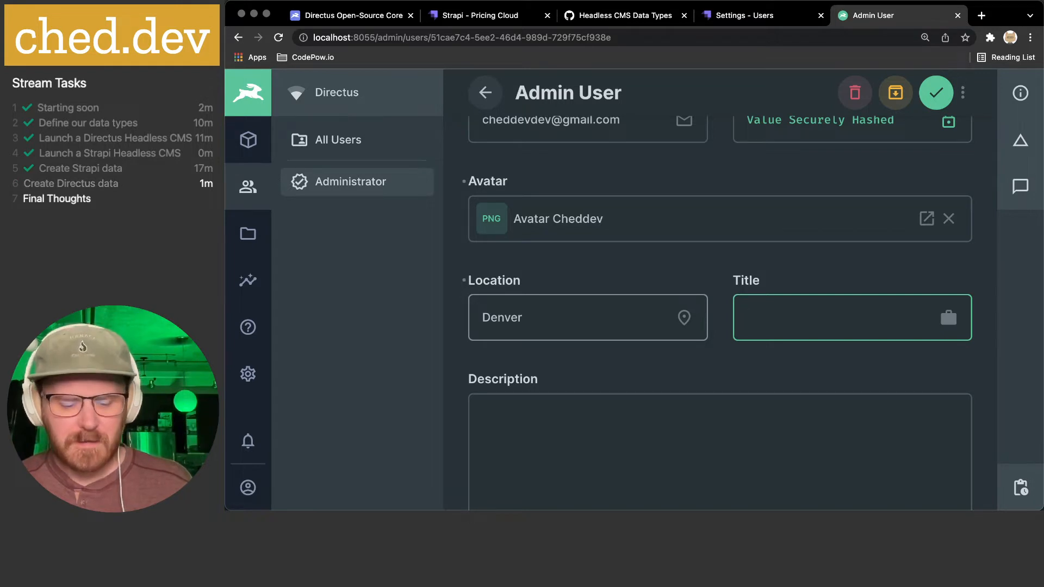
text(The Dude)
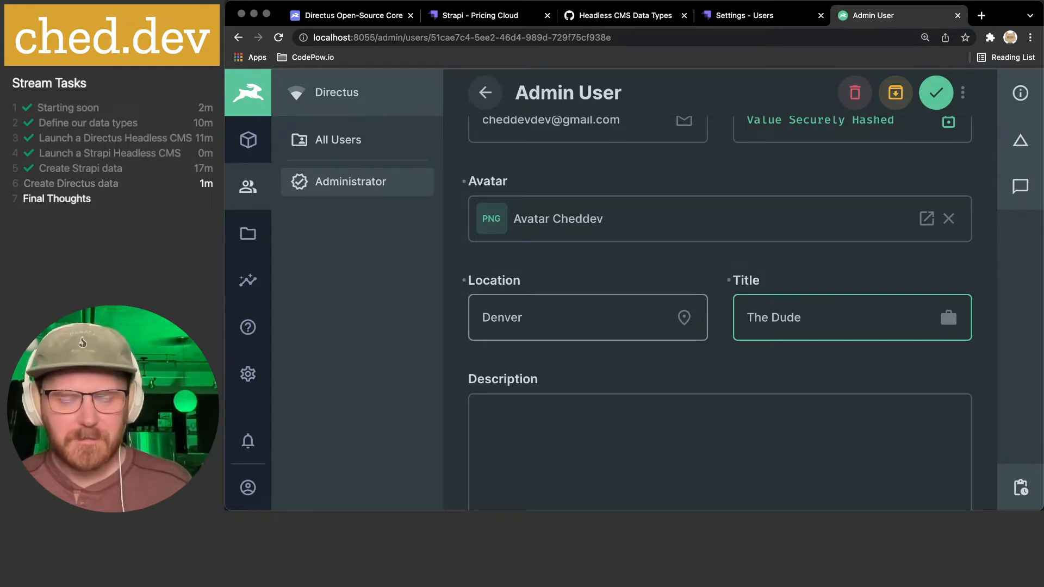
- Add the tags react, ui, front end and headless cms to the profile
scroll(540, 310, down, 5)
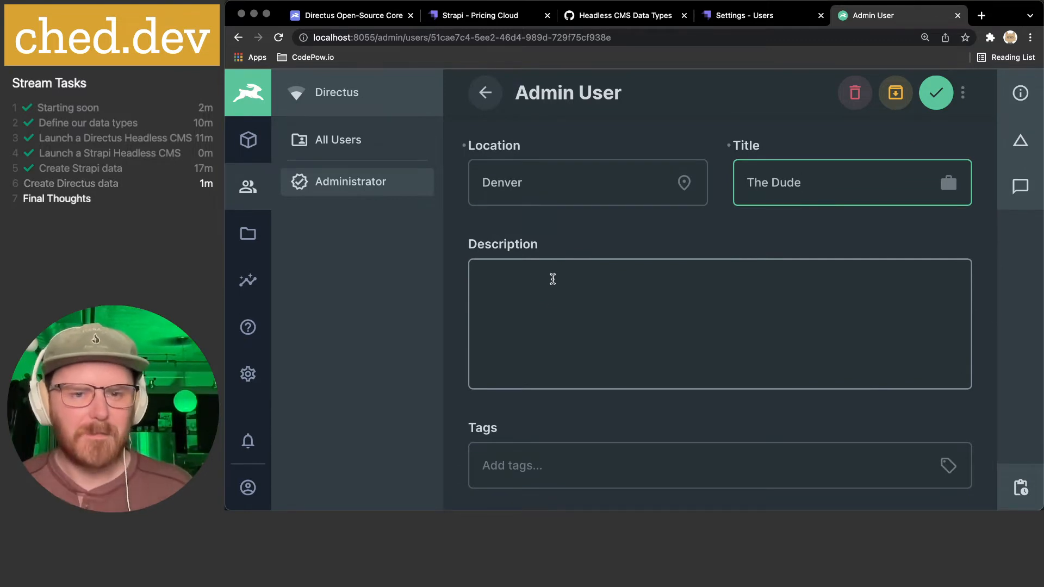
scroll(553, 279, down, 3)
click(541, 283)
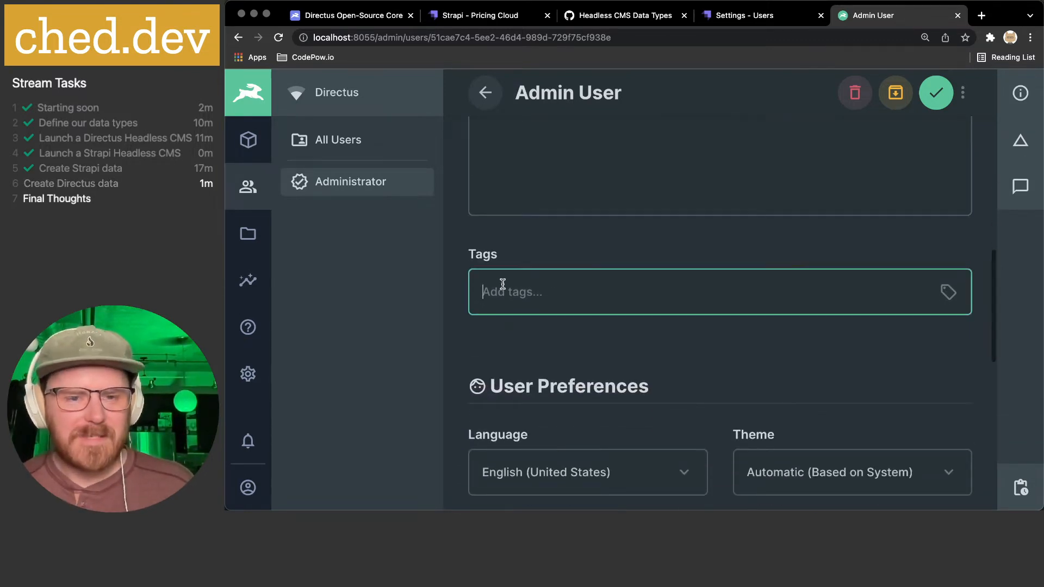
text(react)
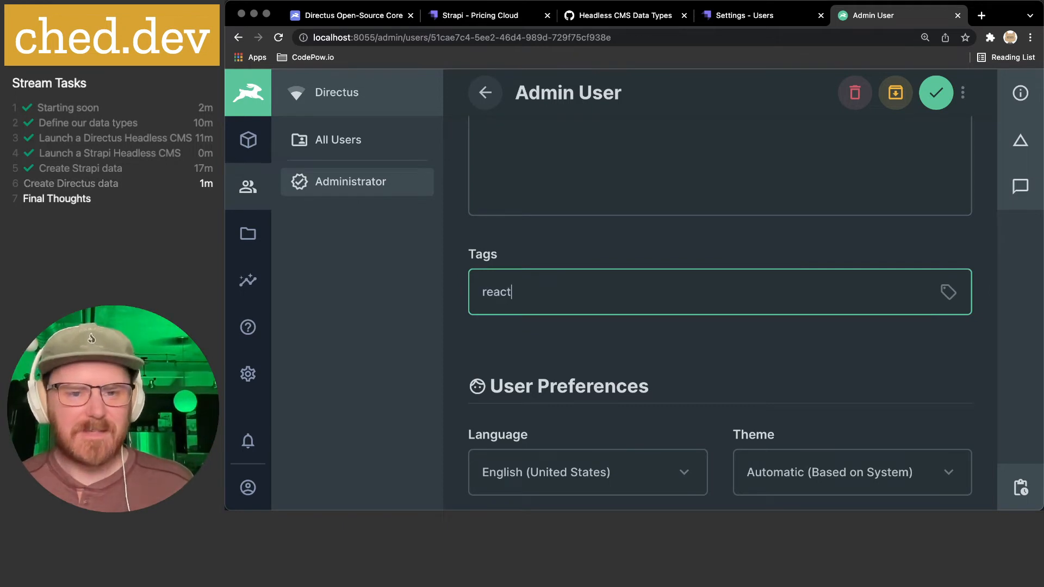
key(Return)
text(r)
key(BackSpace)
text(ui)
key(Return)
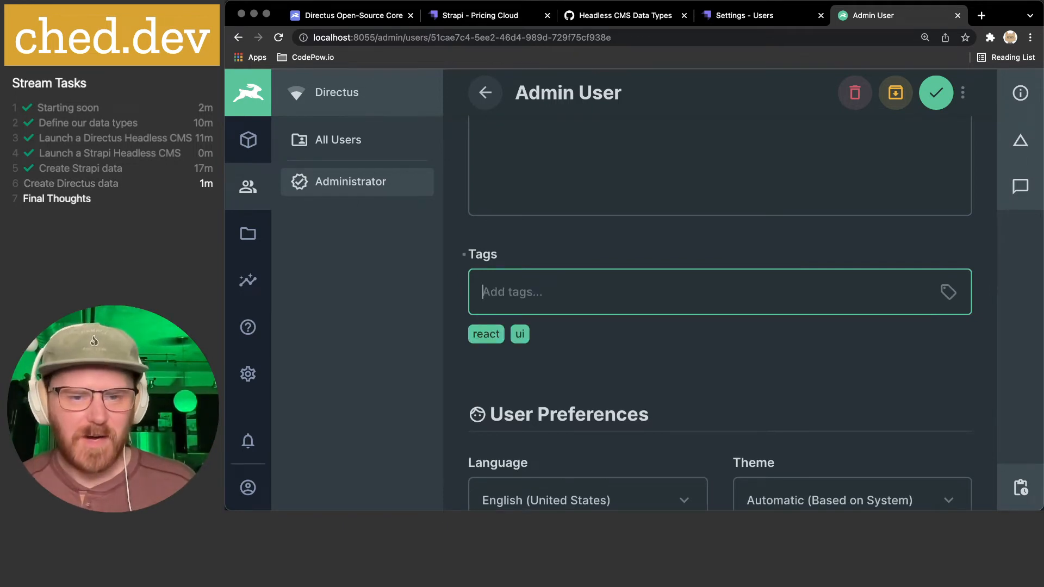
text(front end)
key(Return)
text(headless cms)
key(Return)
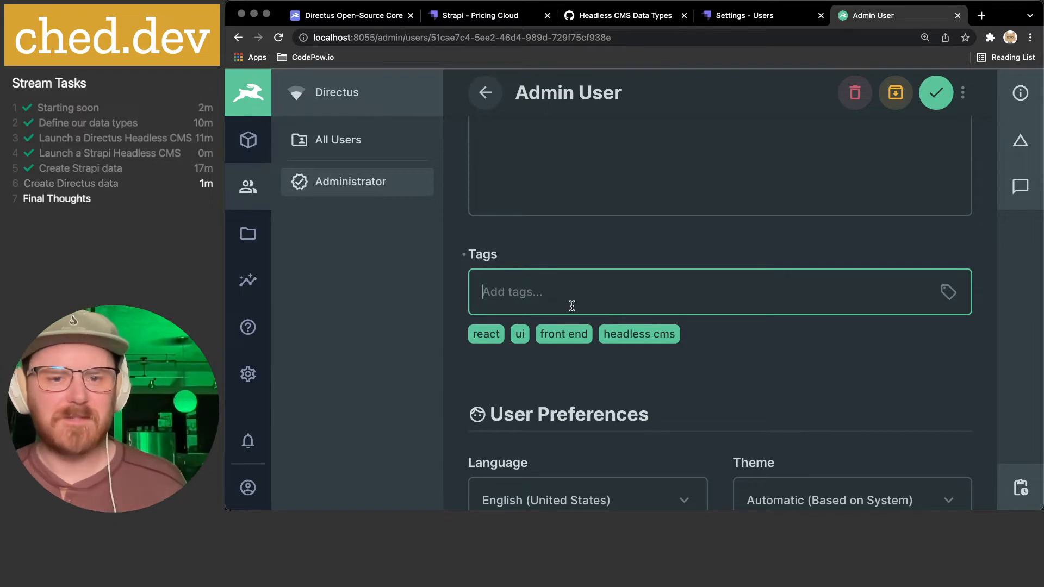
scroll(572, 305, down, 5)
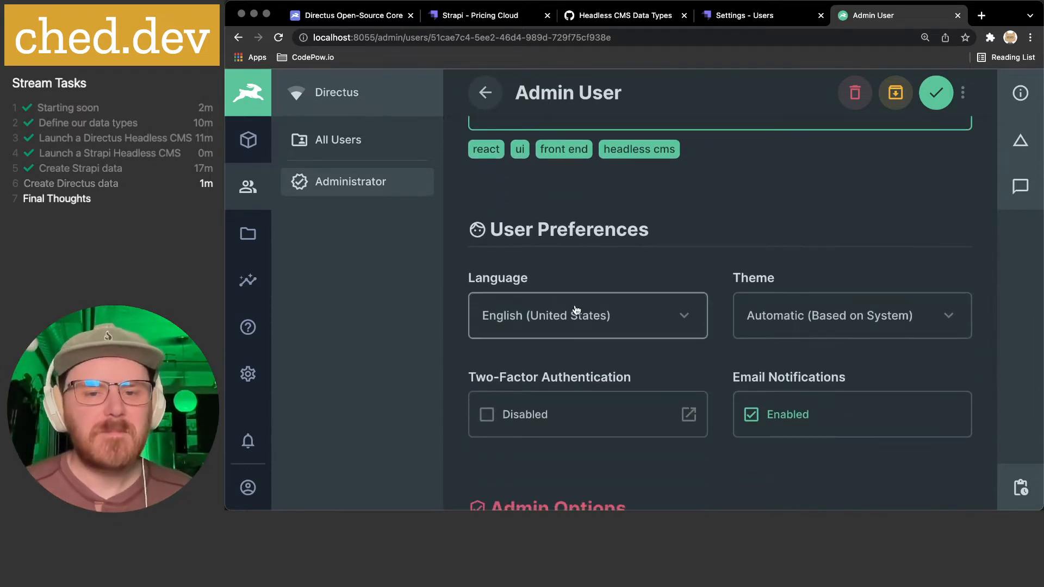
- Change the Theme from Automatic (Based on System) to Light Mode, leaving Language unchanged
scroll(576, 310, down, 1)
click(591, 275)
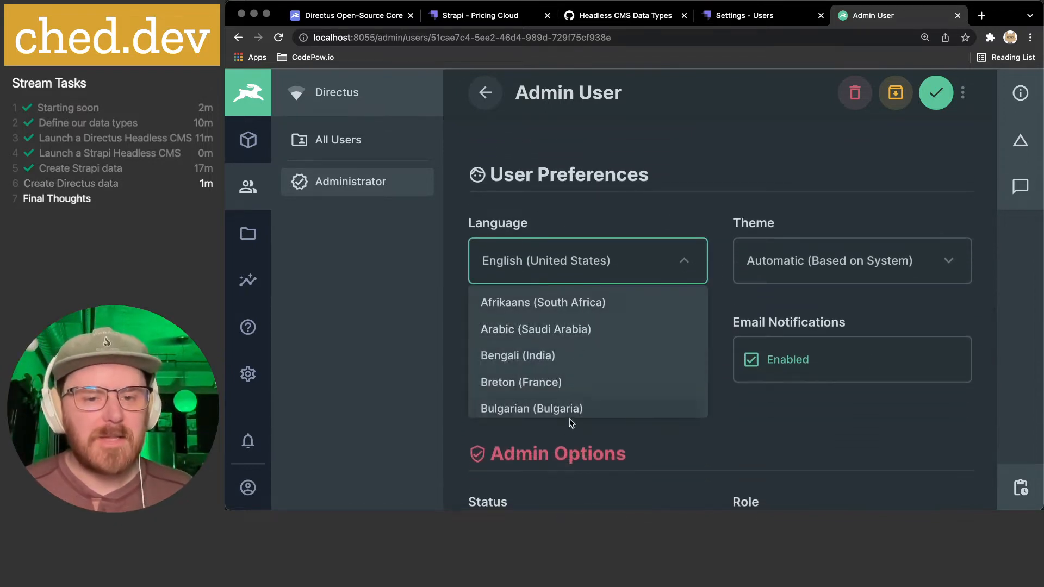
click(608, 206)
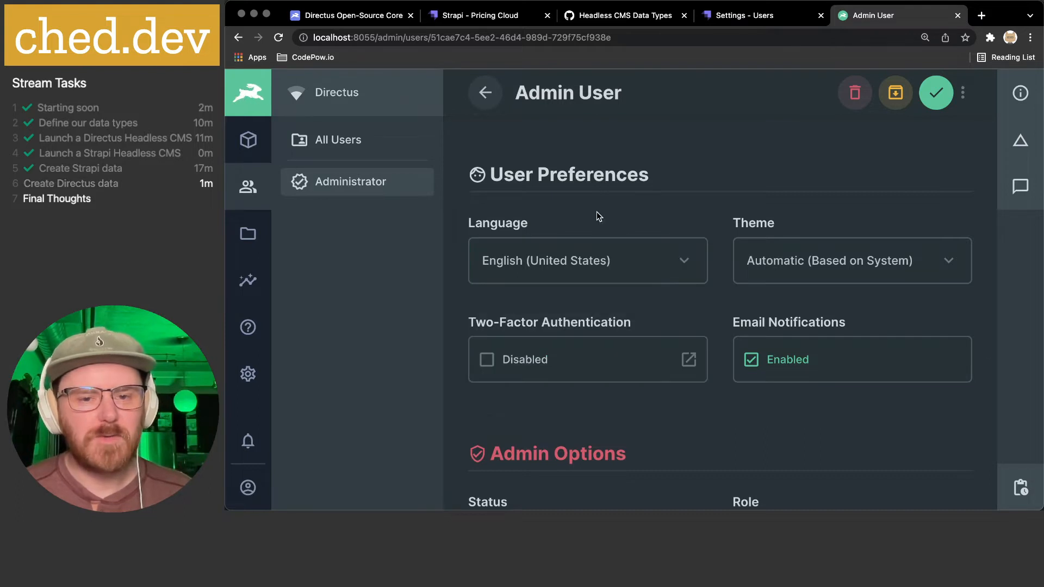
click(850, 261)
click(825, 330)
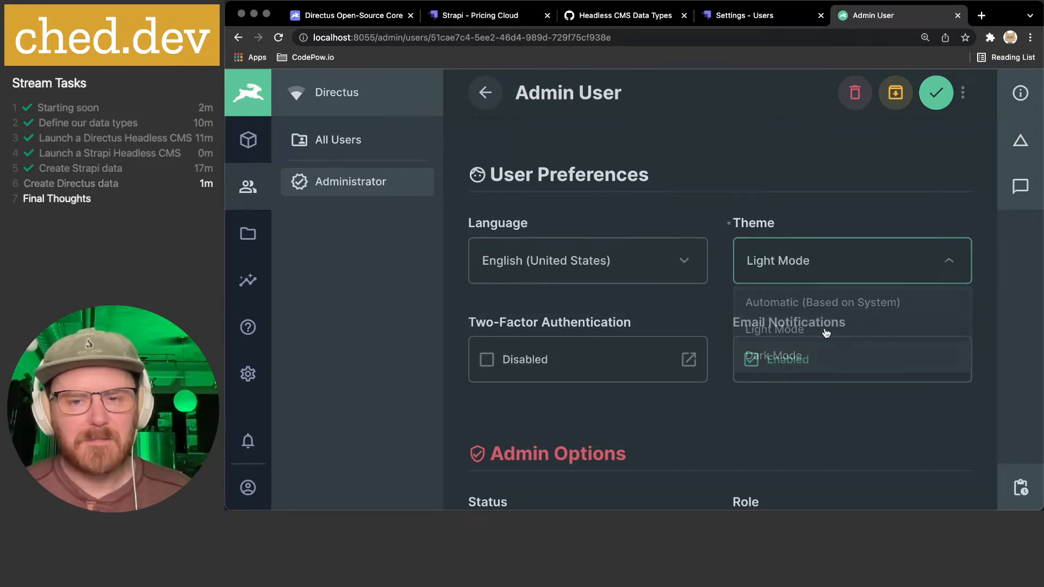
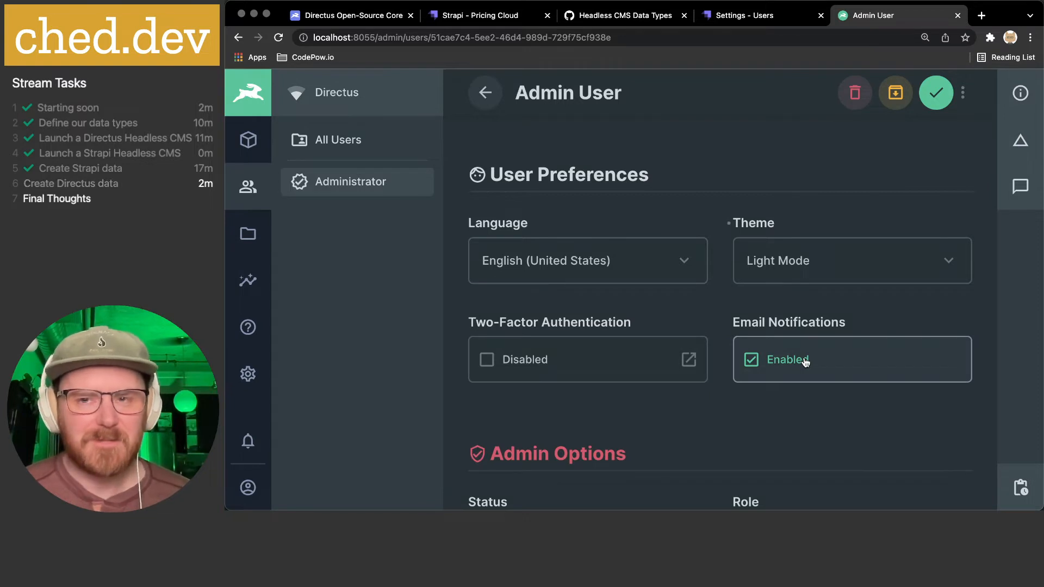
scroll(805, 363, down, 2)
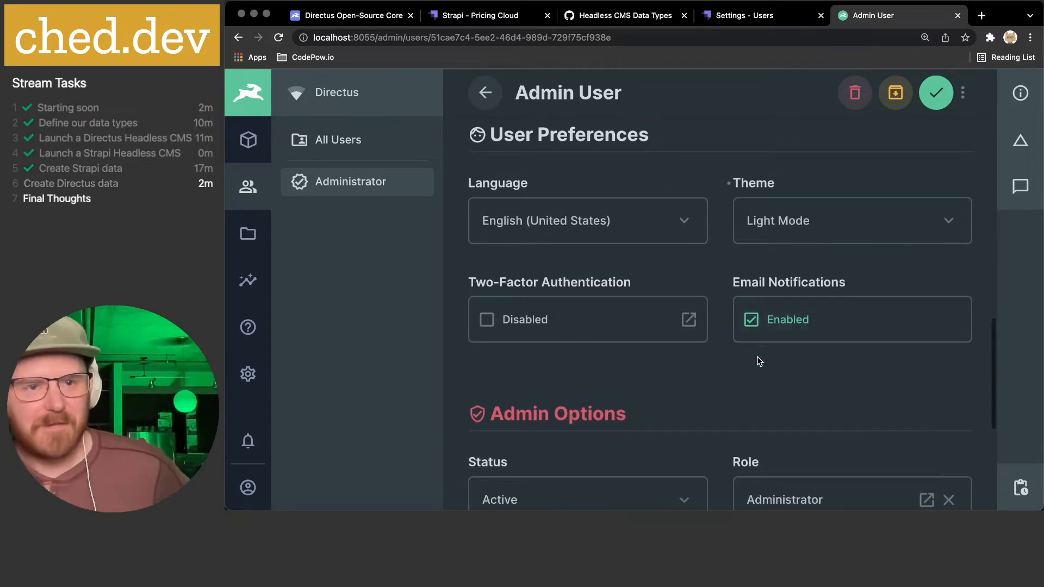
scroll(759, 361, down, 1)
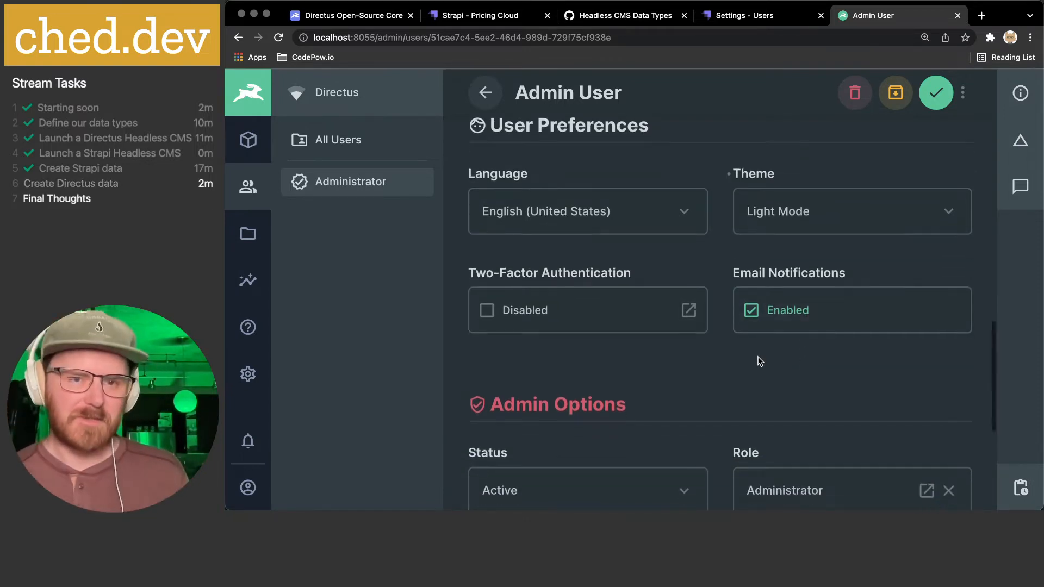
scroll(691, 357, down, 2)
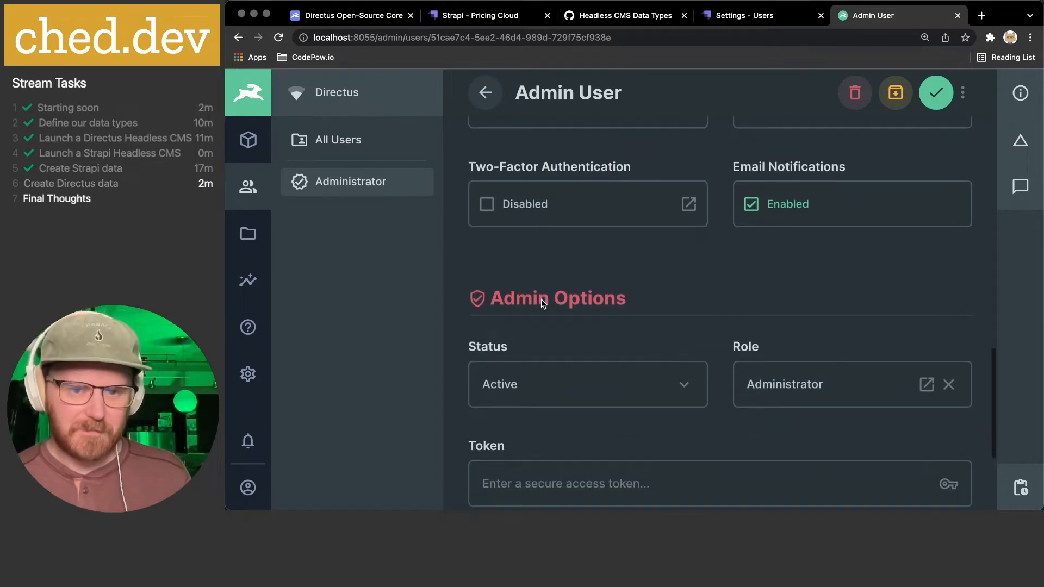
scroll(540, 303, down, 3)
click(679, 256)
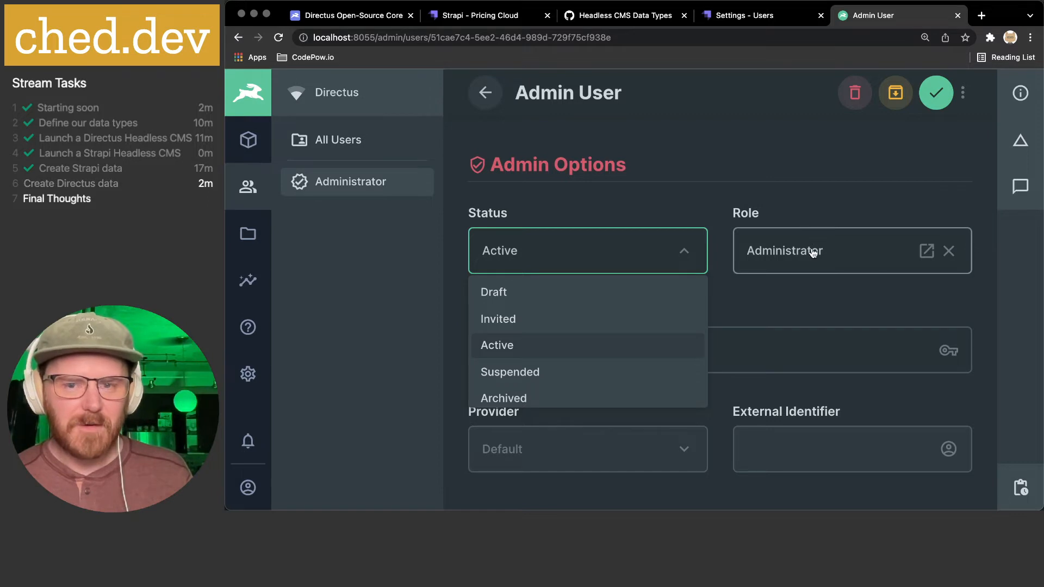
click(756, 188)
scroll(656, 334, down, 2)
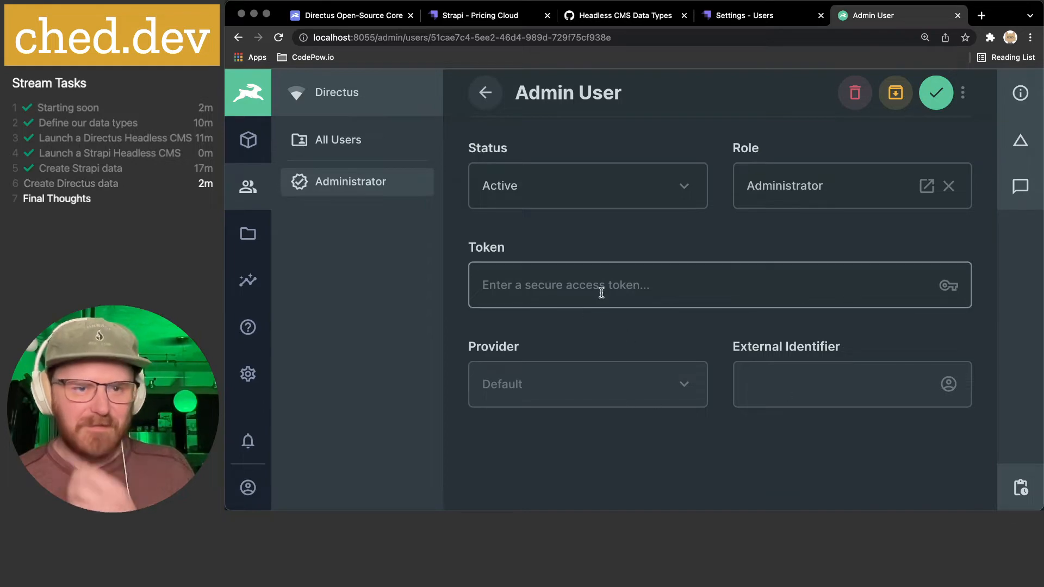
scroll(582, 296, up, 10)
click(936, 112)
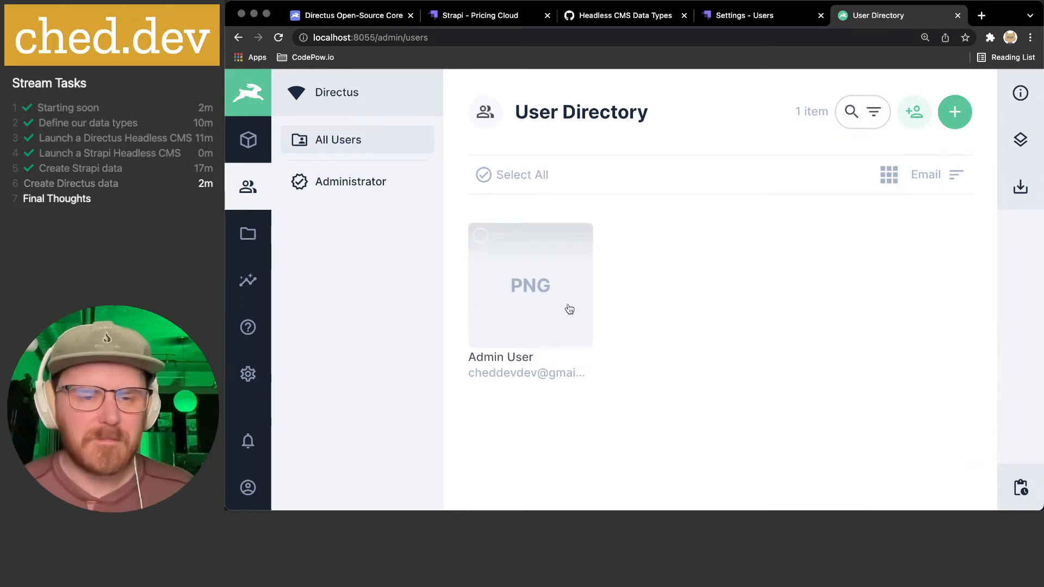
click(514, 260)
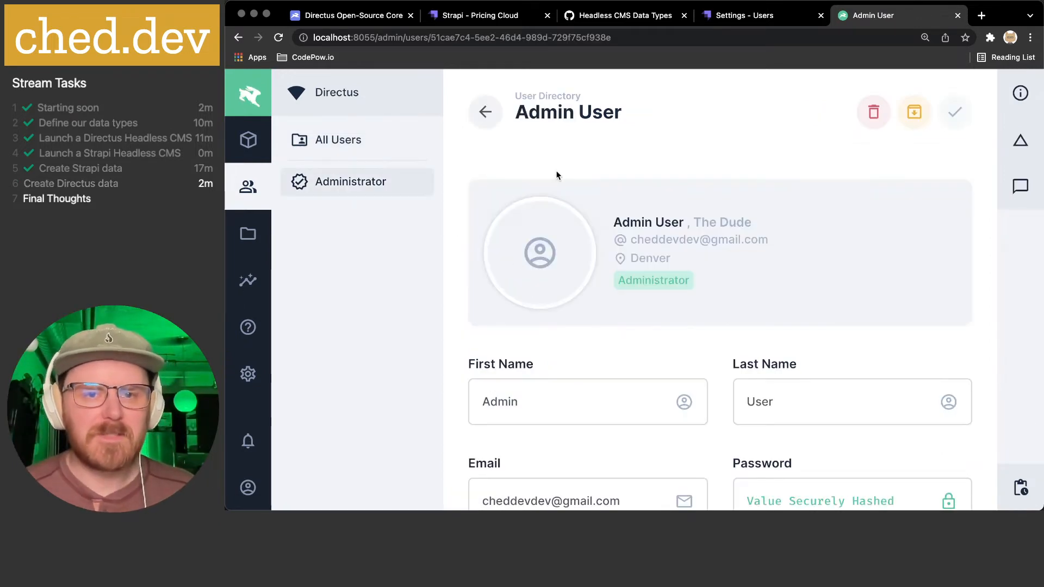
click(482, 122)
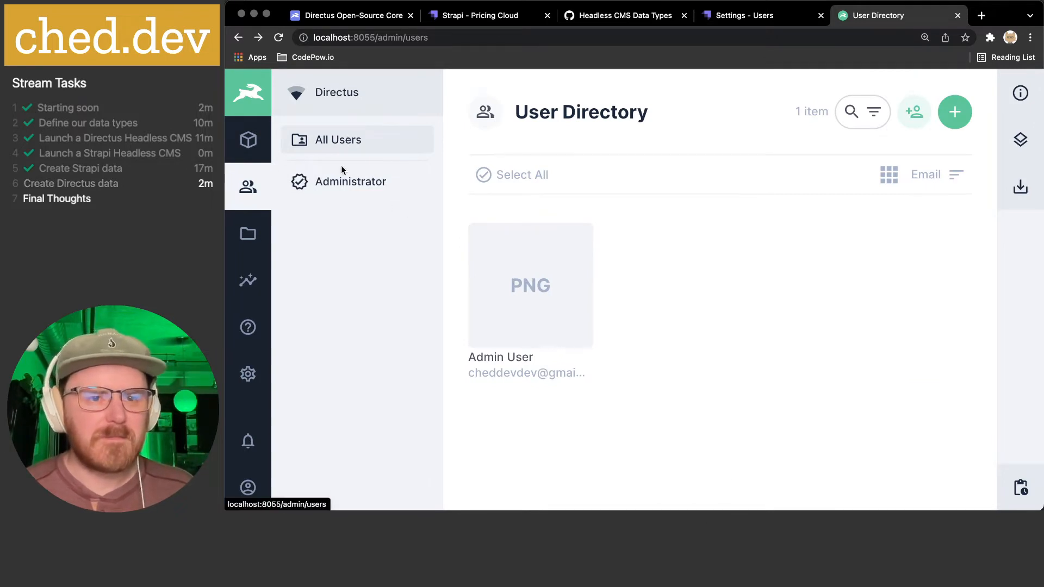
click(348, 182)
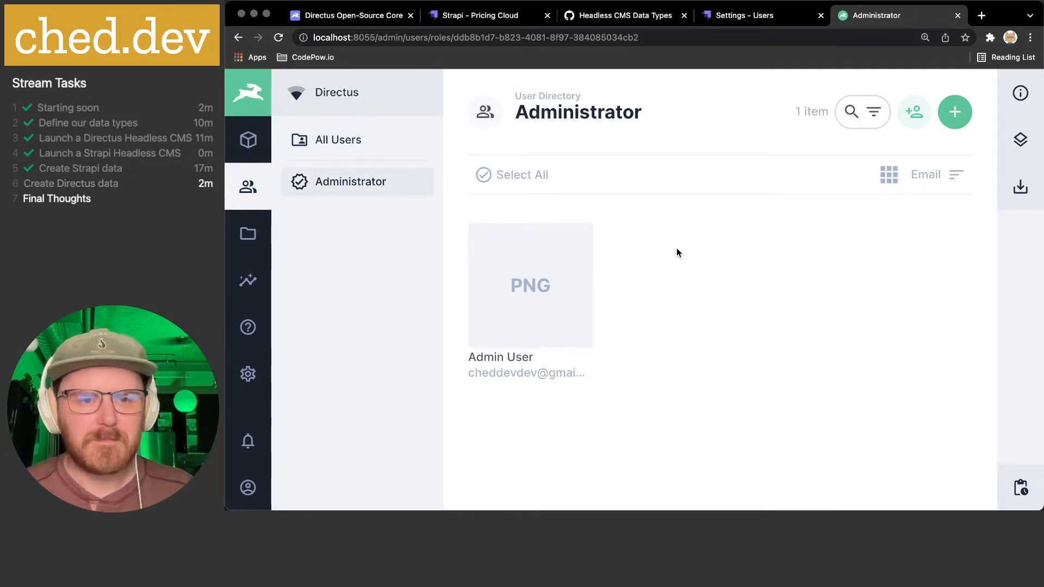
click(570, 302)
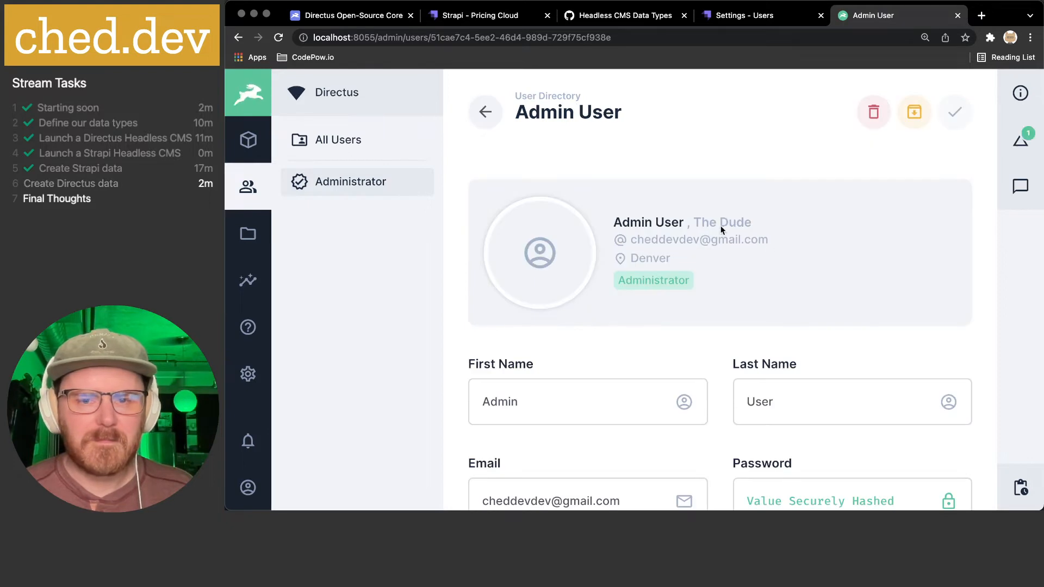
scroll(761, 316, down, 5)
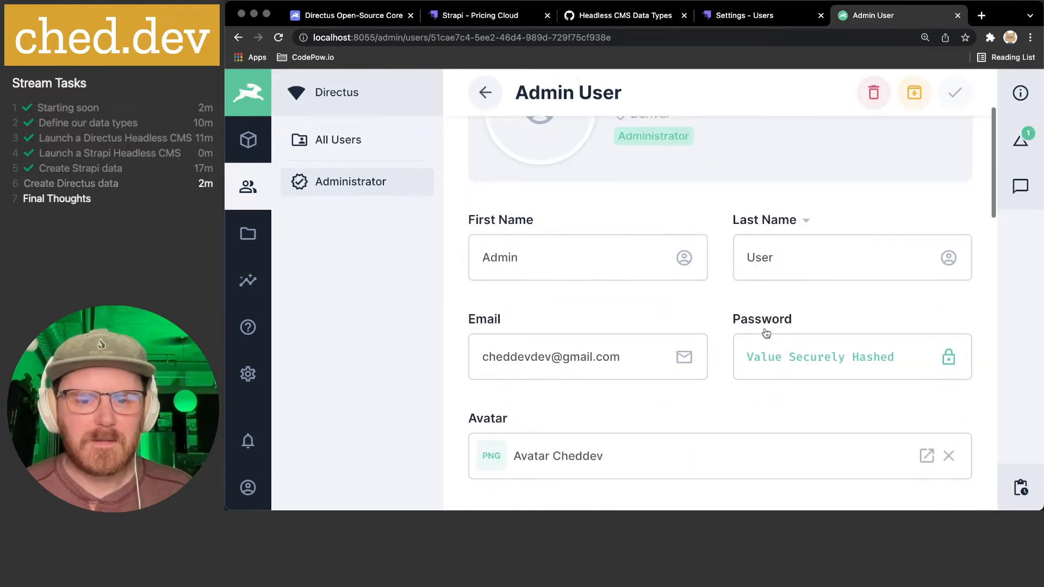
- Replace the Admin User's avatar with the cat avatar PNG from the computer
click(504, 304)
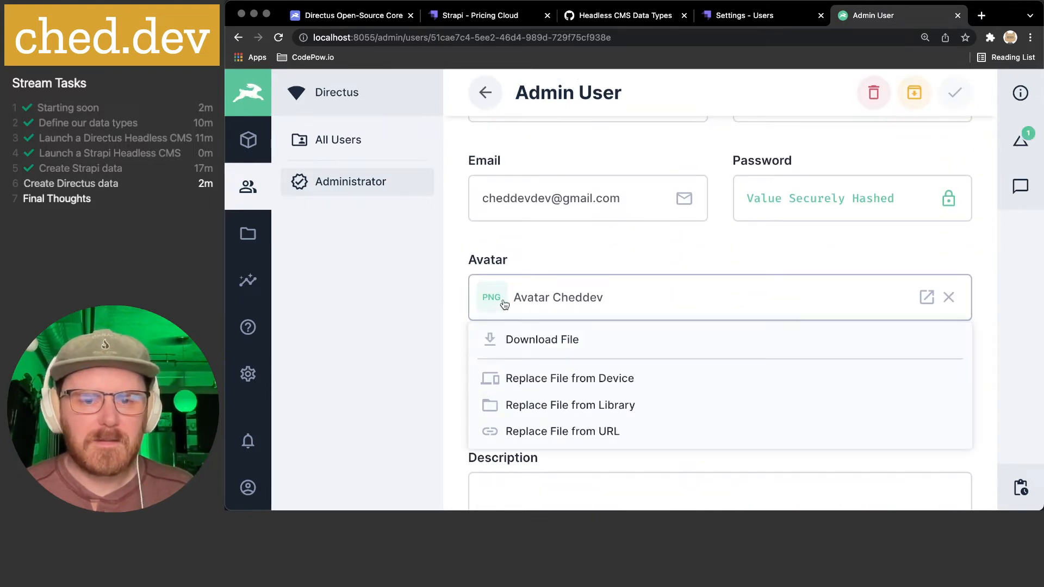
click(549, 382)
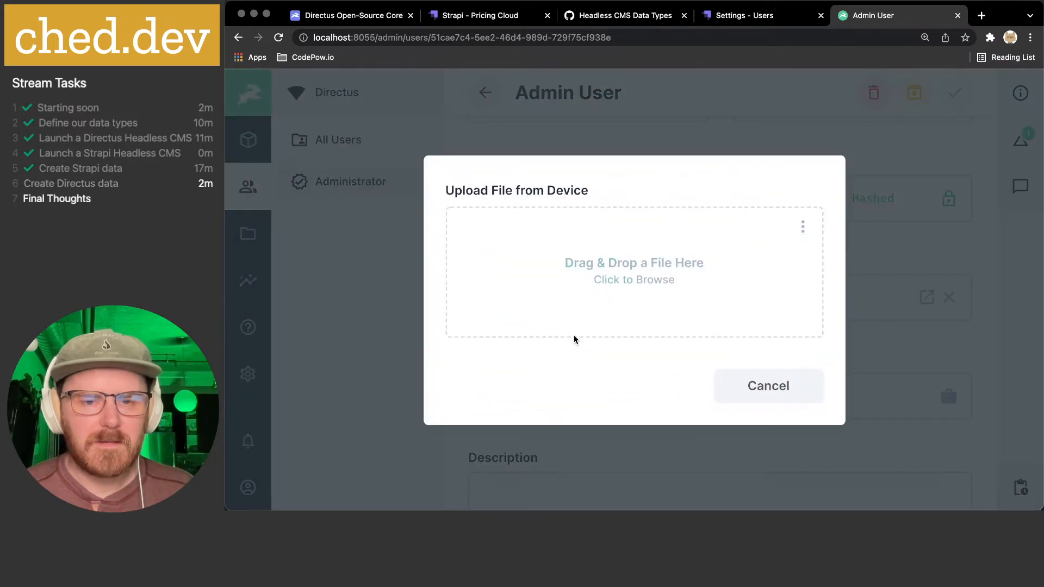
click(601, 296)
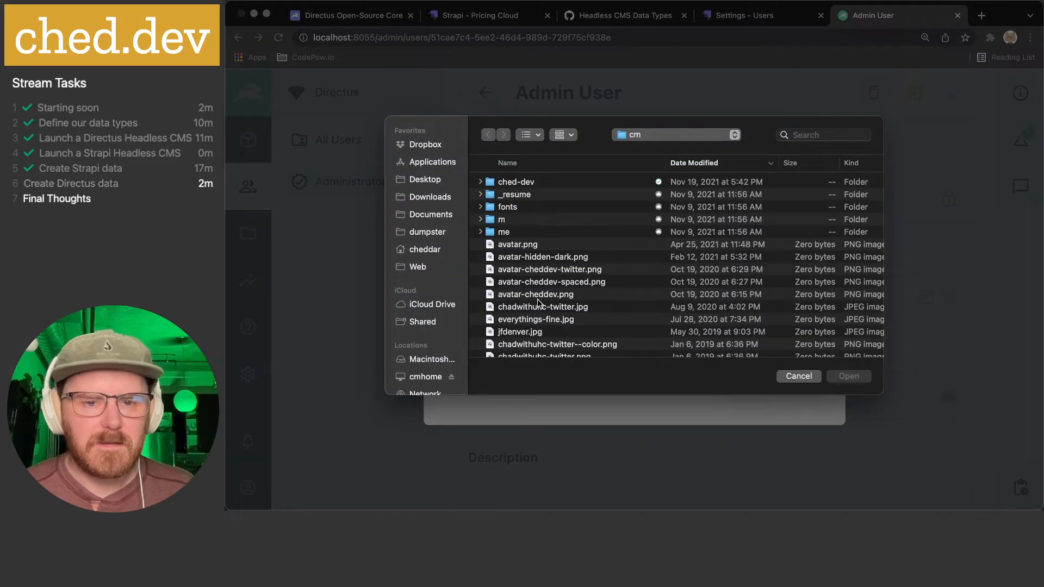
scroll(539, 293, down, 5)
click(537, 264)
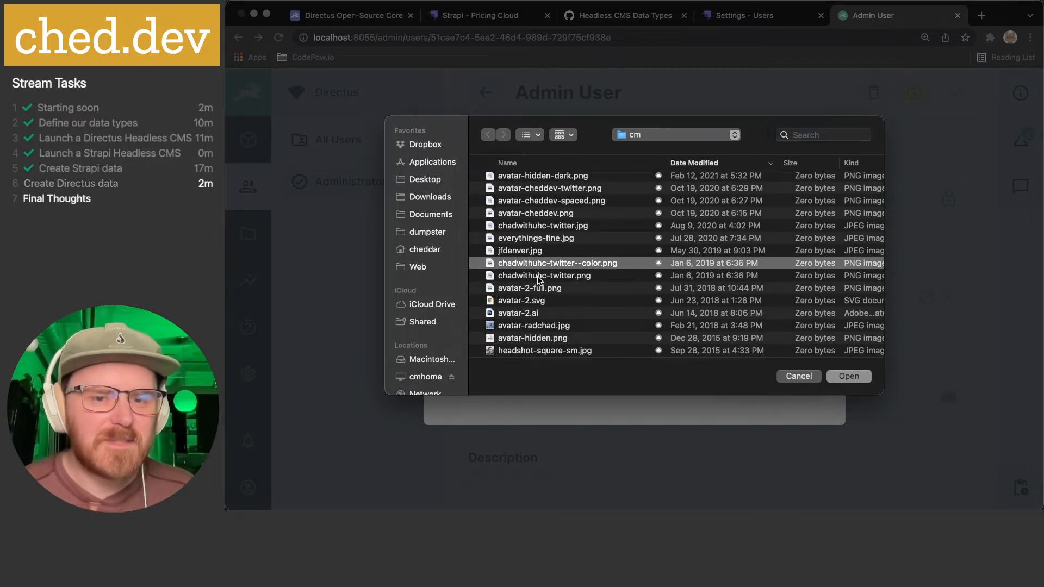
click(539, 217)
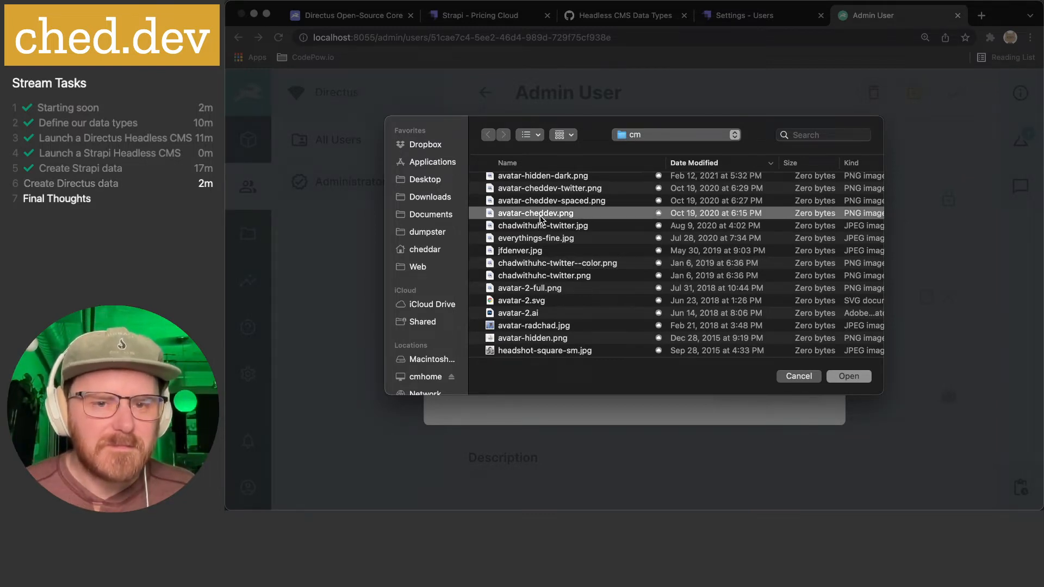
right_click(541, 216)
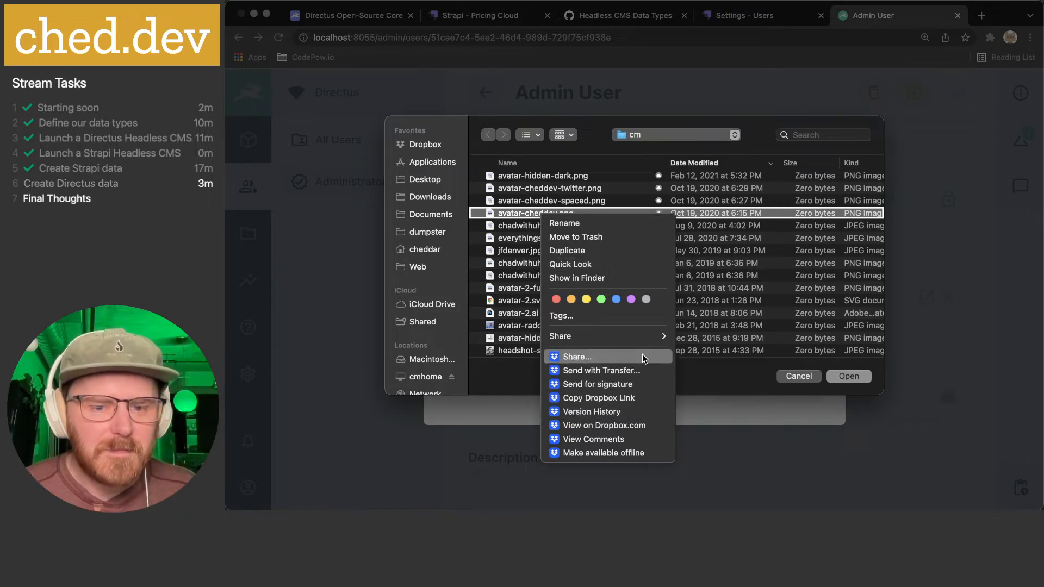
click(638, 453)
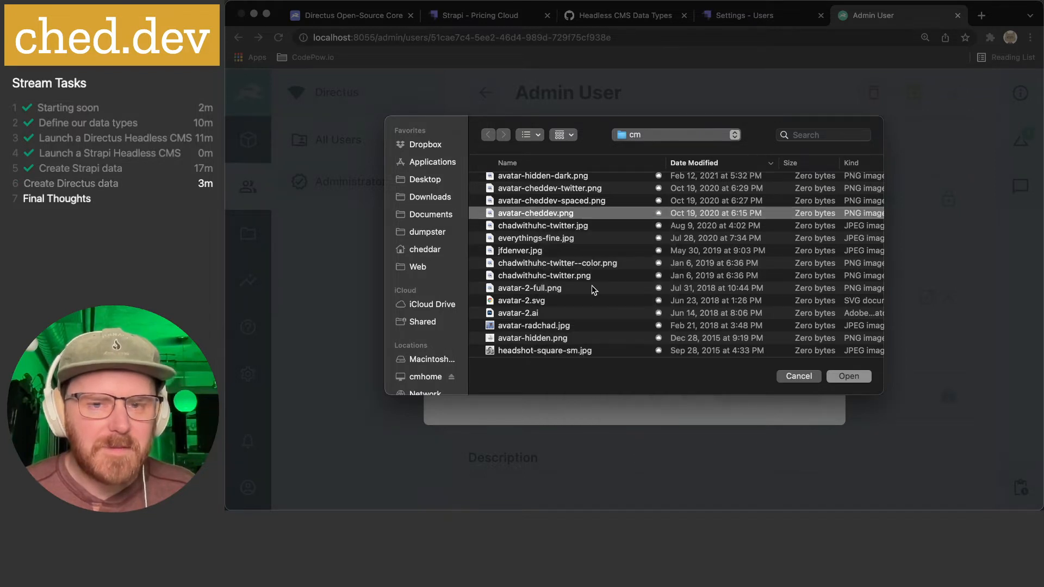
click(562, 224)
click(562, 215)
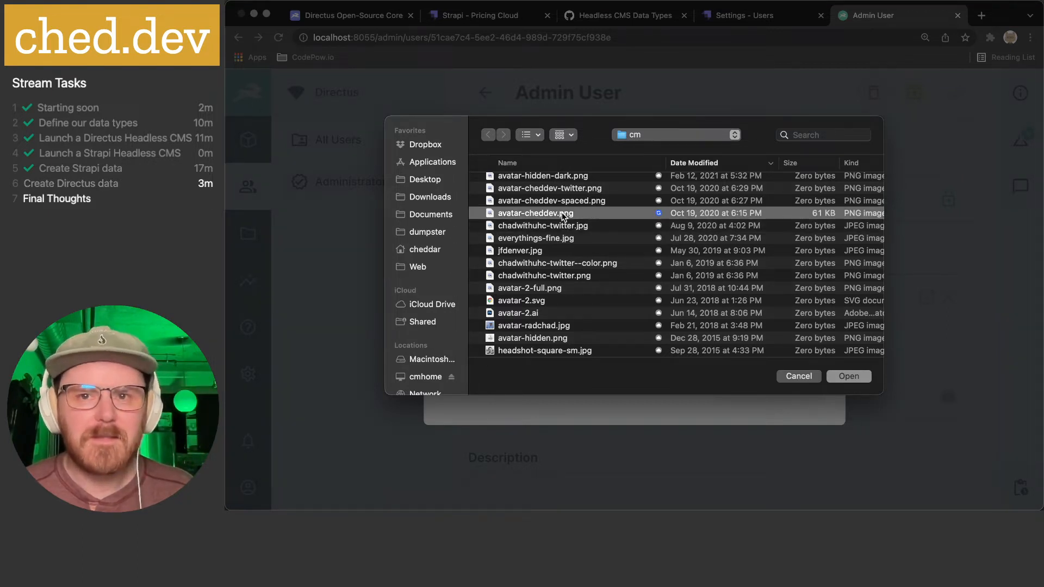
click(847, 377)
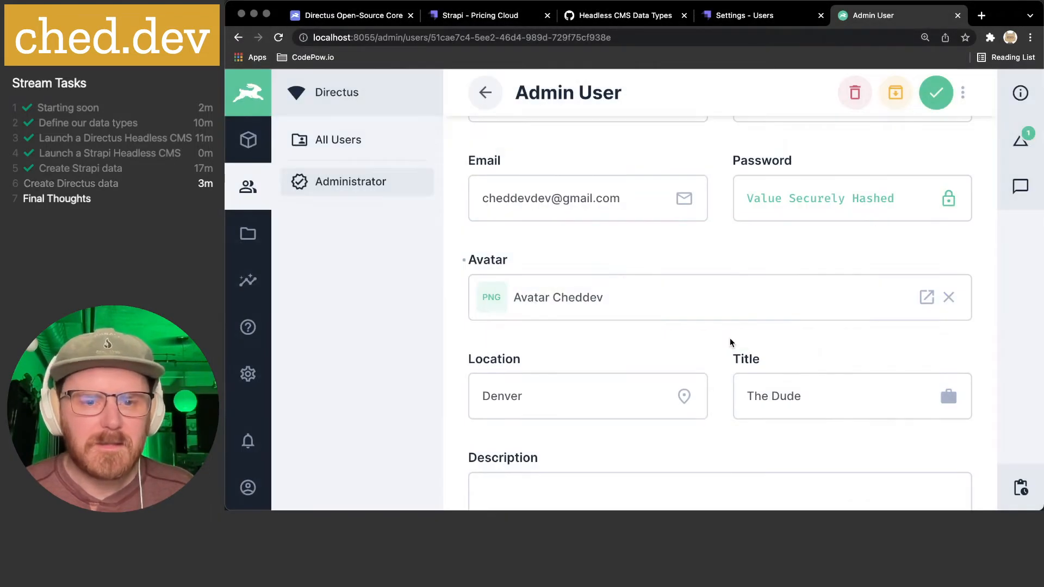
- Set the theme to Automatic (Based on System) and save the profile
scroll(723, 333, down, 3)
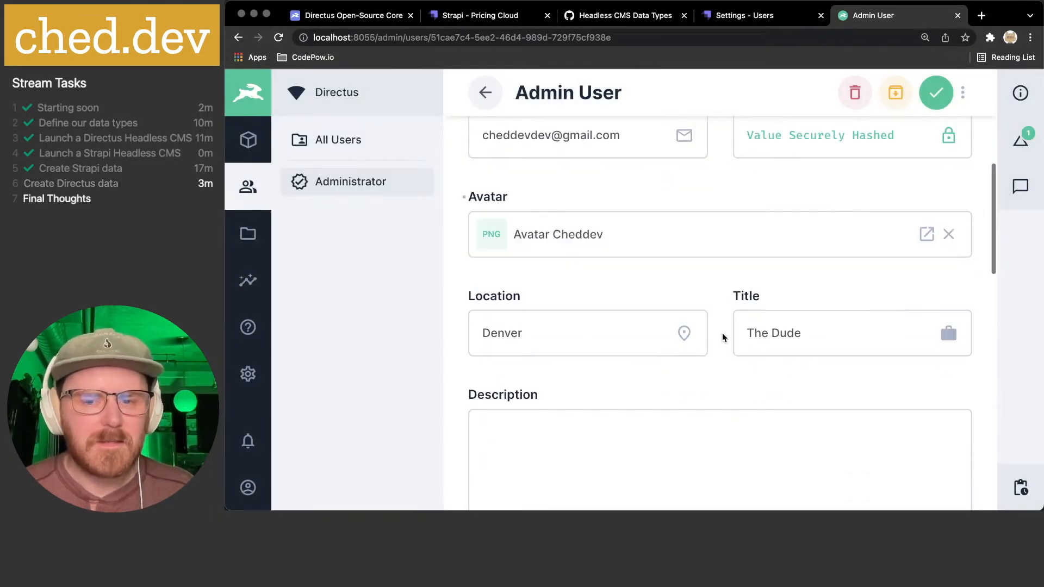
scroll(723, 333, down, 8)
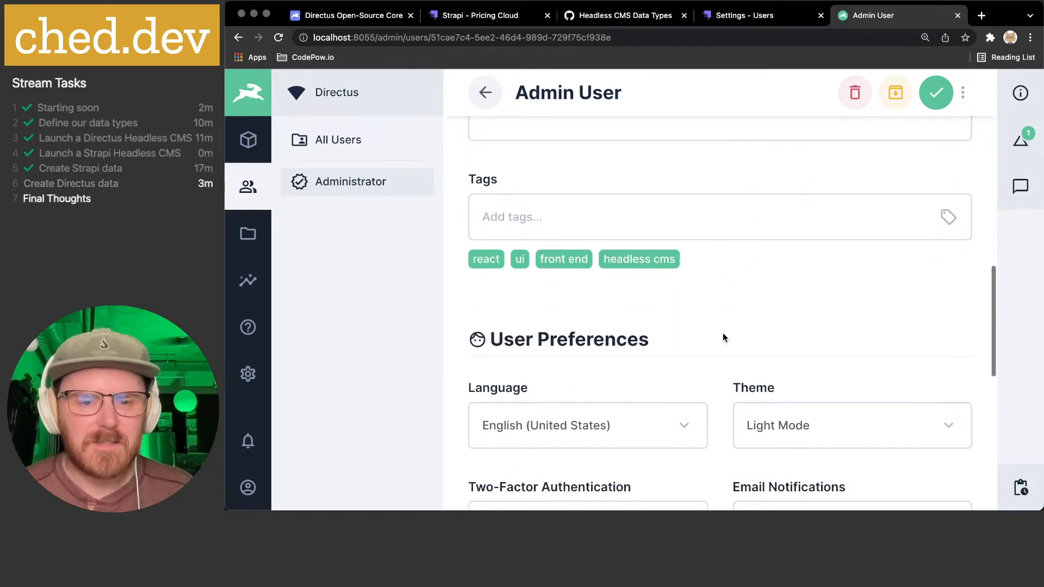
scroll(723, 337, down, 1)
click(794, 331)
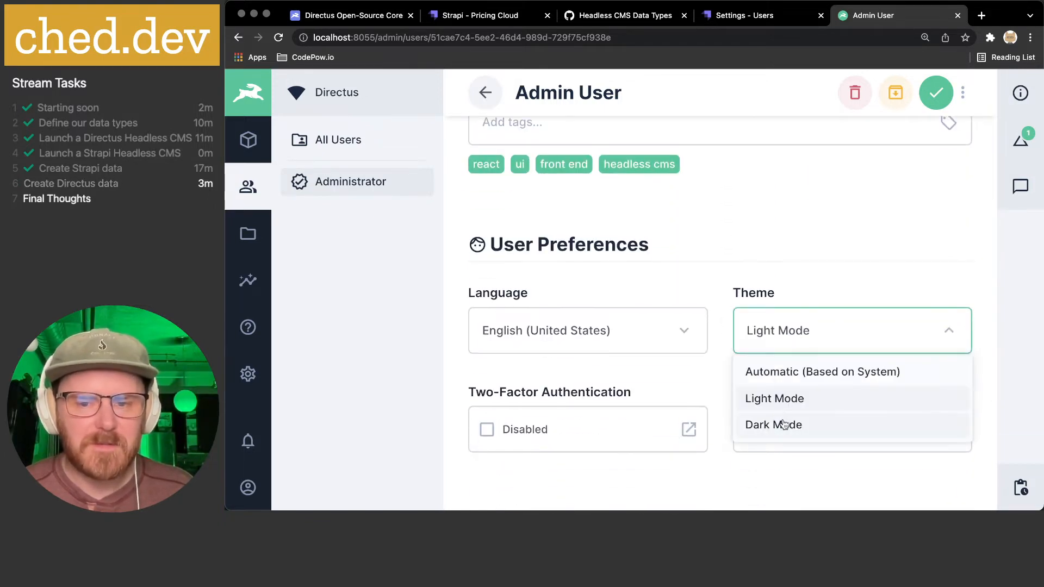
click(785, 424)
click(791, 331)
click(784, 372)
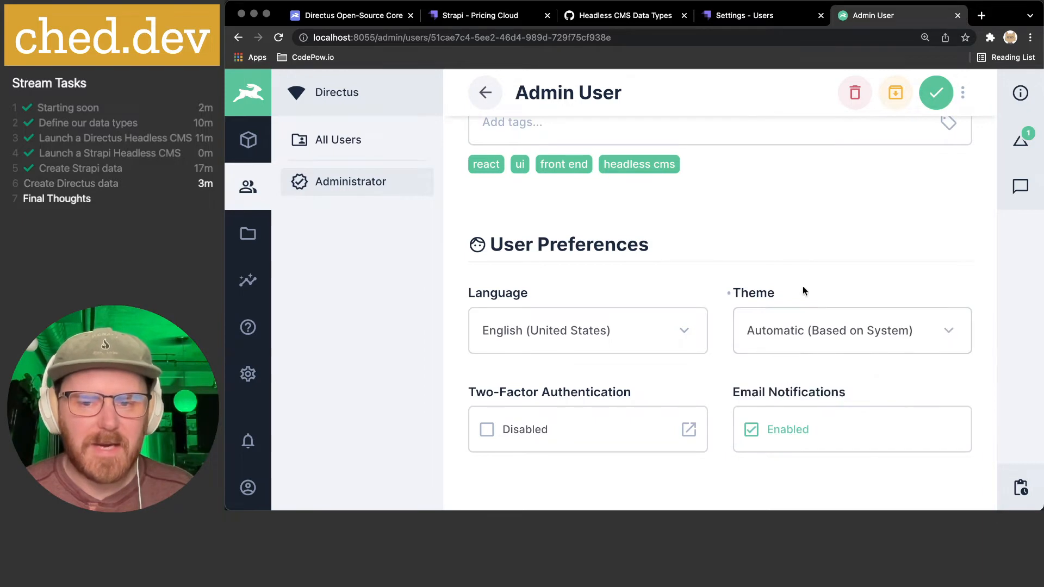
click(936, 93)
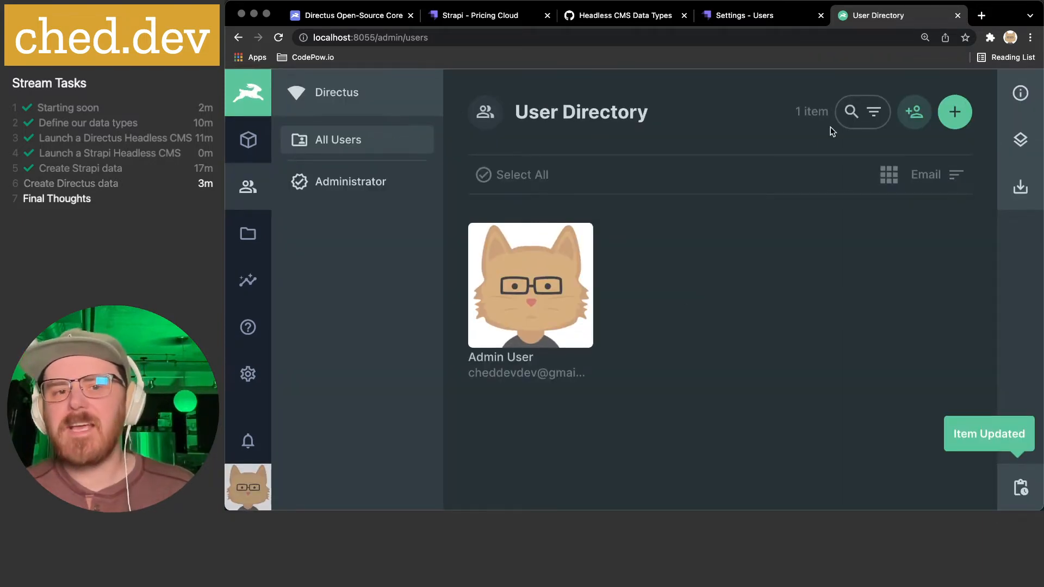
click(1018, 140)
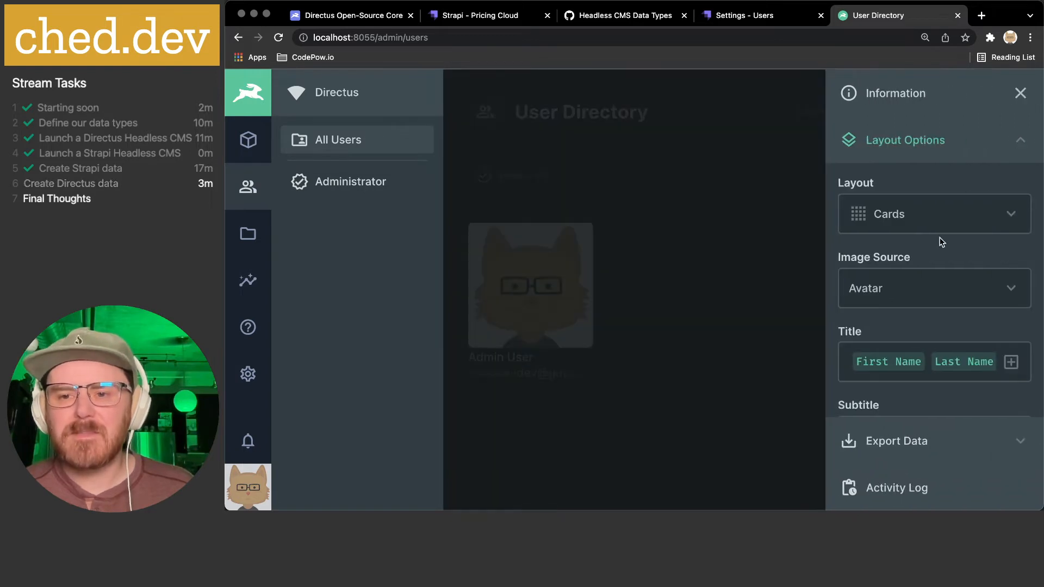
scroll(942, 242, down, 3)
click(1019, 140)
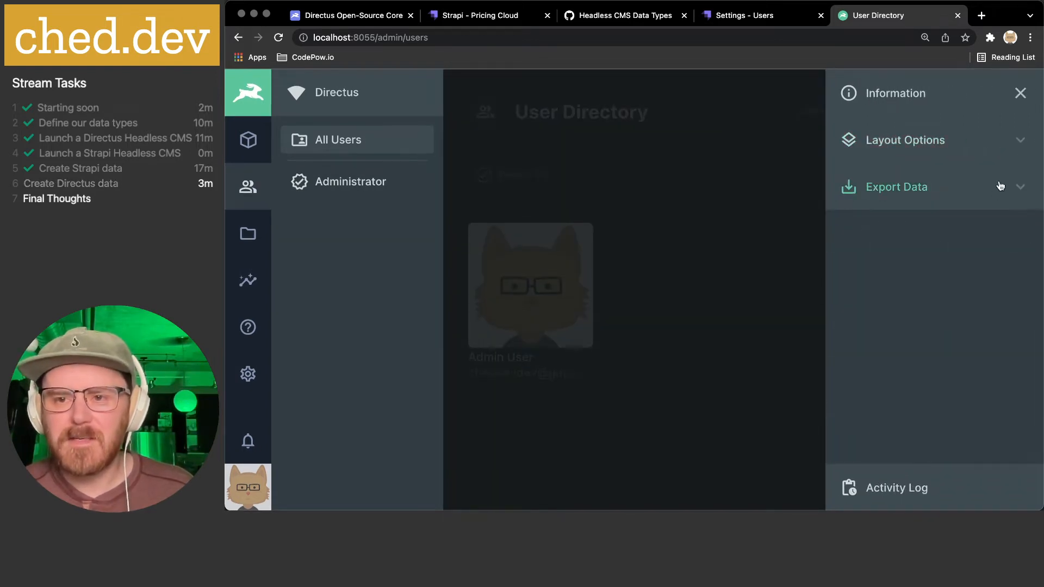
click(1020, 92)
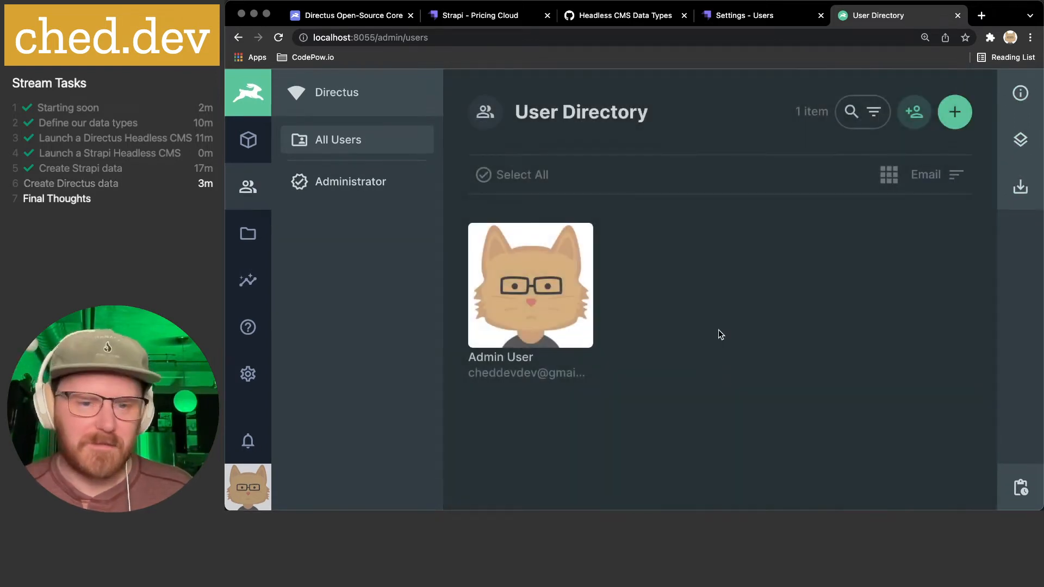
click(535, 283)
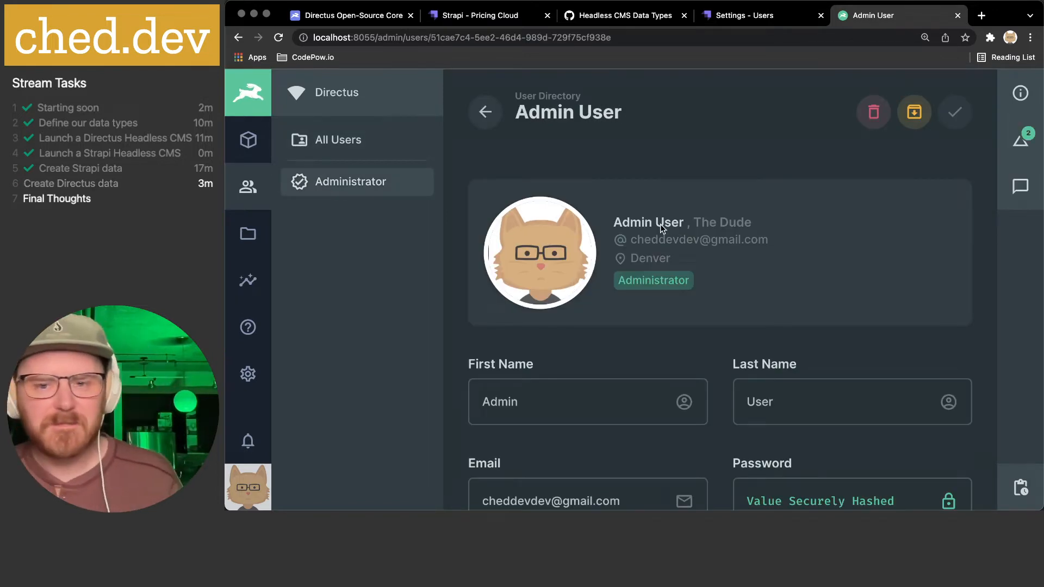
scroll(659, 226, down, 3)
scroll(659, 227, up, 3)
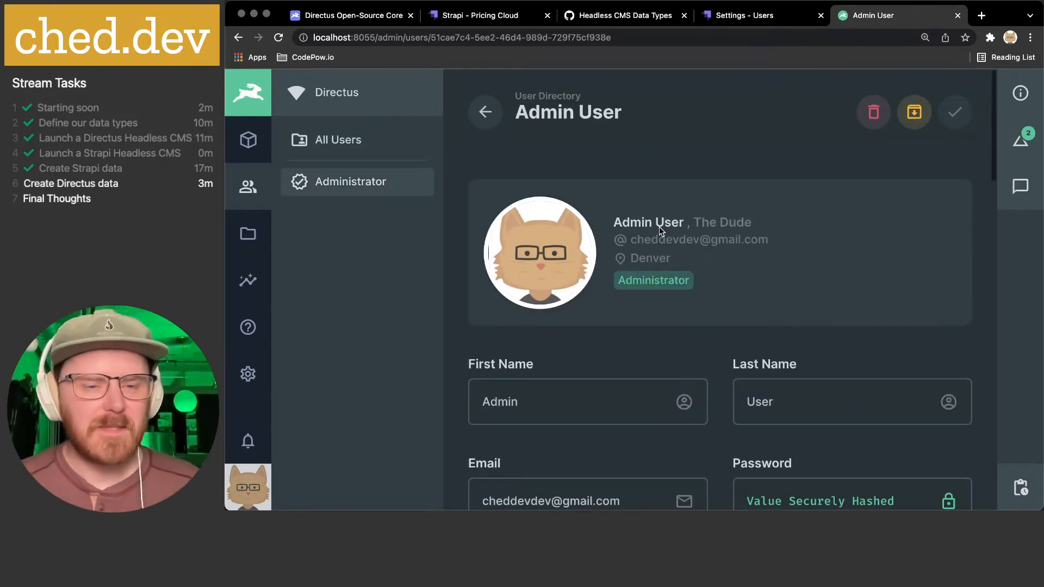
click(253, 144)
click(247, 188)
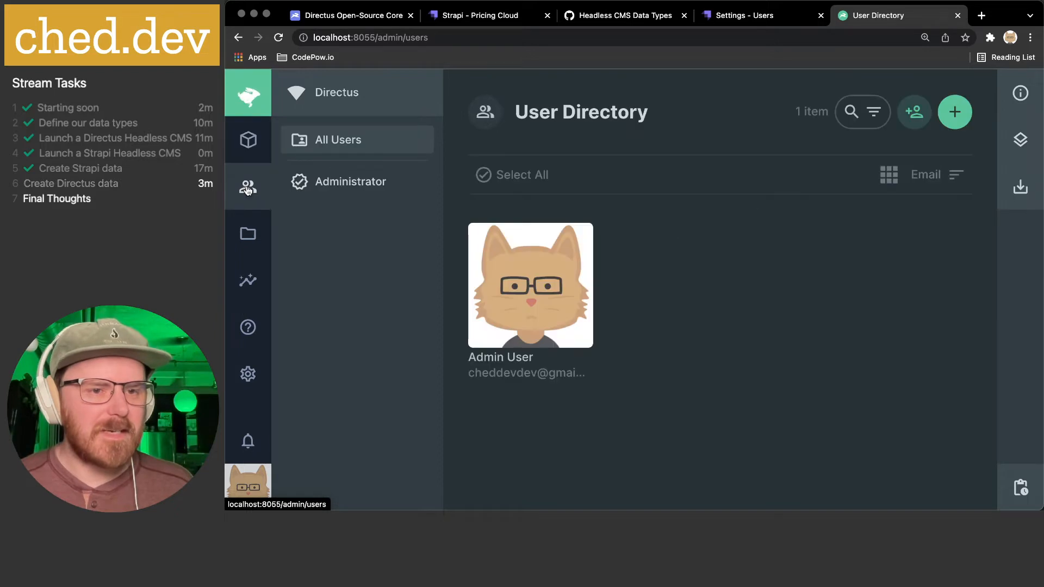
- Delete the empty 0 B duplicate Avatar Cheddev file from the File Library
click(249, 237)
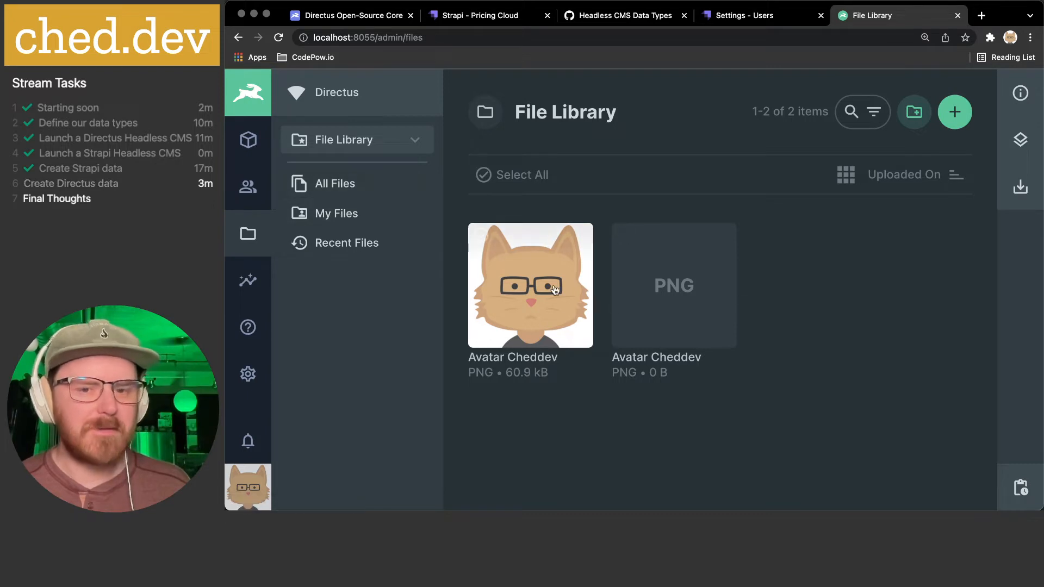
click(694, 284)
click(793, 114)
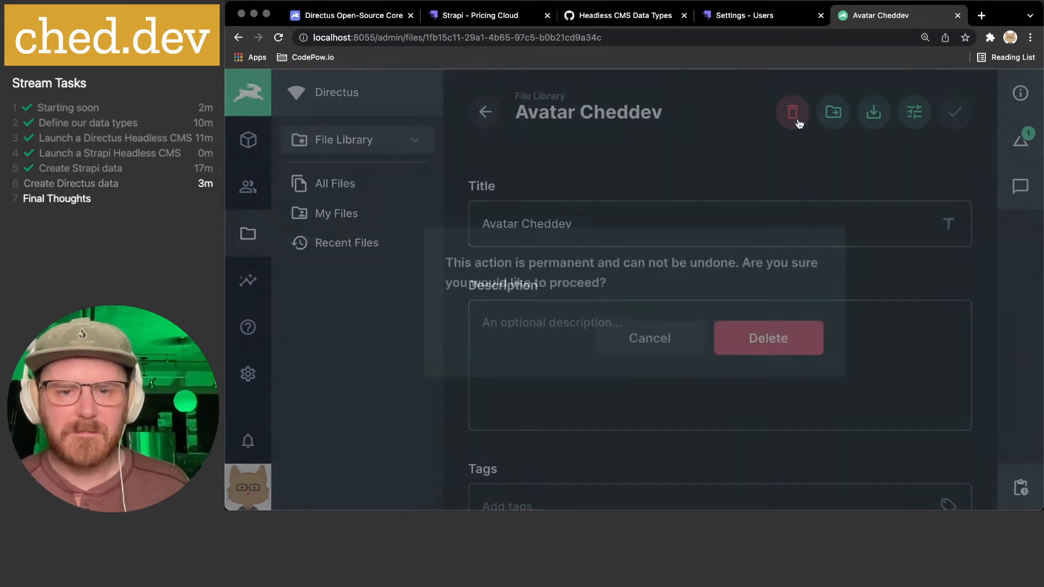
click(772, 328)
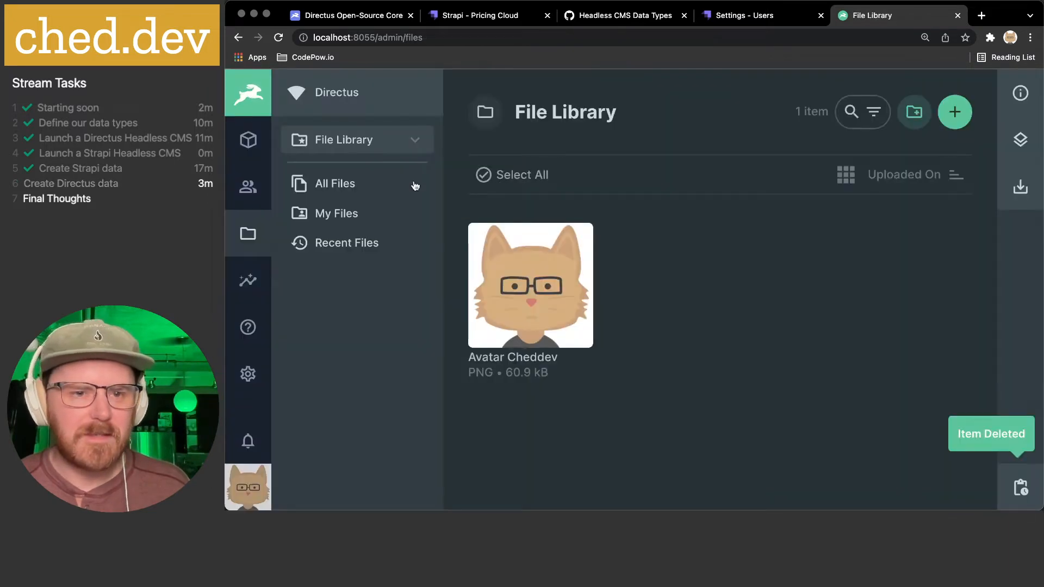
click(346, 187)
click(343, 140)
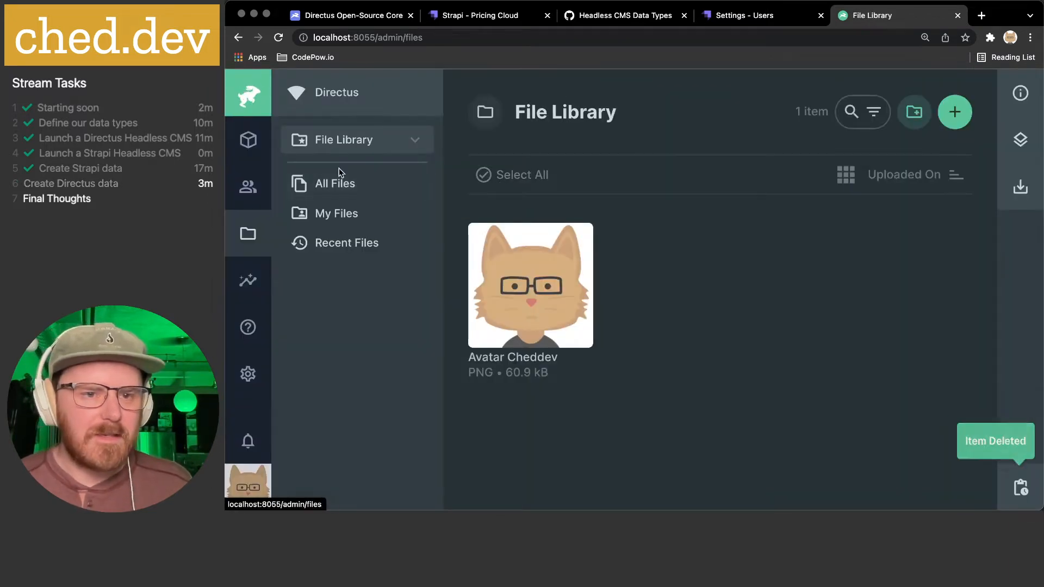
- Browse Insights and the collection-page docs, then go to Settings' Data Model
click(250, 278)
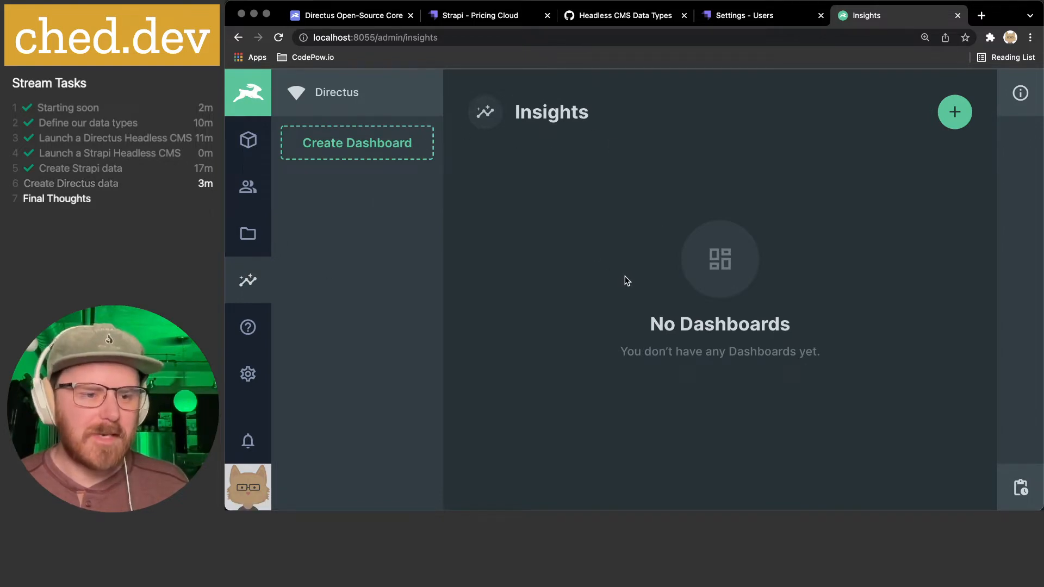
click(247, 327)
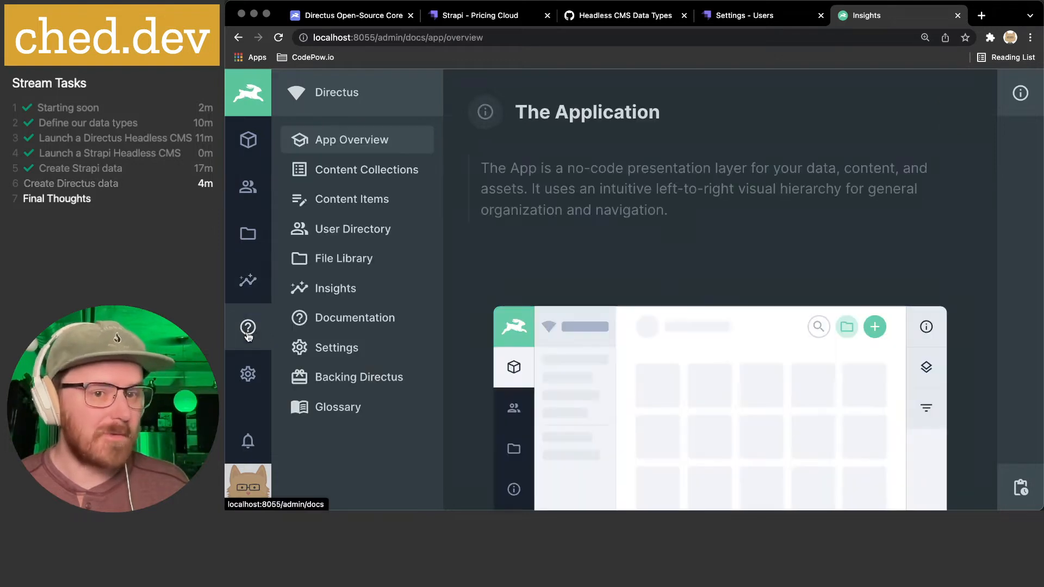
click(328, 169)
scroll(638, 274, down, 5)
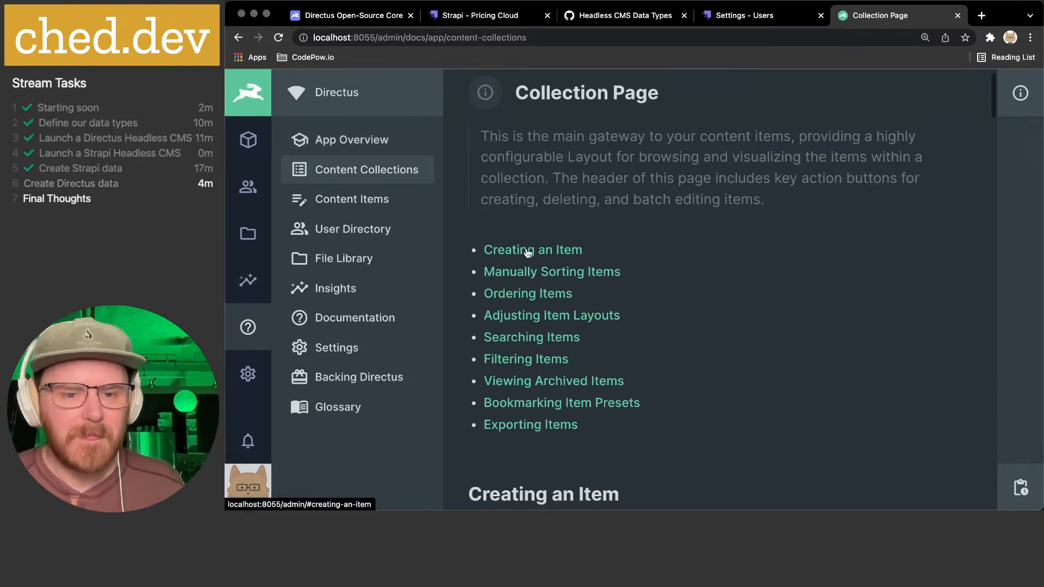
scroll(526, 253, down, 6)
scroll(526, 251, up, 10)
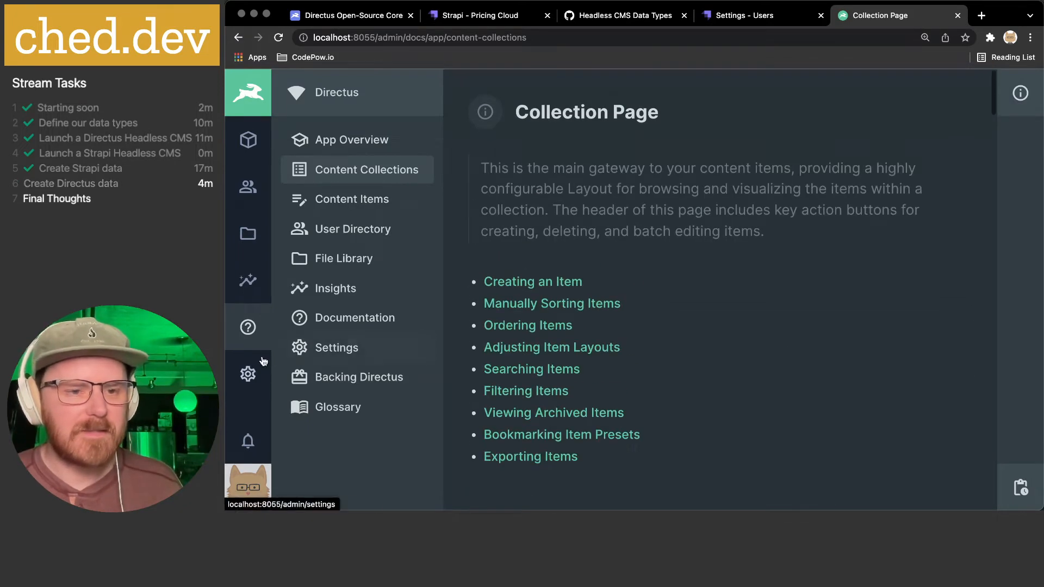
click(249, 373)
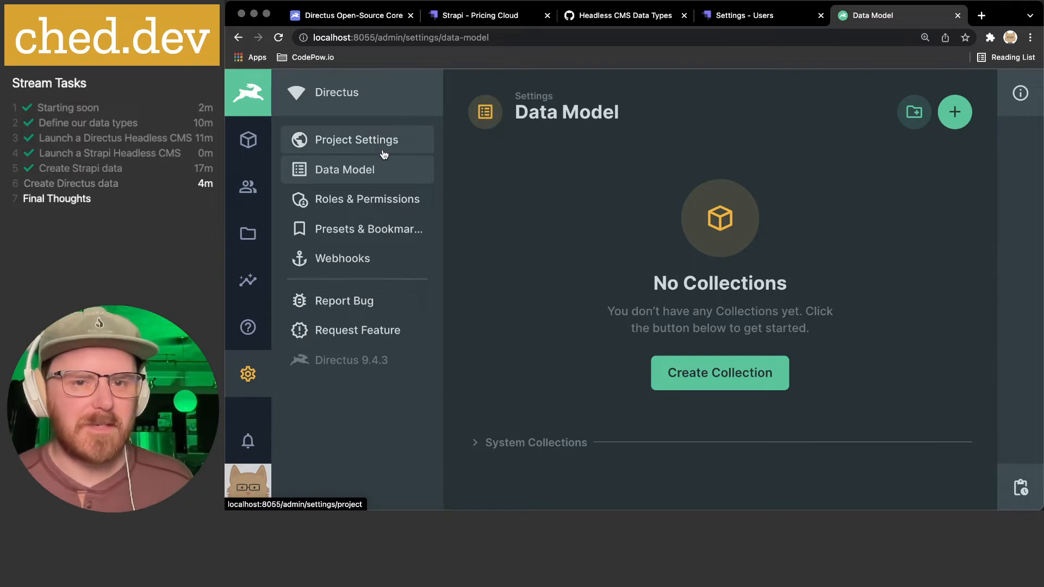
- Set the Project Name to Mega API and the Project Color to #C79200
click(399, 140)
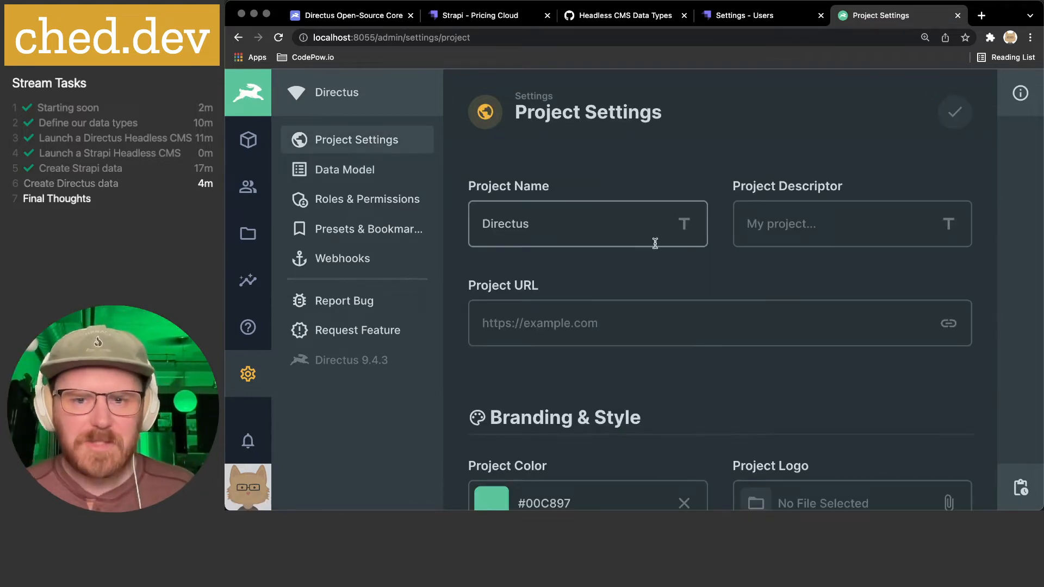
click(501, 225)
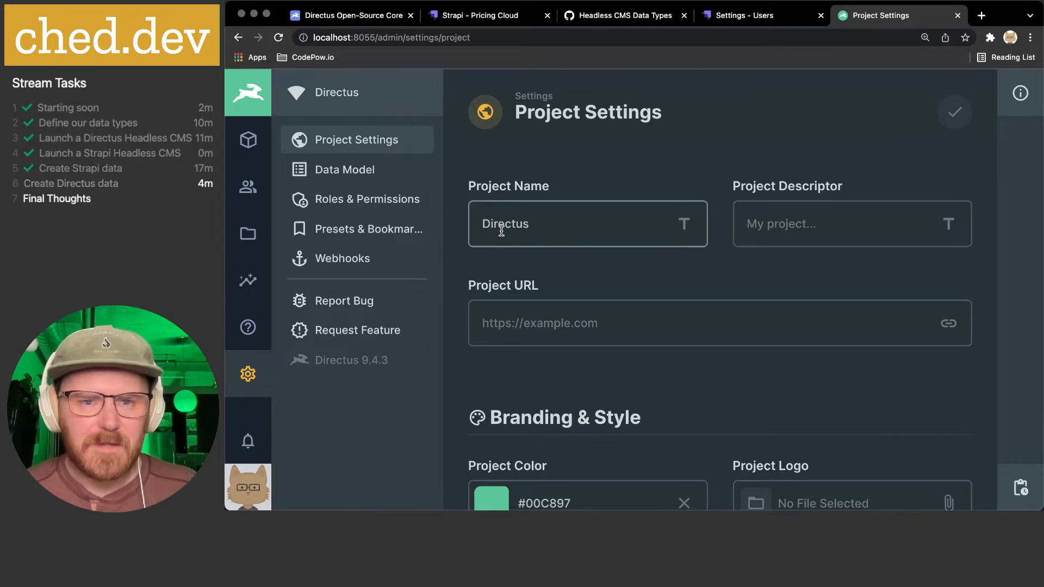
text(Mega API)
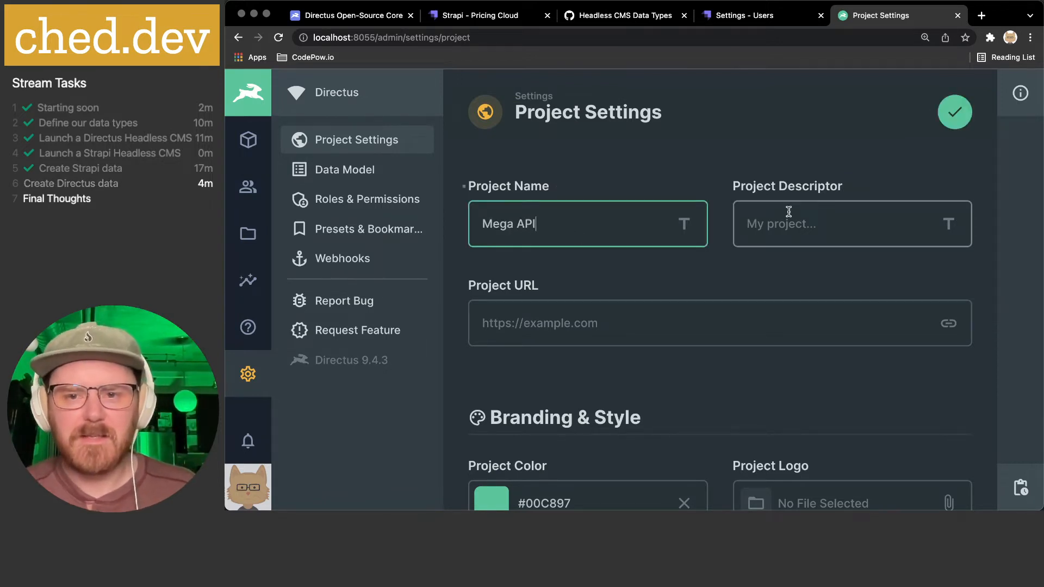
scroll(680, 215, down, 3)
scroll(543, 225, down, 4)
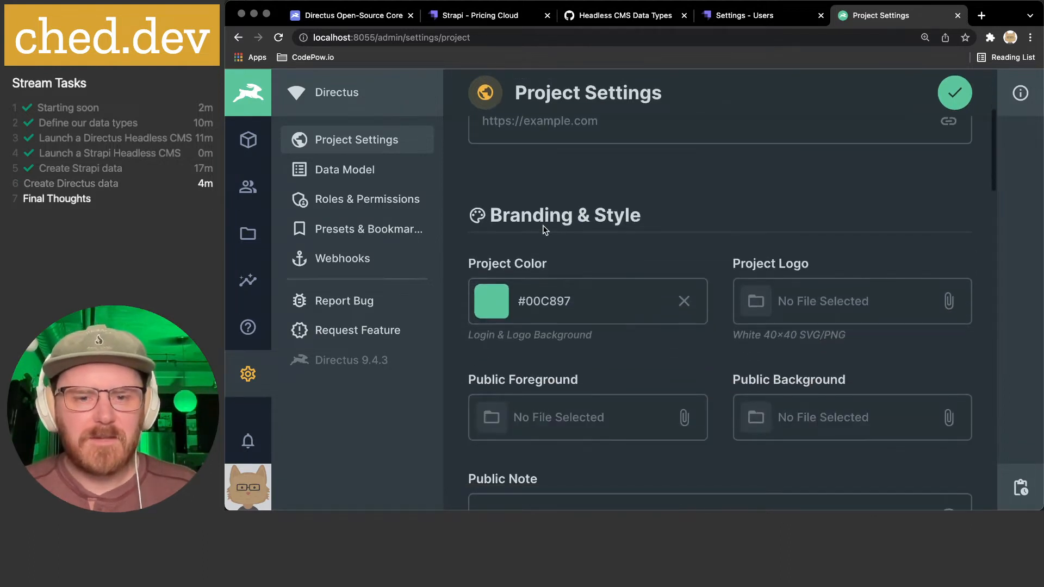
click(486, 310)
drag(610, 419, 640, 425)
click(618, 258)
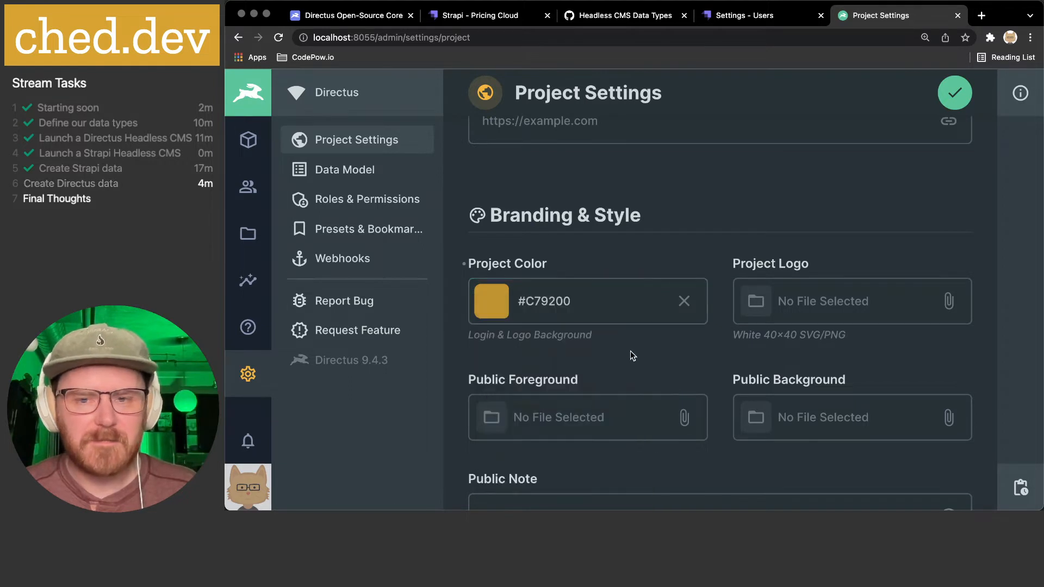
- Review the Modules and Security settings, keeping Insights visible and the password policy unchanged
scroll(633, 353, down, 2)
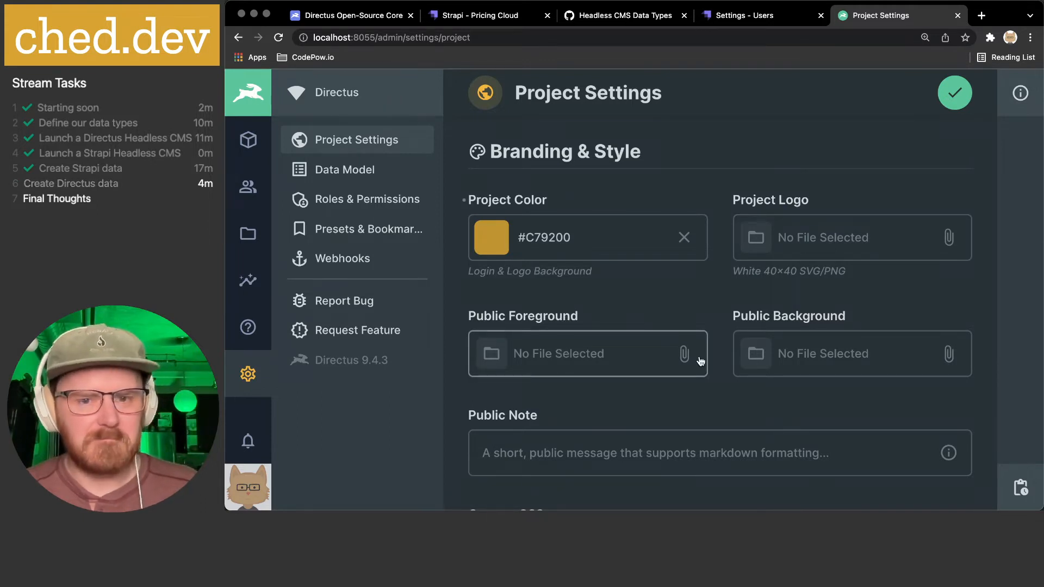
scroll(884, 359, down, 5)
scroll(615, 340, down, 6)
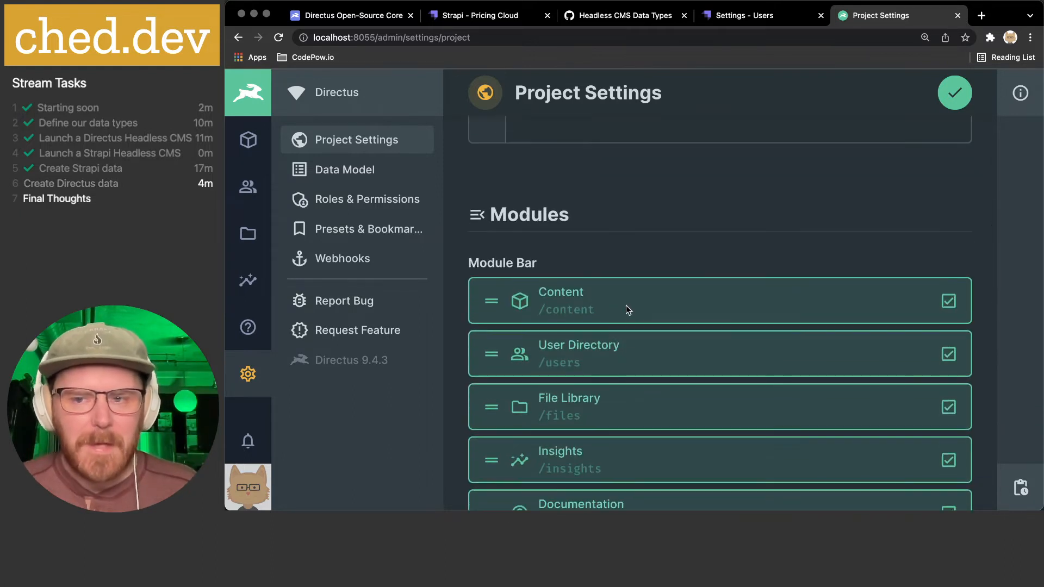
scroll(625, 304, down, 3)
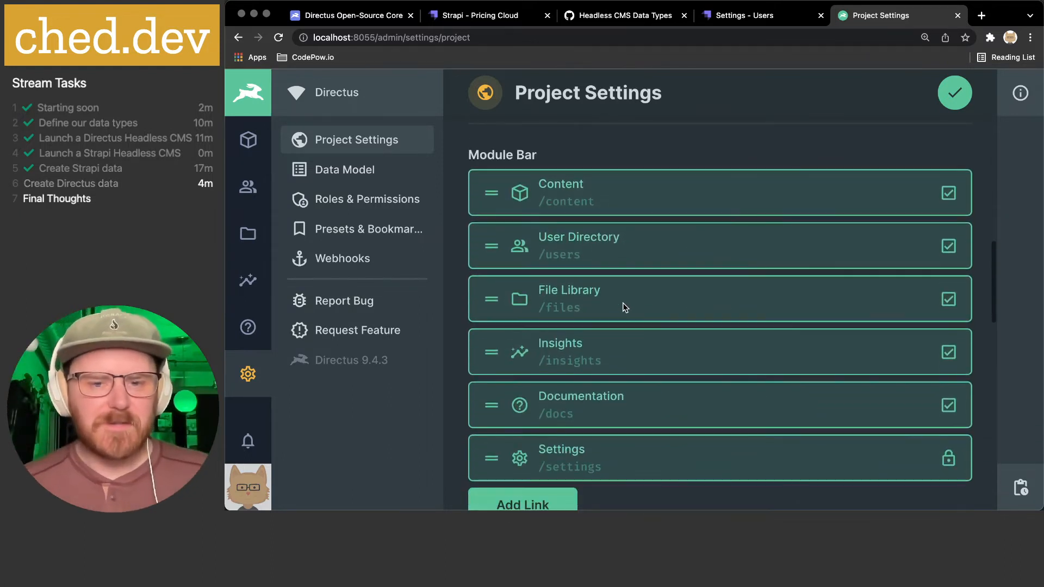
click(950, 353)
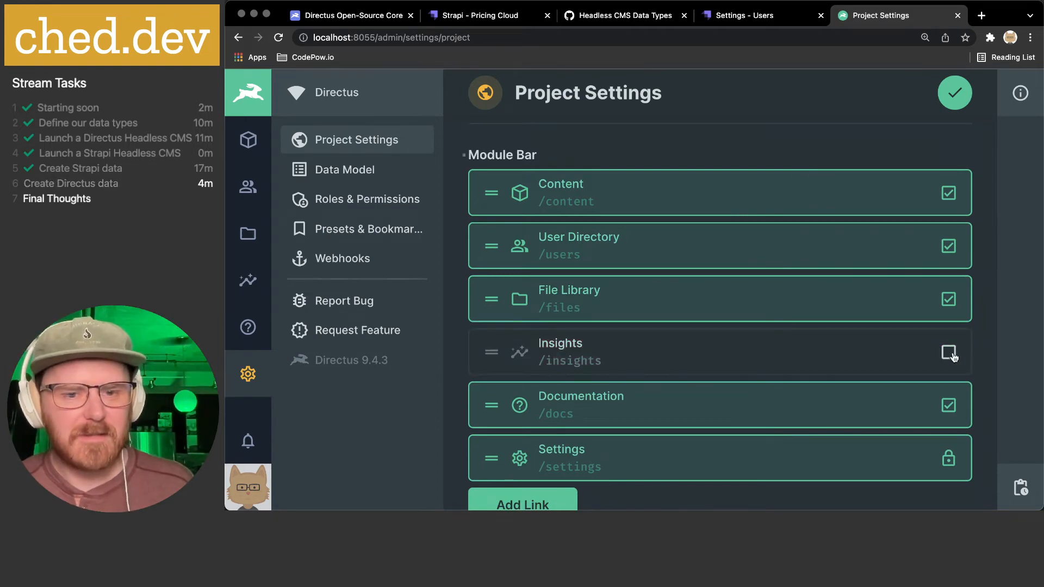
click(949, 353)
scroll(807, 351, down, 3)
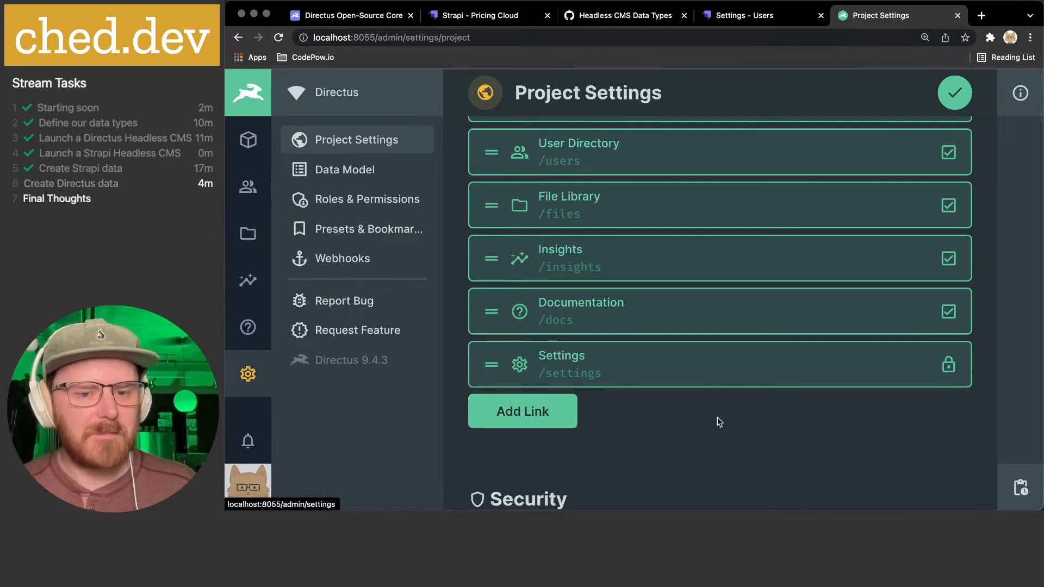
scroll(707, 417, down, 5)
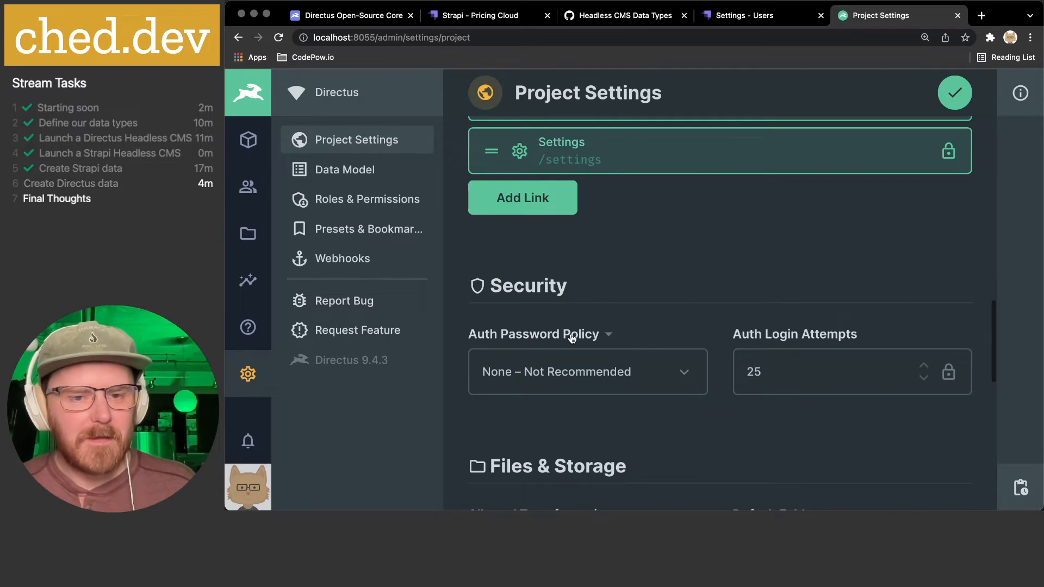
scroll(576, 344, down, 2)
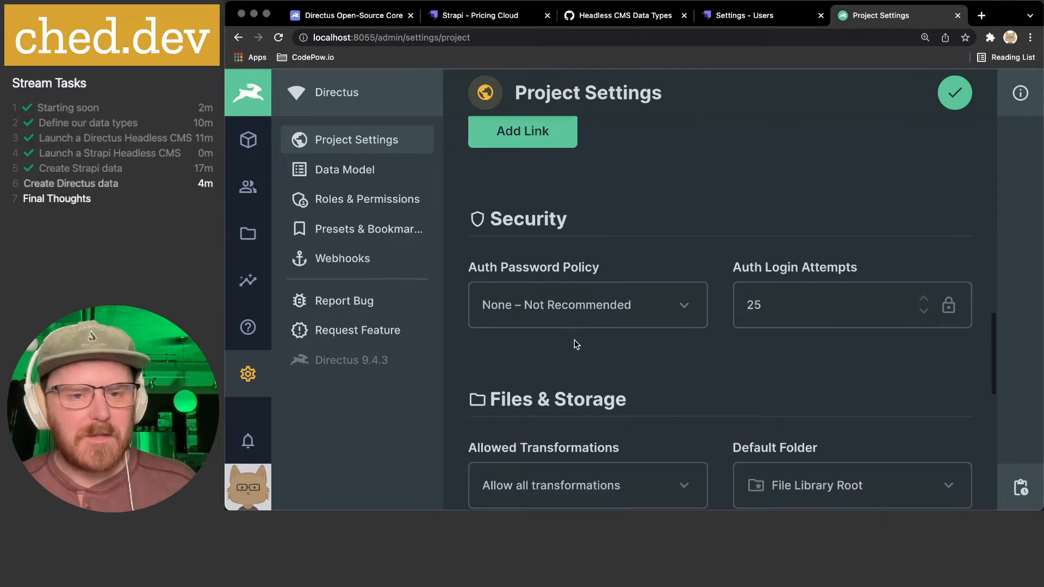
click(684, 310)
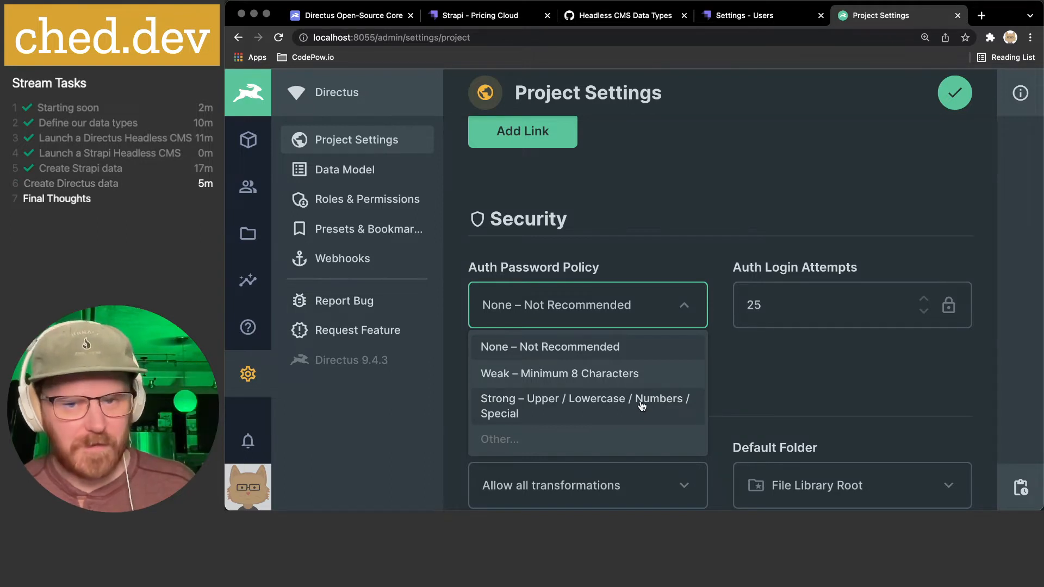
click(810, 367)
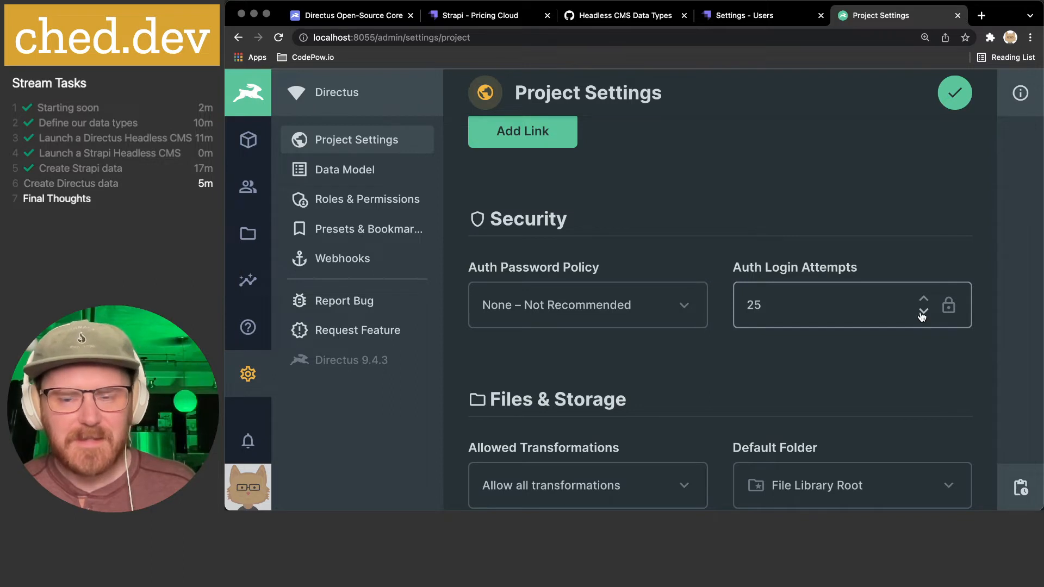
scroll(669, 326, down, 4)
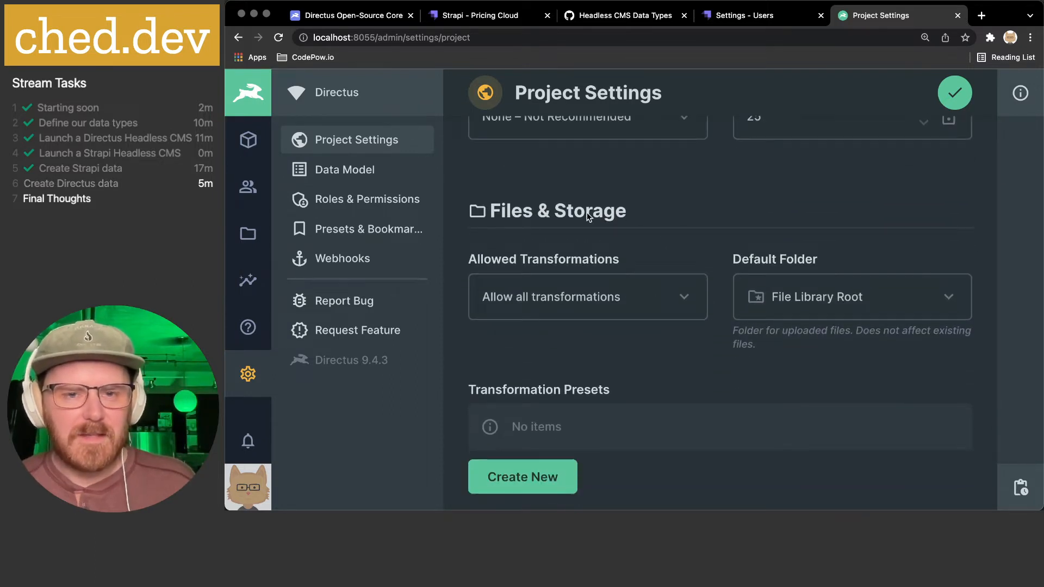
- Inspect the image transformation options and a new preset's fit choices, then discard the preset
click(688, 297)
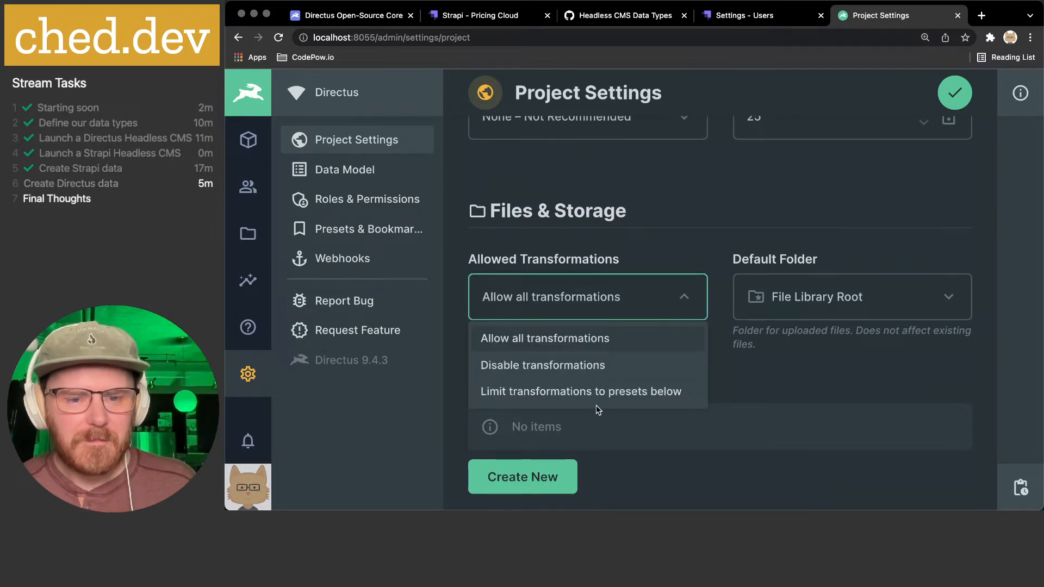
click(684, 198)
scroll(676, 284, down, 3)
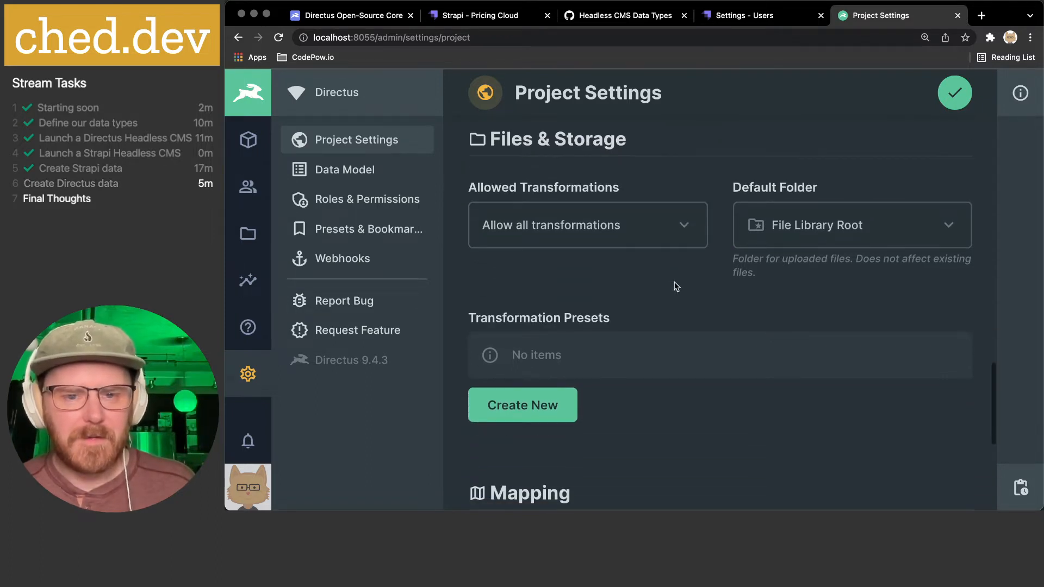
click(534, 405)
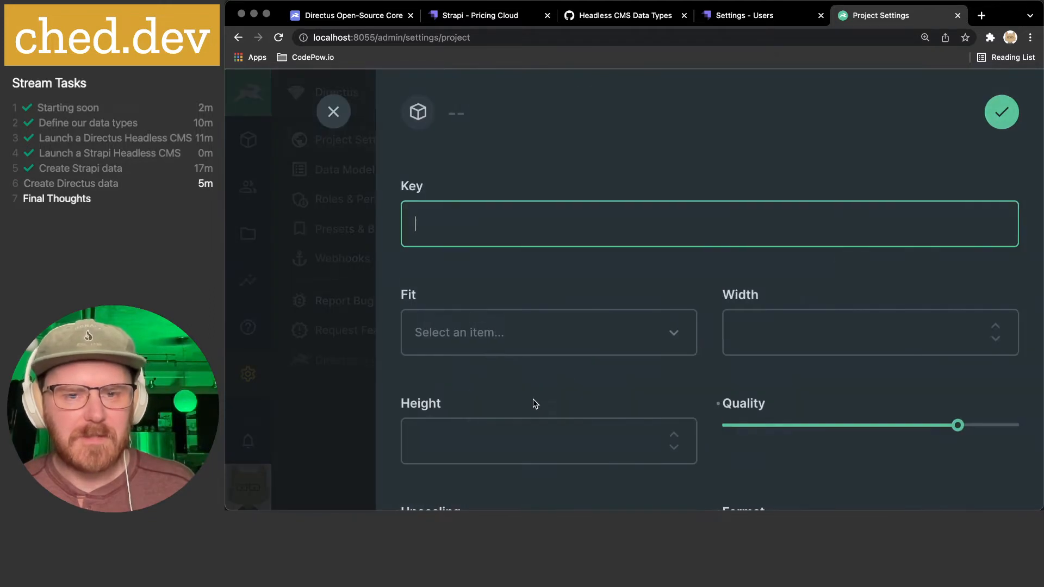
scroll(511, 274, down, 5)
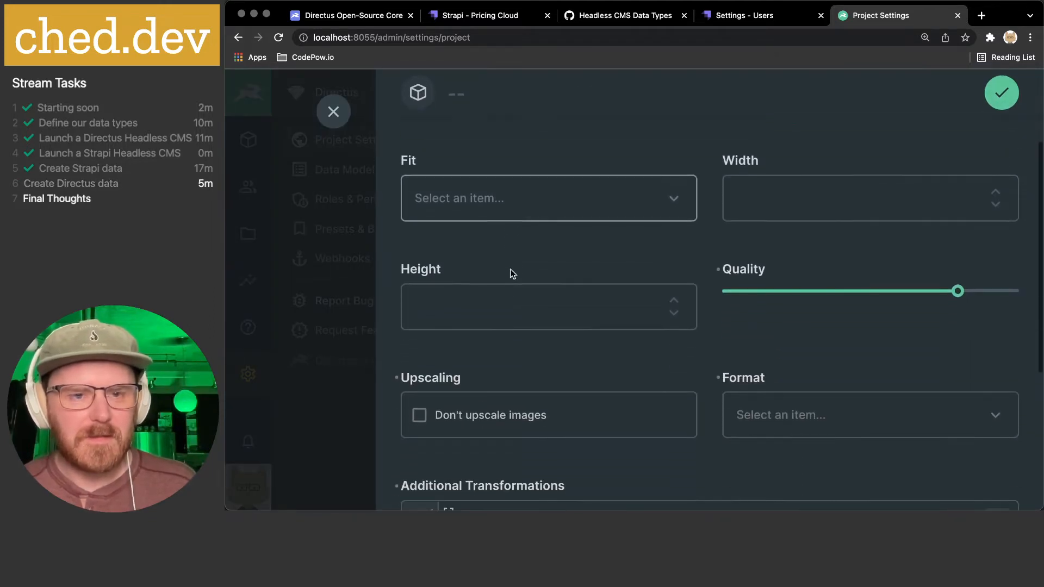
click(490, 199)
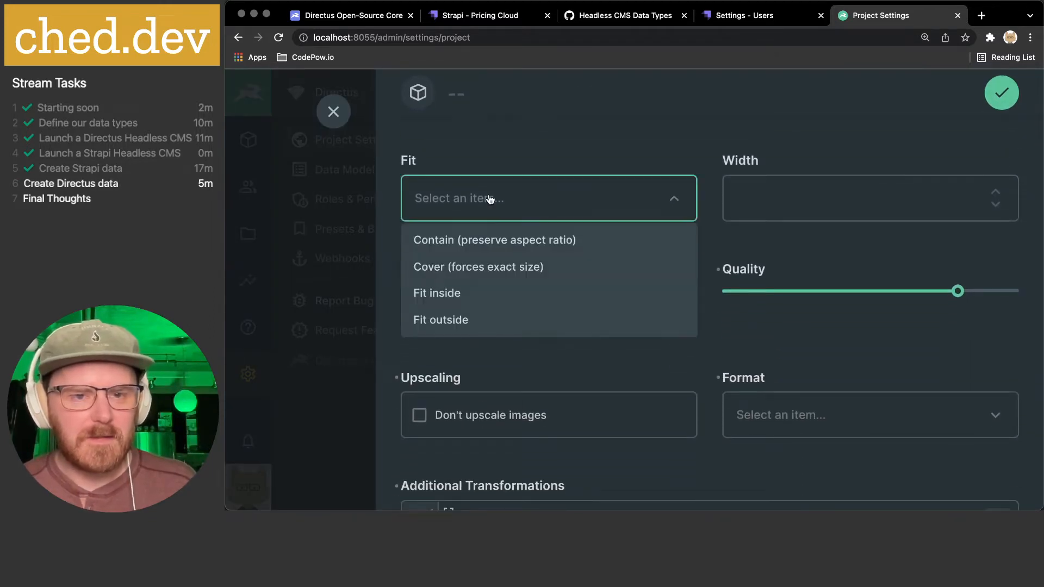
click(554, 140)
scroll(582, 321, down, 5)
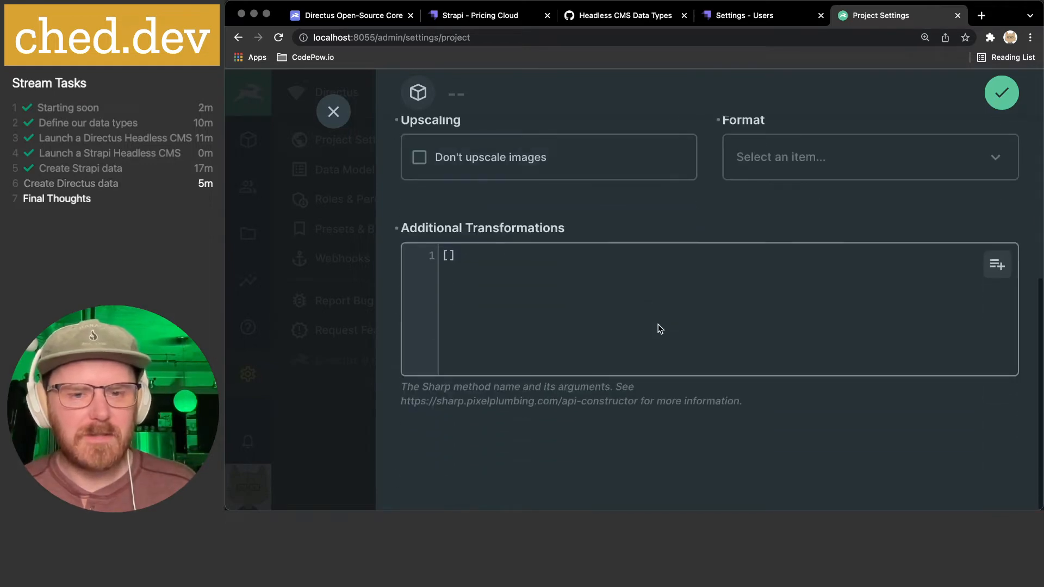
click(334, 112)
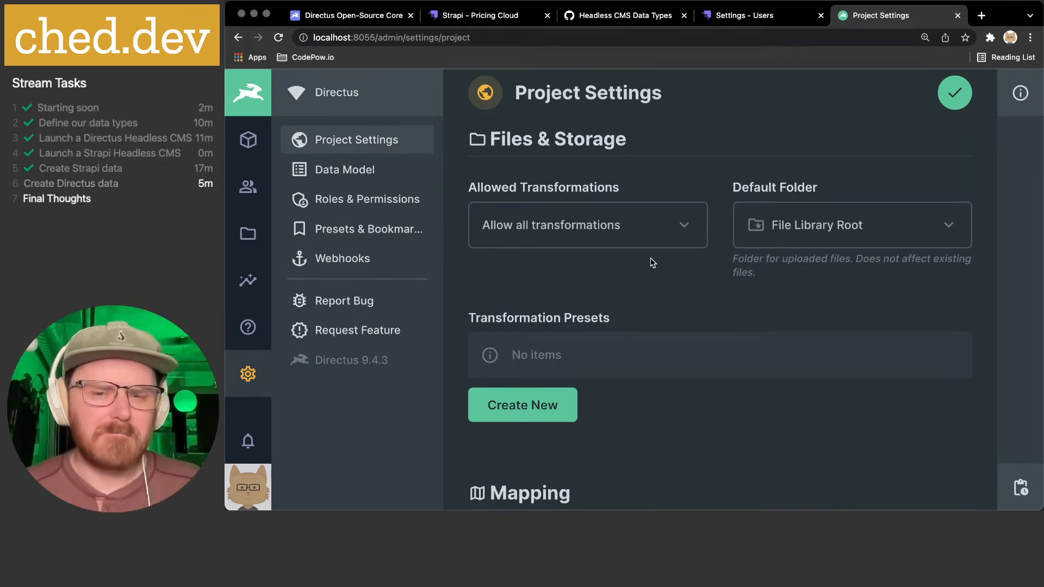
- Check the Default Folder choices and save the project settings as Mega API
click(766, 226)
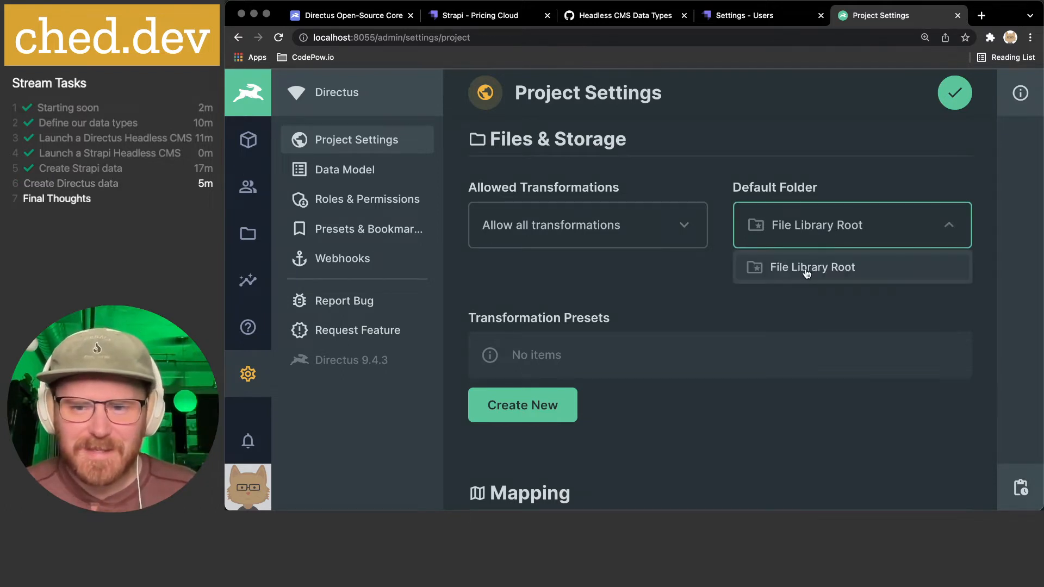
scroll(656, 269, down, 5)
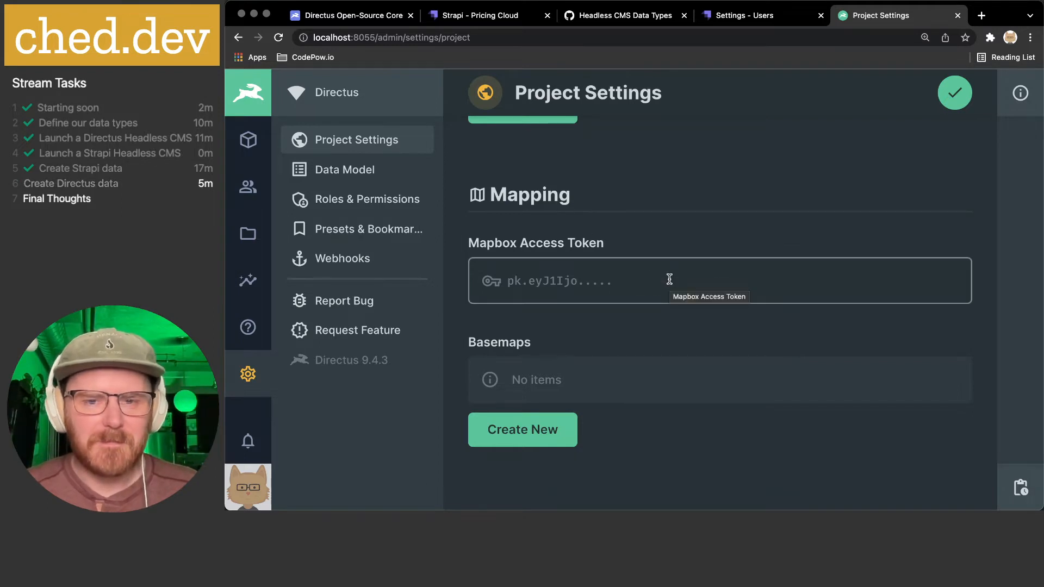
scroll(670, 279, down, 1)
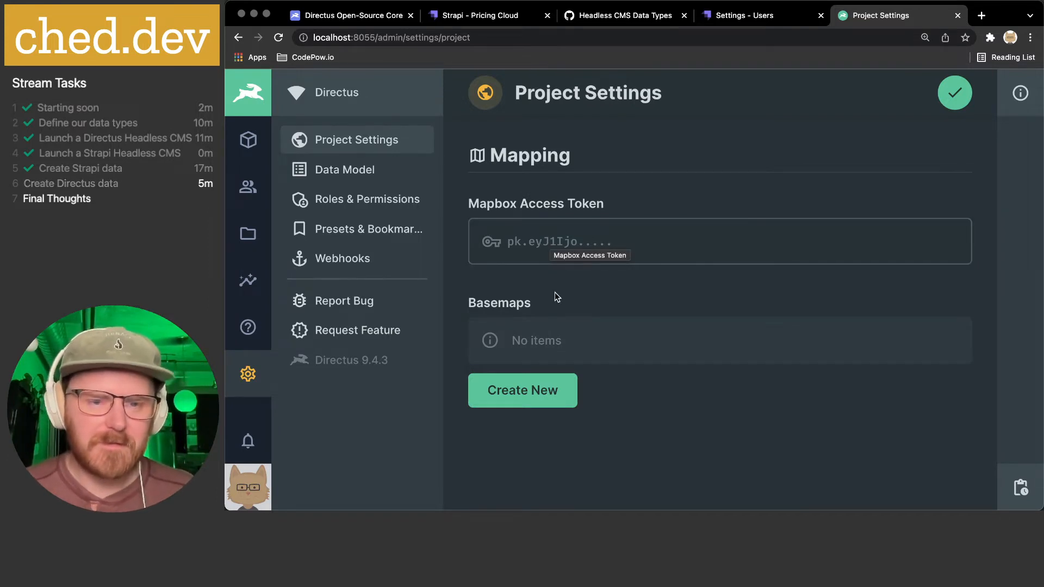
click(955, 93)
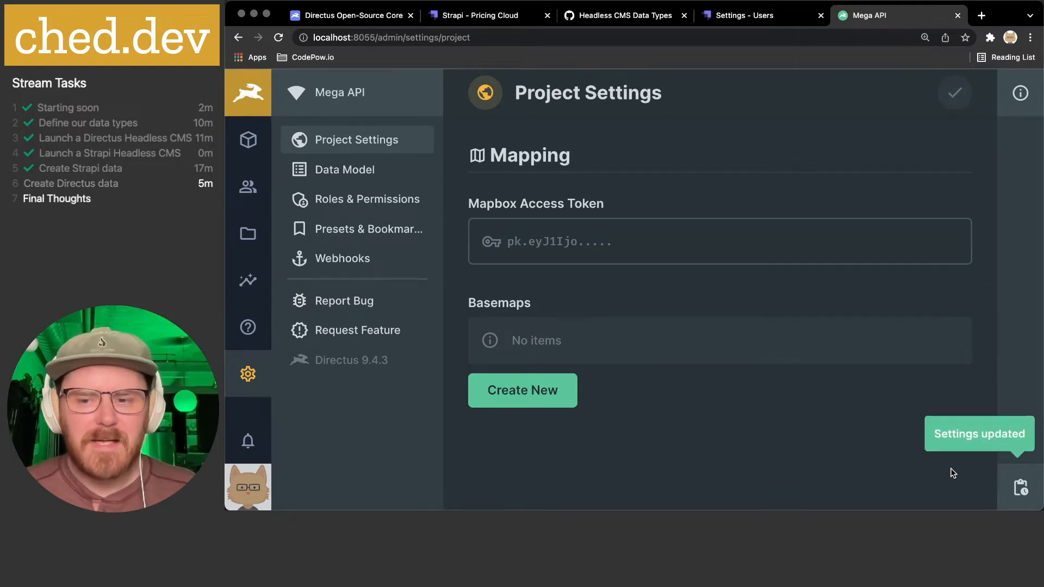
- Review the full activity feed and the notifications panel
click(1021, 486)
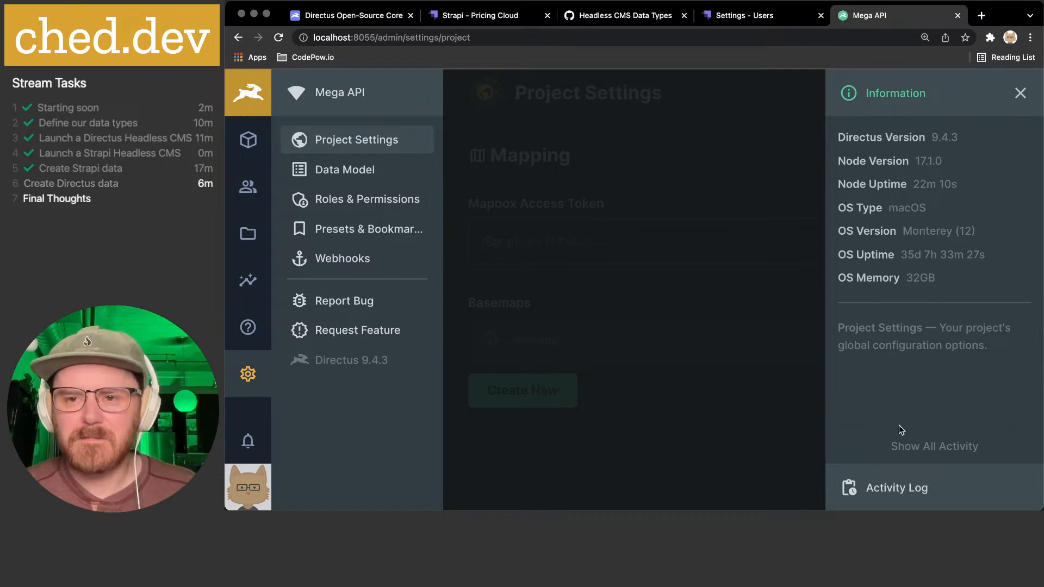
mouse_move(876, 489)
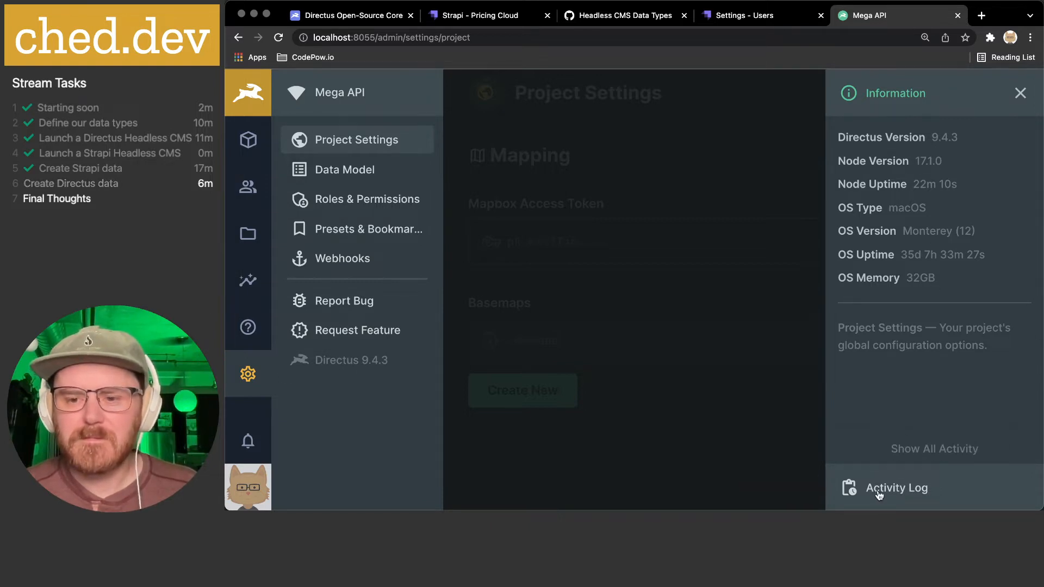
click(925, 456)
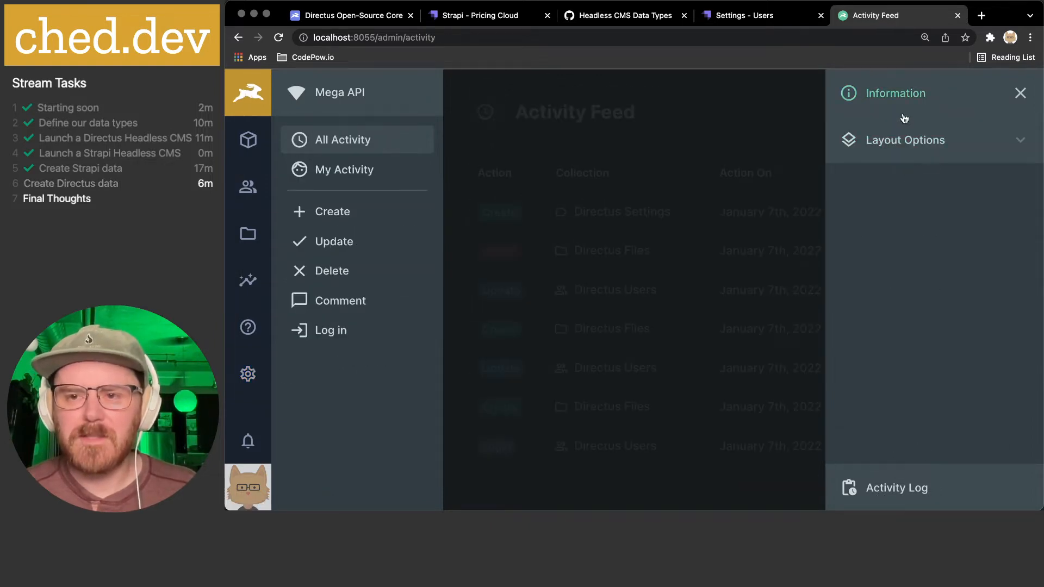
click(1020, 95)
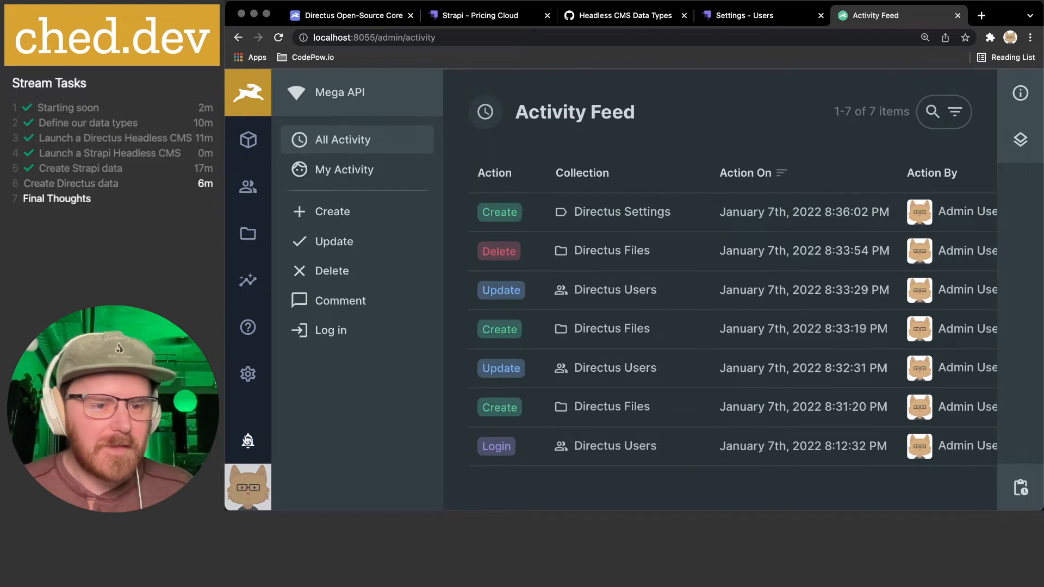
click(247, 441)
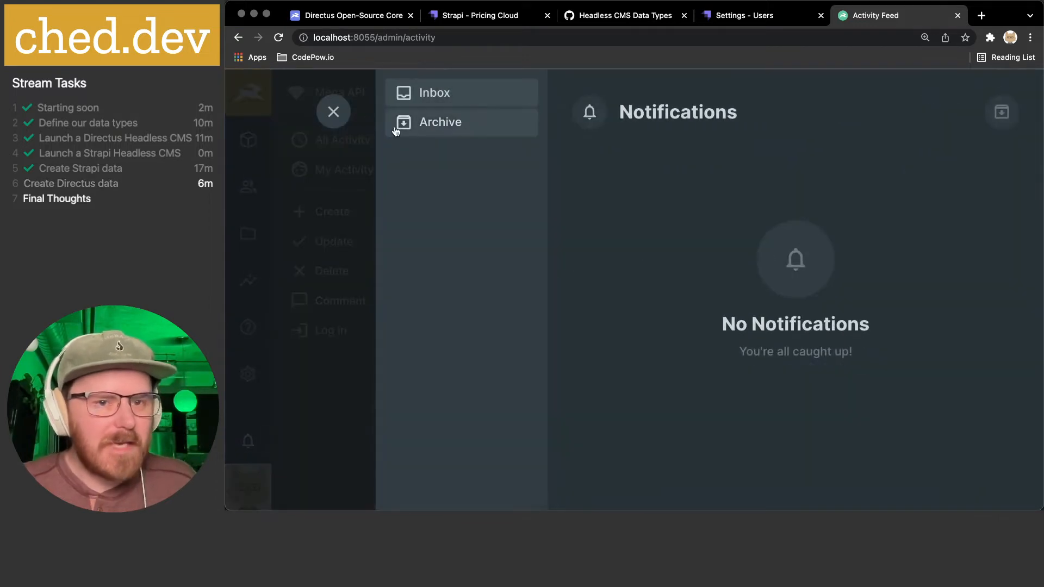
click(333, 112)
- Look over the admin profile, then open the Data Model settings with no collections yet
click(243, 496)
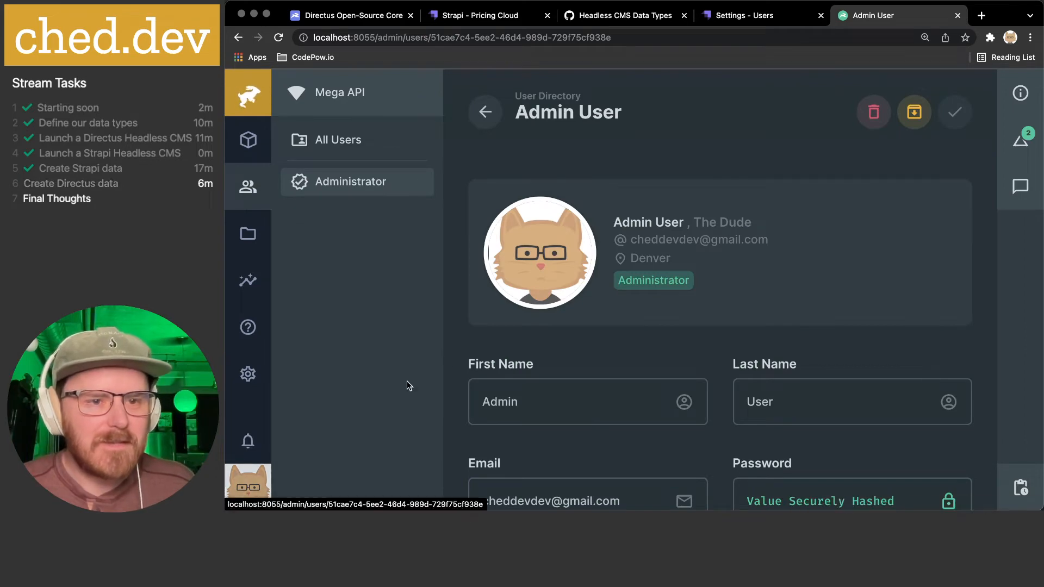
scroll(651, 280, down, 5)
scroll(652, 280, down, 4)
scroll(651, 280, up, 10)
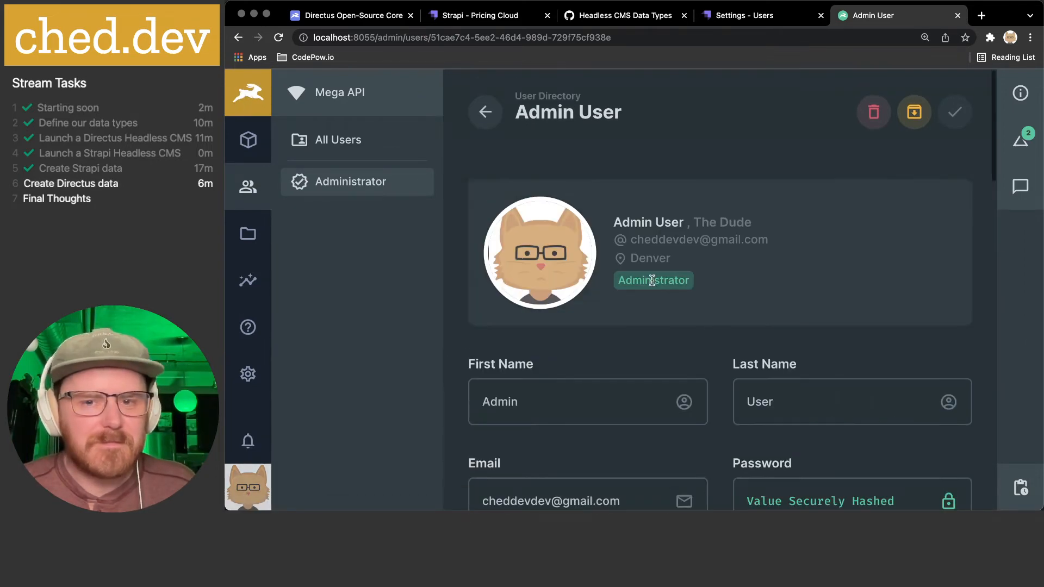
click(247, 140)
click(248, 373)
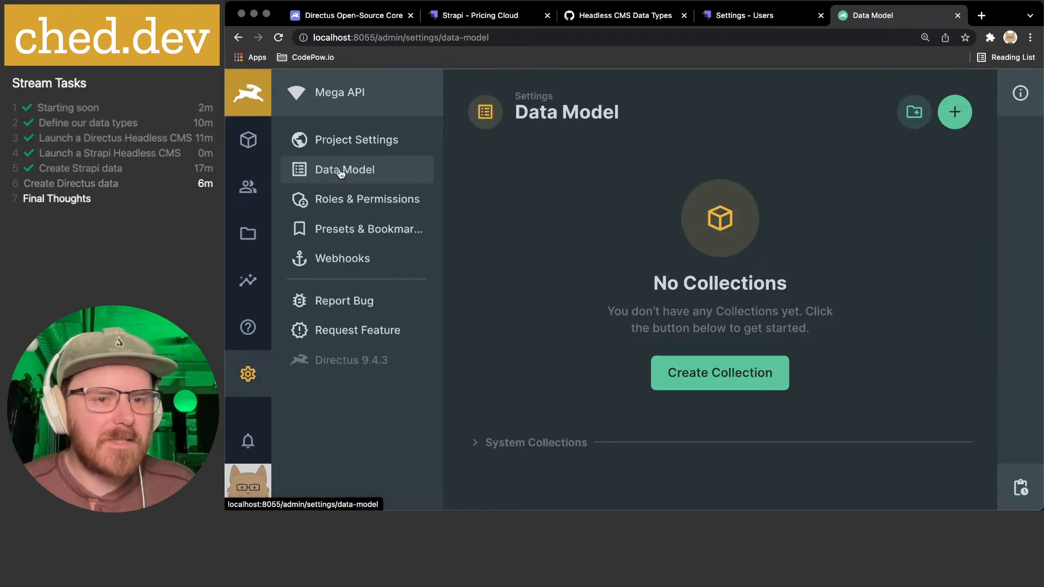
click(732, 17)
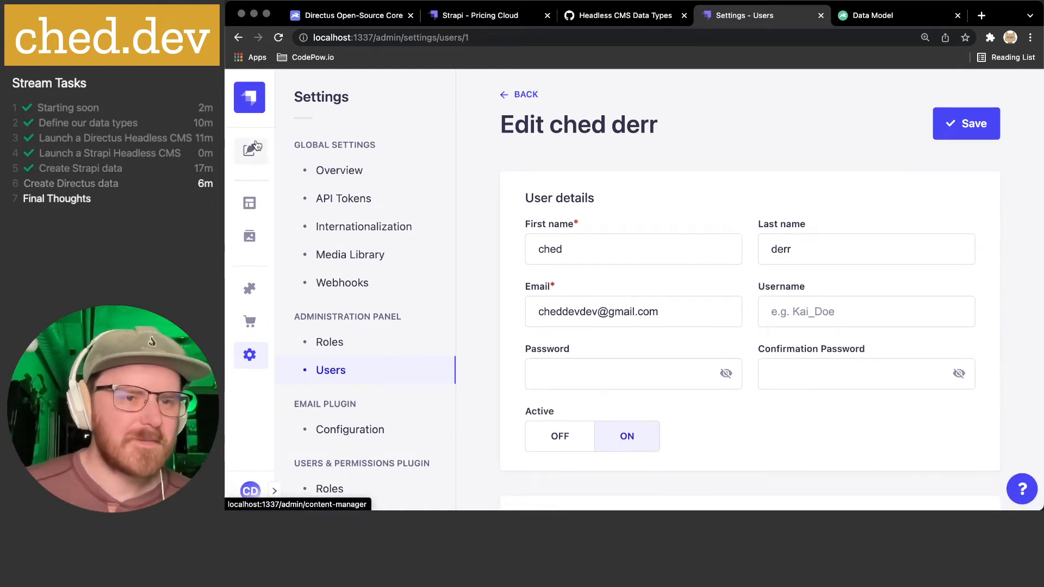
- Upload avatar-cheddev.png to Strapi's Media Library as its first asset
click(275, 490)
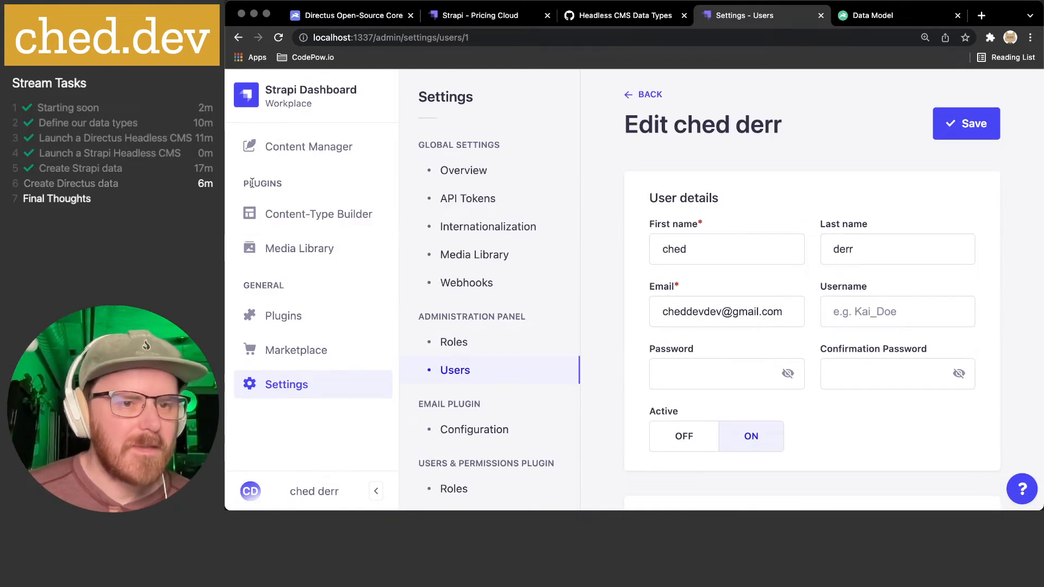
click(304, 214)
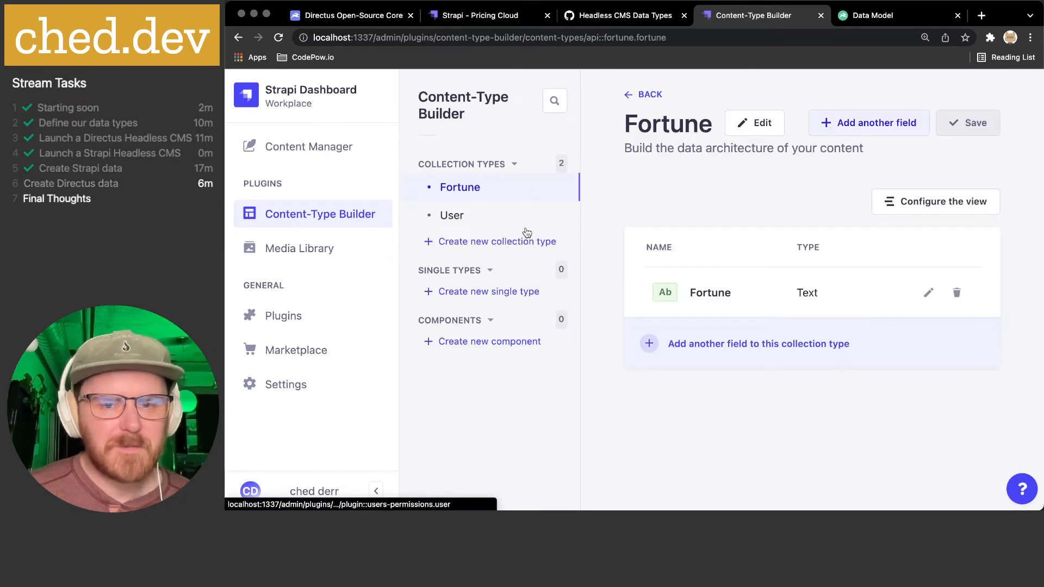
click(313, 249)
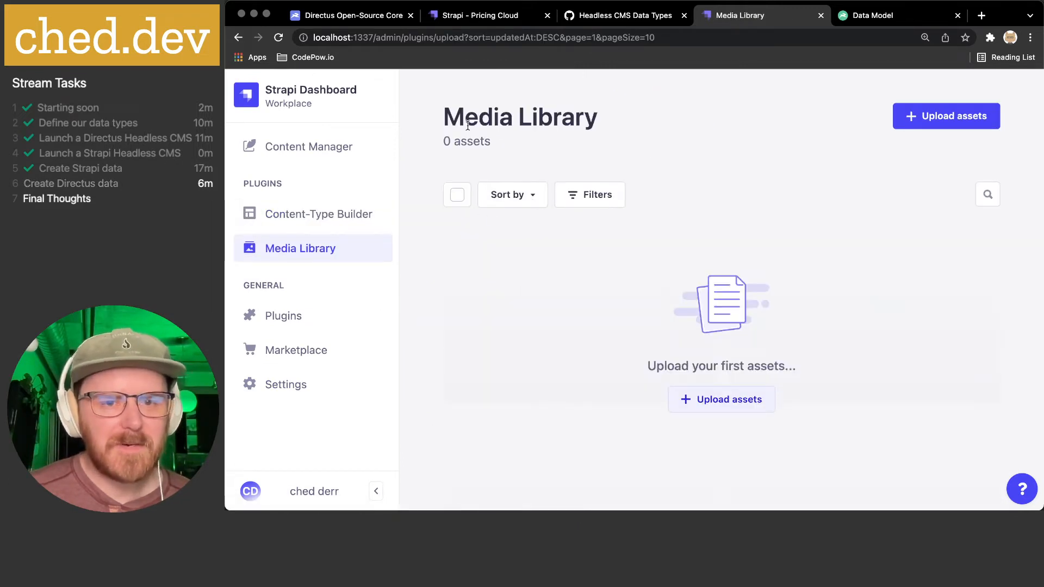
click(712, 402)
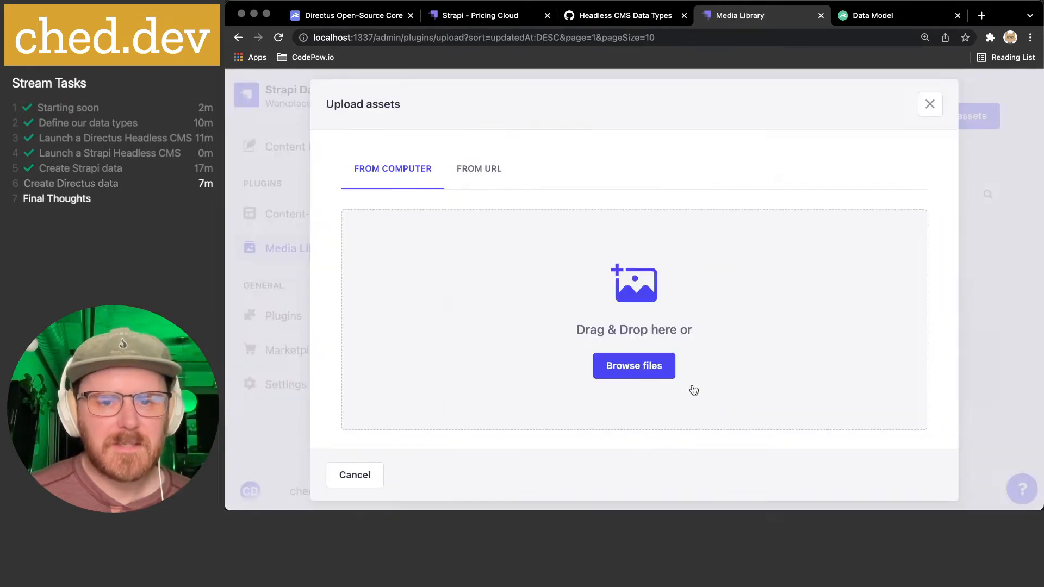
click(629, 361)
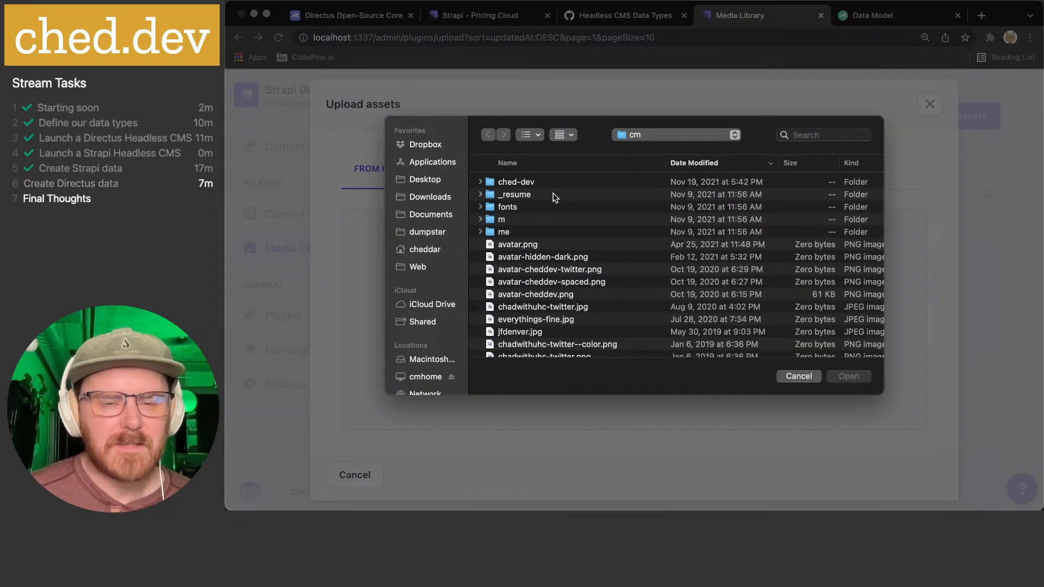
click(556, 295)
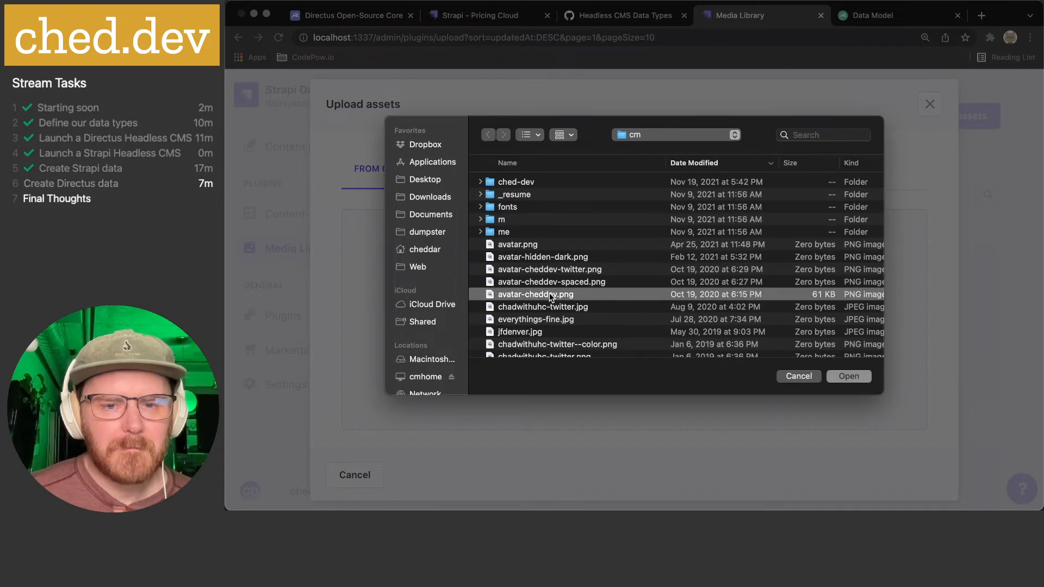
double_click(551, 297)
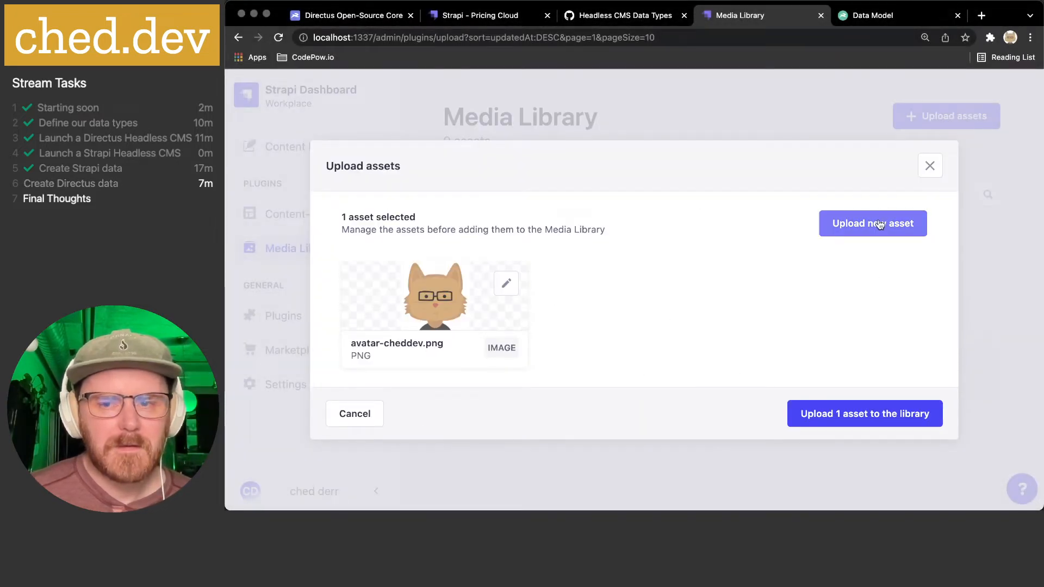
click(864, 413)
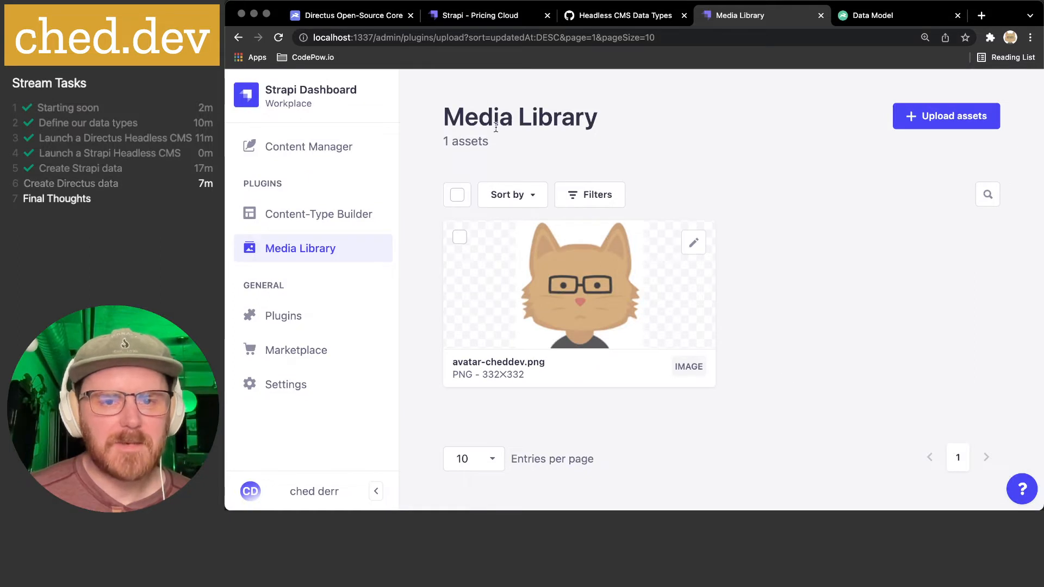
scroll(564, 316, down, 1)
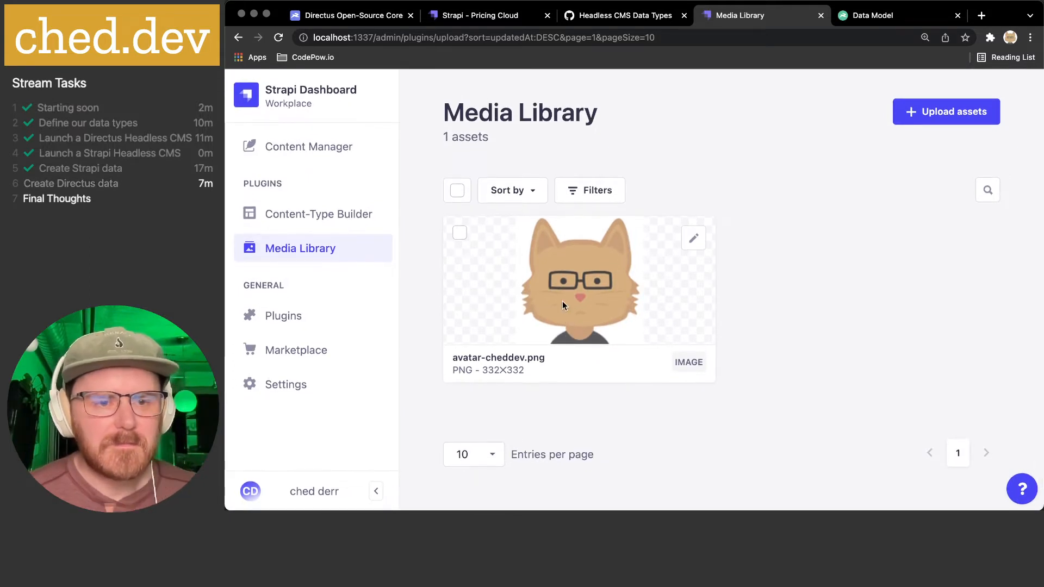
- Preview the uploaded avatar PNG and its 156×156 thumbnail in public/uploads in VS Code
mouse_move(626, 497)
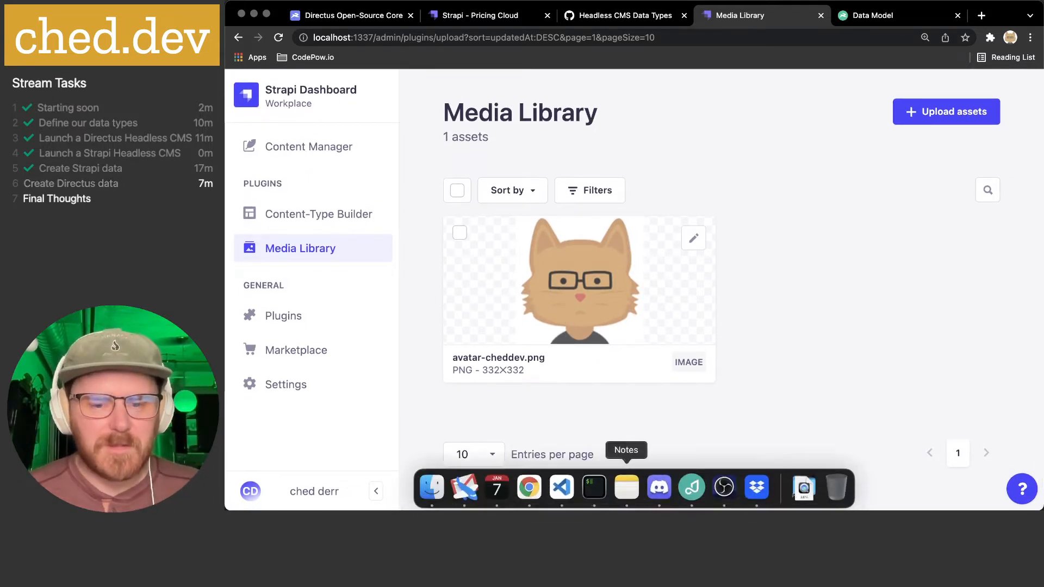
click(565, 497)
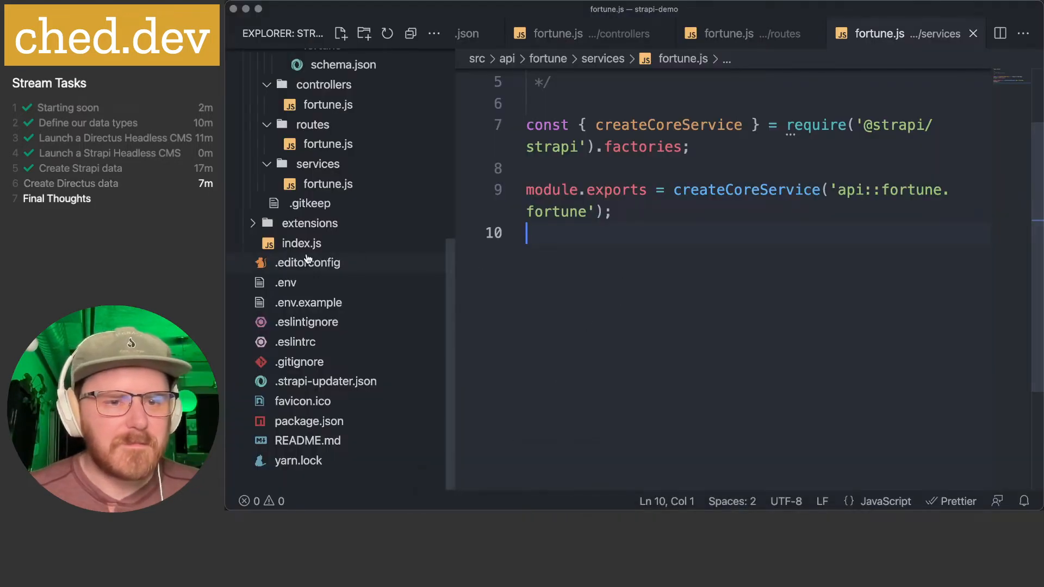
scroll(307, 258, up, 5)
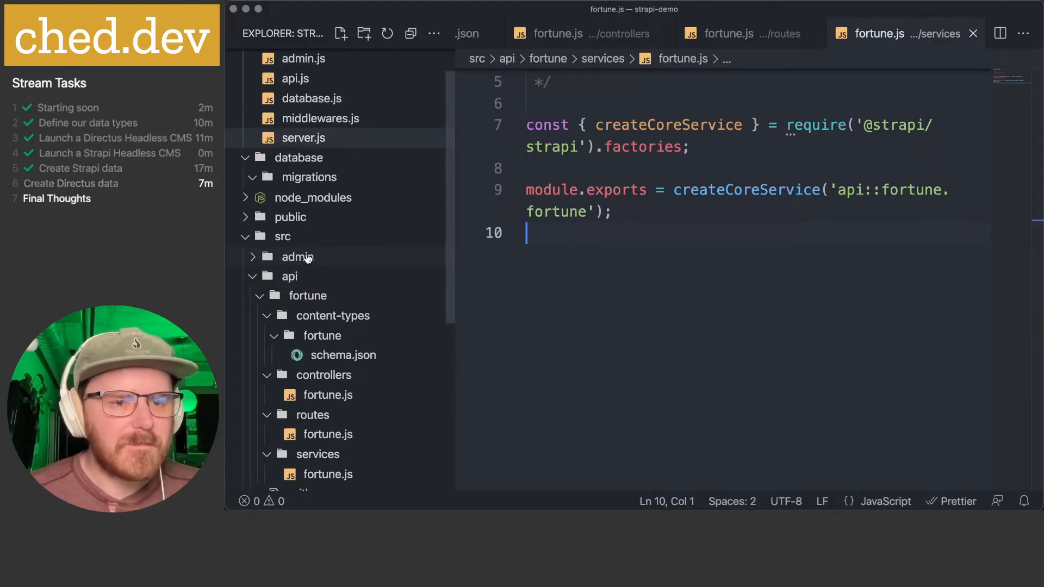
click(245, 219)
click(253, 237)
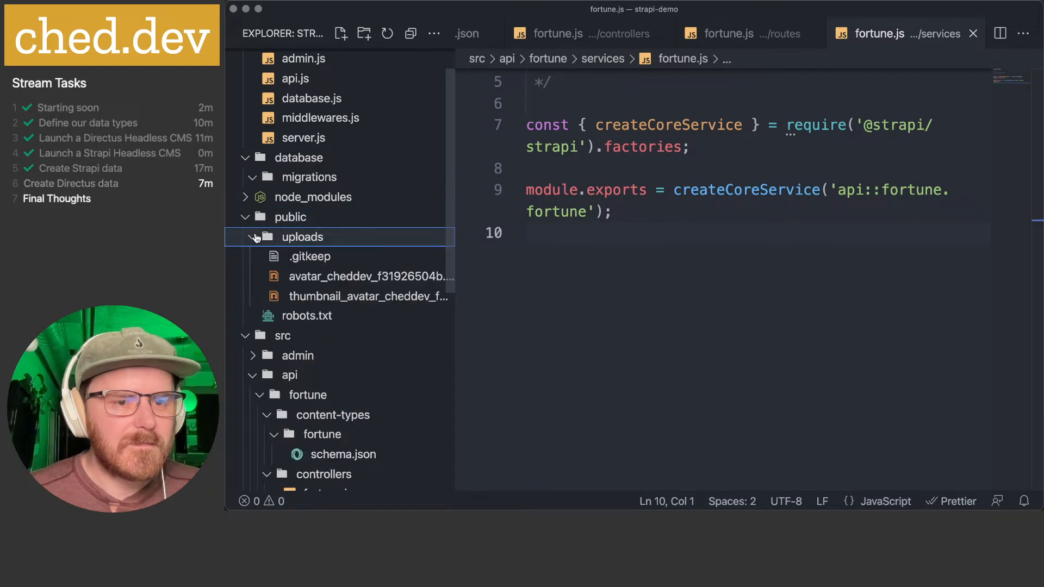
click(353, 274)
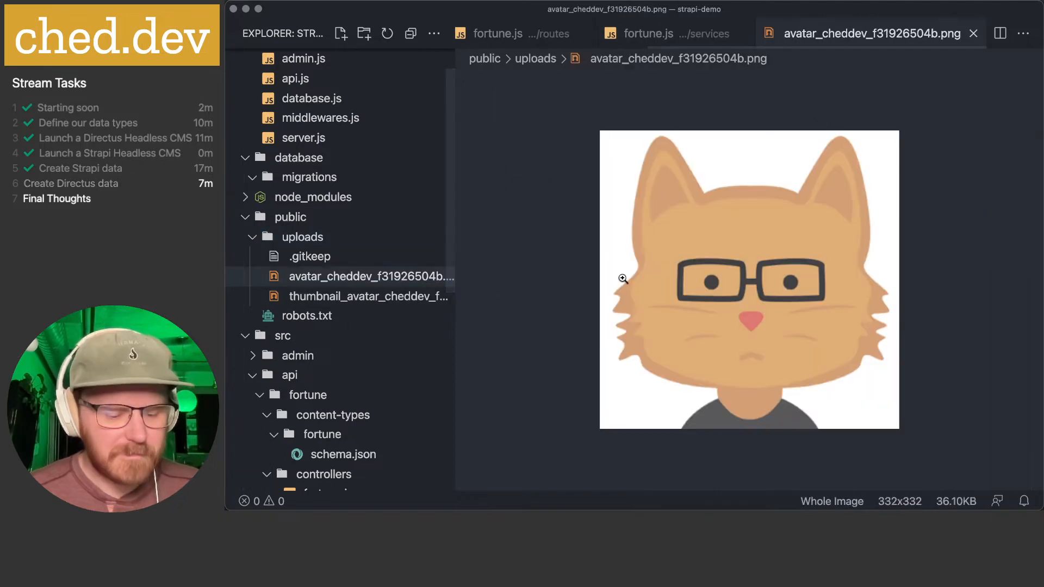
click(369, 296)
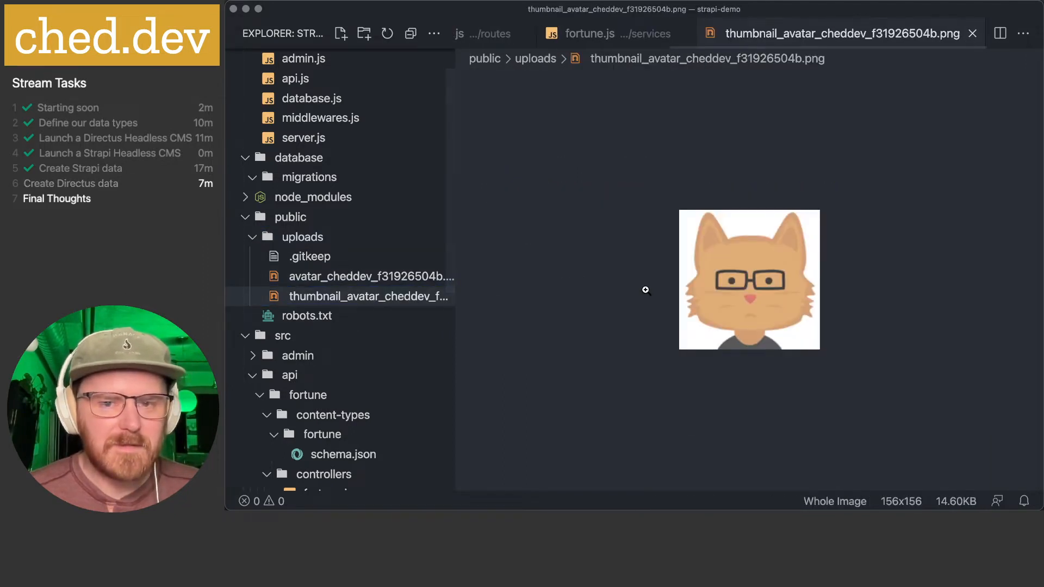
key(super+w)
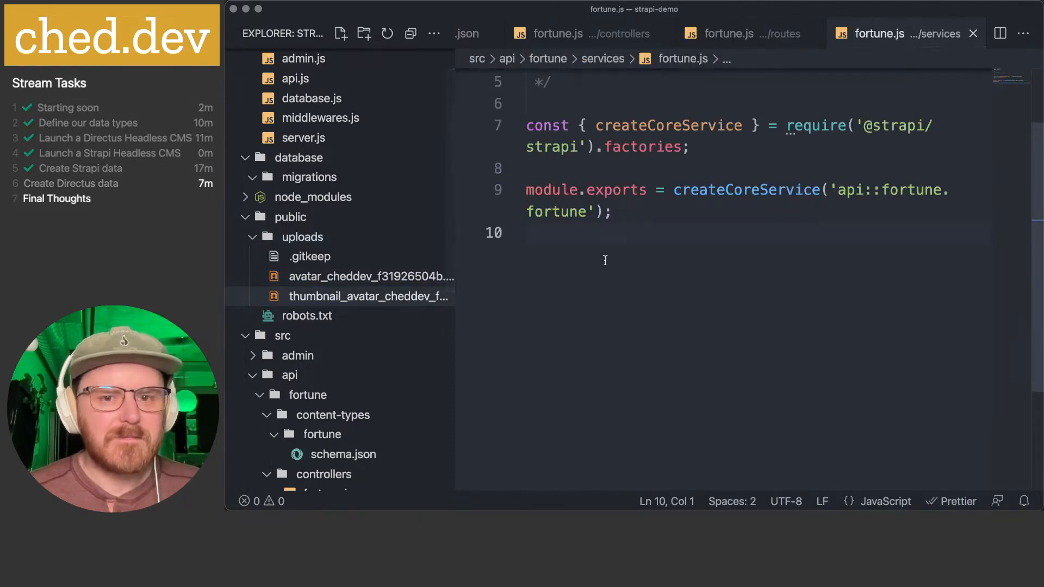
key(super+Tab)
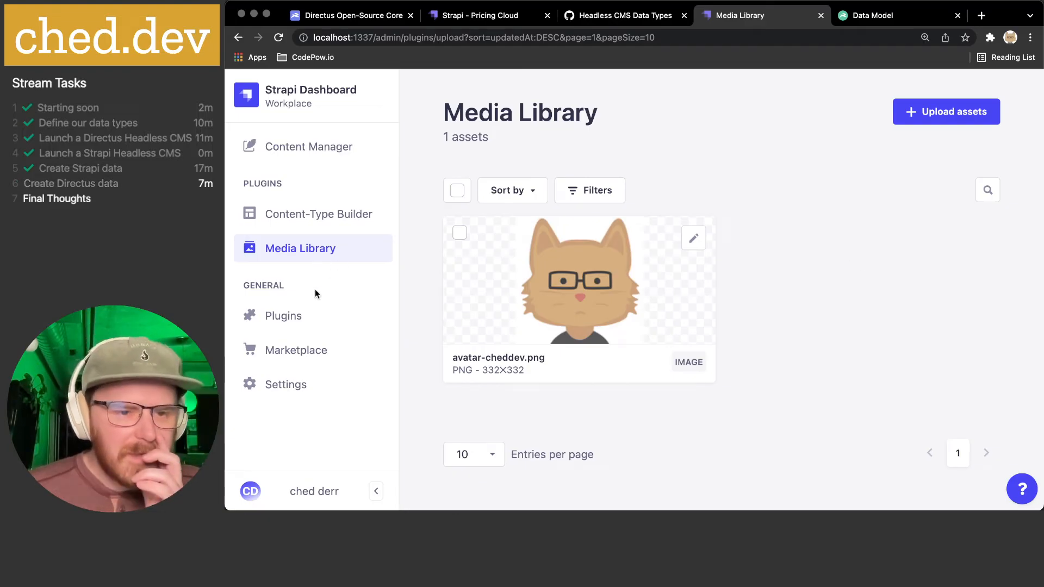
- Read through the installed plugins' Content Manager, Content Type Builder and Email descriptions
click(303, 315)
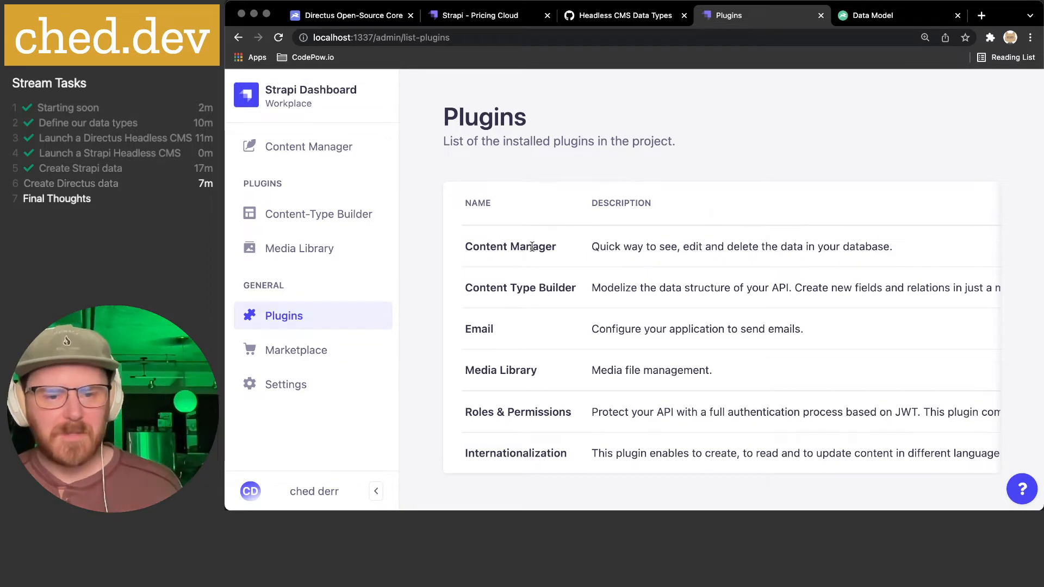
scroll(531, 247, down, 1)
scroll(532, 249, right, 10)
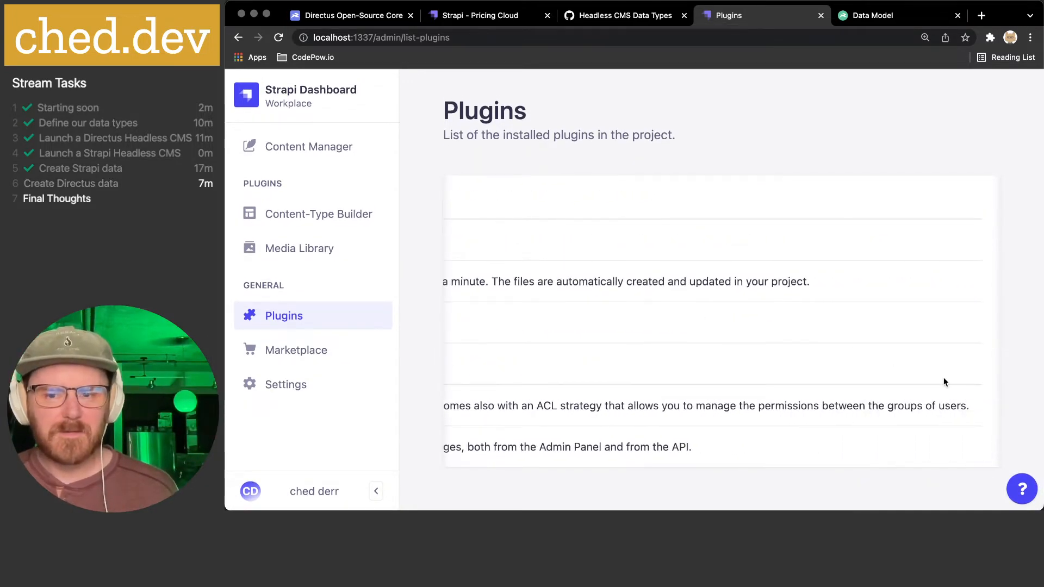
scroll(658, 318, left, 10)
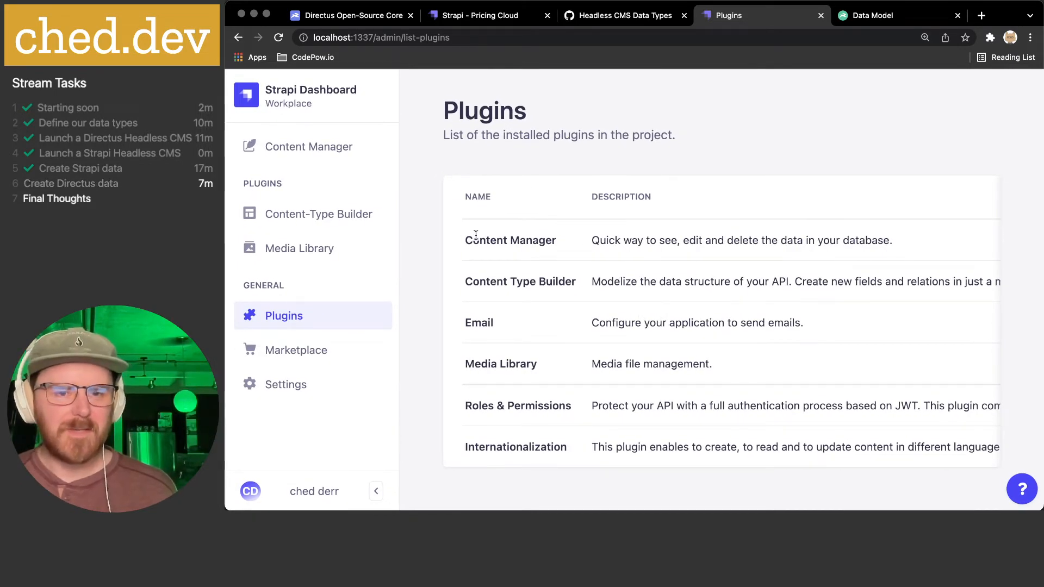
drag(468, 238, 829, 242)
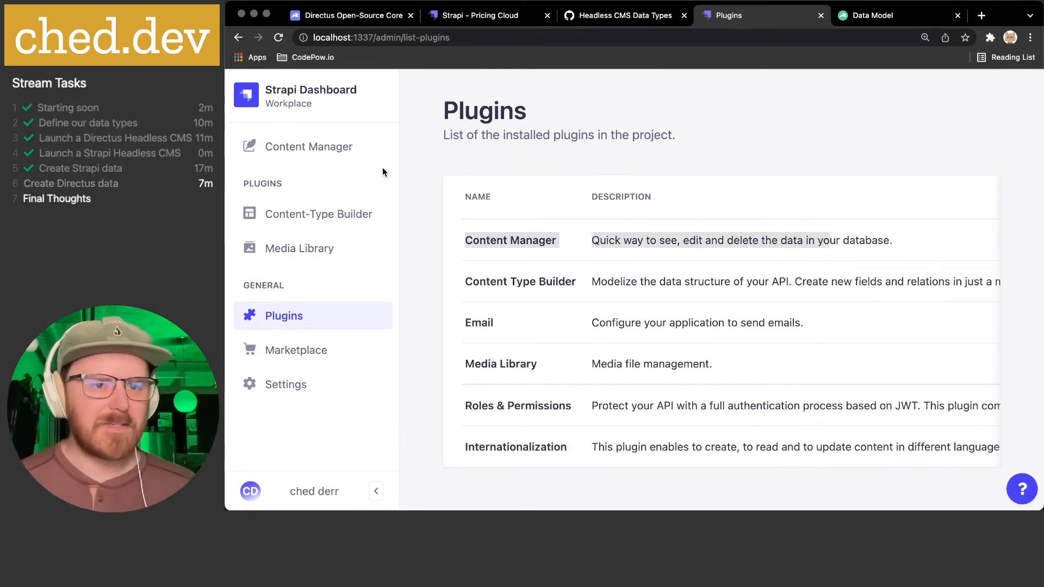
click(494, 240)
drag(472, 279, 837, 282)
click(836, 288)
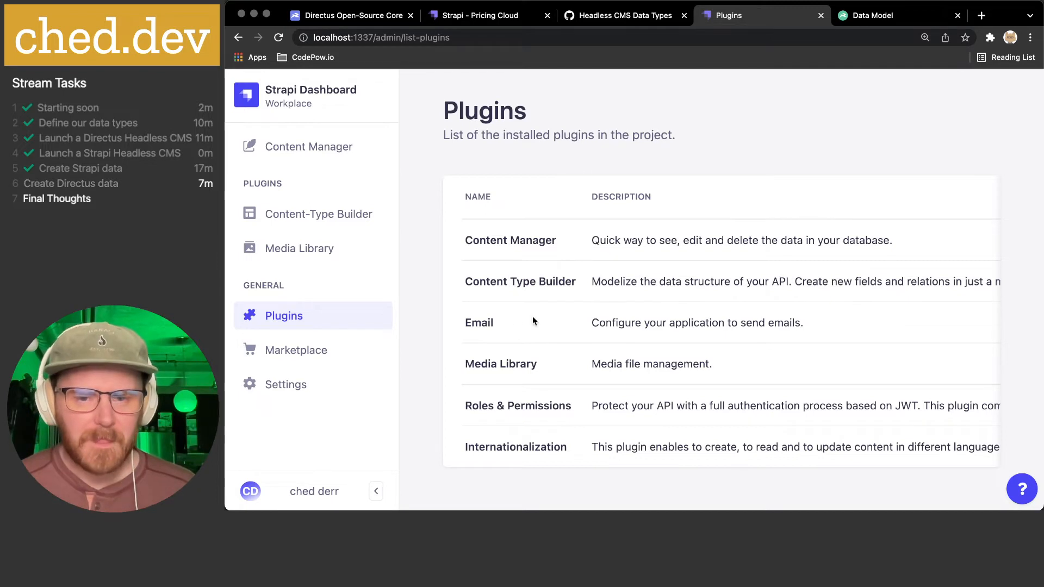
drag(466, 322, 876, 322)
click(744, 320)
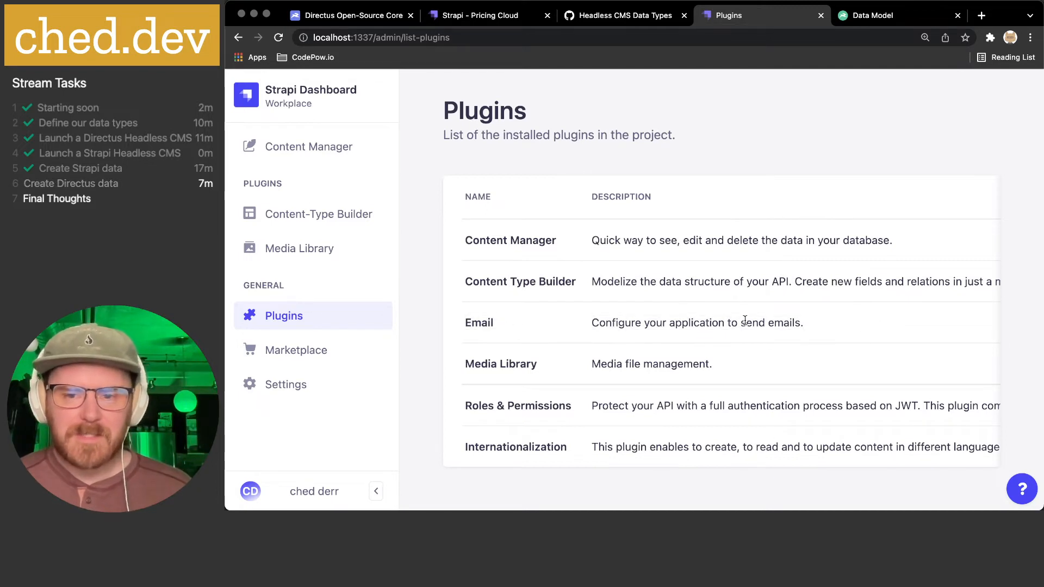
- Read the Email, Roles & Permissions and Internationalization descriptions, then view the Marketplace
drag(606, 316, 838, 320)
click(843, 321)
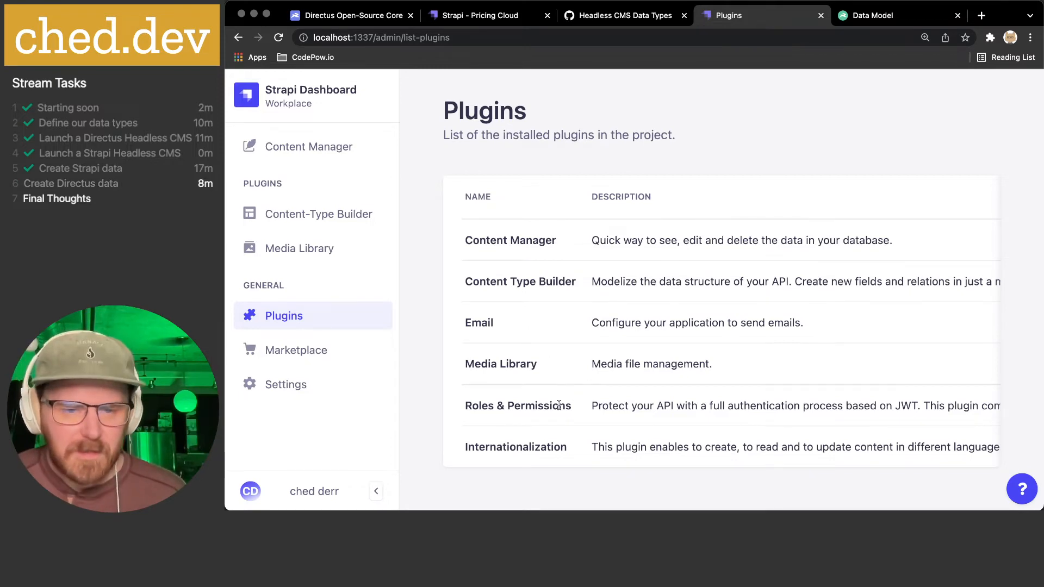
drag(553, 405, 877, 406)
scroll(874, 402, right, 10)
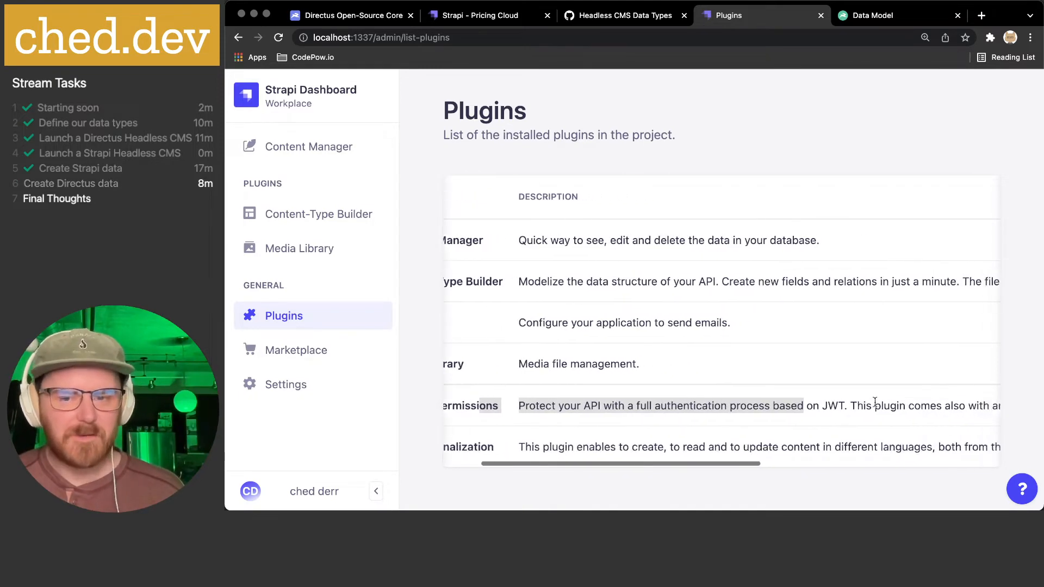
scroll(816, 405, left, 10)
click(808, 405)
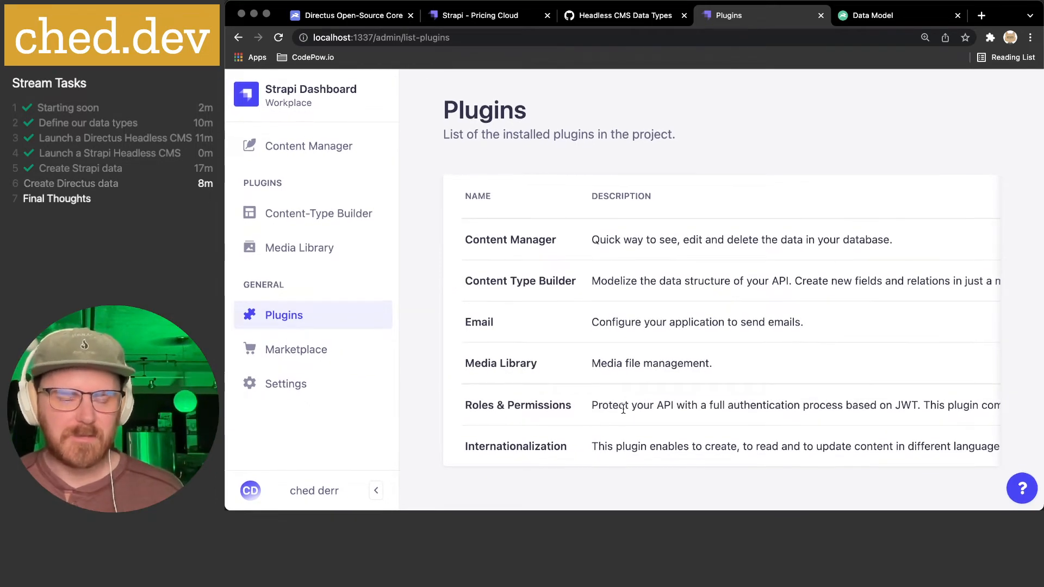
drag(485, 446, 794, 447)
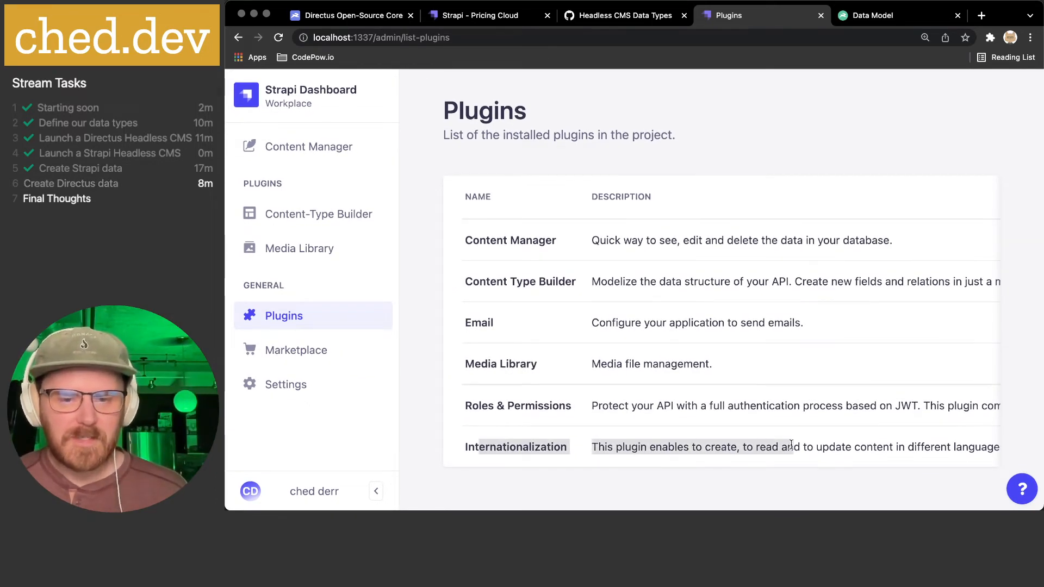
click(745, 443)
drag(656, 446, 914, 445)
click(914, 445)
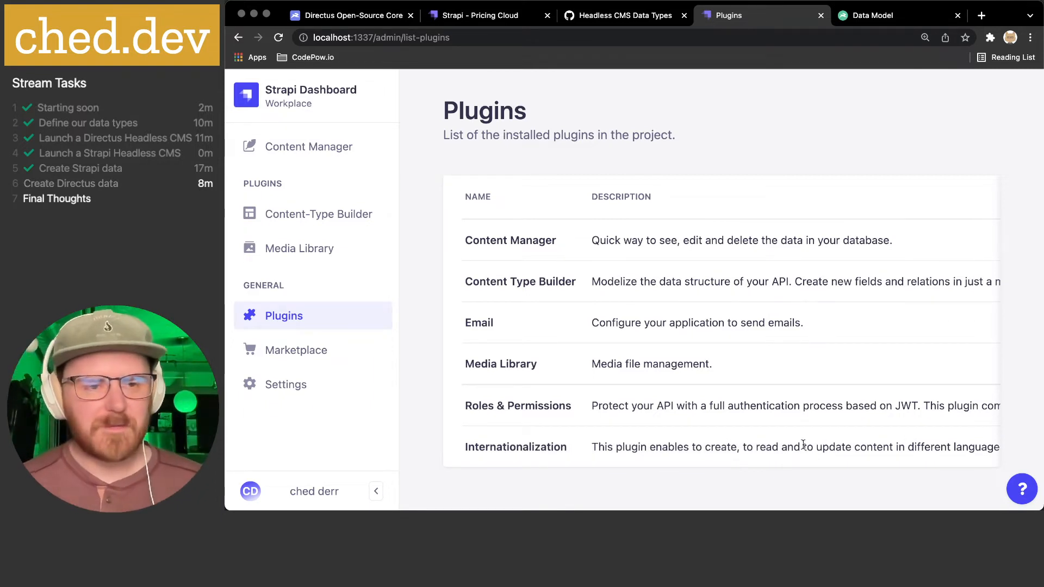
click(303, 353)
- Scroll through Strapi's Marketplace 'plugins coming soon' page, then switch to the Directus Data Model tab
scroll(639, 289, down, 2)
scroll(631, 282, up, 2)
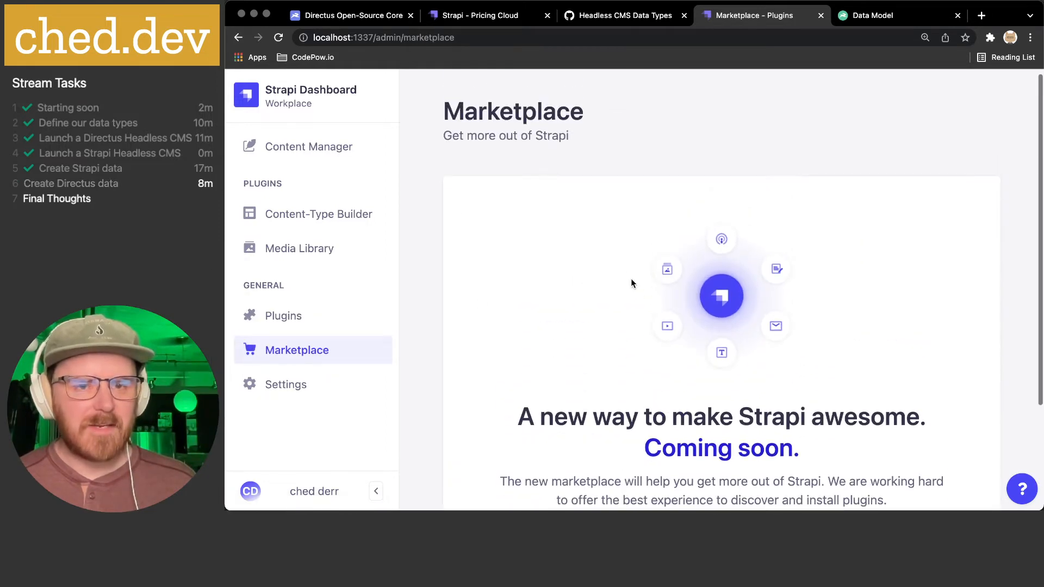
scroll(699, 280, down, 3)
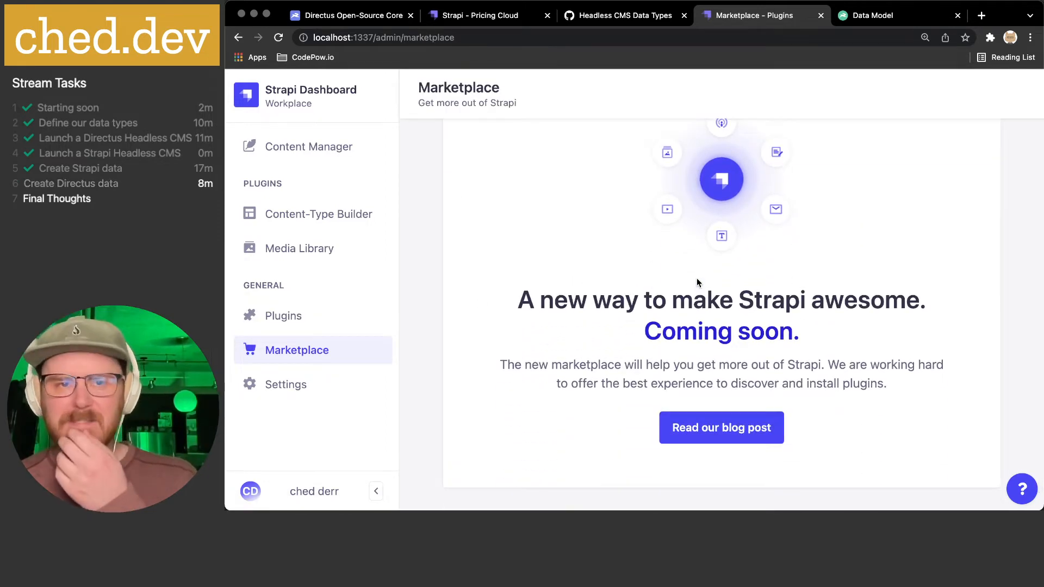
scroll(696, 278, down, 1)
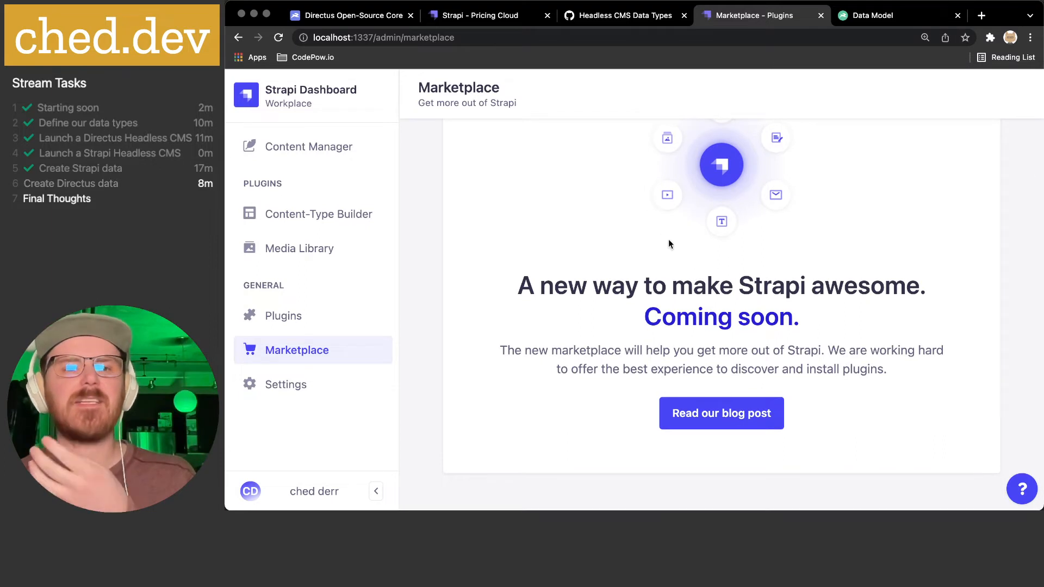
click(878, 17)
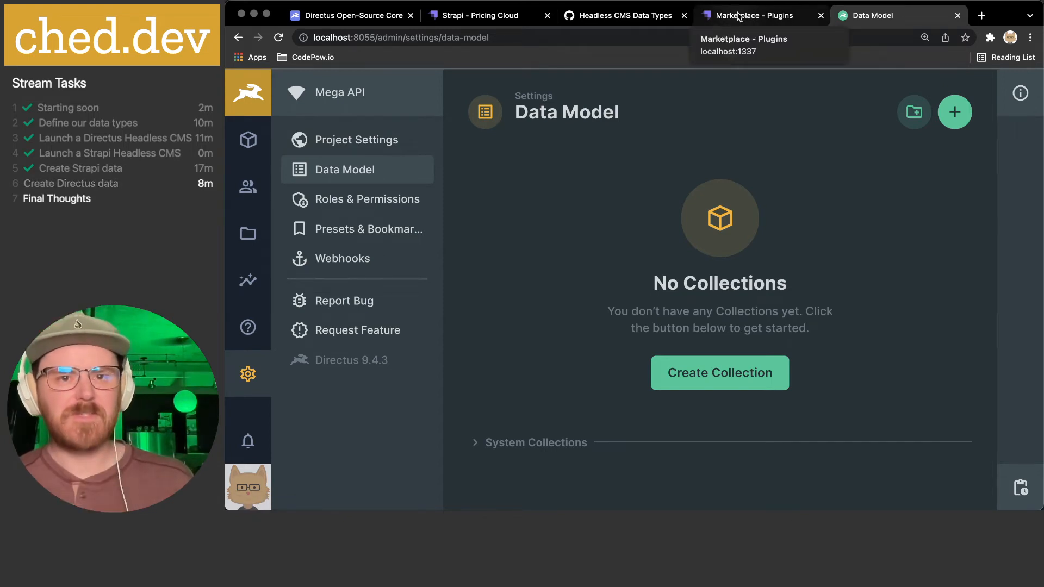
- Reload and scroll through the Directus Platform web page, then return to Mega API's empty Data Model
click(338, 15)
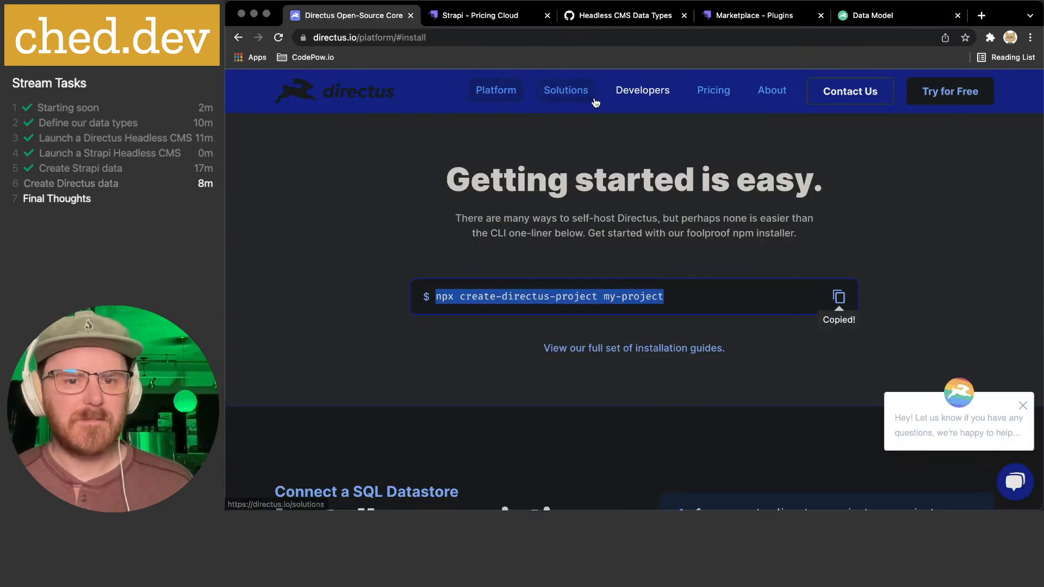
key(super+r)
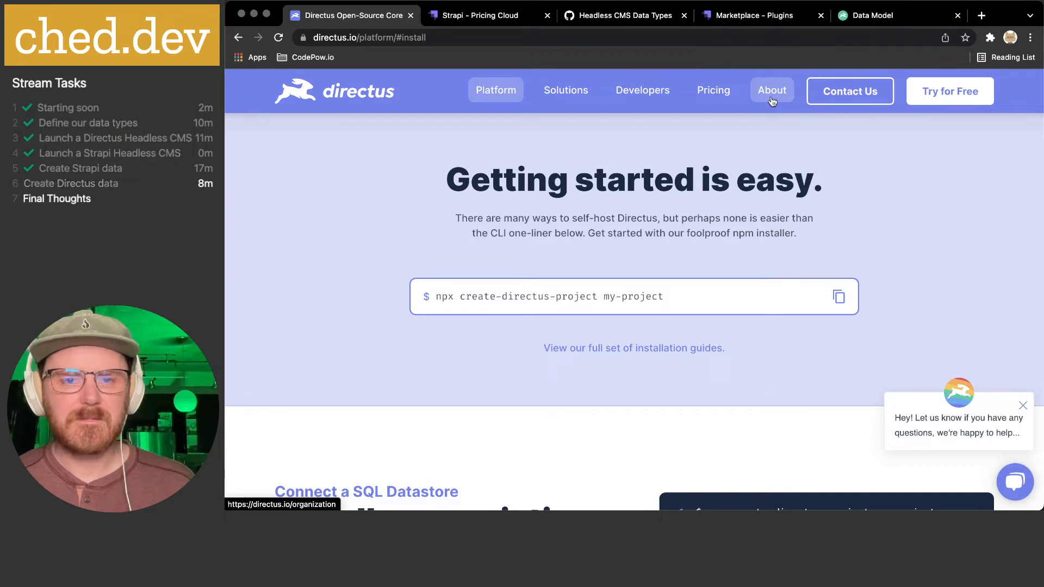
click(492, 99)
scroll(561, 240, down, 5)
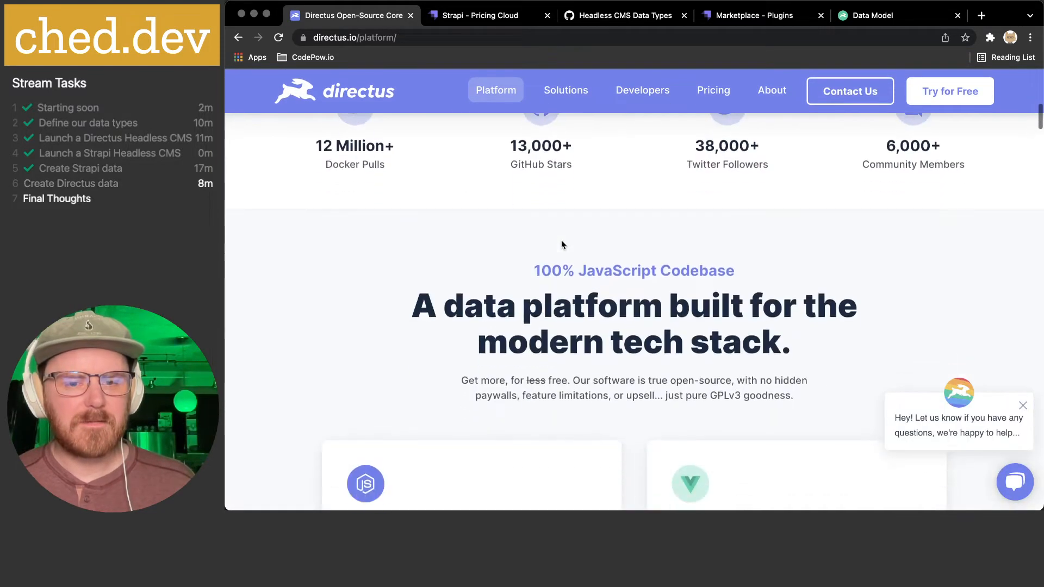
scroll(561, 240, down, 15)
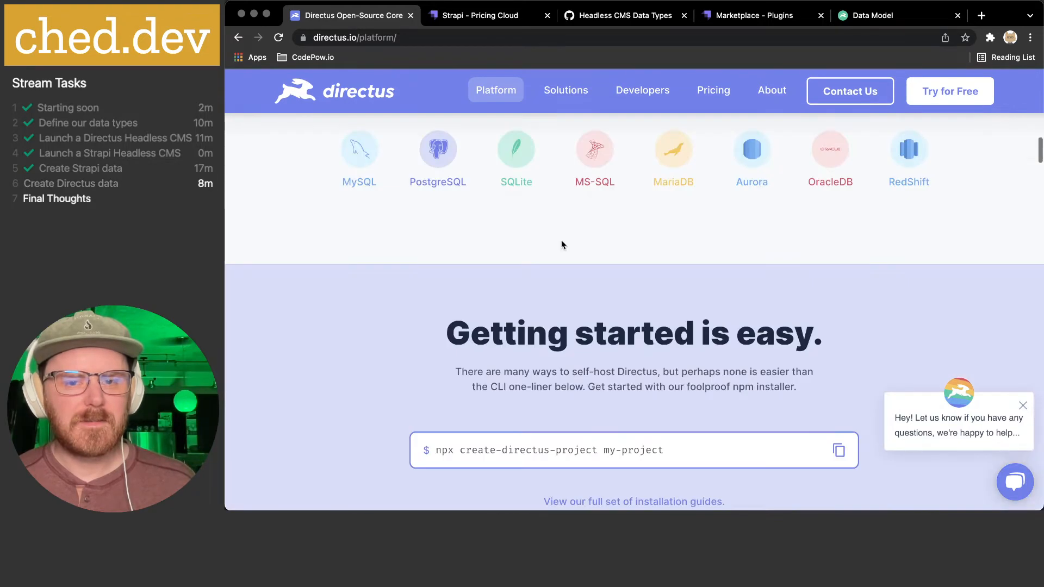
scroll(562, 243, down, 15)
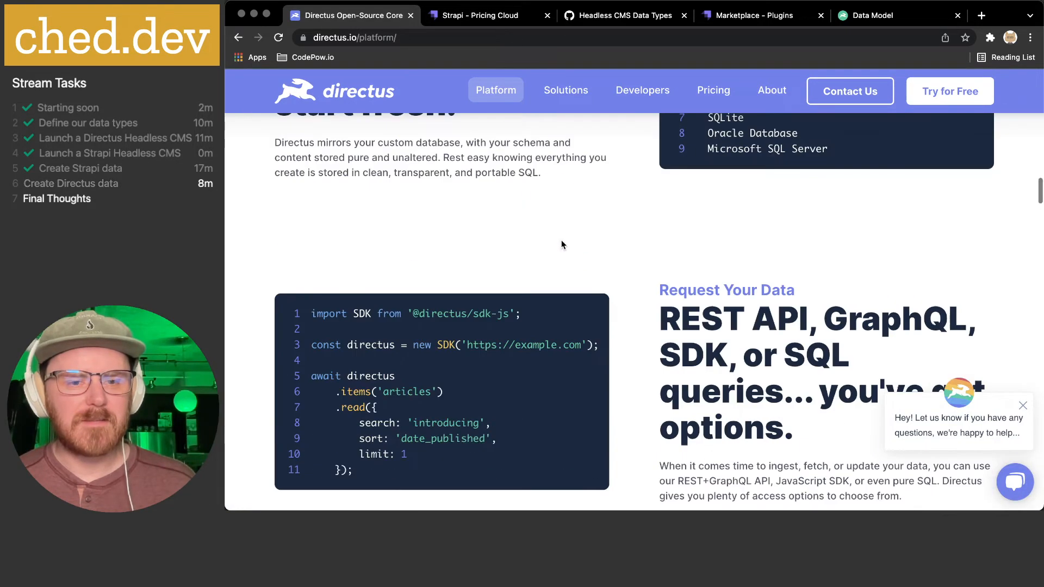
scroll(562, 240, down, 10)
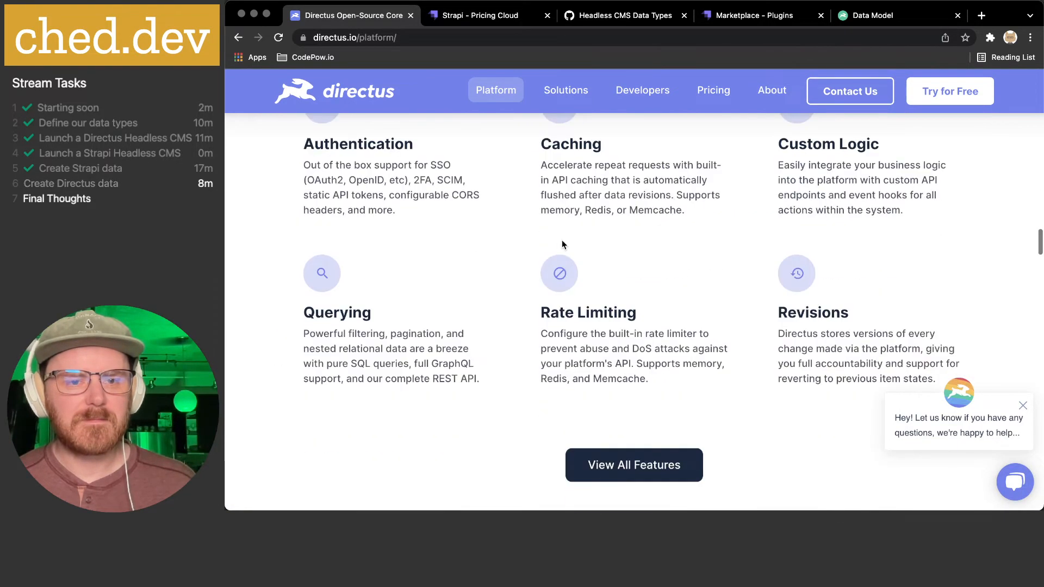
scroll(562, 243, down, 8)
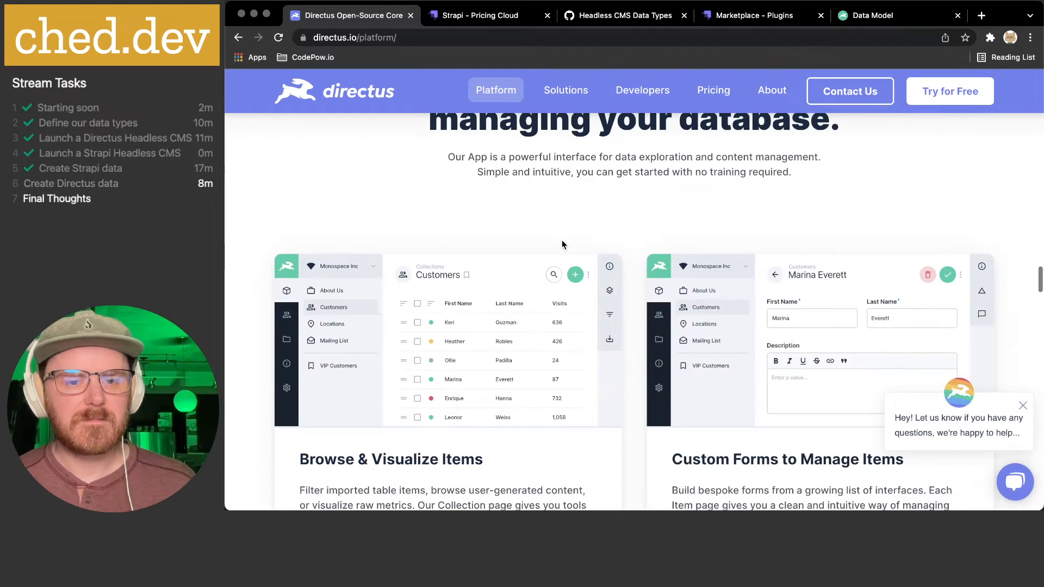
scroll(562, 243, down, 5)
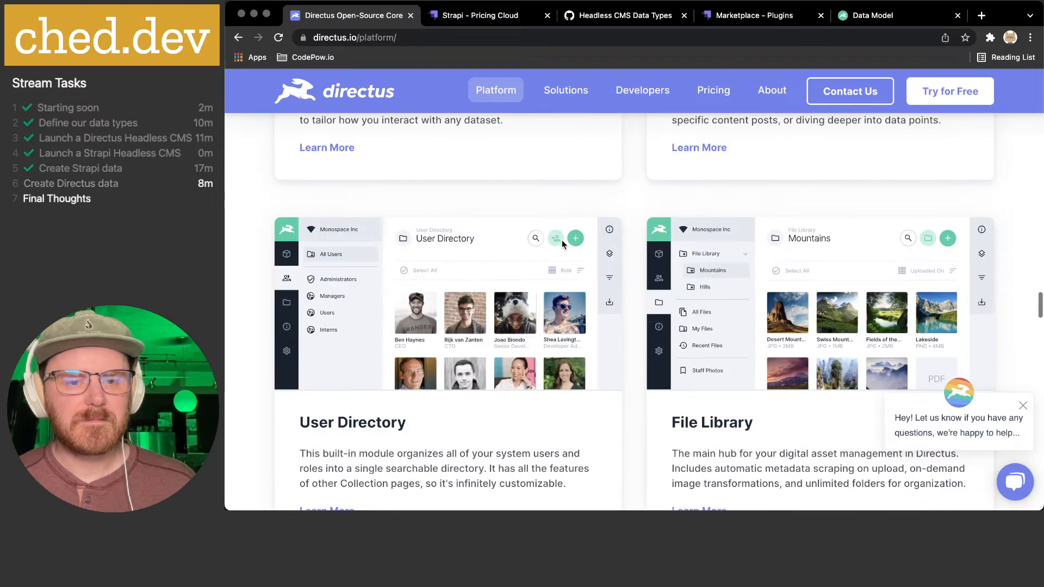
click(872, 21)
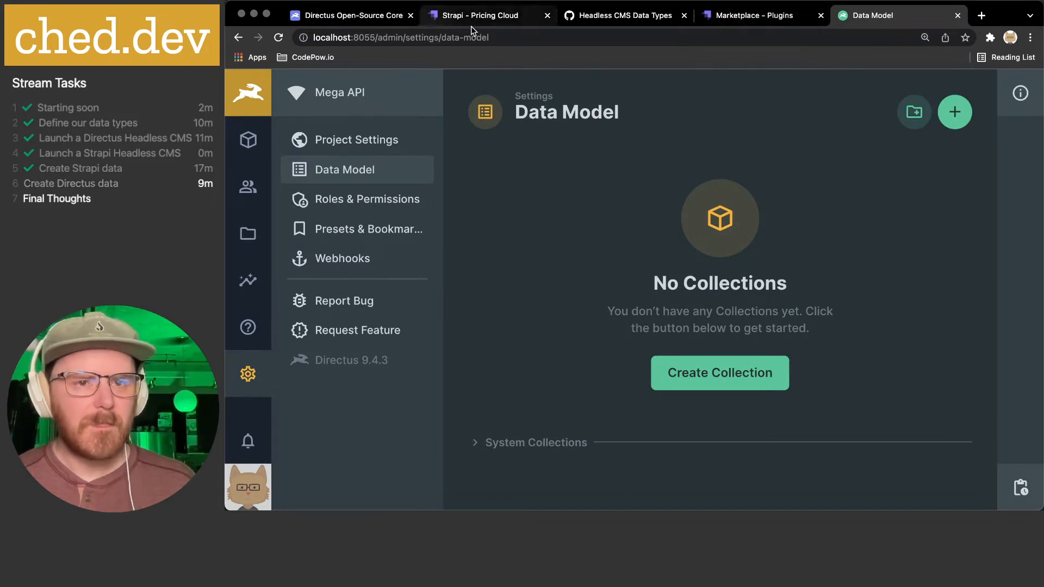
- Open Strapi Settings and highlight version v4.0.3 and the Community Edition plan in Details
click(772, 20)
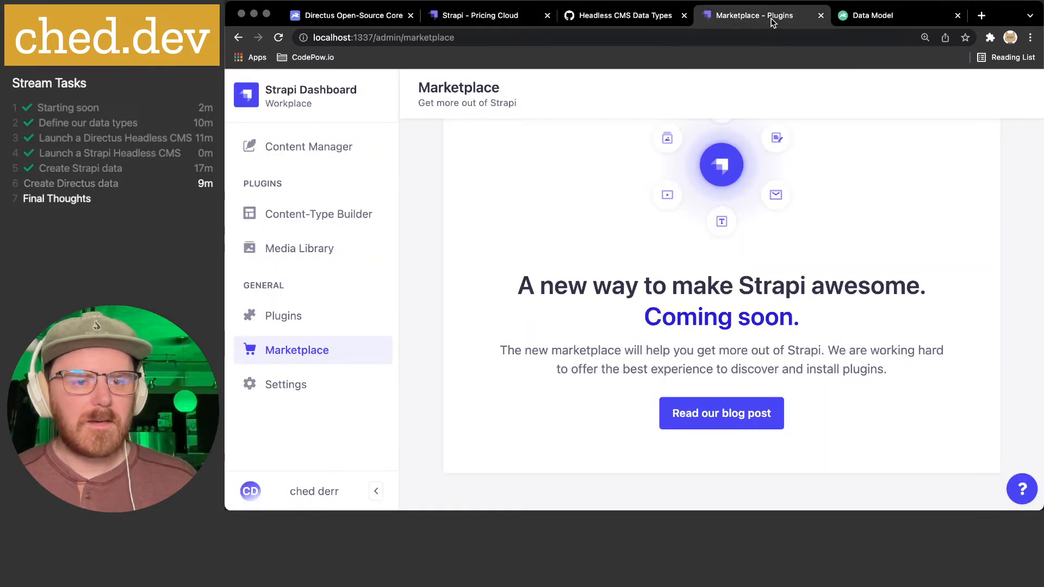
click(319, 397)
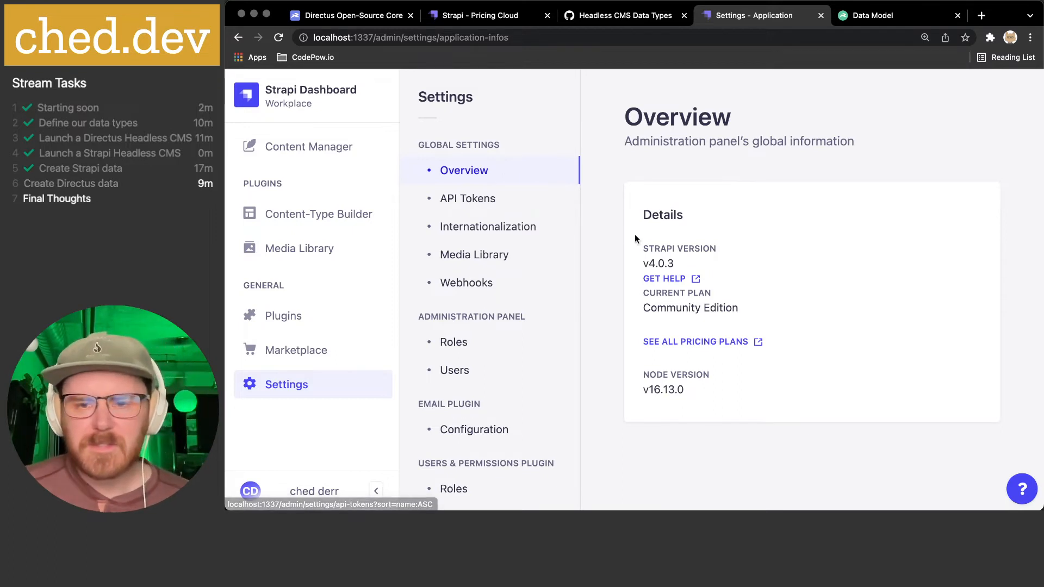
drag(654, 245, 745, 268)
click(746, 268)
triple_click(664, 313)
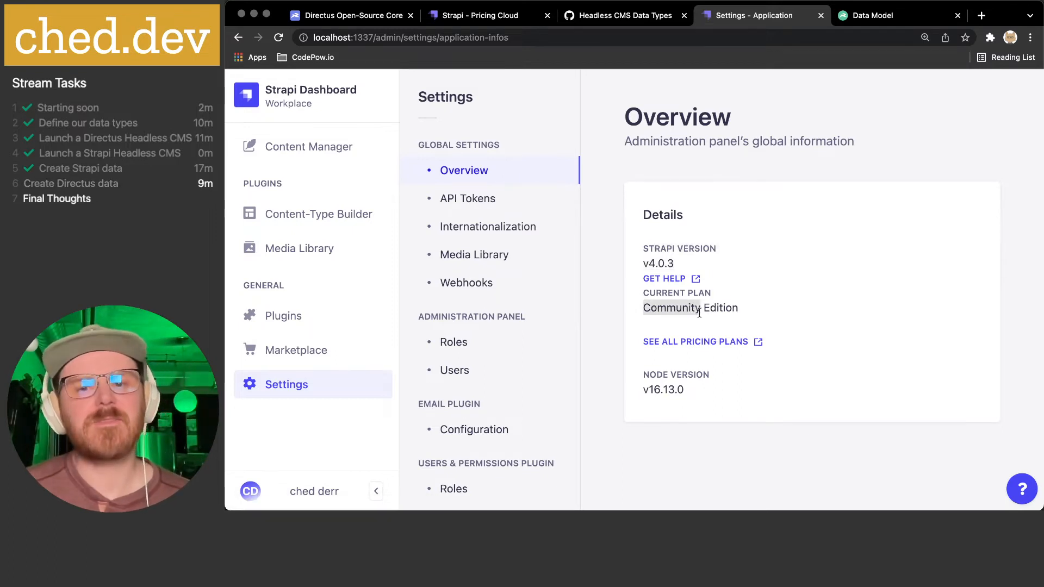
click(752, 309)
triple_click(668, 308)
click(730, 307)
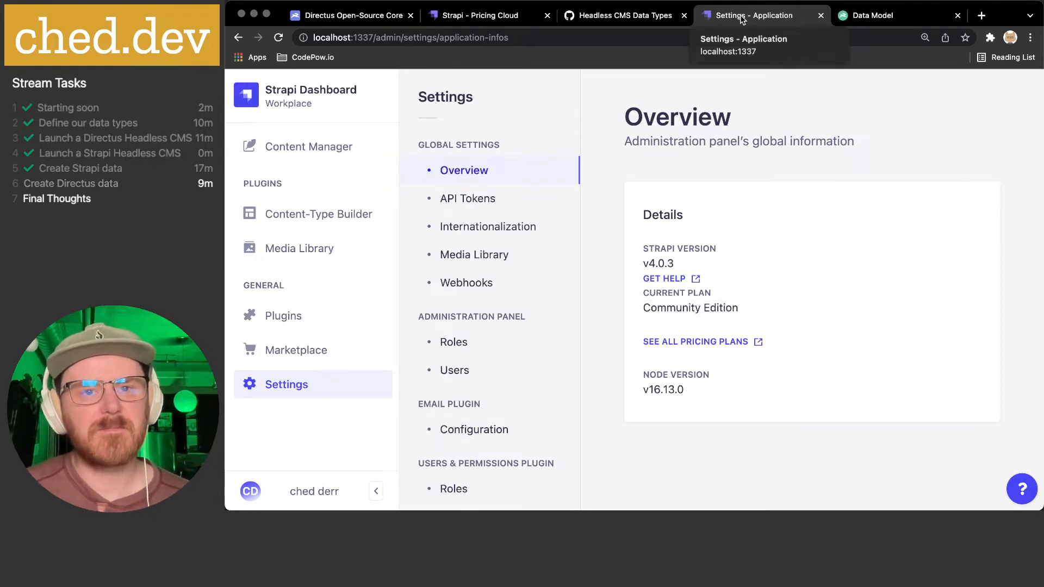
- Reload strapi.io pricing, show Self-Hosted plans, and highlight the 'Up to 3 default roles' limit
click(467, 15)
scroll(608, 271, down, 10)
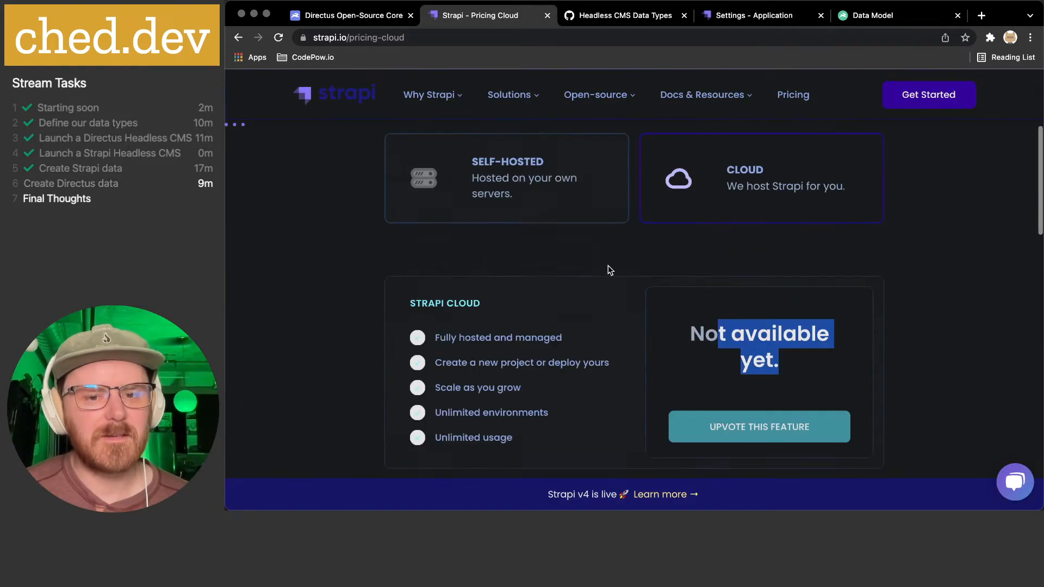
scroll(609, 270, up, 8)
scroll(610, 271, up, 3)
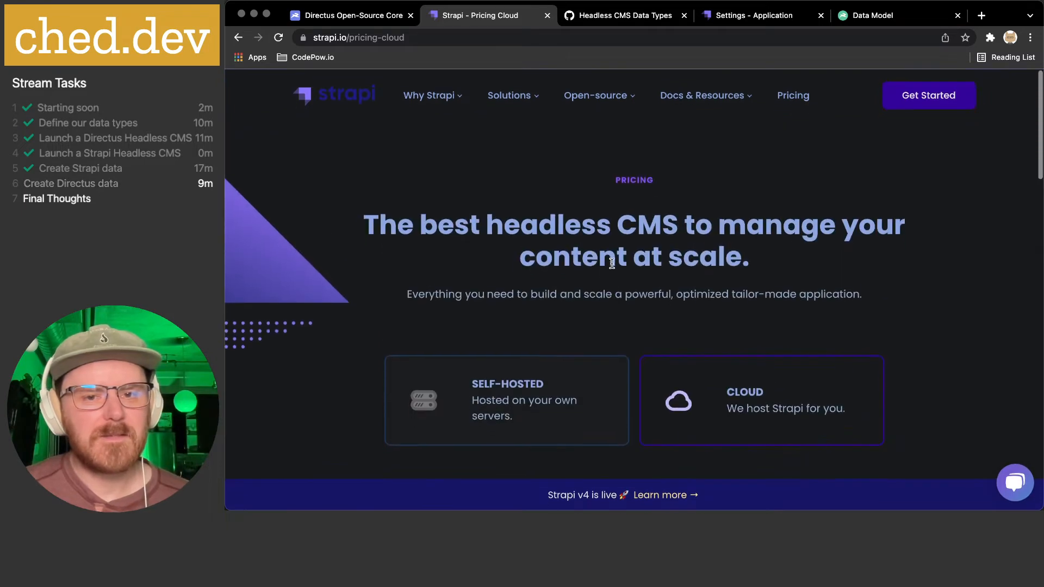
key(super+r)
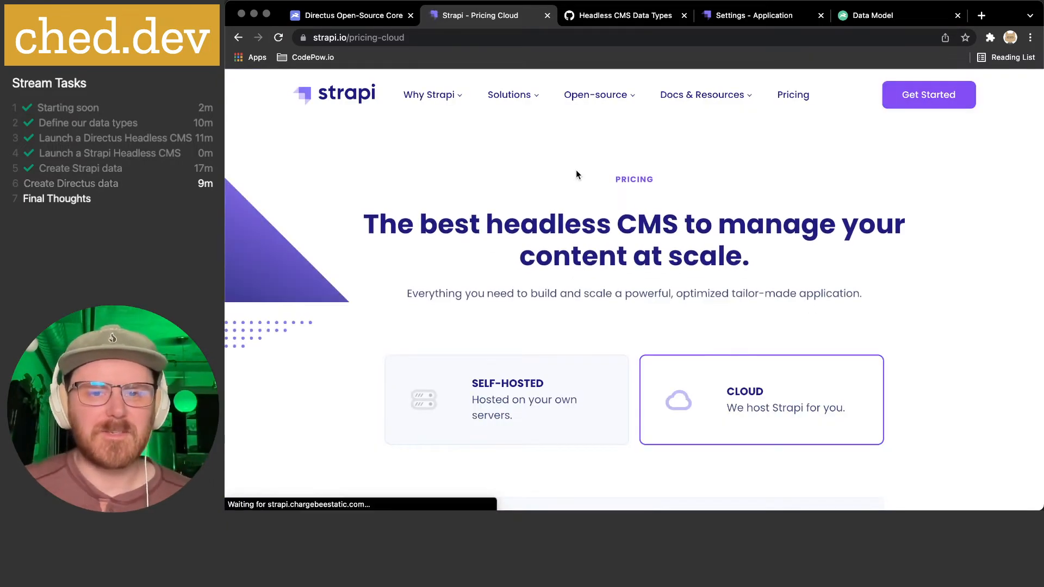
scroll(578, 169, down, 3)
click(573, 170)
scroll(572, 170, down, 7)
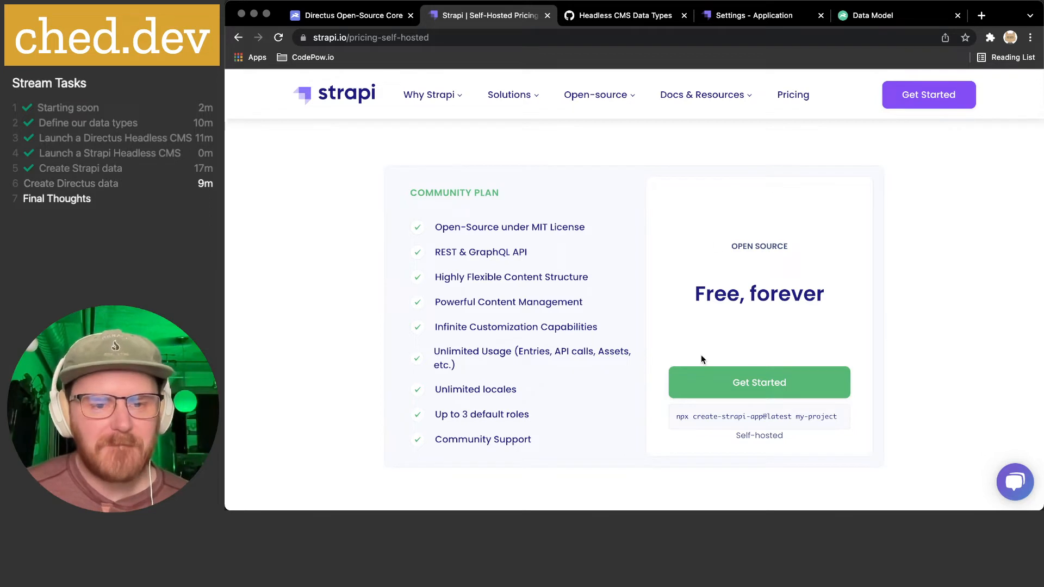
drag(442, 415, 557, 419)
triple_click(498, 414)
triple_click(473, 415)
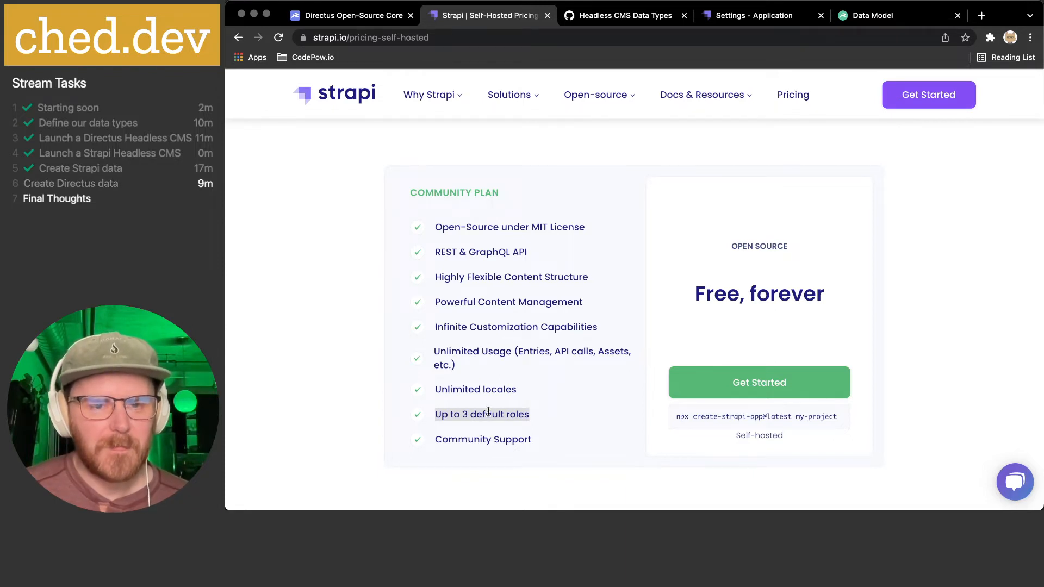
- Look at the Strapi Cloud pricing option, then switch back to Self-Hosted pricing
scroll(588, 220, up, 3)
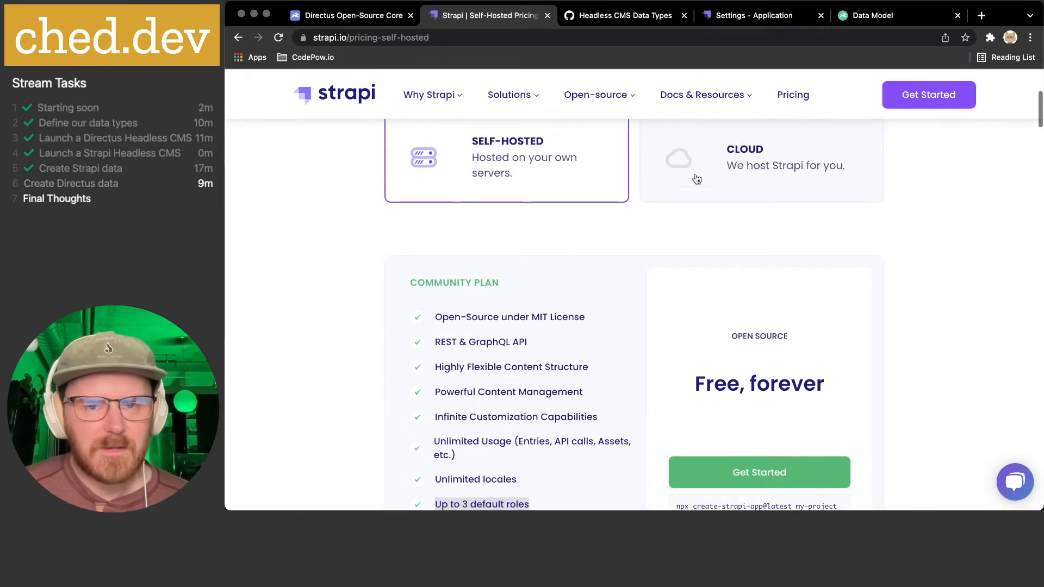
click(664, 193)
scroll(549, 344, up, 1)
scroll(549, 344, down, 3)
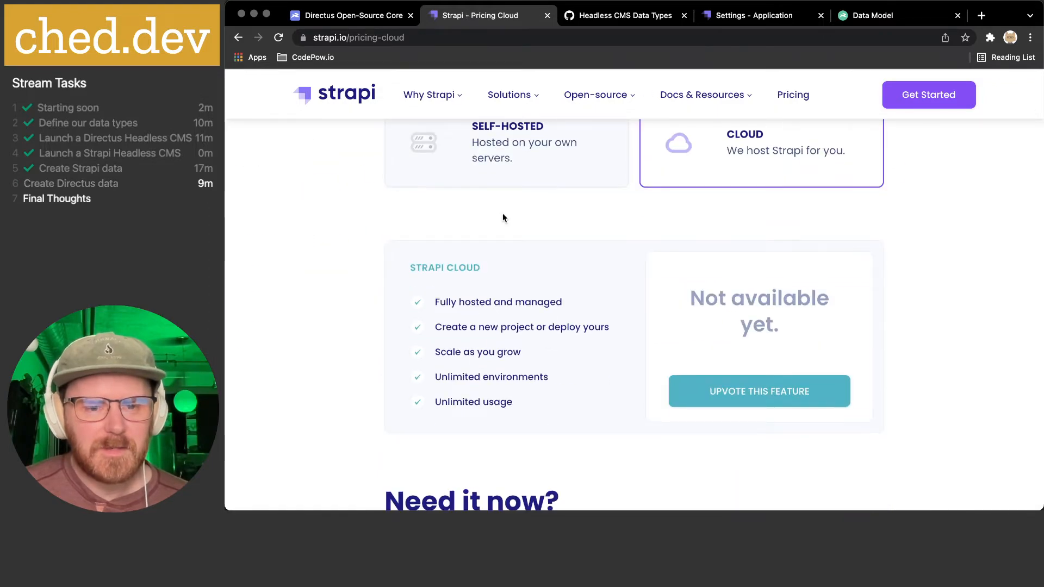
scroll(502, 214, down, 6)
scroll(503, 217, up, 4)
scroll(501, 223, up, 4)
click(503, 236)
- Highlight the Community plan's Community Support, 'Free, forever' price and 3-role limit, then review Bronze, Silver, Gold
scroll(560, 310, down, 8)
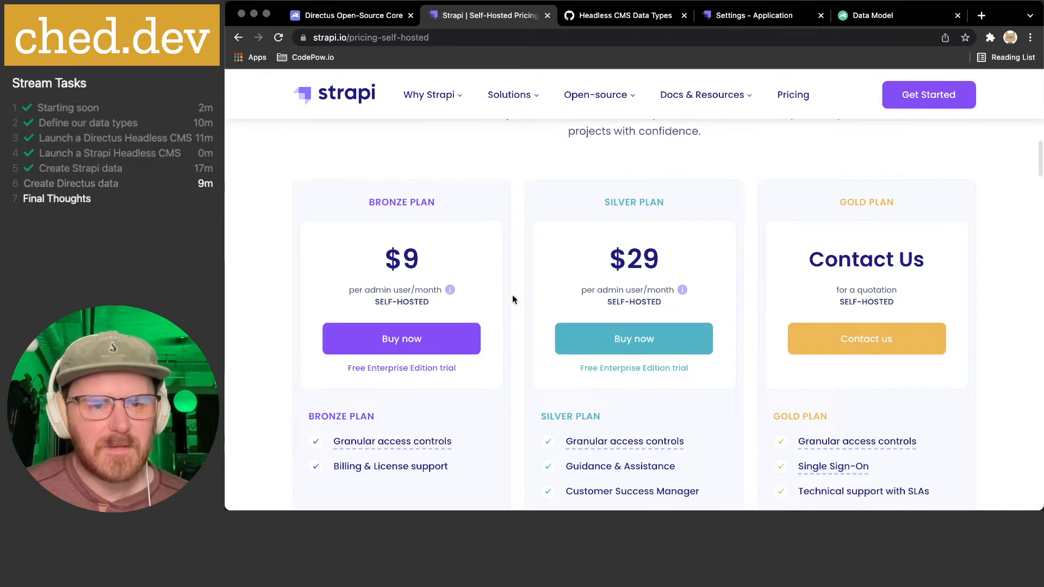
scroll(512, 295, down, 1)
scroll(512, 294, up, 10)
scroll(514, 295, down, 1)
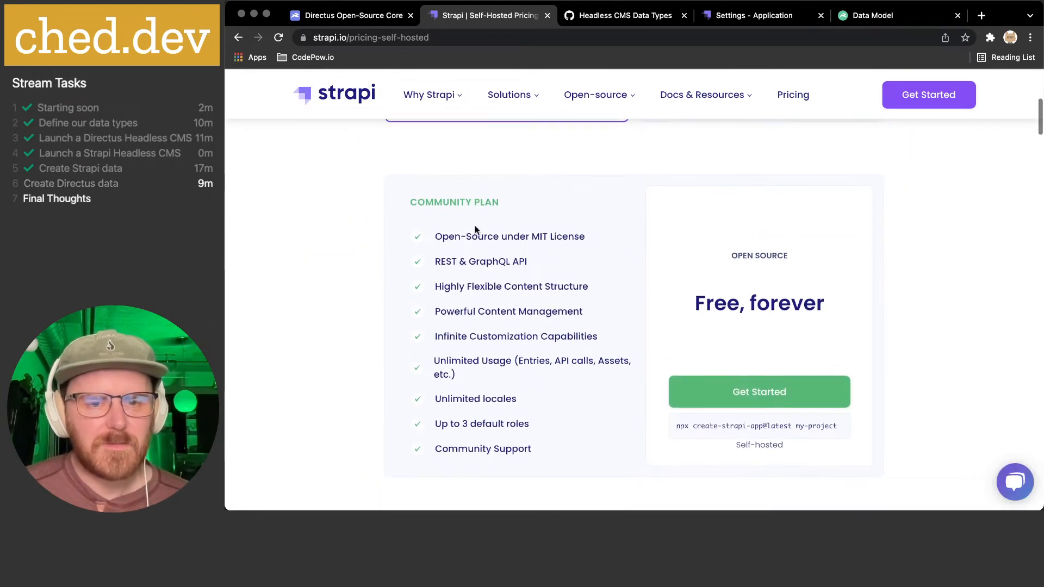
scroll(523, 228, up, 3)
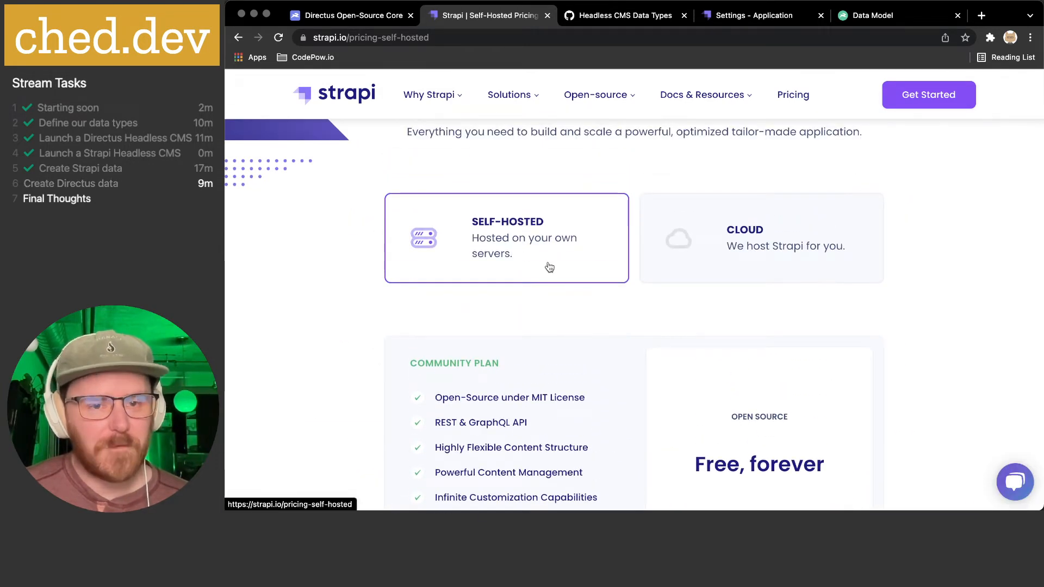
scroll(550, 264, down, 7)
scroll(549, 267, up, 3)
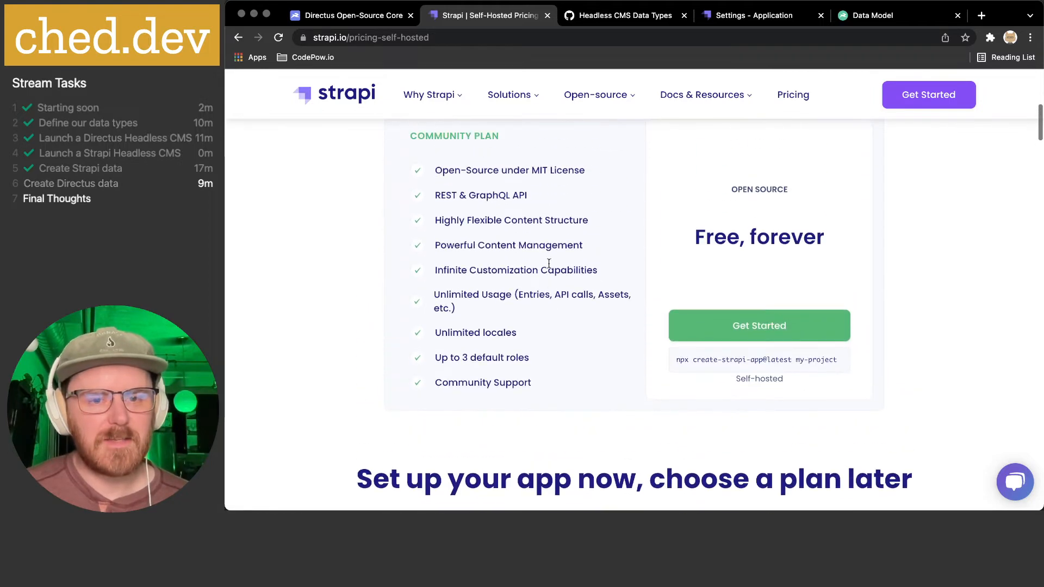
drag(458, 382, 558, 387)
drag(696, 237, 846, 236)
click(847, 236)
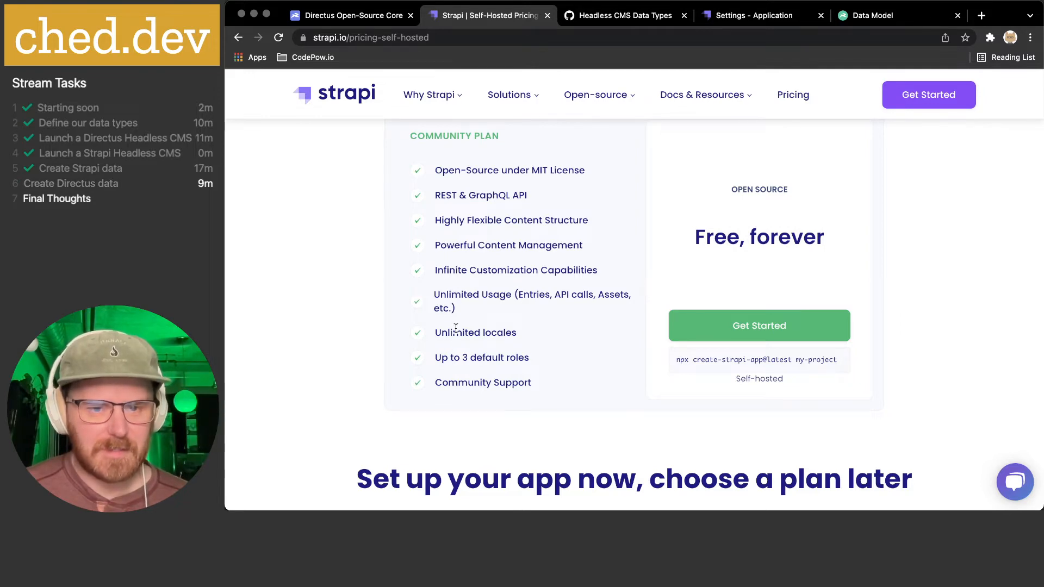
drag(437, 359, 537, 362)
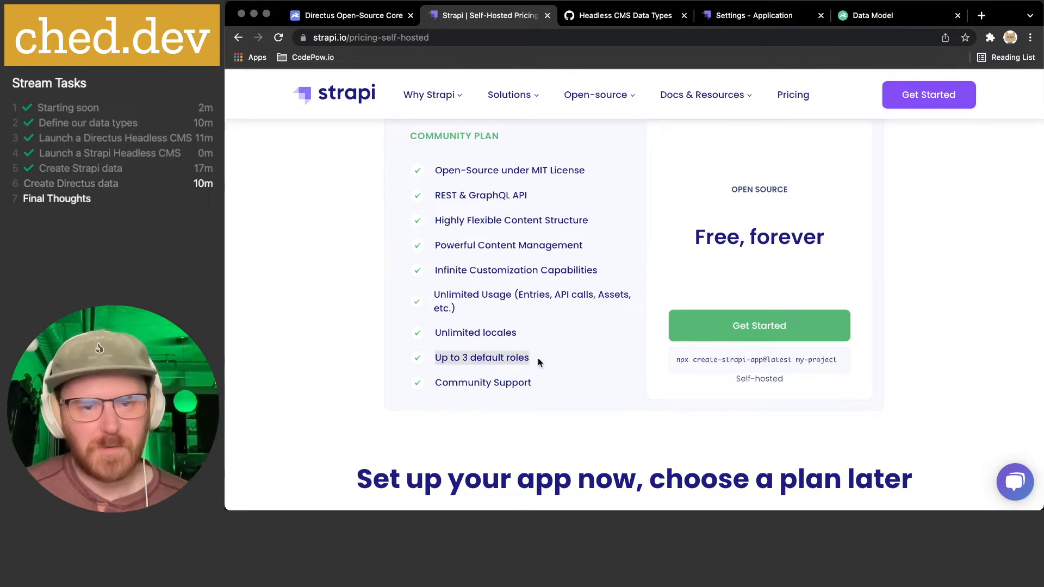
scroll(538, 357, down, 8)
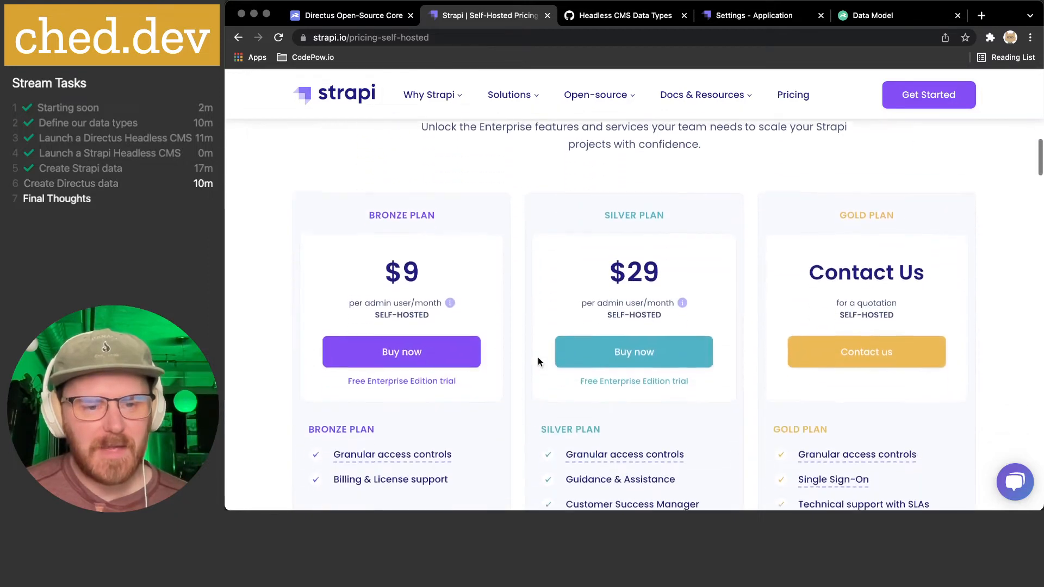
scroll(383, 225, down, 2)
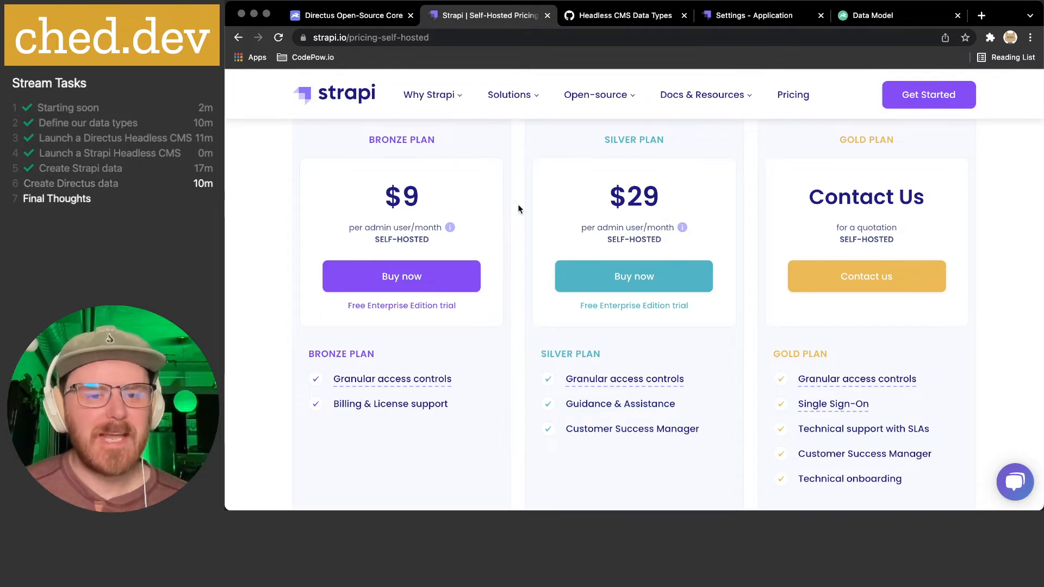
scroll(519, 209, down, 1)
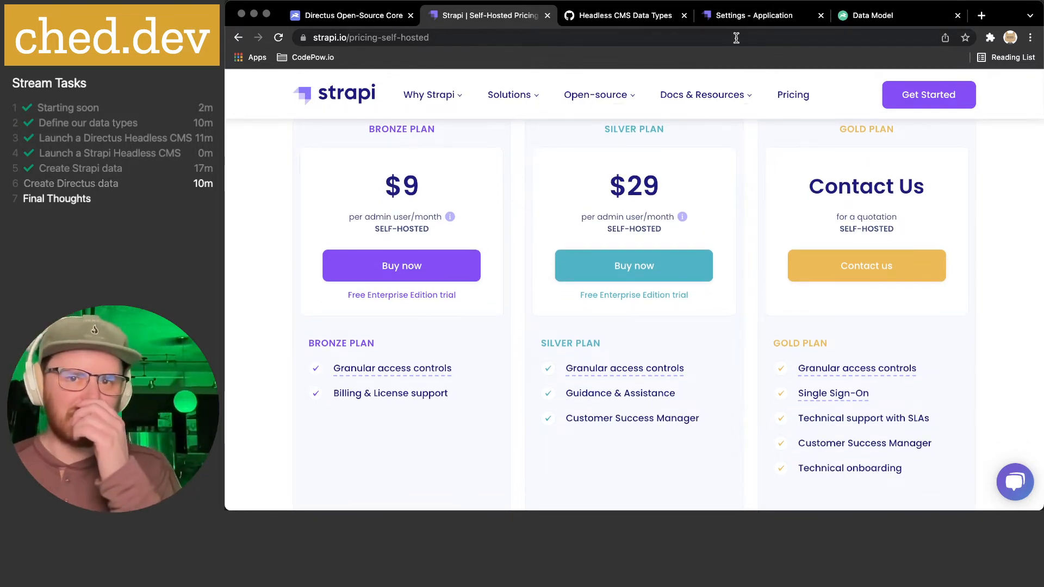
click(741, 18)
- View Strapi's admin users list, glance at the pricing page again, then open the settings Overview
click(523, 363)
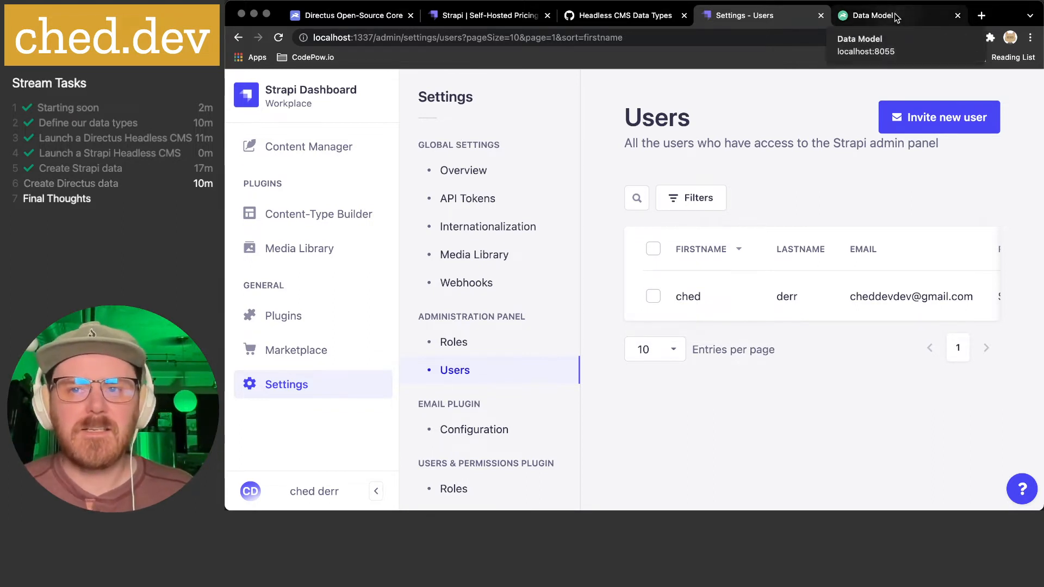
click(478, 15)
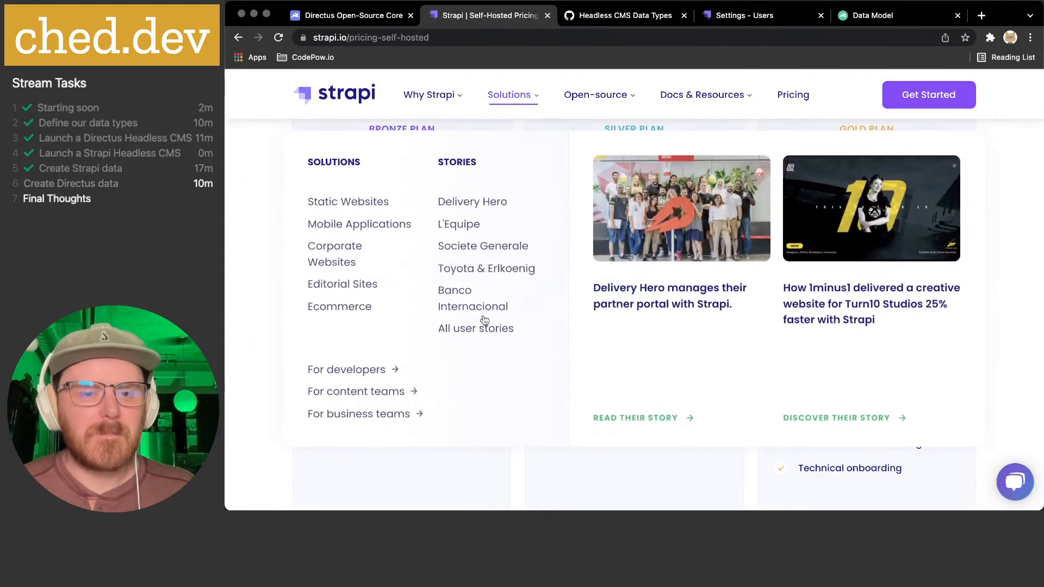
scroll(263, 332, up, 2)
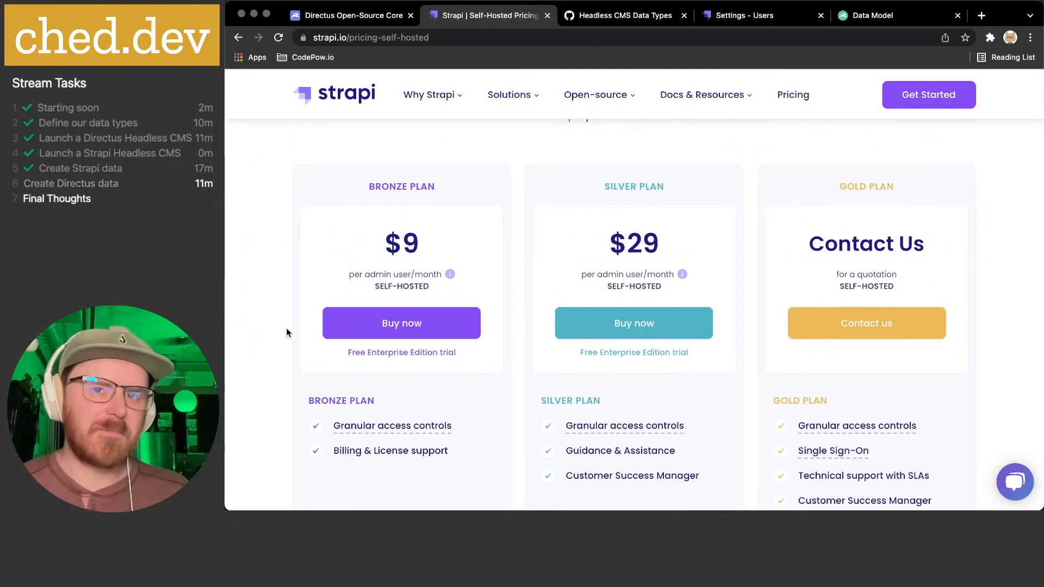
click(752, 16)
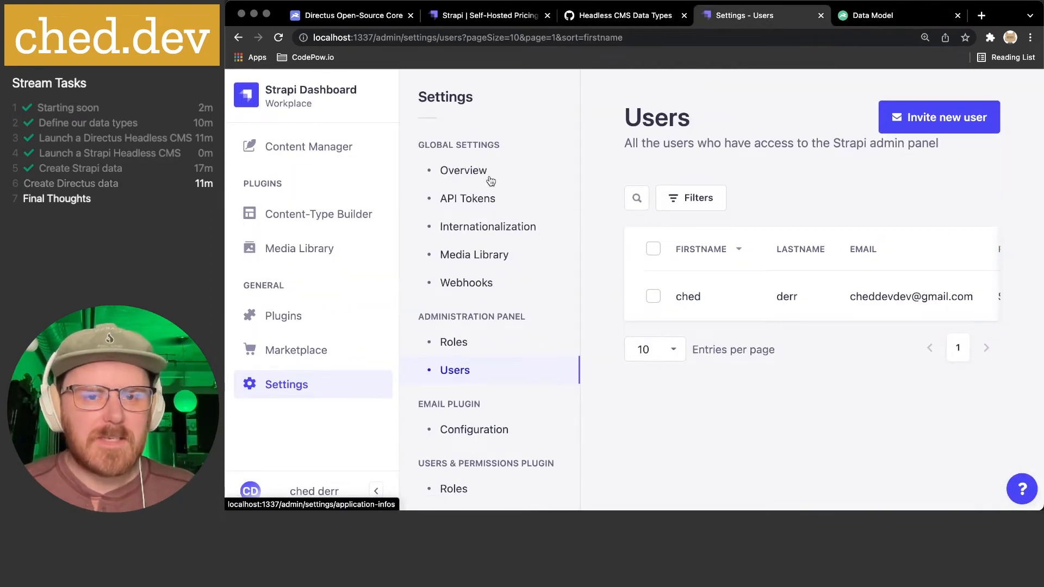
click(491, 180)
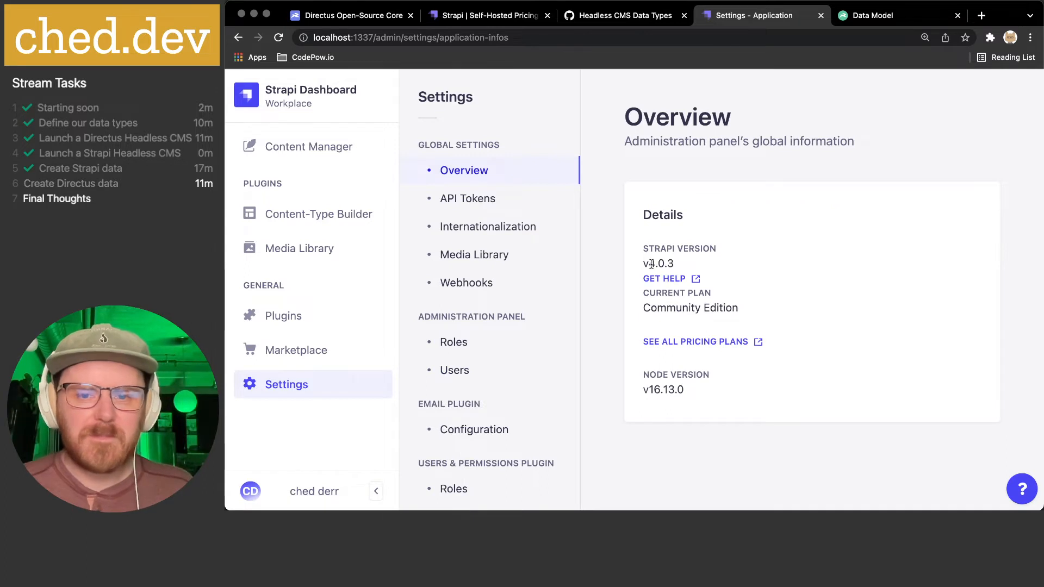
- Highlight the Node version in Strapi's settings Details, then open the empty API Tokens list
click(722, 260)
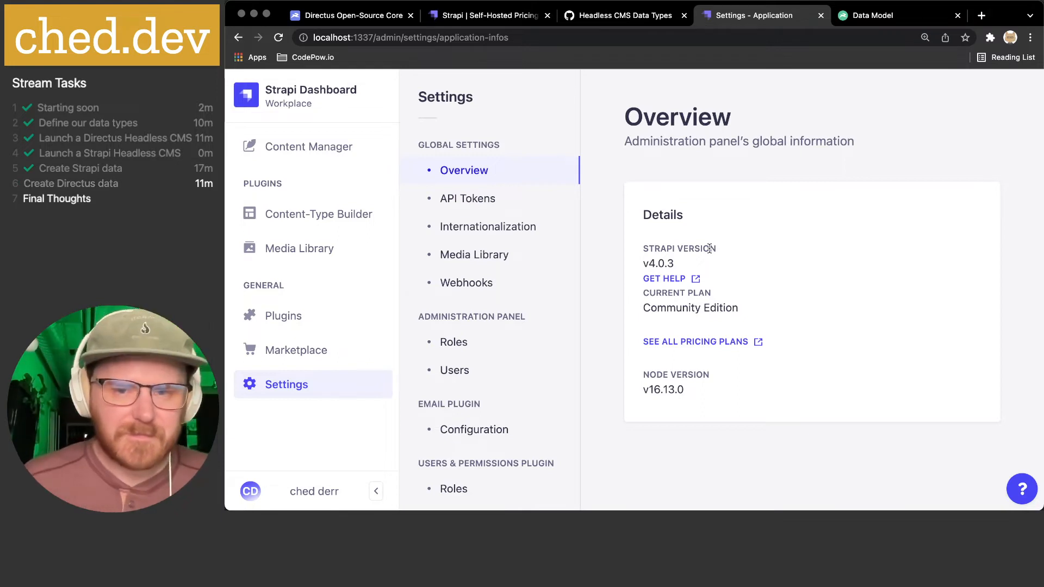
drag(722, 389, 630, 374)
click(665, 385)
mouse_move(703, 394)
mouse_down()
mouse_move(643, 375)
mouse_move(703, 387)
mouse_up()
click(655, 376)
click(704, 387)
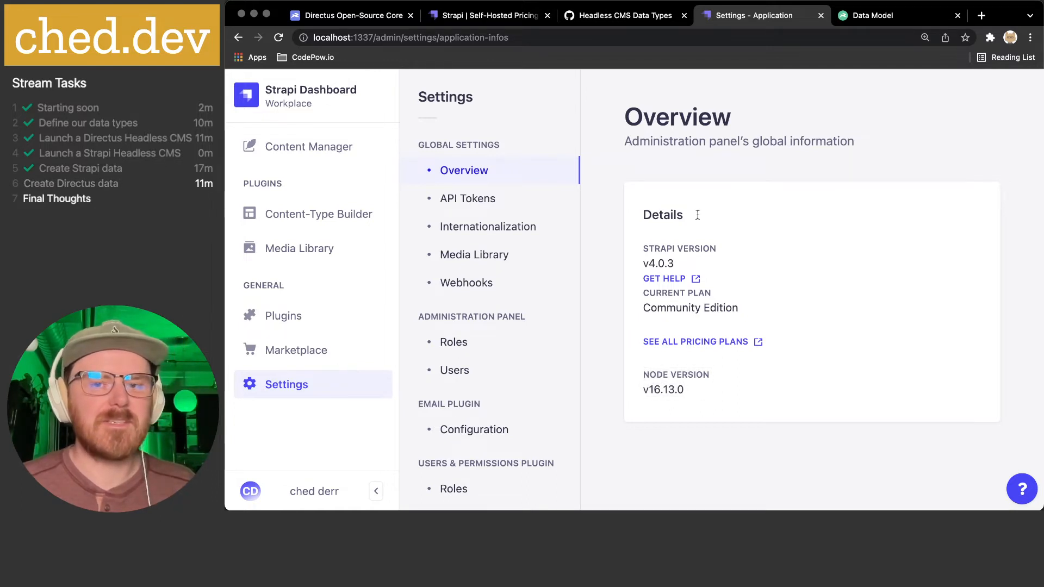
click(474, 201)
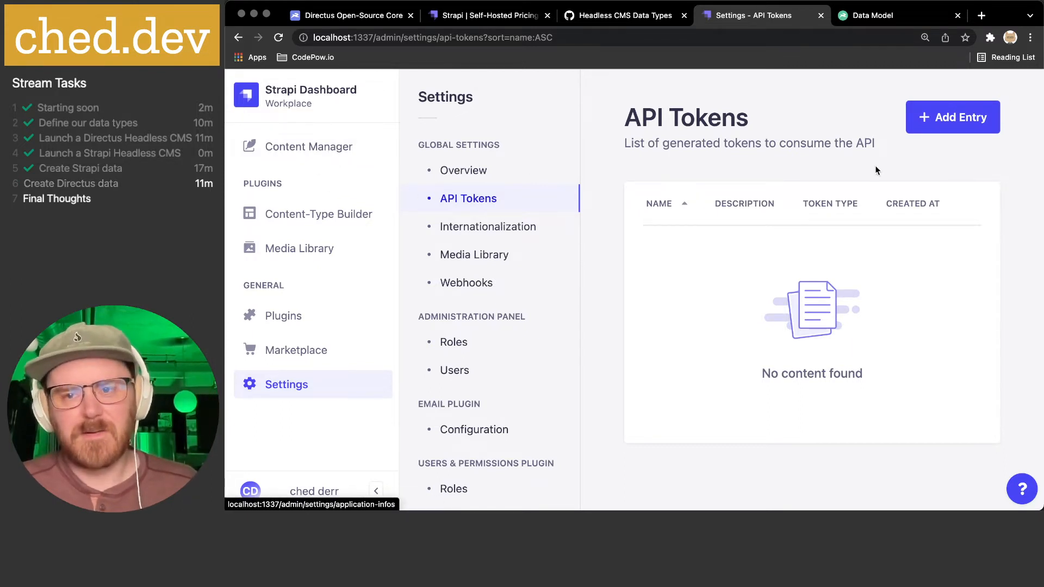
- Start a Read-only API token, discard it unsaved, and open the Internationalization settings
click(952, 118)
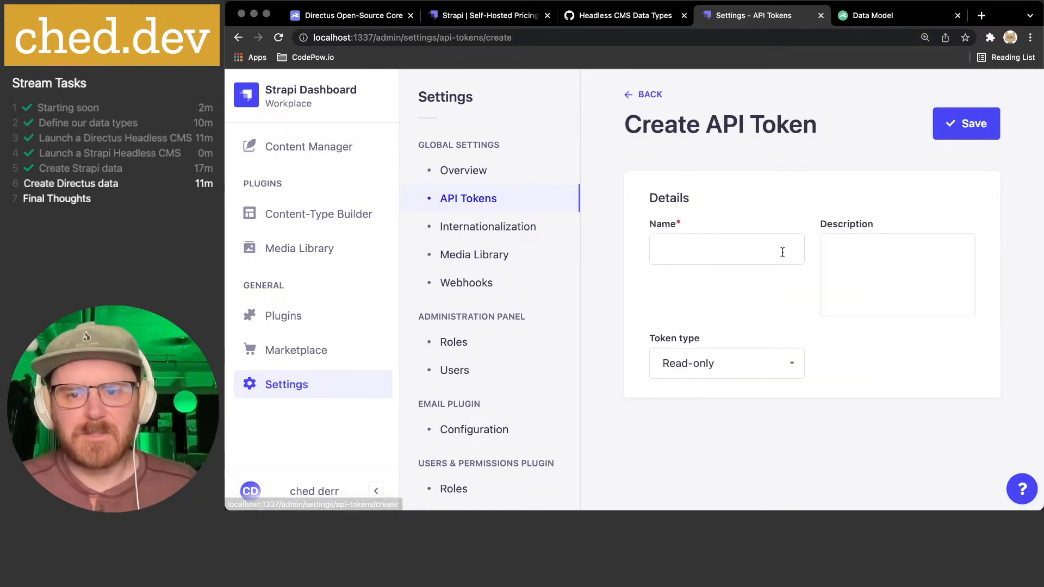
click(742, 370)
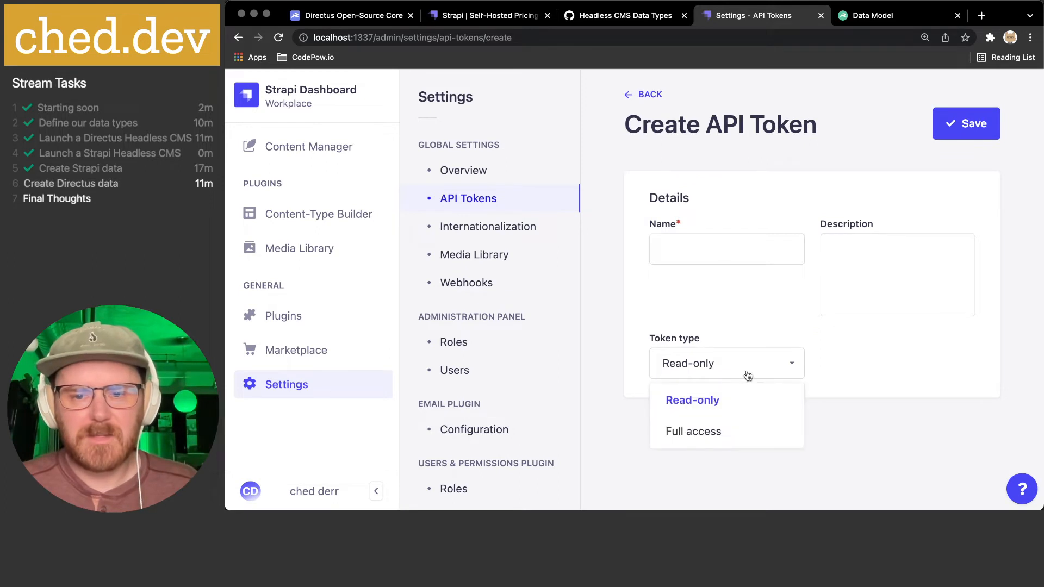
click(729, 407)
click(634, 98)
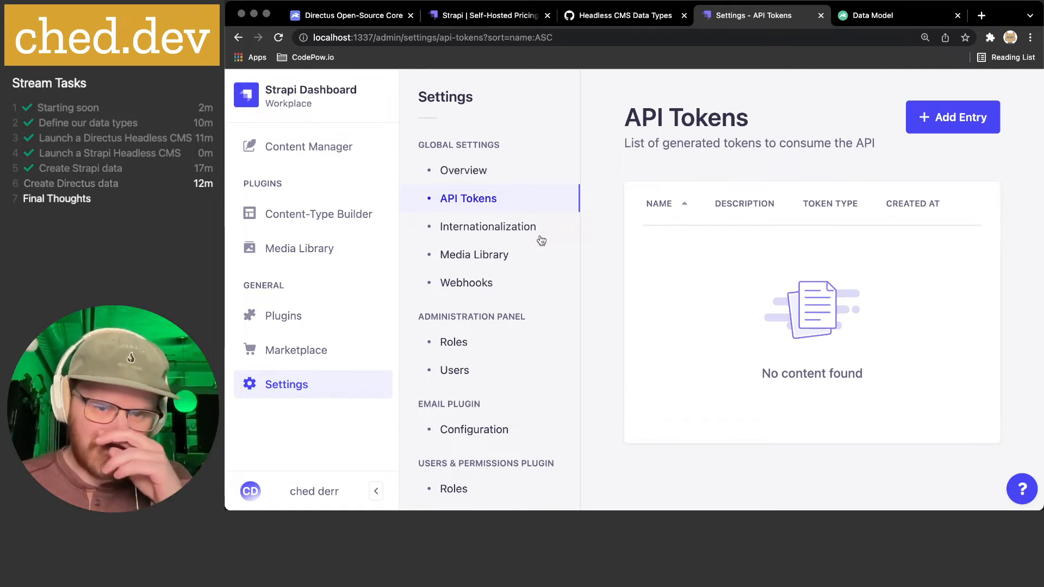
click(509, 235)
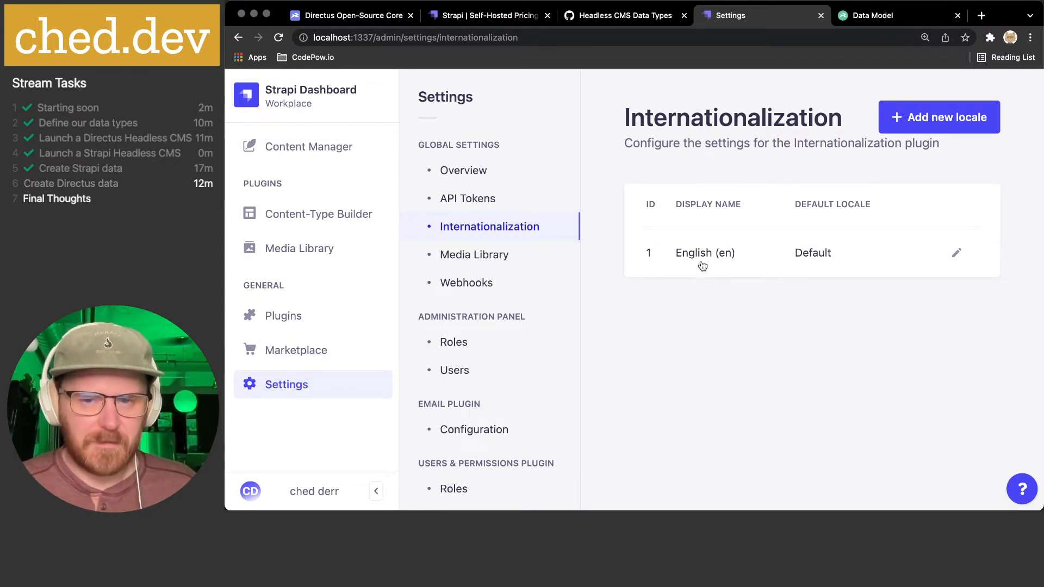
- Open Media Library settings and highlight the responsive upload and size optimization explanations
click(472, 255)
scroll(773, 226, down, 2)
scroll(772, 227, down, 2)
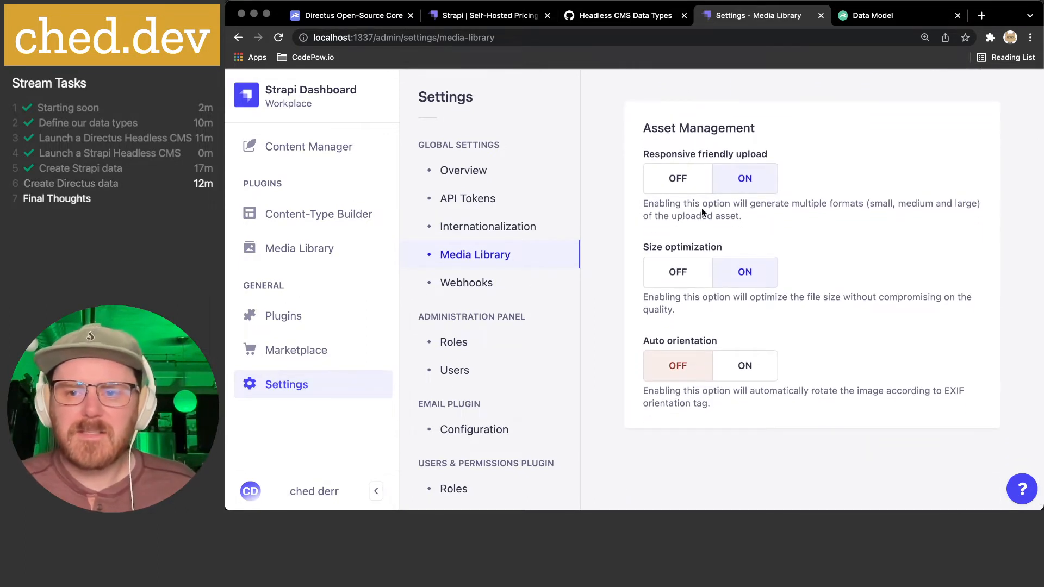
drag(652, 204, 785, 223)
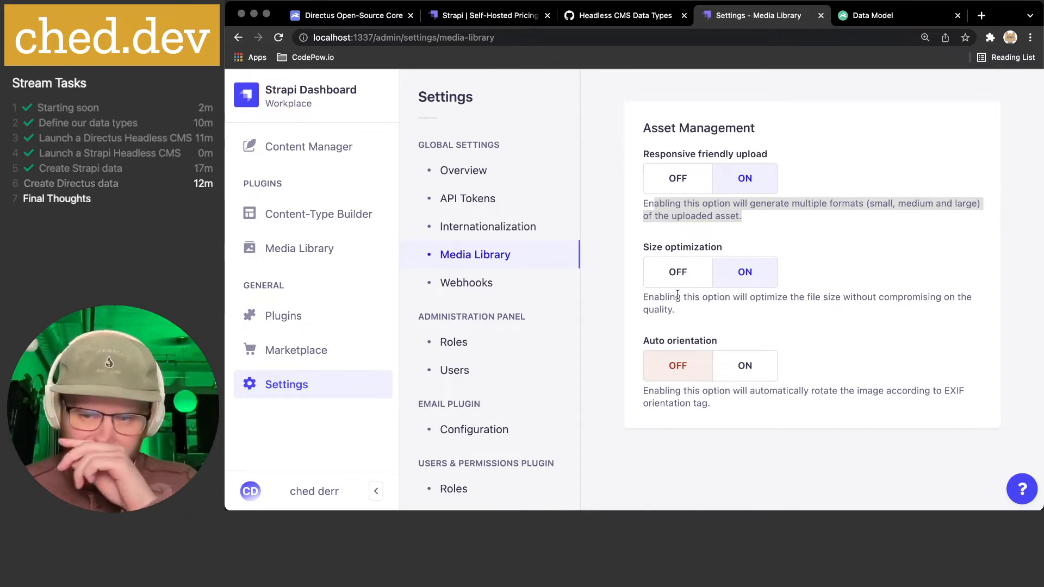
drag(659, 296, 765, 314)
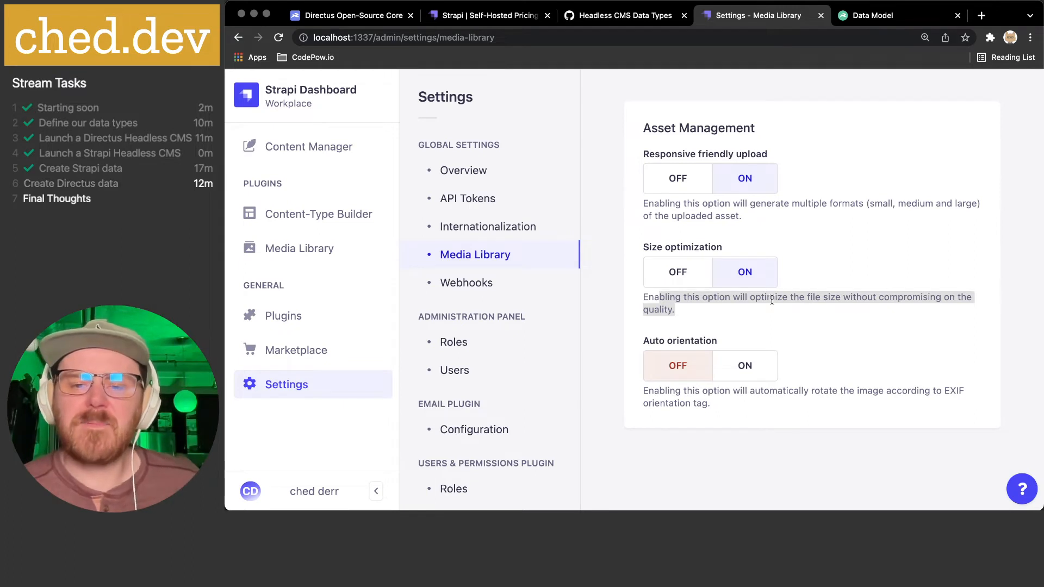
click(771, 300)
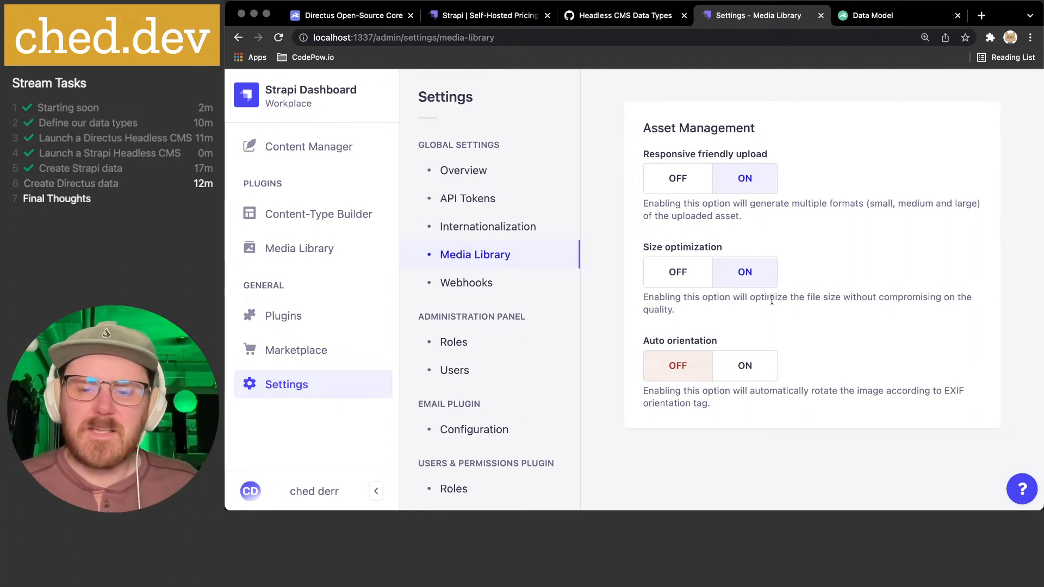
scroll(771, 300, down, 1)
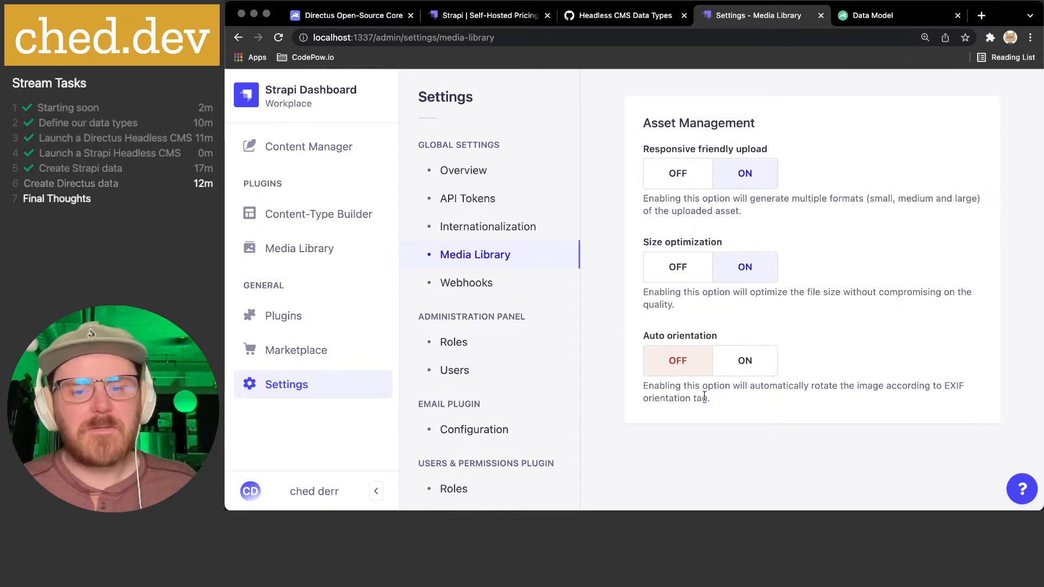
- Open Strapi's Webhooks settings and highlight part of its subtitle
click(481, 291)
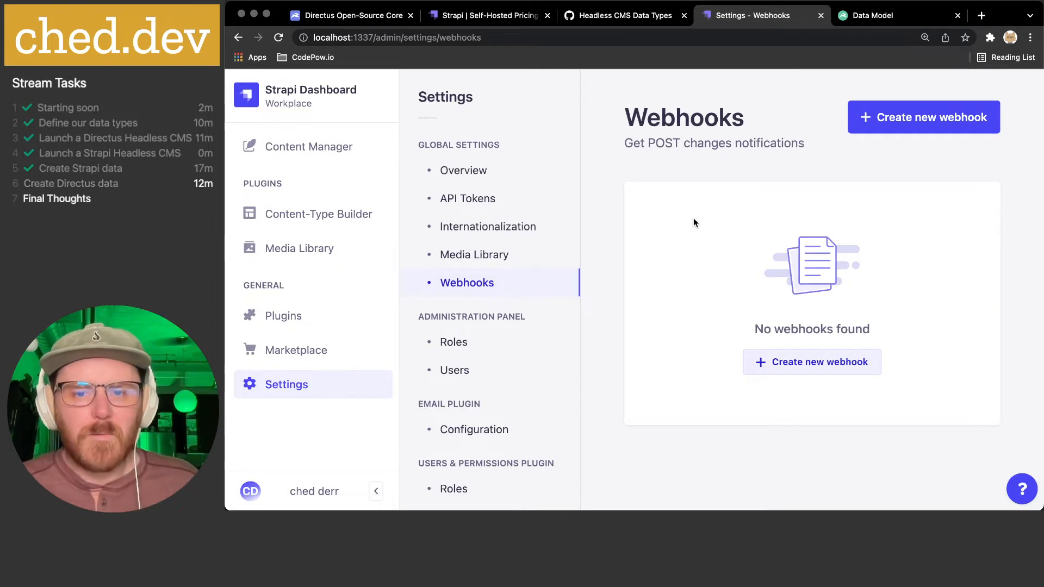
drag(645, 143, 779, 146)
click(778, 146)
- Draft a webhook subscribed to all Entry events, abandon it, and open the administration Roles list
click(891, 117)
click(731, 233)
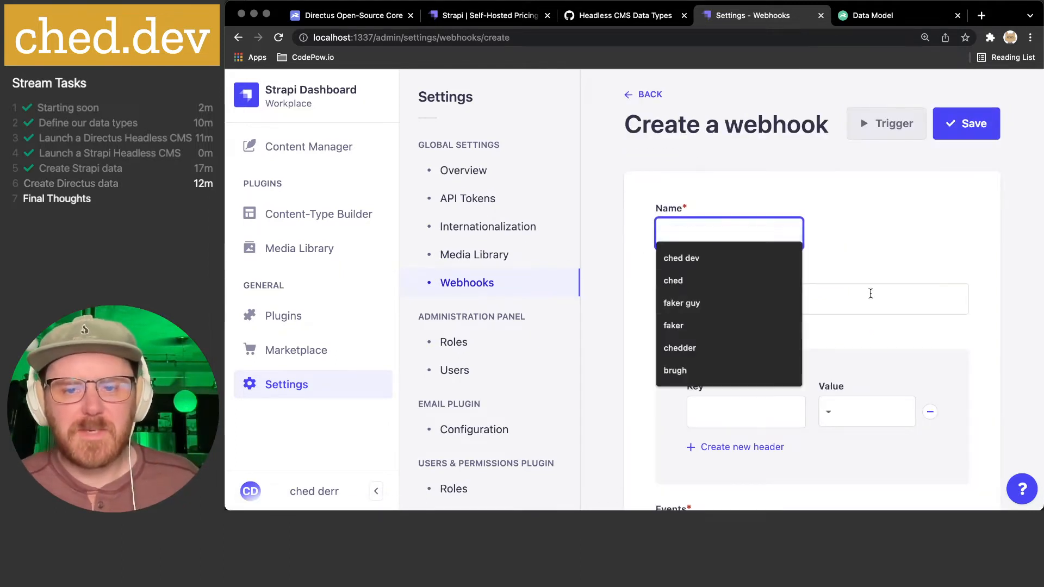
click(851, 300)
scroll(811, 289, down, 4)
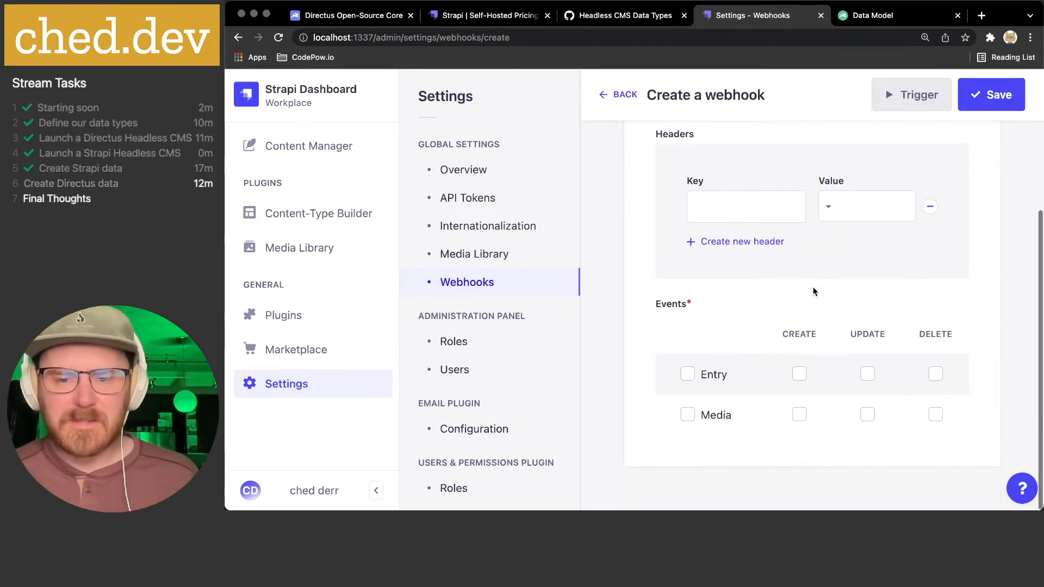
click(690, 378)
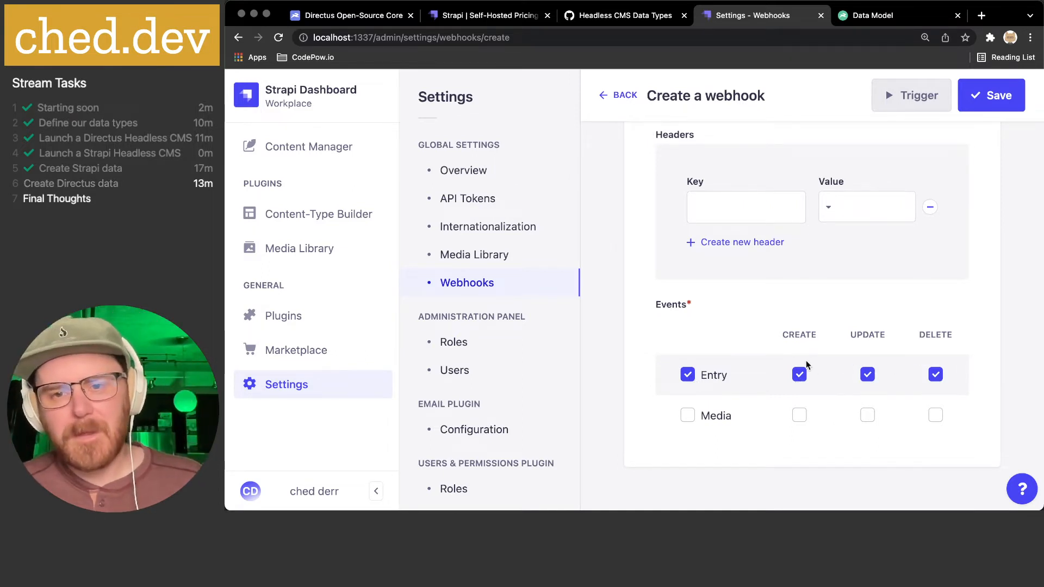
scroll(806, 360, up, 5)
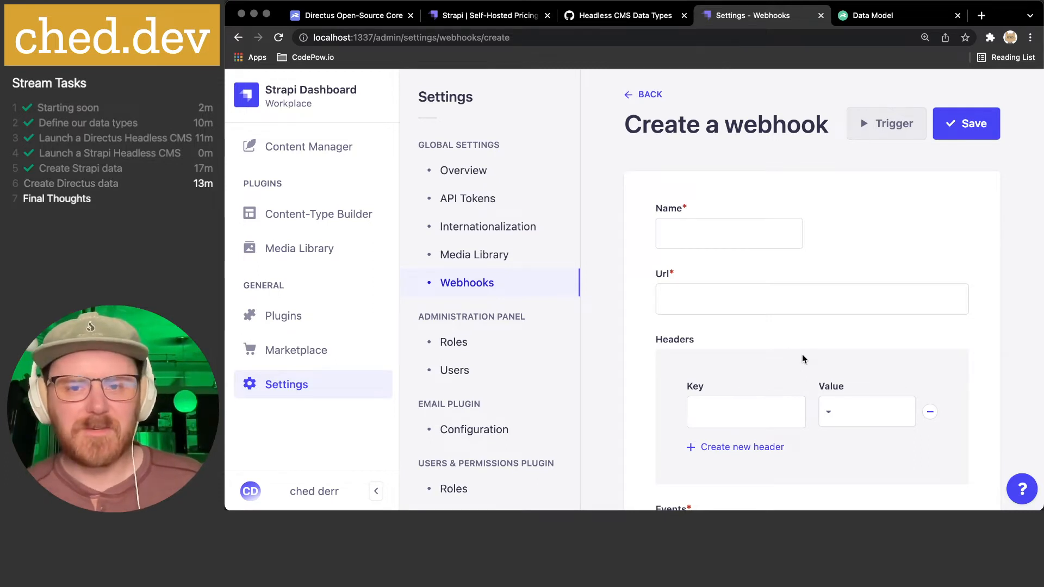
click(636, 94)
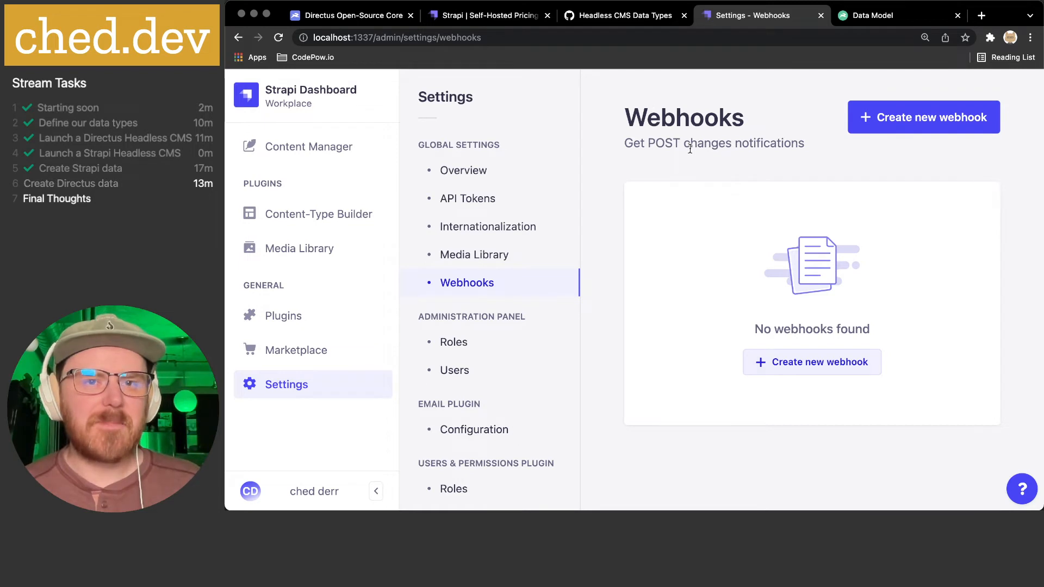
click(459, 344)
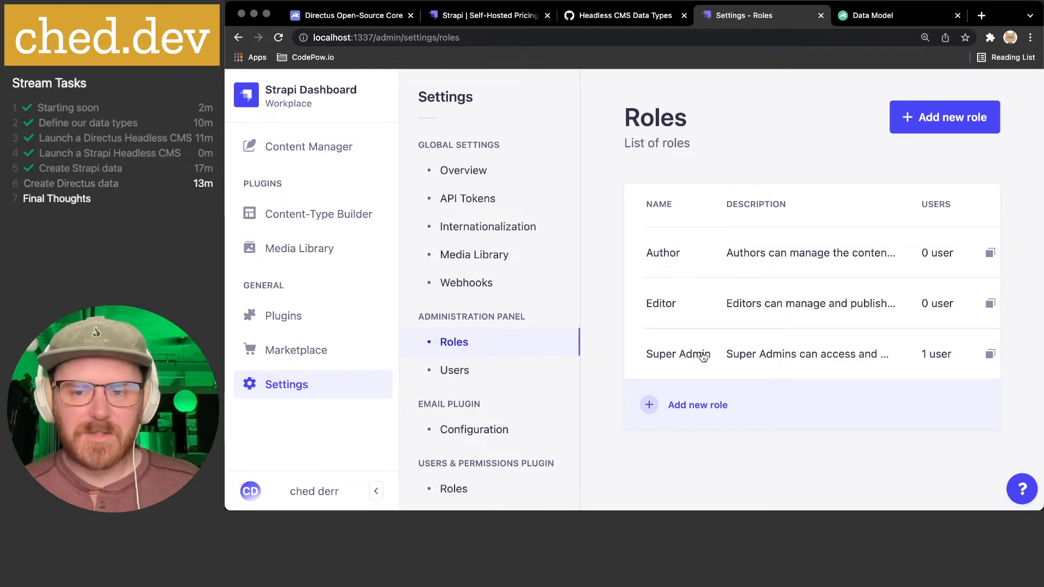
click(928, 125)
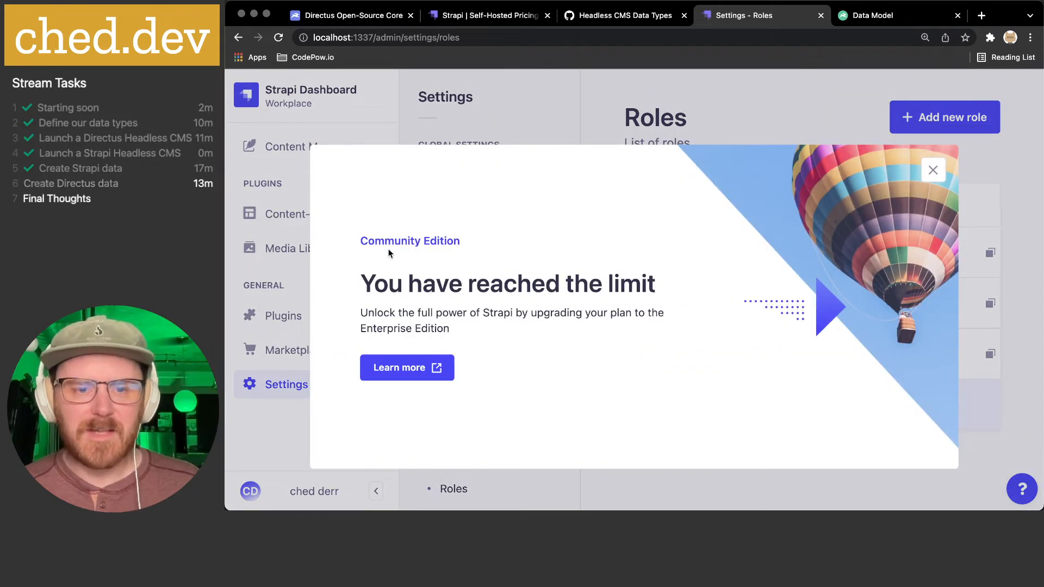
drag(375, 236, 637, 394)
click(613, 379)
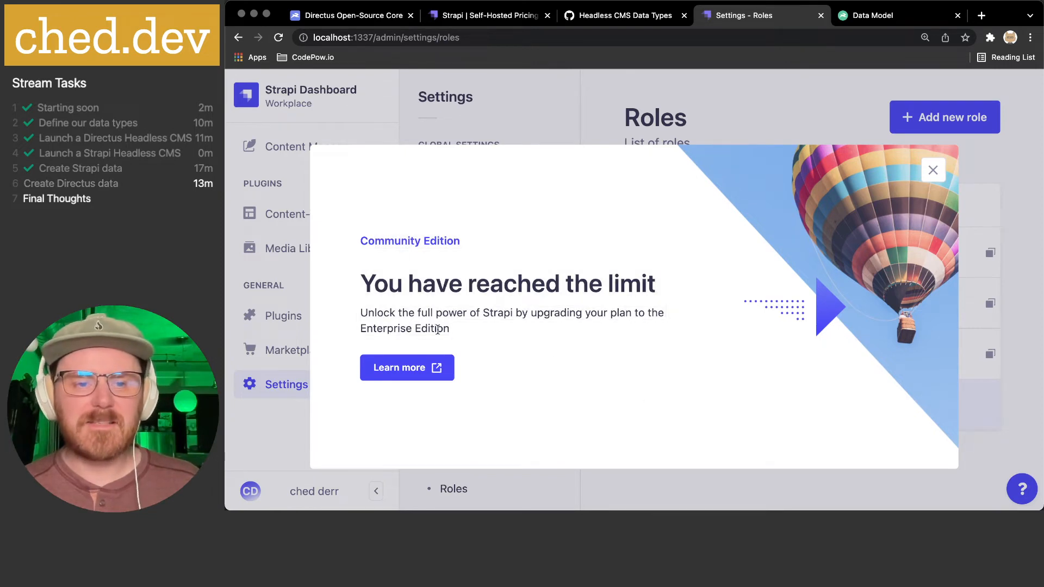
drag(384, 328, 581, 334)
click(583, 335)
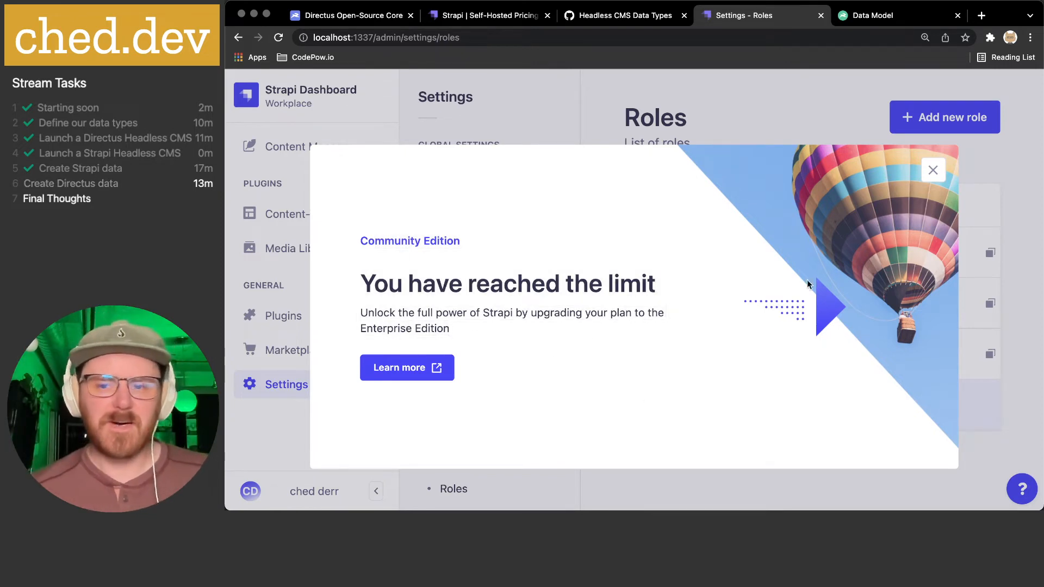
click(986, 157)
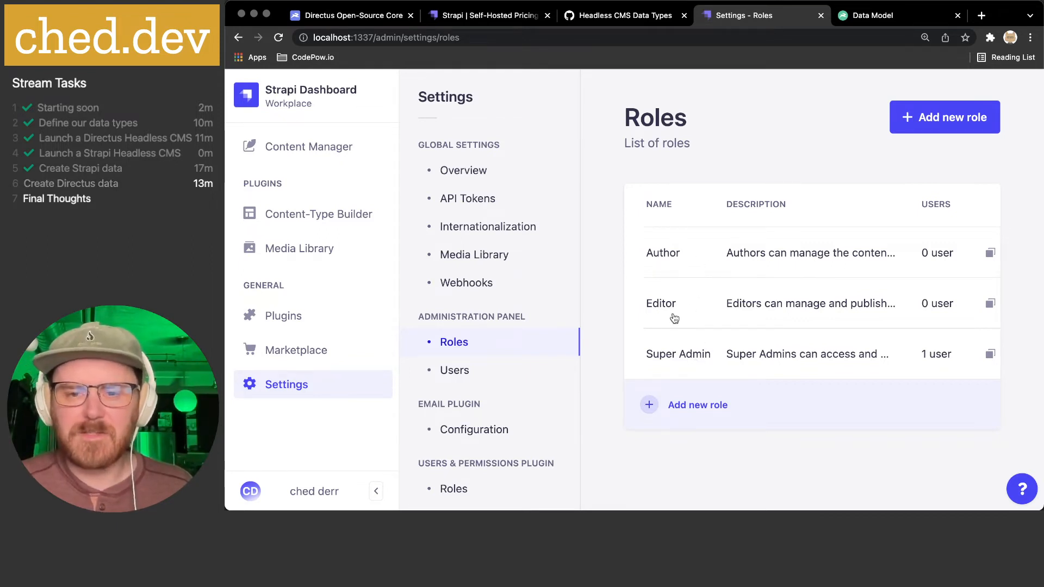
scroll(866, 363, right, 3)
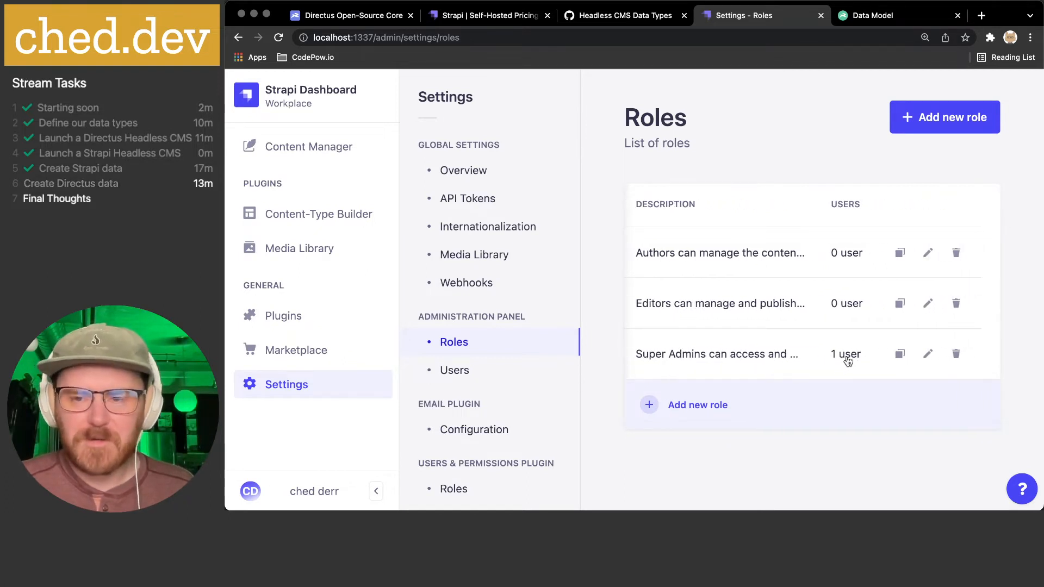
scroll(847, 361, left, 3)
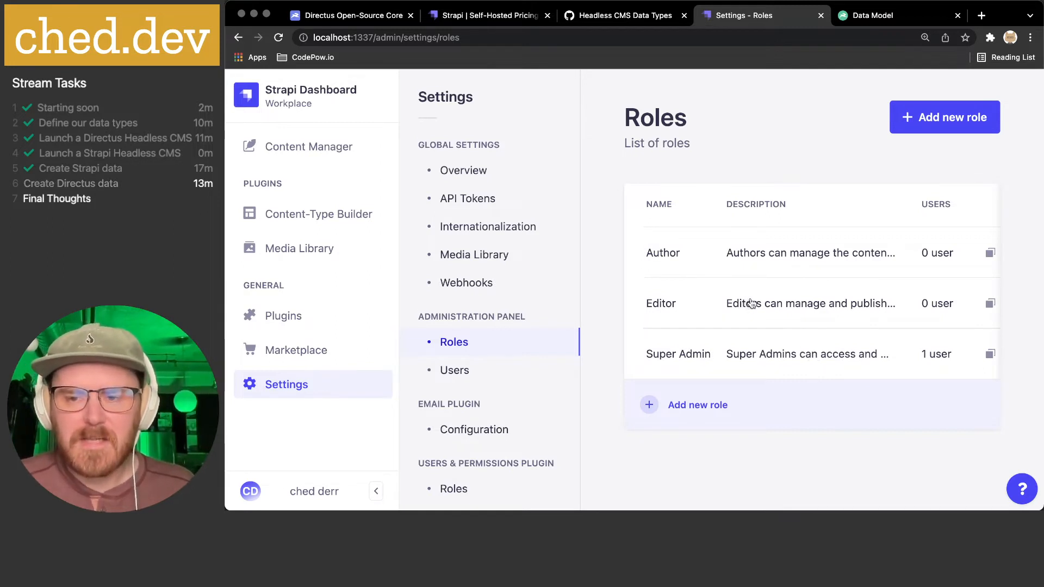
scroll(753, 304, right, 3)
scroll(908, 299, left, 3)
scroll(902, 304, right, 3)
- Open the Editor role and grant it all Fortune collection permissions
click(928, 305)
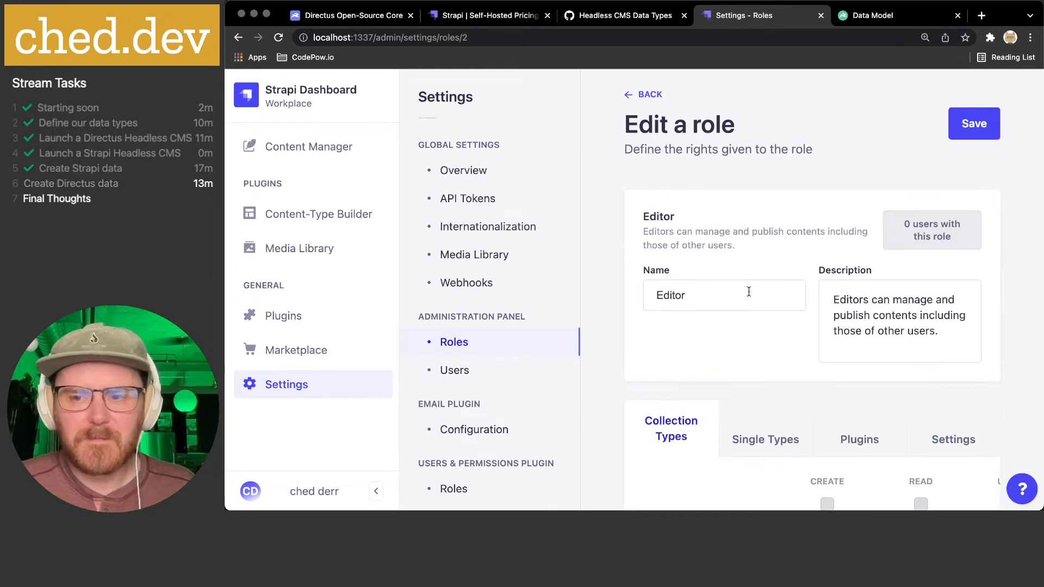
scroll(749, 292, down, 3)
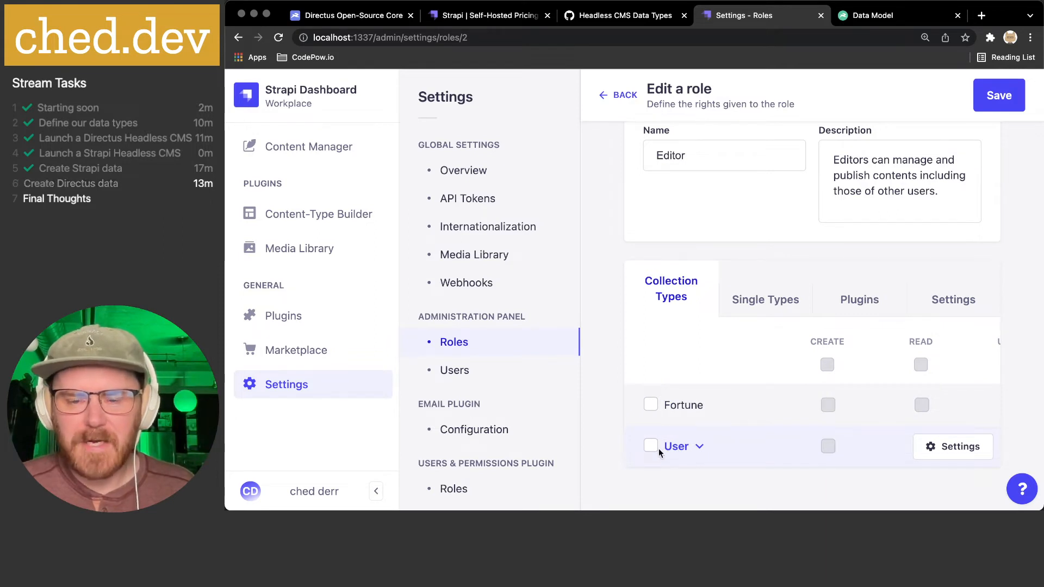
click(651, 405)
scroll(742, 397, right, 5)
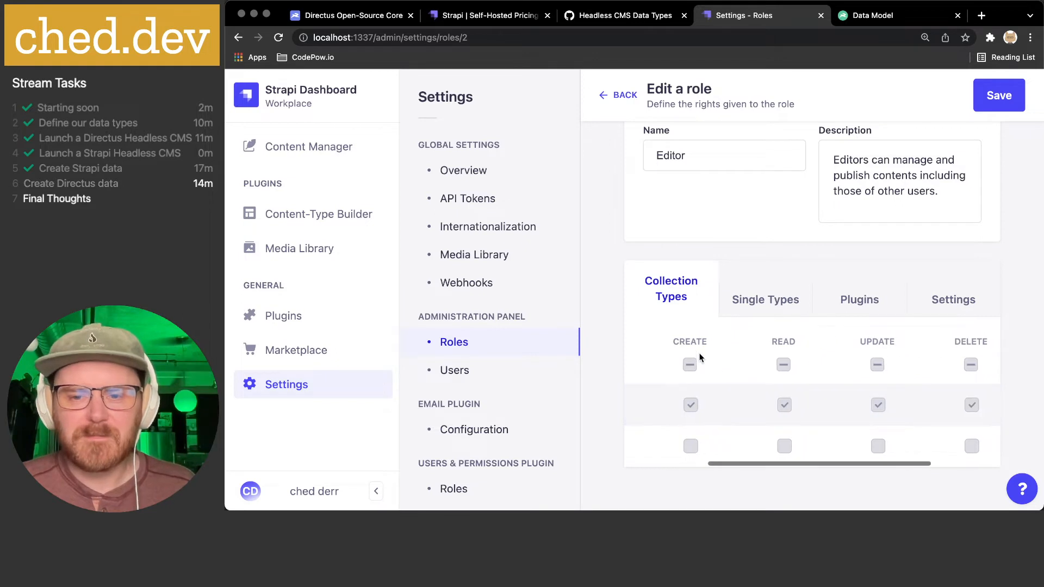
scroll(785, 348, left, 5)
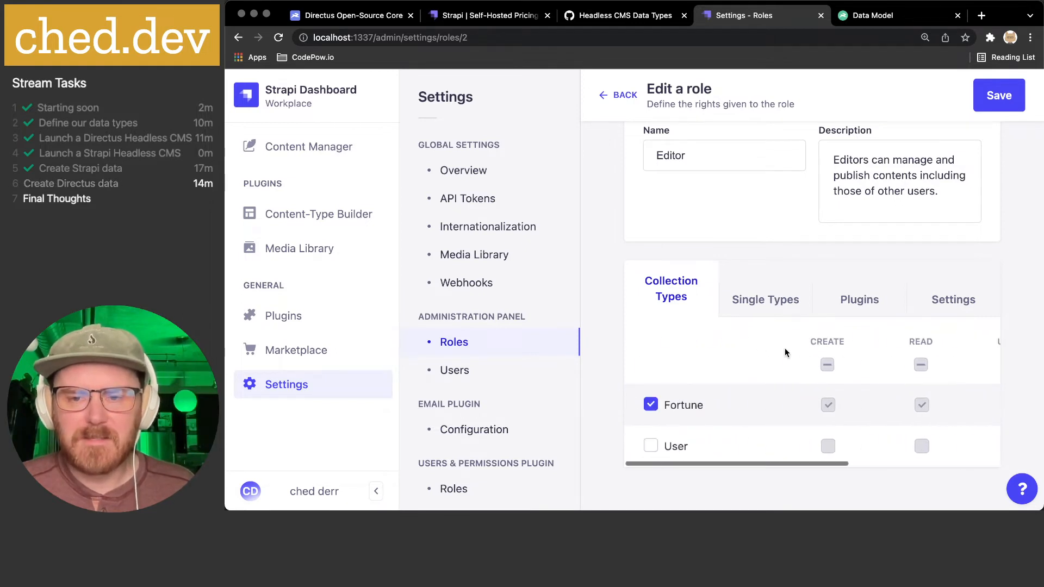
- Review the Editor role's Single Types, Plugins and Settings permissions, including the Email section
click(768, 294)
click(846, 392)
scroll(844, 389, down, 3)
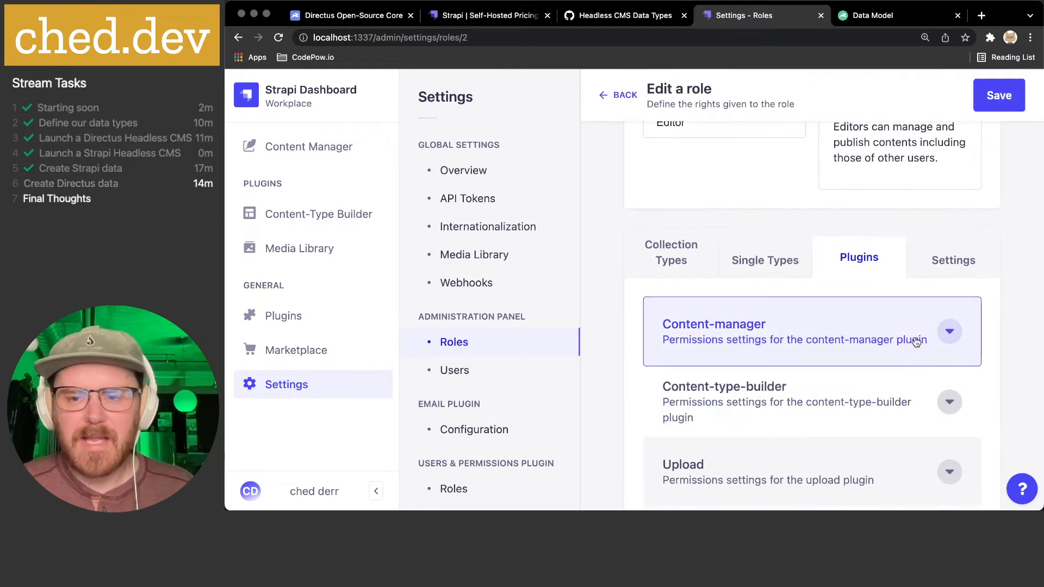
scroll(883, 301, down, 2)
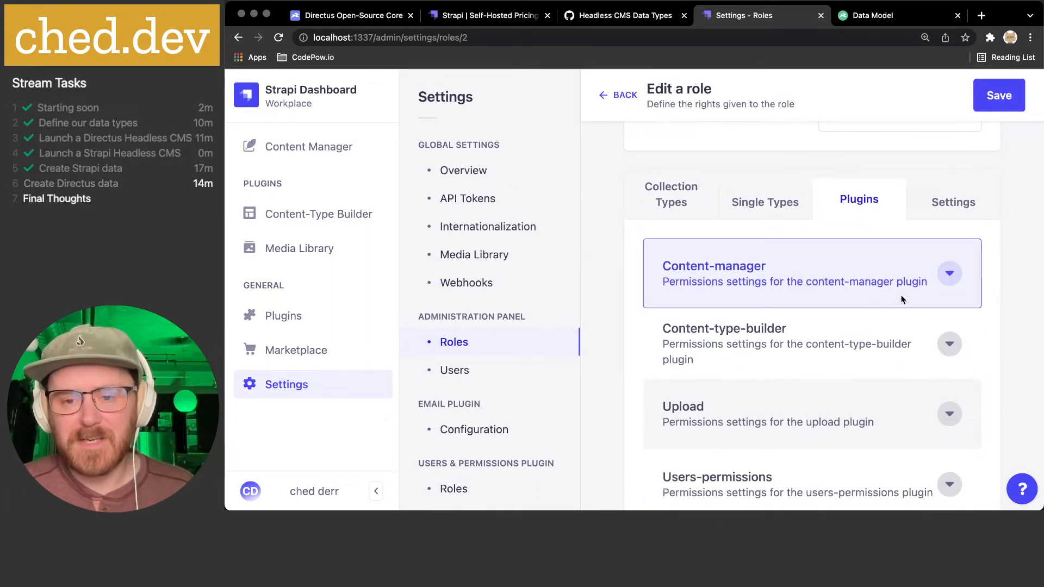
scroll(897, 296, down, 2)
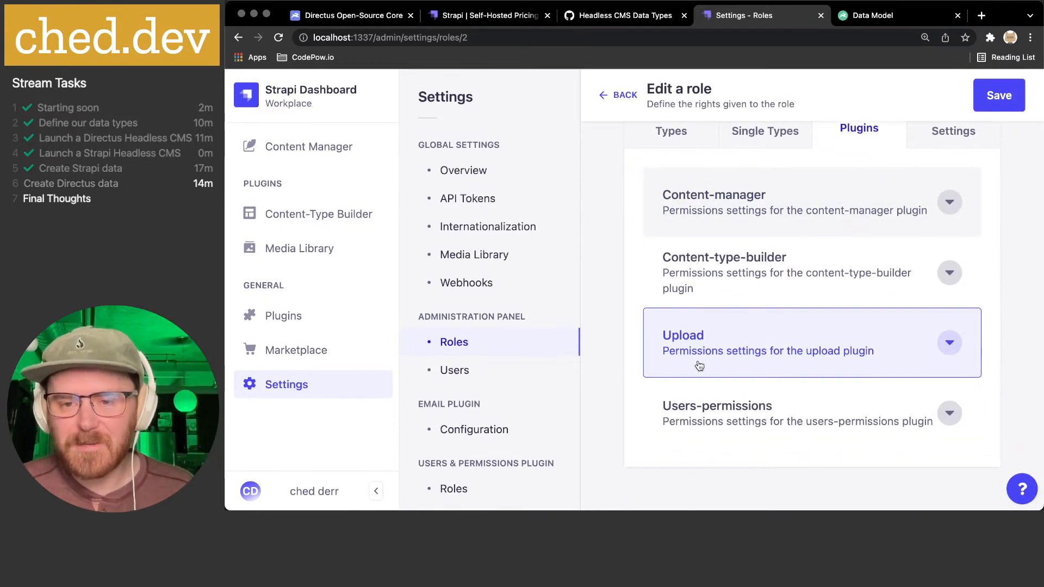
scroll(900, 358, up, 2)
click(935, 235)
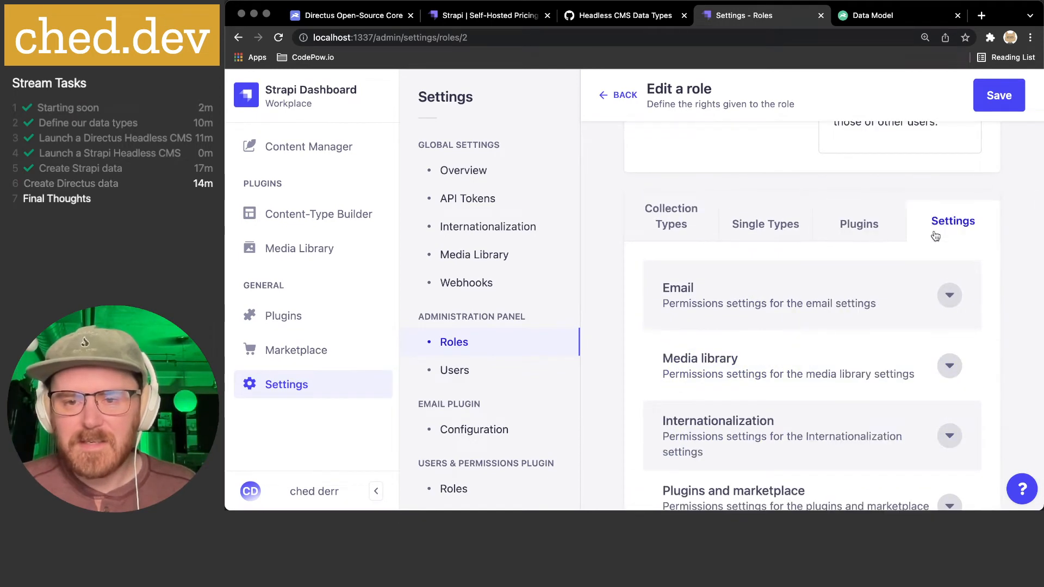
scroll(930, 247, down, 2)
click(950, 218)
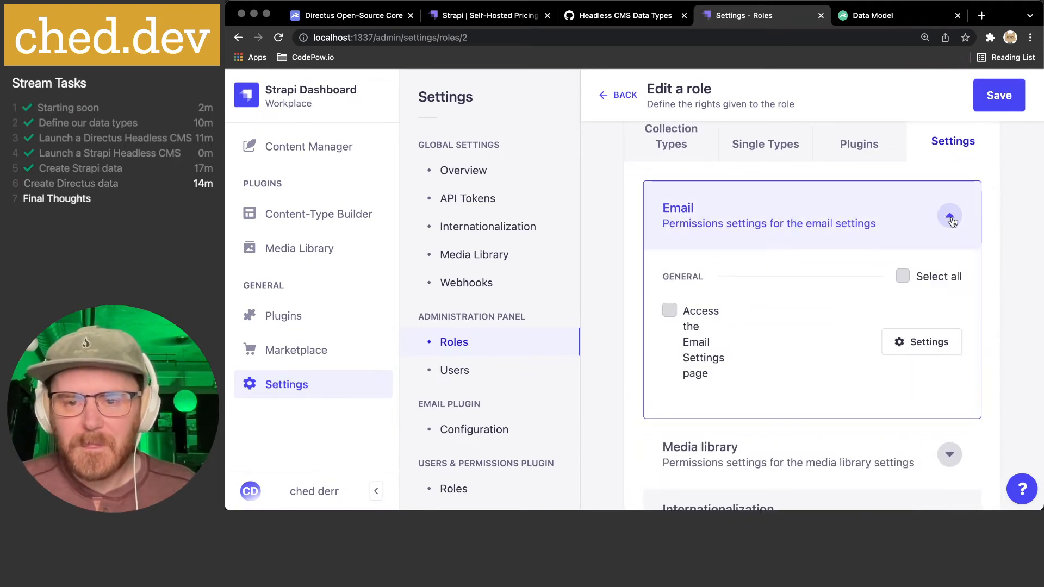
click(950, 218)
scroll(954, 263, down, 4)
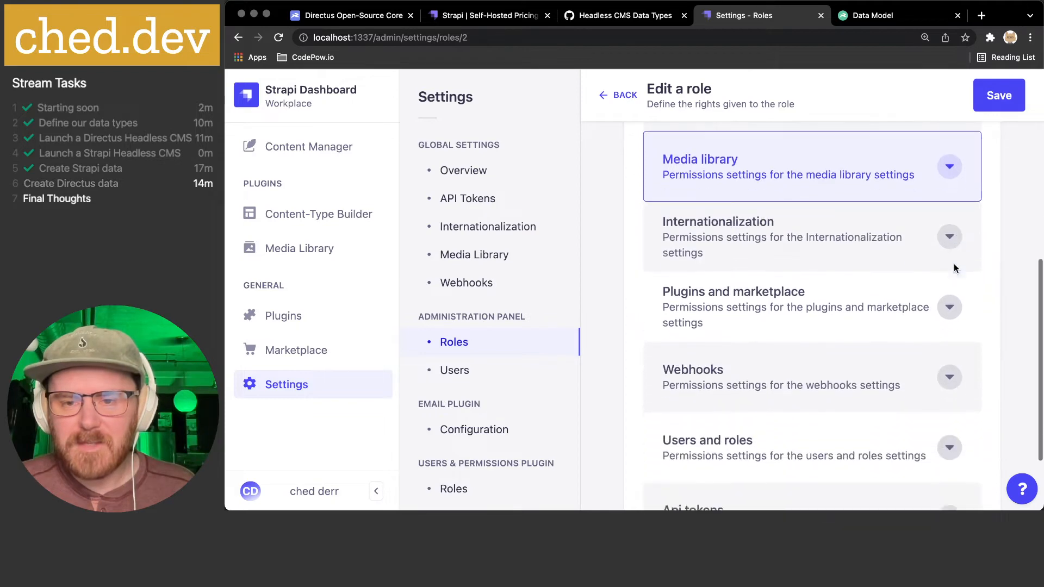
scroll(954, 263, up, 3)
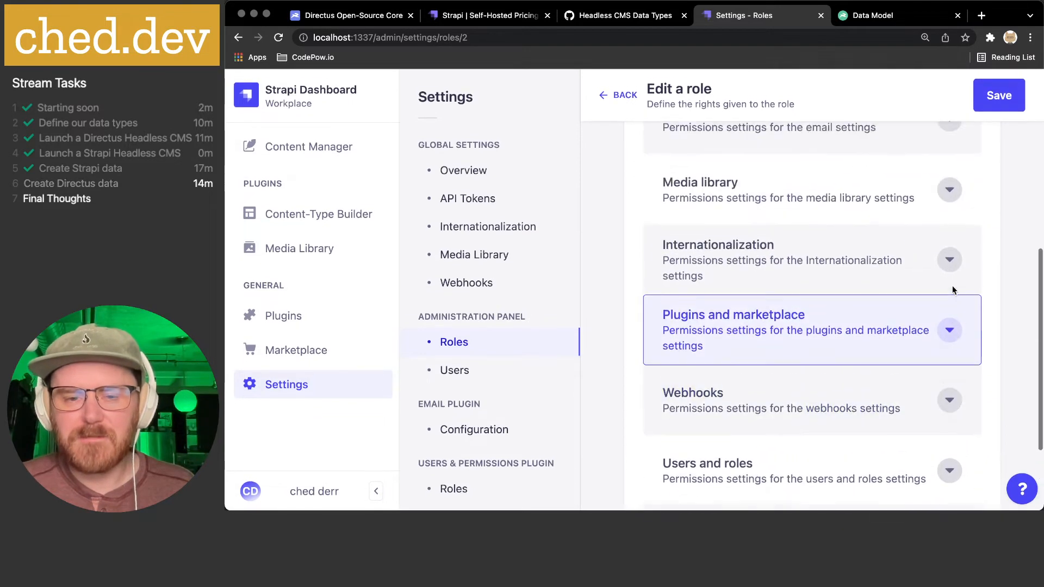
scroll(951, 285, down, 3)
scroll(952, 290, up, 8)
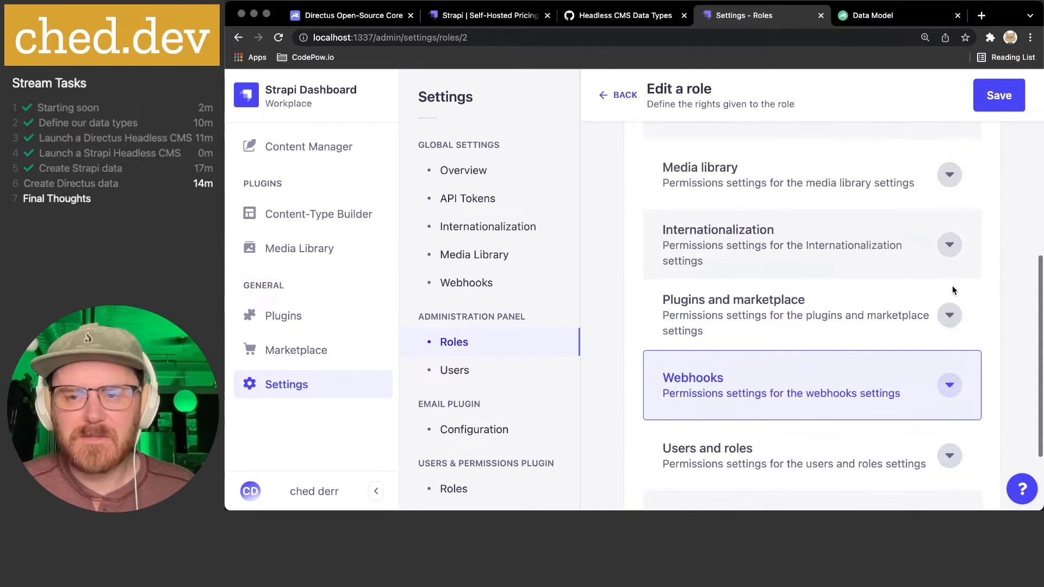
- Recheck Collection Types permissions, save the Editor role, and return to the Roles list
click(720, 259)
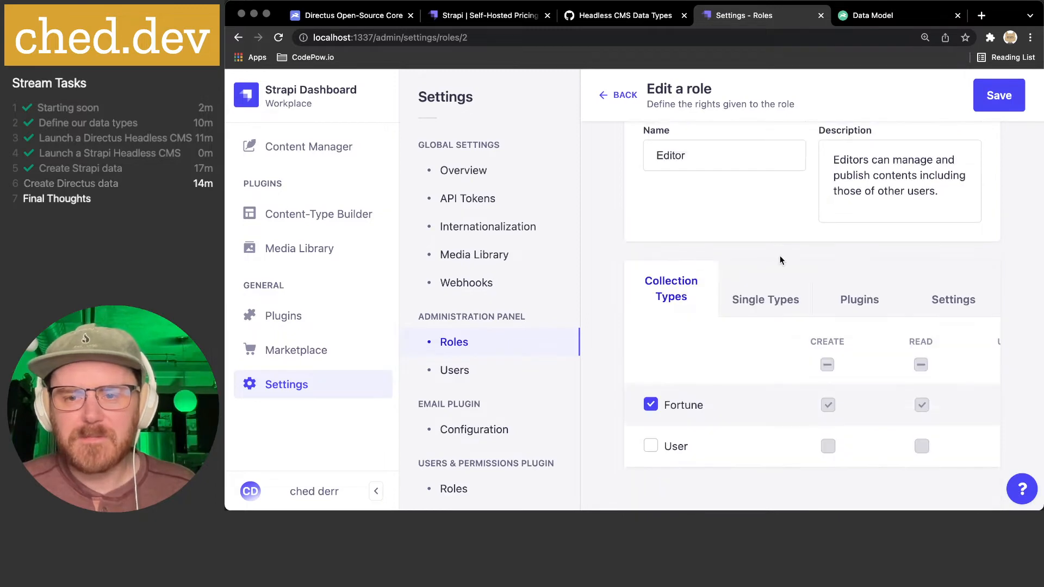
scroll(781, 256, up, 3)
scroll(784, 217, down, 3)
scroll(784, 217, up, 3)
scroll(729, 349, down, 2)
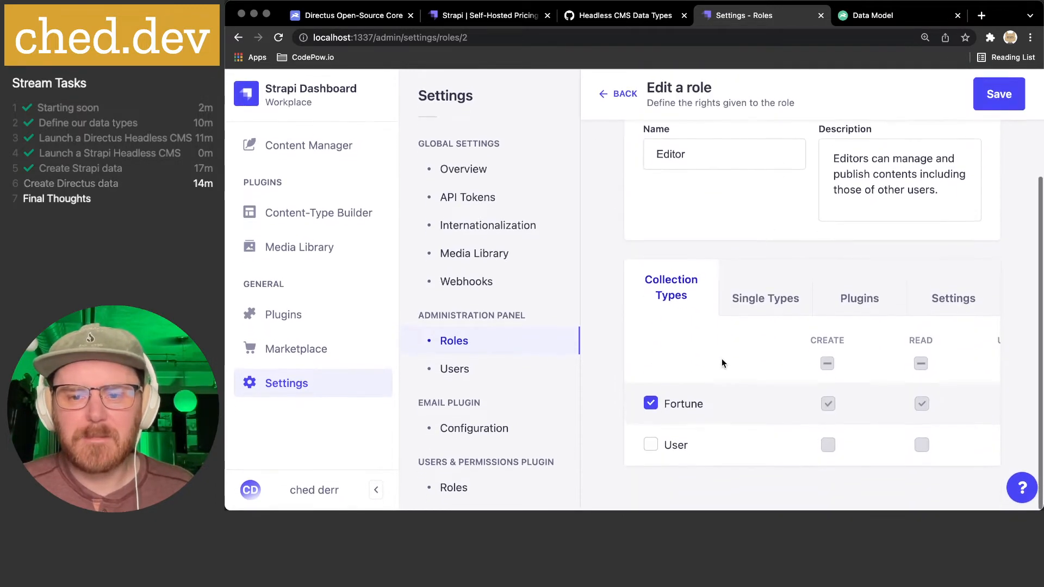
click(999, 94)
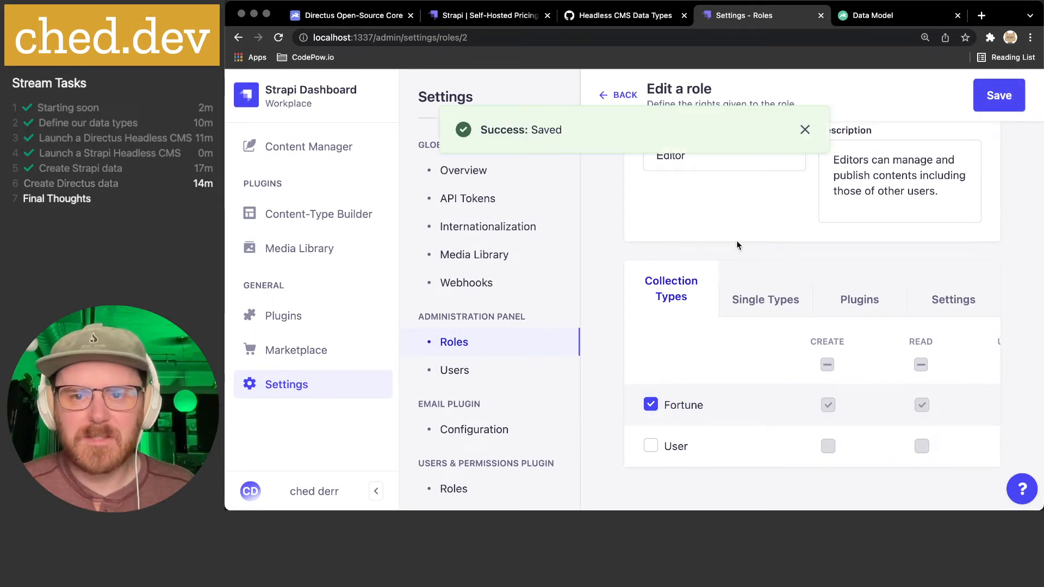
click(618, 95)
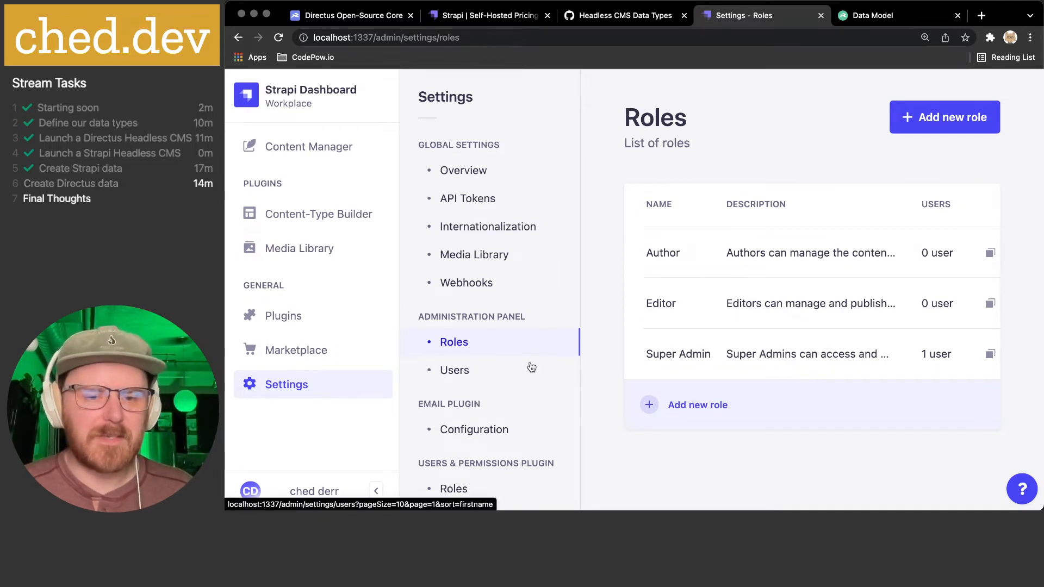
- From the Users list, start a new user invitation and assign the Editor role
click(505, 370)
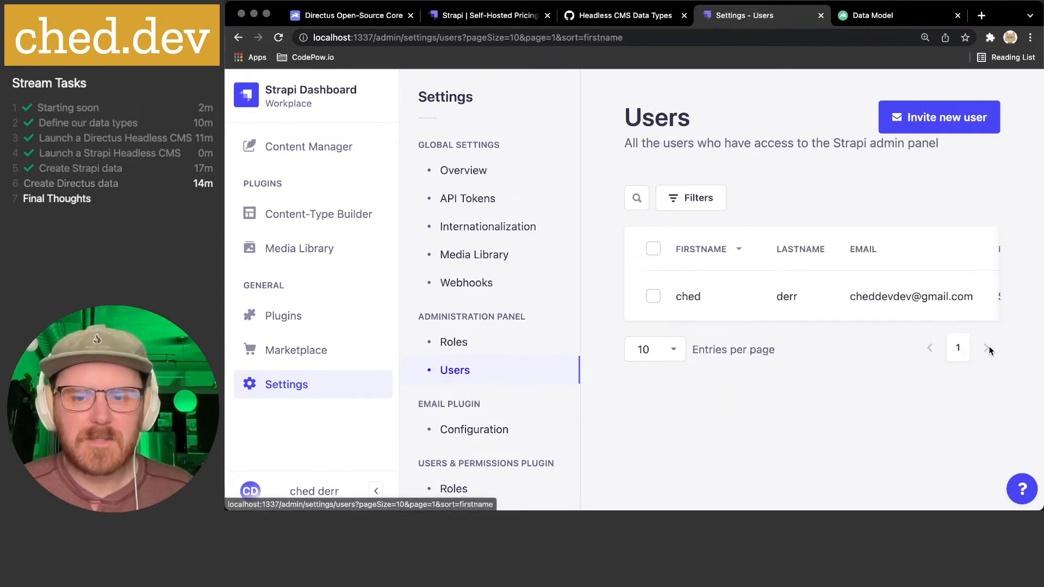
click(907, 130)
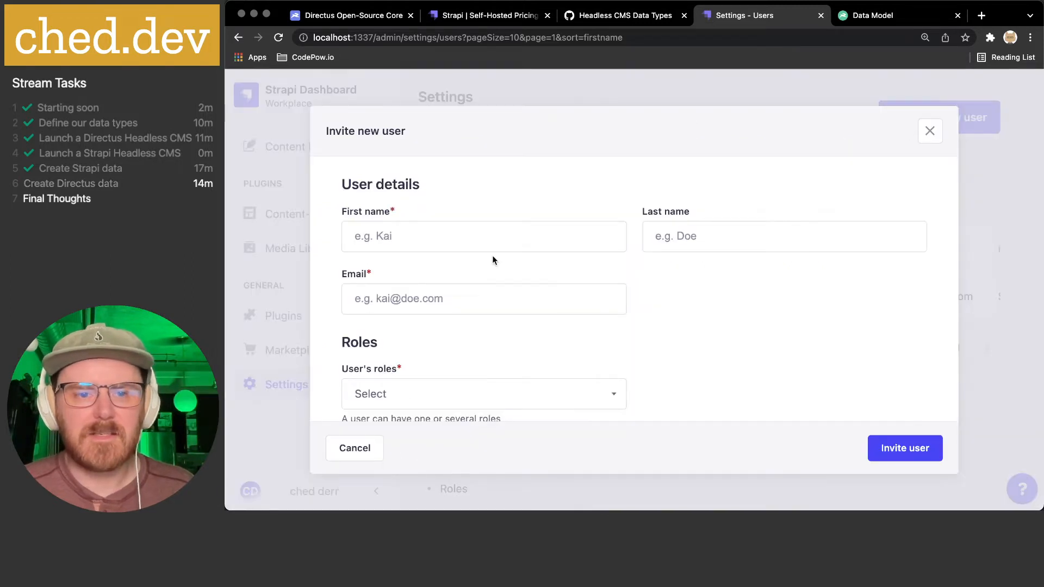
scroll(492, 253, down, 1)
click(449, 376)
click(775, 319)
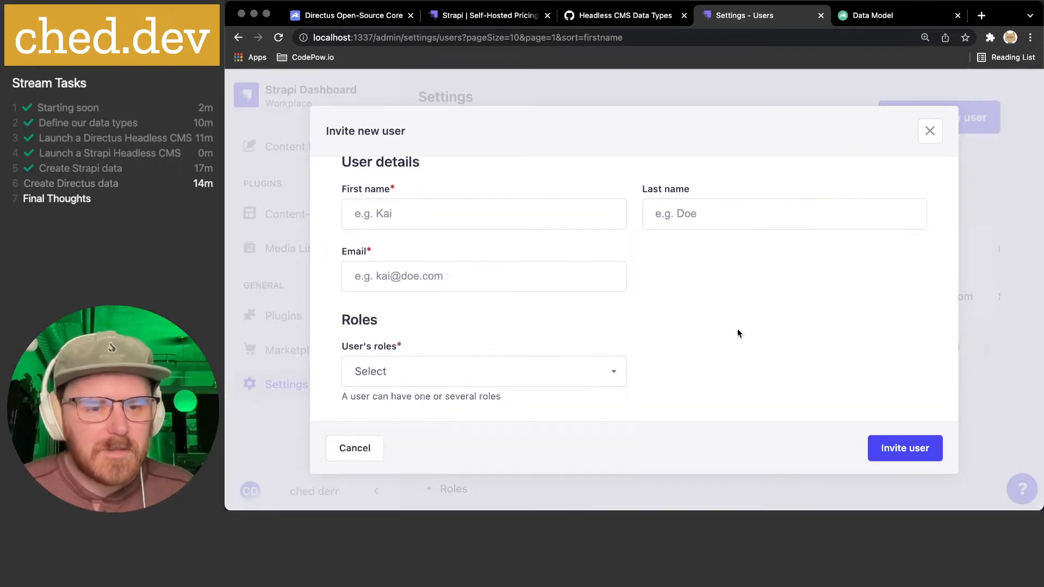
click(400, 381)
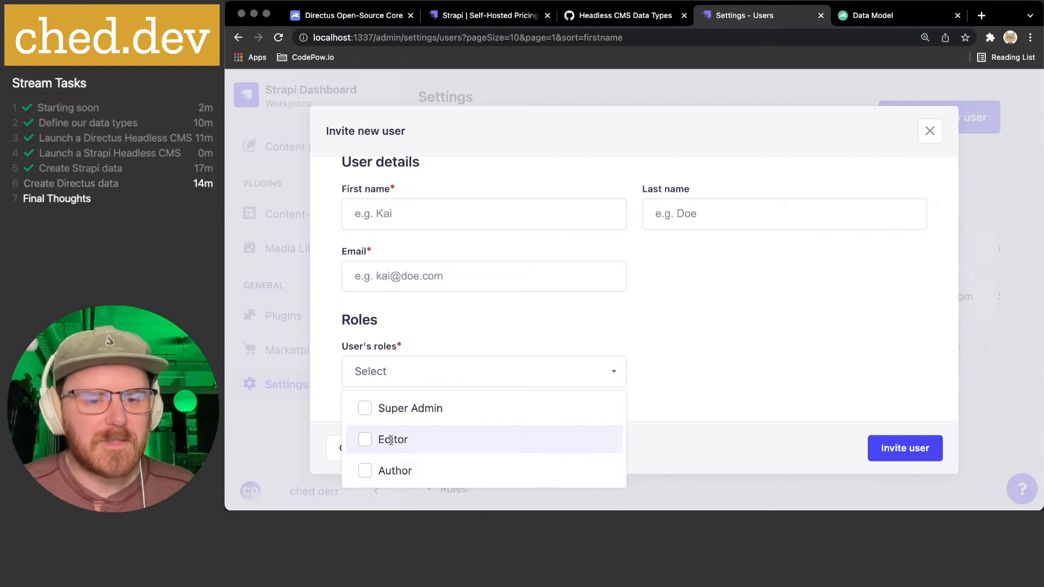
click(380, 440)
- Fill in the invited user's first name, last name and e-mail address
click(441, 206)
text(ched)
key(Tab)
text(e)
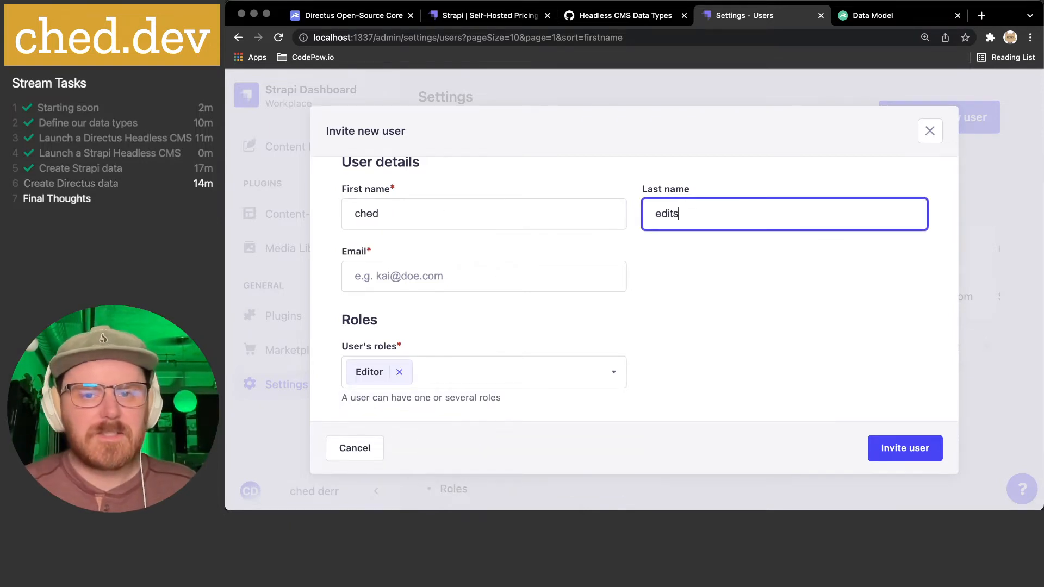
click(361, 286)
text(chedde)
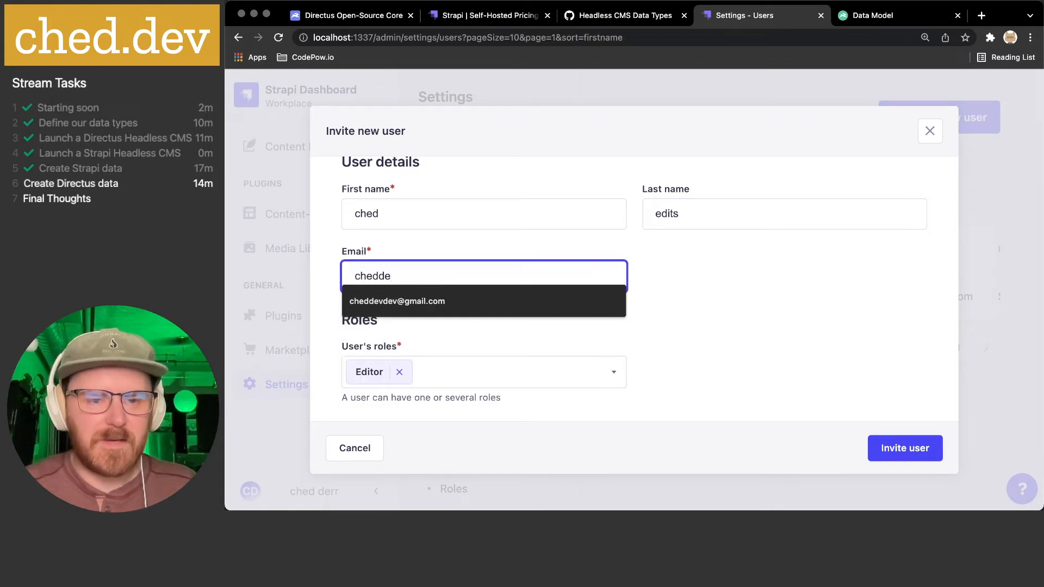
key(Down)
key(Return)
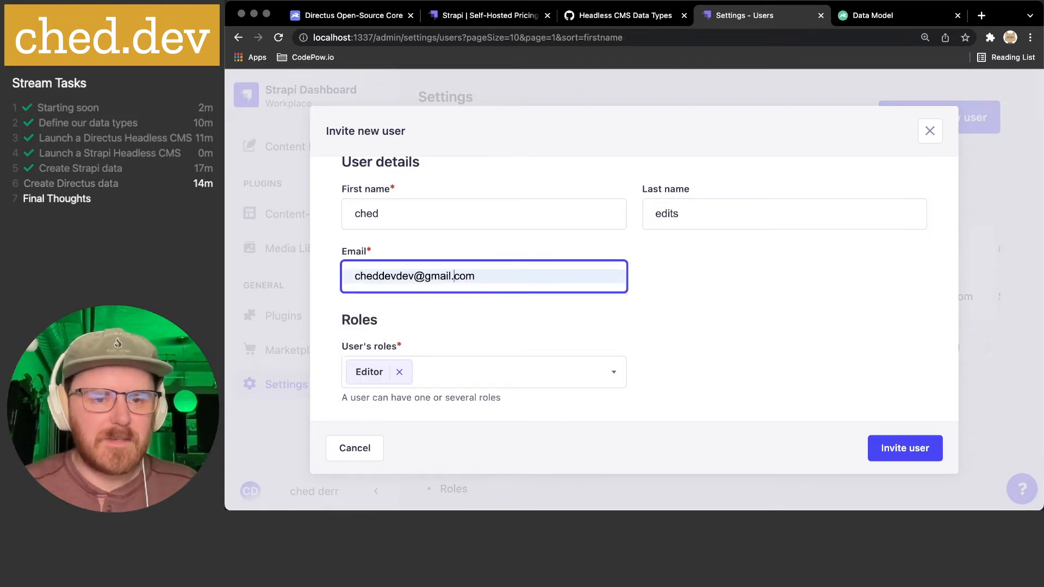
text(+ef)
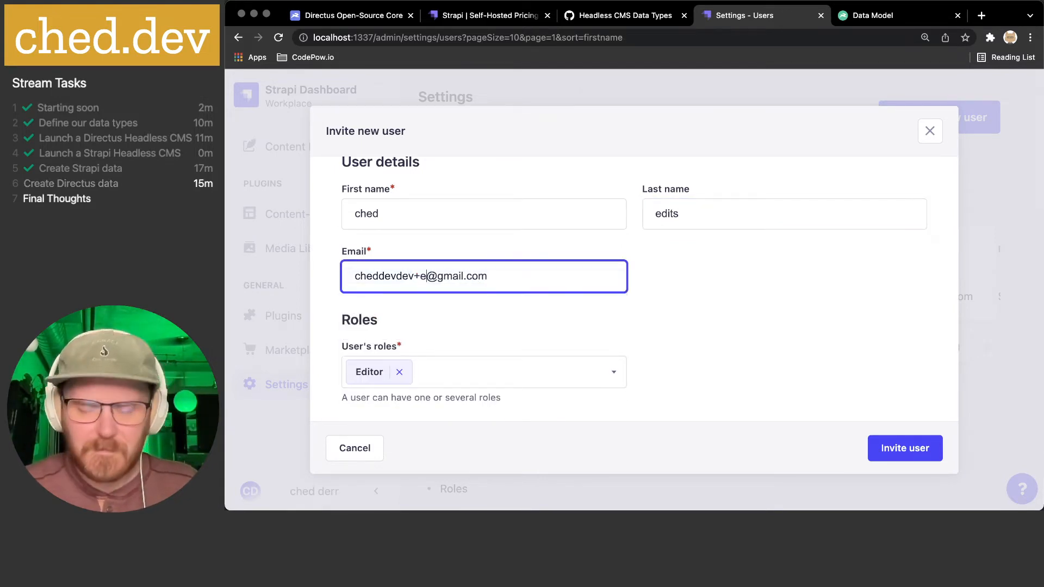
key(BackSpace)
text(ditor)
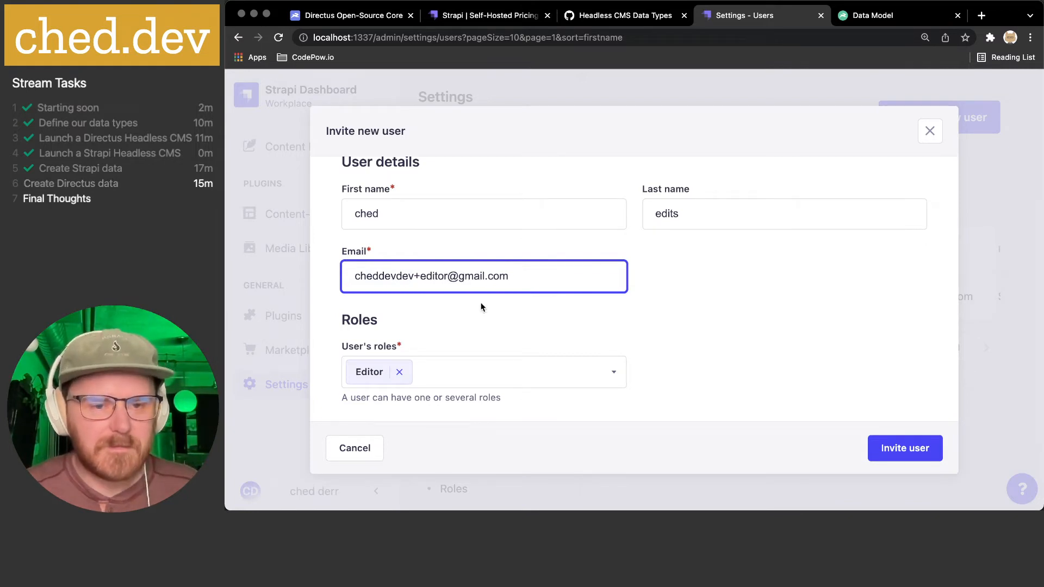
scroll(533, 318, down, 1)
- Send the invitation and copy the generated registration link
click(913, 452)
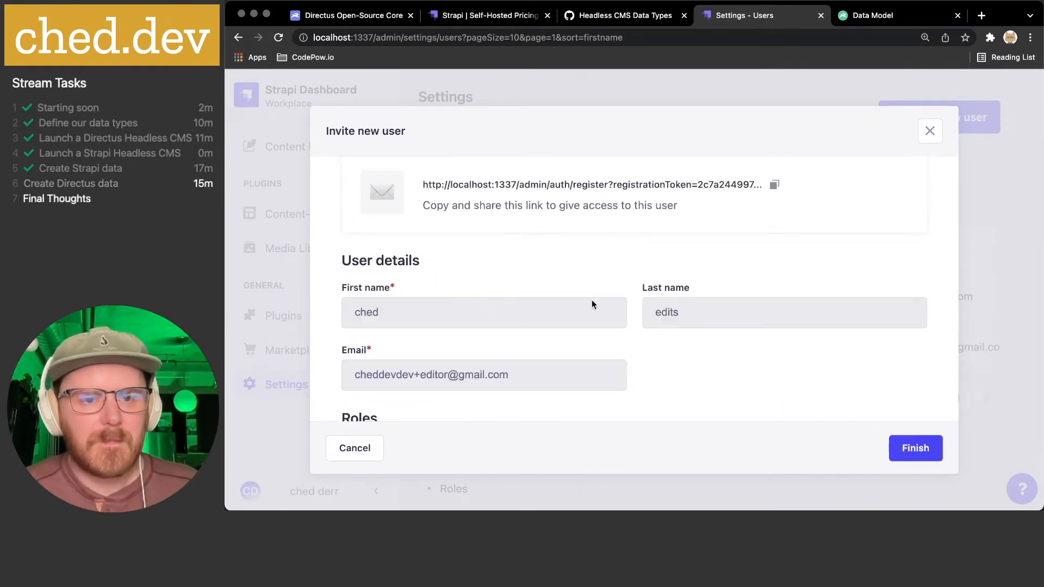
scroll(594, 299, up, 1)
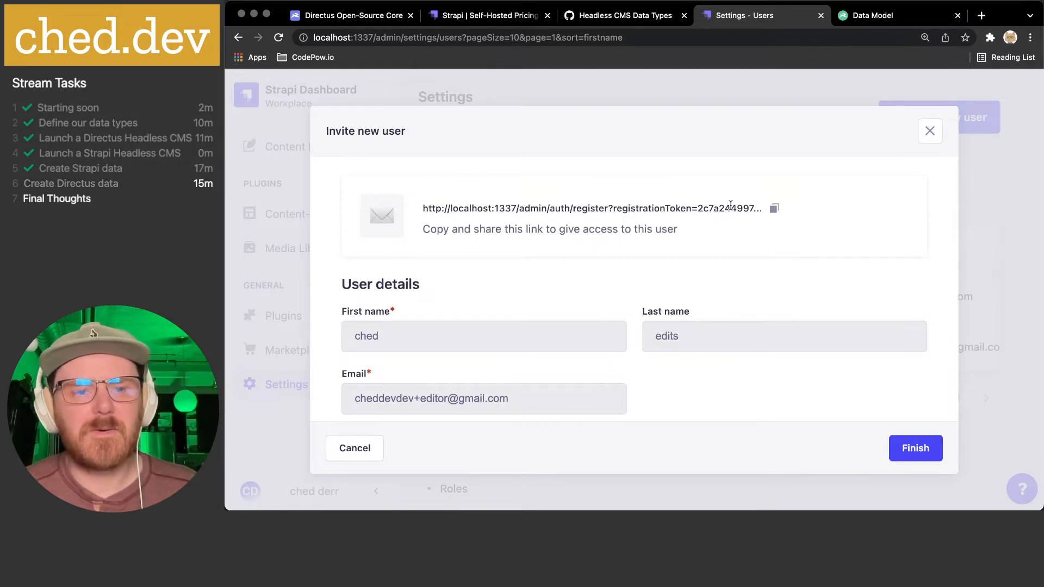
scroll(730, 207, down, 5)
scroll(729, 207, up, 5)
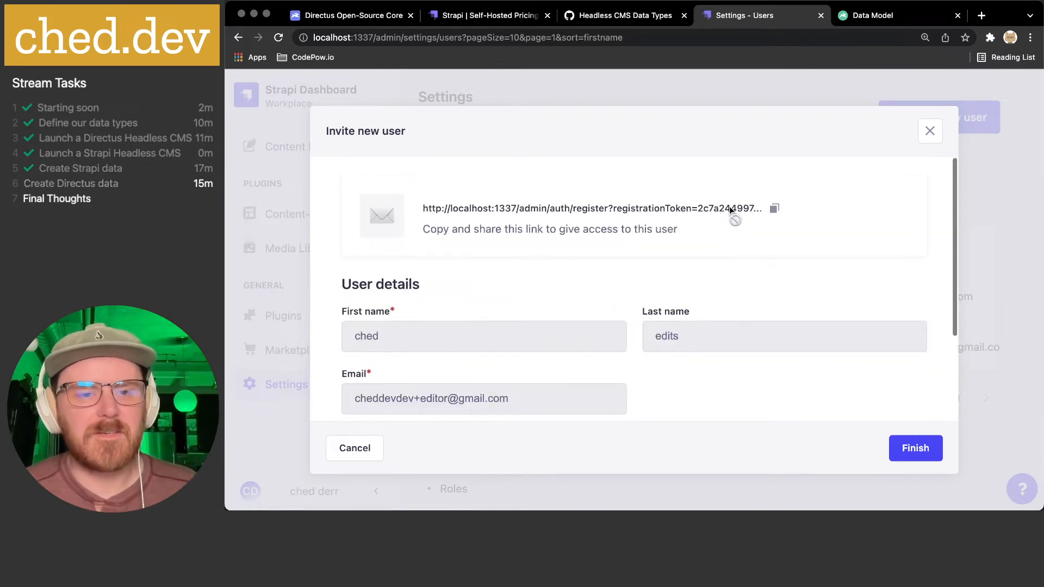
click(774, 210)
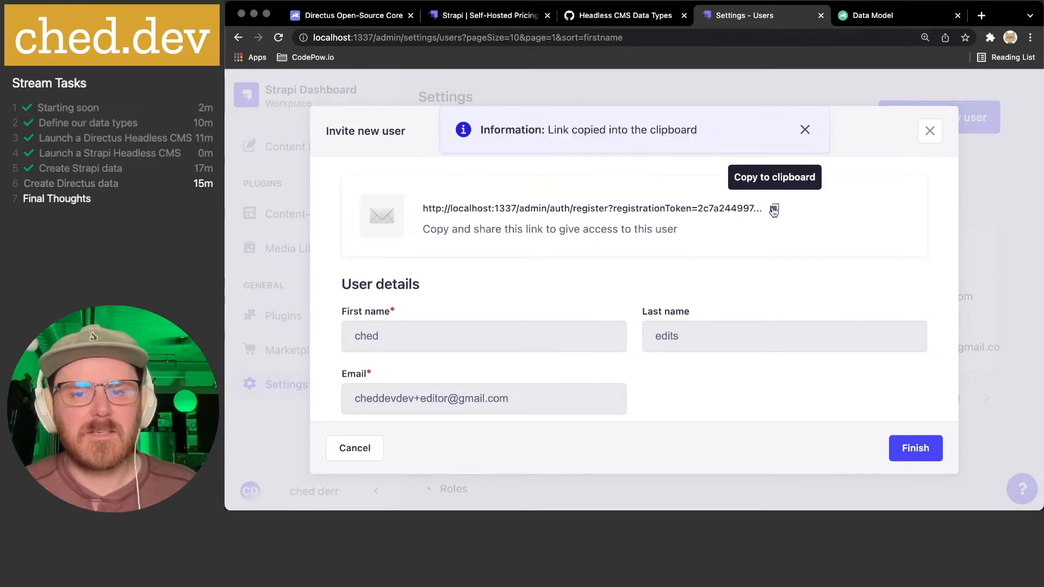
click(305, 1)
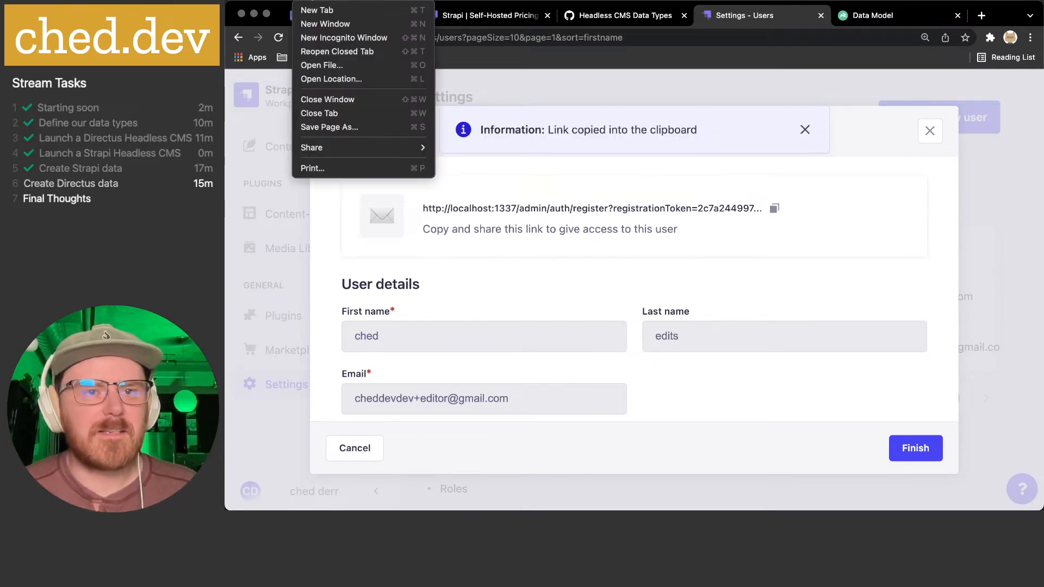
- Load the copied registration link in a new incognito window
click(317, 38)
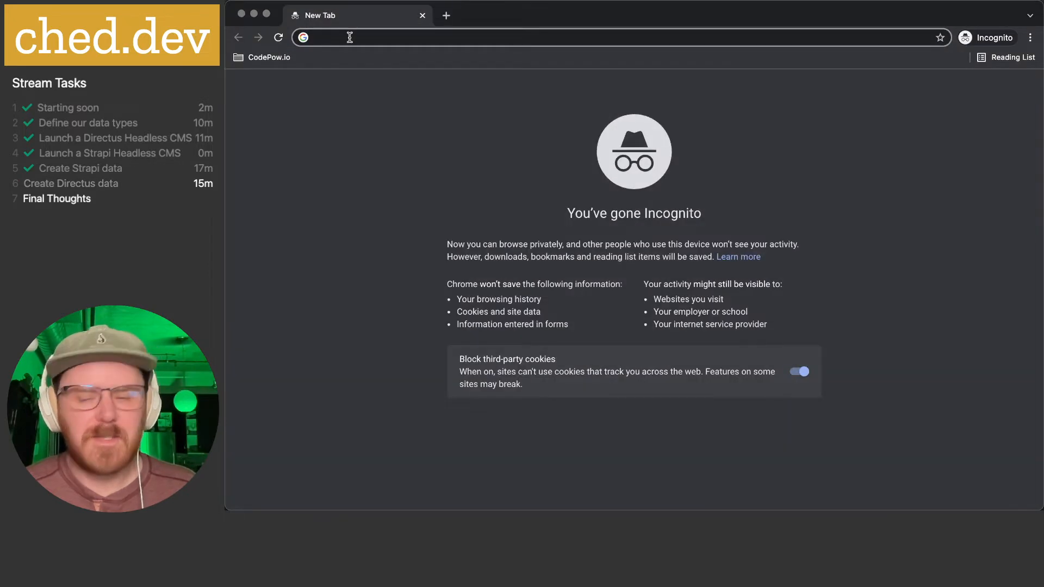
key(super+v)
key(Return)
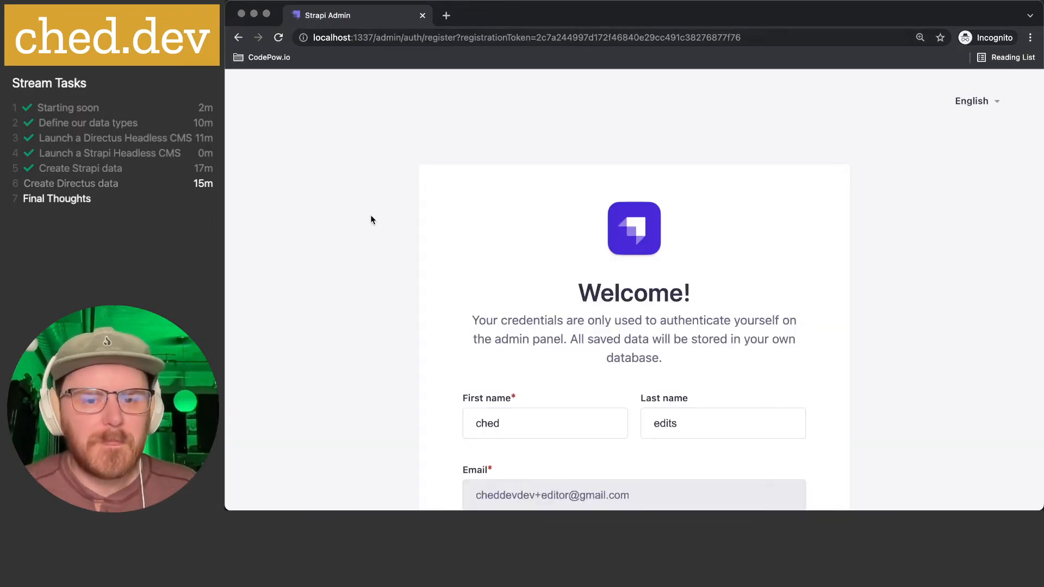
scroll(371, 215, down, 5)
- Enter and confirm the editor's account password, then complete registration with Let's start
click(564, 339)
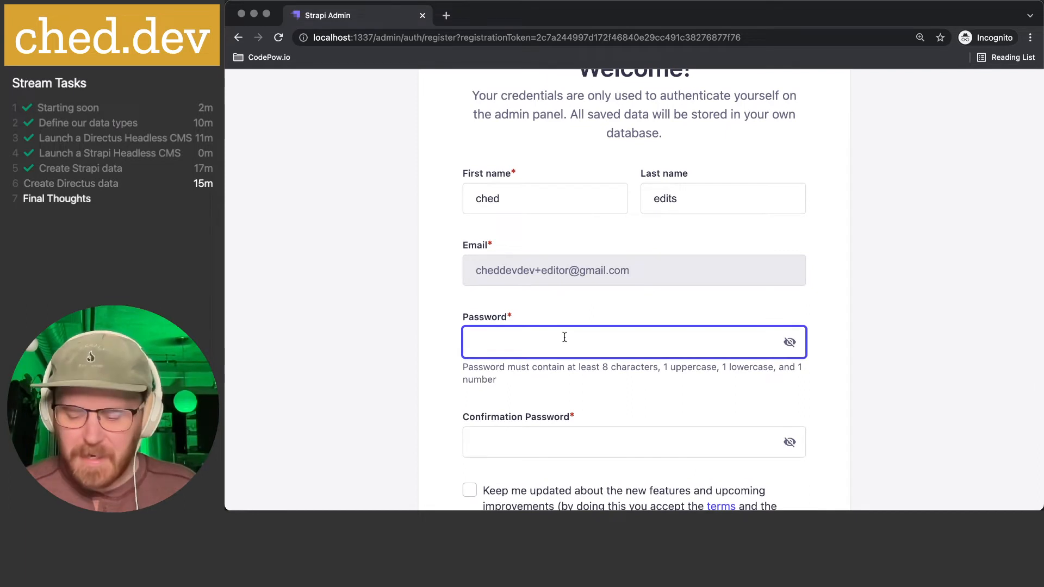
text(••••••••)
key(super+a)
text(••)
key(BackSpace)
key(BackSpace)
text(••••••)
key(Tab)
key(Tab)
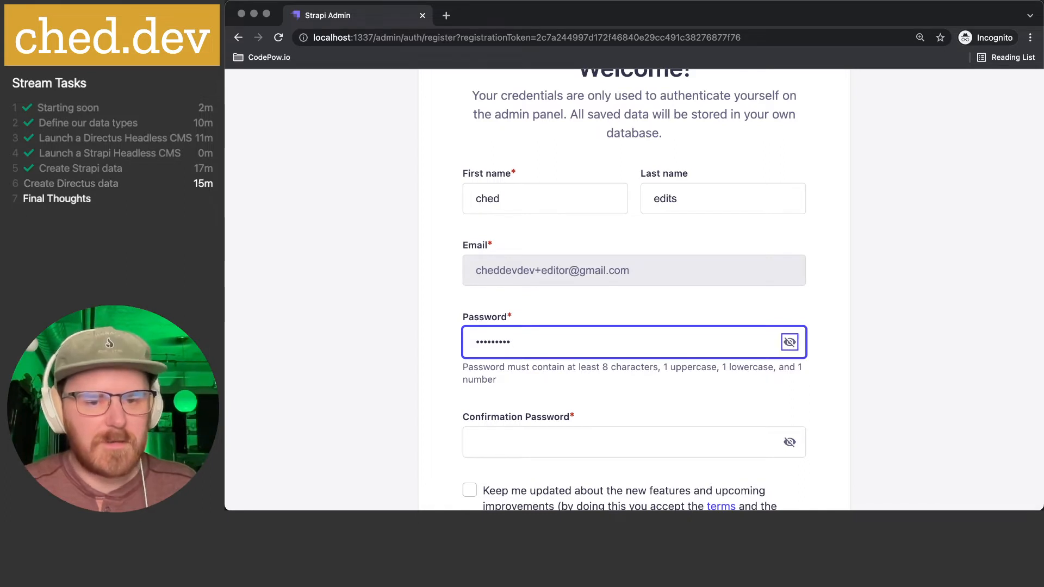
text(••)
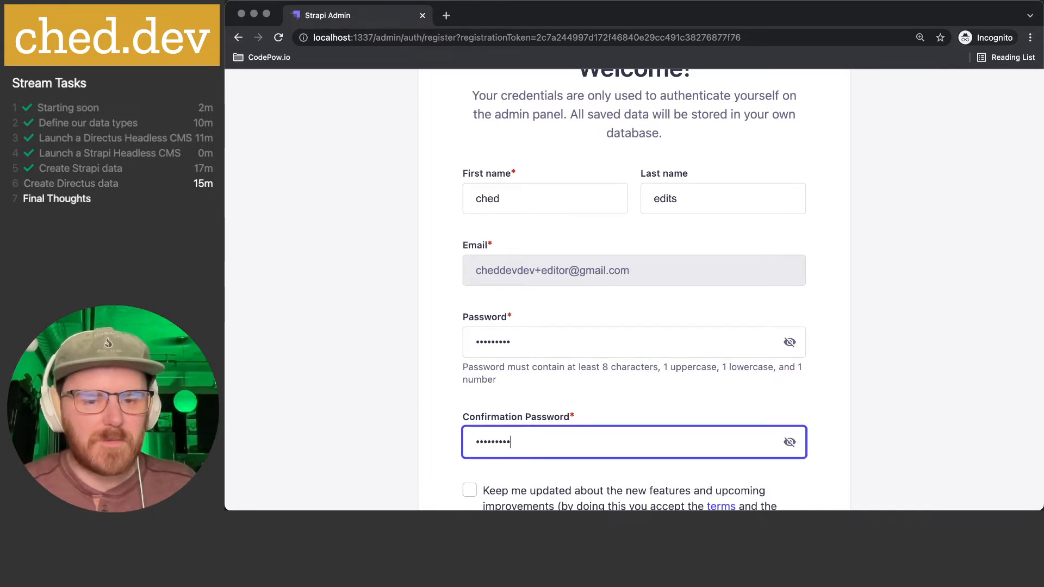
scroll(565, 337, down, 2)
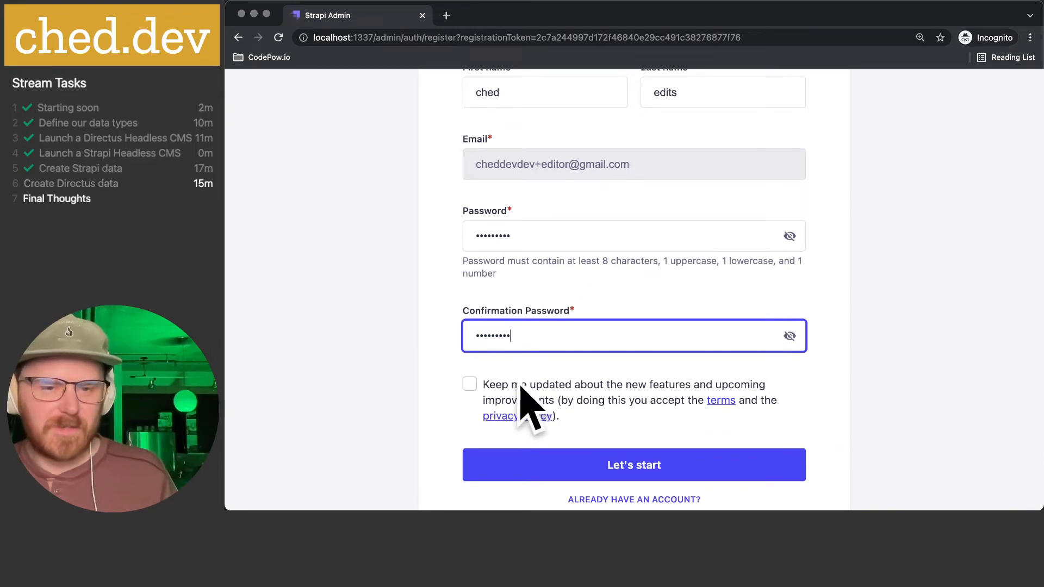
scroll(660, 438, down, 1)
click(645, 393)
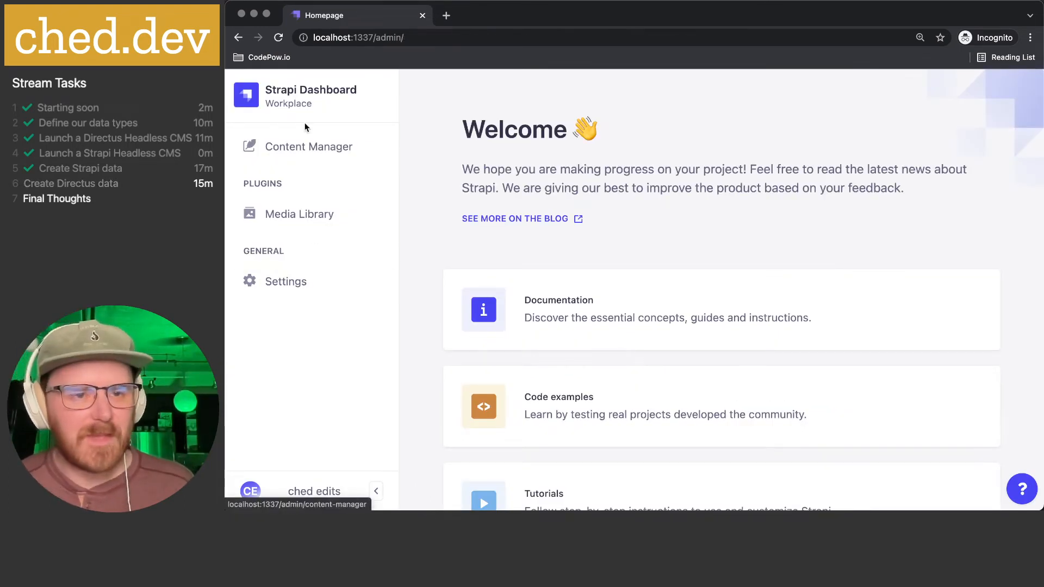
- Create a Fortune entry with the pasted text 'Commitment is what turns a promise into a reality', removing the leading dash
click(294, 157)
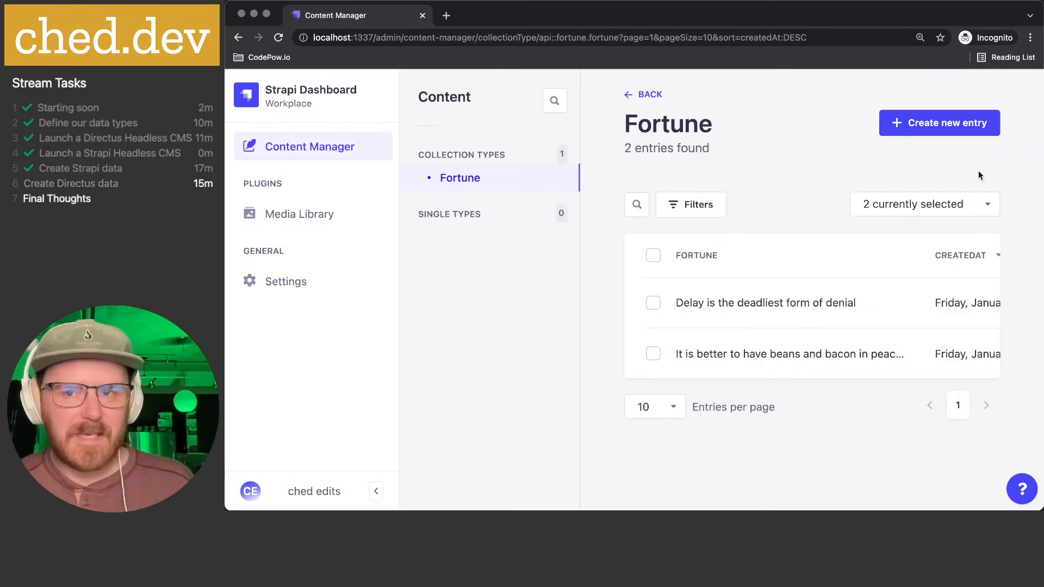
click(943, 124)
click(708, 241)
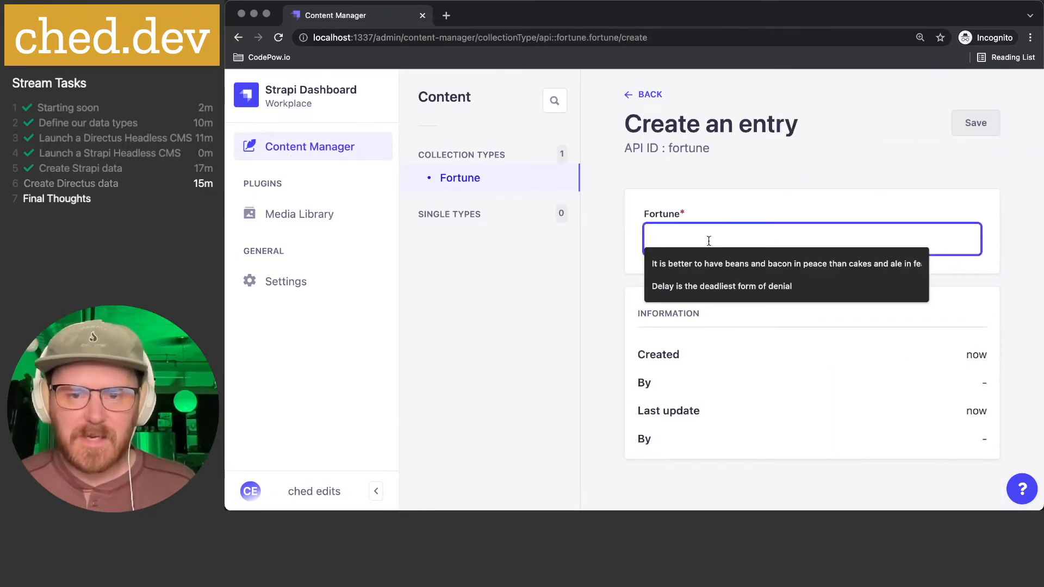
key(super+Tab)
key(super+Tab)
key(super+Tab)
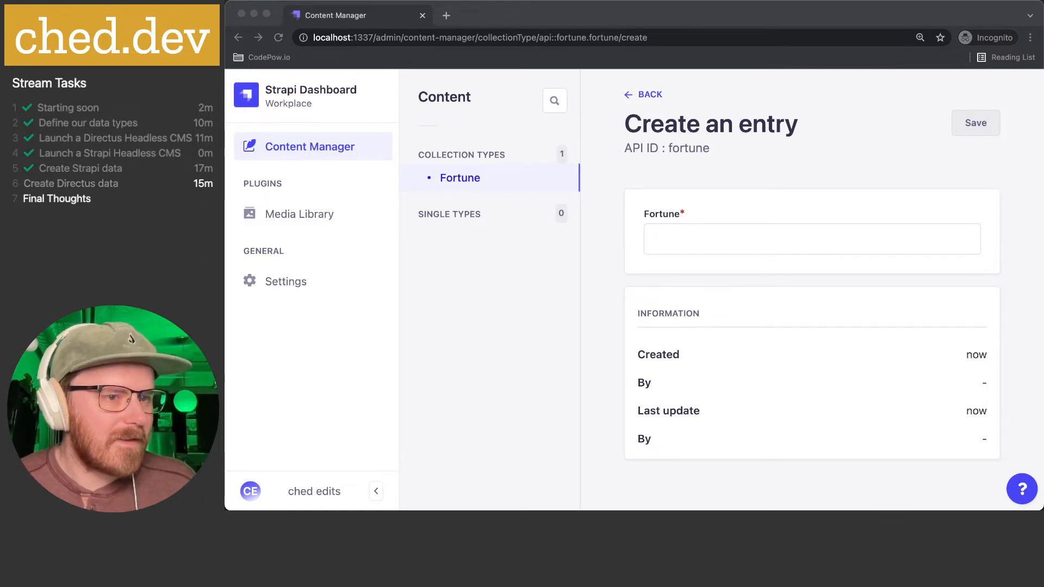
click(746, 239)
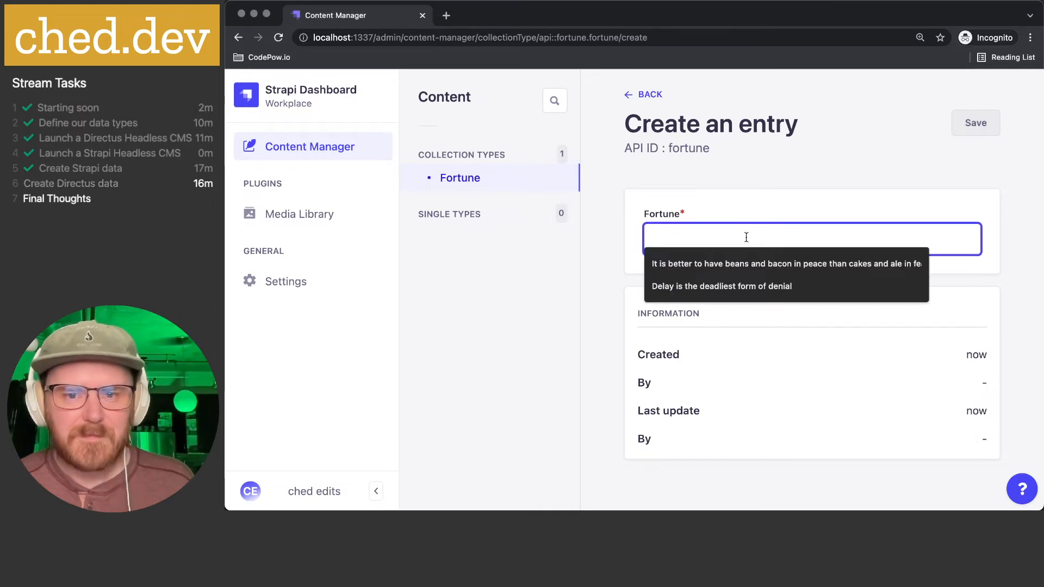
key(super+v)
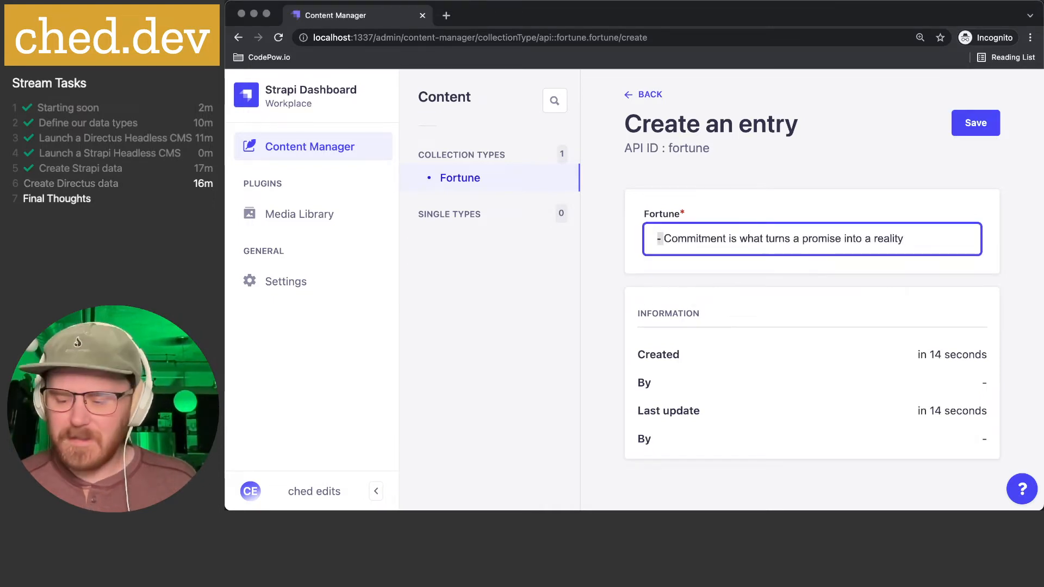
key(Delete)
key(Delete)
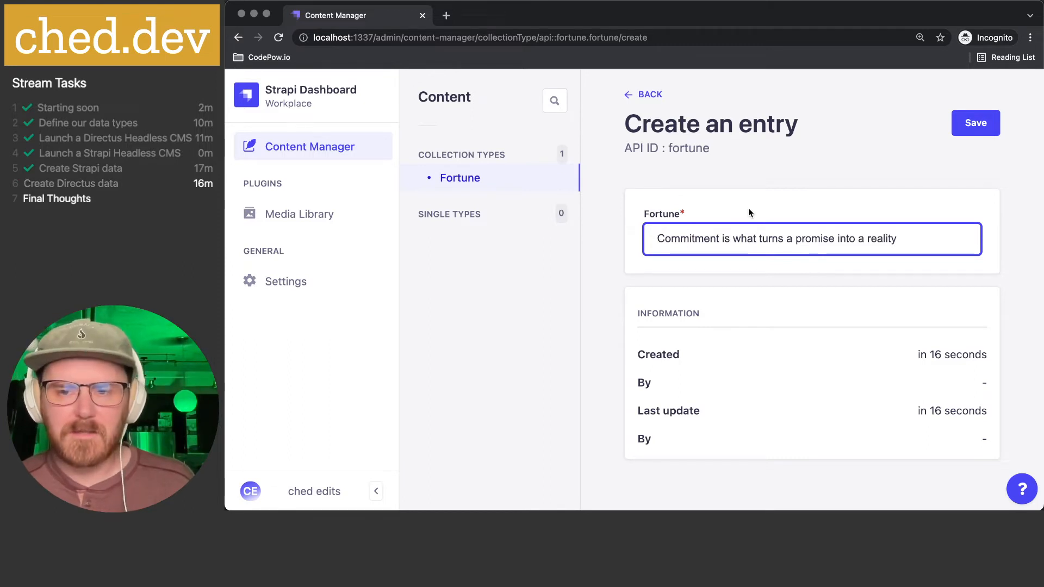
scroll(772, 304, down, 1)
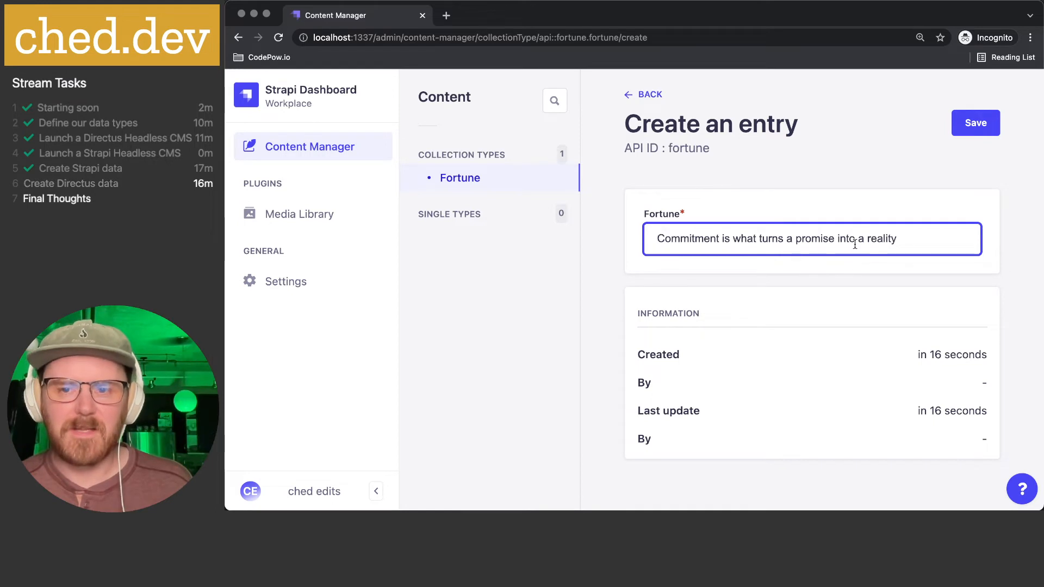
- Save the entry, return to the Fortune list of 3 entries, and open the Media Library
click(985, 127)
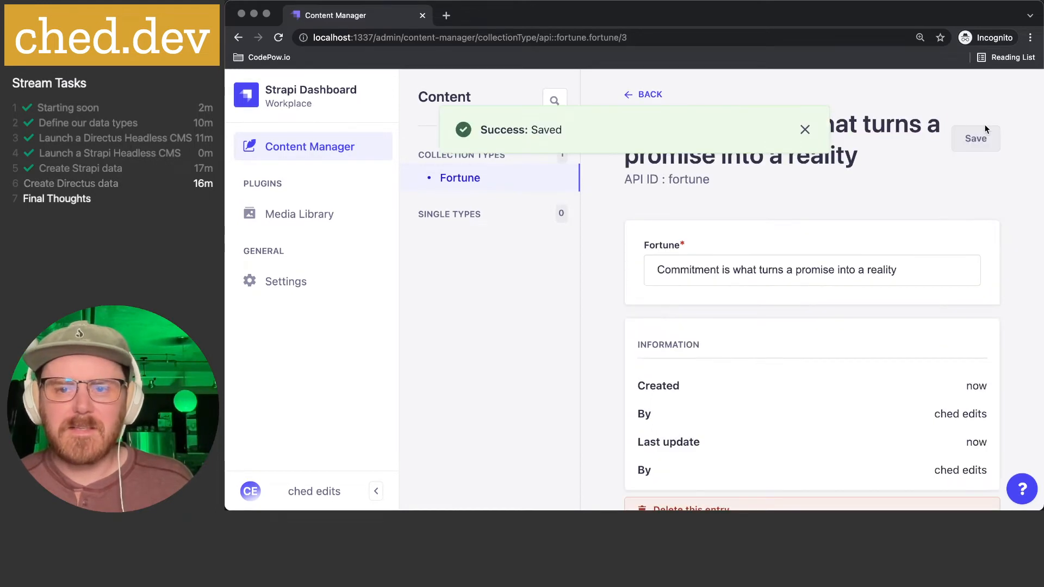
scroll(846, 286, down, 2)
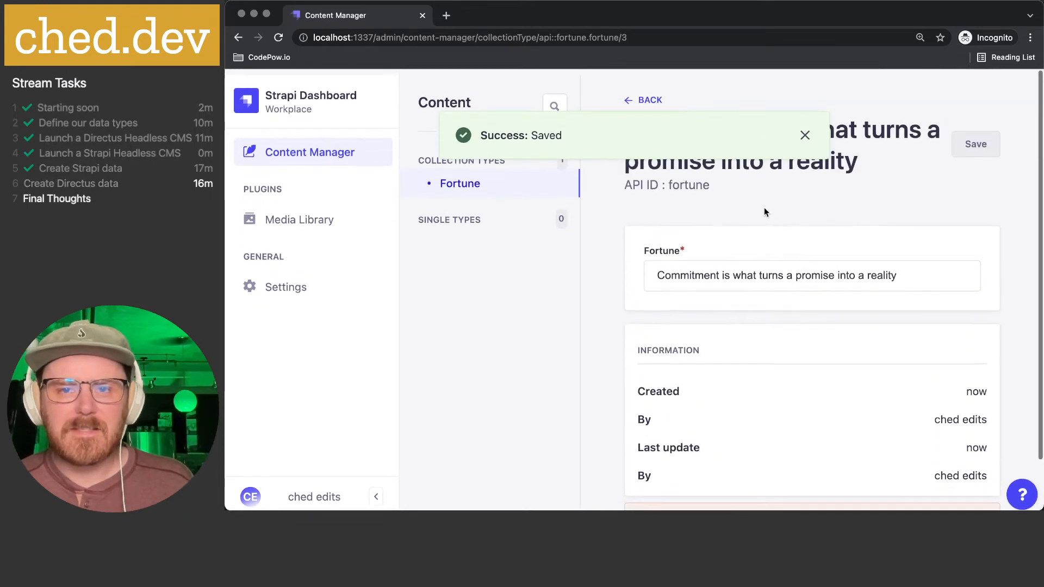
click(642, 95)
scroll(778, 341, right, 5)
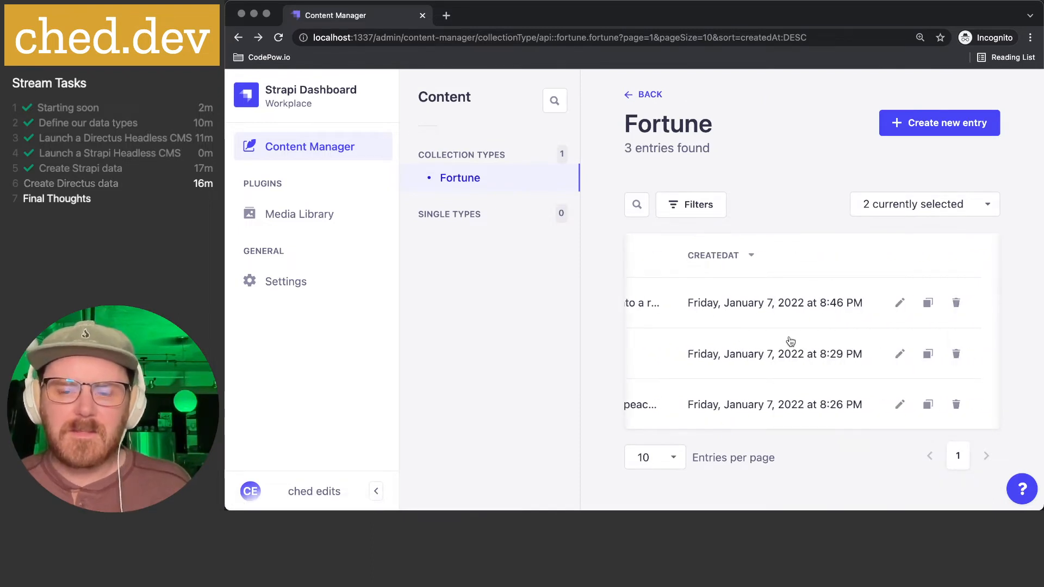
scroll(782, 302, left, 5)
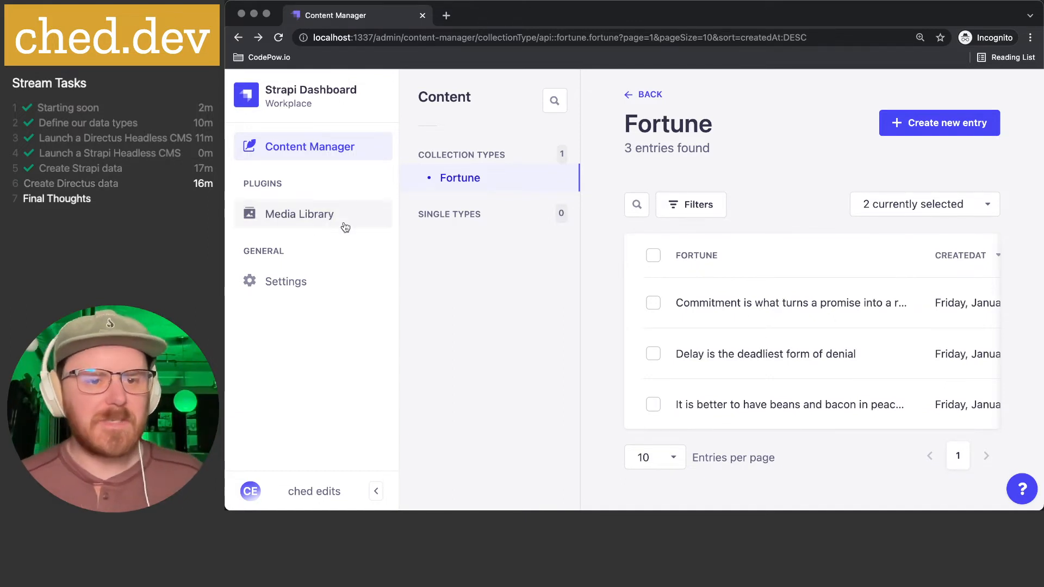
click(296, 218)
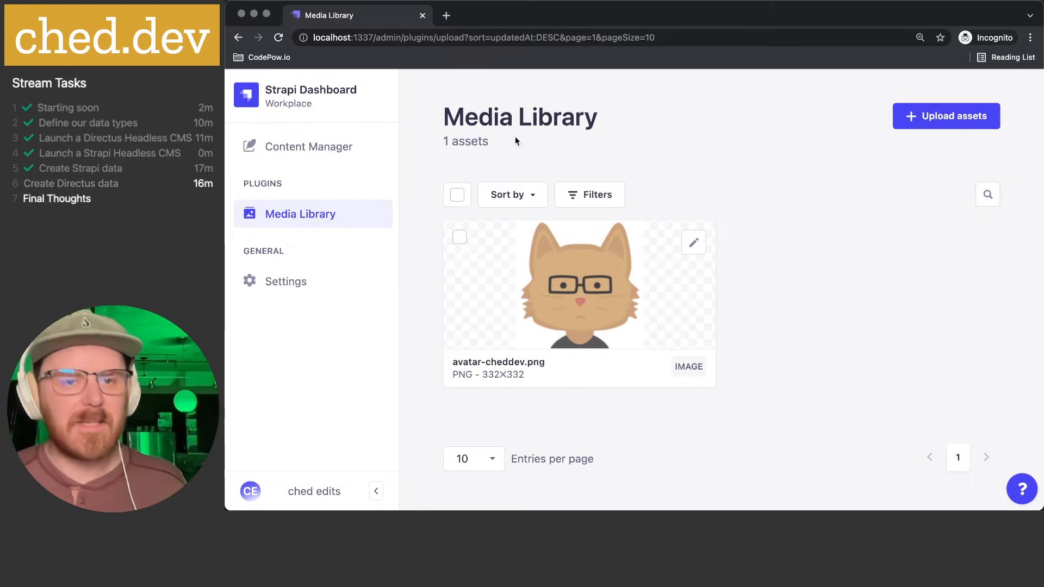
- Browse the editor's Settings overview and own Profile page, then return to the Content Manager
click(313, 283)
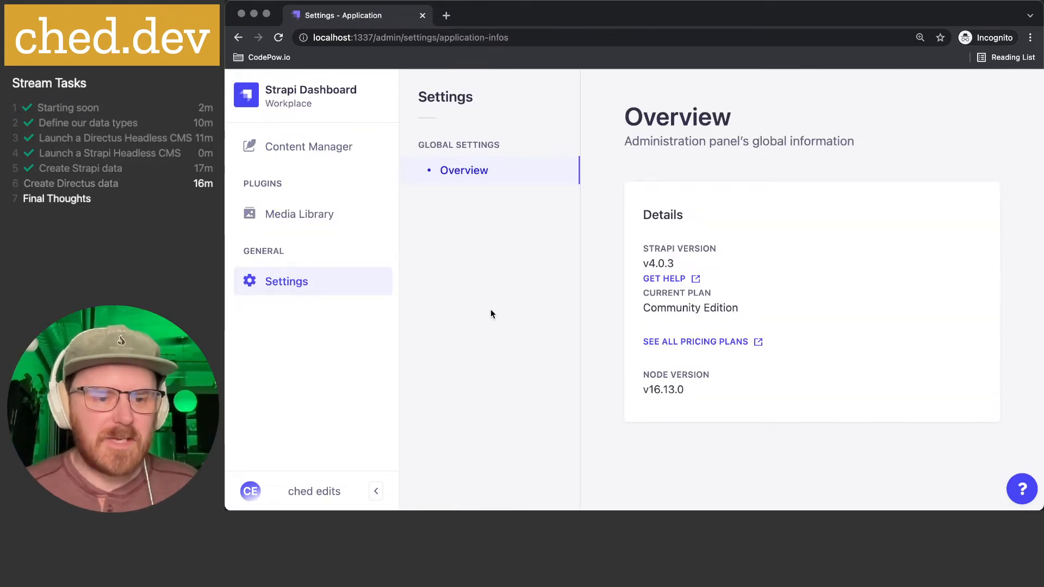
click(256, 492)
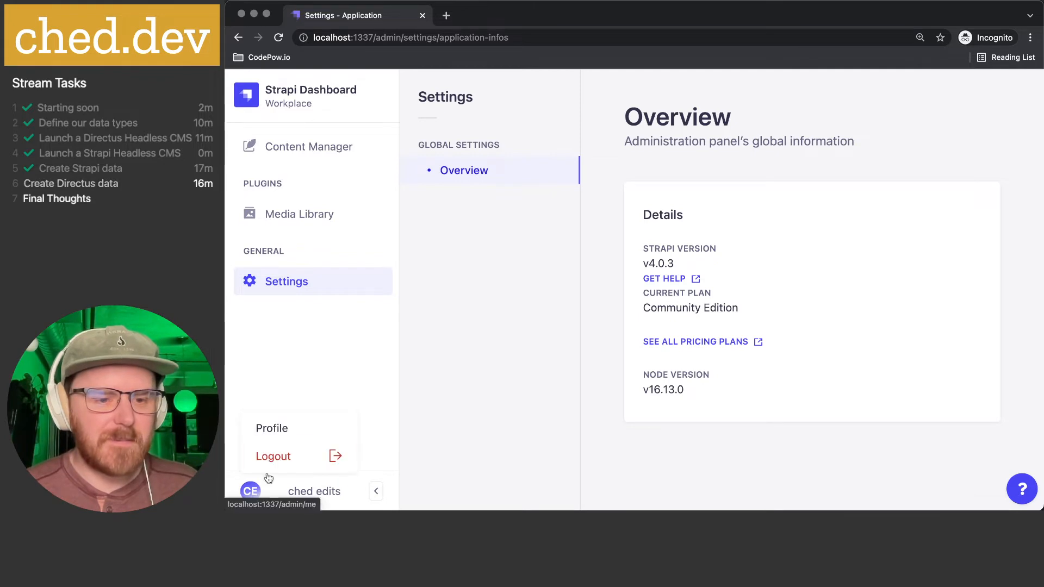
click(272, 425)
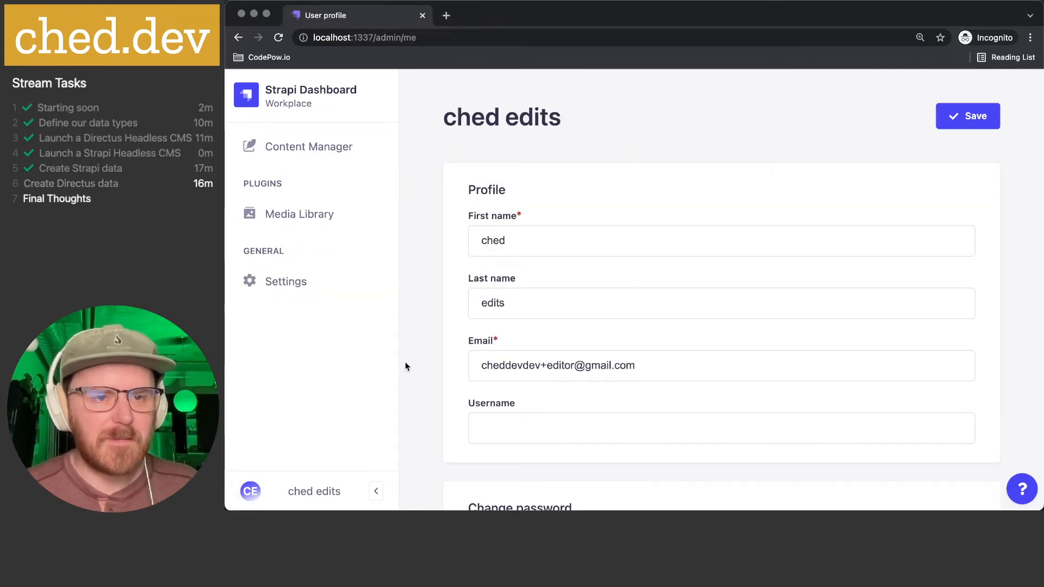
scroll(615, 172, down, 8)
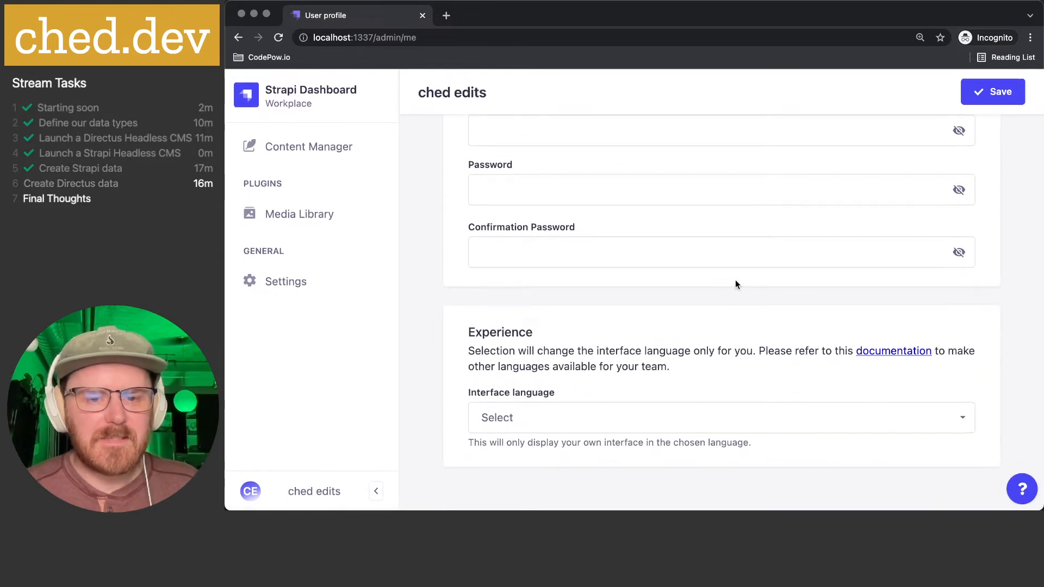
scroll(735, 279, up, 10)
click(326, 147)
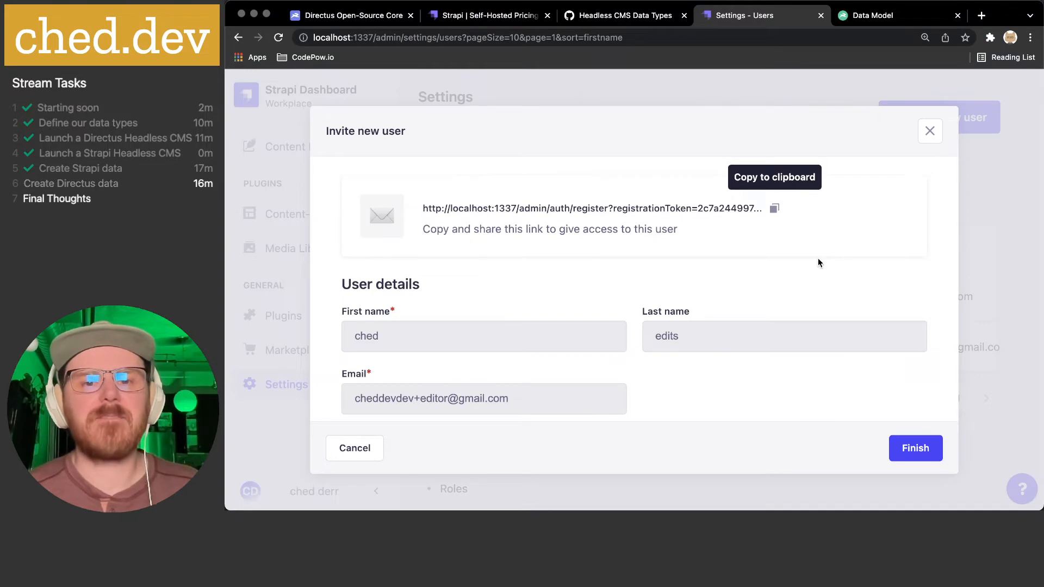
- Finish the invitation, reload the Users list, and check the new Editor's User Status is Active
click(919, 447)
scroll(722, 302, right, 10)
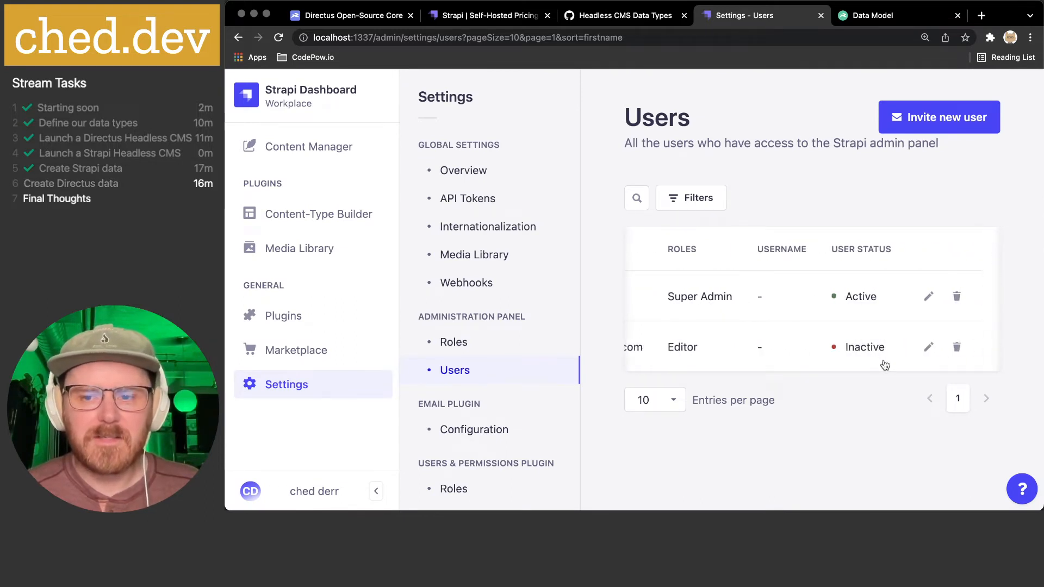
key(super+r)
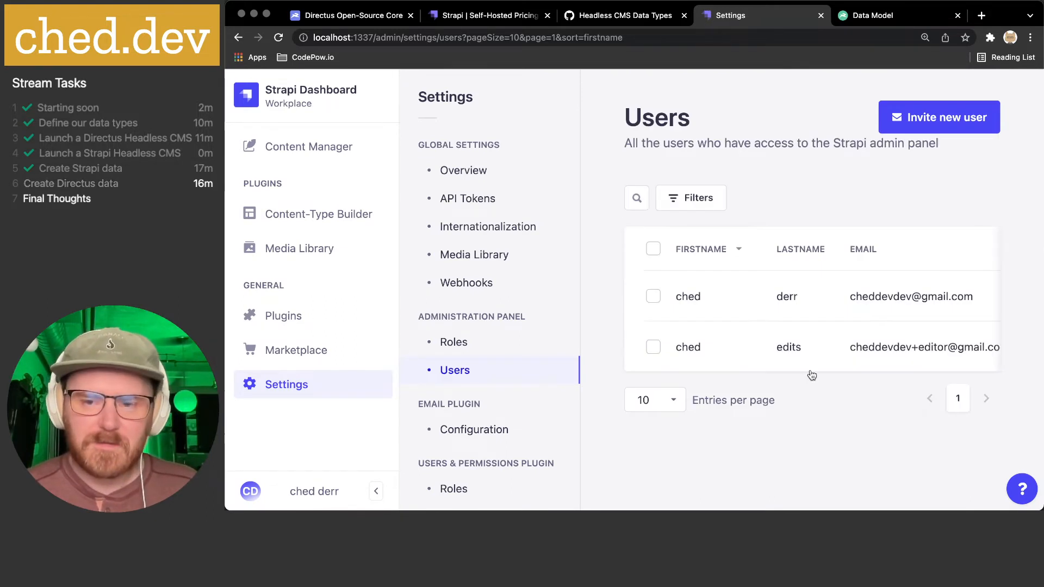
scroll(812, 338, right, 10)
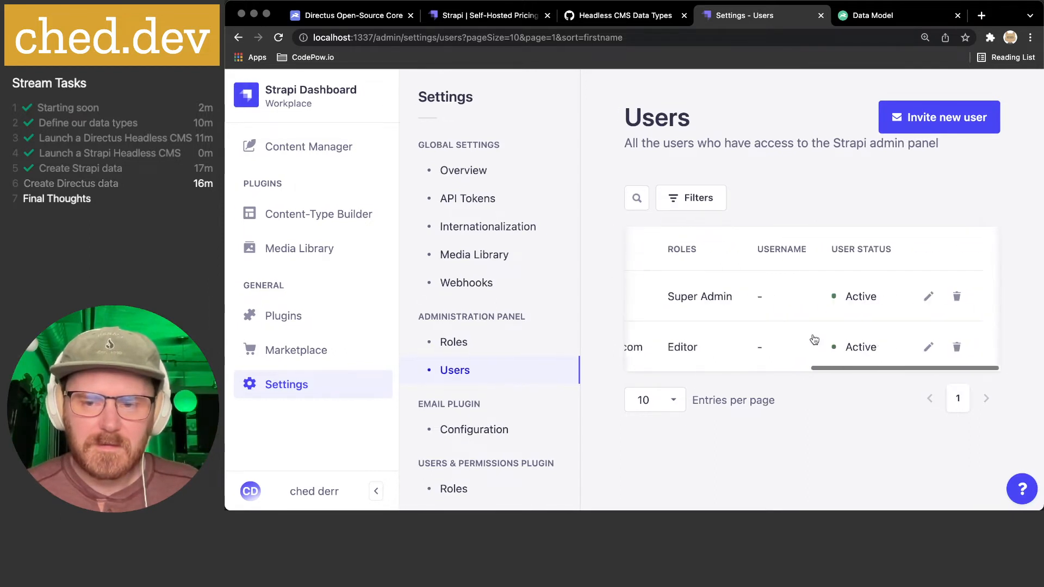
scroll(823, 364, left, 10)
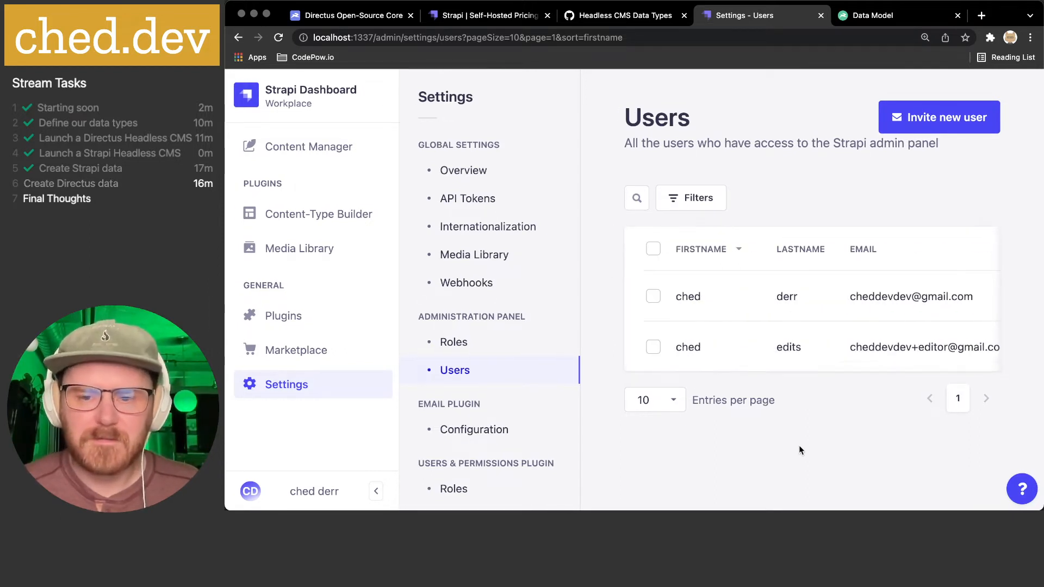
scroll(466, 383, down, 3)
- Open Email Plugin Configuration, showing the sendmail provider and the Test email delivery section
click(468, 360)
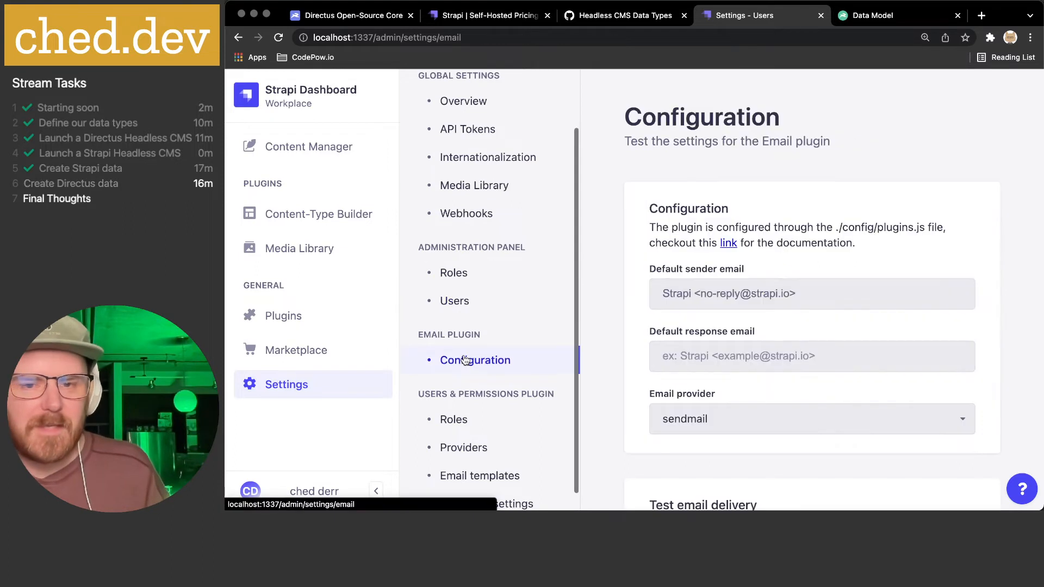
scroll(709, 201, down, 3)
scroll(722, 146, up, 1)
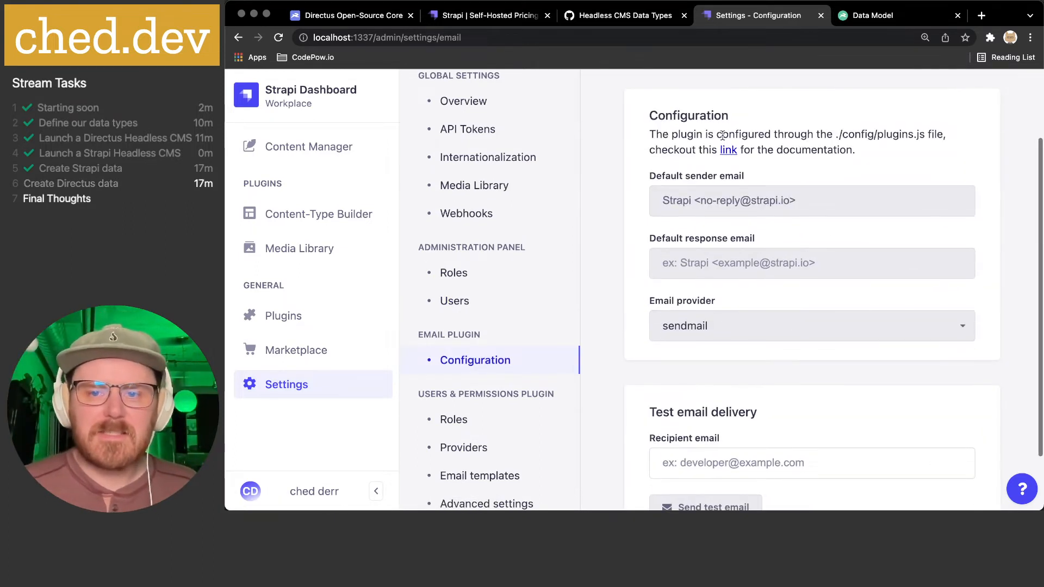
scroll(731, 296, down, 2)
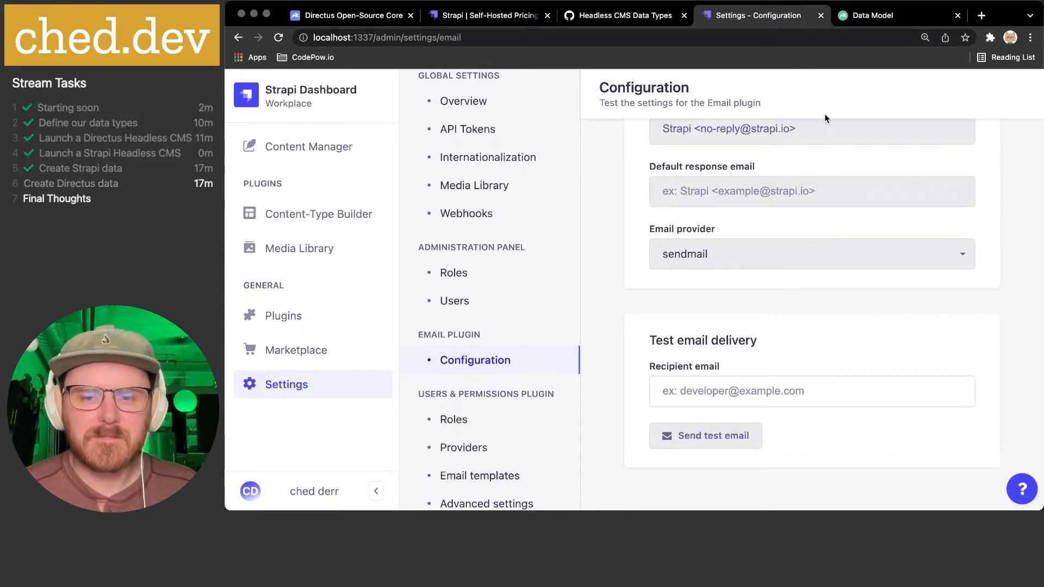
scroll(819, 153, down, 1)
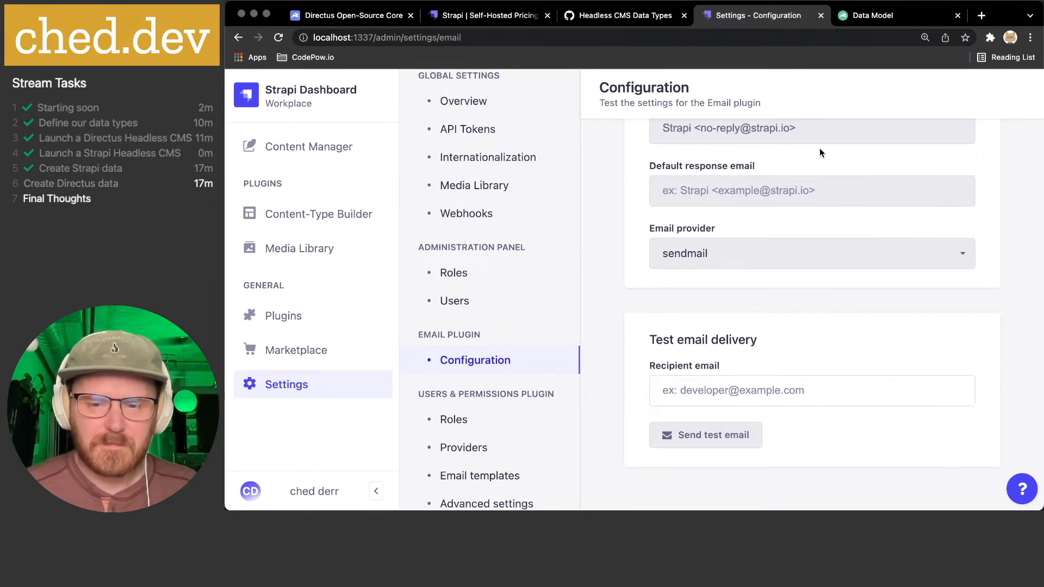
key(super+n)
key(super+w)
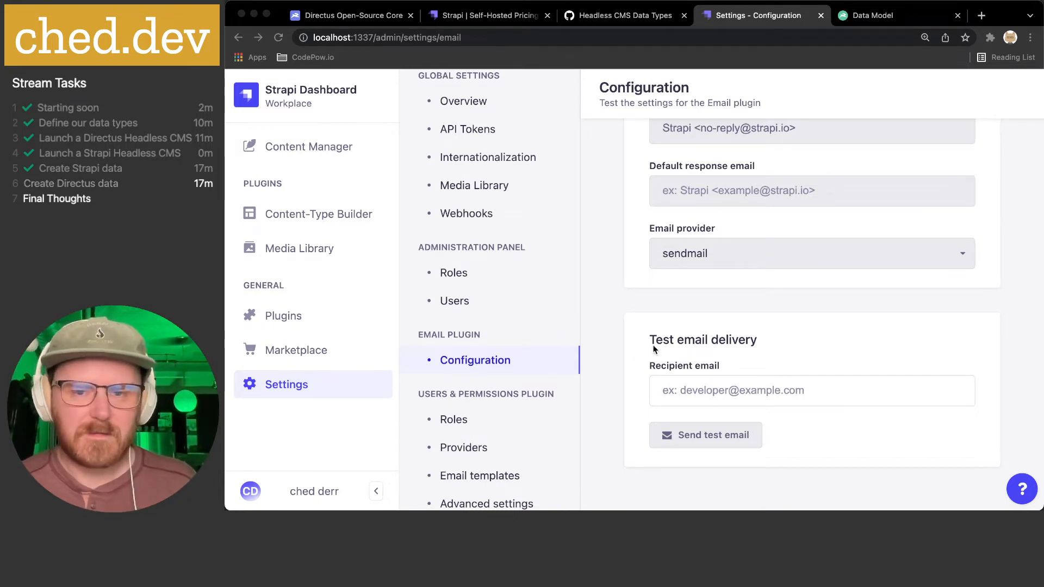
scroll(554, 390, down, 1)
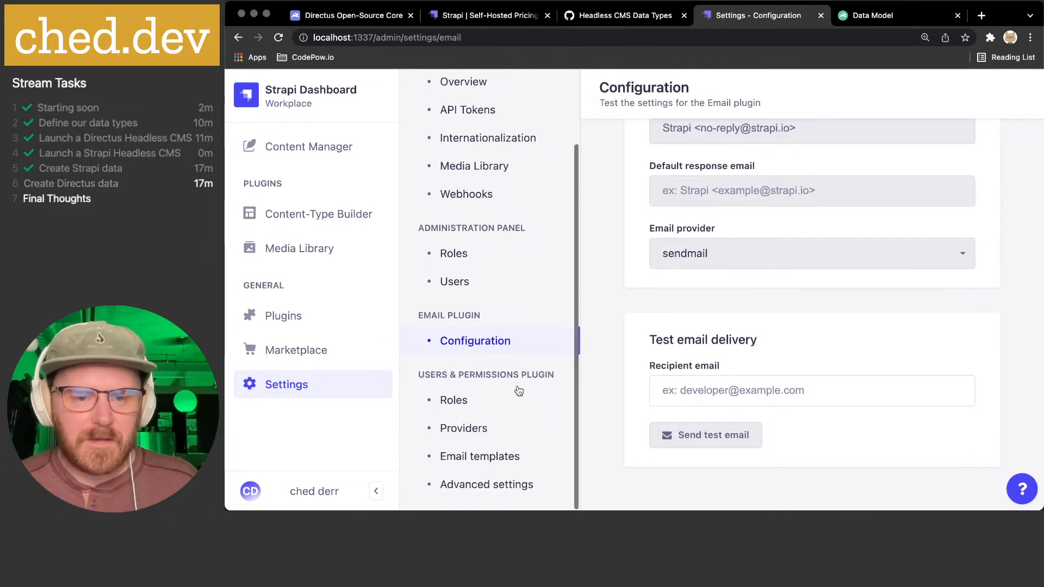
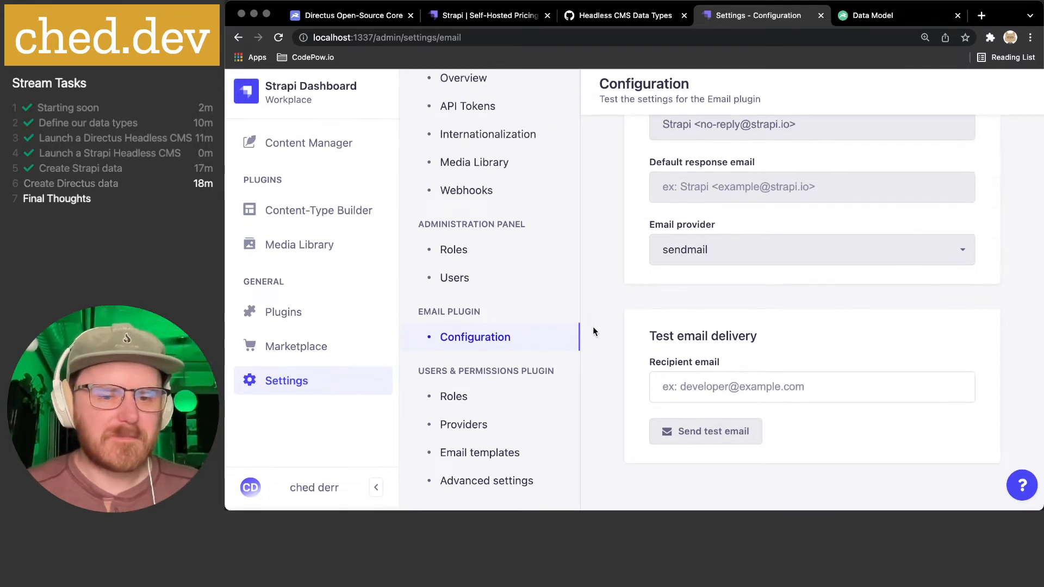
- Open the Users & Permissions roles list, start a new role, and expand its Fortune permissions
click(453, 400)
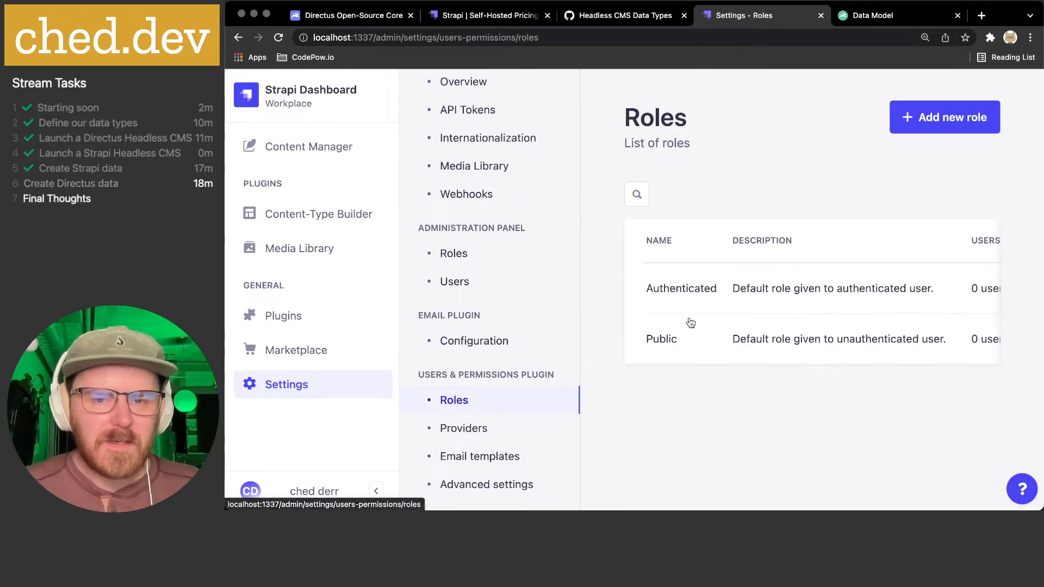
scroll(691, 323, right, 3)
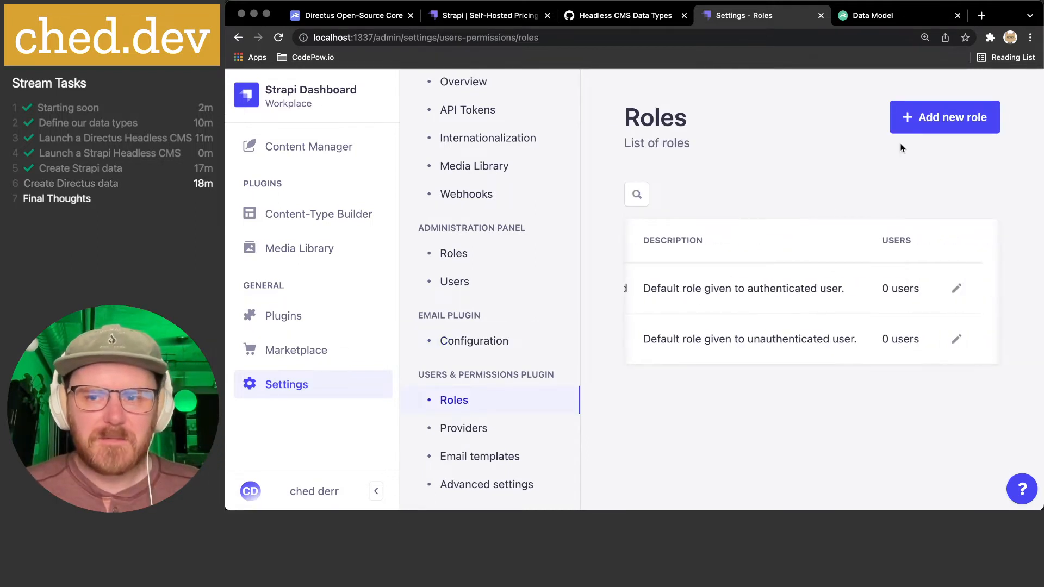
click(918, 129)
scroll(789, 278, down, 5)
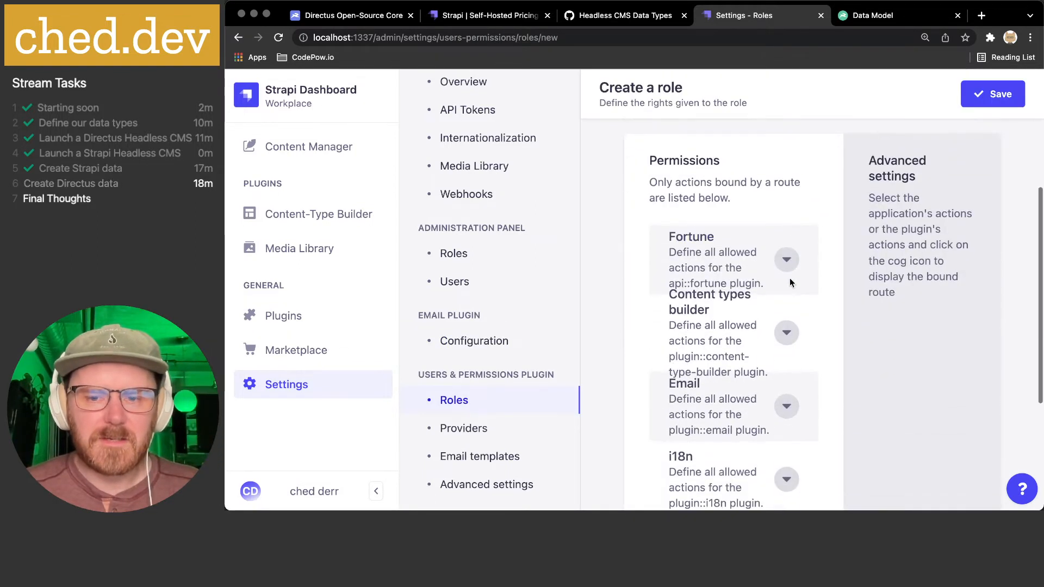
click(789, 280)
scroll(790, 267, down, 2)
scroll(789, 259, up, 1)
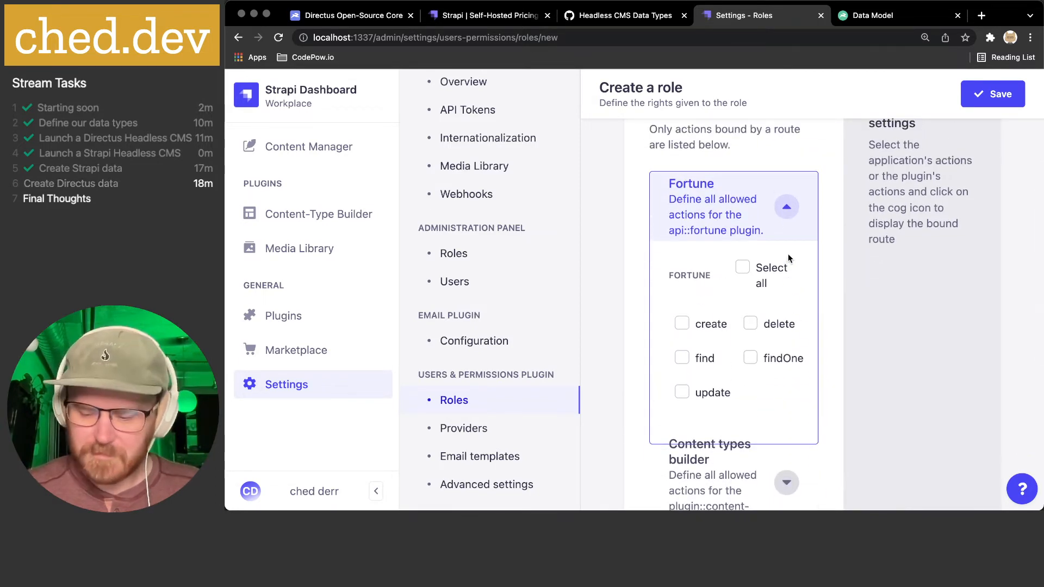
key(super+minus)
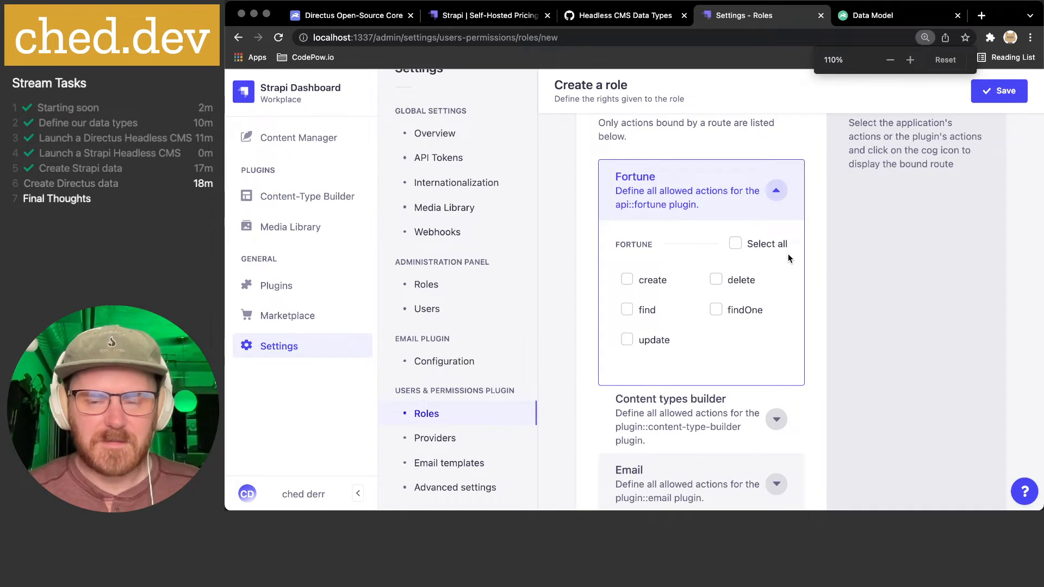
scroll(811, 212, up, 2)
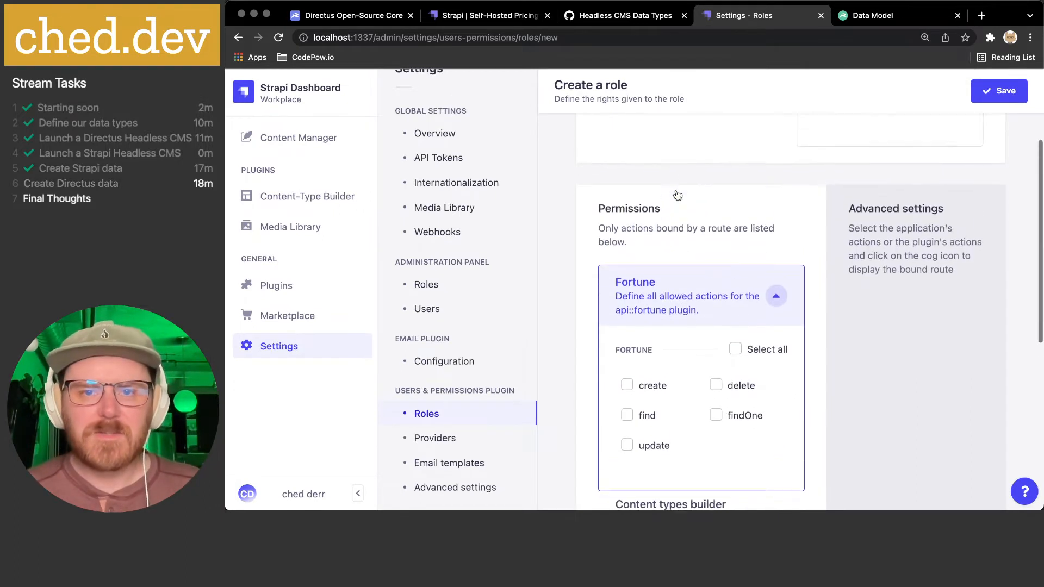
scroll(626, 394, down, 1)
- Trial-tick Fortune find and findOne with create toggled off, then return to Roles unsaved
click(629, 352)
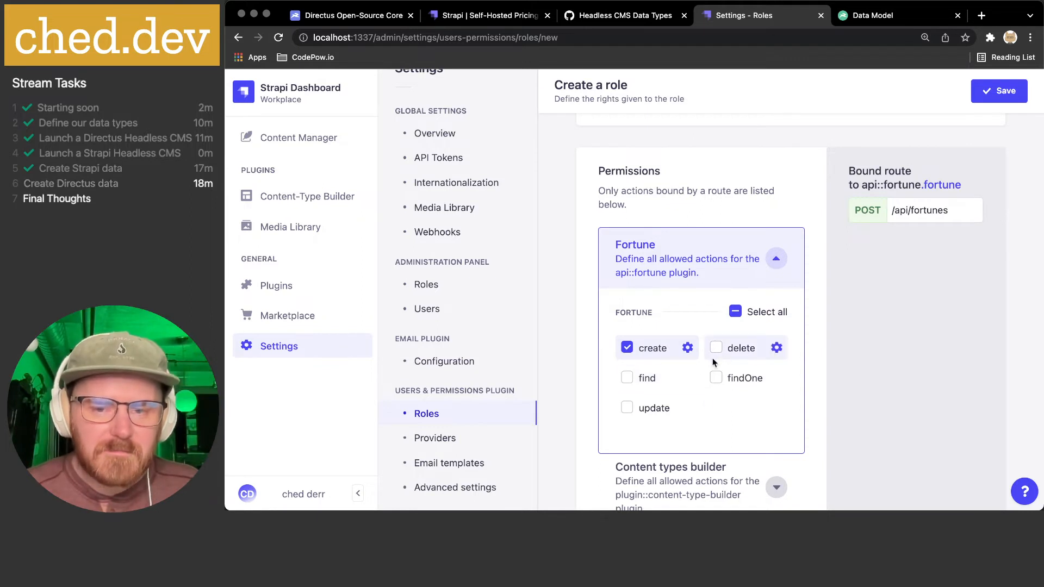
click(632, 379)
click(740, 380)
click(628, 349)
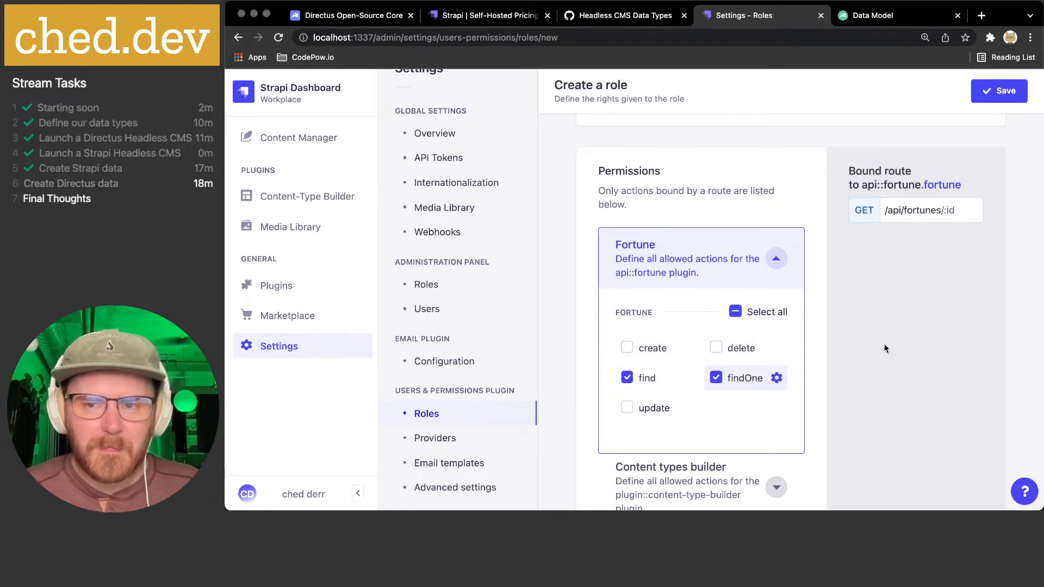
scroll(883, 343, down, 3)
scroll(880, 344, up, 4)
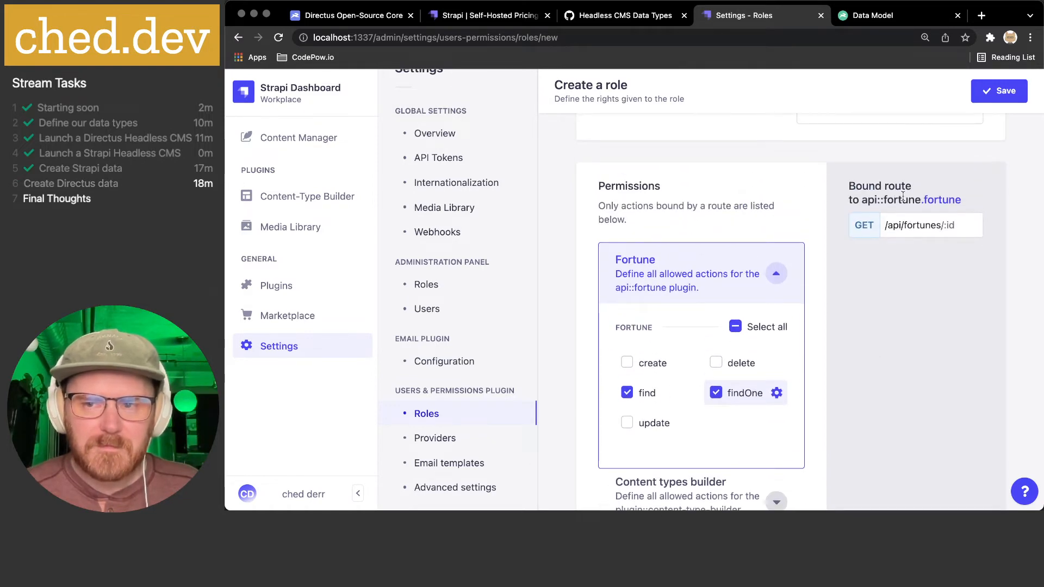
scroll(908, 226, down, 10)
scroll(758, 320, up, 12)
scroll(754, 321, up, 3)
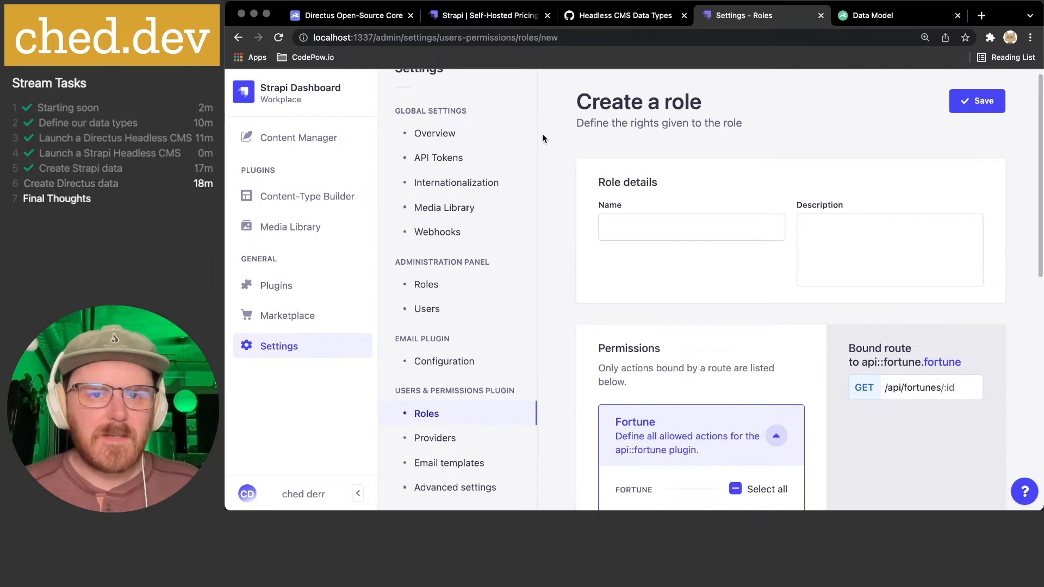
scroll(542, 133, up, 2)
scroll(448, 90, up, 3)
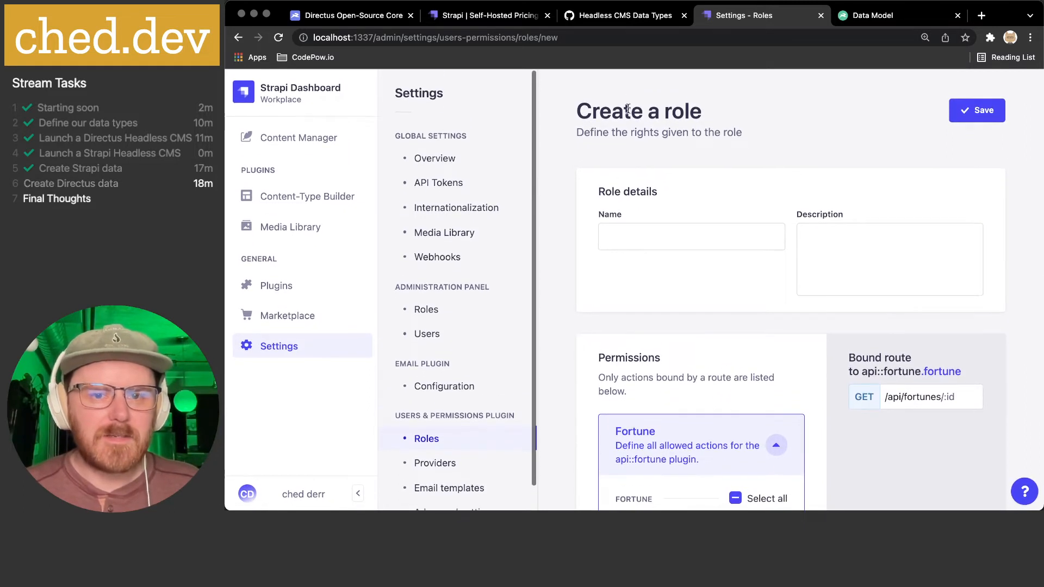
click(428, 441)
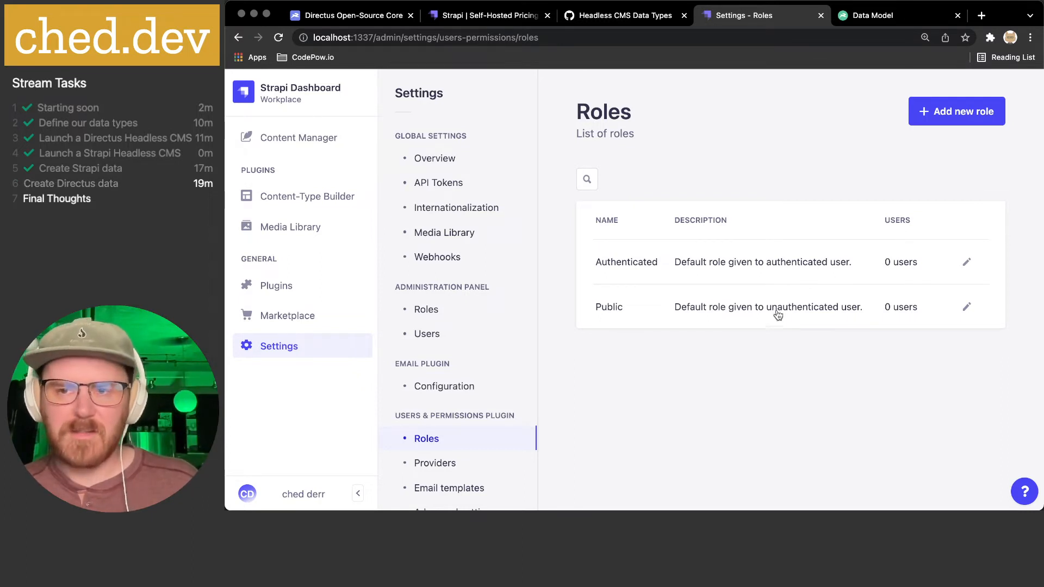
- Start a new role named Fortunes with the description 'Access to CRUD fortunes'
click(936, 123)
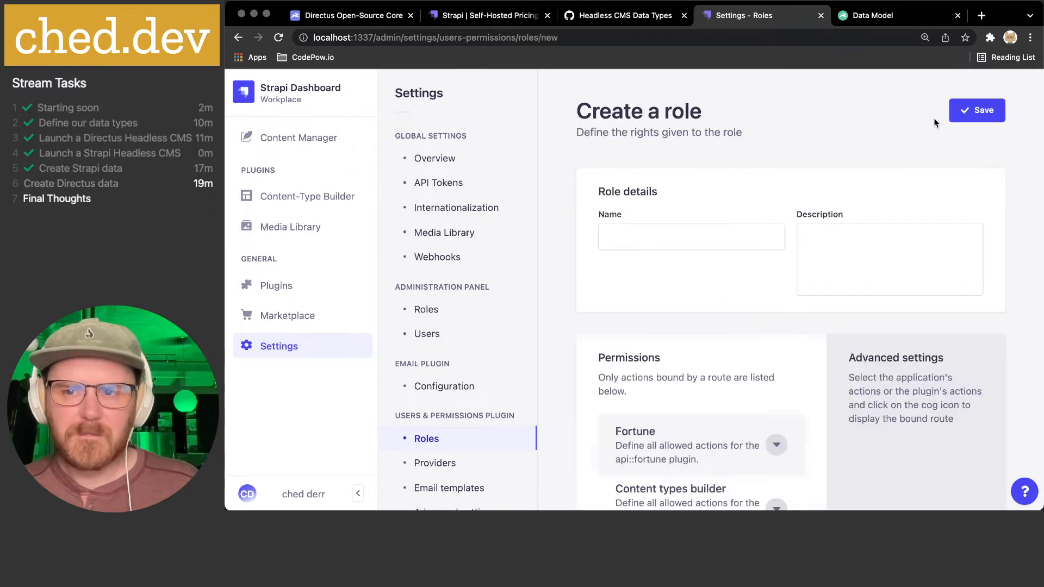
click(687, 233)
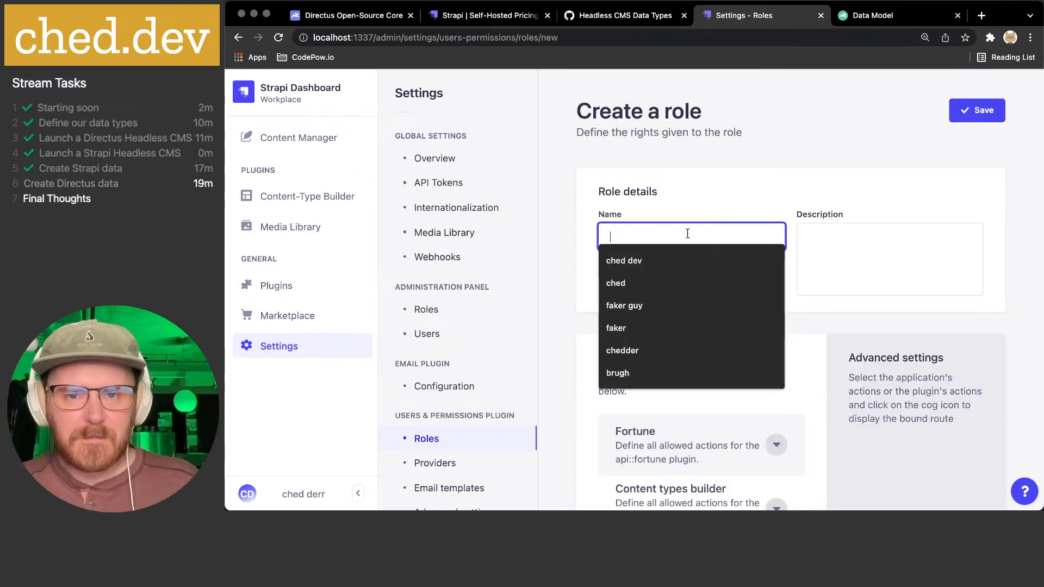
text(Fortt)
key(BackSpace)
text(unes)
click(853, 241)
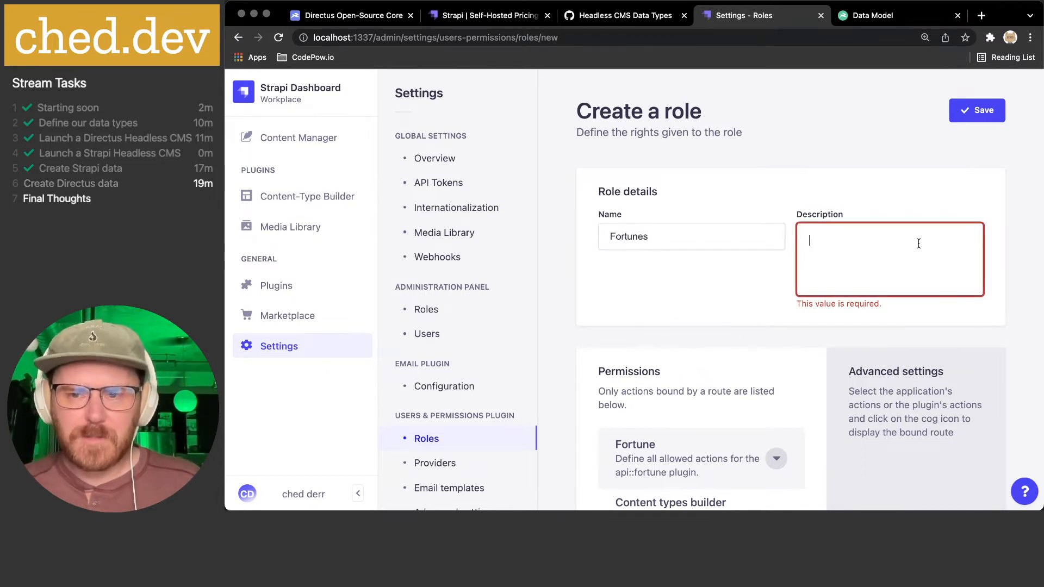
text(Acce)
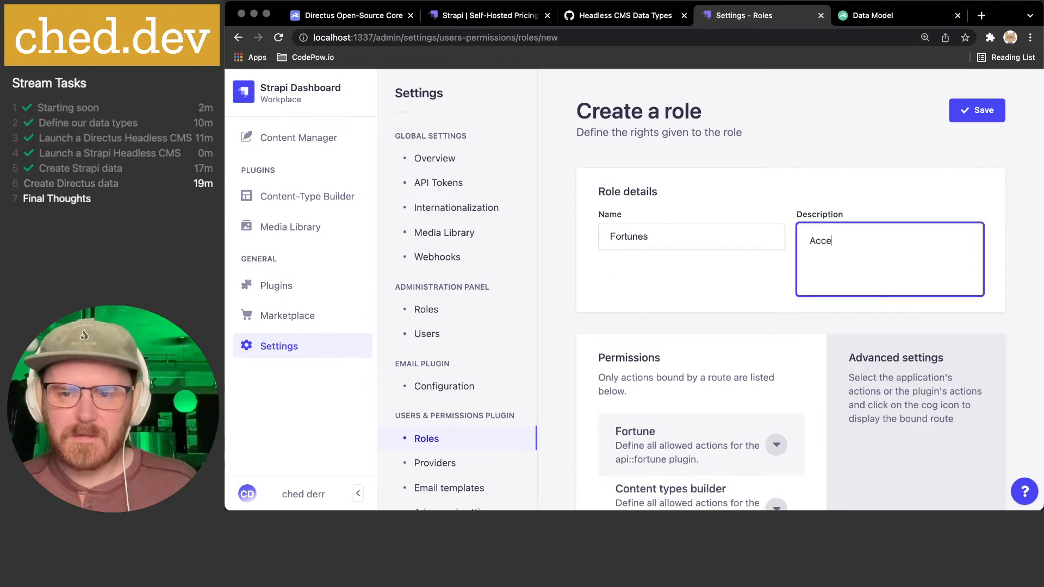
text(ss to )
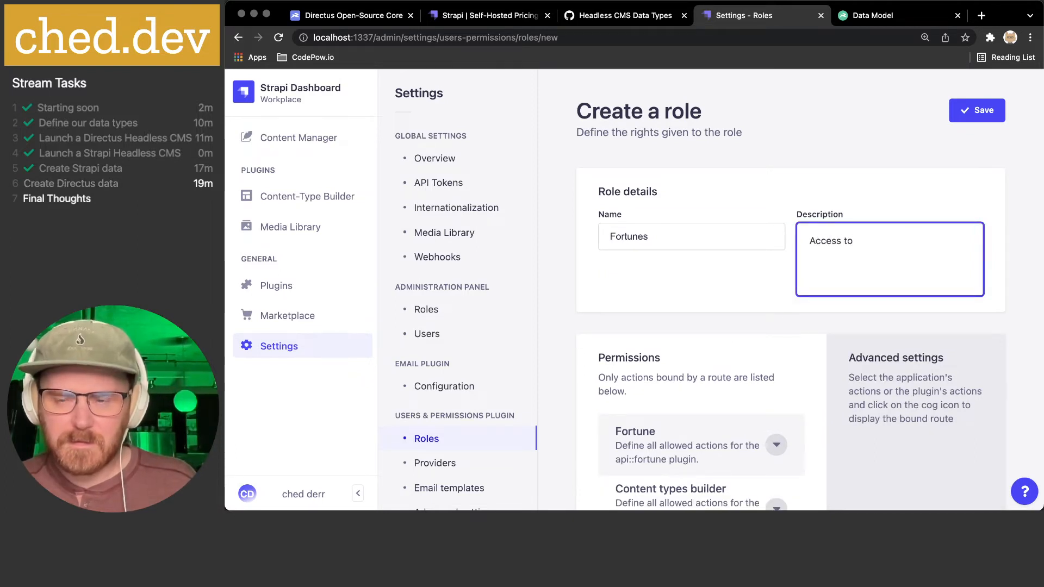
text(Edit and)
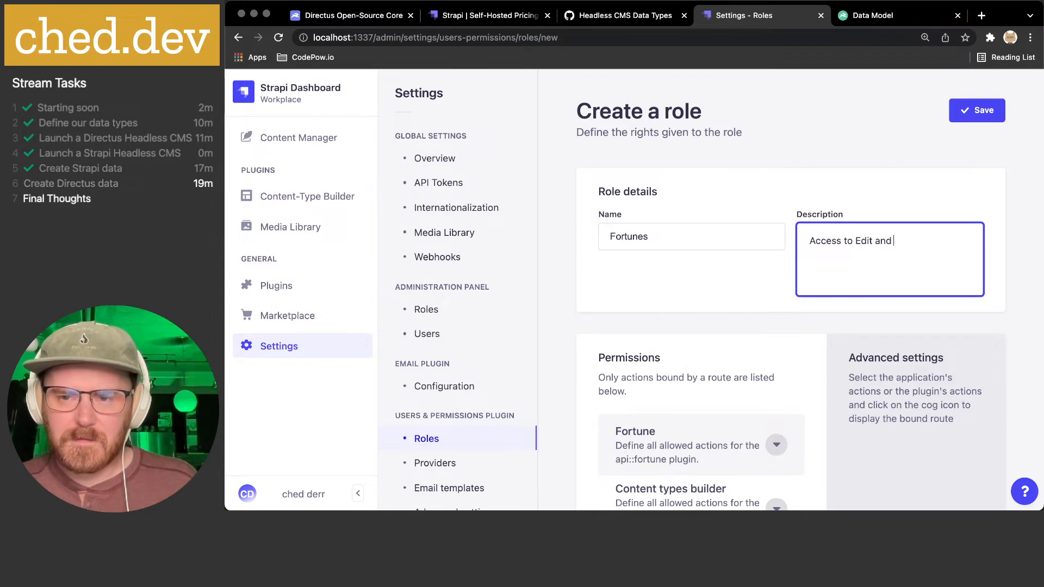
key(BackSpace)
key(BackSpace)
key(BackSpace)
key(BackSpace)
key(BackSpace)
key(BackSpace)
key(BackSpace)
key(BackSpace)
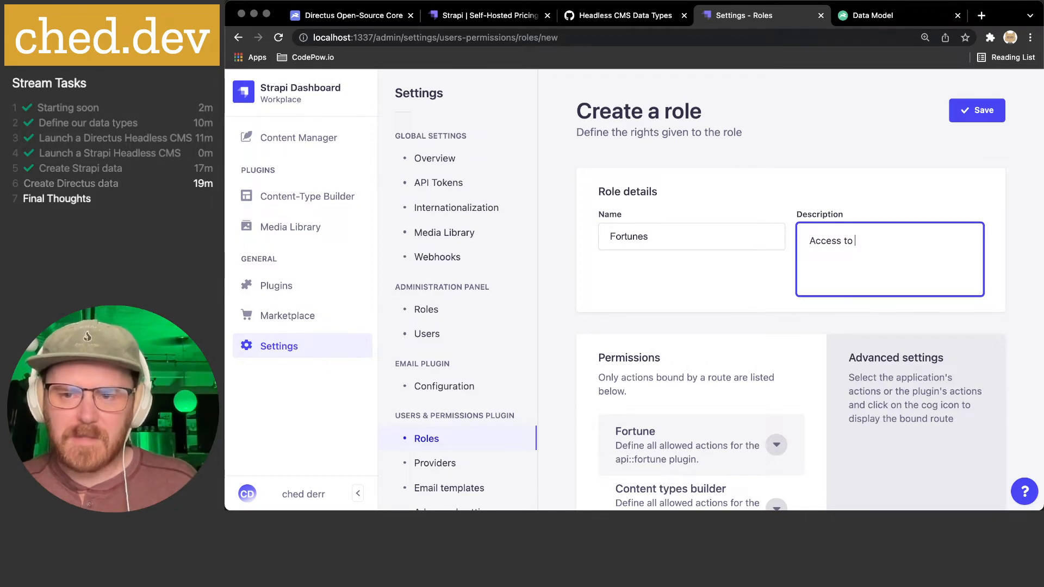
text(CRUD)
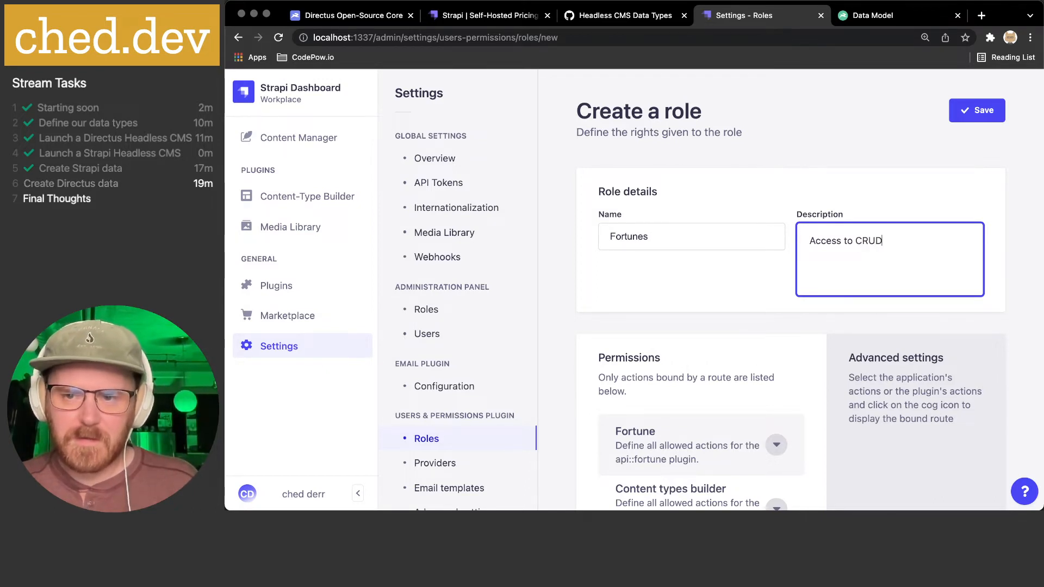
text( fortunes)
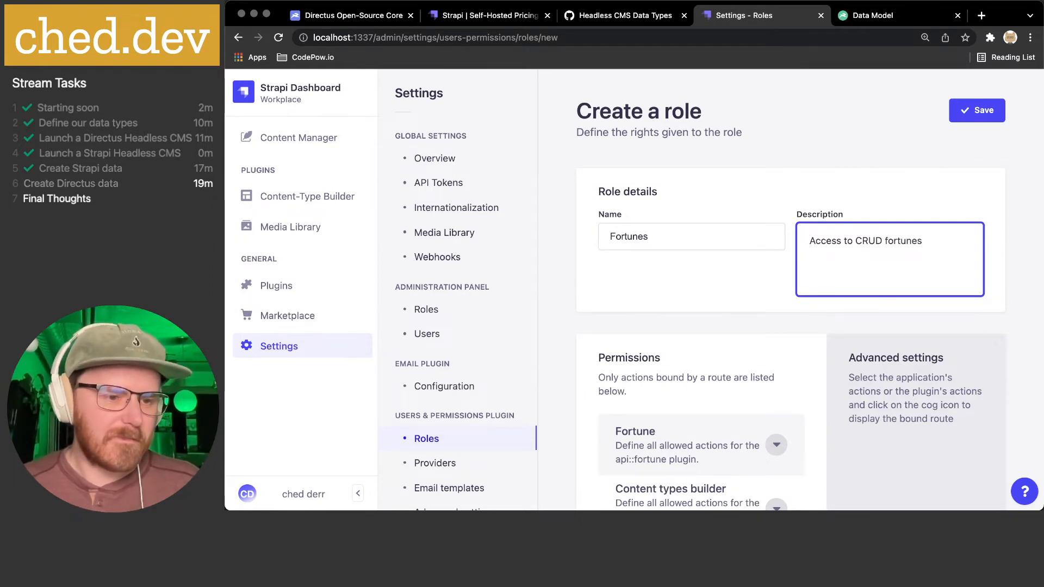
- Bring the browser back to the front and open a new tab
key(super+Tab)
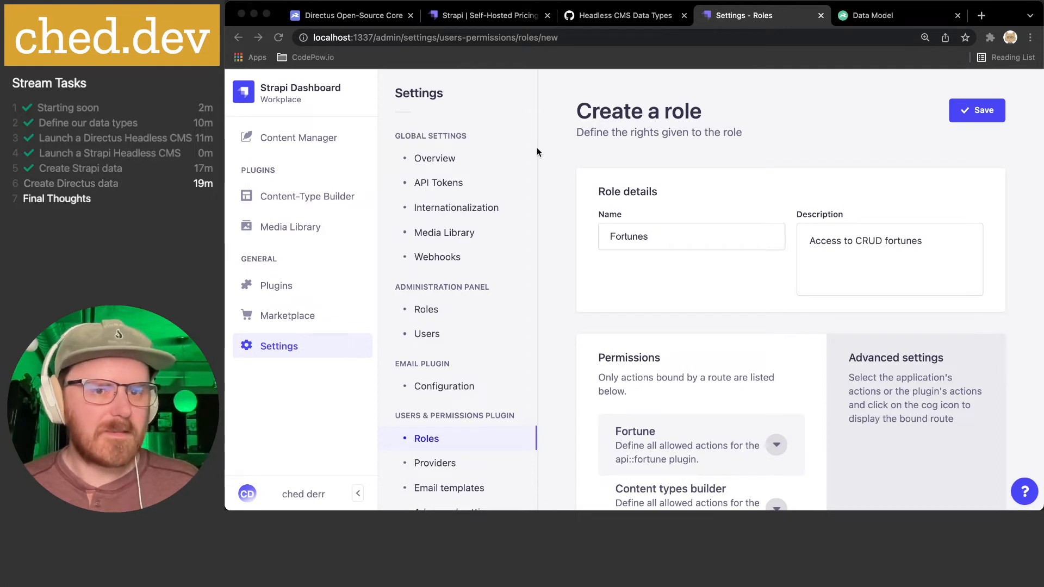
key(super+Tab)
key(super+t)
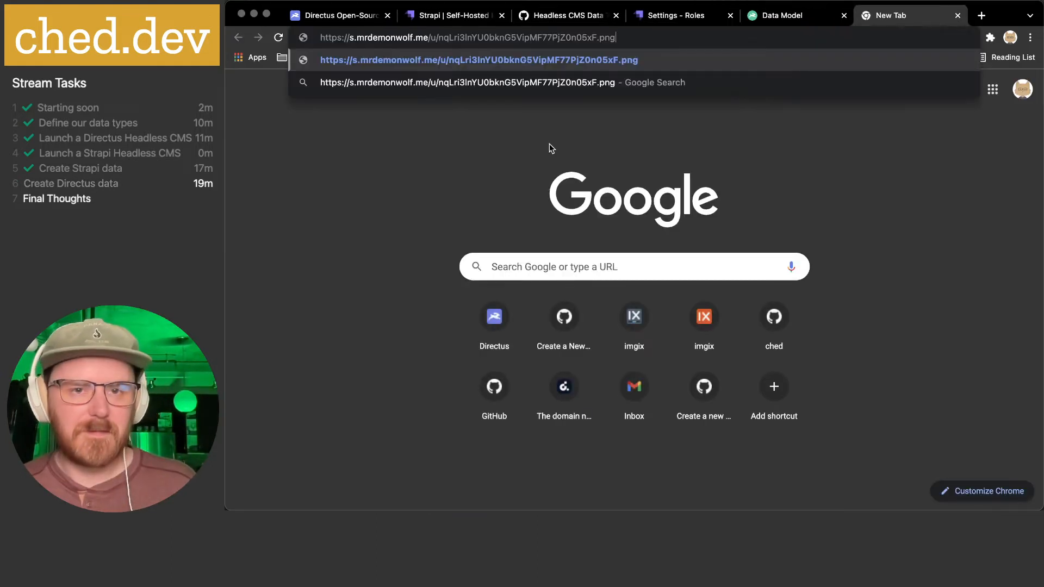
- Load a shared website screenshot link and view it at full size
key(Return)
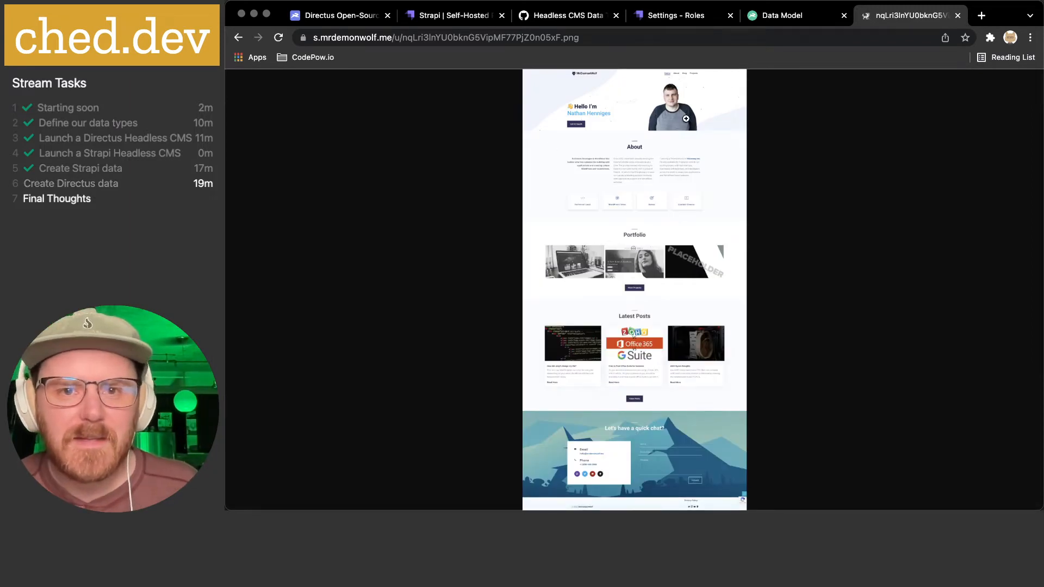
click(626, 112)
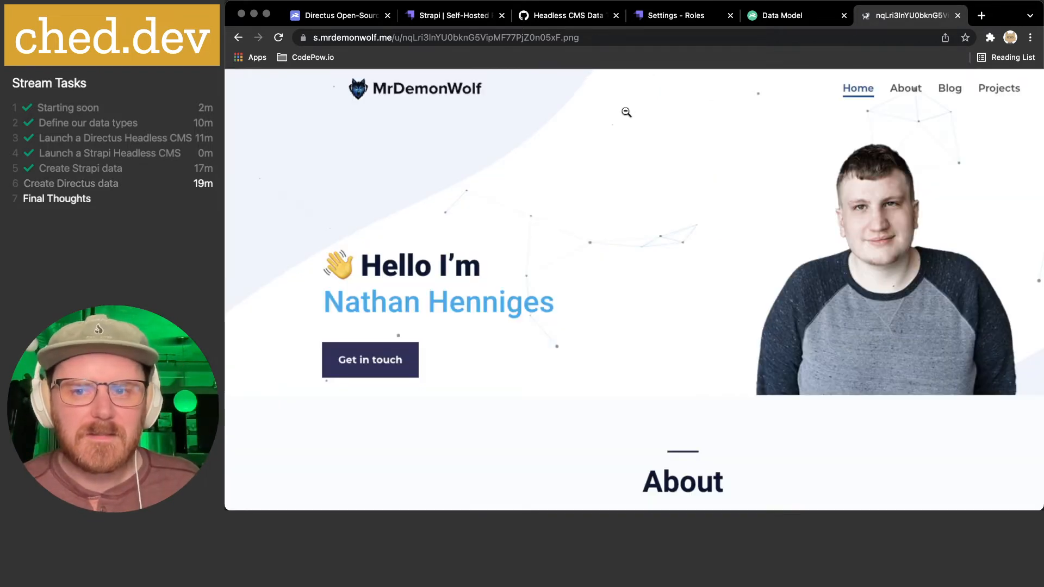
- Scroll the screenshot to the bottom, then close its tab to return to Strapi
scroll(626, 112, up, 1)
scroll(627, 112, down, 2)
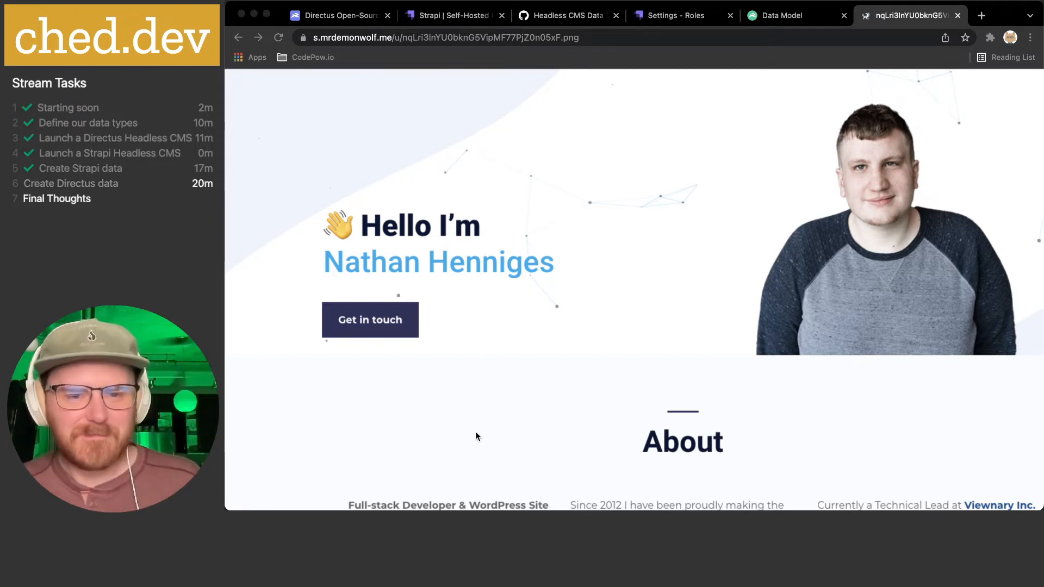
scroll(607, 350, down, 4)
scroll(608, 351, down, 3)
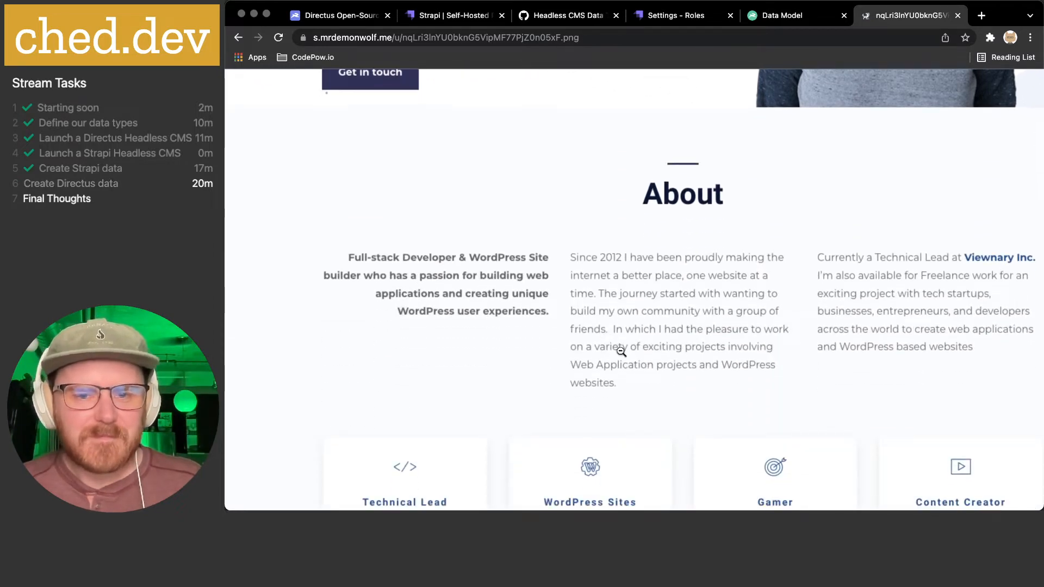
scroll(634, 350, down, 8)
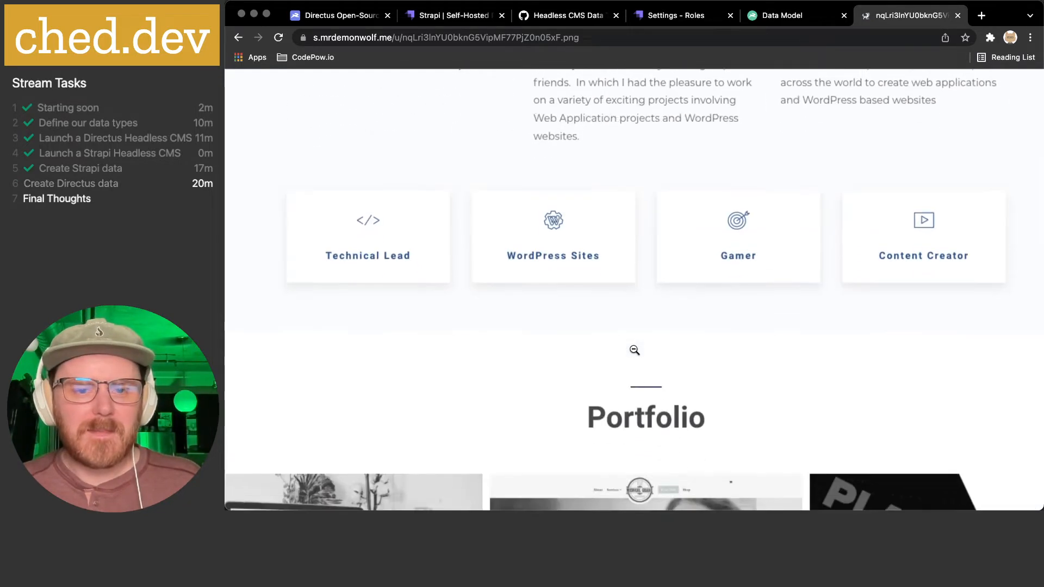
scroll(634, 349, down, 11)
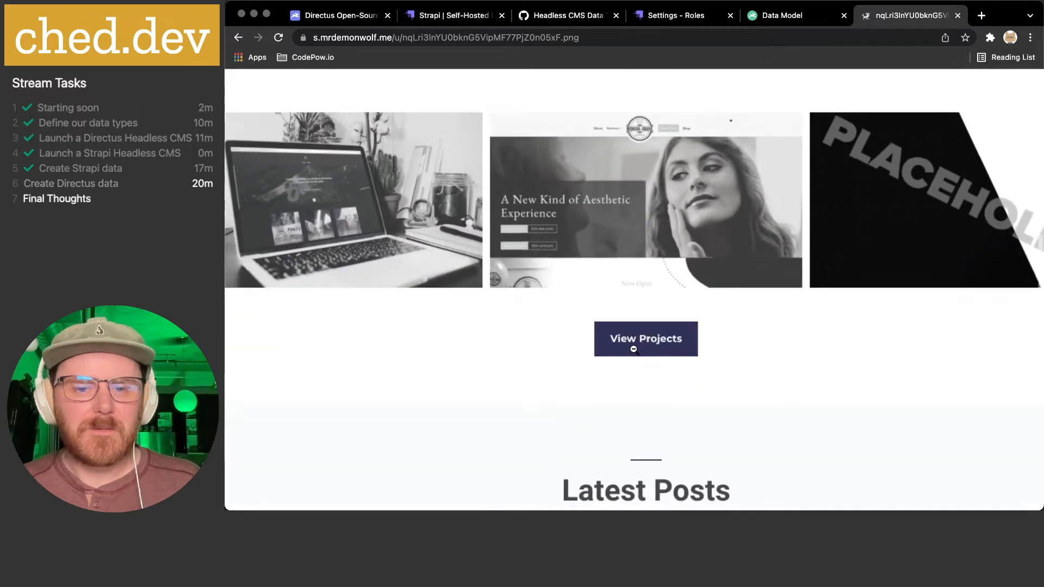
scroll(634, 350, down, 10)
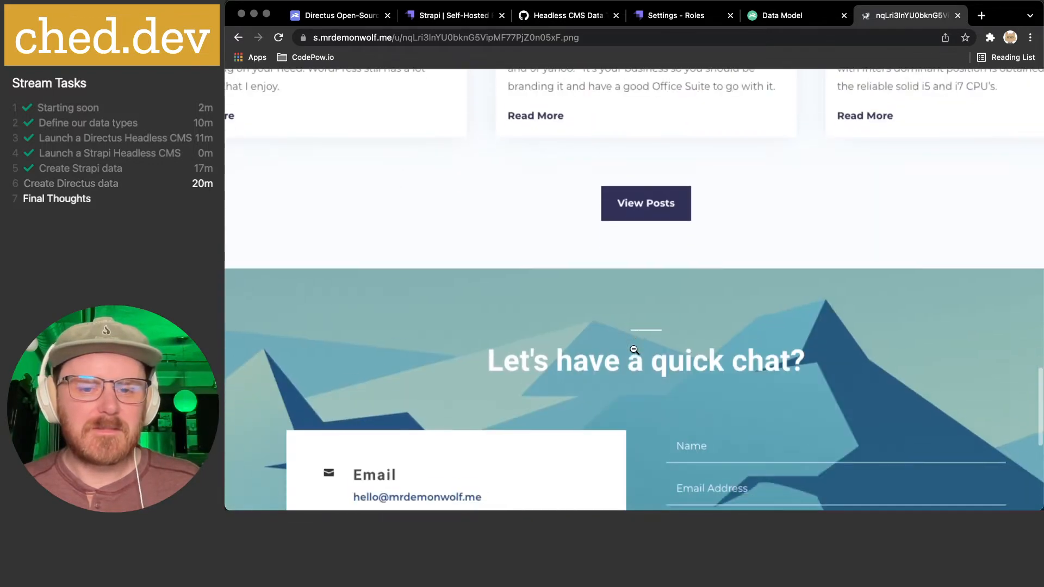
scroll(635, 350, down, 1)
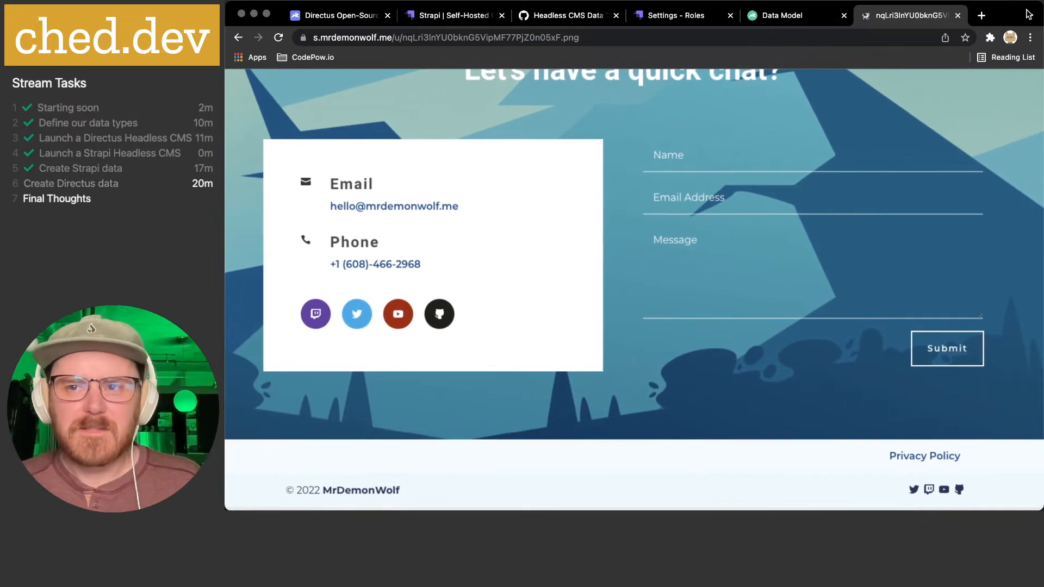
click(957, 15)
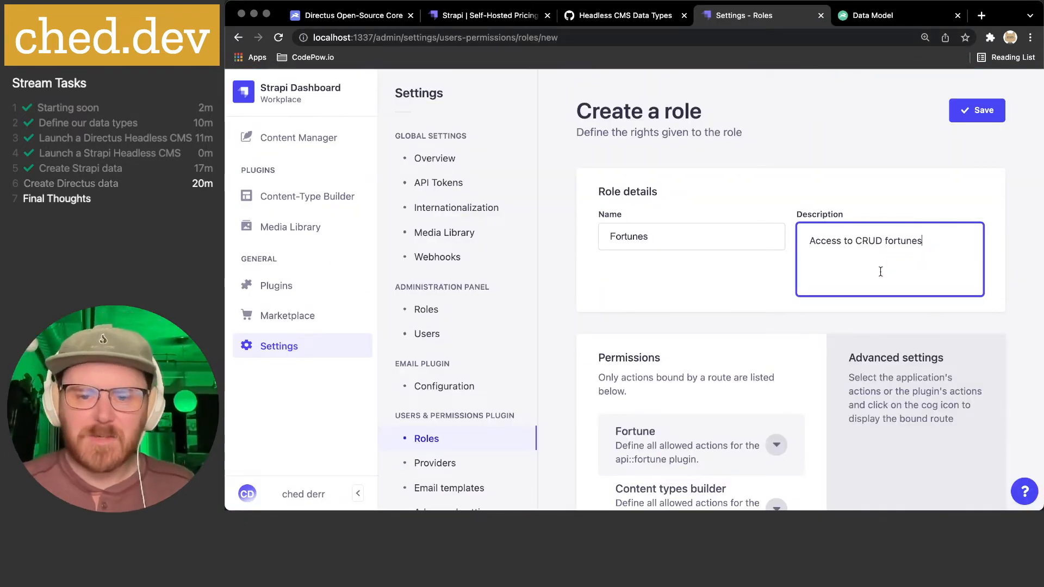
- Expand the Fortune permissions and allow every Fortune action with Select all
scroll(815, 271, down, 2)
click(773, 357)
scroll(772, 358, down, 1)
scroll(772, 357, down, 1)
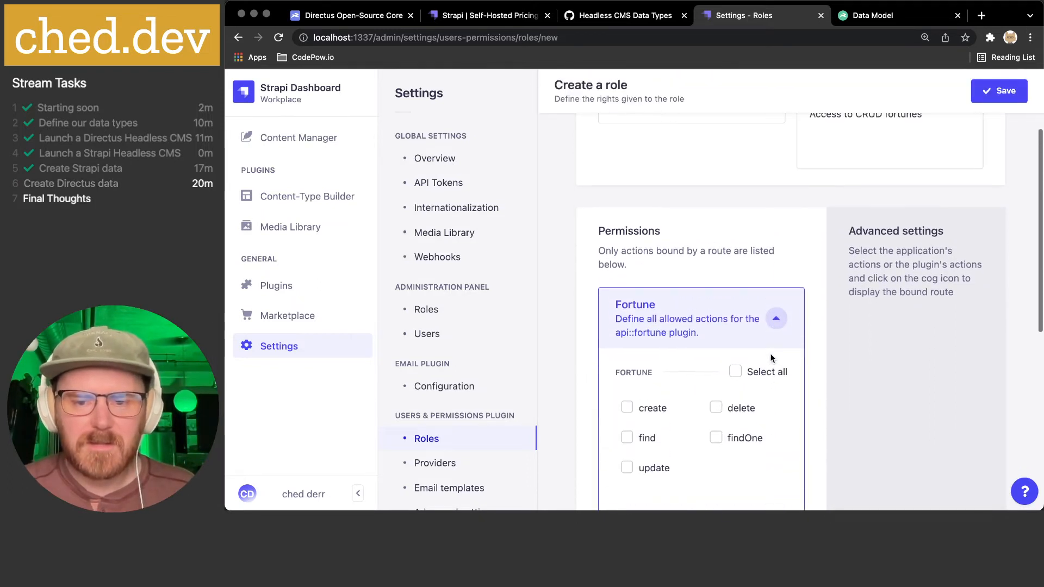
click(627, 408)
click(736, 372)
click(737, 372)
click(737, 372)
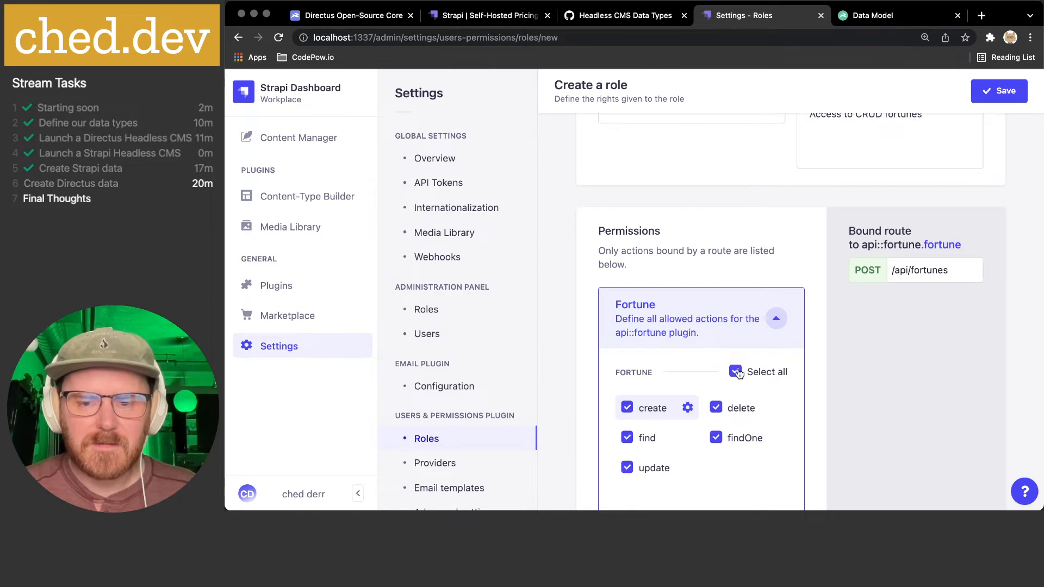
- Save the Fortunes role, return to the roles list, and open the admin Users list
scroll(752, 407, down, 5)
scroll(752, 407, up, 3)
scroll(781, 376, up, 5)
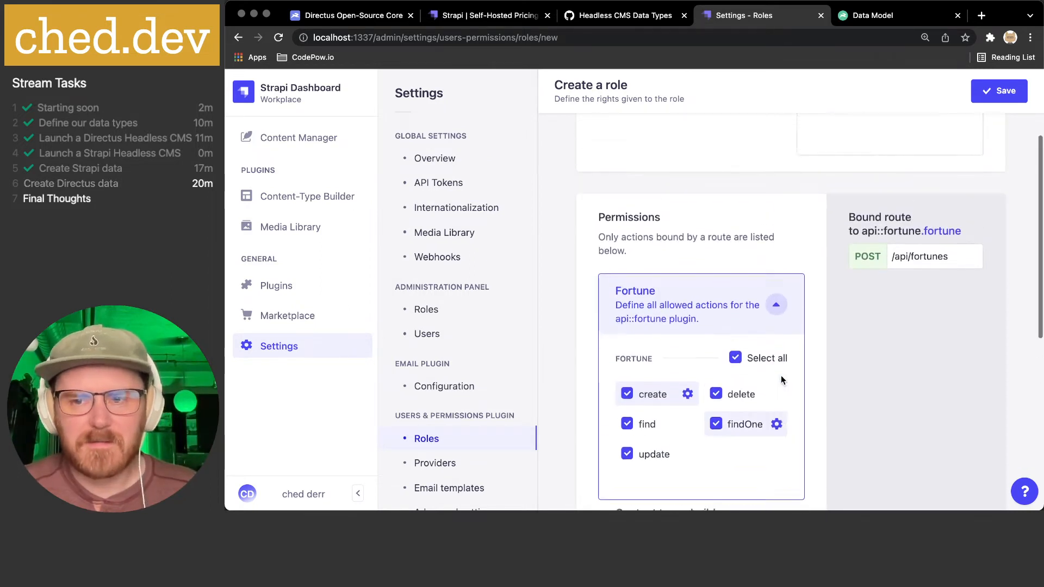
click(980, 111)
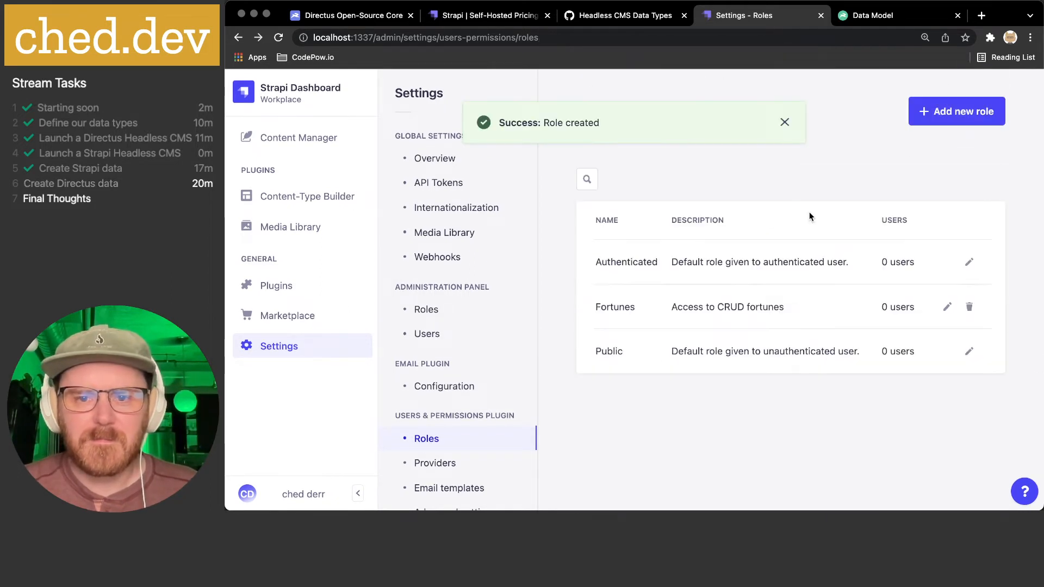
click(951, 119)
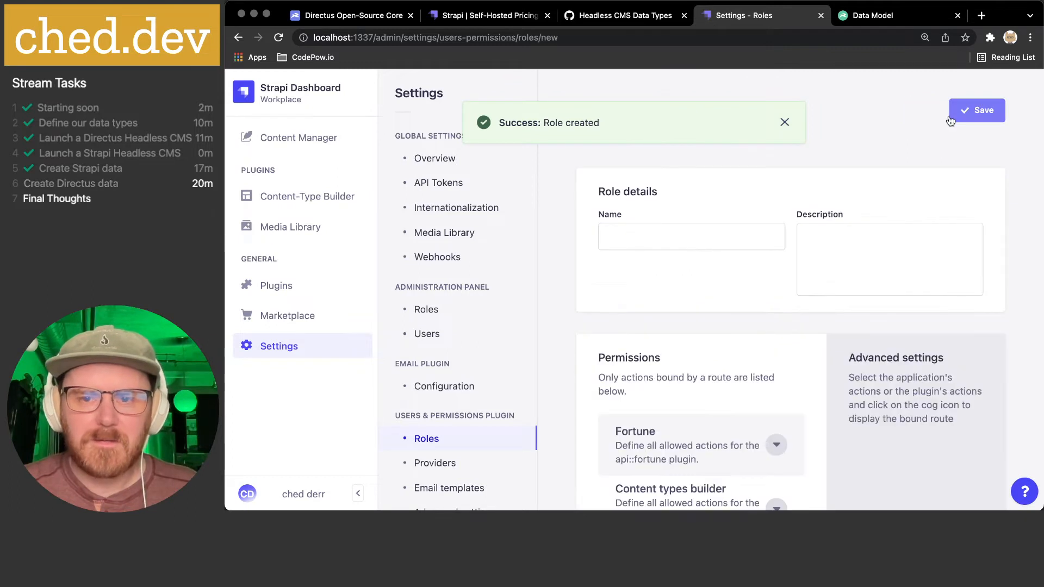
click(783, 122)
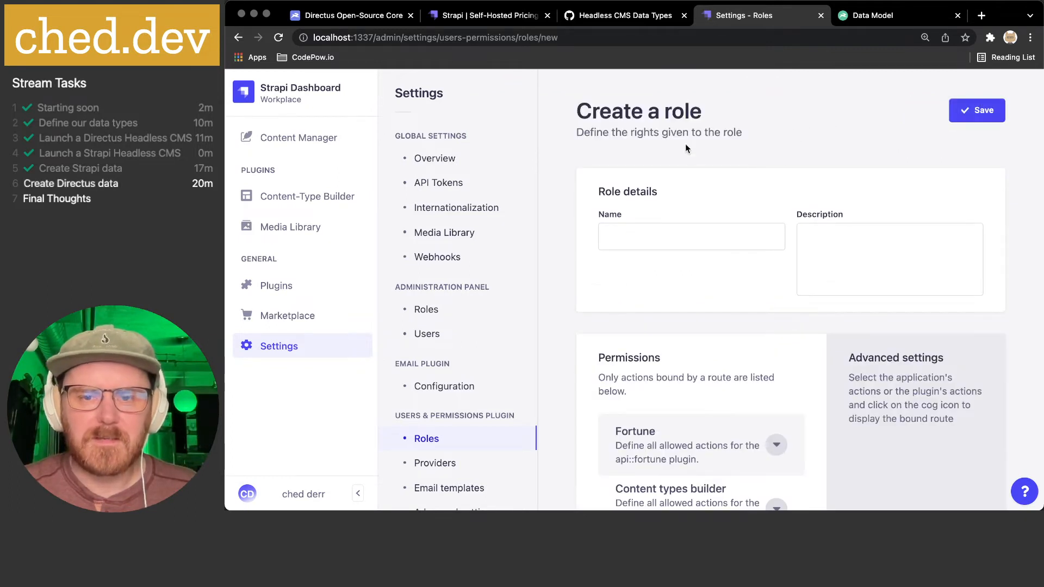
click(482, 439)
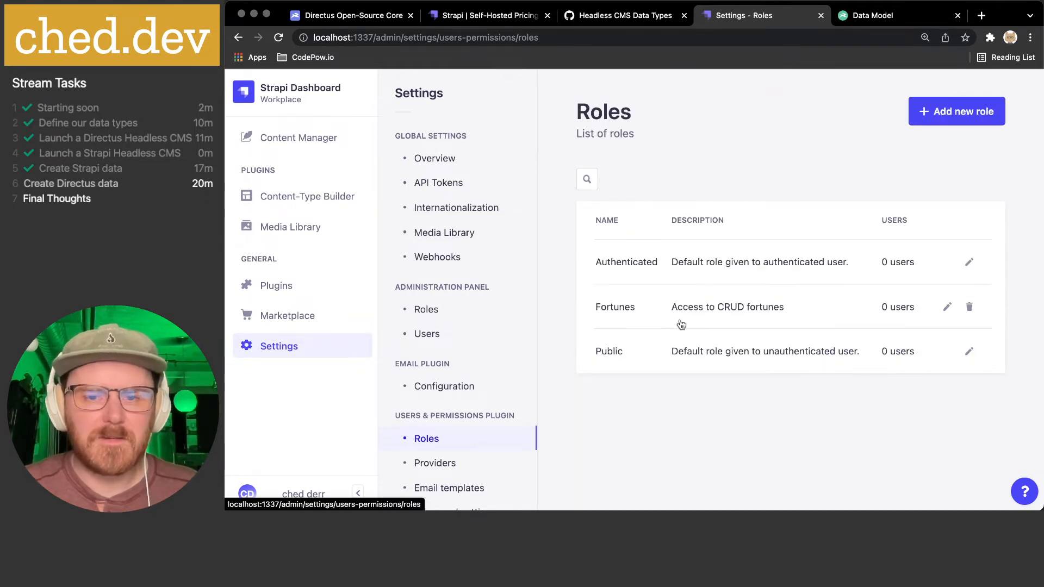
click(478, 333)
click(716, 312)
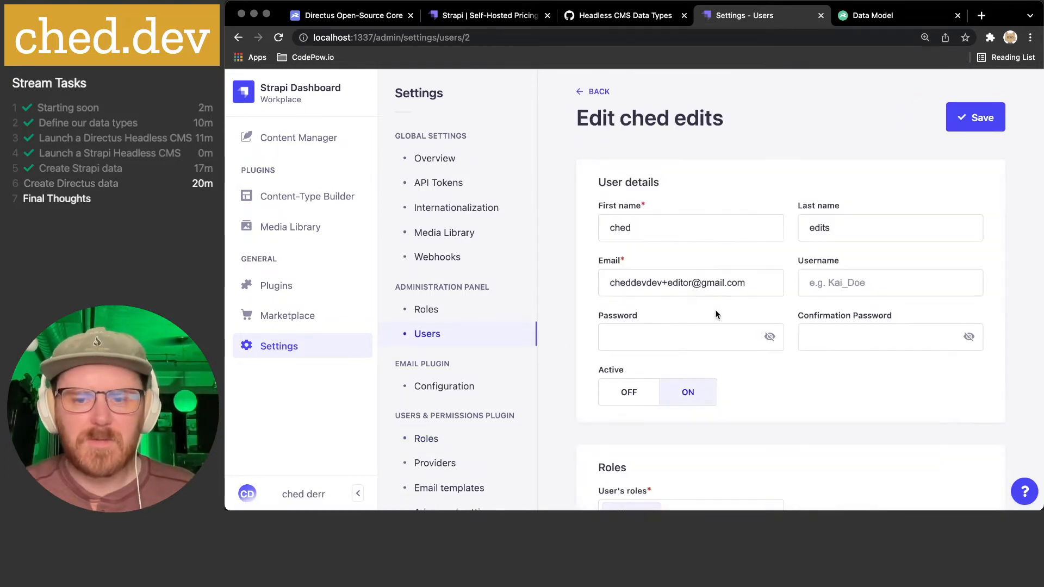
scroll(712, 331, down, 4)
click(684, 425)
scroll(684, 426, down, 1)
scroll(672, 485, down, 1)
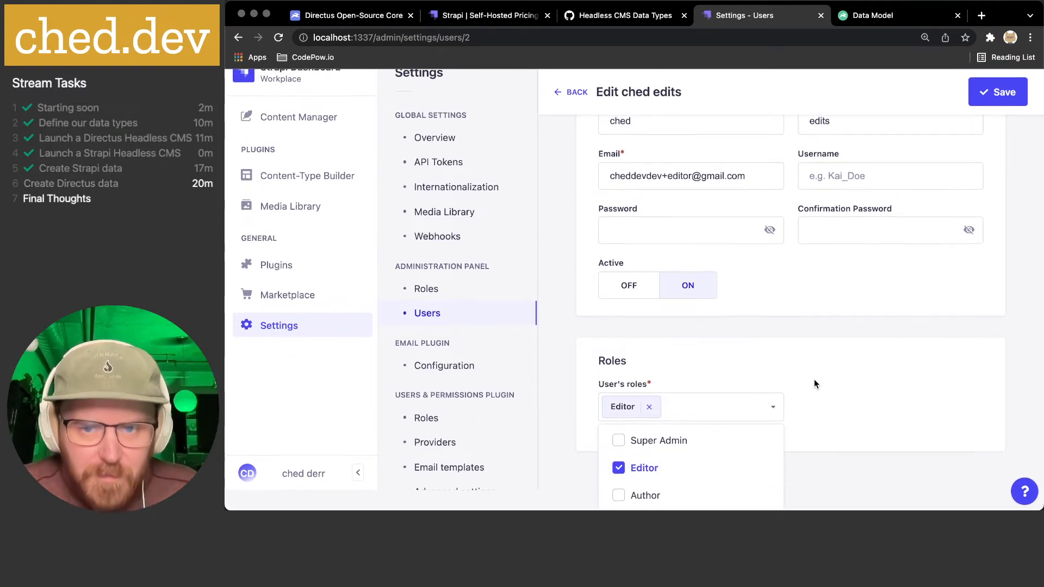
scroll(820, 375, up, 1)
click(810, 346)
scroll(809, 342, up, 2)
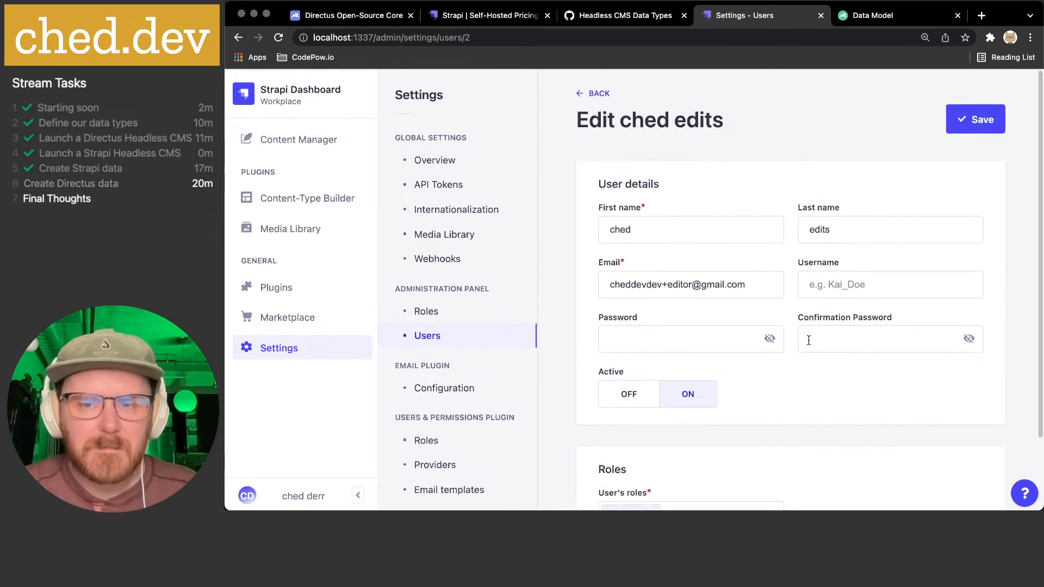
click(597, 94)
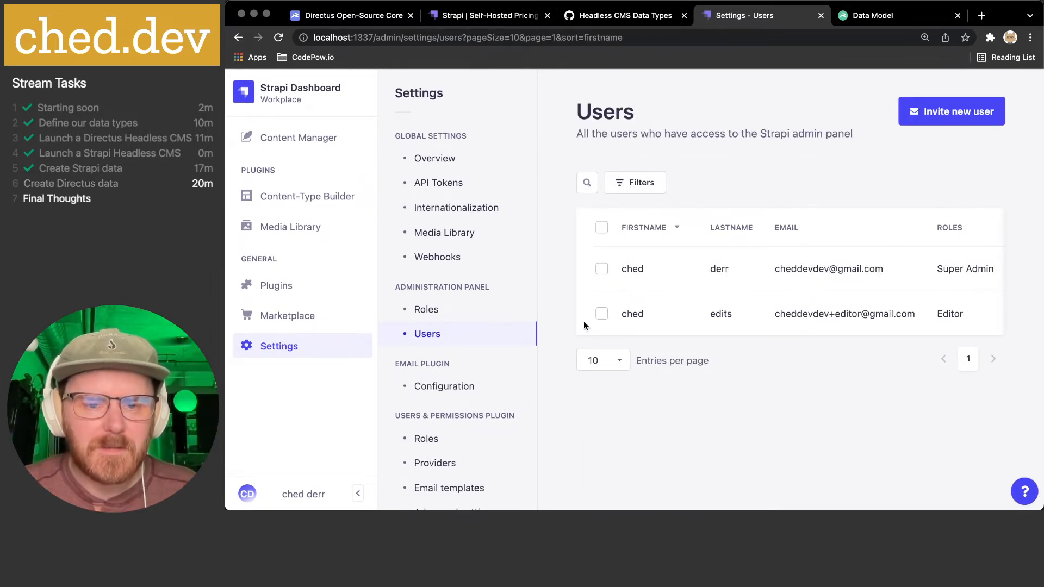
- Review the Fortunes role from the Users & Permissions roles list
click(431, 440)
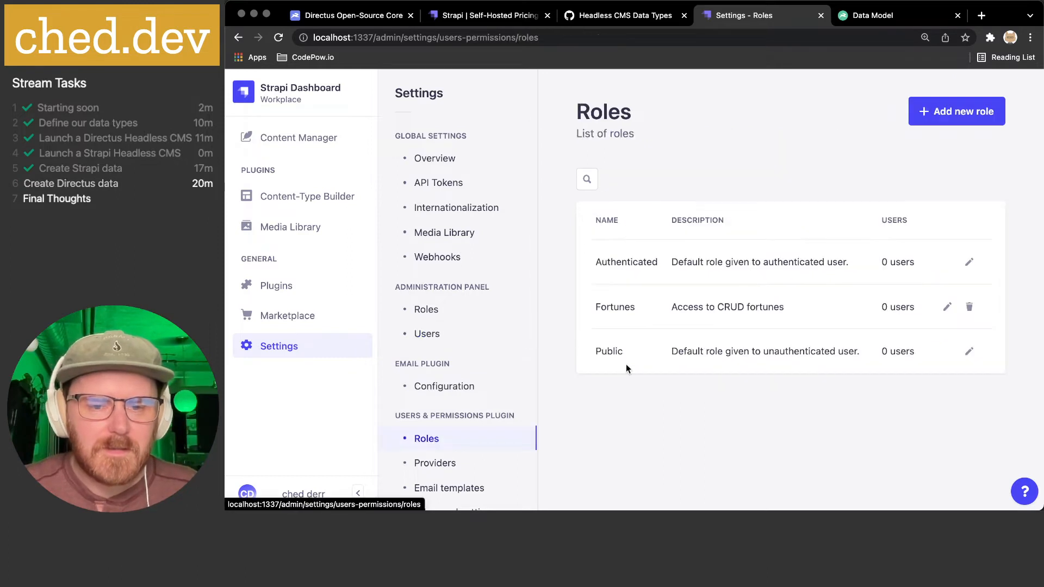
click(948, 309)
click(600, 93)
click(675, 301)
scroll(680, 299, down, 5)
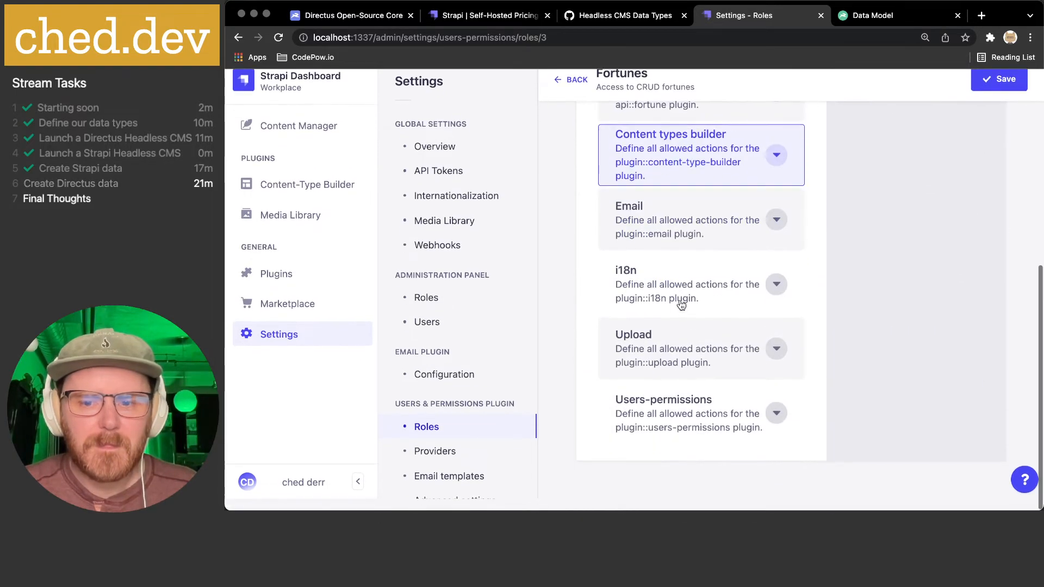
scroll(680, 299, up, 5)
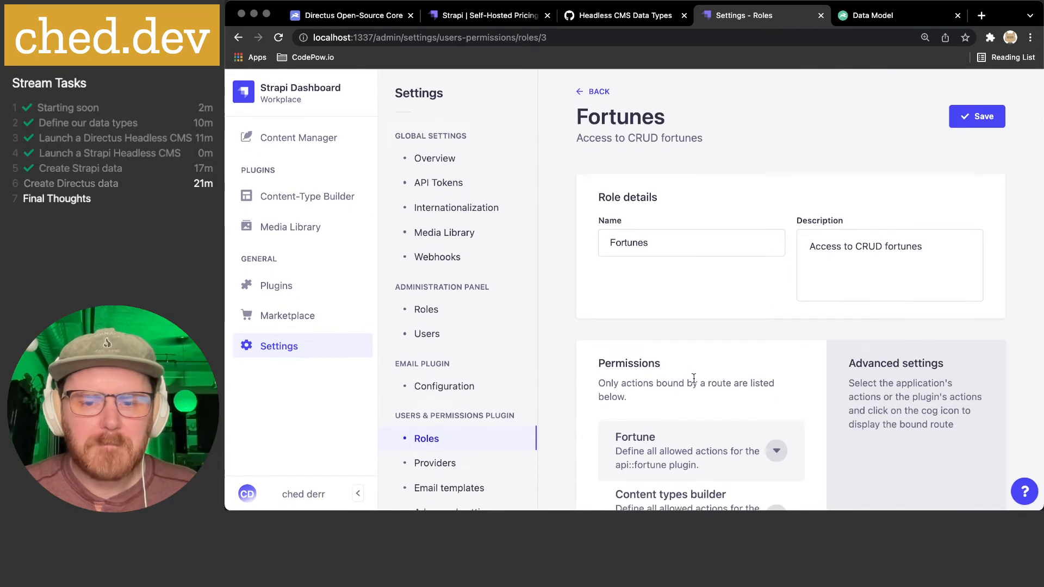
- Go back to the roles list, open the authentication Providers page, and open a new tab
click(611, 93)
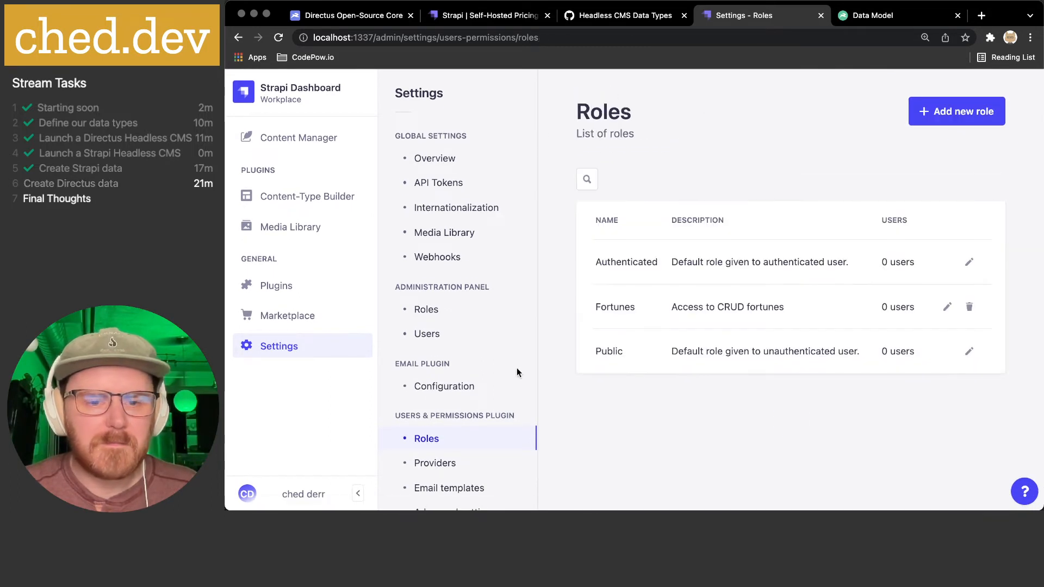
click(445, 462)
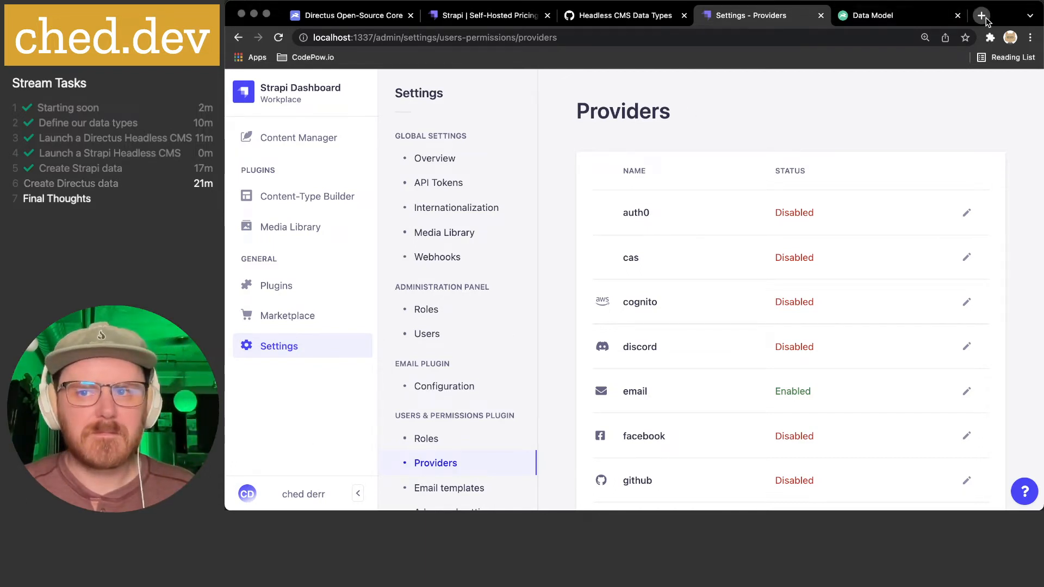
click(982, 17)
- Search Google for 'divi', review the results, then close that tab
text(divi)
key(Return)
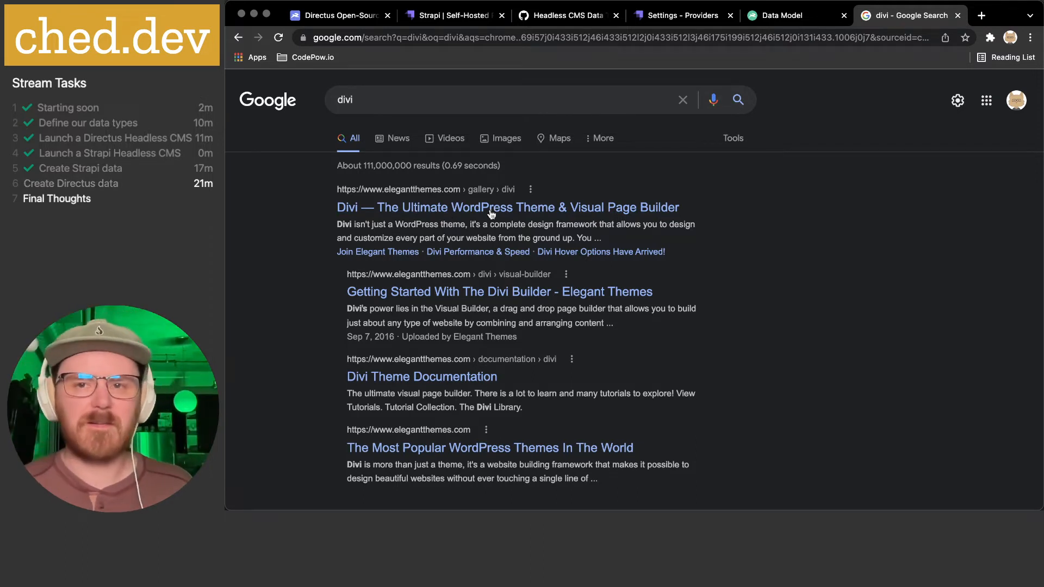
click(957, 15)
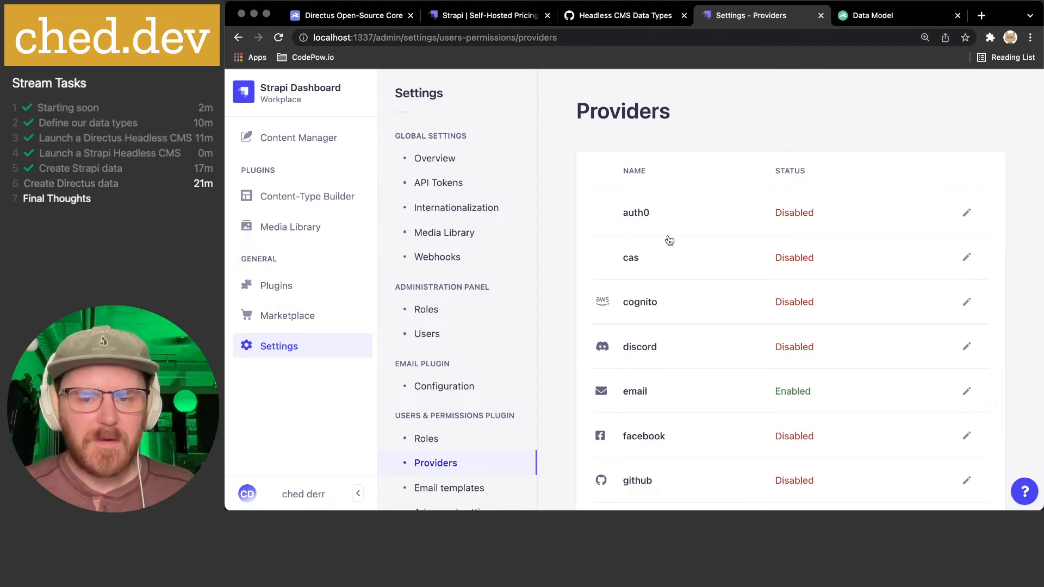
- Scroll through every authentication provider, then open the Email templates settings
scroll(751, 223, down, 2)
scroll(750, 222, up, 2)
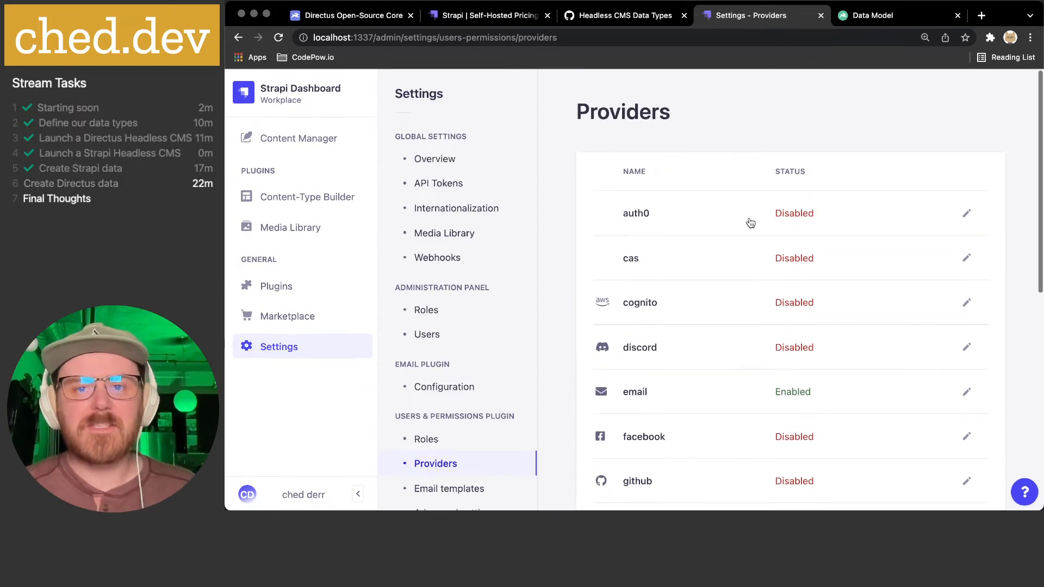
scroll(774, 219, down, 2)
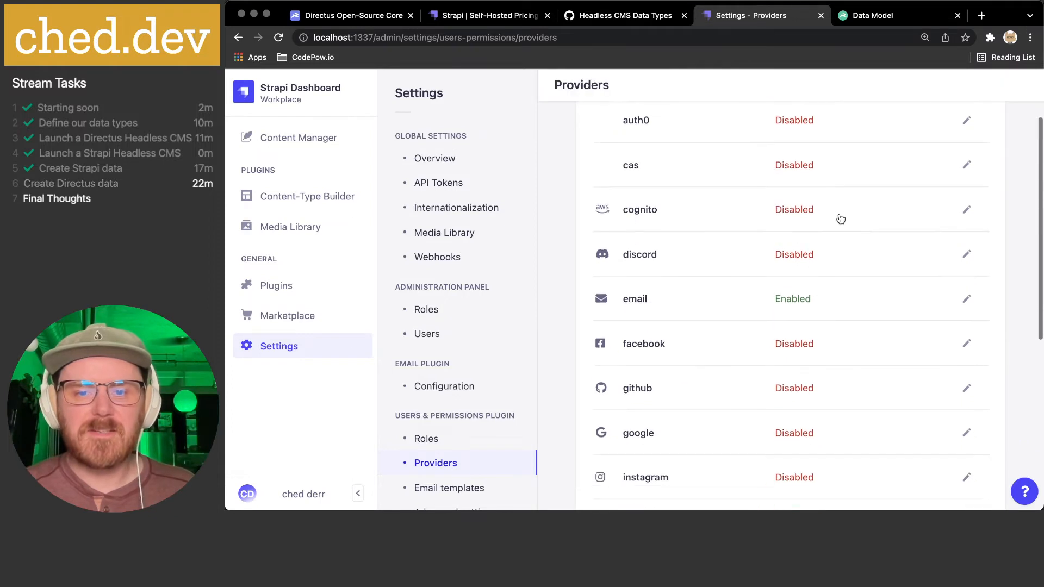
scroll(801, 266, down, 2)
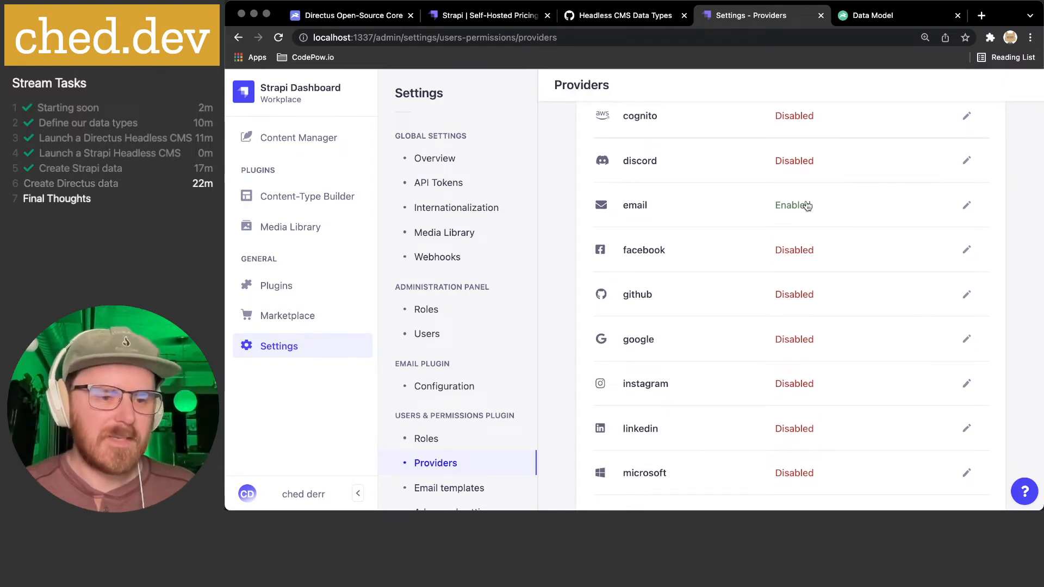
scroll(807, 206, down, 1)
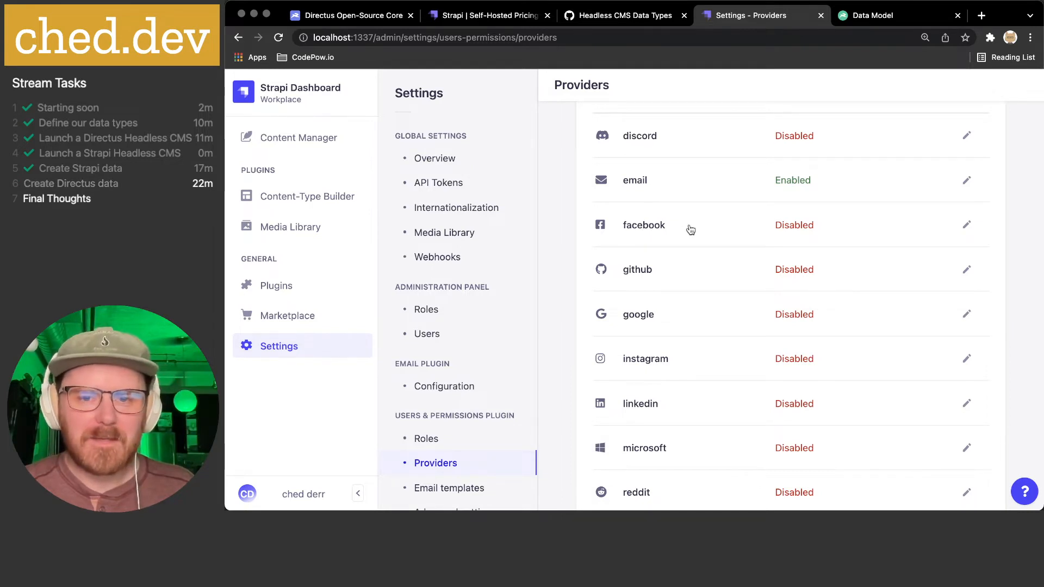
scroll(761, 271, down, 1)
scroll(761, 271, down, 5)
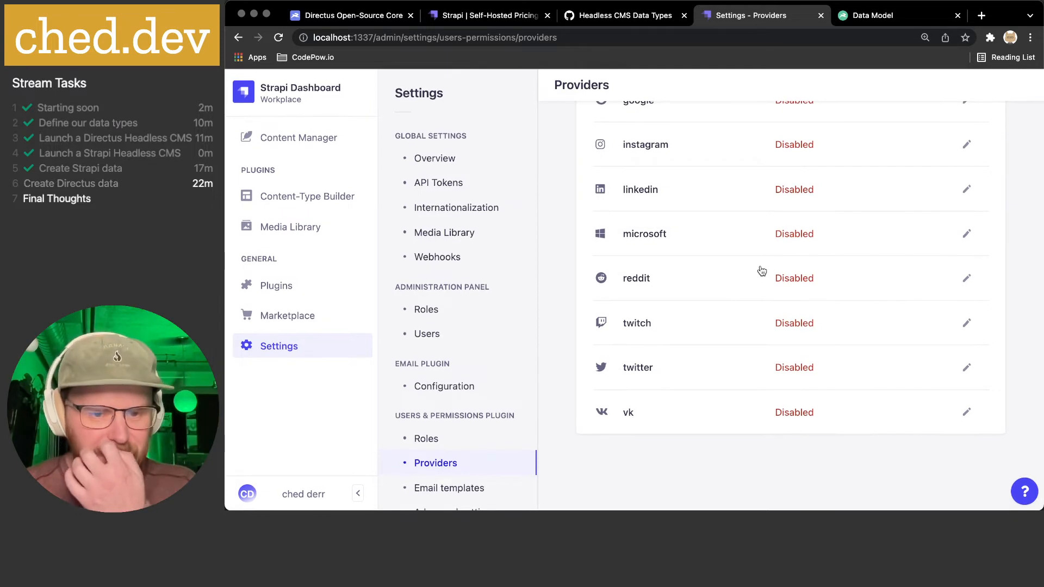
scroll(443, 380, down, 1)
click(456, 464)
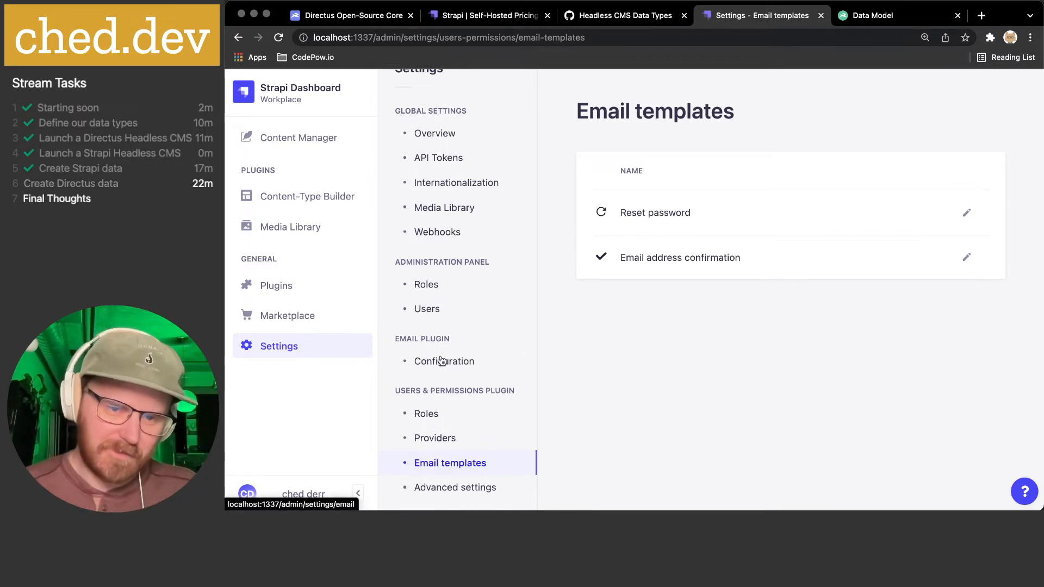
click(457, 488)
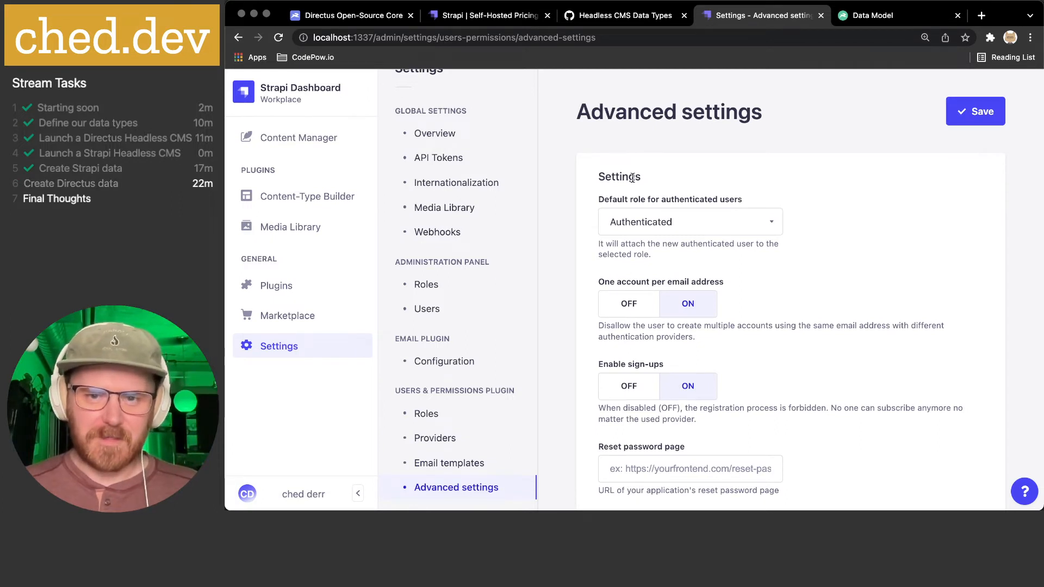
scroll(633, 178, down, 2)
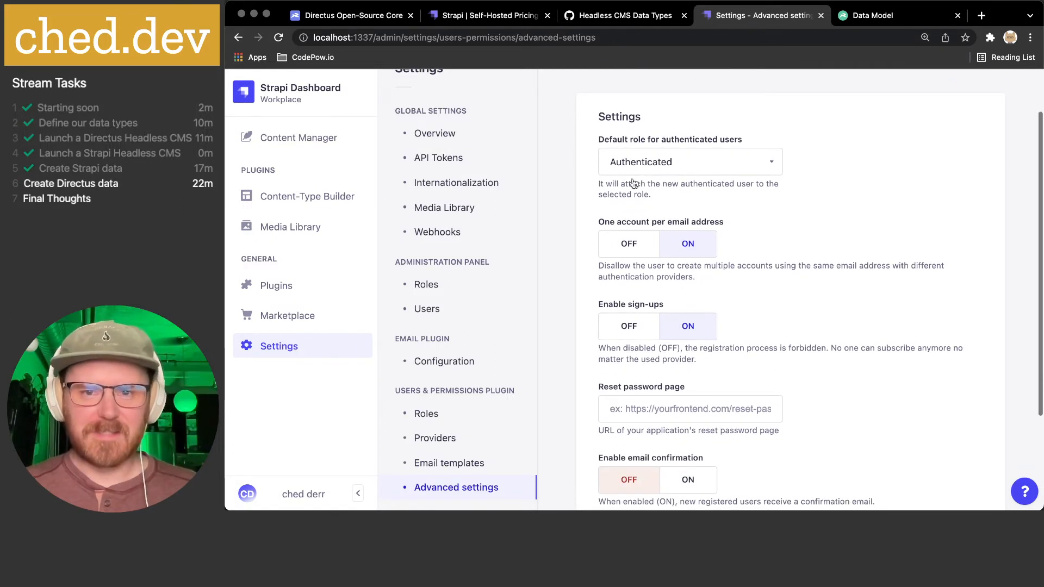
click(771, 165)
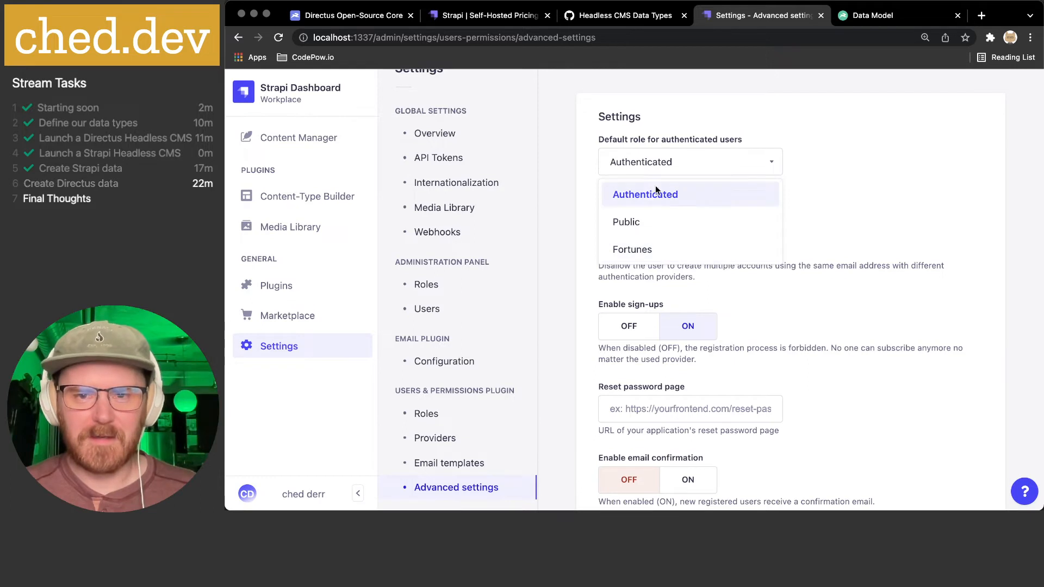
click(866, 162)
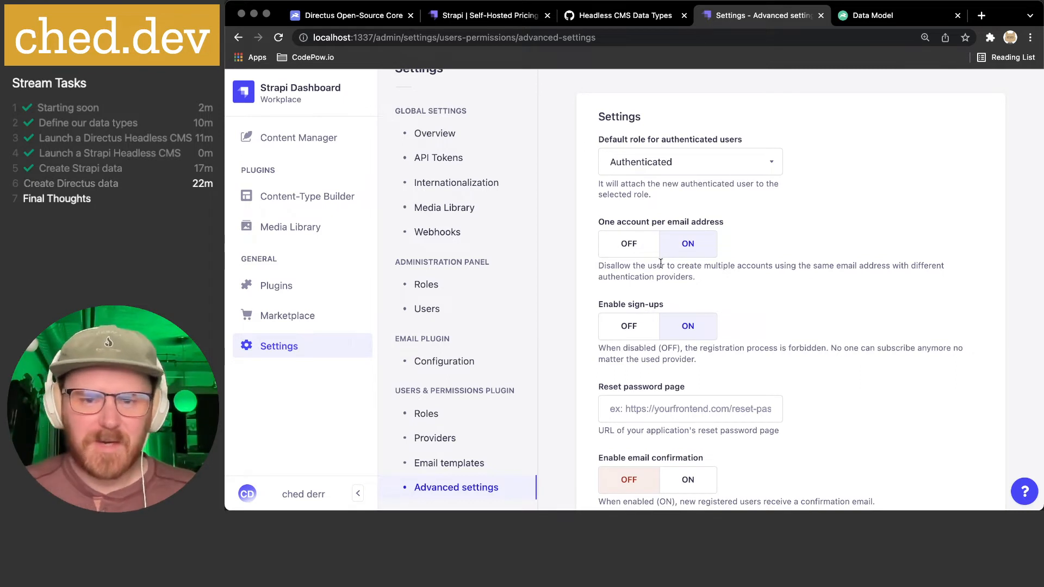
scroll(762, 269, down, 3)
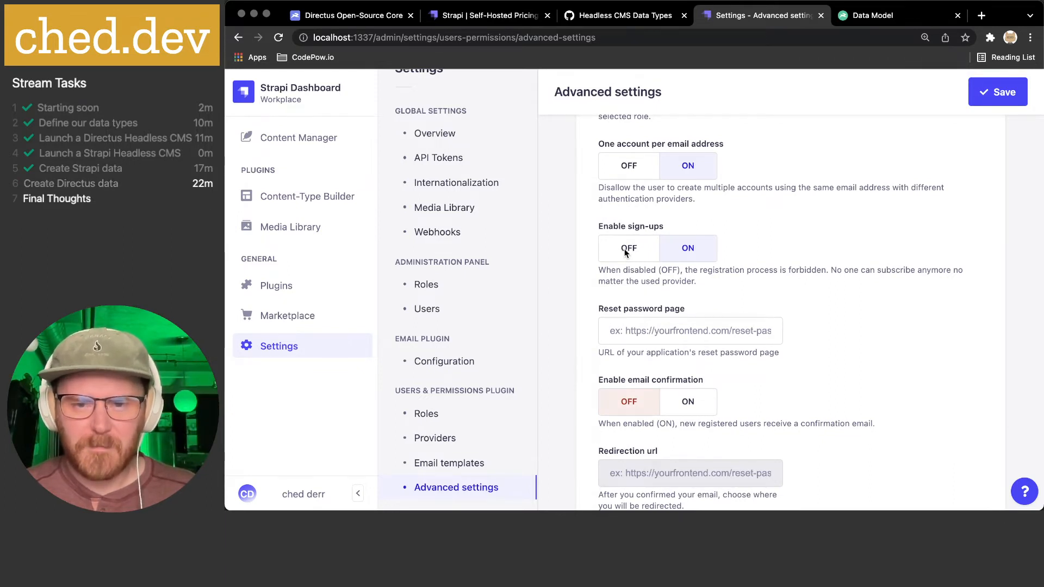
scroll(625, 251, down, 2)
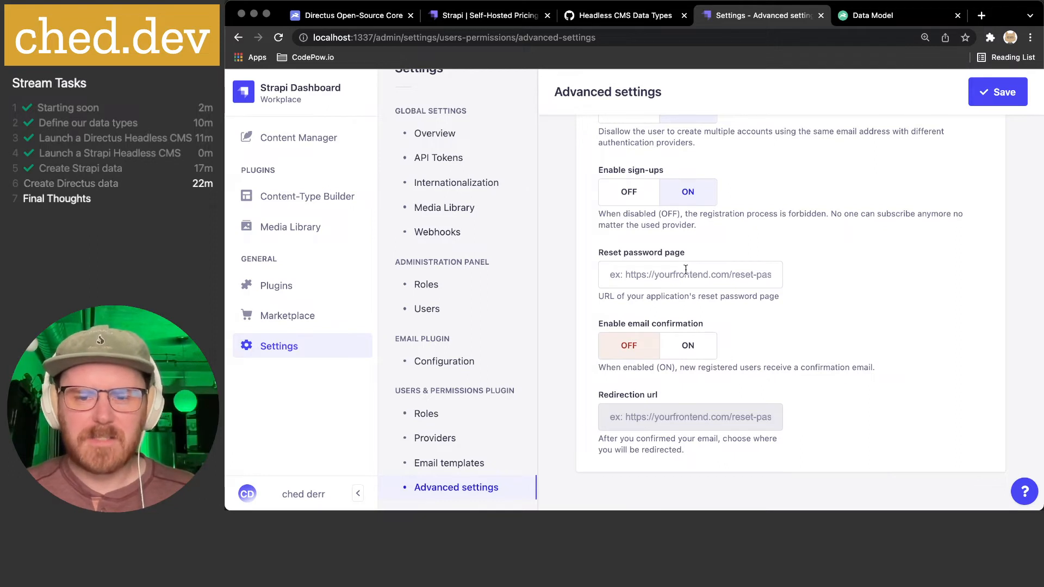
click(692, 351)
click(630, 350)
click(677, 354)
click(625, 351)
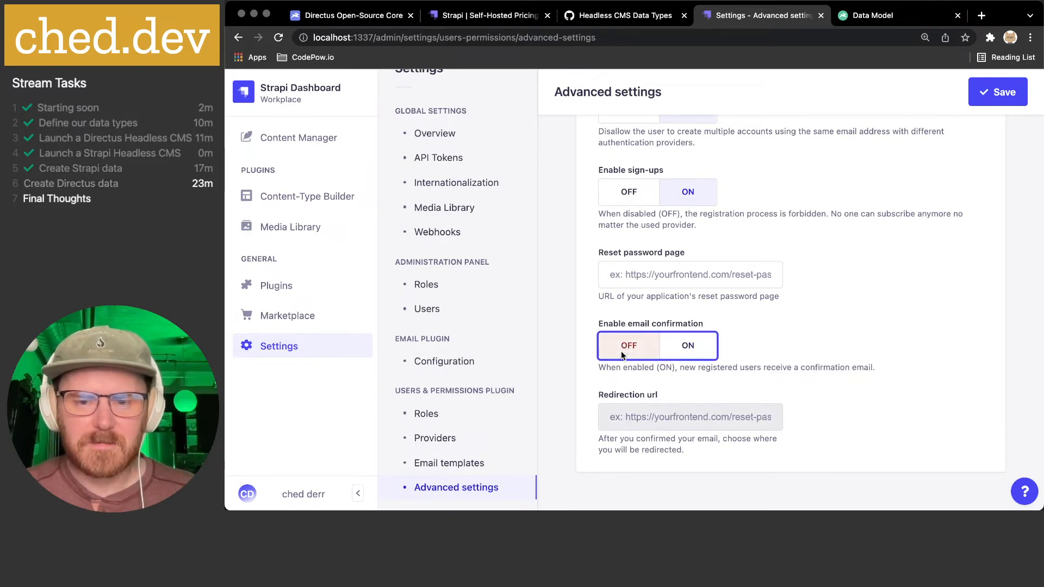
scroll(639, 384, down, 1)
scroll(637, 383, up, 2)
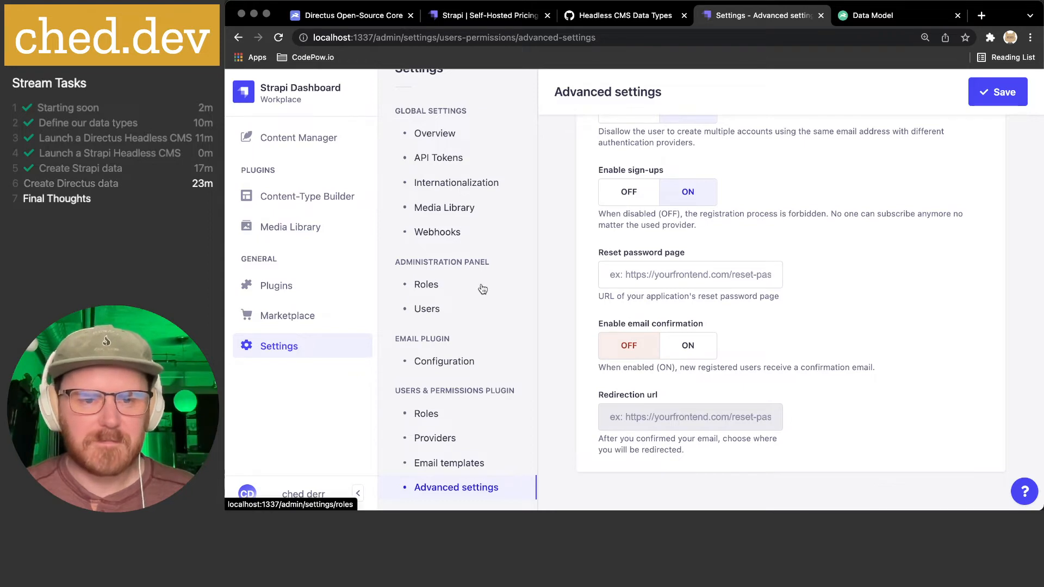
scroll(482, 283, up, 2)
scroll(481, 283, up, 5)
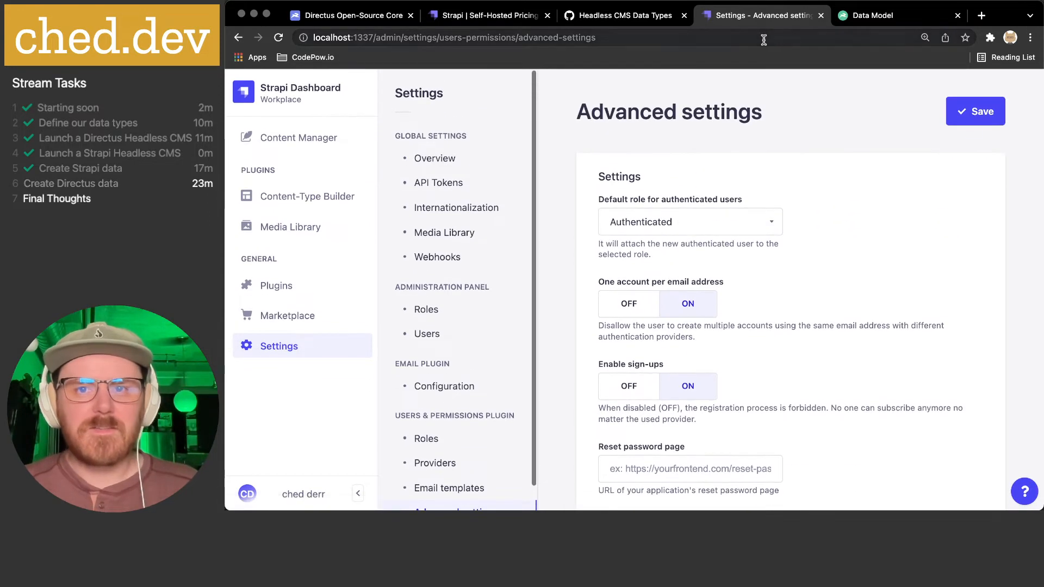
click(882, 20)
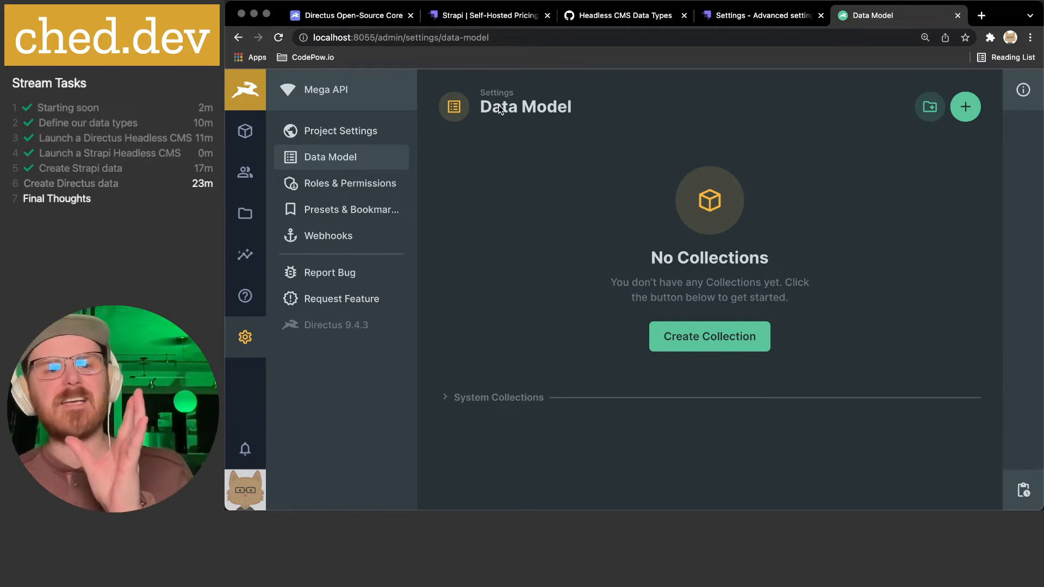
- Name a new collection Fortunes, keep an auto-incremented integer id, and show optional system fields
click(727, 343)
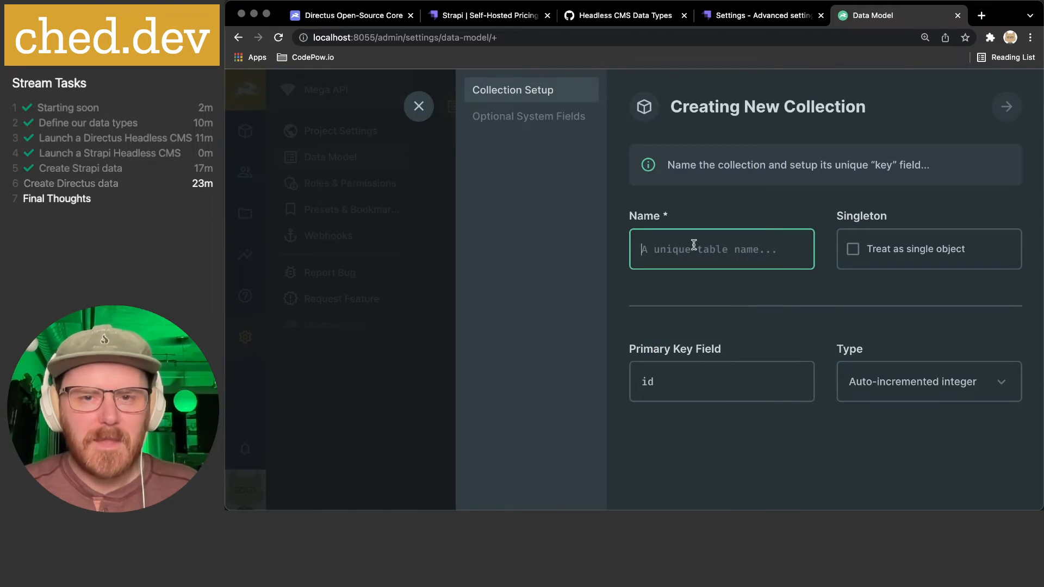
text(Forti)
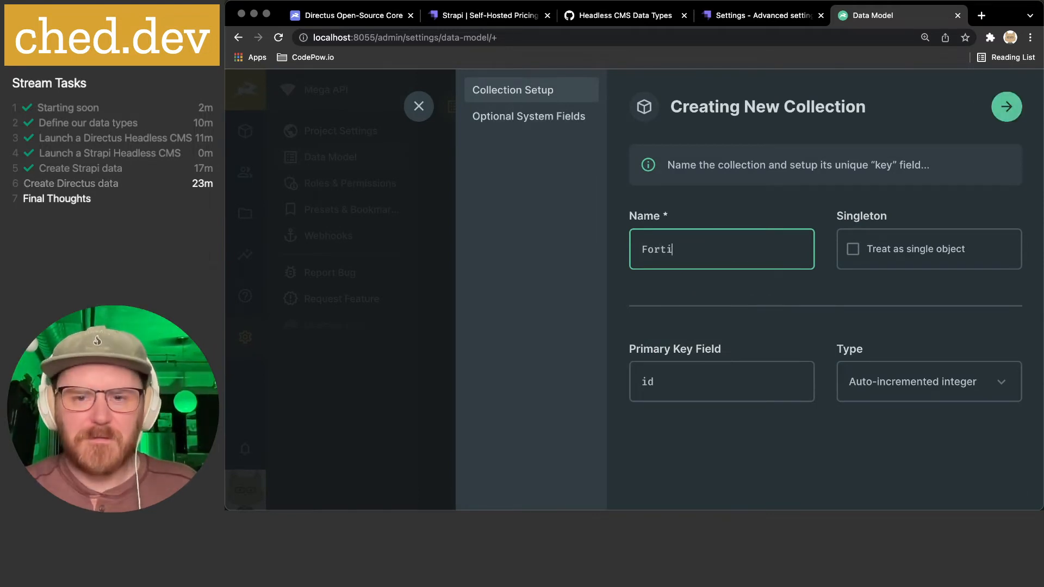
key(BackSpace)
text(une)
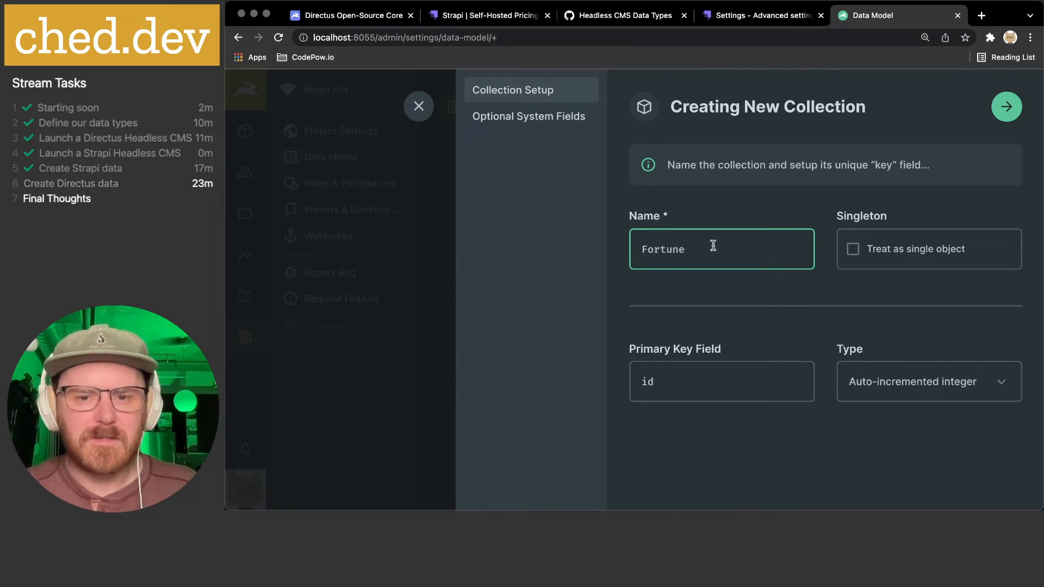
text(ss)
click(823, 337)
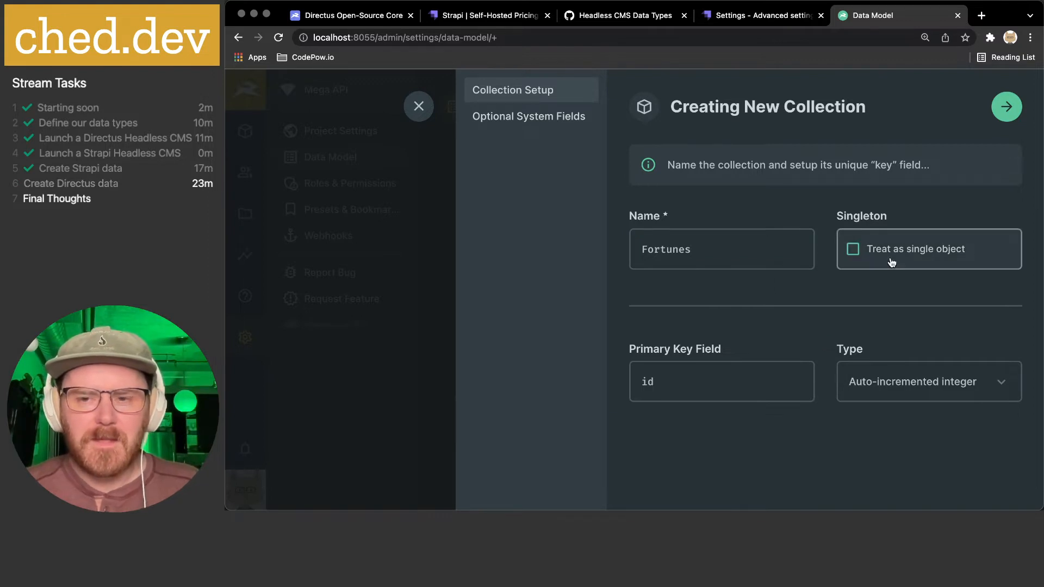
click(930, 390)
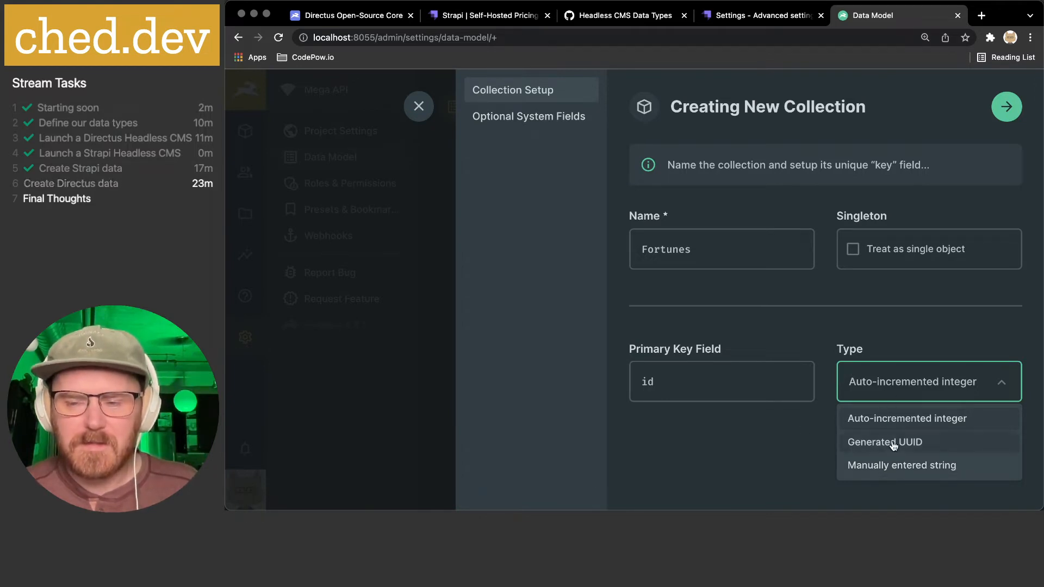
click(749, 457)
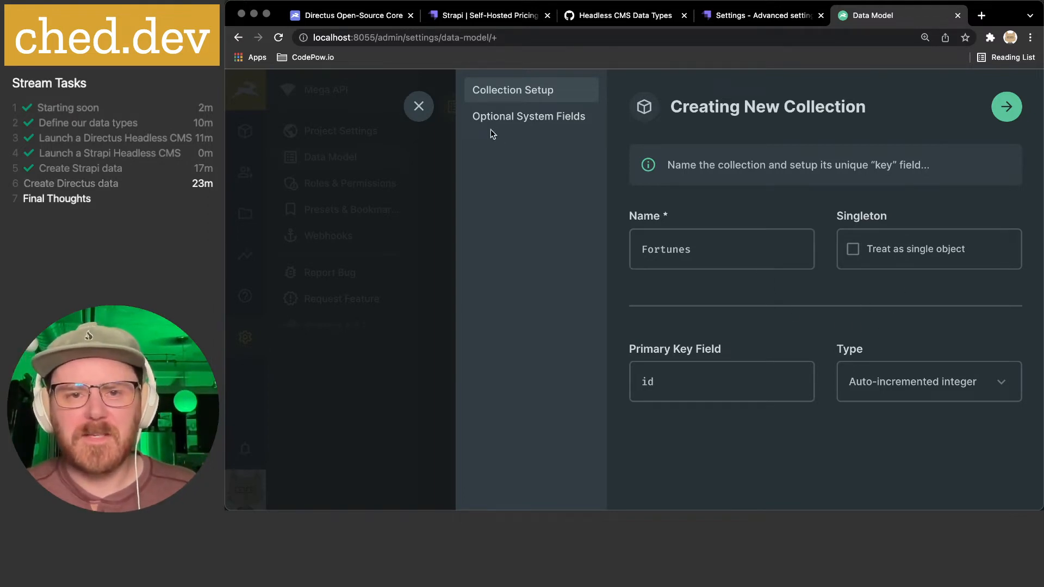
click(520, 125)
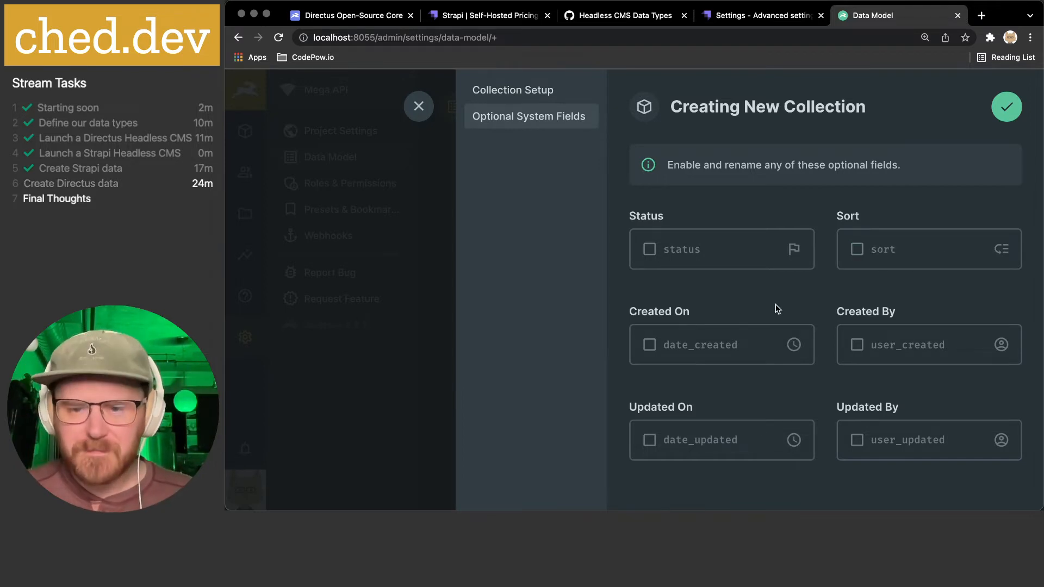
- Include date_created, user_created, date_updated and user_updated, then finish creating Fortunes
click(650, 347)
click(857, 344)
click(649, 444)
click(857, 441)
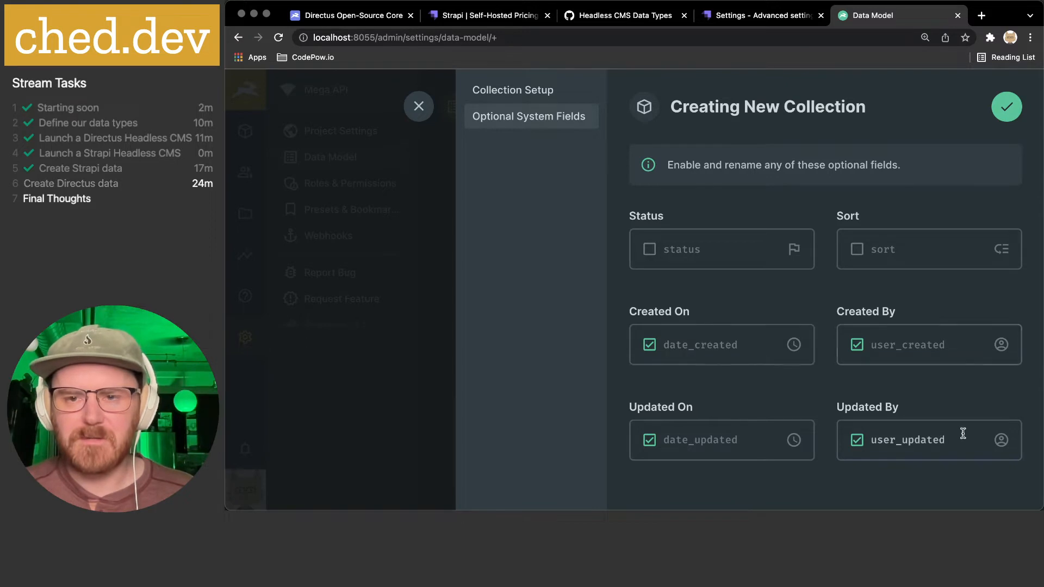
click(1005, 108)
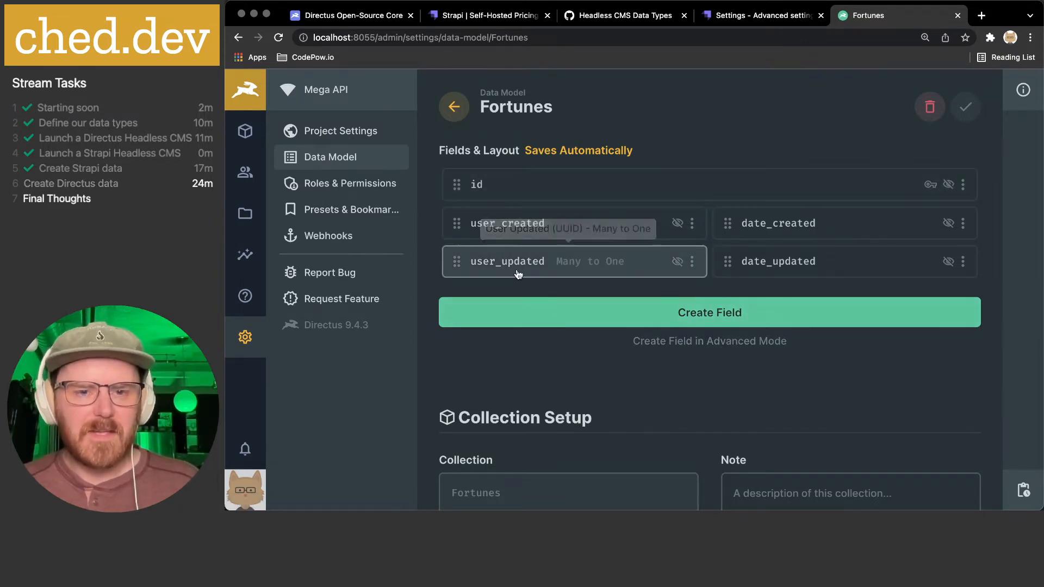
scroll(519, 266, down, 4)
scroll(481, 223, down, 1)
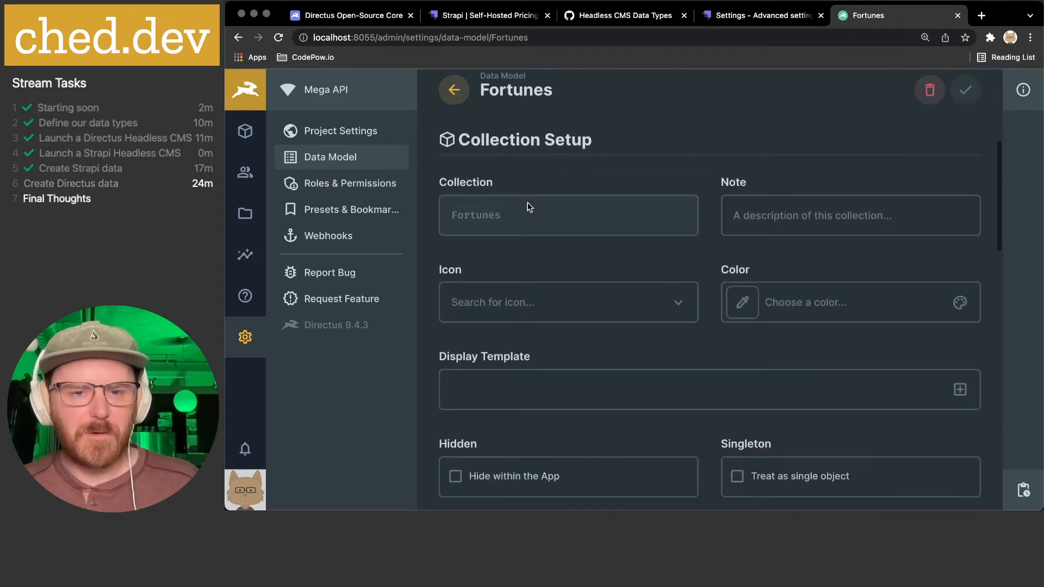
scroll(526, 205, down, 1)
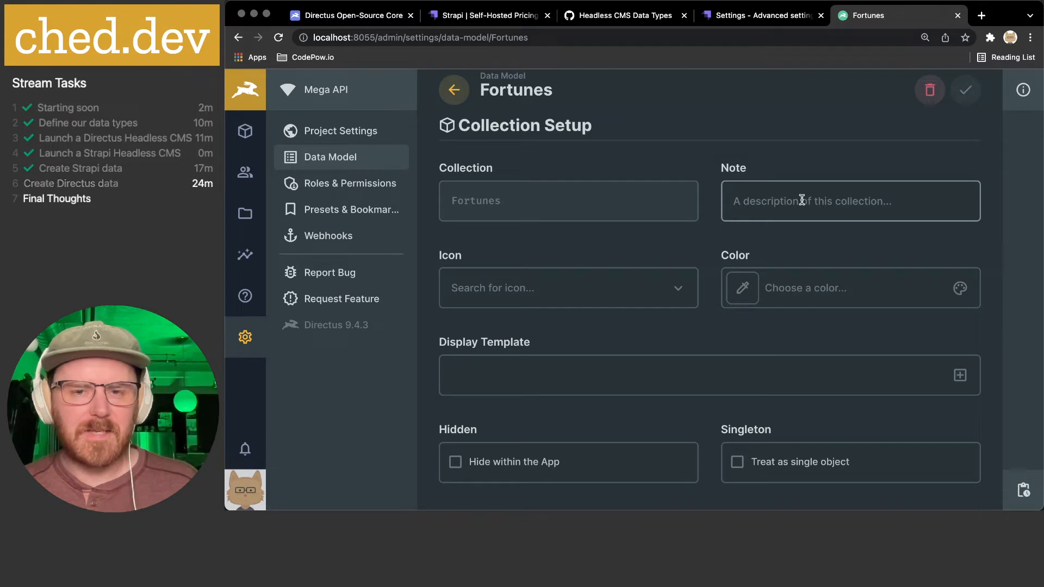
click(539, 291)
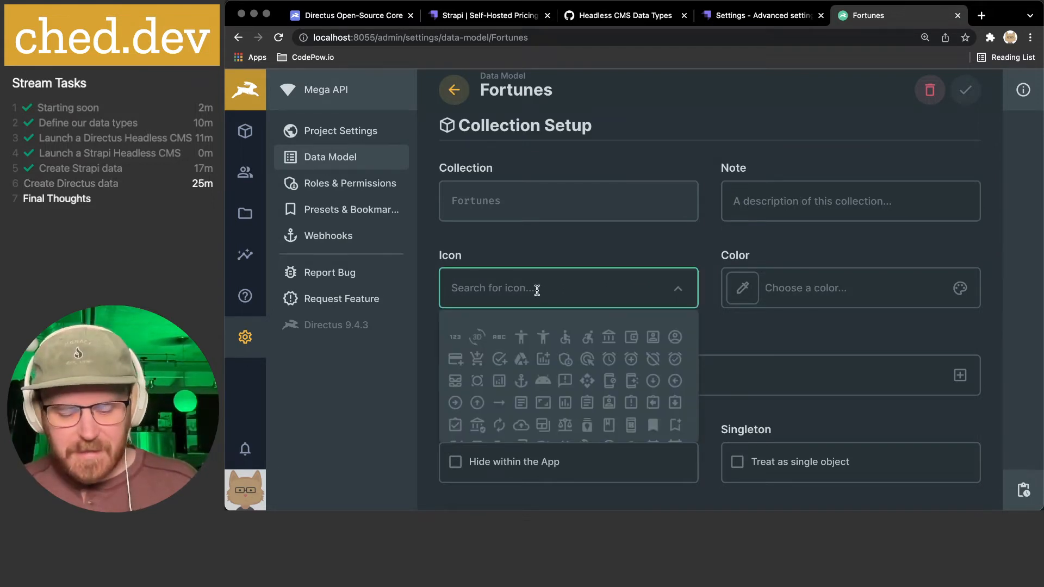
text(com)
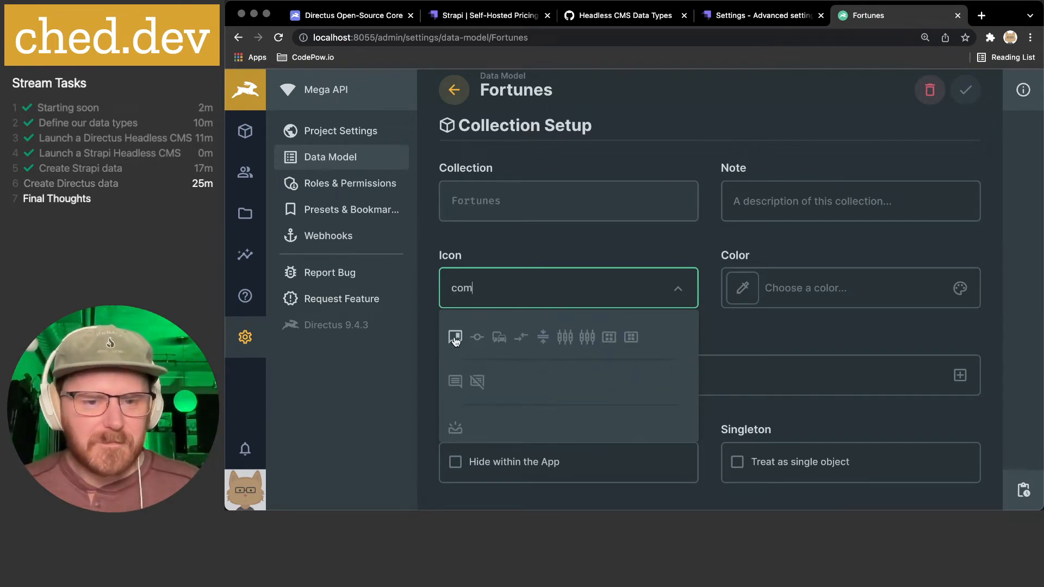
scroll(540, 361, down, 2)
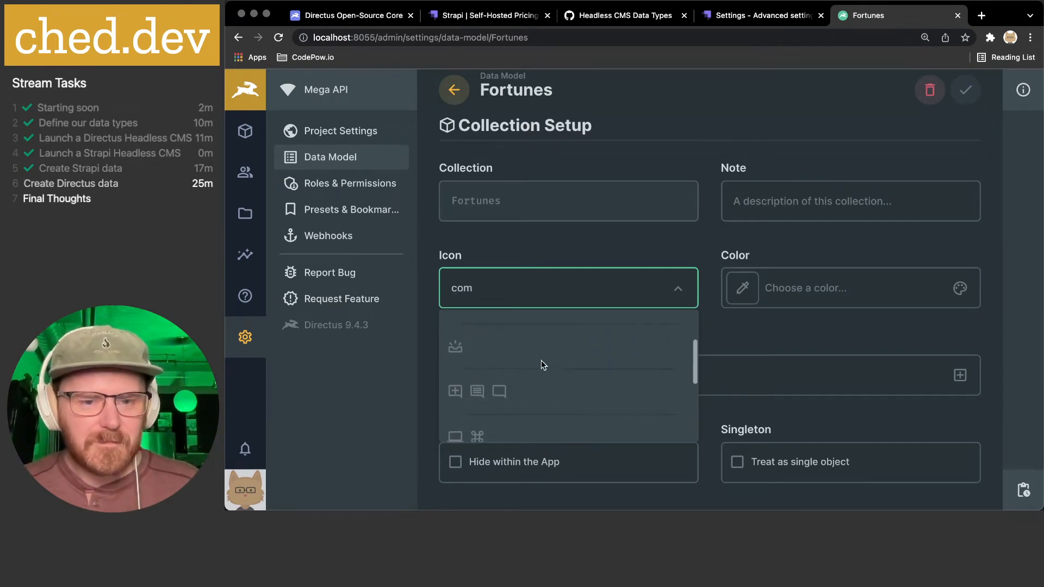
click(499, 390)
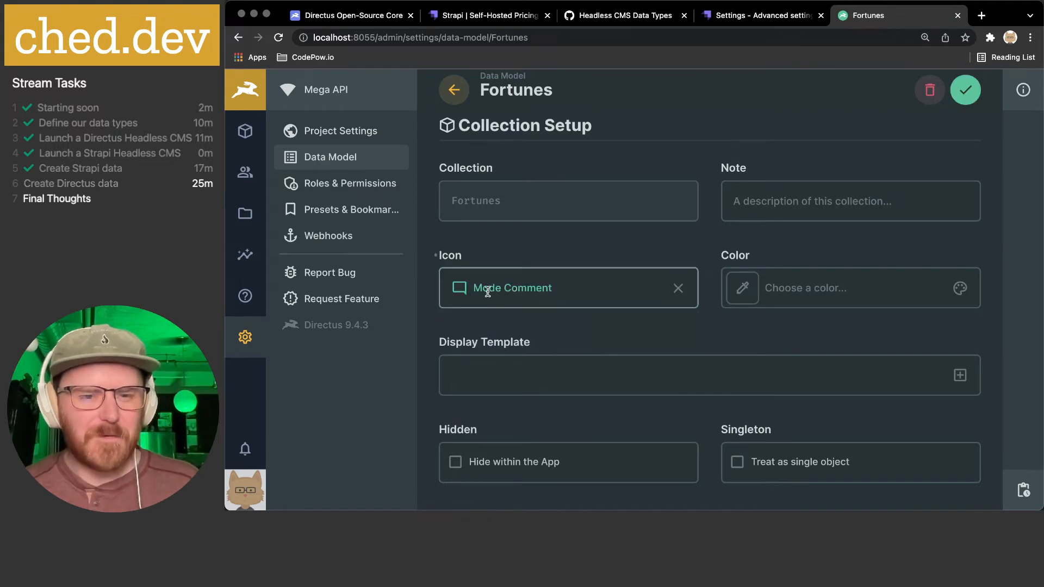
click(743, 288)
mouse_move(866, 393)
mouse_down()
mouse_move(855, 393)
mouse_move(869, 395)
mouse_up()
mouse_move(825, 309)
mouse_down()
mouse_move(851, 289)
mouse_move(844, 300)
mouse_up()
drag(870, 393, 873, 396)
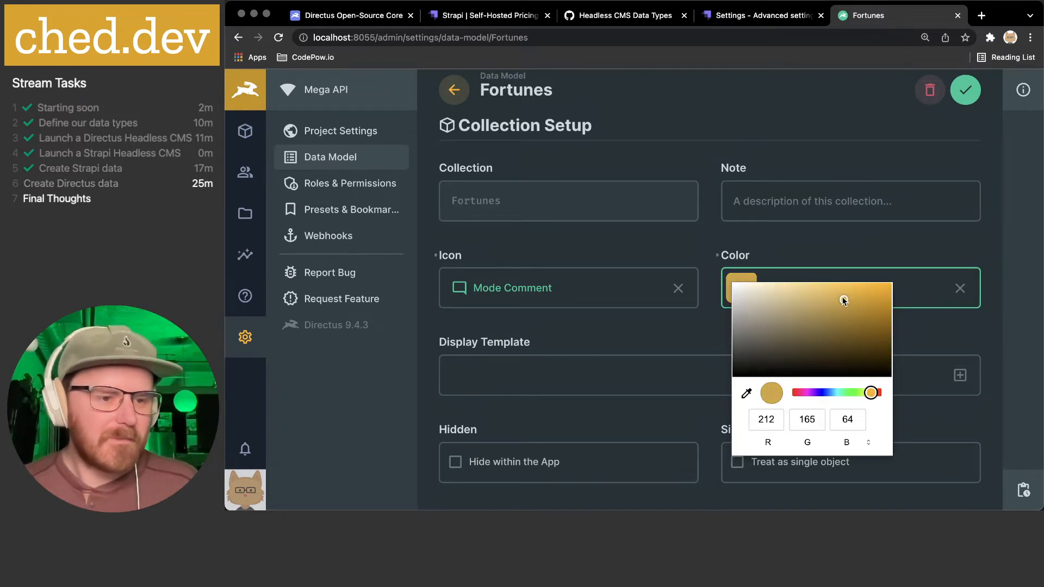
mouse_move(843, 301)
mouse_down()
mouse_move(864, 289)
mouse_move(853, 308)
mouse_move(857, 299)
mouse_up()
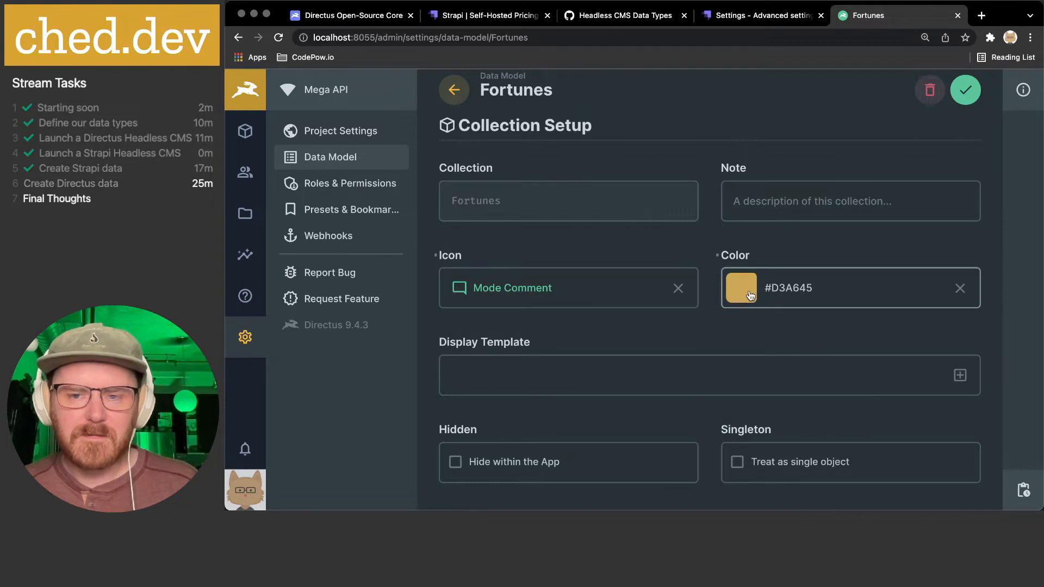
scroll(593, 309, down, 2)
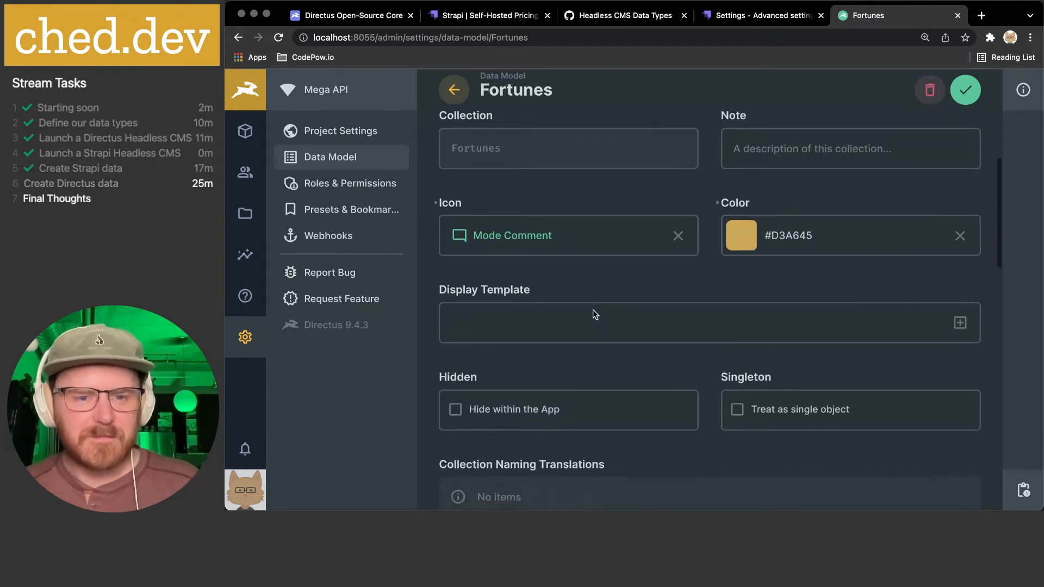
click(961, 323)
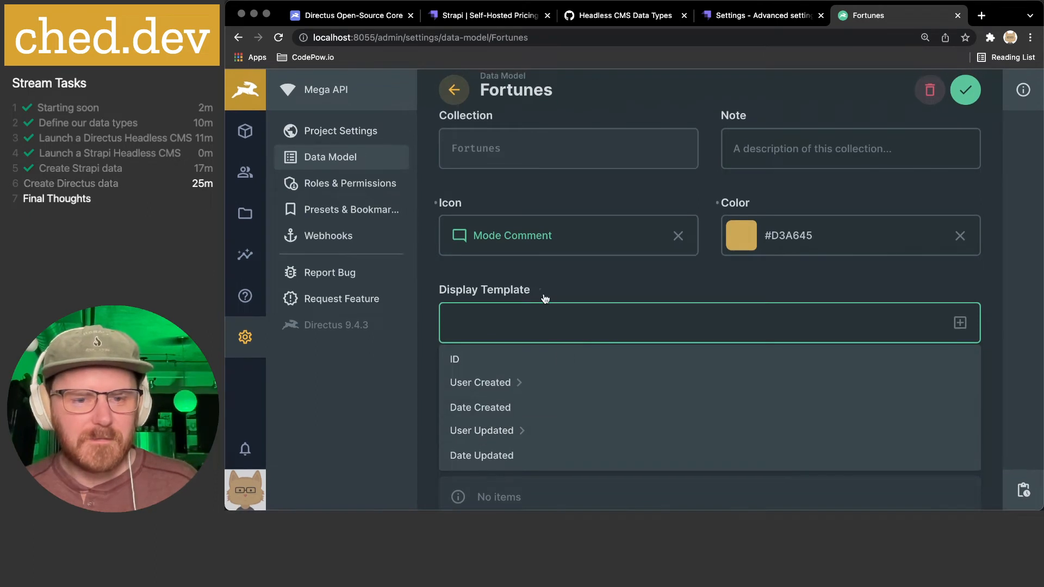
click(589, 282)
click(525, 292)
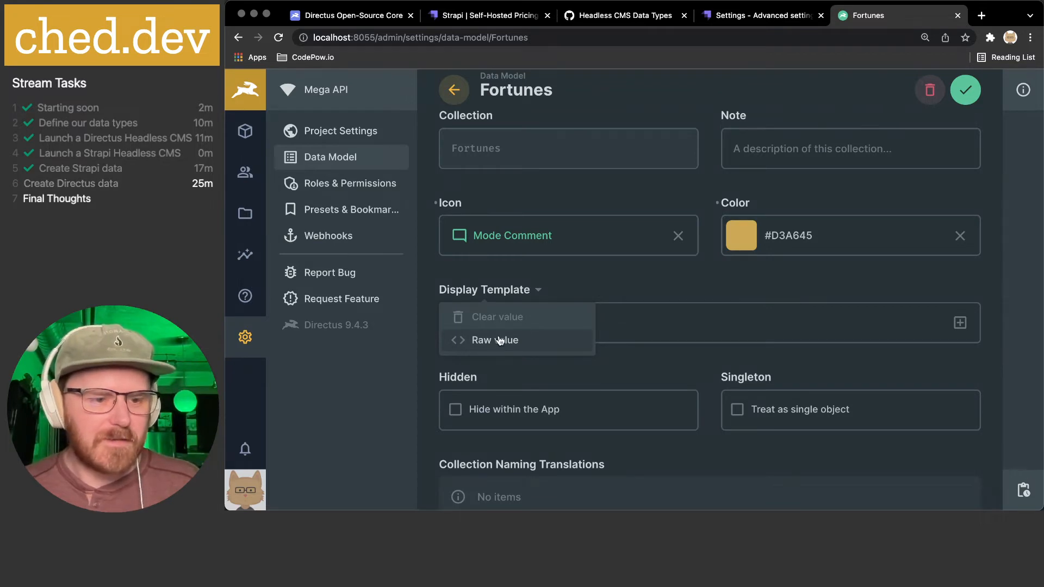
click(592, 272)
scroll(680, 269, down, 2)
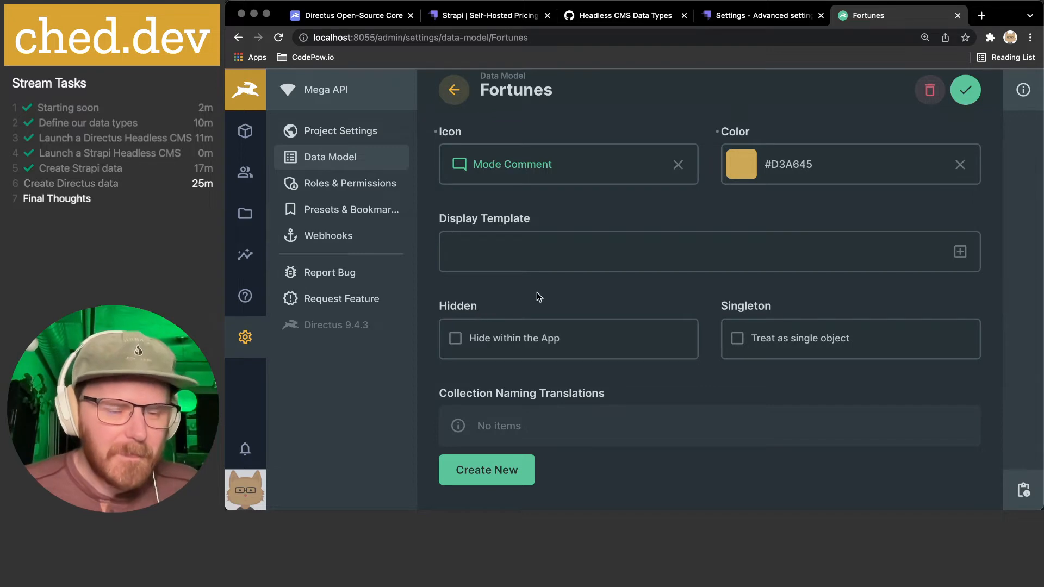
scroll(537, 297, down, 1)
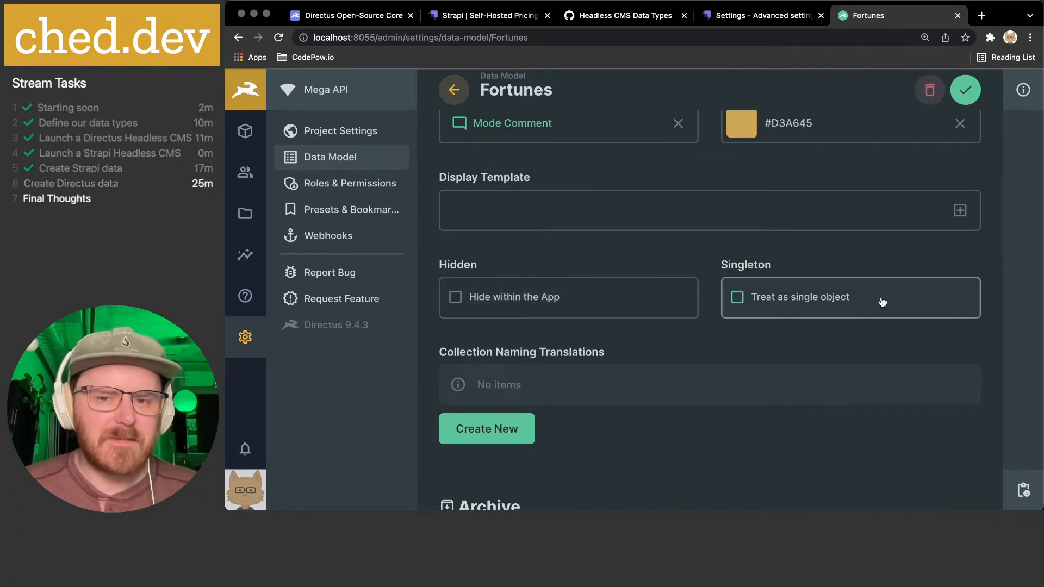
scroll(544, 299, down, 1)
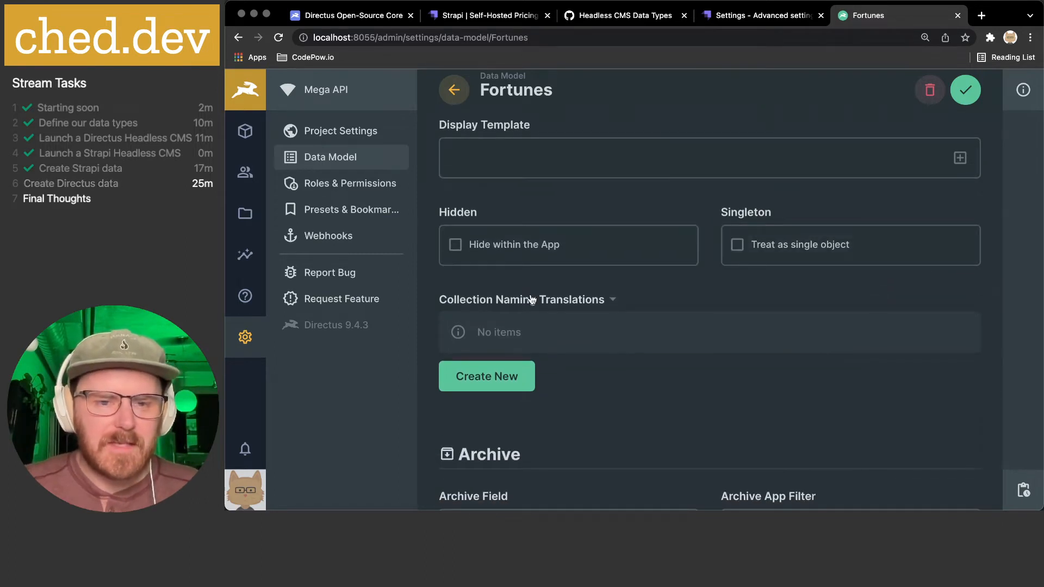
scroll(536, 299, down, 1)
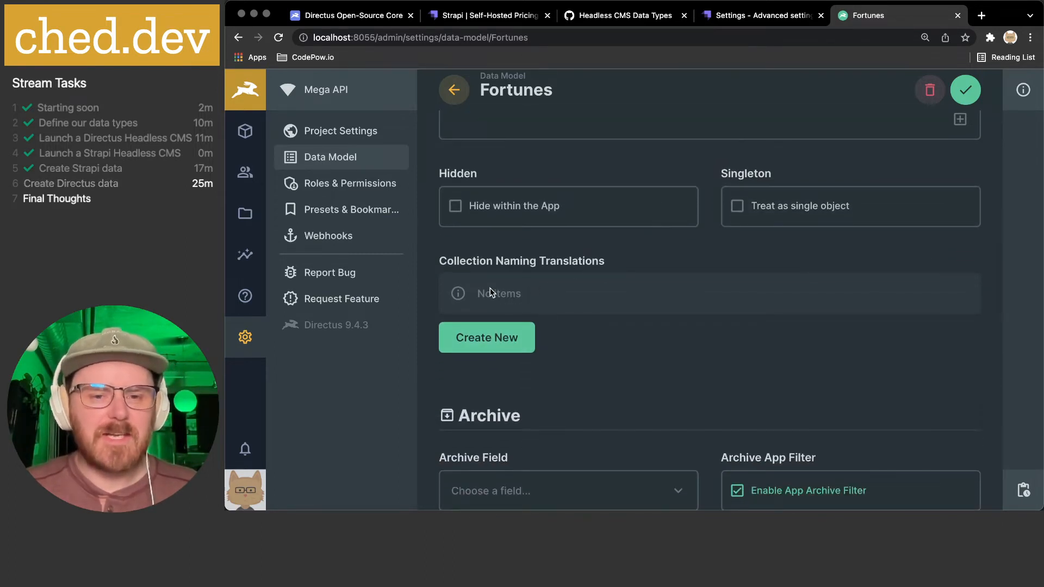
click(495, 337)
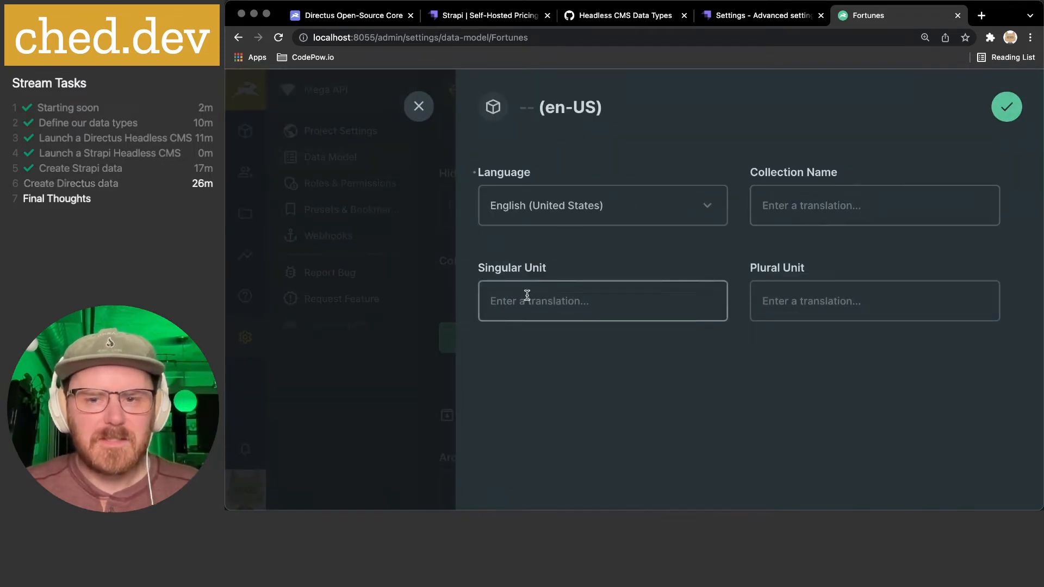
click(622, 217)
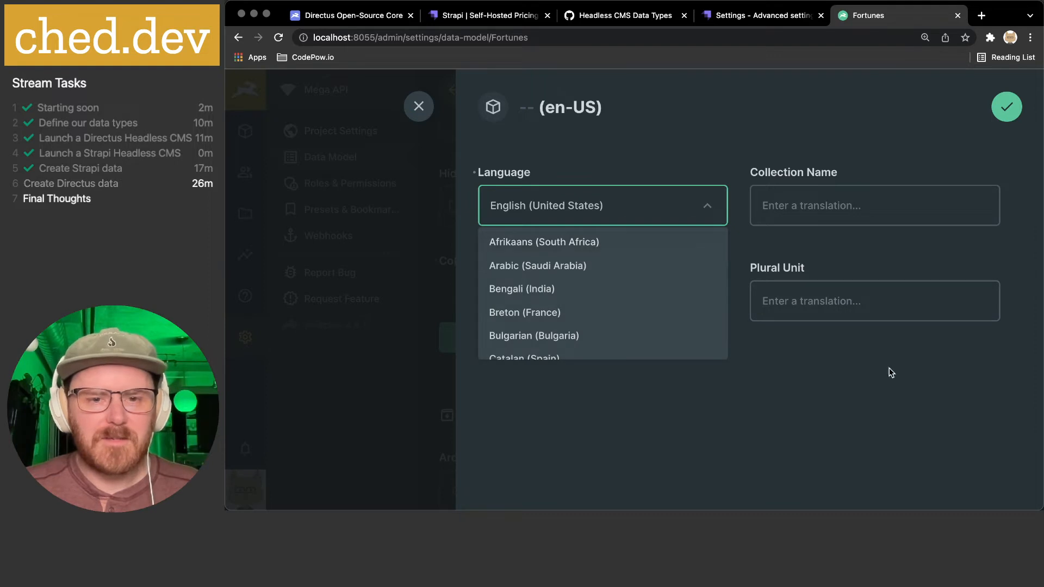
click(919, 357)
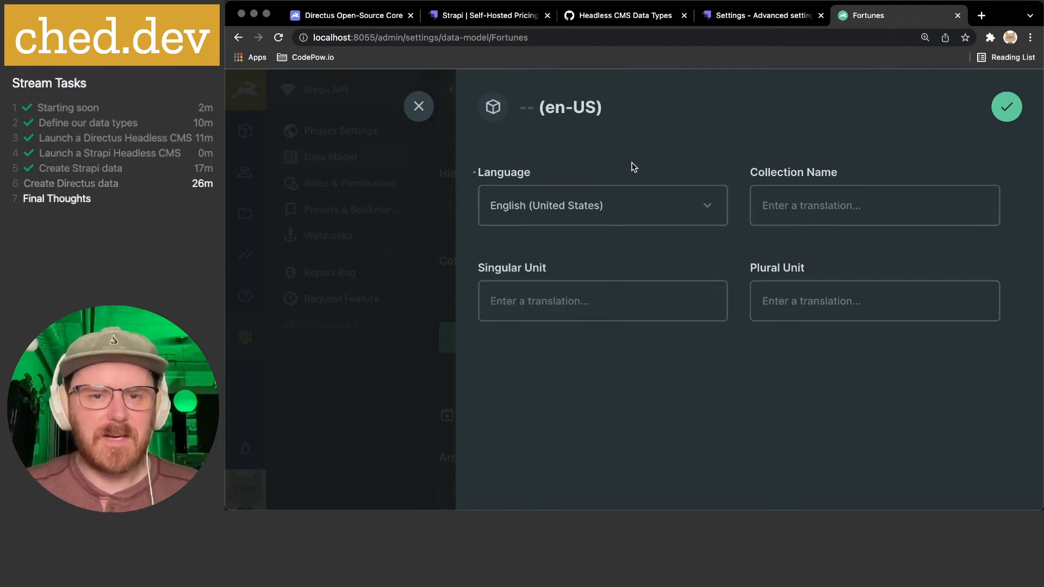
click(418, 109)
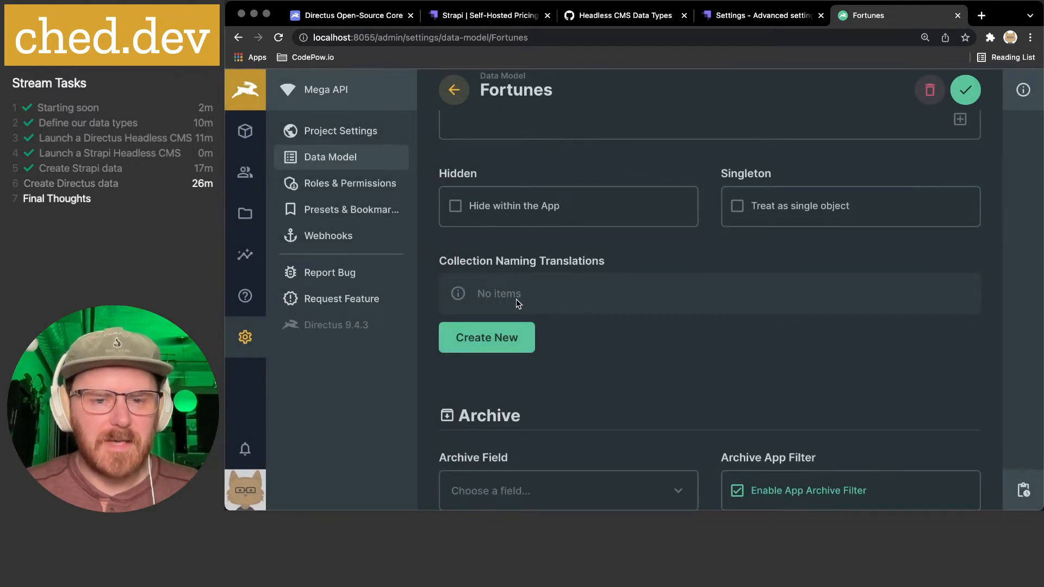
scroll(583, 327, down, 4)
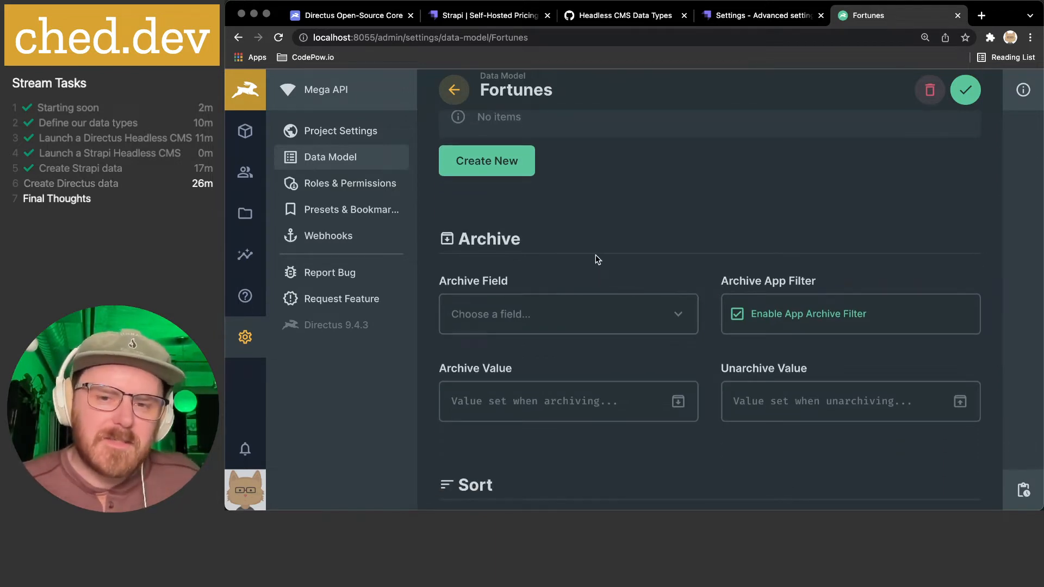
scroll(596, 255, down, 2)
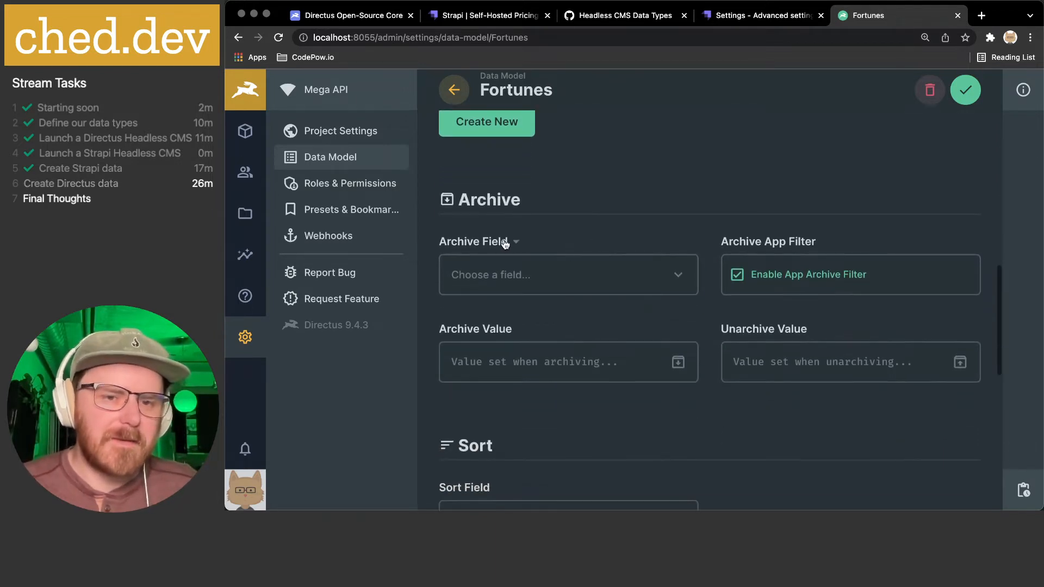
click(683, 282)
scroll(557, 378, down, 1)
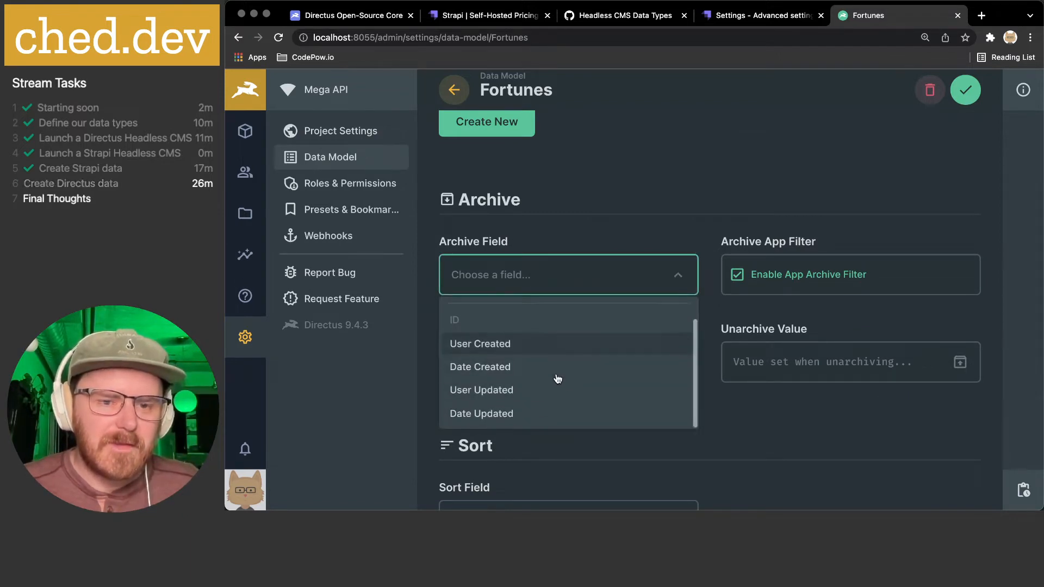
scroll(544, 348, up, 1)
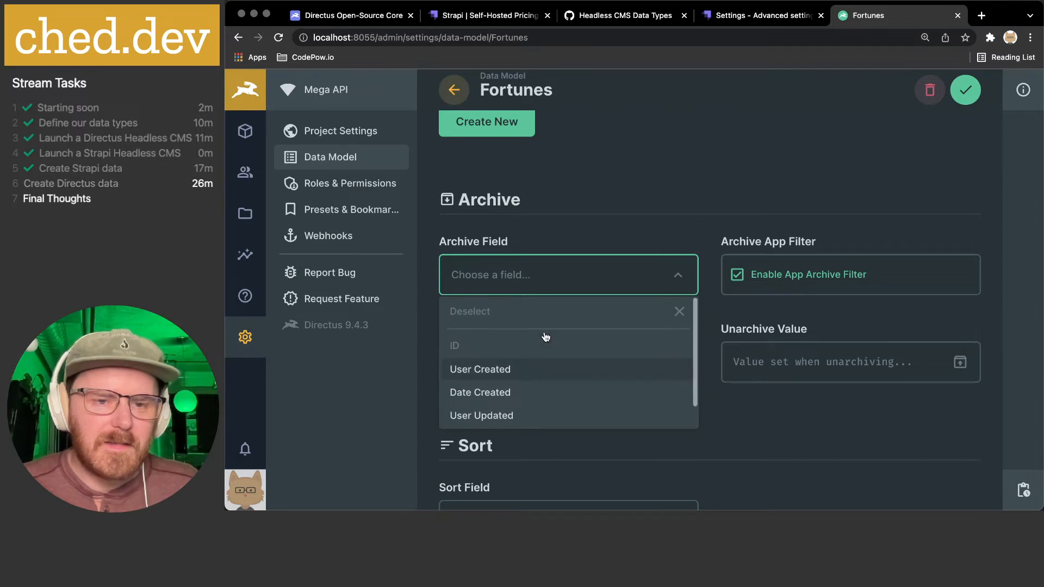
click(588, 220)
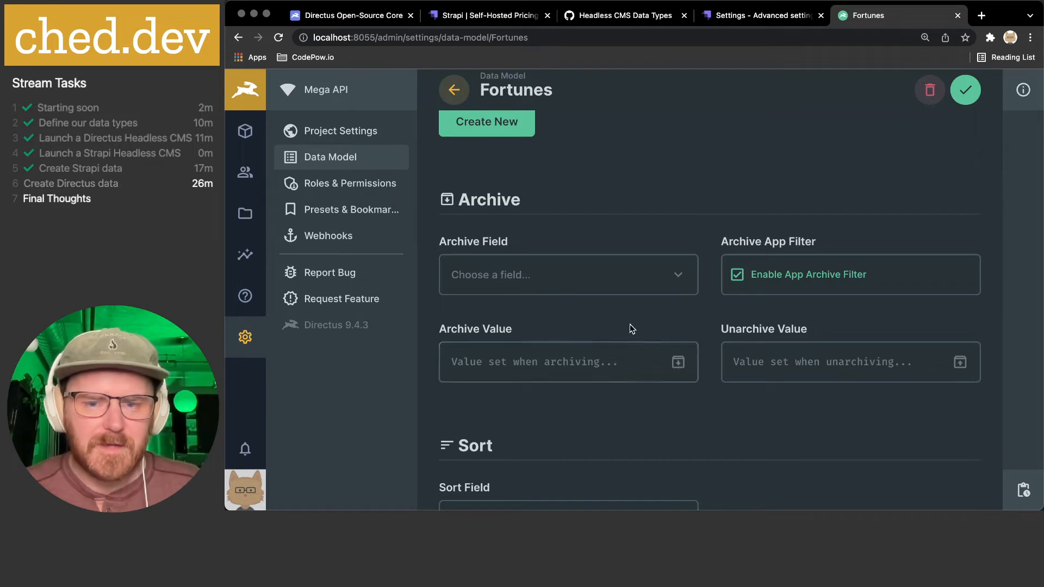
scroll(629, 324, down, 5)
click(590, 285)
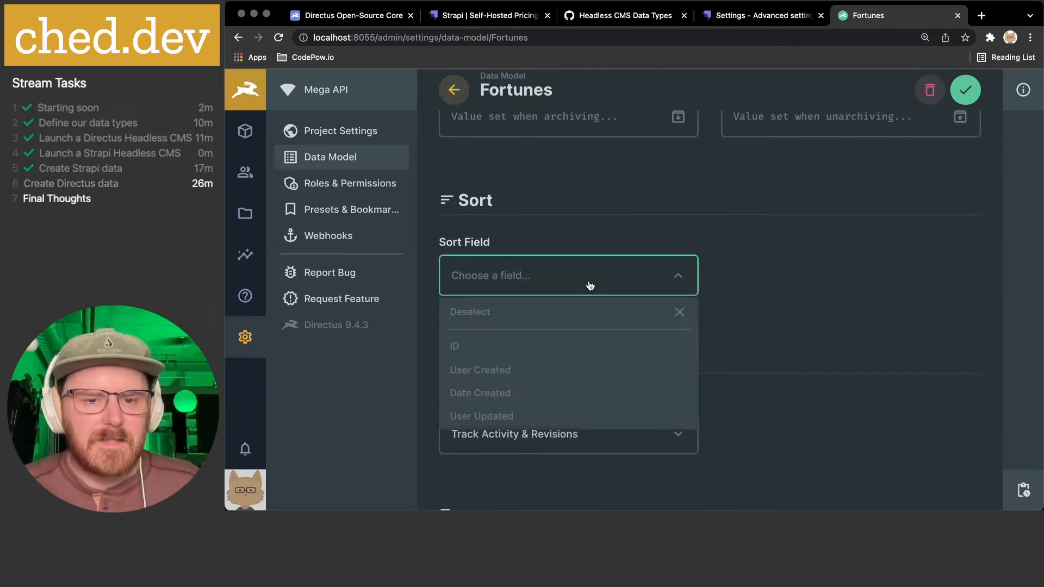
scroll(569, 378, down, 1)
scroll(568, 378, up, 1)
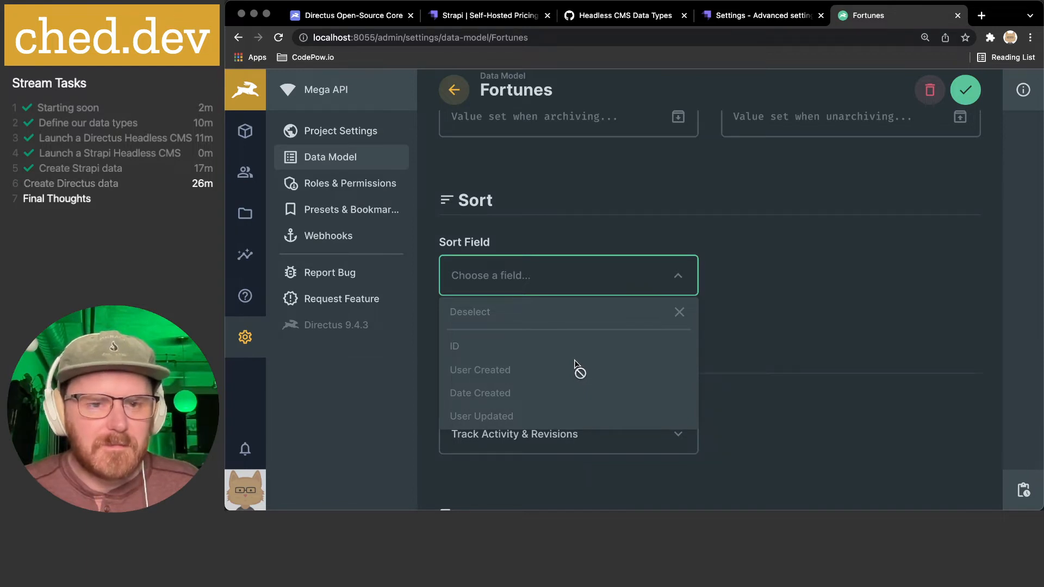
scroll(485, 371, down, 1)
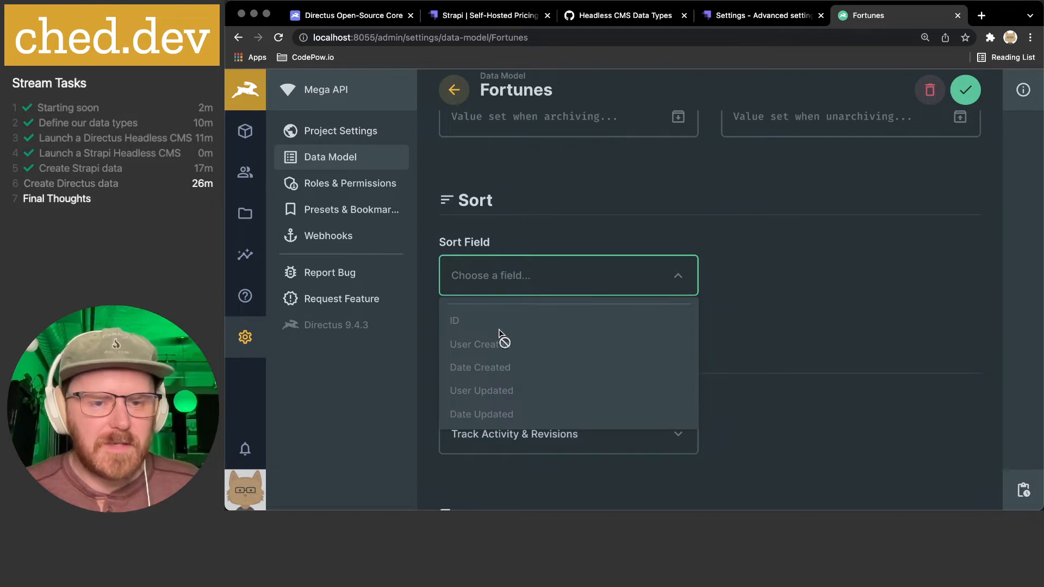
scroll(566, 337, up, 1)
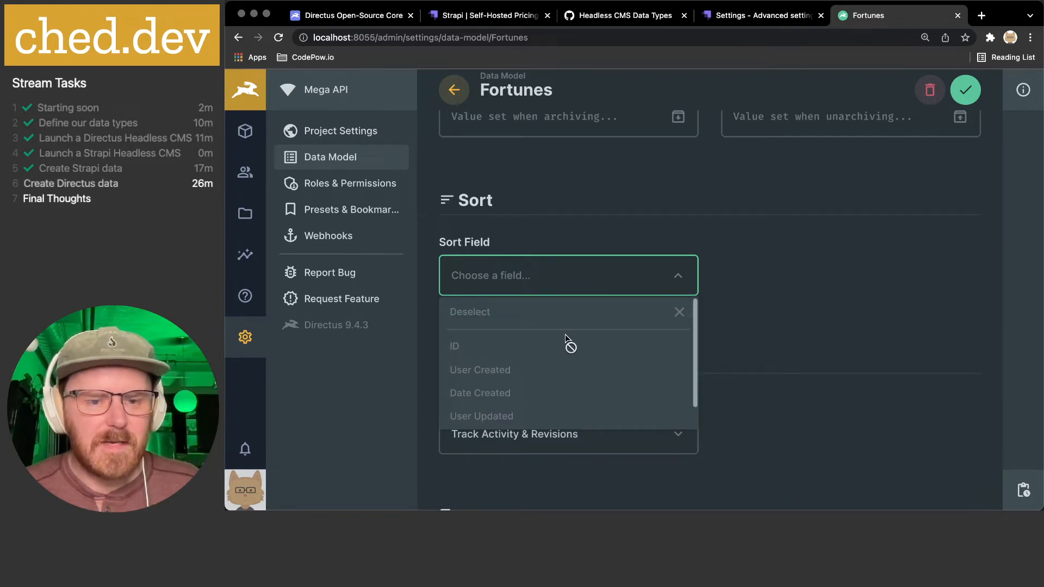
click(768, 296)
scroll(748, 321, down, 2)
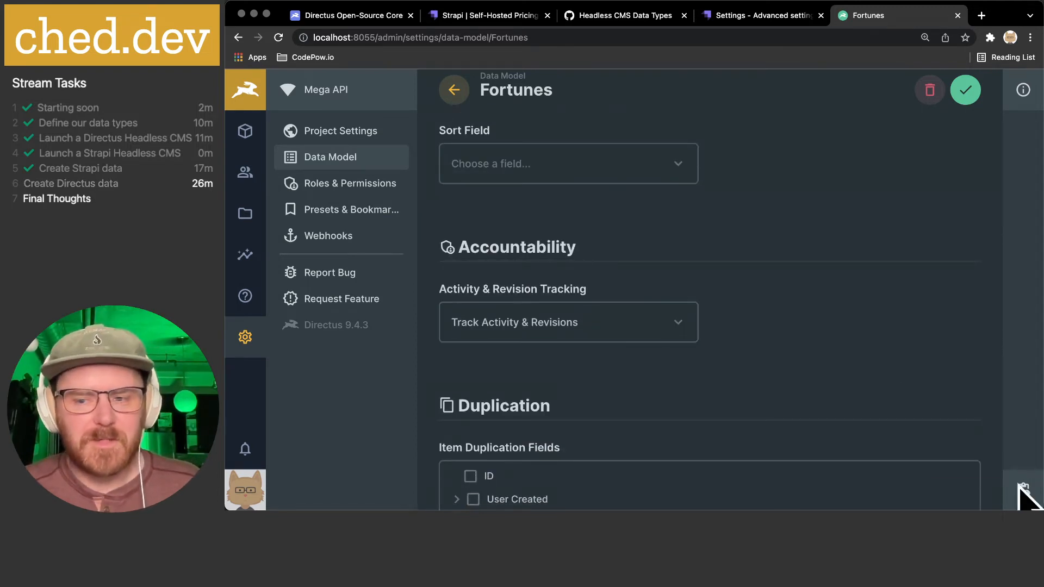
- Set Fortunes' Activity & Revision Tracking to Only Track Activity
click(677, 326)
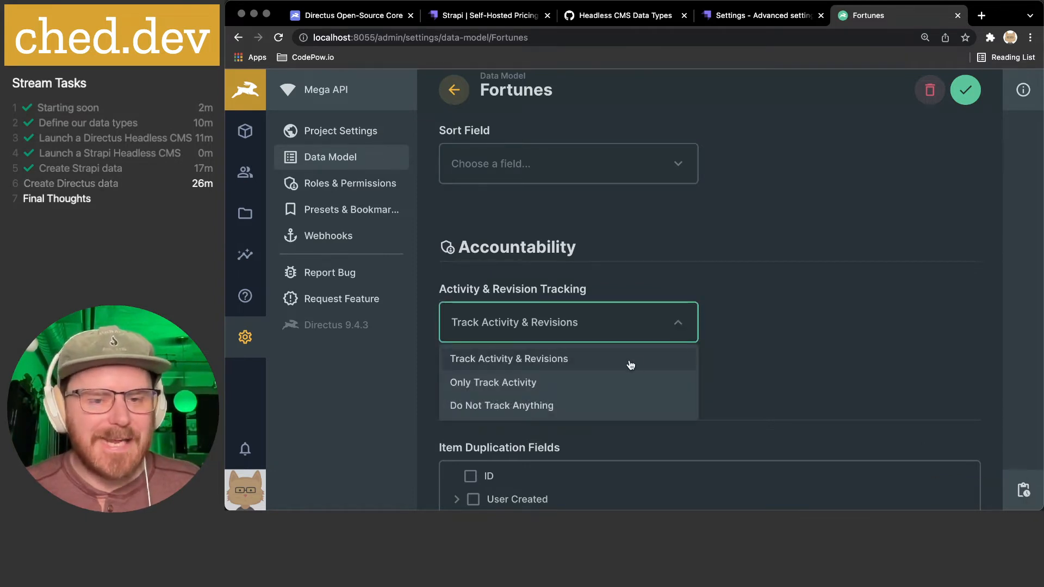
click(596, 383)
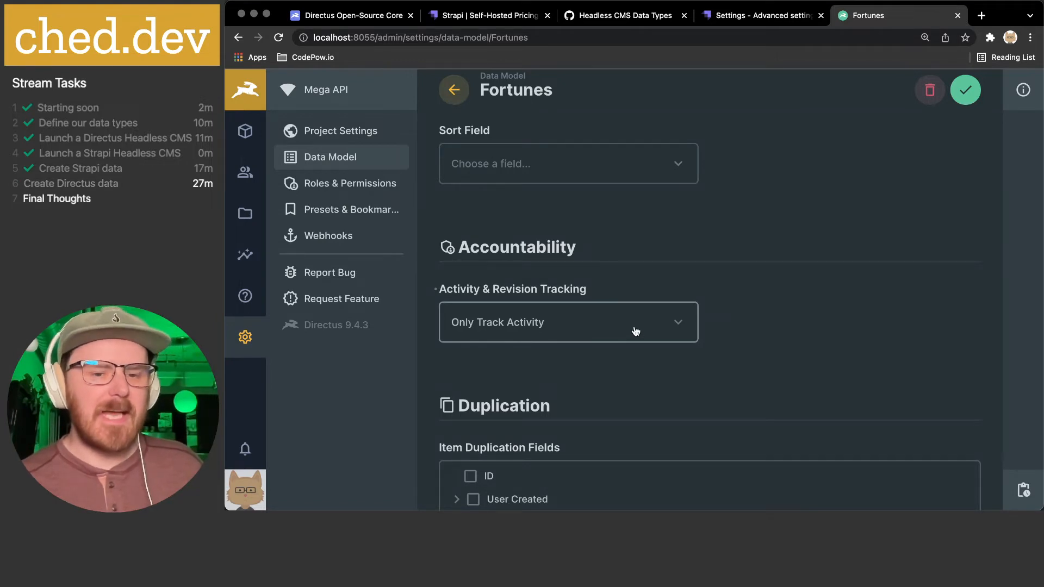
scroll(808, 303, down, 3)
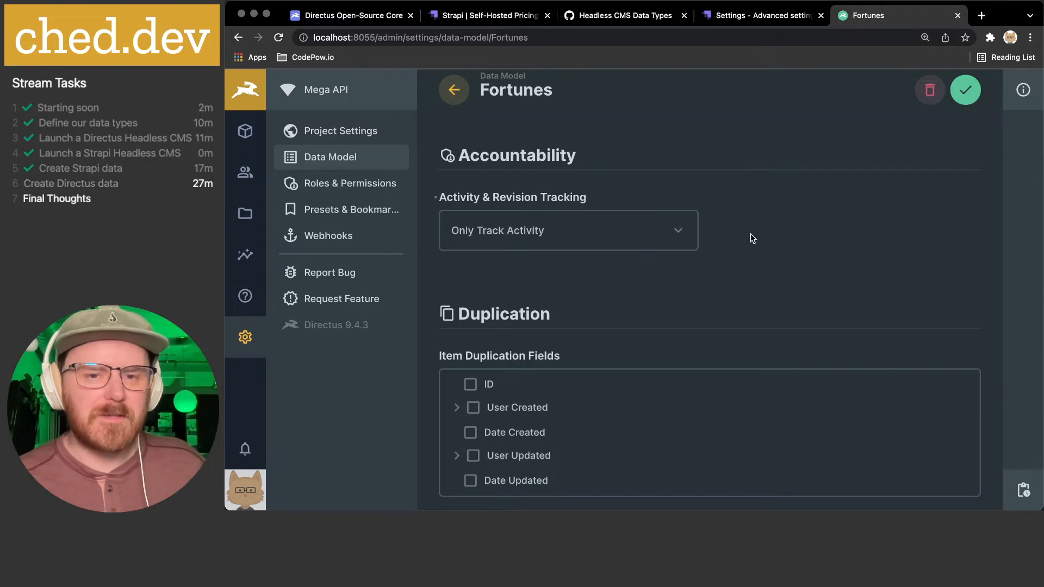
scroll(759, 237, down, 2)
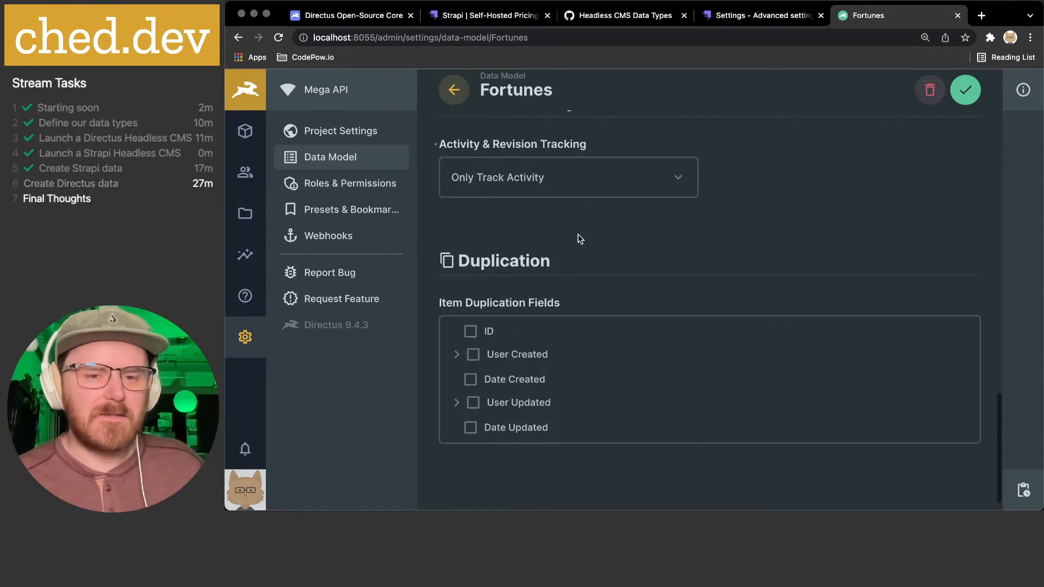
scroll(614, 243, down, 1)
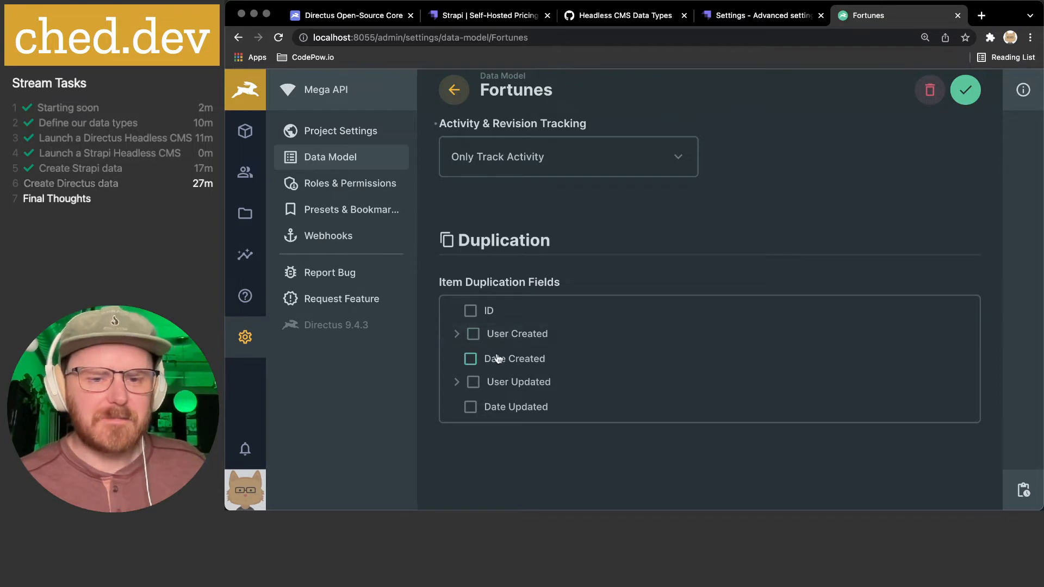
scroll(689, 298, up, 10)
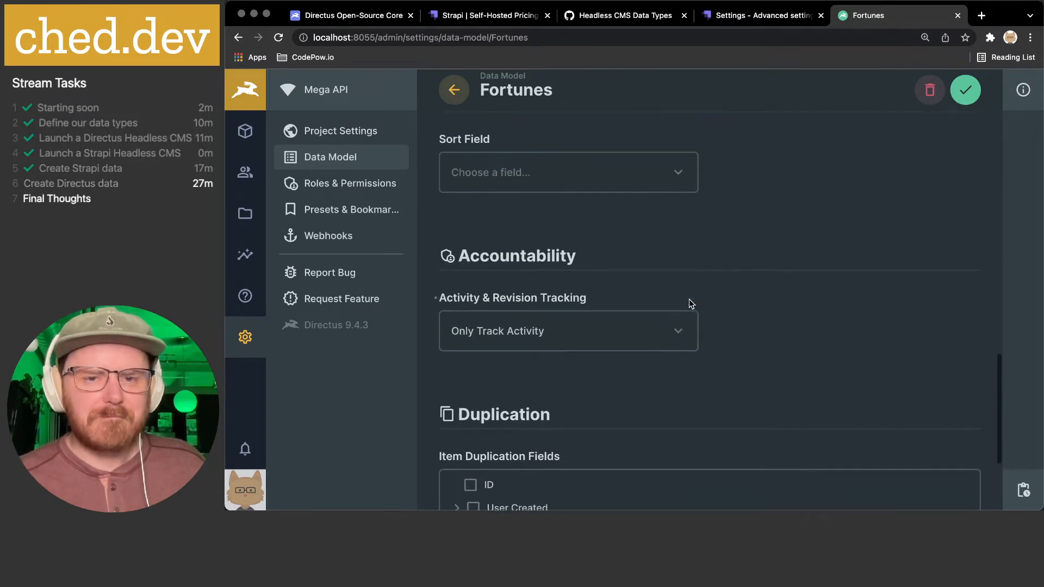
scroll(689, 304, up, 7)
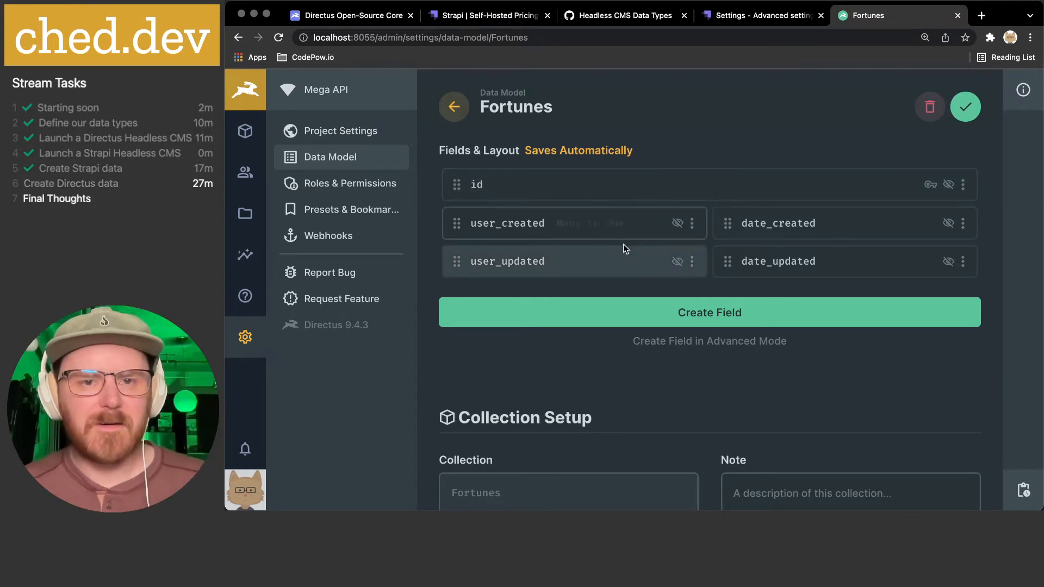
- Save the Fortunes collection settings, keeping the unsaved tracking change
click(689, 311)
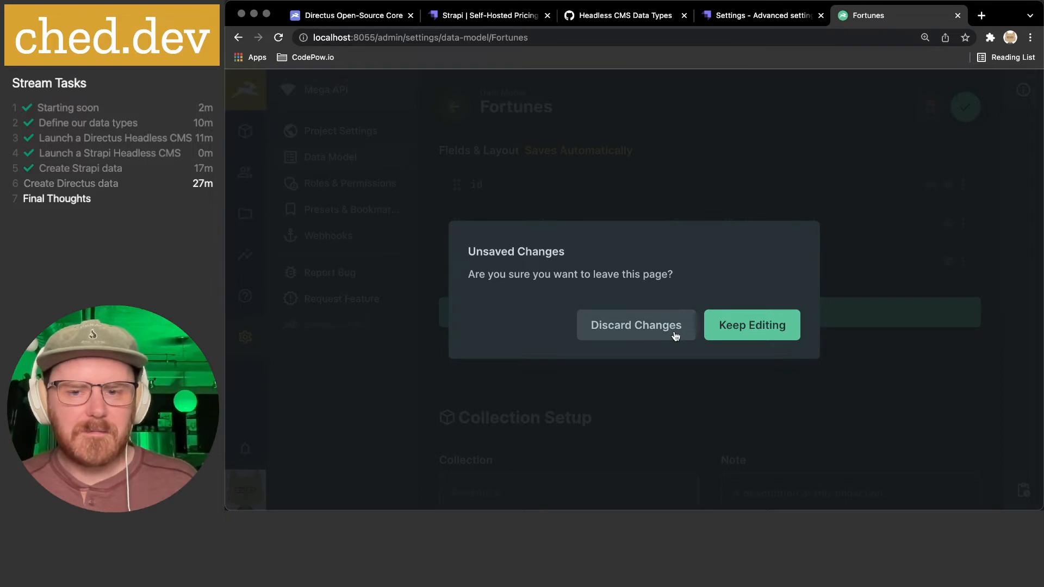
click(734, 333)
click(965, 107)
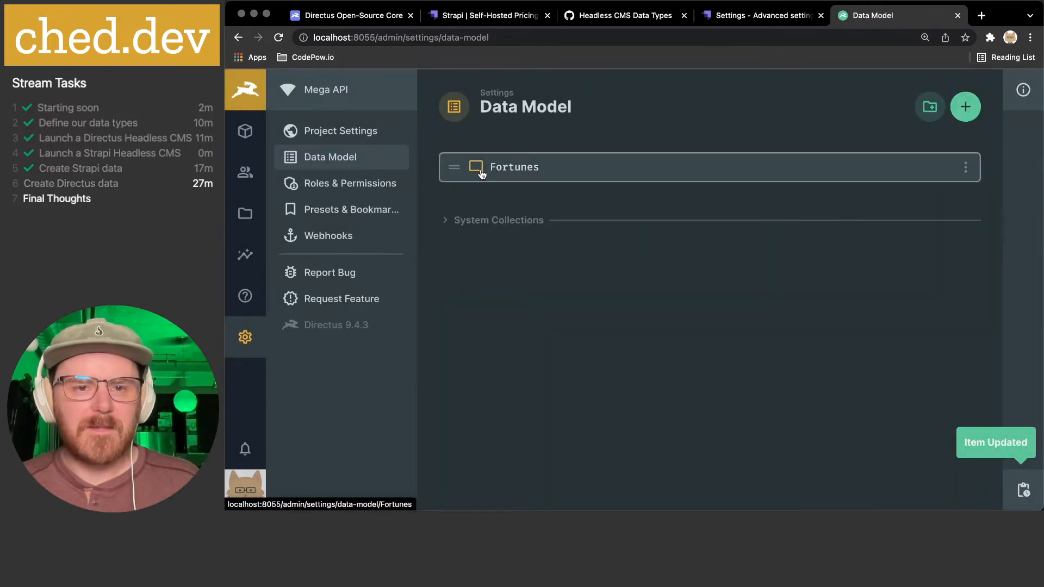
- Start a new Input field in Fortunes keyed 'fortune'
click(523, 170)
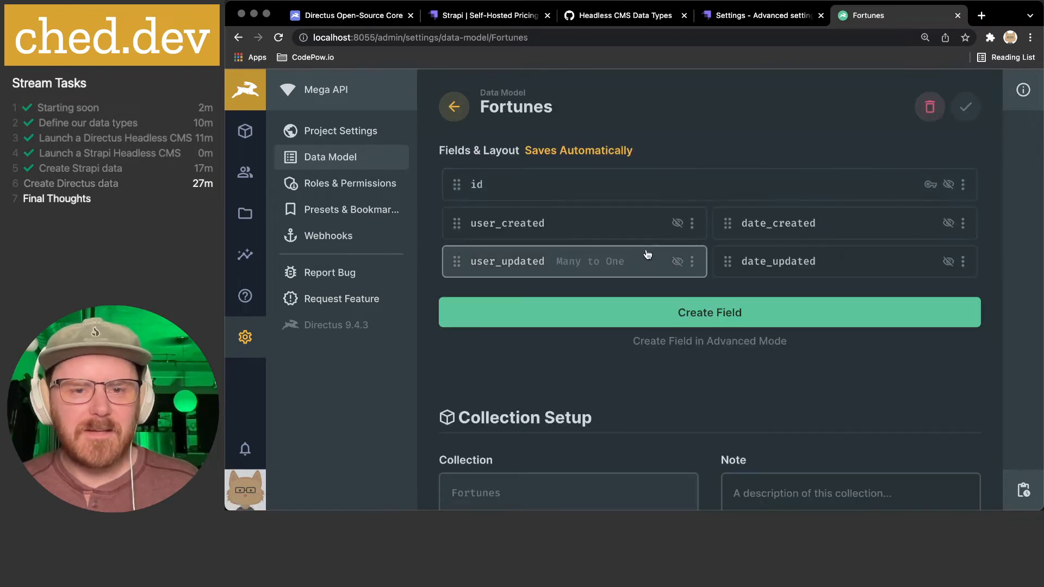
click(691, 311)
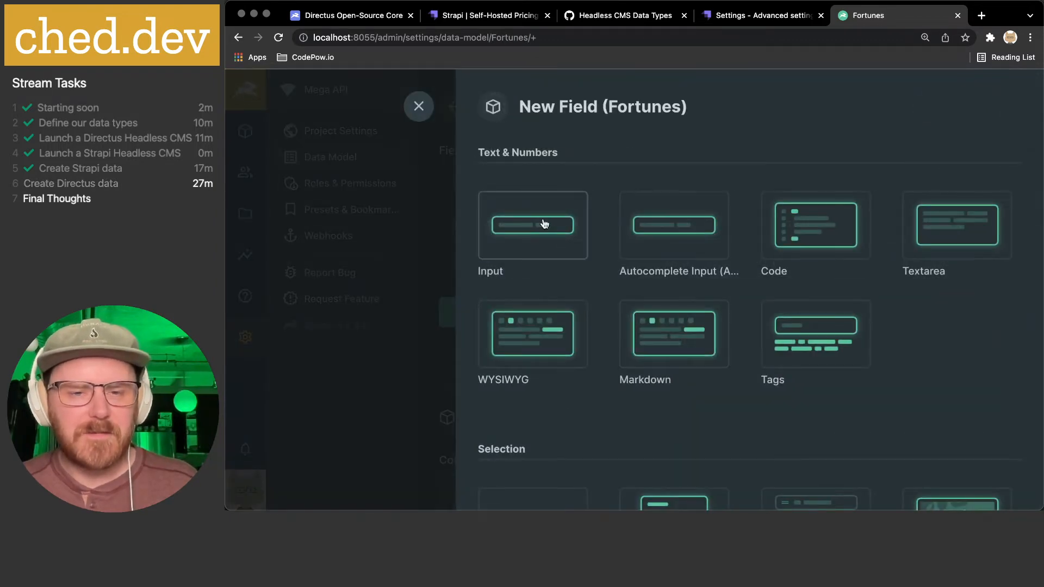
click(535, 227)
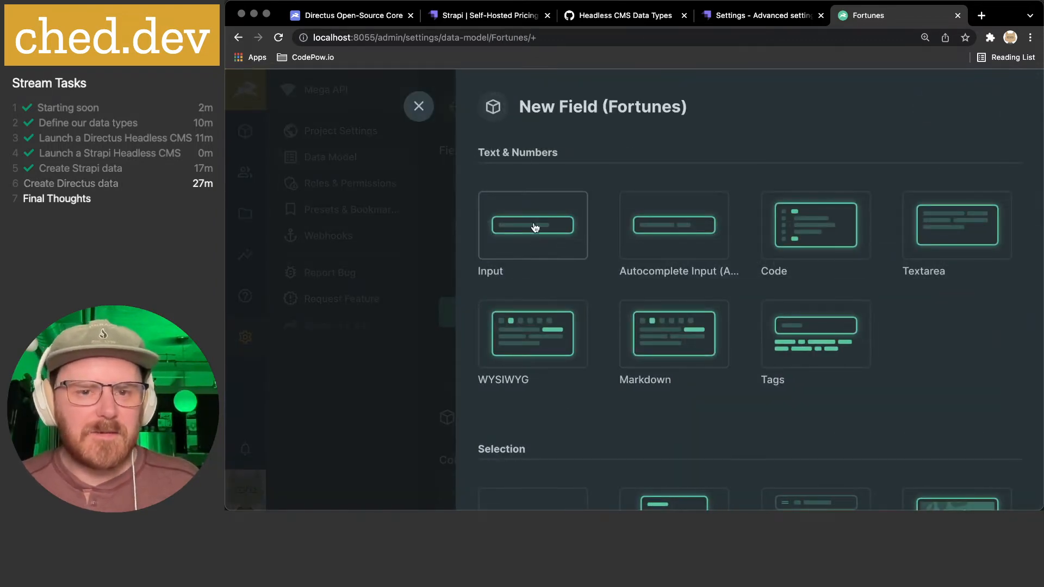
text(fortune)
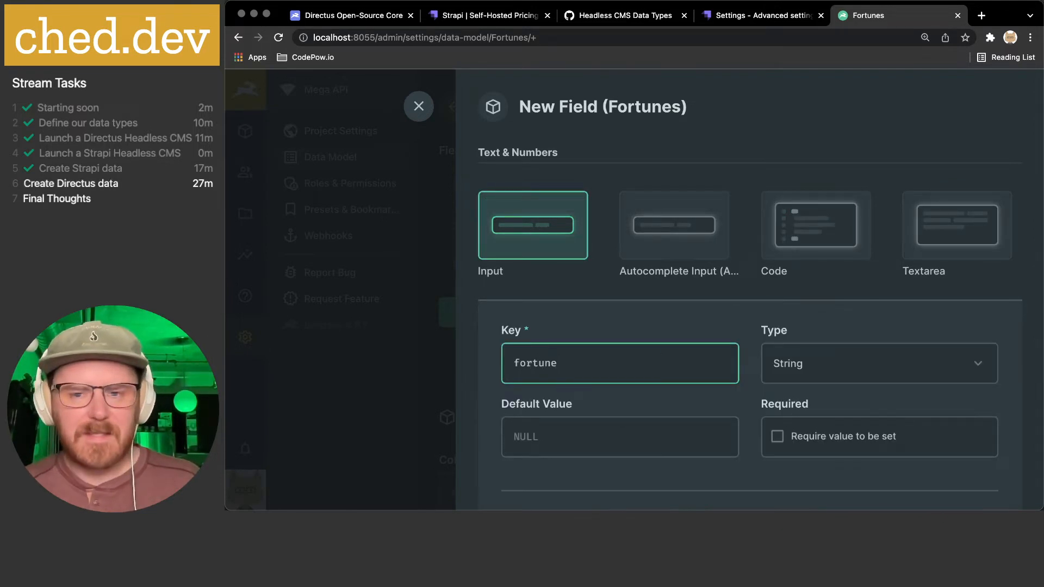
scroll(806, 329, down, 1)
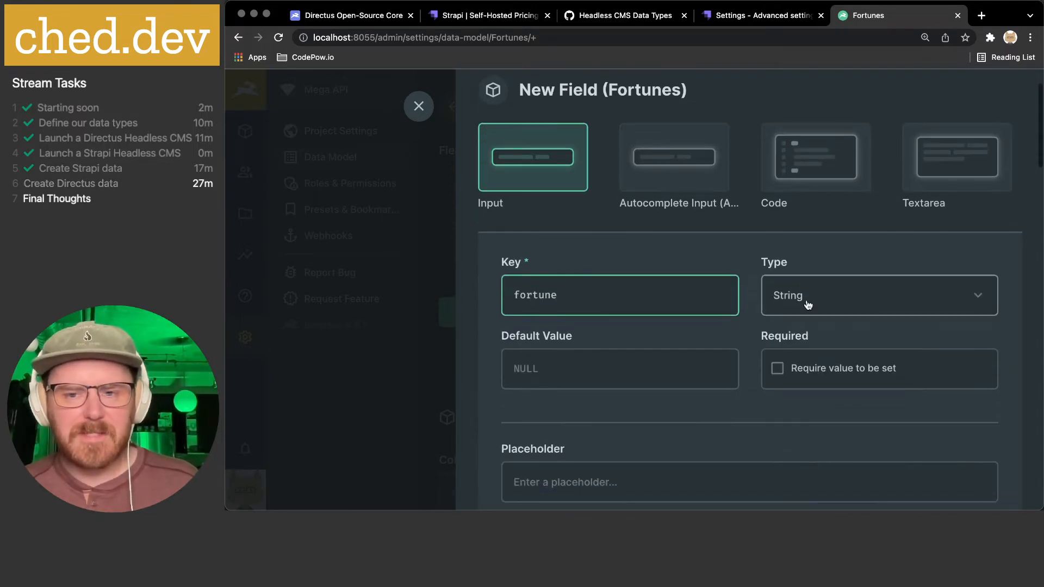
scroll(809, 305, down, 1)
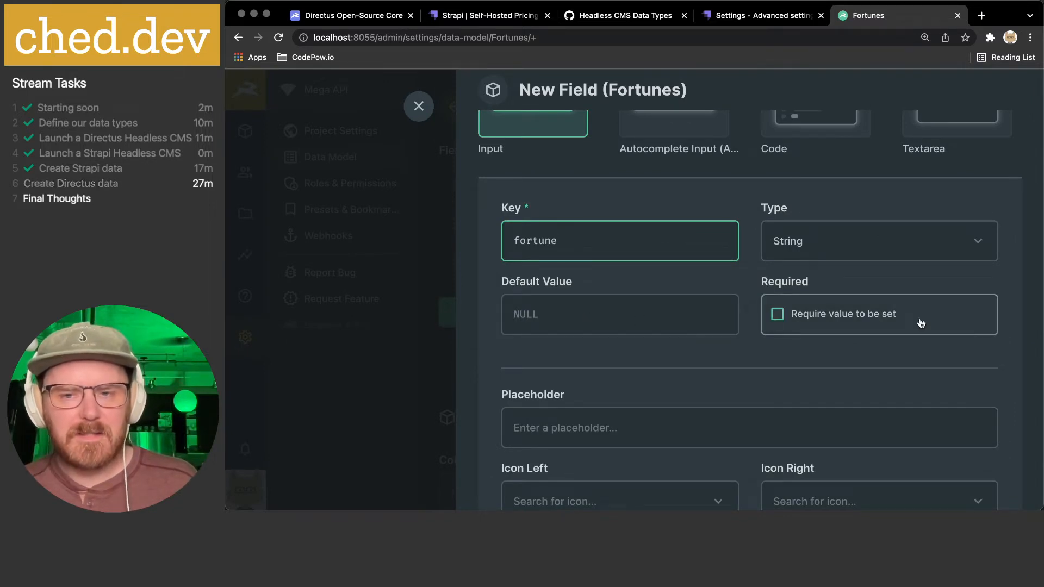
- Mark the fortune field as required, leaving Icon Left unset
click(775, 323)
scroll(688, 347, down, 2)
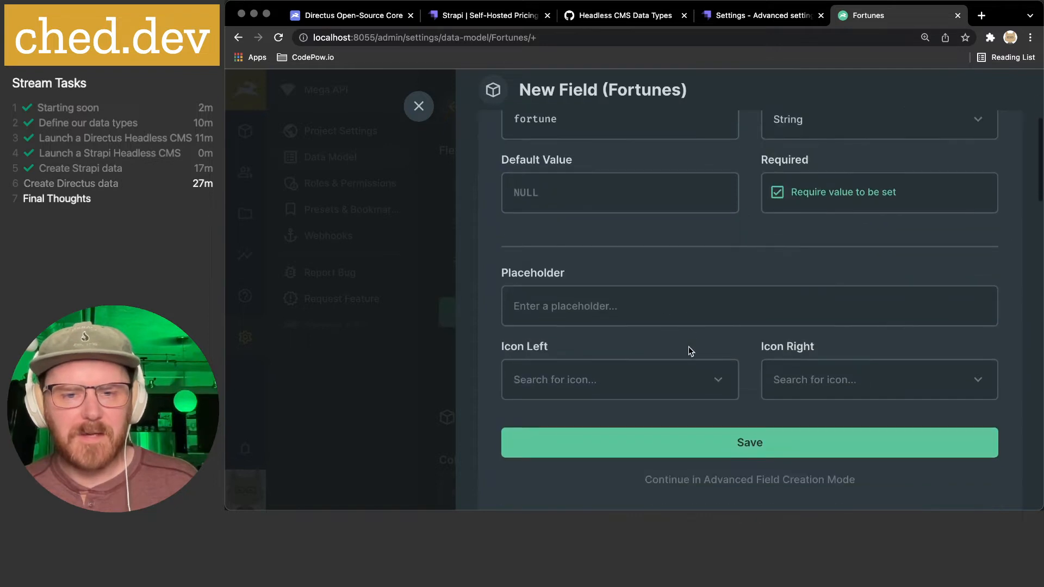
click(552, 383)
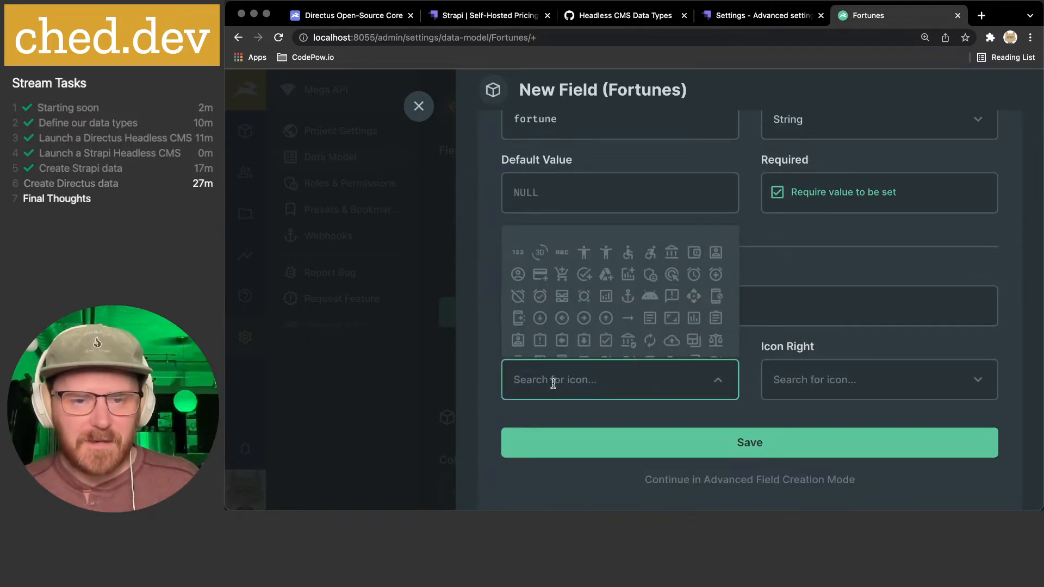
click(897, 252)
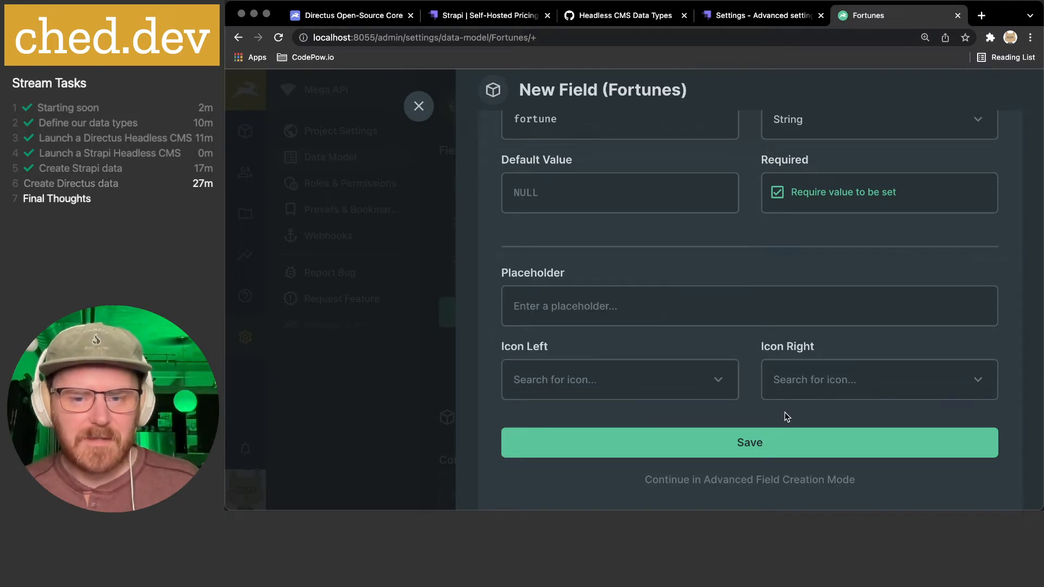
scroll(785, 412, down, 2)
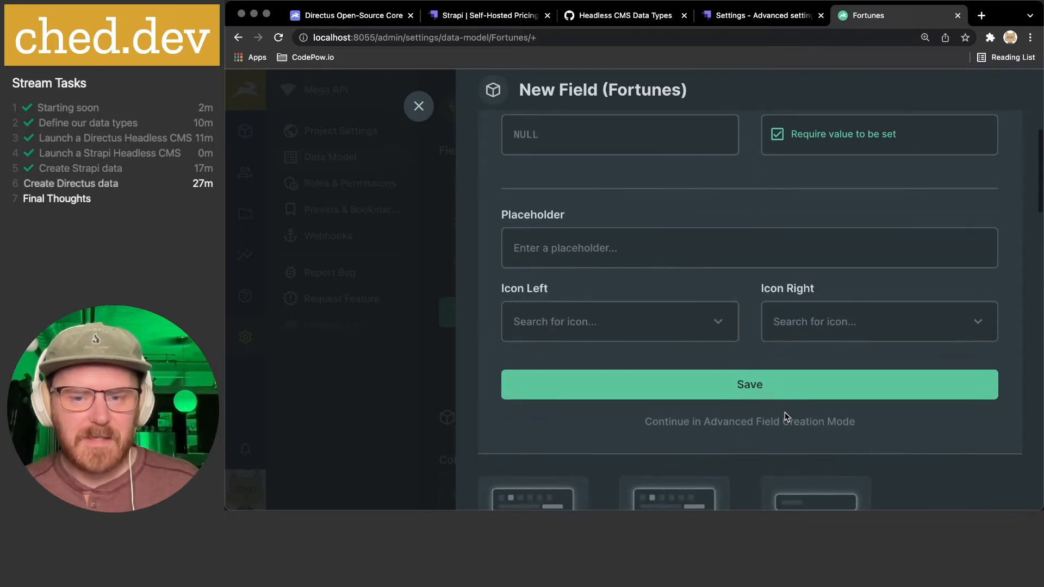
- Continue the fortune field's setup in Advanced Field Creation Mode
click(755, 386)
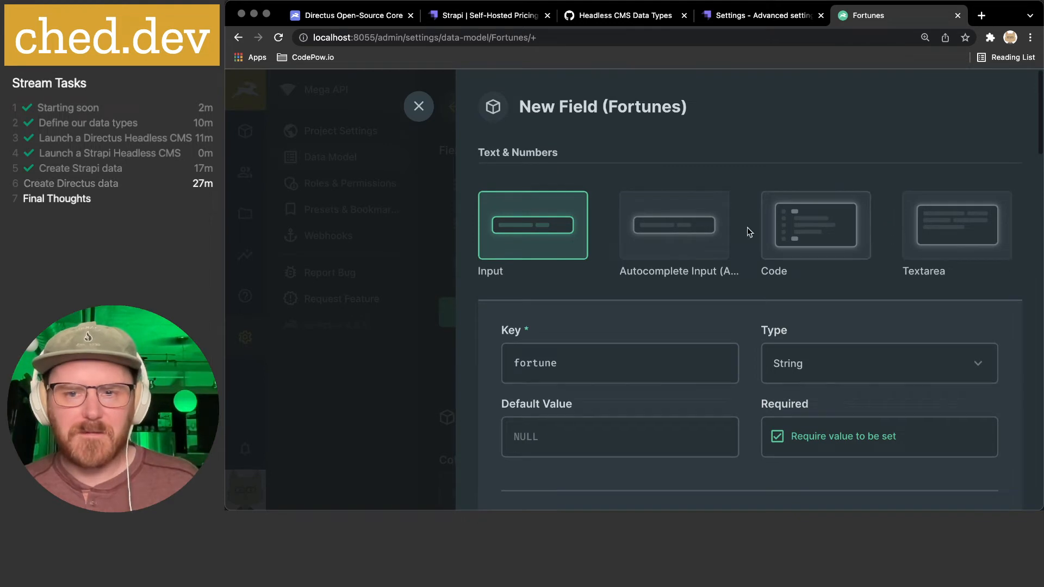
scroll(663, 230, down, 1)
scroll(662, 231, up, 1)
scroll(662, 230, down, 5)
scroll(661, 226, up, 4)
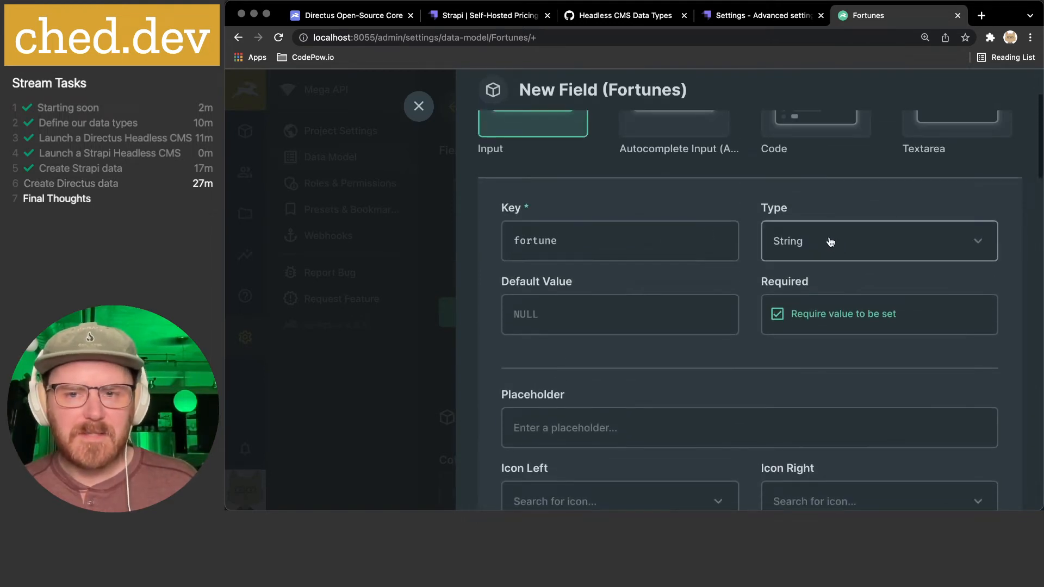
scroll(878, 246, down, 3)
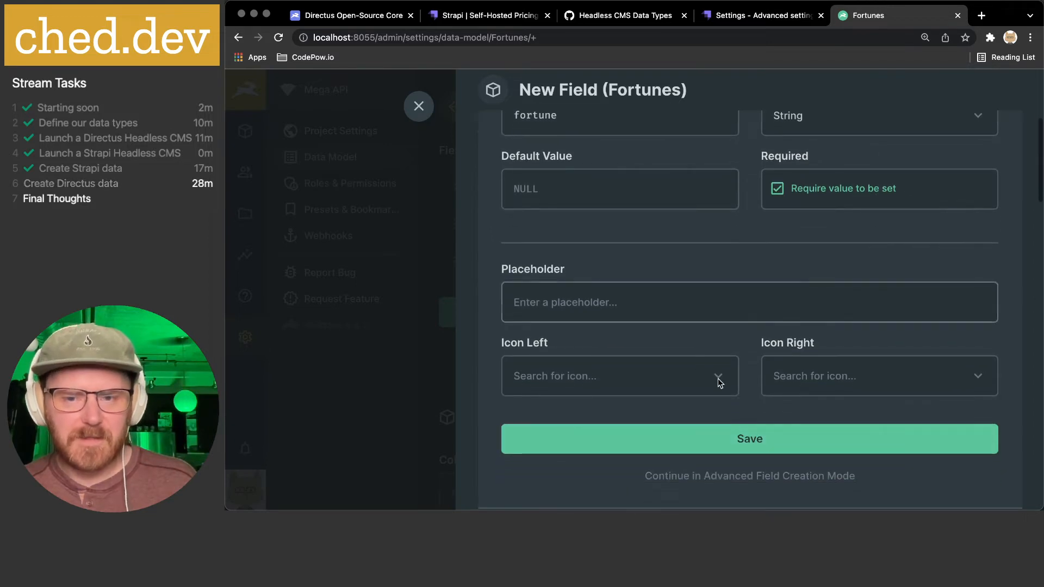
scroll(796, 358, down, 6)
scroll(793, 358, up, 4)
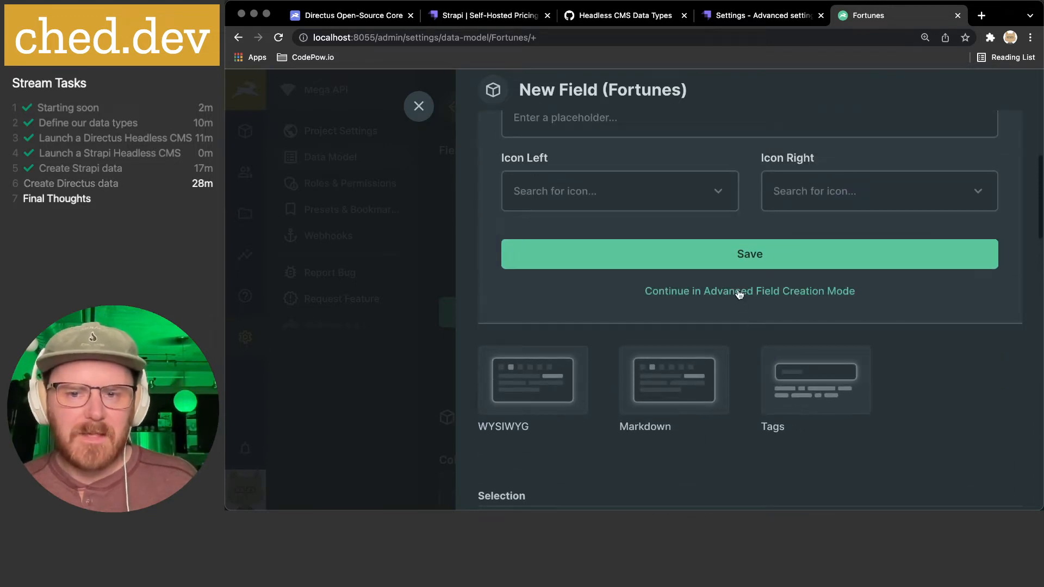
click(736, 293)
- In Schema, keep the maximum length at 255 and require unique fortune values
scroll(745, 317, up, 1)
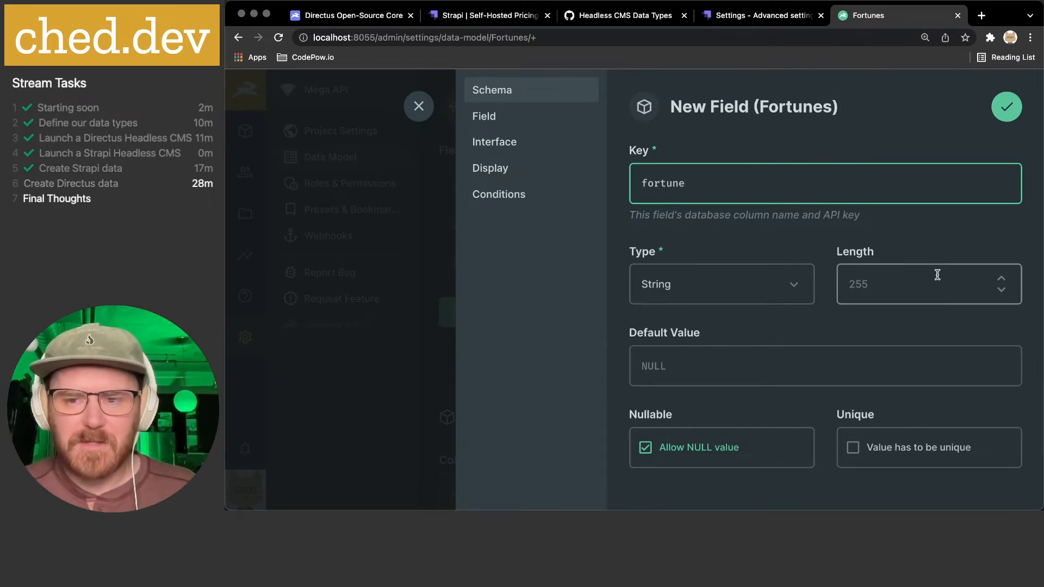
click(877, 288)
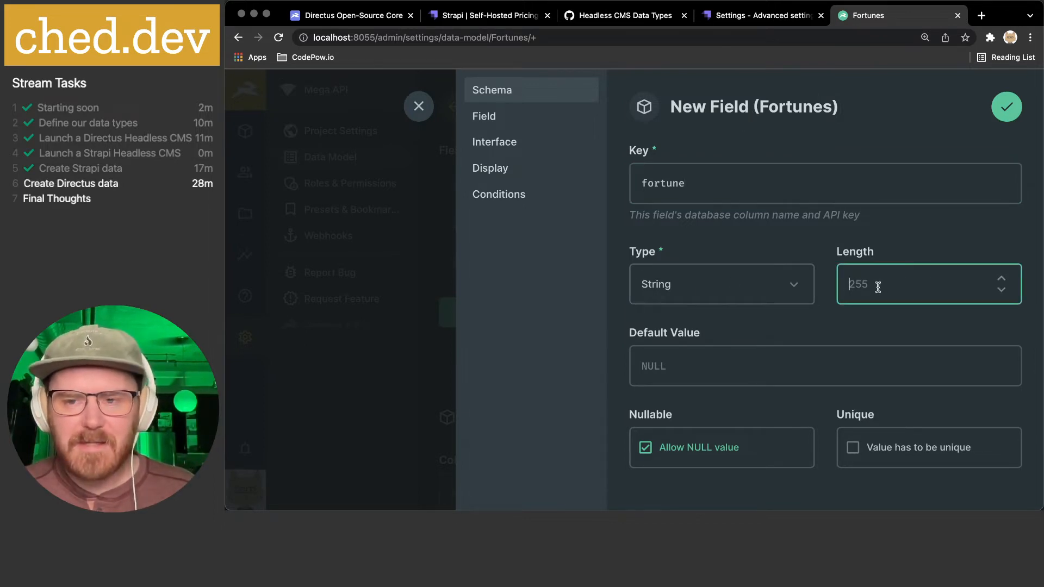
click(854, 321)
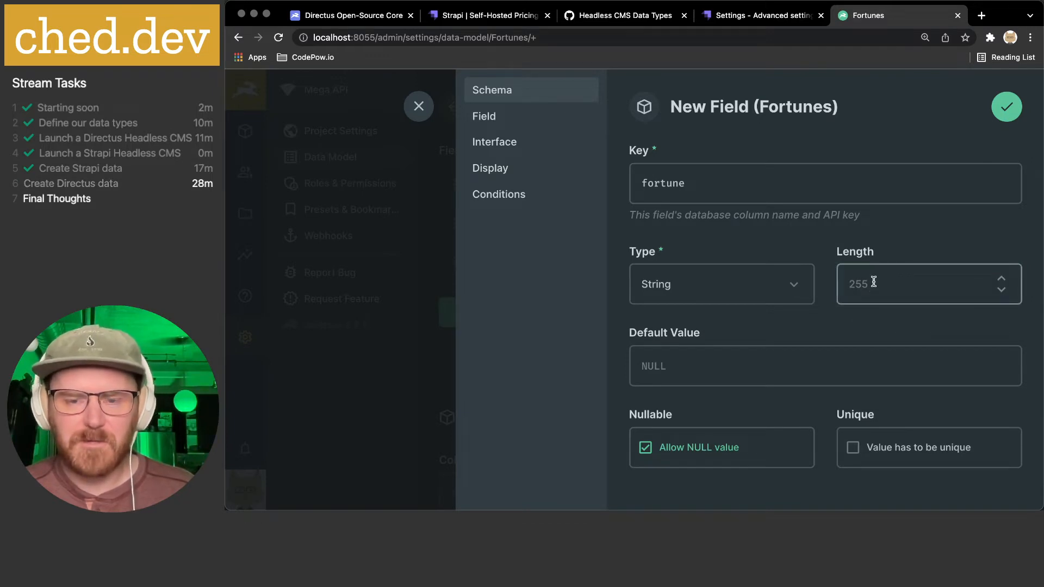
scroll(842, 304, down, 2)
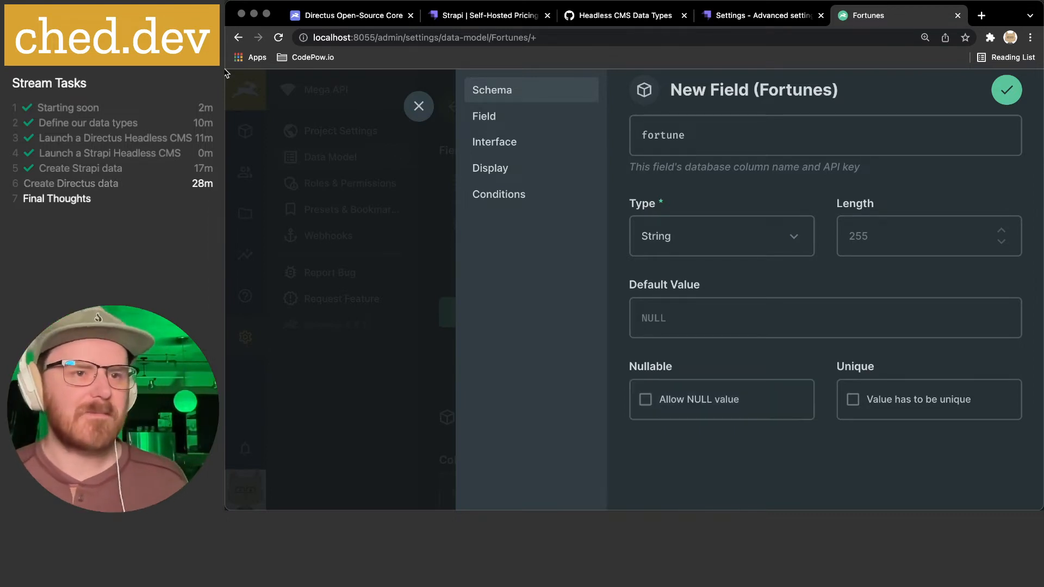
click(802, 352)
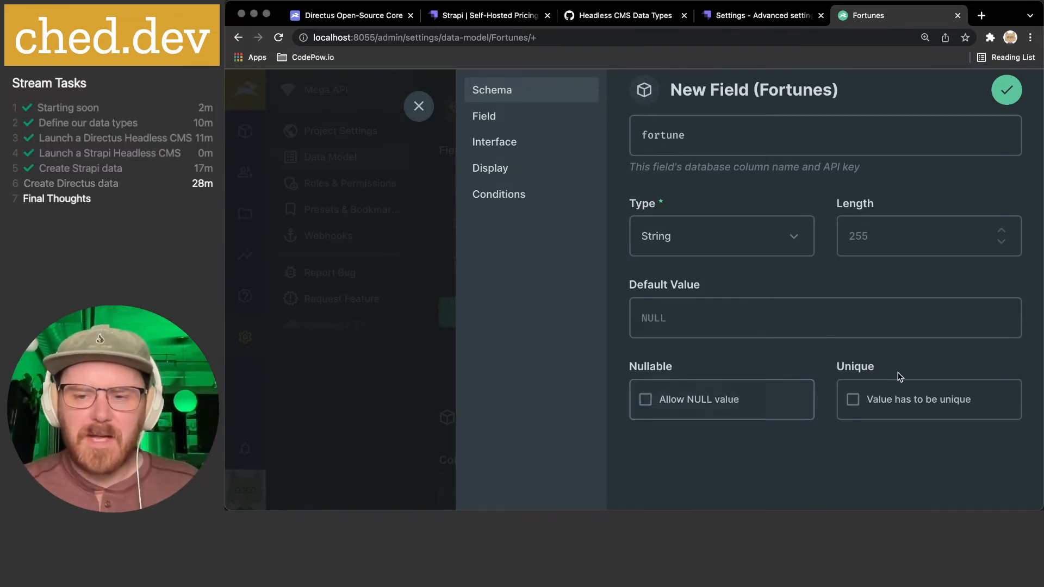
click(914, 407)
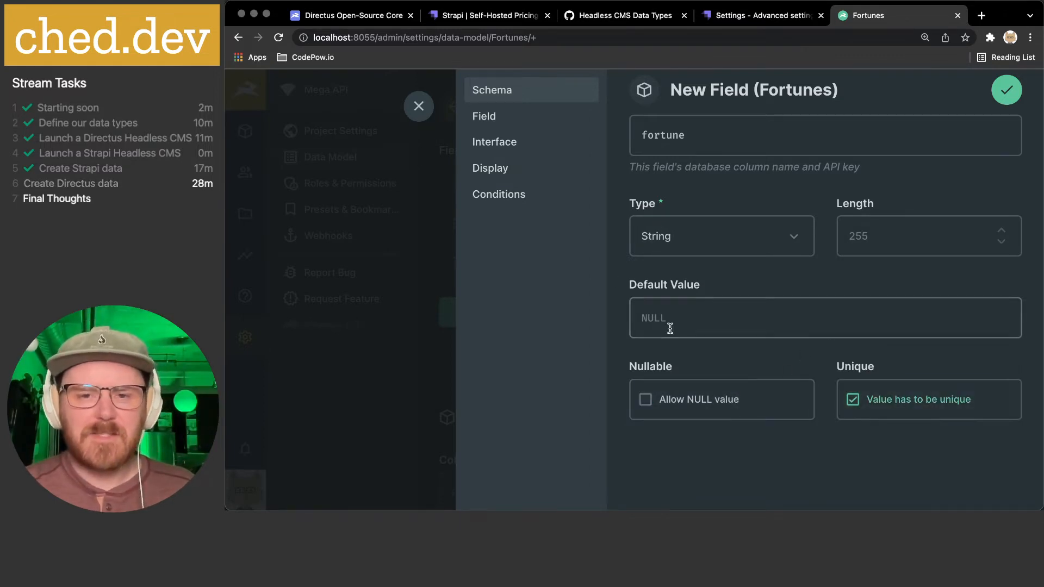
scroll(674, 329, up, 2)
click(513, 116)
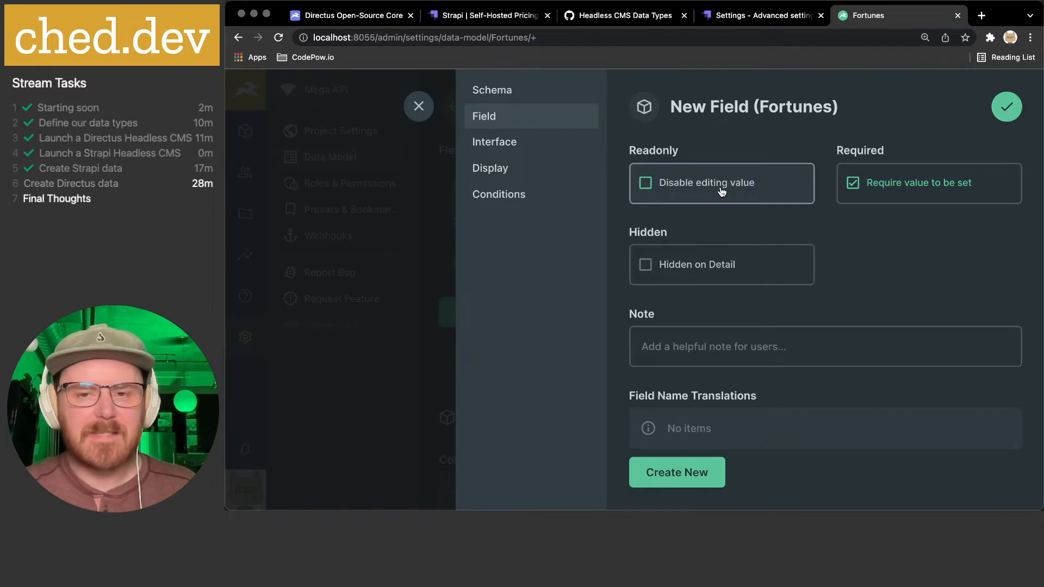
- Confirm the fortune field is still Required, then bring up its Input interface options
scroll(721, 193, down, 1)
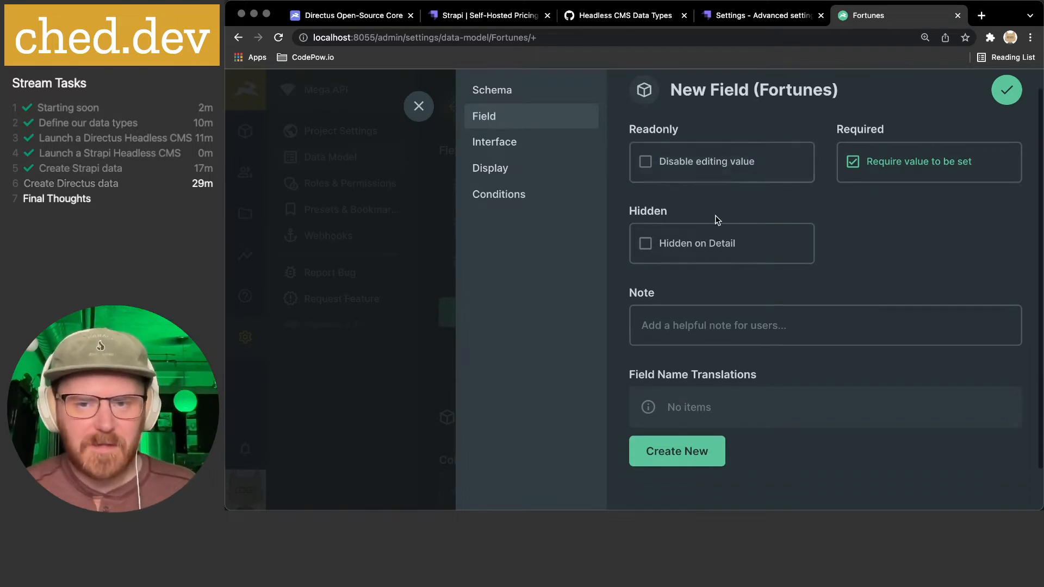
scroll(715, 239, down, 1)
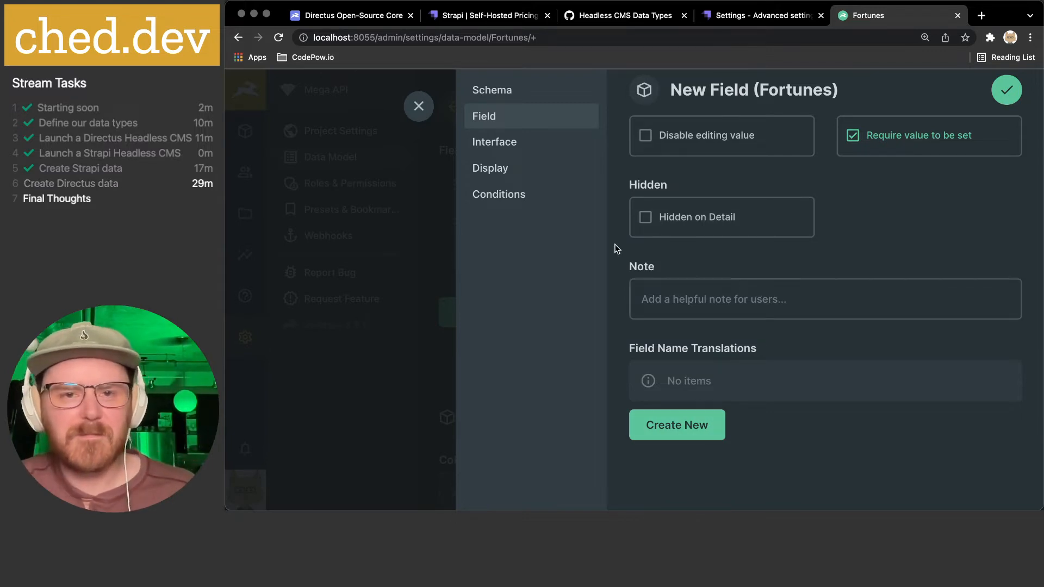
click(495, 142)
scroll(708, 148, up, 1)
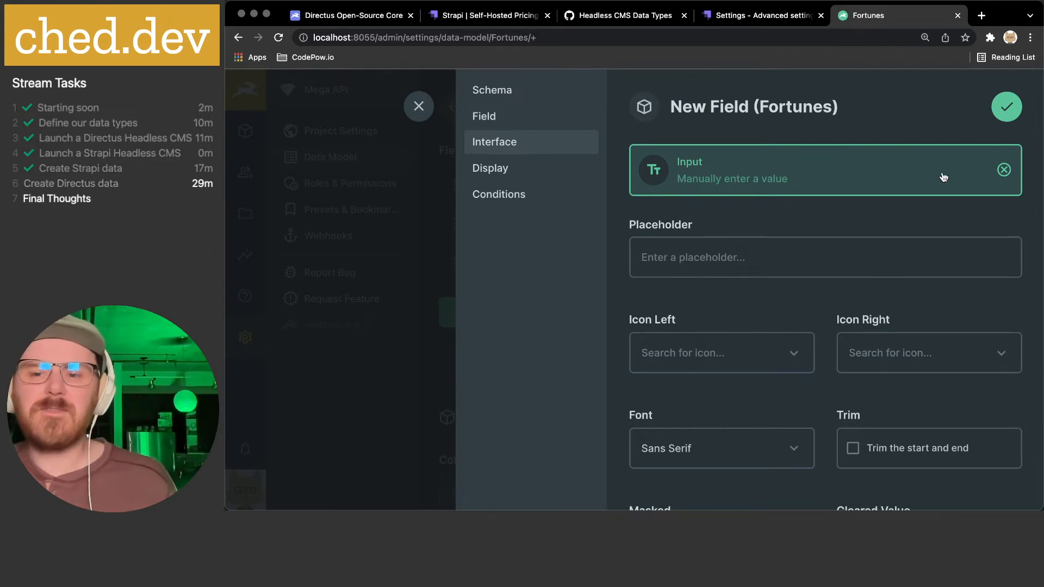
scroll(1000, 176, down, 1)
scroll(998, 177, down, 3)
scroll(997, 175, up, 4)
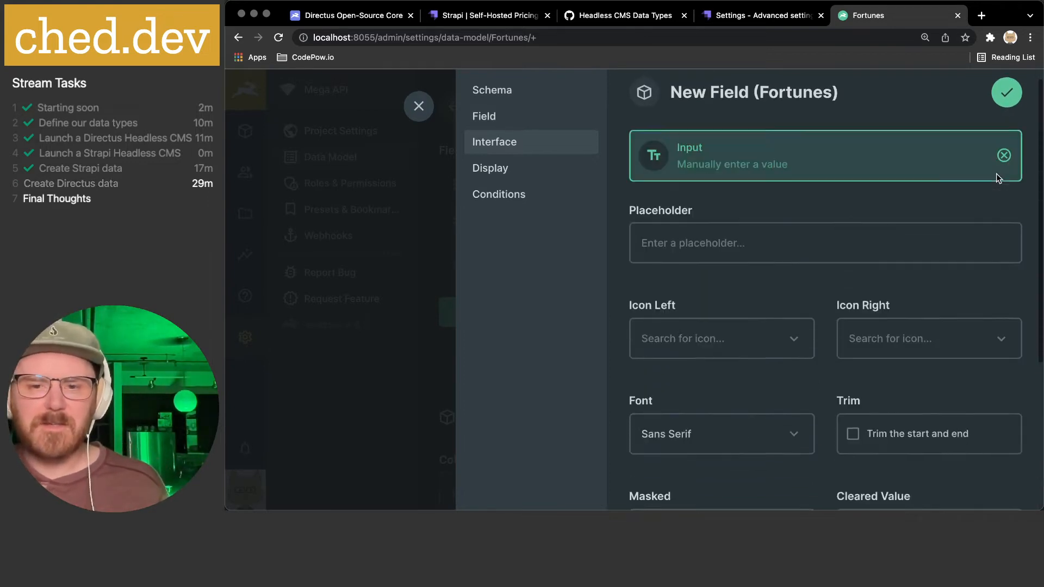
click(1003, 169)
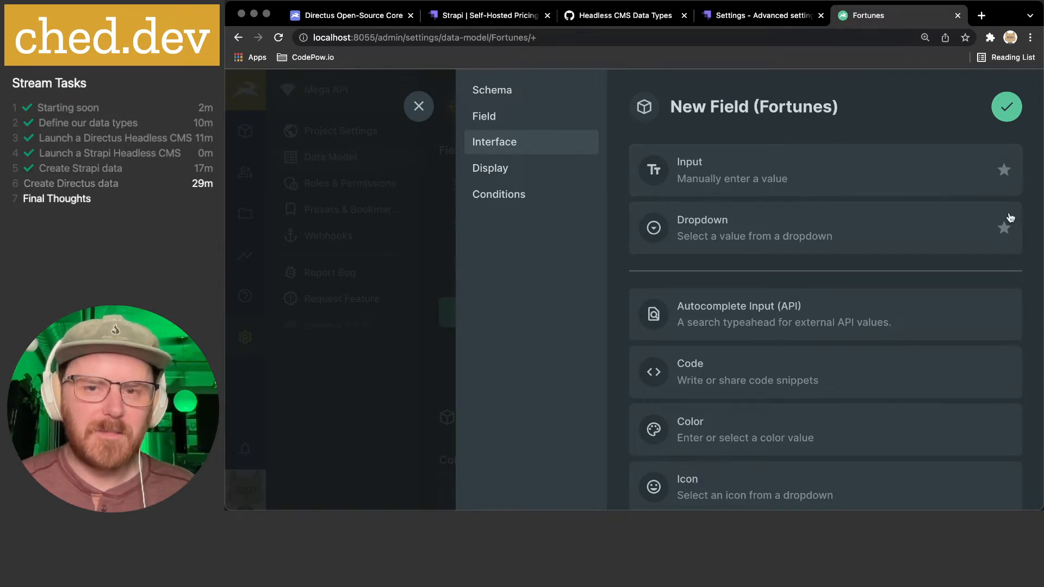
scroll(934, 181, down, 2)
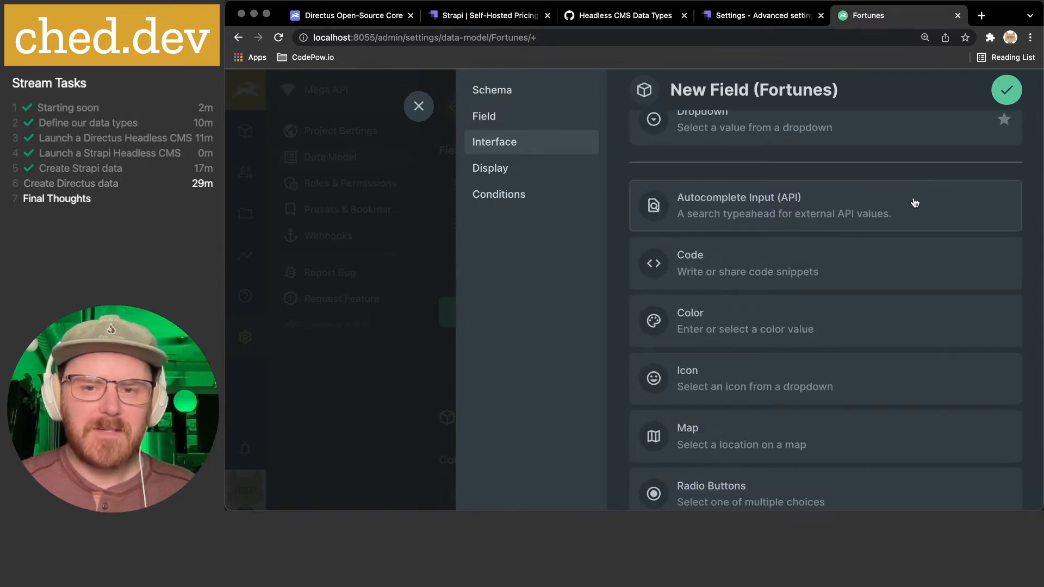
scroll(917, 276, down, 2)
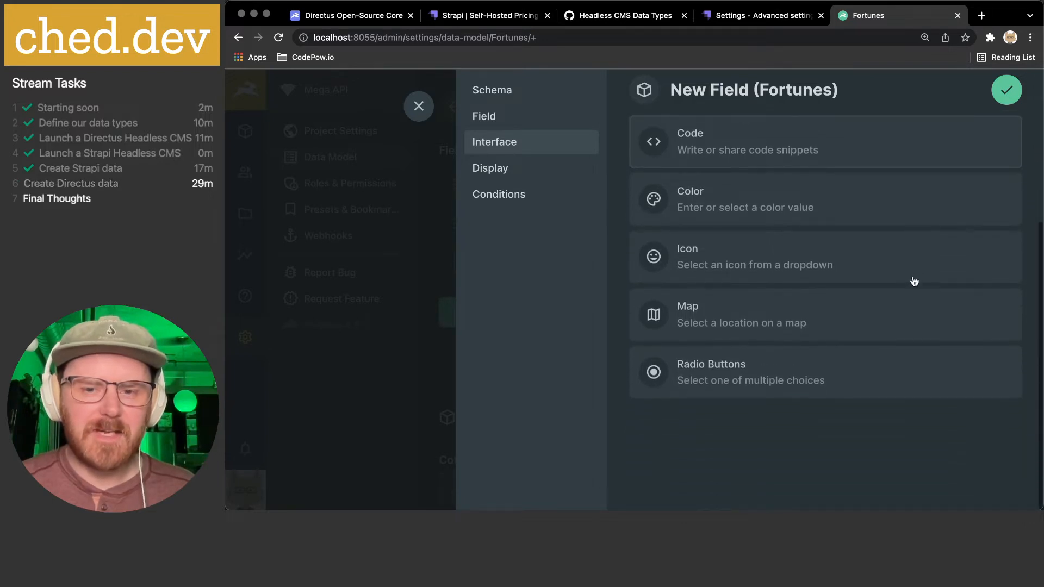
scroll(872, 370, up, 1)
scroll(870, 368, down, 1)
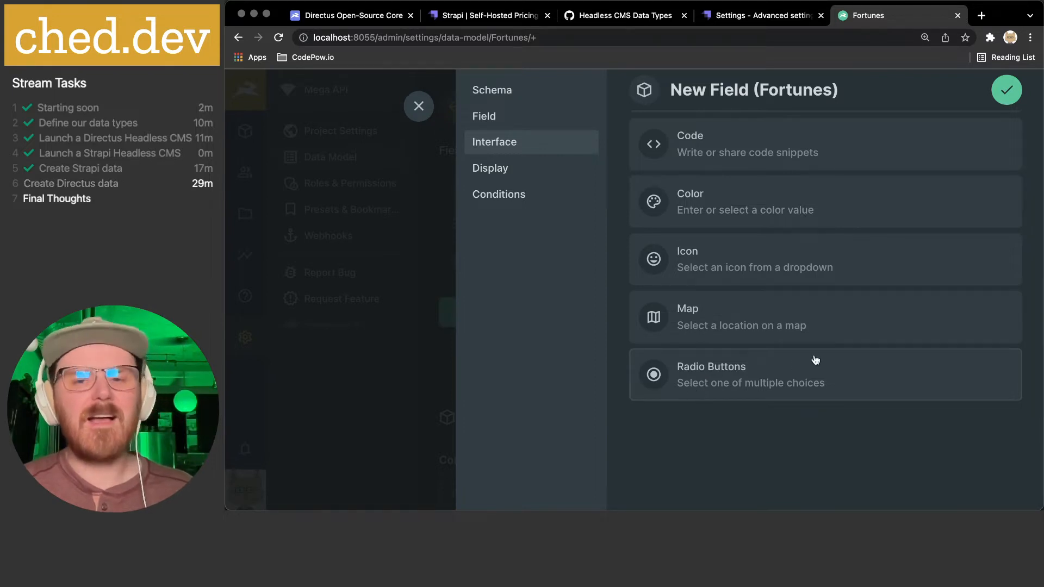
scroll(796, 364, up, 3)
scroll(815, 359, down, 3)
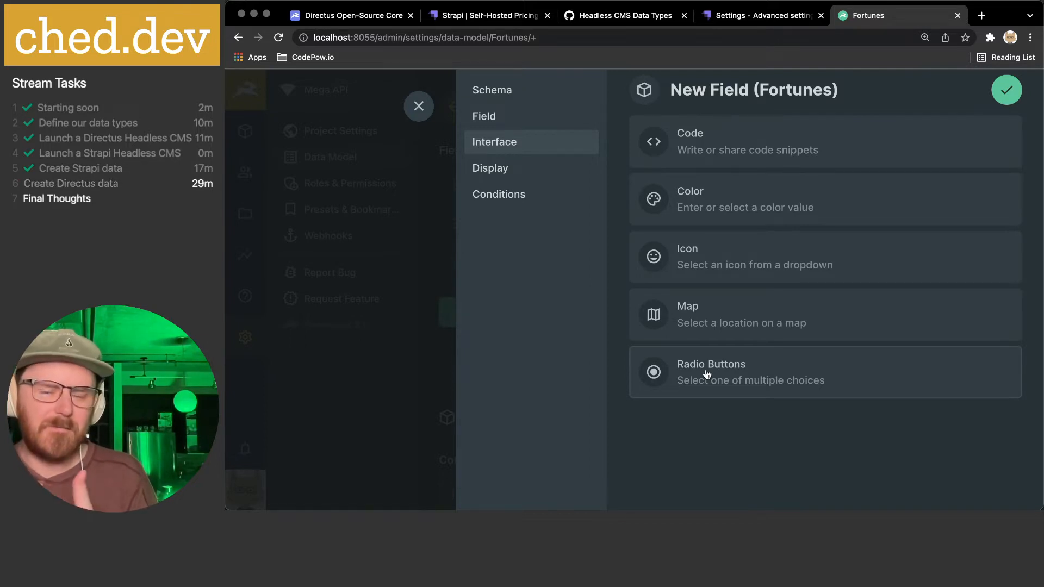
scroll(707, 373, up, 3)
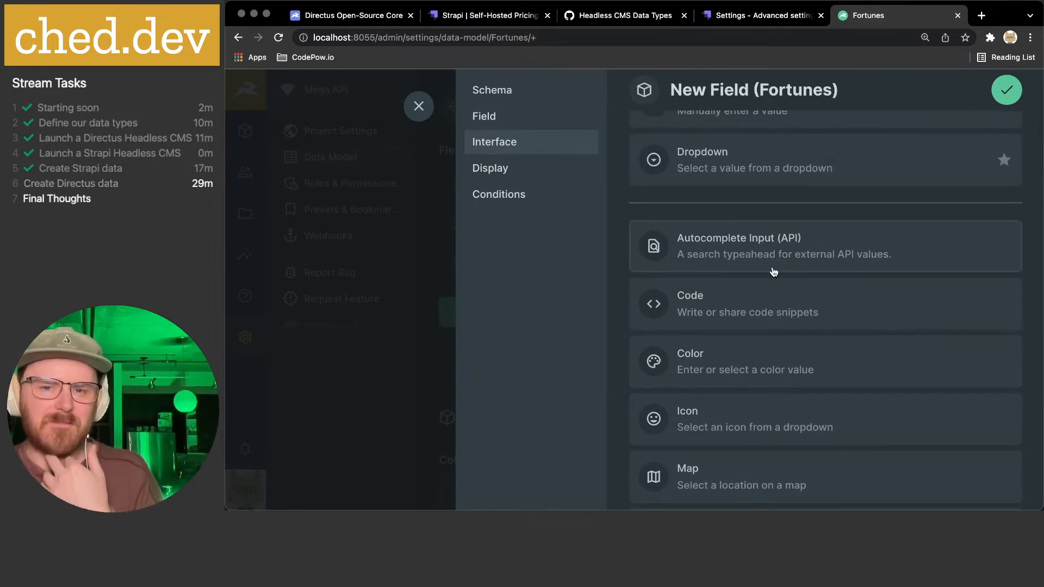
scroll(795, 365, down, 4)
scroll(789, 363, up, 4)
scroll(788, 363, down, 4)
scroll(788, 364, up, 5)
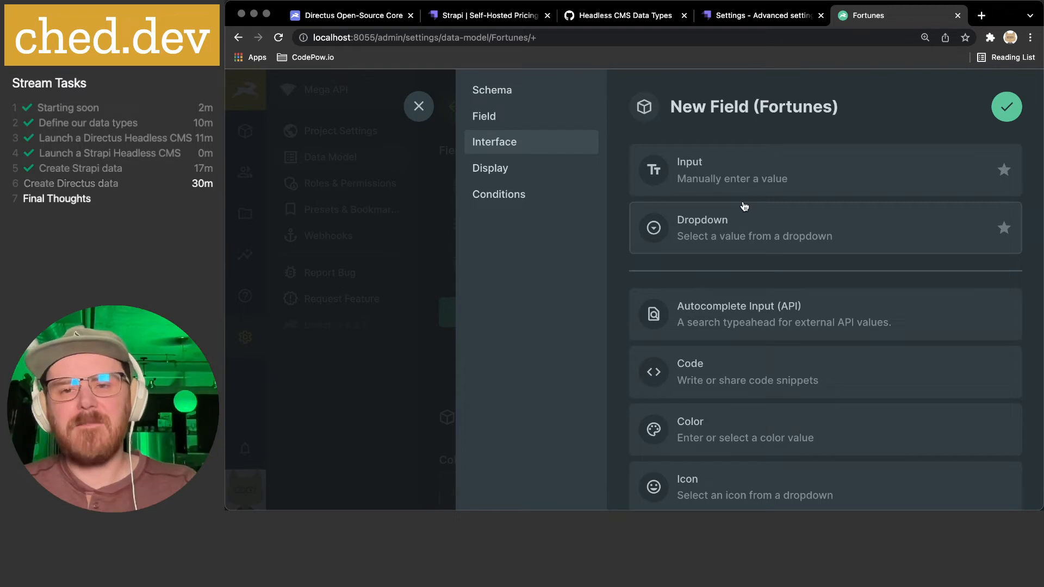
click(748, 180)
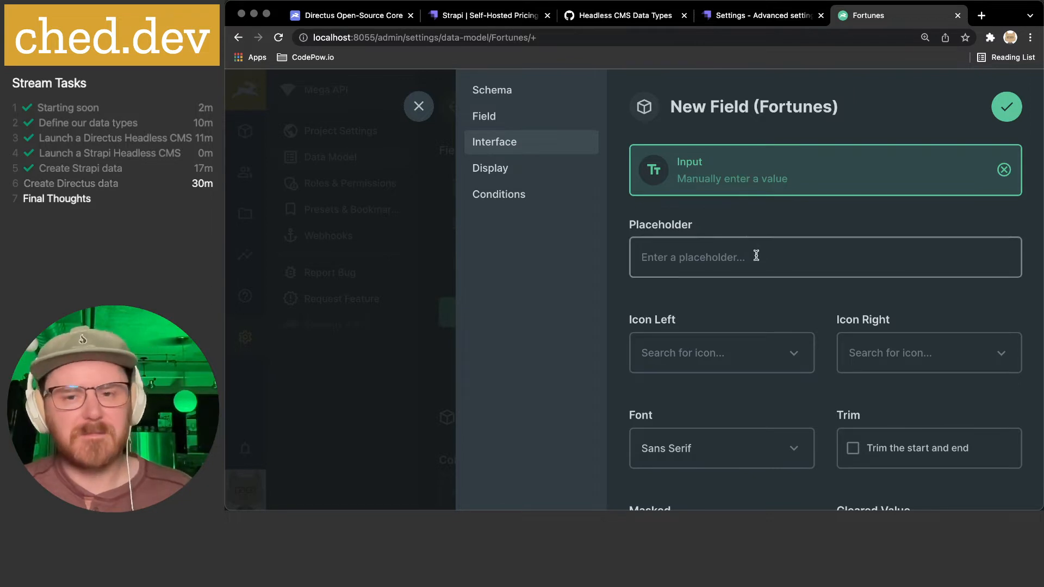
- Keep the Input interface, set its font to Serif and trim the start and end
scroll(755, 254, down, 1)
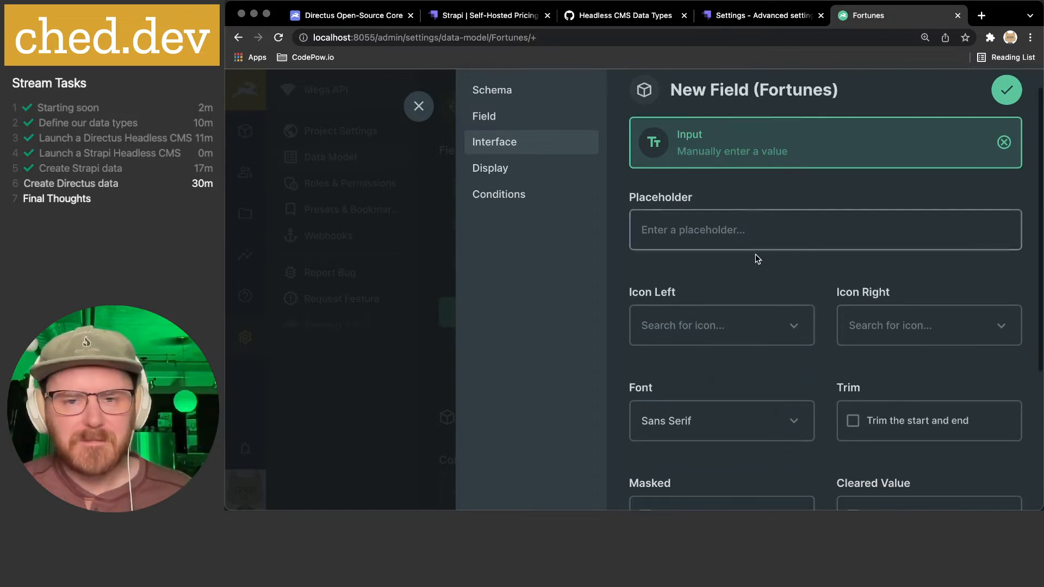
click(731, 142)
click(731, 176)
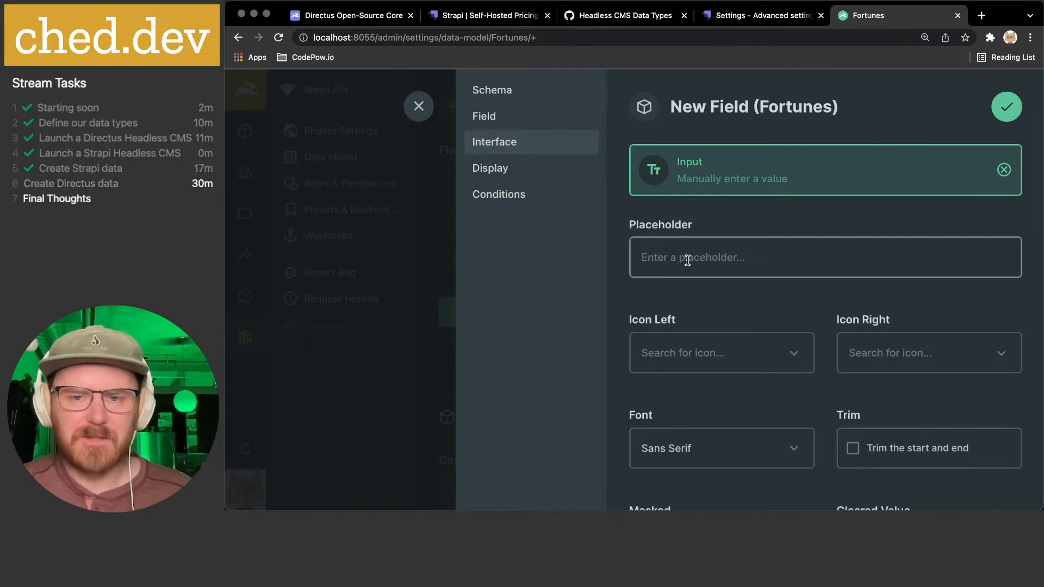
scroll(683, 264, down, 1)
scroll(734, 294, down, 2)
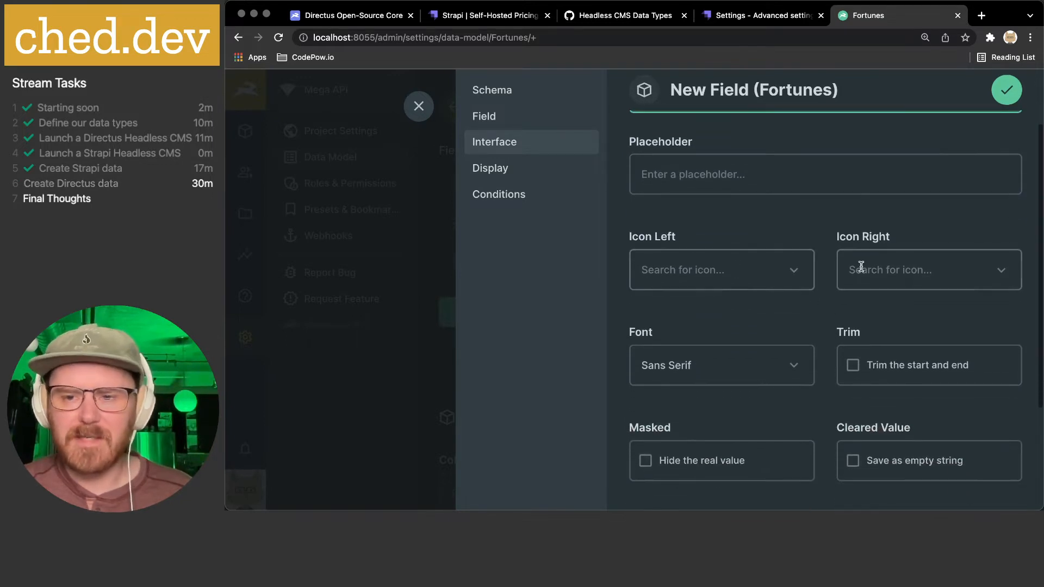
scroll(875, 269, down, 2)
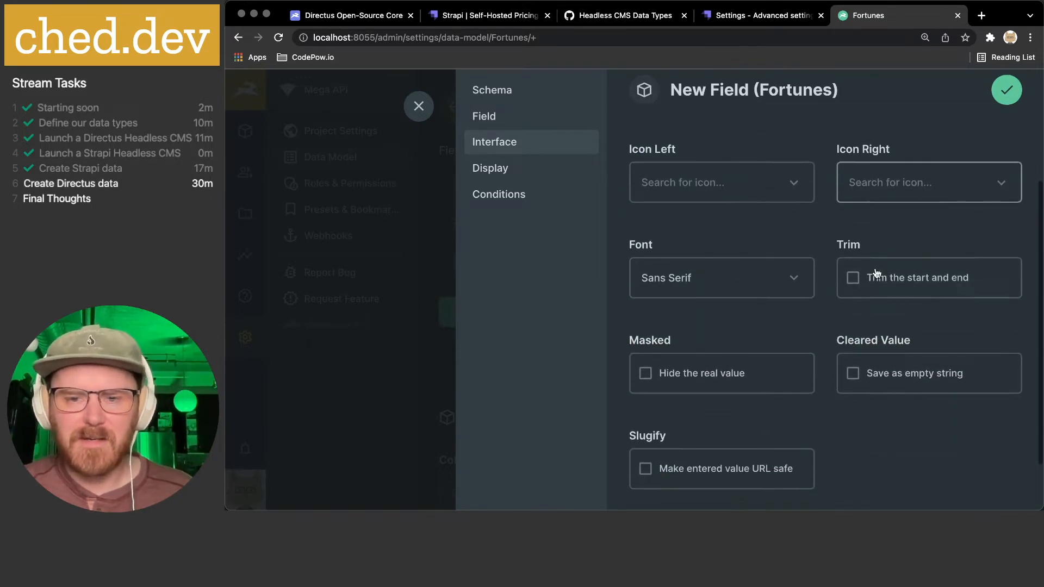
click(726, 280)
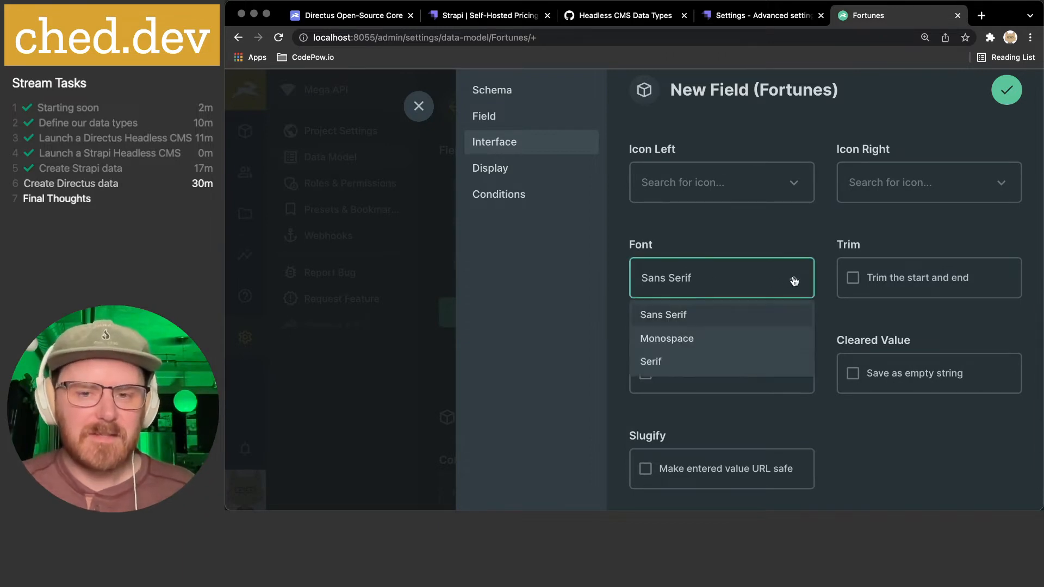
click(690, 361)
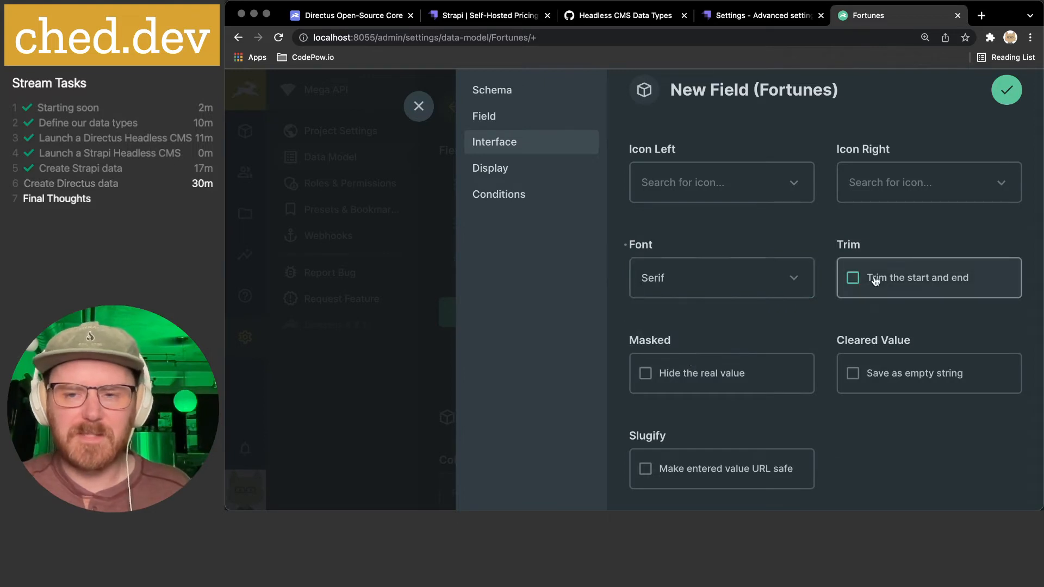
click(919, 280)
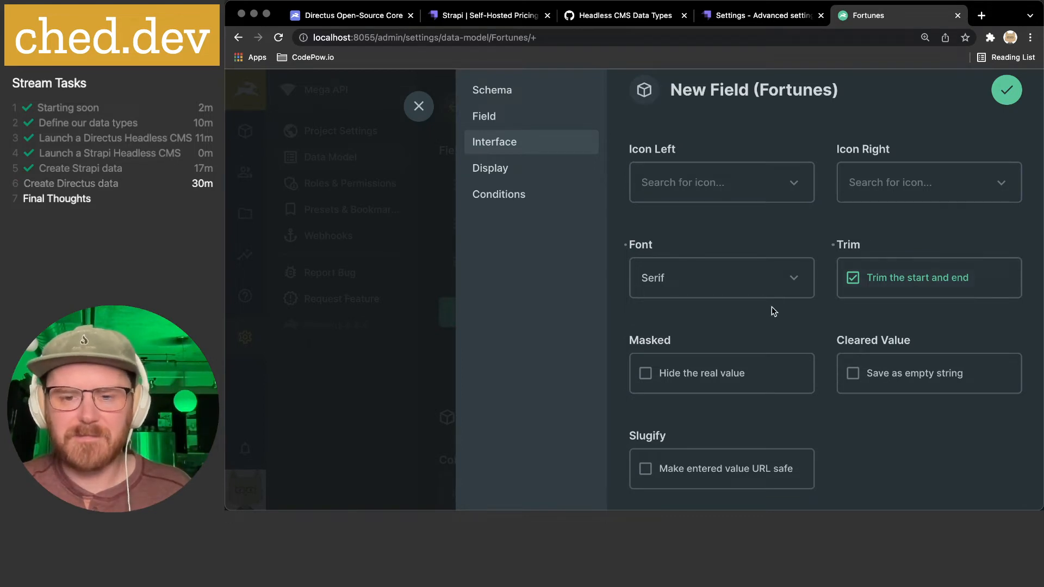
scroll(775, 310, down, 2)
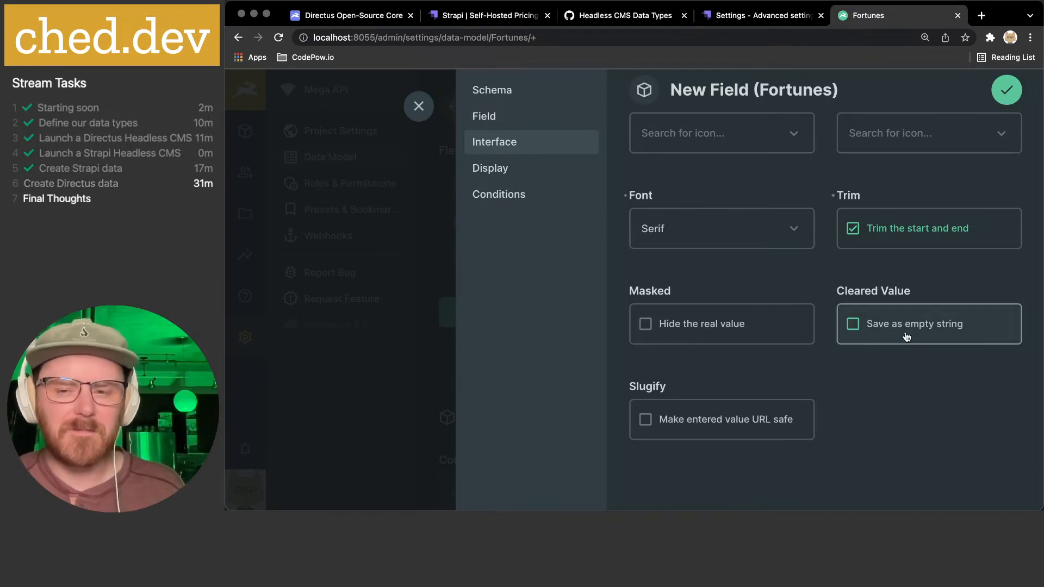
scroll(891, 347, down, 1)
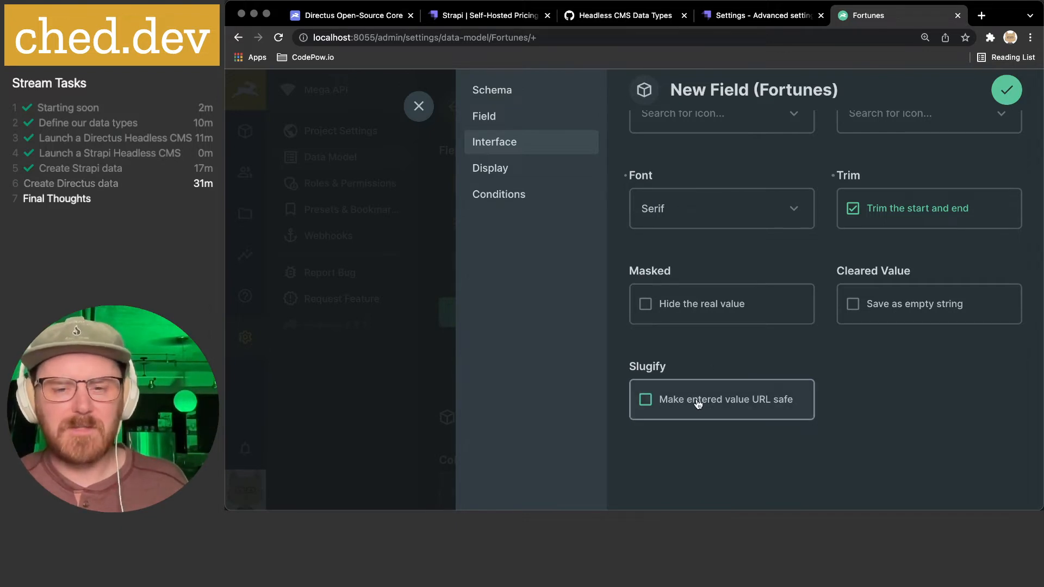
scroll(718, 403, up, 5)
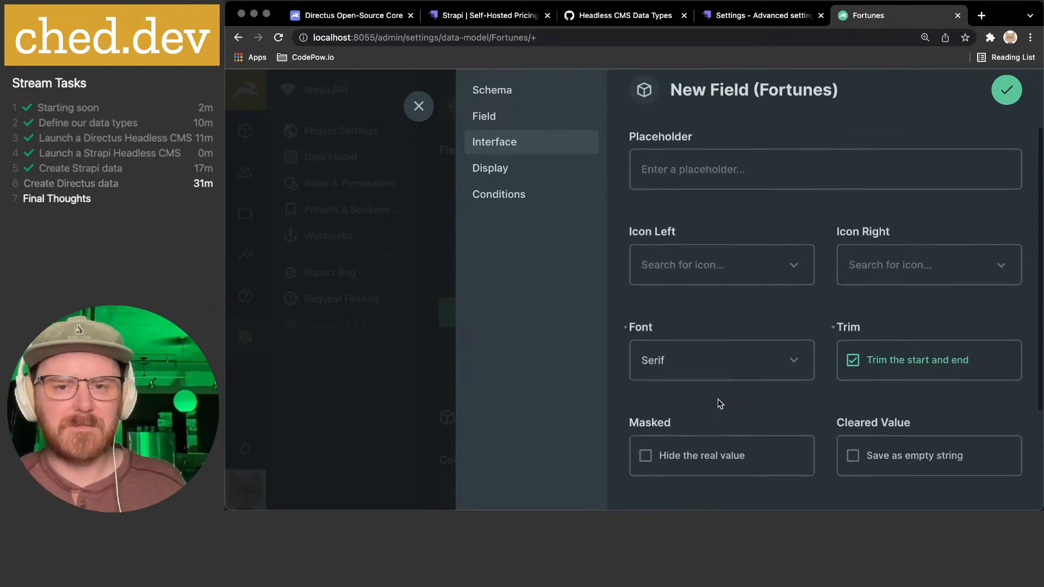
click(483, 168)
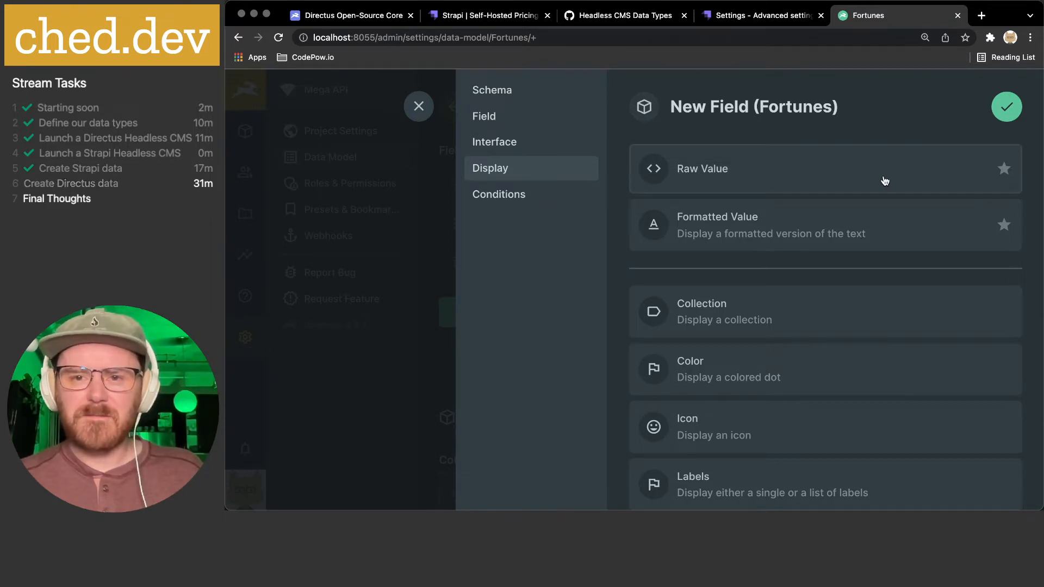
- Set the fortune field's display to Formatted Value
click(881, 173)
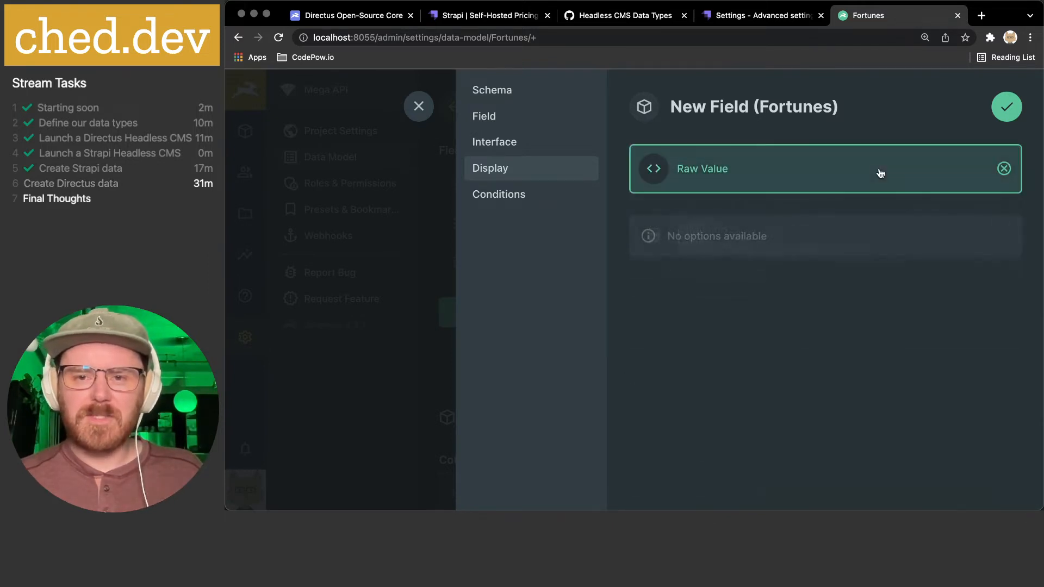
click(880, 174)
click(777, 228)
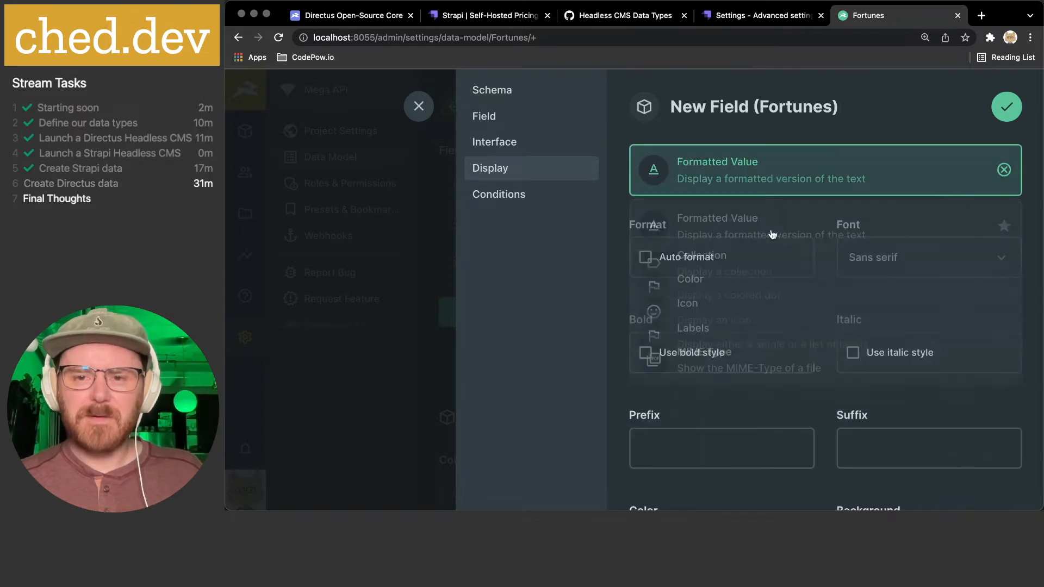
- Create a new entry under Conditional Styles
scroll(775, 235, down, 1)
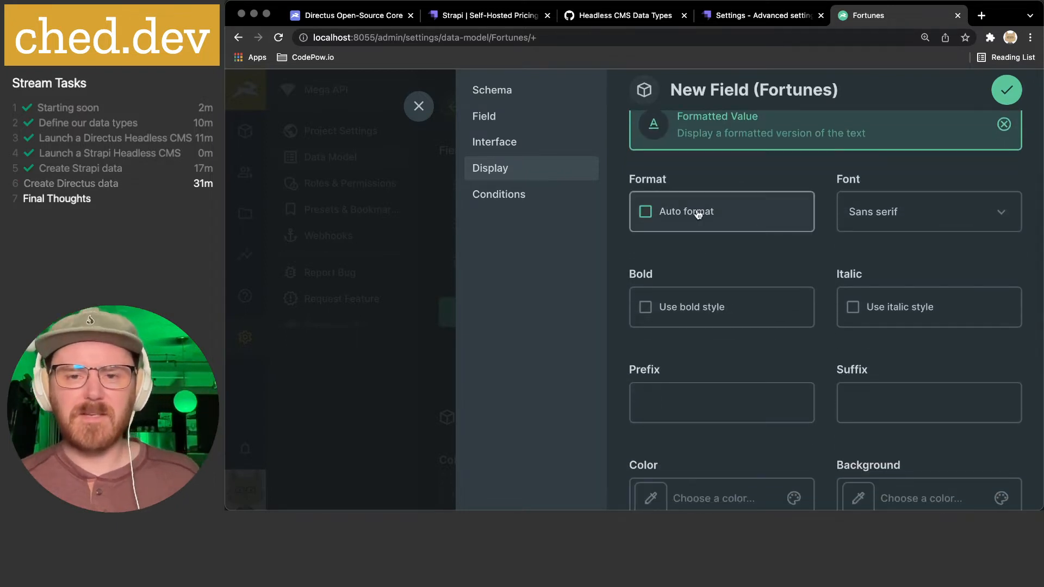
scroll(816, 289, down, 1)
scroll(914, 264, down, 2)
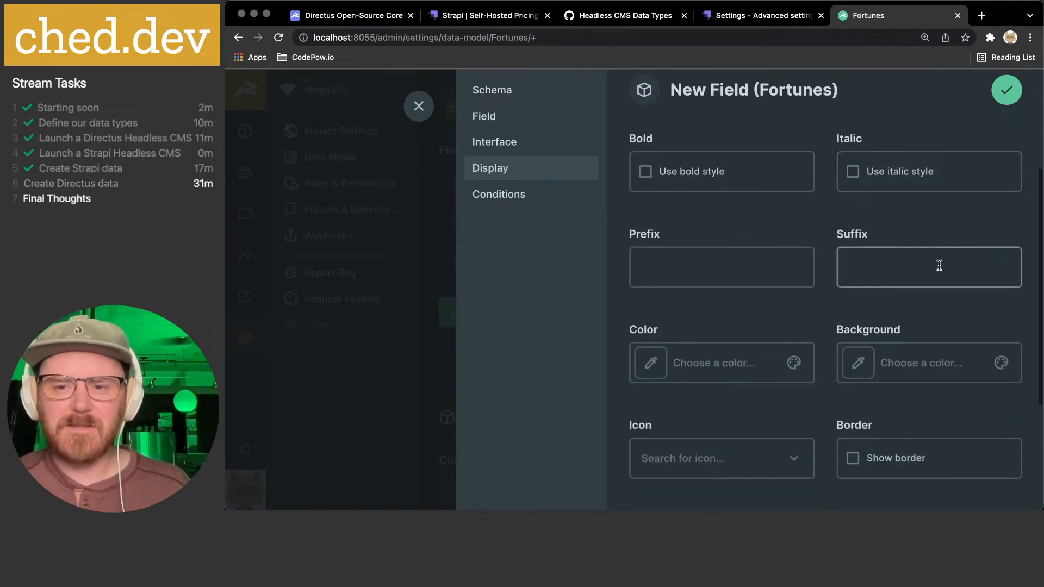
scroll(891, 262, down, 2)
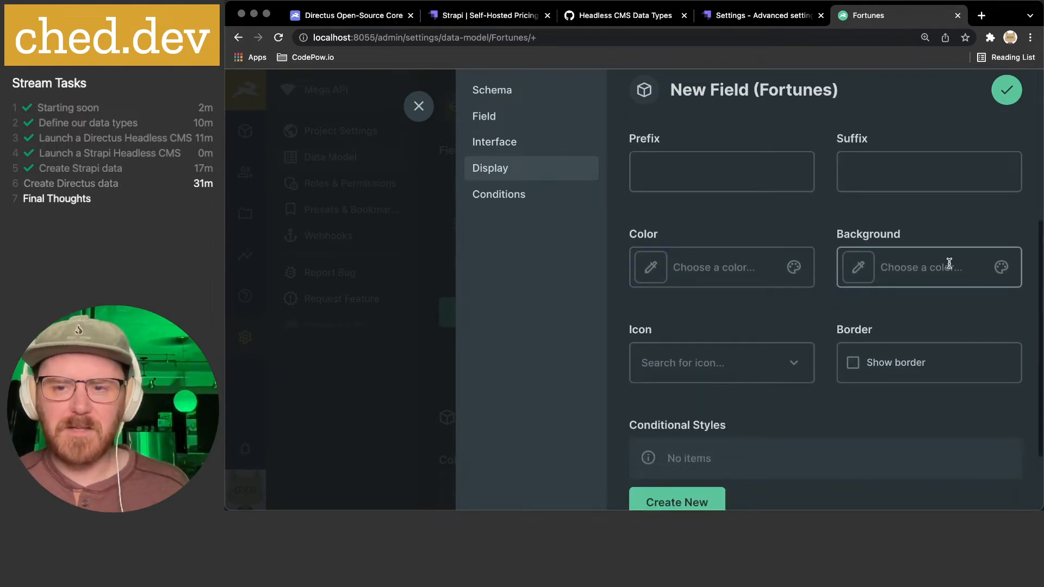
scroll(788, 275, down, 2)
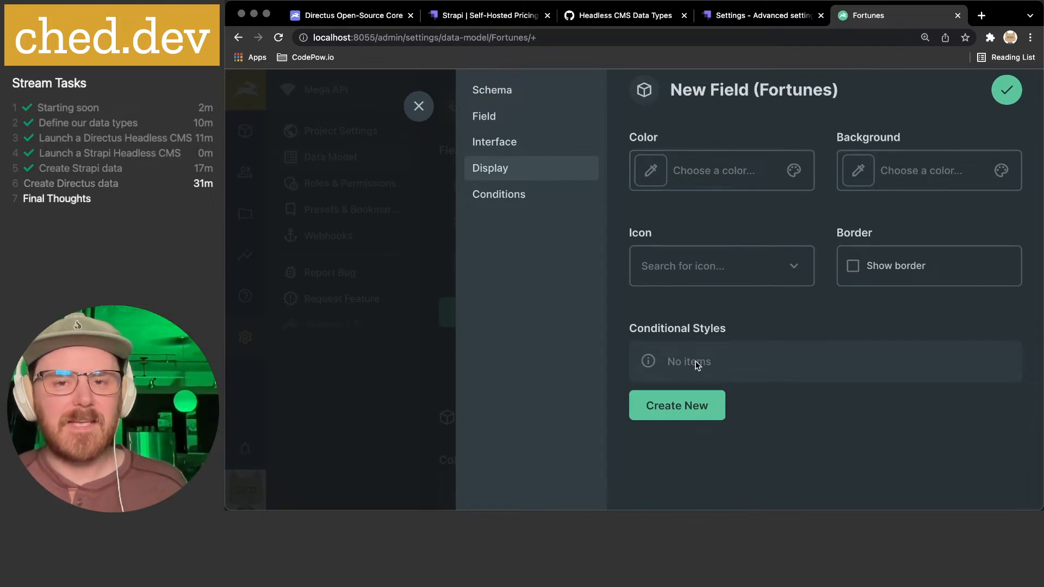
scroll(698, 364, up, 7)
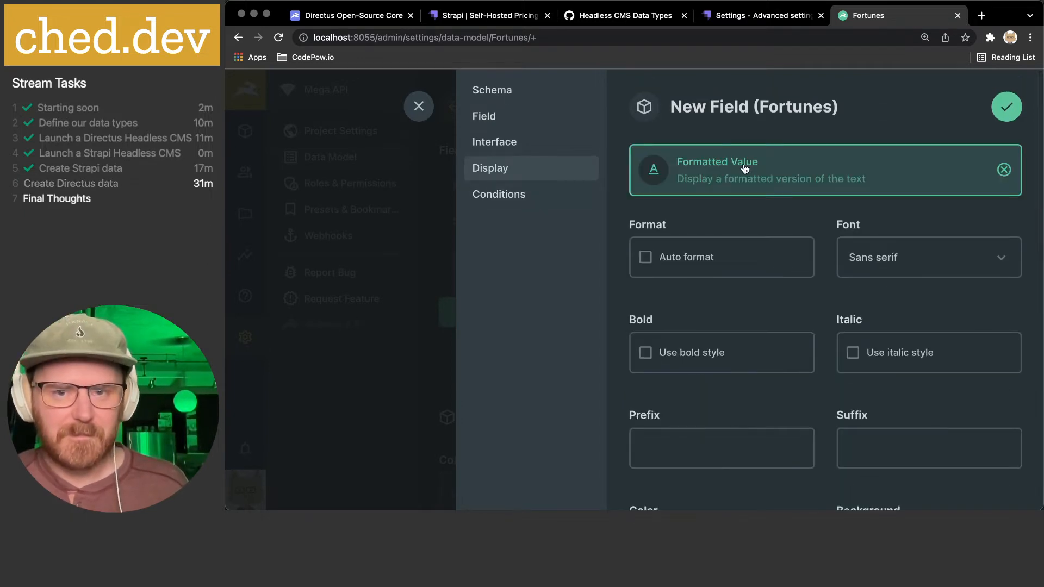
scroll(745, 169, down, 5)
click(696, 401)
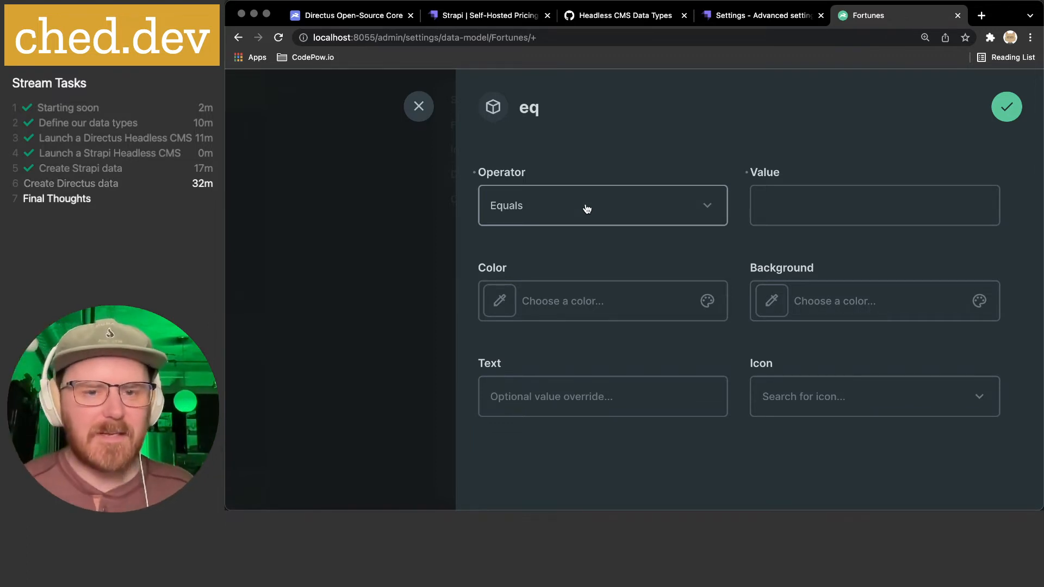
- Save a conditional style: Ends with '.', Warning Amber icon, no colour
click(587, 209)
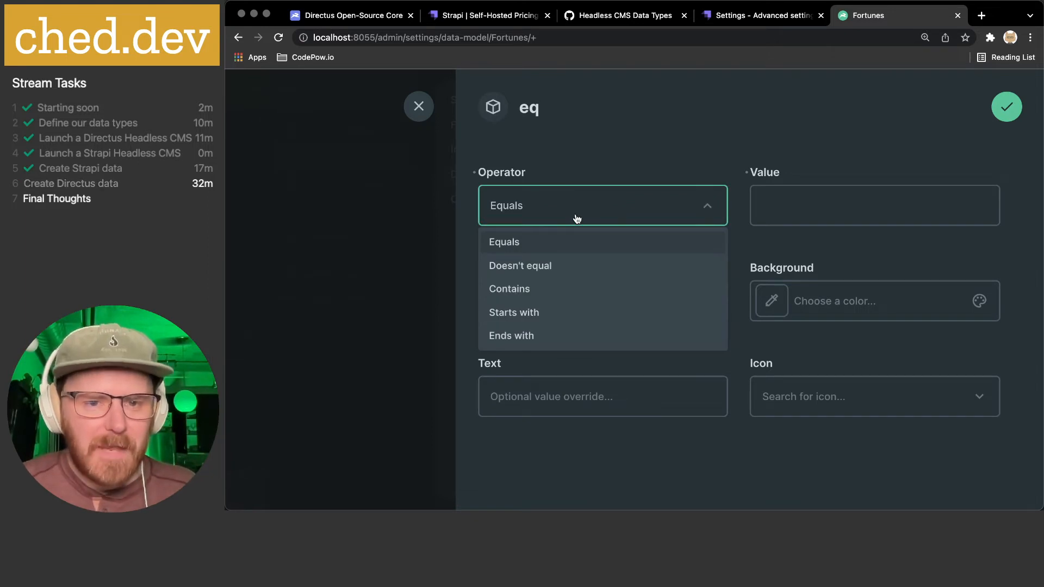
click(560, 338)
click(804, 204)
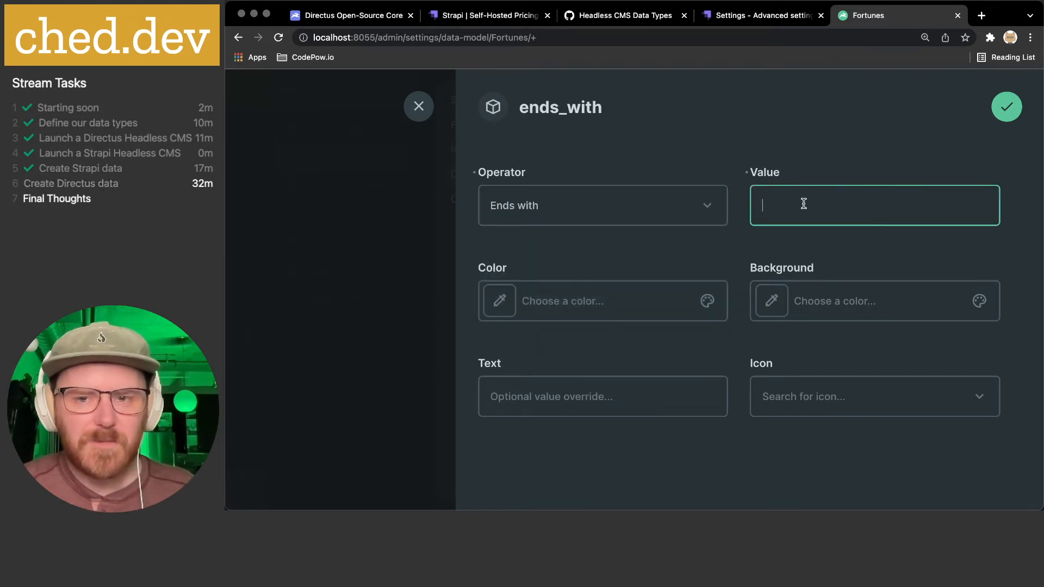
text(.)
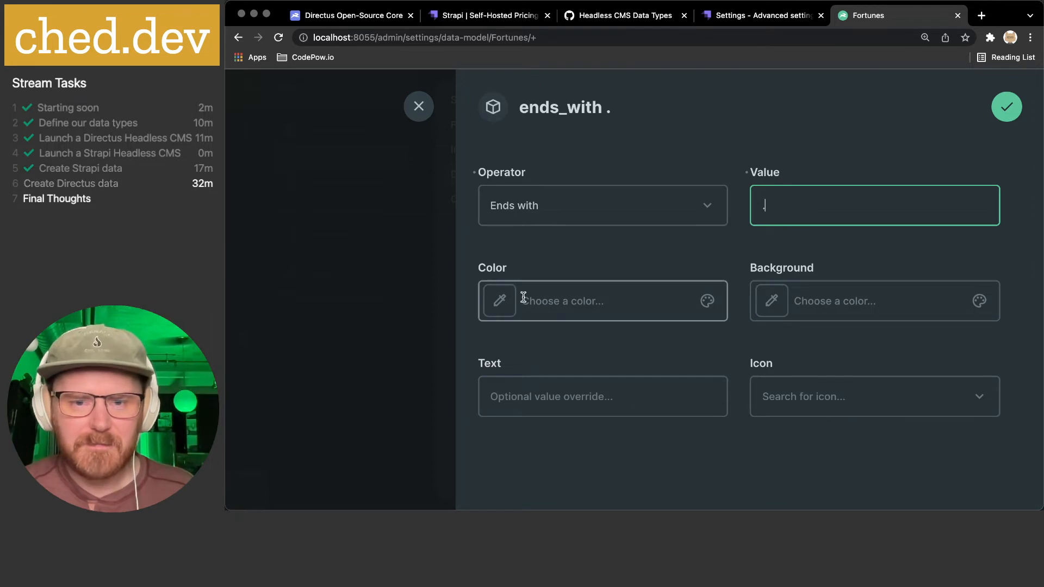
click(500, 302)
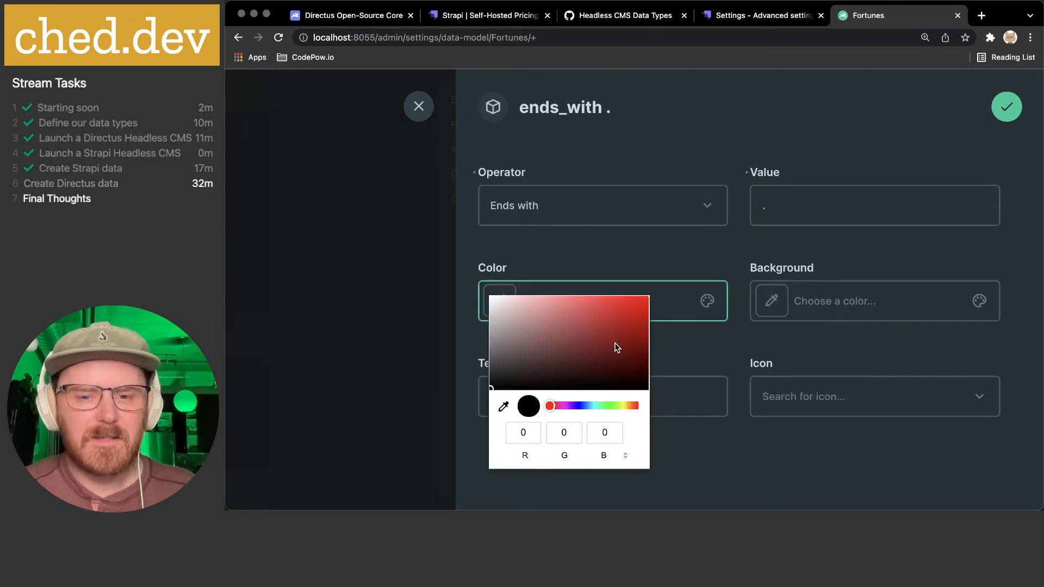
click(701, 349)
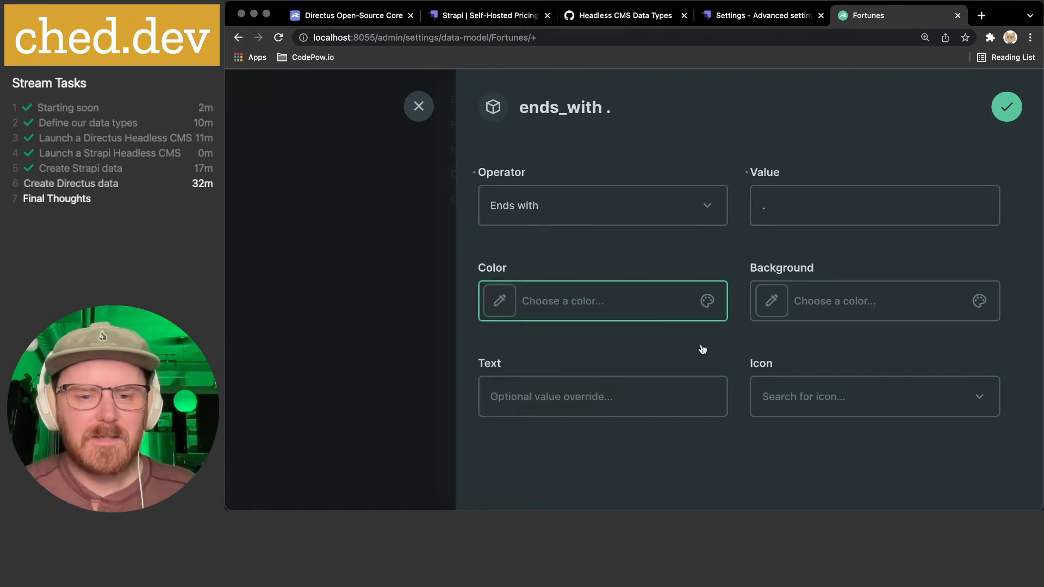
click(816, 398)
text(warn)
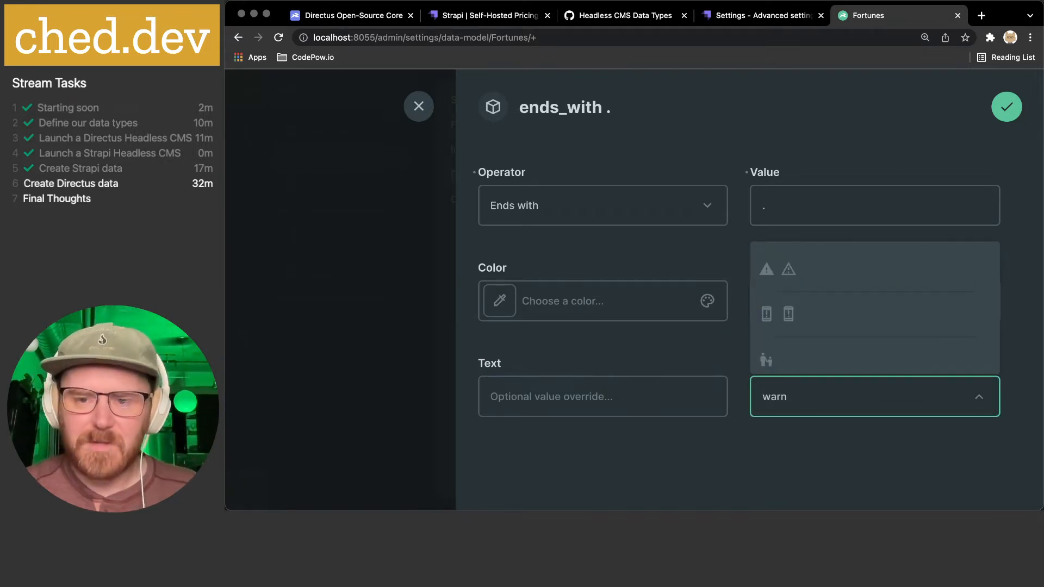
click(788, 269)
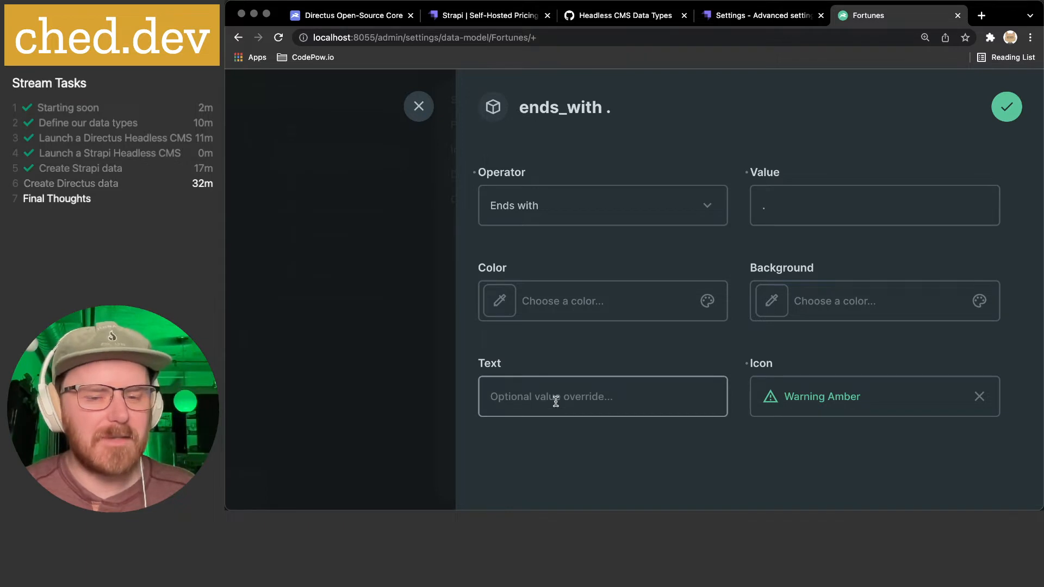
click(1005, 111)
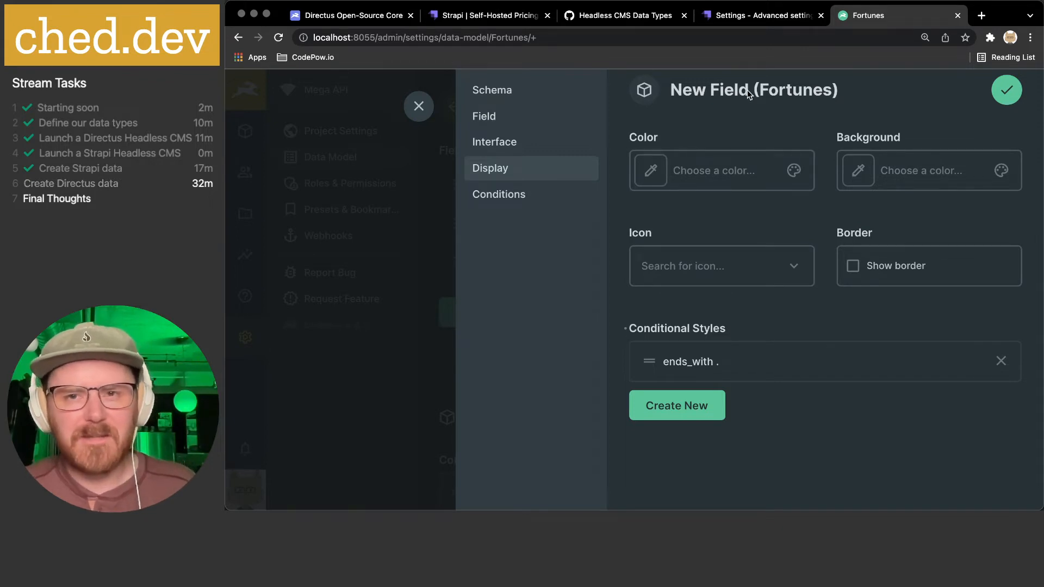
- Discard the empty field condition and save the fortune field
click(540, 200)
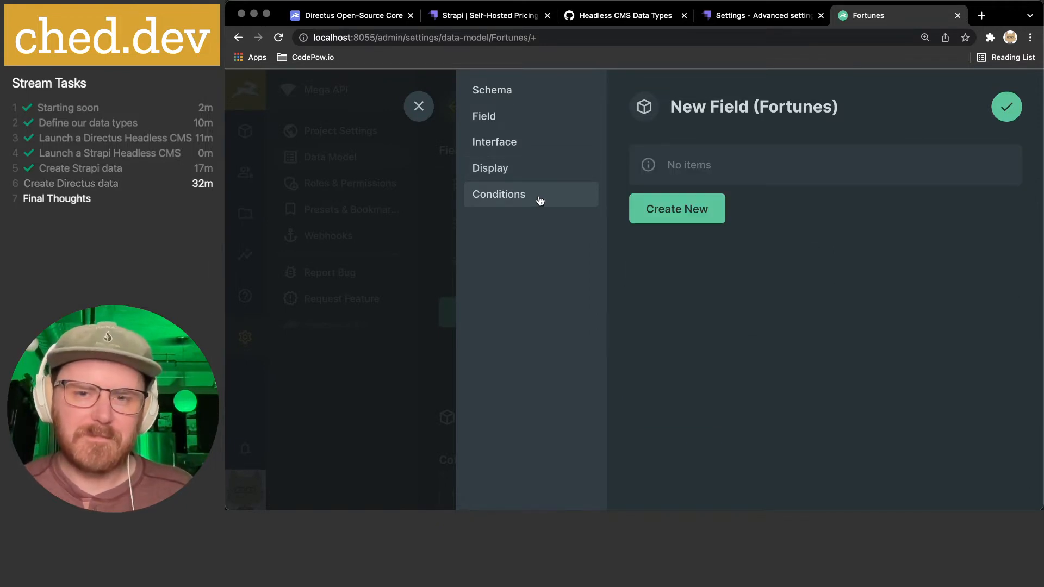
click(682, 211)
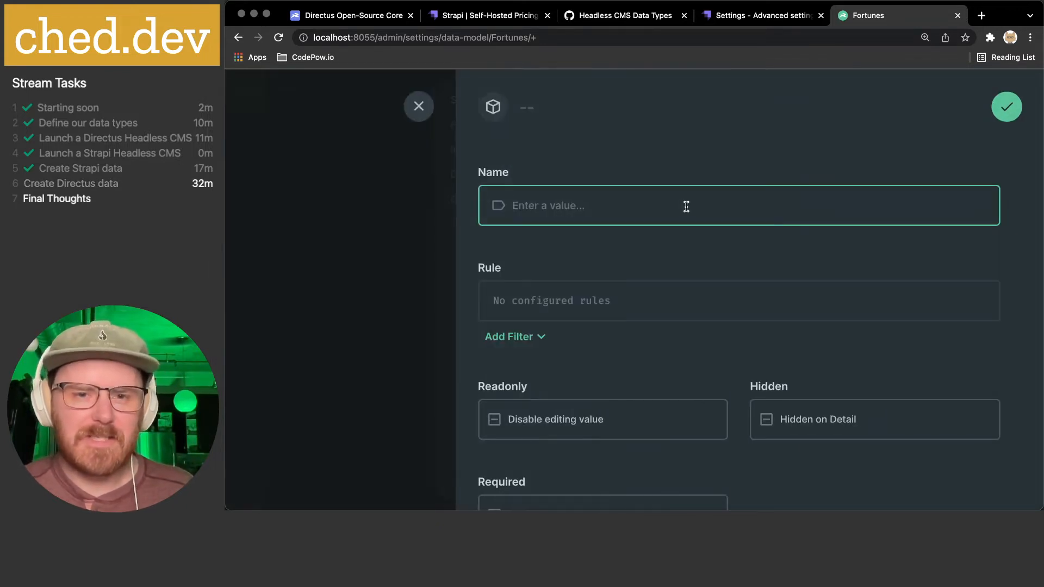
scroll(686, 206, down, 3)
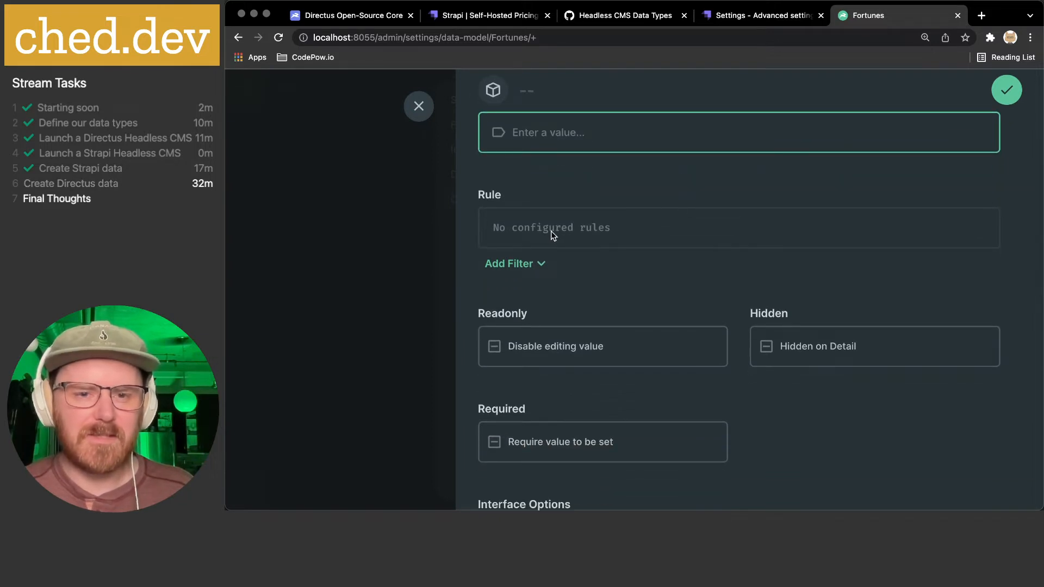
scroll(534, 268, down, 2)
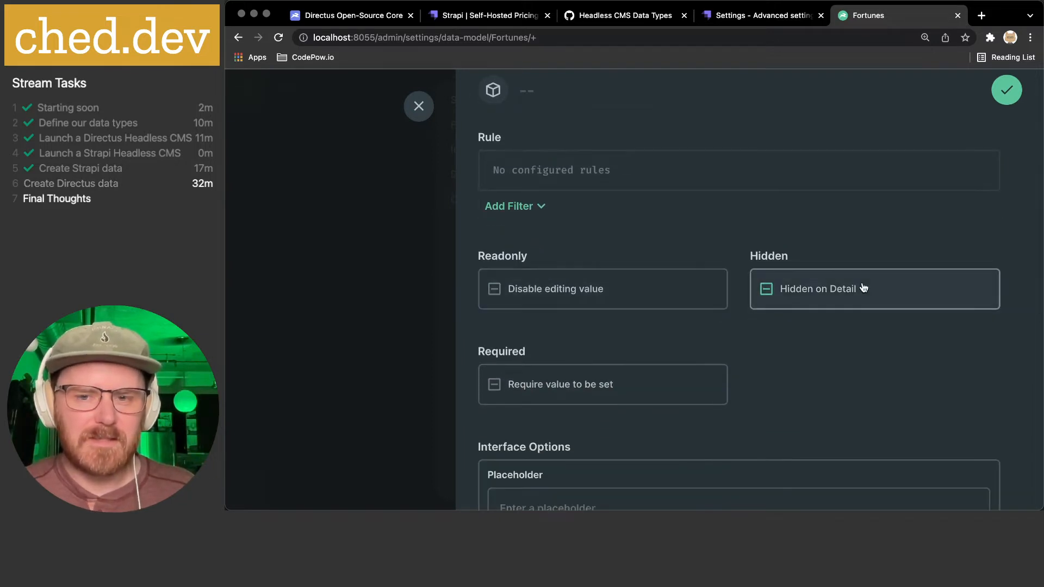
scroll(832, 287, down, 3)
scroll(863, 288, down, 6)
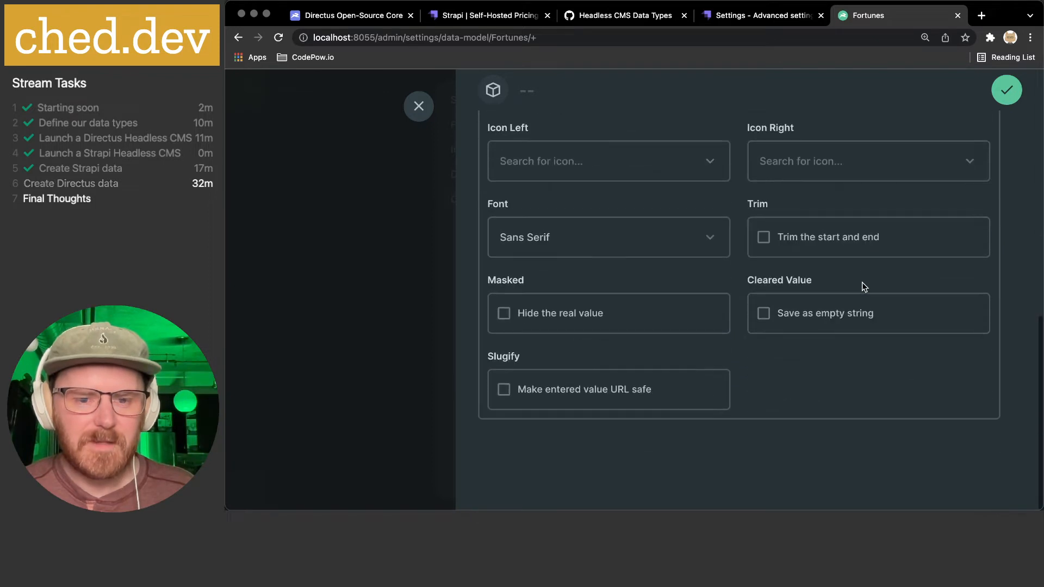
scroll(862, 282, up, 9)
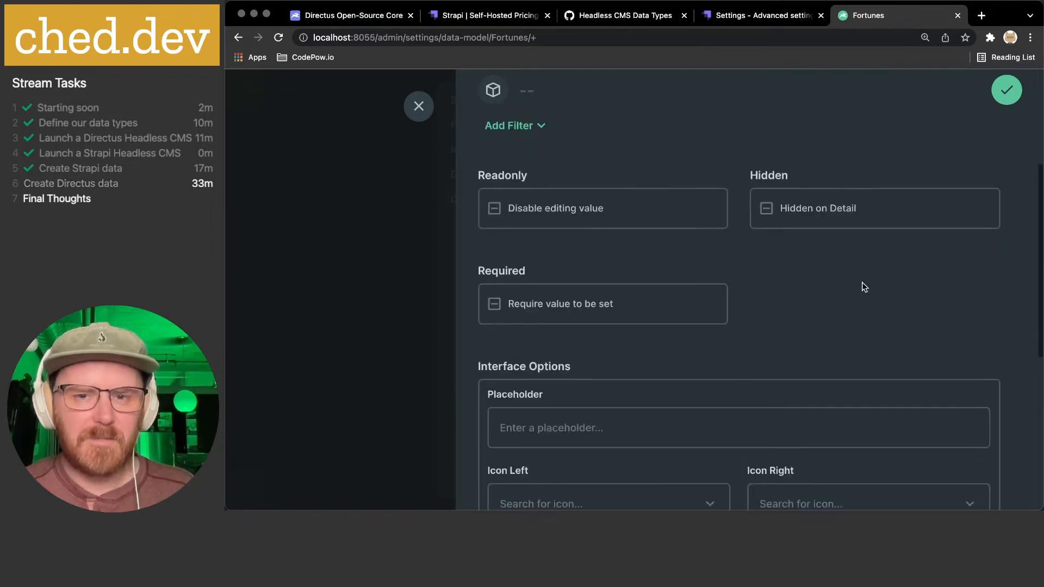
click(661, 209)
click(421, 111)
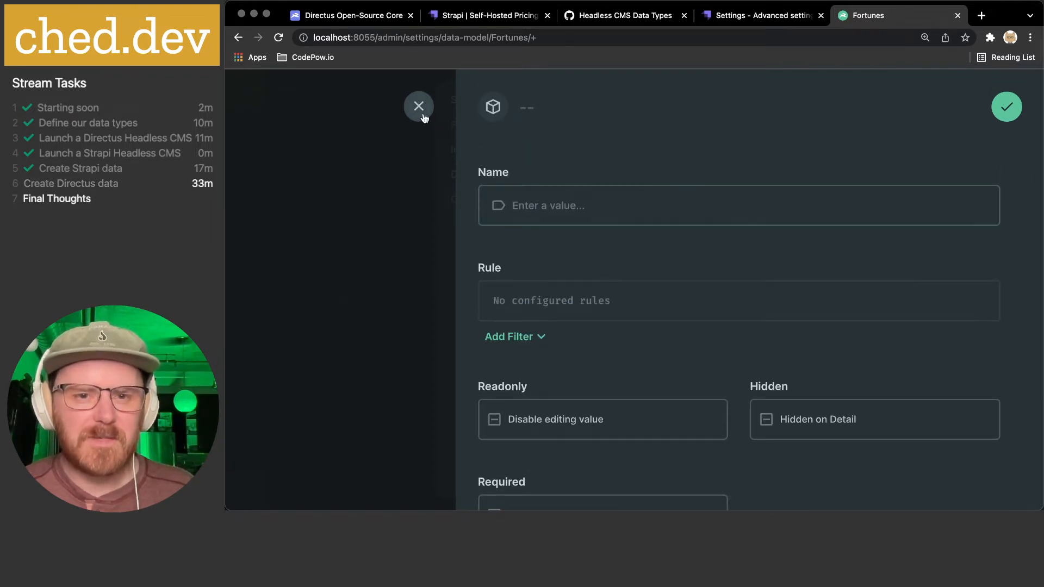
click(1006, 106)
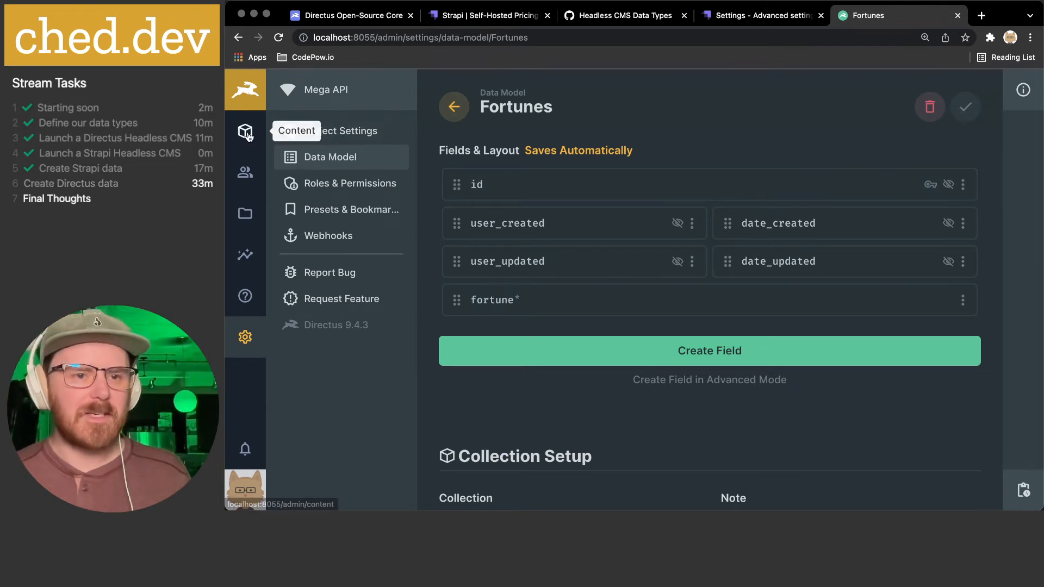
- Add the item 'It is better to have beans and bacon in peace than cakes and ale in fear.' and widen the Fortune column
click(247, 135)
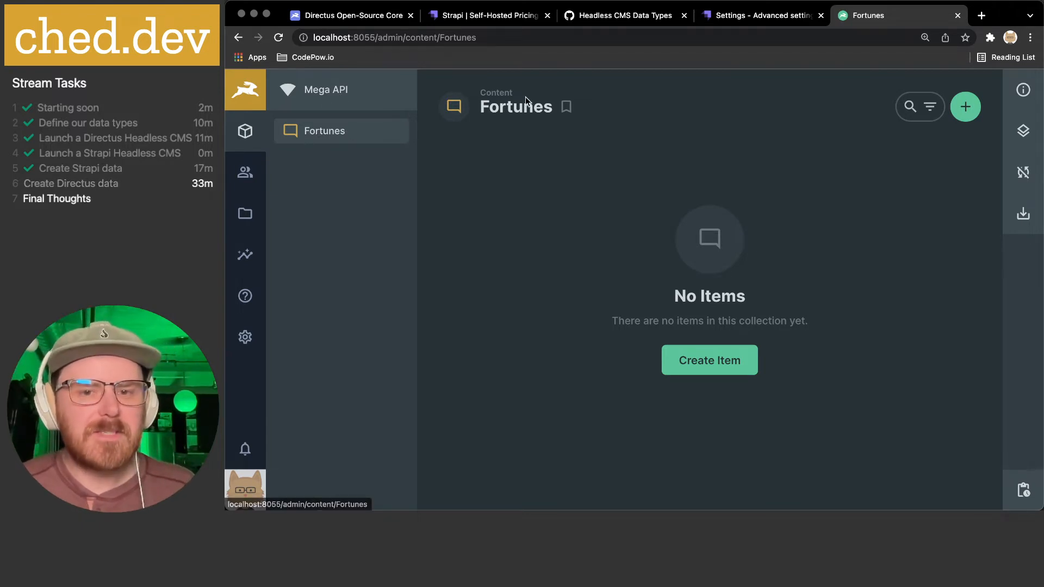
click(714, 365)
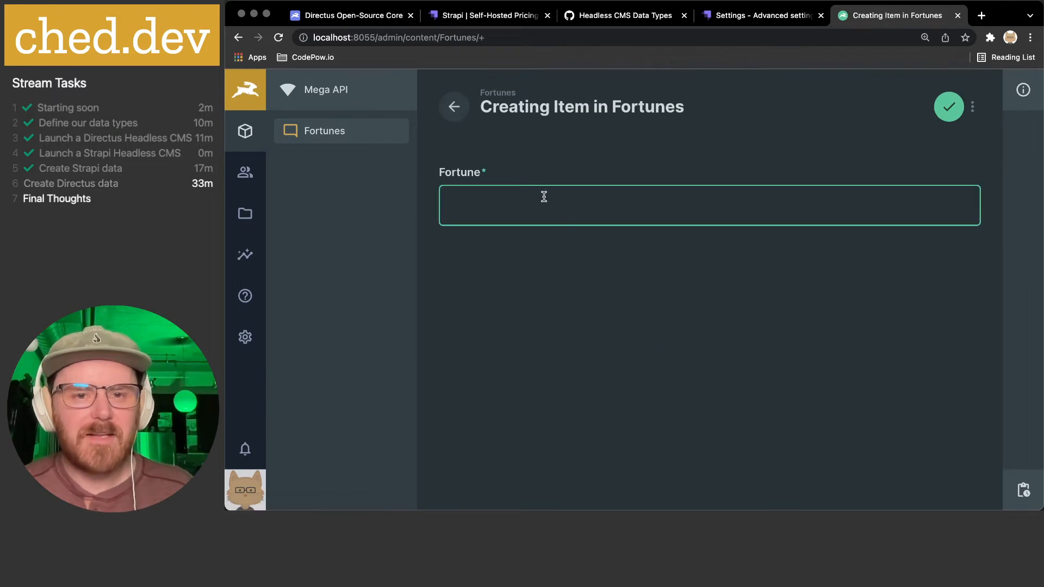
text(It is better to have)
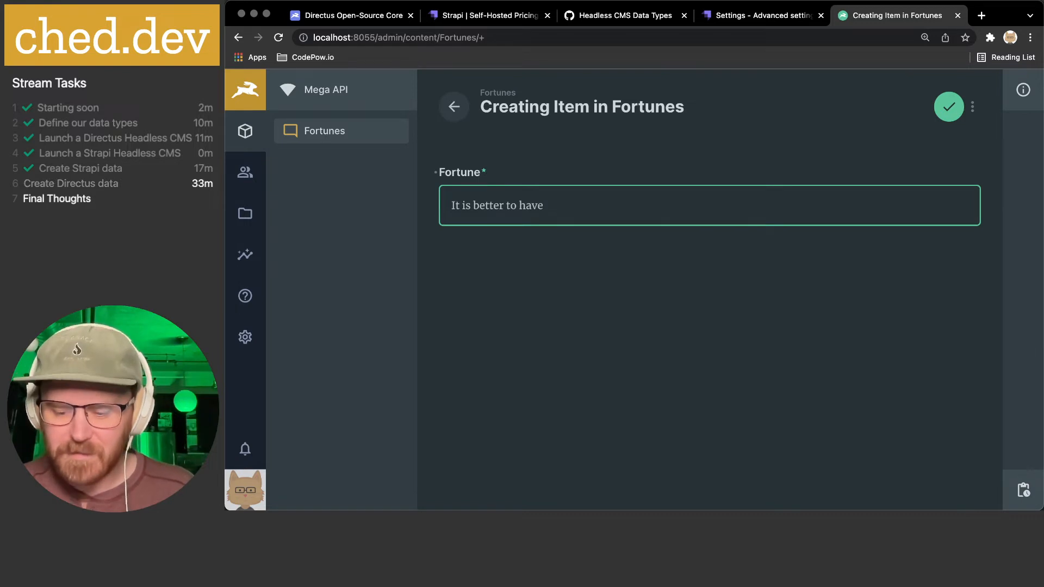
text(beans )
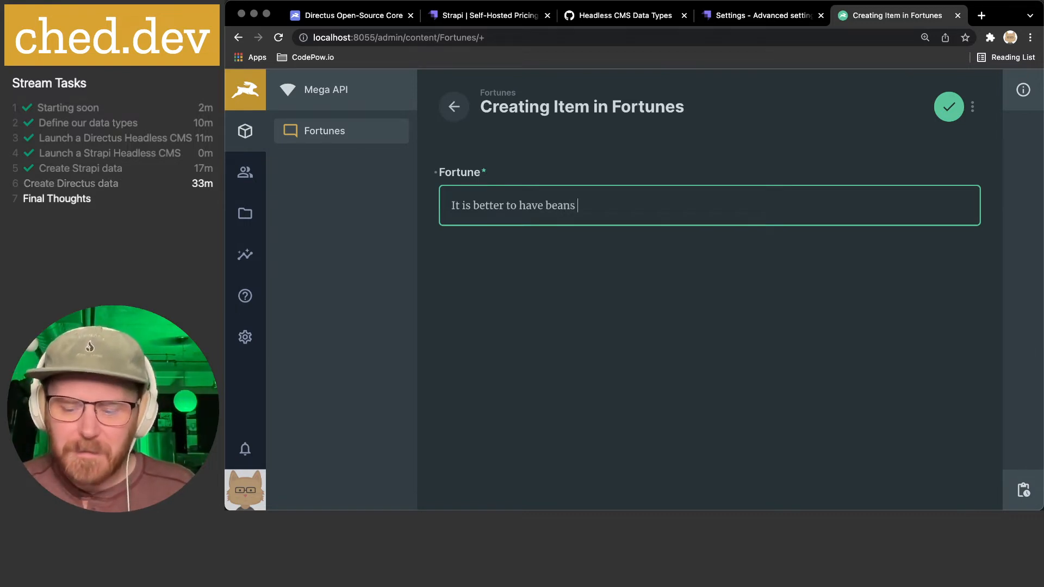
text(and bacon in poea)
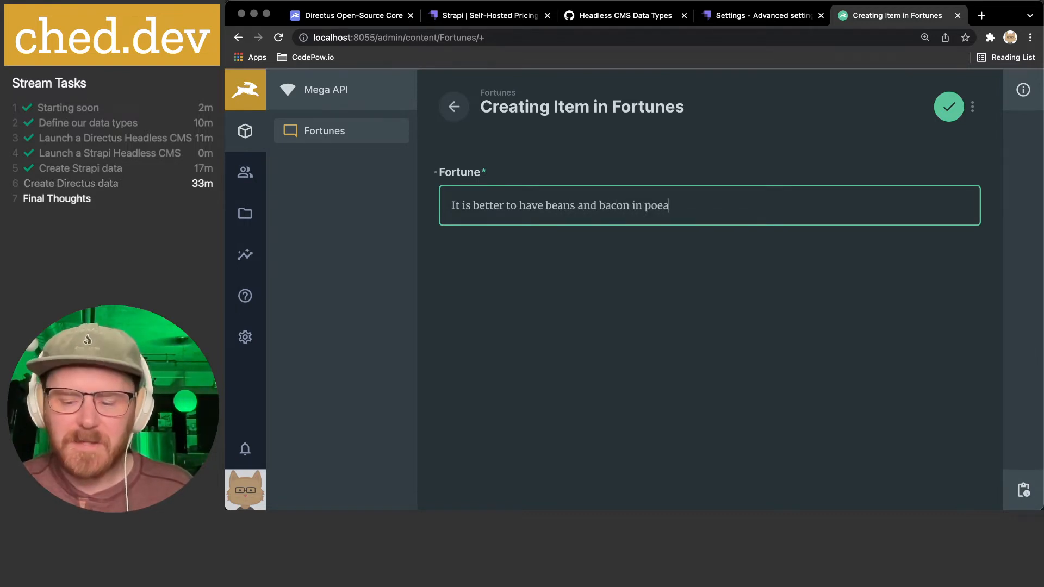
key(BackSpace)
key(BackSpace)
key(BackSpace)
text(eace th)
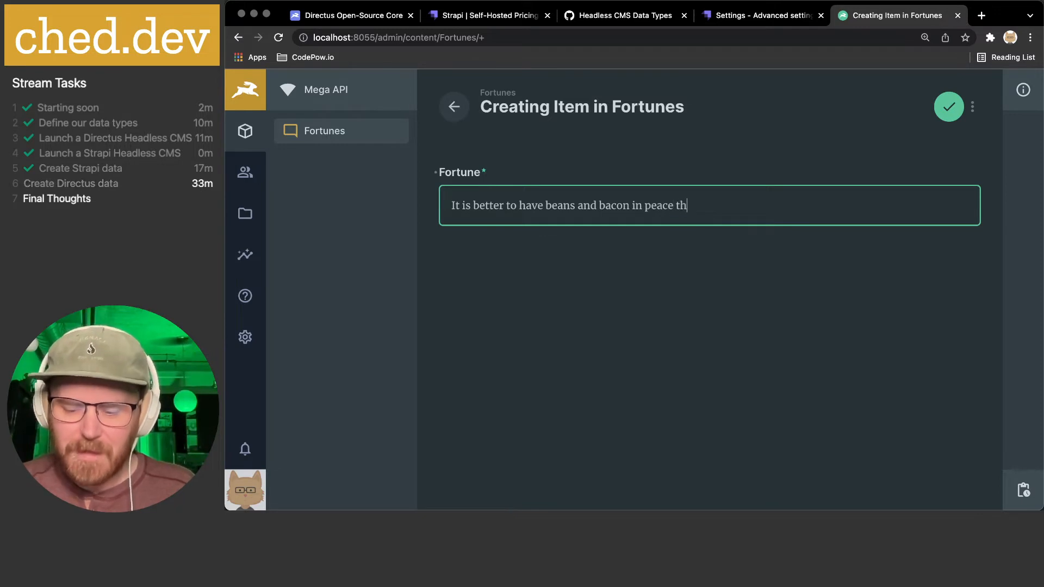
text(an cakes and ale in )
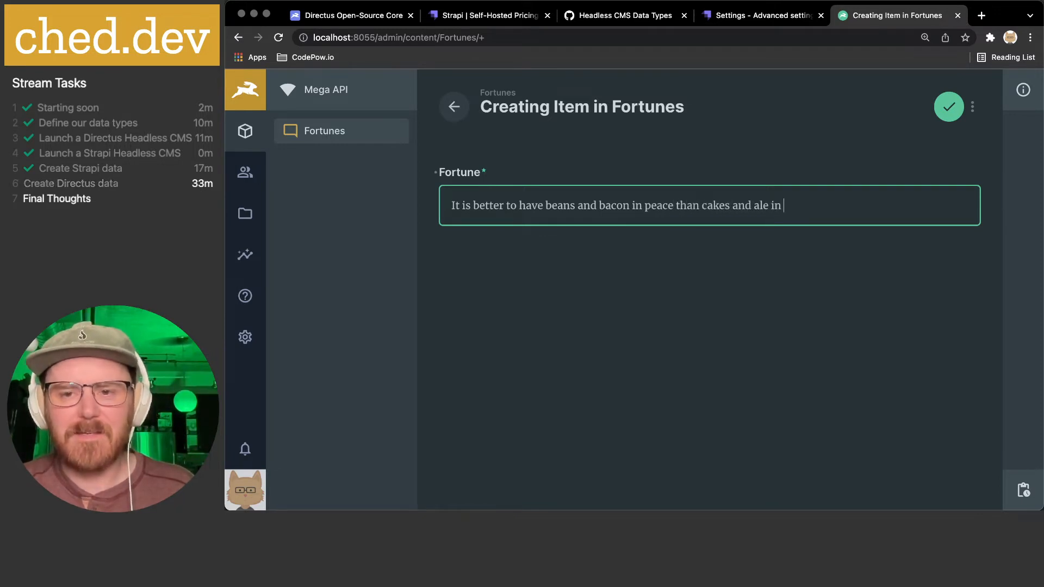
text(fear.)
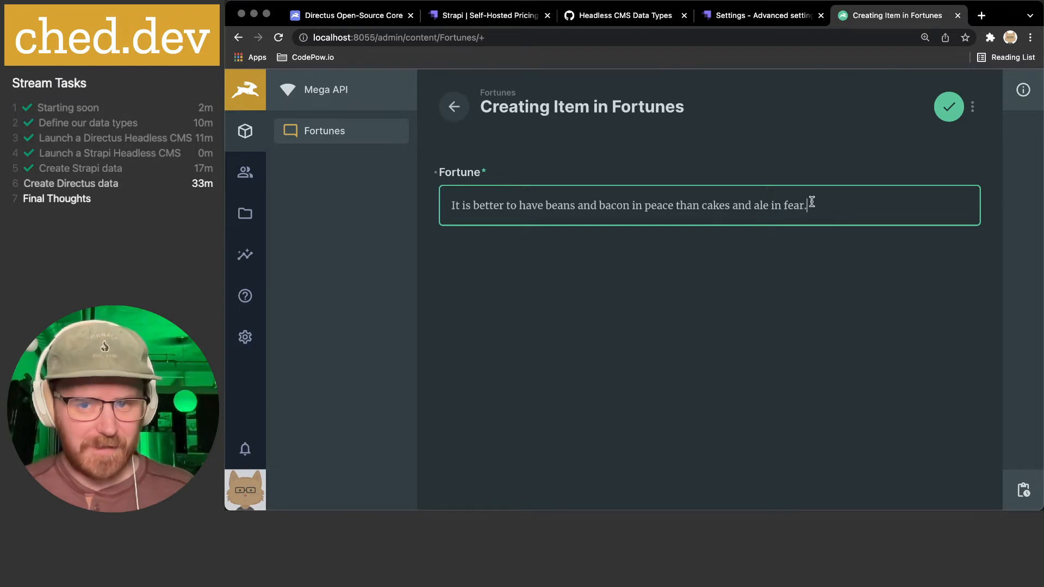
click(949, 107)
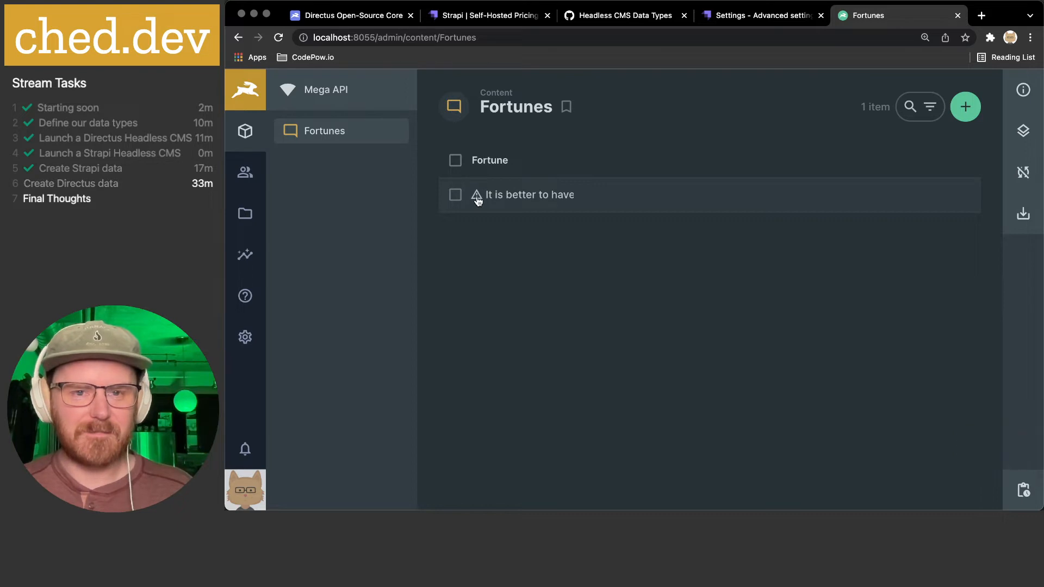
drag(572, 160, 855, 163)
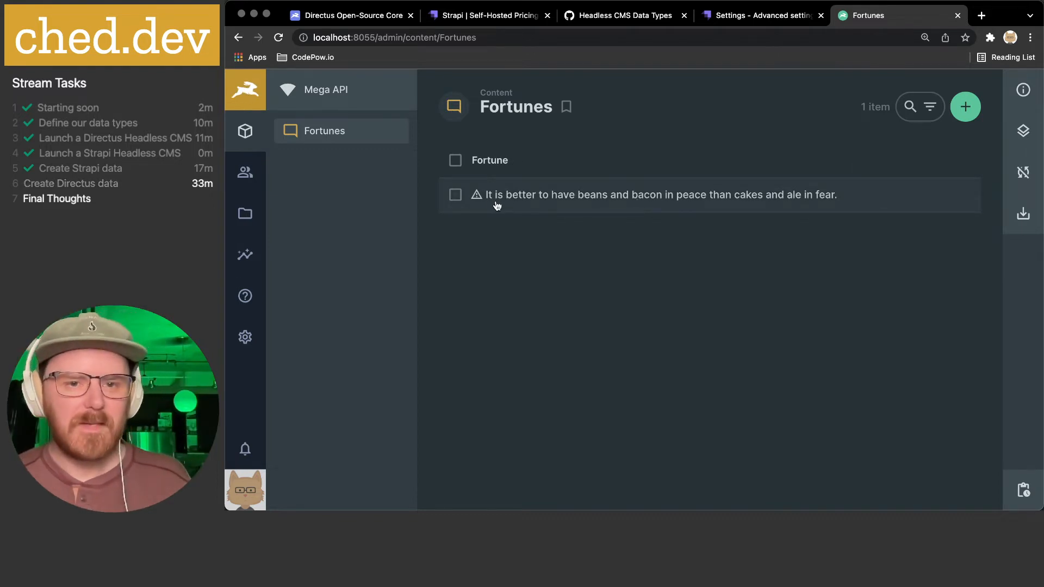
- Paste and save the fortune '- Commitment is what turns a promise into a reality'
click(965, 109)
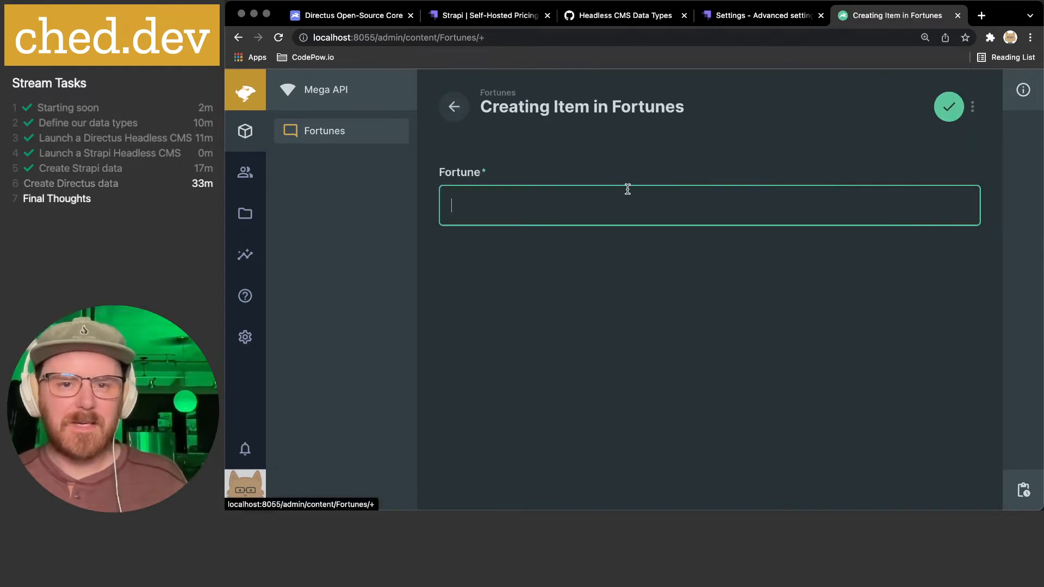
key(super+Tab)
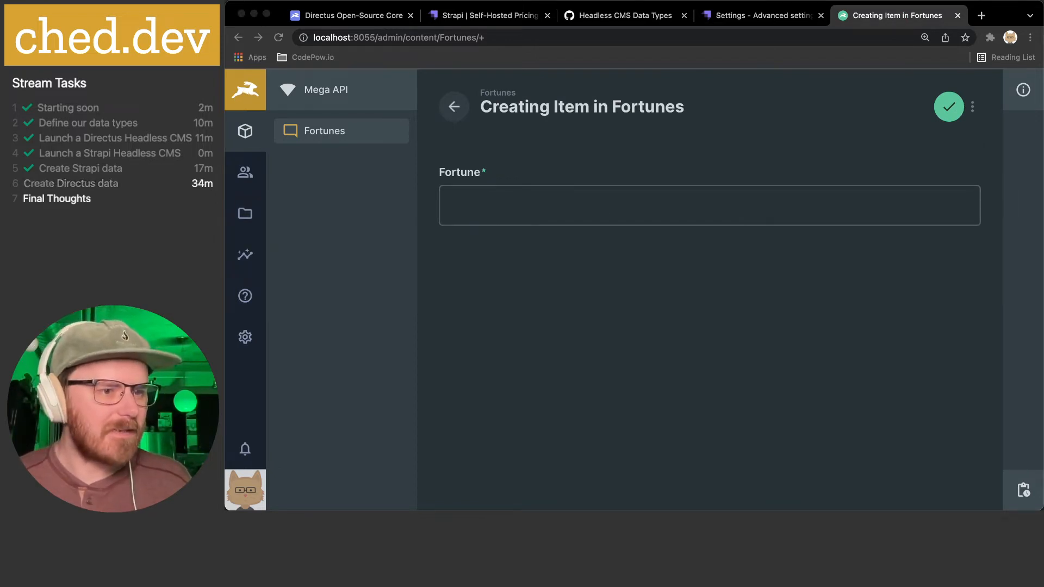
click(492, 205)
text(- Commitment is what turns a promise into a reality)
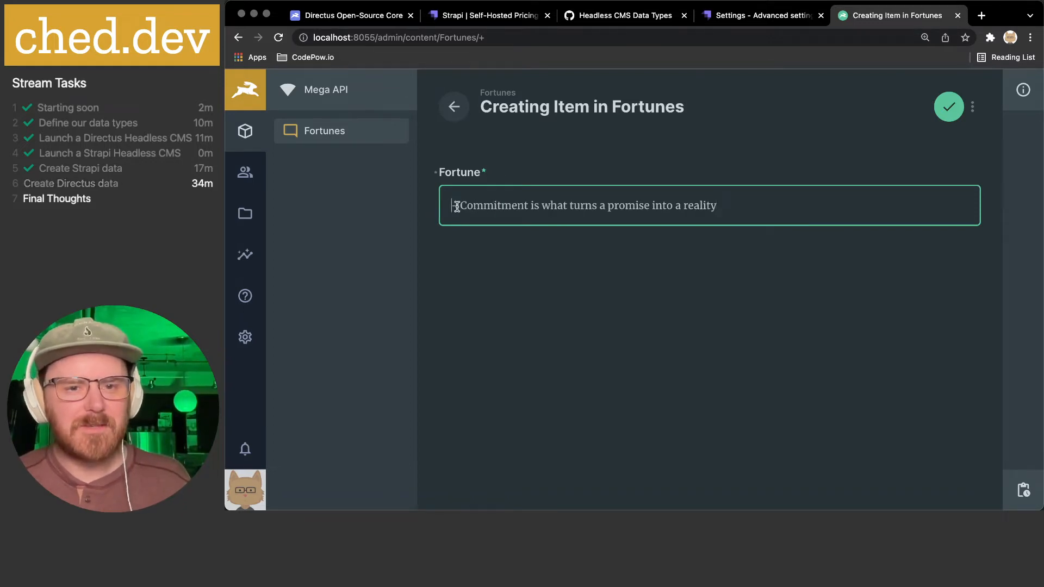
drag(461, 207, 424, 210)
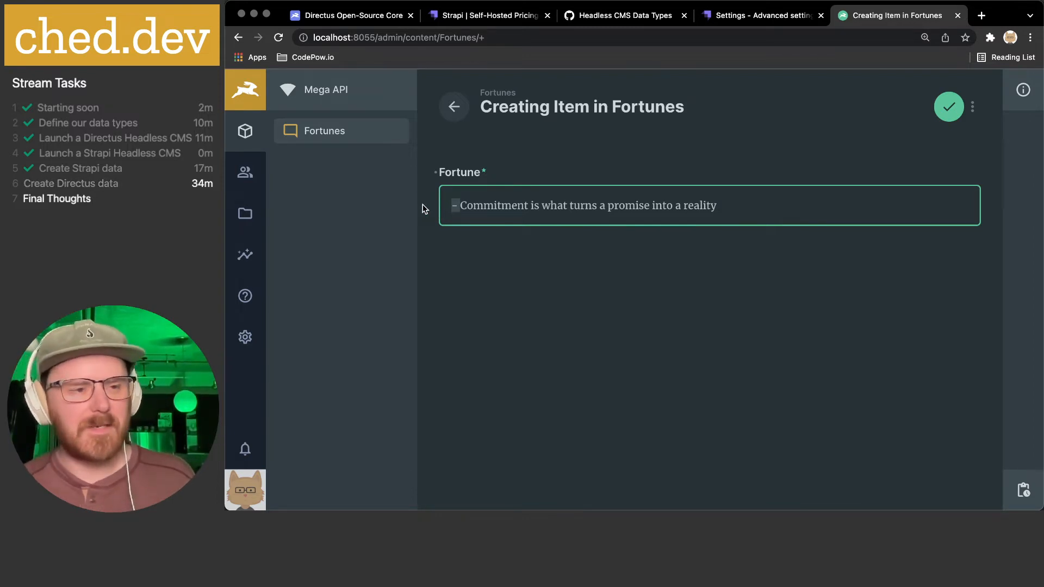
click(457, 206)
click(794, 205)
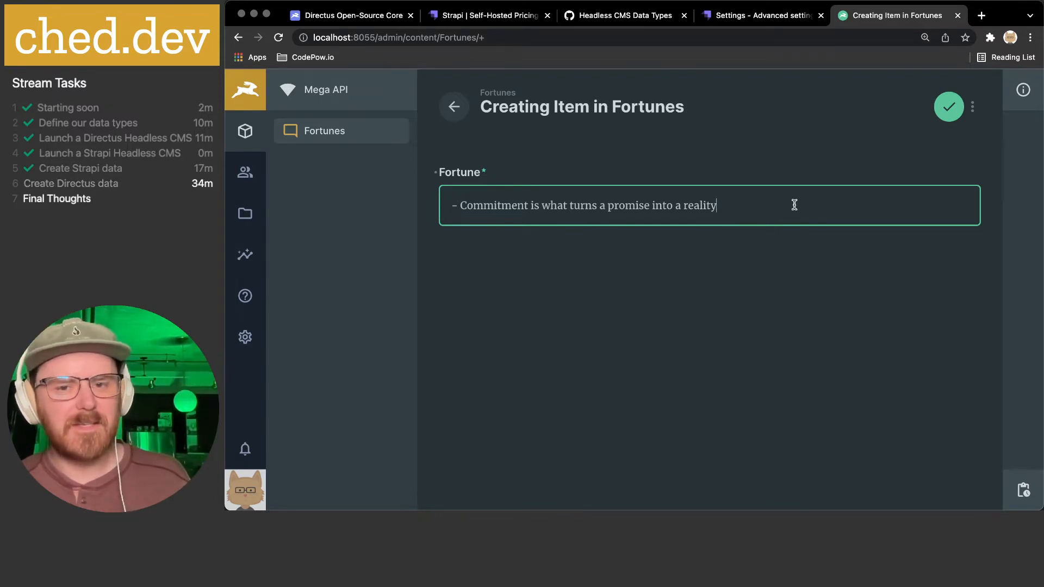
click(937, 113)
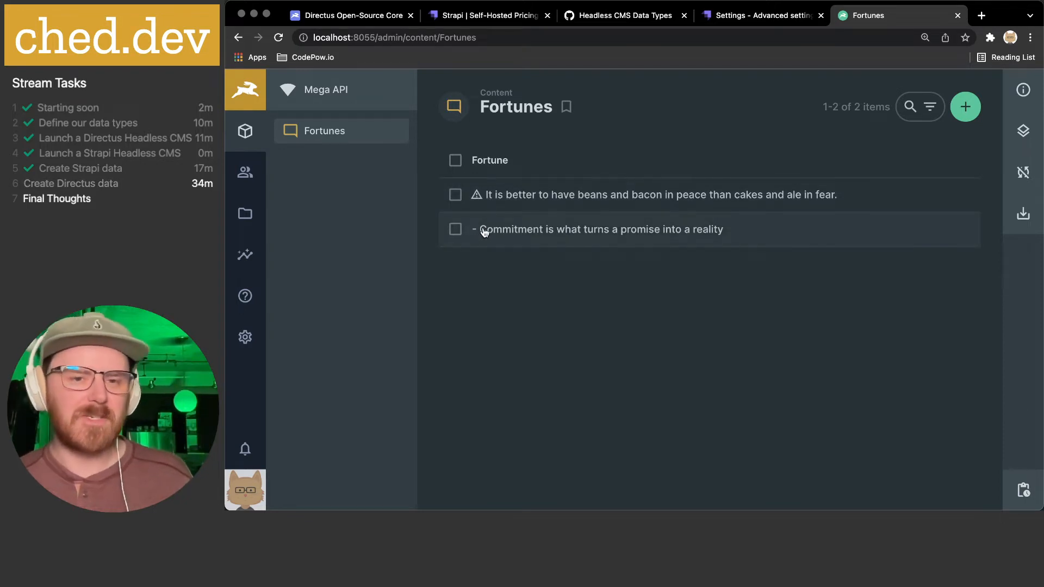
- Add 'Delay is the deadliest form of denial' without its leading dash, then revisit it
click(977, 115)
key(super+Tab)
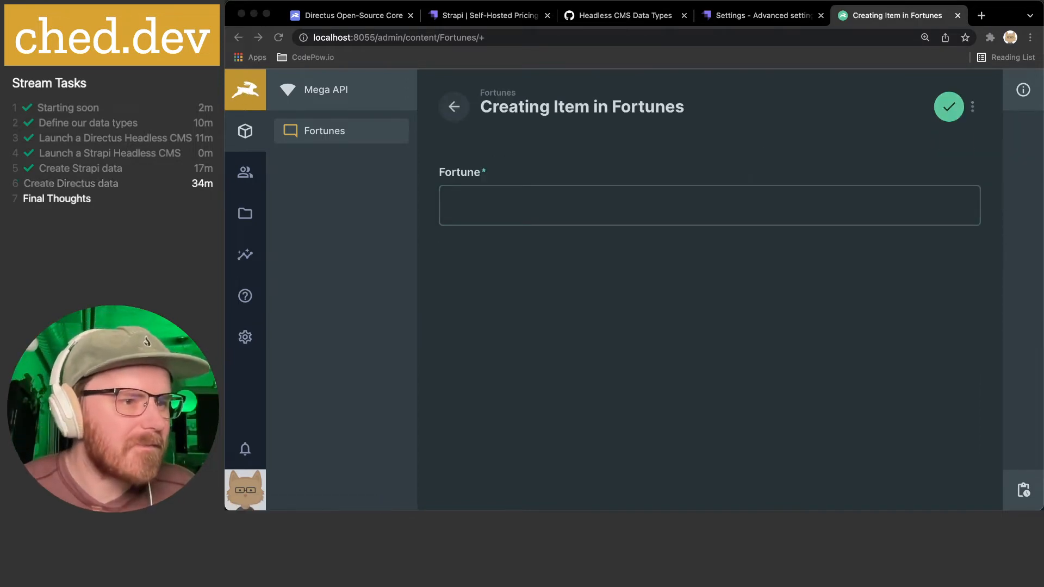
click(534, 210)
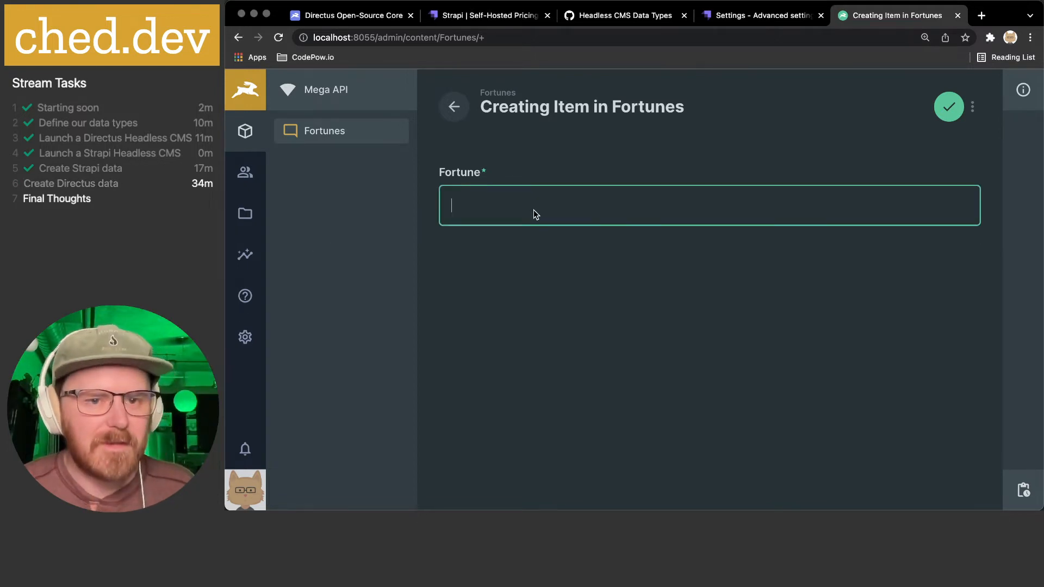
text(- Delay is the deadliest form of denial)
key(shift+Right)
key(BackSpace)
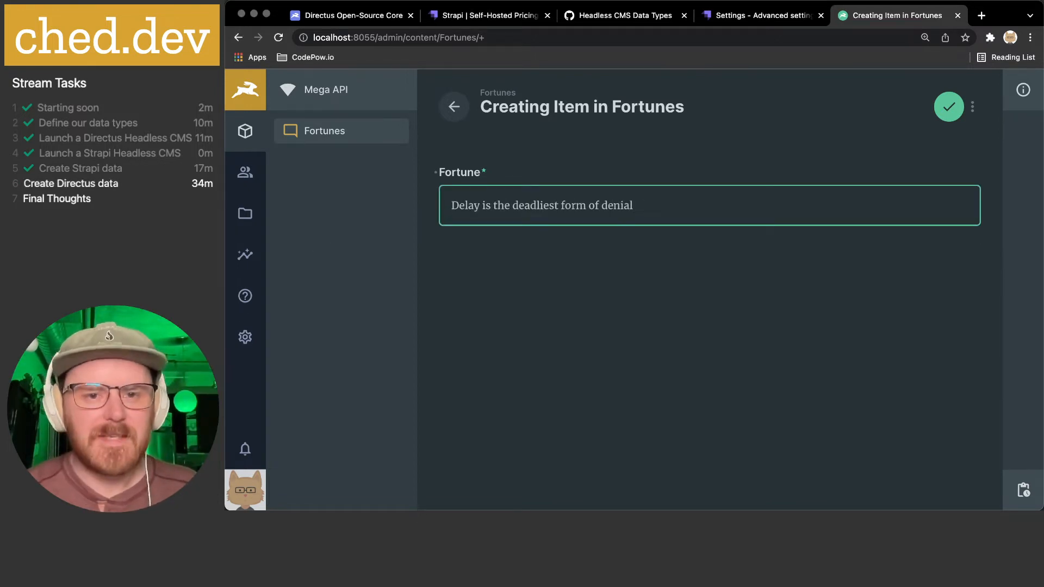
click(716, 205)
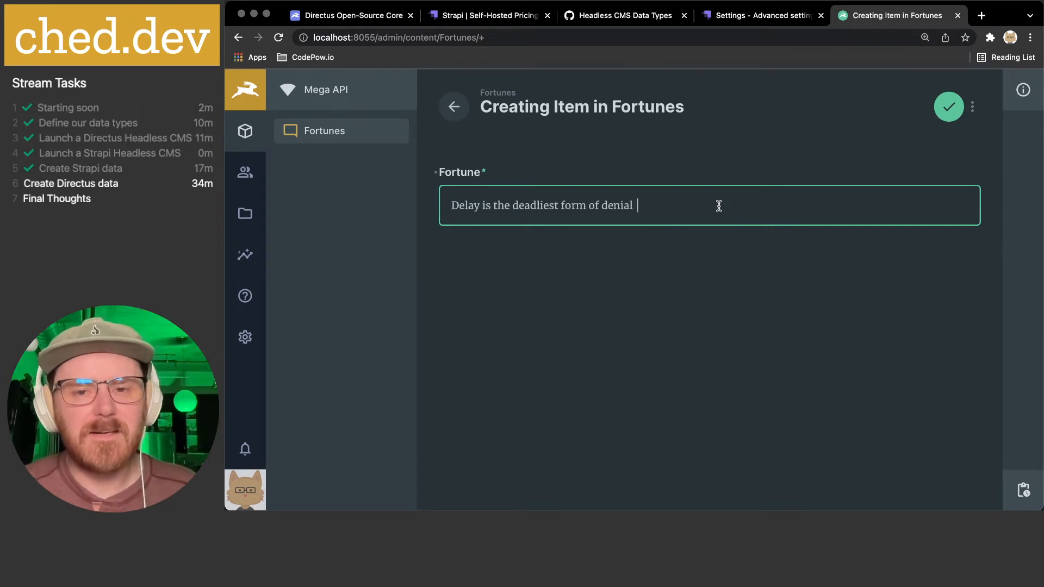
click(949, 107)
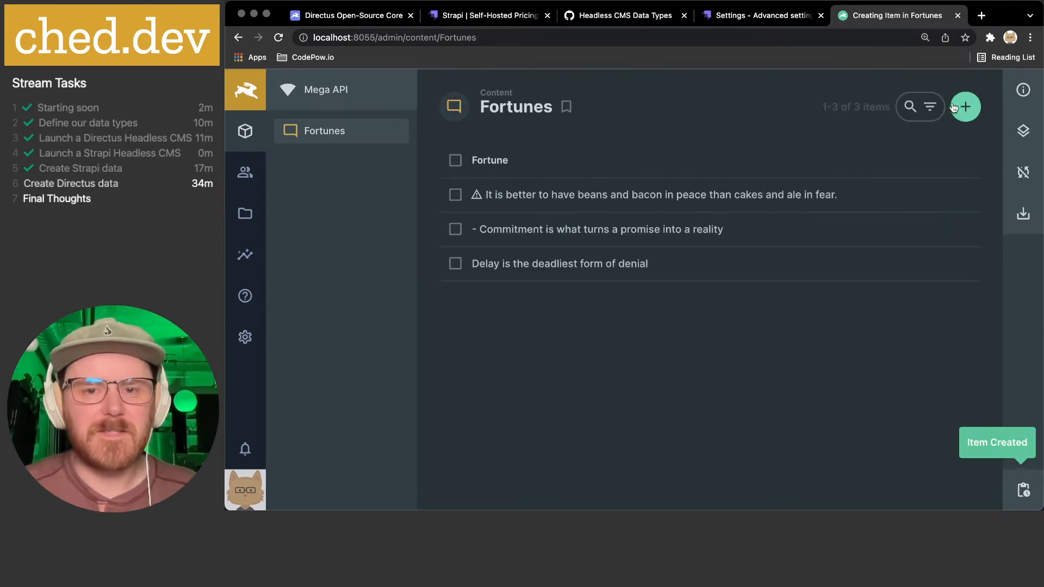
click(605, 269)
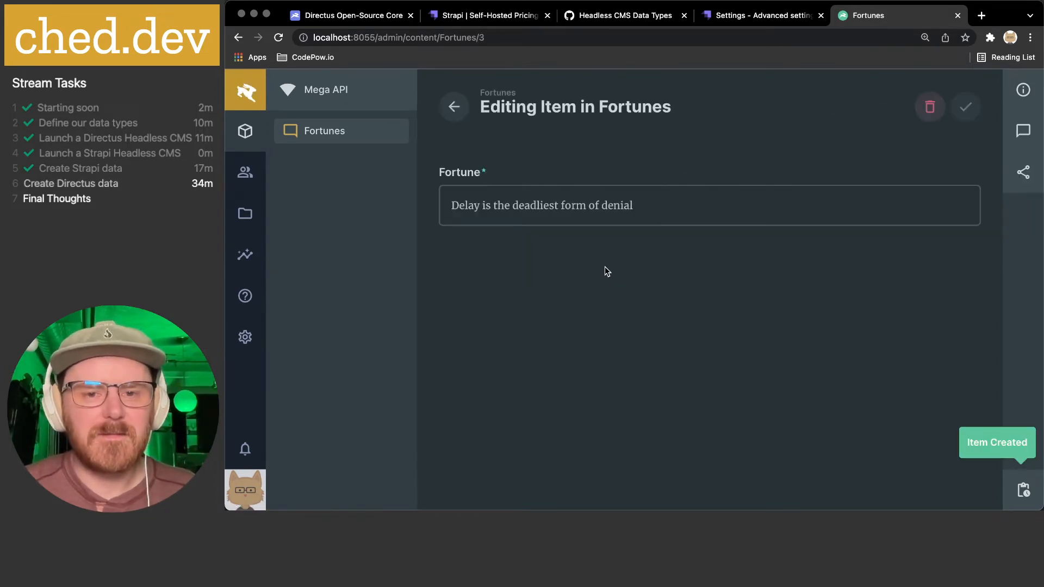
click(461, 113)
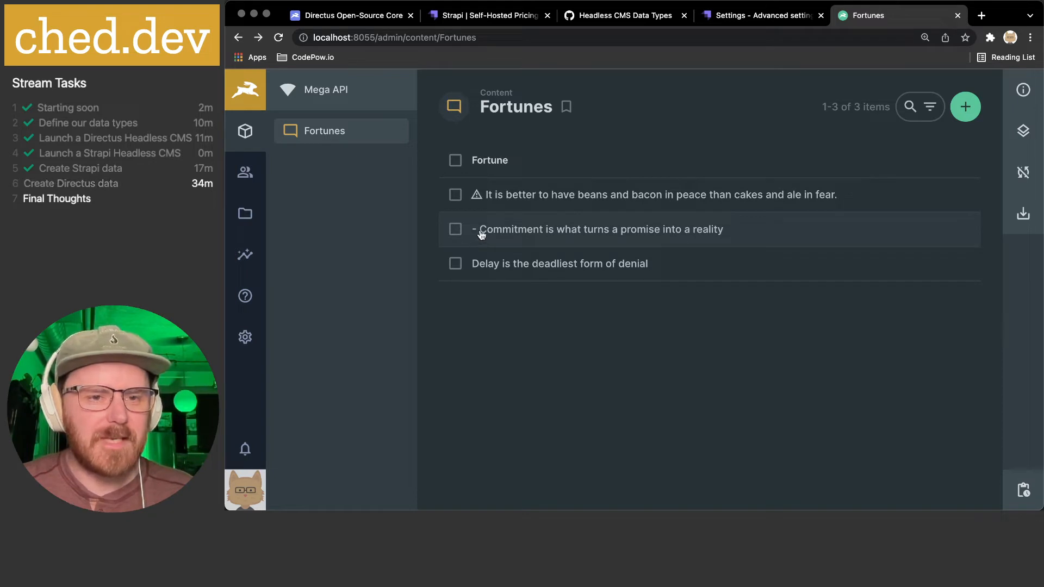
- Reopen the fortune field's display settings and add another conditional style
click(245, 337)
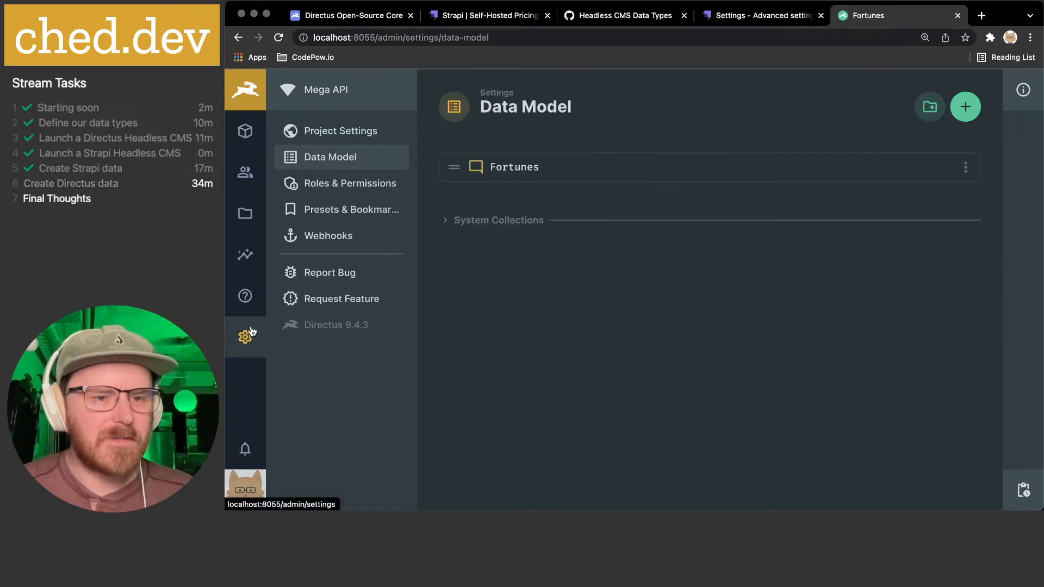
click(525, 167)
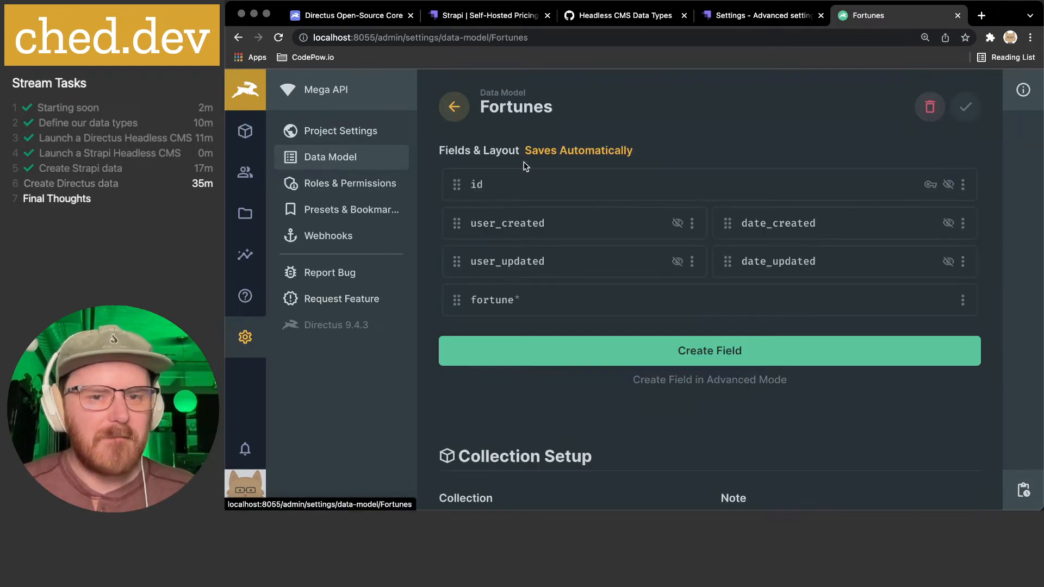
click(621, 304)
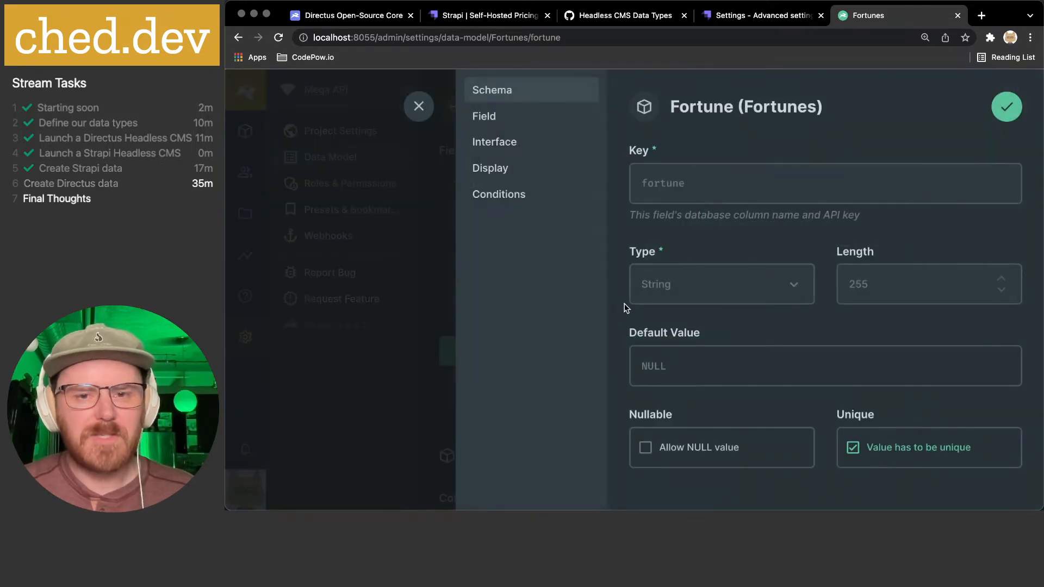
click(524, 202)
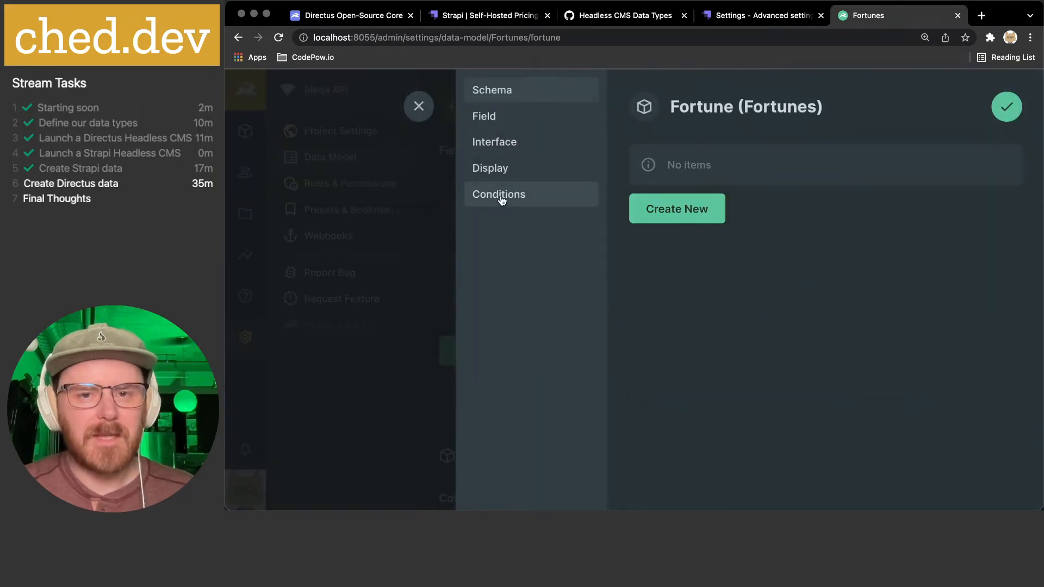
click(526, 172)
scroll(675, 280, down, 8)
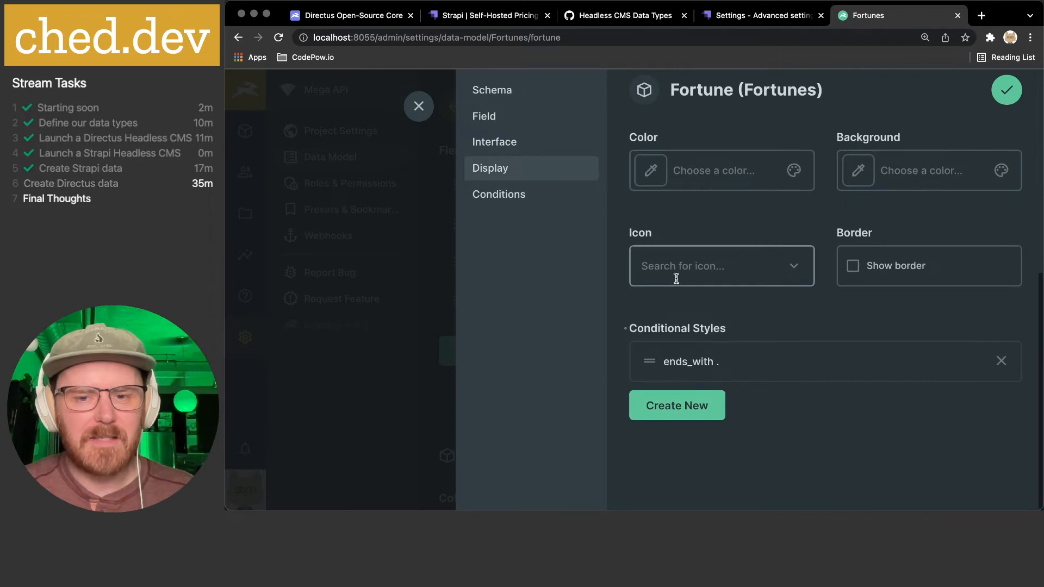
click(699, 408)
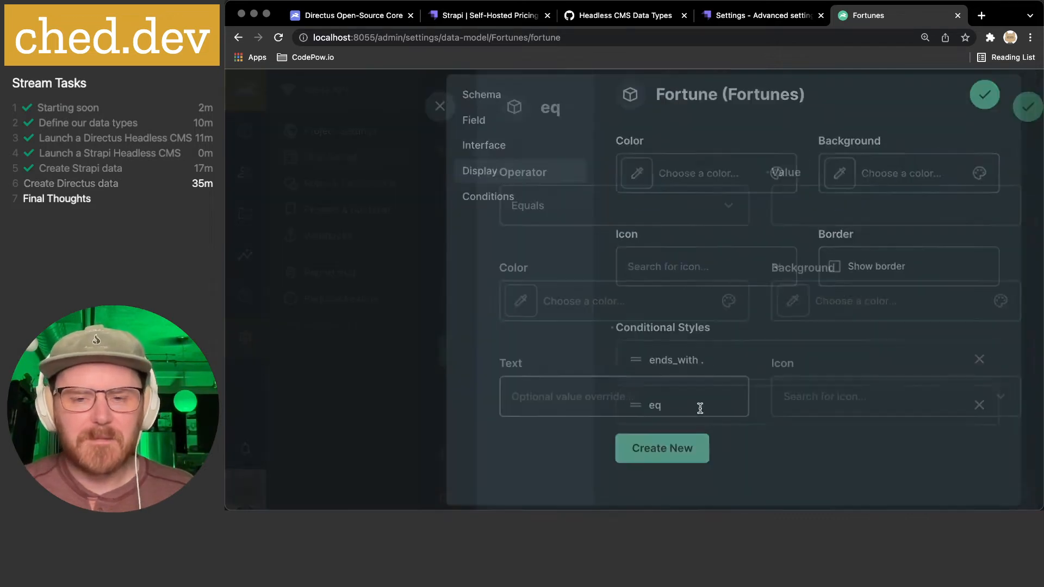
- Save a Starts with '-' style using the Warning Amber icon and colour #AD0000
click(581, 211)
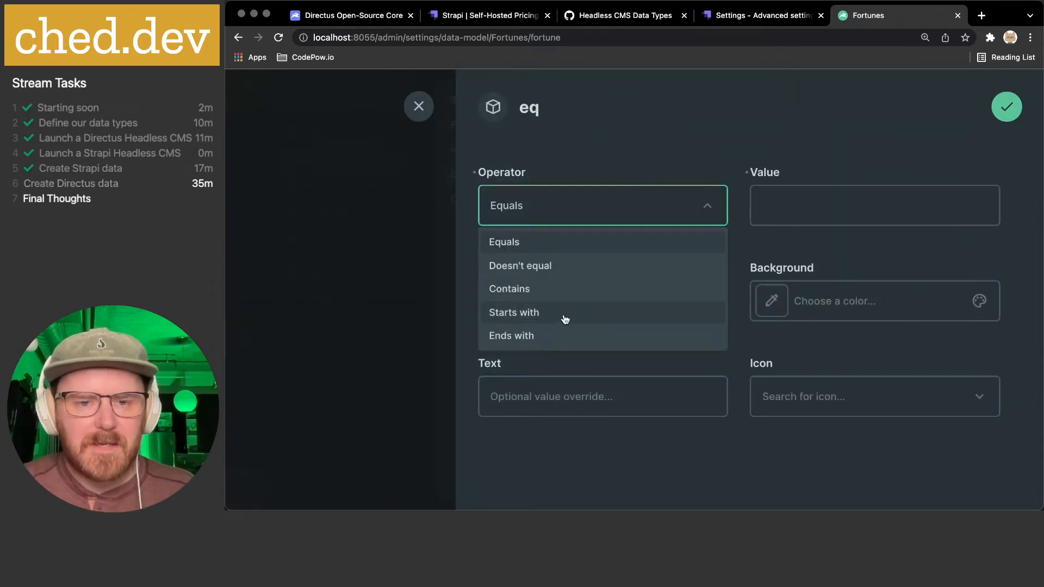
click(564, 321)
click(887, 207)
text(-)
click(845, 401)
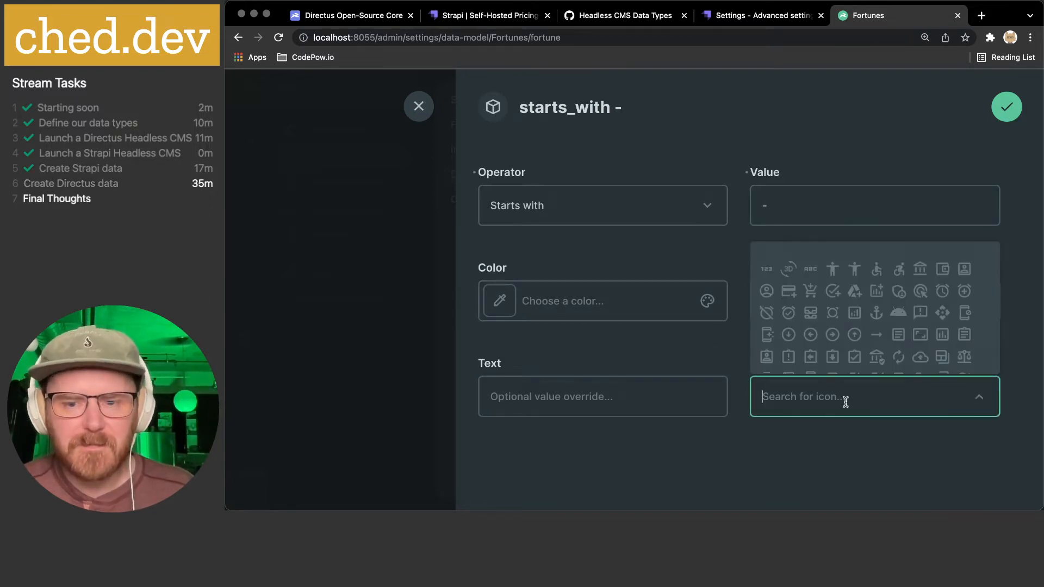
text(warn)
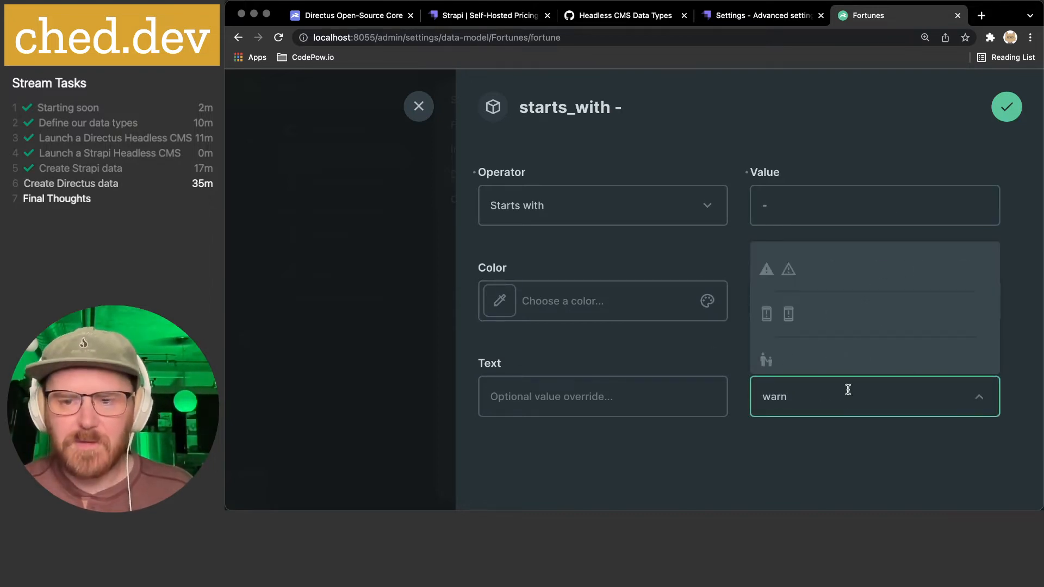
click(789, 269)
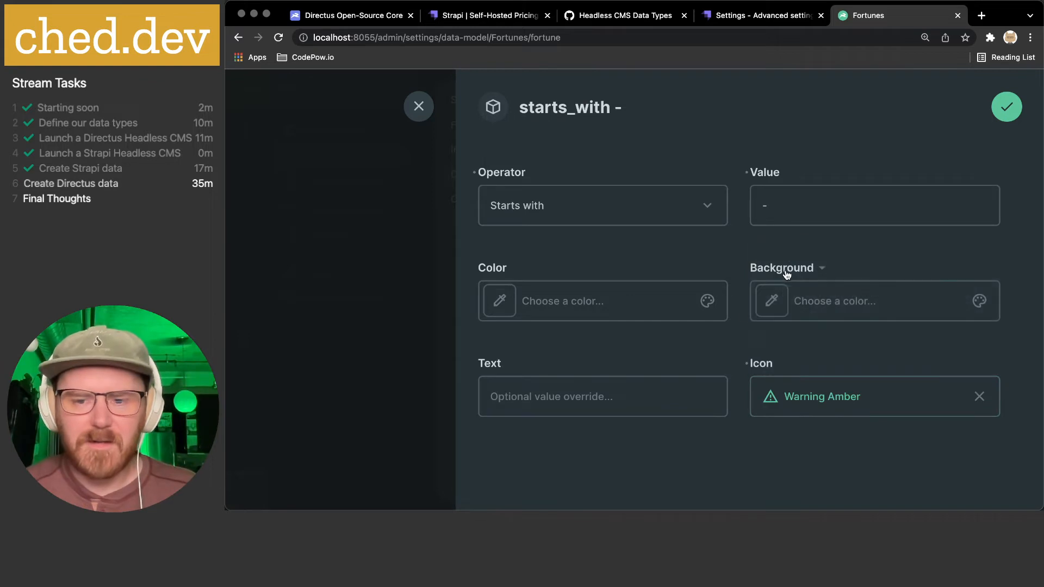
click(504, 303)
click(647, 330)
drag(659, 334, 660, 330)
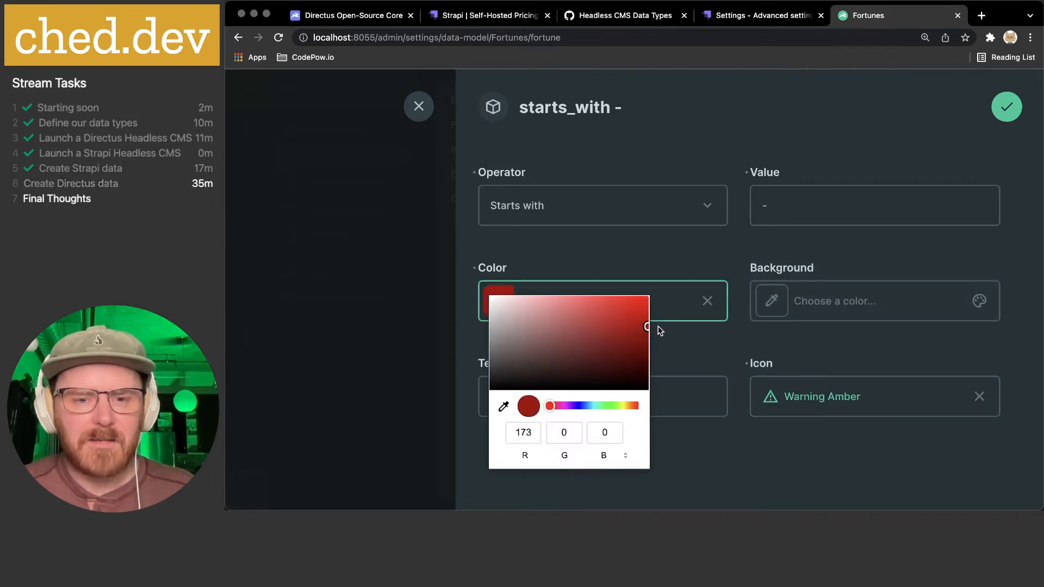
click(752, 430)
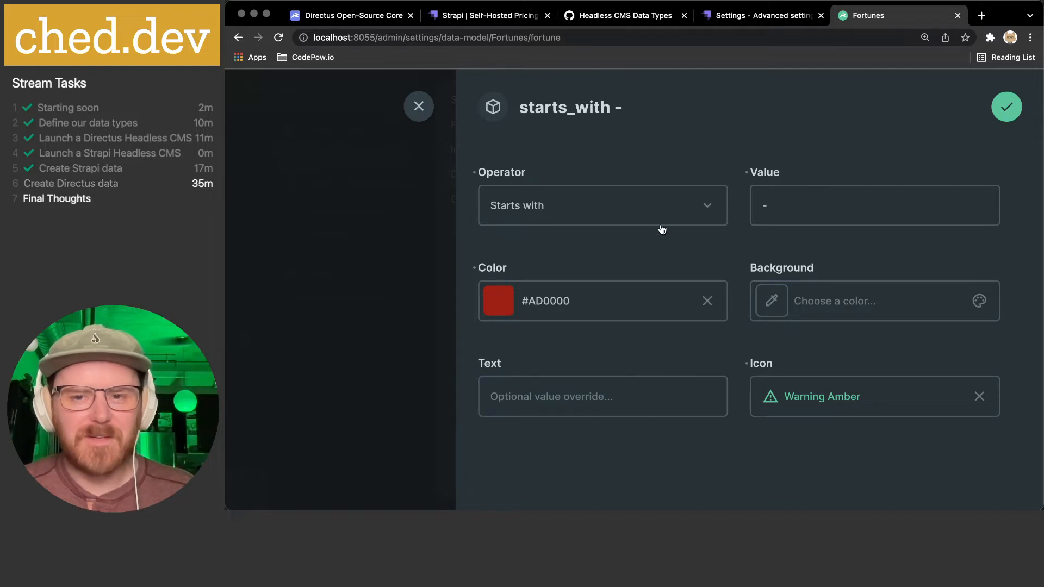
click(1006, 109)
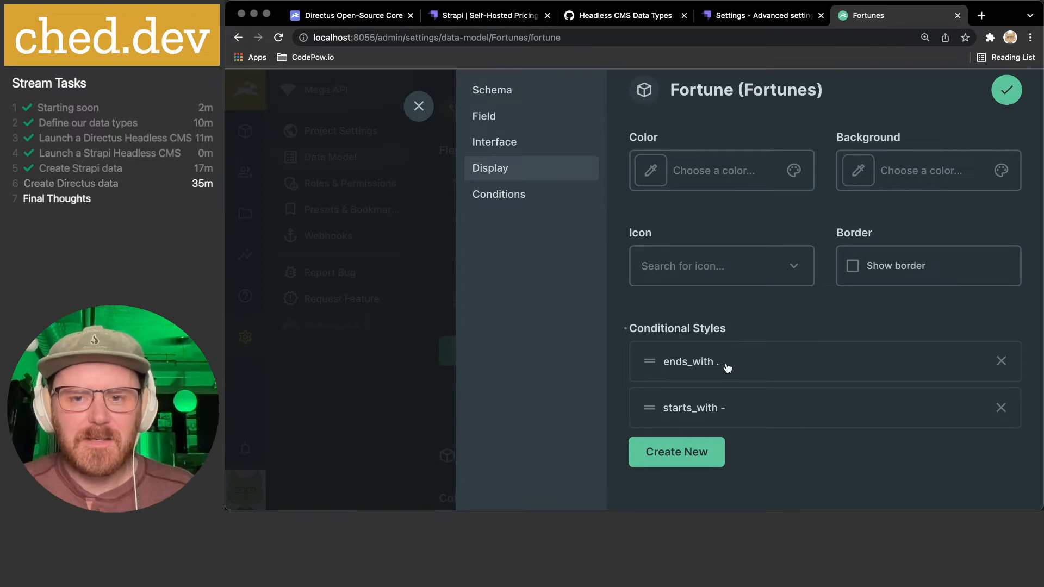
- Recolour the ends_with '.' style to #9E0000 and save the field
scroll(727, 368, up, 2)
scroll(726, 365, down, 2)
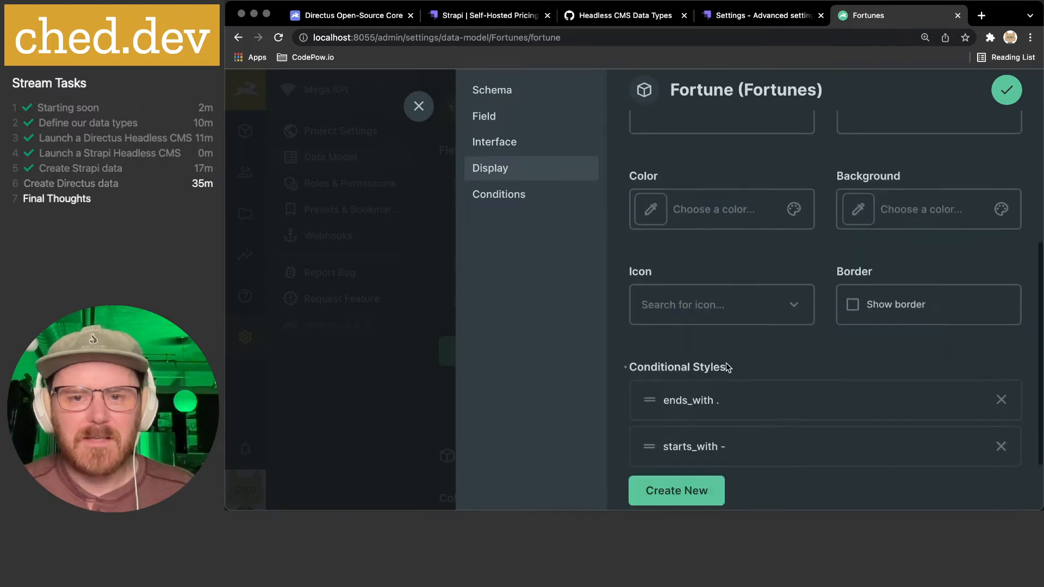
click(725, 365)
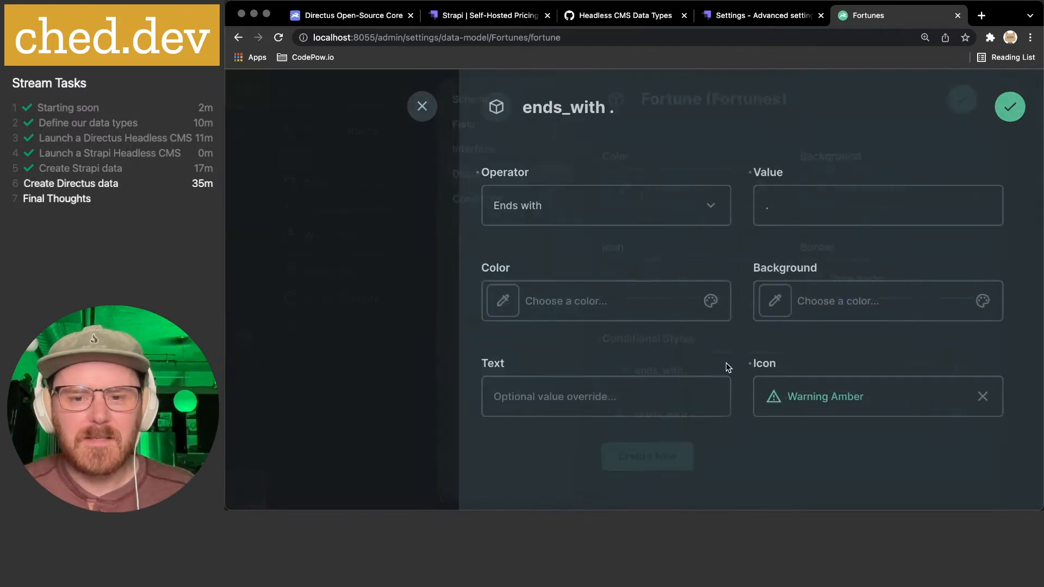
click(505, 310)
click(647, 339)
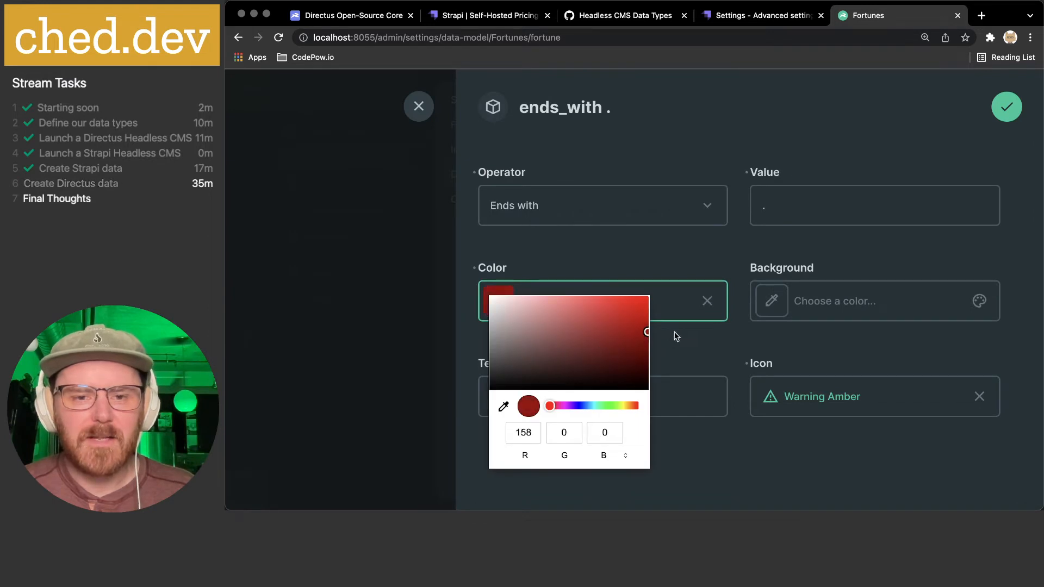
click(717, 351)
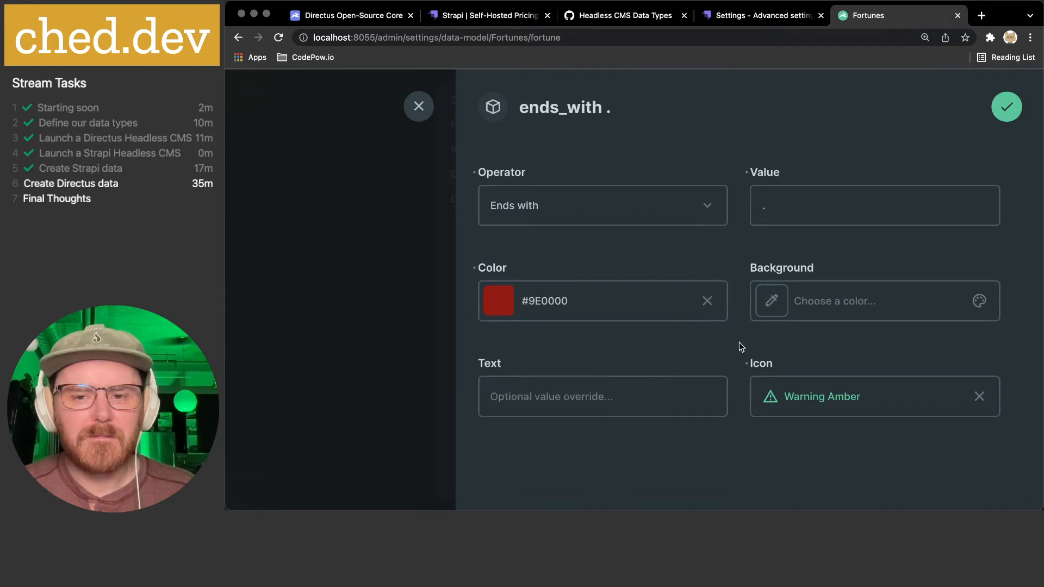
click(1003, 109)
click(1007, 91)
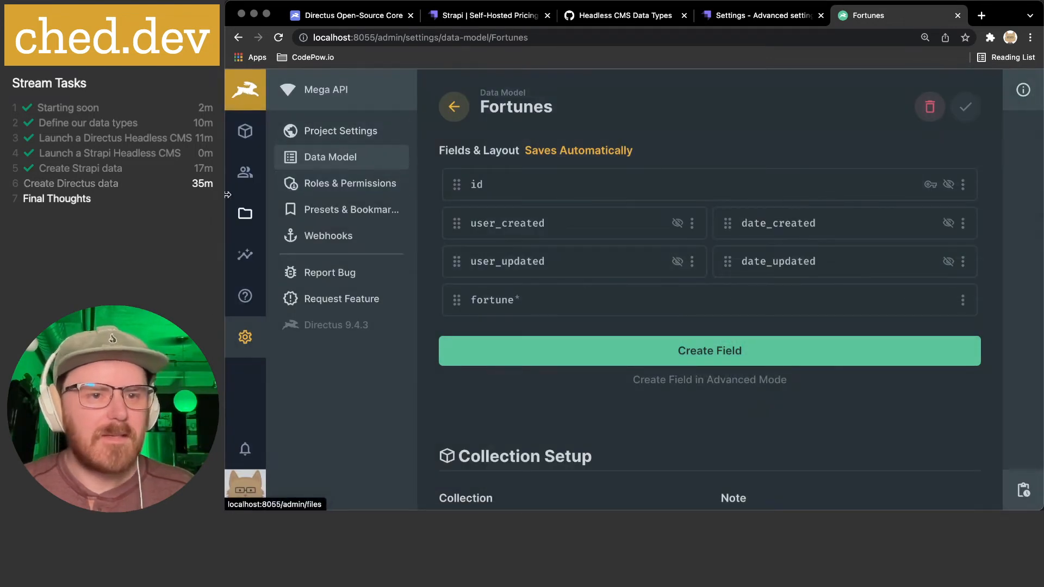
- Delete the trailing period after 'fear' in the beans-and-bacon fortune and save it
click(246, 131)
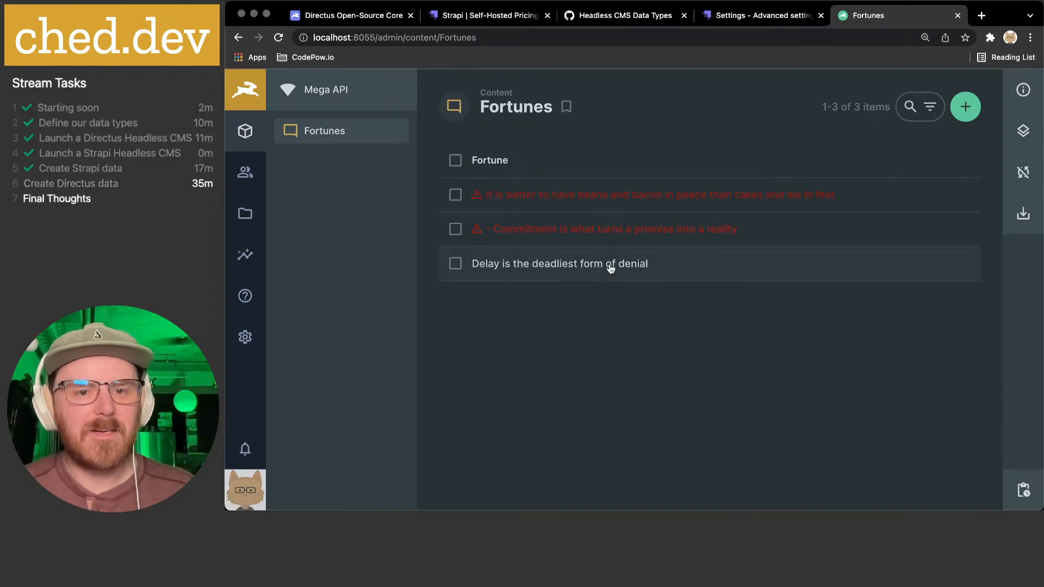
click(600, 199)
click(890, 203)
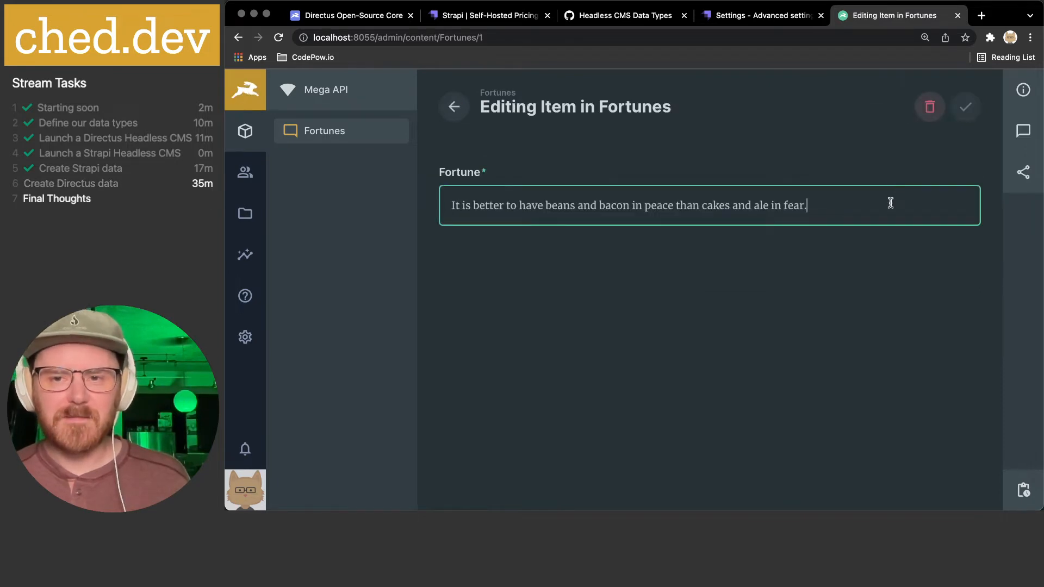
key(BackSpace)
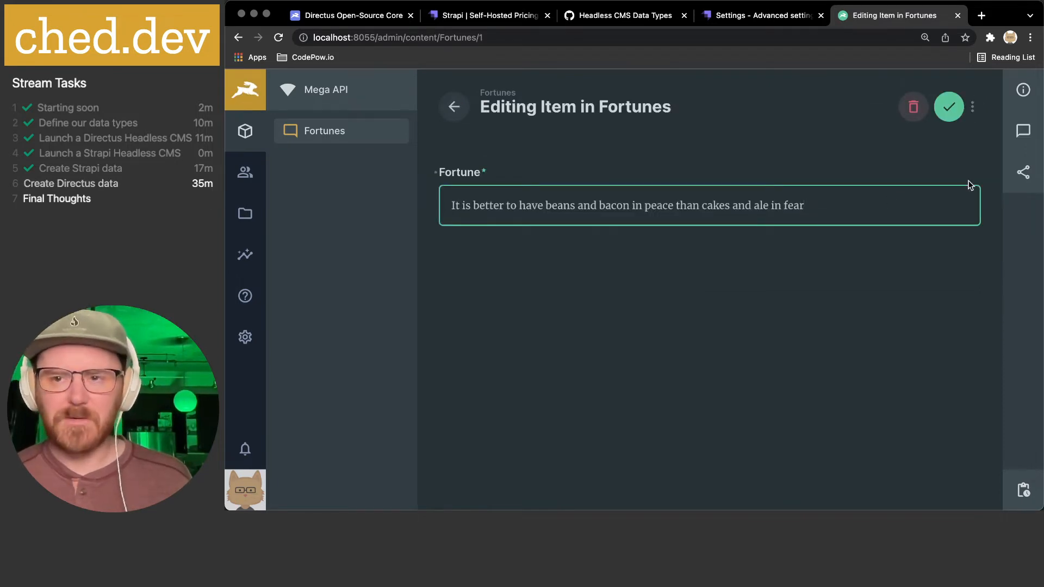
click(948, 107)
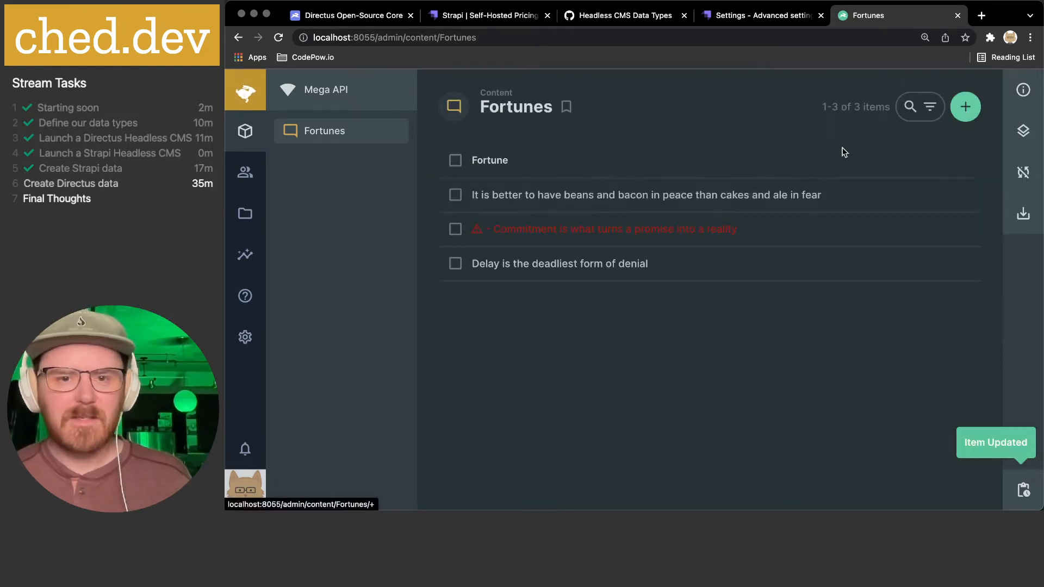
- Remove the leading dash before 'Commitment' in that fortune and save it
click(517, 231)
click(538, 207)
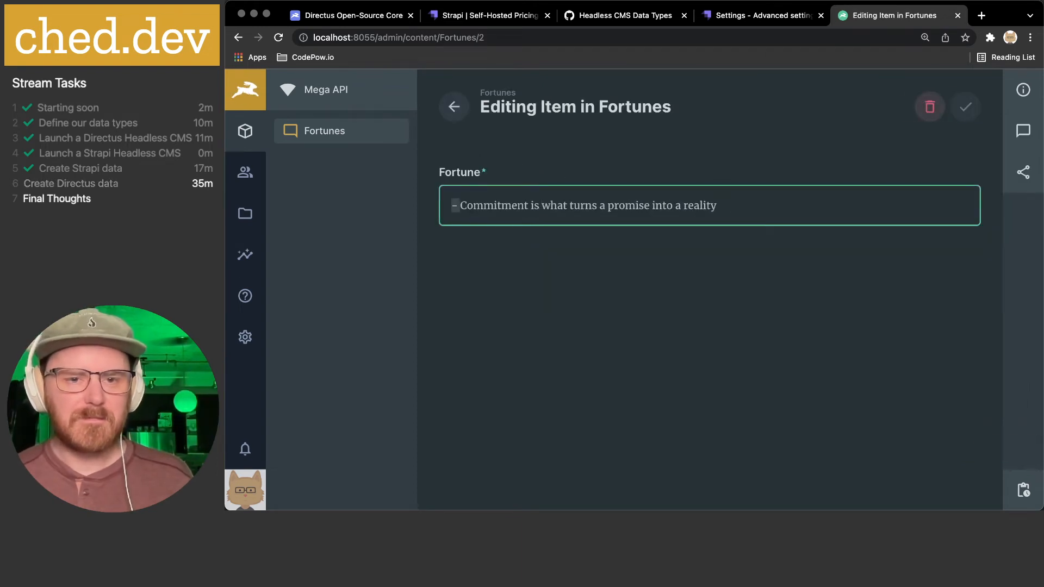
key(Delete)
key(Delete)
click(946, 110)
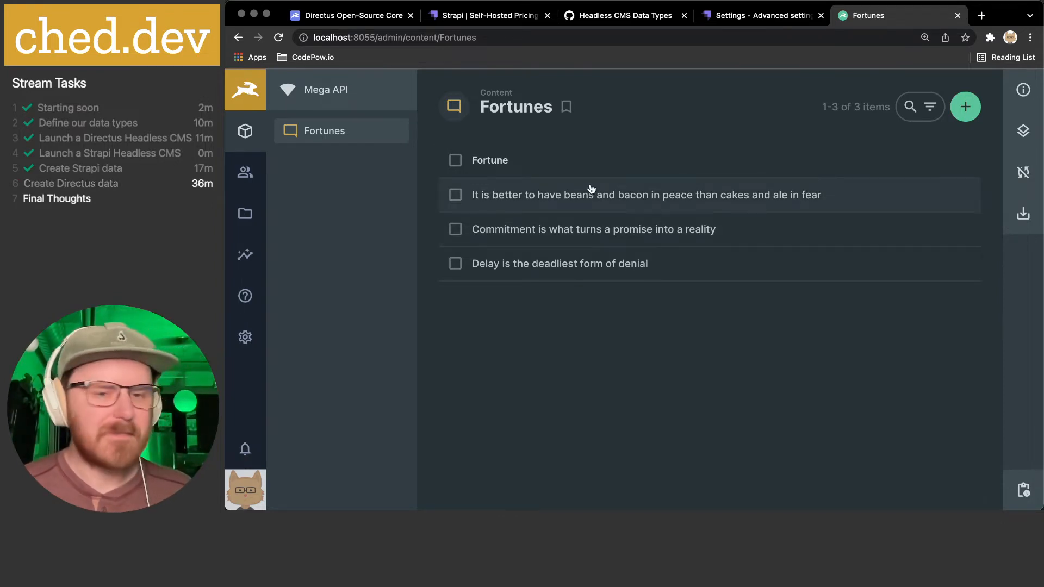
mouse_move(627, 503)
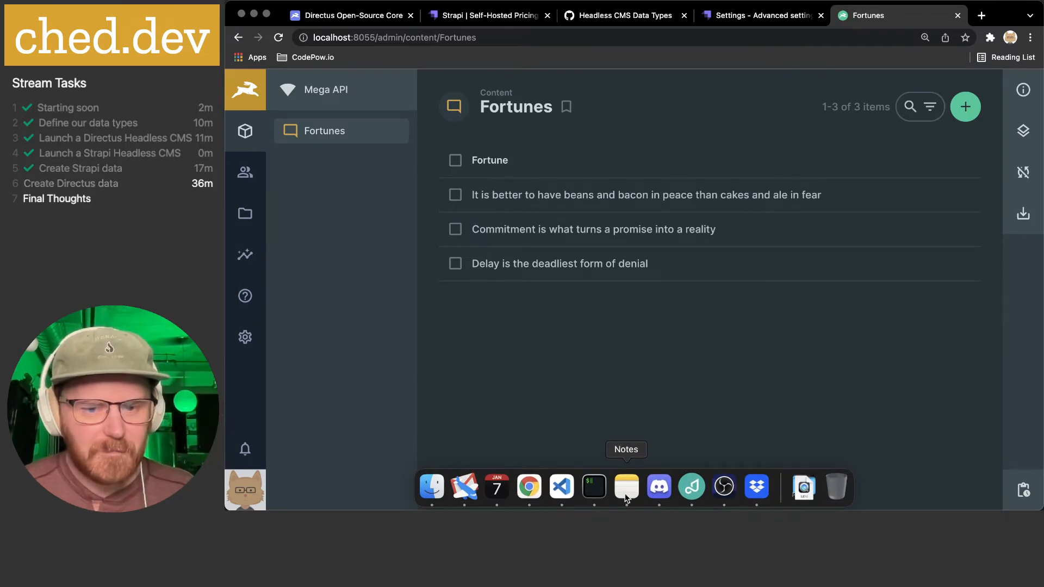
- Check the Strapi and Directus server log tabs, then return to the strapi-demo shell tab
click(562, 486)
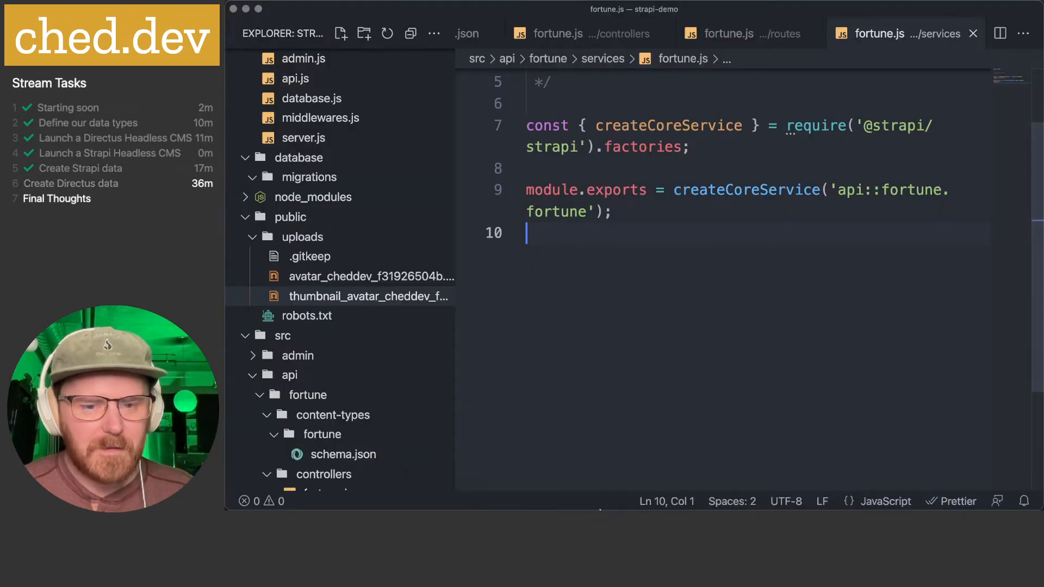
click(596, 485)
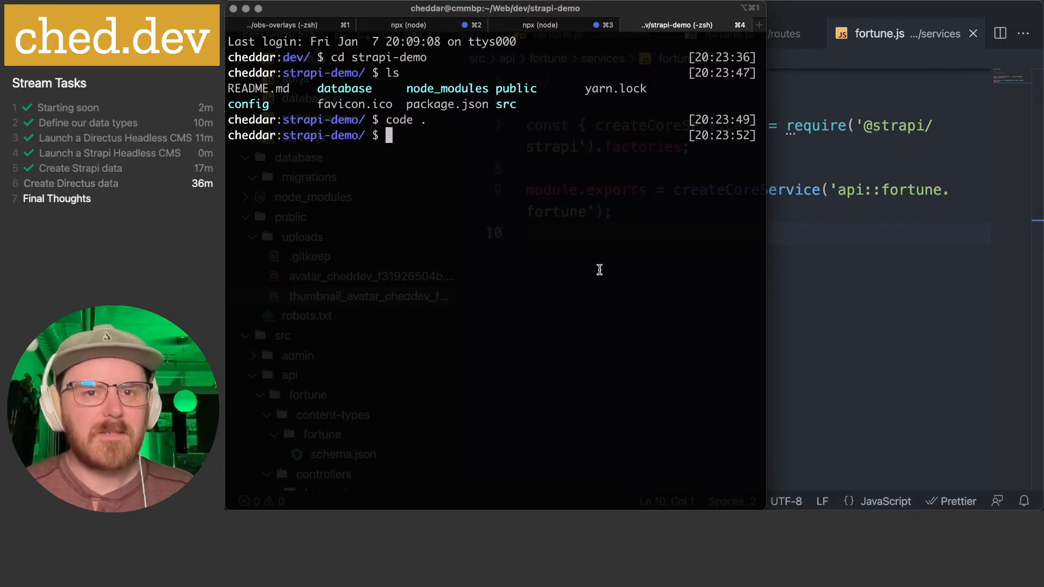
key(super+3)
key(super+2)
key(super+3)
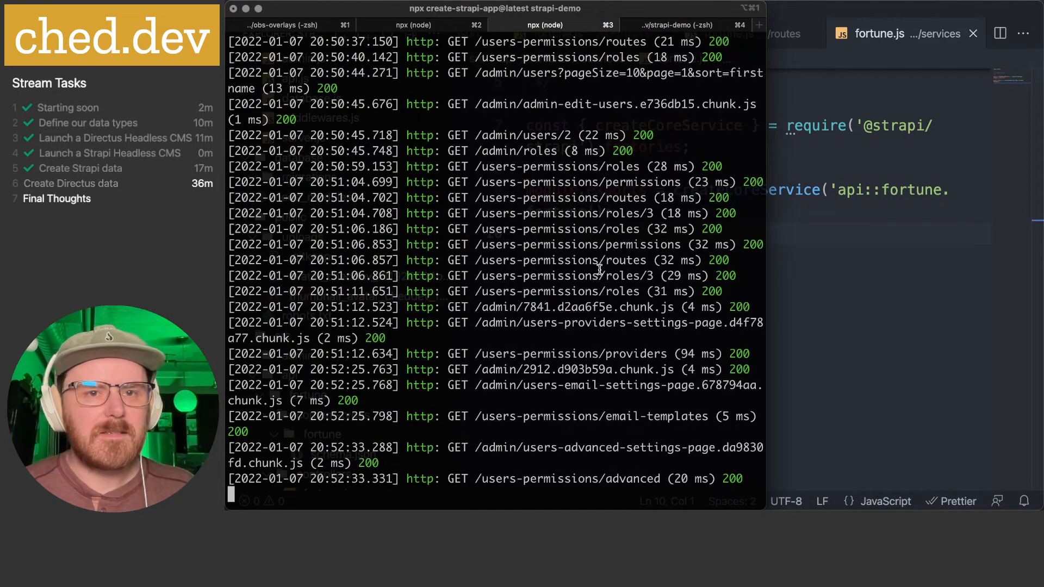
key(super+4)
- In a new terminal tab, change into ../directus-demo and open it with 'code .'
key(super+t)
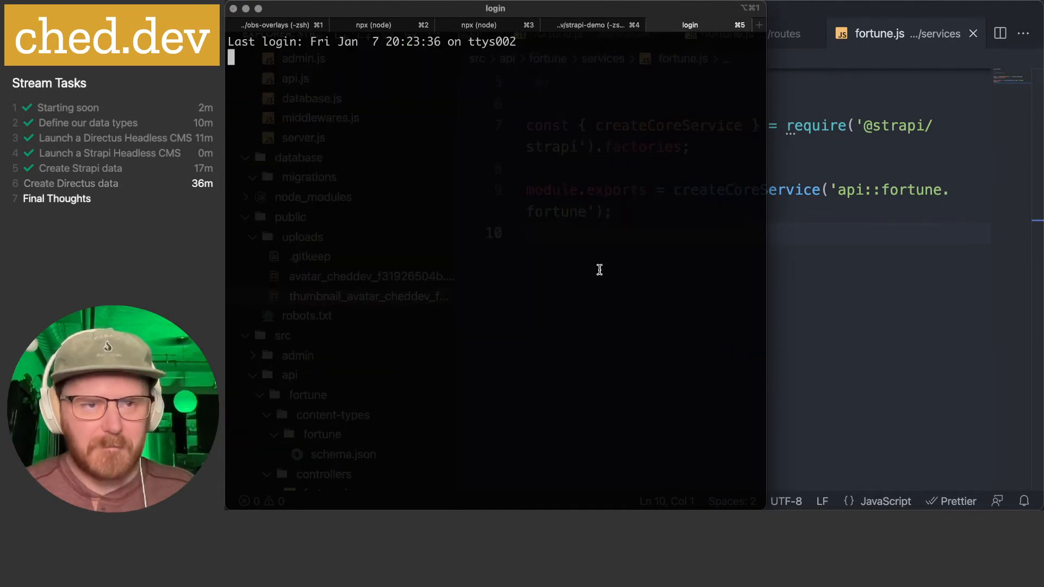
text(../)
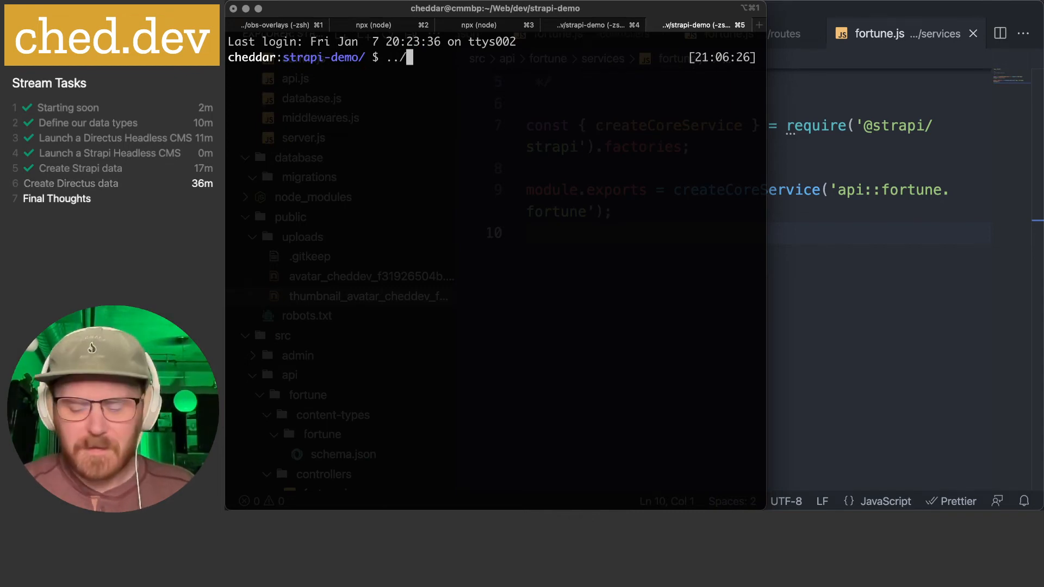
text(directus-demo)
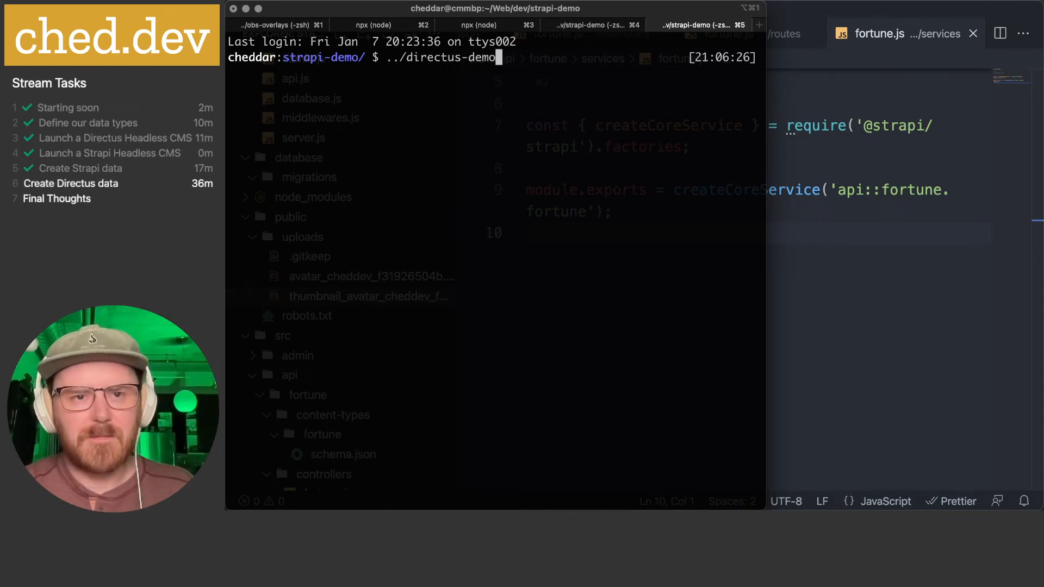
key(Return)
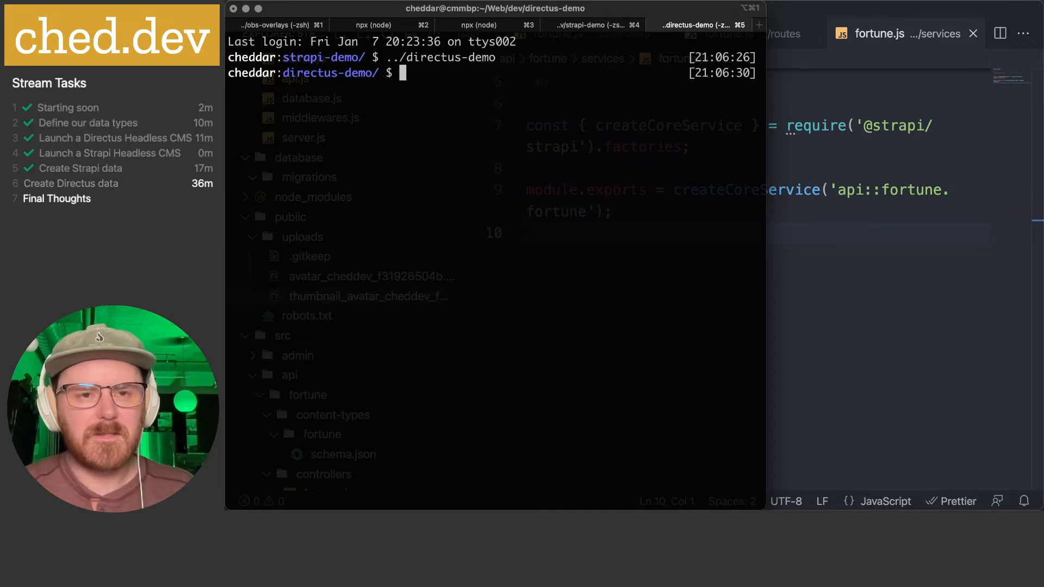
text(code .)
key(Return)
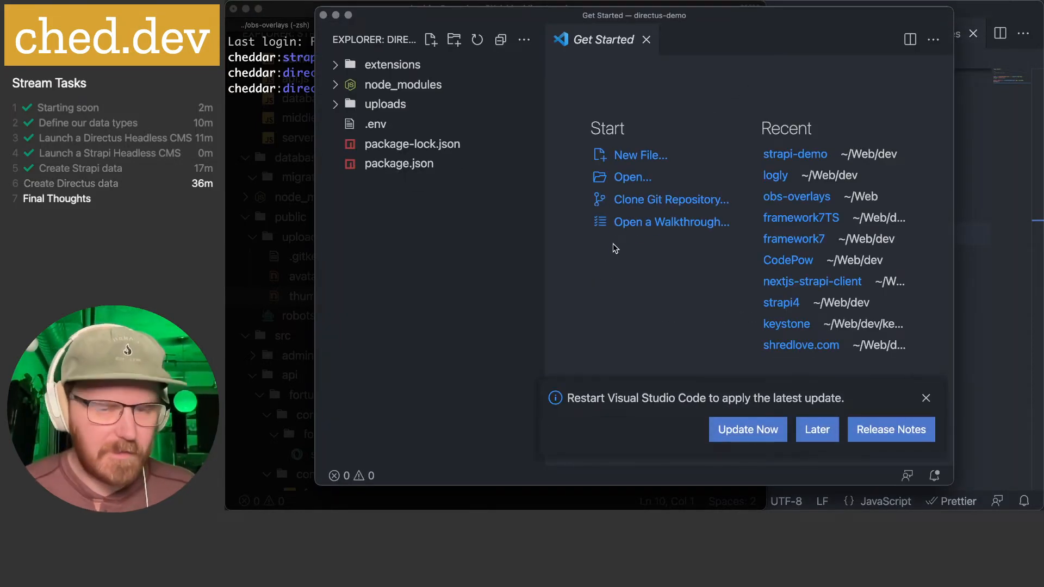
- Maximize the editor, close the welcome page, and preview the three uploaded avatar images
key(ctrl+alt+Return)
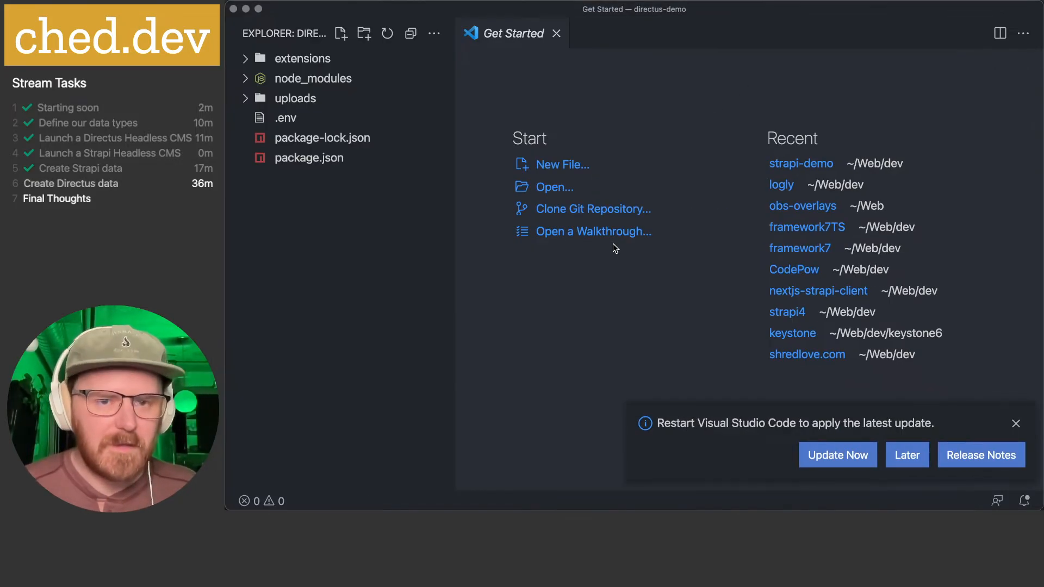
click(557, 34)
click(256, 100)
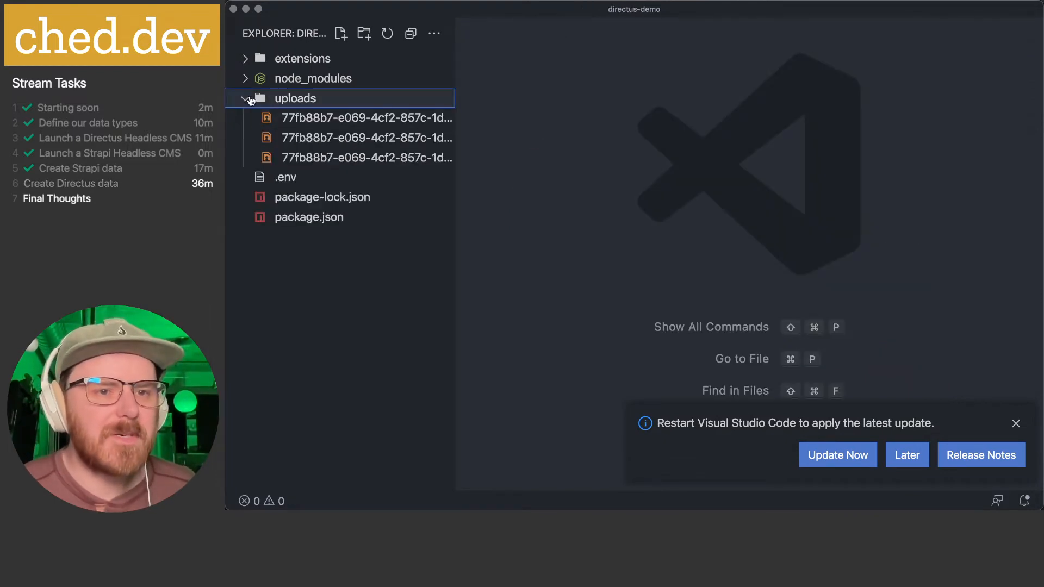
click(336, 120)
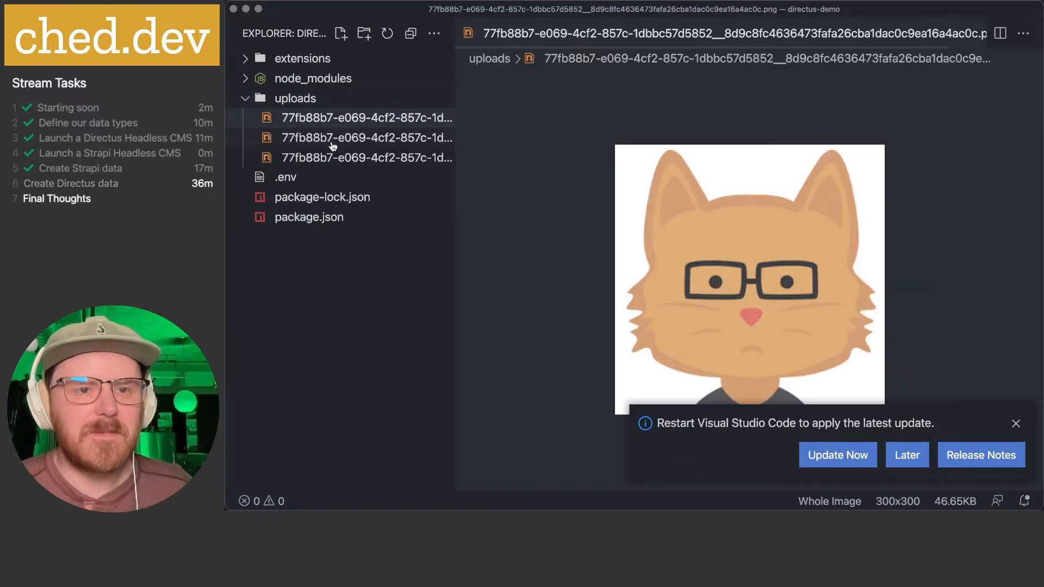
click(334, 140)
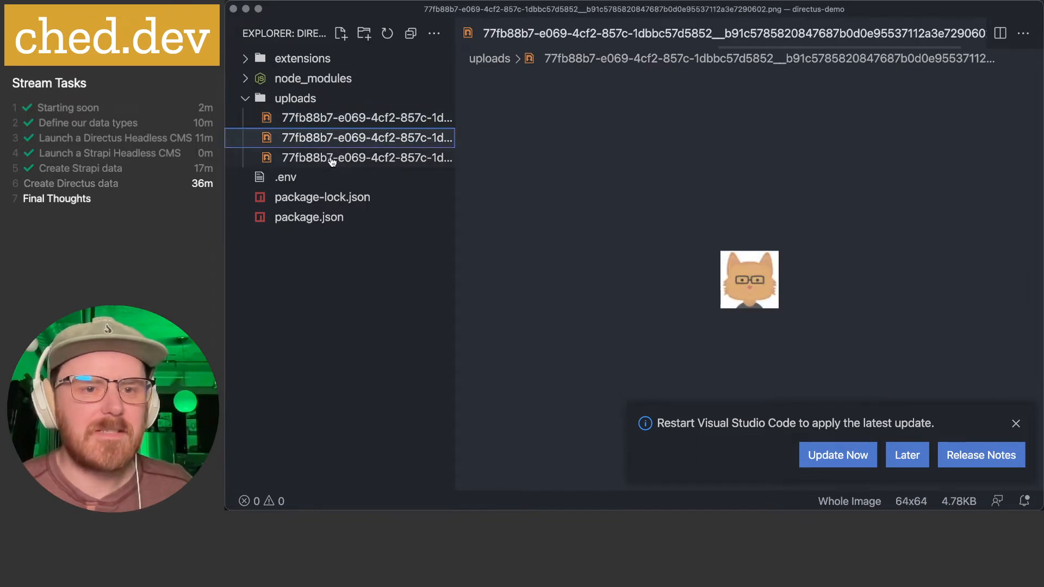
click(331, 158)
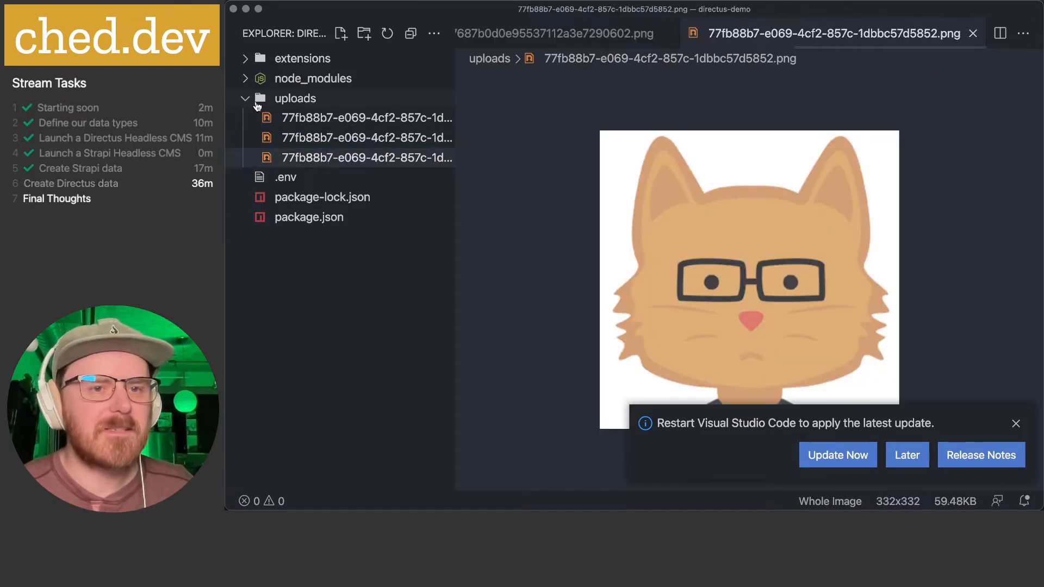
click(247, 100)
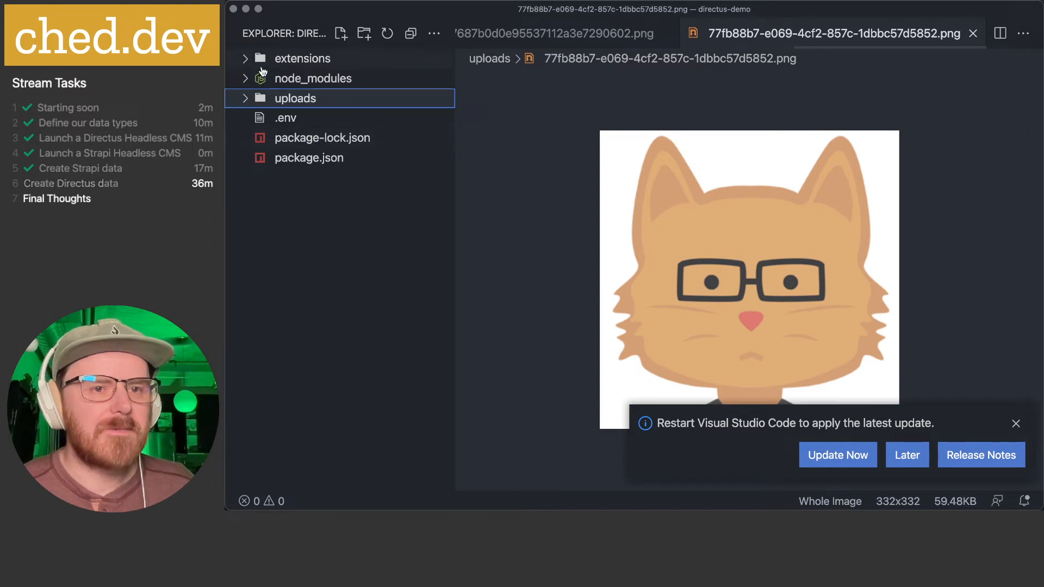
- Expand extensions and its displays, endpoints, hooks, interfaces, layouts, modules and panels subfolders
click(248, 63)
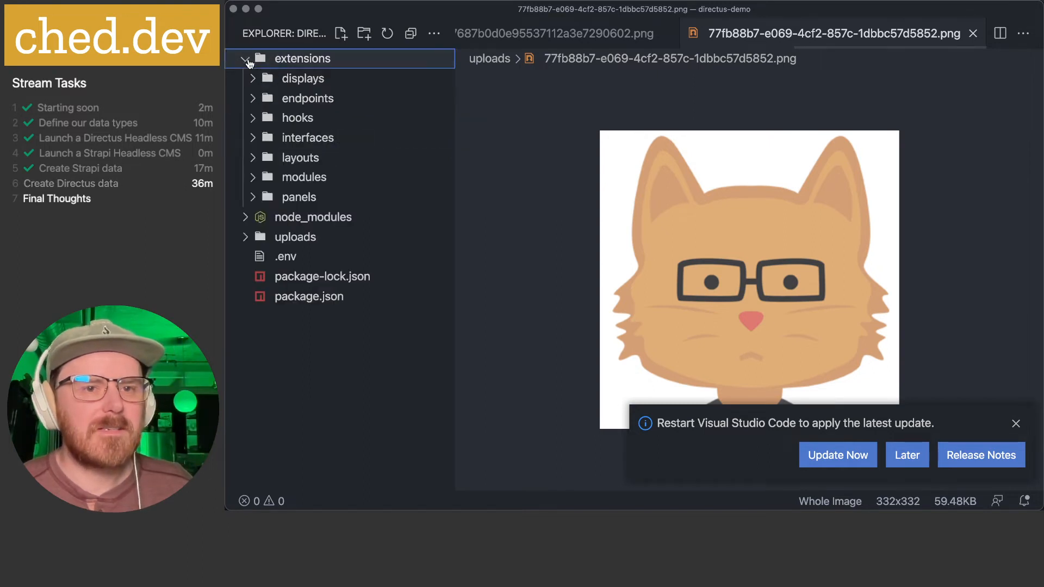
click(251, 80)
click(254, 100)
click(254, 119)
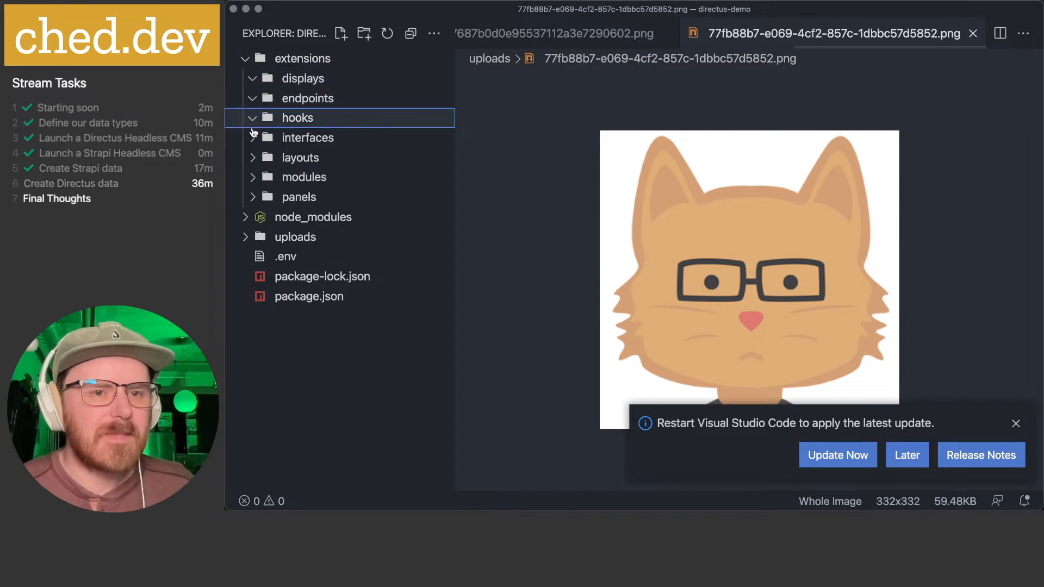
click(254, 138)
click(254, 159)
click(253, 178)
click(254, 198)
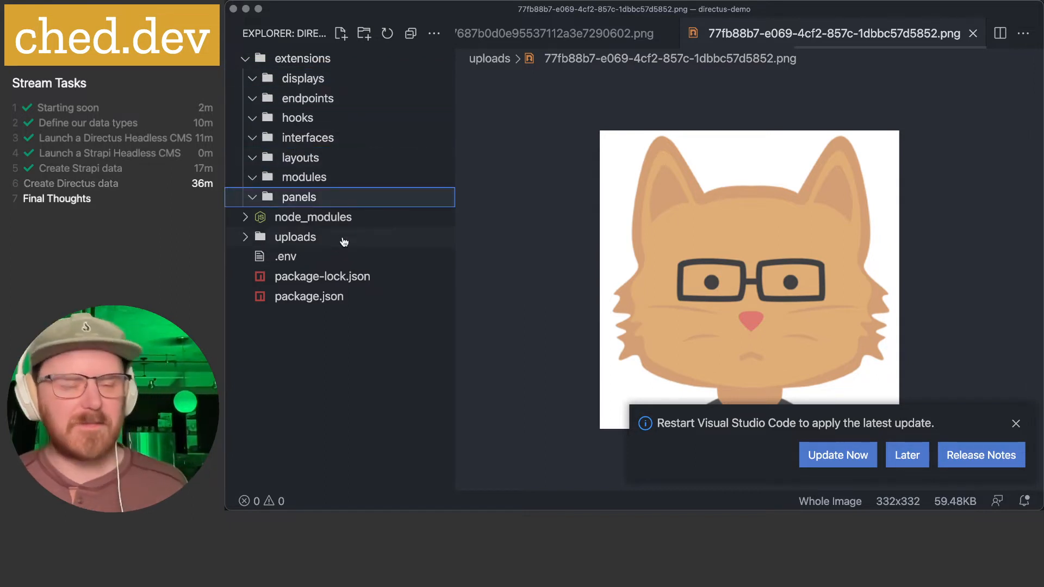
click(344, 405)
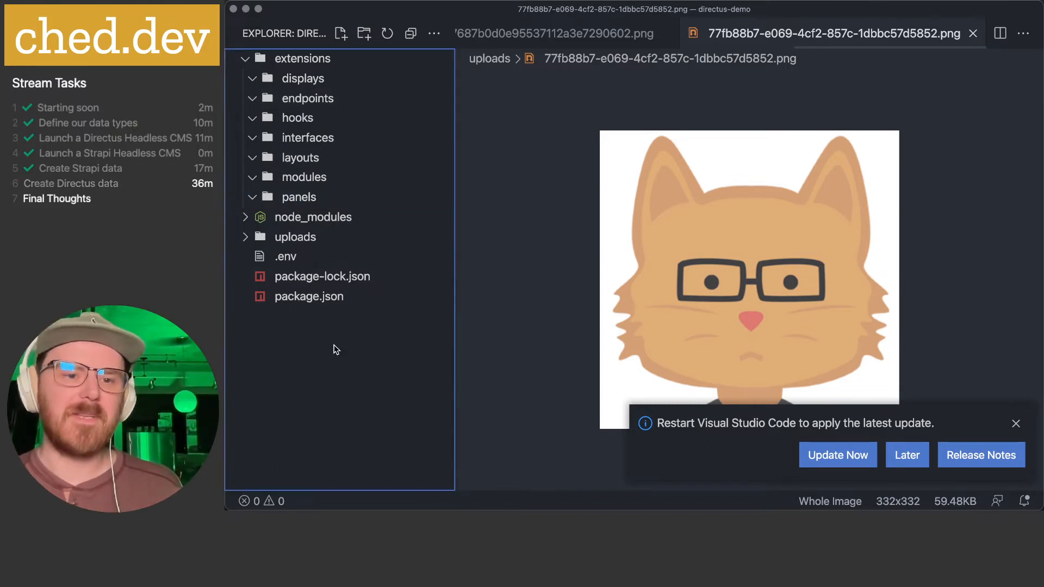
- Zoom the cat image preview in to 200%
click(247, 237)
click(248, 238)
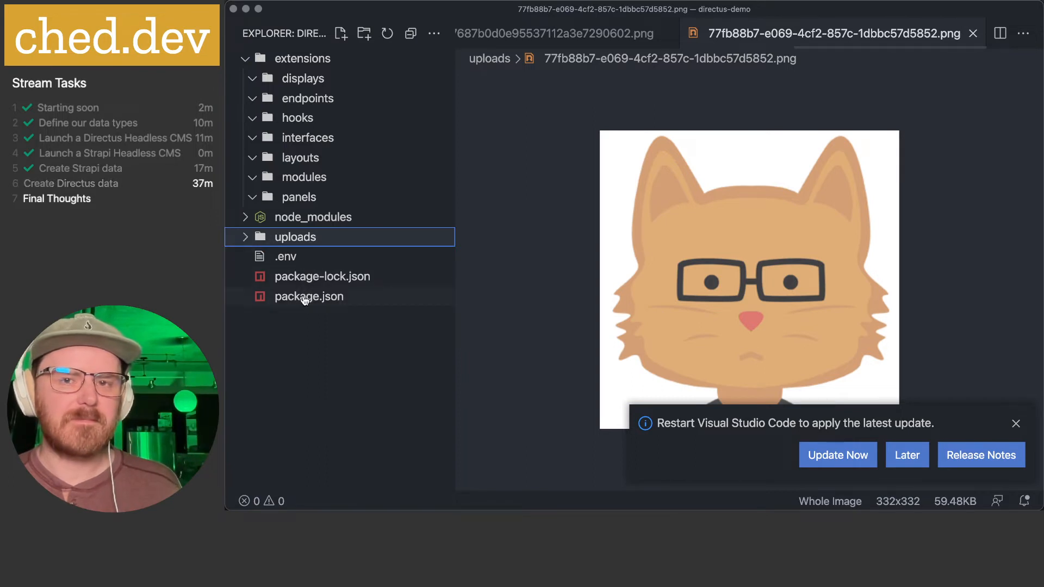
click(522, 296)
click(701, 194)
click(702, 194)
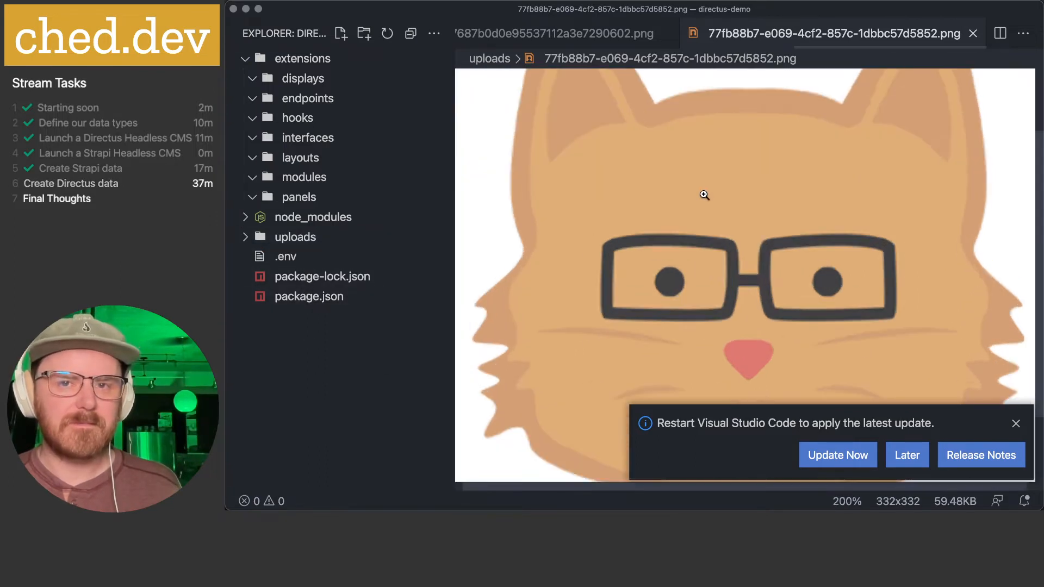
- Close the three image previews and bring the Directus Fortunes browser window forward
click(974, 36)
click(974, 36)
click(974, 35)
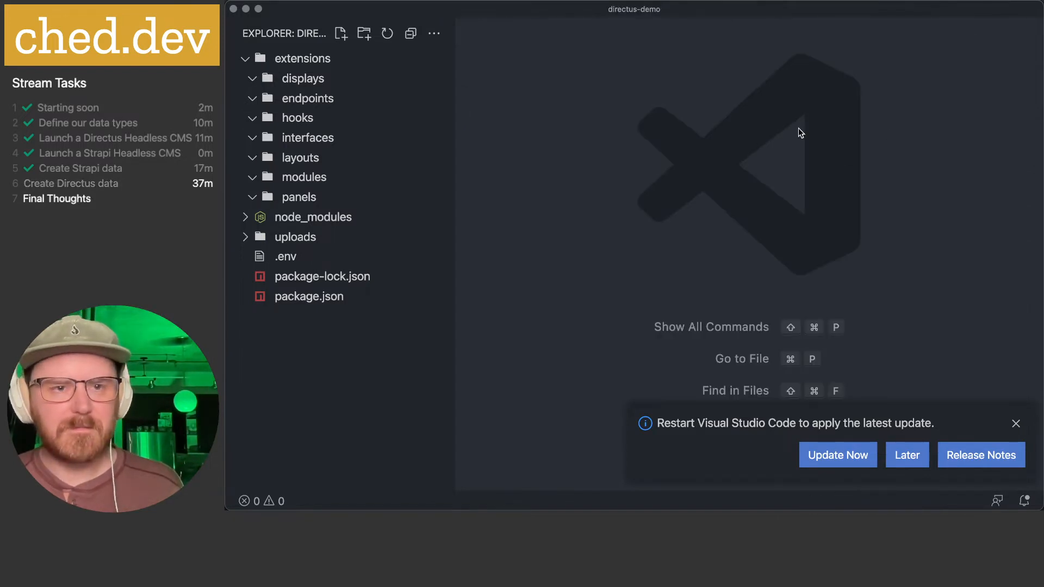
click(529, 487)
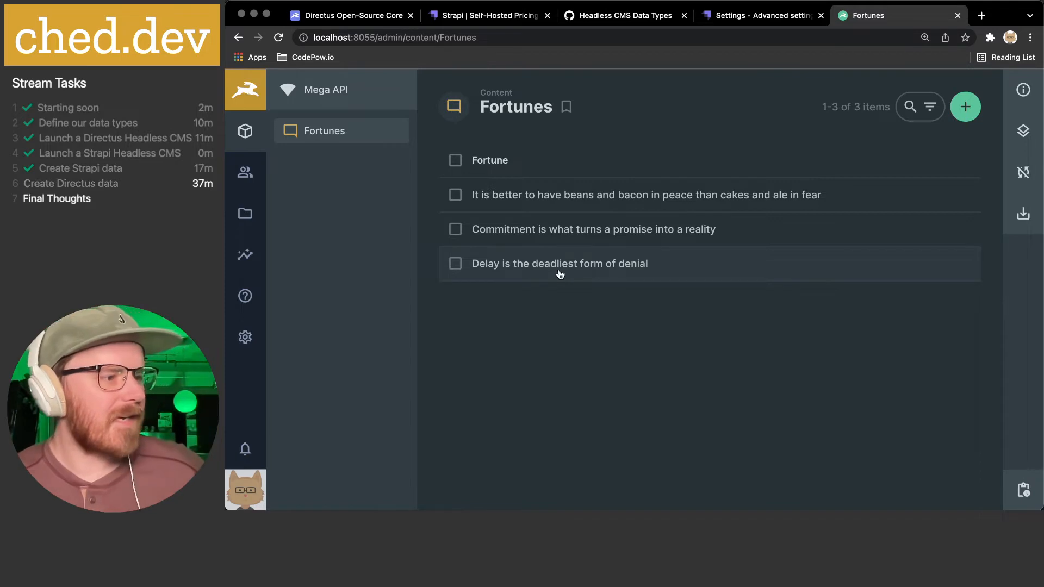
- Scroll through the Headless CMS Data Types gist, highlighting the Media Blog field list
click(640, 14)
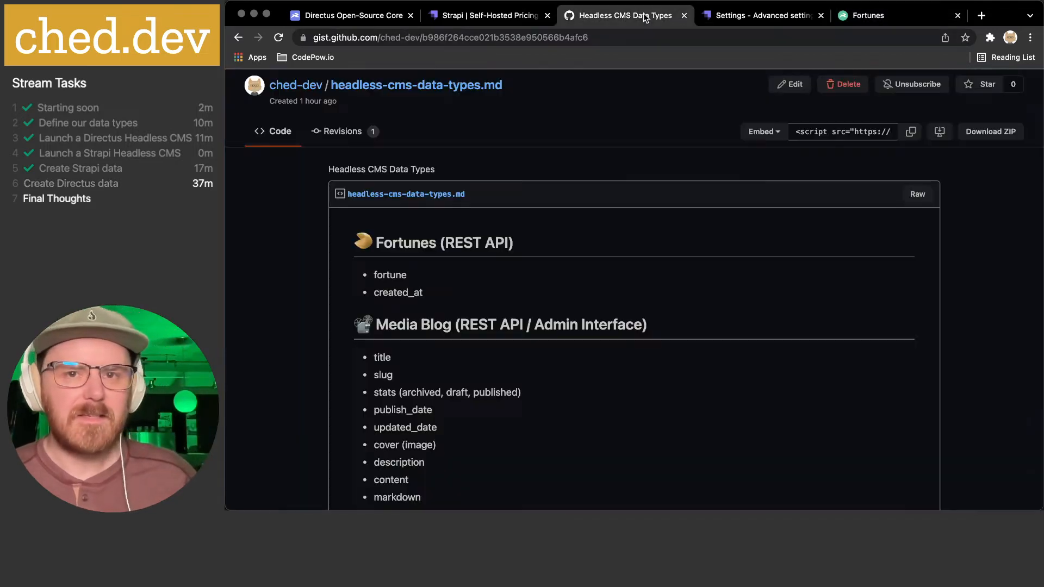
scroll(521, 275, down, 4)
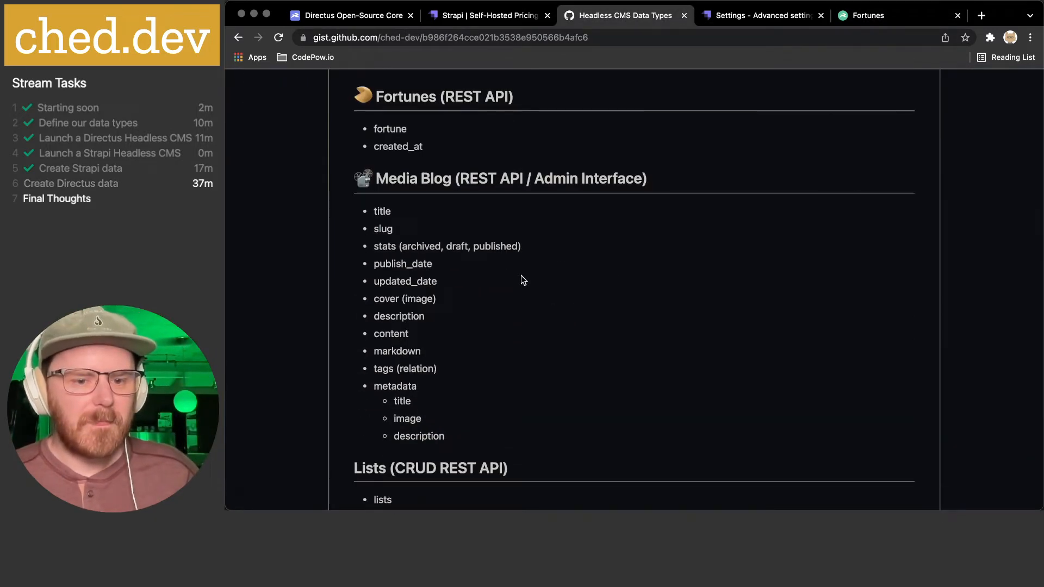
scroll(521, 279, down, 4)
scroll(449, 375, down, 2)
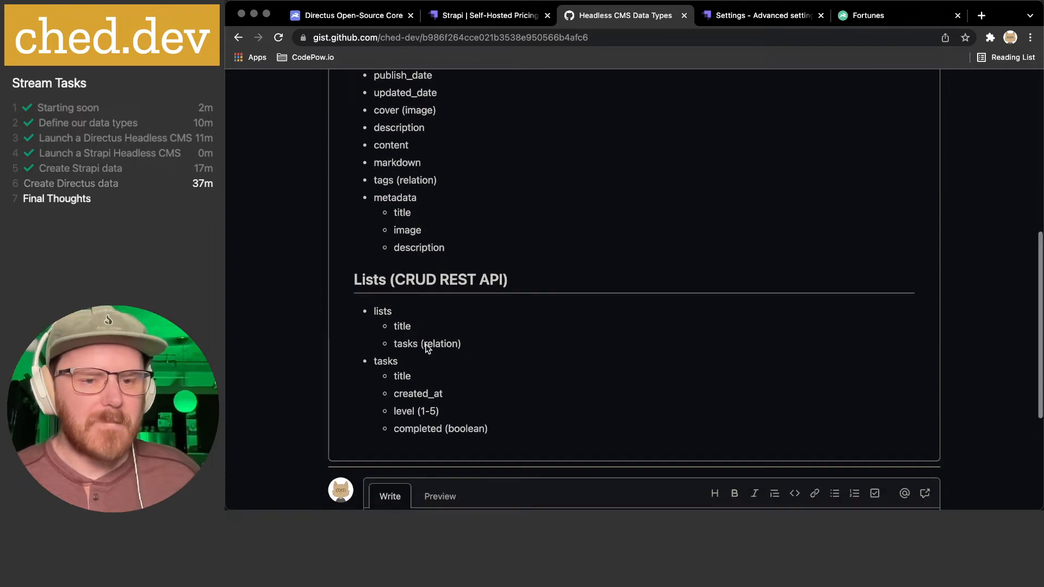
mouse_move(375, 311)
mouse_down()
mouse_move(553, 431)
mouse_move(375, 296)
mouse_up()
scroll(512, 314, up, 3)
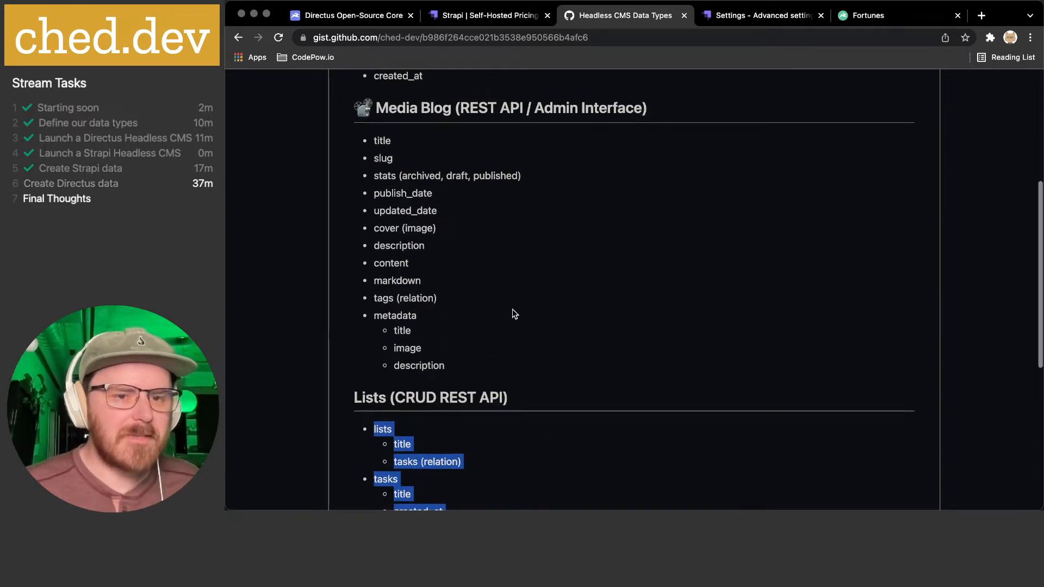
click(421, 203)
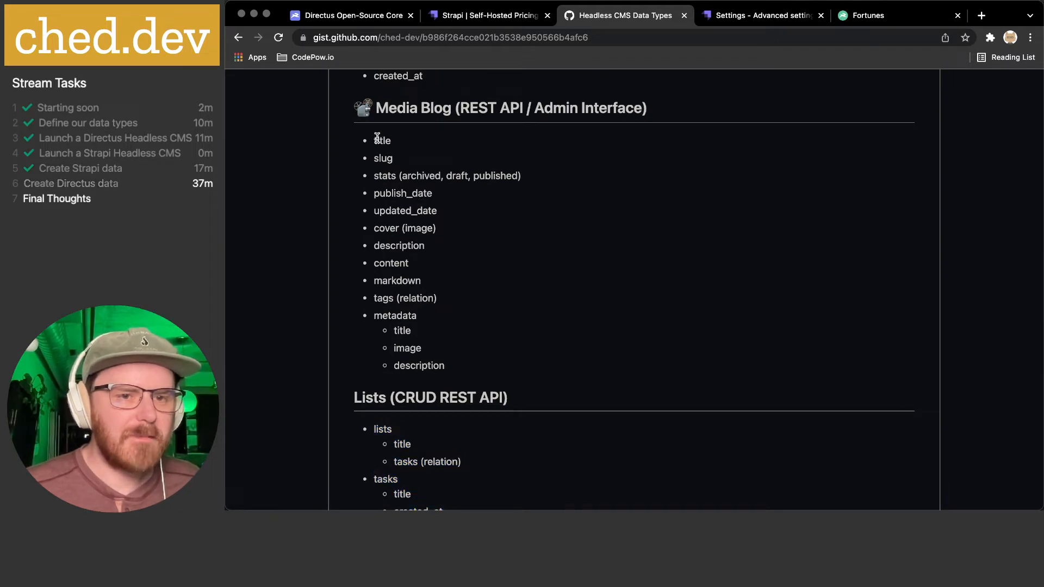
drag(376, 141, 537, 374)
click(511, 356)
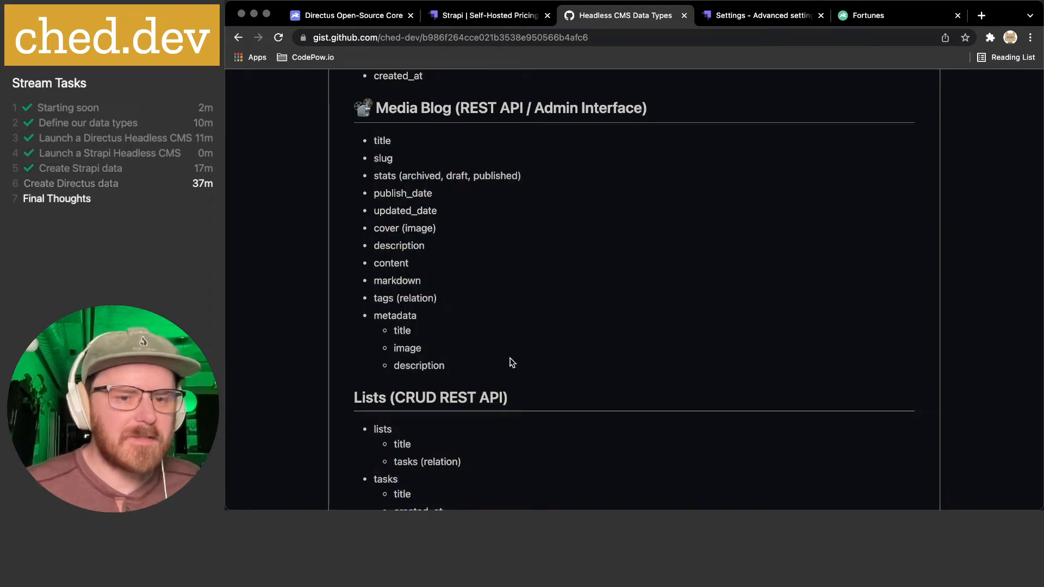
drag(508, 370, 491, 265)
click(494, 268)
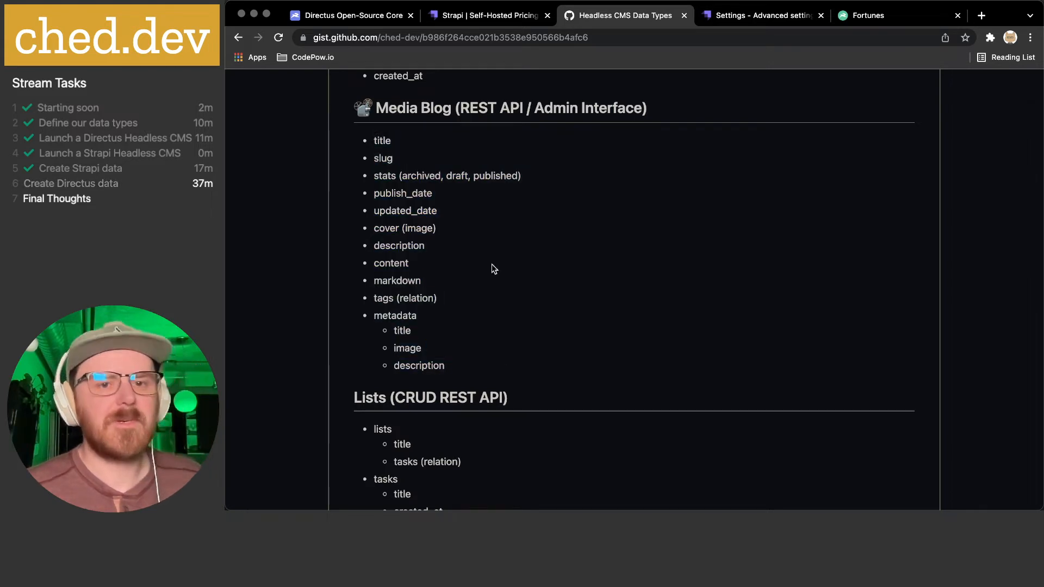
- Highlight the Lists and tasks outline and Media Blog heading, then return to Strapi settings
scroll(503, 263, up, 2)
drag(389, 158, 491, 326)
click(491, 326)
scroll(504, 348, down, 3)
drag(374, 362, 576, 435)
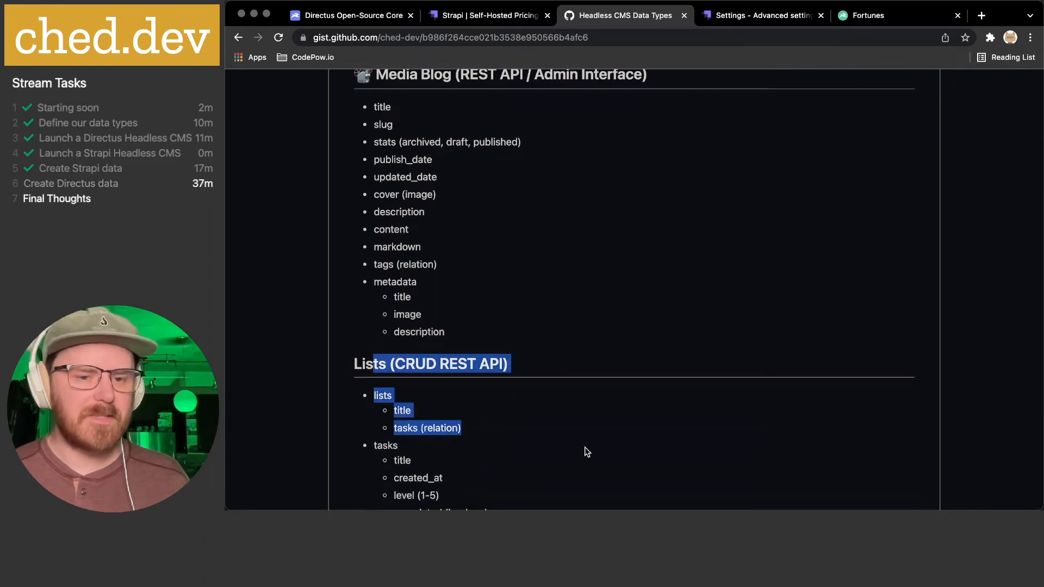
scroll(495, 385, down, 4)
click(496, 385)
drag(344, 266, 508, 435)
click(535, 405)
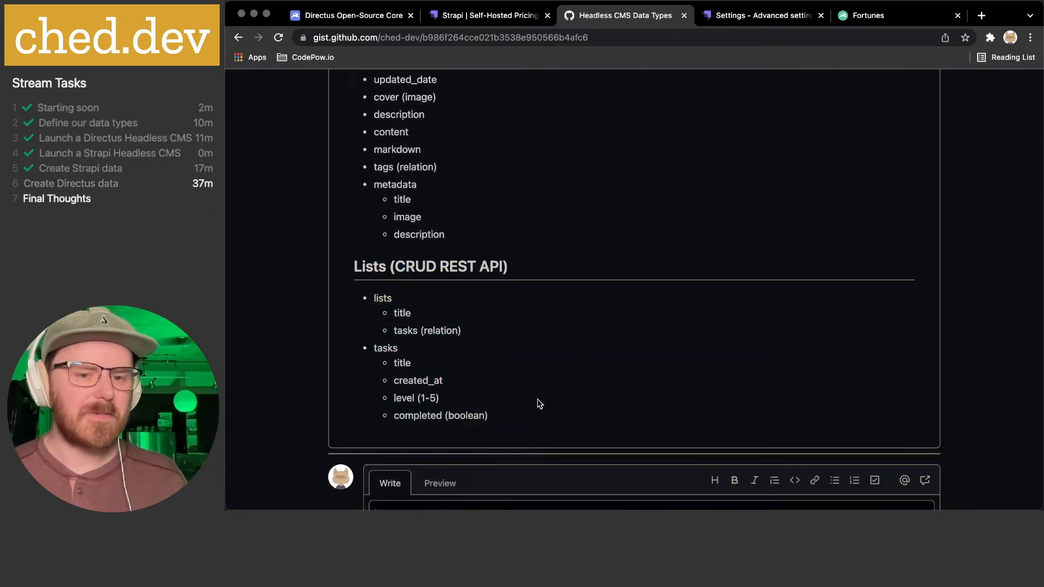
scroll(543, 394, up, 6)
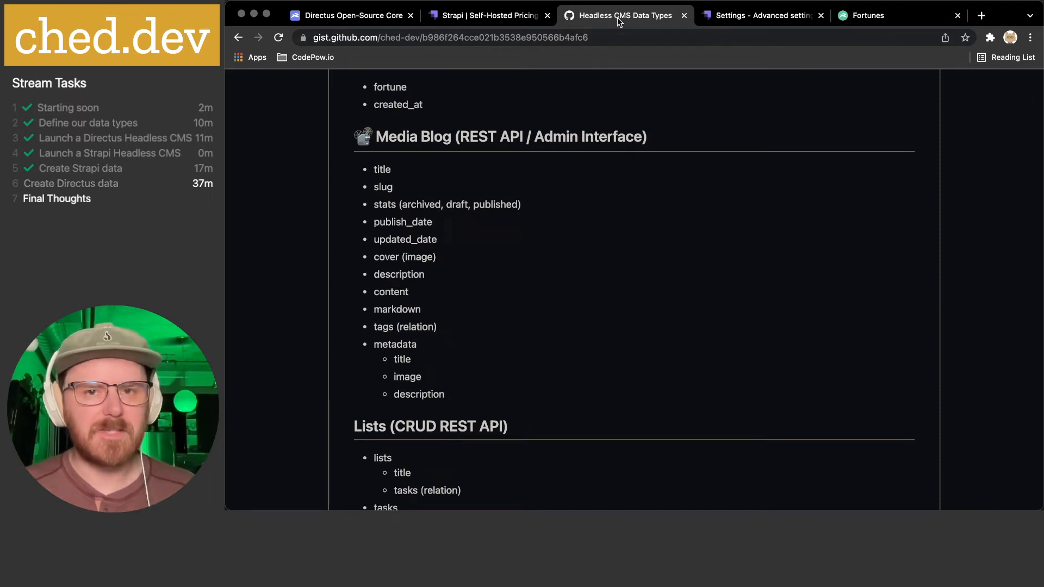
drag(389, 136, 644, 137)
click(644, 137)
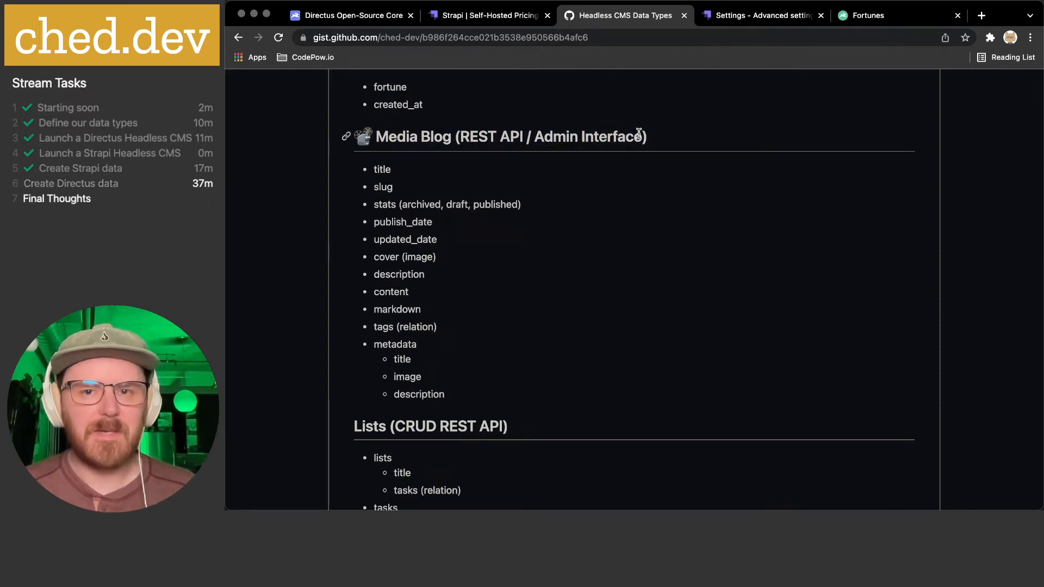
click(756, 15)
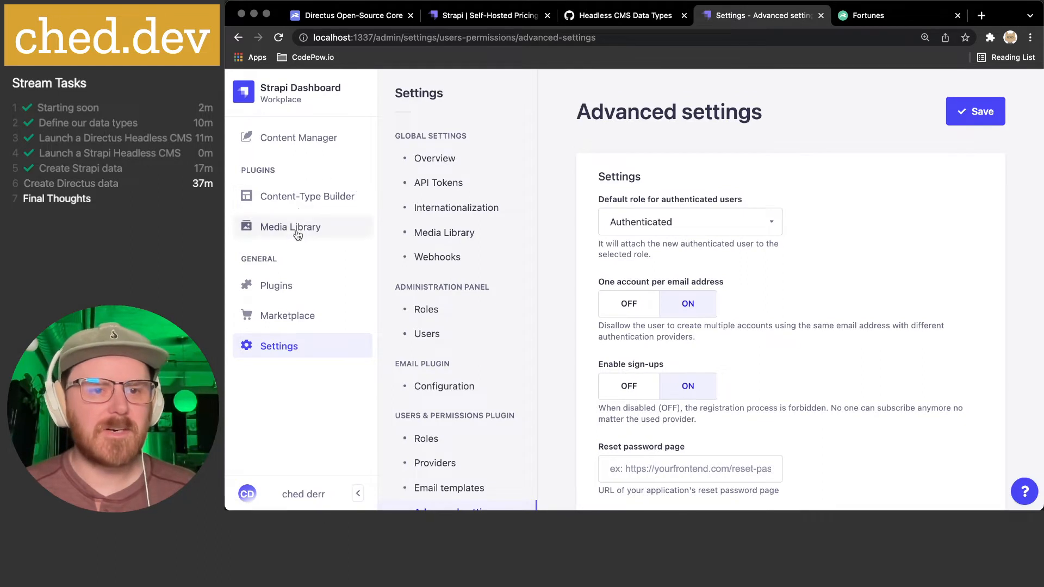
- Create a 'Pages' collection type with draft/publish kept on and localization enabled
click(311, 202)
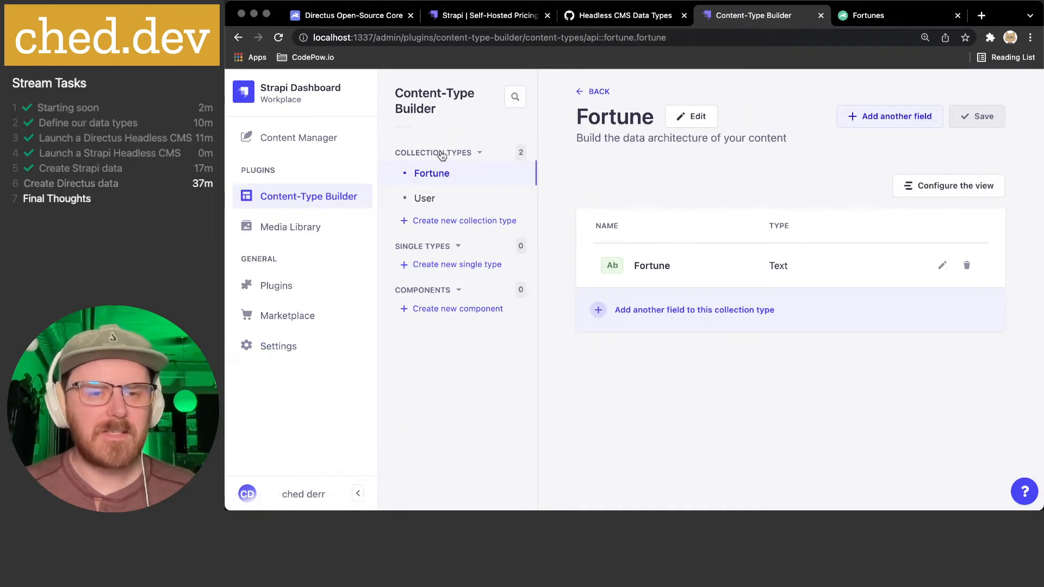
click(437, 222)
click(436, 278)
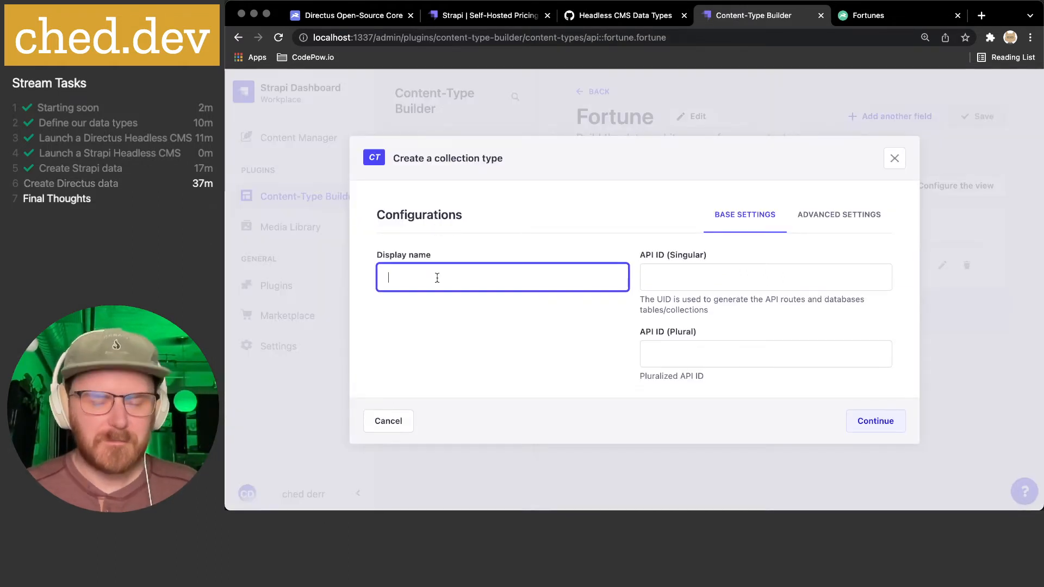
text(Pages)
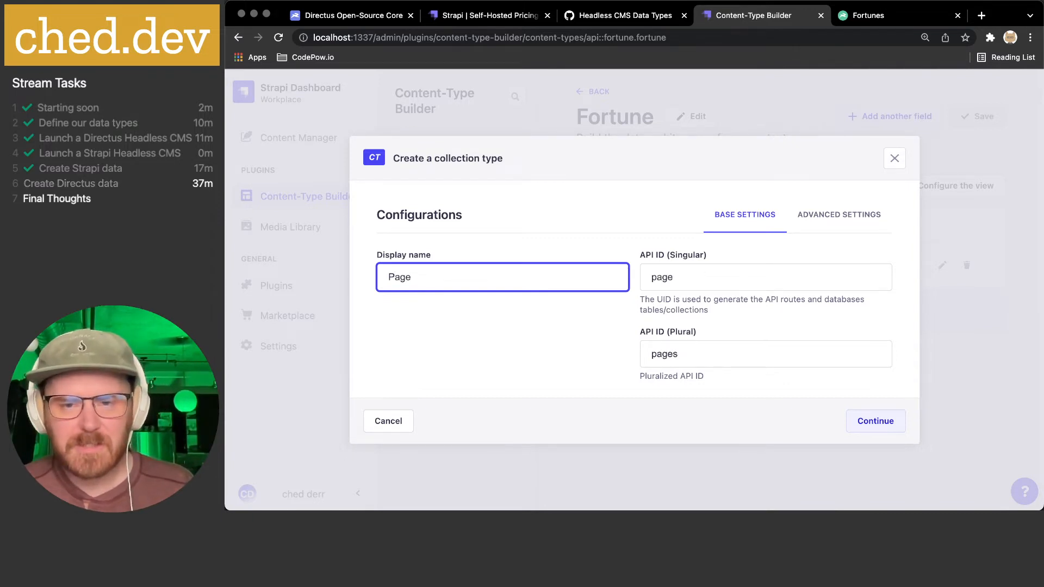
click(822, 219)
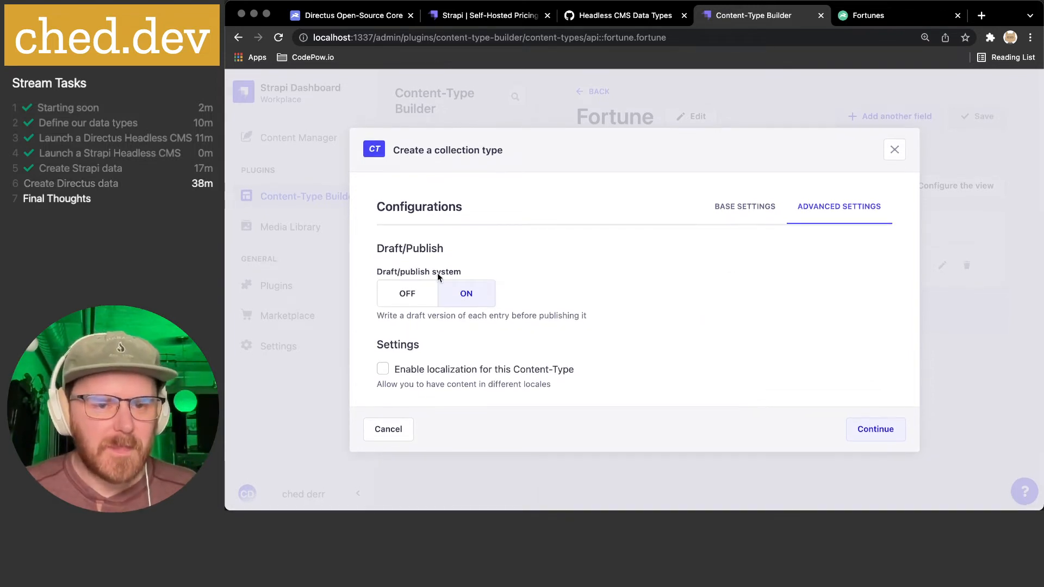
click(456, 299)
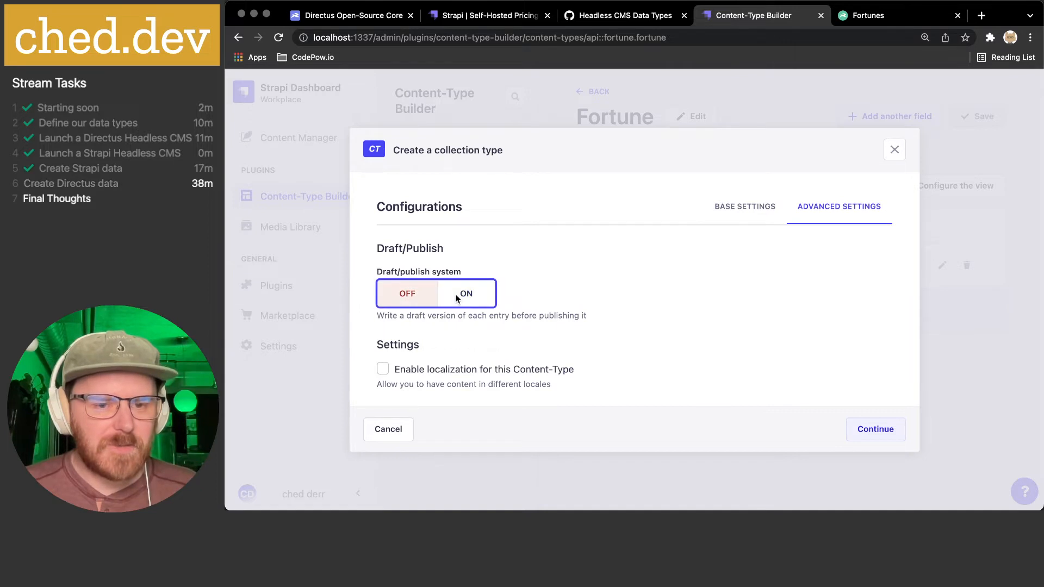
click(394, 371)
click(468, 293)
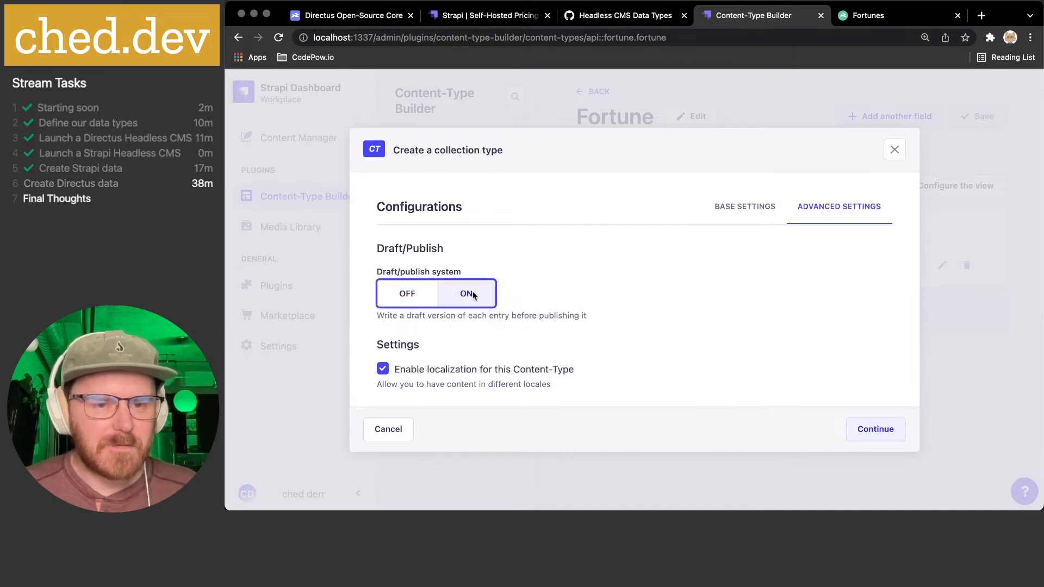
click(497, 384)
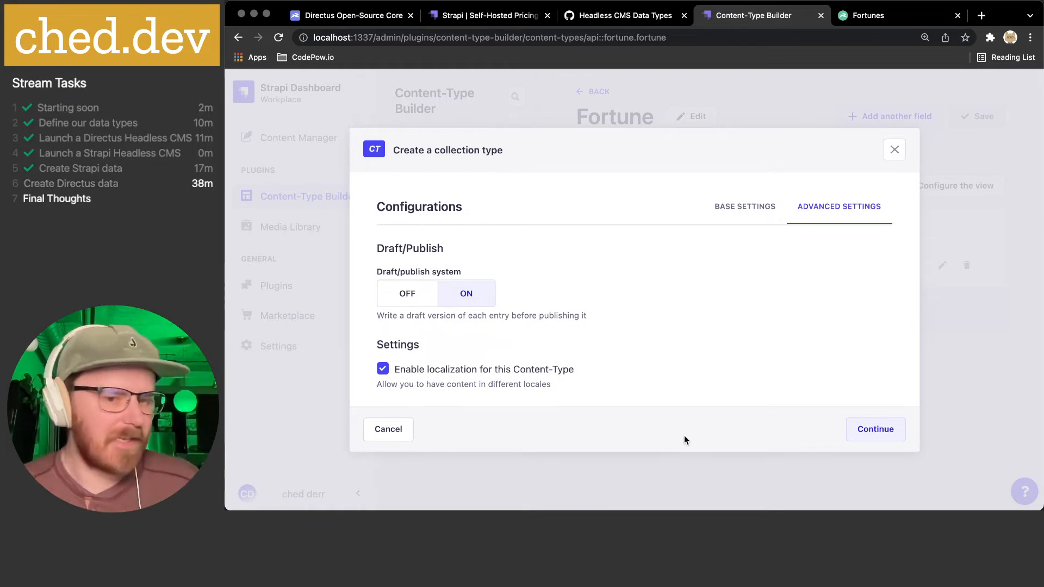
click(870, 429)
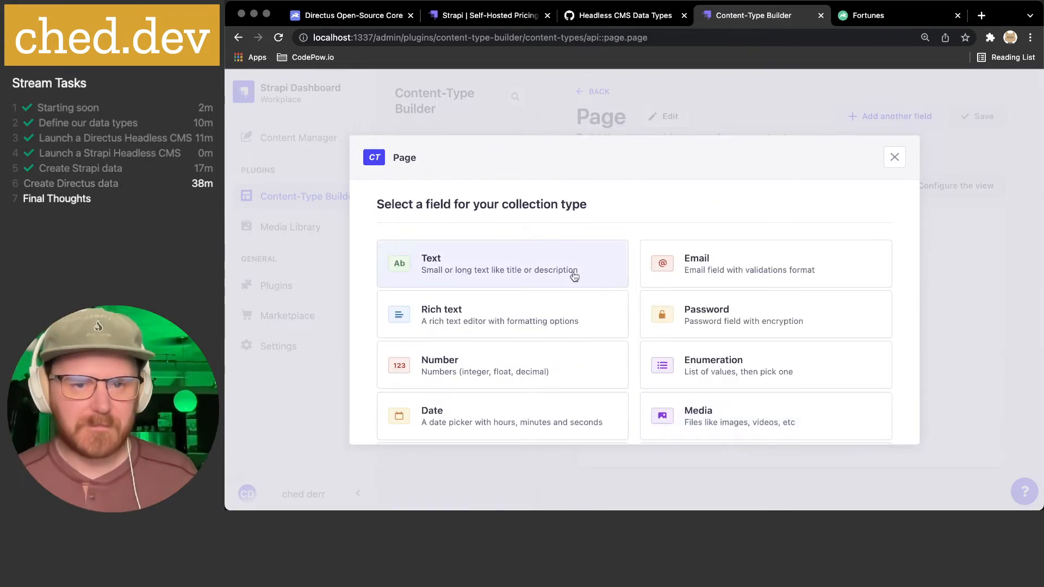
- Add a short text field named 'title' to Page, marked unique and required
click(495, 262)
click(475, 266)
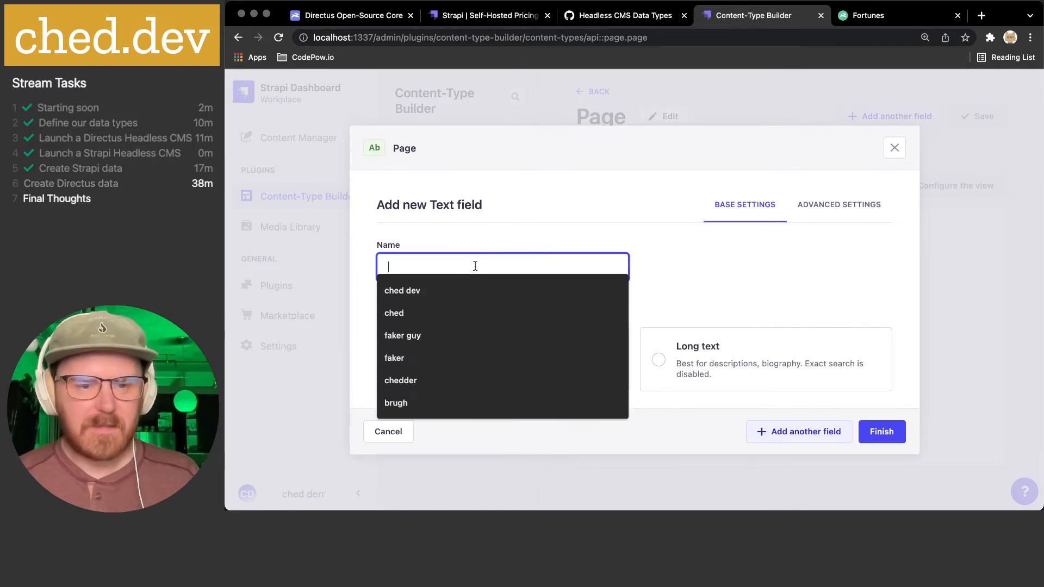
text(Title)
key(super+a)
text(title)
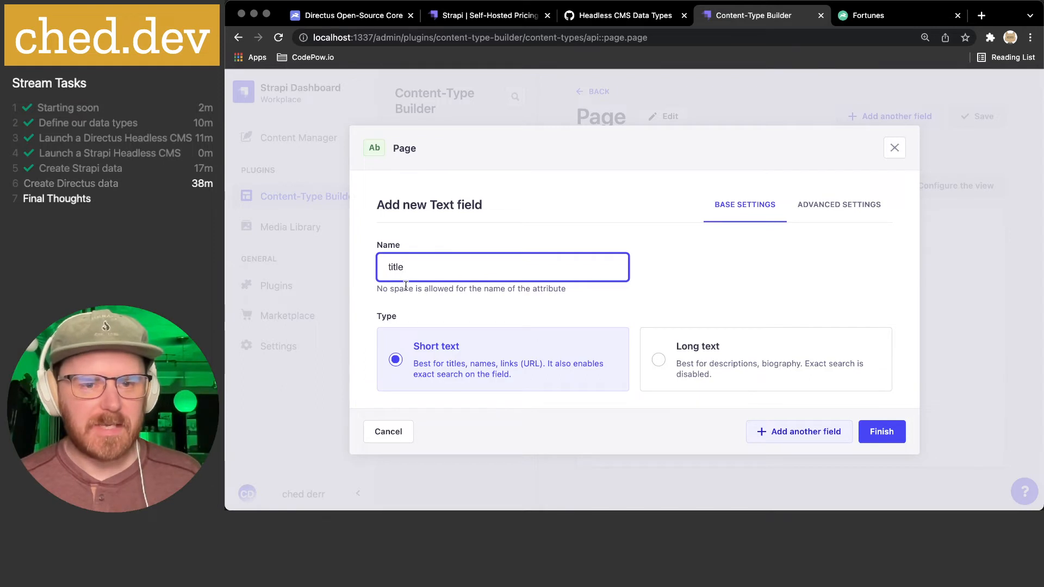
click(583, 311)
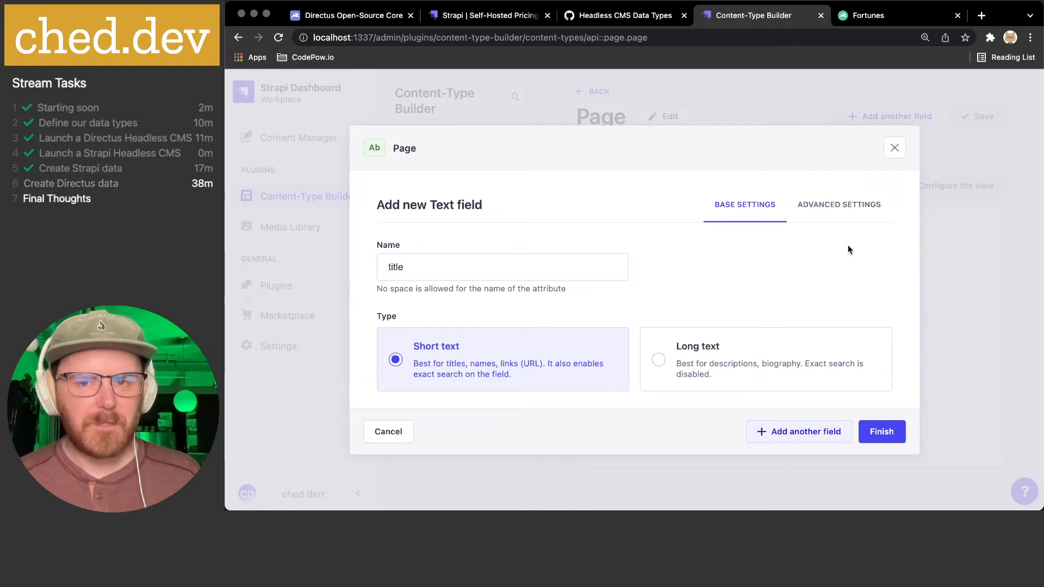
click(835, 202)
scroll(494, 259, down, 1)
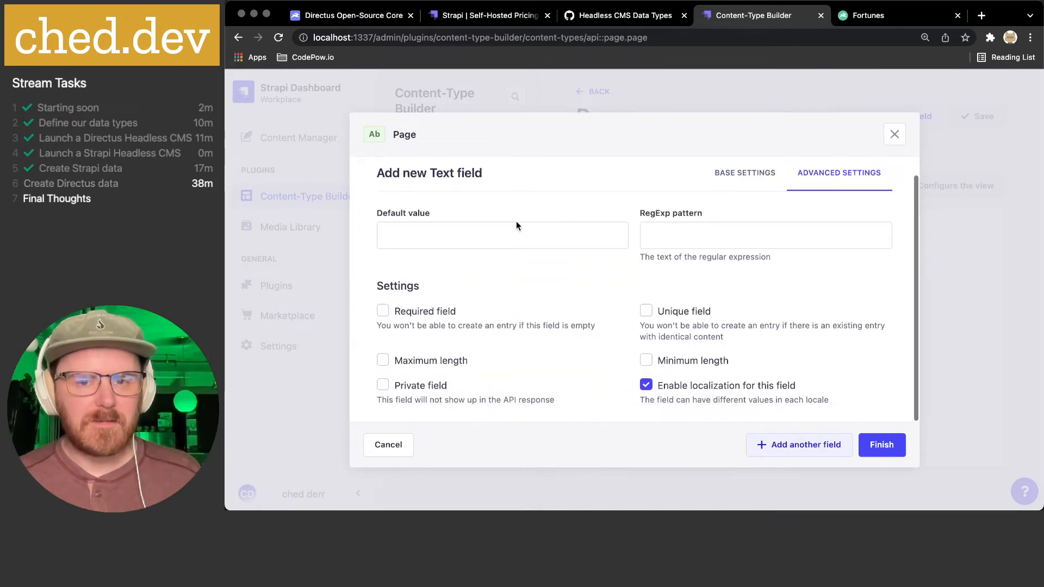
click(690, 311)
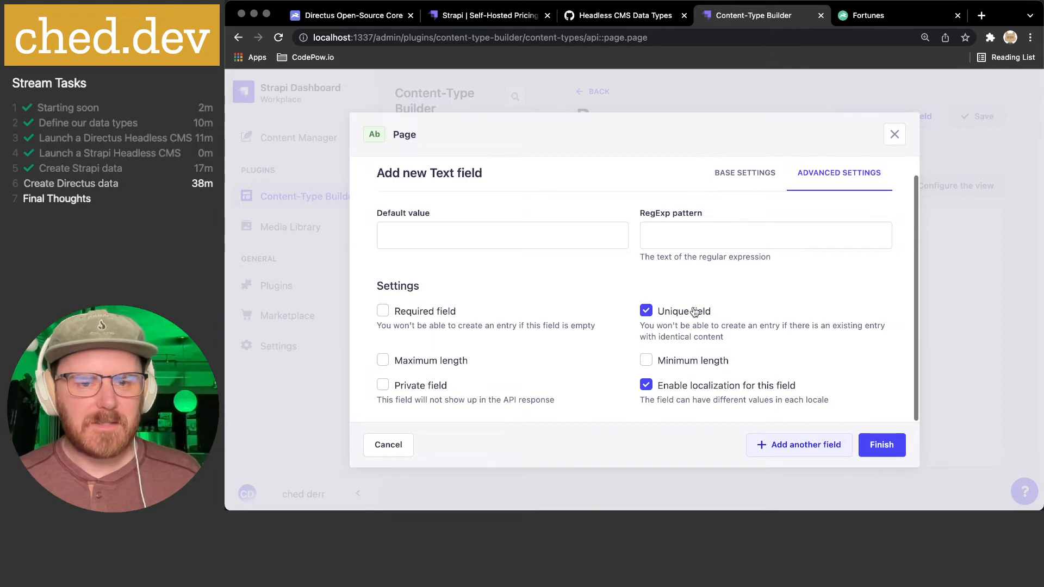
click(449, 313)
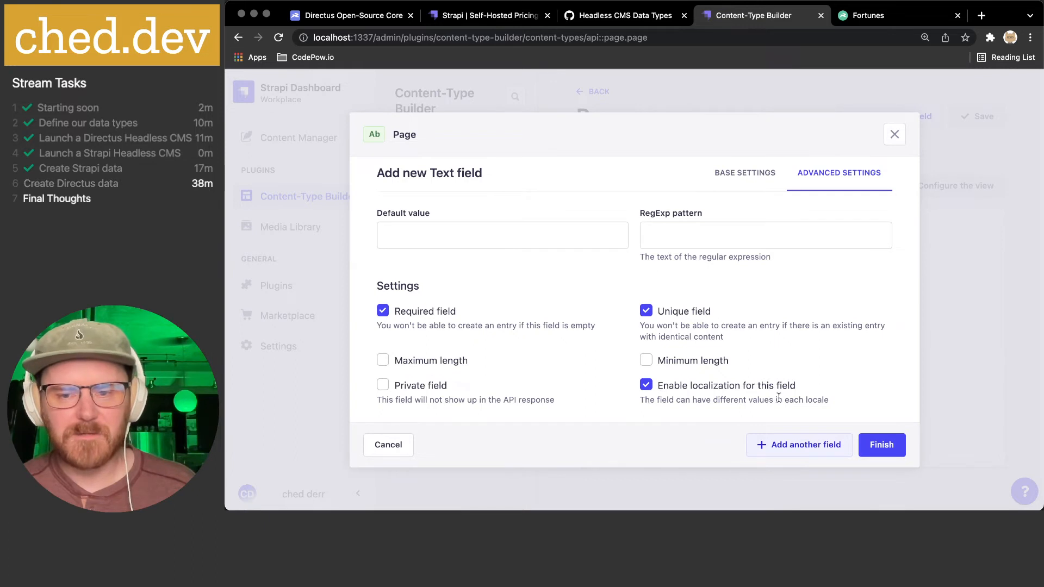
click(882, 445)
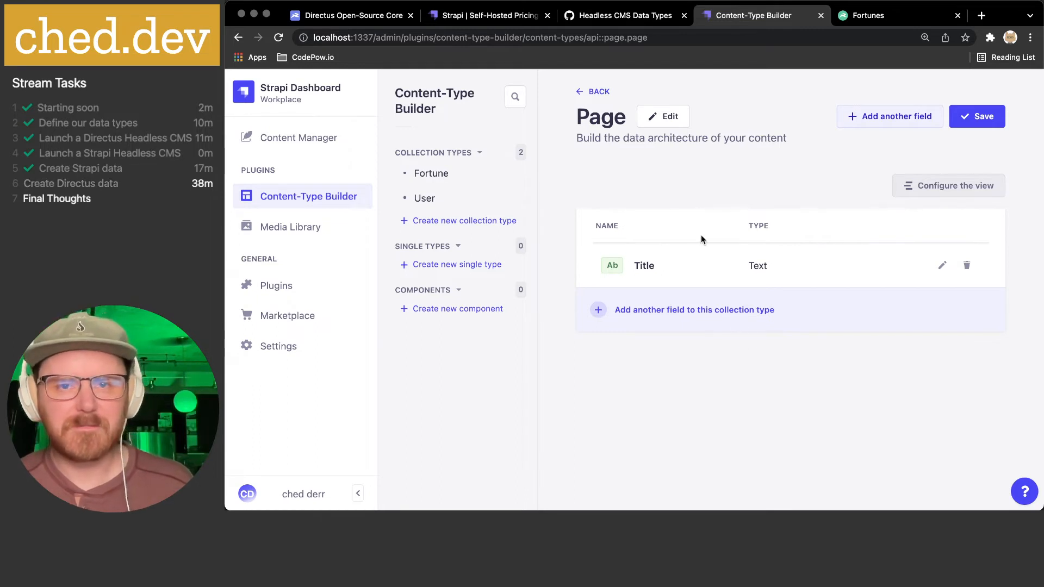
- Glance at the gist, then start another Page field and browse the field types list
click(613, 15)
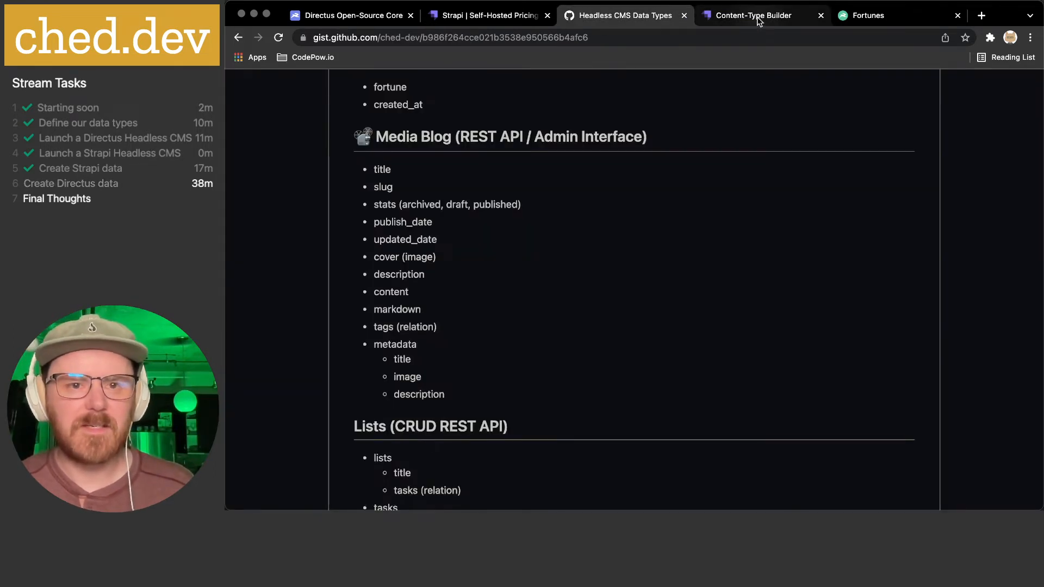
click(719, 19)
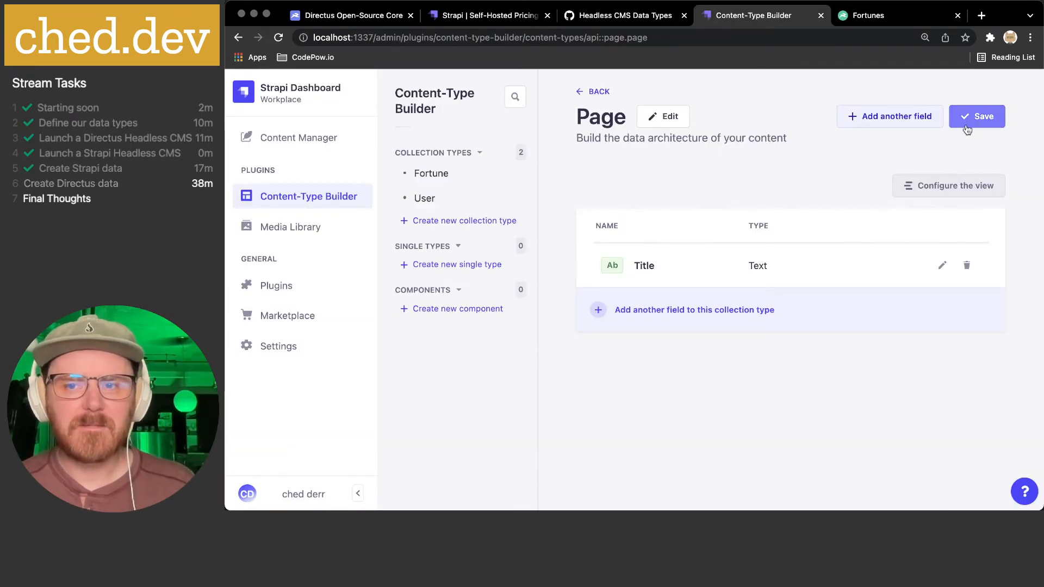
click(896, 116)
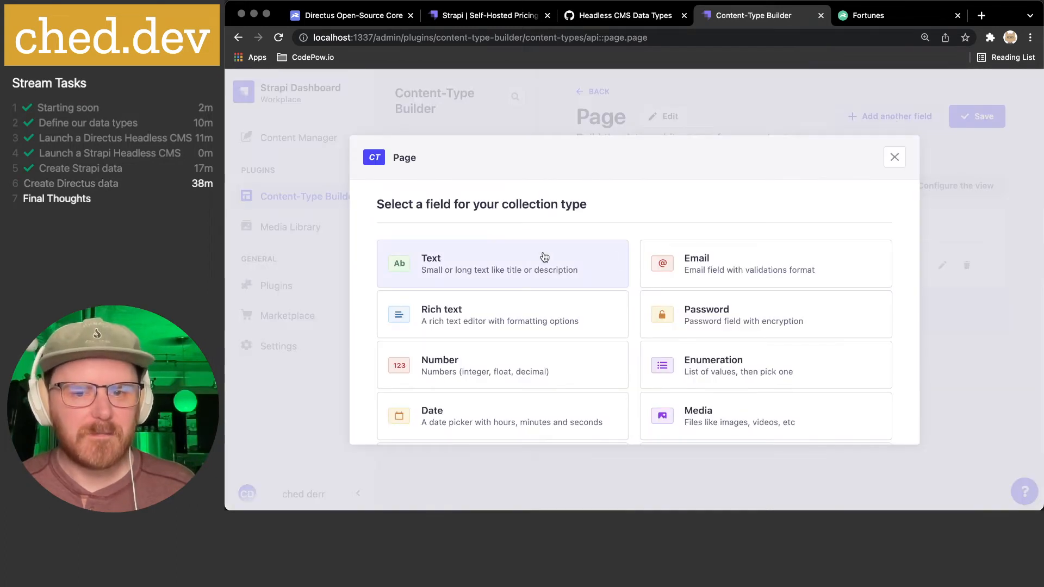
scroll(543, 256, down, 5)
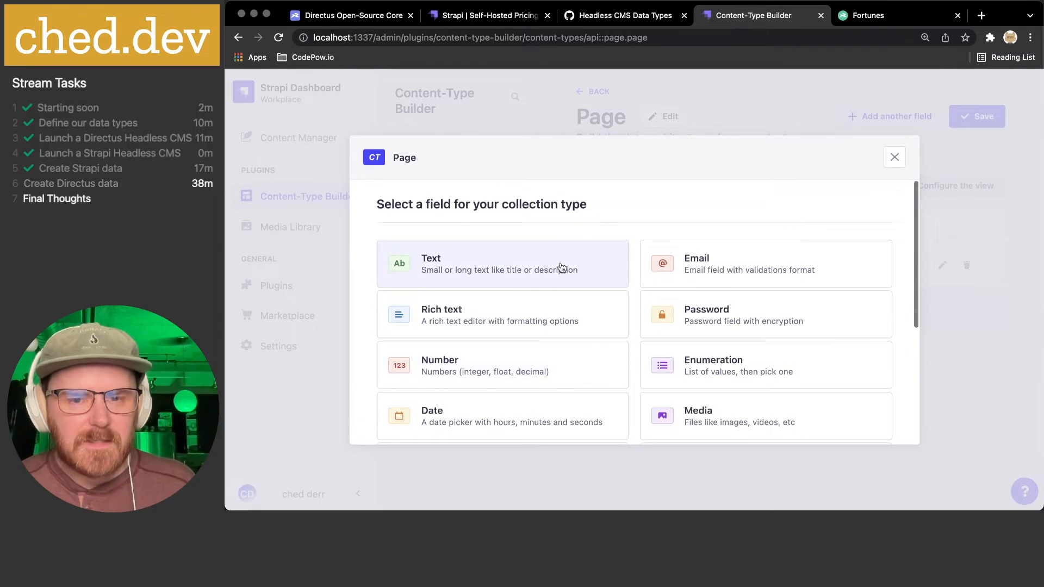
scroll(559, 263, down, 4)
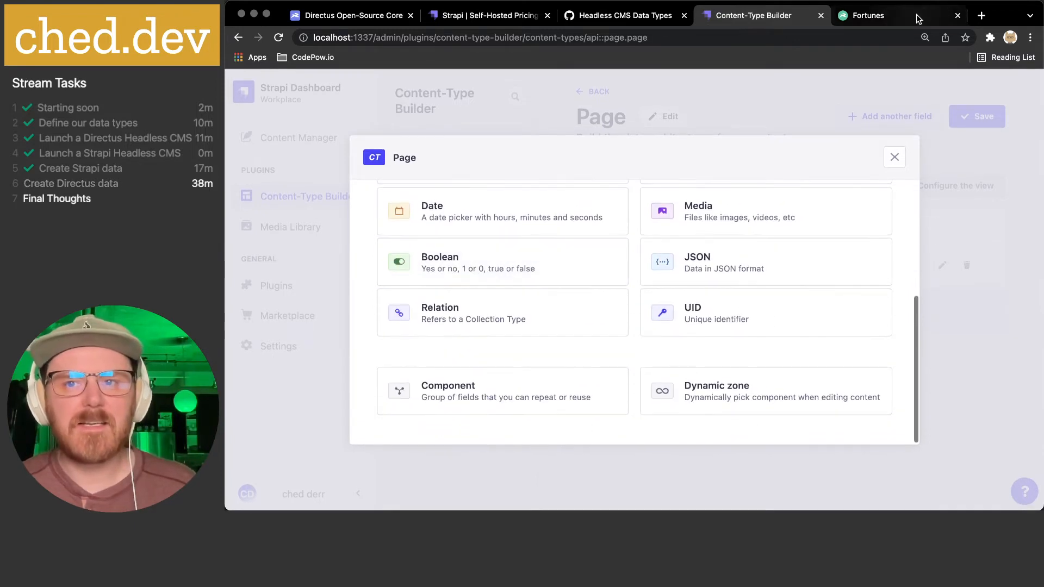
click(892, 15)
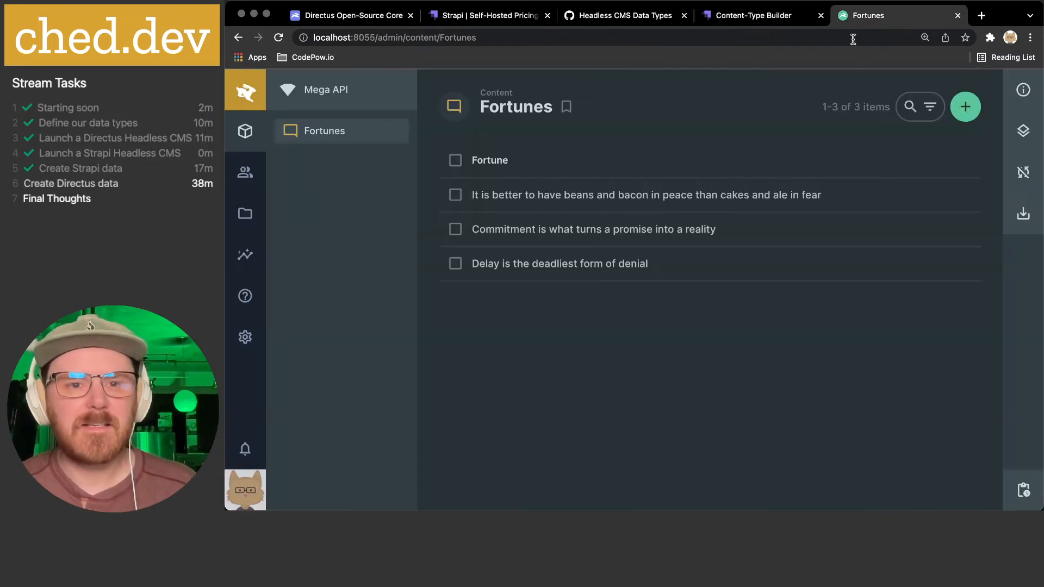
- Open Data Model > Fortunes > Create Field and scroll the field types to Groups and Other
click(245, 337)
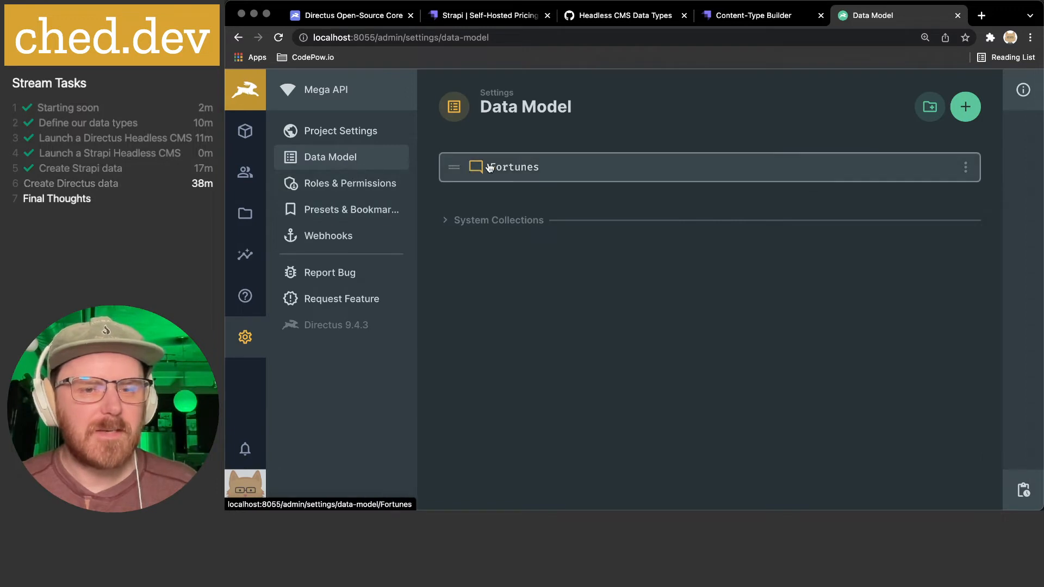
click(526, 168)
click(672, 347)
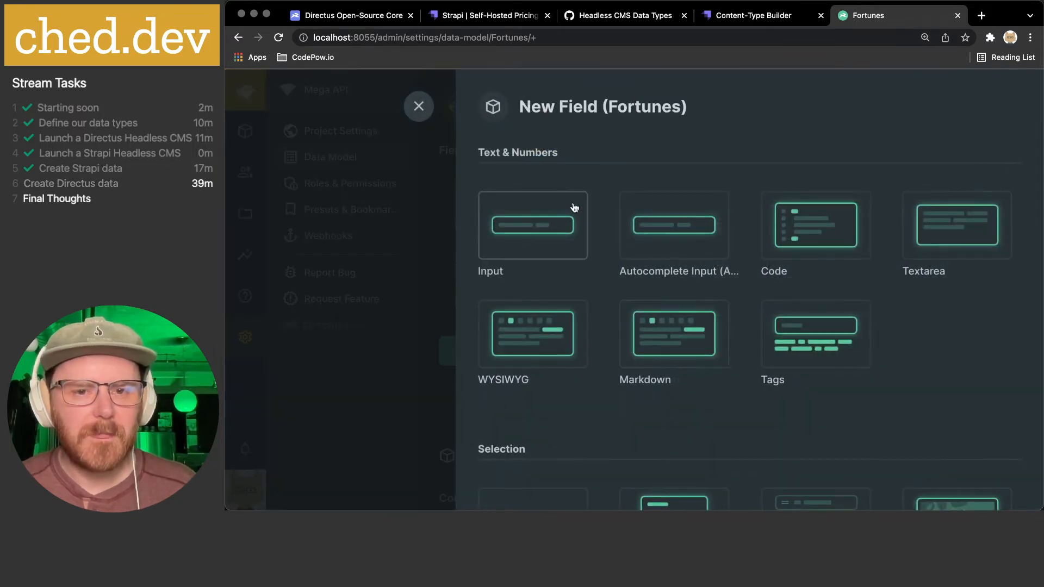
scroll(799, 351, down, 6)
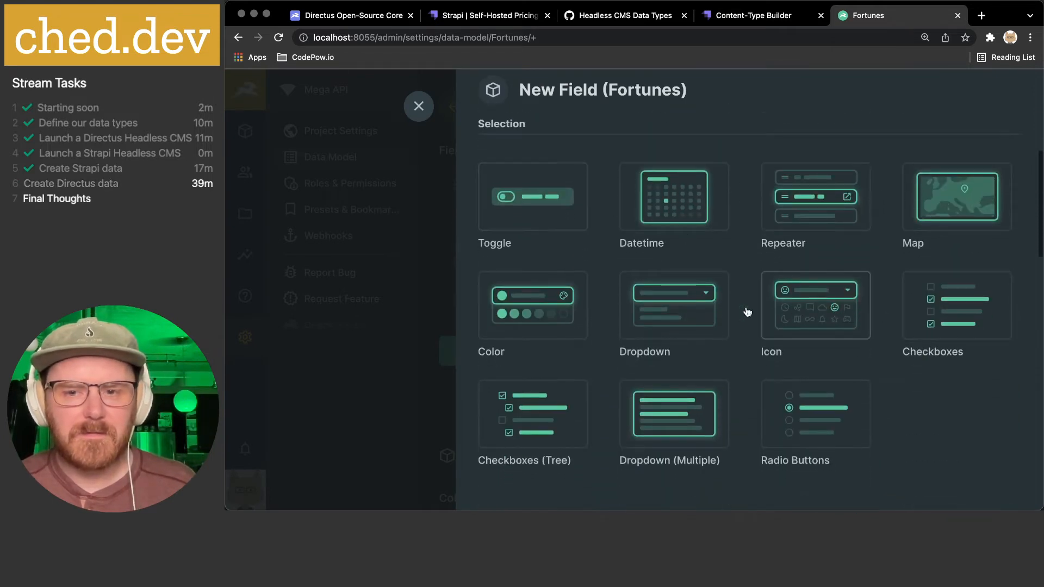
scroll(674, 298, down, 5)
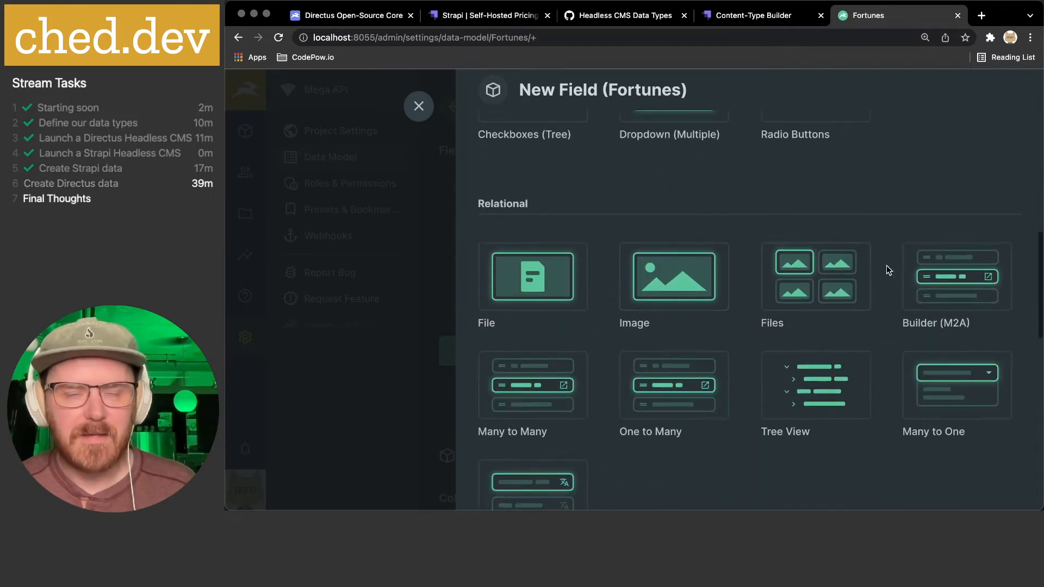
scroll(827, 271, down, 4)
scroll(680, 270, down, 6)
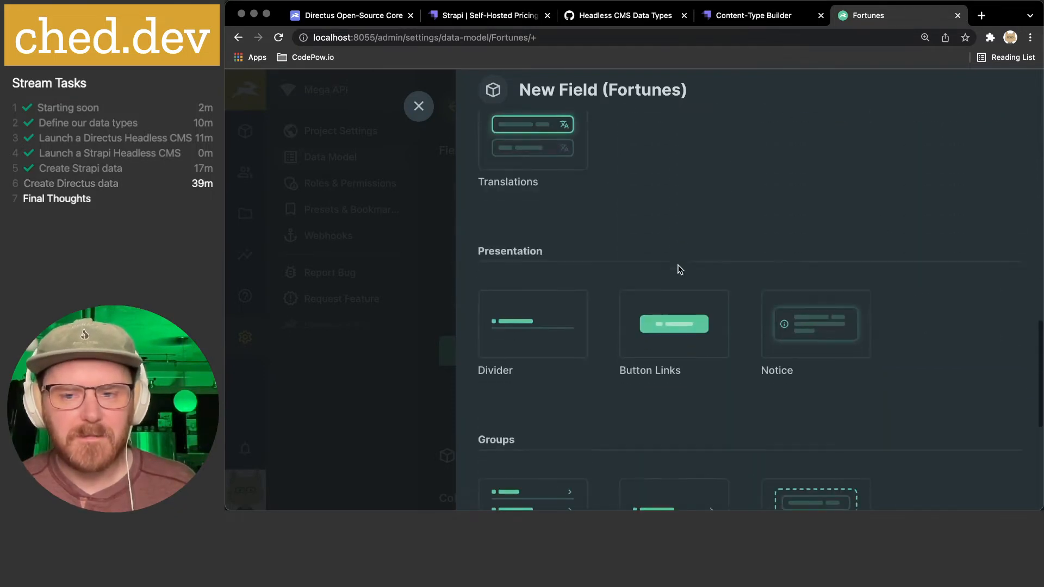
scroll(680, 269, down, 3)
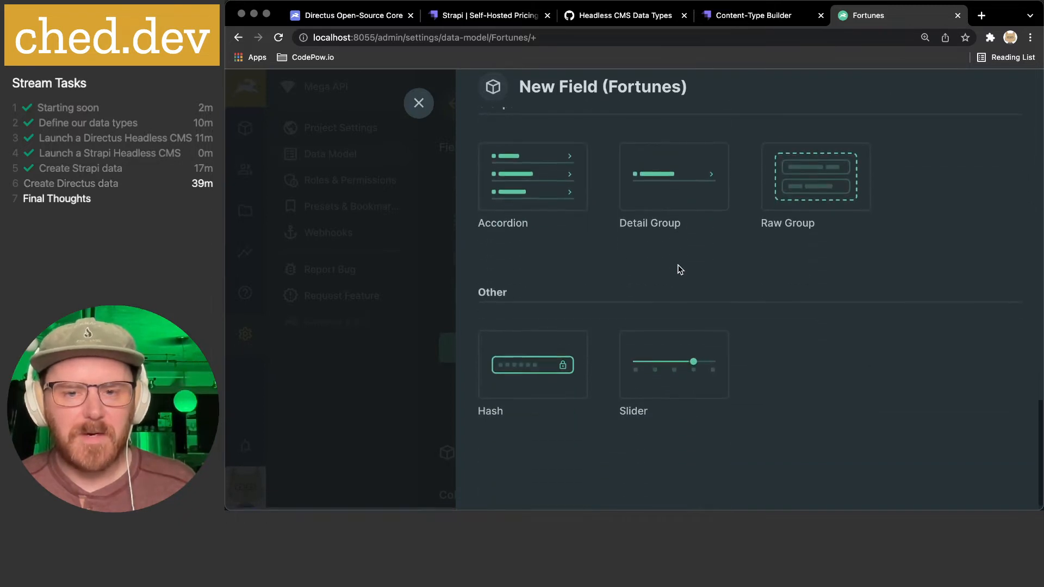
click(753, 15)
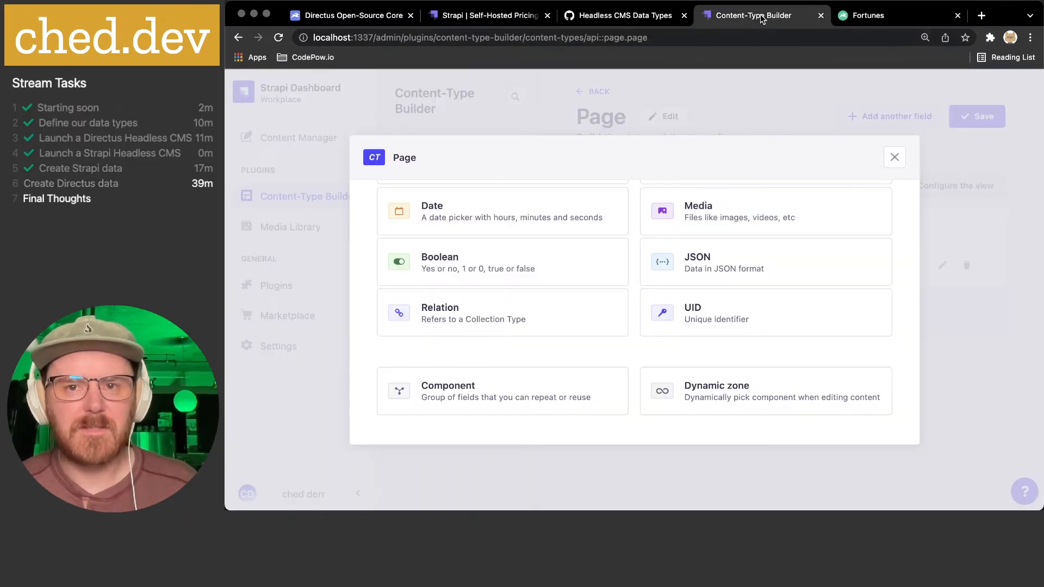
scroll(528, 225, up, 2)
scroll(528, 224, up, 3)
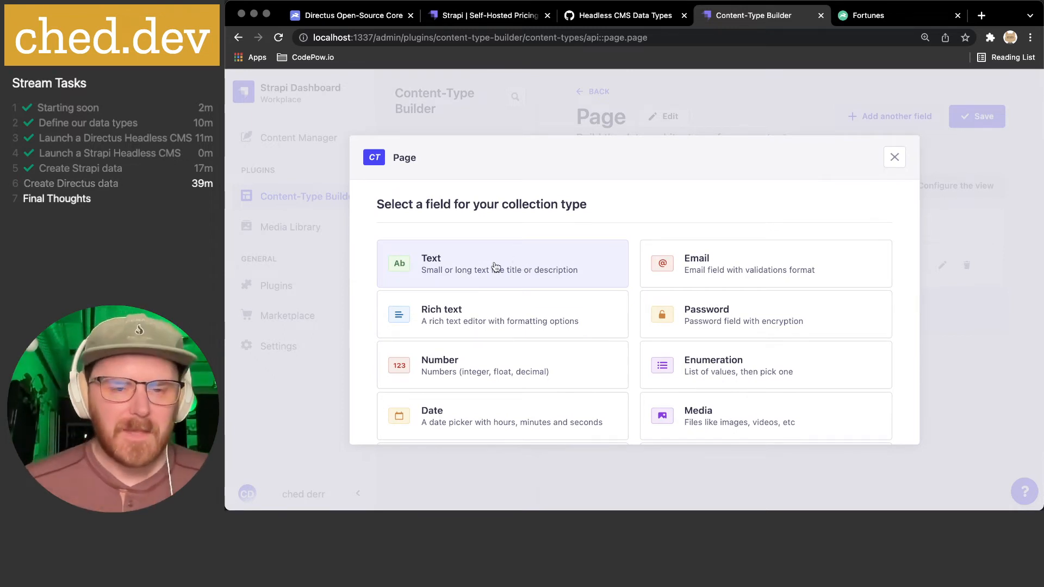
scroll(495, 267, down, 2)
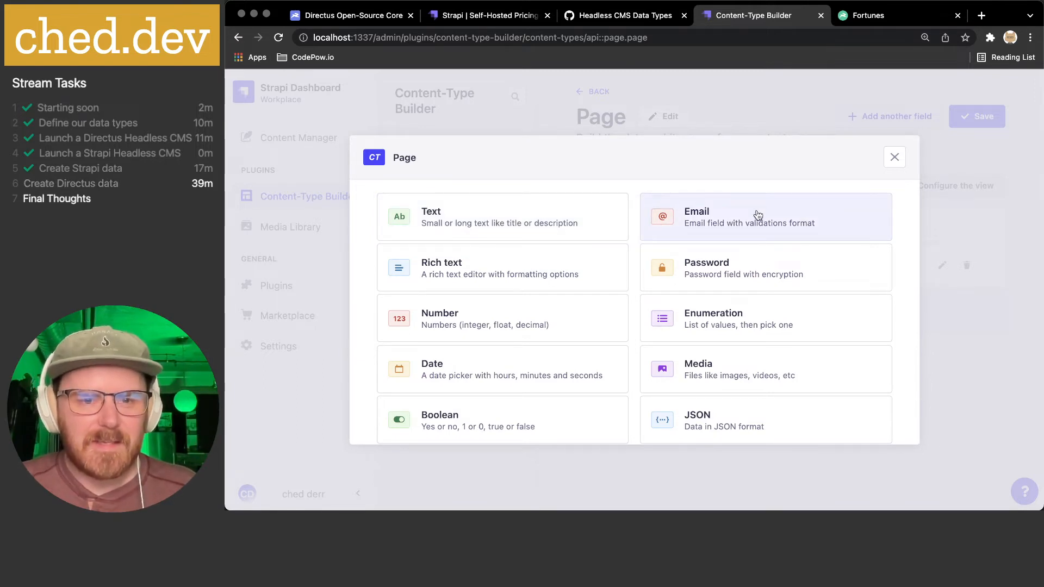
scroll(577, 213, down, 3)
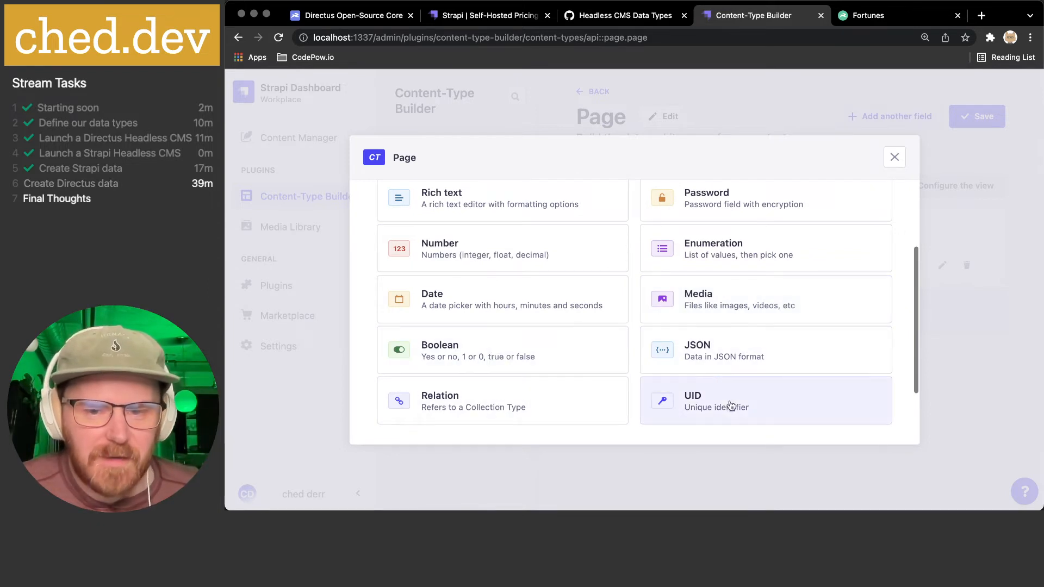
scroll(582, 383, down, 4)
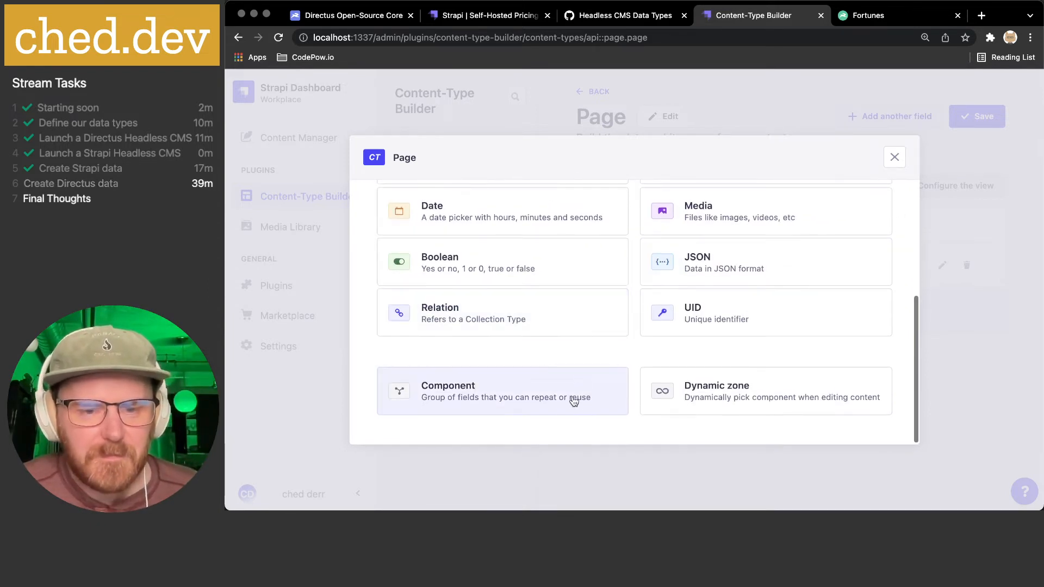
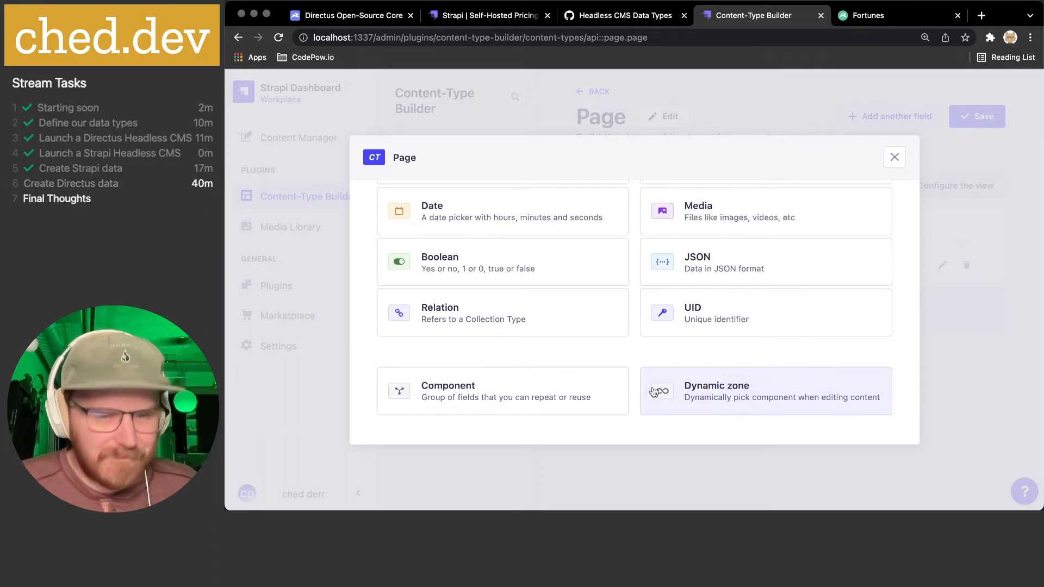
- Choose a Text field for Page named 'slug' as Short text
scroll(637, 387, up, 5)
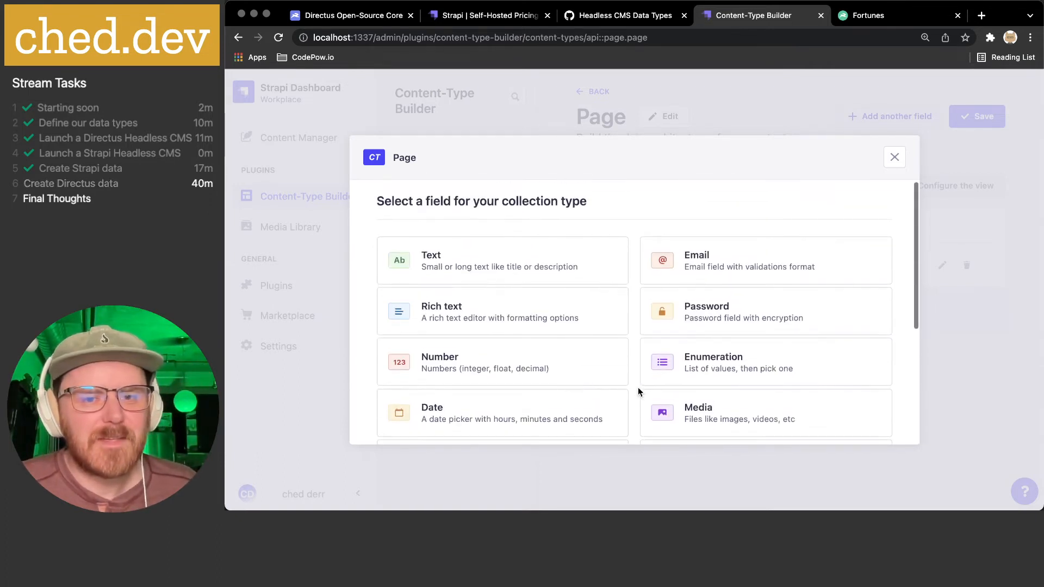
click(511, 260)
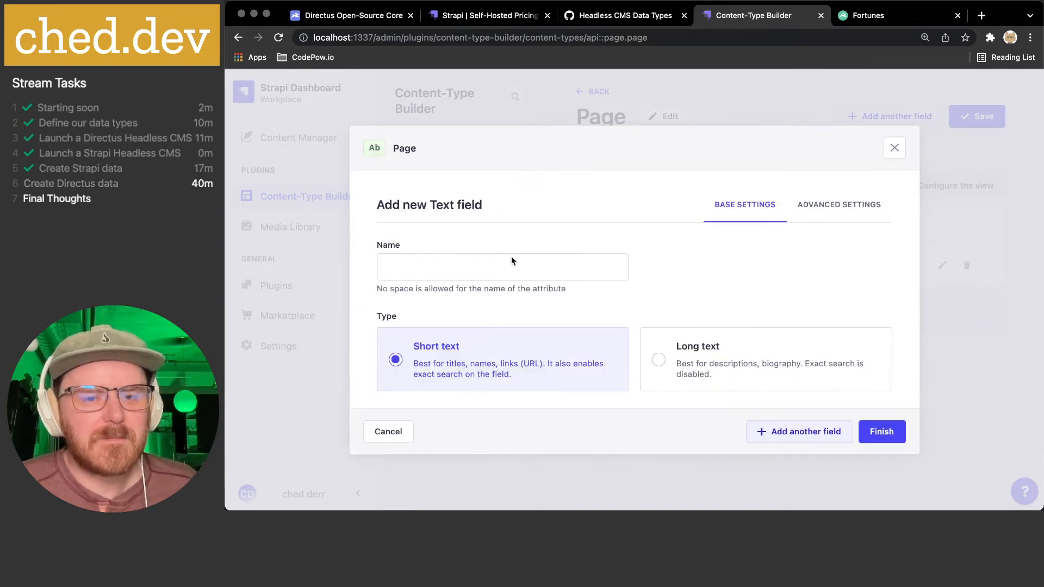
click(502, 263)
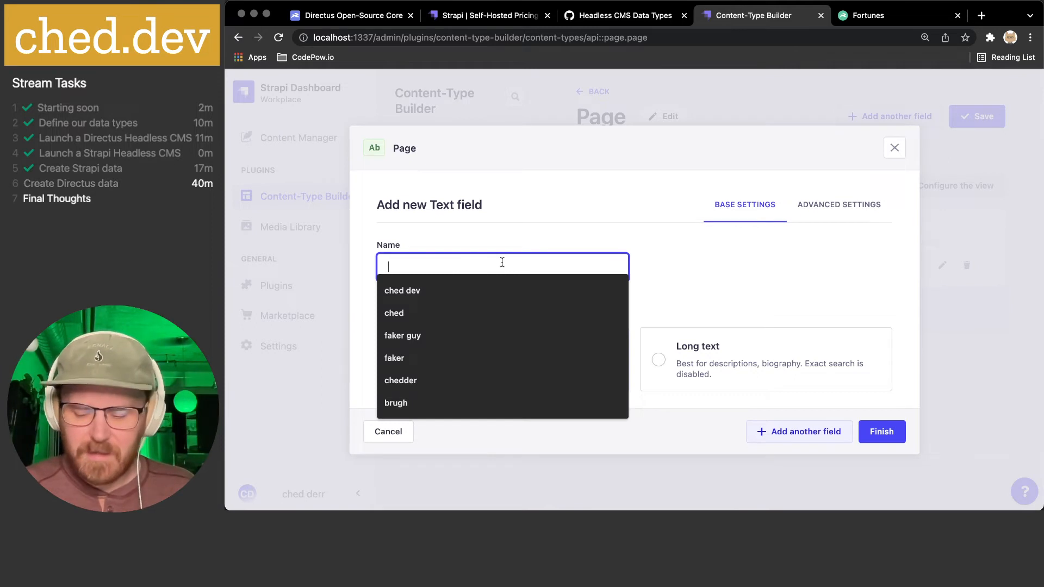
text(slug)
click(393, 372)
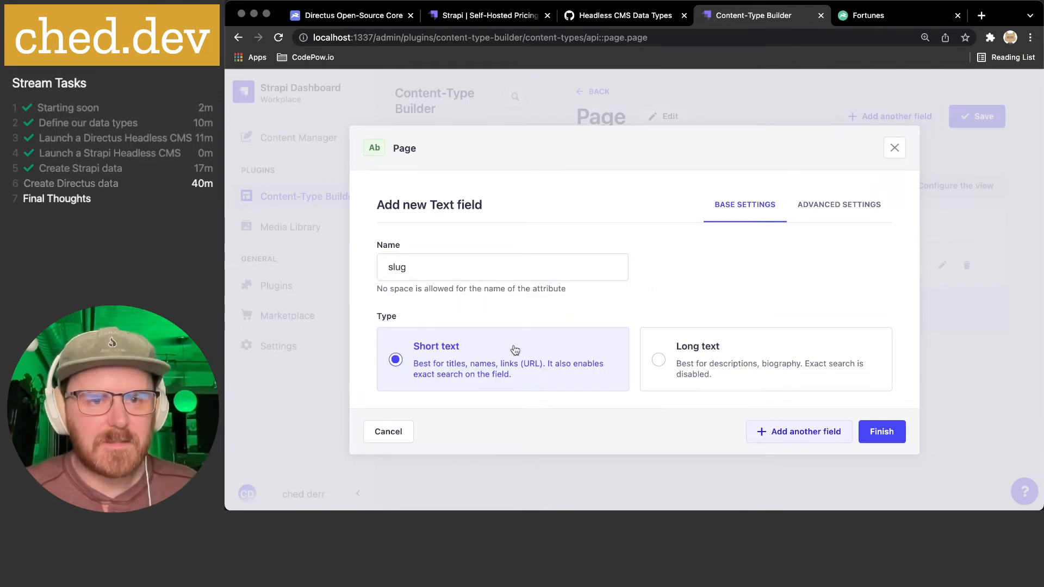
- Make slug Unique and Required, keep localization enabled, and finish the field
click(824, 211)
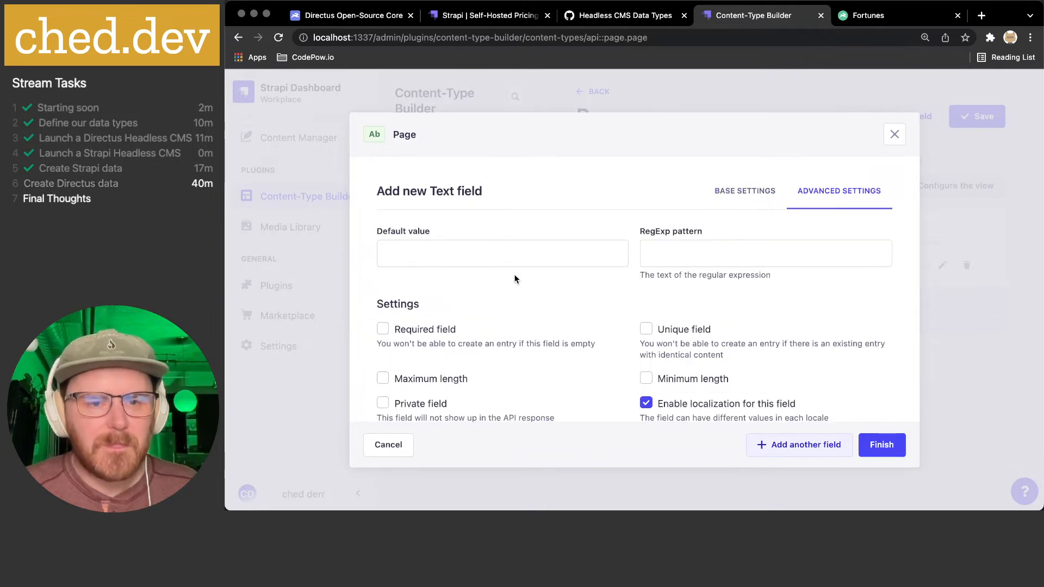
scroll(527, 243, down, 1)
click(690, 312)
click(442, 311)
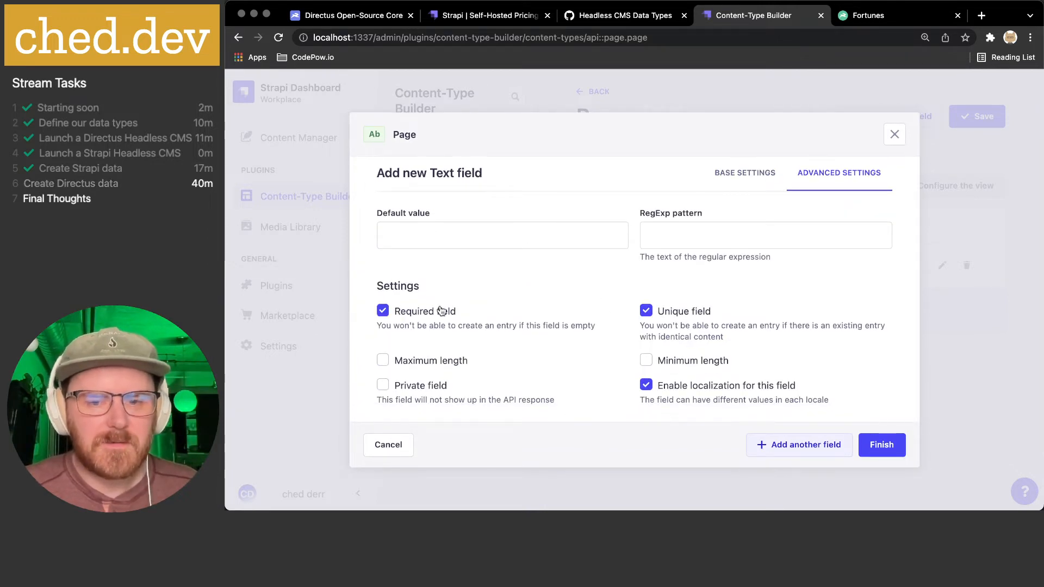
click(748, 389)
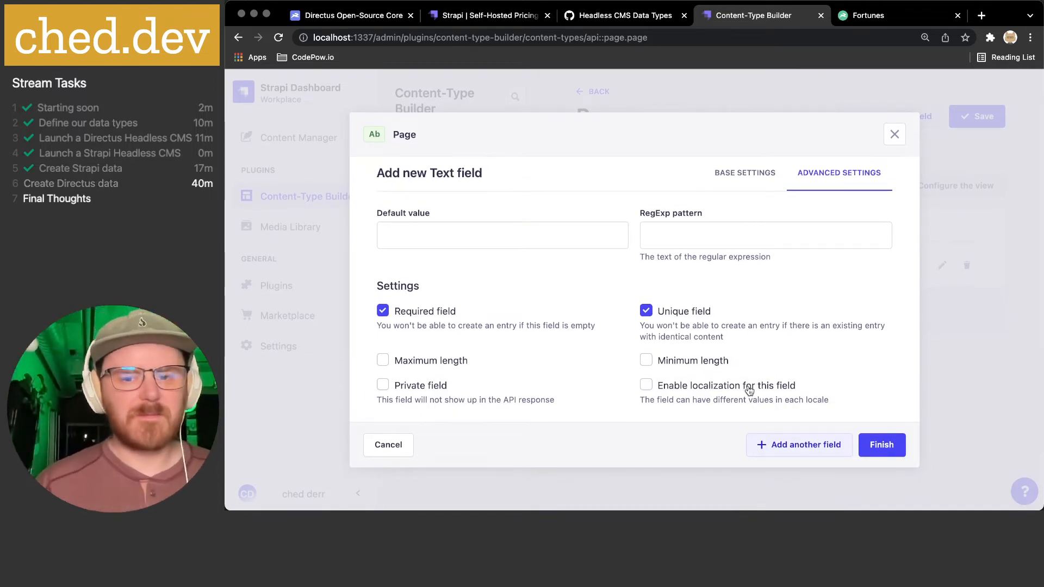
click(885, 448)
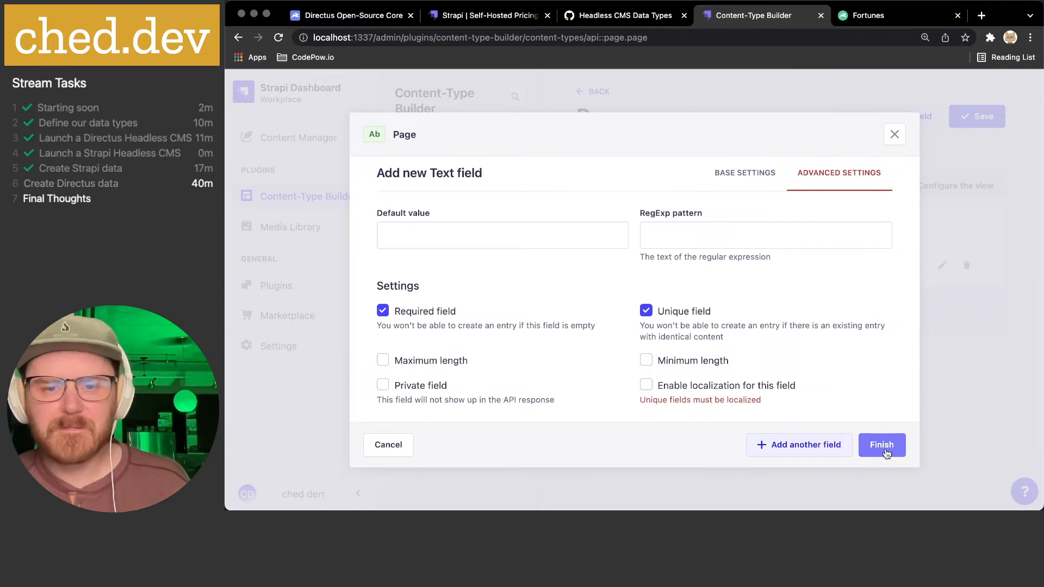
click(717, 390)
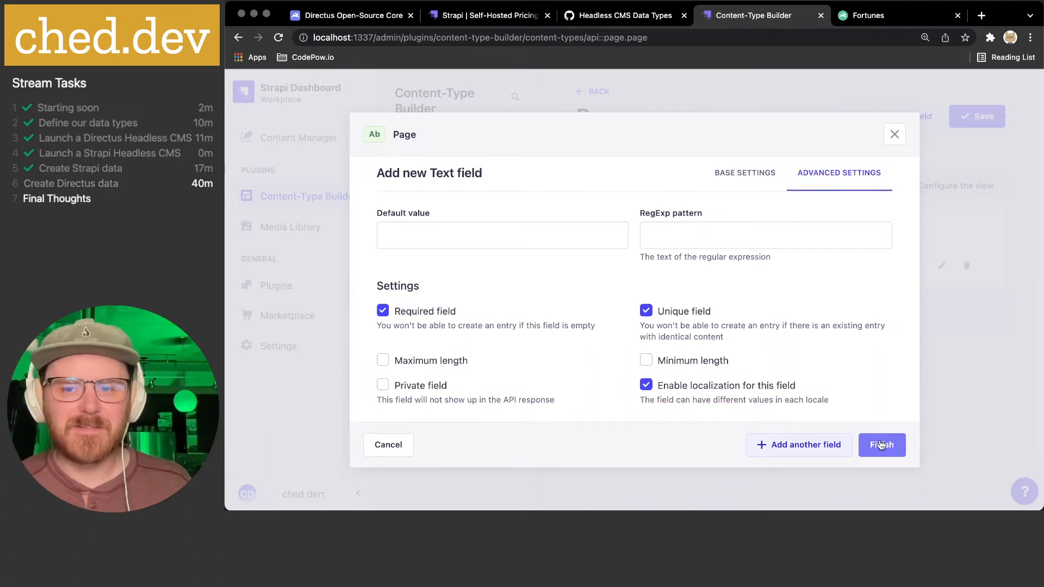
click(879, 445)
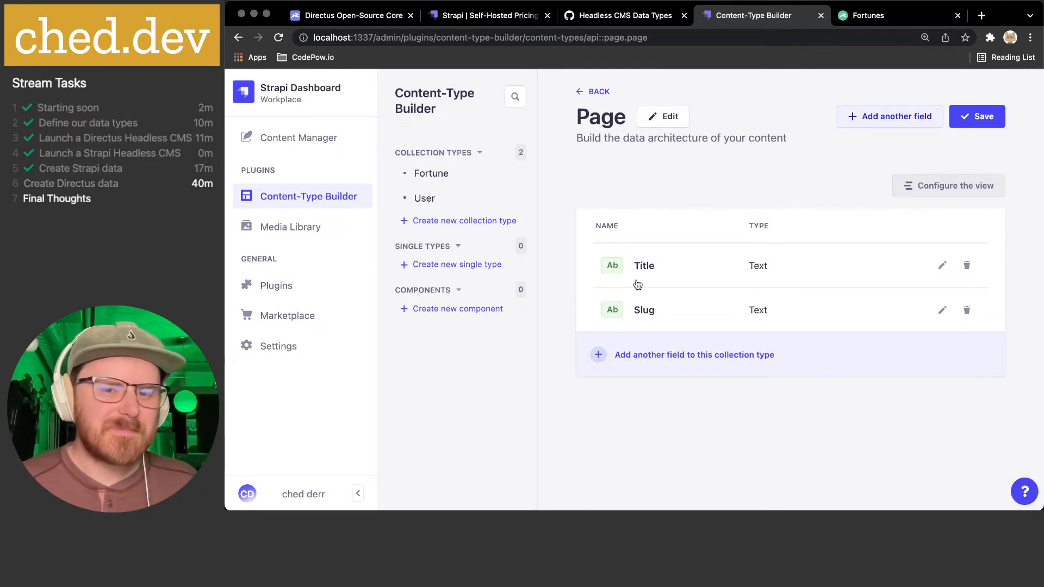
click(895, 126)
click(431, 270)
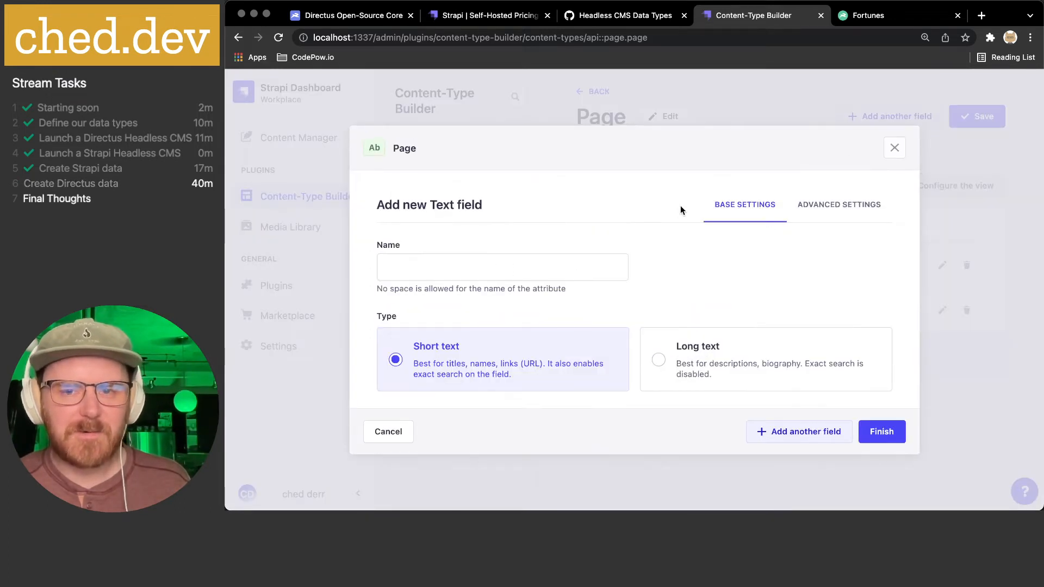
click(832, 205)
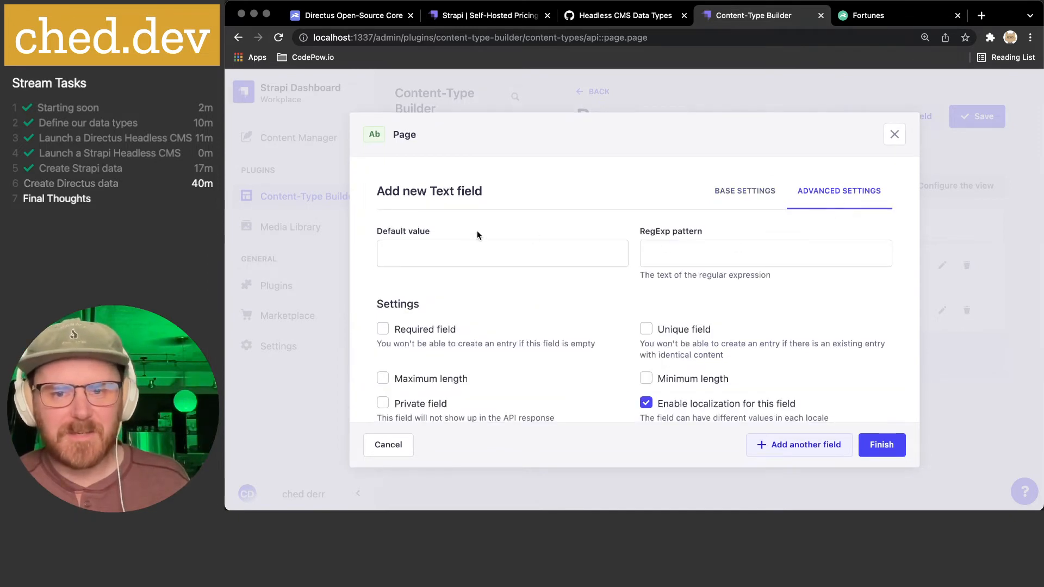
scroll(652, 252, down, 1)
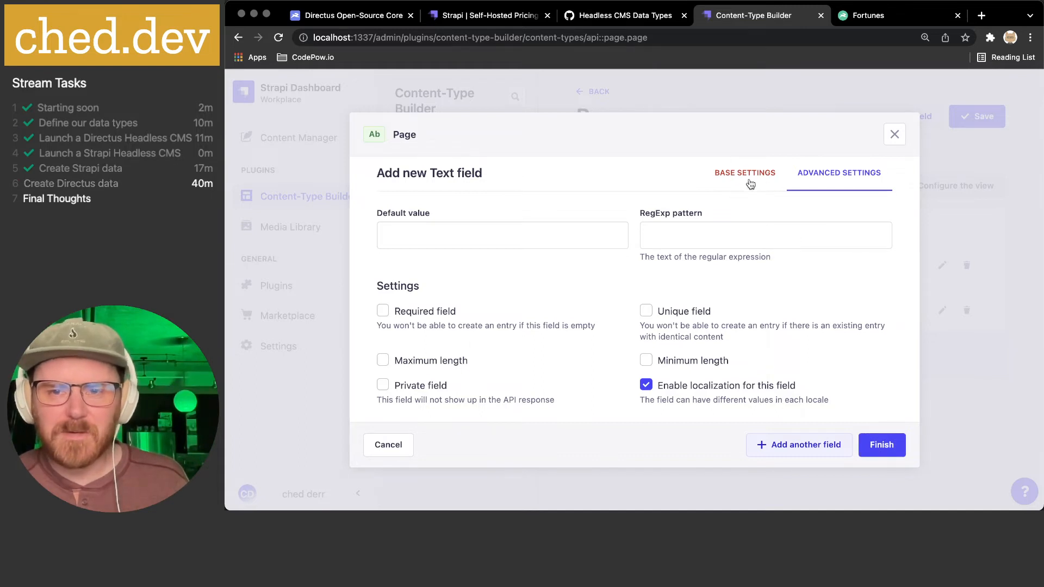
click(722, 178)
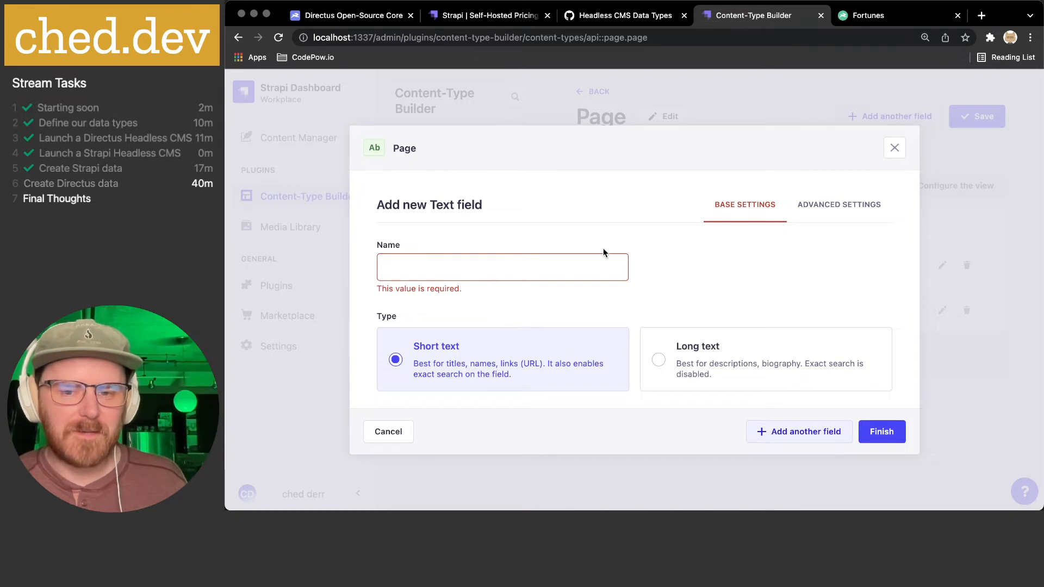
click(838, 205)
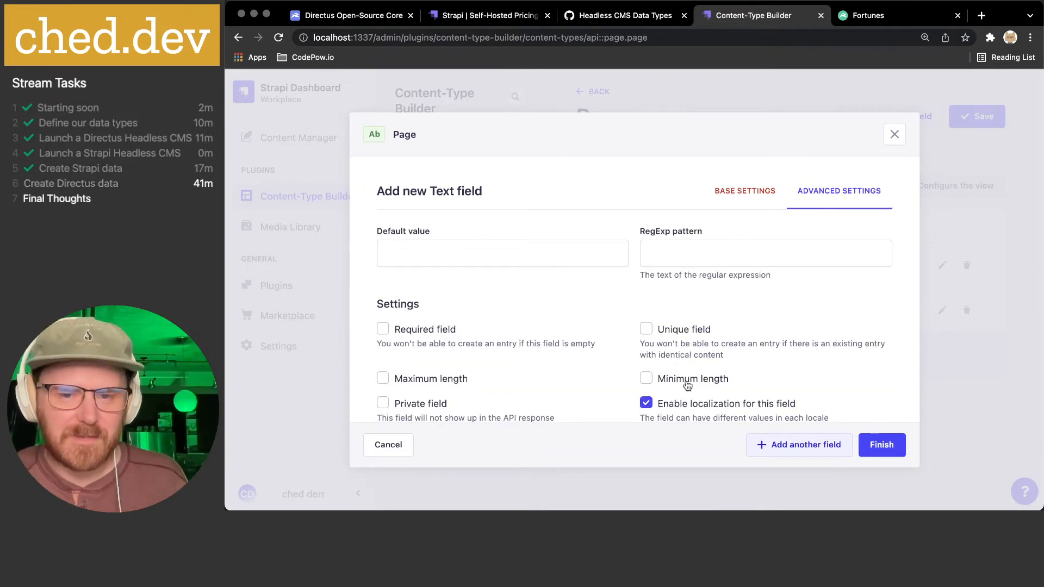
click(389, 445)
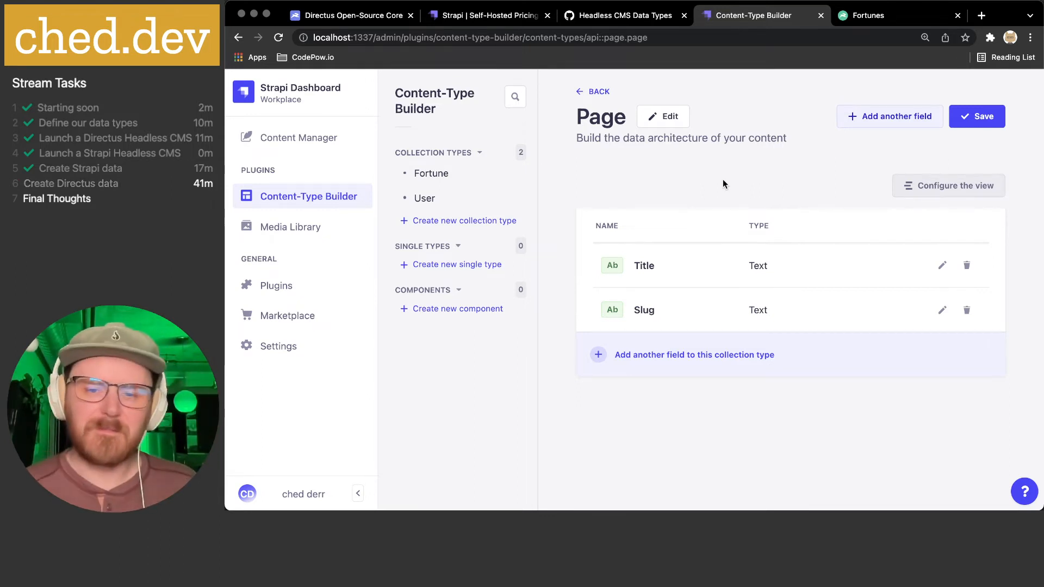
- Switch to the Headless CMS Data Types gist and open it for editing
click(634, 18)
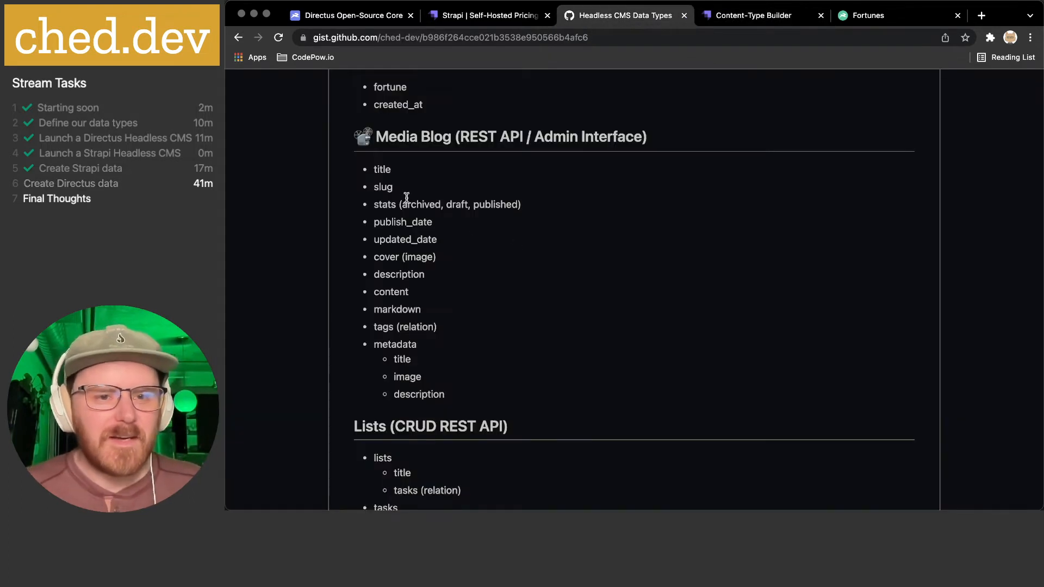
drag(378, 204, 622, 211)
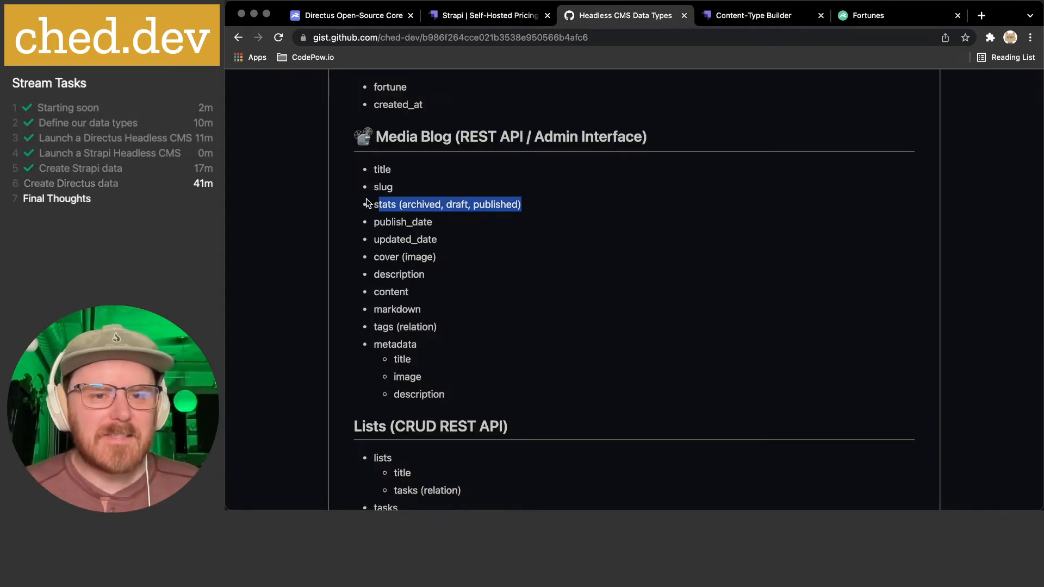
click(407, 215)
double_click(388, 205)
scroll(707, 226, up, 5)
click(790, 127)
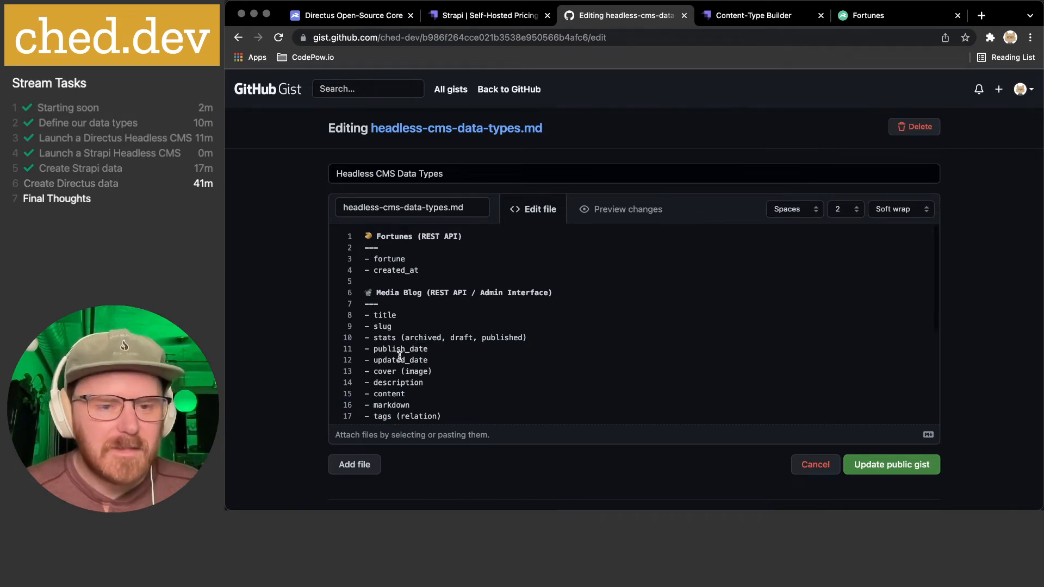
- Change 'stats' to 'status' on line 10, then place the caret before Lists on line 23
scroll(396, 321, down, 1)
click(398, 318)
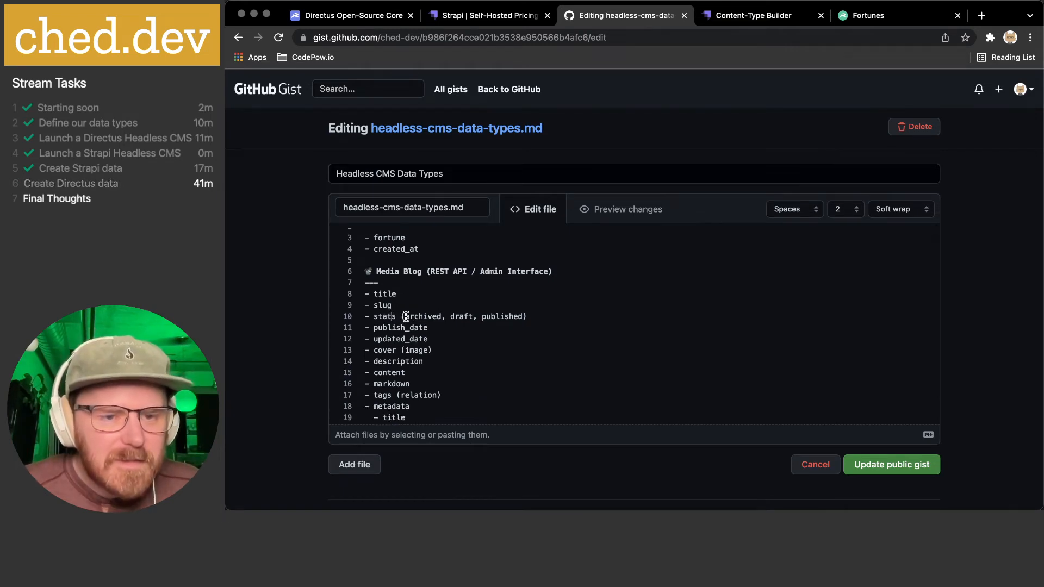
text(u)
scroll(433, 320, down, 5)
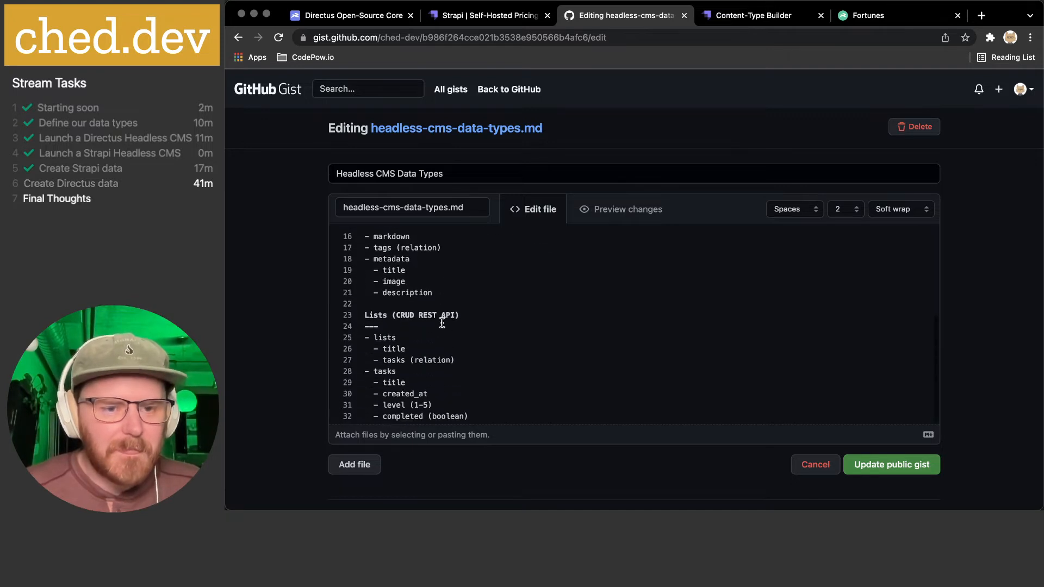
key(alt+super+space)
key(Escape)
key(super+w)
click(370, 313)
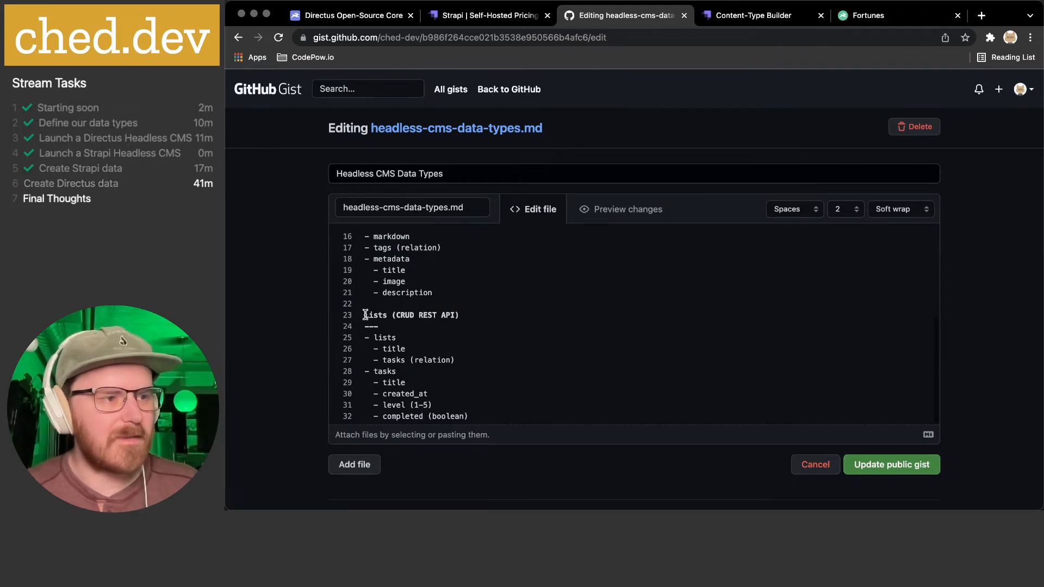
drag(365, 315, 380, 313)
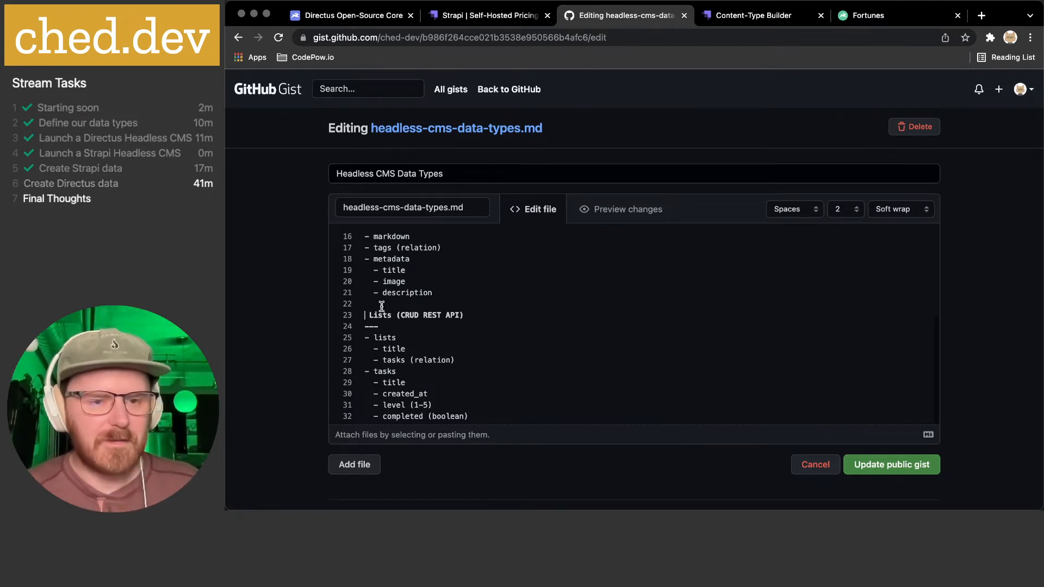
- Insert the page-with-curl emoji before the Lists heading
key(shift+Left)
key(ctrl+super+space)
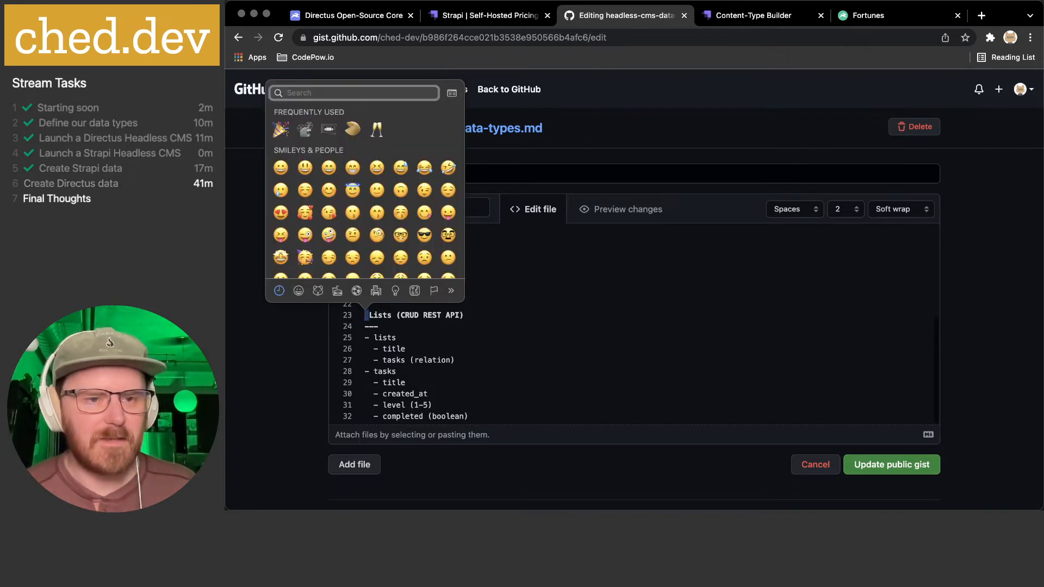
text(l)
key(BackSpace)
text(book)
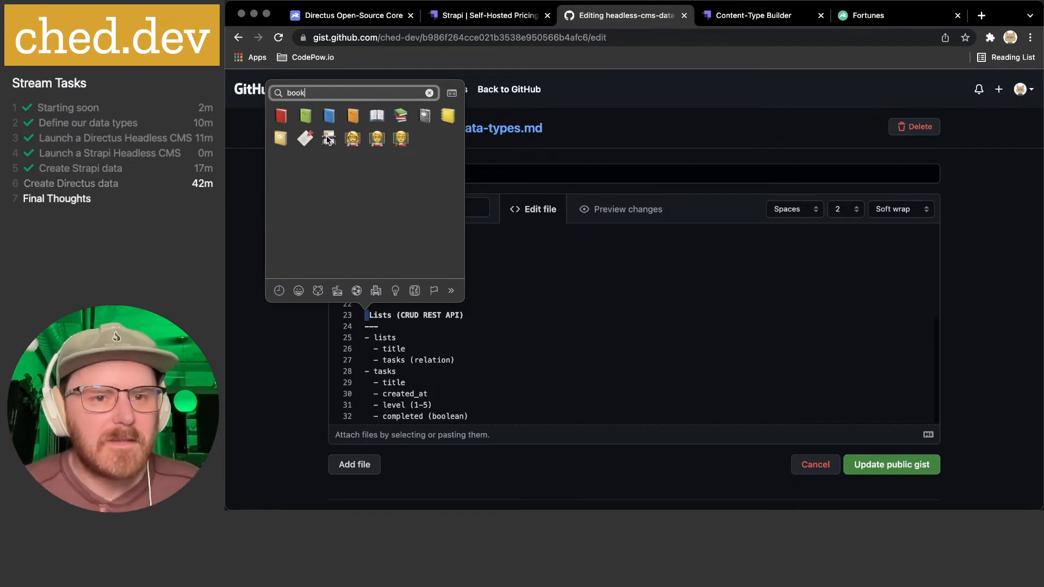
double_click(378, 93)
text(l)
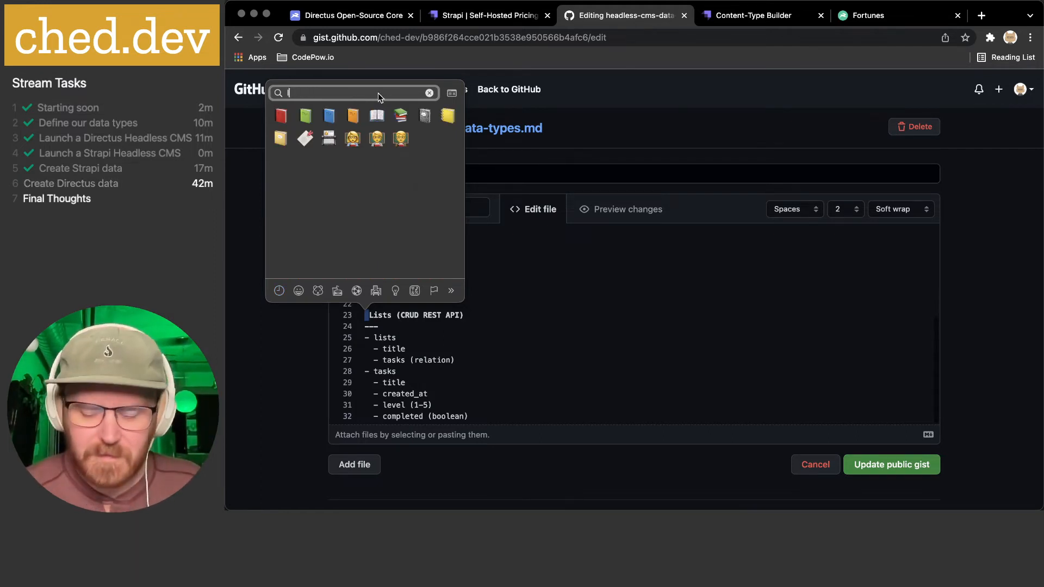
text(ist)
double_click(378, 93)
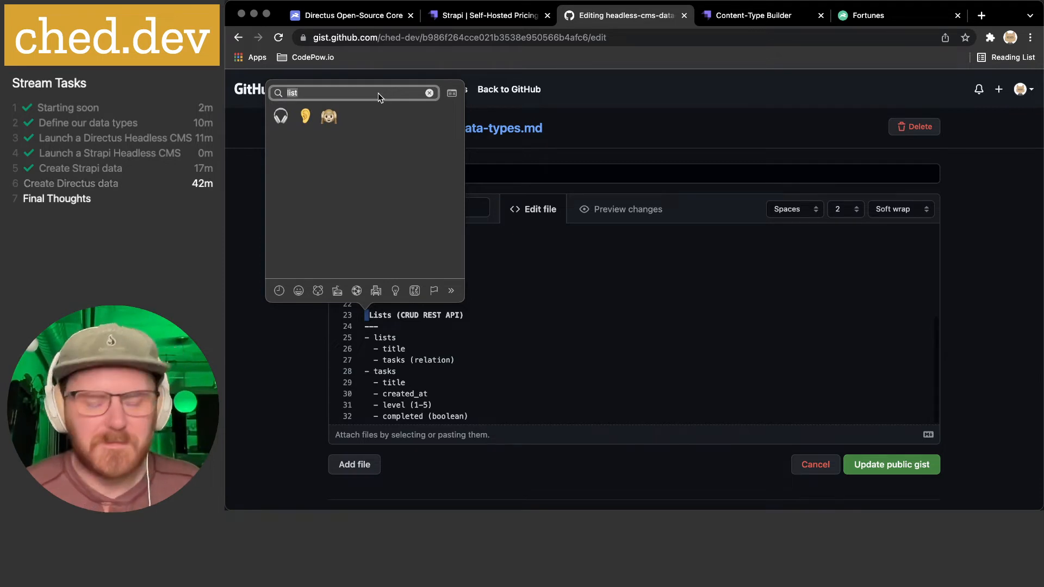
text(paper)
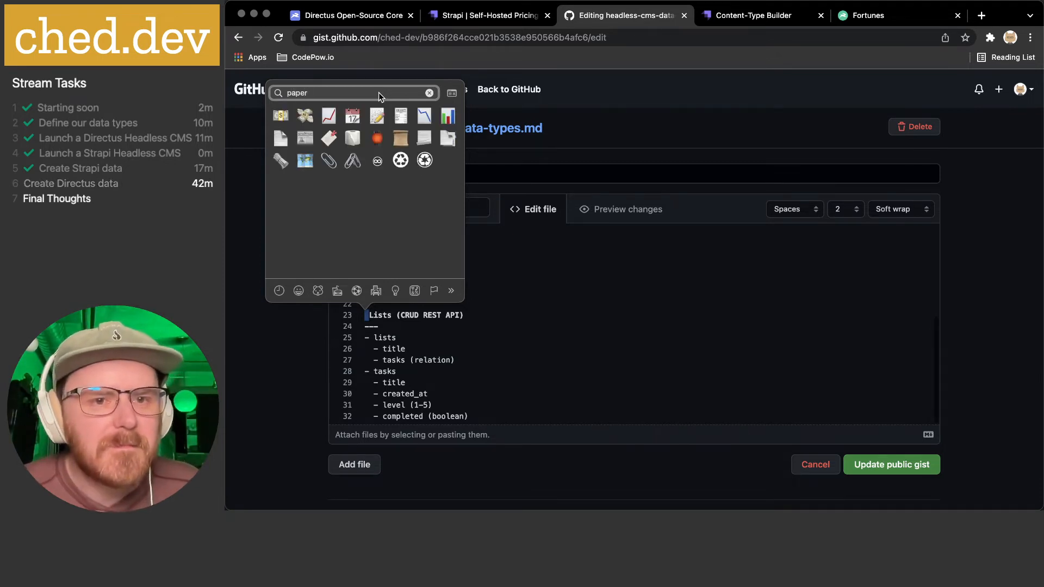
click(421, 143)
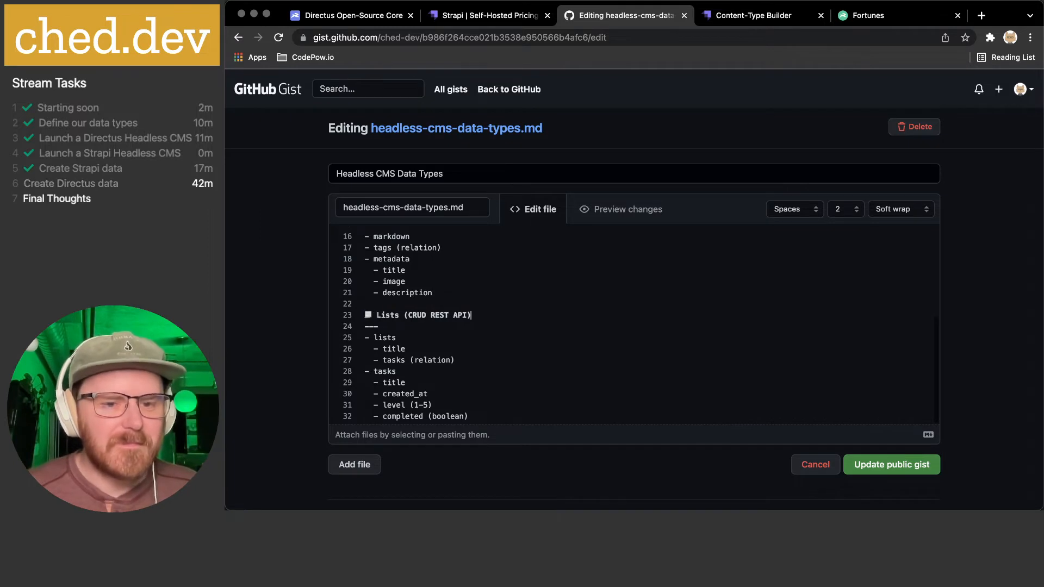
- Save the updated public gist, review it, and return to Strapi's Page type
scroll(591, 327, down, 2)
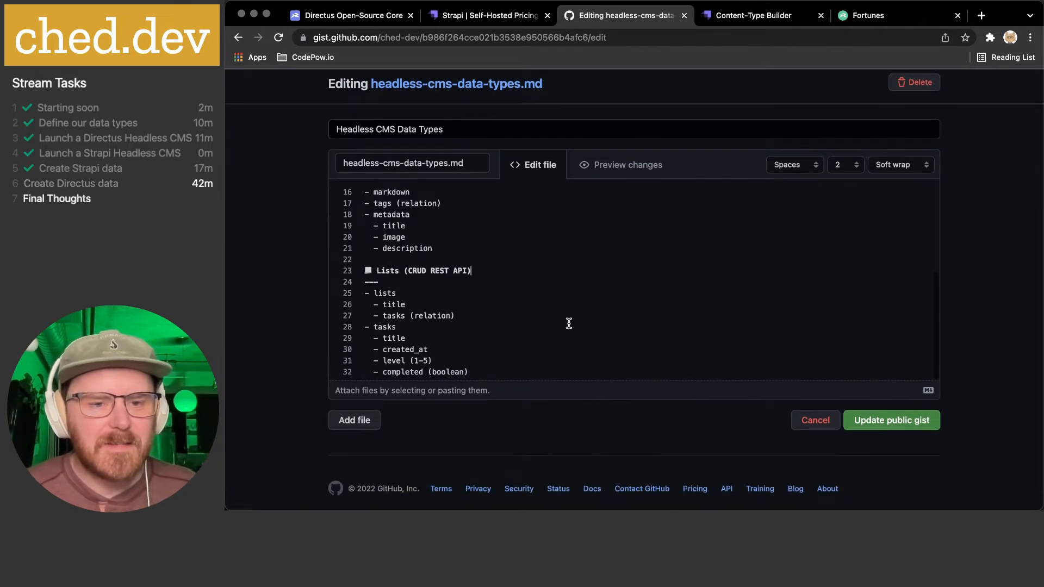
click(896, 425)
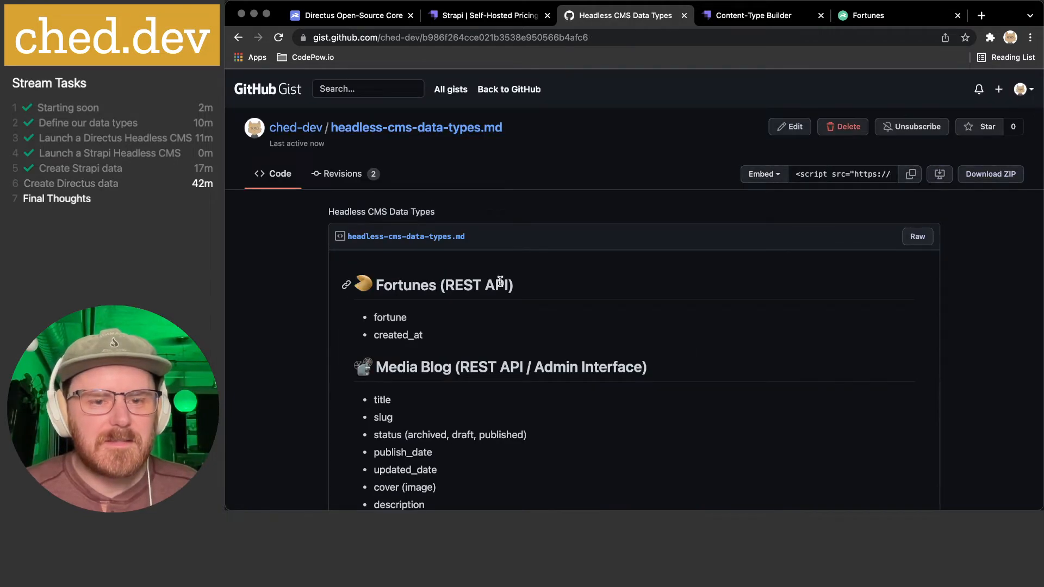
scroll(501, 286, down, 3)
scroll(500, 281, up, 1)
drag(379, 235, 625, 235)
click(597, 234)
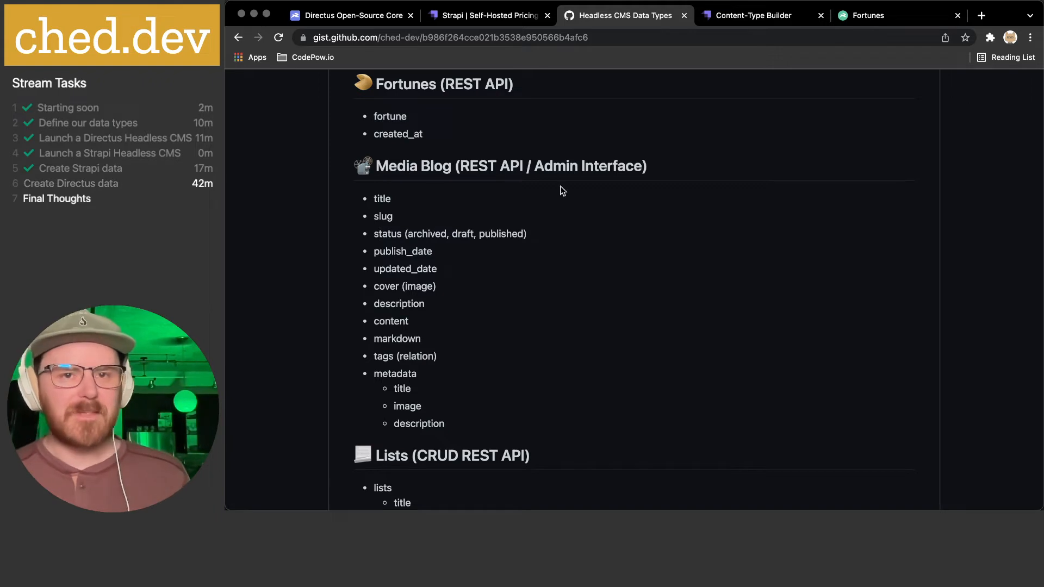
click(788, 18)
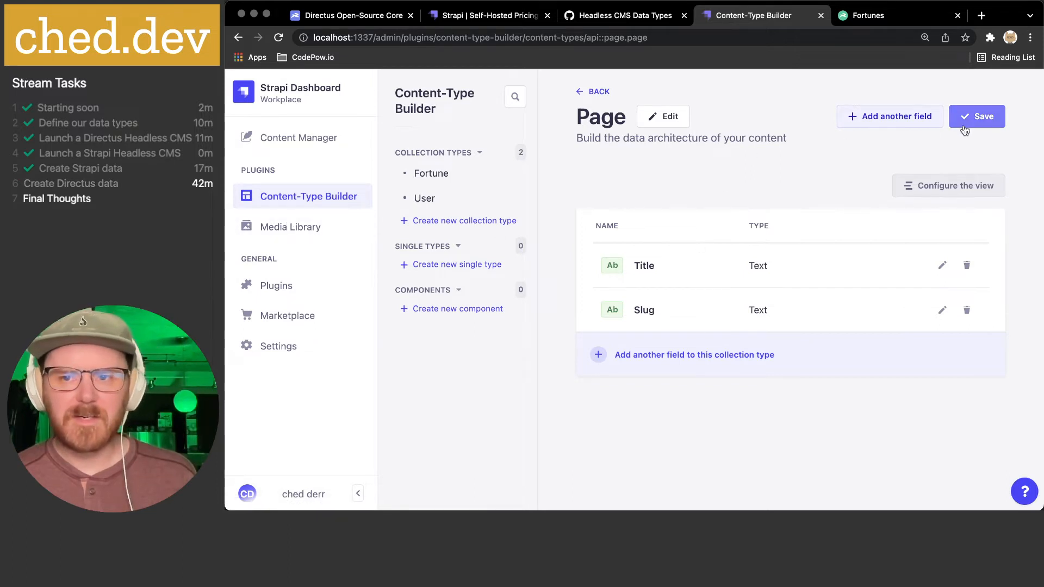
- Start another Page field and browse Strapi's field types list
click(869, 116)
scroll(523, 279, down, 3)
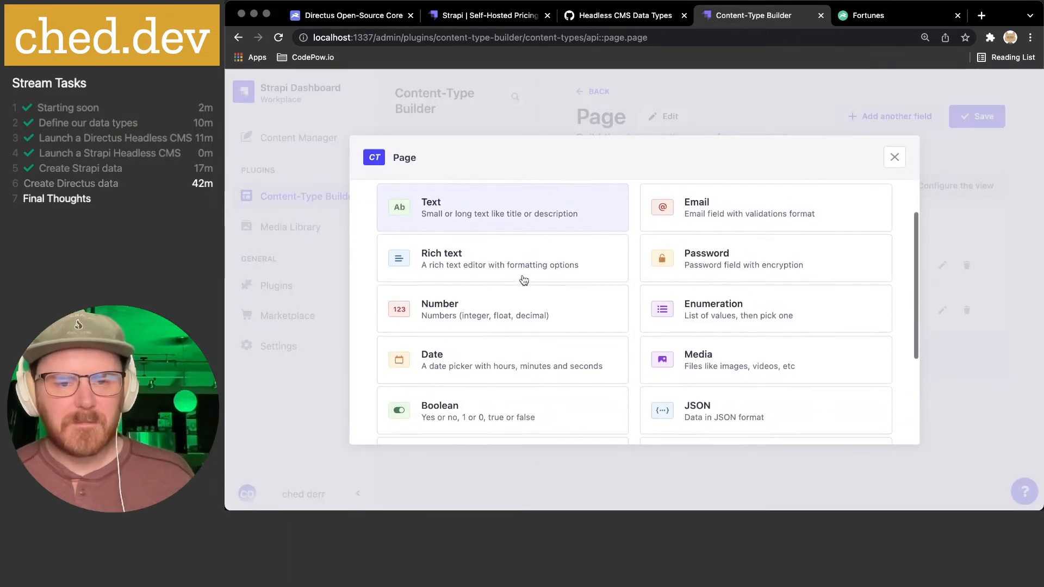
scroll(728, 253, down, 2)
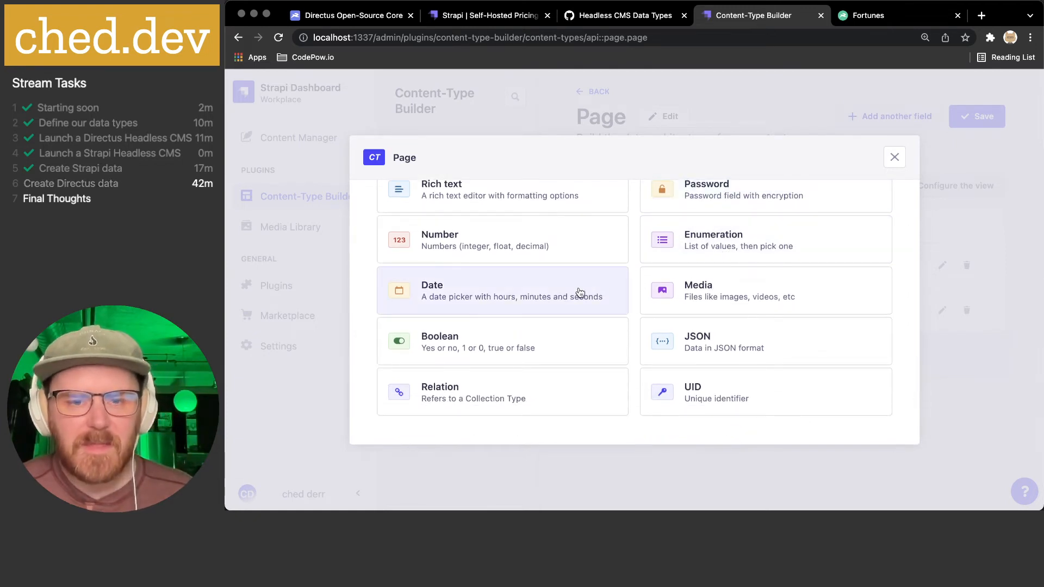
scroll(579, 292, up, 2)
scroll(751, 316, up, 2)
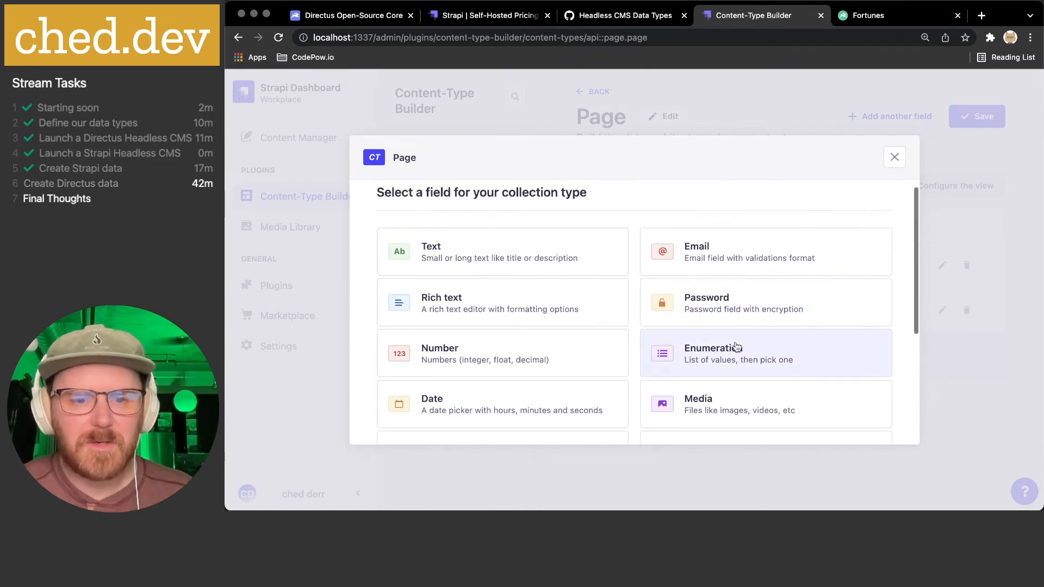
scroll(733, 352, down, 5)
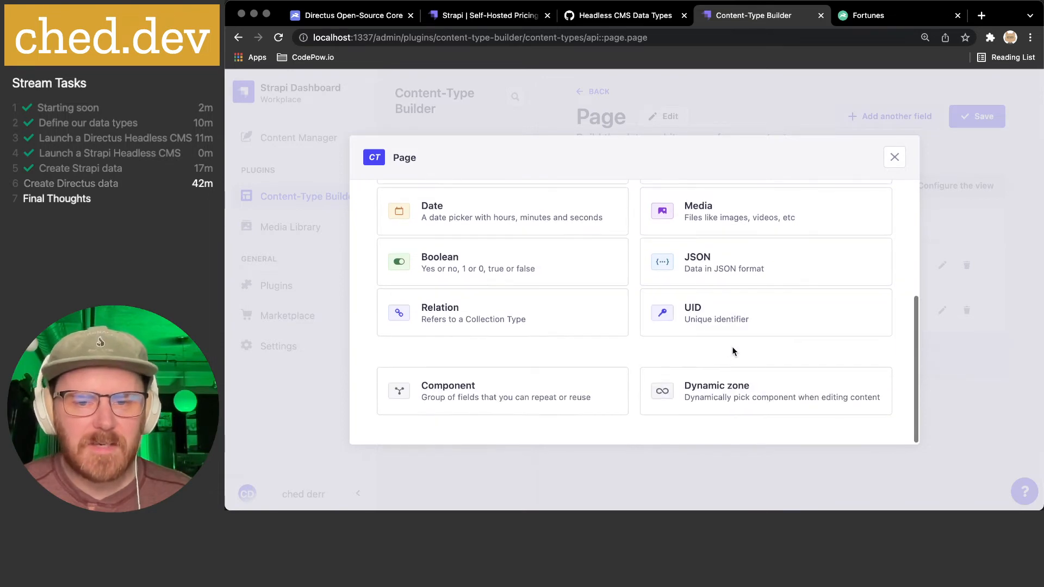
scroll(733, 351, up, 2)
- Compare with Directus's field types, then return to Strapi's field type choices
click(884, 17)
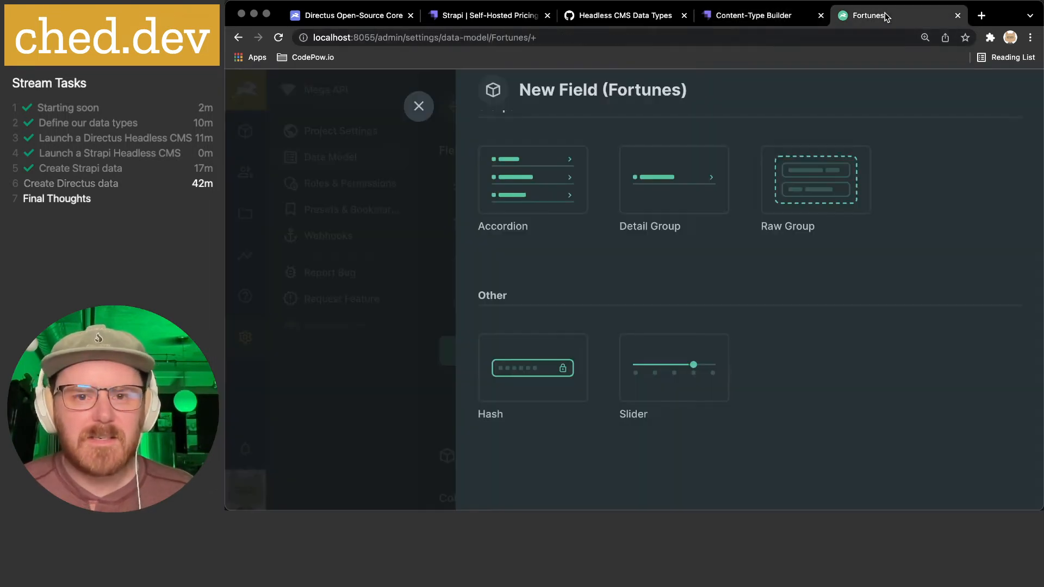
scroll(647, 246, up, 10)
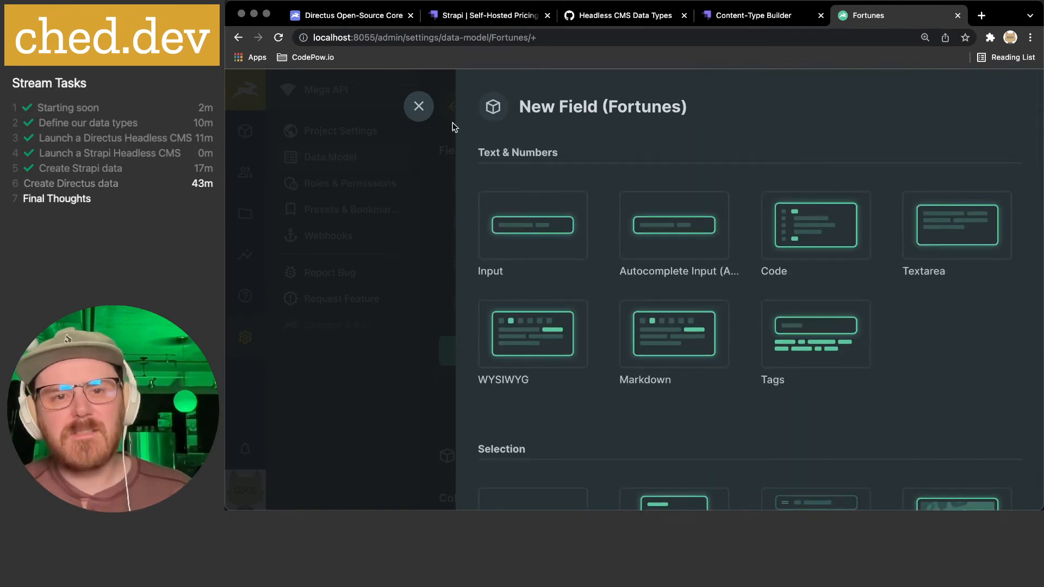
click(750, 16)
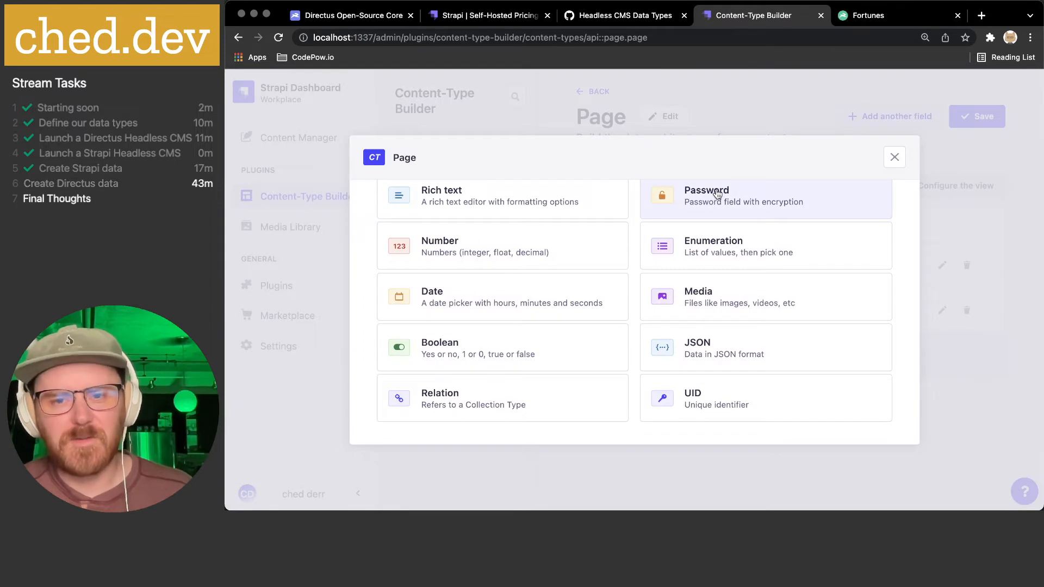
scroll(630, 263, up, 3)
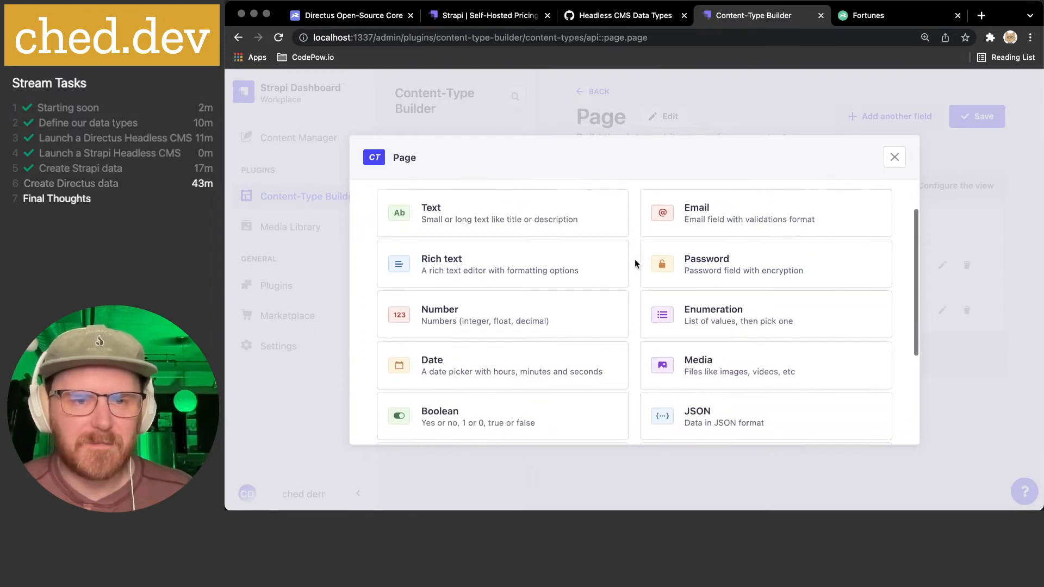
scroll(634, 263, down, 1)
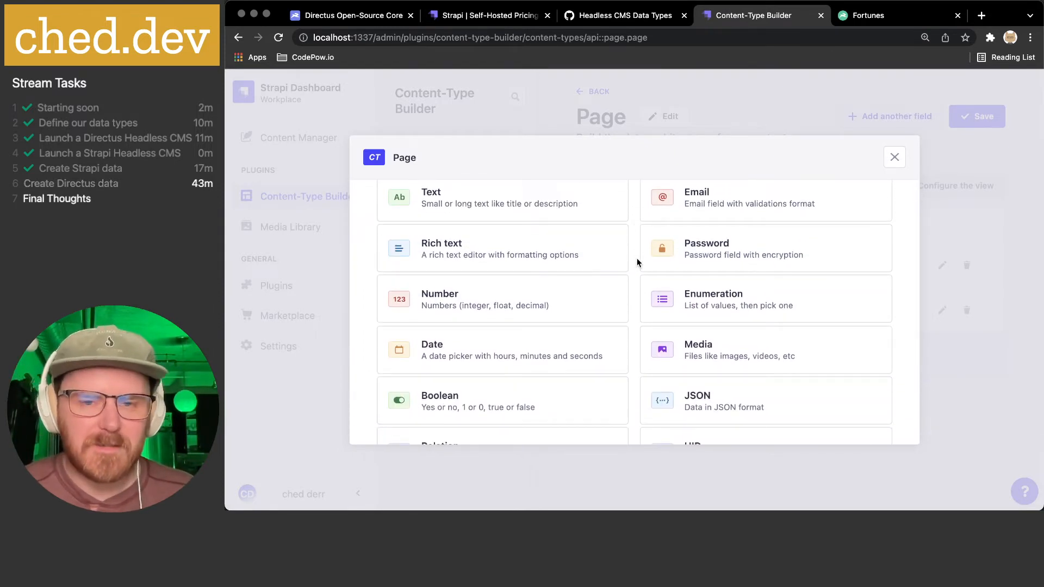
scroll(635, 261, down, 1)
- Create an Enumeration field named 'status' with values draft, published and archived
click(720, 294)
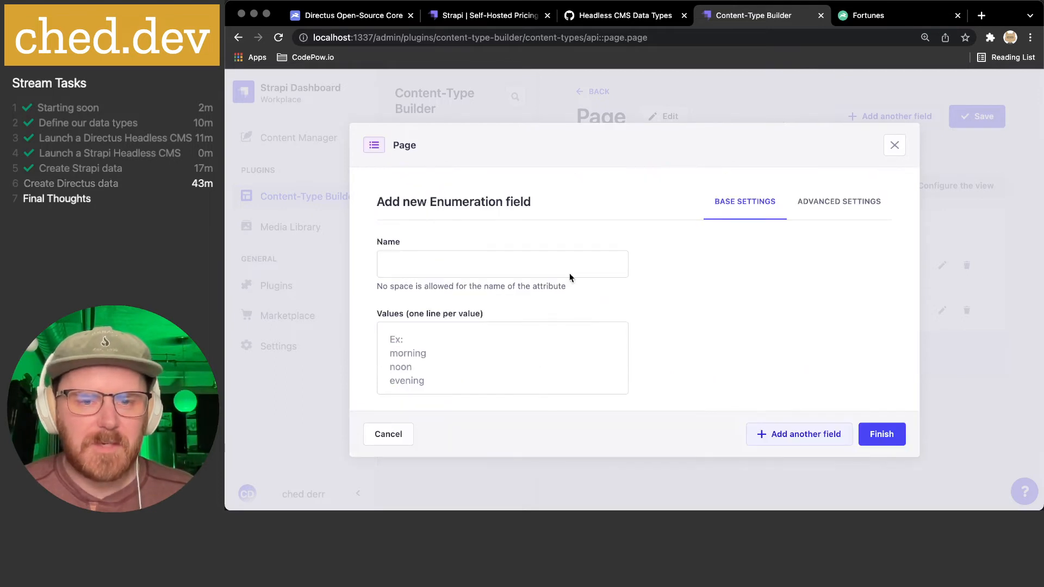
click(501, 263)
click(817, 292)
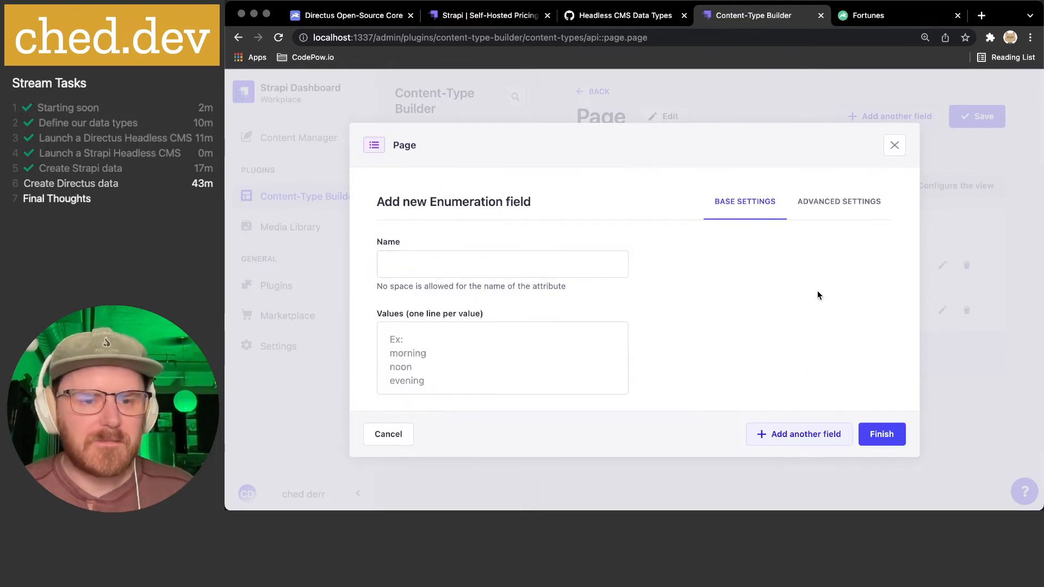
click(439, 266)
text(status)
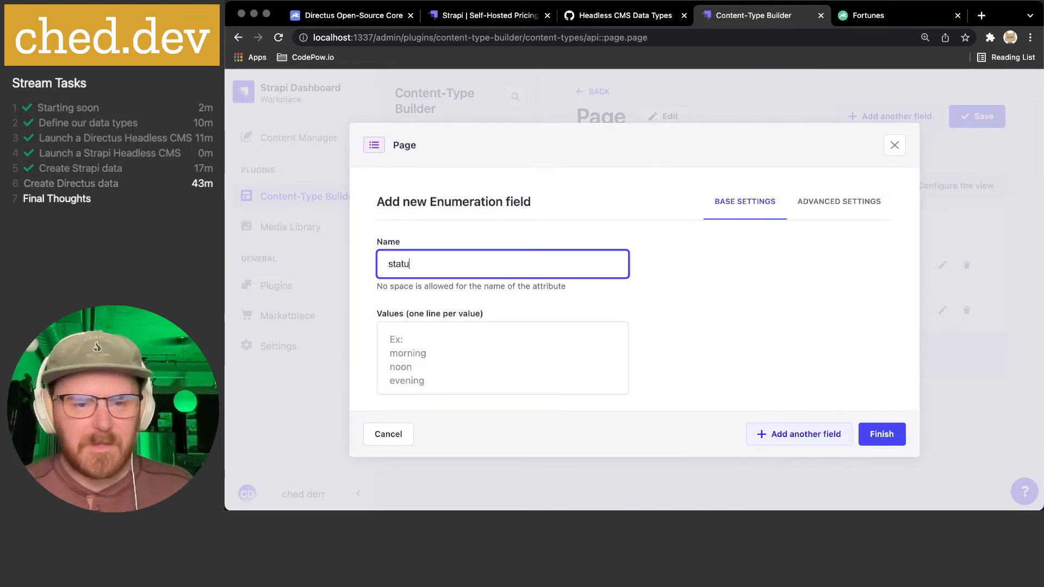
click(458, 351)
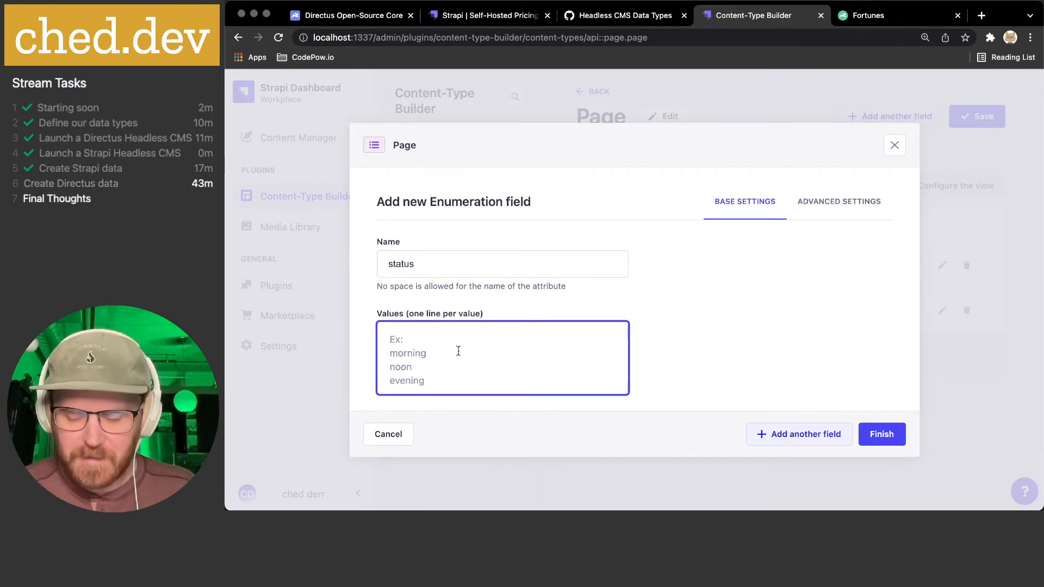
text(draft )
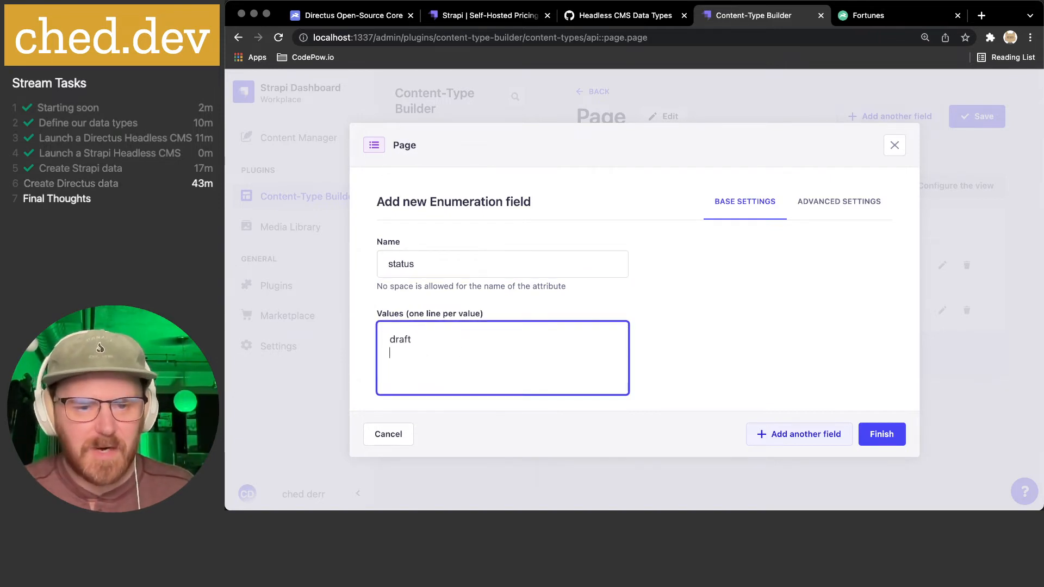
text(published)
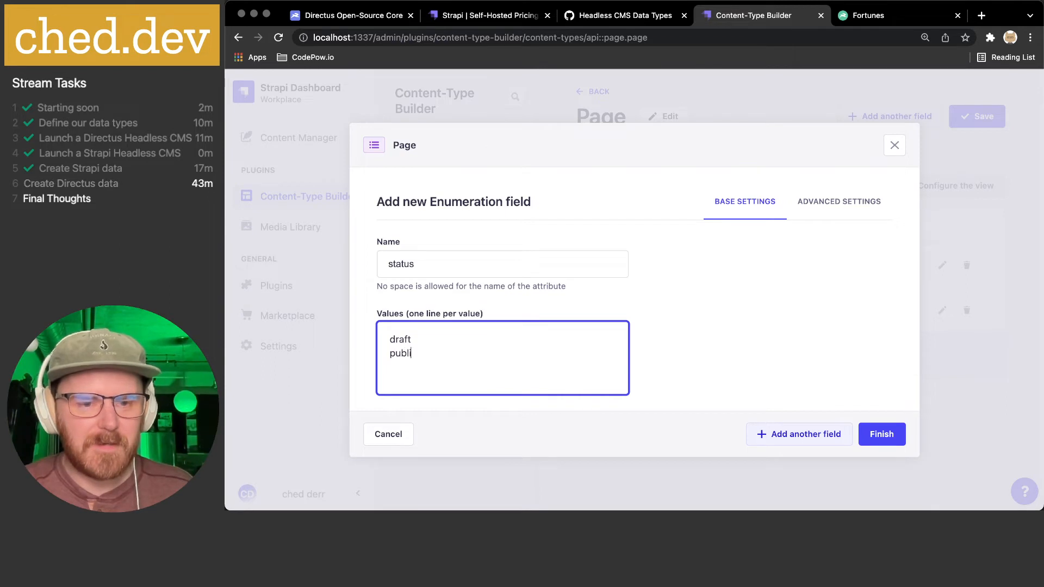
key(Return)
text(archived)
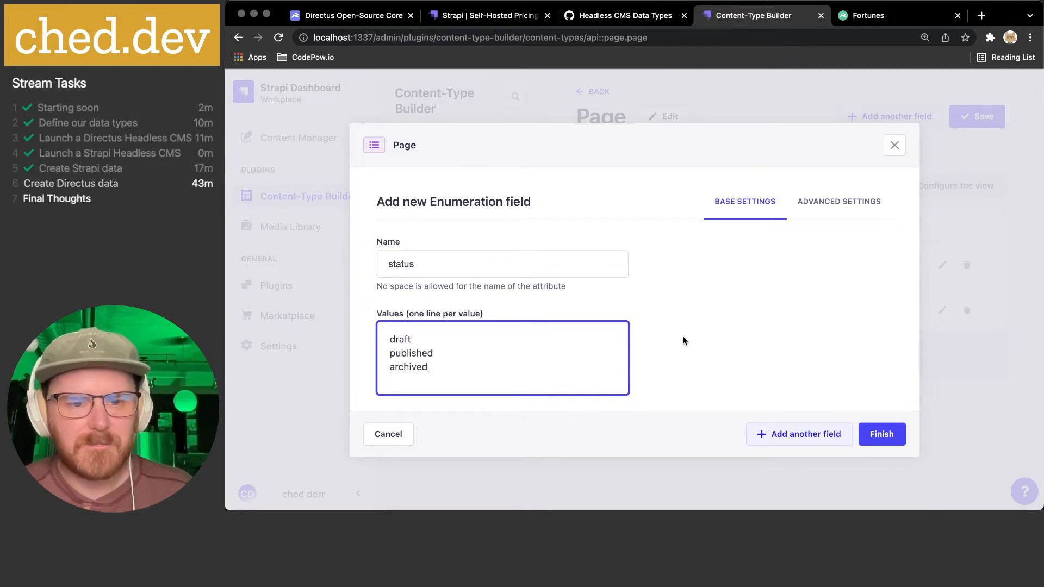
click(744, 334)
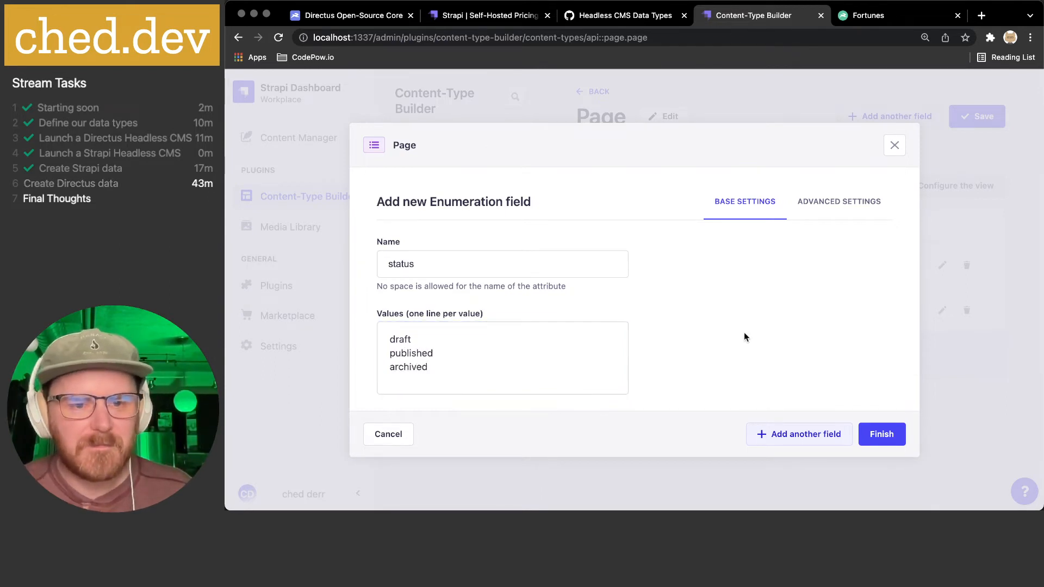
- Set status's default to draft, make it required, and turn off localization
click(822, 203)
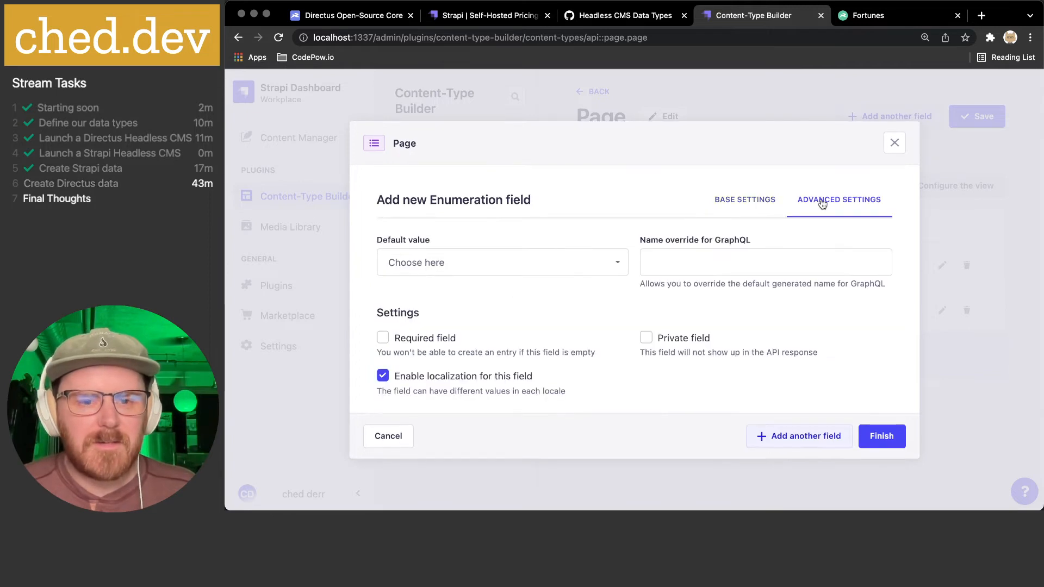
click(749, 203)
click(430, 338)
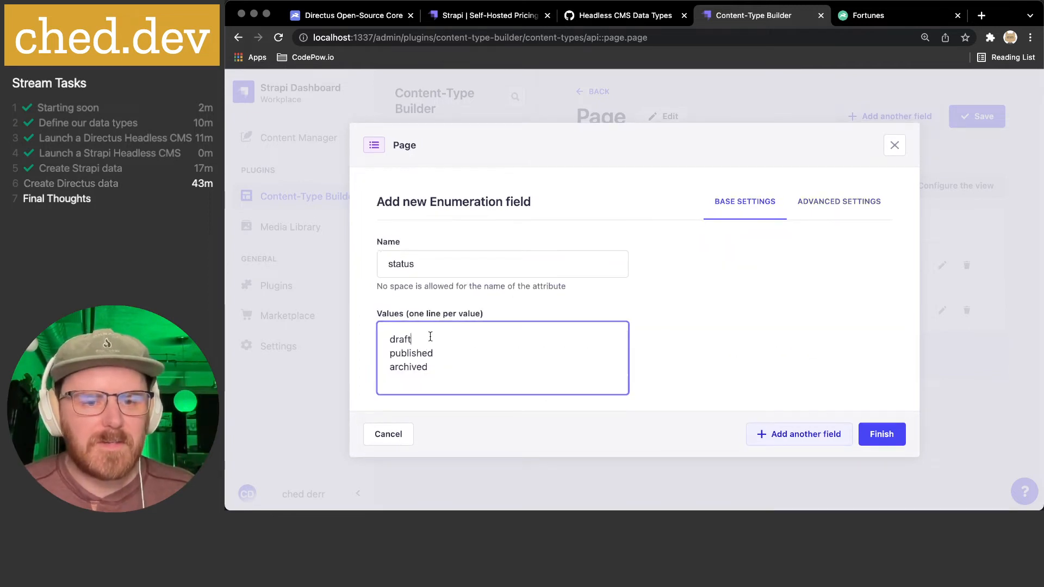
click(855, 196)
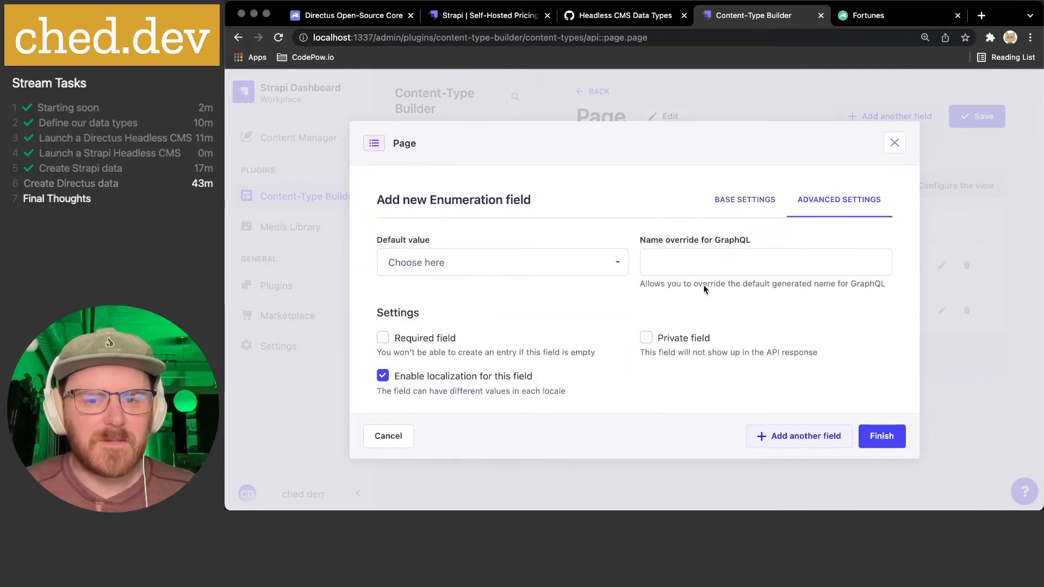
click(471, 266)
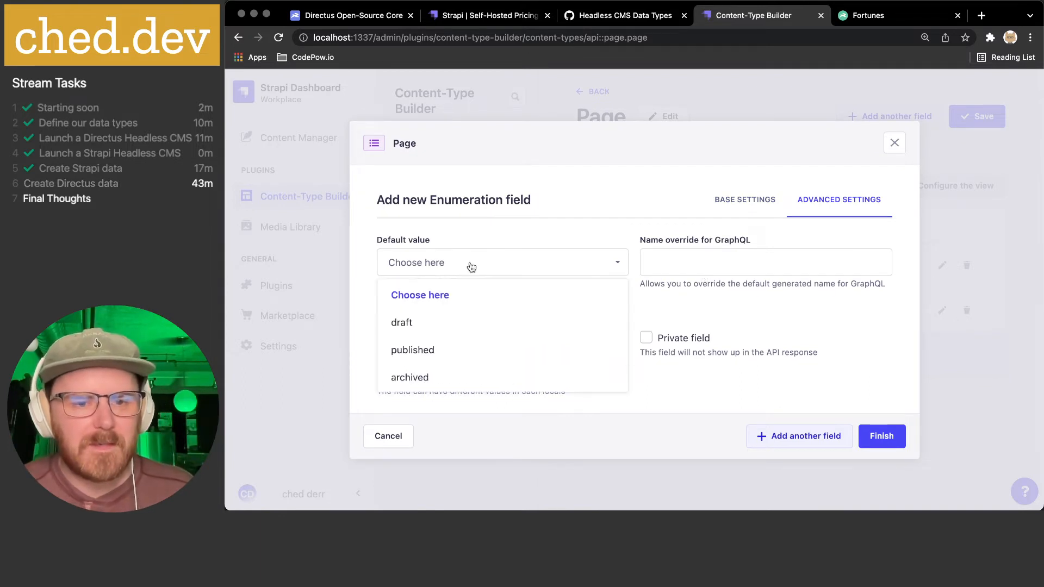
click(441, 324)
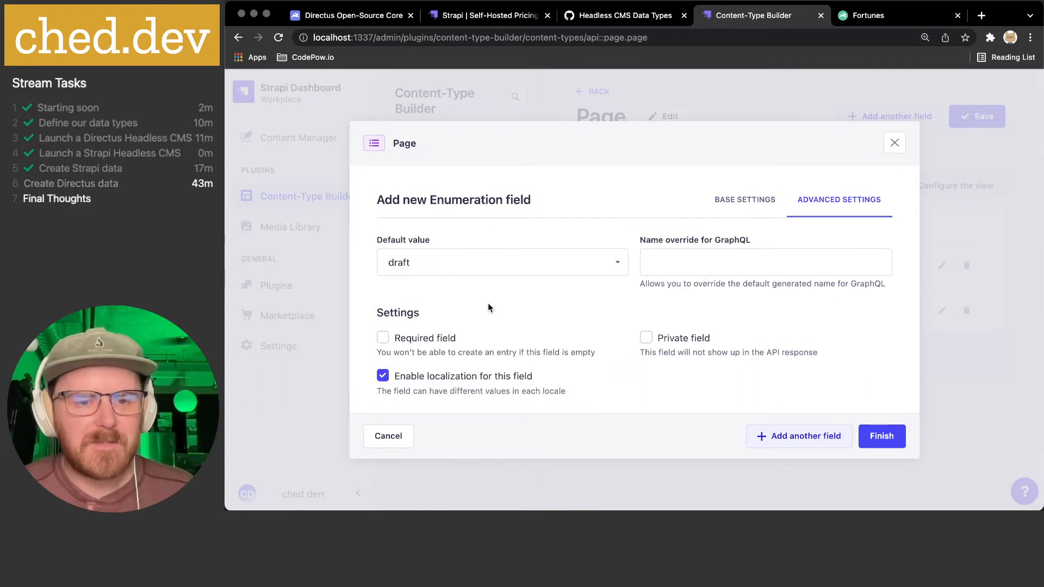
click(439, 341)
click(439, 376)
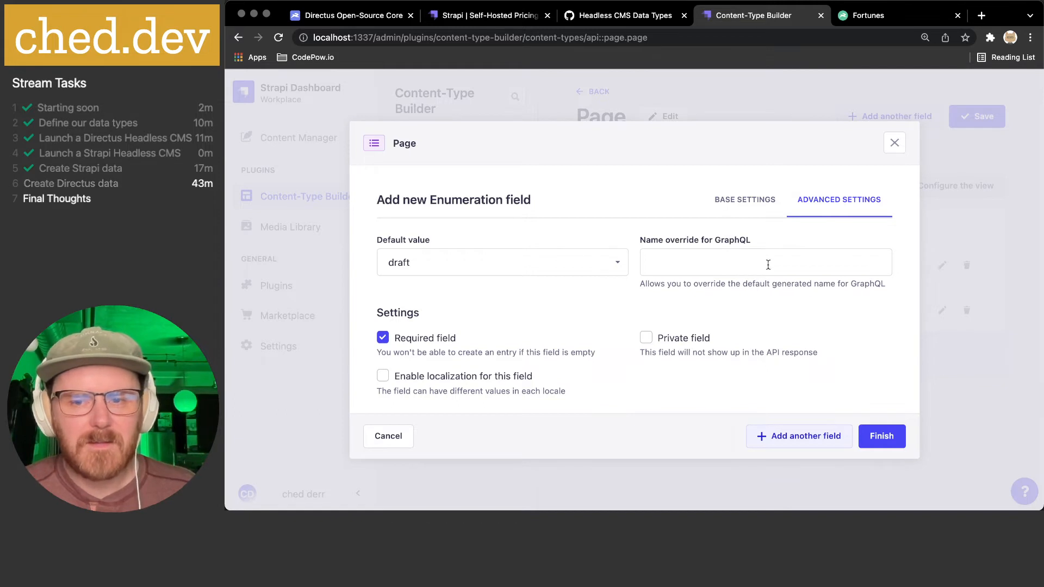
click(816, 264)
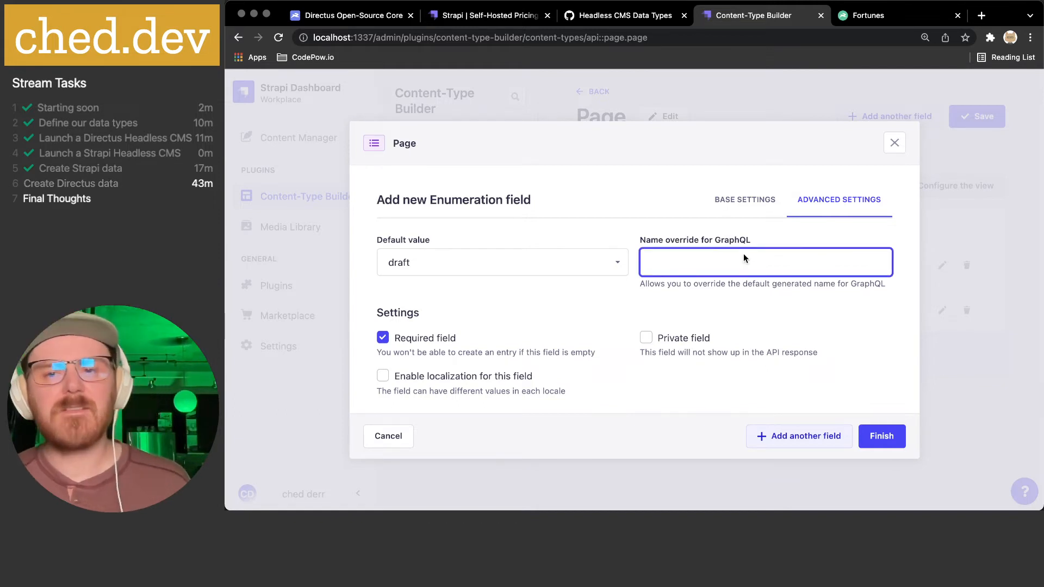
click(742, 201)
- Try capitalising the enumeration values, then revert draft to lowercase
click(474, 345)
key(super+Left)
key(shift+Right)
text(D)
key(super+Left)
key(shift+Right)
key(Up)
key(shift+Left)
text(d)
- Add the Status field to Page and save the content type
click(544, 366)
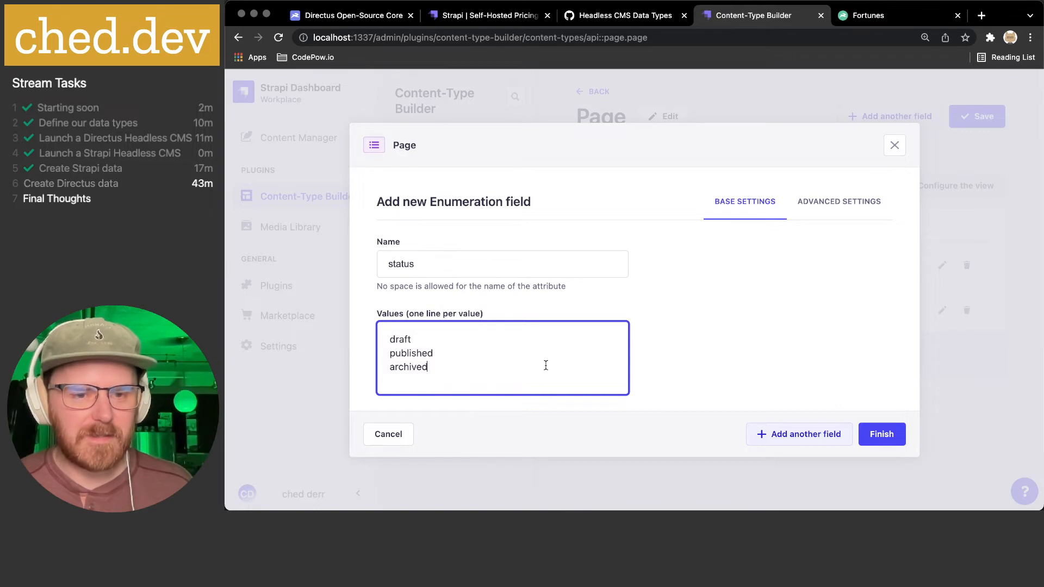
click(881, 435)
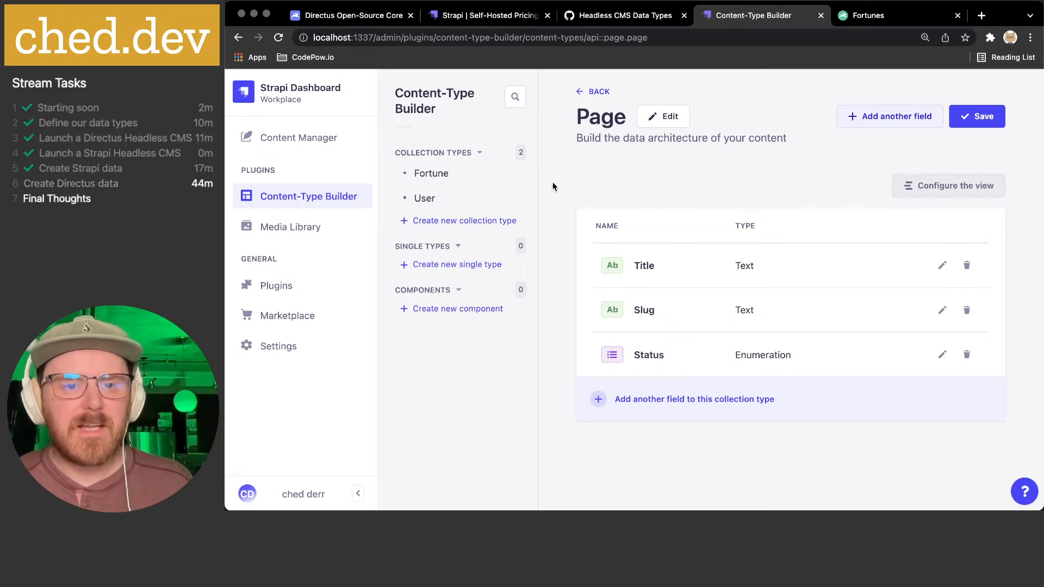
click(979, 121)
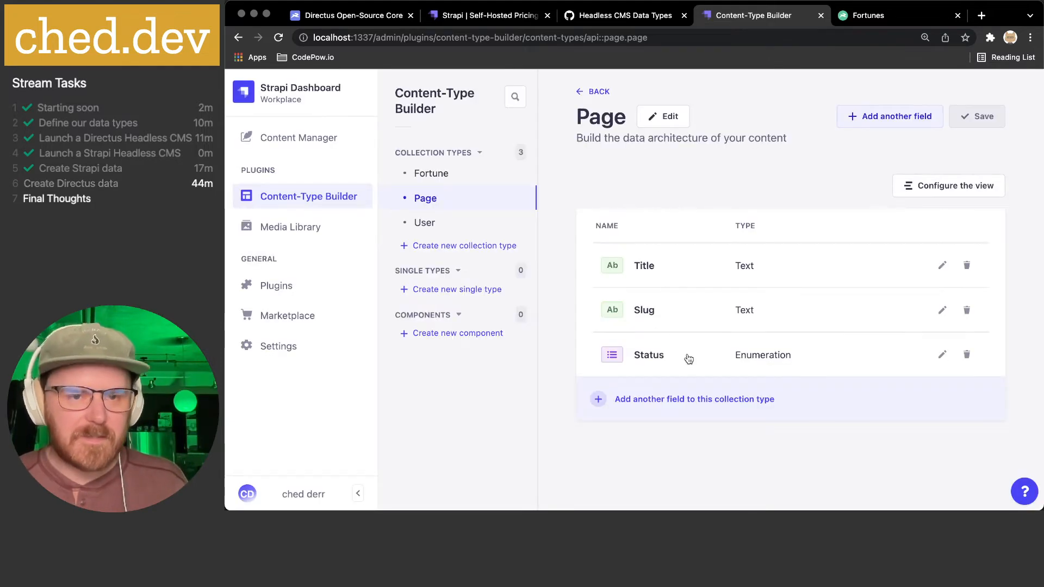
key(super+Tab)
key(super+Tab)
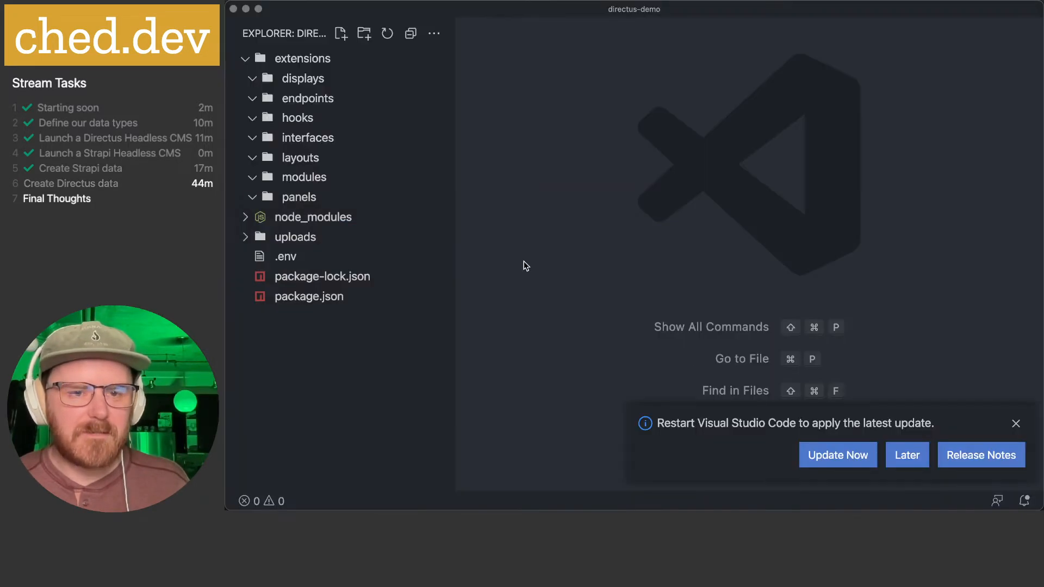
- In the strapi-demo project, open src/api/page/content-types/page/schema.json
key(super+grave)
scroll(376, 208, up, 2)
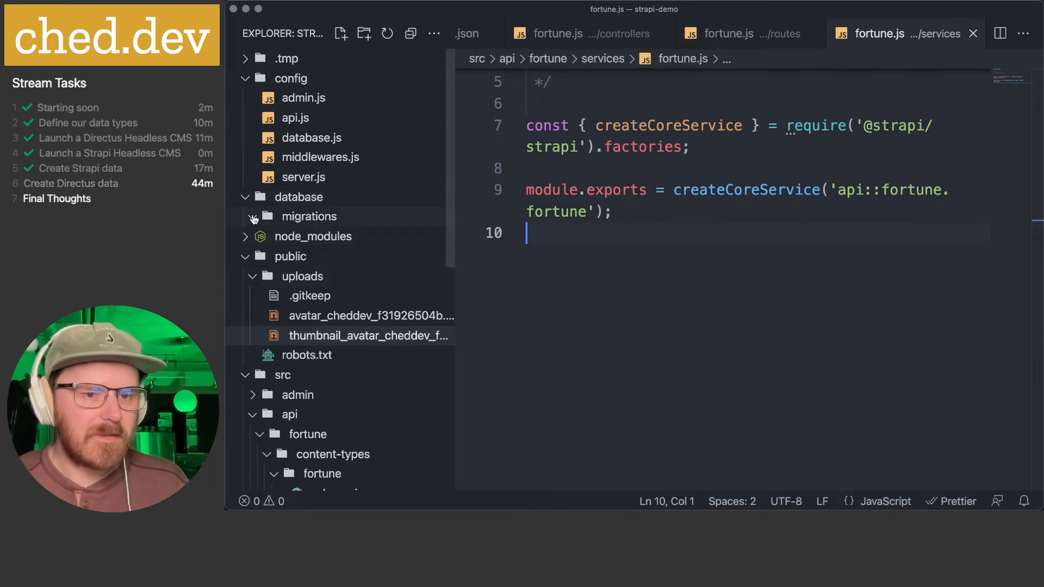
scroll(251, 246, down, 5)
click(285, 206)
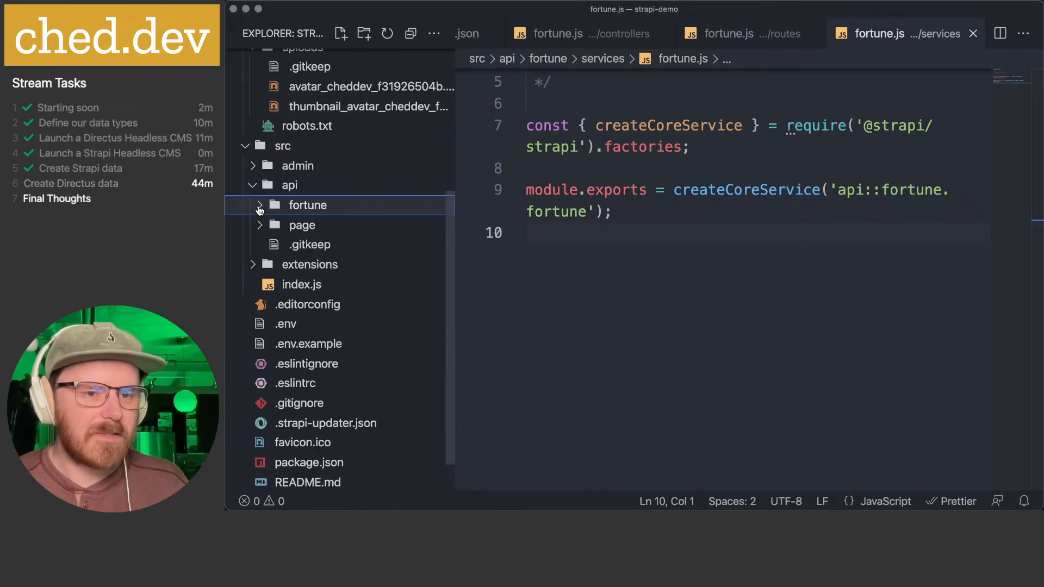
click(277, 224)
scroll(273, 212, down, 1)
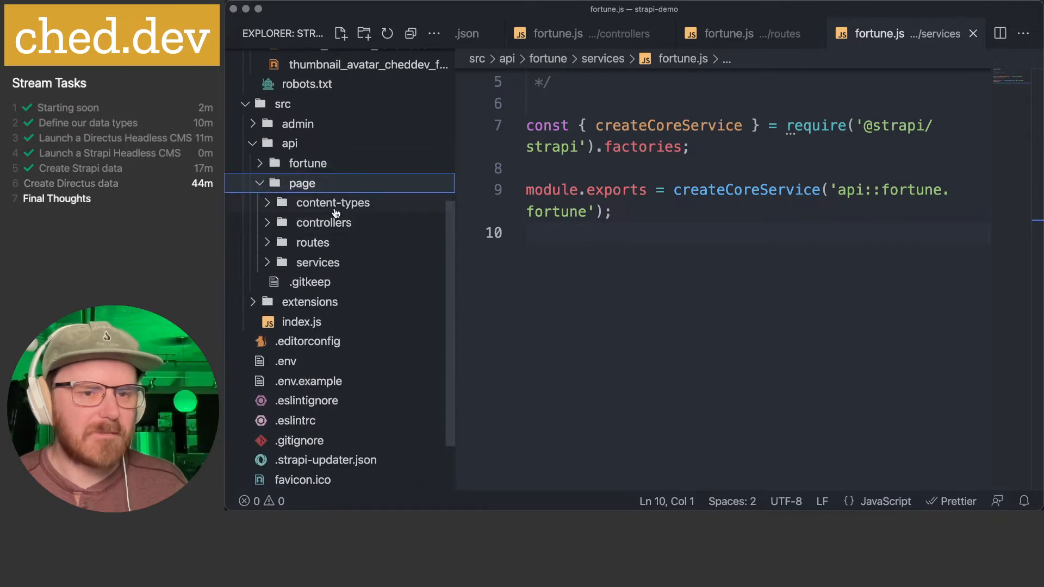
click(269, 207)
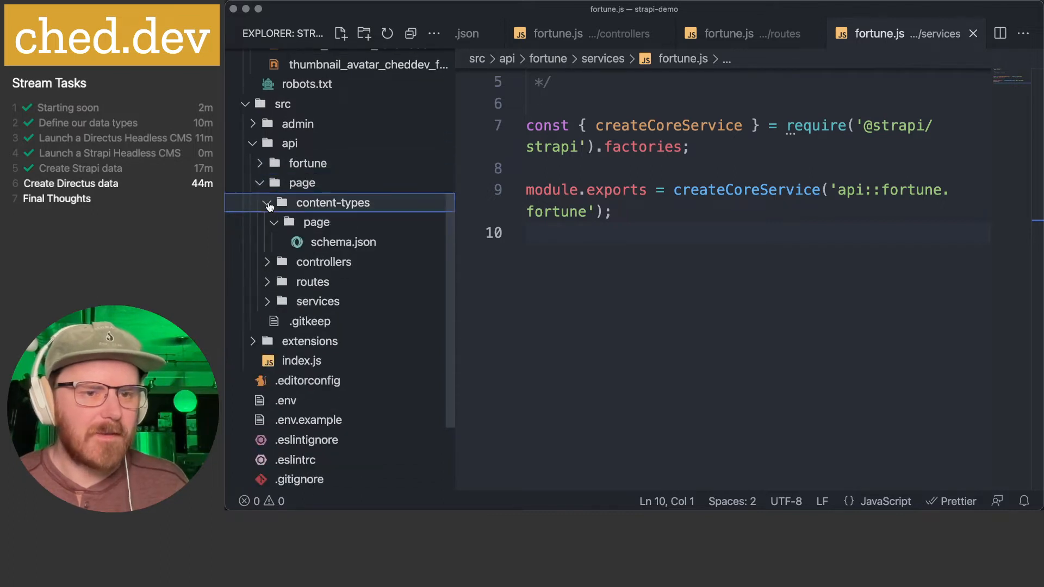
click(323, 243)
- Scroll through schema.json and inspect the title, slug and status attributes
scroll(743, 263, down, 6)
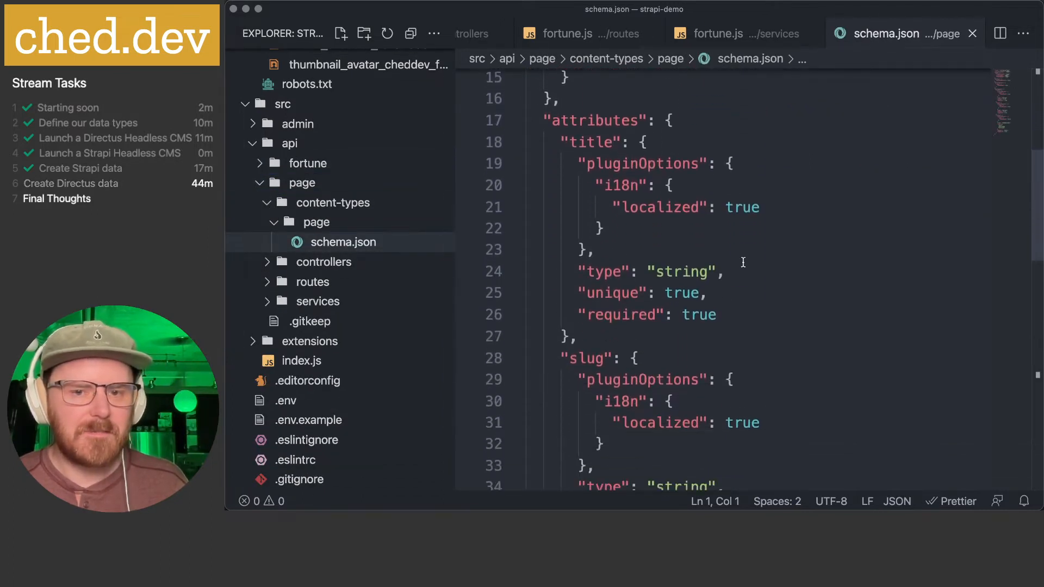
scroll(743, 262, down, 2)
scroll(710, 212, up, 3)
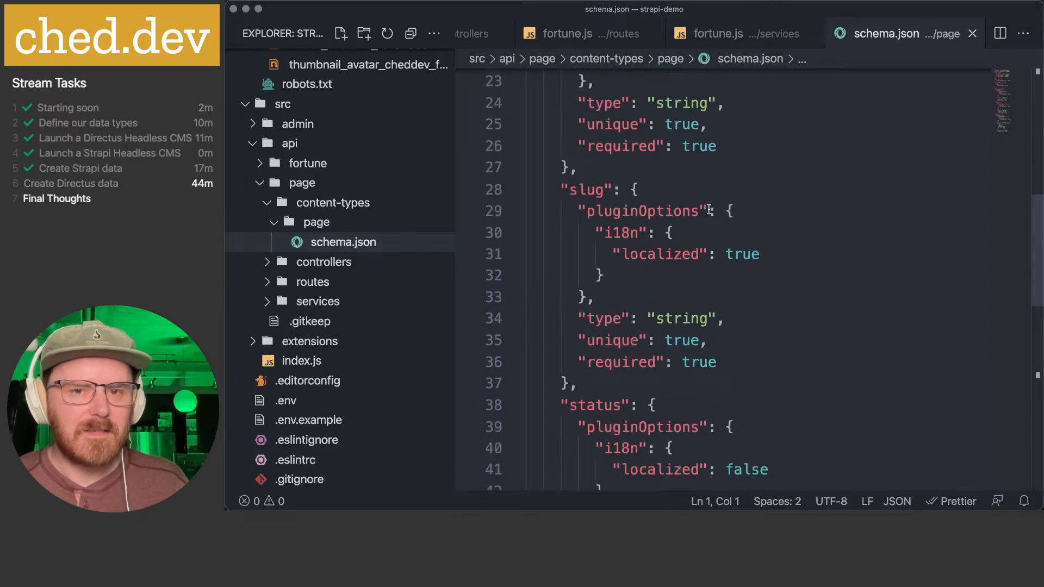
drag(588, 256, 772, 340)
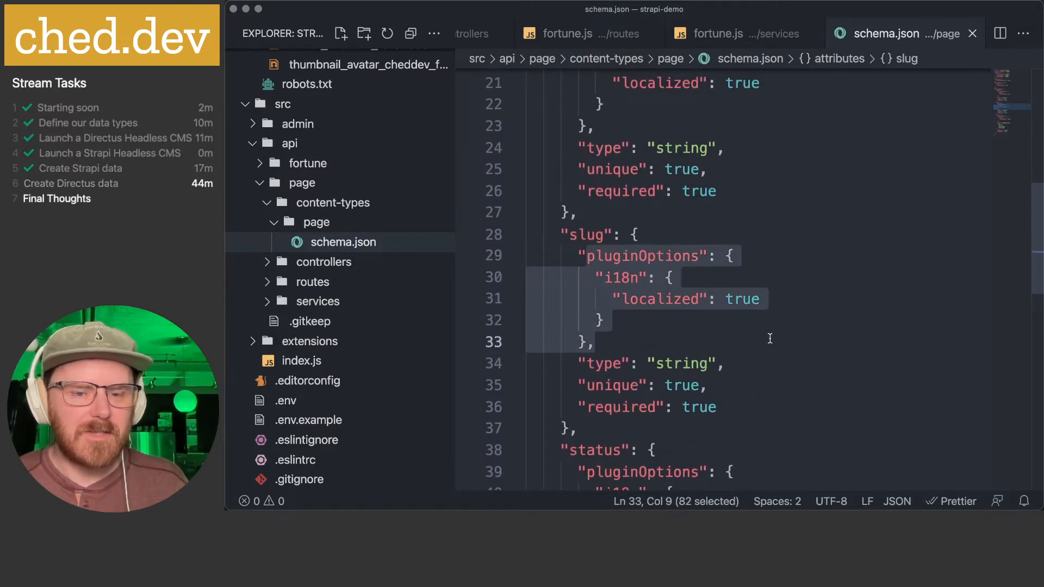
scroll(770, 338, down, 2)
scroll(770, 338, down, 4)
click(770, 338)
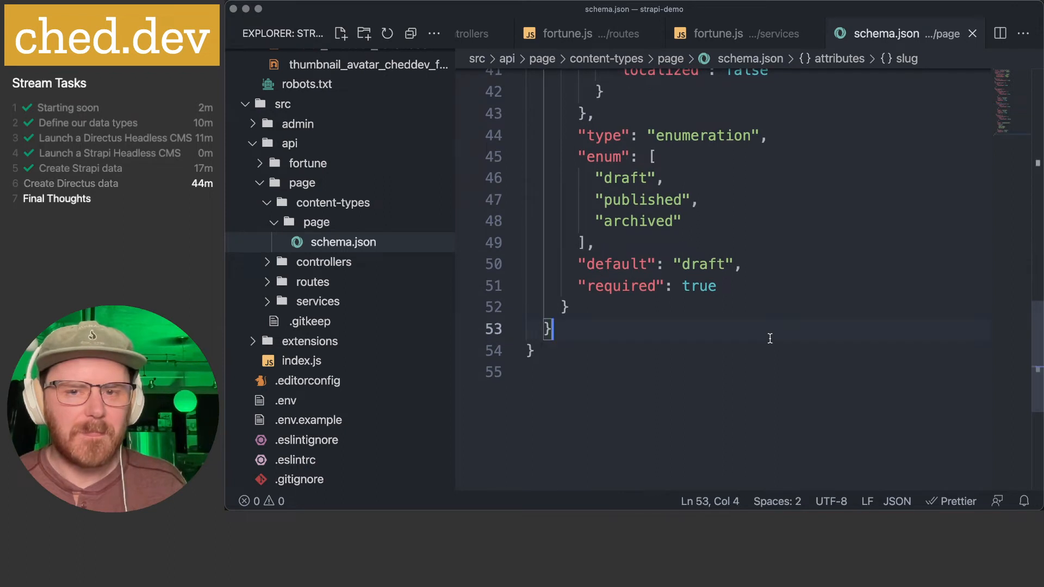
scroll(770, 339, up, 2)
click(691, 225)
key(Down)
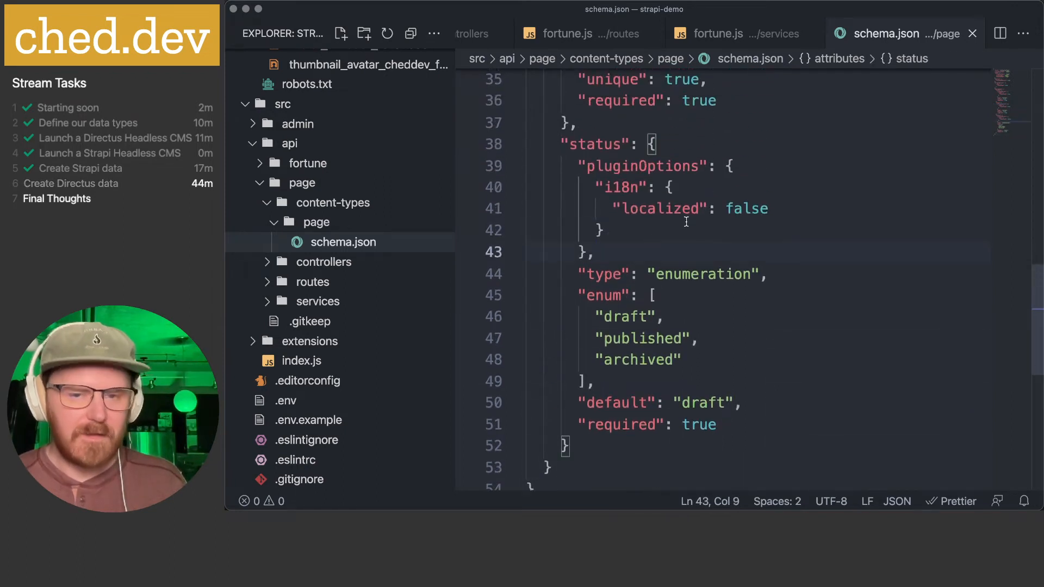
- Glance back at the fortune.js services file, then return to Strapi in the browser
key(ctrl+Tab)
click(697, 217)
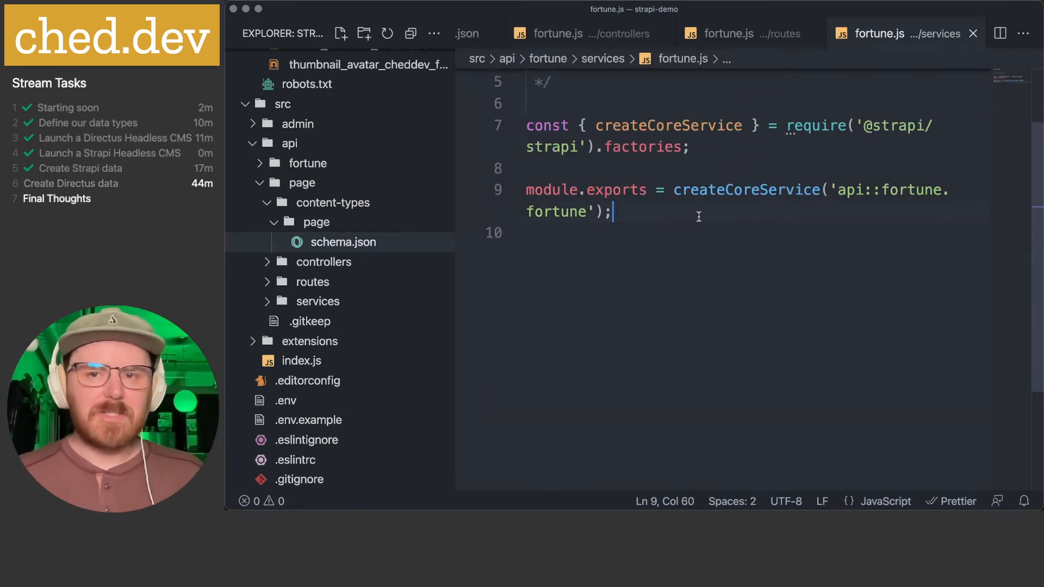
key(super+Tab)
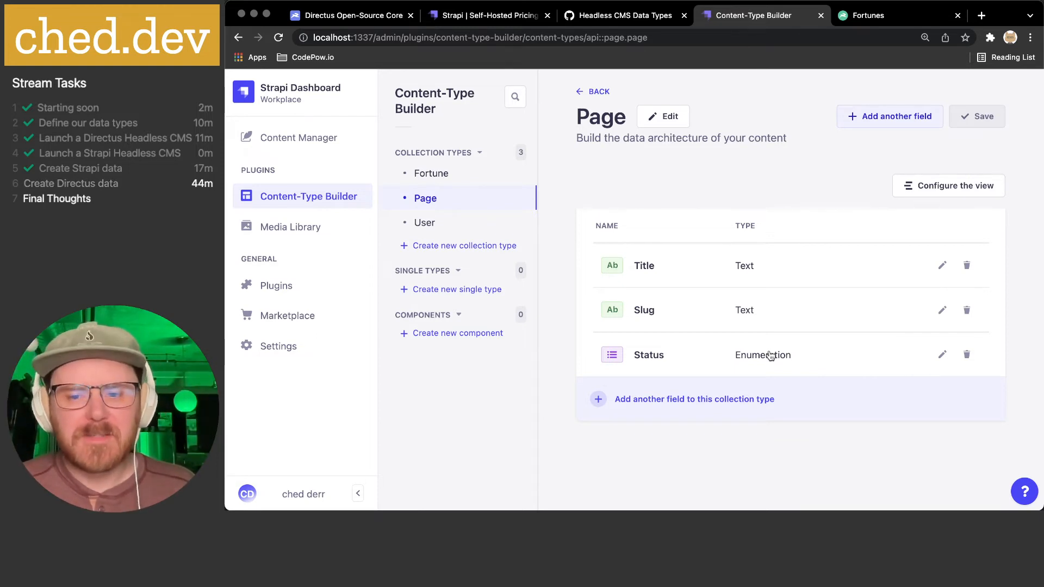
- Check the gist's published_date and updated_date entries, then start another Page field
click(618, 24)
drag(380, 251, 494, 272)
click(735, 20)
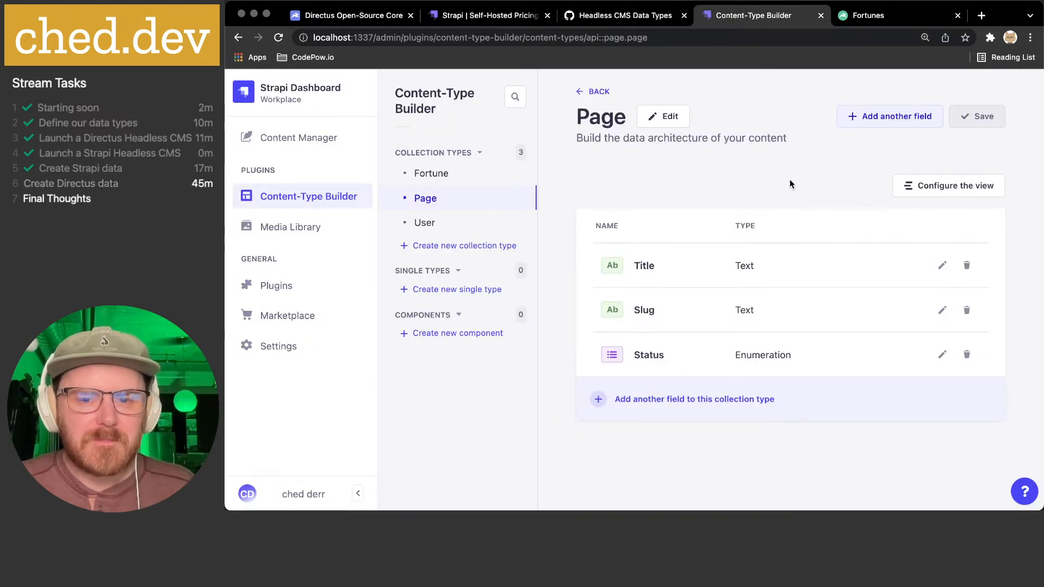
click(865, 120)
scroll(707, 267, down, 1)
scroll(555, 286, down, 2)
click(537, 345)
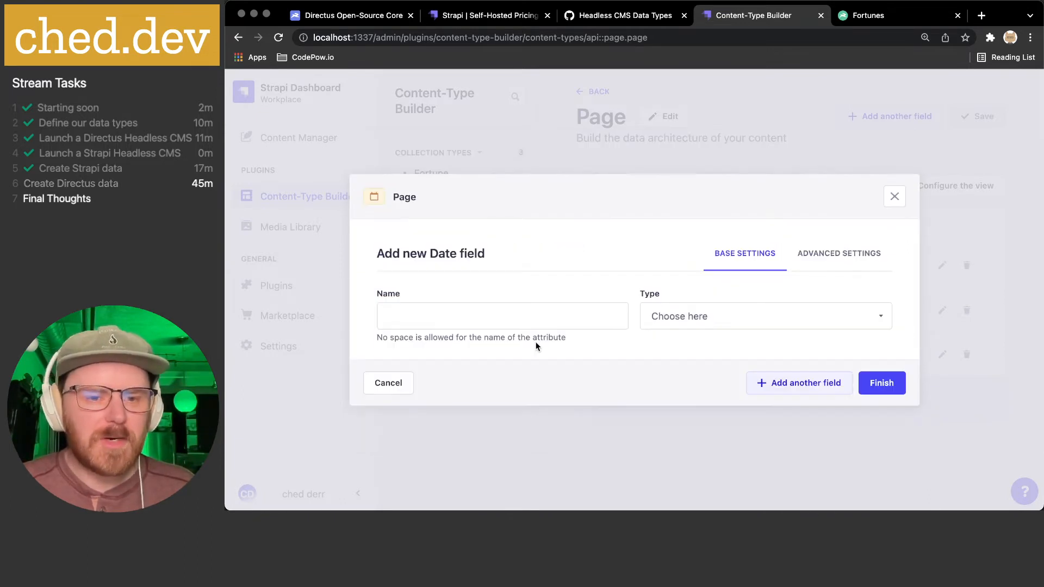
click(510, 320)
text(publish)
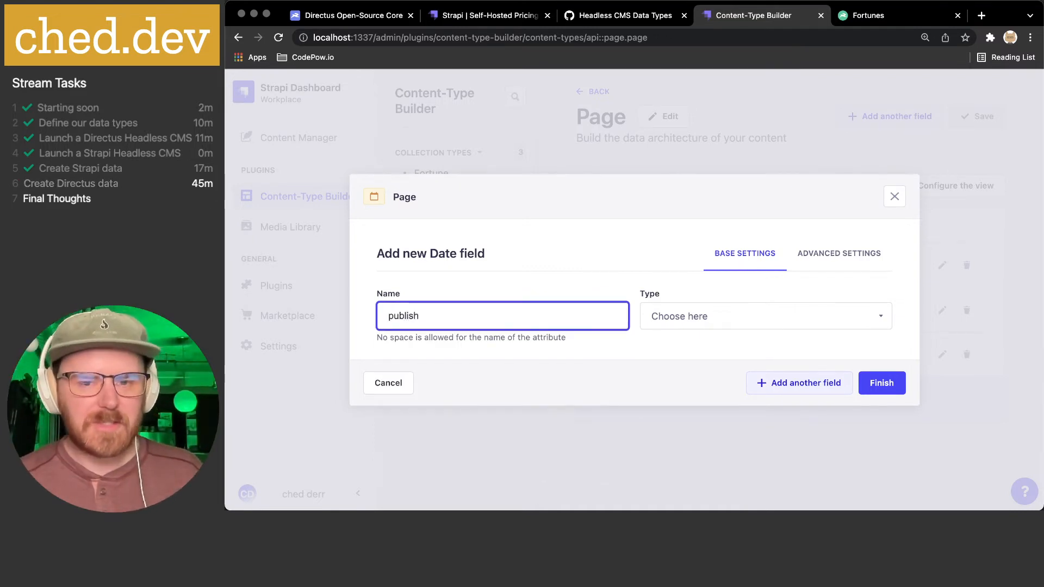
text(ed_at)
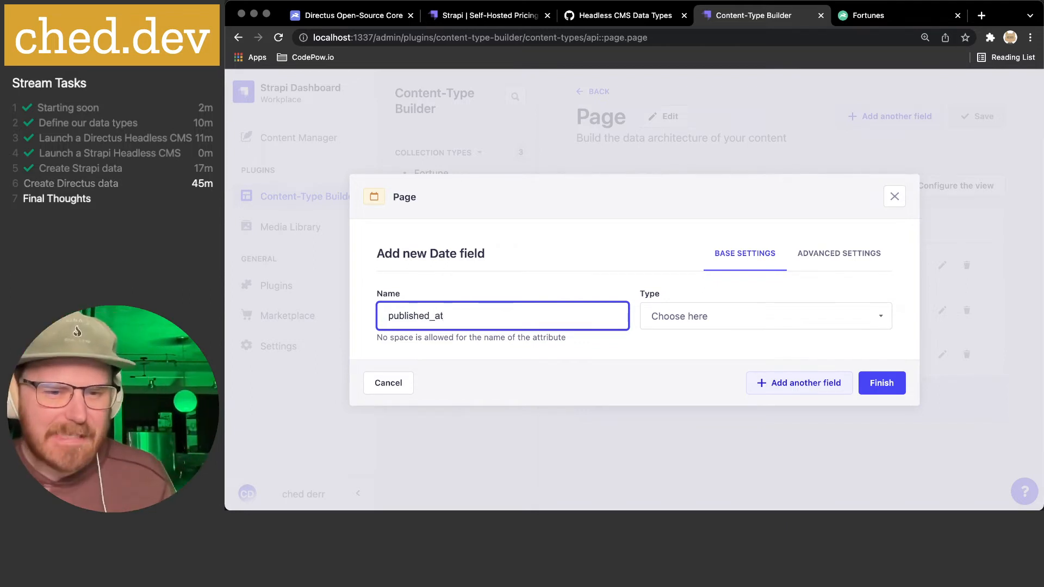
click(669, 320)
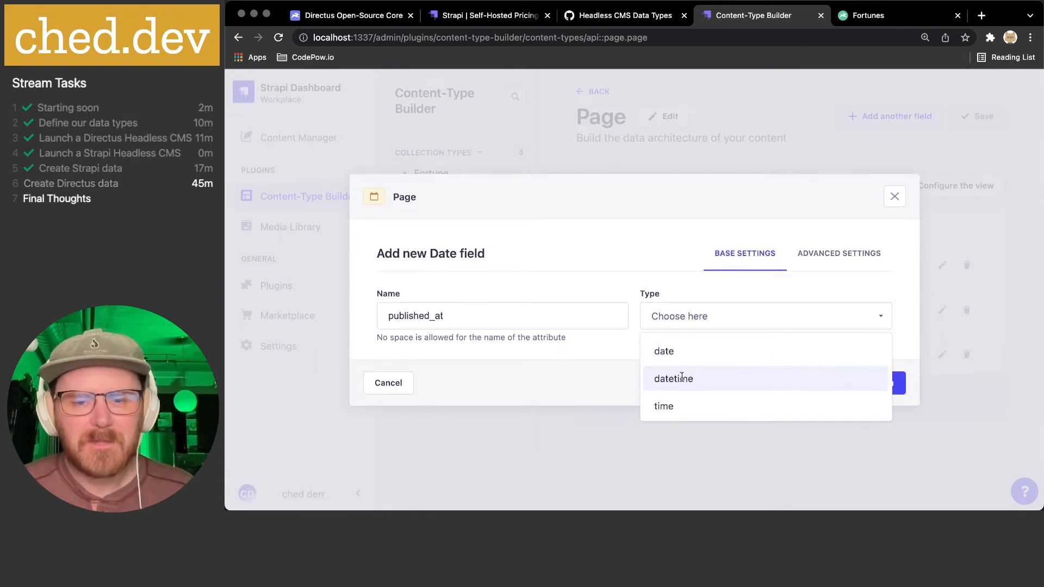
click(665, 351)
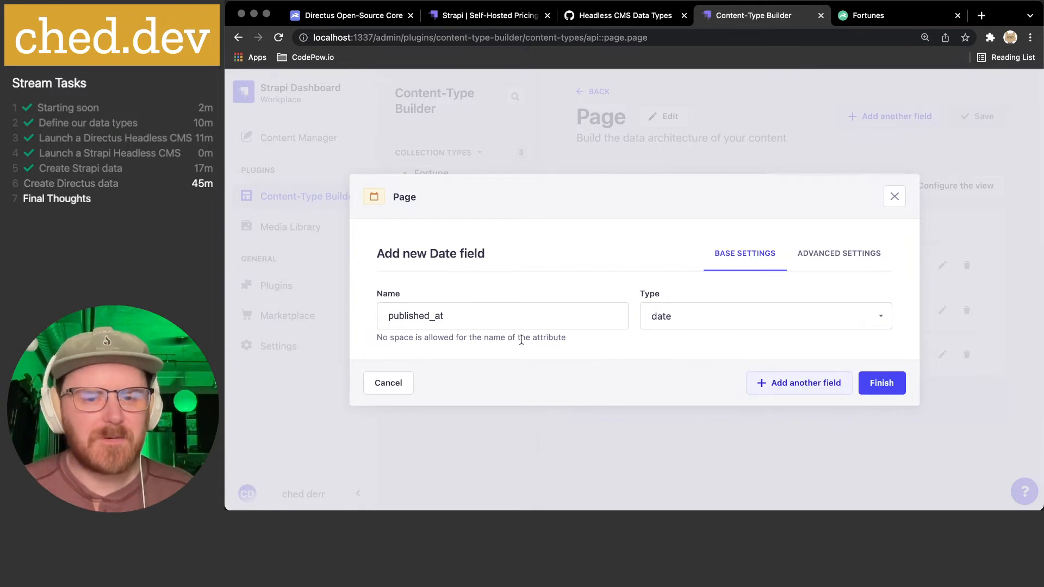
click(845, 265)
click(529, 266)
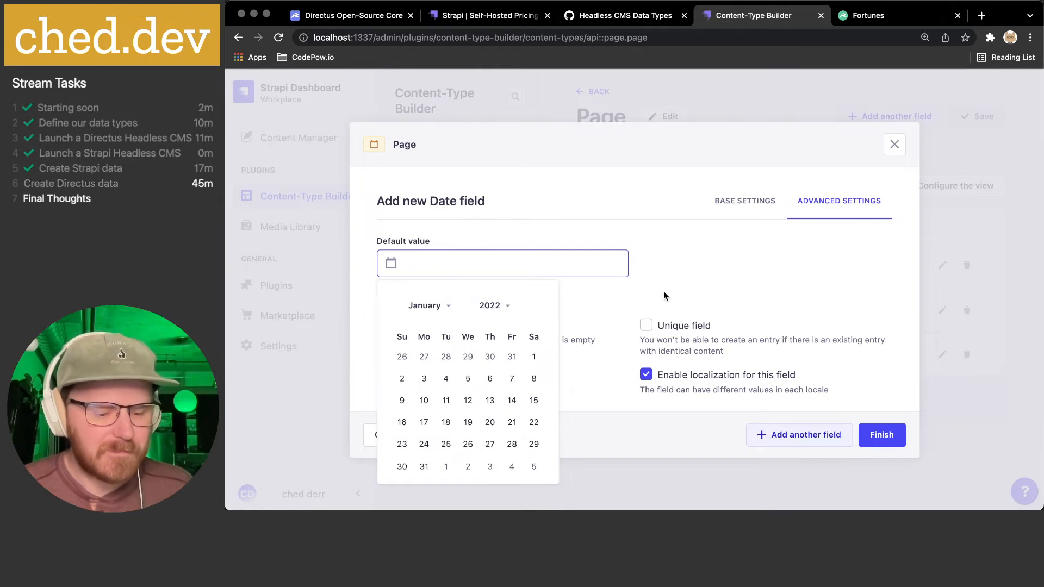
key(Escape)
click(887, 124)
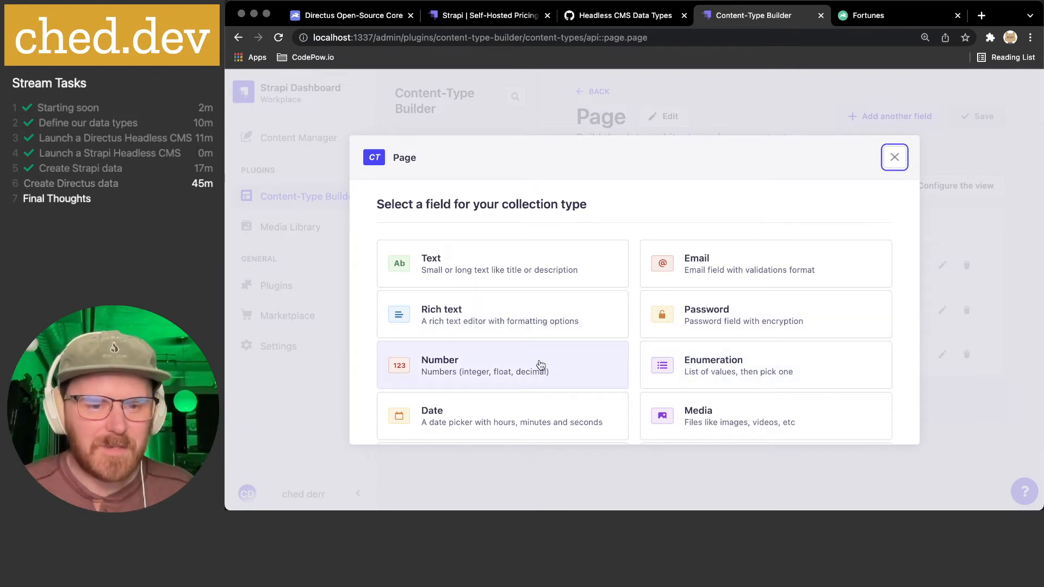
- Create a Date field named 'published_at' with type date
click(524, 407)
click(491, 314)
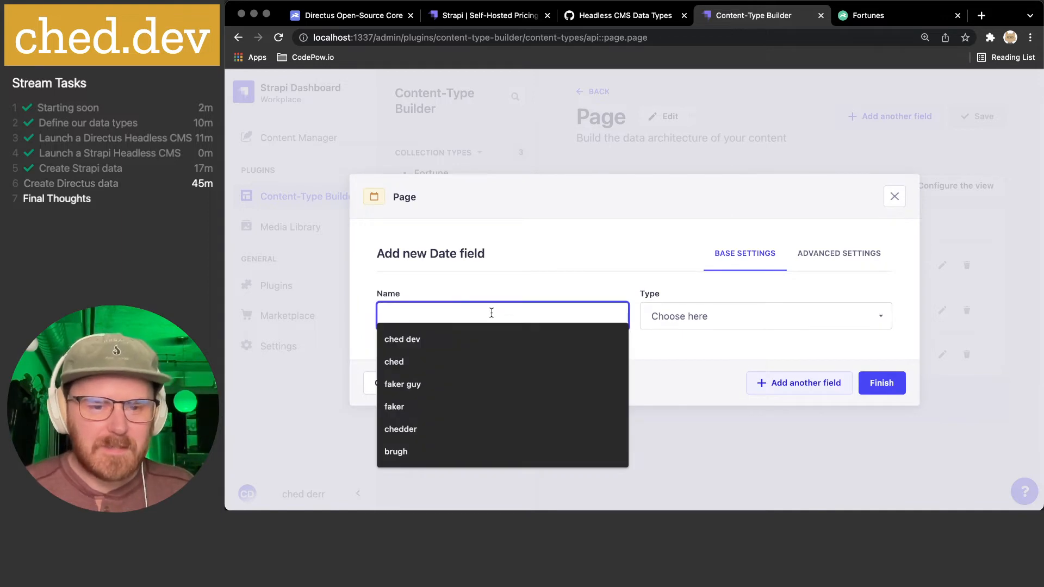
text(publishd)
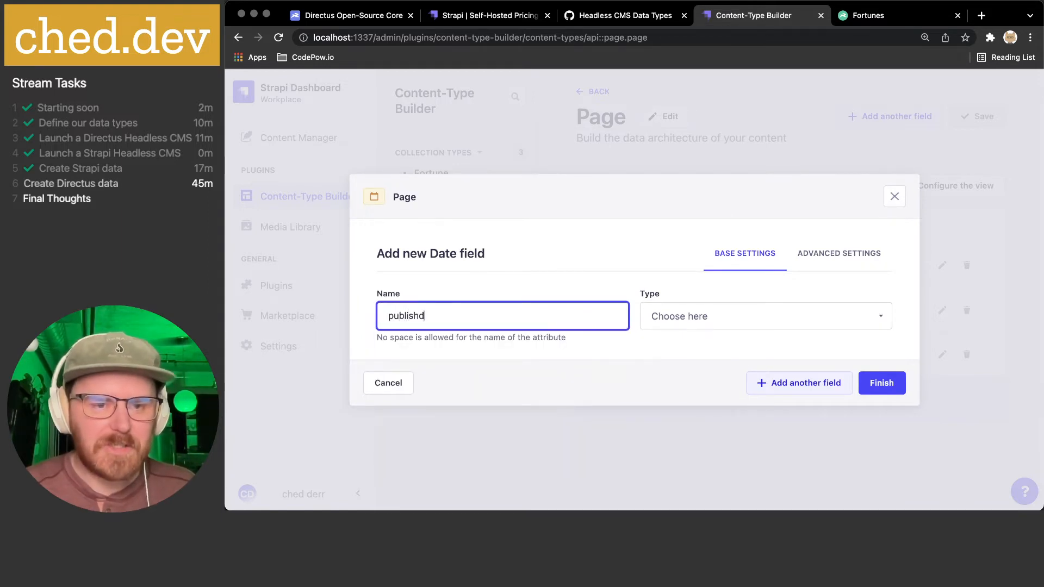
key(BackSpace)
text(ed_at)
click(689, 316)
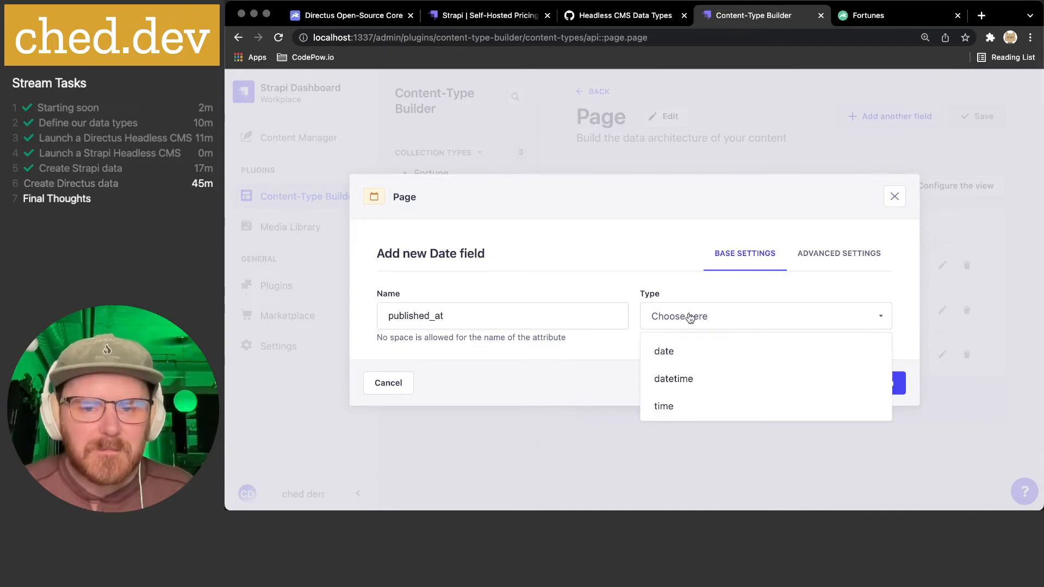
click(682, 355)
- Make it required without localization, rename the rejected name to 'publish_date', and finish
click(862, 256)
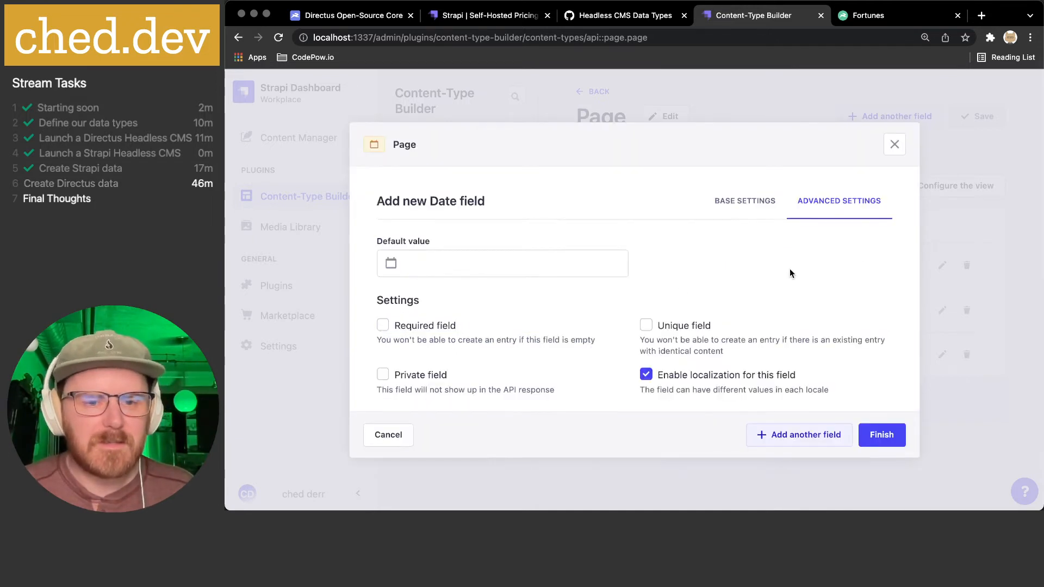
click(442, 326)
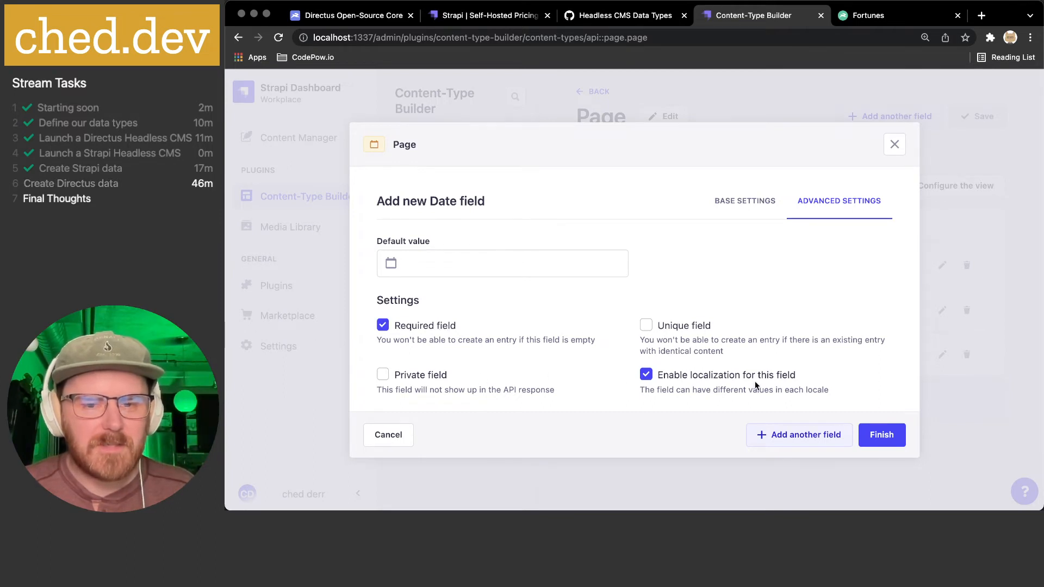
click(710, 378)
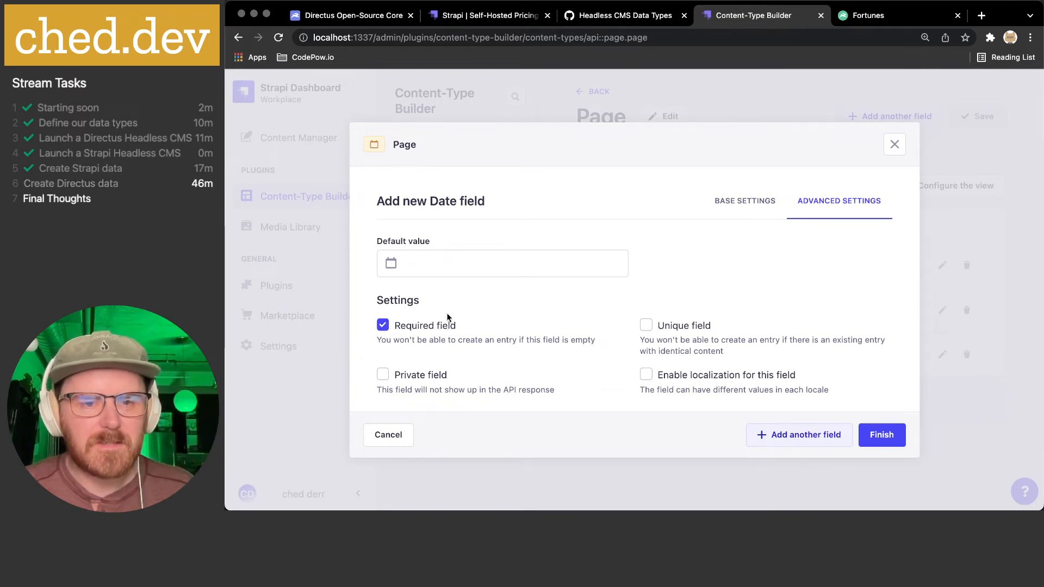
click(886, 441)
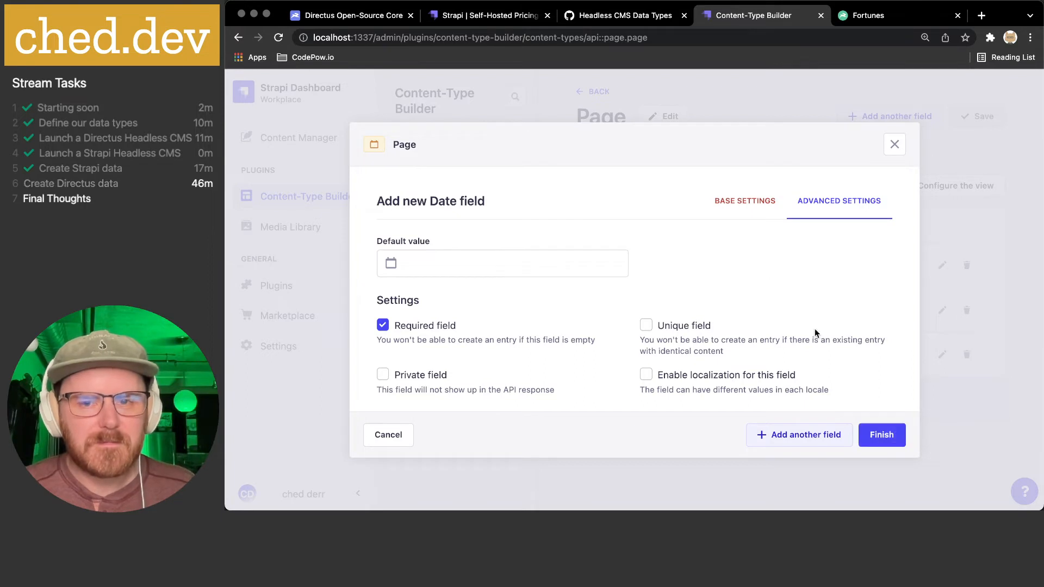
click(745, 201)
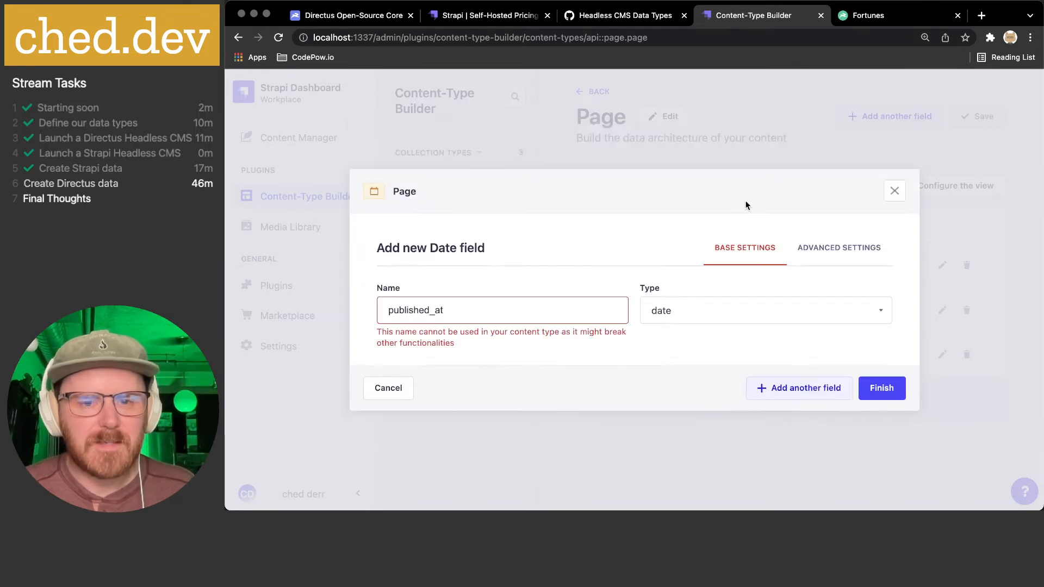
click(523, 306)
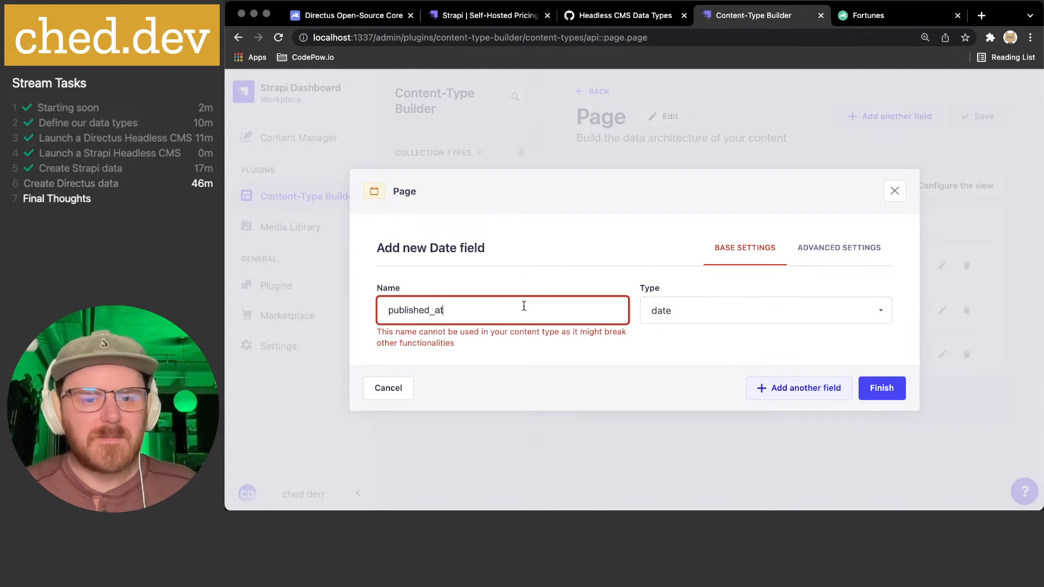
key(BackSpace)
key(BackSpace)
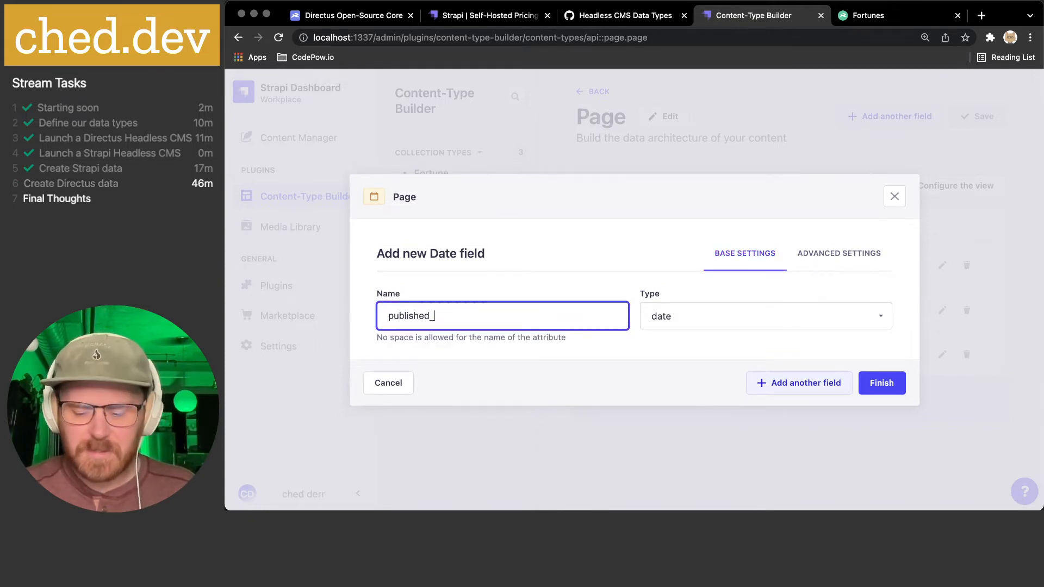
text(dat)
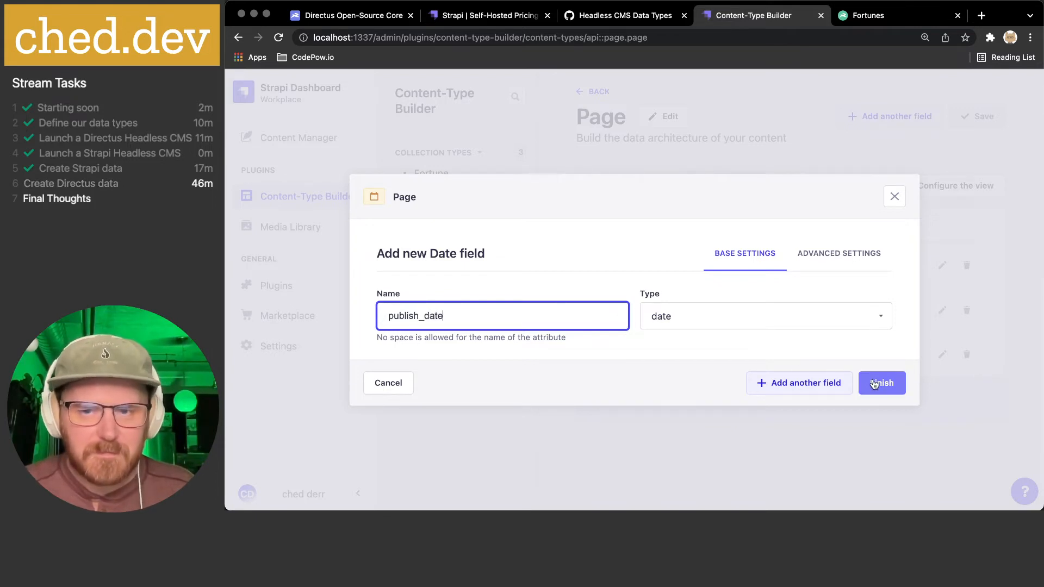
click(881, 383)
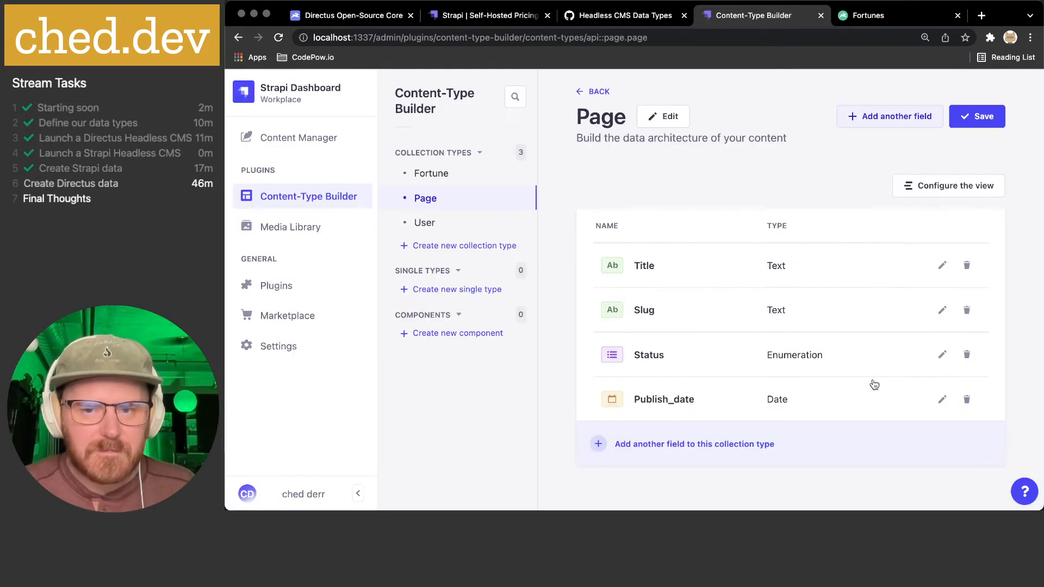
- Try renaming the publish_date field to 'Publish Date', which fails the name format check
click(687, 400)
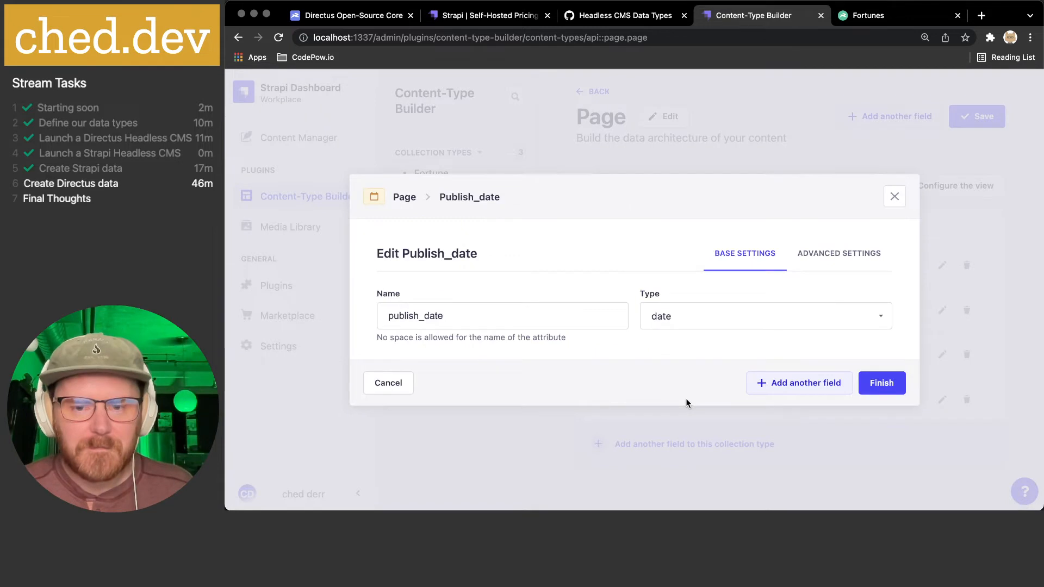
double_click(415, 315)
text(Publish Date)
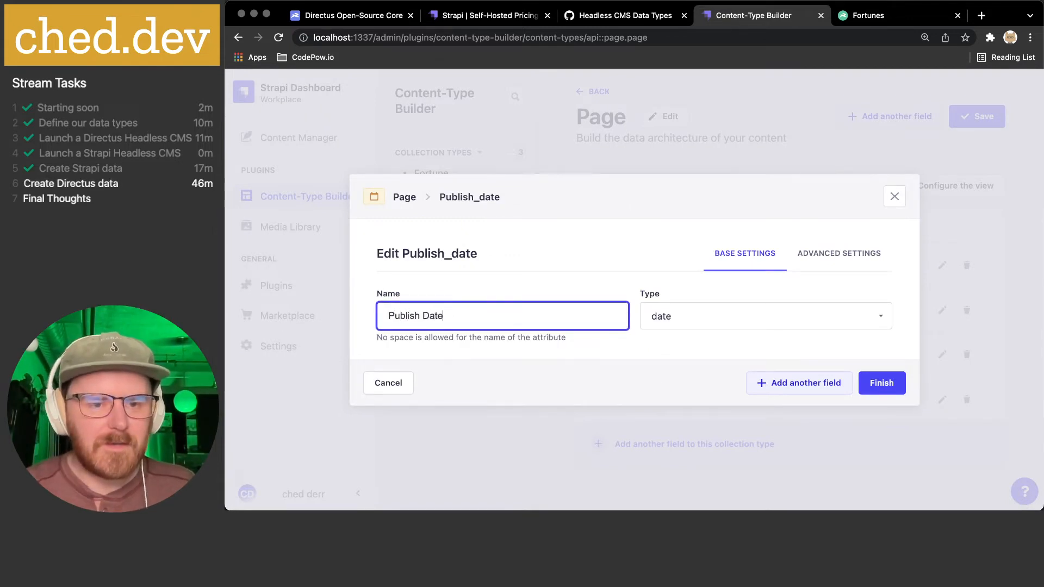
click(886, 383)
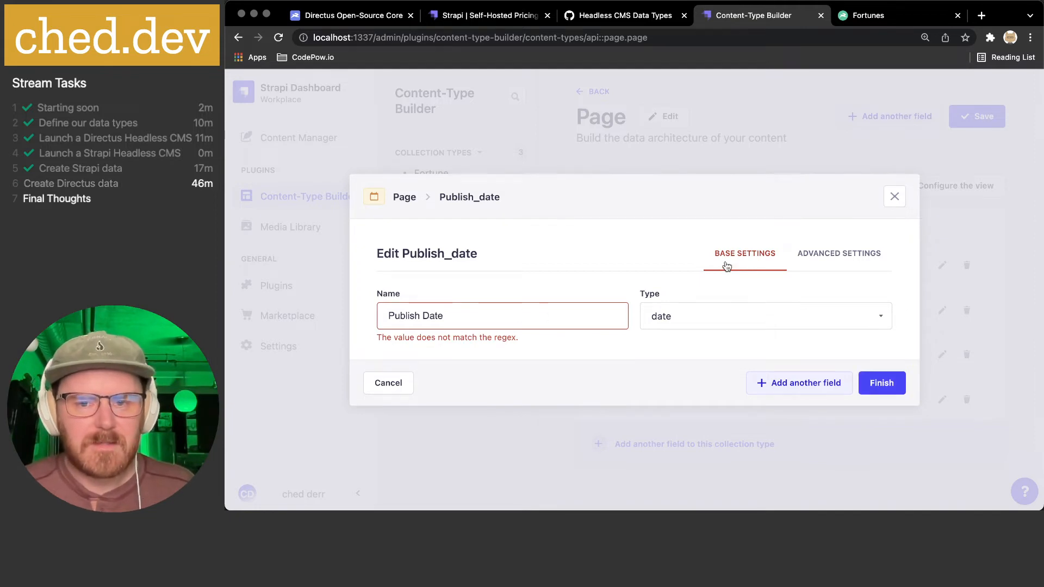
click(839, 254)
click(740, 207)
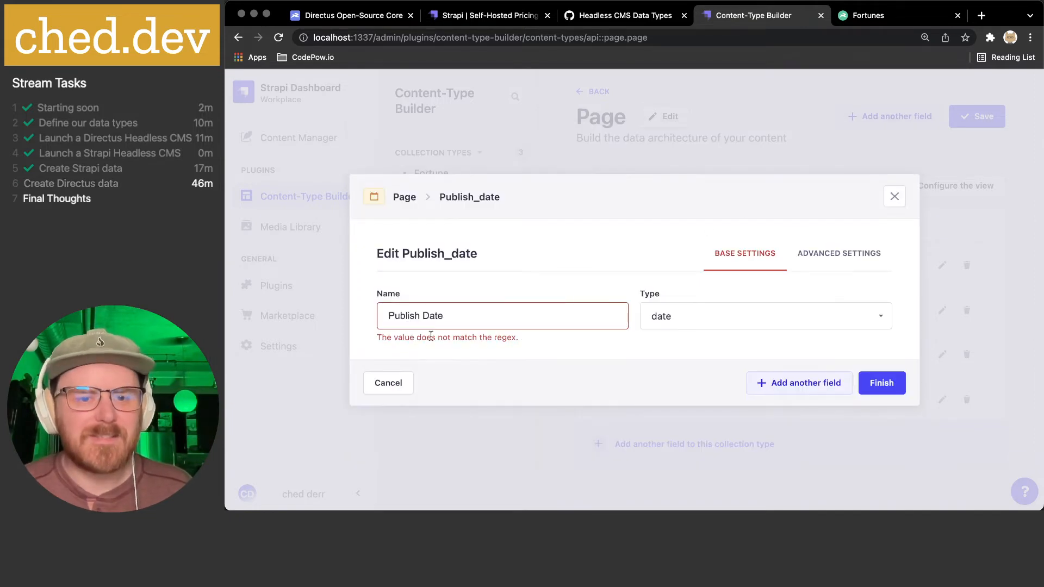
- Rename the field to 'Published' instead and save it
drag(377, 338, 483, 336)
click(542, 342)
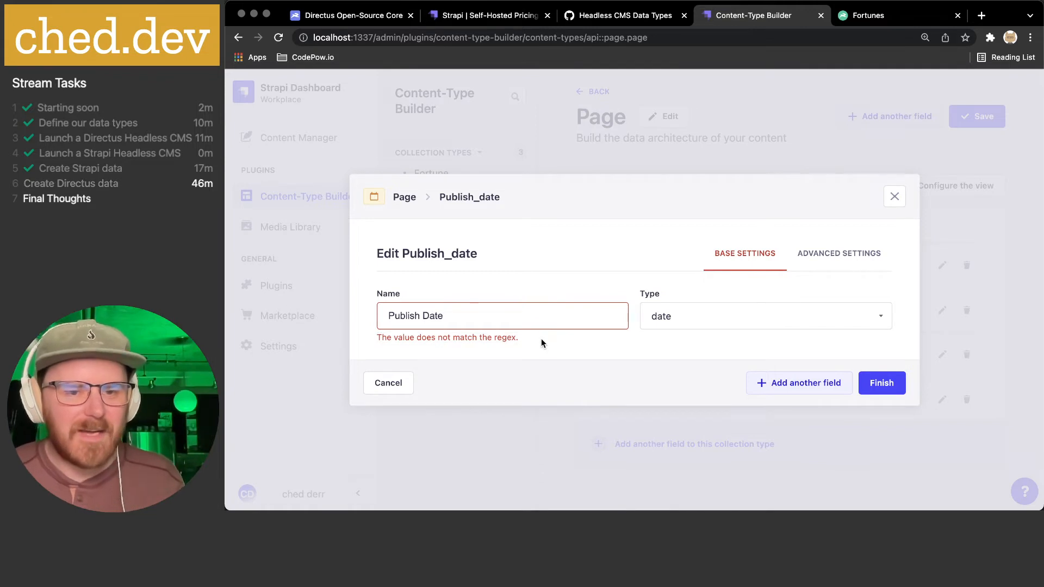
click(493, 316)
key(super+a)
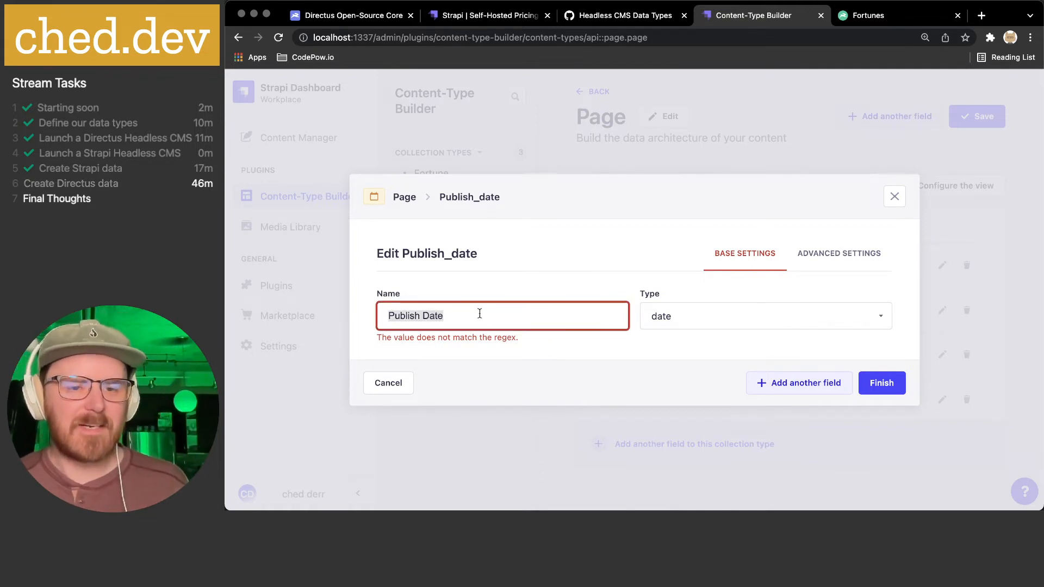
text(publi)
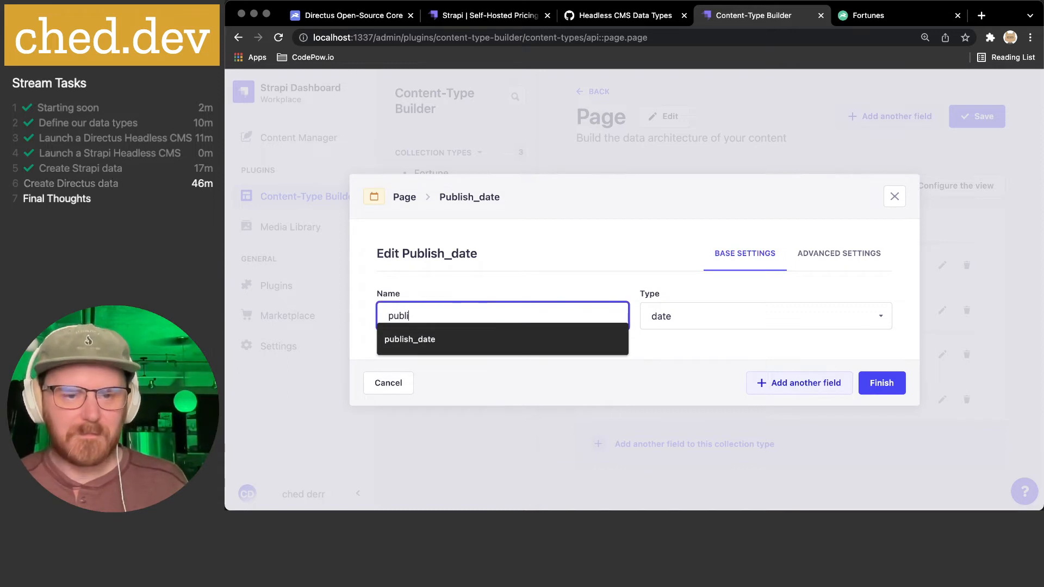
key(BackSpace)
key(BackSpace)
key(BackSpace)
text(Published)
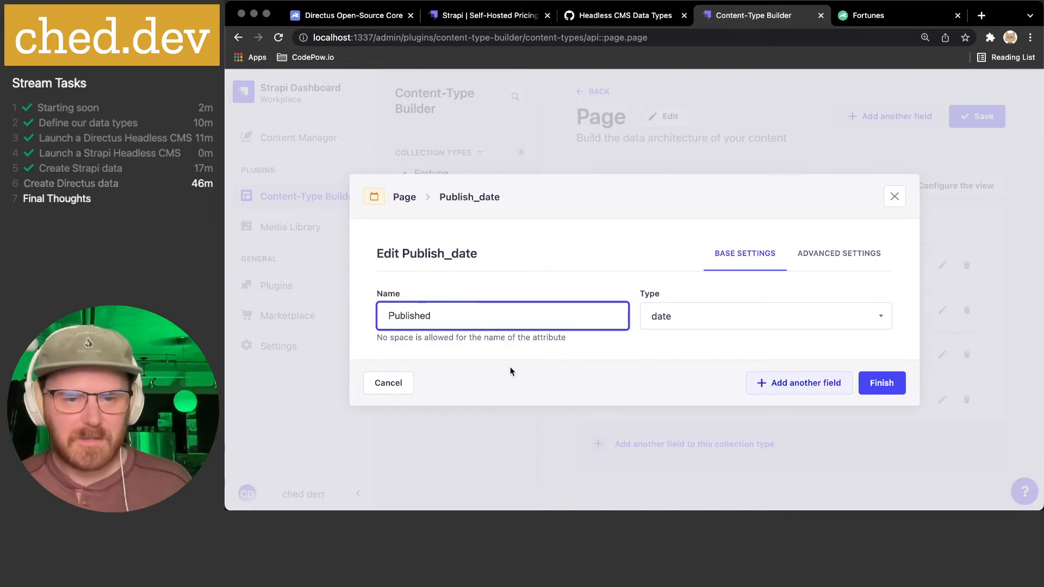
click(878, 383)
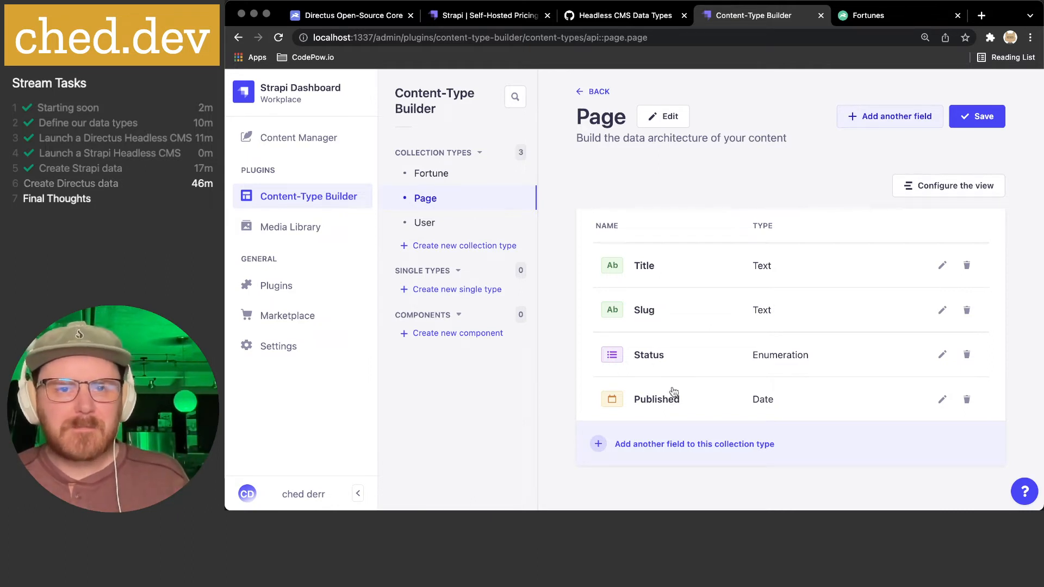
- Add a single-media field named Cover to the Page type
click(609, 17)
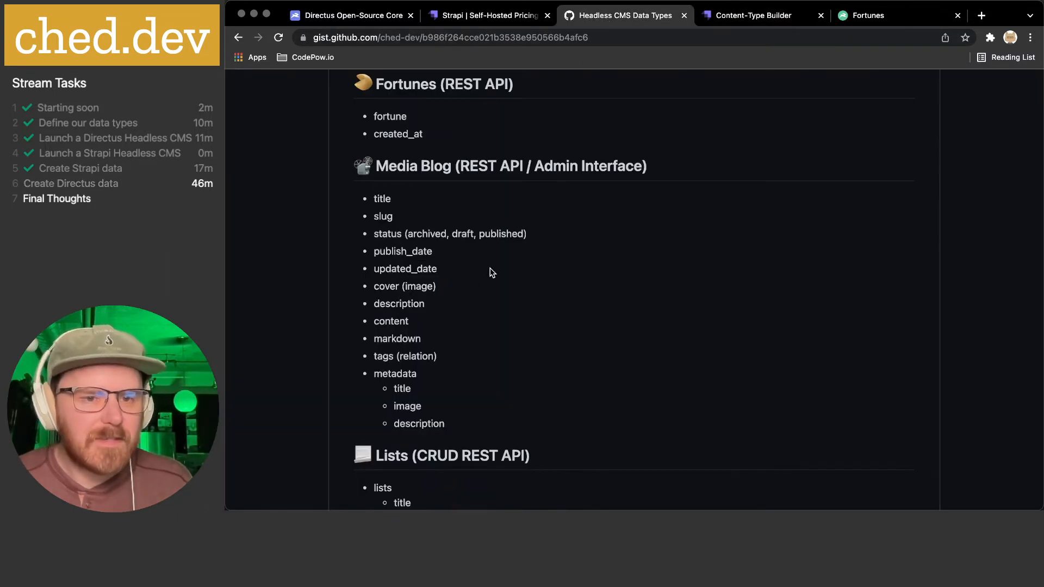
double_click(386, 285)
click(771, 21)
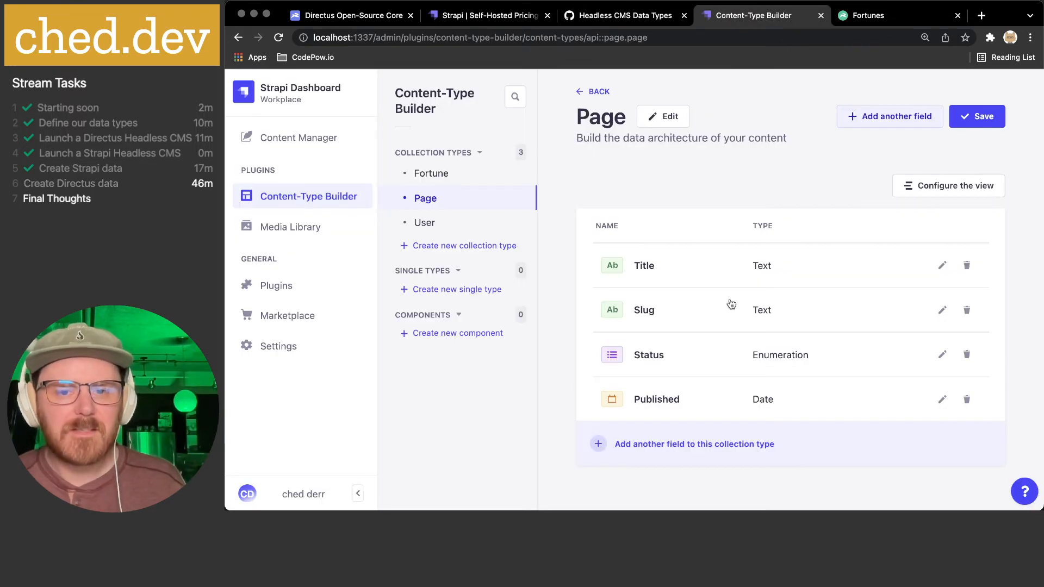
click(904, 115)
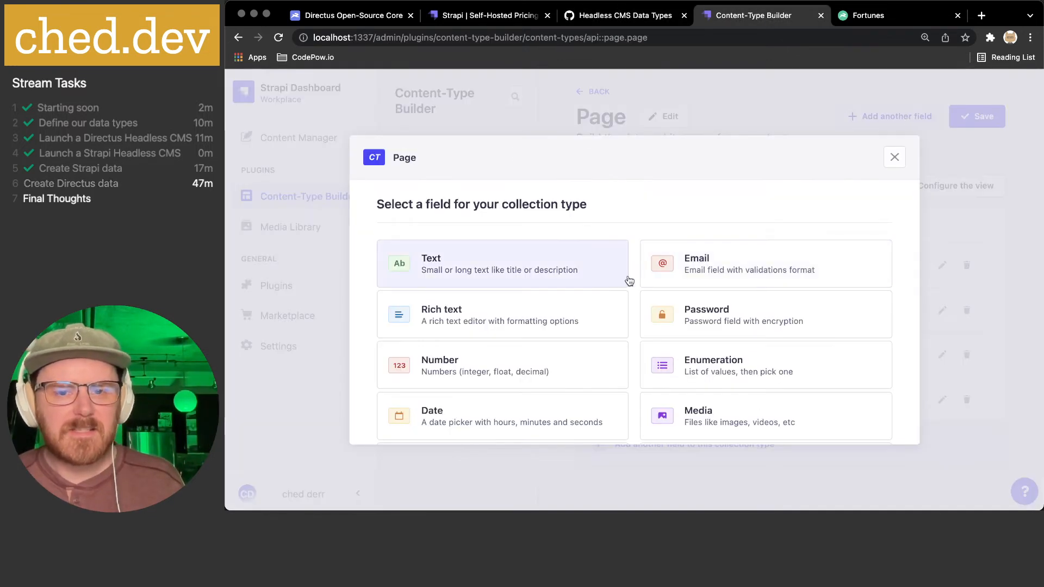
scroll(643, 295, down, 3)
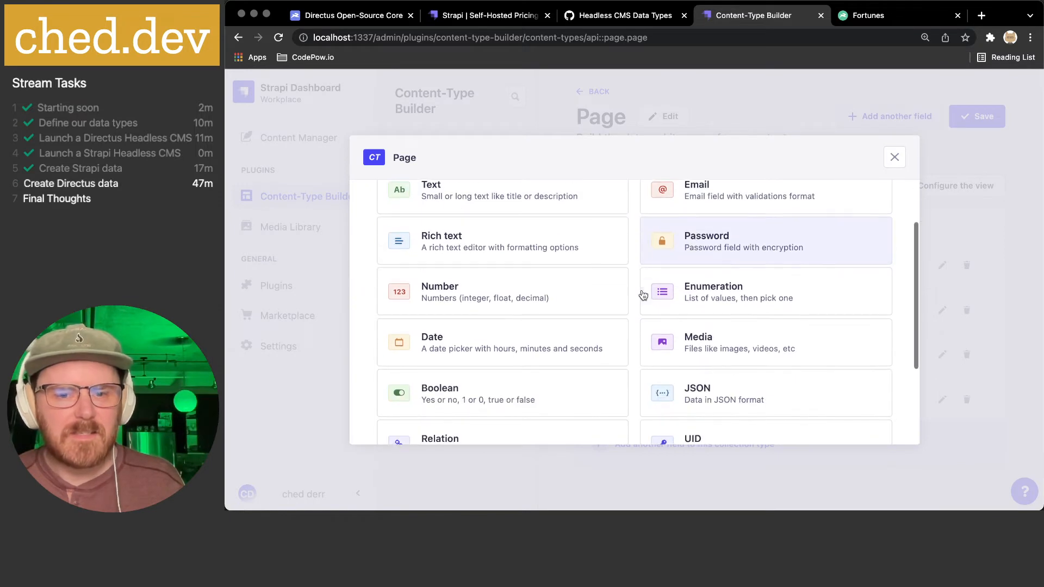
click(711, 338)
click(489, 268)
text(Cover)
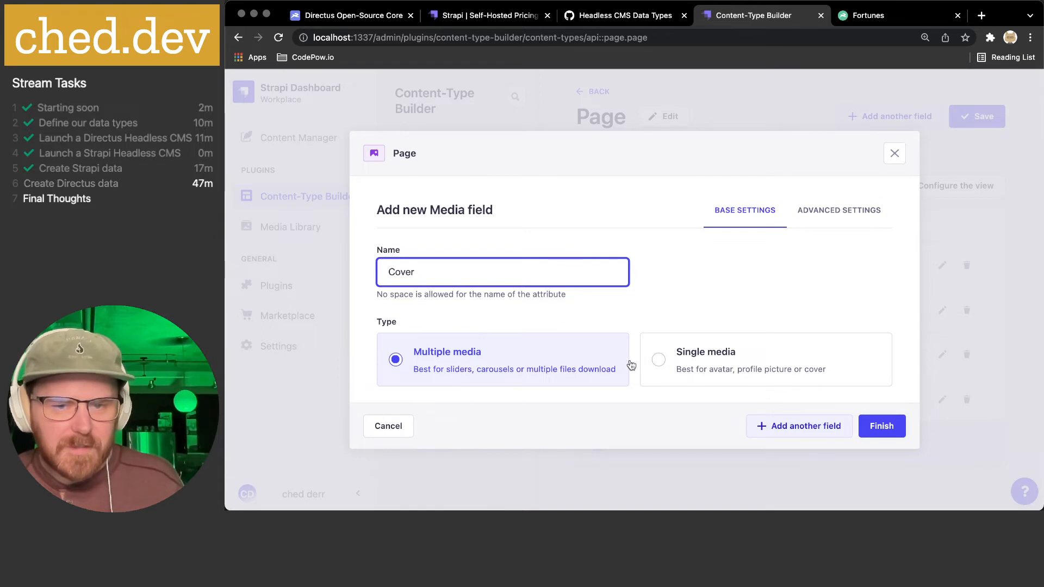
click(717, 359)
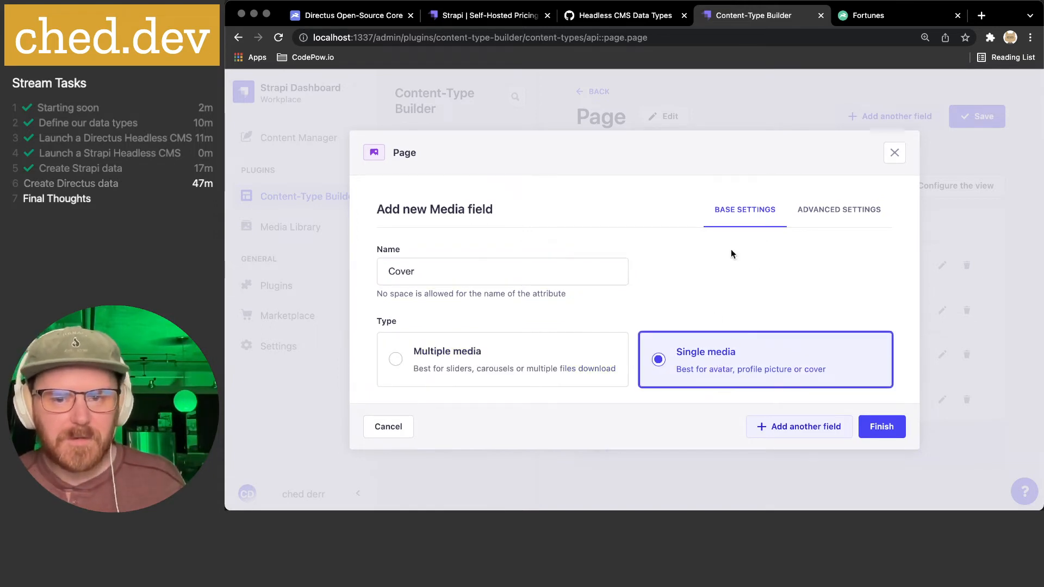
- Restrict Cover to images only, turn off localization, and finish the field
click(823, 214)
click(541, 272)
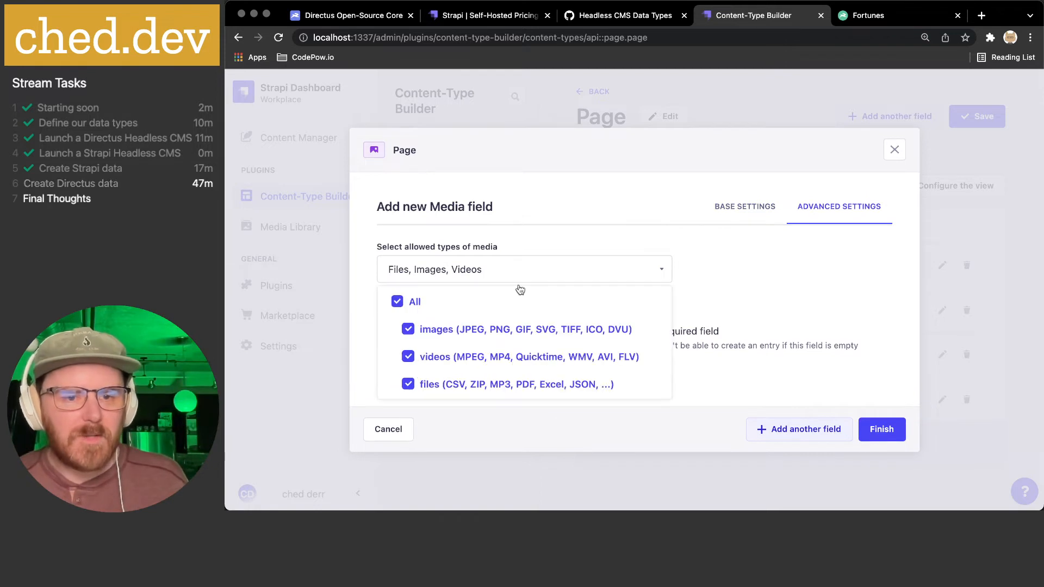
click(408, 356)
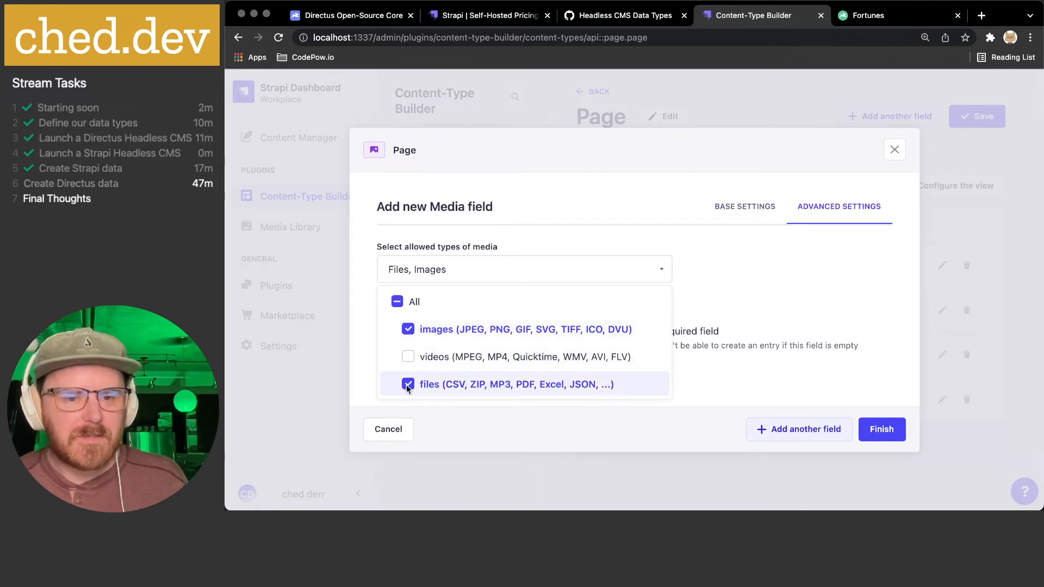
click(407, 384)
click(518, 236)
click(447, 275)
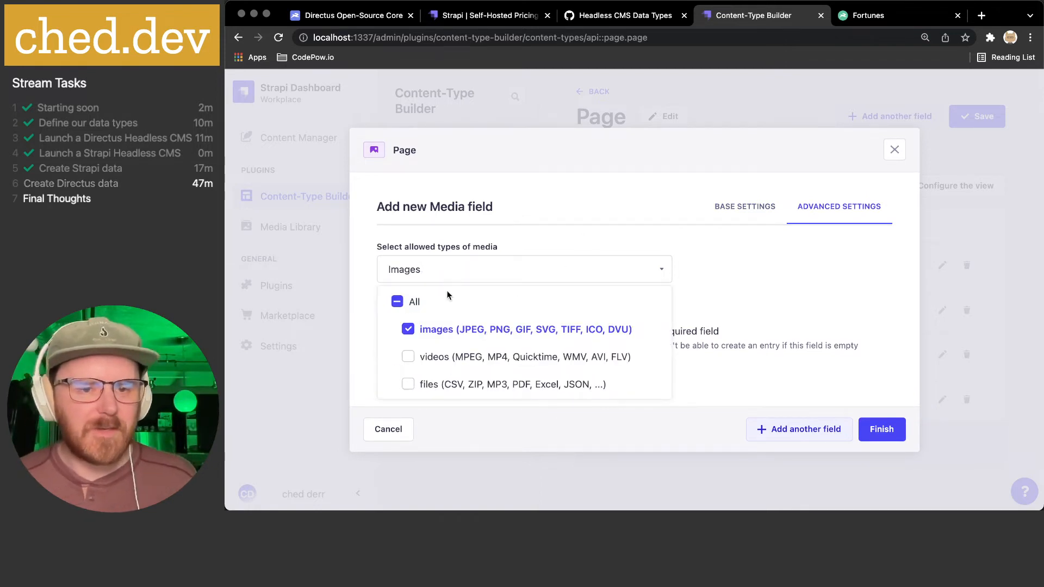
click(769, 240)
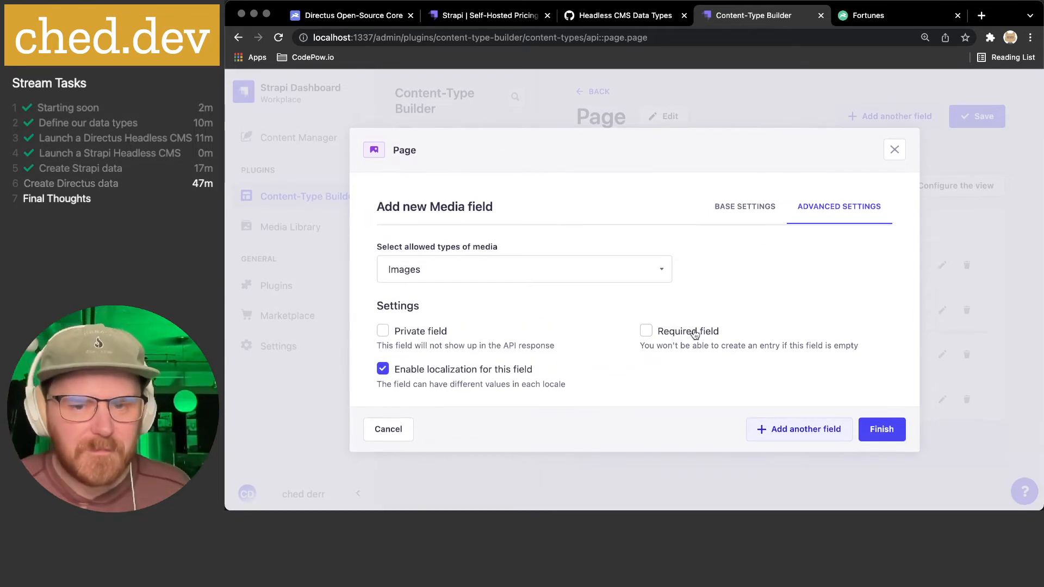
click(496, 370)
click(881, 429)
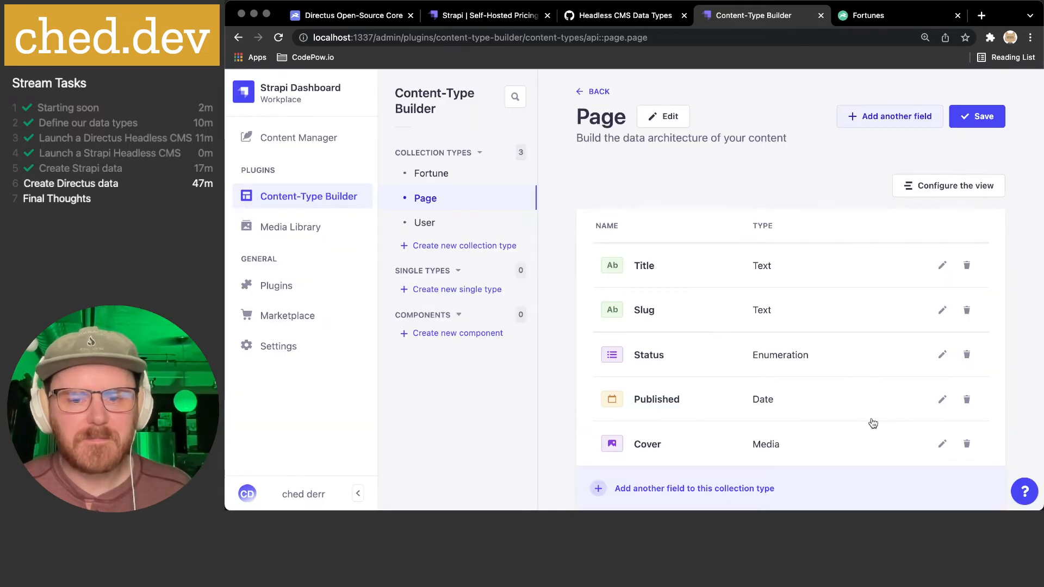
click(891, 117)
- Choose a Long text field type for the new Page field
click(570, 25)
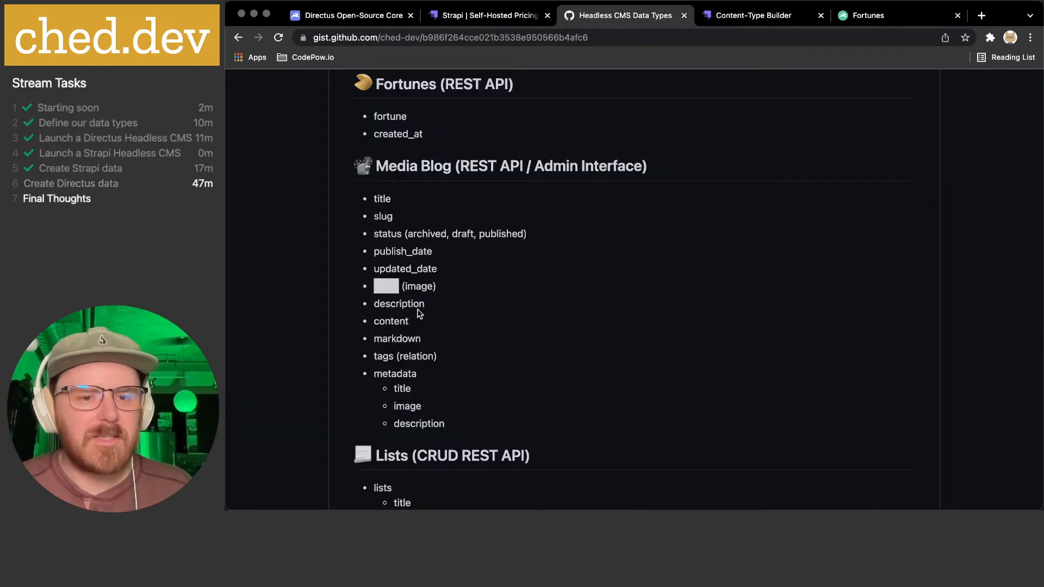
drag(385, 303, 455, 308)
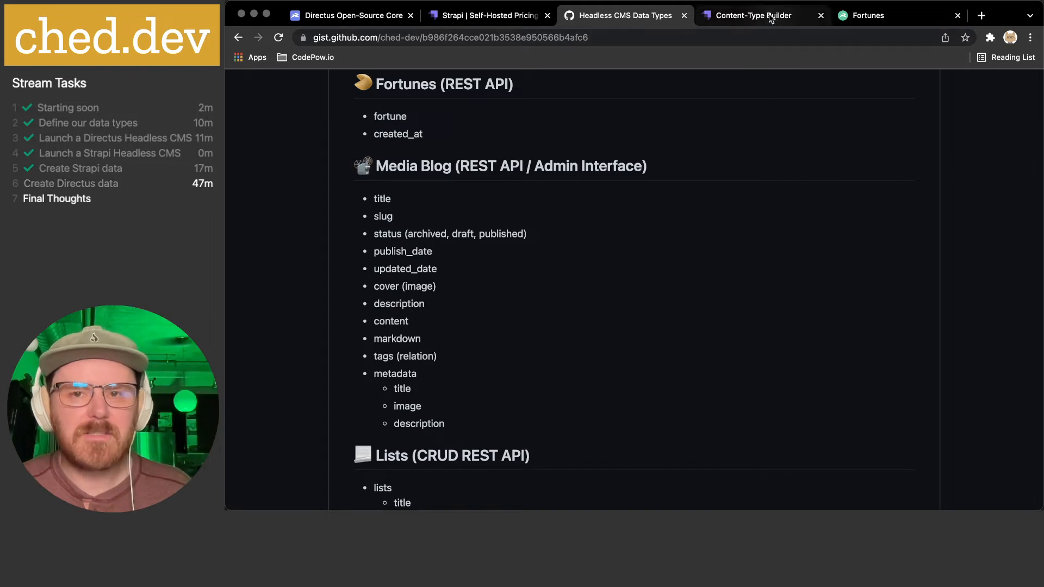
click(767, 17)
click(560, 263)
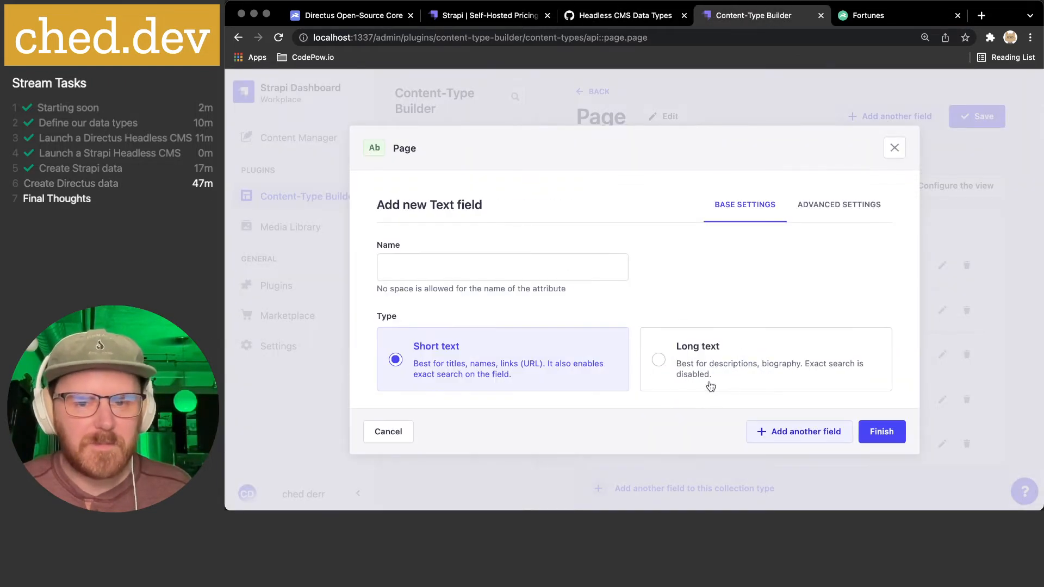
click(732, 386)
click(507, 273)
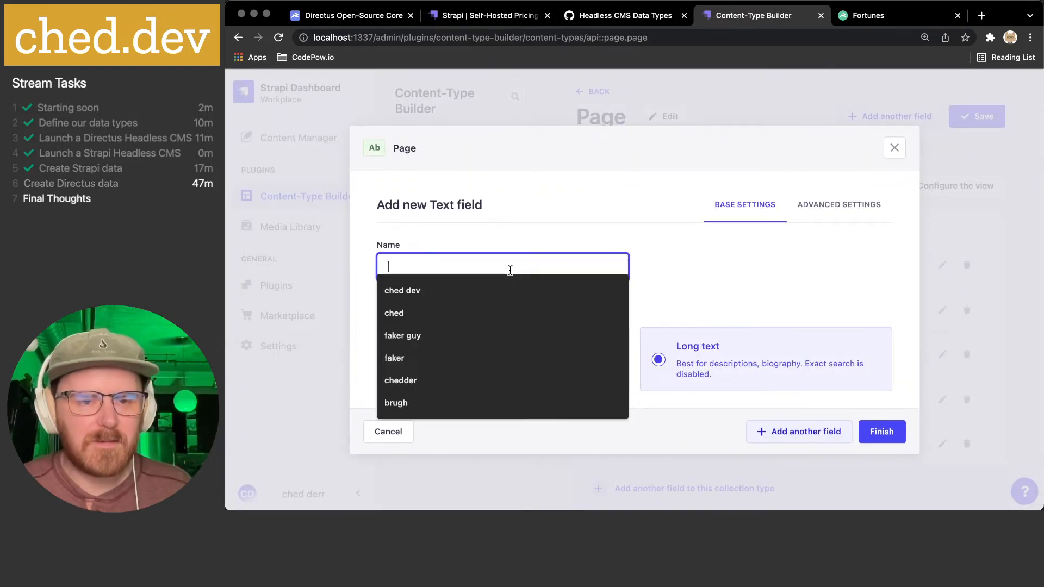
click(709, 289)
click(682, 349)
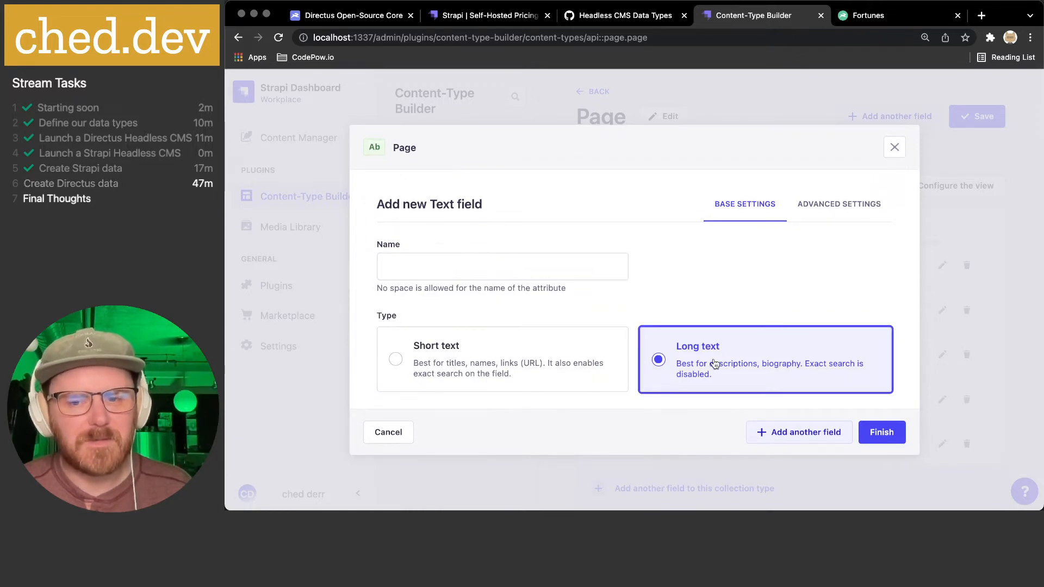
- Name the field Description, mark it required, and finish adding it
click(464, 267)
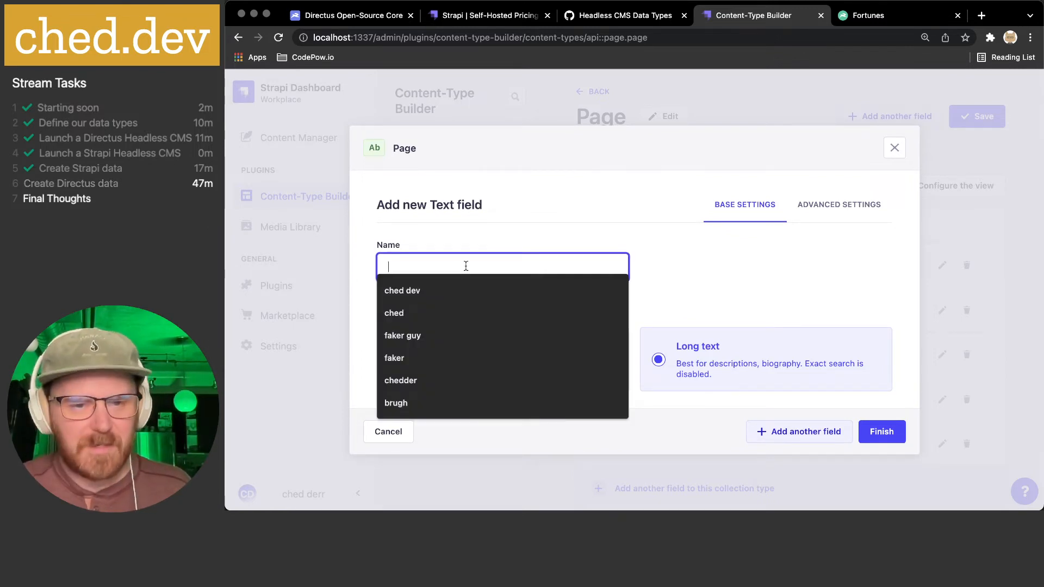
text(Description)
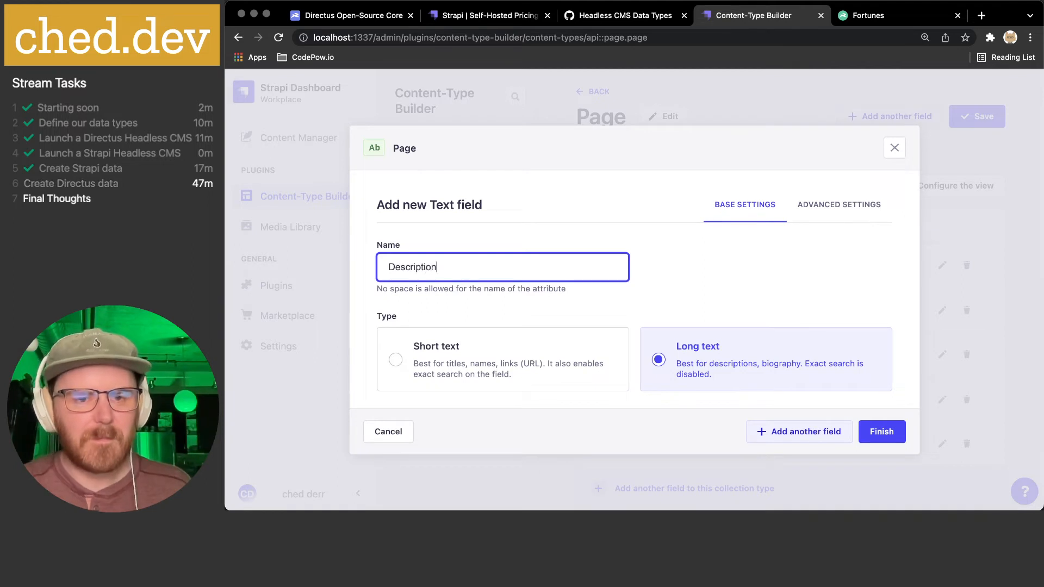
click(840, 205)
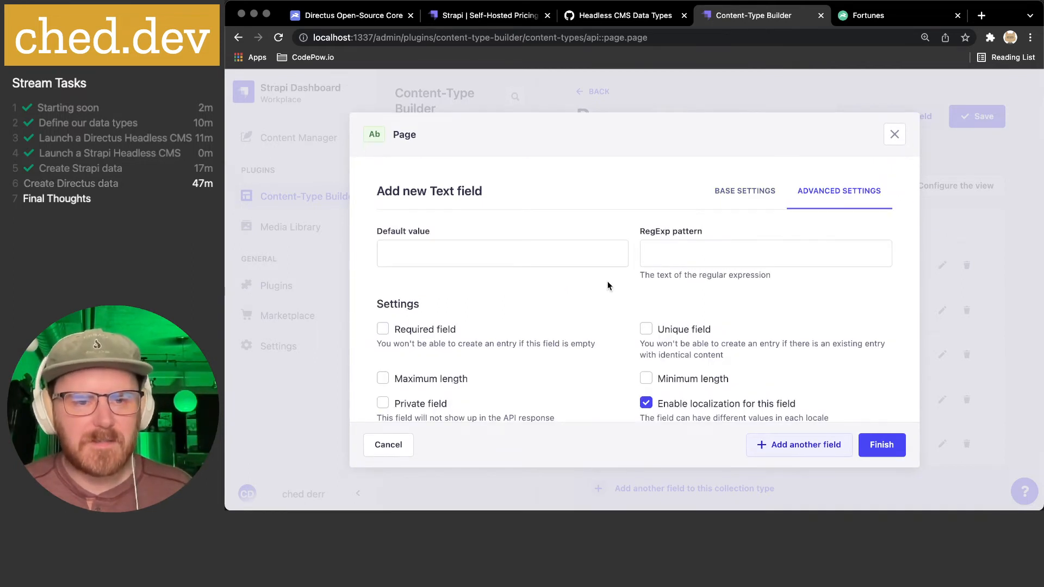
scroll(534, 260, down, 1)
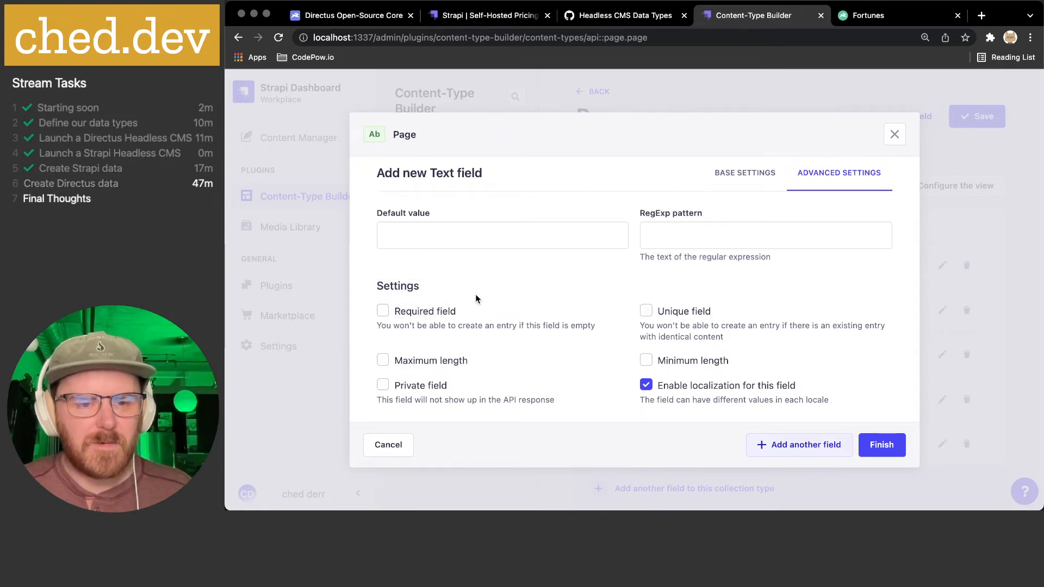
click(425, 311)
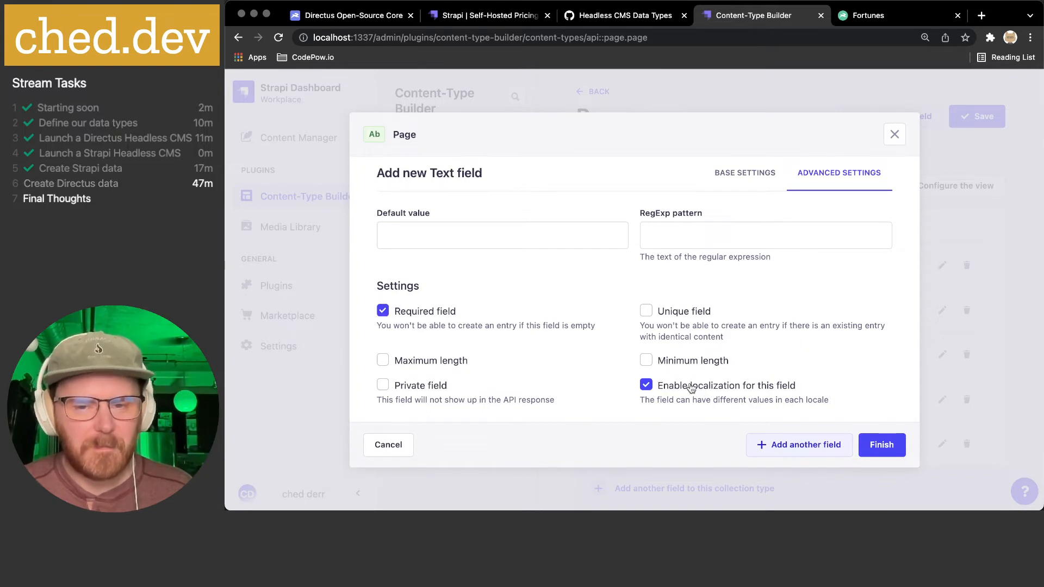
click(881, 446)
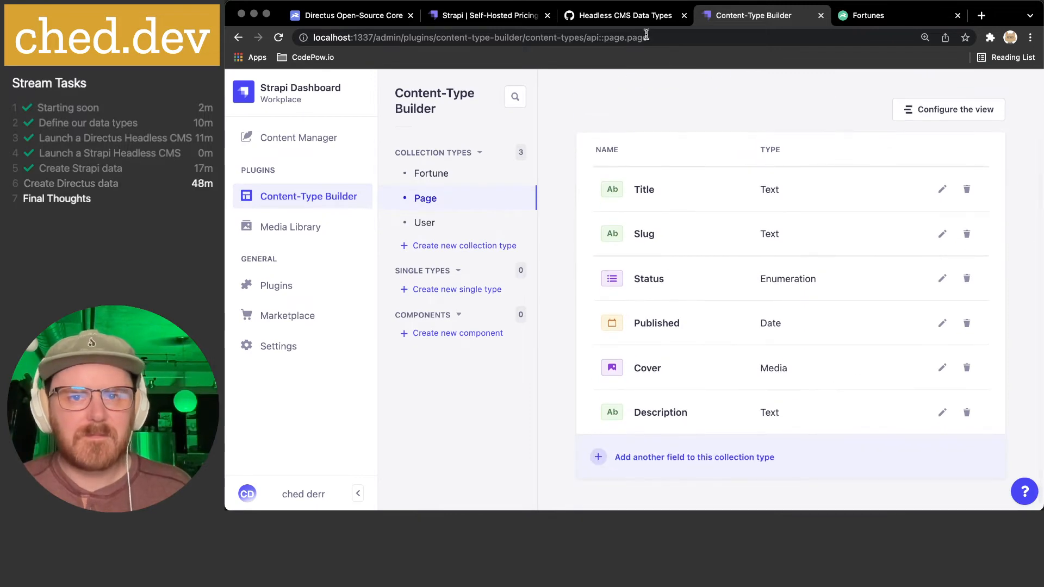
click(641, 15)
- Add a Rich text field named Content to the Page type
click(740, 15)
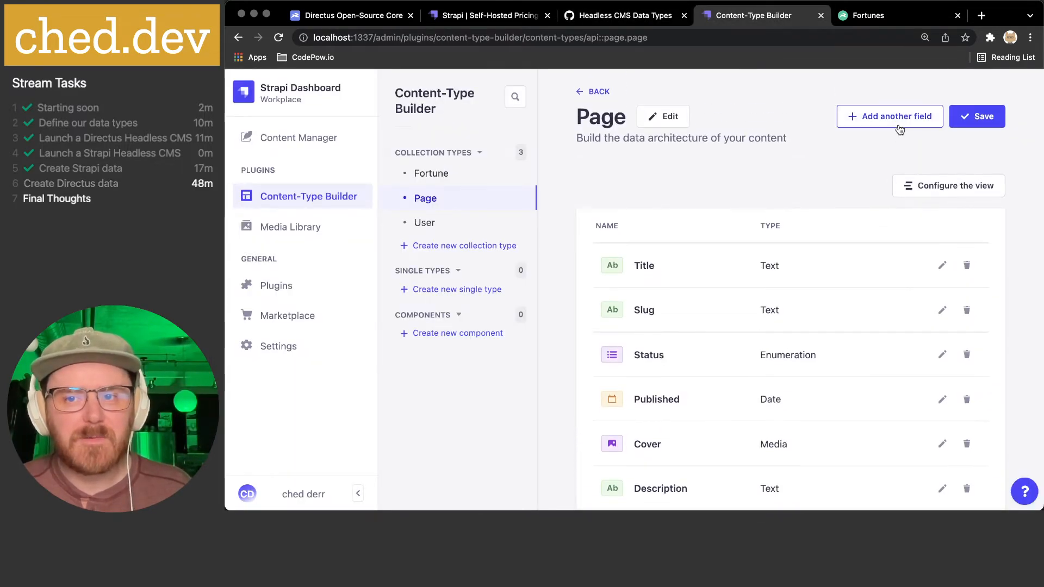
click(896, 117)
scroll(565, 268, down, 2)
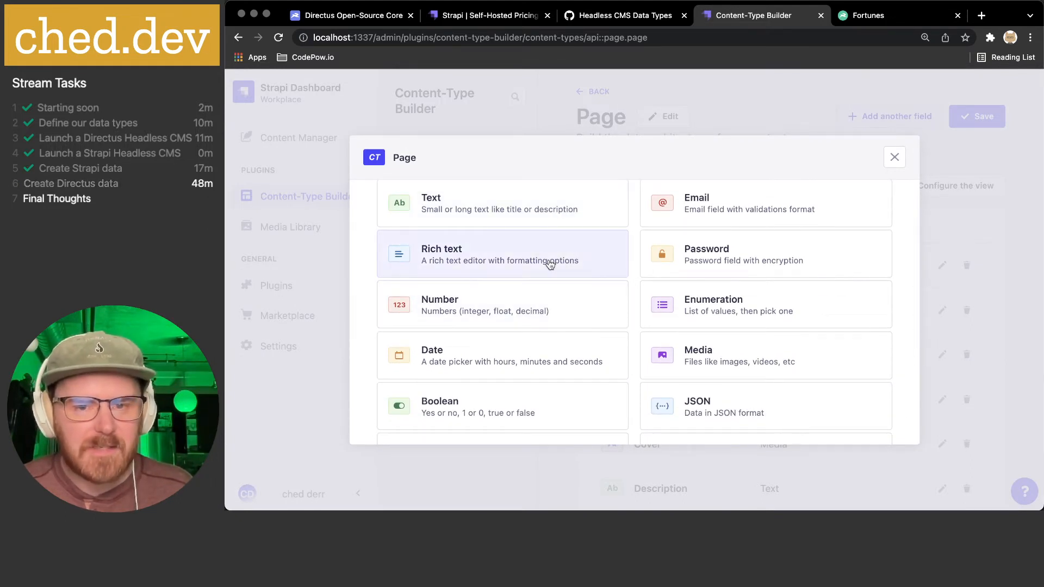
scroll(550, 265, down, 2)
scroll(550, 264, up, 3)
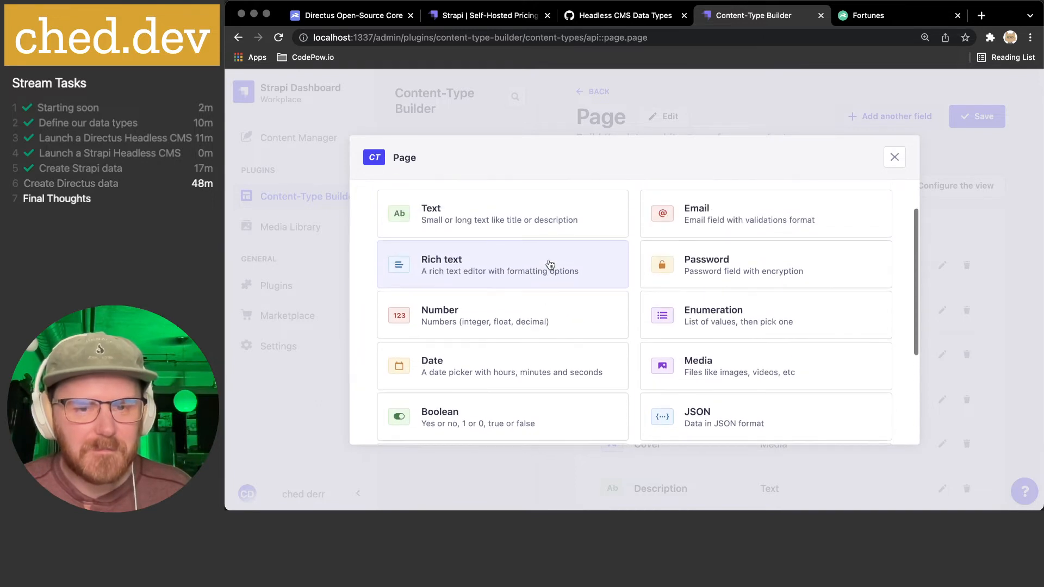
click(525, 264)
click(483, 312)
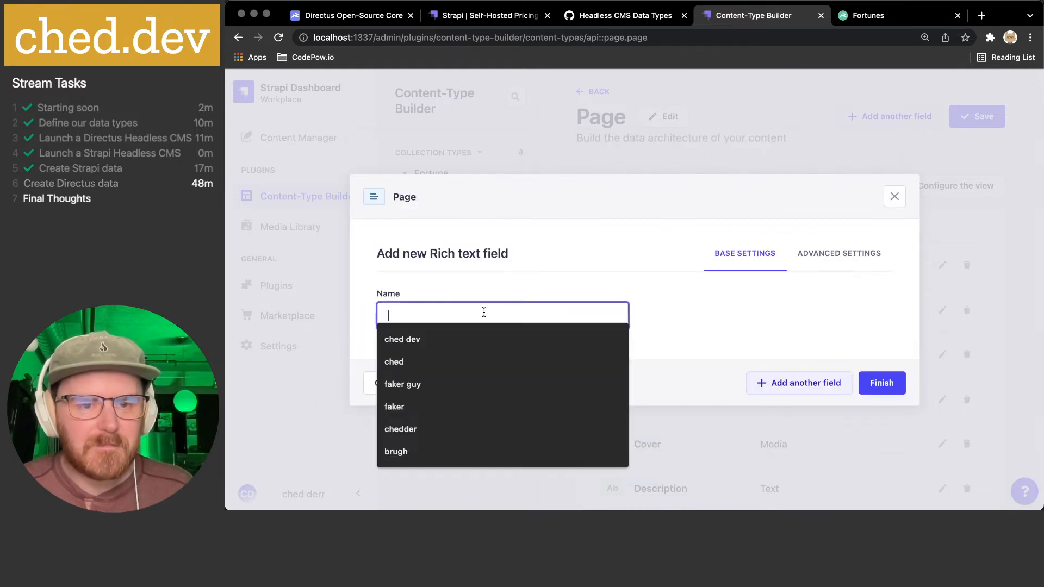
text(Content)
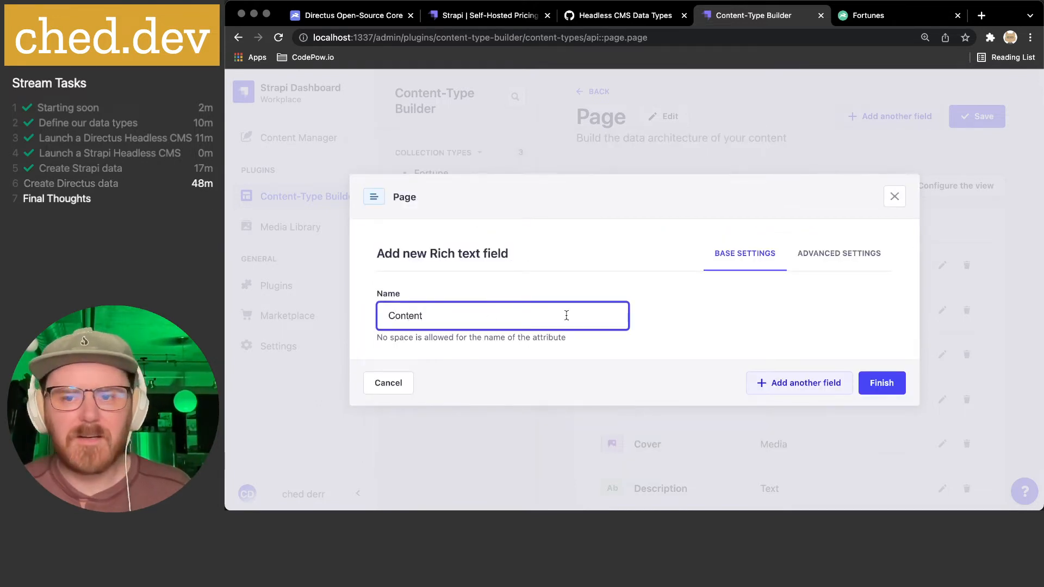
- Mark Content as a required field and finish adding it
click(847, 254)
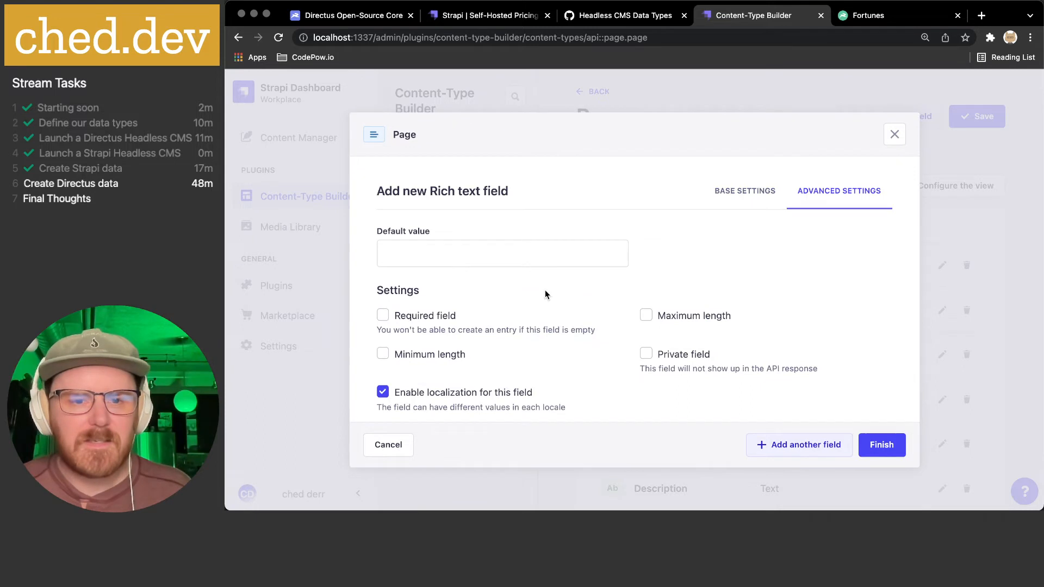
click(436, 317)
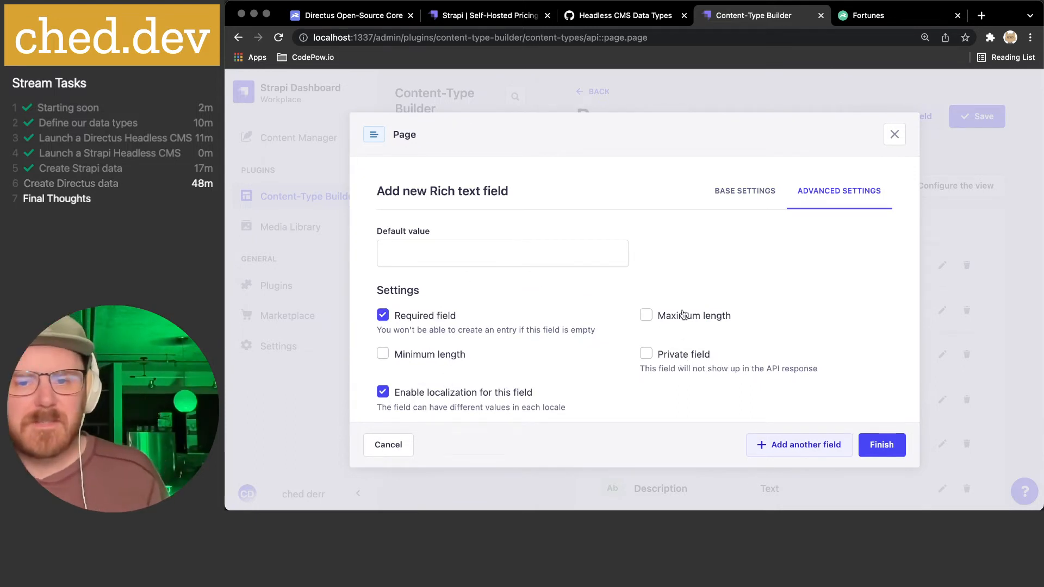
click(882, 445)
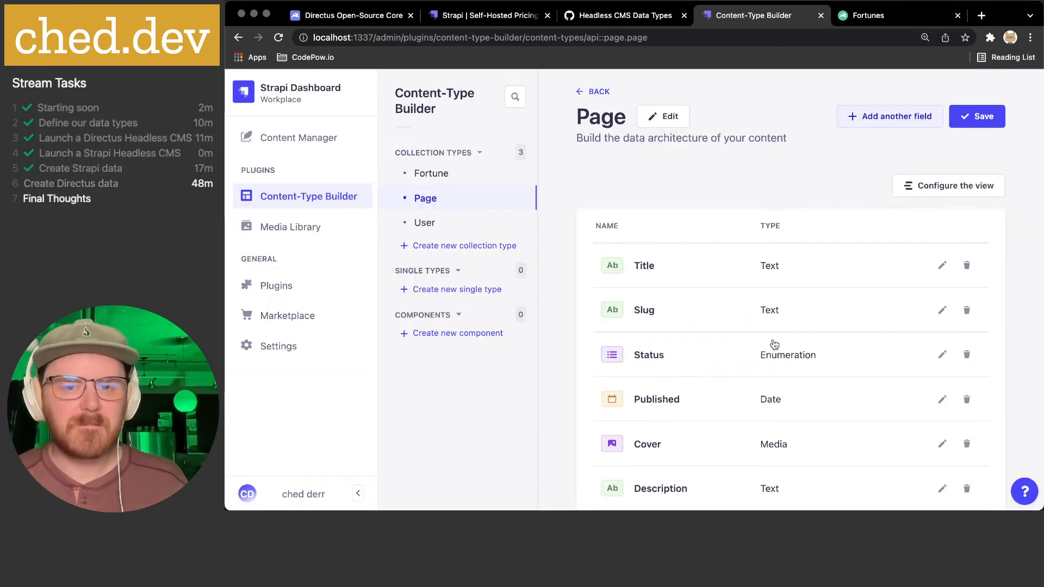
scroll(772, 346, down, 3)
scroll(842, 319, up, 3)
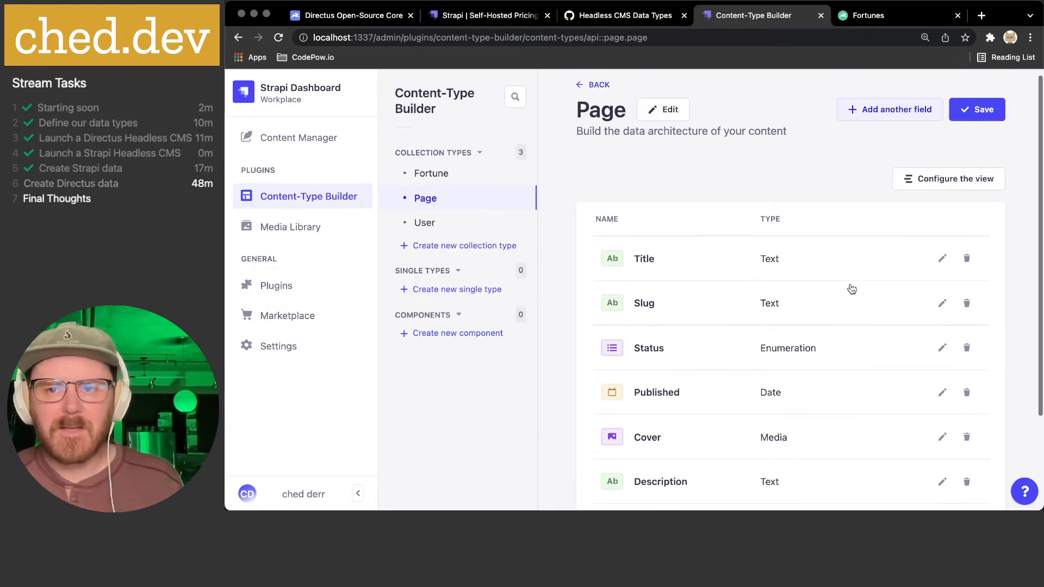
- Open the field picker and scroll through the available field types
click(888, 109)
scroll(560, 246, down, 2)
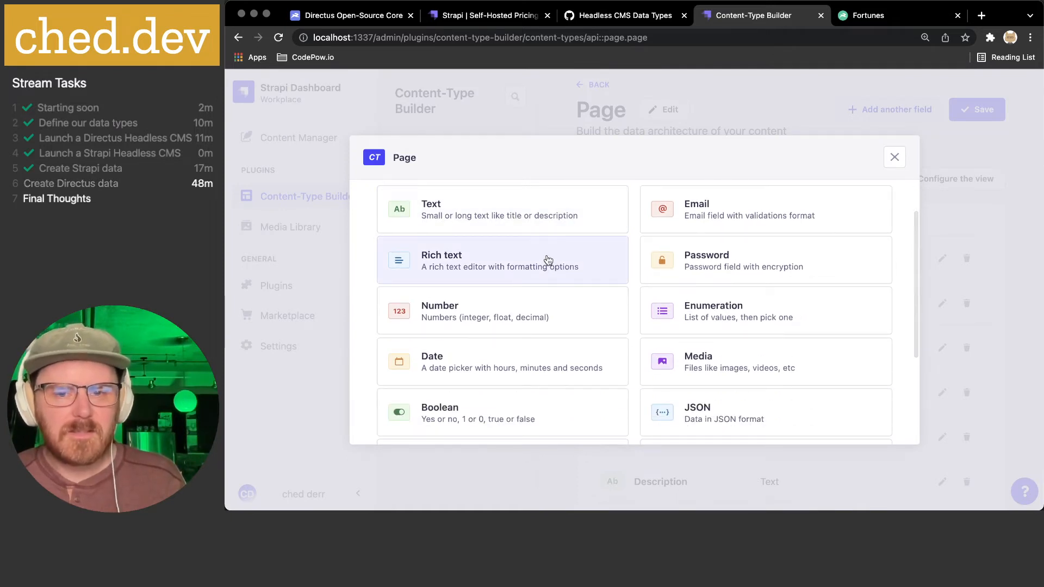
scroll(552, 256, down, 4)
scroll(549, 258, down, 2)
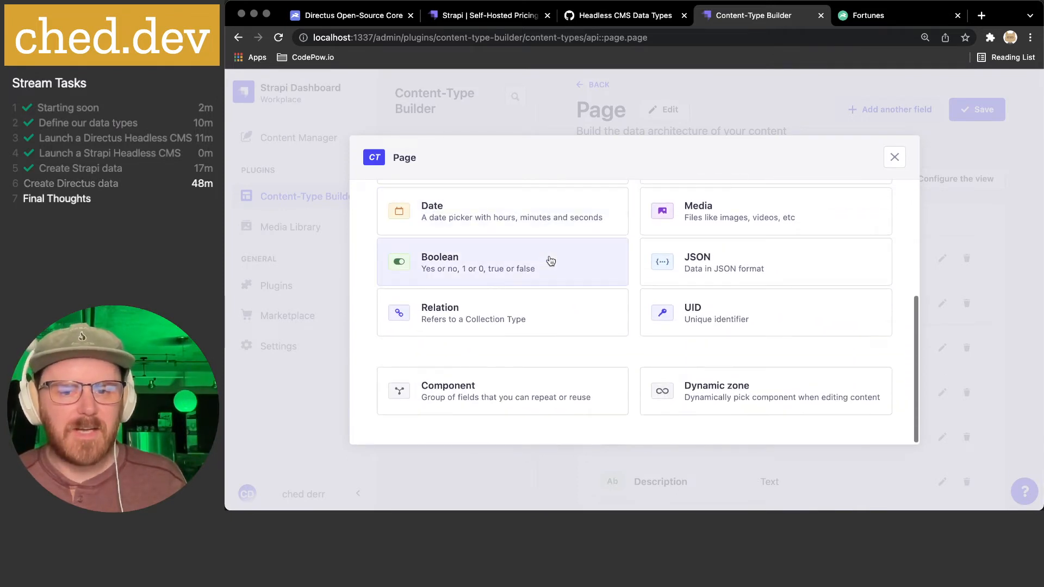
scroll(547, 261, up, 5)
scroll(530, 276, up, 2)
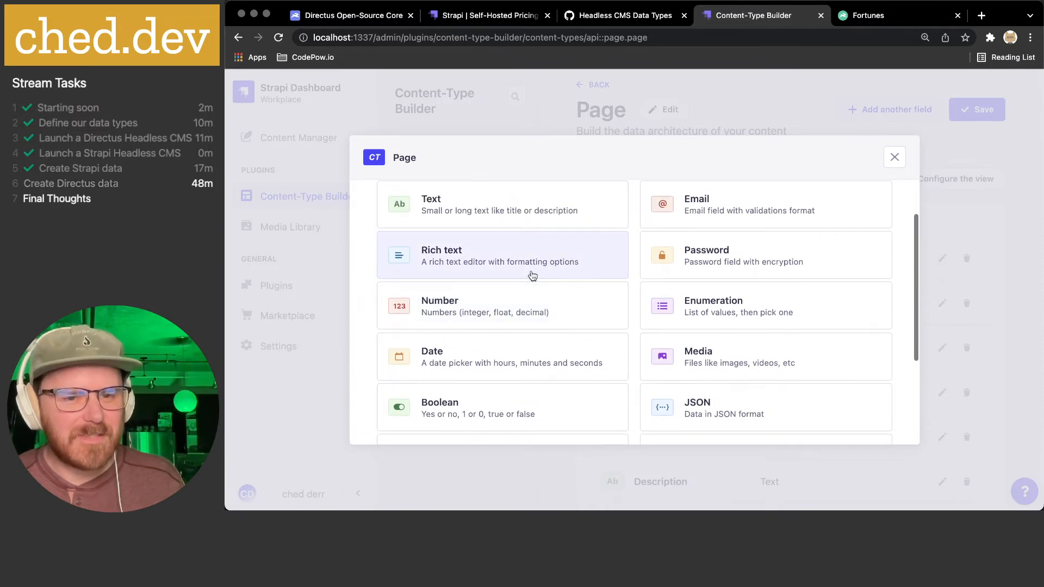
scroll(533, 274, down, 3)
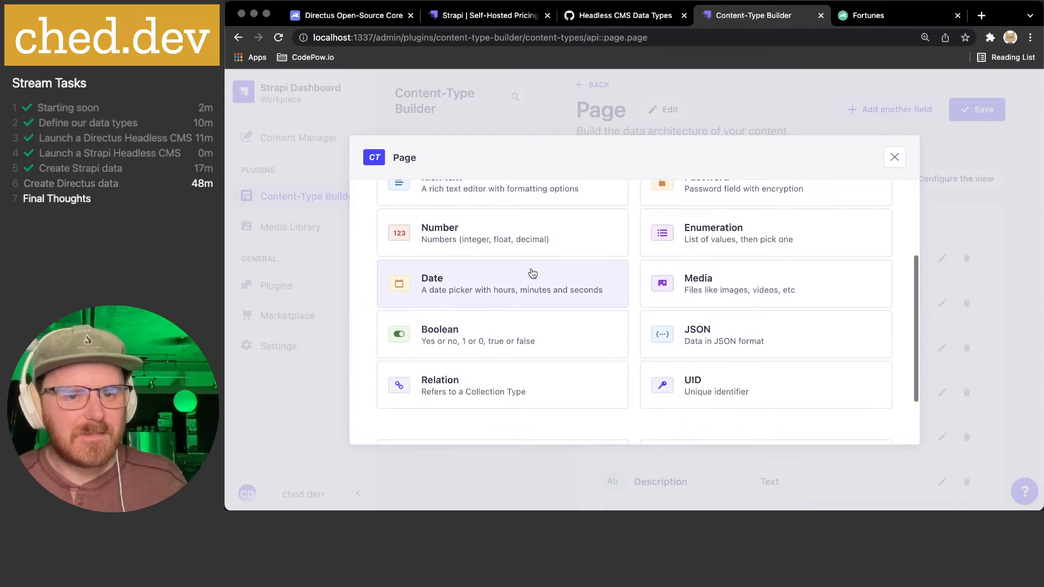
scroll(532, 272, down, 2)
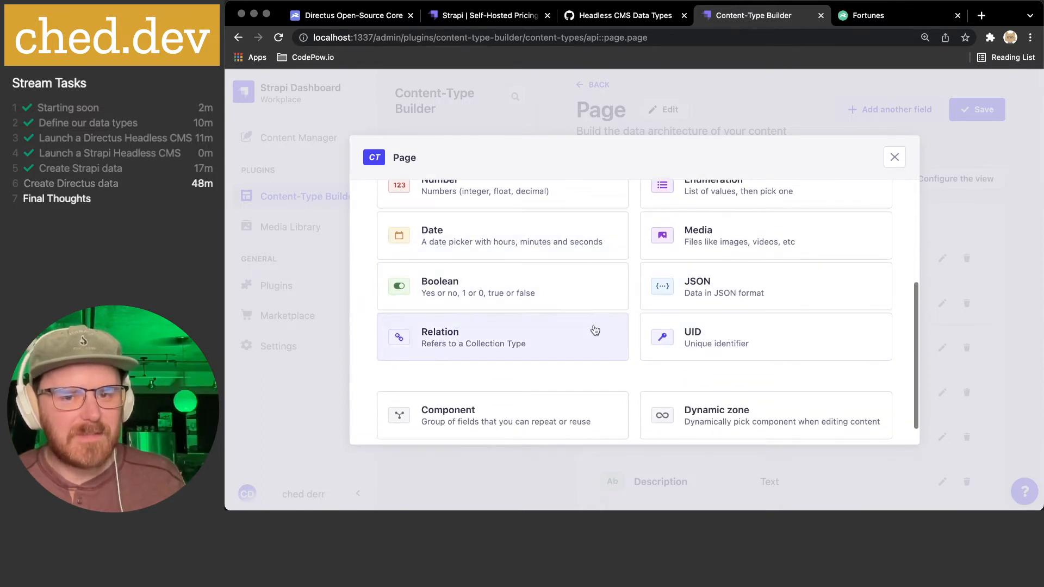
scroll(587, 329, up, 4)
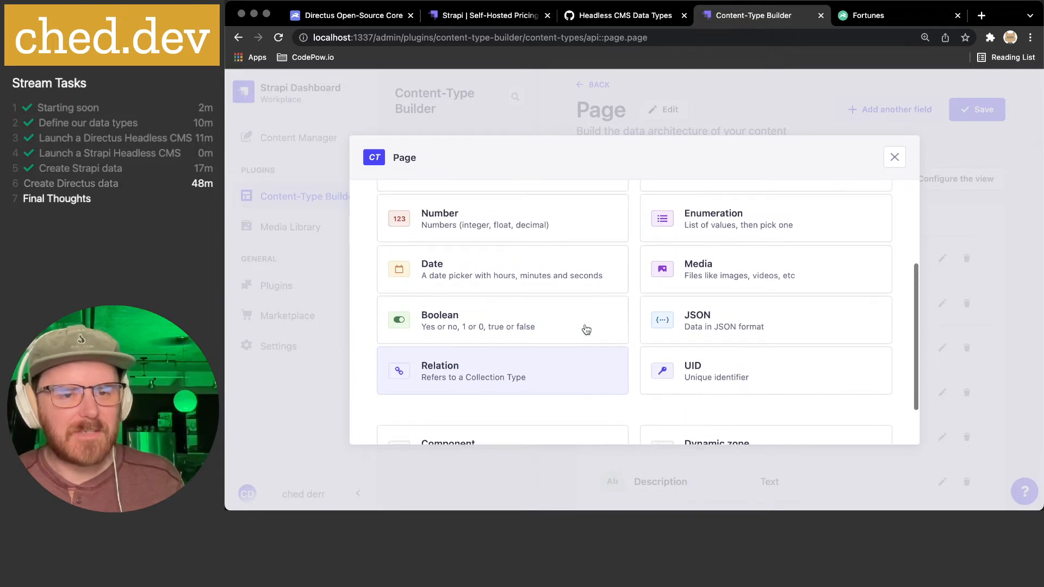
scroll(586, 329, up, 4)
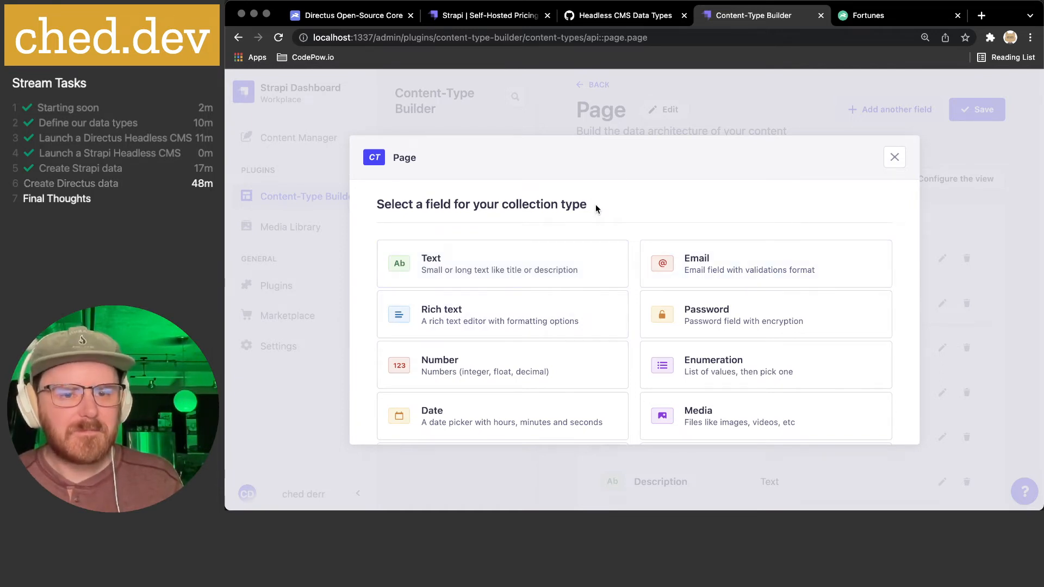
- Compare against the planned fields in the gist, then close the picker without adding anything
click(592, 16)
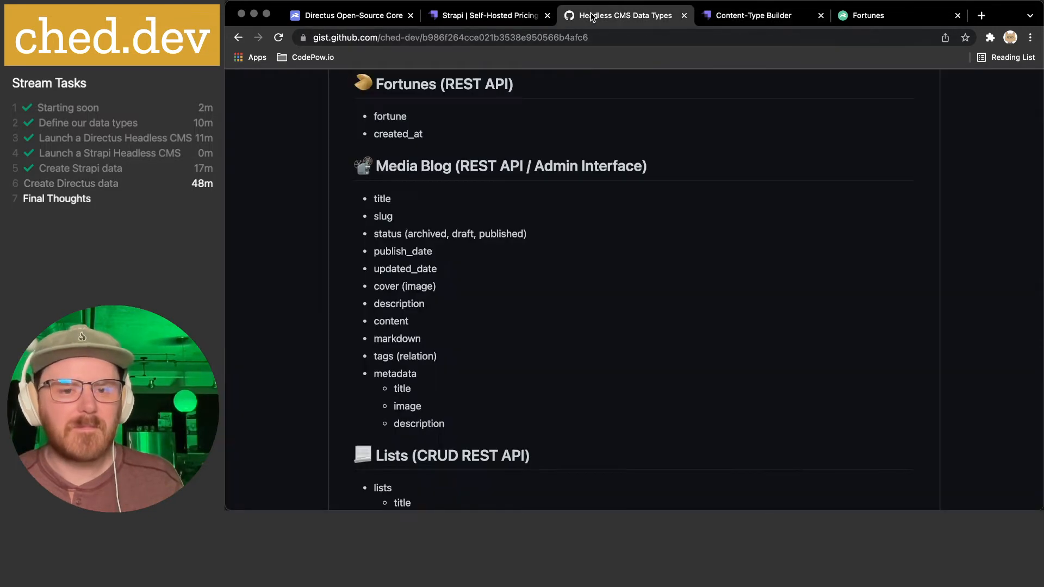
drag(382, 358, 463, 358)
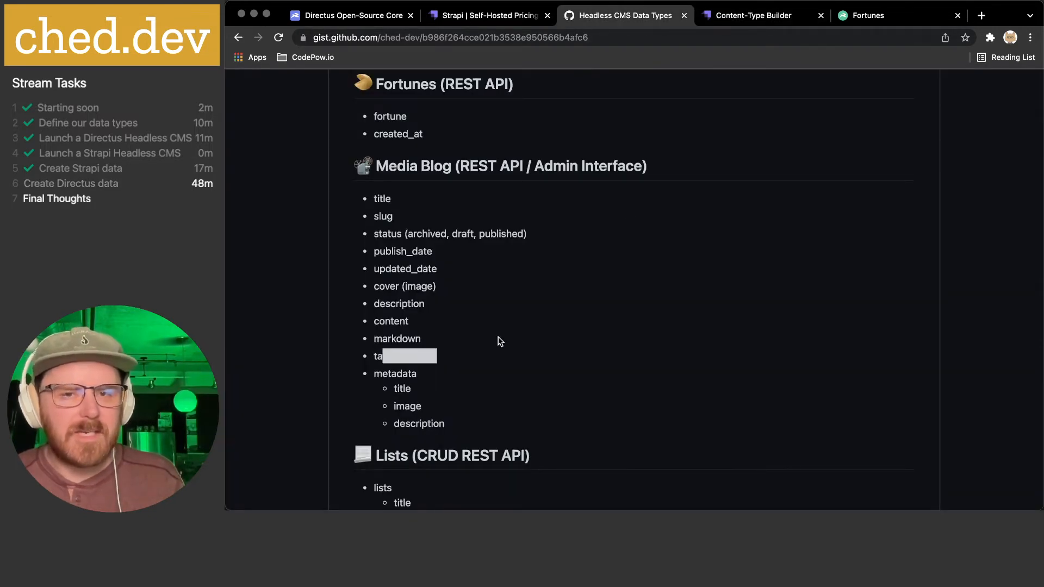
click(756, 11)
scroll(652, 271, down, 3)
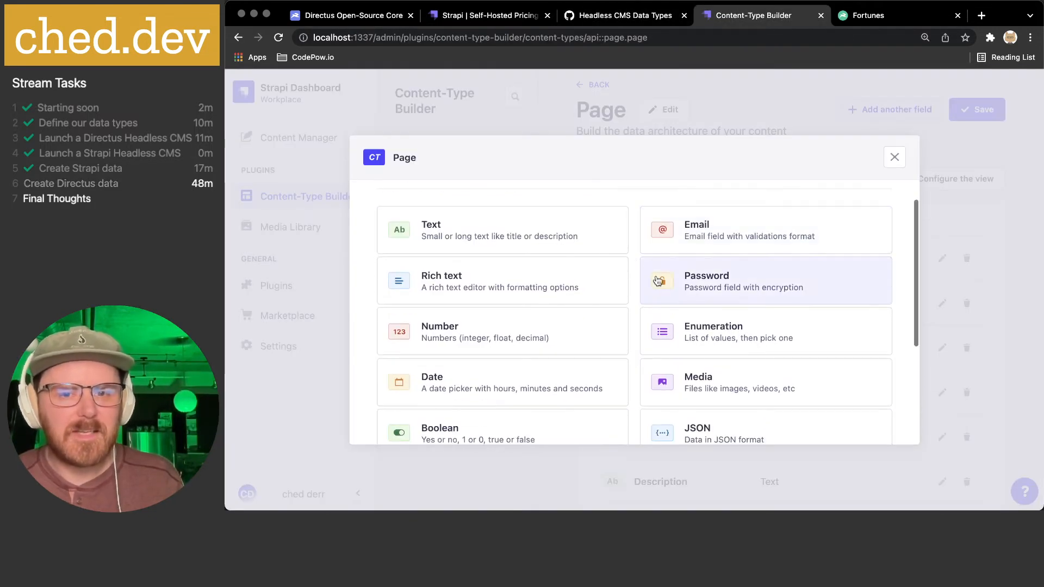
scroll(631, 260, down, 4)
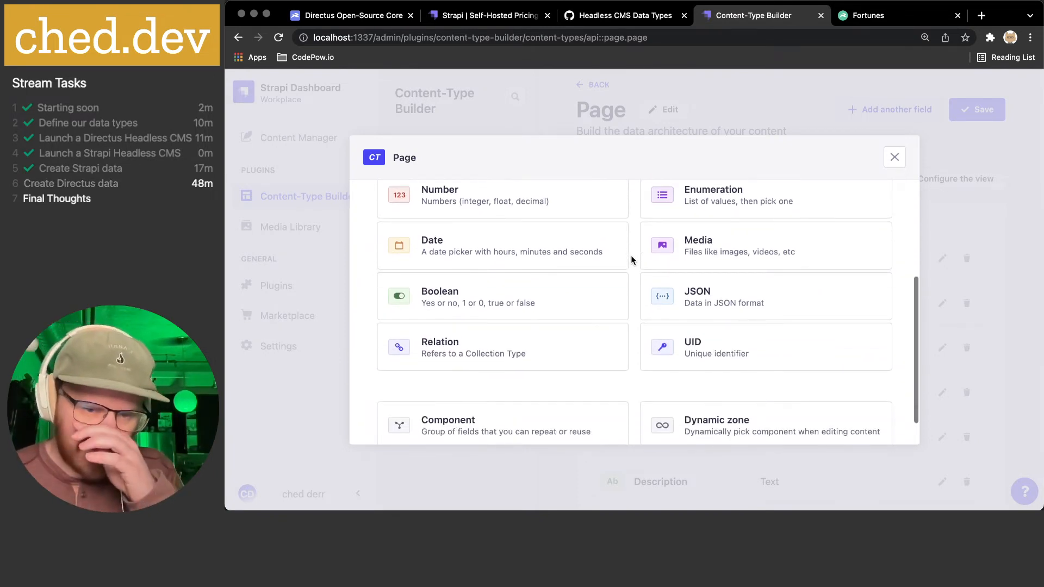
scroll(632, 259, down, 2)
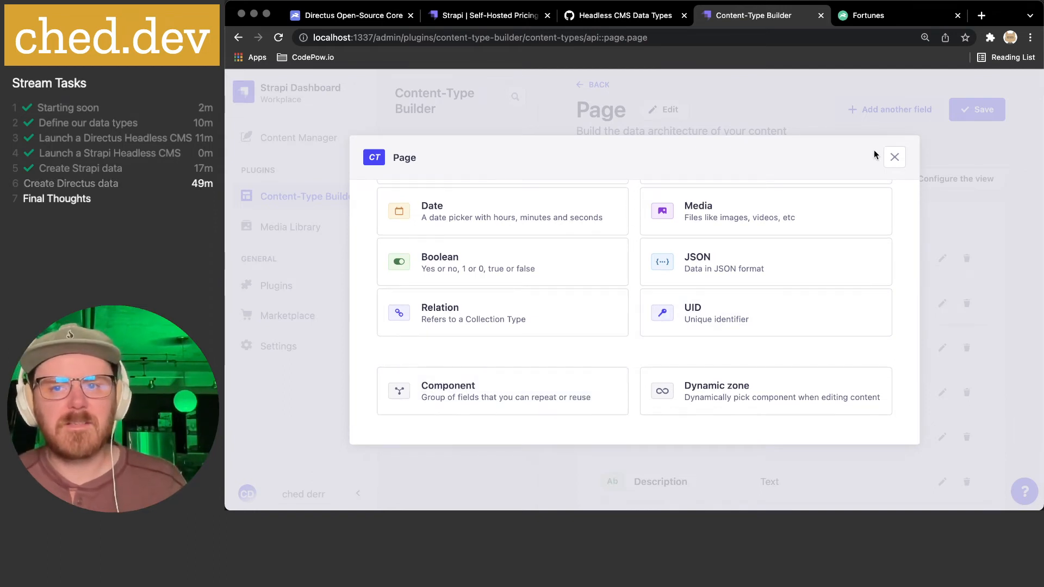
click(620, 15)
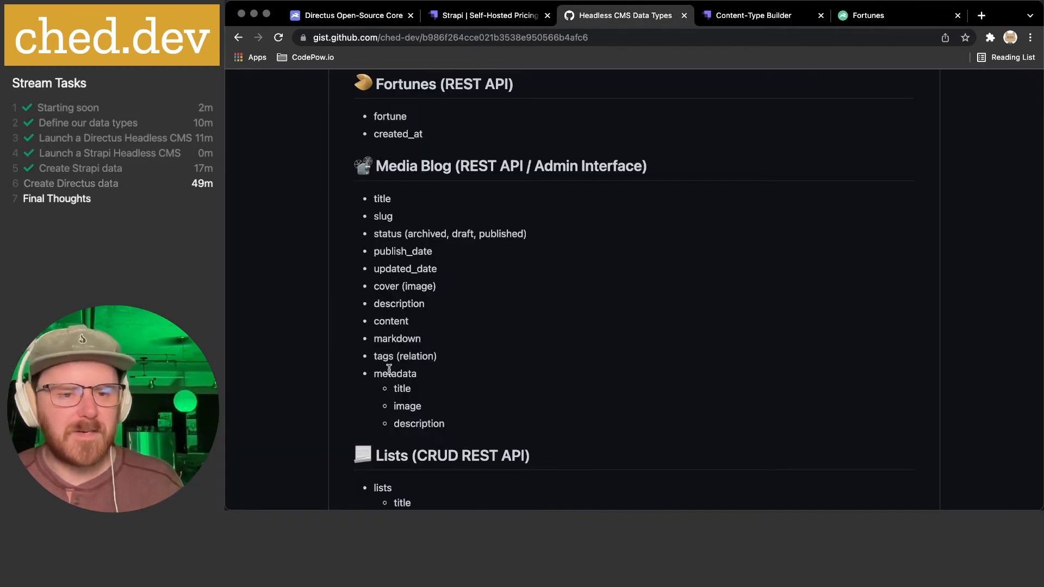
click(748, 19)
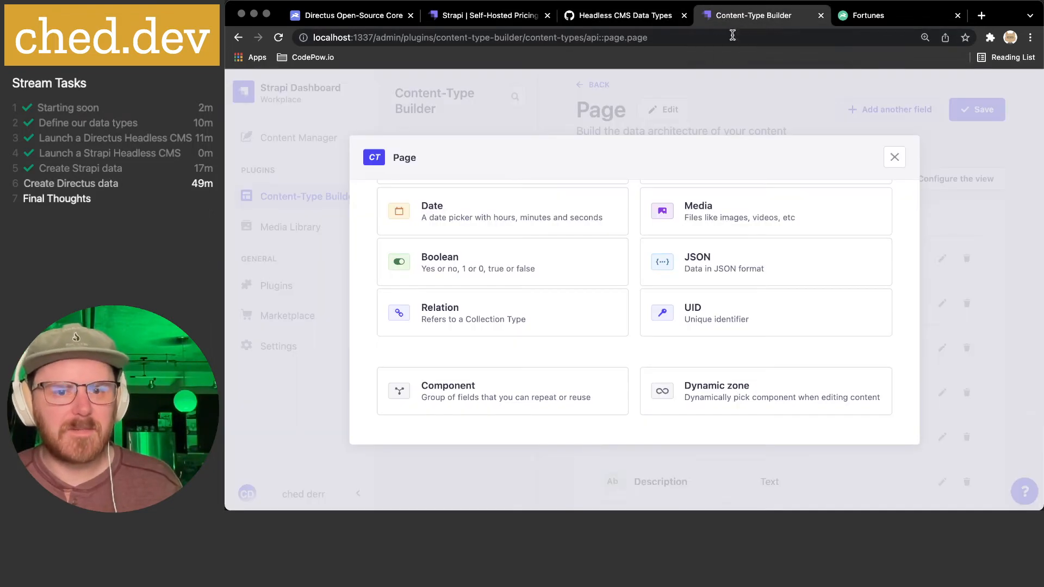
click(895, 157)
- Save the Page type and start a new Page entry in the Content Manager
click(958, 119)
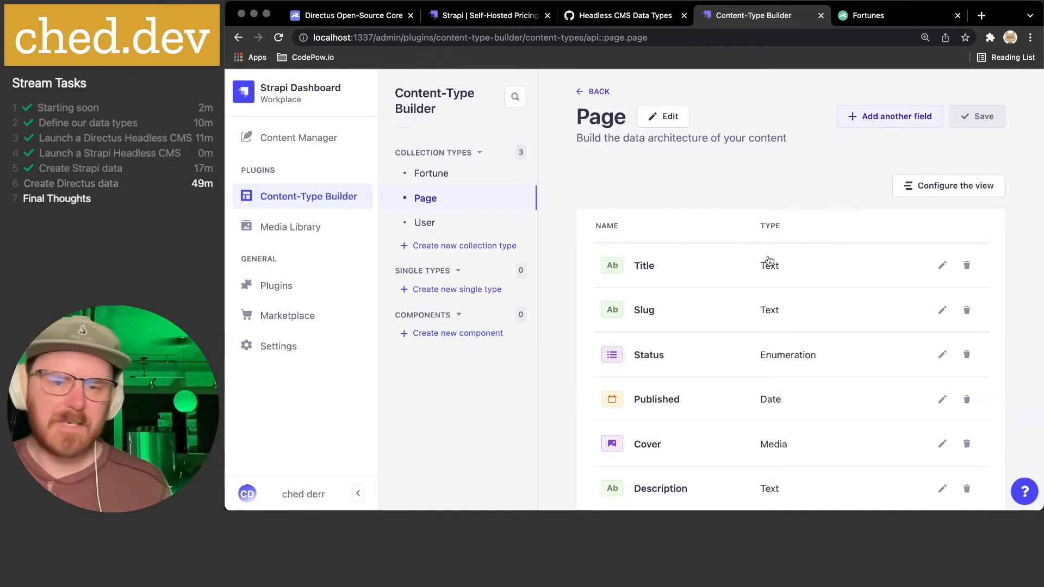
click(268, 136)
click(424, 190)
click(909, 116)
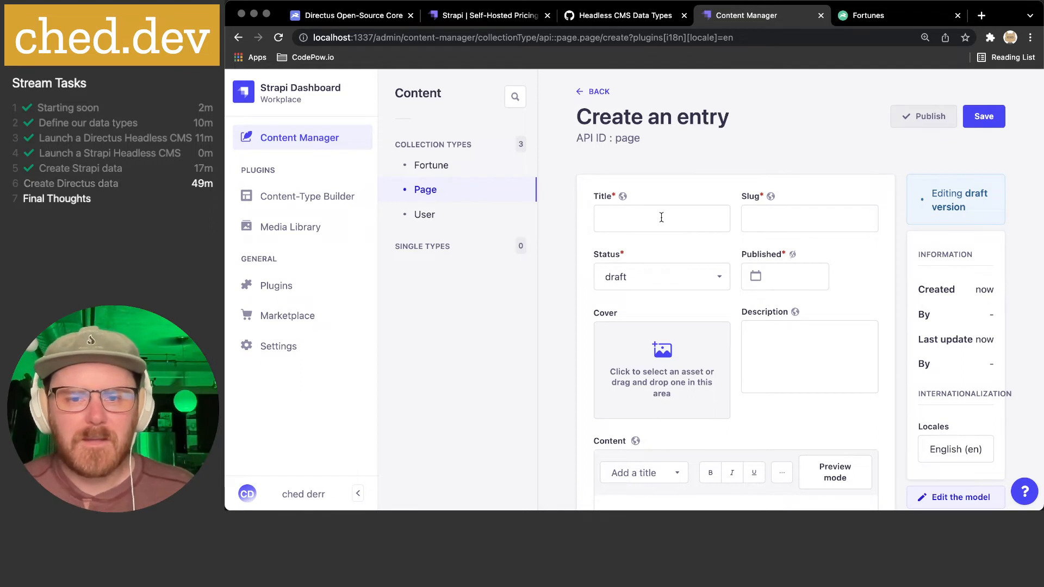
- Enter the title 'Strapi Demo' and the slug 'strapi demo'
mouse_move(623, 199)
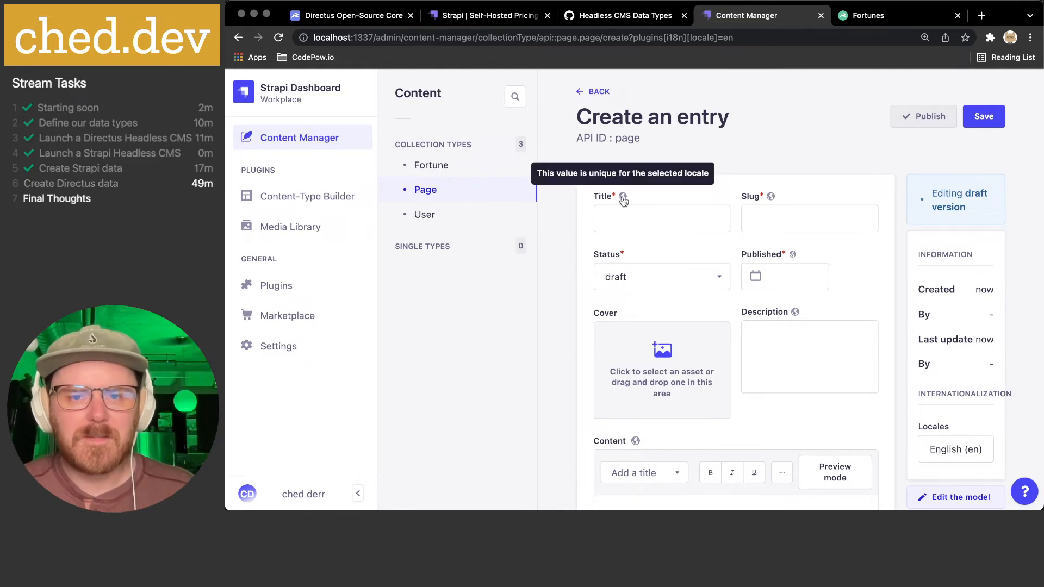
click(623, 217)
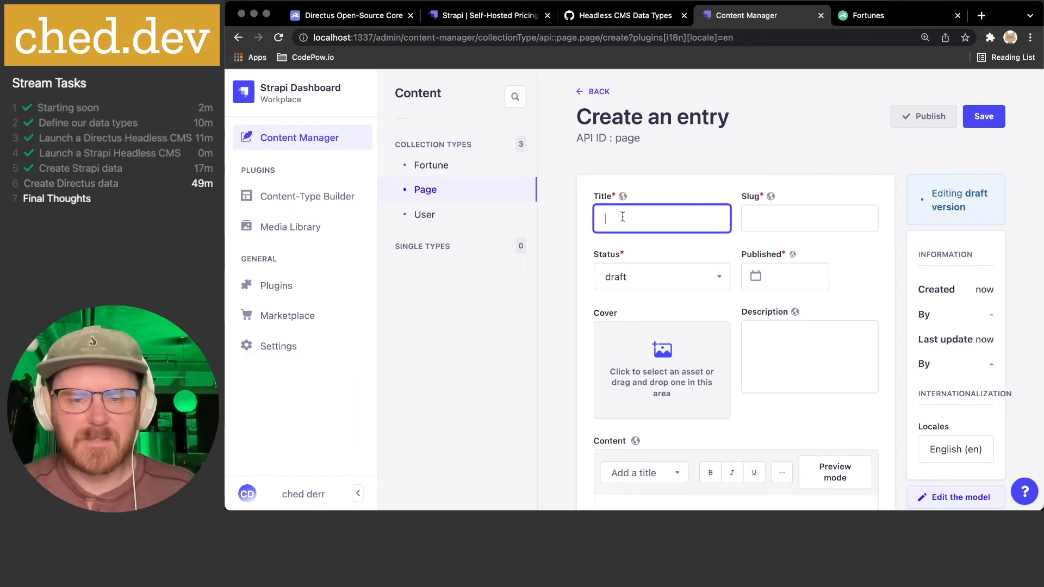
text(Strapi D)
key(BackSpace)
text(Demo)
click(788, 218)
text(strapi demo)
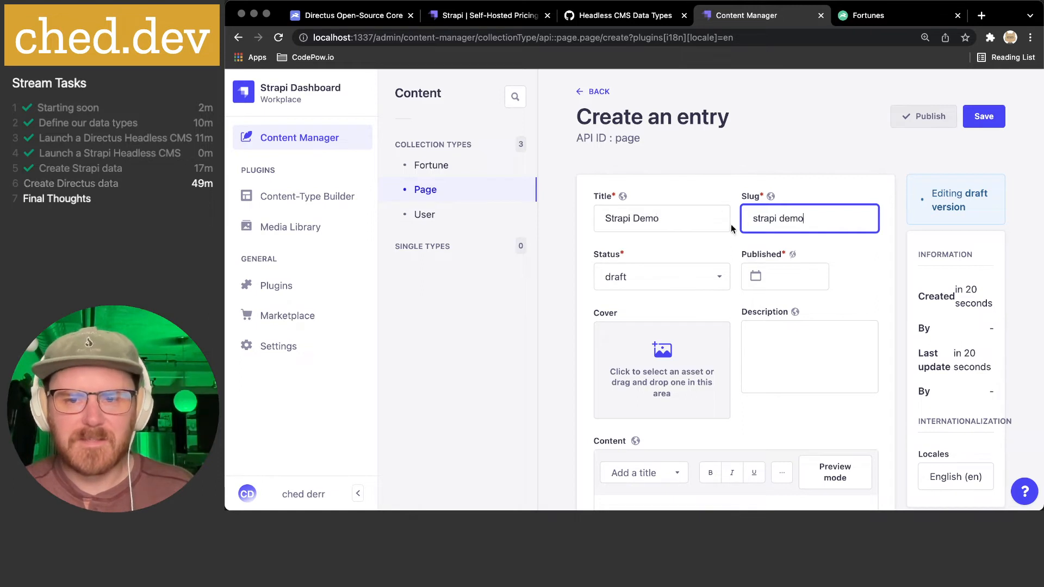
- Keep Status as draft, set Published to 1/7/2022, and collapse the sidebar
click(685, 268)
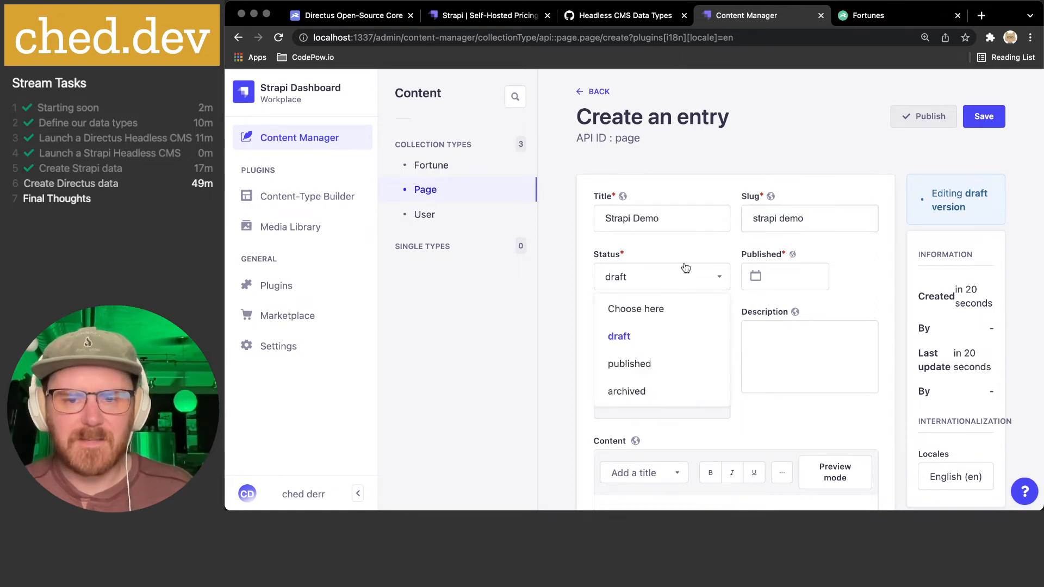
click(632, 337)
click(790, 279)
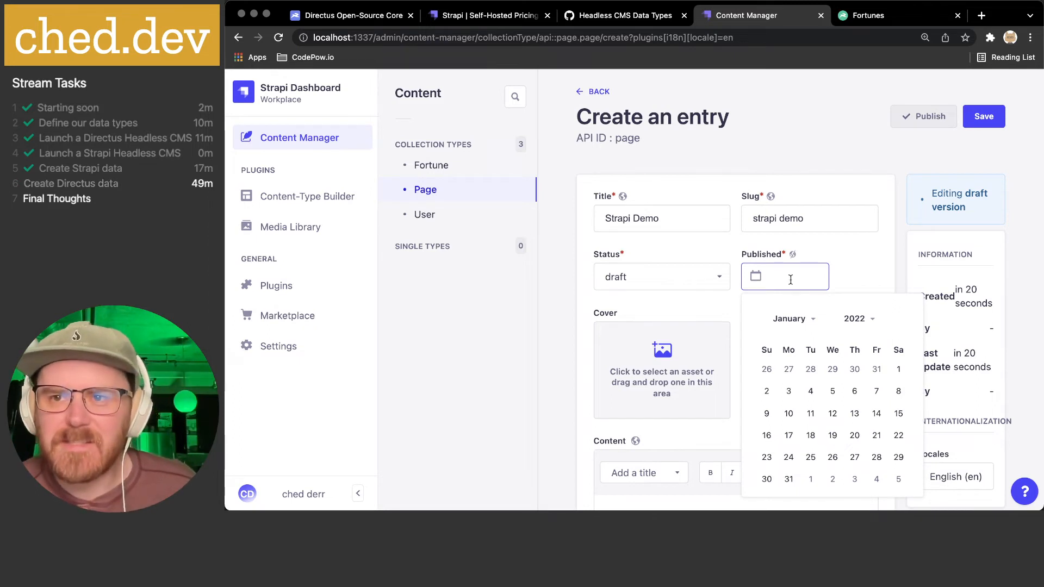
click(876, 391)
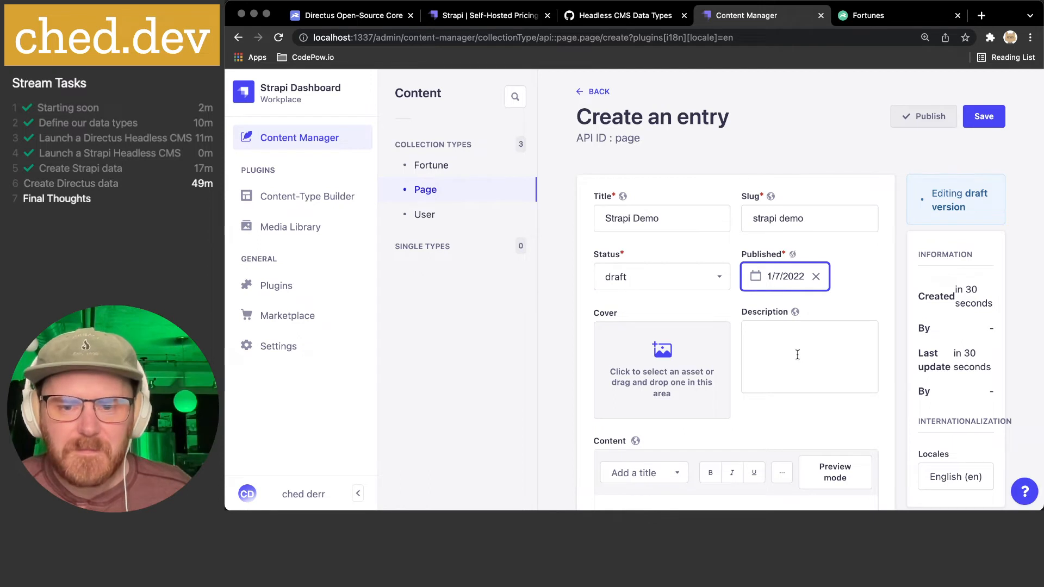
scroll(798, 354, down, 3)
scroll(799, 355, up, 2)
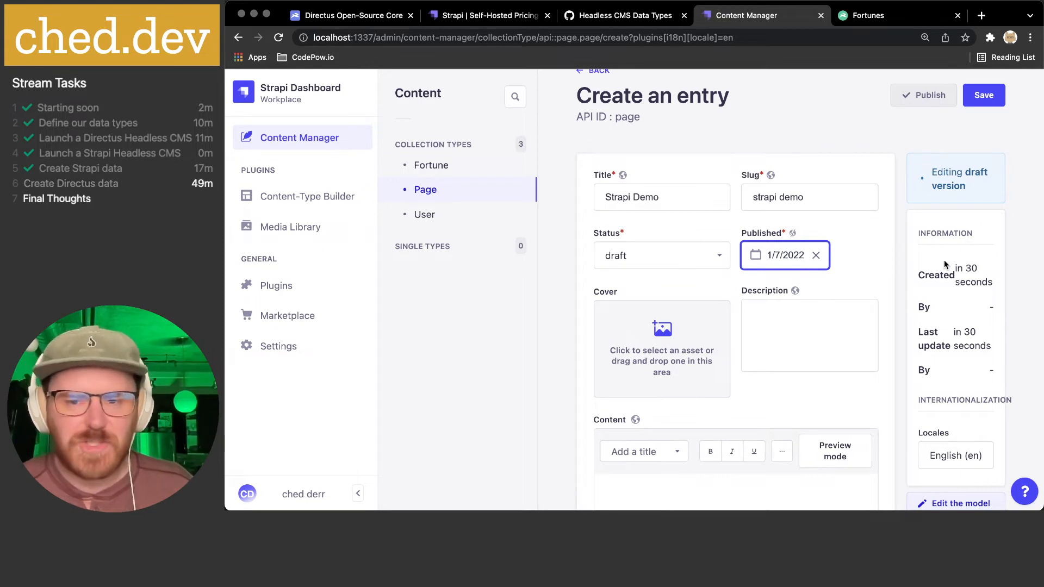
click(357, 494)
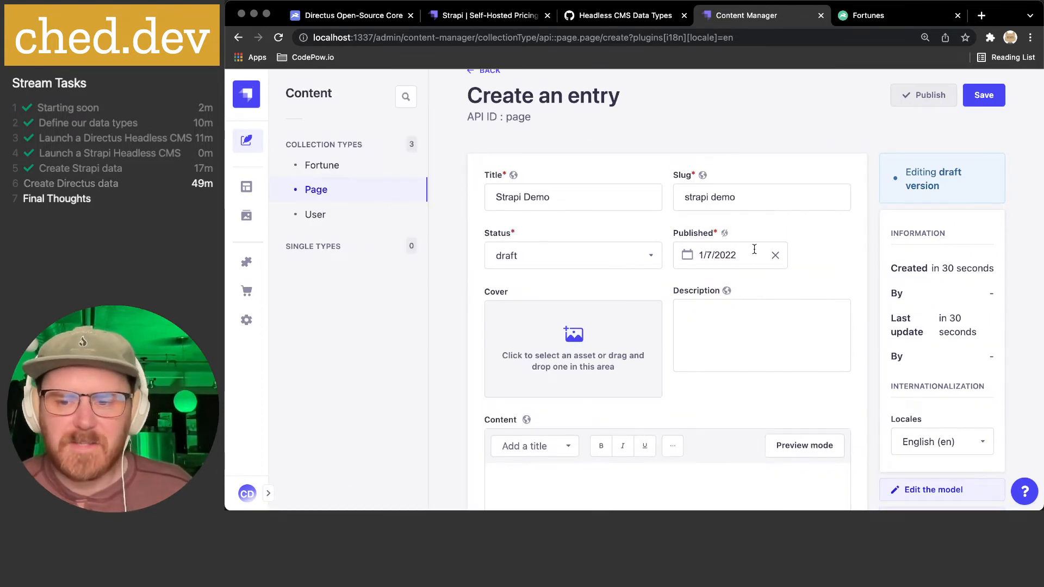
scroll(734, 248, down, 1)
scroll(735, 250, up, 2)
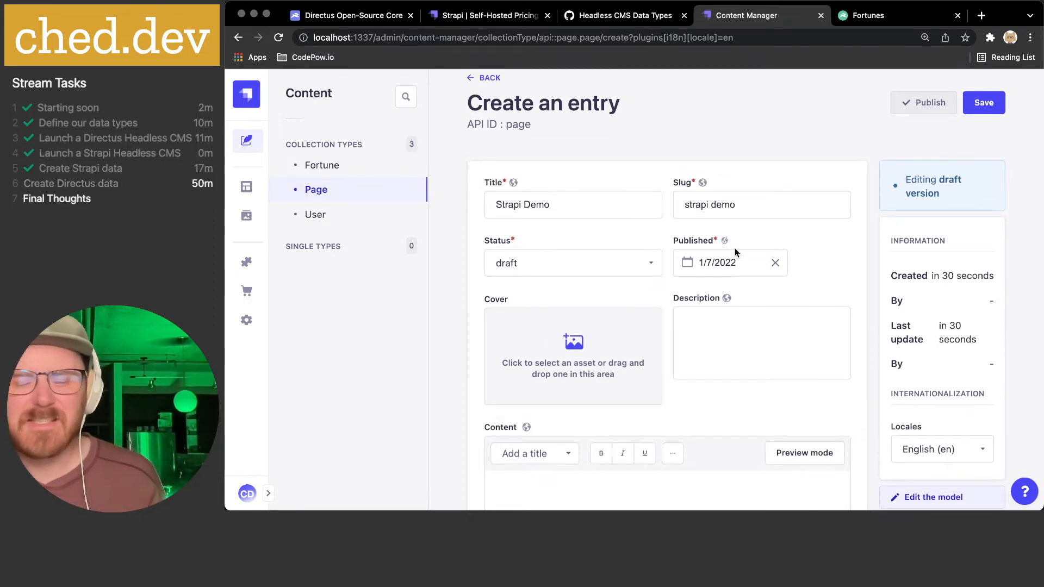
- Close the unfinished Fortunes field in Directus and glance at the Fortunes items and new-item form
click(858, 16)
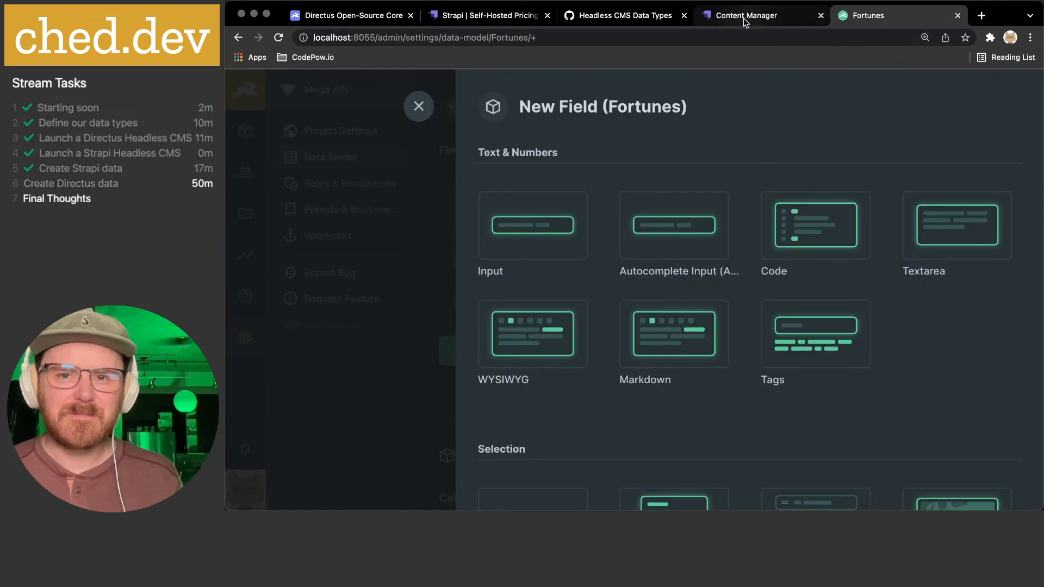
click(418, 106)
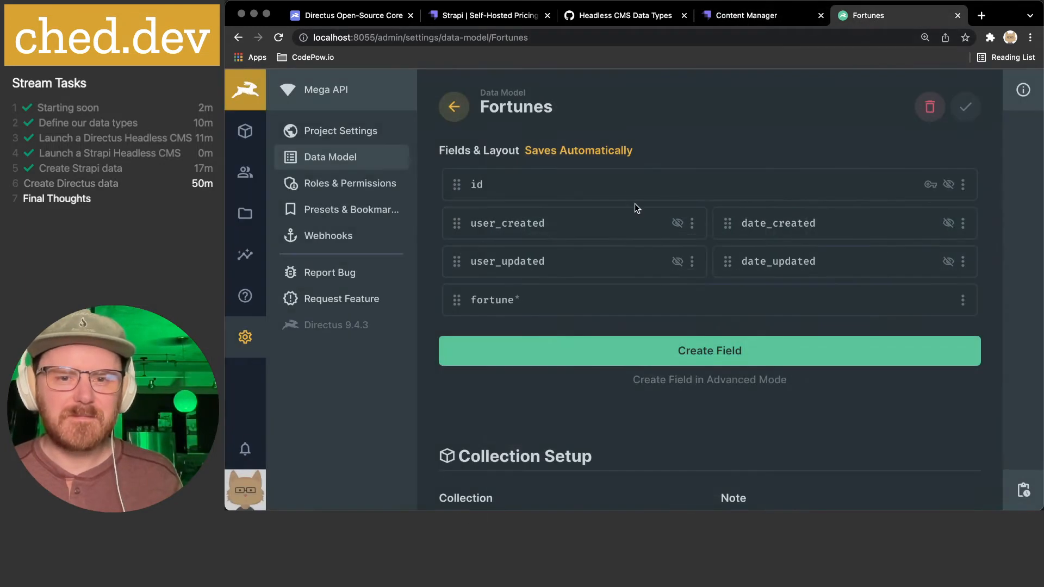
click(246, 131)
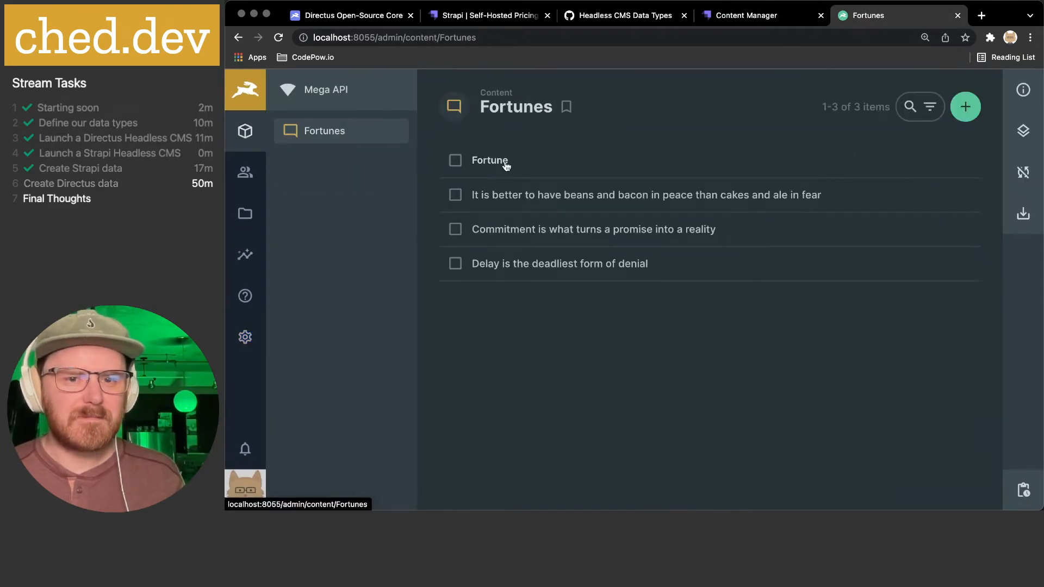
click(965, 108)
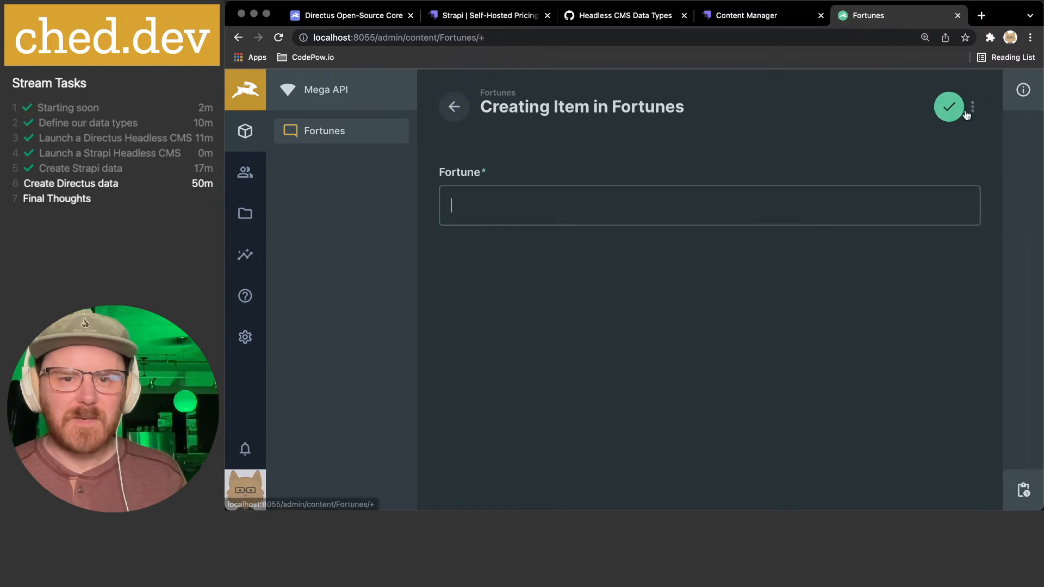
click(461, 112)
- From the Cover field, start adding a new asset and browse for a local image
click(730, 16)
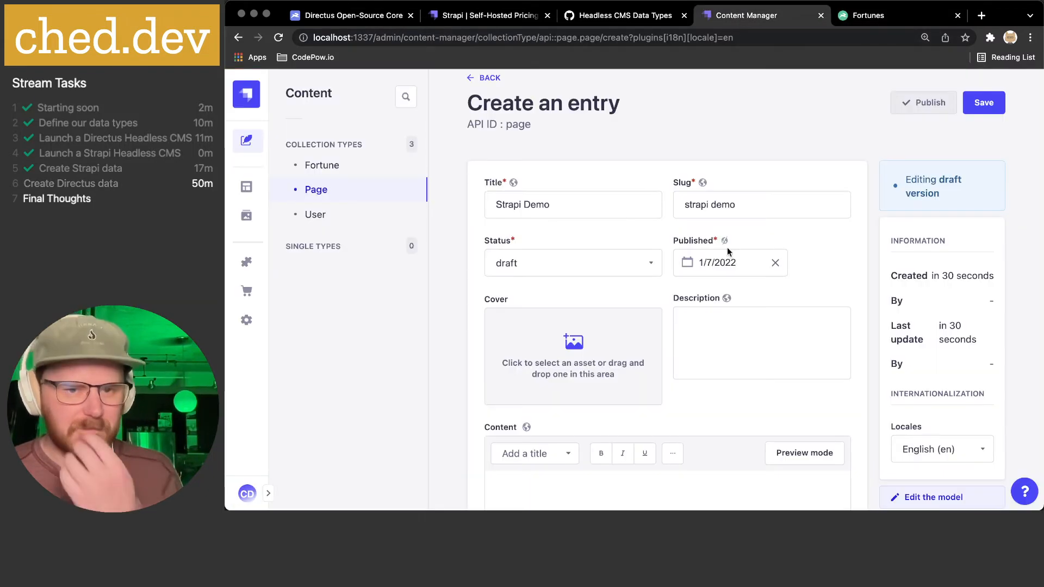
scroll(710, 305, down, 2)
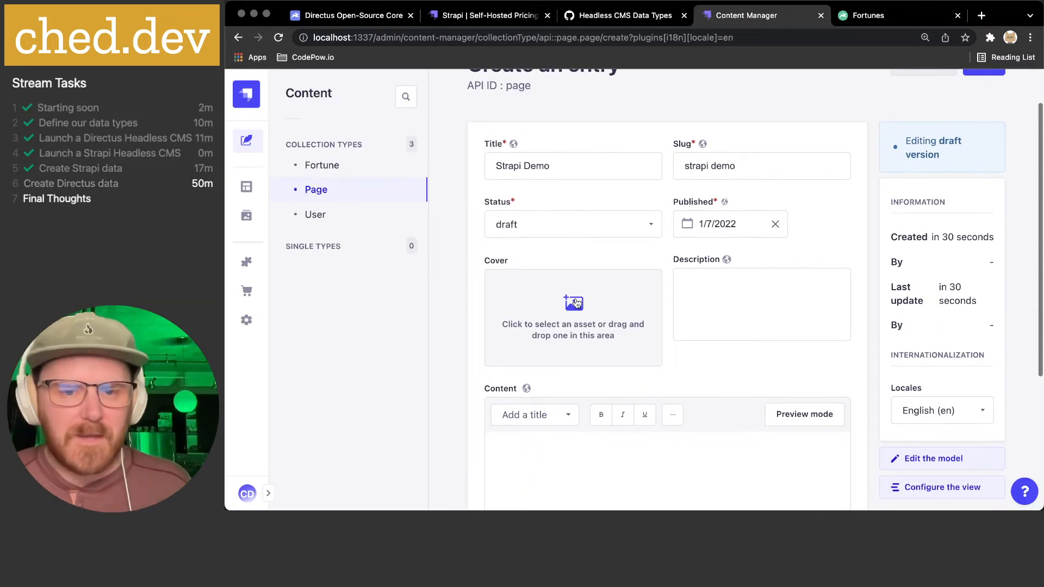
click(575, 299)
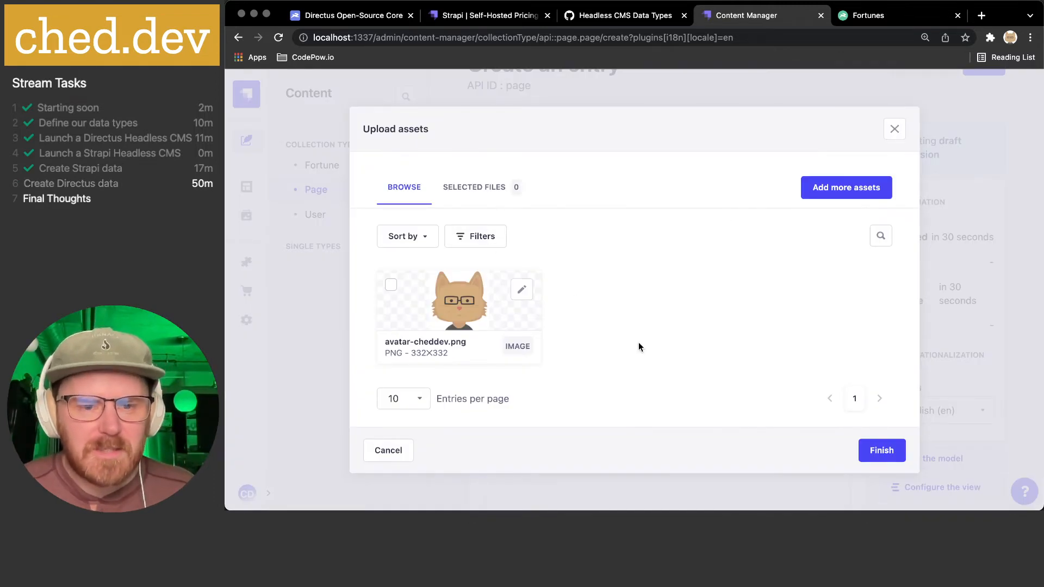
click(837, 193)
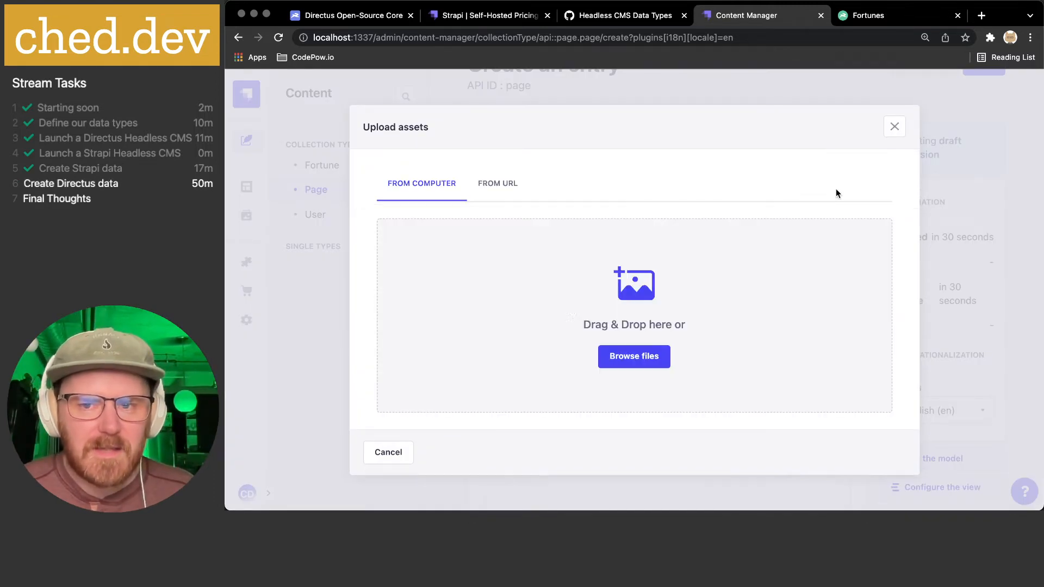
click(634, 357)
scroll(571, 238, down, 15)
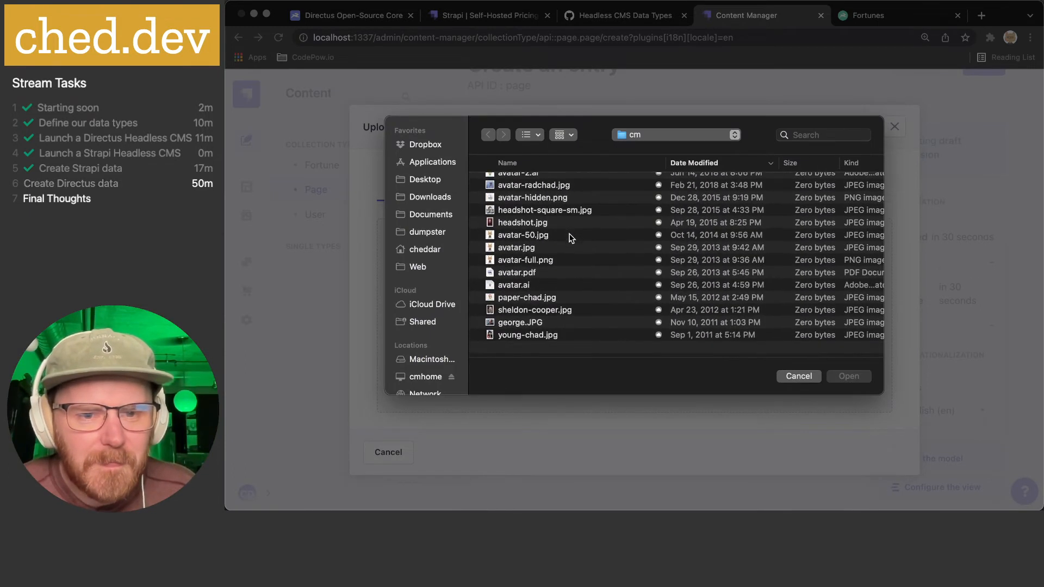
scroll(572, 309, up, 2)
scroll(571, 309, up, 12)
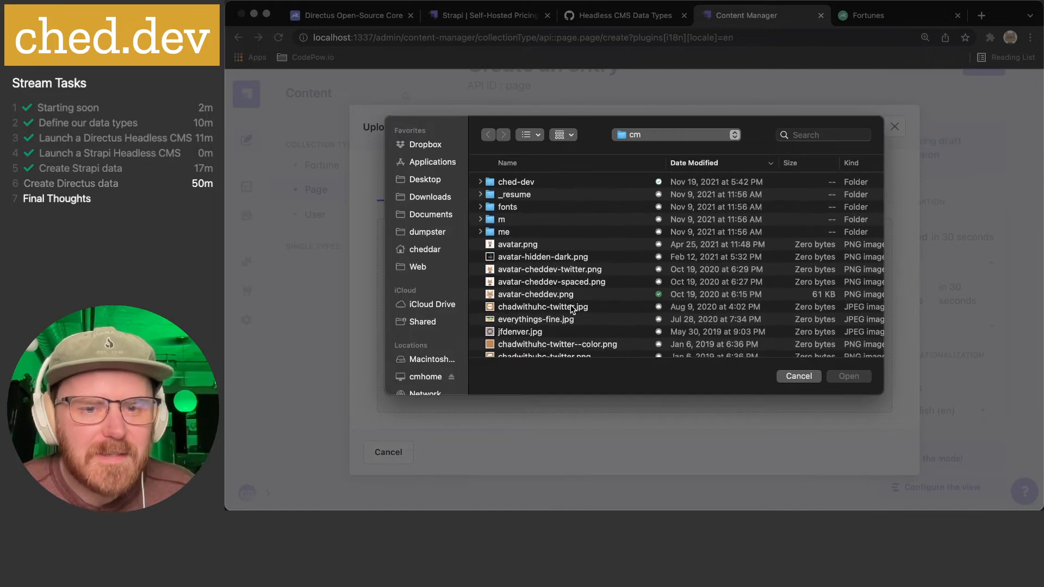
- Upload everything-fine.jpg to the media library and use it as the cover
right_click(535, 320)
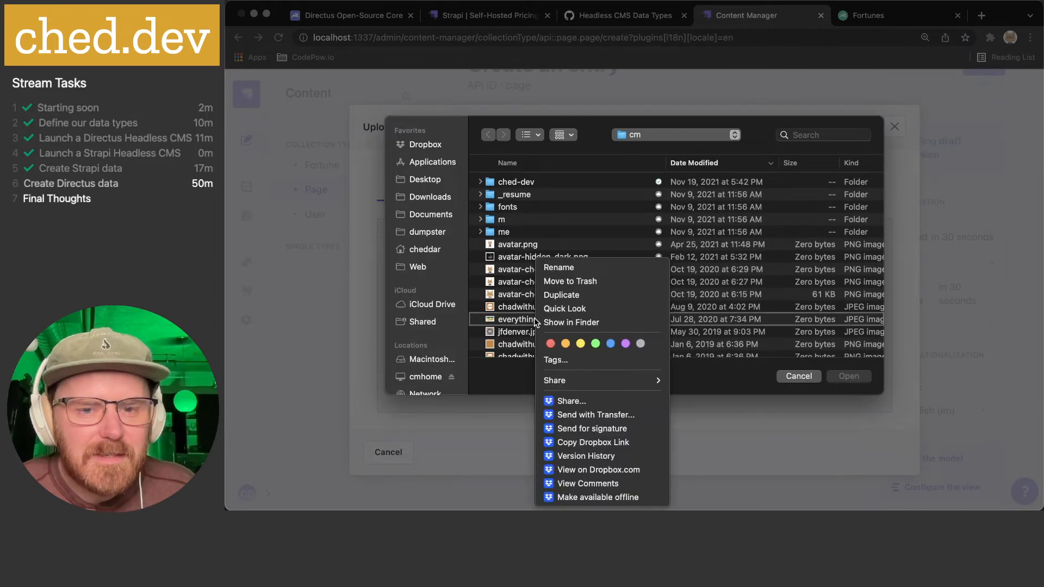
click(602, 496)
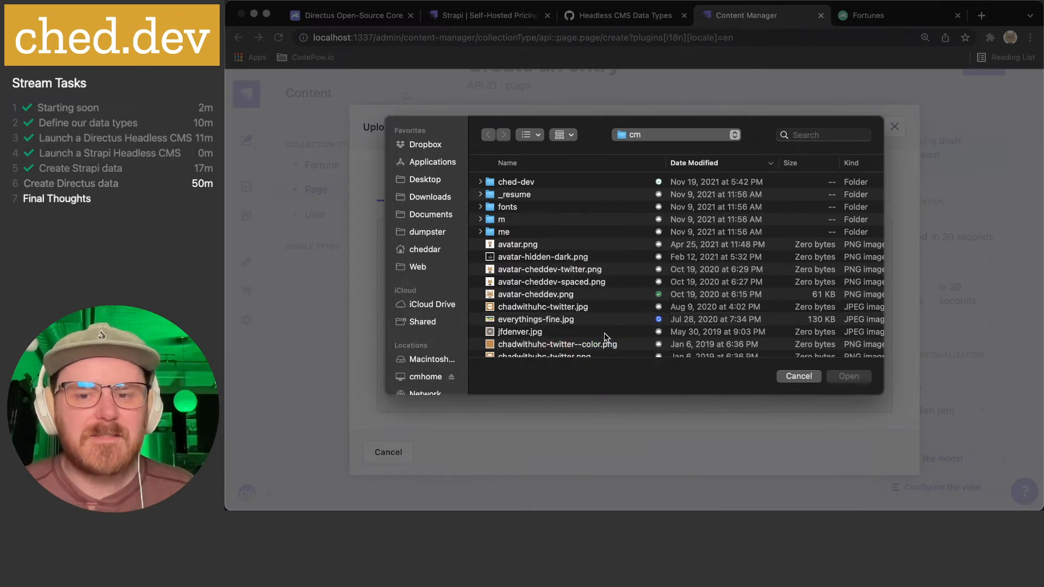
click(558, 334)
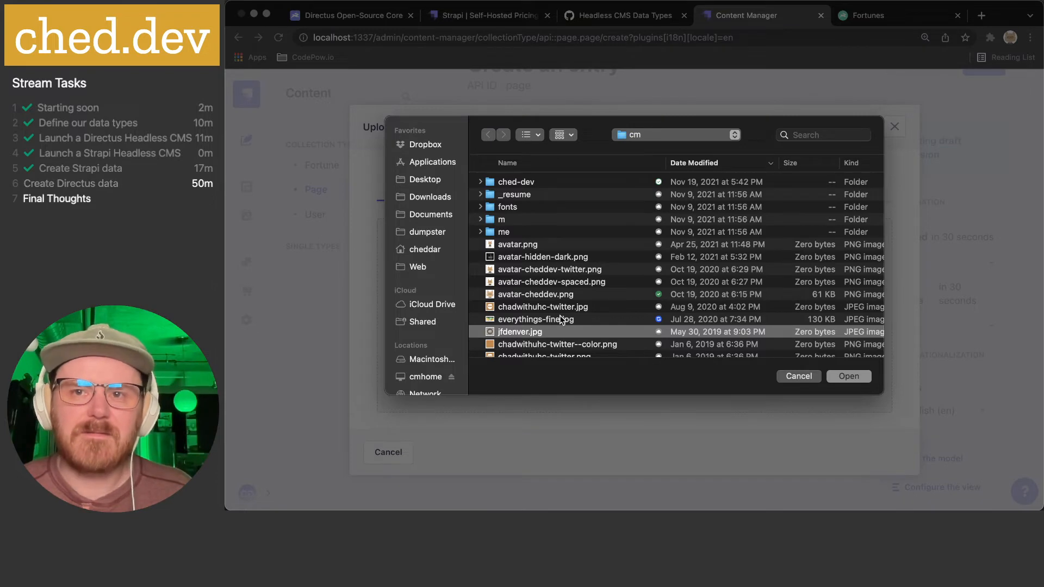
click(562, 319)
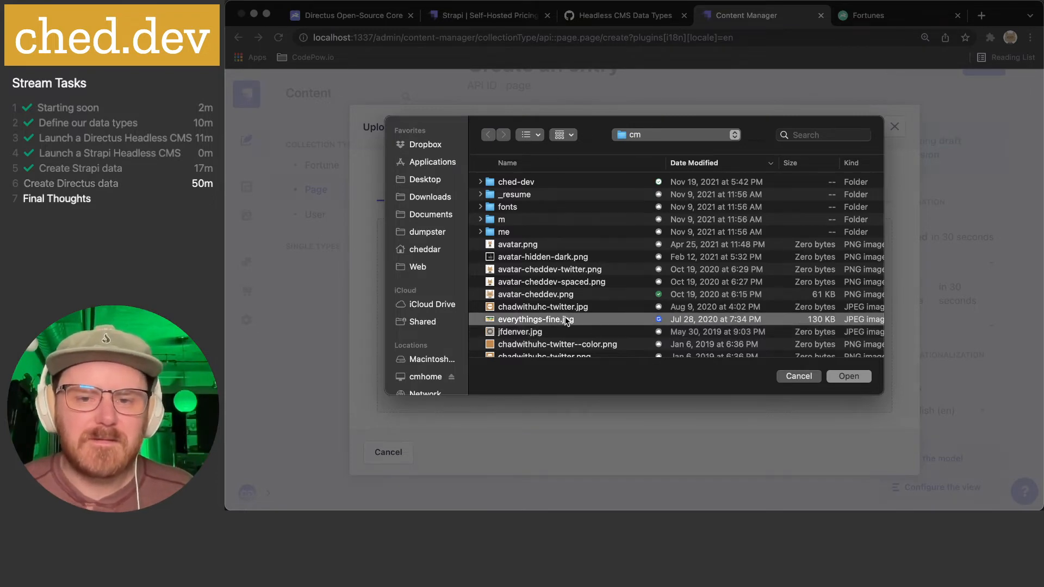
click(831, 377)
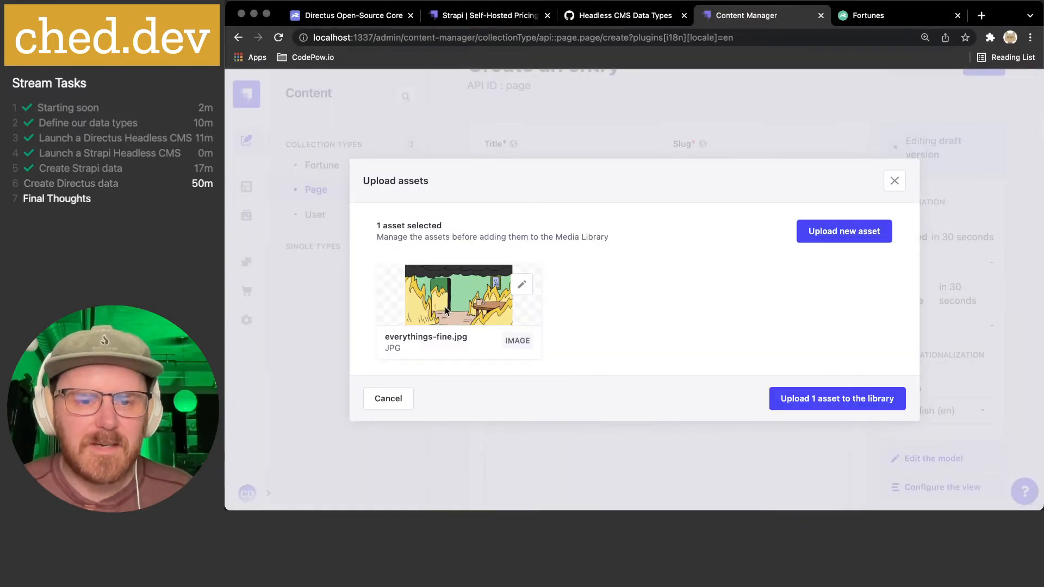
click(840, 398)
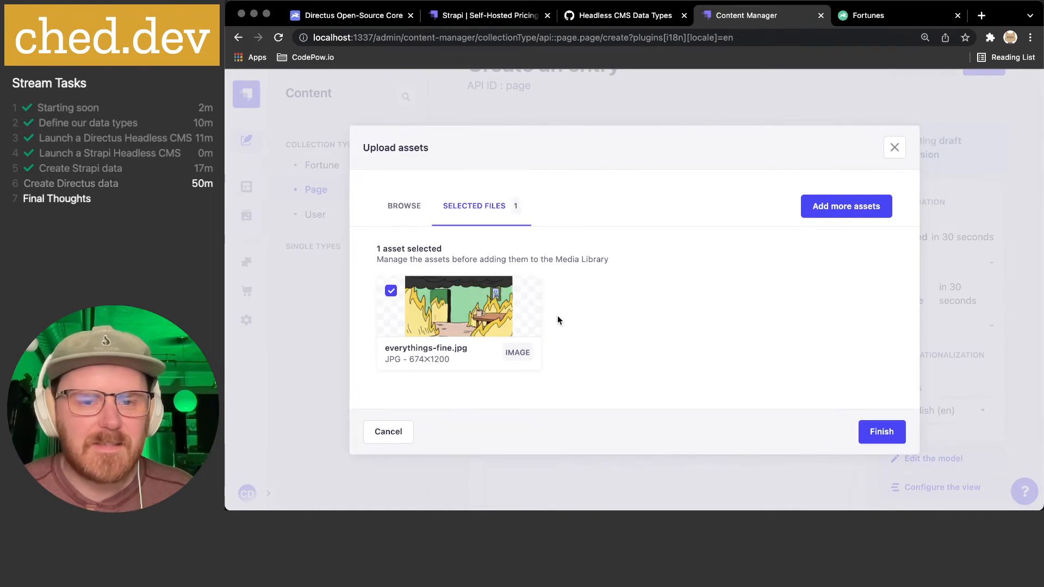
click(876, 433)
- Fill Description with 'A basic demo of setting up Strapi and creating Content Types'
click(737, 301)
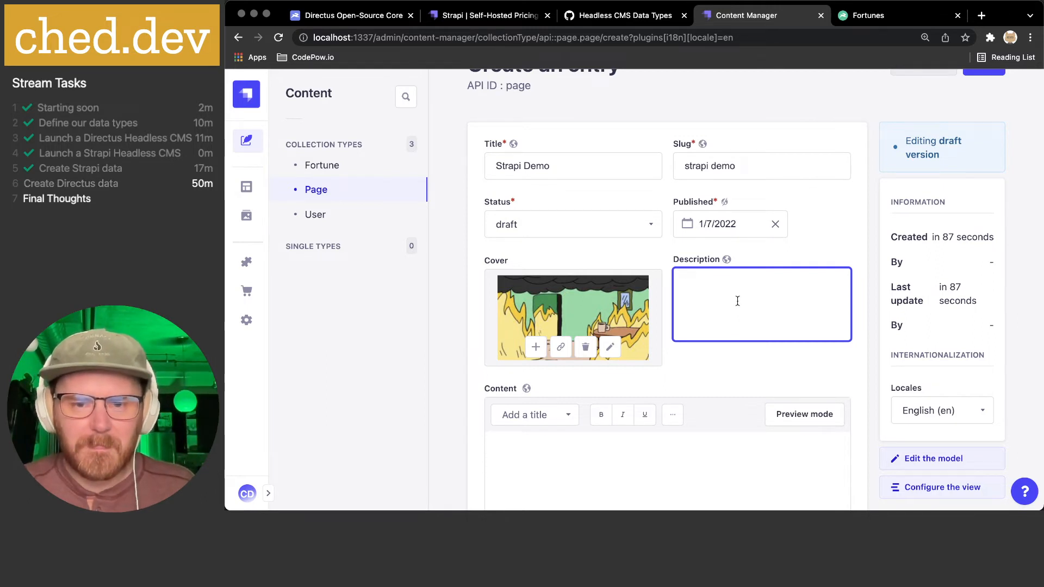
text(A basic )
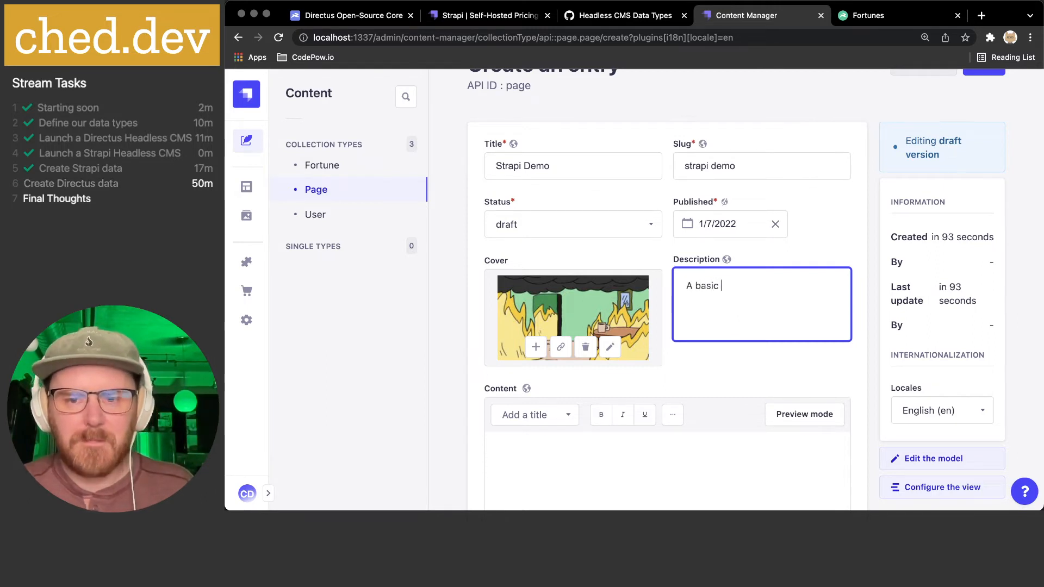
text(demo of set)
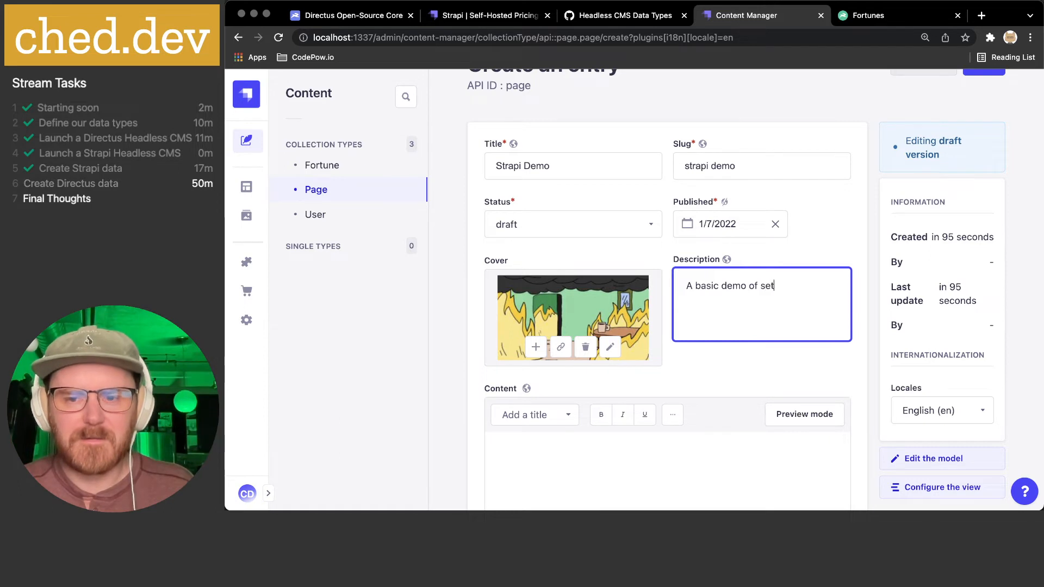
text(ting up Strapi)
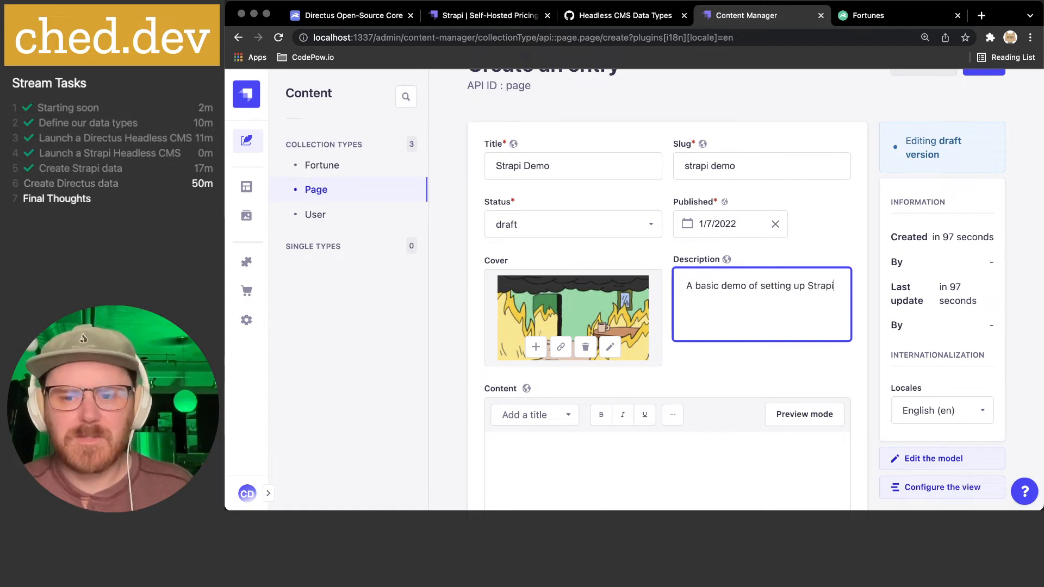
text( and creating )
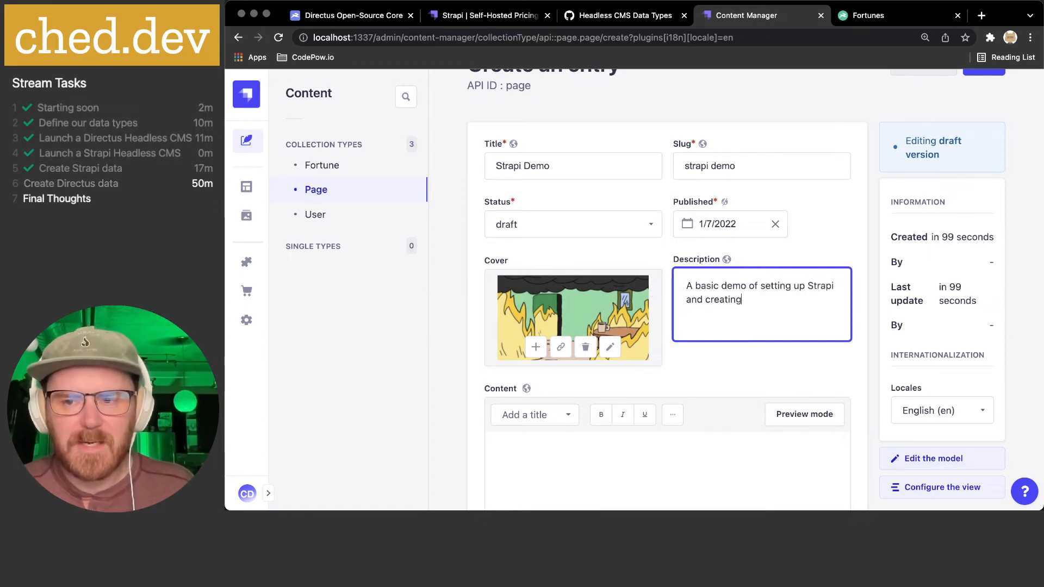
text(Content)
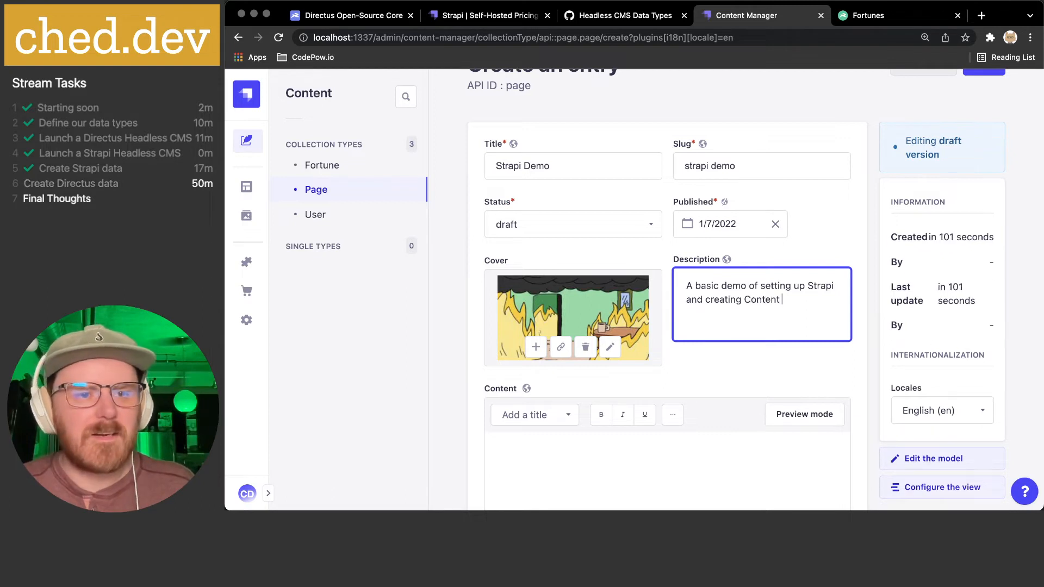
text( Types)
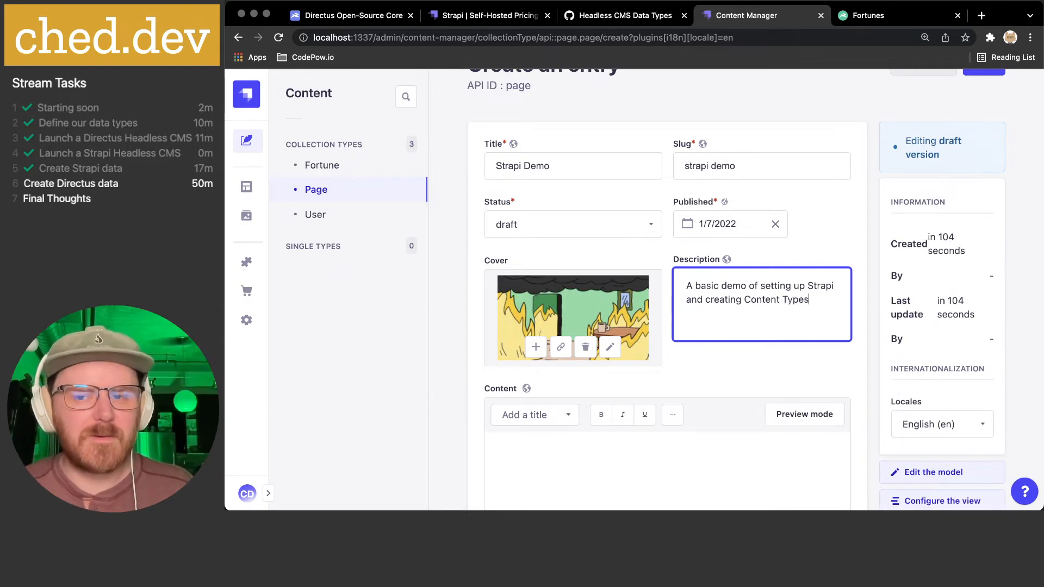
scroll(760, 301, down, 1)
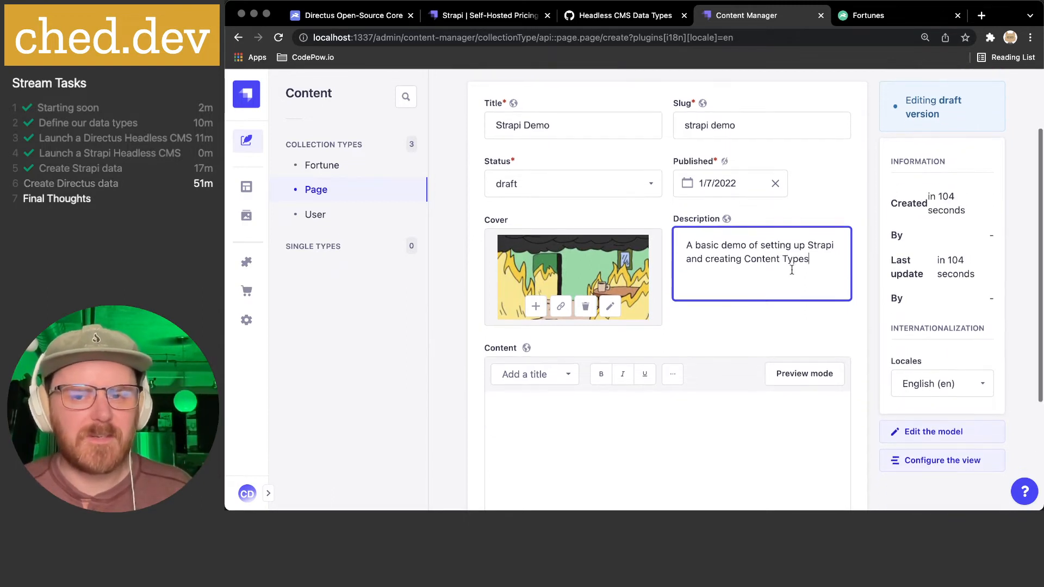
scroll(790, 271, down, 3)
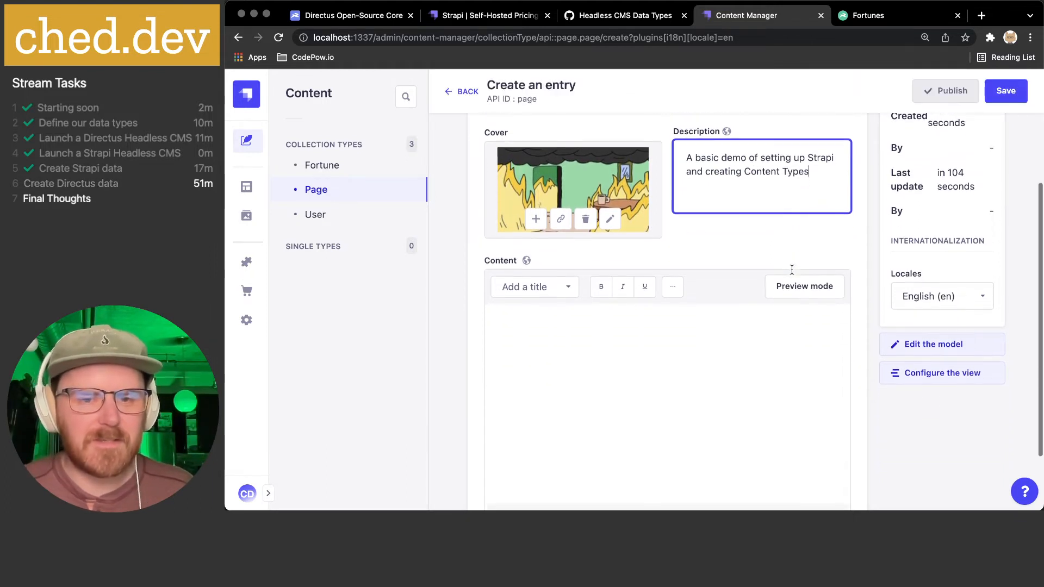
- Toggle the Content editor's preview on and off, then show the heading-level list
click(791, 266)
click(790, 270)
click(799, 267)
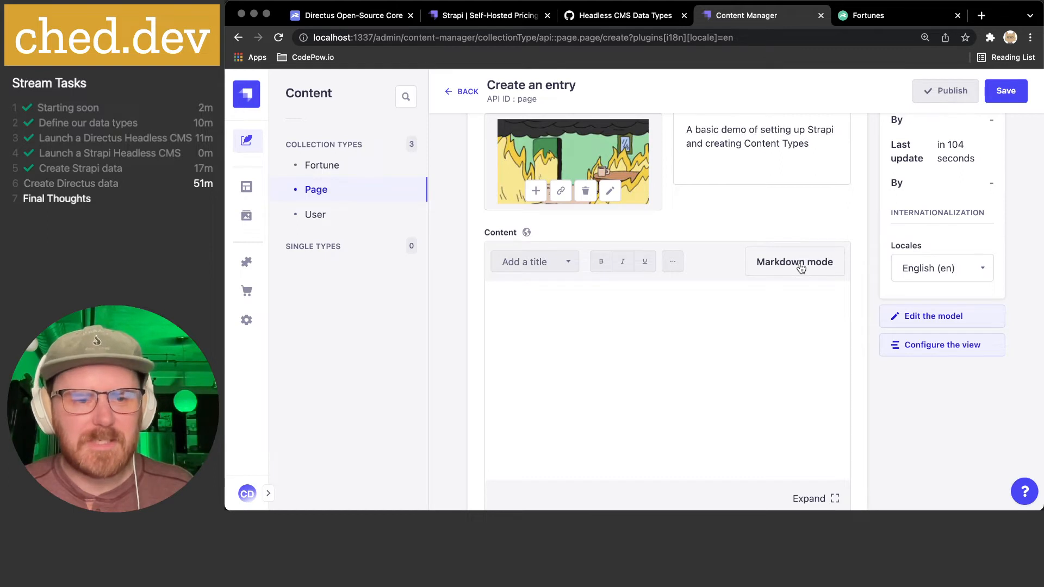
click(801, 268)
click(541, 261)
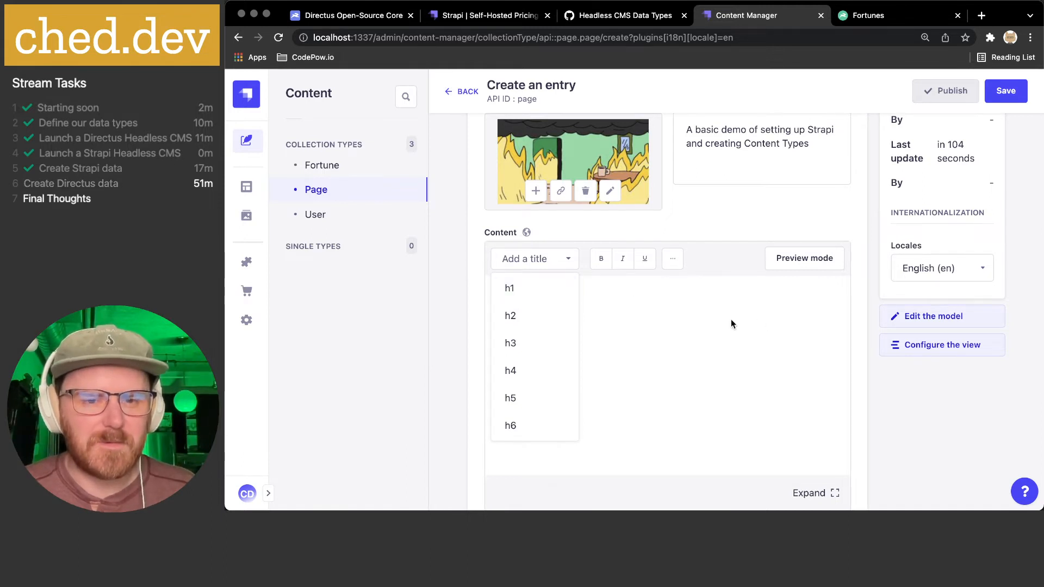
- Start Content with the h2 heading 'What is Strapi?' and switch to the expanded editor
click(591, 311)
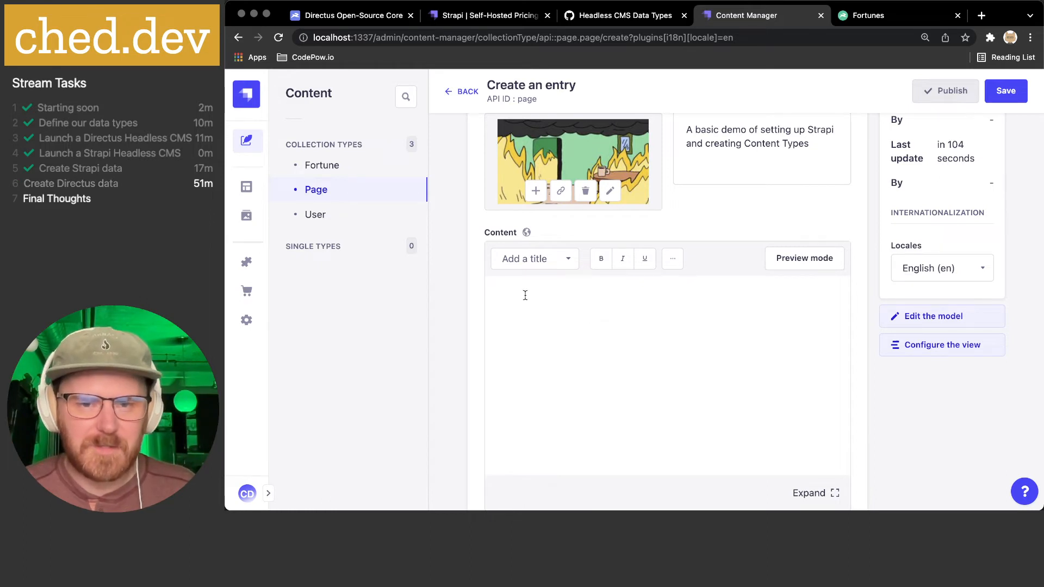
click(541, 264)
click(525, 314)
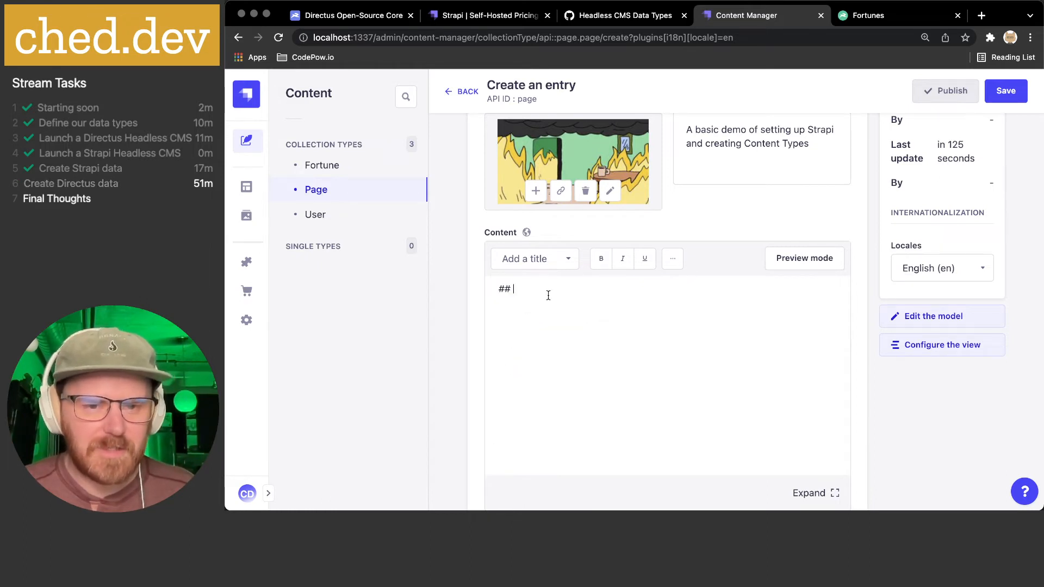
text(What is Strapi)
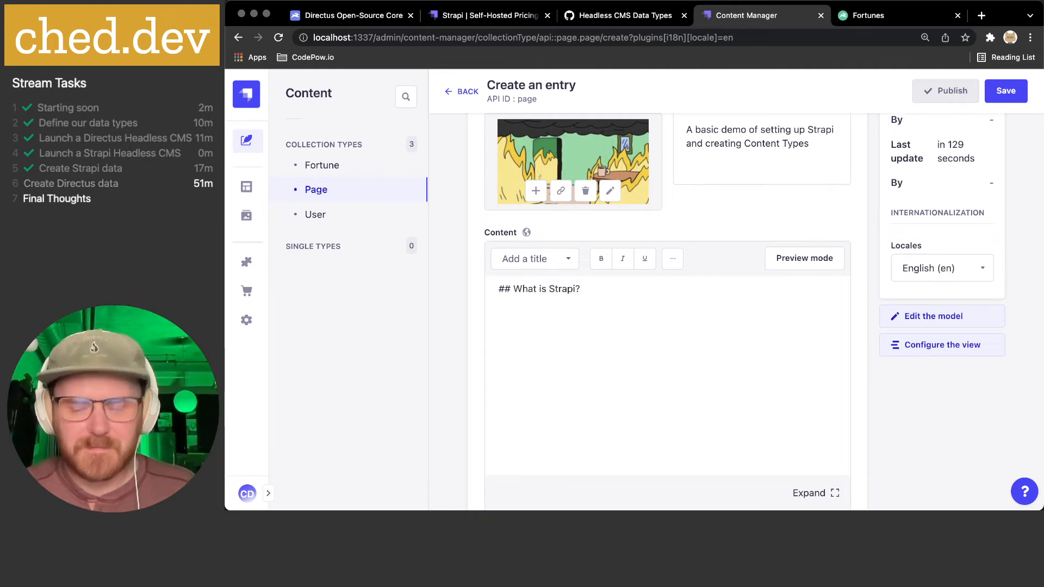
text(?)
key(Return)
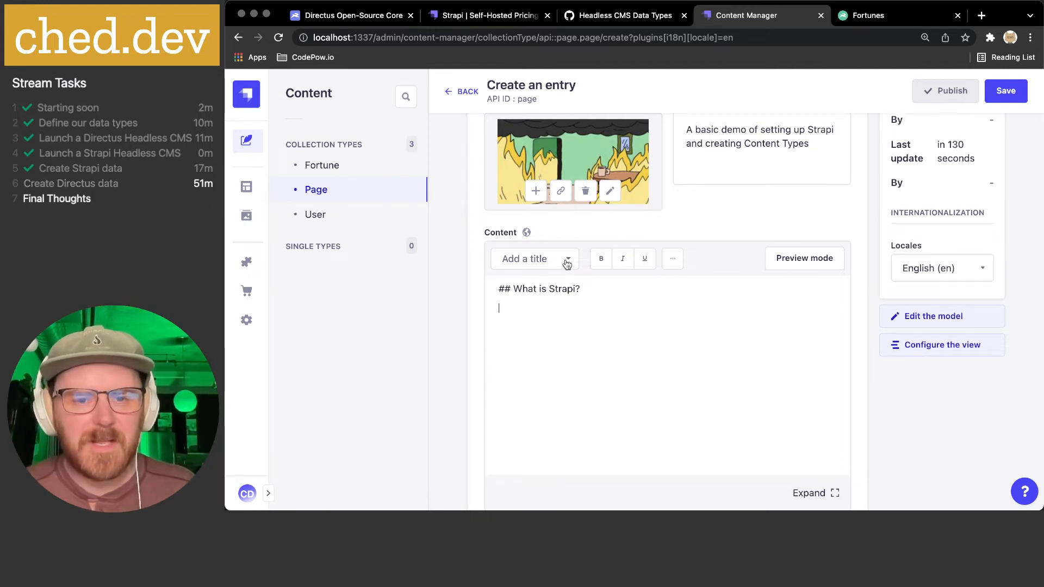
scroll(559, 290, down, 1)
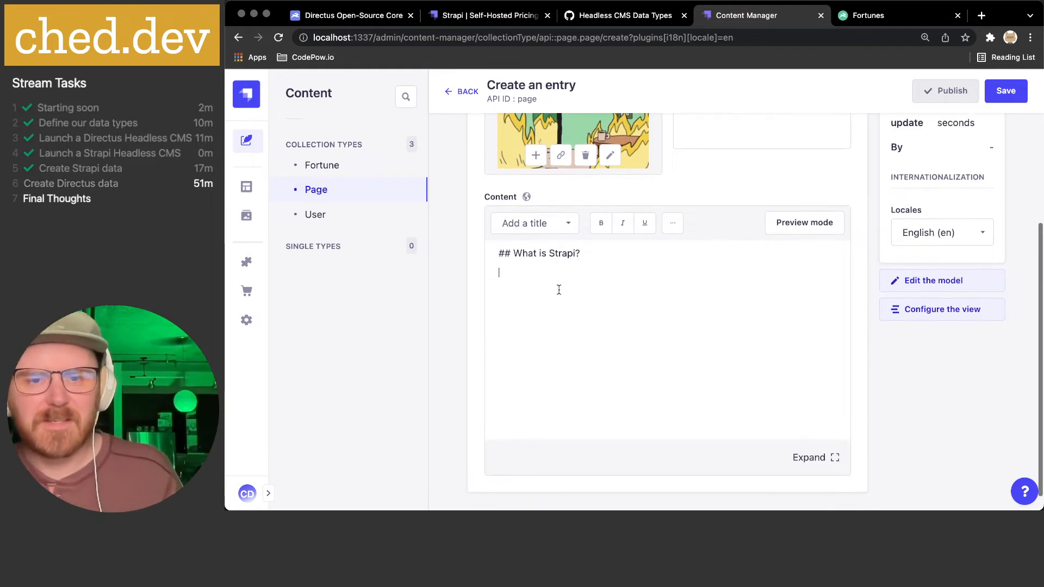
click(821, 456)
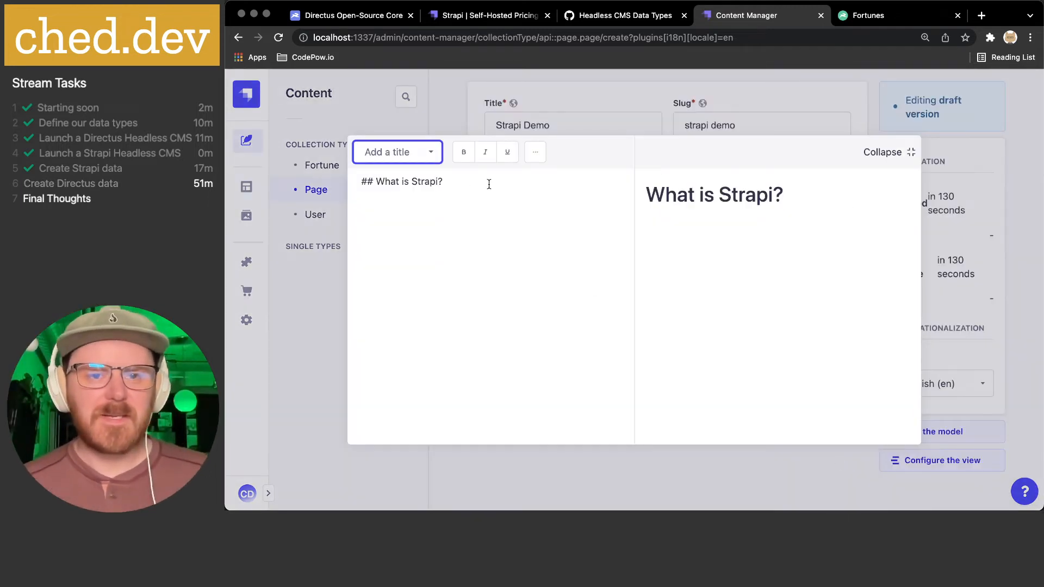
- Type 'Strapi is a Headless CMS built on the web.' on the line below the Content heading
click(533, 156)
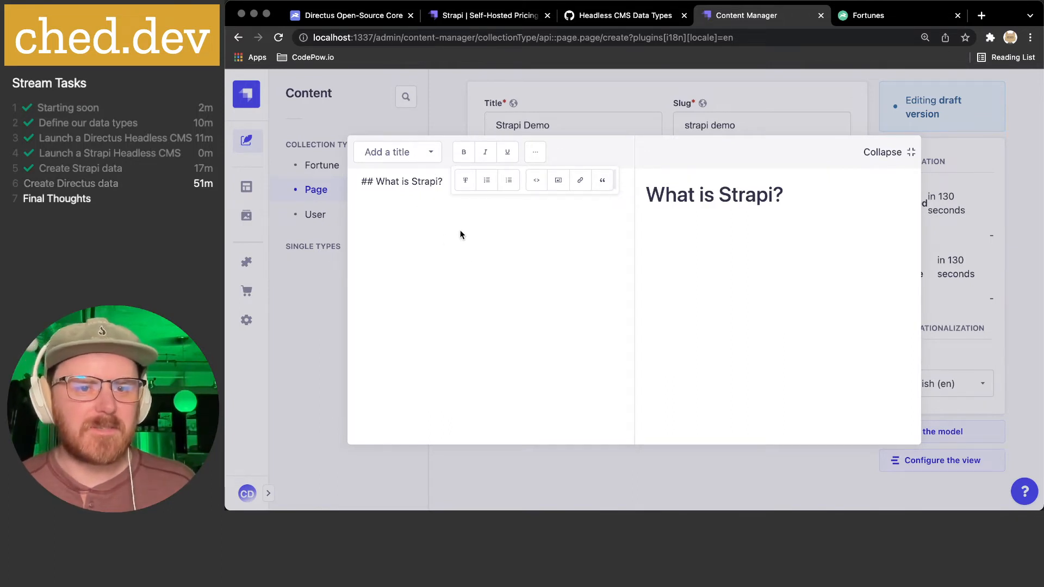
text(Strap)
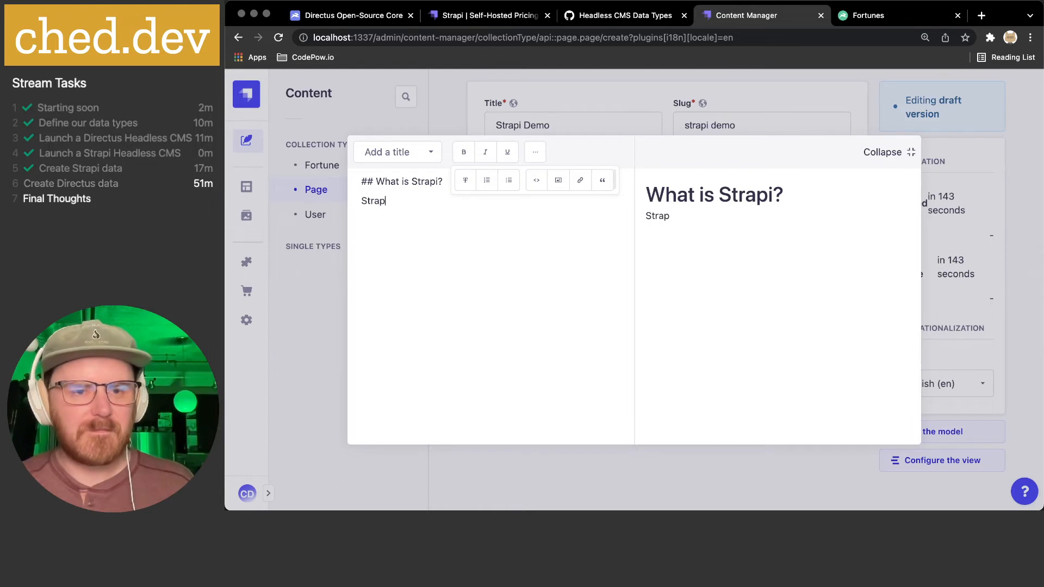
text(i is a H)
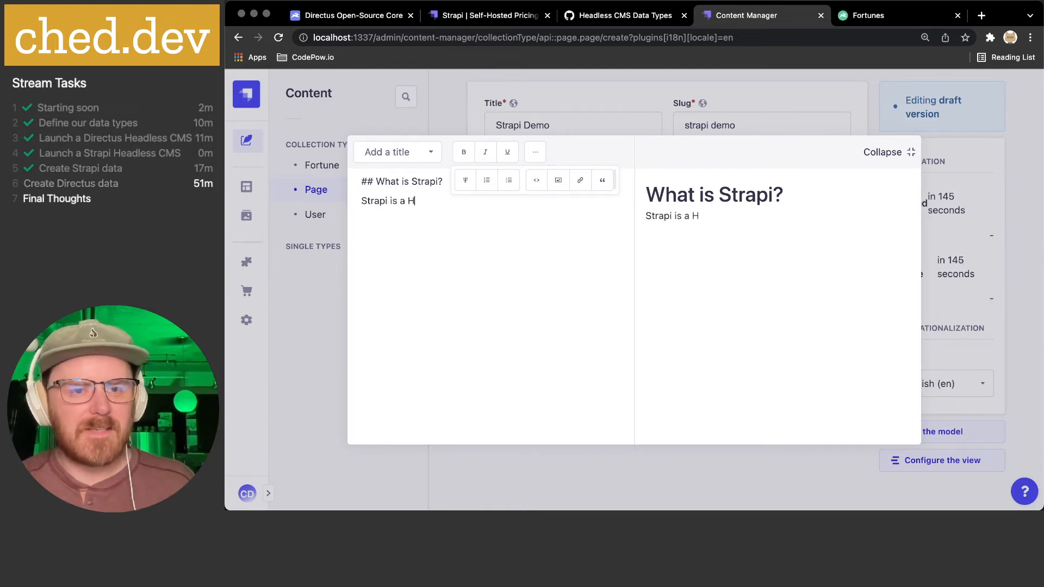
text(eadless CMS)
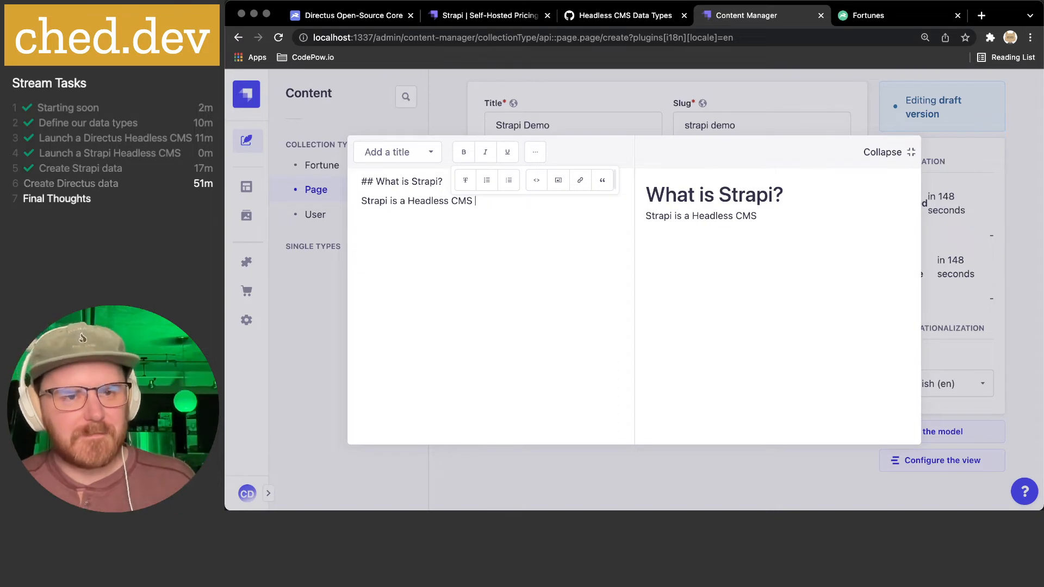
text( bui)
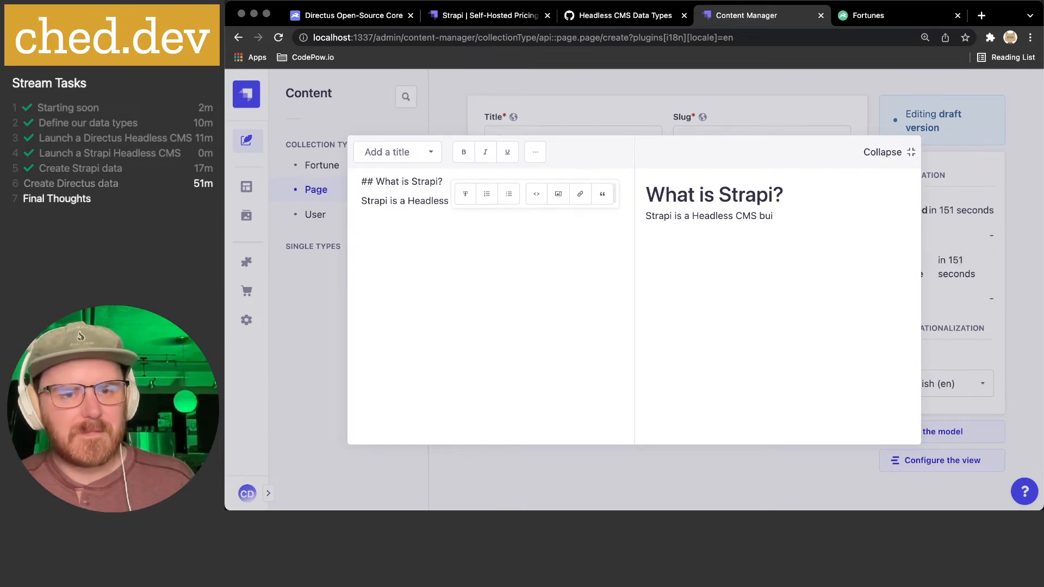
text(lt on the web.)
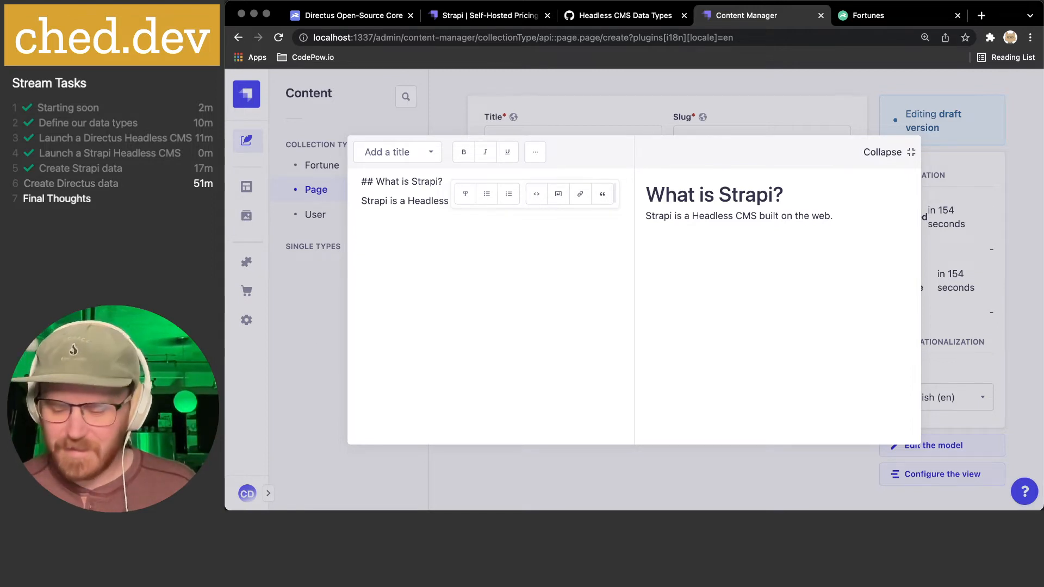
- Insert avatar-cheddev.png from the media library into the Content below the paragraph
click(558, 193)
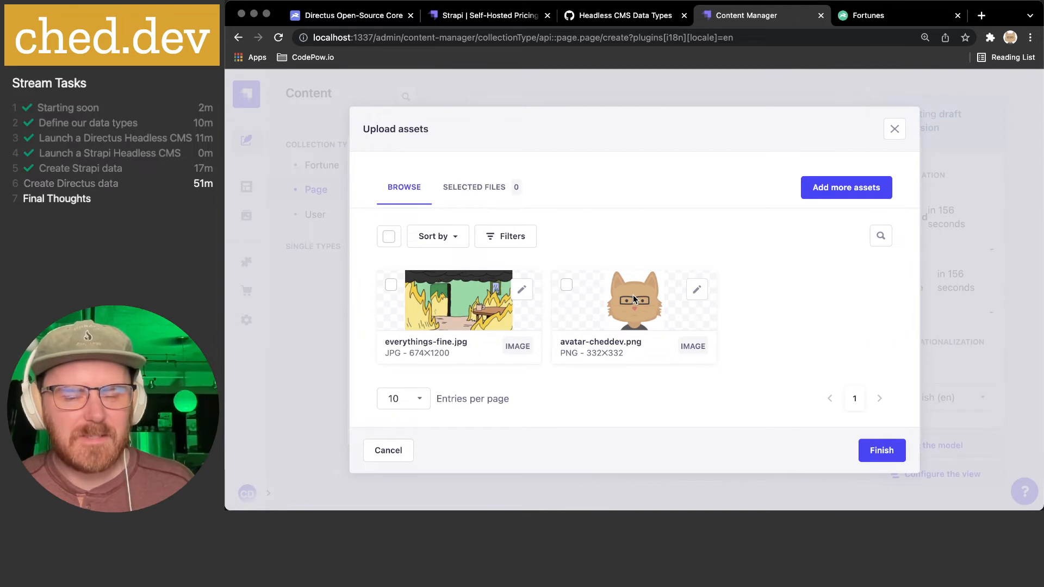
click(568, 286)
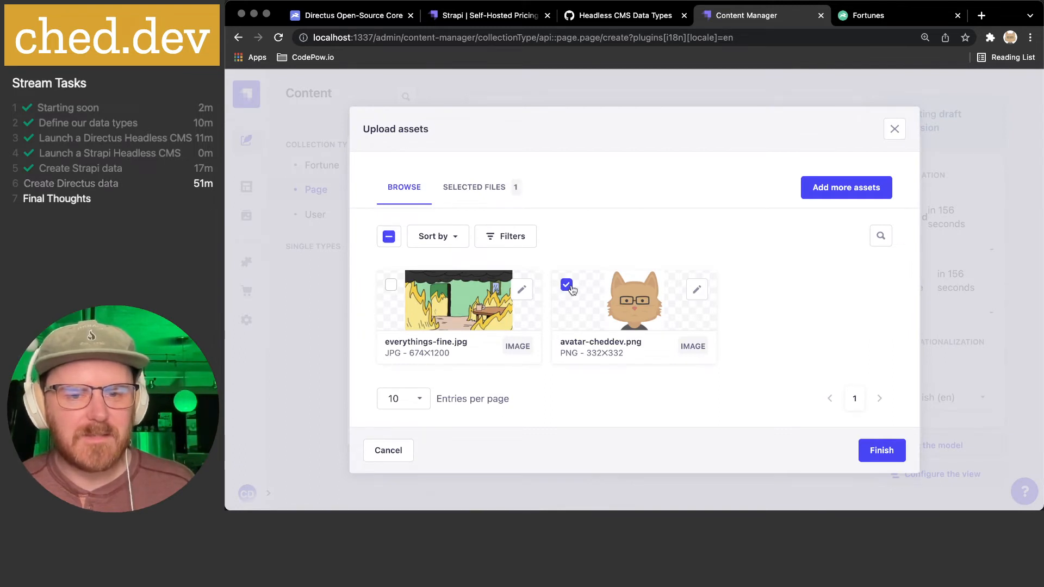
click(882, 450)
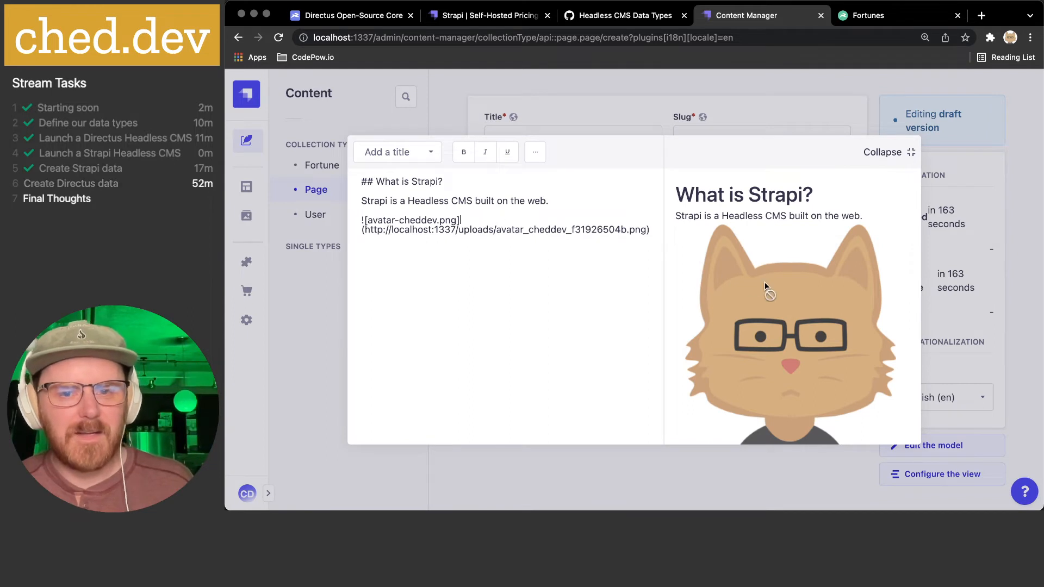
scroll(765, 283, up, 2)
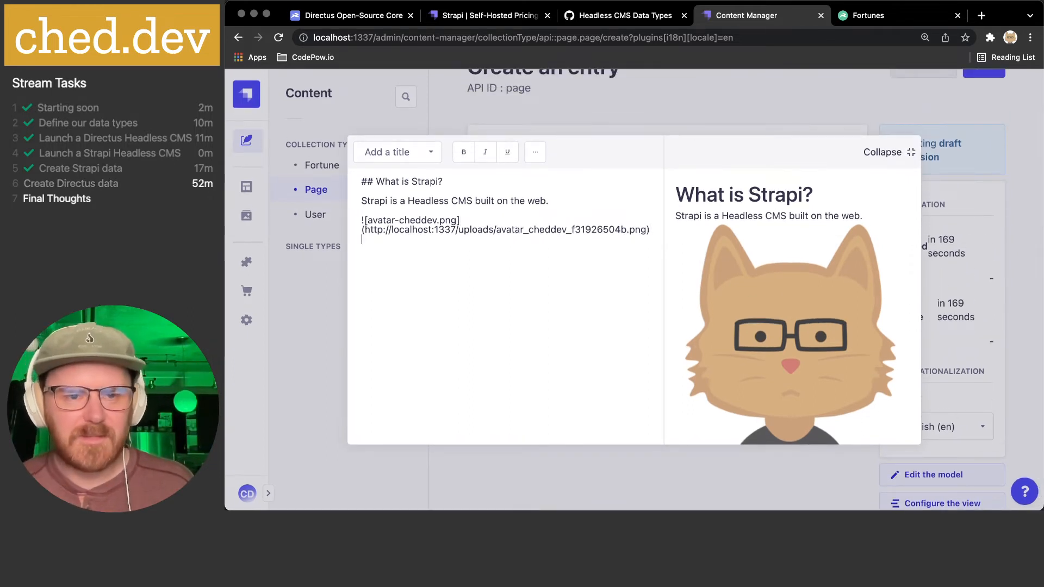
key(Return)
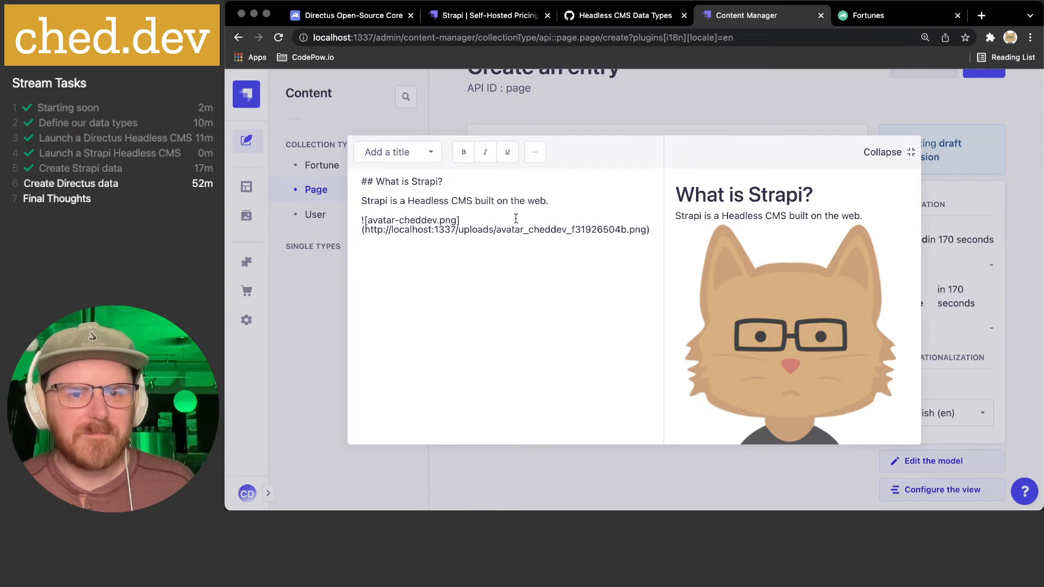
drag(430, 201, 458, 202)
click(535, 153)
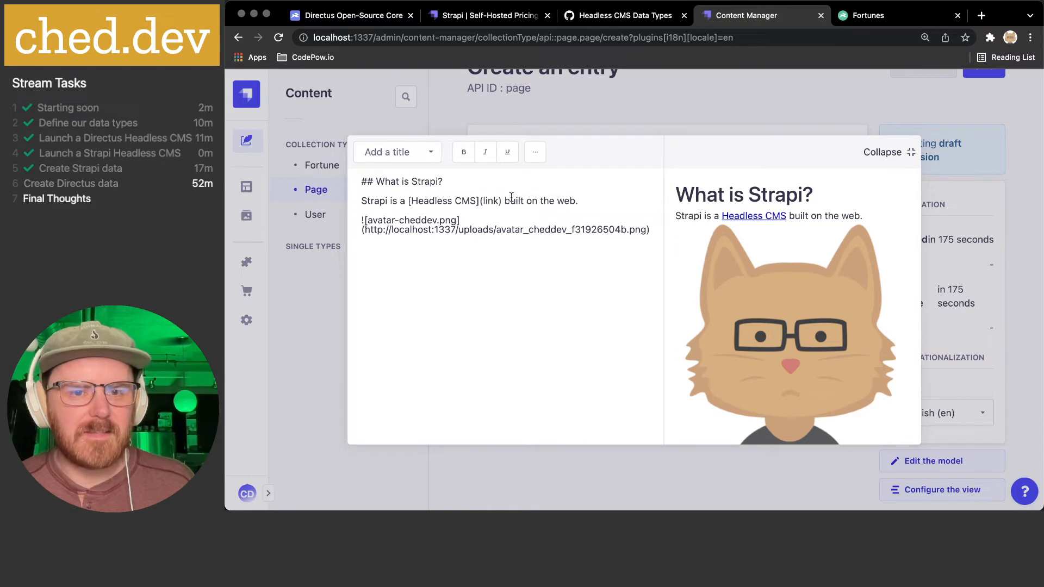
double_click(489, 202)
text(https:/)
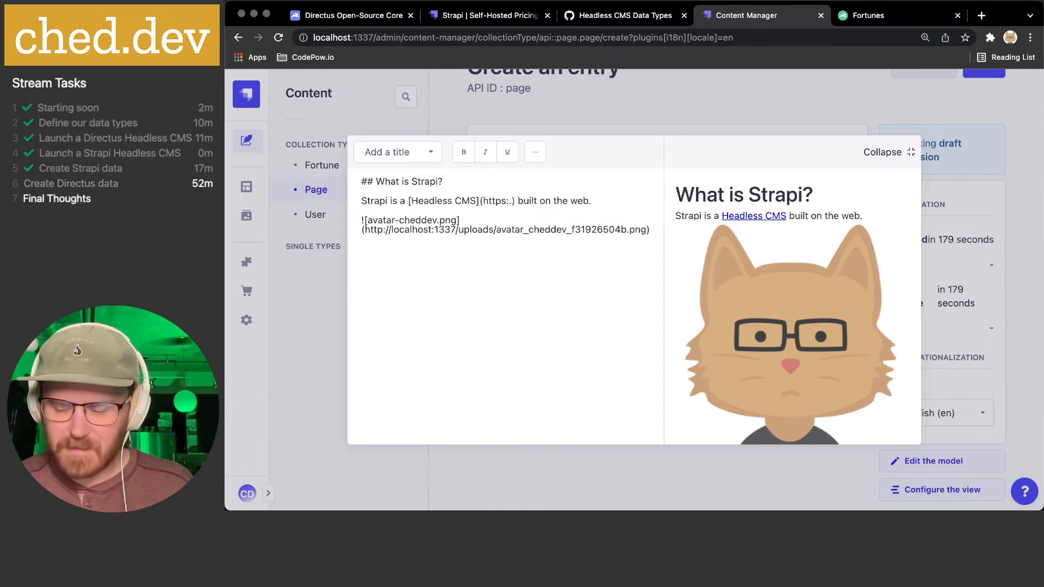
text(/strapi.i)
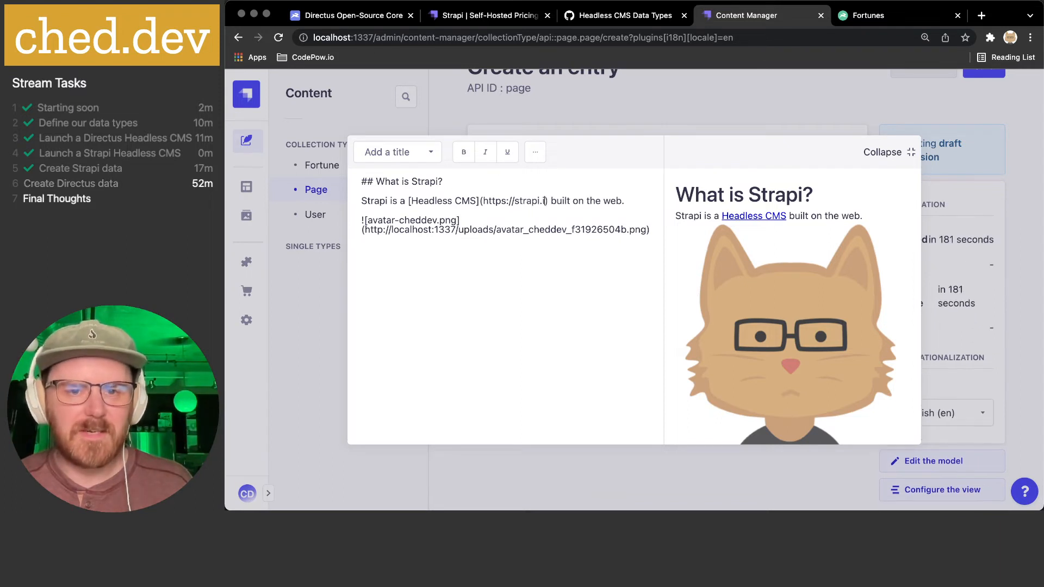
text(o)
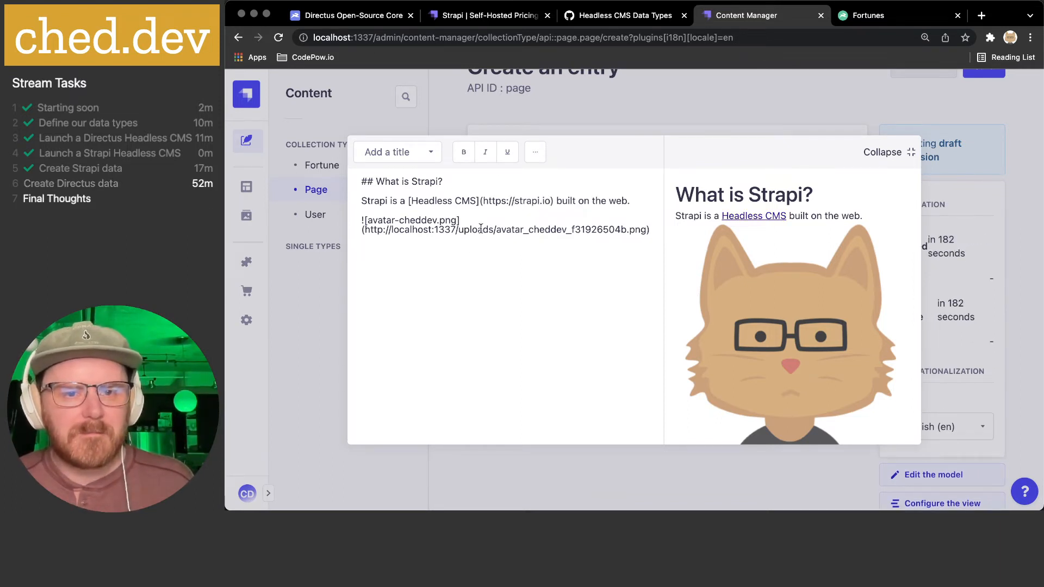
text(Written By Ched.)
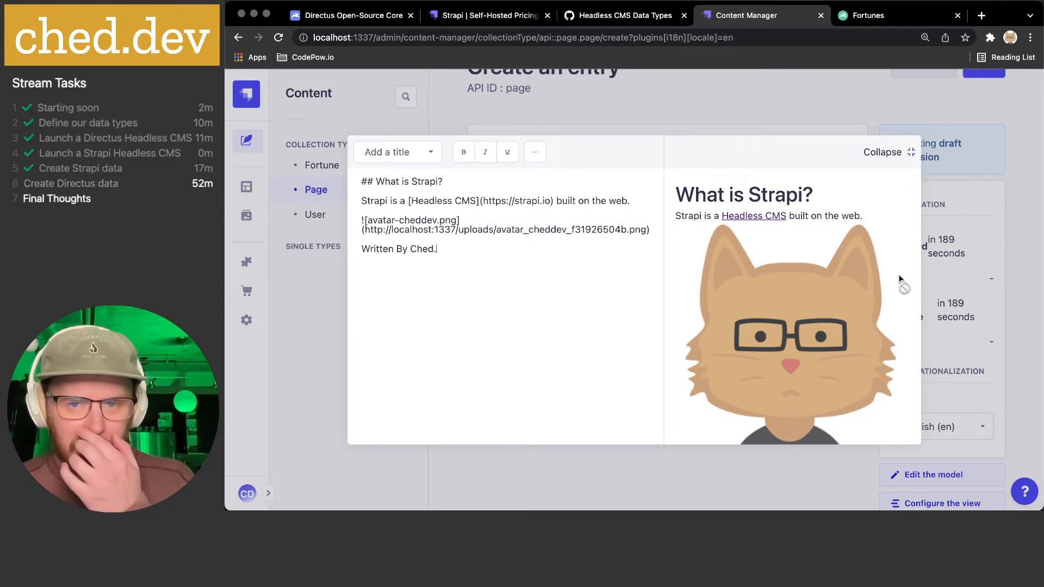
- Finish the 'Written By' byline and collapse the markdown editor back into the entry form
scroll(893, 282, down, 3)
scroll(813, 306, up, 4)
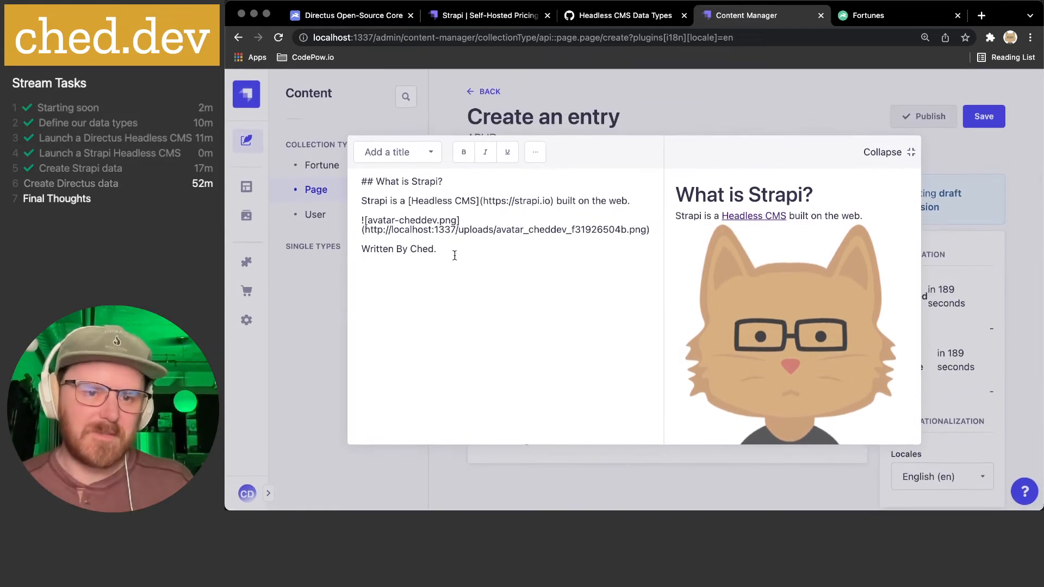
drag(460, 249, 348, 248)
click(475, 249)
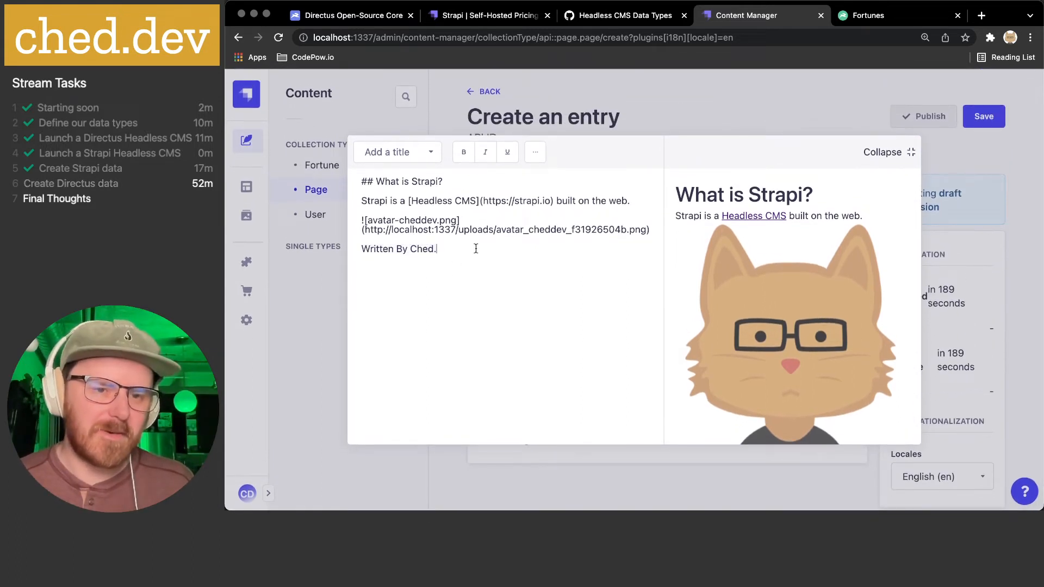
click(897, 157)
scroll(811, 311, down, 5)
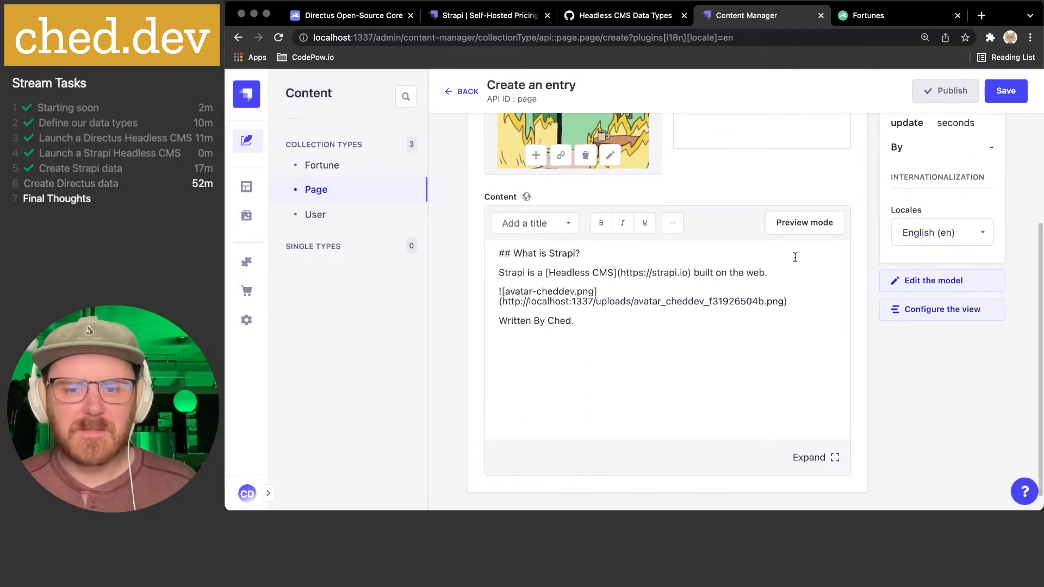
- Preview the rendered content, check the Locales list, then save the Strapi Demo entry as a draft
click(798, 227)
click(798, 227)
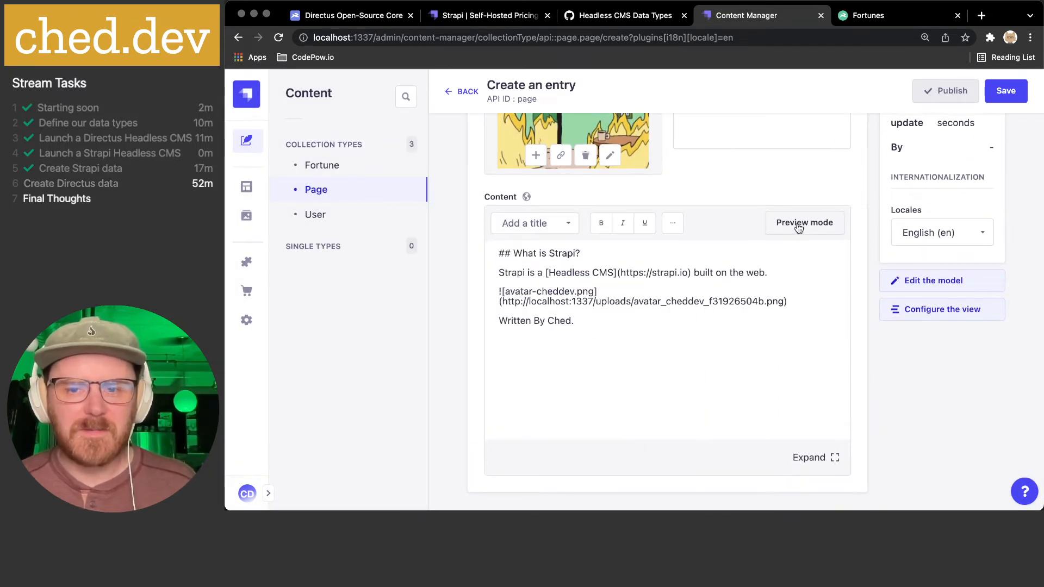
scroll(766, 324, up, 3)
scroll(766, 324, up, 1)
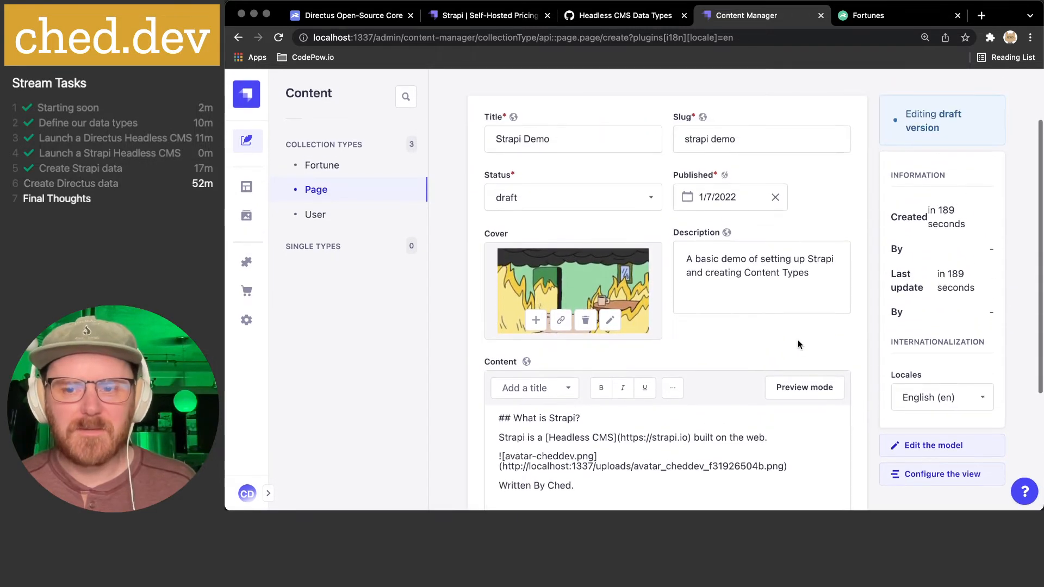
click(982, 398)
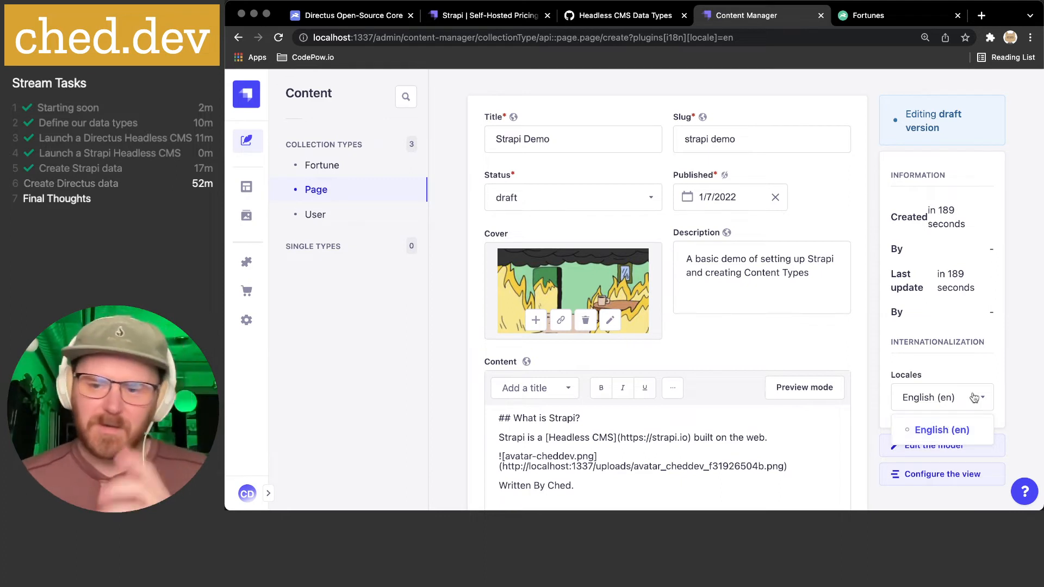
click(997, 357)
scroll(952, 337, up, 3)
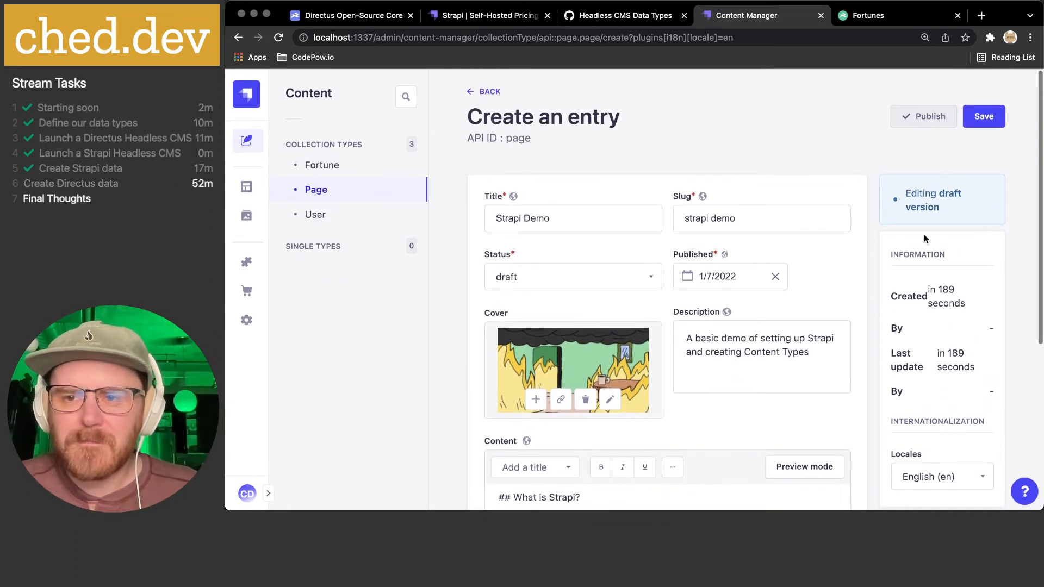
click(966, 123)
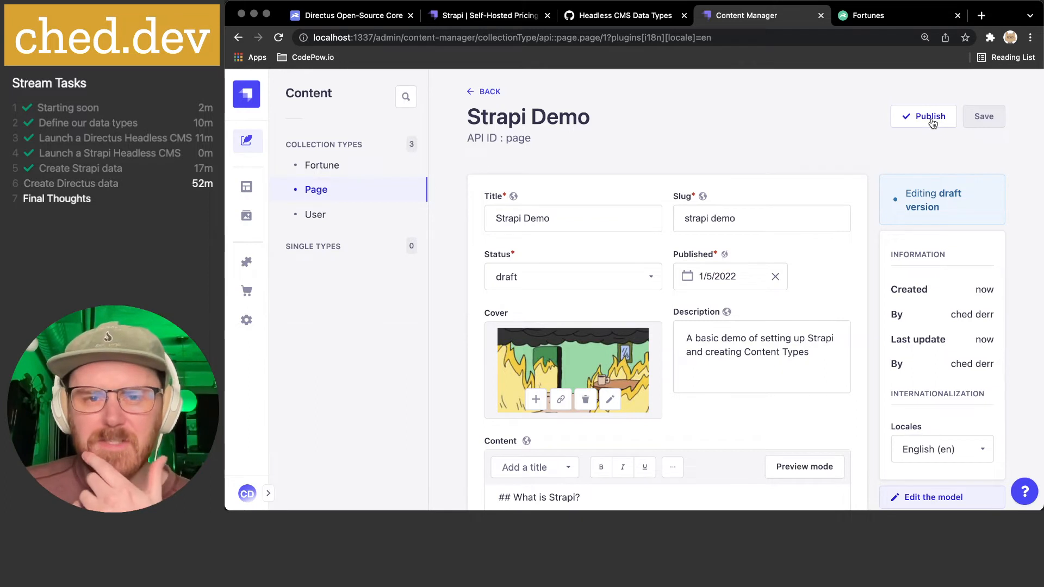
- Publish the Strapi Demo entry, leaving the status value unchanged
click(930, 118)
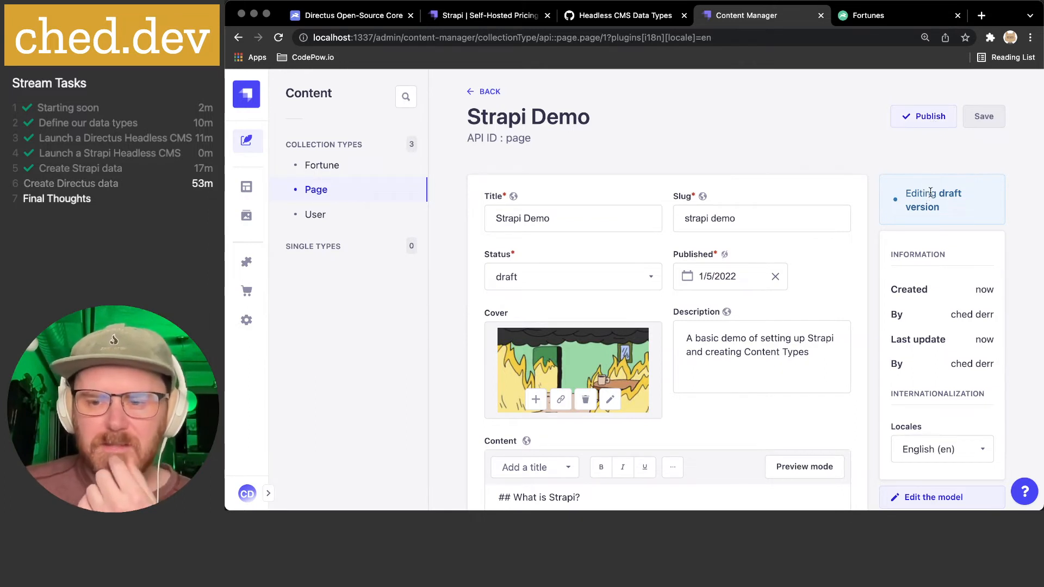
click(927, 116)
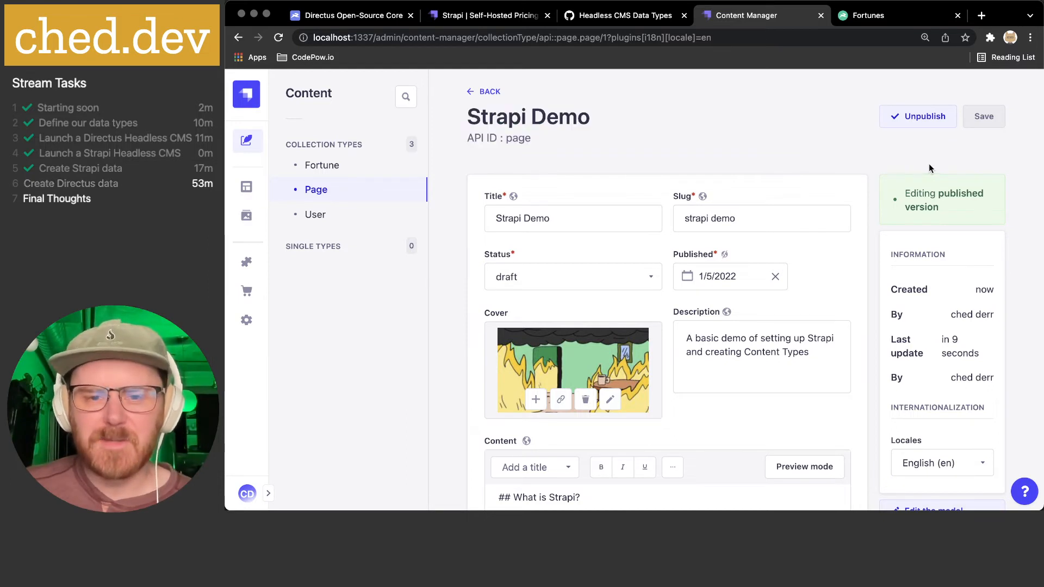
click(649, 279)
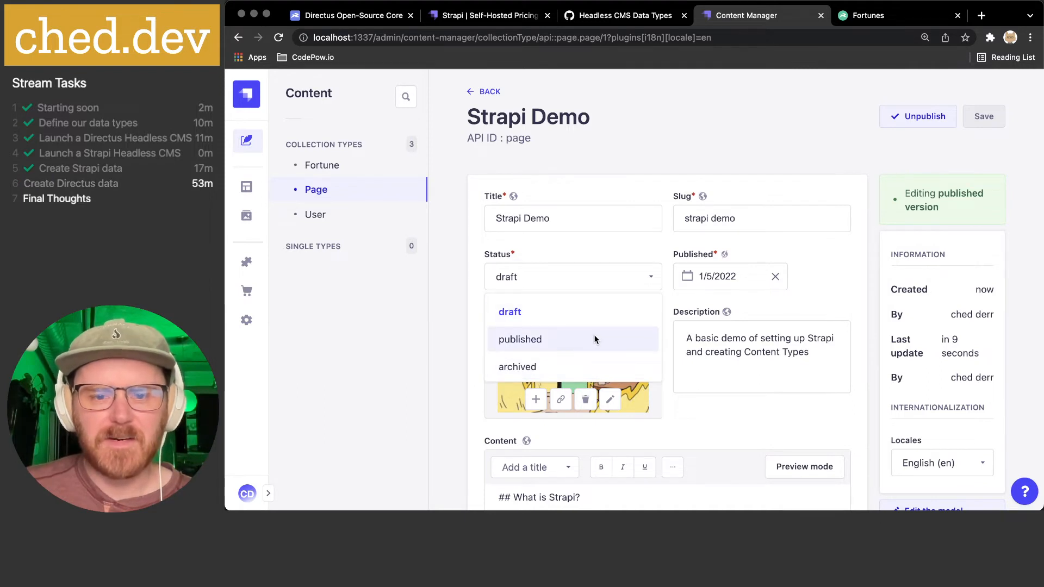
click(830, 273)
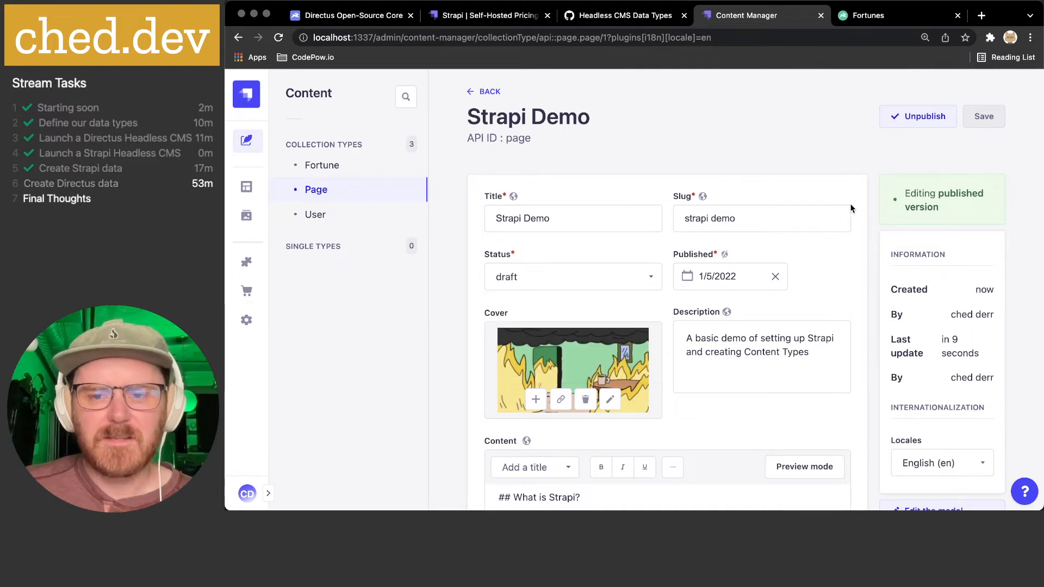
- Unpublish the Strapi Demo entry back to a draft, confirming with Yes
click(923, 120)
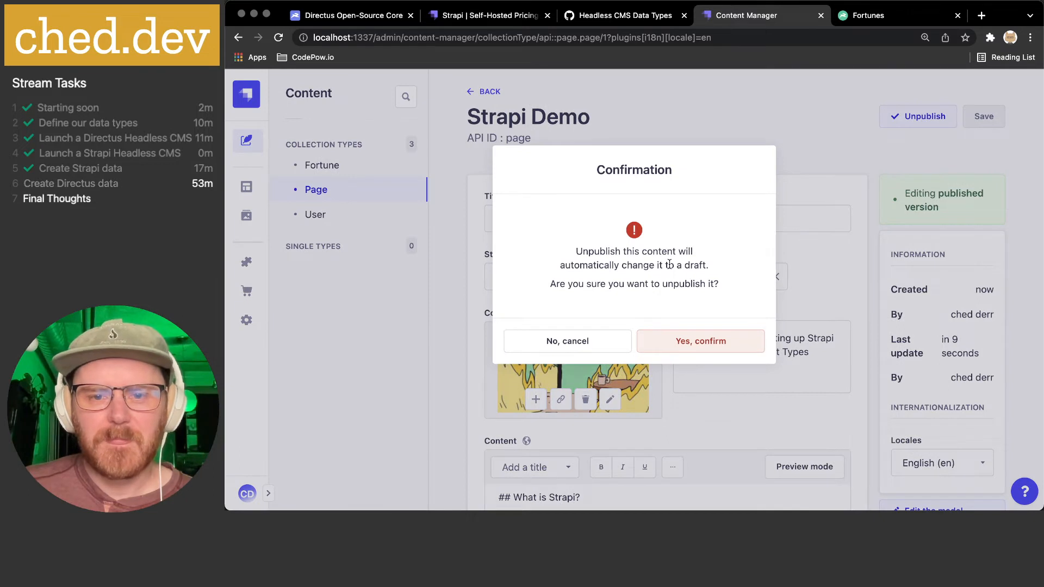
click(689, 342)
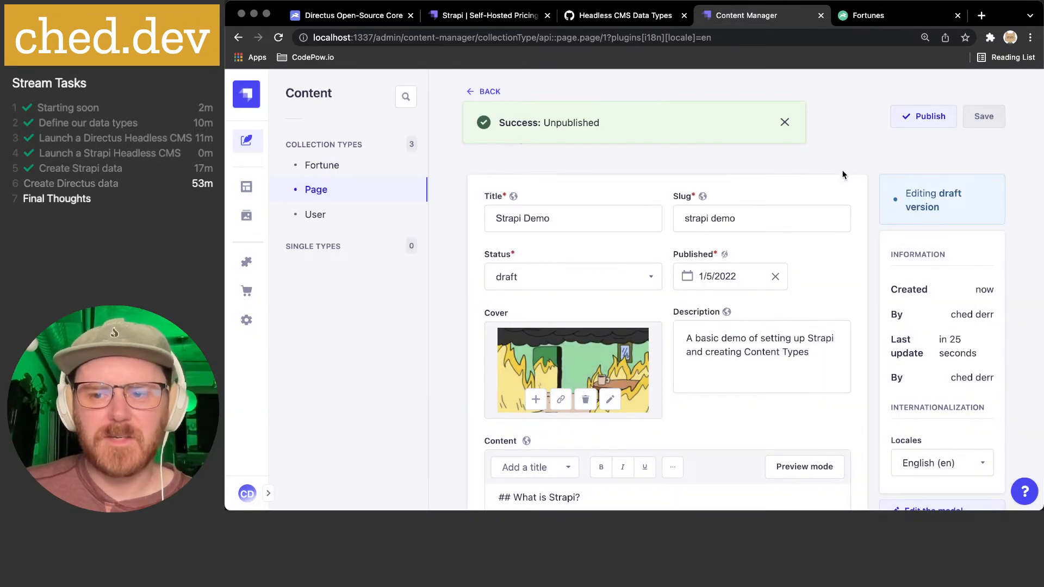
scroll(876, 224, down, 5)
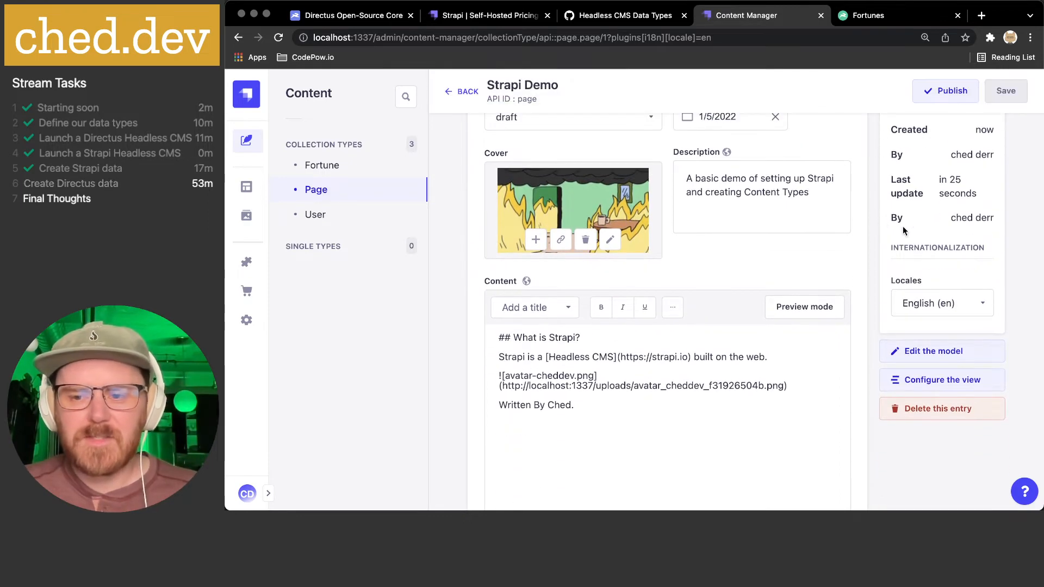
click(946, 380)
- Review the Page view configuration, keeping 'title' as the Entry title field
scroll(707, 337, up, 1)
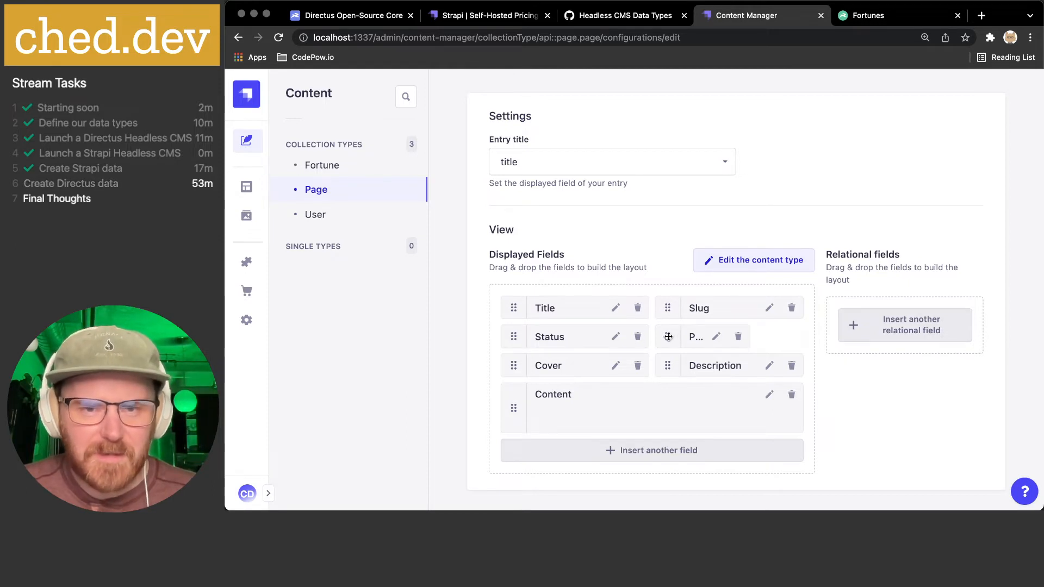
click(610, 169)
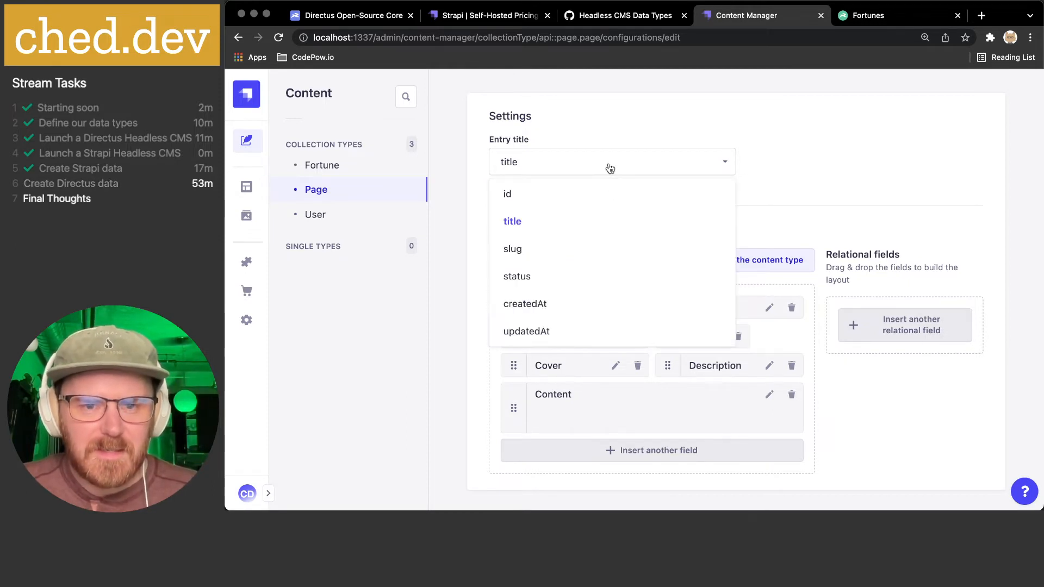
click(849, 153)
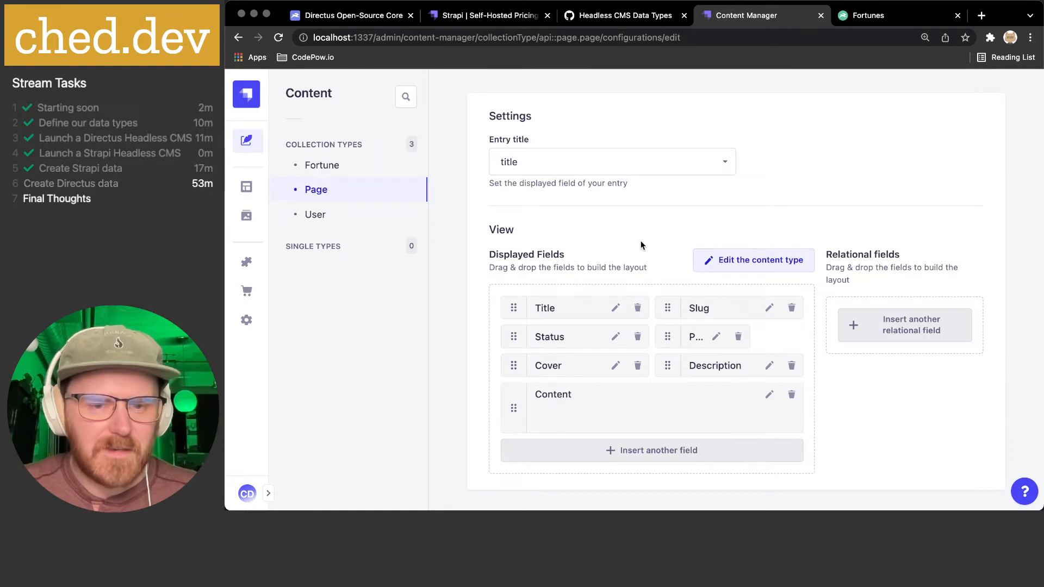
scroll(644, 243, down, 1)
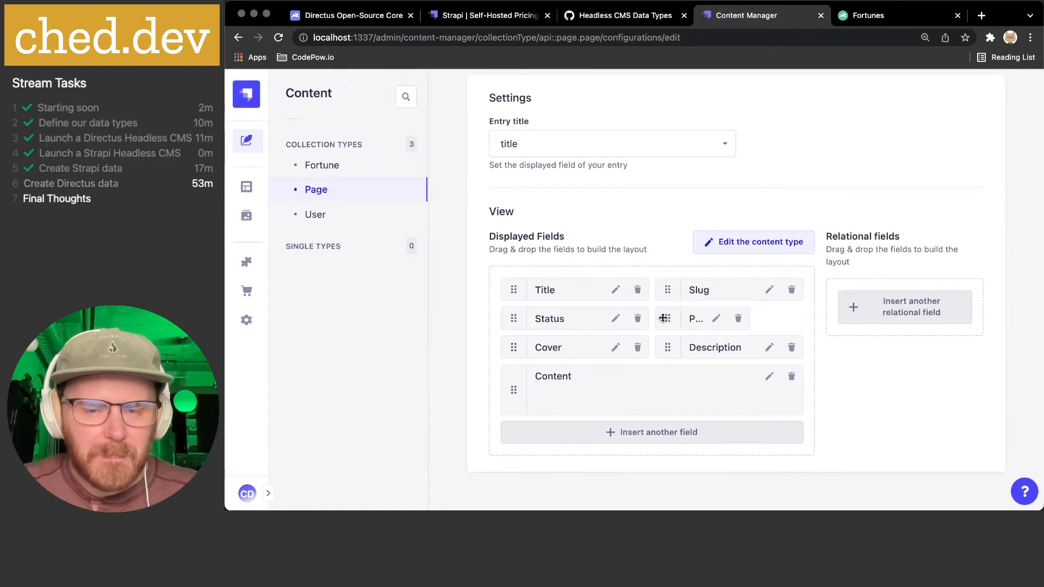
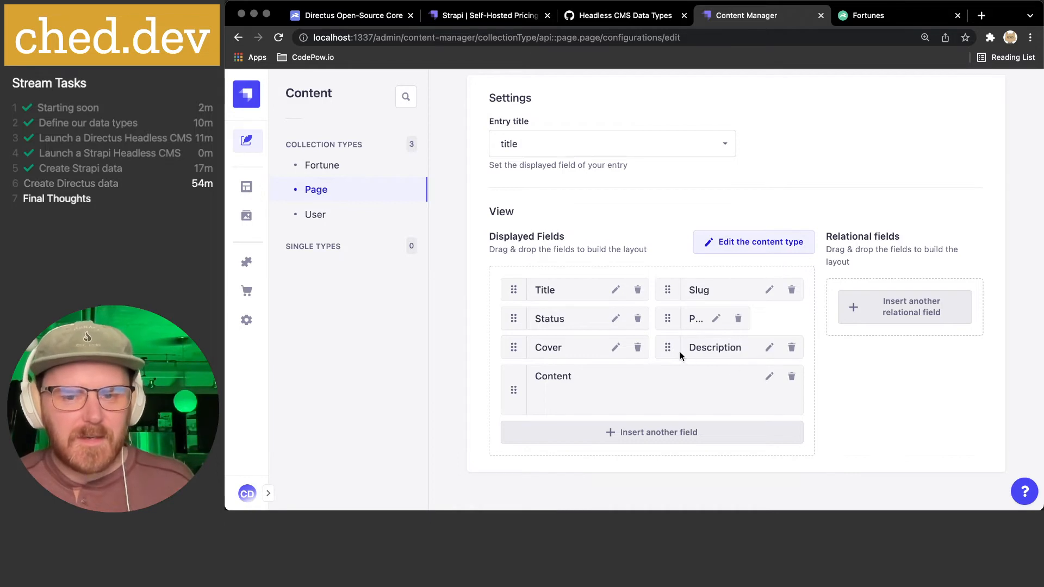
- Move Description onto its own row under Cover, save and confirm the layout, then return to Strapi Demo
drag(669, 349, 508, 386)
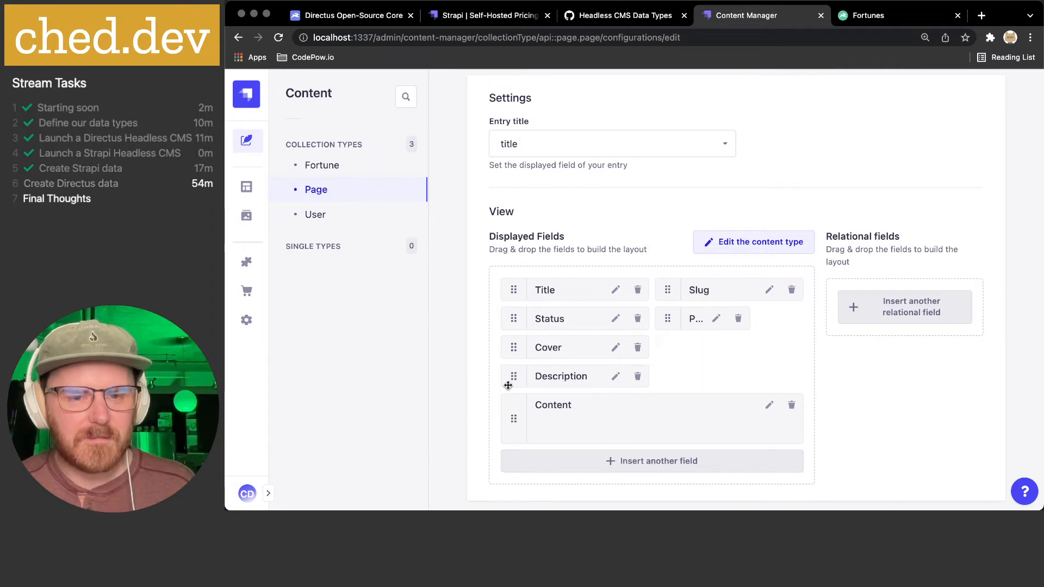
scroll(714, 358, up, 2)
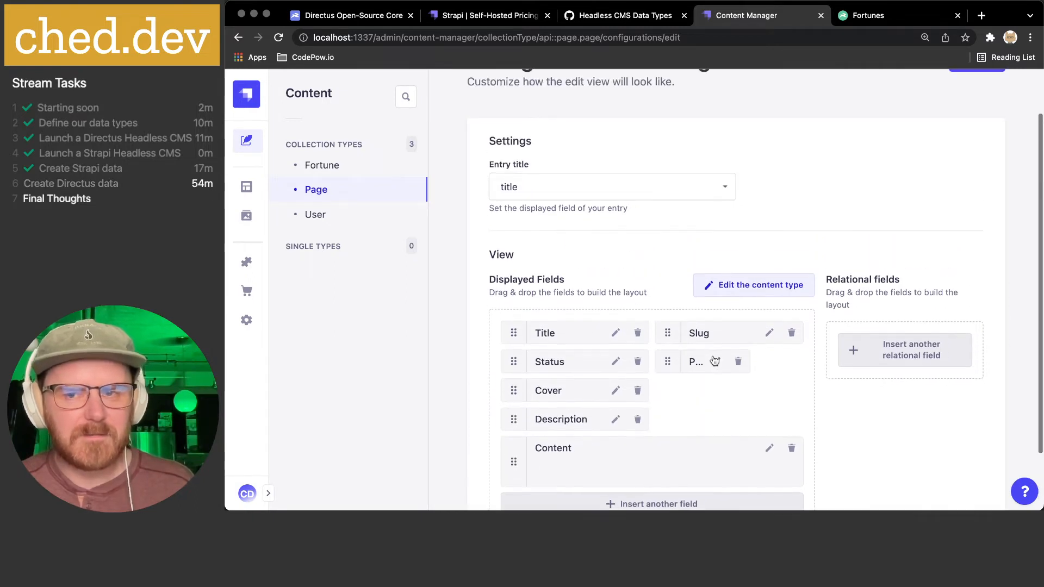
scroll(714, 360, up, 2)
click(977, 117)
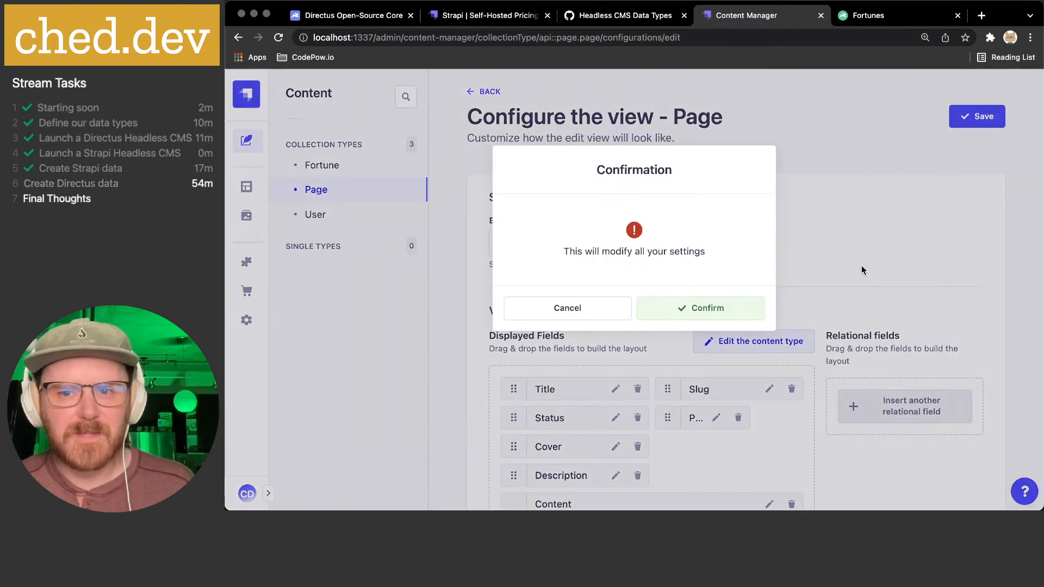
click(710, 297)
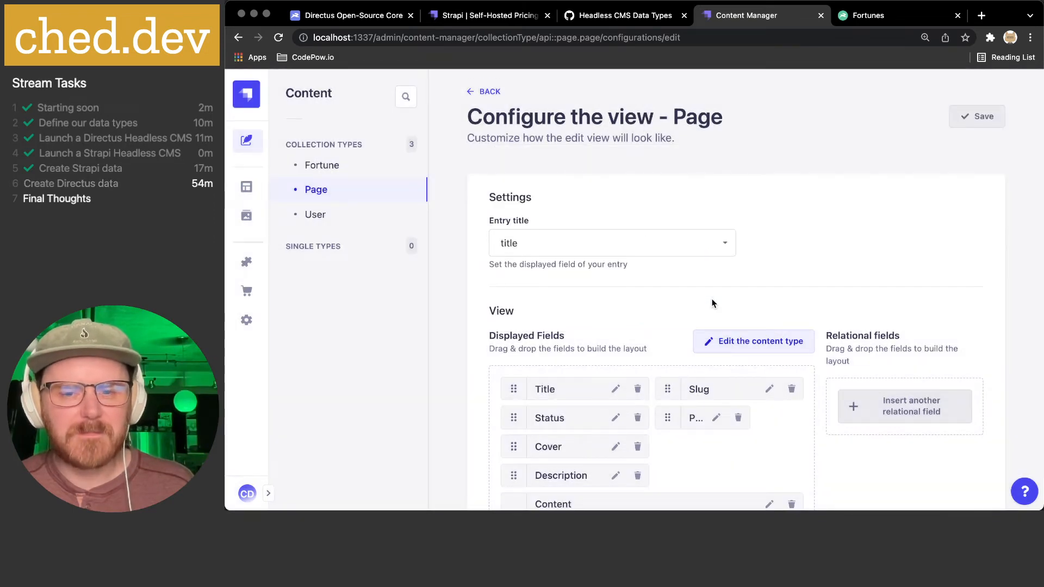
click(496, 91)
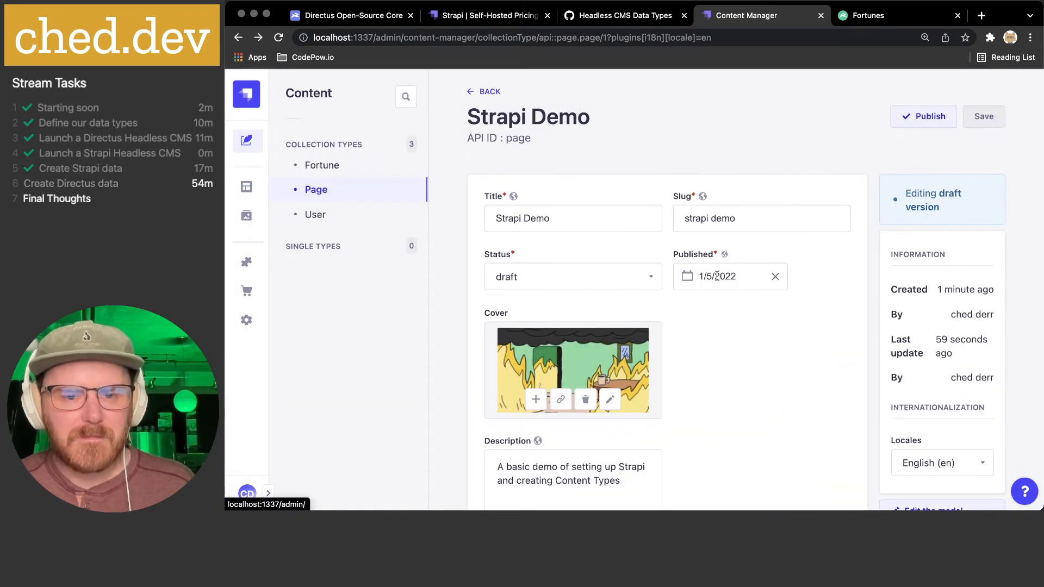
- Review the field definitions of the Page and Fortune content types
scroll(716, 276, down, 2)
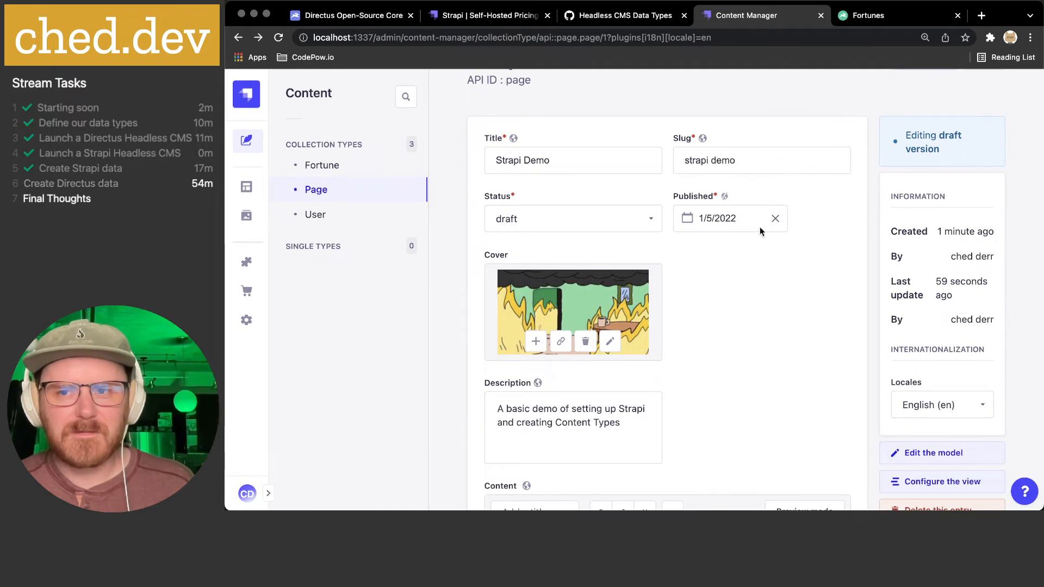
scroll(736, 238, up, 2)
scroll(870, 261, down, 4)
scroll(929, 265, down, 5)
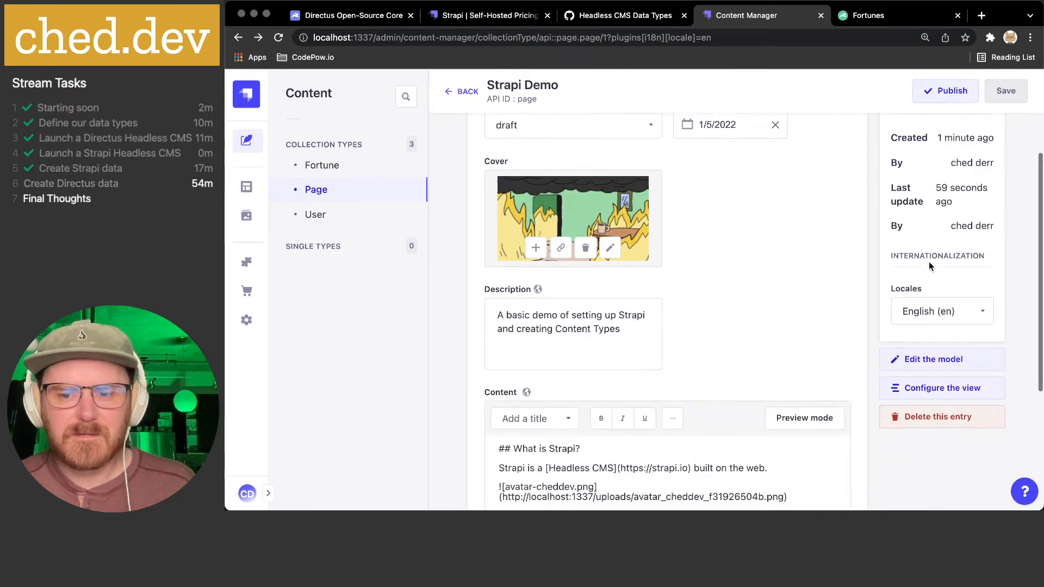
scroll(930, 261, up, 1)
click(938, 226)
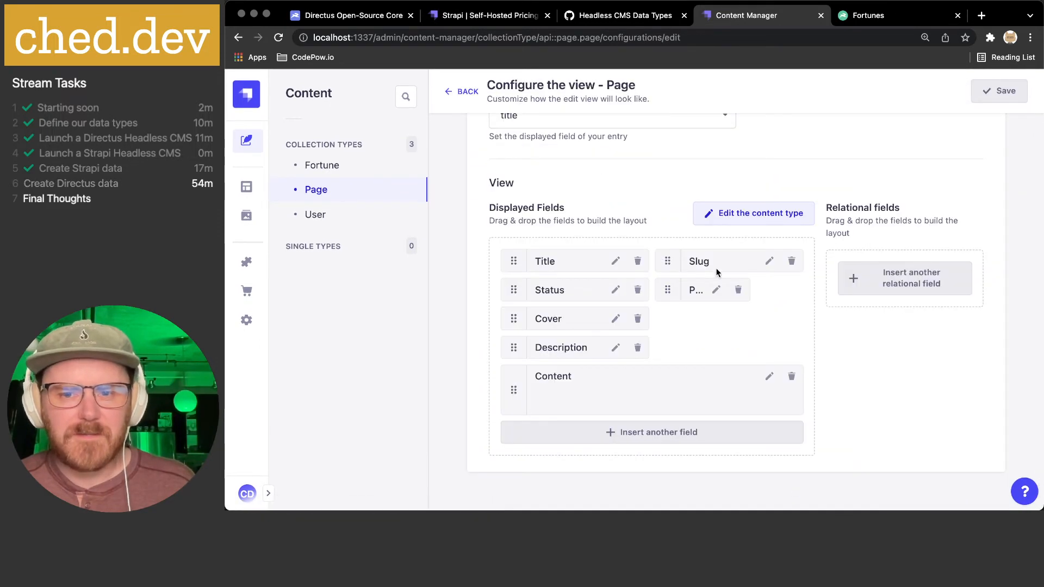
click(720, 212)
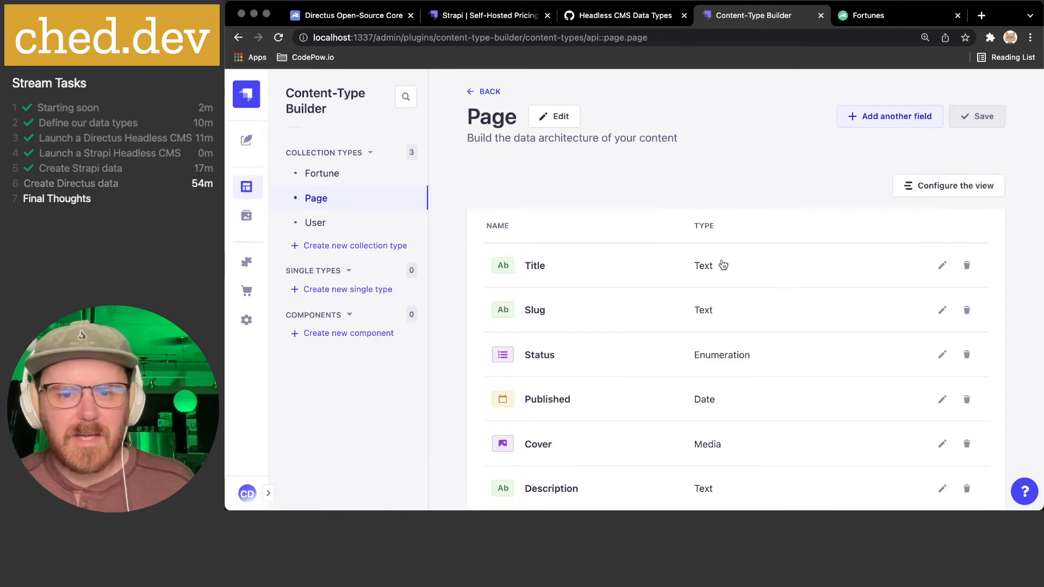
click(487, 92)
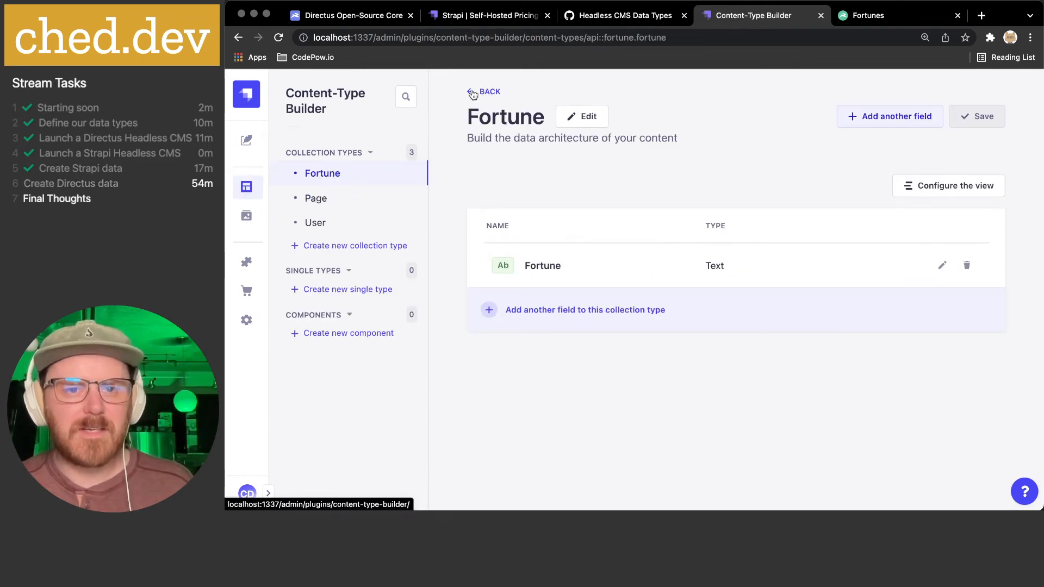
click(342, 198)
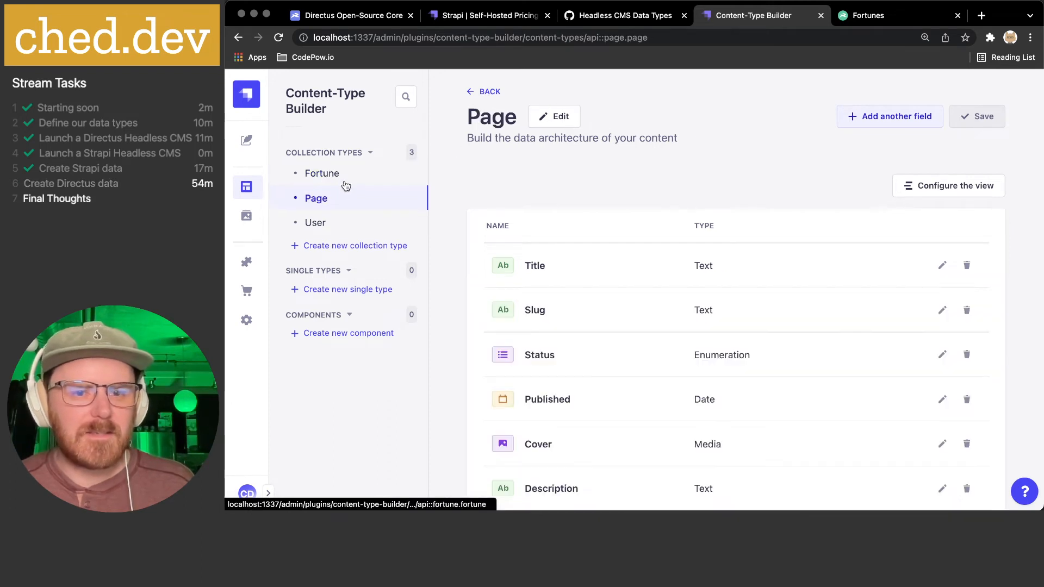
- Open the Strapi Demo entry from the Page list and bring up its edit-view configuration
click(249, 141)
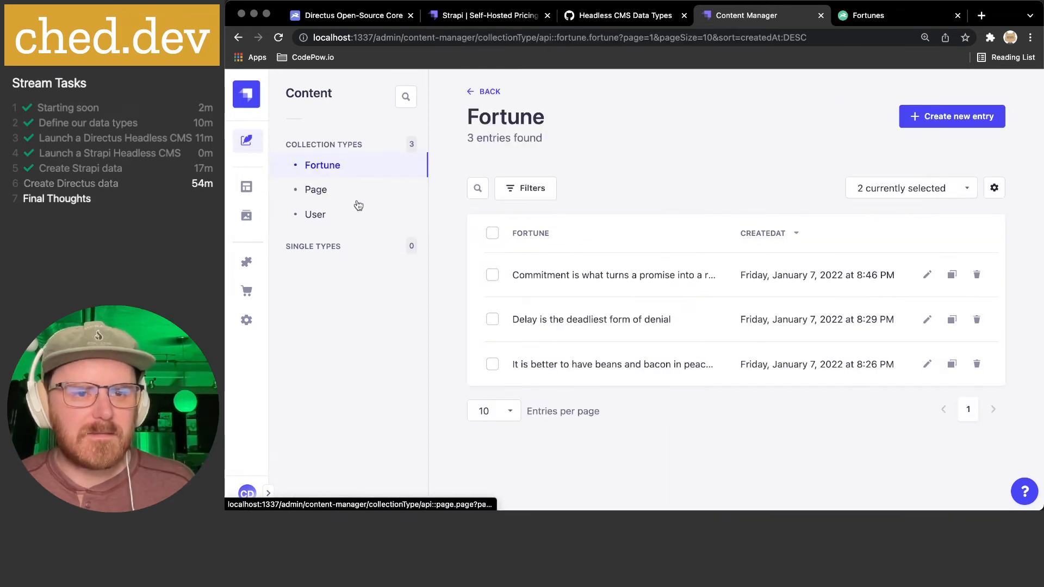
click(355, 201)
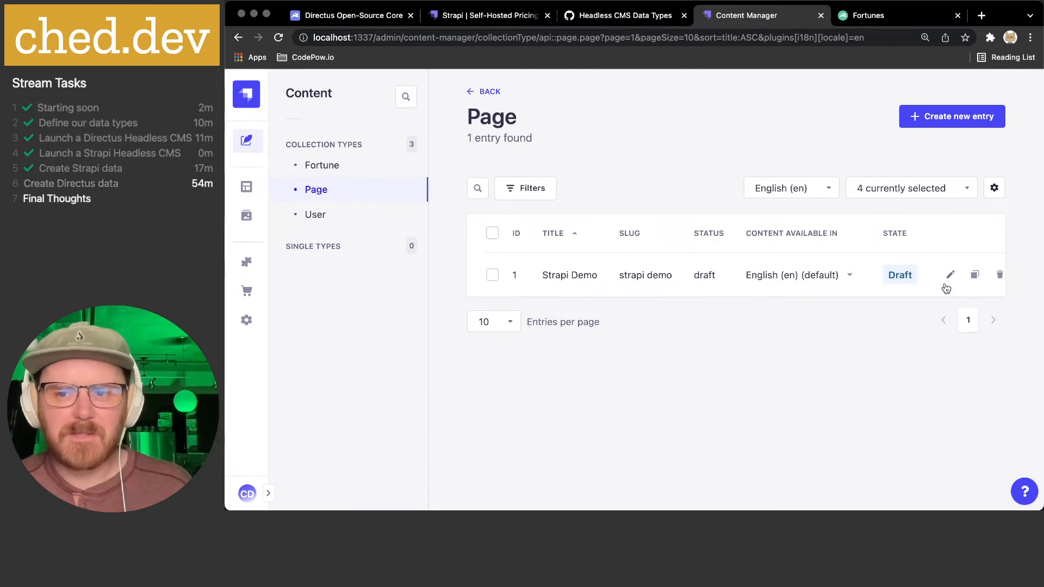
scroll(946, 288, right, 1)
scroll(946, 288, left, 1)
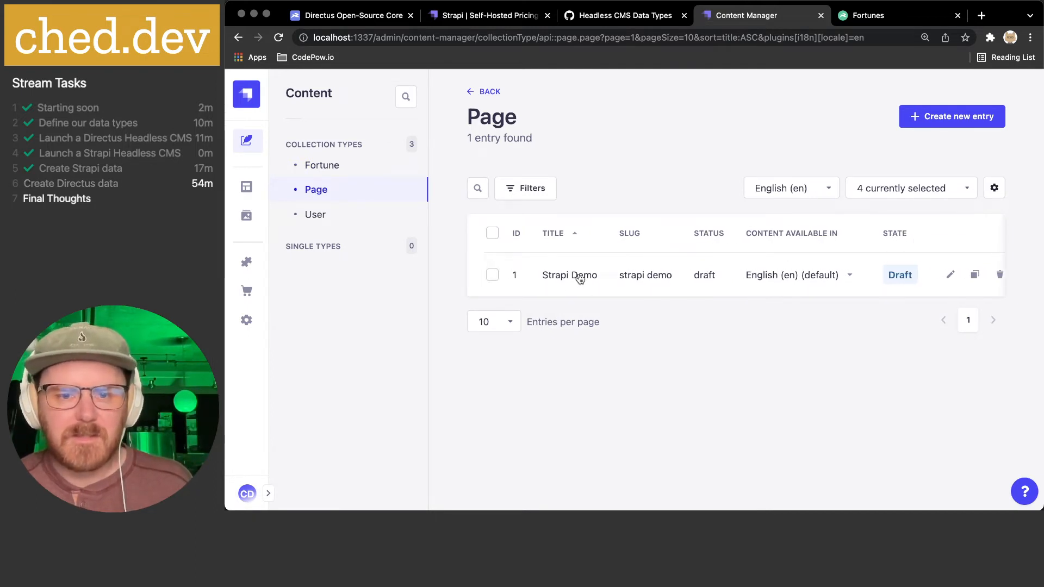
click(579, 279)
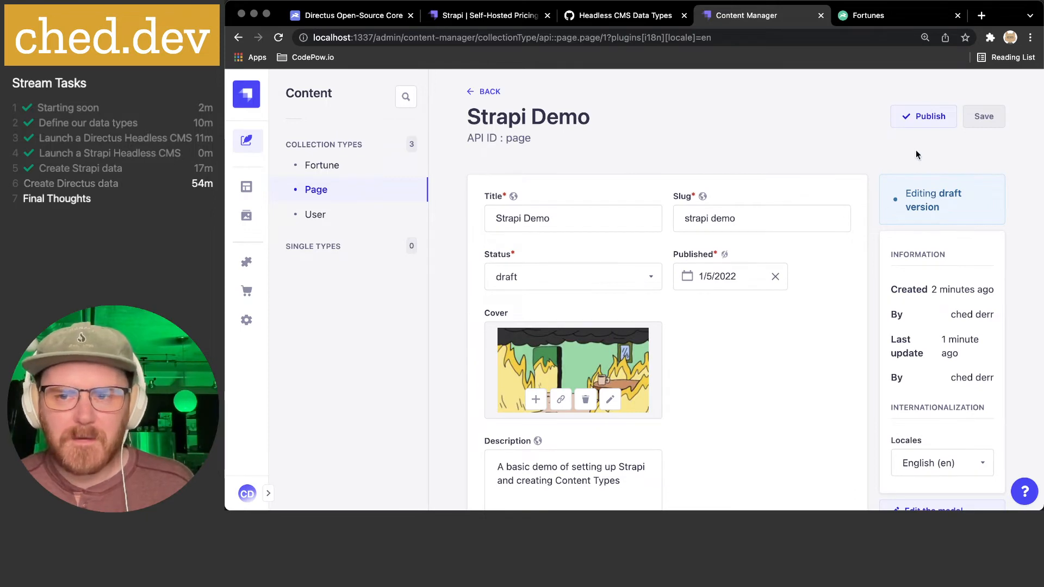
scroll(918, 163, down, 10)
click(928, 170)
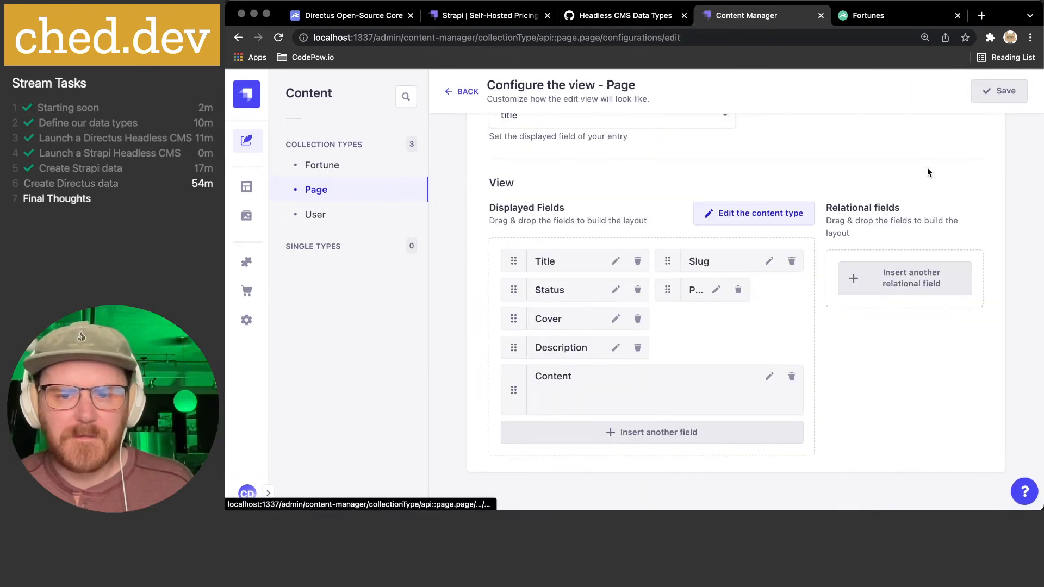
- Inspect the Description, Cover and Published display settings, cancelling each without changes
mouse_move(514, 347)
mouse_down()
mouse_move(695, 343)
mouse_move(672, 329)
mouse_move(674, 313)
mouse_move(663, 400)
mouse_move(549, 348)
mouse_move(482, 349)
mouse_move(500, 348)
mouse_up()
click(613, 349)
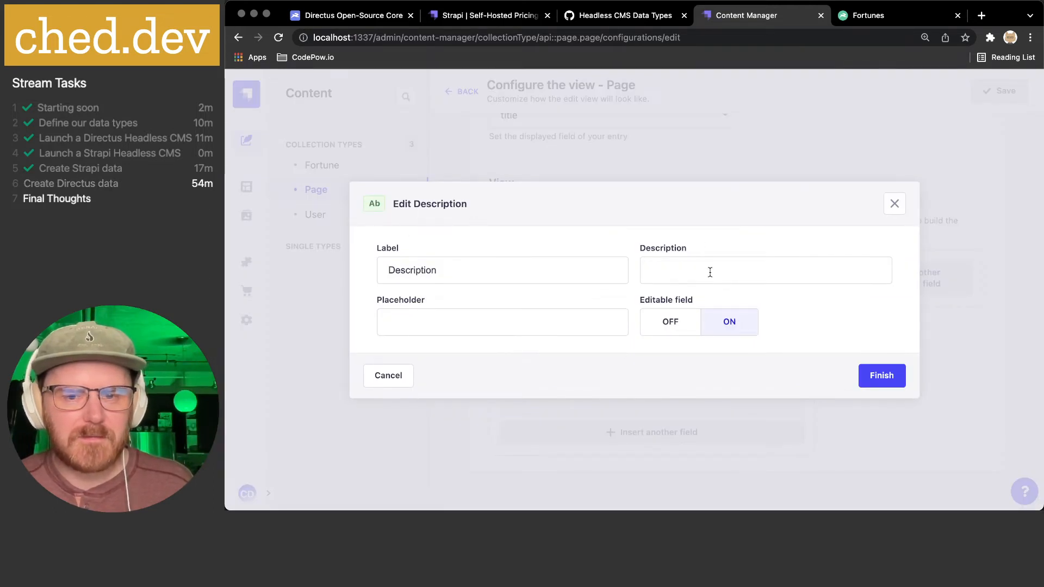
click(388, 376)
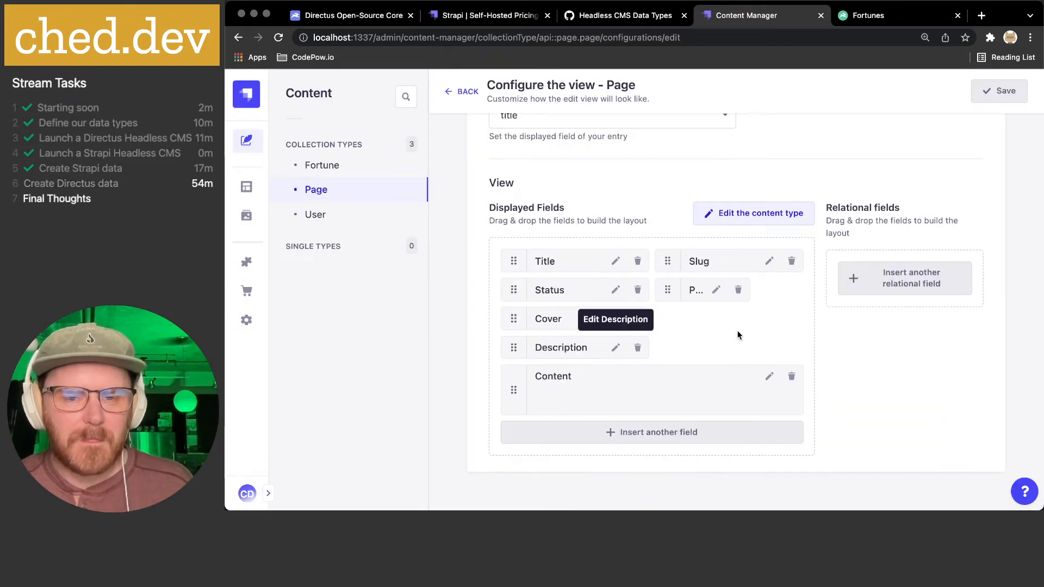
click(616, 320)
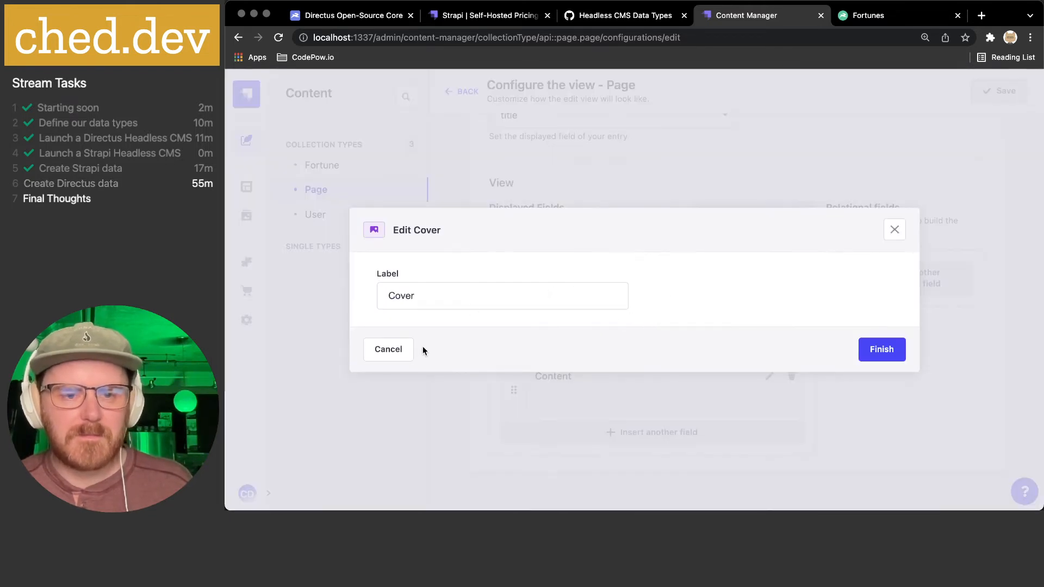
click(400, 350)
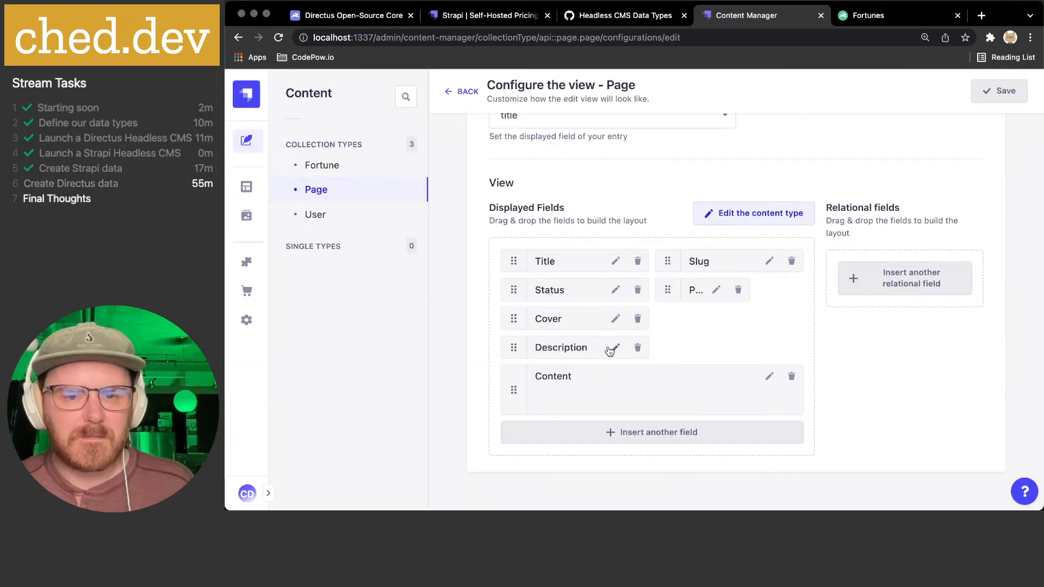
click(714, 291)
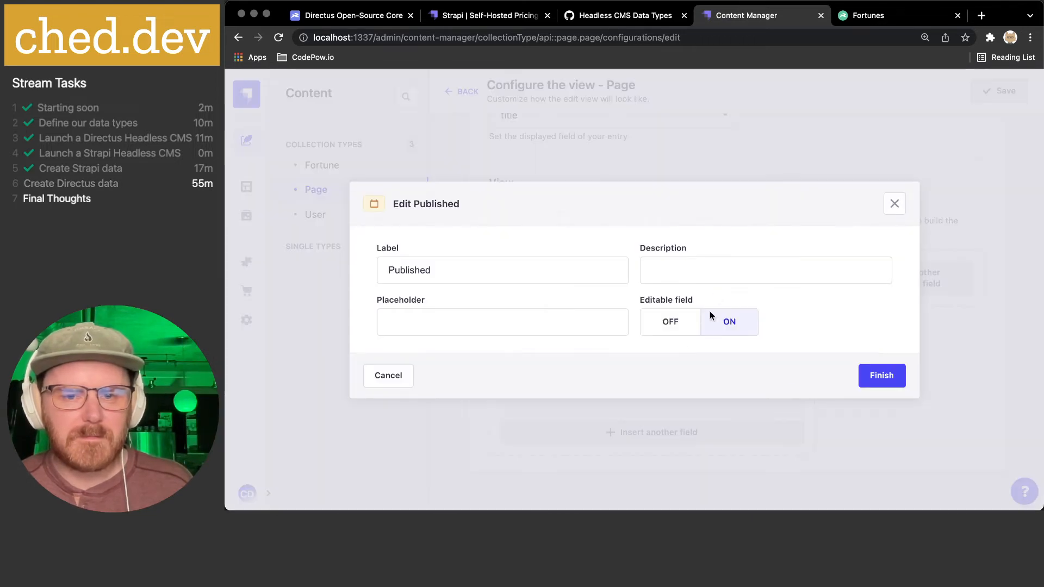
click(385, 381)
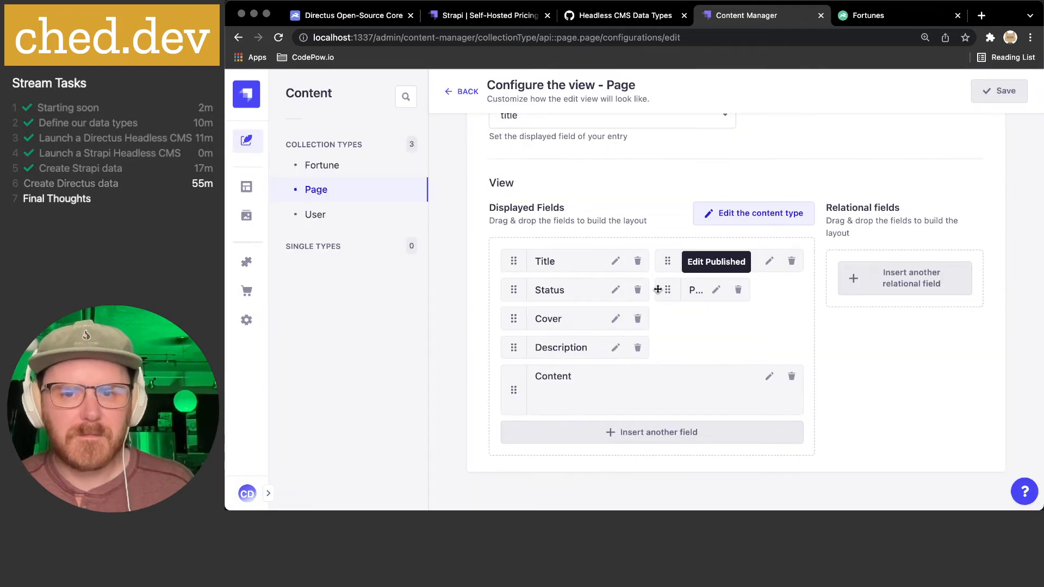
- Go back through the Strapi Demo entry to the Page entries list
scroll(647, 289, up, 3)
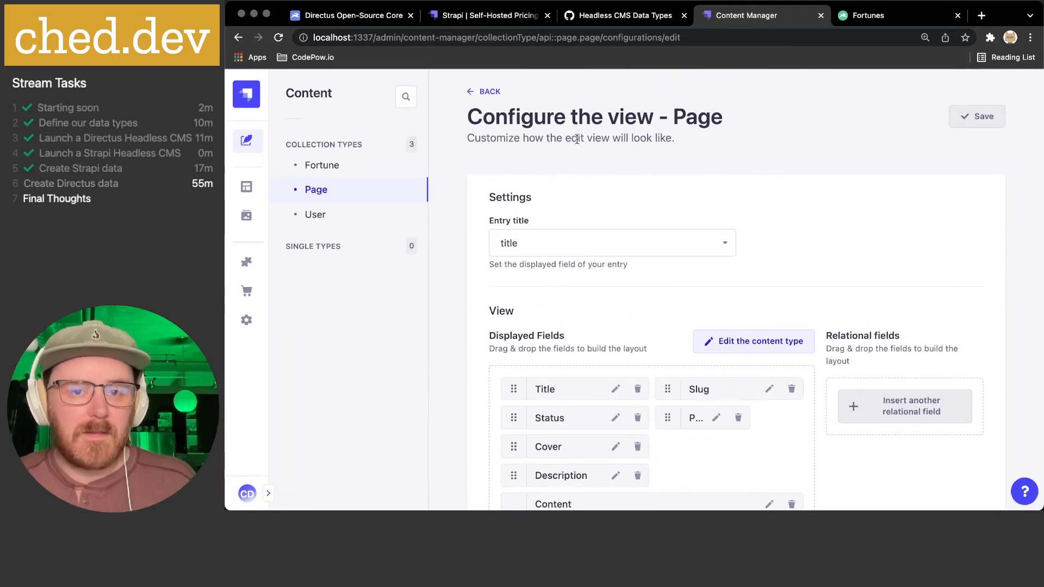
click(490, 93)
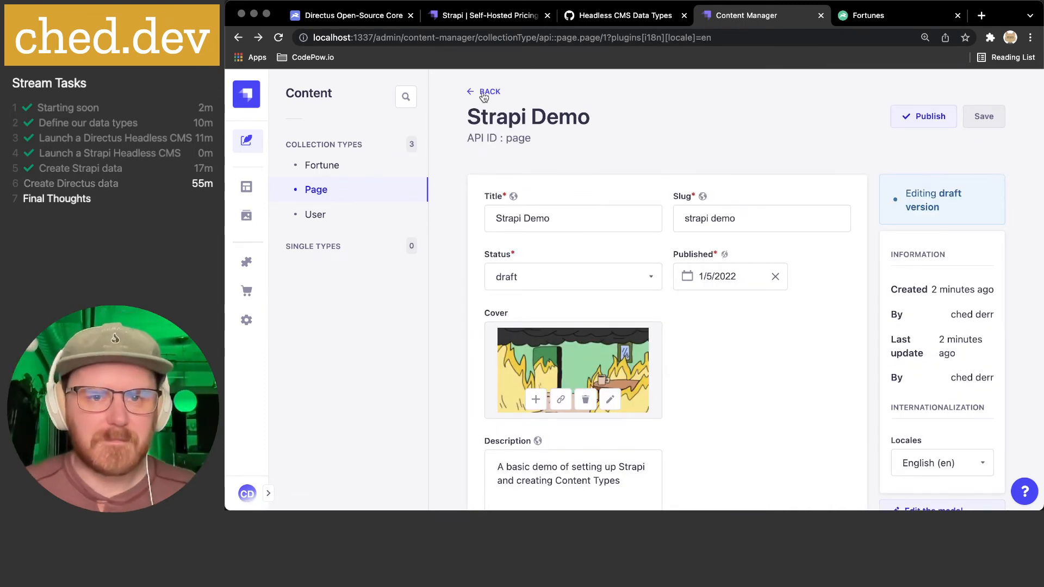
click(484, 96)
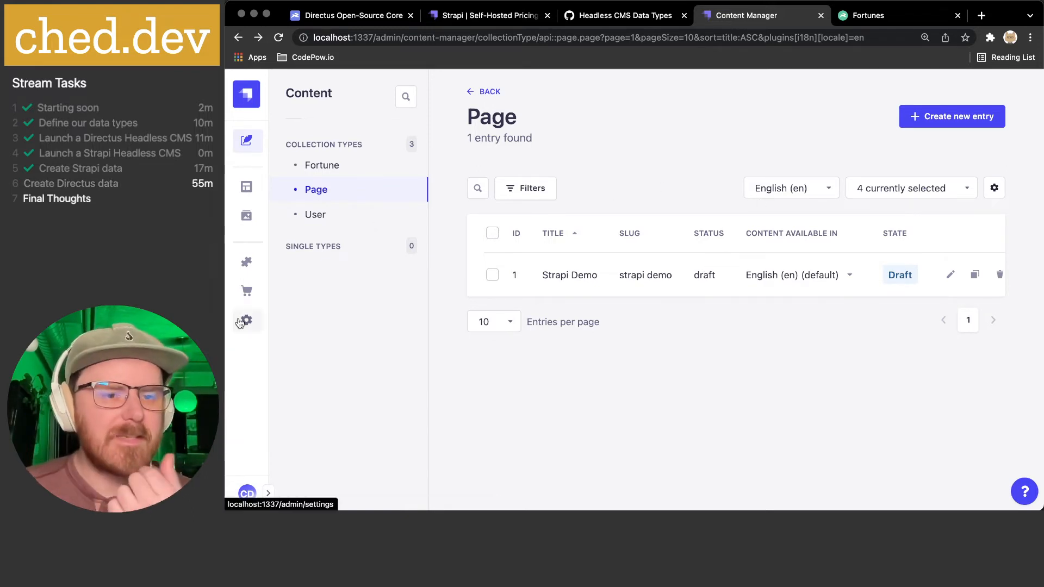
click(246, 319)
- In Internationalization, add and save a new Spanish (es) locale, found by searching 'anish'
scroll(385, 314, down, 1)
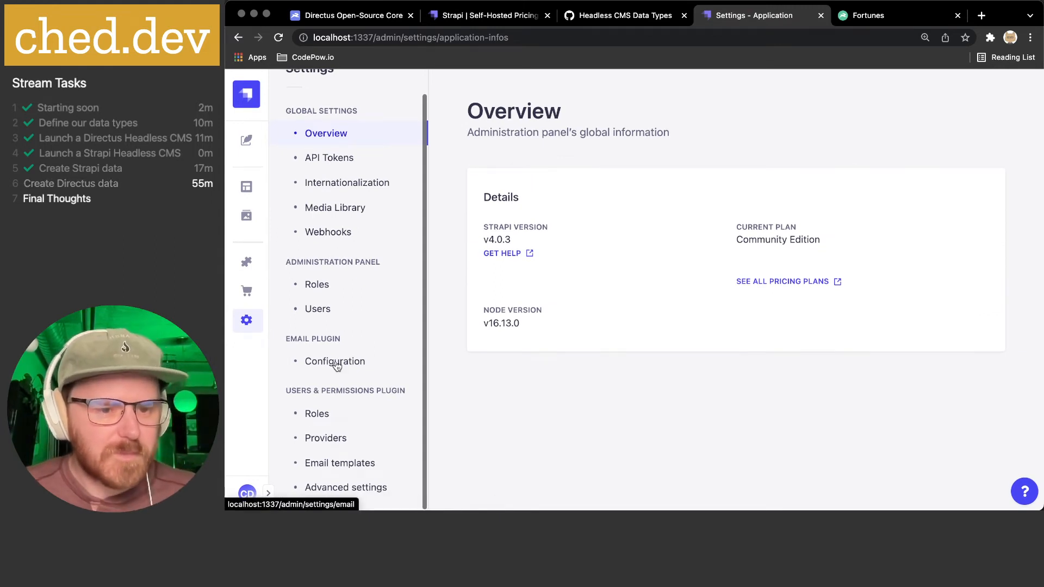
click(347, 184)
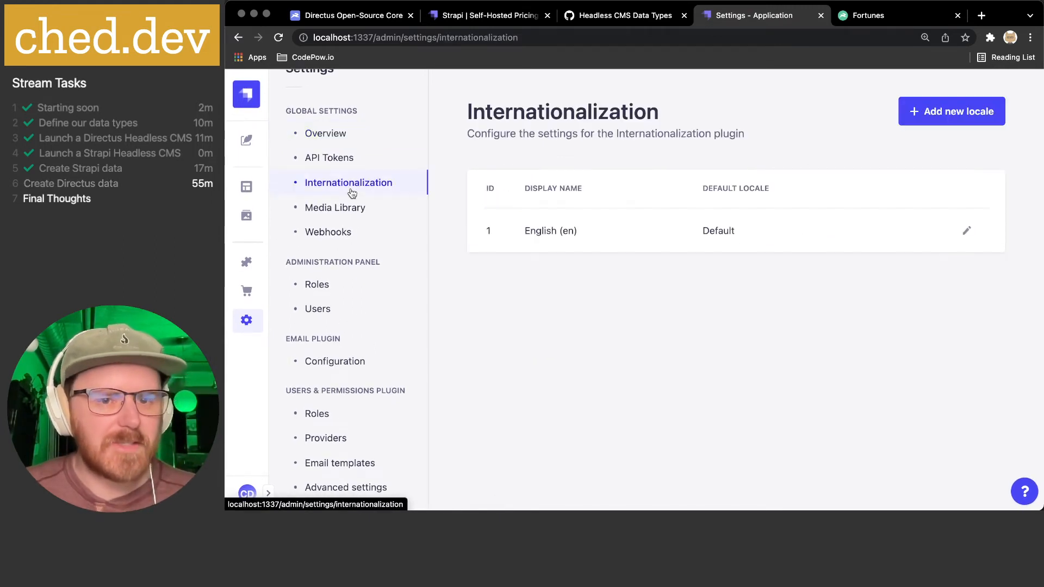
click(929, 112)
click(451, 310)
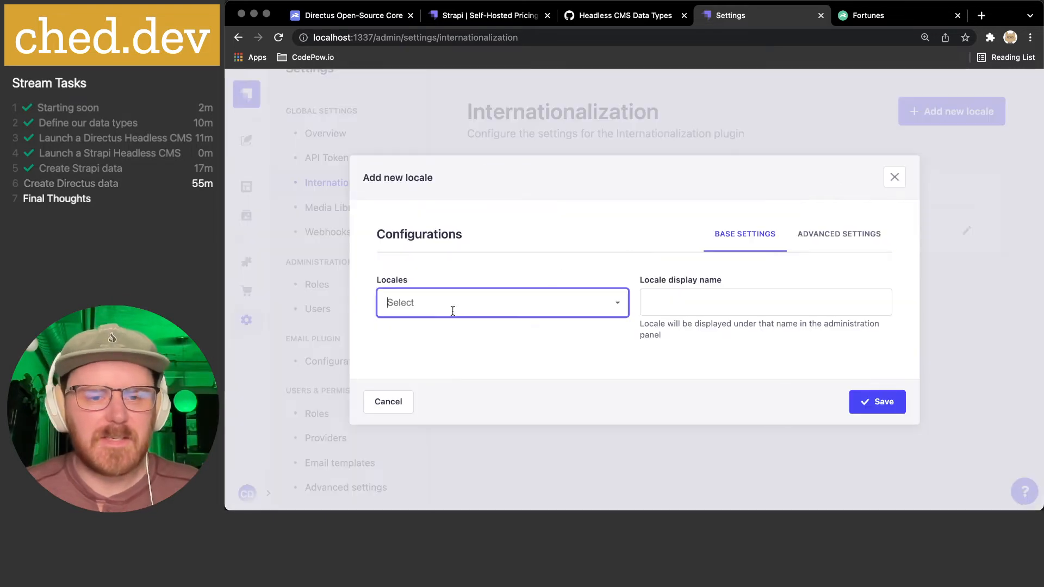
text(anish)
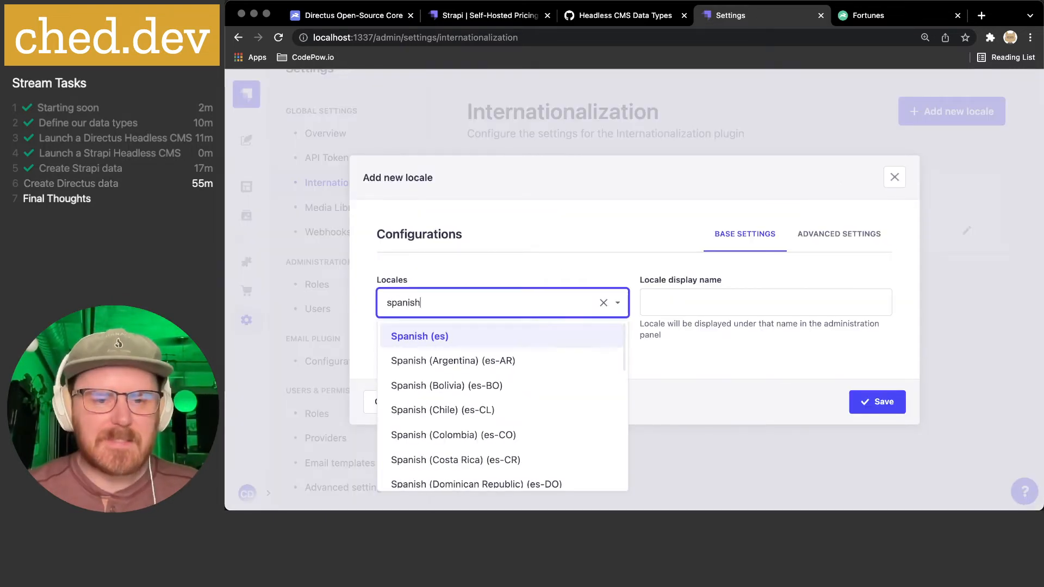
click(456, 338)
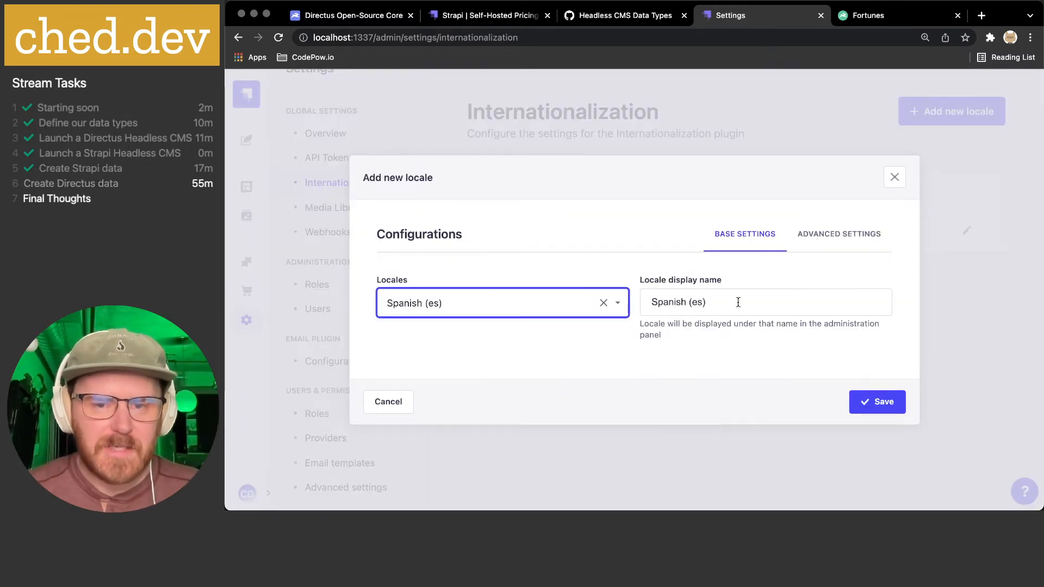
click(822, 246)
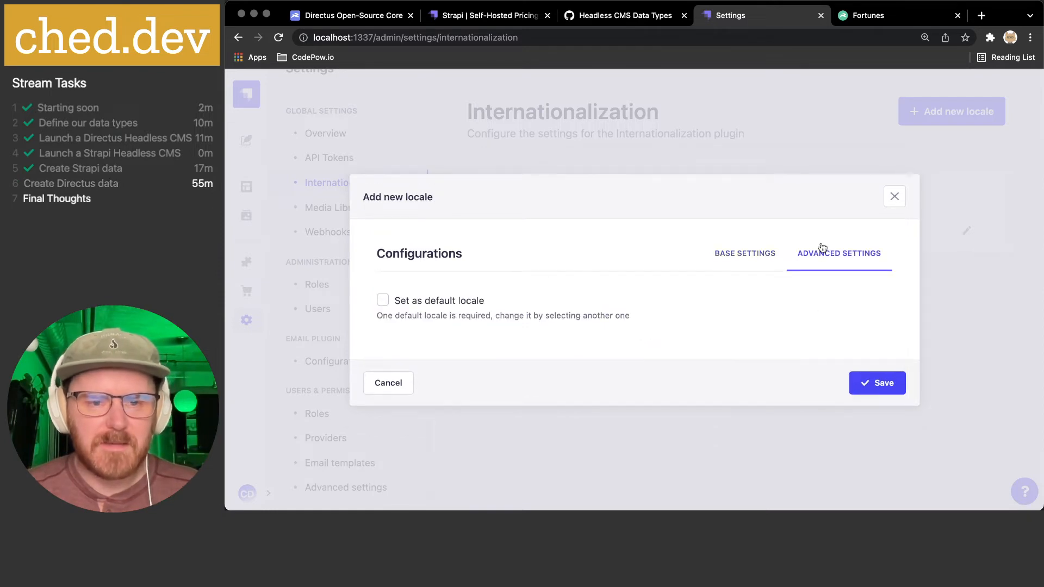
click(747, 253)
click(866, 403)
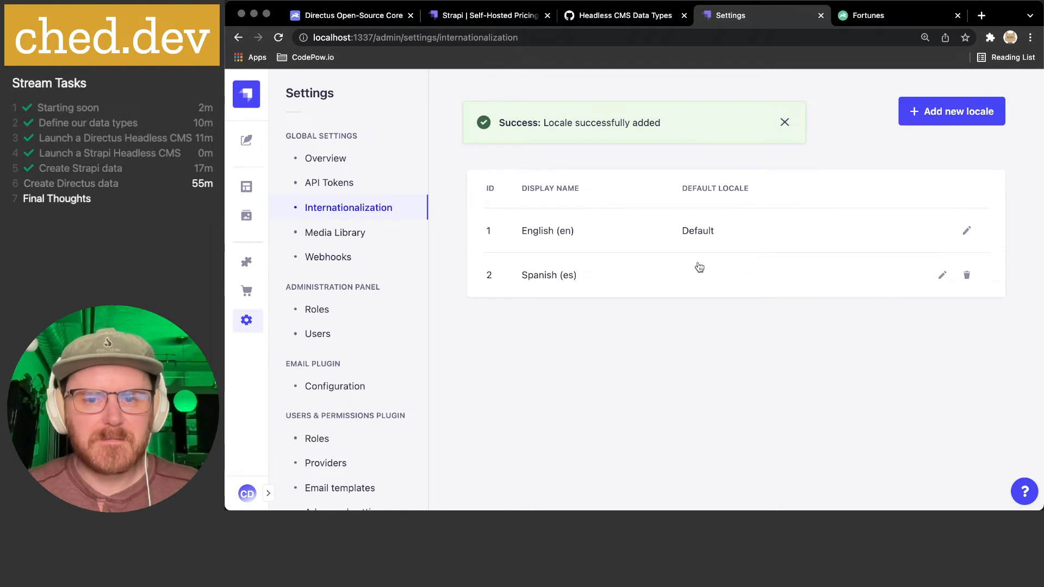
- Open the Strapi Demo Page entry and switch it to the Spanish (es) locale
click(256, 142)
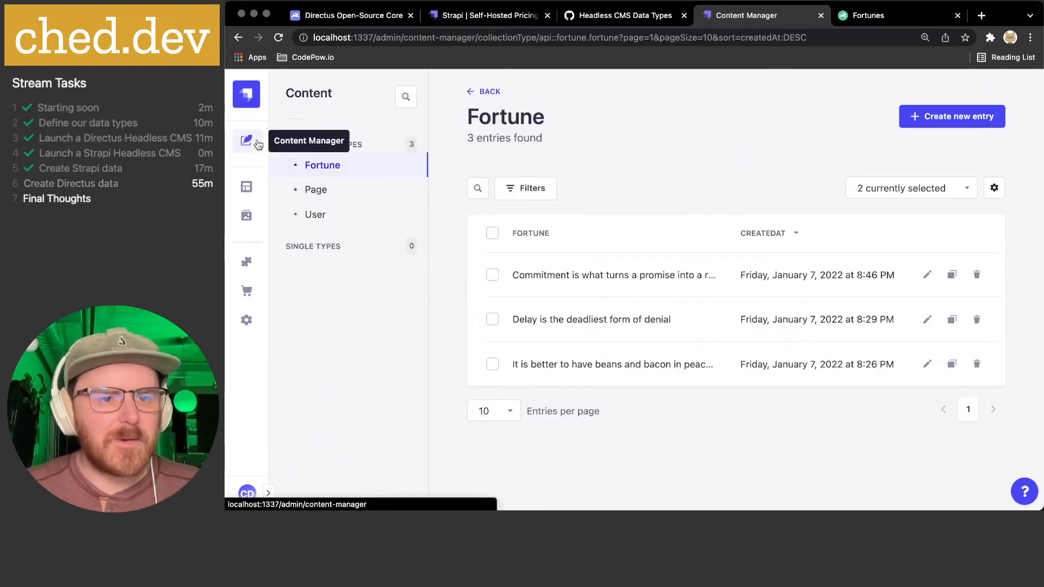
click(328, 190)
click(644, 277)
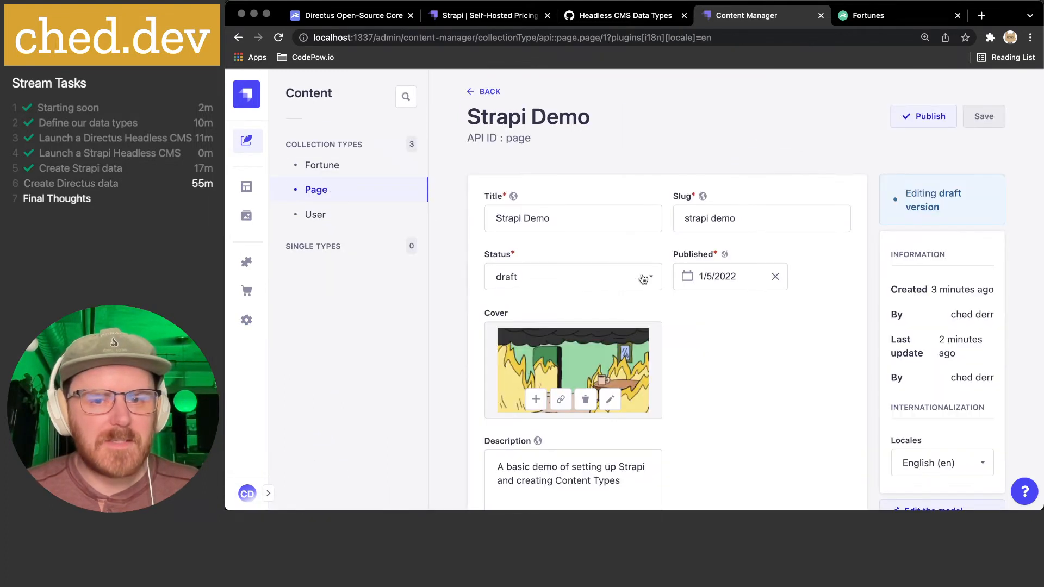
scroll(804, 317, down, 5)
click(935, 293)
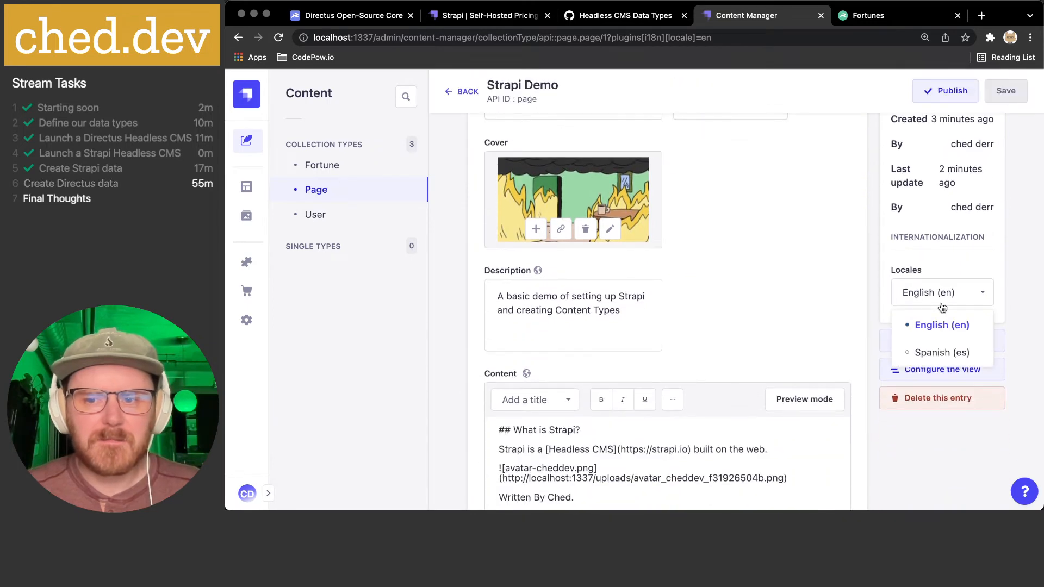
click(928, 355)
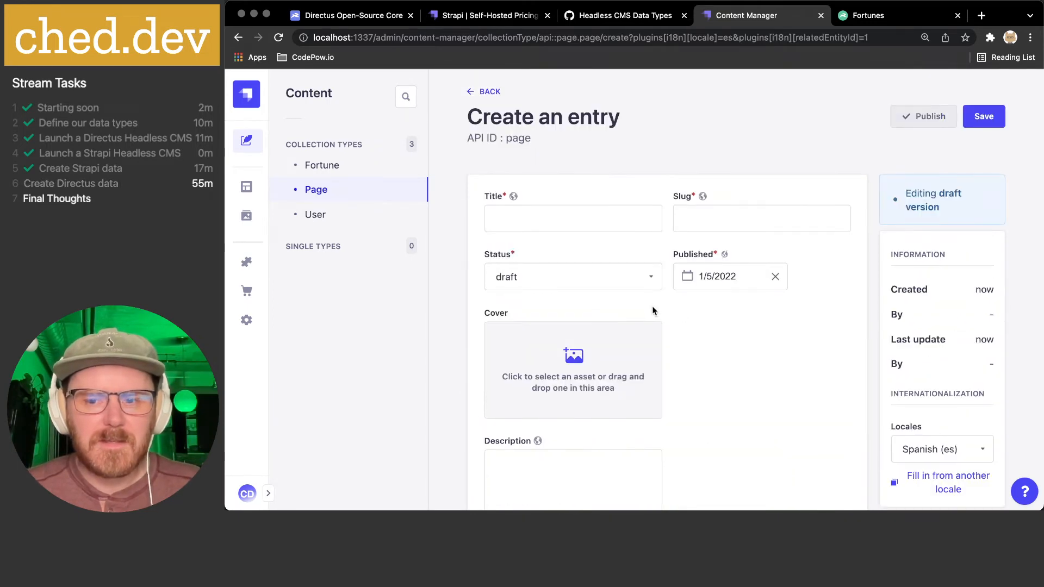
- Fill the Spanish entry in from the English version, then reload the page
scroll(767, 354, down, 4)
scroll(738, 348, down, 3)
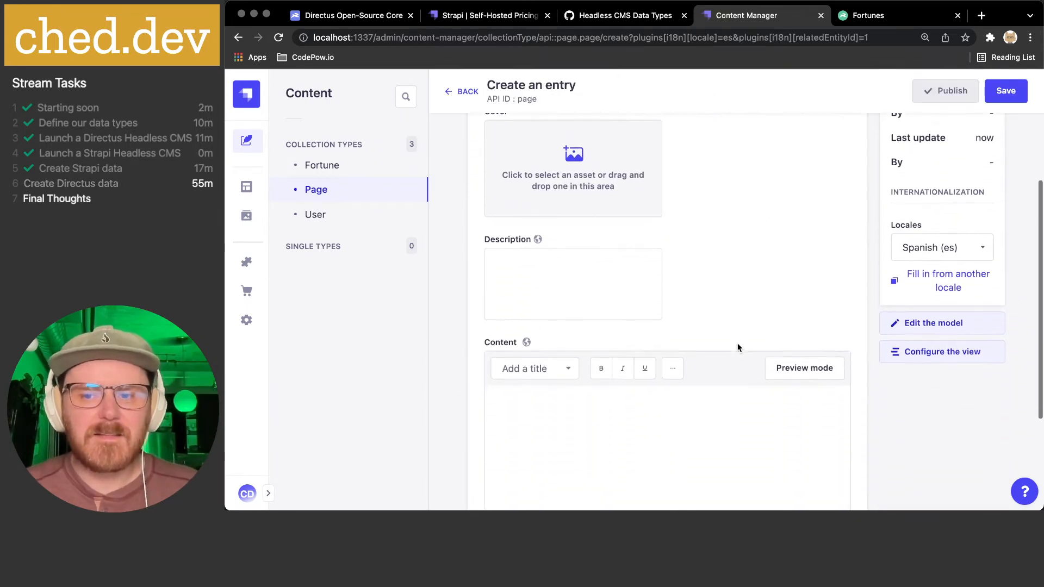
click(938, 271)
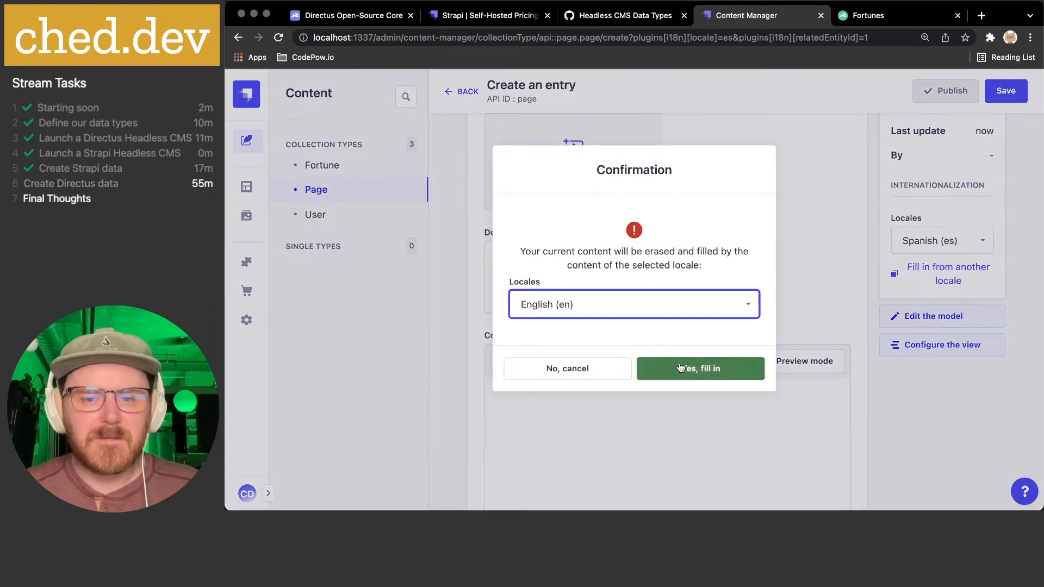
click(680, 368)
scroll(782, 279, up, 5)
scroll(781, 279, up, 1)
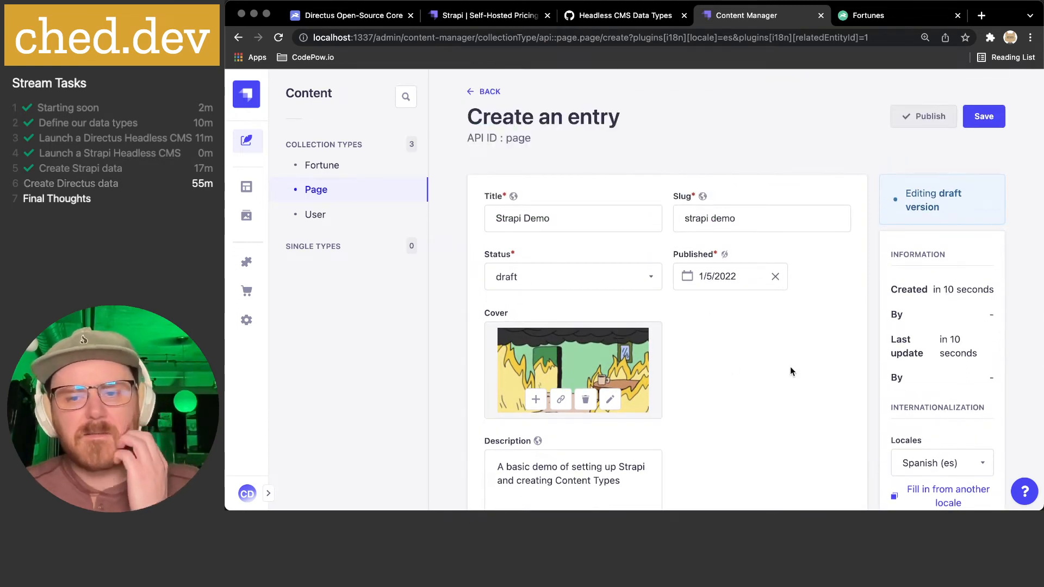
scroll(791, 367, down, 2)
scroll(755, 295, up, 2)
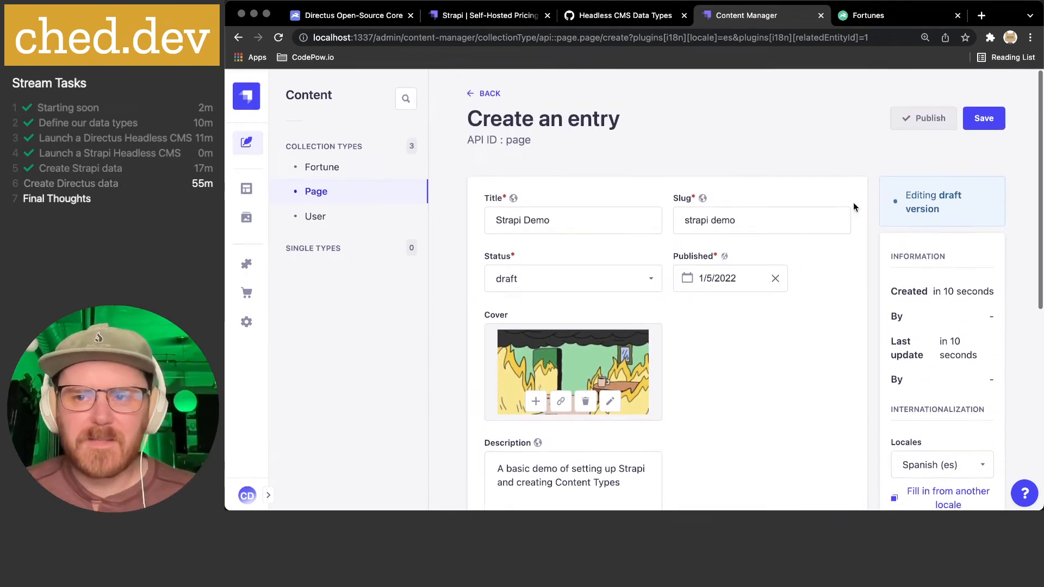
key(super+r)
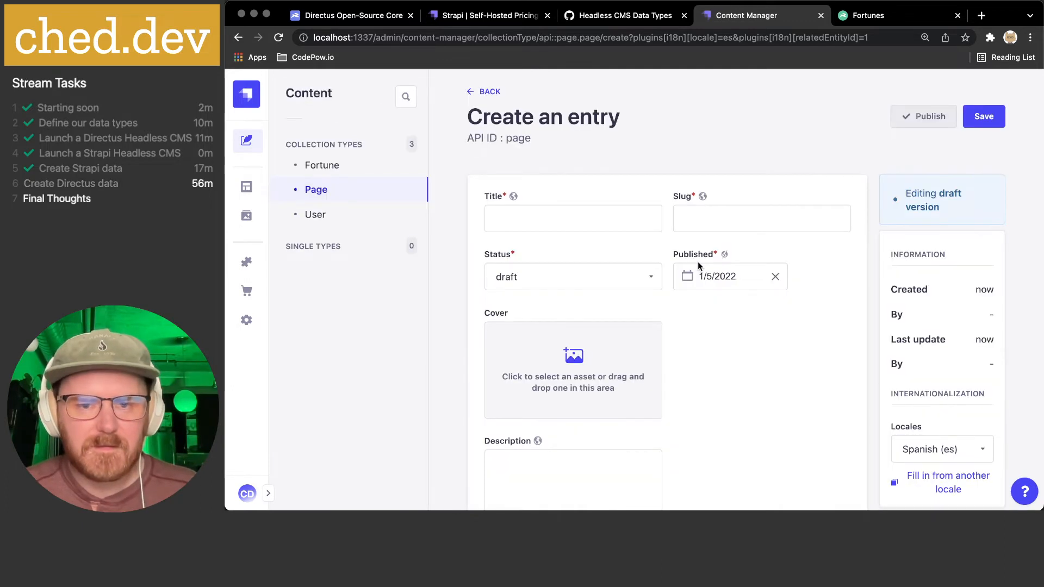
- Fill in again with English (en) as the source locale and select the title text
scroll(794, 304, down, 2)
scroll(679, 307, up, 1)
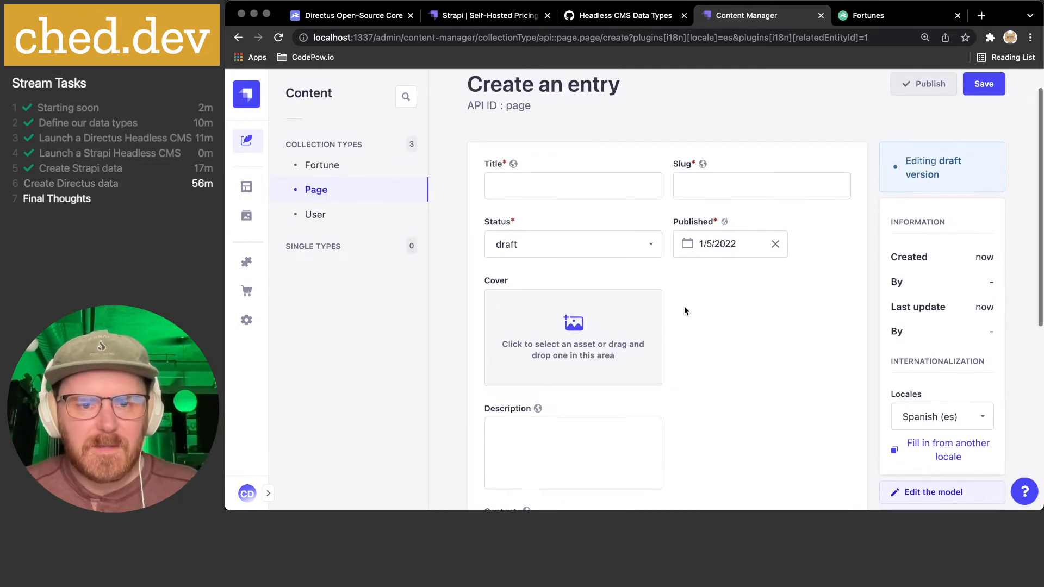
scroll(794, 343, down, 3)
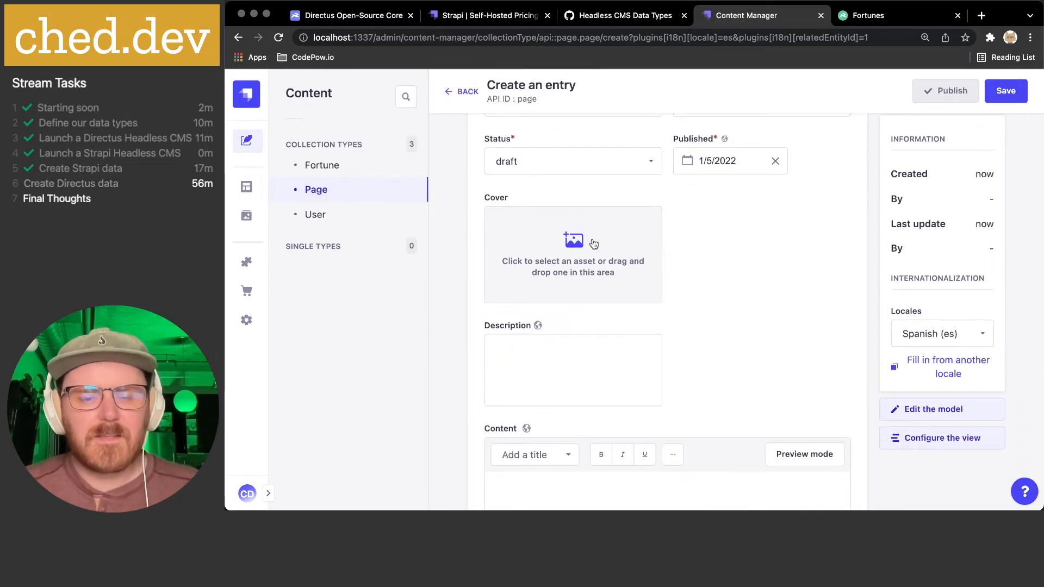
scroll(701, 245, up, 2)
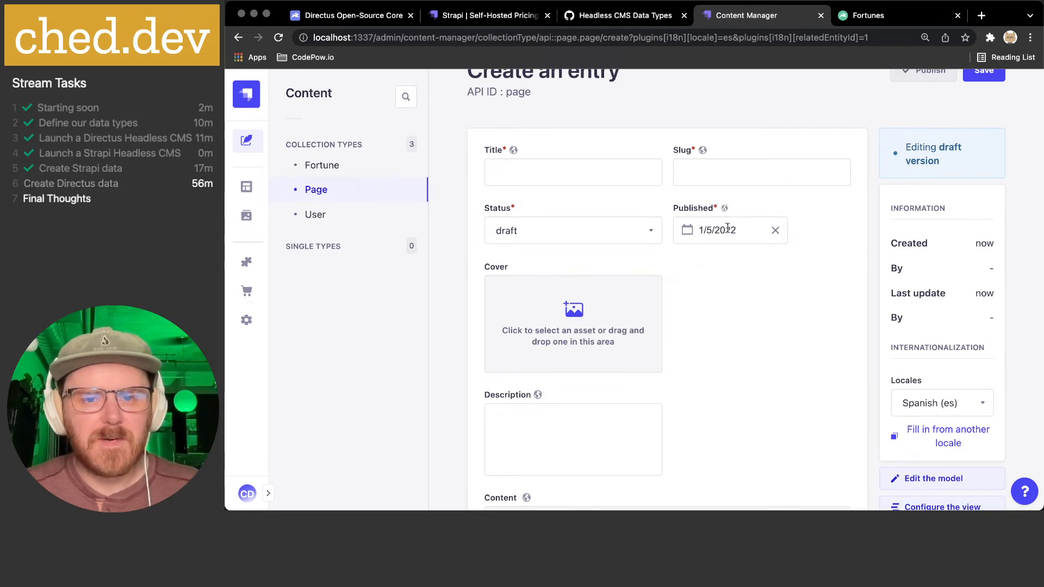
scroll(728, 273, down, 3)
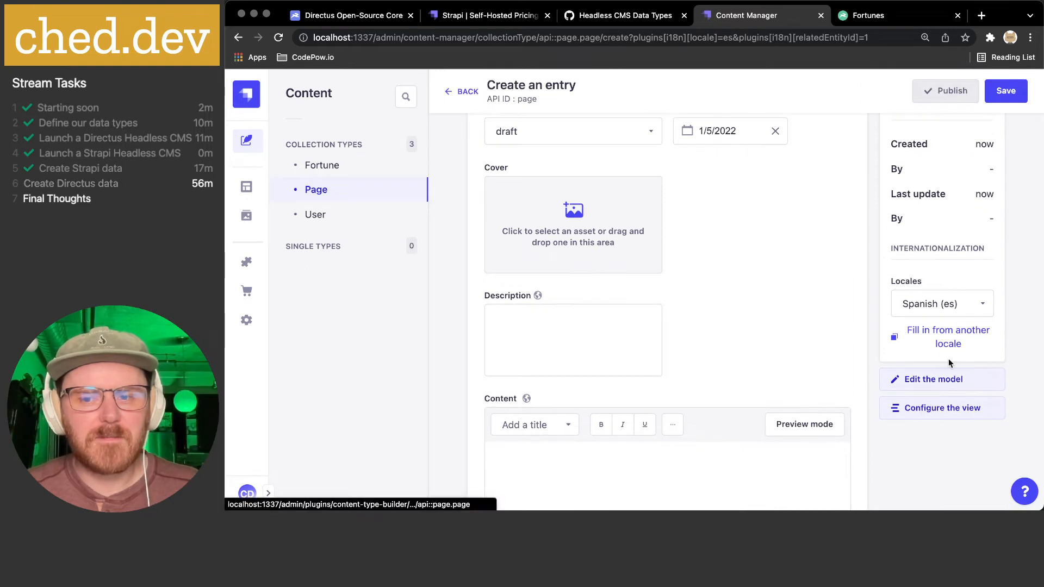
click(947, 338)
click(620, 304)
click(617, 305)
click(699, 369)
scroll(776, 314, up, 3)
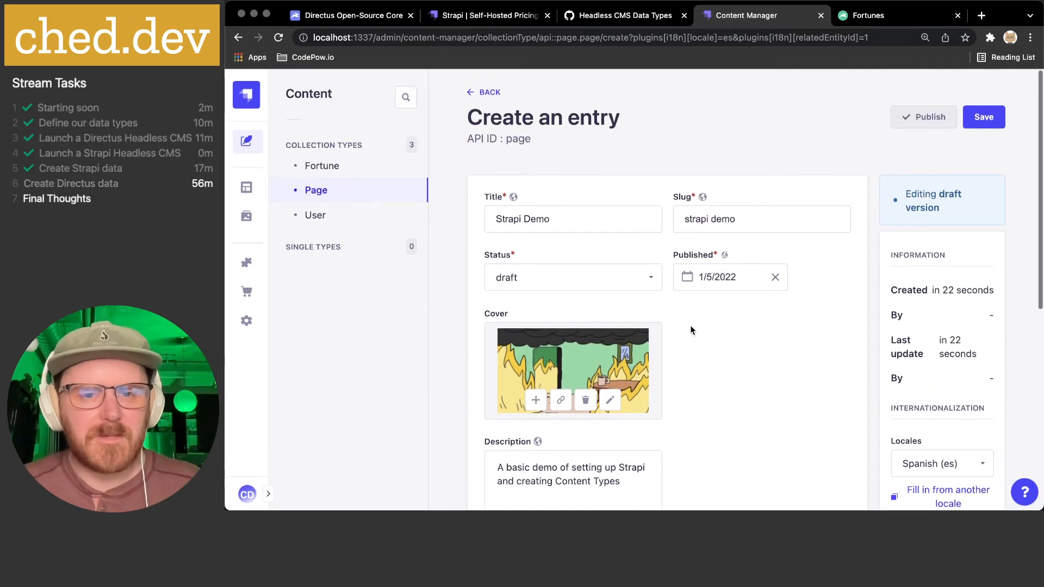
click(597, 219)
triple_click(597, 219)
- Change the title to 'Demo de Strapi'
click(523, 217)
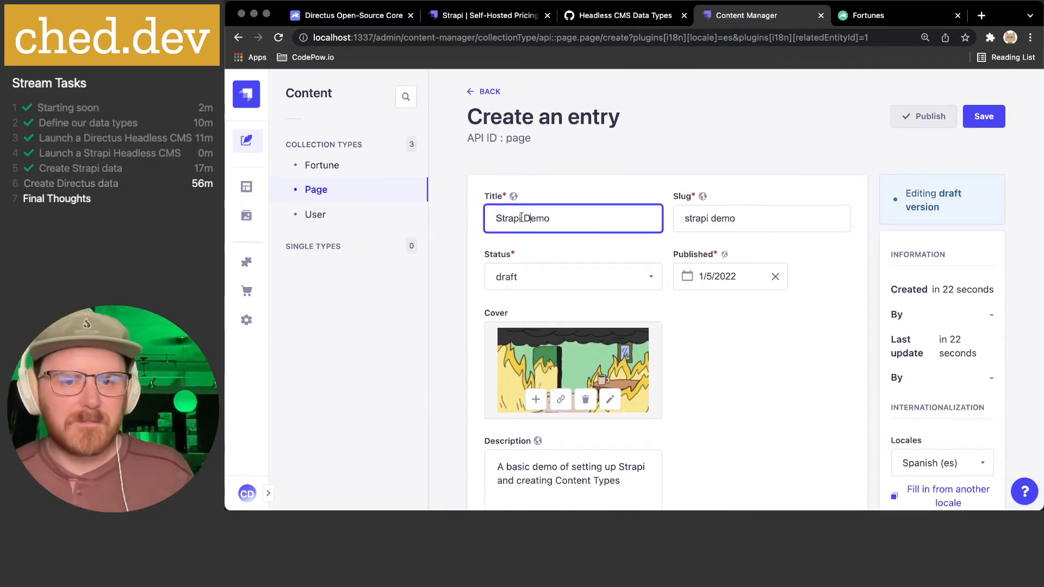
drag(521, 218, 425, 217)
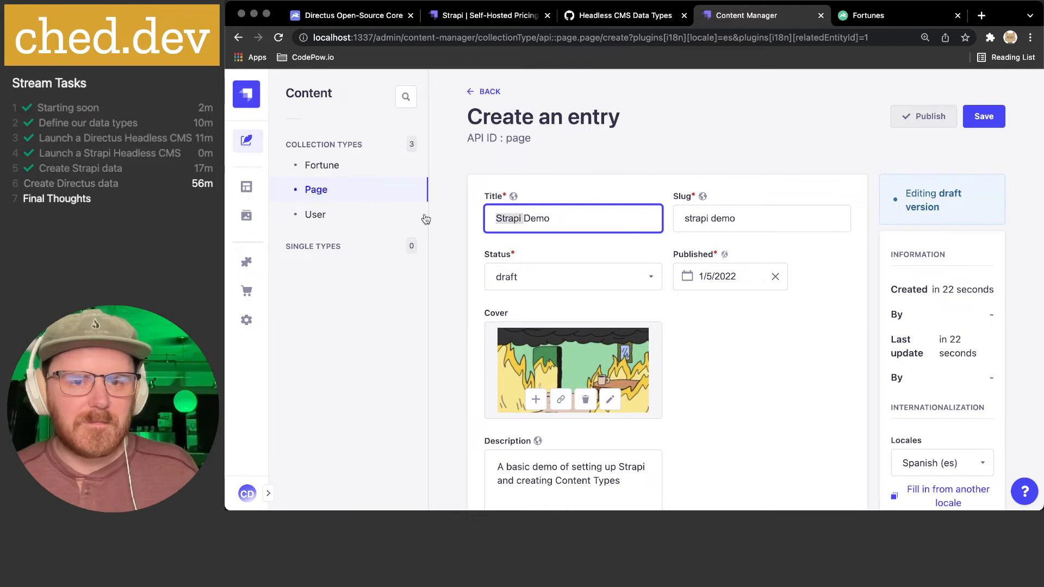
key(BackSpace)
text(de St)
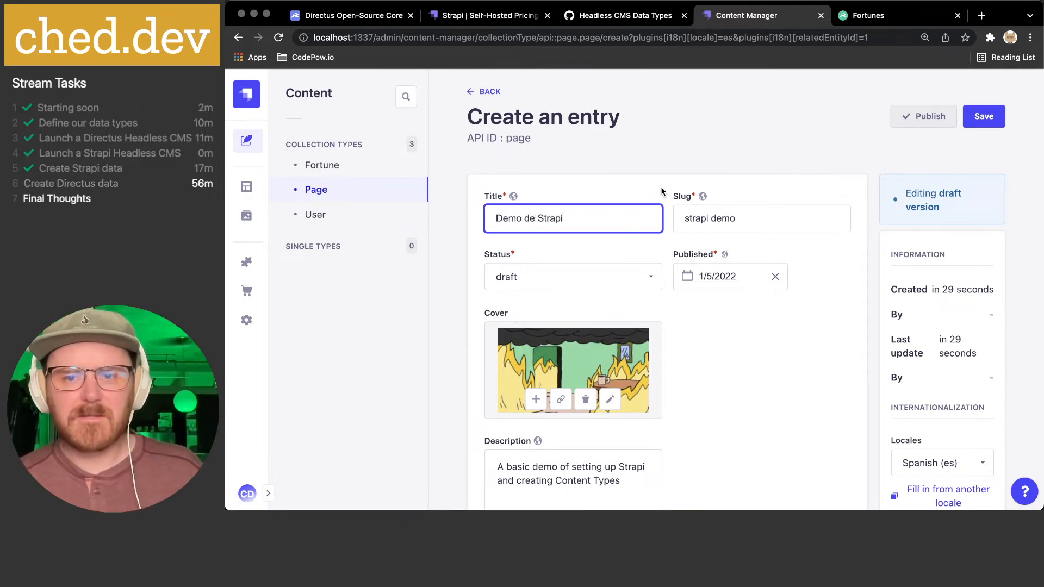
- Adjust the slug and replace the description with 'Demo el Strapi y Live'
click(707, 219)
scroll(707, 215, down, 2)
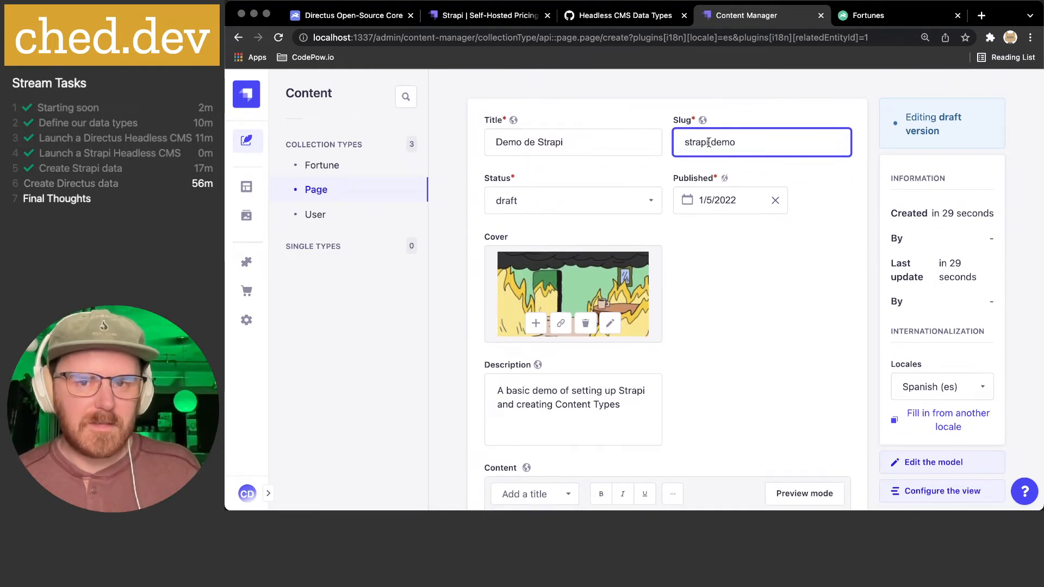
mouse_move(705, 122)
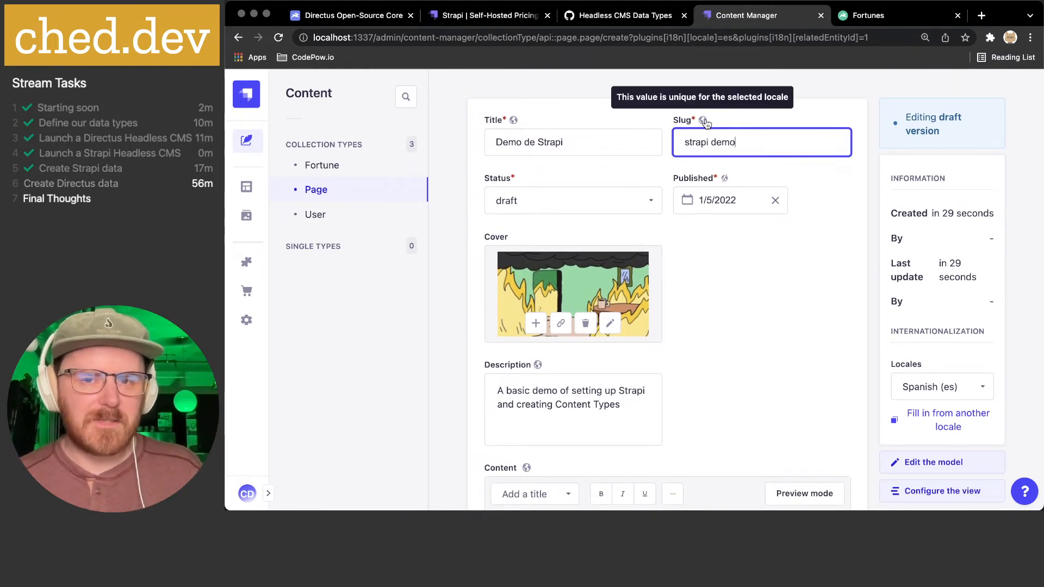
drag(769, 141, 712, 141)
click(750, 141)
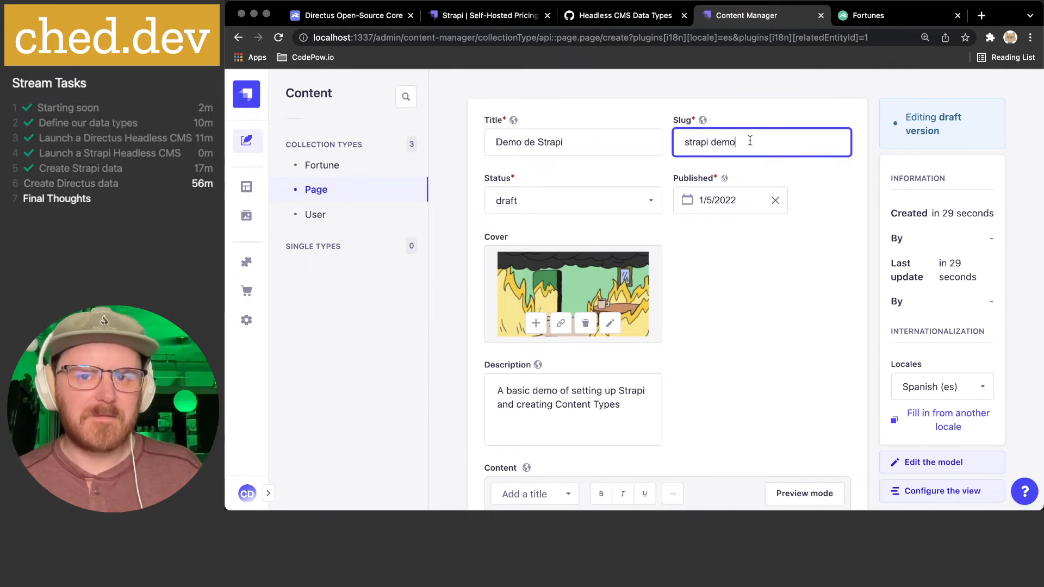
scroll(738, 232, down, 4)
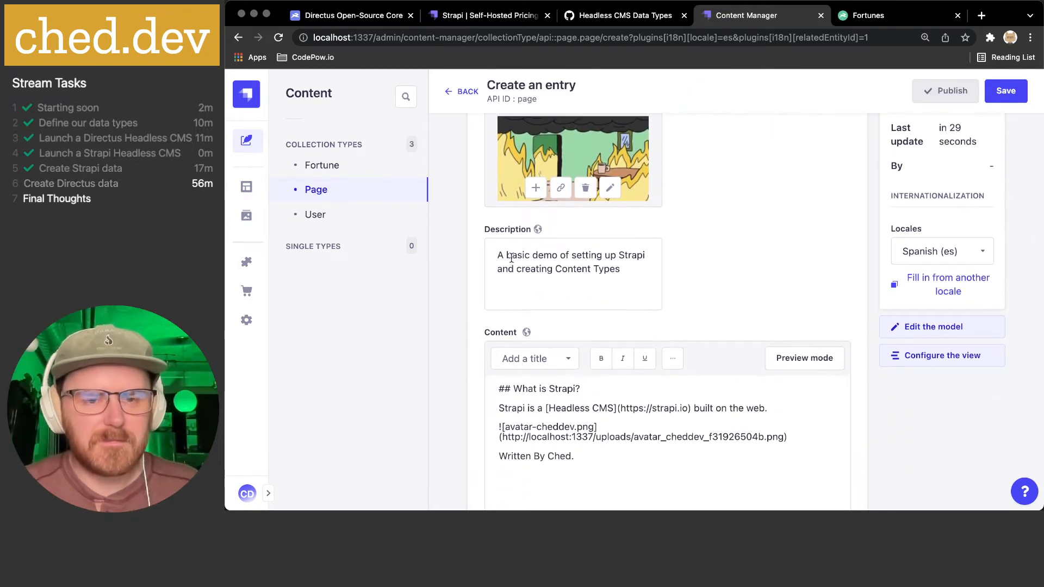
drag(498, 254, 735, 299)
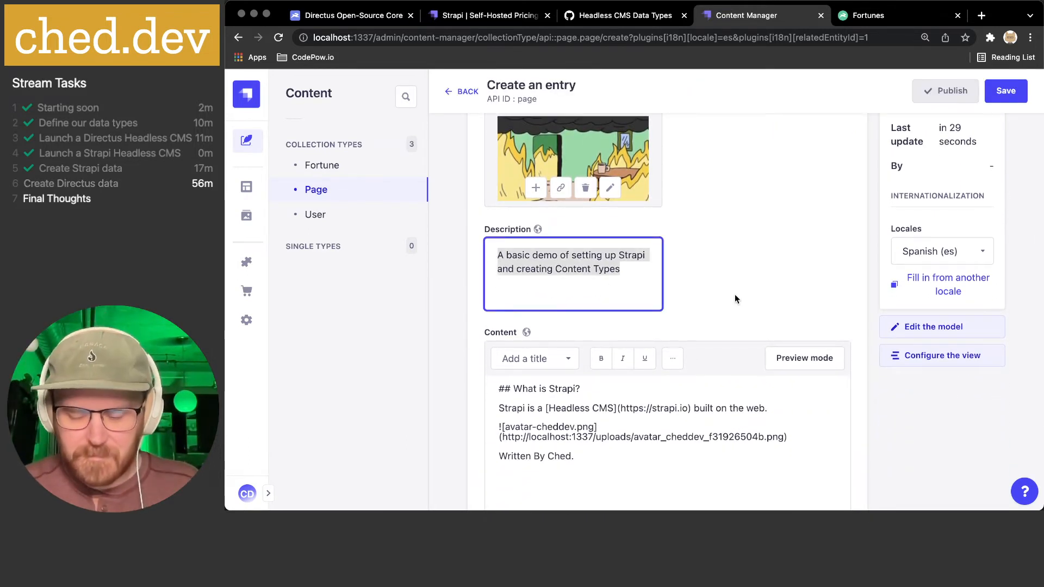
text(Demo)
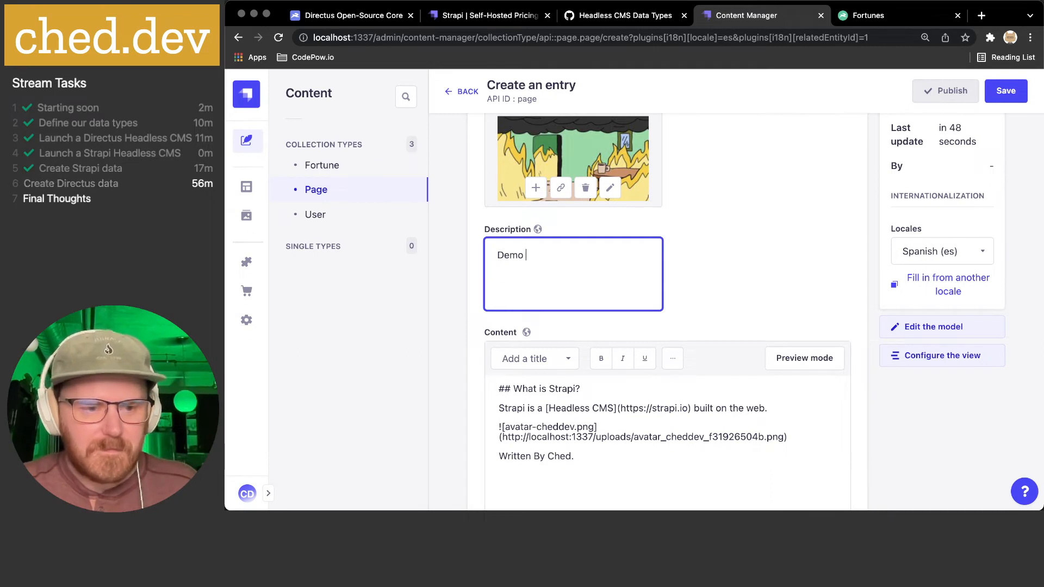
text( el Strapi)
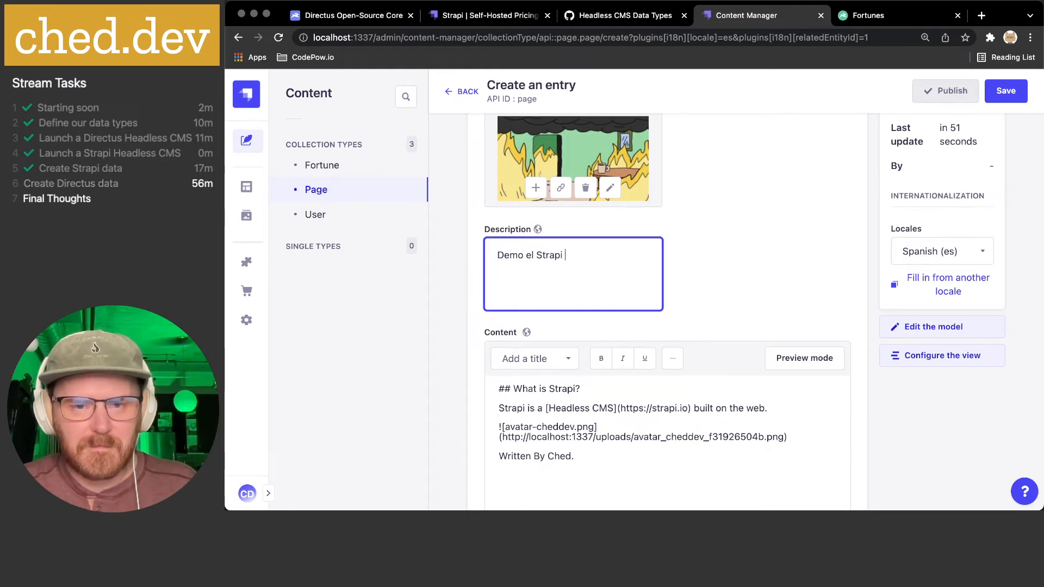
text( y )
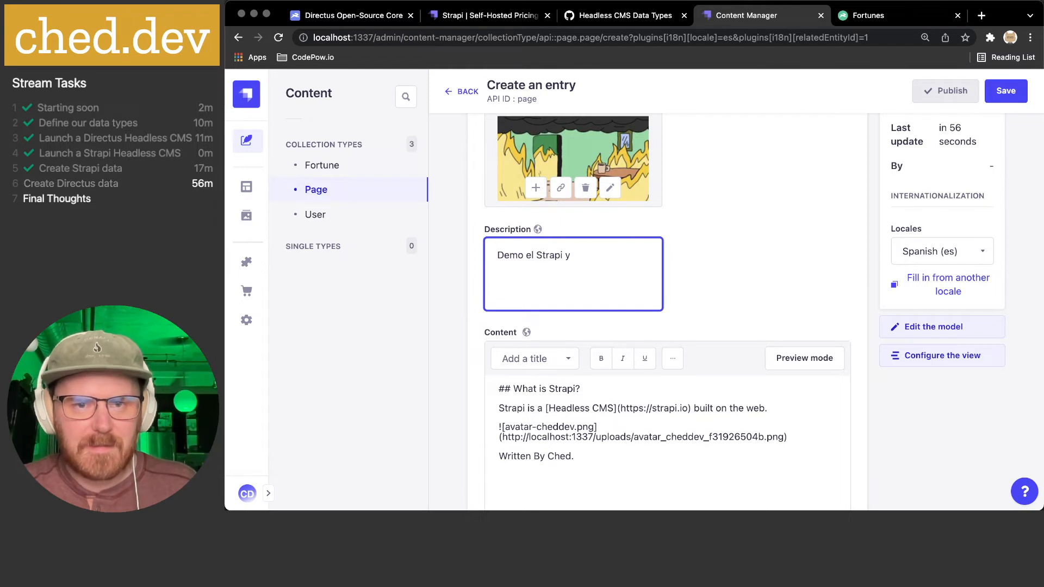
text(Live)
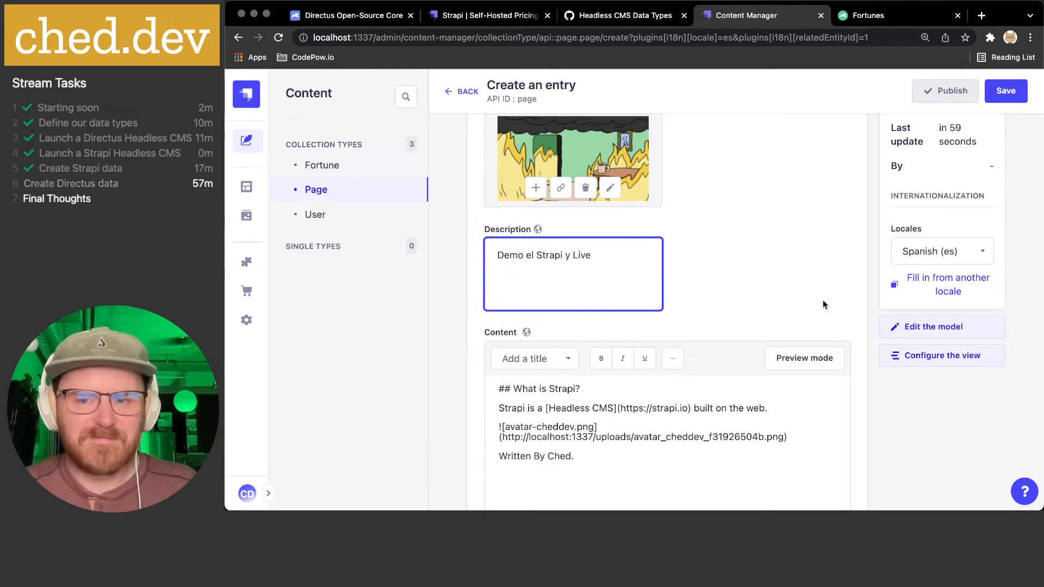
- After the unique-value warning on save, set the slug to strapi-demo-es and save again
scroll(822, 305, up, 5)
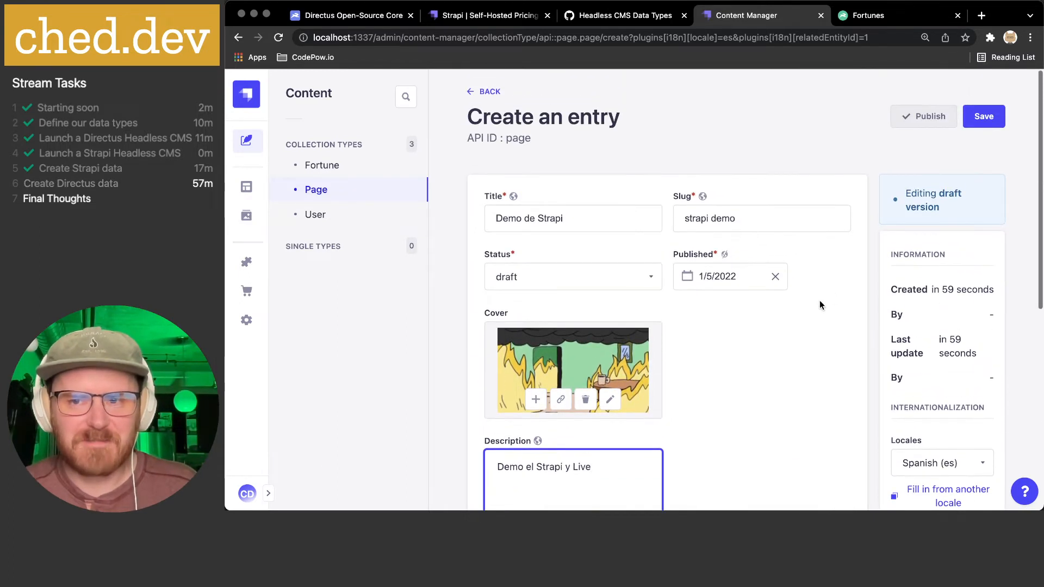
click(983, 116)
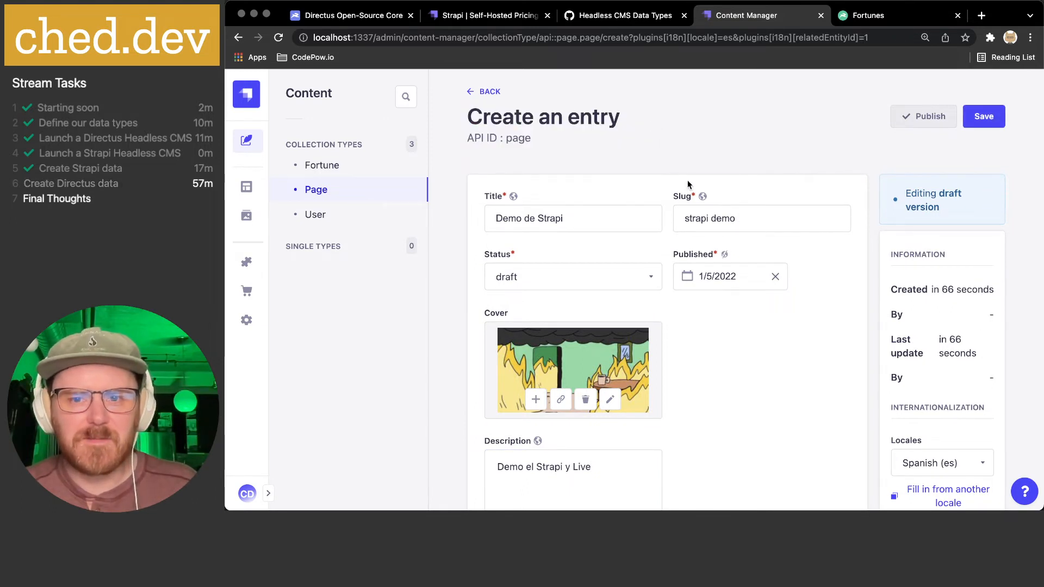
click(711, 219)
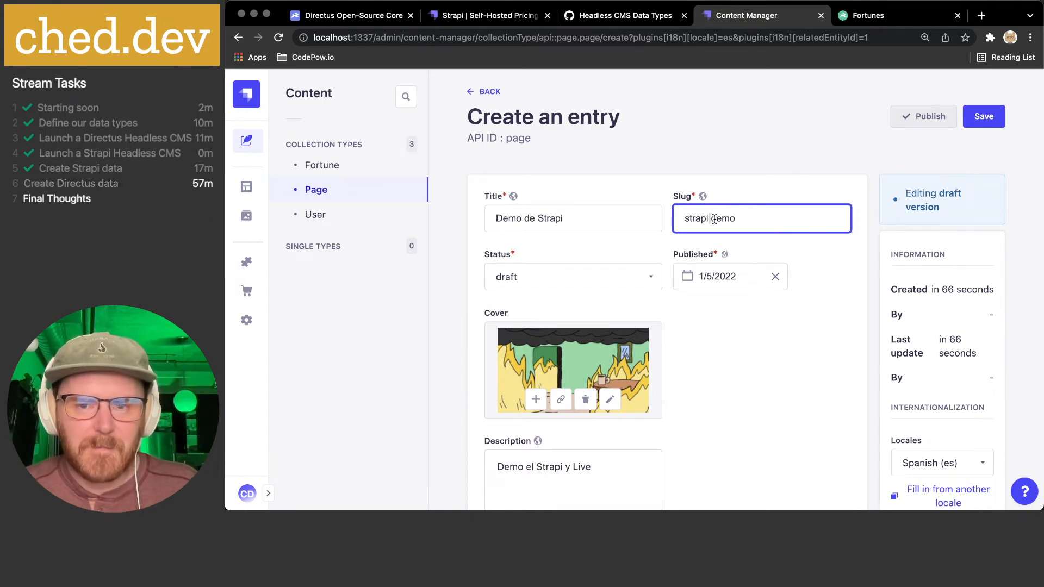
text(-demo)
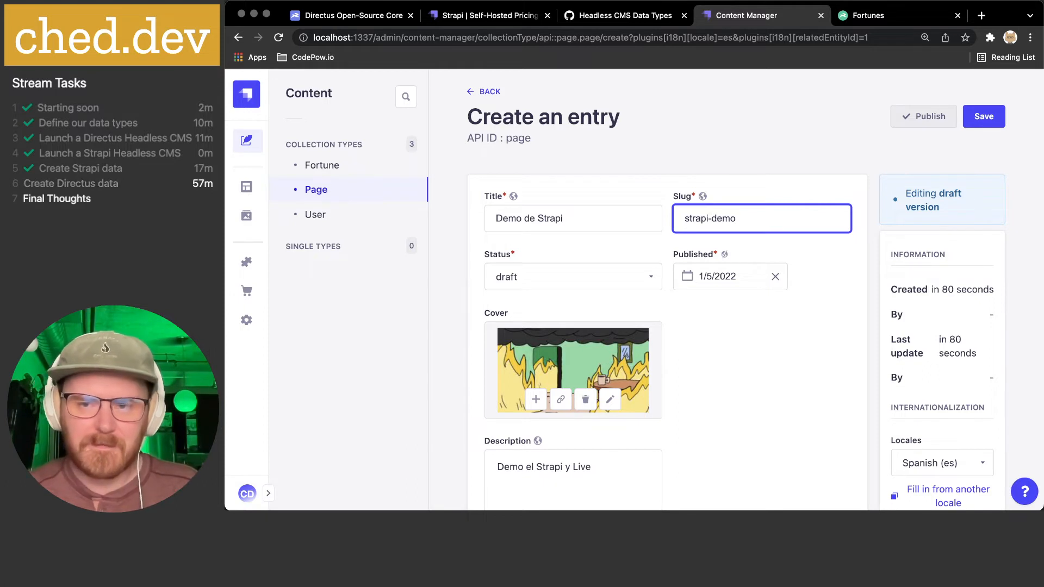
text(-es)
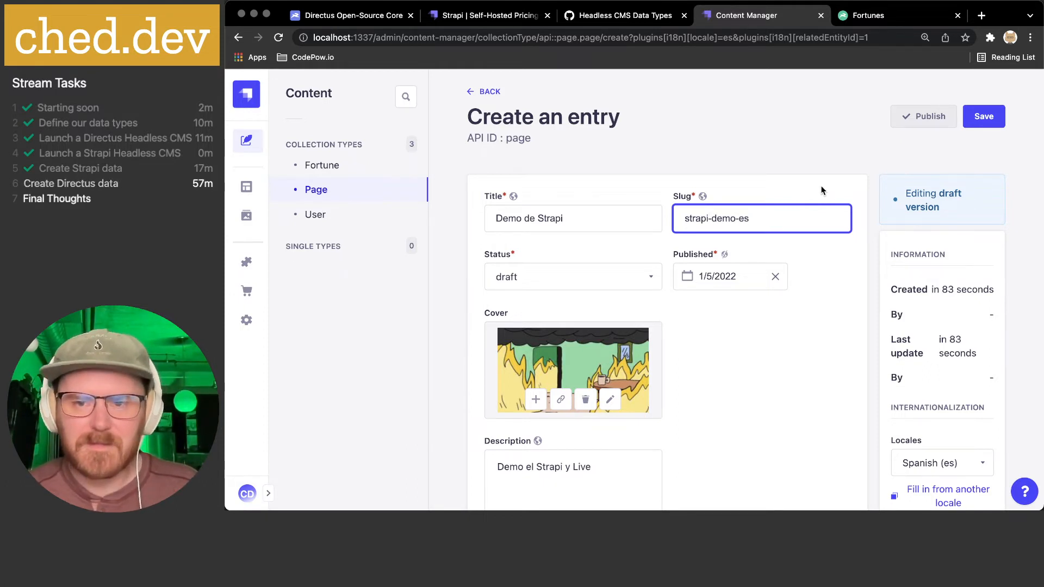
click(983, 116)
- Switch the entry to English (en), review it, then go back to the Page list
scroll(859, 165, down, 2)
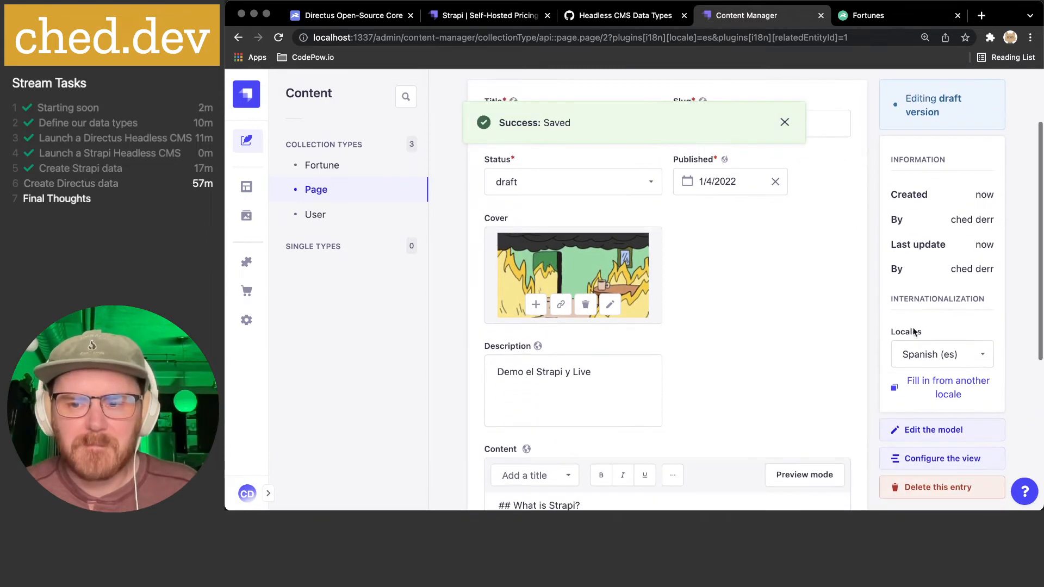
click(927, 354)
click(937, 422)
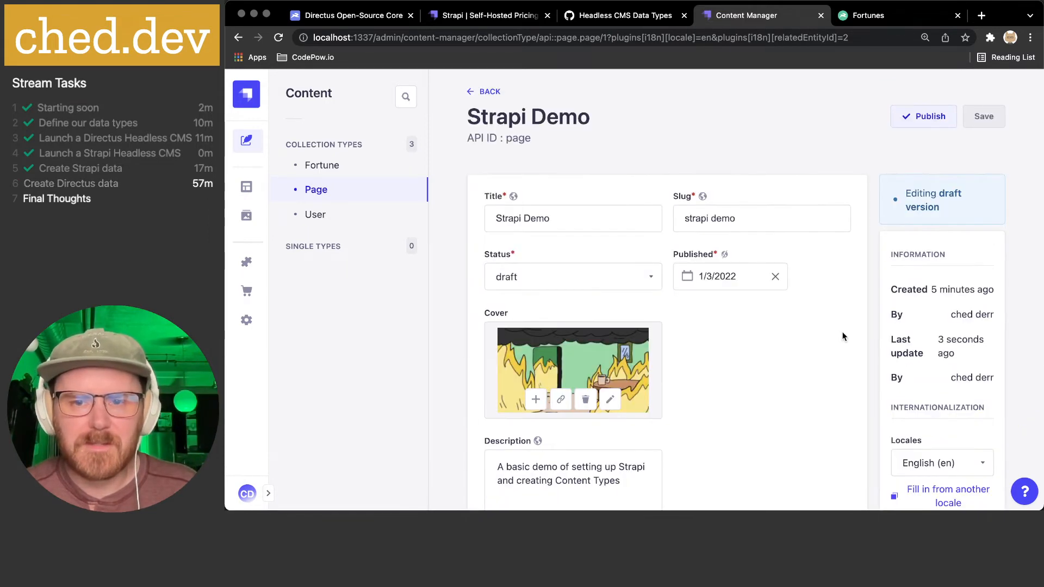
scroll(840, 328, down, 5)
scroll(841, 329, down, 2)
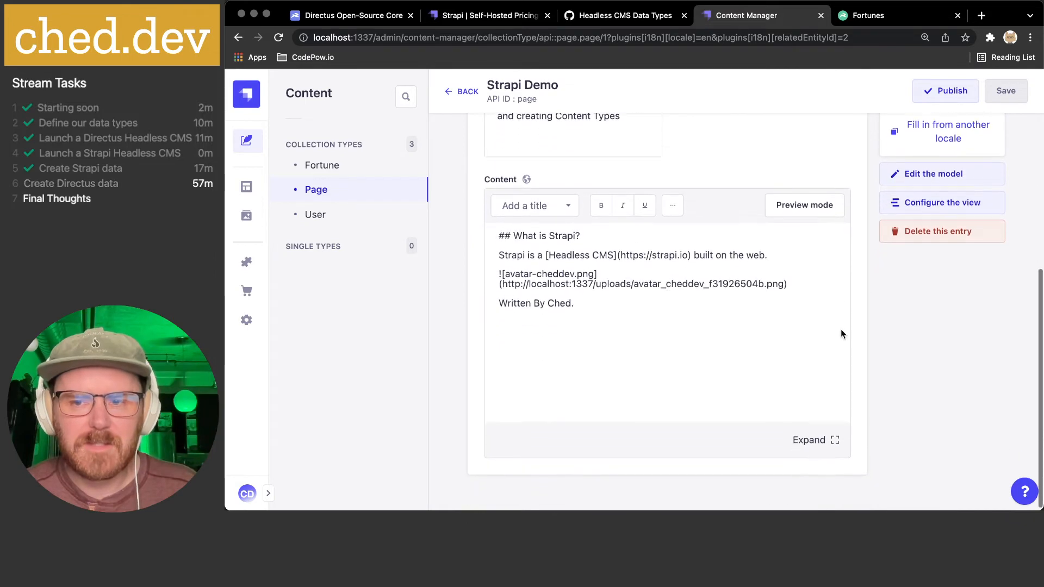
scroll(840, 330, up, 7)
scroll(841, 330, down, 6)
scroll(840, 333, up, 7)
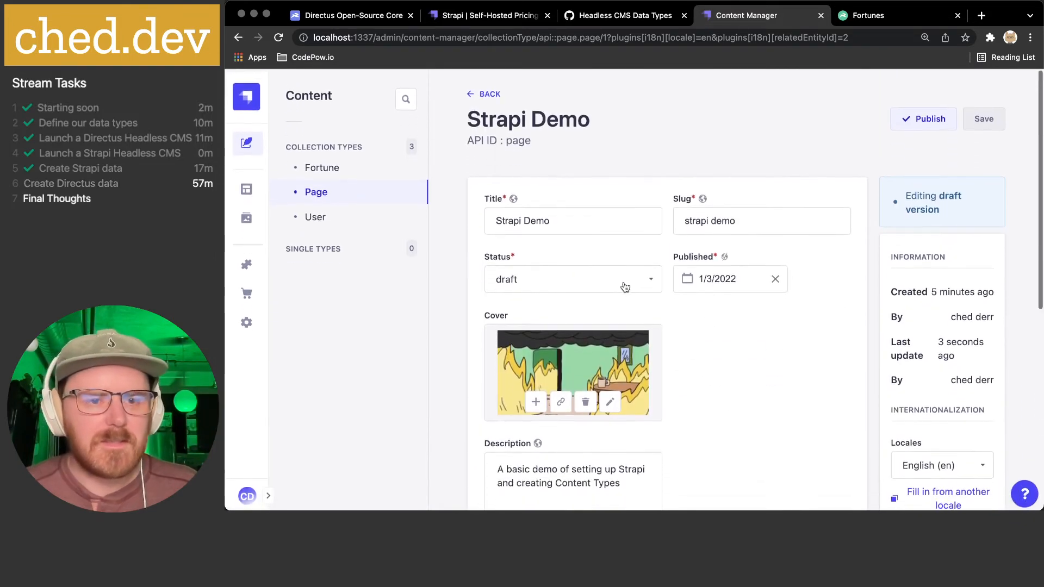
click(350, 189)
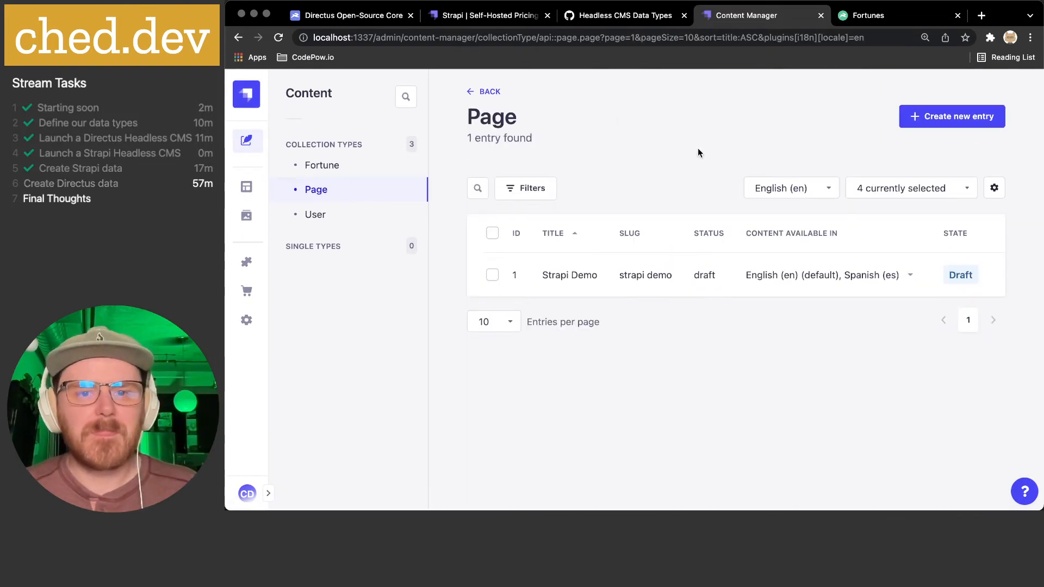
- In Directus Data Model, start a new collection named Page with the default primary key type
click(868, 16)
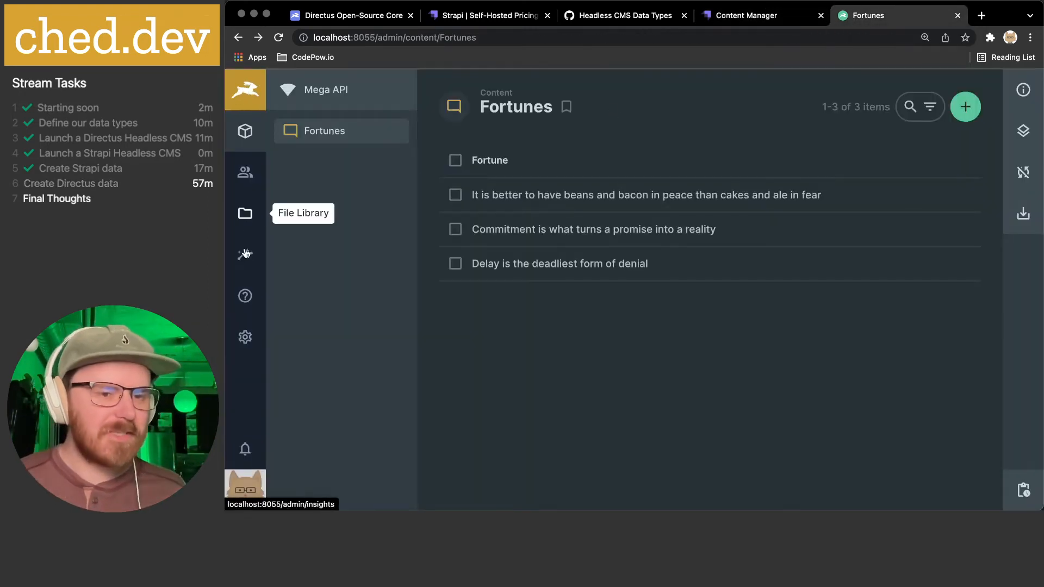
click(246, 337)
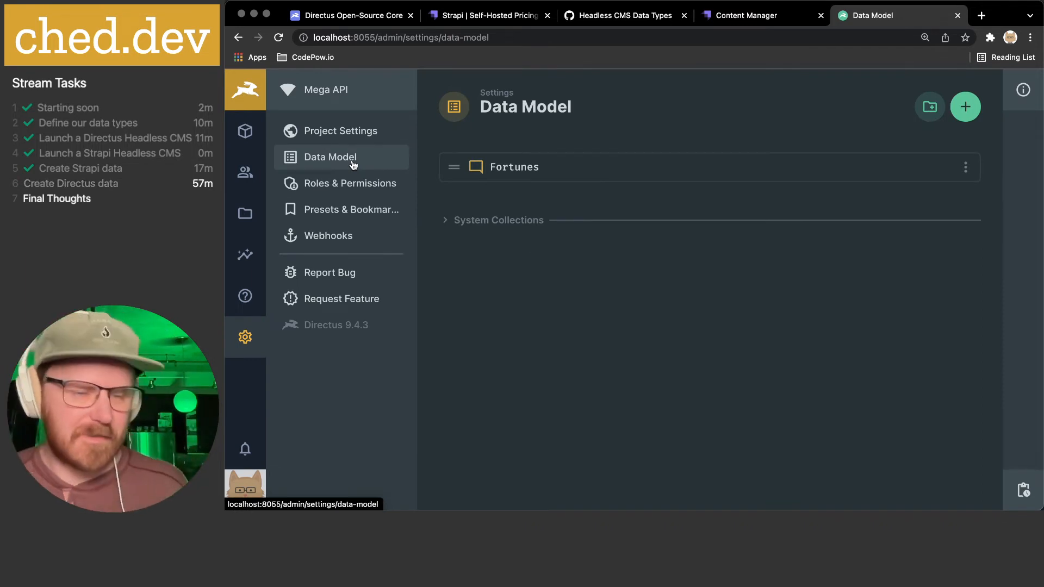
click(966, 108)
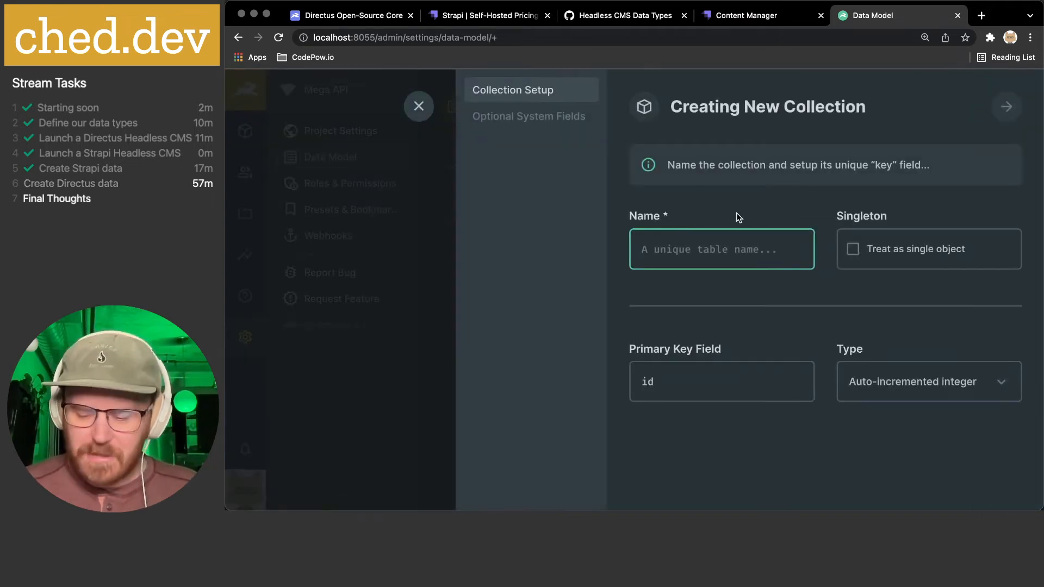
text(Page)
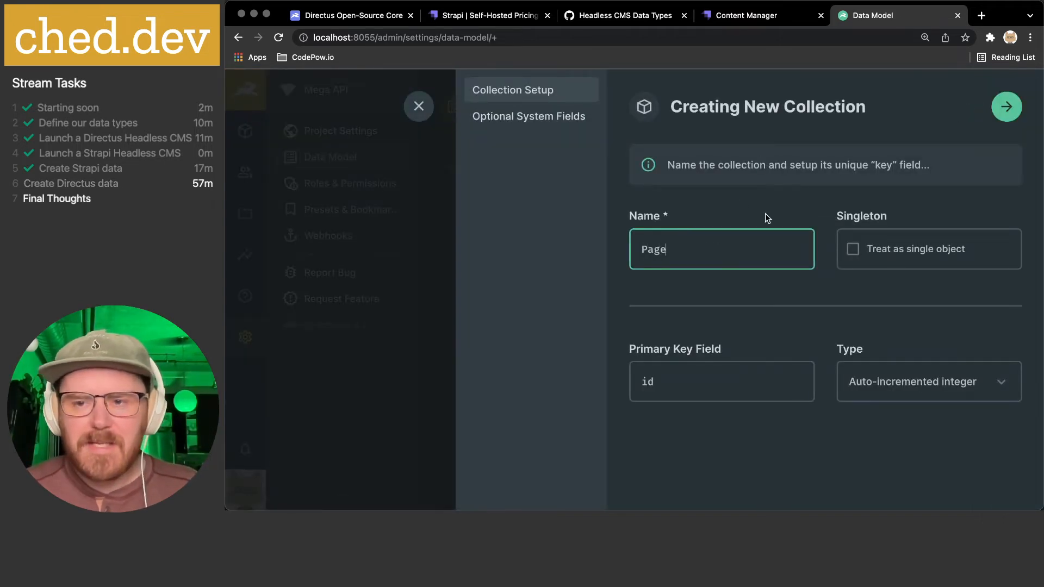
click(891, 400)
click(852, 306)
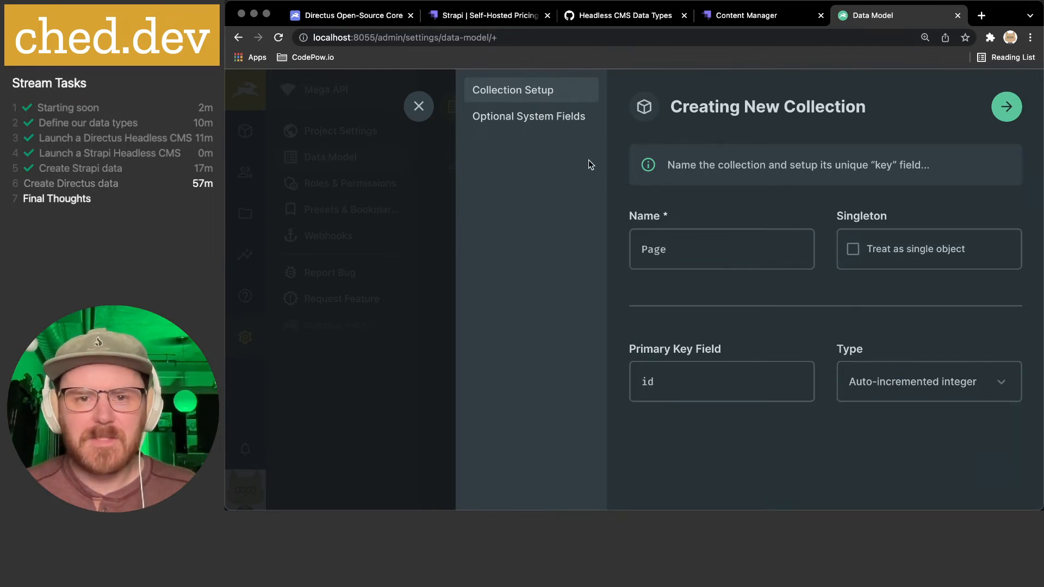
- Enable status, sort, date/user created and date/user updated system fields and finish setup
click(566, 117)
click(649, 249)
click(857, 250)
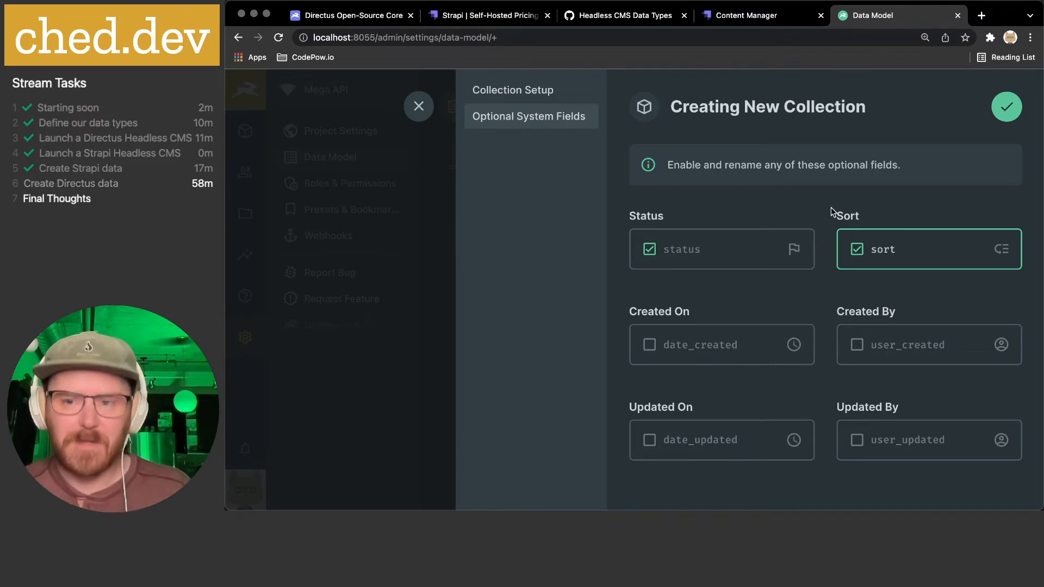
click(649, 345)
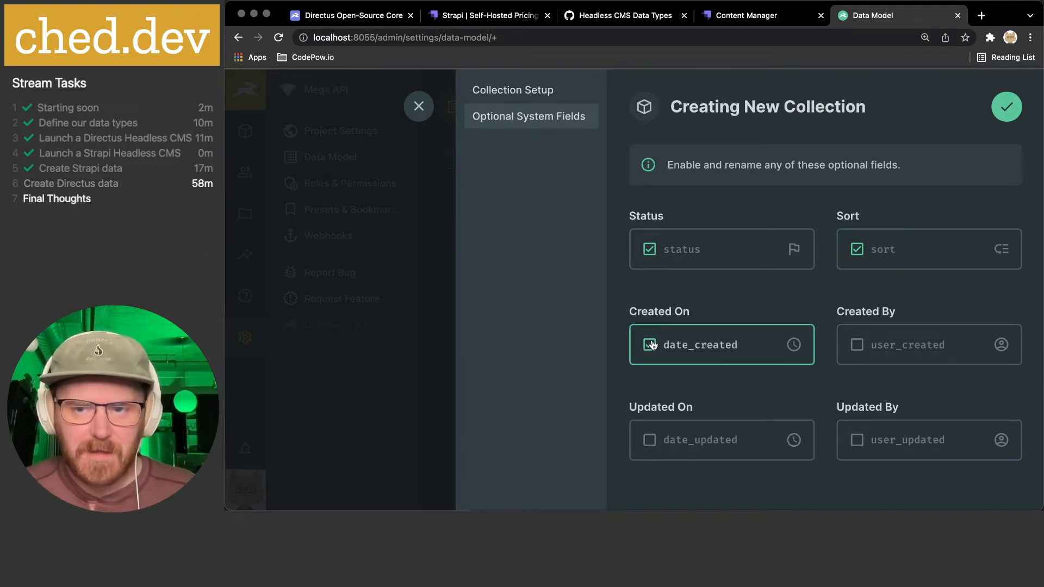
click(857, 345)
click(649, 440)
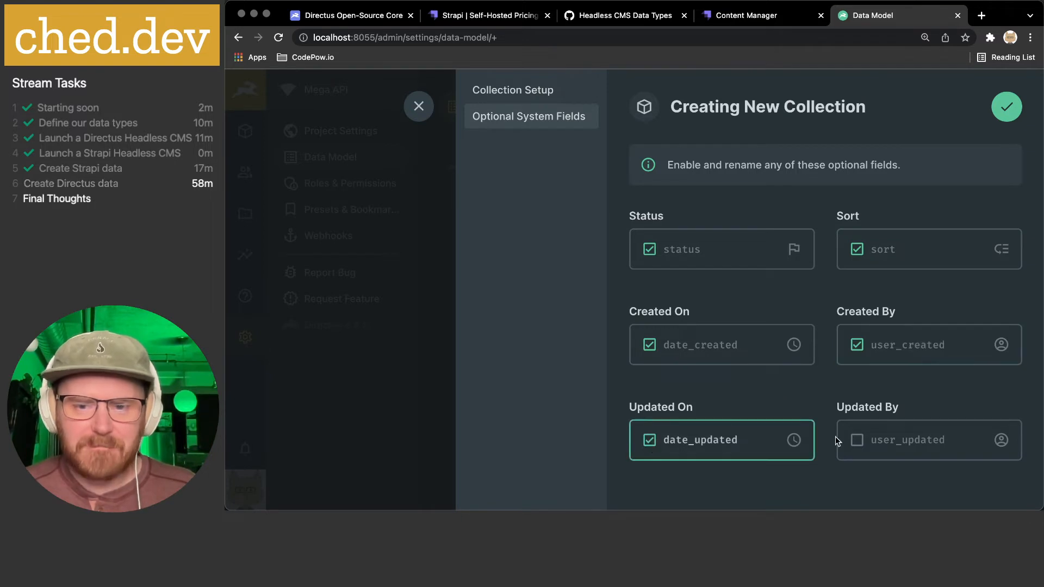
click(855, 445)
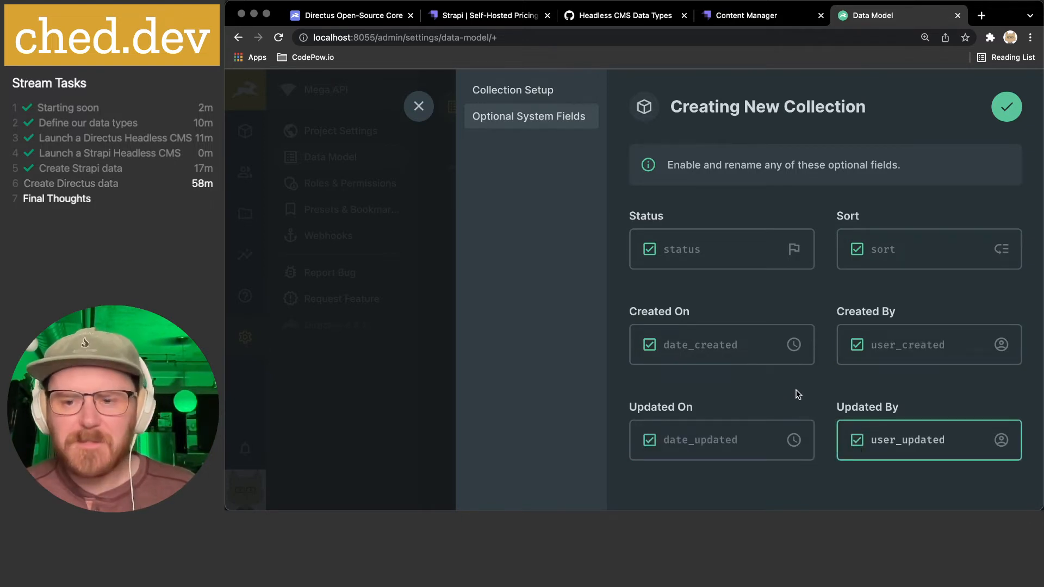
click(1012, 110)
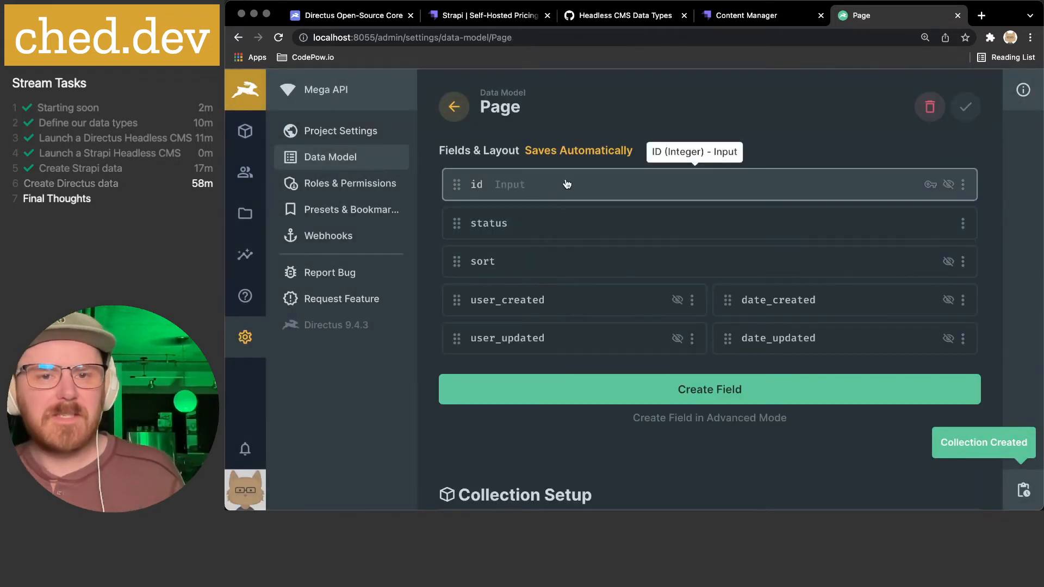
- Open the Page status field and check 'Require value to be set' in its Field settings
click(508, 228)
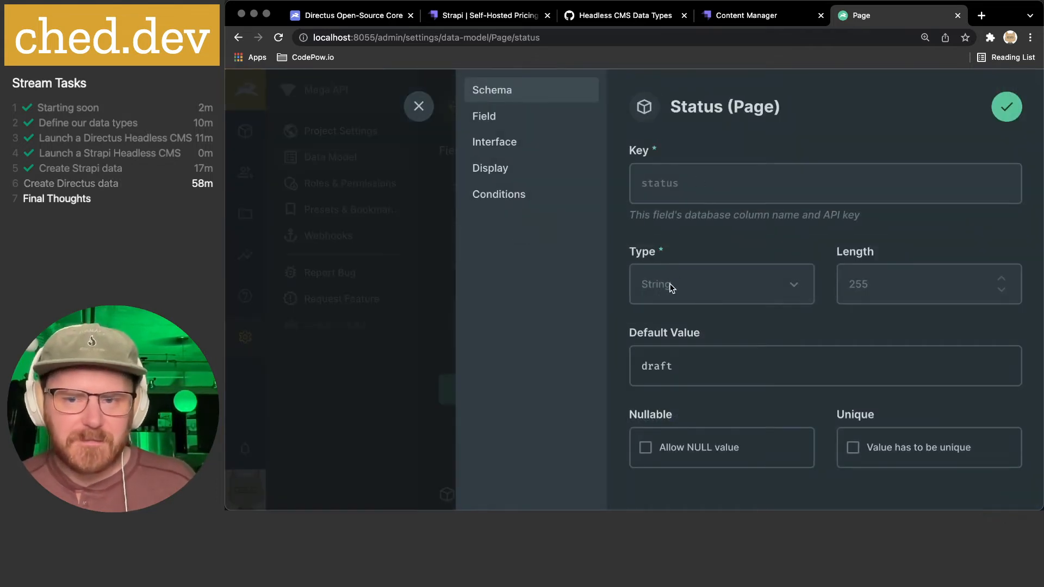
scroll(891, 274, down, 2)
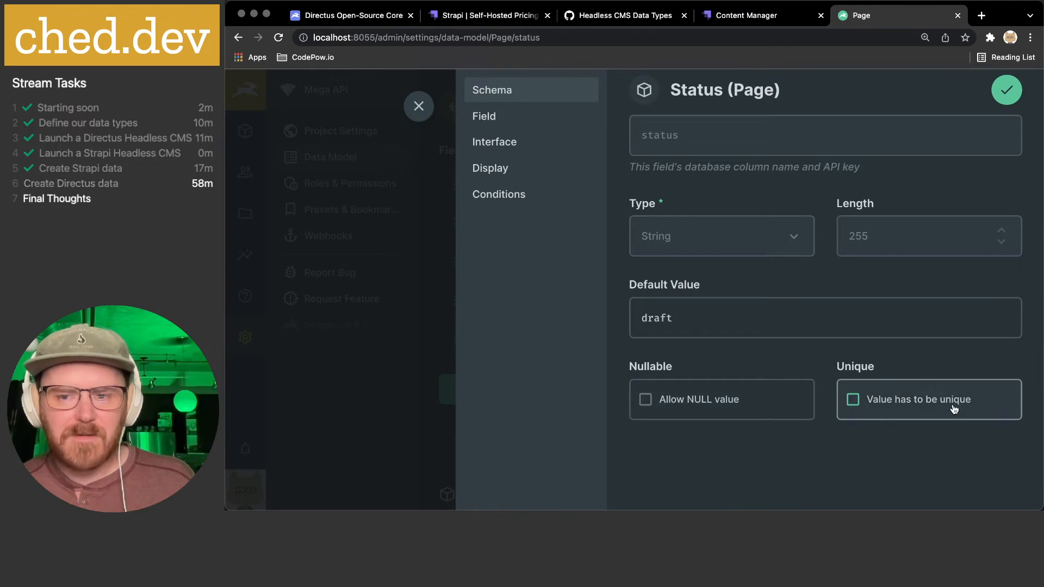
click(511, 120)
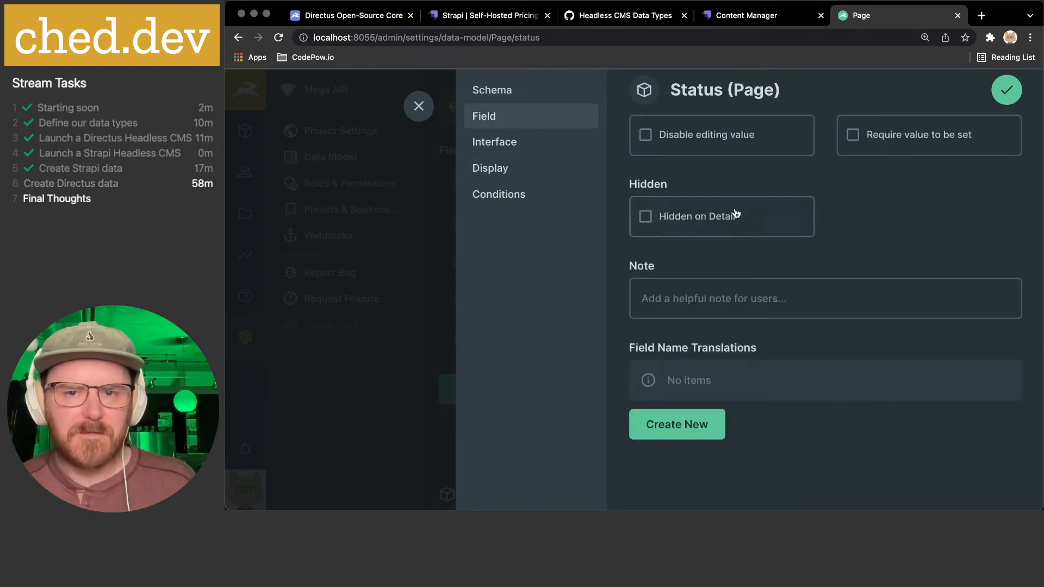
scroll(735, 215, up, 2)
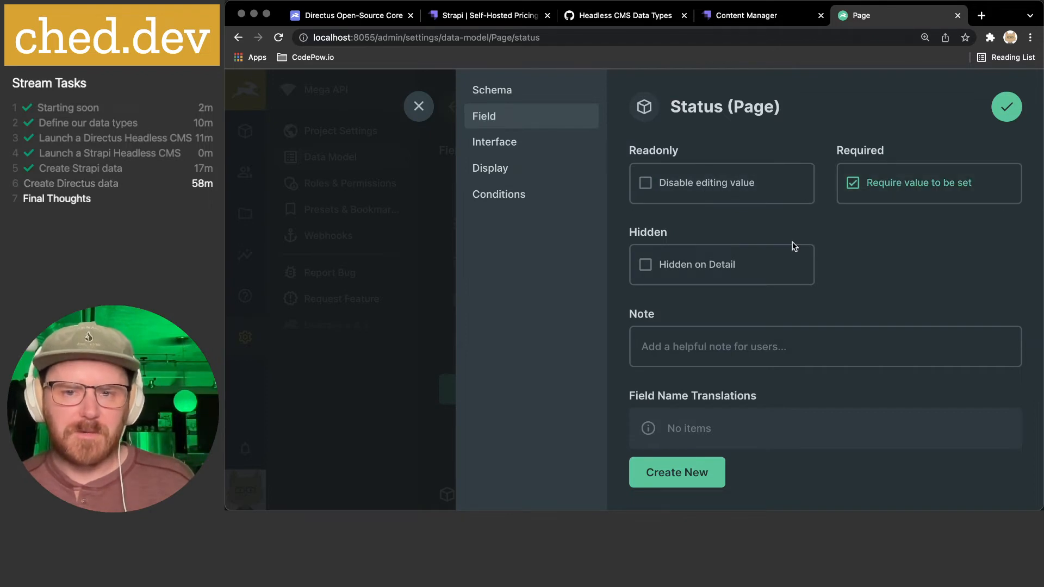
scroll(735, 264, down, 2)
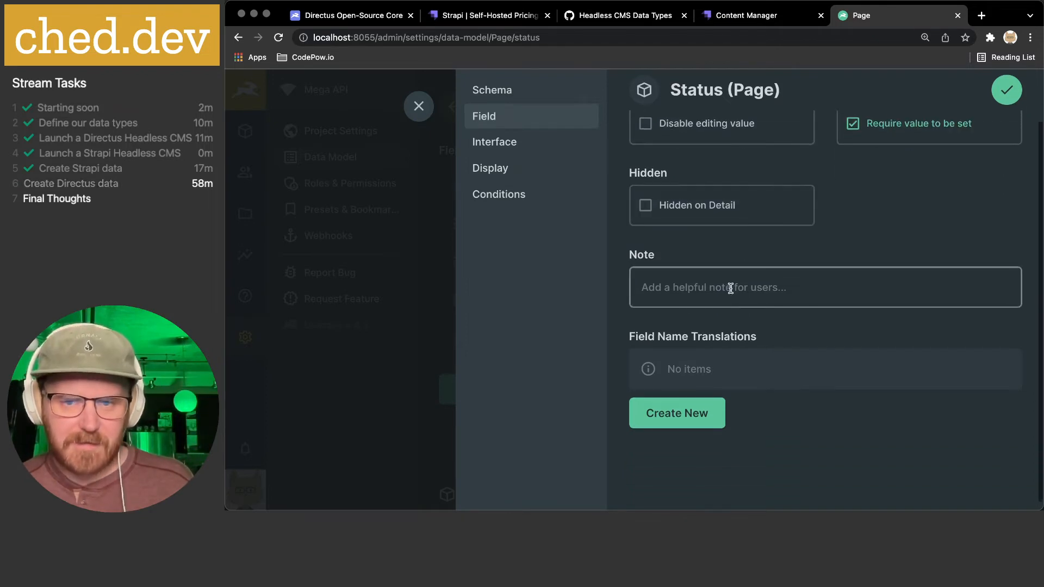
scroll(729, 287, down, 1)
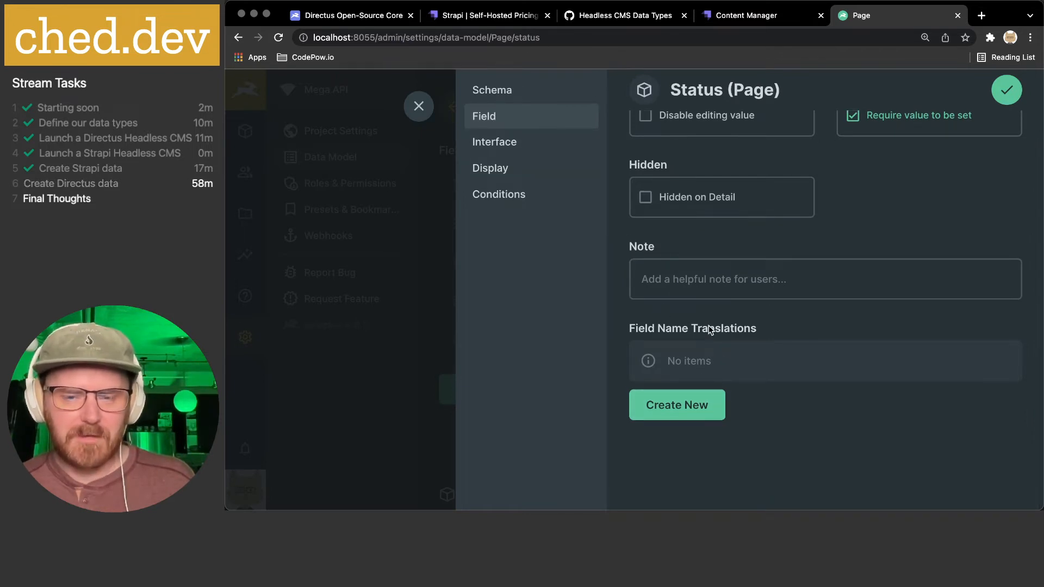
click(499, 143)
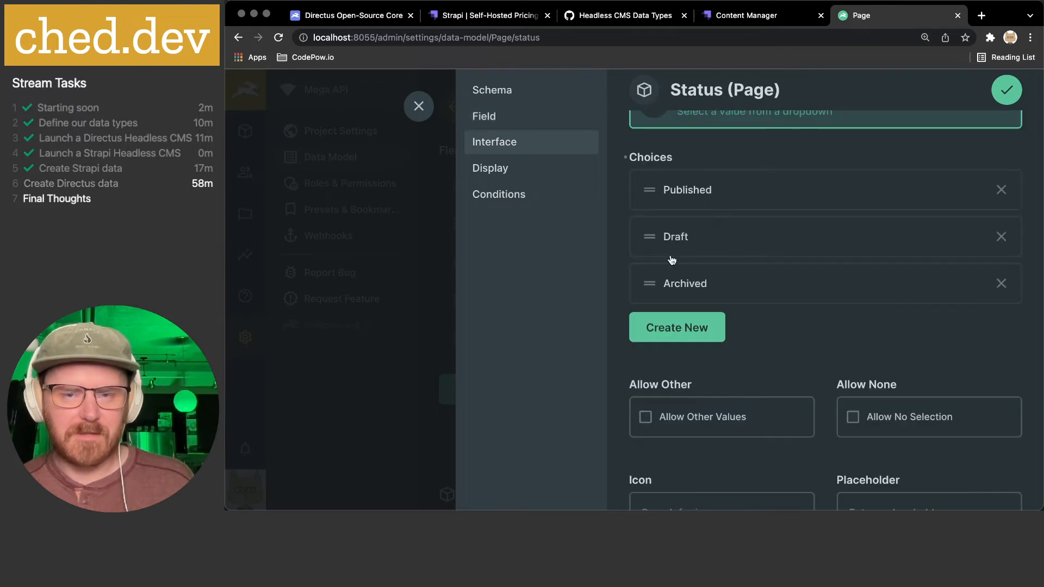
- In the status field's Interface options, drag the Draft choice above Published
click(514, 117)
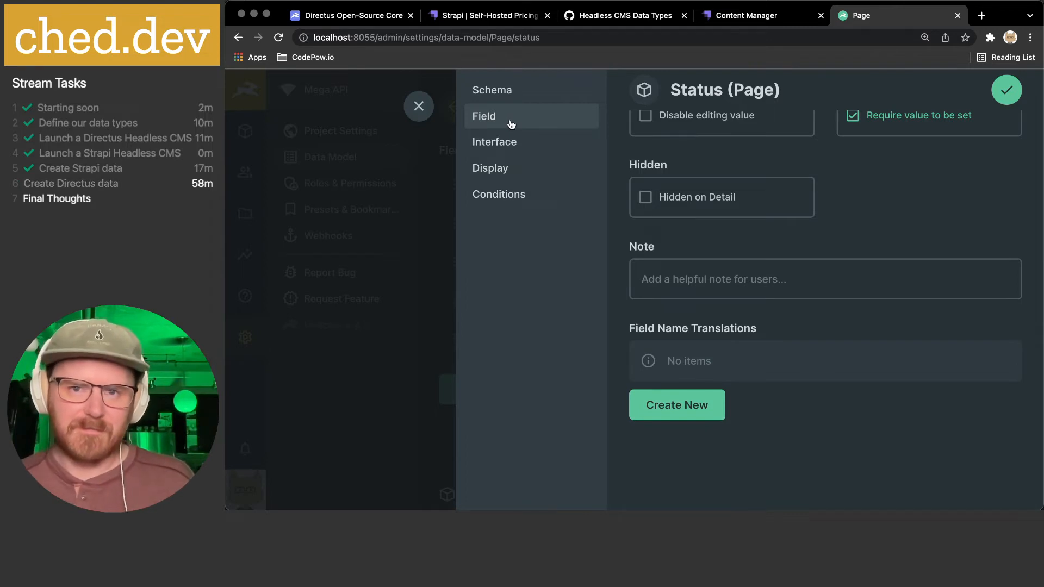
click(513, 144)
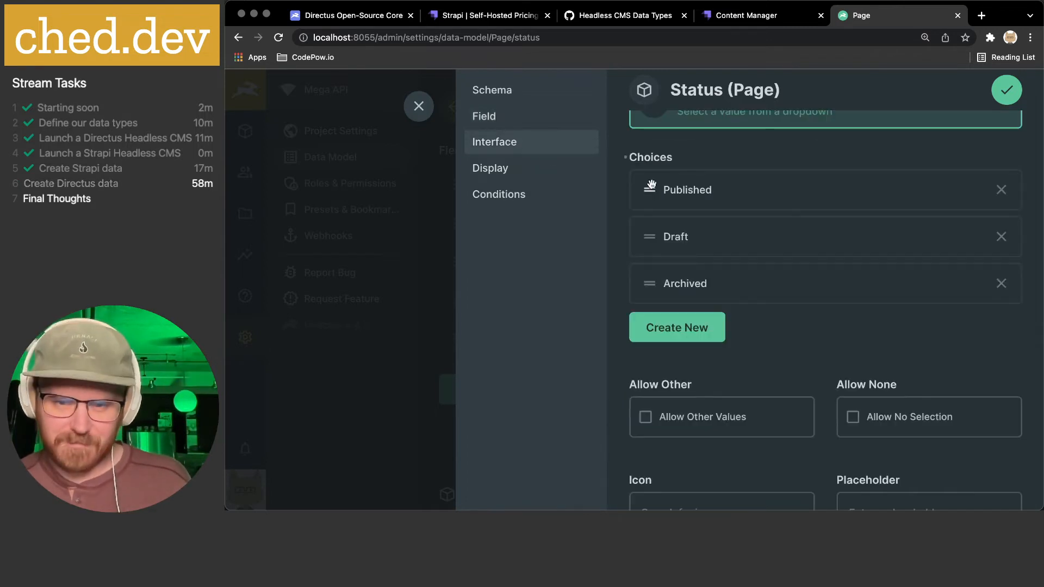
scroll(709, 202, up, 2)
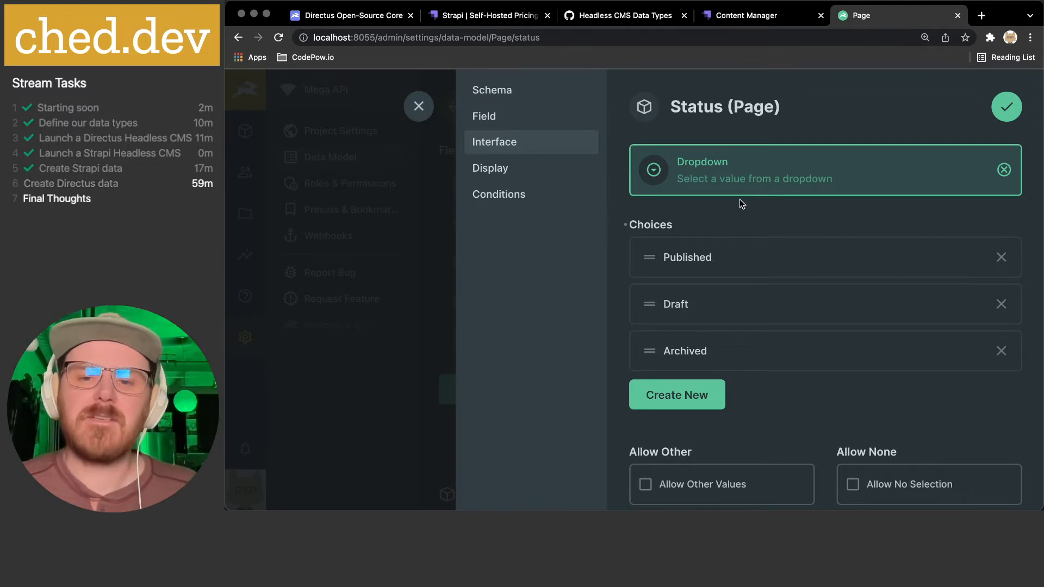
scroll(739, 199, down, 1)
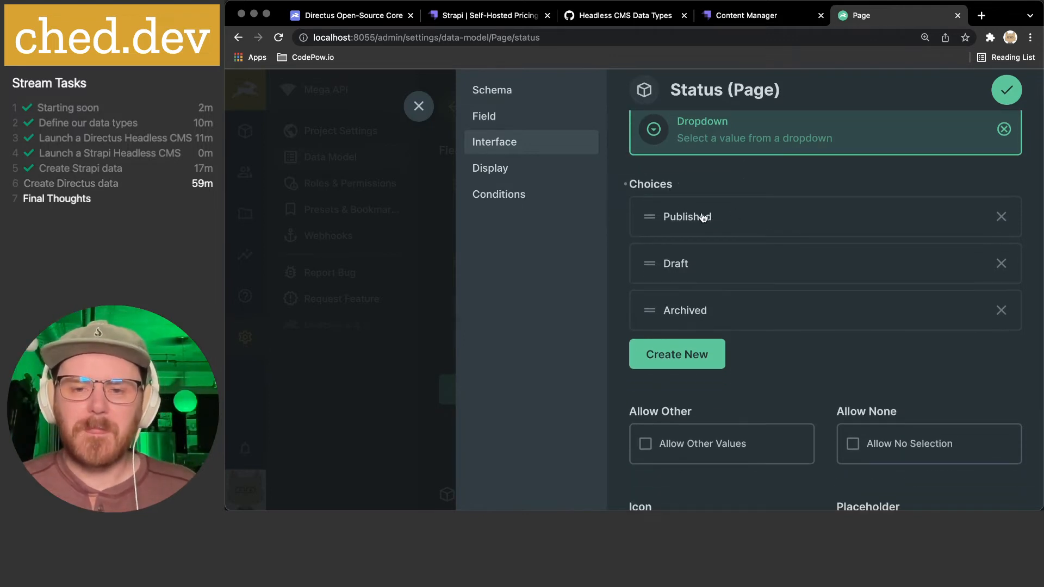
drag(648, 263, 652, 217)
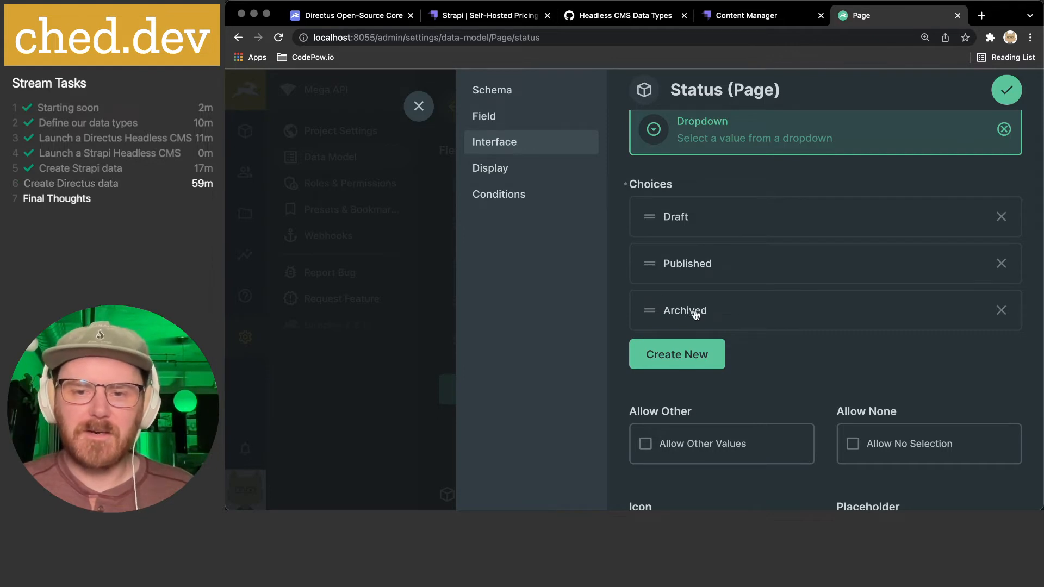
- Check the Draft choice's text and value, leave them unchanged, and close its details
click(698, 217)
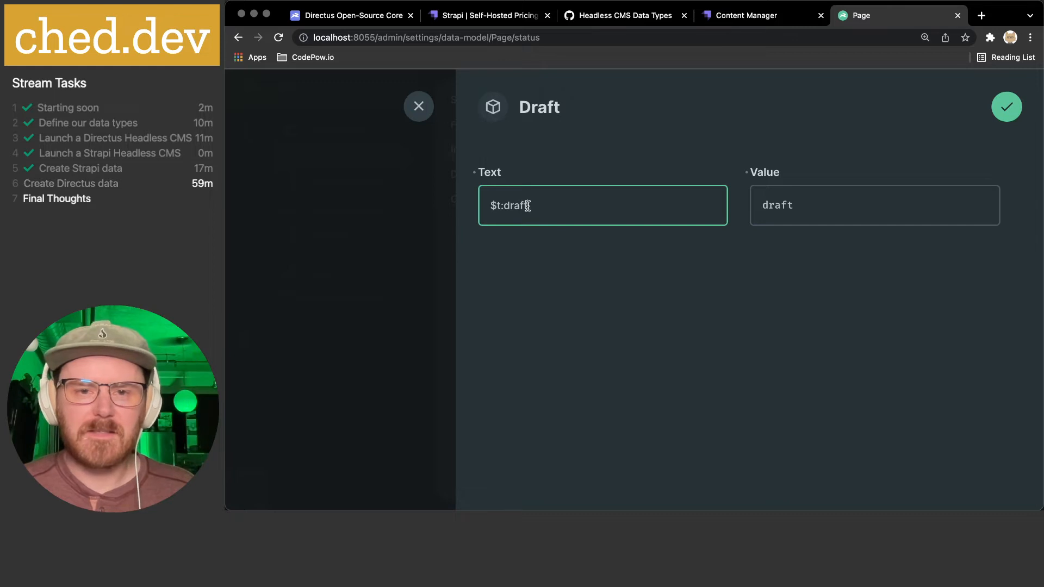
drag(489, 205, 554, 205)
click(546, 206)
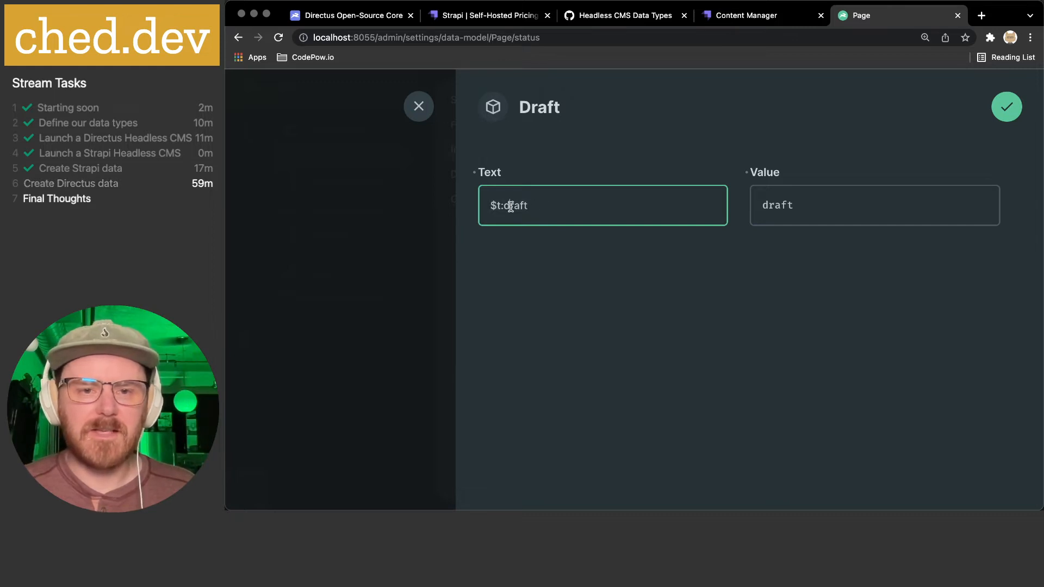
click(563, 280)
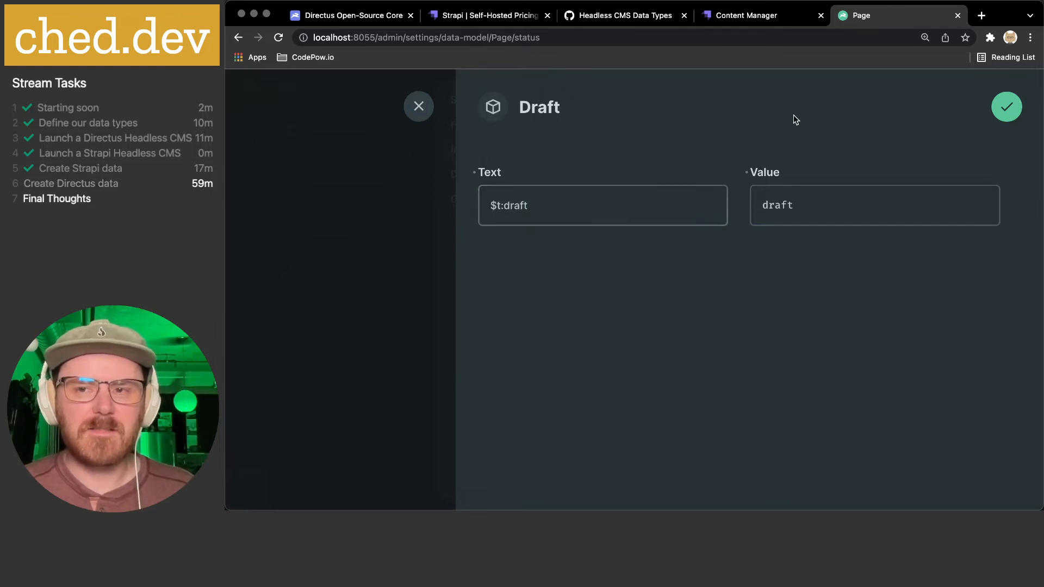
click(418, 106)
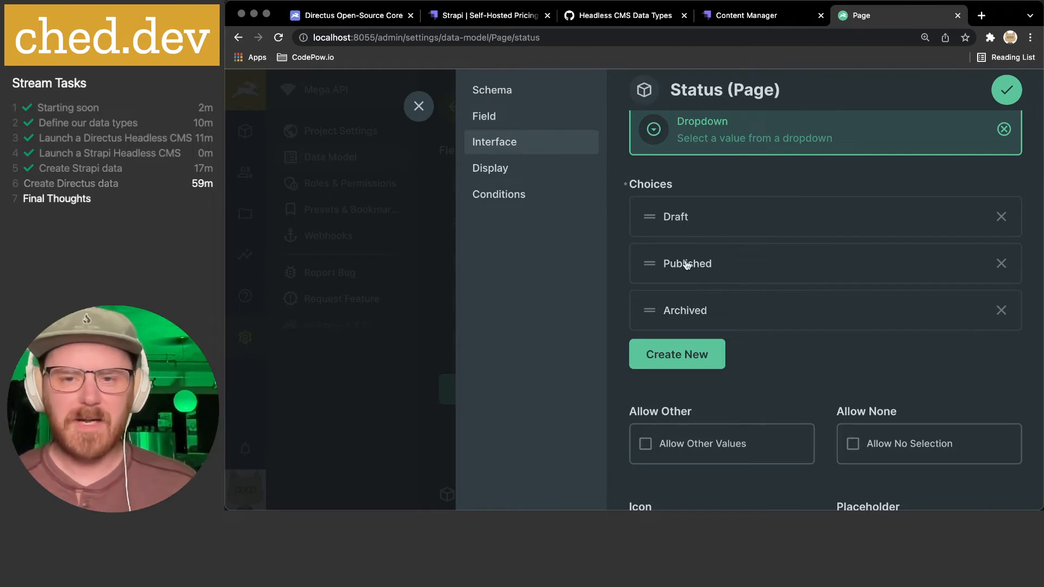
scroll(684, 308, down, 2)
scroll(685, 308, down, 1)
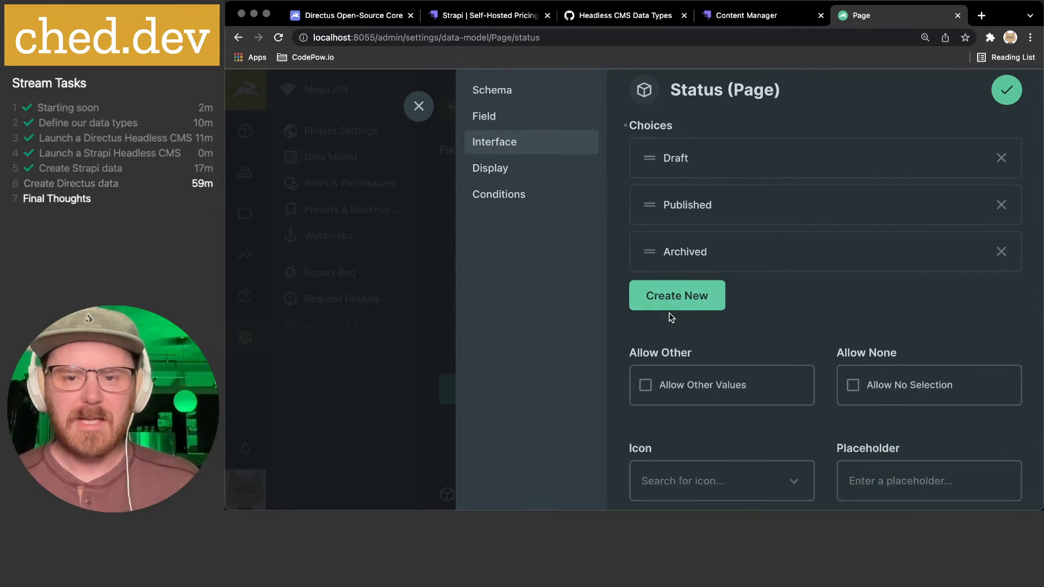
scroll(684, 285, down, 2)
scroll(684, 285, down, 1)
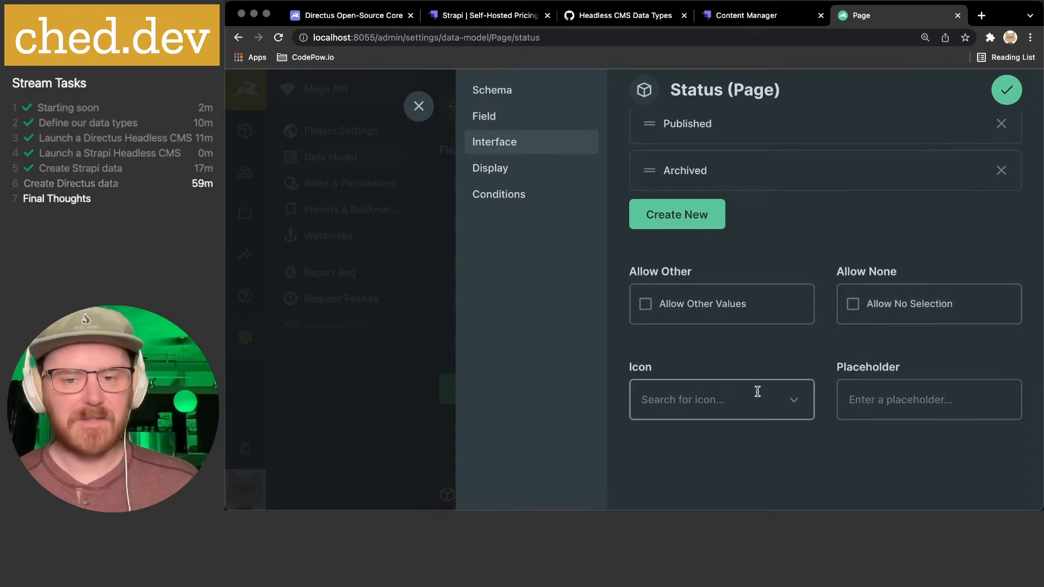
- Search the status field's icon picker for 'world', 'earth' and 'web', then clear the search
click(794, 402)
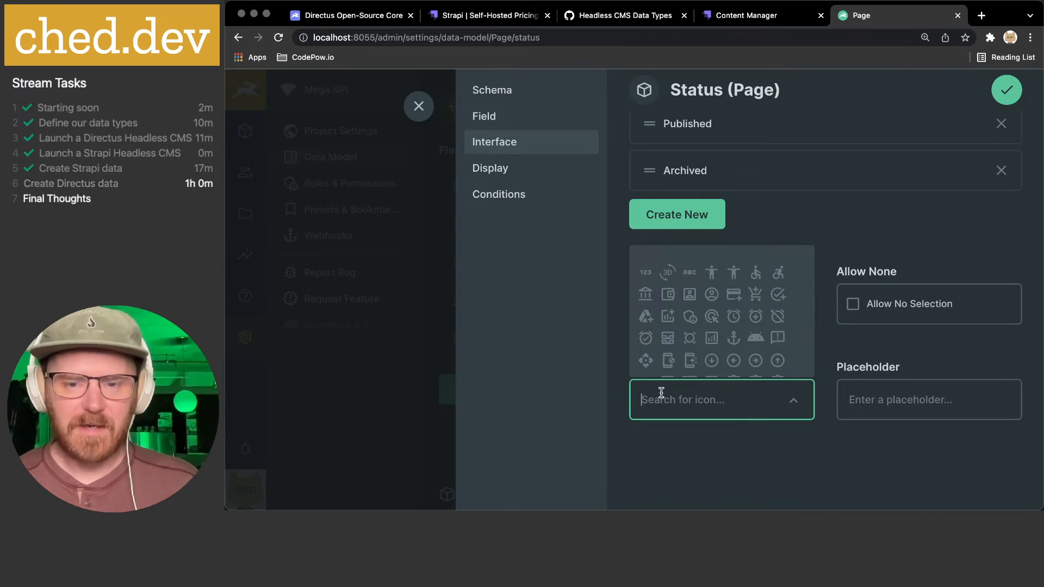
text(world)
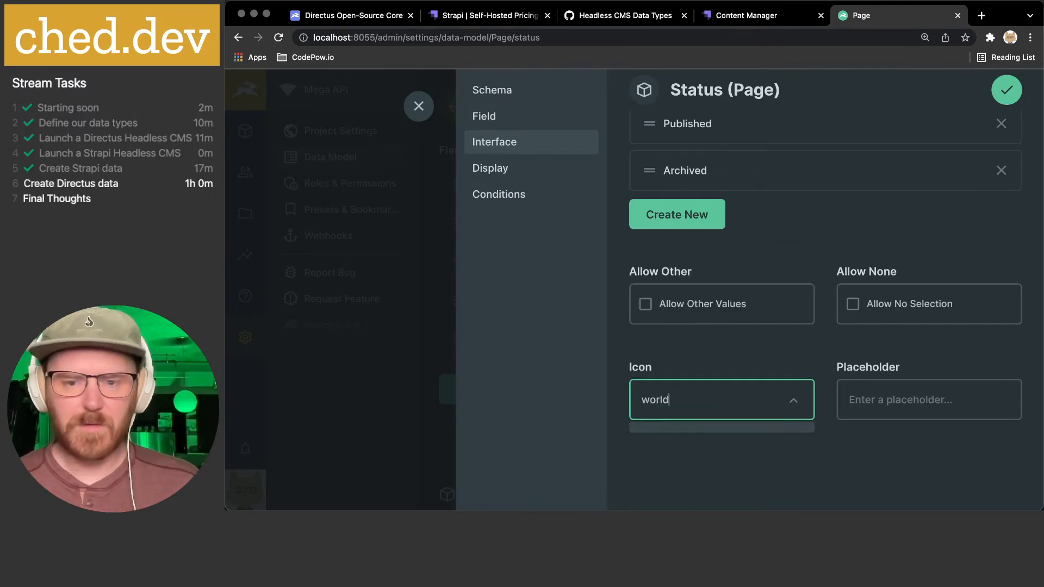
double_click(663, 405)
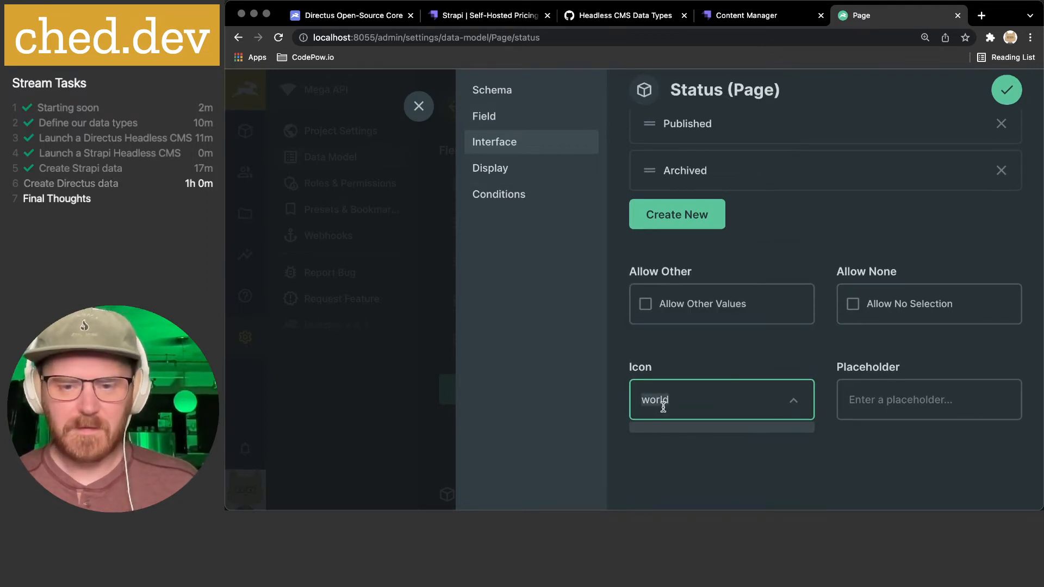
text(ear)
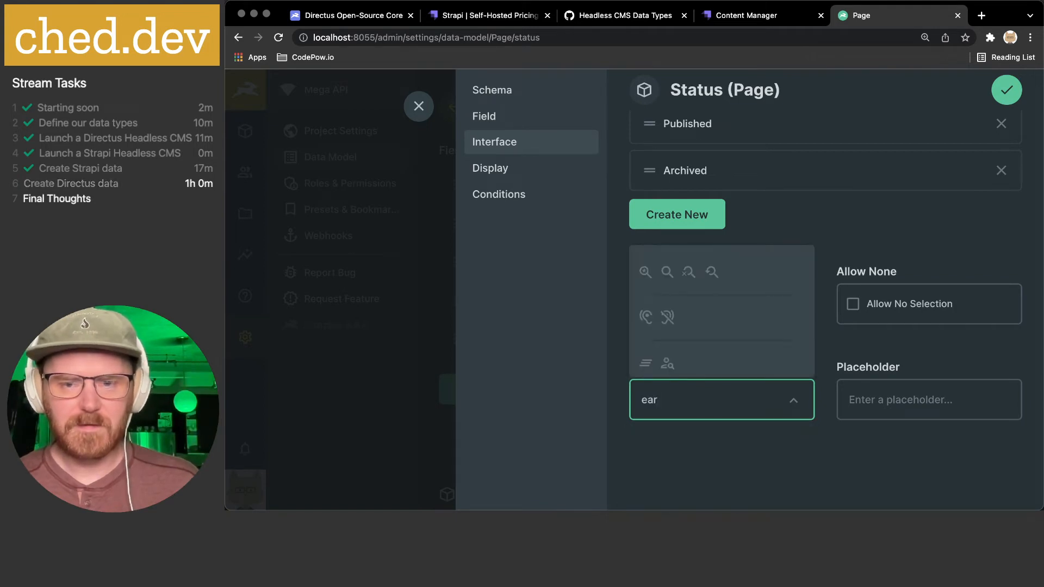
text(th)
key(BackSpace)
key(BackSpace)
key(BackSpace)
key(BackSpace)
key(BackSpace)
text(web)
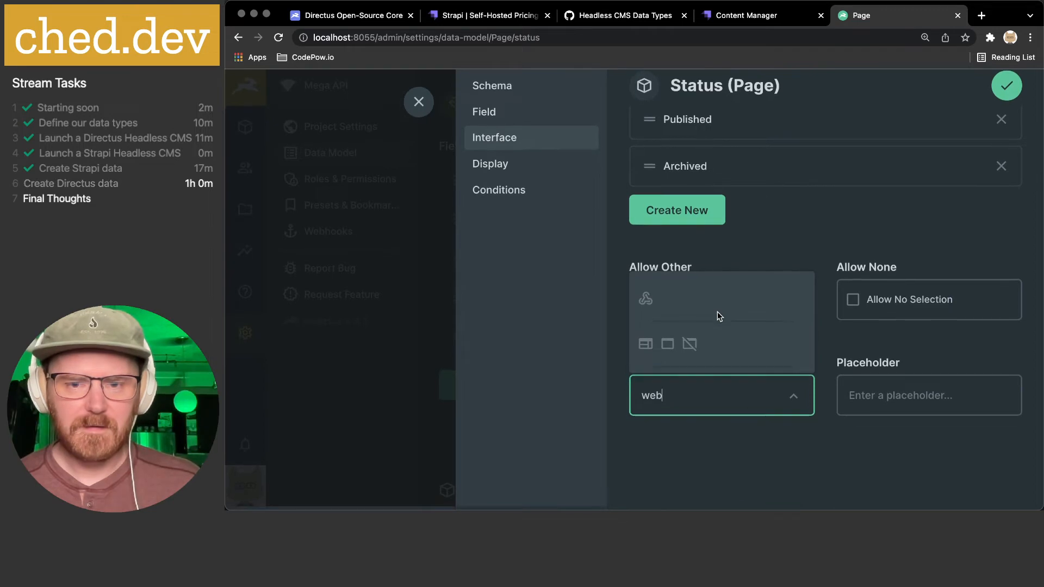
key(super+a)
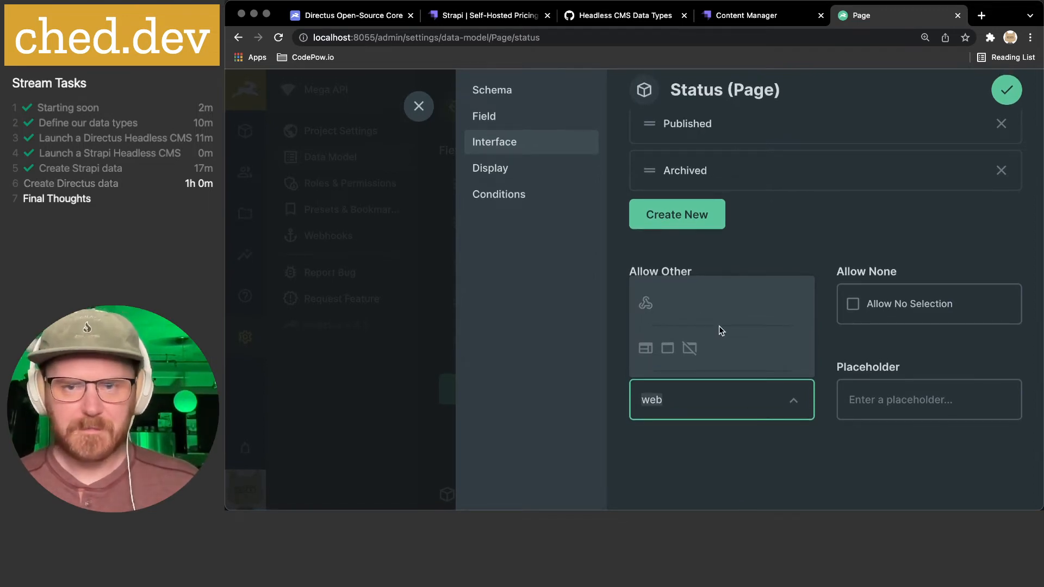
key(BackSpace)
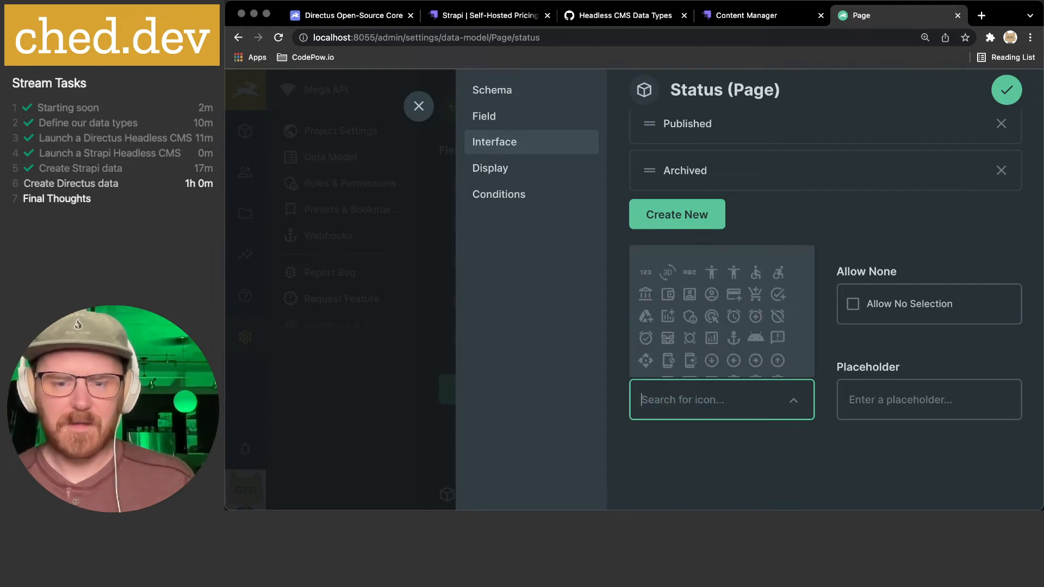
- Browse the full icon list, briefly trying 'glob', and close it without picking an icon
click(967, 488)
click(667, 392)
scroll(704, 343, down, 2)
scroll(704, 342, down, 10)
scroll(705, 341, down, 5)
scroll(706, 341, down, 3)
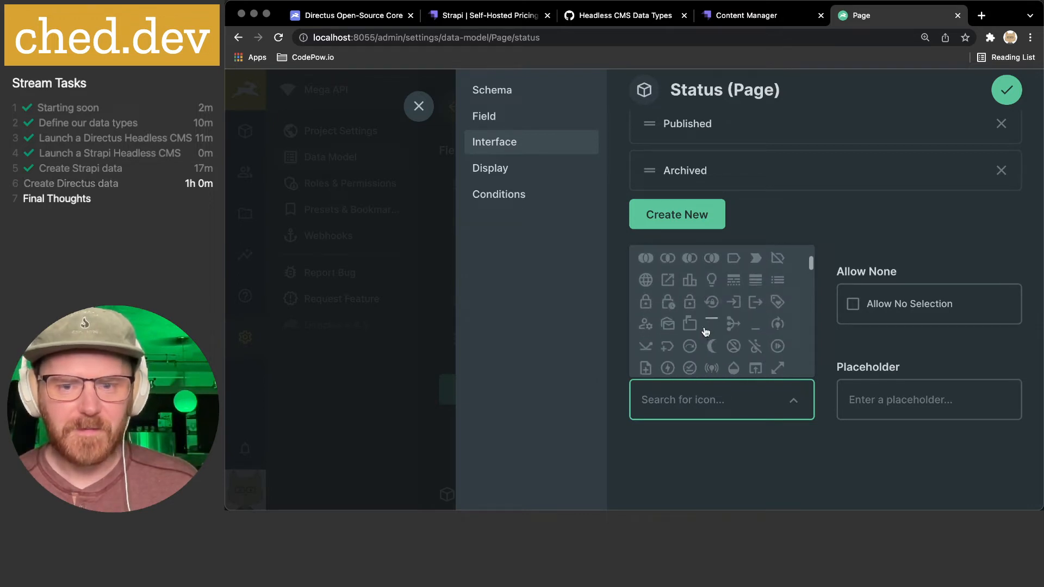
scroll(704, 331, down, 4)
scroll(706, 331, down, 3)
text(glob)
key(BackSpace)
key(BackSpace)
key(BackSpace)
key(BackSpace)
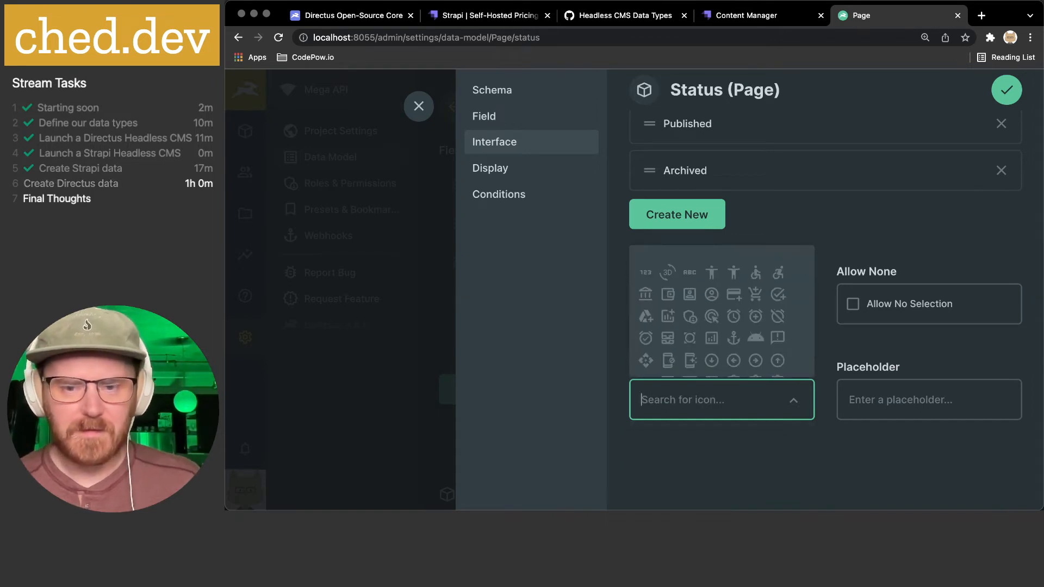
scroll(728, 303, down, 5)
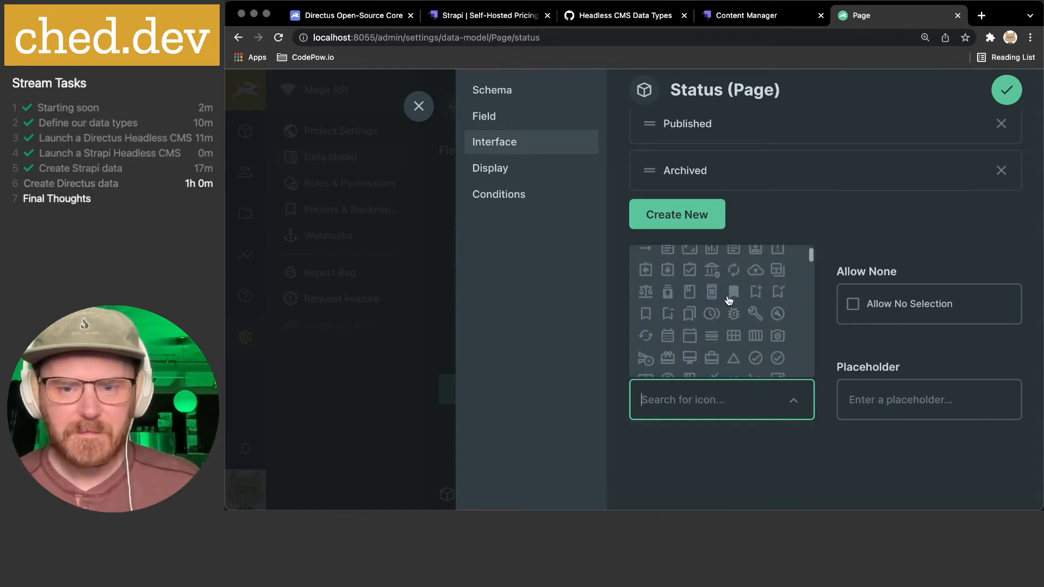
scroll(705, 318, down, 4)
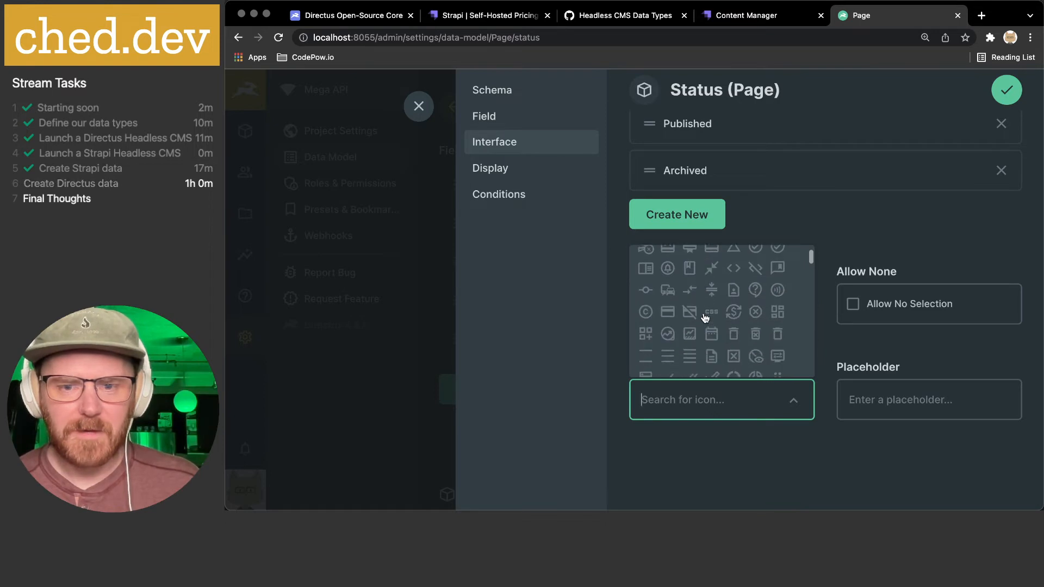
scroll(705, 318, down, 5)
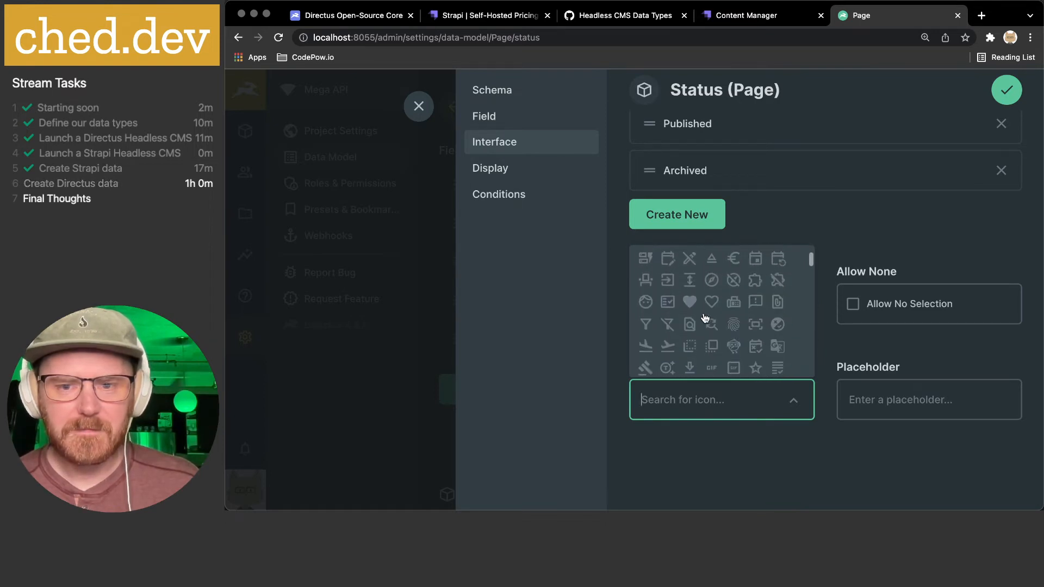
scroll(705, 318, down, 2)
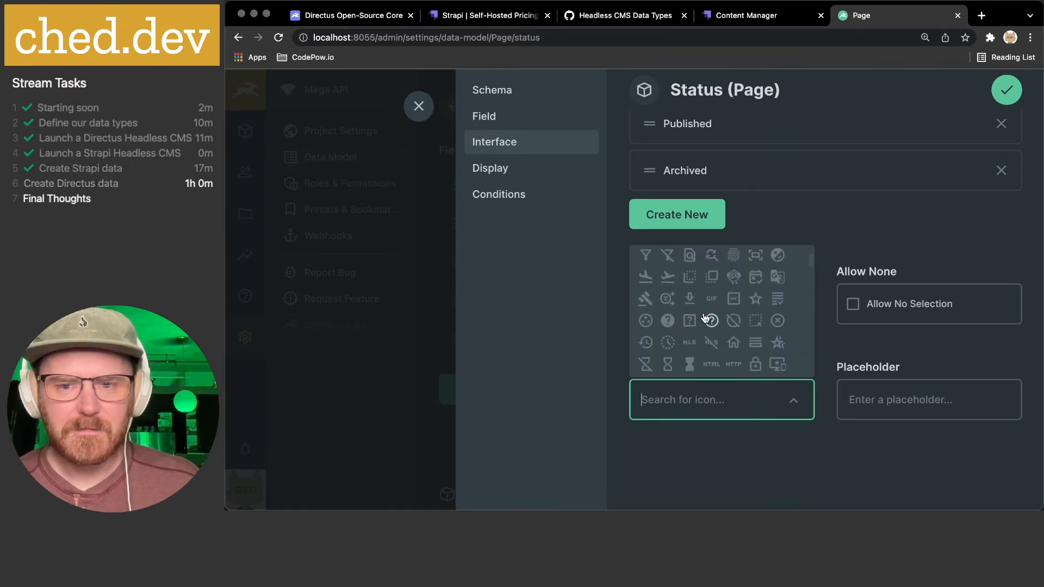
scroll(705, 318, down, 5)
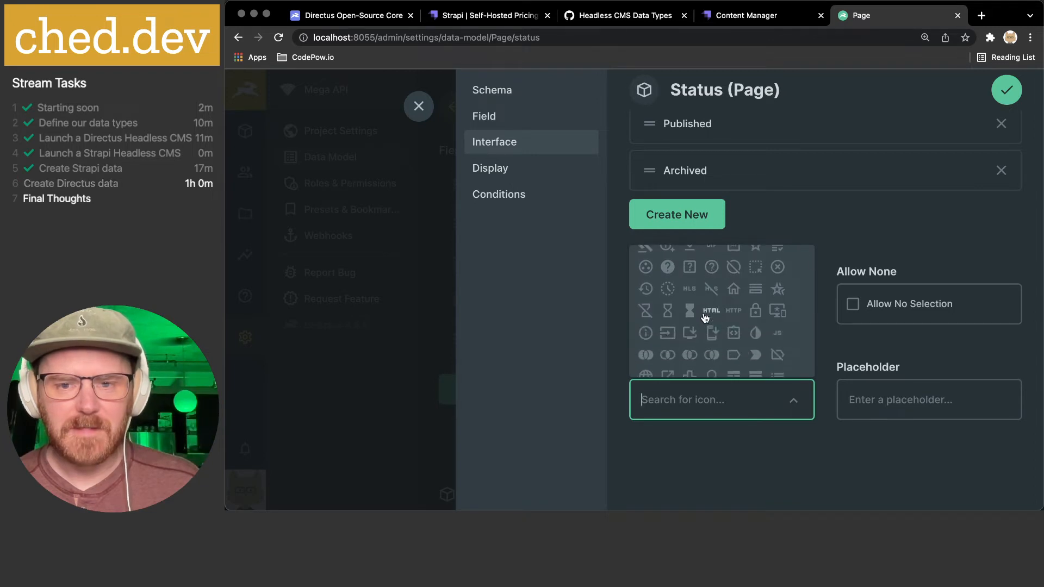
scroll(705, 318, down, 5)
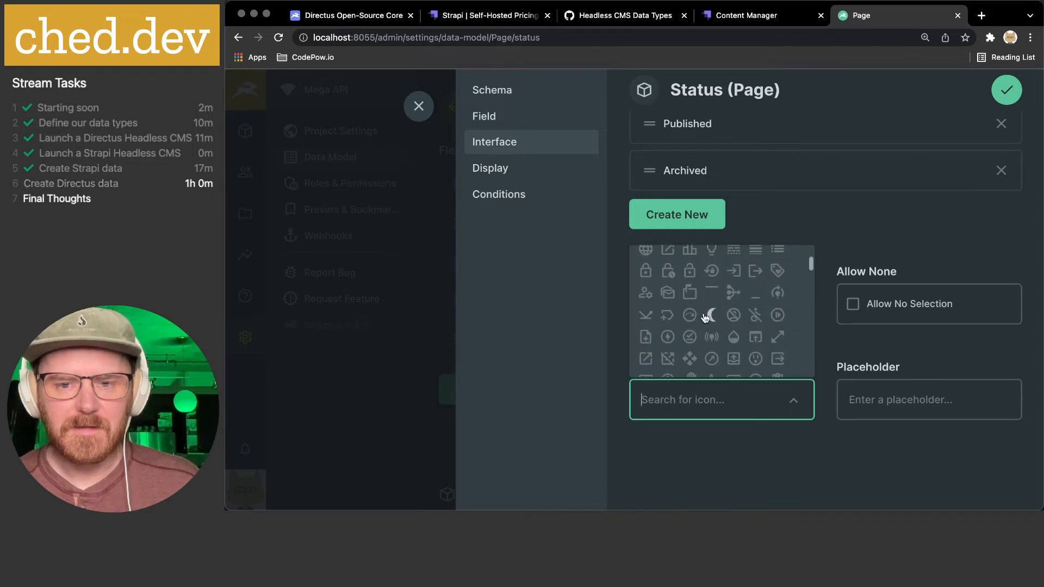
scroll(706, 318, down, 3)
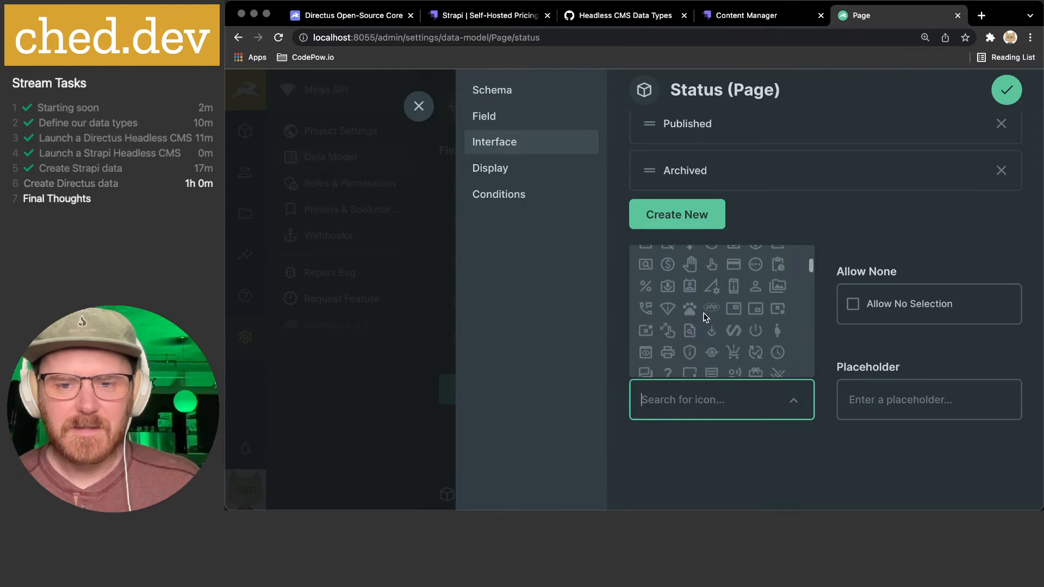
scroll(699, 320, down, 3)
scroll(696, 319, down, 4)
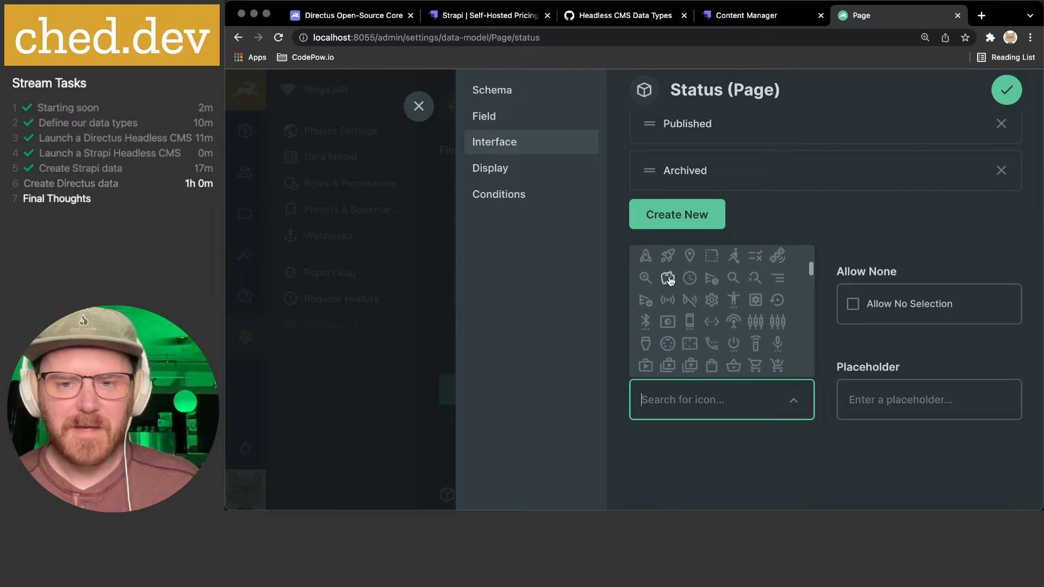
scroll(696, 318, down, 4)
scroll(698, 321, down, 3)
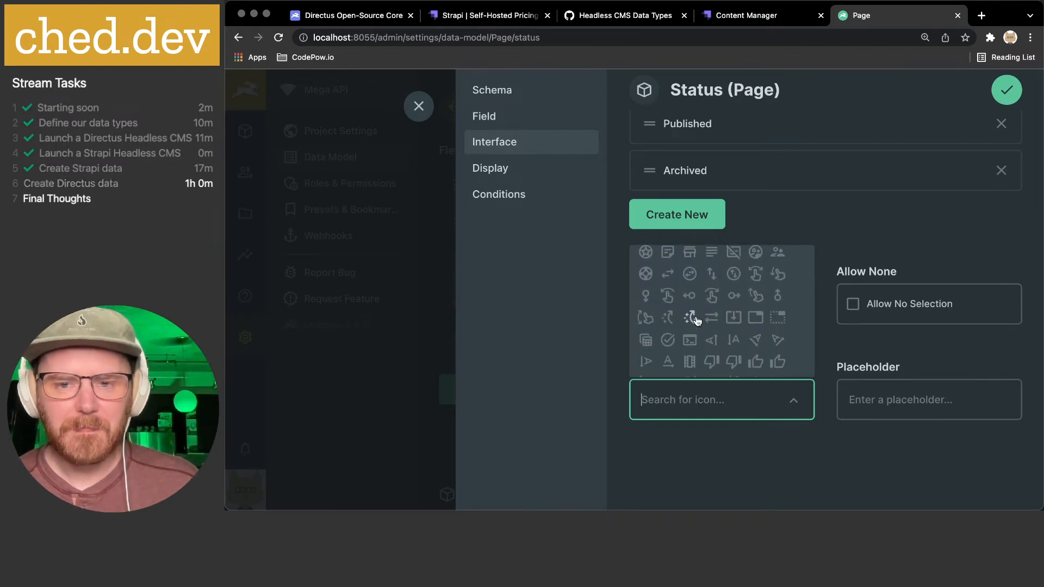
scroll(696, 320, down, 5)
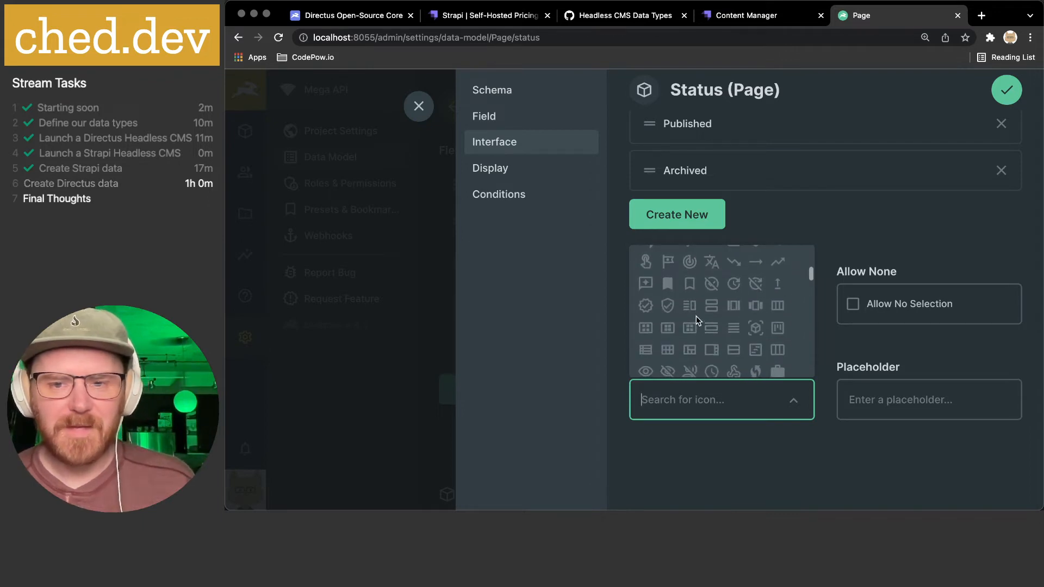
scroll(696, 315, down, 5)
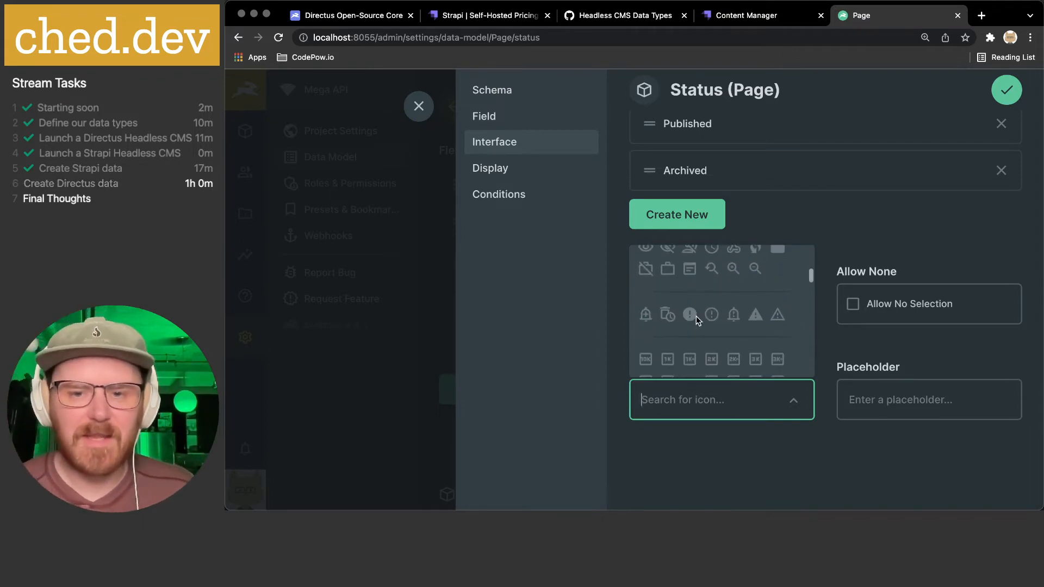
scroll(696, 315, down, 2)
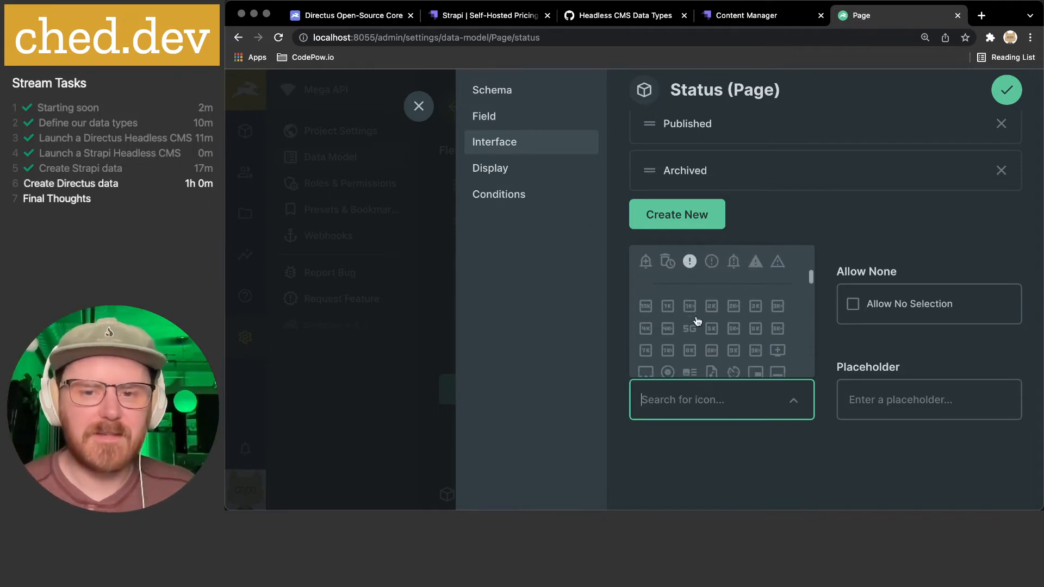
click(941, 467)
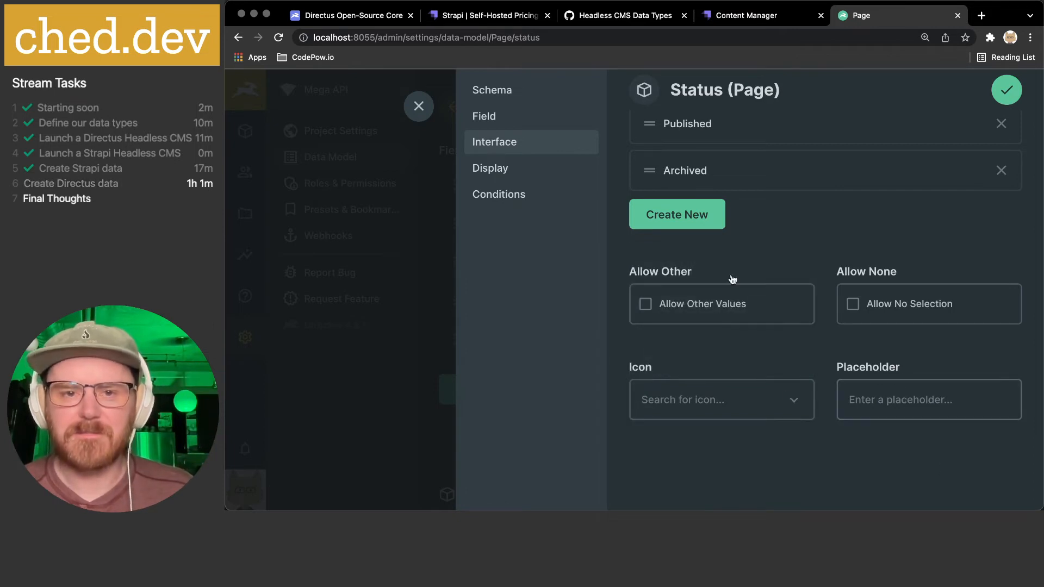
- On the status Display settings, view Show As Dot's raw value, leaving dots enabled
click(500, 169)
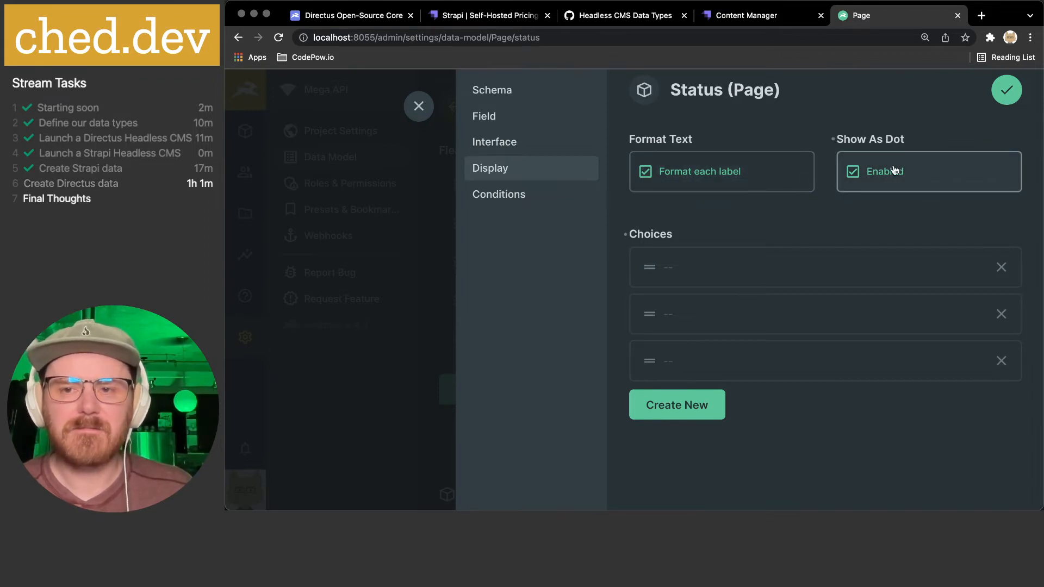
click(910, 140)
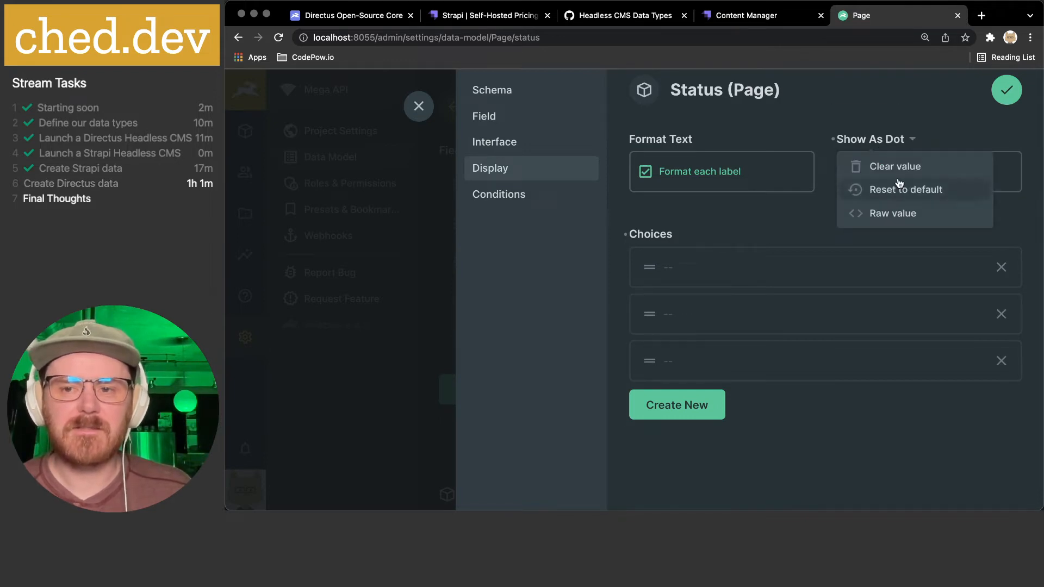
click(909, 216)
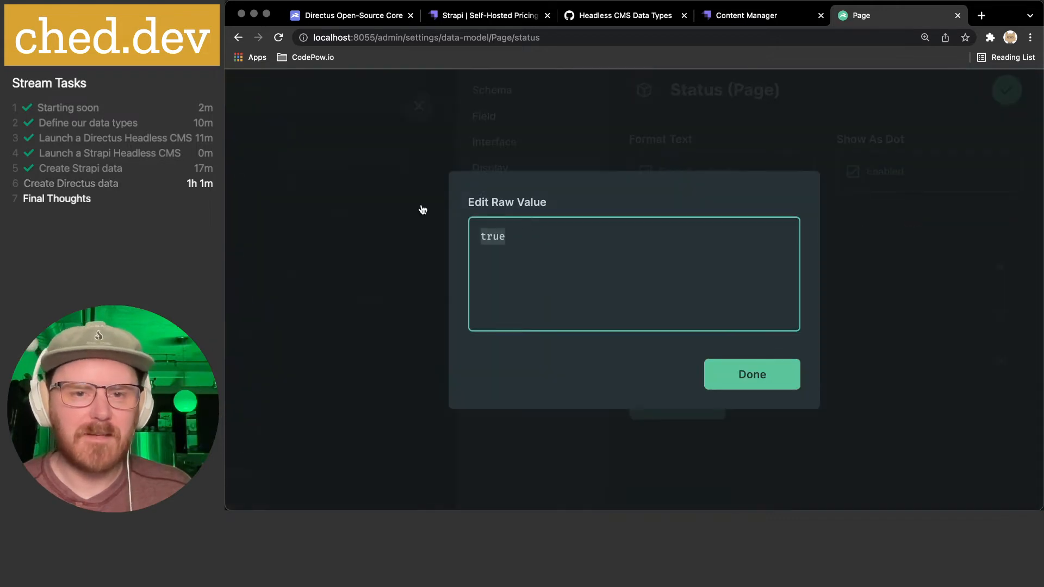
click(737, 374)
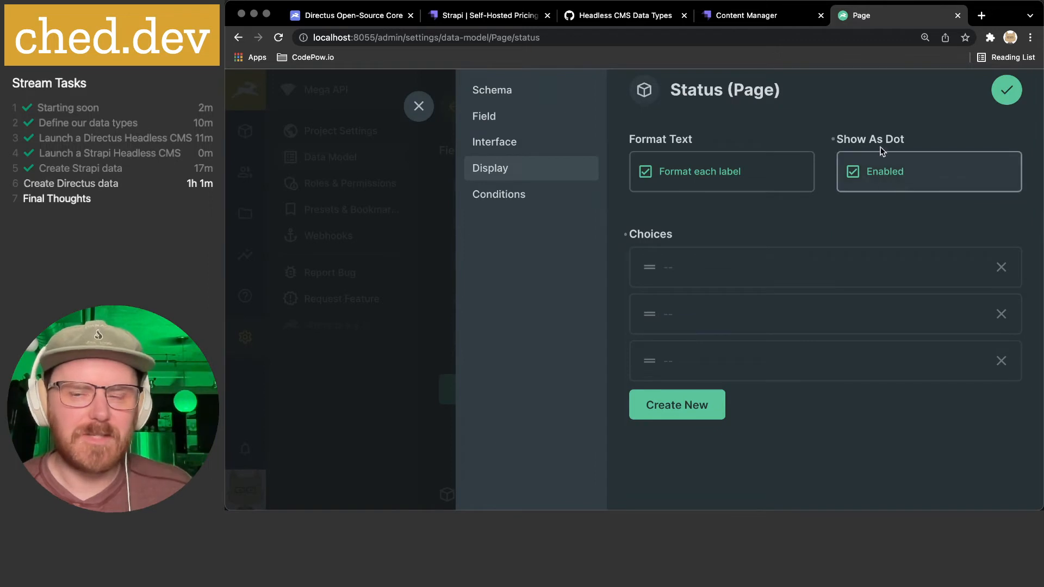
click(907, 140)
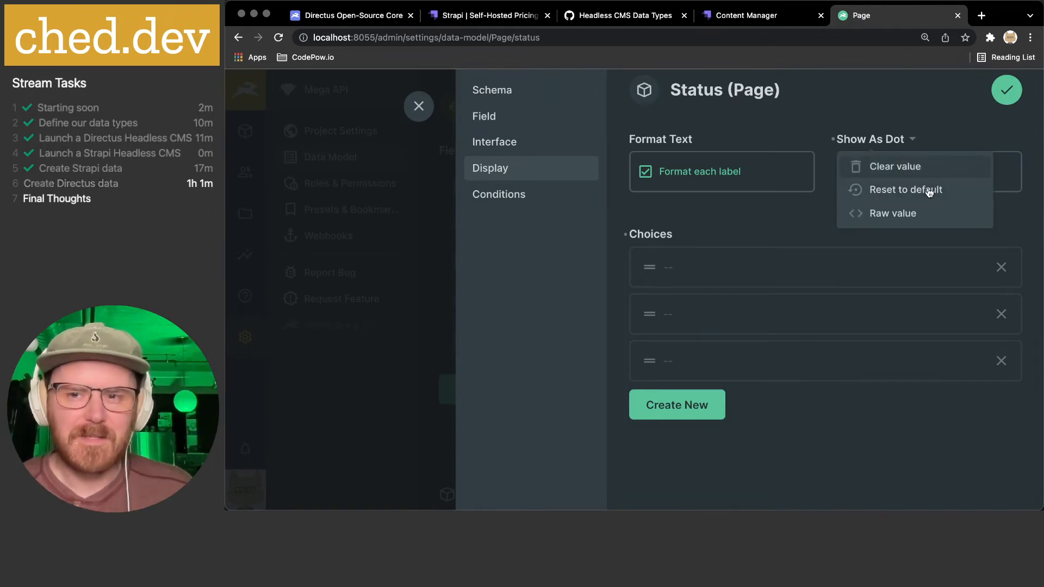
click(867, 104)
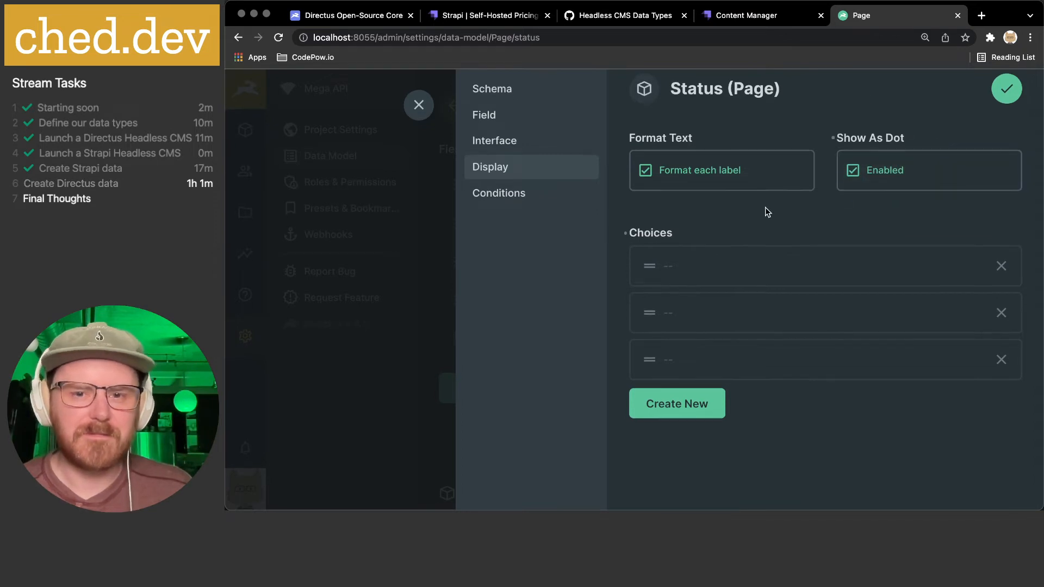
- Inspect the Published choice's colours, glance at Conditions, and return to Display
click(672, 272)
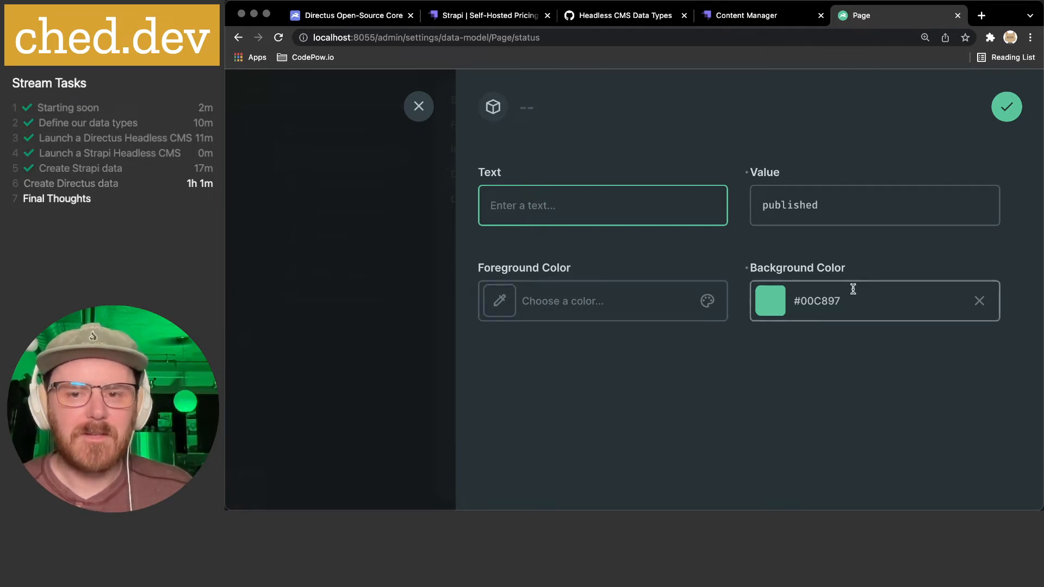
click(417, 108)
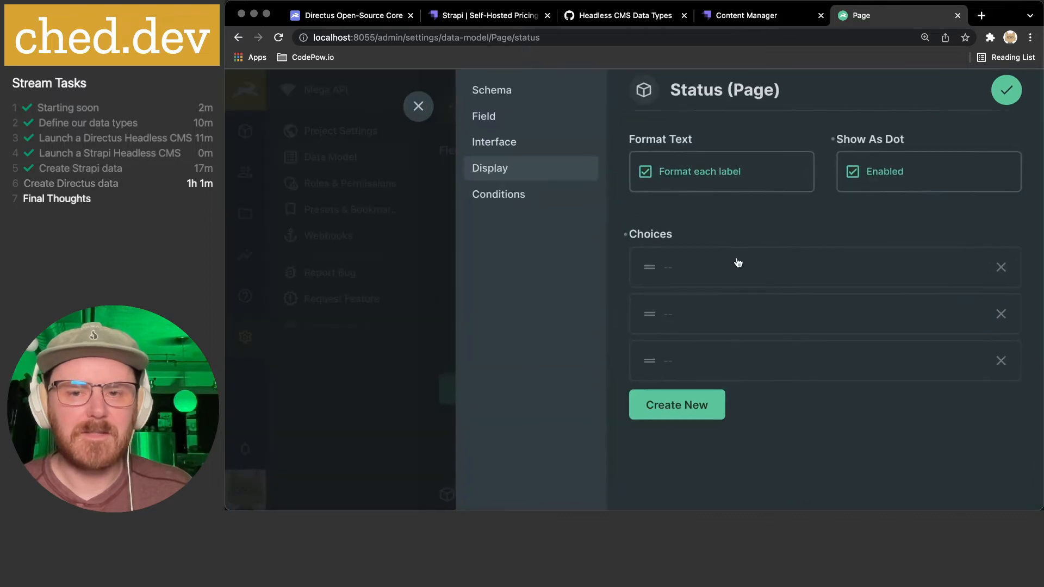
click(507, 199)
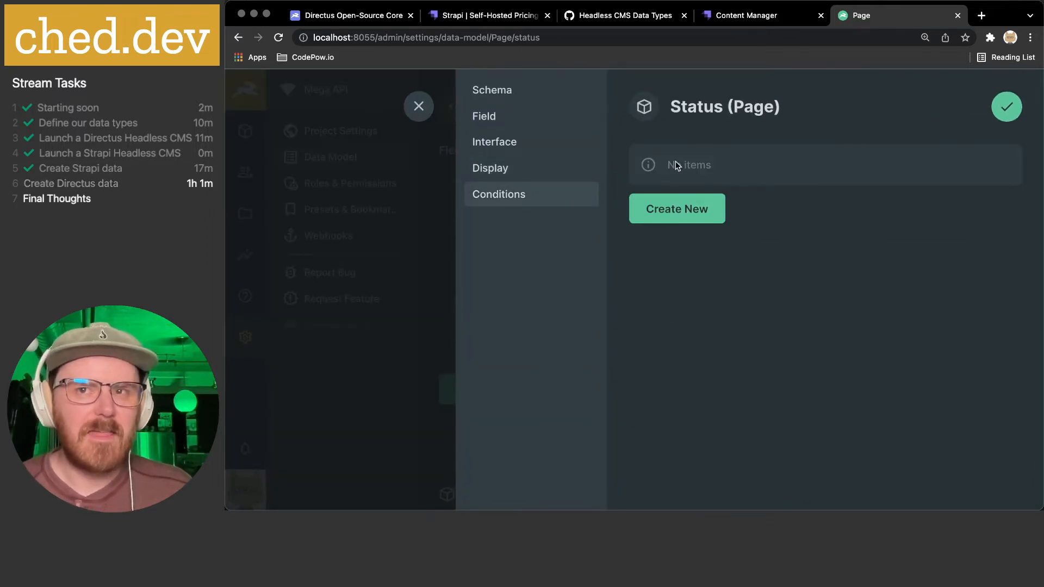
click(498, 176)
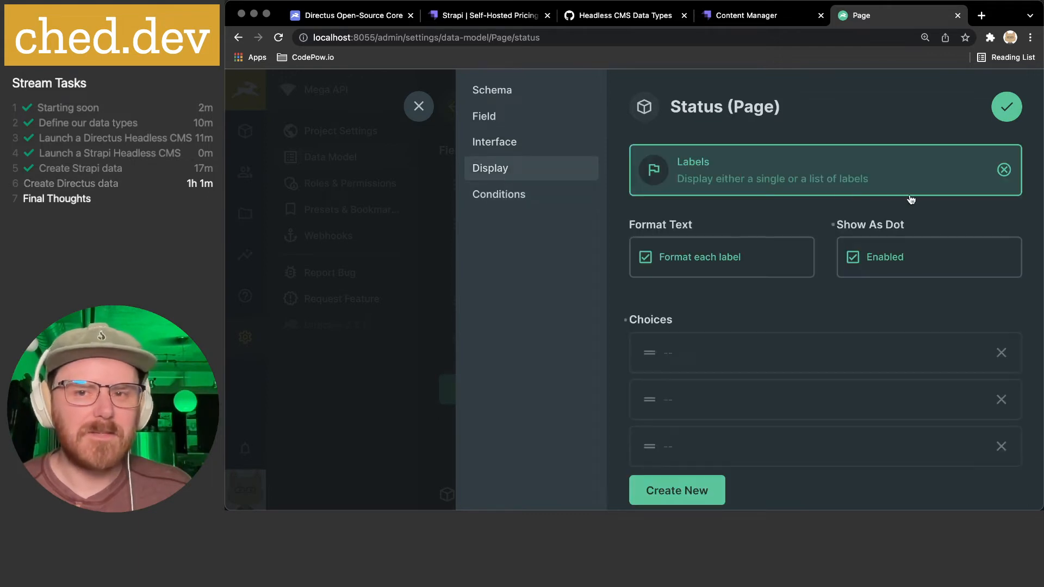
- Save the status field and show user_created on the item detail view, leaving date_updated unchanged
click(1015, 108)
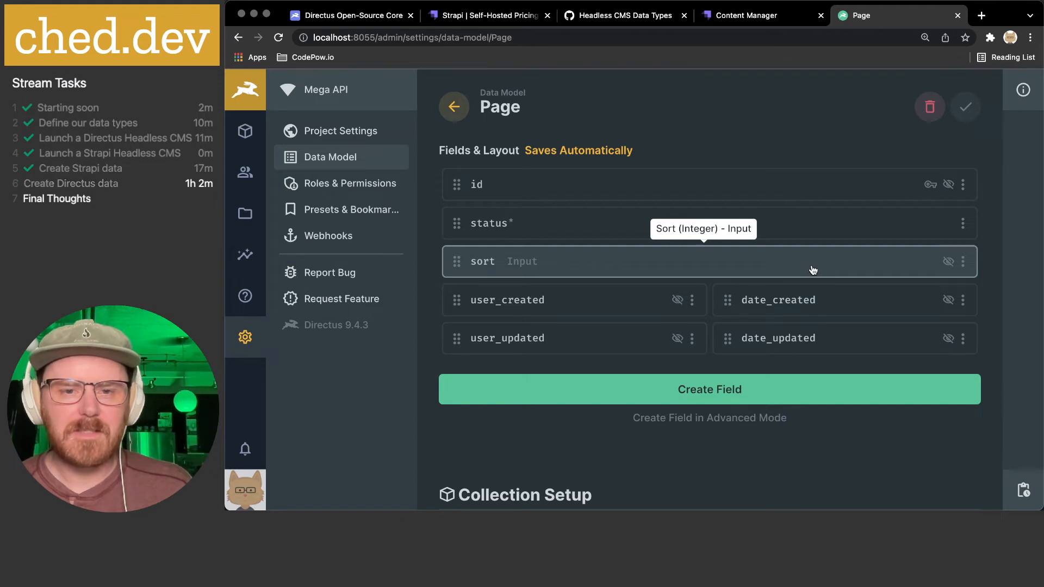
click(692, 300)
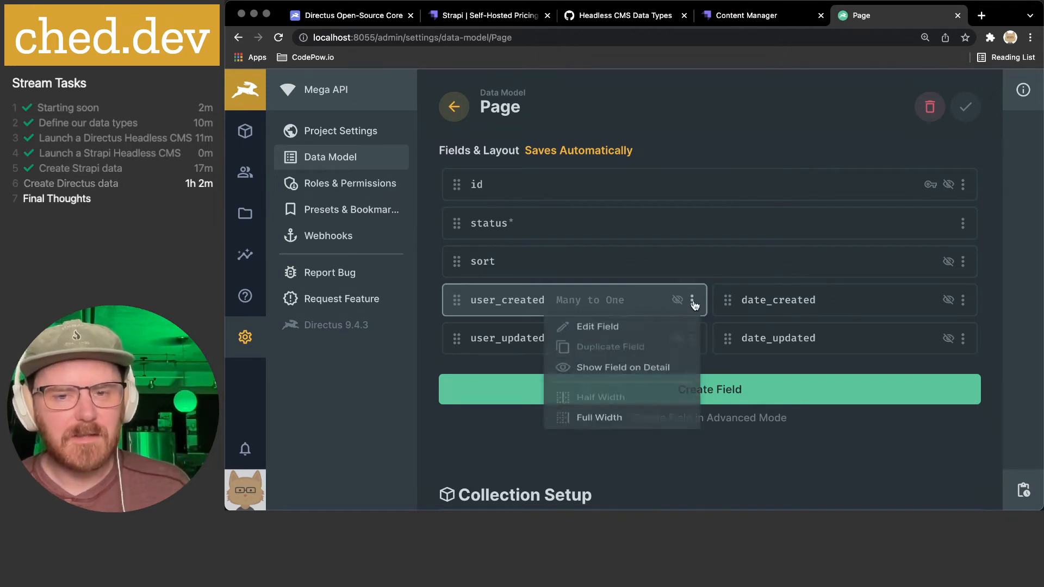
click(664, 373)
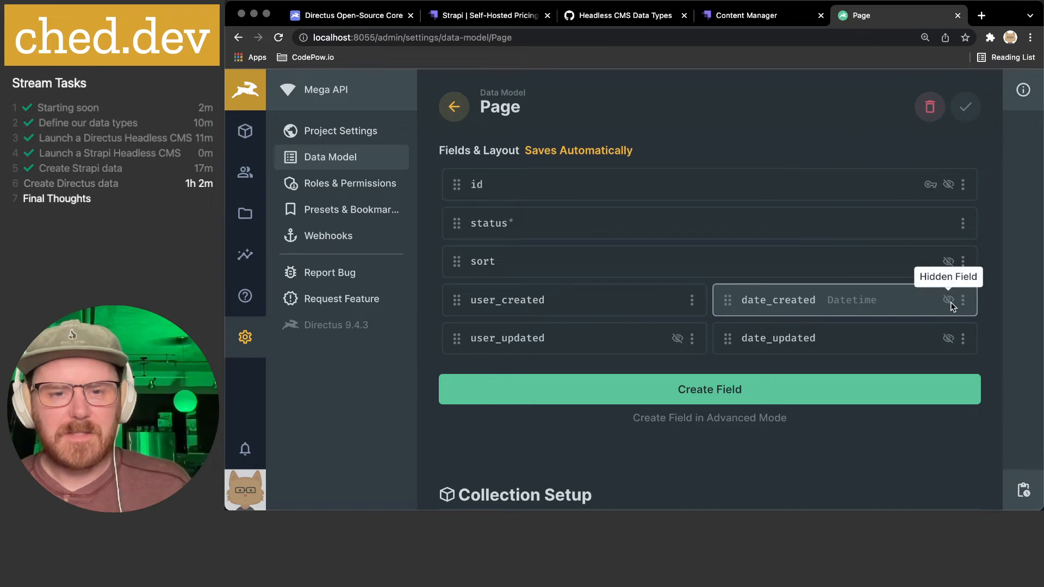
click(961, 340)
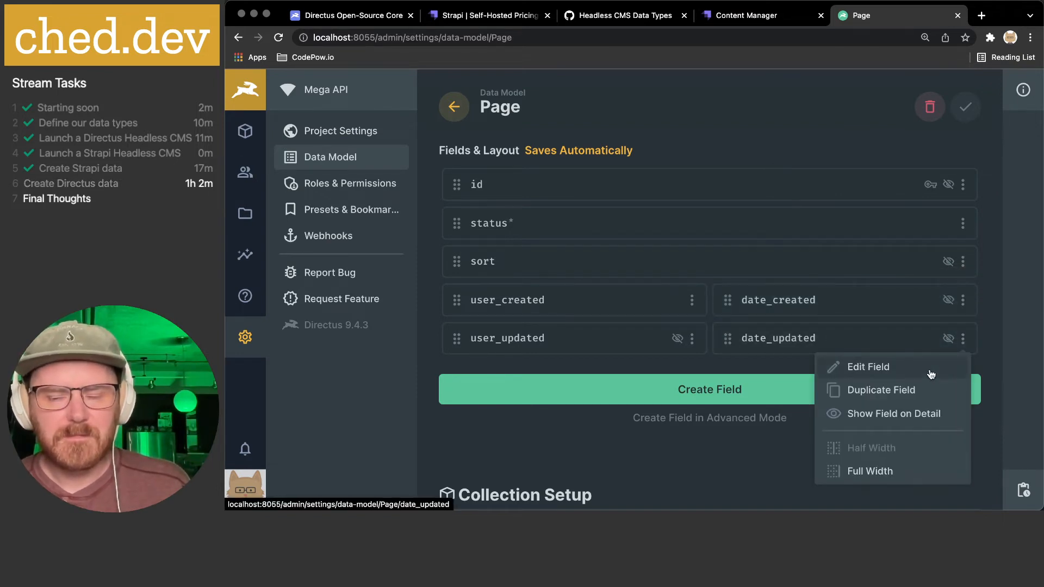
click(743, 363)
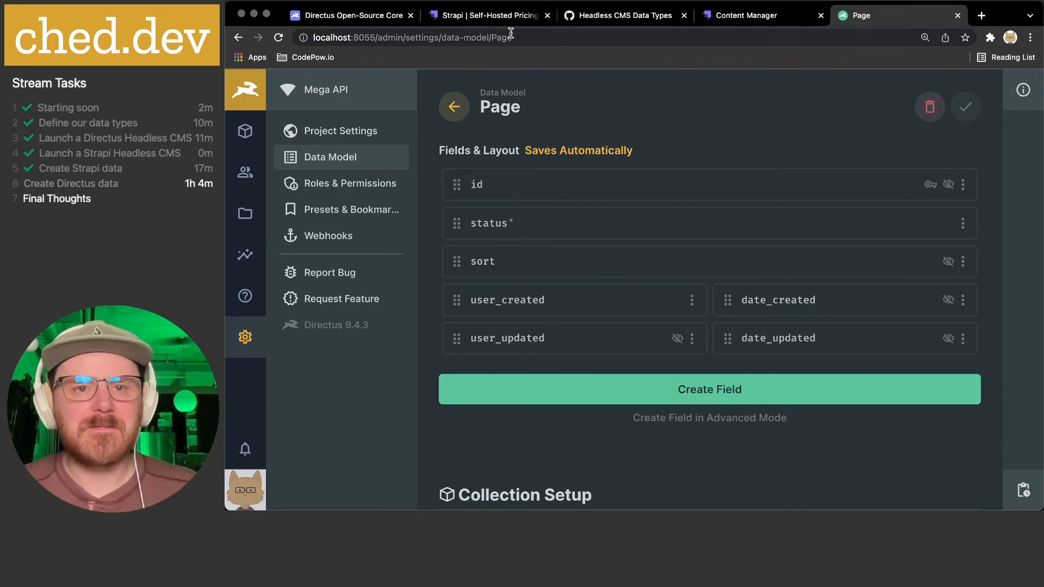
- Switch to the Headless CMS Data Types gist to review the Media Blog fields
click(607, 16)
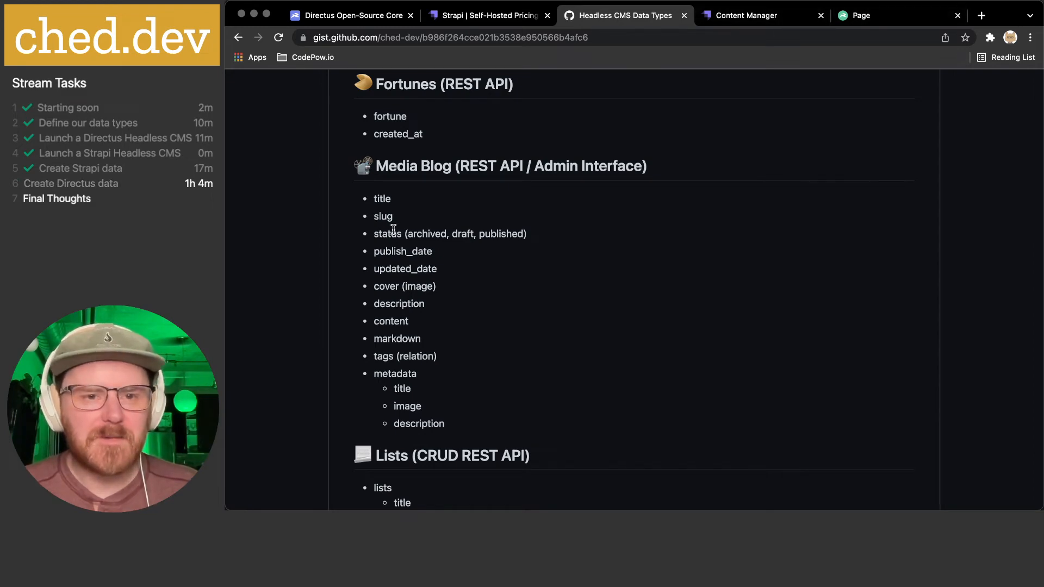
- Select the Media Blog status values, then start a new Input field keyed 'title' on Page
drag(388, 234, 617, 235)
click(870, 16)
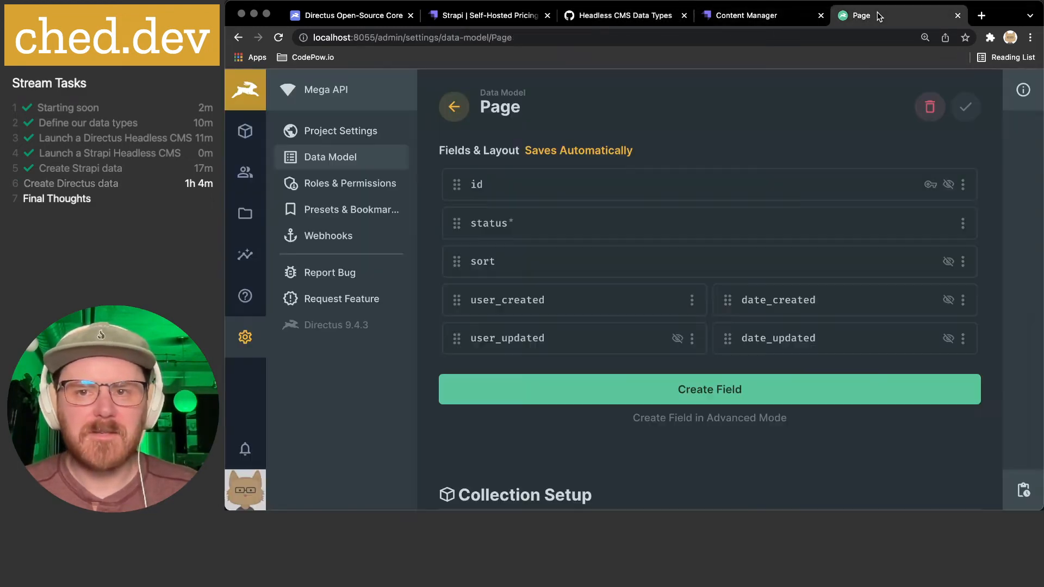
click(643, 388)
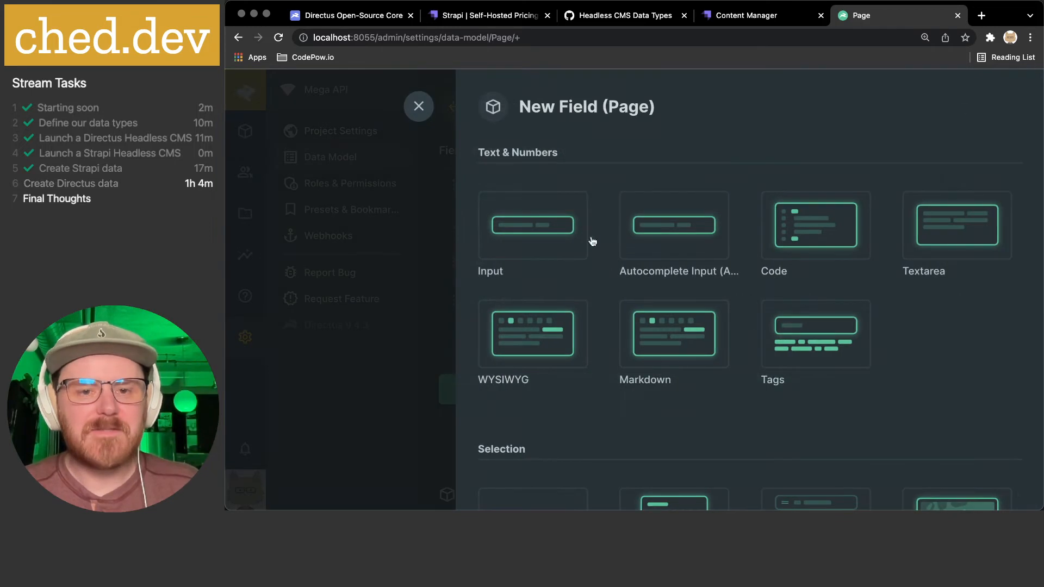
click(546, 239)
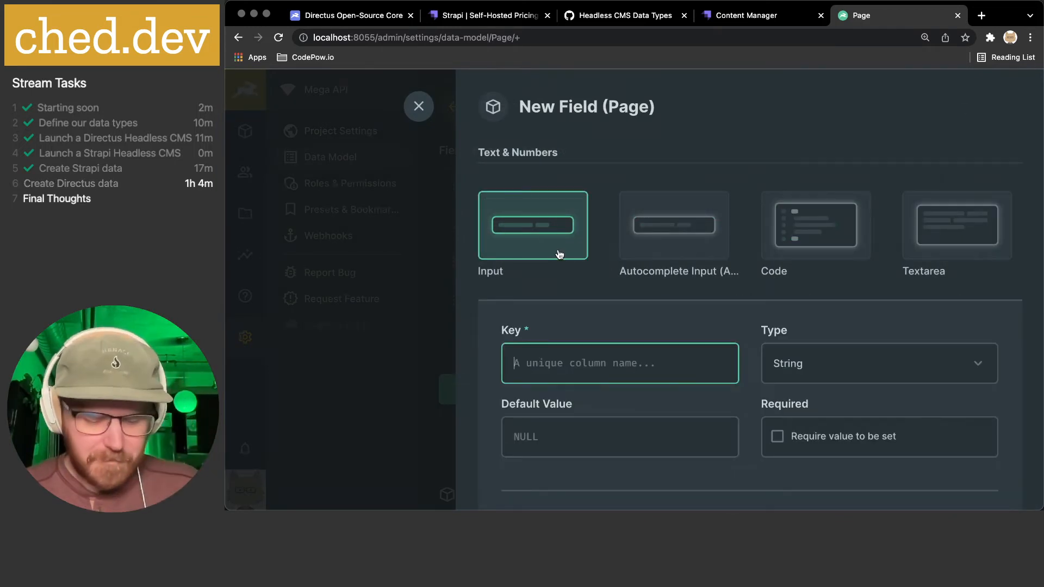
text(title)
scroll(683, 249, down, 3)
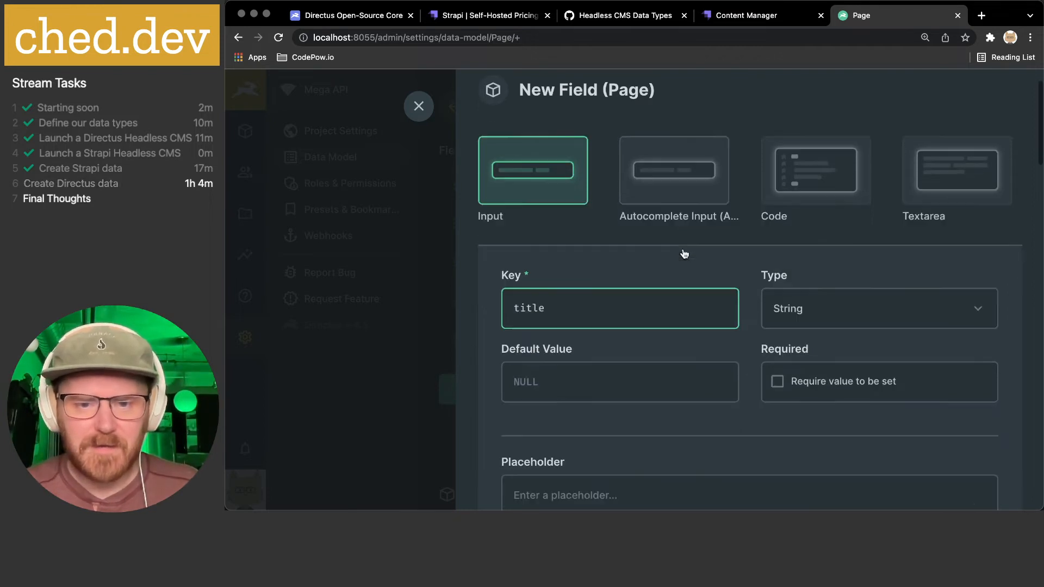
scroll(683, 249, down, 2)
- Make title required with the Title icon on the left, and save it
click(839, 261)
scroll(707, 324, down, 3)
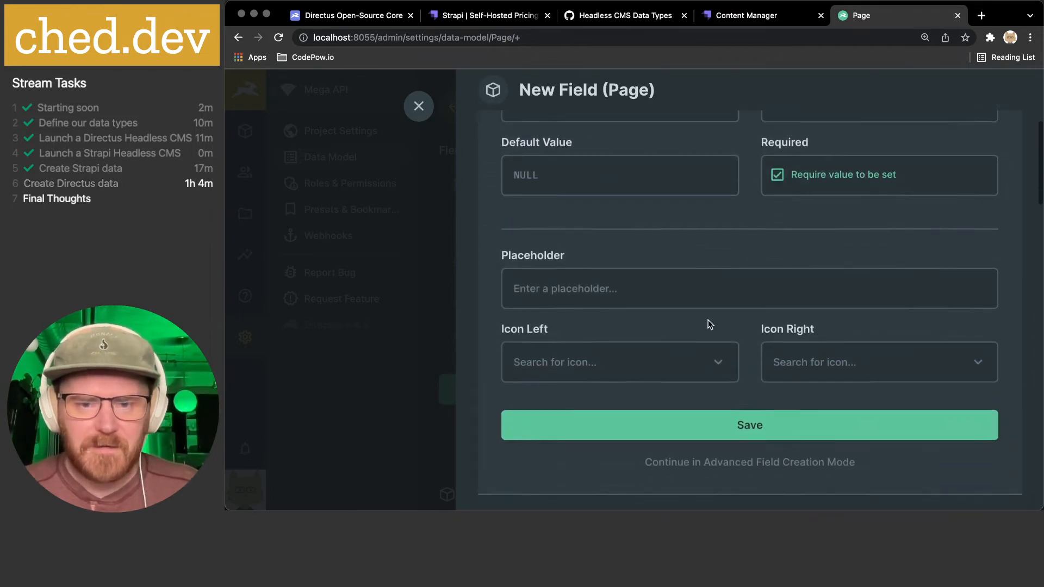
scroll(652, 280, down, 2)
click(590, 282)
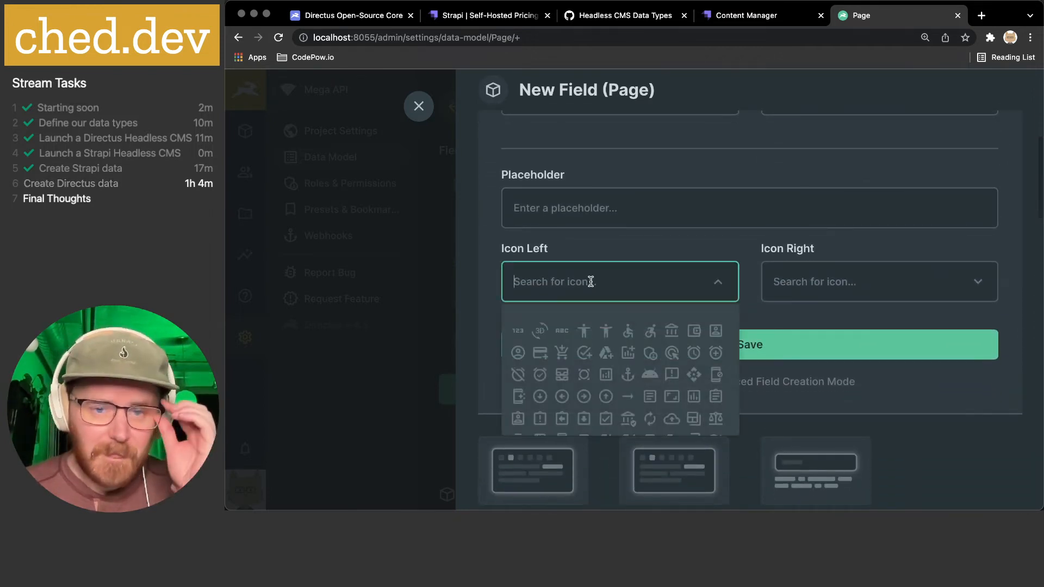
text(title)
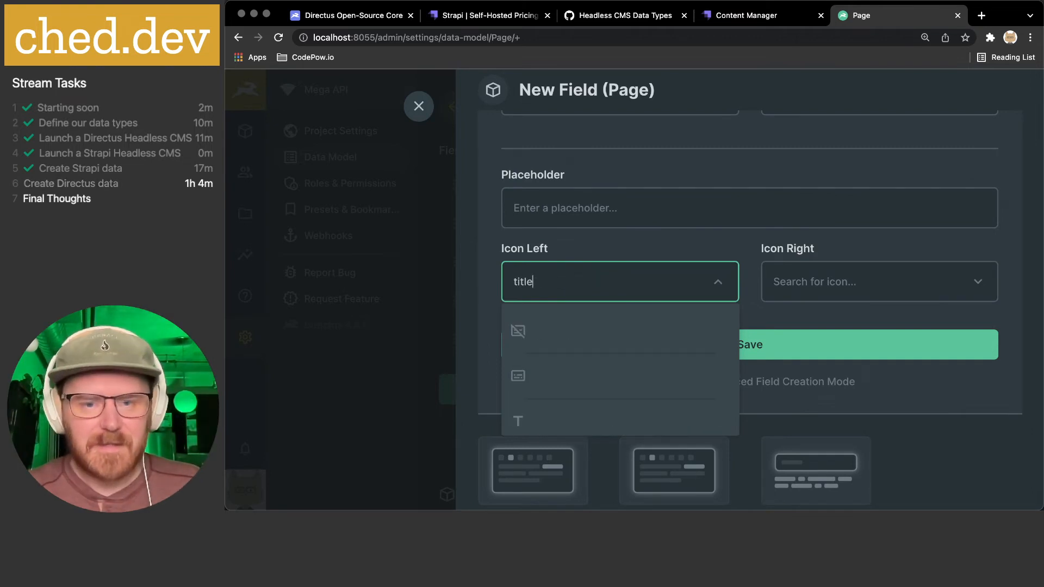
click(520, 421)
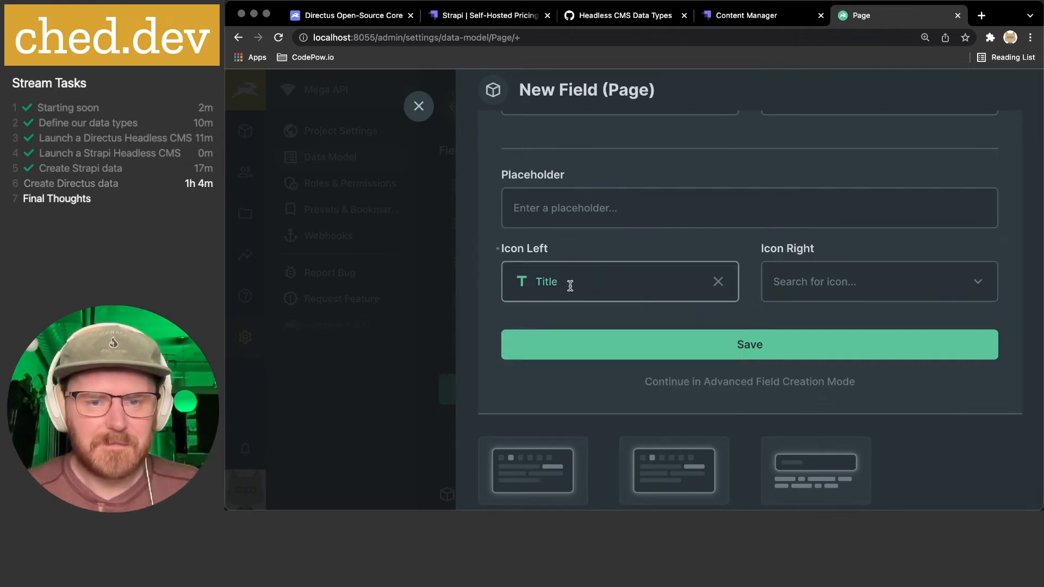
click(793, 349)
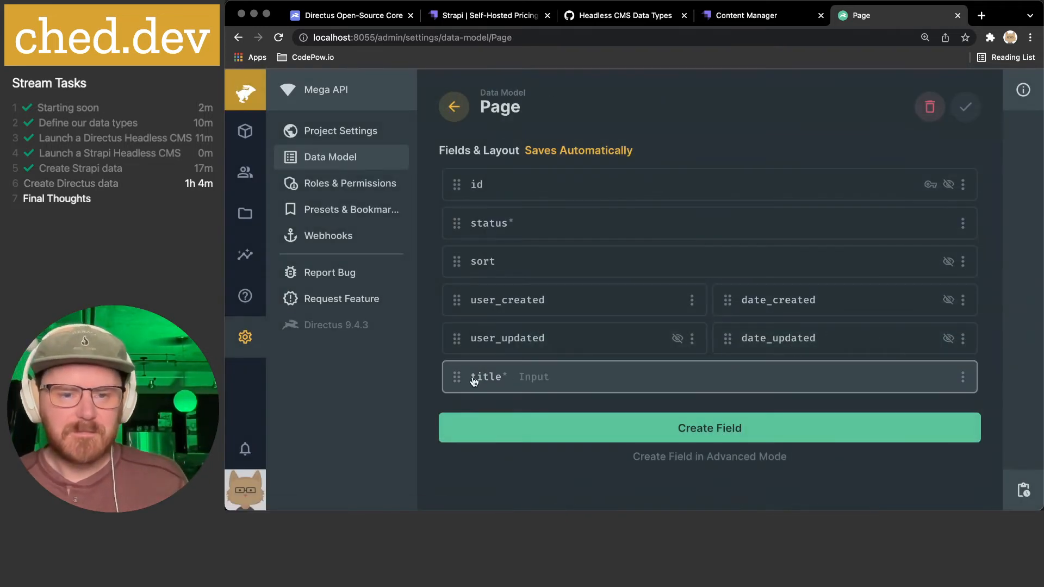
- Move title directly below id and require its values to be unique
drag(456, 377, 464, 214)
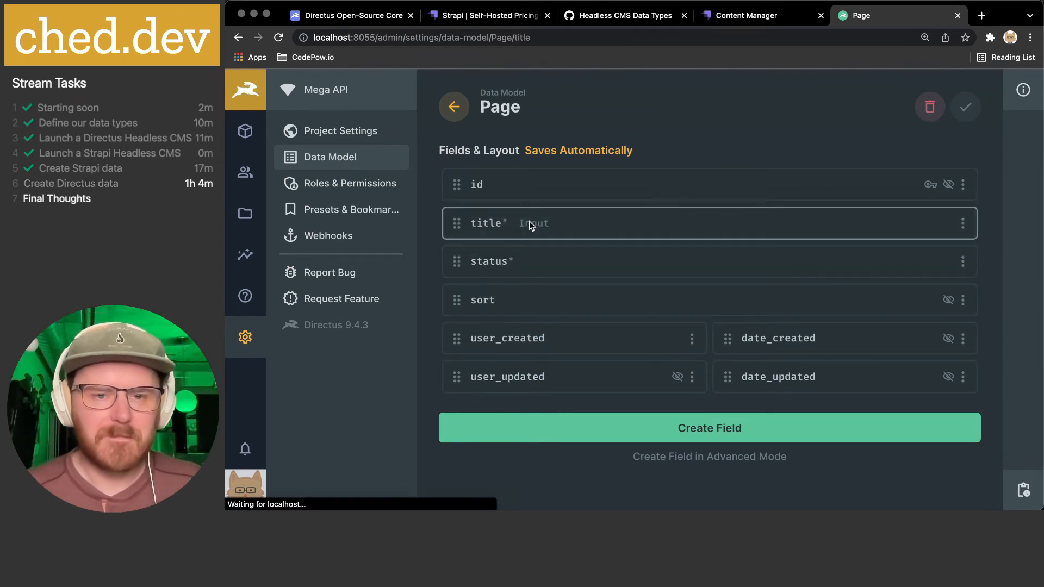
click(531, 224)
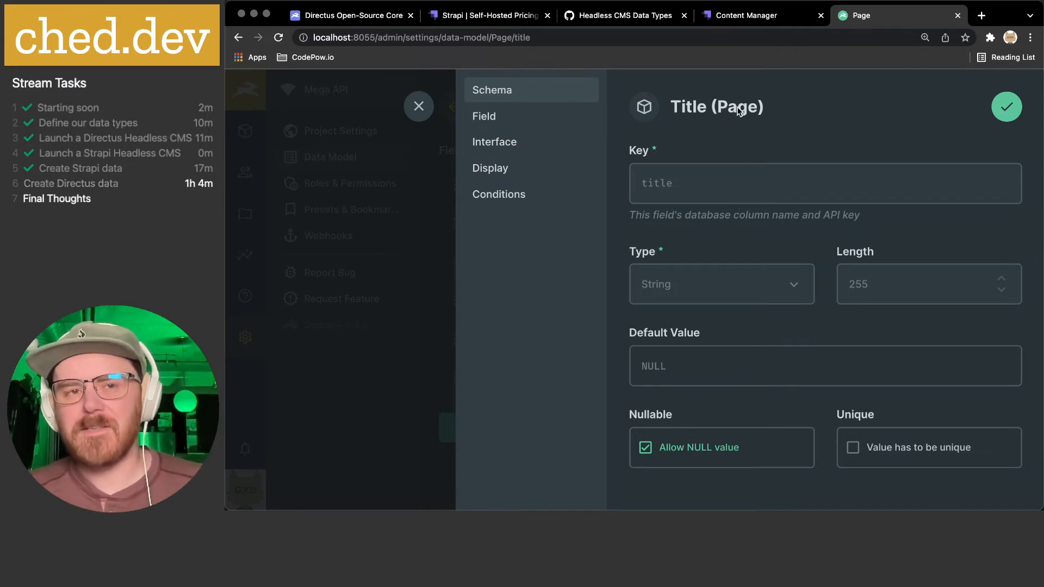
scroll(827, 292, down, 2)
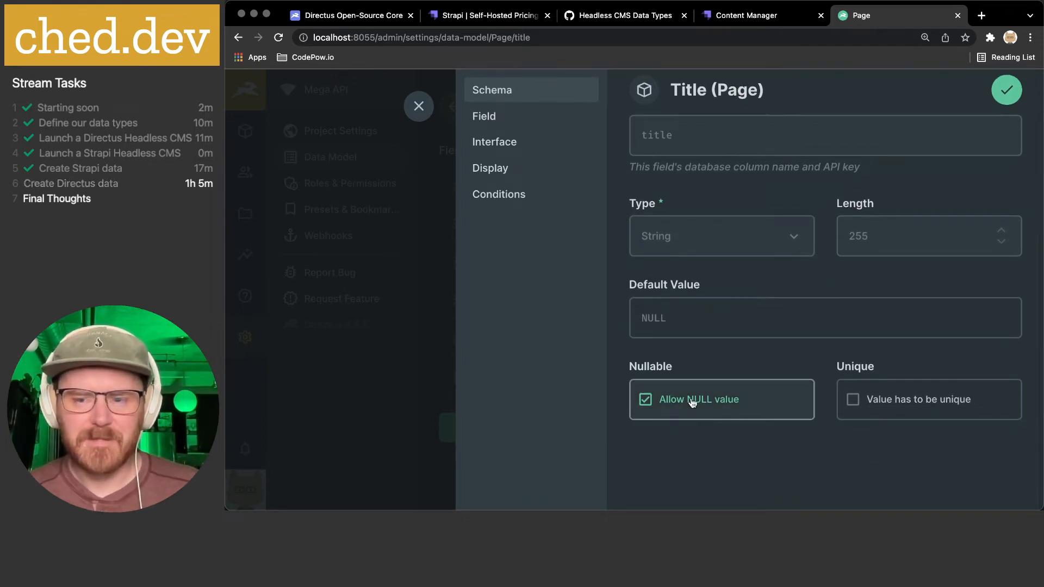
click(885, 400)
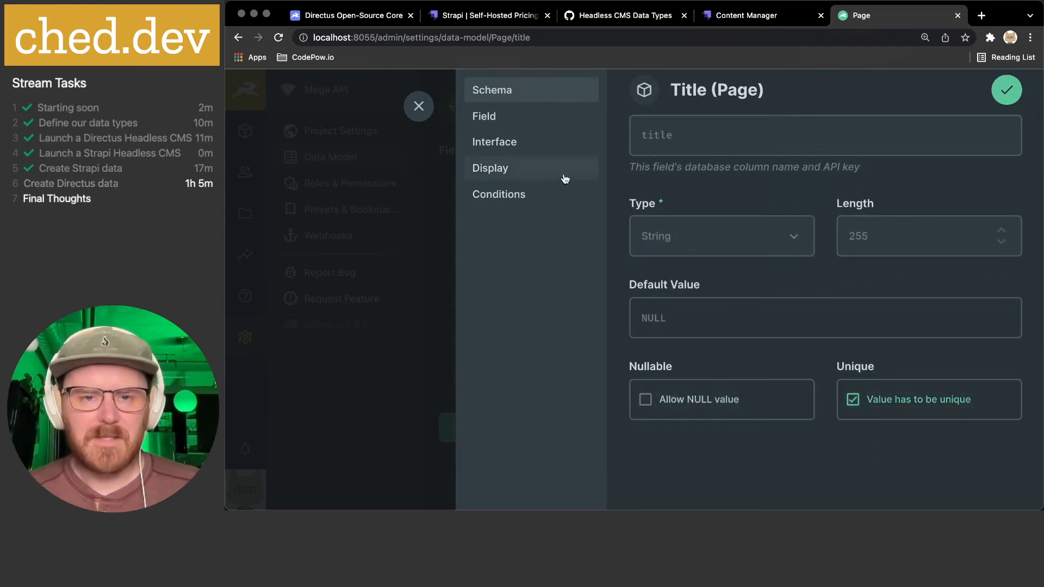
- Try adding a field-name translation for title, view the languages, then cancel it
click(527, 119)
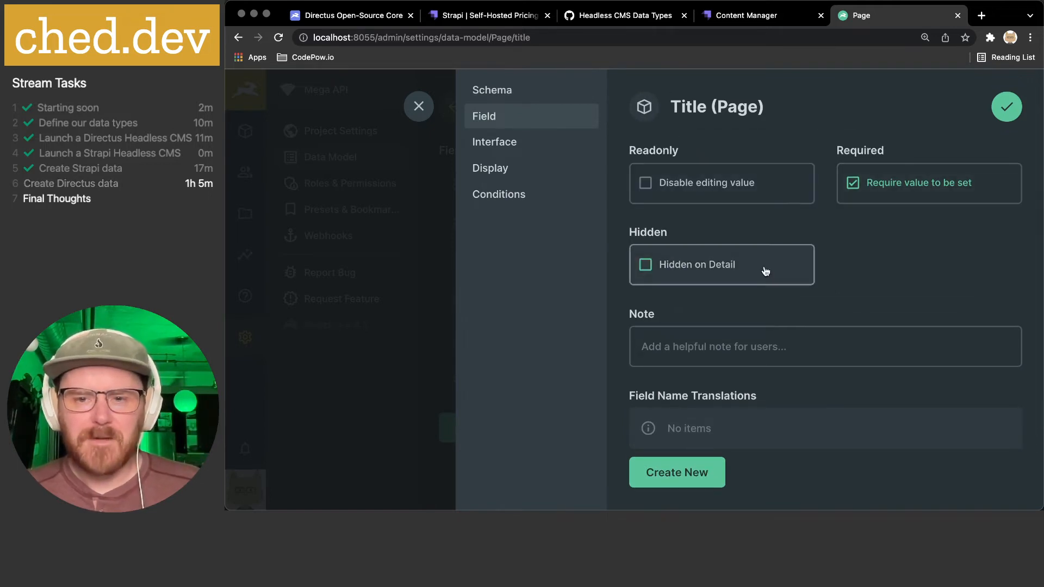
scroll(762, 293, down, 2)
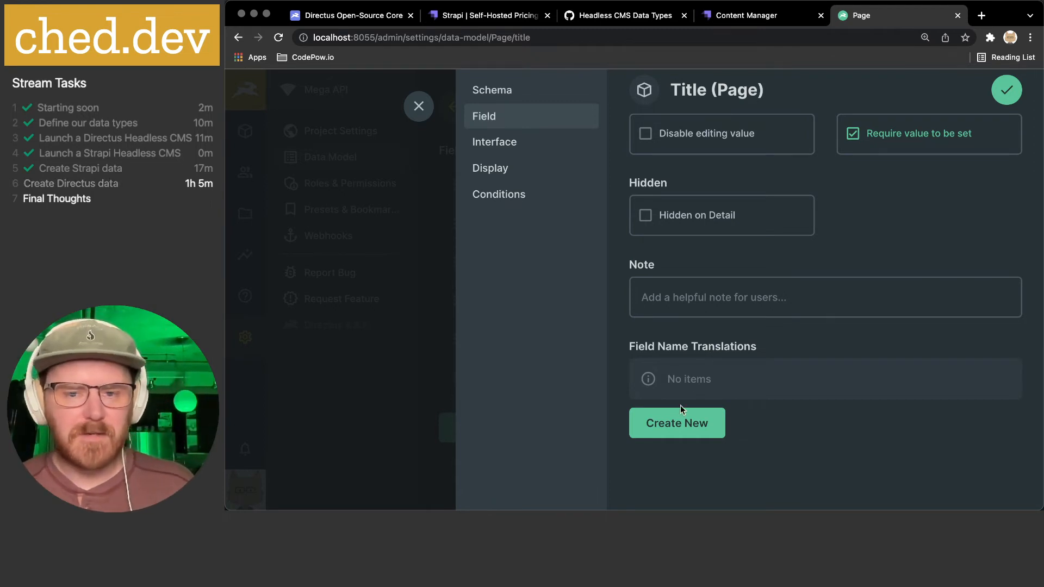
click(680, 423)
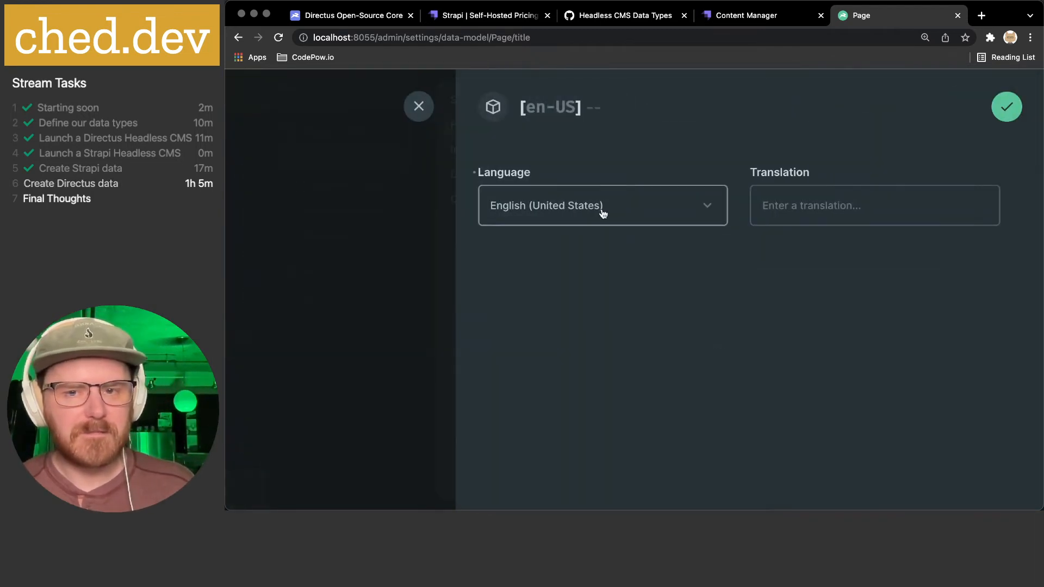
click(650, 213)
click(895, 269)
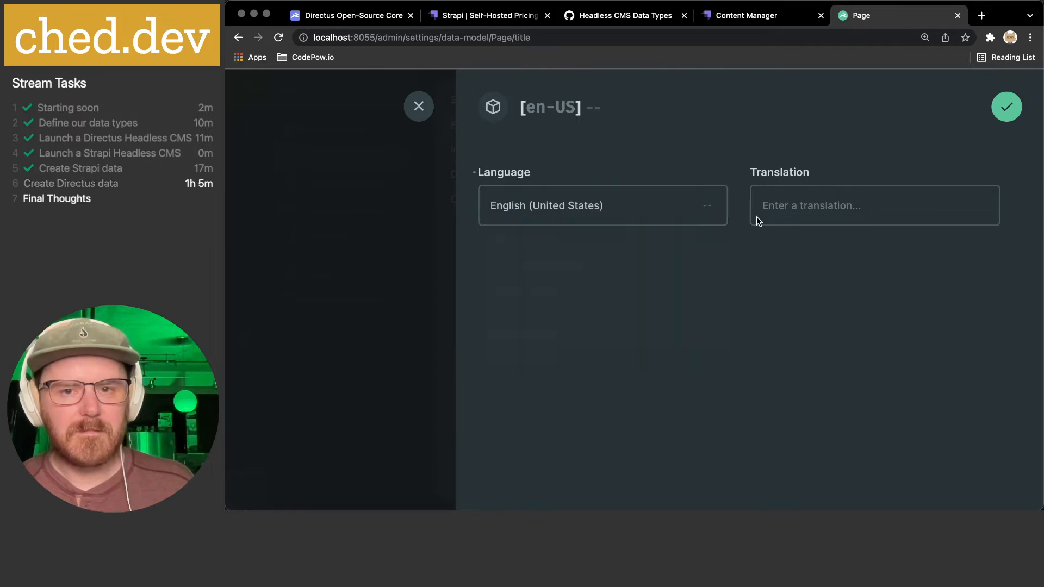
click(419, 107)
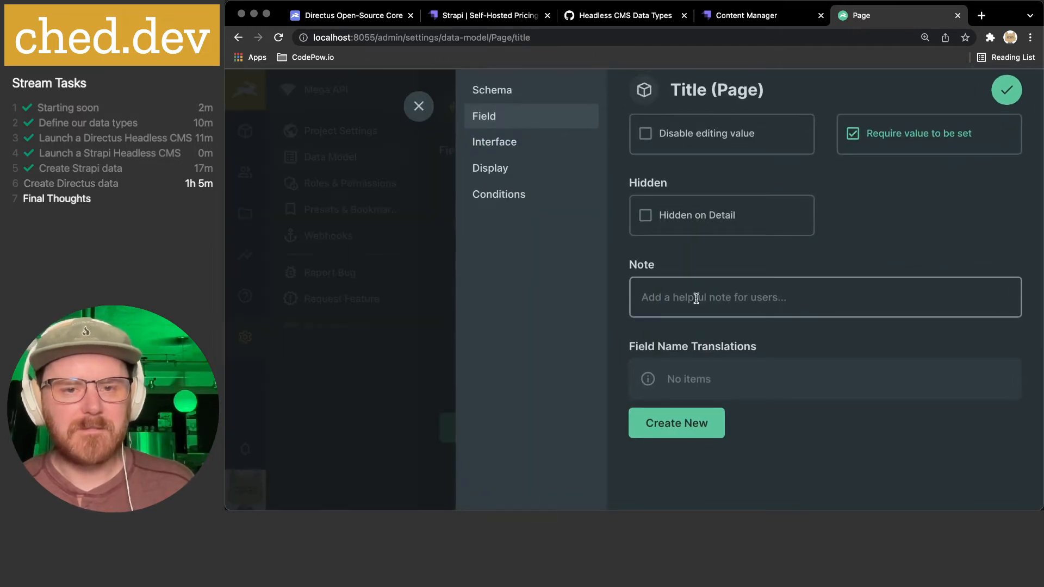
- Set the title input's font to Serif with Trim enabled
click(490, 142)
scroll(722, 164, up, 2)
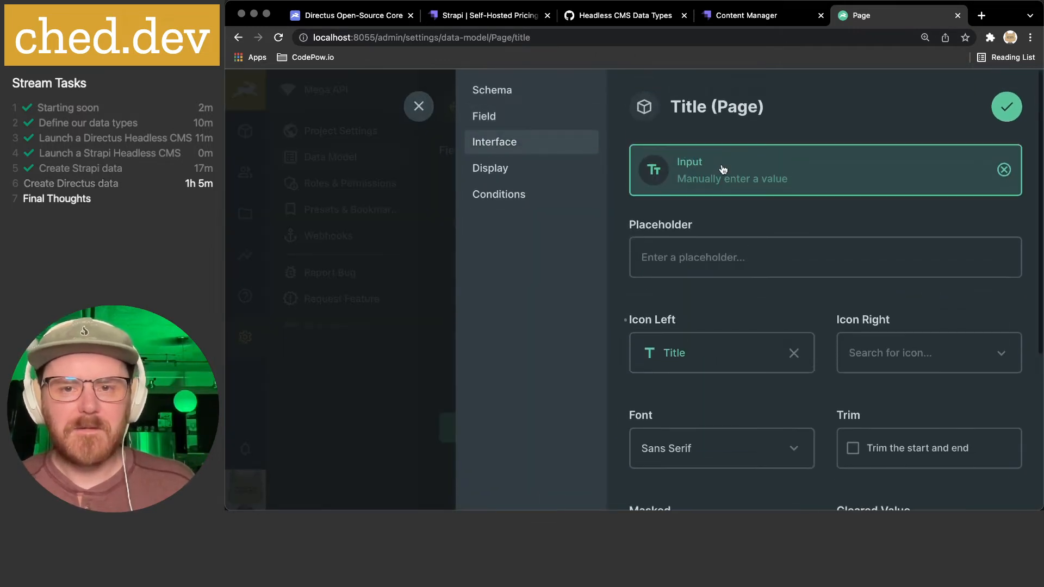
scroll(710, 249, down, 3)
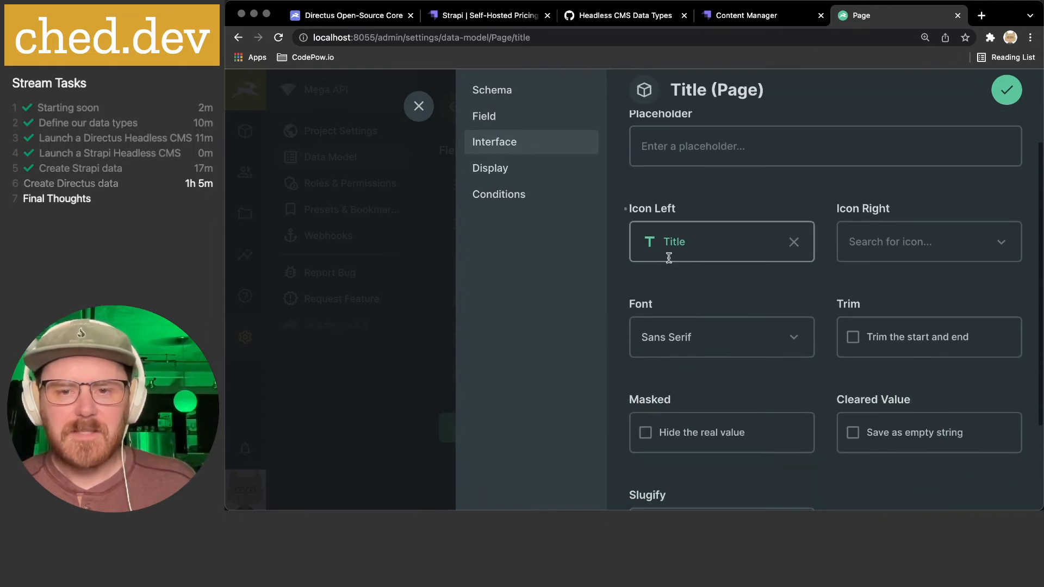
scroll(725, 237, down, 2)
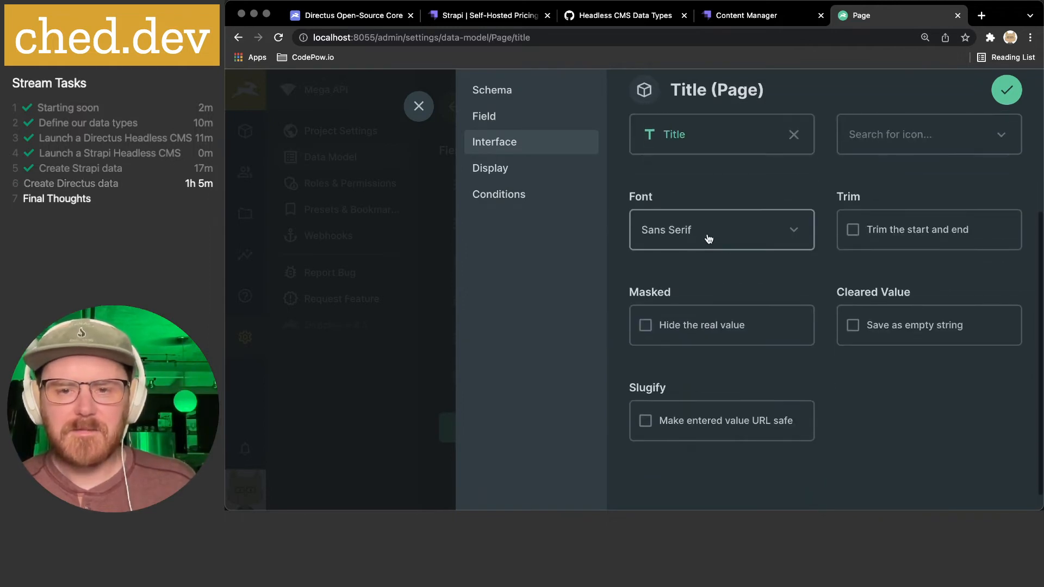
click(811, 235)
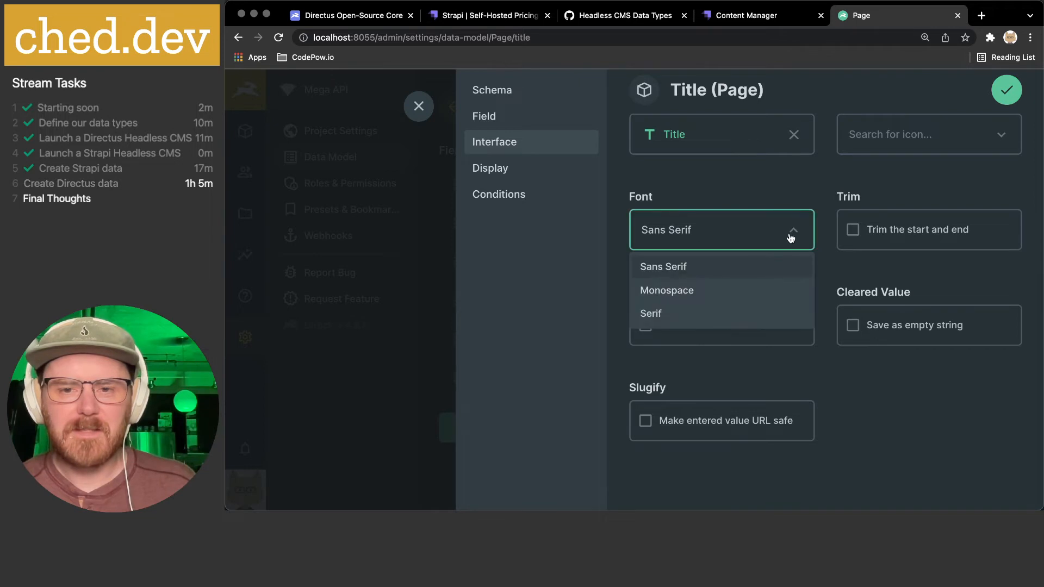
click(734, 309)
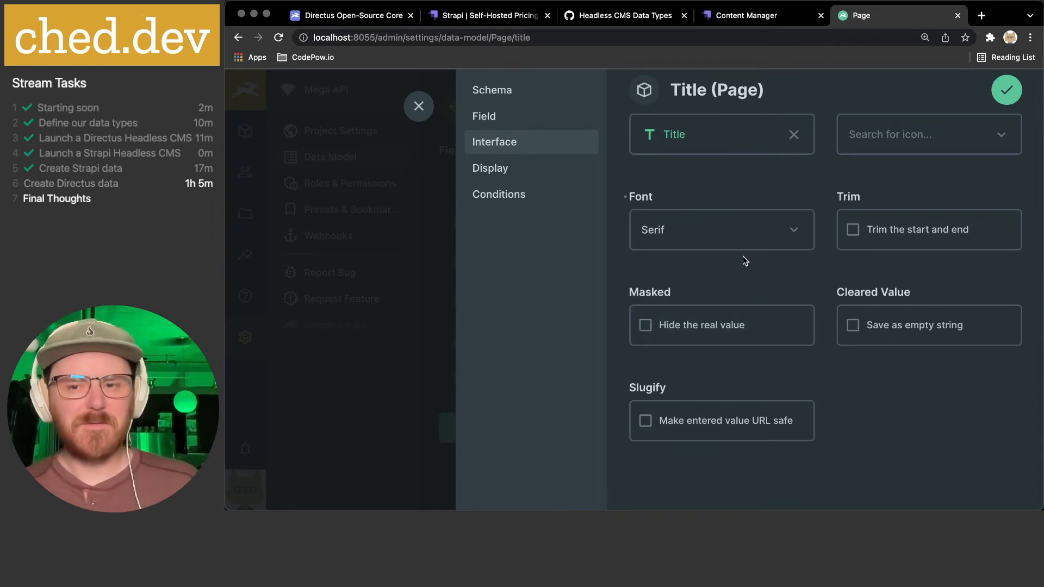
click(871, 231)
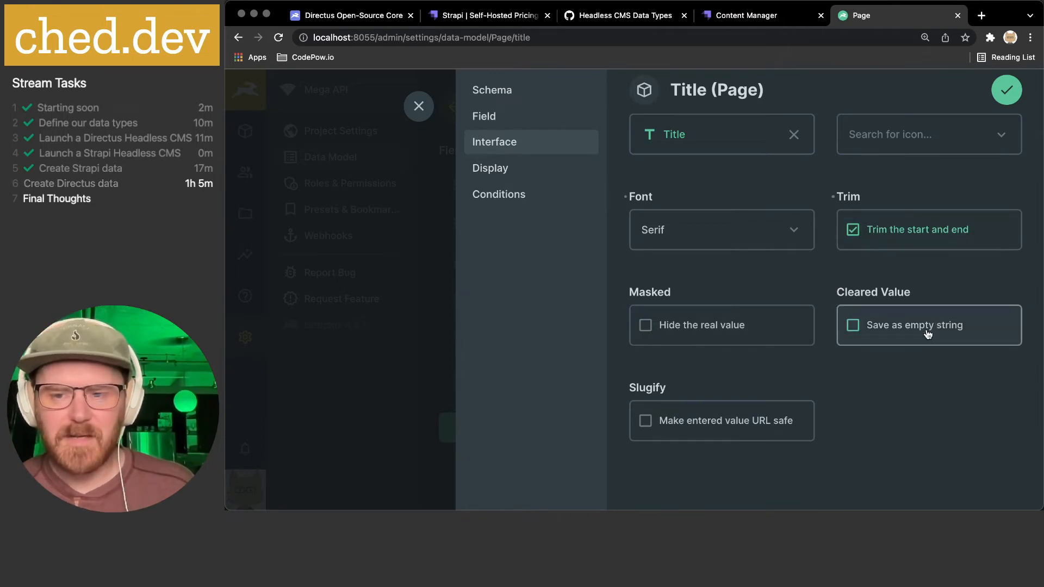
scroll(927, 334, down, 1)
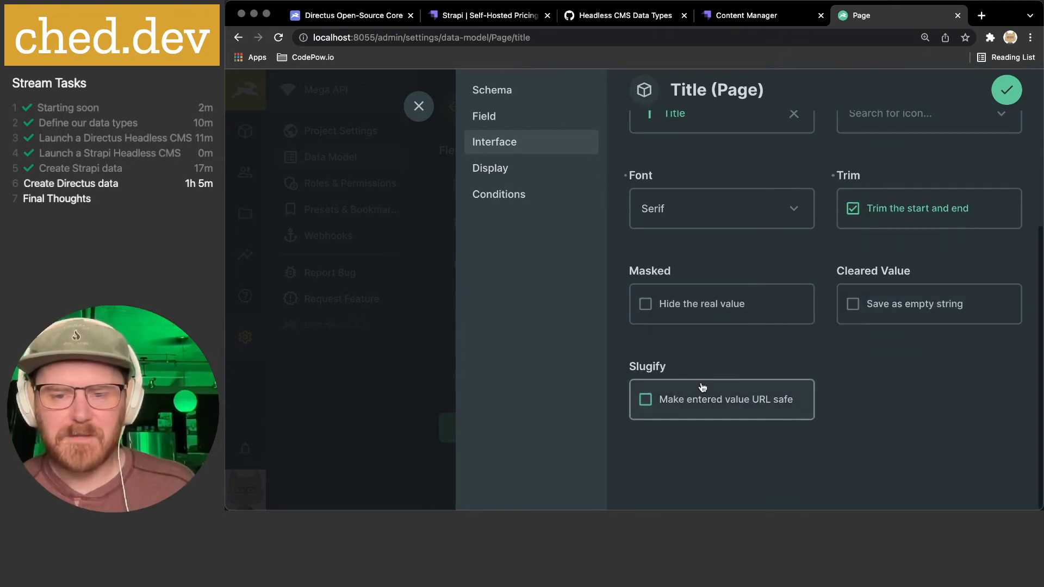
- Display the title as a Formatted Value with Show border enabled
click(519, 170)
scroll(836, 215, up, 5)
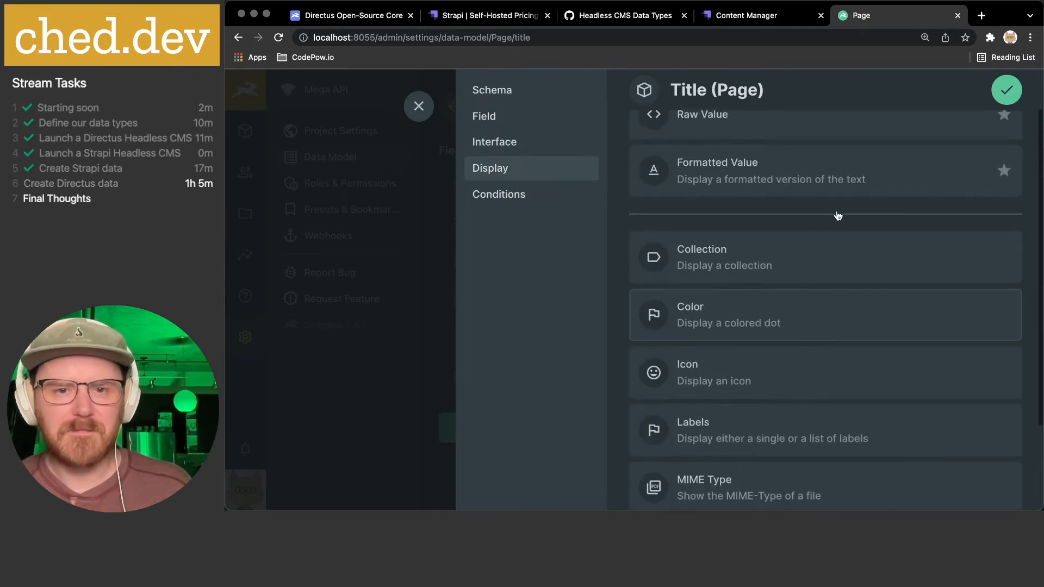
scroll(837, 210, up, 1)
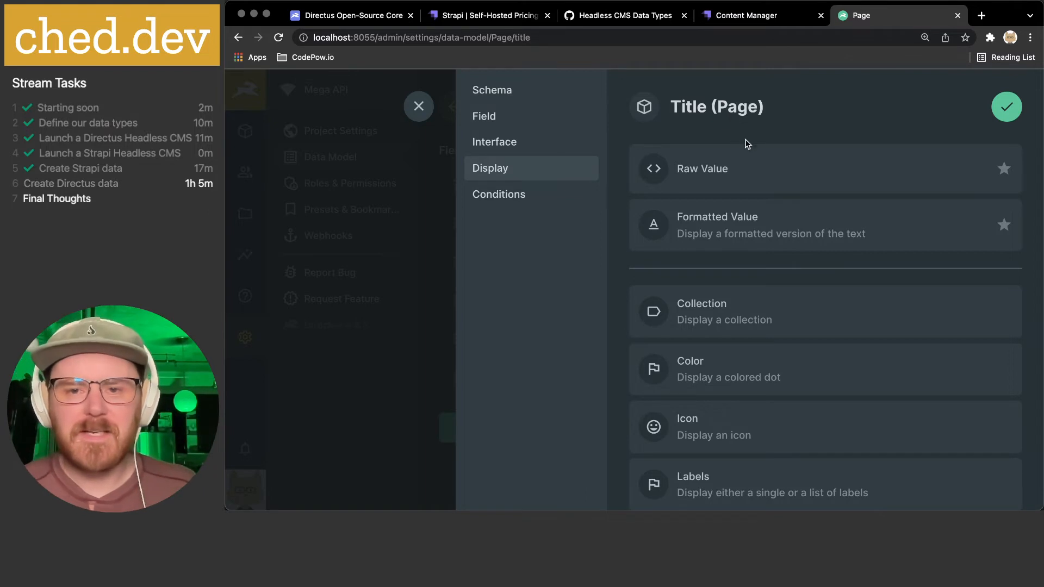
click(749, 231)
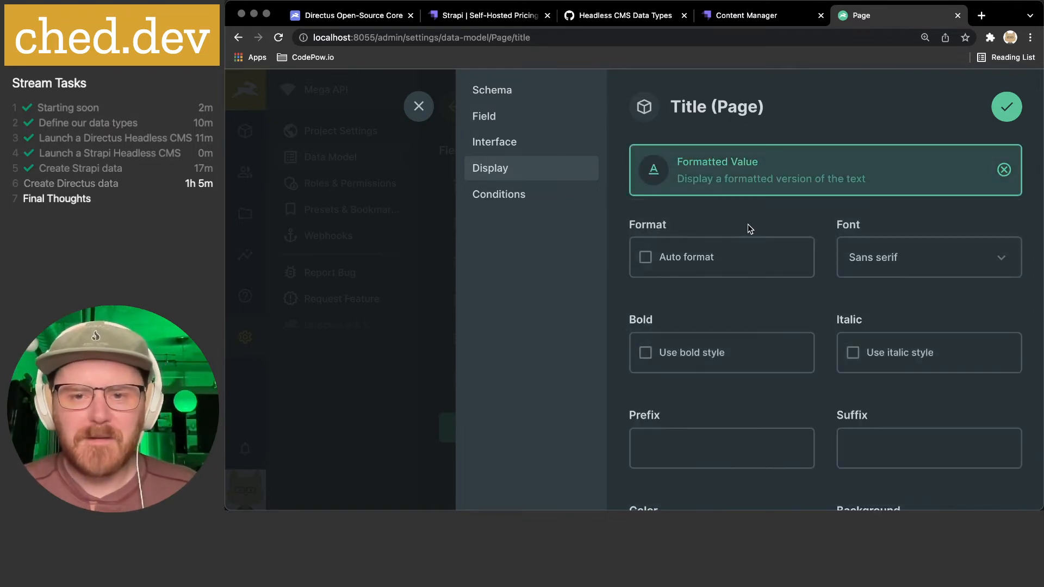
scroll(791, 203, down, 1)
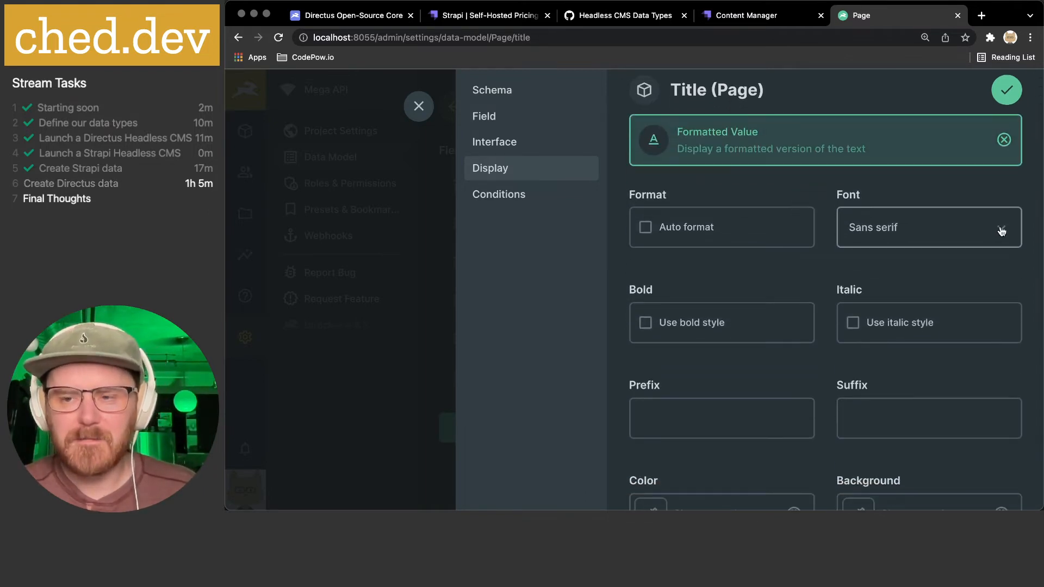
scroll(851, 267, down, 4)
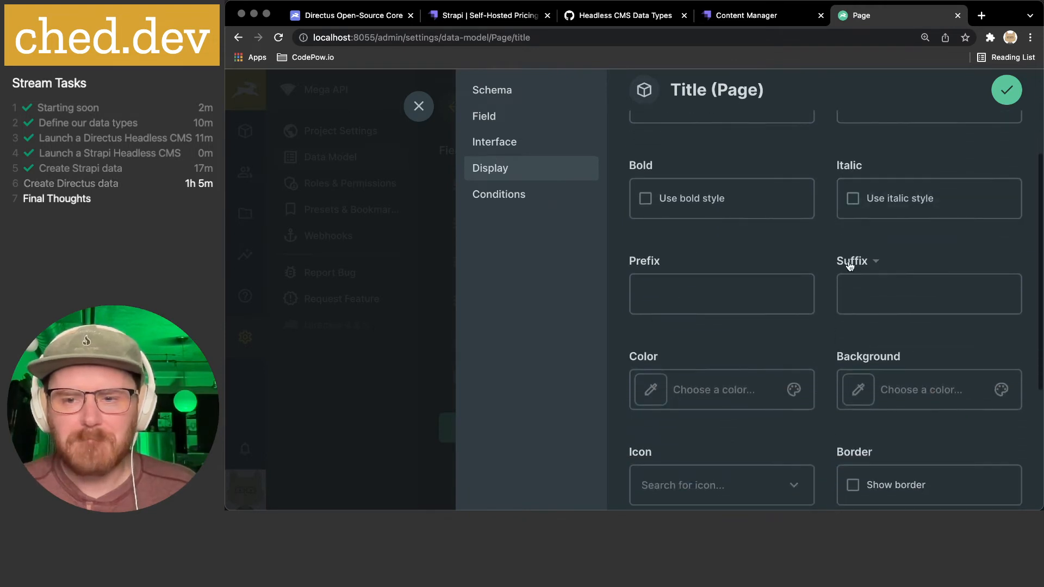
scroll(849, 266, down, 4)
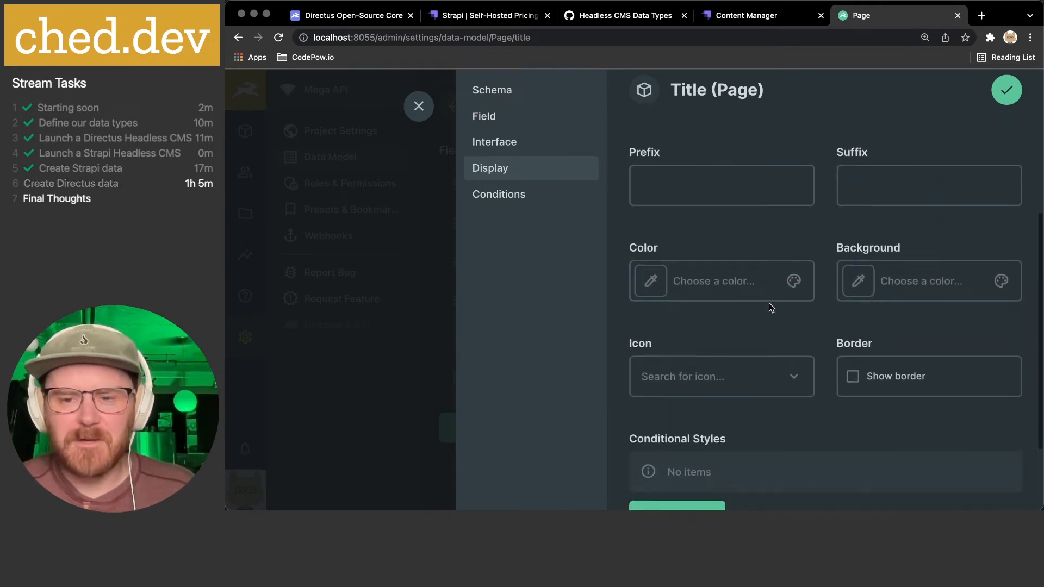
scroll(769, 302, down, 3)
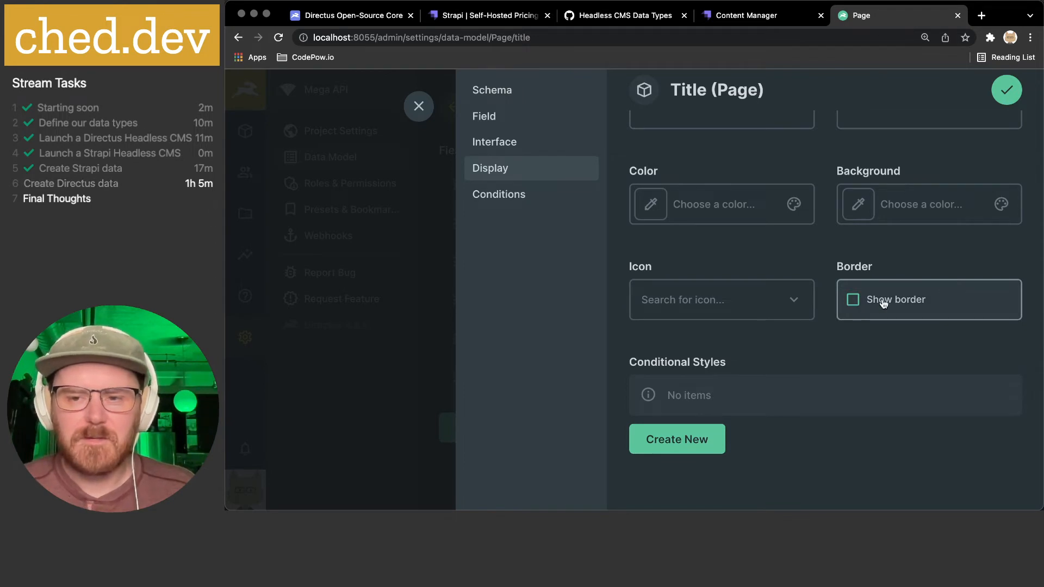
click(858, 303)
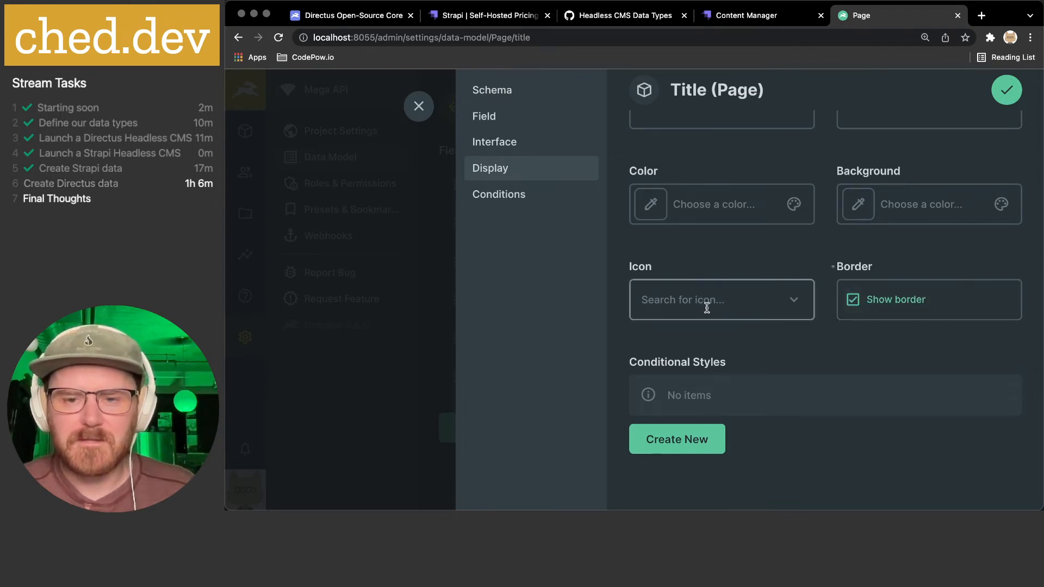
click(484, 200)
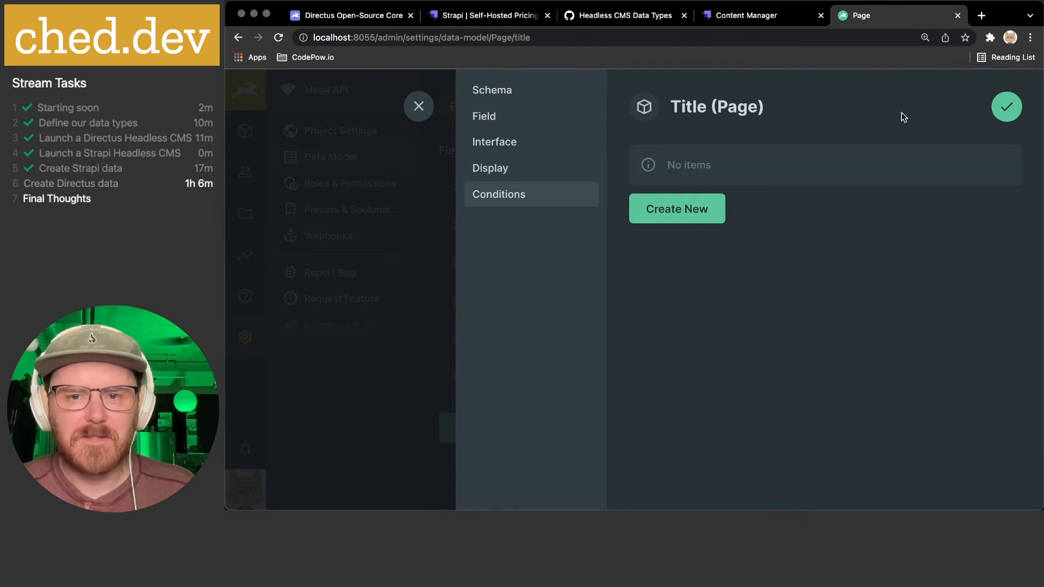
- Start a condition on title, discard it, and save the title field
click(689, 213)
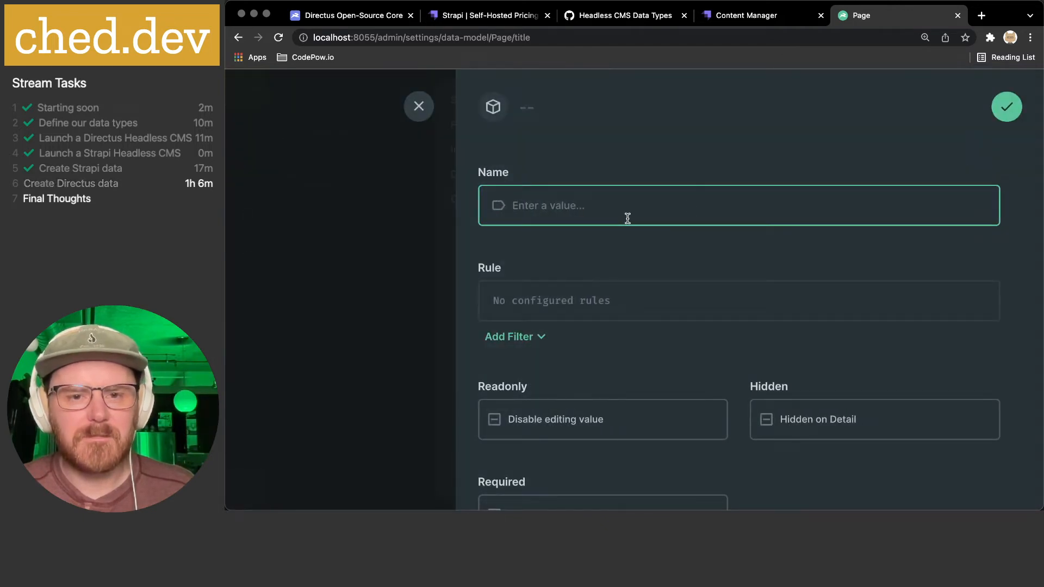
scroll(628, 218, down, 5)
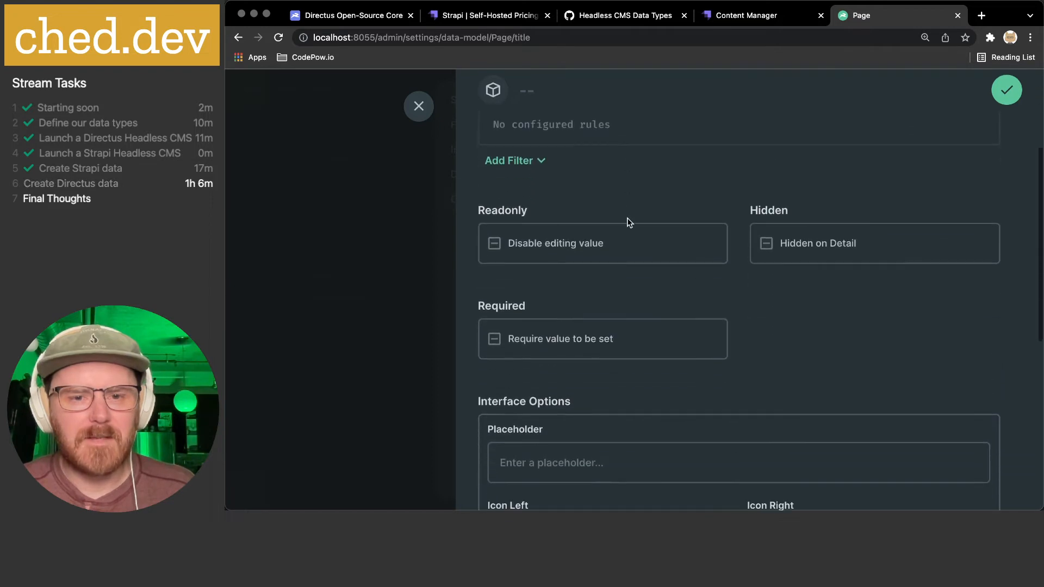
scroll(614, 226, down, 7)
scroll(612, 225, up, 10)
click(419, 107)
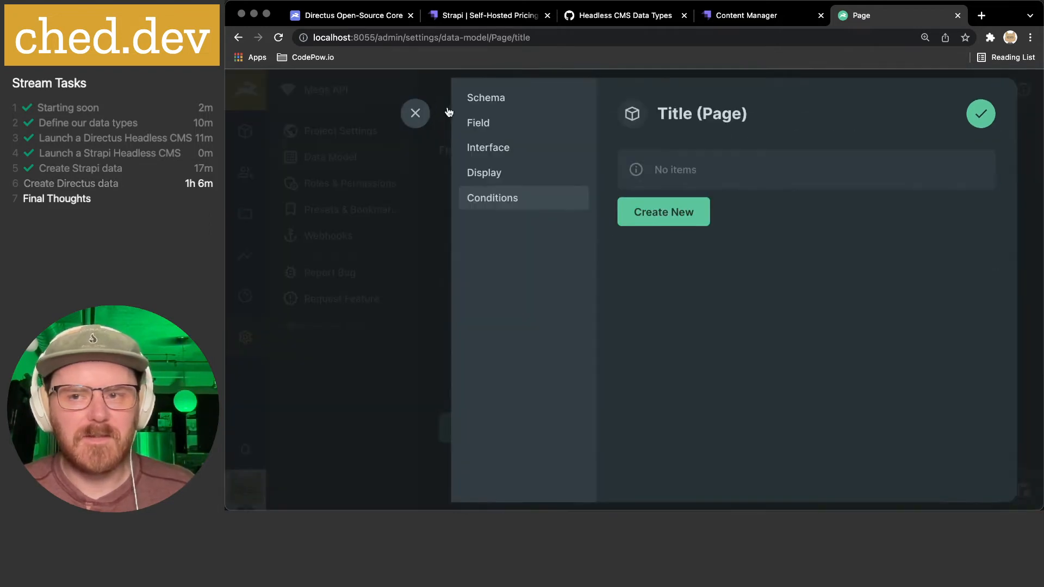
click(1006, 113)
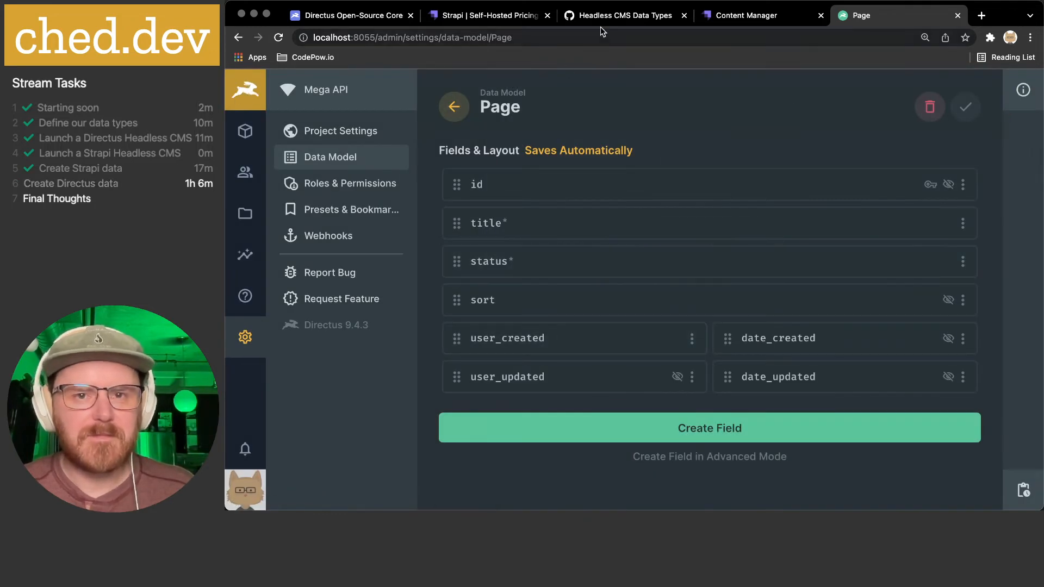
- Glance at the Strapi and data-types tabs, then return to the Directus Page data model
click(734, 15)
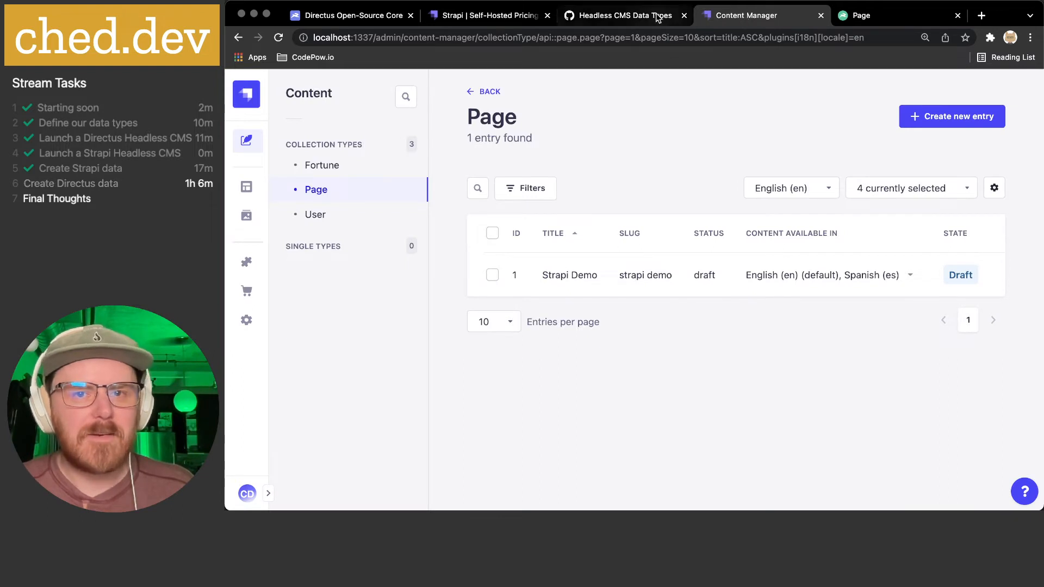
click(633, 18)
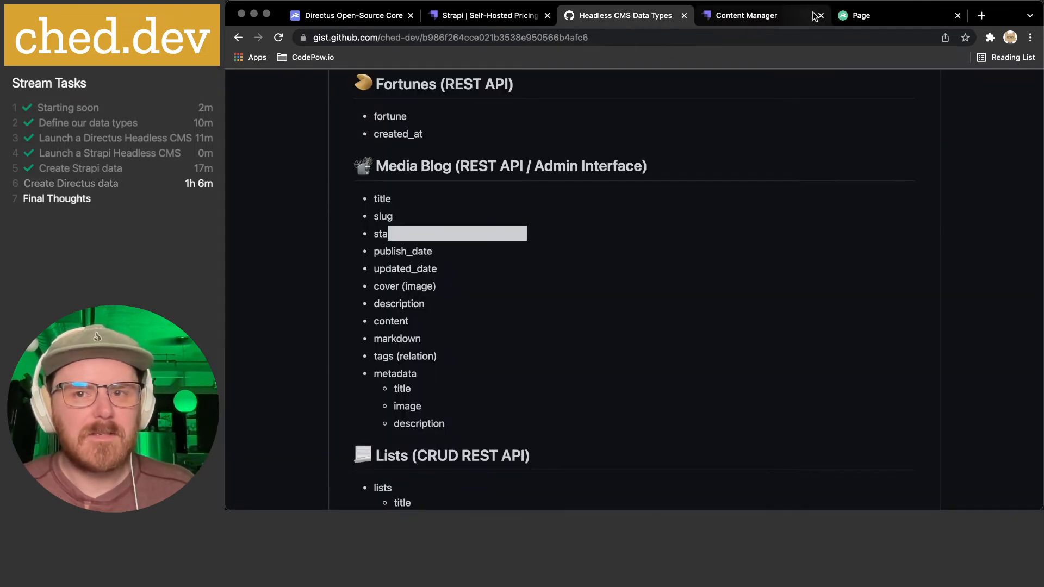
click(862, 15)
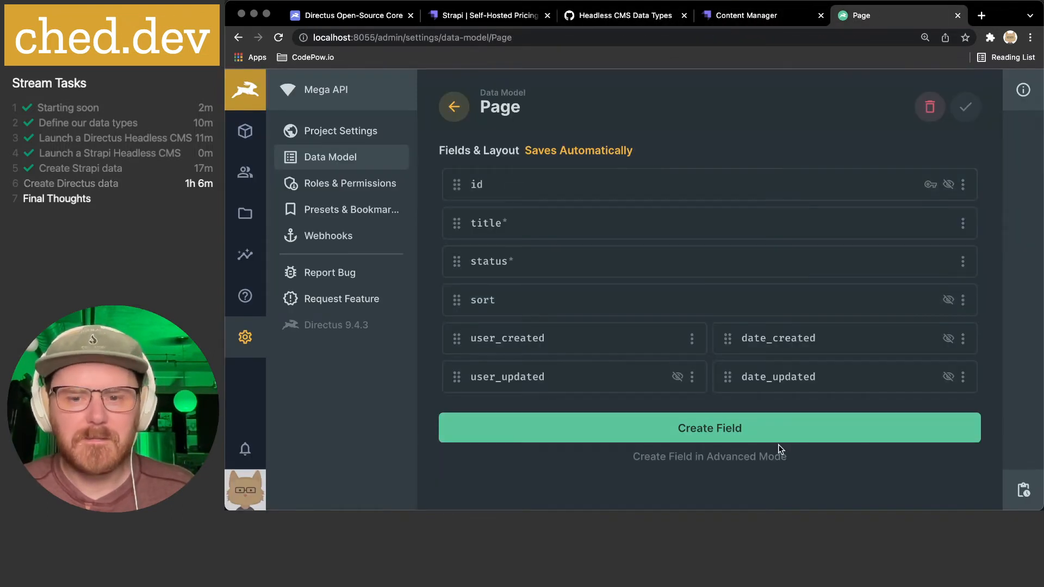
- Create a new standard Input field on Page keyed 'slug'
click(728, 457)
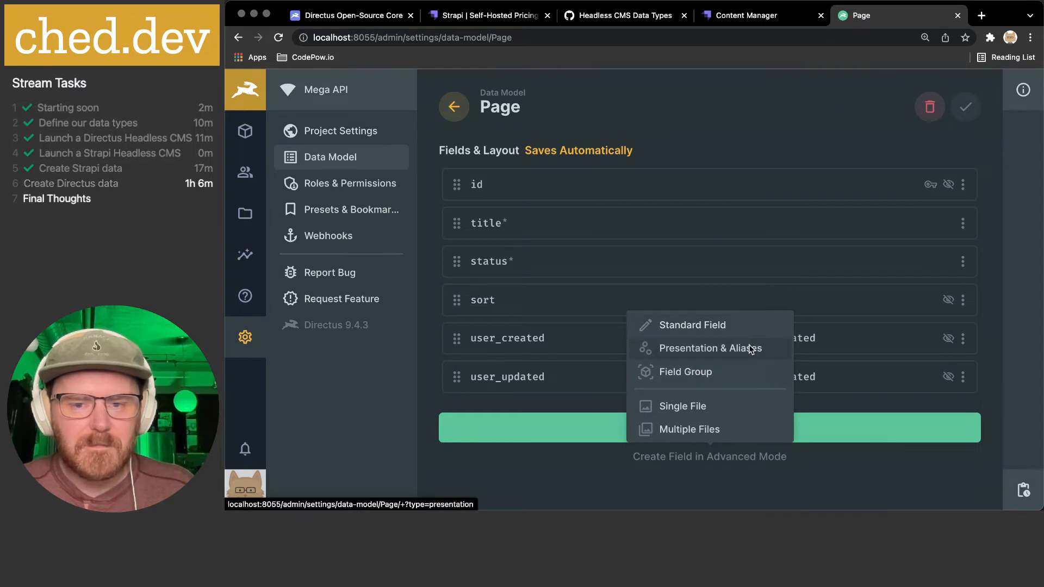
click(729, 322)
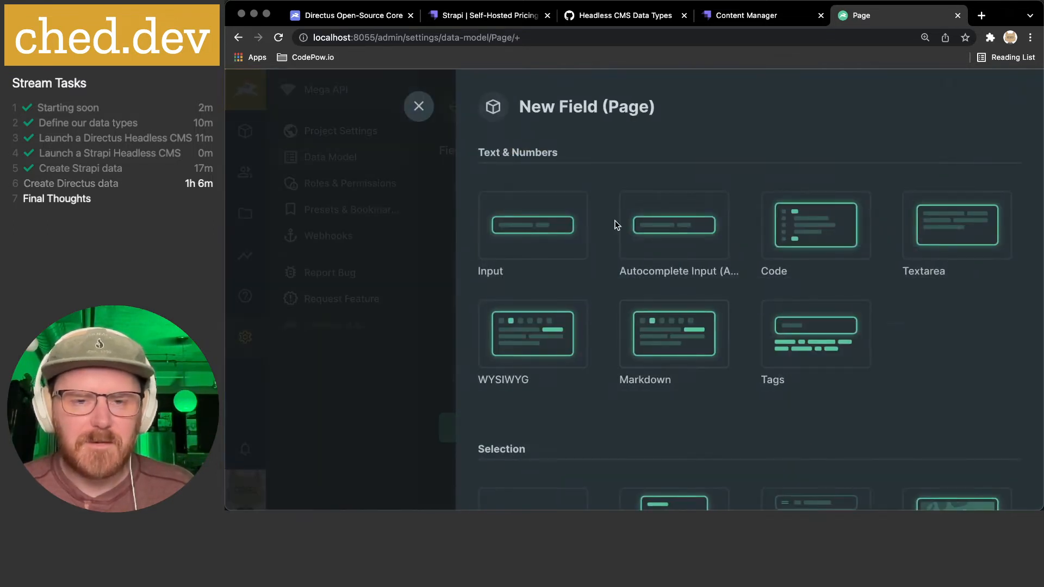
scroll(626, 182, down, 2)
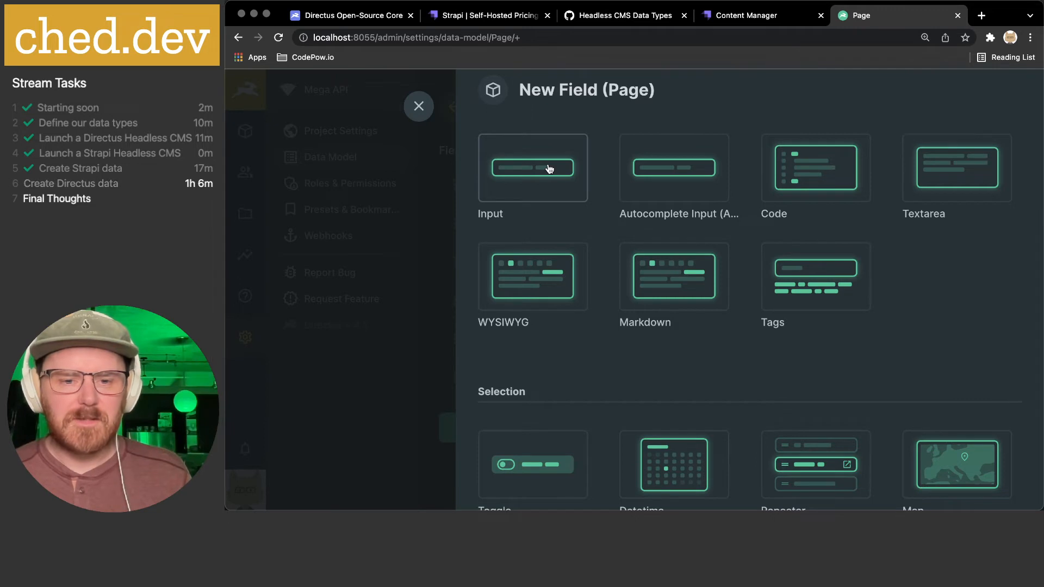
scroll(549, 168, up, 2)
click(545, 212)
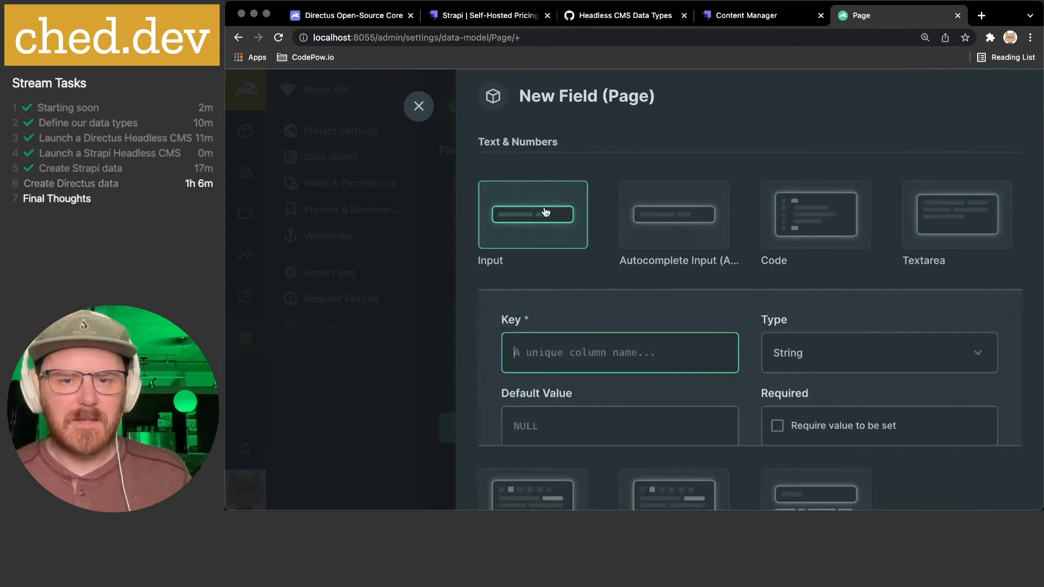
scroll(681, 279, down, 2)
text(slug)
- Make slug required and set its left icon to Insert Link
scroll(789, 276, down, 2)
click(783, 251)
scroll(735, 279, down, 2)
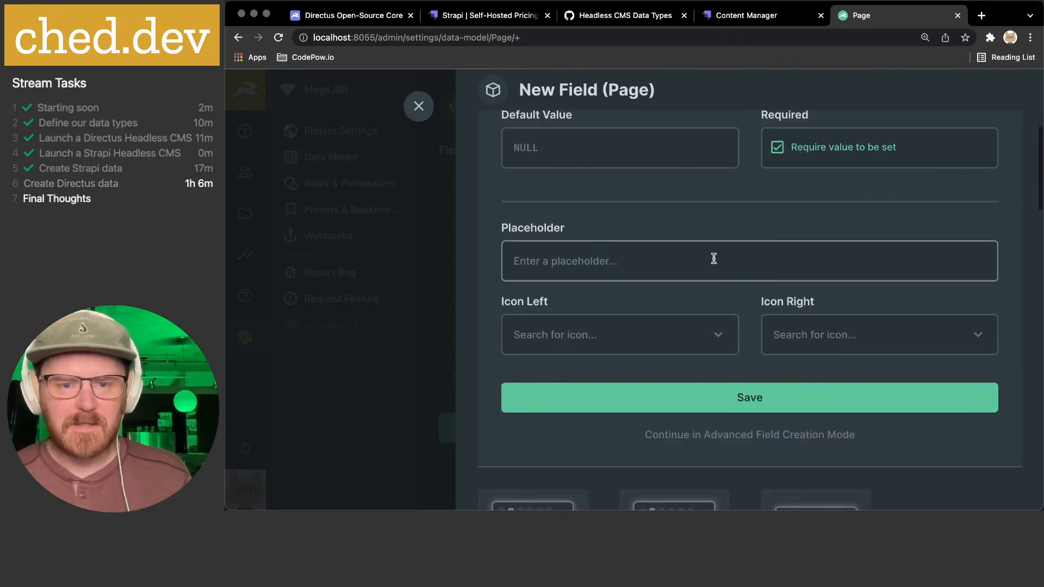
click(642, 335)
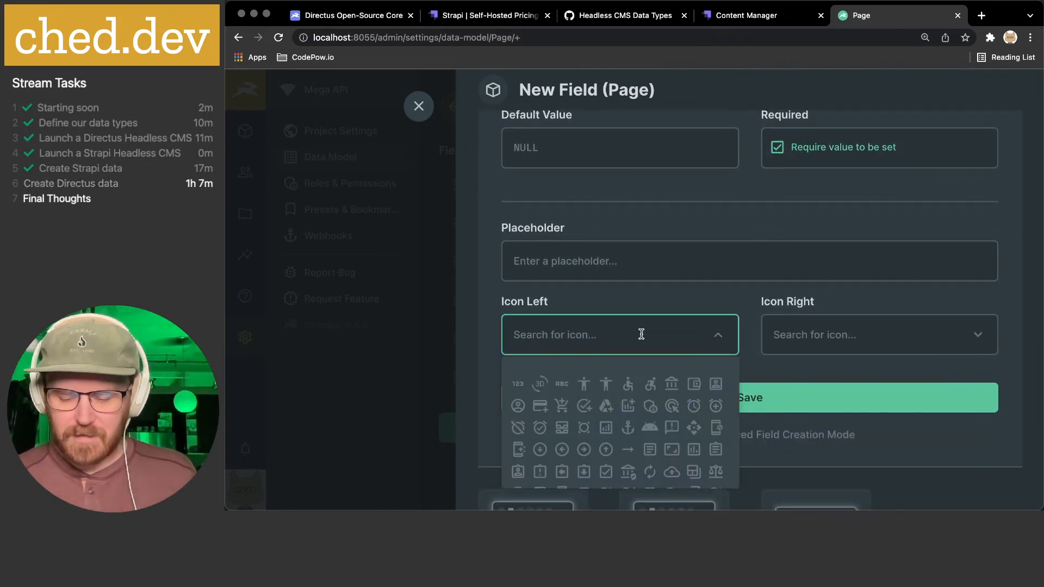
text(link)
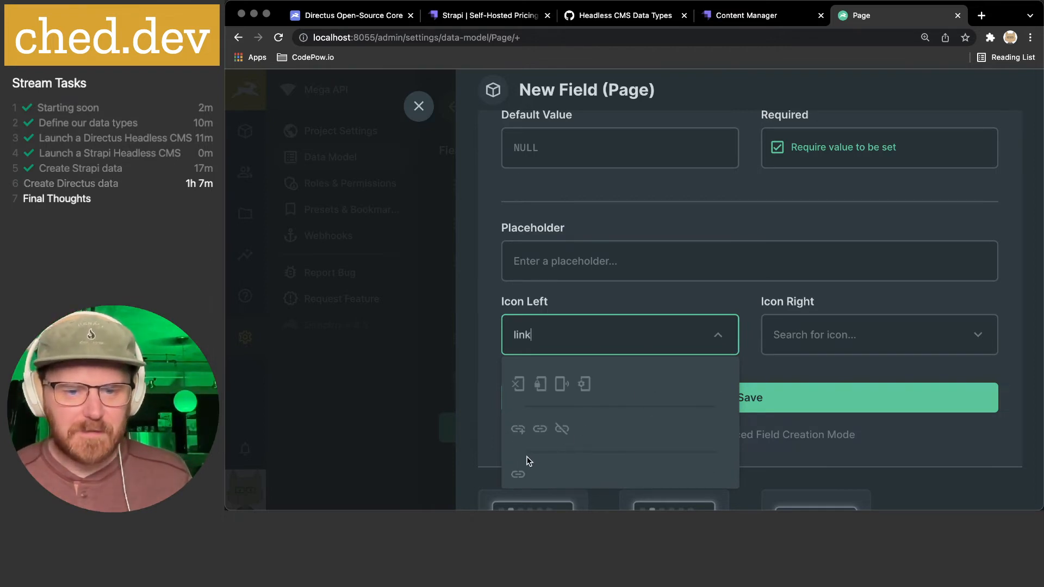
click(539, 430)
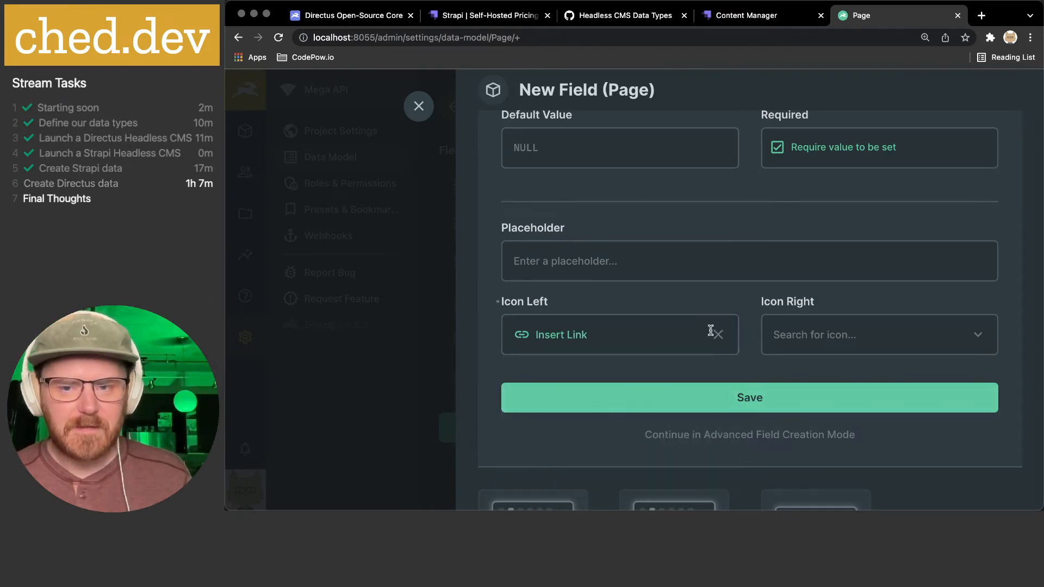
scroll(707, 343, down, 1)
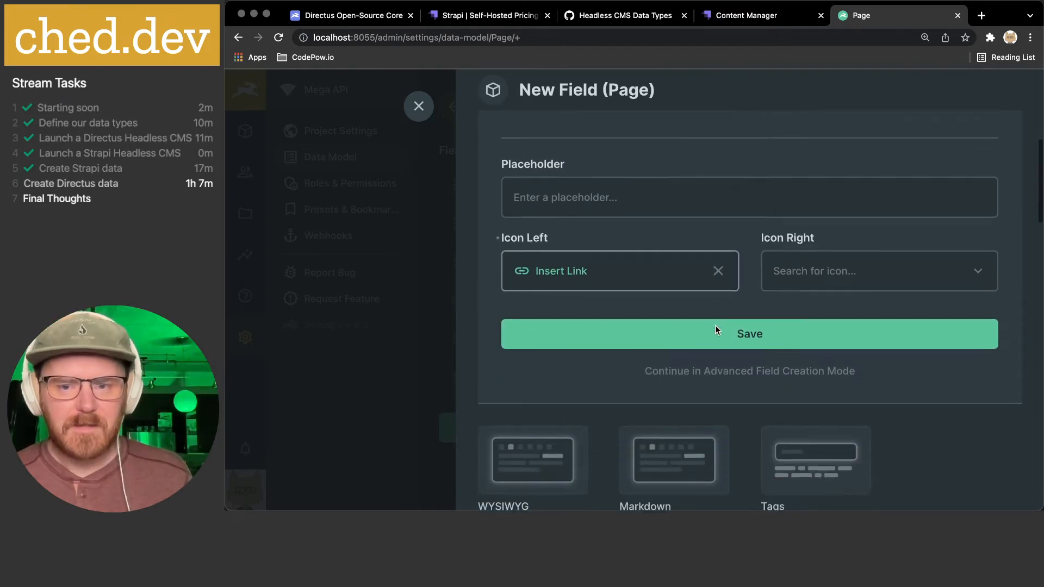
- In slug's full settings, disallow NULL values and enable Trim on the input
click(745, 371)
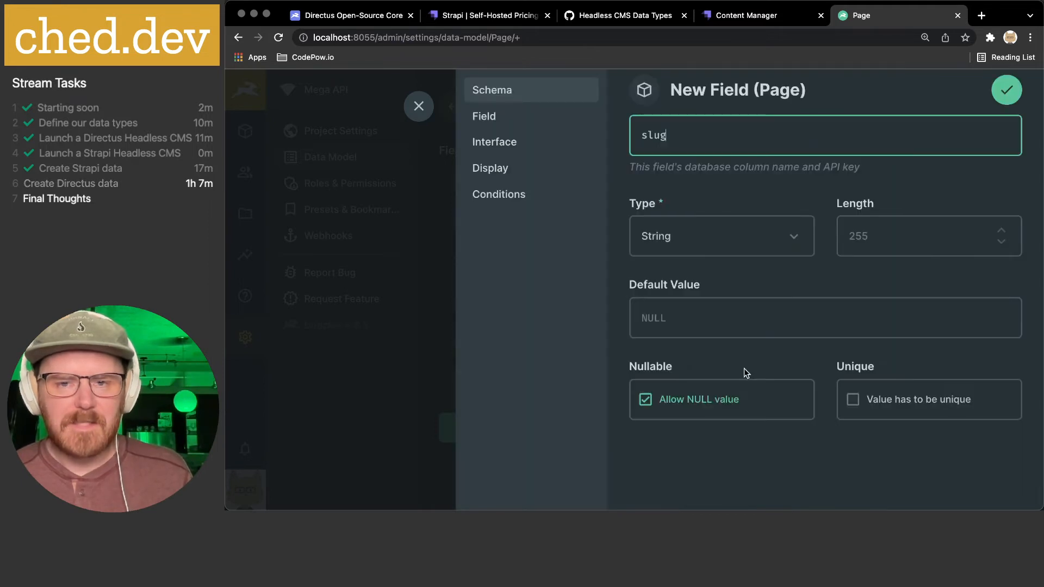
click(711, 400)
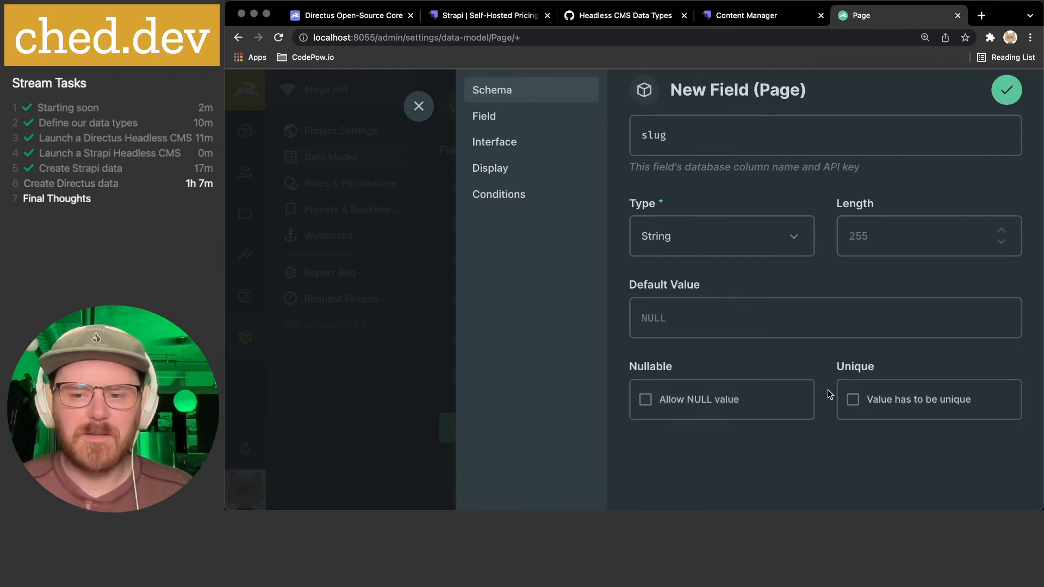
click(494, 116)
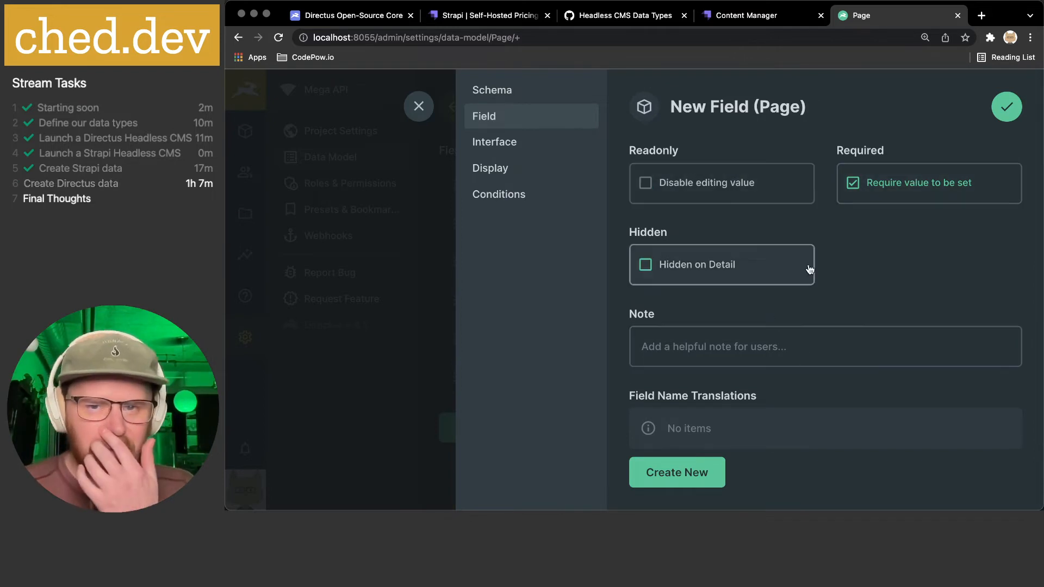
scroll(869, 234, down, 2)
click(496, 142)
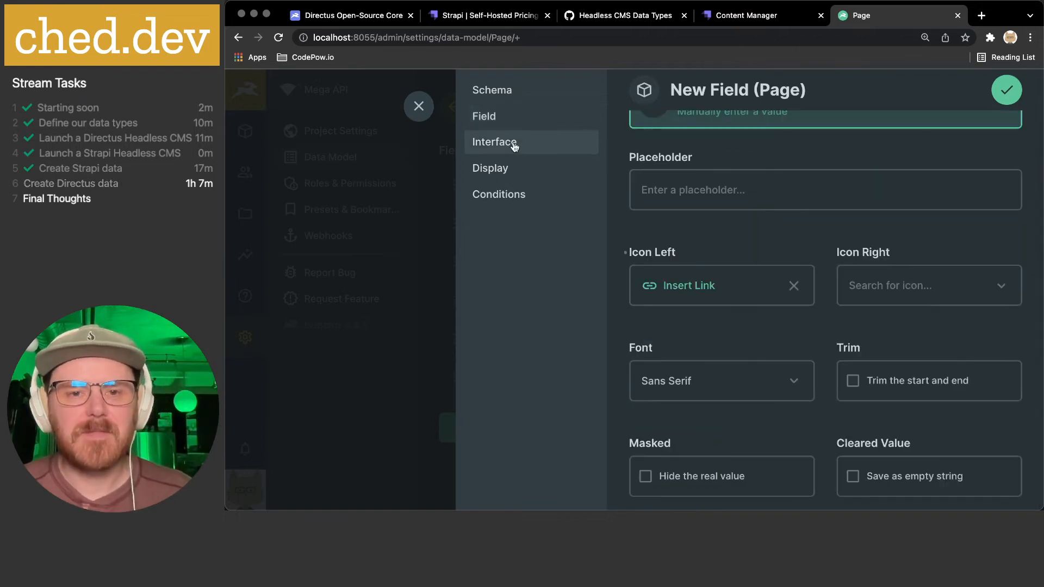
scroll(837, 250, up, 1)
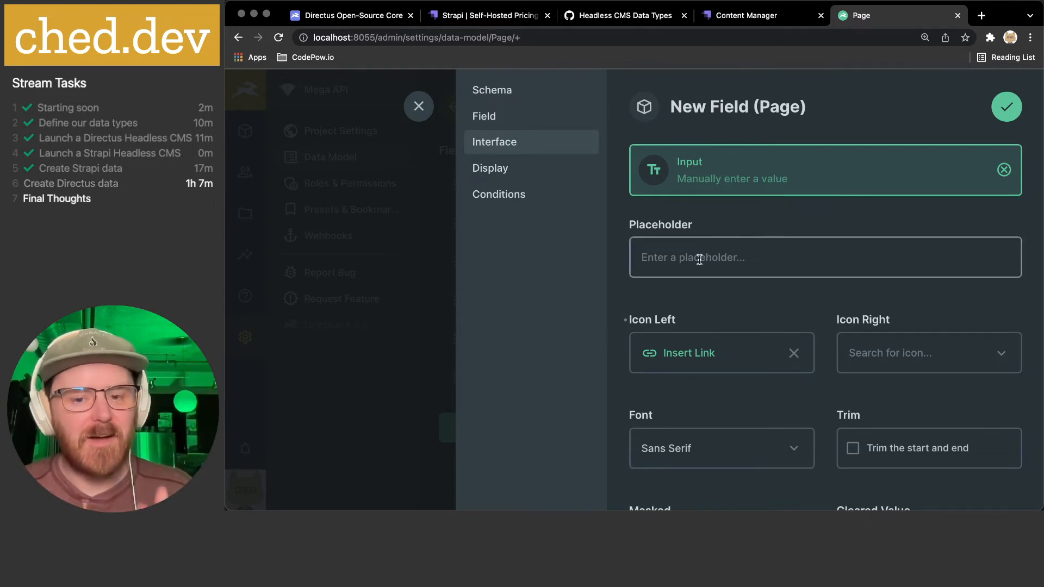
scroll(699, 260, down, 4)
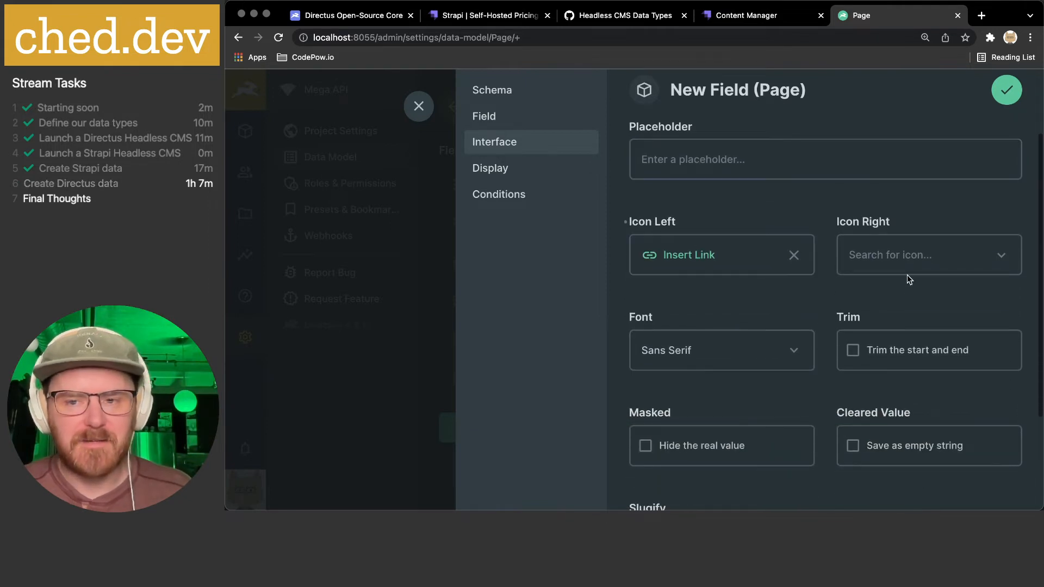
click(886, 331)
- Display slug values as Raw Value and save the field
scroll(887, 334, down, 1)
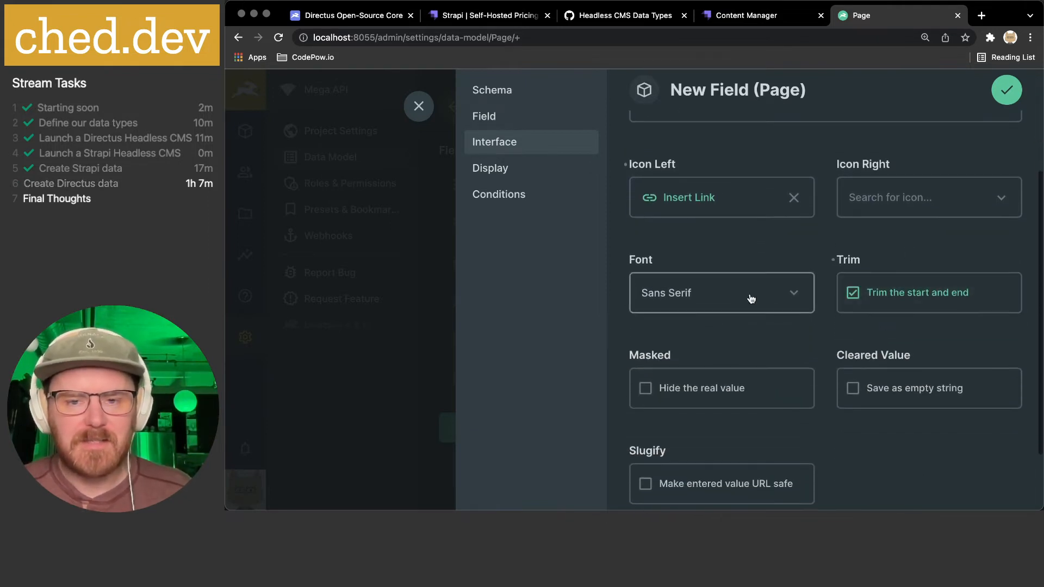
scroll(784, 297, down, 3)
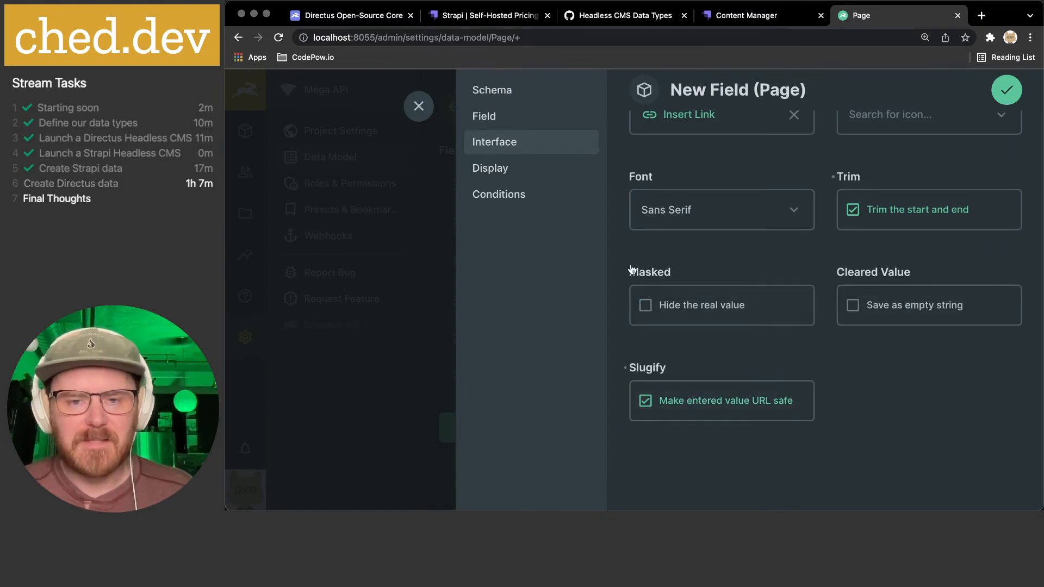
click(507, 174)
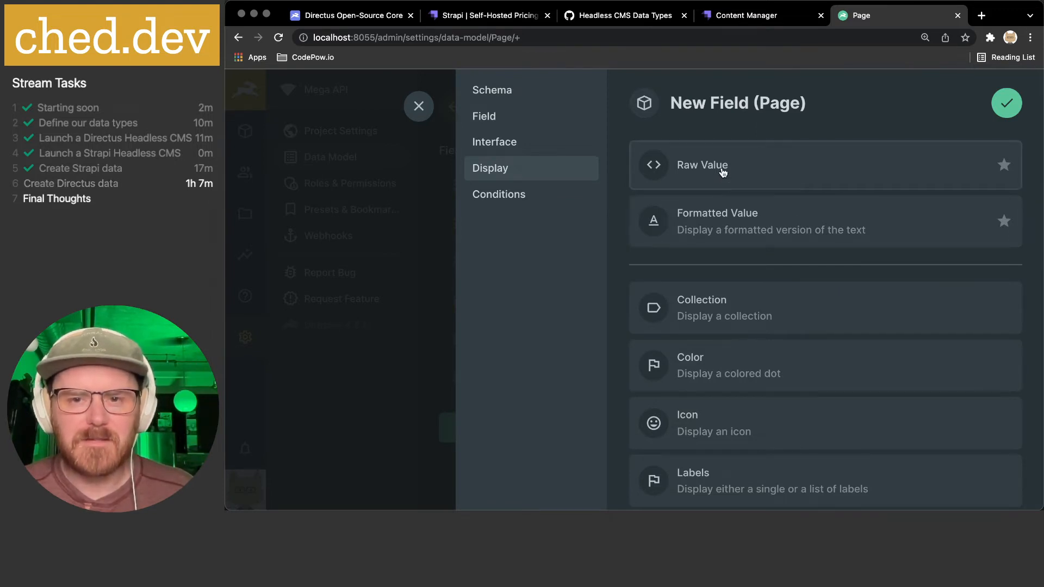
click(807, 162)
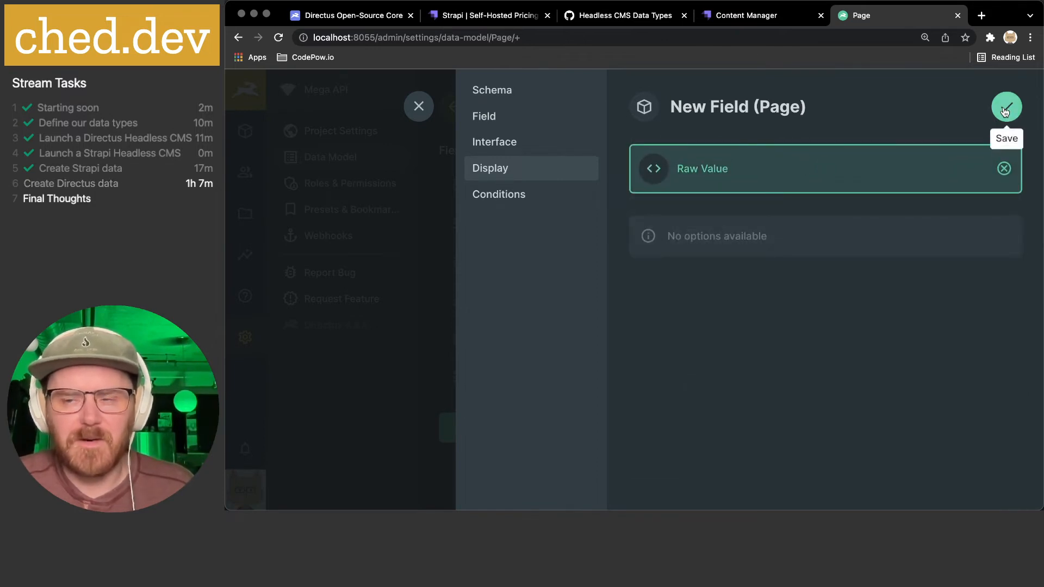
click(522, 198)
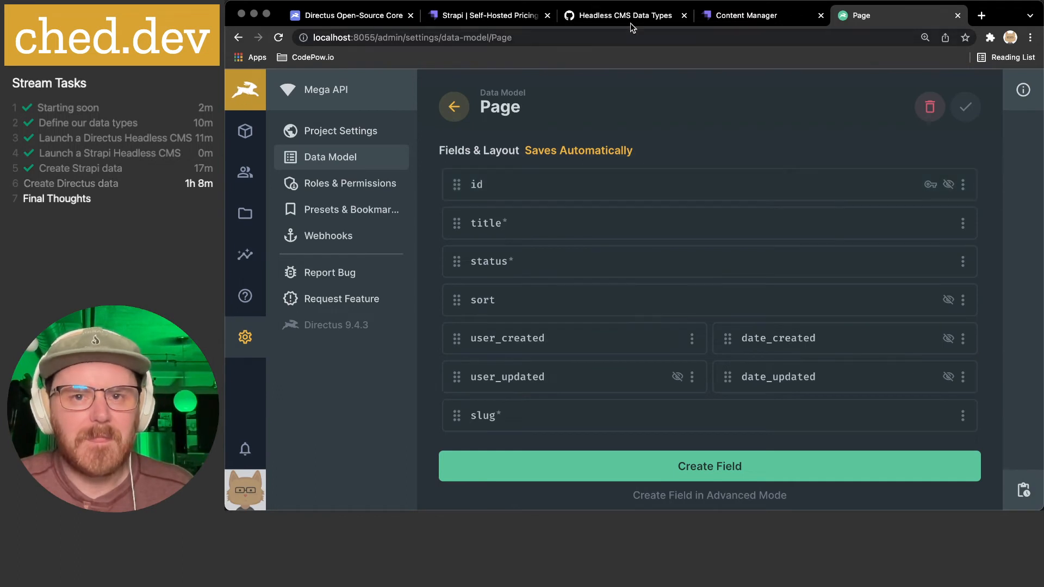
- Compare the gist's blog fields with the Strapi Page entries, then start a new Page field in Directus
click(586, 14)
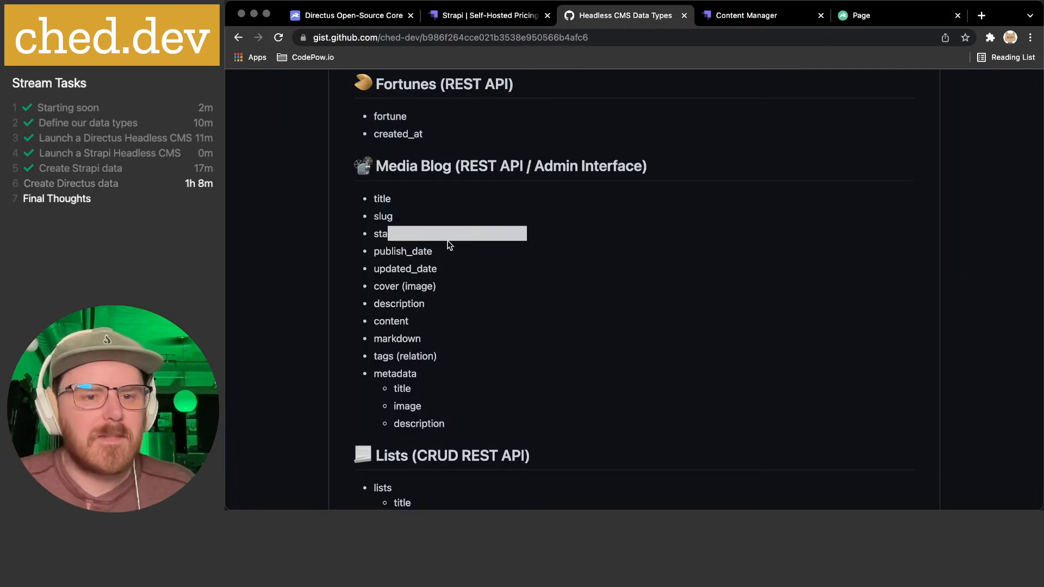
click(727, 16)
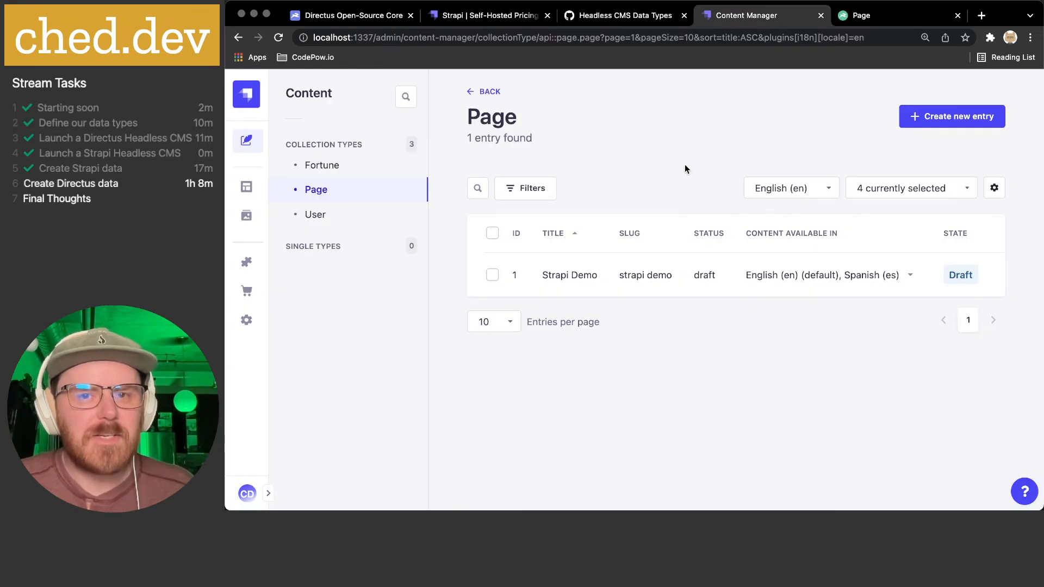
click(865, 16)
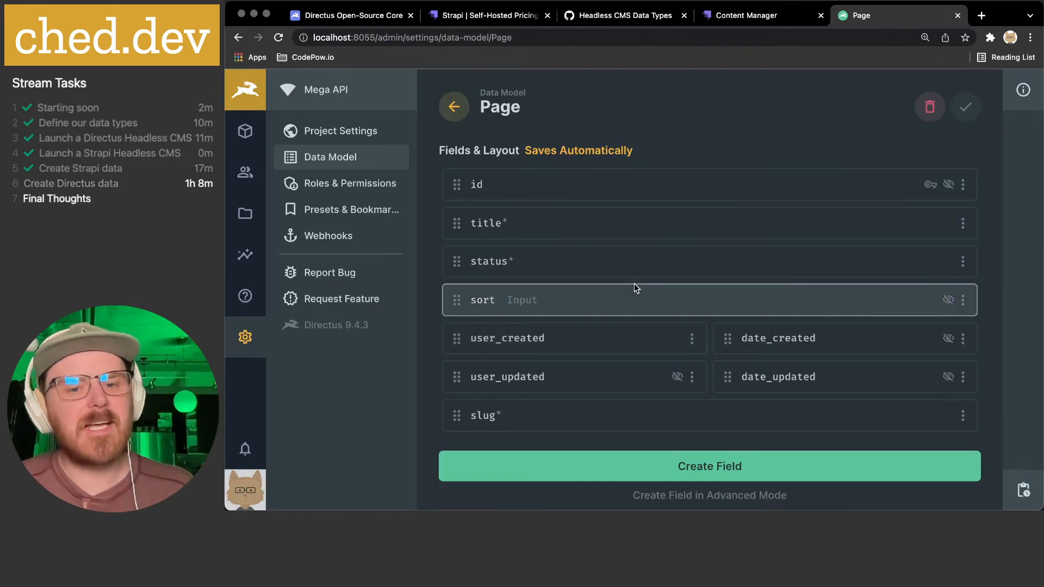
click(695, 471)
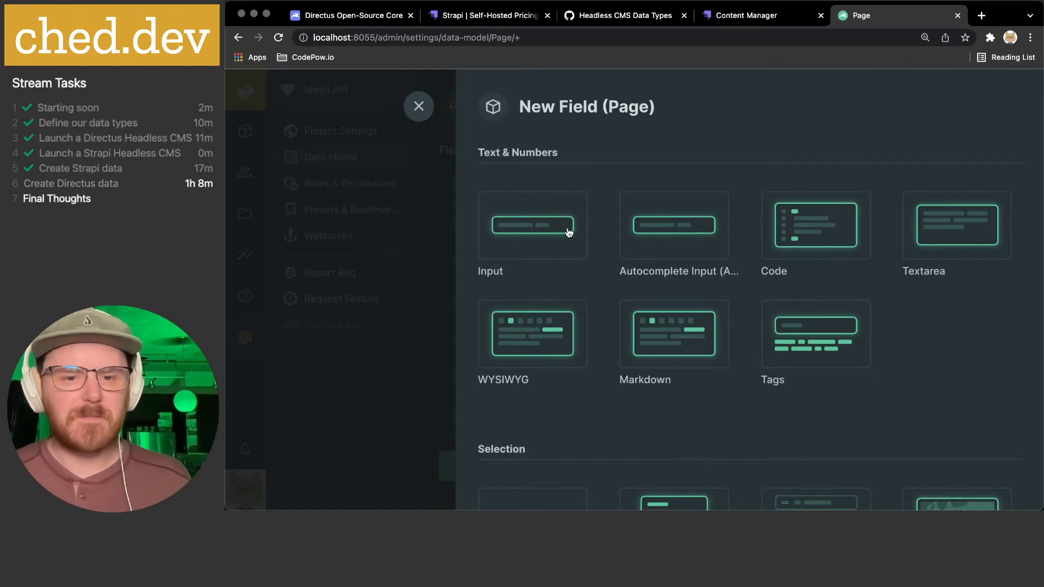
- Choose the Datetime interface and give the new field the key published_at
scroll(538, 227, down, 2)
scroll(538, 227, down, 3)
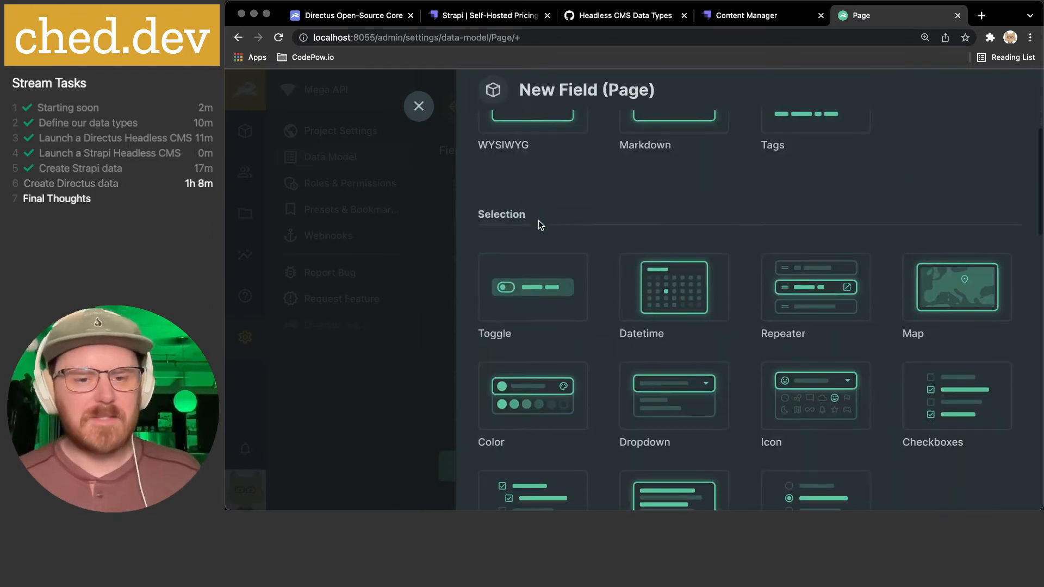
click(641, 289)
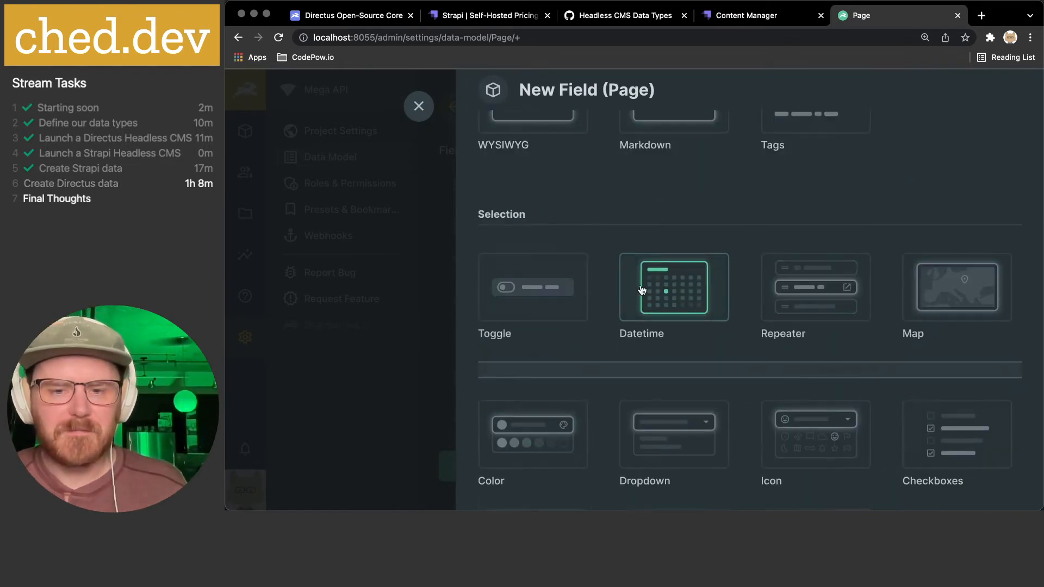
text(Publ)
key(BackSpace)
key(BackSpace)
key(BackSpace)
key(BackSpace)
text(published_at)
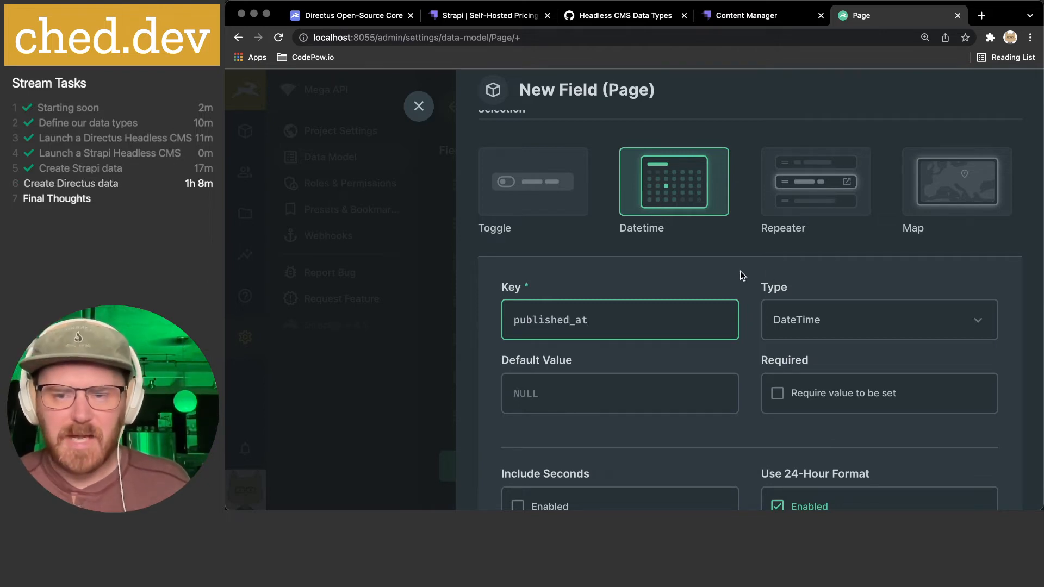
- Set published_at's type to Date, leave it optional, and continue in advanced field creation mode
scroll(738, 276, down, 3)
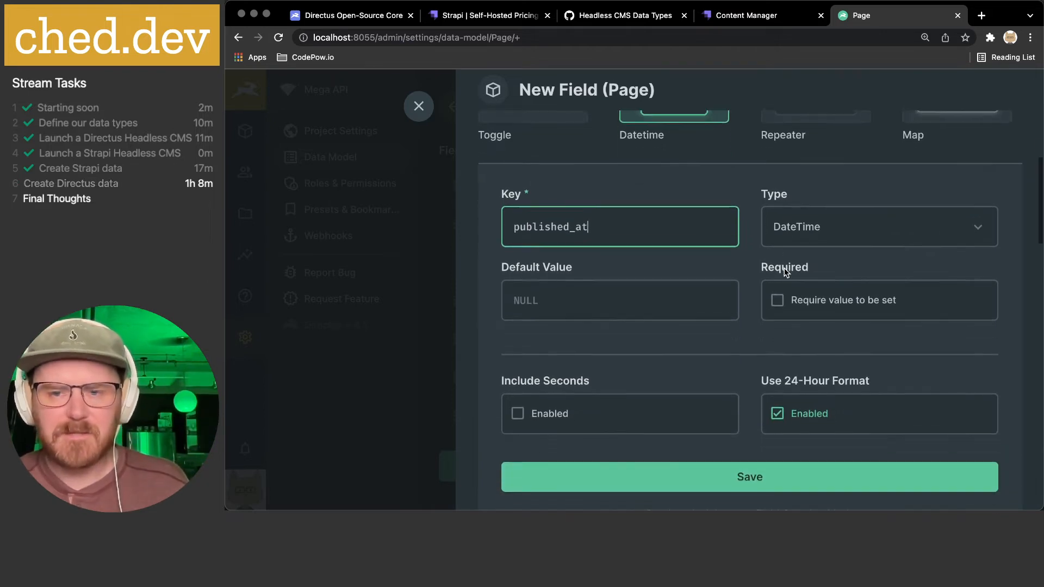
click(841, 207)
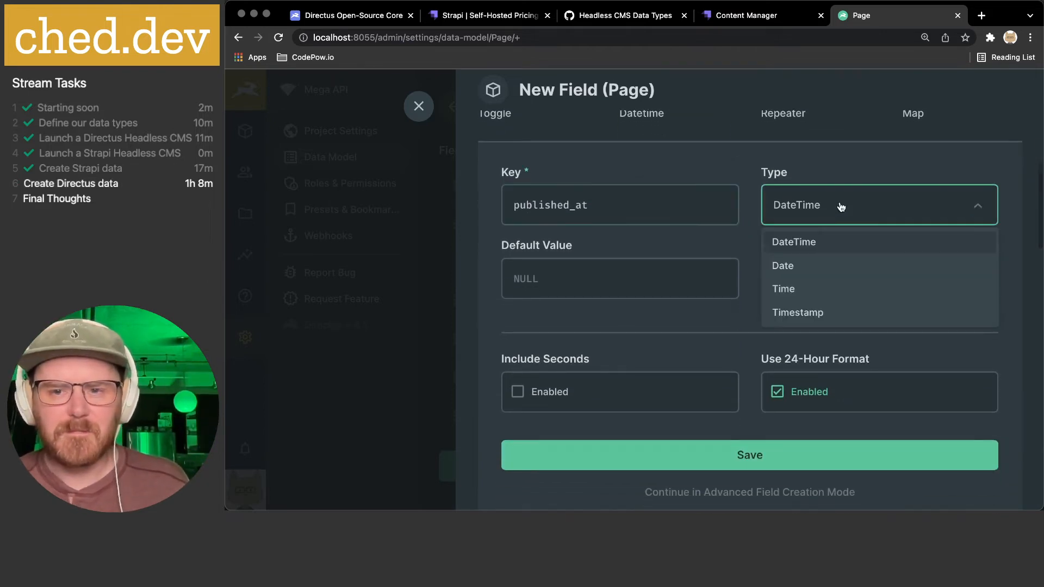
click(812, 271)
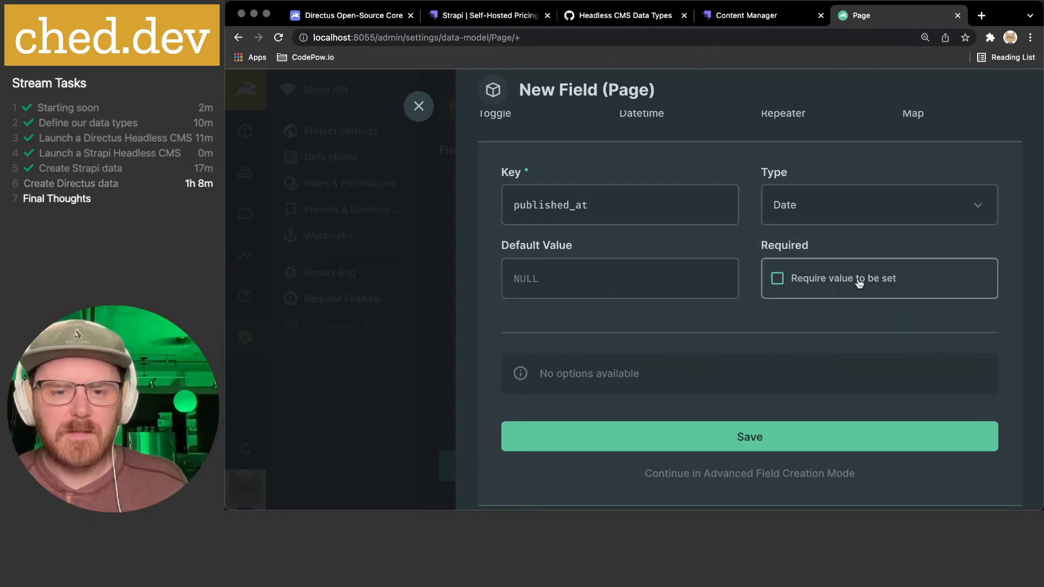
click(805, 284)
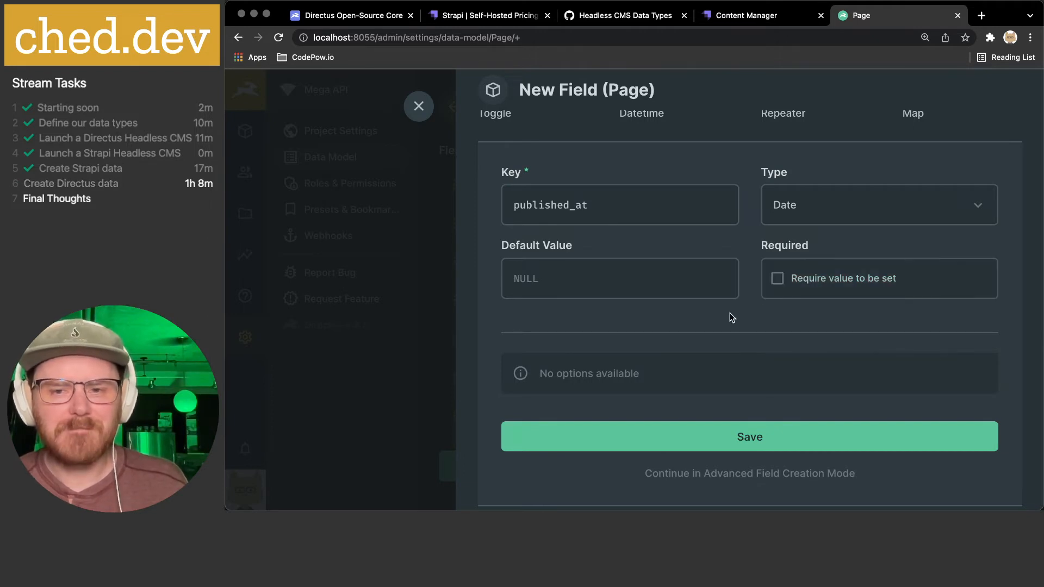
scroll(694, 317, down, 1)
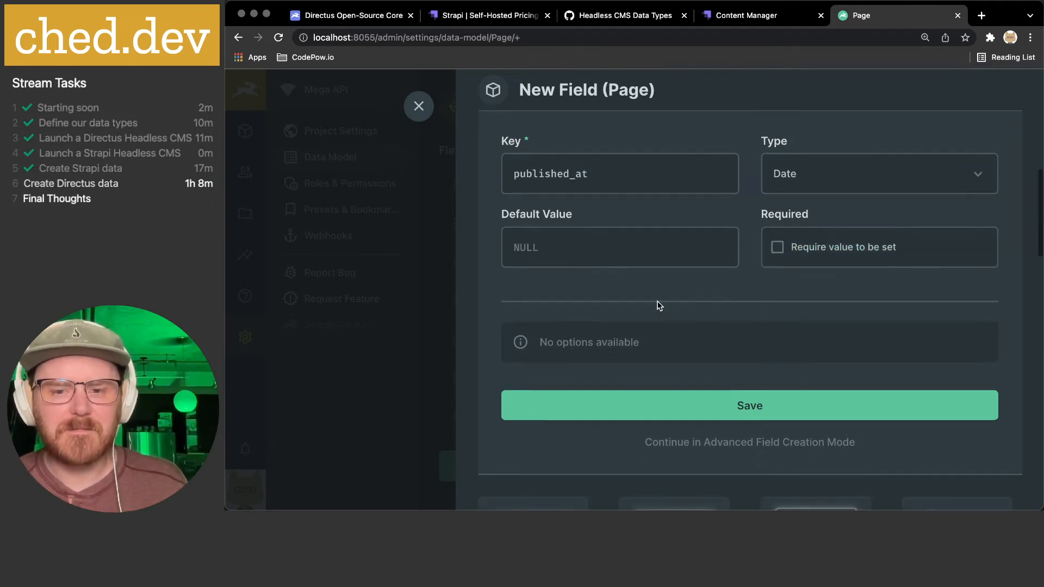
click(707, 442)
- Set published_at's On Create to 'Save Current Date/Time' and keep On Update as 'Do Nothing'
scroll(706, 195, up, 2)
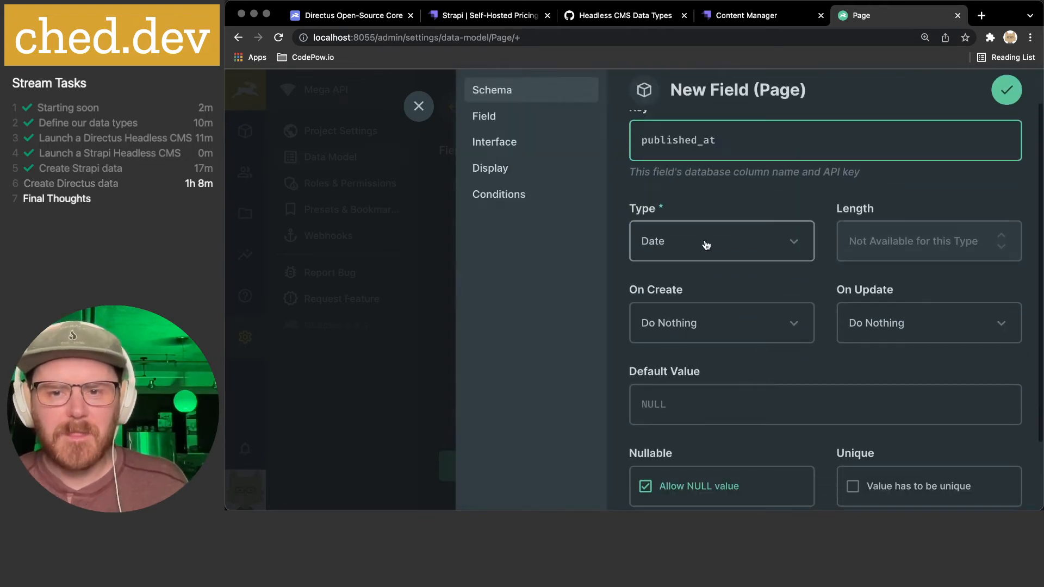
scroll(712, 240, down, 1)
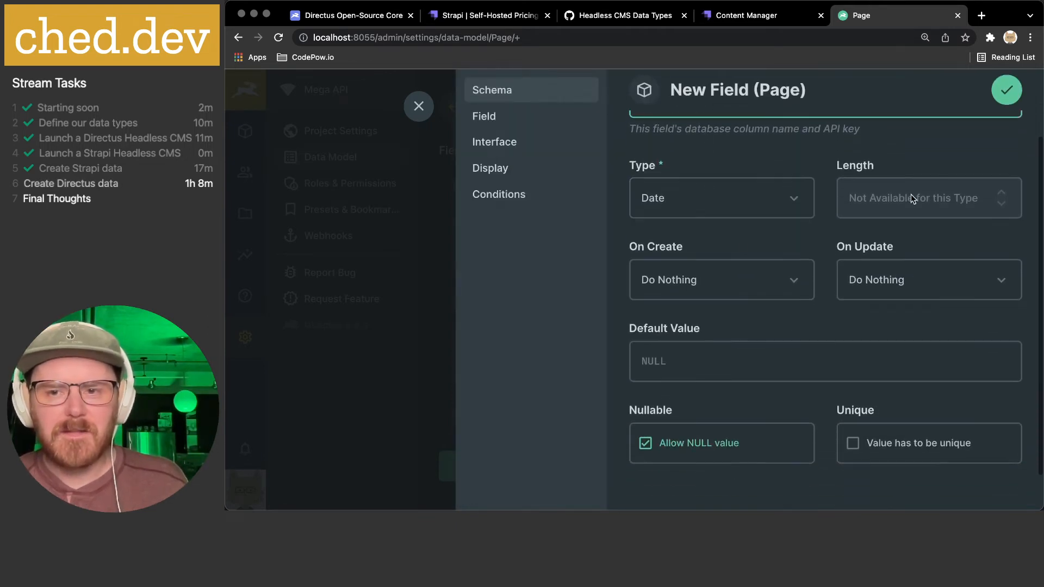
click(714, 280)
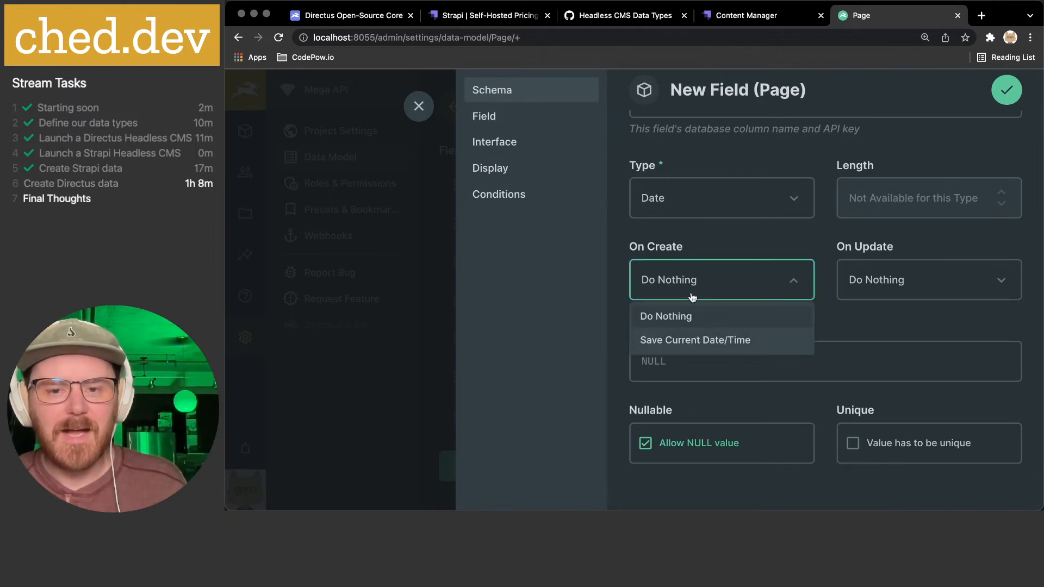
click(726, 340)
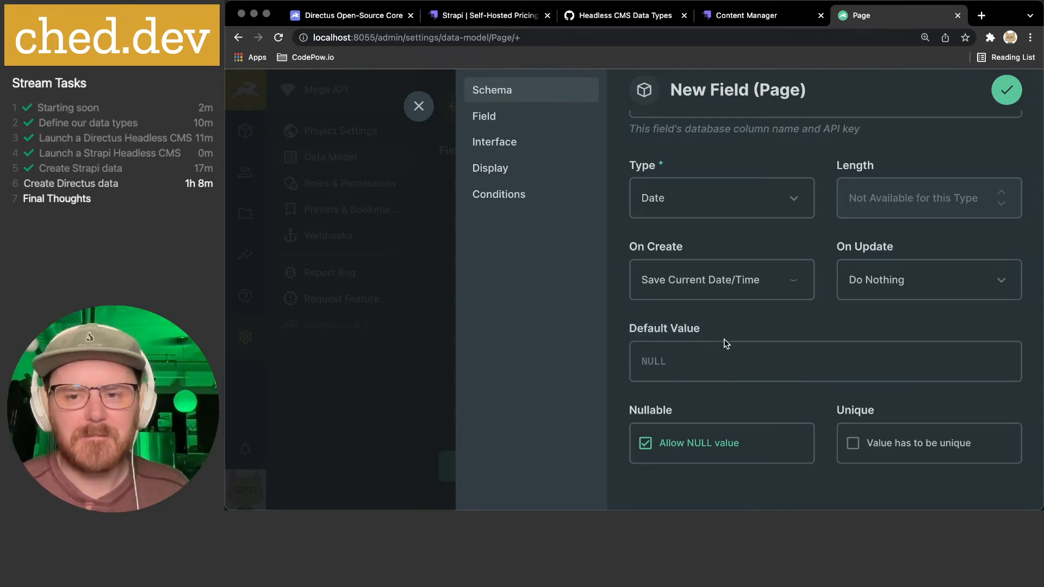
click(894, 281)
click(822, 251)
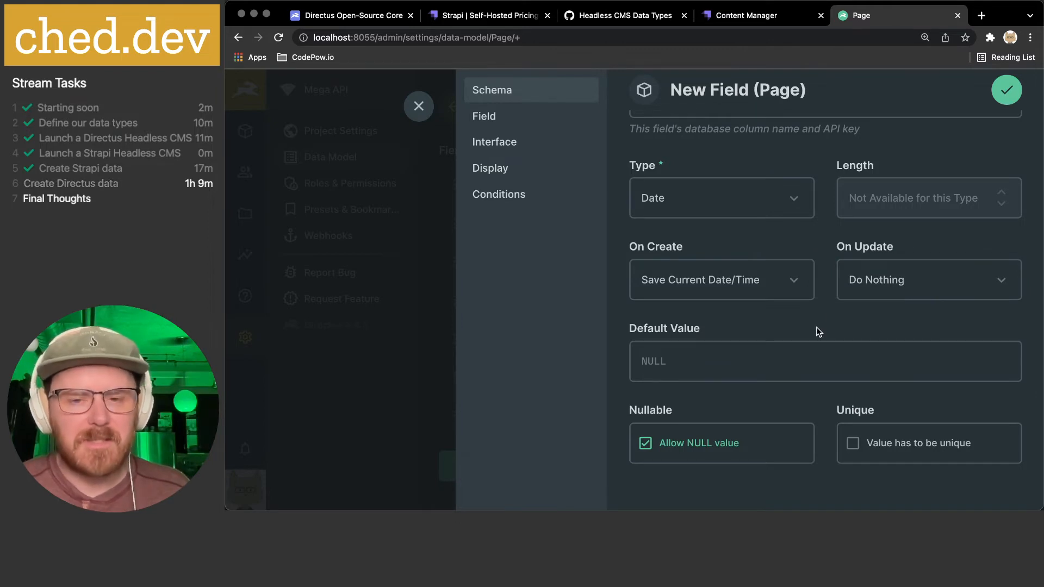
scroll(816, 330, down, 2)
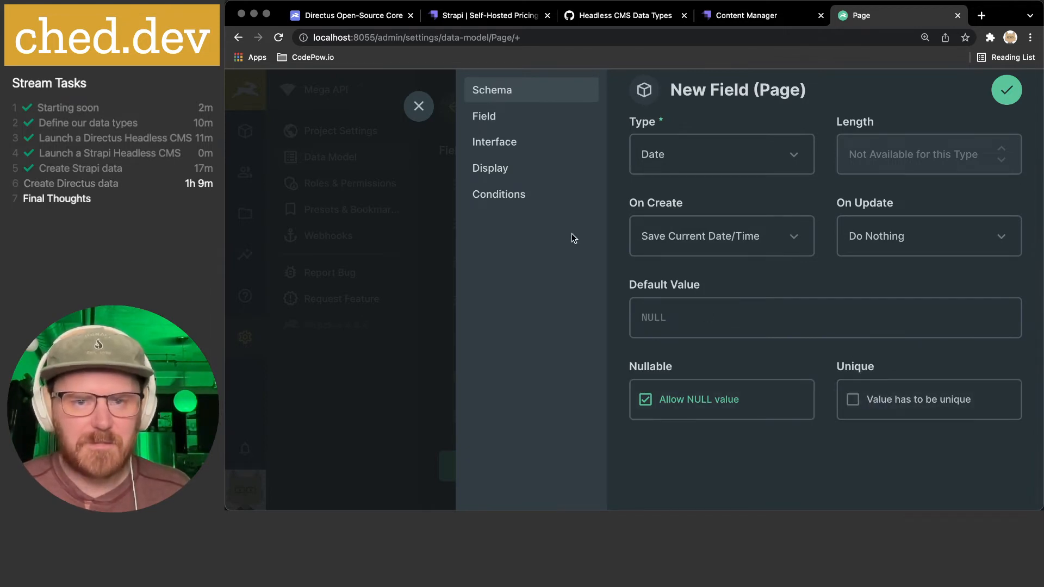
- Review the Field and Interface sections, then give published_at a Datetime display in Short format
click(496, 117)
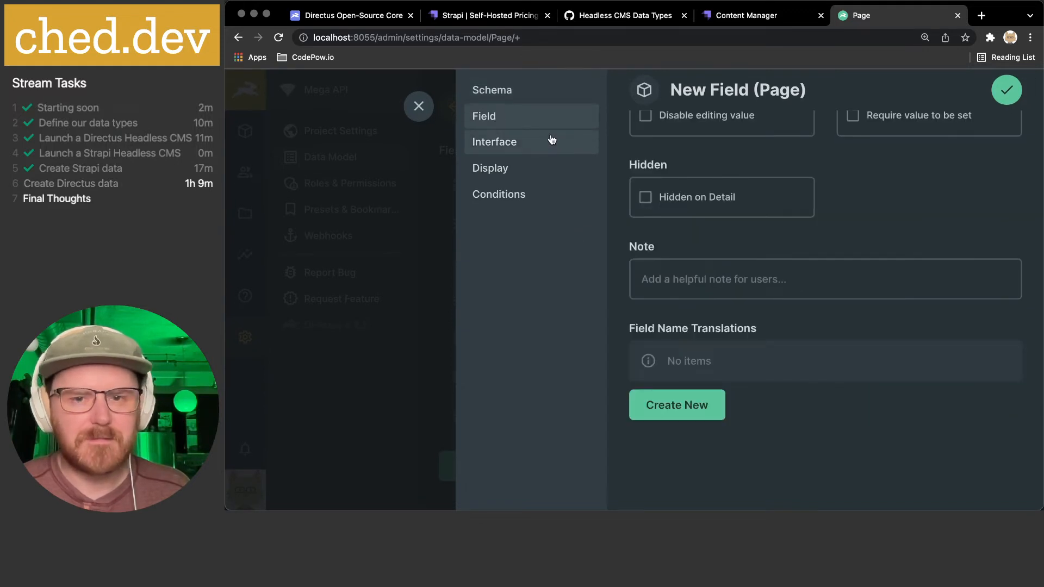
scroll(671, 161, up, 2)
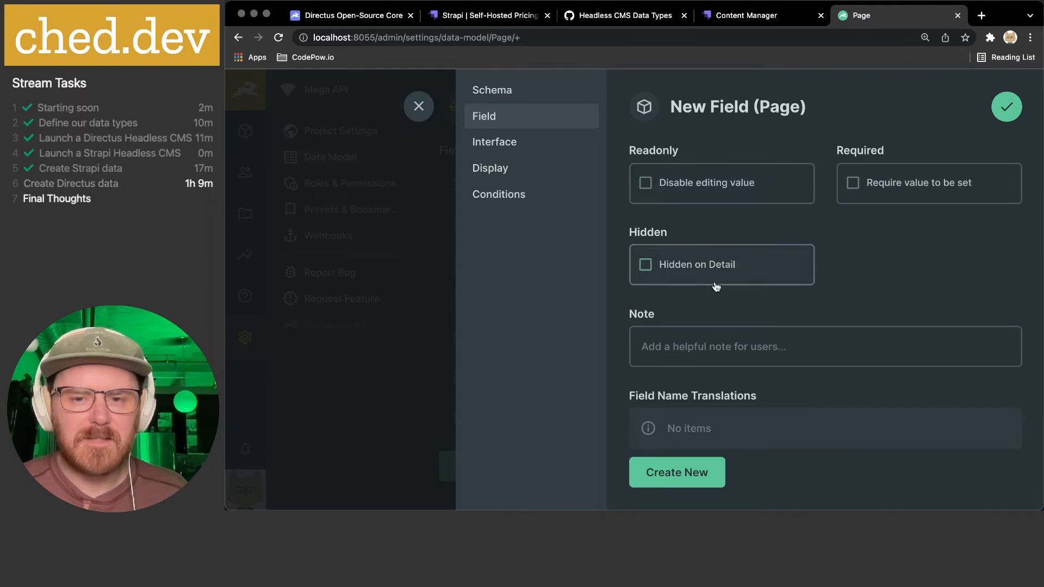
scroll(710, 345, down, 1)
scroll(710, 345, up, 1)
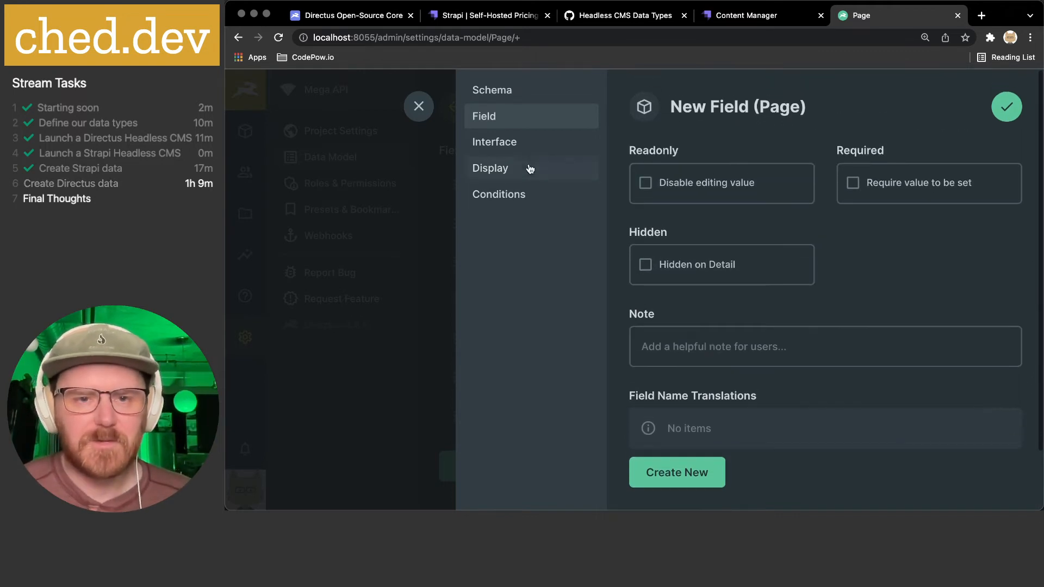
click(517, 144)
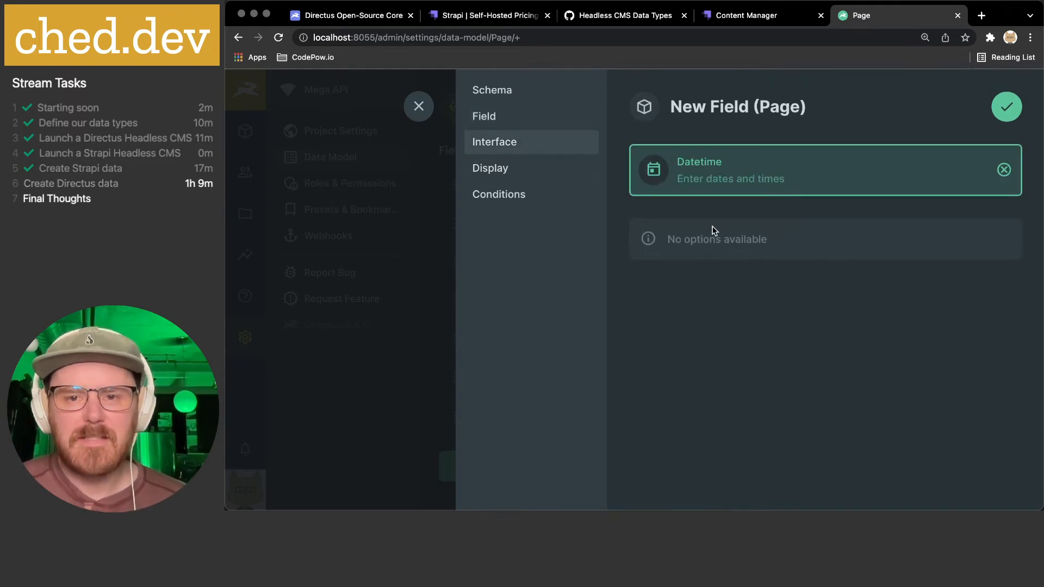
click(524, 174)
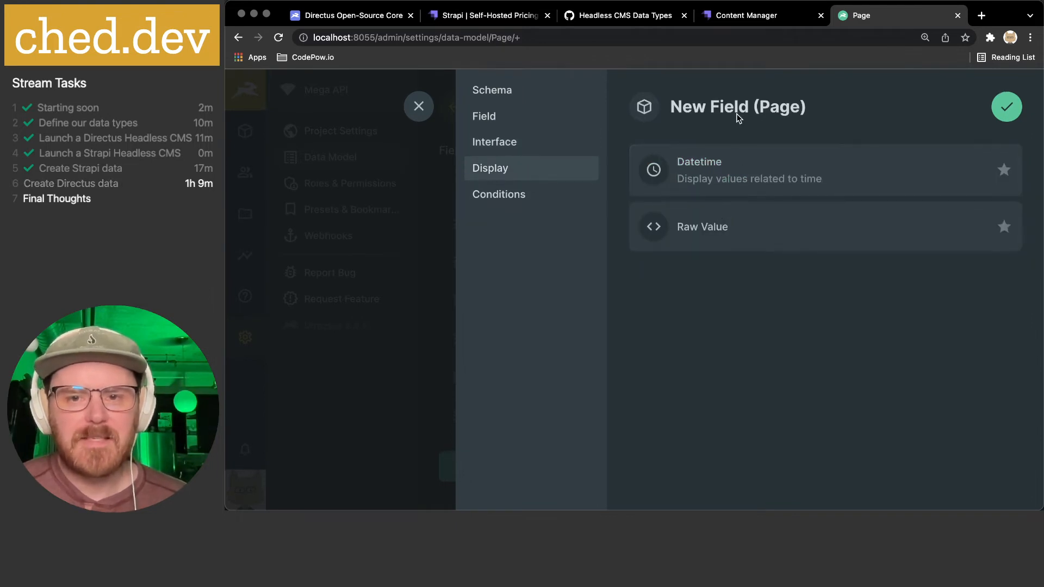
click(737, 178)
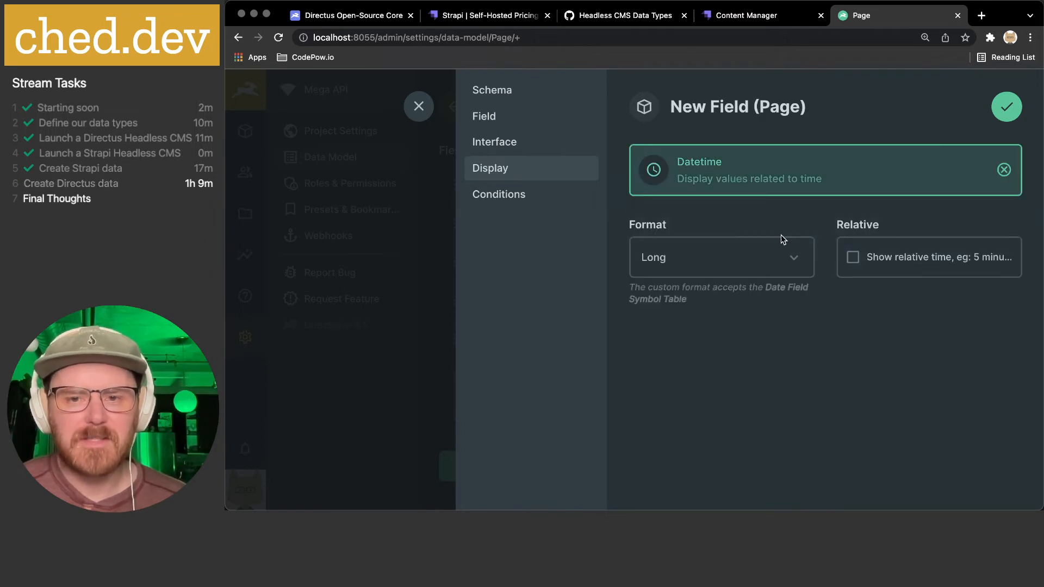
click(793, 263)
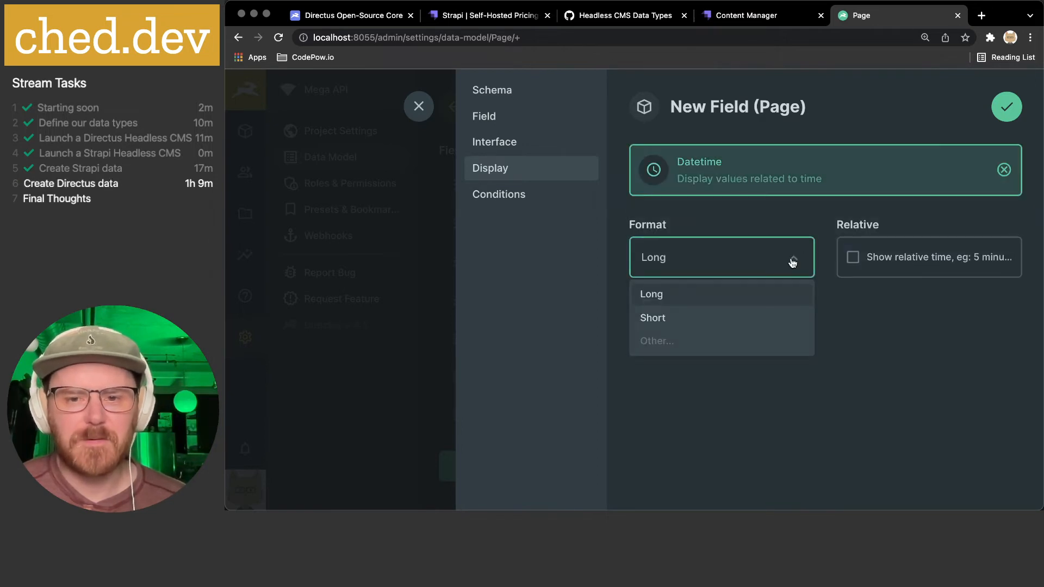
click(693, 319)
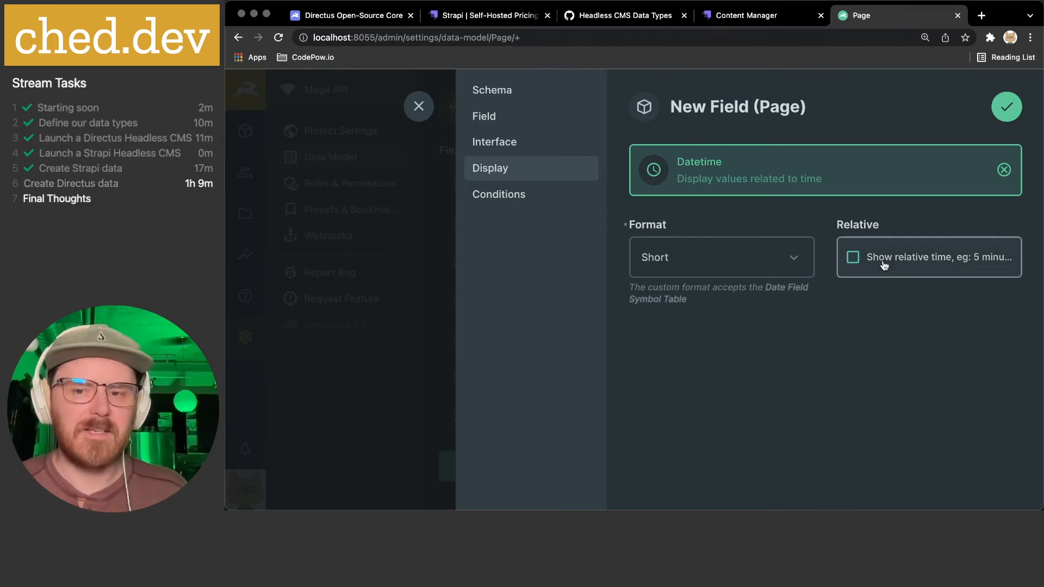
- Glance at the relative time and Conditions options, then save the published_at field
click(882, 226)
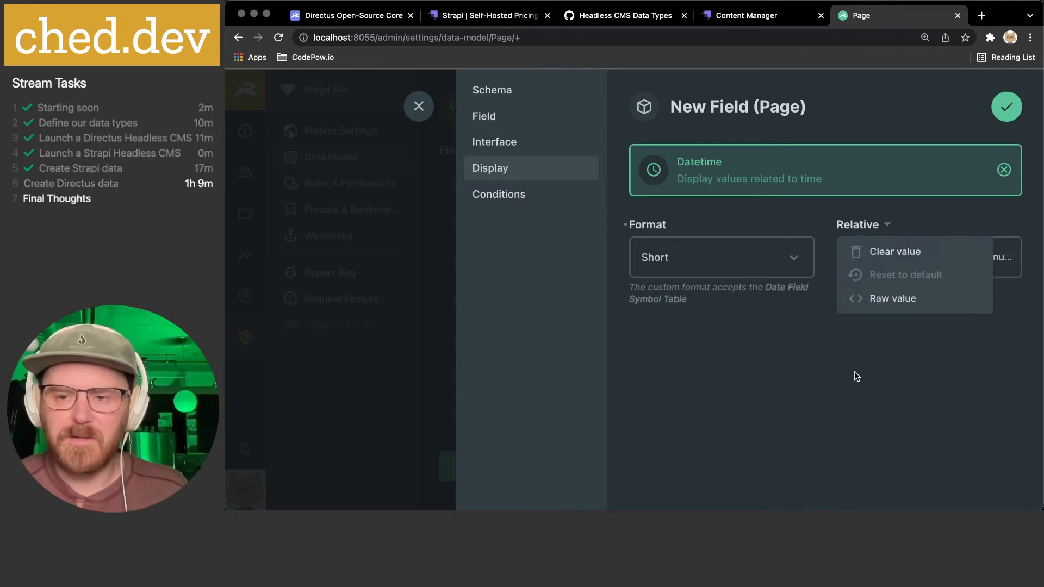
click(880, 373)
click(525, 195)
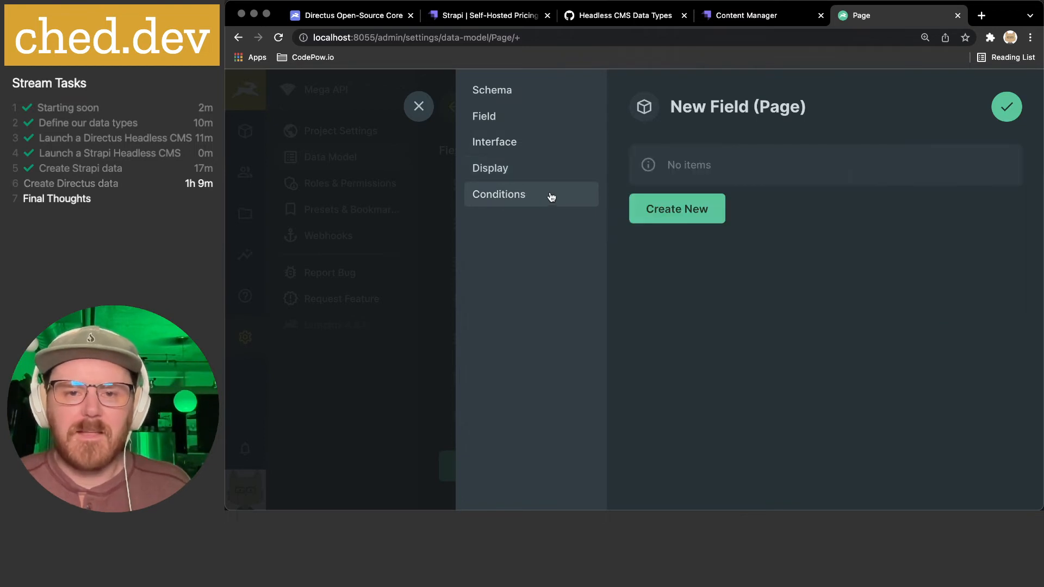
click(1006, 106)
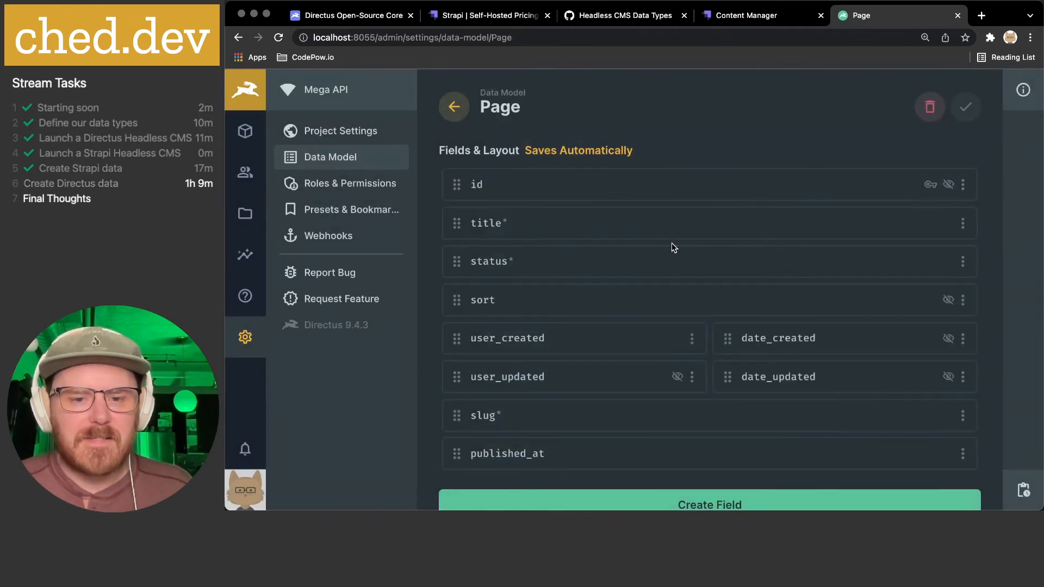
- Reorder Page fields to title, slug, status, published_at, then consult the gist's CMS data types
drag(457, 415, 458, 257)
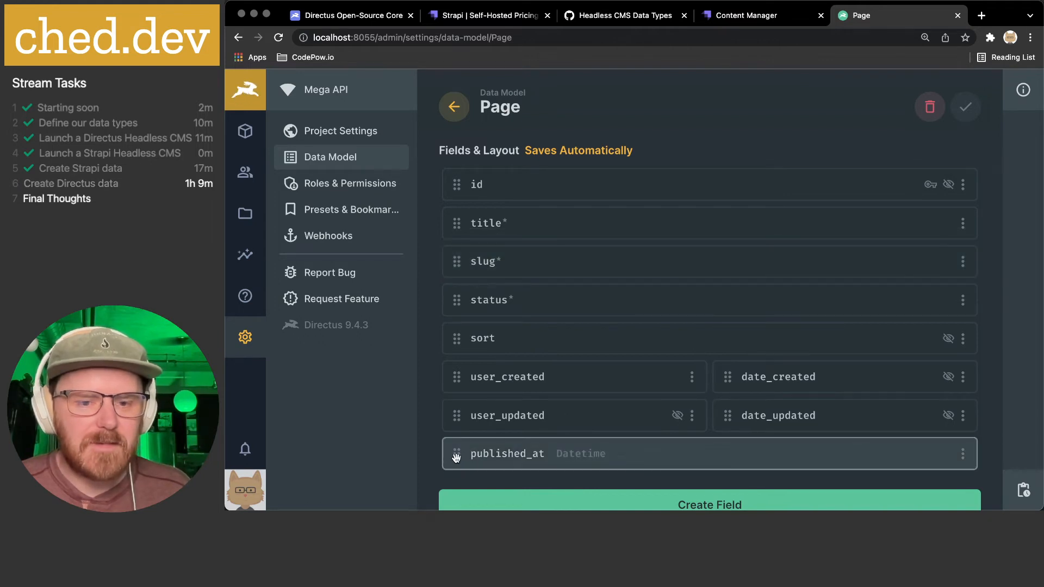
drag(456, 458, 456, 337)
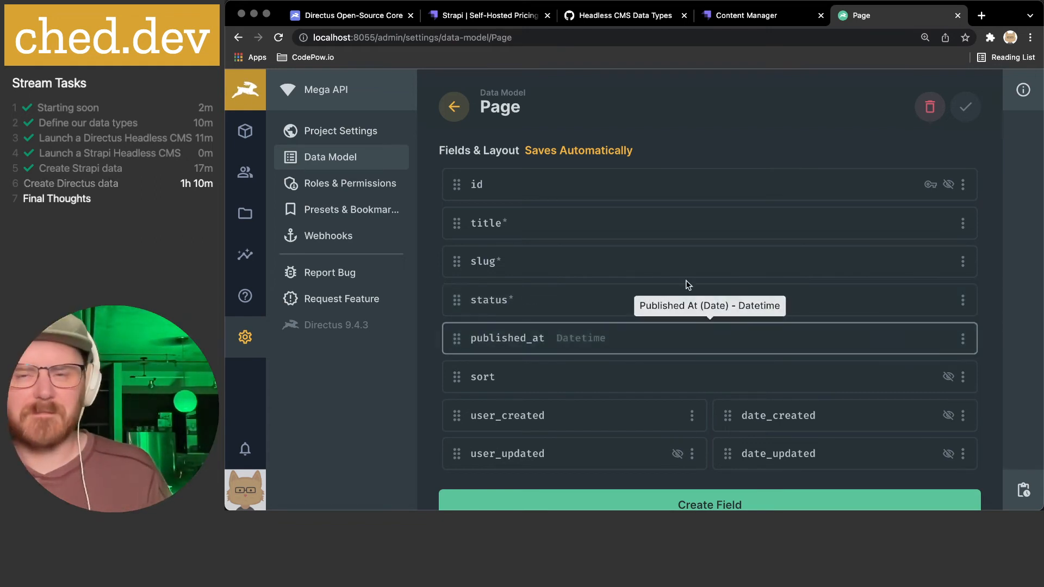
click(489, 19)
click(598, 17)
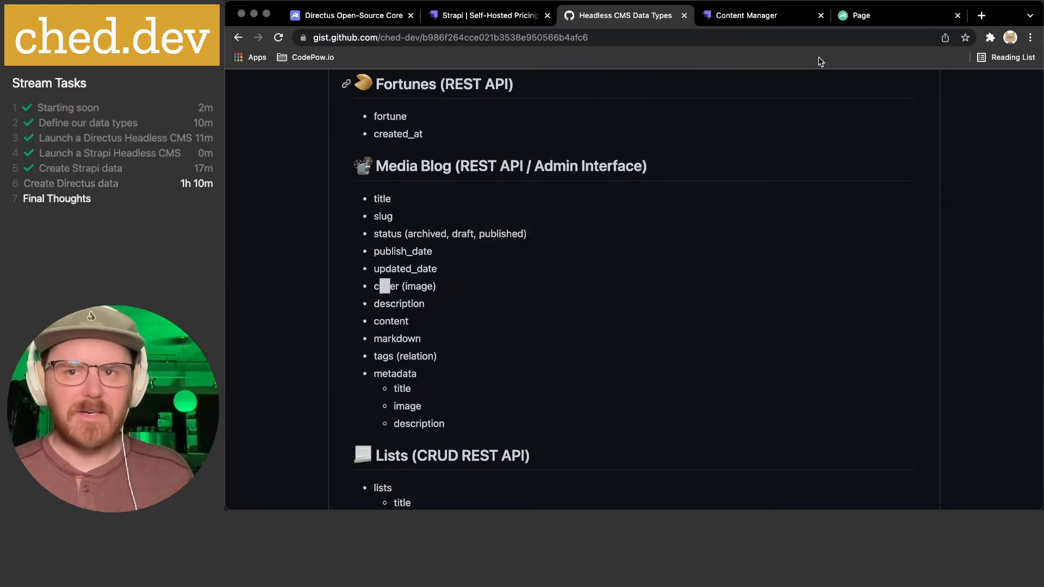
- Back in the Page data model, begin creating another field and browse the selection interfaces
click(861, 16)
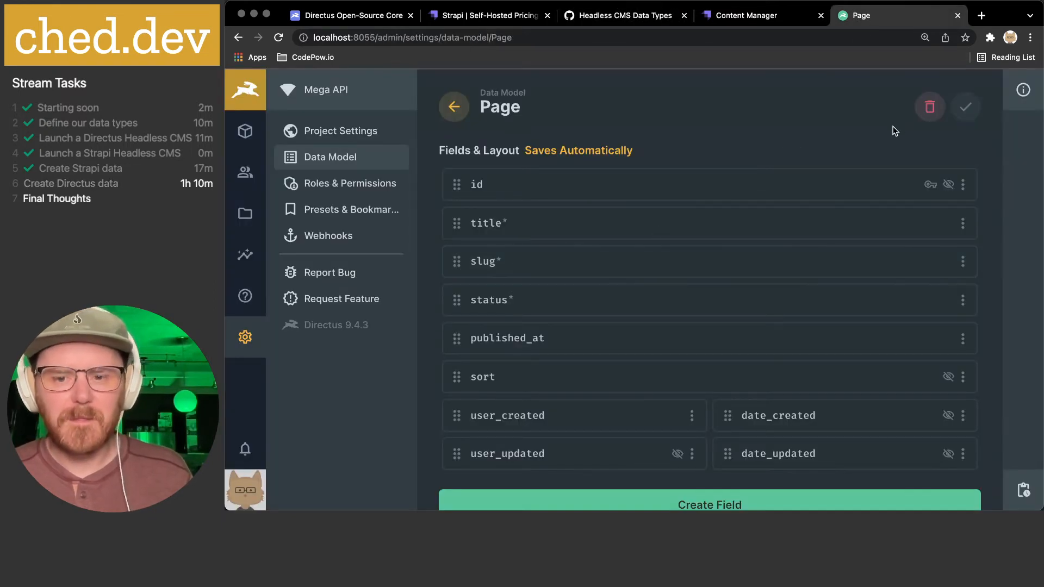
scroll(853, 151, down, 3)
click(698, 428)
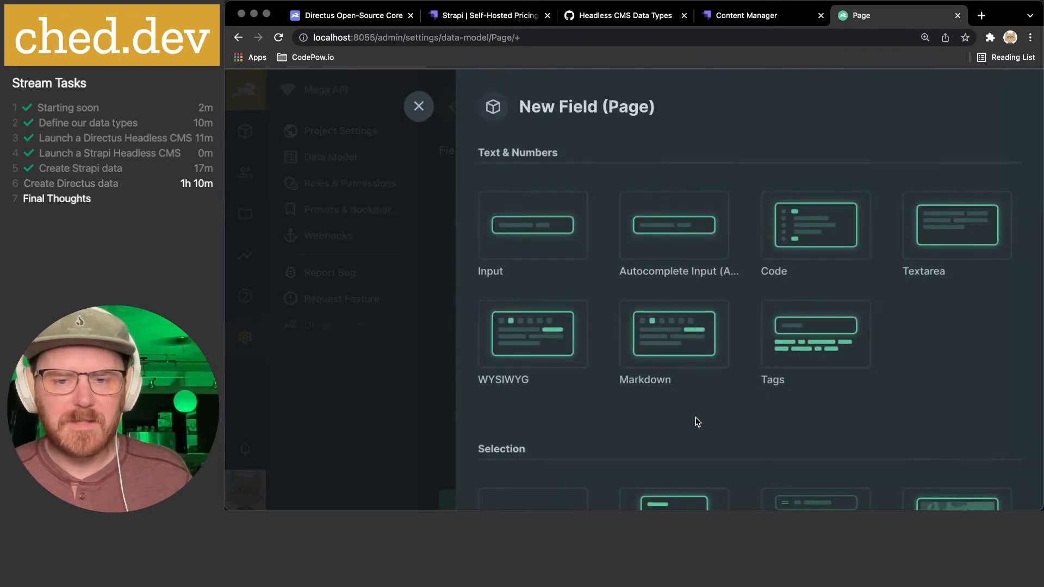
scroll(650, 227, down, 4)
scroll(604, 277, down, 2)
scroll(604, 277, down, 1)
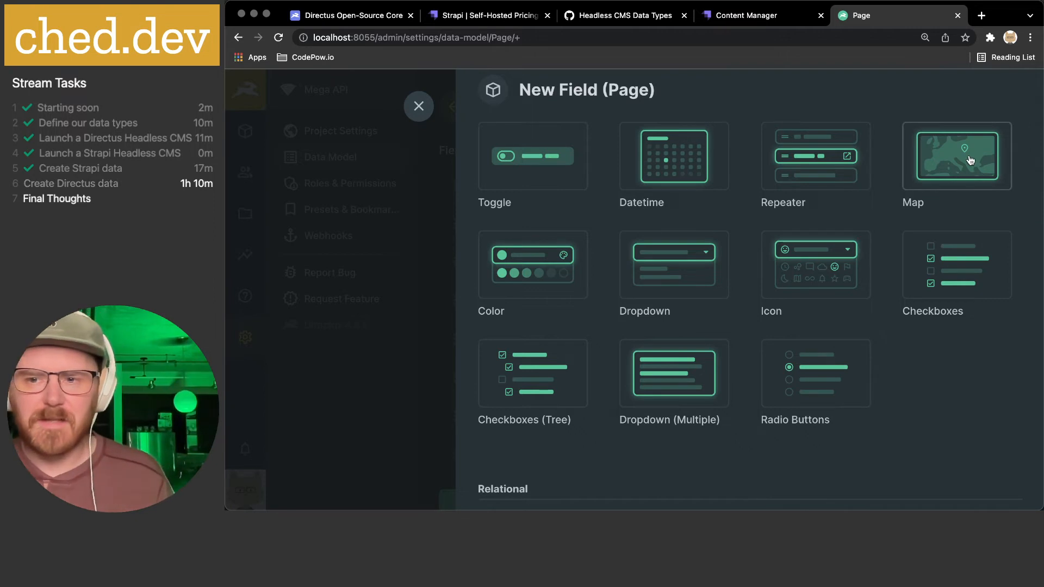
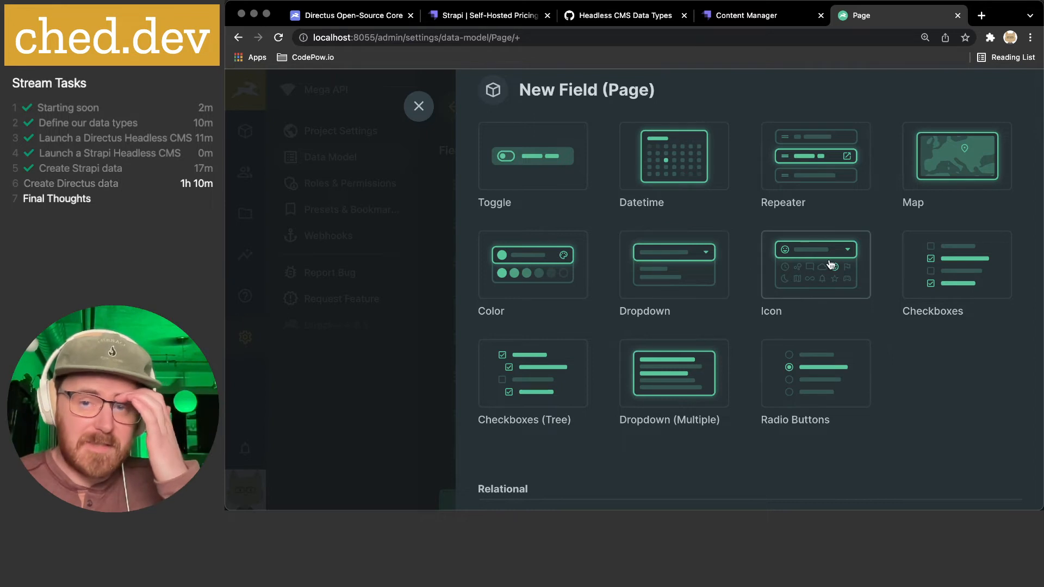
- Browse the field types and compare them with the planned Media Blog fields in the gist
scroll(709, 310, down, 1)
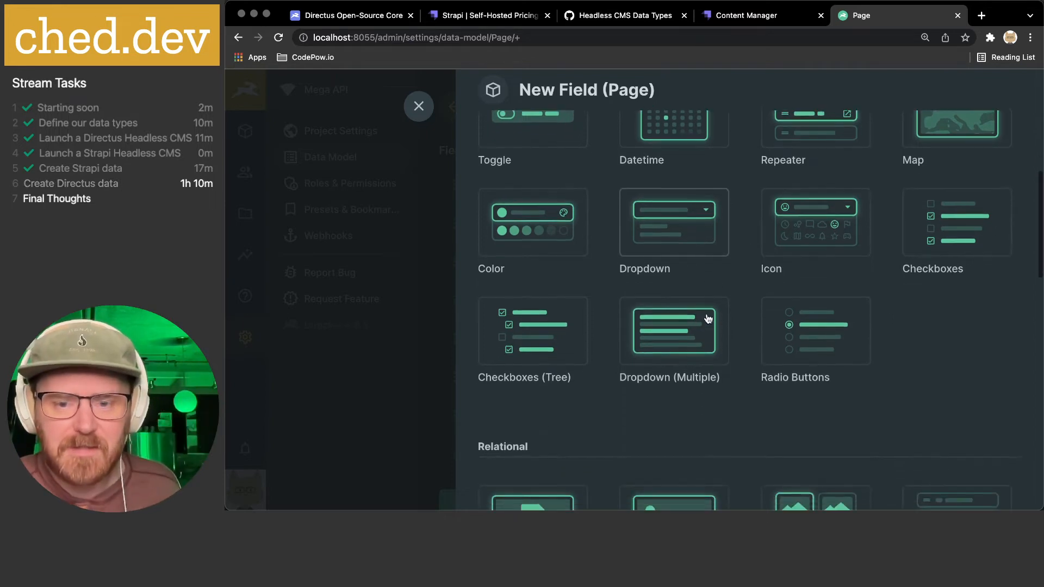
scroll(734, 309, down, 1)
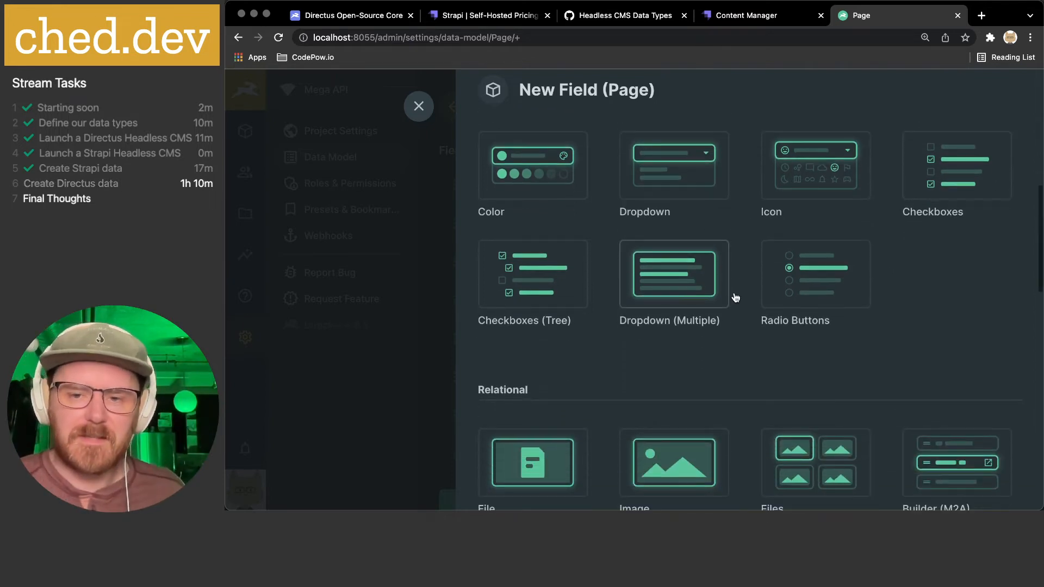
scroll(735, 298, up, 3)
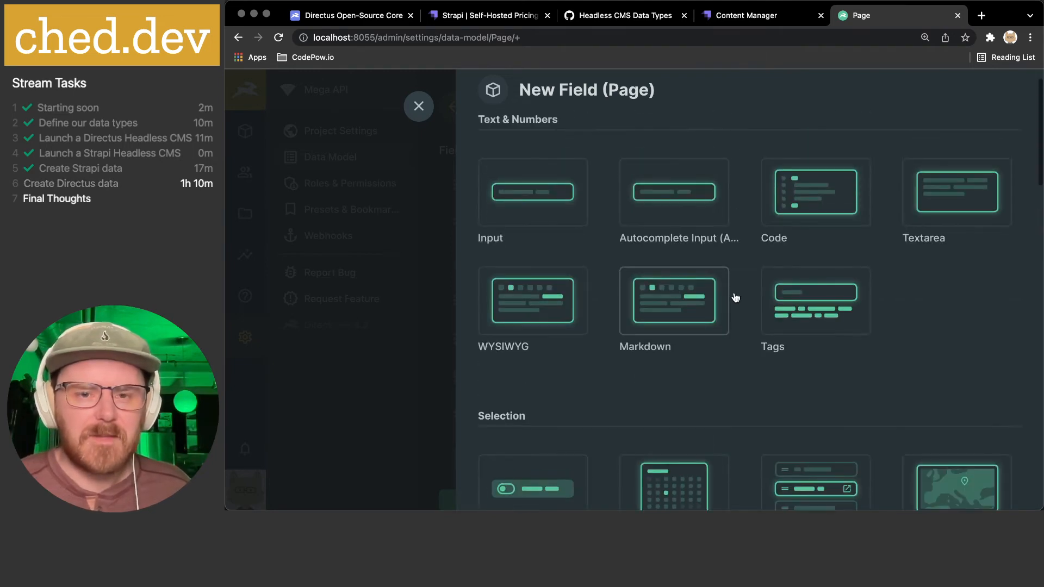
click(612, 17)
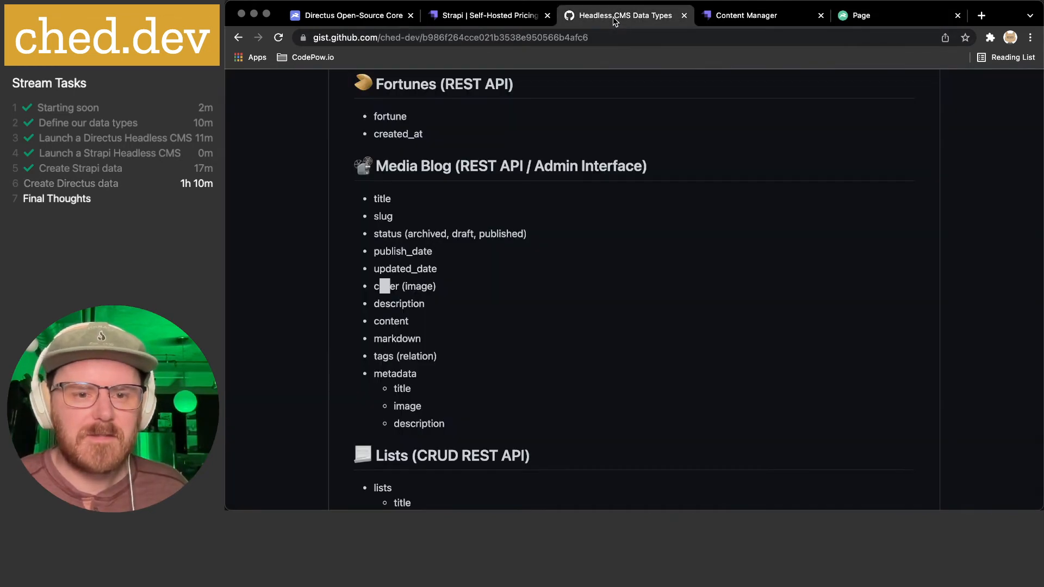
click(868, 17)
- Choose the Image type under Relational for the new Page field
scroll(673, 247, down, 6)
scroll(672, 240, down, 4)
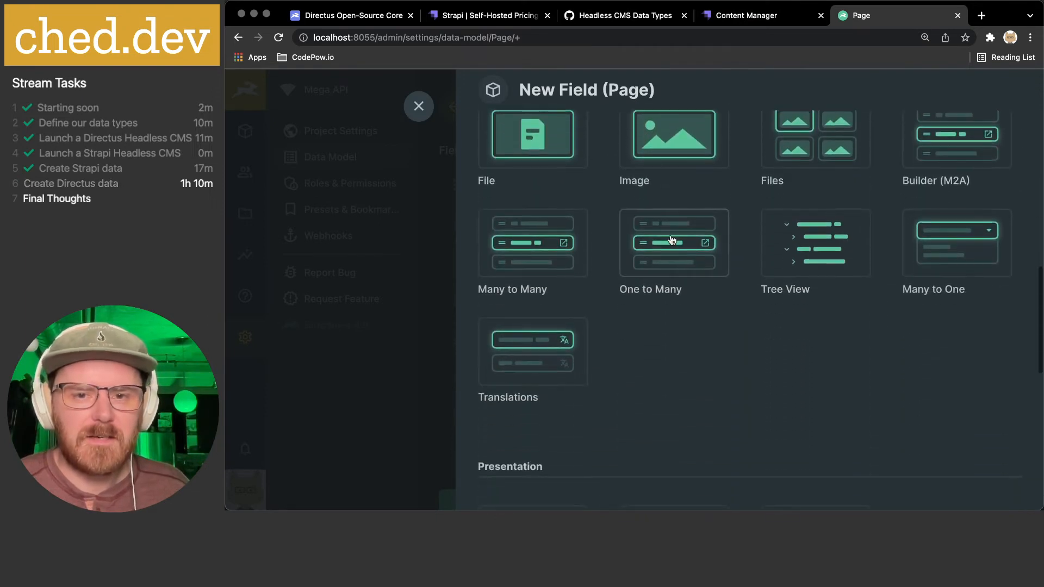
scroll(677, 217, up, 2)
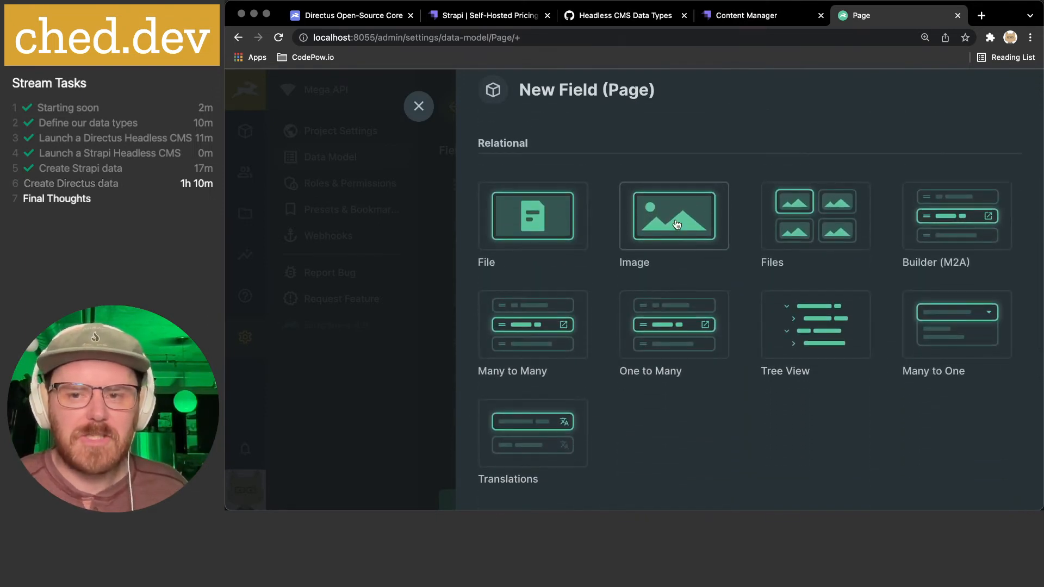
scroll(677, 224, down, 5)
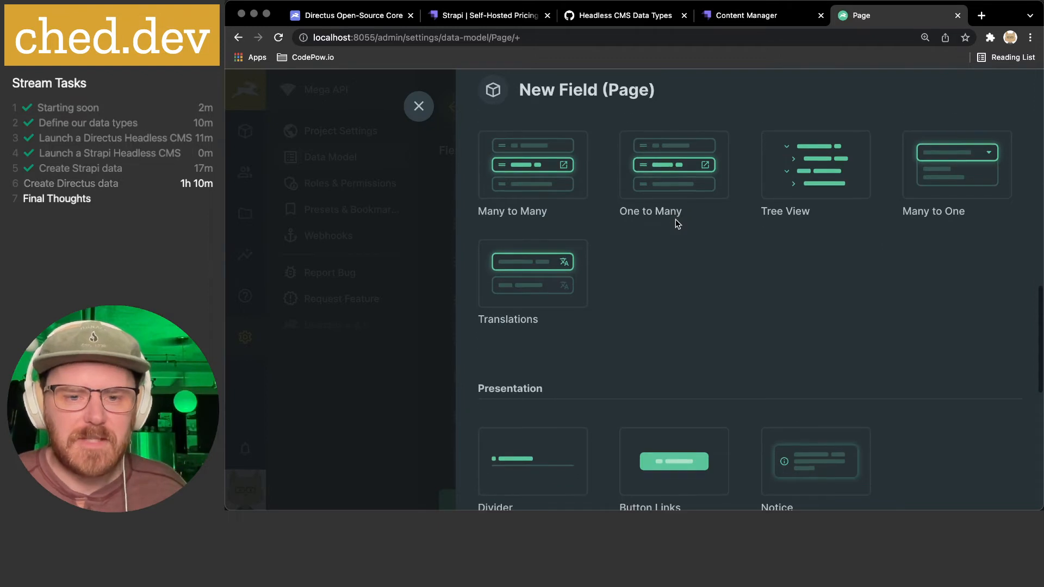
scroll(676, 219, down, 1)
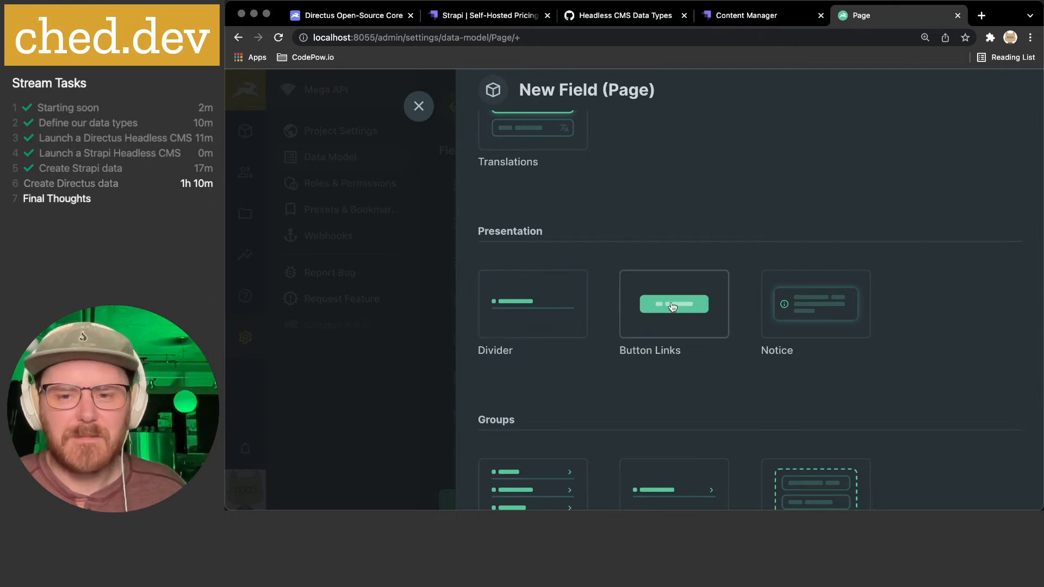
scroll(847, 300, down, 3)
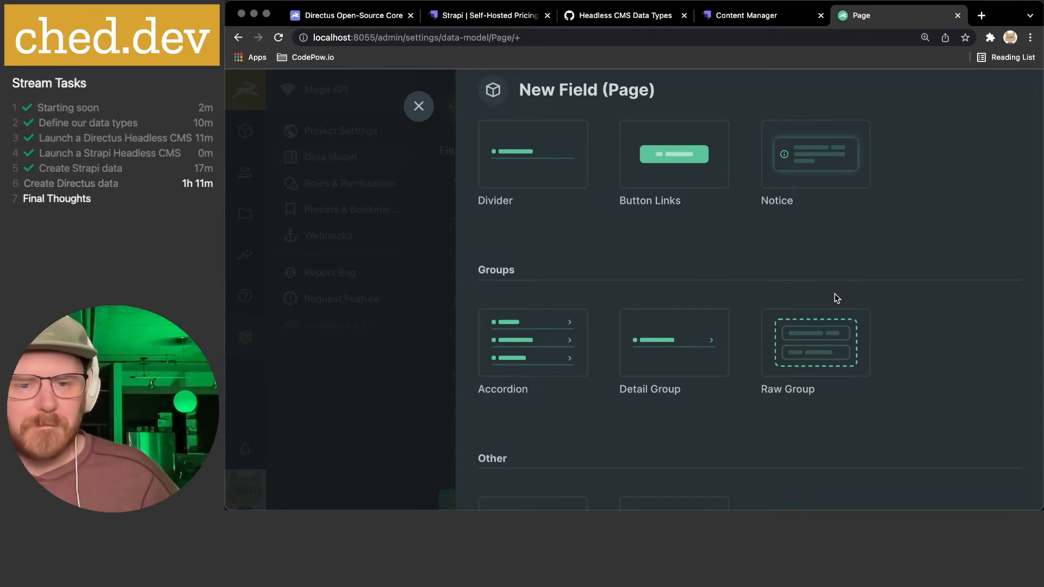
scroll(665, 343, down, 2)
scroll(665, 342, down, 1)
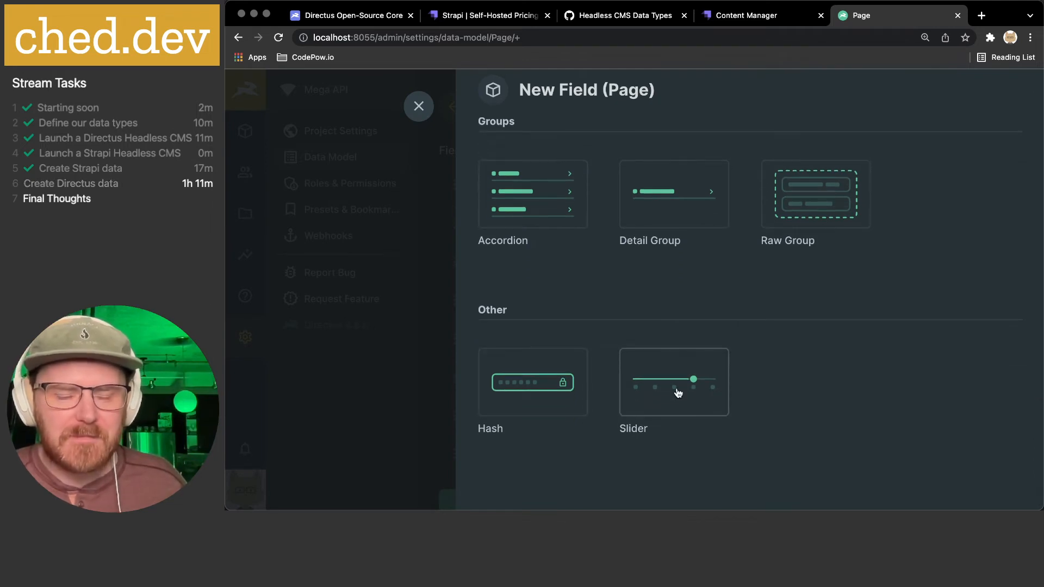
scroll(726, 387, up, 6)
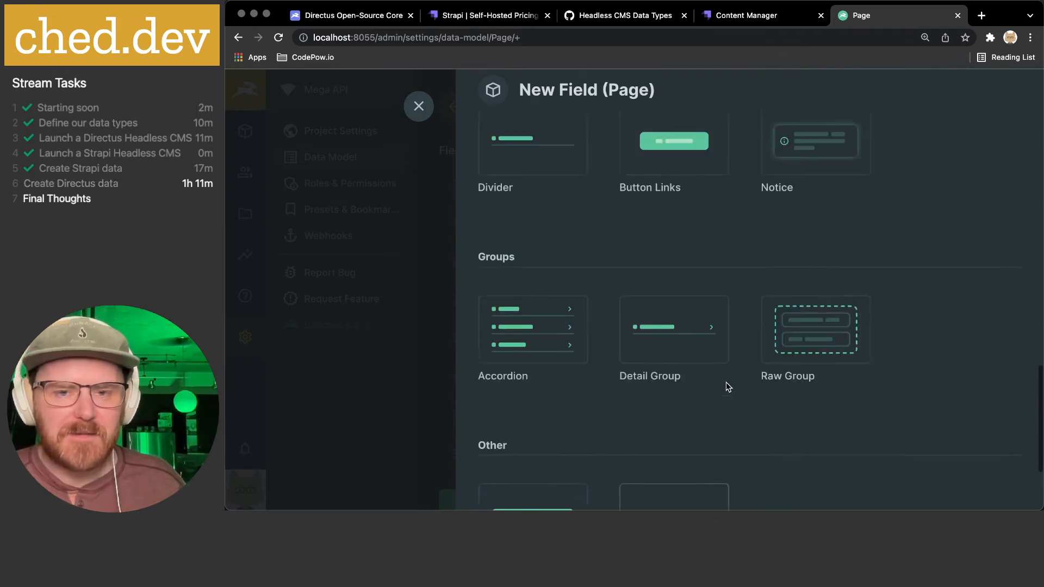
click(677, 301)
- Key the image field 'cover' and turn off 'Crop image as needed'
scroll(677, 296, down, 2)
text(cover)
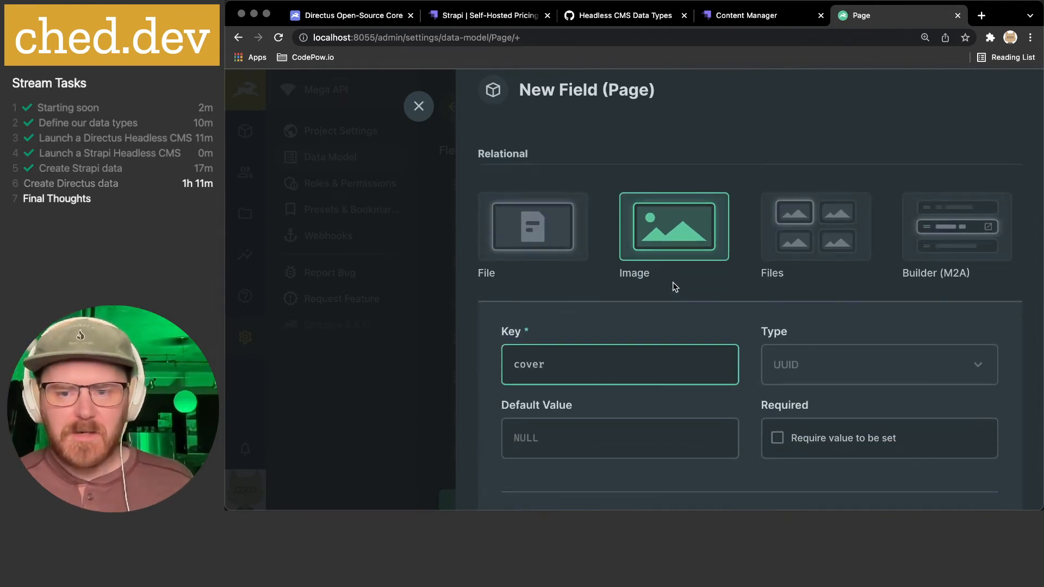
scroll(673, 284, down, 3)
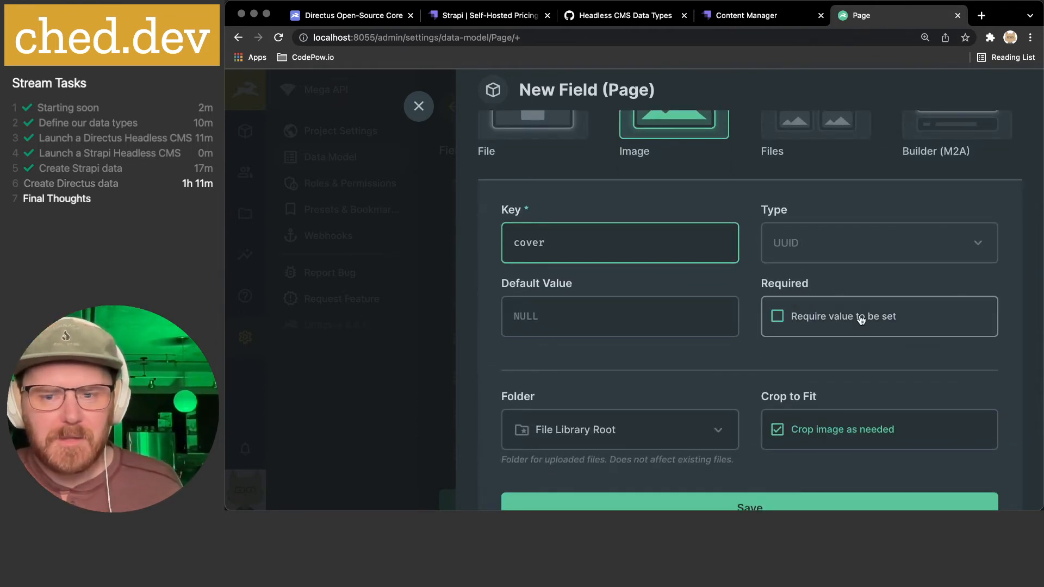
scroll(862, 318, down, 2)
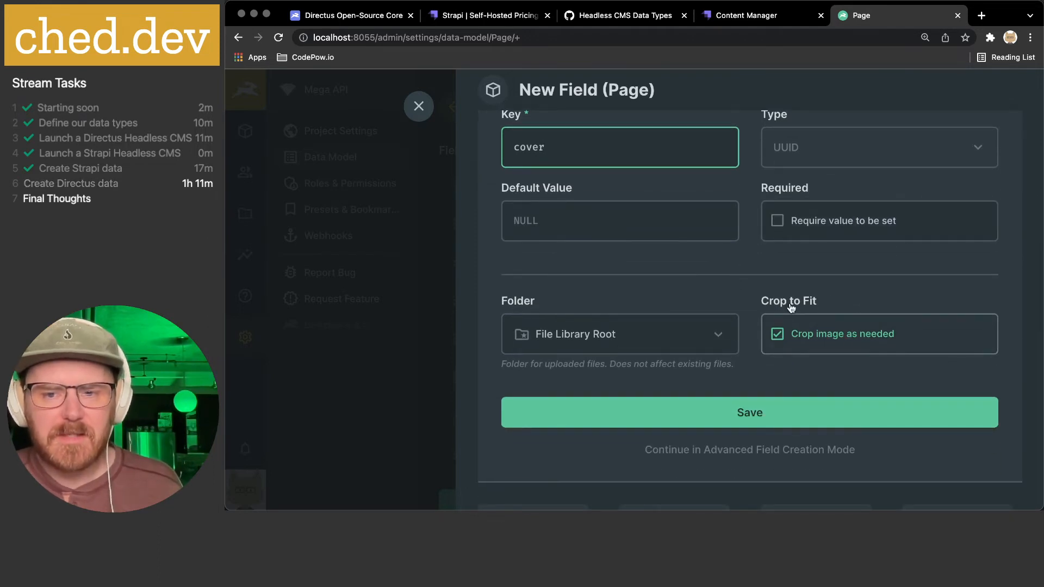
click(800, 337)
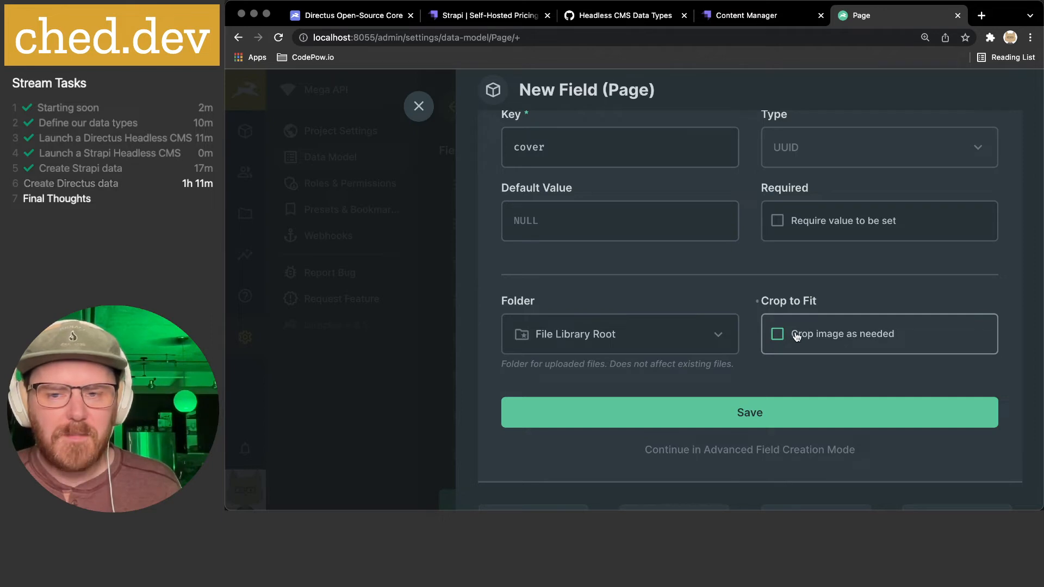
- Keep uploads in the file library root and continue in Advanced Field Creation Mode
click(792, 302)
click(673, 336)
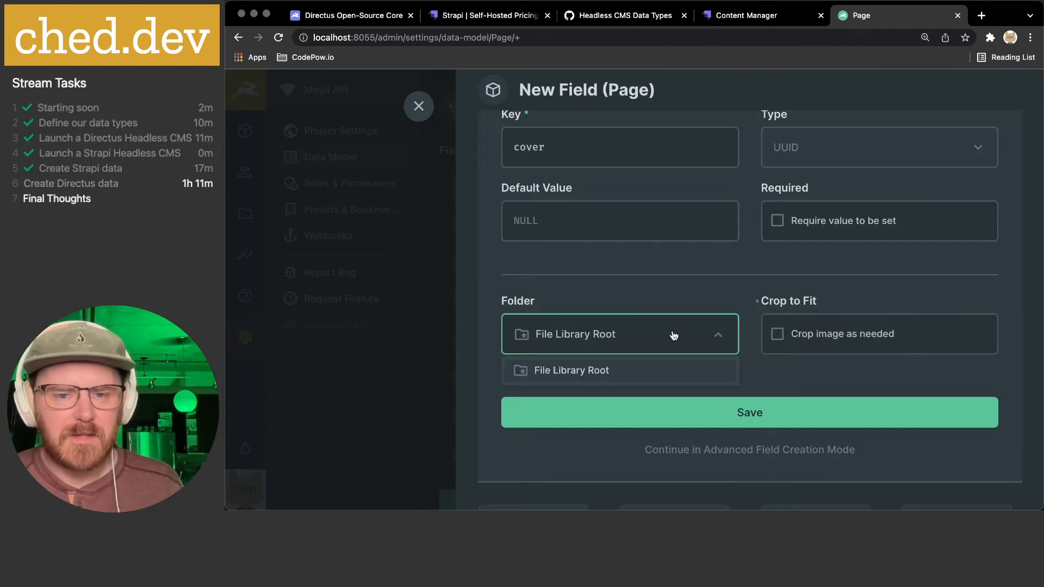
click(653, 282)
scroll(693, 329, down, 3)
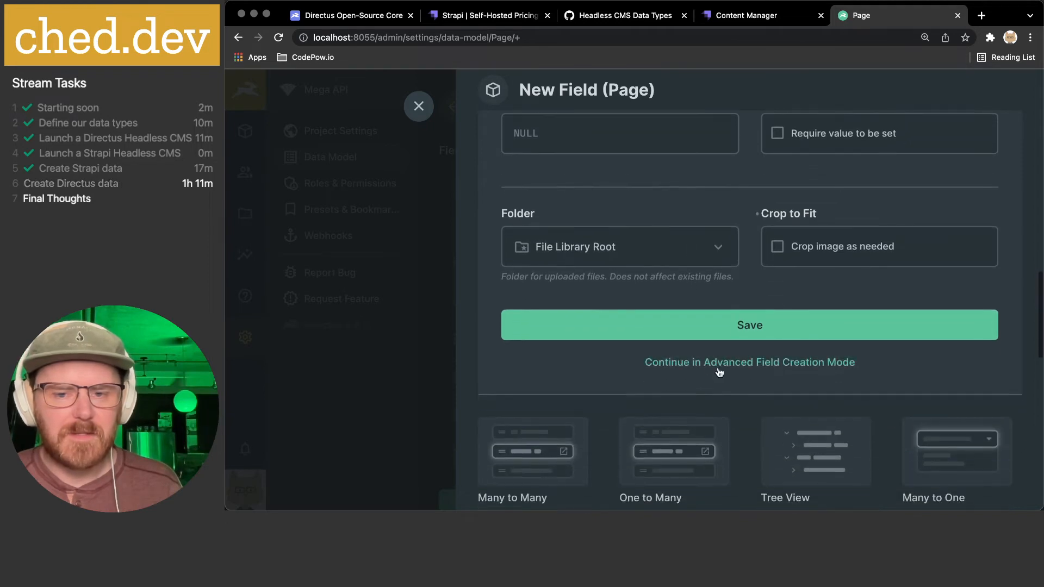
click(719, 362)
scroll(700, 185, up, 1)
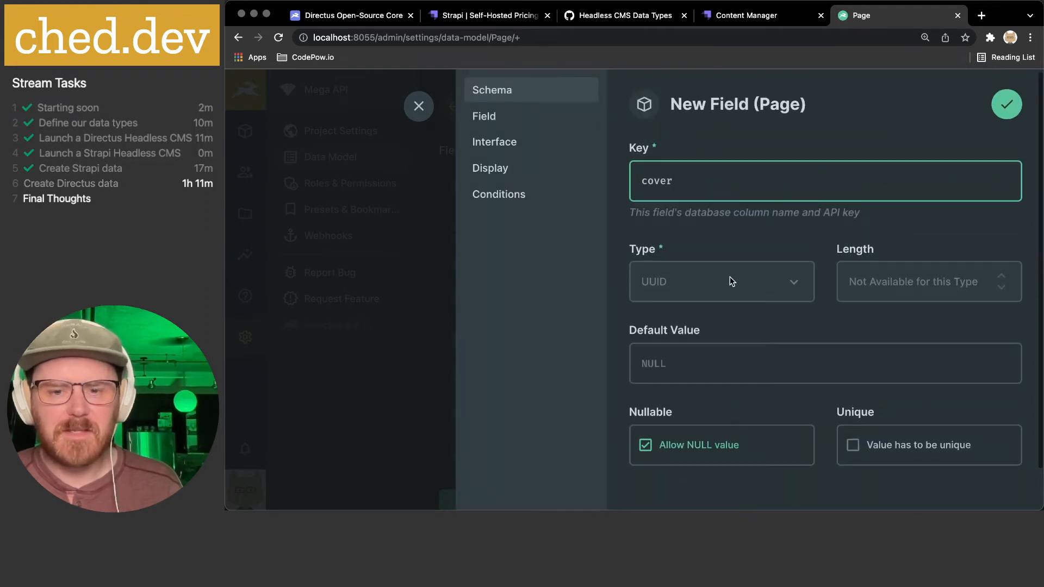
- Give the cover field the note 'Best resolution 1200 x 480', correcting the mistyped numbers
scroll(730, 273, up, 1)
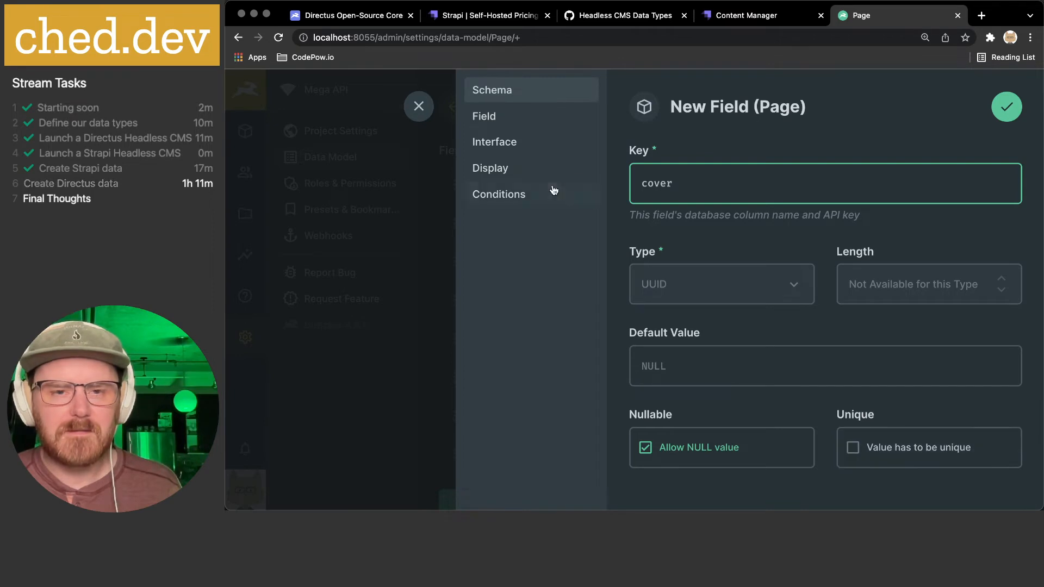
click(534, 117)
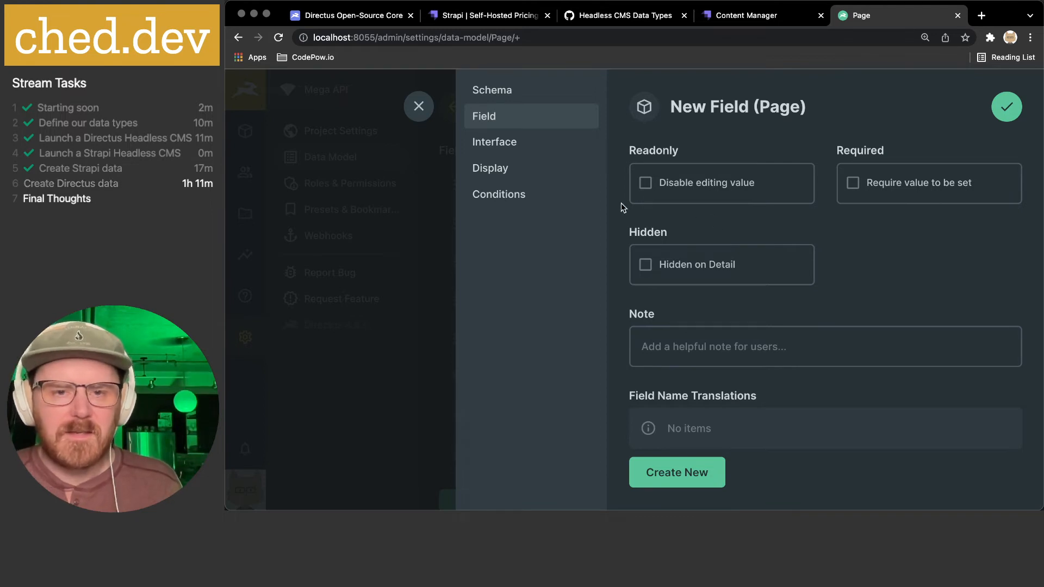
click(511, 142)
click(516, 120)
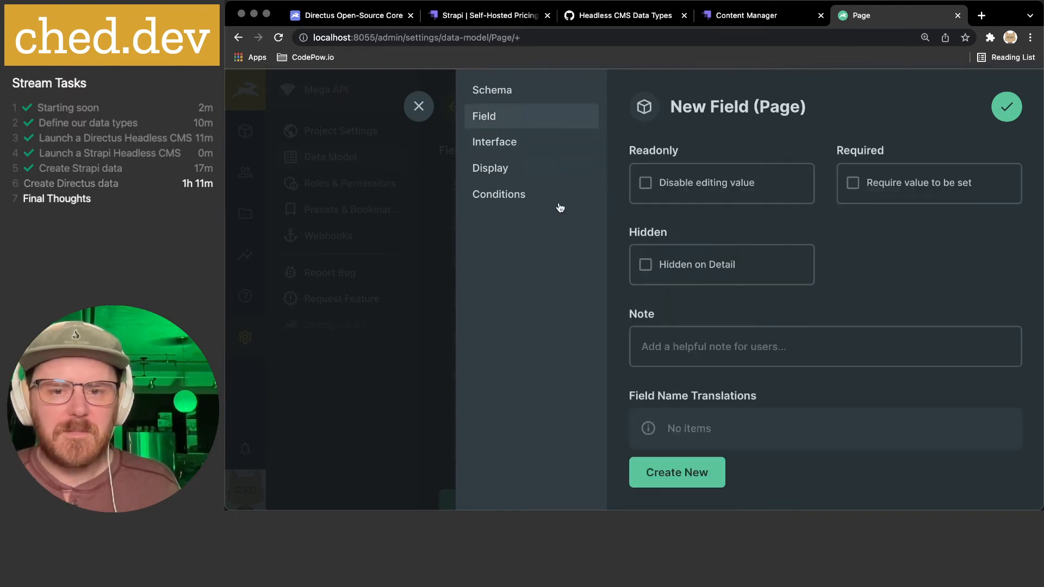
click(715, 351)
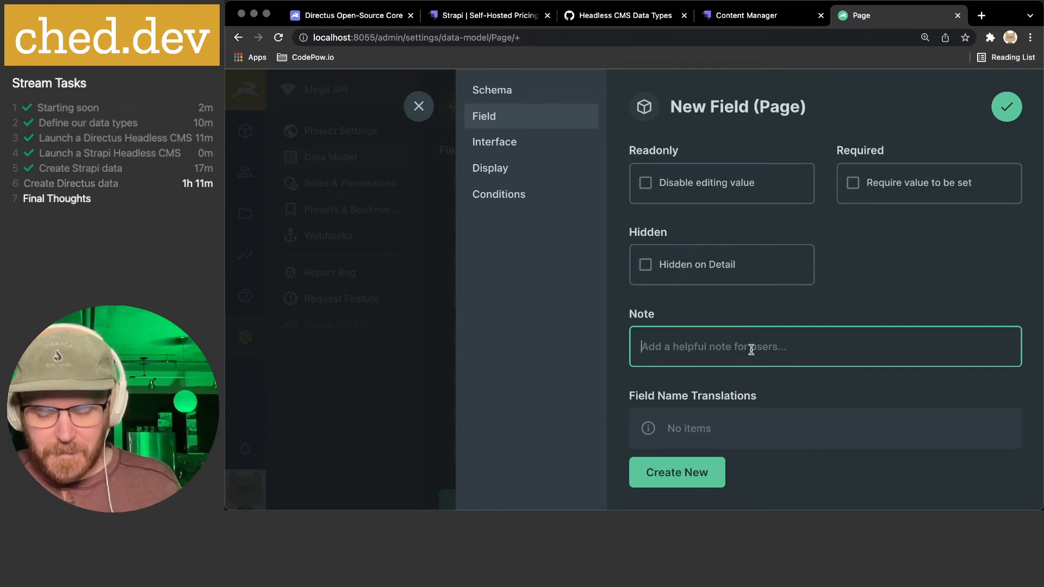
text(Best resolution 1280 x )
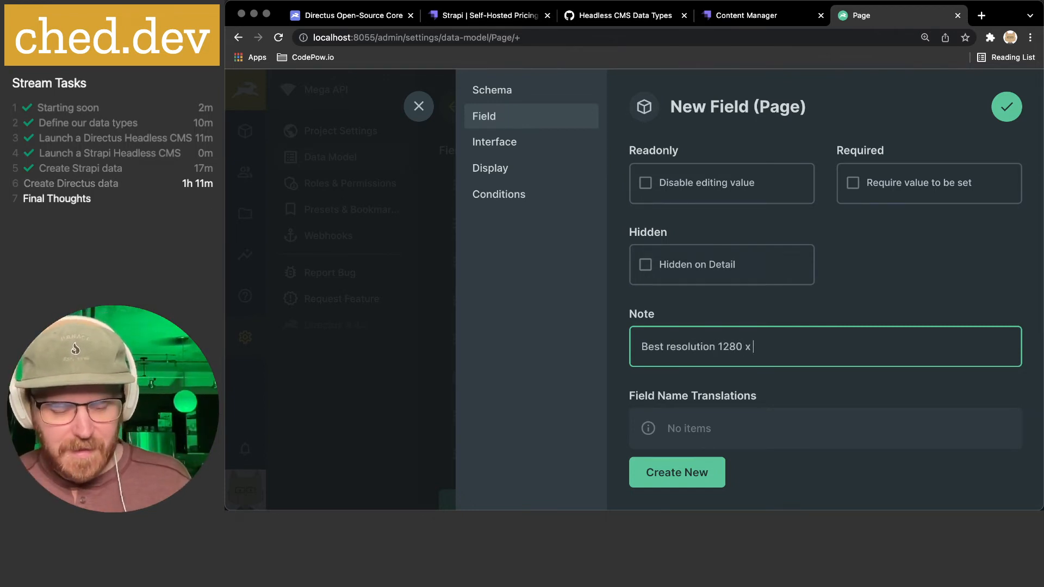
text(460)
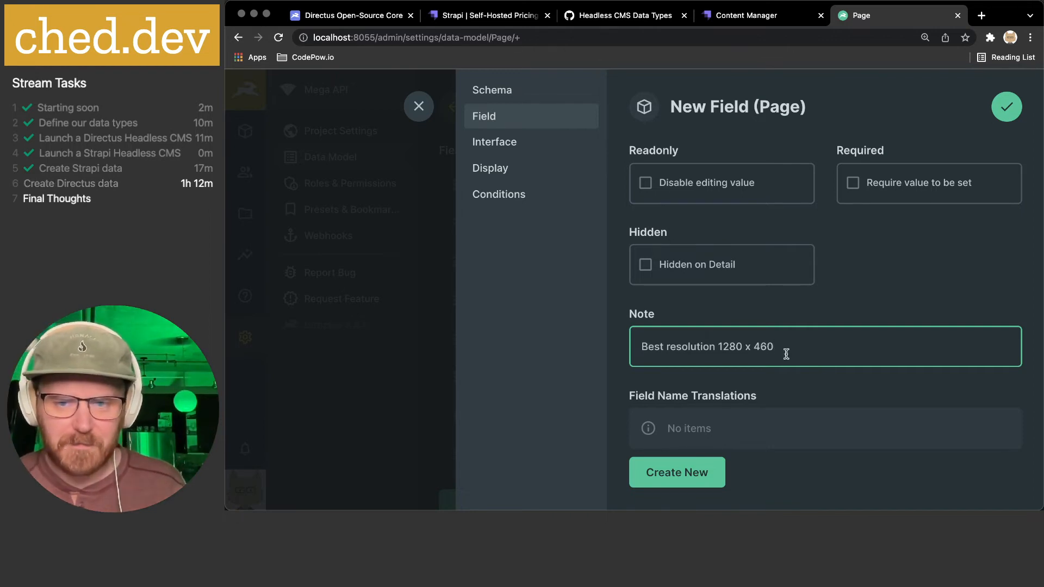
key(Left)
key(Left)
key(Left)
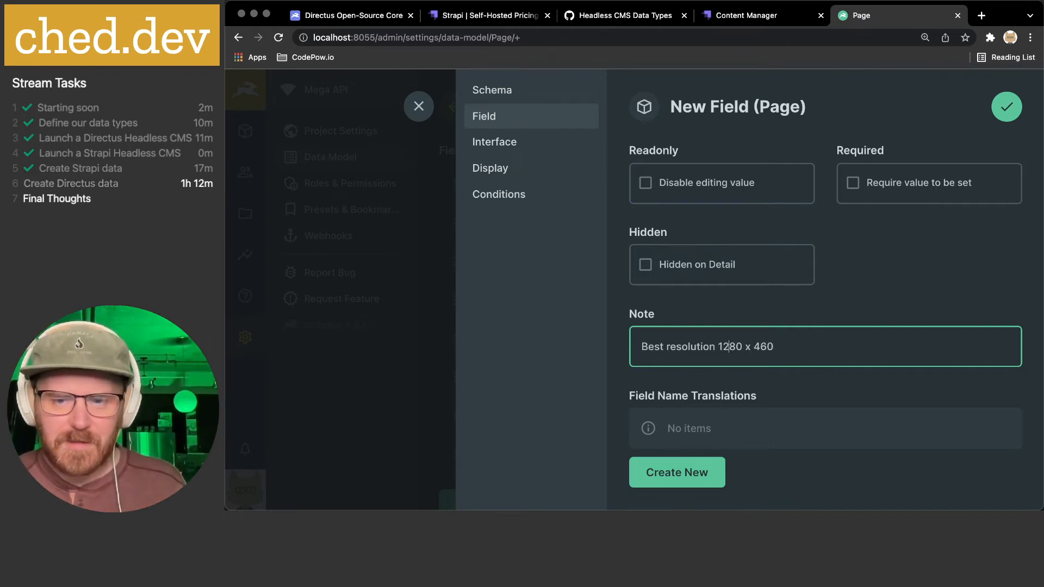
key(Delete)
text(0)
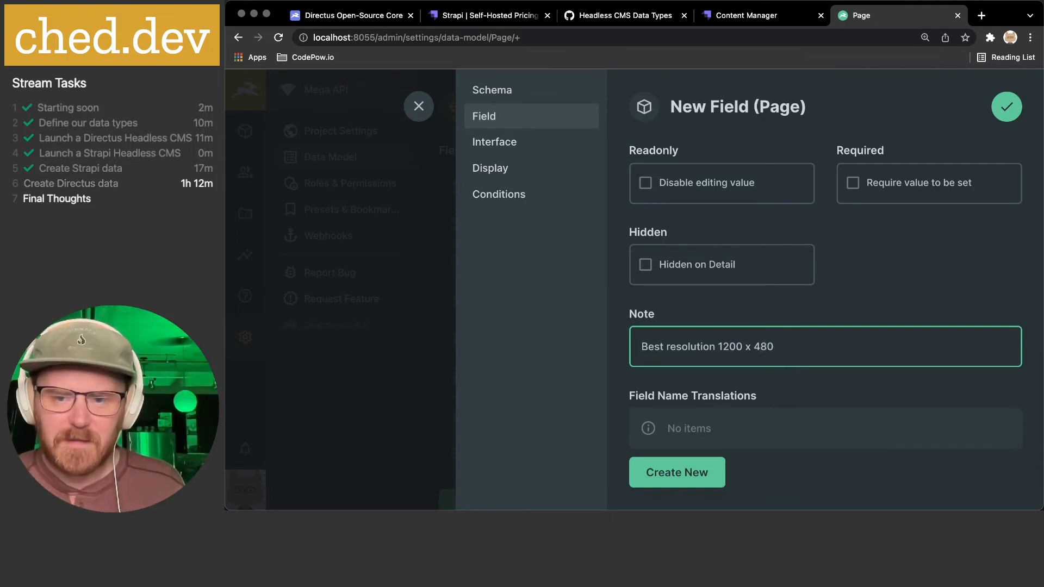
scroll(810, 392, down, 2)
click(511, 144)
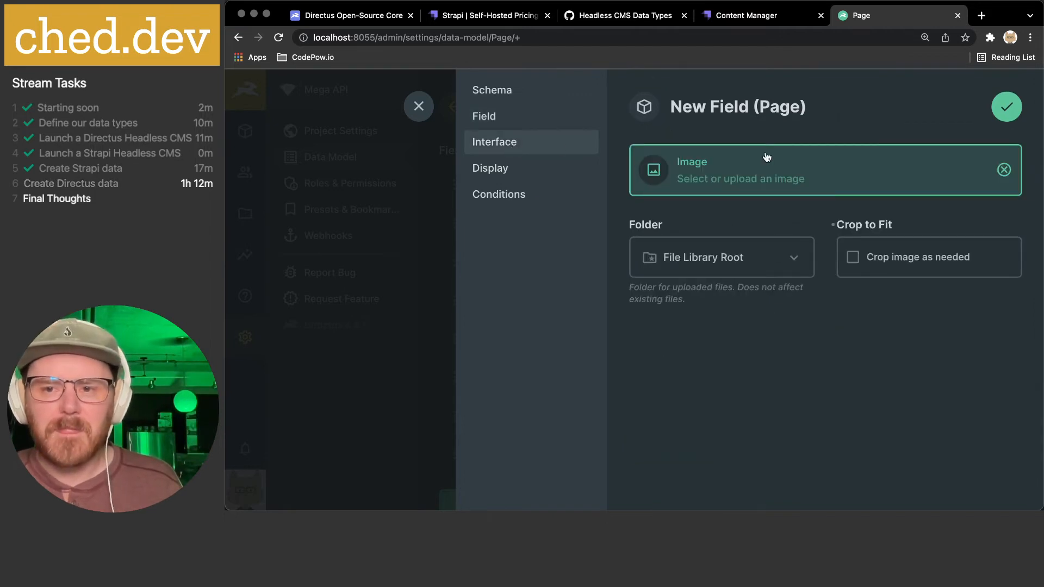
- Review the cover field's display and conditions options, then save the field
click(505, 173)
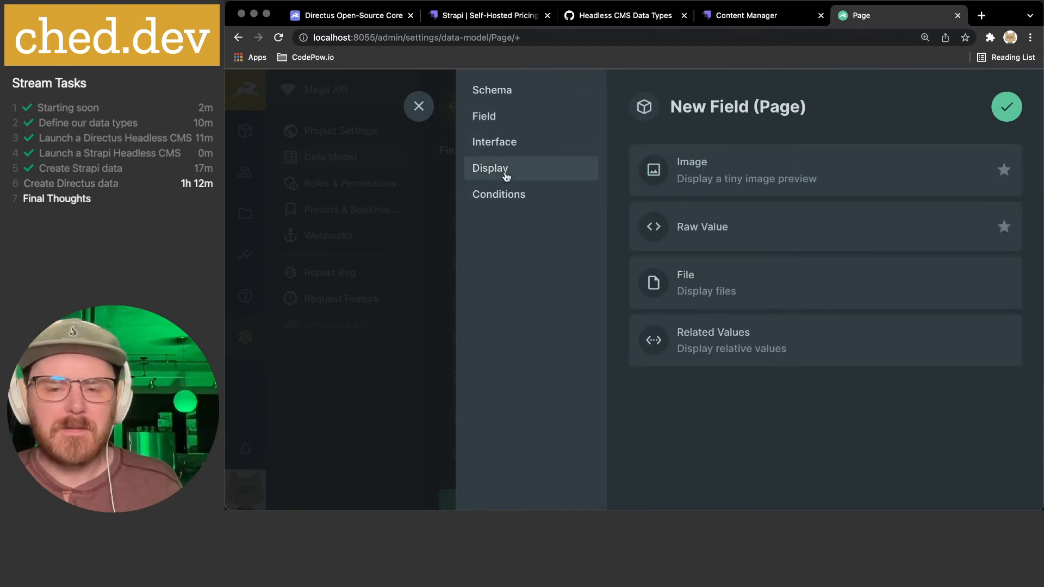
click(536, 143)
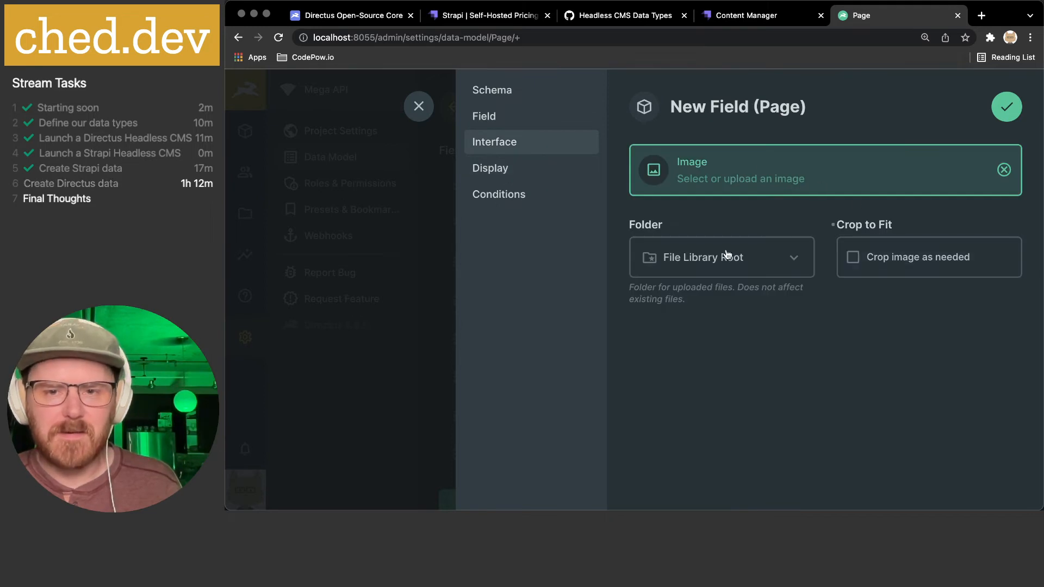
click(517, 176)
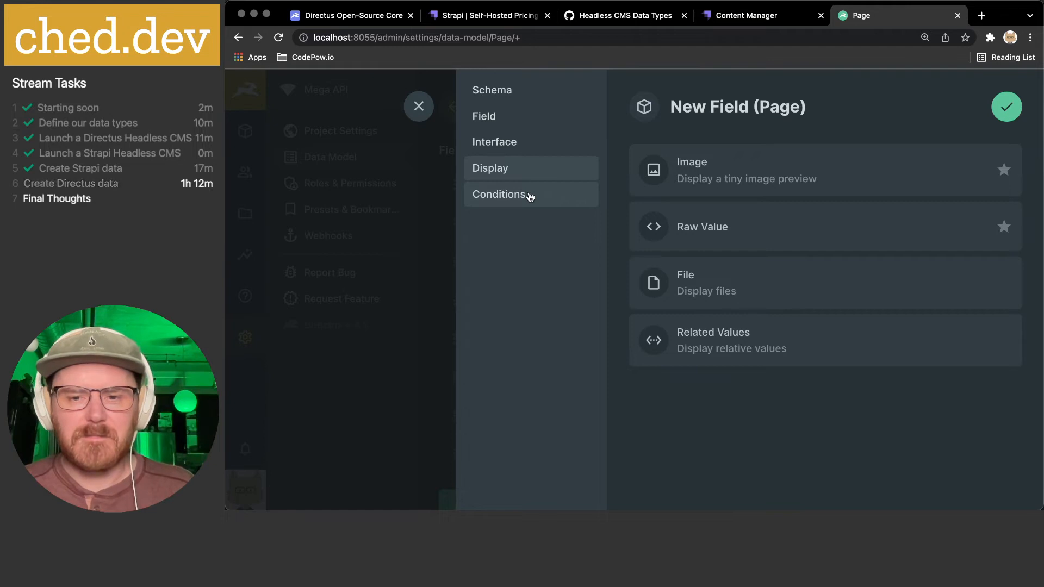
click(530, 197)
click(1003, 120)
- Compare the Page fields with the Media Blog field list in the gist
scroll(600, 366, down, 2)
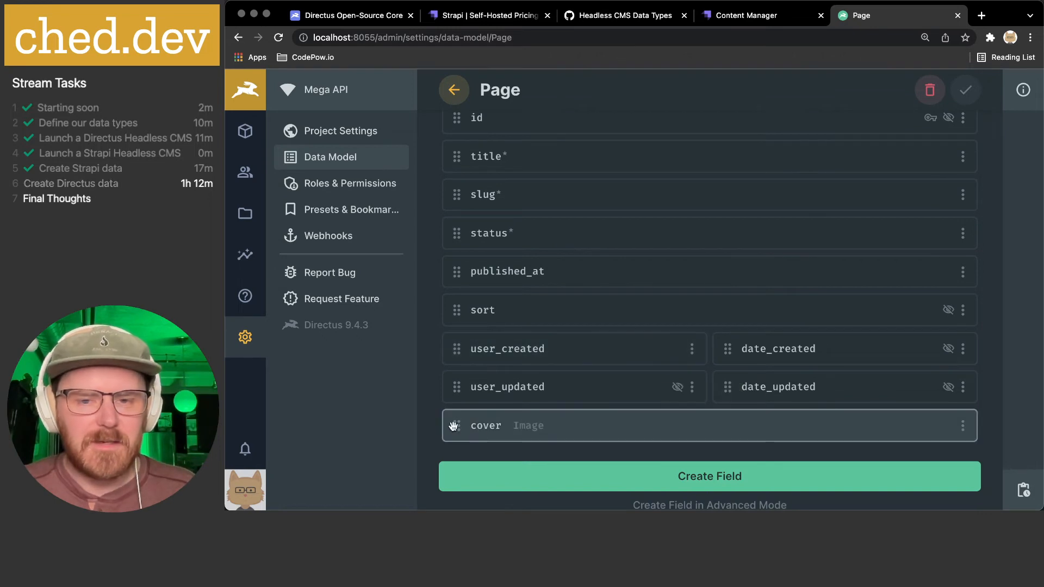
click(588, 20)
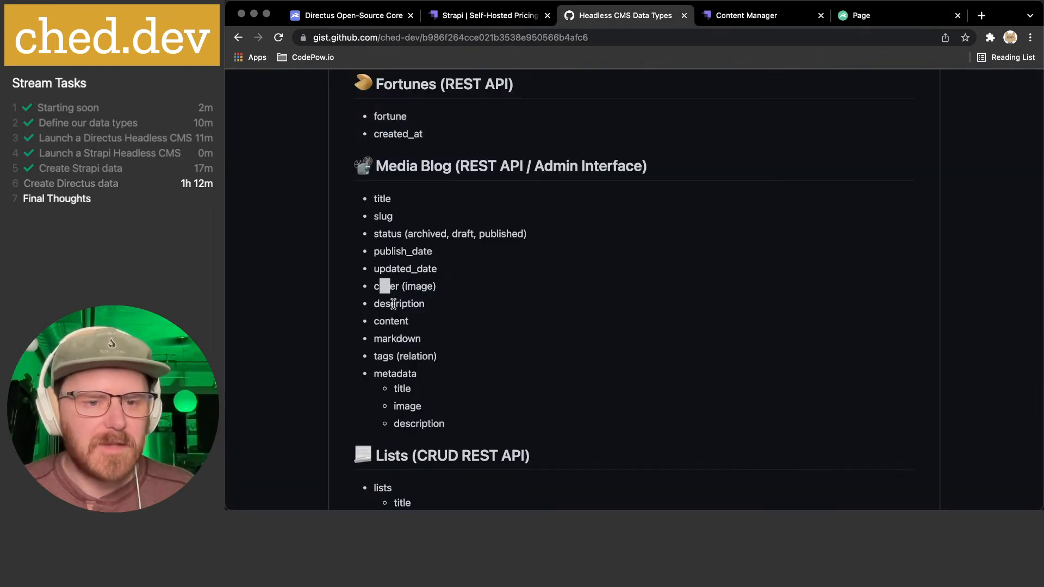
click(872, 16)
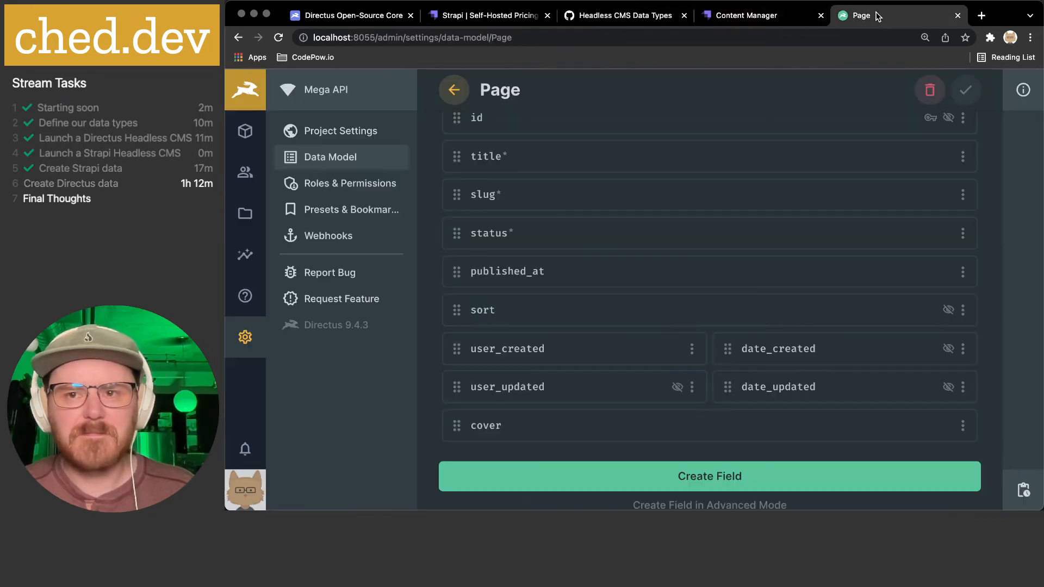
- Create a Textarea field keyed 'description' with Trim enabled, in advanced mode
click(703, 483)
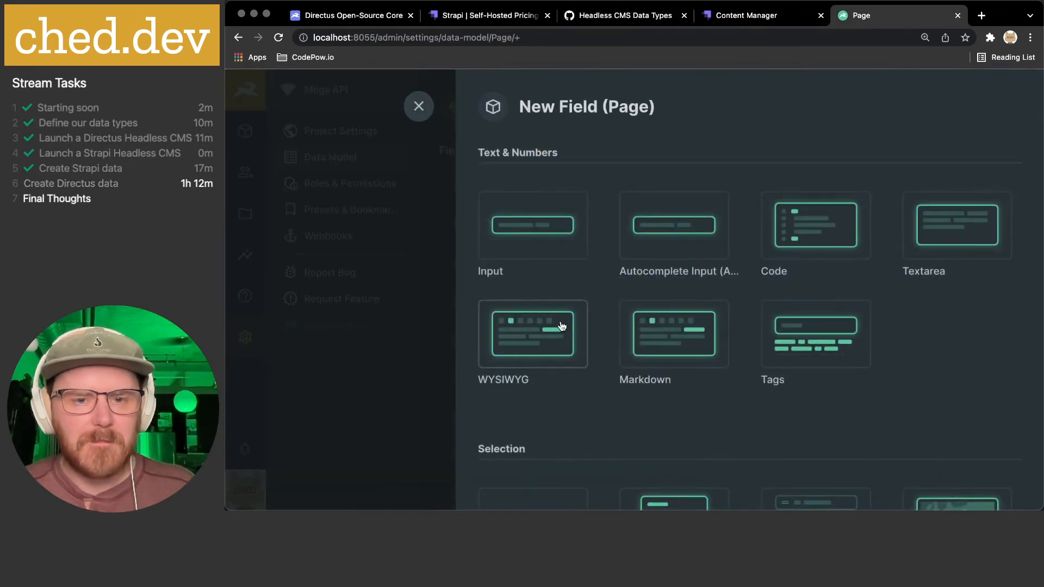
click(989, 229)
text(description)
scroll(799, 288, down, 3)
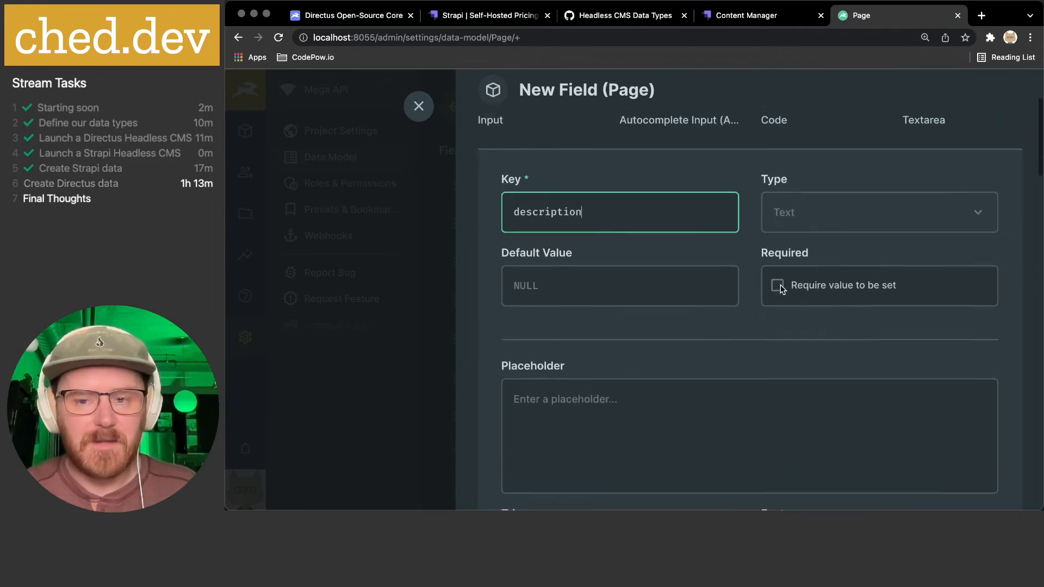
scroll(799, 285, down, 6)
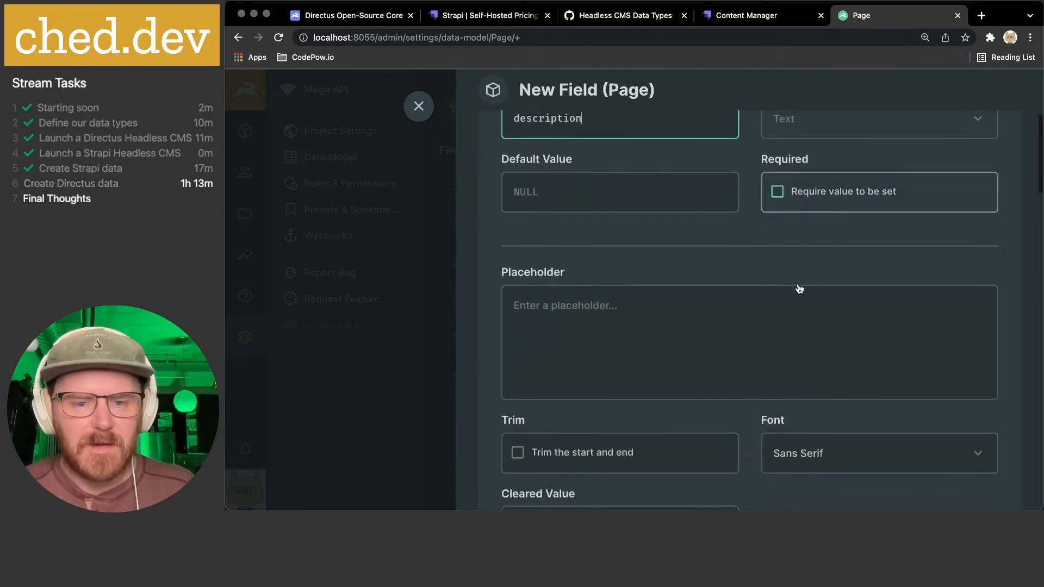
scroll(798, 283, down, 3)
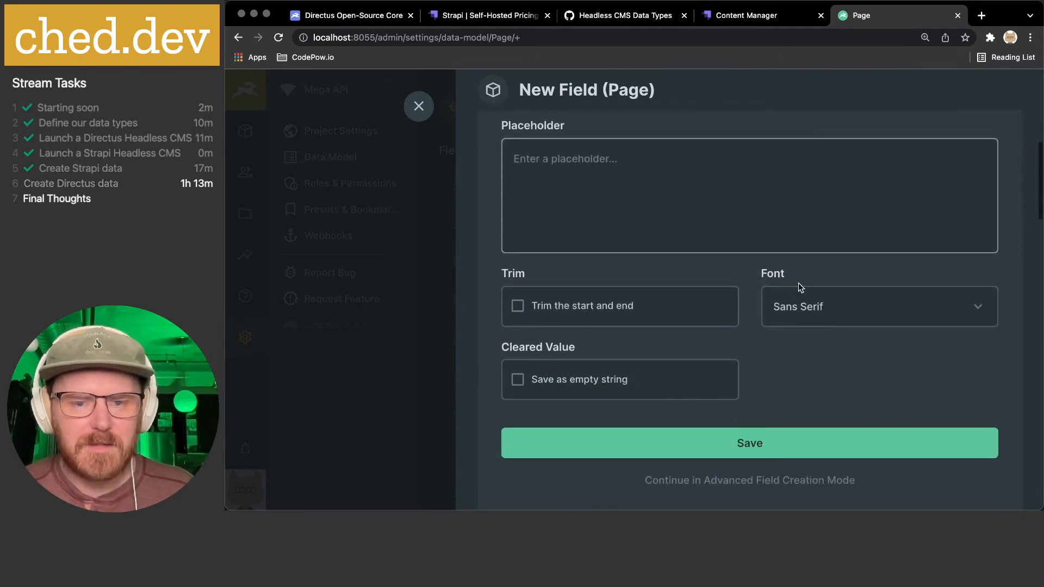
click(574, 307)
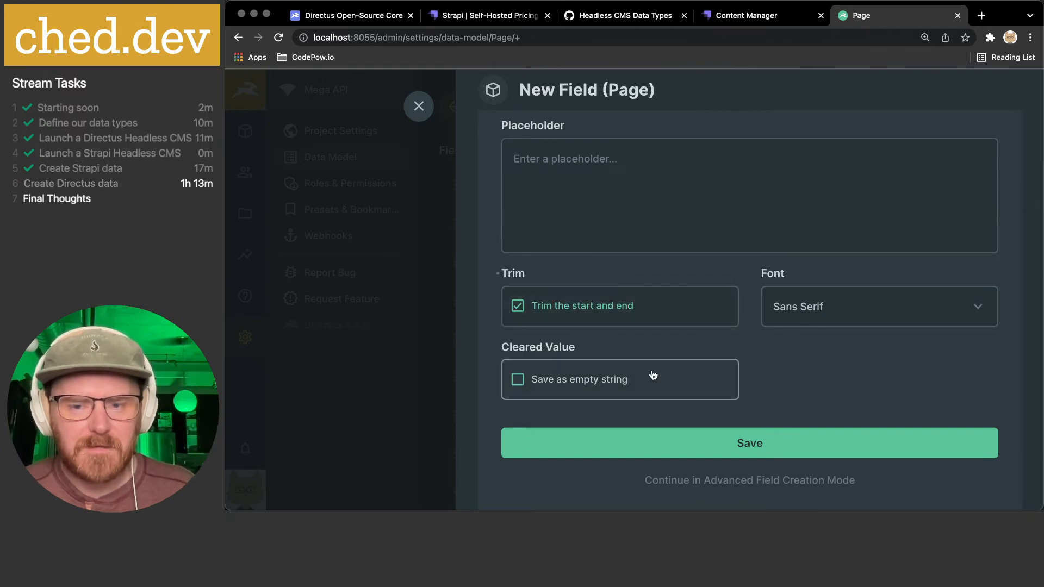
click(708, 480)
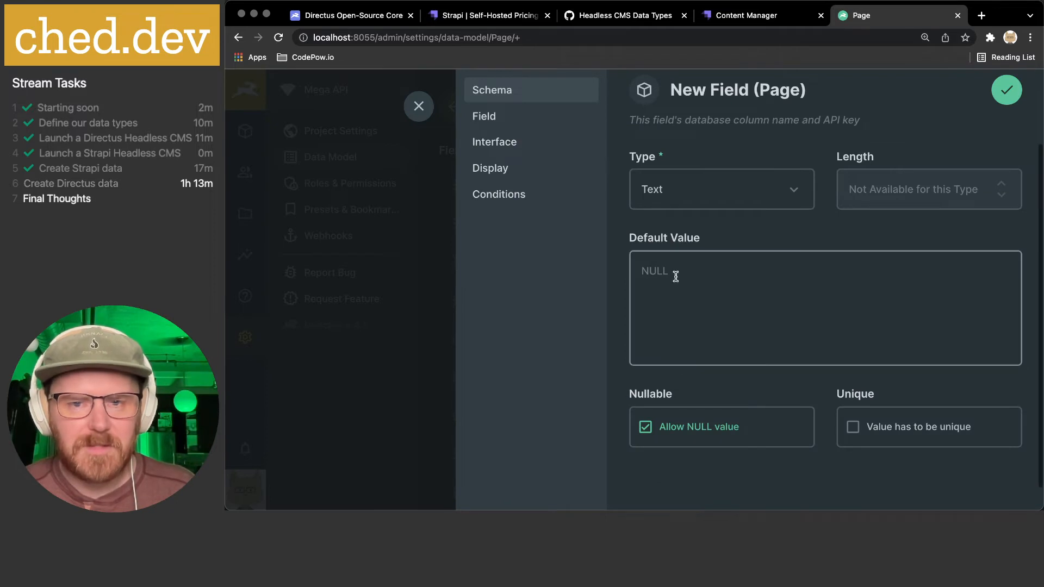
- Review the description field's schema, general and interface settings
scroll(674, 280, up, 3)
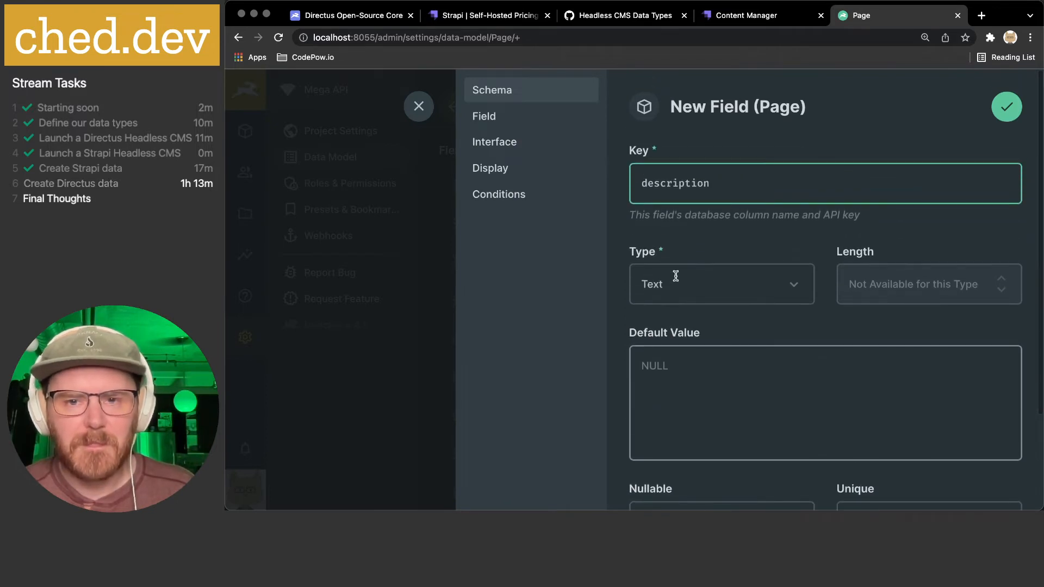
click(504, 121)
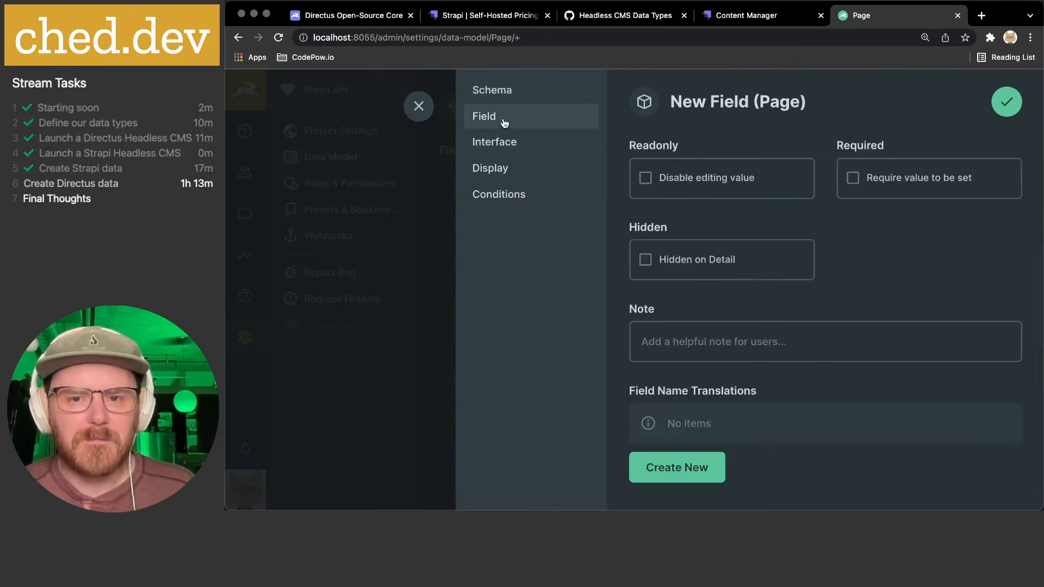
click(536, 92)
scroll(700, 337, down, 2)
scroll(702, 405, up, 2)
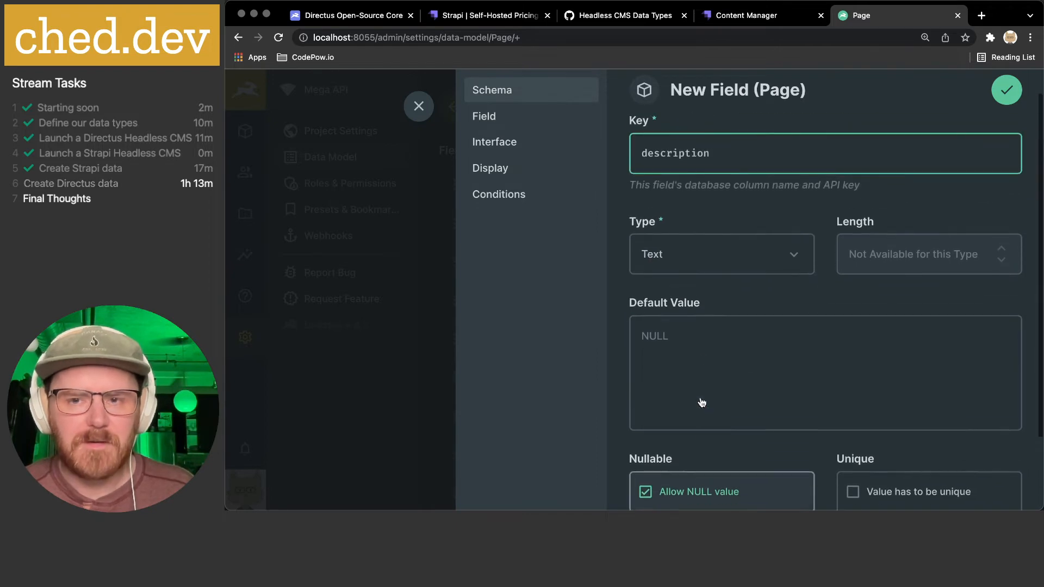
click(491, 120)
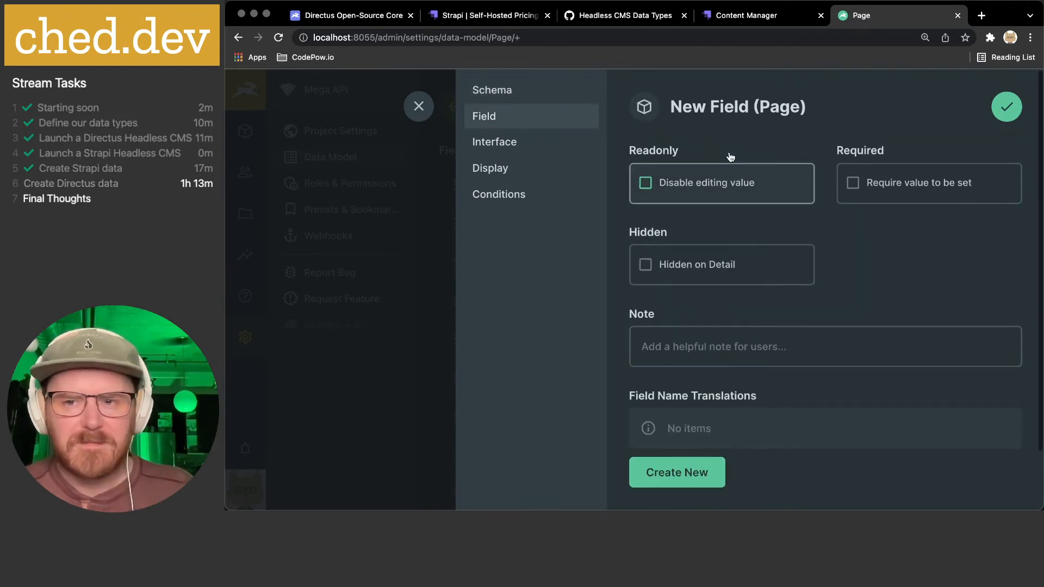
scroll(750, 211, down, 2)
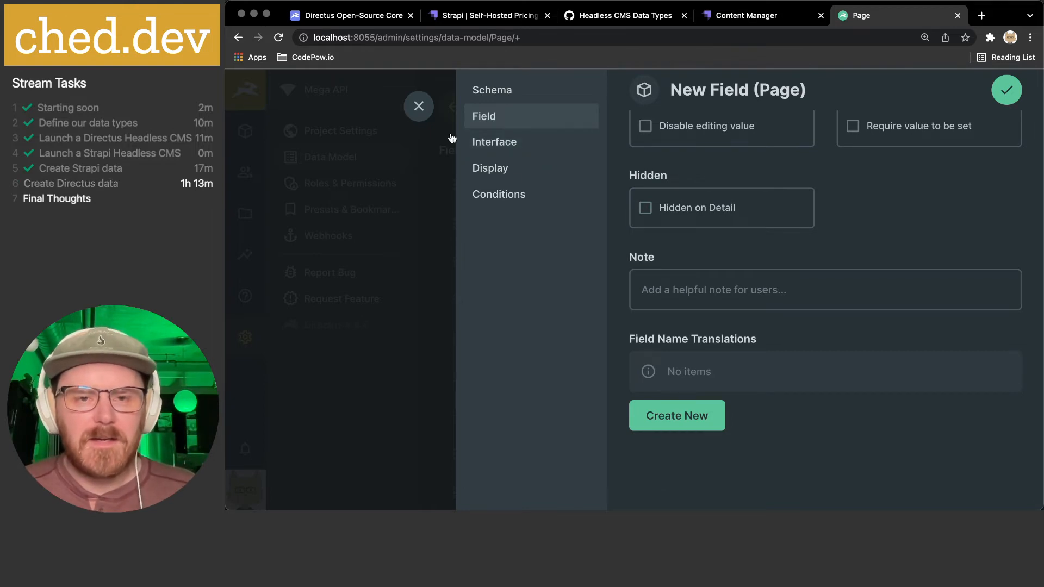
click(507, 142)
scroll(758, 243, up, 2)
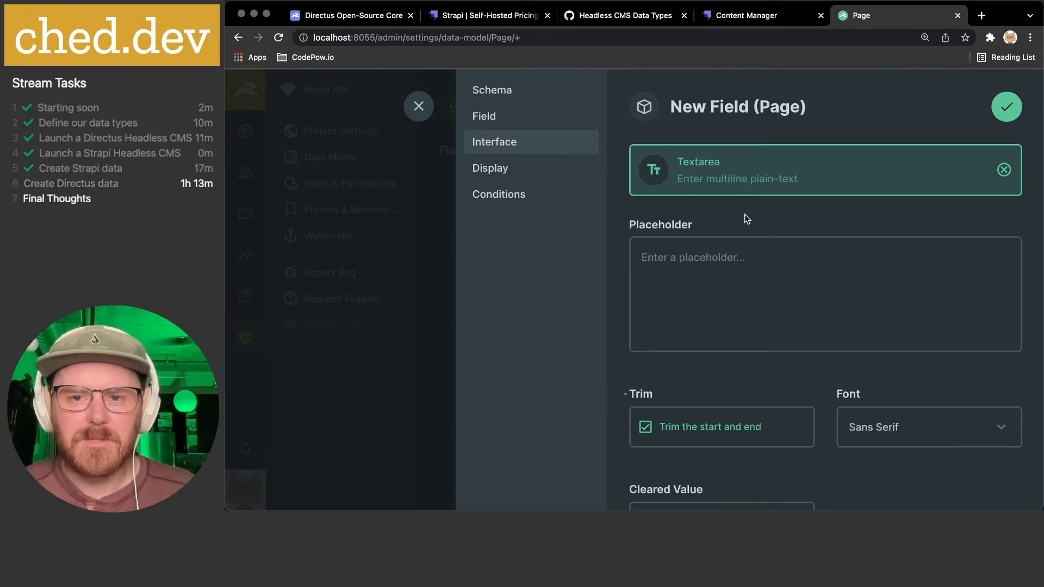
scroll(713, 268, down, 2)
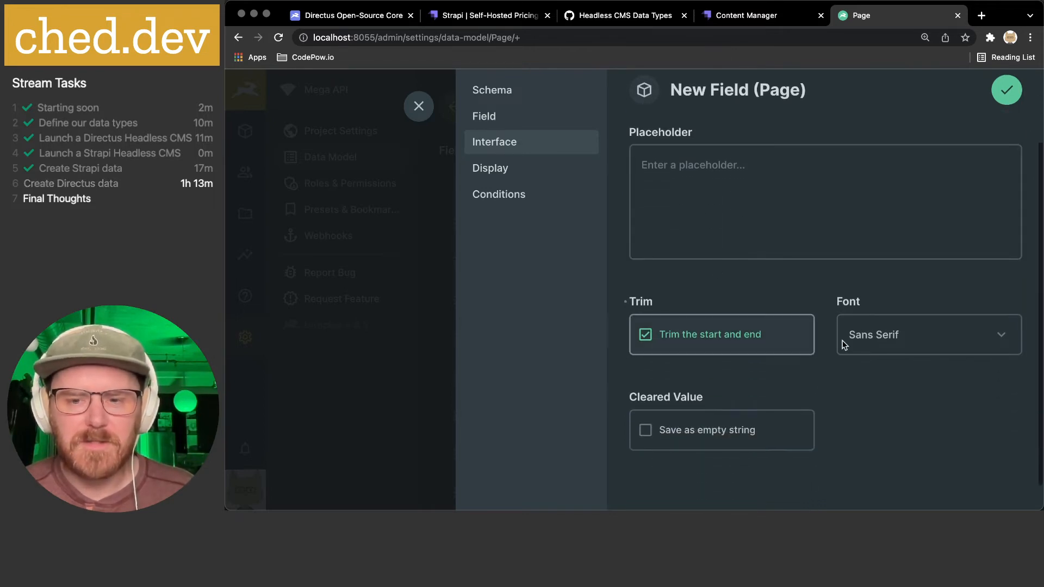
- Set the description field's display to Raw Value and save it
click(535, 173)
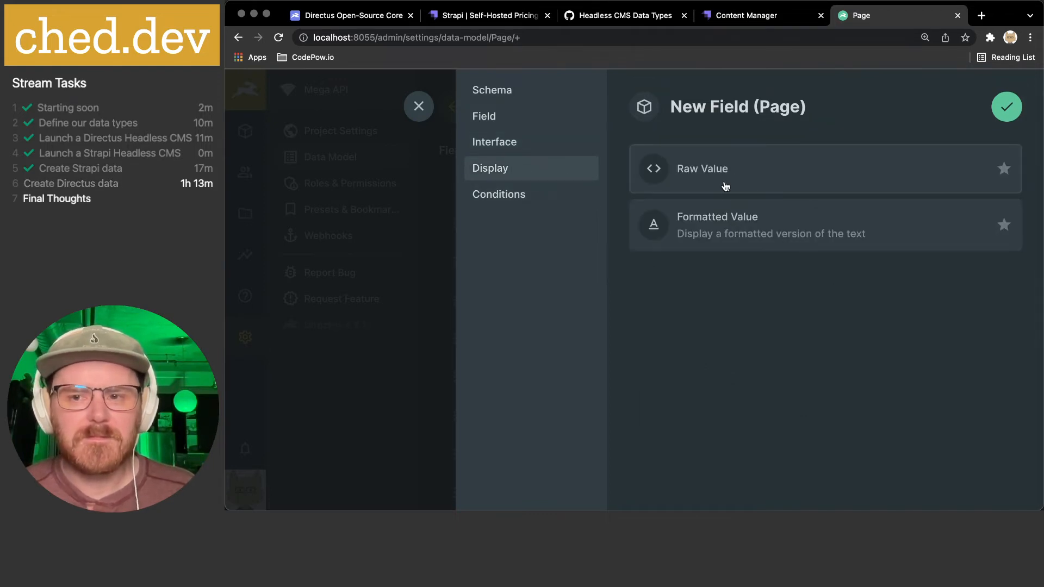
click(733, 227)
scroll(731, 223, down, 7)
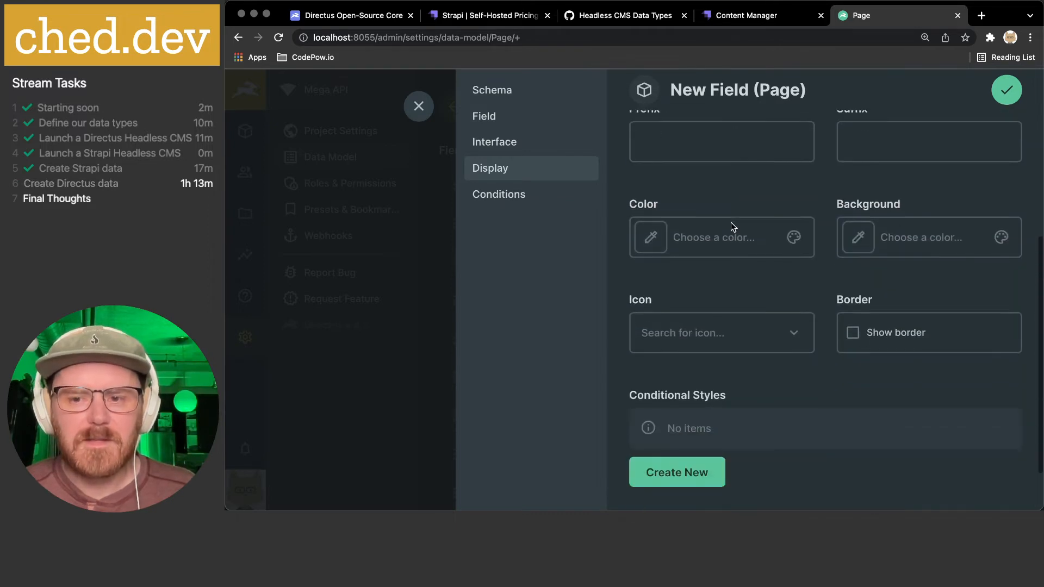
scroll(731, 223, up, 7)
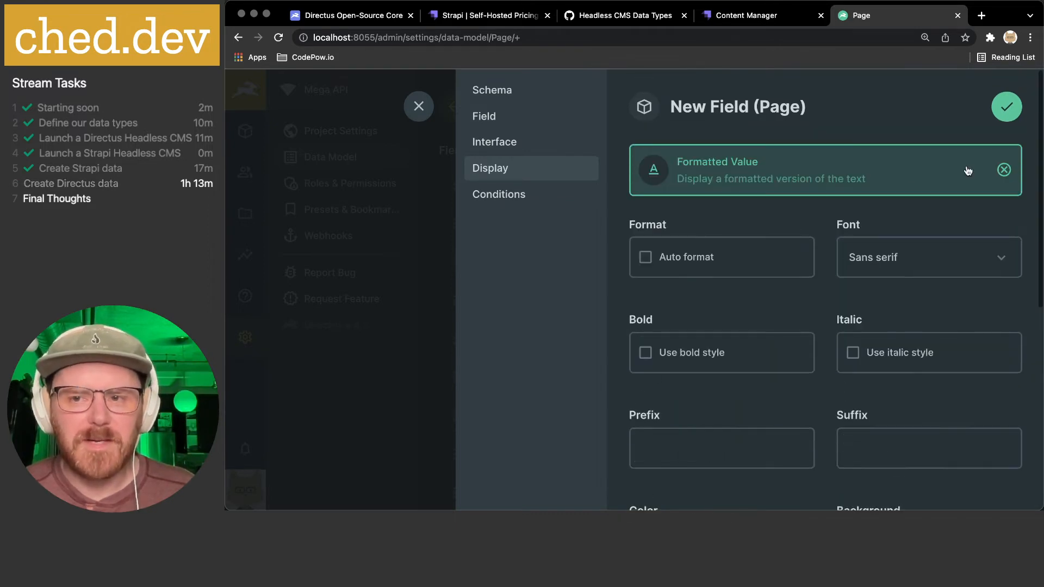
click(800, 175)
click(703, 168)
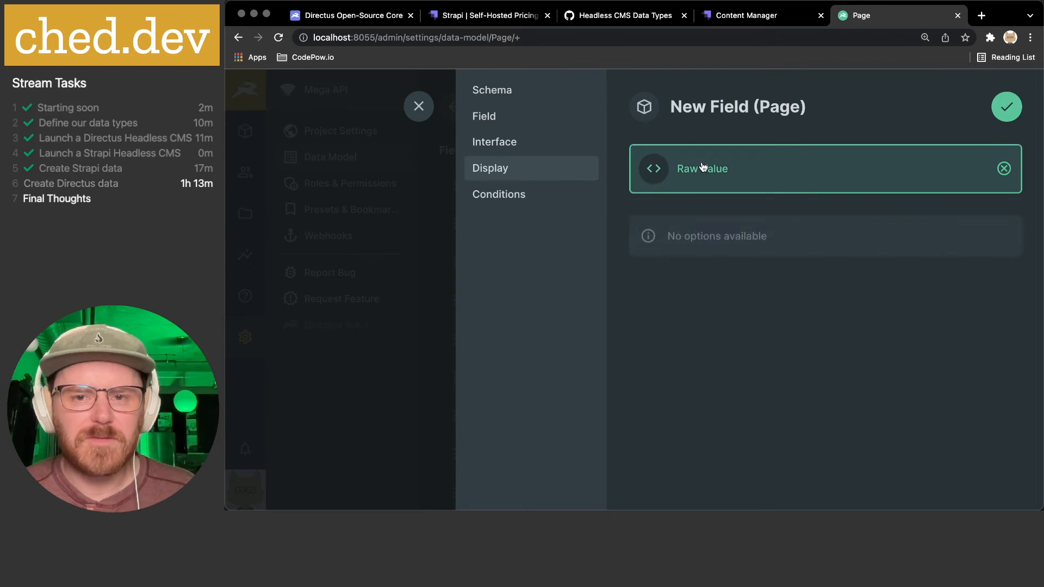
click(528, 194)
click(999, 108)
scroll(761, 277, down, 3)
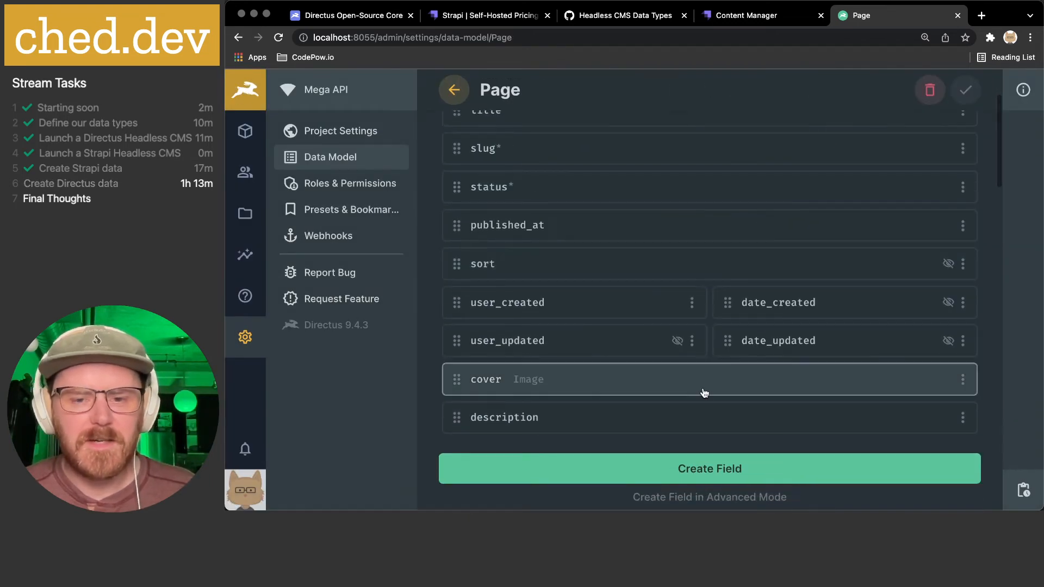
- Start a WYSIWYG field on Page with the key 'content'
click(687, 468)
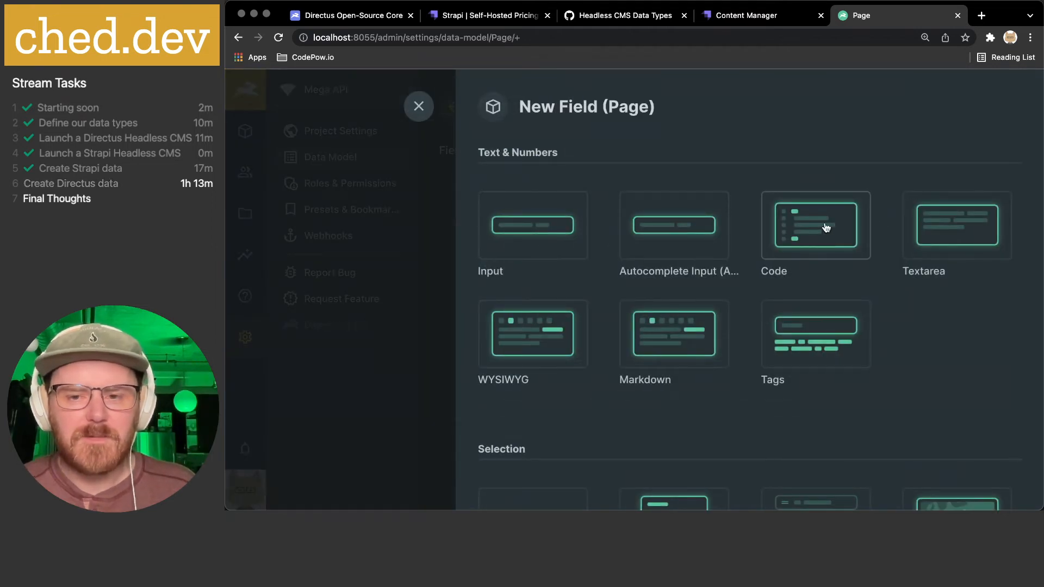
scroll(707, 272, down, 1)
click(536, 326)
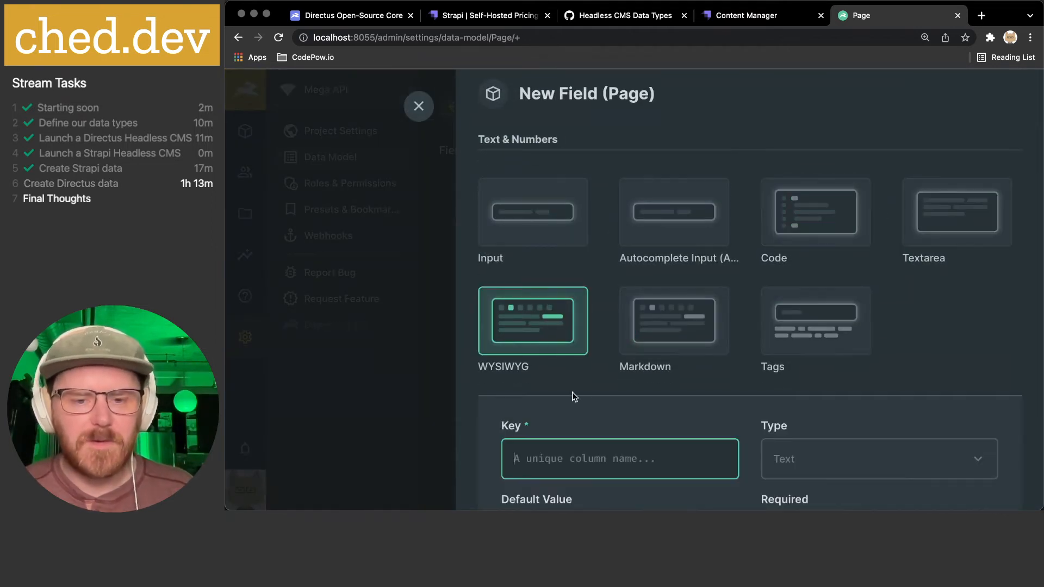
text(content)
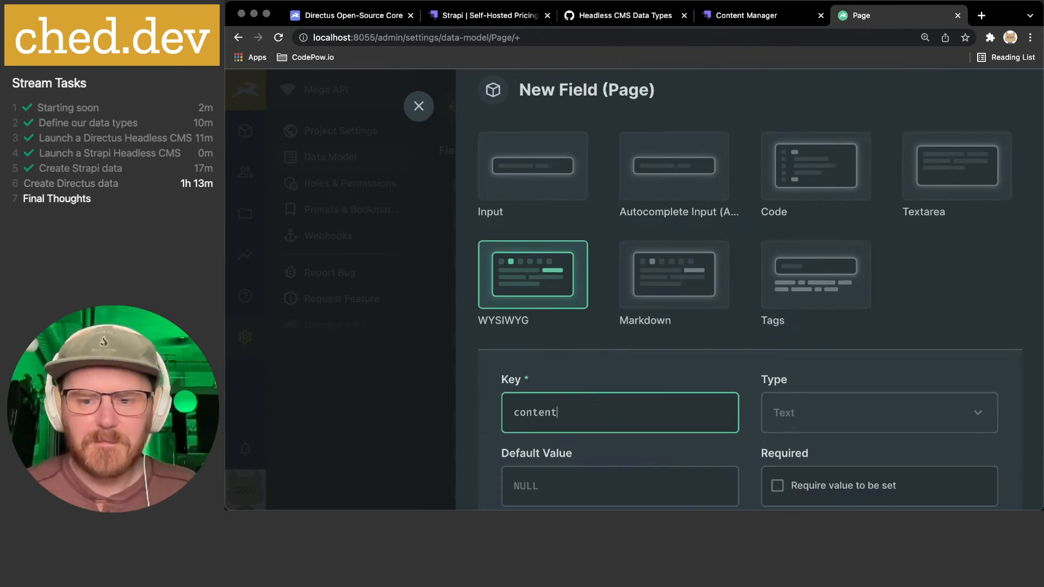
scroll(617, 369, down, 4)
scroll(625, 341, down, 4)
- Toggle the Align Center, Justify, Left, None, Right and Strikethrough toolbar options
click(604, 268)
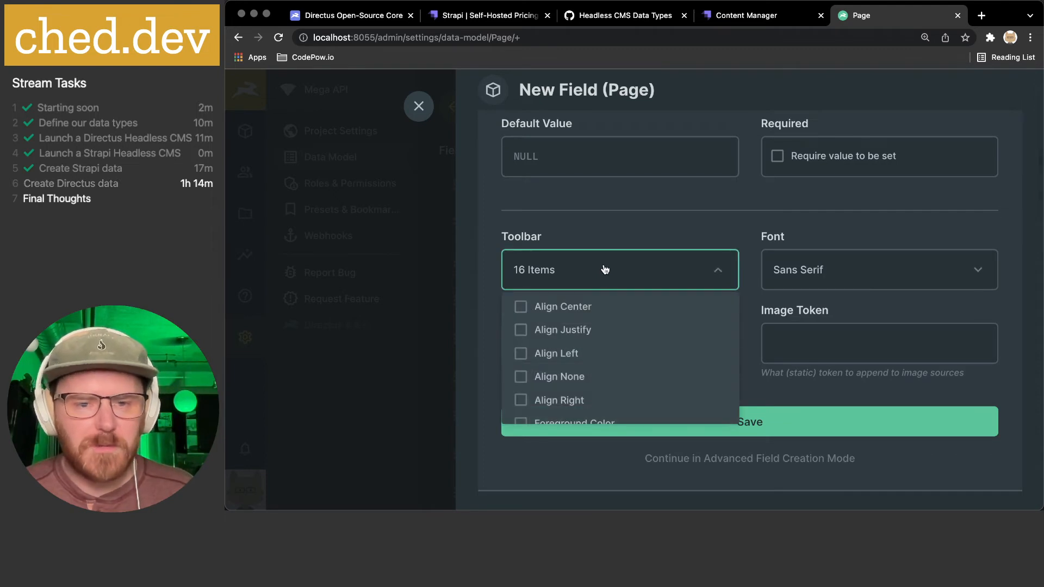
scroll(675, 350, down, 1)
scroll(675, 349, up, 1)
click(621, 306)
click(598, 329)
click(592, 353)
click(592, 377)
click(589, 400)
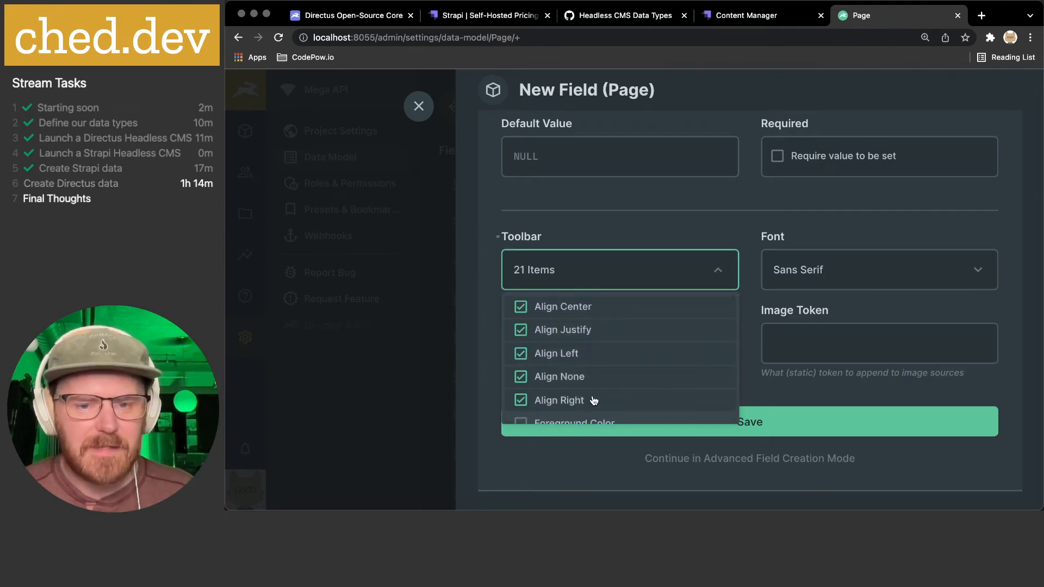
scroll(642, 375, down, 3)
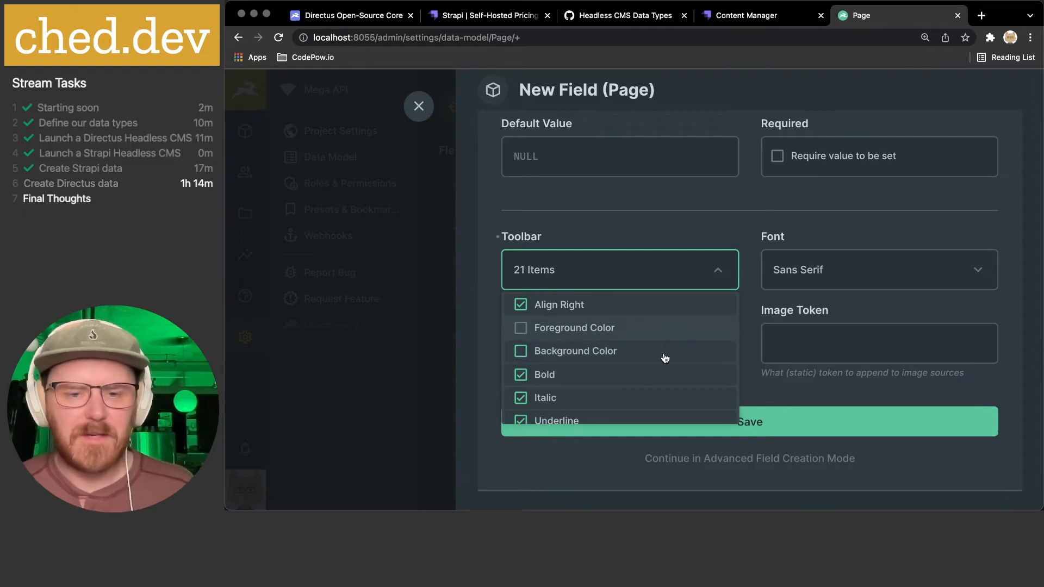
scroll(664, 358, down, 4)
click(646, 340)
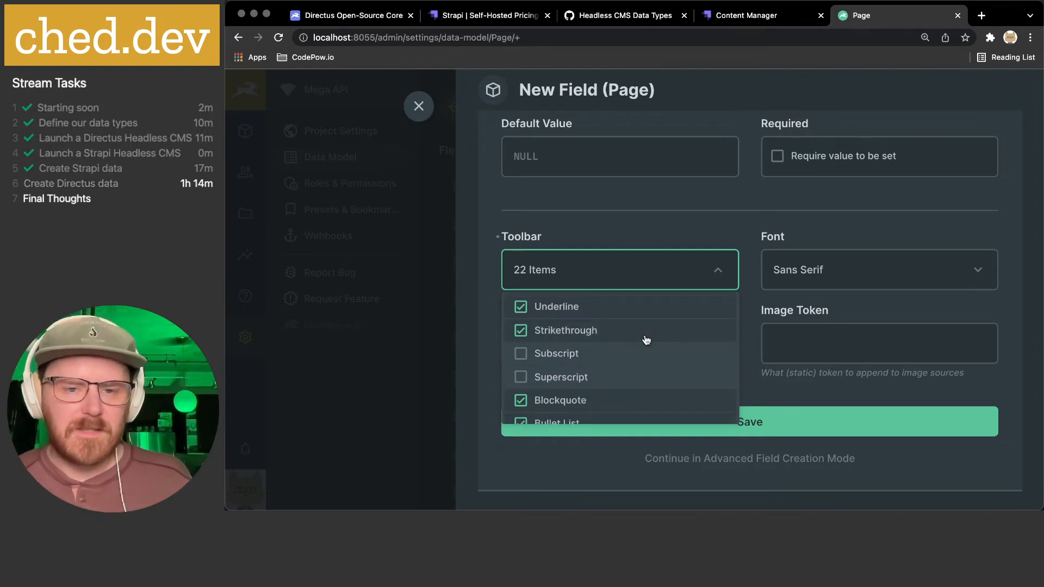
- Look over the remaining toolbar options, keeping 22 items selected, and close the list
scroll(646, 341, down, 2)
scroll(643, 380, down, 3)
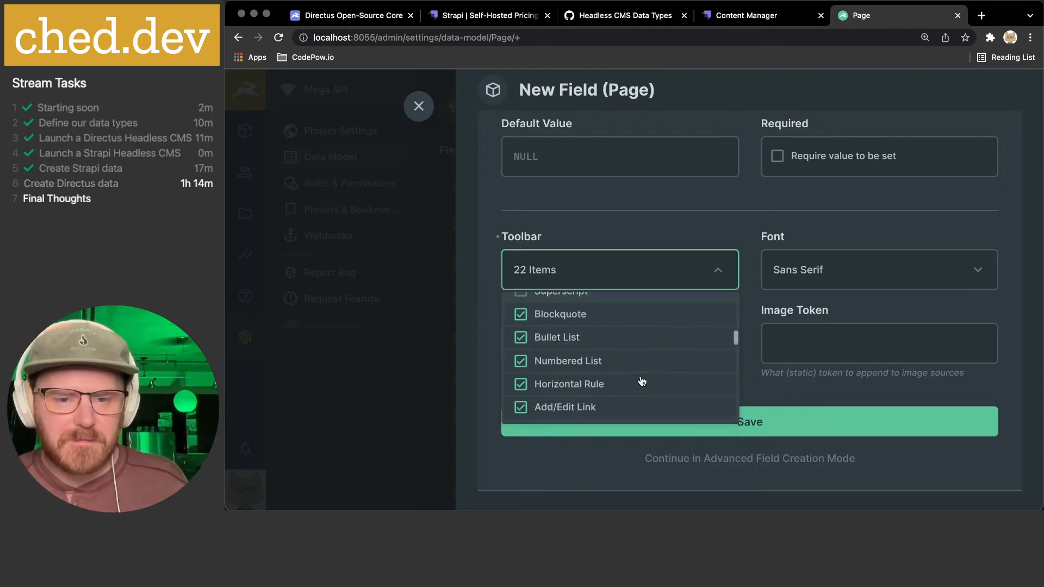
scroll(656, 358, down, 3)
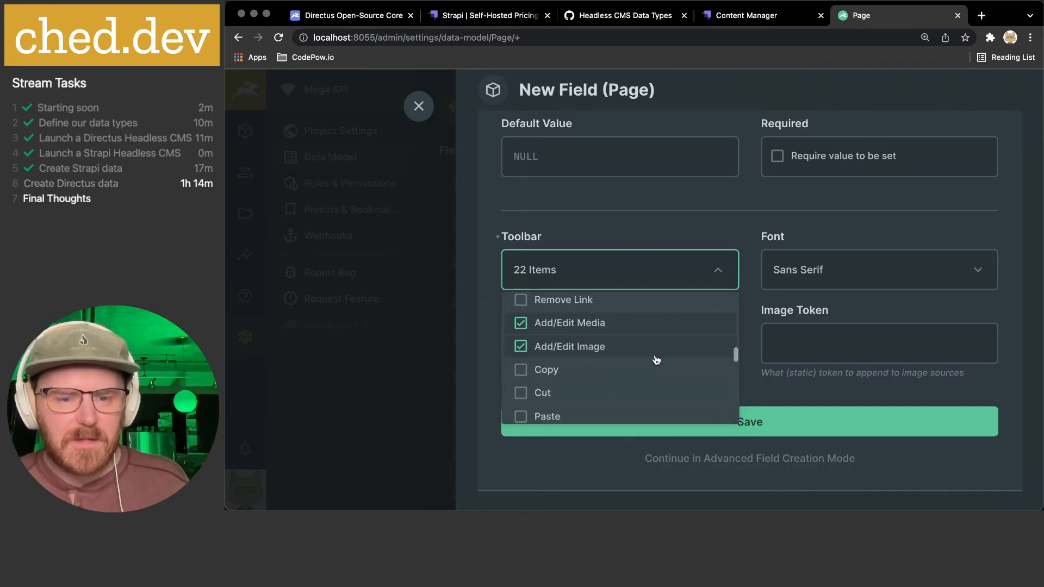
scroll(657, 360, down, 4)
scroll(656, 360, up, 2)
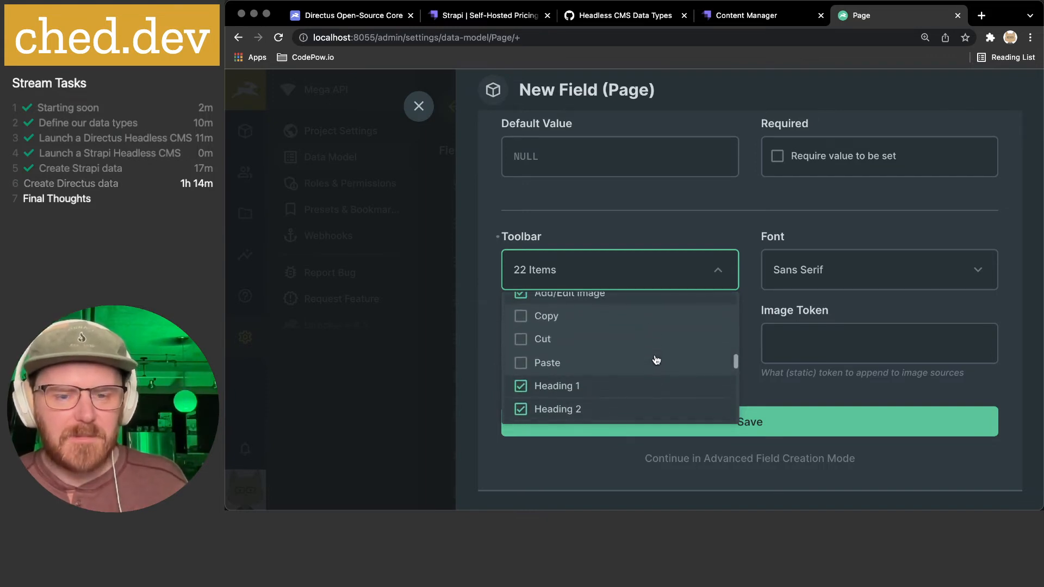
scroll(653, 329, down, 5)
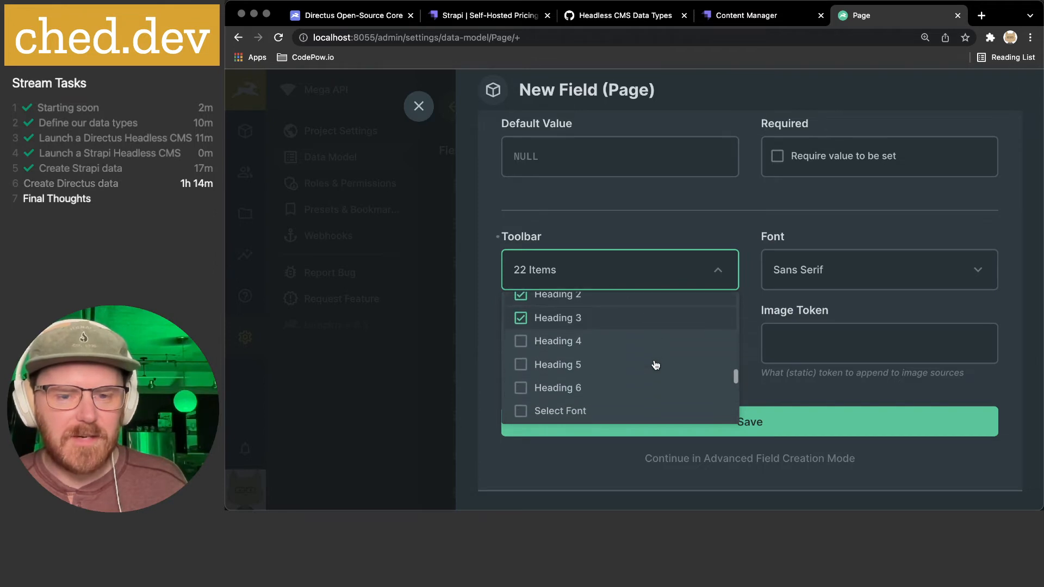
scroll(656, 365, down, 3)
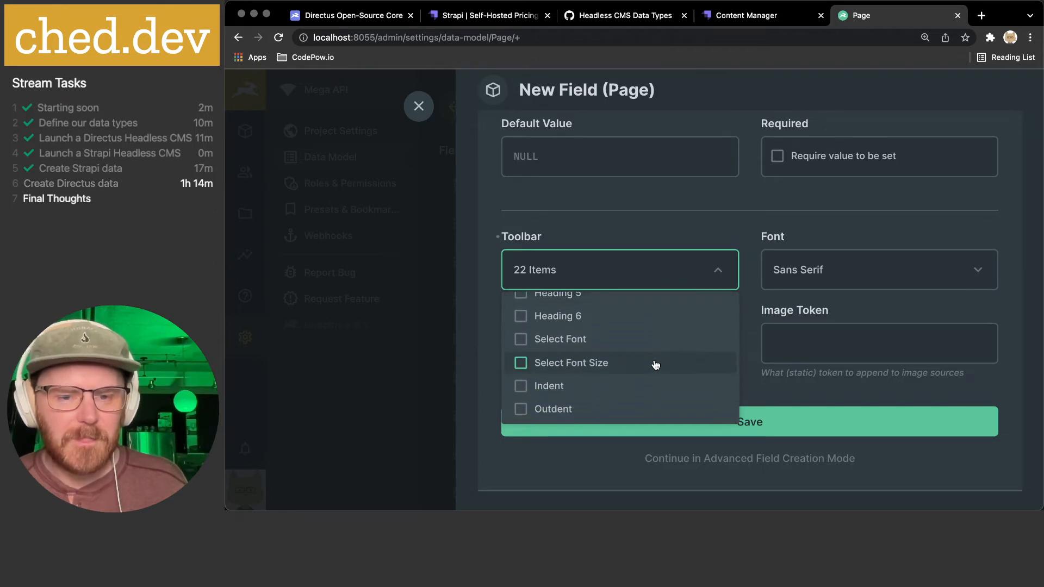
scroll(653, 357, down, 2)
scroll(658, 353, down, 1)
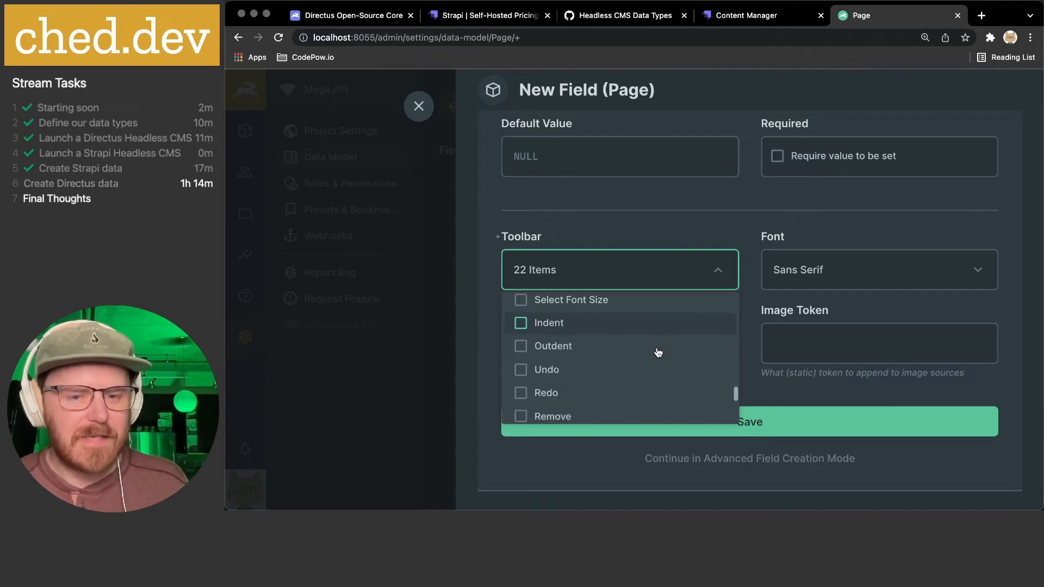
scroll(658, 353, down, 3)
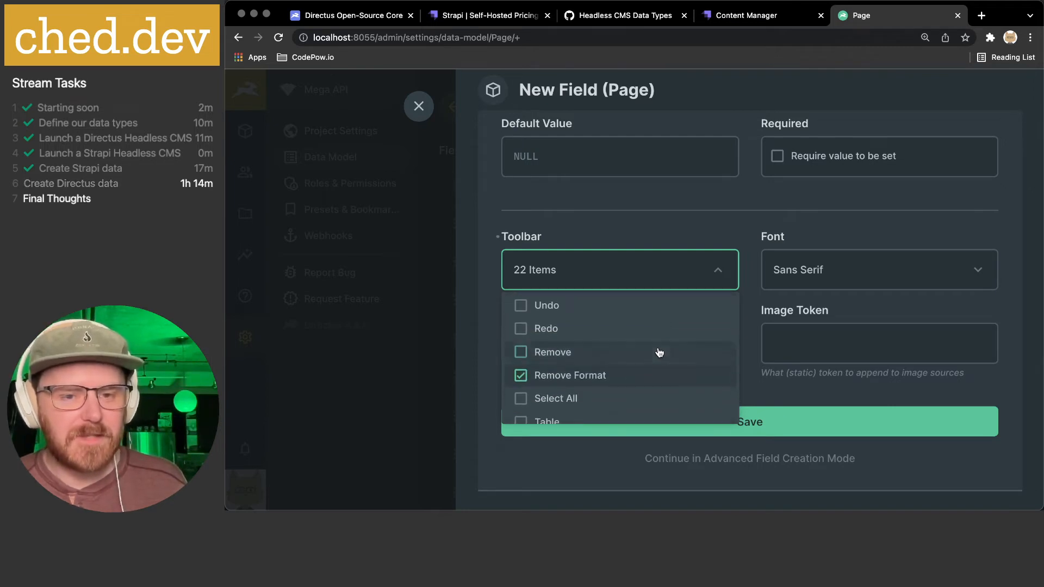
scroll(645, 310, down, 1)
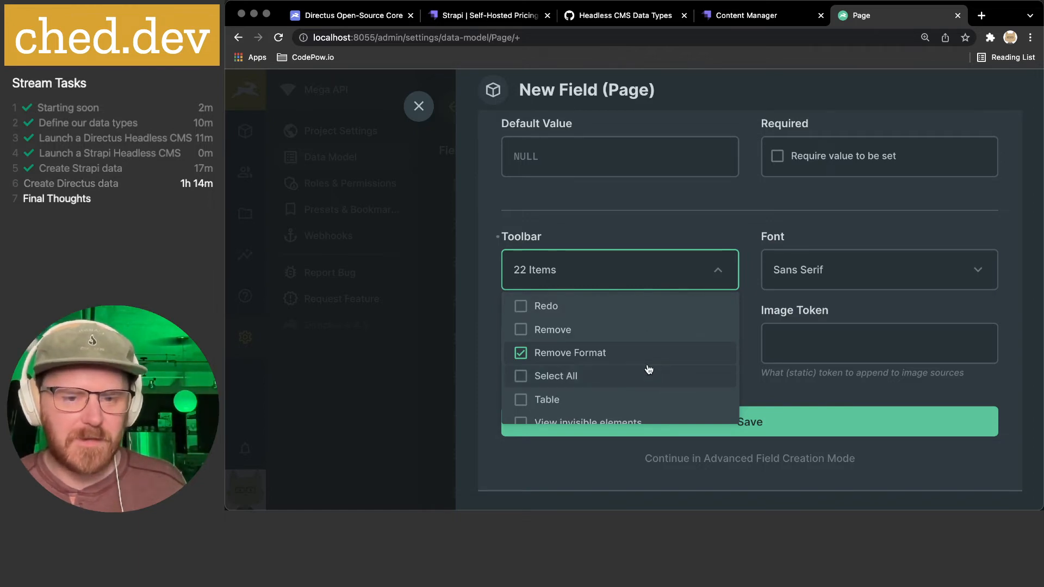
scroll(648, 370, down, 2)
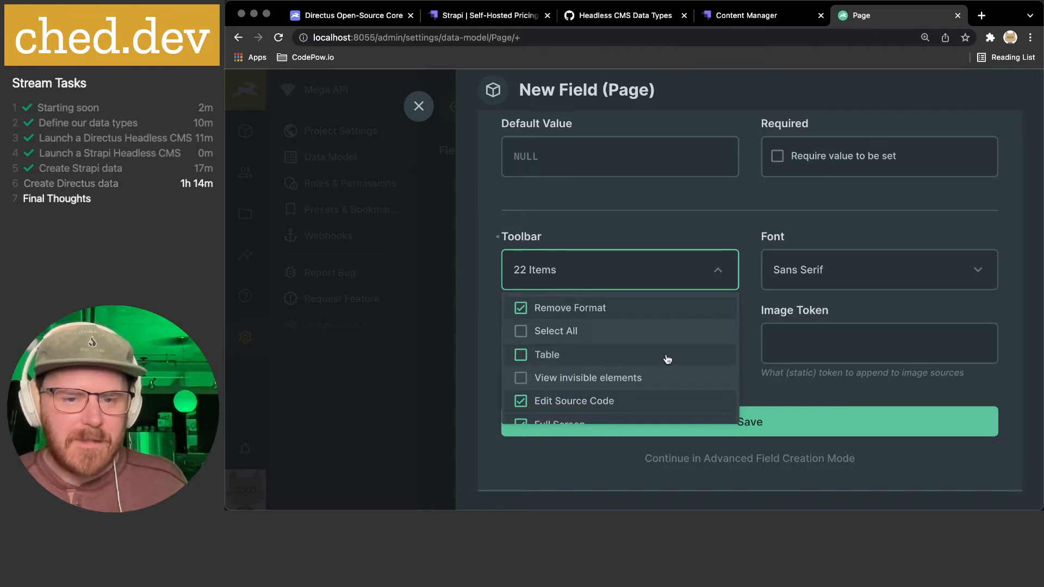
scroll(667, 361, down, 2)
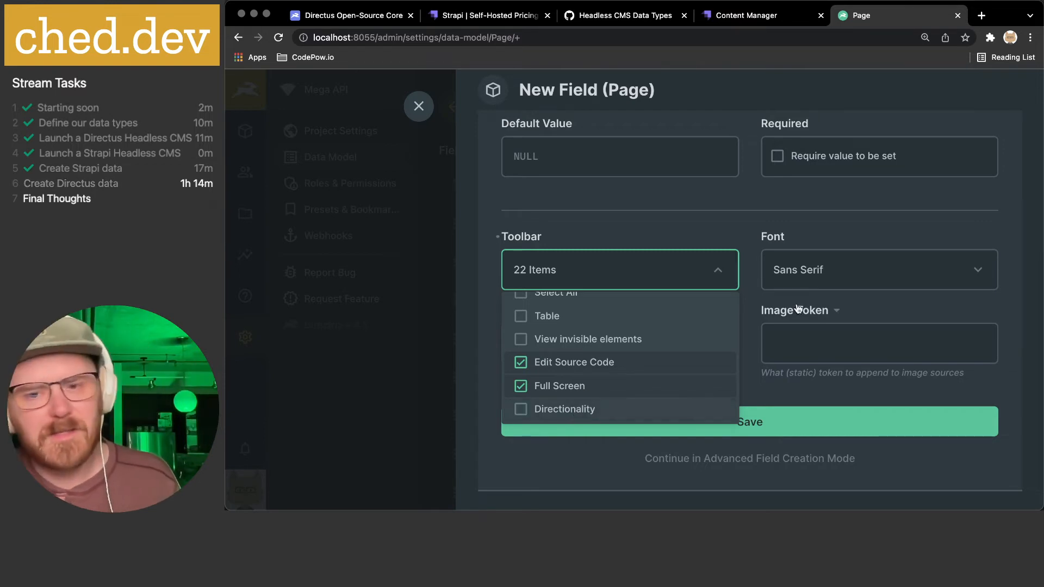
click(747, 301)
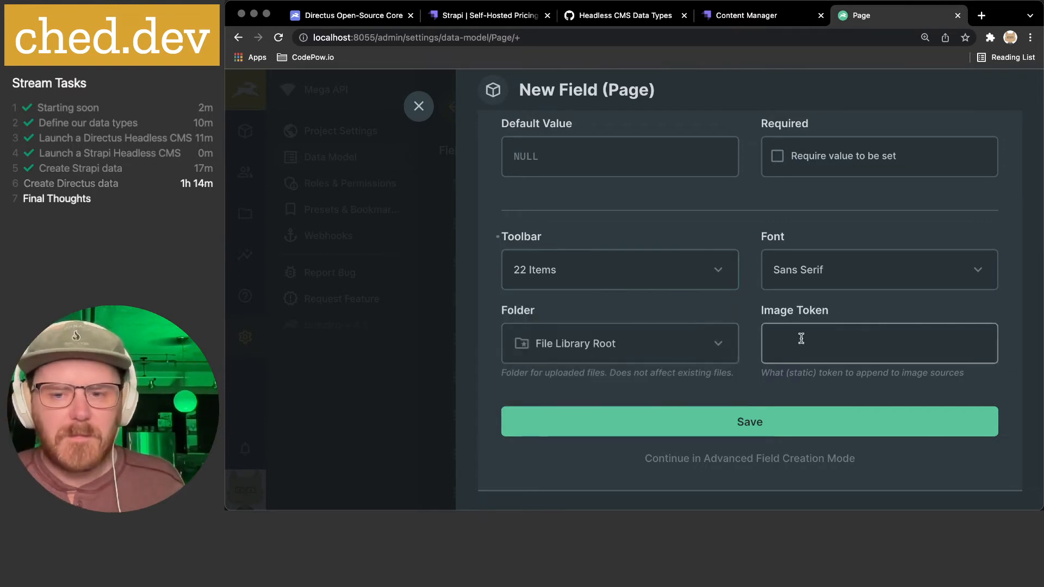
scroll(801, 339, down, 1)
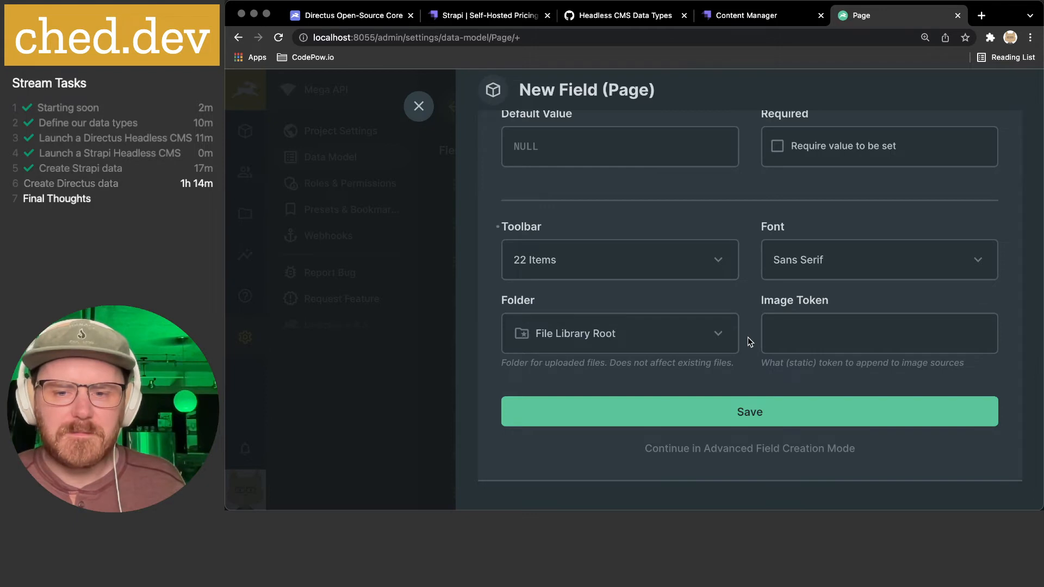
scroll(745, 337, down, 2)
- Continue the 'content' field in advanced mode and review its general and interface settings
click(734, 423)
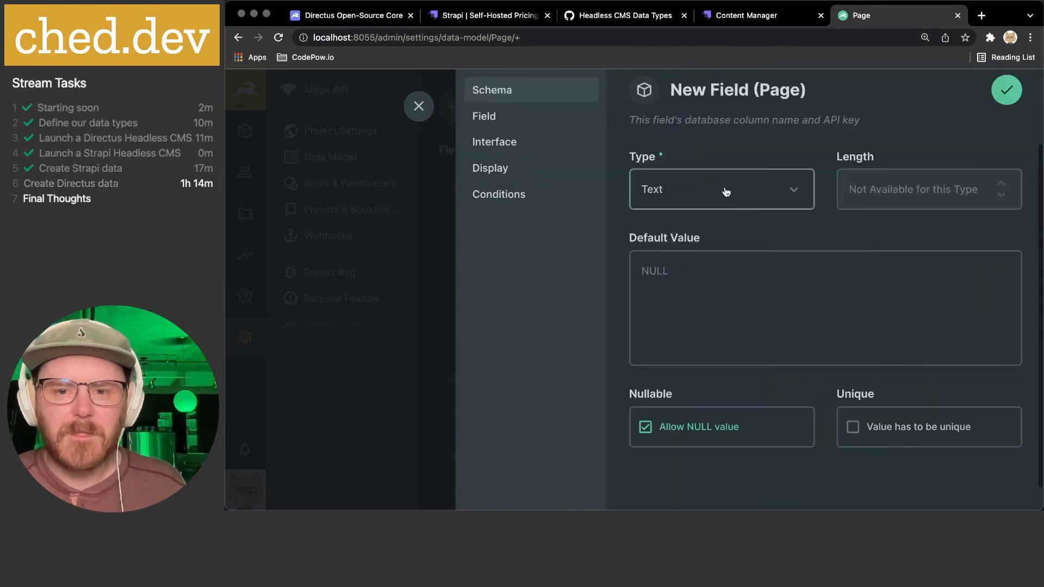
text(content)
scroll(725, 206, down, 5)
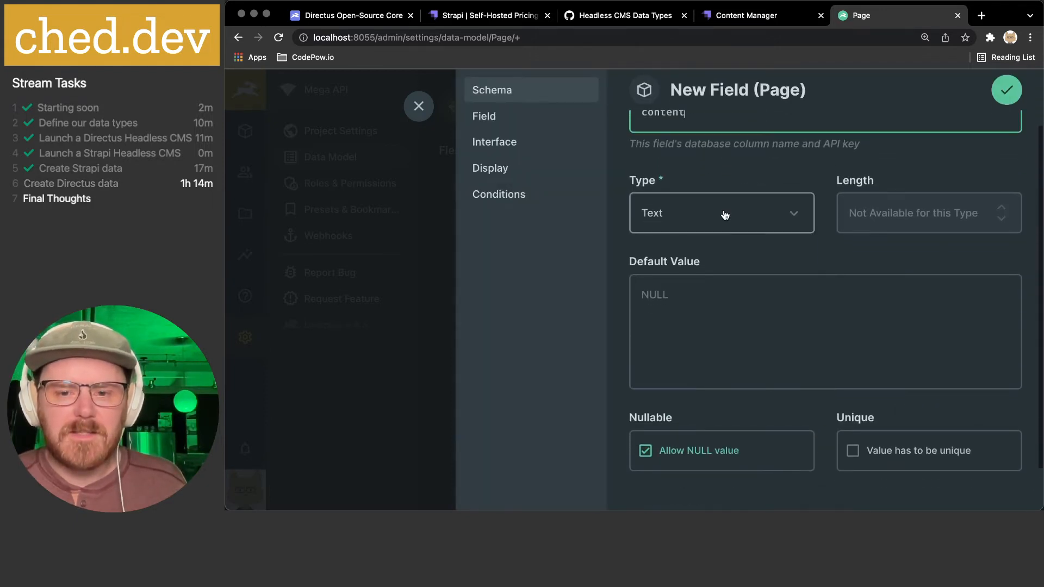
click(489, 117)
scroll(723, 178, up, 3)
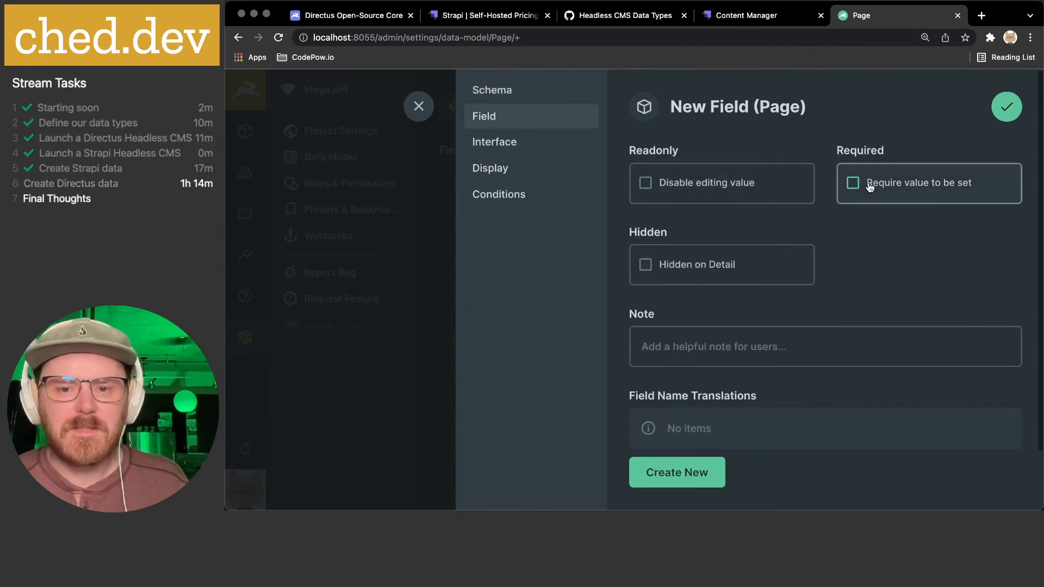
click(515, 144)
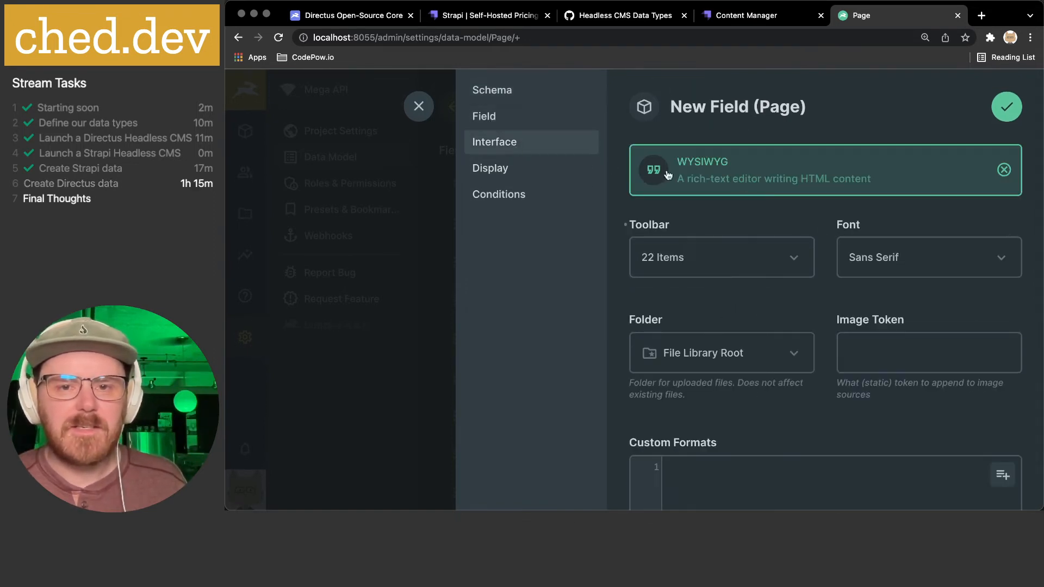
scroll(725, 214, down, 2)
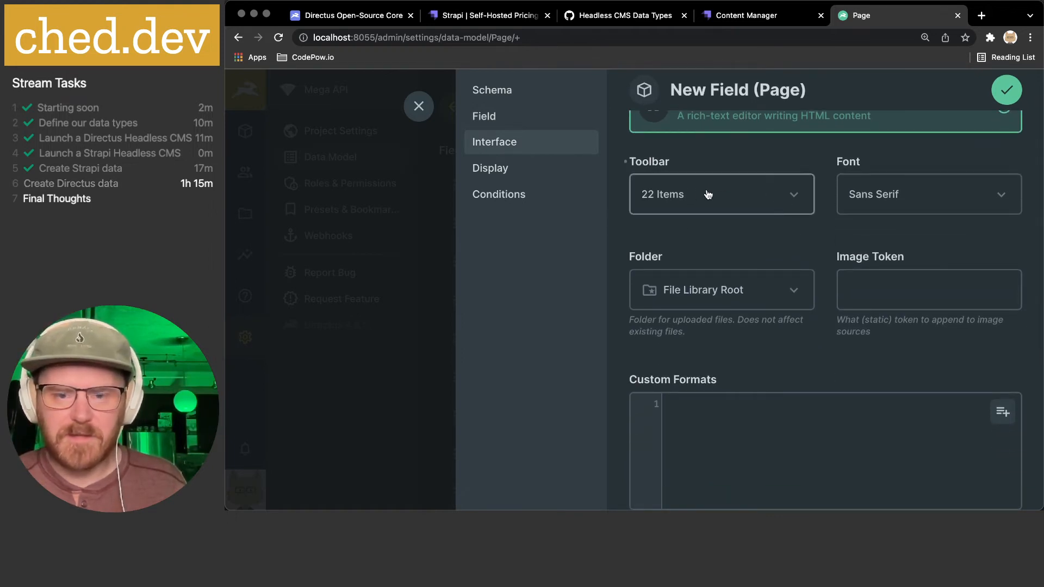
scroll(713, 195, down, 6)
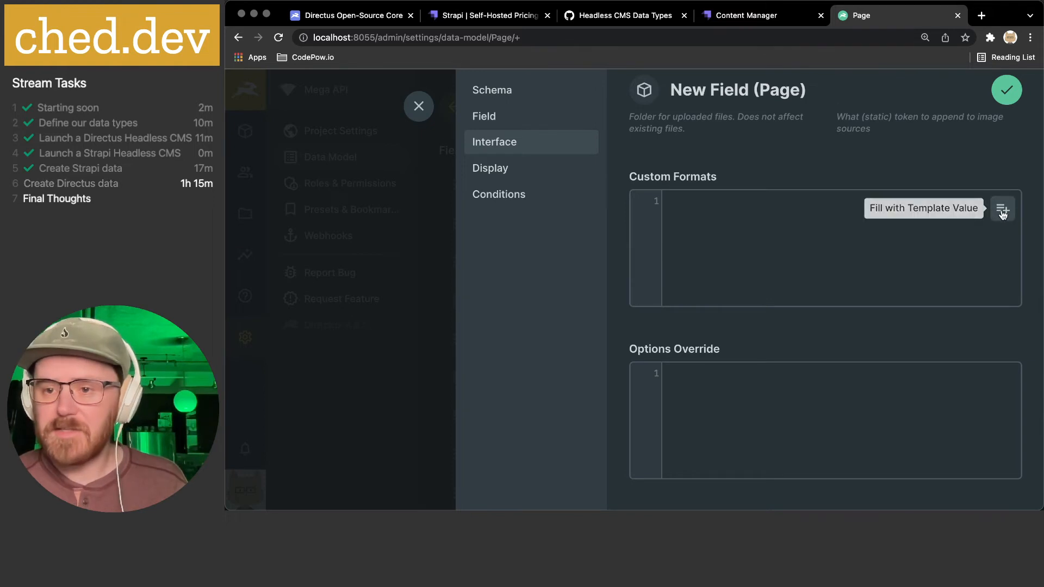
- Clear the Custom Formats template, set display to Raw Value, and save the content field
click(1002, 212)
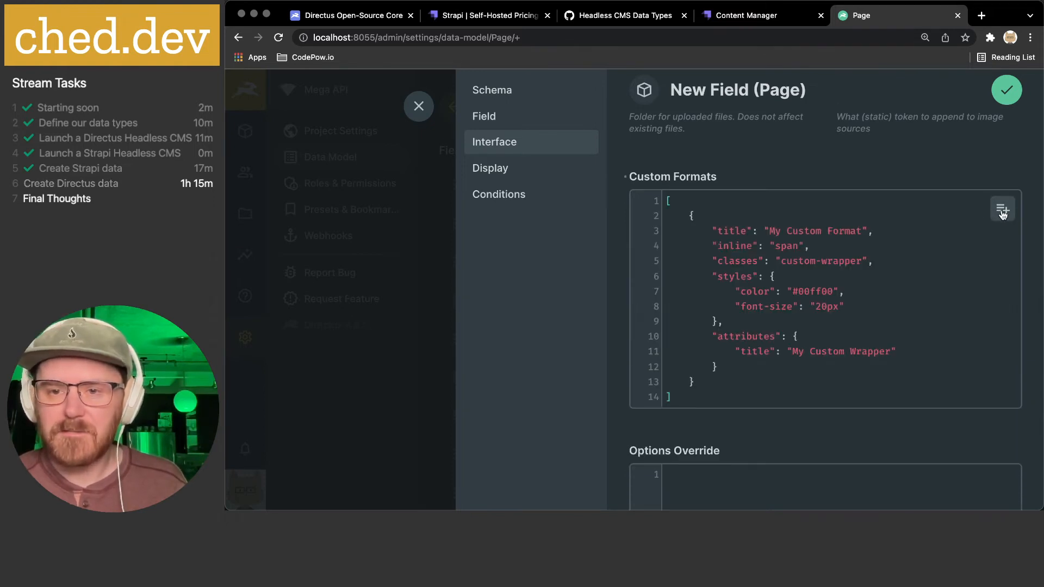
click(814, 340)
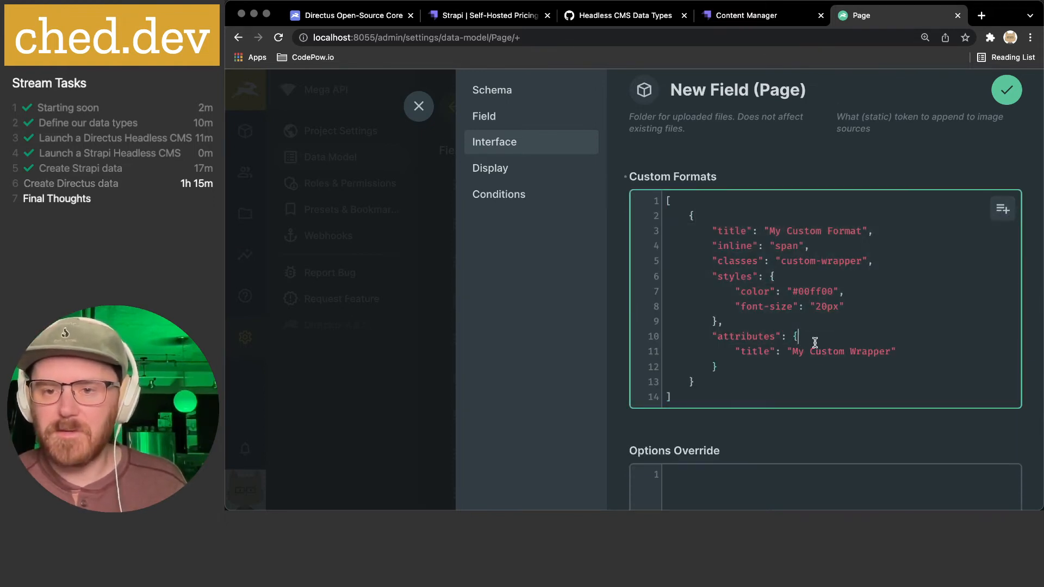
key(super+a)
key(BackSpace)
click(800, 428)
scroll(761, 418, down, 2)
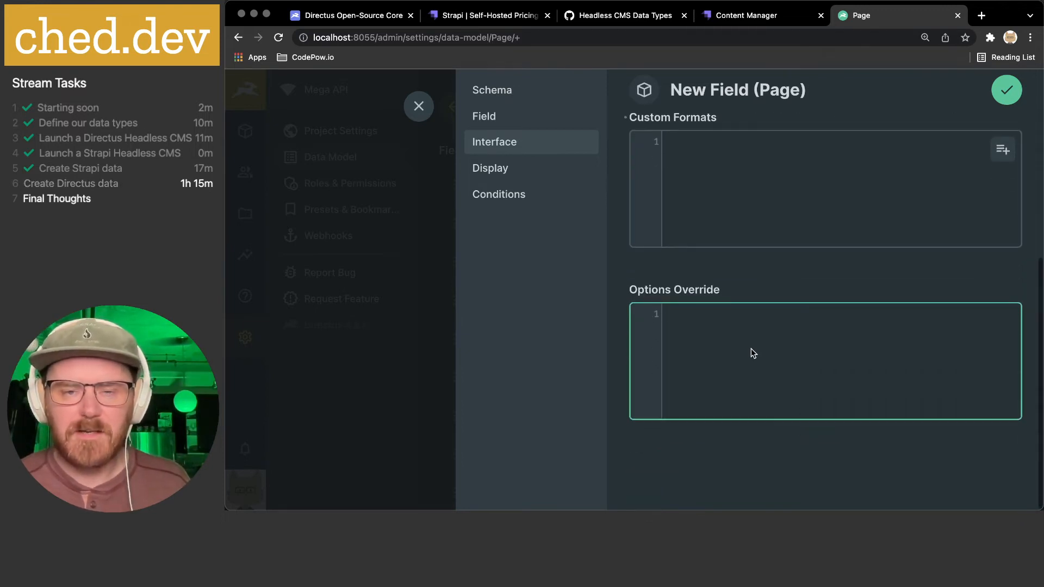
click(534, 166)
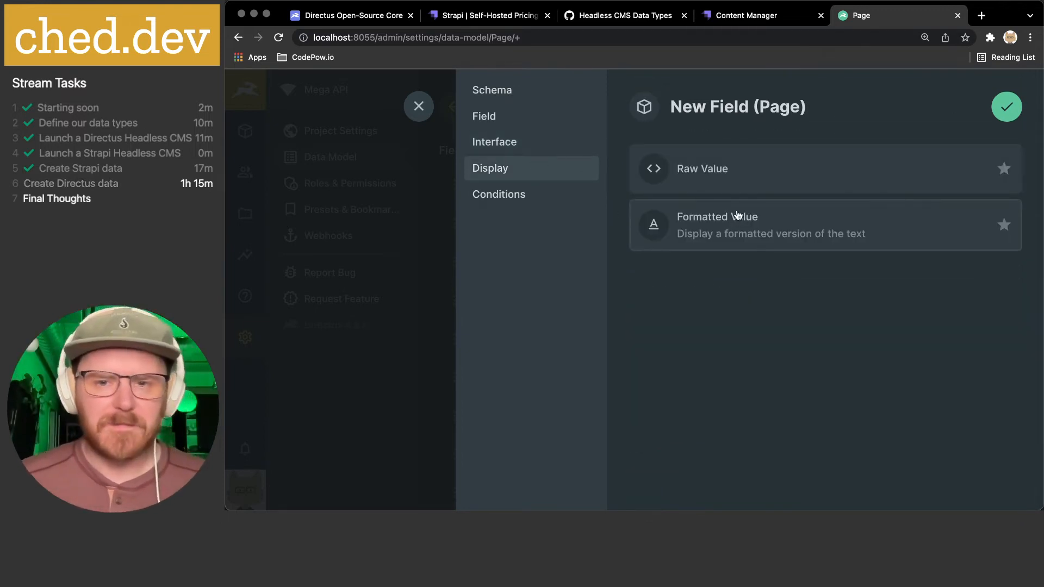
click(731, 183)
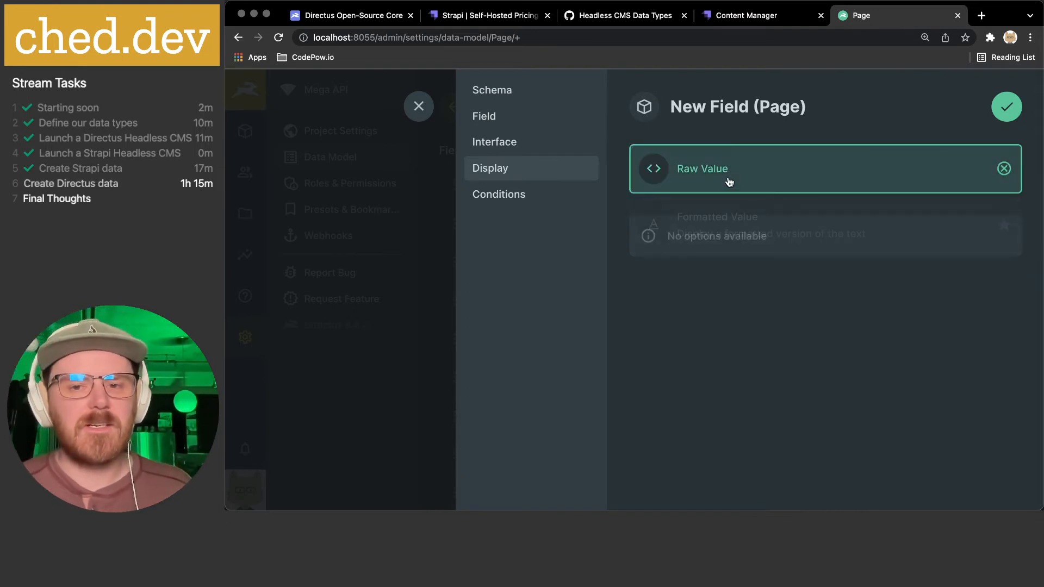
click(533, 196)
click(1006, 107)
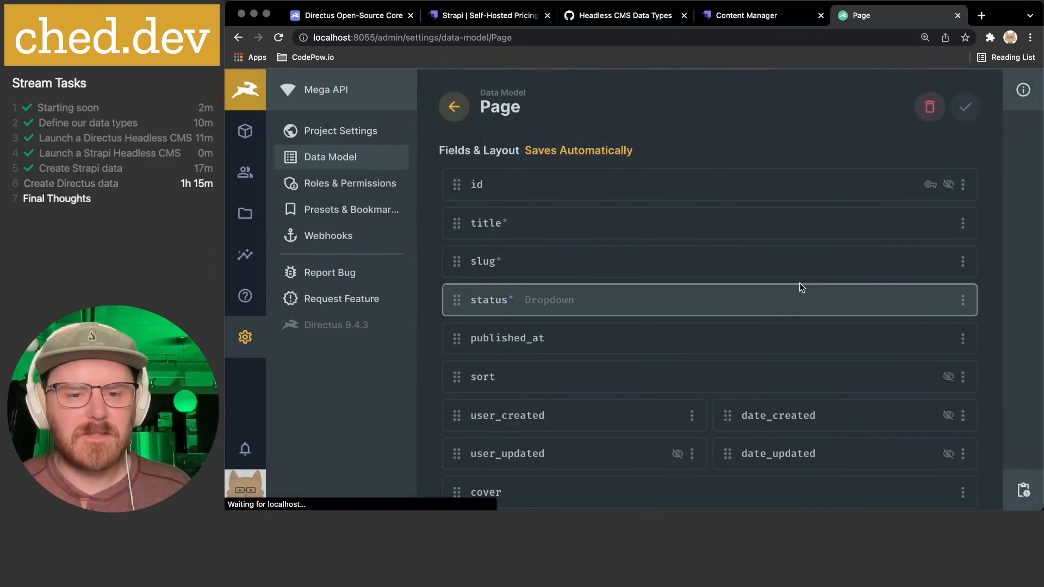
- Start a Markdown field on Page keyed 'markdown'
scroll(804, 285, down, 3)
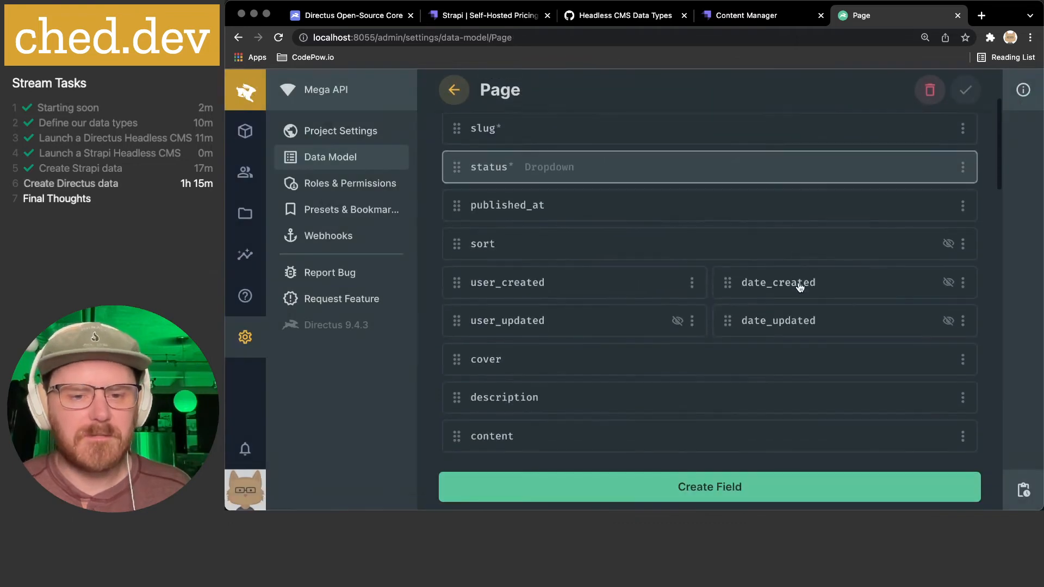
click(658, 489)
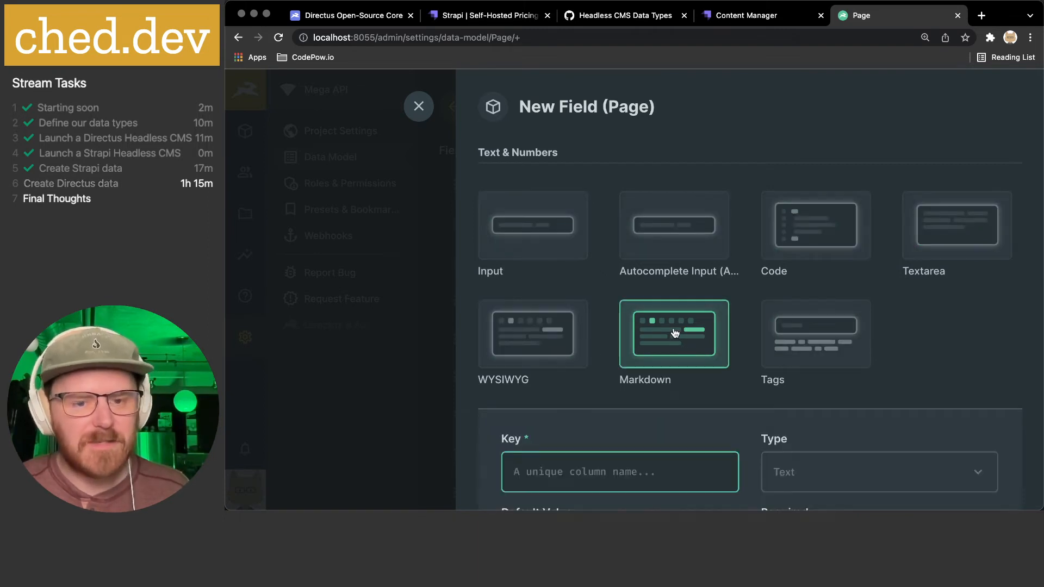
text(markdown)
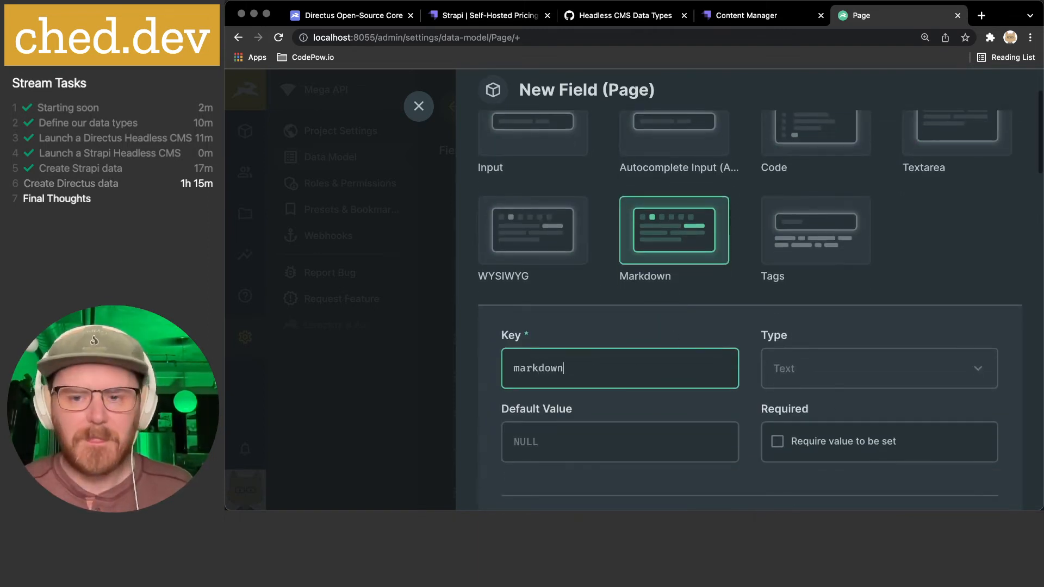
scroll(725, 303, down, 2)
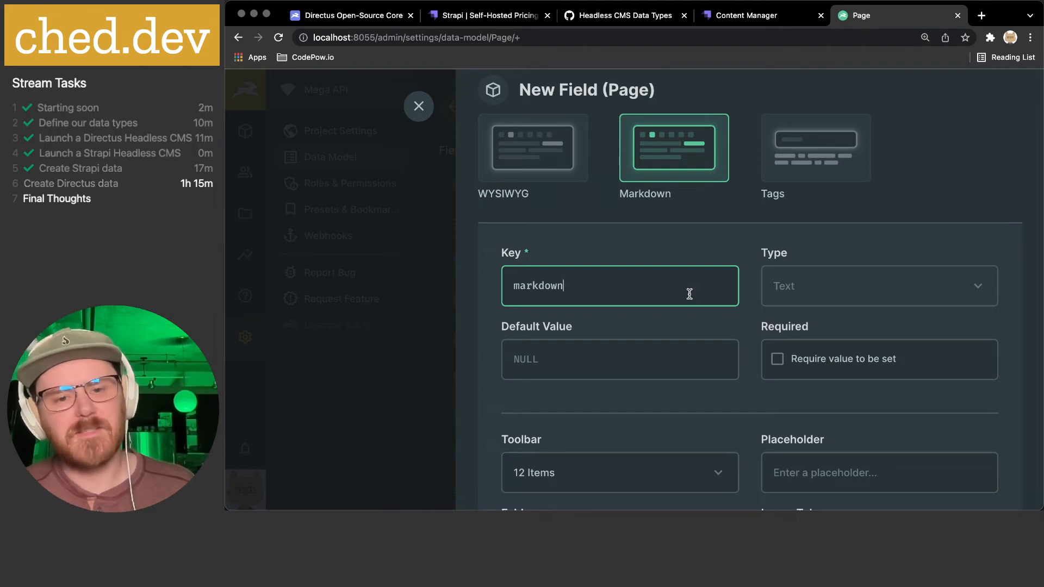
scroll(690, 294, down, 3)
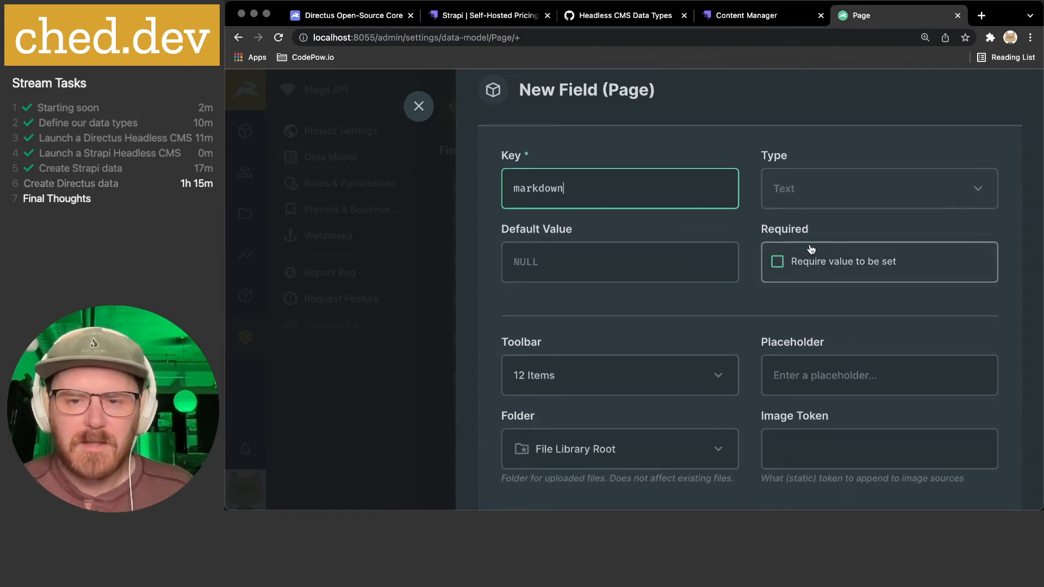
scroll(762, 275, down, 4)
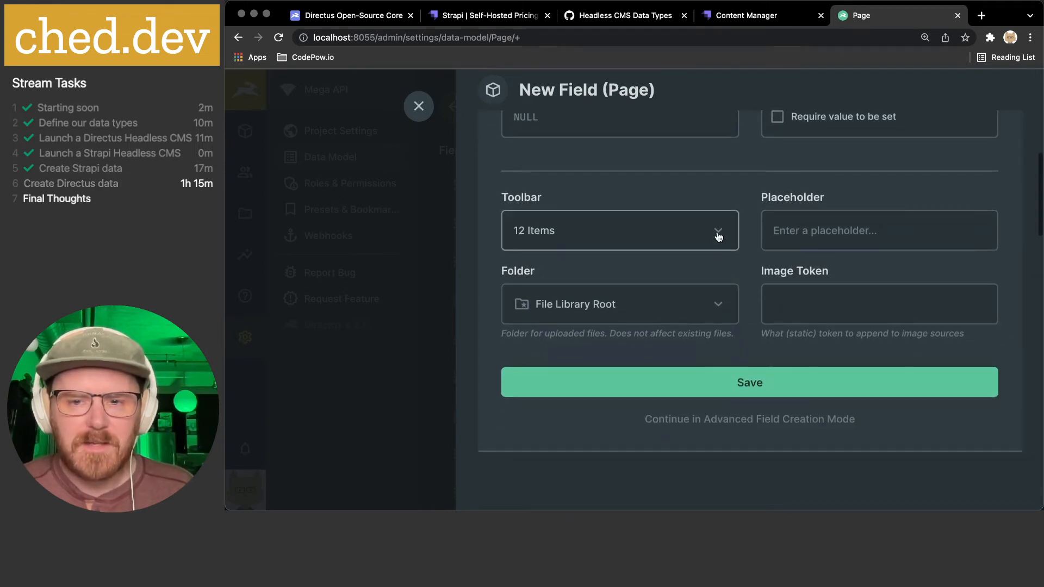
- Keep the 12-item Markdown toolbar and continue in Advanced Field Creation Mode
click(718, 234)
scroll(653, 281, down, 3)
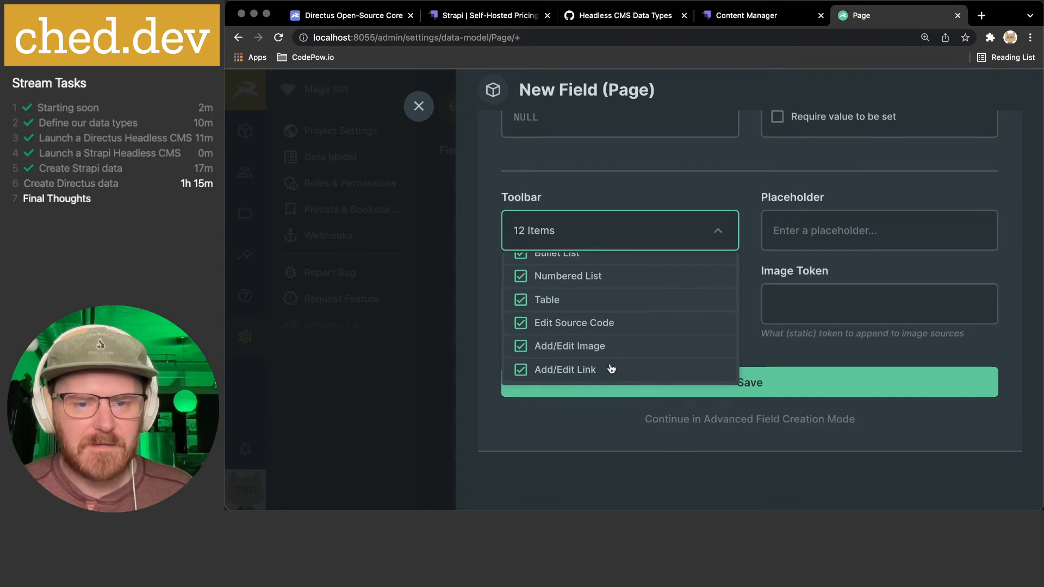
scroll(624, 324, up, 4)
scroll(594, 271, up, 1)
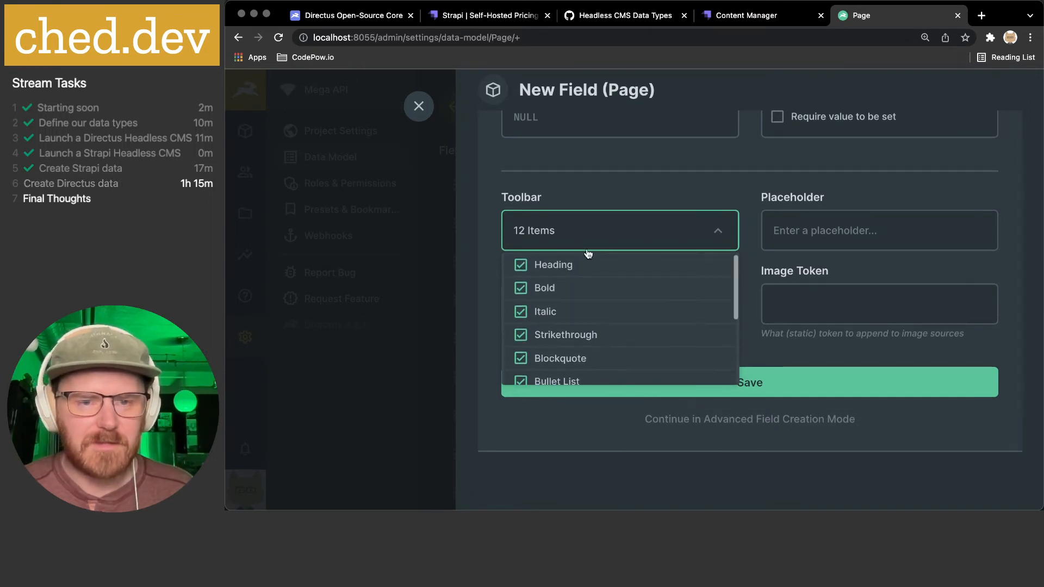
click(689, 197)
scroll(738, 254, down, 1)
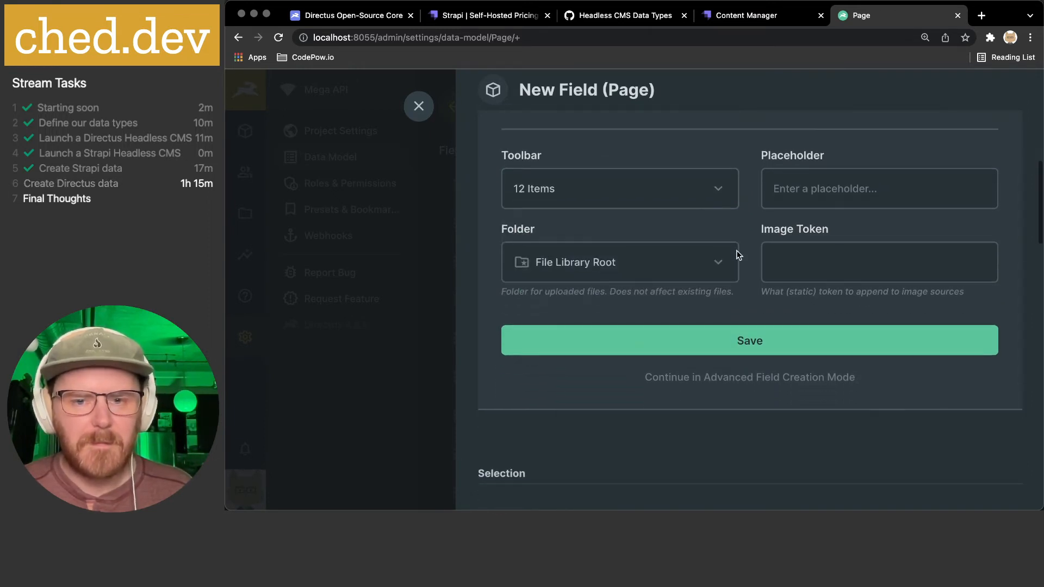
click(800, 378)
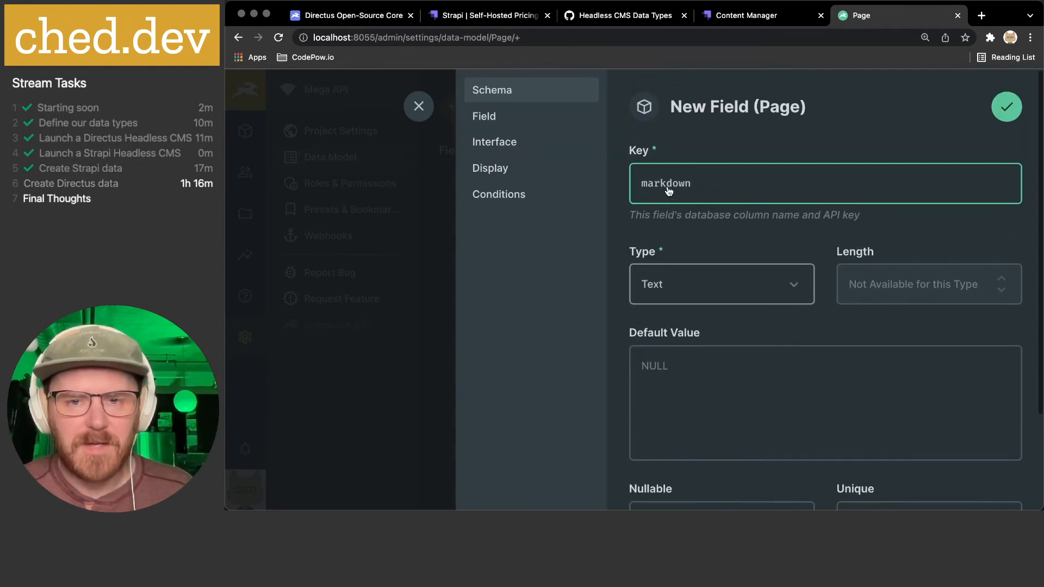
- Review the markdown field's interface options, keeping the Sans Serif preview font and no custom syntax
click(494, 117)
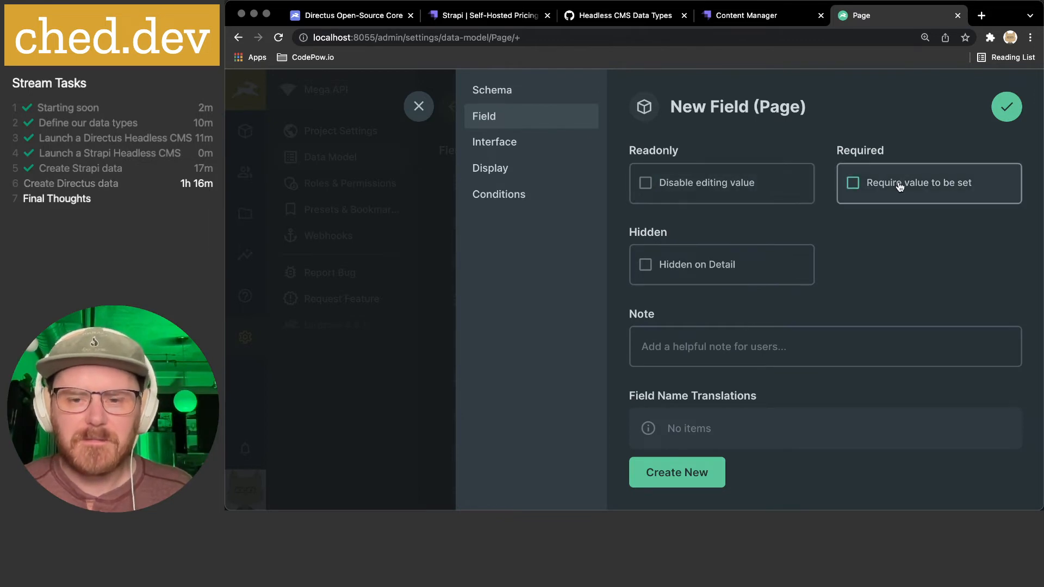
scroll(832, 184, down, 2)
scroll(788, 179, up, 2)
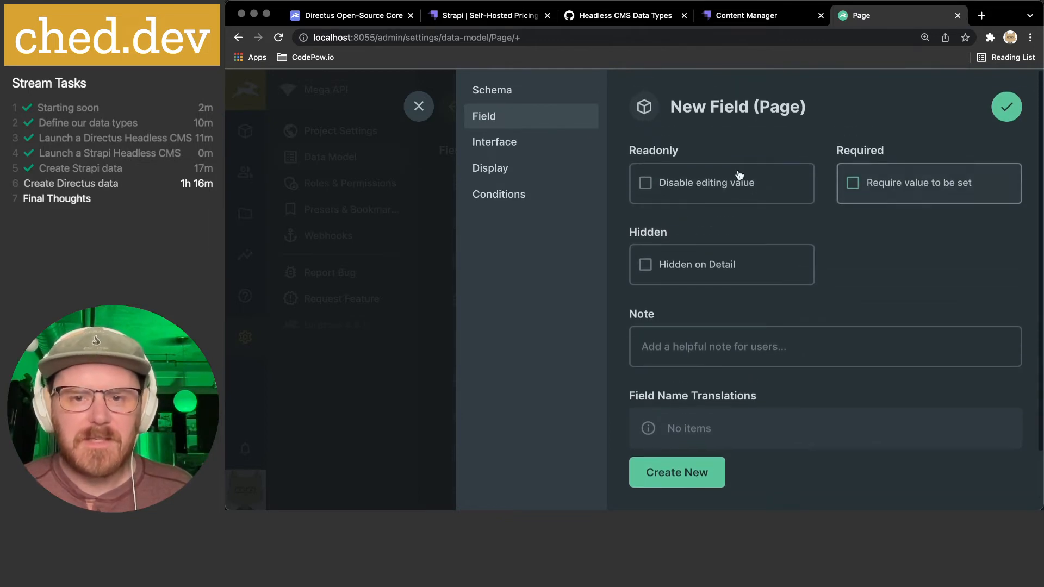
click(542, 143)
scroll(793, 249, down, 2)
scroll(792, 249, down, 3)
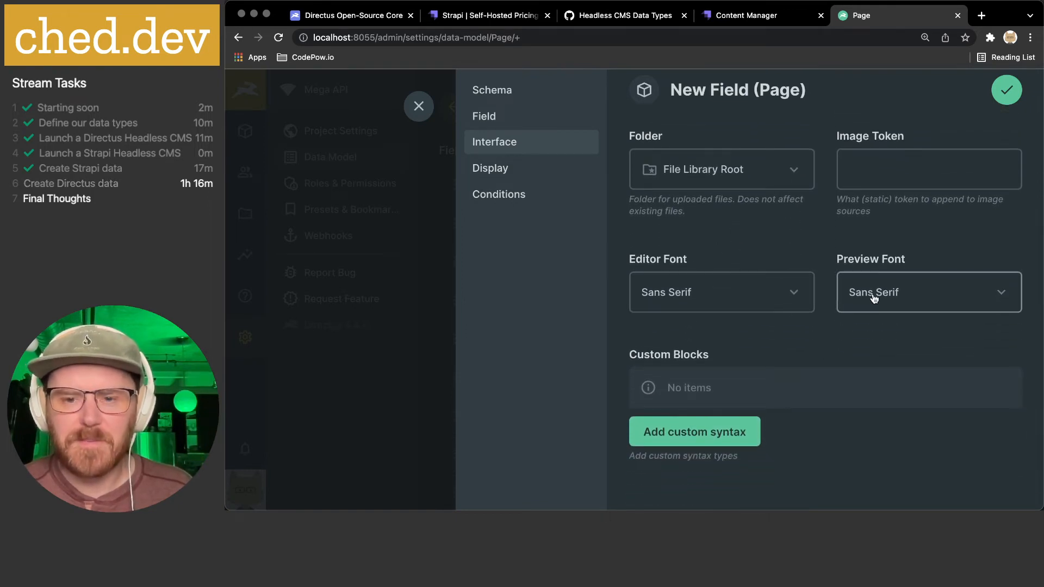
scroll(838, 295, down, 1)
click(931, 276)
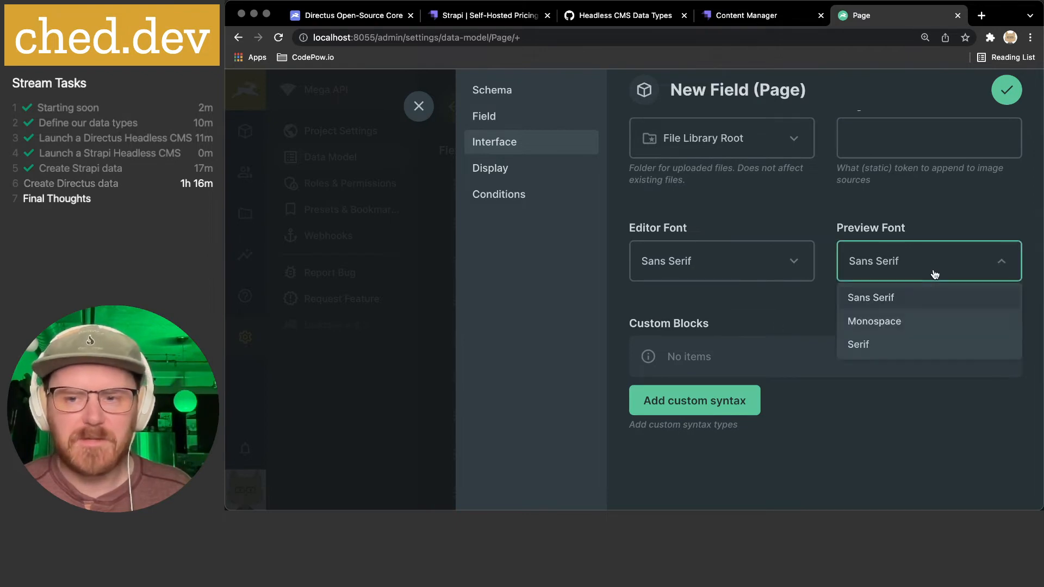
click(772, 312)
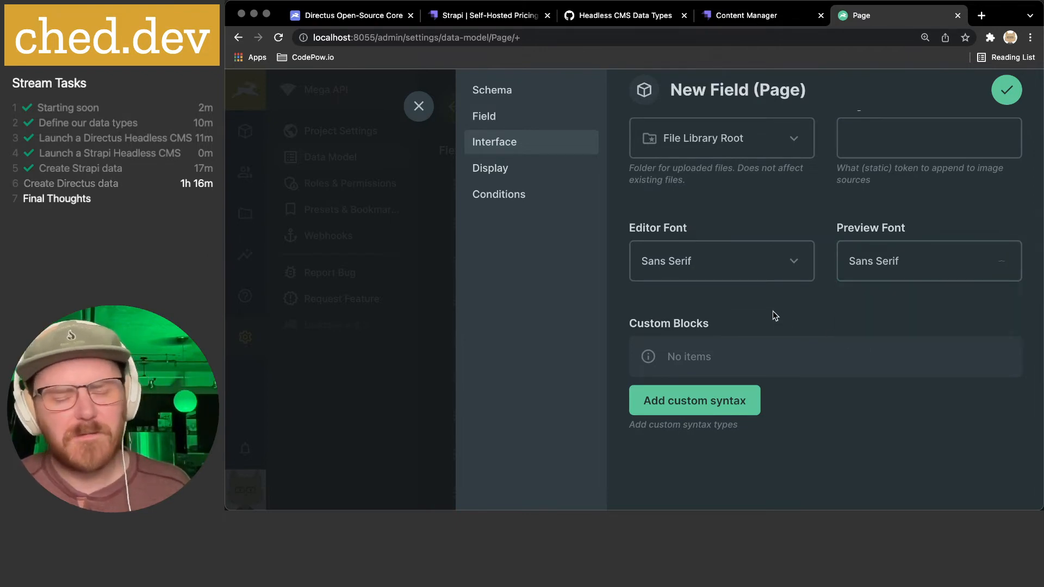
click(862, 259)
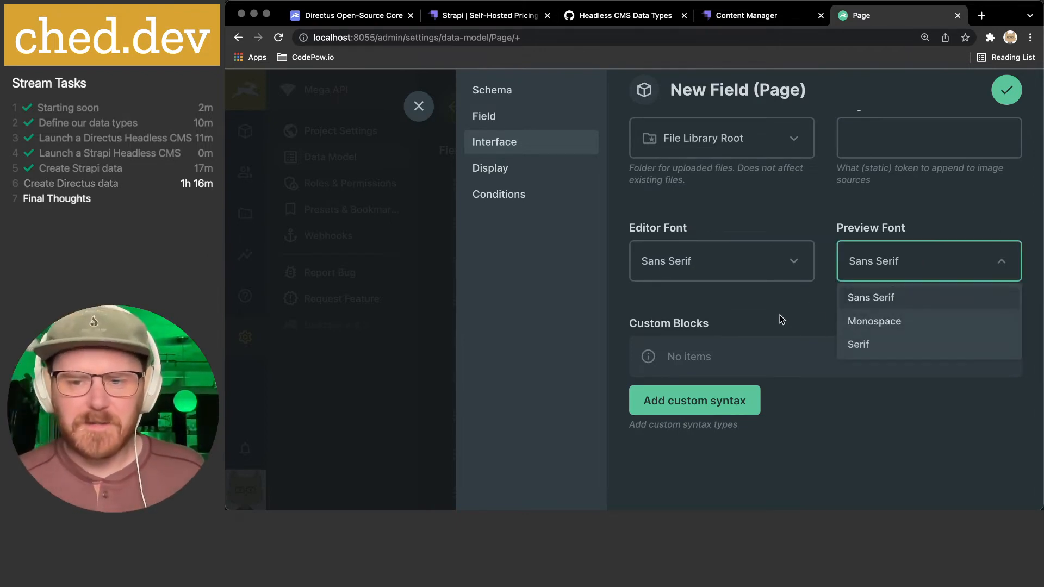
click(799, 312)
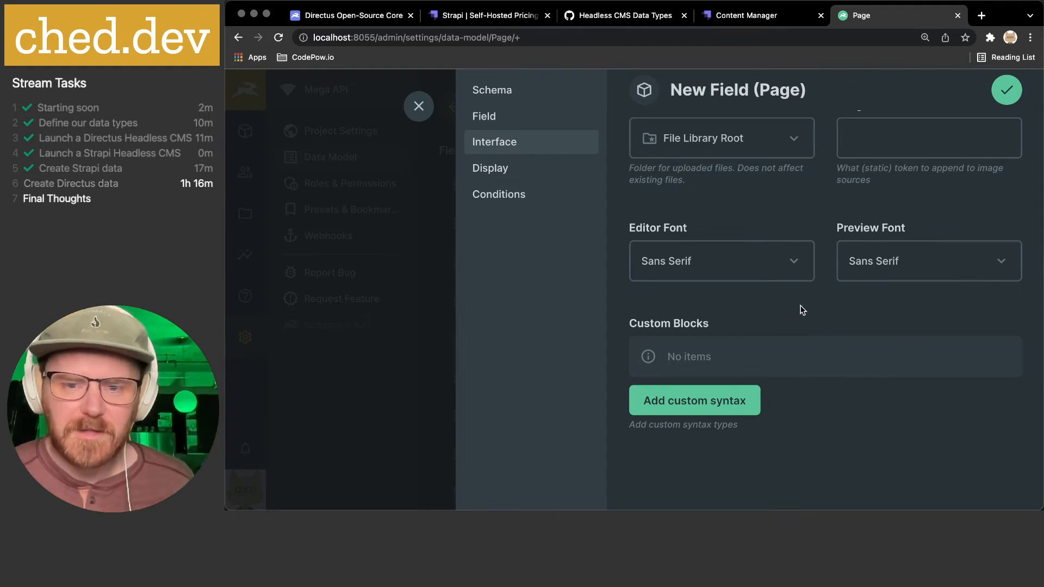
click(689, 399)
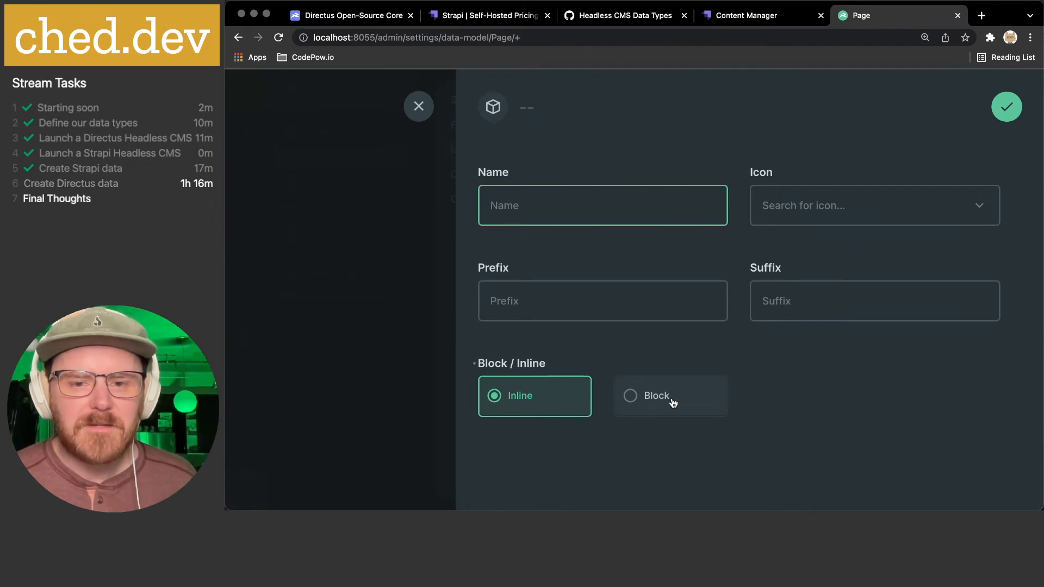
click(419, 106)
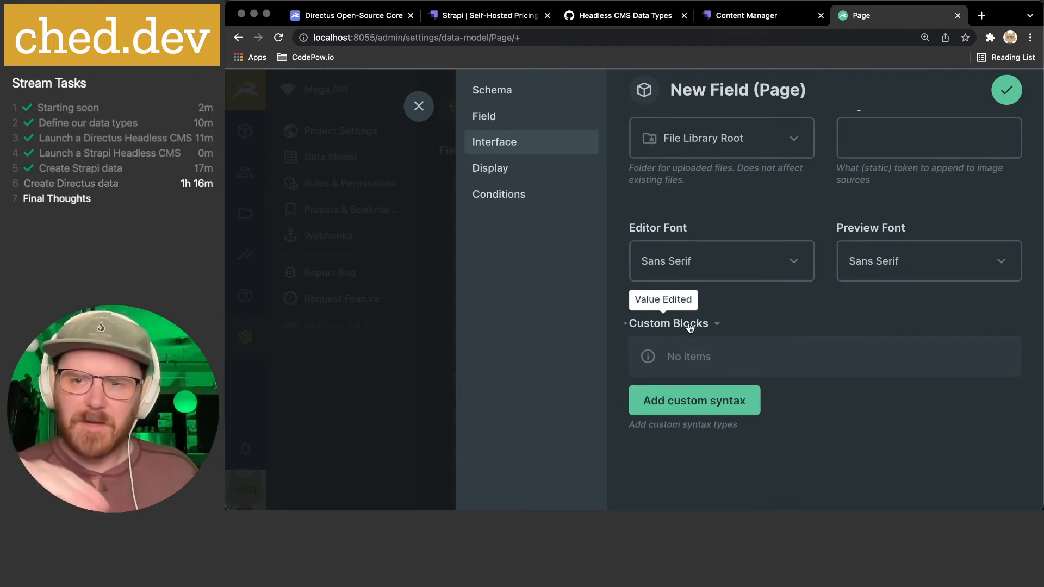
- Set the field's display to Formatted Value with Auto format turned on
click(541, 174)
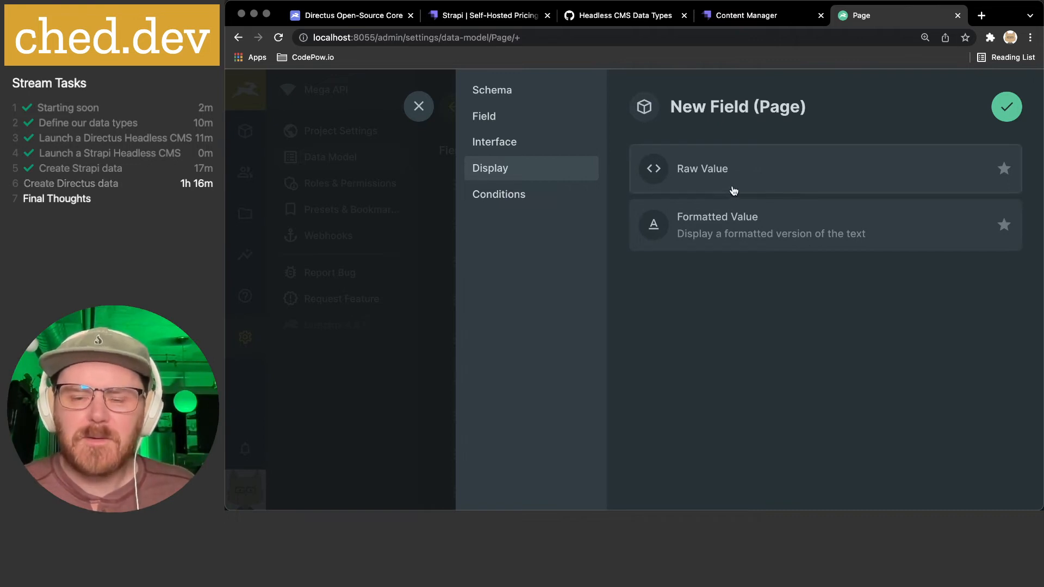
click(726, 219)
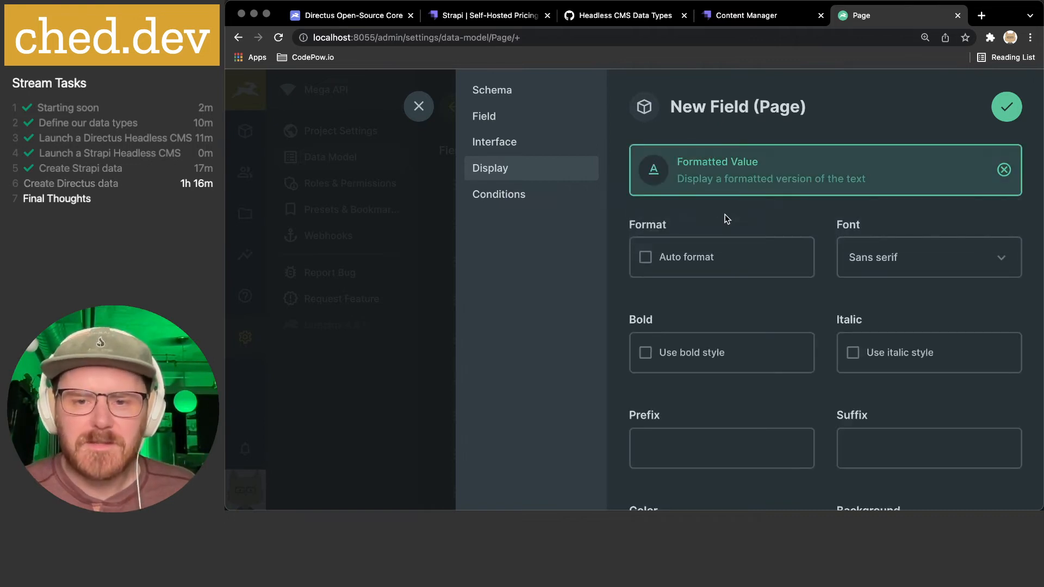
click(695, 236)
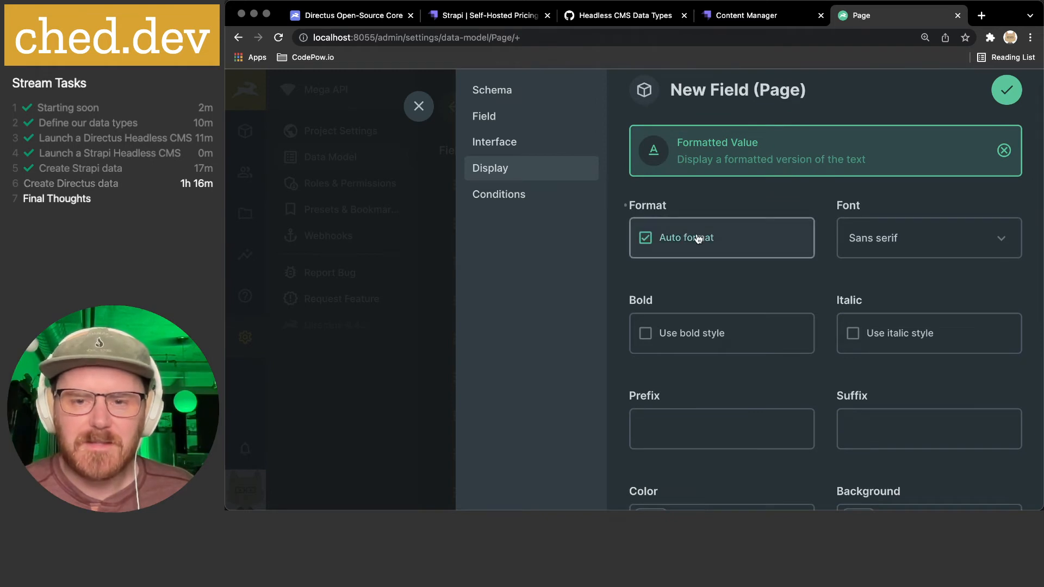
scroll(699, 240, down, 2)
scroll(699, 239, down, 4)
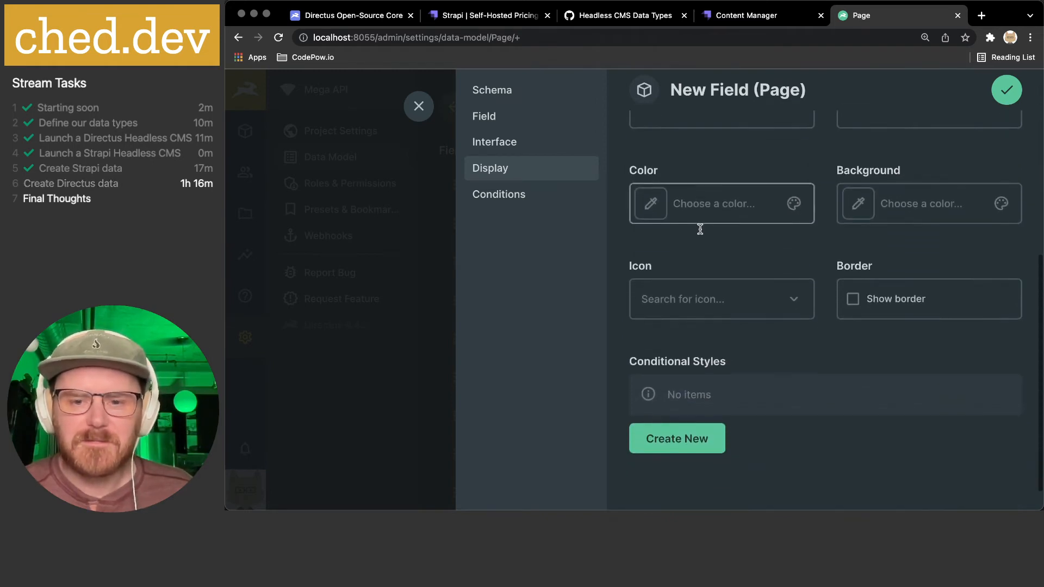
scroll(699, 229, up, 6)
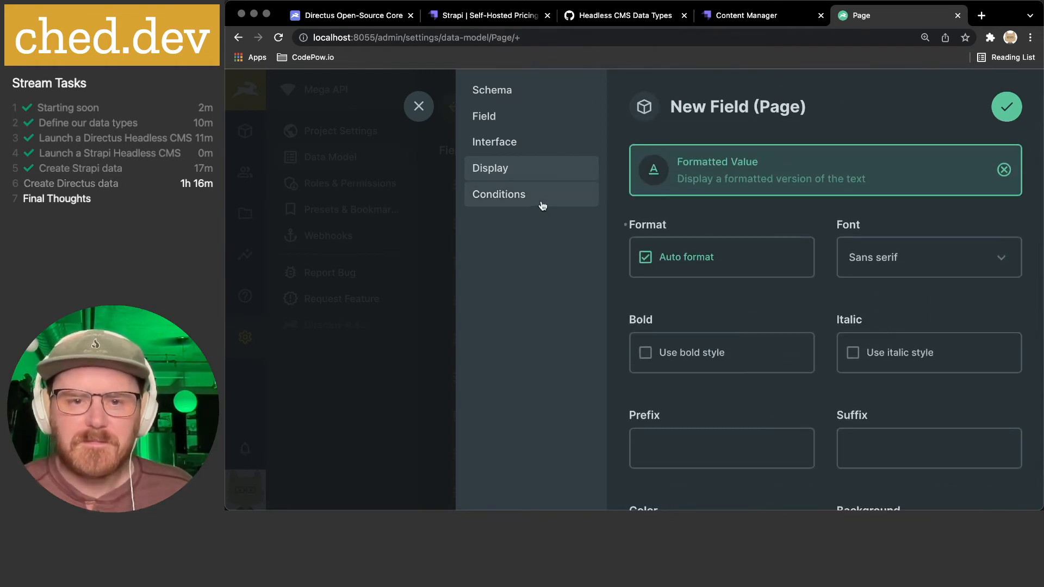
- Check the conditions settings and save the markdown field to Page
click(541, 203)
click(1007, 106)
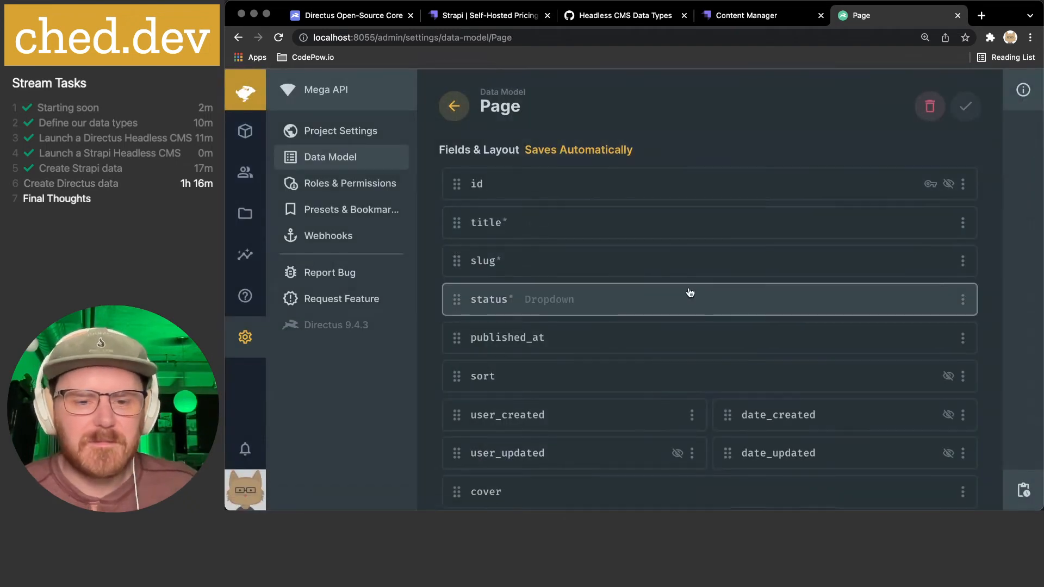
scroll(688, 294, down, 4)
scroll(689, 292, down, 1)
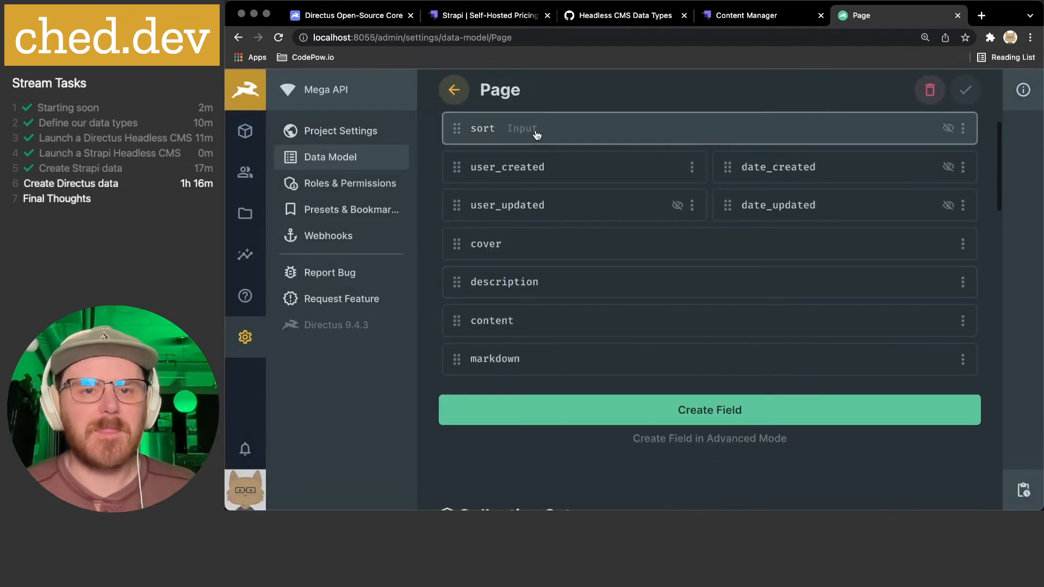
click(592, 17)
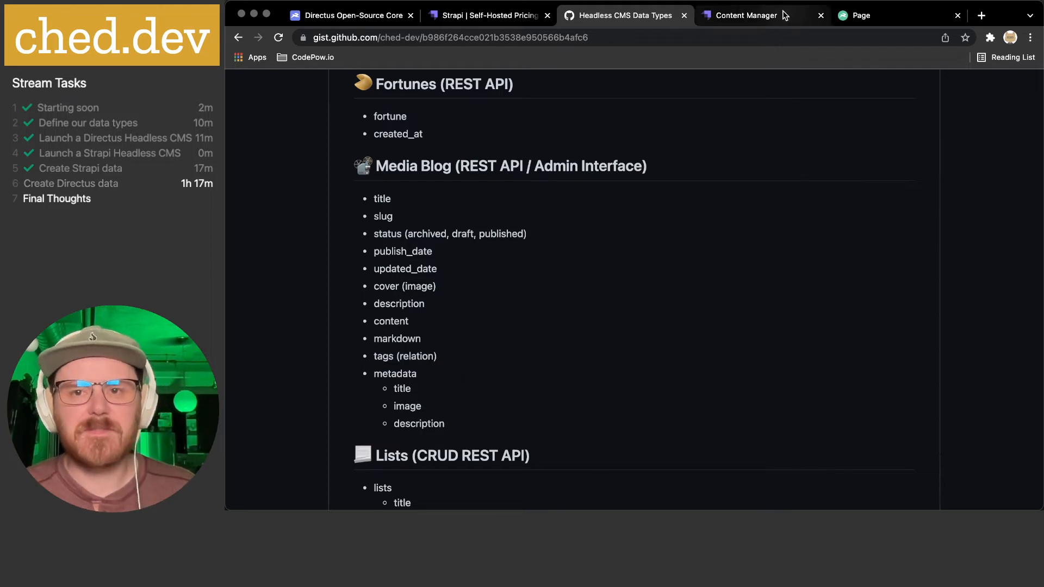
- Glance at the Strapi Content Manager page for comparison
click(761, 15)
- Give the Page collection the Newspaper icon, found by searching 'news'
click(870, 15)
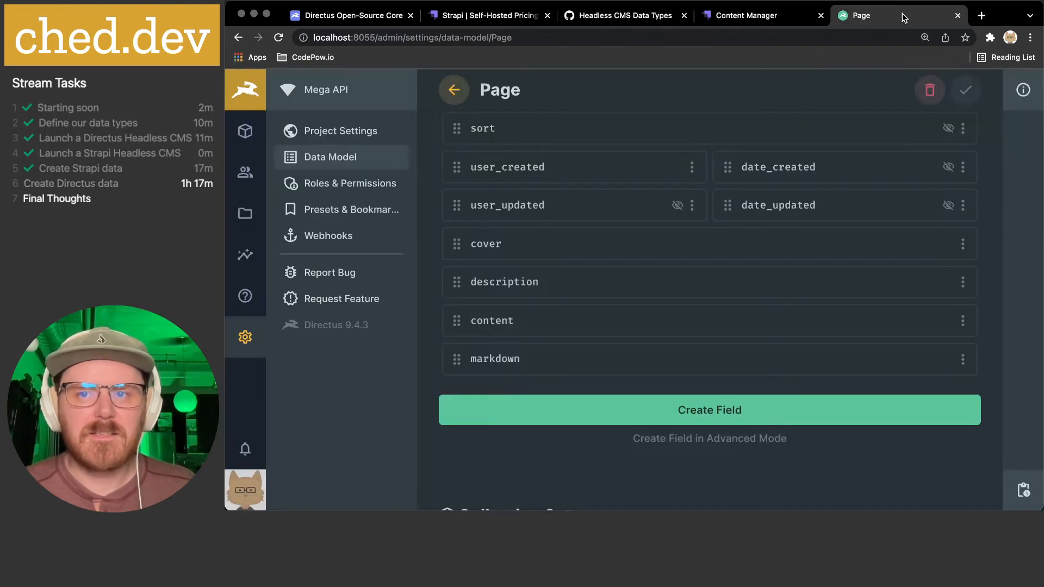
scroll(846, 196, down, 5)
scroll(846, 195, down, 3)
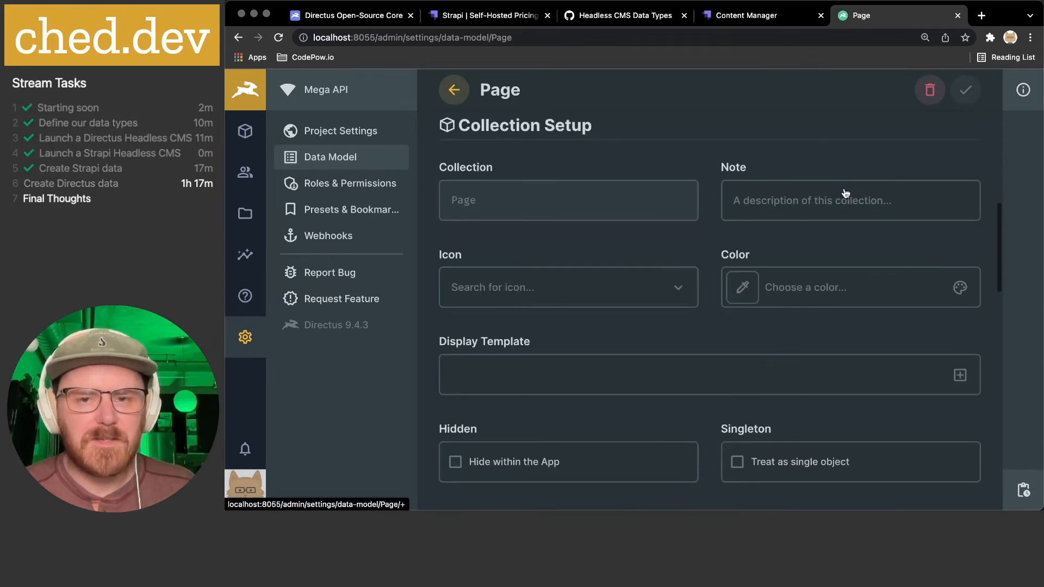
scroll(714, 195, up, 1)
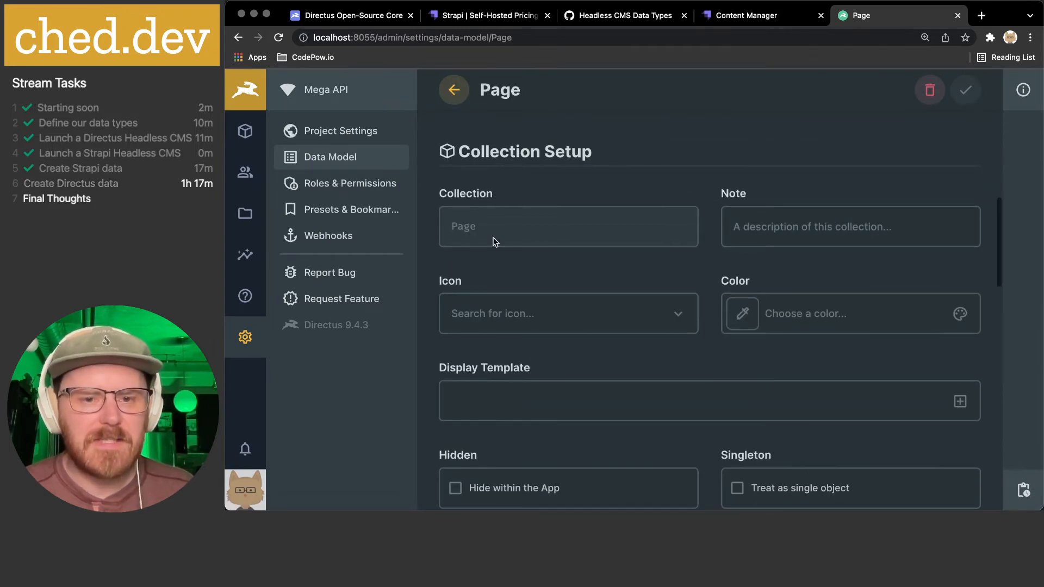
click(489, 314)
text(news)
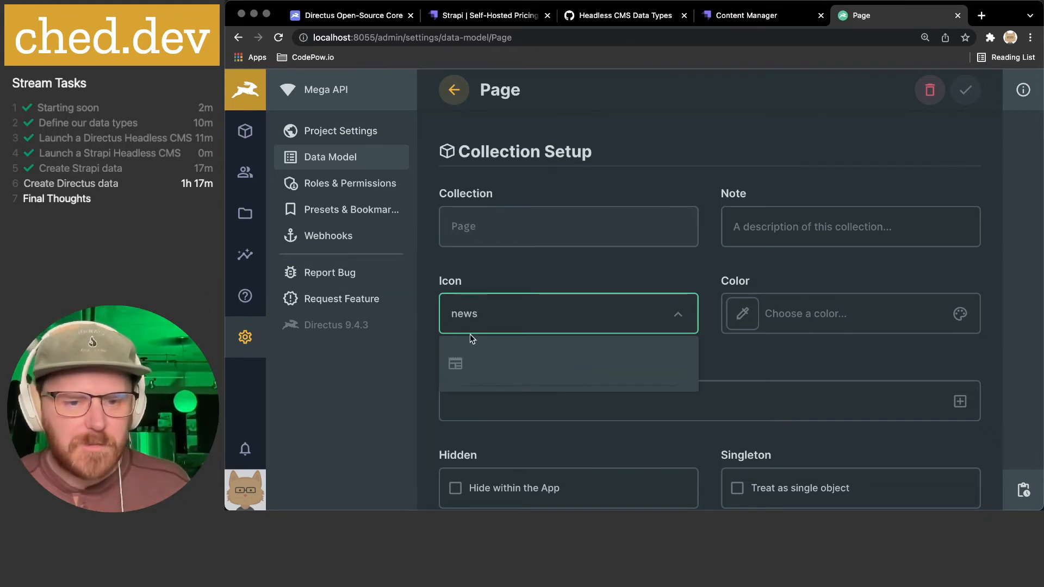
click(455, 363)
- Set the Page collection colour to grey #CCCCCC
scroll(515, 310, down, 2)
click(742, 239)
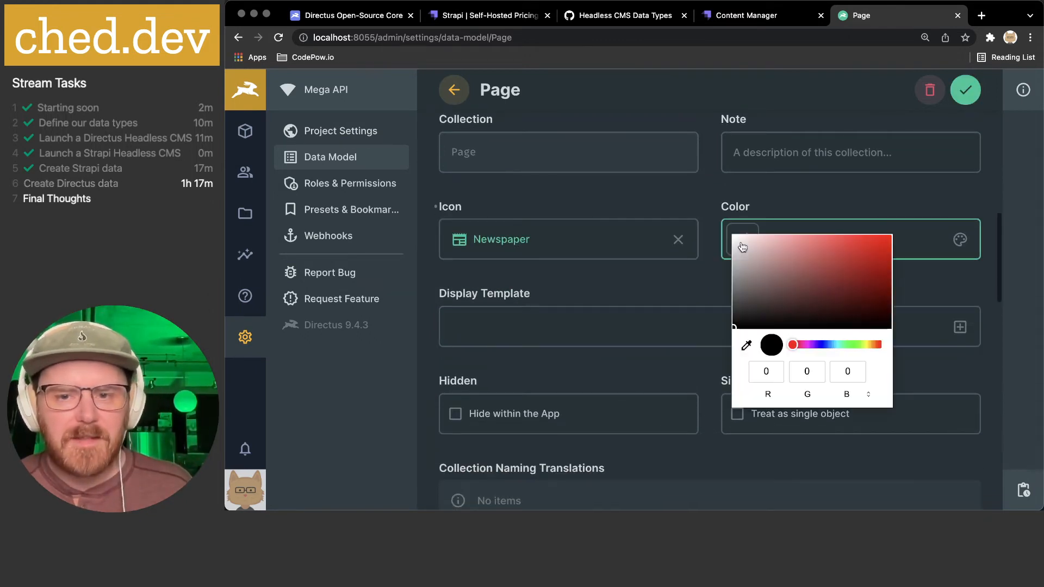
drag(733, 278, 734, 254)
click(706, 280)
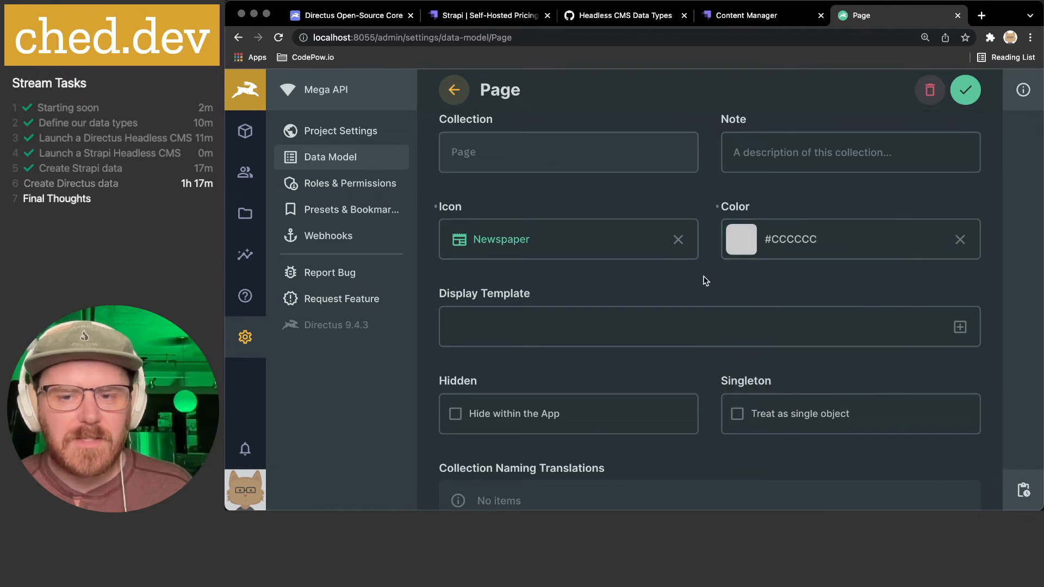
scroll(679, 293, down, 2)
click(959, 274)
click(585, 249)
- Turn off Enable App Archive Filter for the Page collection
scroll(585, 292, down, 4)
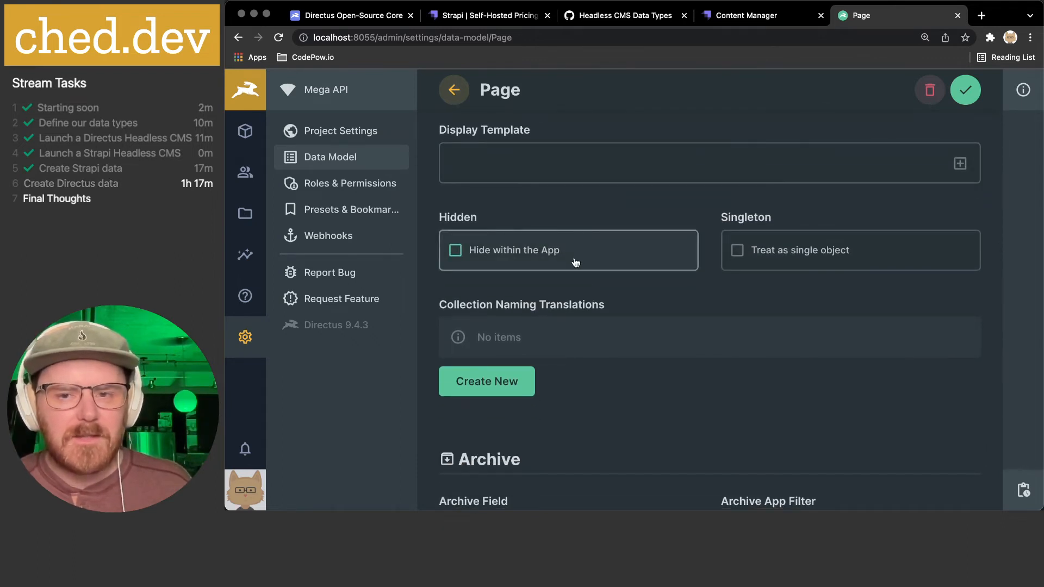
scroll(834, 256, down, 4)
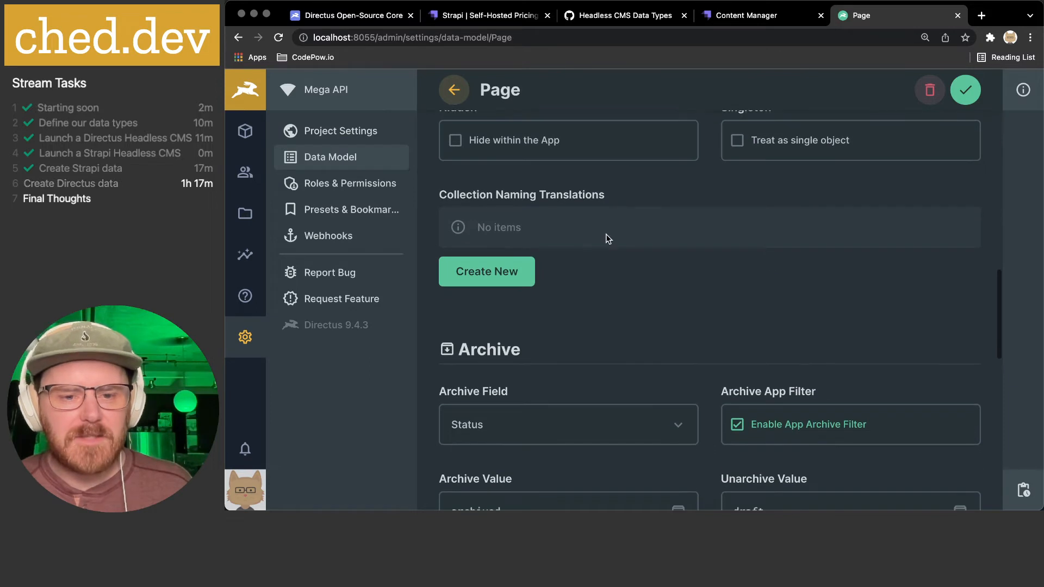
scroll(605, 234, down, 5)
scroll(707, 244, down, 2)
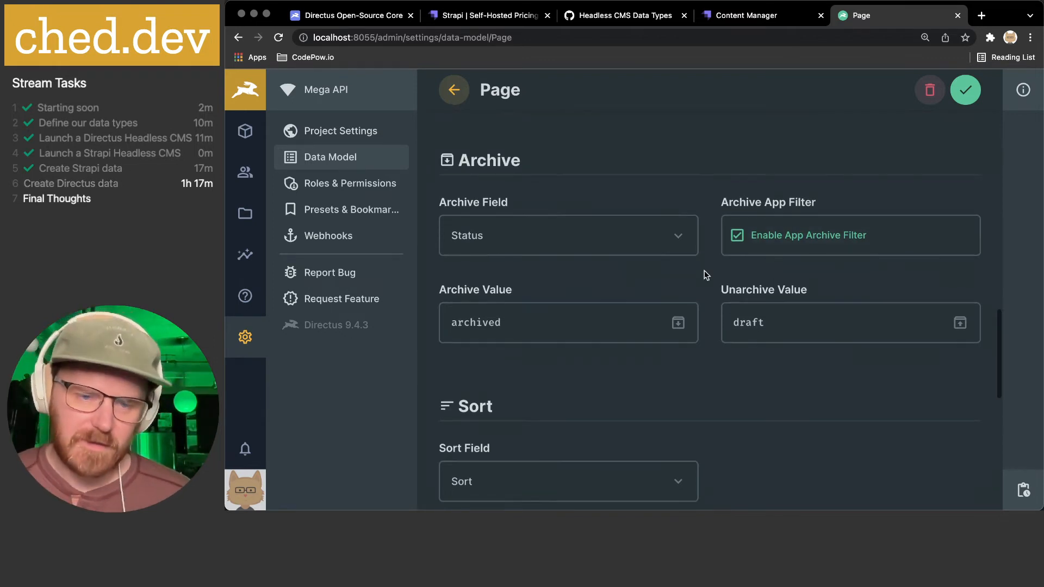
scroll(704, 273, down, 3)
scroll(706, 273, up, 1)
click(788, 197)
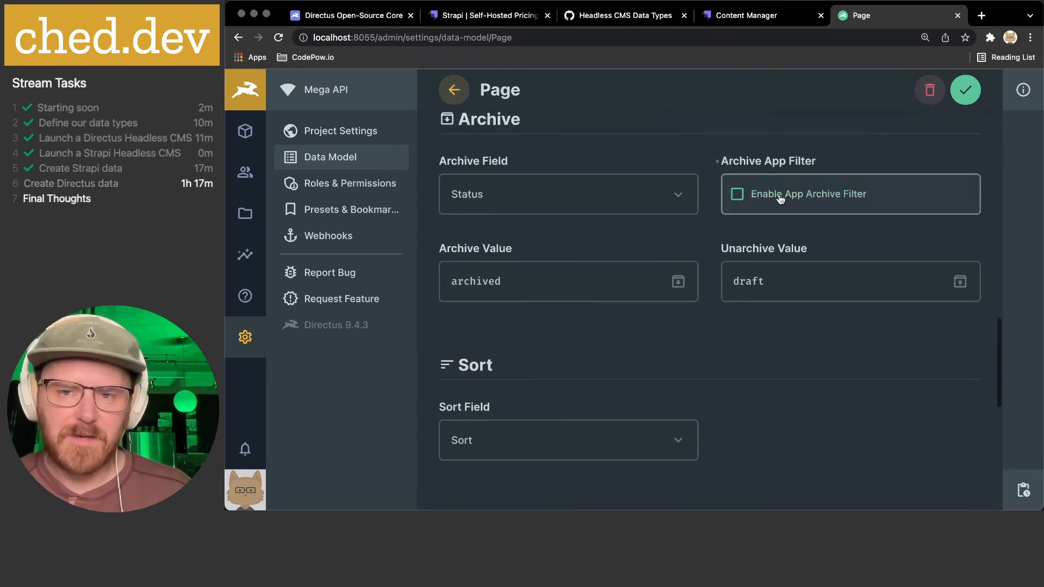
- Review the activity and revision tracking options, leaving them unchanged
scroll(698, 231, down, 2)
scroll(698, 230, down, 4)
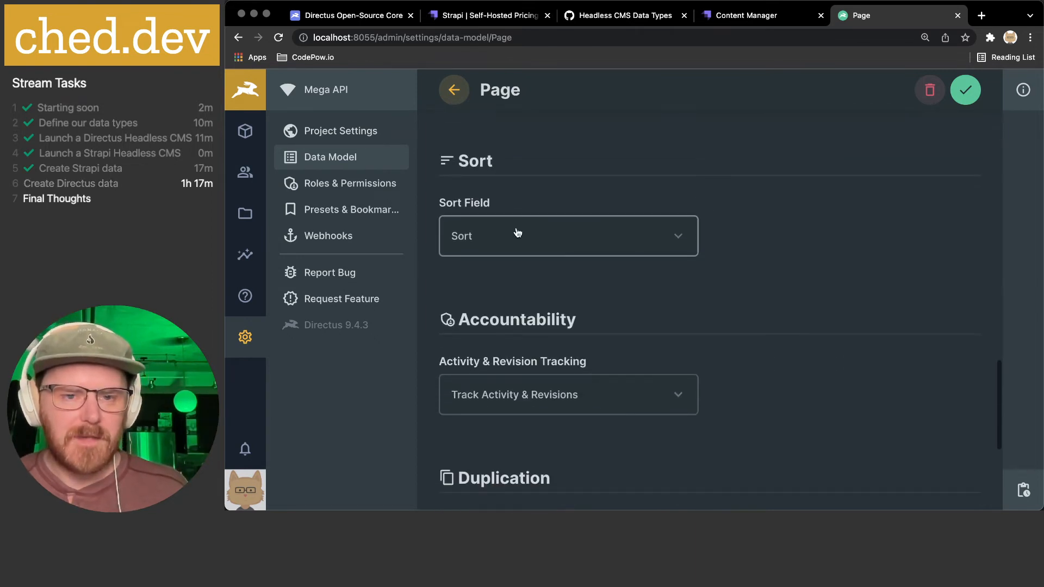
scroll(744, 239, down, 3)
scroll(743, 237, down, 1)
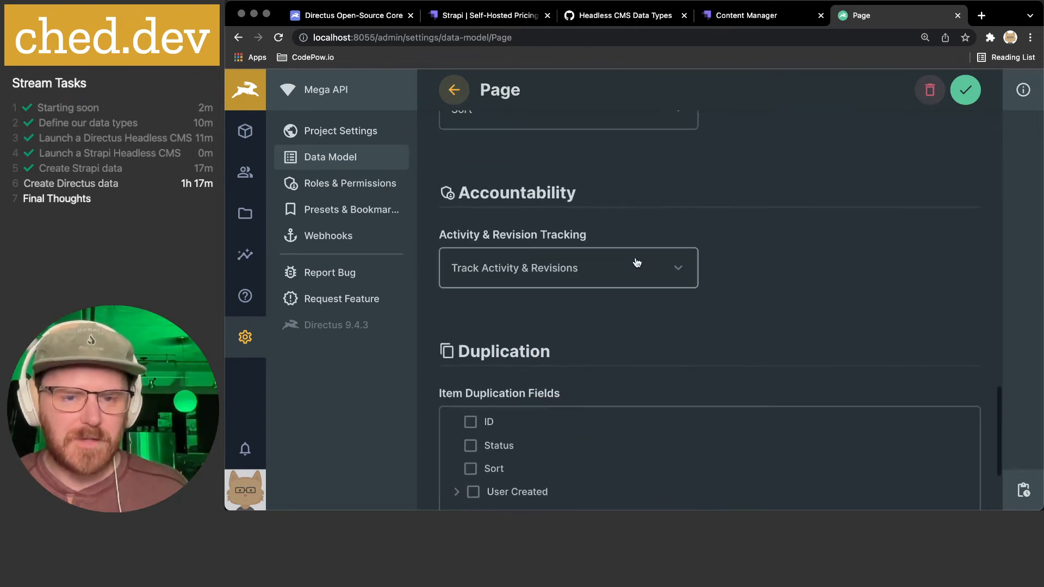
click(521, 272)
click(850, 261)
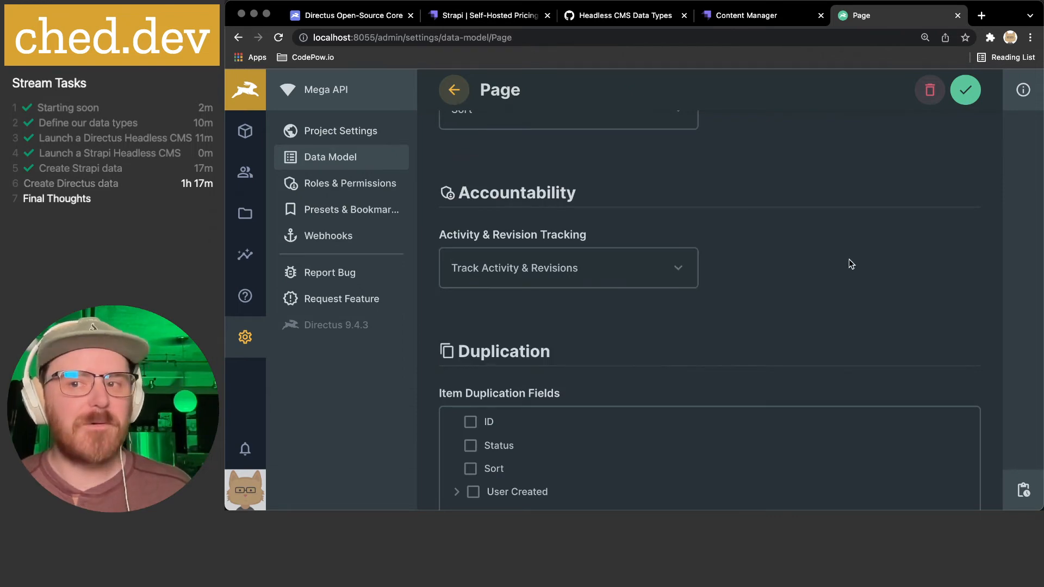
scroll(804, 270, down, 4)
scroll(803, 269, up, 15)
- Save the Page collection settings and create a new item in the empty Page collection
scroll(804, 269, up, 2)
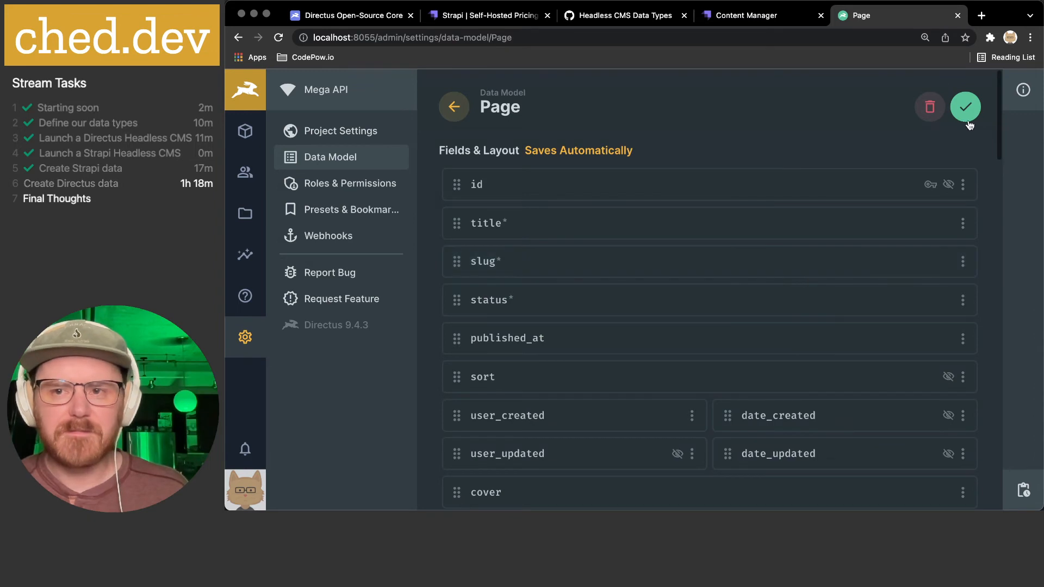
click(974, 116)
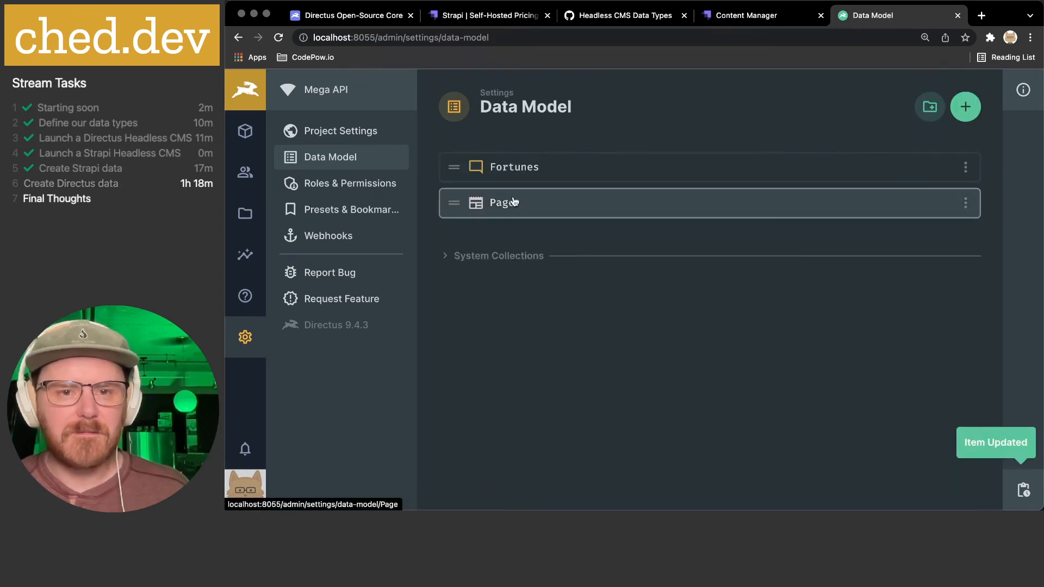
click(246, 136)
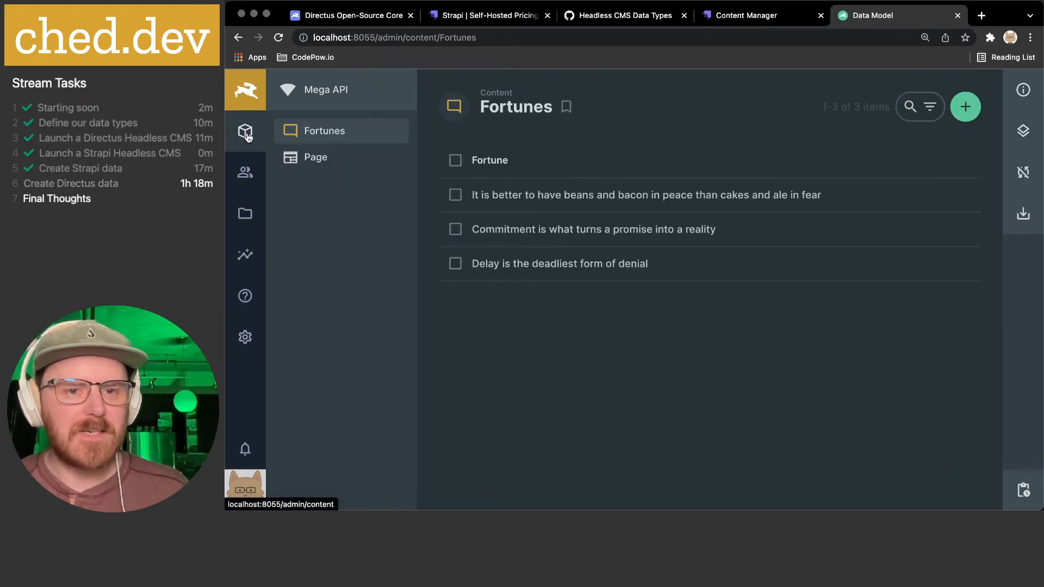
click(311, 158)
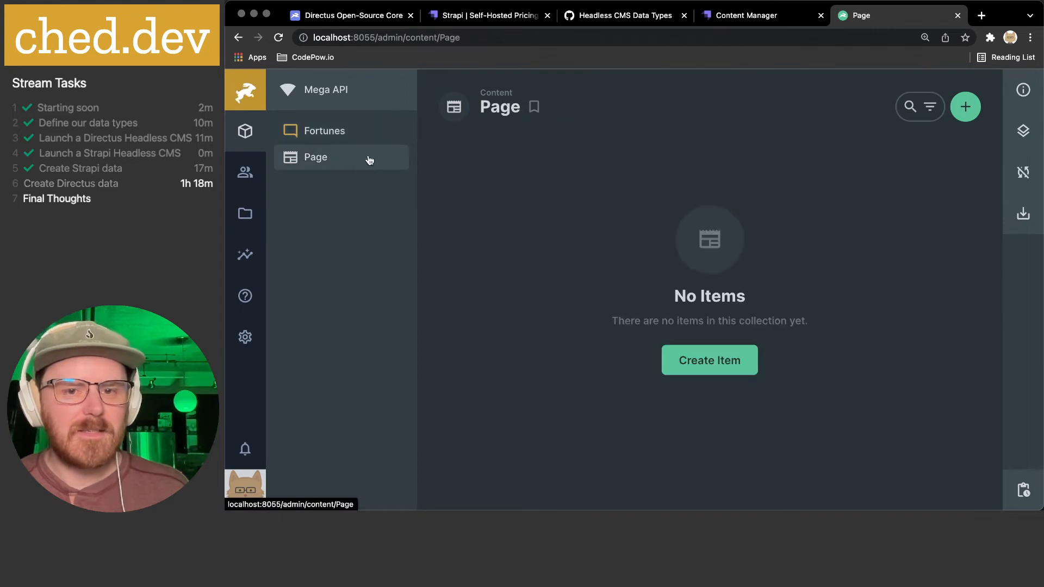
click(707, 362)
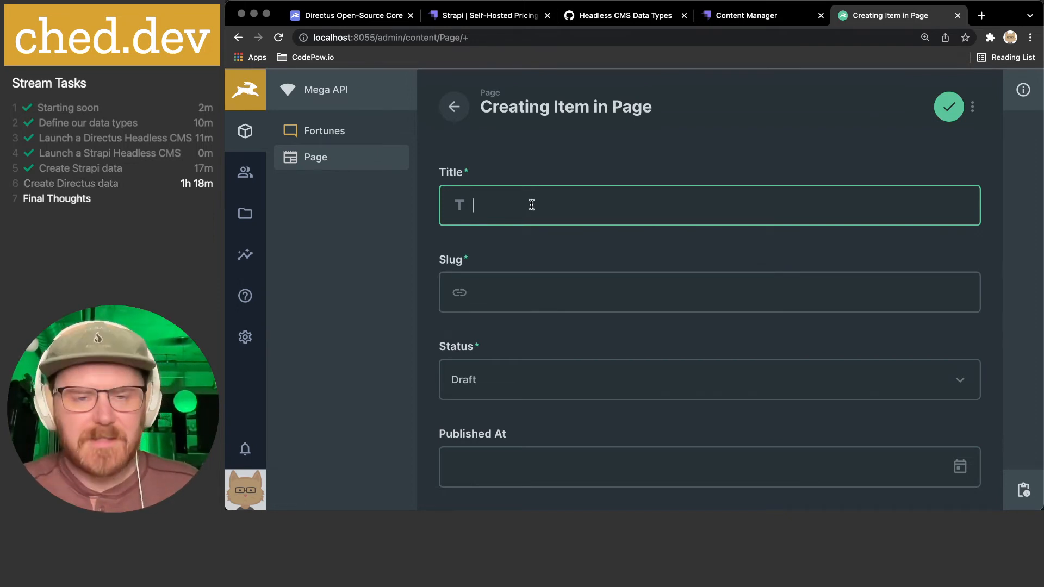
- Title the item 'Directus Demo', add Directus to the dictionary, and set slug 'directus-demo'
text(Directus Demo)
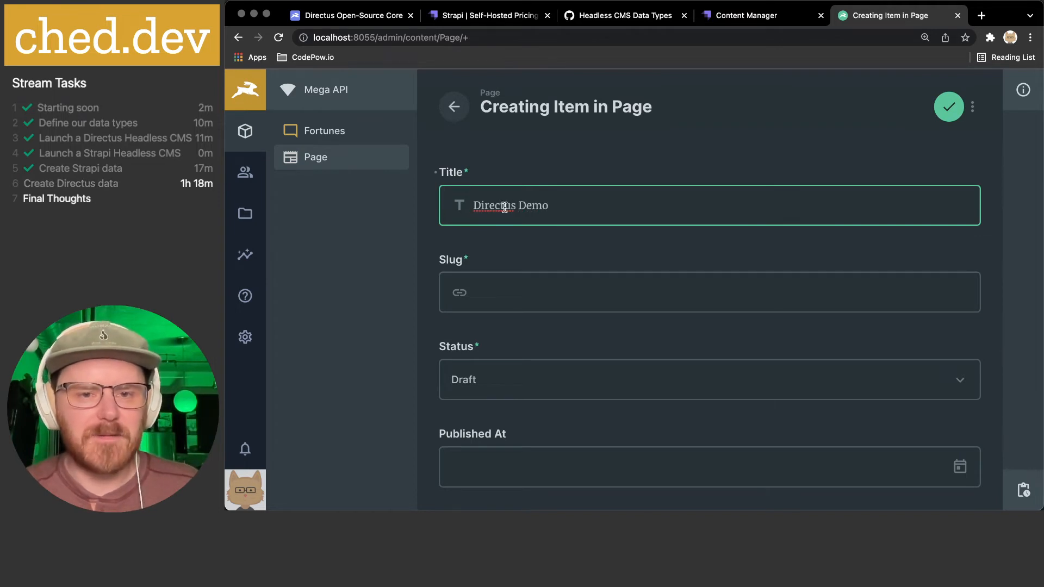
right_click(485, 205)
click(565, 259)
click(611, 207)
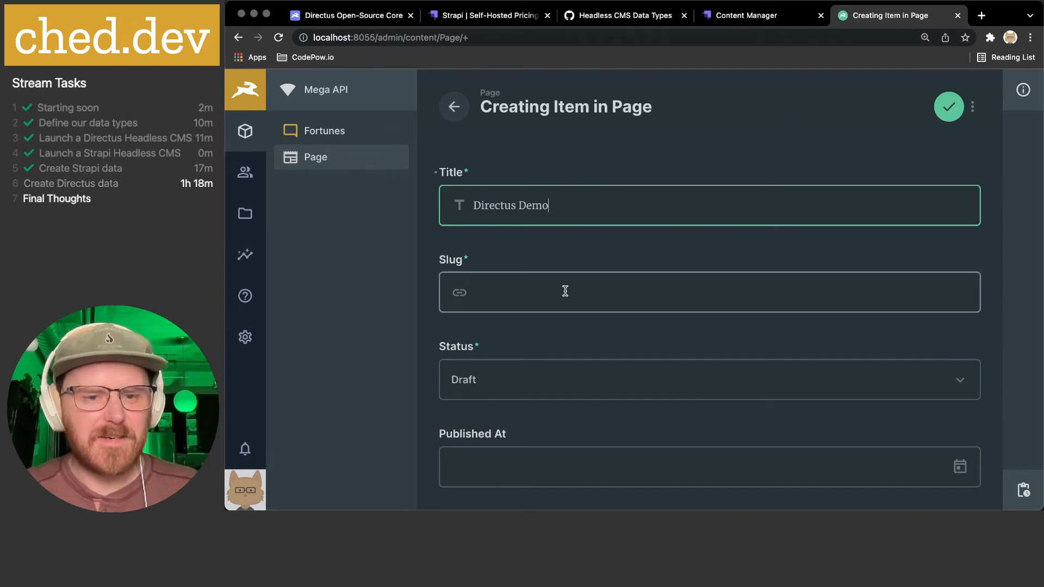
click(565, 291)
text(direc)
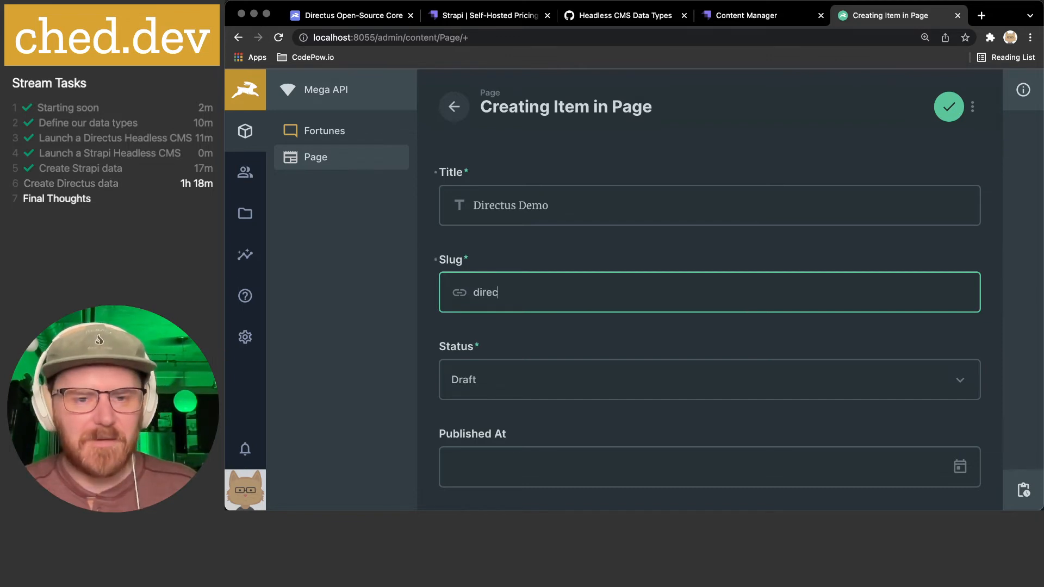
text(tus-demo)
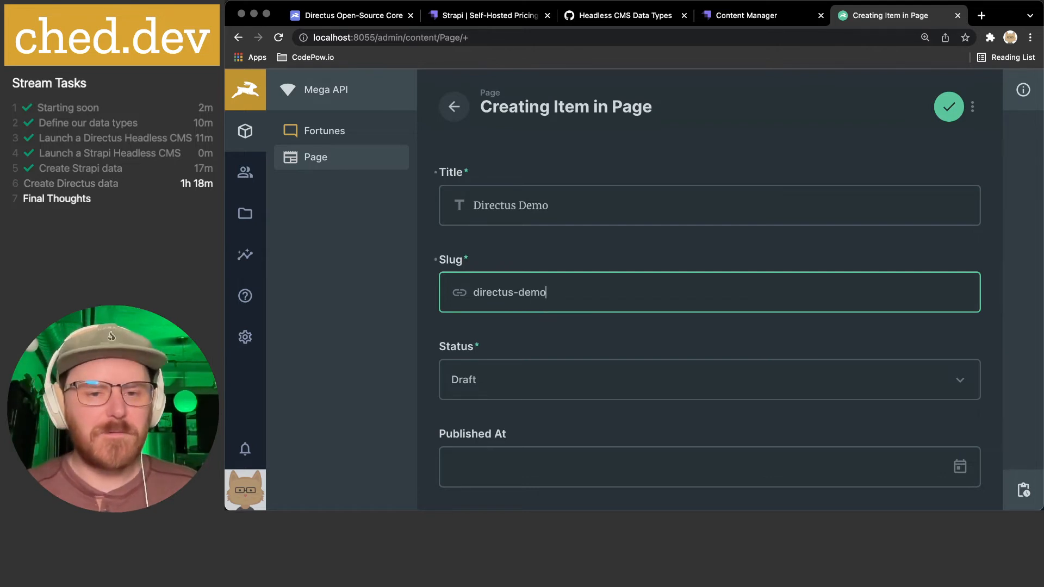
scroll(605, 304, down, 1)
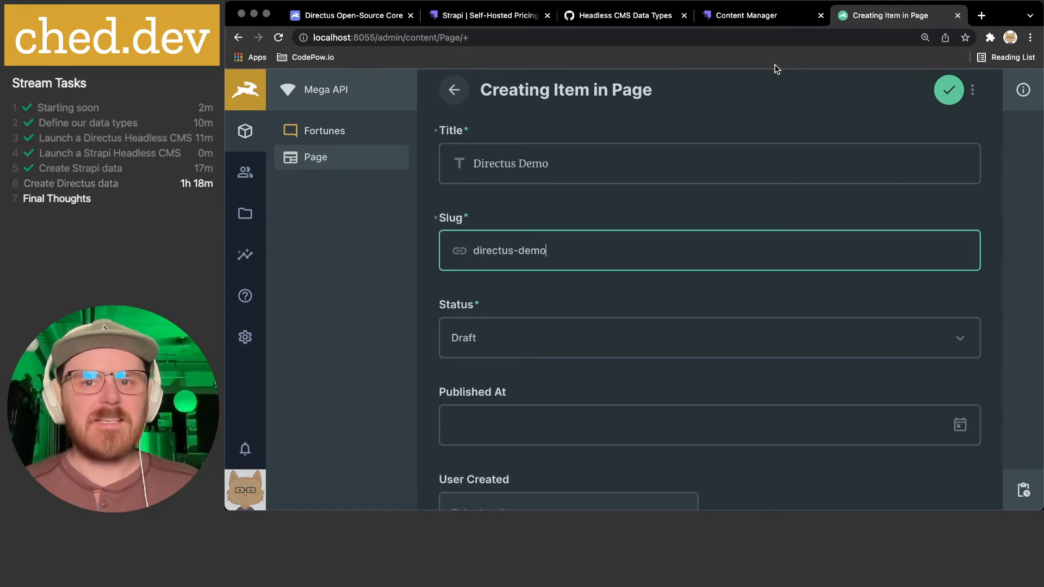
- Check the existing Strapi Page entry and its languages, then return to Directus
click(765, 20)
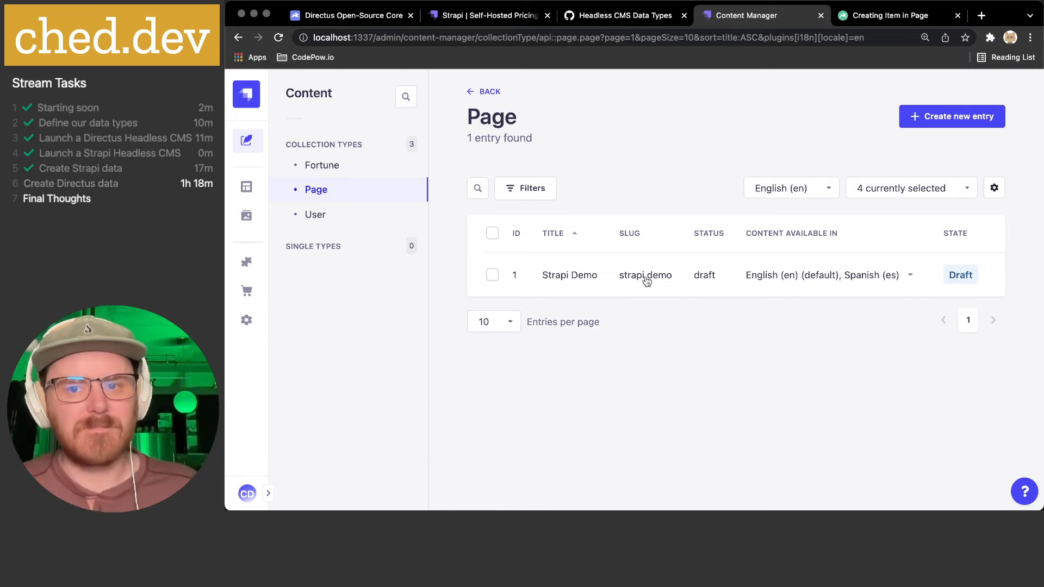
click(910, 274)
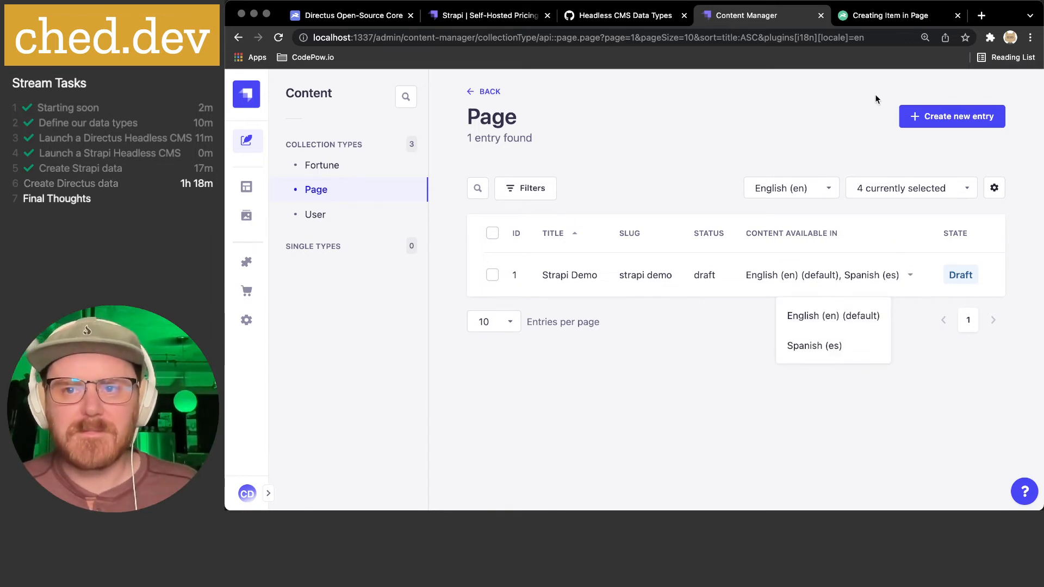
click(882, 16)
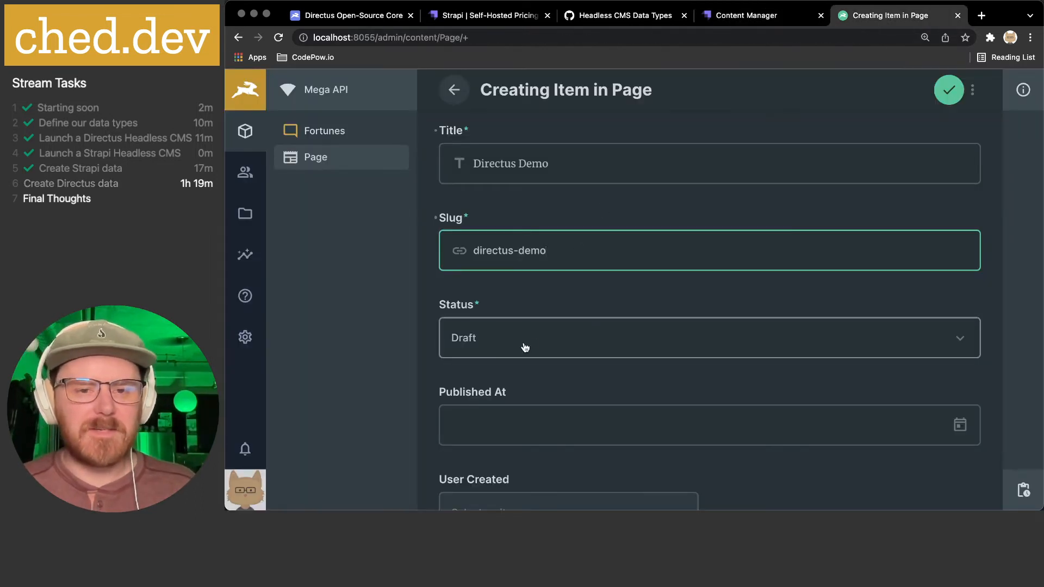
scroll(522, 337, down, 2)
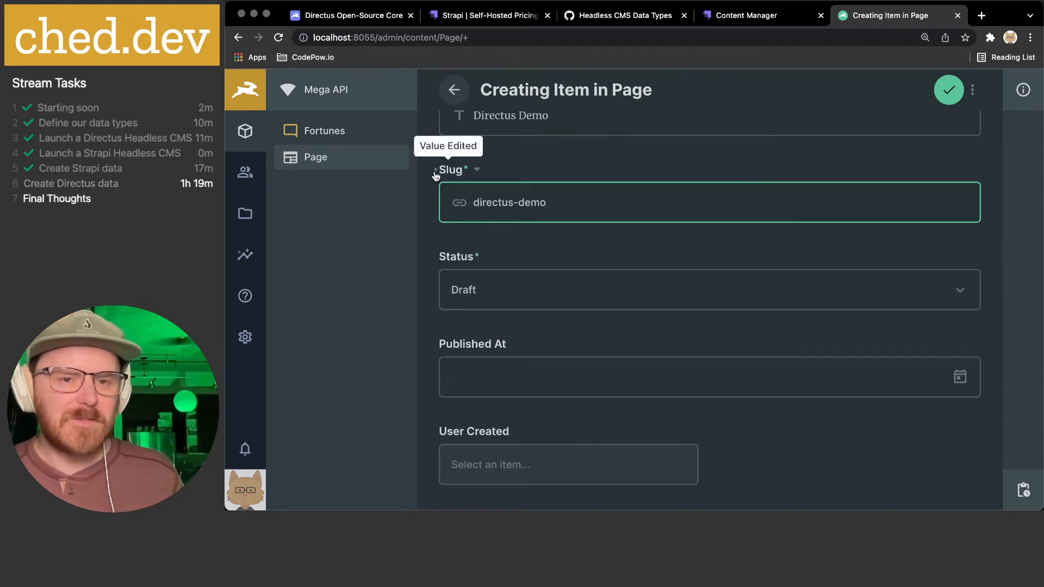
- Keep the new page's status as Draft
scroll(565, 222, up, 2)
scroll(565, 222, up, 1)
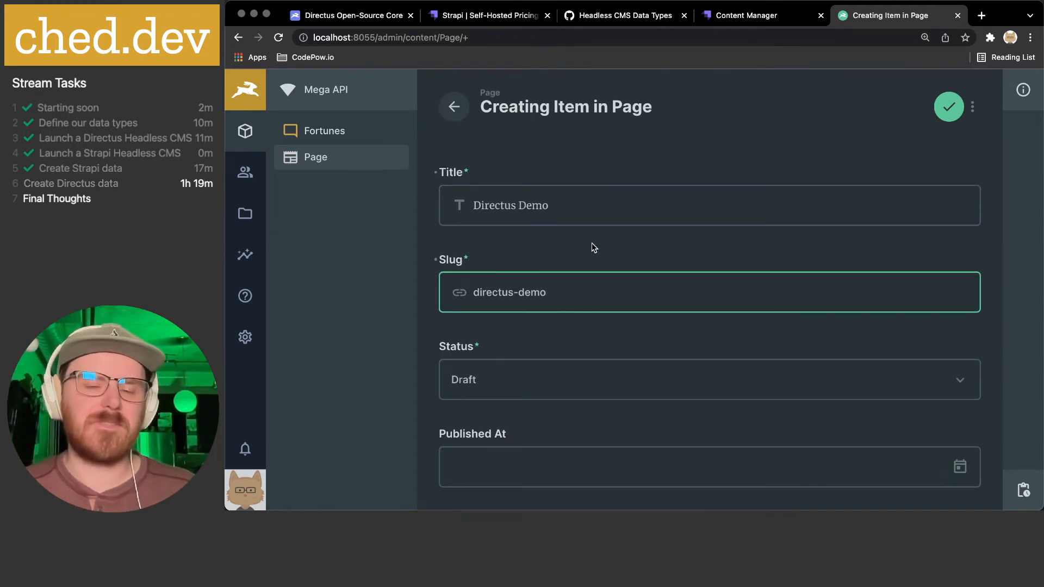
scroll(522, 370, down, 2)
click(501, 266)
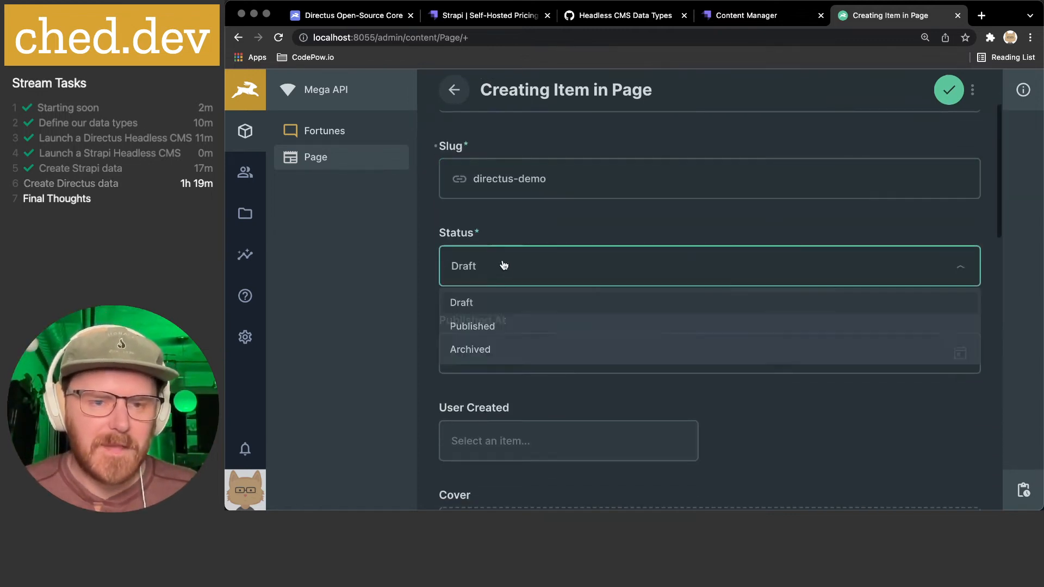
click(507, 233)
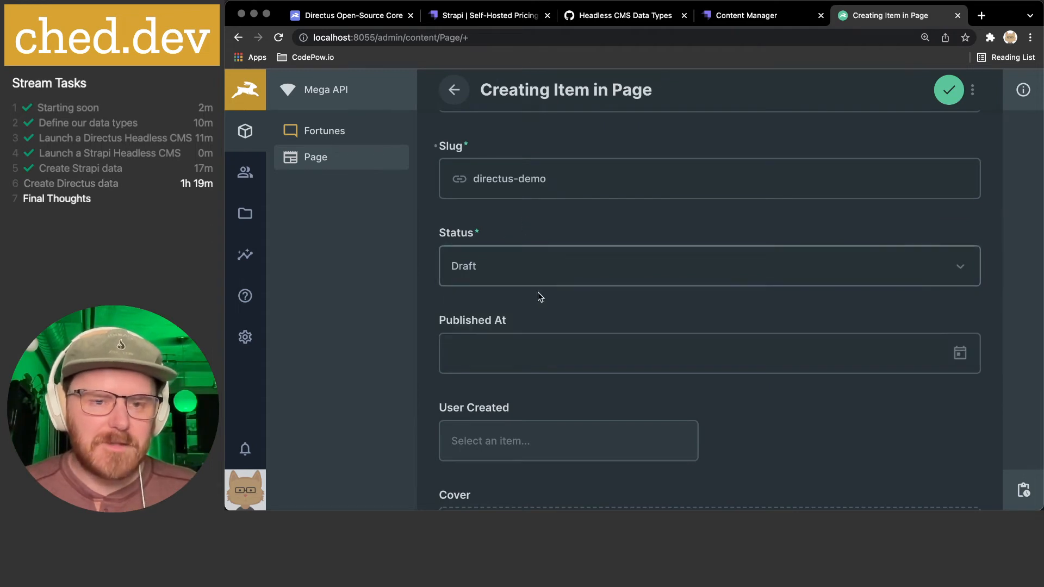
- Set Published At to the current date, January 7th, 2022
scroll(541, 302, down, 1)
click(528, 308)
scroll(529, 309, down, 2)
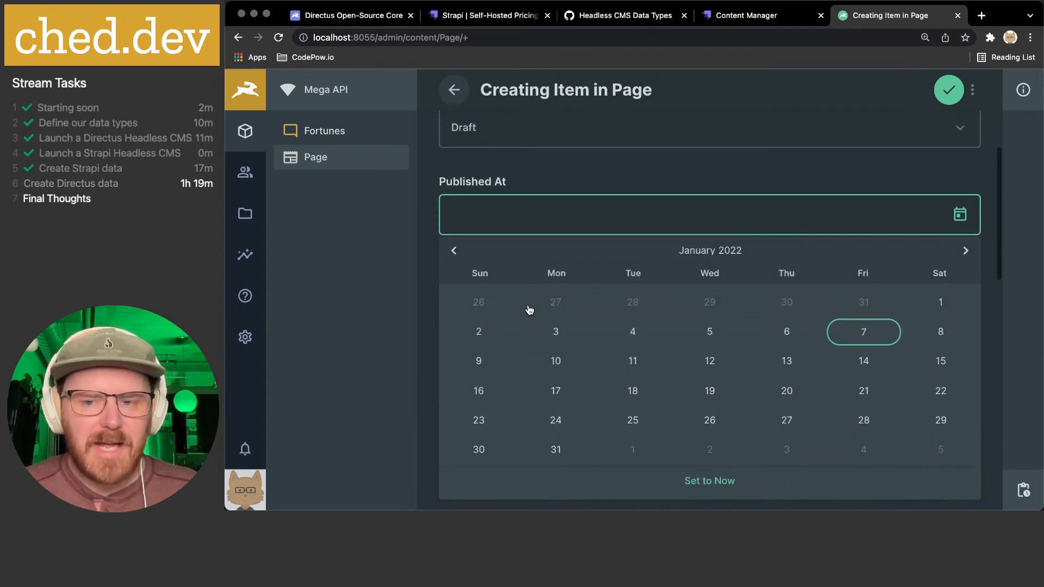
click(731, 481)
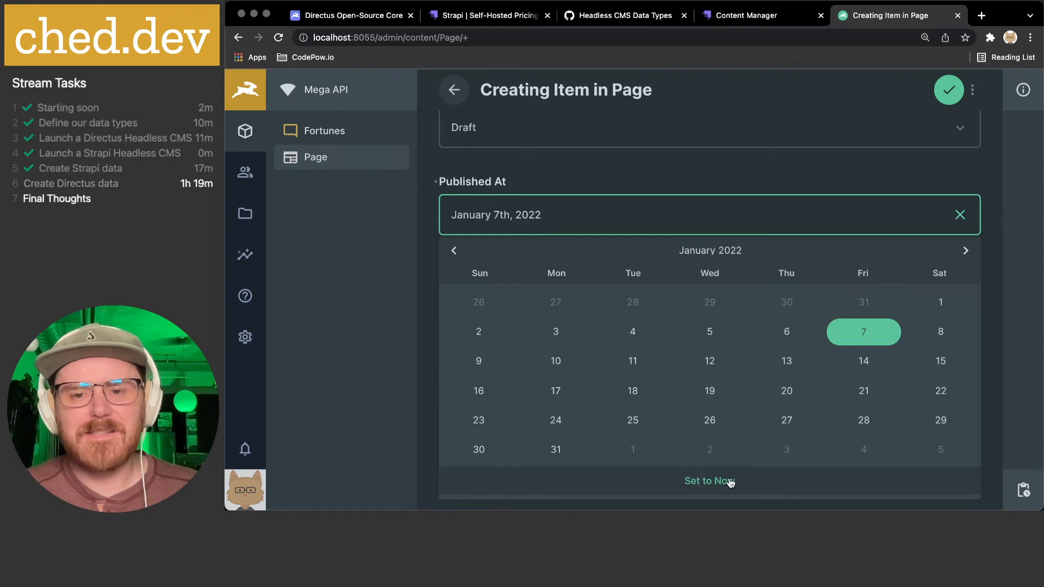
click(803, 175)
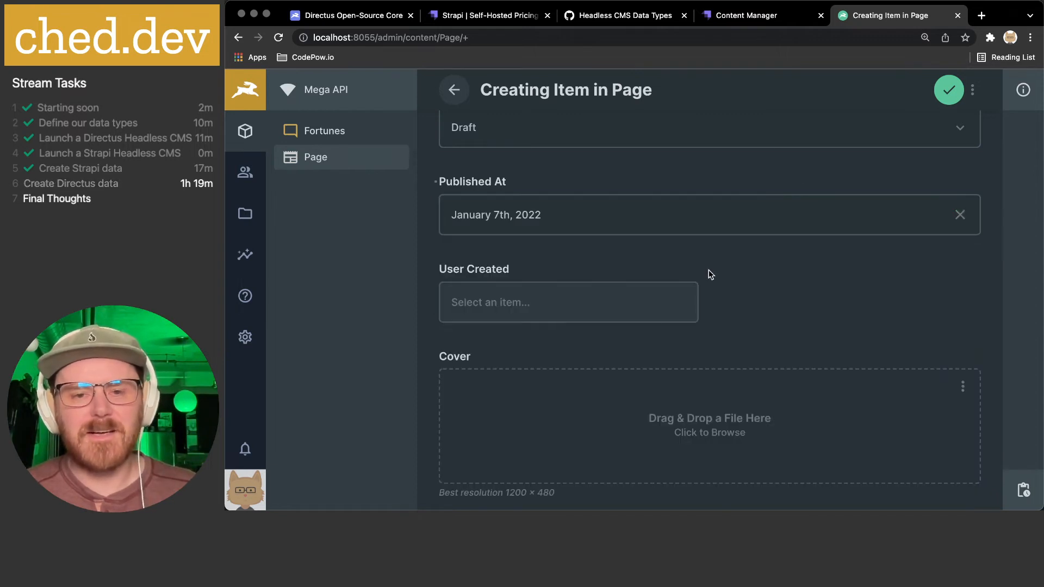
- Choose to pick the cover image from the file library
scroll(709, 270, down, 1)
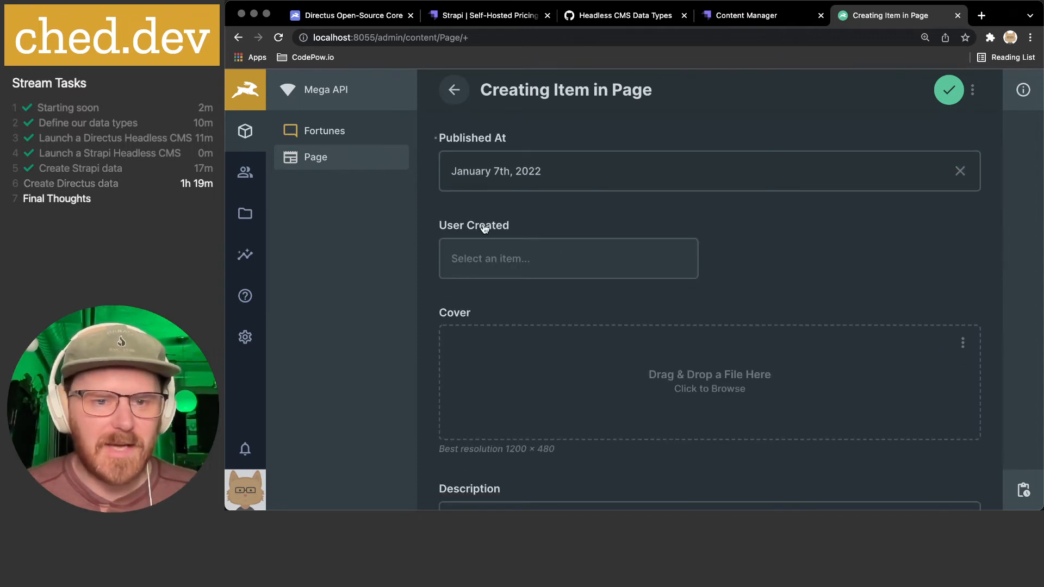
scroll(482, 256, down, 1)
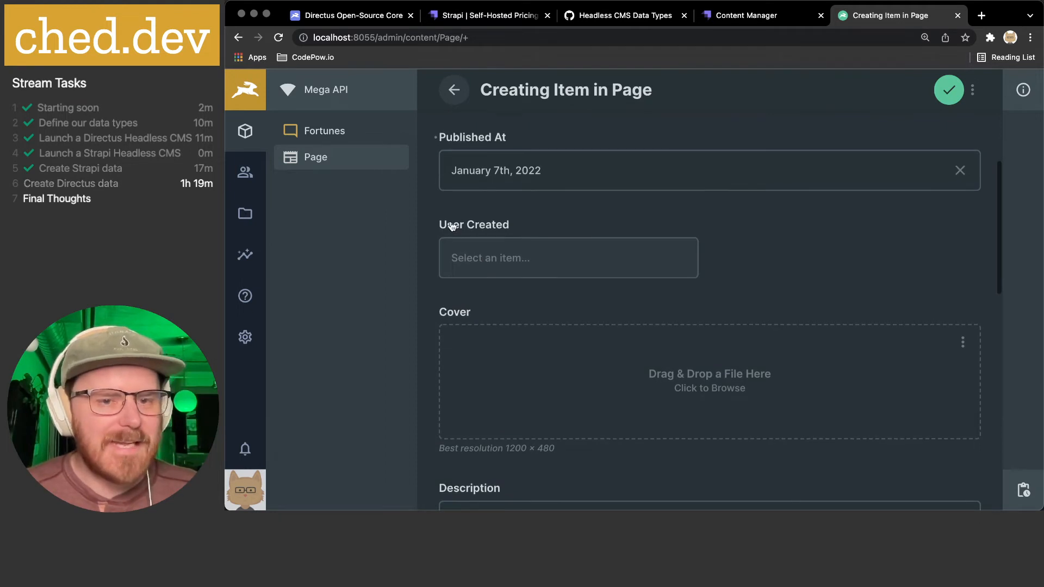
scroll(754, 262, down, 3)
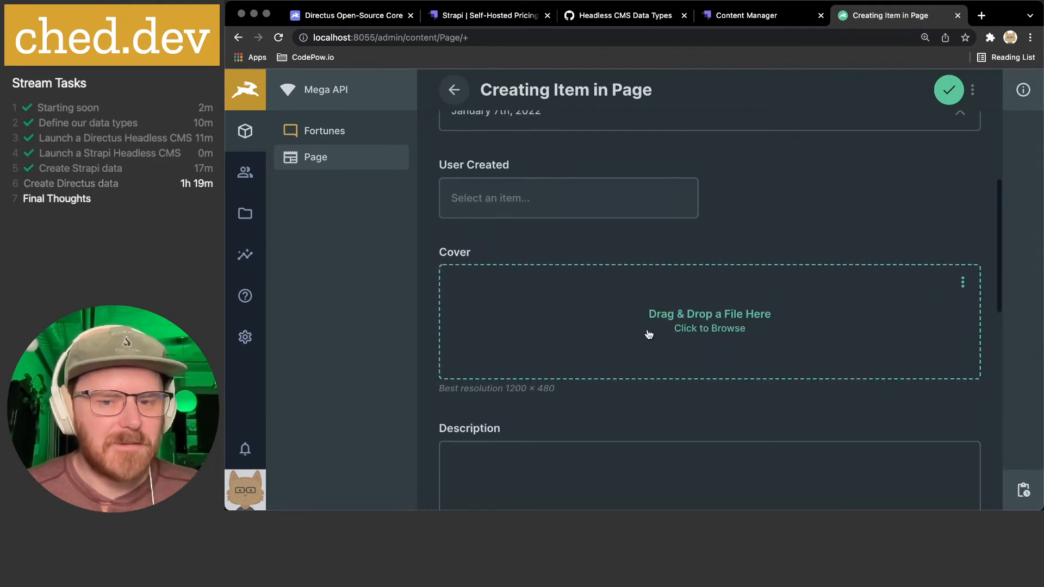
click(961, 256)
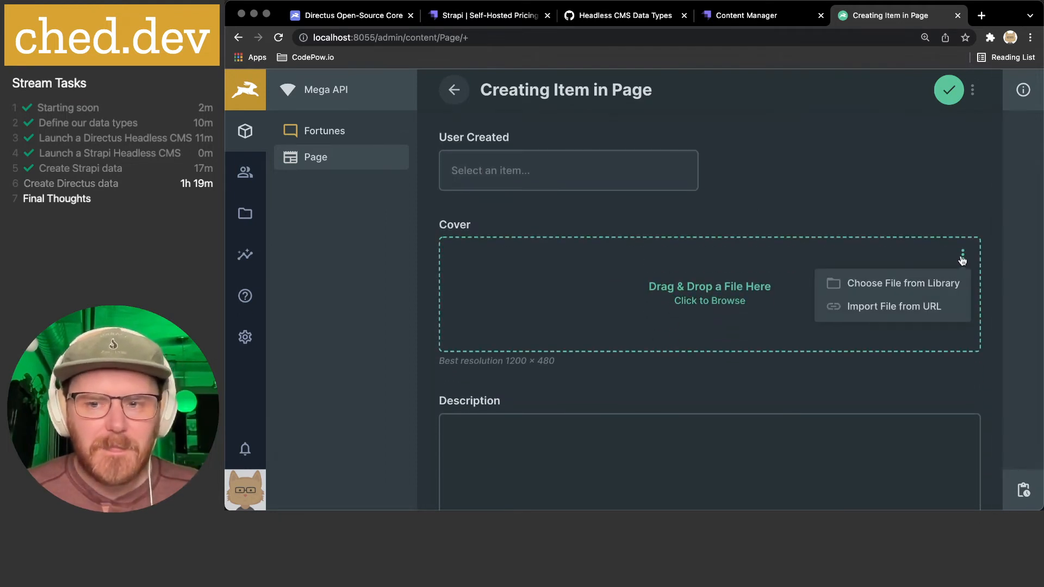
click(907, 291)
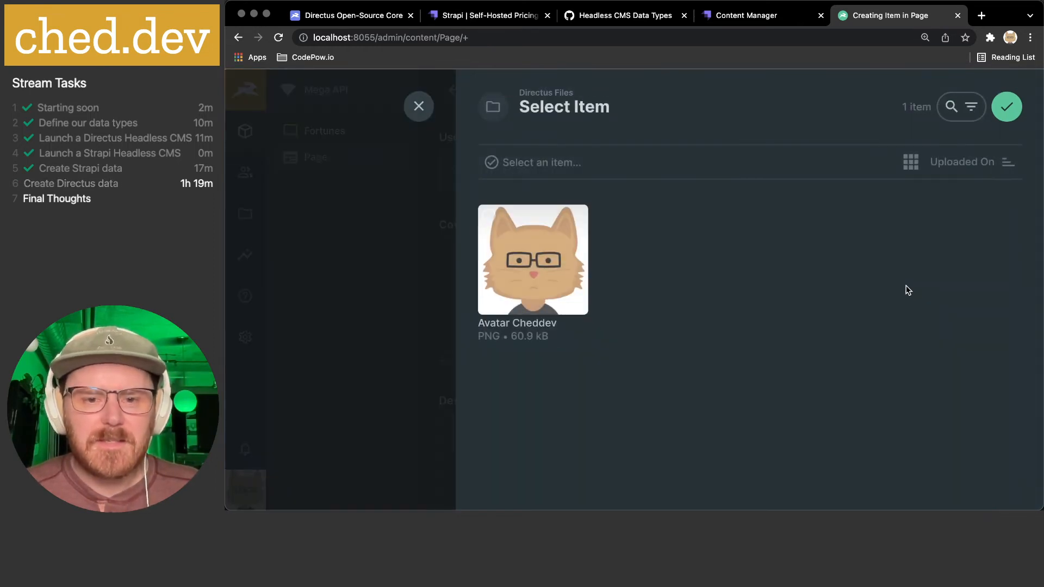
- Upload everythings-fine.jpg from the computer as the page's cover image
click(424, 108)
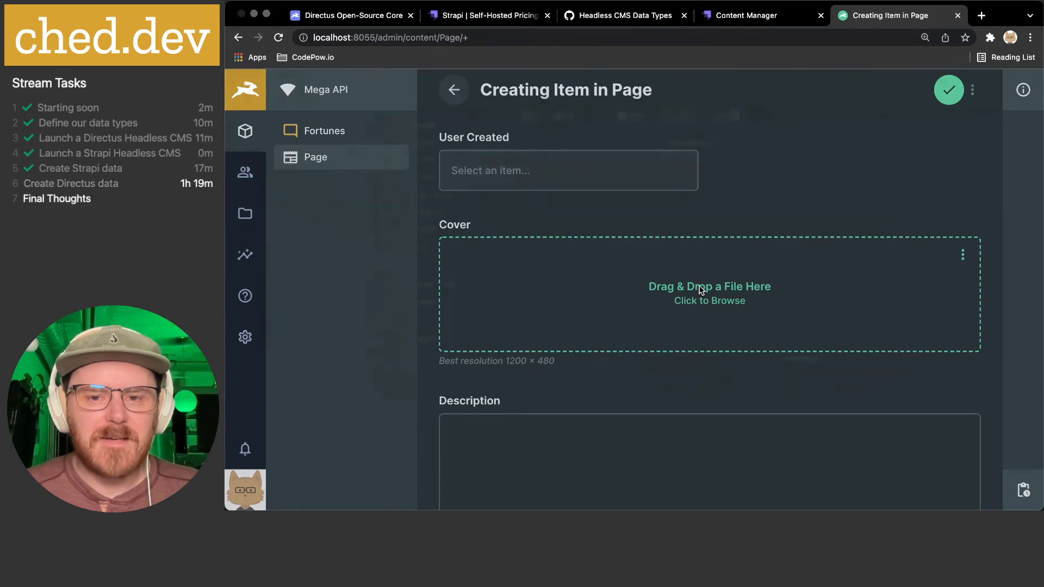
click(686, 281)
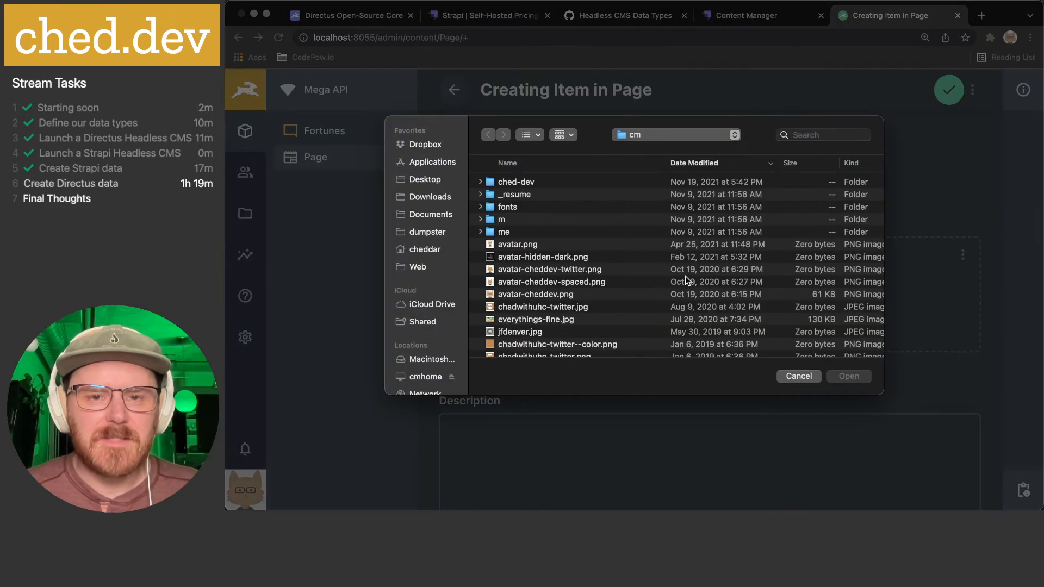
click(552, 321)
click(855, 376)
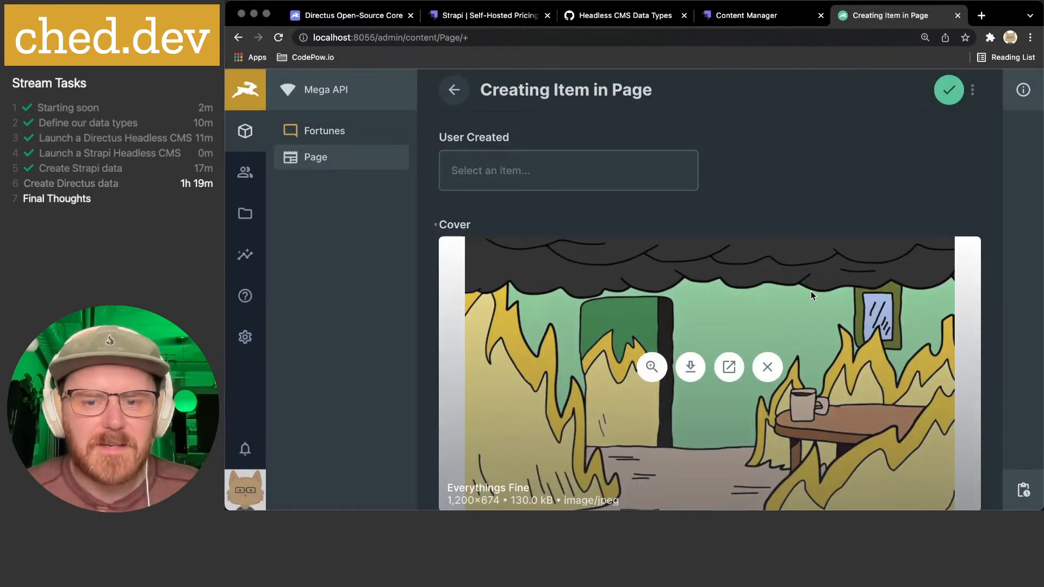
scroll(811, 292, down, 3)
scroll(674, 356, up, 1)
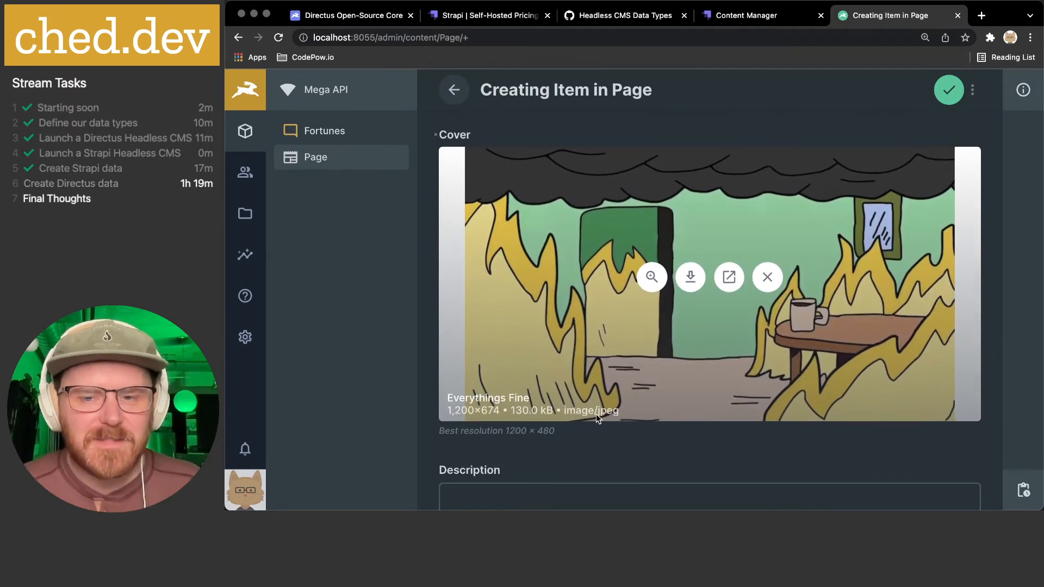
scroll(596, 414, up, 1)
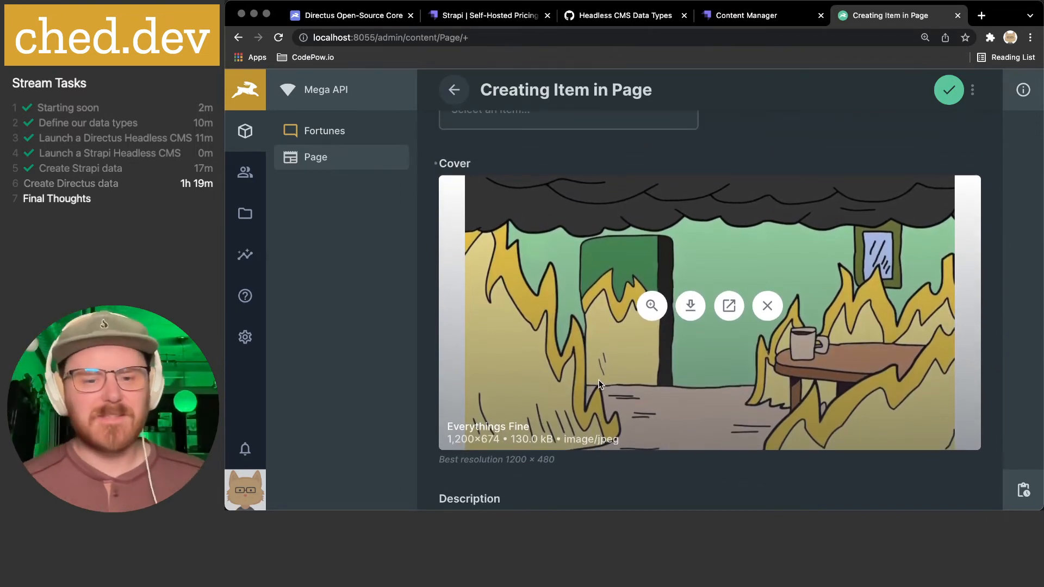
scroll(600, 383, down, 1)
scroll(601, 380, down, 2)
- Enter the description 'Demoing the Directus Admin Interface'
click(491, 403)
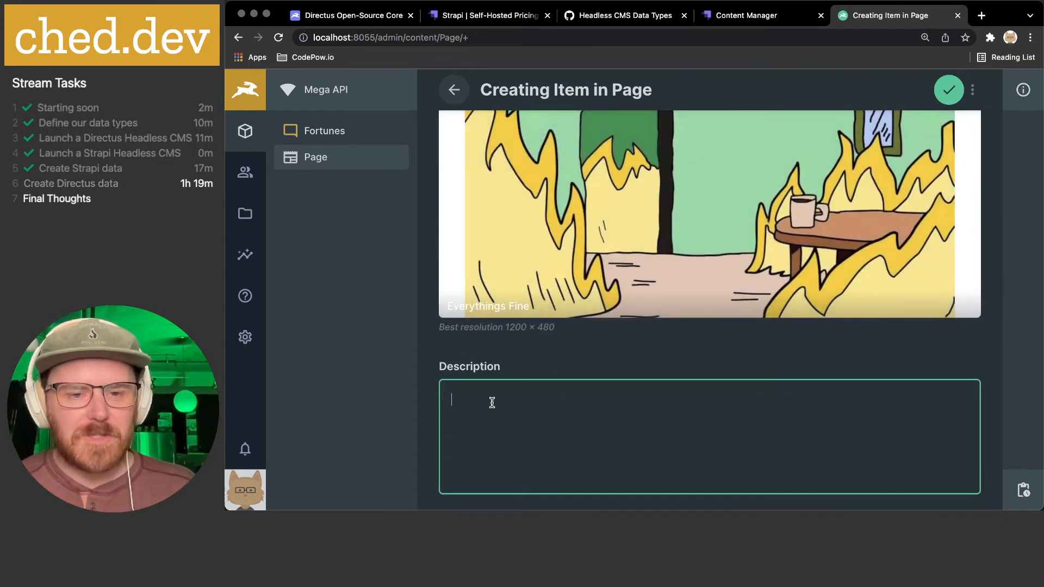
text(Demoing the Directus )
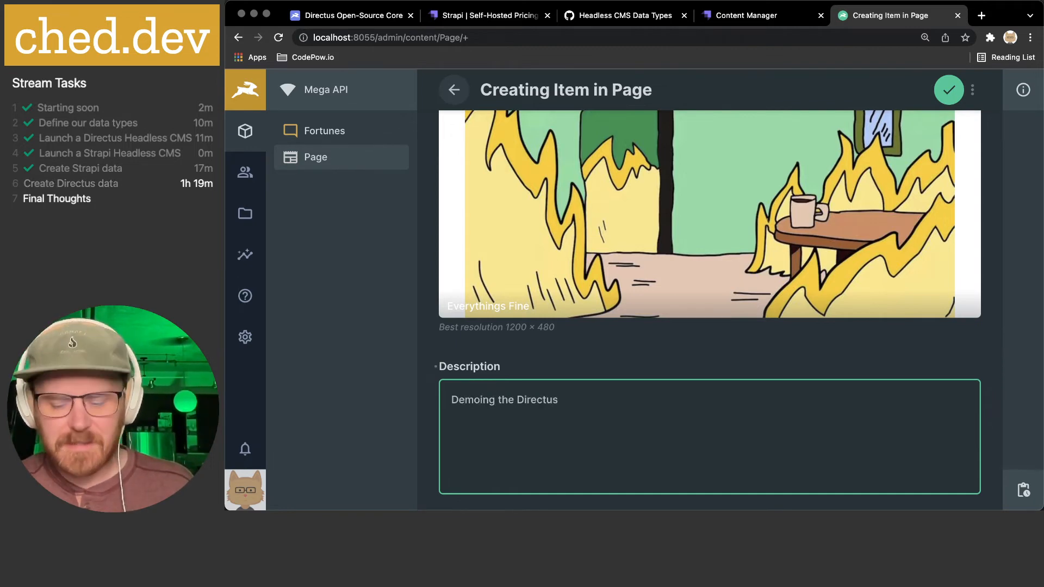
text(Admin)
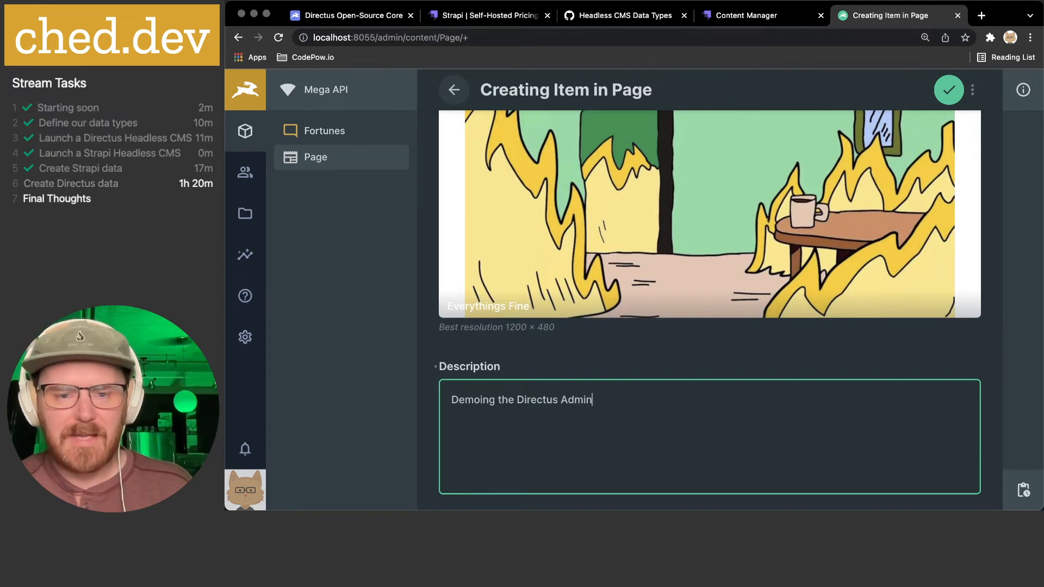
text( Interface)
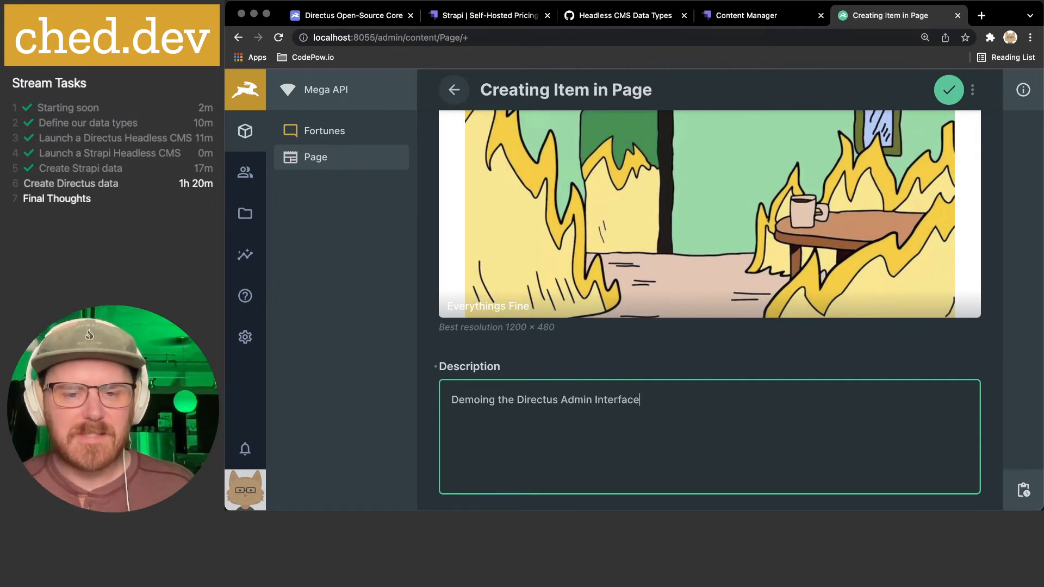
scroll(604, 410, down, 3)
scroll(605, 408, down, 8)
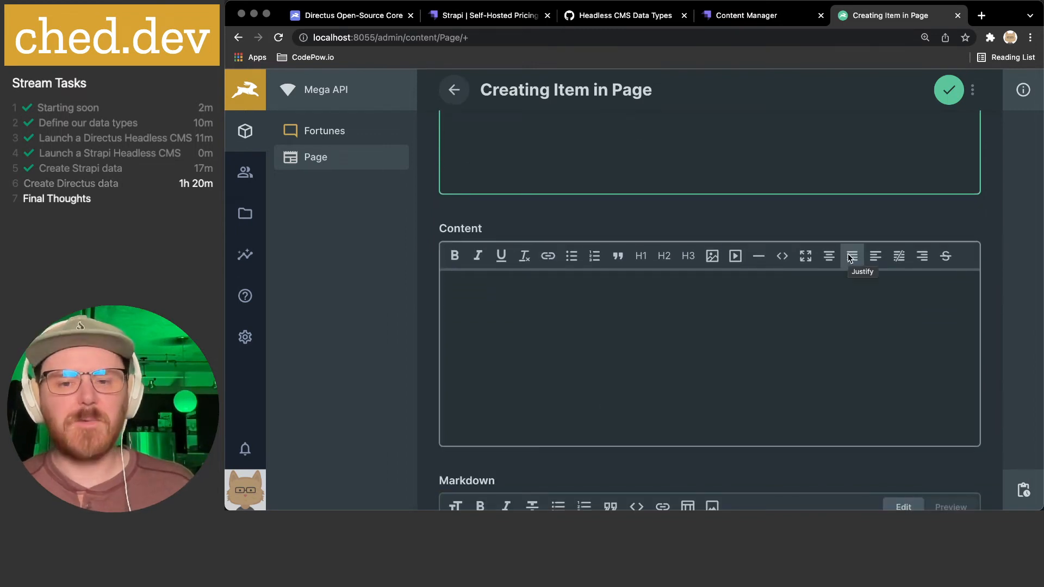
- Write the H2 heading 'What is Directus?' and the line 'Directus.io is a Headless CMS built on web.'
click(781, 256)
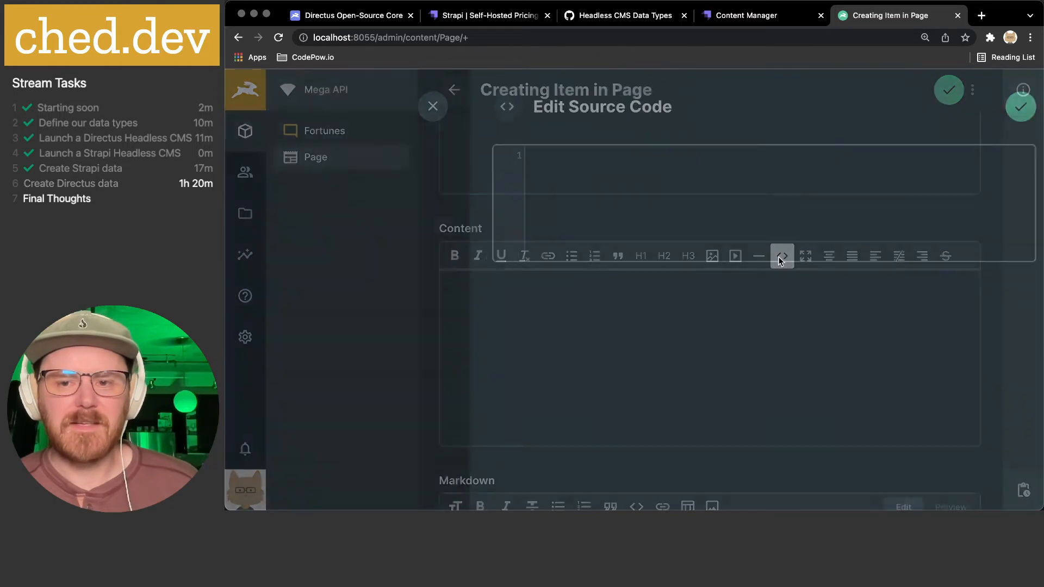
click(620, 161)
click(419, 103)
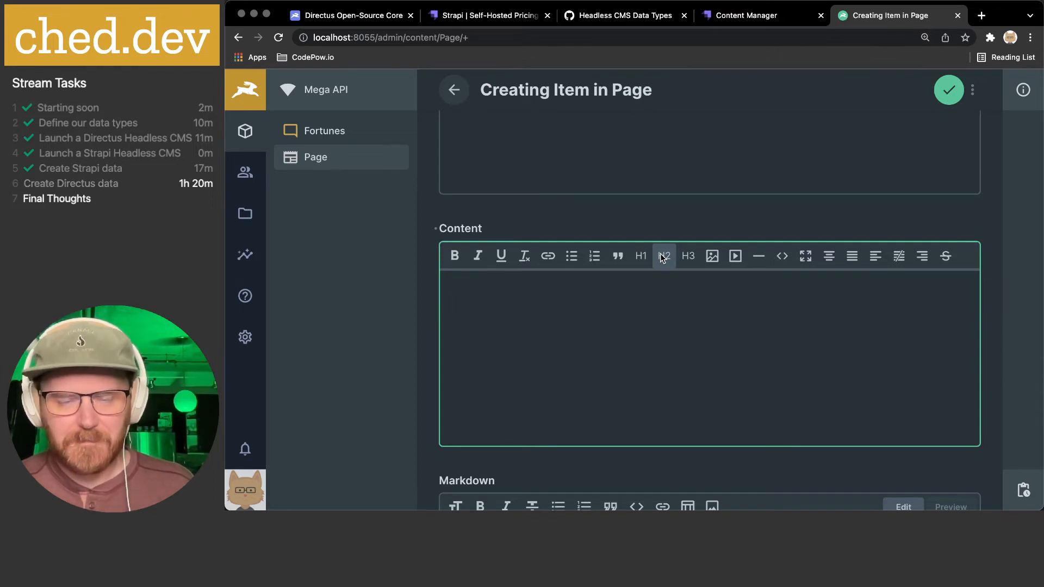
text(What)
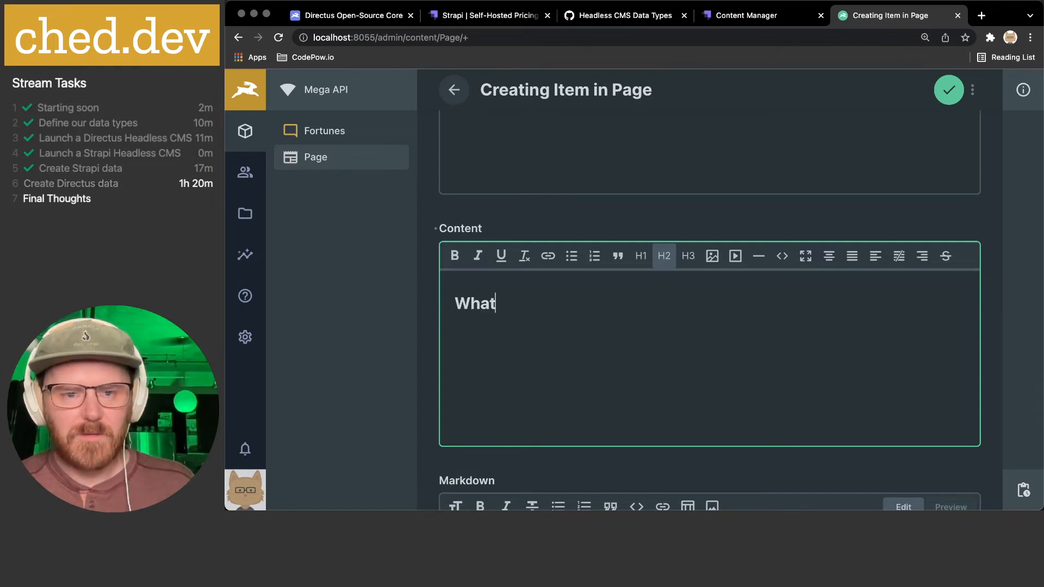
text( is Directus?)
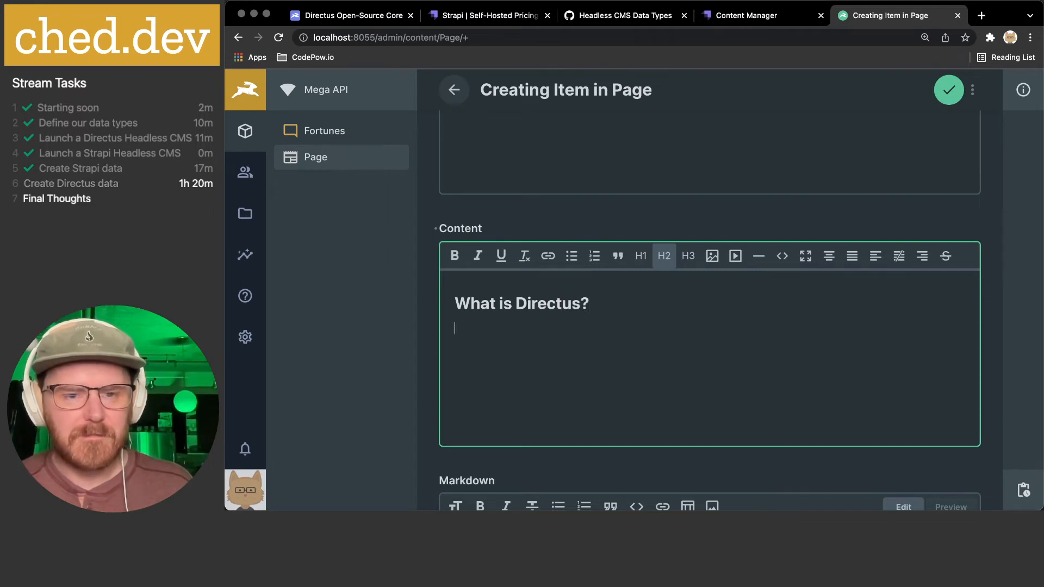
key(Return)
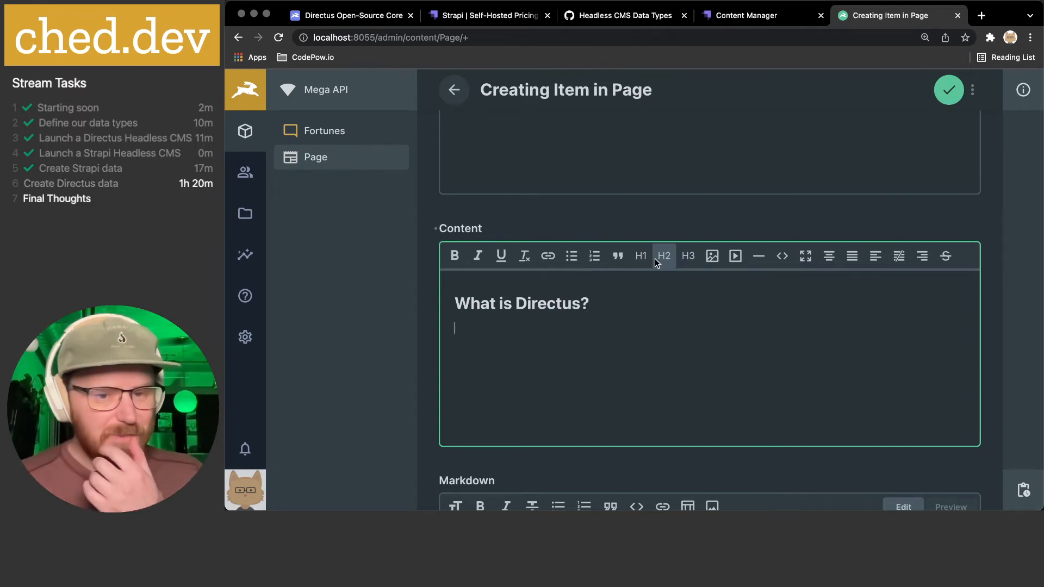
text(Direc)
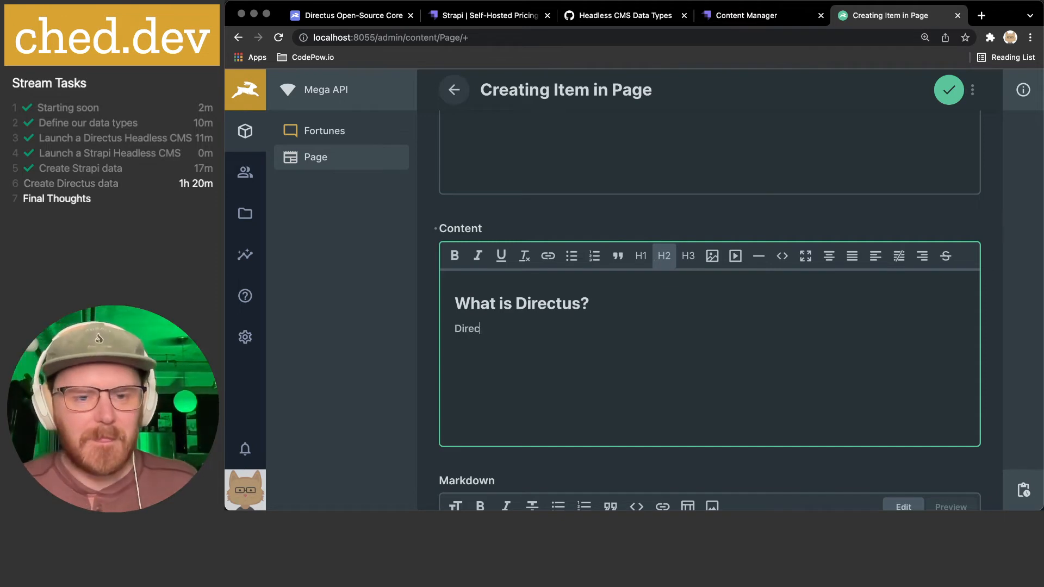
text(tus.io is a Headless CMS built on web.)
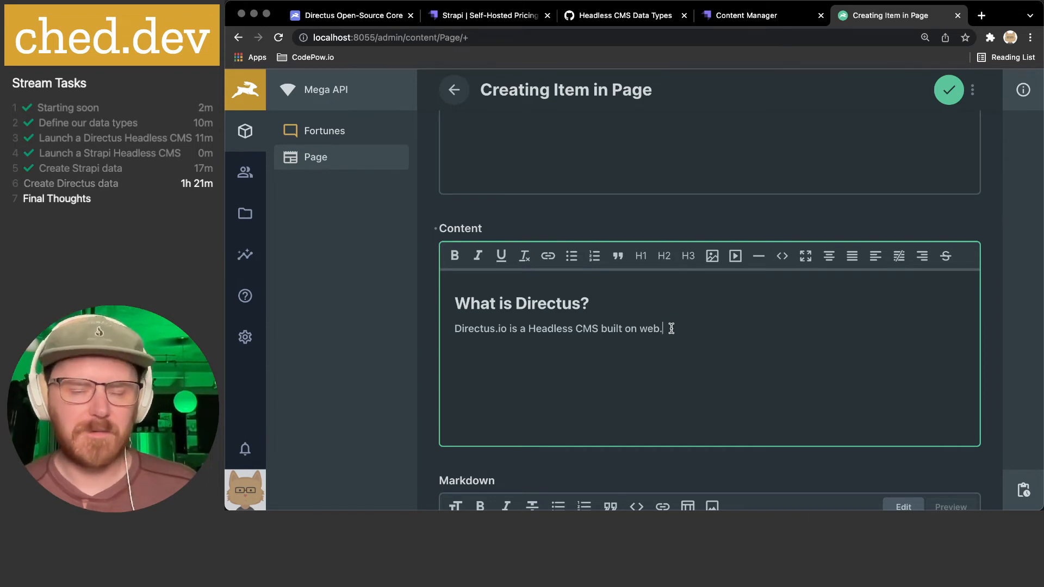
key(Return)
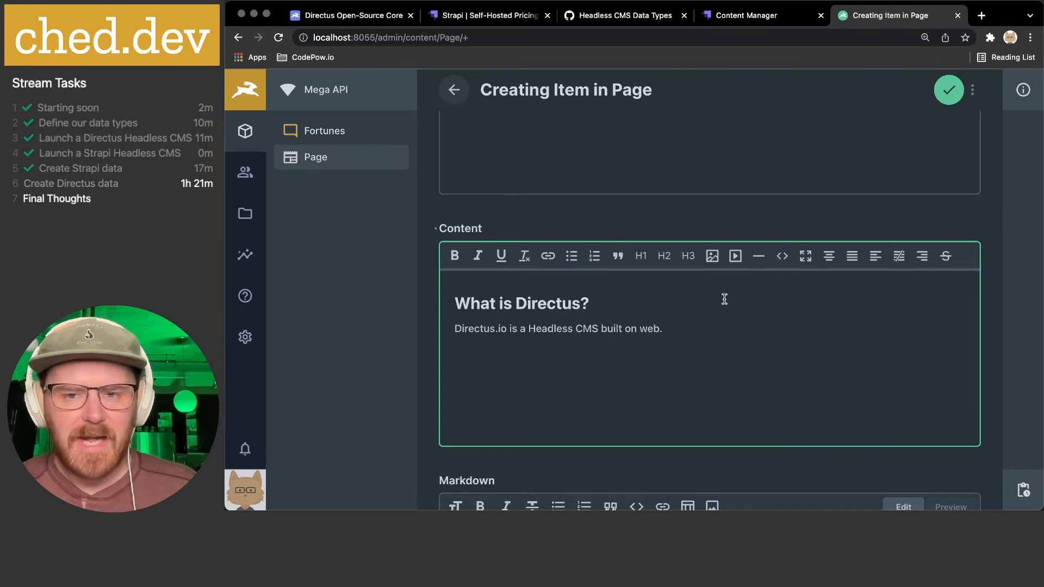
- Pick the Avatar Cheddev cat image from the file library as the image source
click(711, 257)
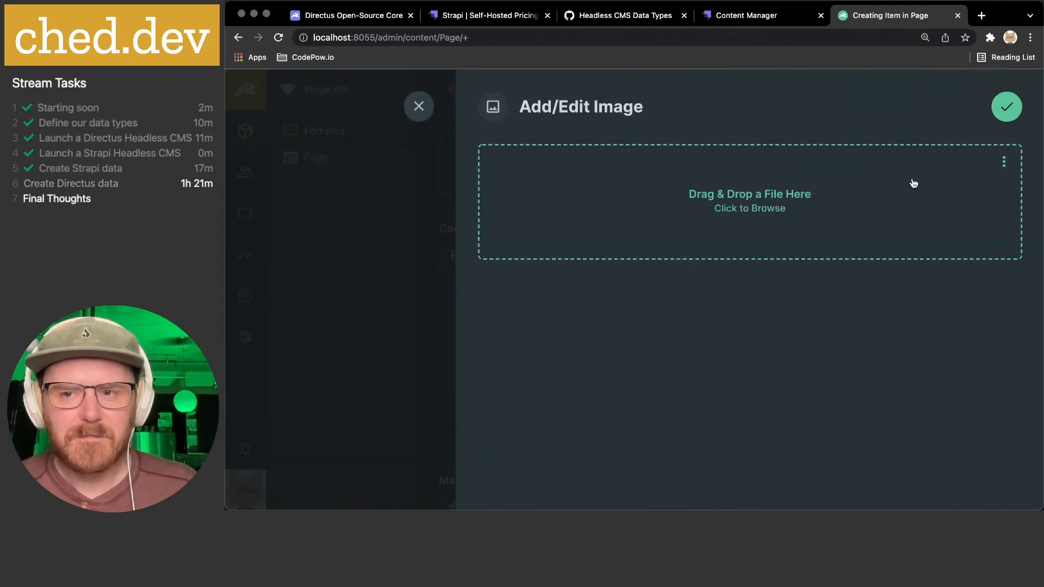
click(1004, 166)
click(945, 188)
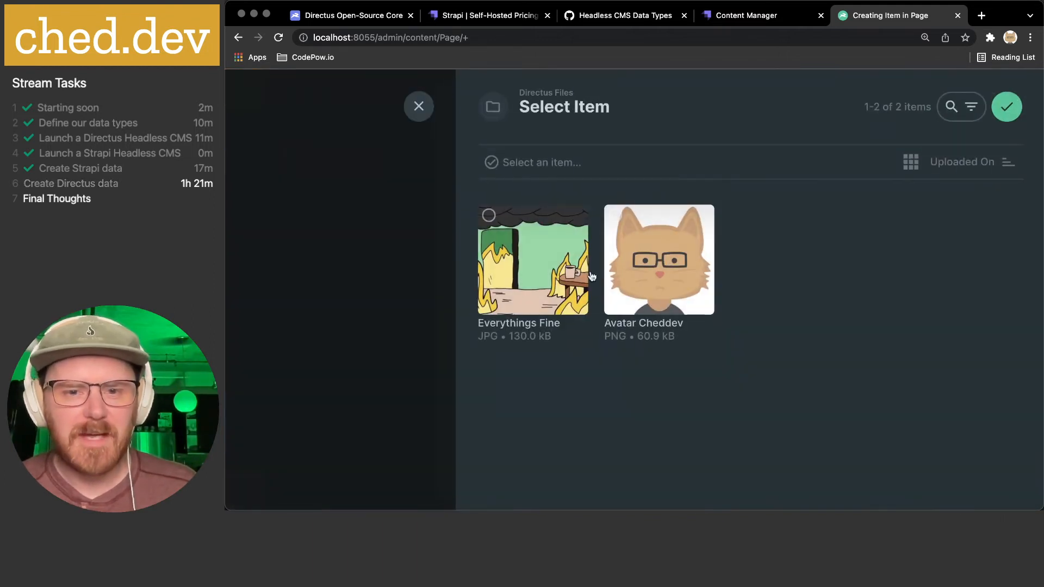
click(528, 279)
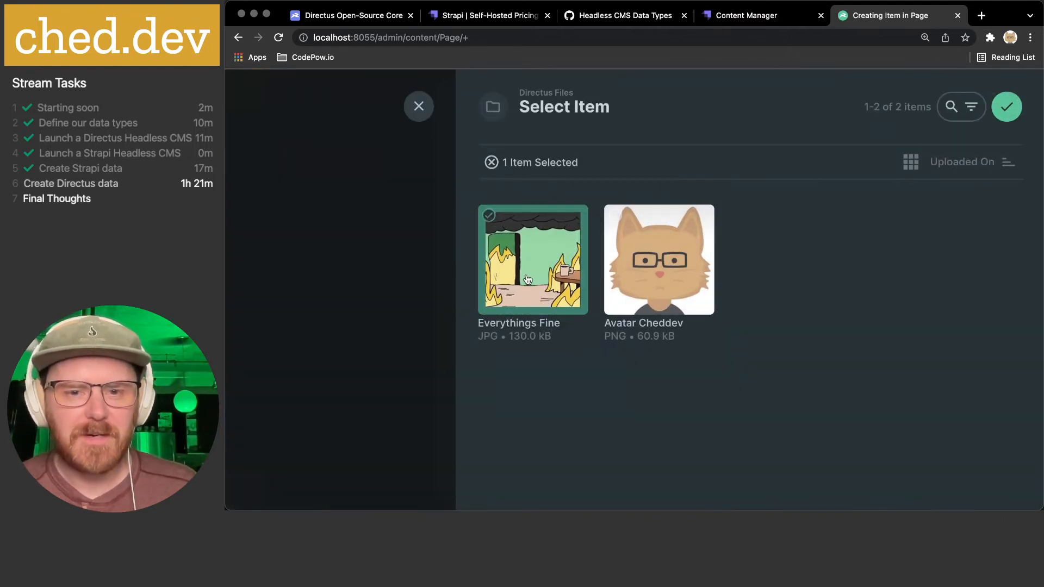
click(672, 260)
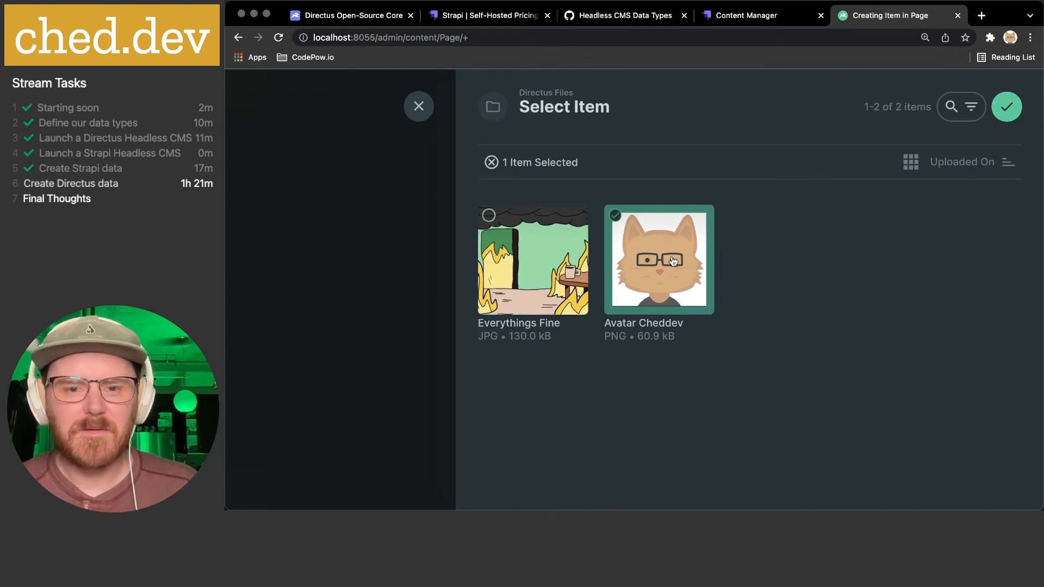
click(1006, 107)
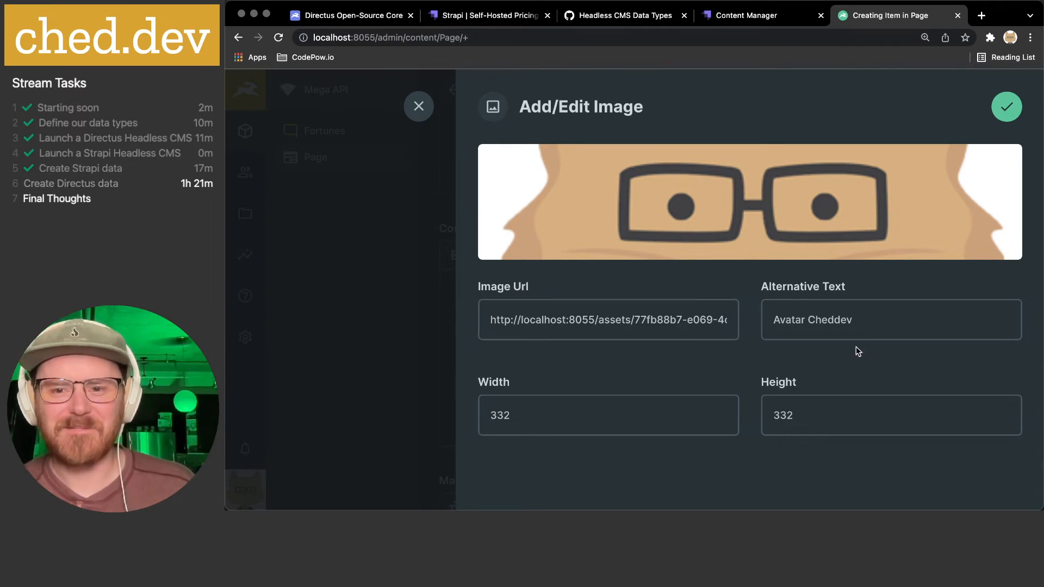
- Give the image alt text 'Avatar' and a 50 × 50 size, then confirm
click(834, 322)
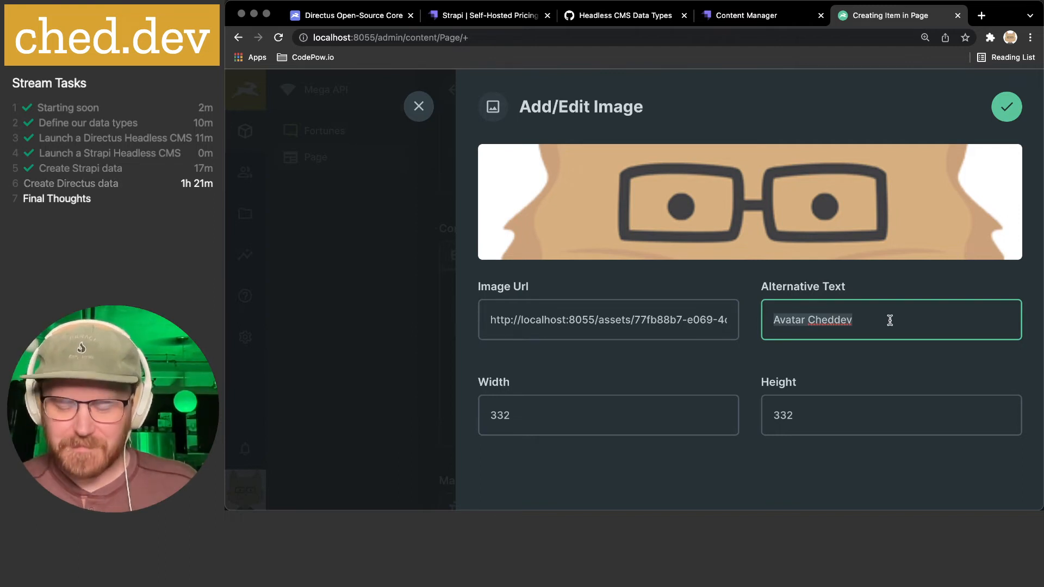
text(Avatar)
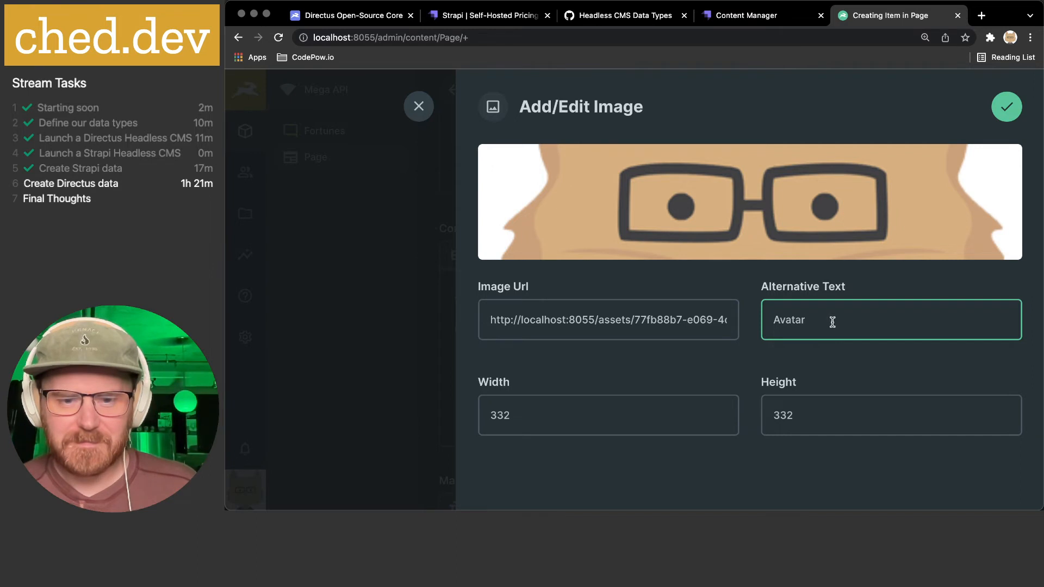
click(513, 422)
drag(531, 420, 456, 420)
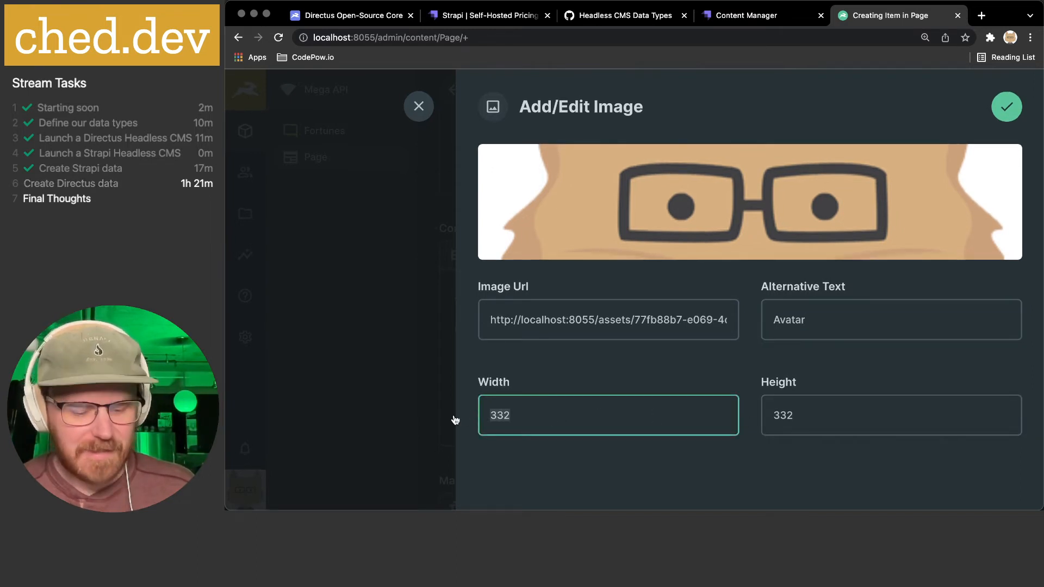
text(50)
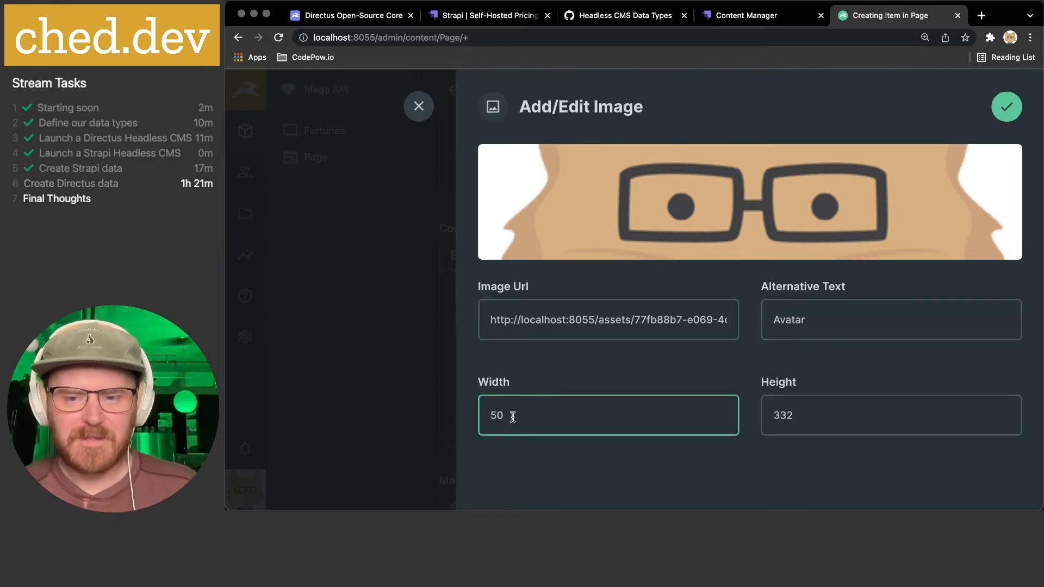
drag(786, 420, 714, 421)
text(50)
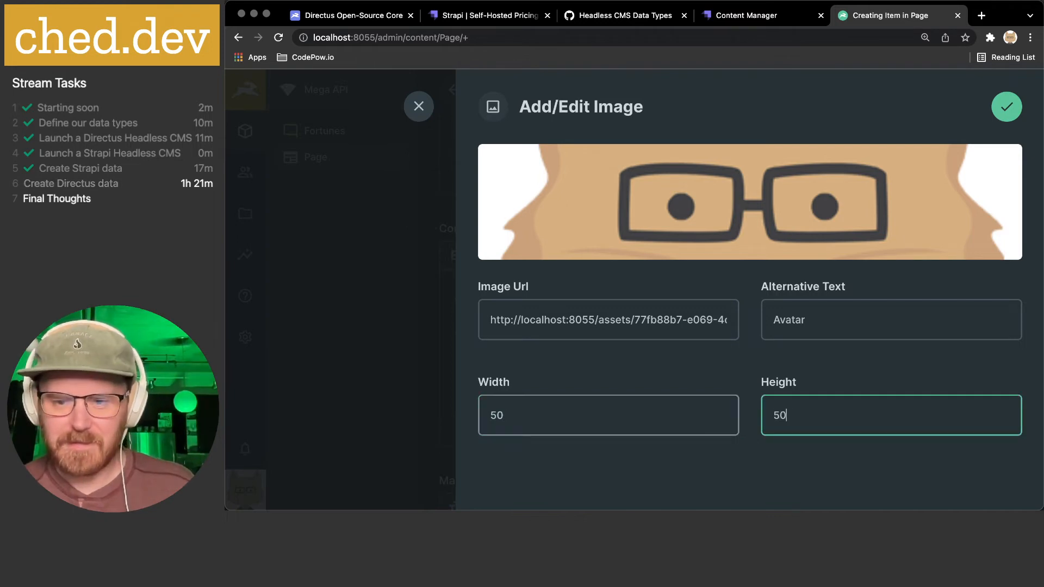
click(1006, 106)
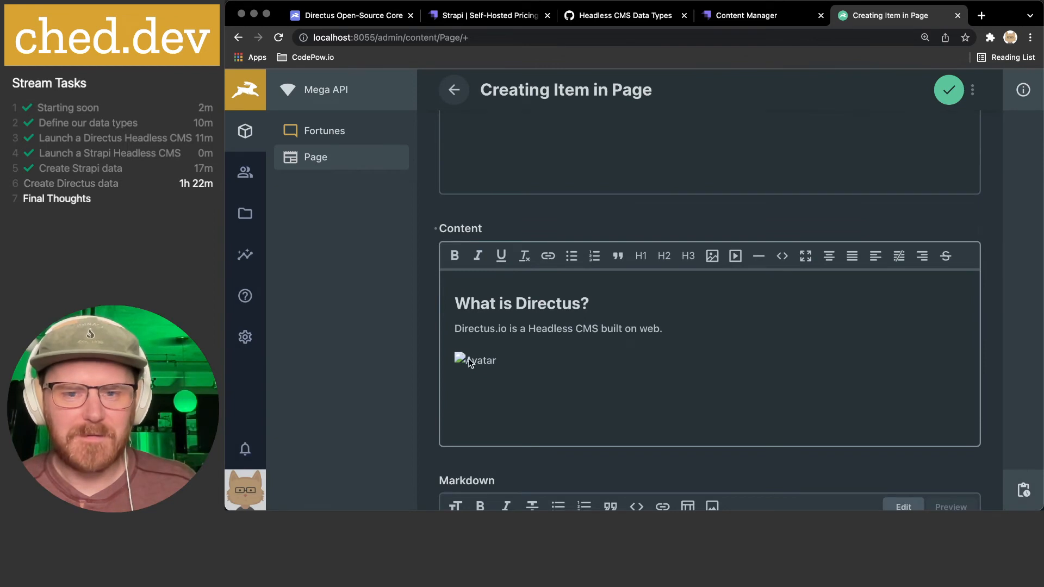
- Delete the stray 'amp;' after width=50 and height=50 in the image link
click(782, 255)
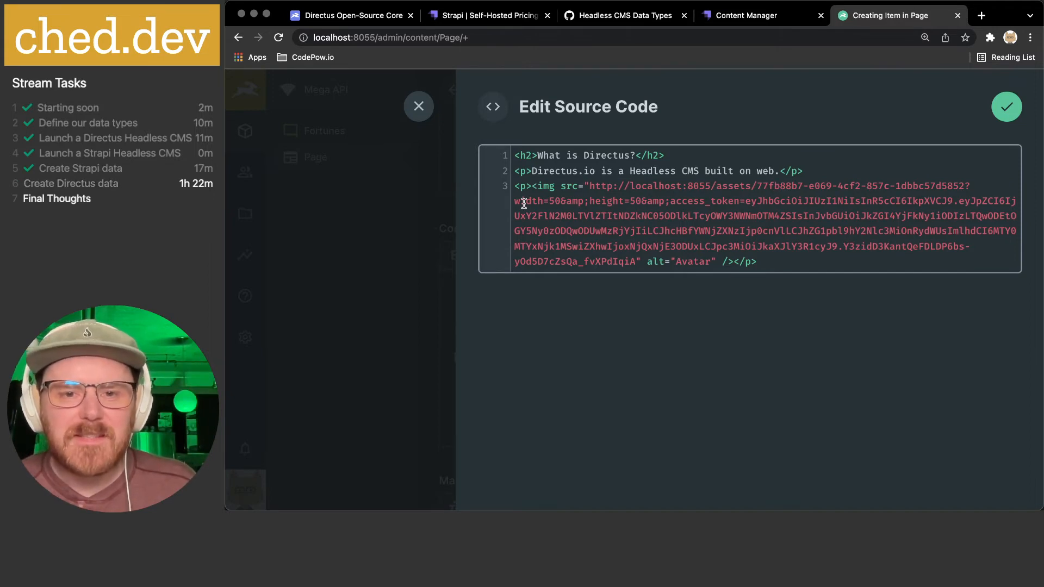
drag(524, 204, 736, 204)
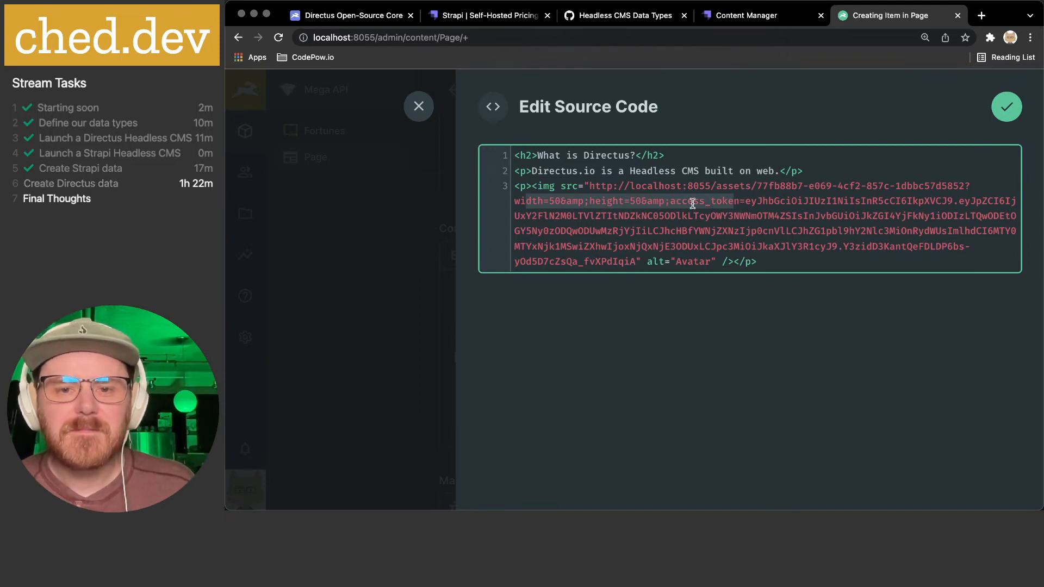
click(578, 201)
drag(565, 202, 589, 201)
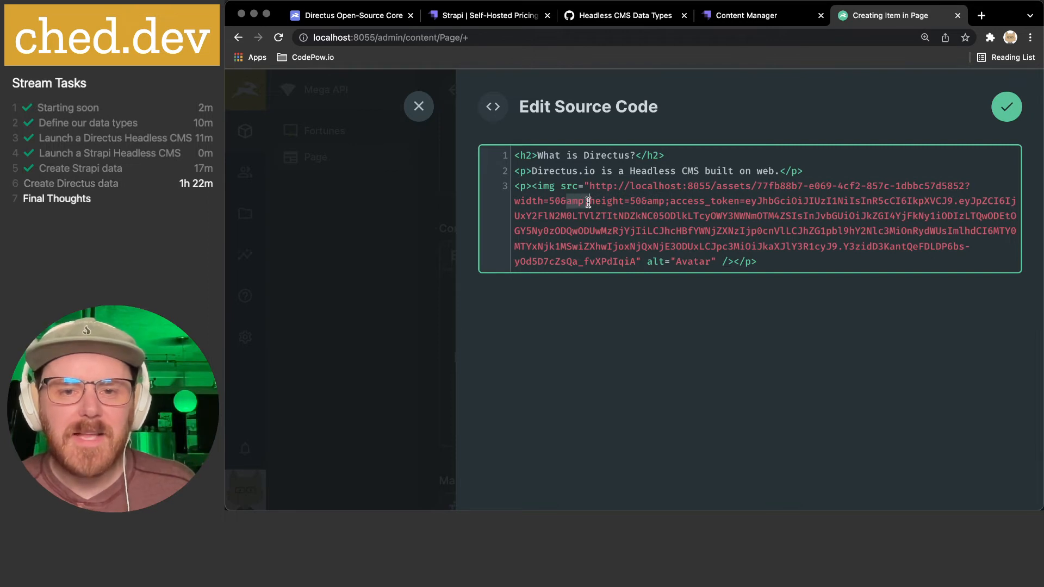
key(BackSpace)
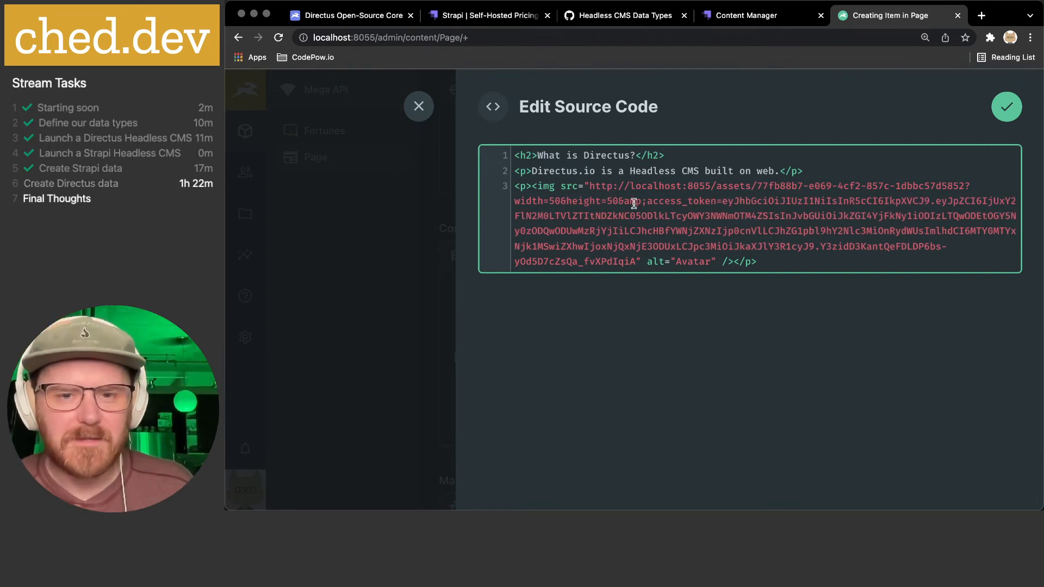
drag(646, 201, 624, 202)
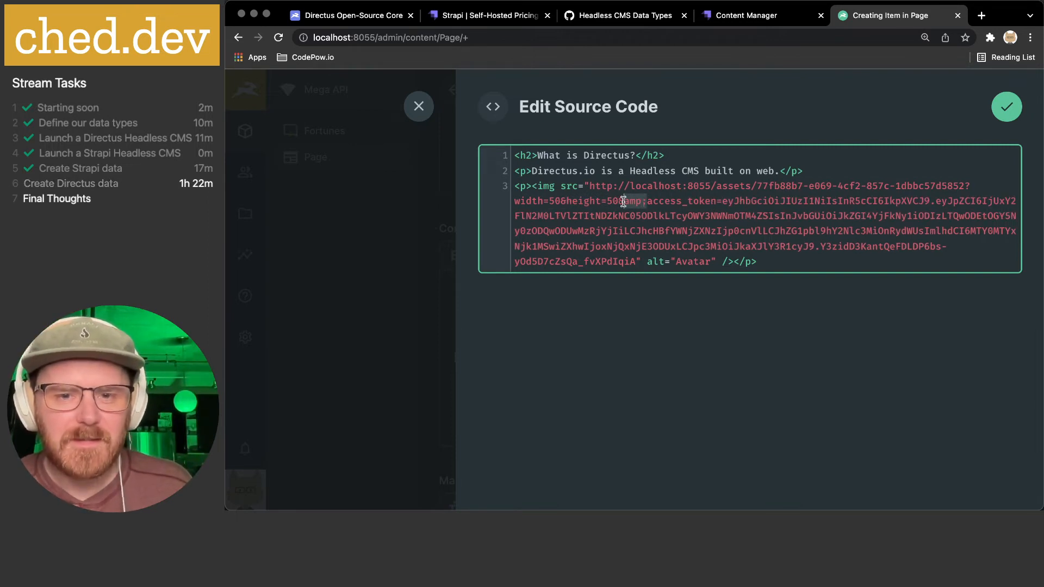
key(BackSpace)
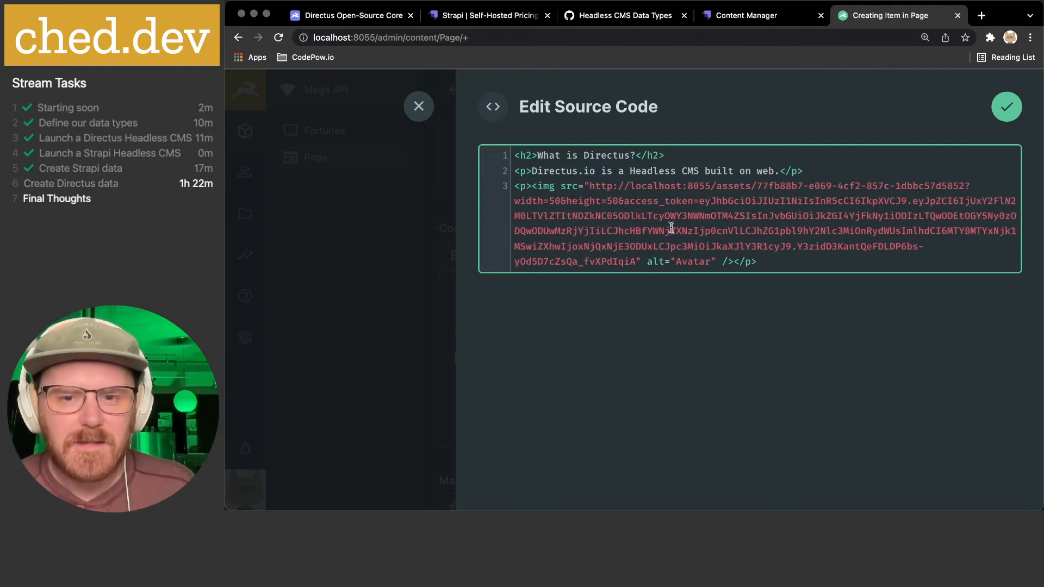
- Apply the edited HTML source to the content
mouse_move(536, 161)
mouse_down()
mouse_move(601, 170)
mouse_move(764, 261)
mouse_move(532, 171)
mouse_up()
click(767, 261)
click(583, 179)
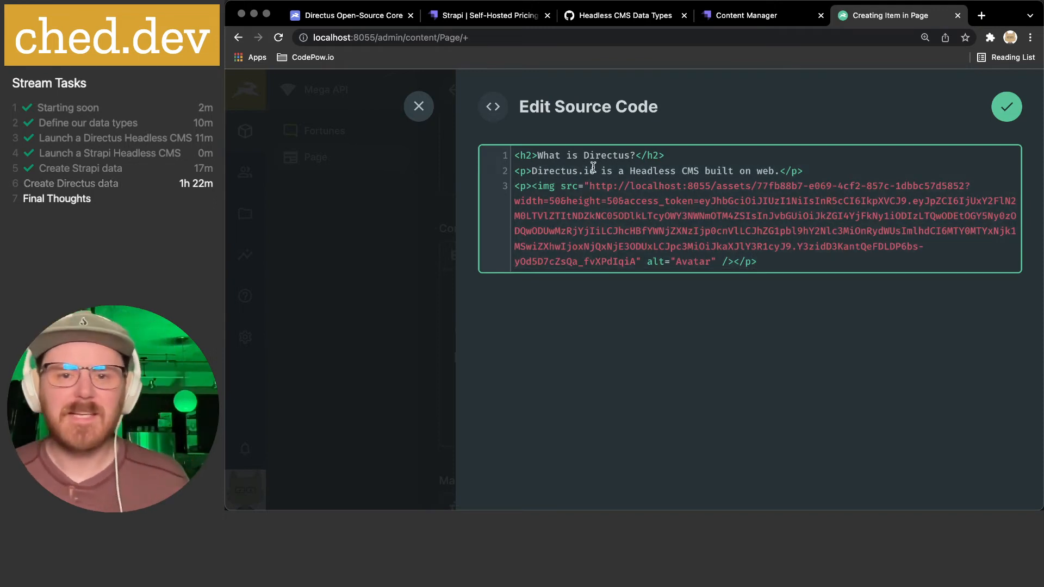
drag(518, 156, 846, 257)
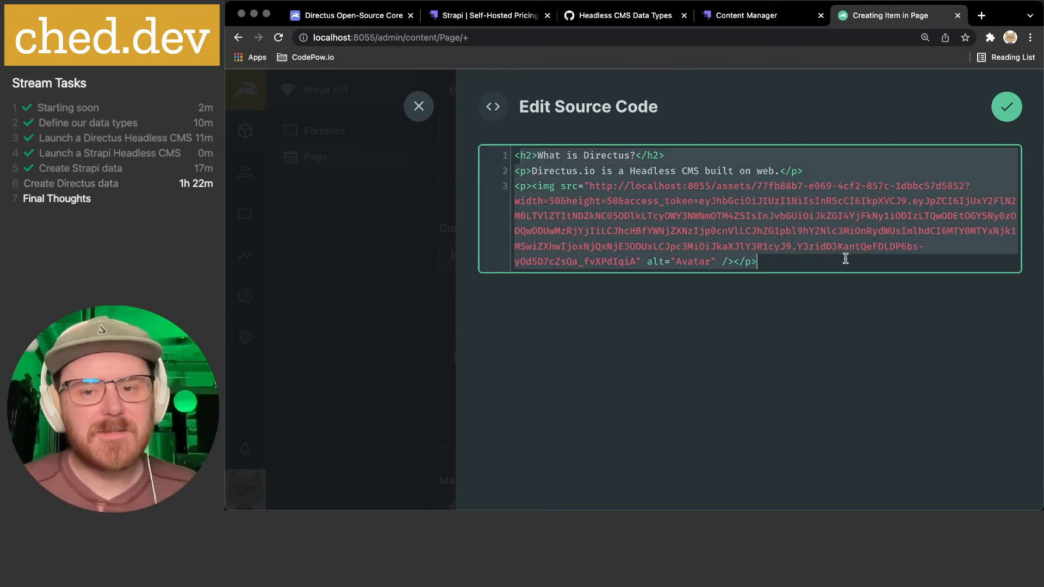
click(846, 257)
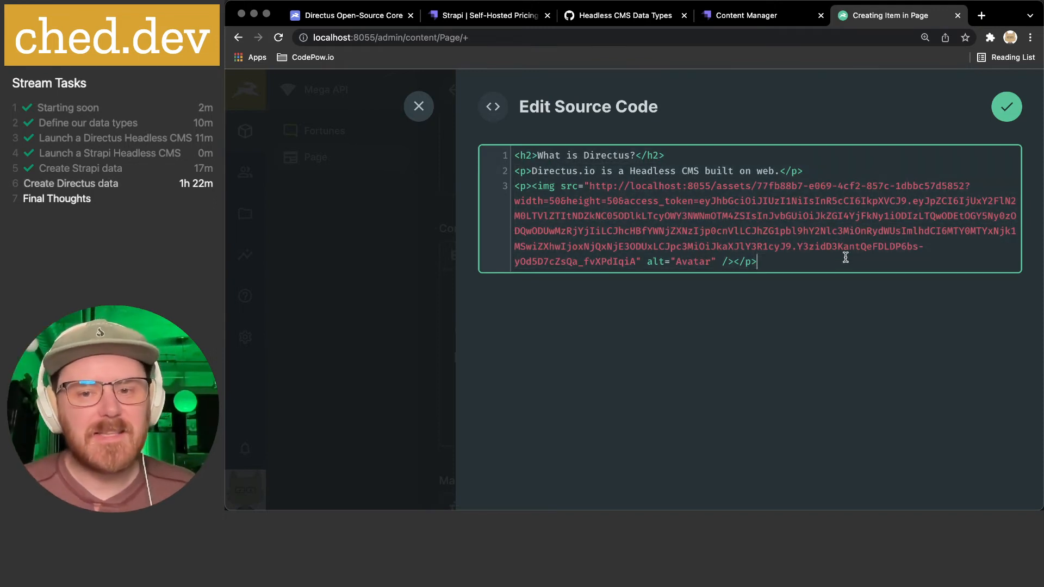
click(995, 108)
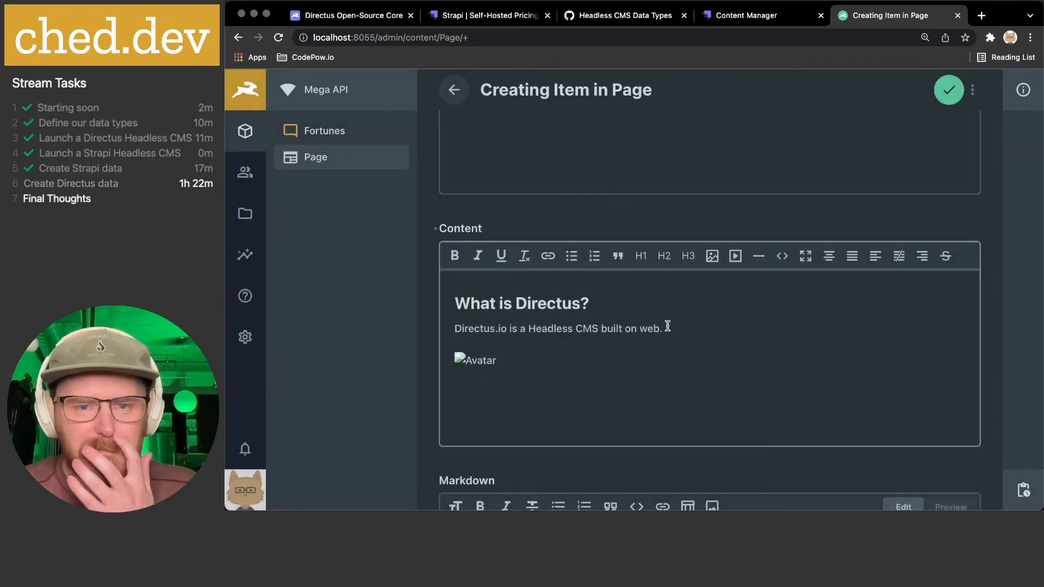
scroll(667, 326, down, 2)
click(521, 338)
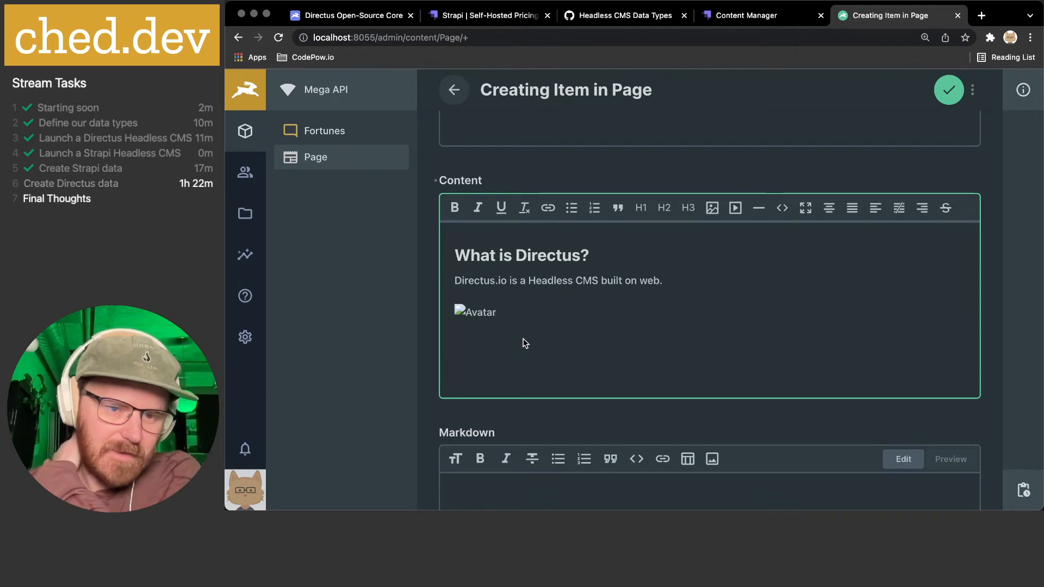
scroll(524, 342, down, 8)
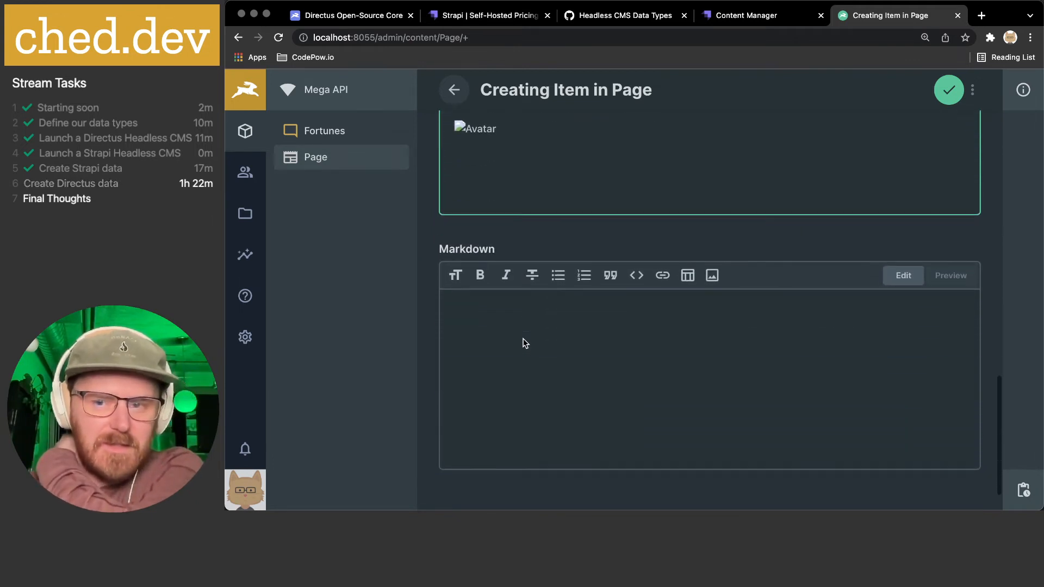
scroll(525, 343, up, 6)
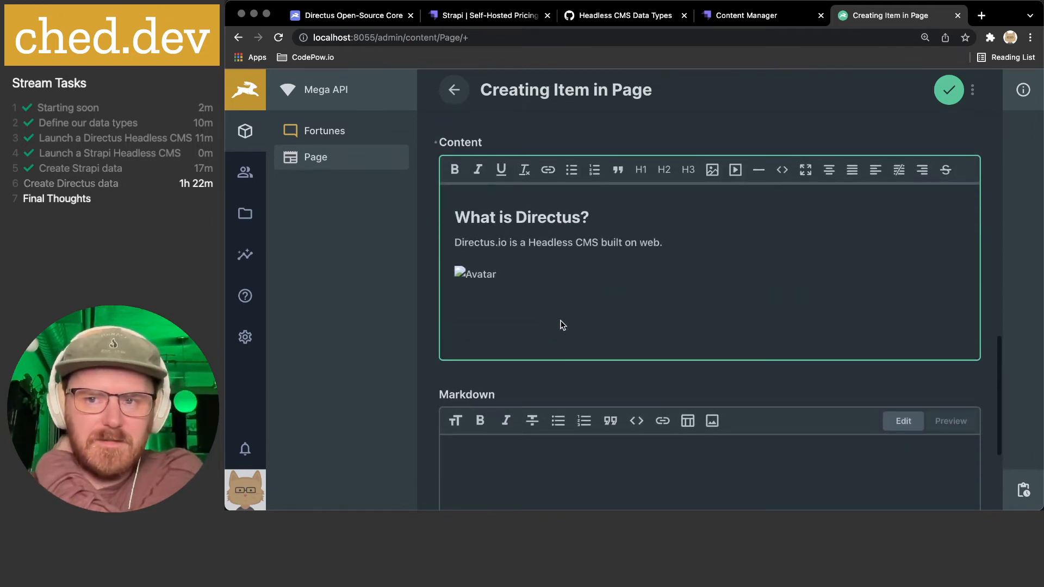
click(806, 171)
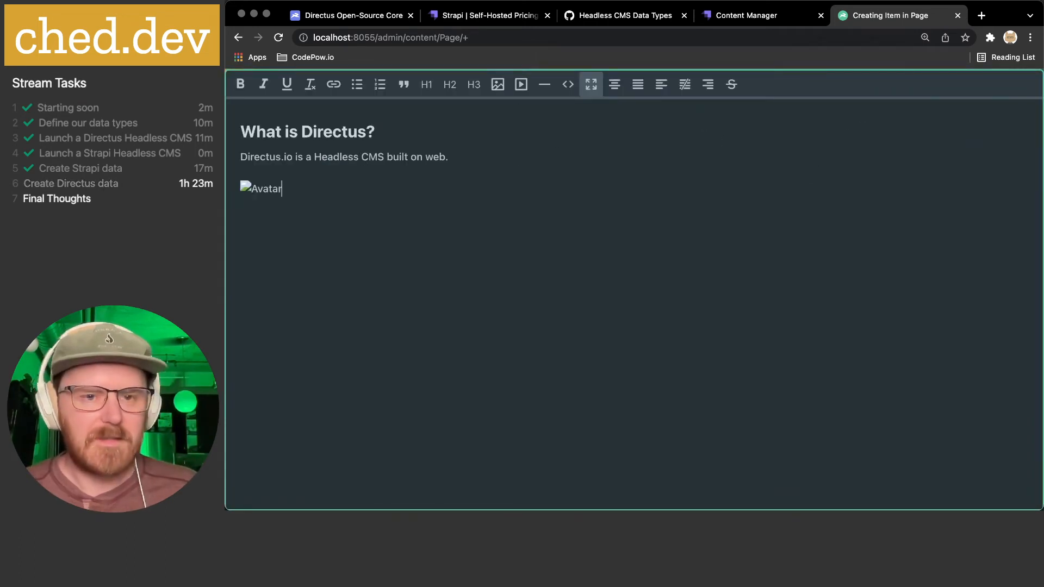
click(590, 84)
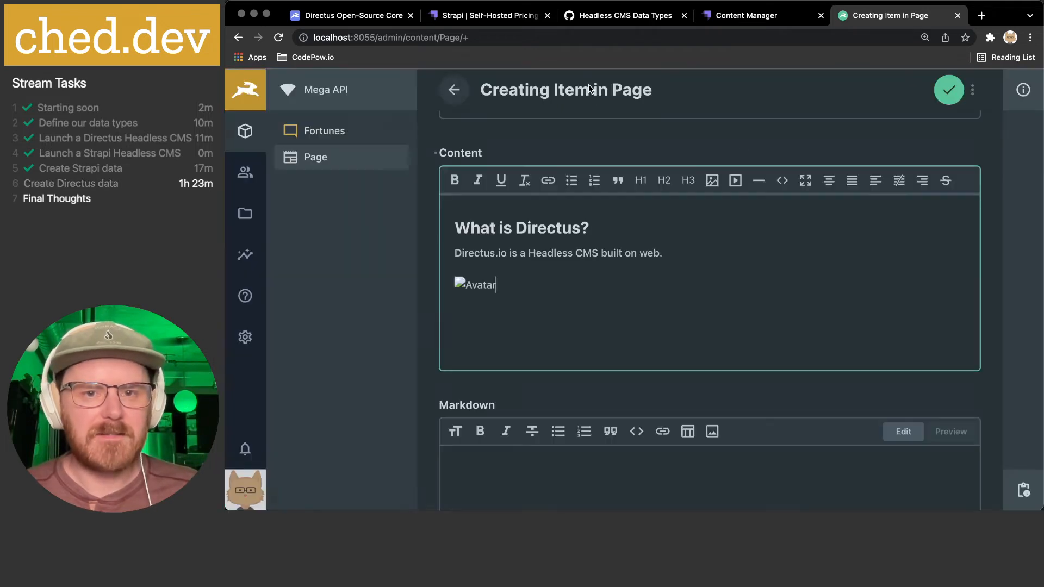
scroll(668, 286, down, 2)
click(525, 337)
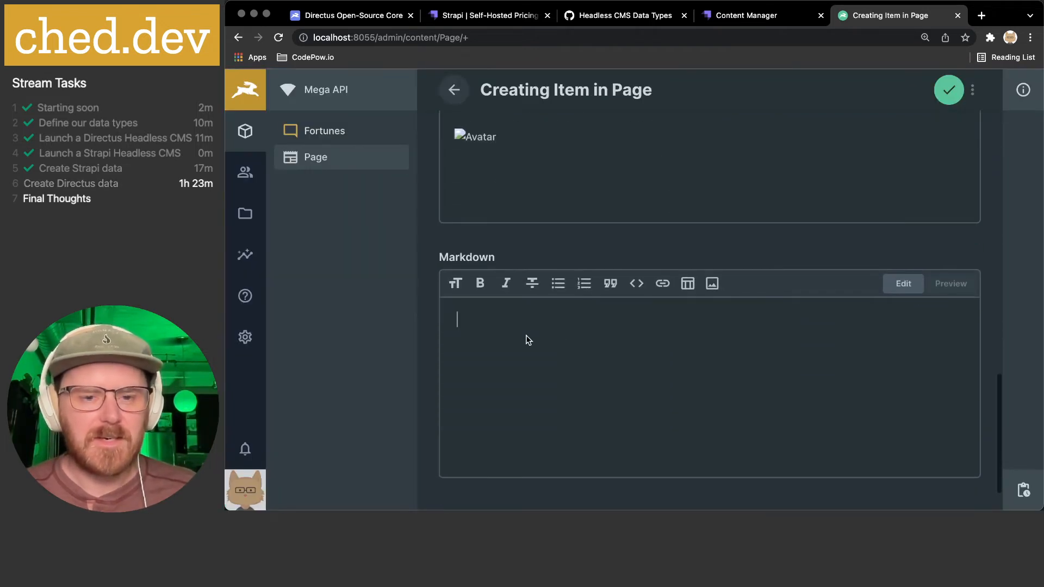
- Add '## What is Directus?' and the line 'Directus.io is a Headless CMS built on web.' to Markdown
click(454, 294)
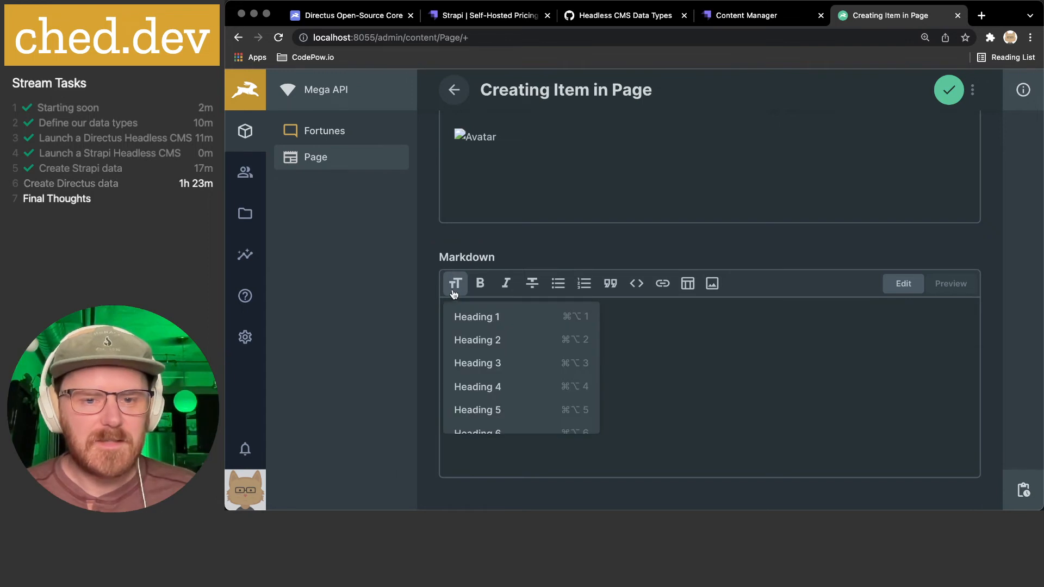
click(506, 340)
text(What is Directus?  )
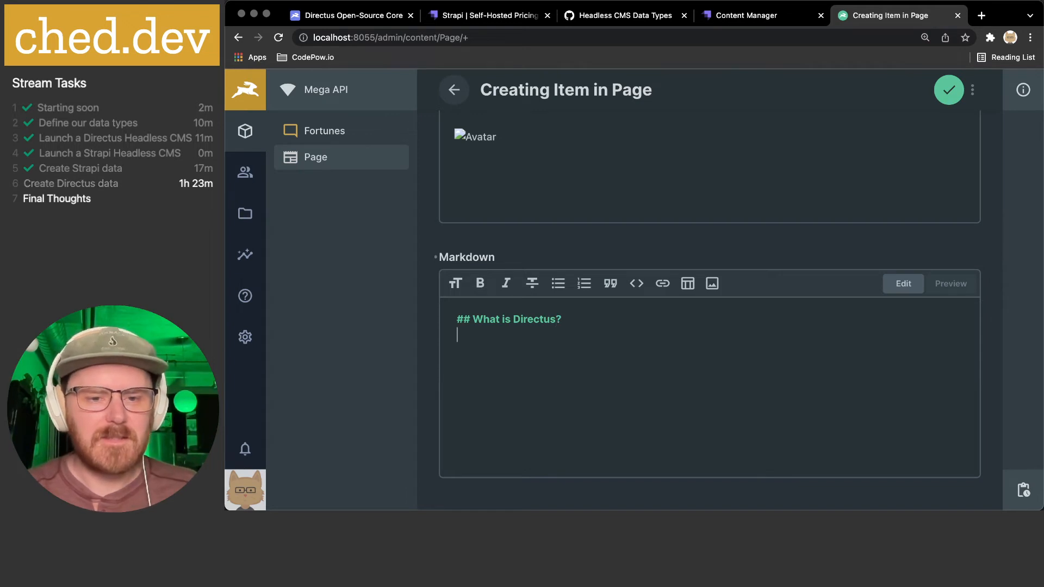
text(Directus.io)
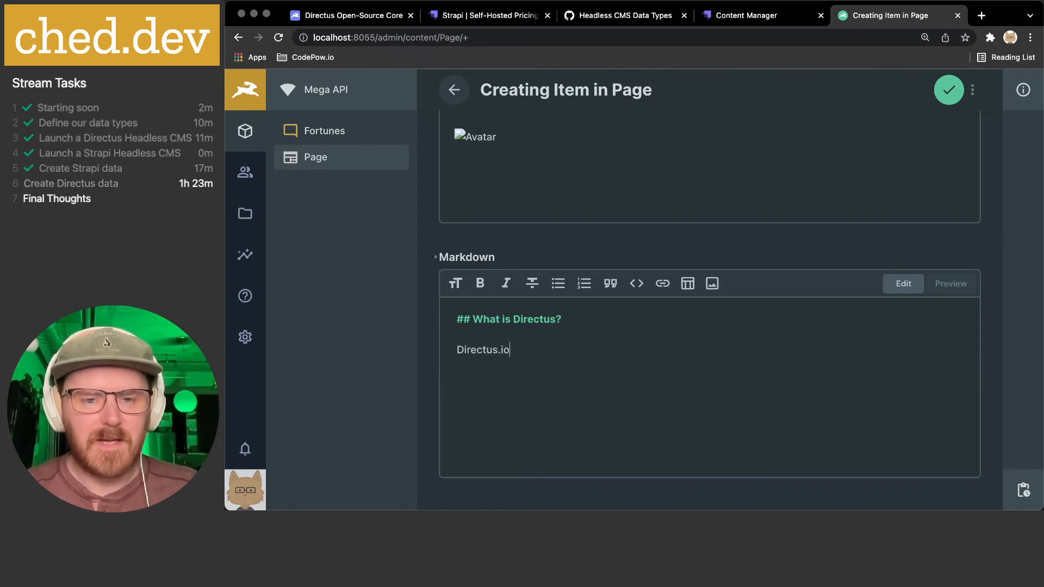
scroll(529, 338, up, 2)
text(rectus.io is a hea)
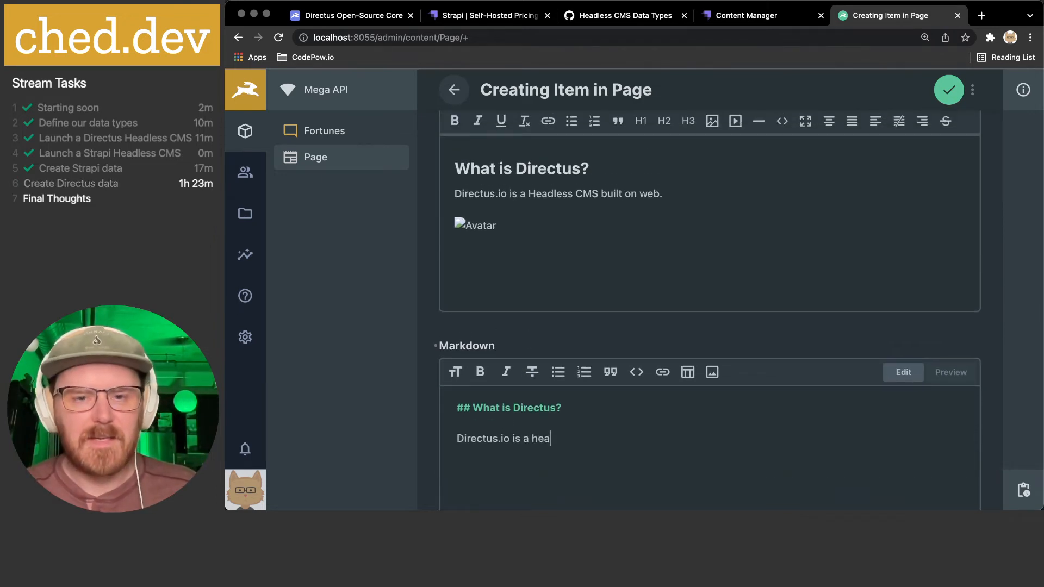
text(dle)
key(BackSpace)
key(BackSpace)
key(BackSpace)
key(BackSpace)
text(Headless CMS)
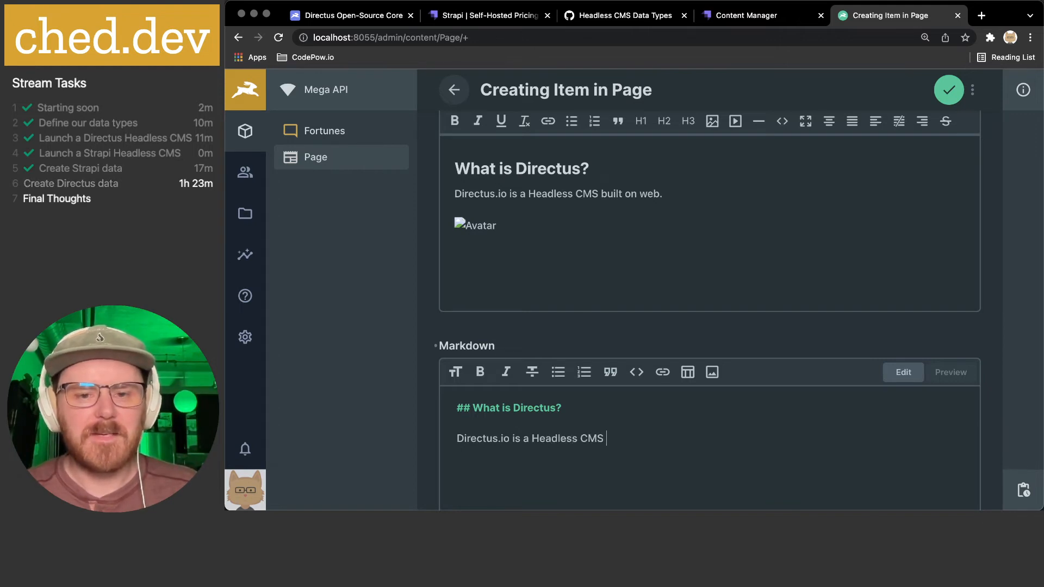
text( built on web)
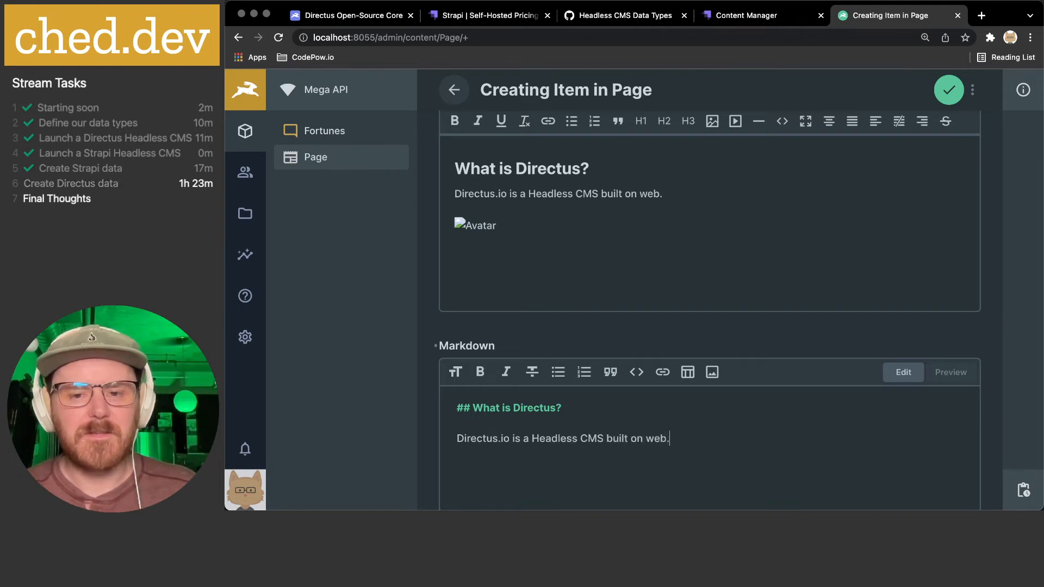
text(.)
- Start a new line under the Markdown paragraph and try picking an image from the file library, then cancel
key(Return)
key(Return)
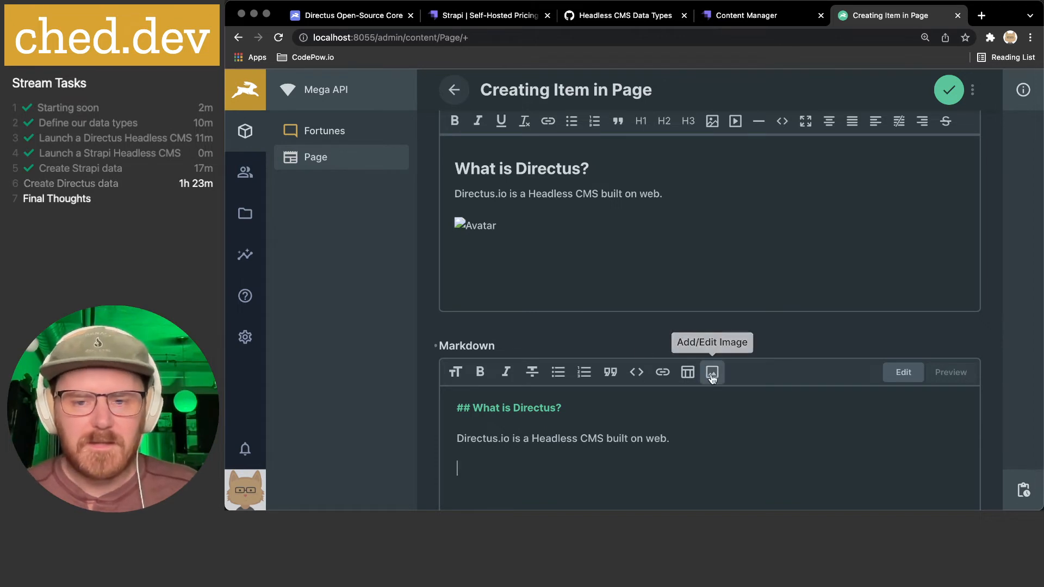
click(713, 372)
click(782, 234)
click(776, 264)
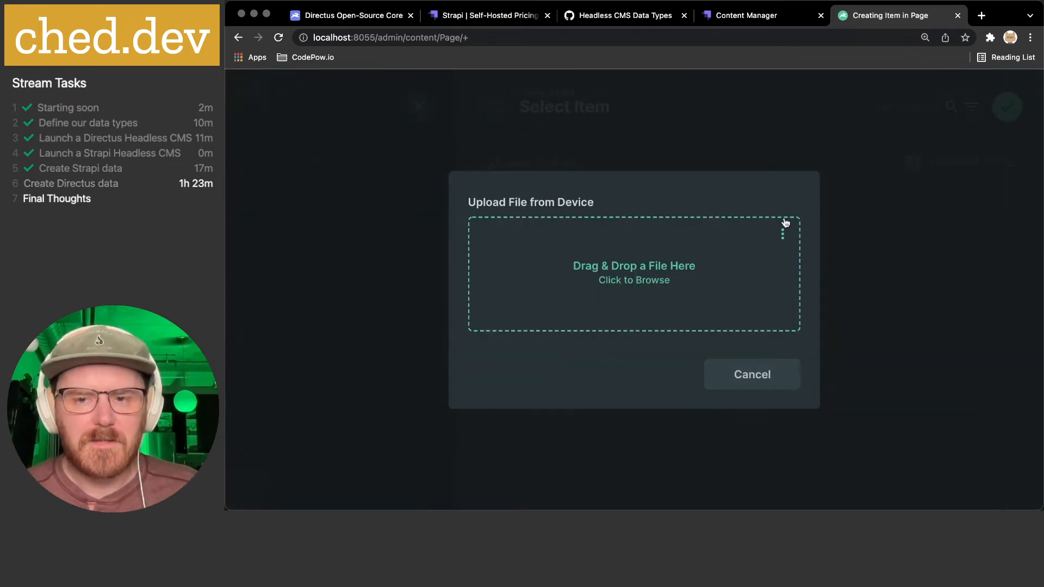
click(782, 234)
click(748, 264)
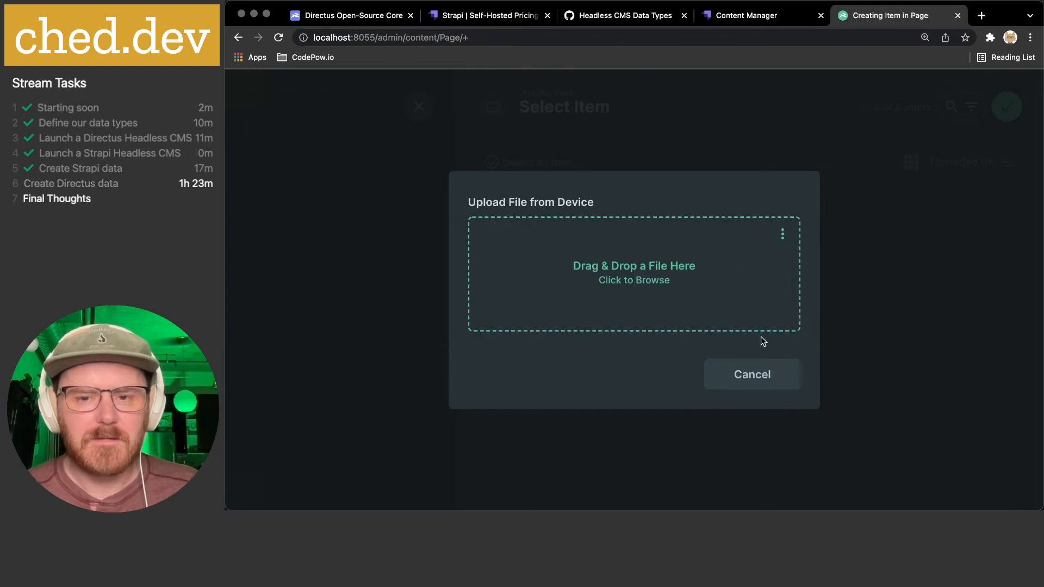
click(751, 374)
scroll(642, 391, down, 2)
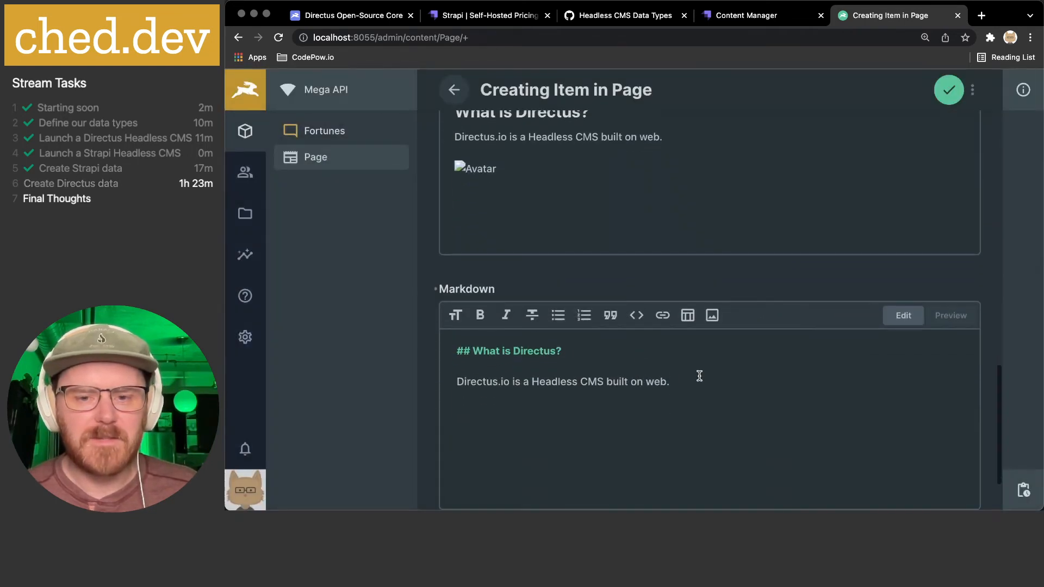
click(713, 317)
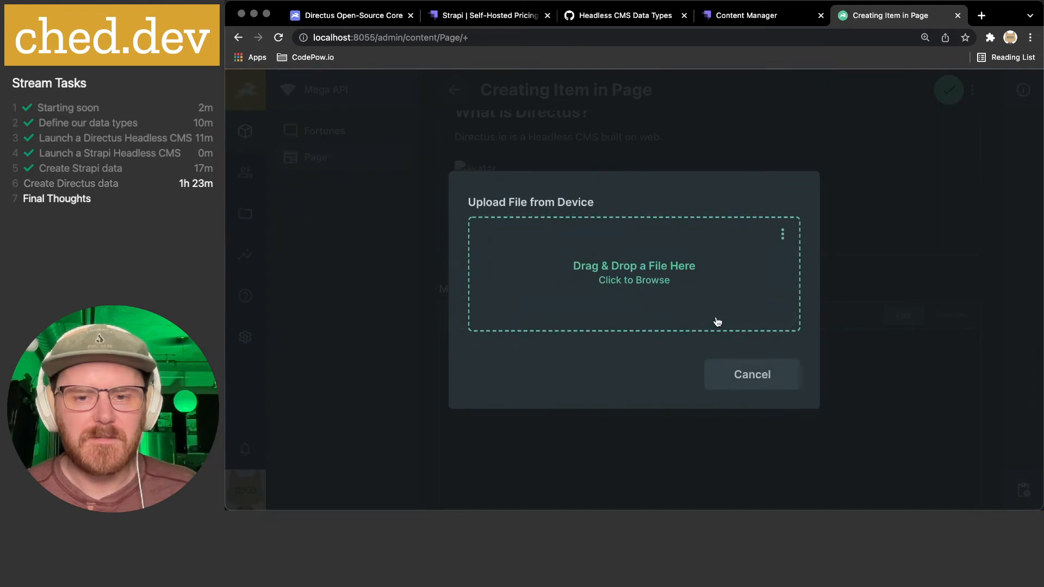
click(781, 234)
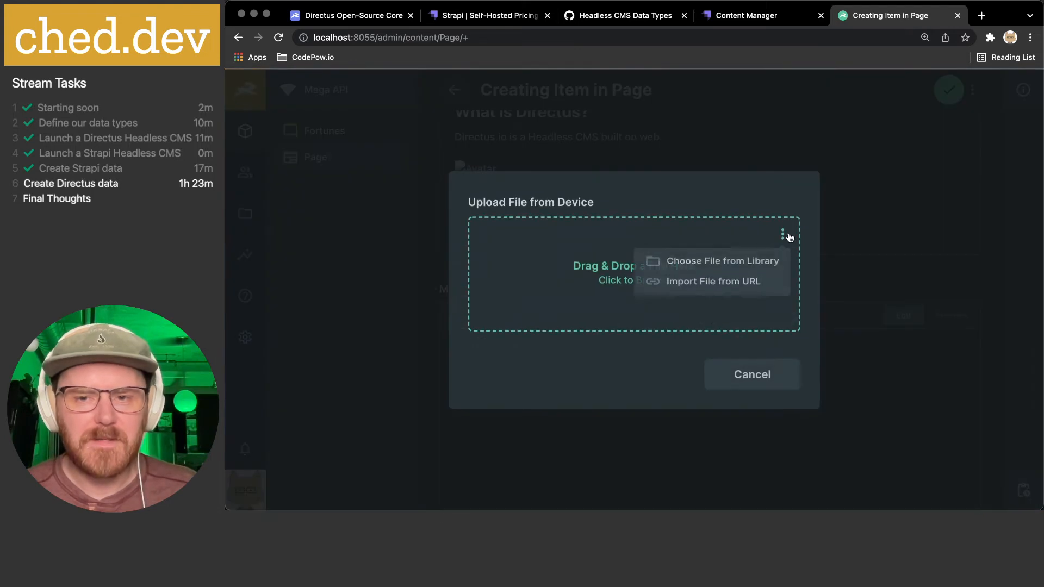
click(746, 264)
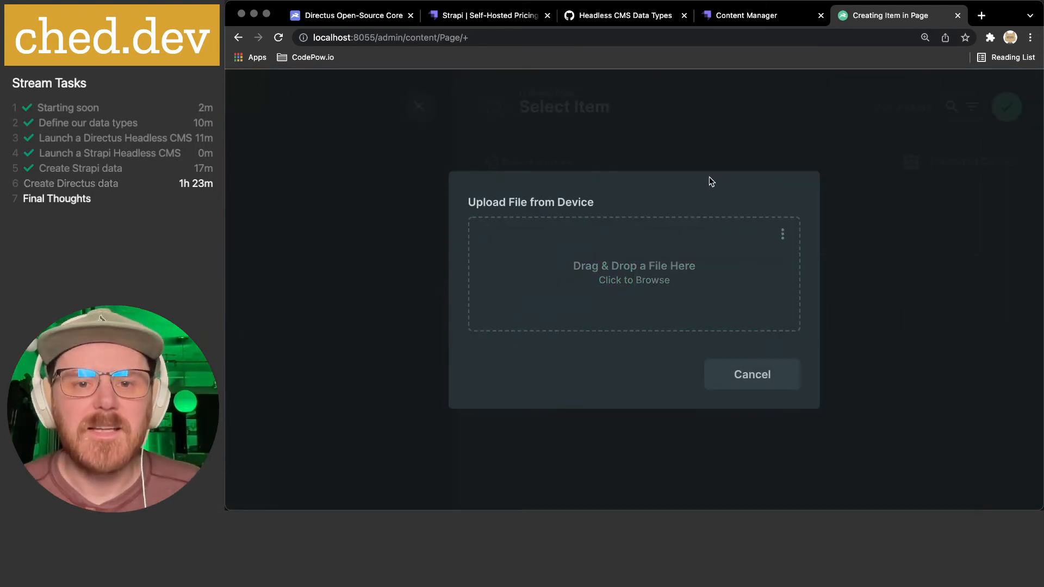
click(578, 108)
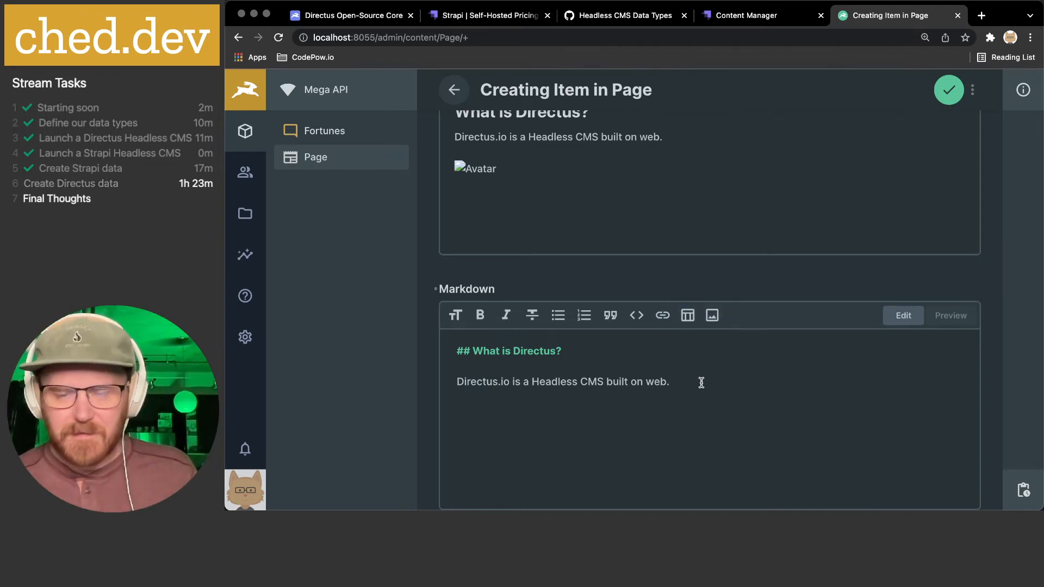
- Upload everything-fine.jpg into the Markdown on its own line with alt text Avatar
click(711, 315)
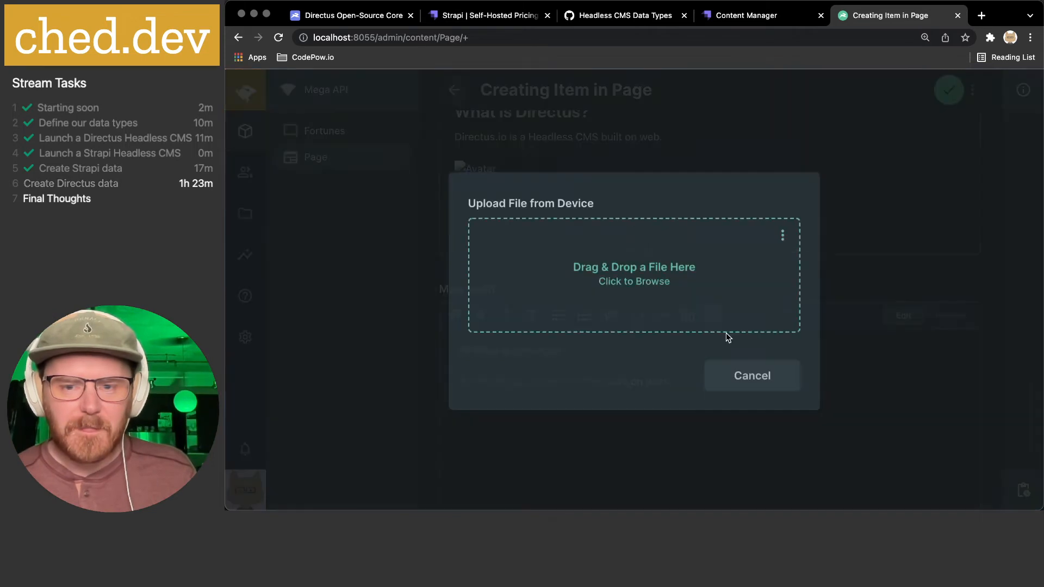
click(682, 235)
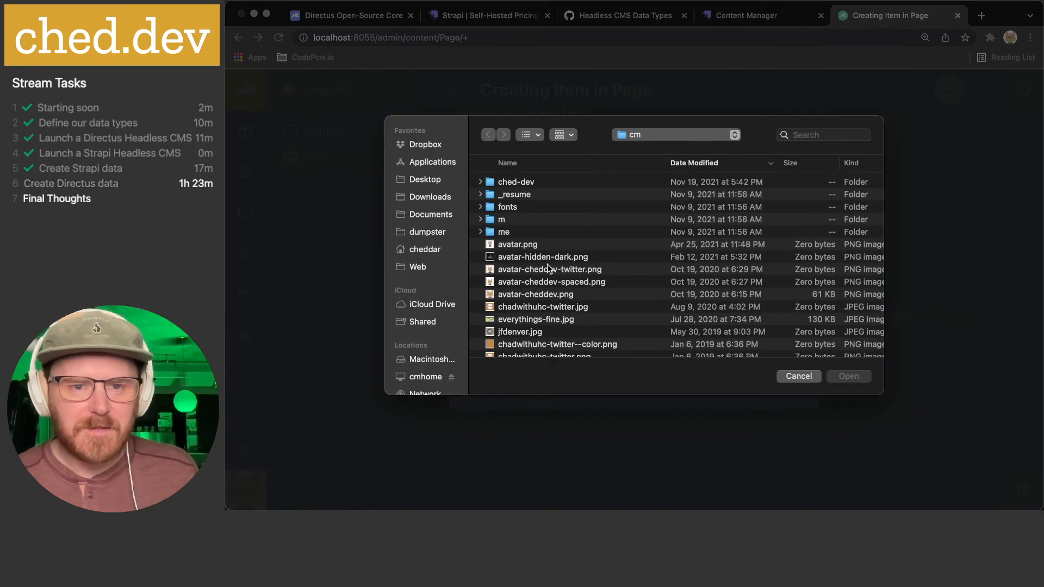
scroll(530, 275, down, 5)
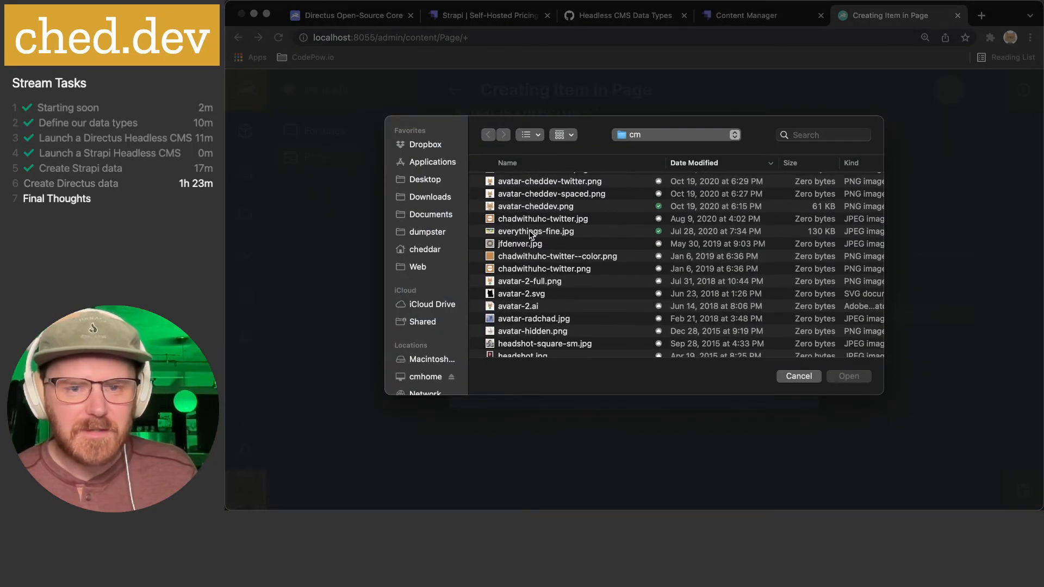
click(530, 232)
click(844, 376)
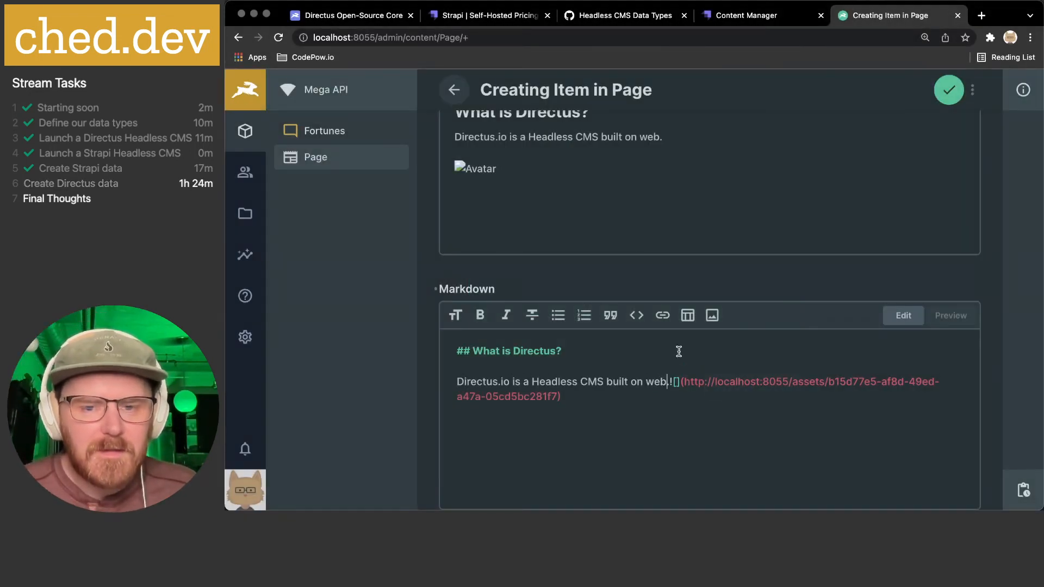
key(Return)
key(Return)
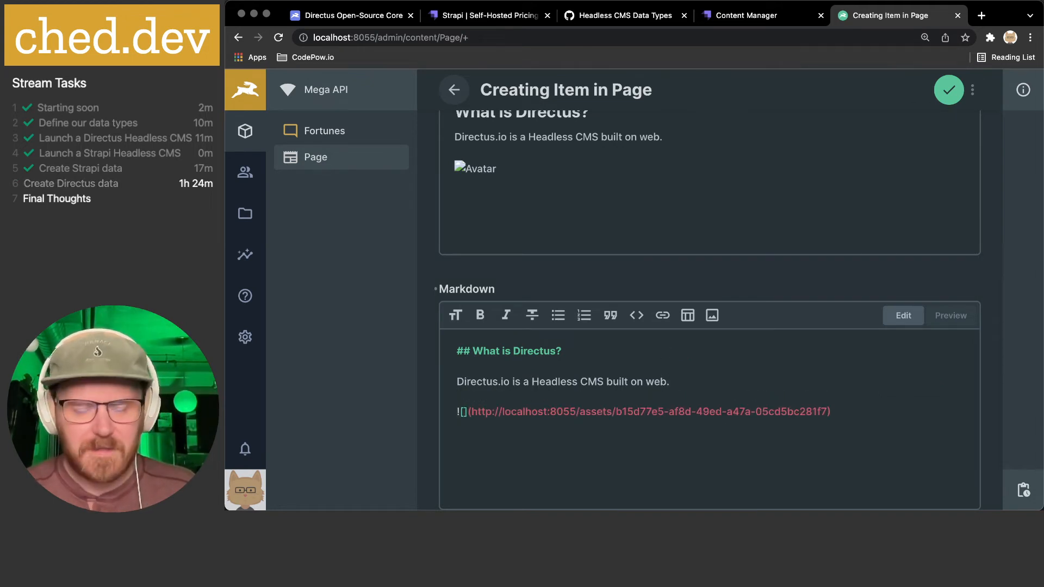
text(Avac)
text(ar)
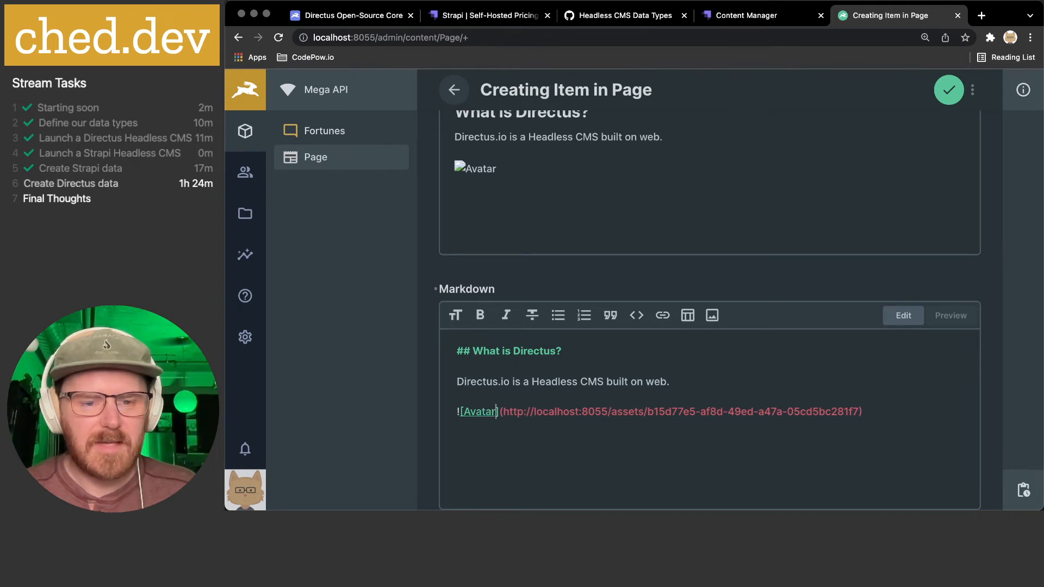
- Preview the Markdown to confirm the Avatar image renders
click(937, 321)
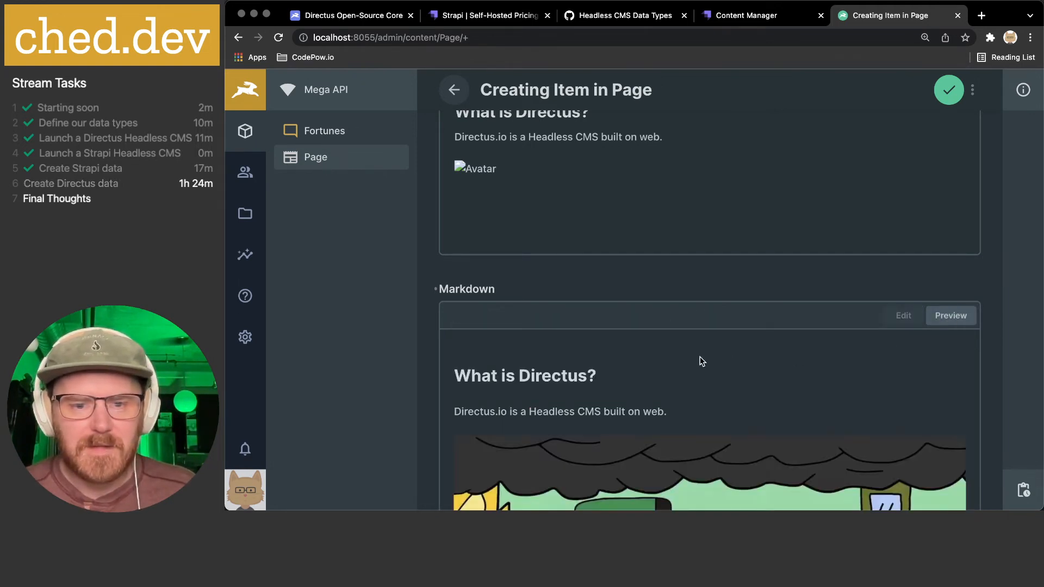
scroll(634, 327, down, 3)
scroll(752, 337, down, 5)
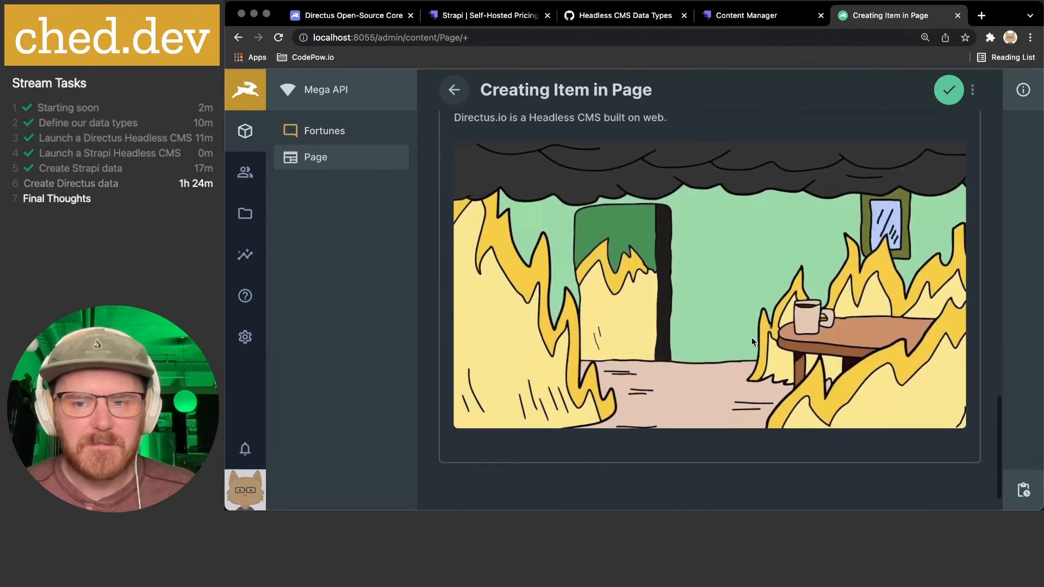
scroll(748, 338, up, 5)
scroll(549, 311, up, 2)
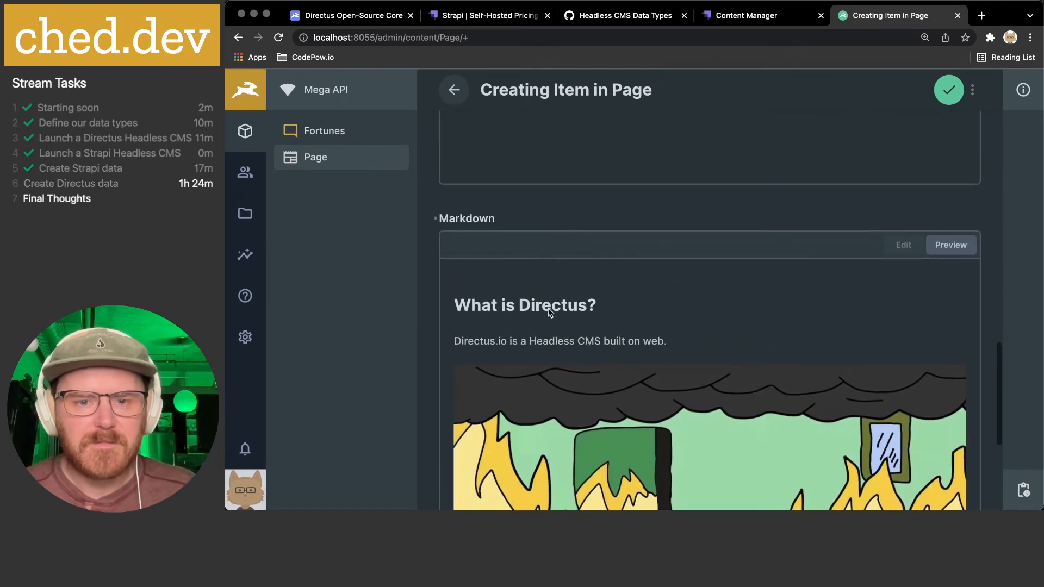
click(911, 274)
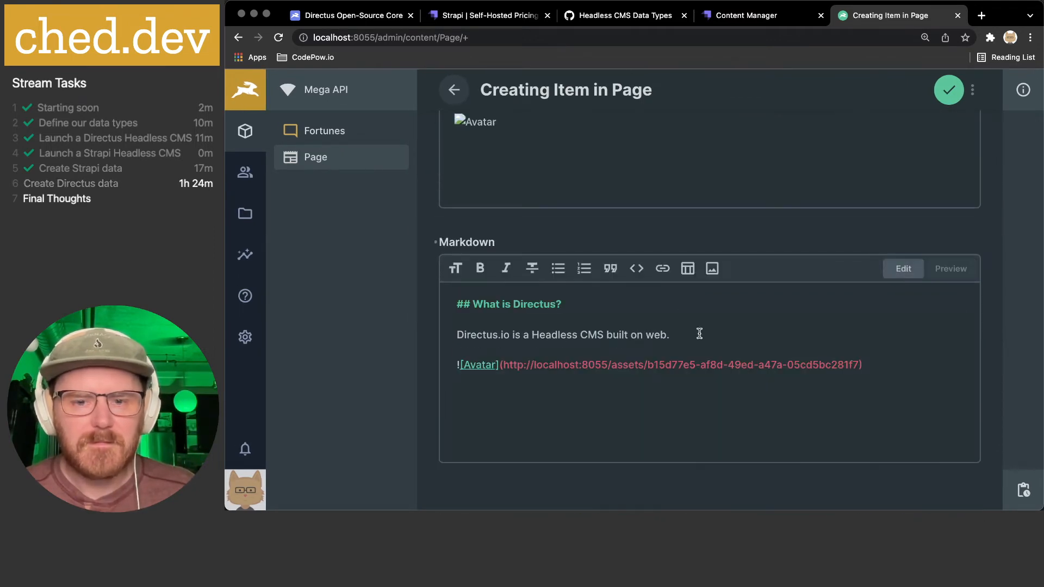
double_click(544, 334)
drag(544, 334, 588, 333)
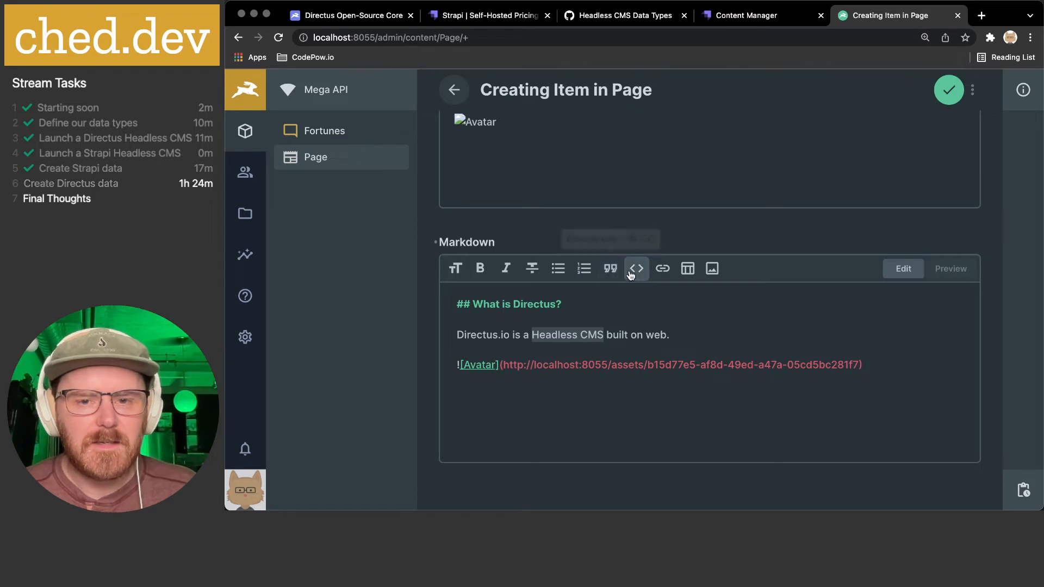
click(660, 269)
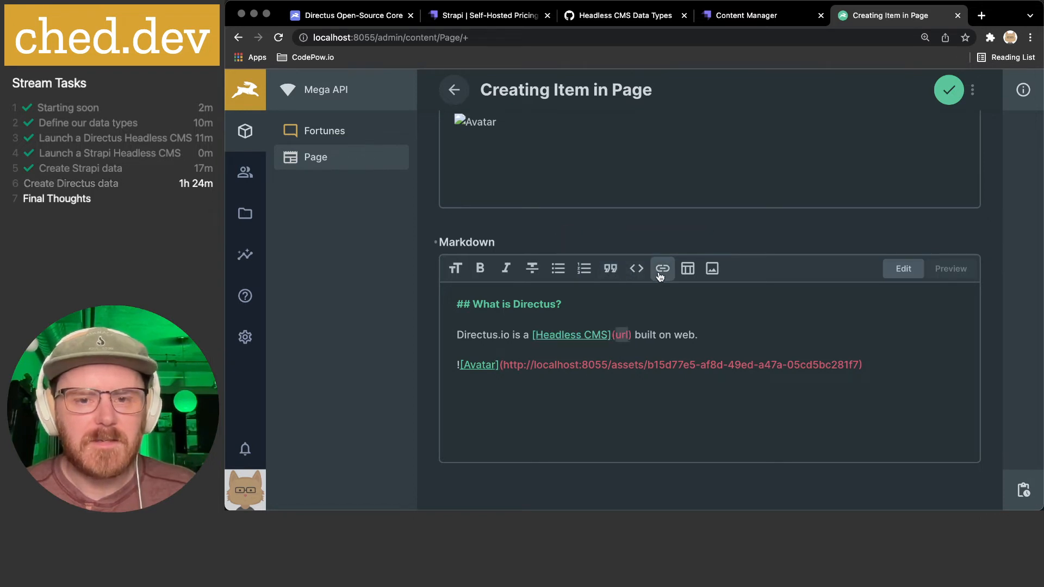
text(https://directus.io)
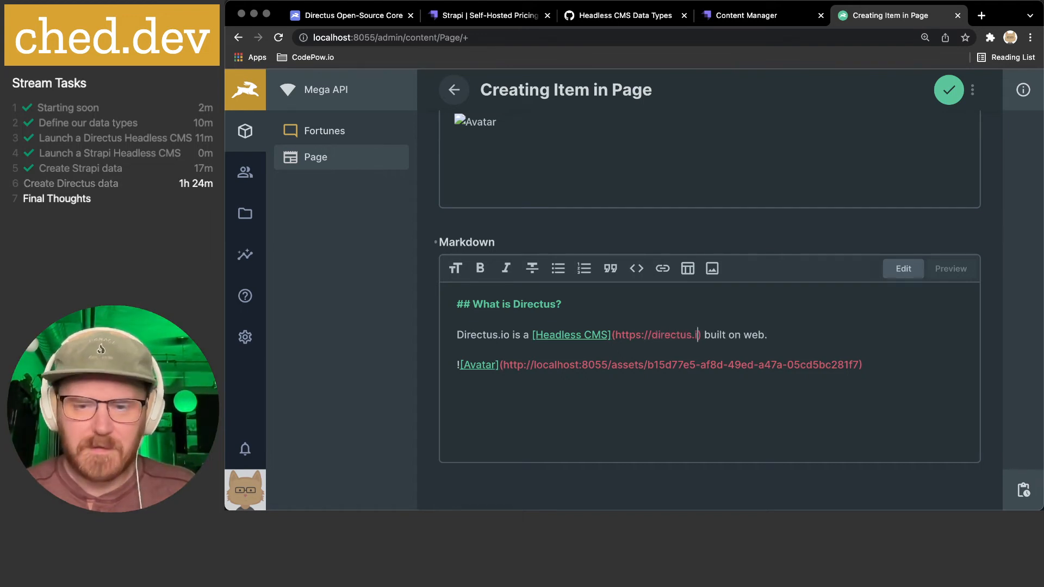
shift+click(617, 335)
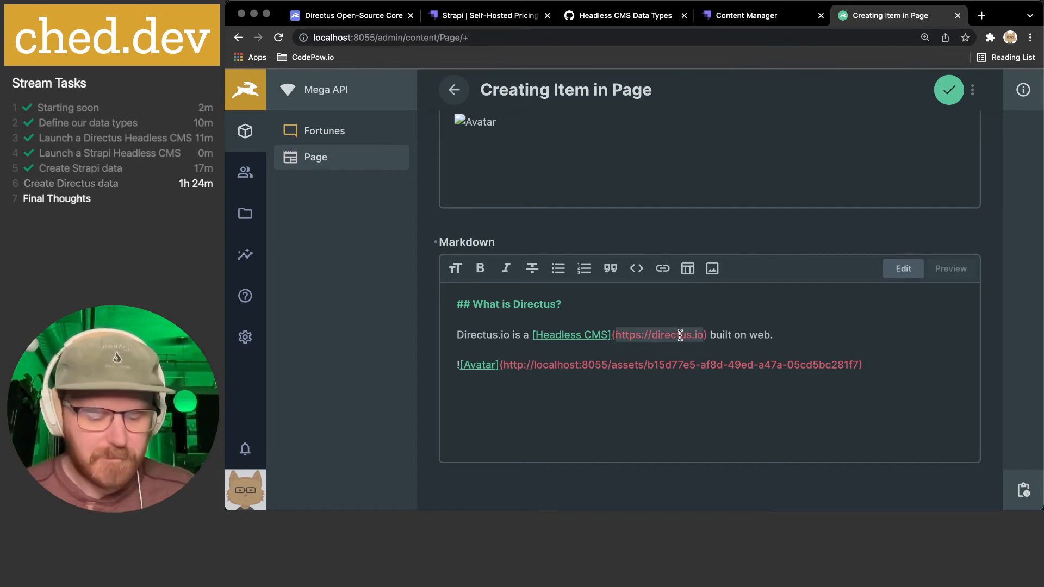
scroll(578, 140, up, 3)
double_click(559, 200)
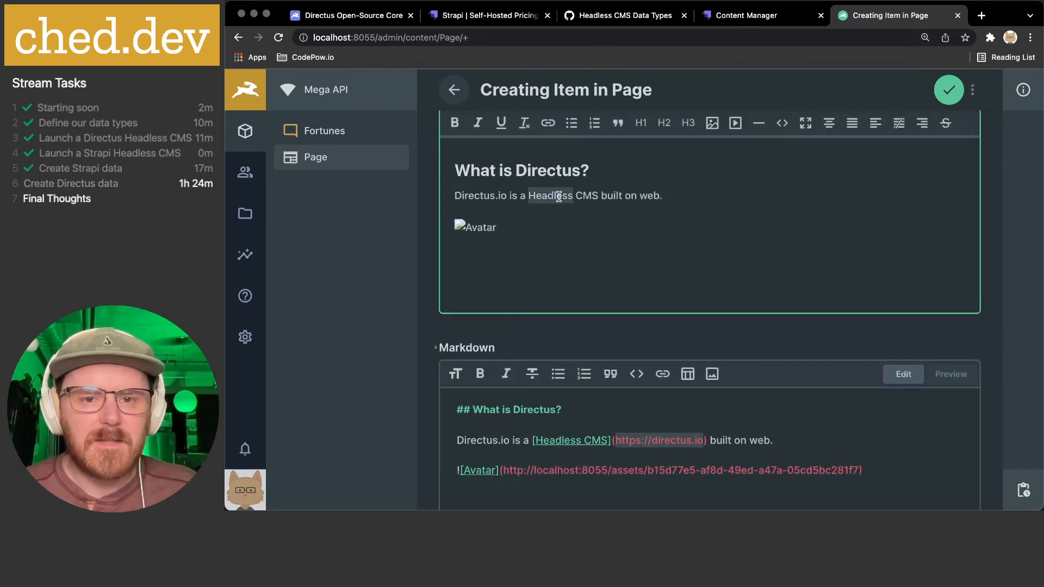
drag(559, 200, 615, 197)
scroll(625, 194, up, 1)
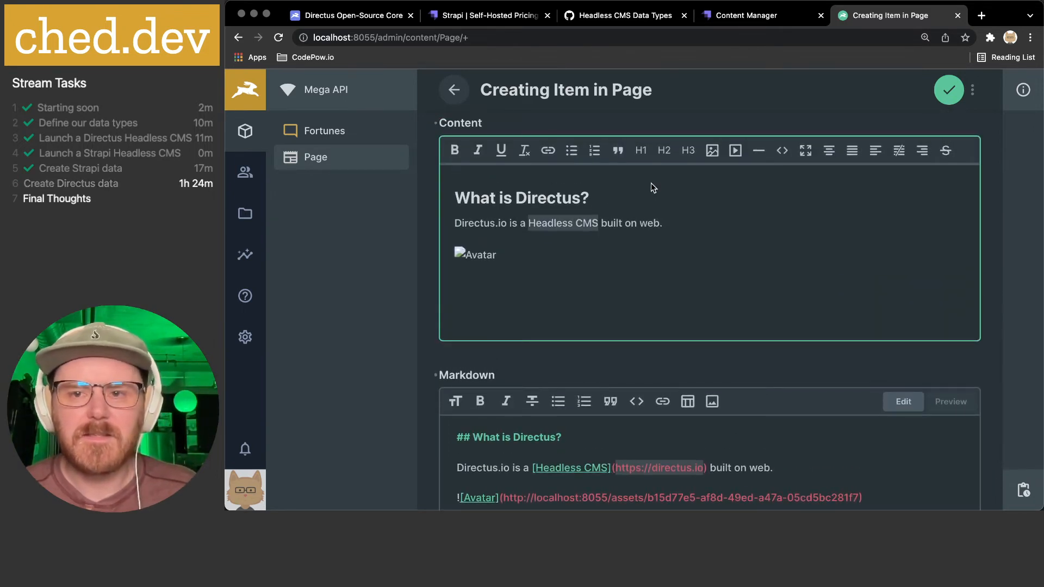
click(547, 151)
click(552, 207)
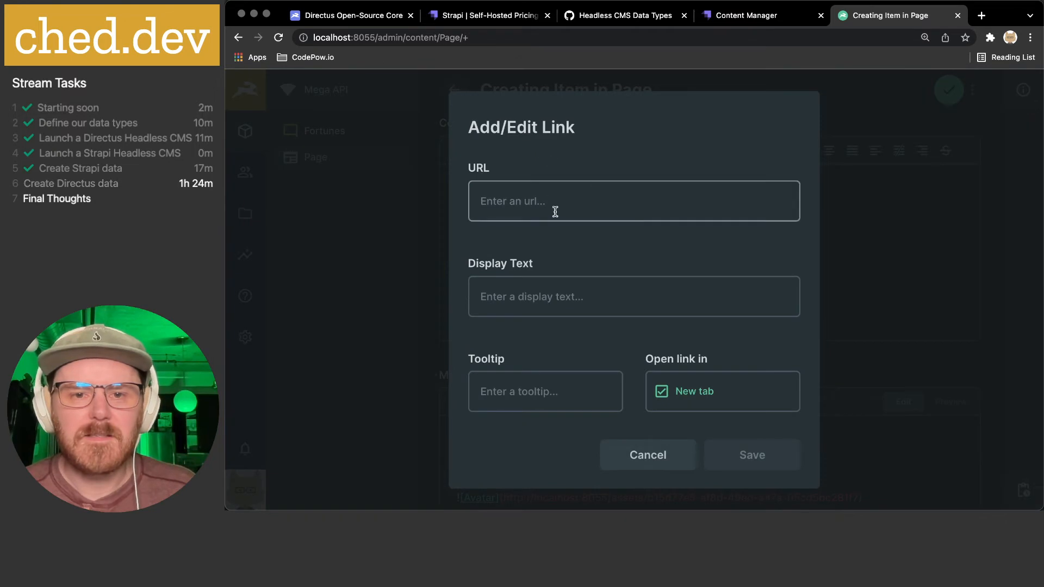
text(https://directus.io)
click(549, 297)
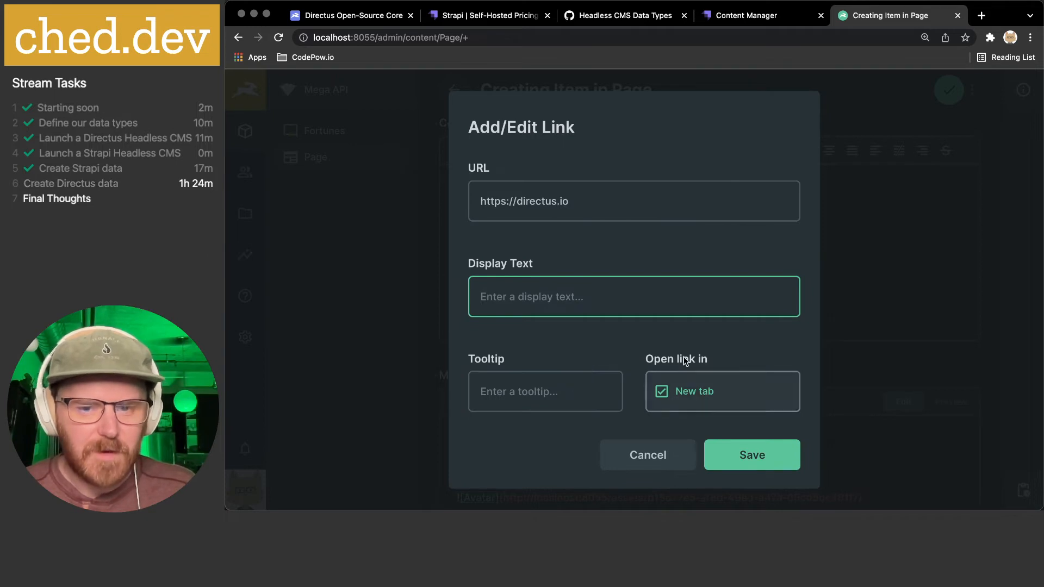
click(758, 460)
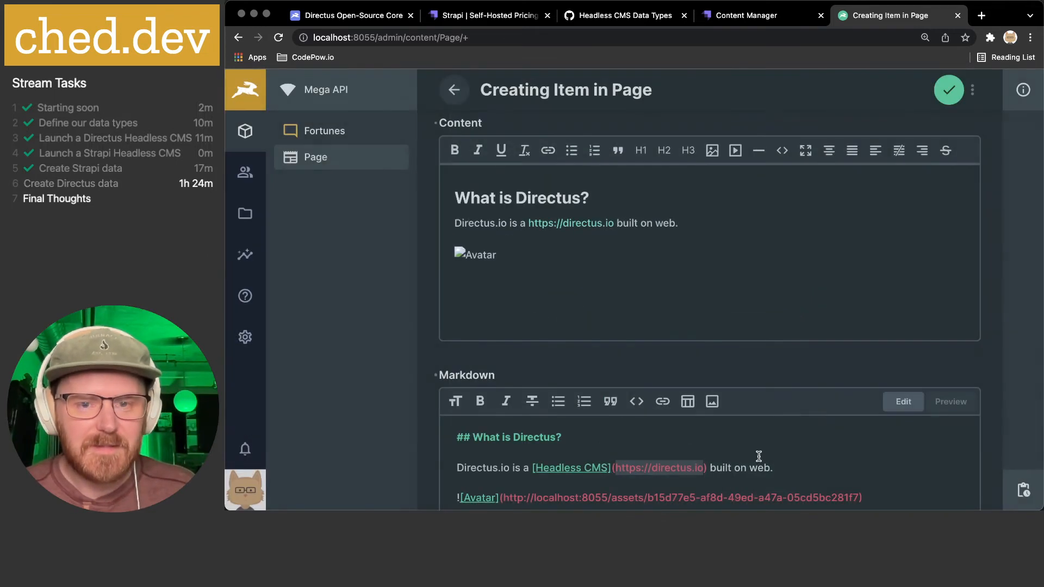
click(593, 211)
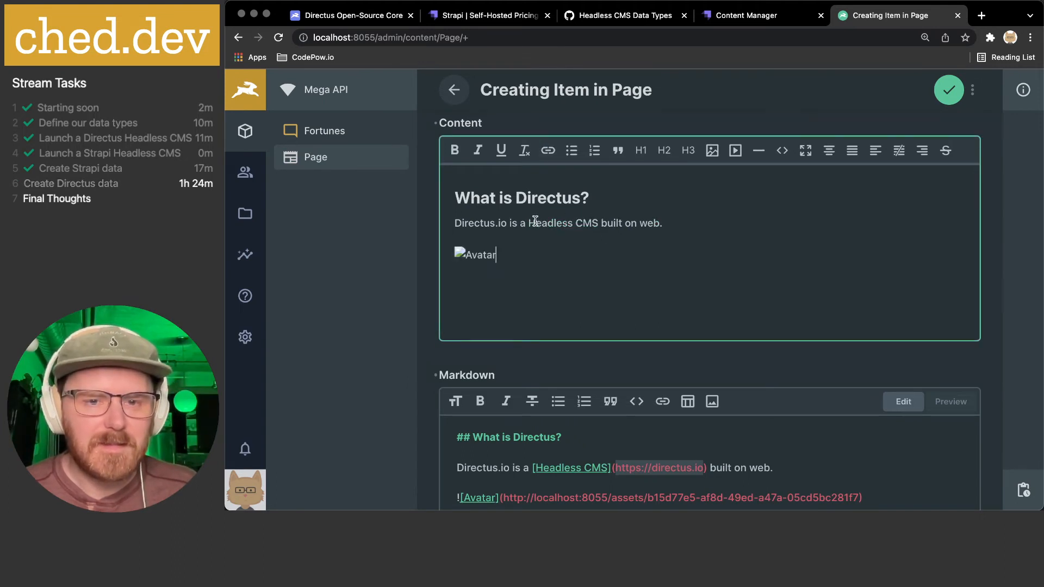
click(553, 152)
text(https://directus.io)
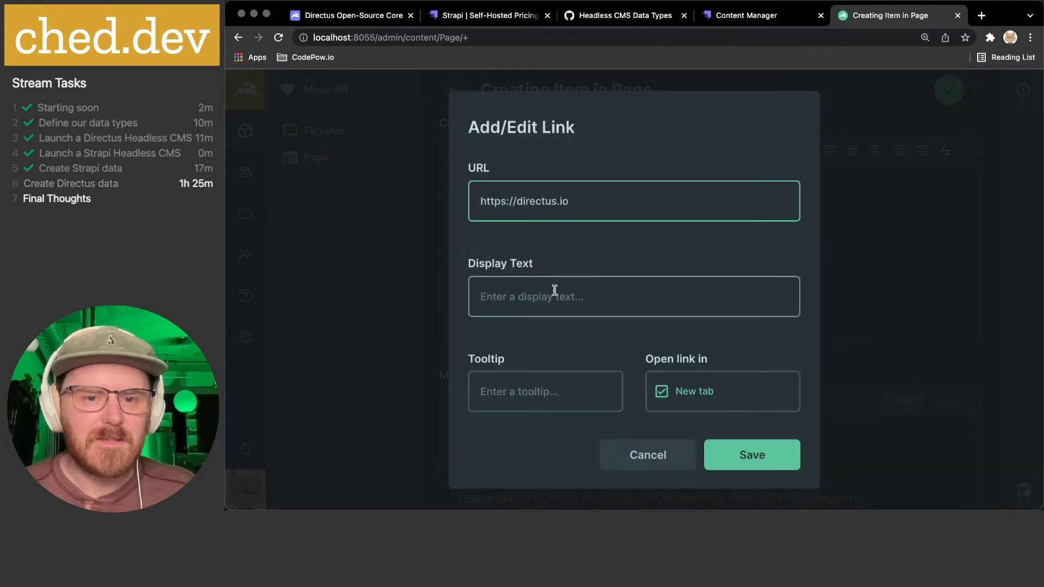
click(554, 291)
text(Headless CMS)
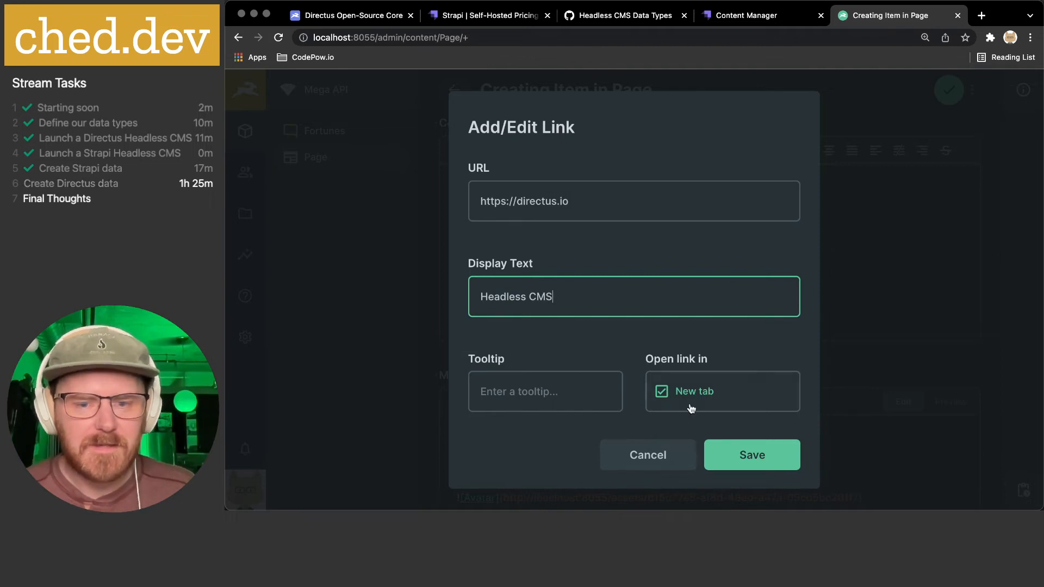
click(761, 457)
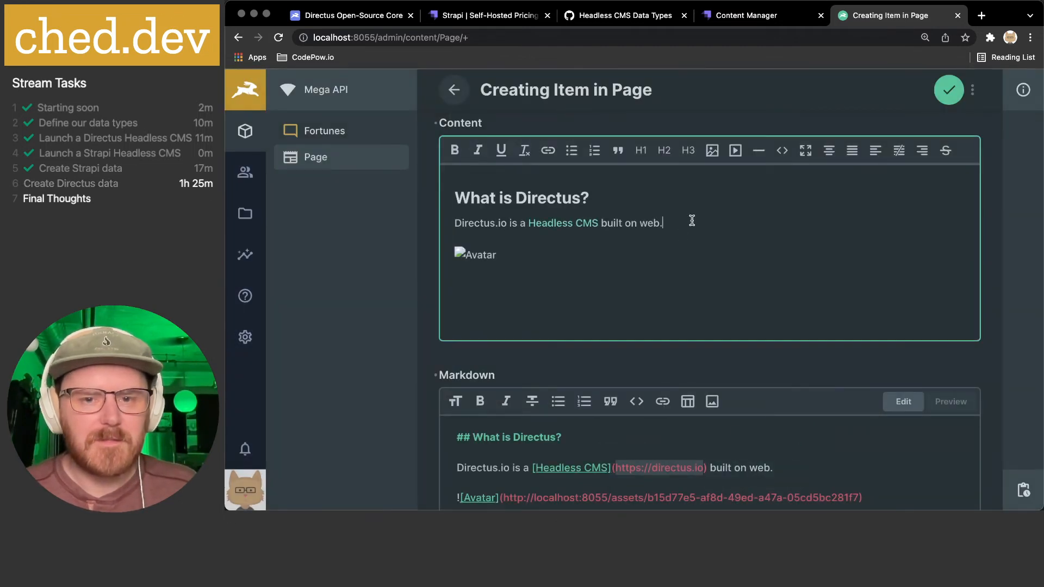
scroll(643, 315, down, 5)
- Add a <Screenshot /> line below the Avatar image in the Markdown field
click(825, 321)
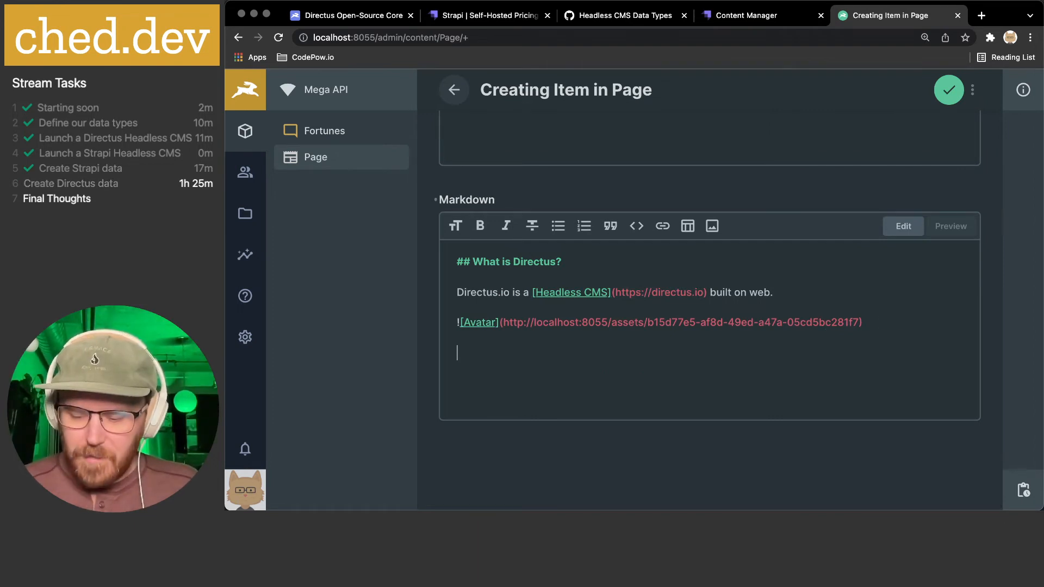
text(<Screenm)
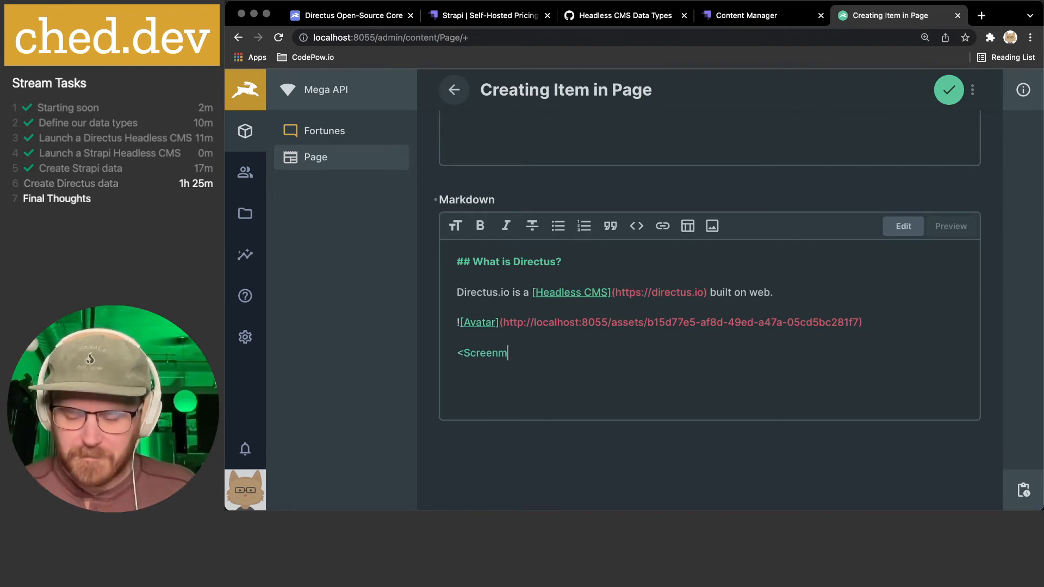
text(shot />)
scroll(902, 325, up, 5)
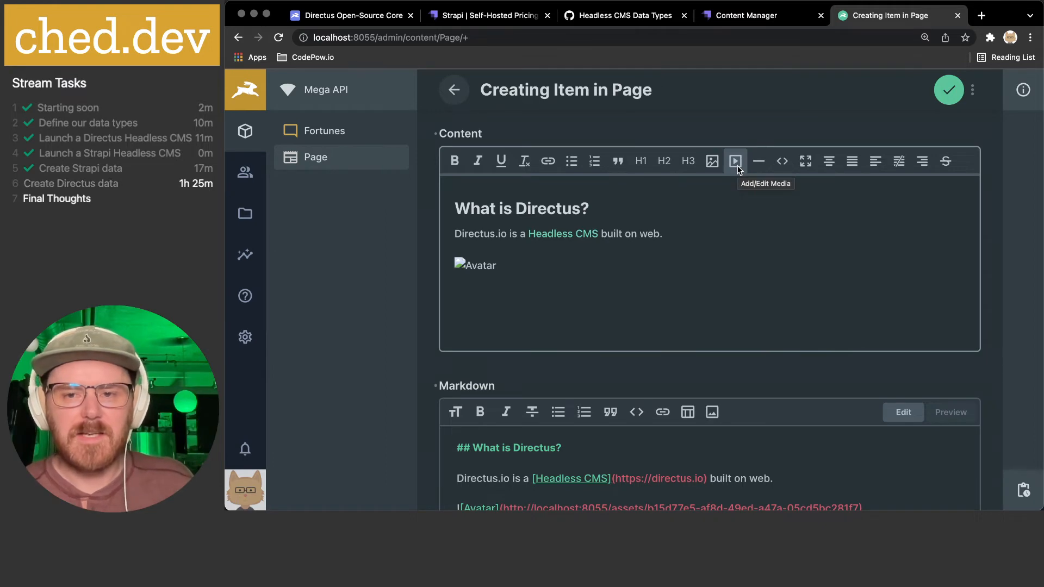
- Check the rich-text Content's HTML source view, then close it
click(781, 163)
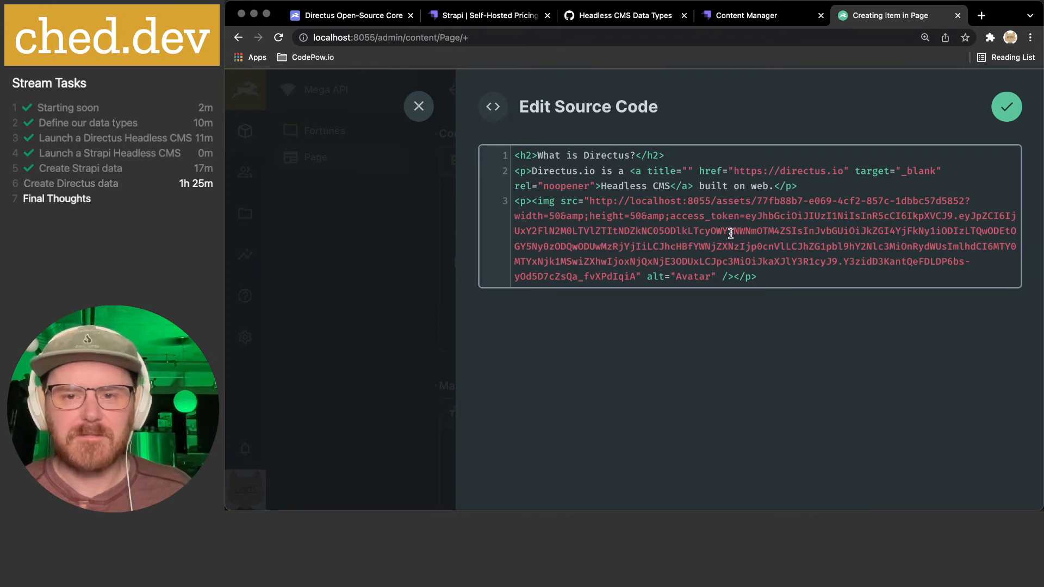
scroll(731, 234, down, 1)
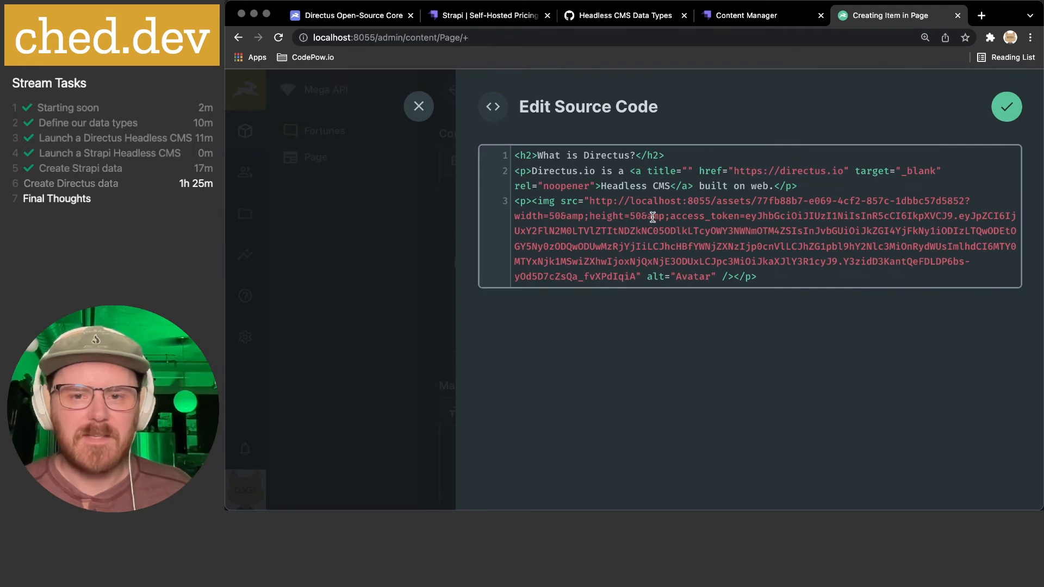
click(434, 119)
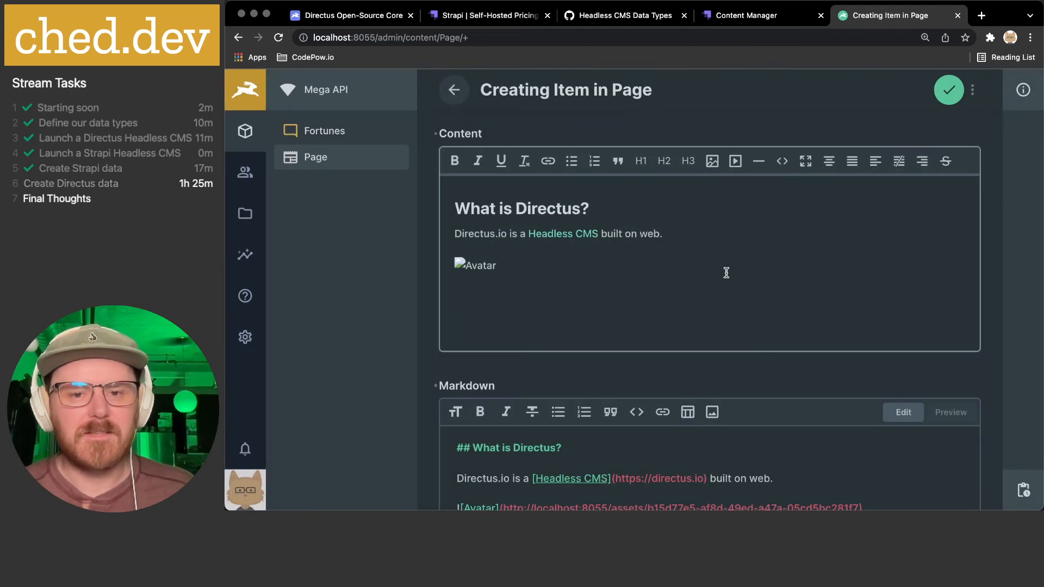
scroll(726, 274, down, 2)
scroll(726, 273, down, 3)
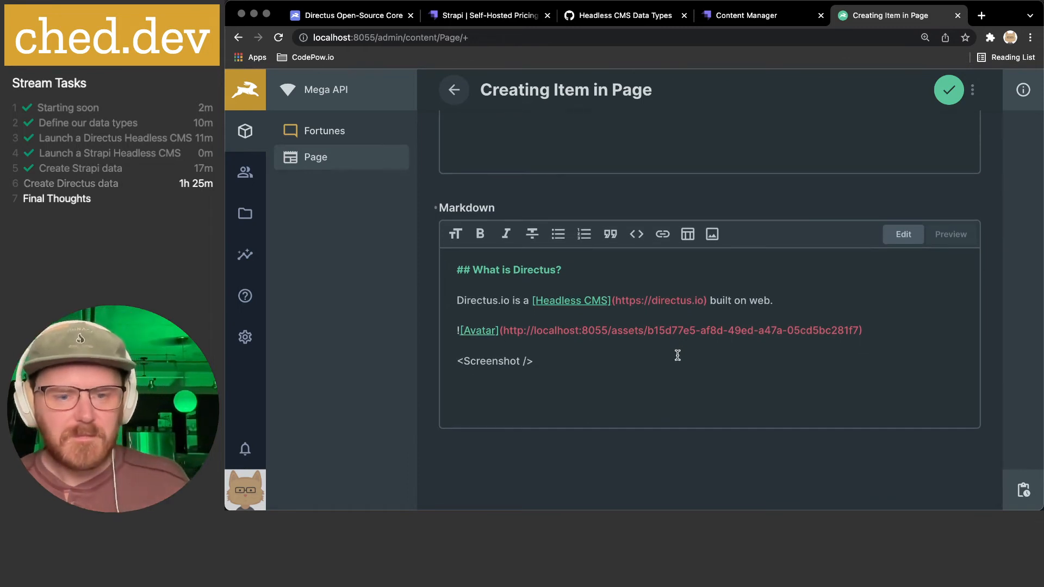
scroll(668, 354, down, 1)
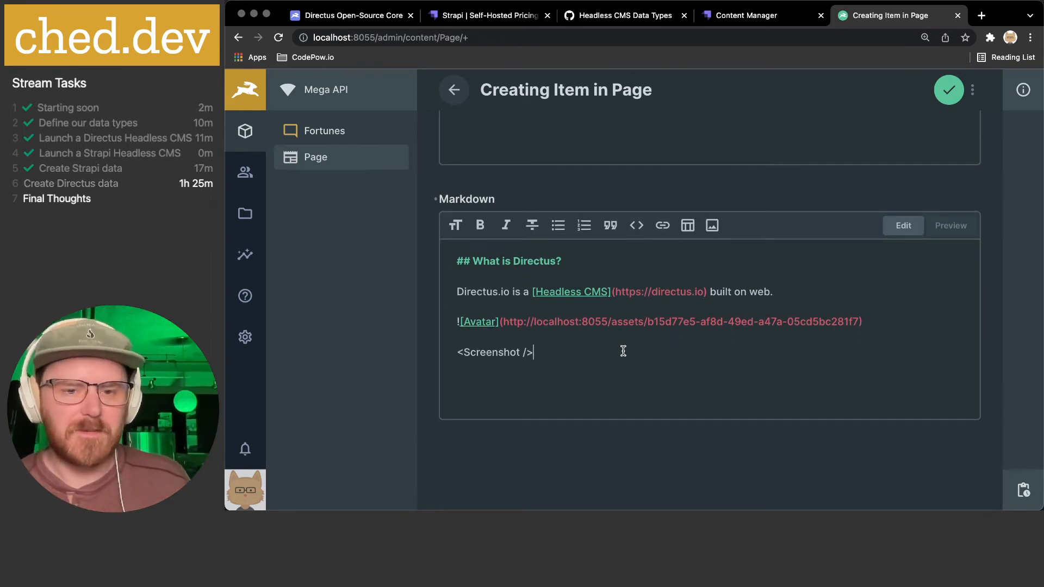
scroll(647, 361, up, 5)
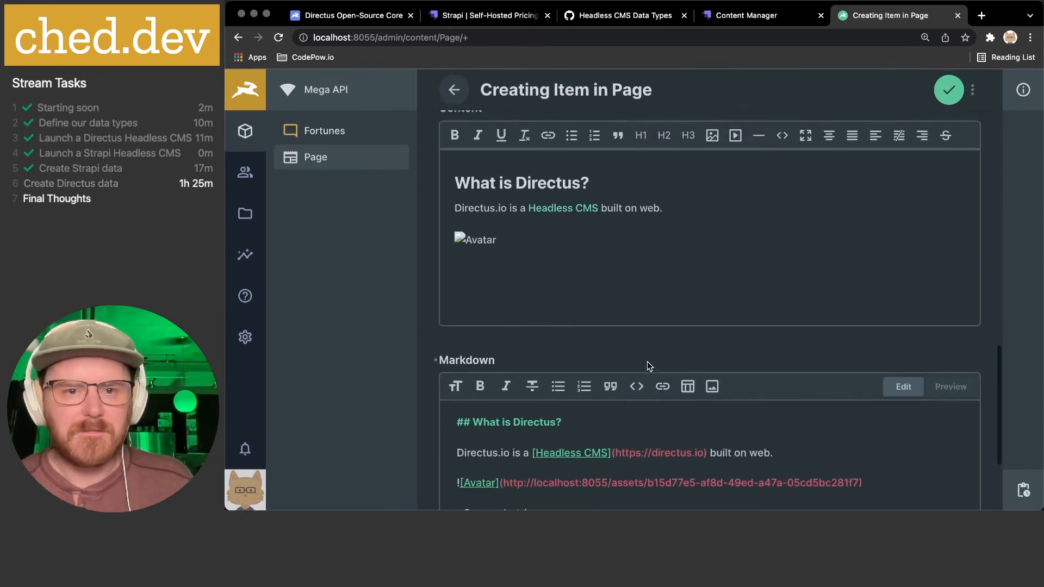
- Save the Directus Demo page item to the Page collection
click(951, 91)
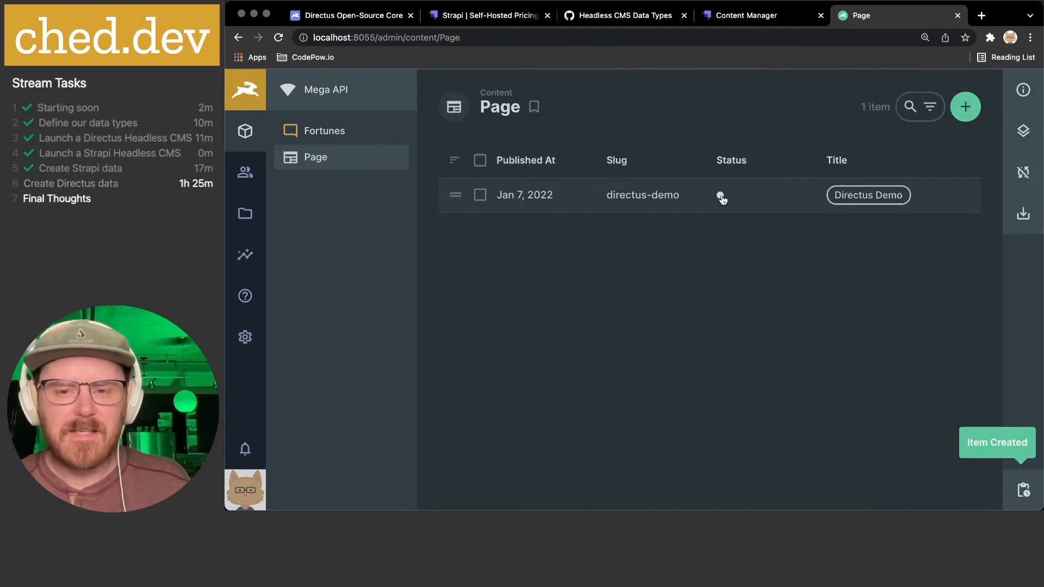
mouse_move(721, 197)
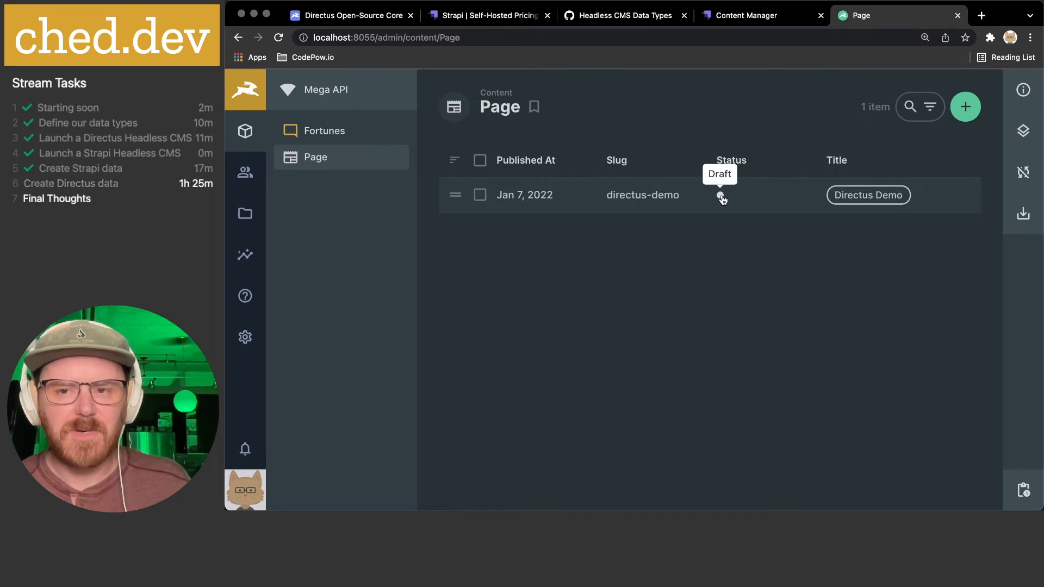
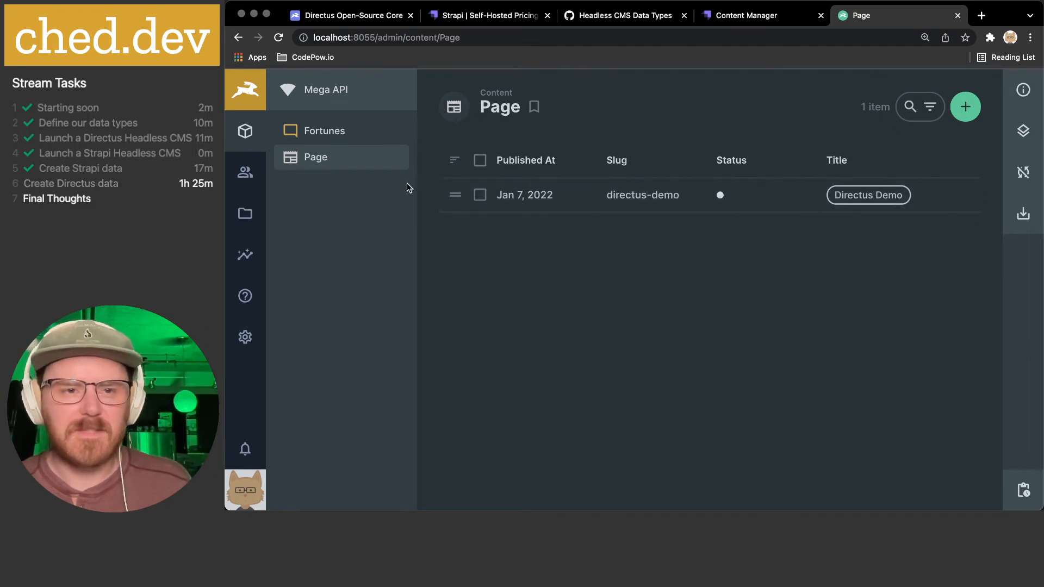
- Keep the Page collection in Table layout and set its row spacing to Comfortable
click(1023, 92)
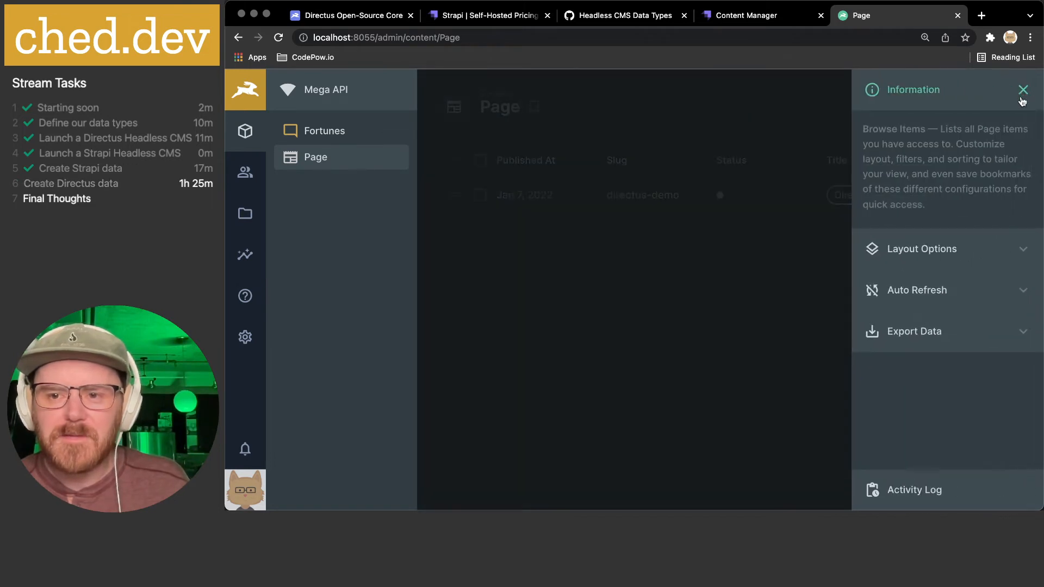
click(962, 238)
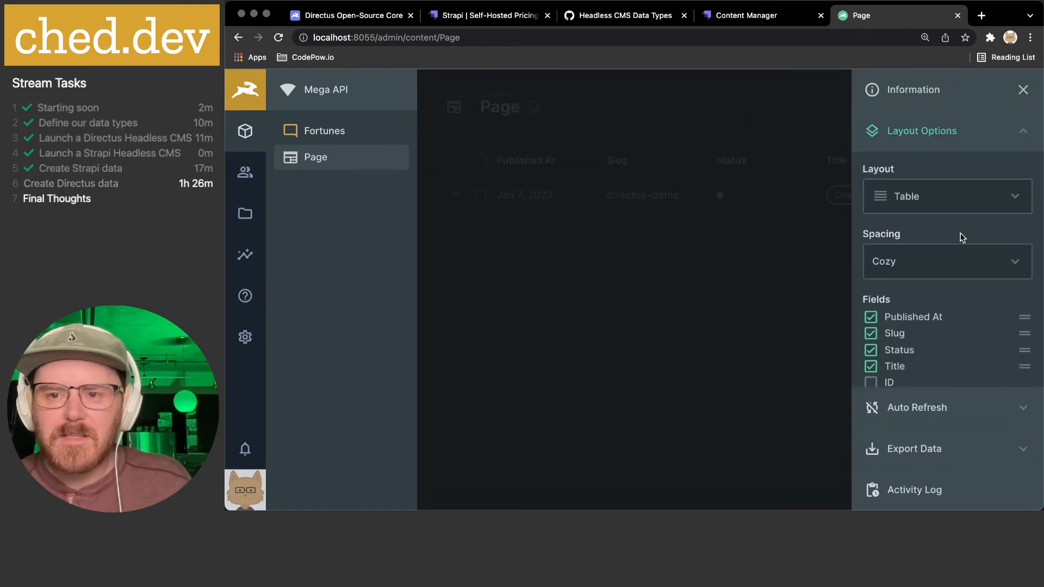
click(943, 201)
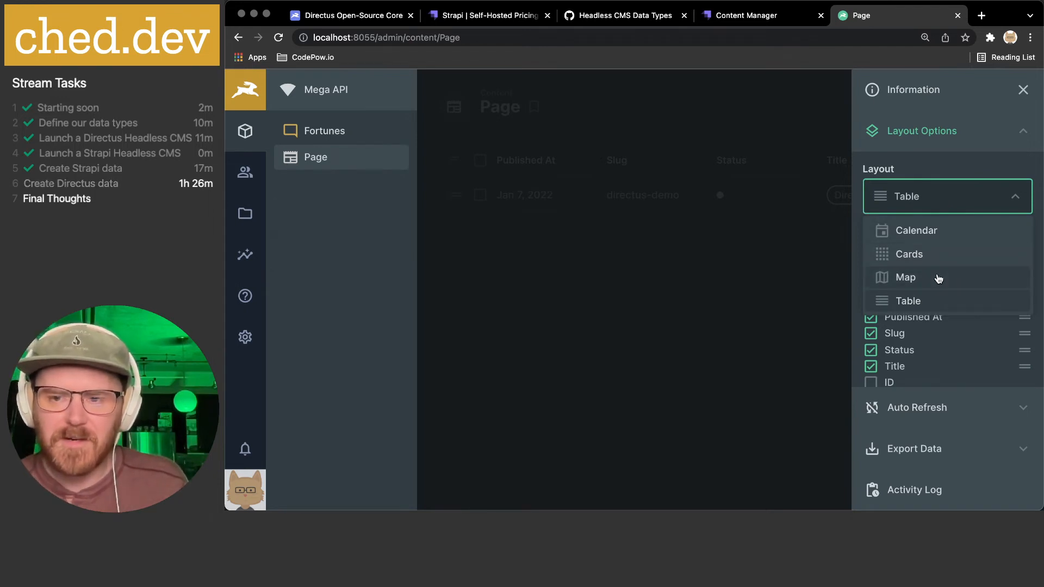
click(961, 169)
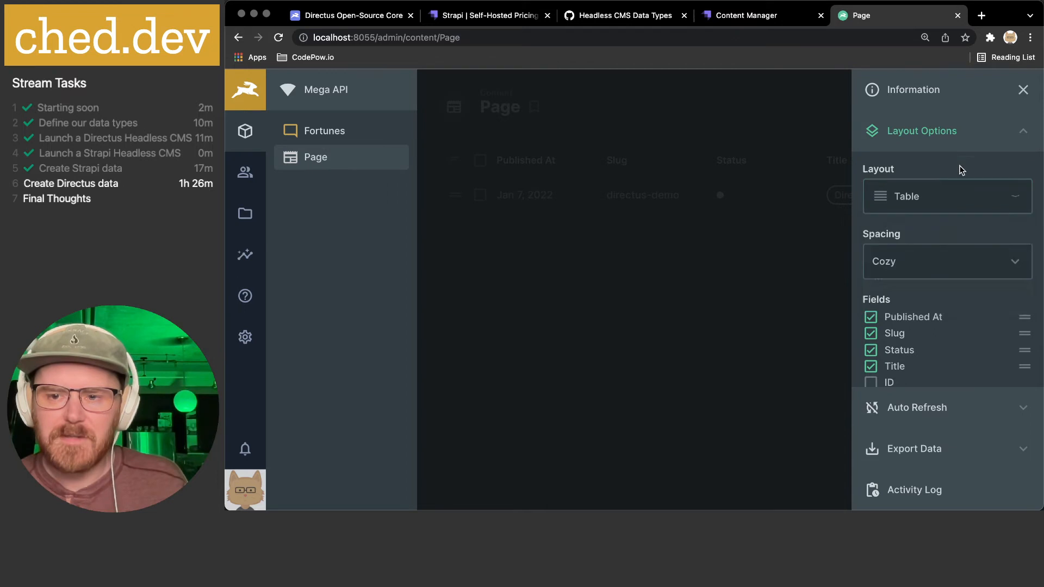
click(953, 259)
click(930, 295)
click(931, 279)
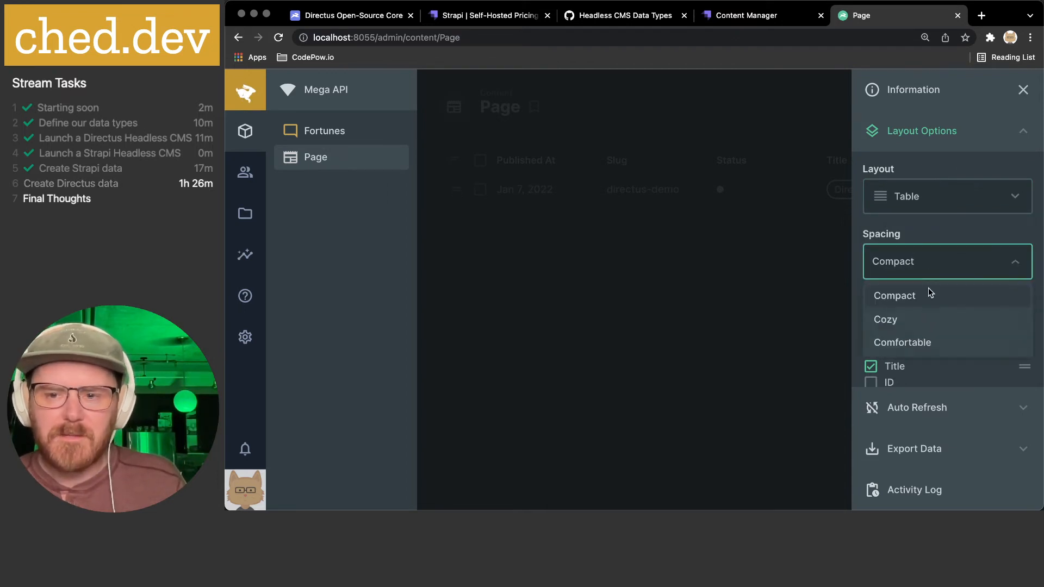
click(917, 343)
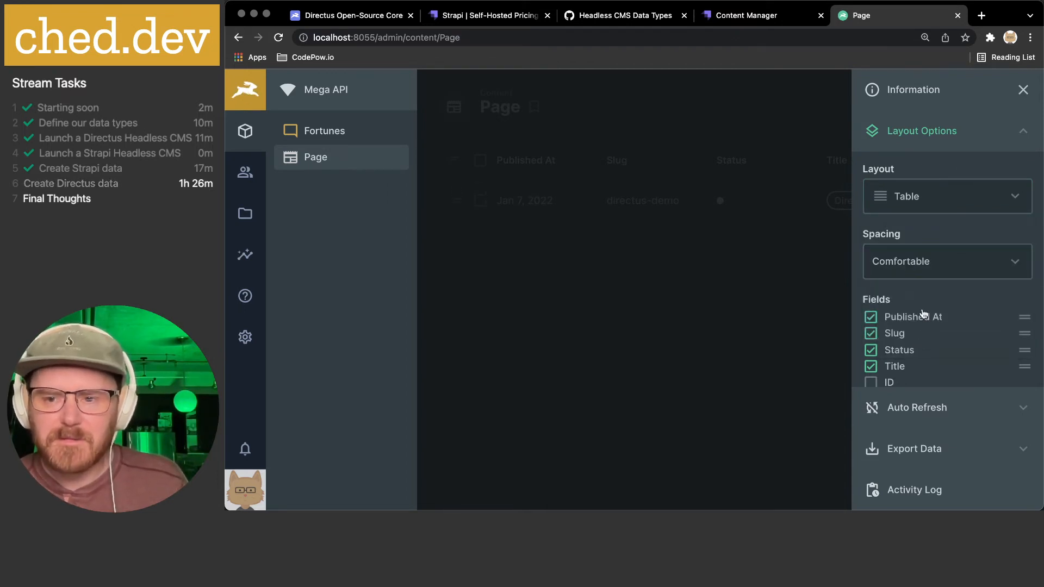
- Add Content, Markdown, Cover and Description as columns in the Page table
scroll(923, 313, down, 3)
scroll(901, 308, down, 2)
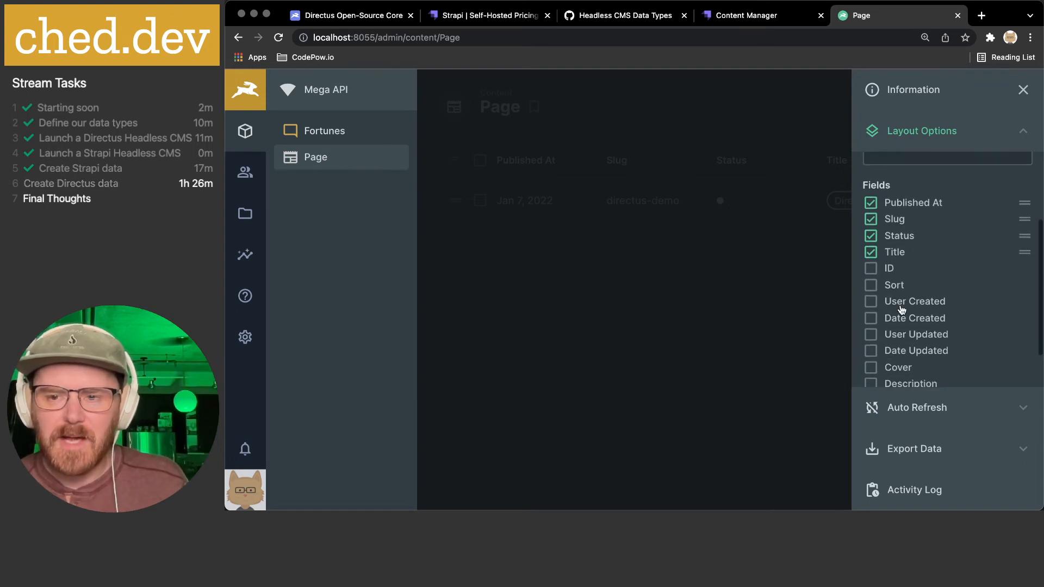
scroll(902, 309, down, 2)
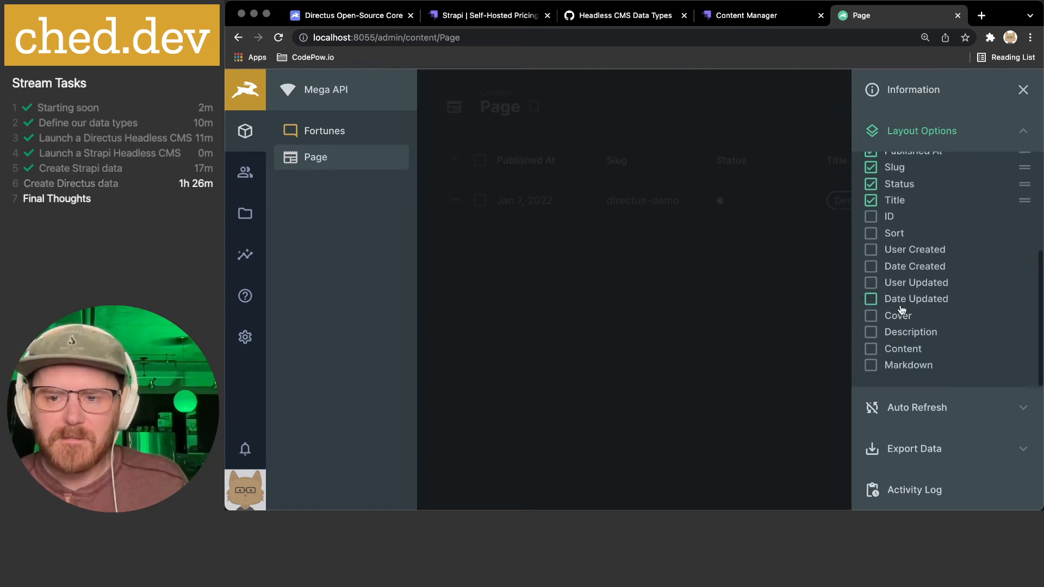
click(870, 350)
click(870, 365)
click(870, 349)
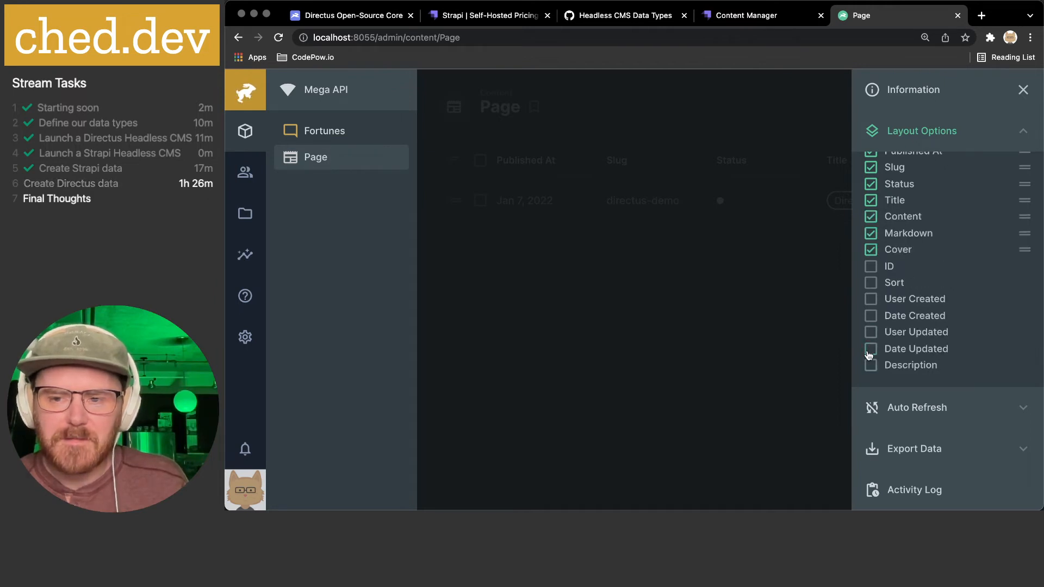
click(870, 365)
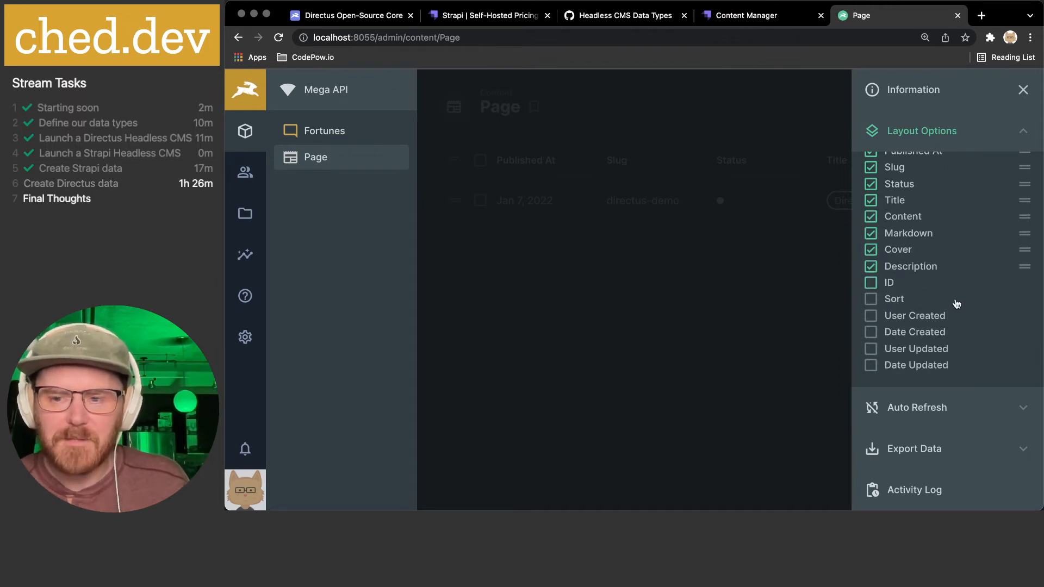
click(799, 309)
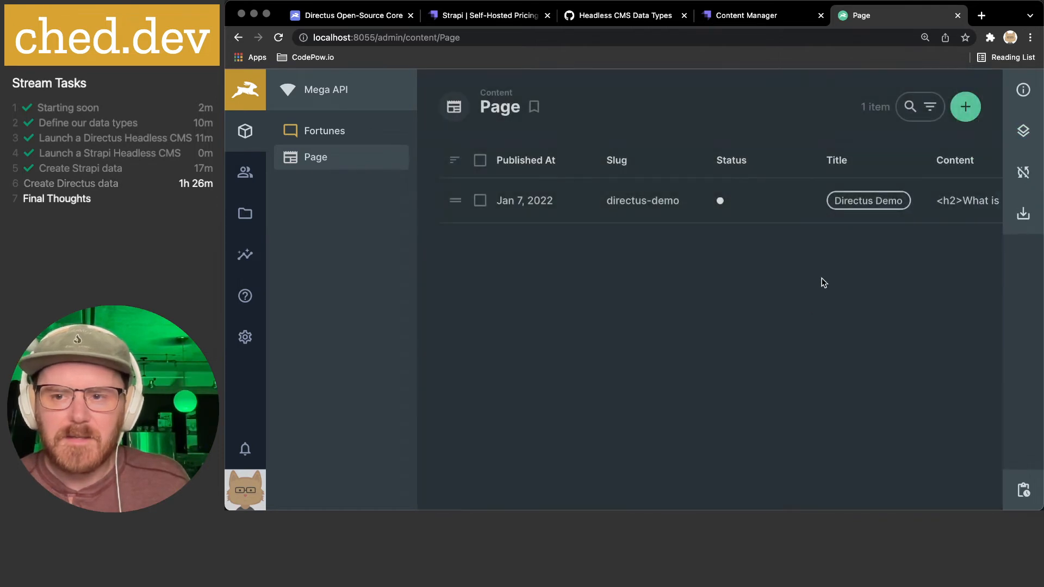
scroll(850, 195, right, 5)
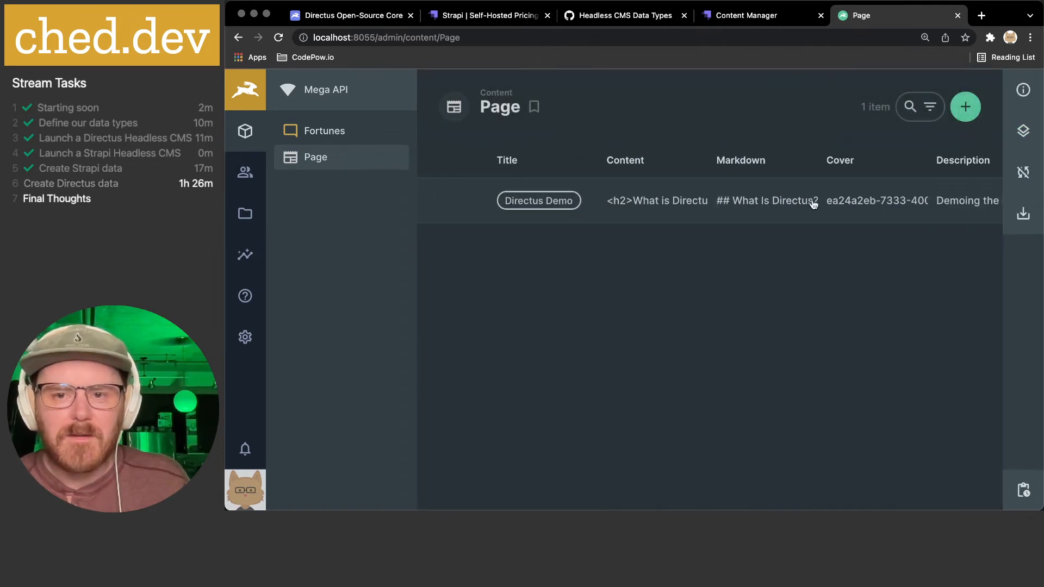
scroll(813, 204, right, 2)
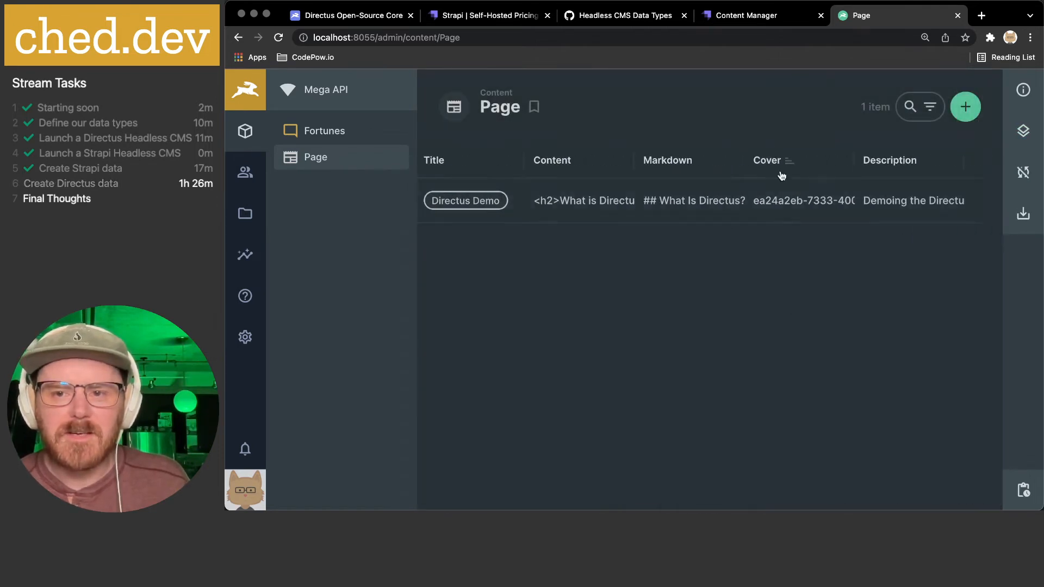
scroll(916, 203, left, 6)
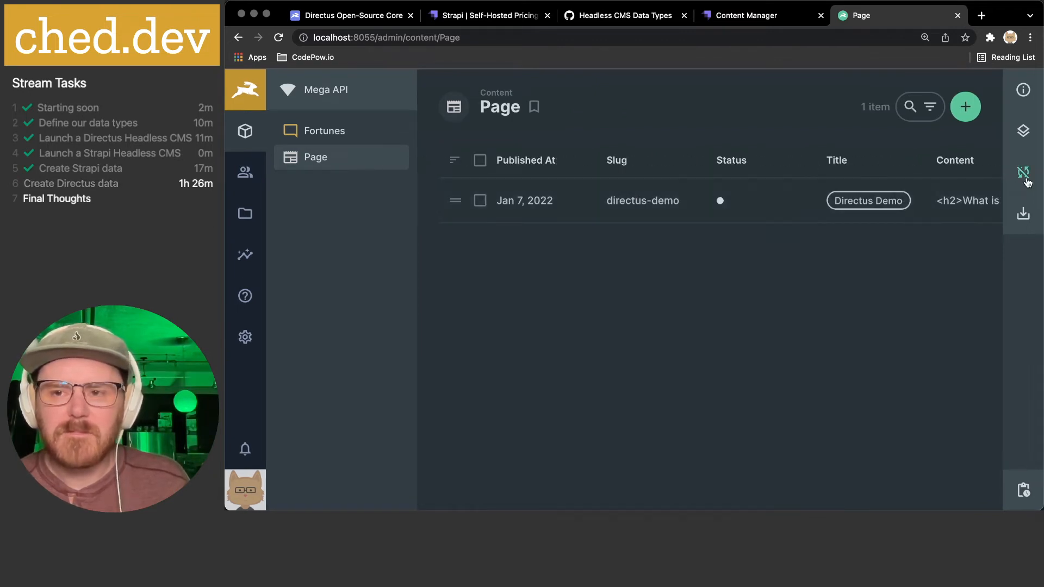
- Move the Title field to the top of the Fields list to make it the first column
click(1023, 131)
scroll(951, 280, up, 3)
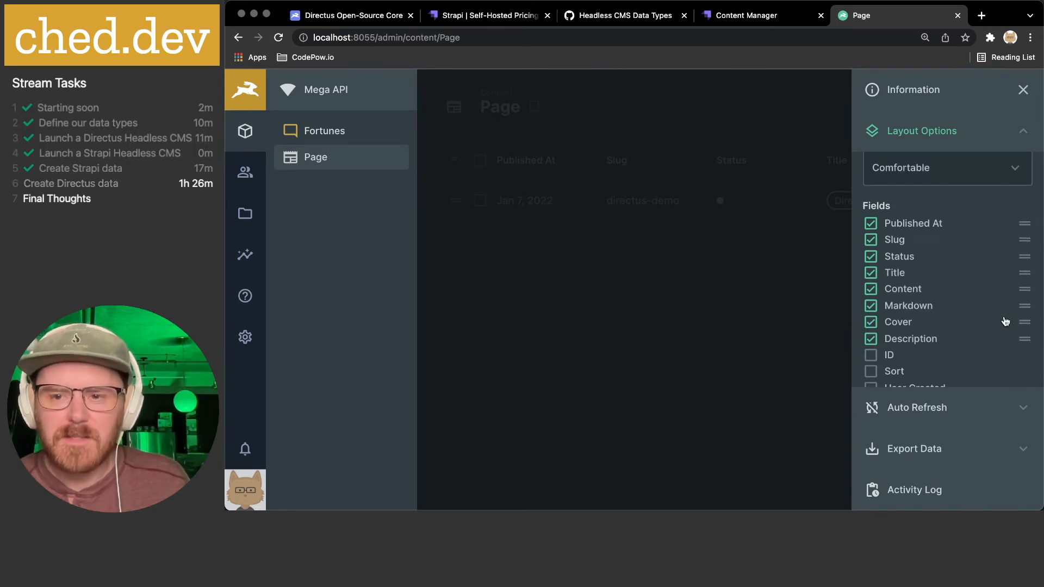
mouse_move(1024, 273)
mouse_down()
mouse_move(1024, 222)
mouse_move(1026, 266)
mouse_up()
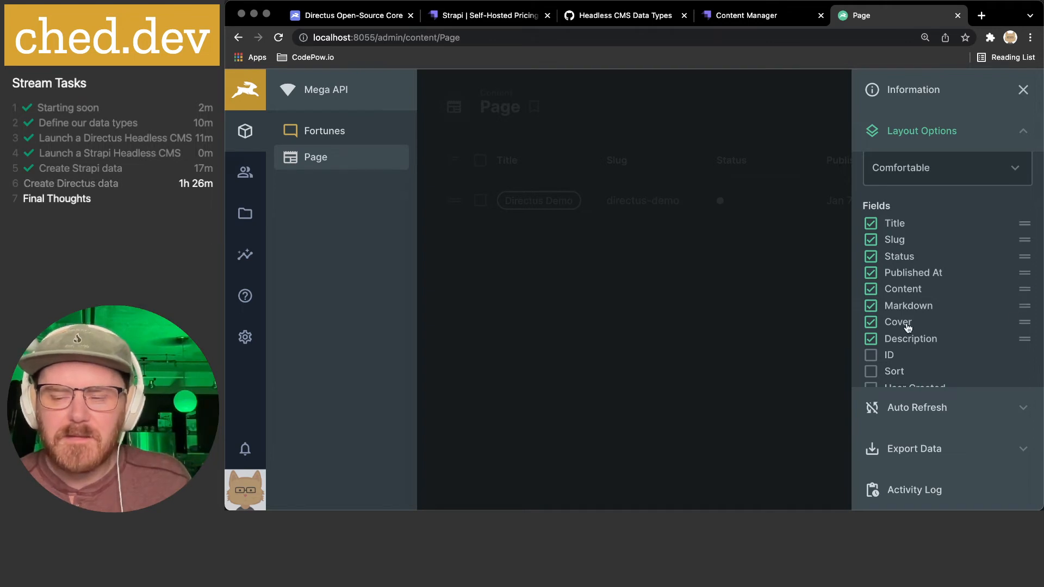
- Hide the Cover, Markdown and Content columns from the Page table
click(871, 322)
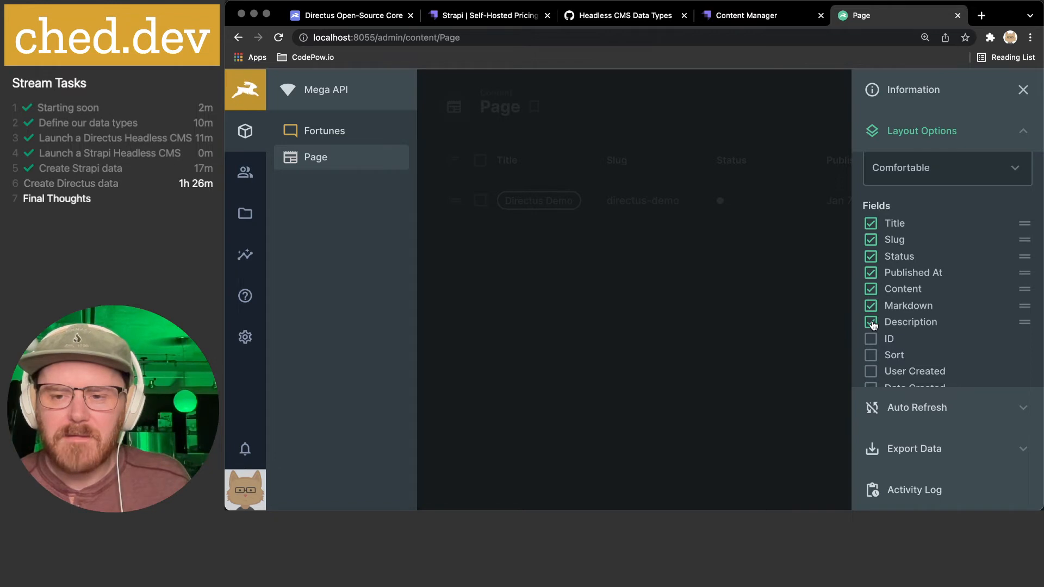
click(870, 307)
click(871, 289)
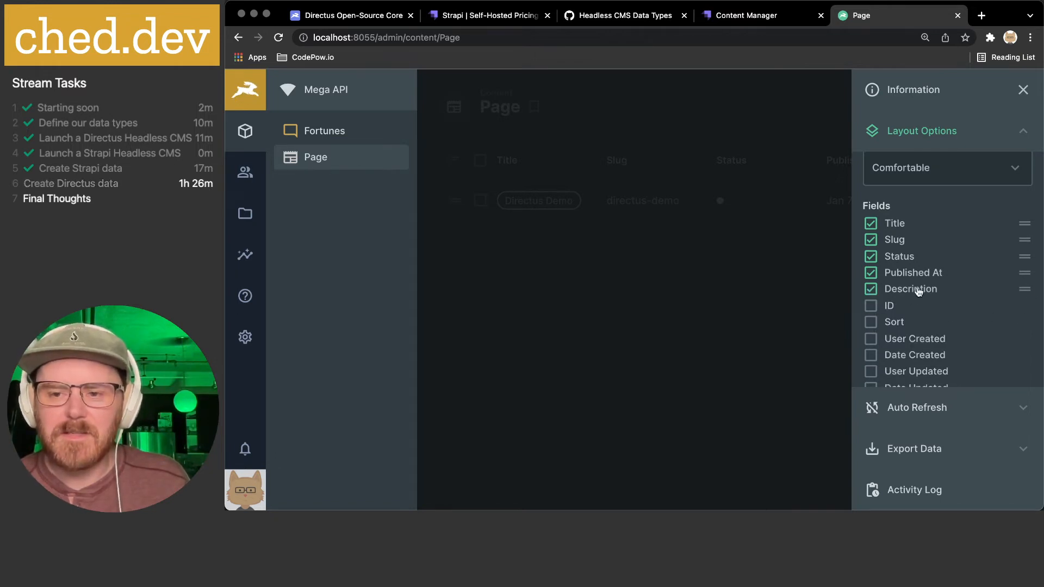
scroll(918, 291, down, 2)
scroll(921, 291, up, 4)
scroll(982, 232, down, 3)
click(765, 277)
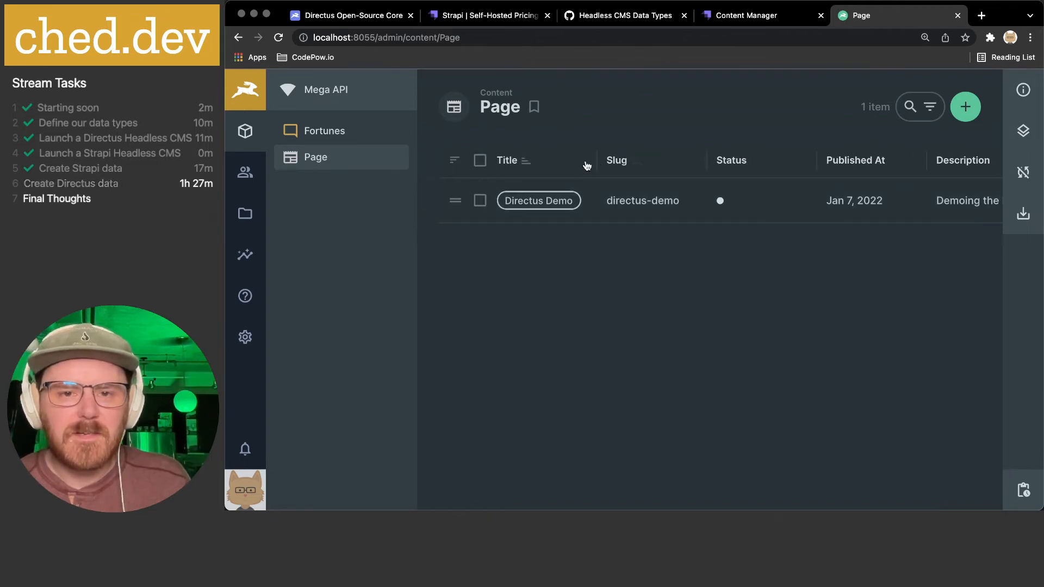
- Narrow the Status column so Published At and Description shift left
drag(817, 161, 771, 162)
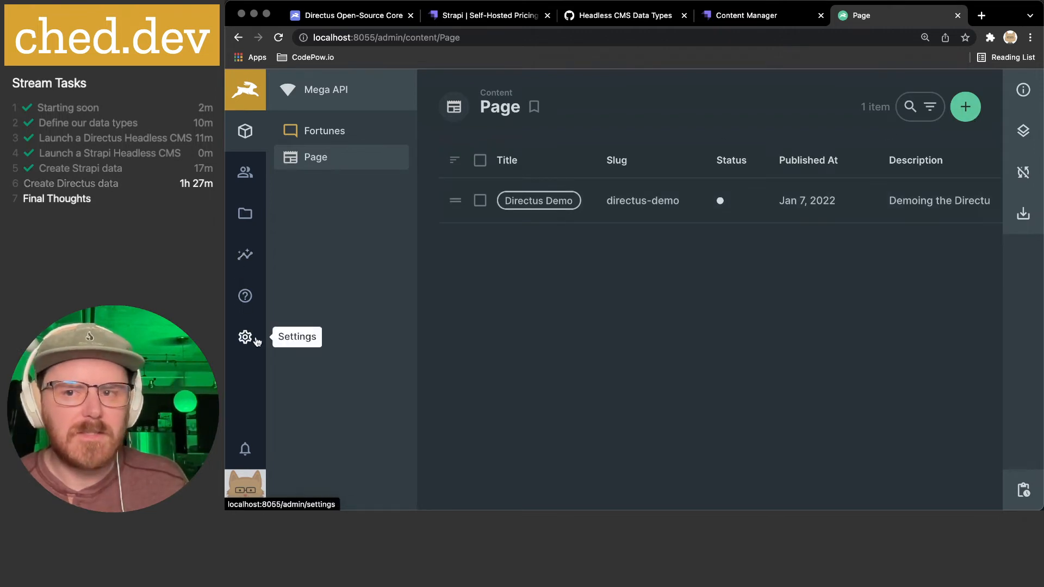
click(1023, 133)
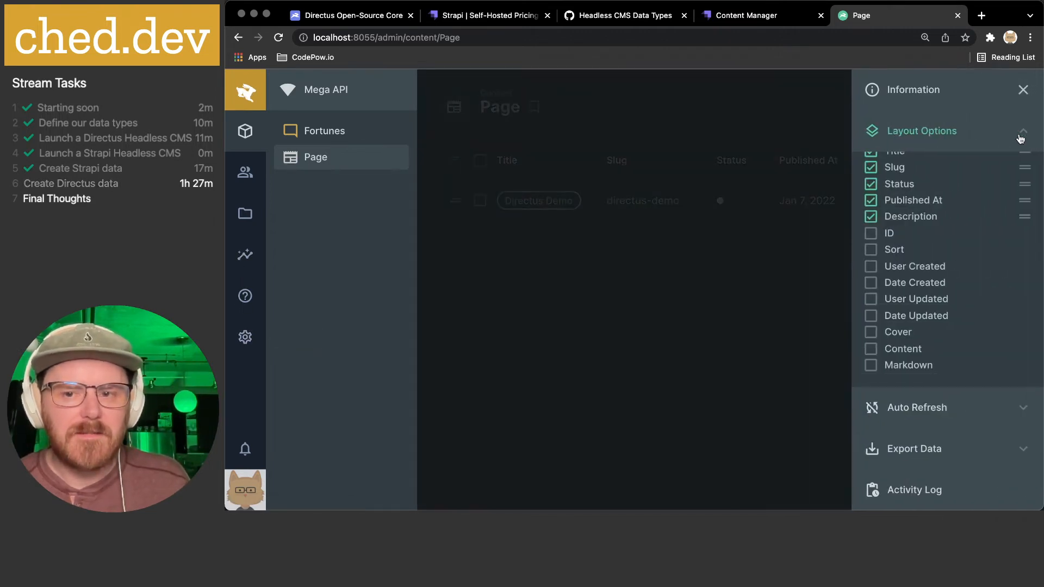
scroll(962, 307, up, 3)
scroll(955, 258, down, 3)
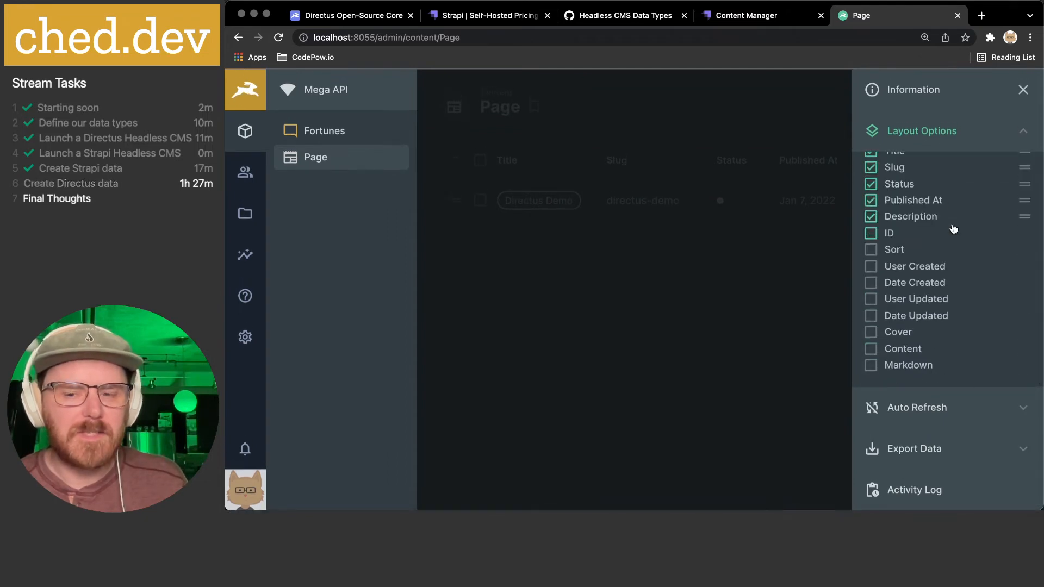
- Review the Auto Refresh, Export Data (CSV) and Layout Options sidebar settings
click(1002, 415)
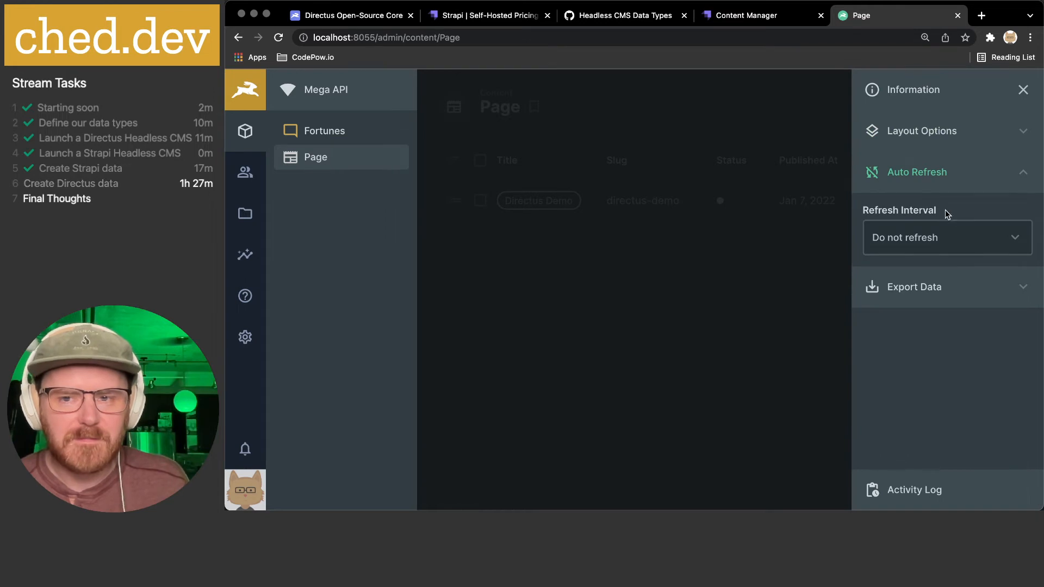
click(1028, 291)
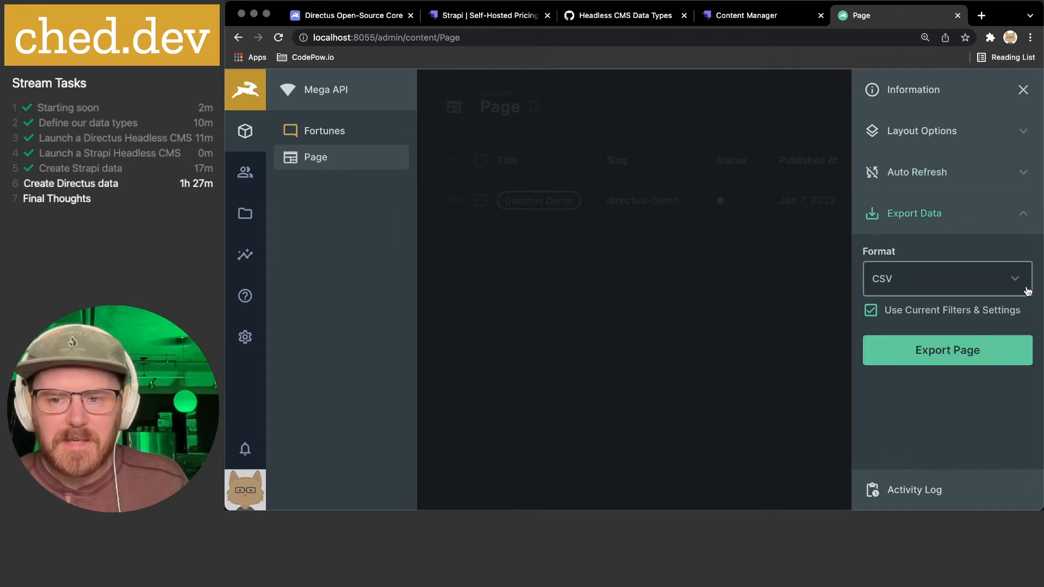
click(971, 292)
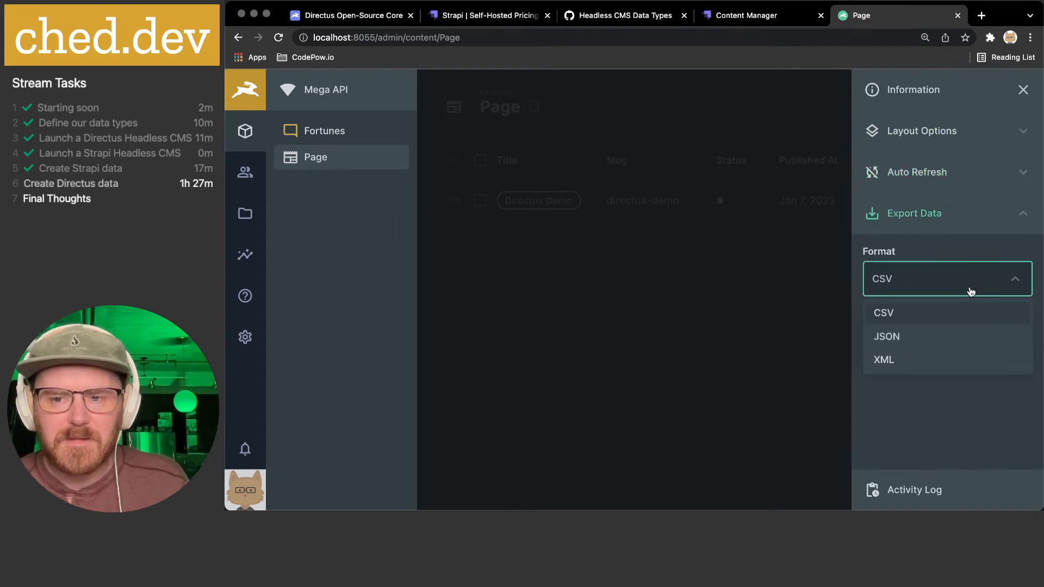
click(952, 412)
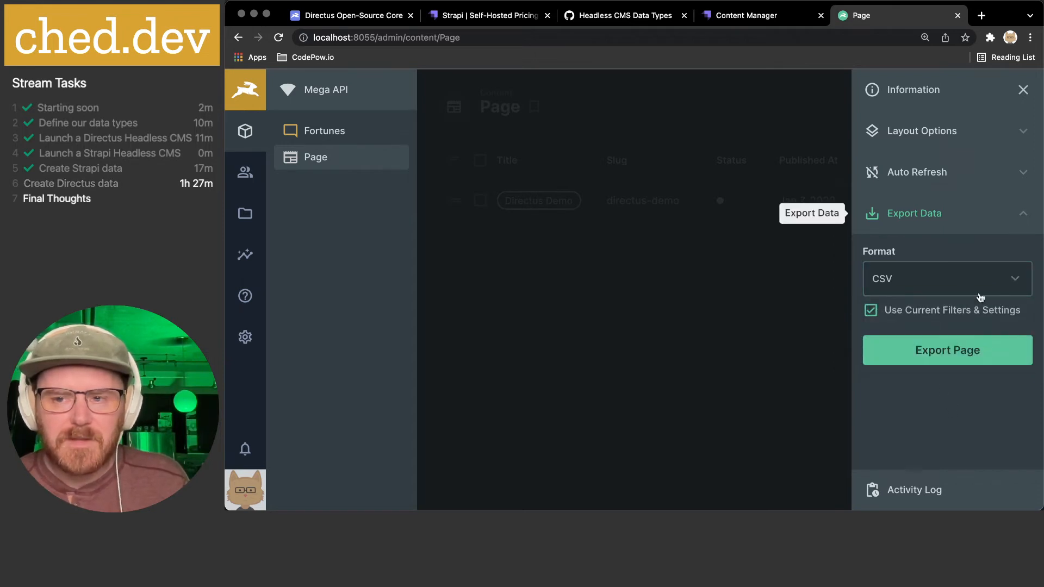
click(1027, 216)
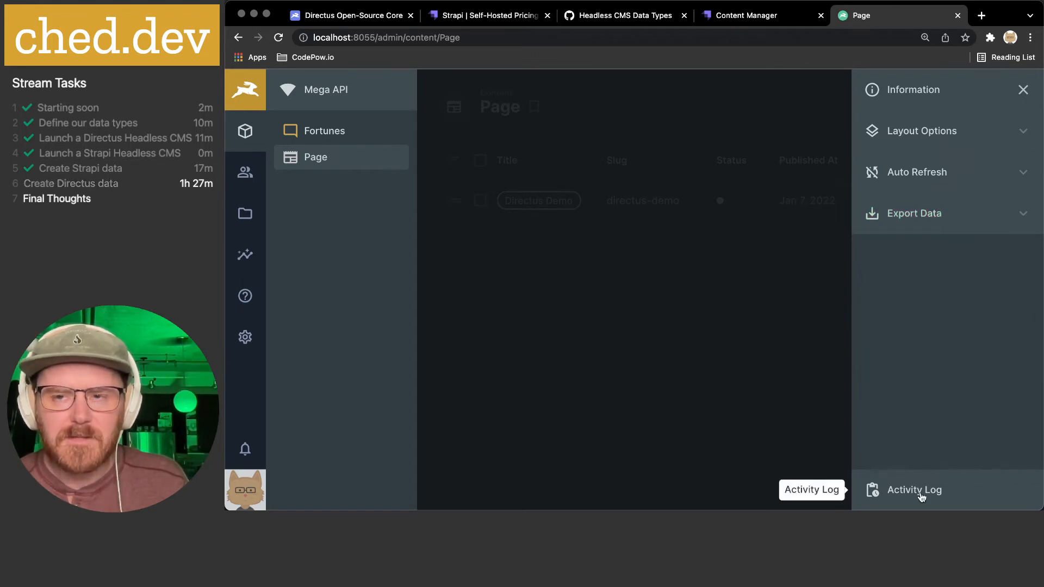
click(992, 130)
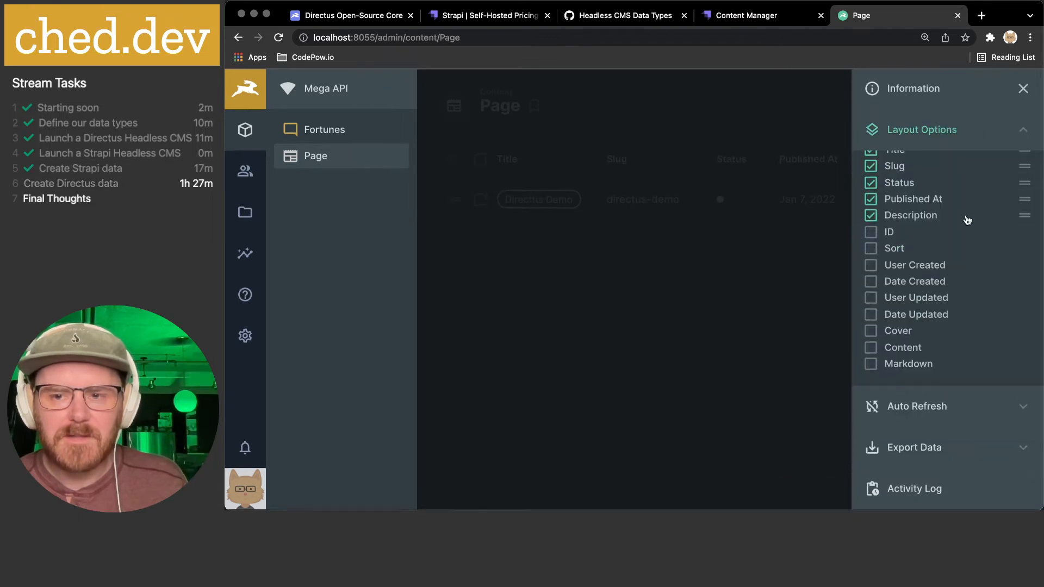
click(1022, 89)
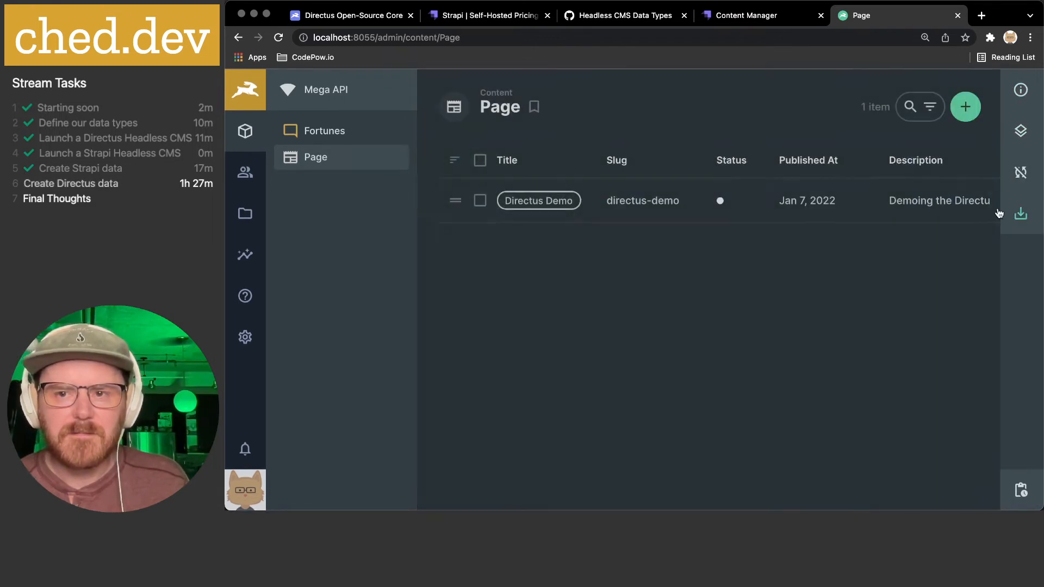
- Collapse the search box and bring up Create Bookmark for the Page view
click(931, 107)
click(930, 108)
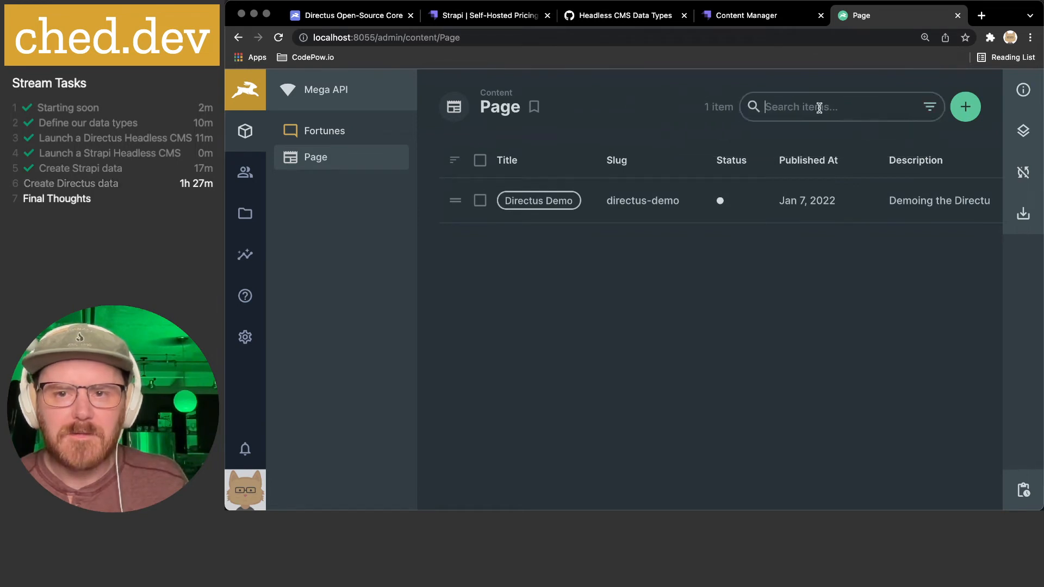
click(833, 291)
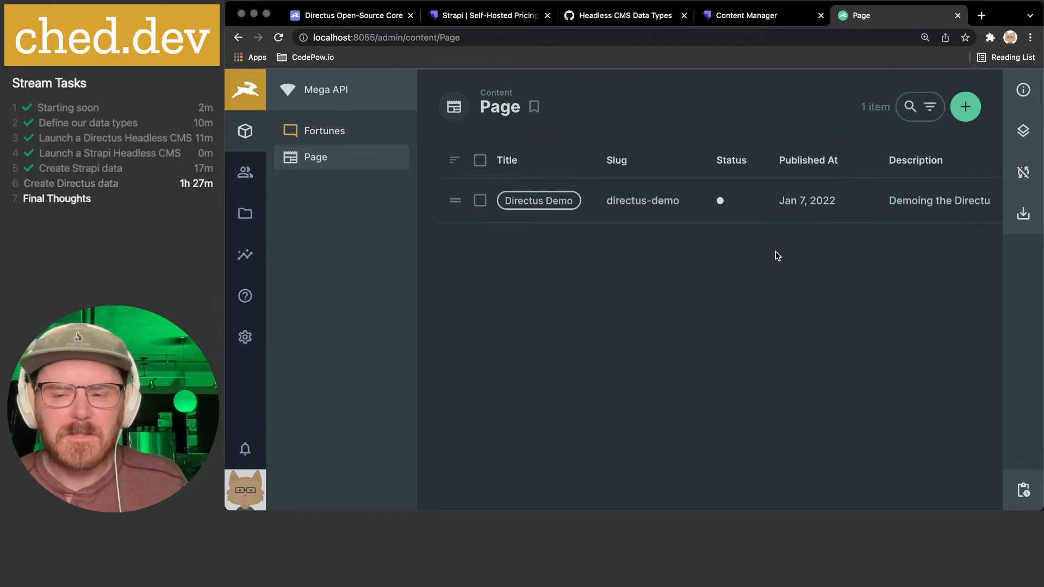
click(534, 107)
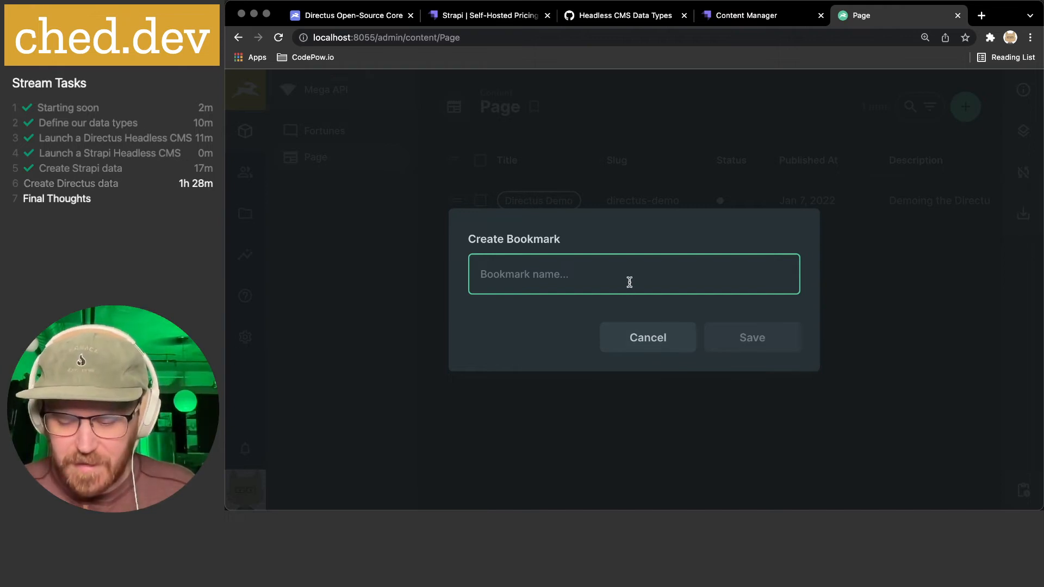
- Save the Page view as a bookmark named 'Cheds List'
text(Page)
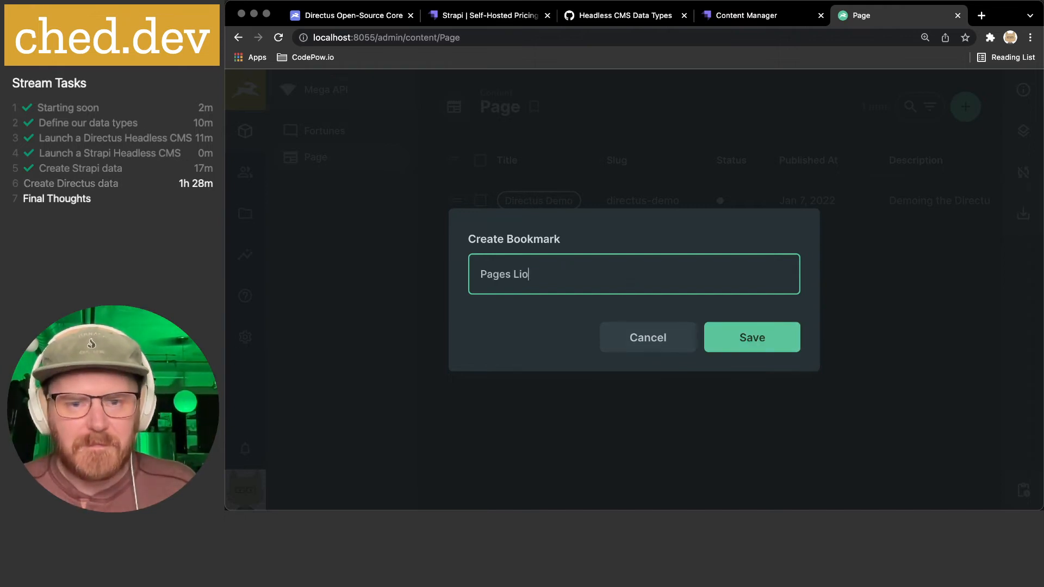
text(s Li)
key(super+a)
text(Ch)
key(BackSpace)
key(BackSpace)
text(Cheds)
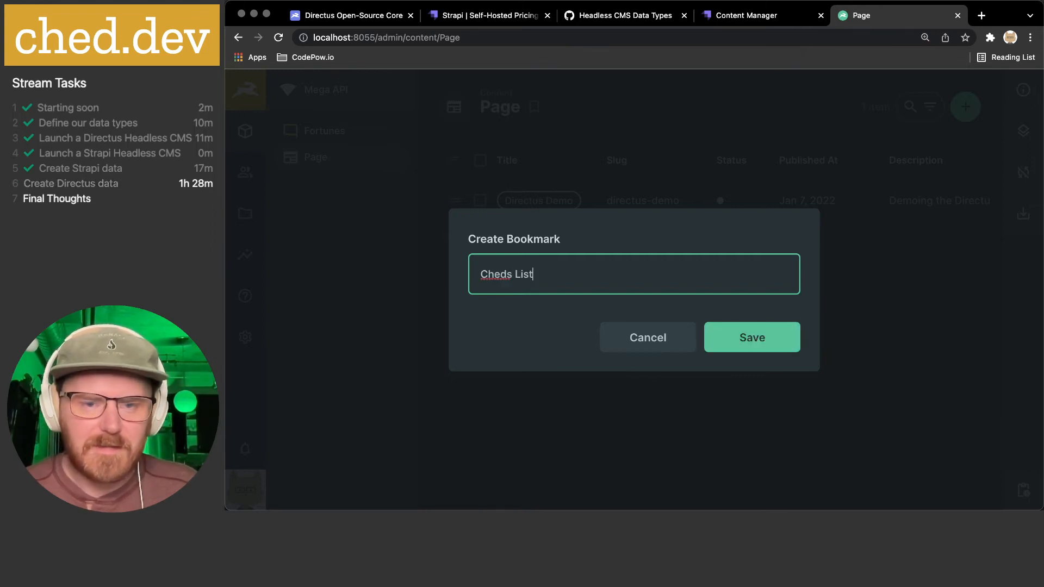
click(798, 346)
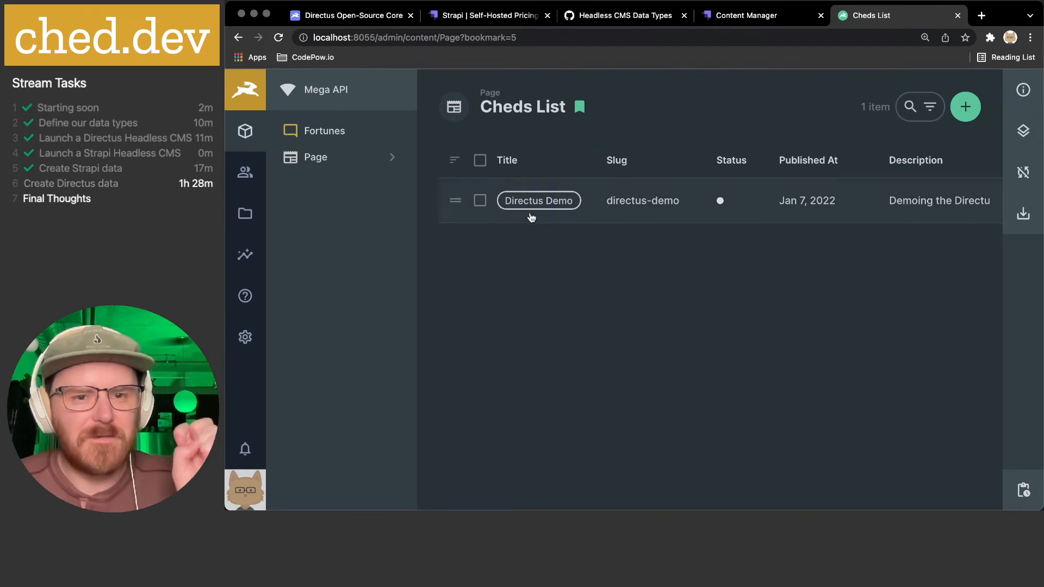
- Expand Page's bookmarks in the sidebar and open the Cheds List view
click(394, 158)
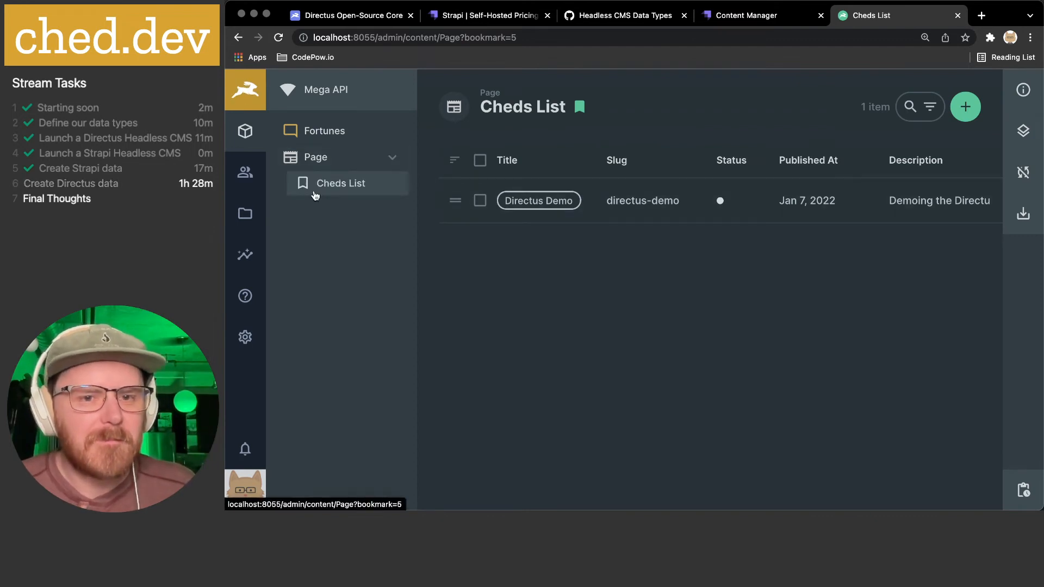
click(333, 164)
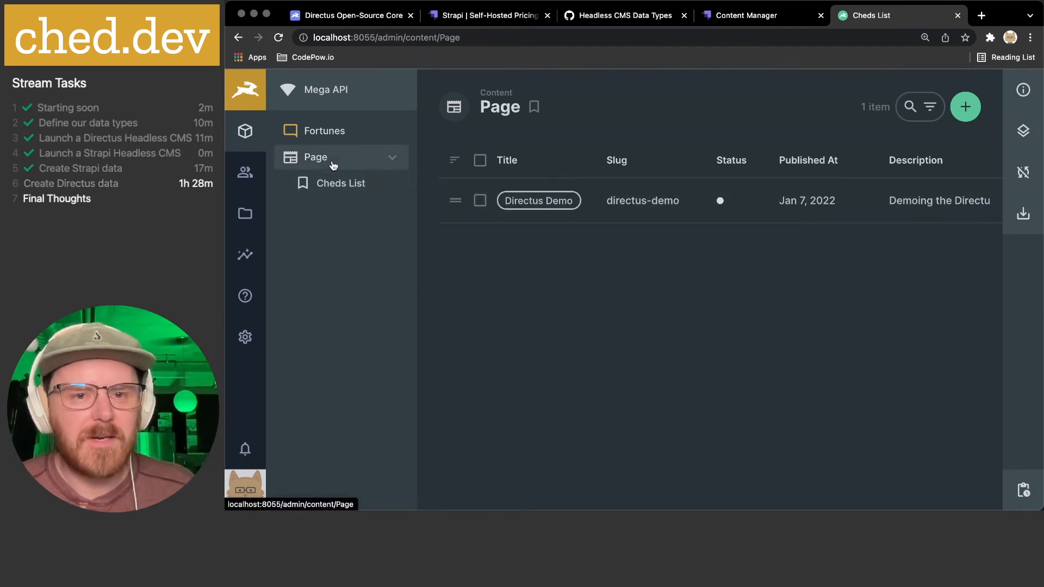
click(341, 186)
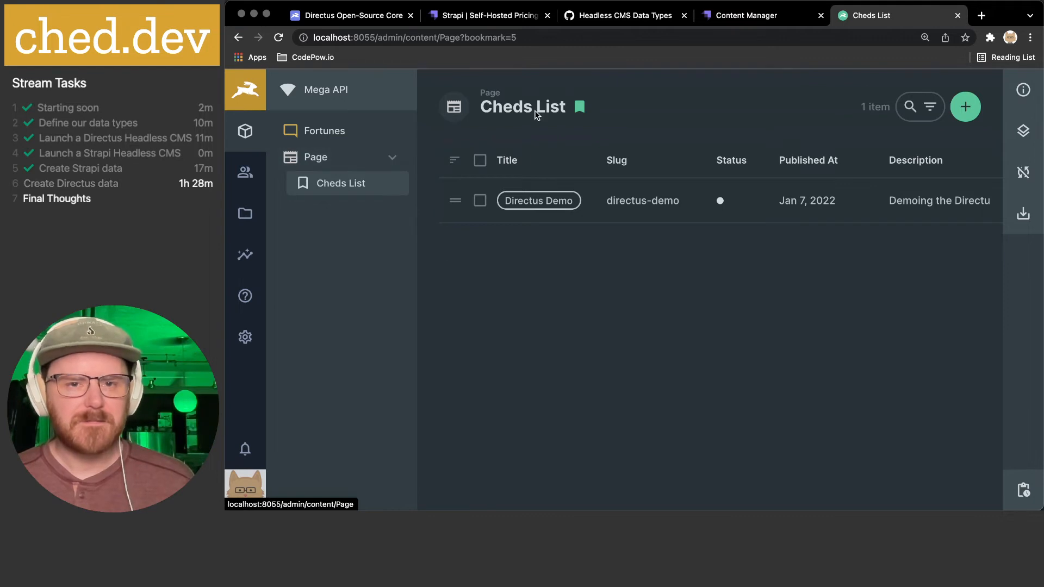
- Filter the Page collection by Status so only Draft pages are shown
click(314, 159)
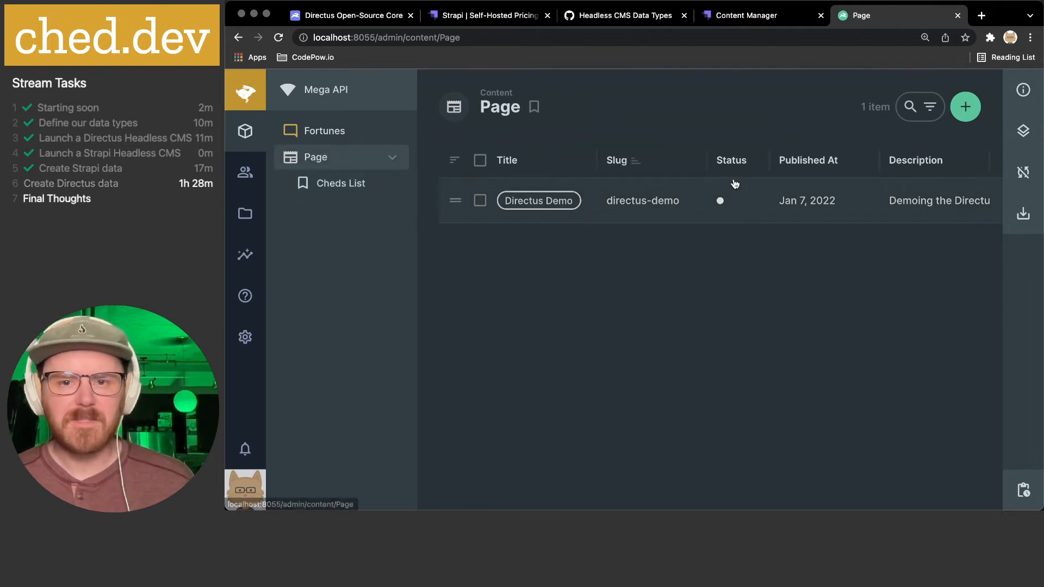
click(931, 109)
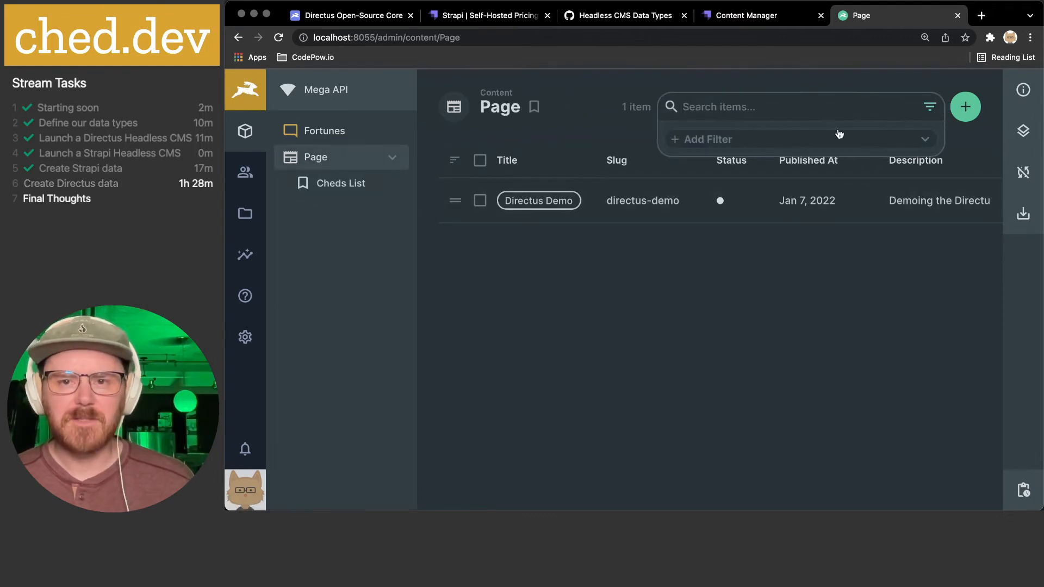
click(742, 140)
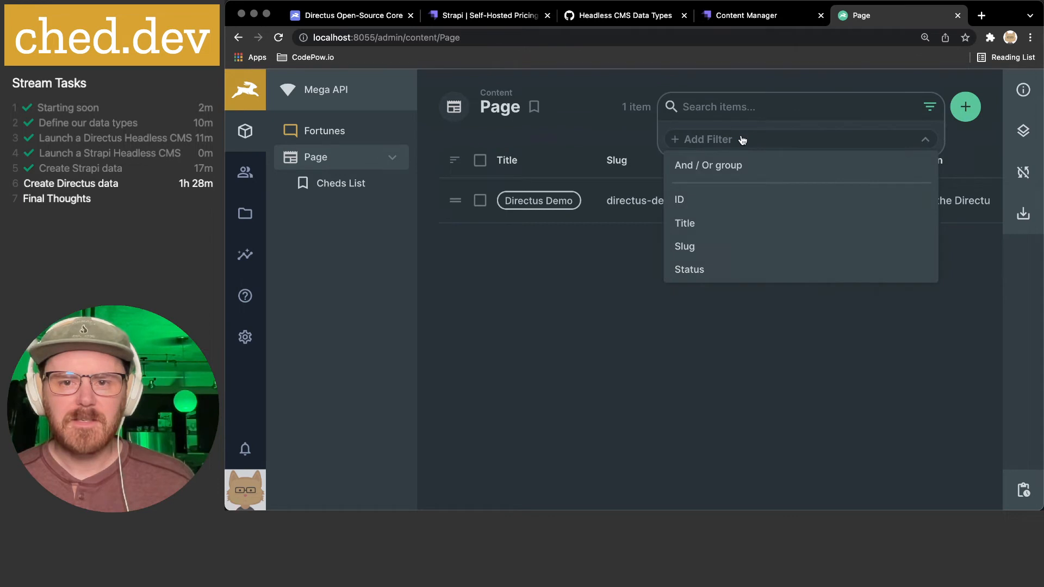
scroll(702, 249, down, 1)
click(693, 246)
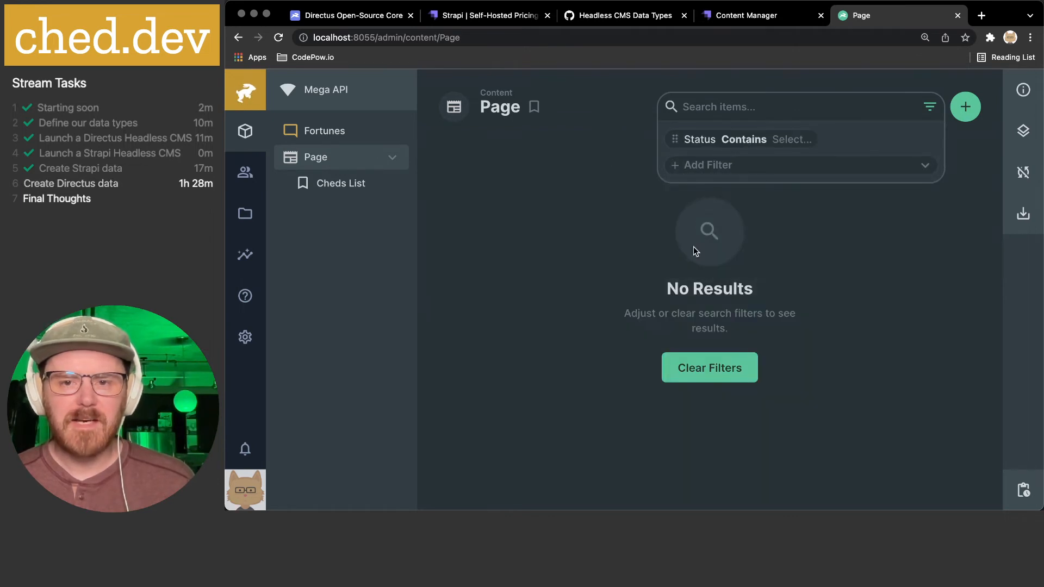
click(729, 167)
scroll(723, 259, down, 3)
scroll(720, 260, up, 3)
click(791, 140)
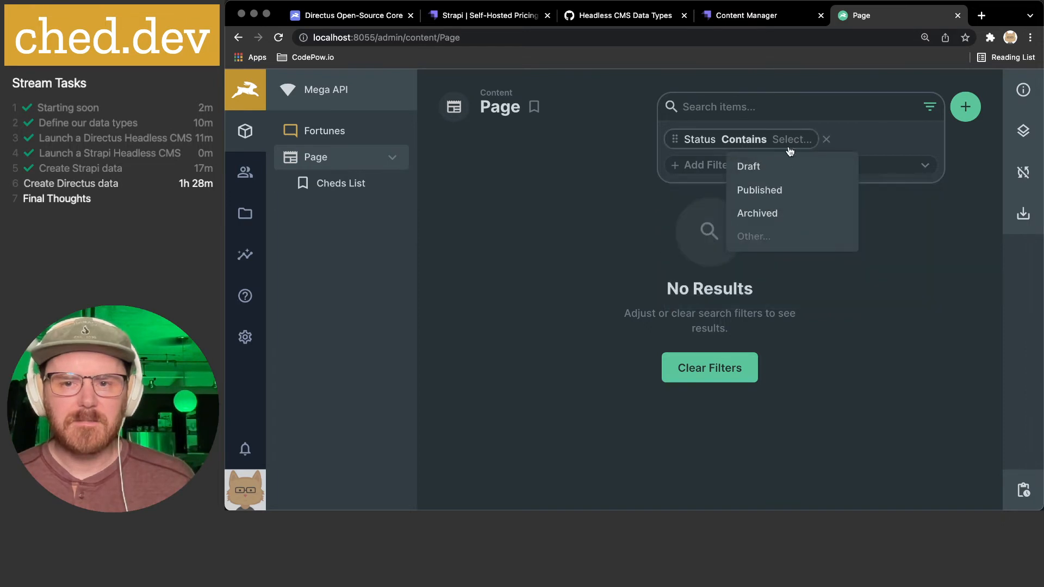
click(775, 173)
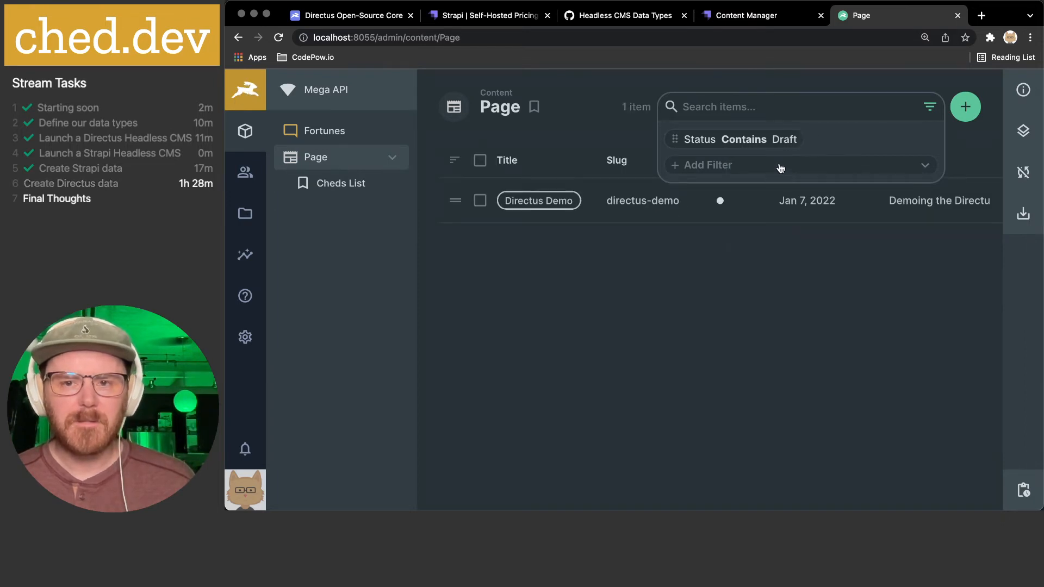
click(732, 269)
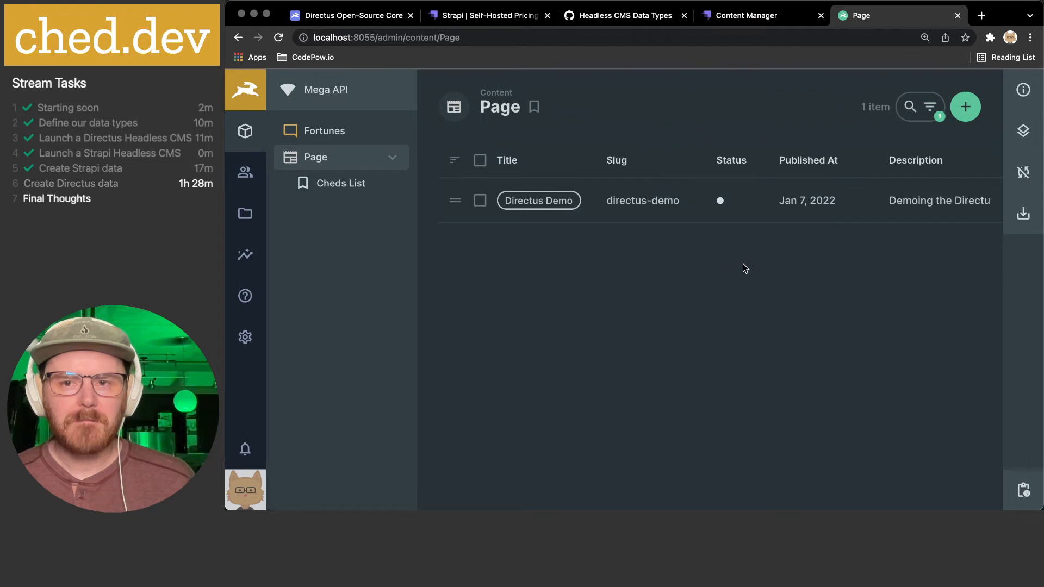
- Save the Draft-filtered view as a bookmark named 'Drafts'
click(535, 109)
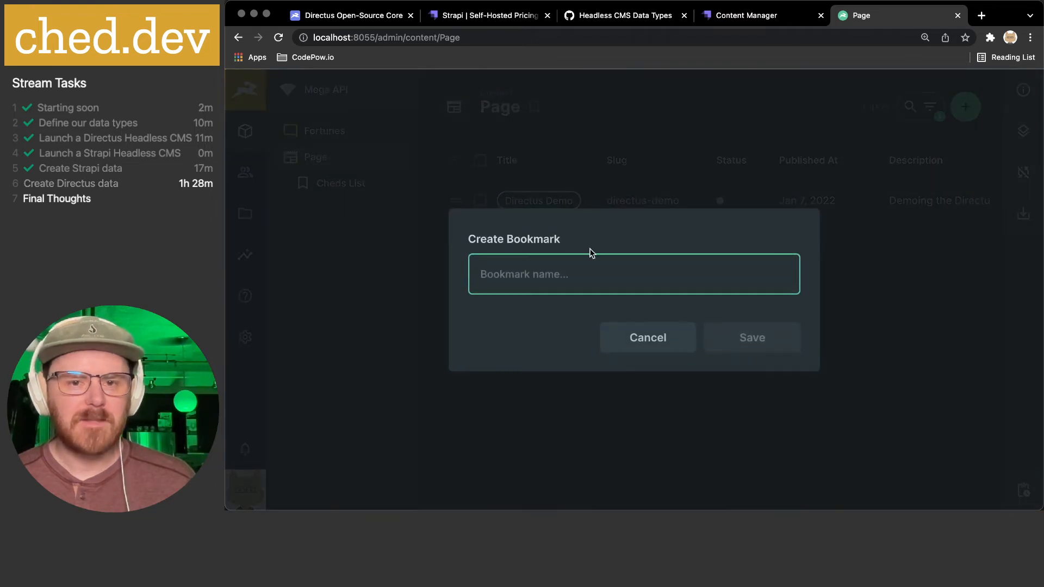
text(Drafts)
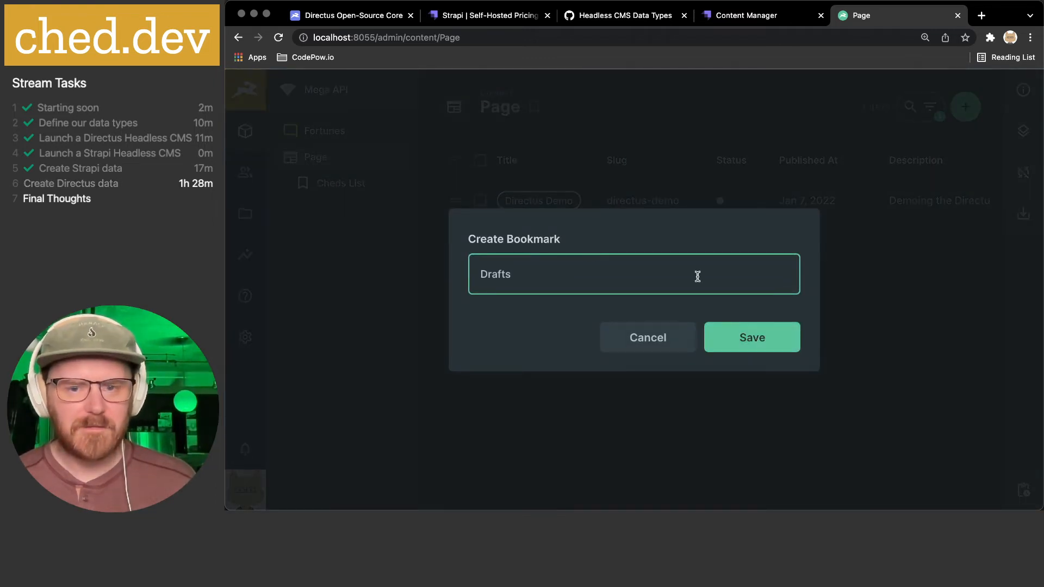
click(729, 338)
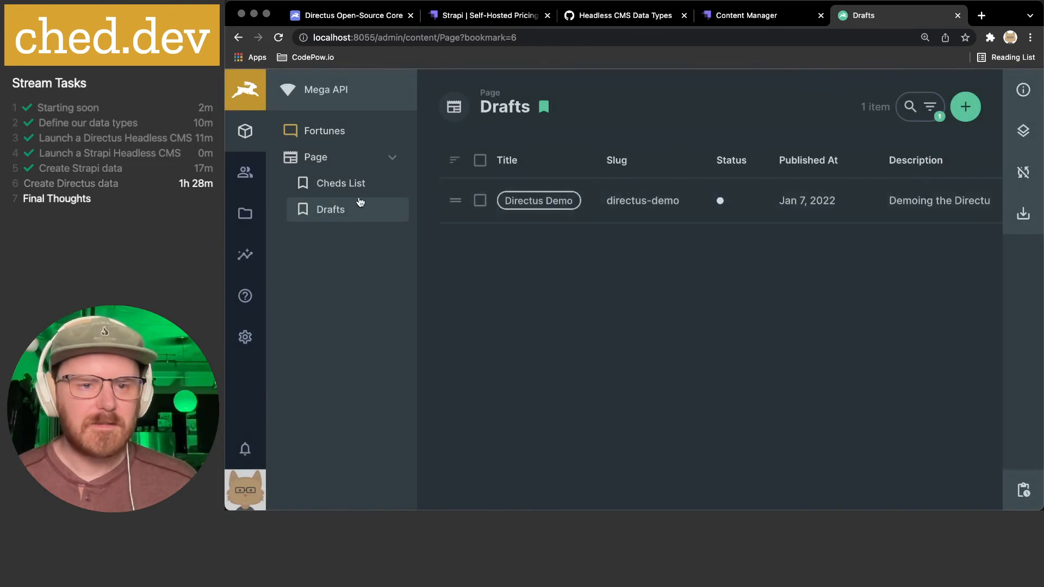
- Update the Cheds List bookmark, then delete it
click(391, 187)
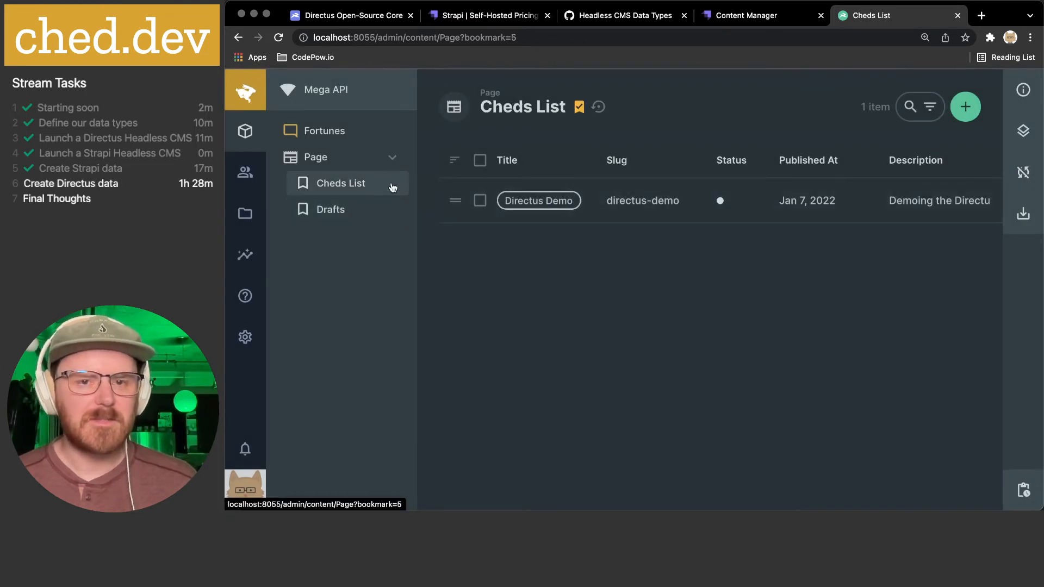
click(586, 108)
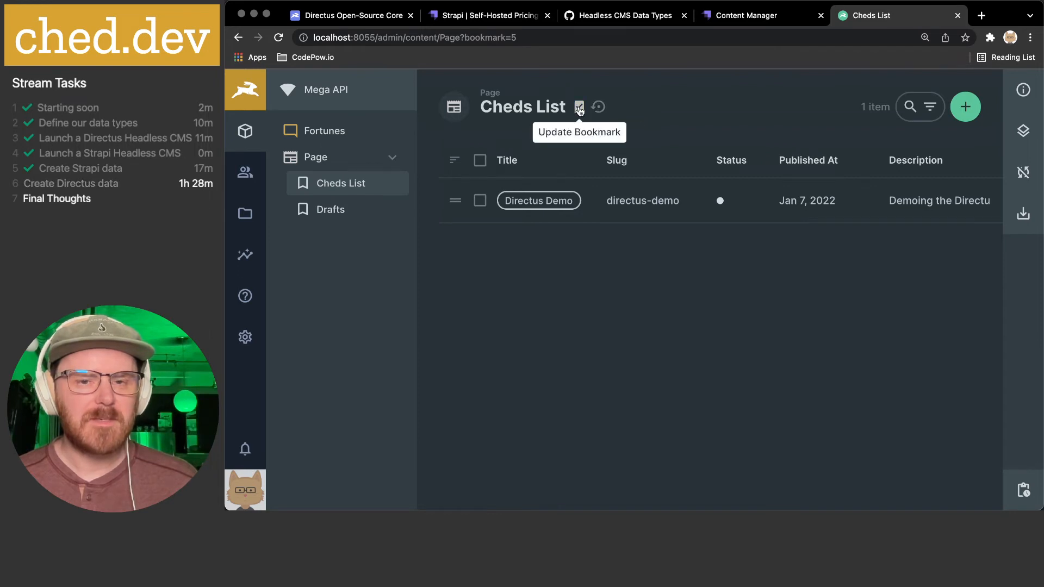
click(579, 108)
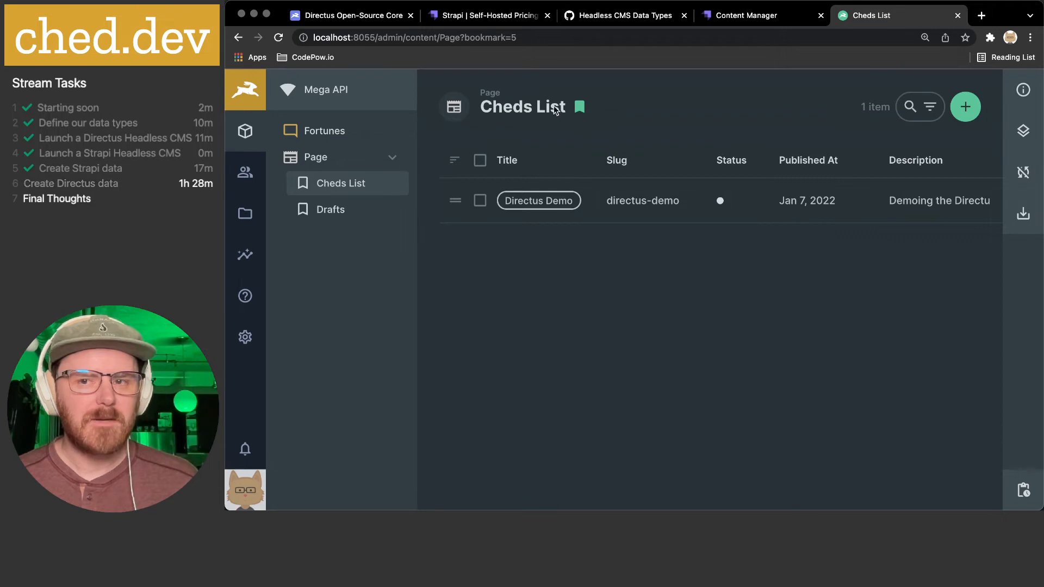
right_click(334, 184)
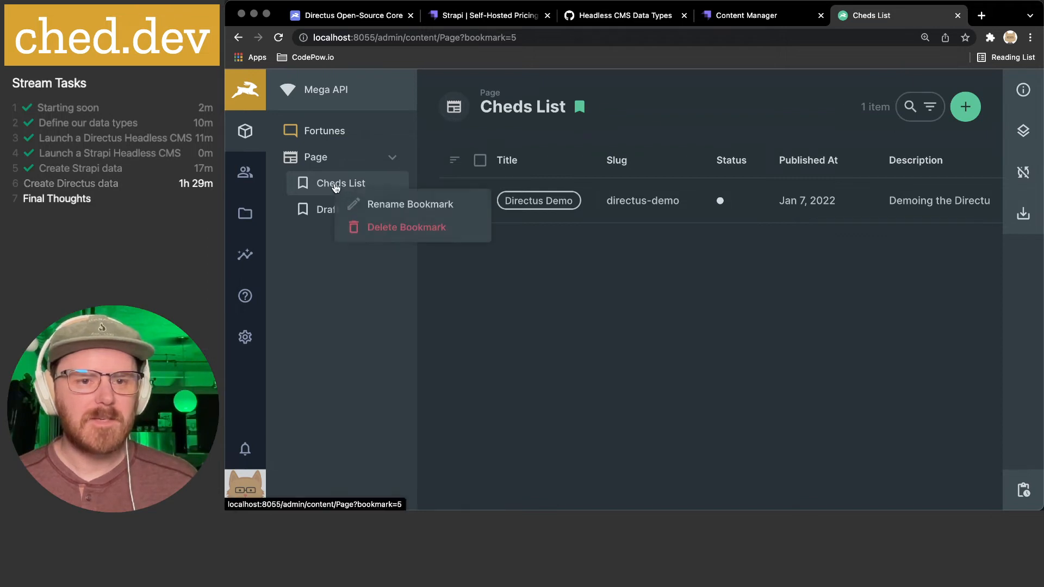
click(453, 229)
click(726, 331)
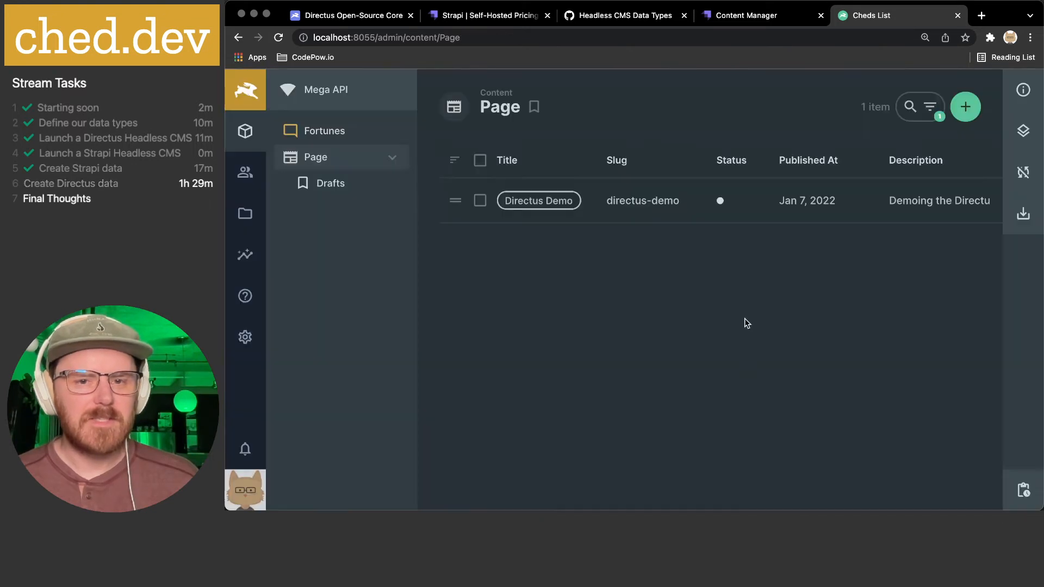
- Check the Drafts view, then open the Directus Demo page from the full Page list
click(330, 184)
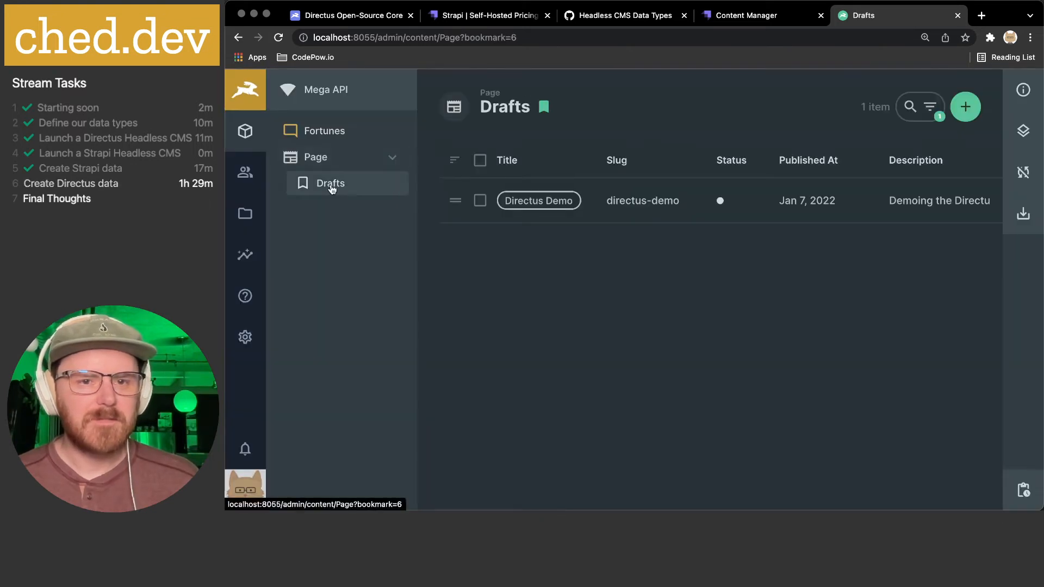
click(321, 158)
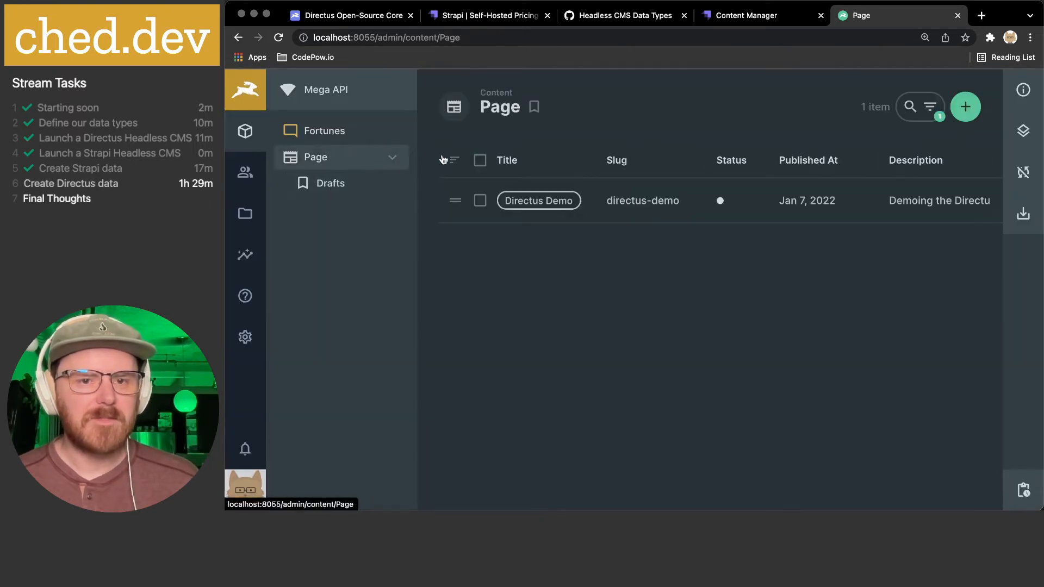
click(664, 201)
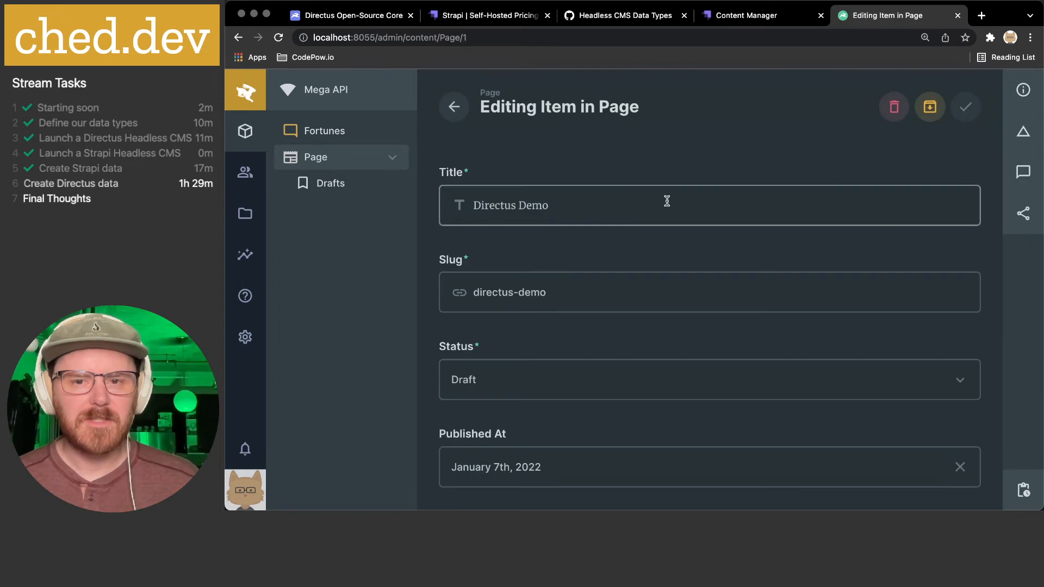
- Set the Directus Demo page's status to Published
click(491, 383)
click(473, 446)
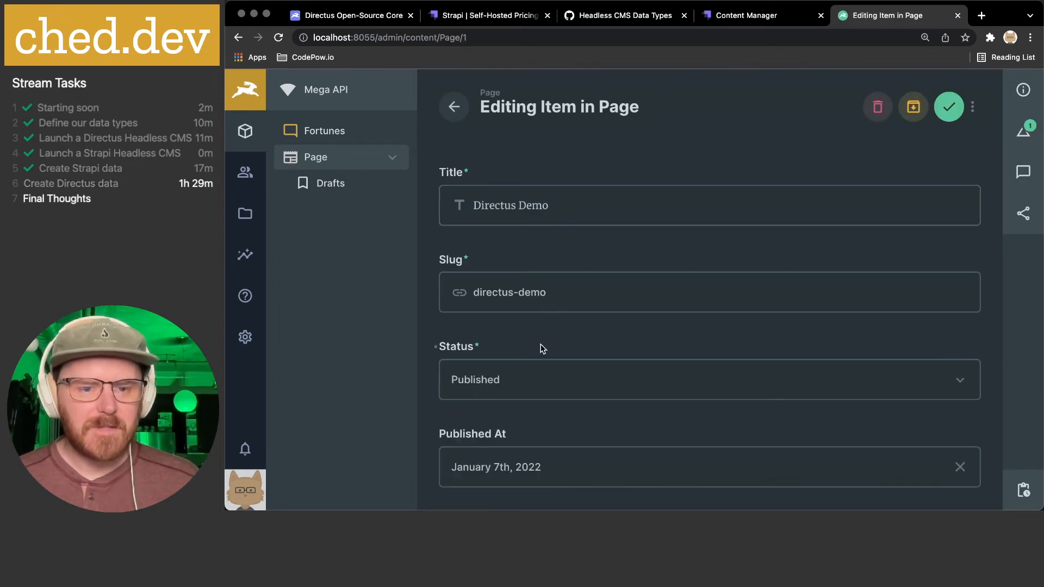
scroll(543, 348, down, 5)
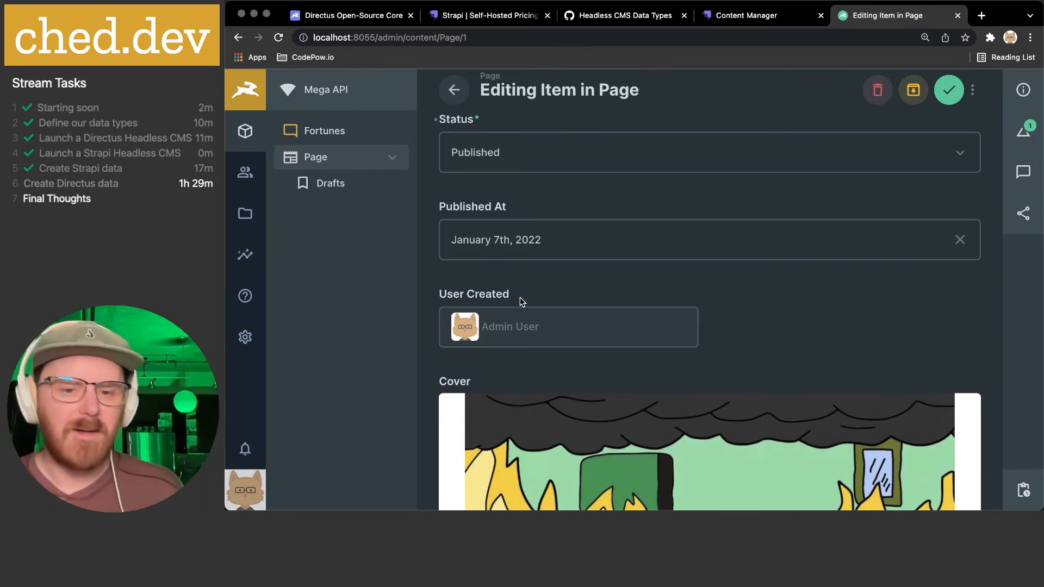
scroll(521, 328, down, 1)
scroll(555, 289, down, 5)
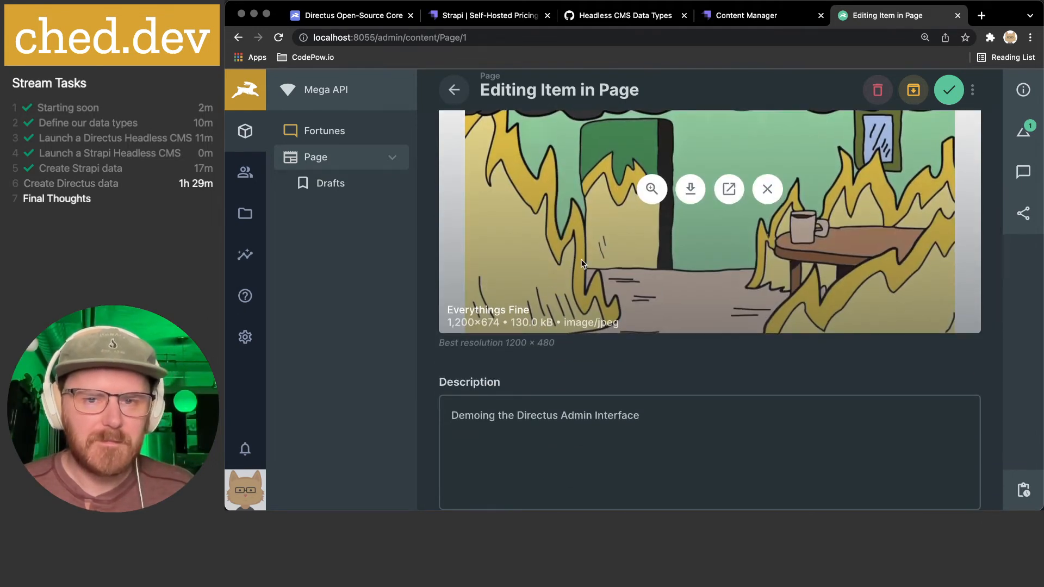
scroll(641, 253, down, 4)
scroll(641, 252, down, 3)
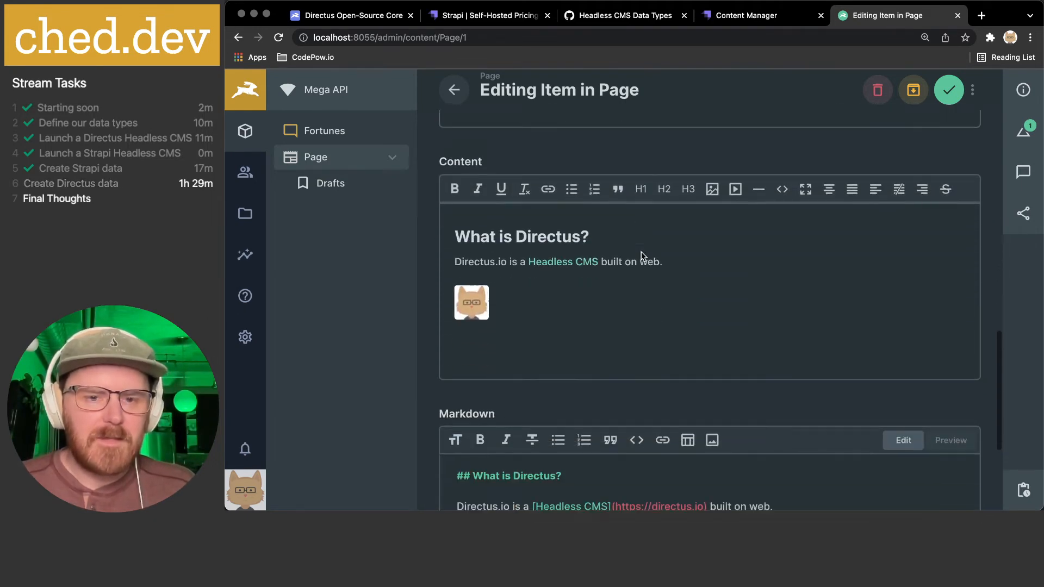
scroll(571, 300, down, 3)
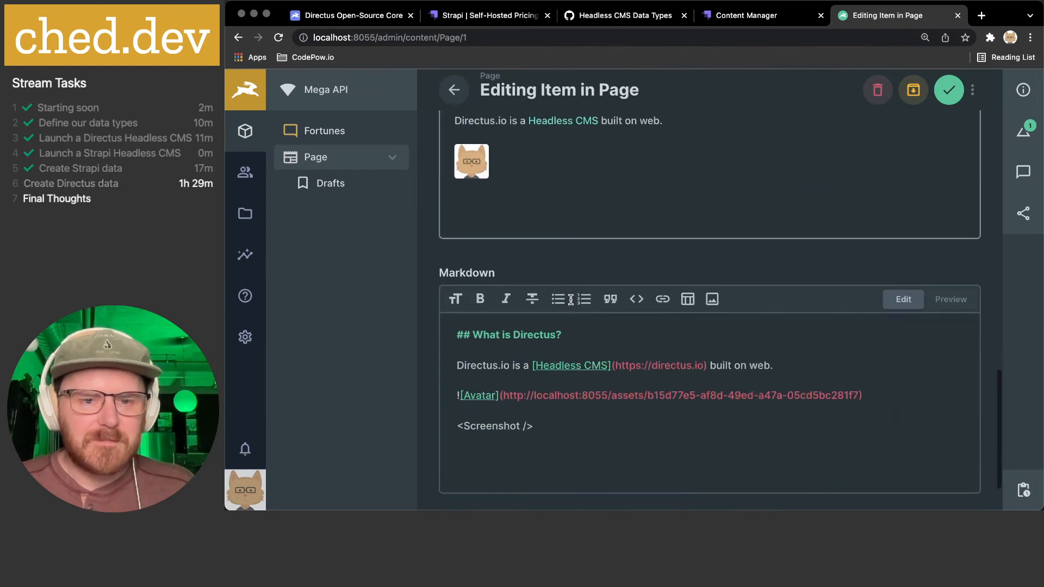
scroll(474, 235, up, 1)
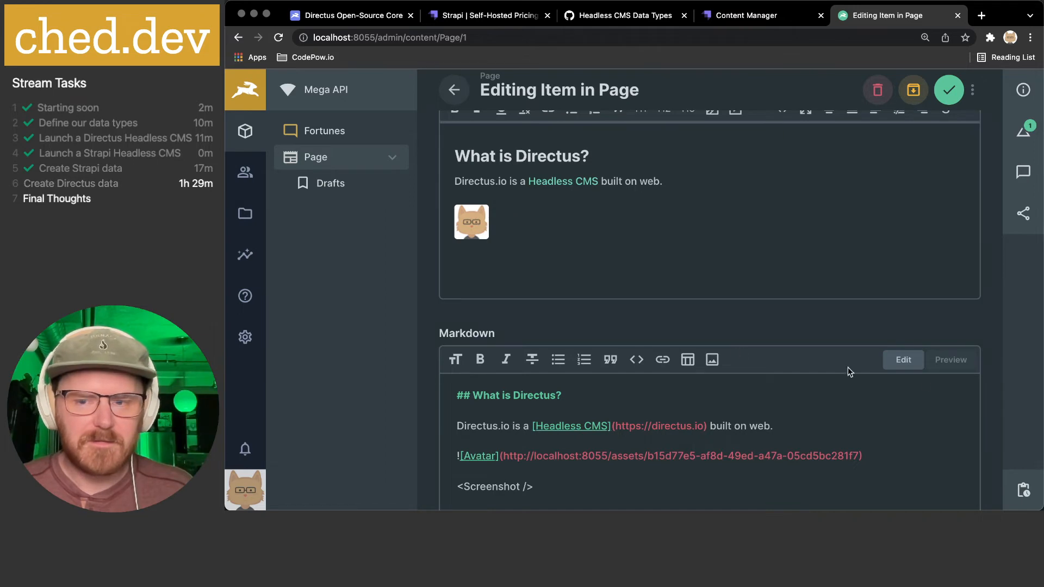
- Switch the Markdown field to rendered preview and save the page item
click(951, 359)
scroll(776, 333, down, 3)
scroll(775, 333, down, 5)
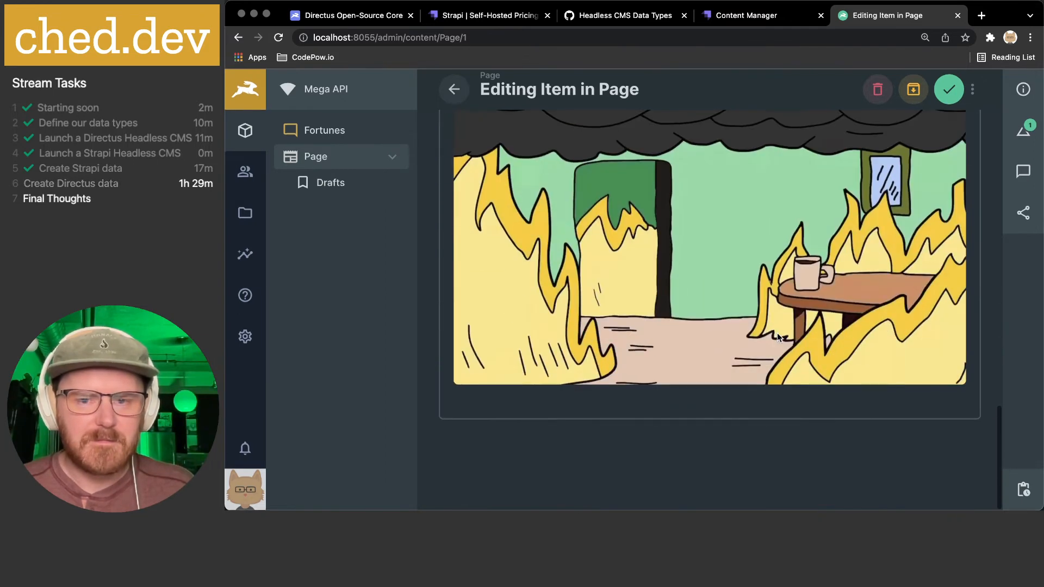
scroll(775, 242, up, 8)
scroll(775, 242, up, 1)
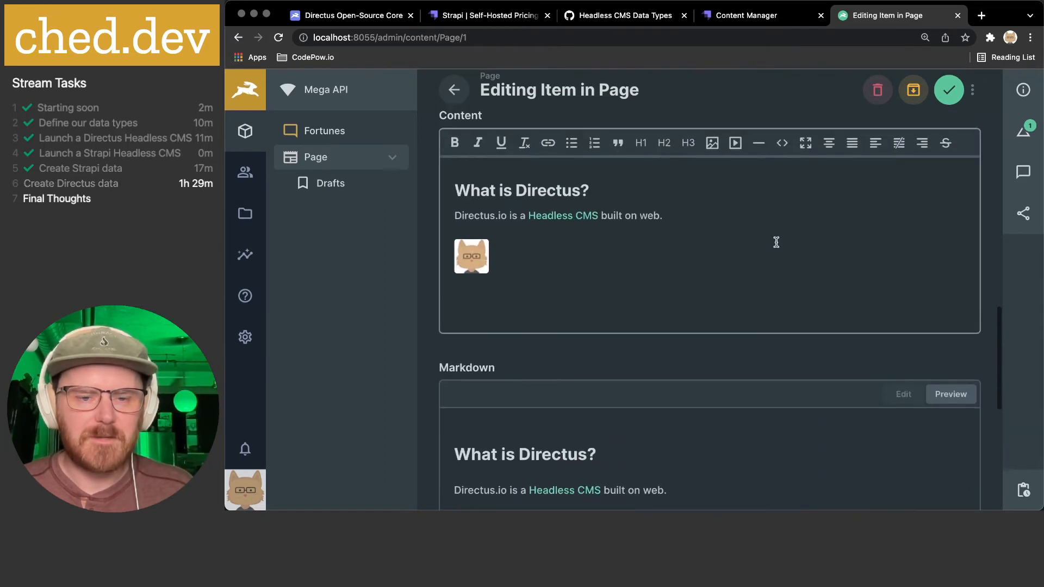
scroll(775, 242, down, 4)
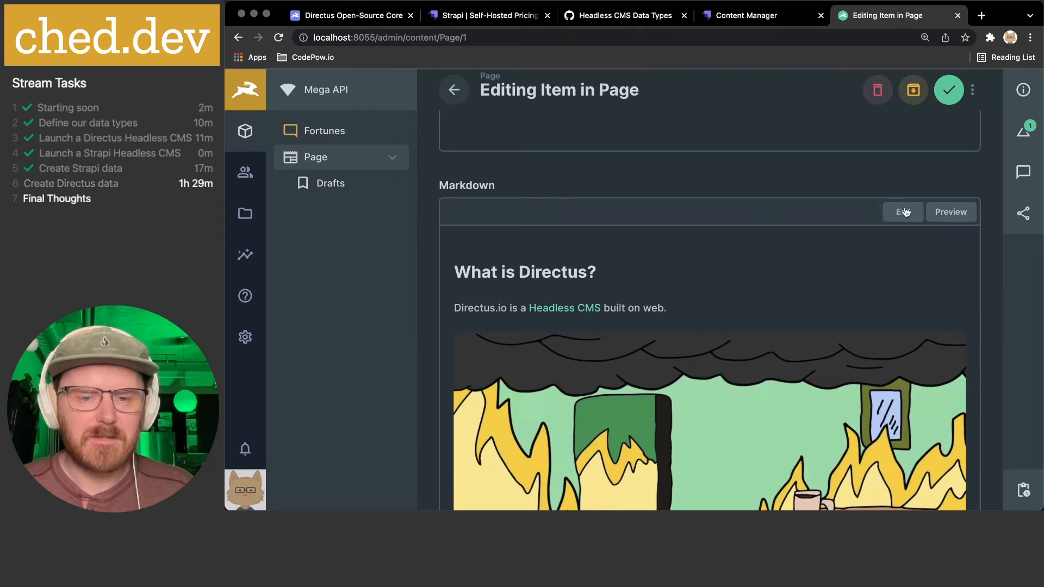
scroll(707, 284, up, 5)
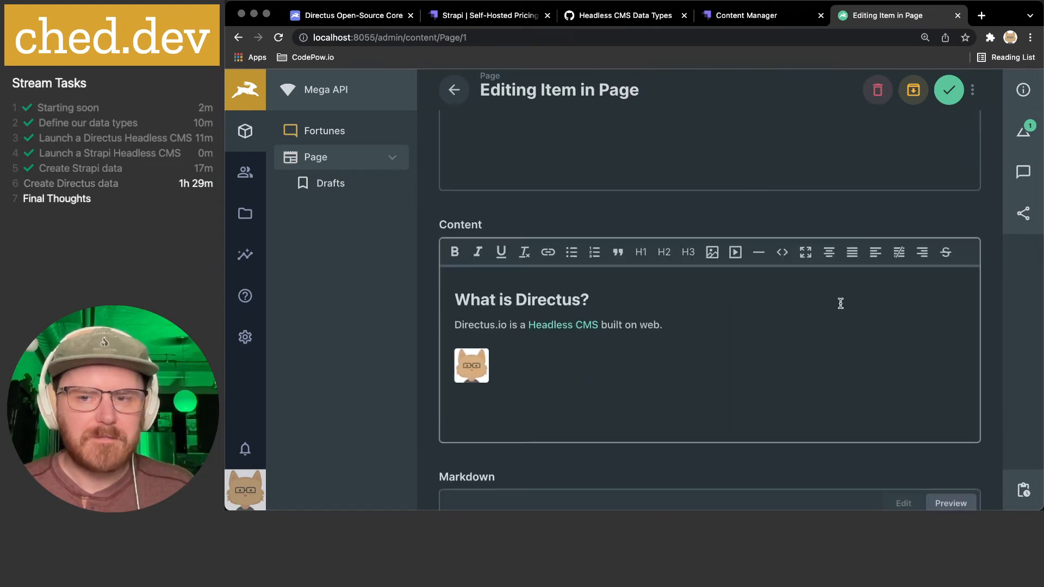
scroll(840, 303, down, 8)
scroll(908, 220, up, 12)
scroll(907, 225, up, 9)
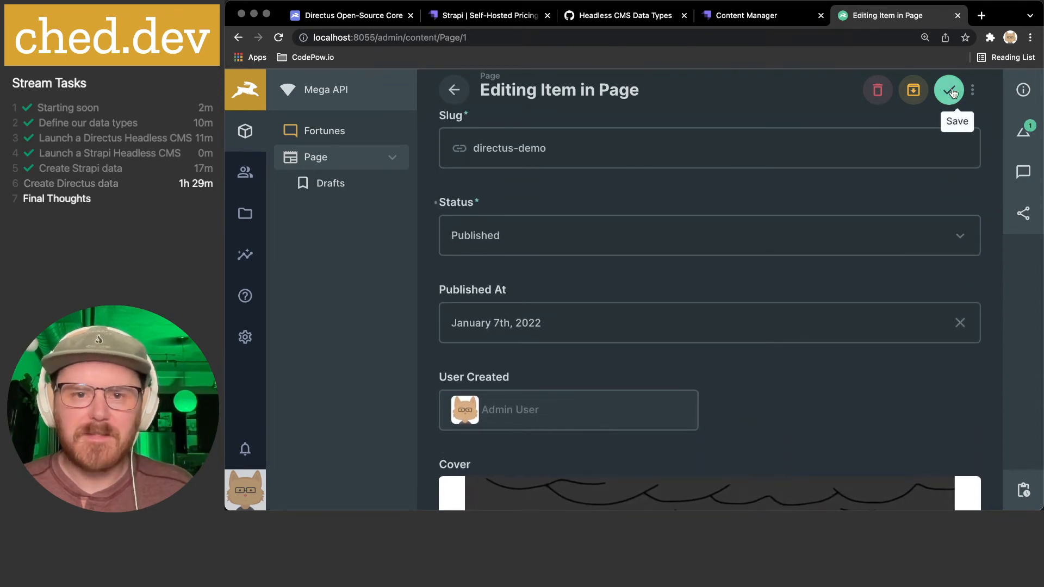
click(950, 90)
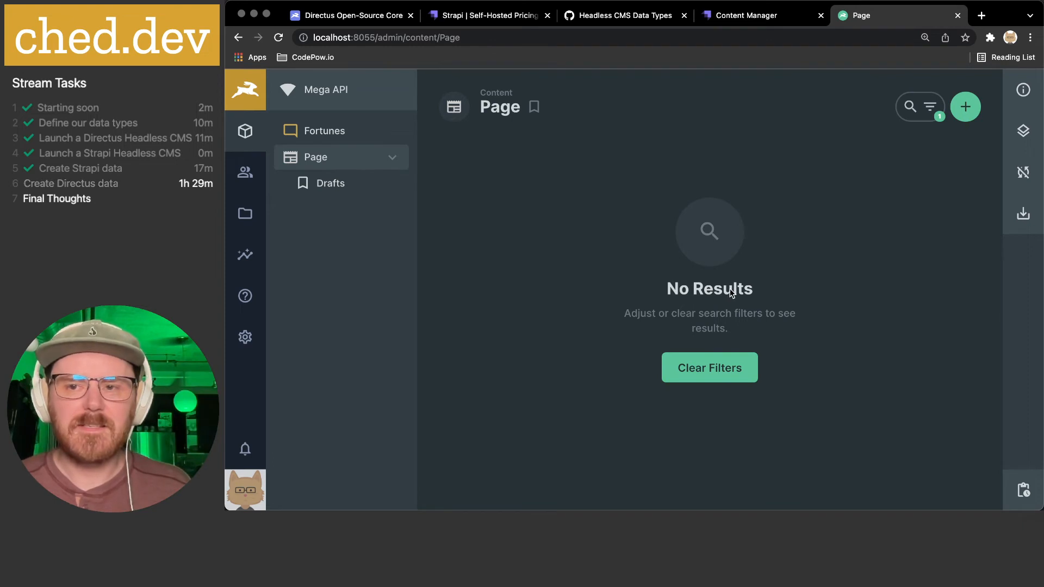
- Remove the Status Contains Draft filter, check the Drafts view, and reopen Directus Demo
click(931, 107)
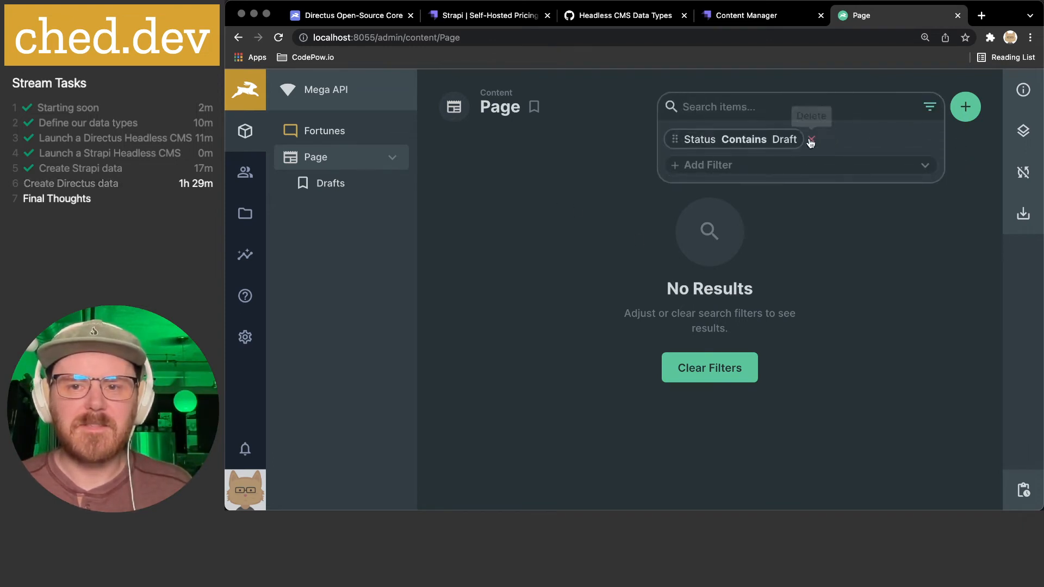
click(811, 141)
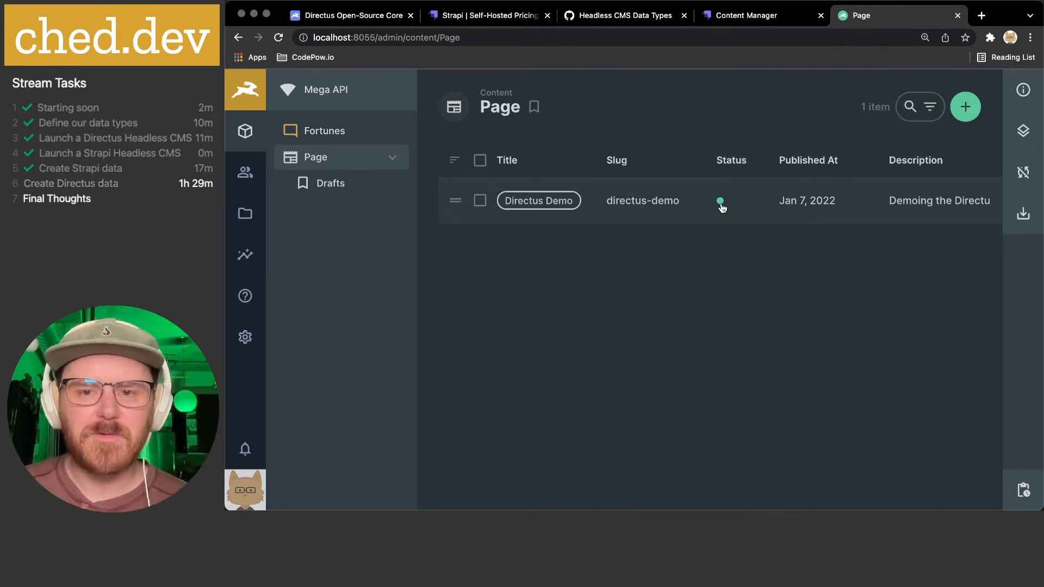
mouse_move(723, 207)
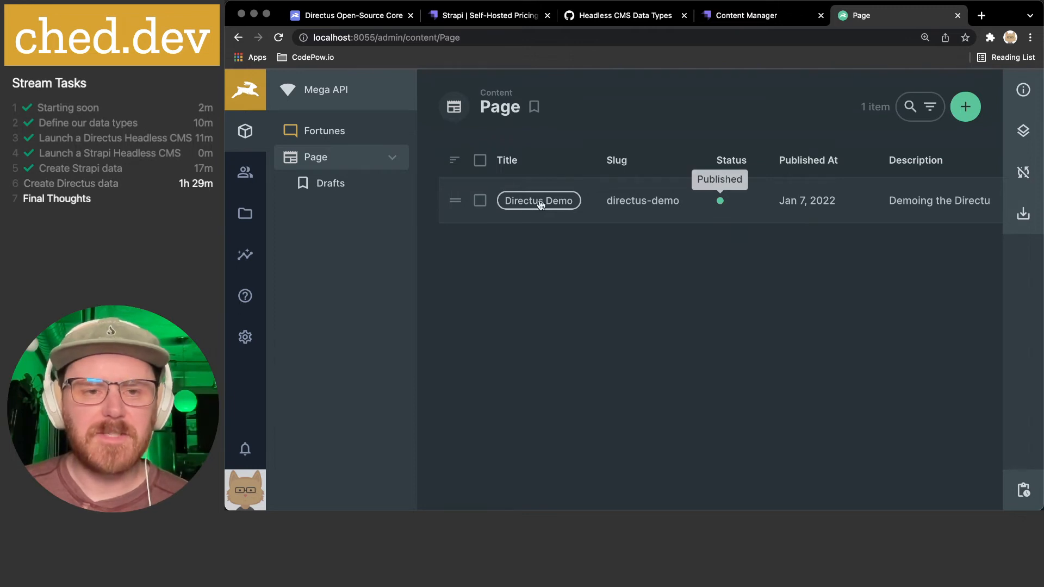
click(337, 186)
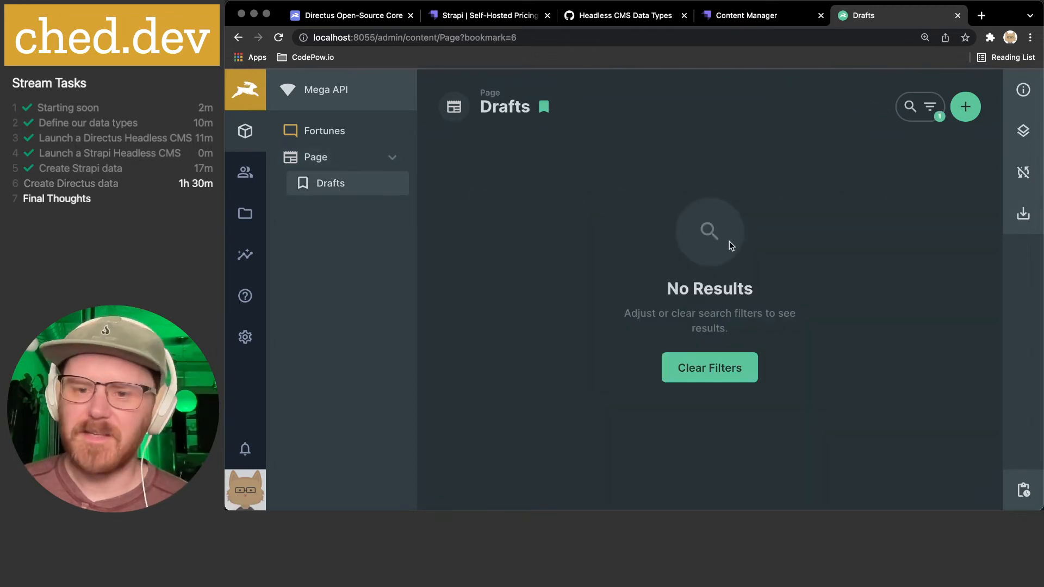
click(312, 157)
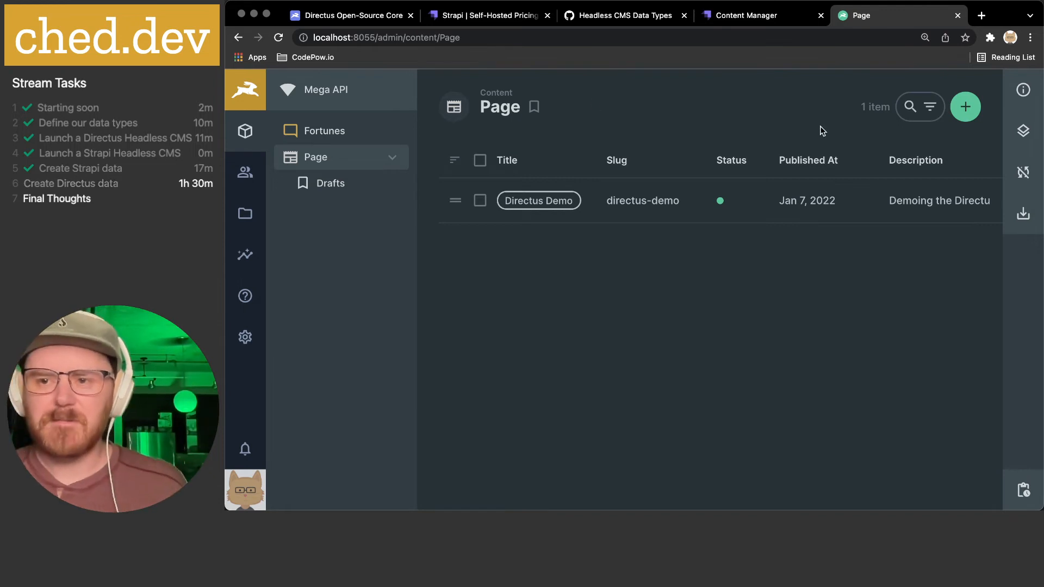
click(647, 203)
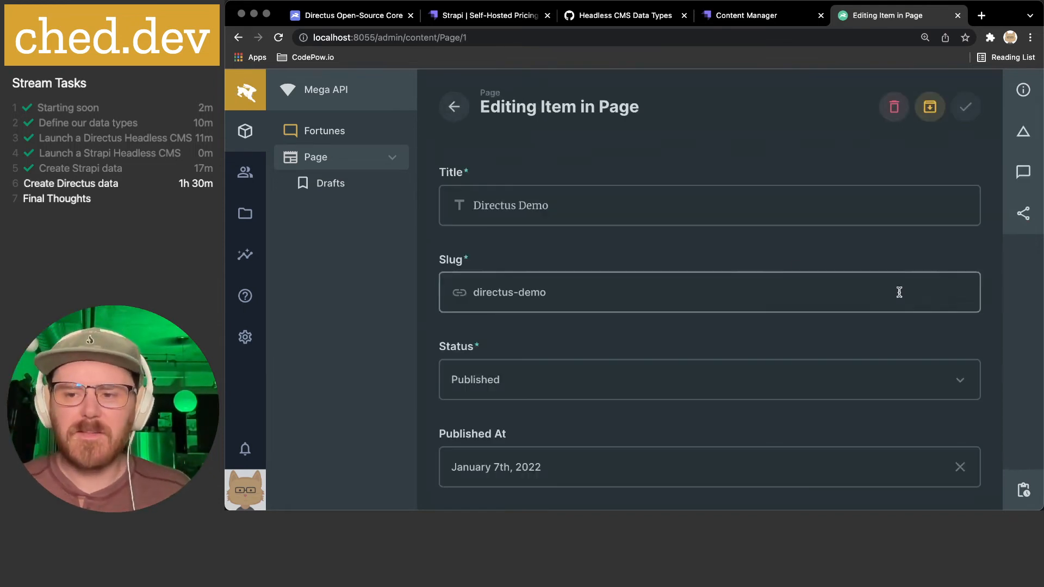
- Inspect Directus Demo's revisions and preview the 'Updated 3 Fields' revision
click(1024, 490)
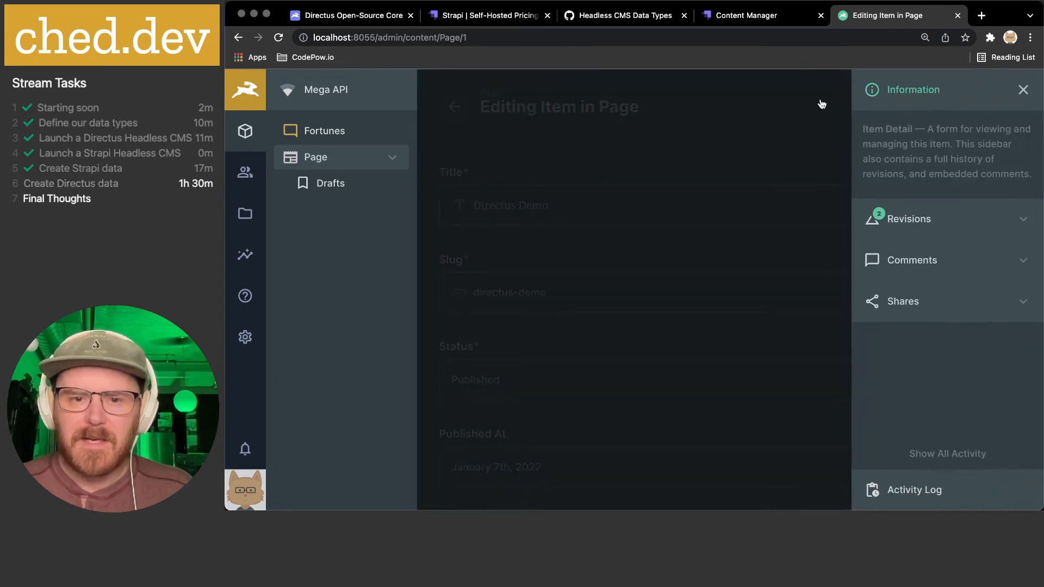
click(974, 219)
mouse_move(997, 205)
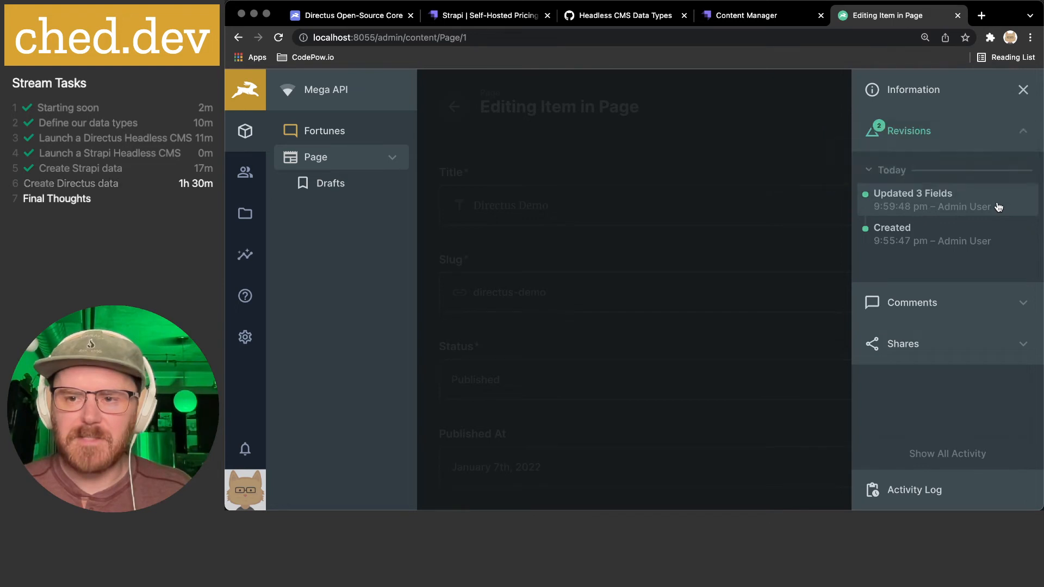
mouse_move(943, 241)
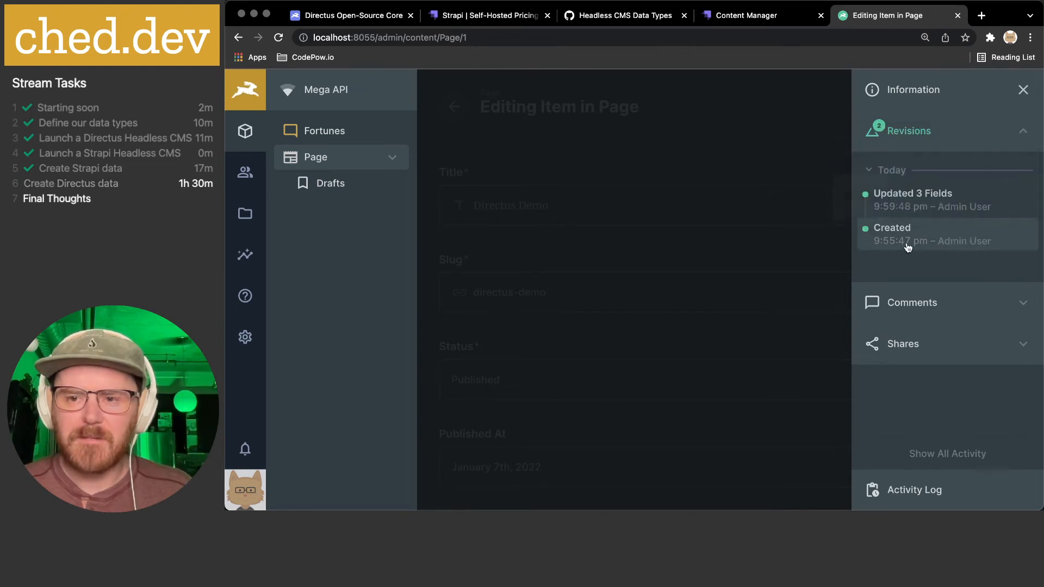
click(903, 202)
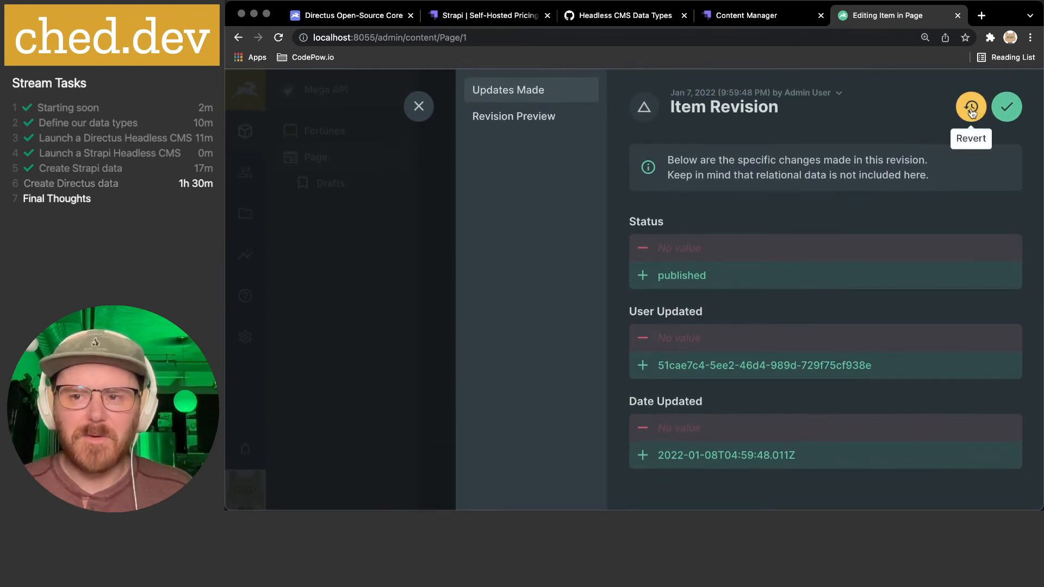
click(526, 117)
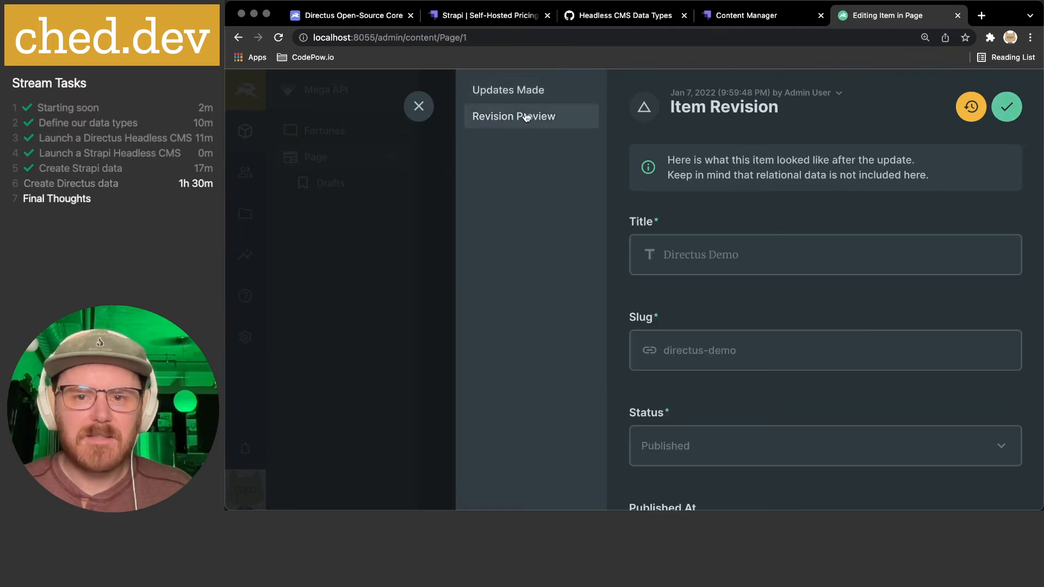
scroll(704, 252, down, 10)
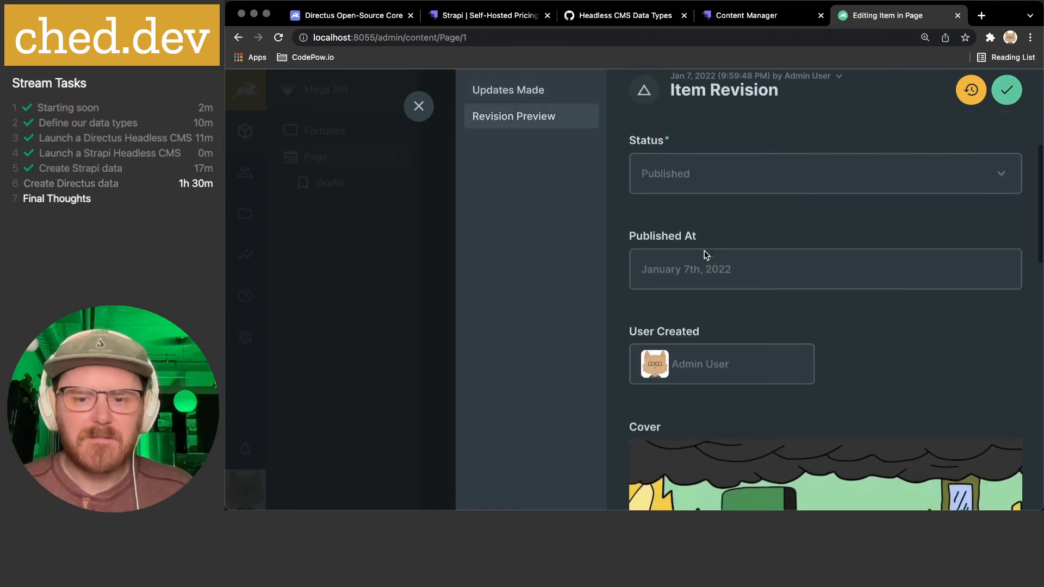
scroll(704, 253, down, 10)
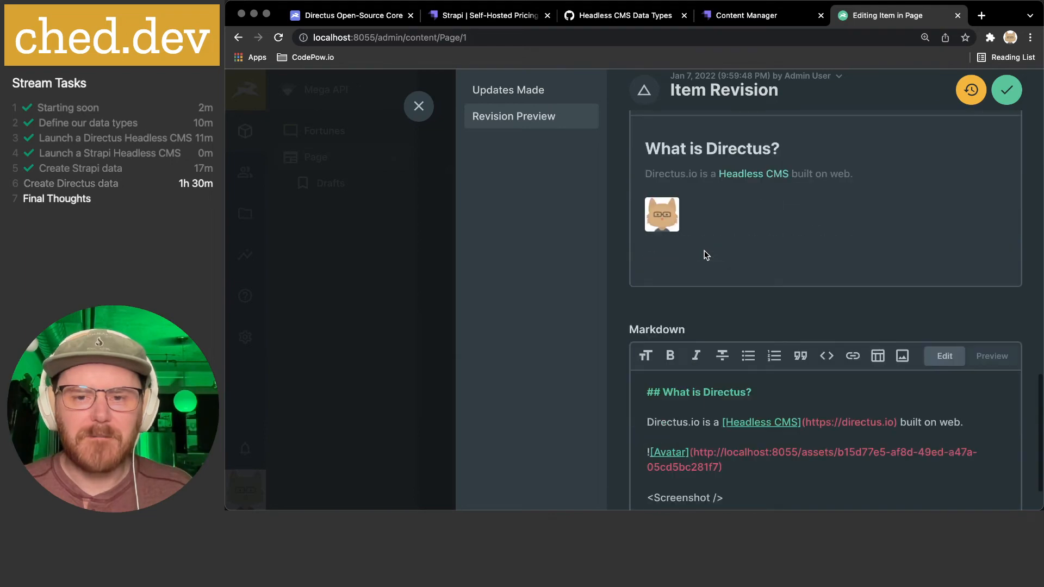
click(418, 107)
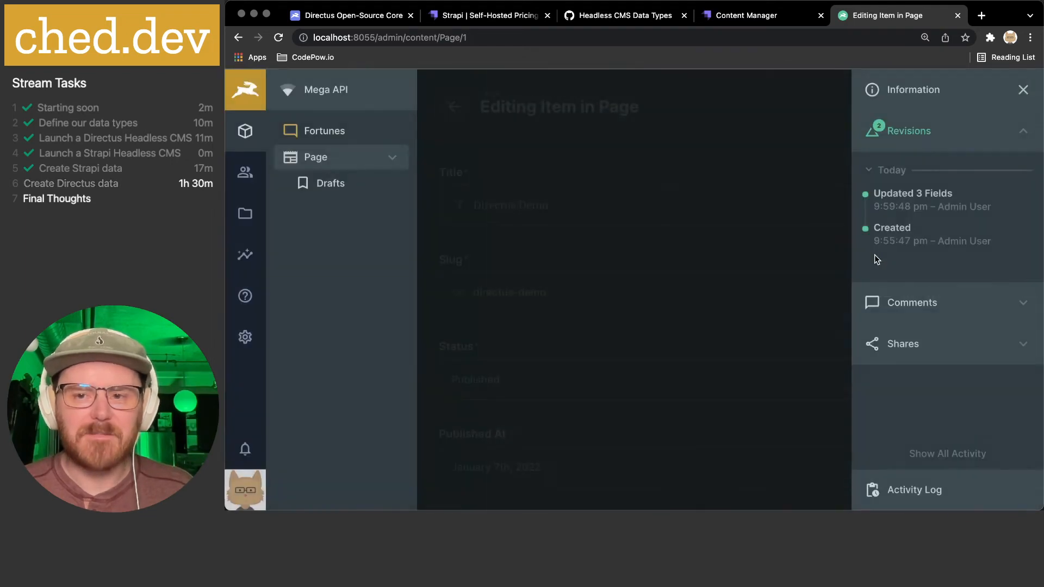
- Review the item's comments, then open Shares and preview the New Share form without saving
click(955, 313)
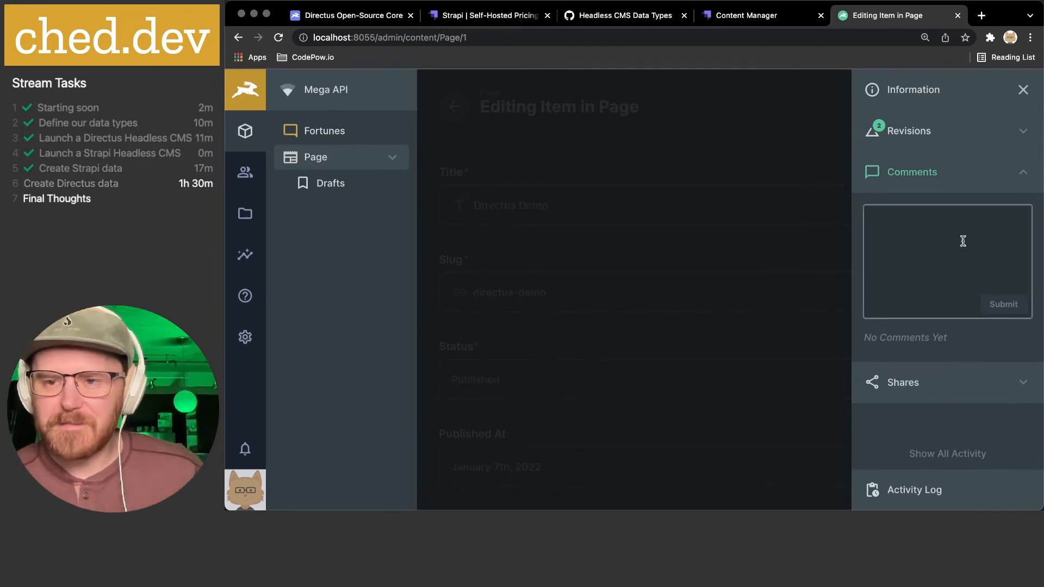
click(1022, 179)
click(987, 209)
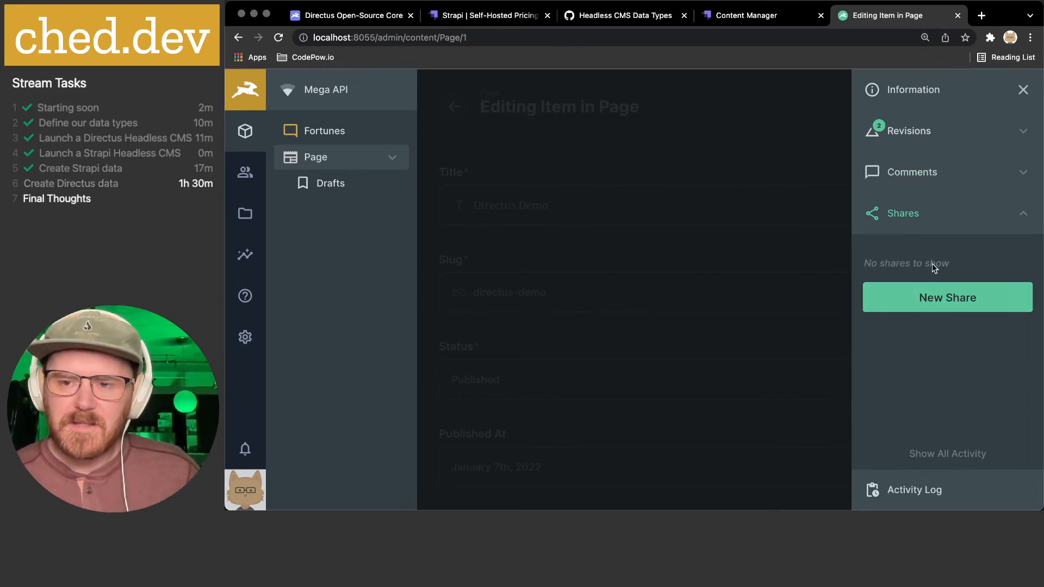
click(895, 299)
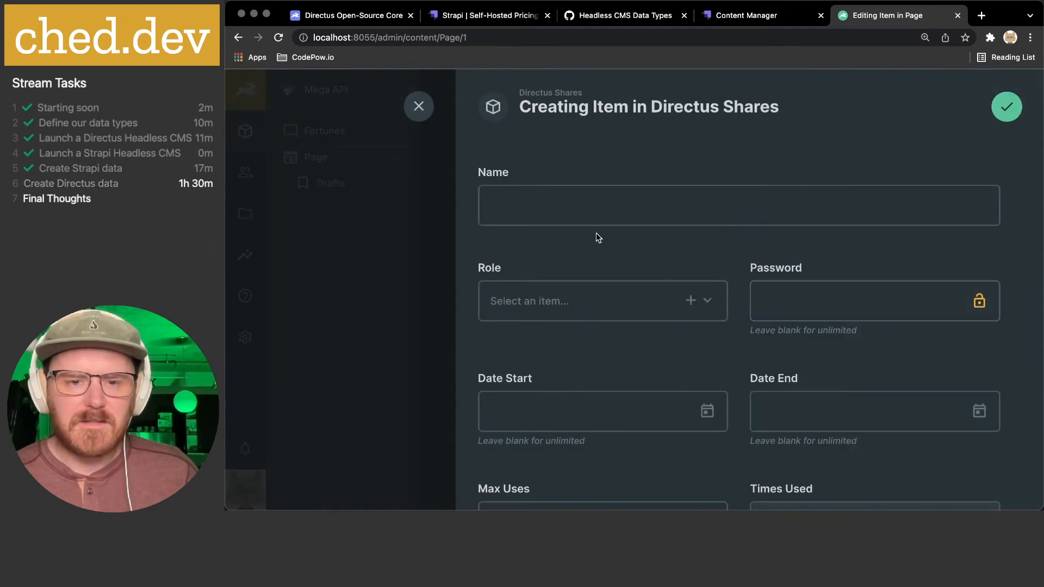
scroll(818, 295, down, 3)
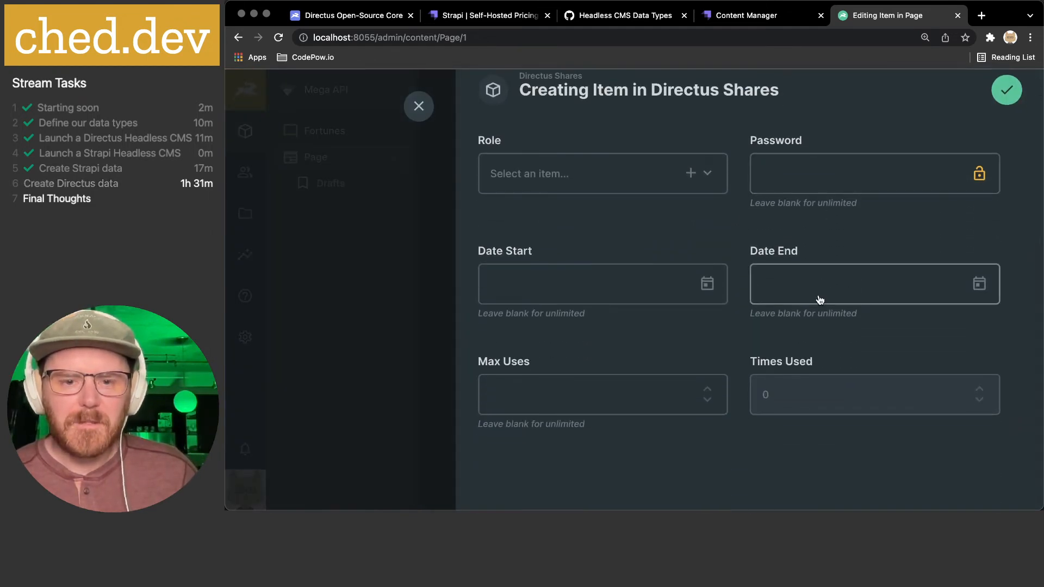
scroll(818, 295, up, 3)
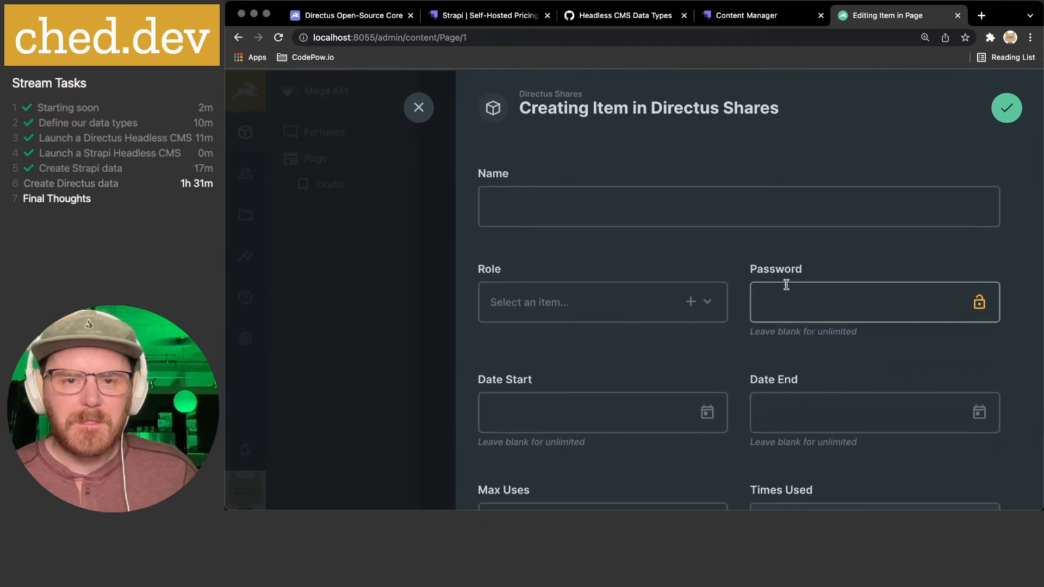
click(418, 108)
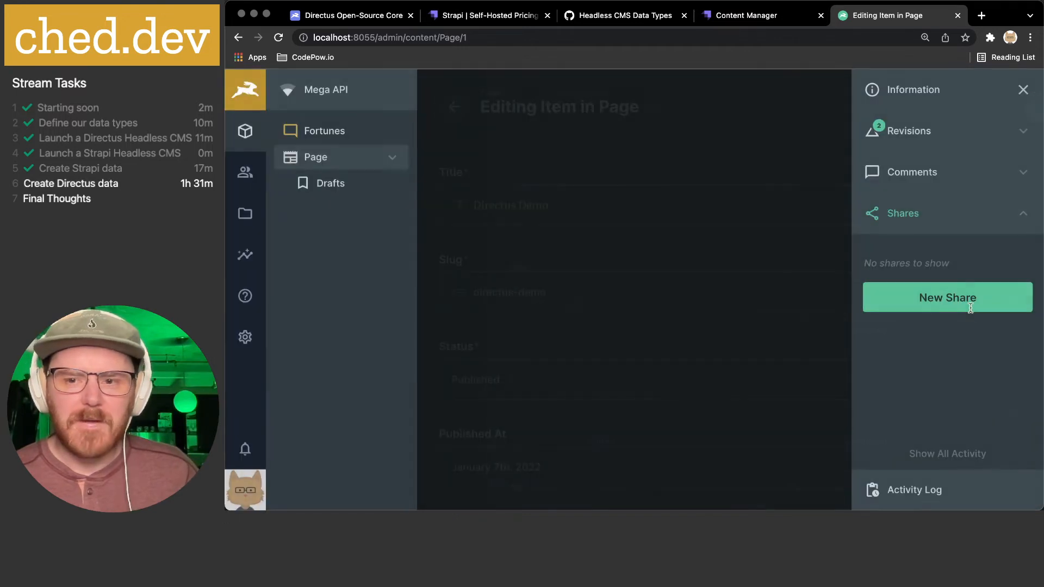
- Browse the full Activity Feed, filter to My Activity and back, then open Content collections
click(947, 458)
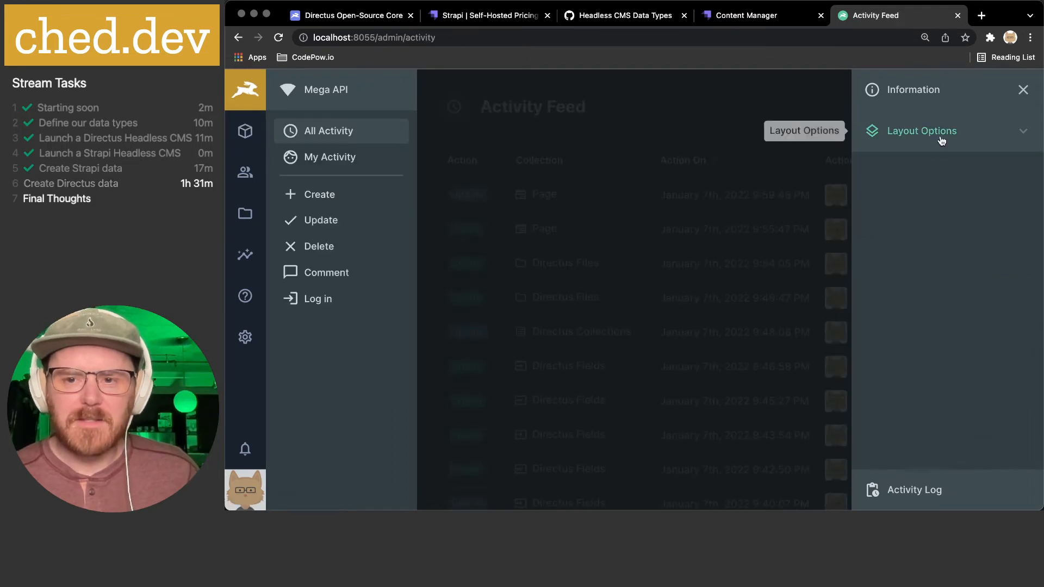
click(672, 142)
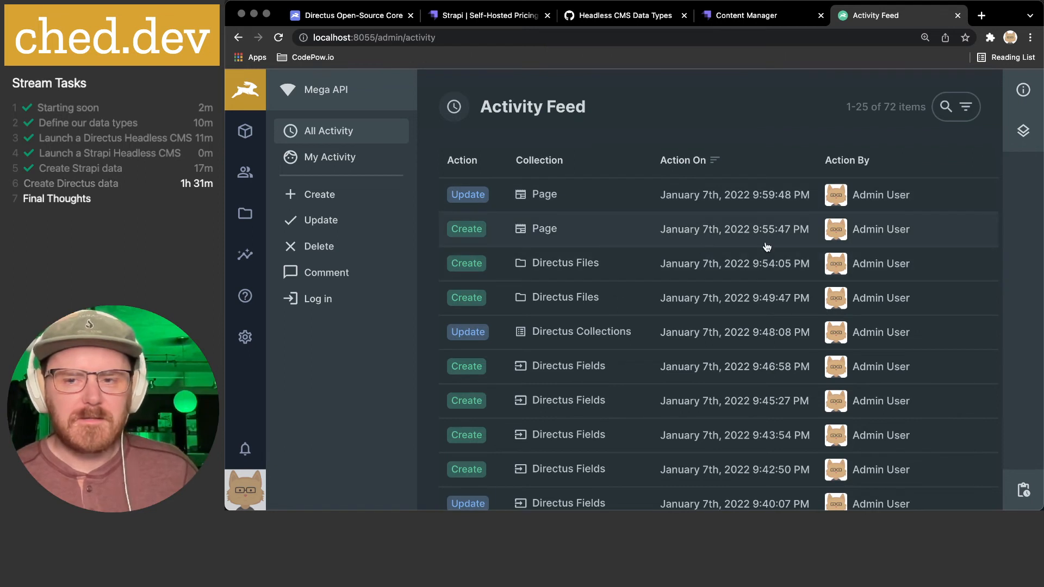
scroll(767, 247, down, 1)
scroll(767, 247, down, 2)
scroll(767, 246, down, 10)
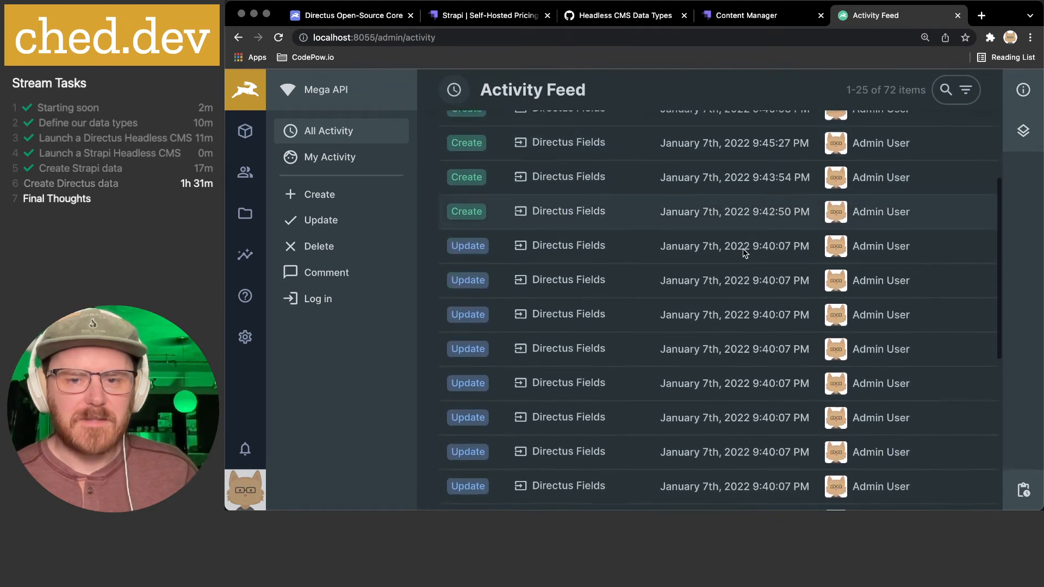
scroll(744, 253, up, 13)
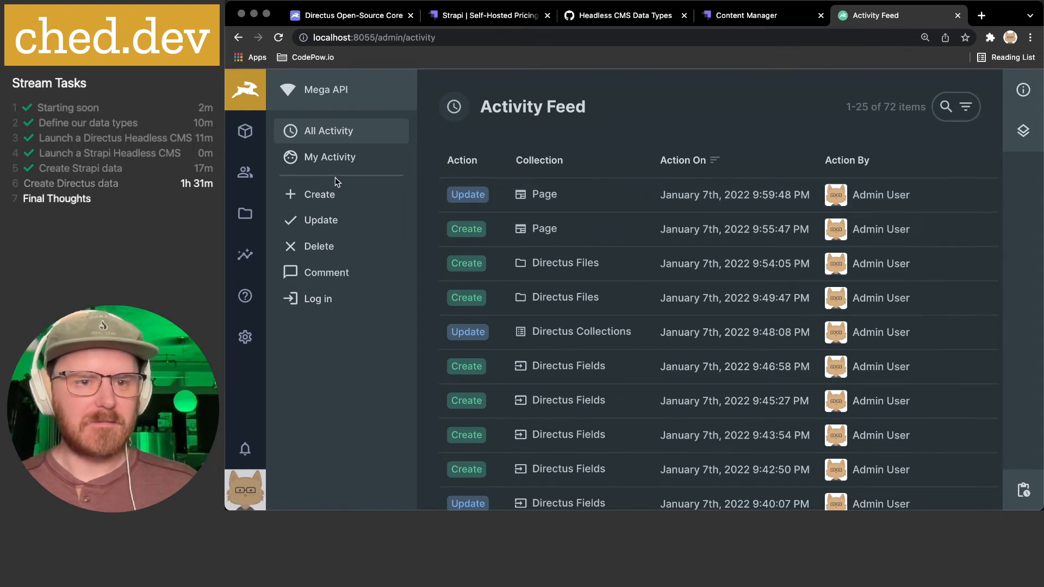
click(335, 160)
click(334, 133)
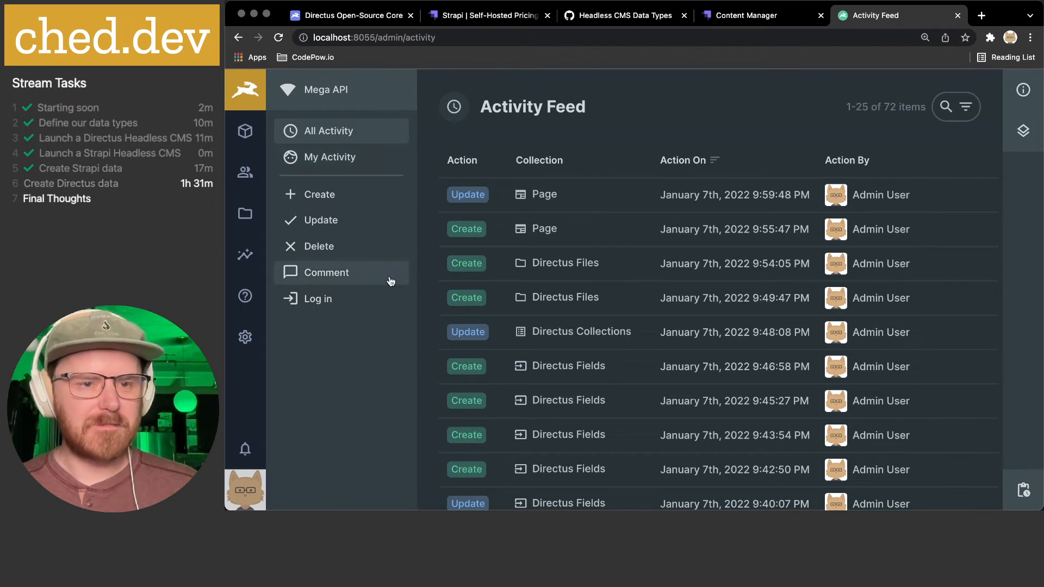
click(241, 135)
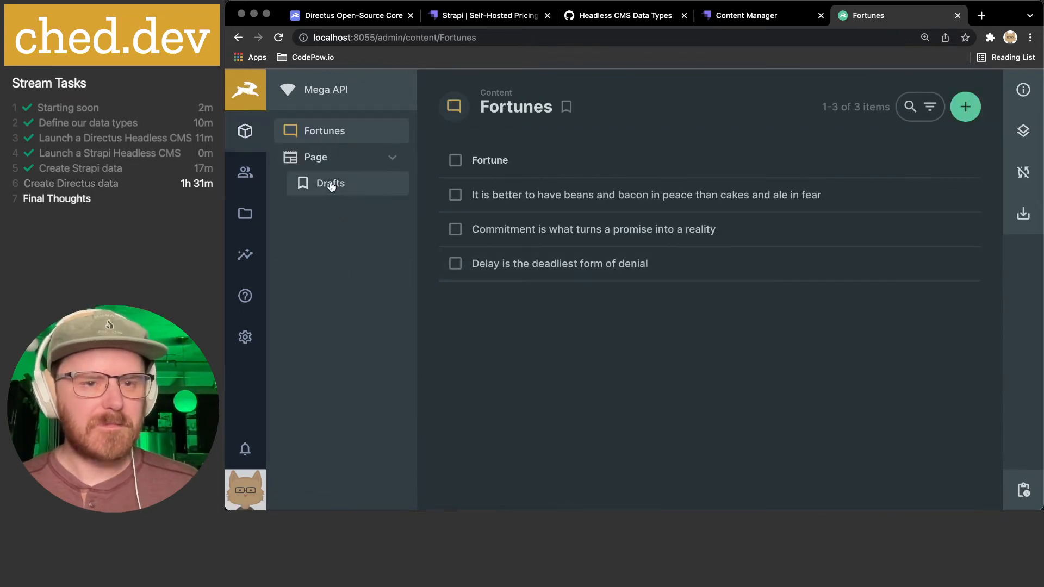
- Set the Page title field's display to the Title icon with no border, and save
click(249, 328)
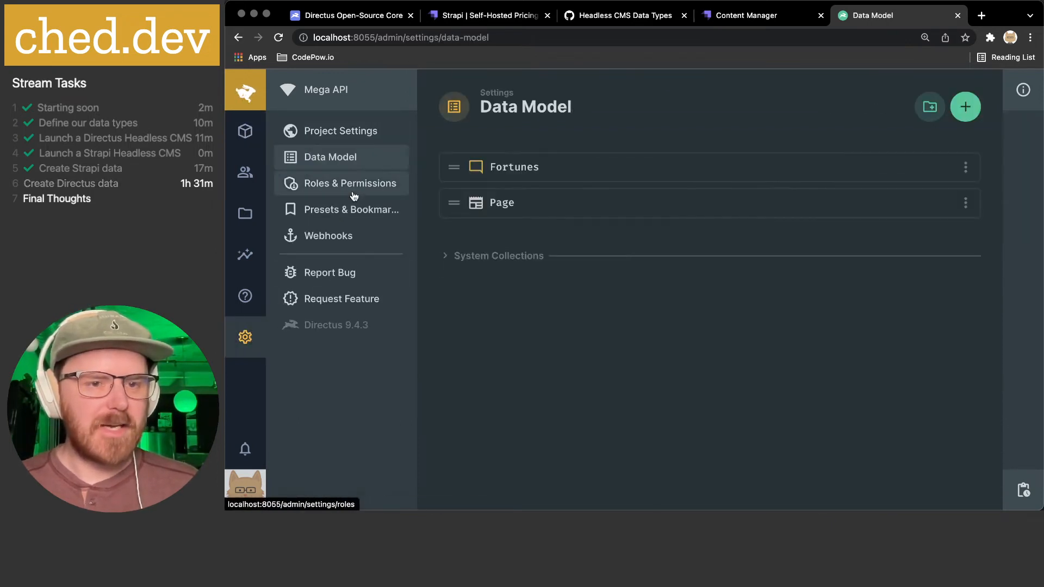
click(535, 212)
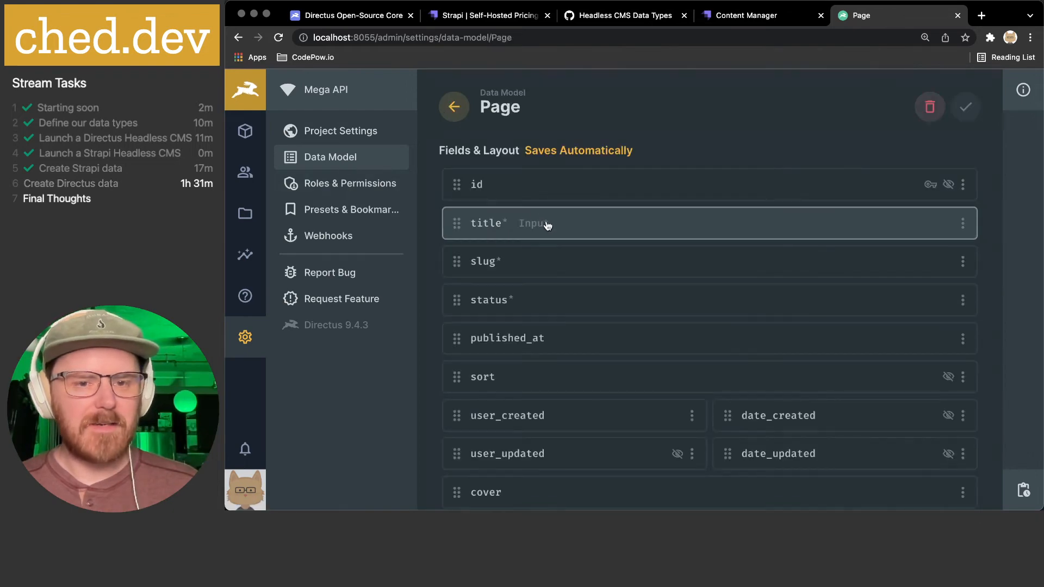
click(543, 222)
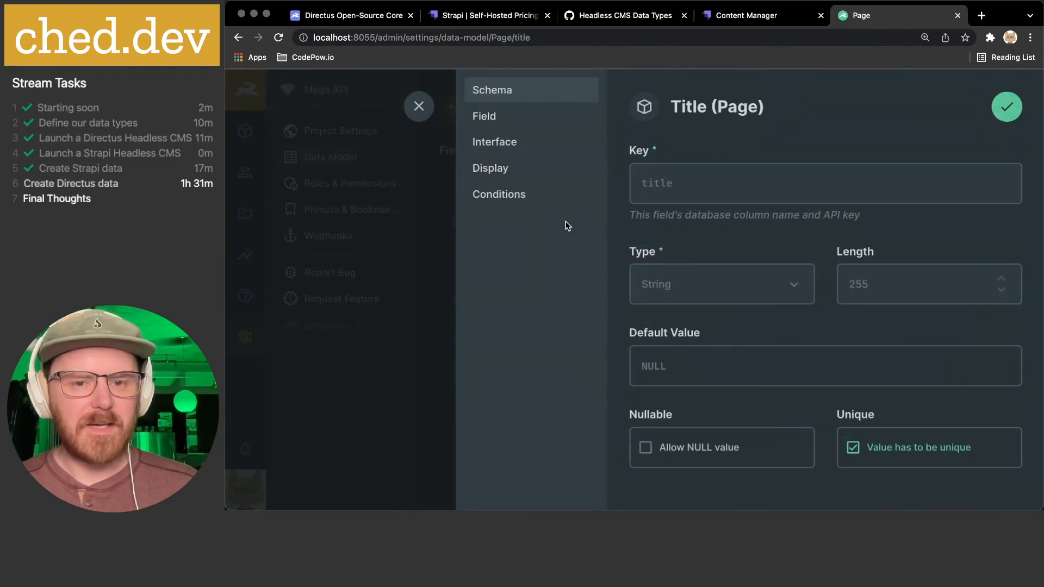
click(505, 167)
scroll(856, 305, down, 5)
click(886, 397)
scroll(903, 341, down, 2)
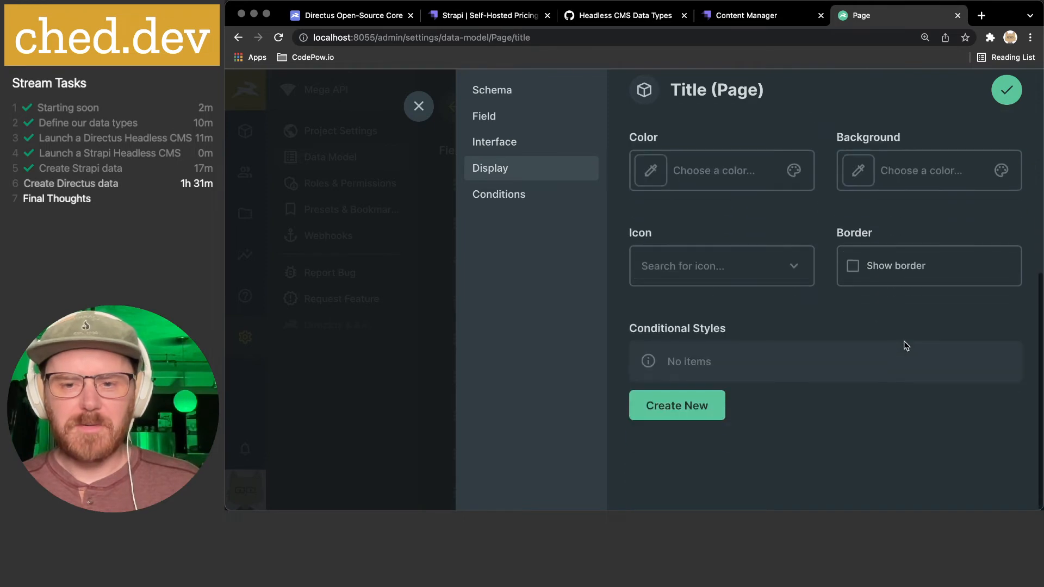
click(679, 265)
text(title)
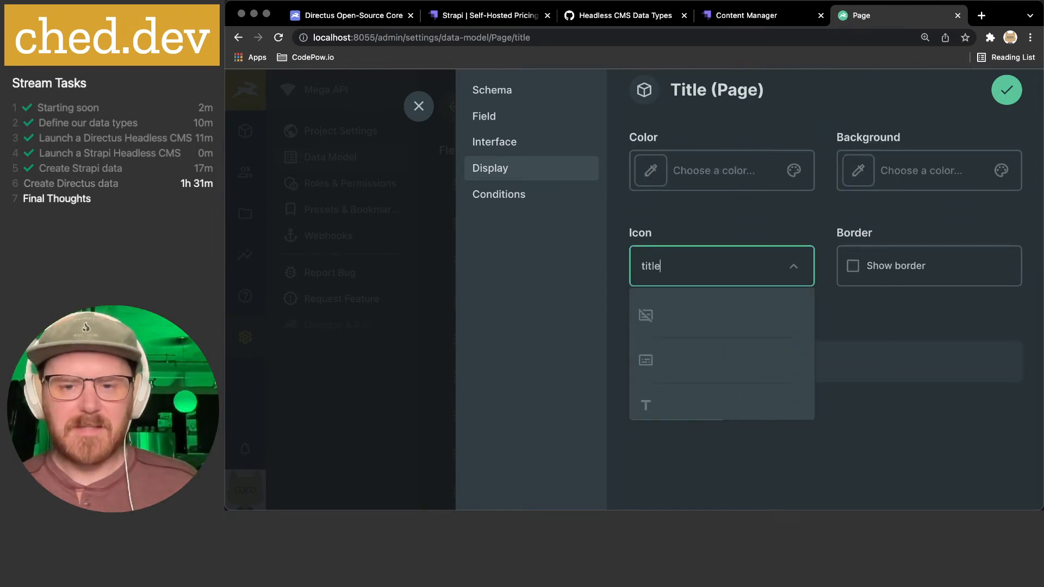
click(685, 402)
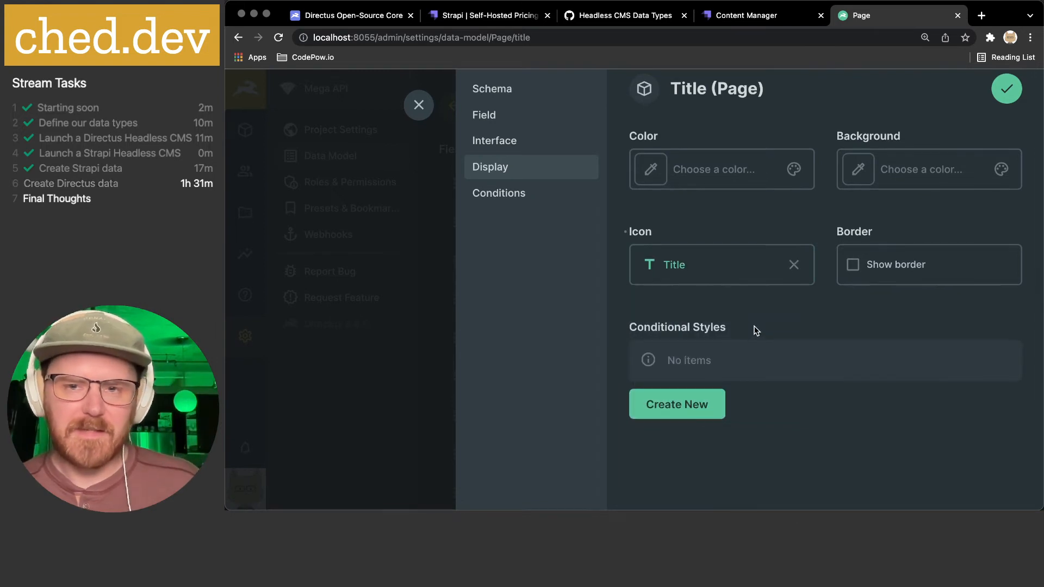
scroll(752, 329, up, 3)
scroll(752, 330, up, 2)
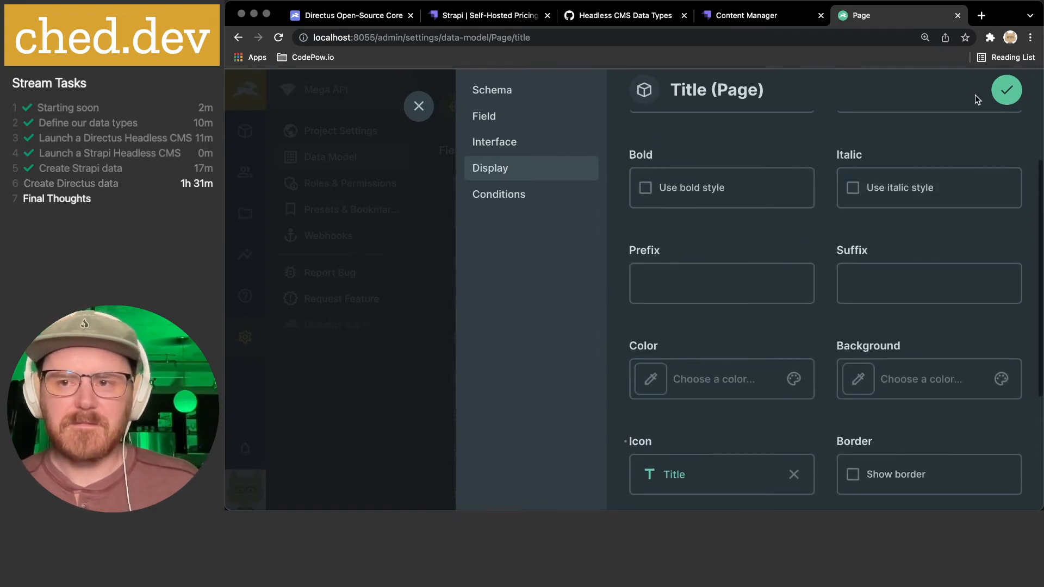
click(1007, 89)
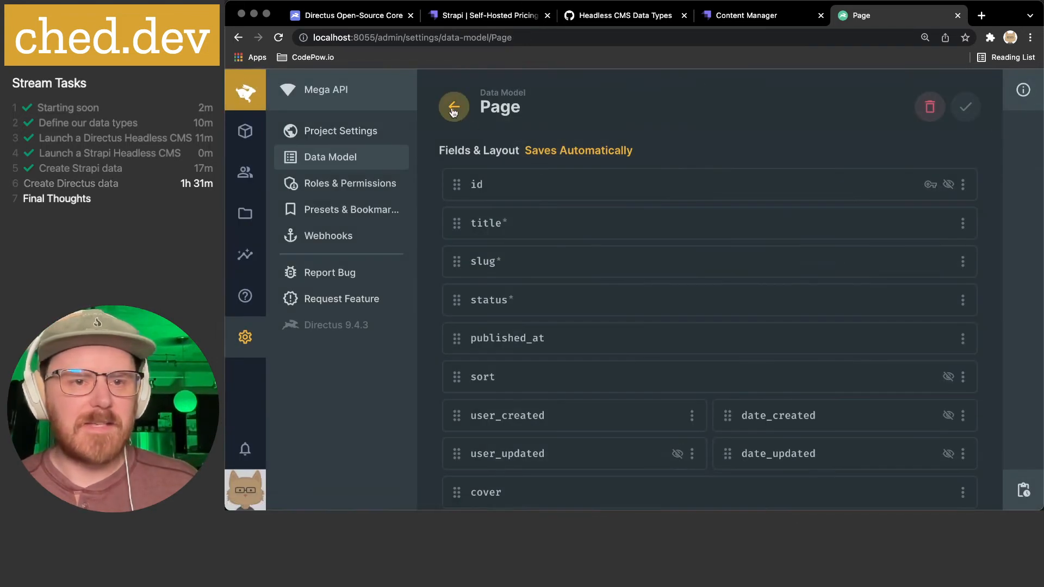
- Check the Page items in Content, then return to the Data Model settings
click(452, 109)
click(245, 131)
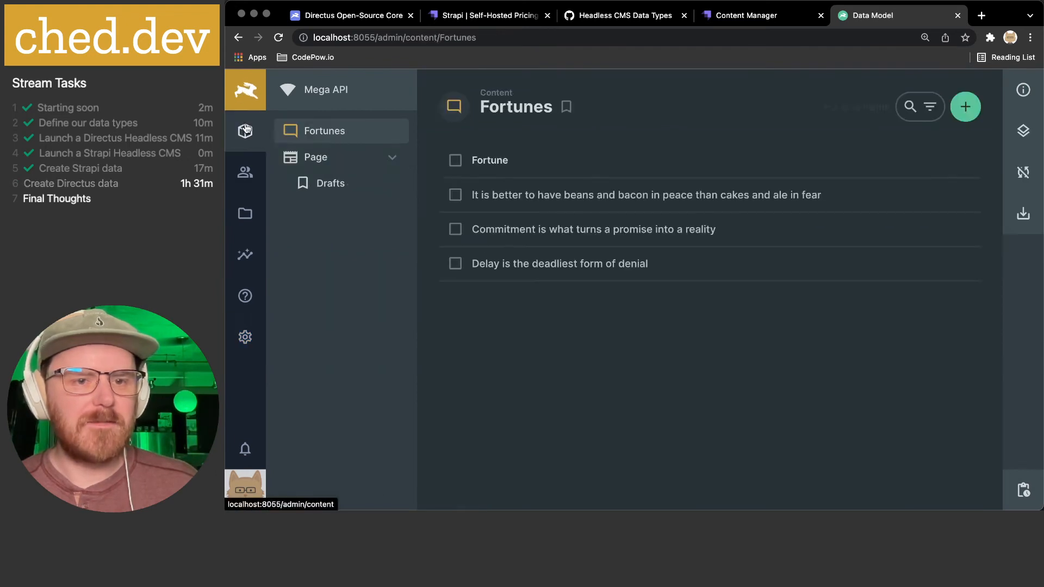
click(331, 159)
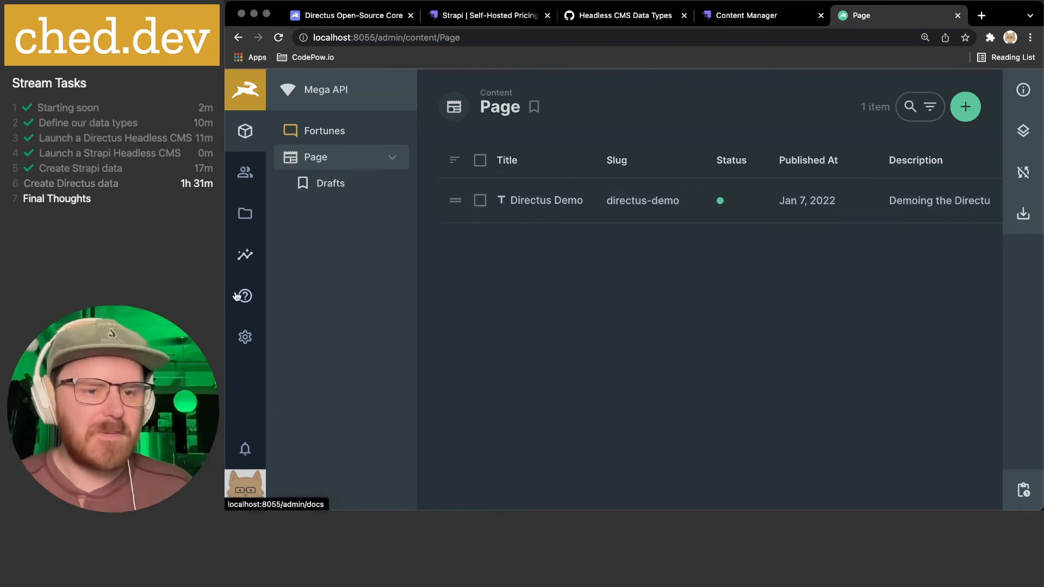
click(245, 336)
- Set the Page slug display to Formatted Value with the Insert Link icon, and save
click(501, 205)
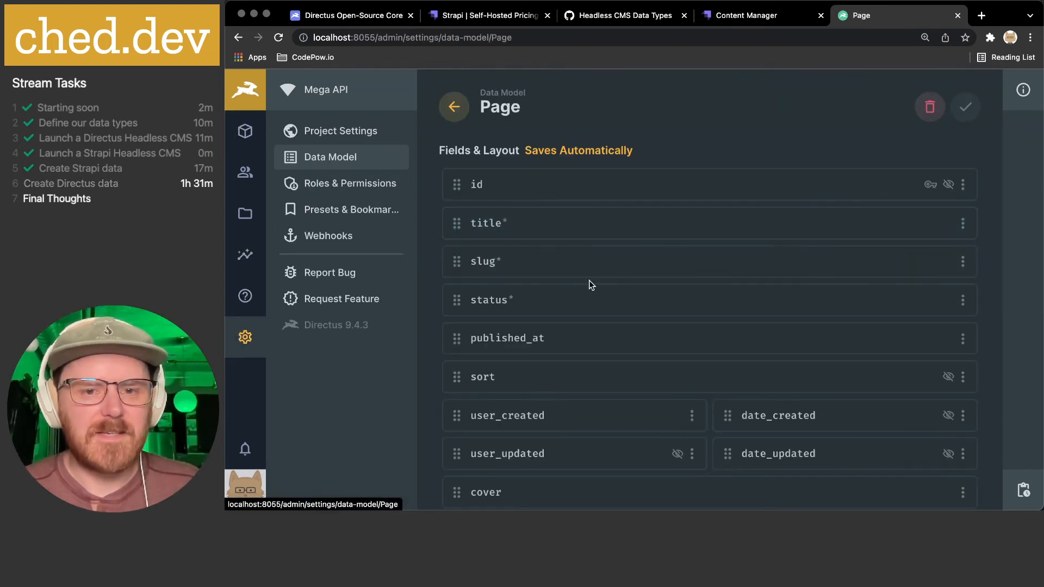
click(578, 267)
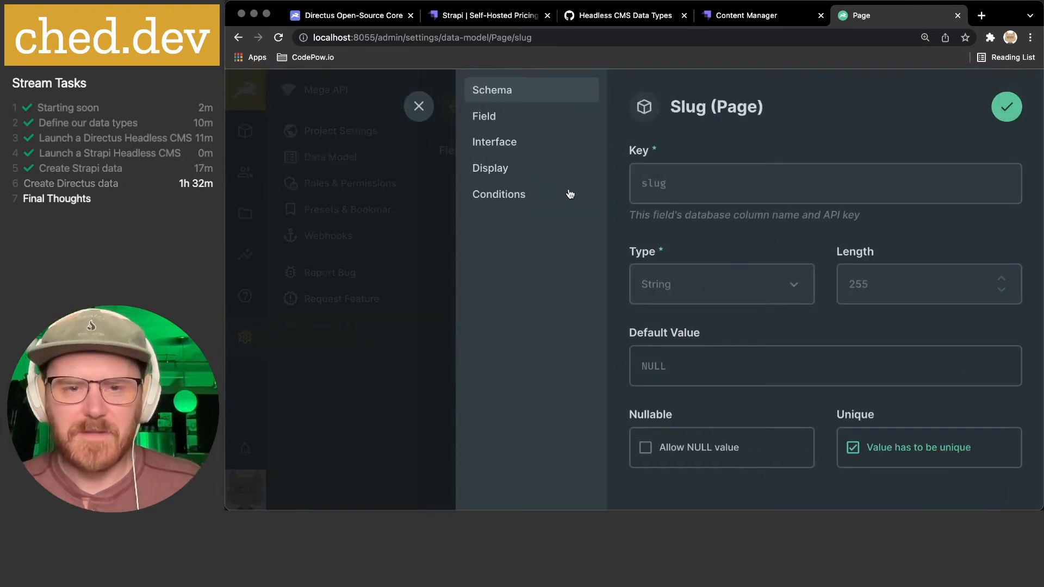
click(517, 168)
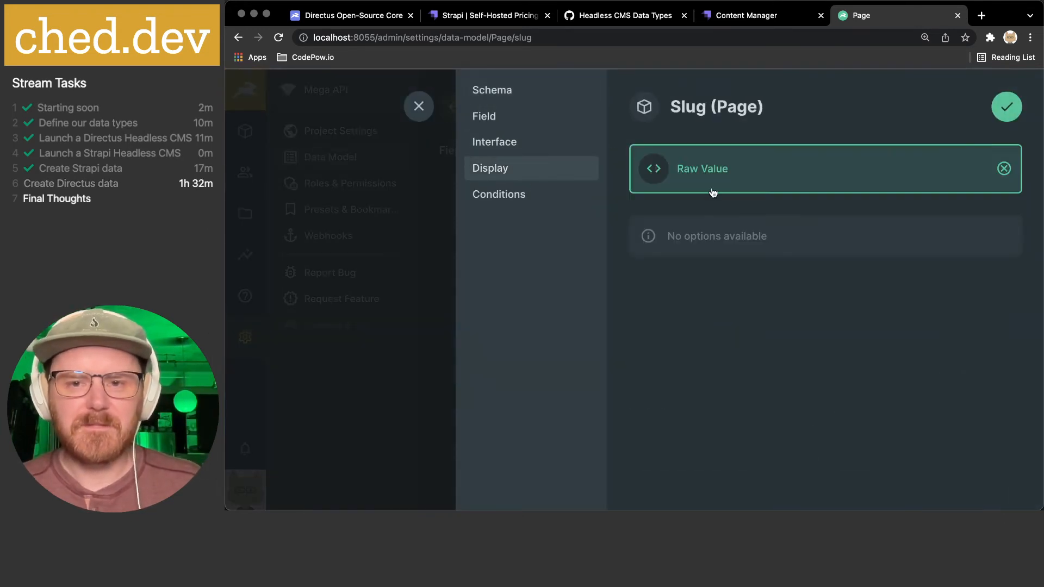
click(745, 183)
click(731, 223)
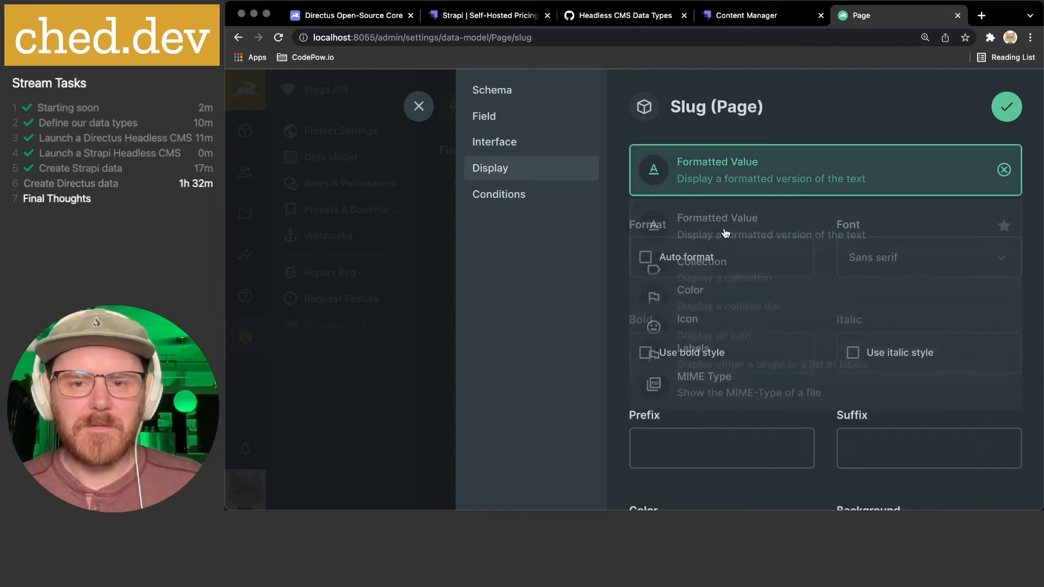
scroll(726, 231, down, 5)
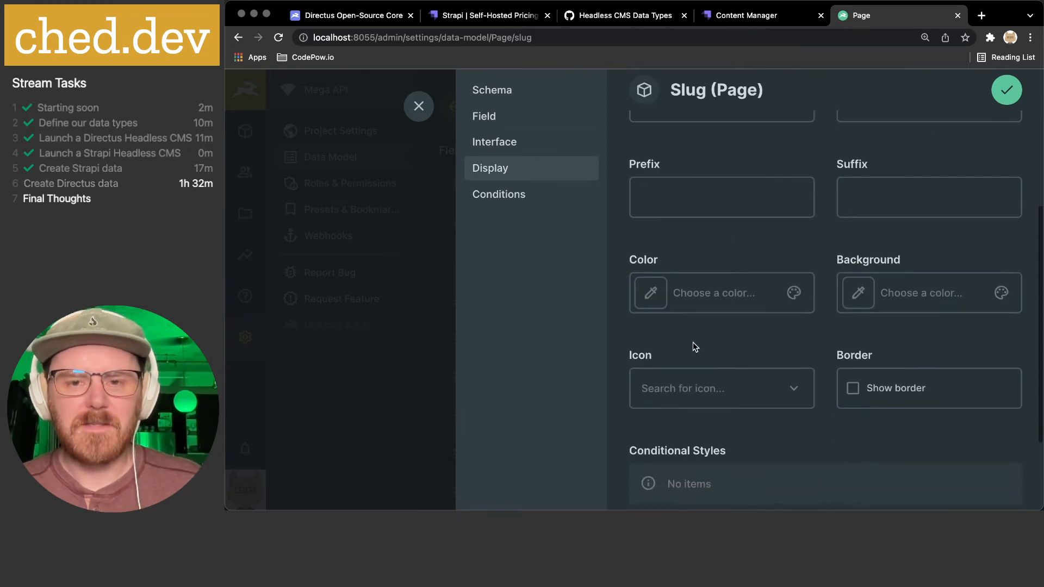
scroll(690, 326, down, 2)
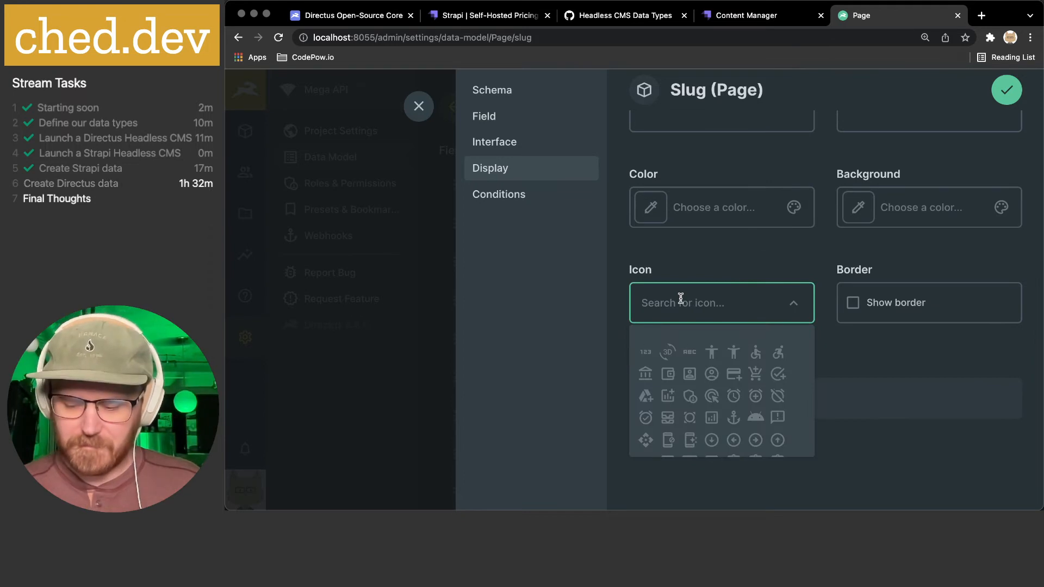
text(link)
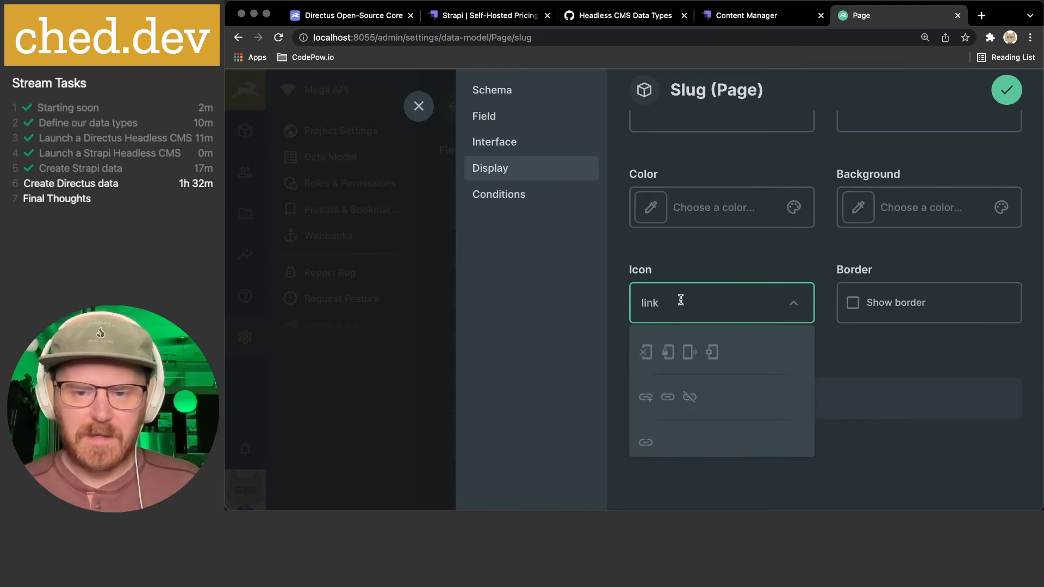
click(645, 442)
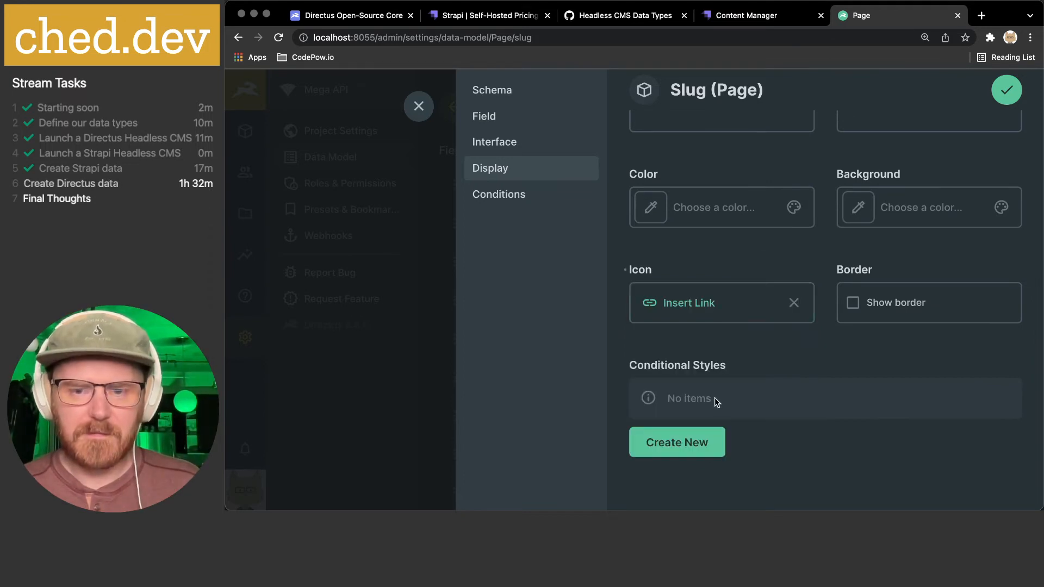
click(1007, 88)
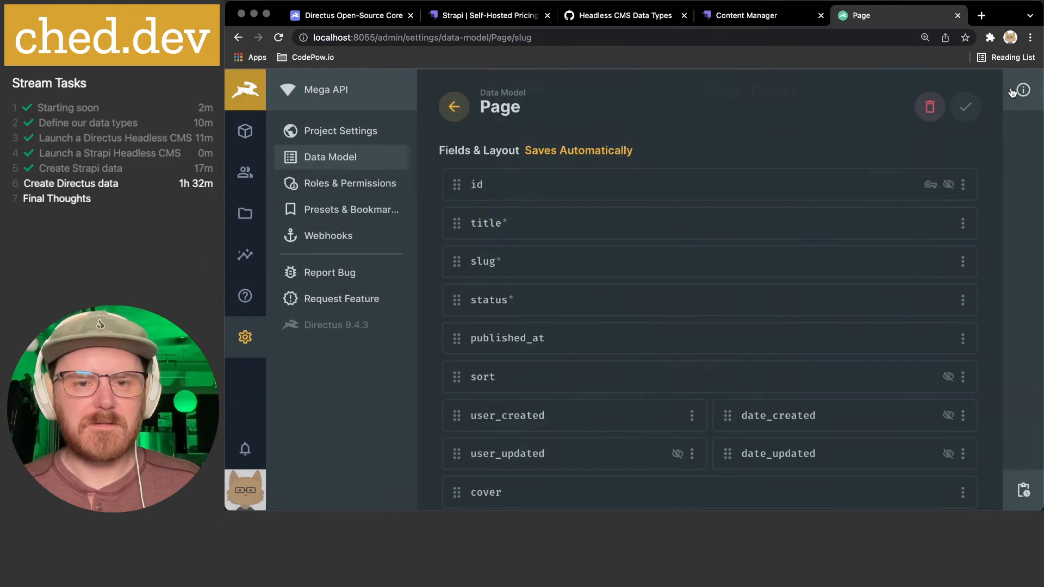
- View all Page items in Content to check the link-icon slugs
click(453, 107)
click(256, 132)
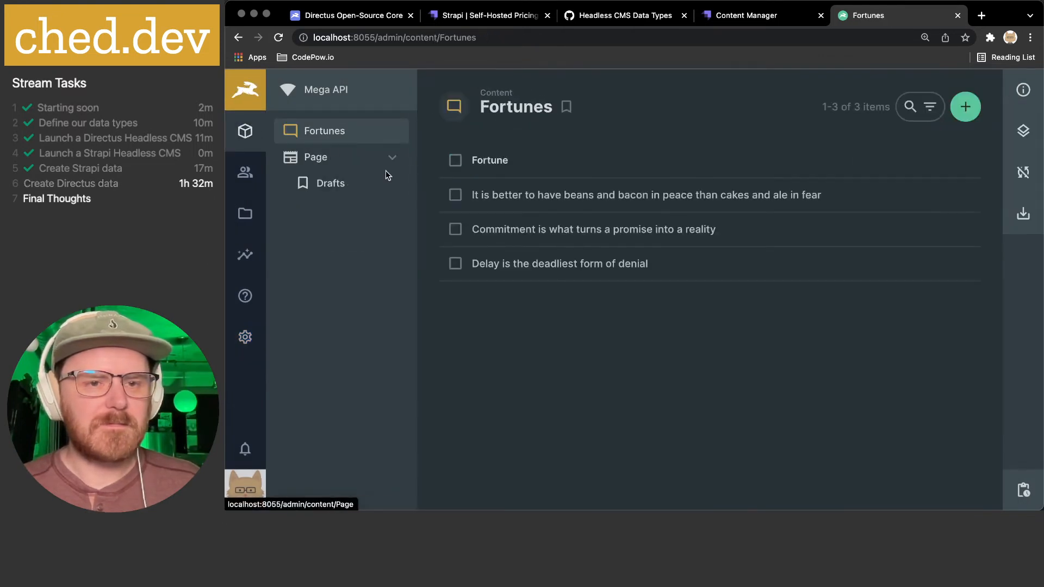
click(334, 184)
click(316, 157)
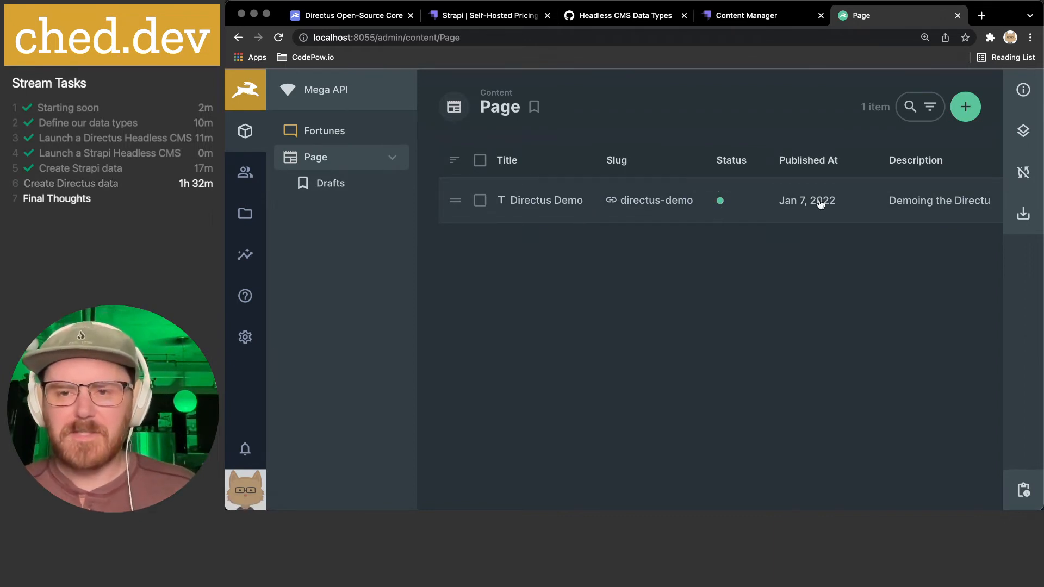
scroll(852, 205, right, 1)
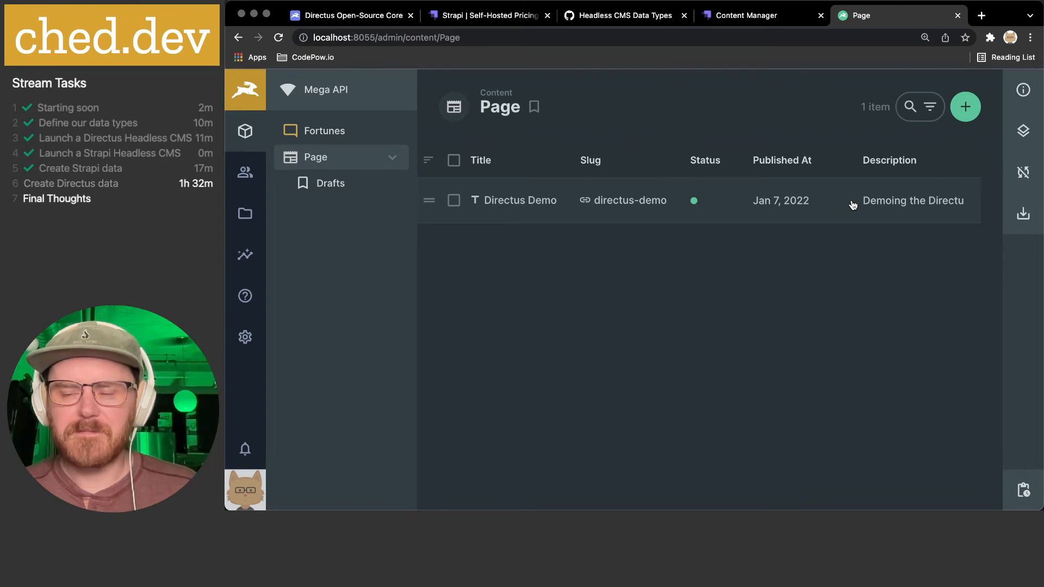
scroll(852, 205, left, 1)
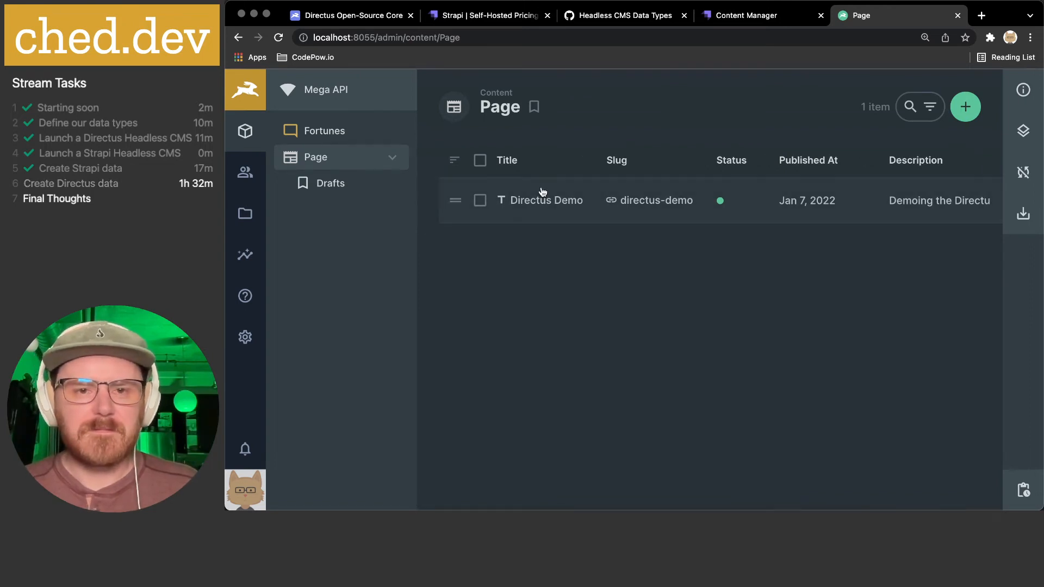
- Start a new Page item titled 'Post Two' with slug 'post-two'
click(965, 107)
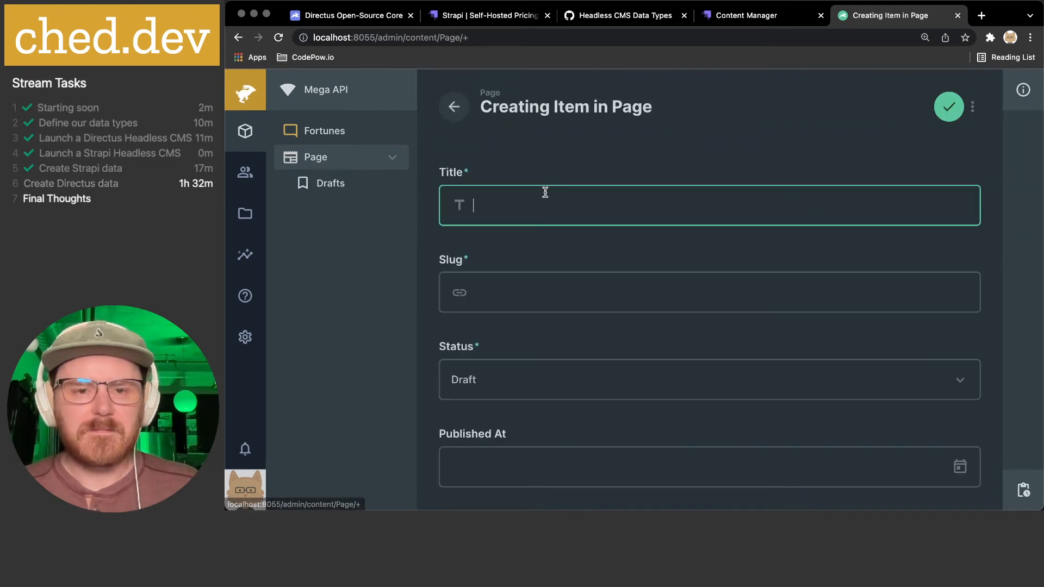
text(Post Two)
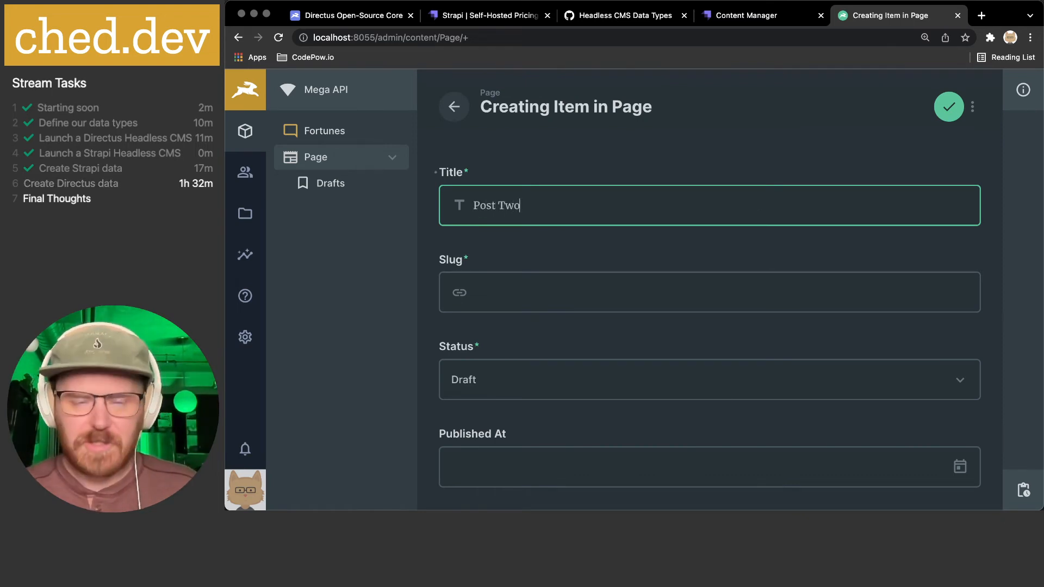
click(530, 297)
text(post-tw)
- Set Published At to January 20, 2022 and browse for a cover image file
scroll(526, 326, down, 3)
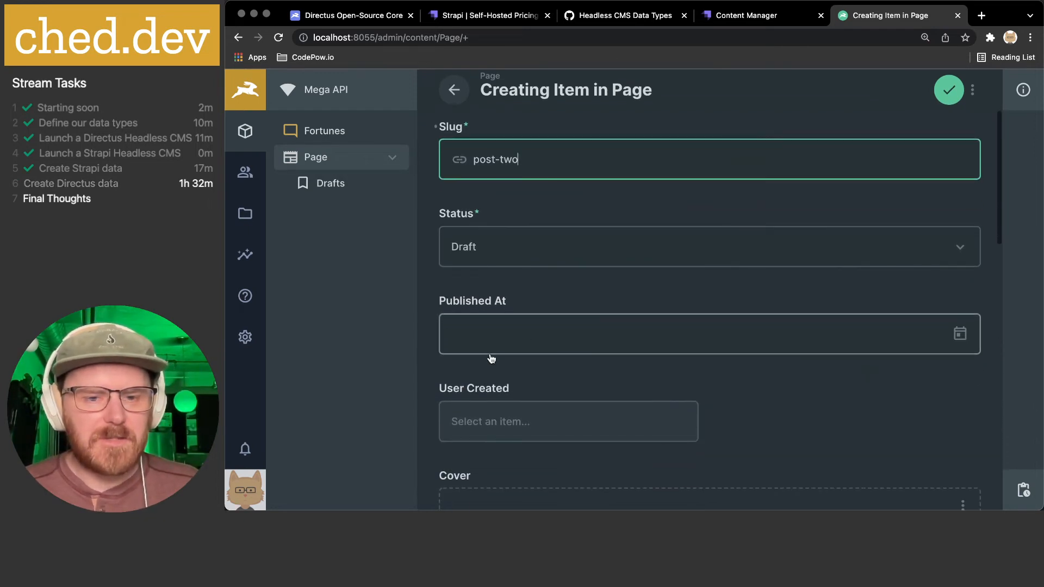
click(532, 335)
scroll(533, 334, down, 2)
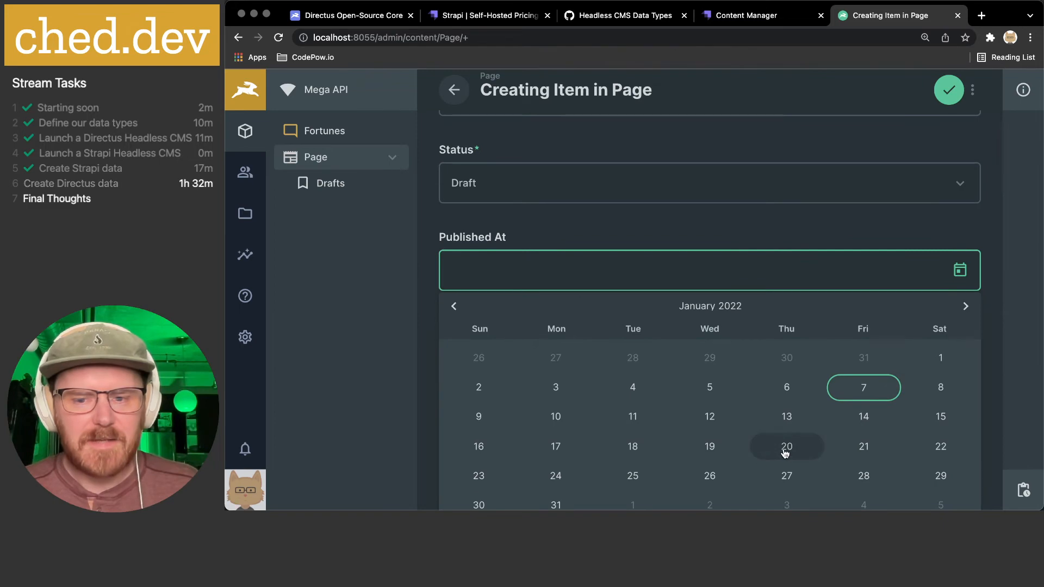
click(786, 451)
click(587, 265)
scroll(586, 265, down, 2)
scroll(573, 263, up, 1)
scroll(536, 283, down, 3)
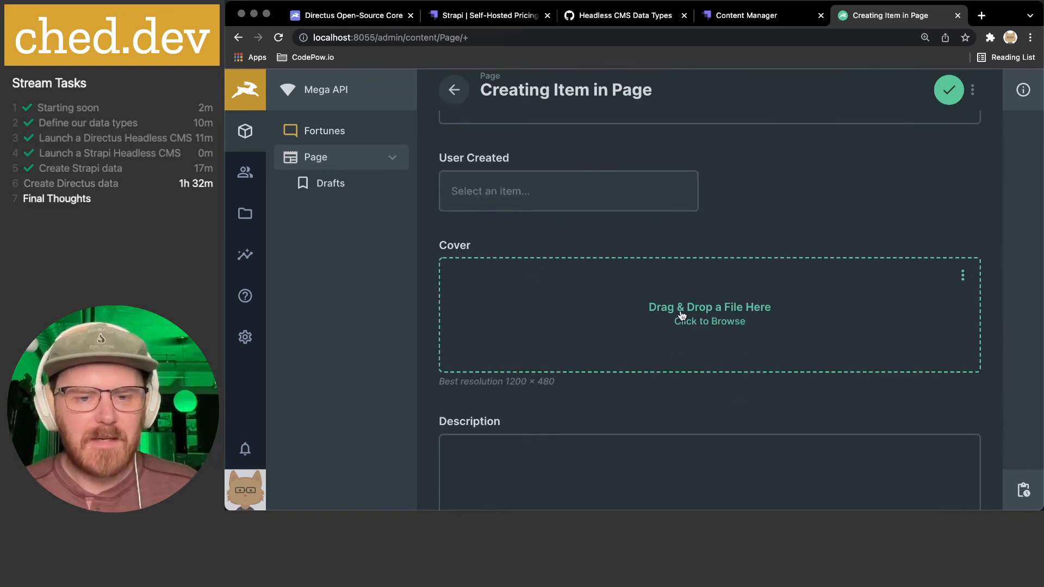
click(681, 318)
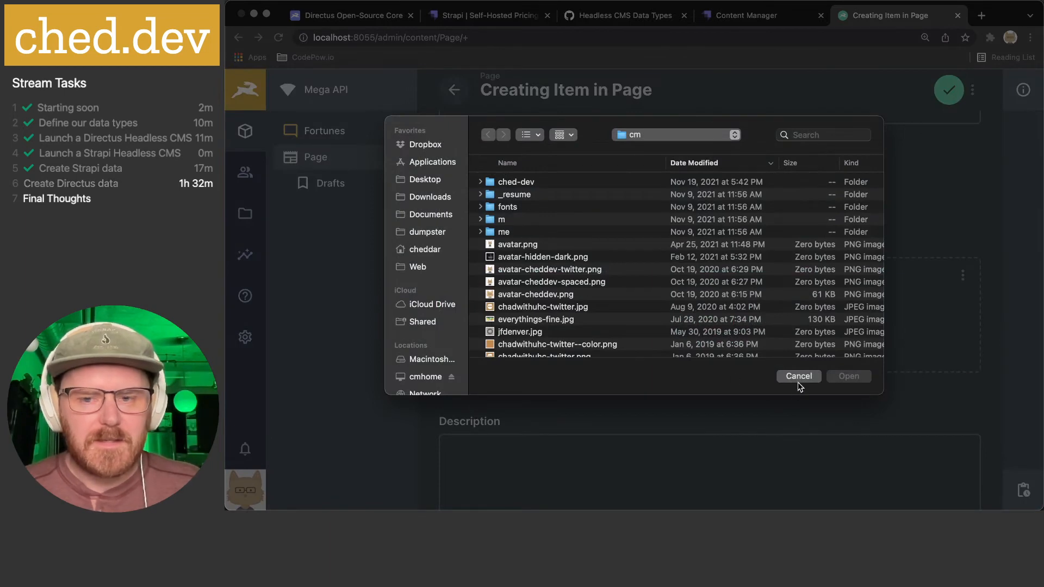
- Upload sheldon-cooper.jpg as the page's cover image
scroll(634, 305, down, 10)
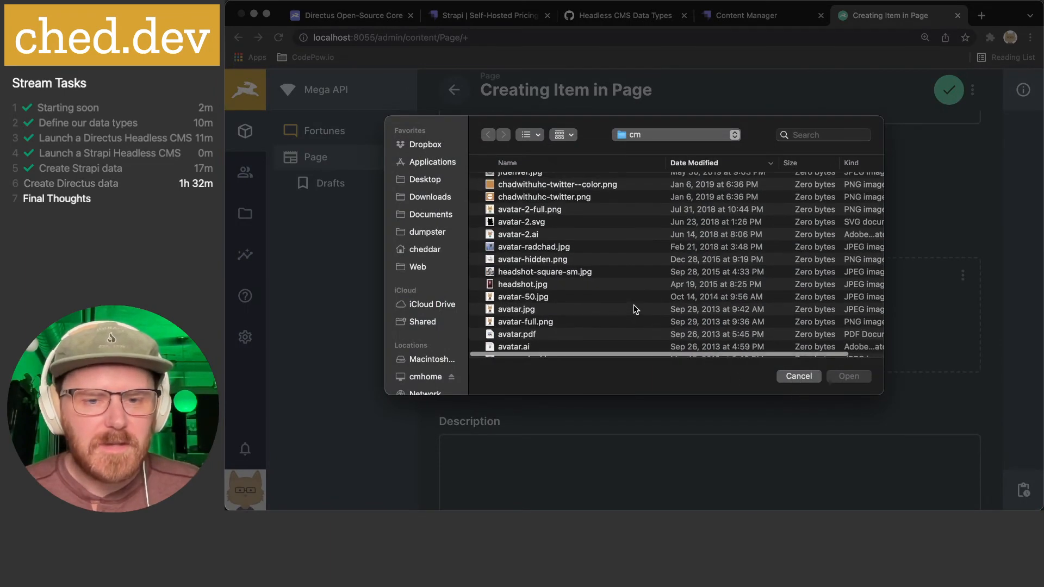
scroll(634, 305, down, 2)
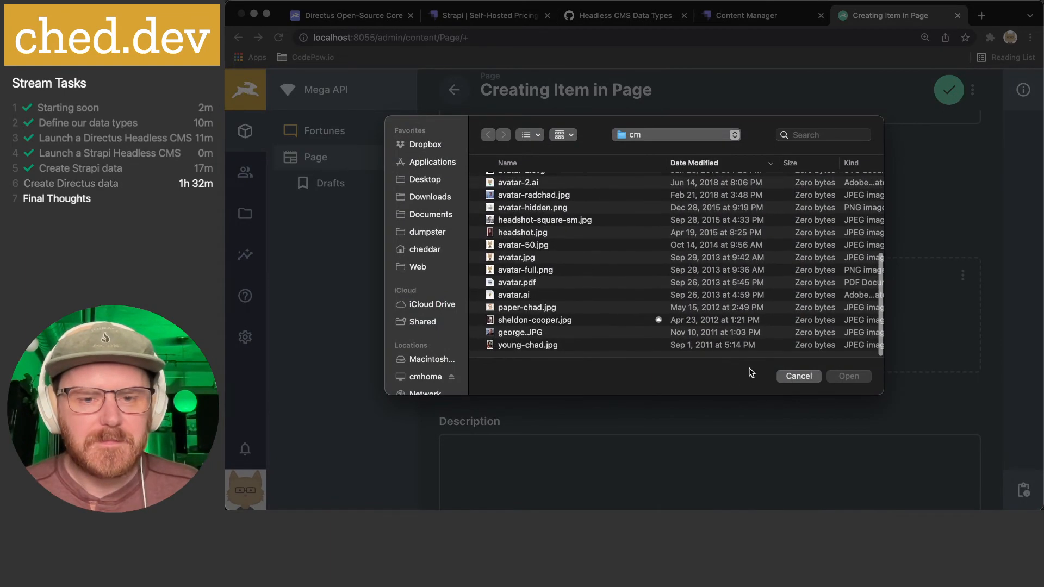
click(553, 324)
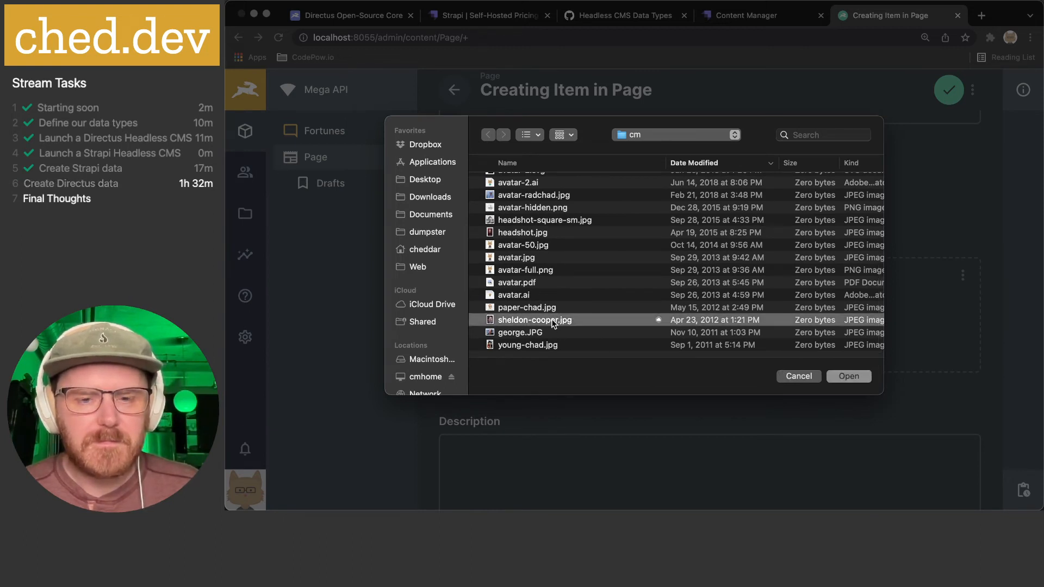
right_click(553, 323)
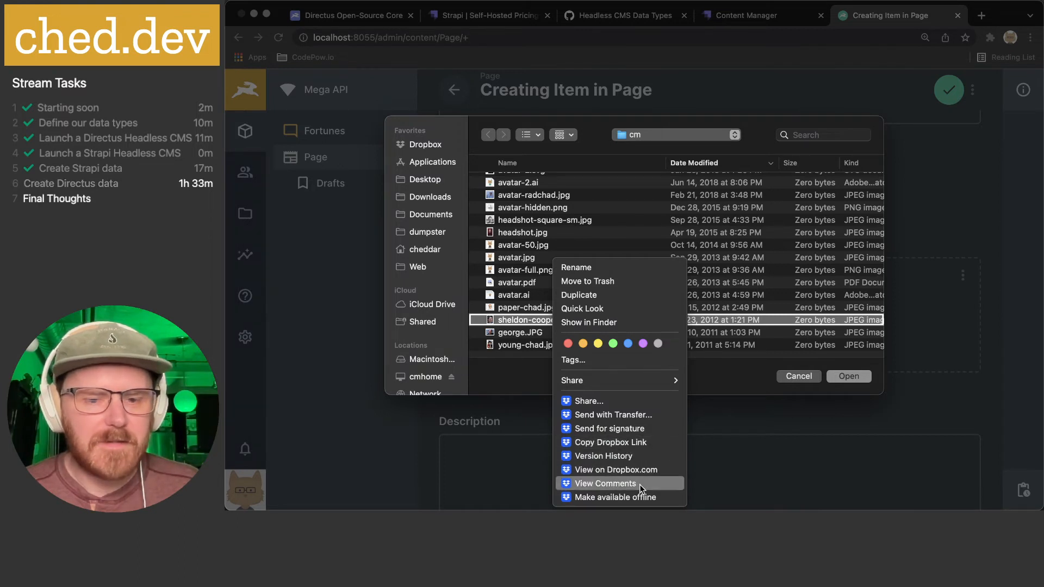
click(639, 498)
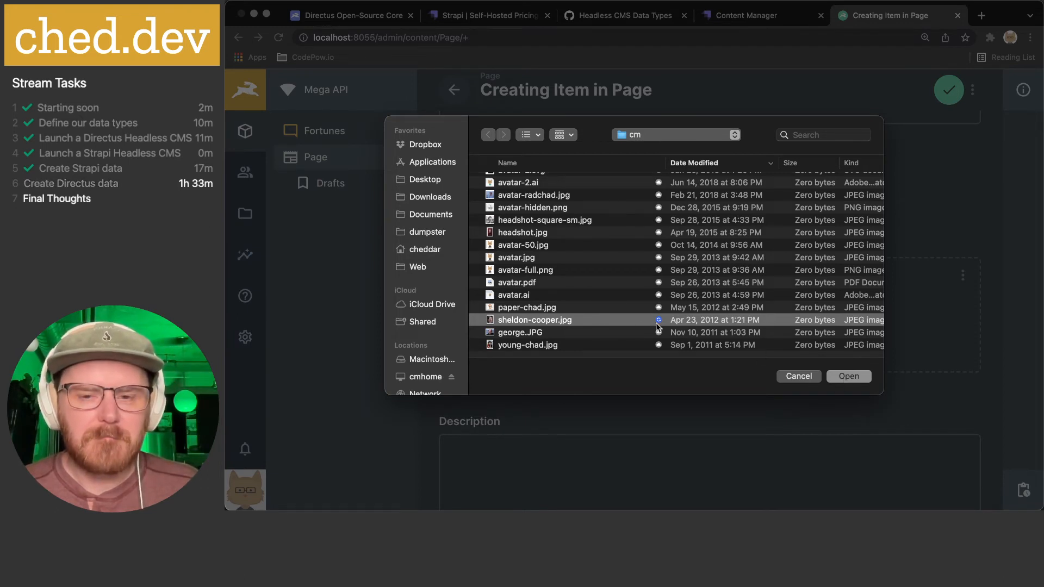
click(549, 329)
click(546, 320)
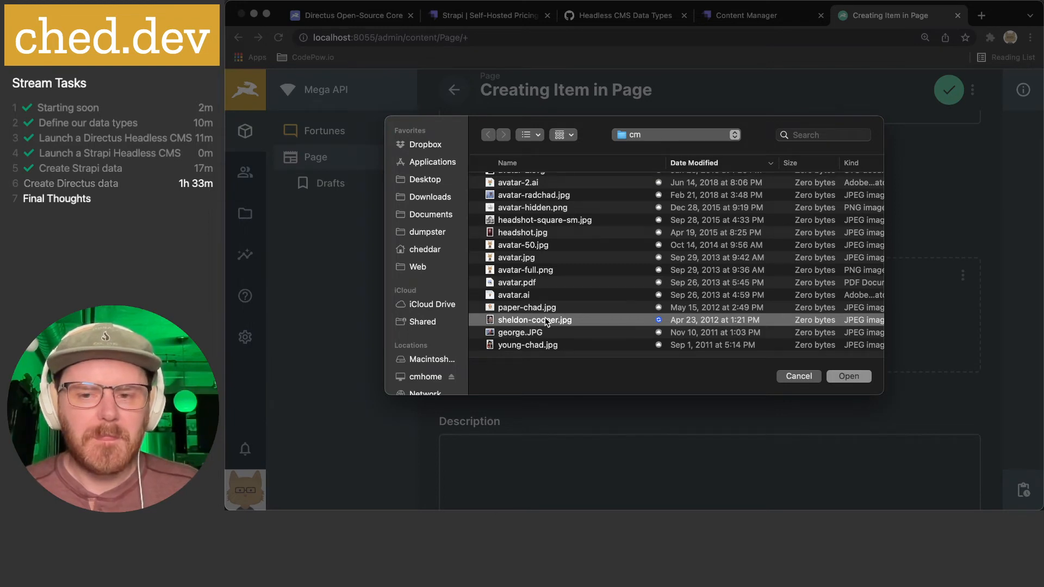
click(547, 331)
click(546, 319)
click(851, 375)
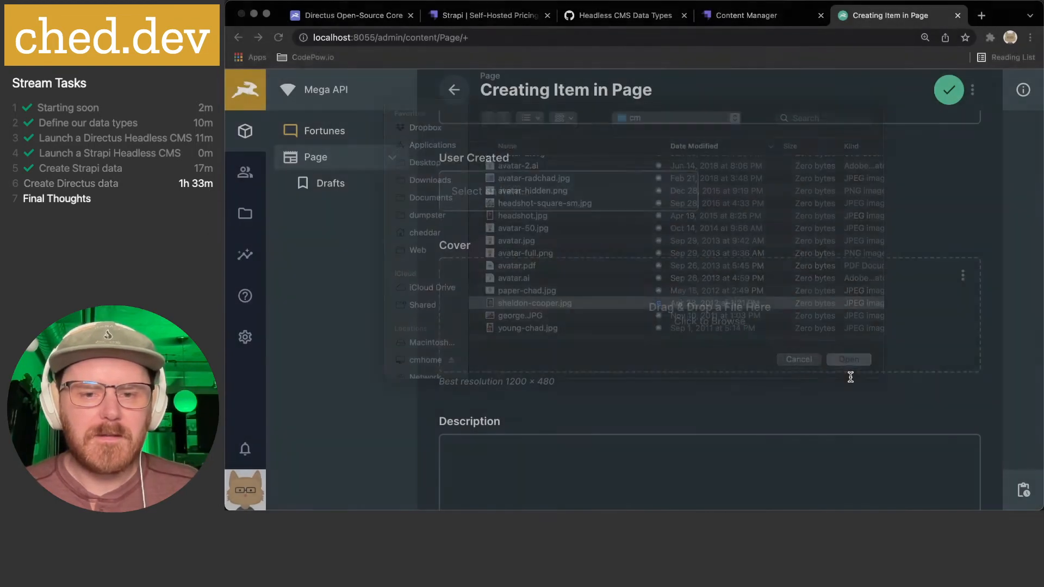
- Enter 'Description text' as the description and save the new Post Two page
scroll(849, 376, down, 3)
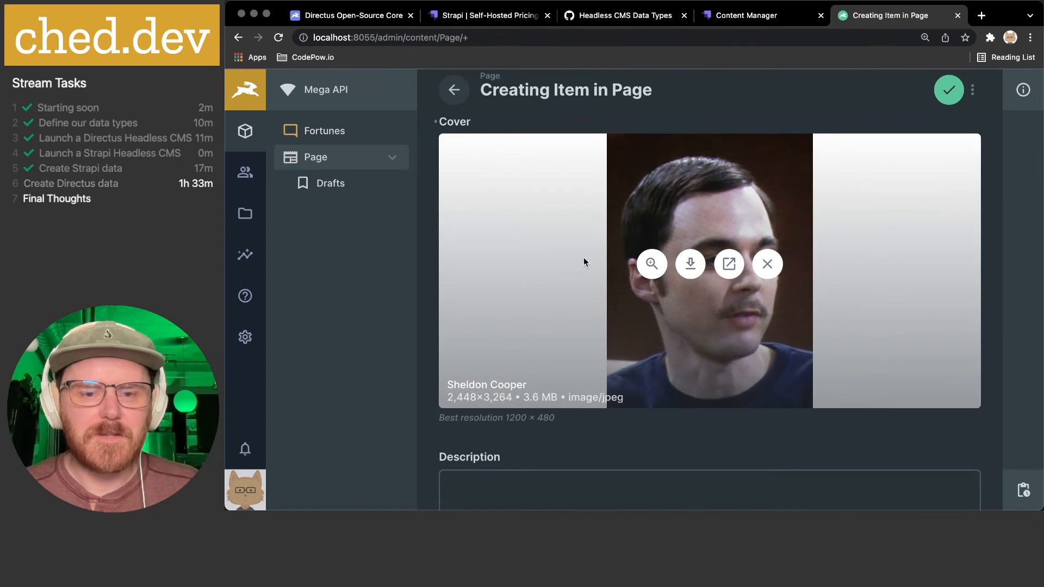
scroll(560, 285, down, 1)
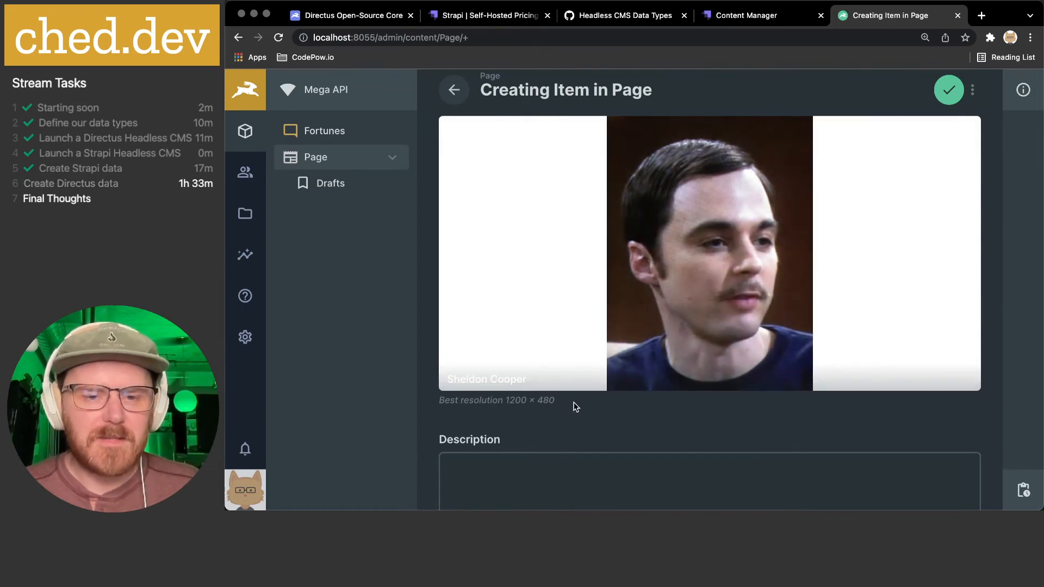
scroll(575, 405, down, 5)
click(567, 269)
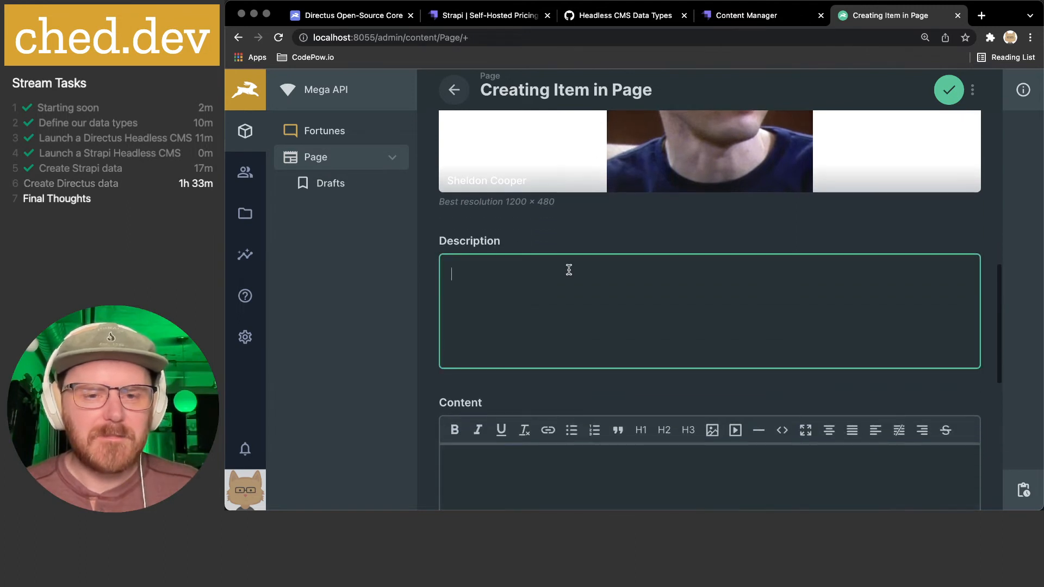
text(De)
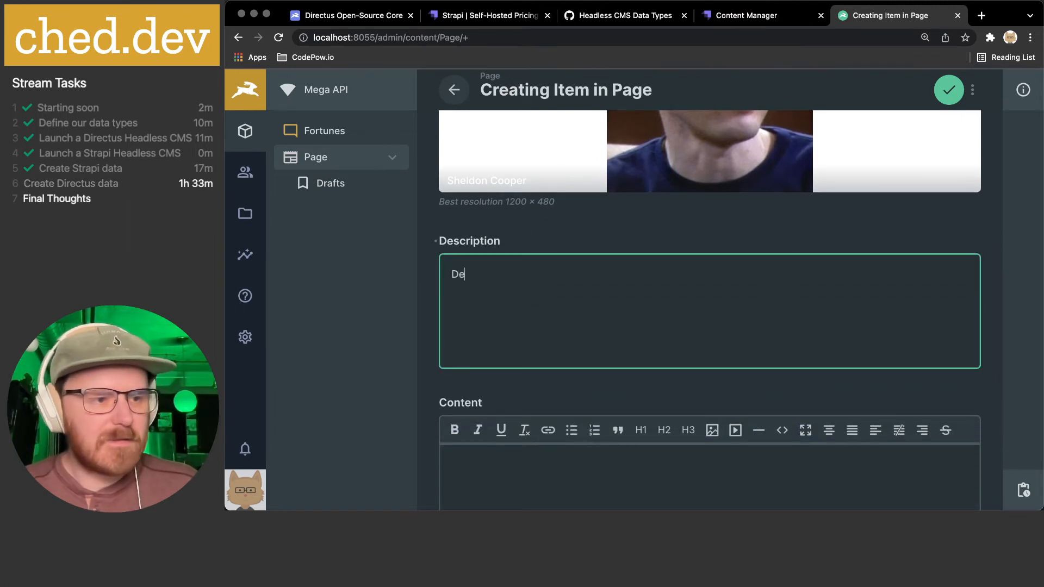
text(scription tex)
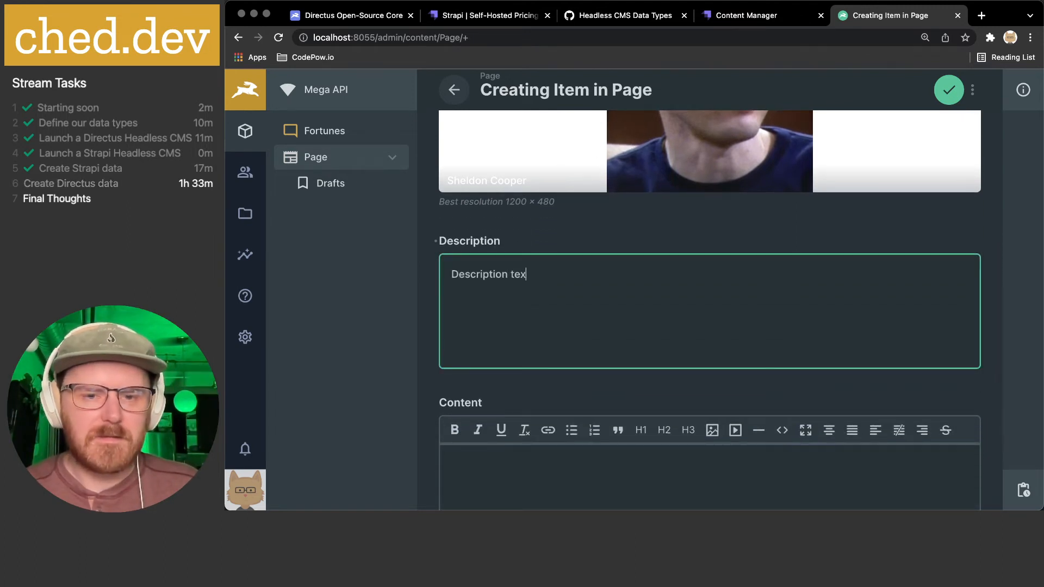
text(t)
scroll(599, 274, down, 5)
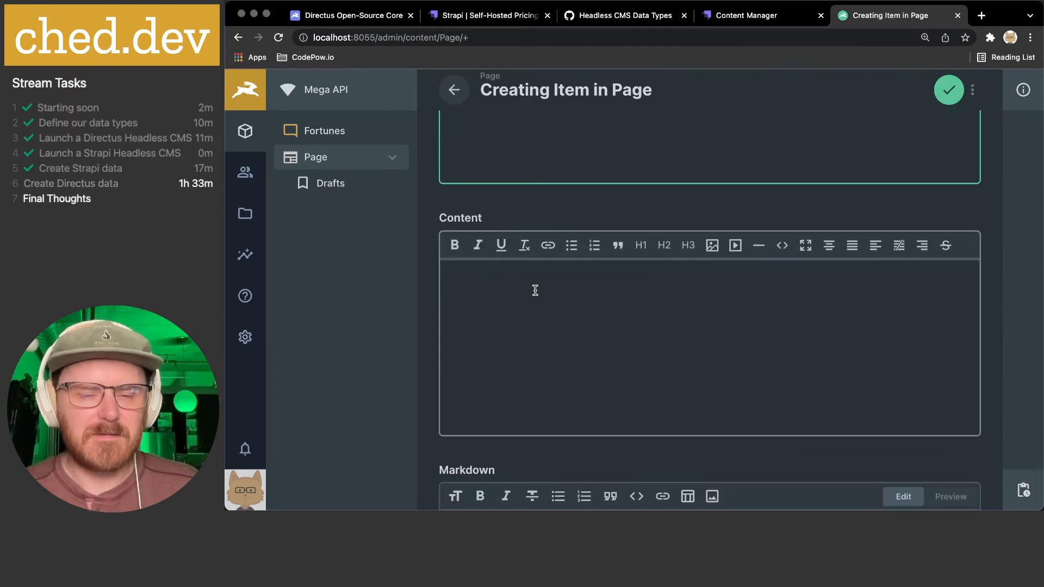
scroll(535, 290, down, 3)
scroll(535, 291, down, 5)
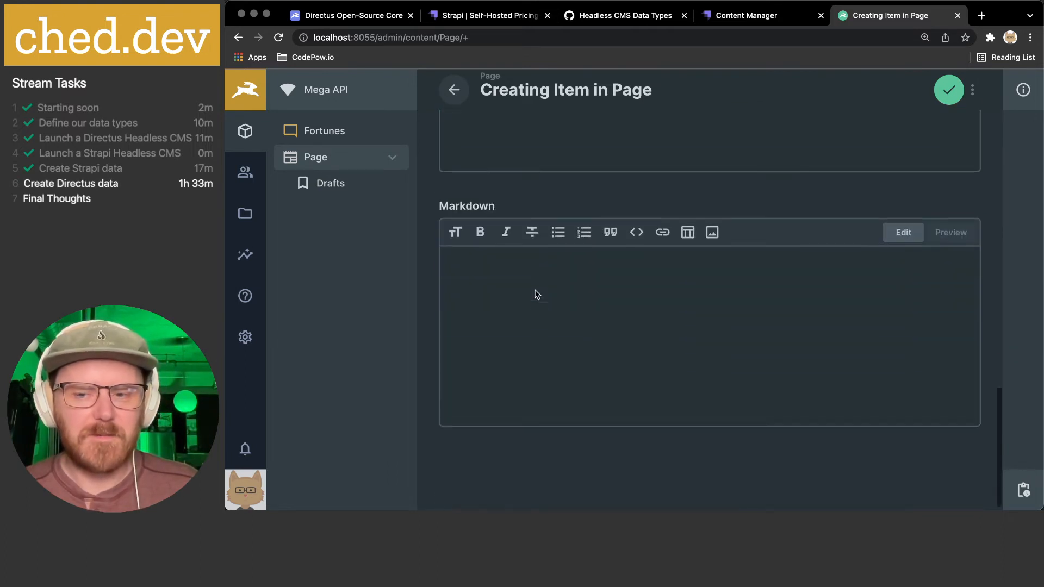
click(948, 92)
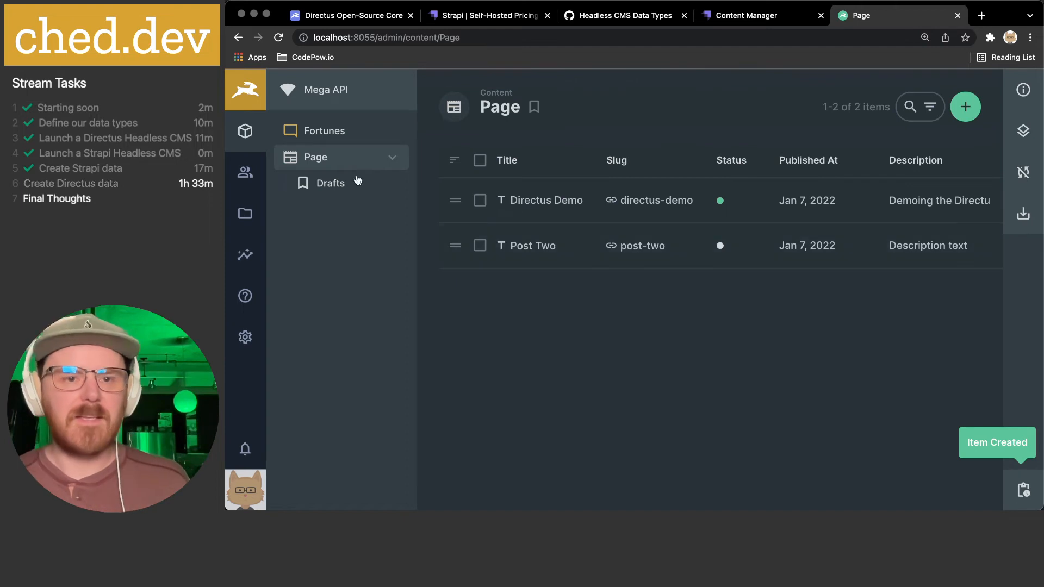
- Check the Drafts bookmark lists only Post Two, show all Pages, then switch to the Headless CMS Data Types gist
click(337, 190)
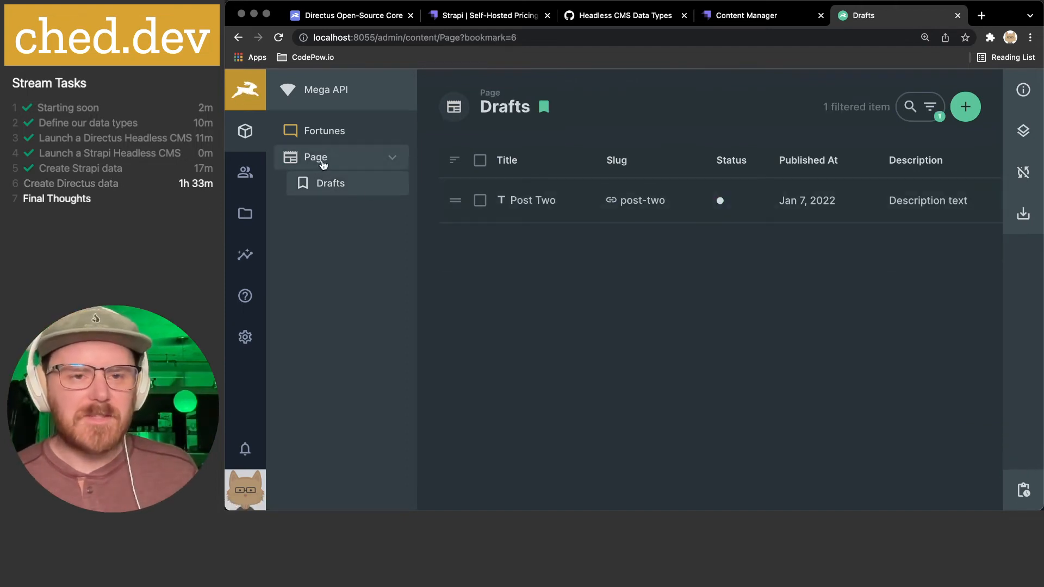
click(317, 159)
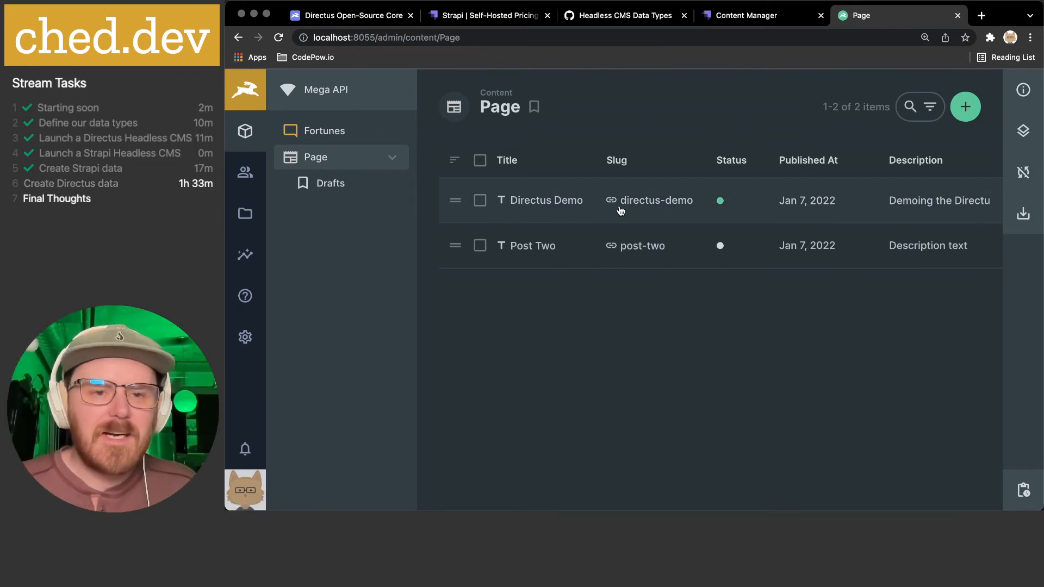
click(618, 17)
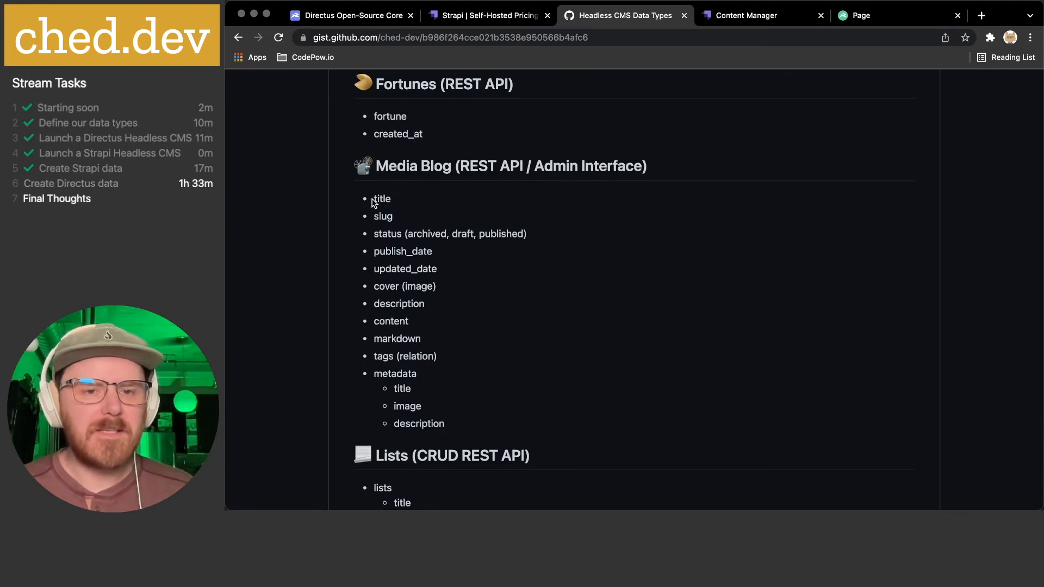
- Highlight the tags and metadata fields in the gist while scrolling to the Lists section
drag(376, 356, 531, 425)
drag(382, 373, 497, 428)
click(429, 399)
drag(374, 359, 521, 423)
click(537, 393)
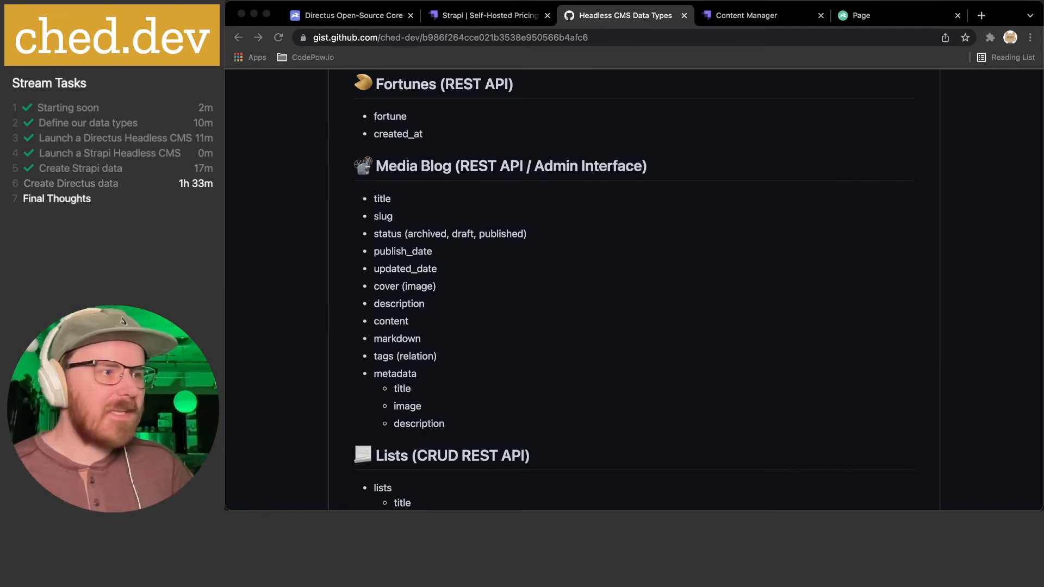
scroll(491, 380, down, 4)
click(479, 298)
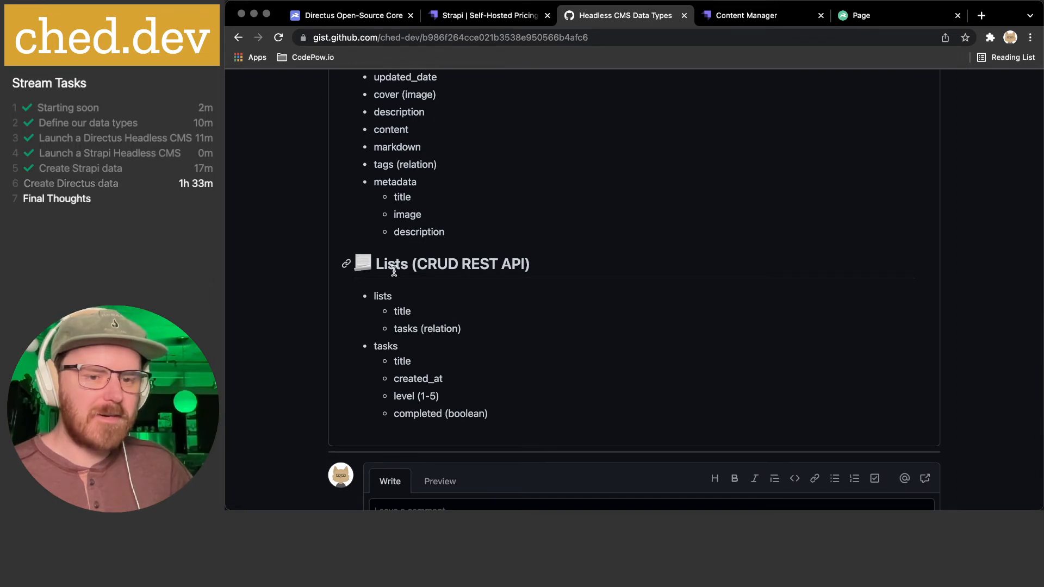
scroll(392, 266, up, 4)
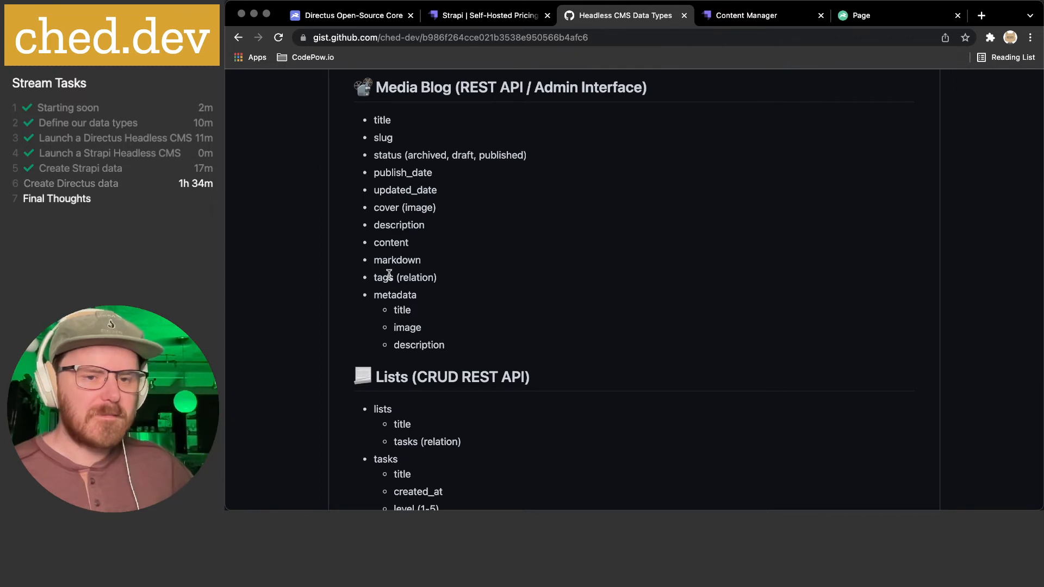
drag(379, 279, 500, 342)
scroll(499, 343, down, 1)
click(481, 305)
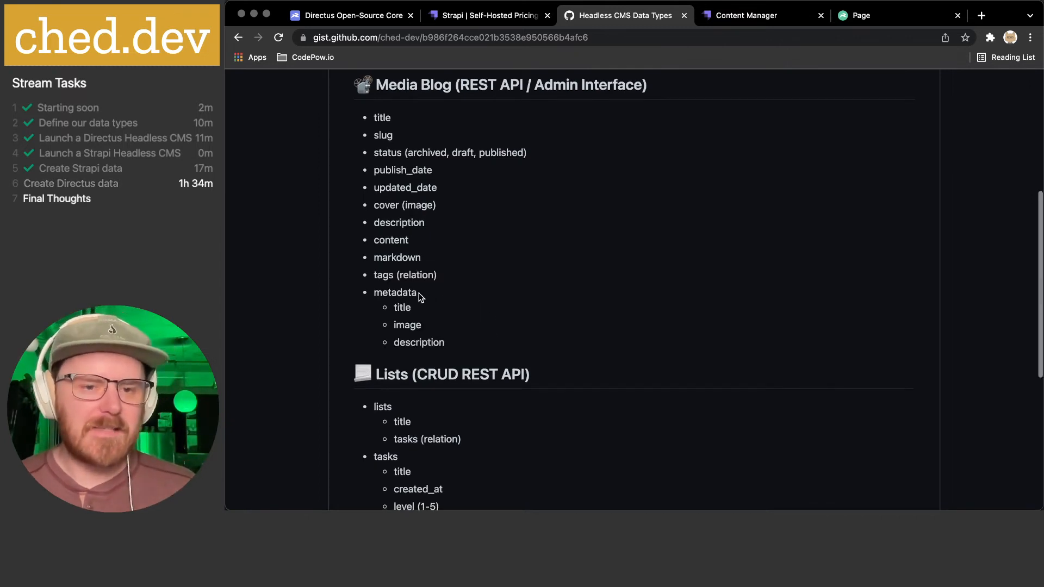
scroll(425, 288, down, 3)
drag(383, 329, 558, 437)
click(559, 390)
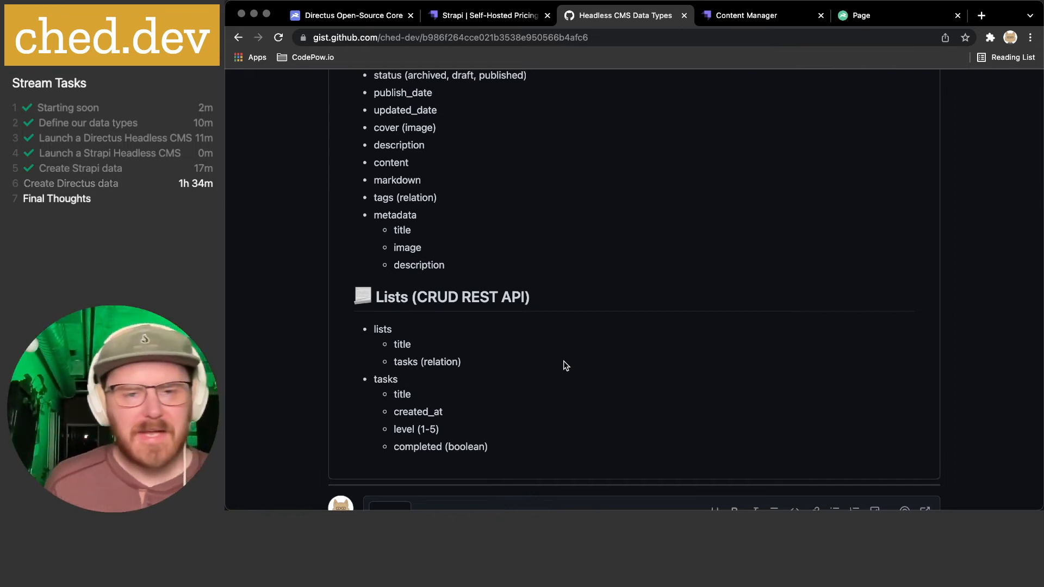
- Highlight the Lists definition and its tasks relation note, then return to Strapi's Content Manager
drag(384, 197, 475, 205)
click(404, 212)
drag(386, 211, 501, 274)
click(499, 271)
drag(384, 197, 505, 269)
click(476, 265)
click(374, 196)
click(511, 272)
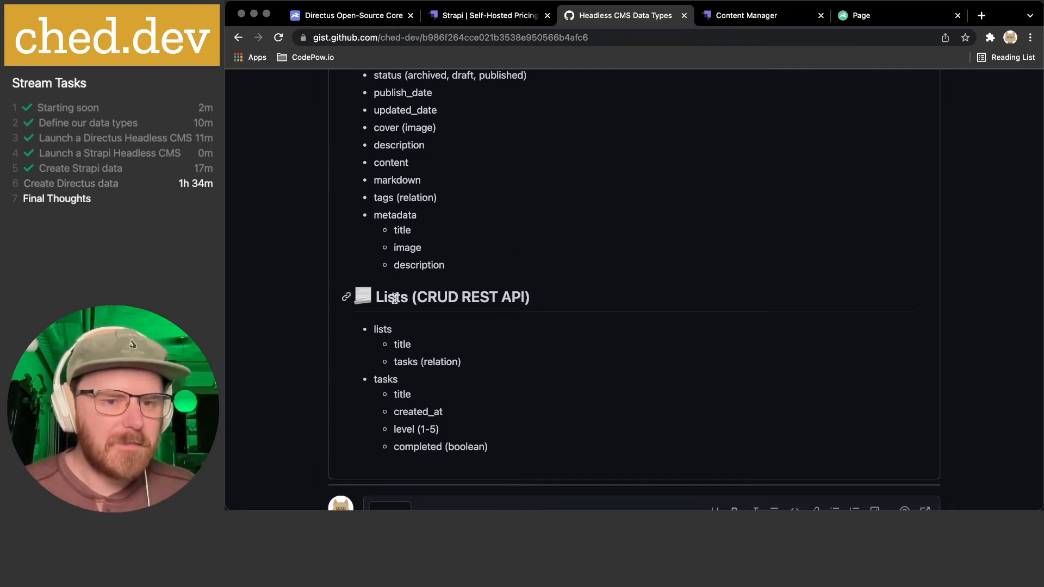
drag(379, 333, 533, 452)
click(429, 361)
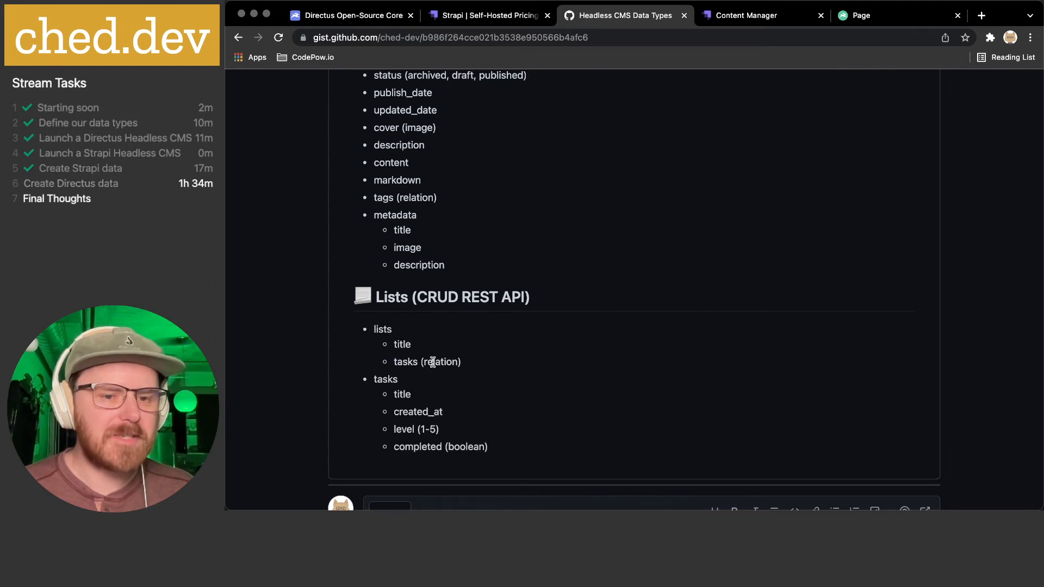
drag(417, 362, 511, 366)
click(512, 366)
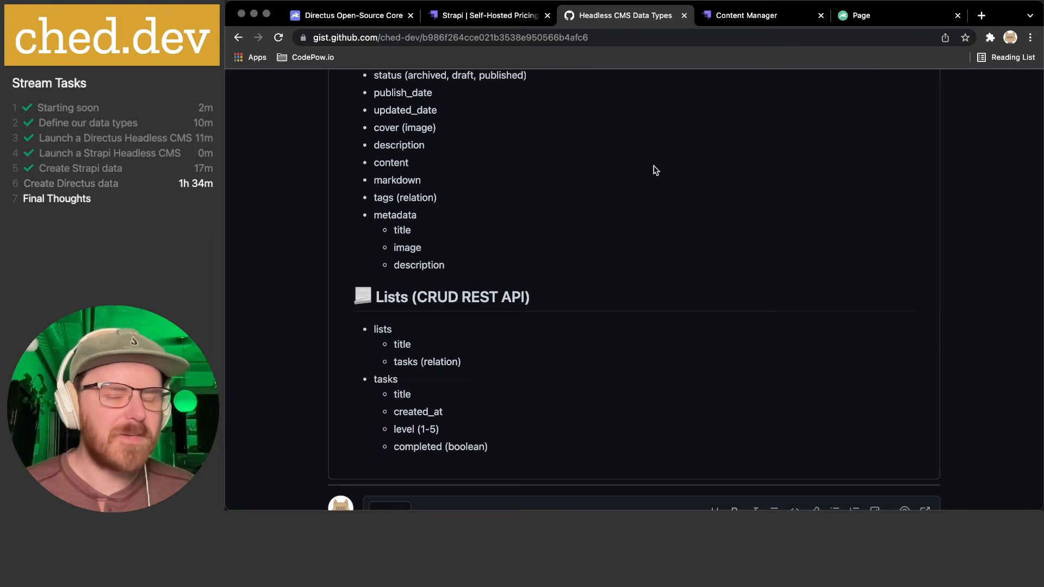
click(777, 19)
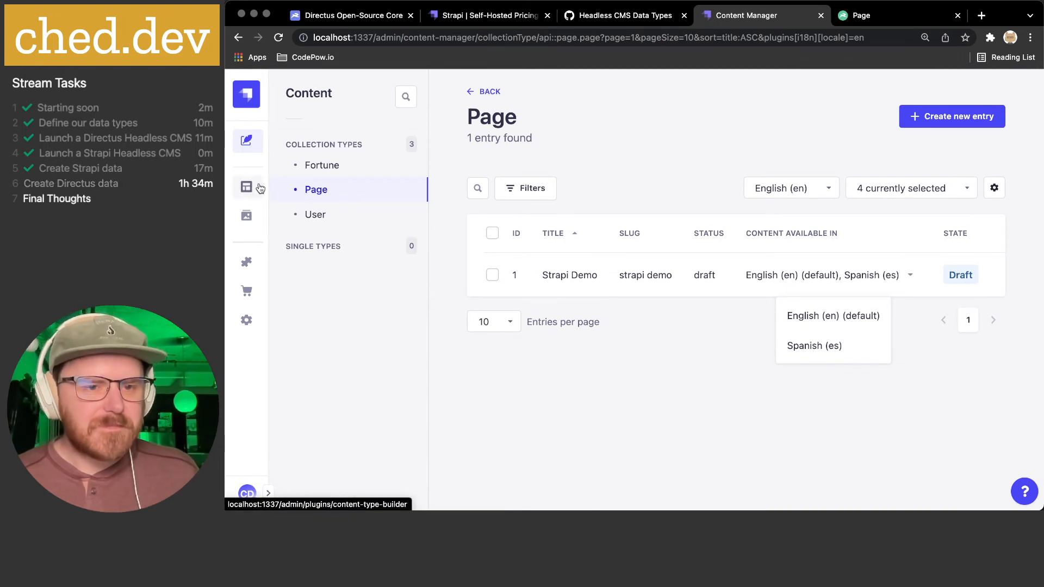
- Open the Content-Type Builder and start creating a new collection type
click(249, 188)
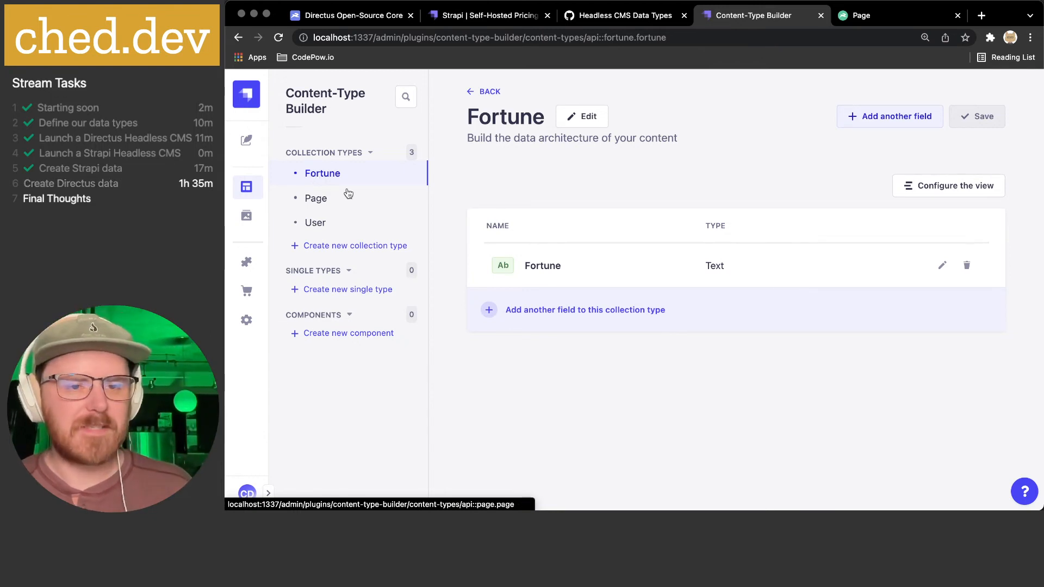
click(334, 246)
- Create a collection type named 'List' with draft/publish turned off
click(429, 281)
text(Lists)
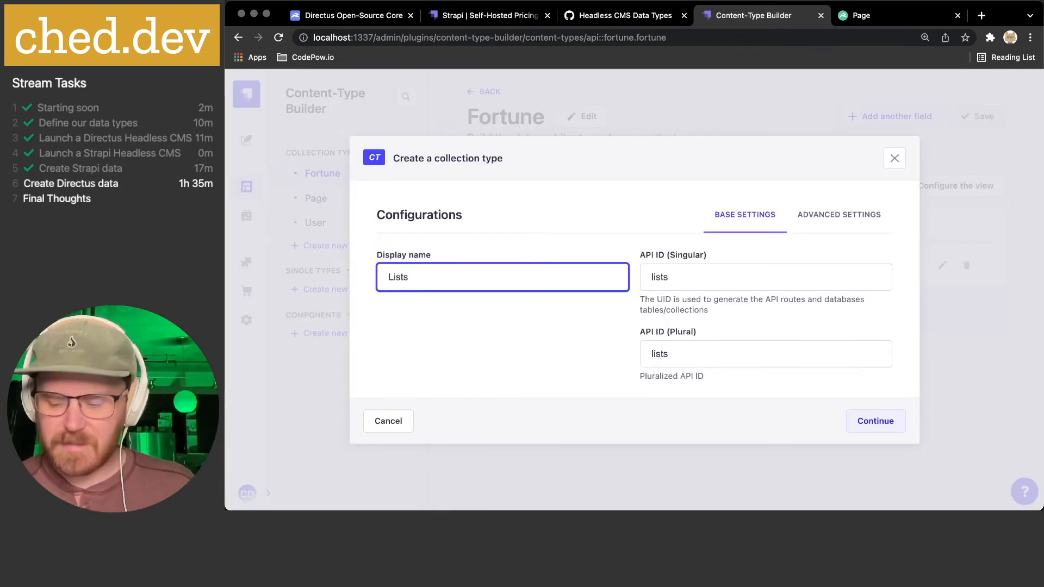
key(BackSpace)
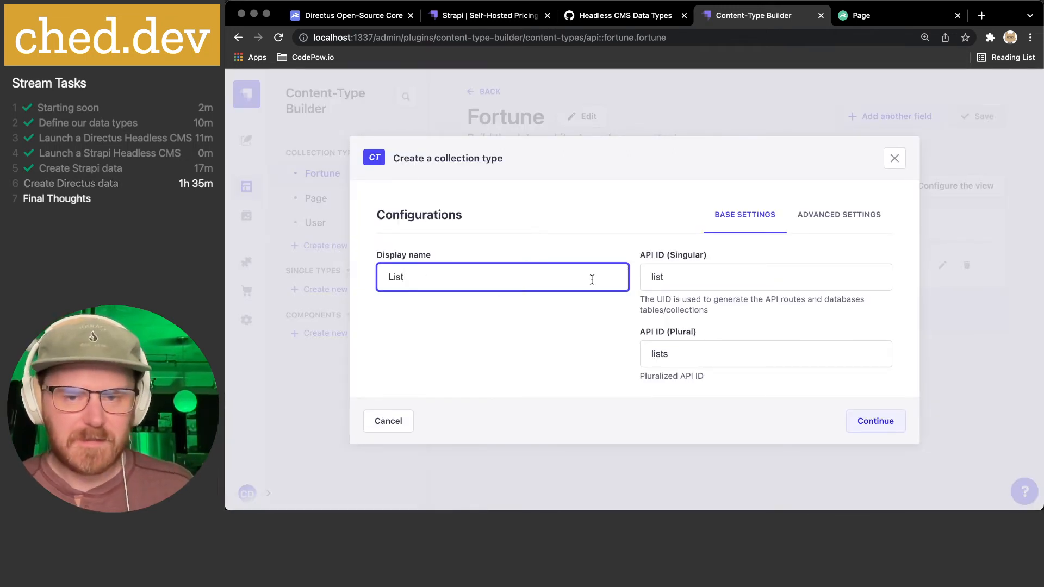
click(838, 215)
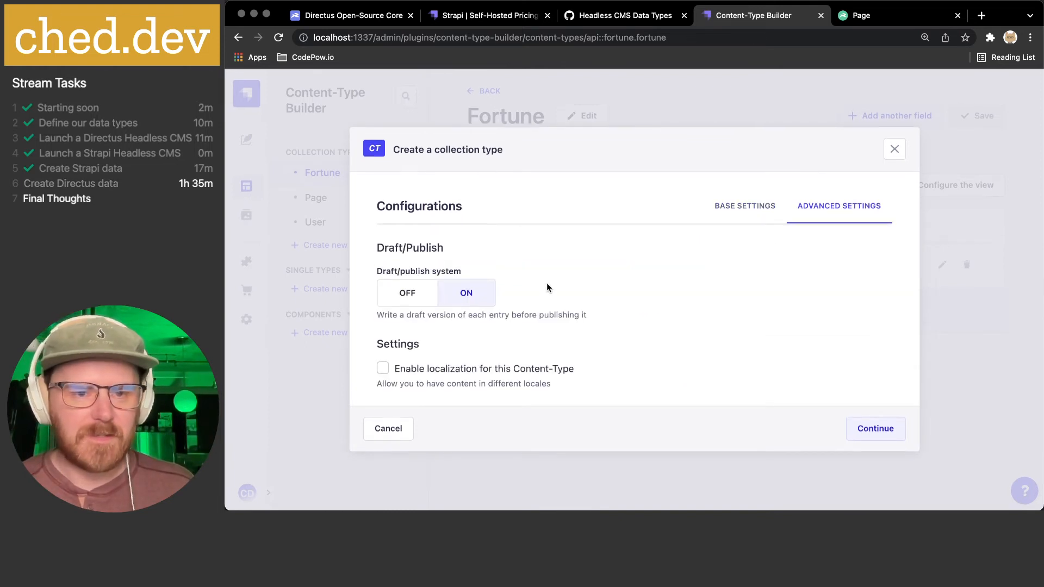
click(407, 293)
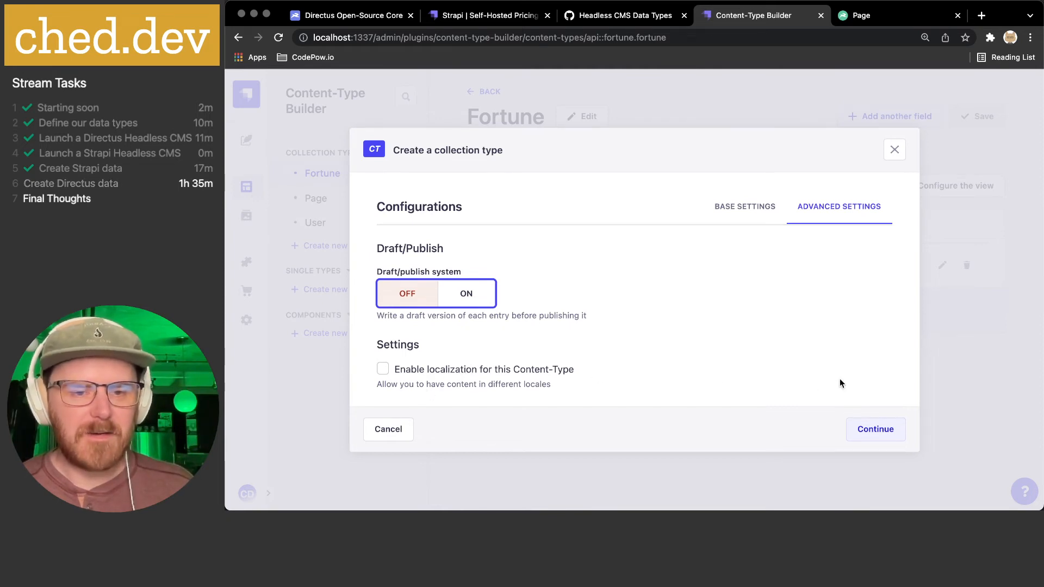
click(874, 433)
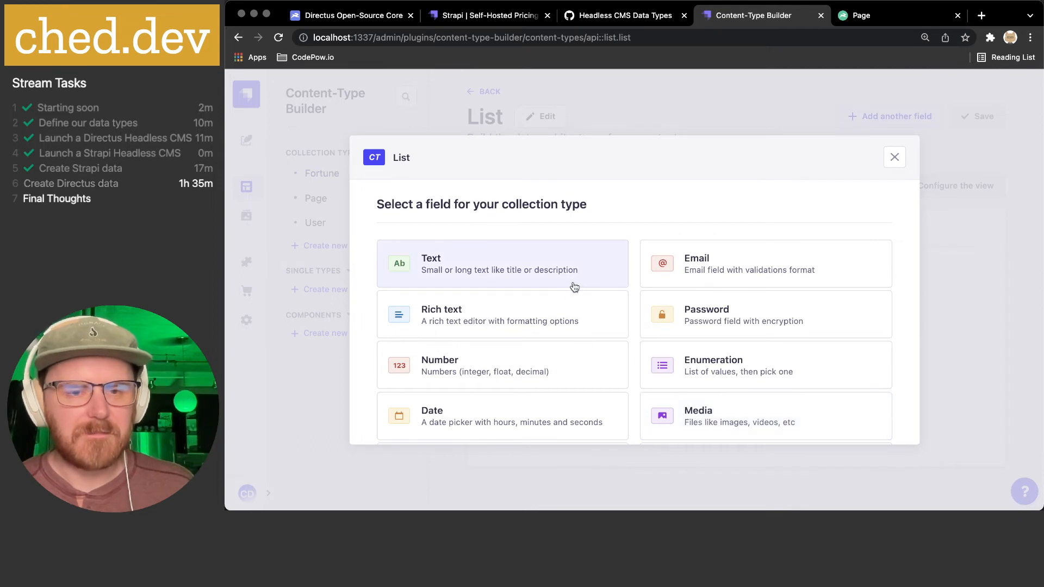
- Add a short-text 'Title' field to List, marked unique and required but not private
scroll(579, 268, down, 3)
click(524, 242)
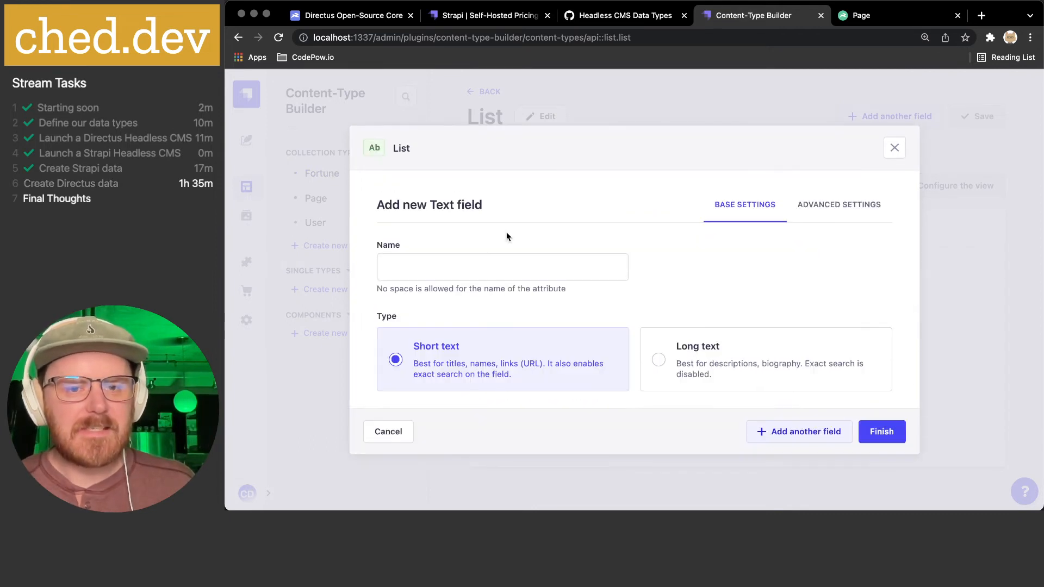
click(506, 264)
text(Title)
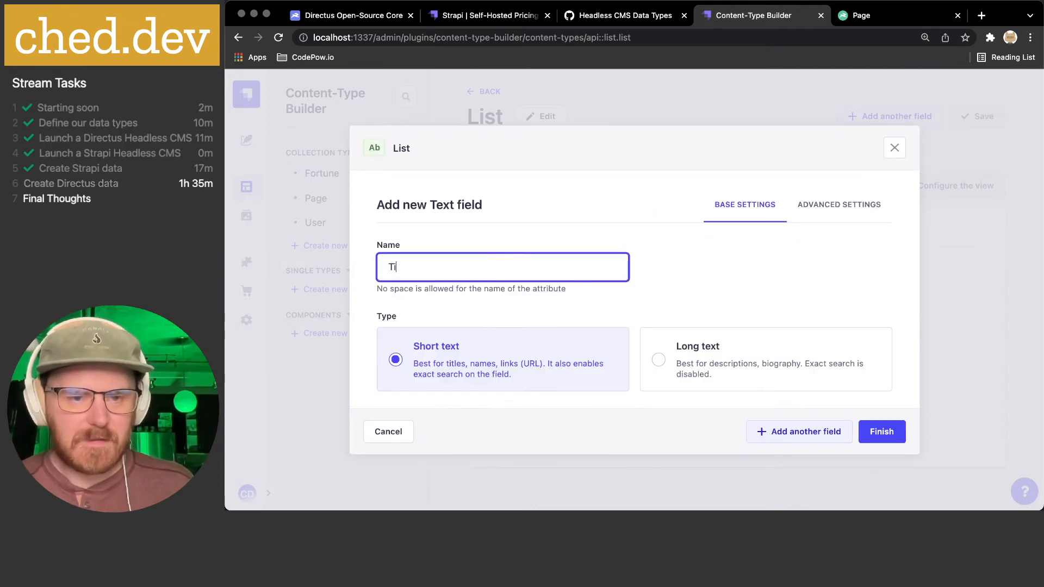
click(526, 366)
click(841, 208)
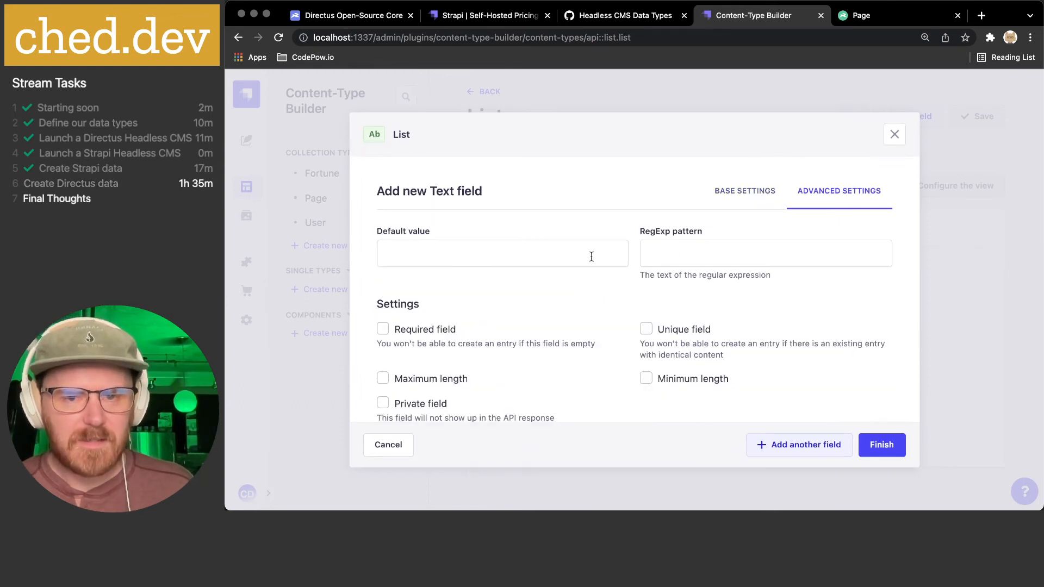
scroll(590, 256, down, 1)
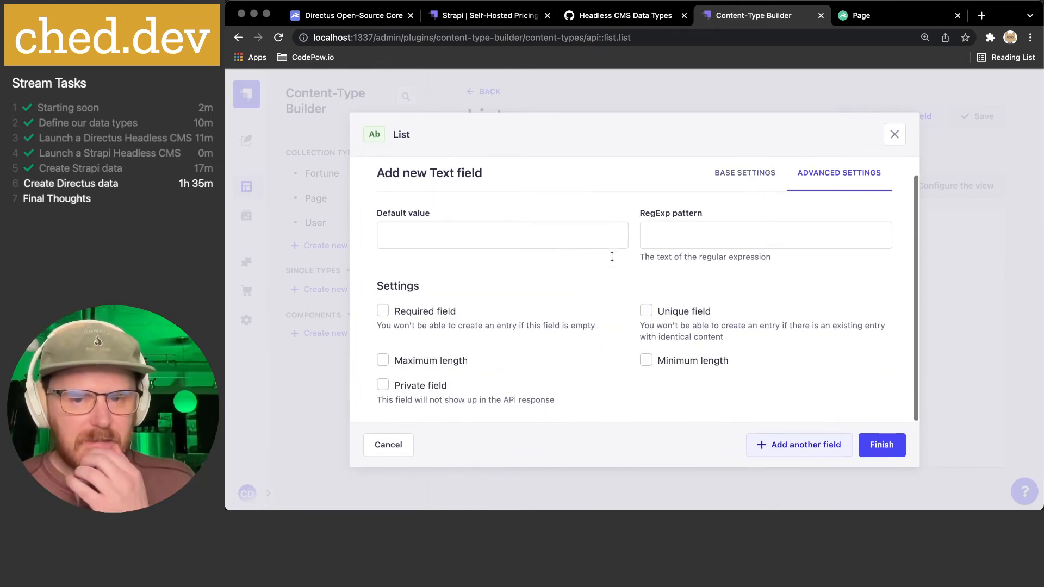
click(683, 314)
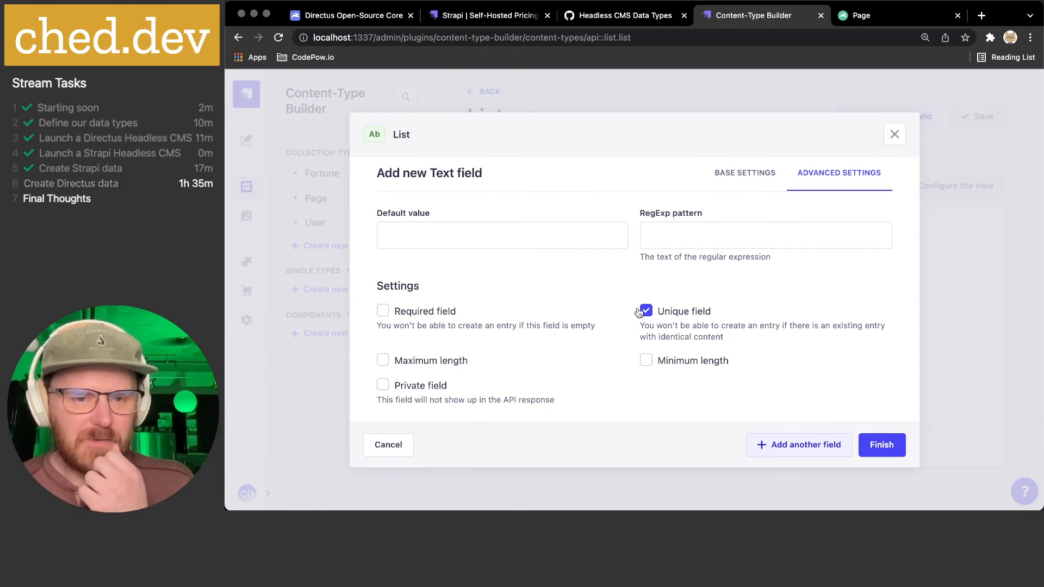
click(430, 312)
double_click(430, 312)
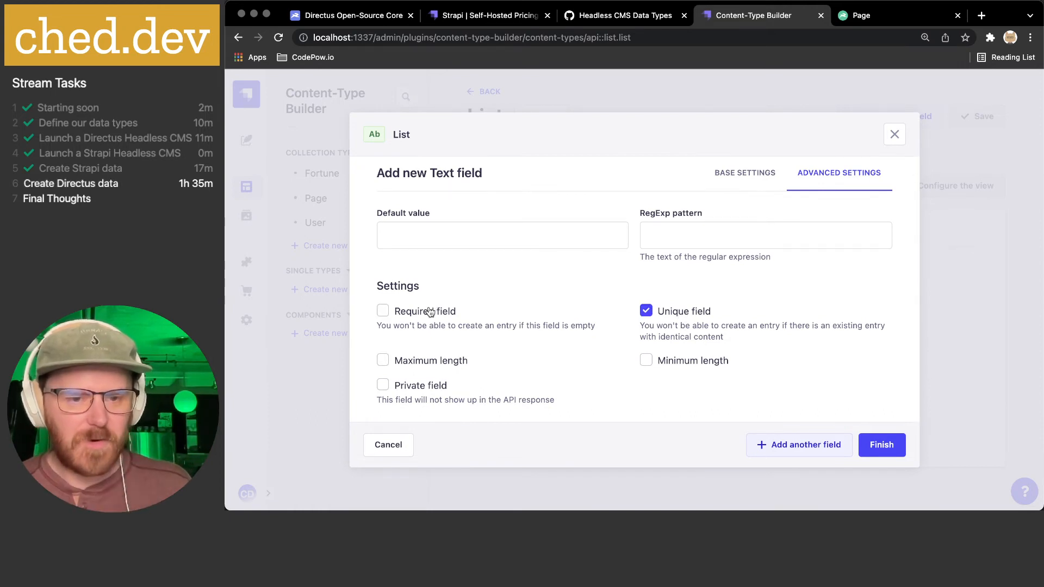
click(625, 388)
click(613, 387)
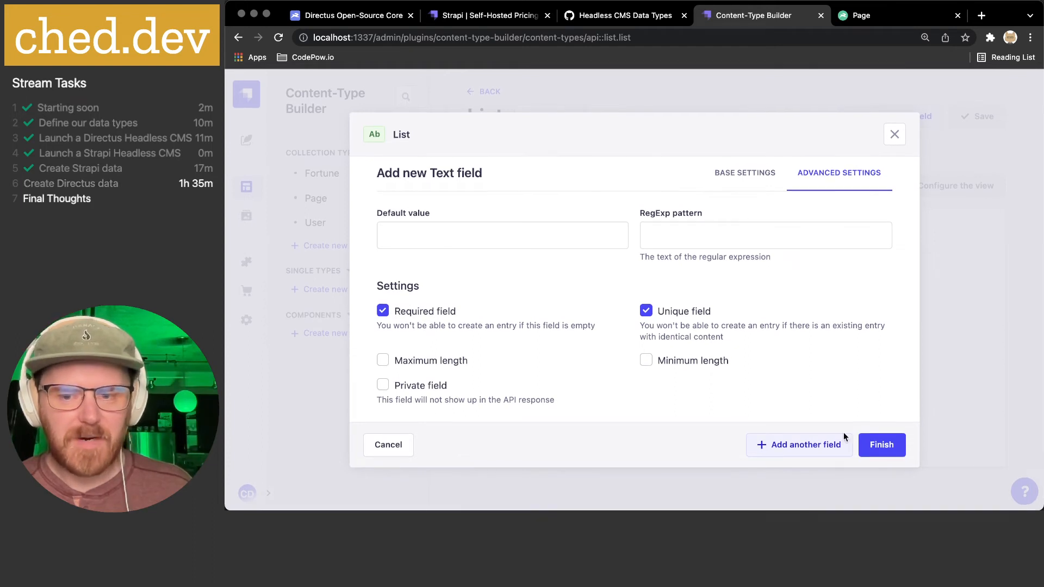
click(882, 445)
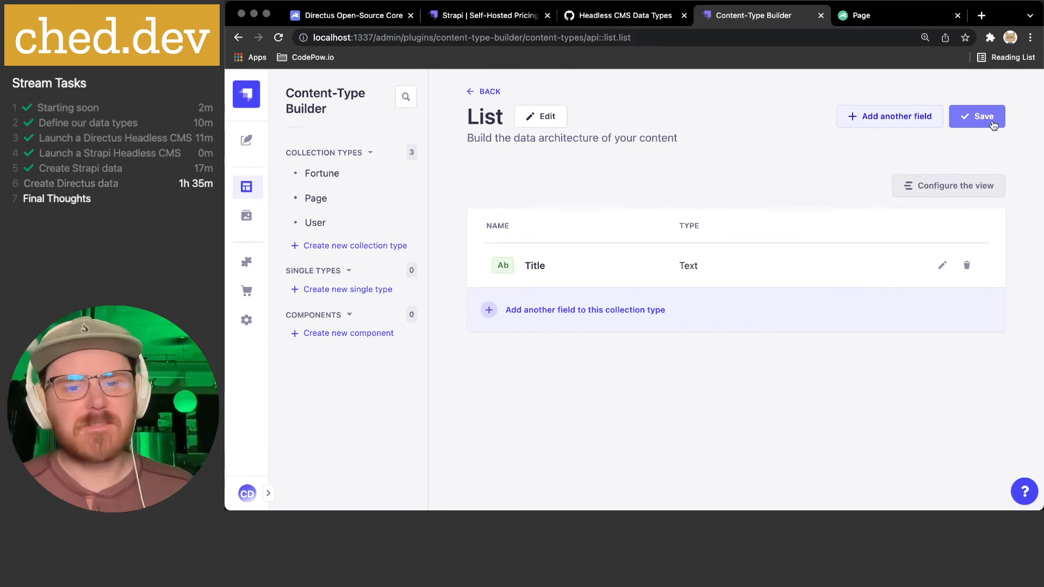
- Save the List collection type and reopen the Create a collection type dialog
click(962, 118)
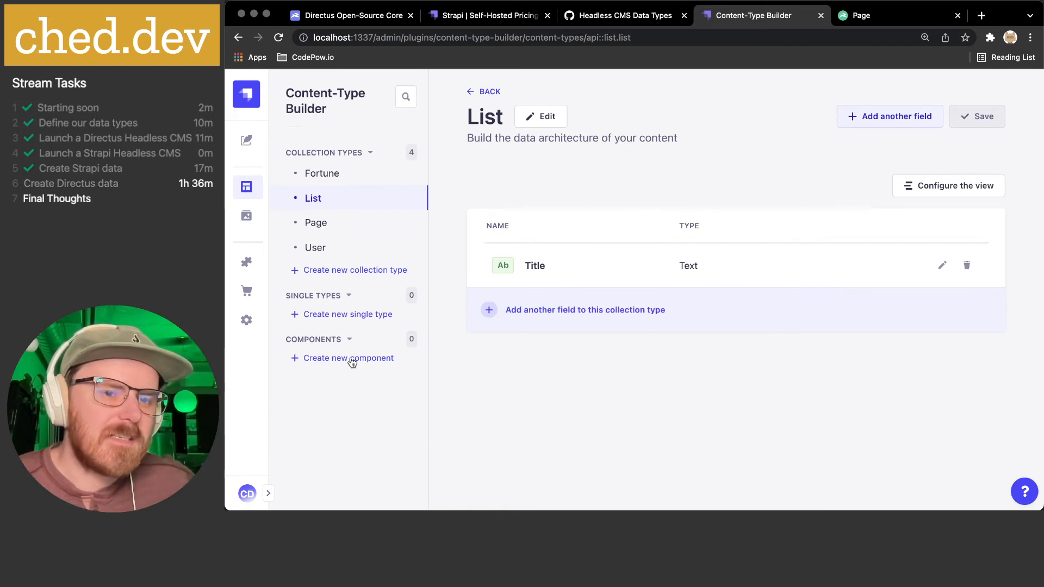
click(343, 272)
- Create a Task collection type with draft/publish turned off
click(498, 273)
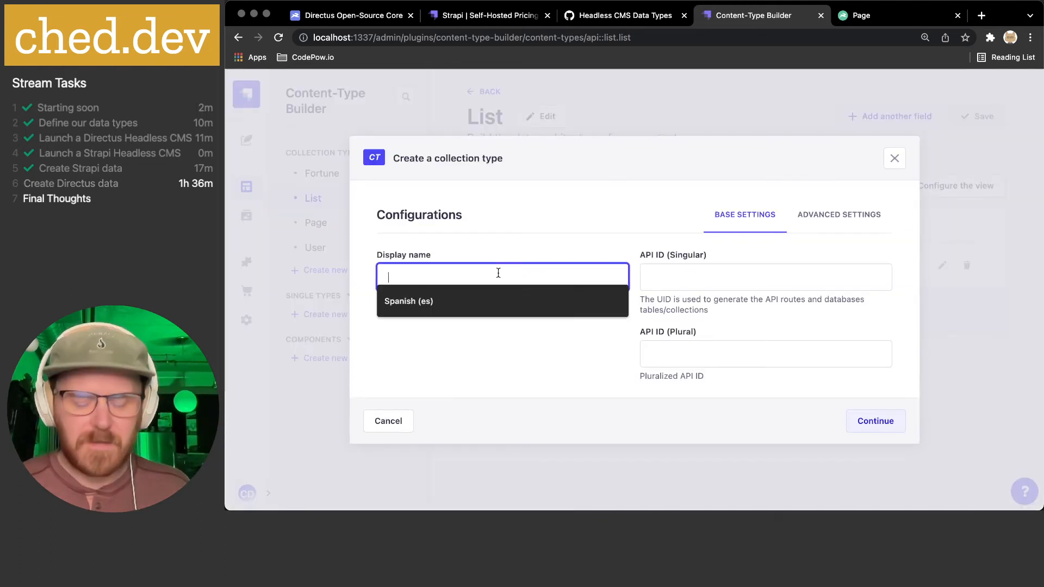
text(Task)
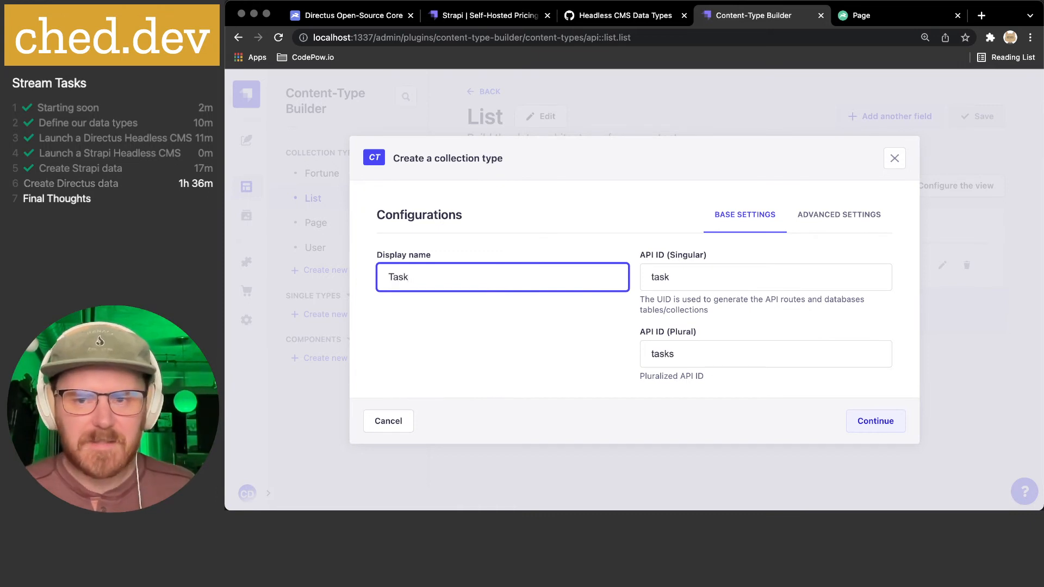
click(827, 218)
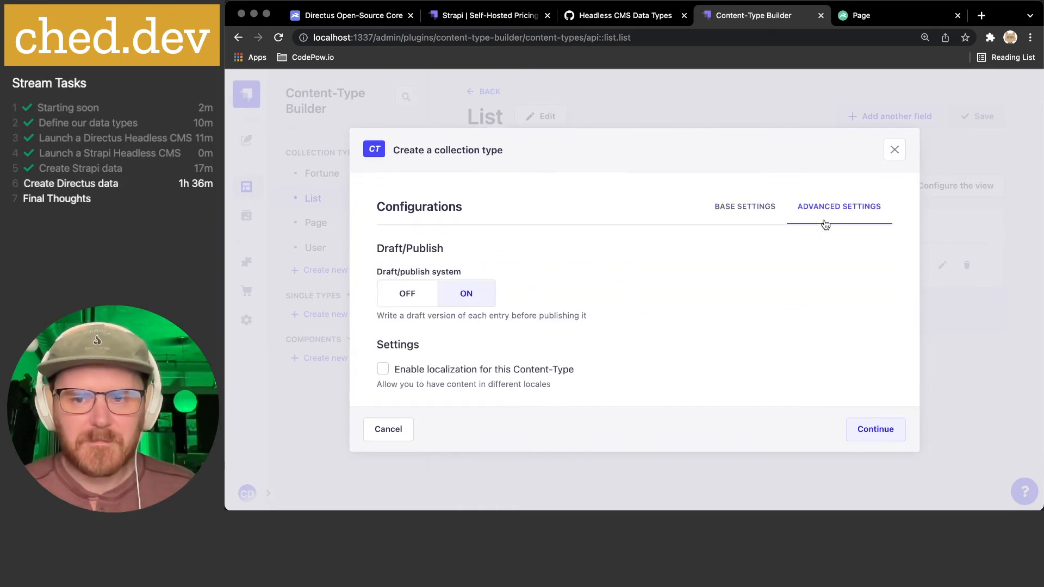
click(419, 292)
click(446, 318)
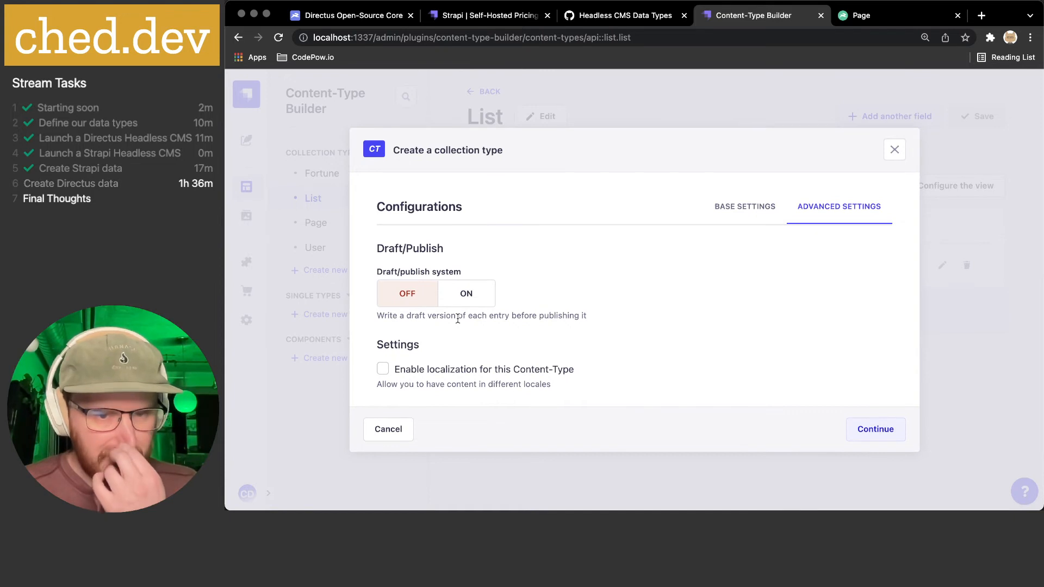
click(885, 433)
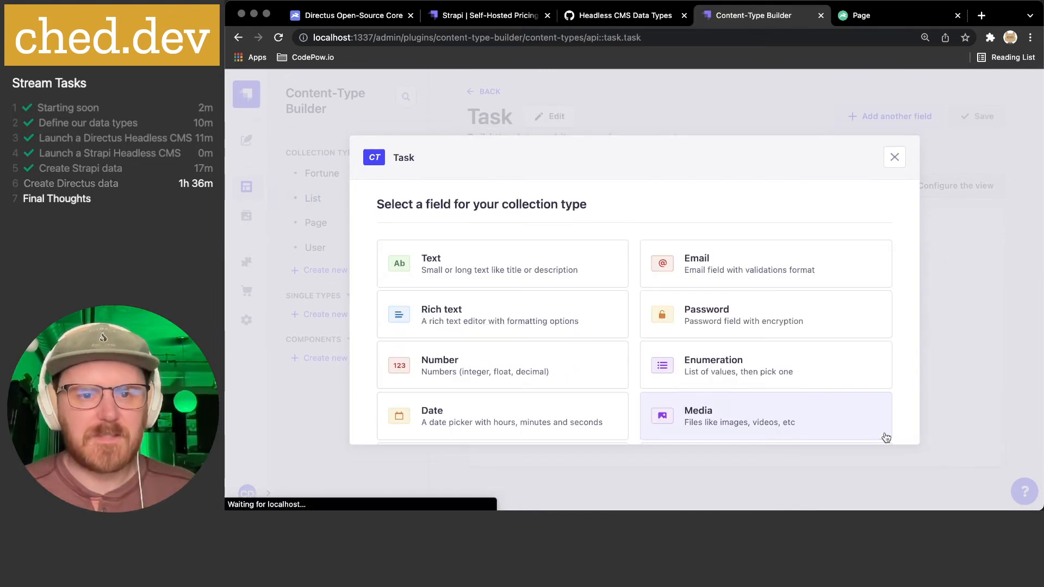
- Start a short text field named Title and show its advanced settings
click(504, 276)
click(500, 268)
text(Title)
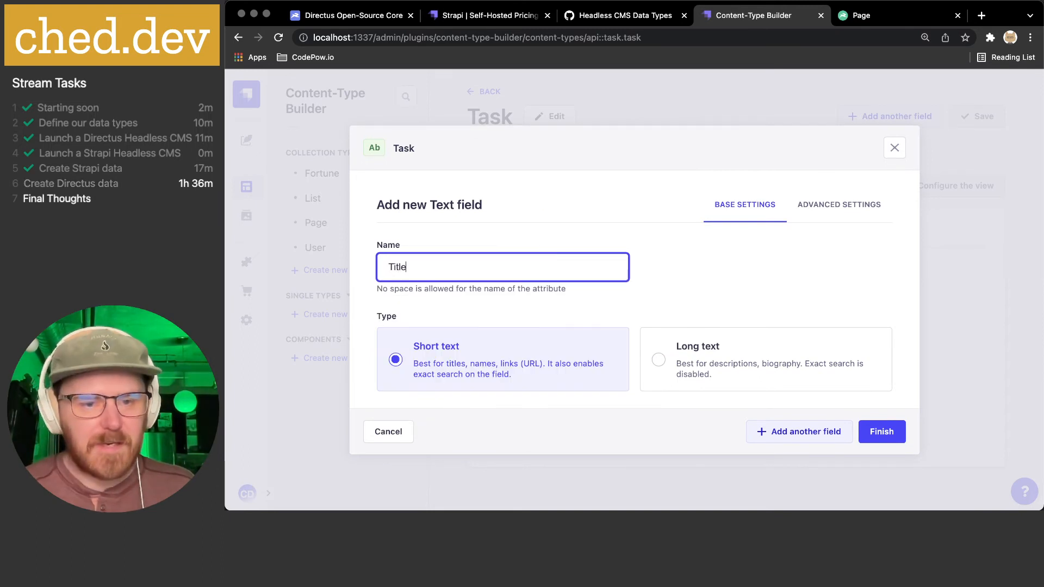
click(866, 204)
- Mark Task's Title text field as required and add it to the type
scroll(591, 268, down, 1)
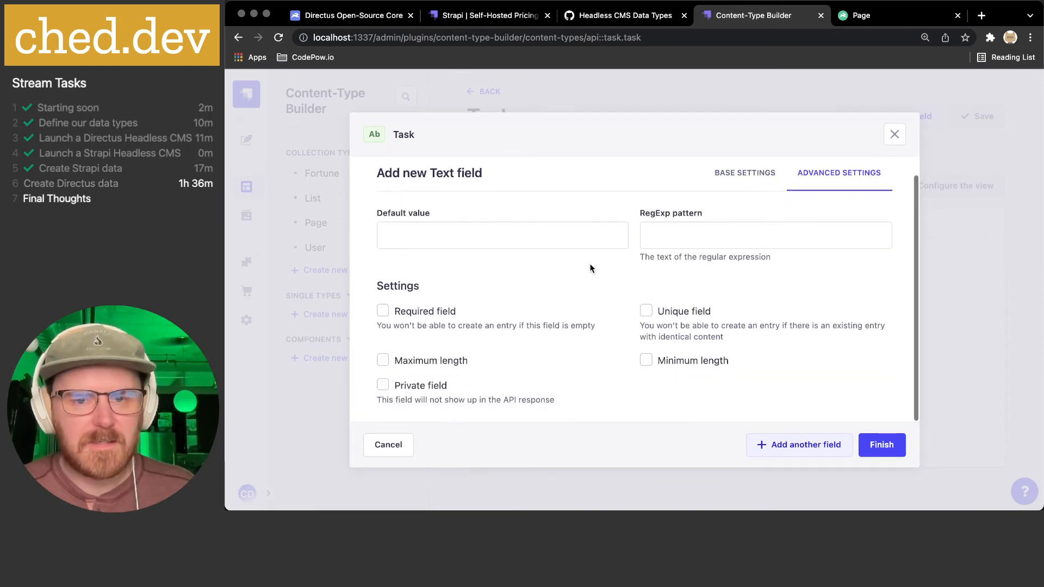
click(435, 314)
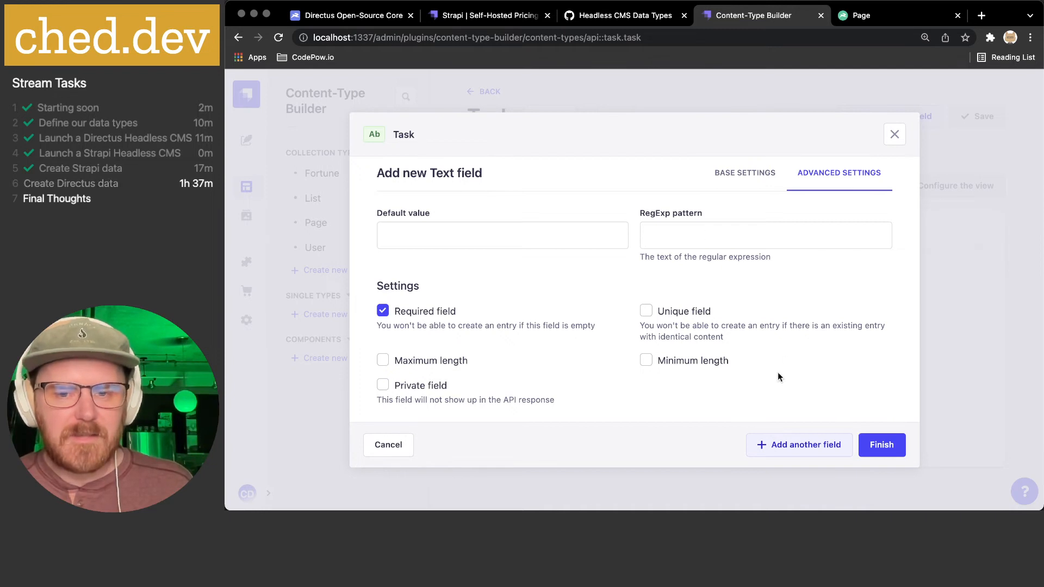
click(875, 443)
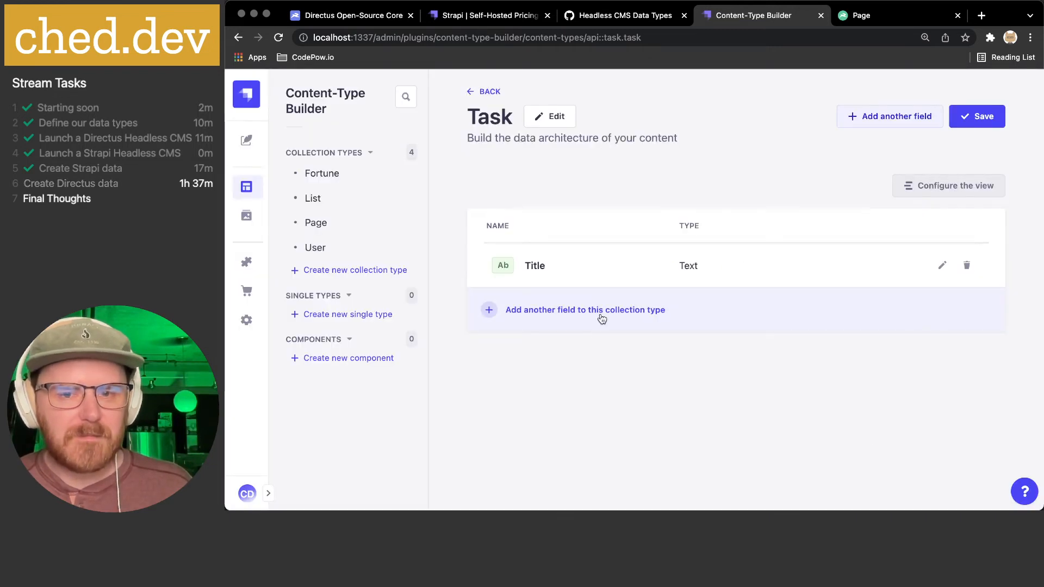
- Look up the planned level (1-5) field in the data types gist
click(608, 18)
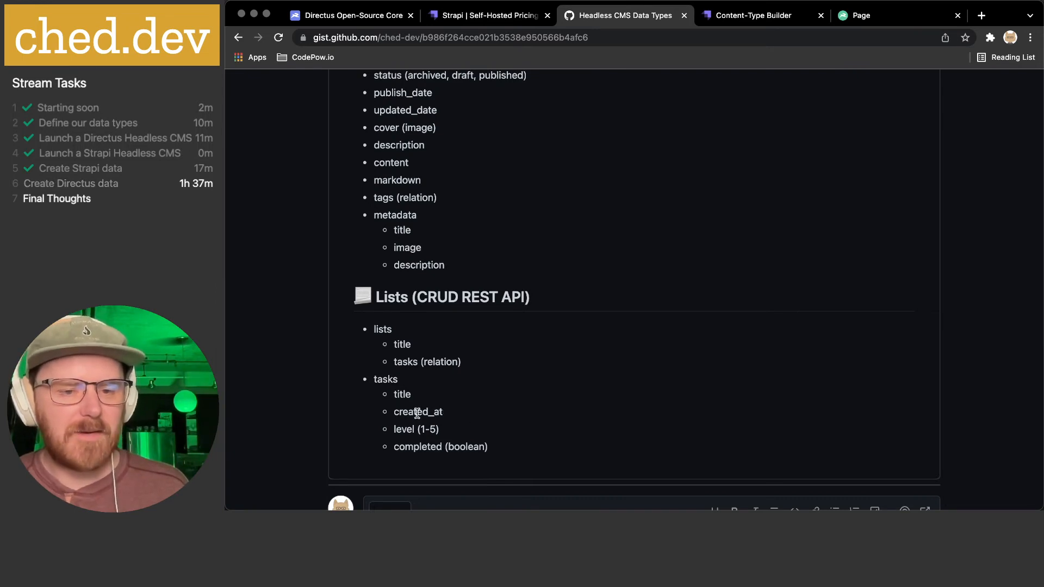
drag(398, 429, 462, 433)
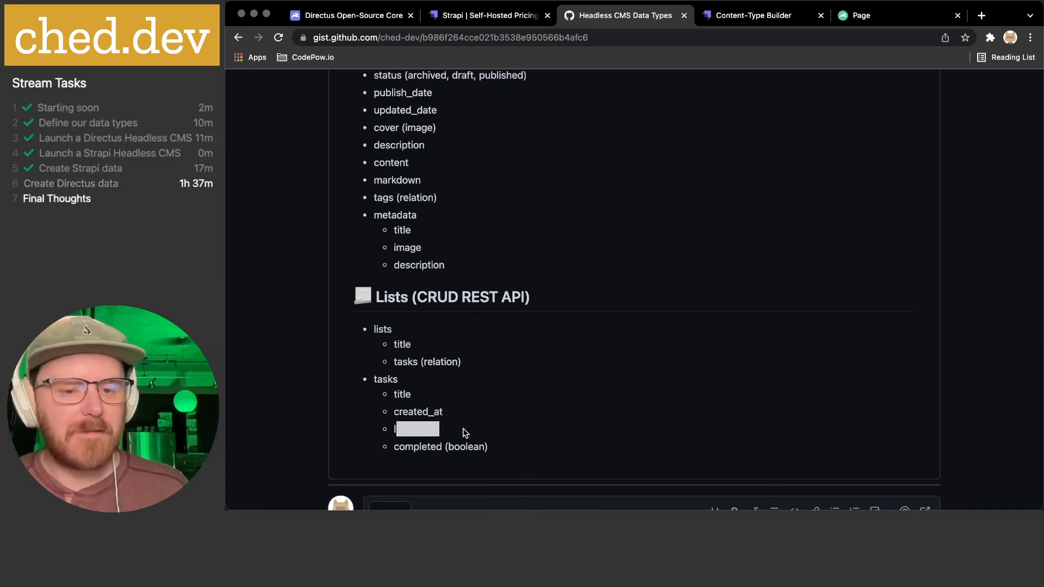
click(772, 20)
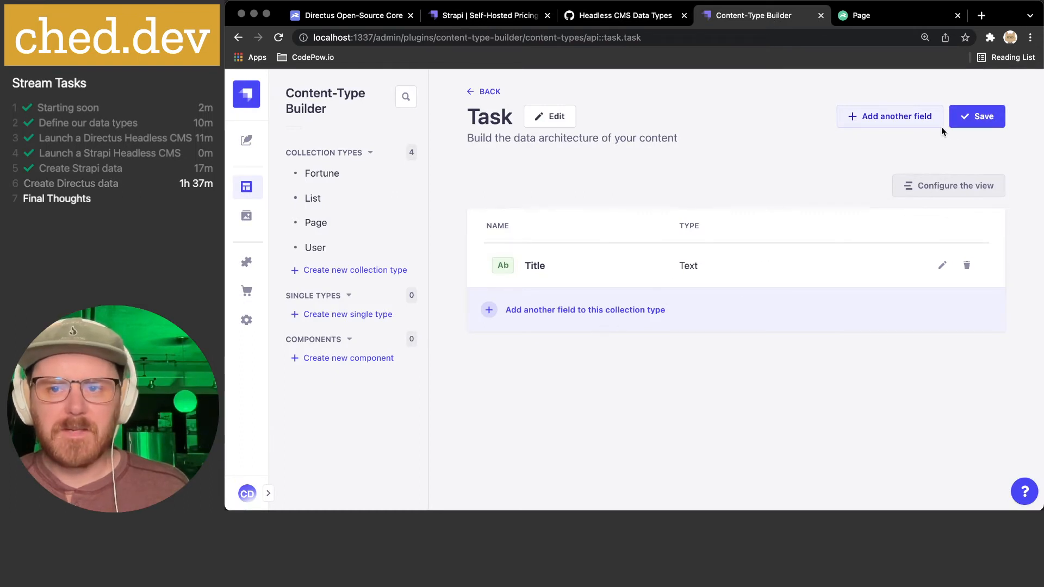
- Choose Number as the type for a new Task field
click(874, 117)
scroll(550, 276, down, 3)
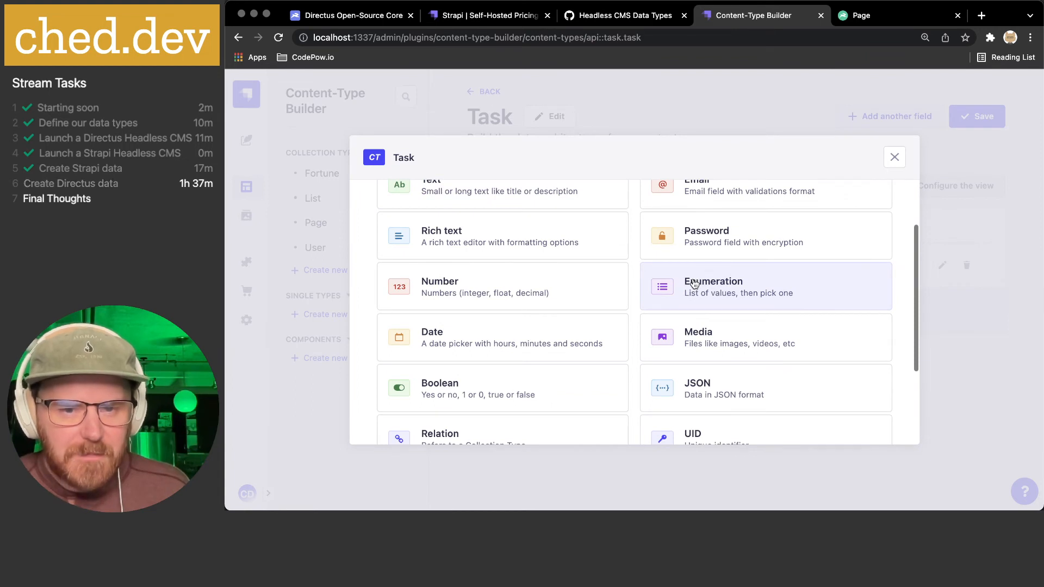
scroll(694, 283, down, 1)
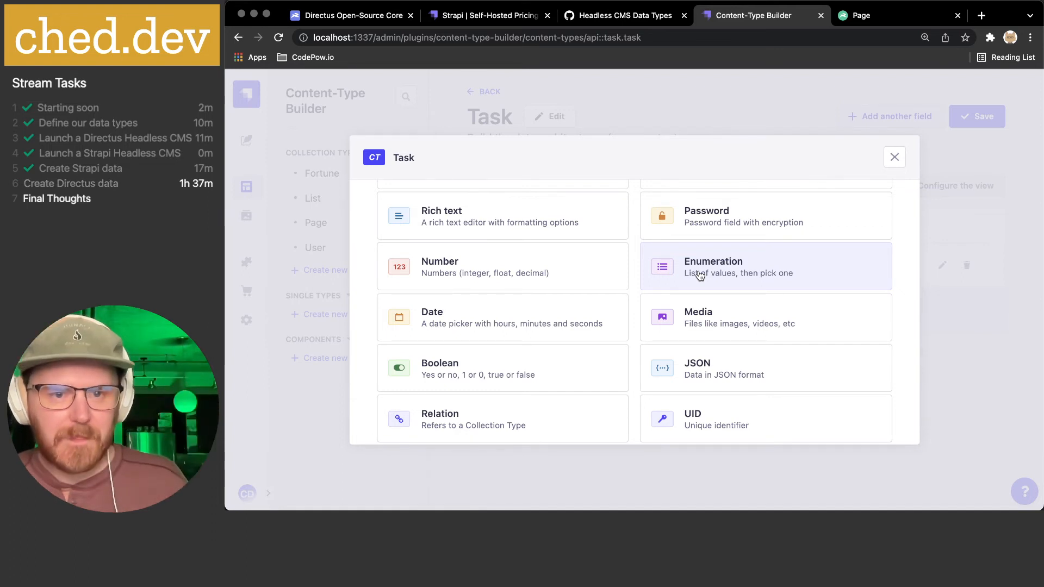
click(547, 272)
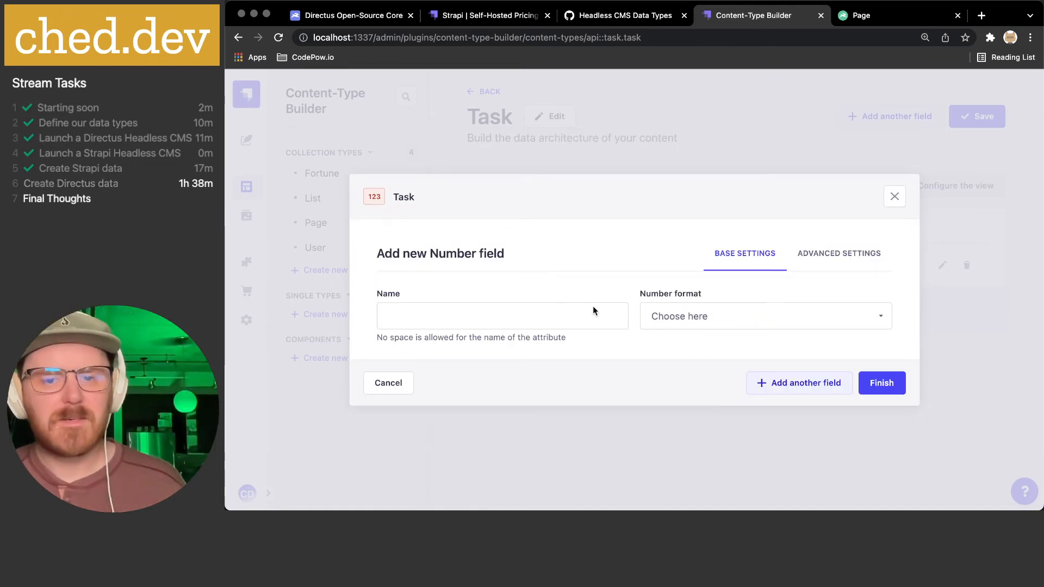
- Configure an integer Number field named Level, review its advanced options, then cancel it
click(689, 316)
click(689, 350)
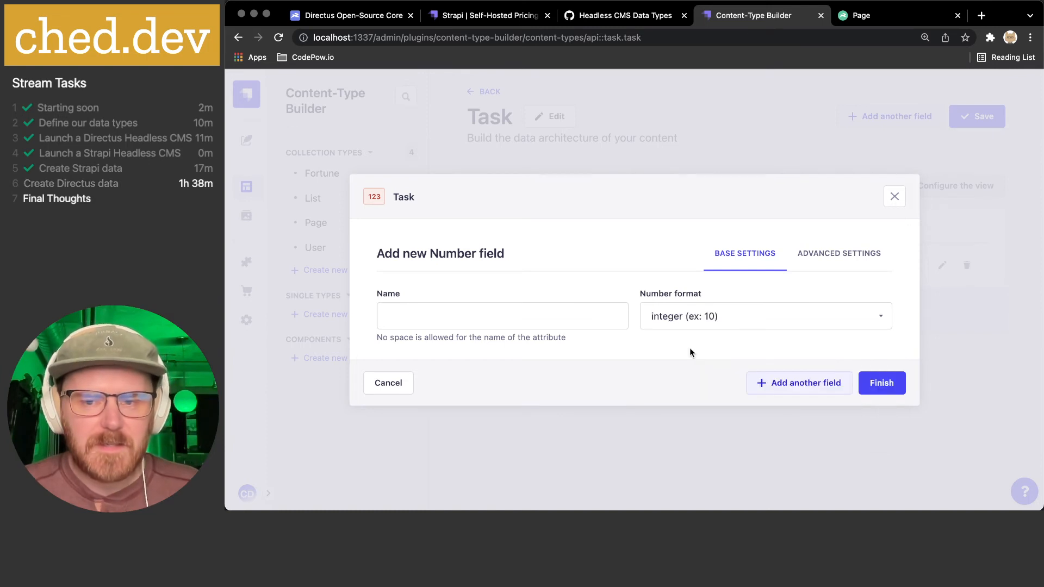
click(541, 315)
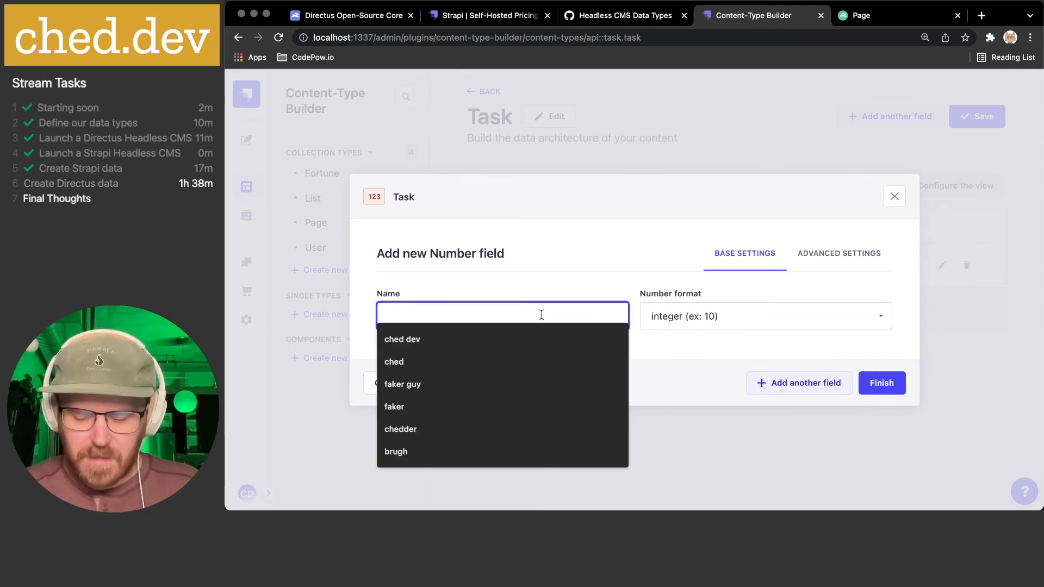
text(Level)
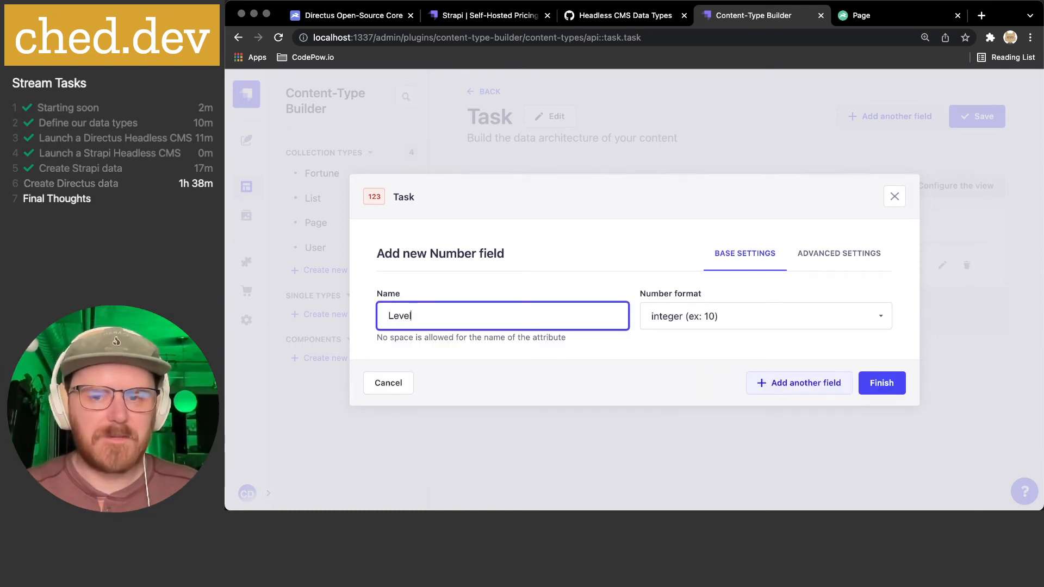
click(817, 266)
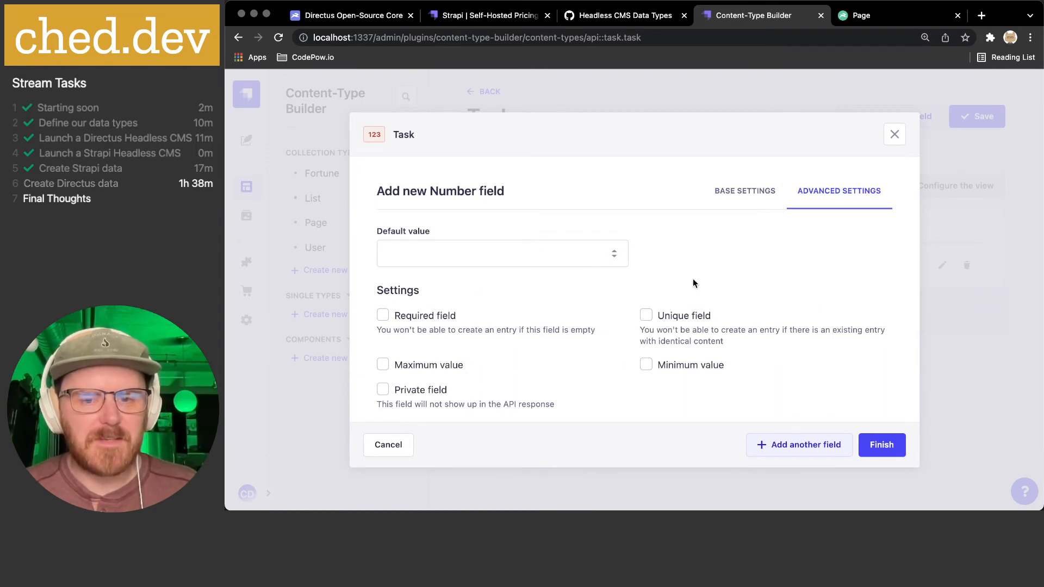
click(745, 192)
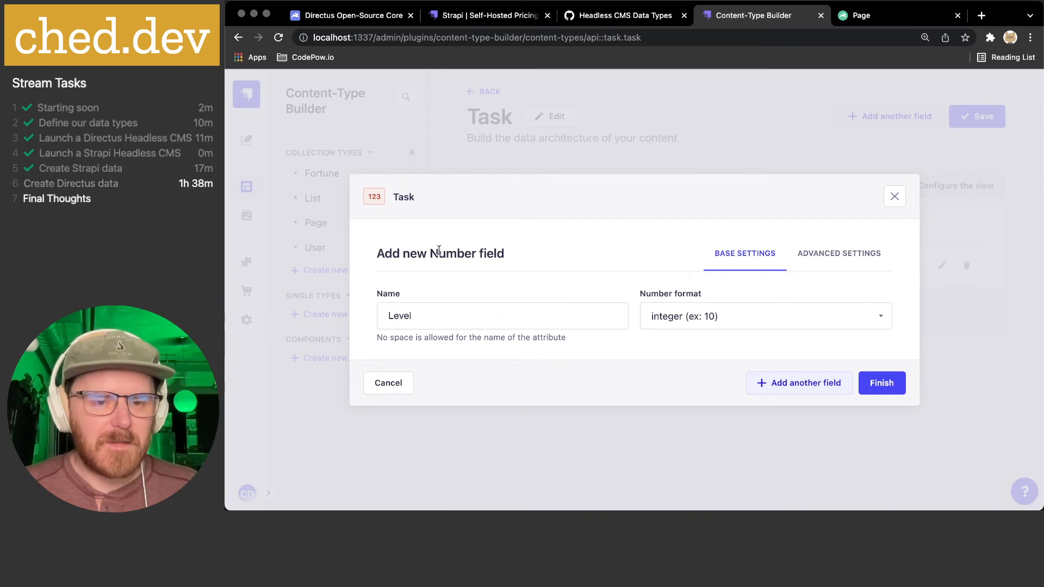
click(816, 258)
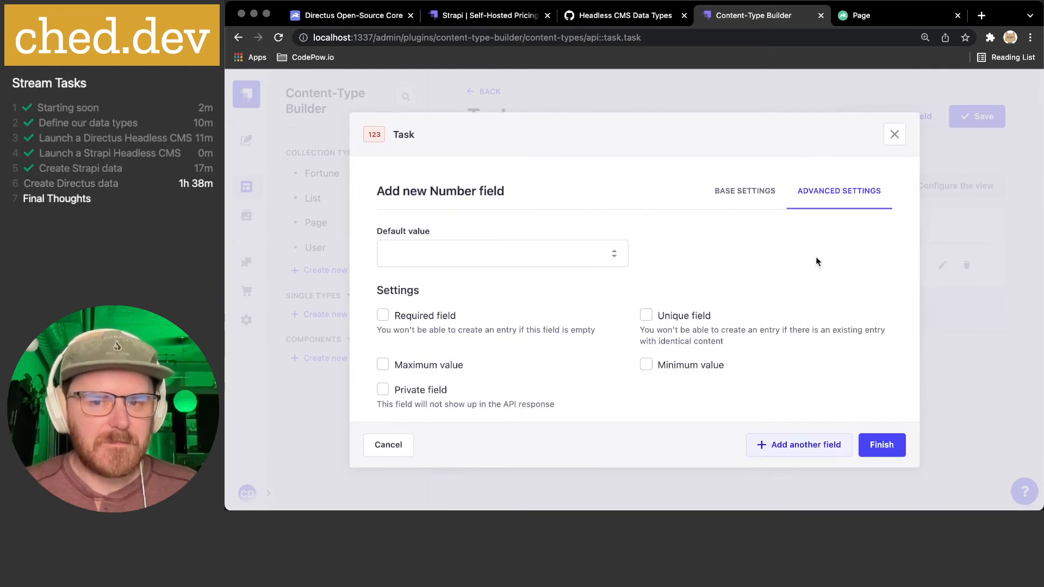
click(739, 199)
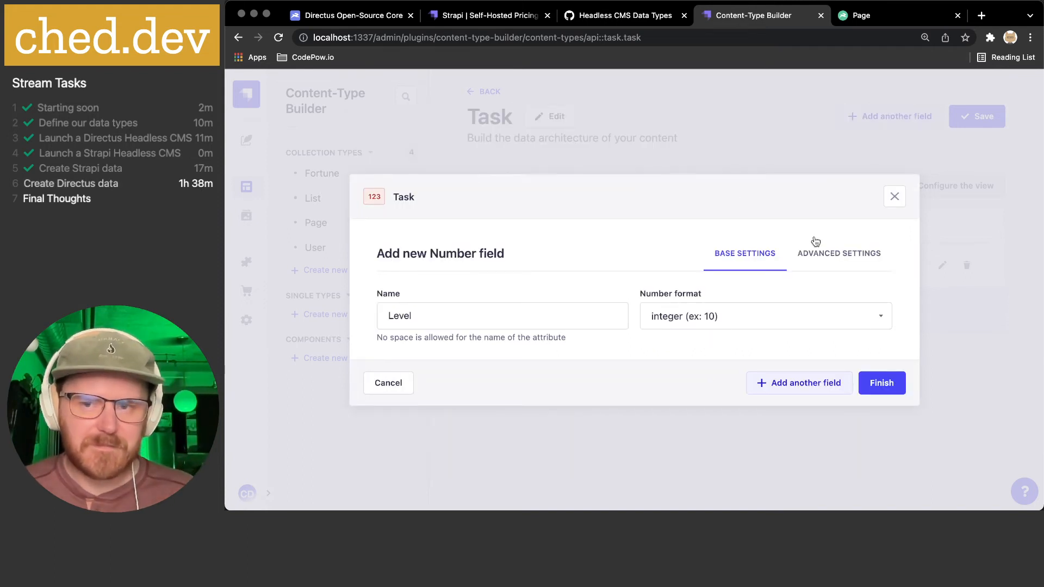
click(390, 382)
- Add an enumeration field named Level with values 1, 2, 3, 4 and 5
click(900, 117)
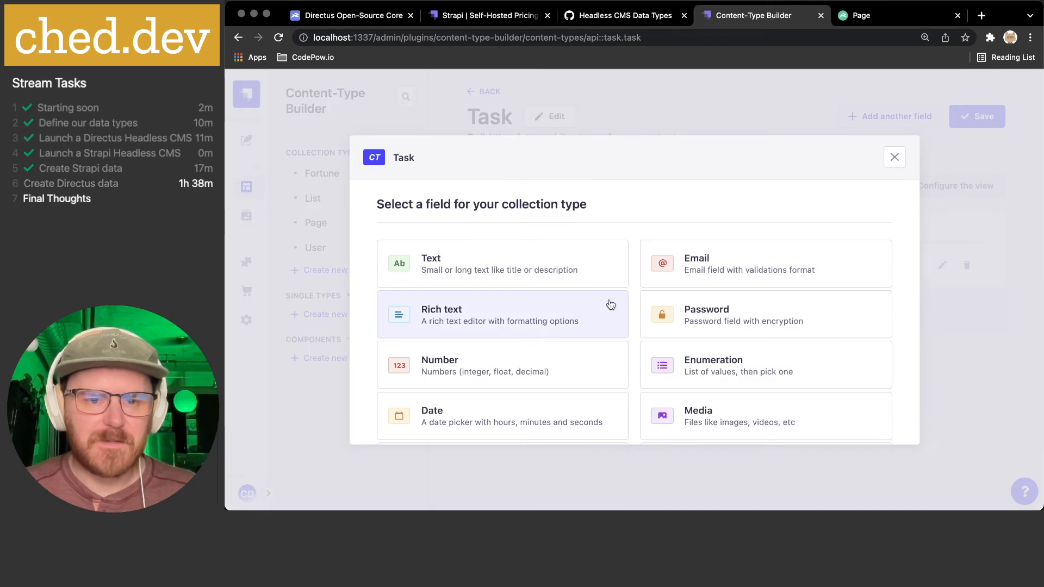
scroll(555, 284, down, 2)
scroll(556, 285, down, 2)
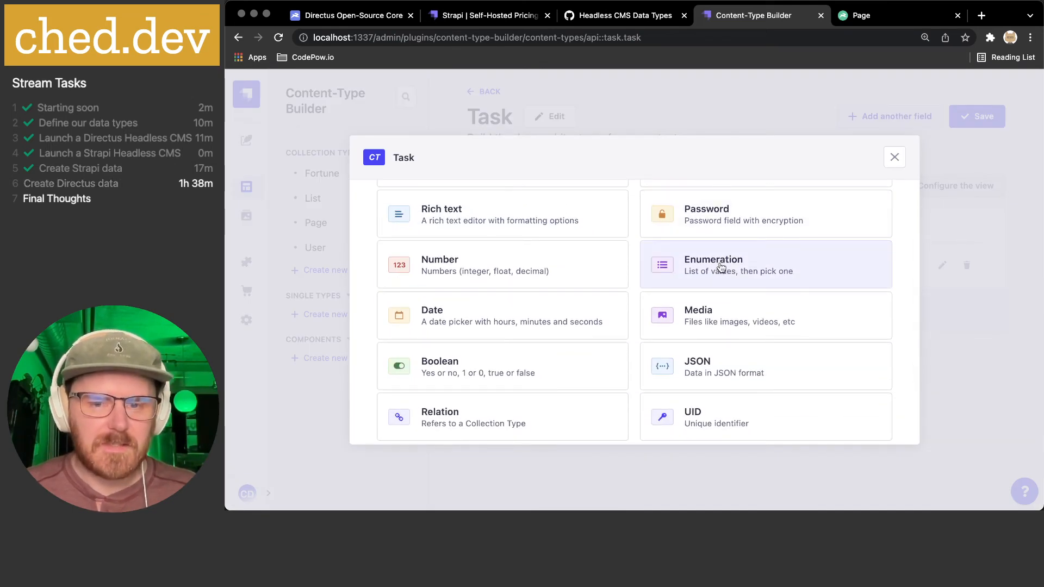
click(721, 267)
click(500, 259)
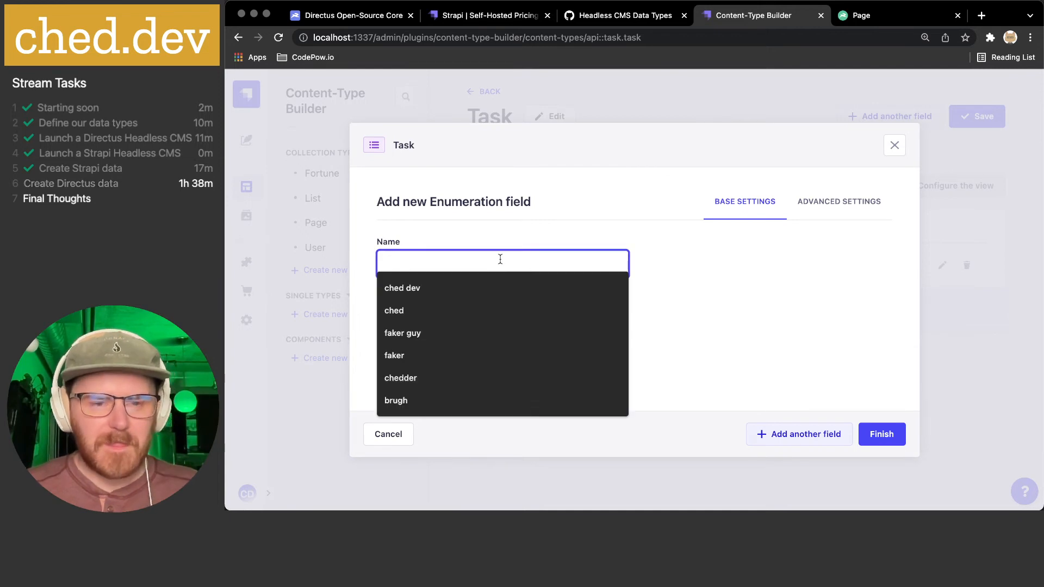
text(Level)
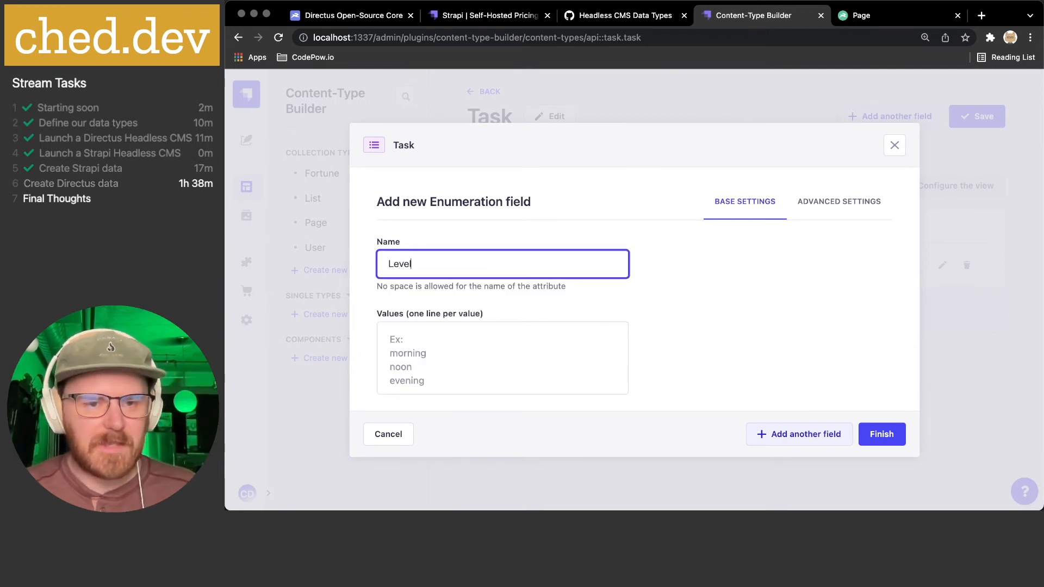
click(443, 349)
text(1)
key(Return)
text(2)
key(Return)
text(3)
key(Return)
text(4)
key(Return)
text(5)
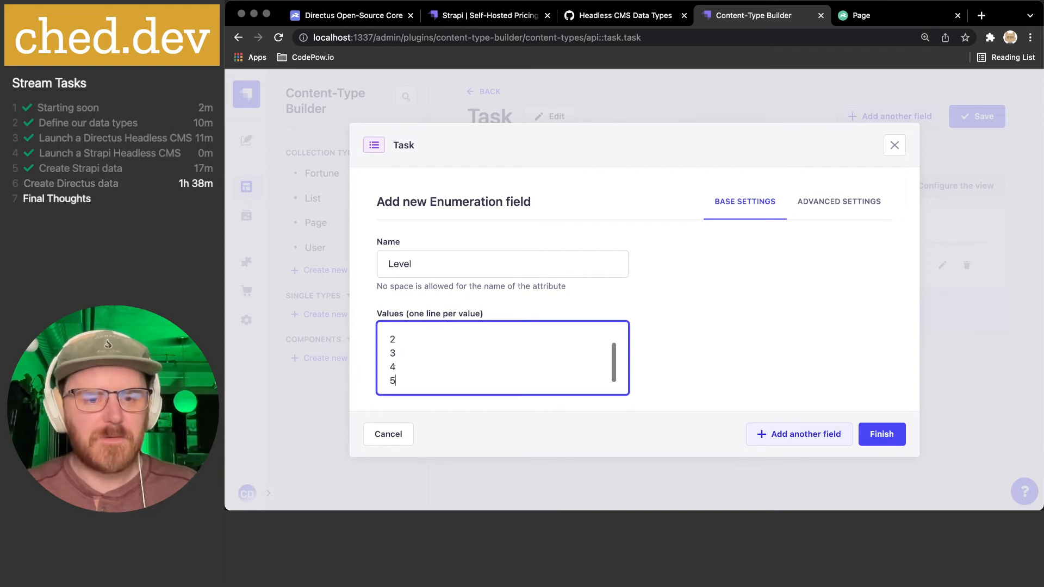
click(766, 298)
- Set Level's default to 3, make it required, and attempt to finish
scroll(473, 366, up, 1)
scroll(473, 366, down, 1)
scroll(473, 365, up, 1)
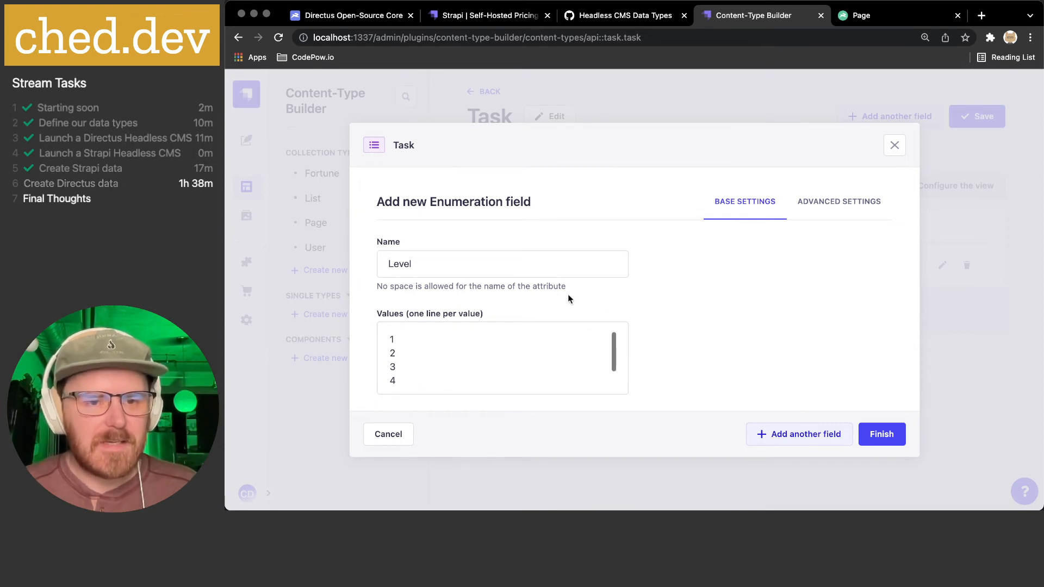
click(850, 205)
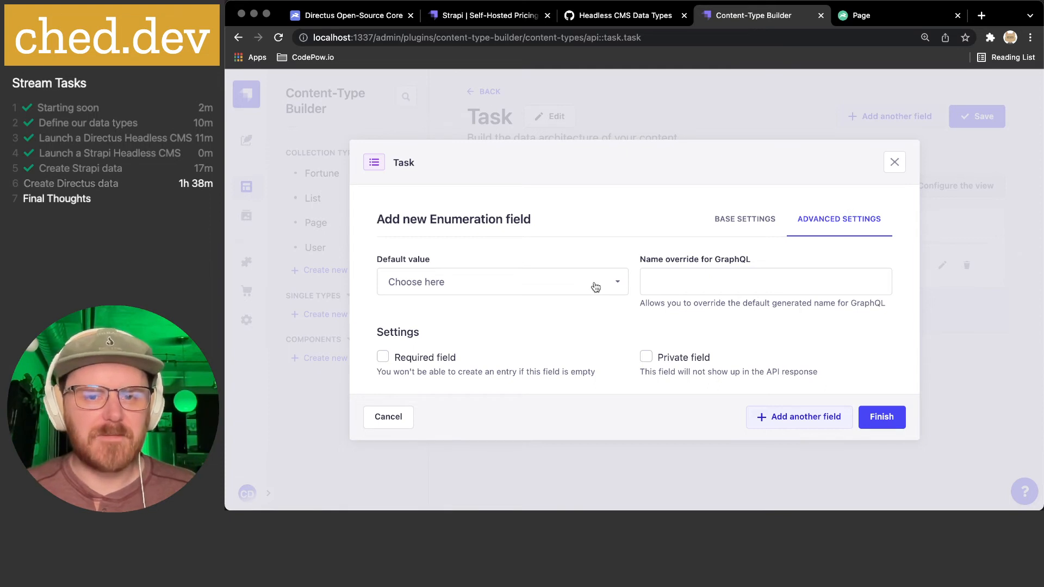
click(474, 283)
click(424, 395)
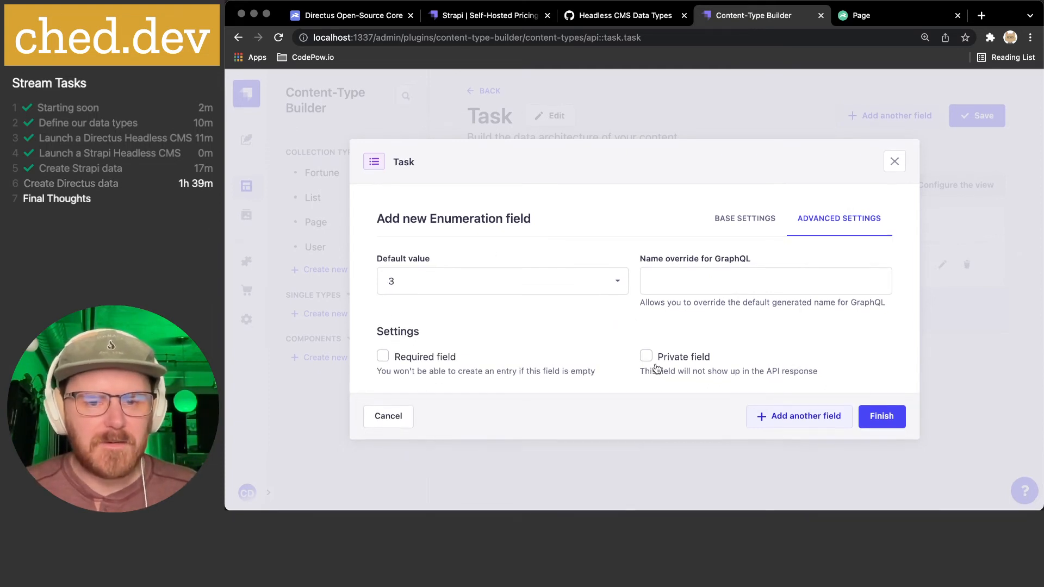
click(450, 363)
click(883, 424)
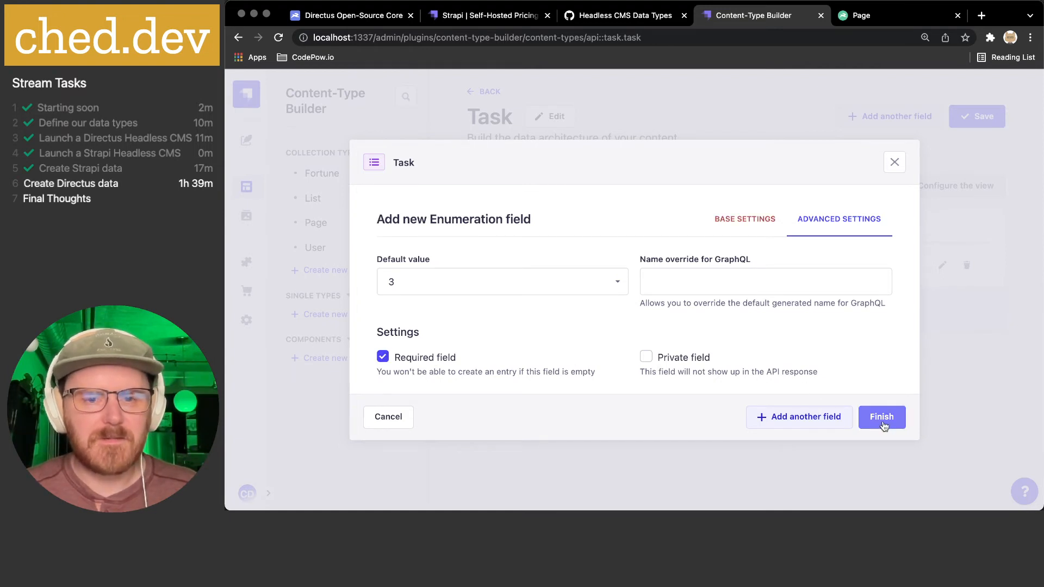
- Return to the Level values list to check the regex validation error
click(745, 220)
click(453, 336)
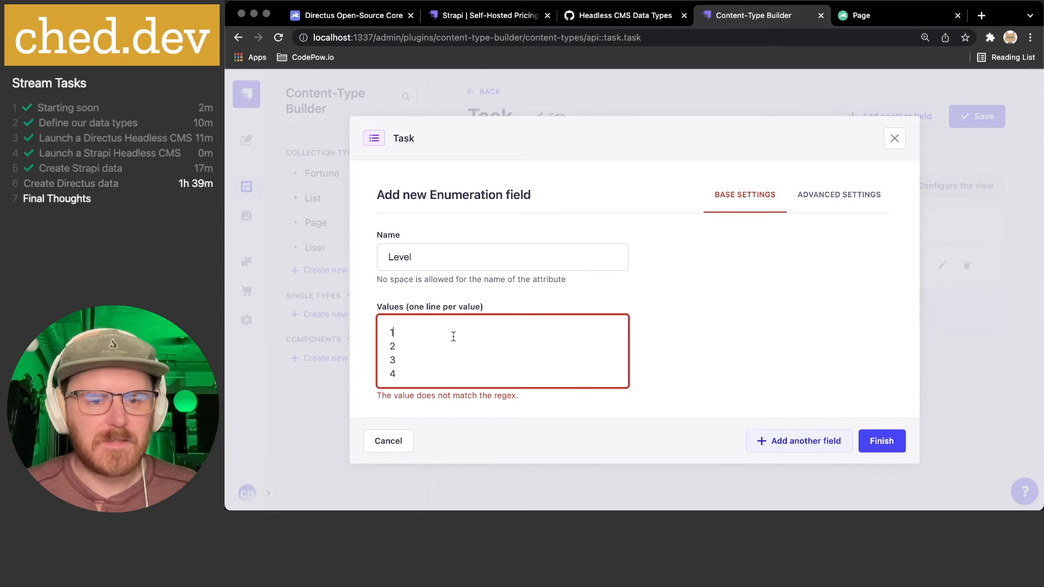
key(Down)
key(Down)
key(Down)
key(Down)
key(Up)
key(Up)
key(Up)
key(Up)
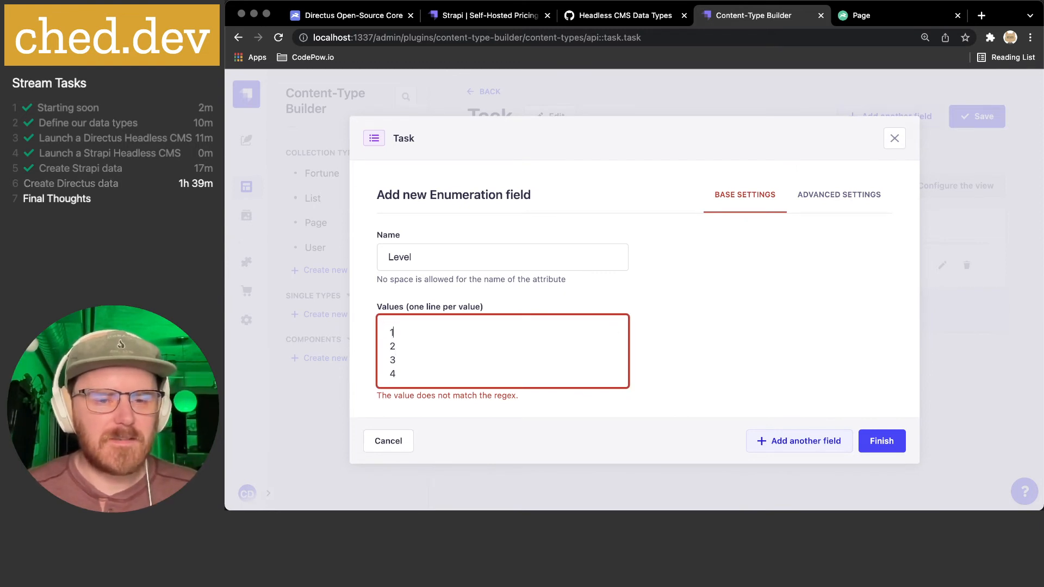
key(Down)
key(Down)
key(Down)
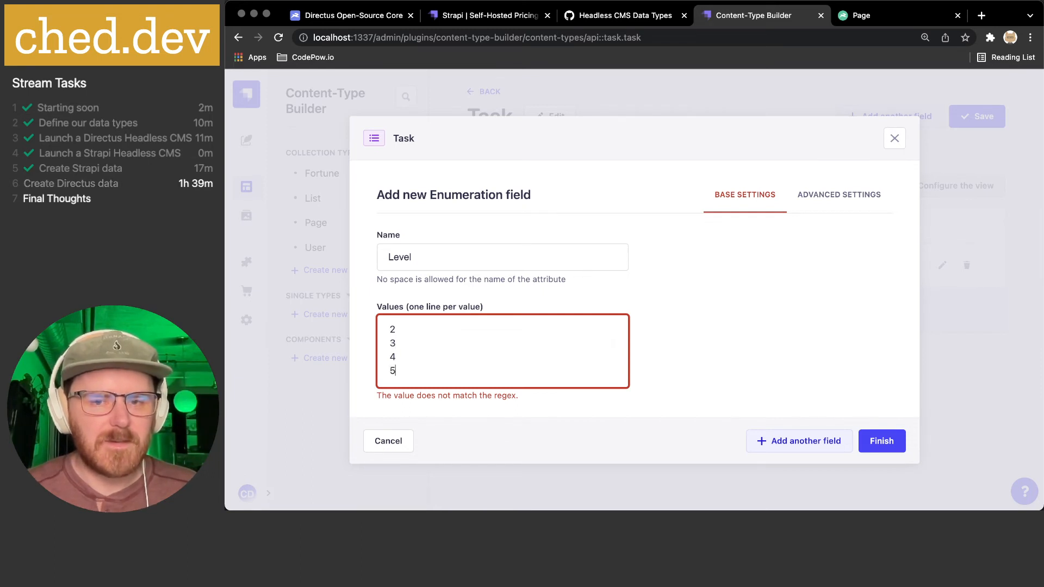
scroll(464, 335, up, 1)
scroll(465, 334, down, 1)
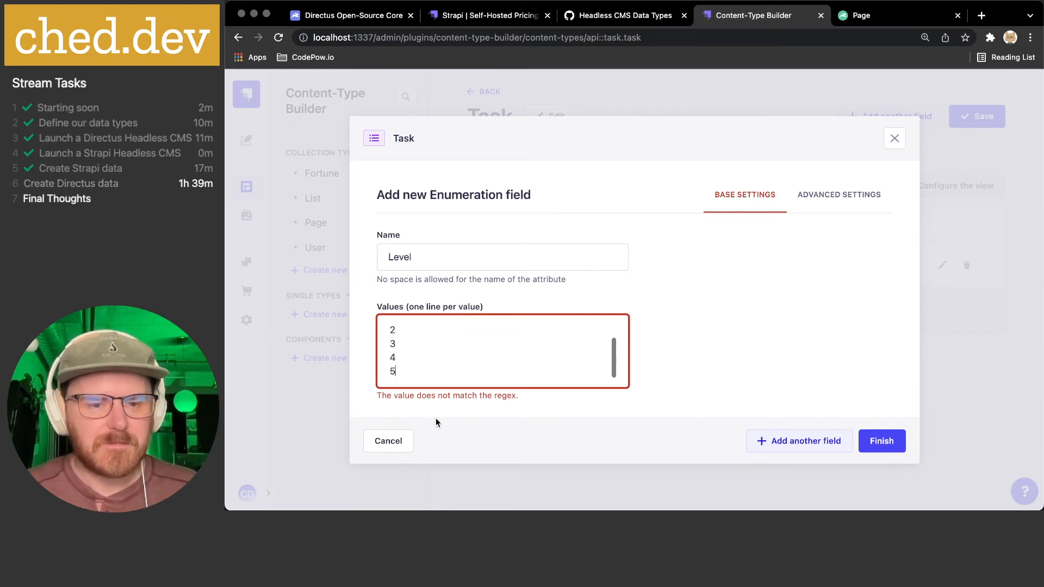
click(524, 399)
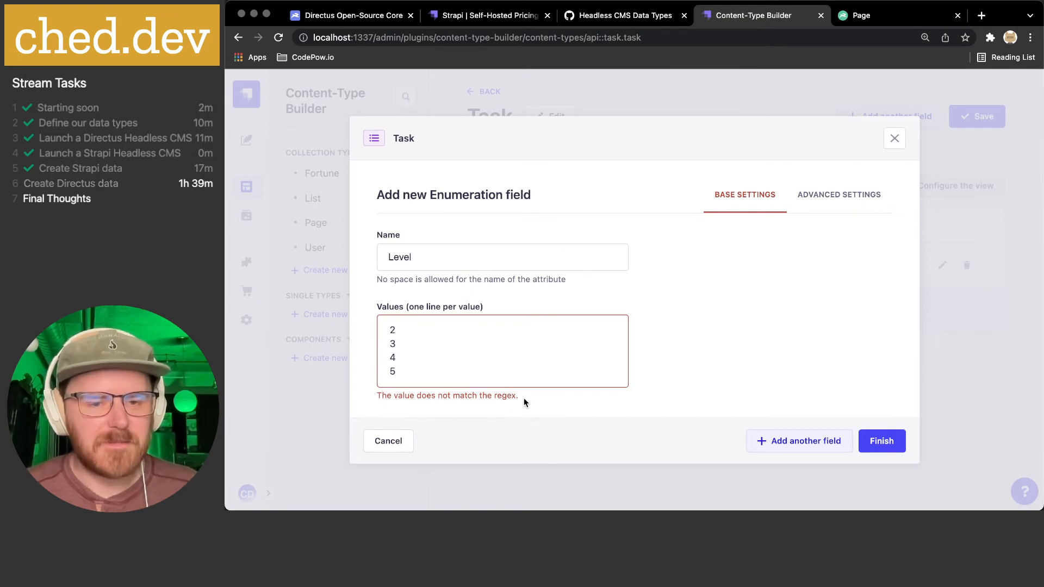
- Open the browser developer tools and look over the console and network panels
right_click(750, 286)
click(773, 496)
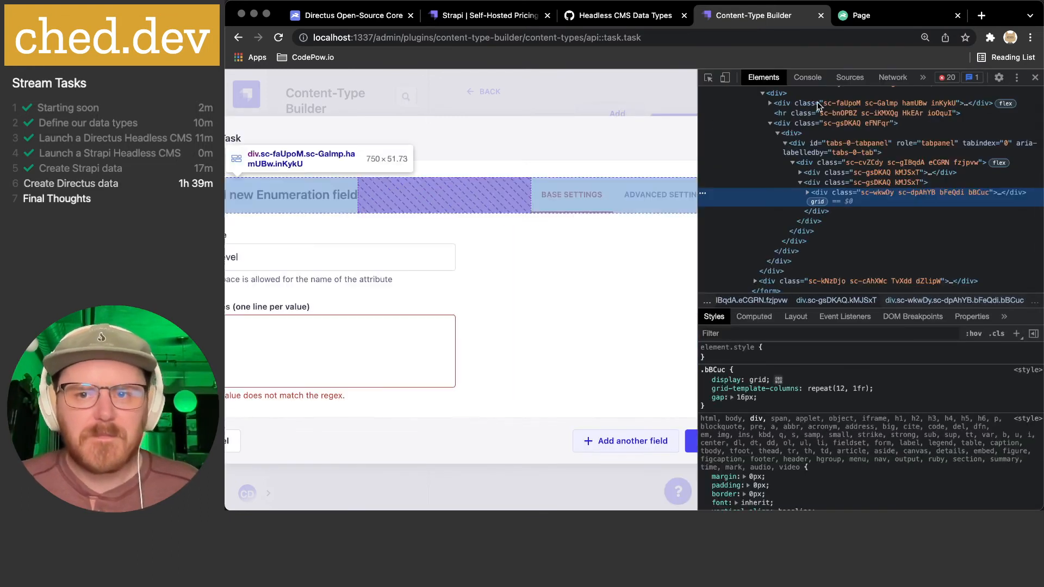
click(807, 78)
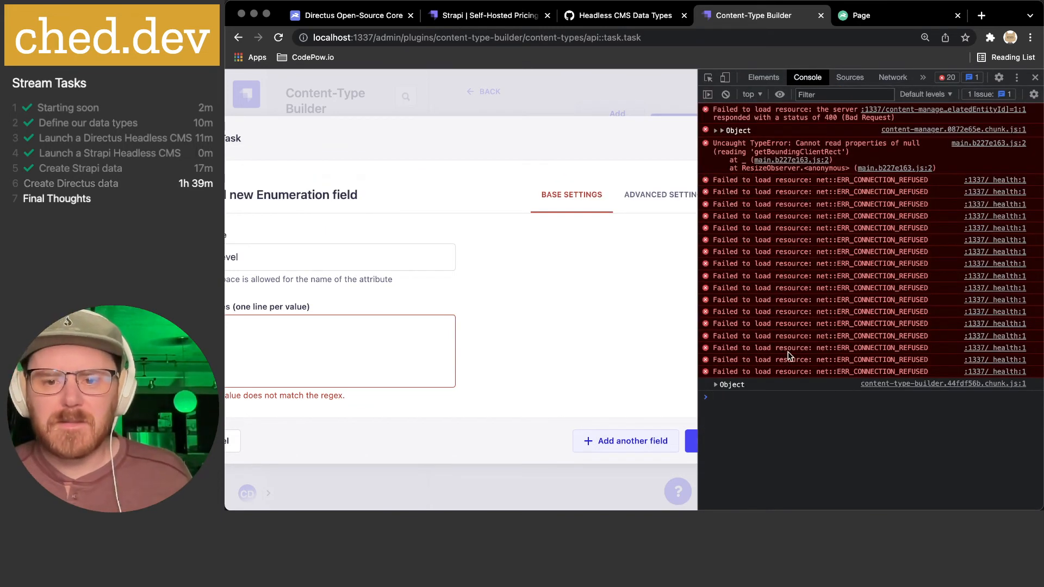
click(893, 77)
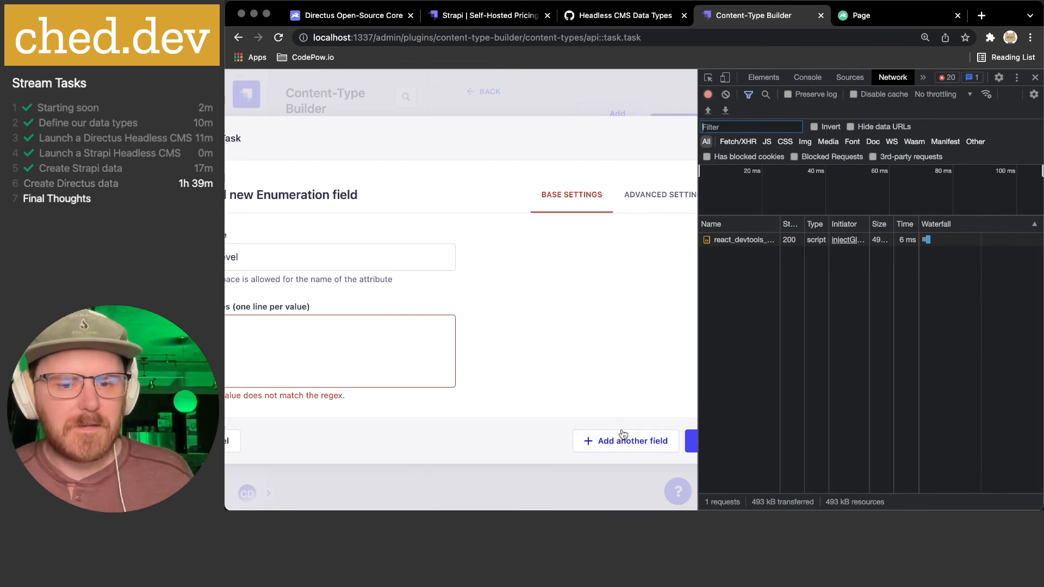
click(692, 446)
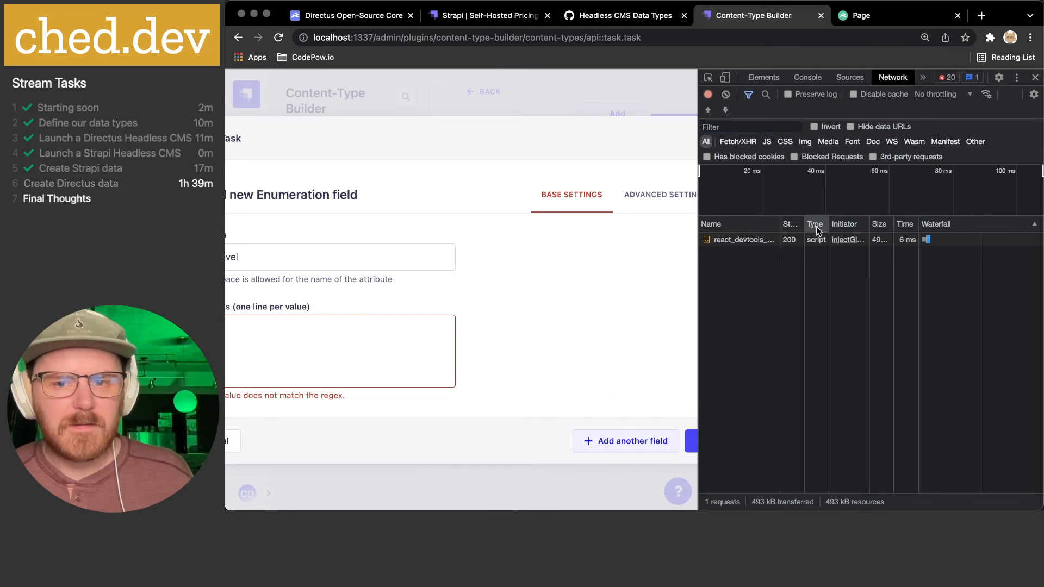
click(809, 77)
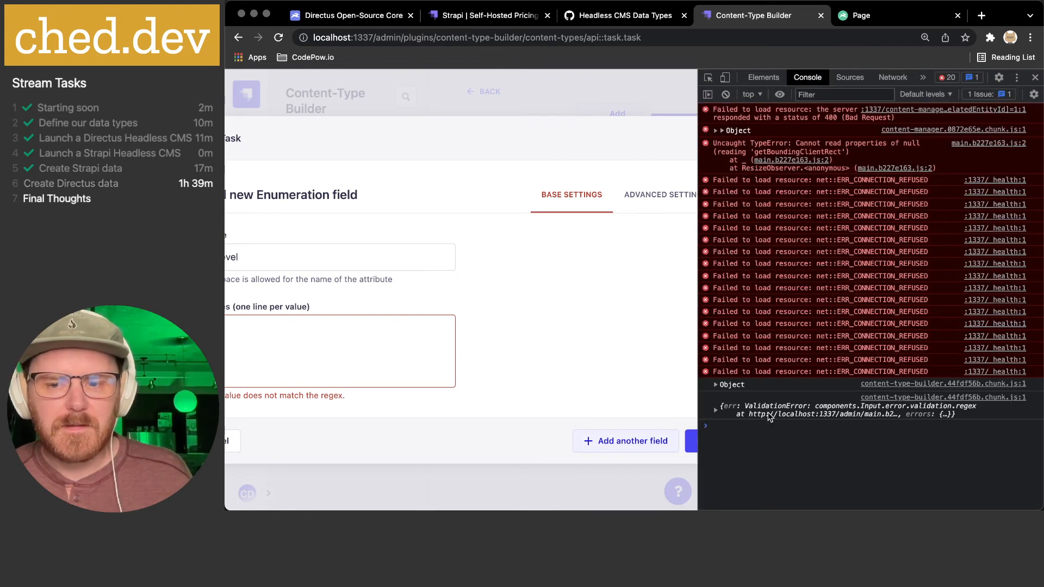
- Expand the logged ValidationError to see its details and submitted values
click(715, 411)
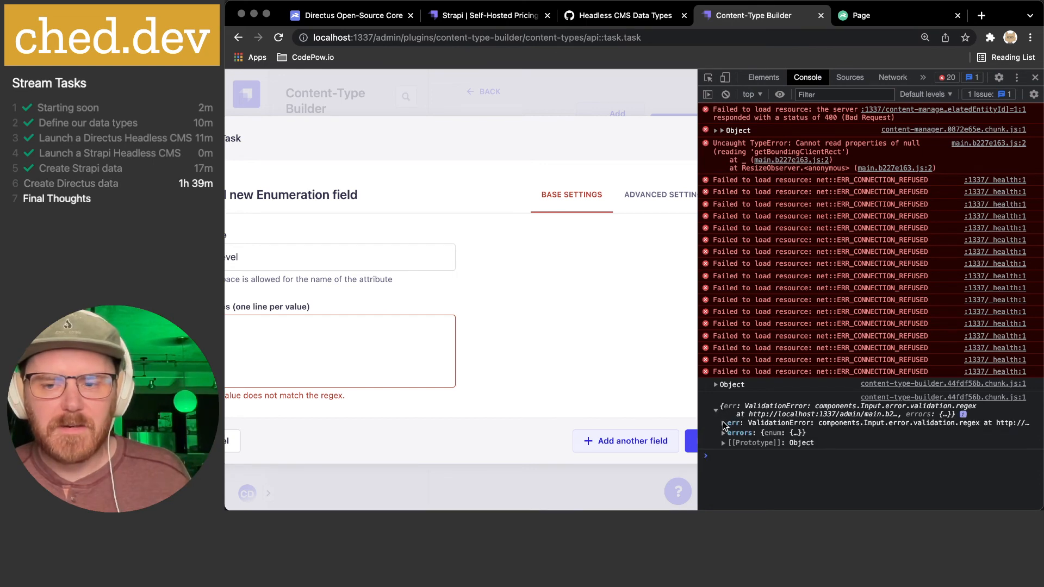
click(724, 424)
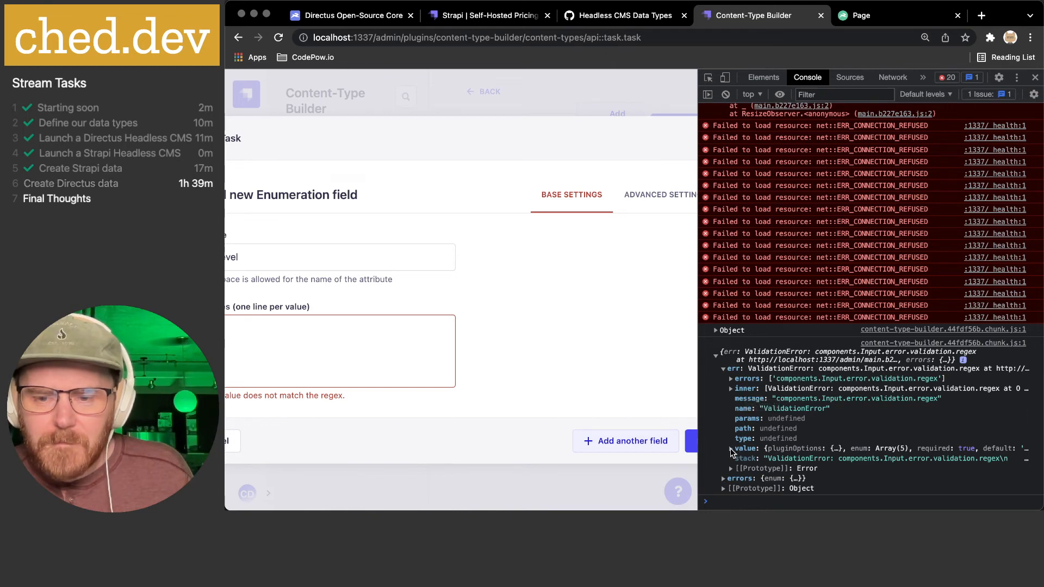
click(731, 448)
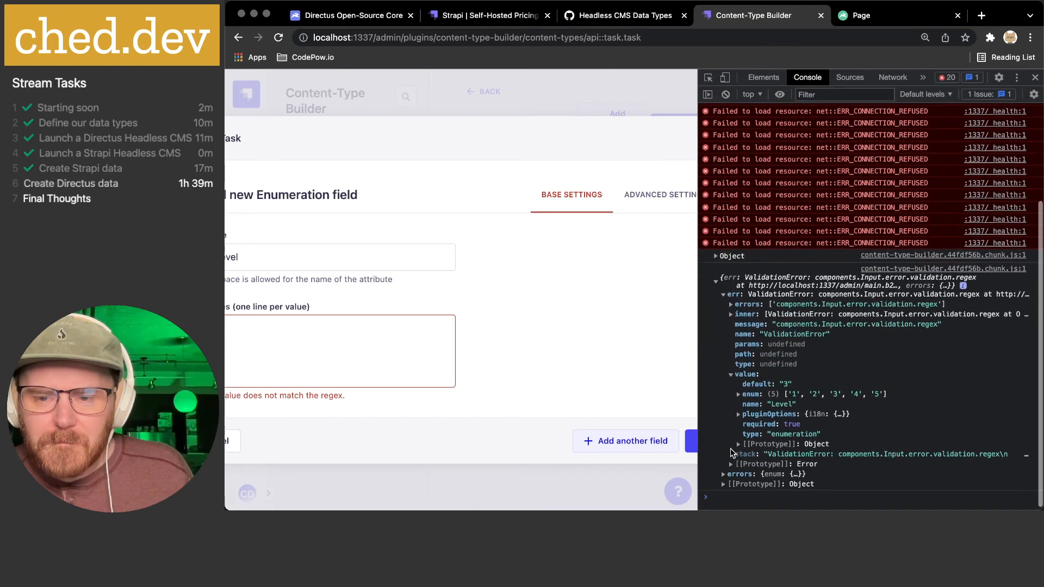
click(737, 413)
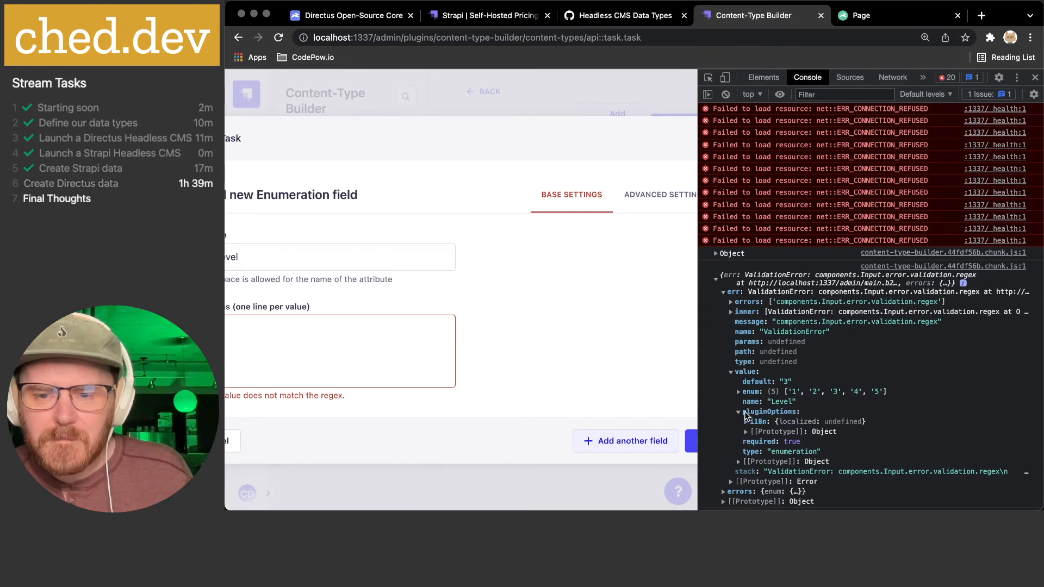
click(738, 413)
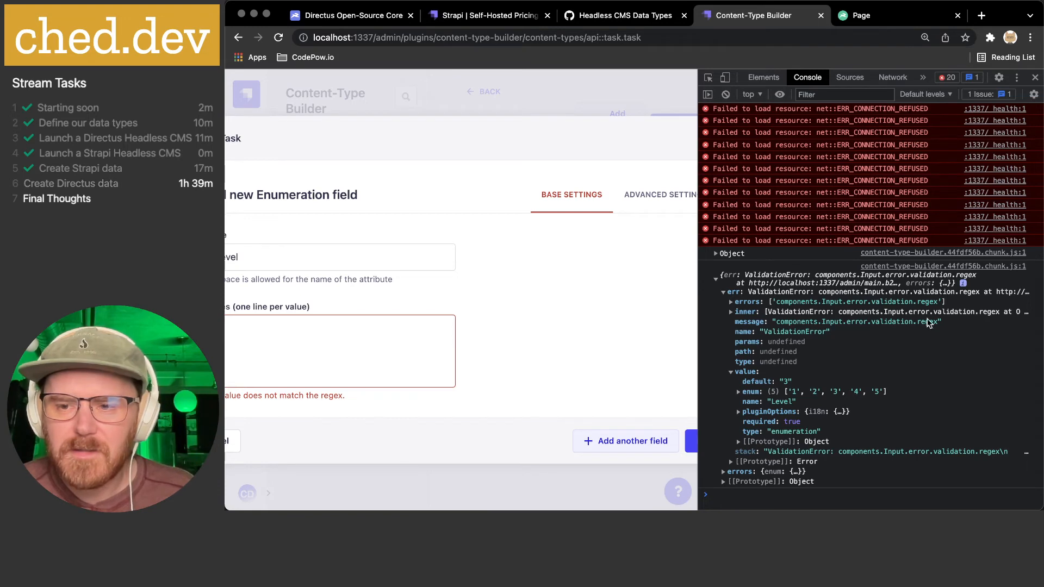
- Inspect the inner error's params, collapse the error, and close the developer tools
click(731, 313)
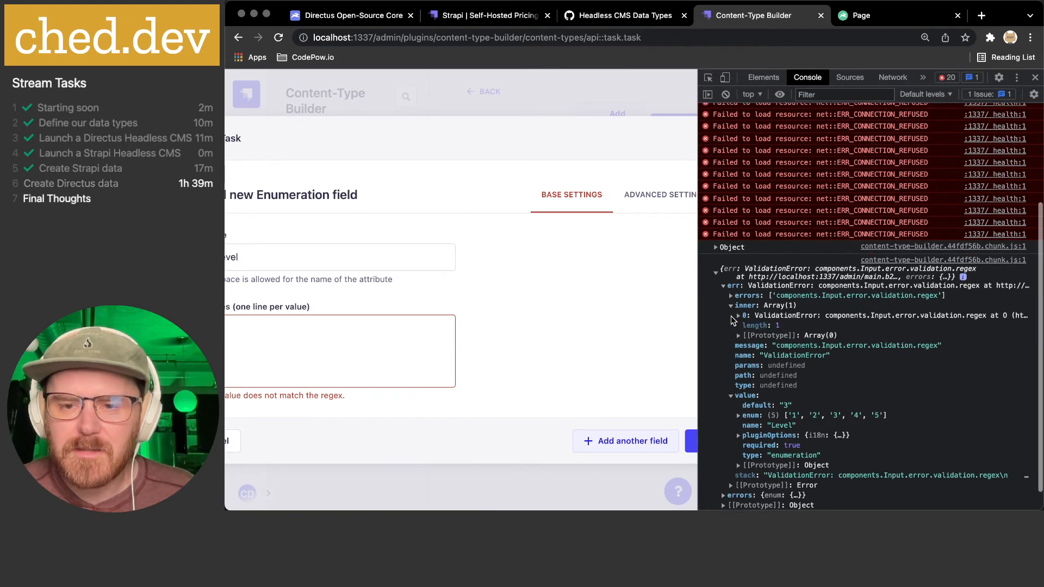
click(738, 315)
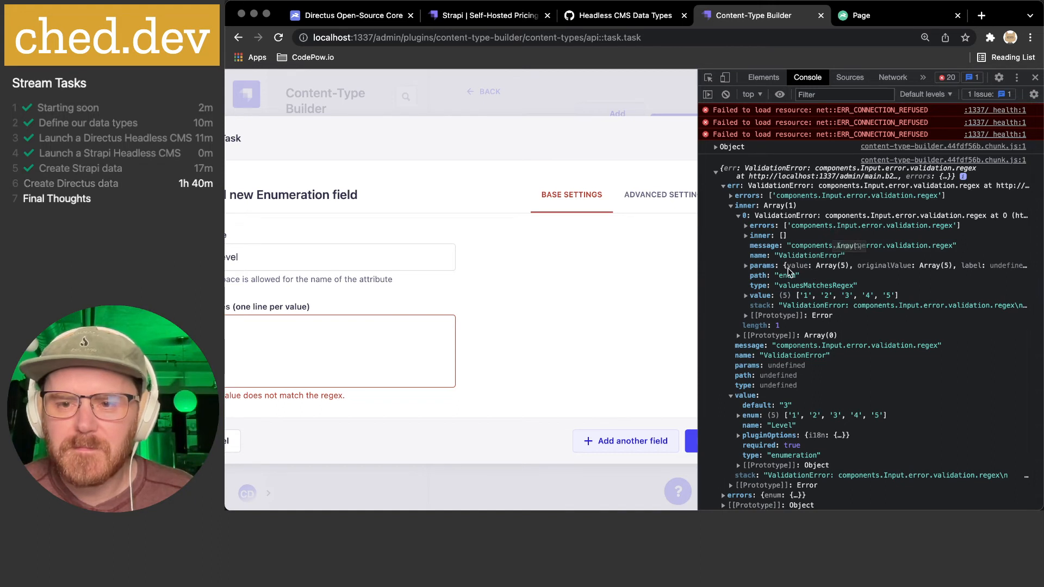
click(746, 266)
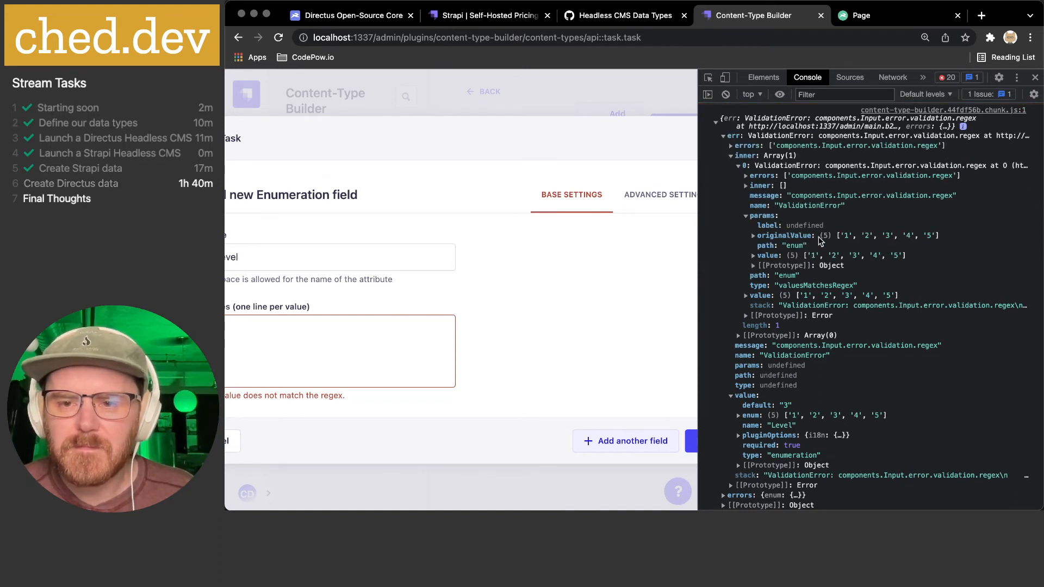
scroll(821, 241, up, 1)
scroll(820, 241, up, 1)
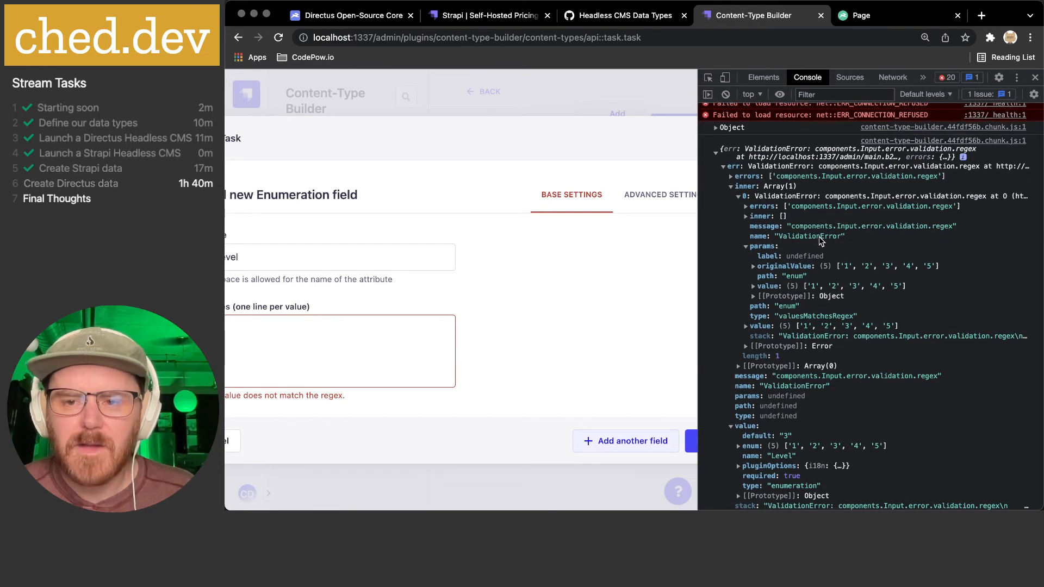
scroll(873, 204, up, 1)
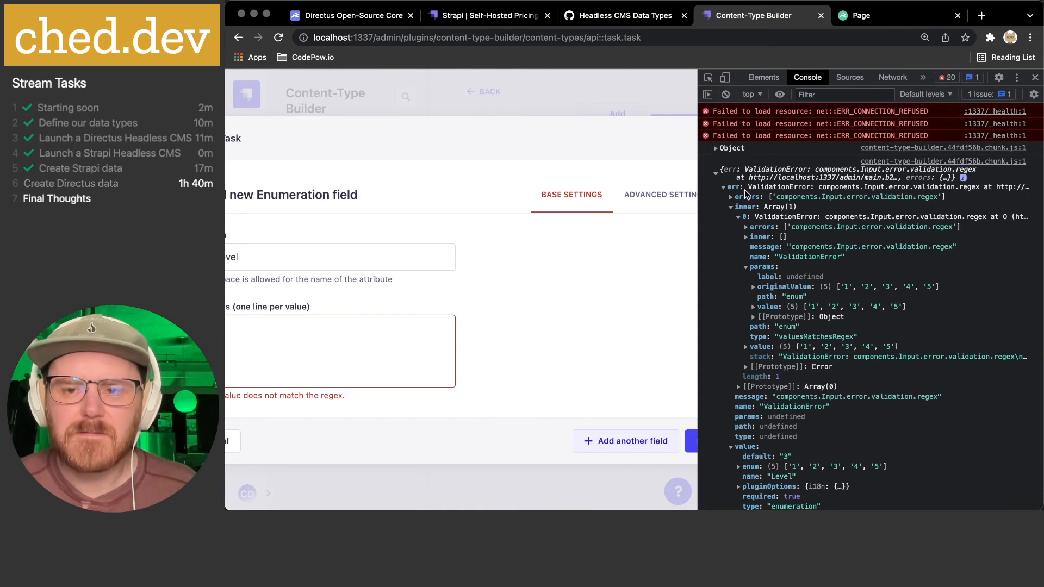
click(717, 174)
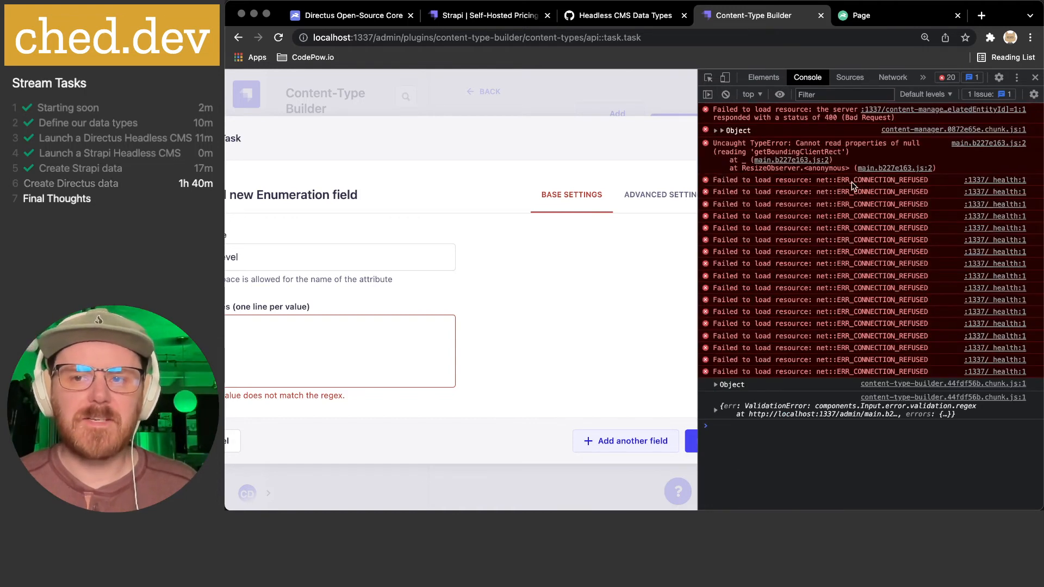
click(1034, 77)
click(504, 356)
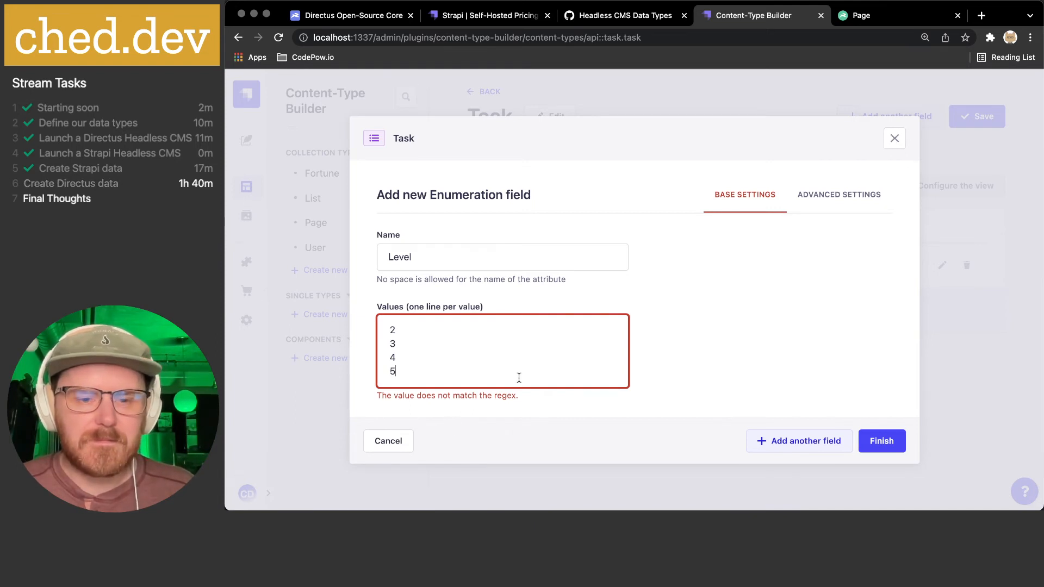
- Discard the enumeration and start an integer Number field named Level
click(405, 440)
click(561, 311)
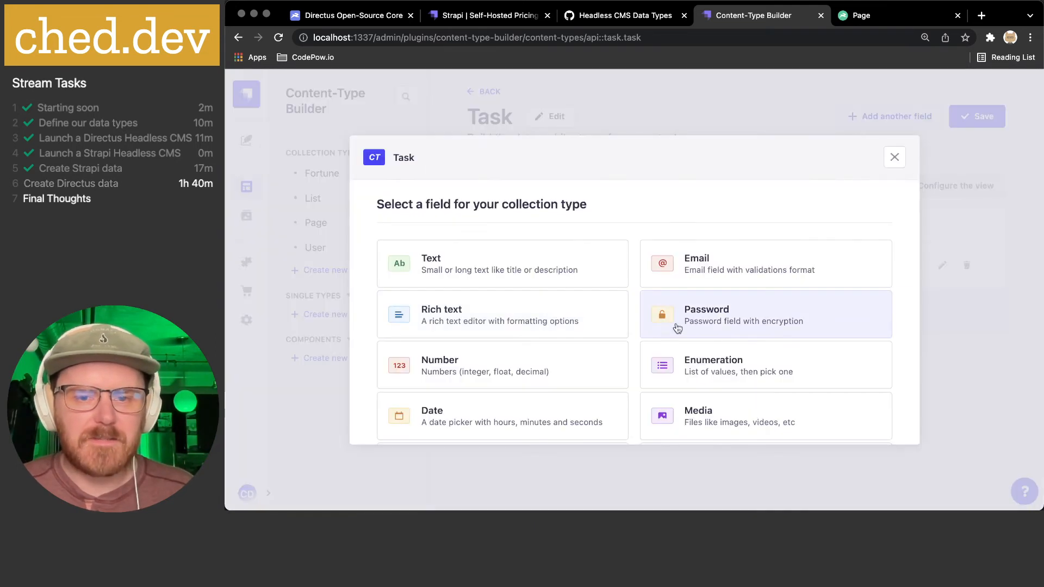
scroll(575, 349, down, 1)
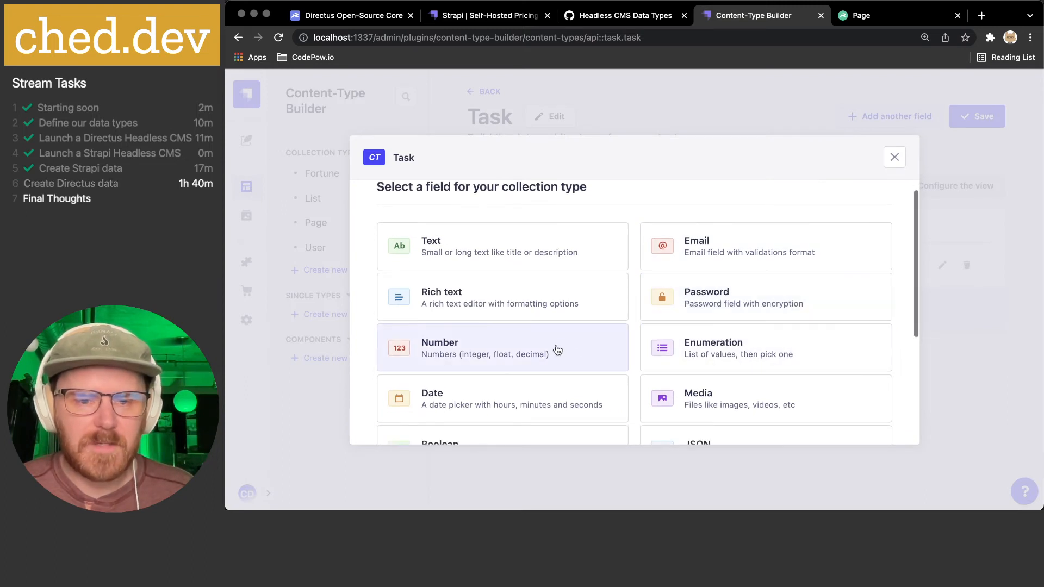
click(555, 349)
click(513, 313)
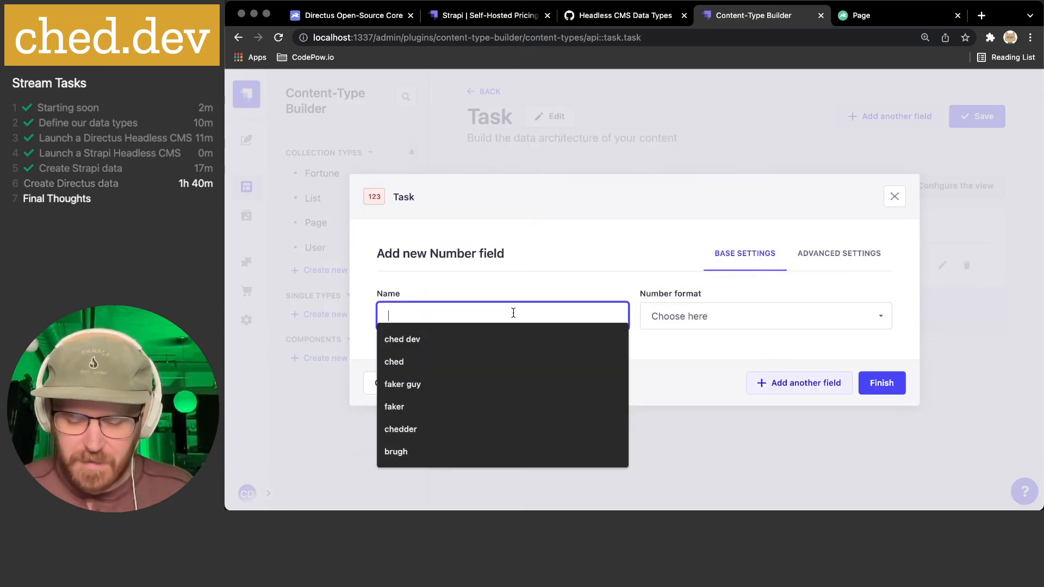
text(Level)
click(691, 316)
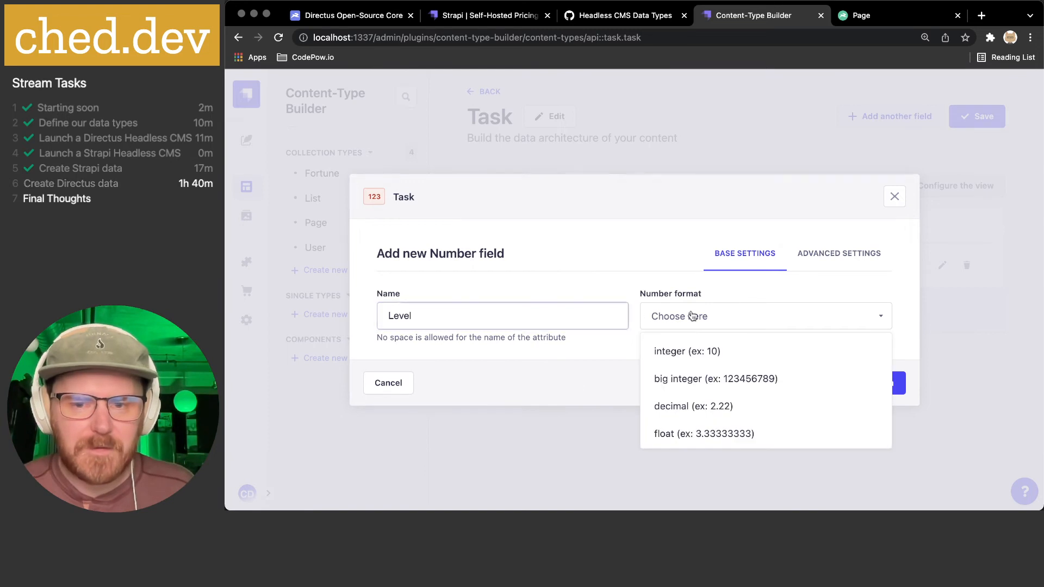
click(685, 350)
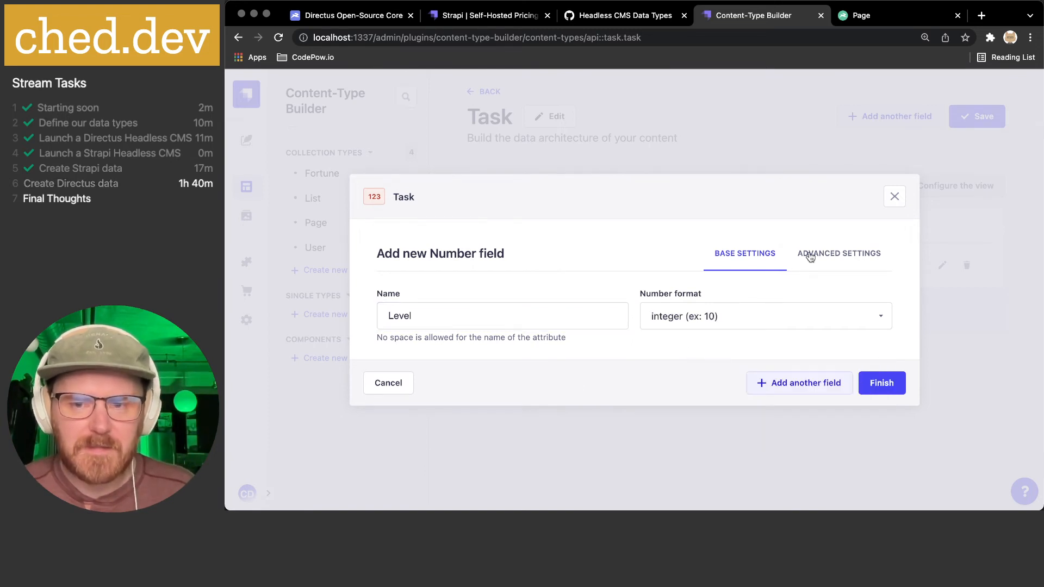
- Give Level a default value of 3 and make it required
click(827, 255)
click(459, 252)
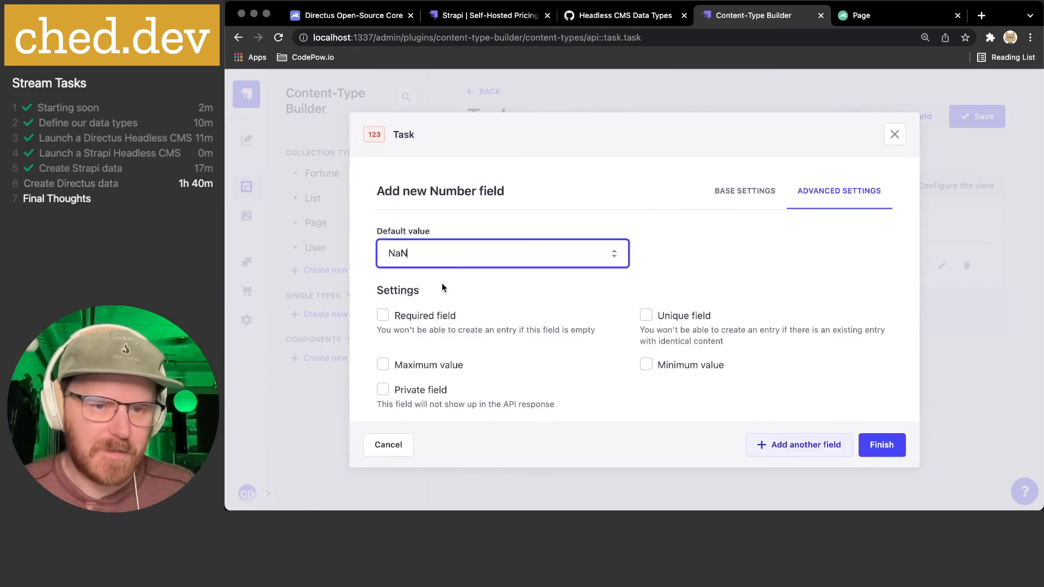
drag(459, 252, 364, 251)
text(3)
click(733, 263)
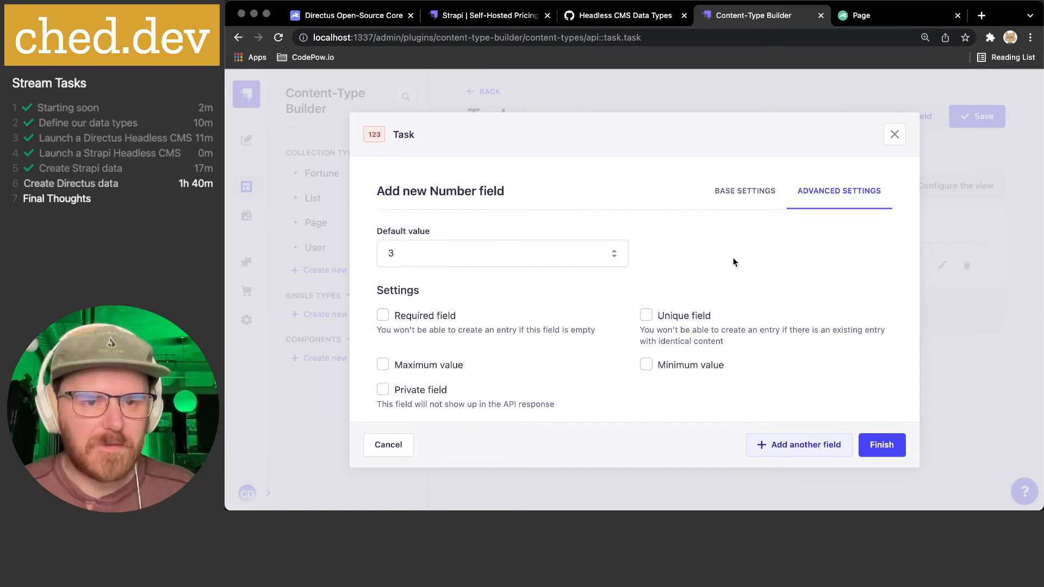
click(425, 318)
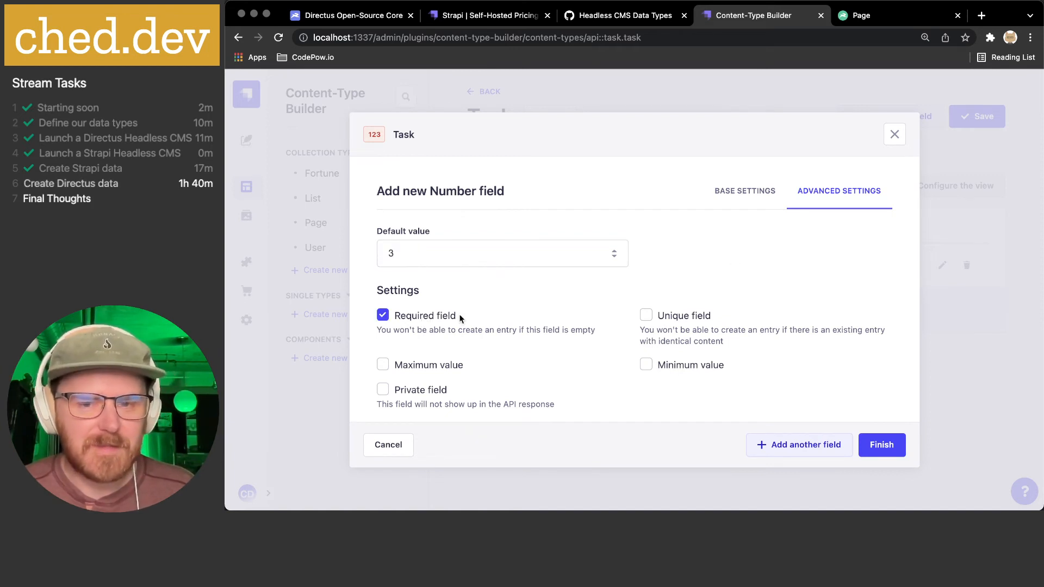
- Limit Level to a minimum of 1 and maximum of 5, then add it
click(681, 368)
click(680, 376)
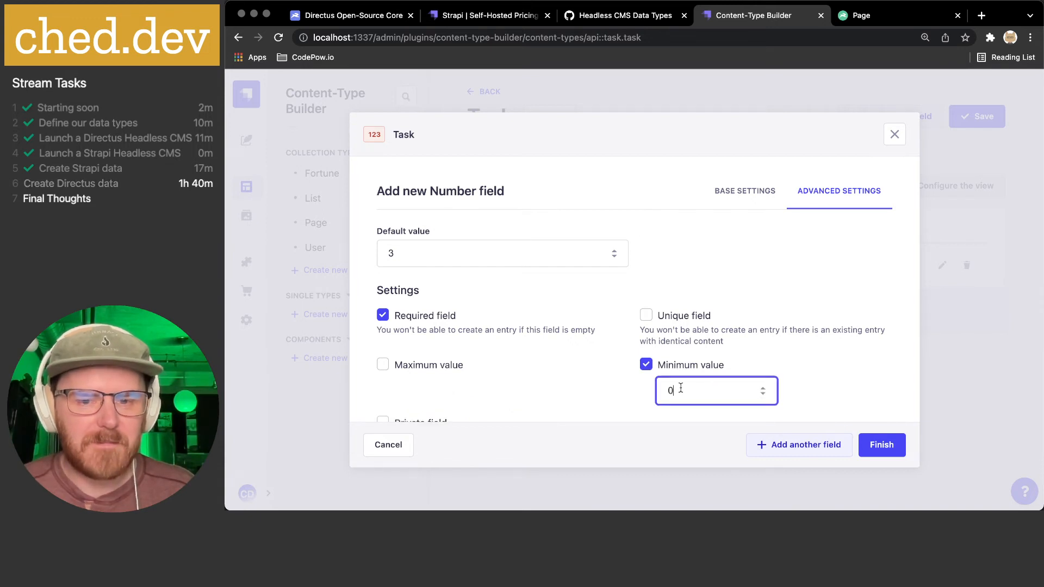
key(BackSpace)
text(1)
click(427, 342)
click(431, 363)
key(BackSpace)
text(5)
click(614, 367)
scroll(604, 367, down, 1)
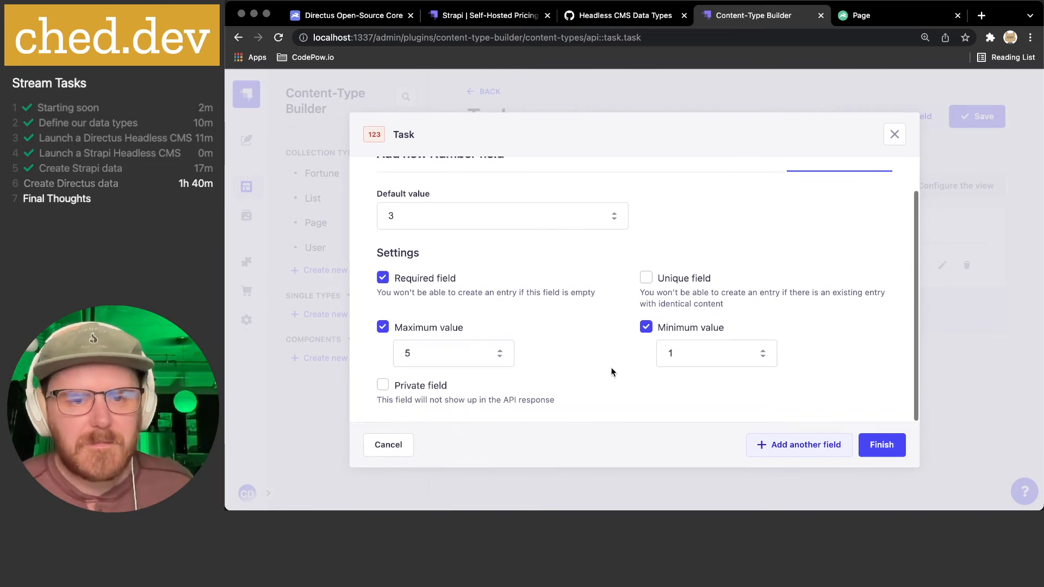
scroll(609, 368, up, 2)
click(881, 444)
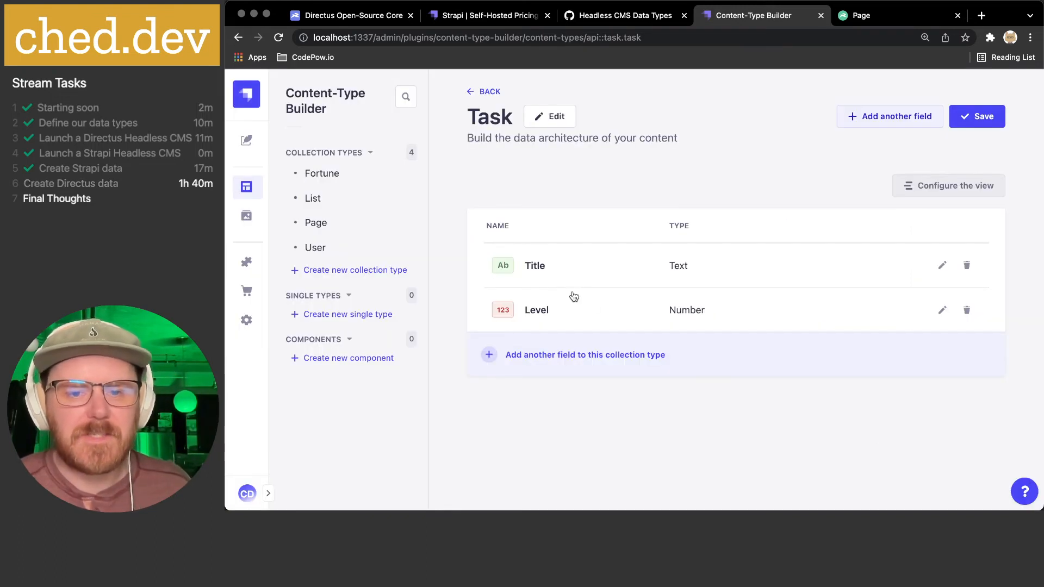
- Check the gist's planned task fields and choose a Boolean field for Task
click(621, 16)
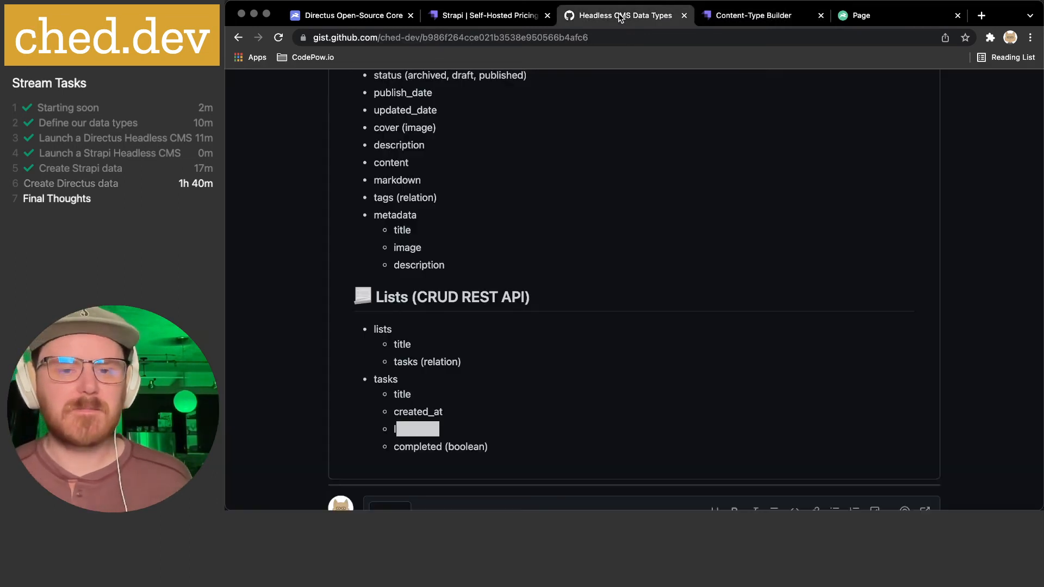
scroll(609, 315, down, 1)
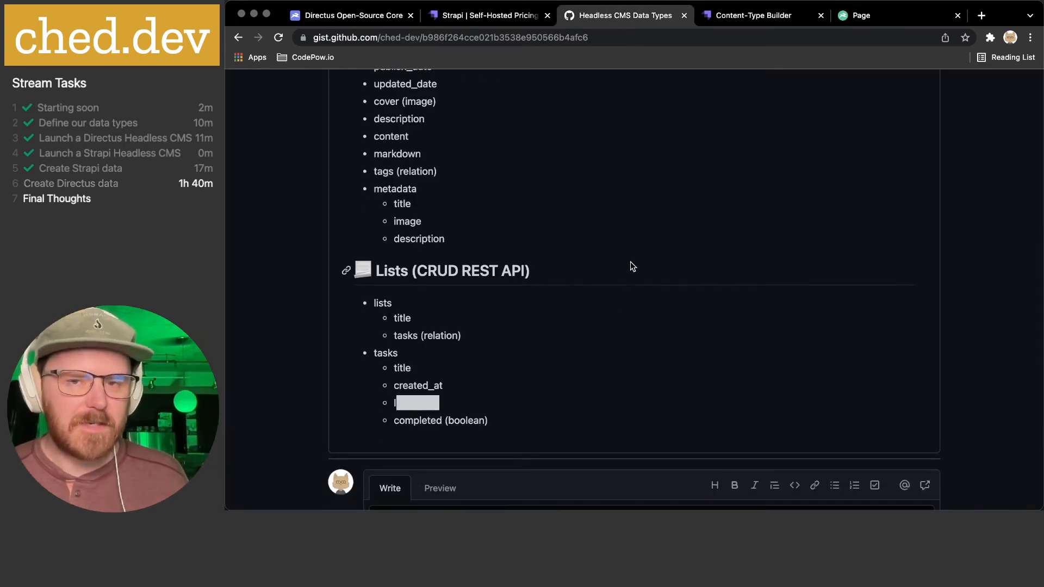
click(778, 16)
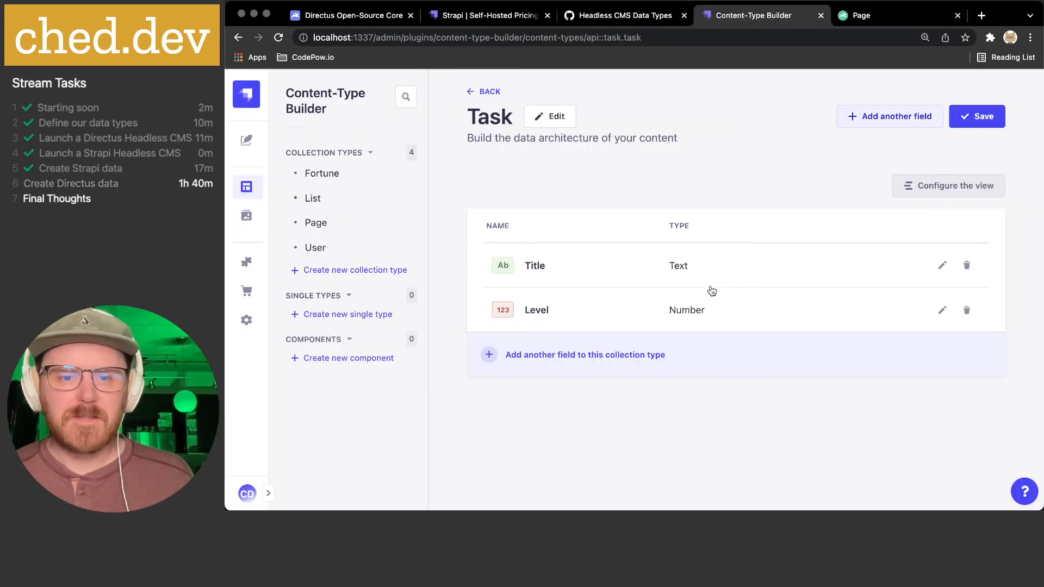
click(876, 116)
scroll(562, 357, down, 1)
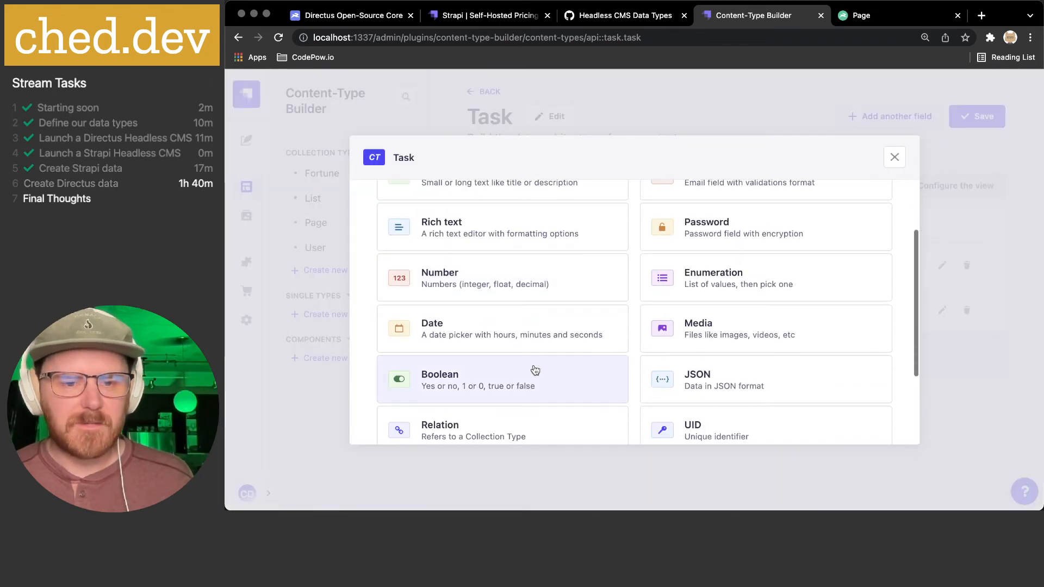
click(501, 379)
- Add a required Boolean field named Completed with default value false
click(544, 321)
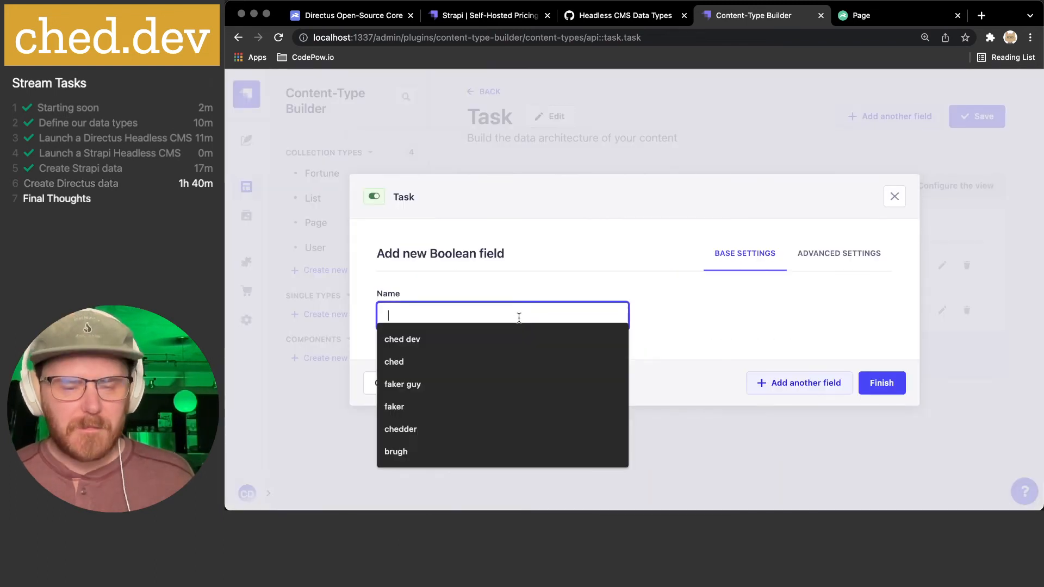
text(Completed)
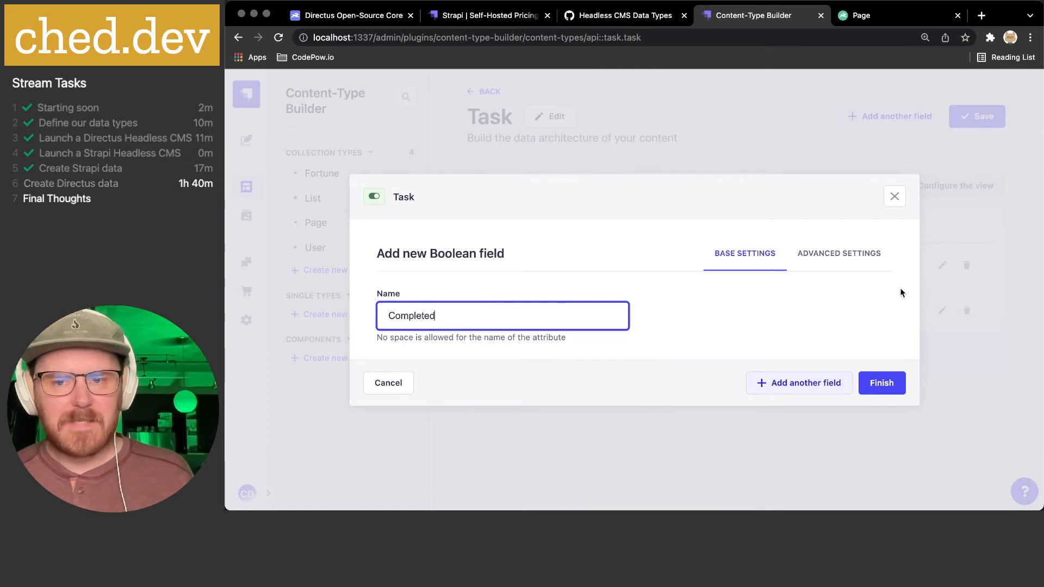
click(867, 264)
click(566, 299)
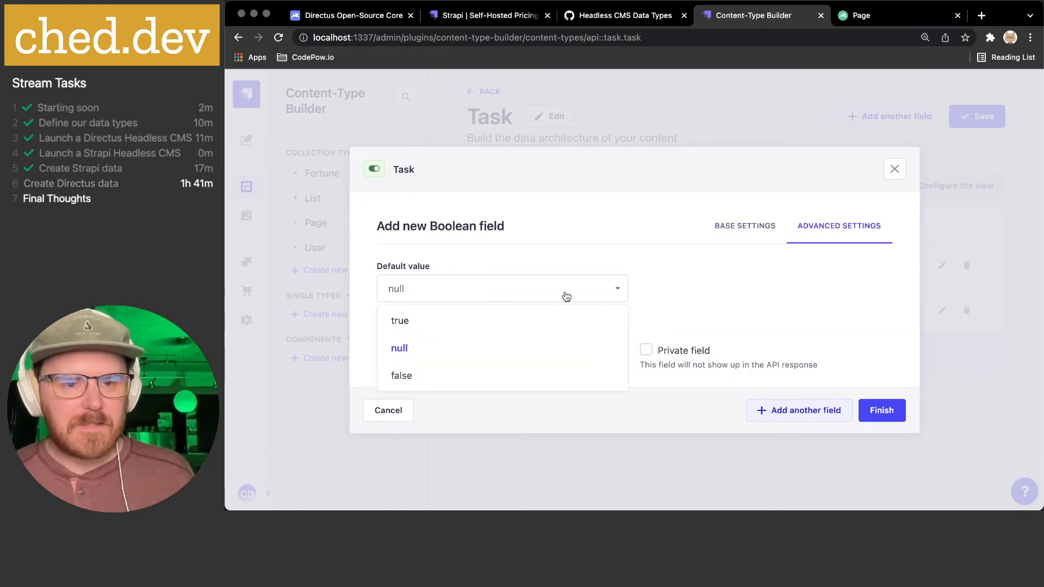
click(427, 375)
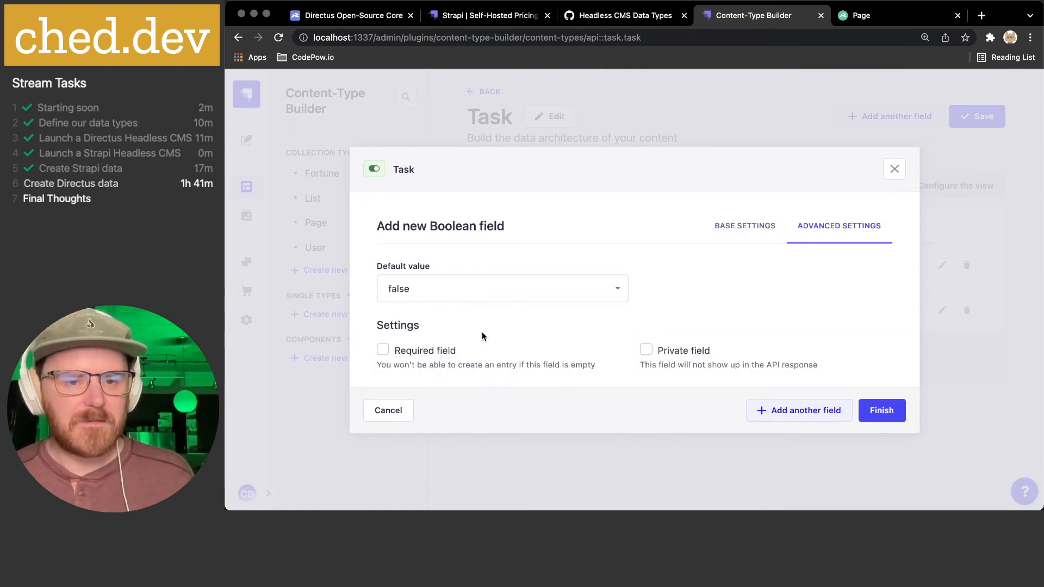
click(441, 356)
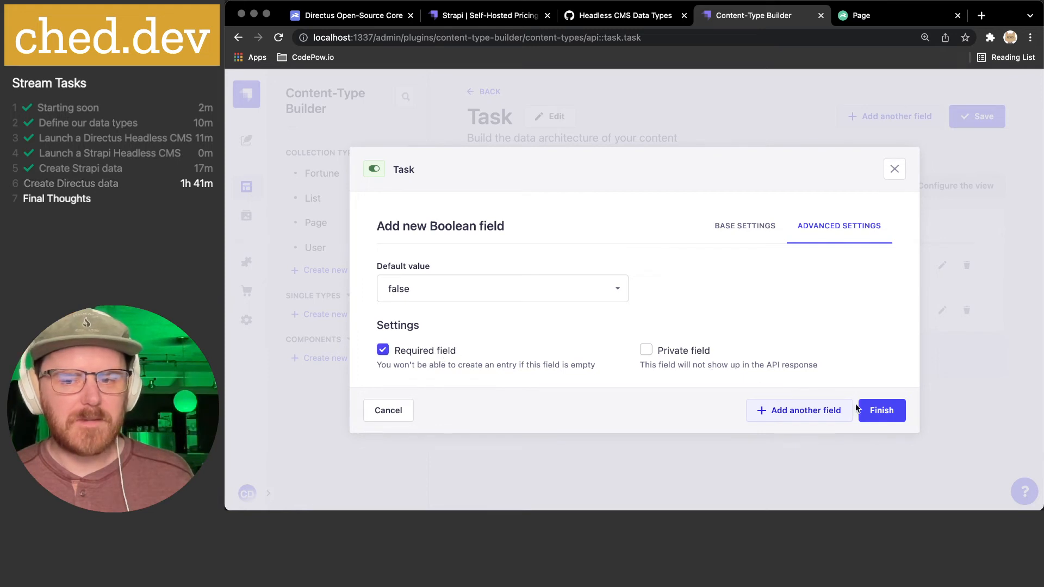
click(881, 410)
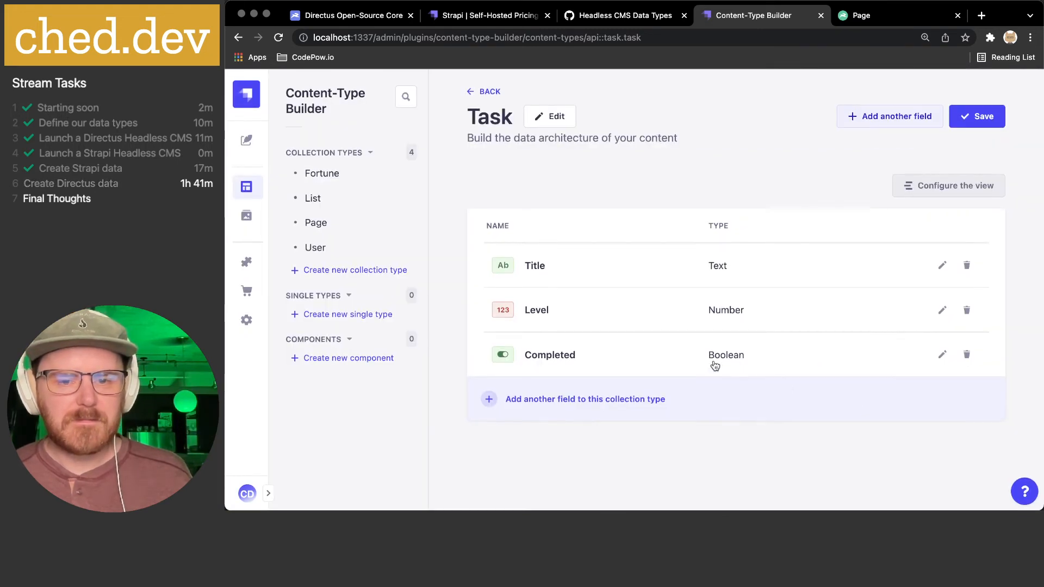
- Recheck the gist and save the Task collection type
click(600, 18)
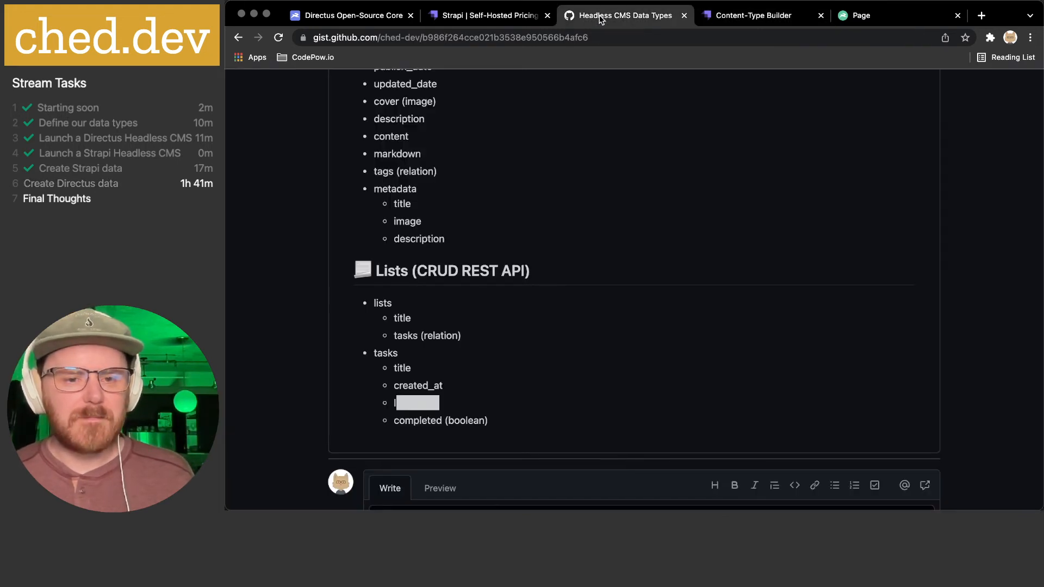
click(738, 21)
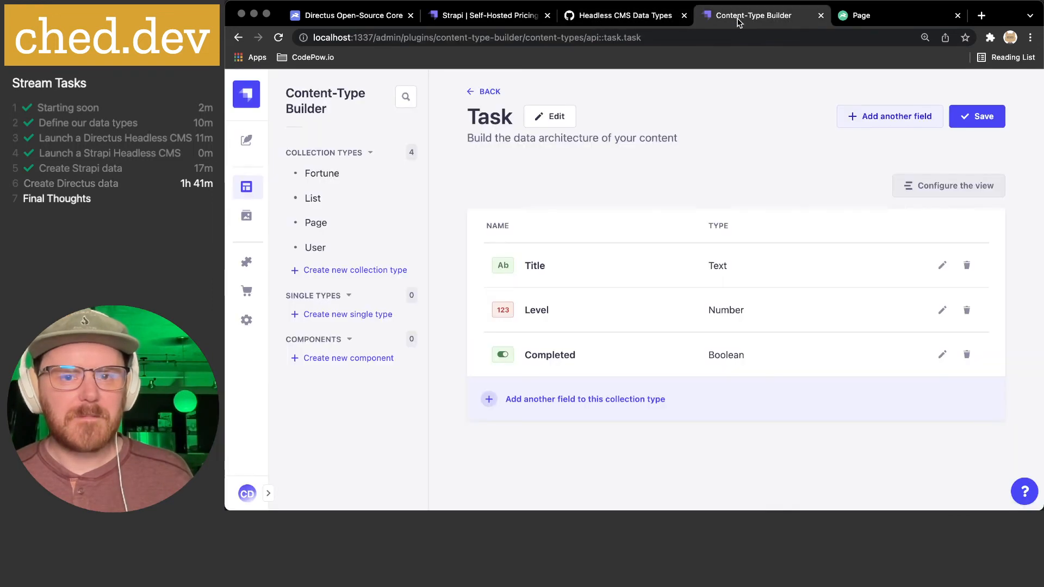
click(985, 117)
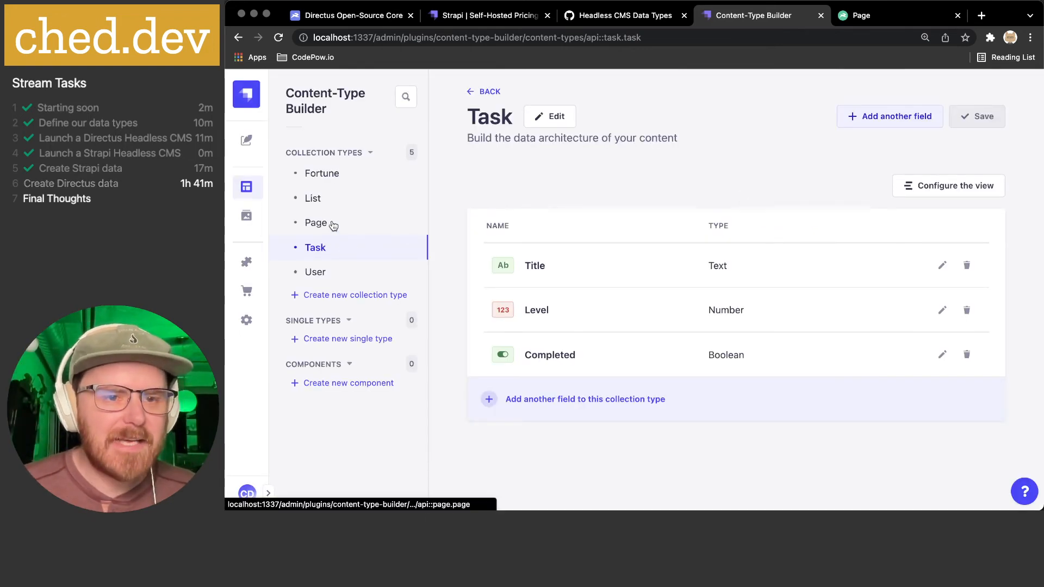
- Add a new Relation field to the List type and name it tasks
click(321, 200)
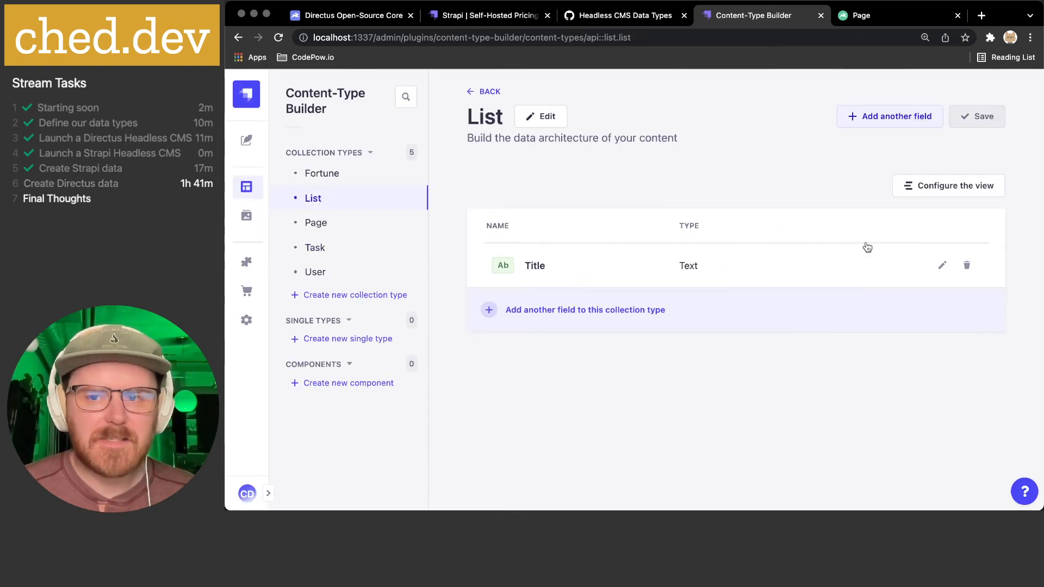
click(890, 116)
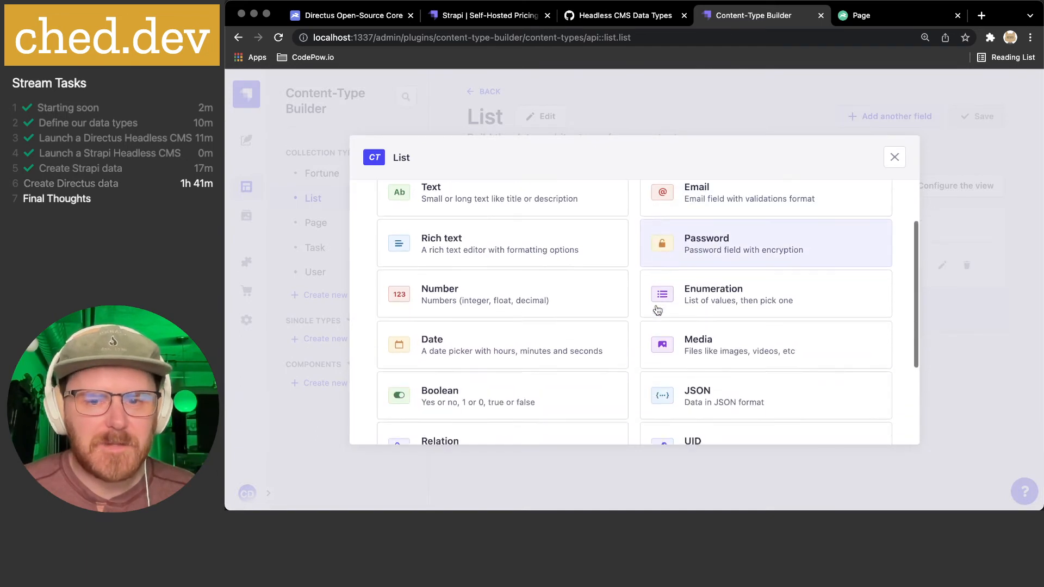
scroll(660, 272, down, 5)
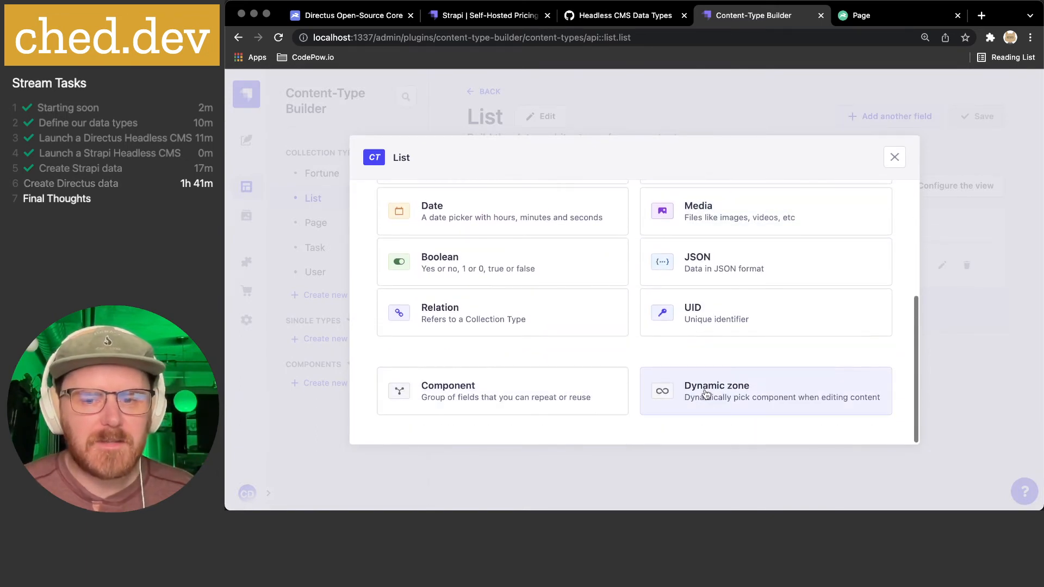
click(487, 329)
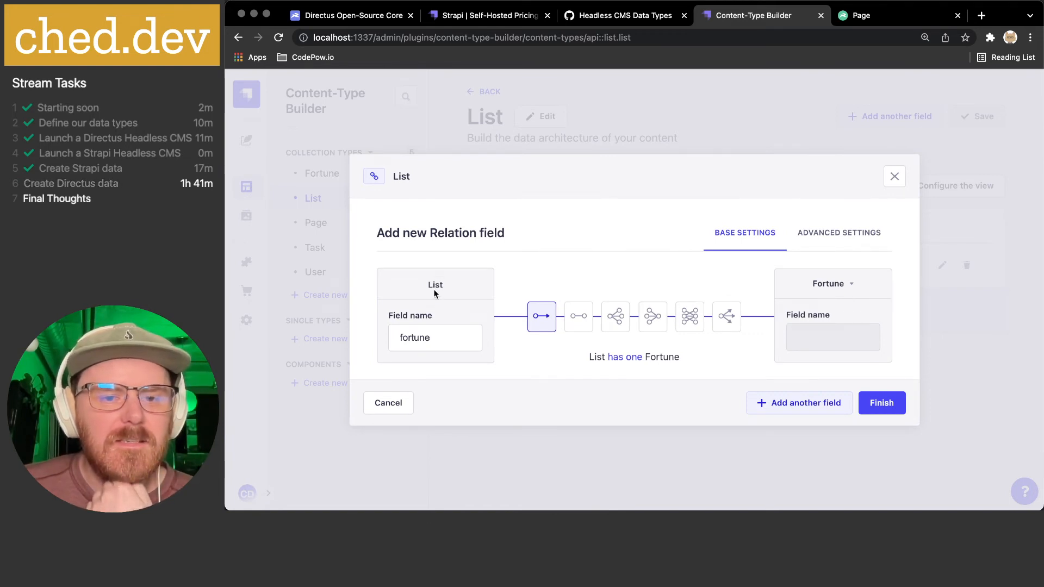
click(409, 335)
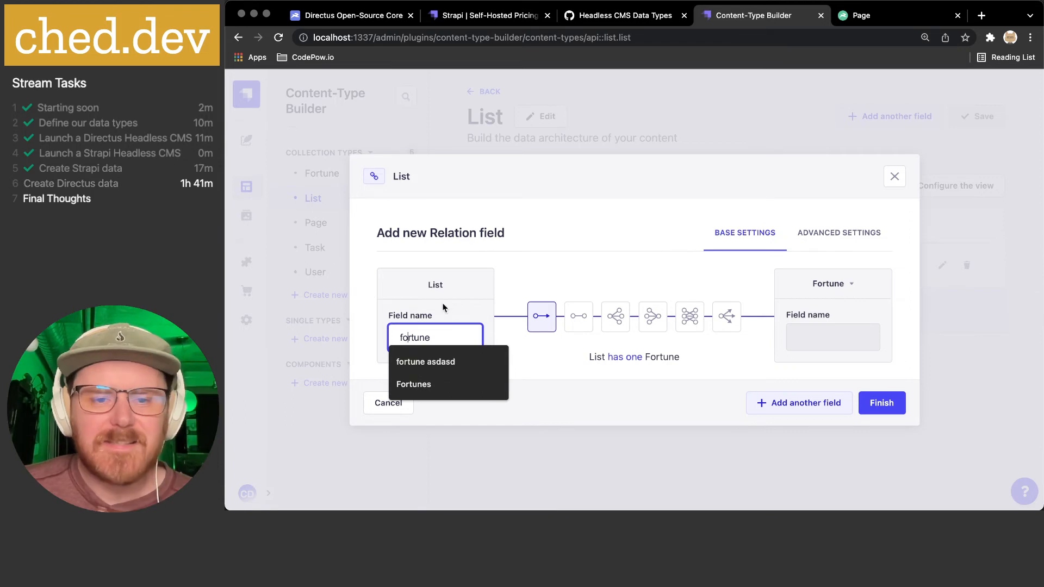
double_click(416, 331)
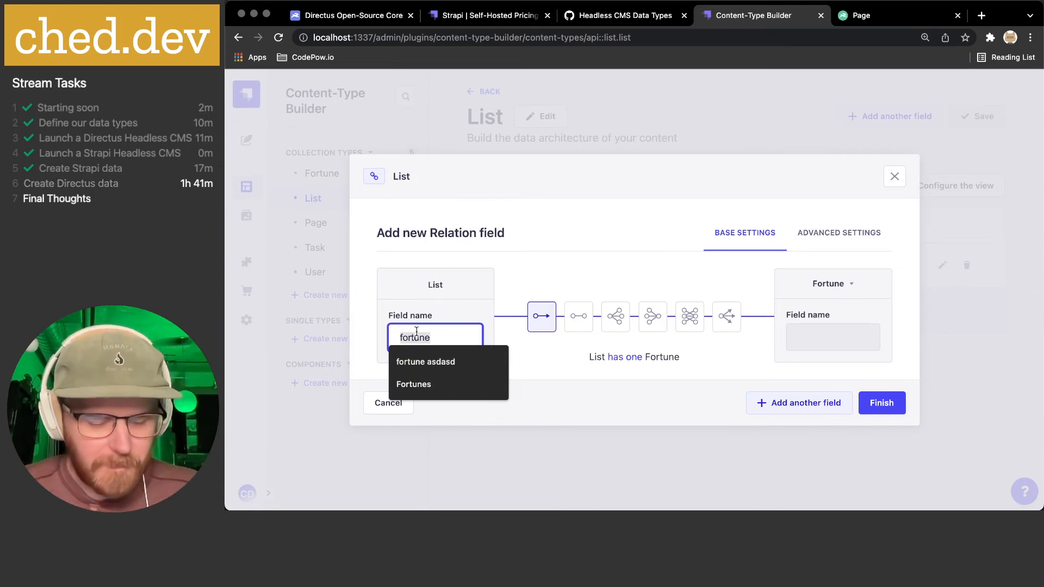
text(tasks)
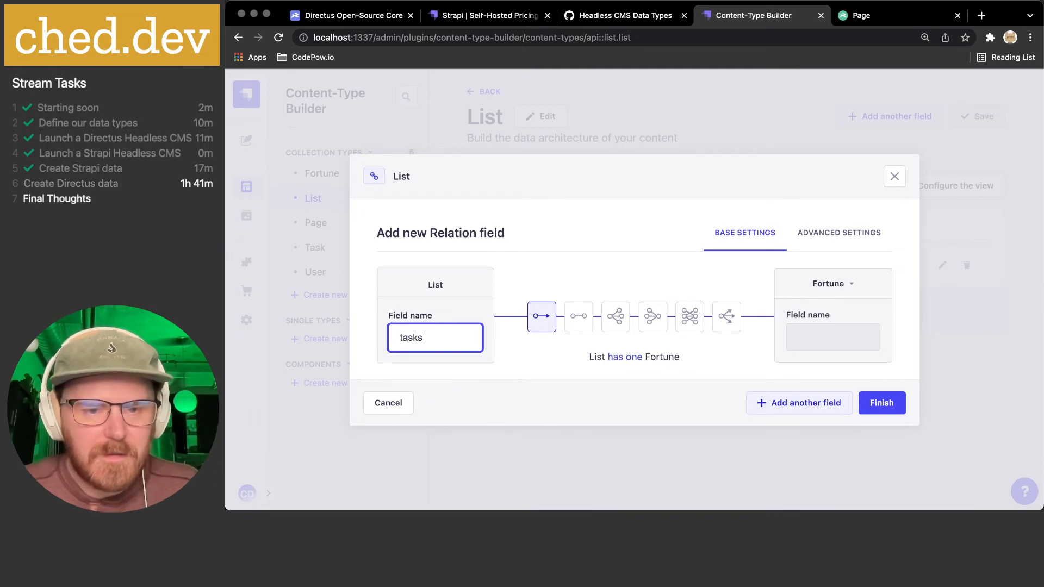
- Make it a 'has many' relation targeting Task, finish the field, and save the List type
click(621, 325)
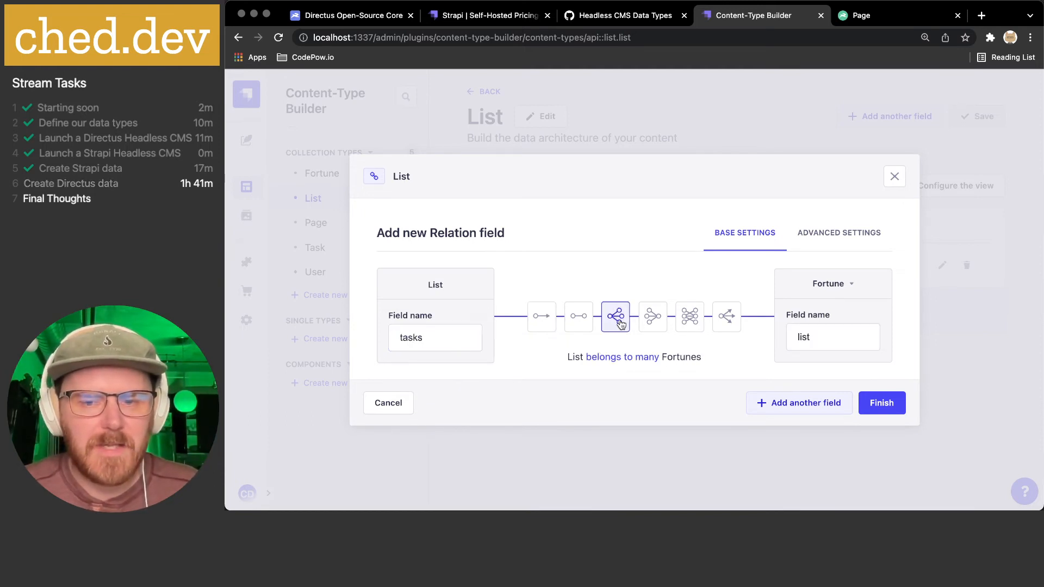
click(840, 286)
click(837, 391)
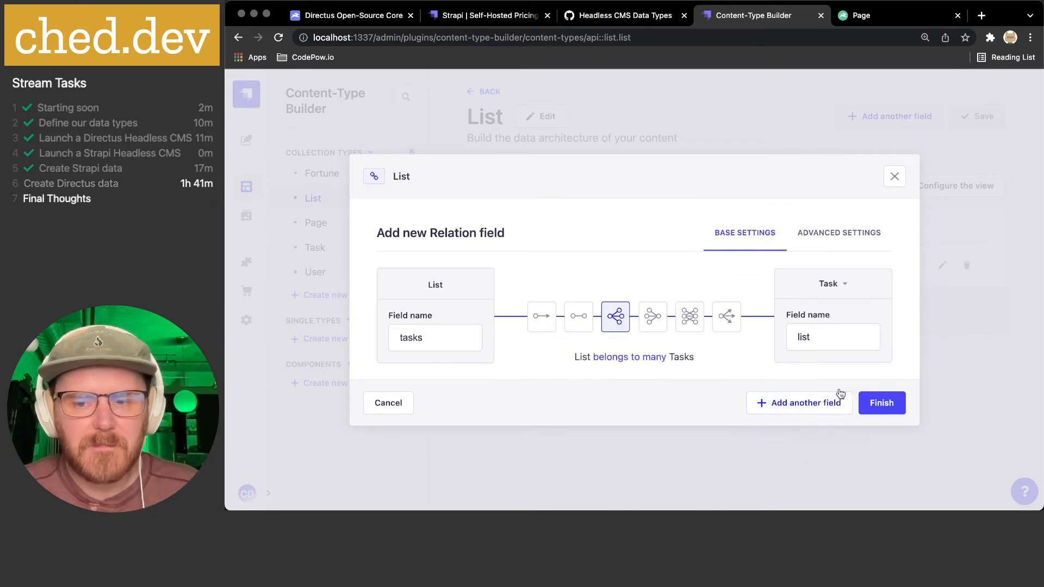
click(831, 333)
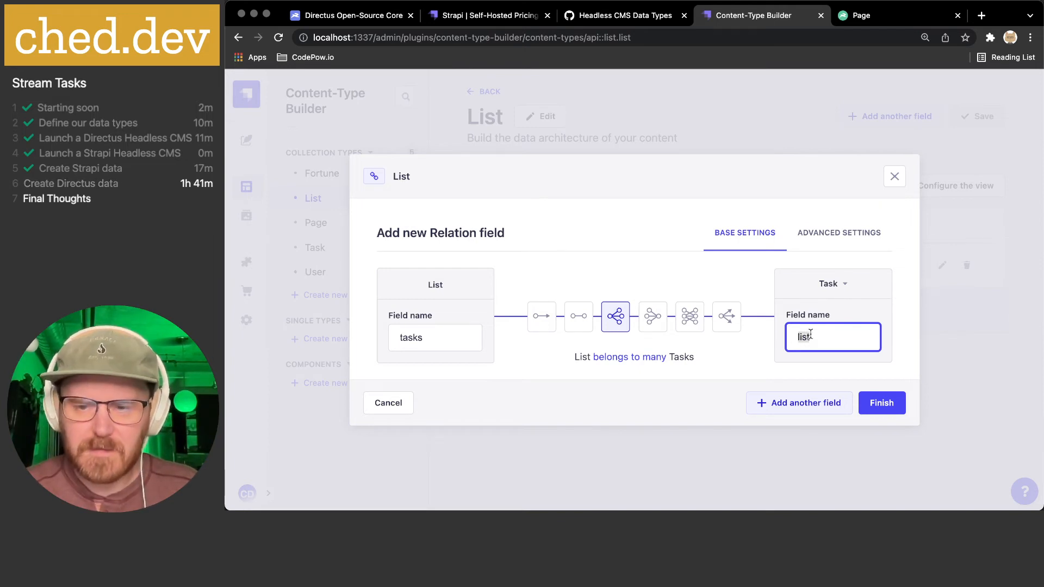
text(title)
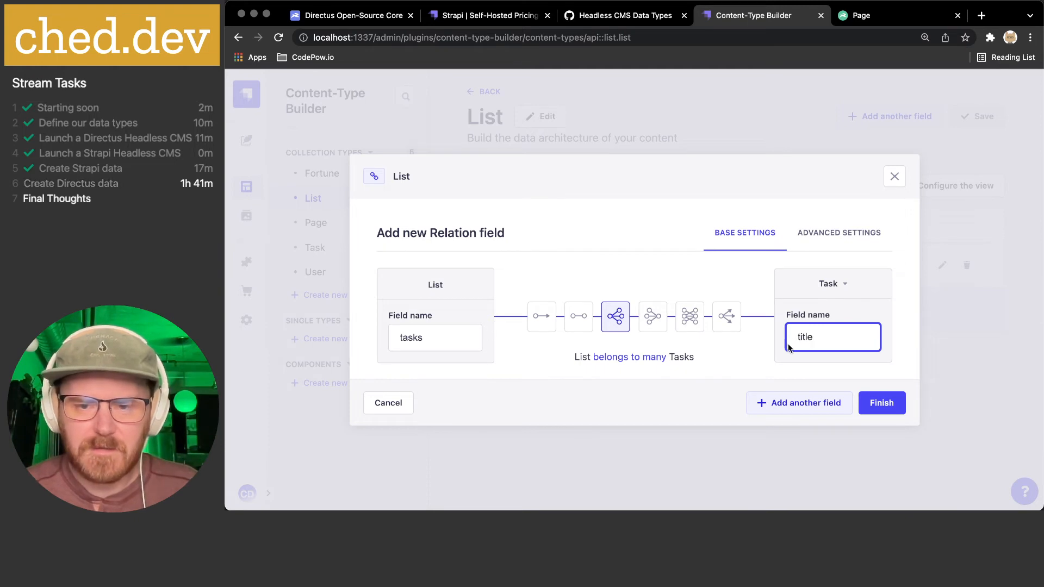
click(731, 350)
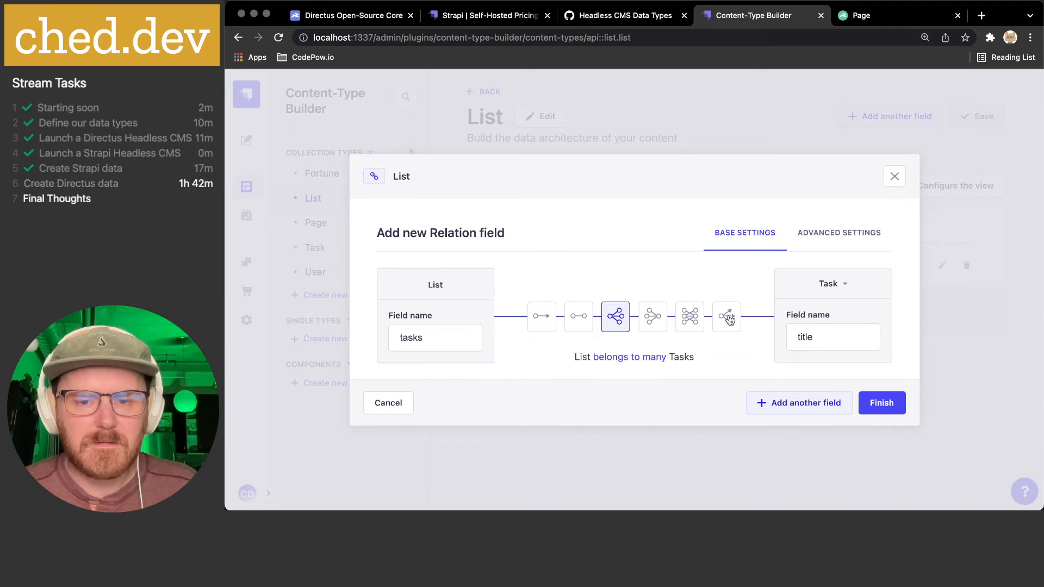
click(824, 232)
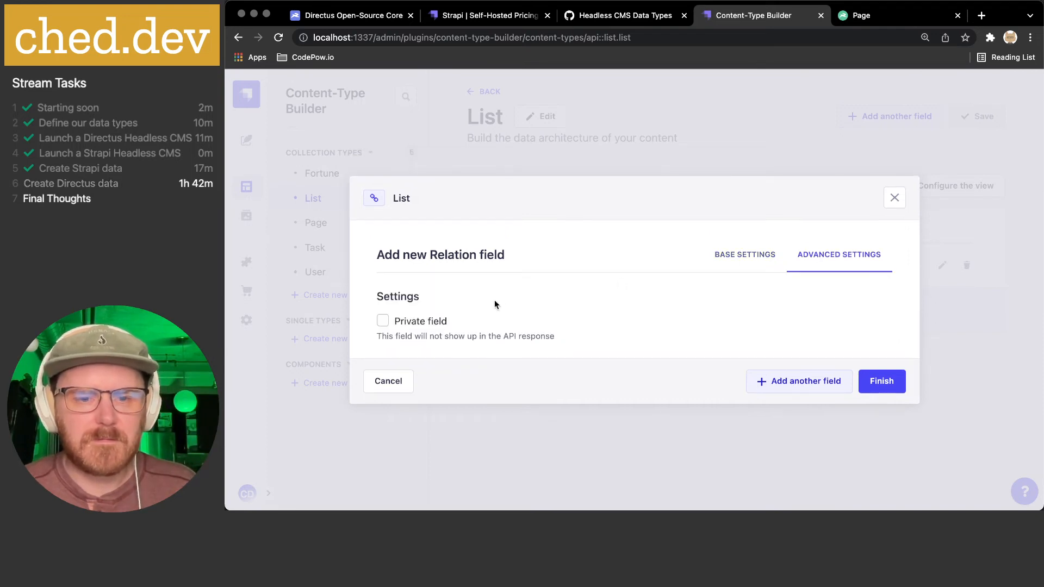
click(737, 261)
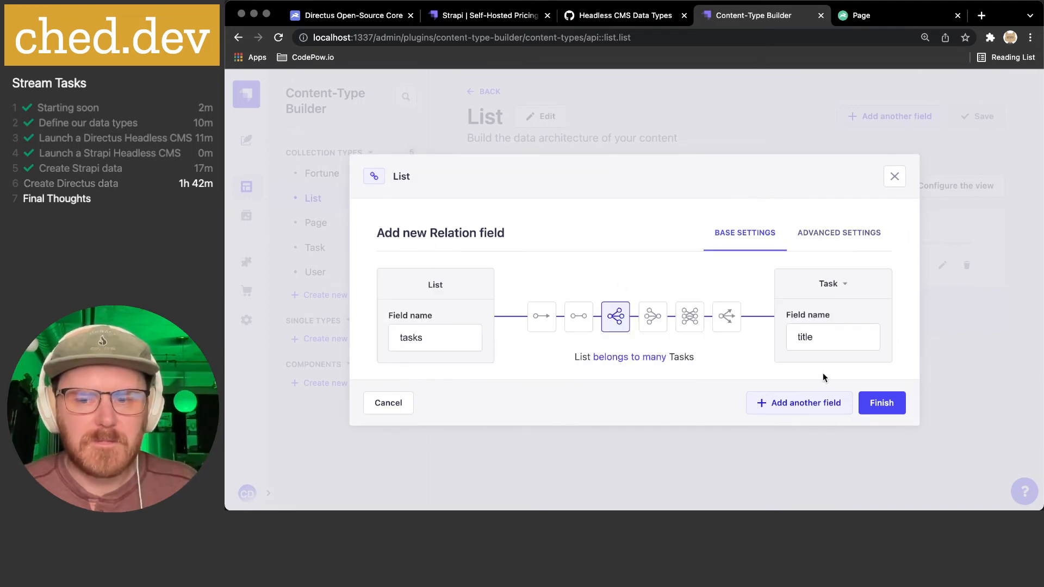
click(886, 403)
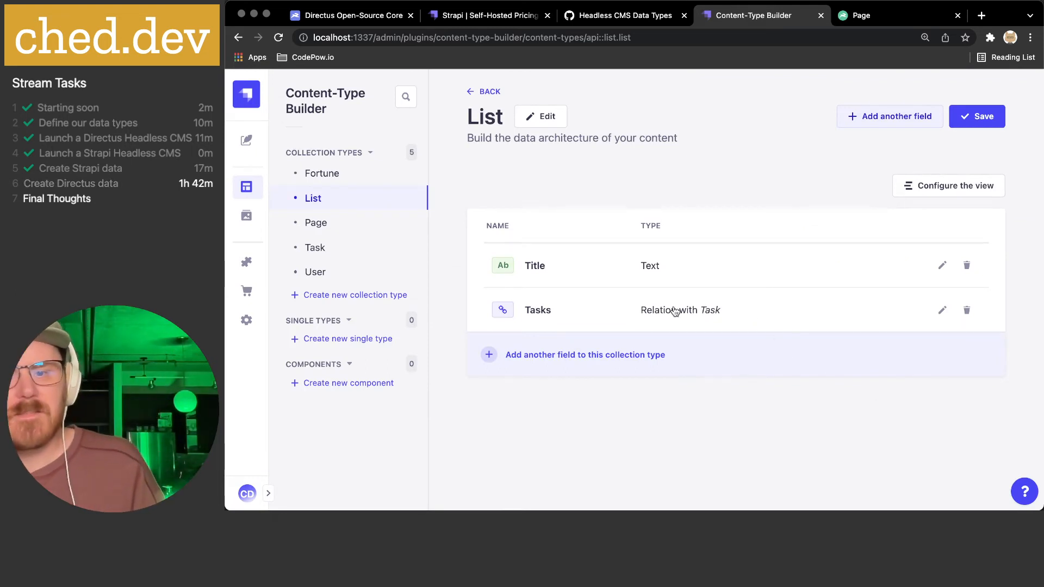
click(978, 116)
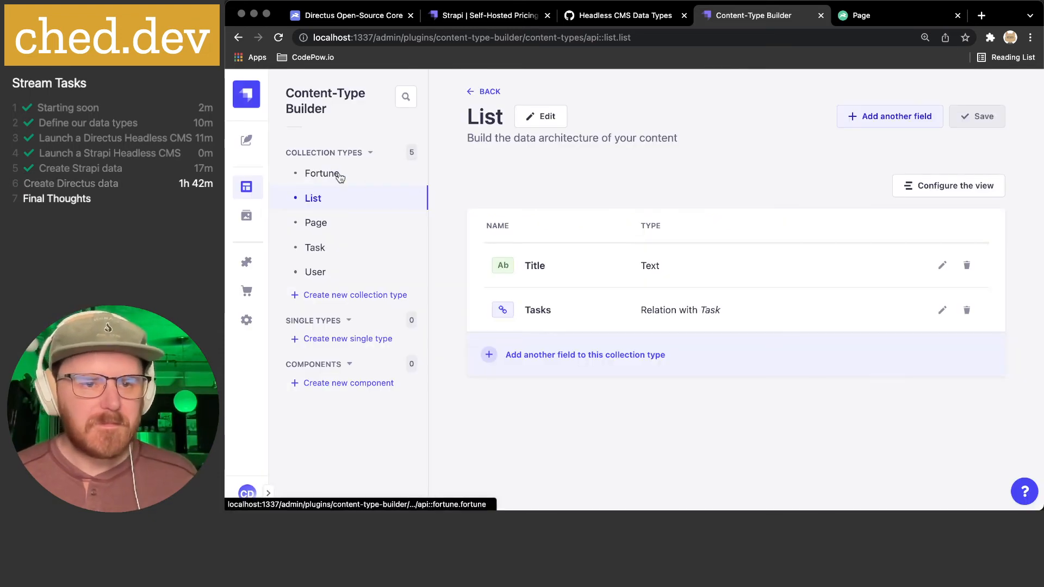
- Start a new List entry with Title 'Shopping' and check the empty Tasks selector
click(246, 140)
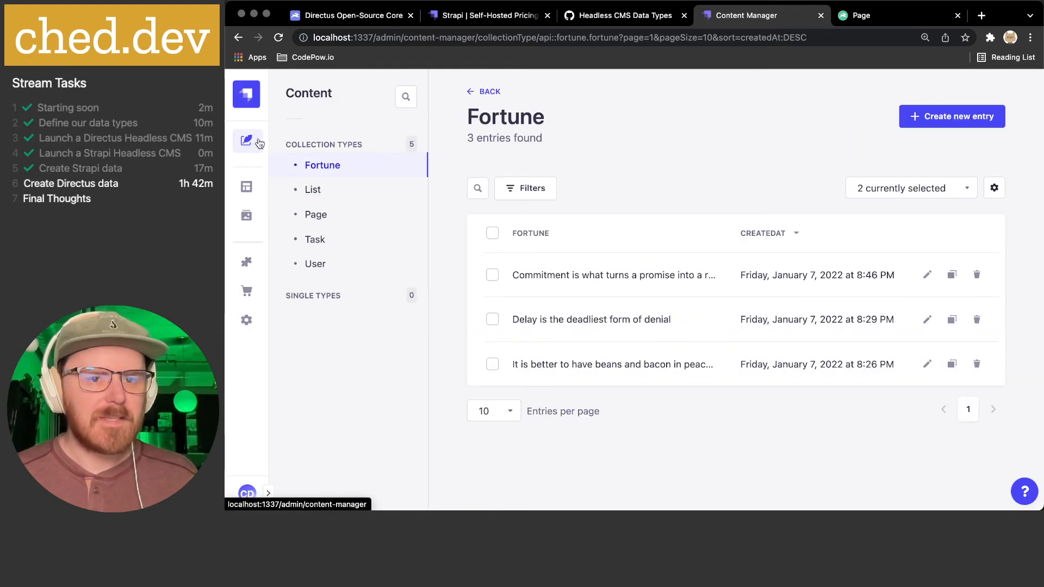
click(328, 195)
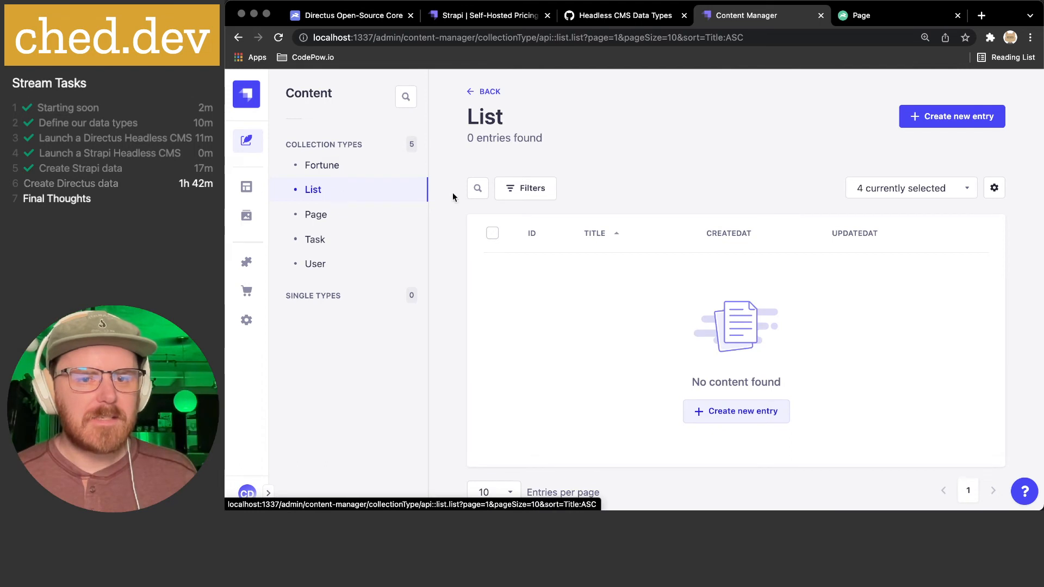
click(945, 118)
click(542, 219)
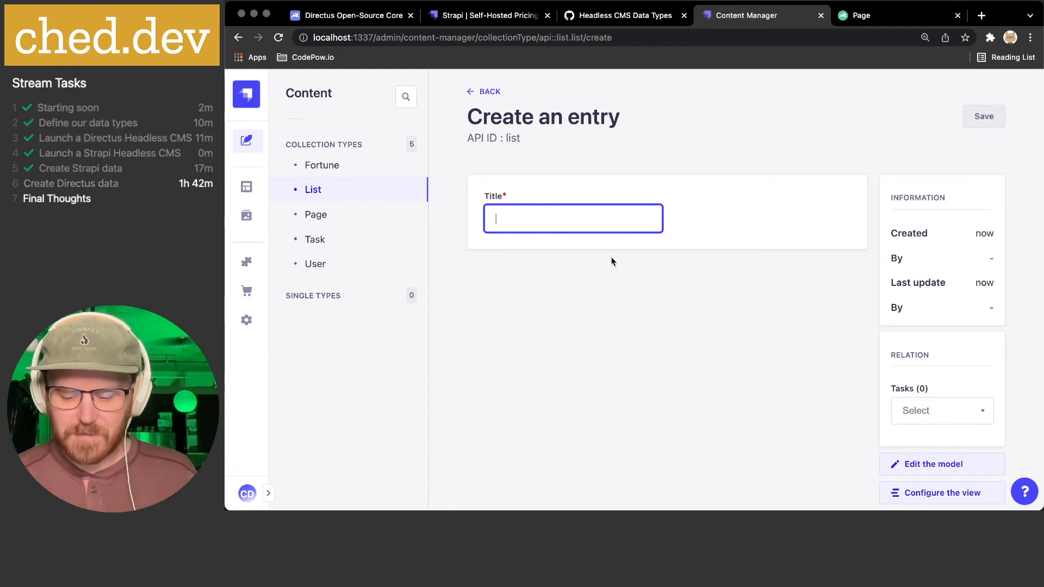
text(Shopping)
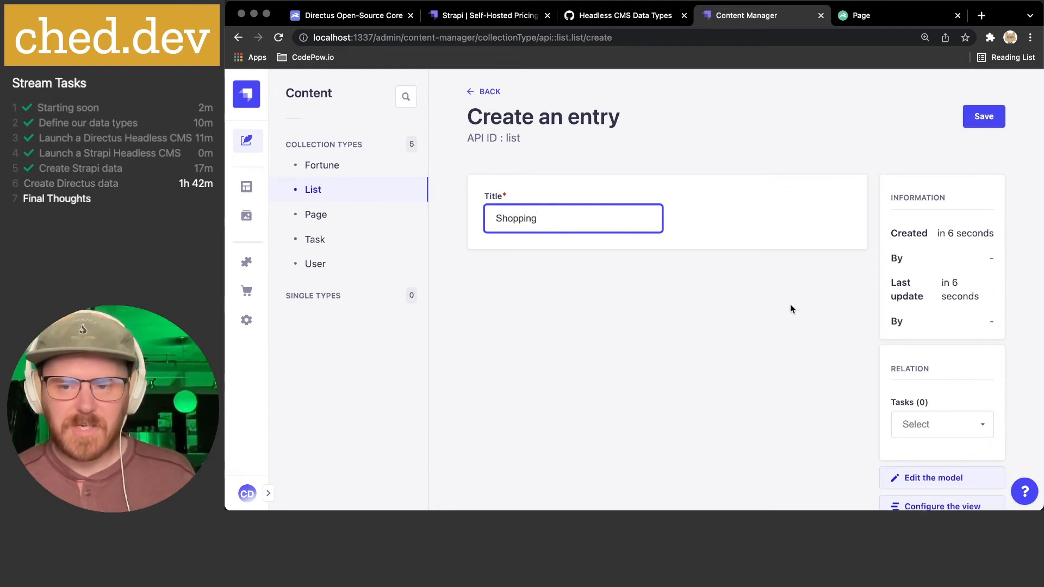
scroll(791, 309, down, 2)
click(925, 379)
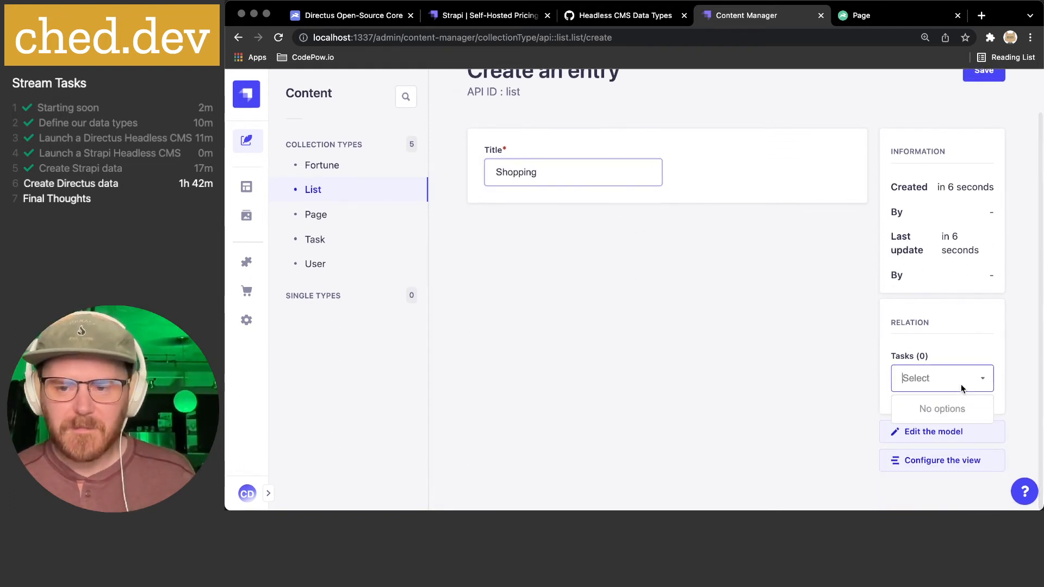
click(921, 377)
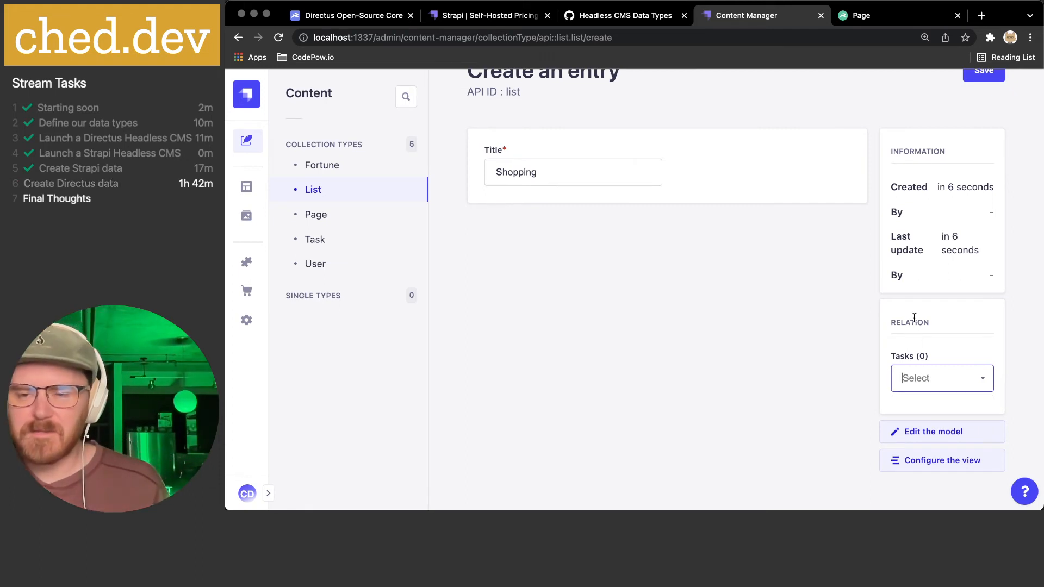
click(813, 429)
- Open Configure the view for the List edit view, discarding the unsaved entry
click(924, 462)
click(690, 119)
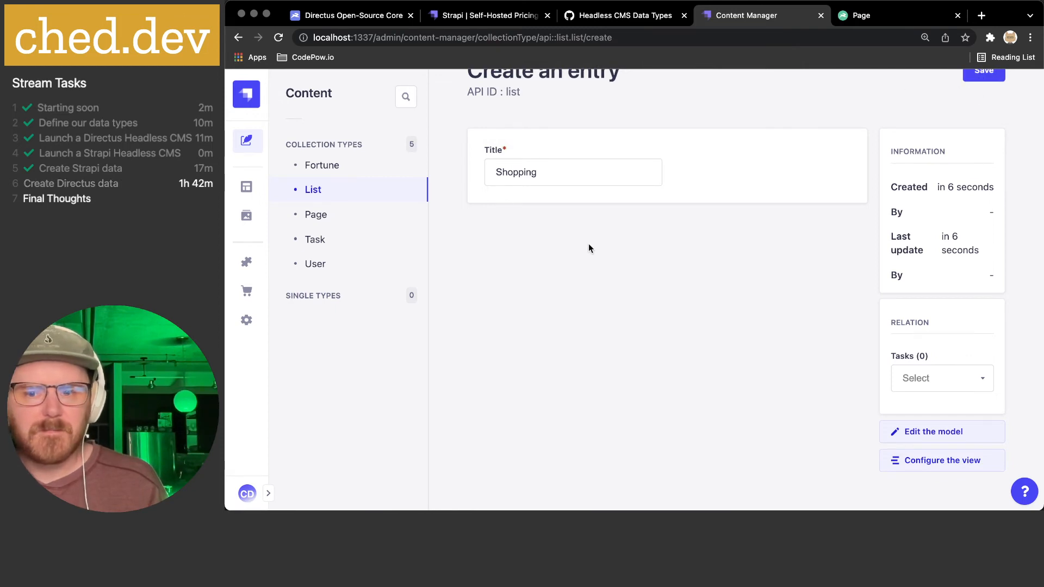
click(895, 460)
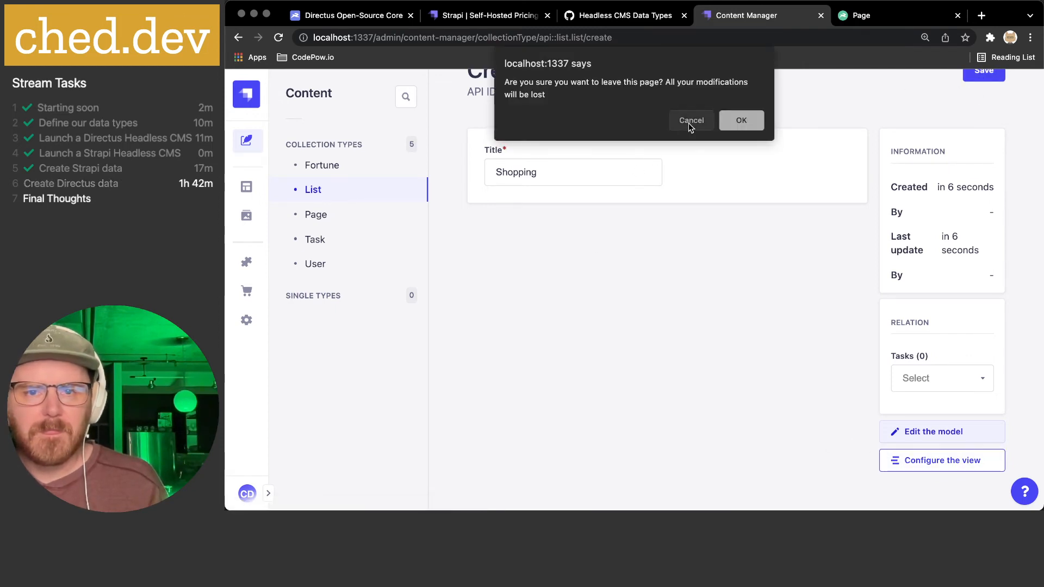
click(732, 120)
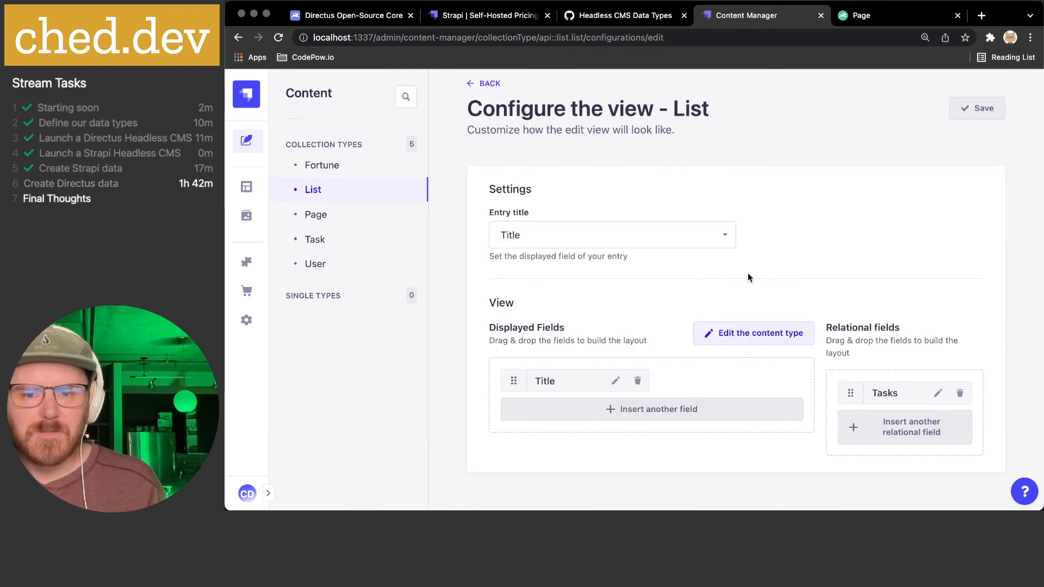
- Leave Title as the List entry title in the view settings and return to Create an entry
drag(849, 391, 823, 402)
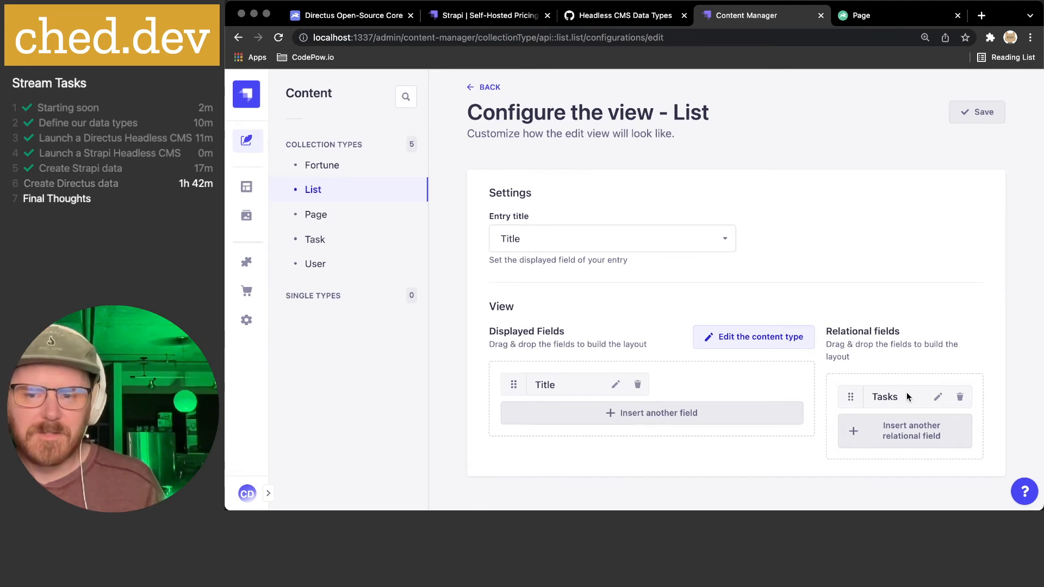
scroll(854, 384, down, 1)
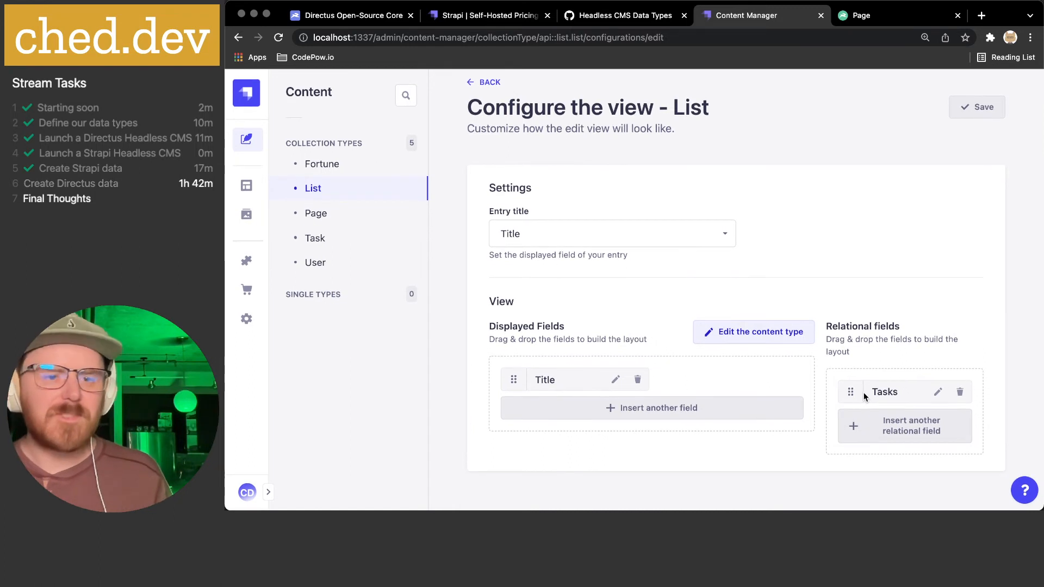
scroll(866, 397, up, 1)
scroll(861, 388, down, 1)
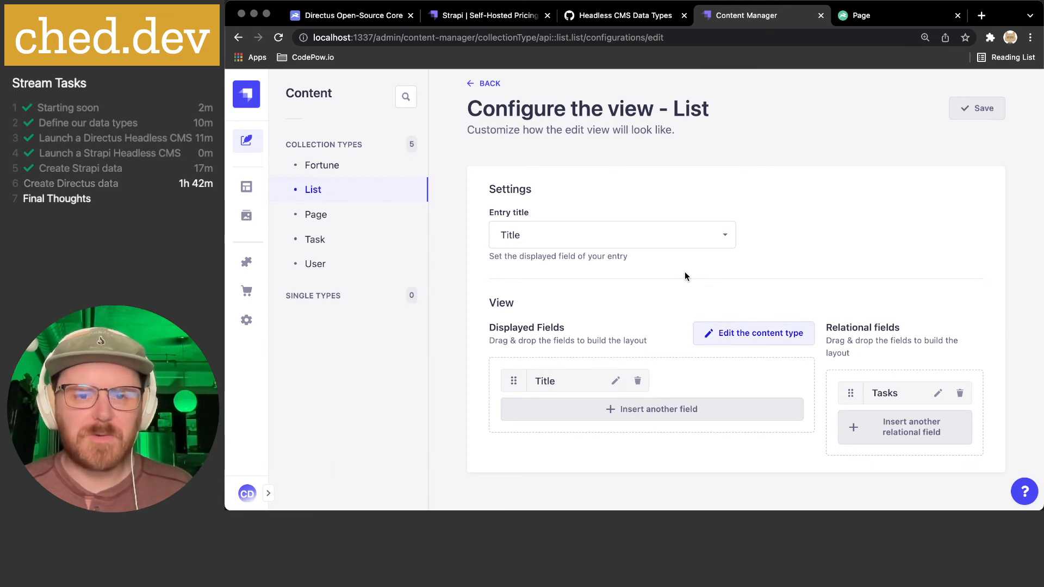
click(678, 240)
click(908, 251)
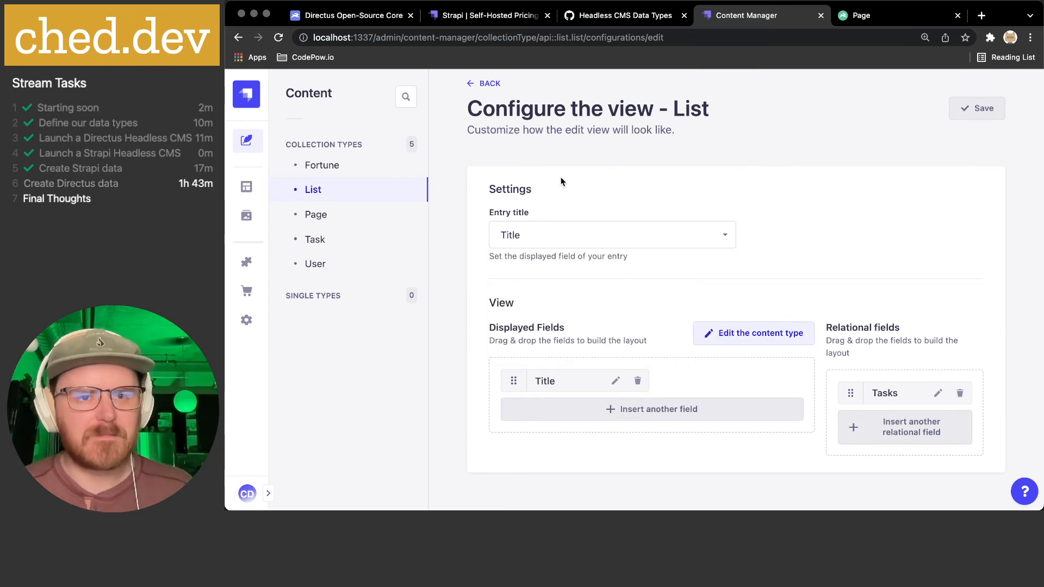
click(490, 85)
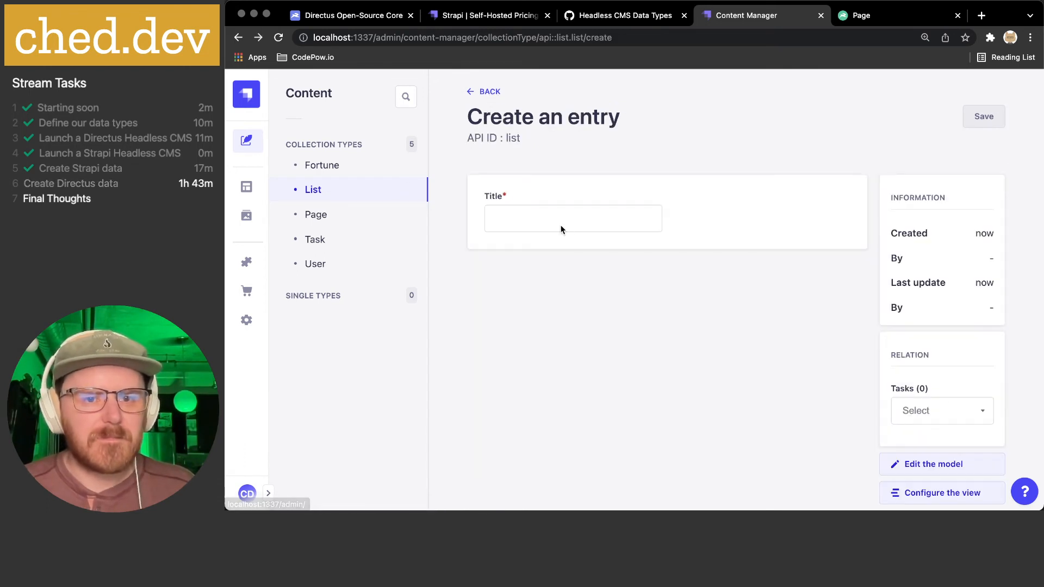
- Open the List type in the Content-Type Builder
click(473, 90)
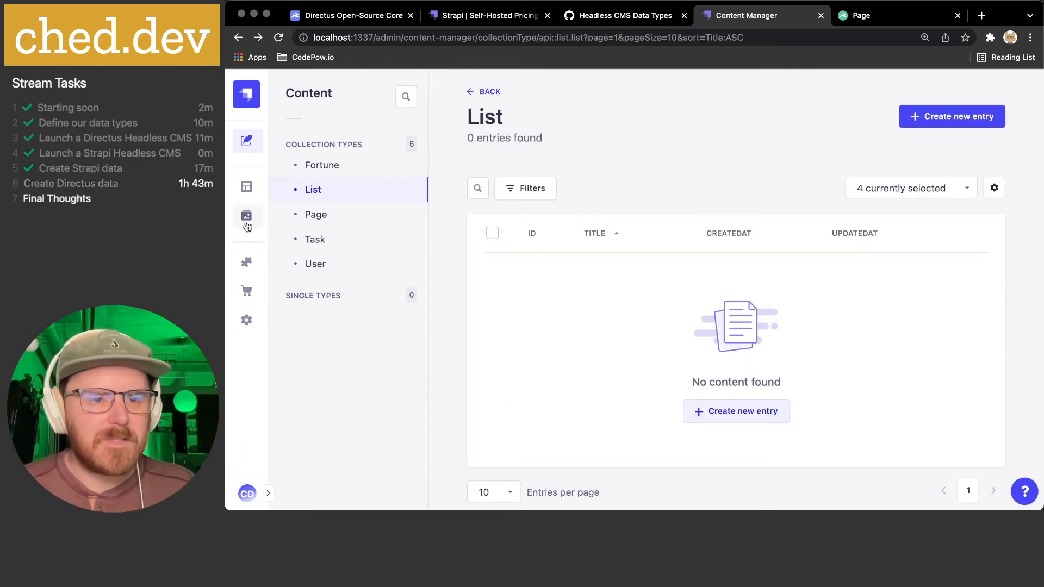
click(247, 321)
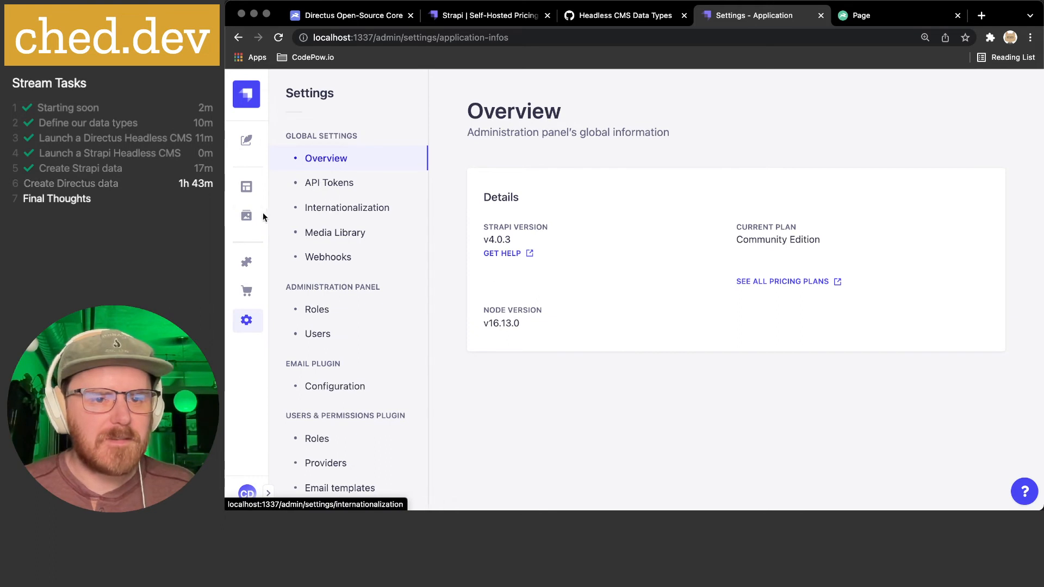
click(247, 192)
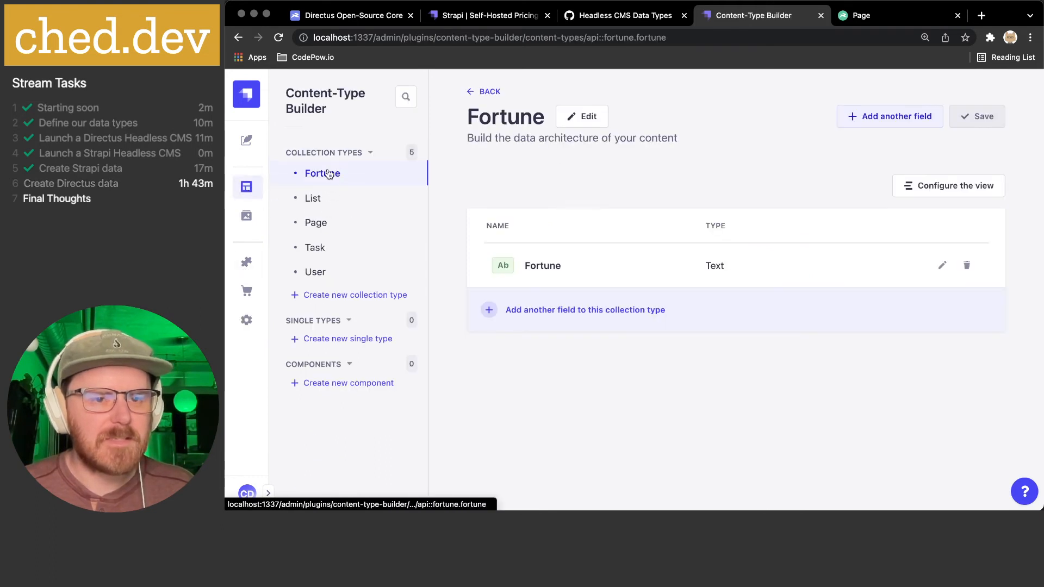
click(313, 199)
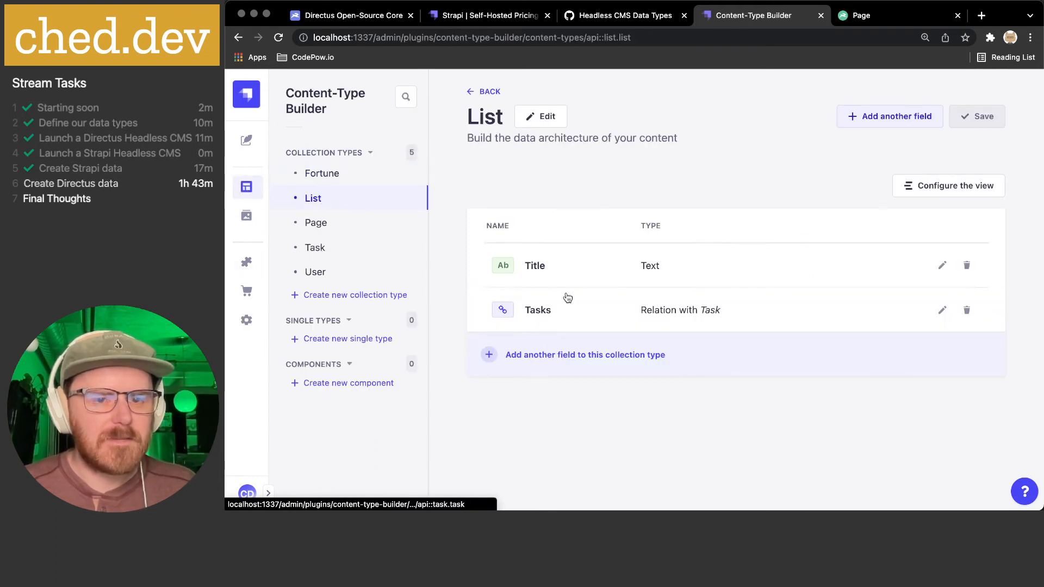
- Edit the Tasks relation so each List has many Tasks, then finish
click(928, 312)
click(730, 319)
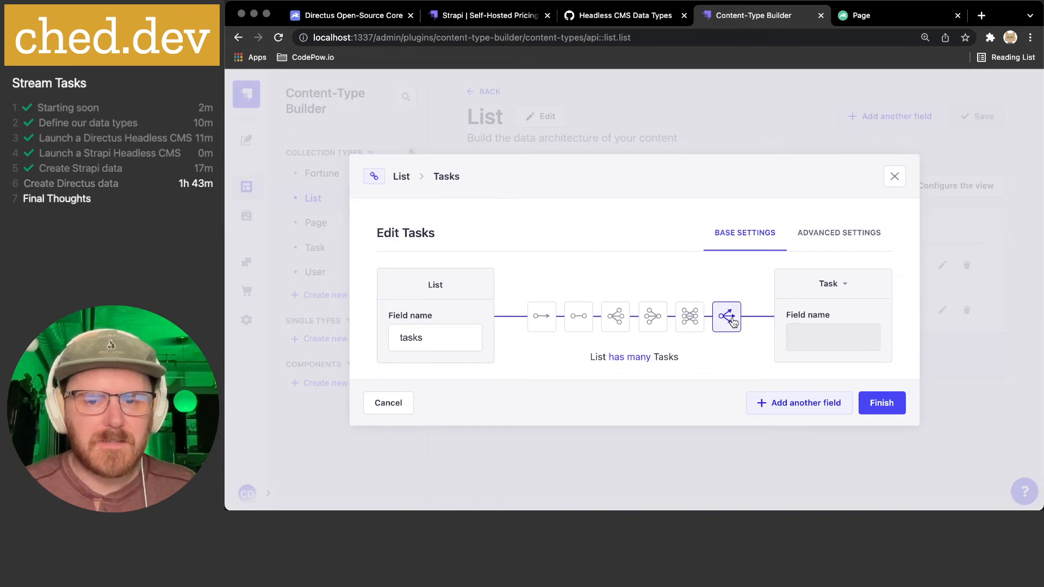
click(617, 322)
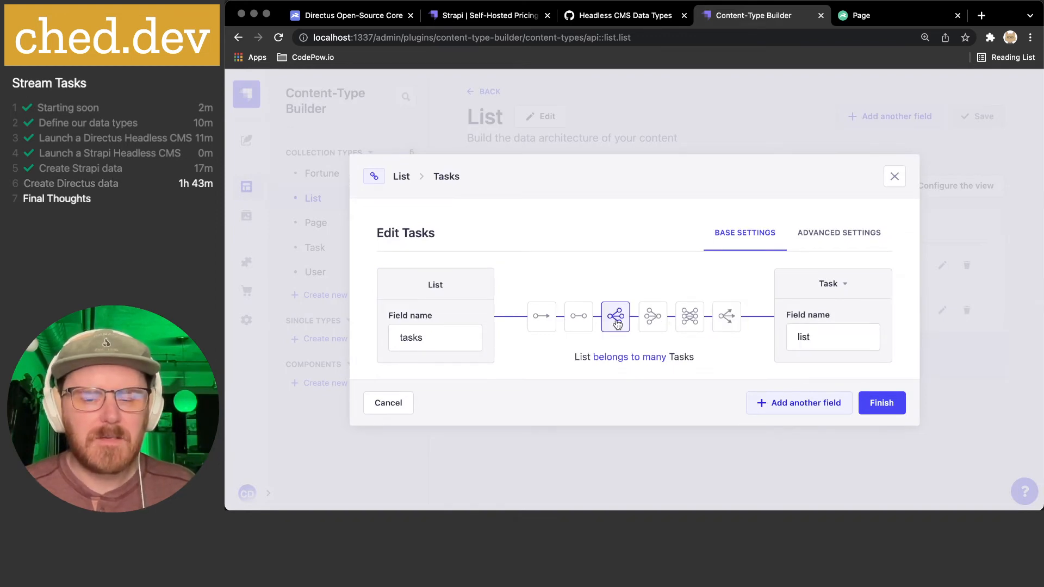
click(729, 327)
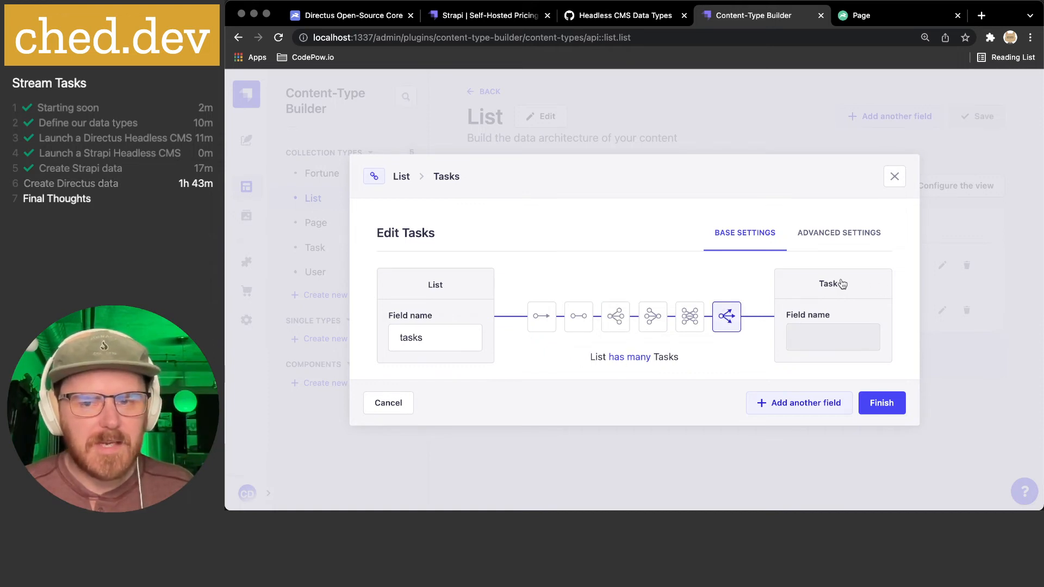
click(837, 235)
click(752, 243)
click(878, 403)
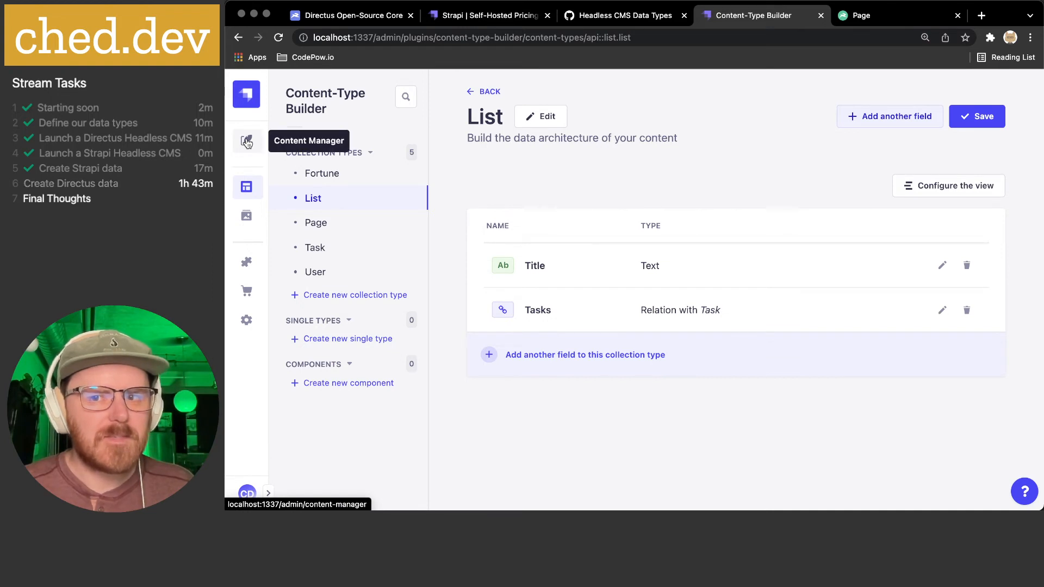
- Save the List type changes and start a new List entry in the Content Manager
click(977, 116)
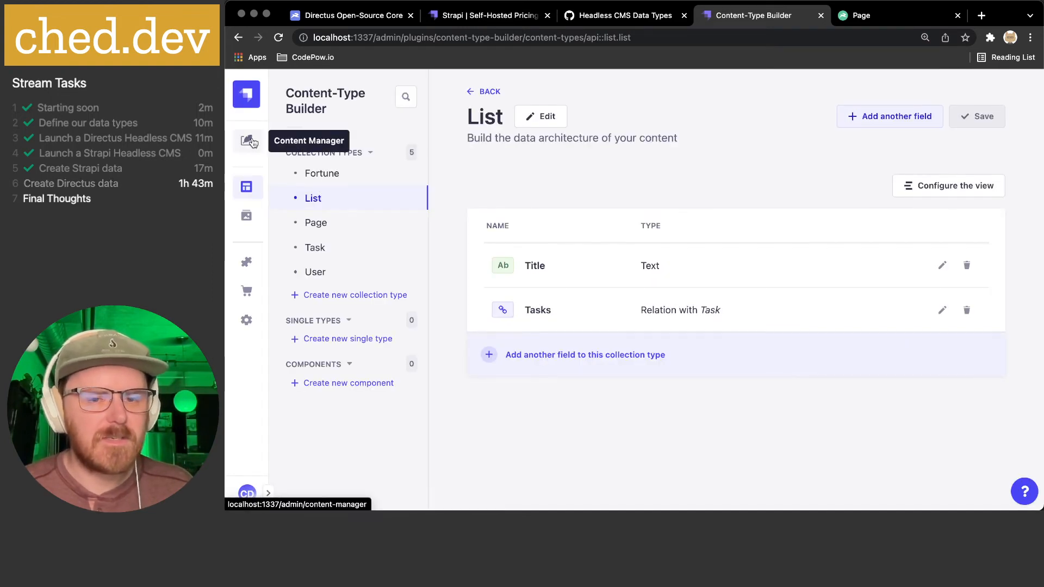
click(249, 142)
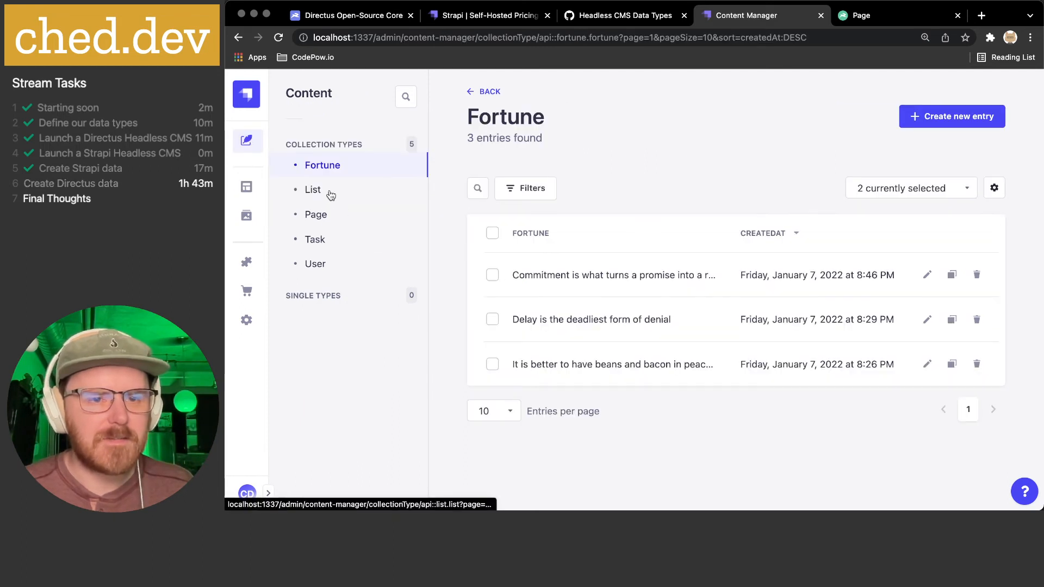
click(329, 193)
click(955, 116)
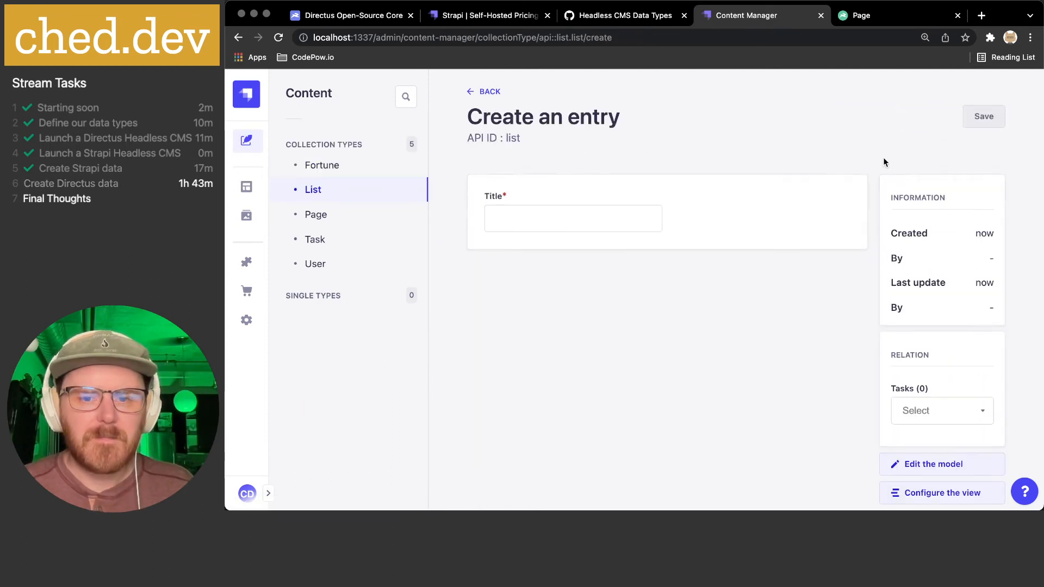
click(929, 416)
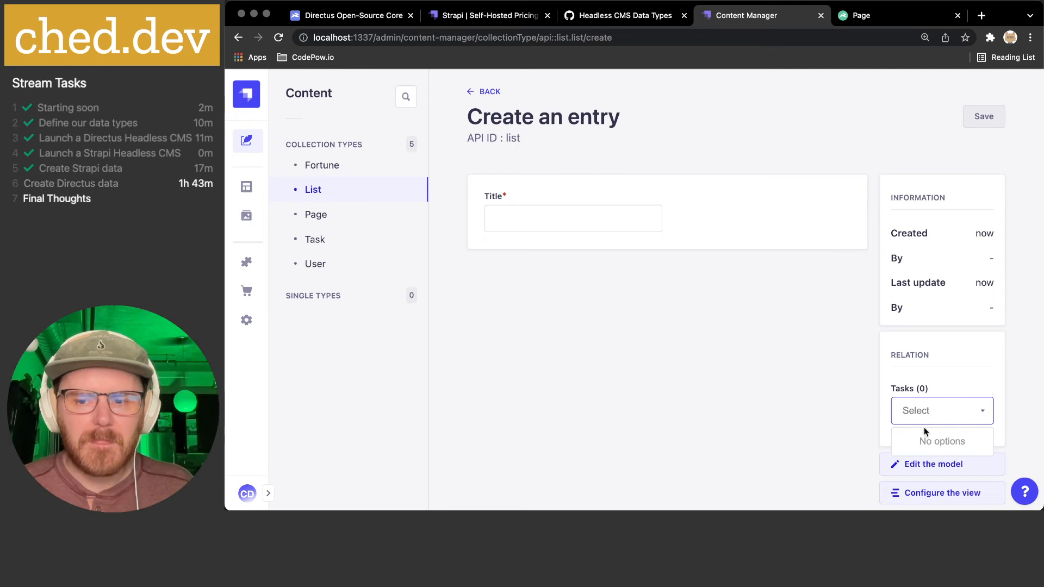
click(924, 411)
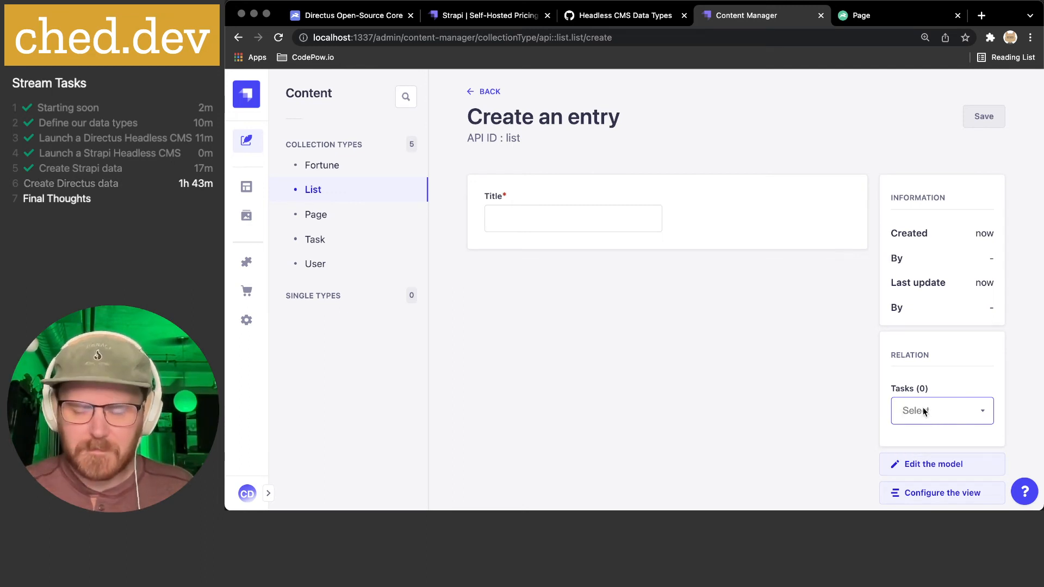
- Title the entry 'Shopping' and save it, with no task 'Carrots' available to link
click(543, 217)
text(Sho)
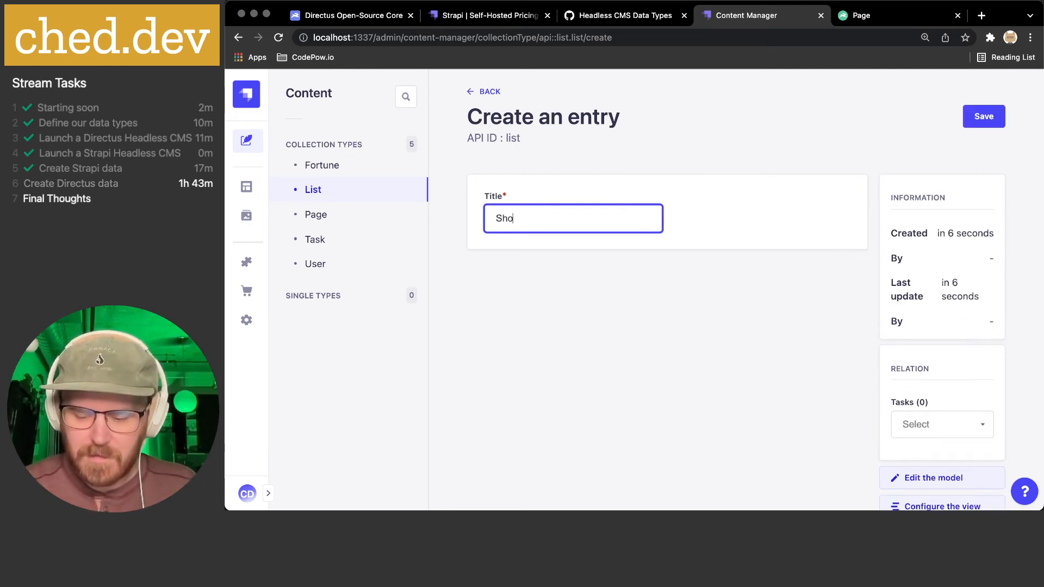
text(pping)
click(919, 427)
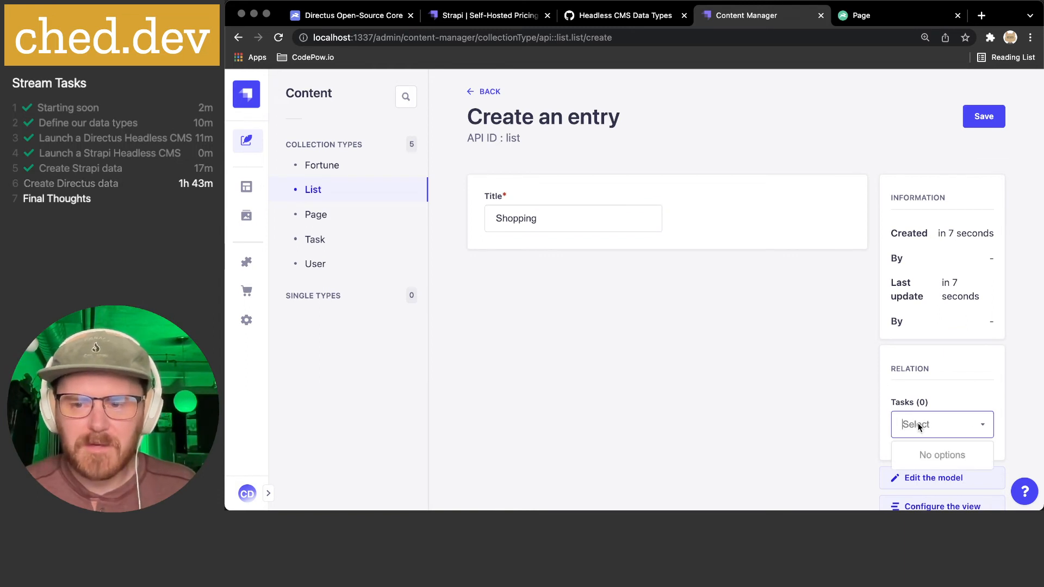
text(C)
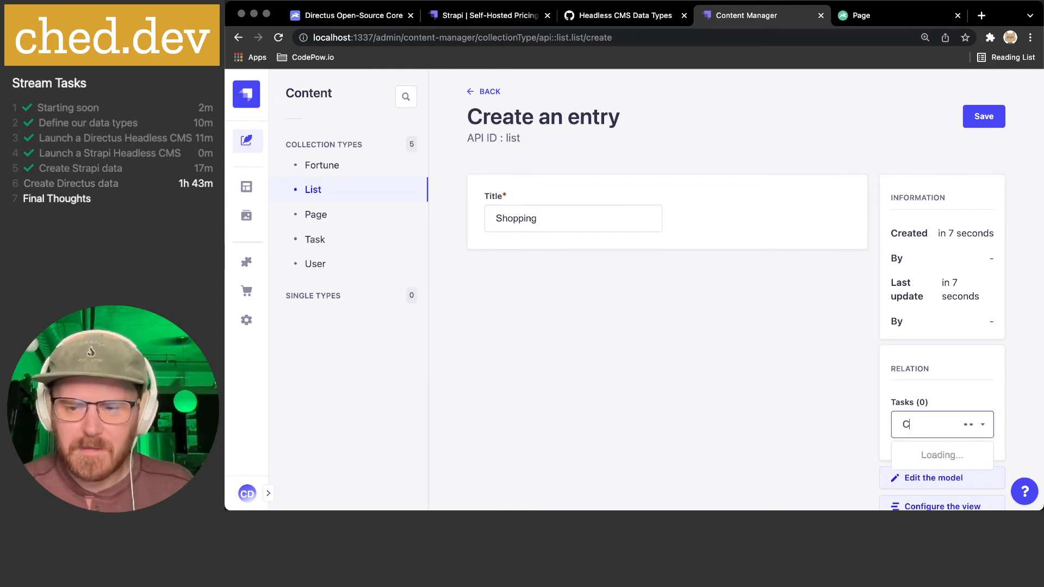
text(arrots)
key(Return)
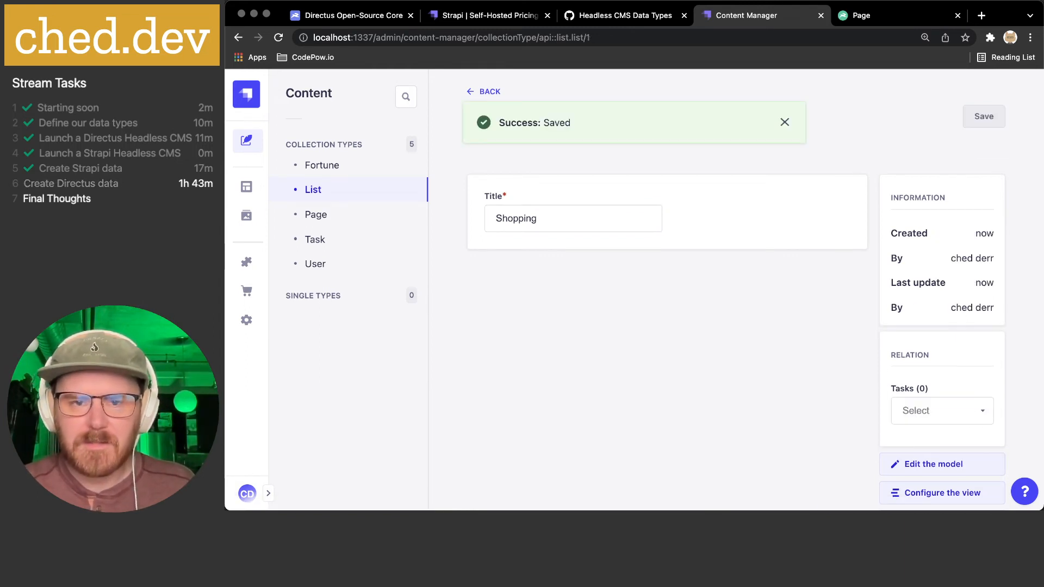
click(922, 369)
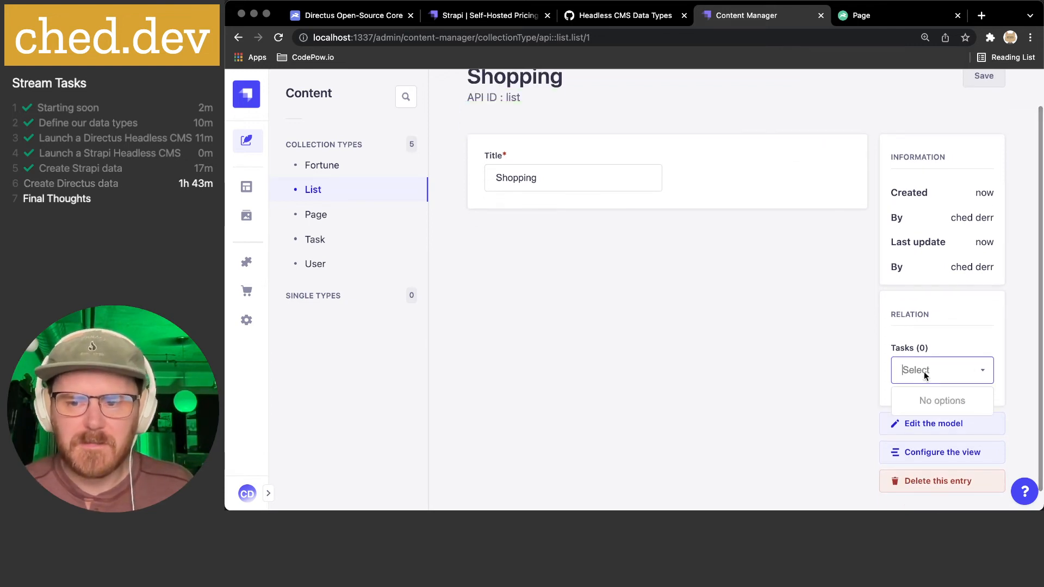
text(Carrots)
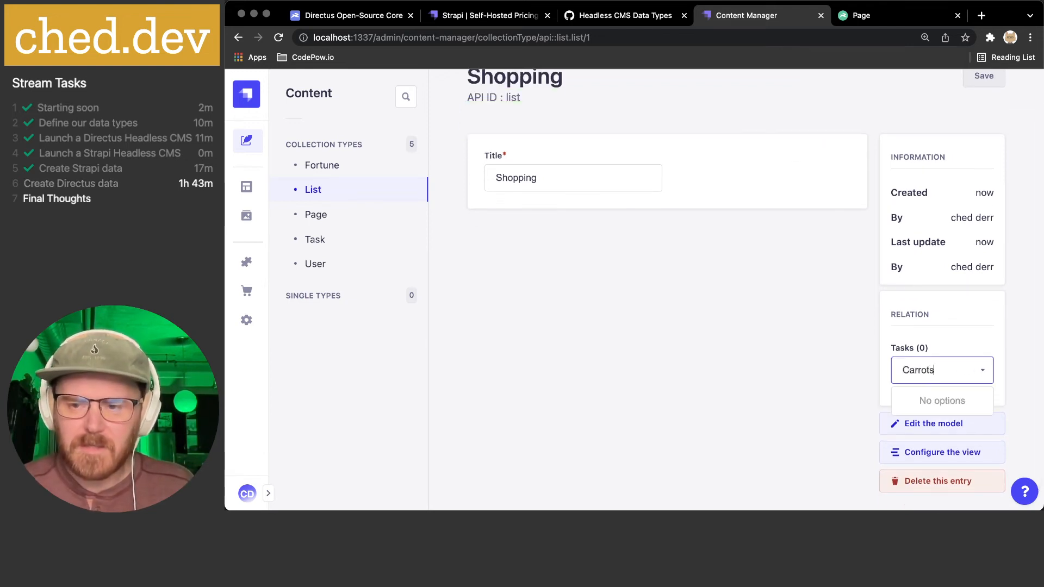
click(973, 340)
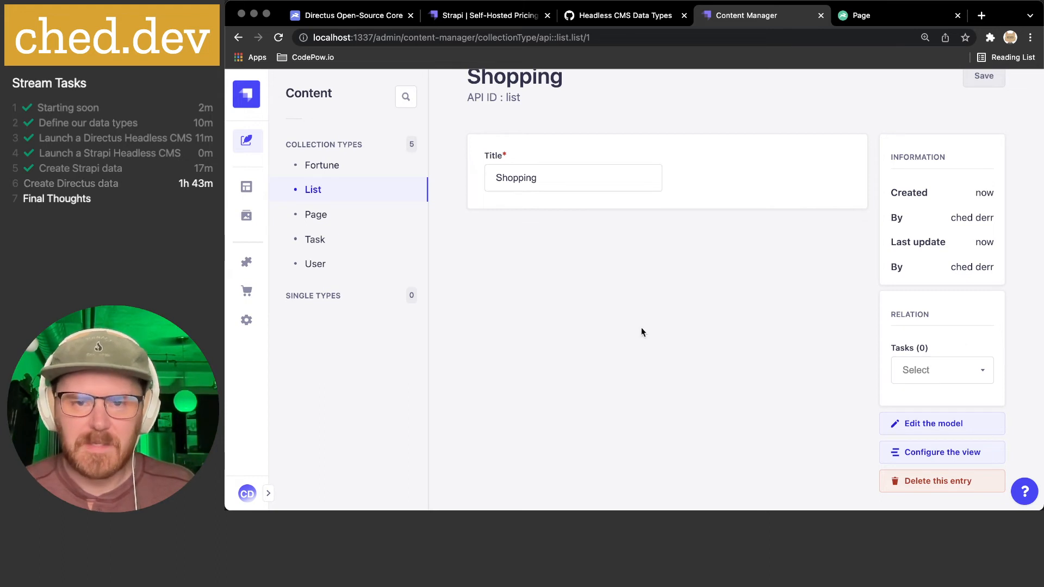
scroll(641, 329, up, 1)
- Delete the Shopping entry from the List entries and confirm
click(488, 90)
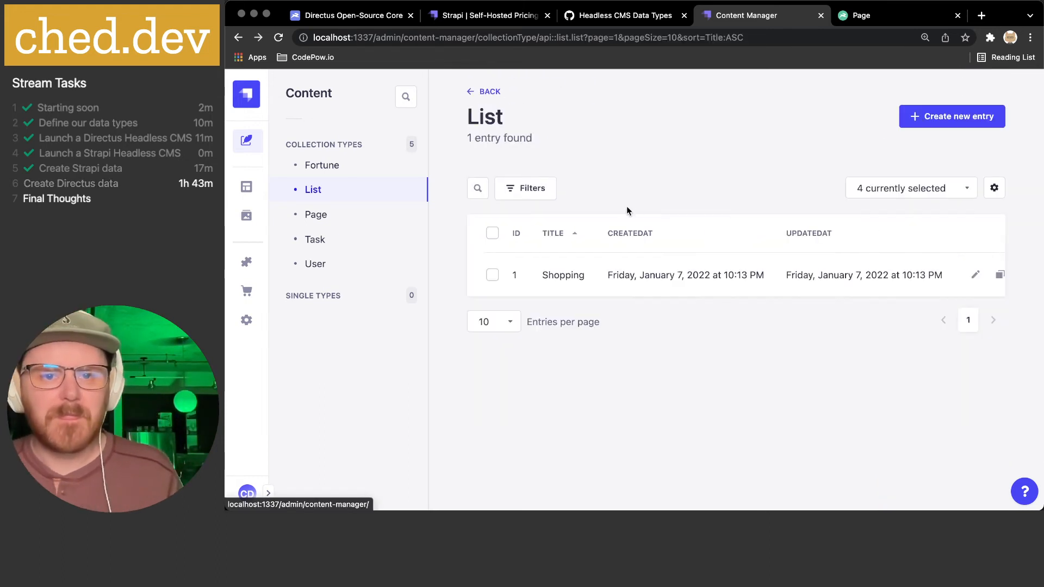
click(492, 234)
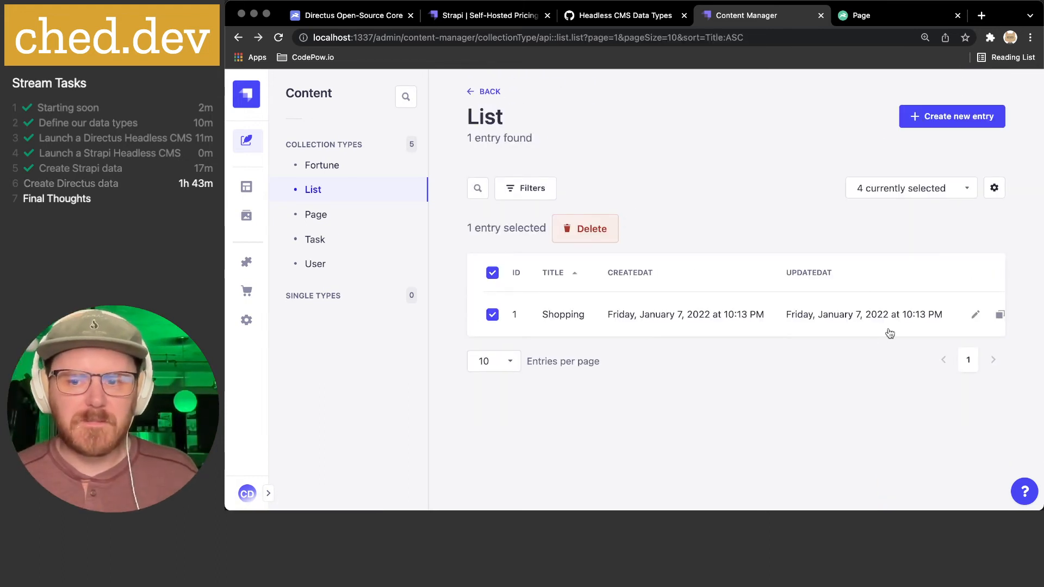
scroll(943, 316, right, 2)
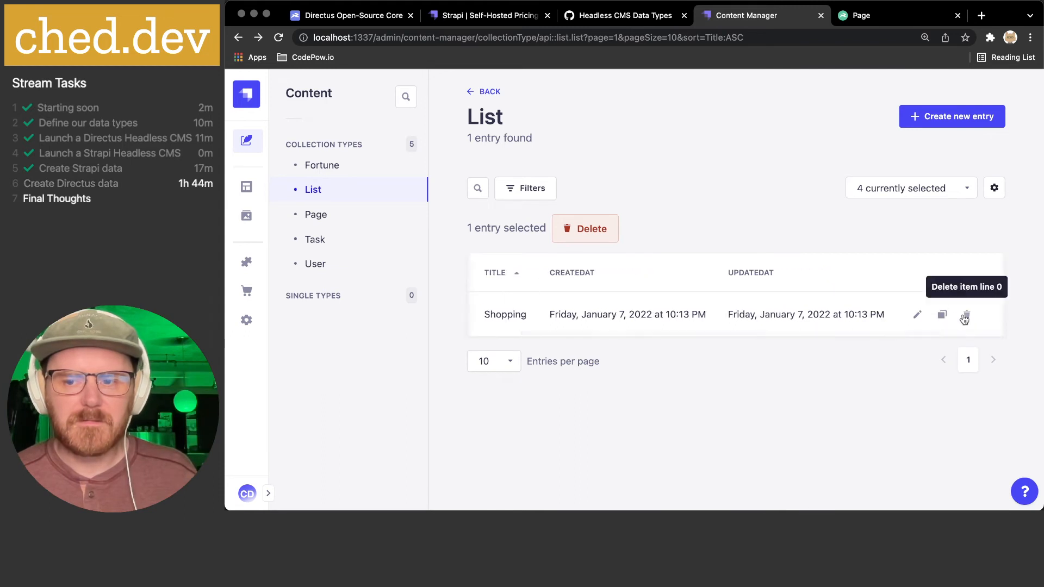
click(966, 314)
click(718, 314)
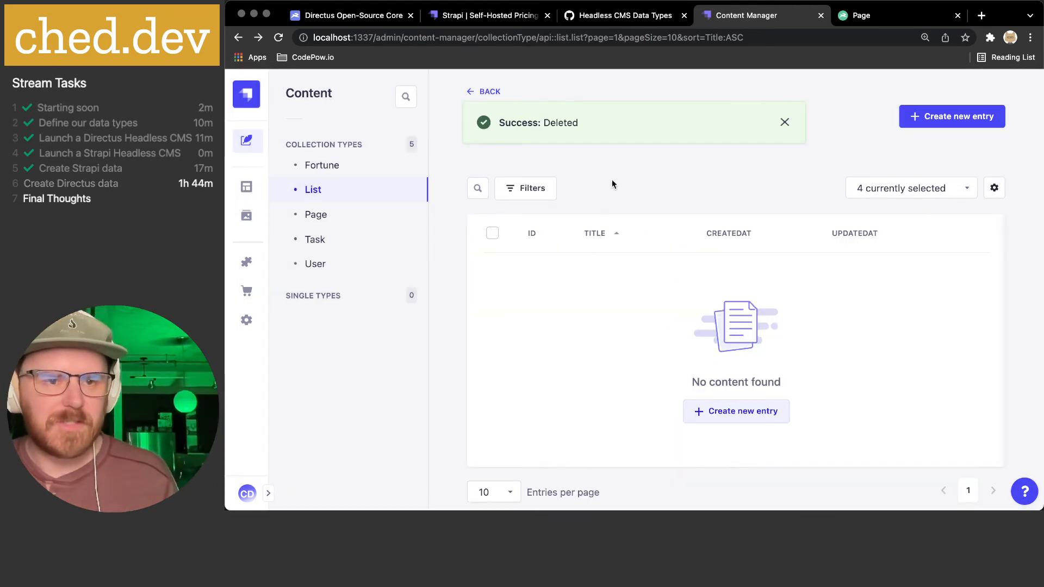
- Open the List type in the Content-Type Builder
click(243, 323)
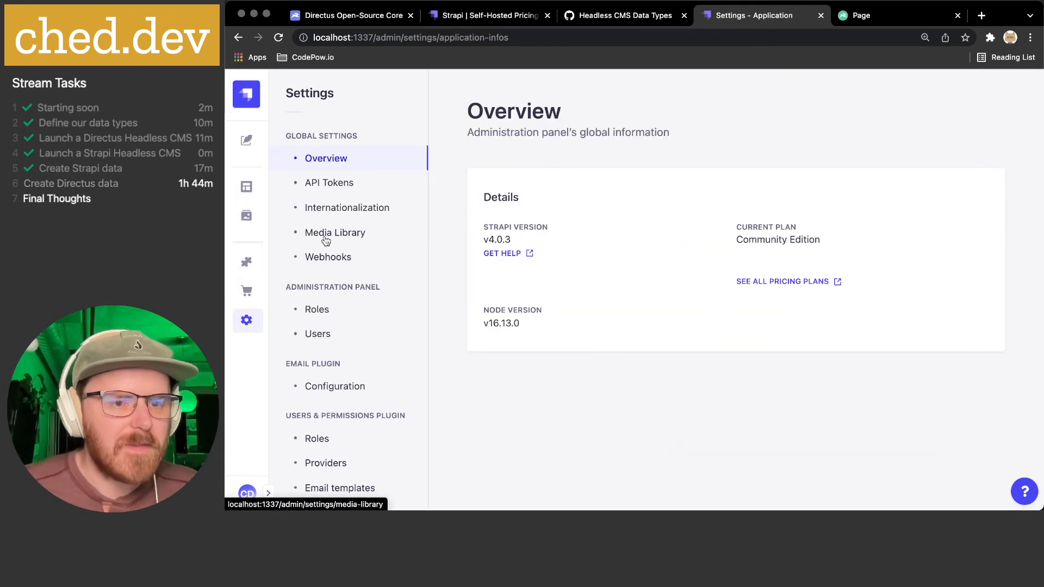
click(247, 187)
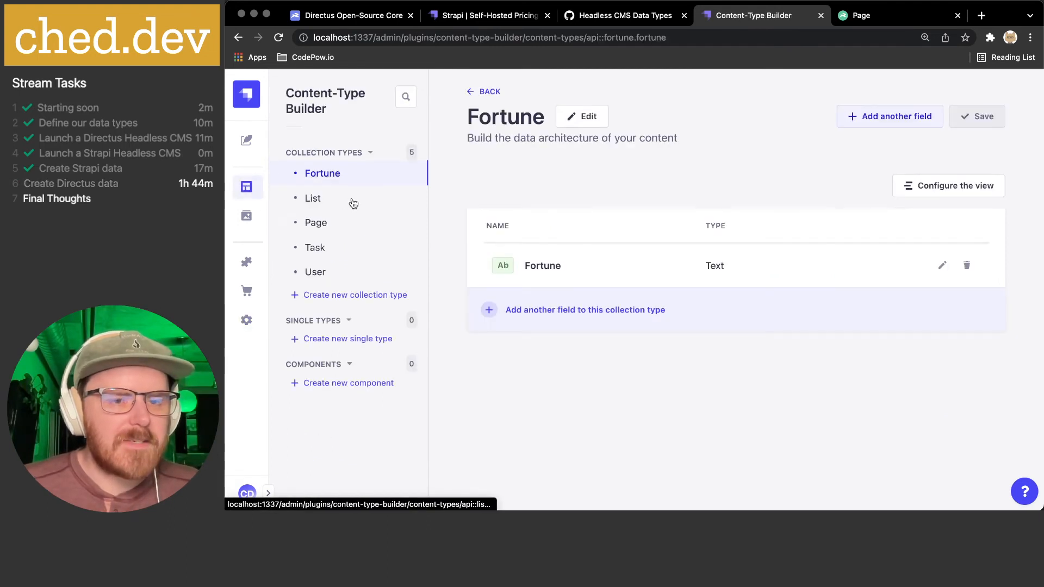
click(354, 202)
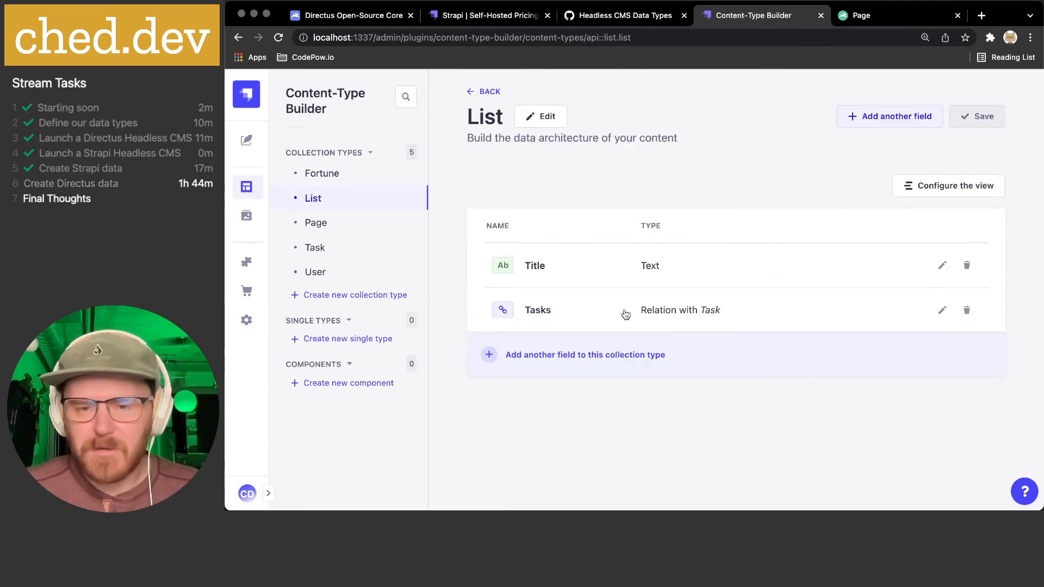
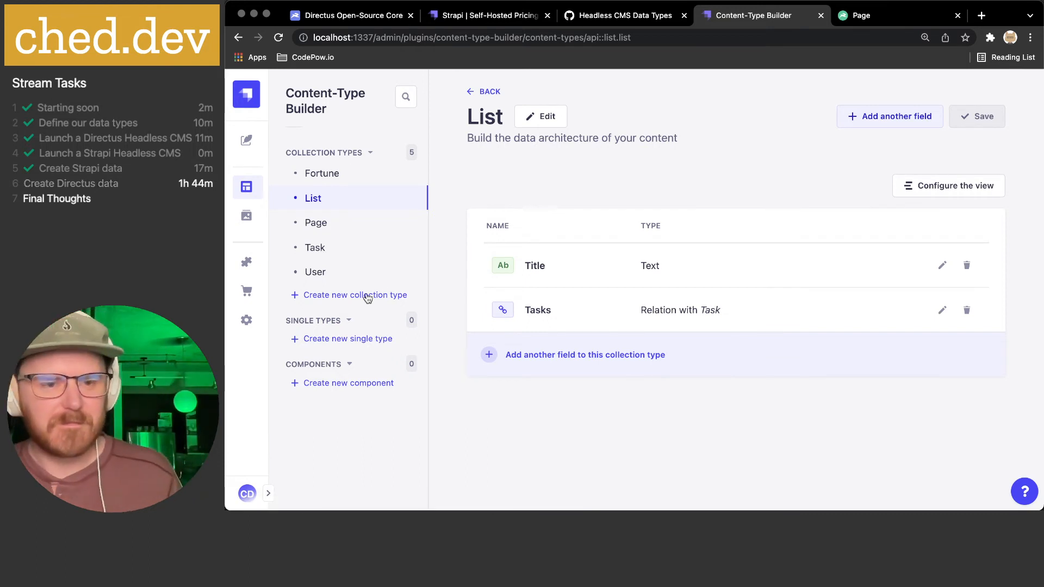
- Start a new component named Tasks in a newly created Tasks category
click(330, 382)
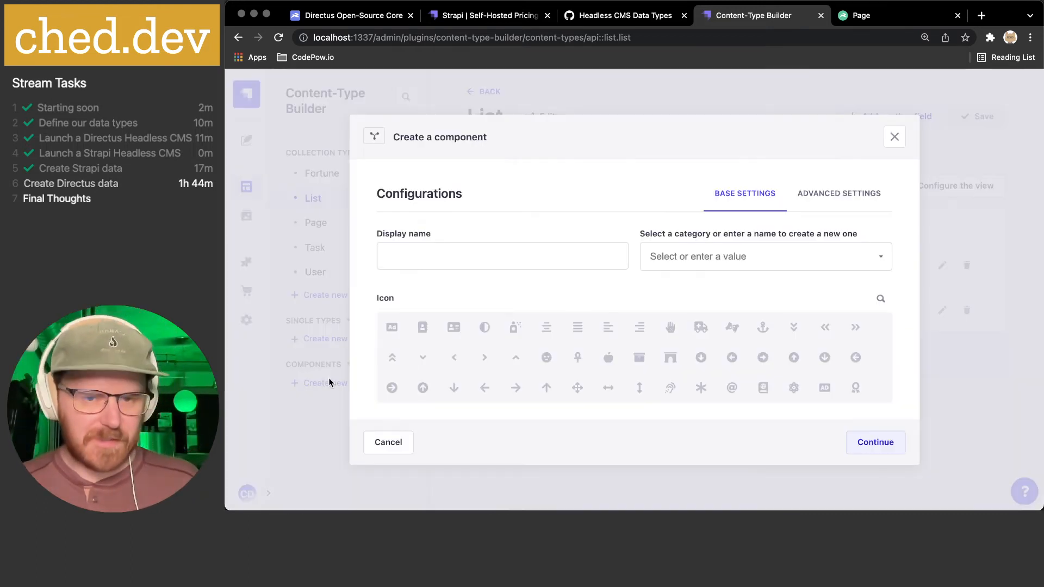
click(470, 249)
text(Tasks)
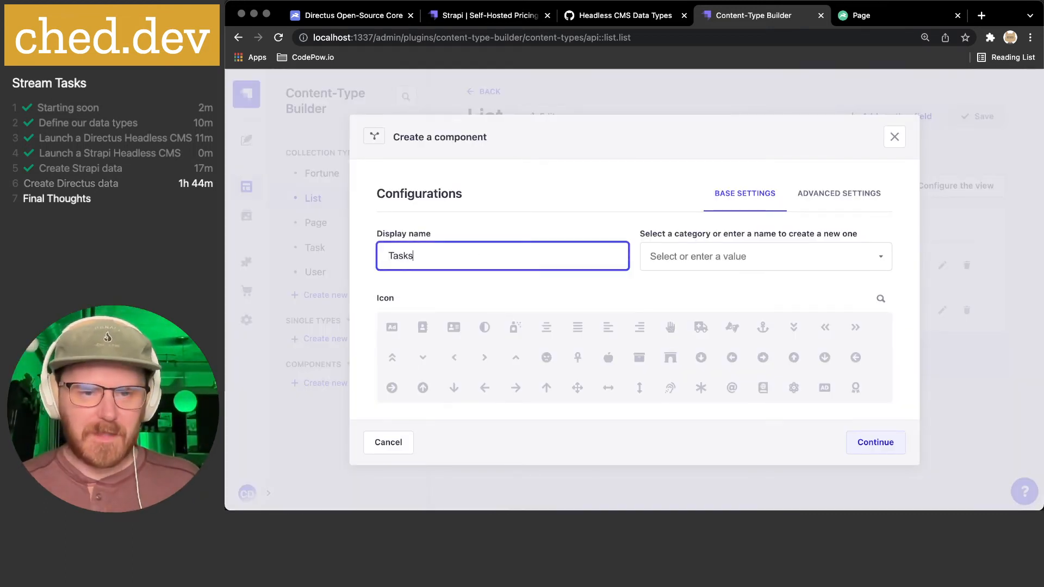
click(741, 261)
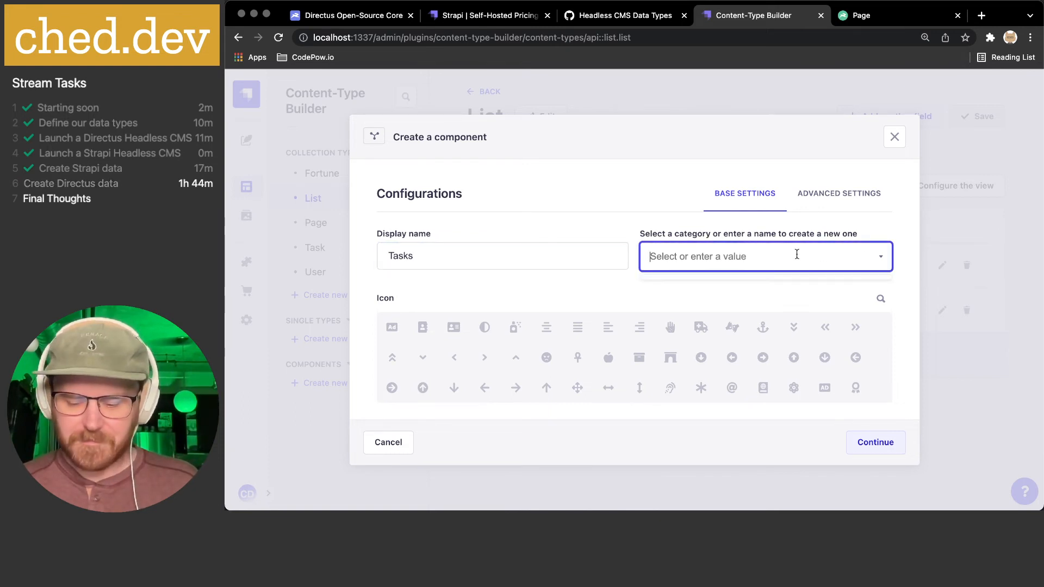
text(Tasks)
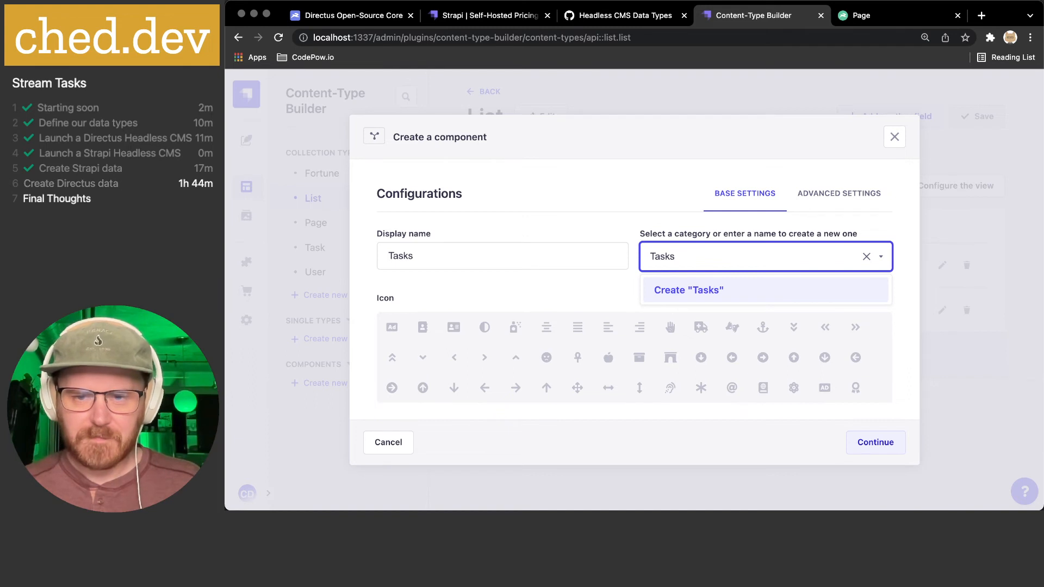
click(757, 291)
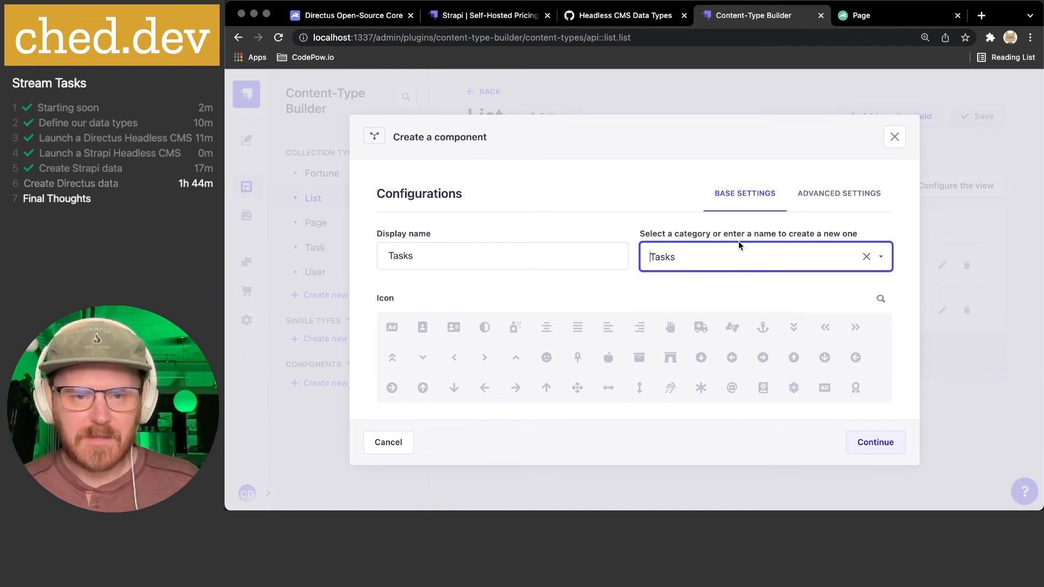
- Give the component the 'list' icon and create it
scroll(578, 355, down, 5)
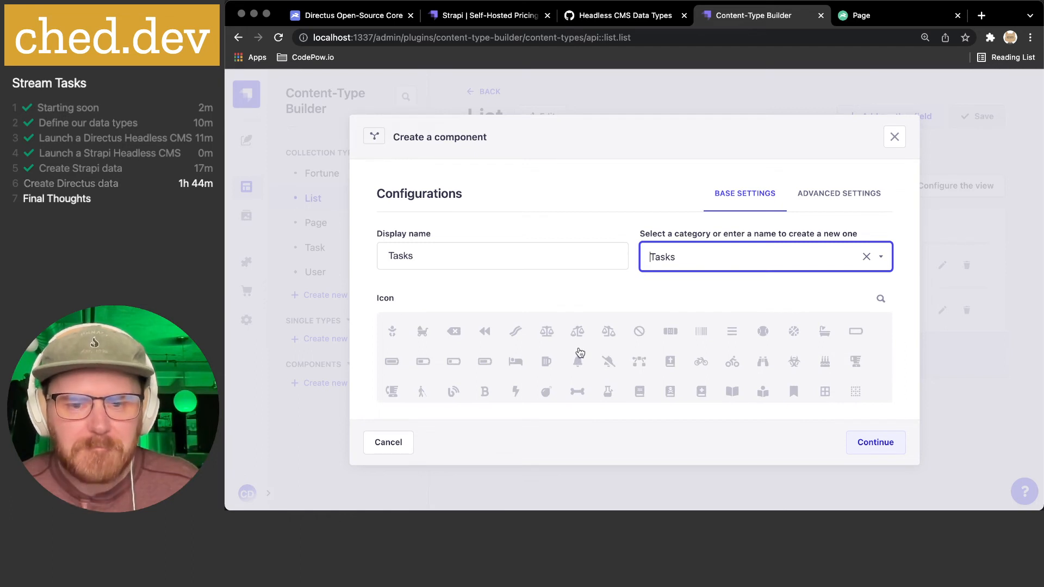
scroll(579, 353, up, 5)
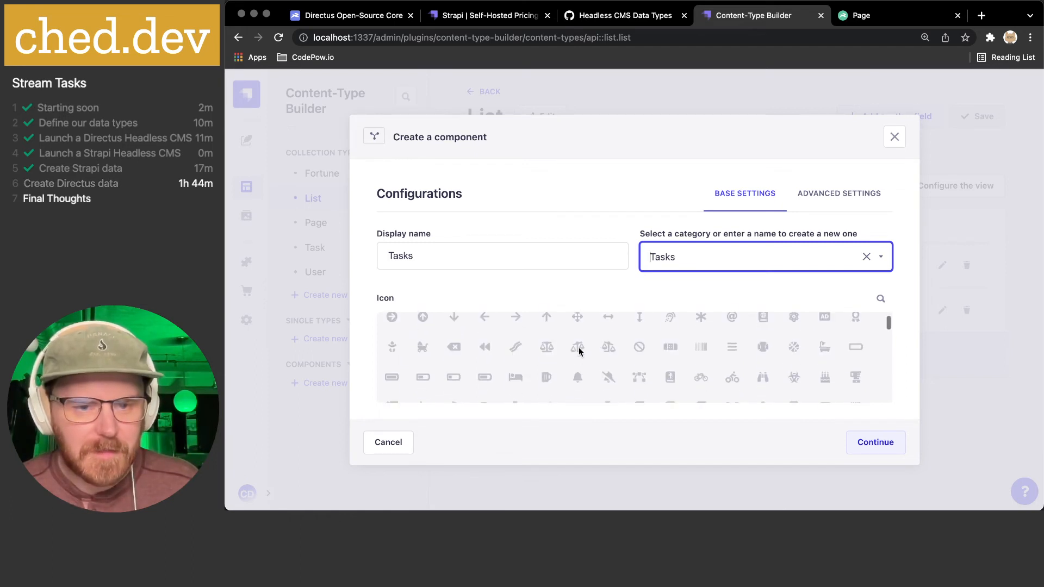
scroll(580, 352, up, 1)
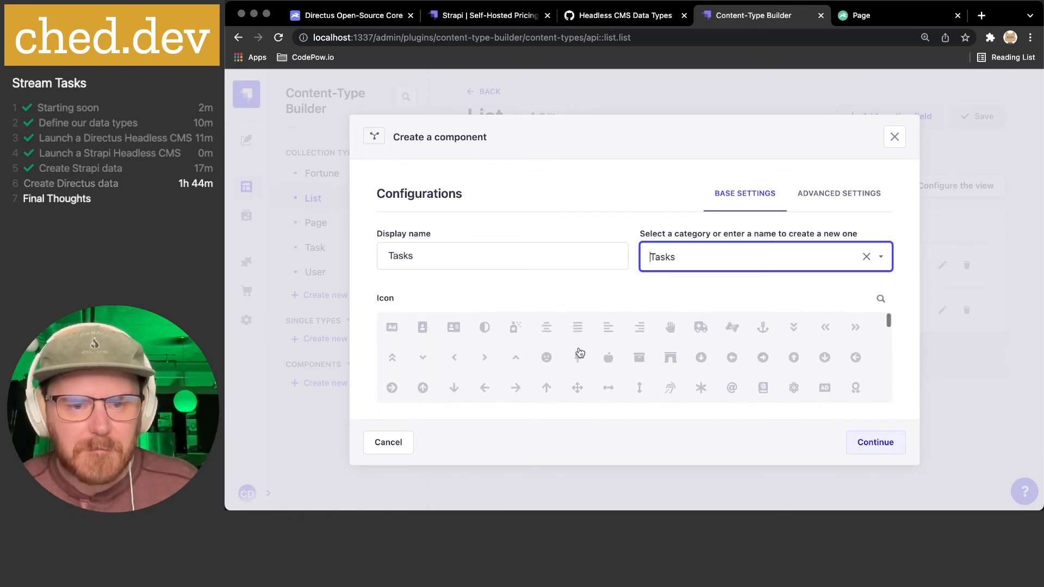
scroll(488, 352, down, 2)
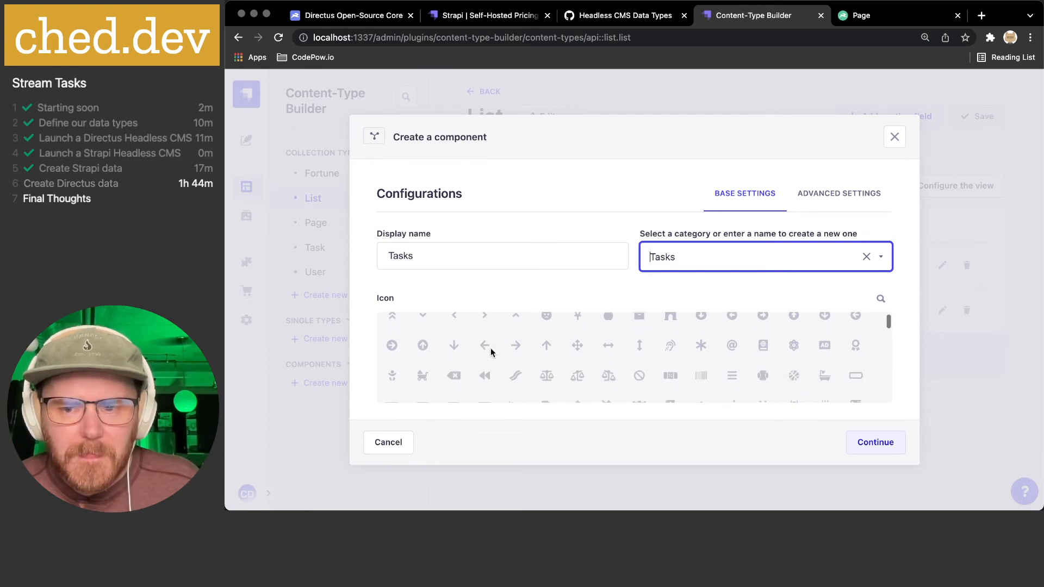
click(880, 299)
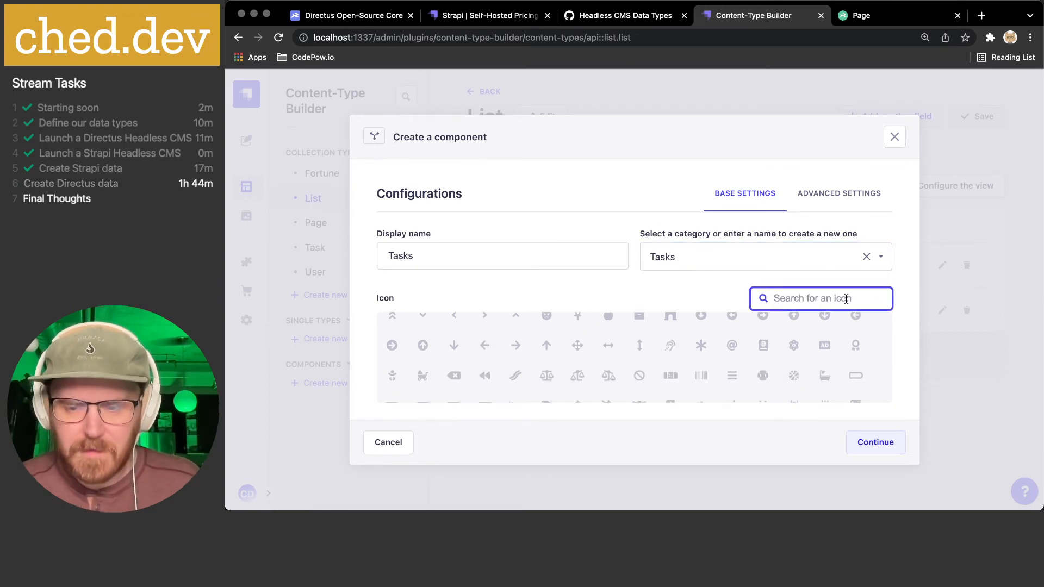
text(list)
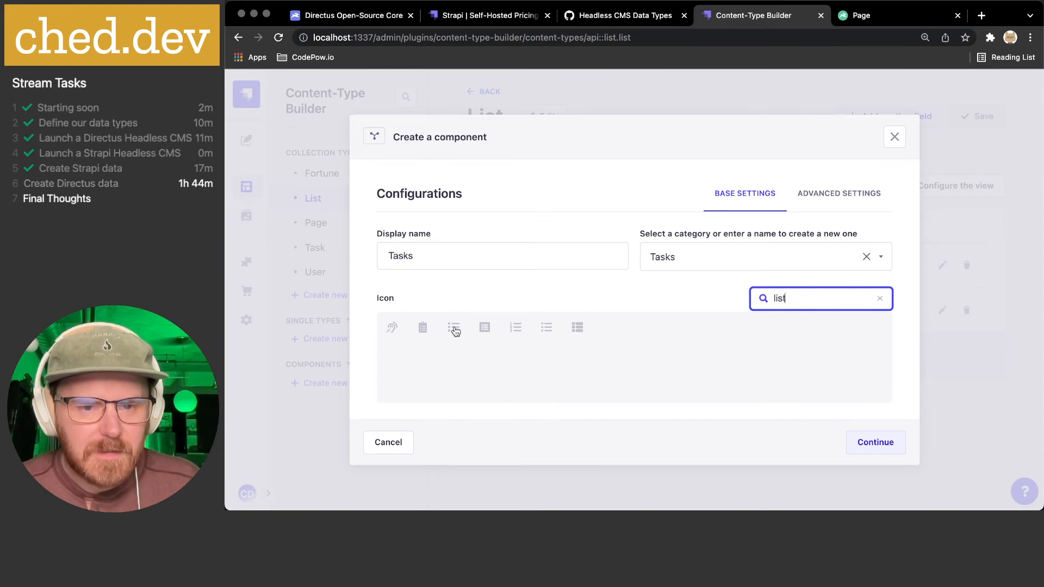
click(454, 328)
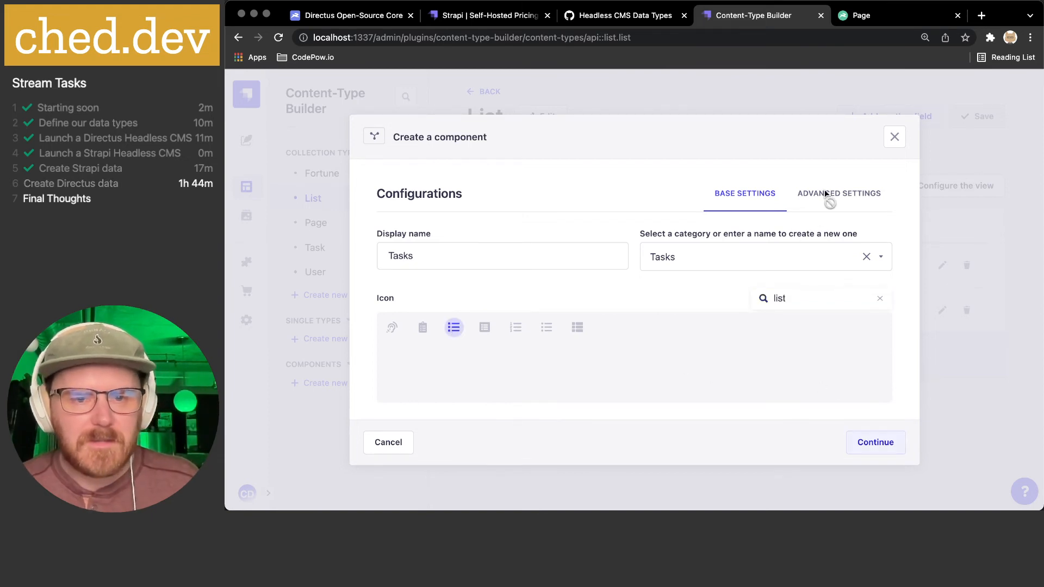
click(875, 442)
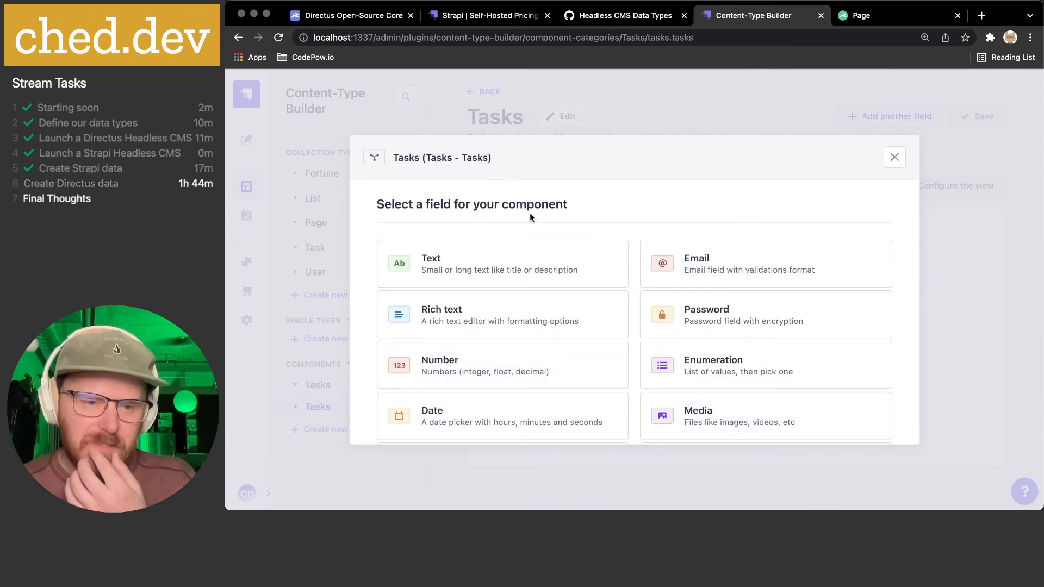
- Add a required text field named Title to the Tasks component
click(496, 265)
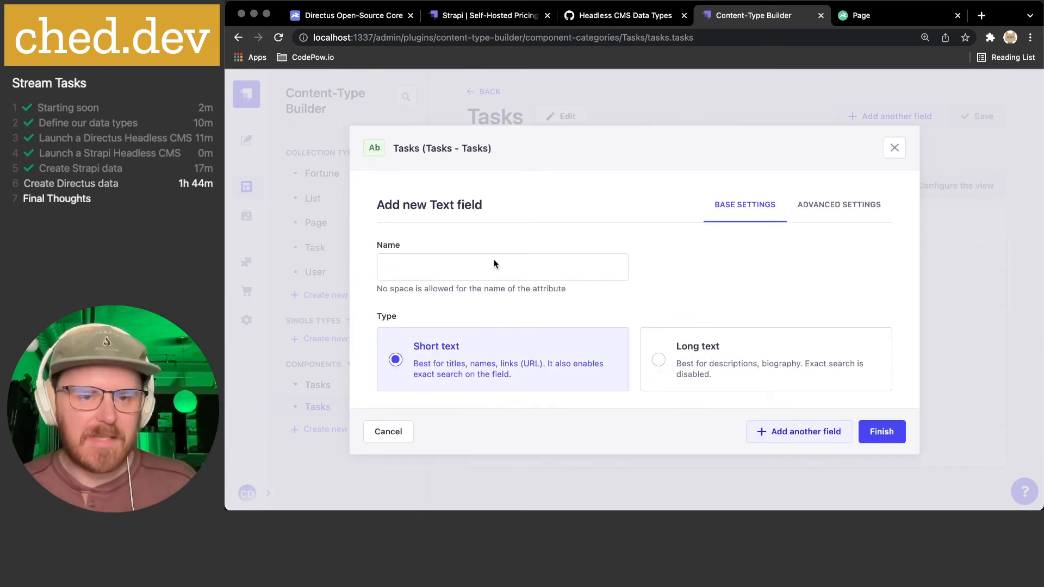
click(468, 270)
text(Title)
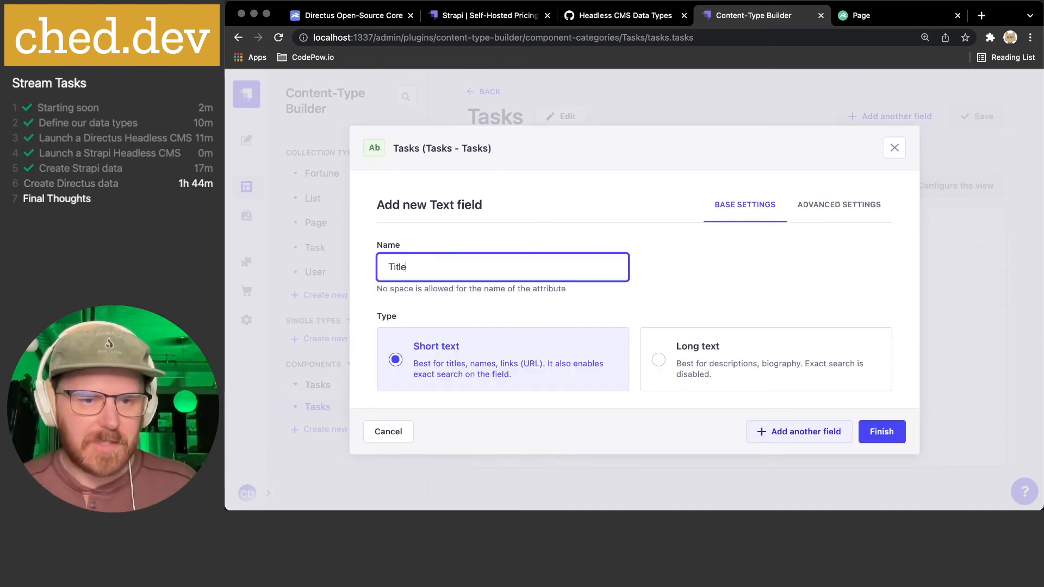
click(875, 203)
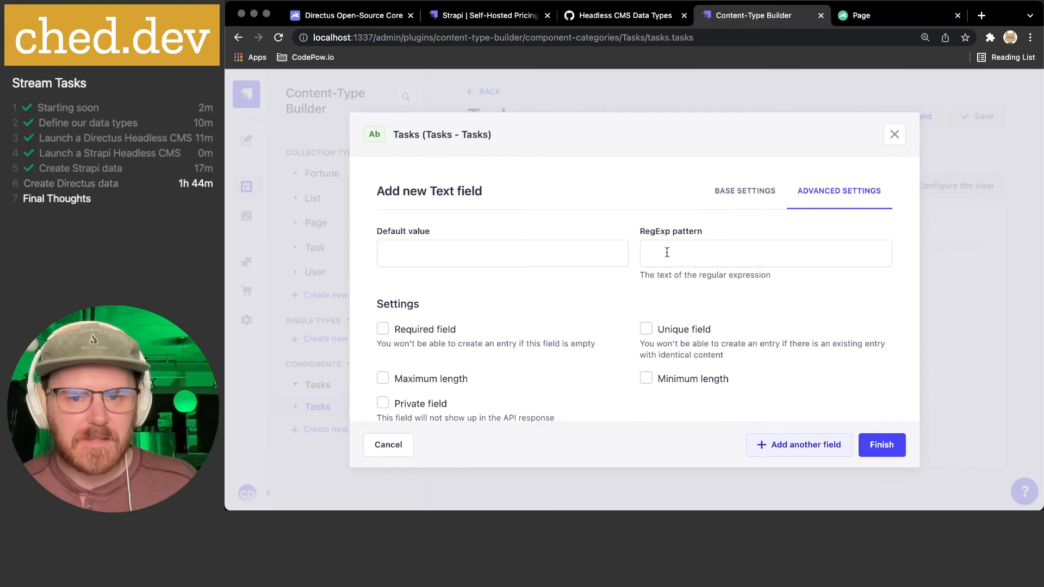
scroll(674, 294, down, 1)
click(683, 318)
click(682, 318)
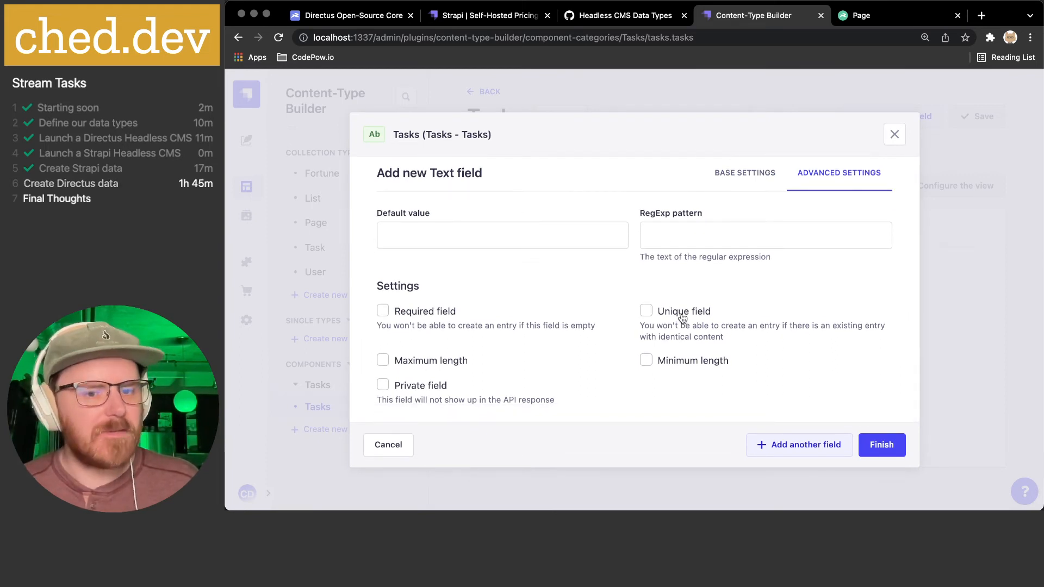
click(443, 315)
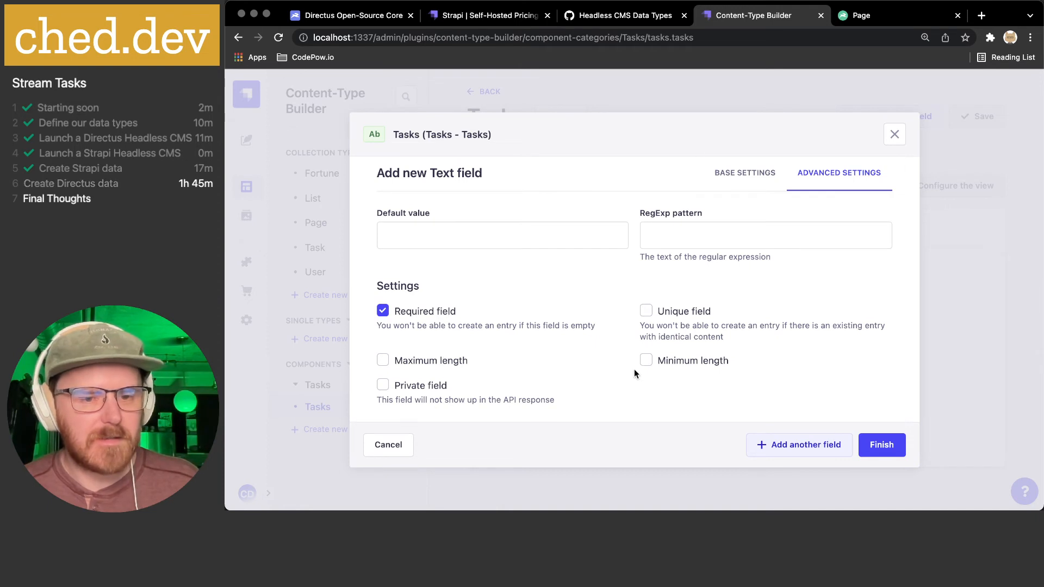
click(882, 445)
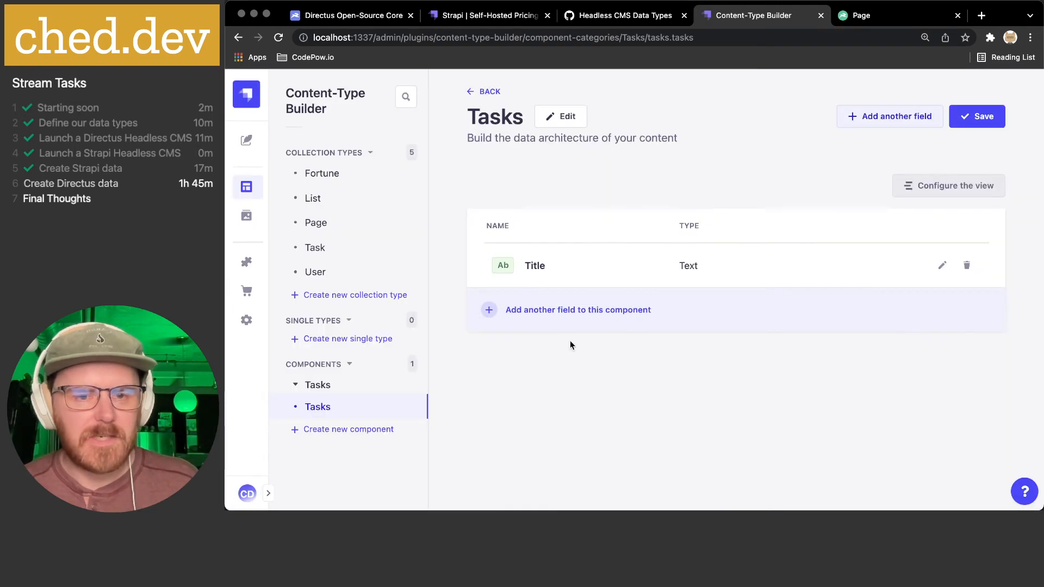
- Add an integer number field named Level
click(563, 312)
scroll(572, 283, down, 2)
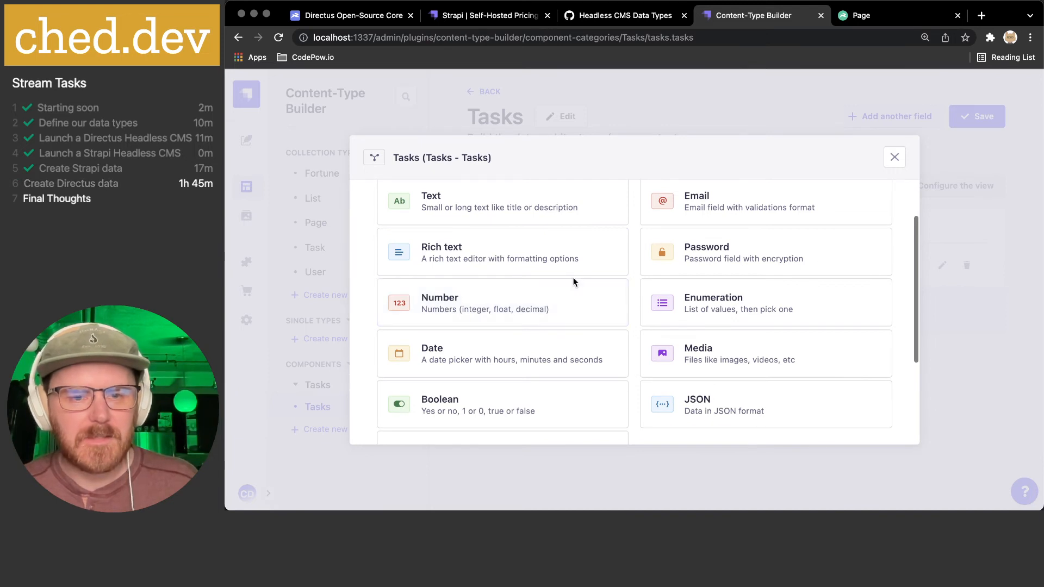
click(532, 310)
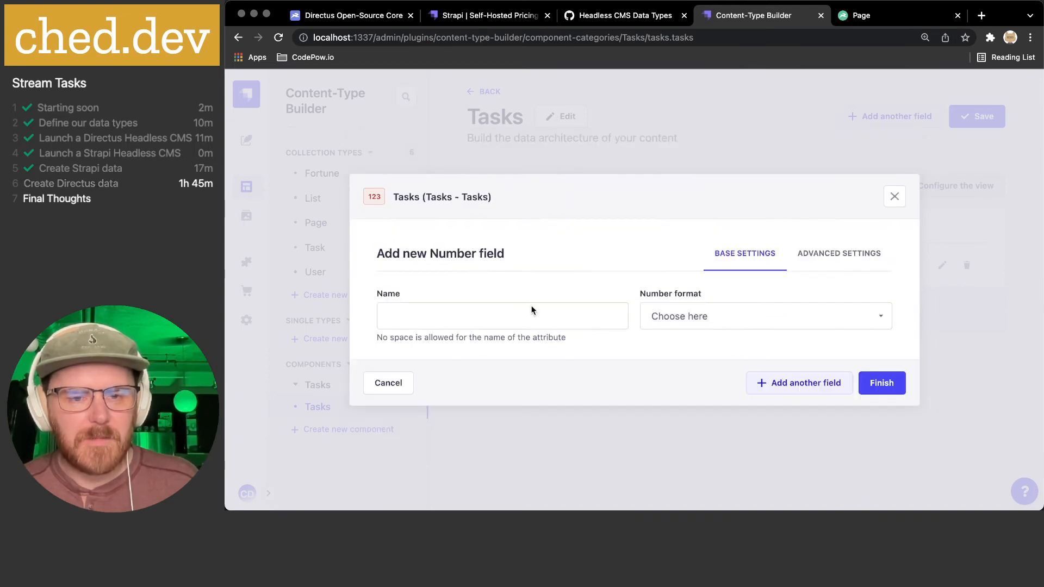
click(488, 309)
text(Level)
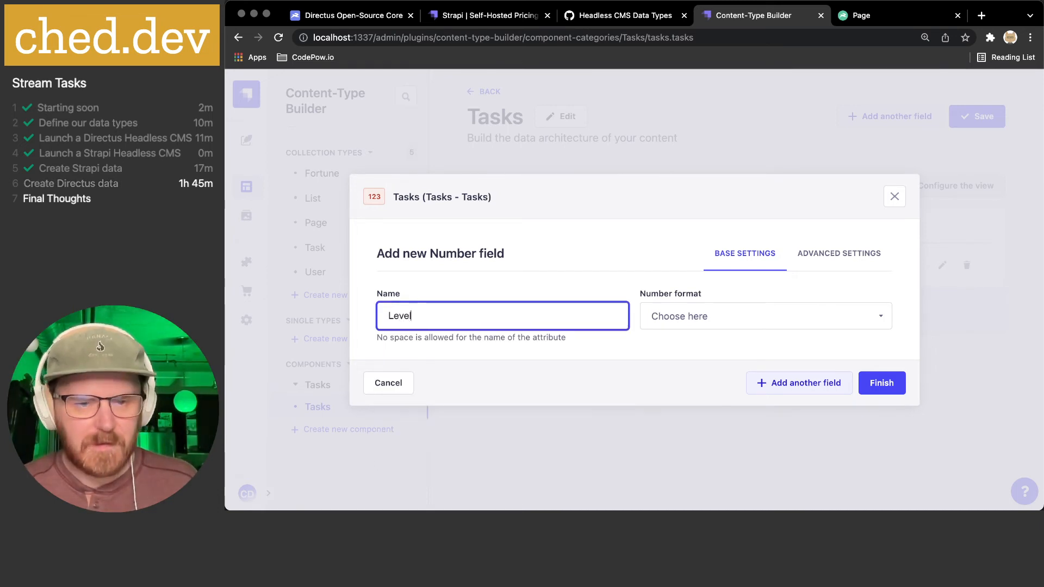
click(687, 315)
click(690, 349)
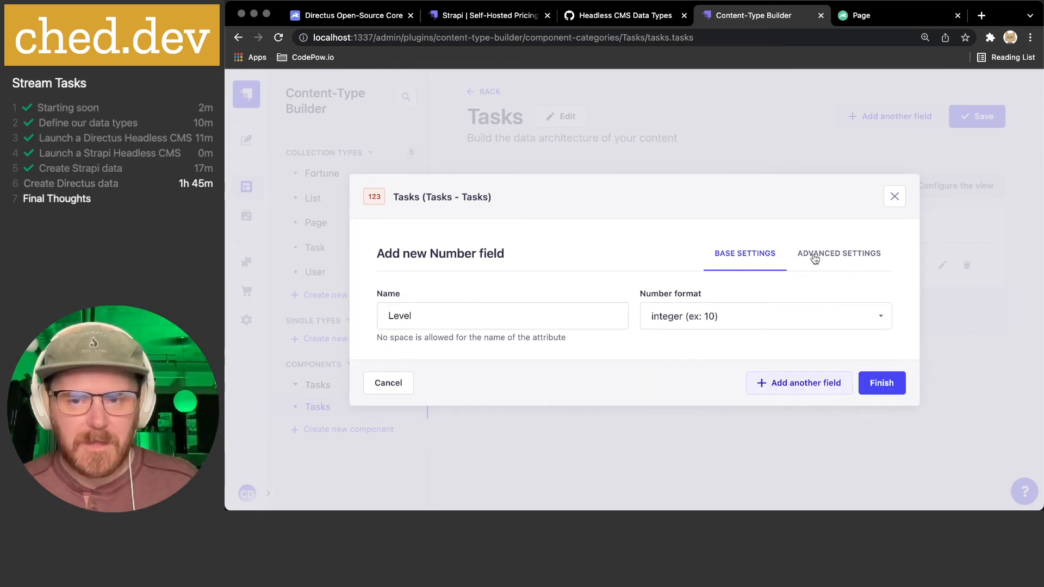
- Give Level a default of 3, make it required with a maximum of 5, and add it
click(812, 254)
click(460, 257)
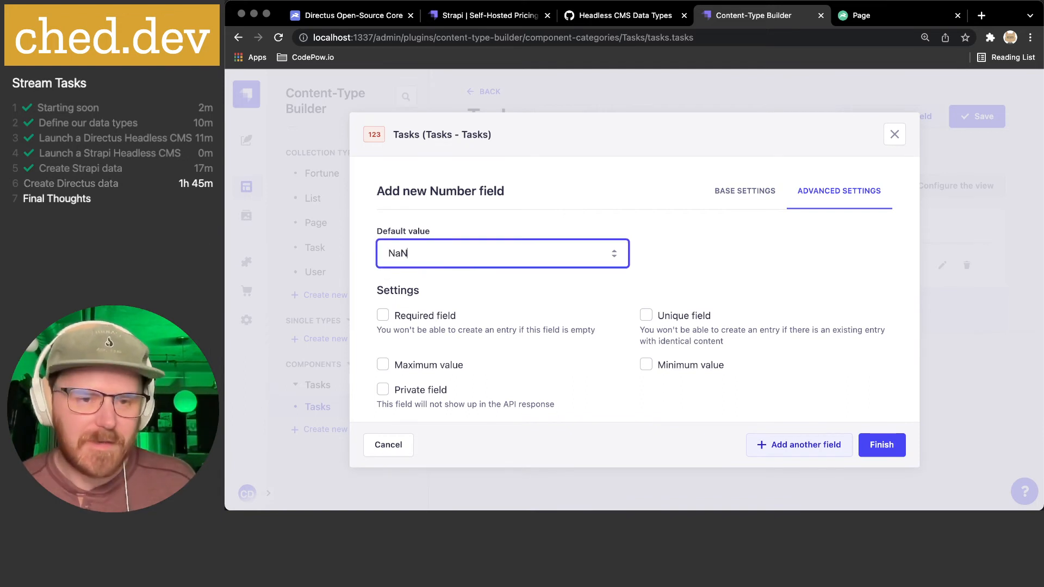
text(3)
click(428, 292)
click(426, 316)
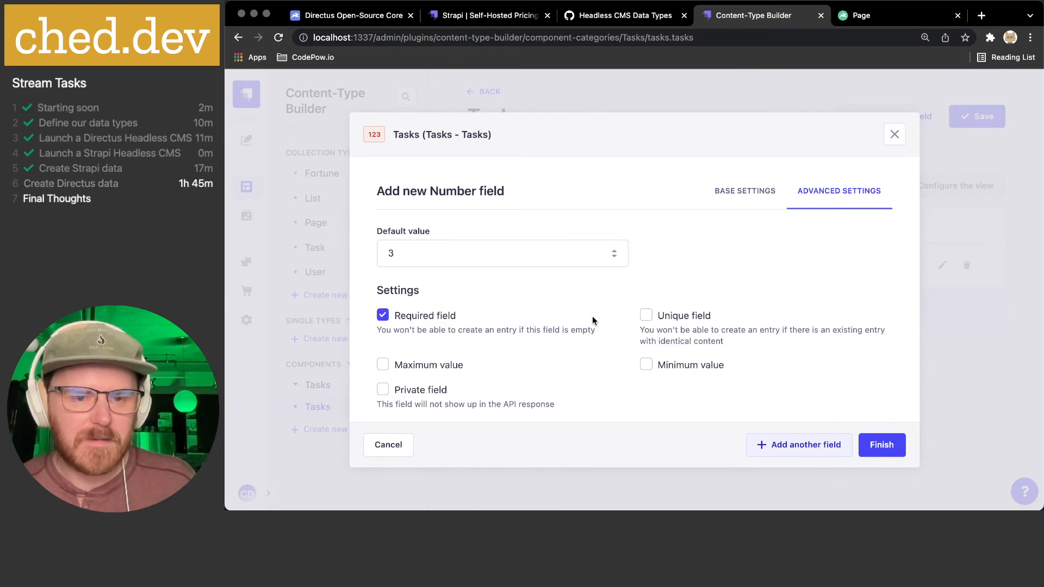
click(428, 365)
click(394, 386)
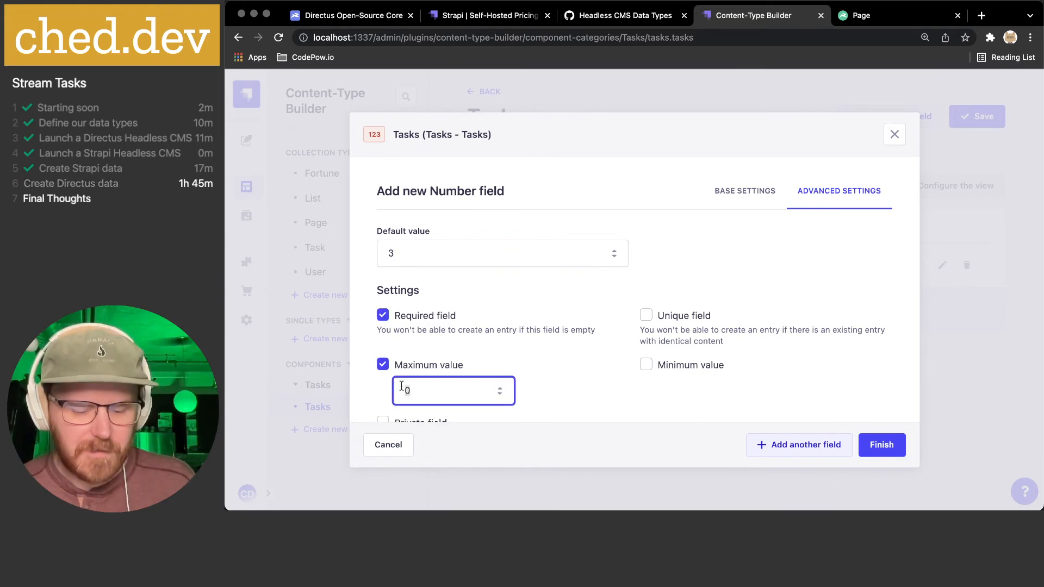
text(5)
click(712, 382)
click(681, 390)
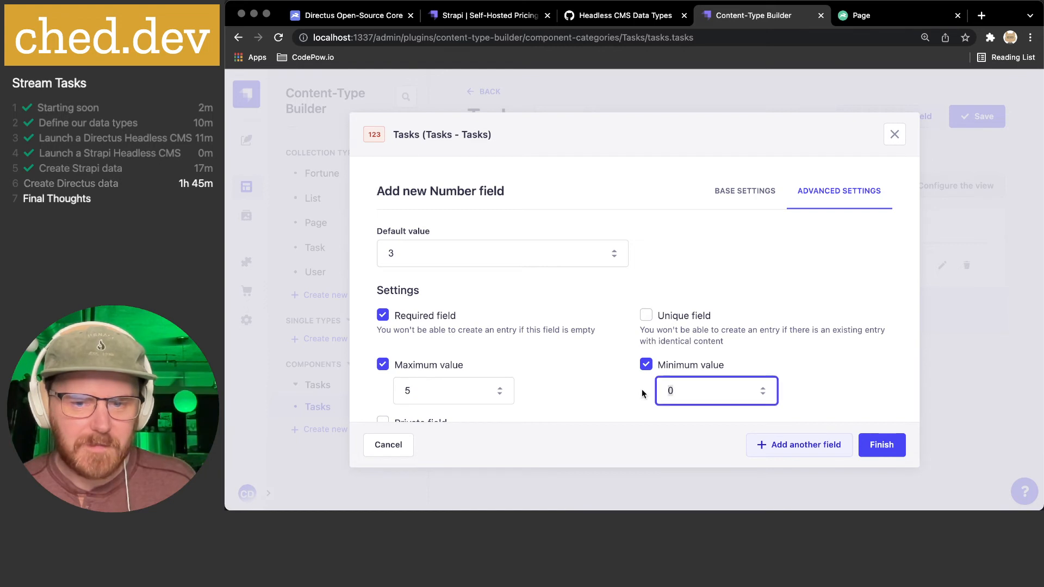
key(BackSpace)
scroll(830, 370, down, 2)
click(886, 445)
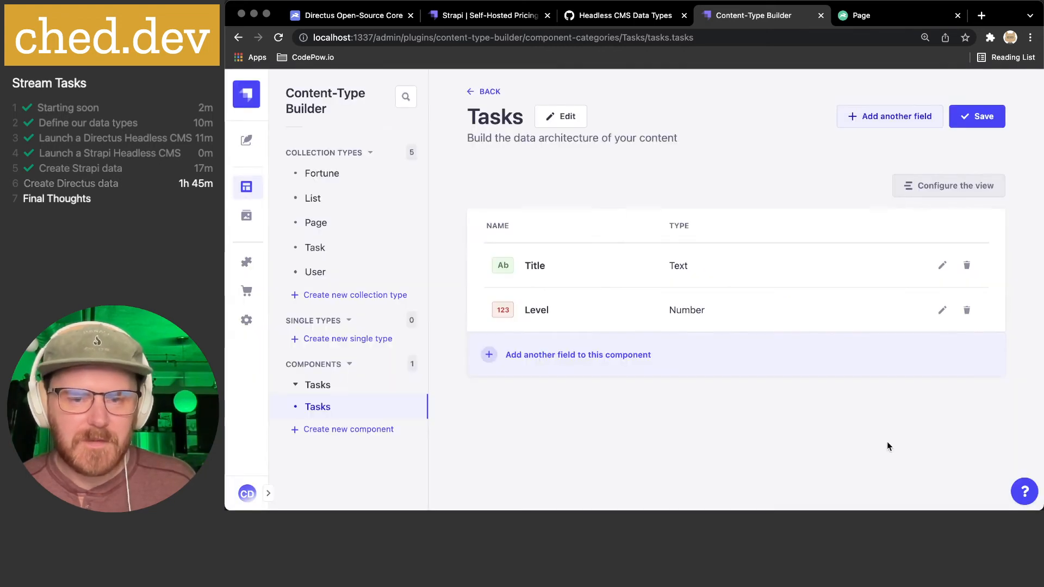
- Set up a required Boolean field named Completed with default value false
click(571, 355)
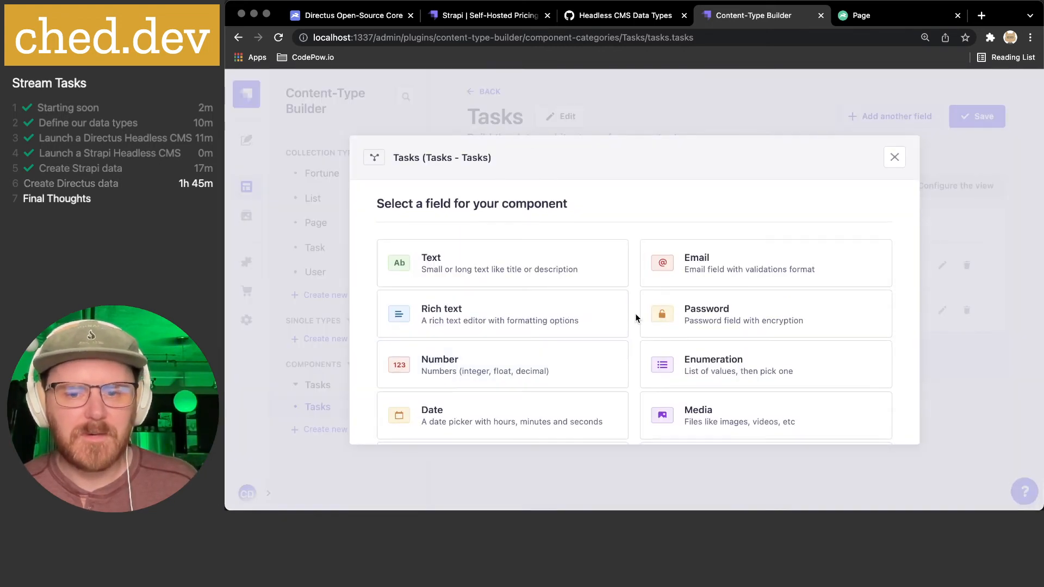
scroll(635, 313, down, 2)
click(568, 353)
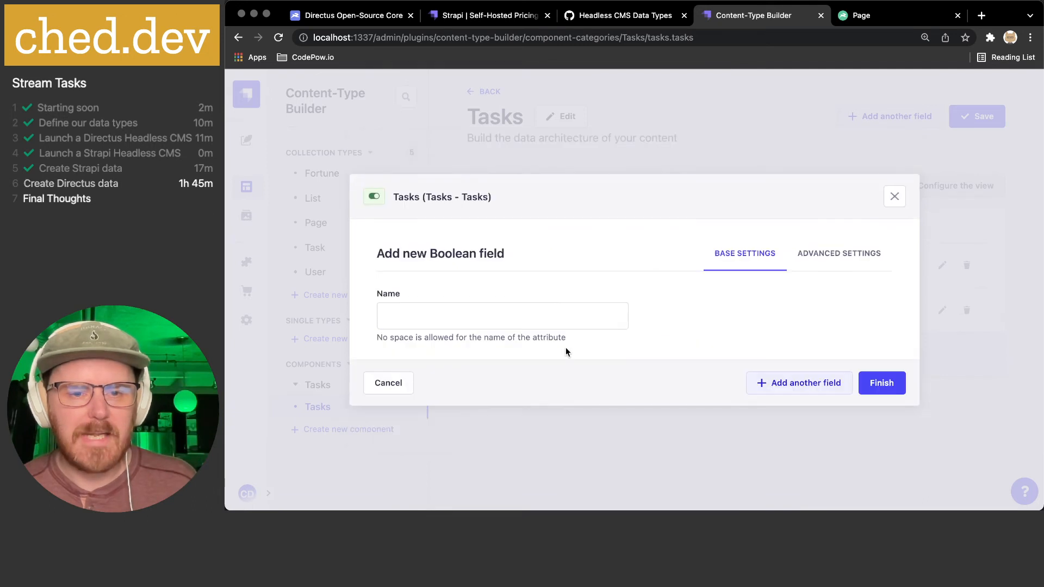
click(543, 308)
text(Com)
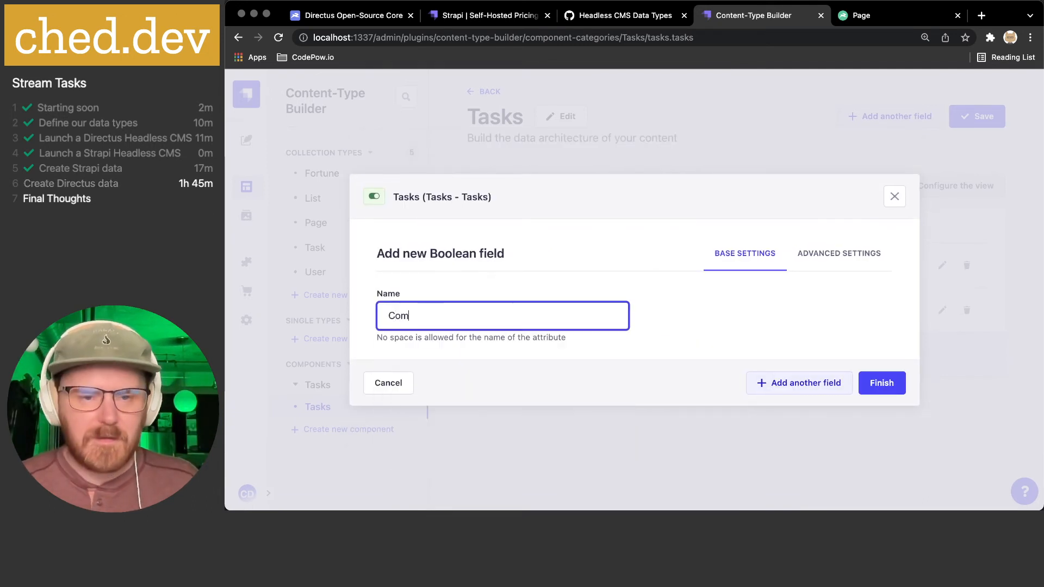
text(pleted)
click(859, 252)
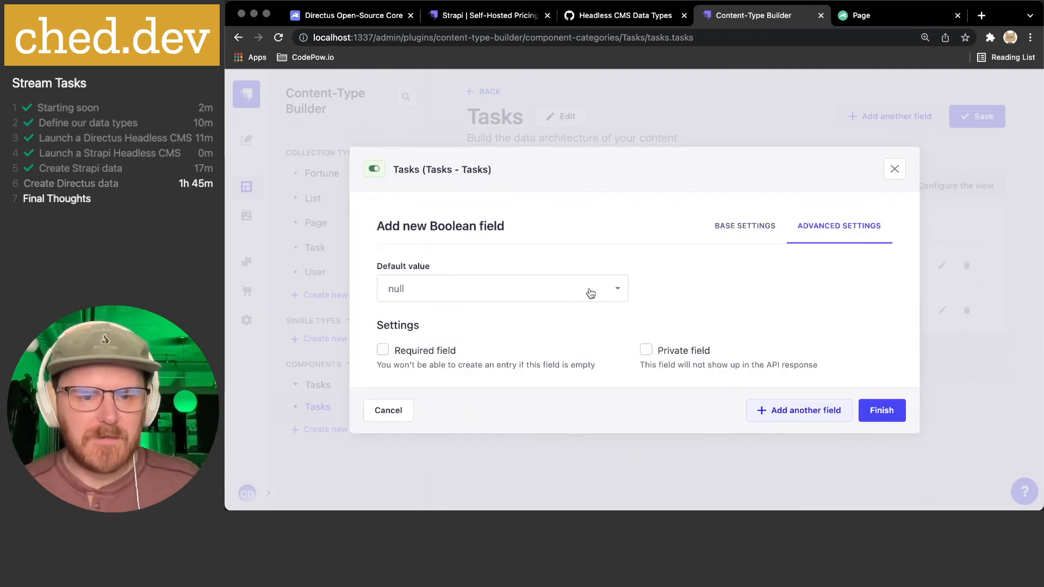
click(573, 293)
click(436, 374)
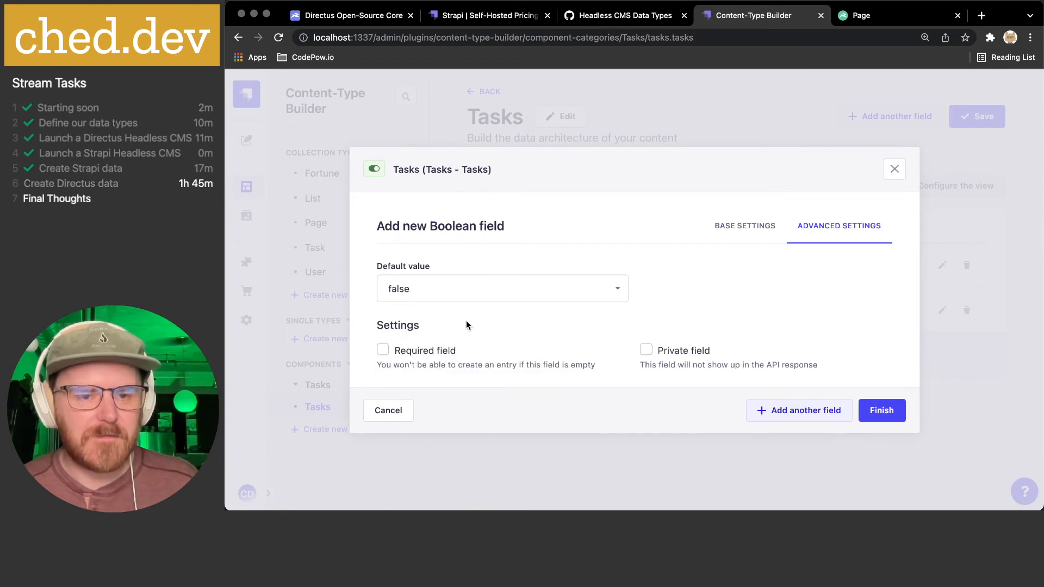
click(442, 354)
- Add the Completed field, save the Tasks component, and open the List collection type
click(874, 417)
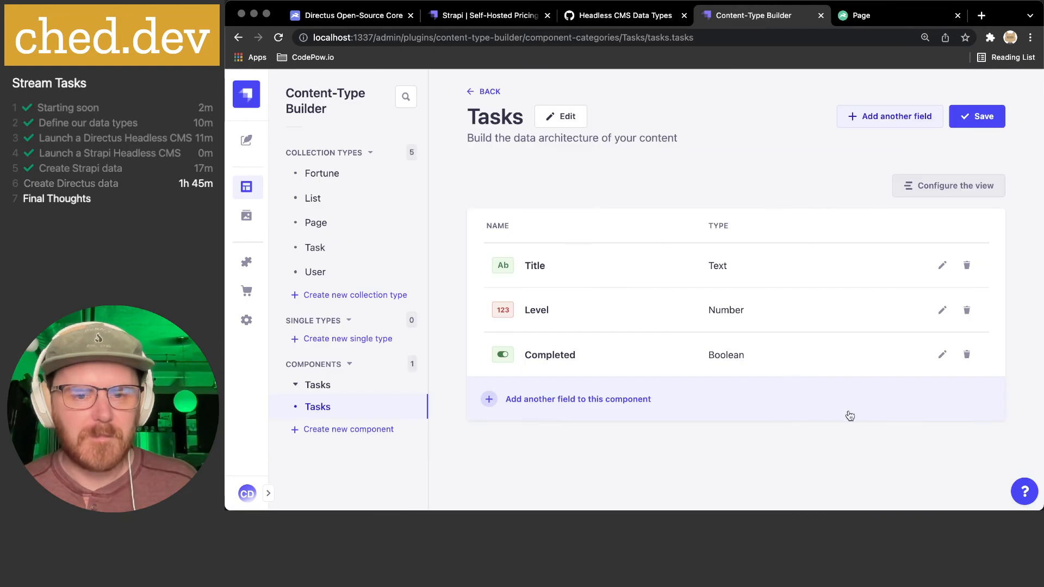
click(979, 118)
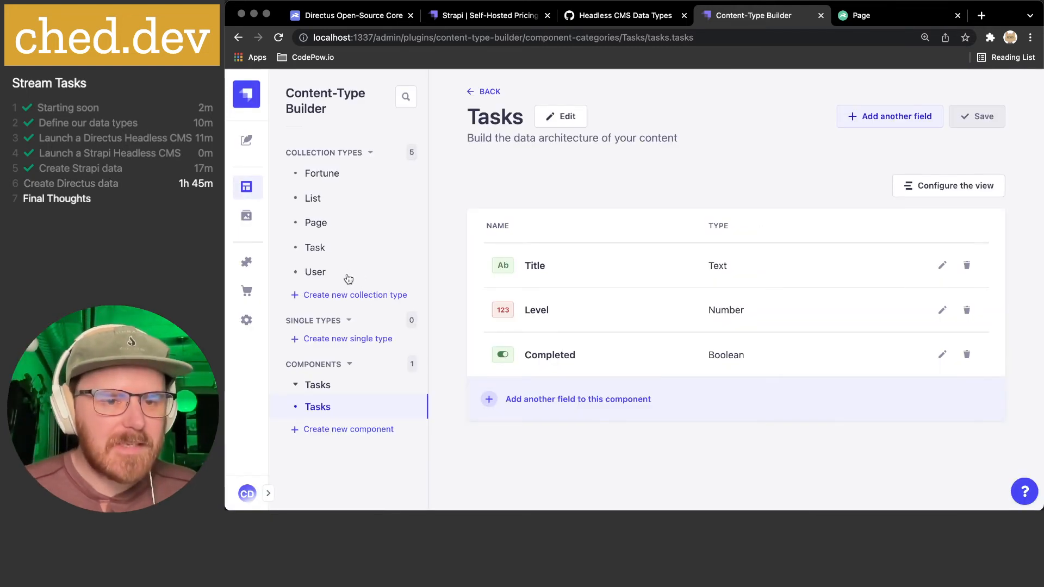
click(319, 199)
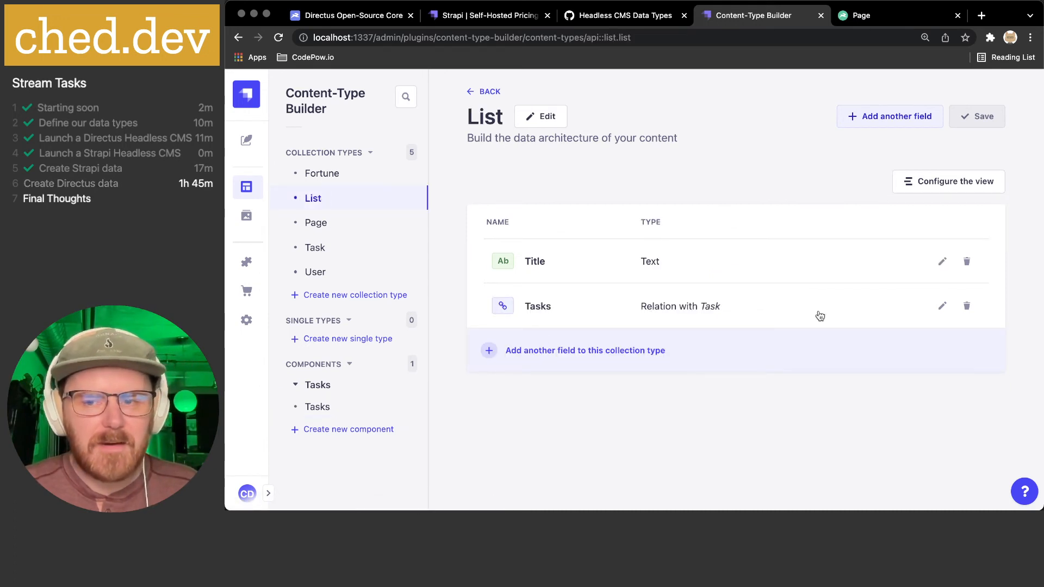
- Delete List's Tasks relation and set up a Tasks field using the existing tasks - Tasks component
click(967, 306)
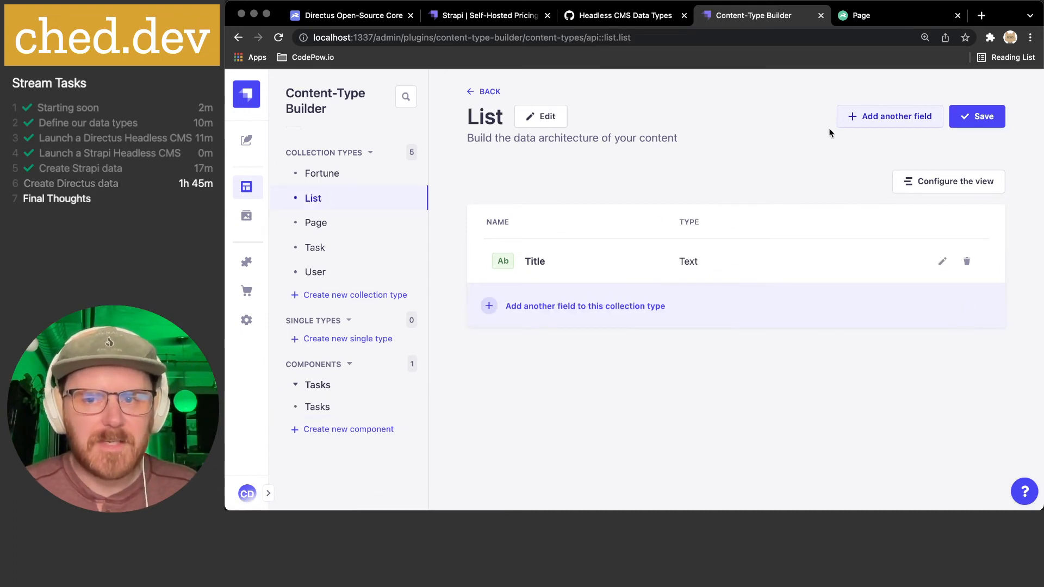
click(879, 115)
scroll(571, 261, down, 5)
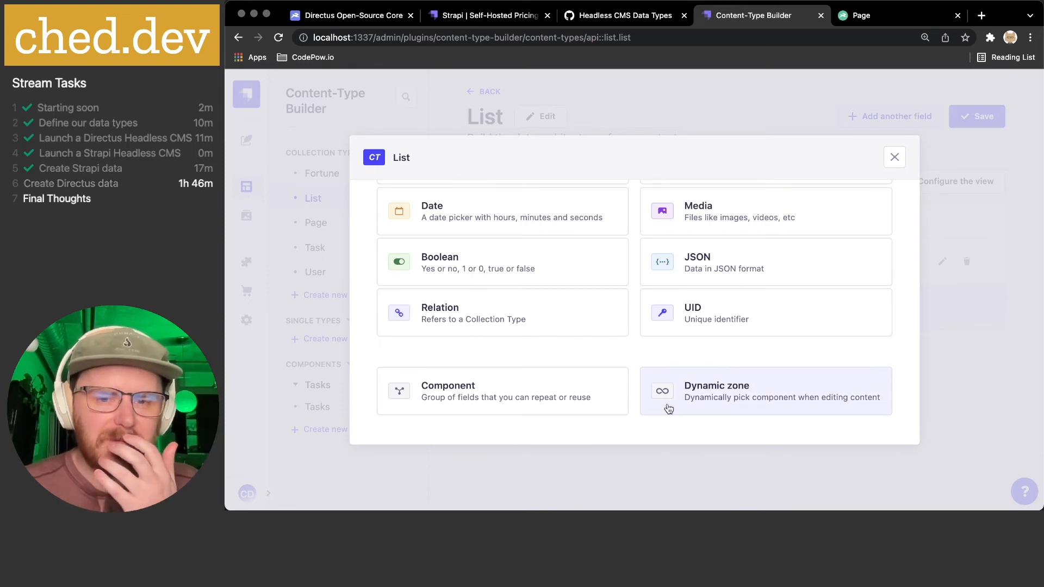
click(483, 399)
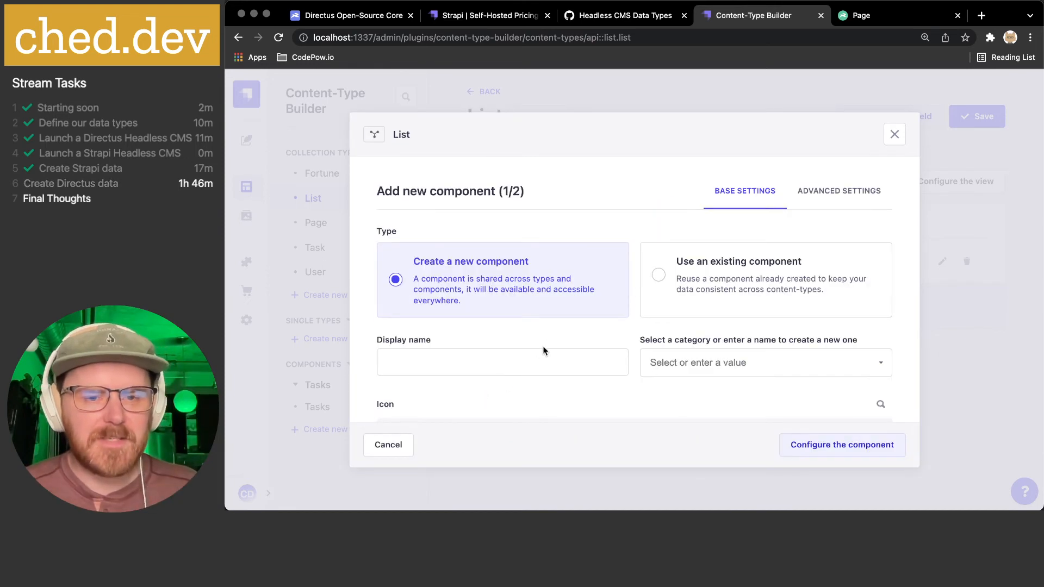
click(728, 271)
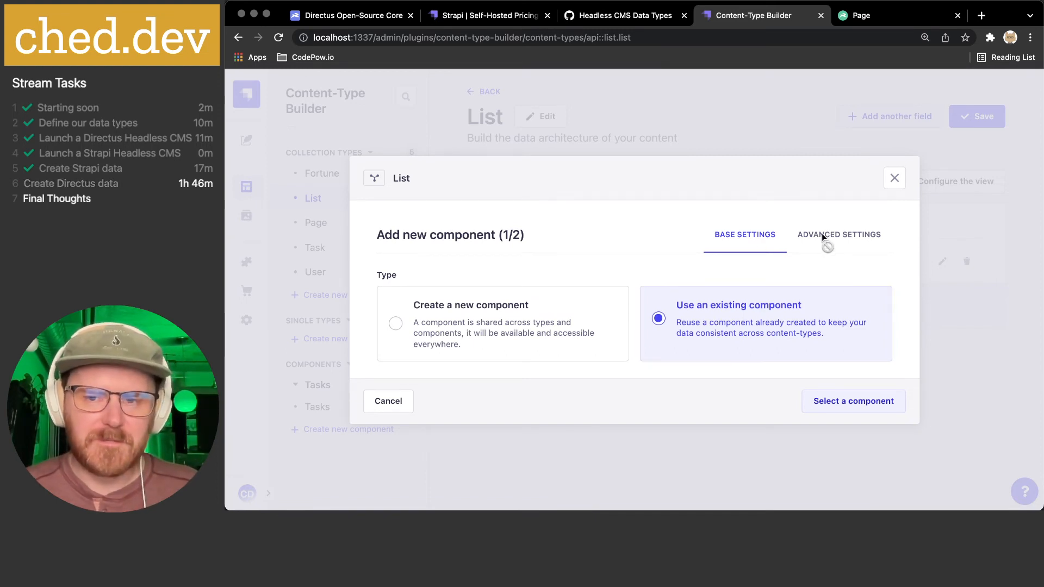
click(827, 402)
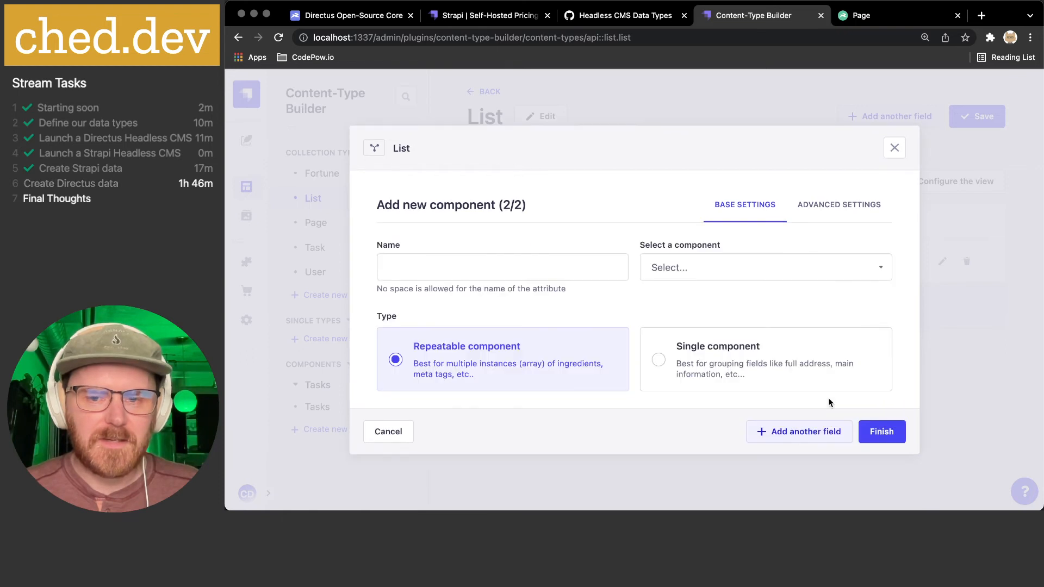
click(545, 268)
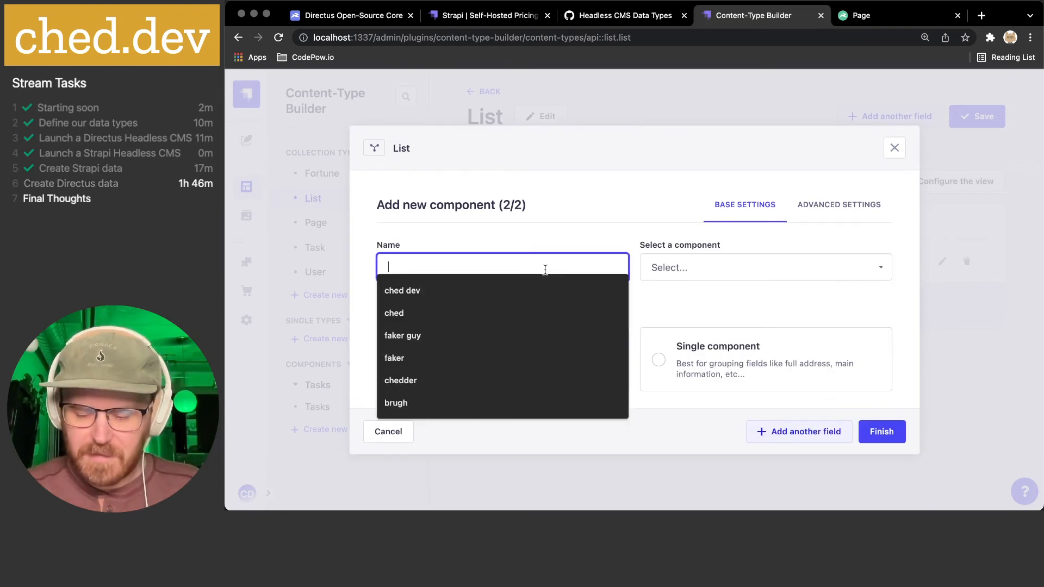
text(Tasks)
click(710, 272)
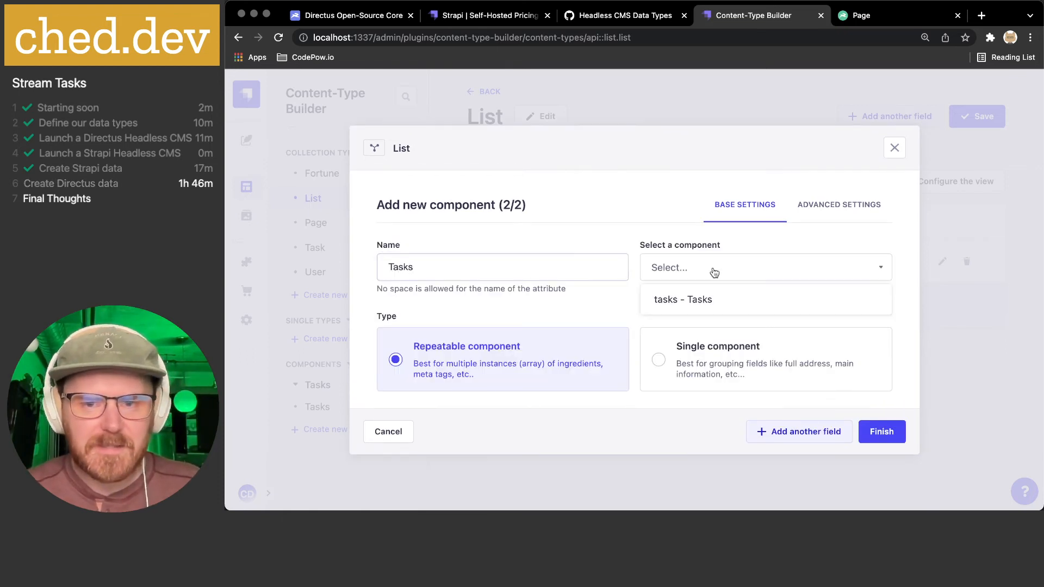
click(691, 297)
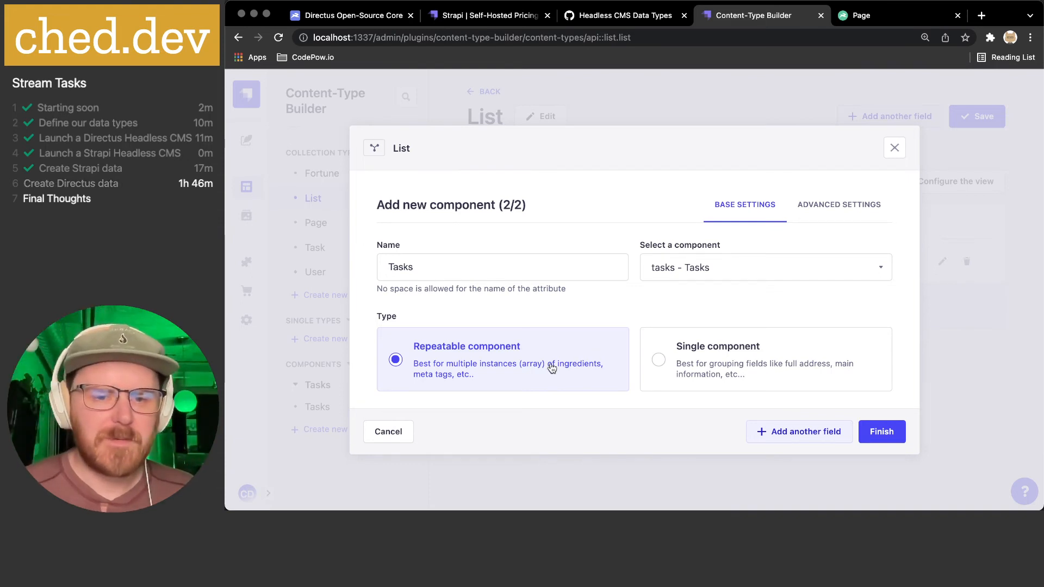
- Add the Tasks component field with no maximum limit, save List, and go to Content Manager
click(818, 205)
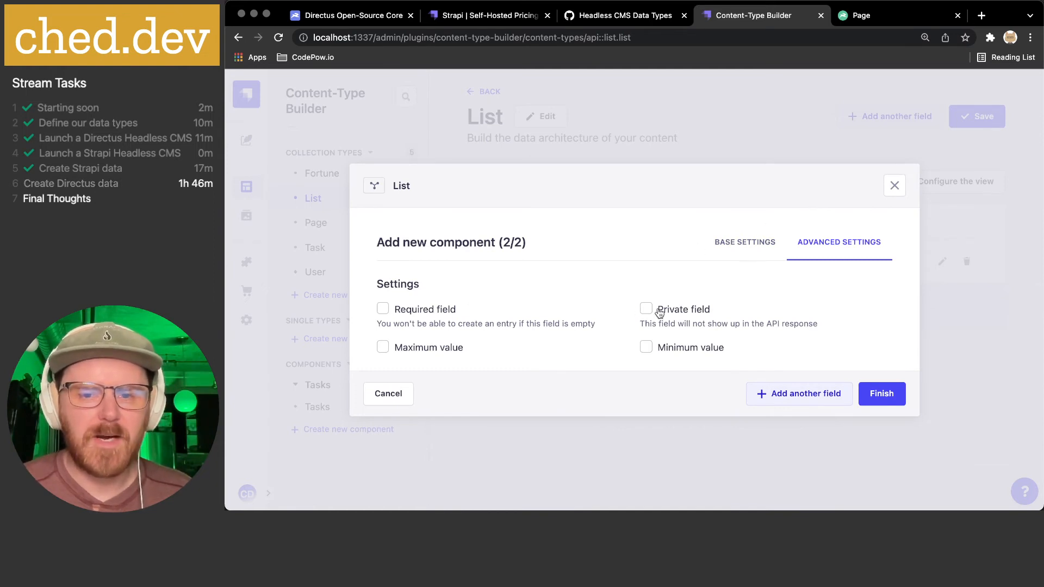
click(452, 345)
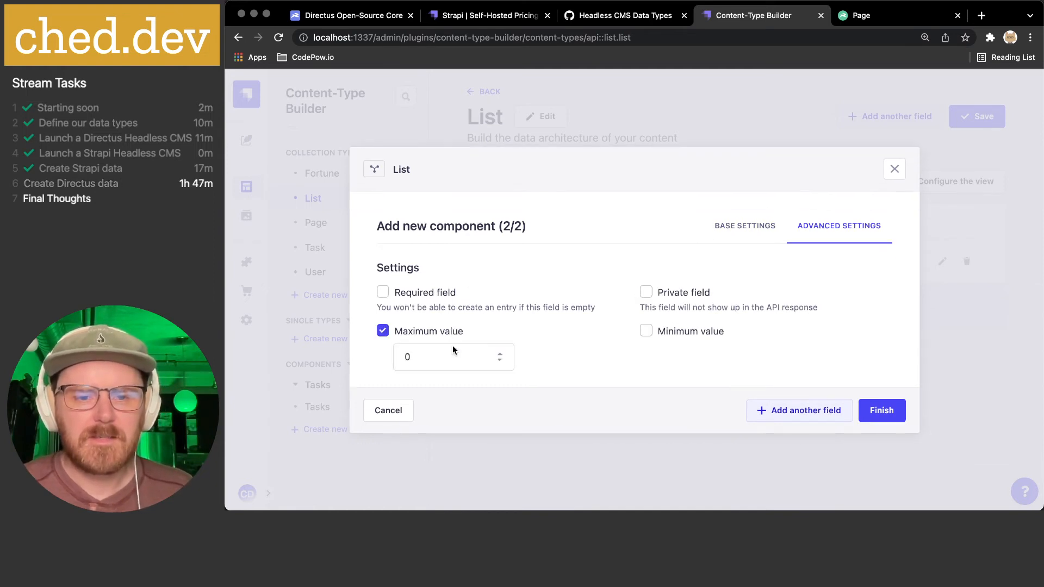
click(436, 354)
click(435, 335)
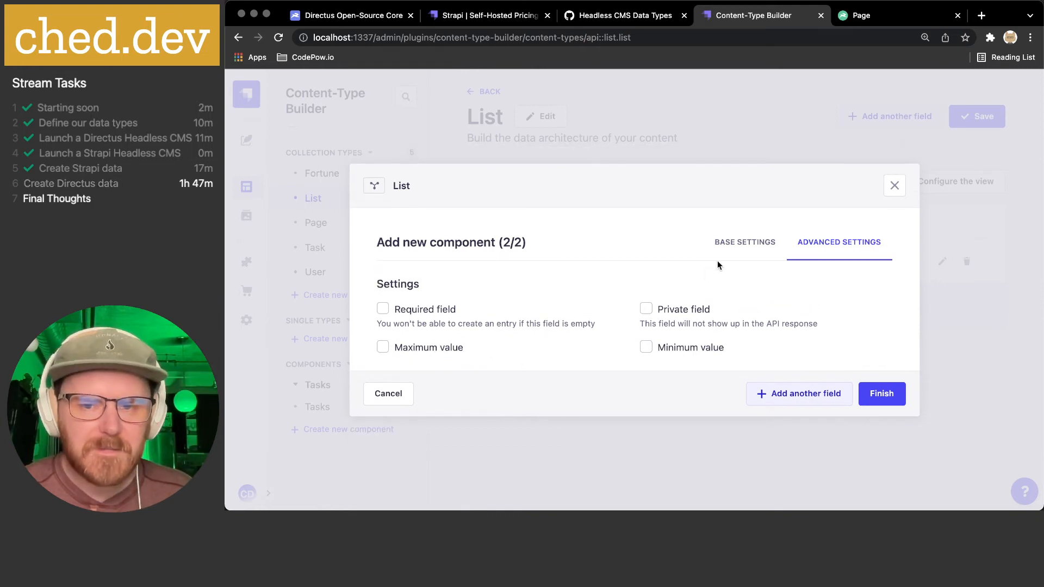
click(882, 393)
scroll(680, 374, down, 2)
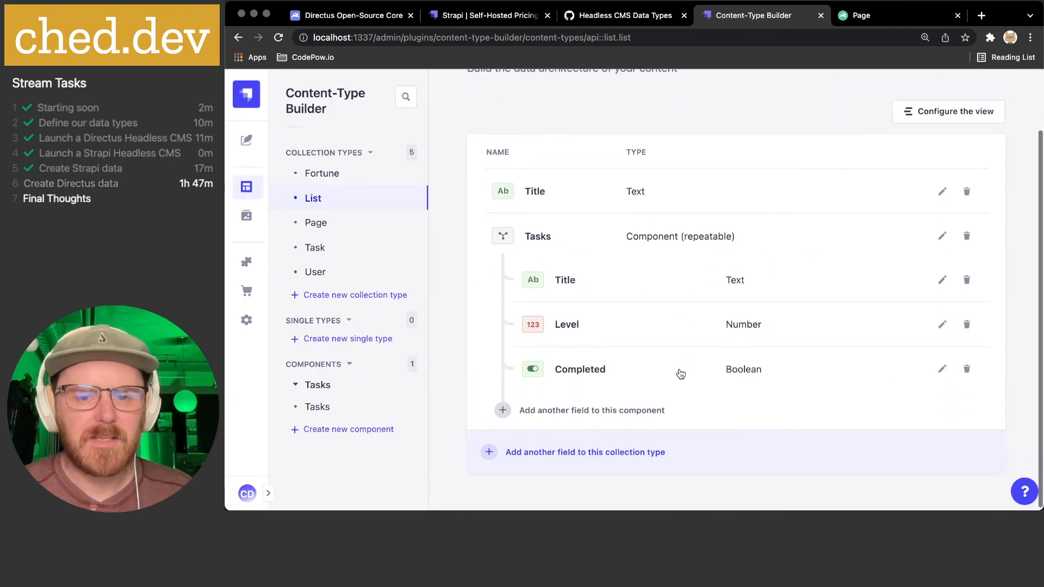
scroll(706, 326, up, 2)
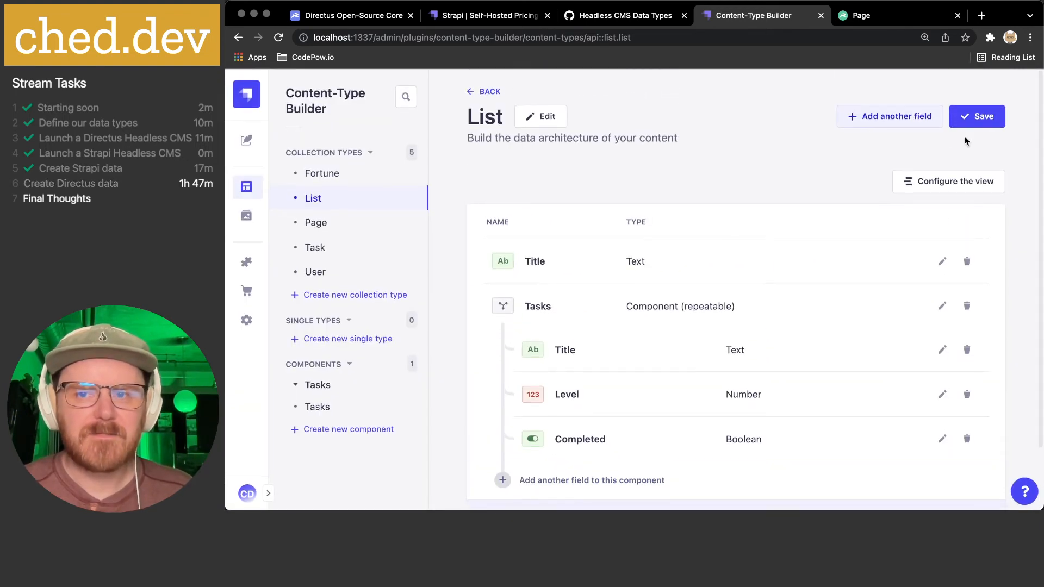
click(992, 116)
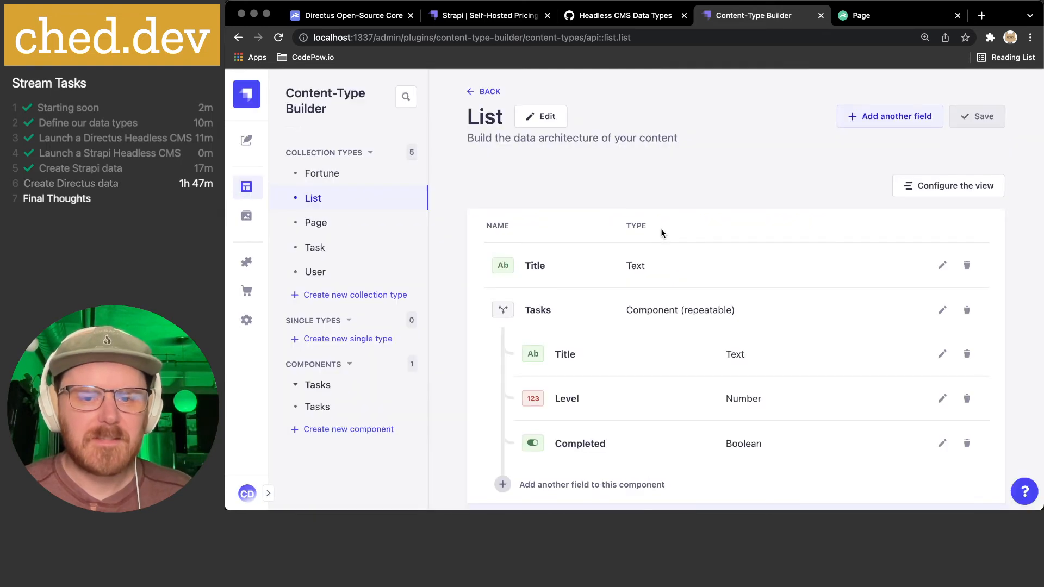
scroll(598, 455, down, 2)
scroll(648, 443, up, 2)
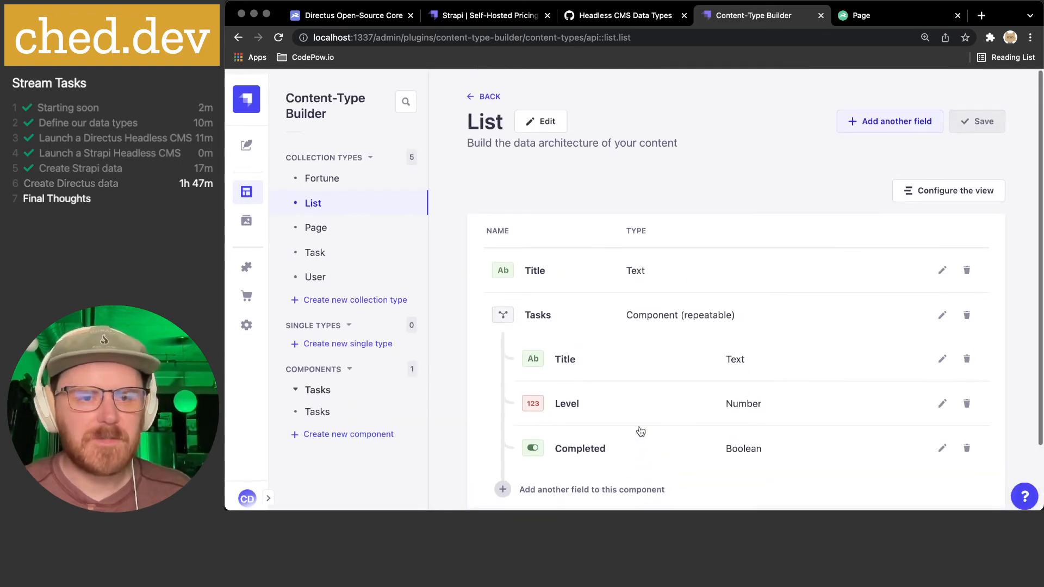
click(248, 147)
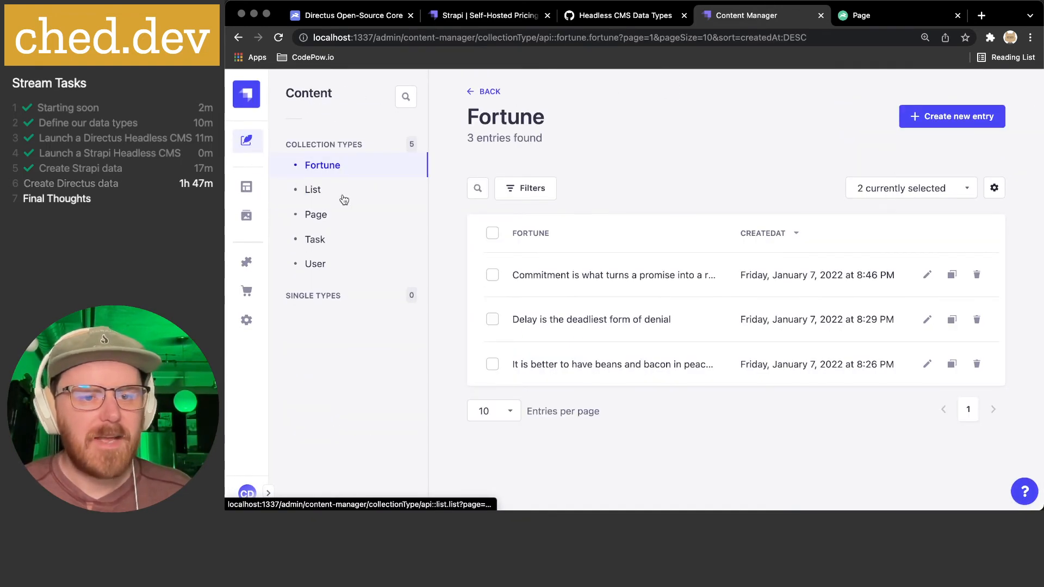
- Start a new List entry titled Shopping with a first task 'Carrots'
click(344, 199)
click(732, 413)
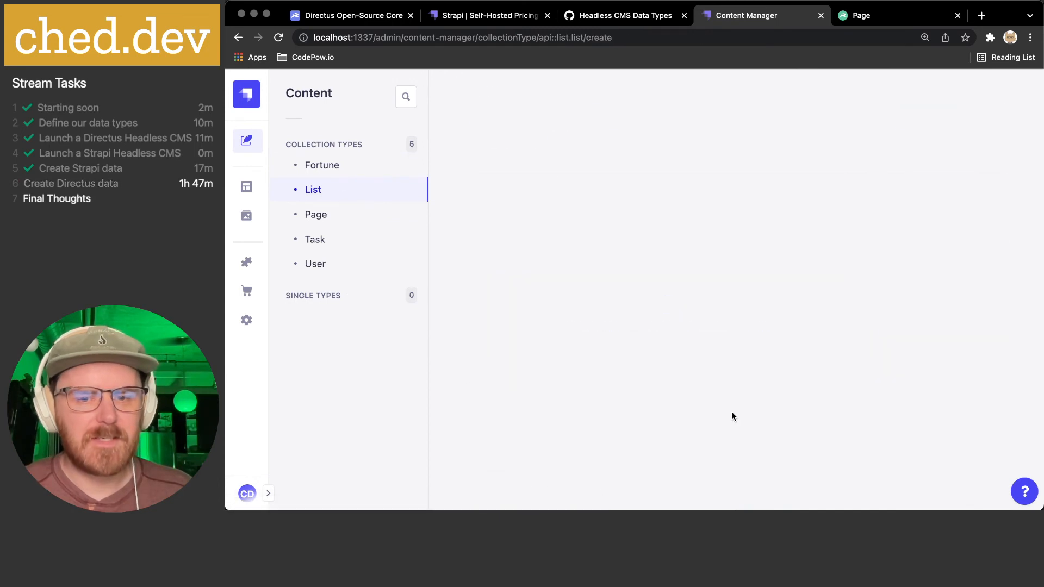
click(572, 220)
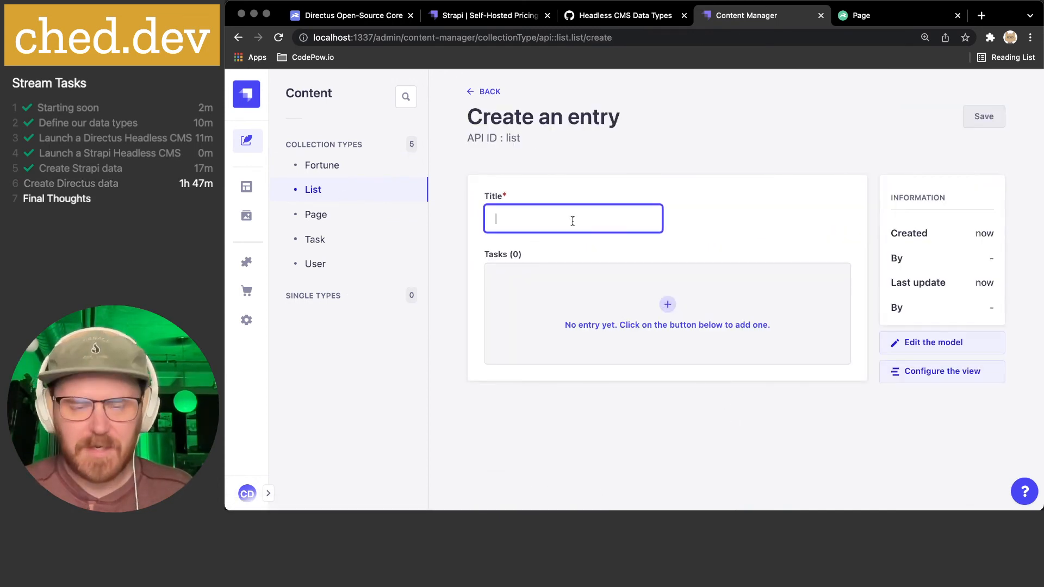
text(Shopping)
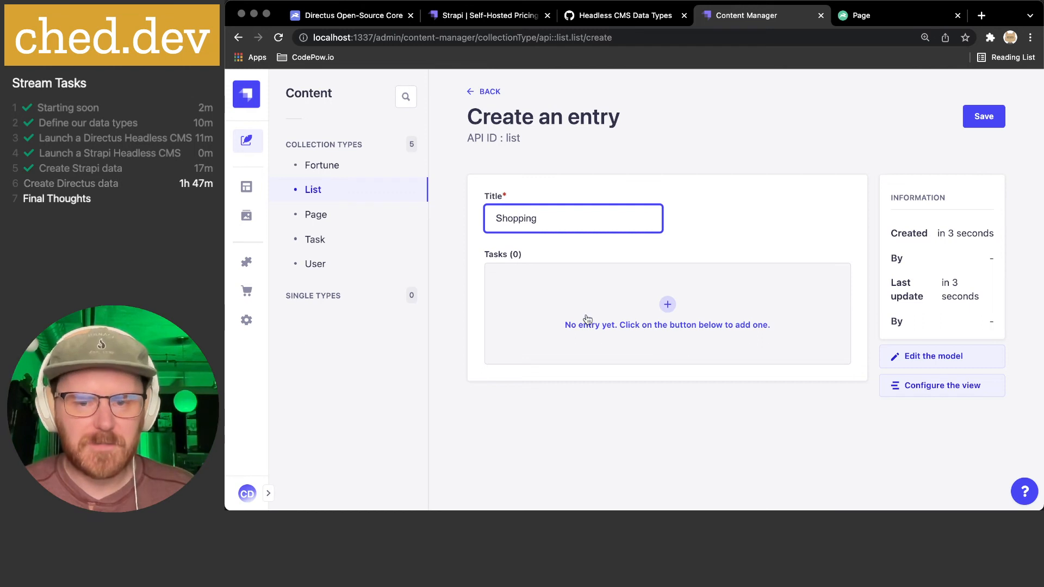
click(668, 305)
click(609, 339)
text(Carrots)
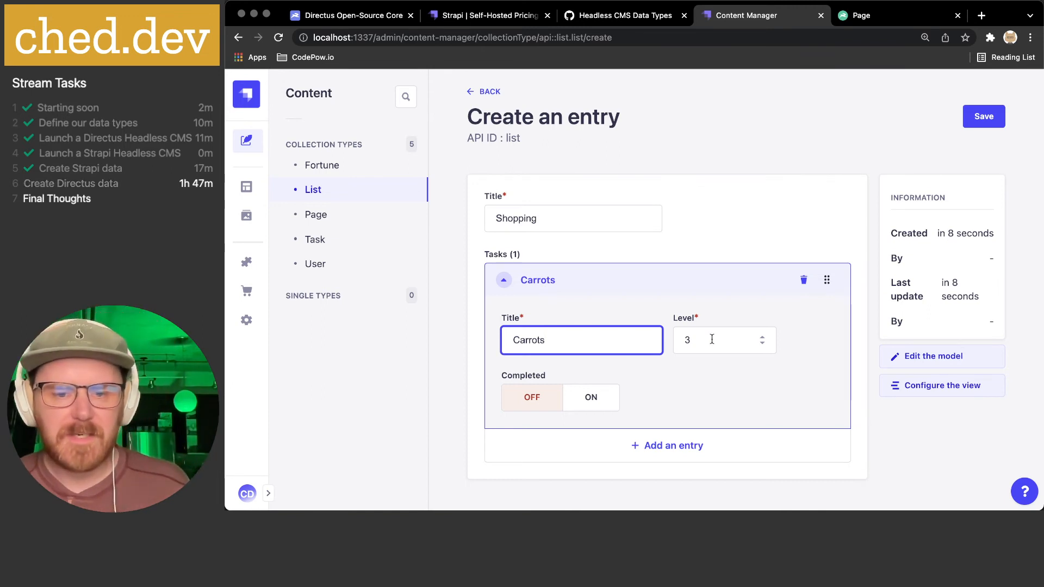
click(688, 403)
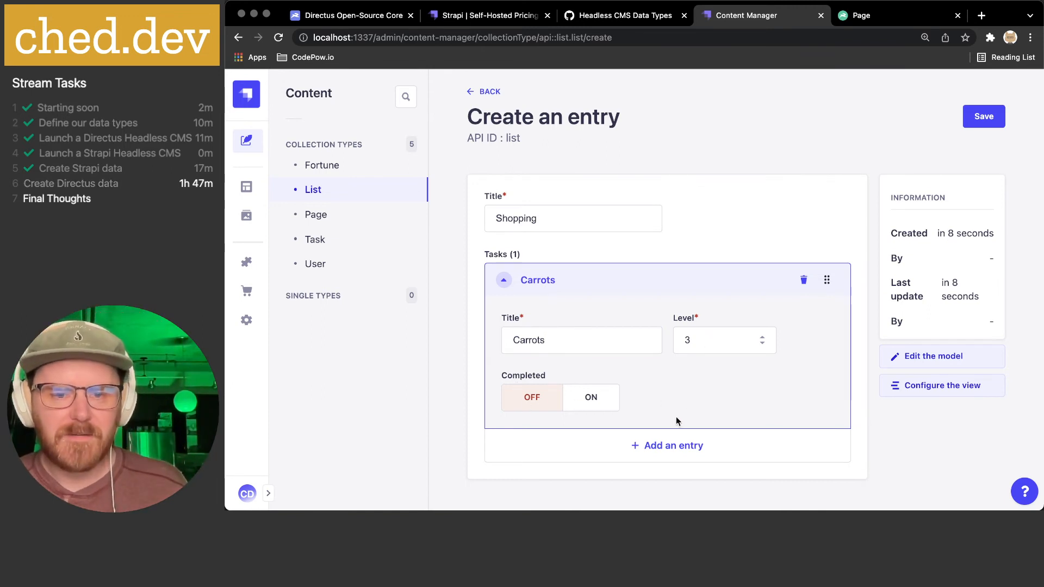
- Add a second task 'Chicken', remove the empty third task, and save the entry
click(660, 446)
click(546, 370)
text(Chicken)
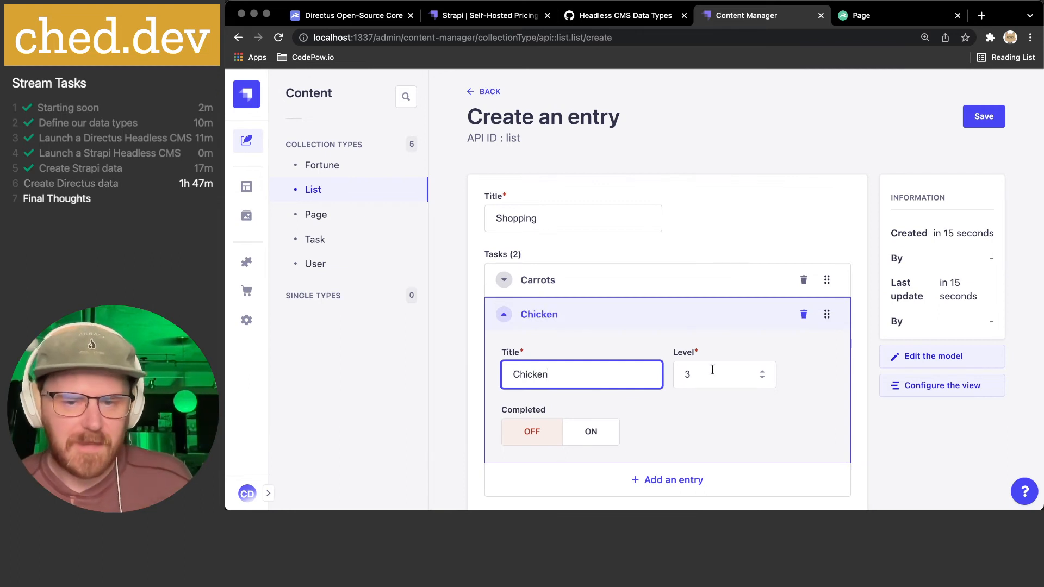
click(660, 479)
click(555, 408)
scroll(700, 366, down, 2)
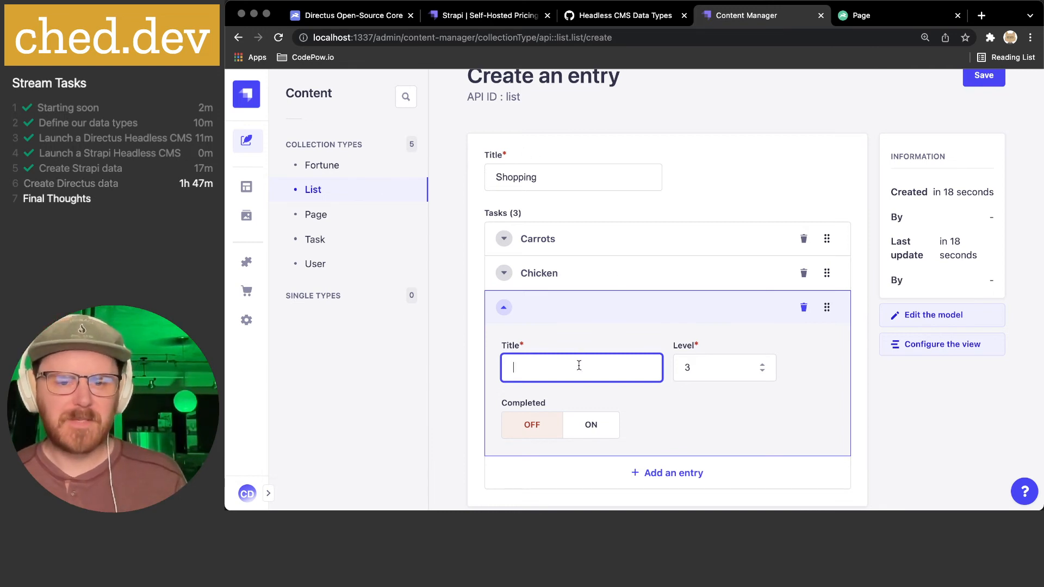
click(806, 310)
click(806, 309)
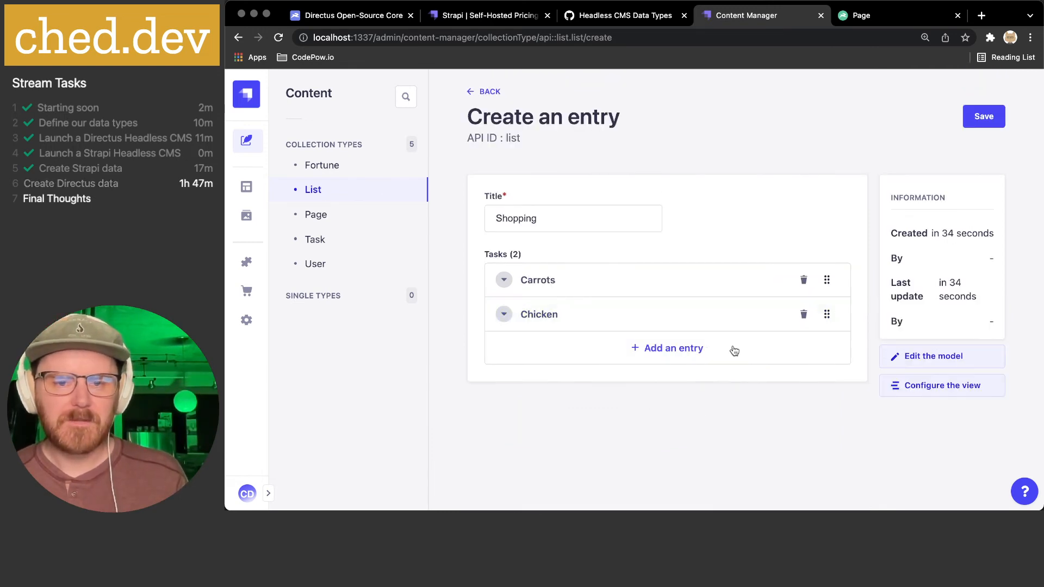
click(985, 119)
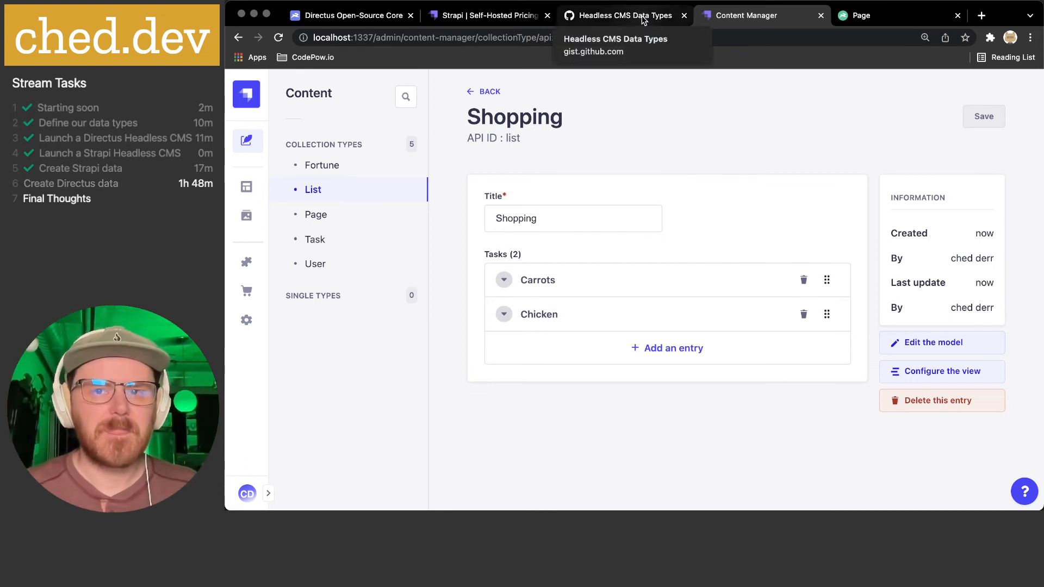
- In Directus Settings > Data Model, create a folder with the key Lists_App
click(891, 16)
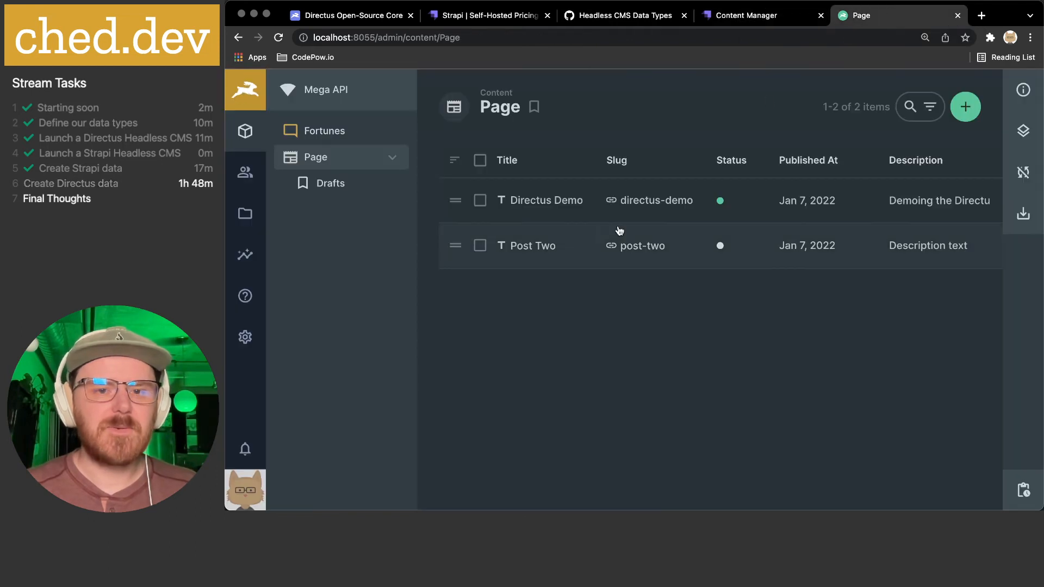
click(396, 159)
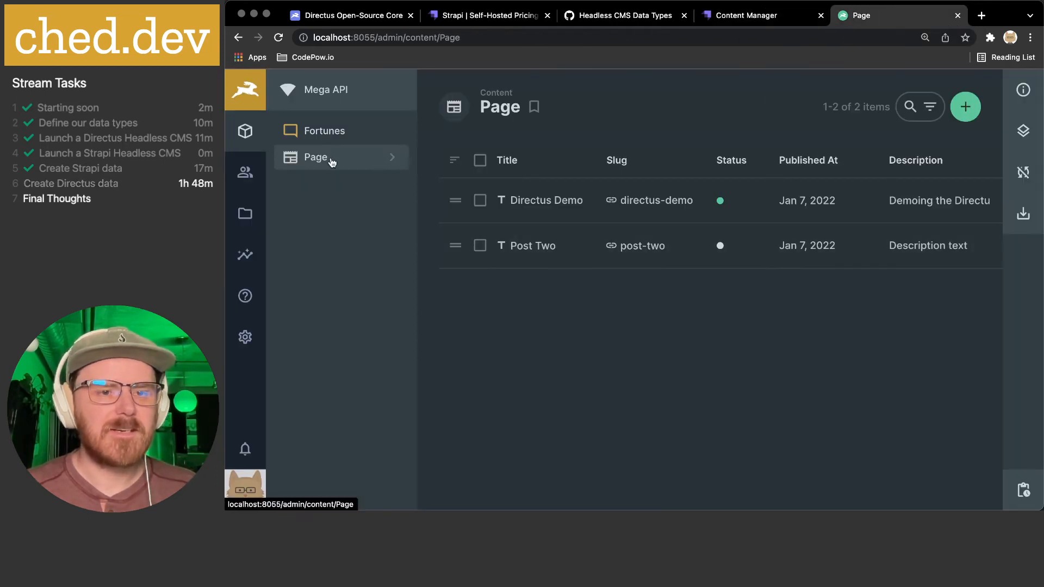
click(245, 337)
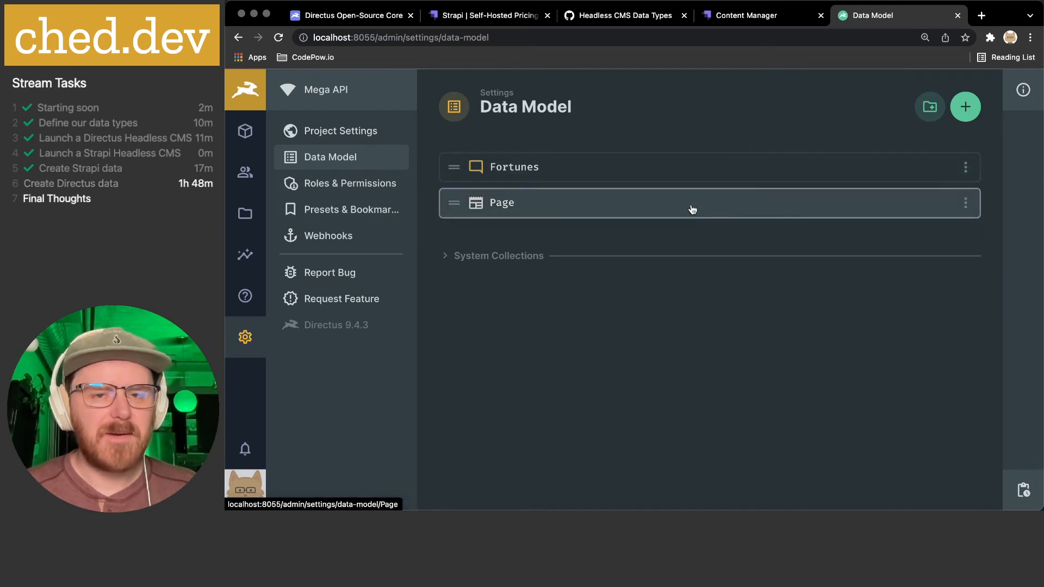
click(931, 108)
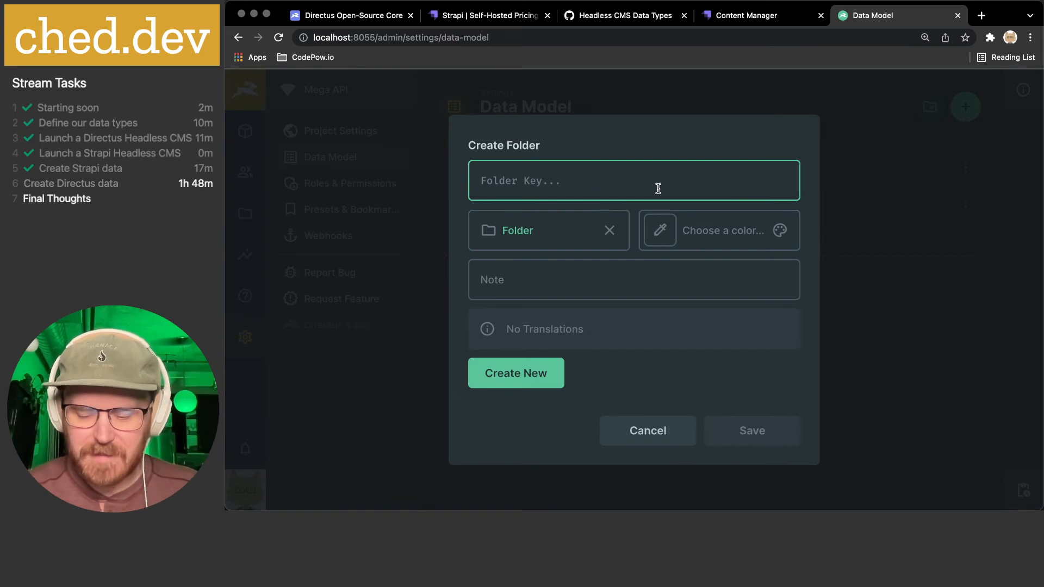
text(Lists_App)
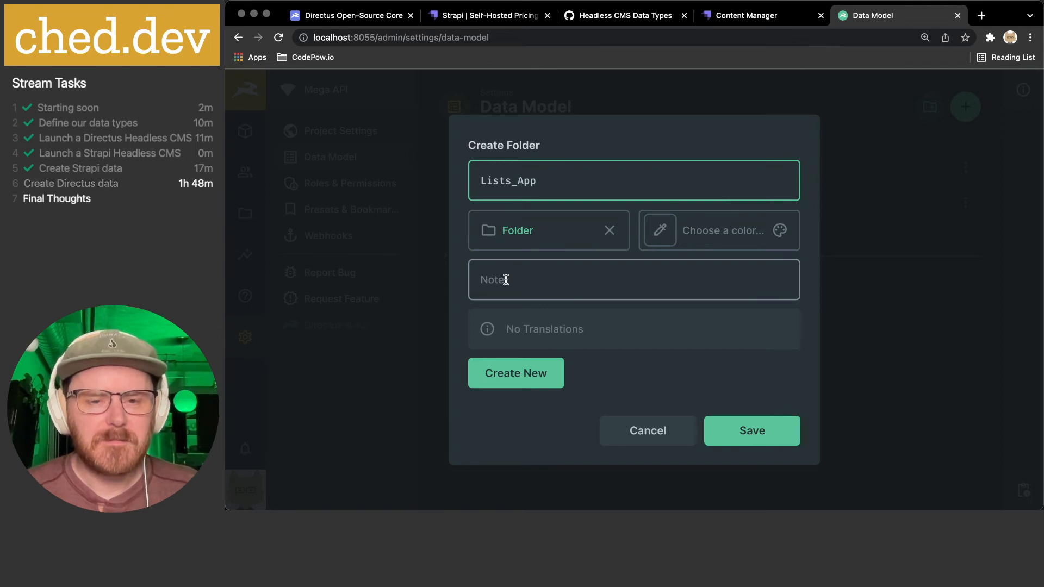
click(784, 427)
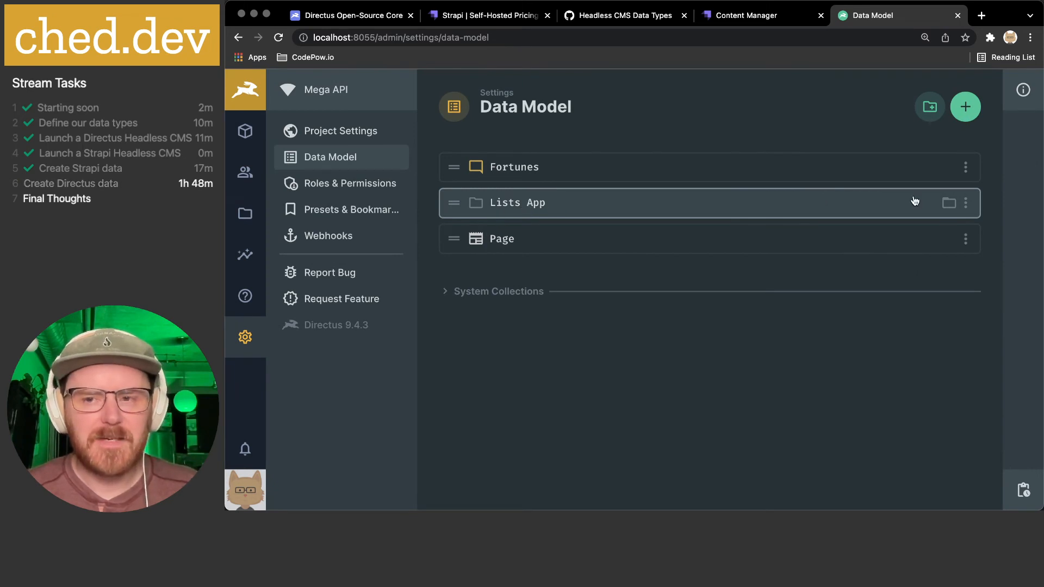
- Create a List collection with sort, date/user created and date/user updated fields
click(965, 106)
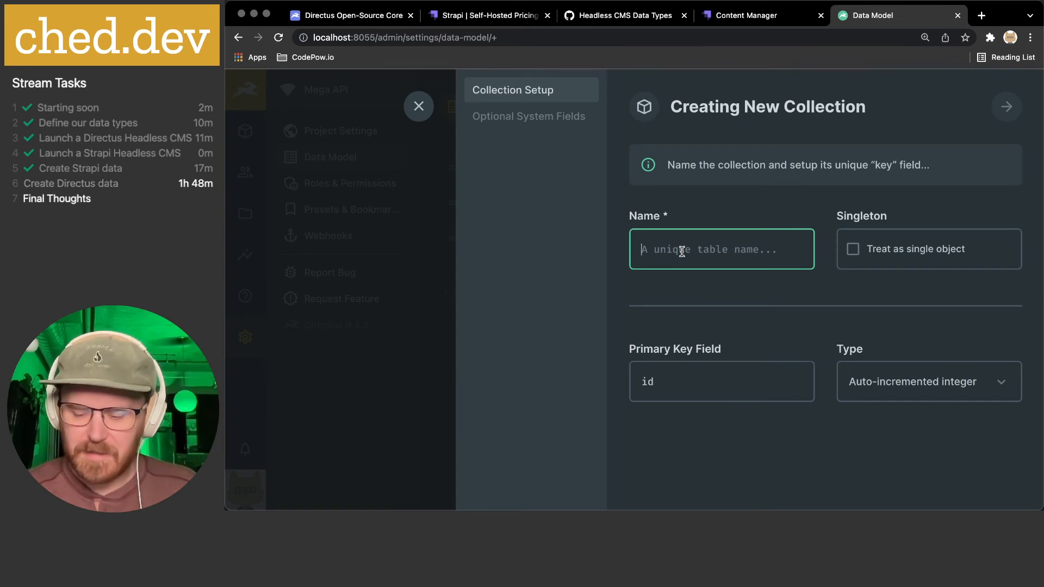
text(List)
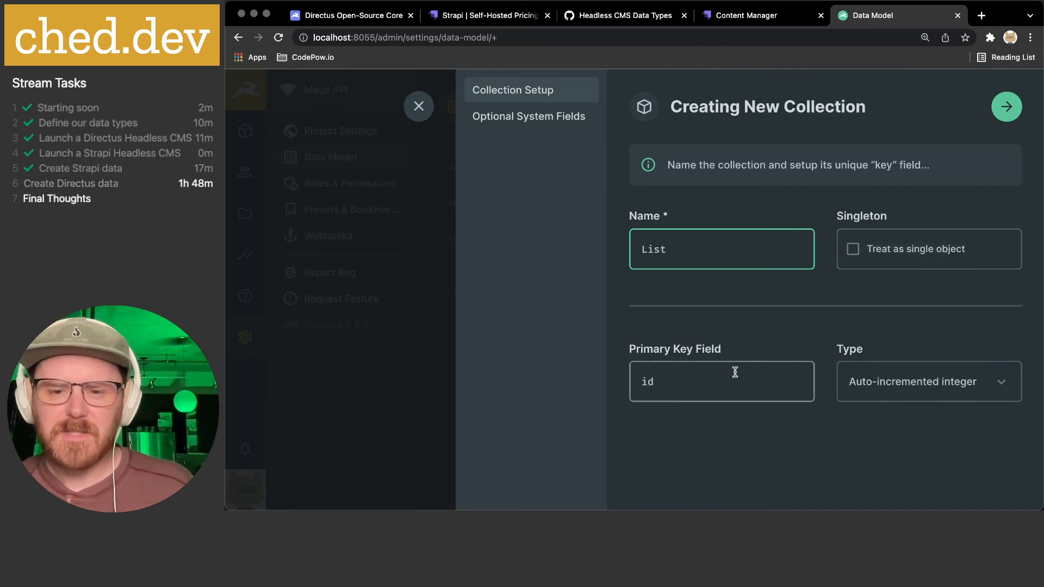
click(522, 124)
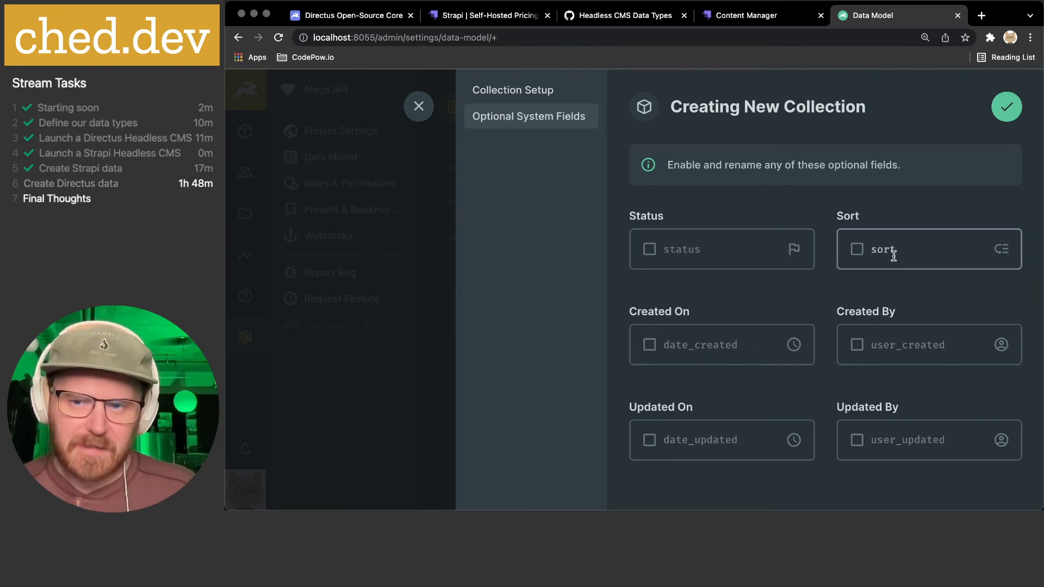
click(858, 250)
click(650, 346)
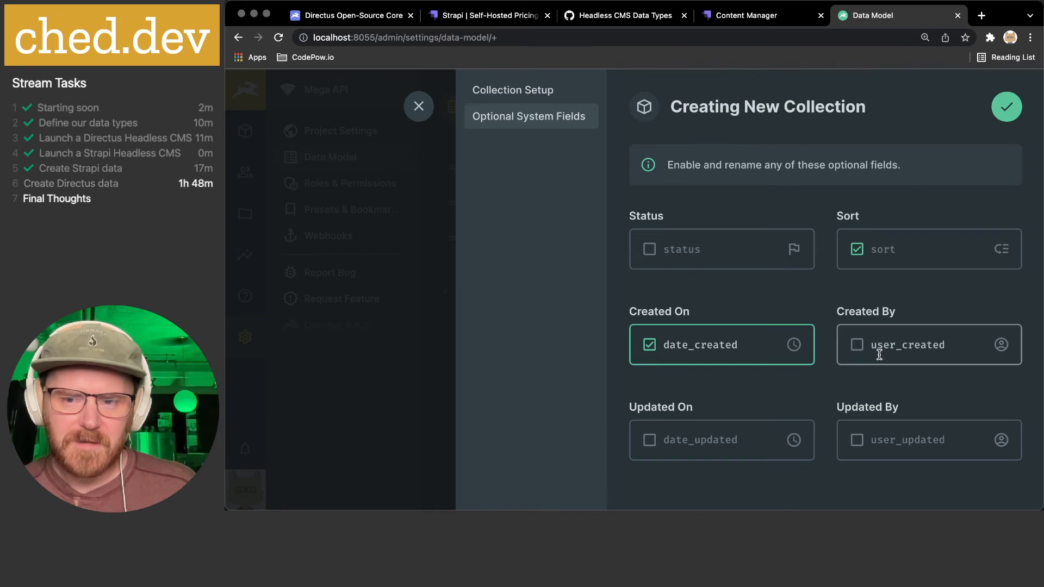
click(857, 344)
click(650, 440)
click(858, 440)
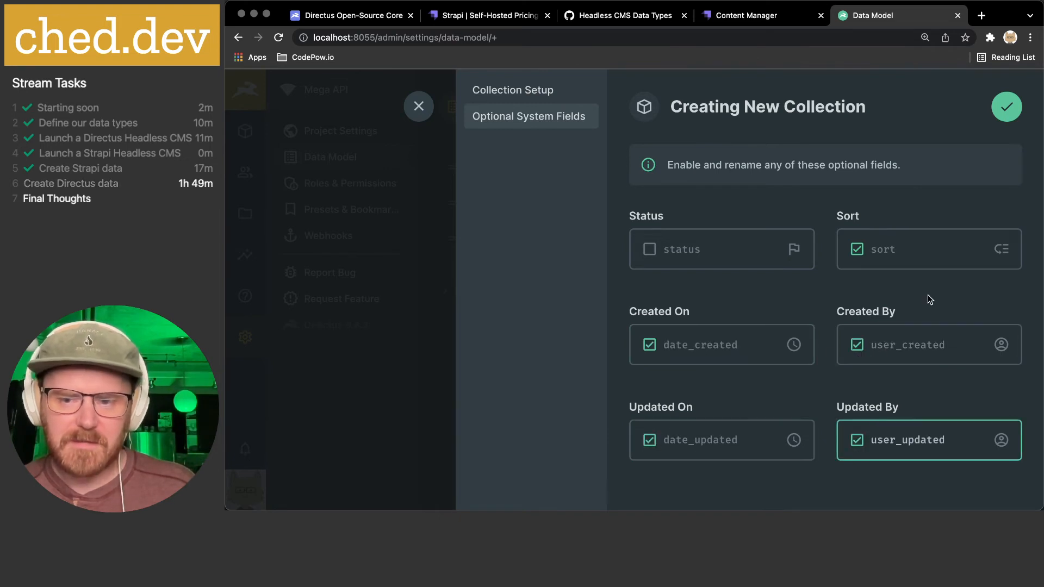
click(1007, 107)
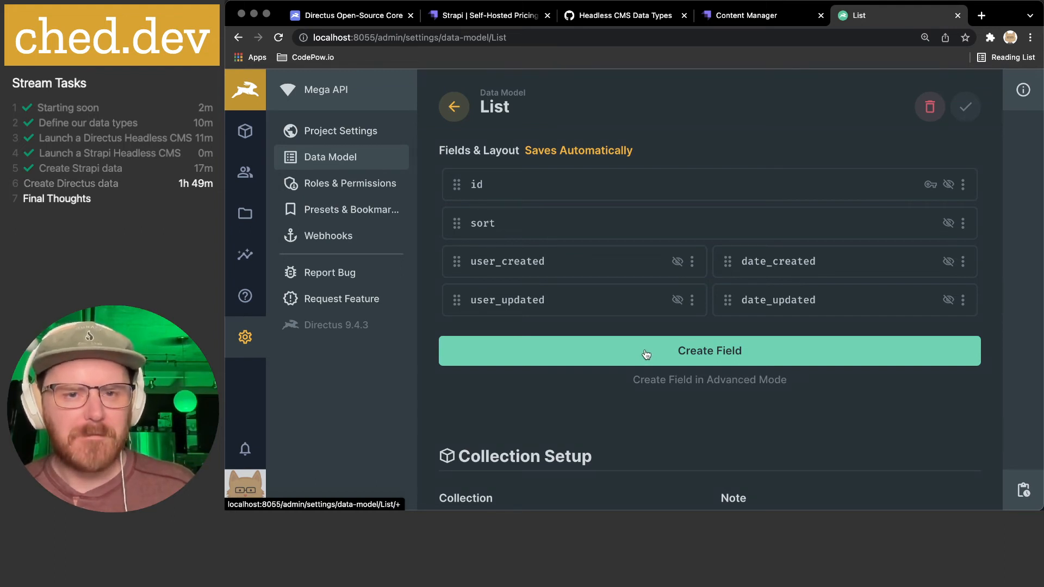
- Nest the List collection inside the Lists App folder in the data model
scroll(718, 369, down, 3)
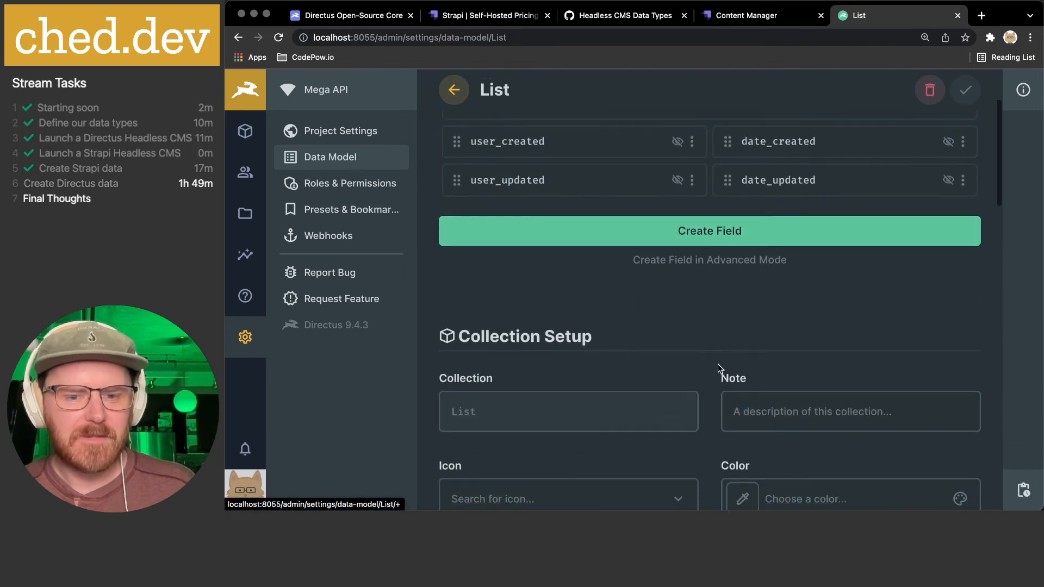
scroll(718, 367, up, 3)
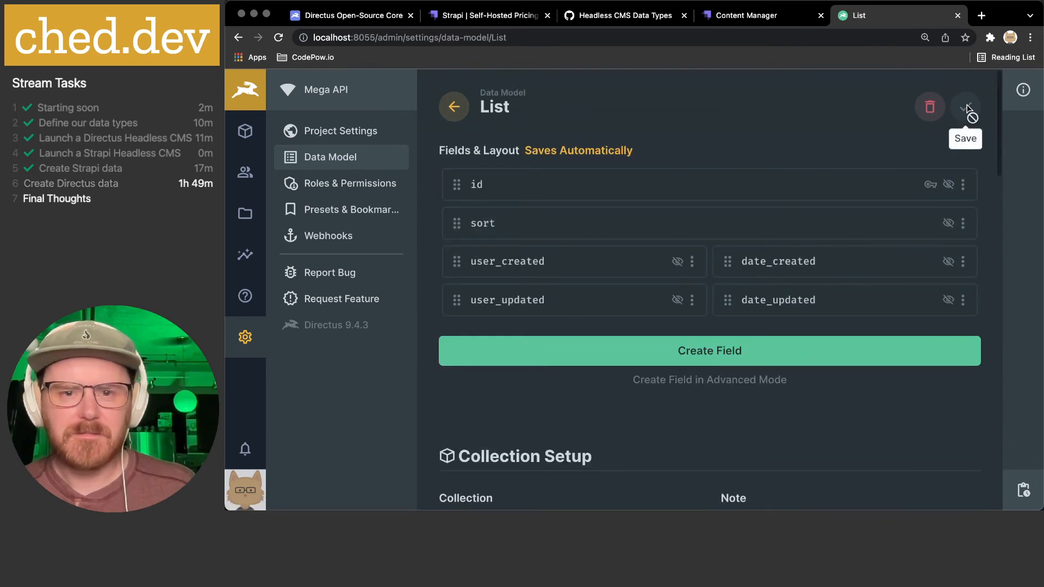
click(454, 106)
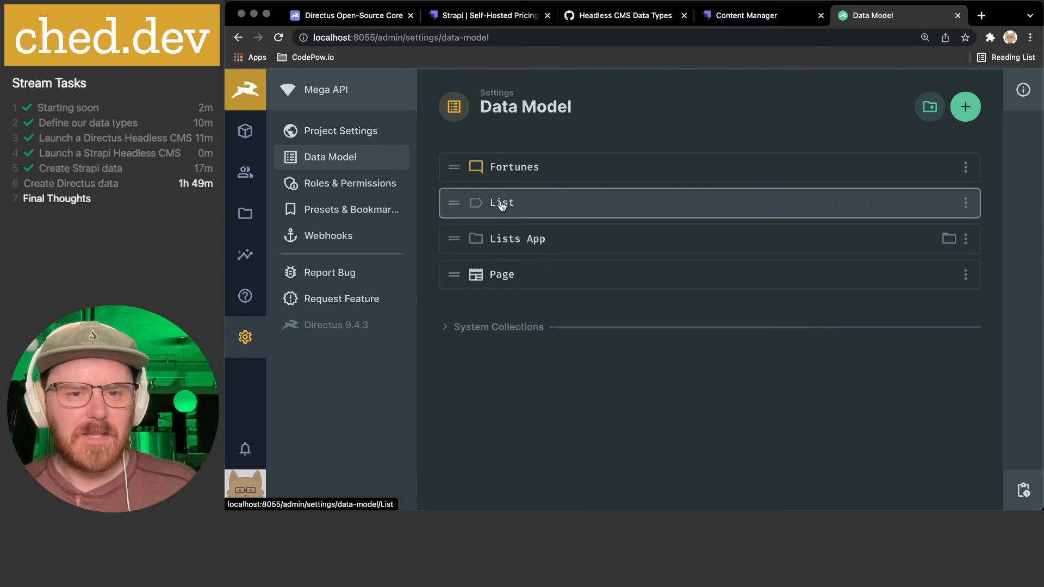
mouse_move(479, 208)
mouse_down()
mouse_move(490, 243)
mouse_move(469, 202)
mouse_move(455, 203)
mouse_move(450, 252)
mouse_move(487, 235)
mouse_move(557, 239)
mouse_move(463, 195)
mouse_move(523, 248)
mouse_move(560, 238)
mouse_move(448, 226)
mouse_move(475, 221)
mouse_up()
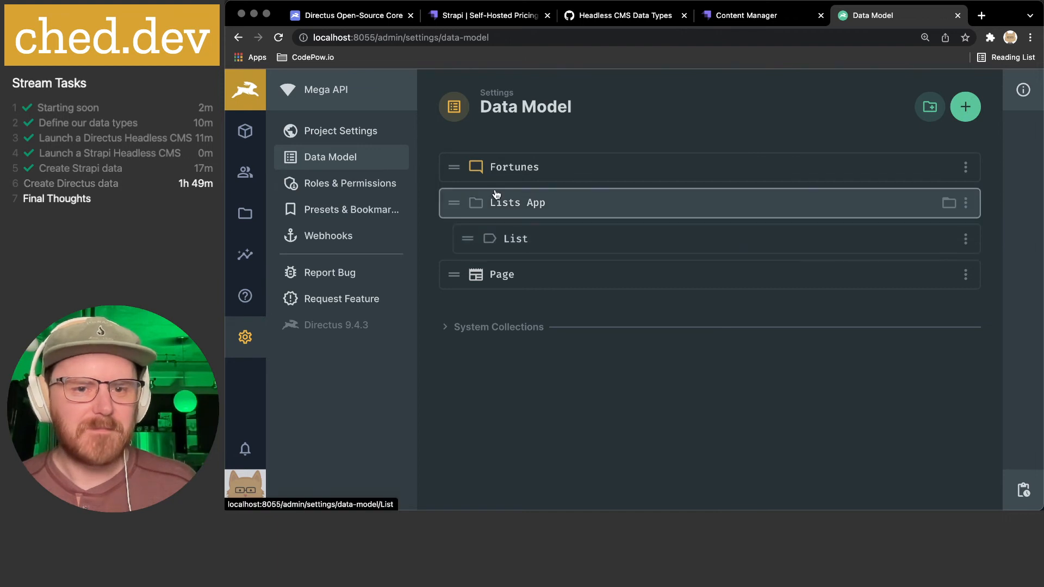
click(580, 210)
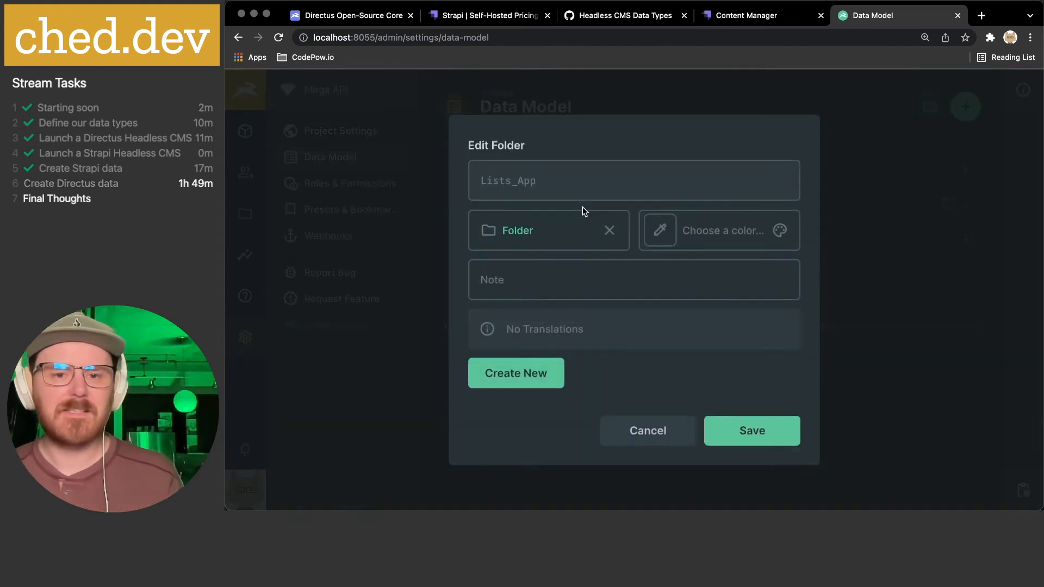
click(642, 432)
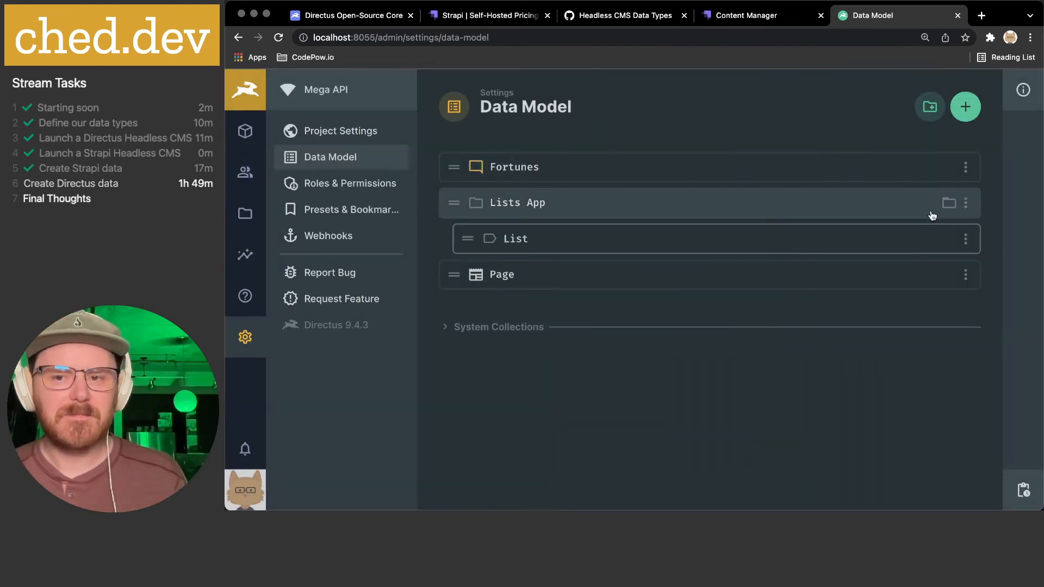
click(959, 204)
click(876, 373)
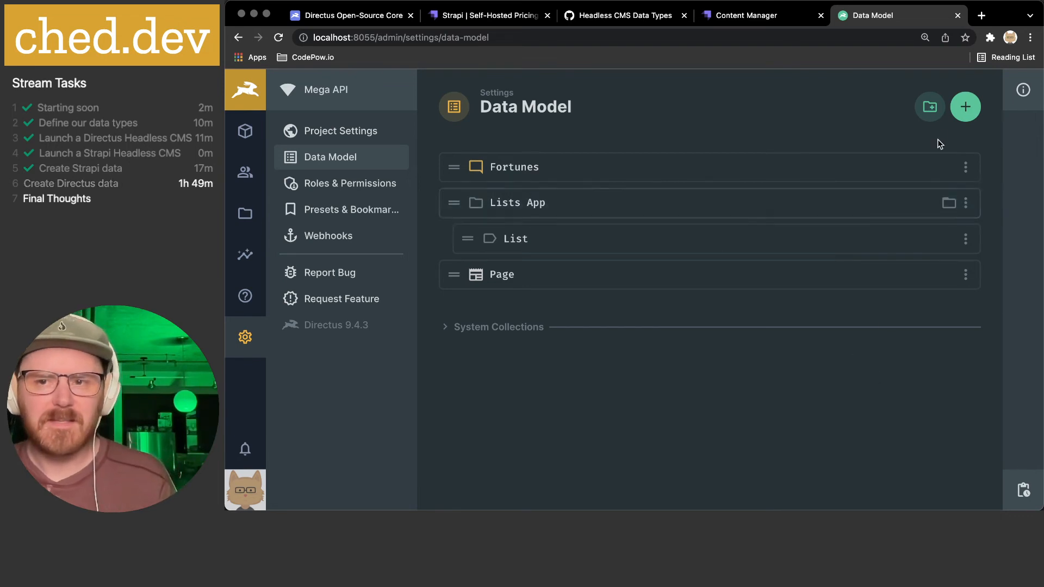
click(965, 106)
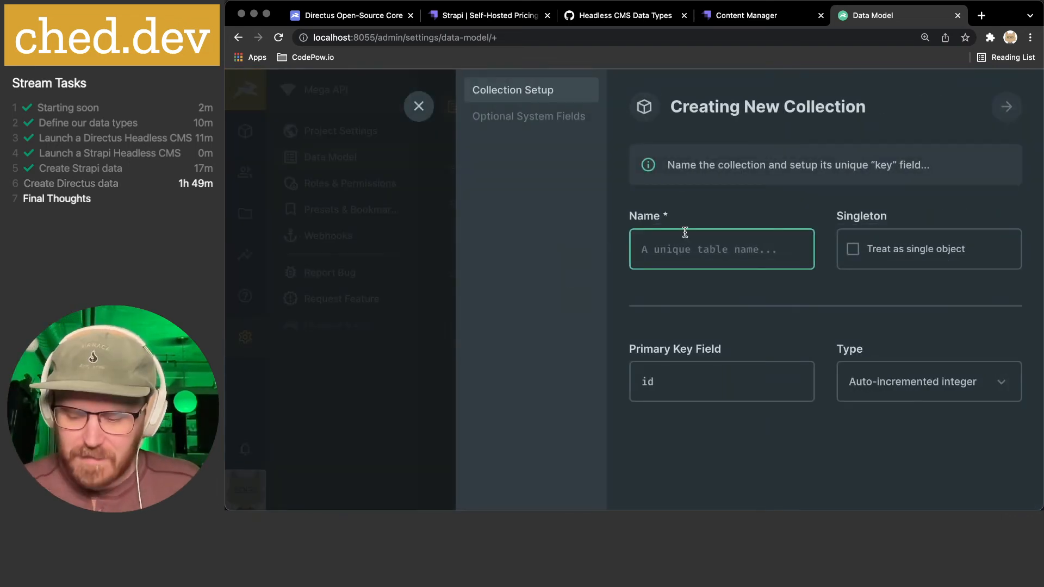
- Create a Tasks collection with status, sort, and date/user created and updated fields
text(Task)
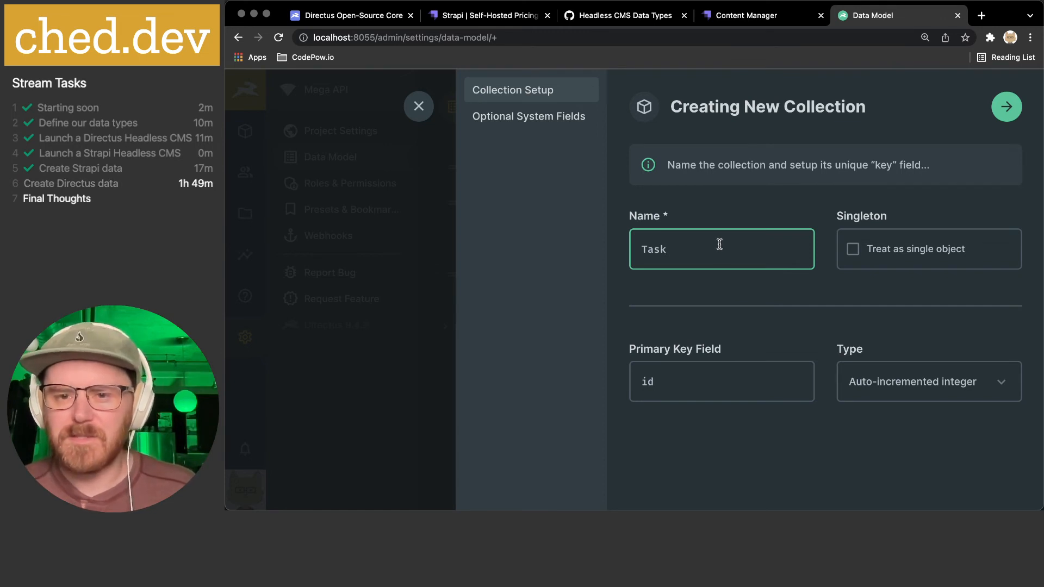
text(s)
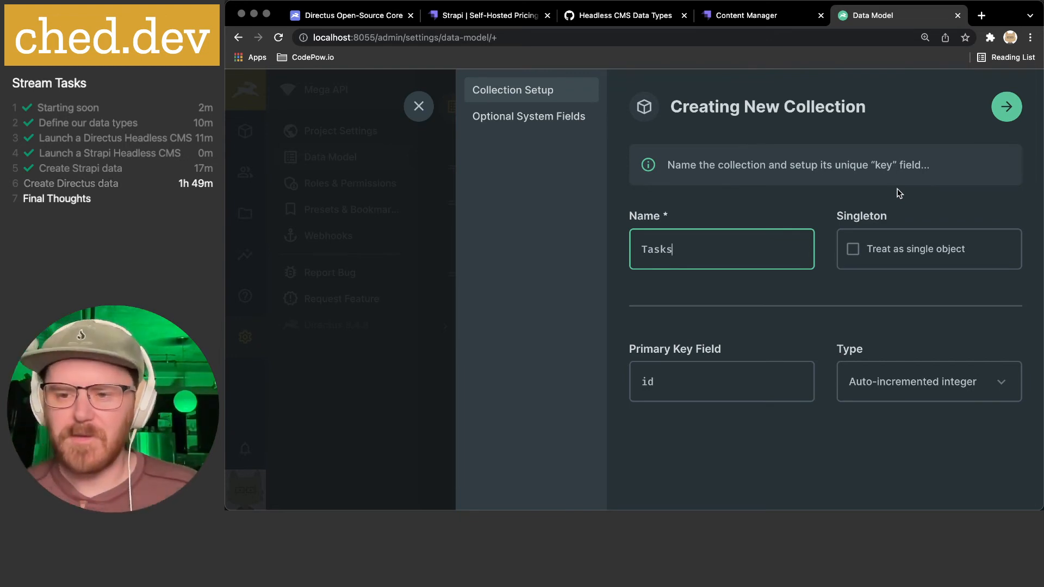
click(580, 128)
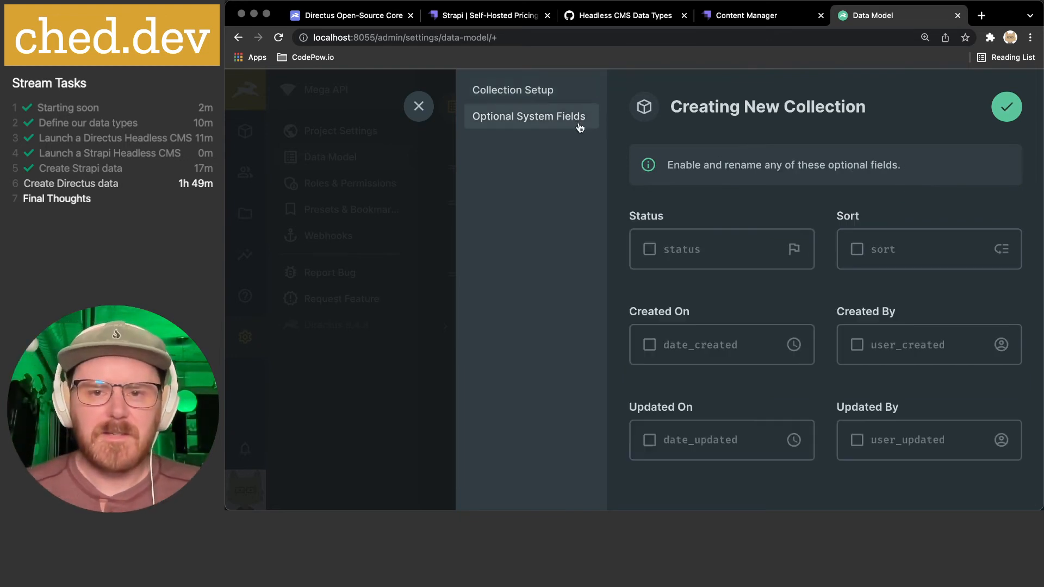
click(650, 250)
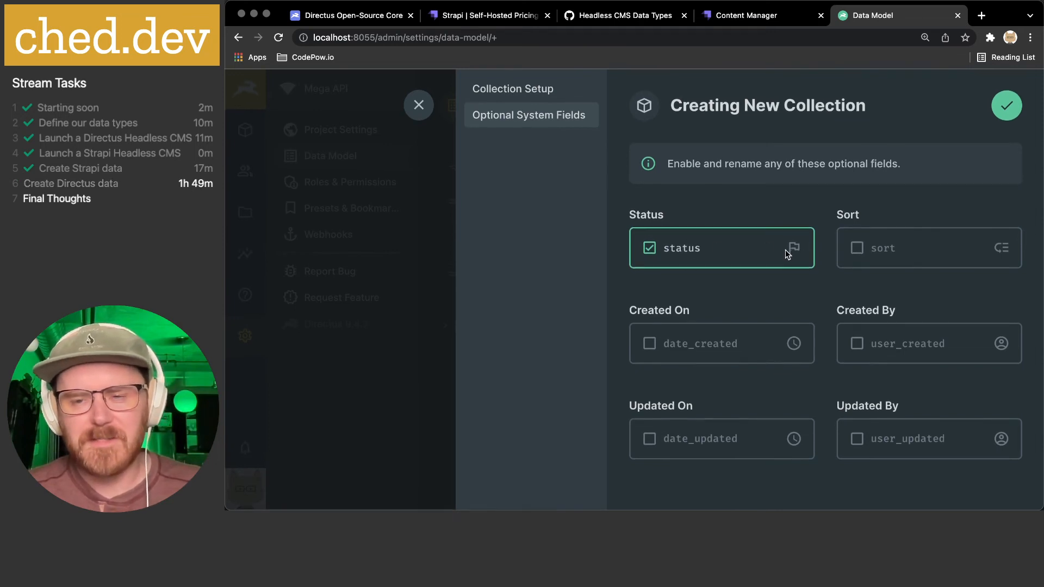
click(857, 251)
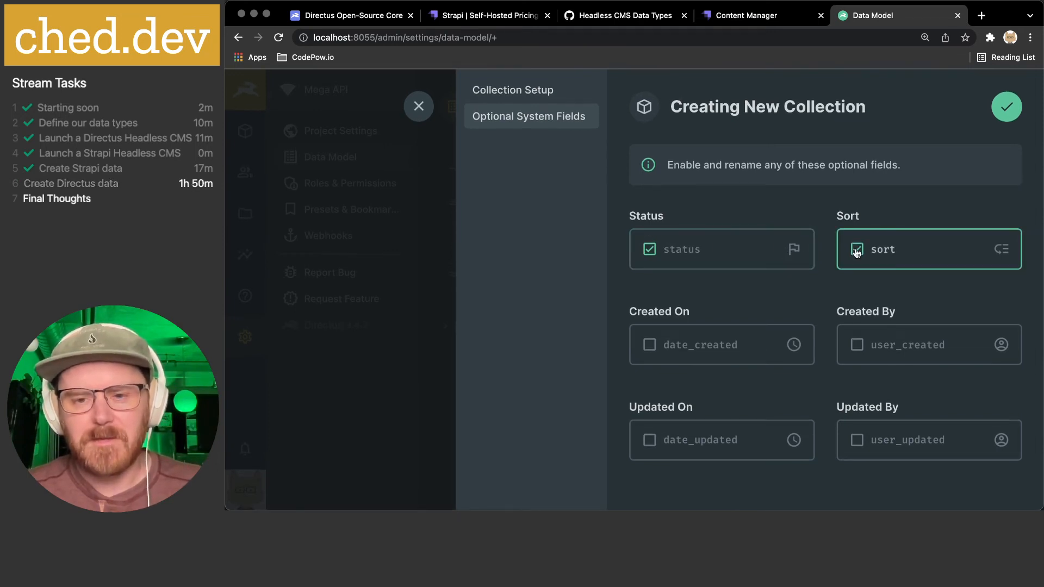
click(649, 344)
click(856, 346)
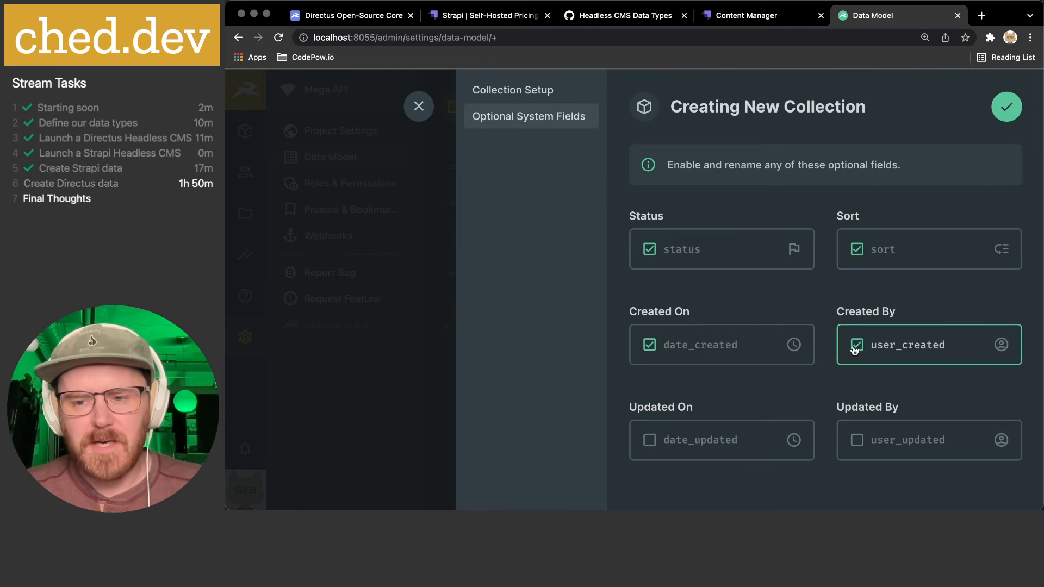
click(650, 441)
click(857, 440)
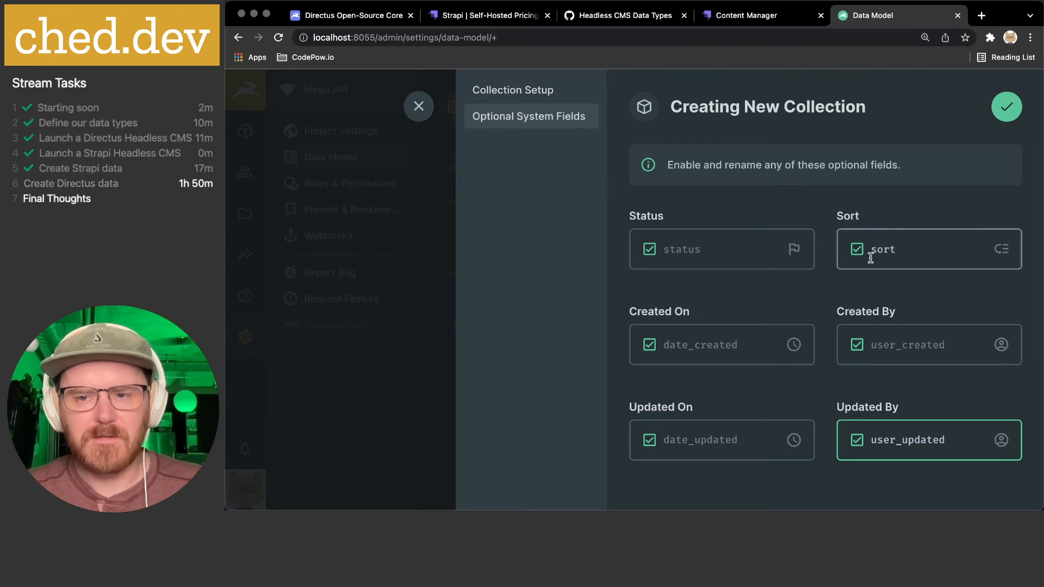
click(1006, 106)
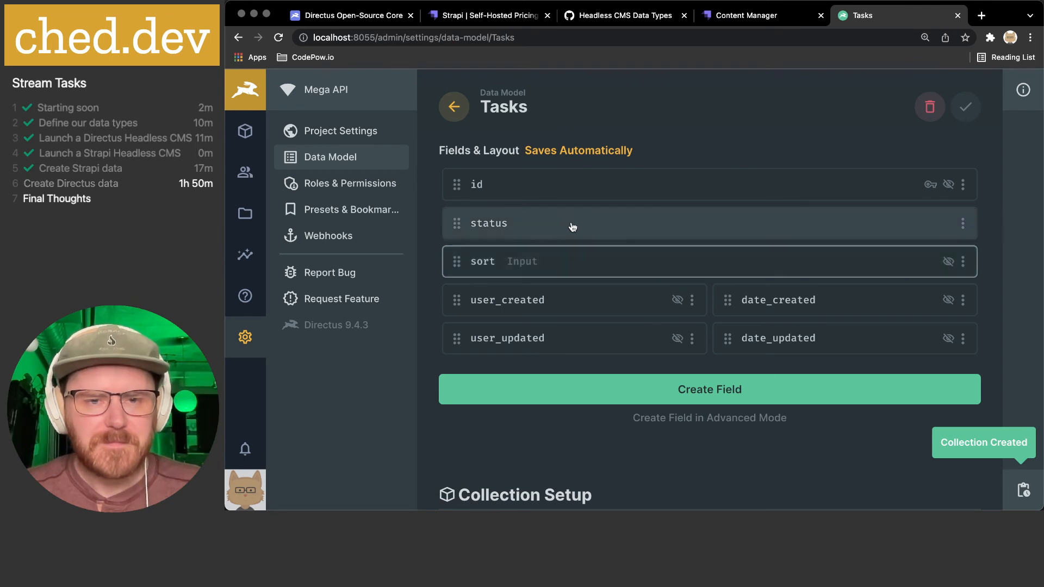
- Create an Input field keyed 'title' with the Title icon on the left
click(691, 391)
click(522, 211)
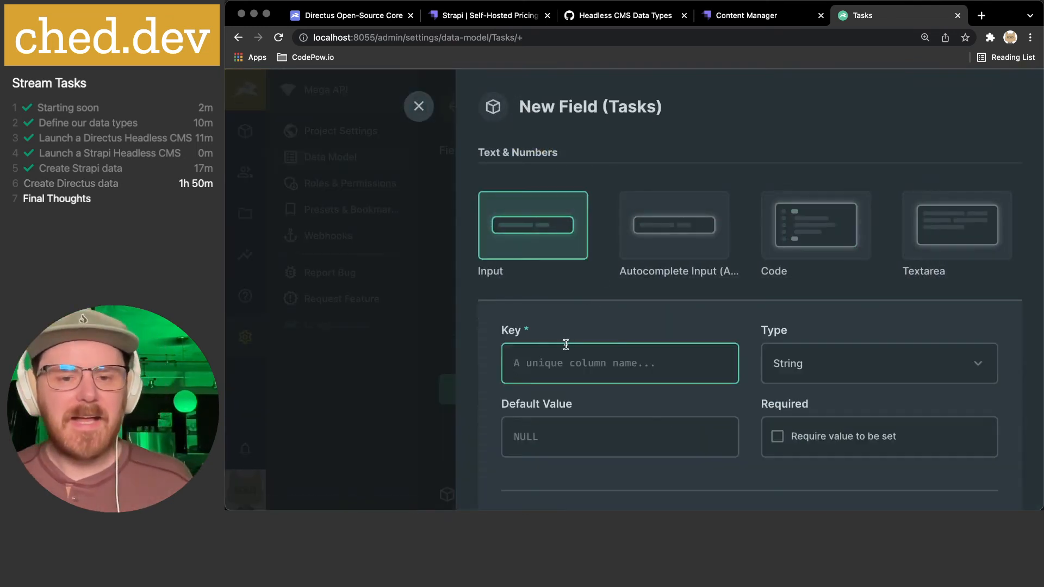
text(title)
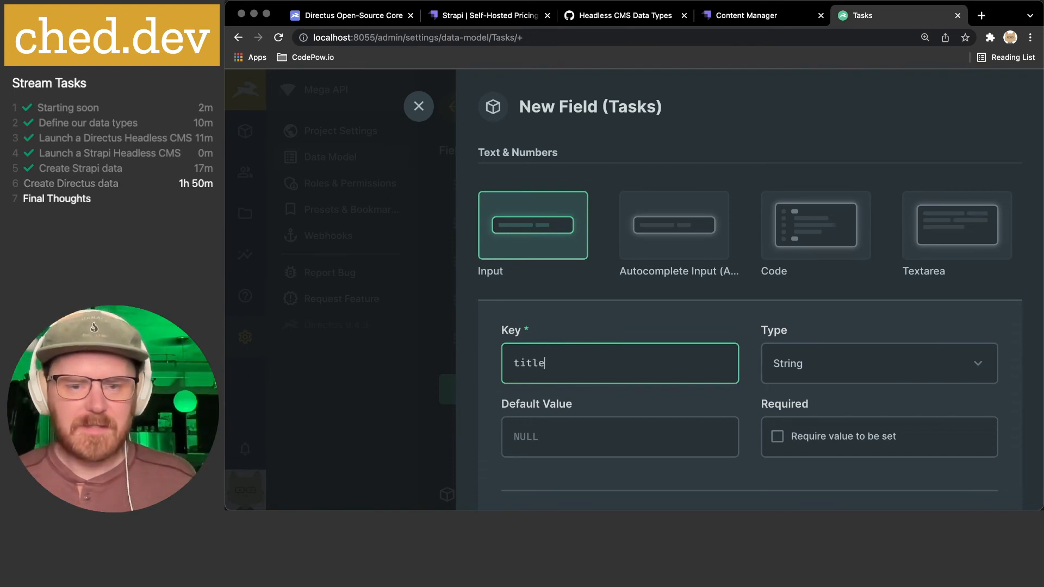
scroll(735, 351, down, 5)
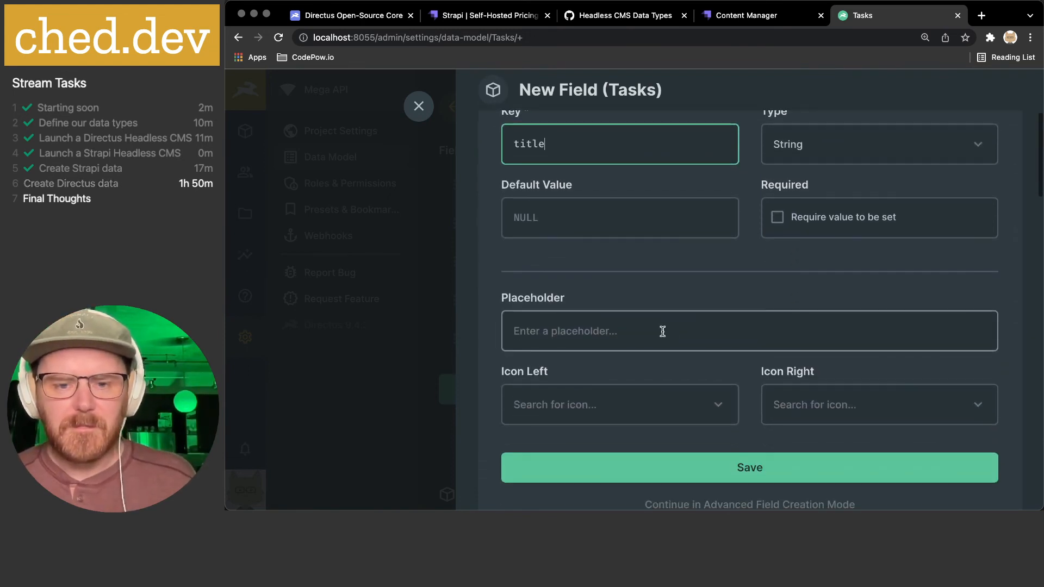
click(558, 332)
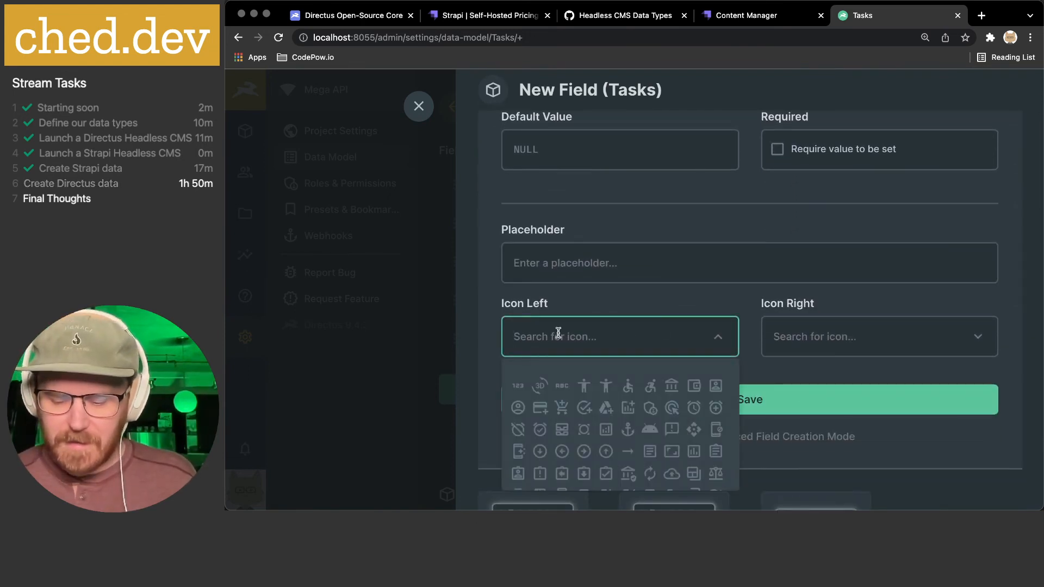
text(title)
click(524, 474)
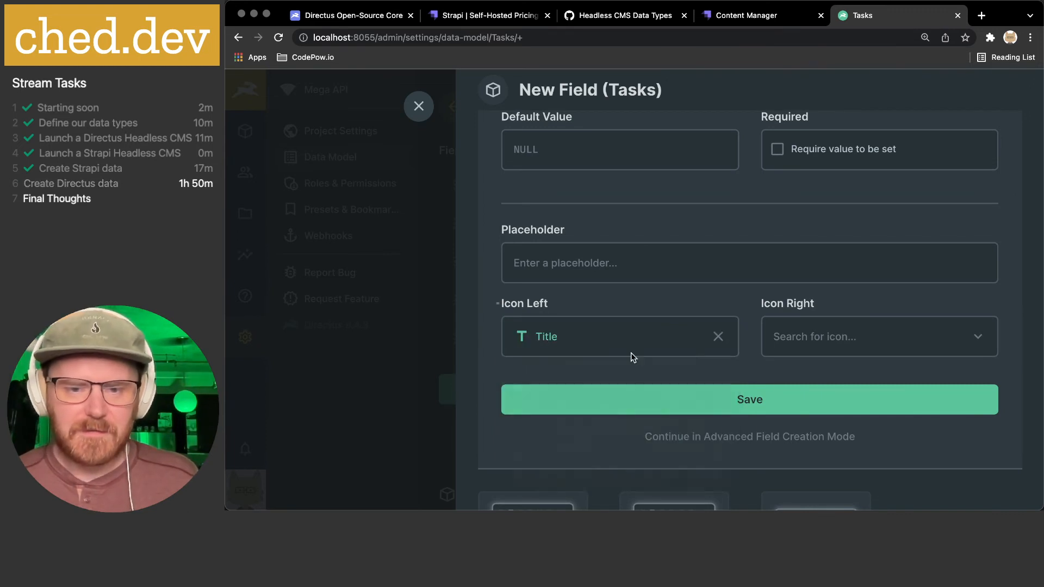
- In advanced mode, disallow NULL values for title and make it required
click(725, 437)
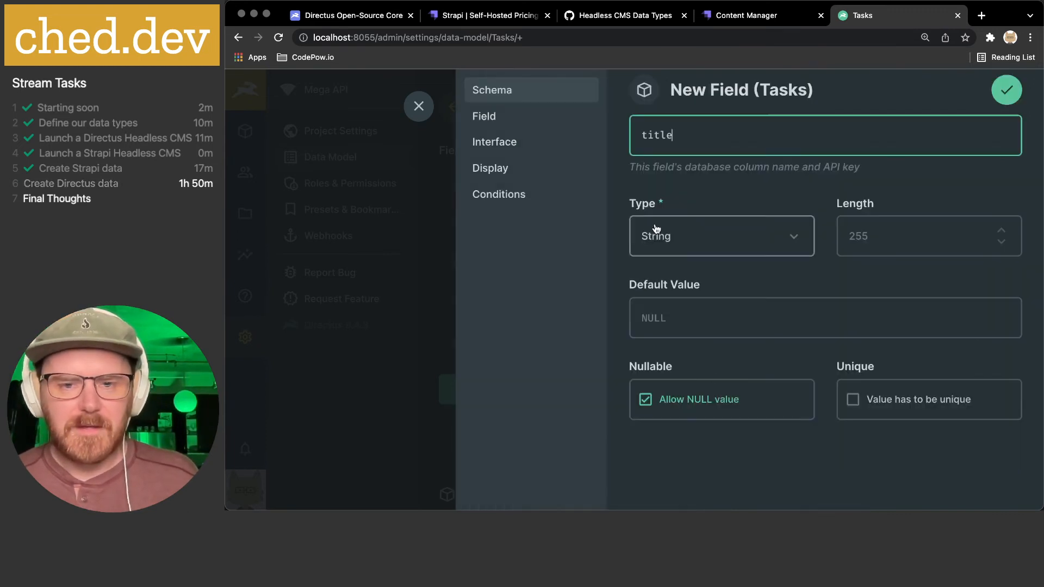
click(699, 399)
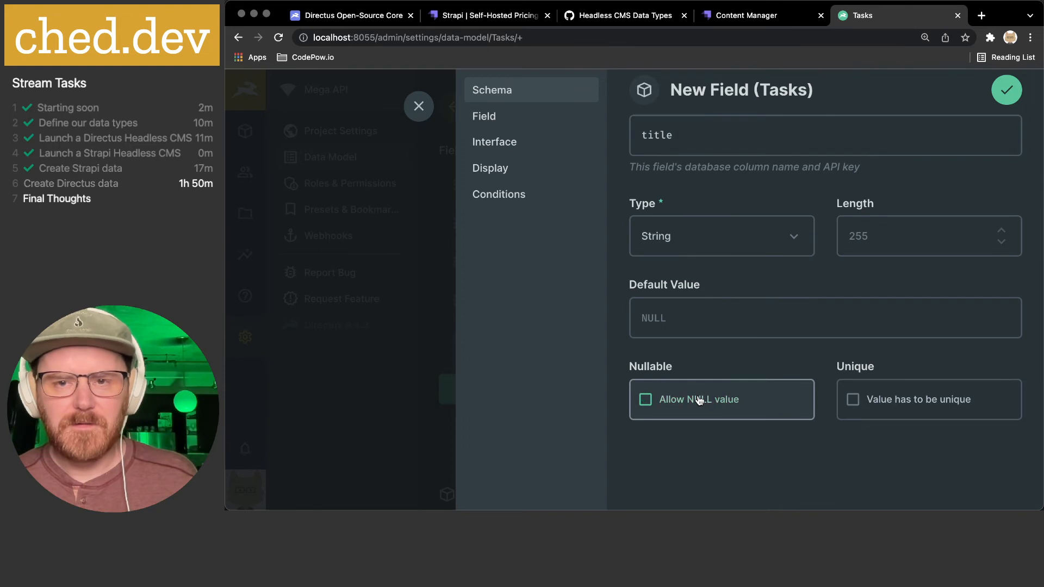
click(520, 117)
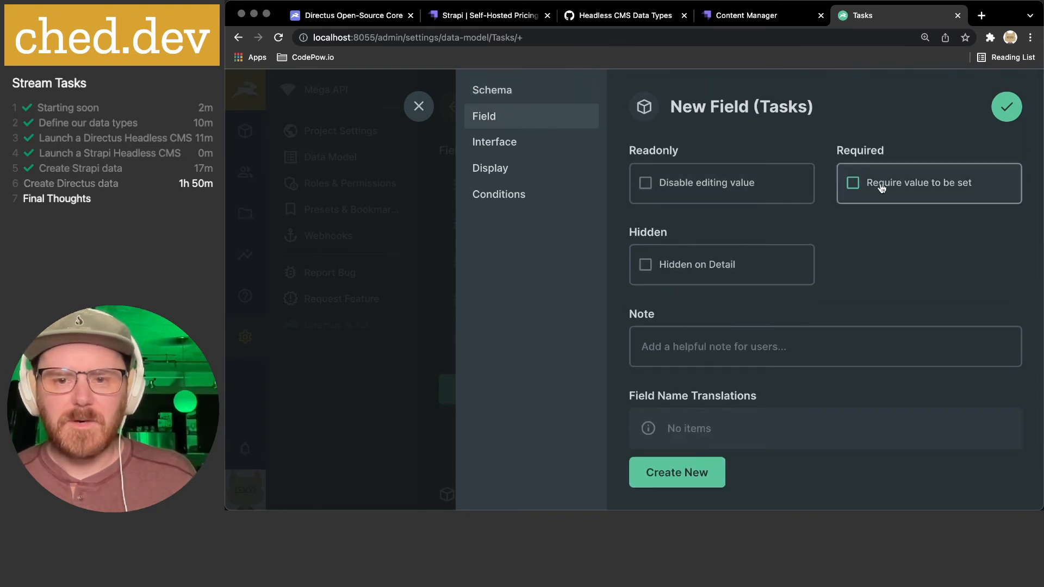
scroll(705, 298, down, 2)
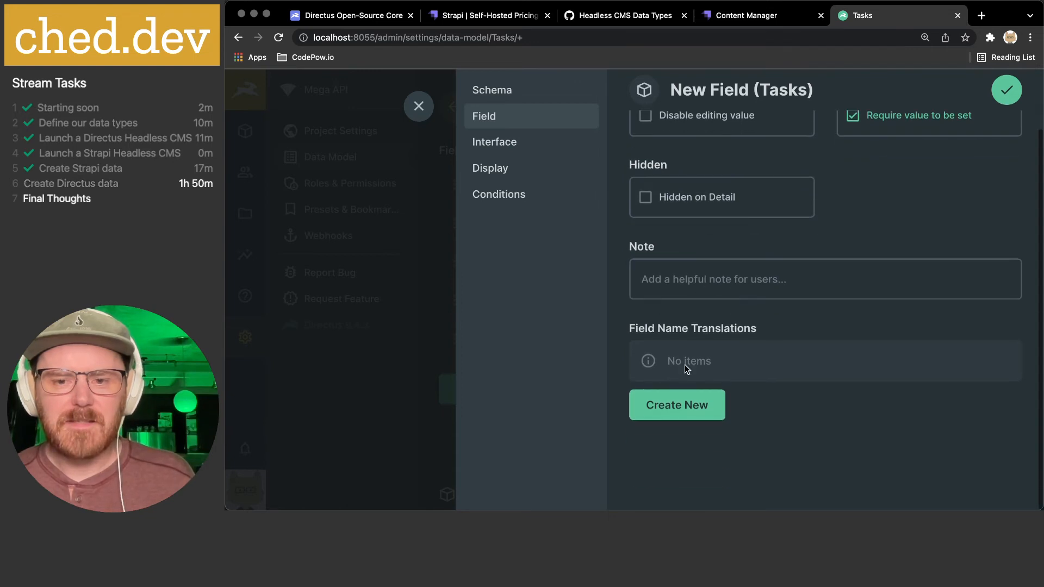
click(488, 141)
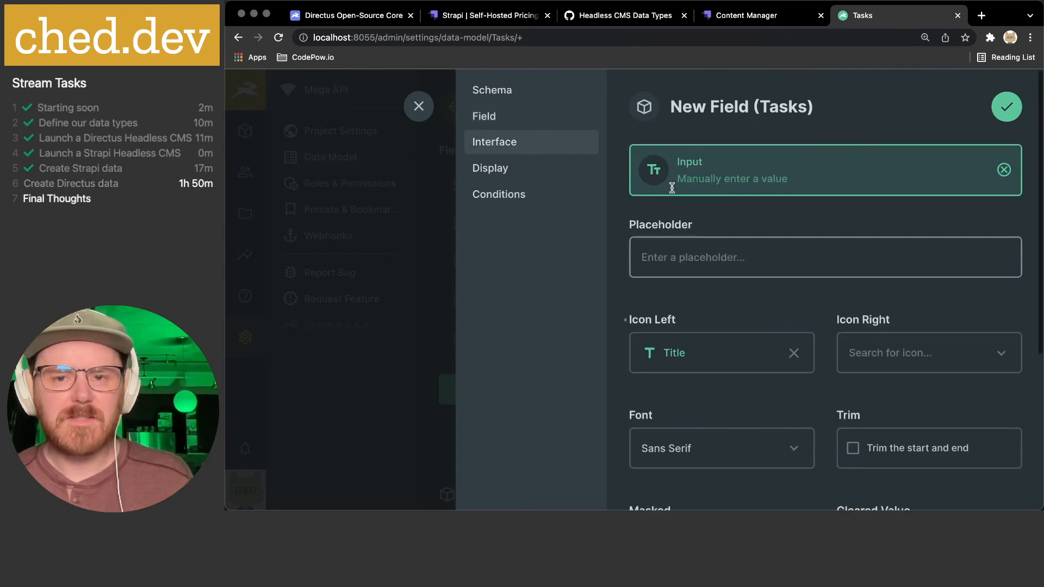
scroll(765, 223, down, 5)
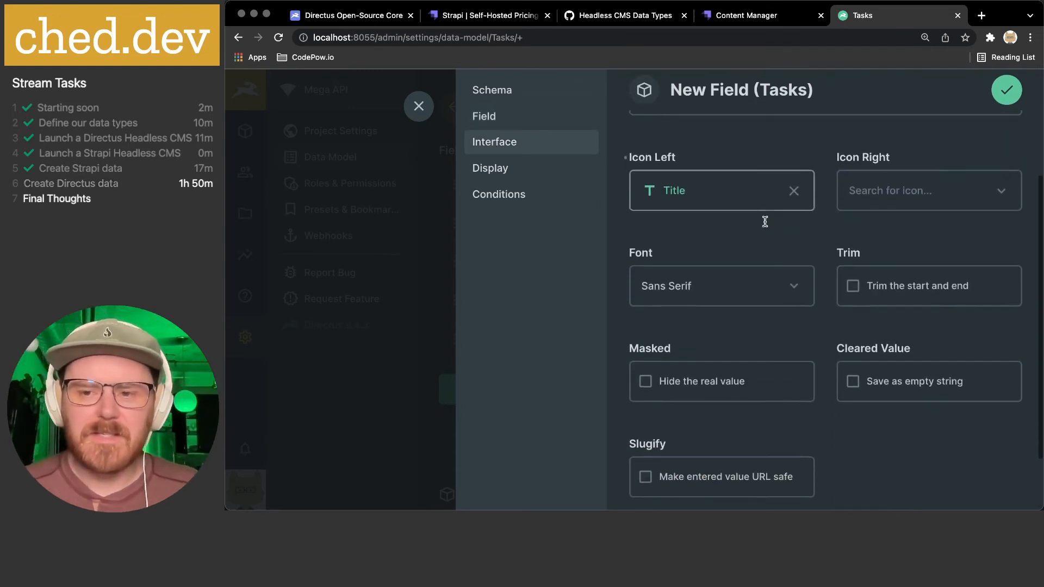
- Trim title's values, set its font to Serif, and save the field
click(894, 245)
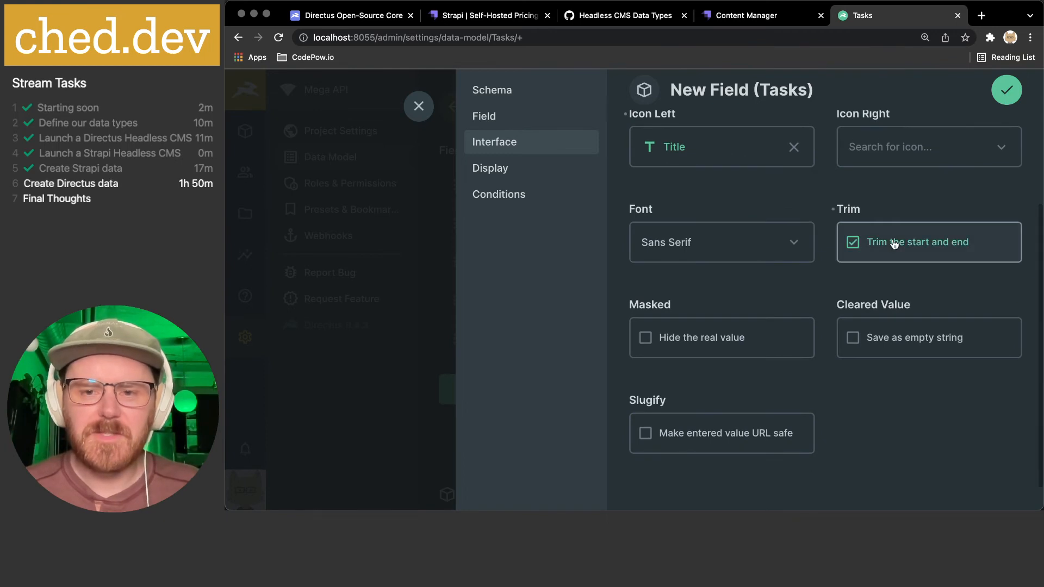
click(786, 244)
click(692, 327)
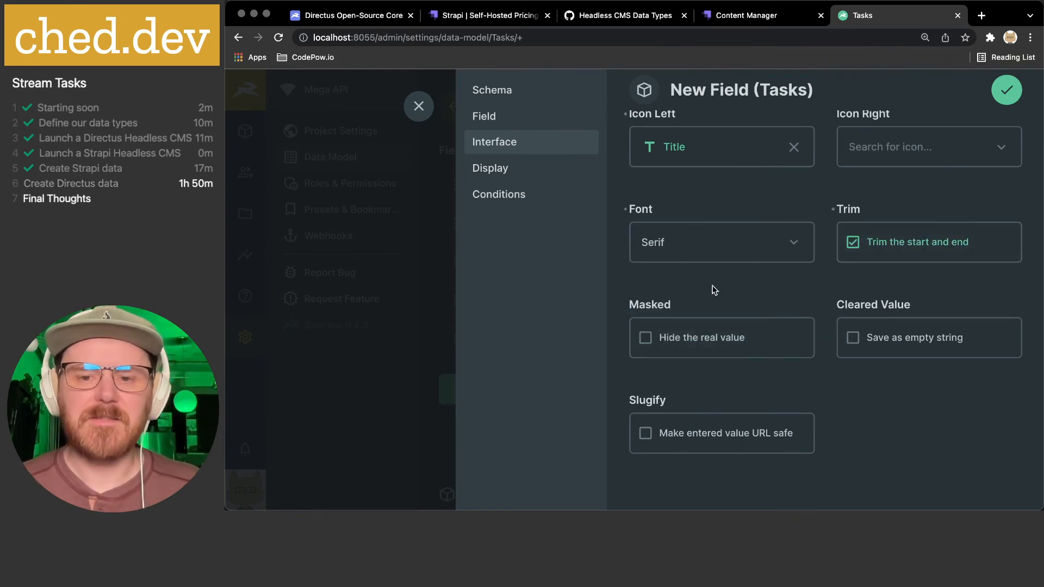
scroll(973, 342, down, 2)
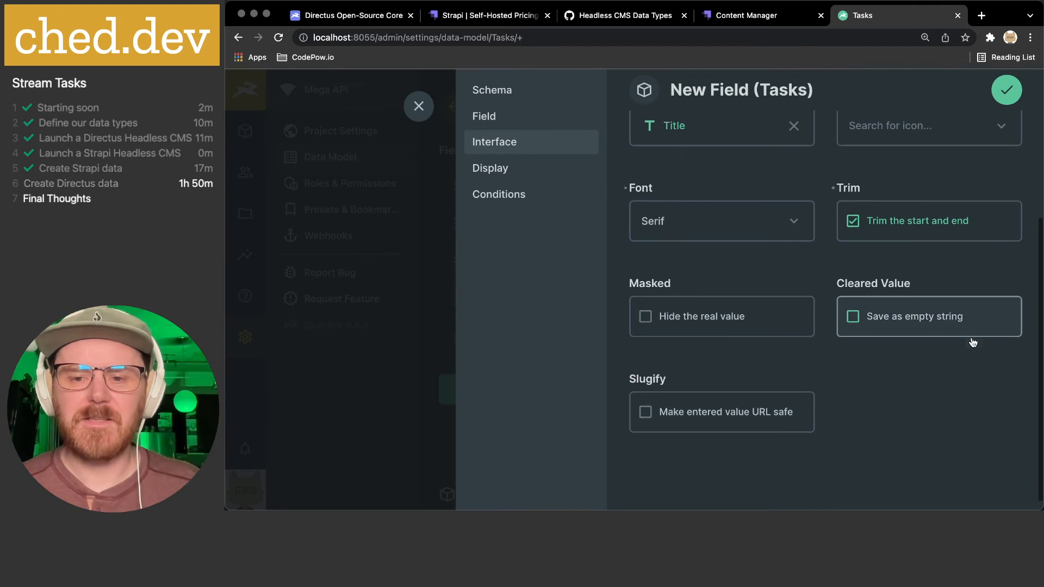
click(517, 171)
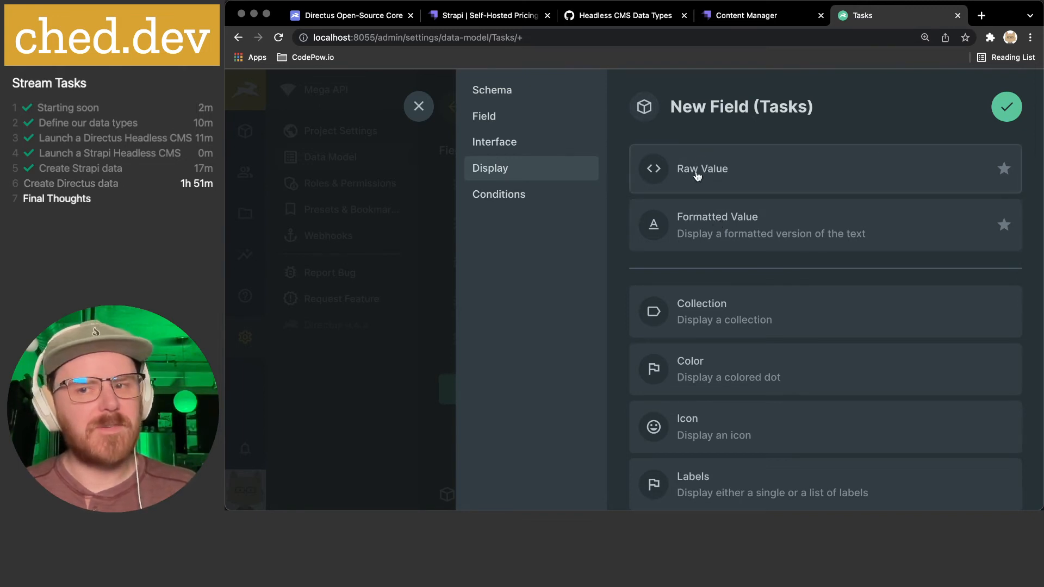
click(1007, 107)
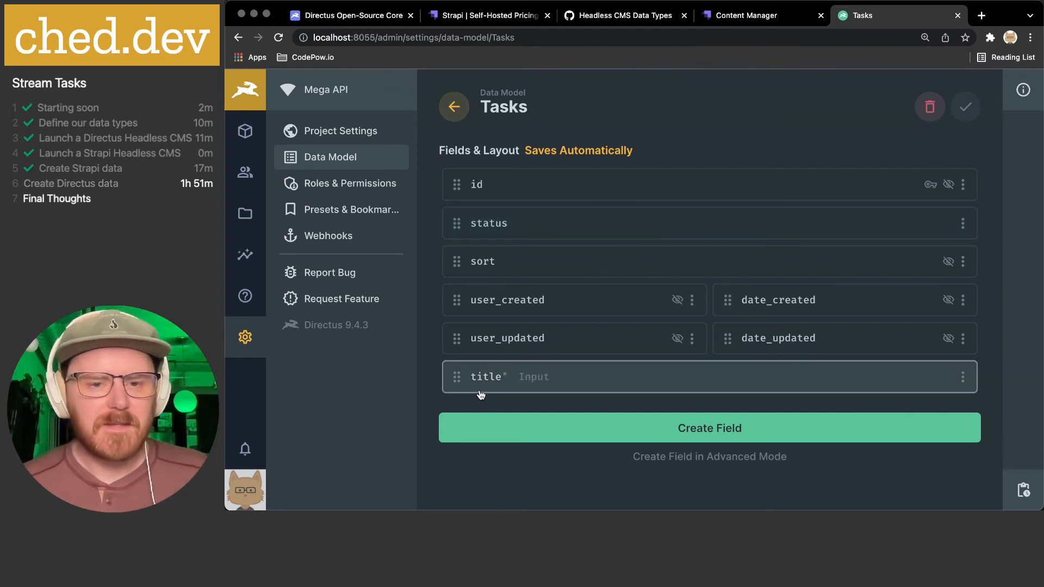
- Move title directly under id, then start a new Tasks field and find the Slider type
drag(457, 376, 473, 212)
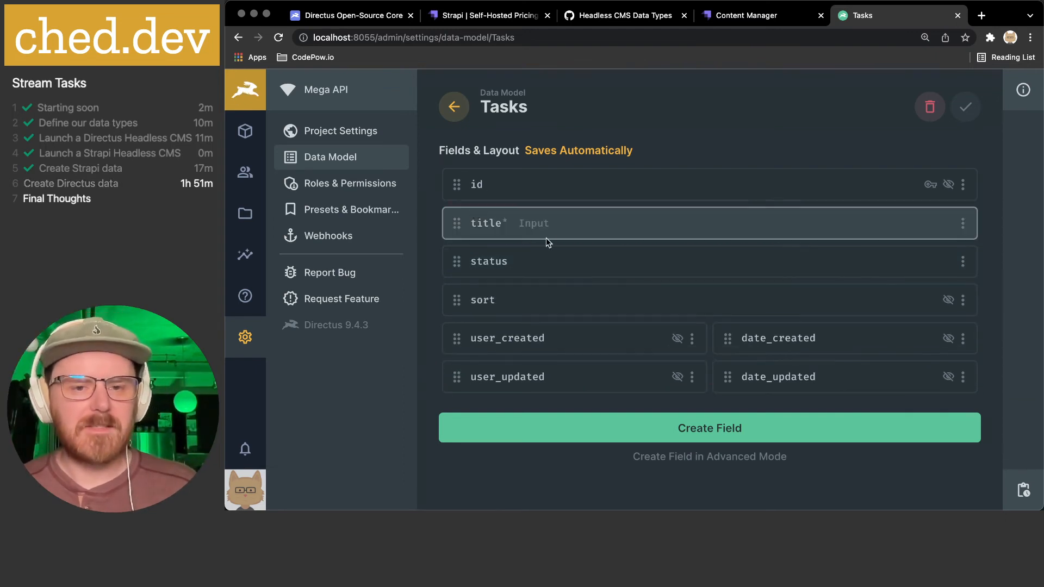
click(676, 427)
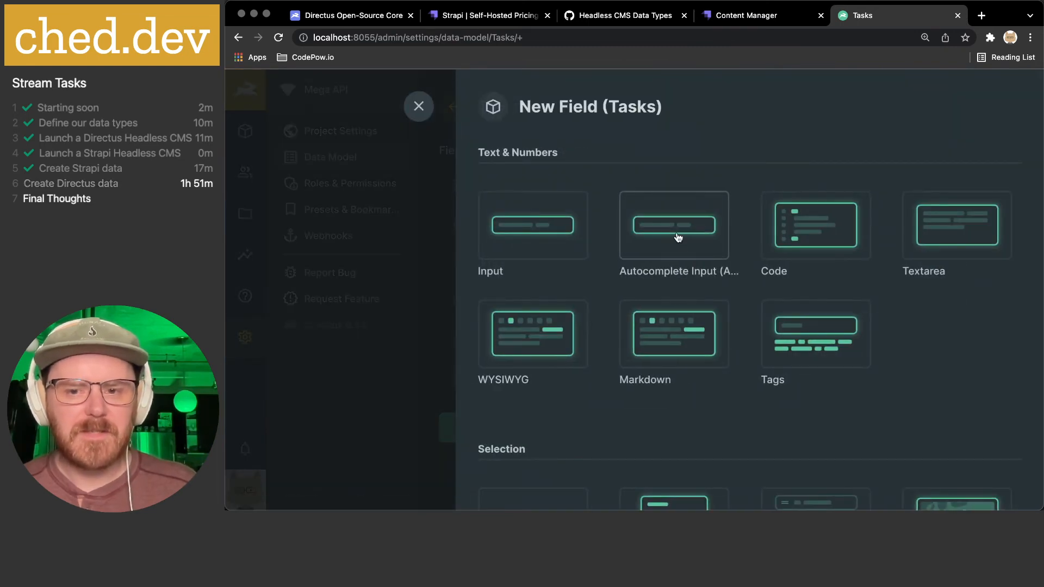
scroll(678, 237, down, 15)
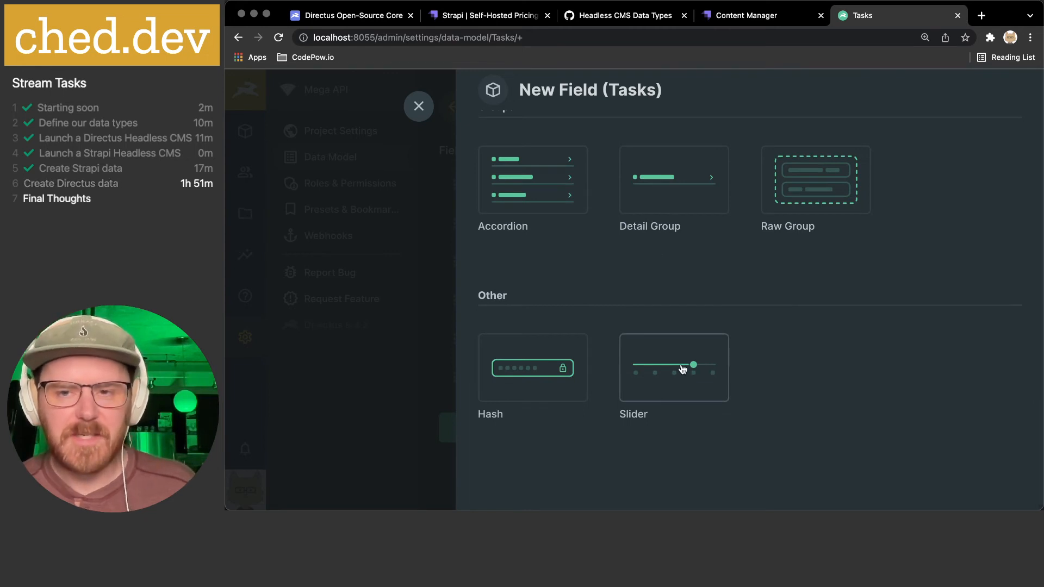
scroll(682, 369, up, 5)
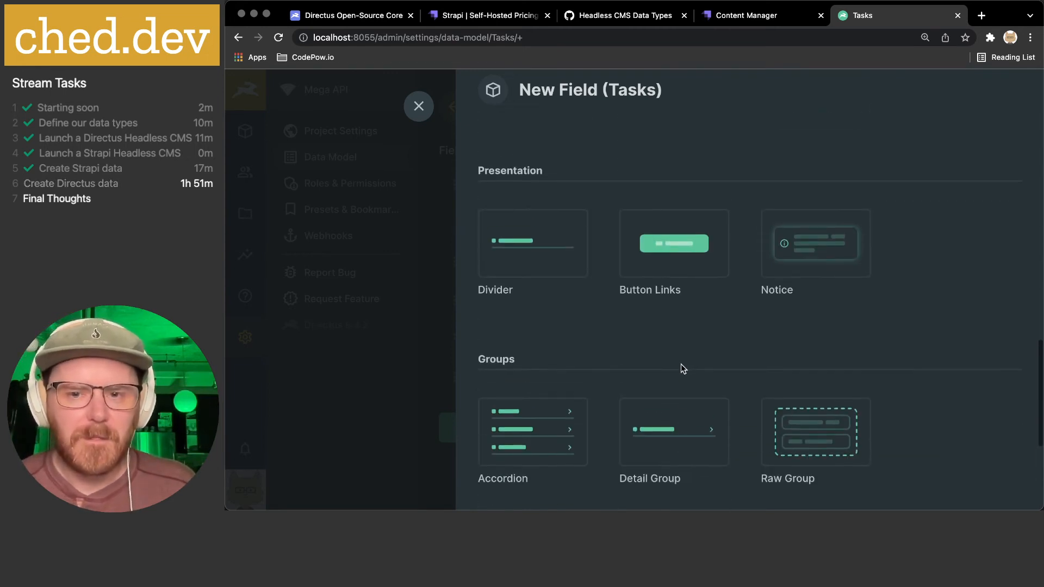
scroll(681, 365, up, 6)
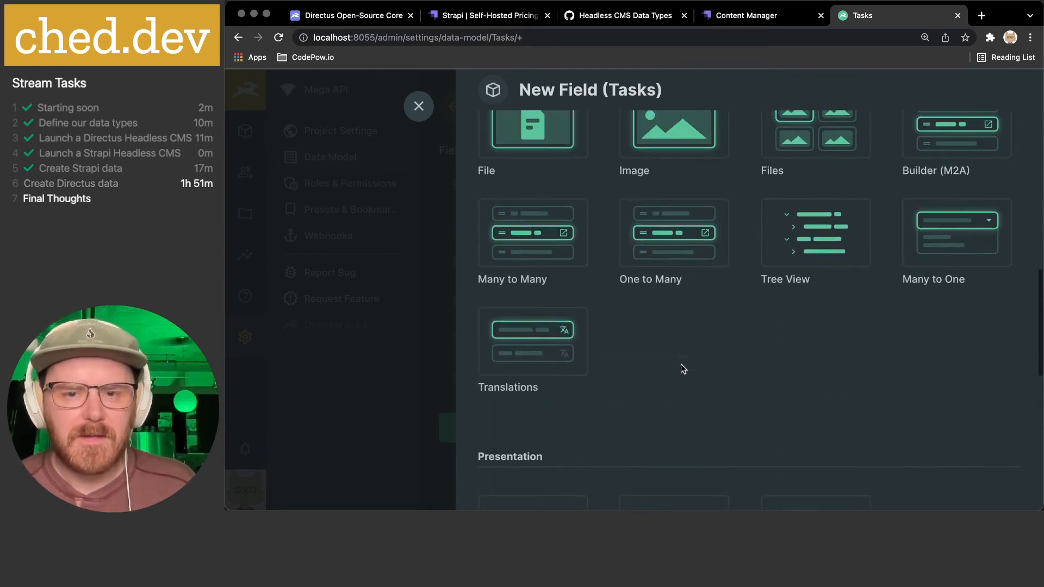
scroll(680, 363, up, 6)
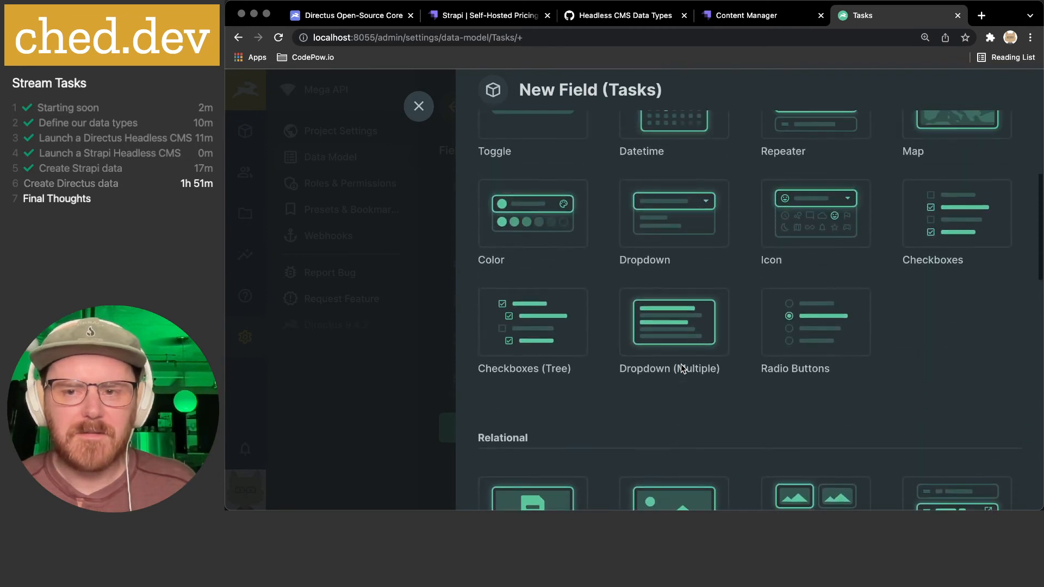
scroll(682, 369, up, 3)
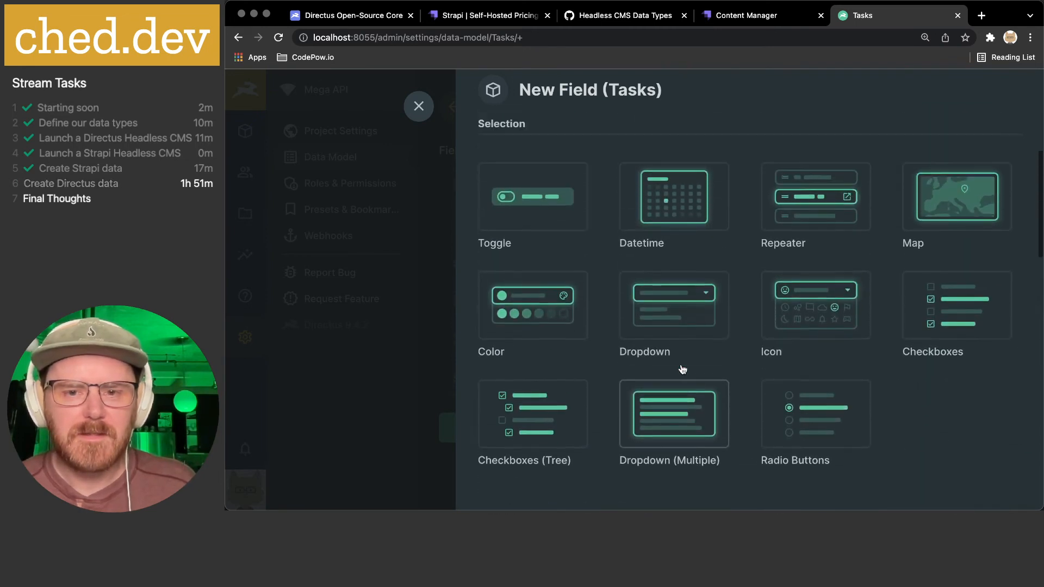
scroll(683, 369, up, 7)
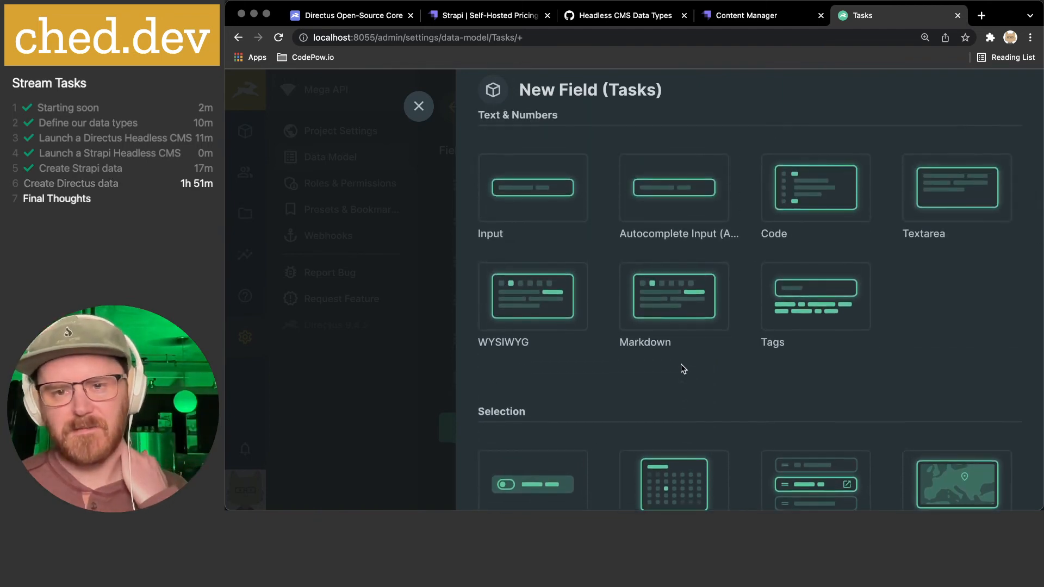
scroll(683, 369, up, 1)
scroll(682, 369, down, 15)
- Create a required Slider field keyed 'level' with default value 3
click(680, 362)
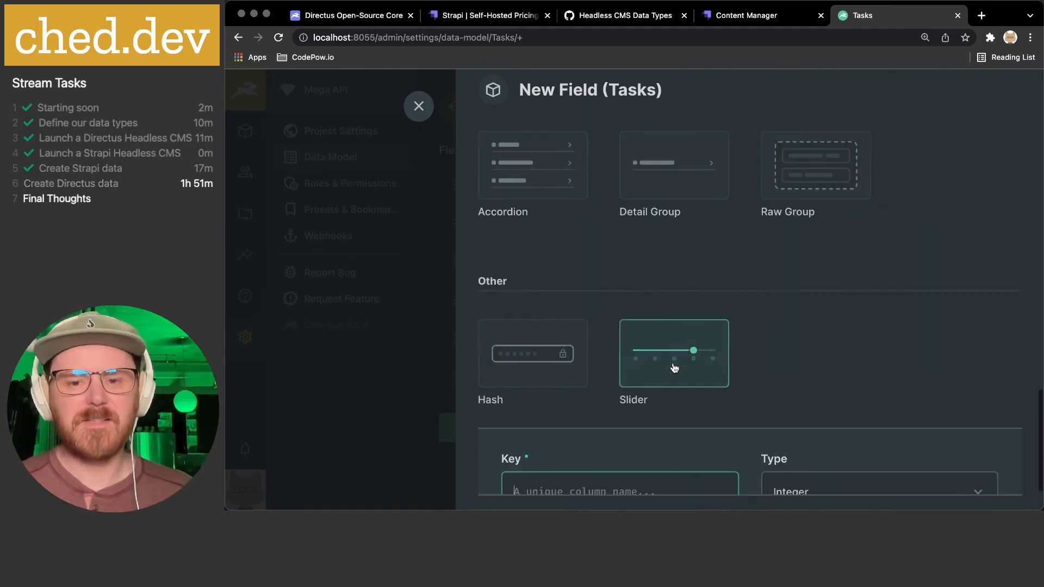
text(level)
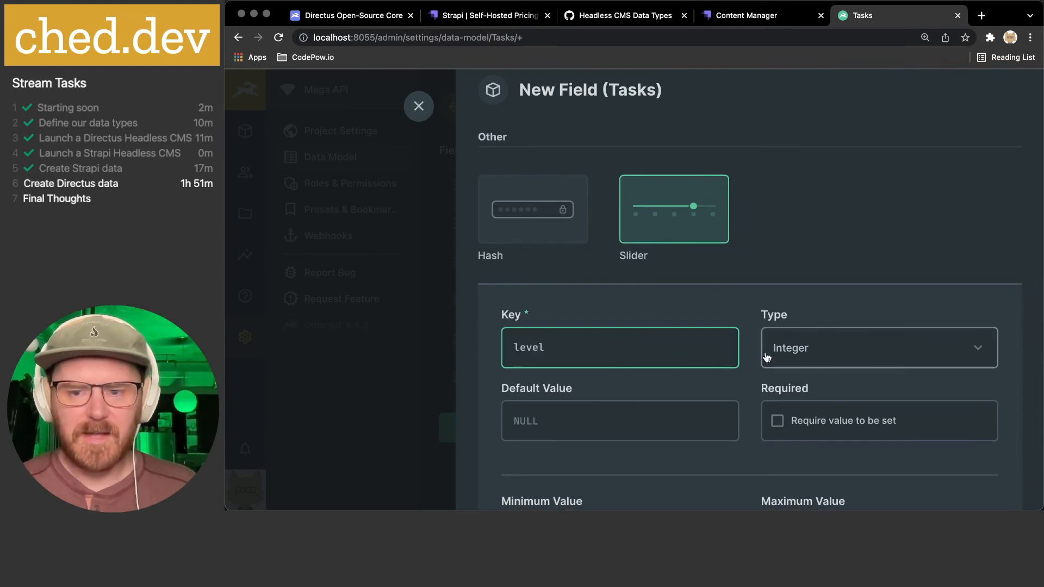
scroll(772, 348, down, 1)
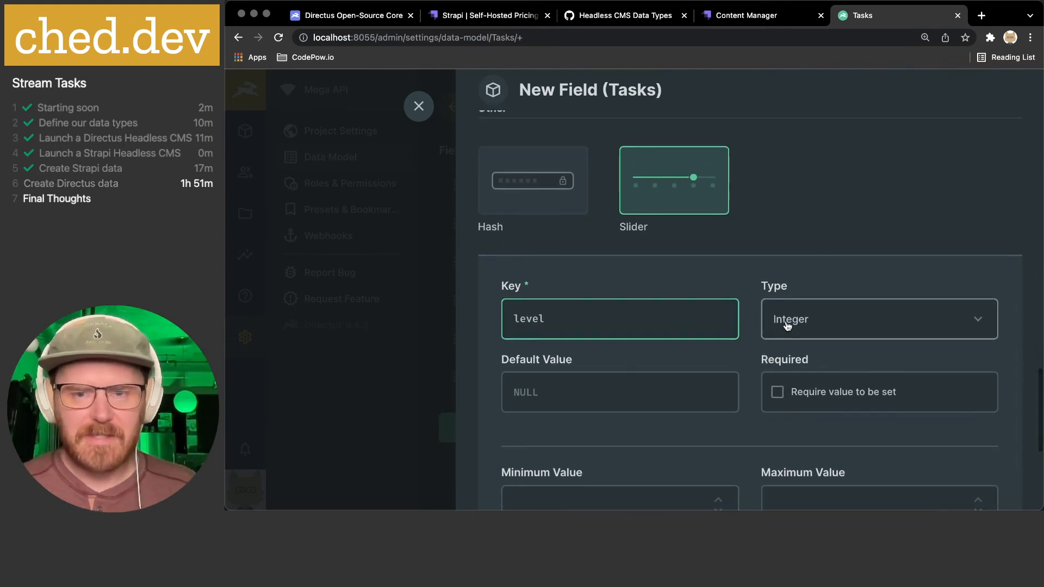
scroll(787, 325, down, 3)
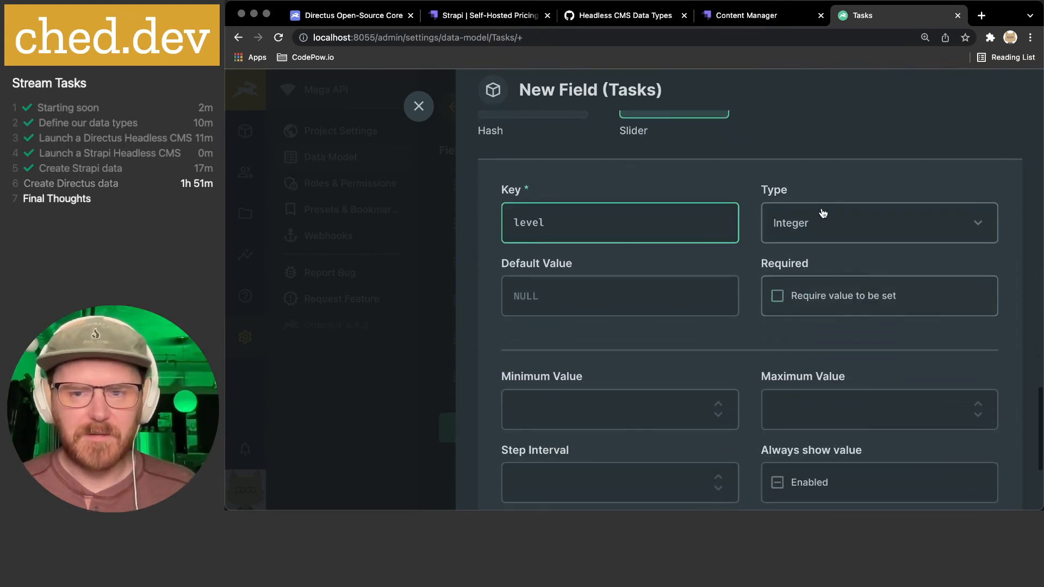
click(818, 297)
scroll(598, 261, down, 2)
click(569, 236)
text(3)
click(601, 259)
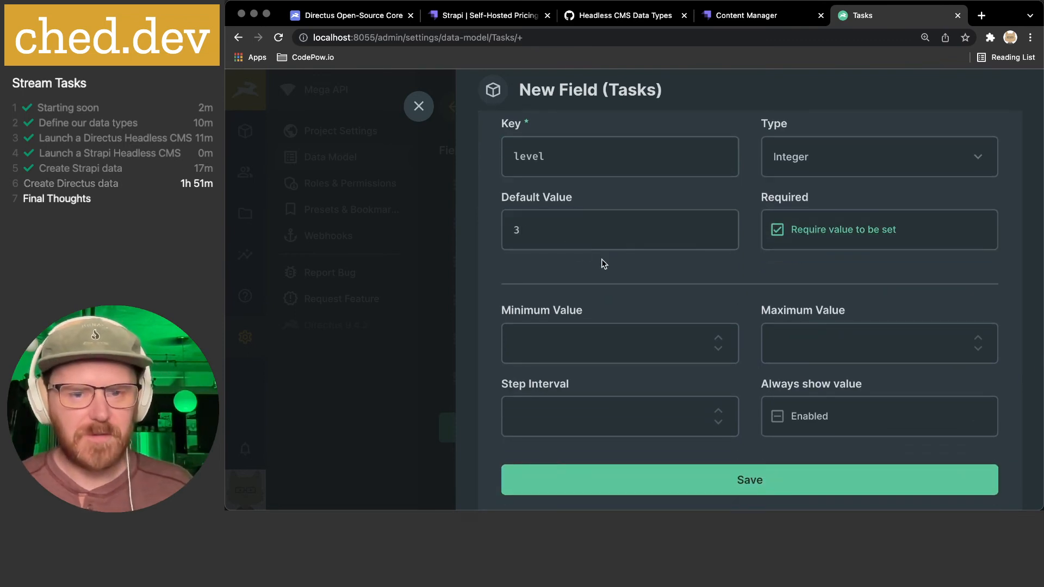
- Give level a 1–5 range with step 1 and always show its value
click(597, 338)
text(1)
click(800, 333)
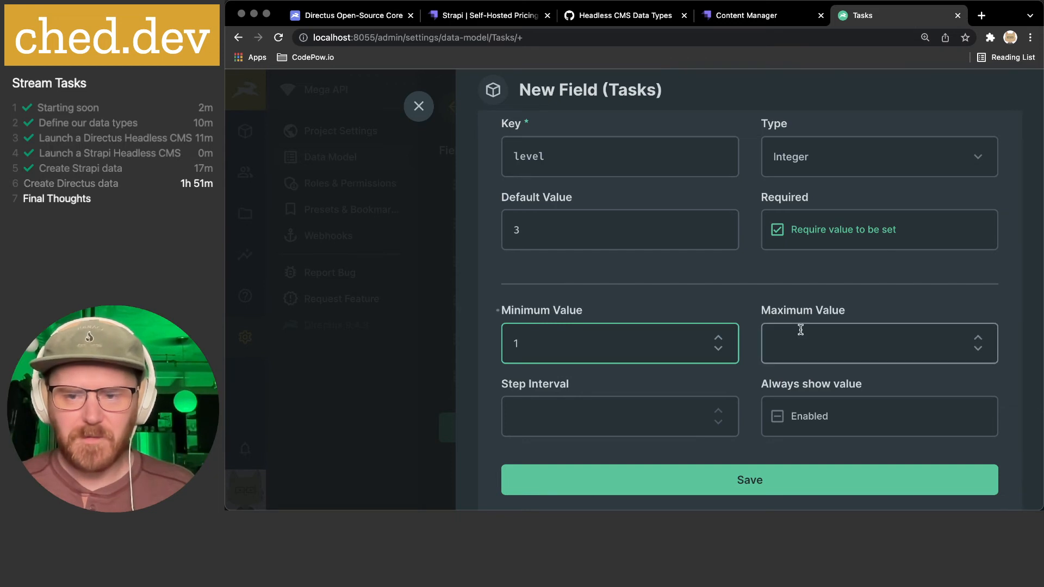
text(5)
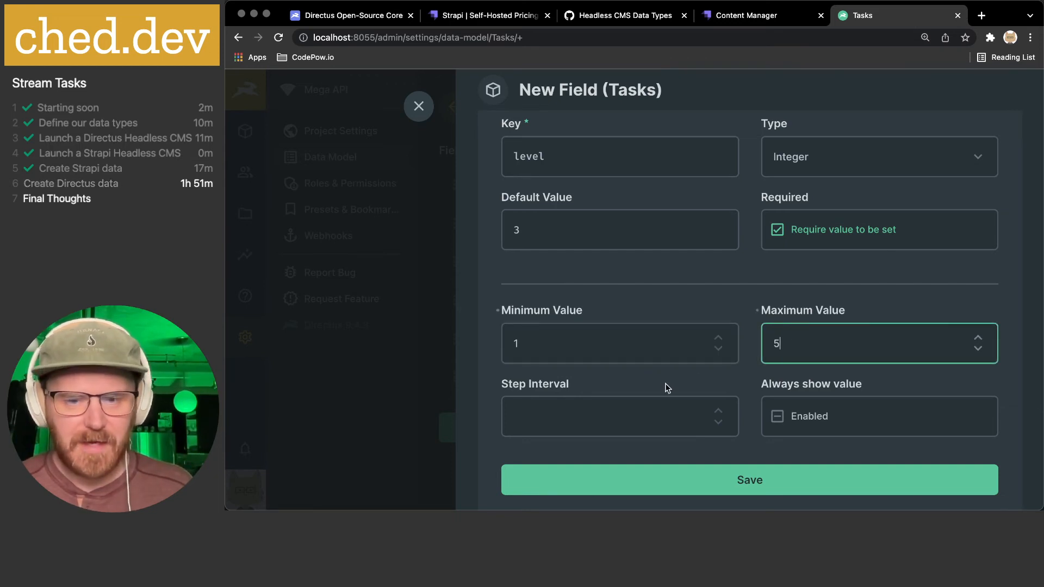
click(638, 412)
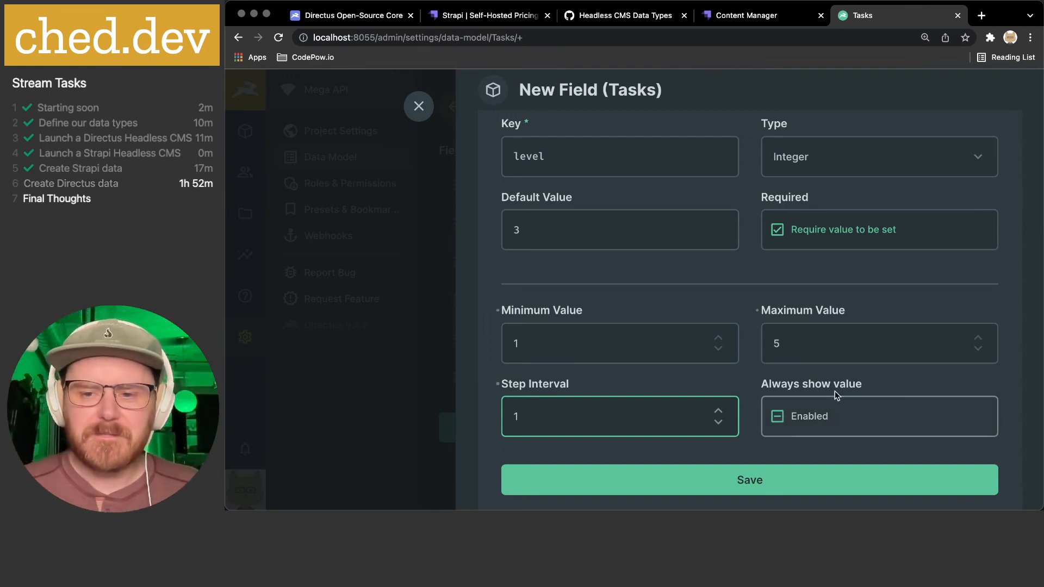
click(799, 423)
scroll(798, 419, down, 2)
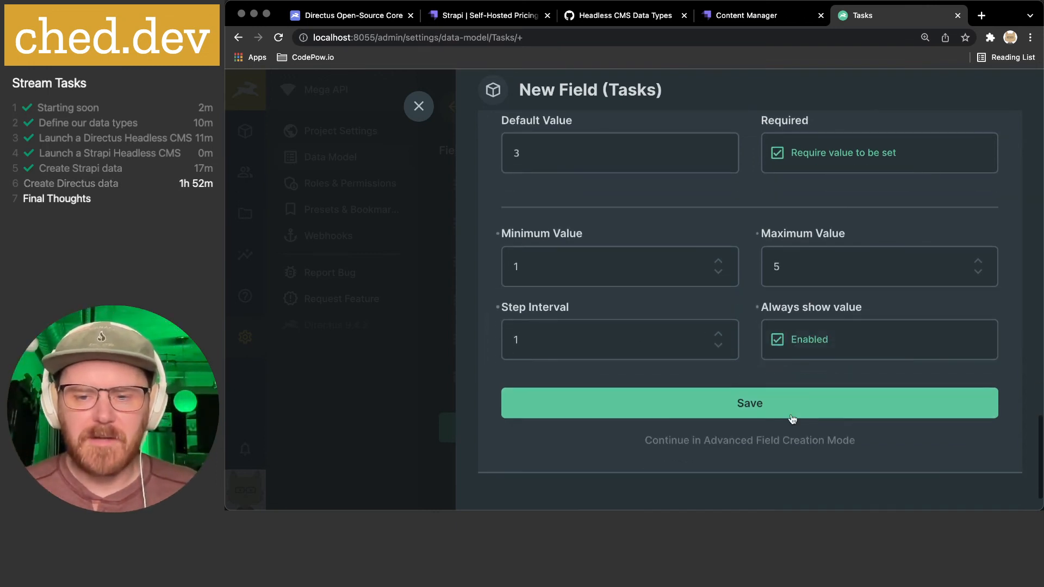
click(729, 439)
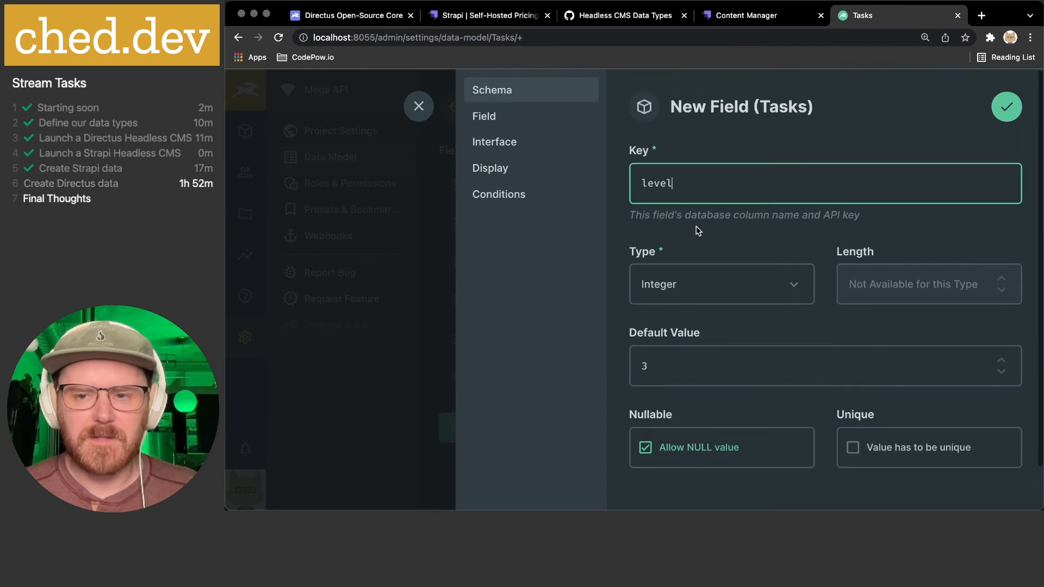
- Make level non-nullable, display it as simple-format star Rating, and save it
click(699, 428)
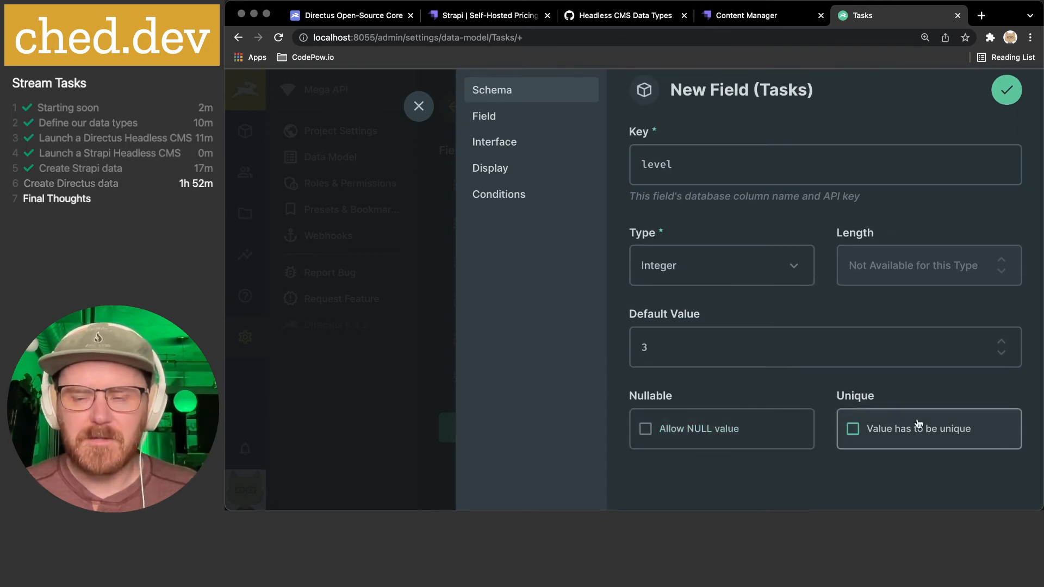
click(489, 121)
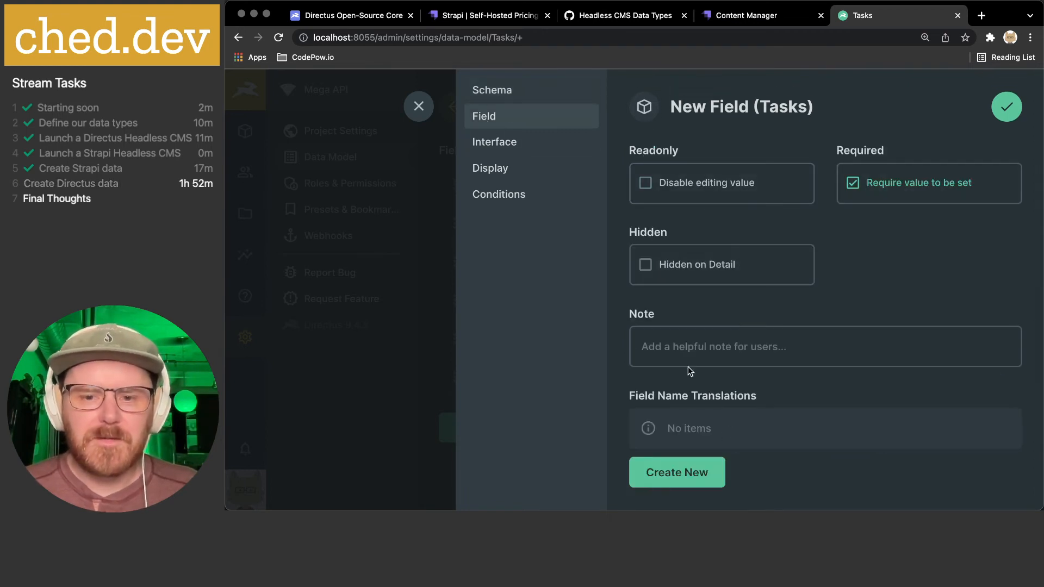
click(507, 142)
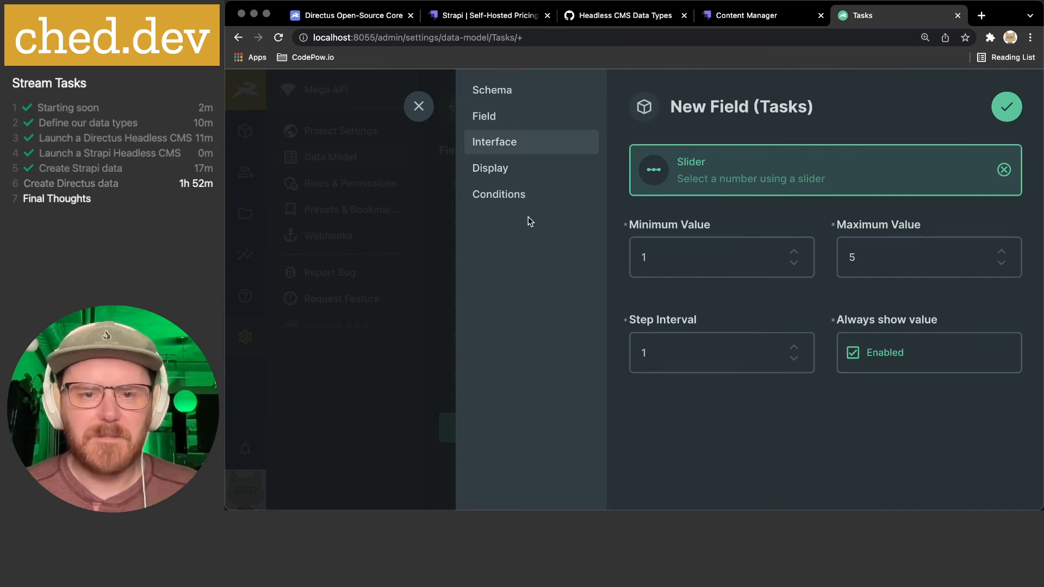
click(511, 173)
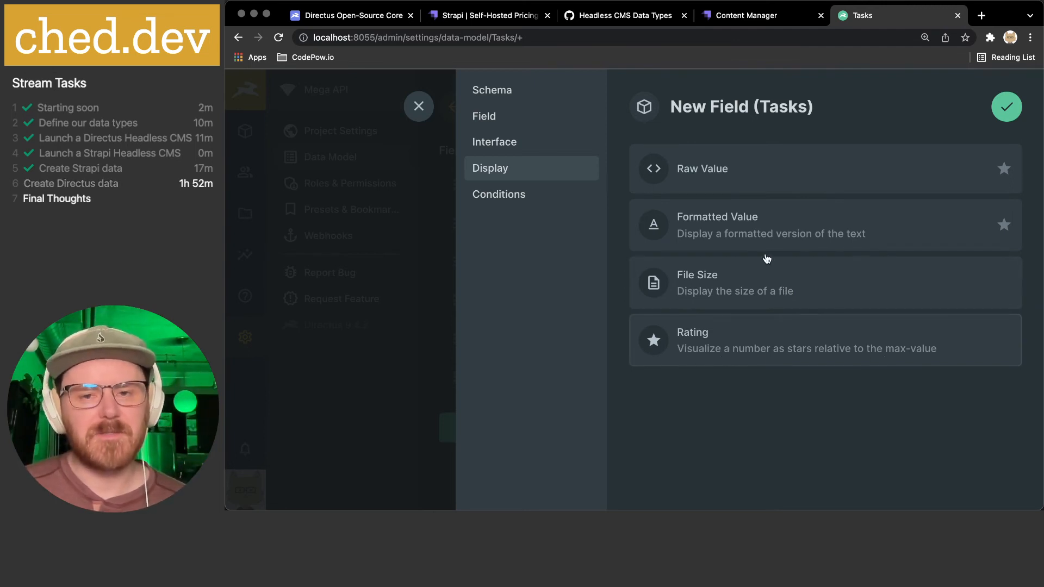
click(726, 342)
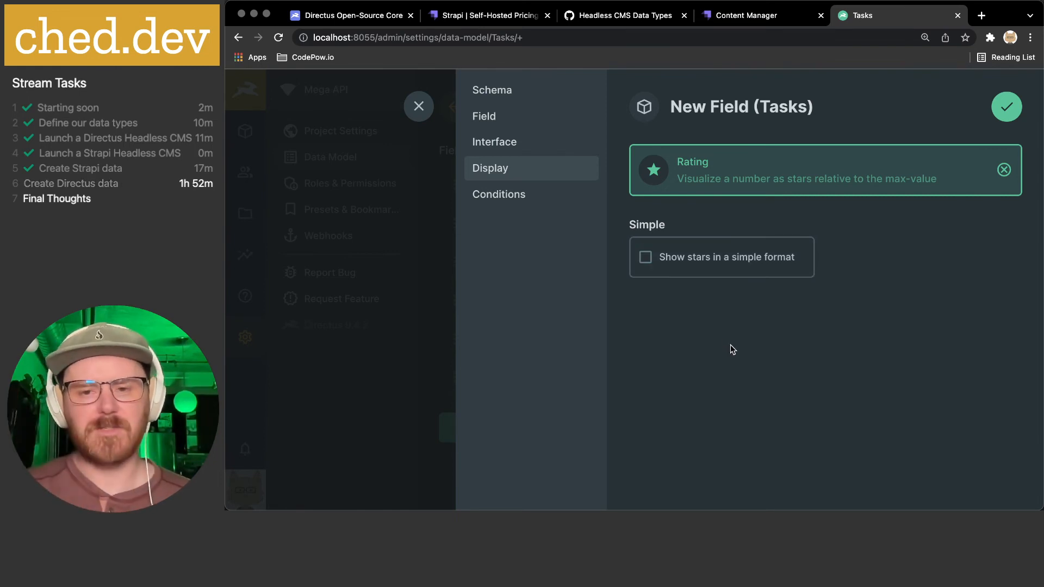
click(735, 273)
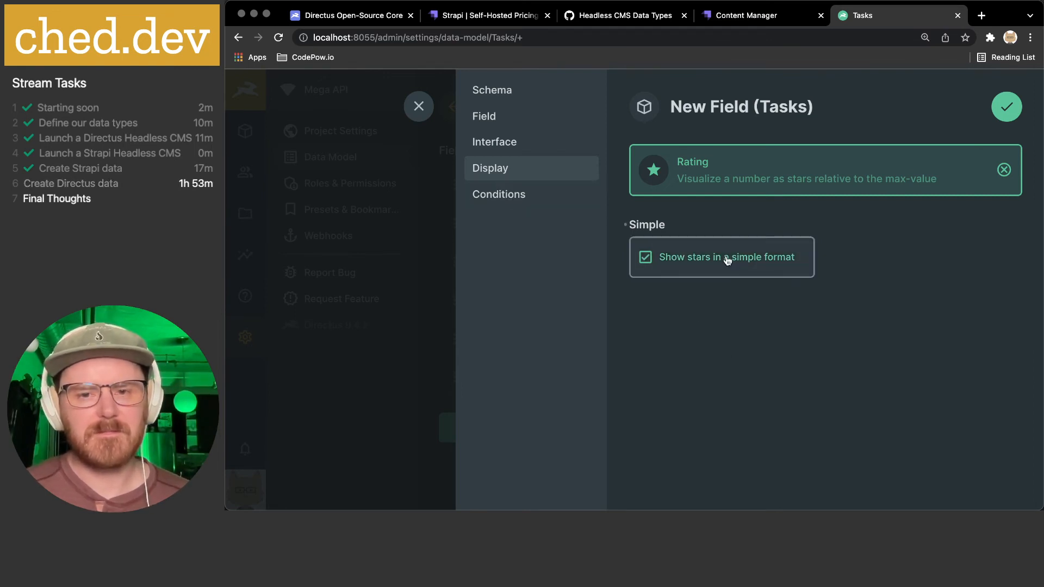
click(511, 202)
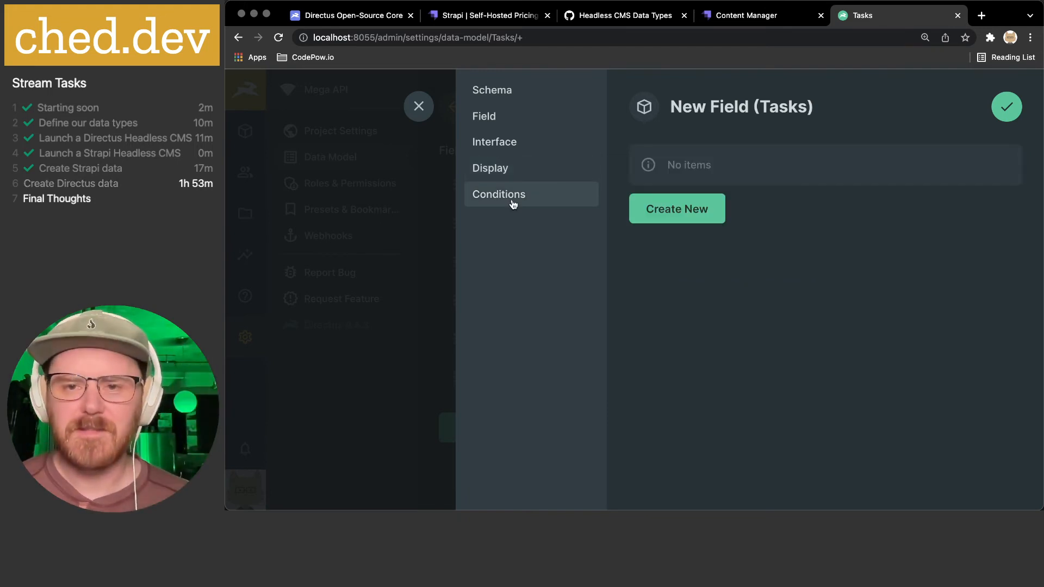
click(1004, 107)
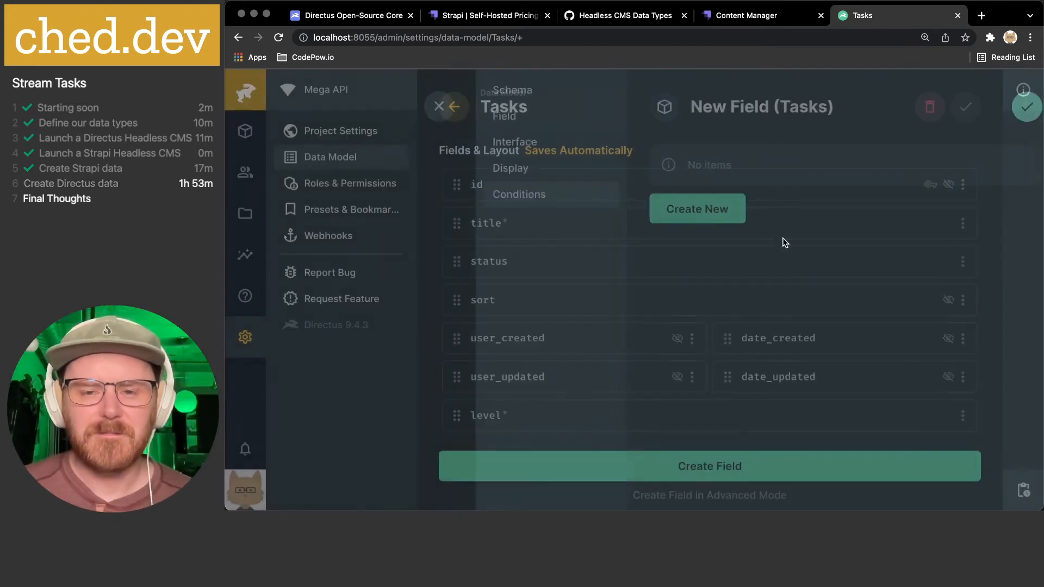
- Move level up under title, then inspect status's draft default and close without changes
drag(456, 416, 457, 312)
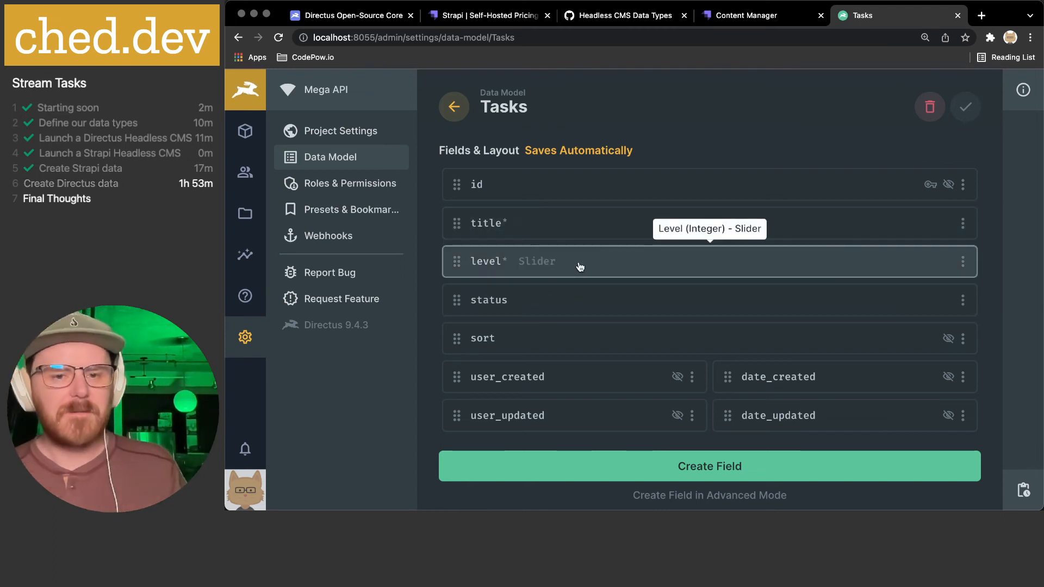
click(579, 301)
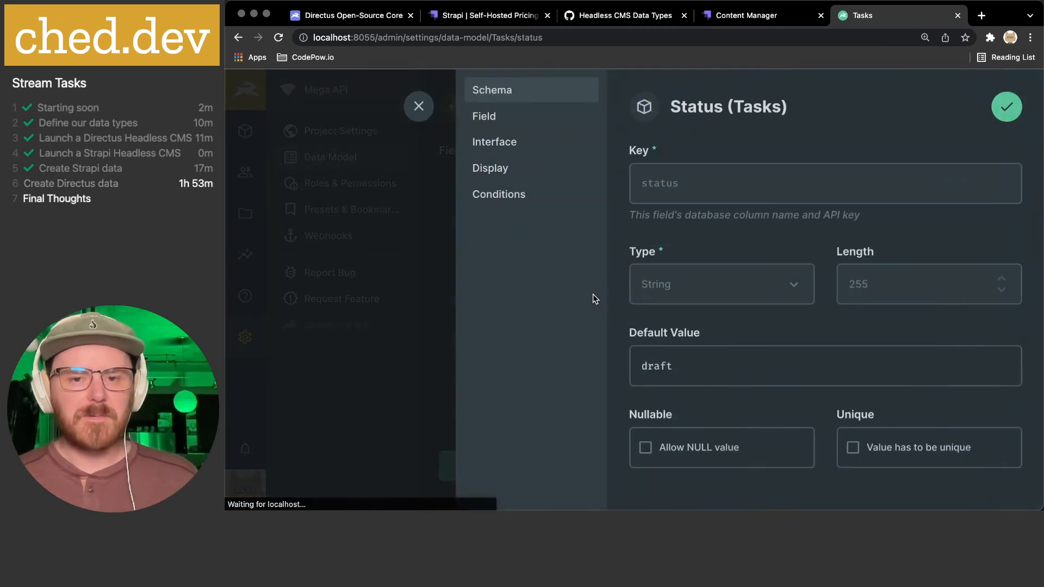
scroll(722, 183, down, 1)
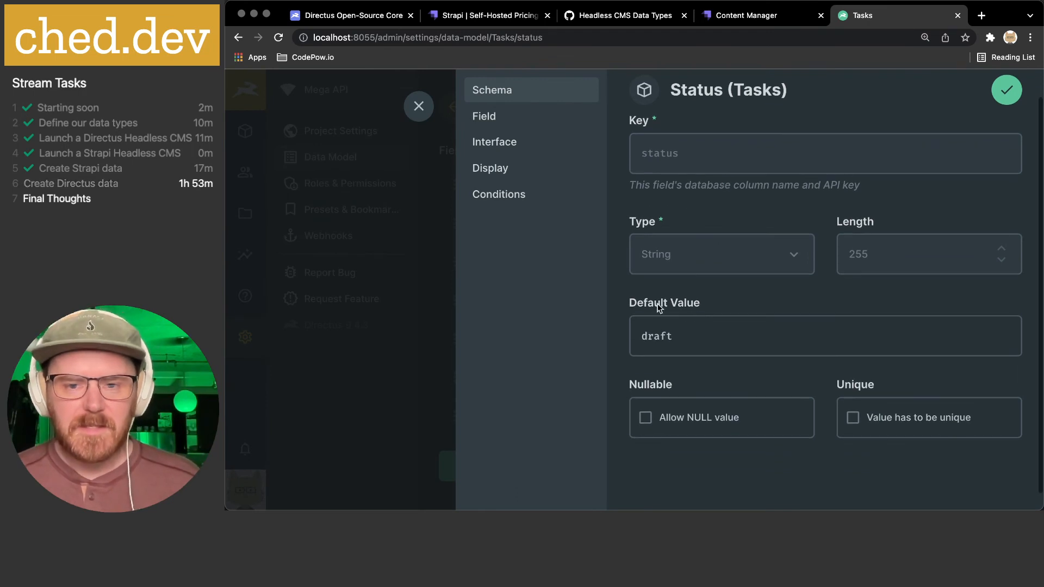
double_click(660, 336)
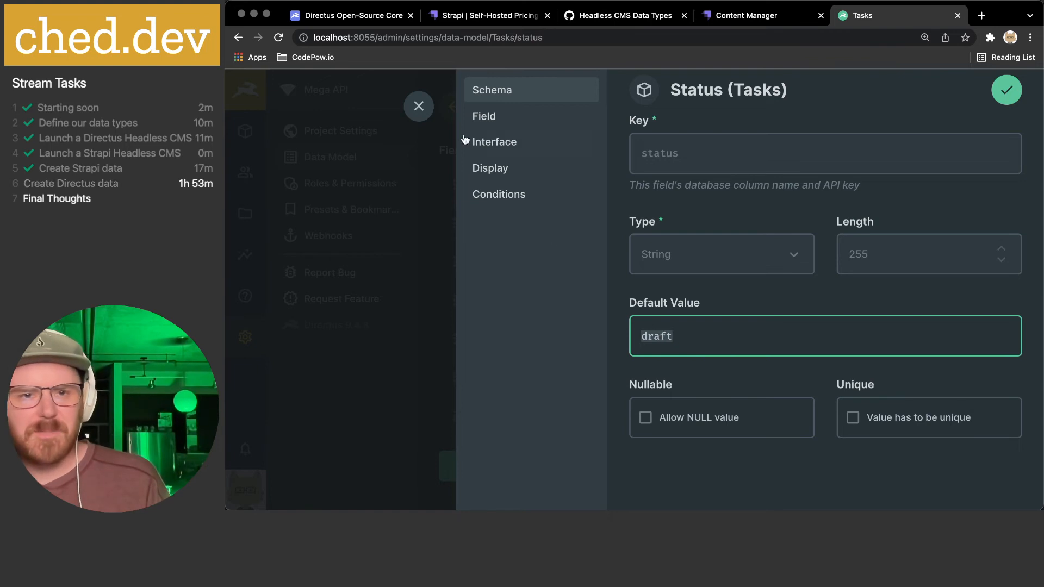
click(420, 107)
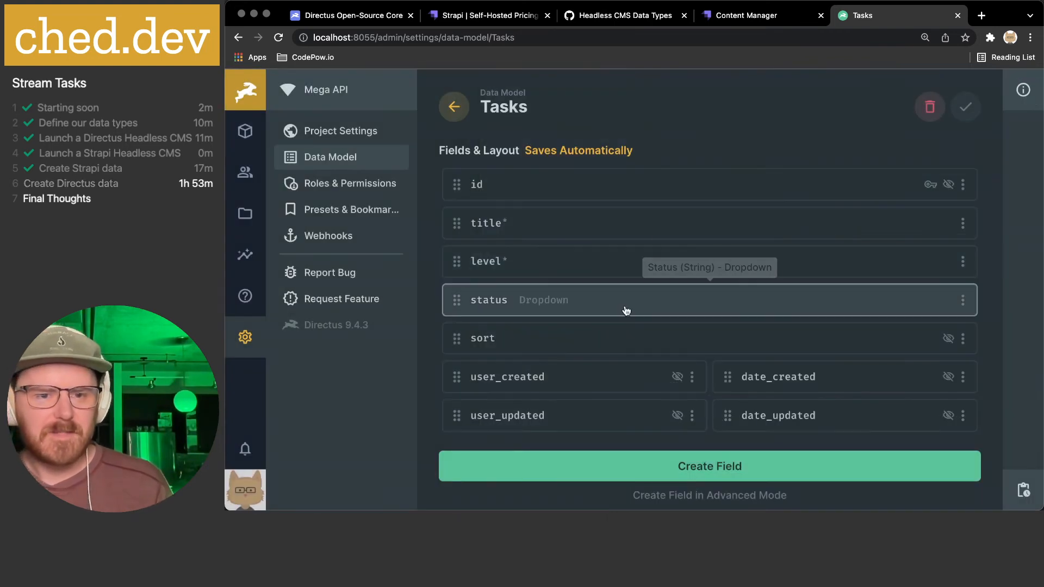
- Delete the status field from the Tasks collection
click(962, 300)
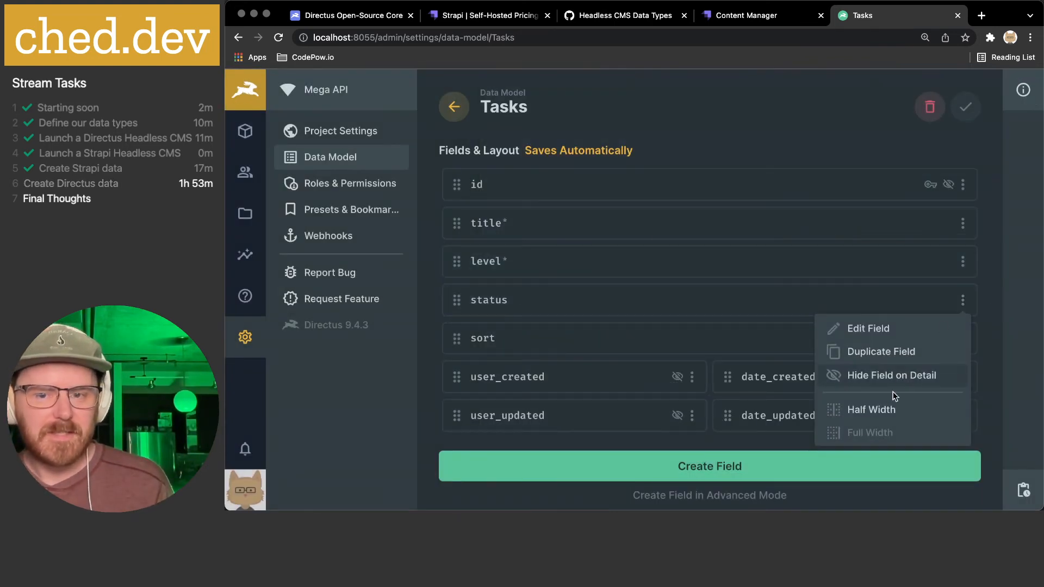
scroll(898, 383, down, 2)
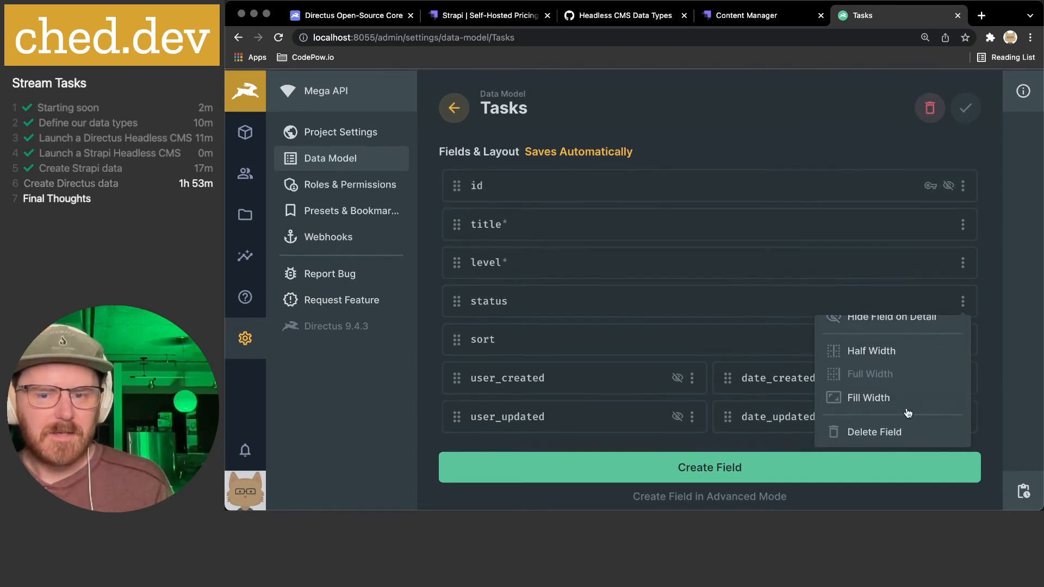
scroll(902, 389, up, 2)
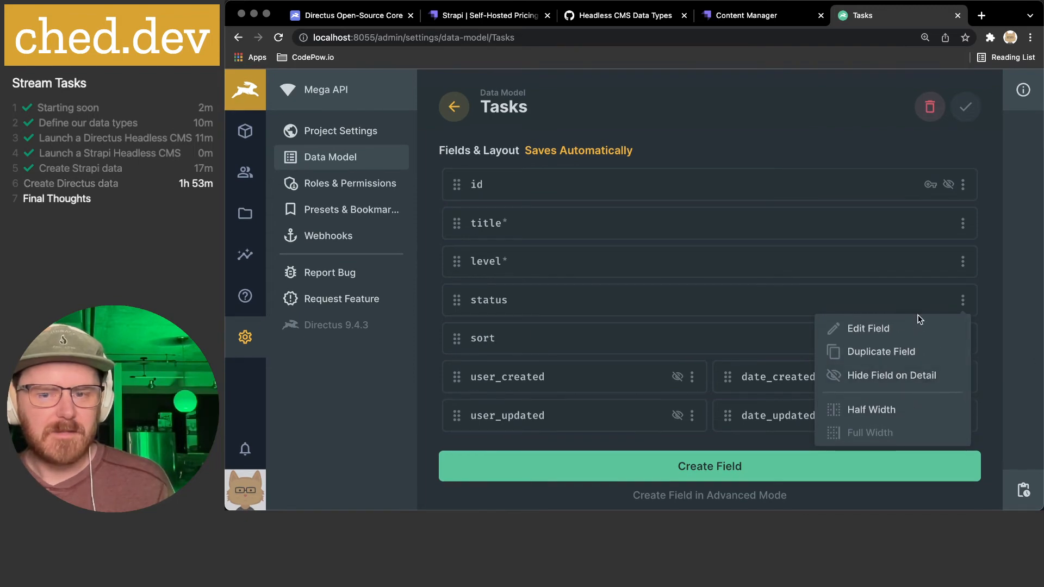
scroll(902, 389, down, 2)
click(880, 432)
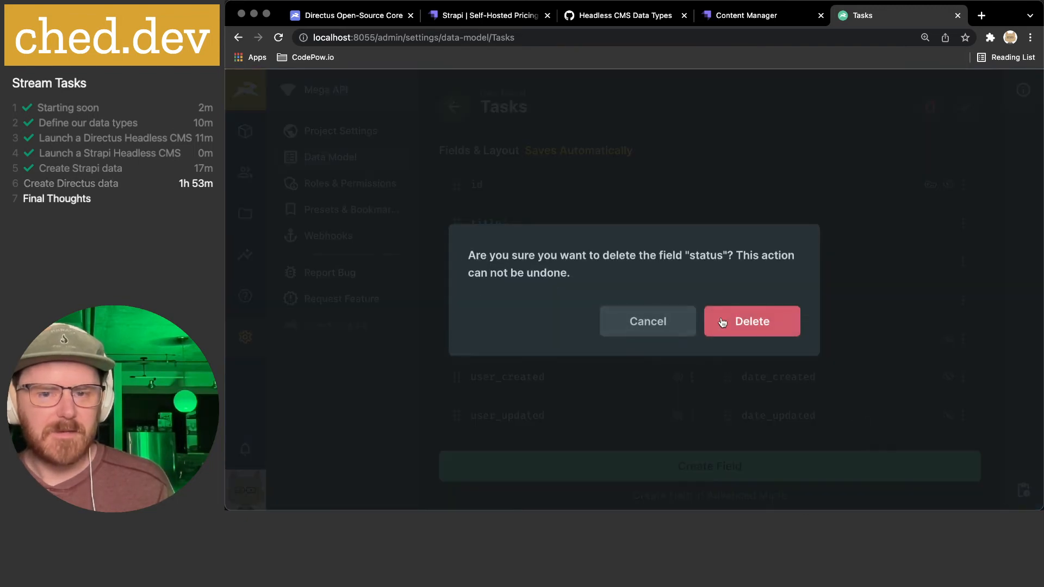
click(748, 324)
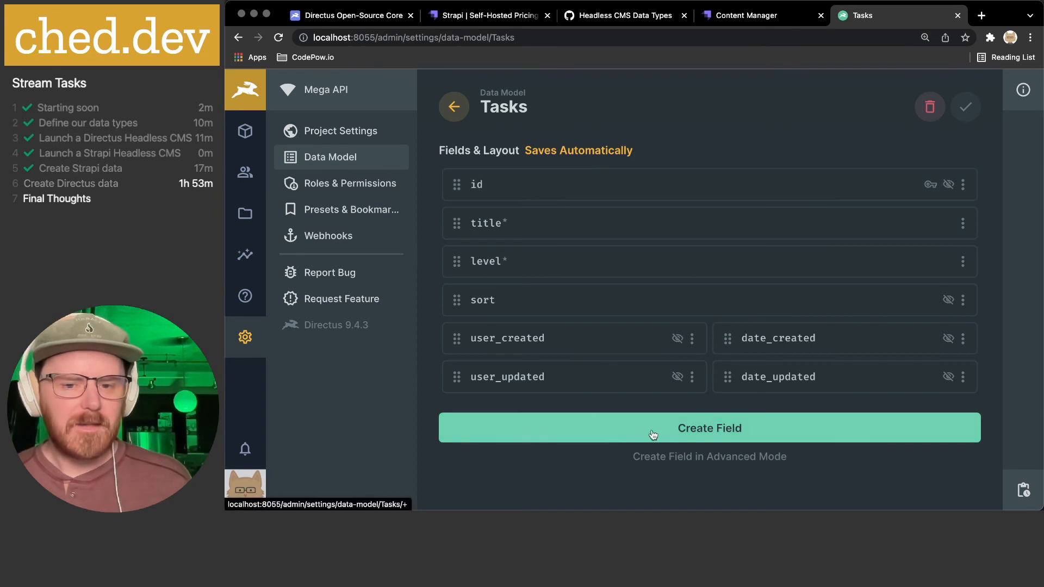
- Start a new Tasks field using the Toggle interface
click(679, 434)
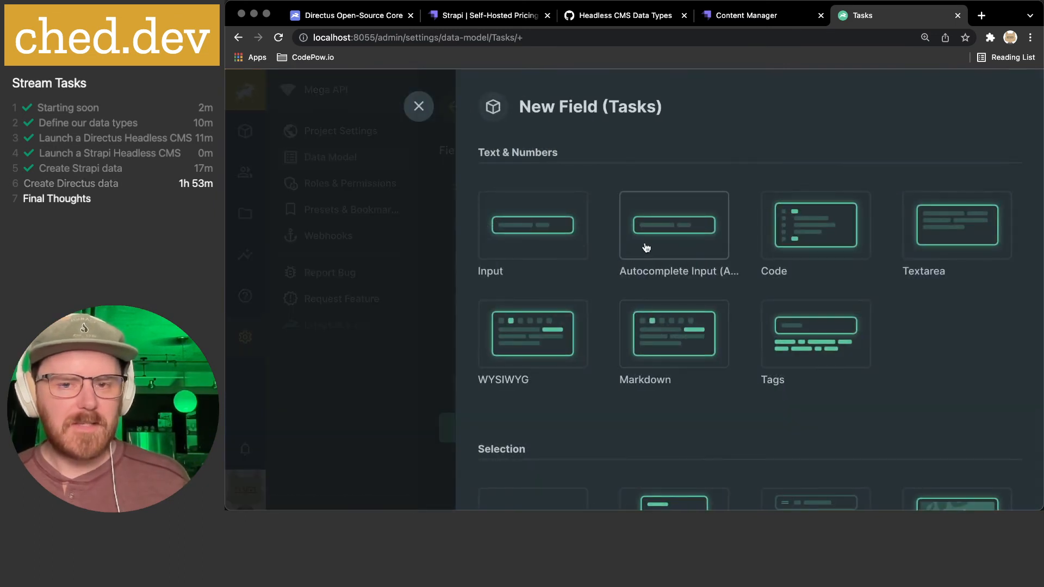
scroll(646, 248, down, 4)
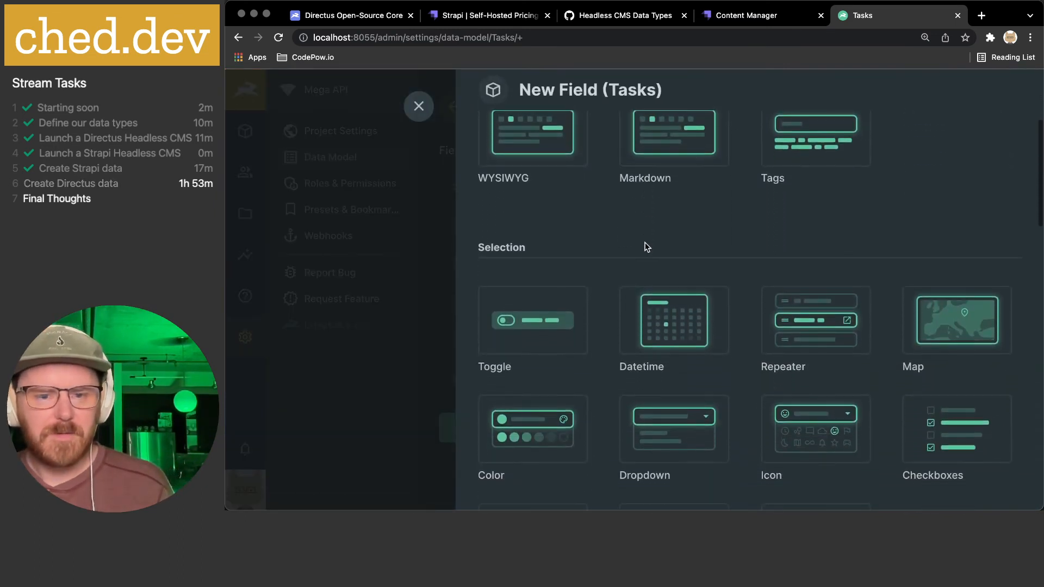
click(538, 329)
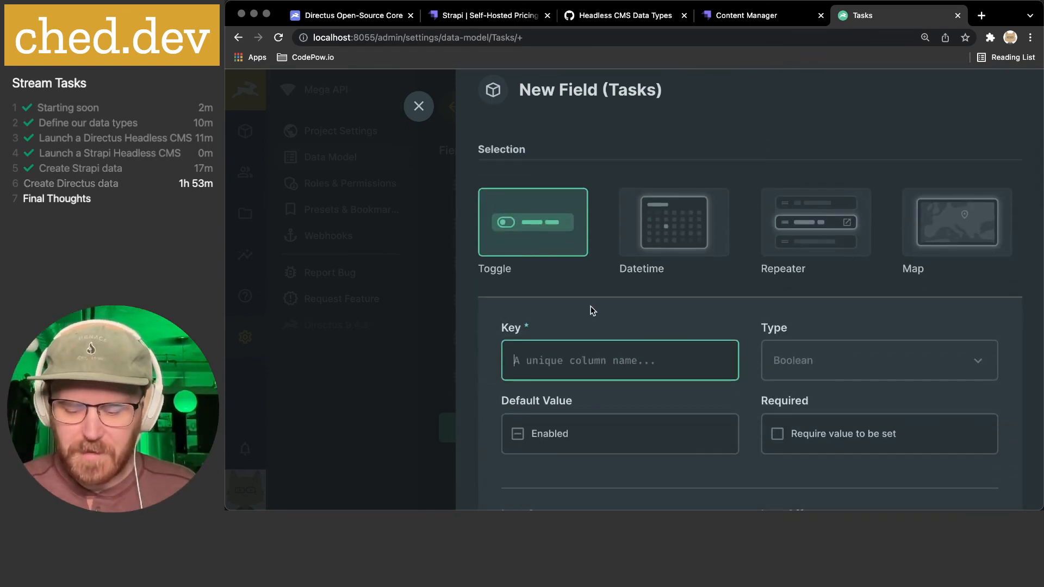
- Key the toggle field 'completed', default off, with the Check Box icon for on
text(completed)
scroll(712, 309, down, 3)
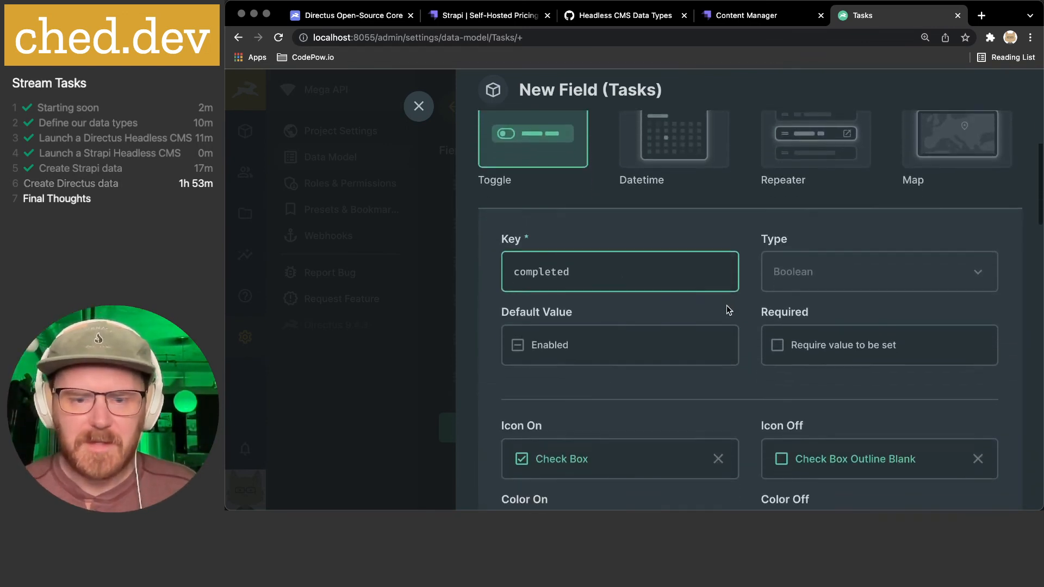
click(527, 315)
click(526, 314)
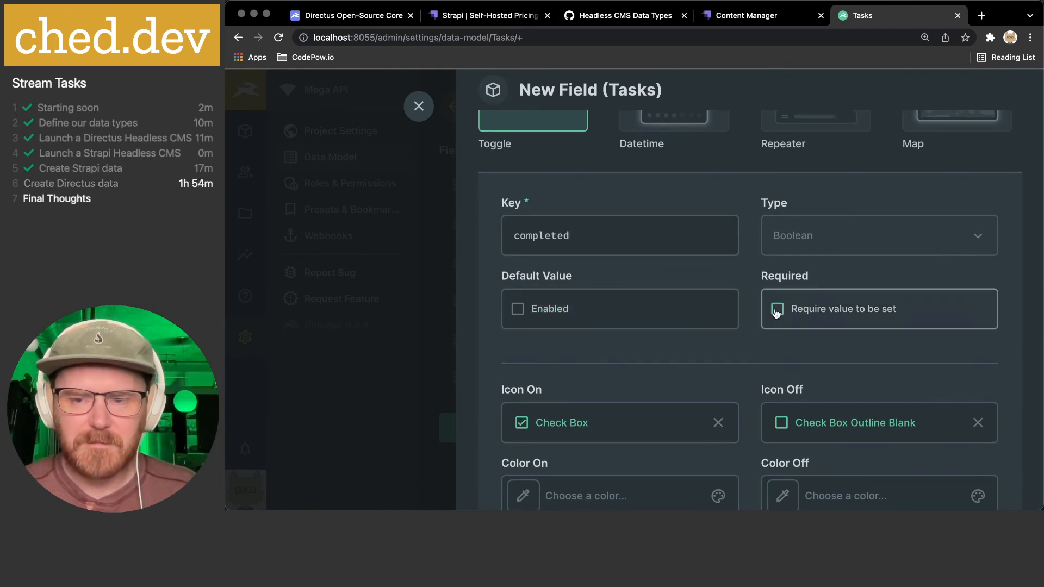
scroll(776, 311, down, 3)
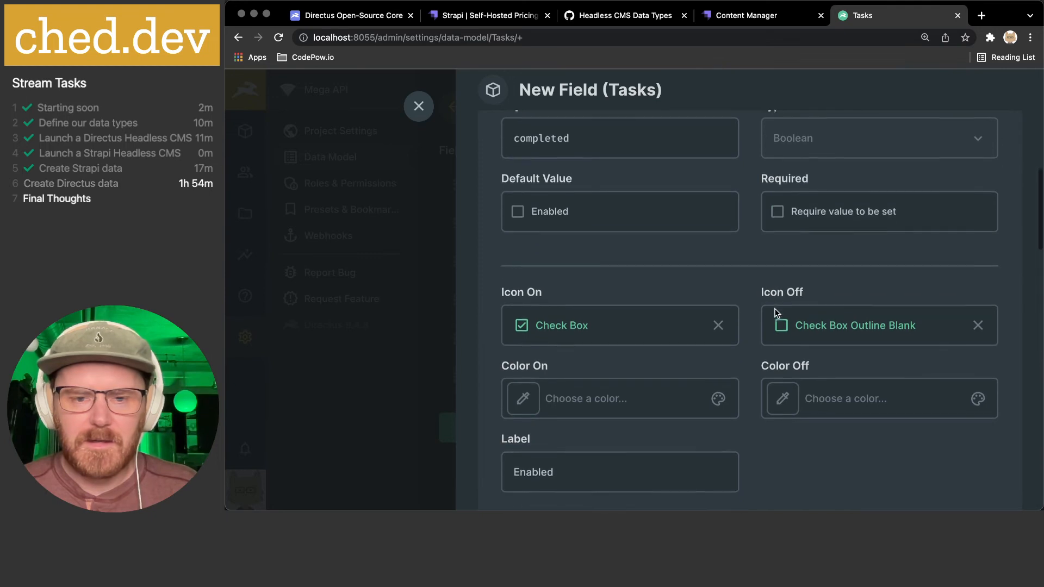
click(553, 325)
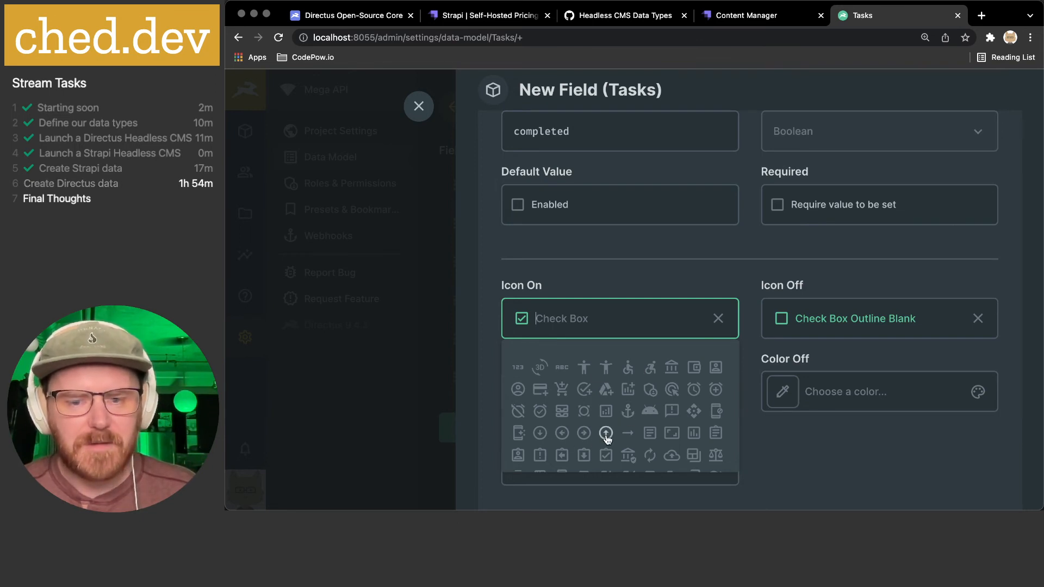
click(586, 269)
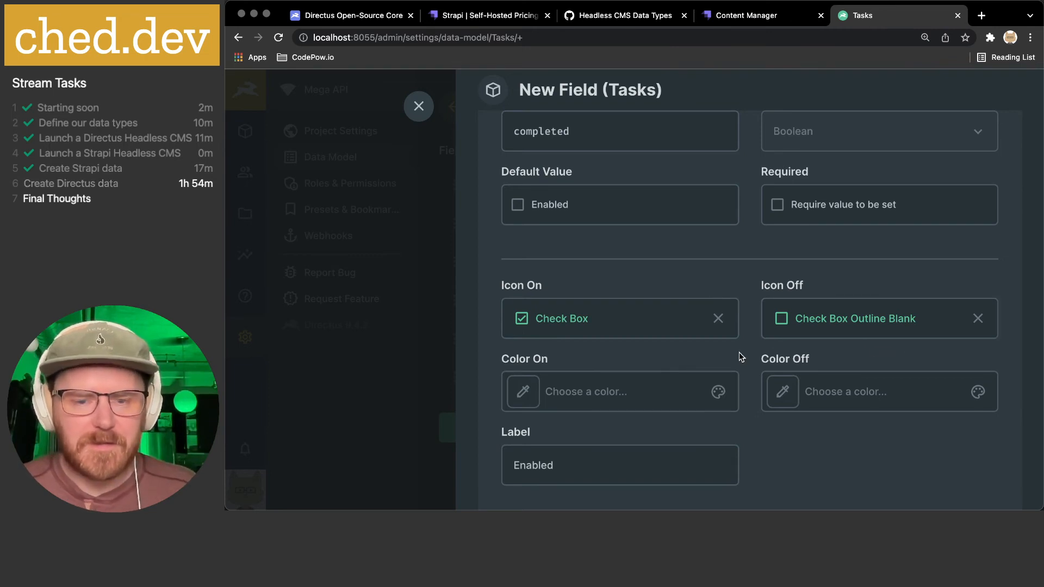
- Replace the toggle's Enabled label with Completed
scroll(542, 359, down, 2)
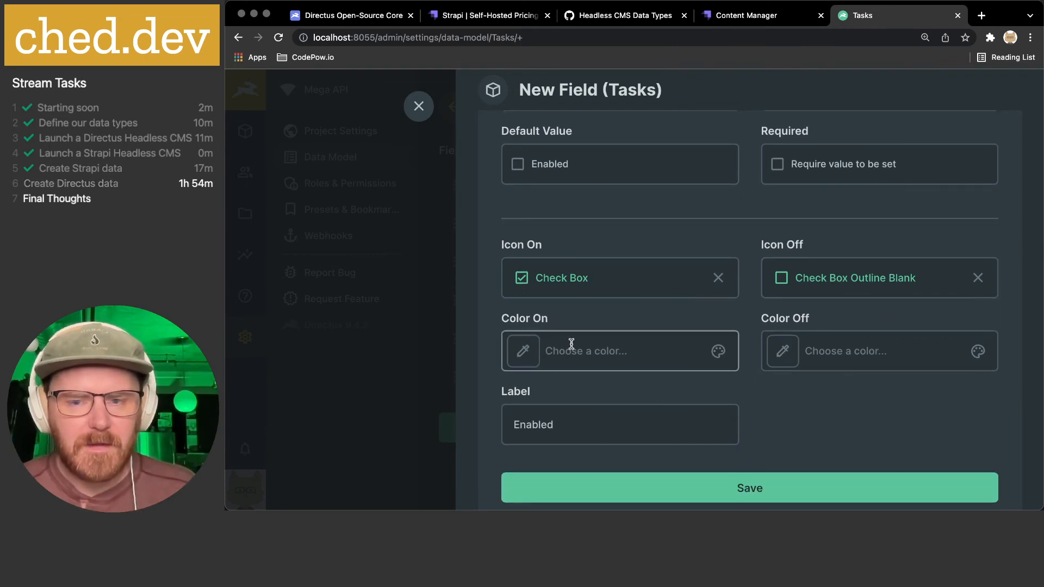
scroll(894, 344, down, 2)
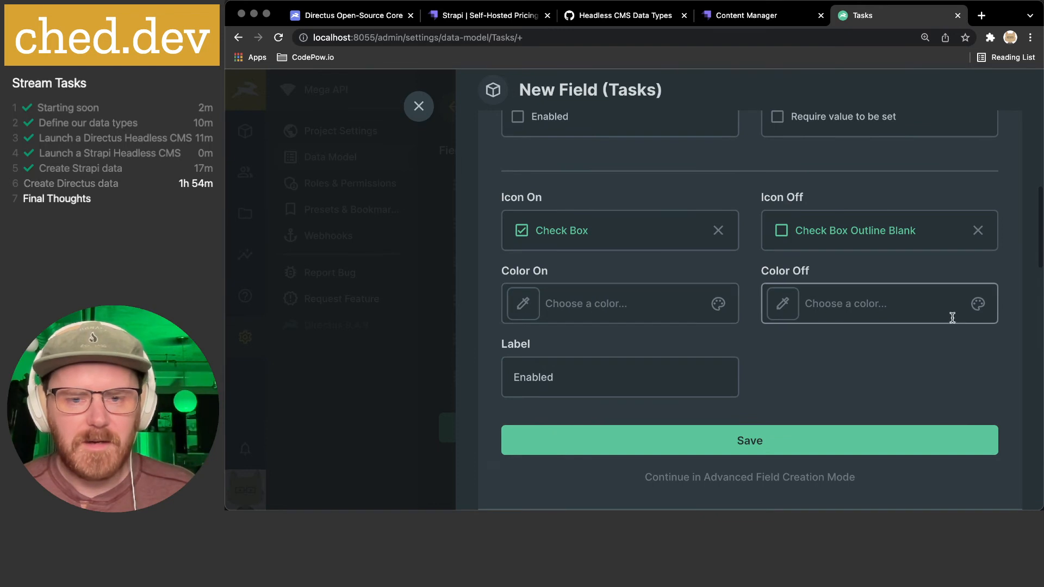
scroll(873, 326, down, 2)
click(610, 338)
double_click(610, 340)
text(Completed)
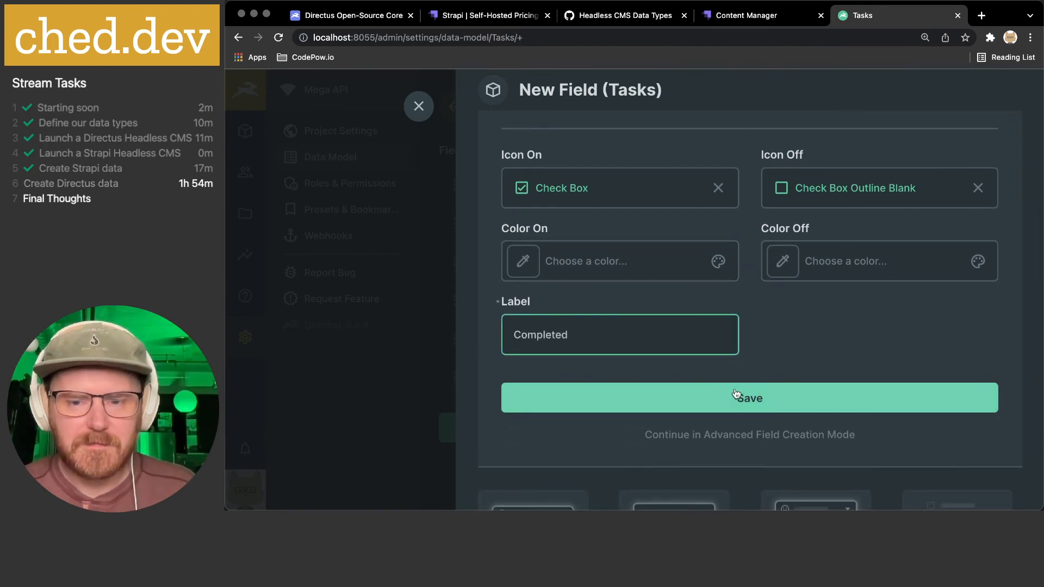
- In advanced mode, disallow NULL for completed and add the note 'A weight 1-5'
click(729, 435)
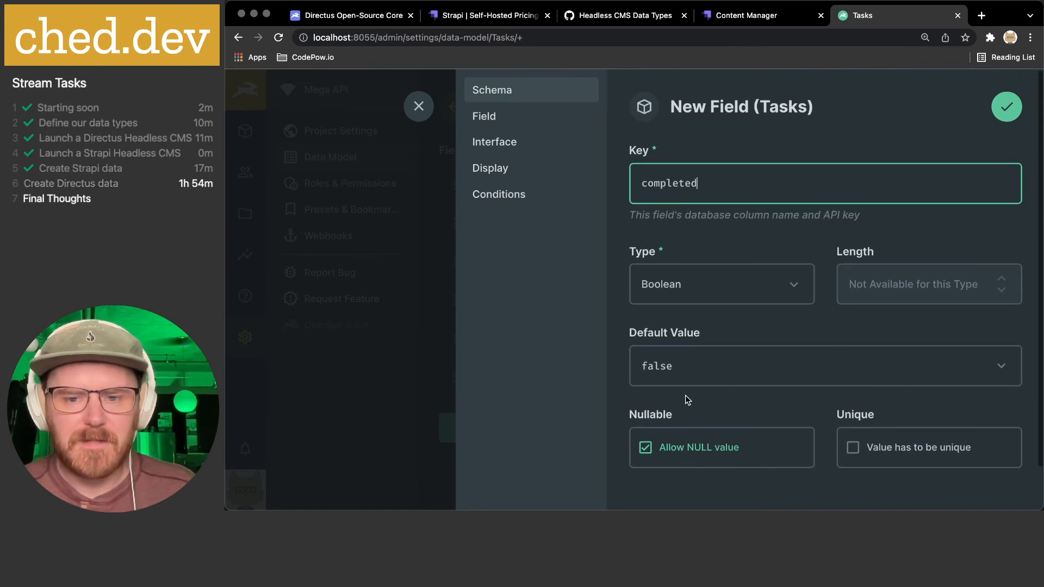
click(679, 448)
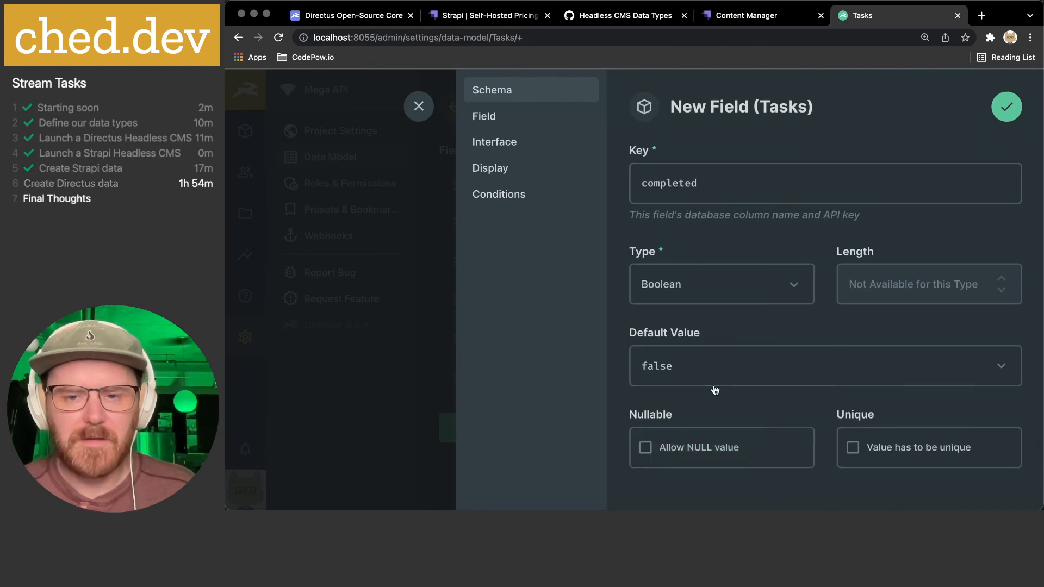
click(507, 121)
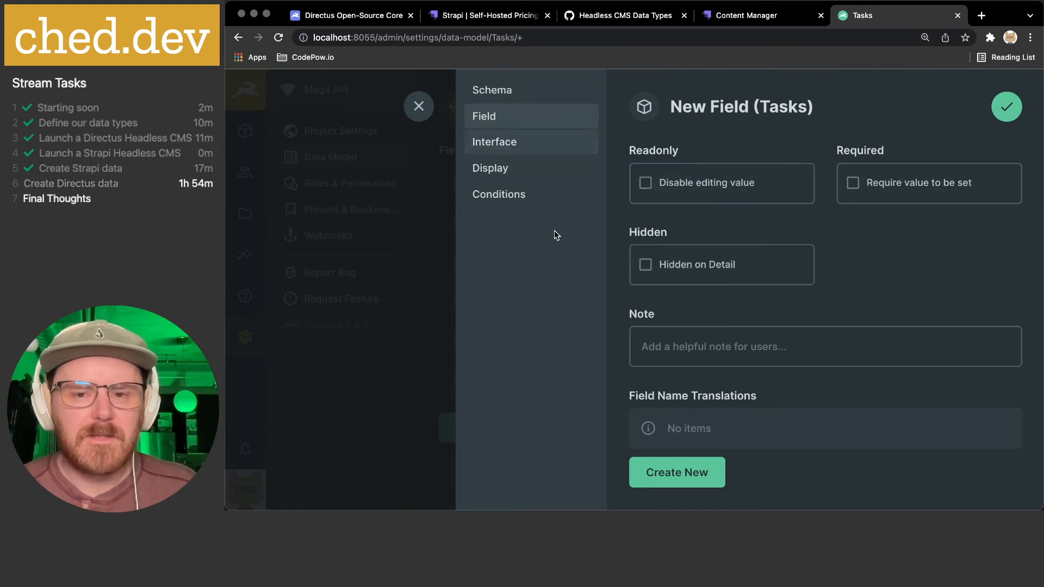
click(705, 353)
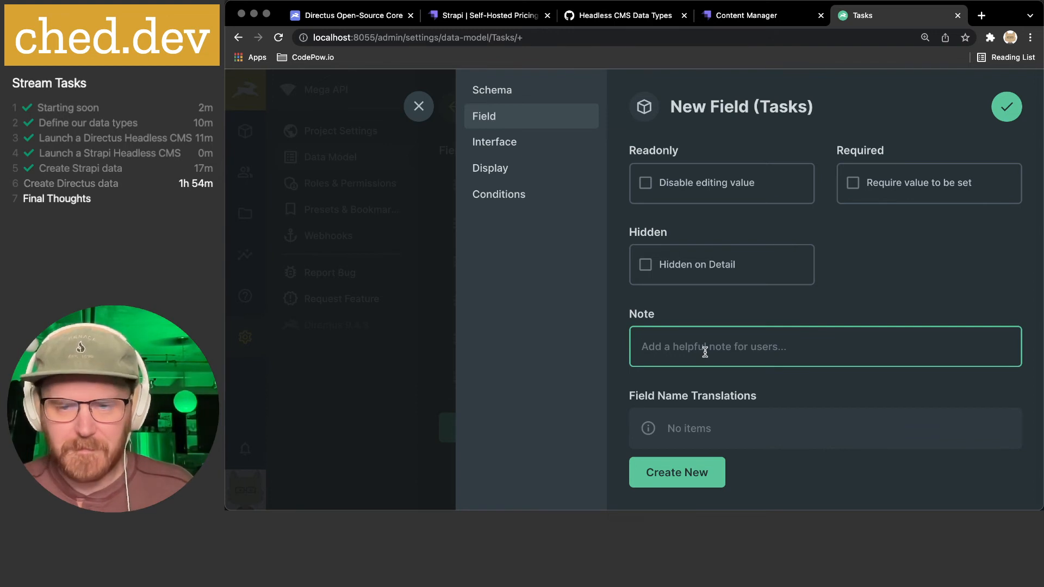
text(A weight)
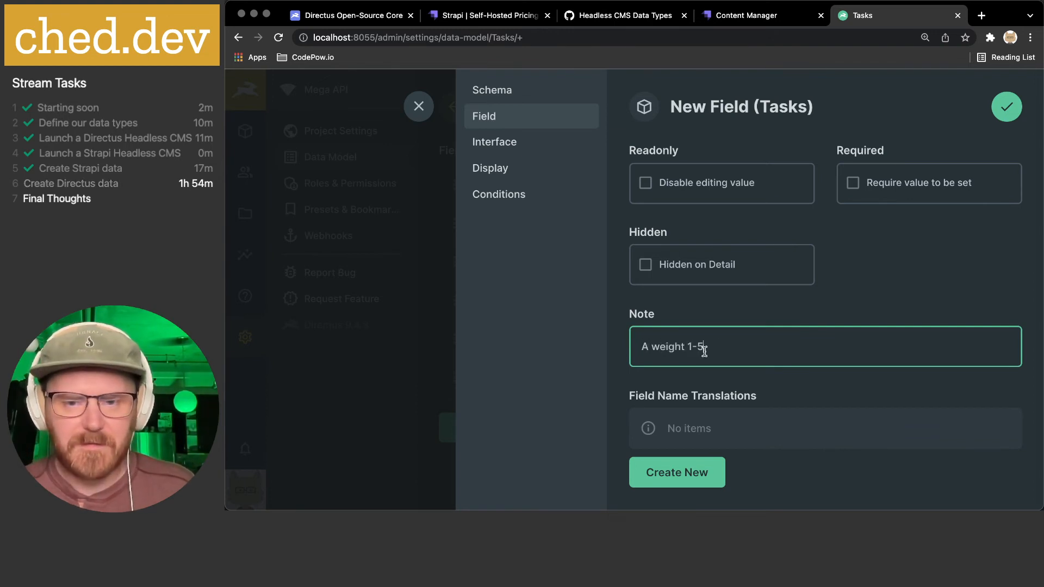
text( 1-5)
- Keep the Toggle interface selected and move on to the display options
scroll(669, 340, down, 1)
click(511, 144)
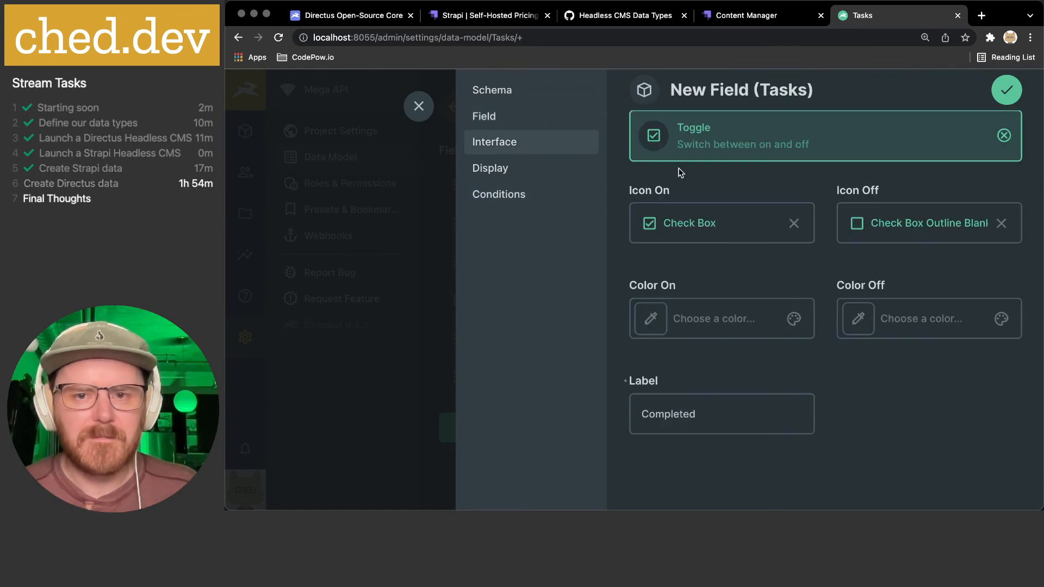
scroll(680, 172, up, 1)
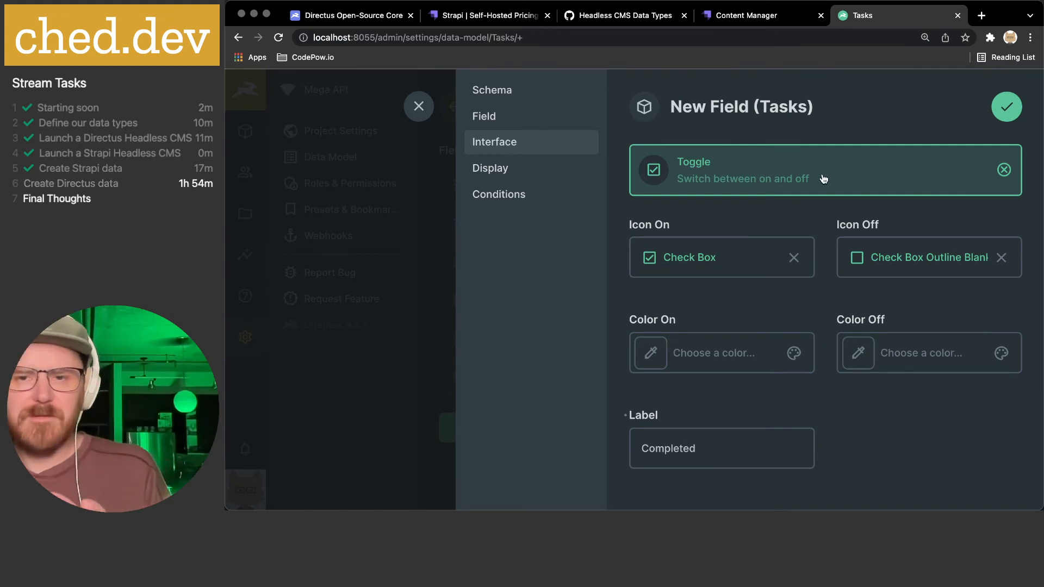
click(800, 180)
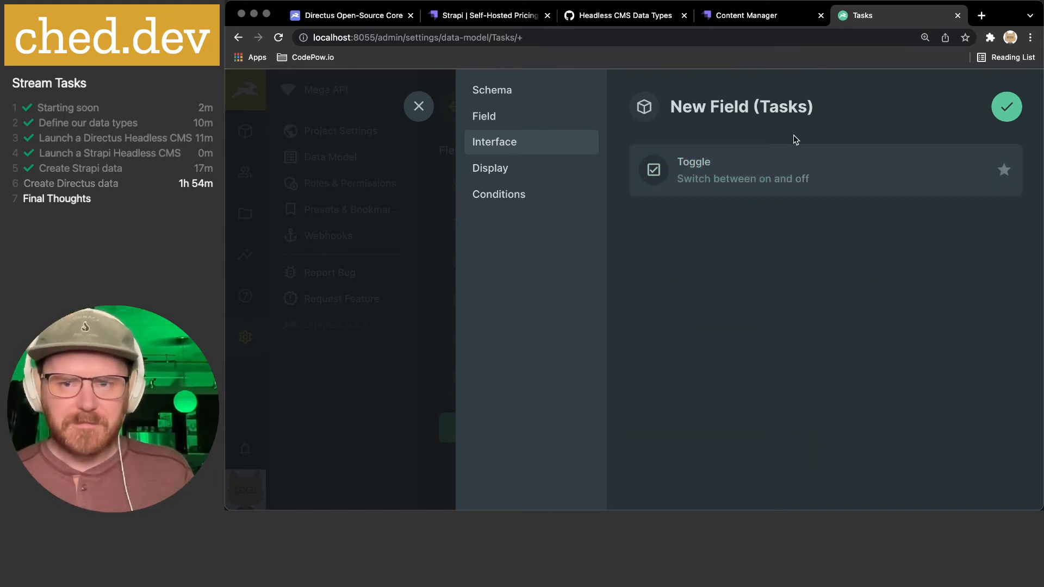
click(808, 166)
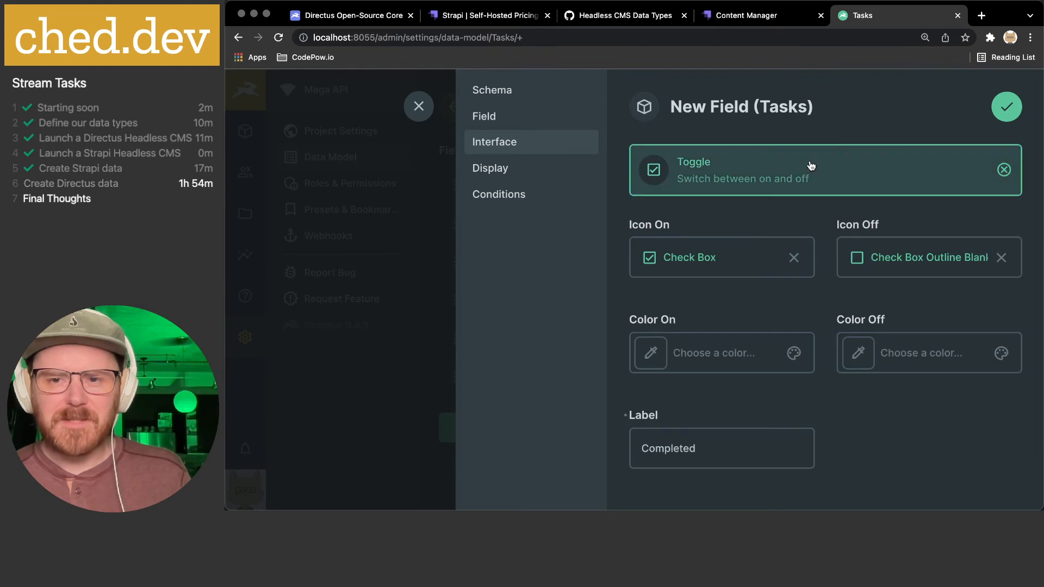
scroll(806, 256, down, 1)
scroll(806, 257, down, 1)
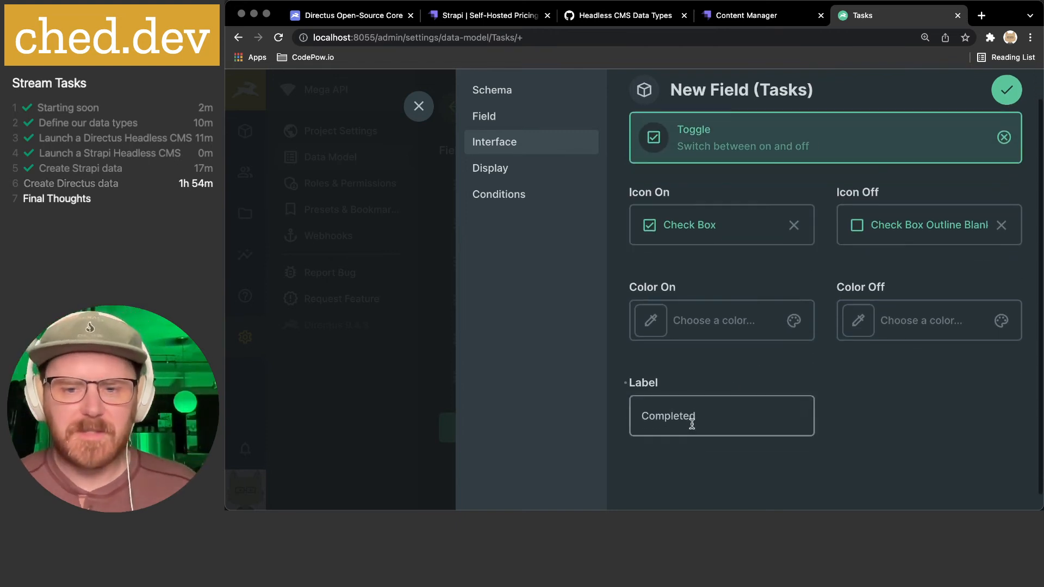
click(516, 173)
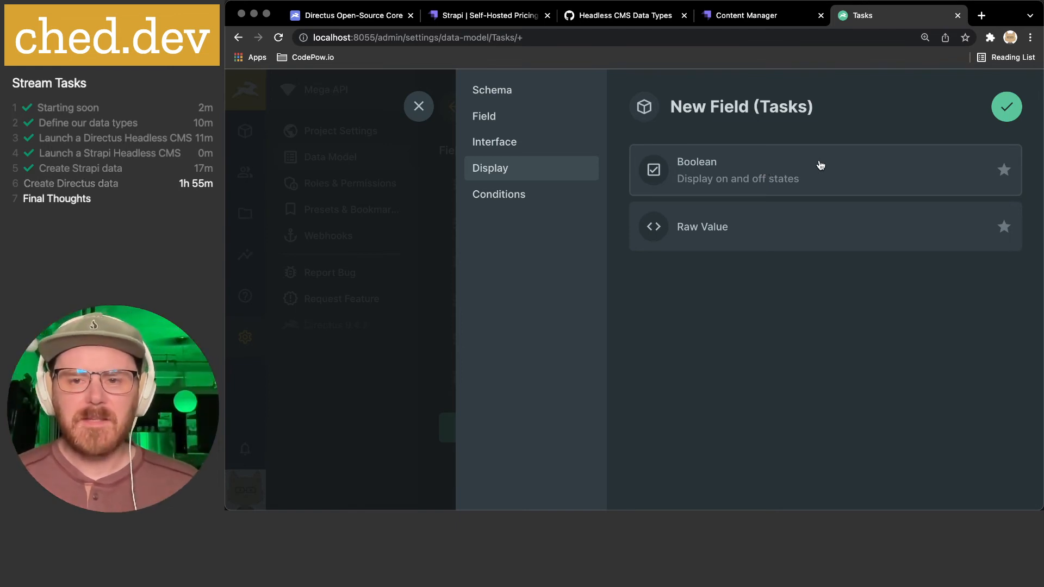
- Give completed a Boolean display and save the field
click(734, 169)
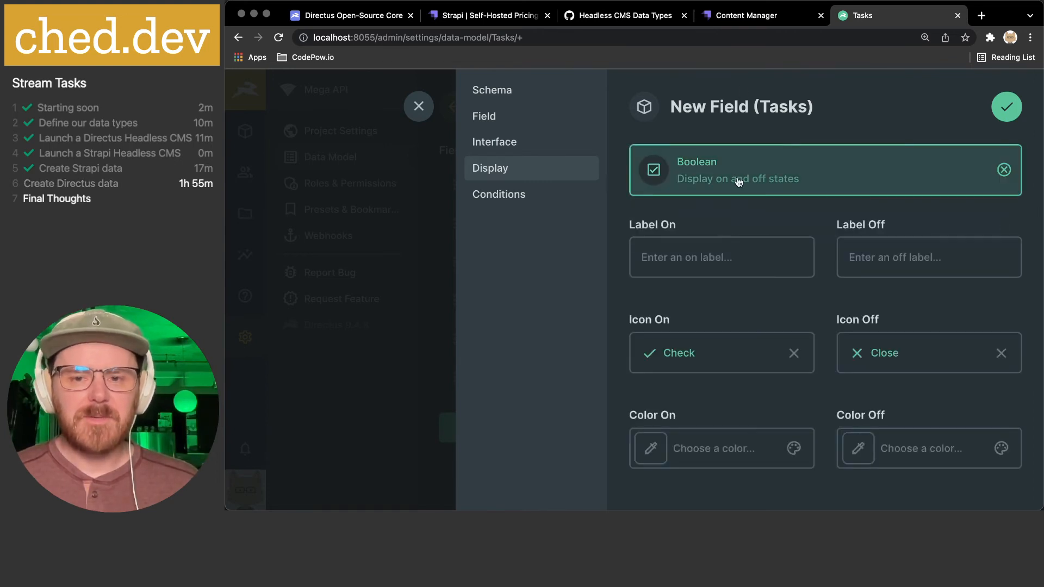
scroll(725, 198, down, 2)
click(679, 213)
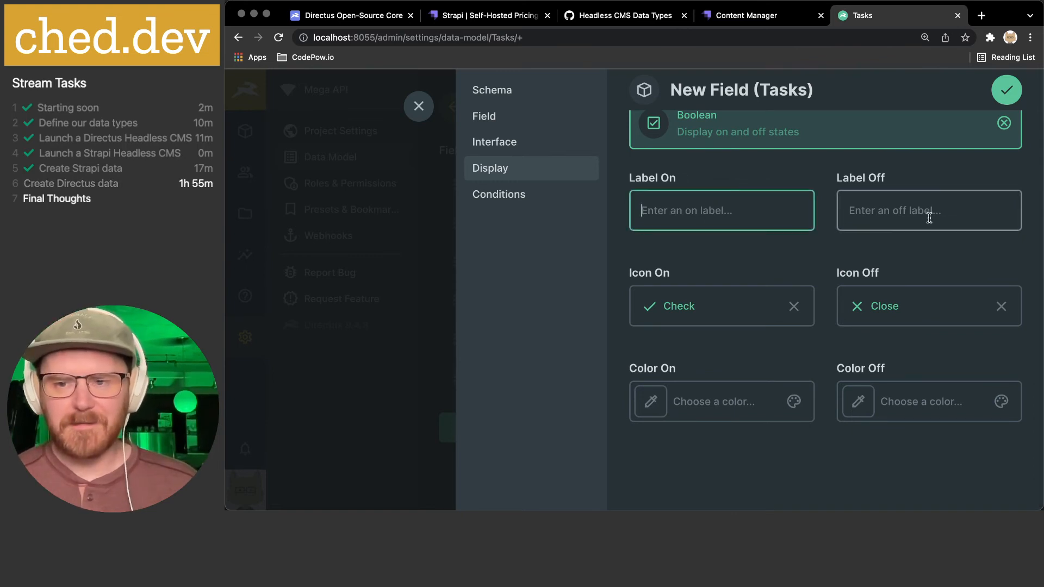
scroll(843, 242, down, 1)
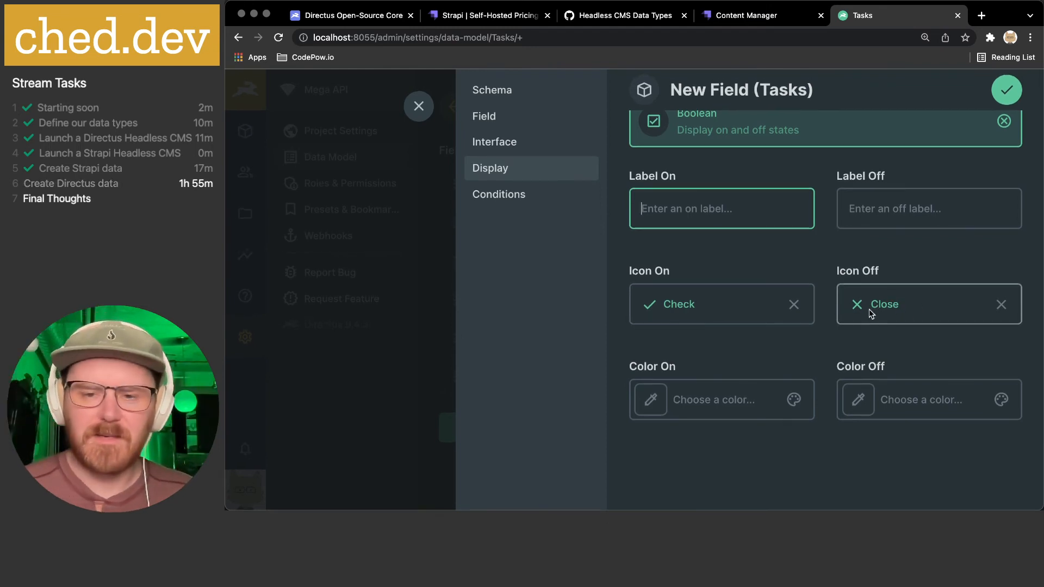
click(532, 201)
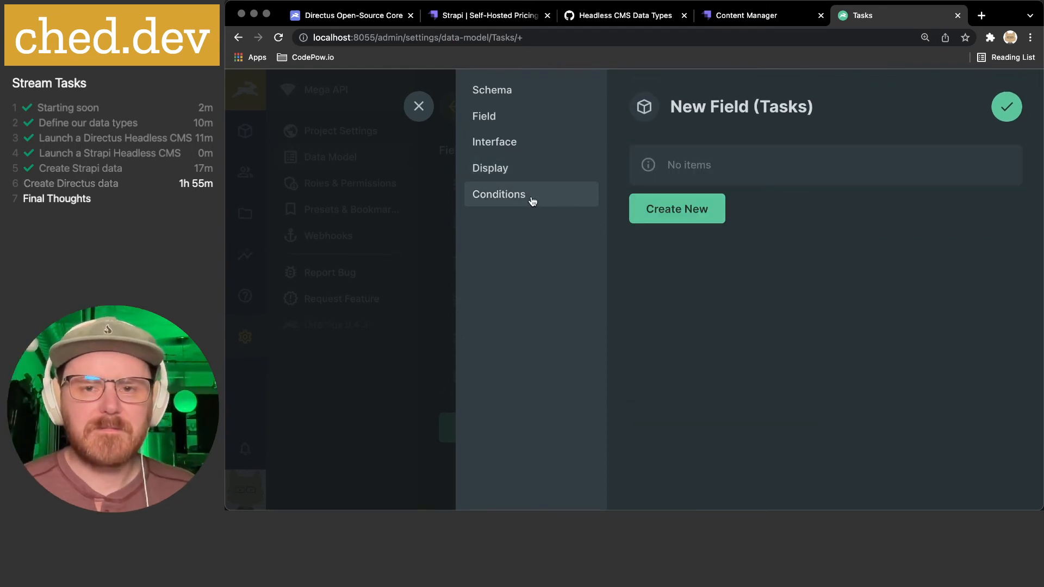
click(1020, 109)
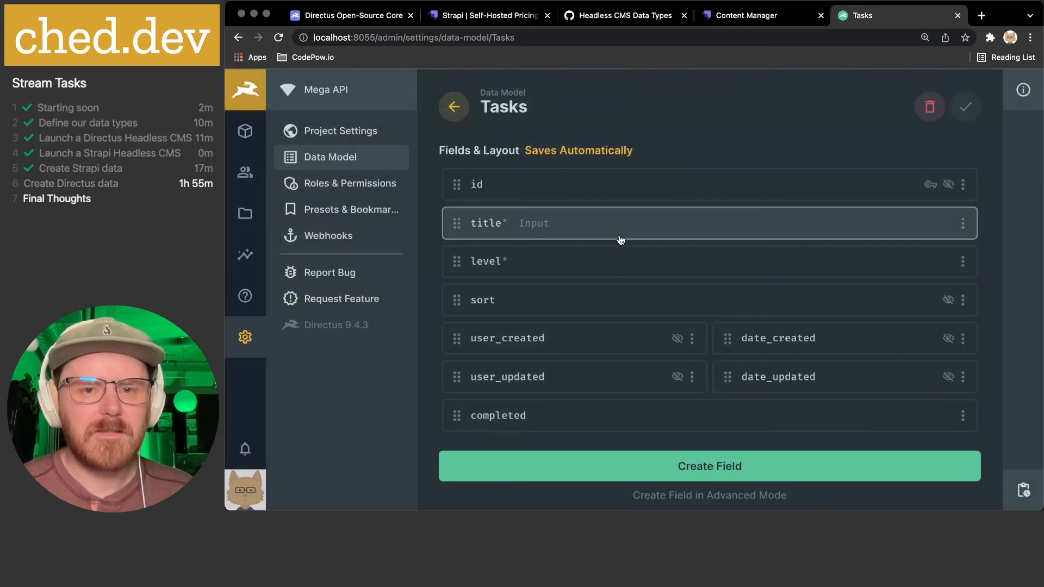
- Set the Tasks collection icon to Task
scroll(618, 233, down, 7)
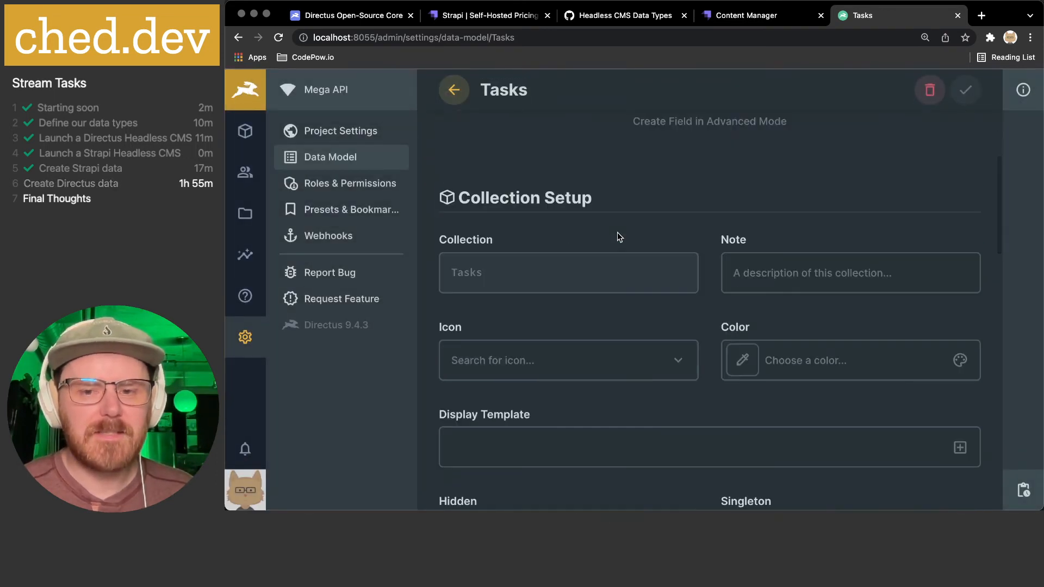
scroll(617, 233, down, 2)
scroll(618, 237, up, 2)
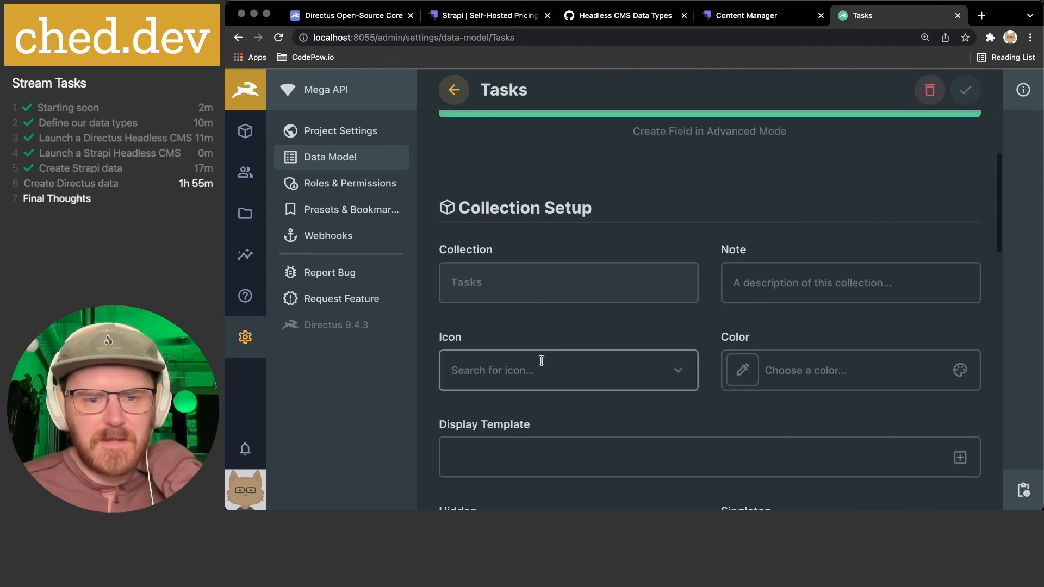
click(517, 370)
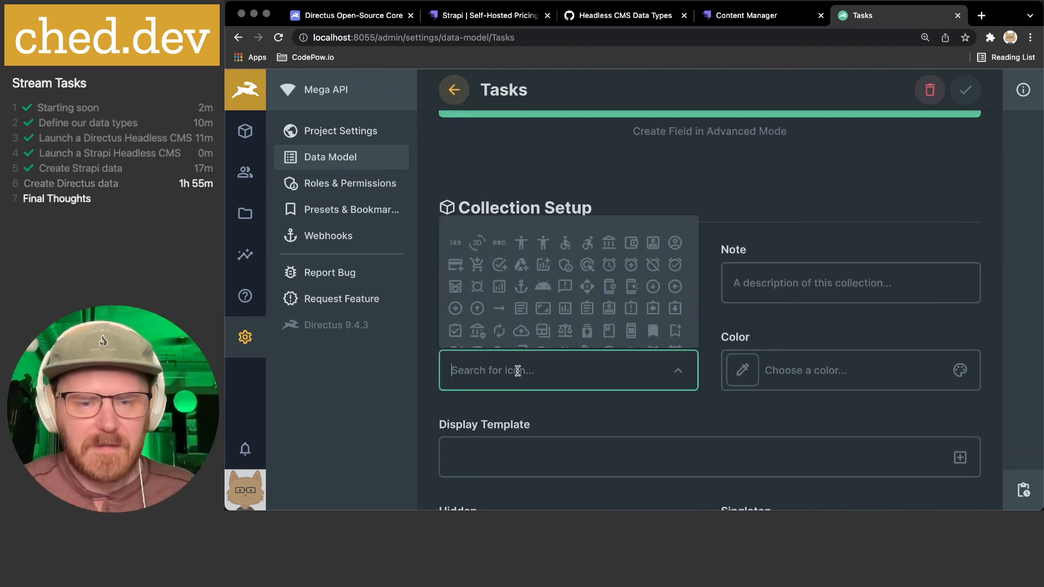
text(task)
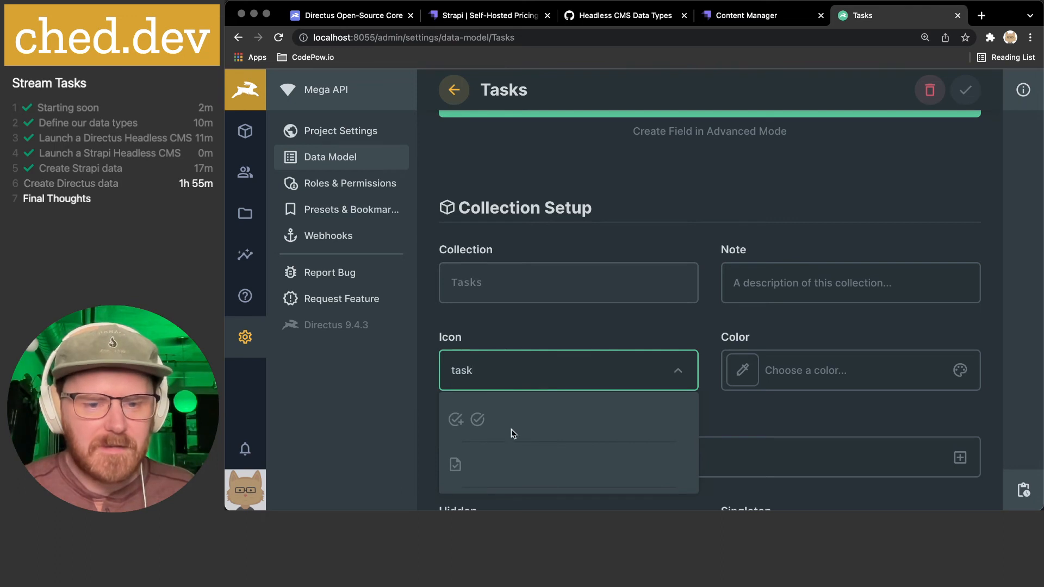
click(455, 466)
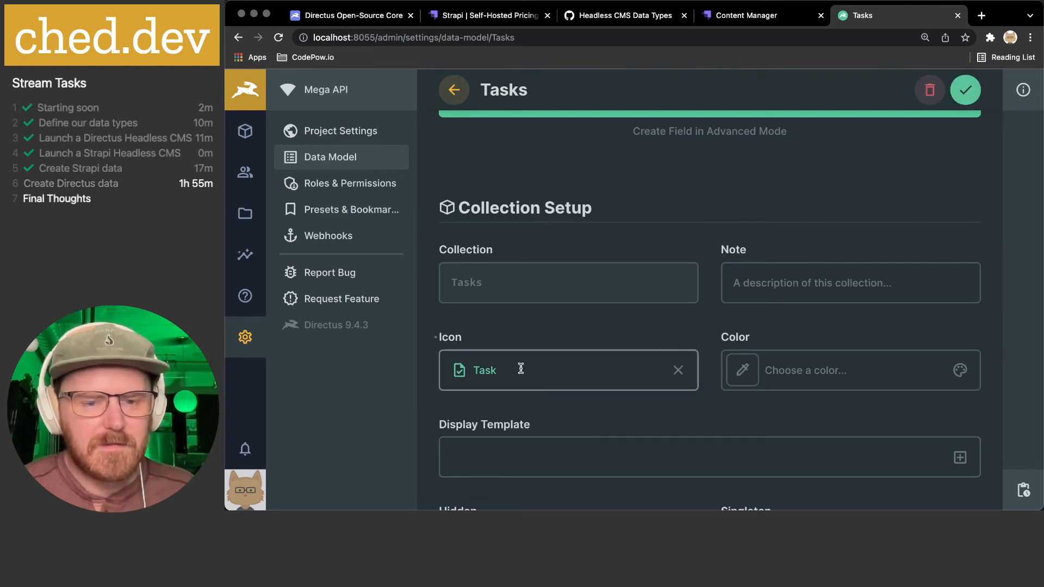
- Turn off the app archive filter for Tasks
scroll(519, 367, down, 2)
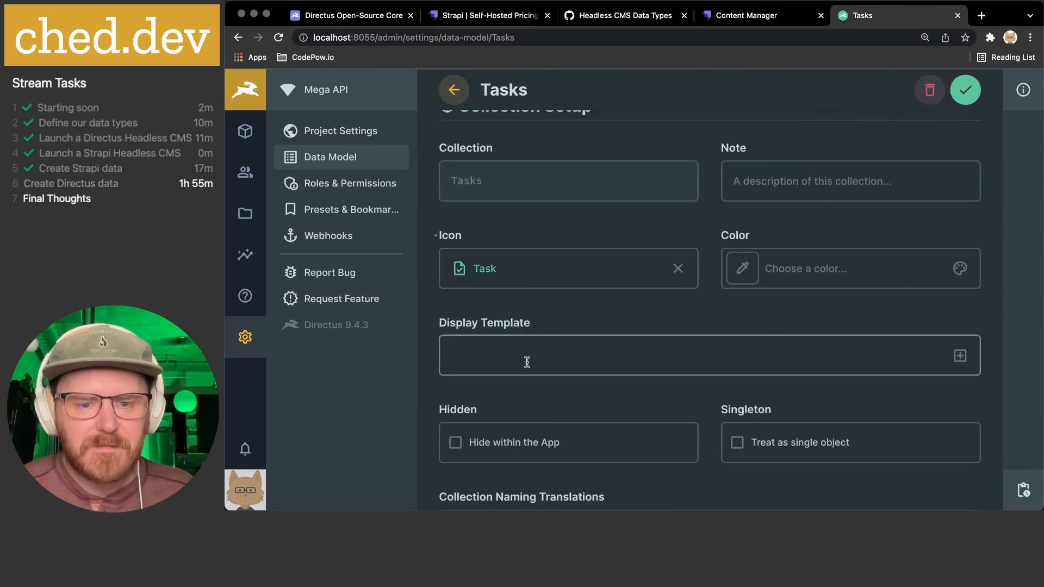
scroll(605, 358, down, 2)
scroll(605, 359, down, 5)
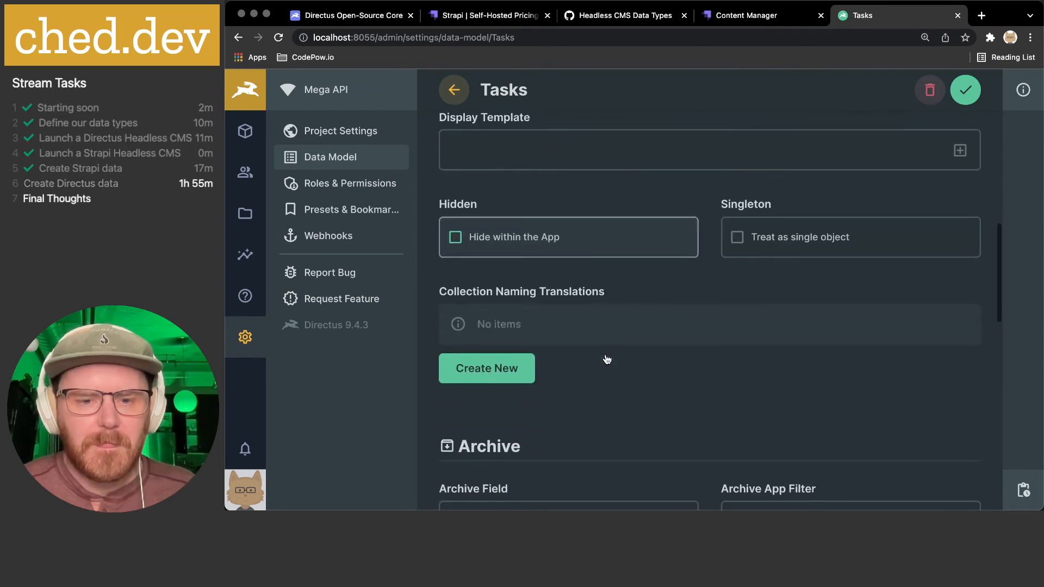
scroll(607, 359, down, 2)
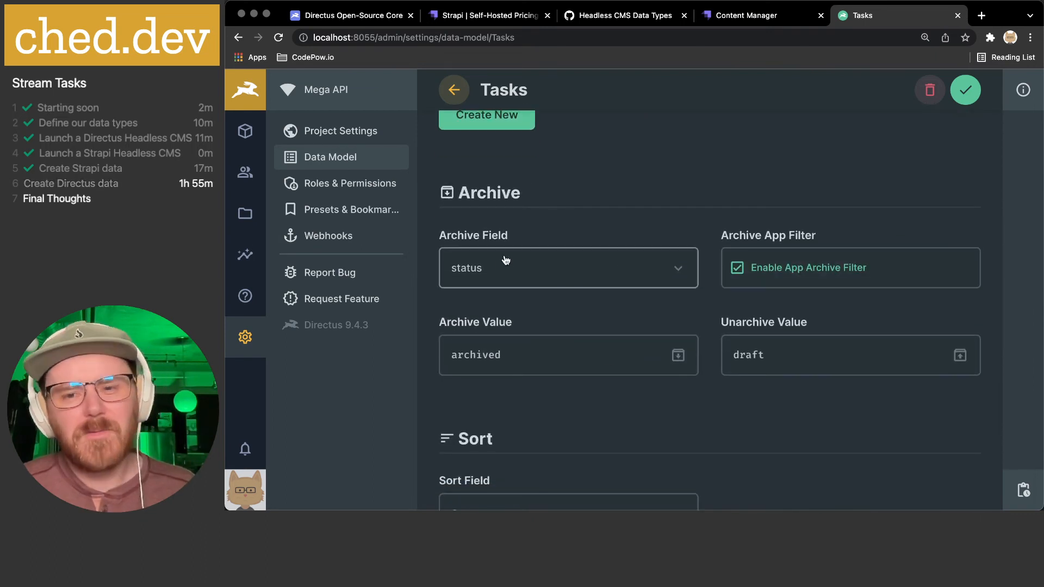
click(807, 269)
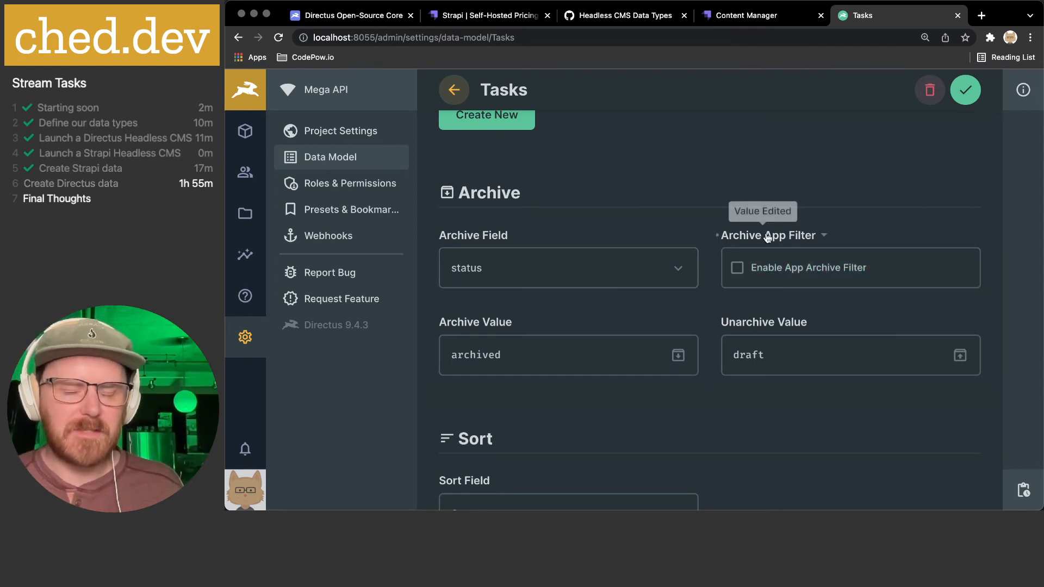
- Set tracking to Only Track Activity and save the Tasks collection settings
scroll(718, 252, down, 5)
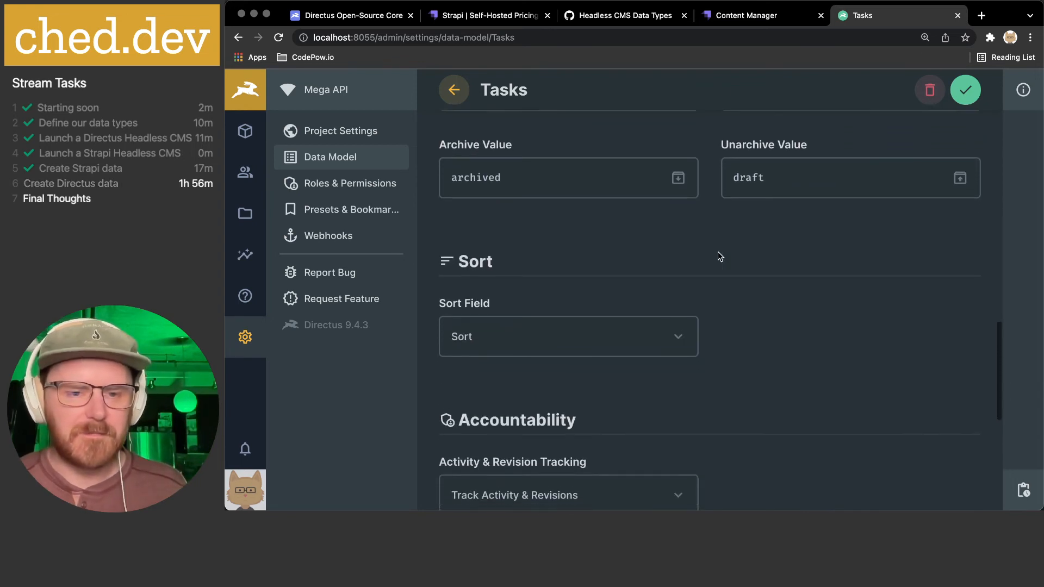
scroll(572, 250, down, 1)
click(562, 345)
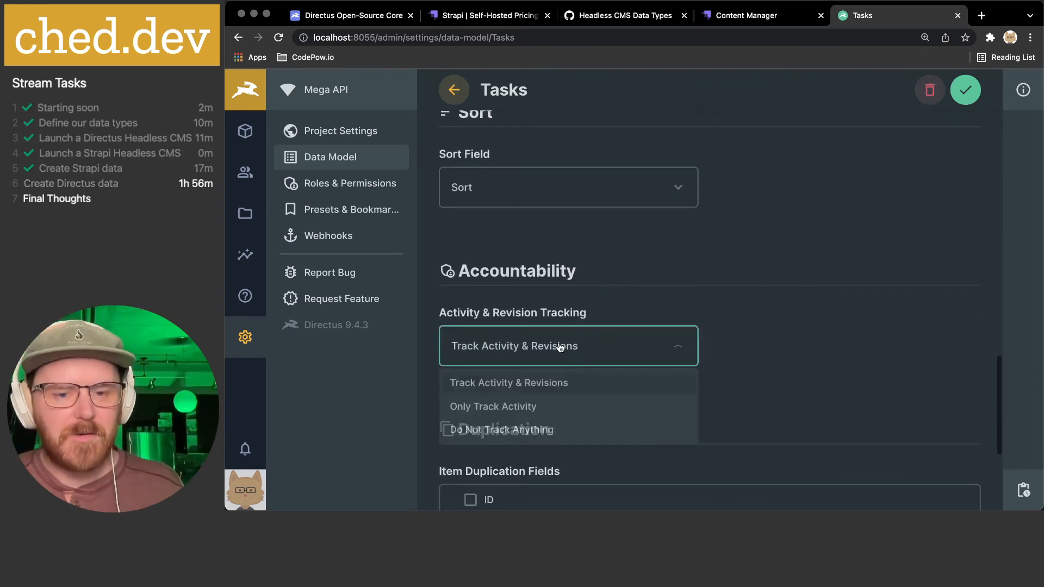
click(532, 408)
scroll(641, 352, down, 2)
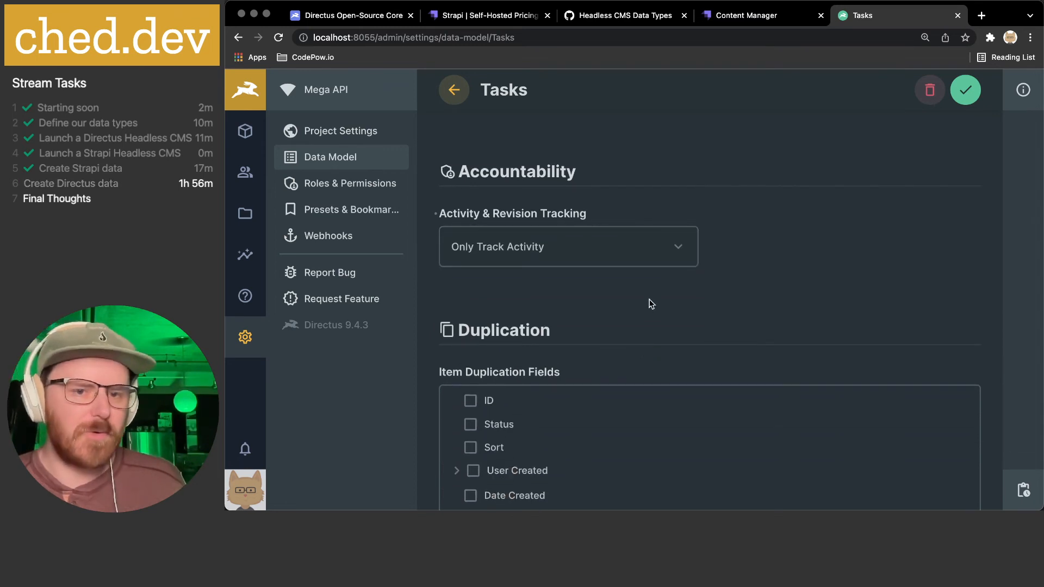
scroll(650, 303, down, 2)
scroll(649, 304, down, 1)
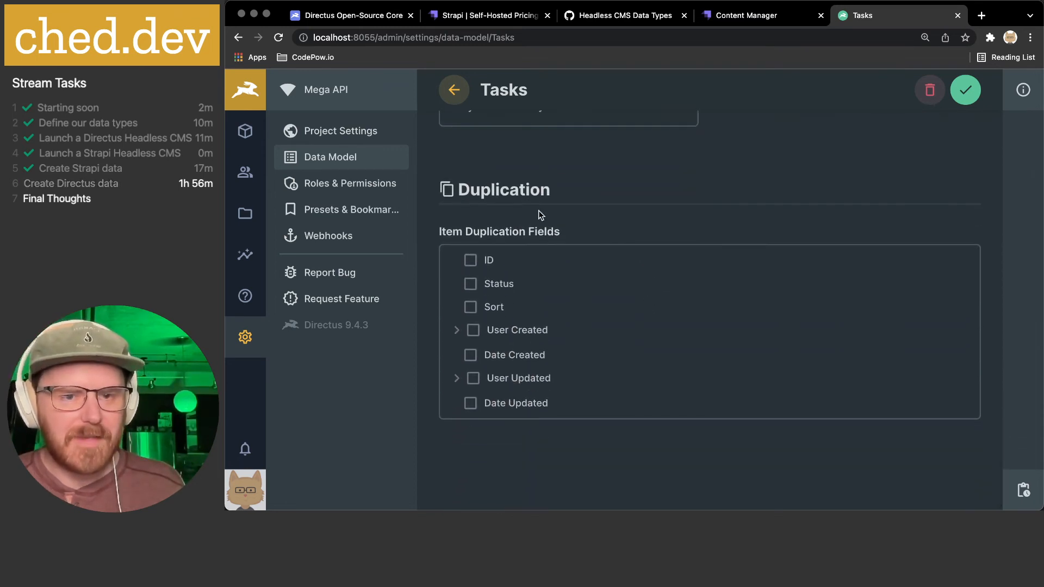
click(965, 90)
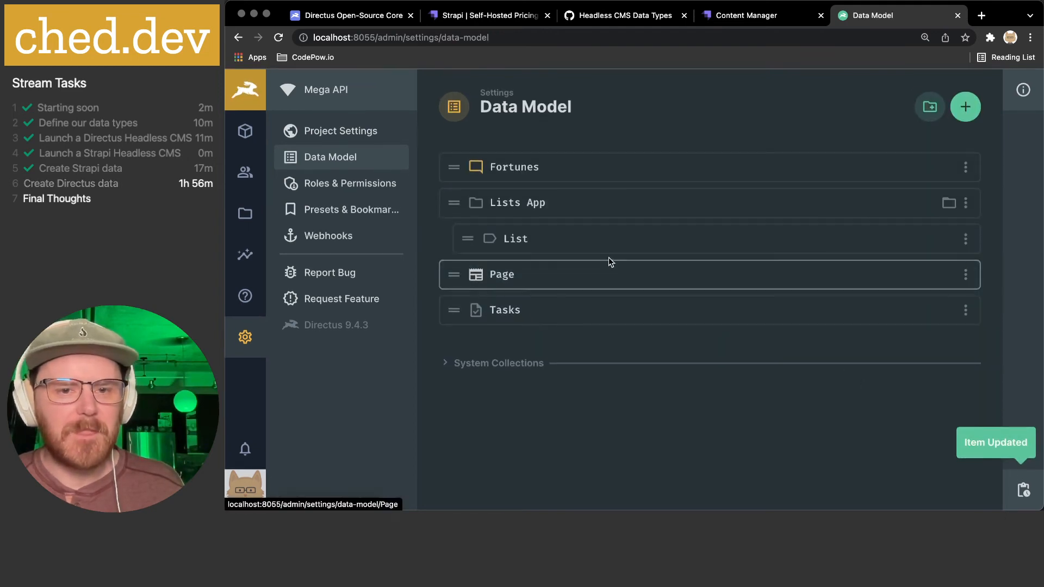
- Nest Tasks inside the Lists App group above List, then expand that group in Content
drag(459, 307, 471, 241)
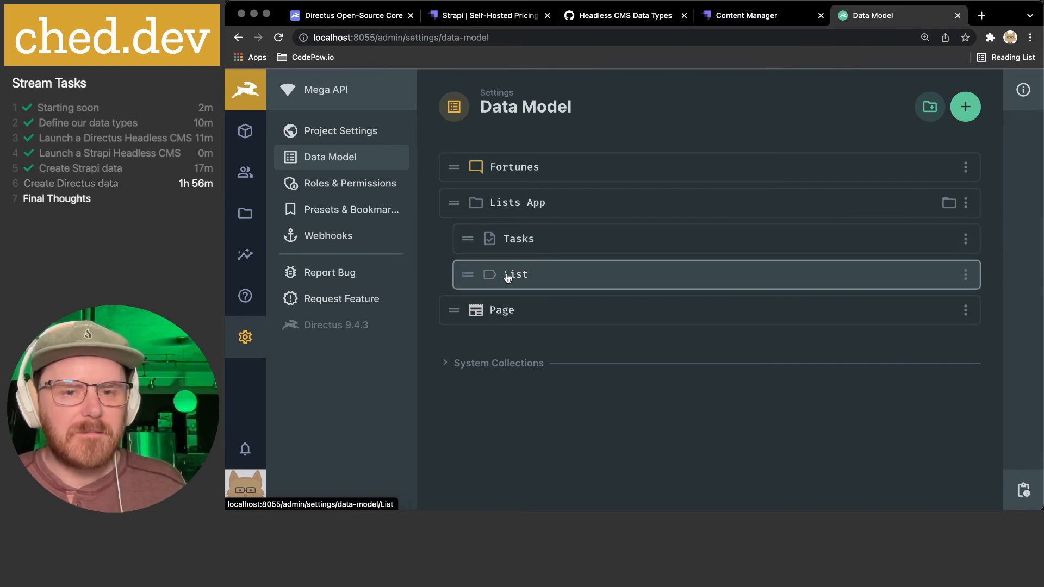
click(251, 137)
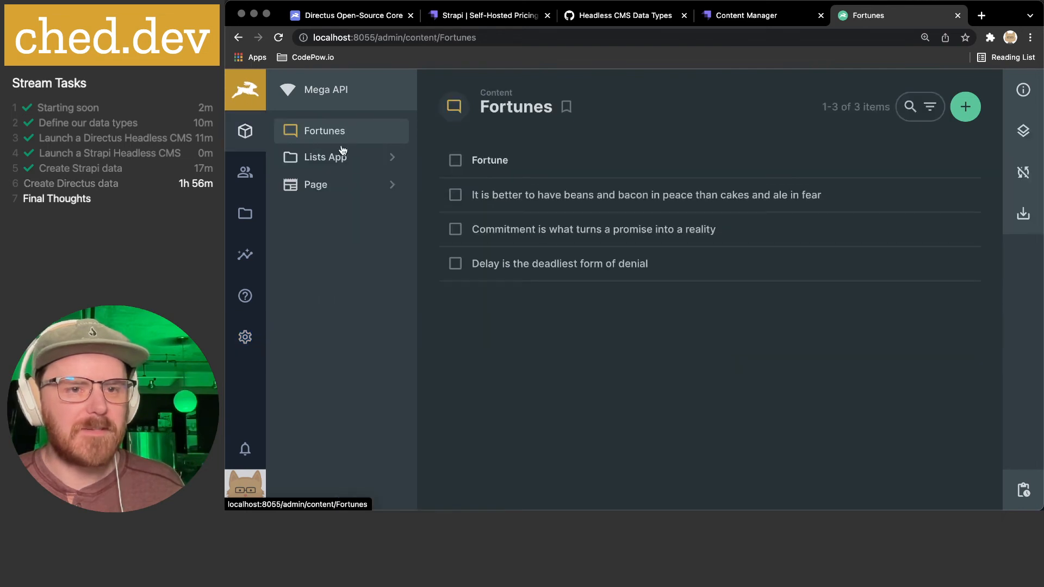
click(388, 157)
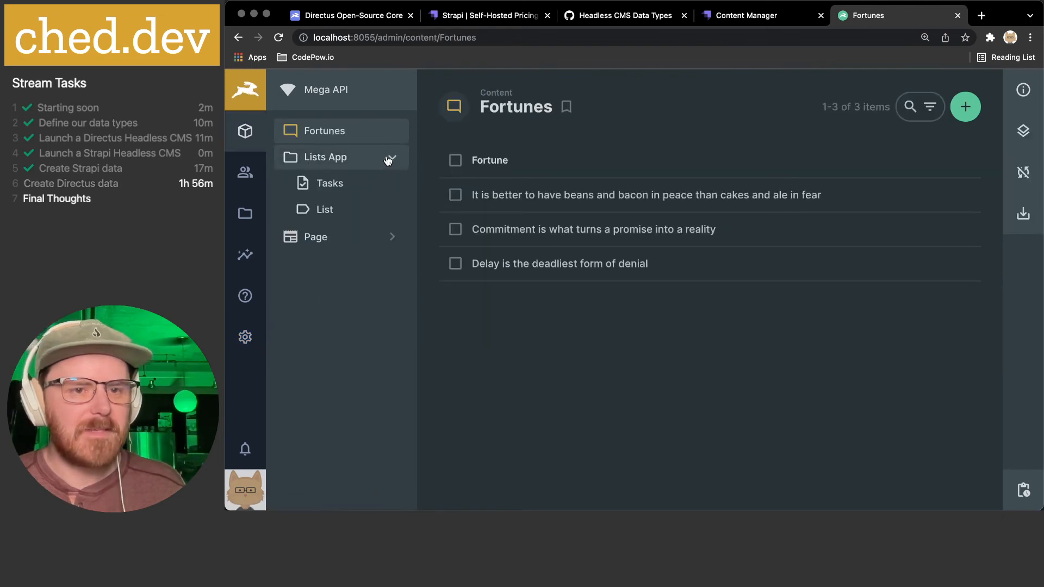
- Review the List and Tasks collections' items, then go back to the Data Model settings
click(320, 207)
click(338, 185)
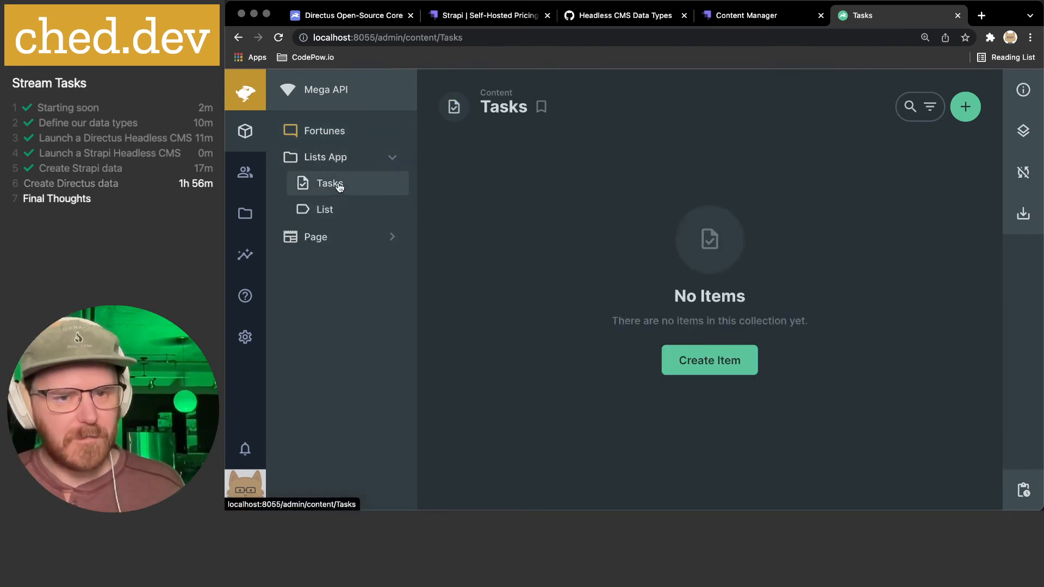
click(324, 211)
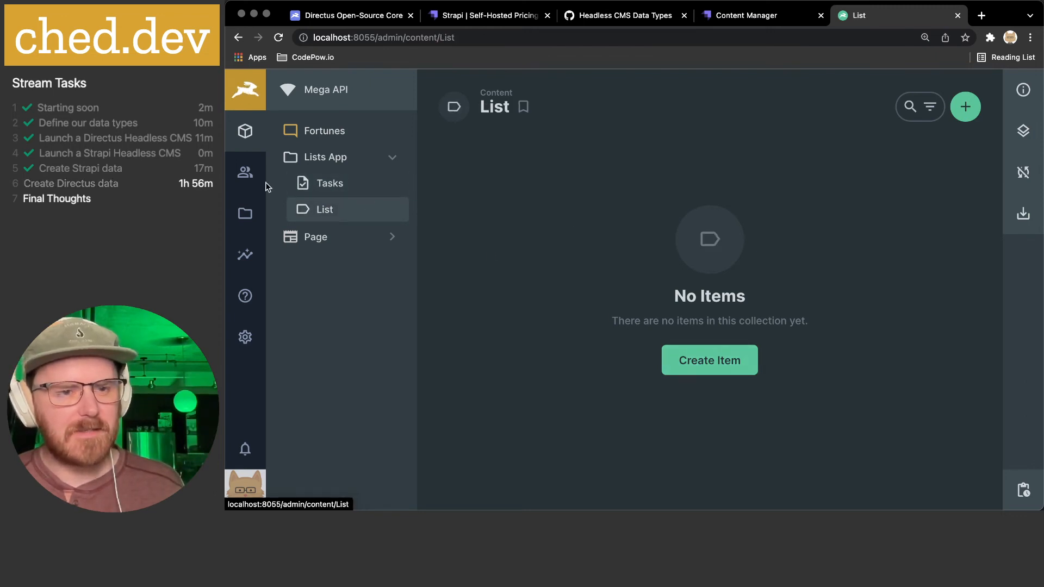
click(244, 337)
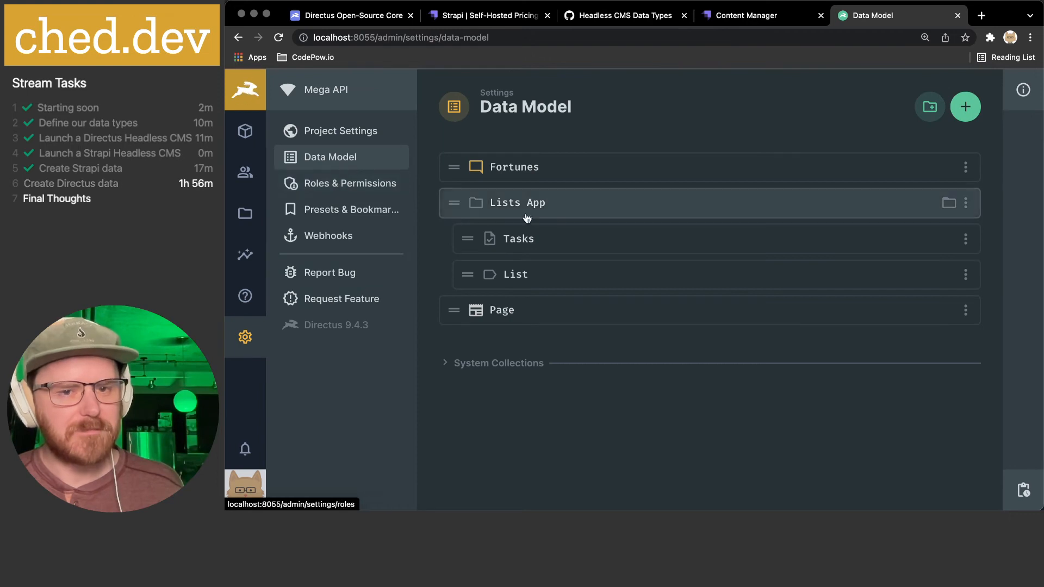
- Create a new field on the List collection and pick the Repeater interface for it
click(516, 275)
click(701, 351)
scroll(620, 270, down, 2)
scroll(619, 270, down, 3)
click(805, 296)
scroll(805, 296, down, 5)
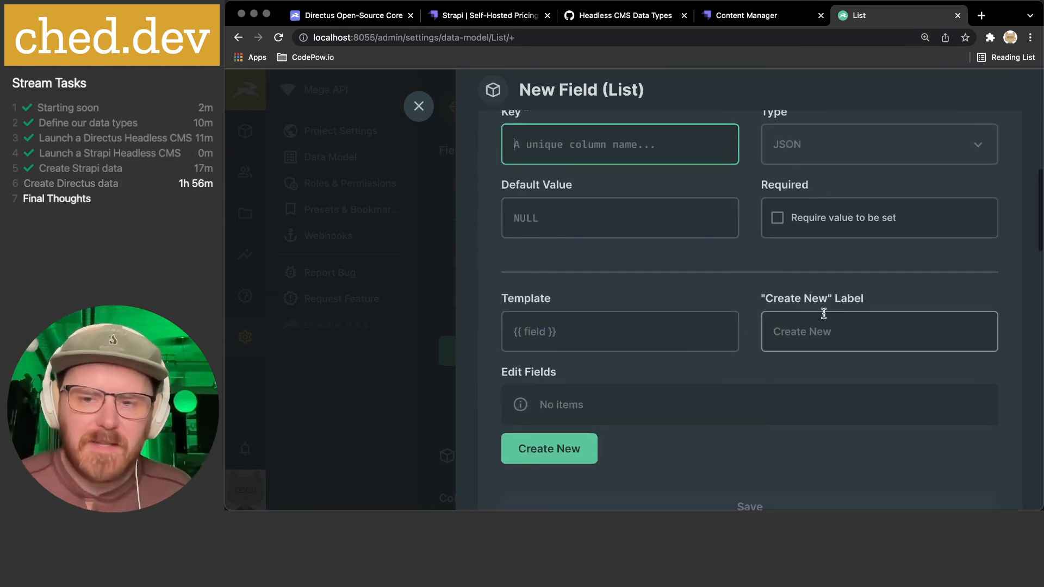
scroll(760, 350, down, 3)
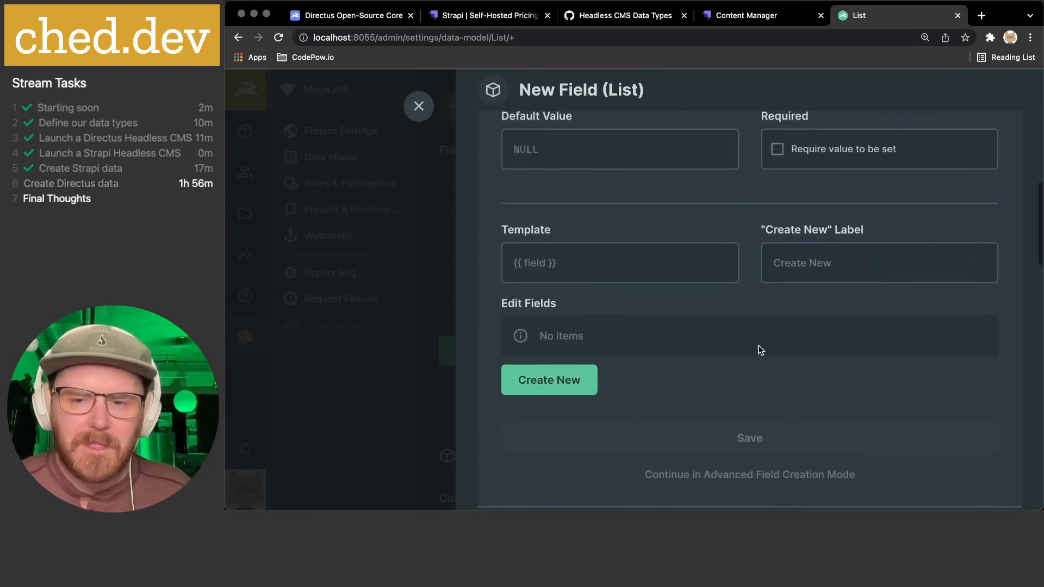
scroll(760, 349, up, 4)
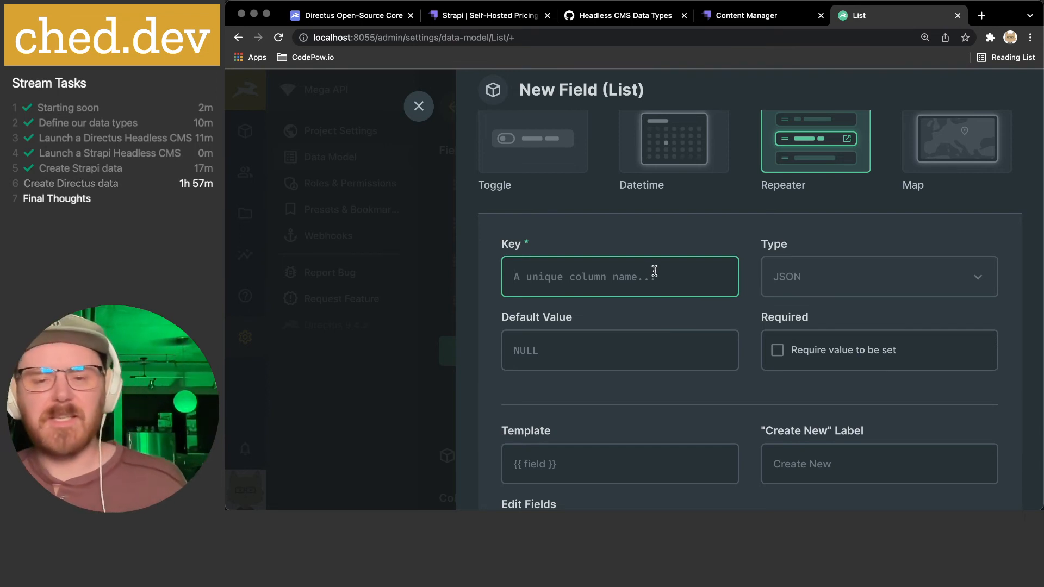
scroll(655, 272, down, 3)
- Switch the new List field to the One to Many interface in the Relational section
scroll(655, 271, down, 2)
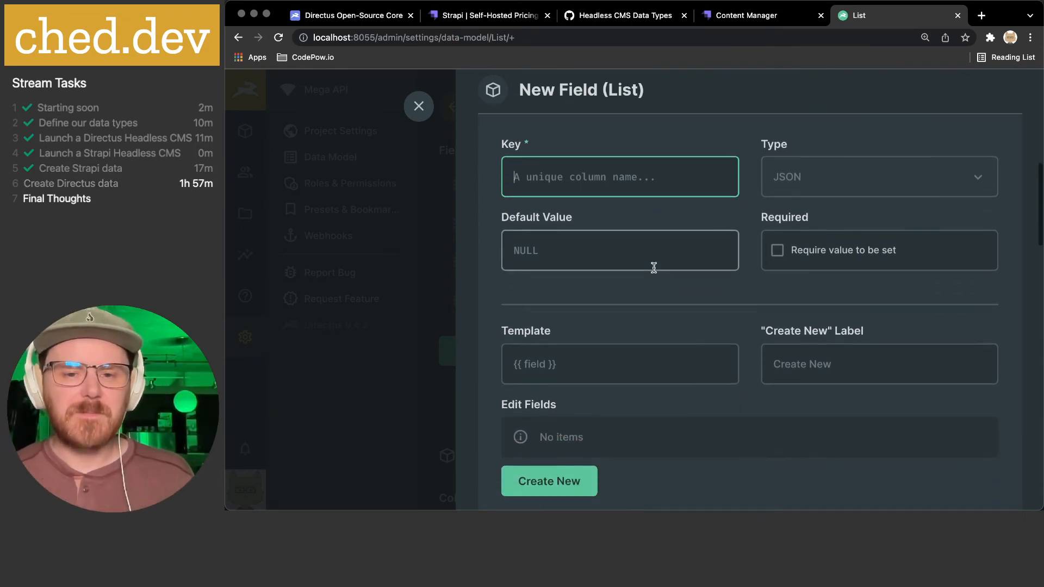
scroll(653, 272, down, 10)
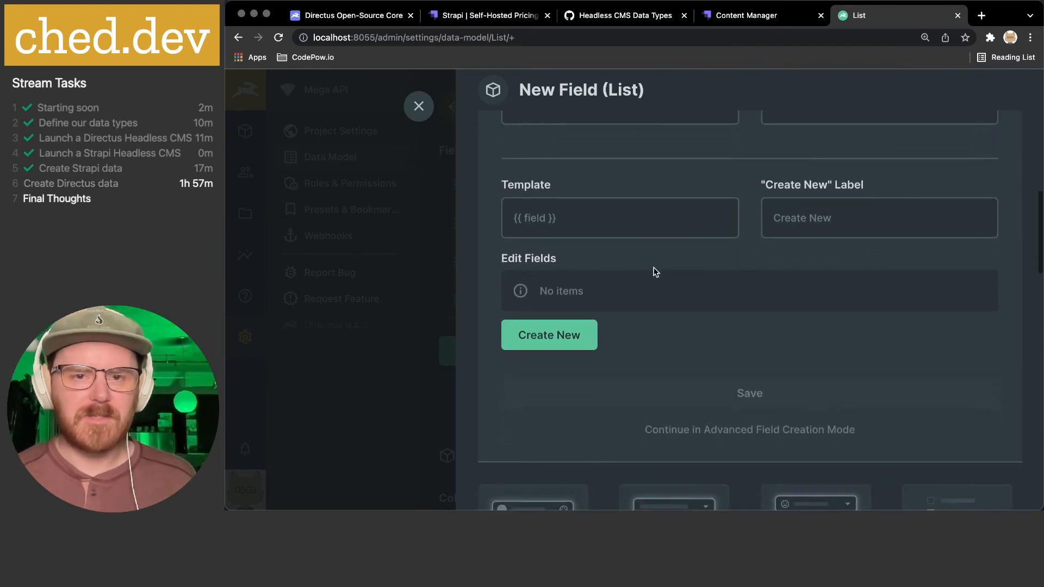
scroll(787, 373, down, 7)
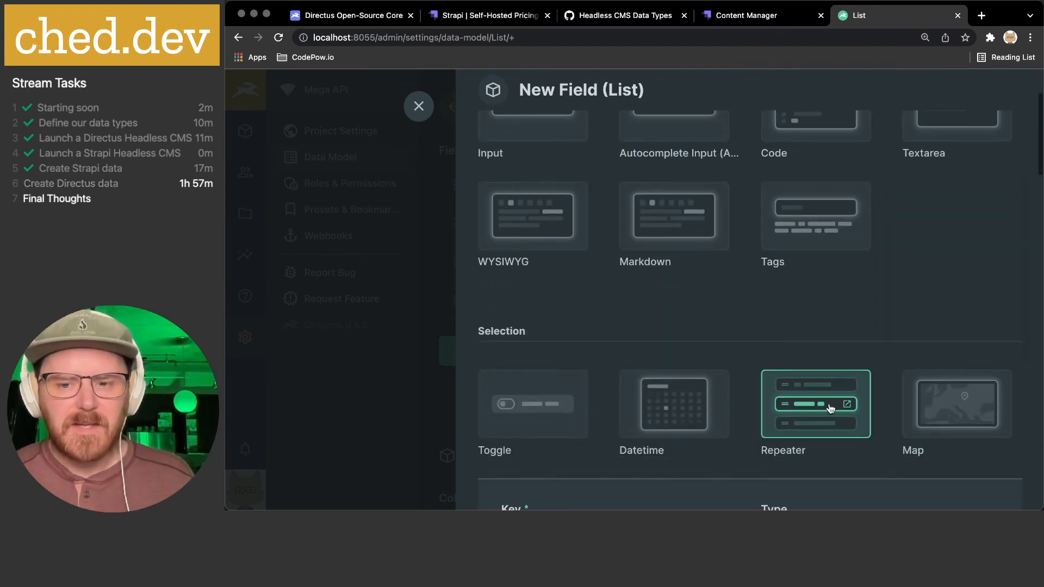
scroll(751, 362, down, 2)
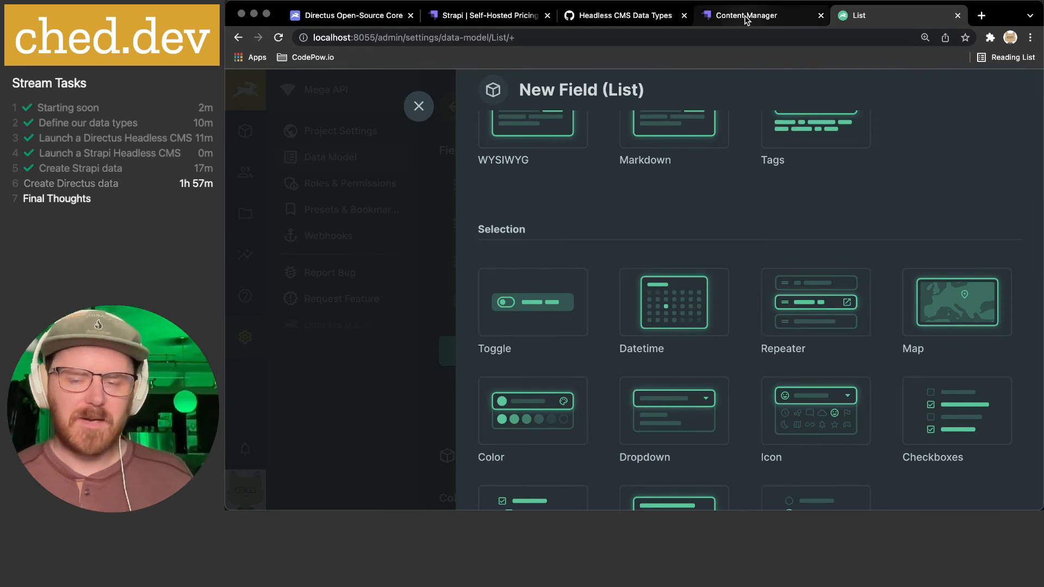
scroll(775, 252, down, 4)
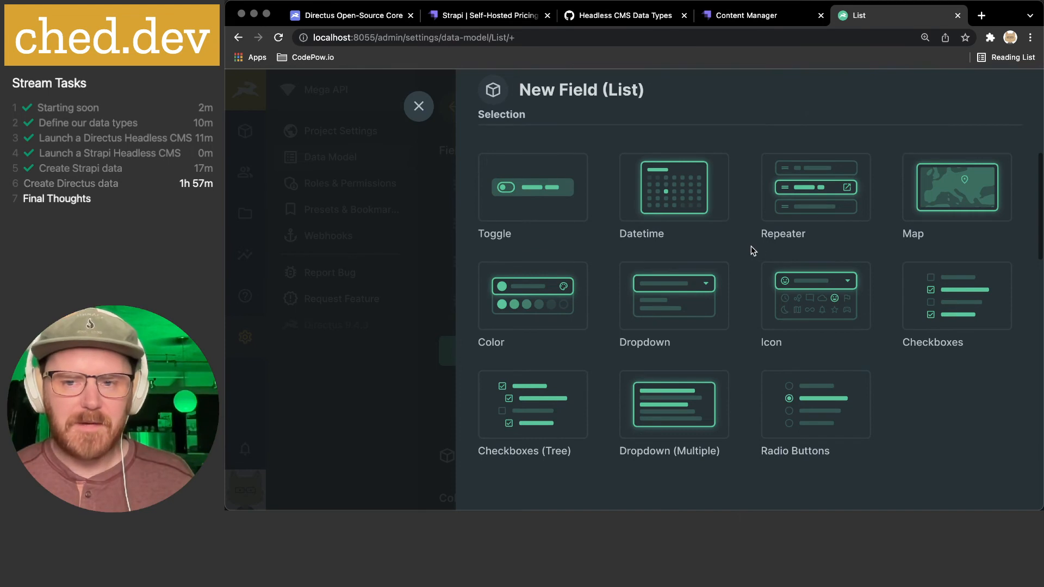
scroll(752, 246, down, 10)
scroll(752, 248, down, 2)
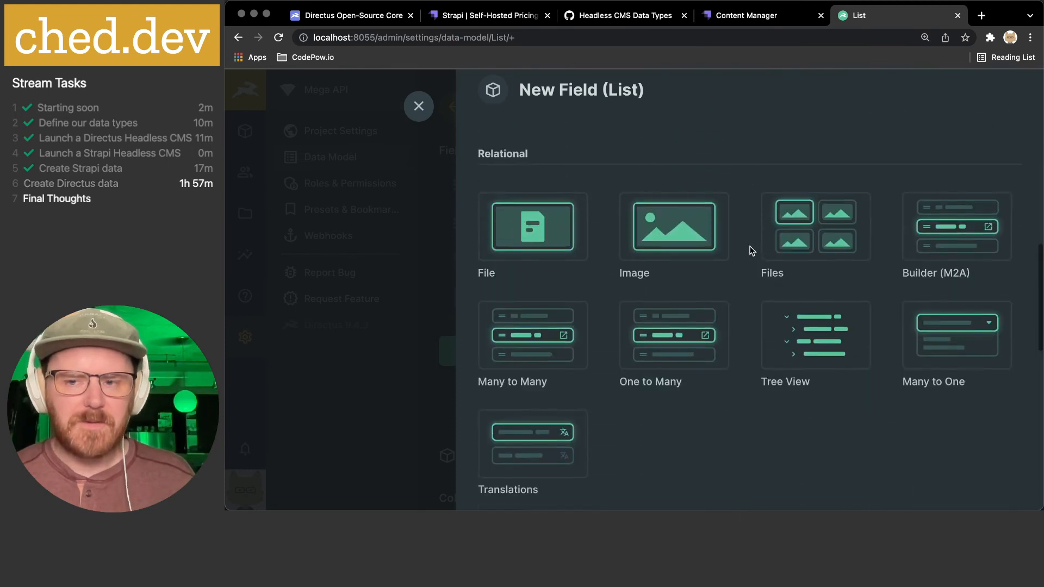
scroll(778, 337, down, 1)
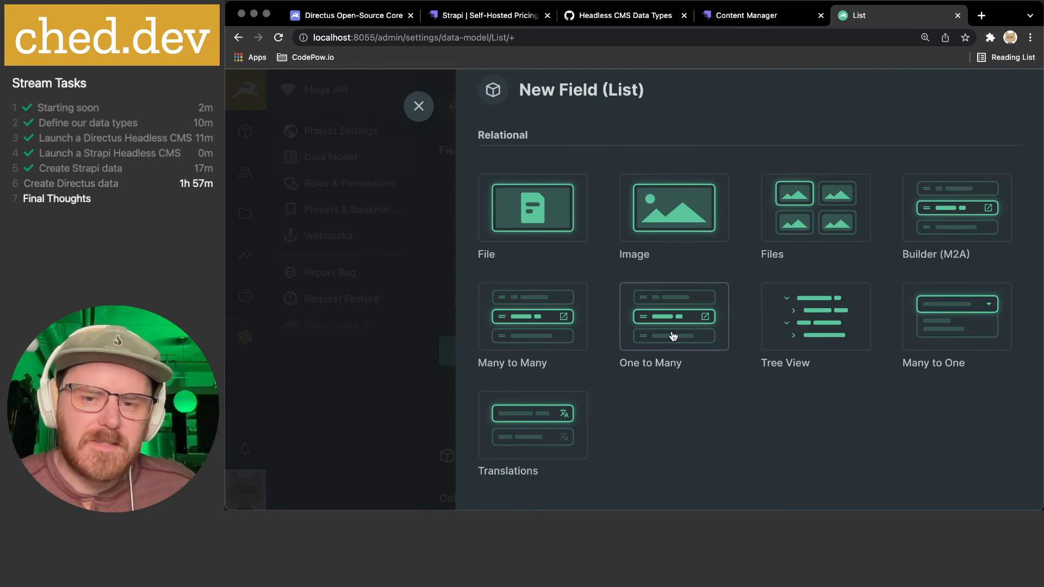
scroll(674, 336, down, 1)
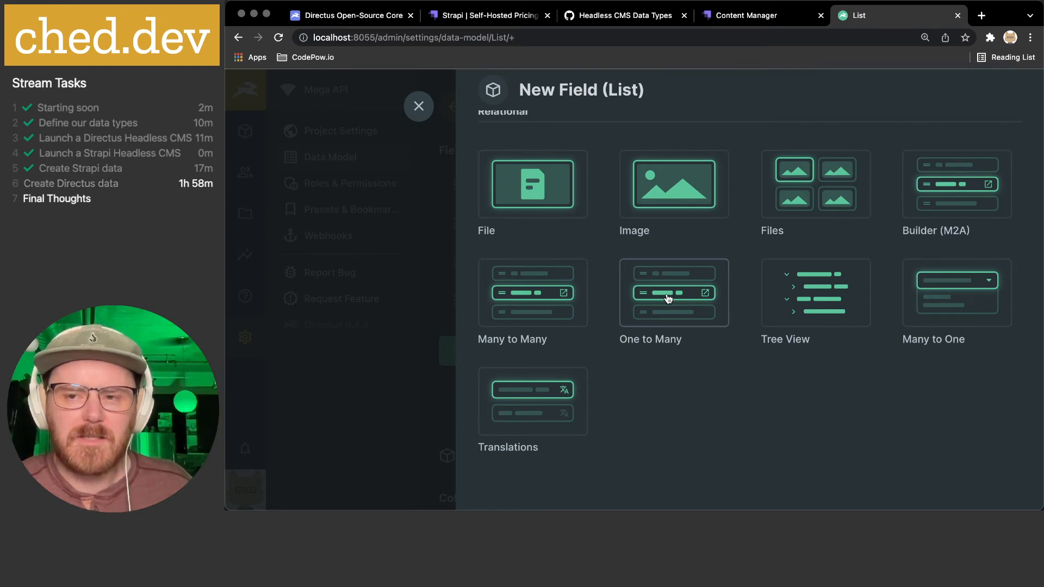
click(668, 298)
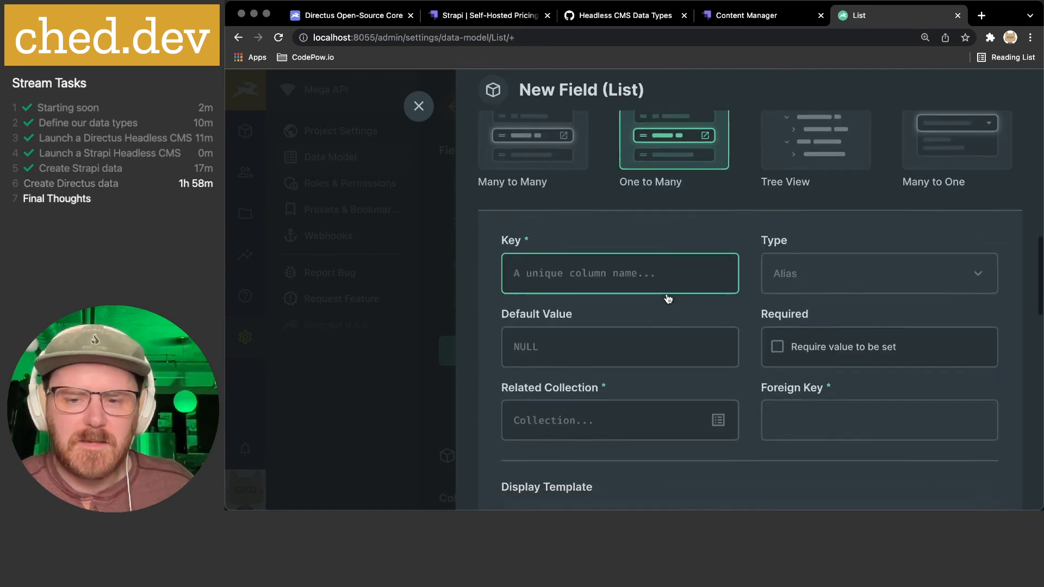
- Set the related collection to List with id as the foreign key
click(717, 325)
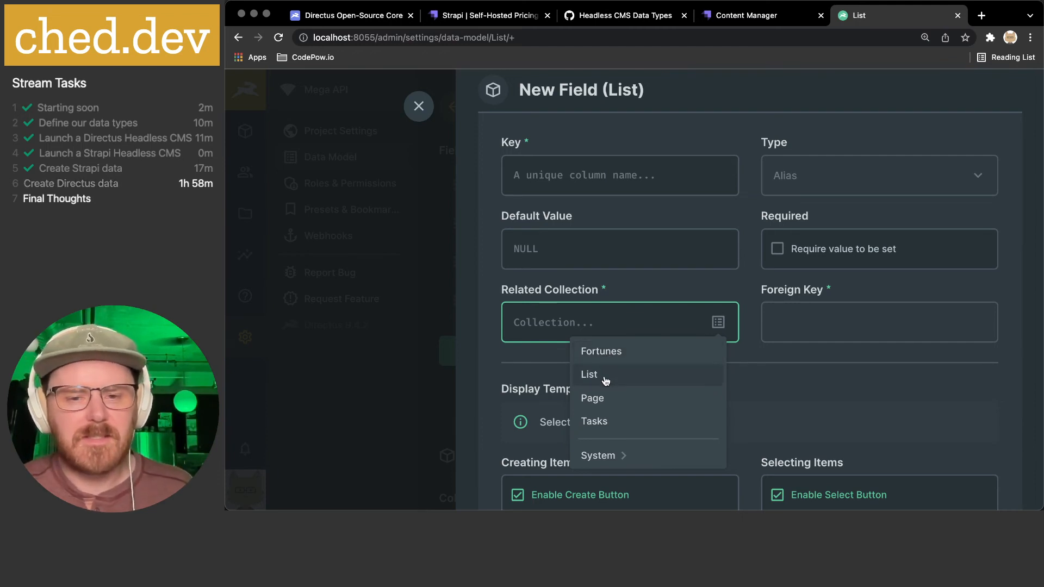
click(605, 380)
click(711, 329)
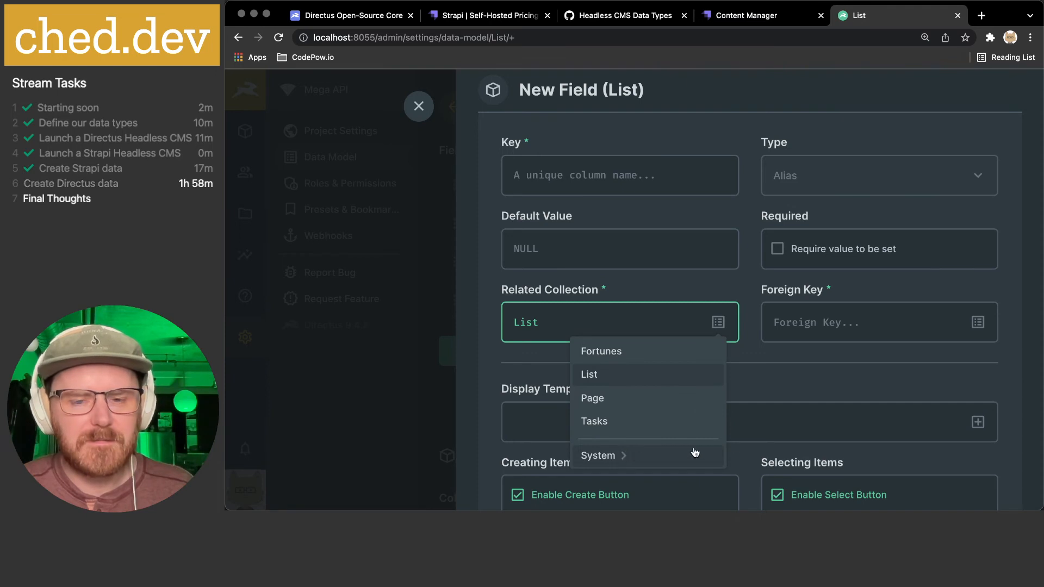
click(525, 365)
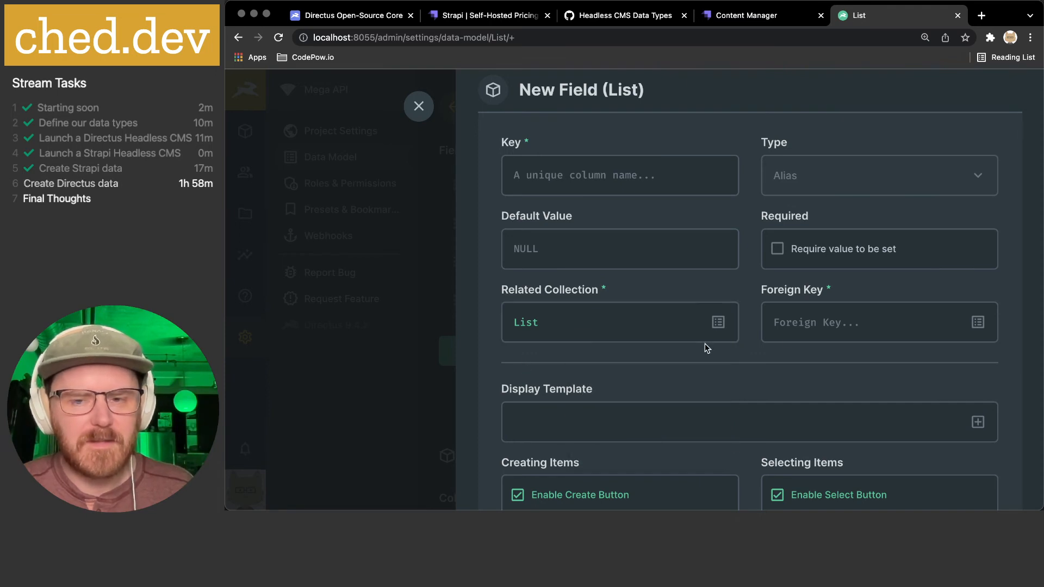
click(823, 322)
click(977, 322)
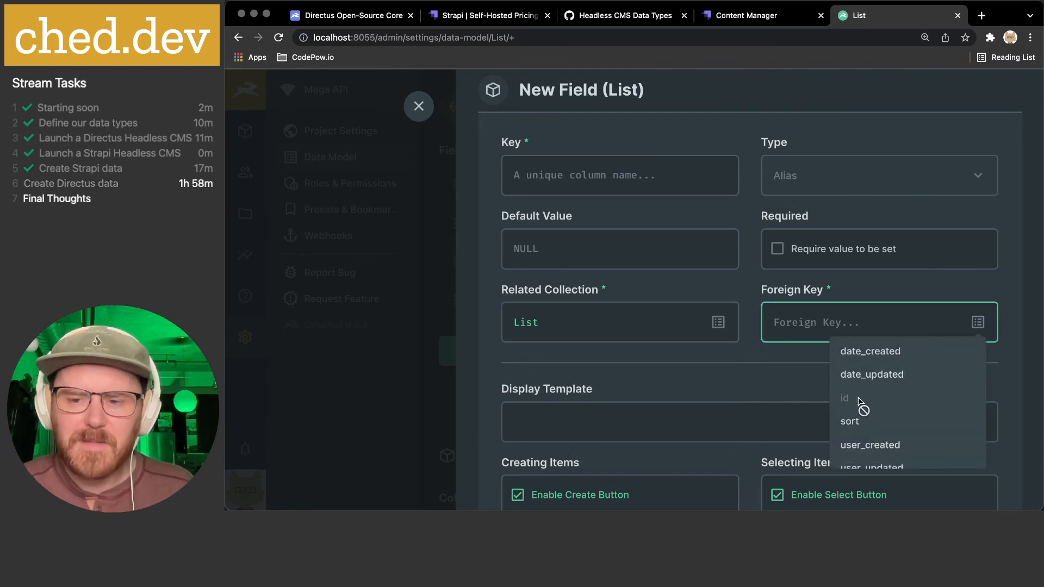
scroll(863, 415, down, 1)
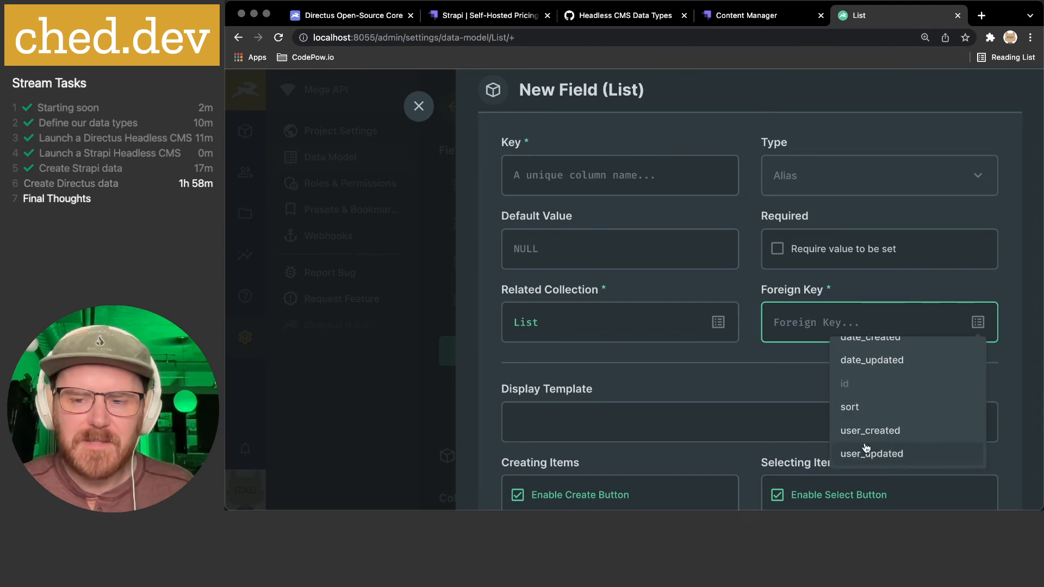
scroll(872, 362, up, 1)
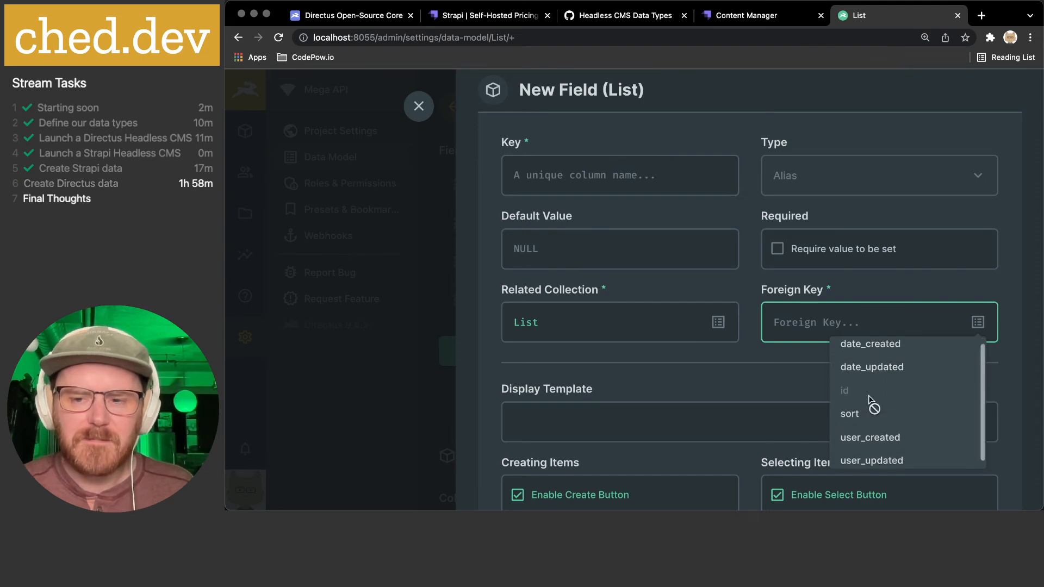
click(823, 324)
text(id)
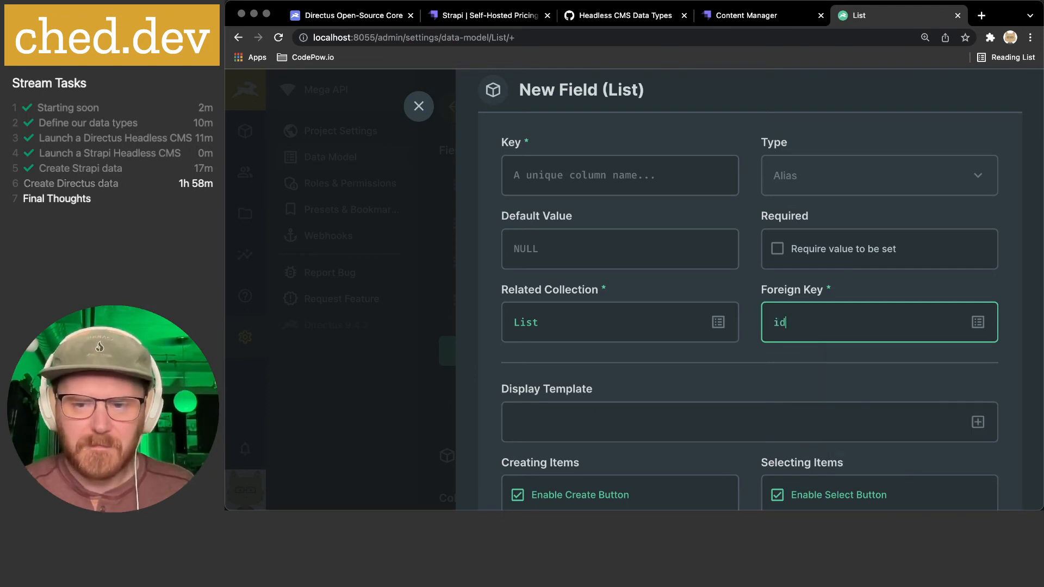
click(664, 366)
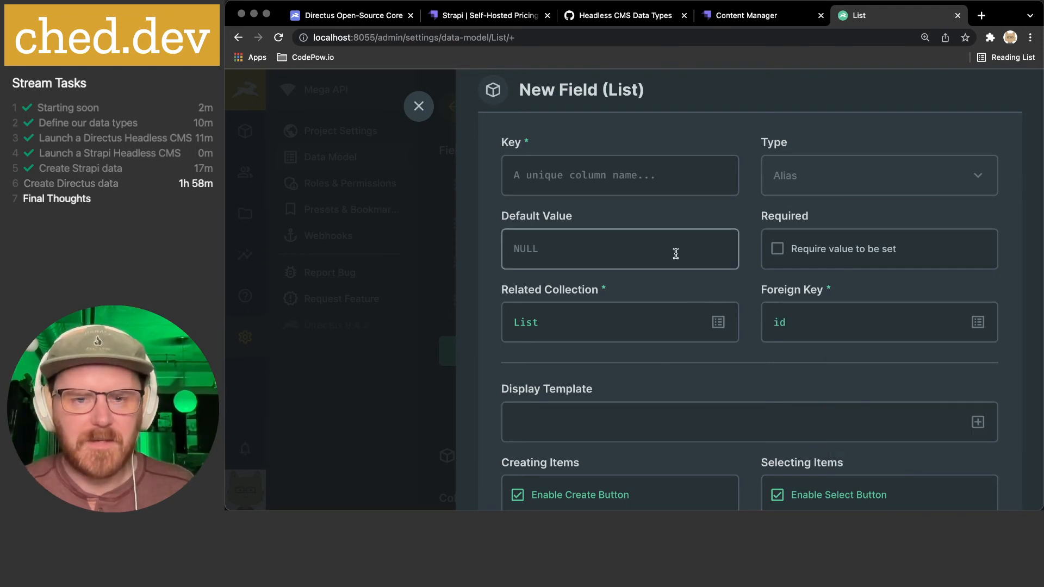
scroll(625, 261, up, 3)
- Give the One to Many field the key 'tasks'
click(577, 288)
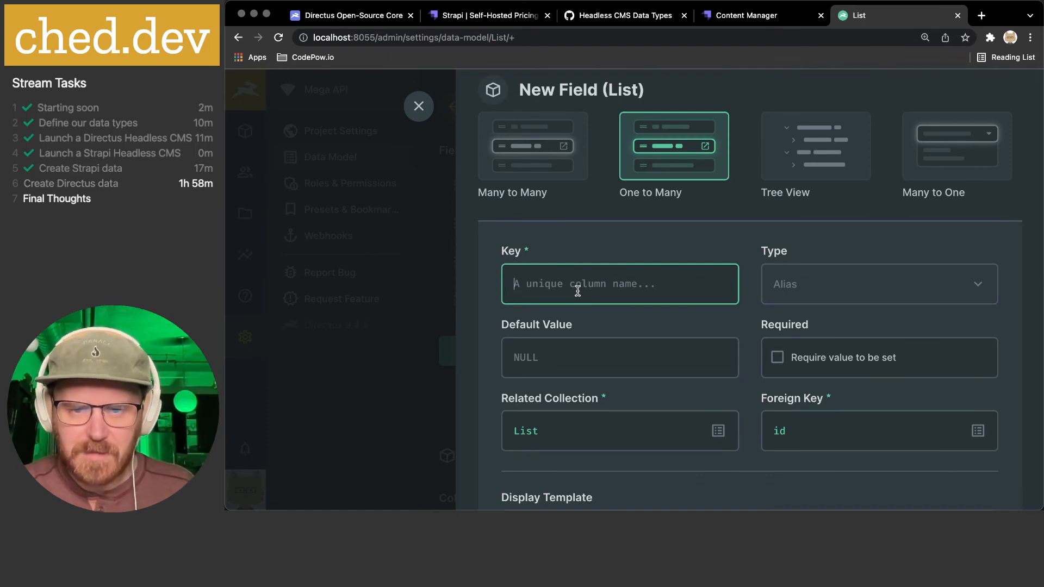
text(tasks)
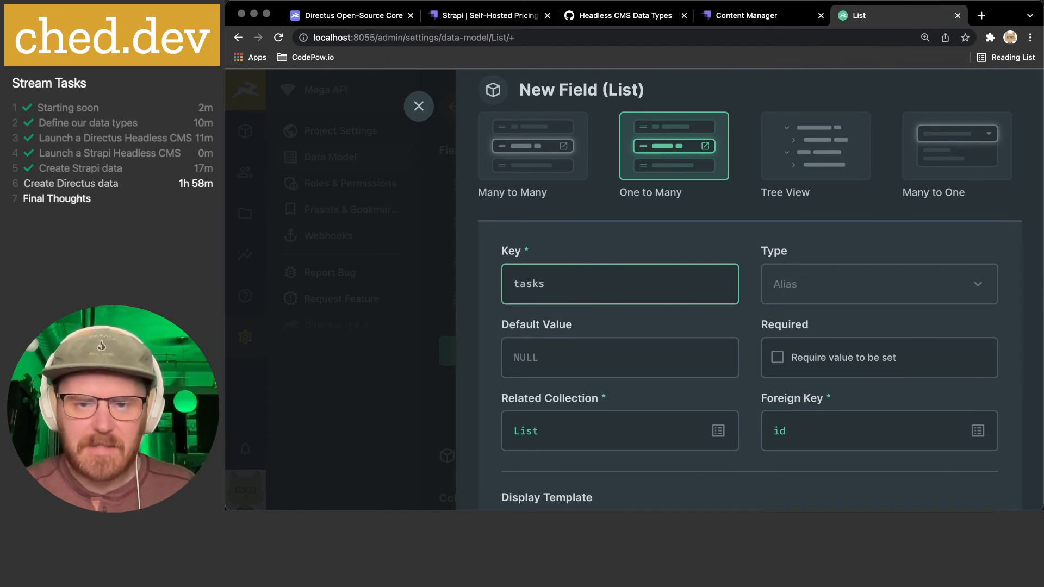
double_click(609, 286)
click(608, 286)
- Turn off the Enable Select Button option for the tasks field
scroll(707, 277, down, 2)
scroll(805, 262, down, 1)
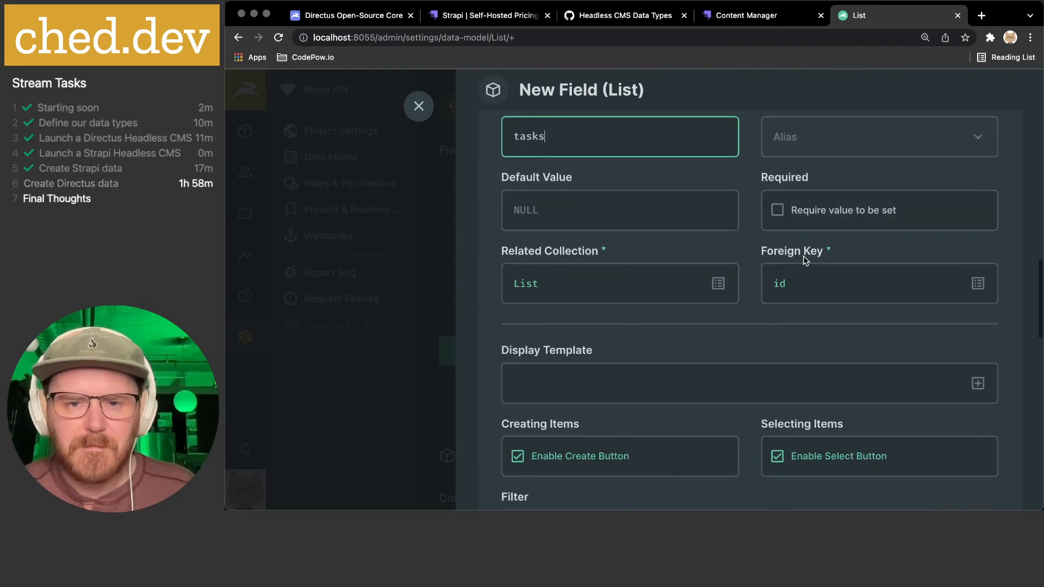
scroll(646, 215, down, 4)
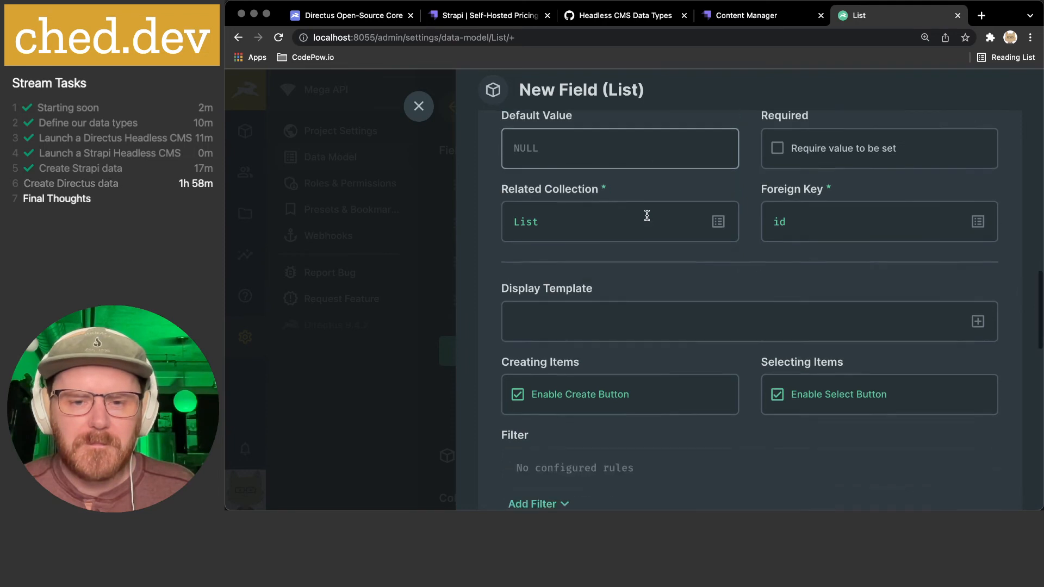
scroll(905, 285, down, 2)
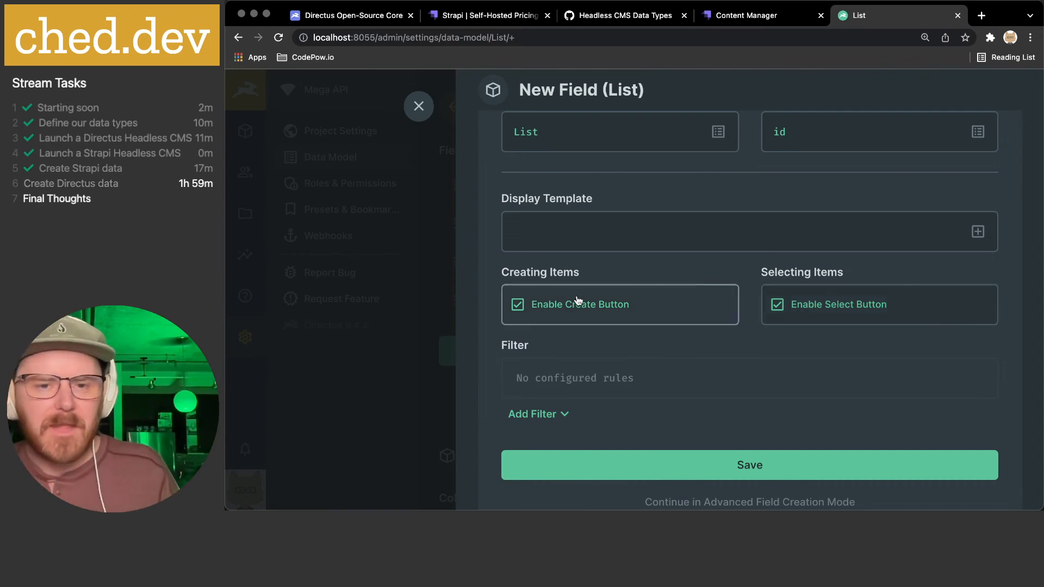
click(788, 302)
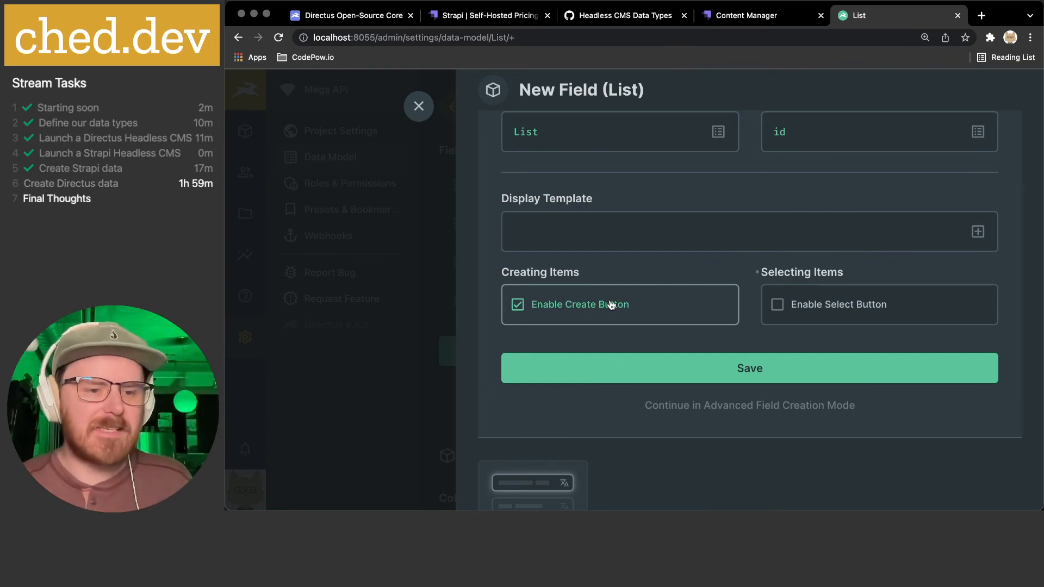
scroll(639, 305, up, 3)
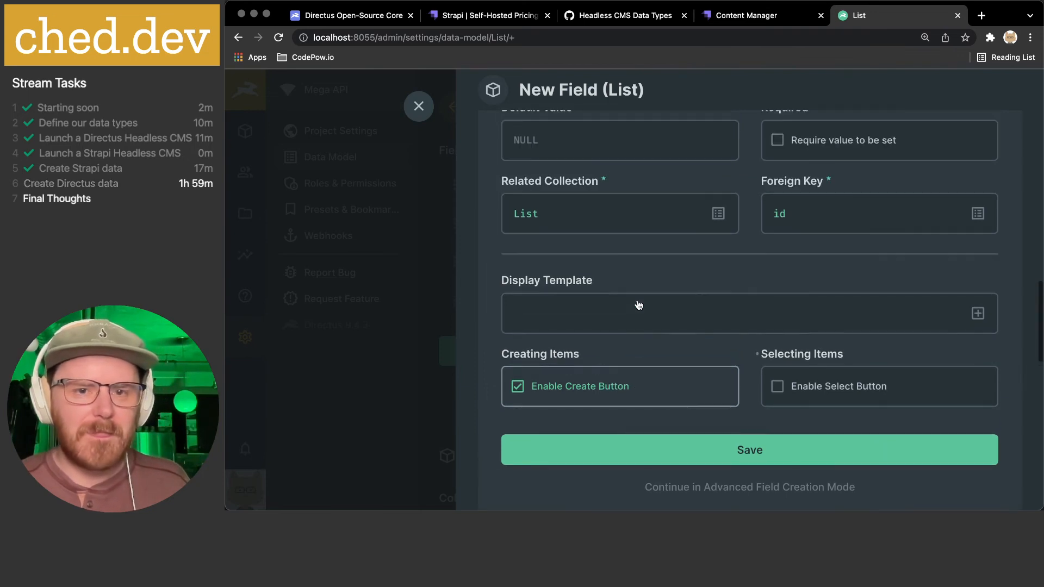
- Relate the tasks field to the Tasks collection using title as the foreign key
click(718, 213)
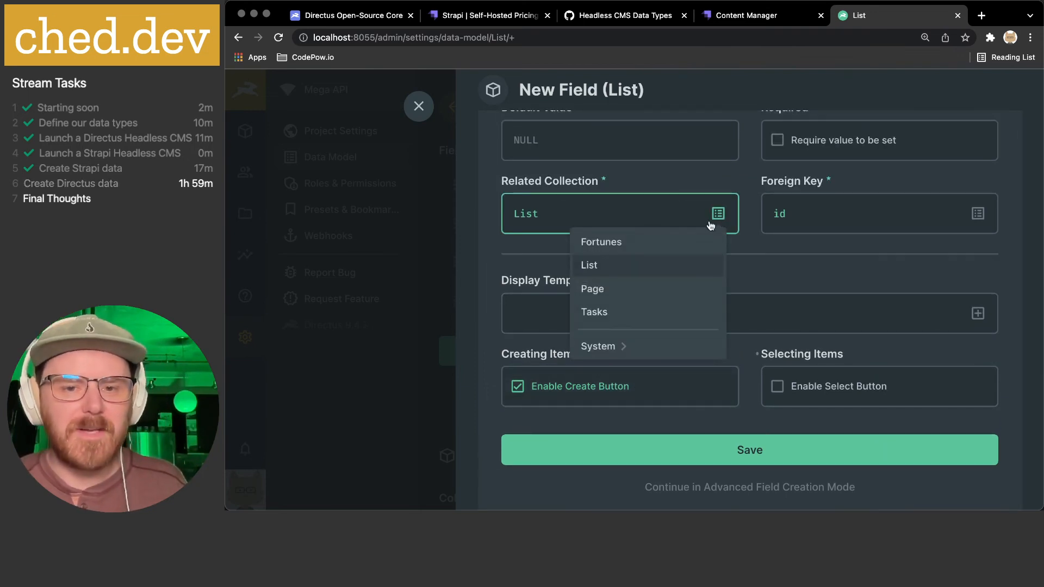
click(622, 311)
click(764, 210)
click(977, 213)
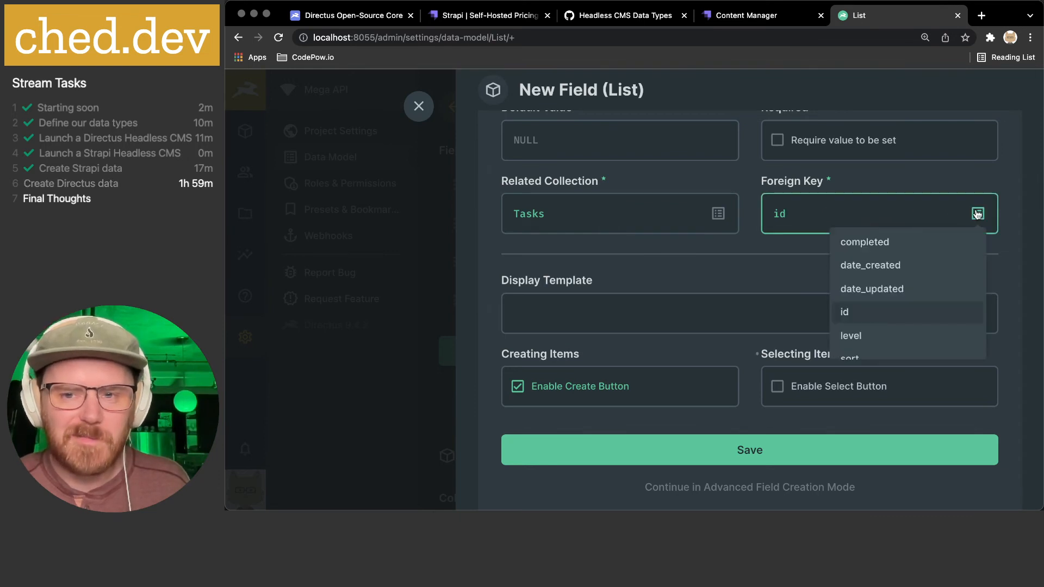
scroll(911, 331, down, 2)
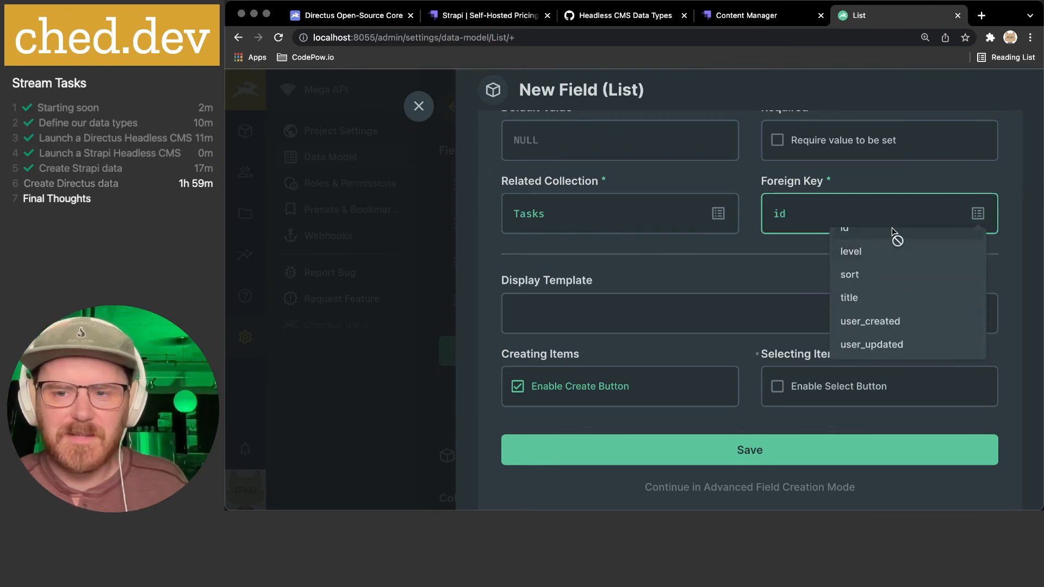
scroll(897, 237, up, 2)
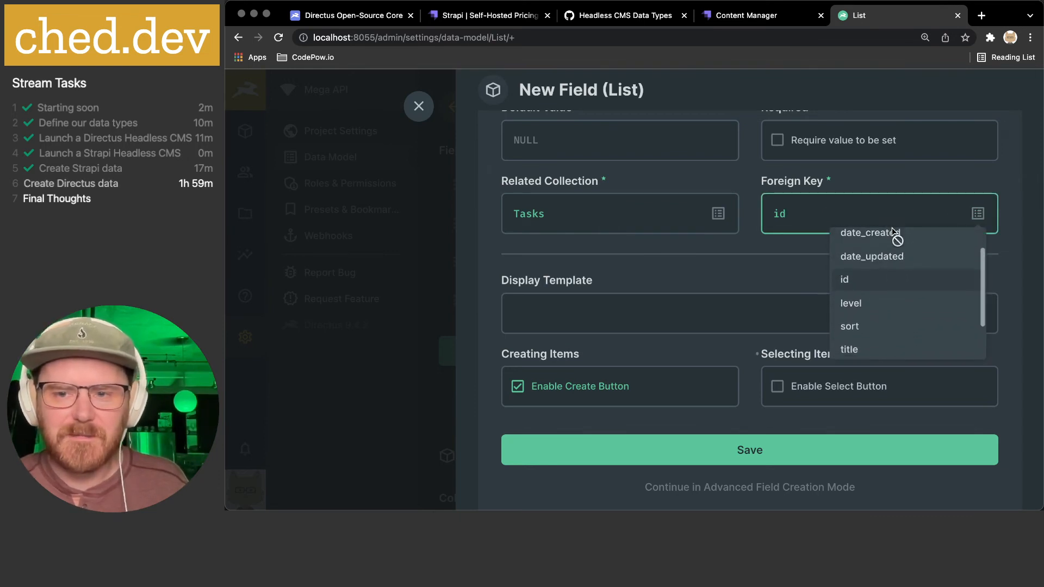
click(865, 285)
click(977, 213)
scroll(895, 296, down, 1)
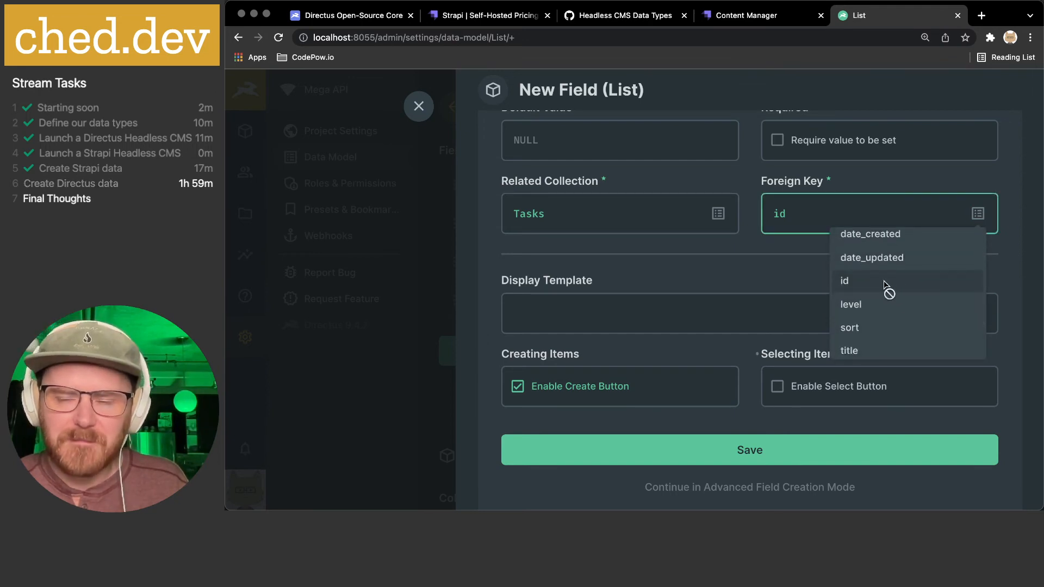
scroll(888, 292, down, 1)
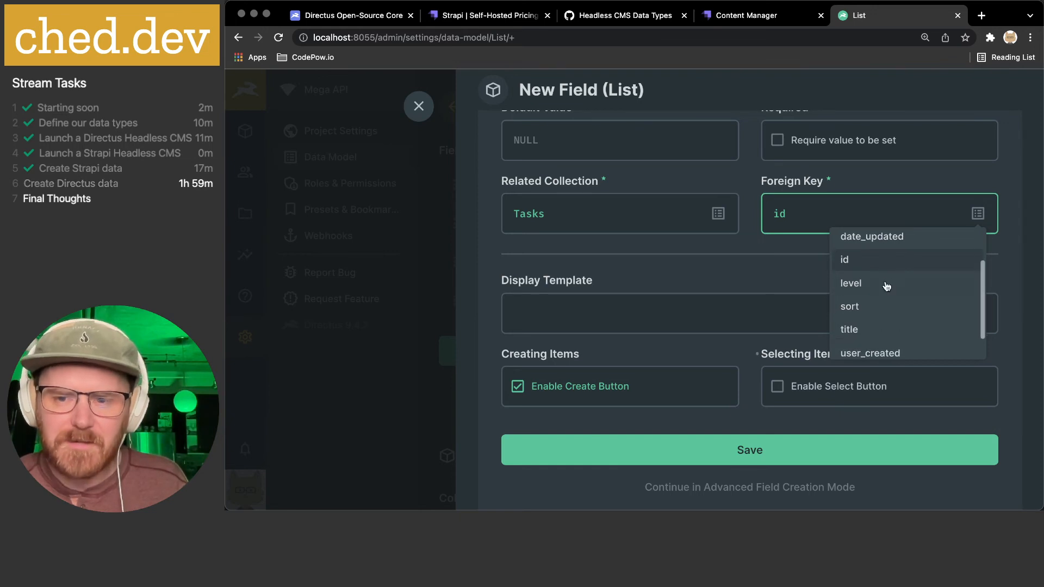
click(862, 336)
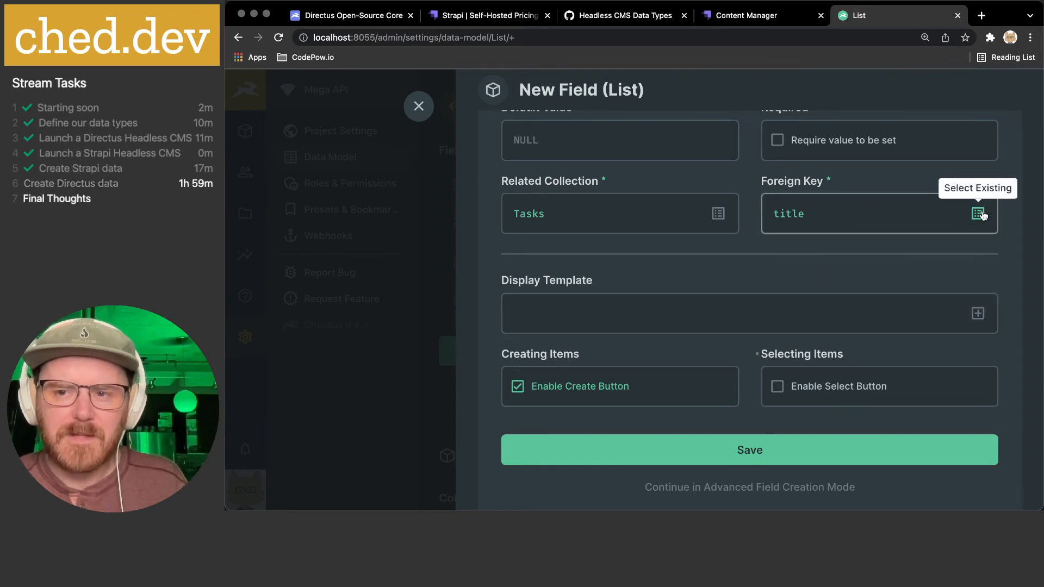
- Re-enable Enable Select Button and continue in Advanced Field Creation Mode
scroll(687, 271, down, 1)
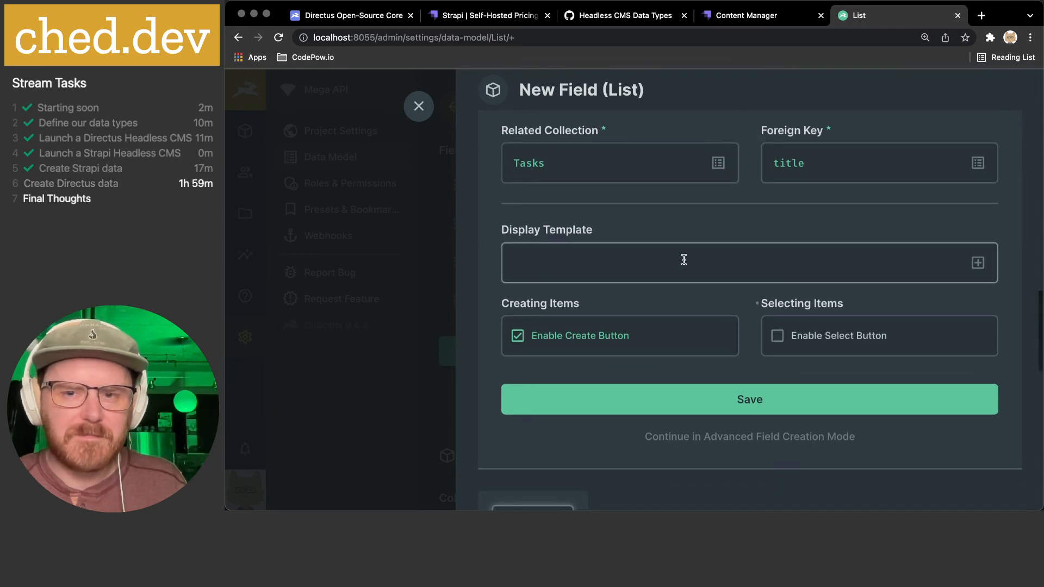
scroll(579, 242, down, 1)
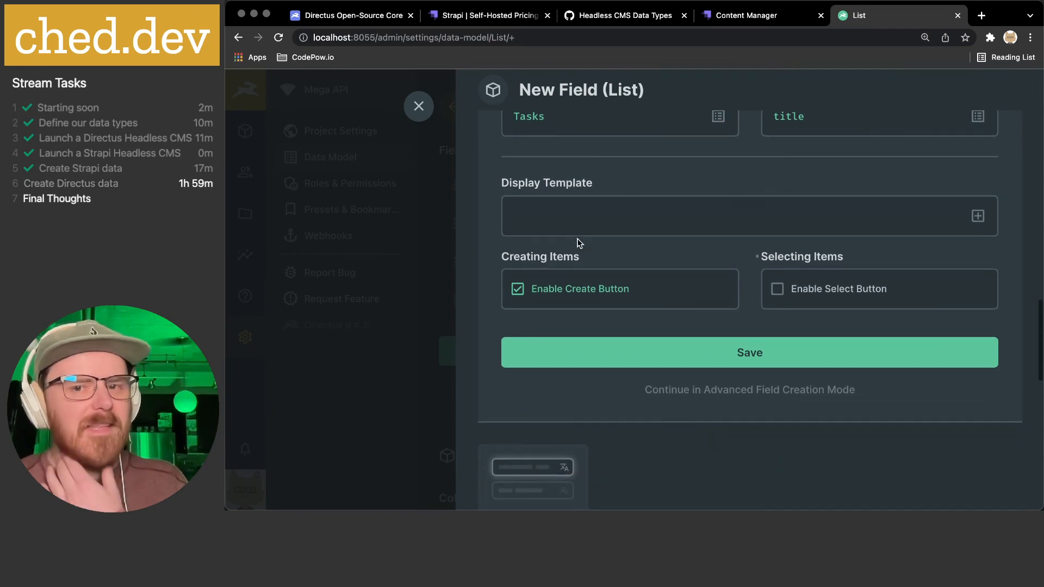
scroll(544, 239, up, 1)
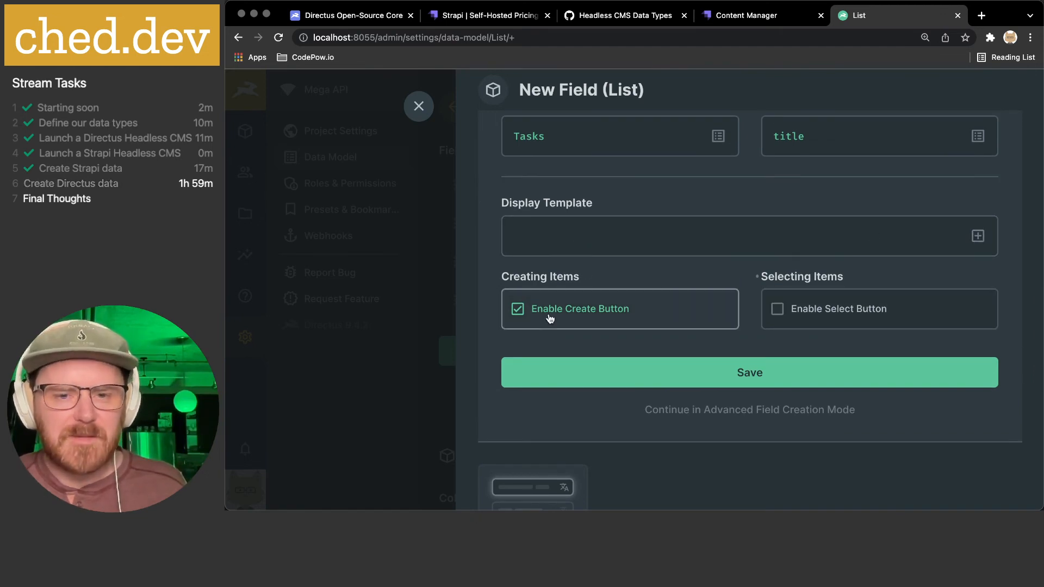
scroll(599, 303, down, 1)
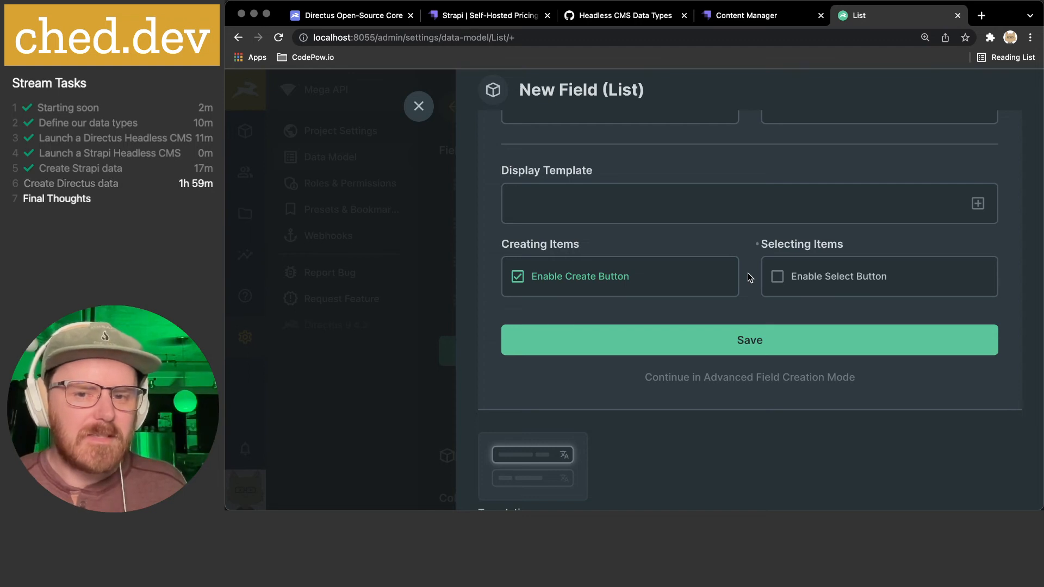
click(820, 279)
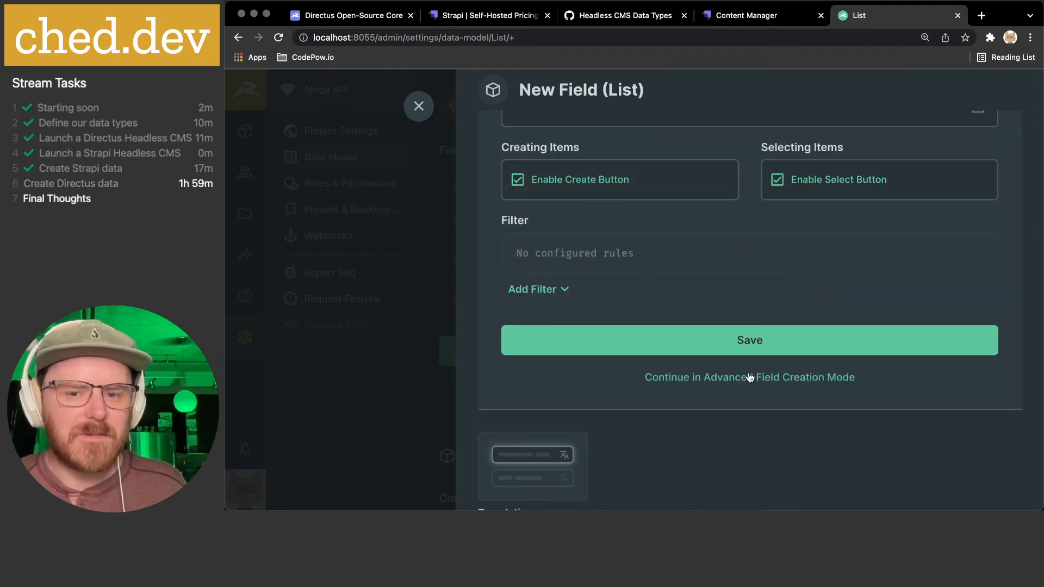
click(685, 376)
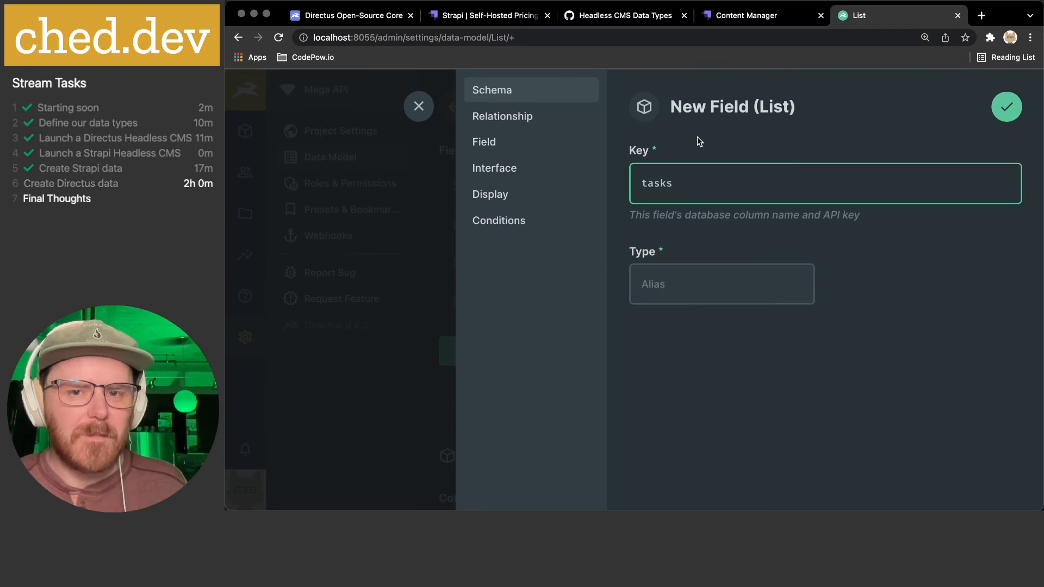
- Set the tasks relationship's Sort Field to 'sort' on the Relationship tab
click(541, 121)
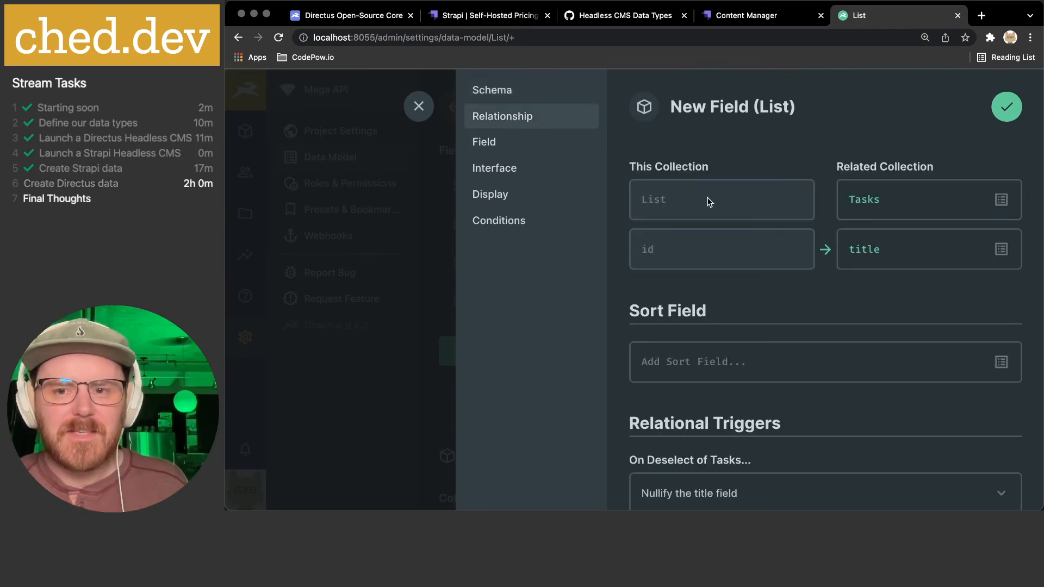
scroll(759, 271, down, 2)
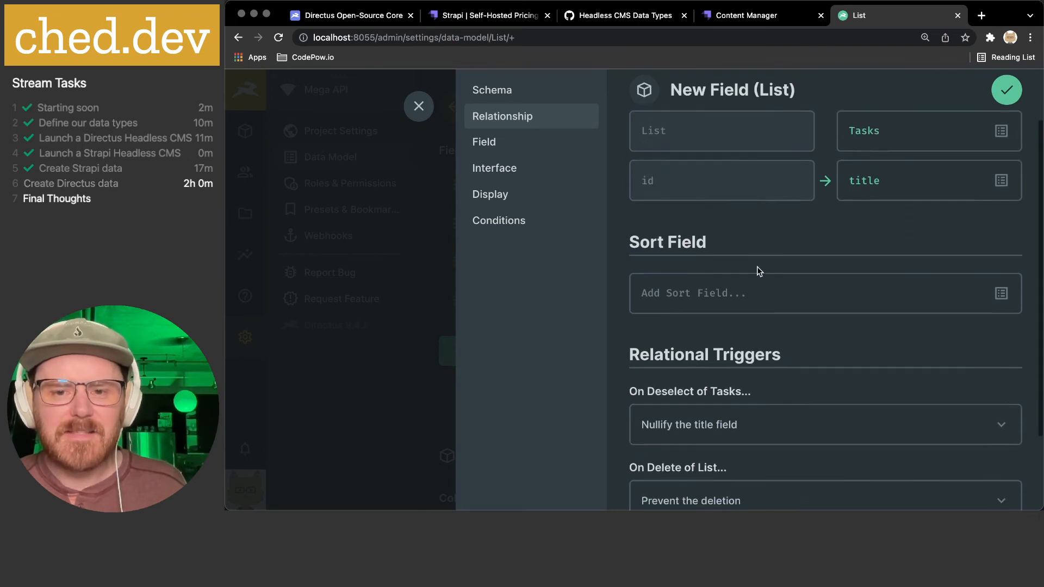
click(723, 291)
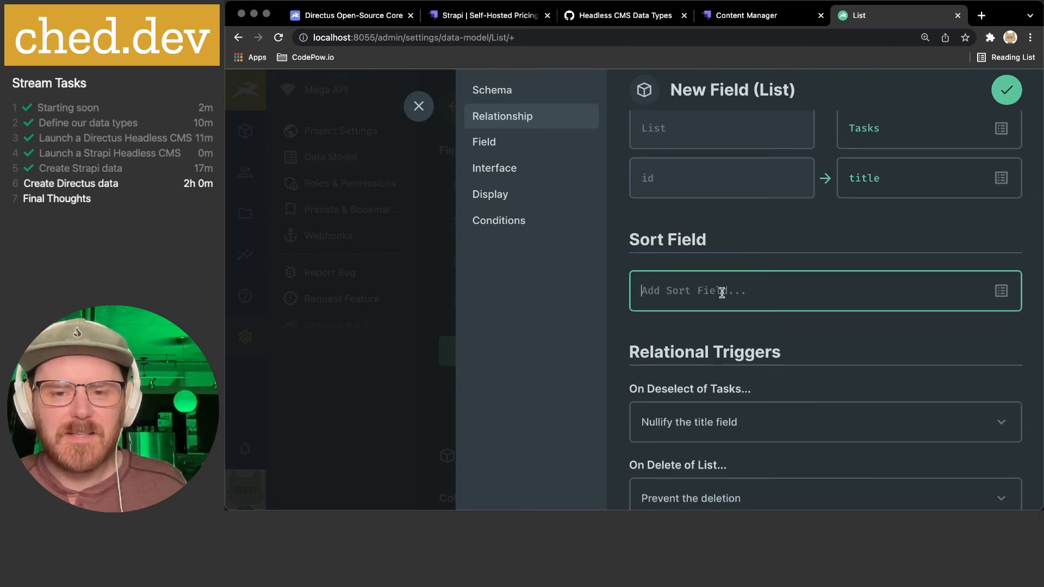
click(1000, 292)
scroll(892, 375, down, 3)
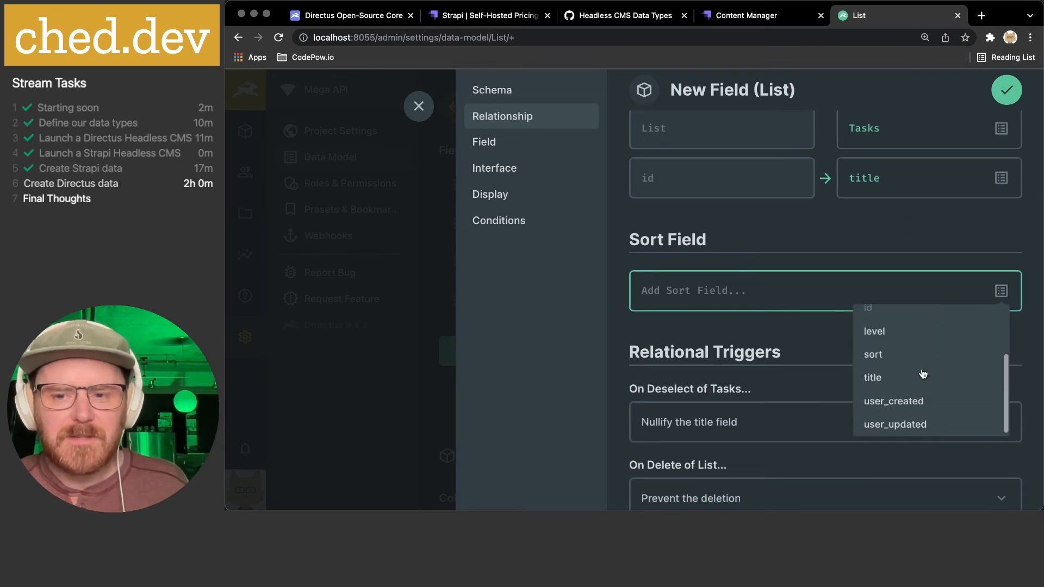
click(894, 380)
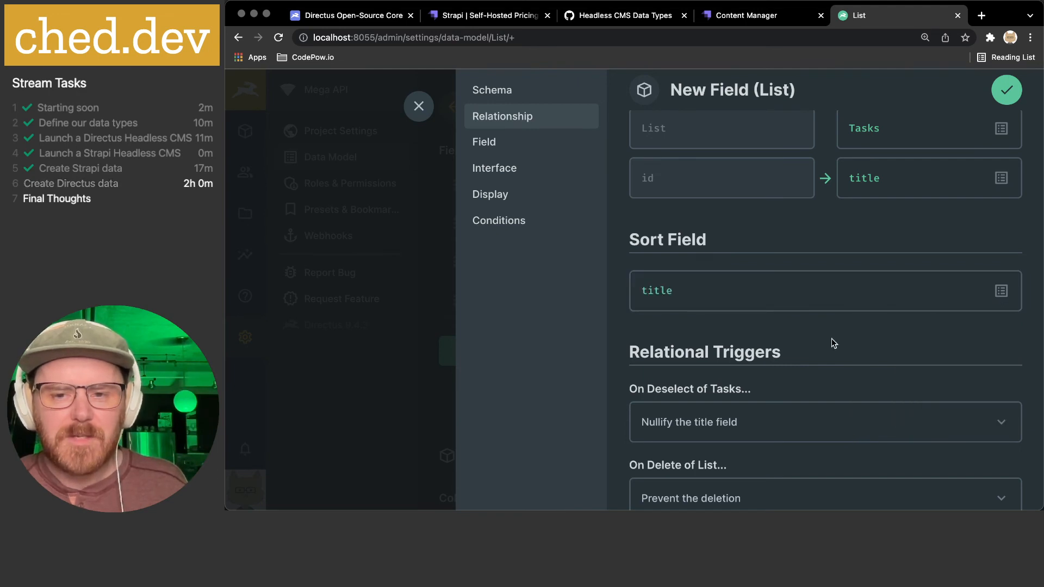
scroll(831, 342, down, 2)
click(995, 242)
scroll(897, 343, down, 1)
click(888, 348)
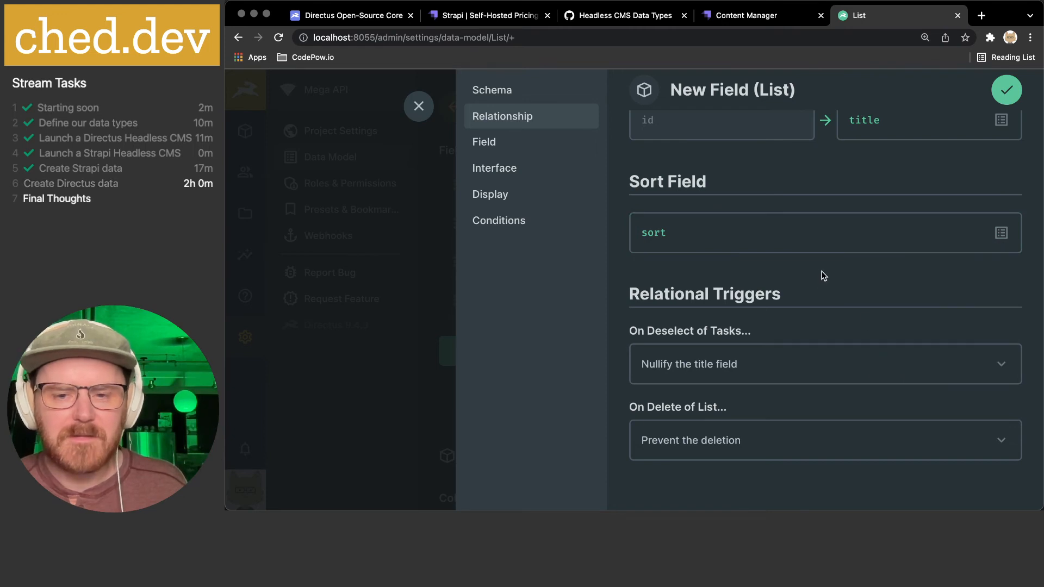
scroll(824, 275, down, 1)
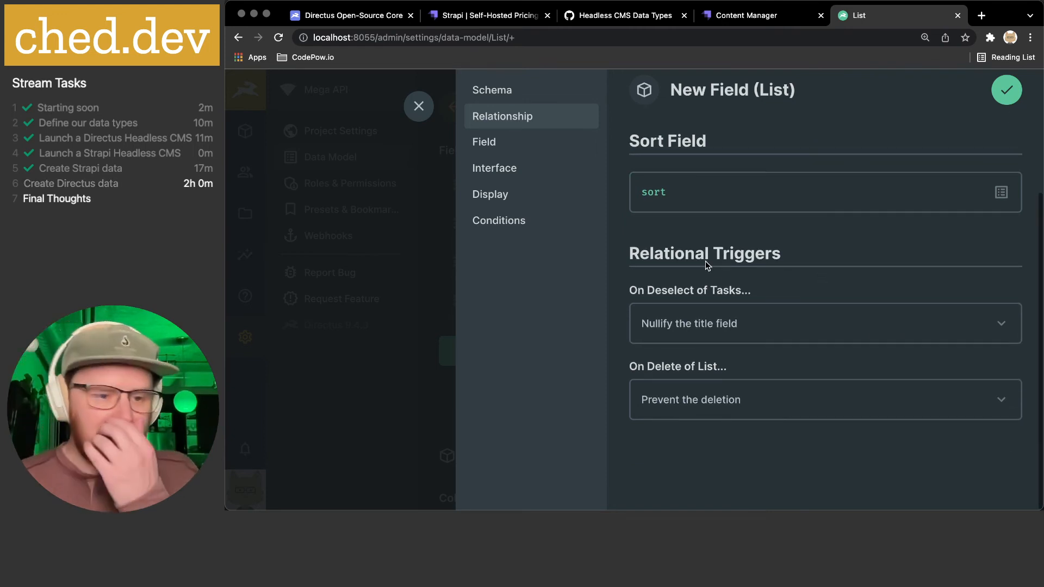
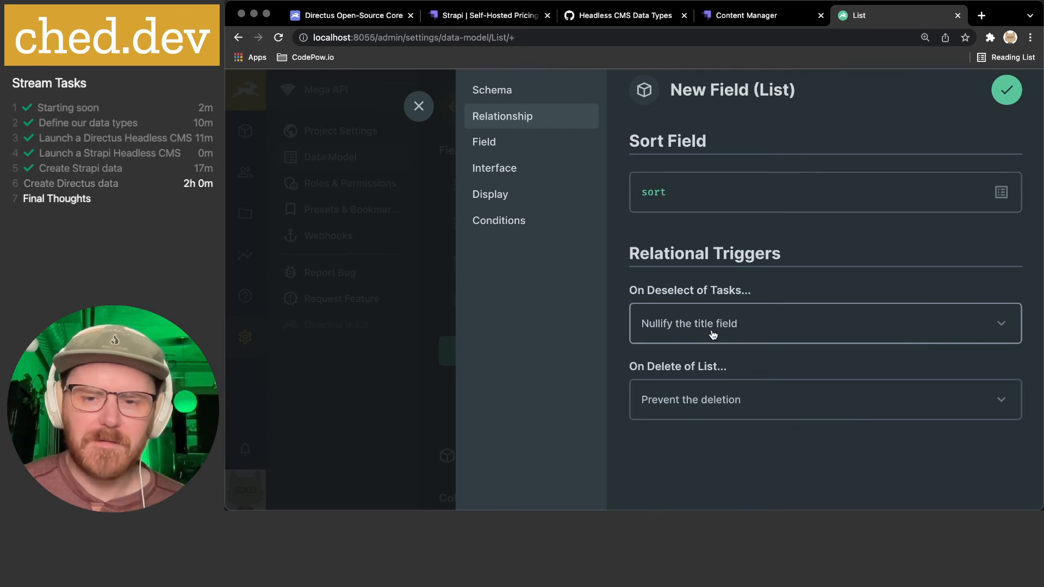
- Set On Deselect of Tasks to 'Delete the Tasks item (cascade)' and On Delete of List to 'Delete the List item (cascade)'
click(727, 325)
click(703, 386)
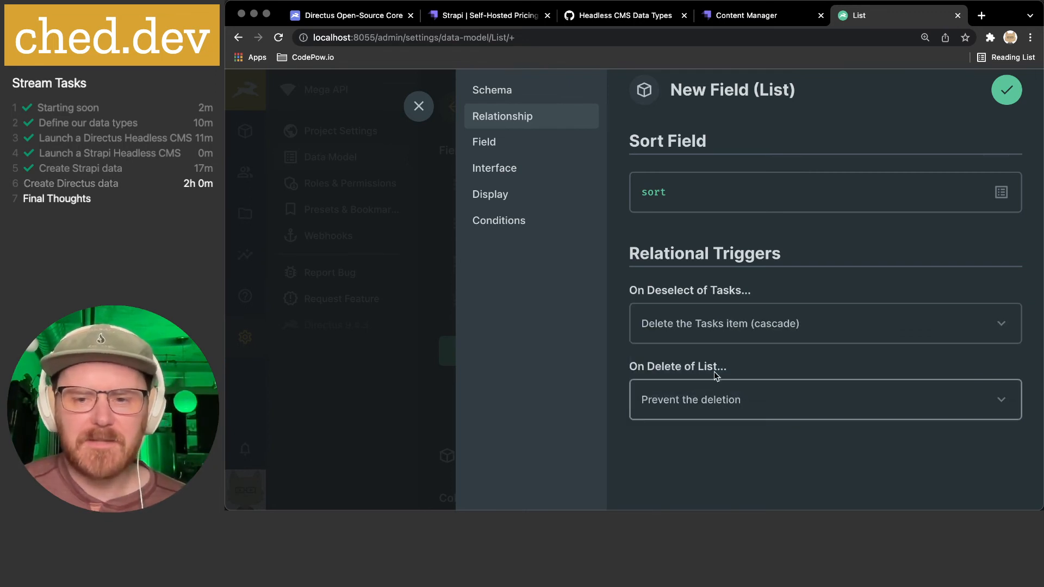
click(719, 408)
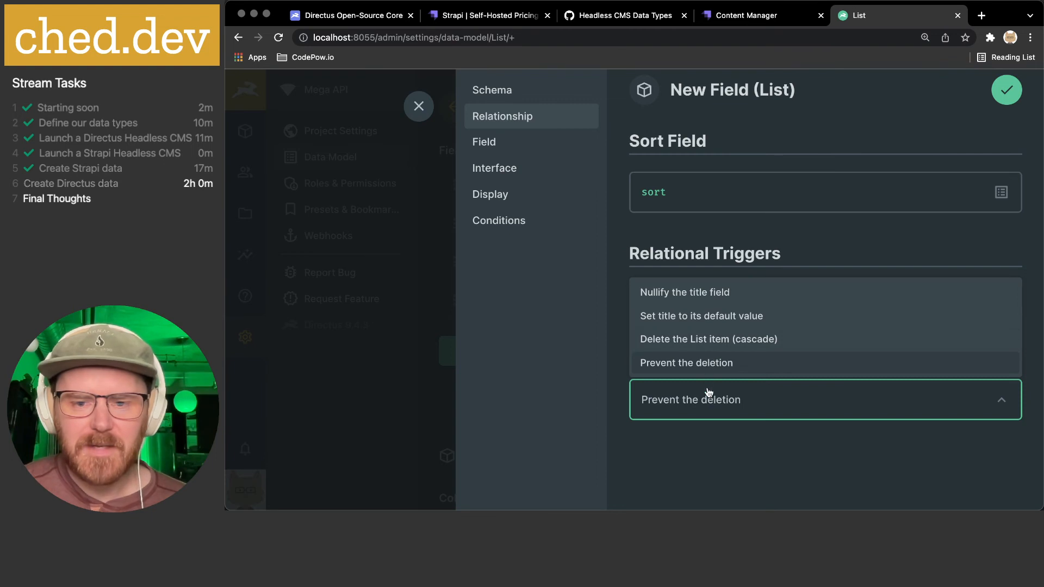
click(710, 491)
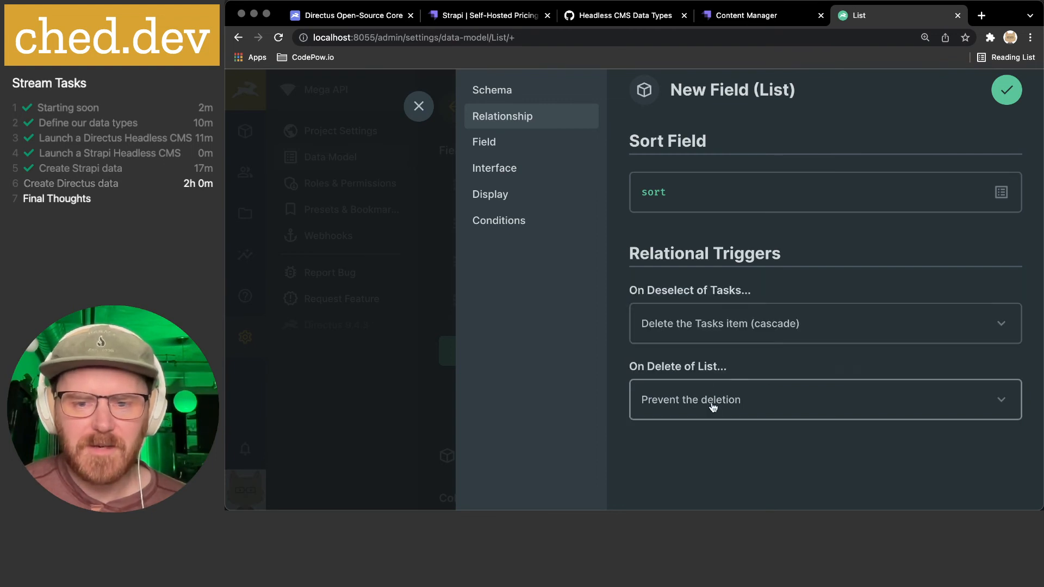
click(712, 405)
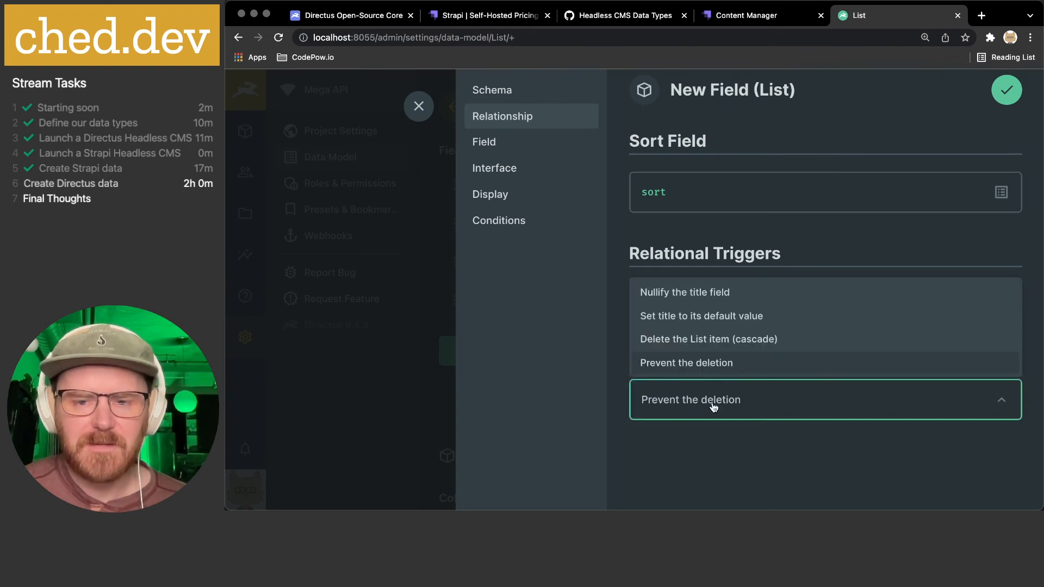
click(753, 342)
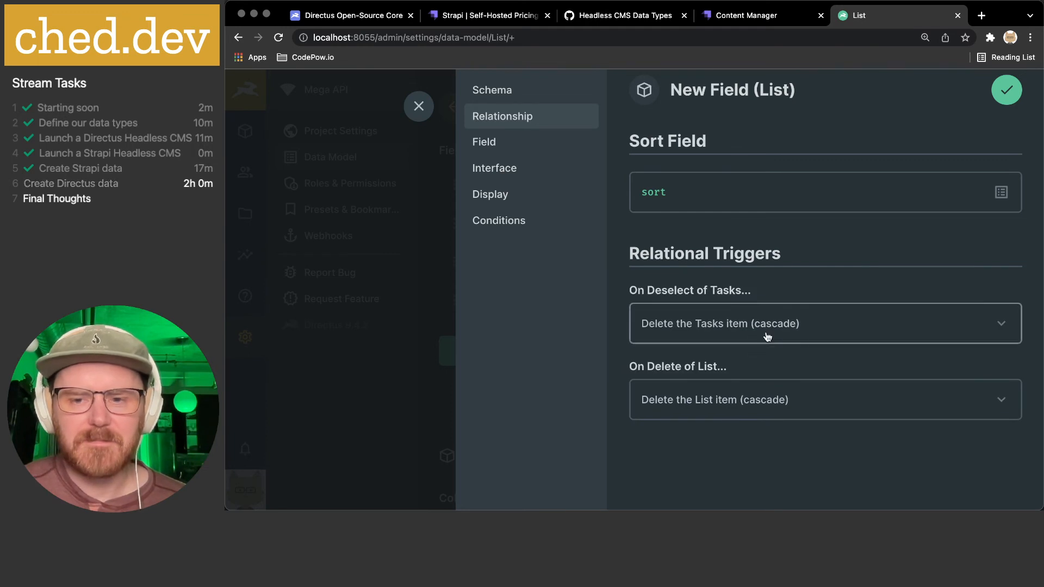
scroll(760, 366, up, 3)
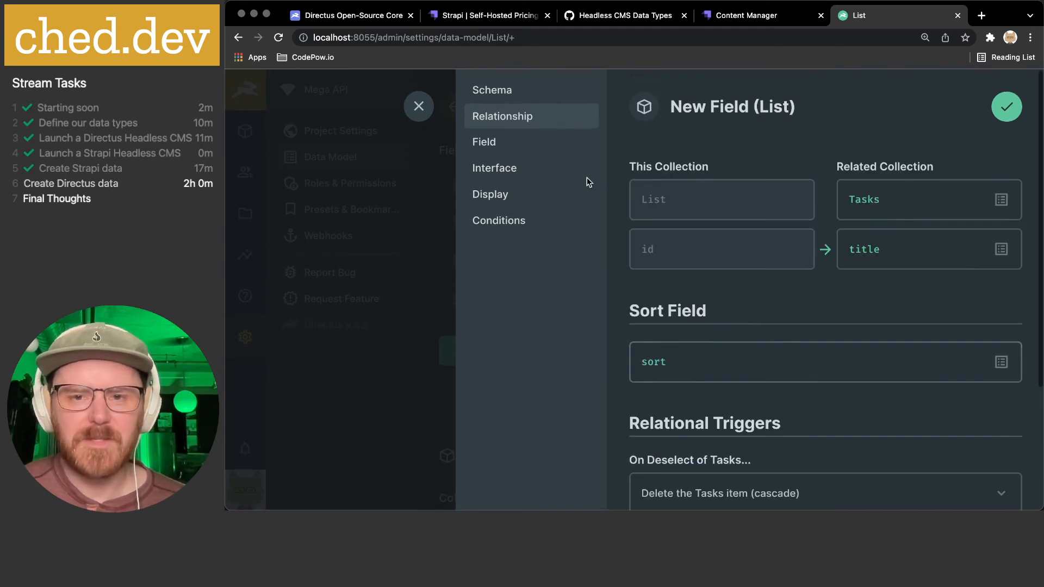
- Set the new field's display to Related Values
click(526, 148)
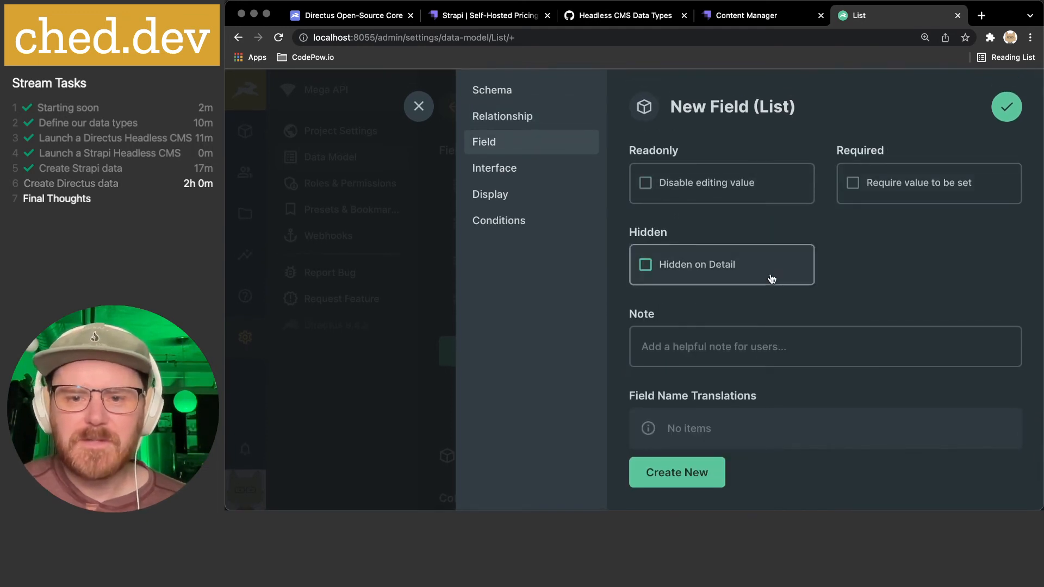
scroll(770, 275, down, 2)
click(531, 168)
scroll(804, 177, up, 1)
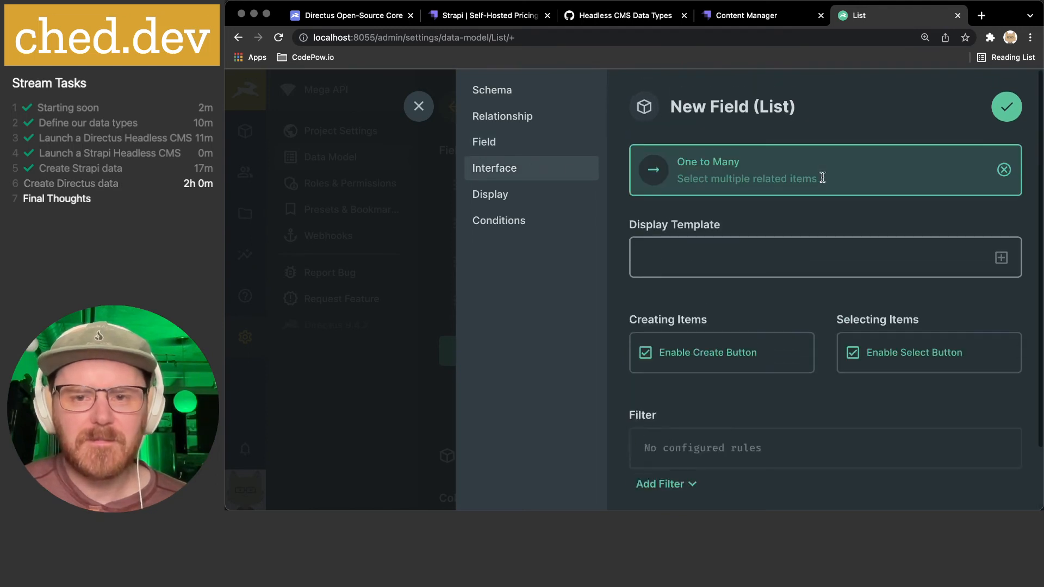
scroll(775, 207, down, 4)
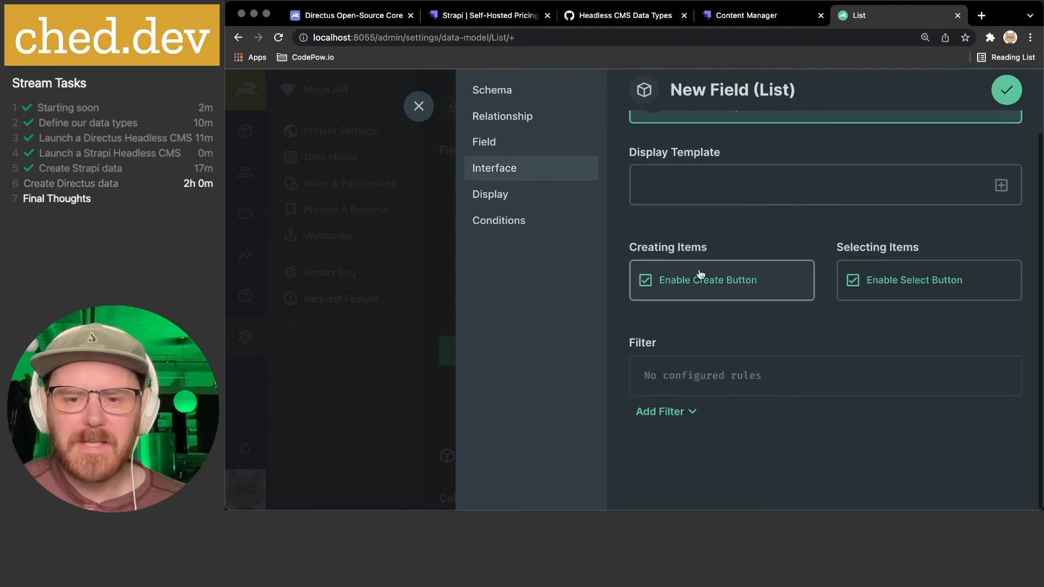
click(522, 194)
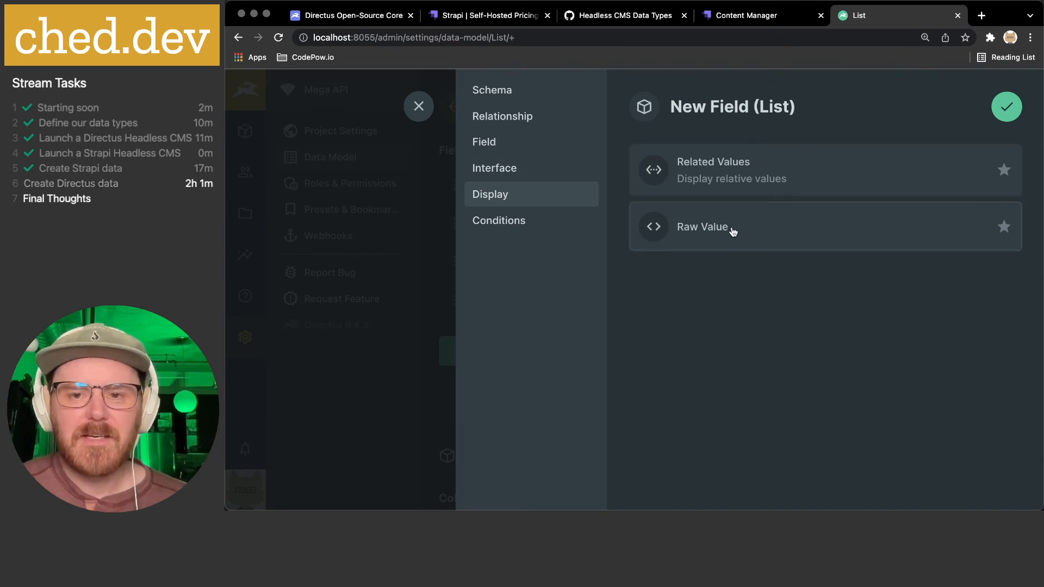
click(756, 174)
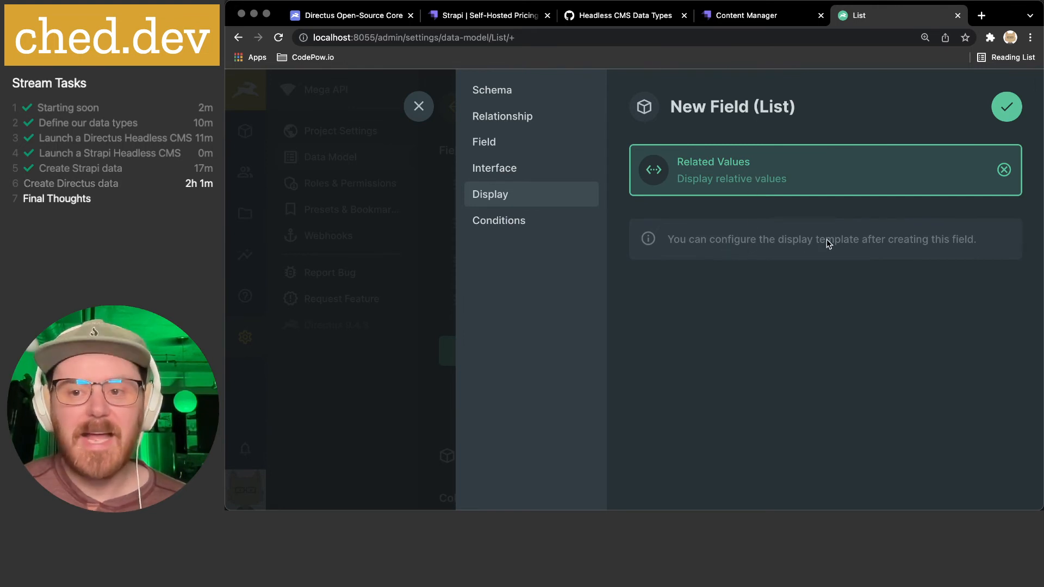
- Check Conditions, save the field, and dismiss the foreign-key CASCADE error
click(515, 229)
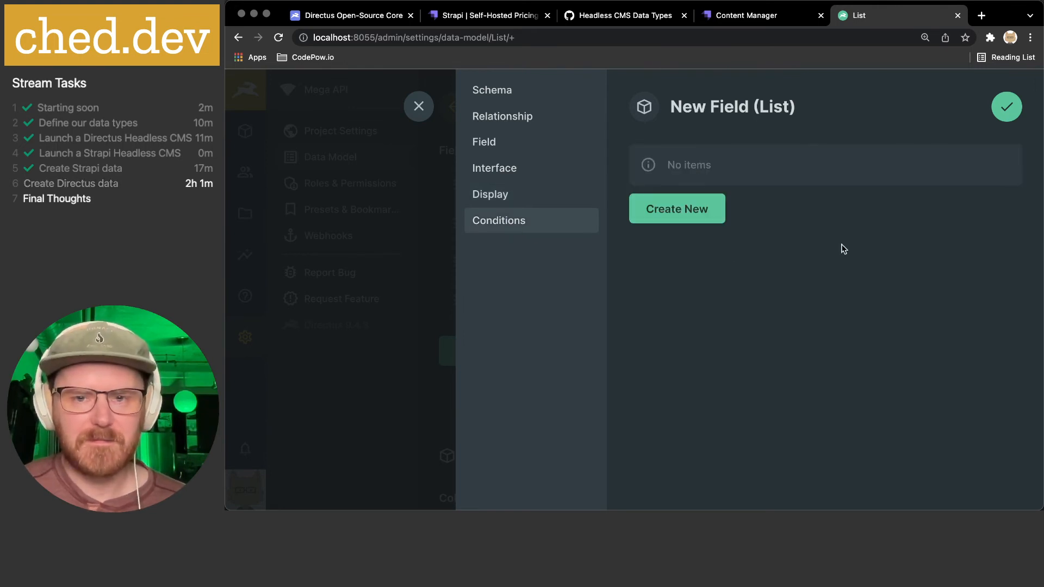
click(1007, 107)
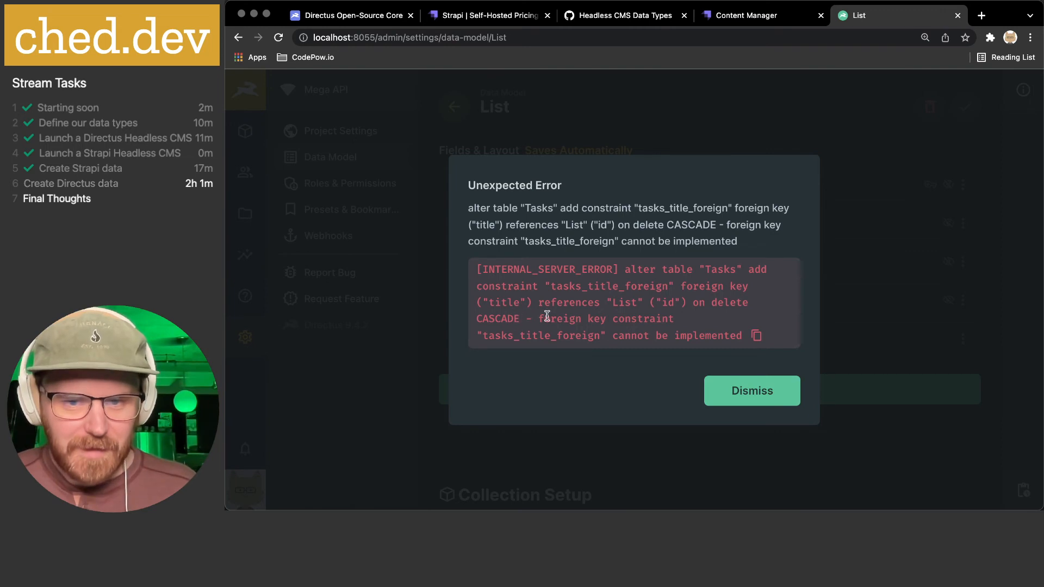
click(747, 390)
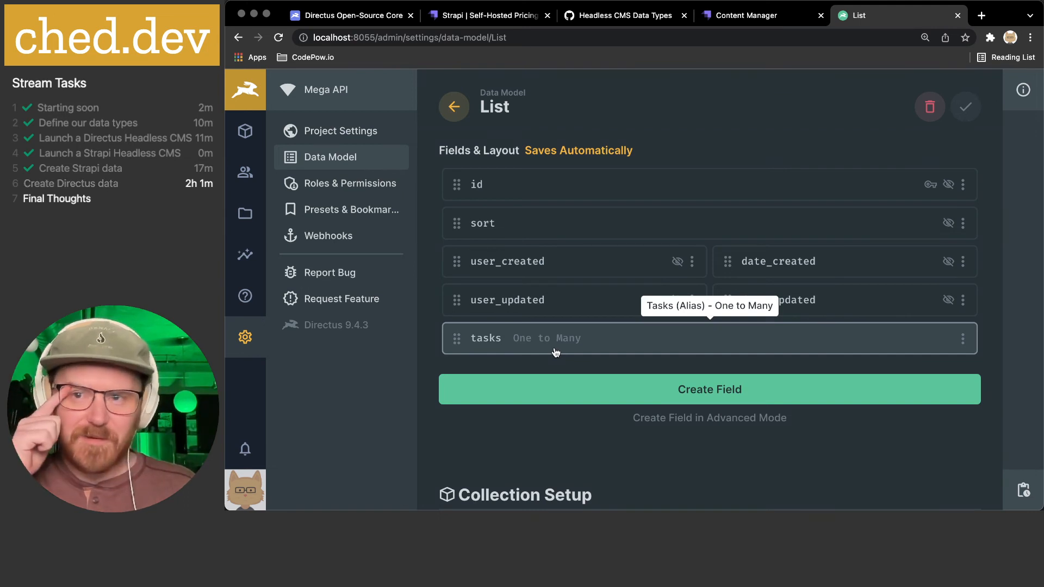
- Browse the List and Tasks collections in Content, both still empty
scroll(559, 319, down, 1)
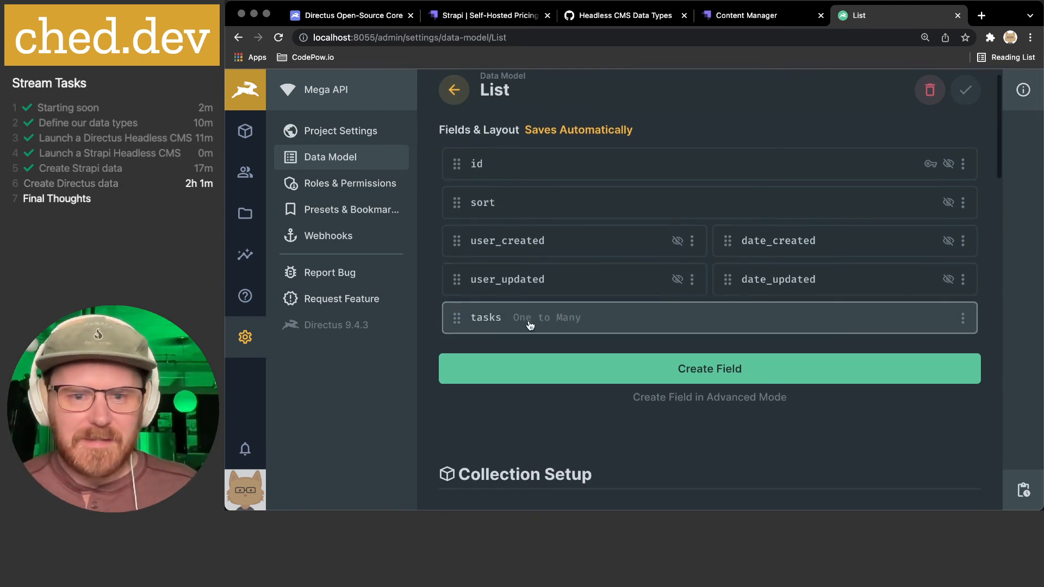
scroll(517, 327, down, 3)
scroll(517, 326, up, 3)
click(255, 127)
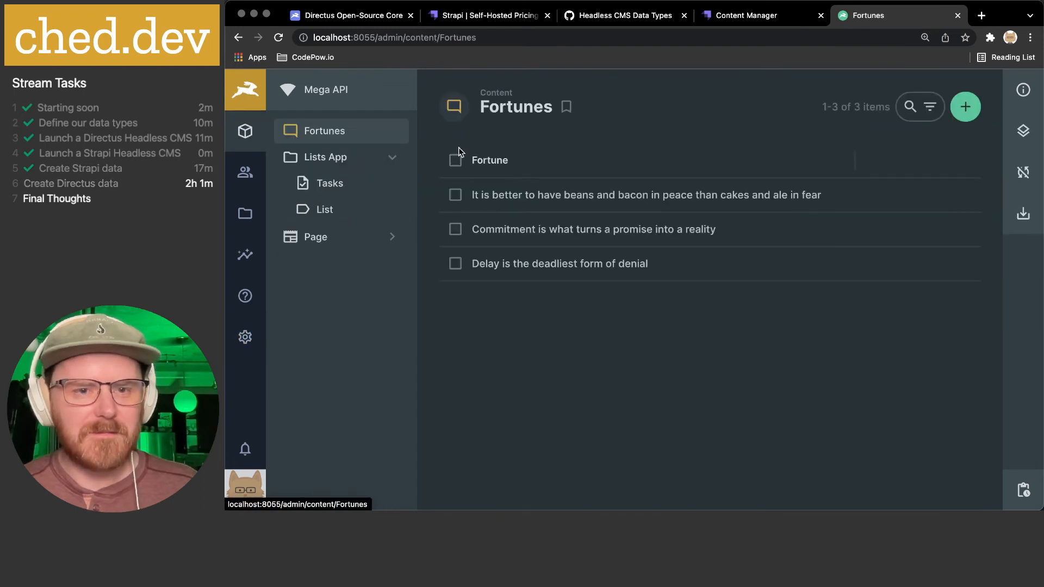
click(324, 209)
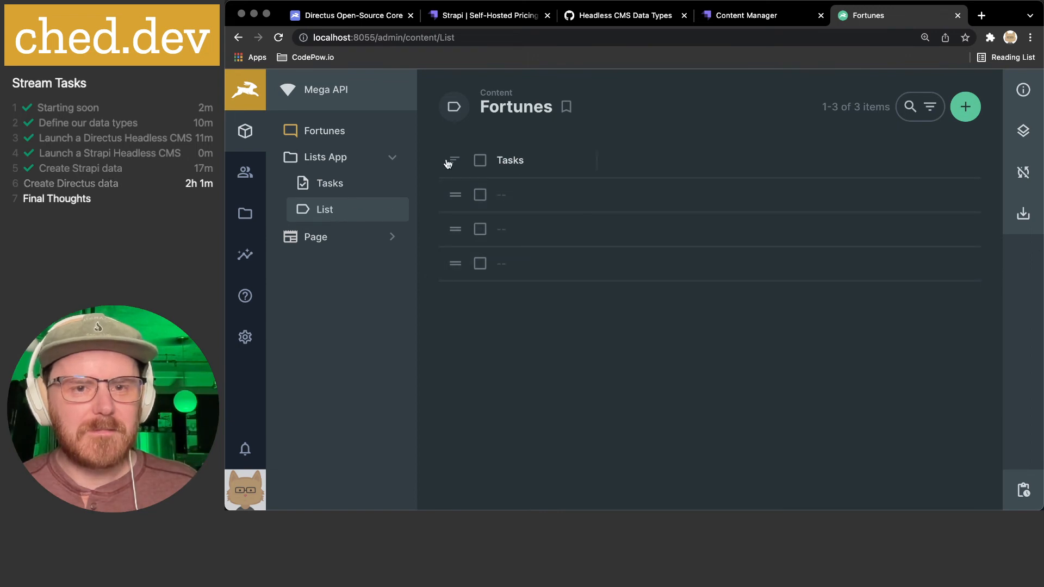
click(322, 196)
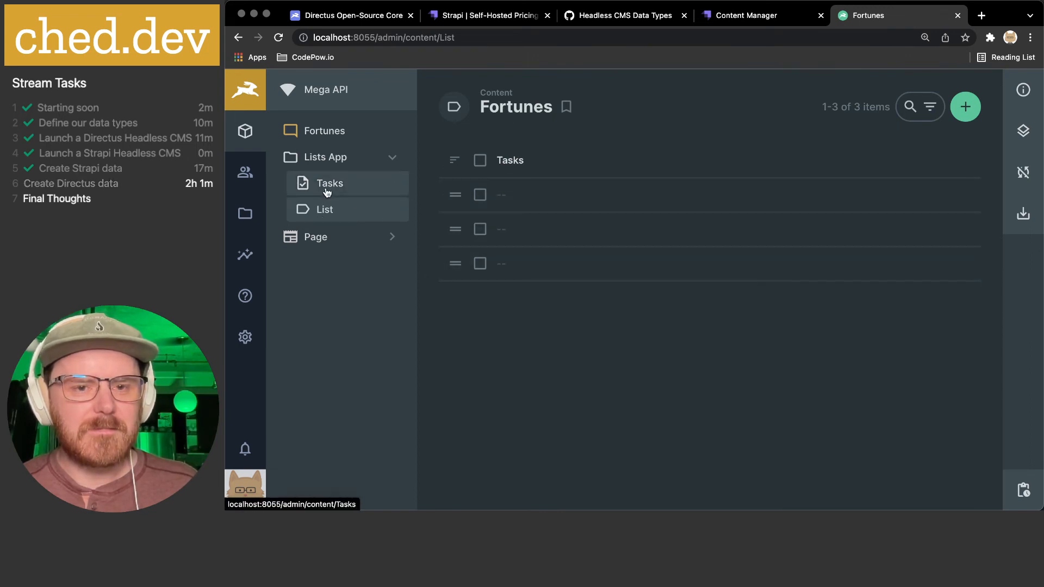
click(320, 216)
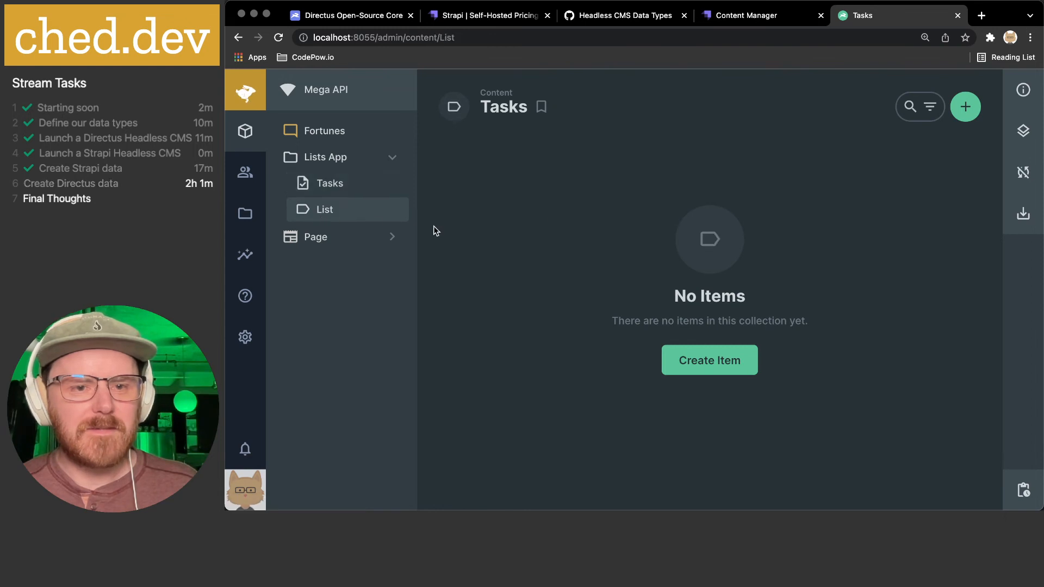
click(325, 184)
click(322, 206)
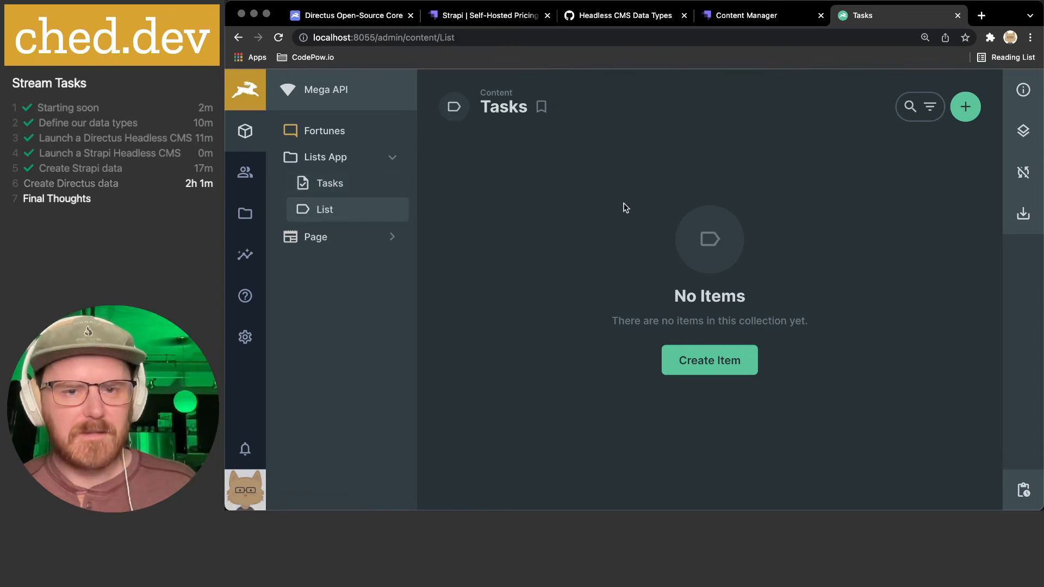
- Start a new List item, back out, and reload the page
click(966, 106)
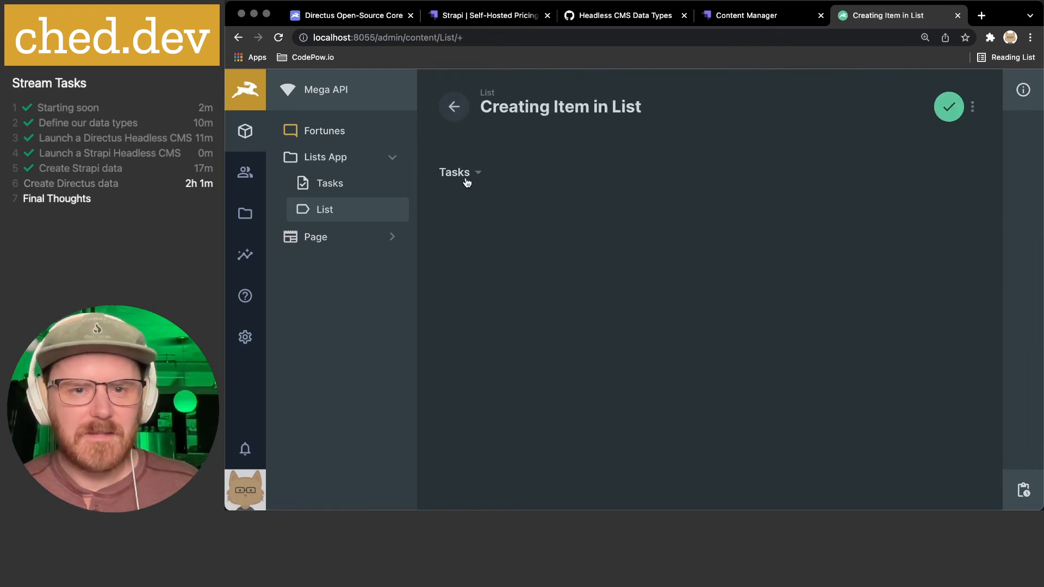
click(457, 110)
key(super+r)
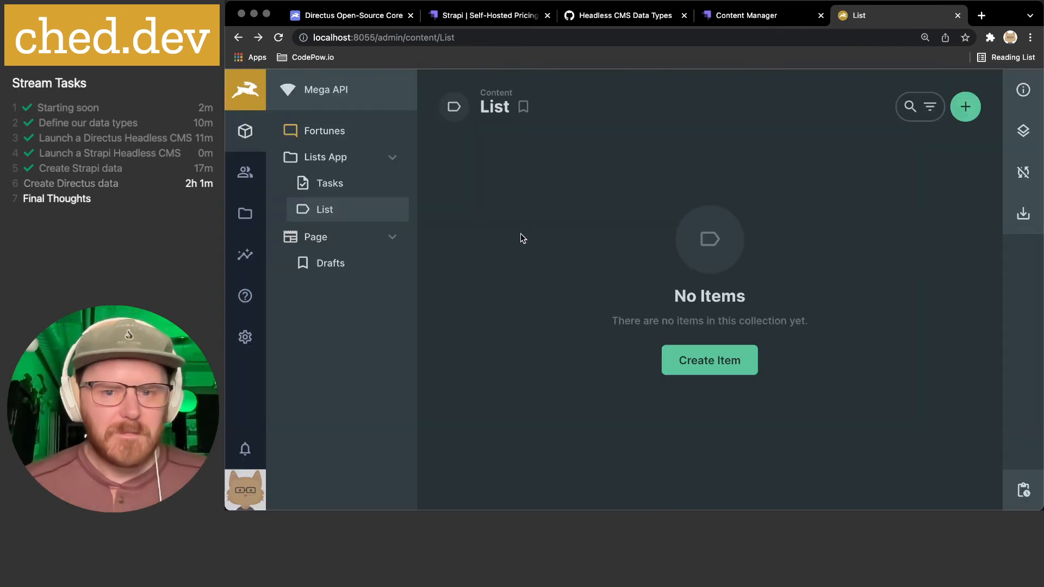
click(328, 189)
click(325, 210)
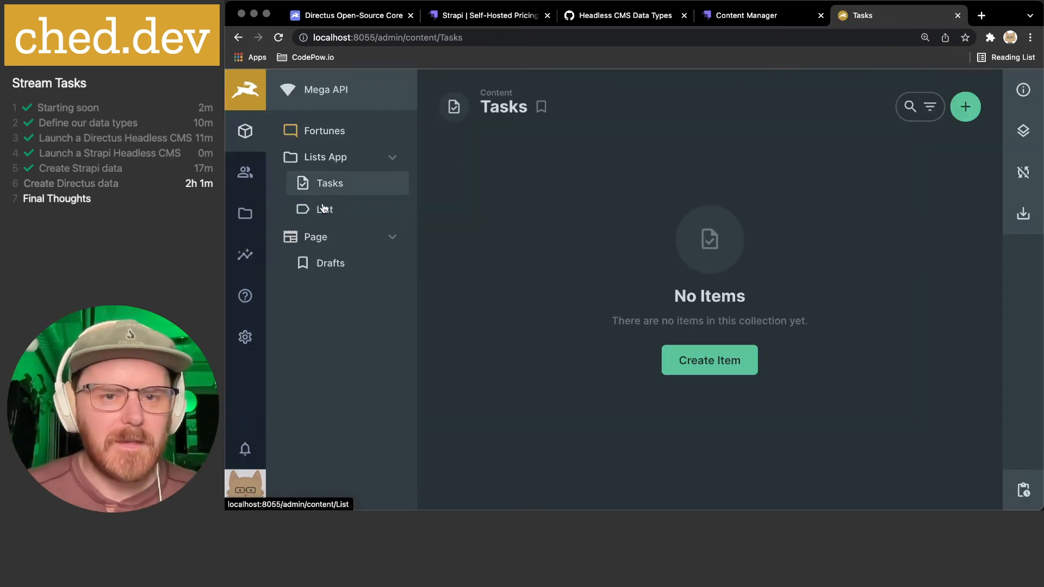
- Create a new List item, check the Tasks field's empty raw value, then go to Data Model settings
click(714, 356)
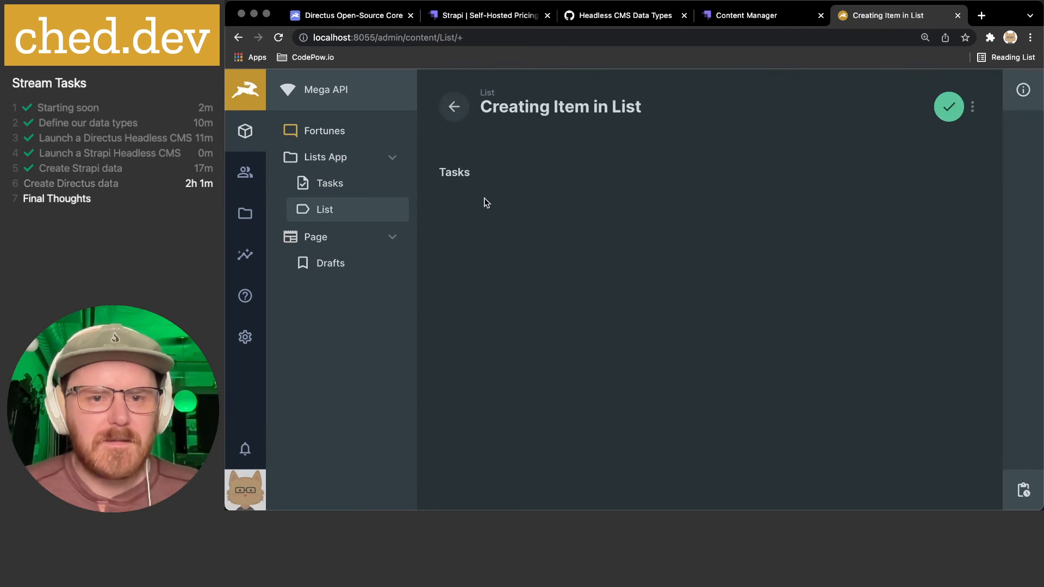
click(468, 171)
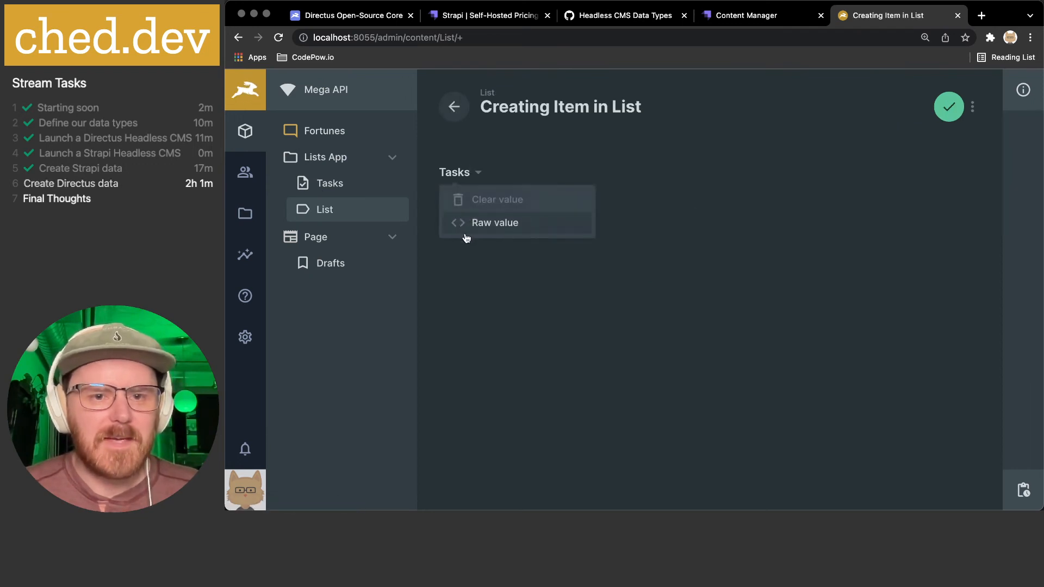
click(496, 223)
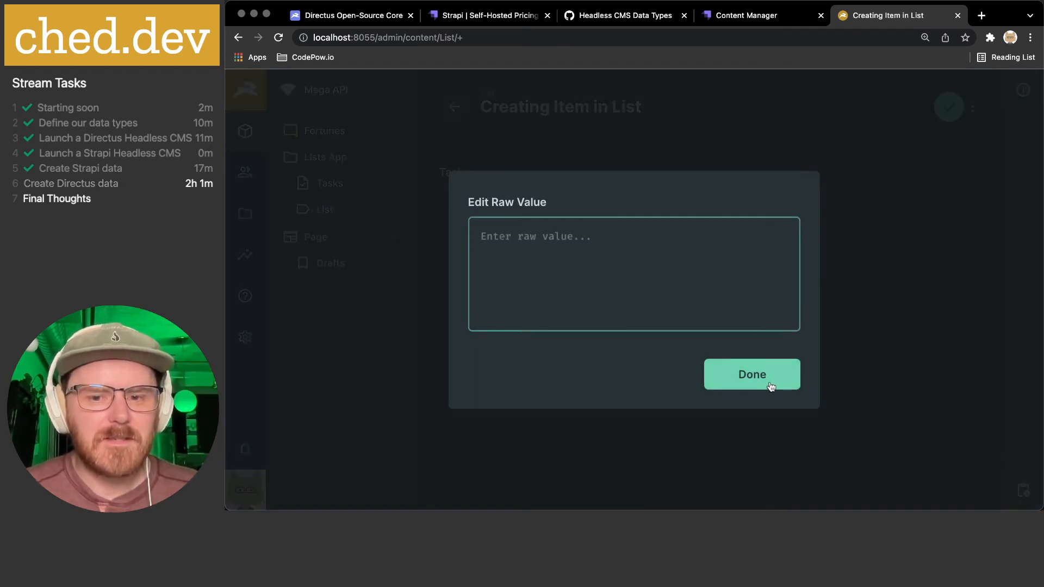
click(774, 387)
click(325, 157)
click(325, 157)
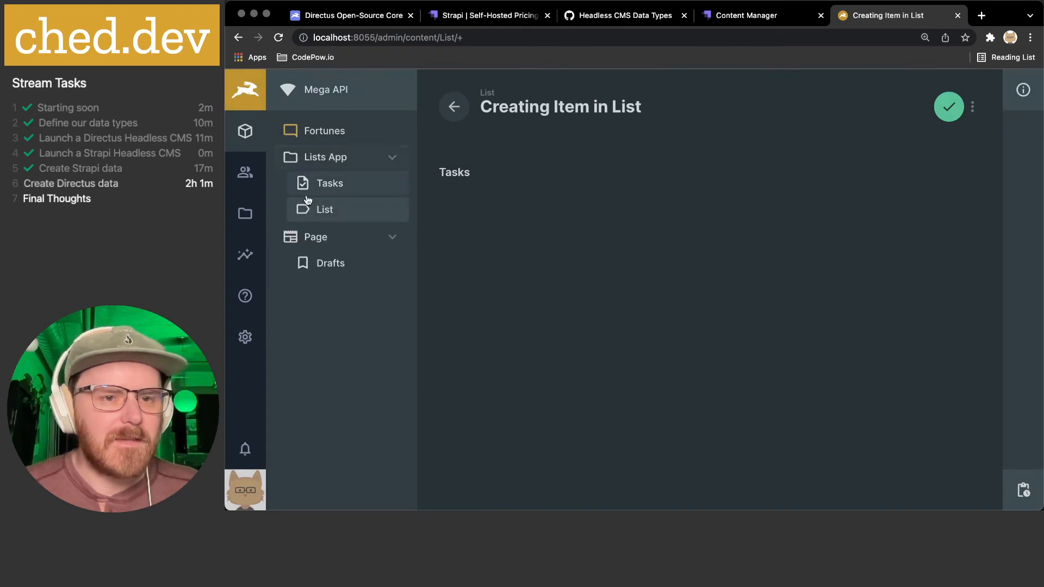
click(246, 337)
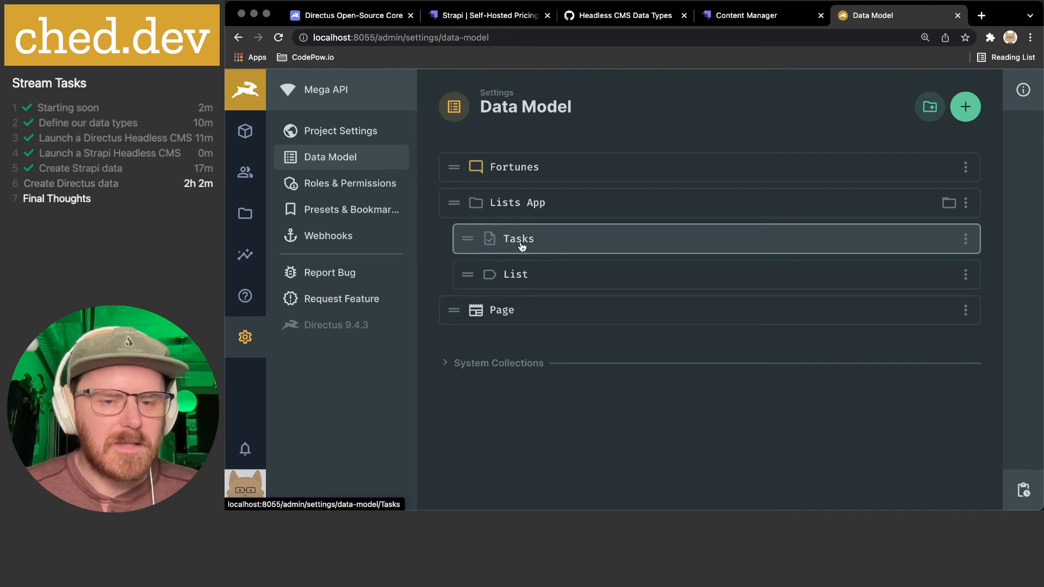
- Delete the tasks field from List and open the New Field picker at the Relational types
click(521, 275)
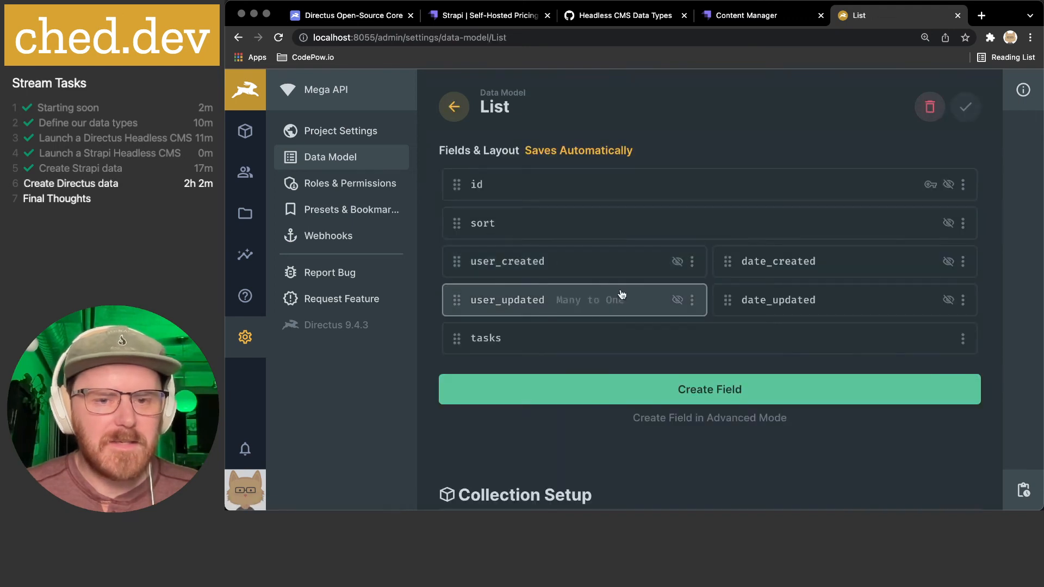
click(962, 338)
scroll(892, 464, down, 2)
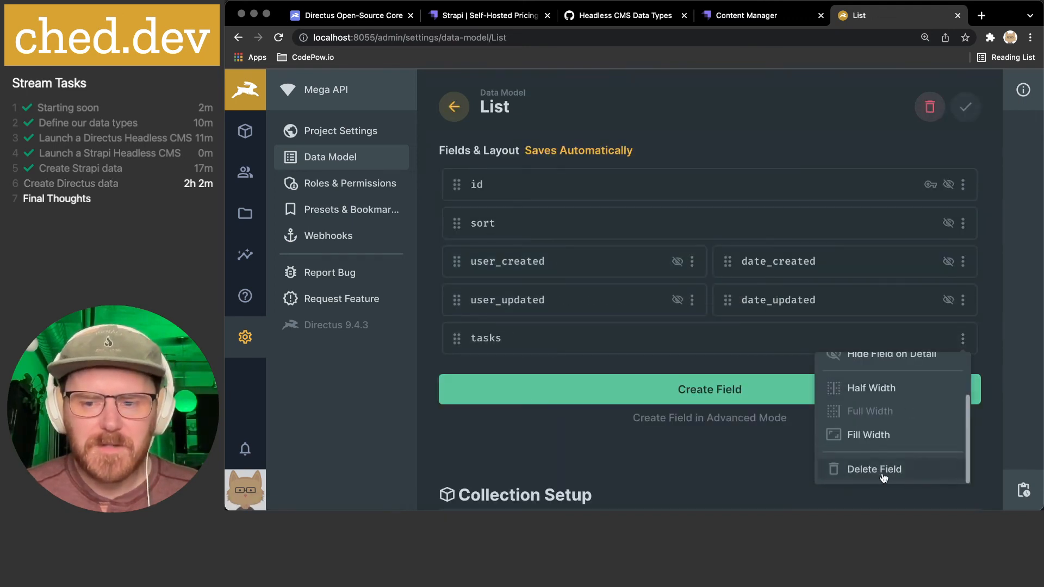
click(892, 468)
click(748, 323)
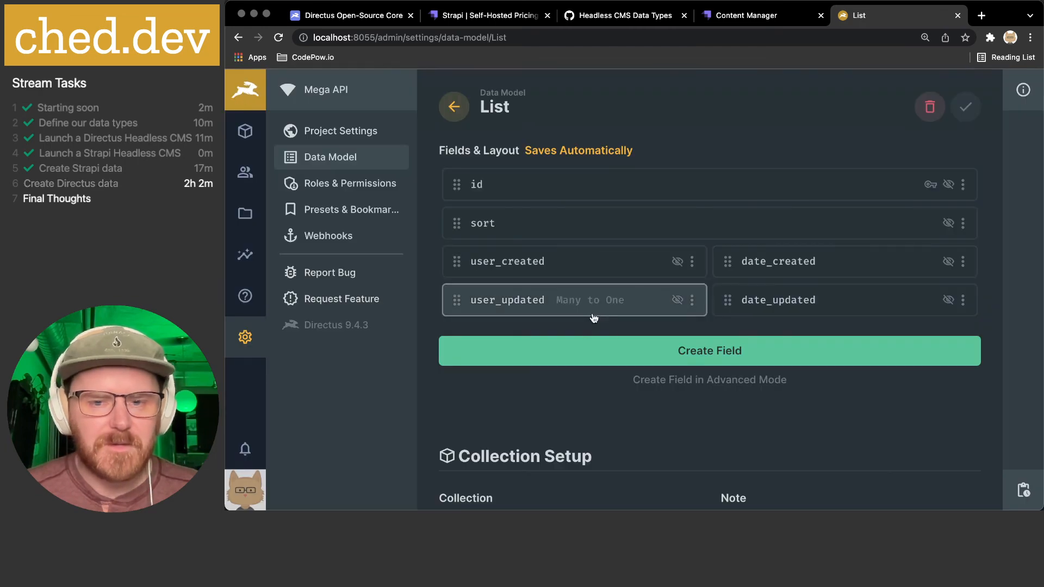
click(674, 351)
scroll(571, 275, down, 10)
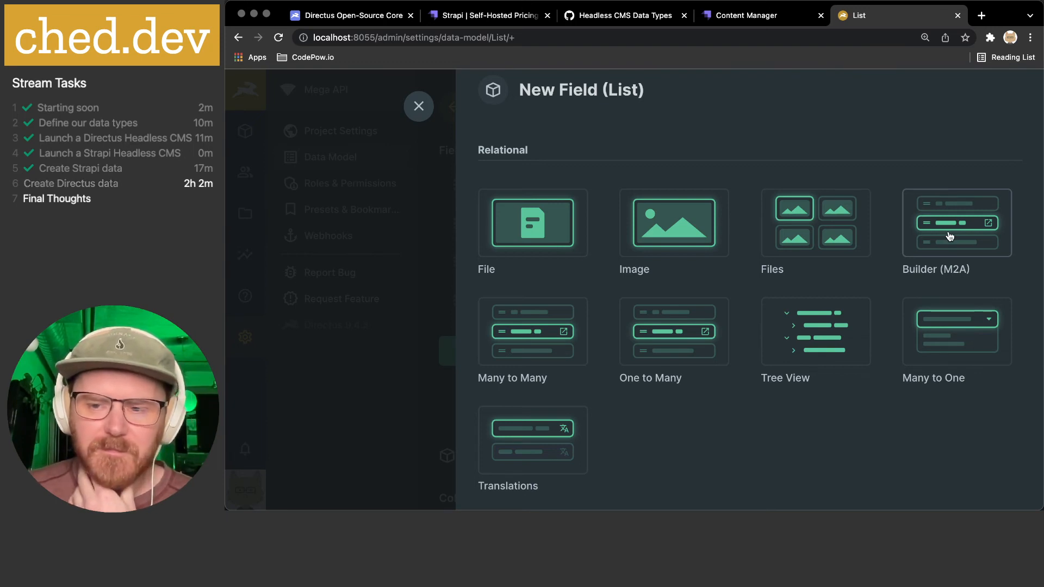
- Configure a Many to One field with key 'tasks' related to the Tasks collection
click(949, 354)
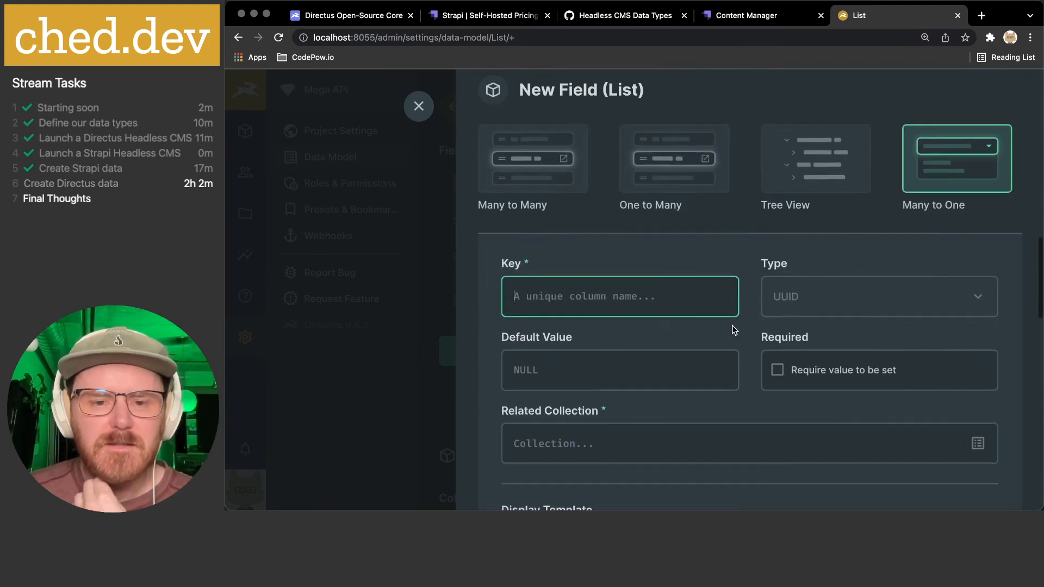
scroll(731, 329, down, 2)
click(733, 325)
click(972, 332)
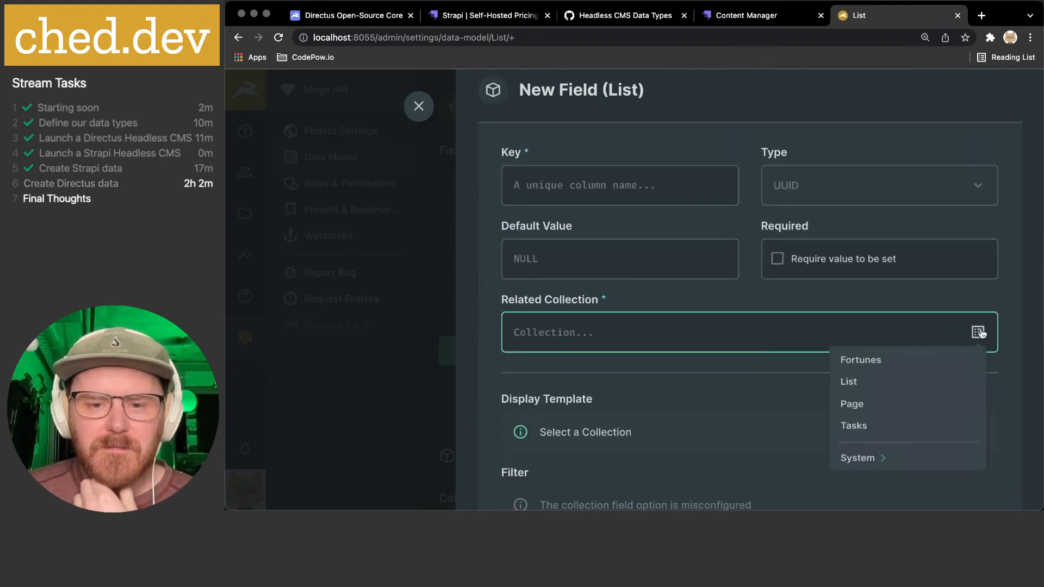
click(856, 431)
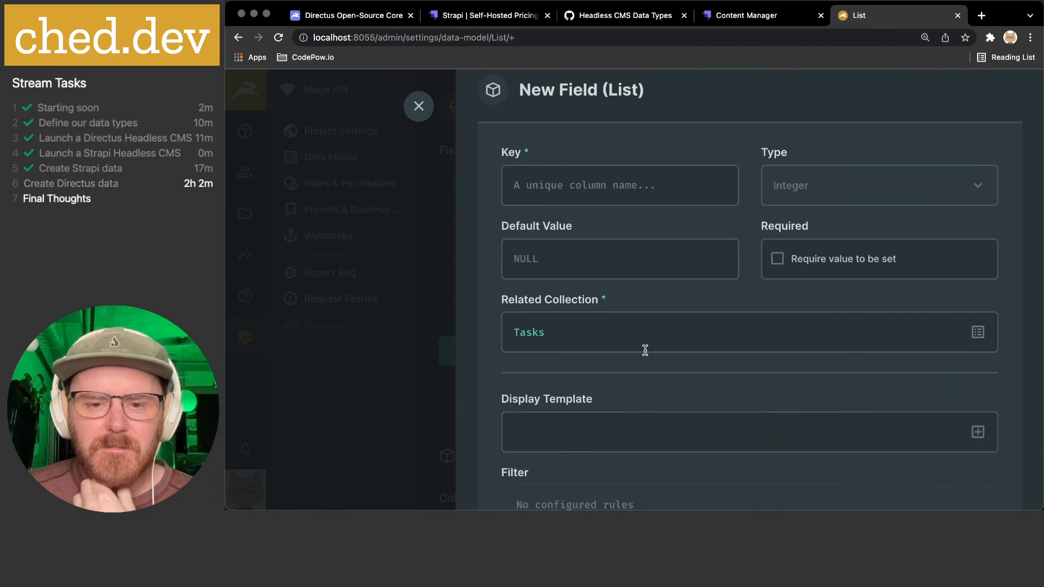
scroll(646, 348, down, 2)
scroll(647, 349, up, 1)
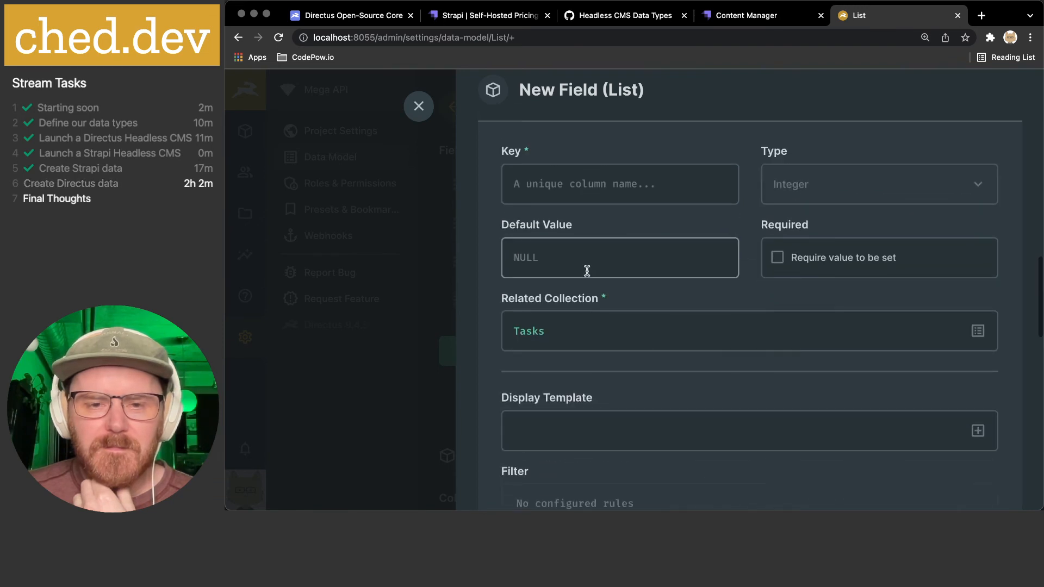
scroll(585, 270, up, 1)
click(571, 234)
text(tasks)
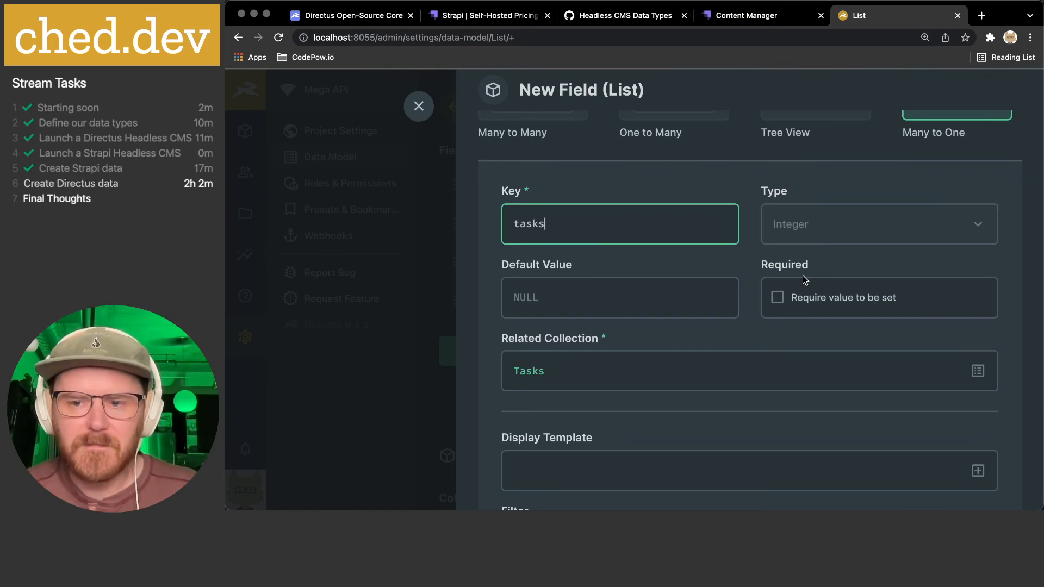
scroll(803, 278, down, 4)
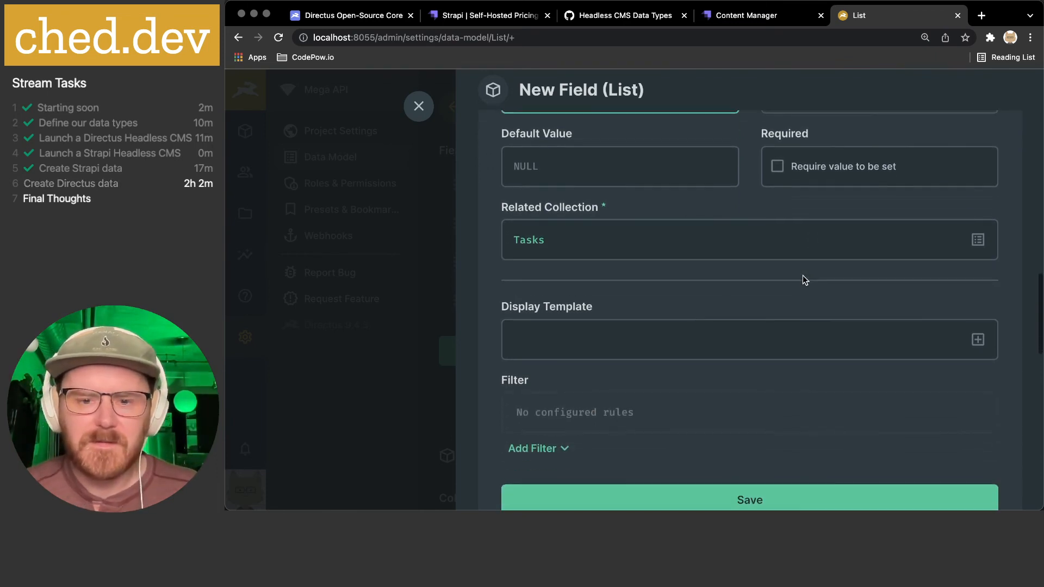
- View its relationship in Advanced Mode, then cancel the draft
click(745, 463)
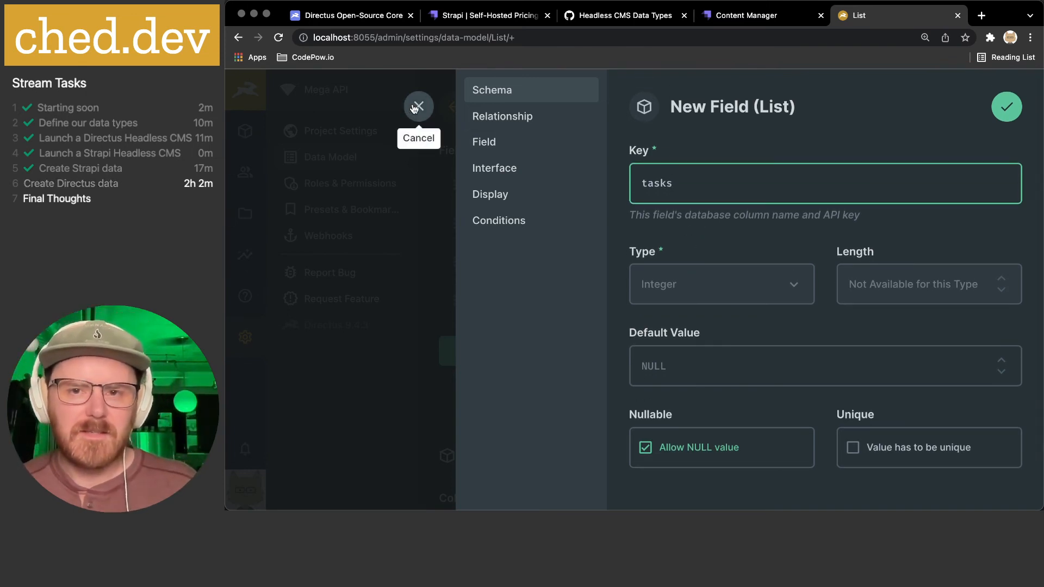
click(530, 118)
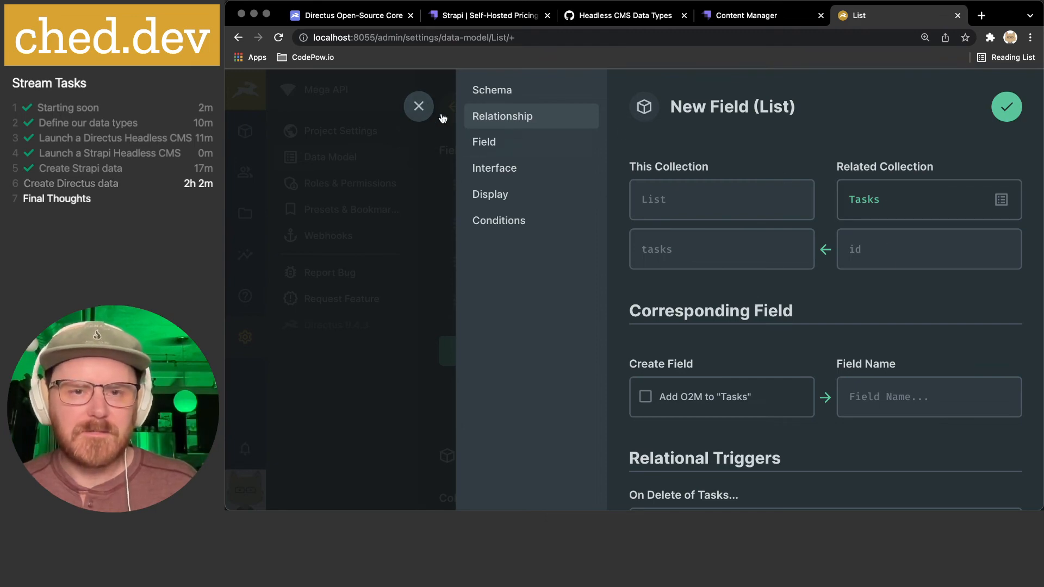
click(418, 106)
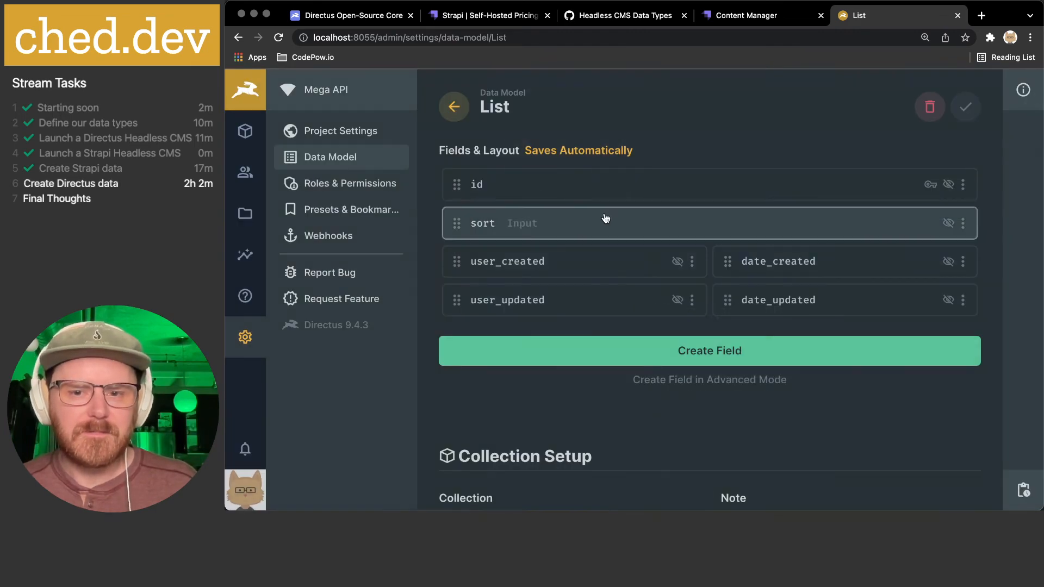
- Create a new Builder (M2A) field on List with key 'tasks'
click(681, 361)
scroll(699, 332, down, 5)
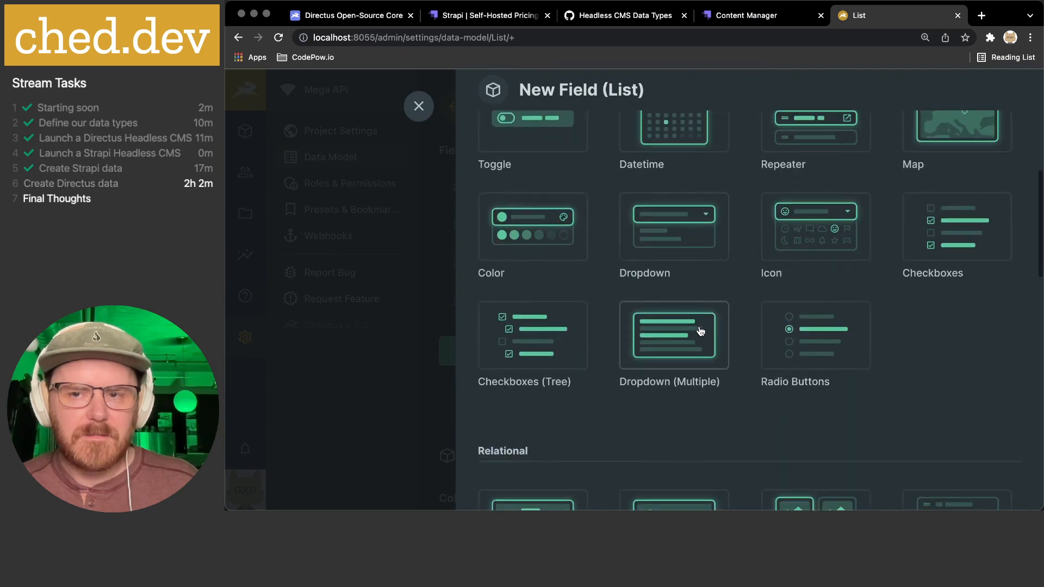
scroll(700, 331, down, 5)
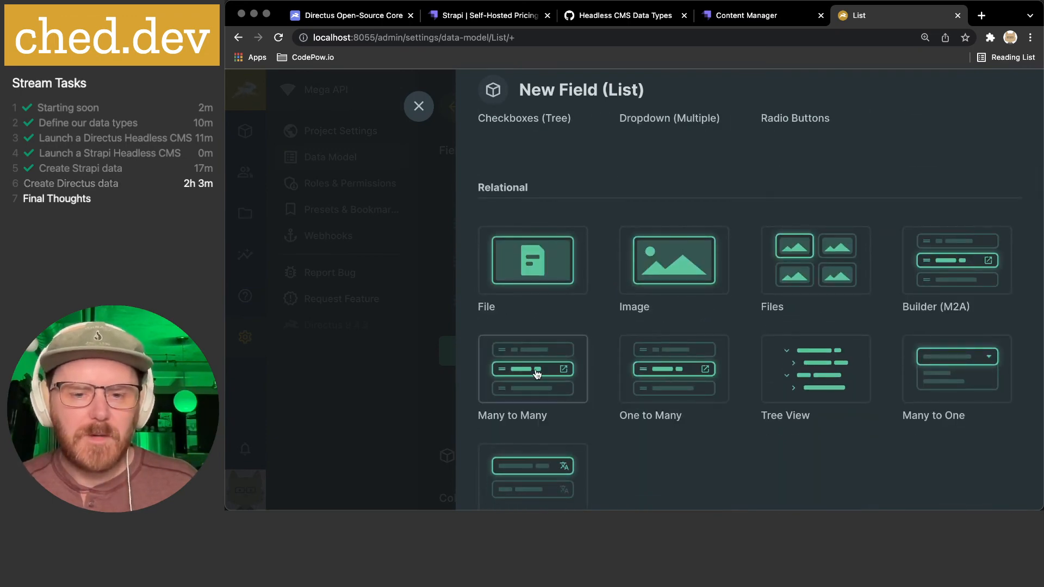
scroll(668, 368, down, 1)
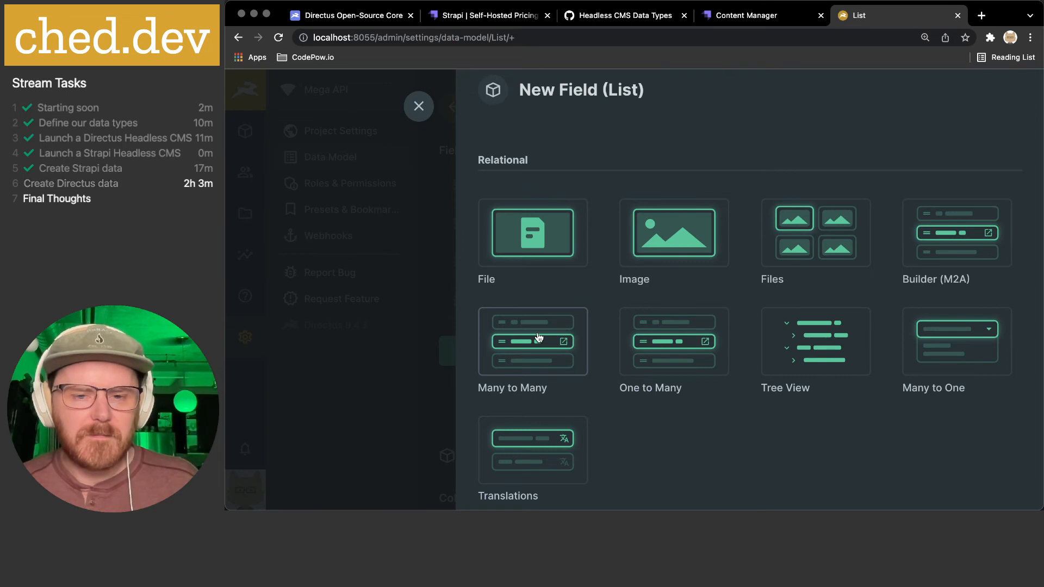
click(962, 285)
scroll(723, 303, down, 5)
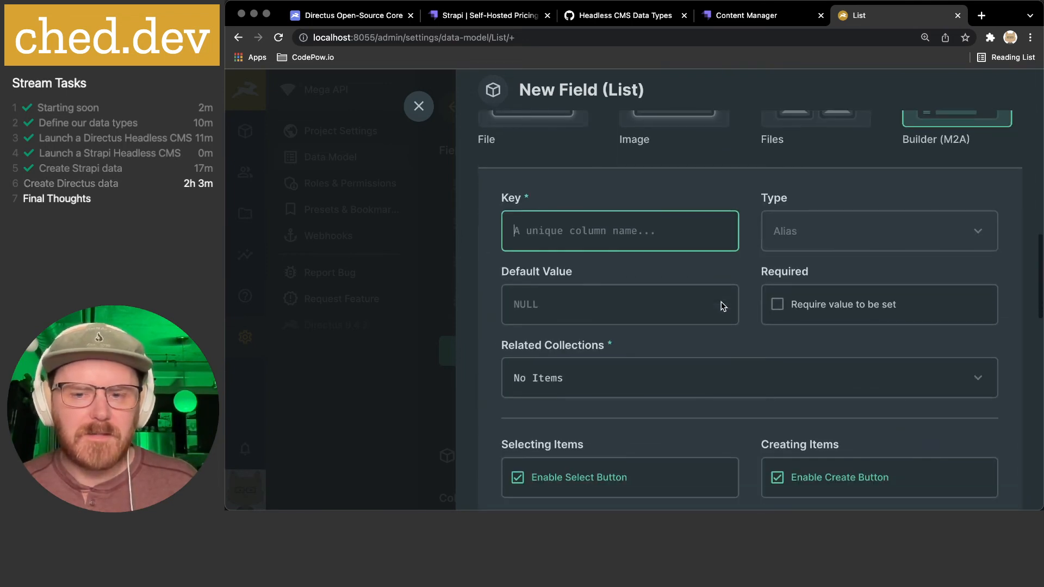
scroll(730, 295, up, 3)
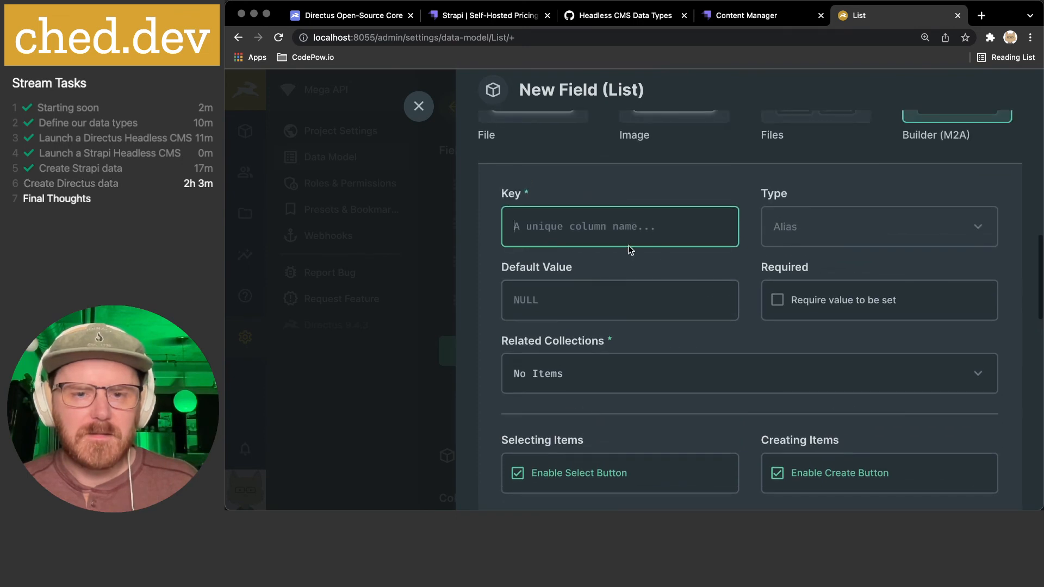
text(tasks)
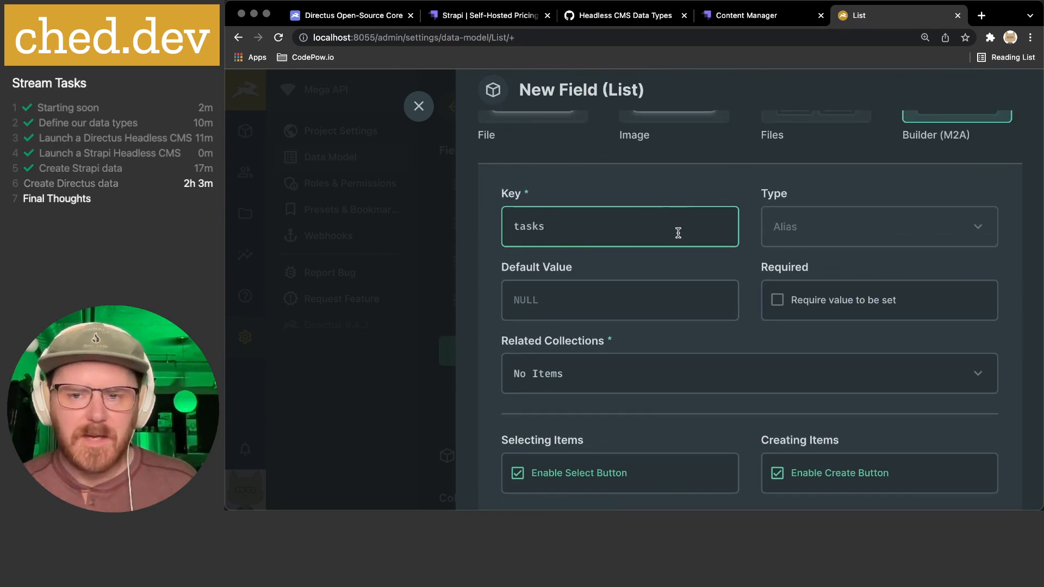
- Check Tasks under Related Collections and continue in Advanced Field Creation Mode
scroll(795, 285, down, 2)
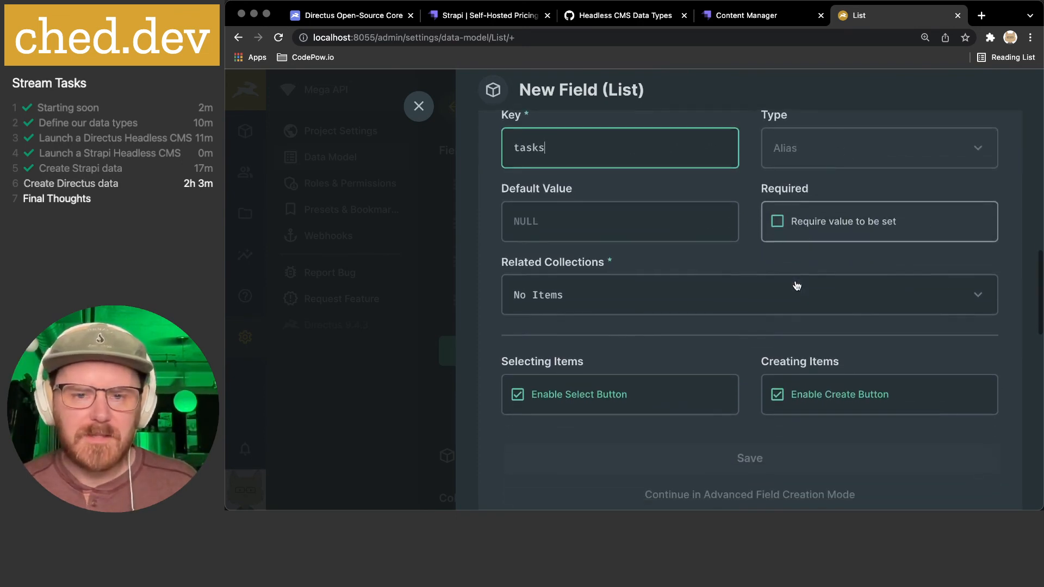
click(698, 295)
scroll(555, 394, down, 1)
click(522, 401)
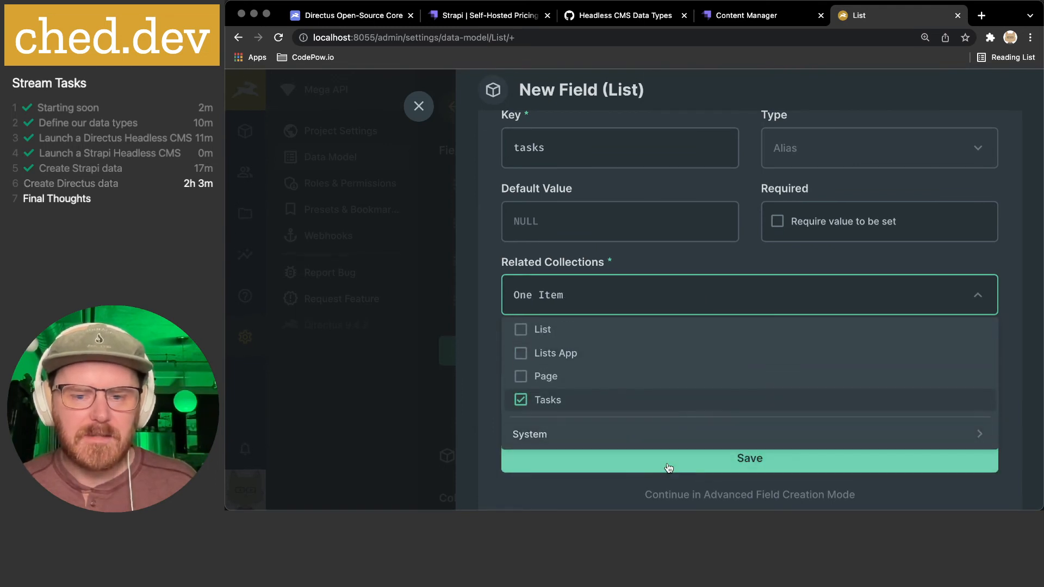
click(490, 399)
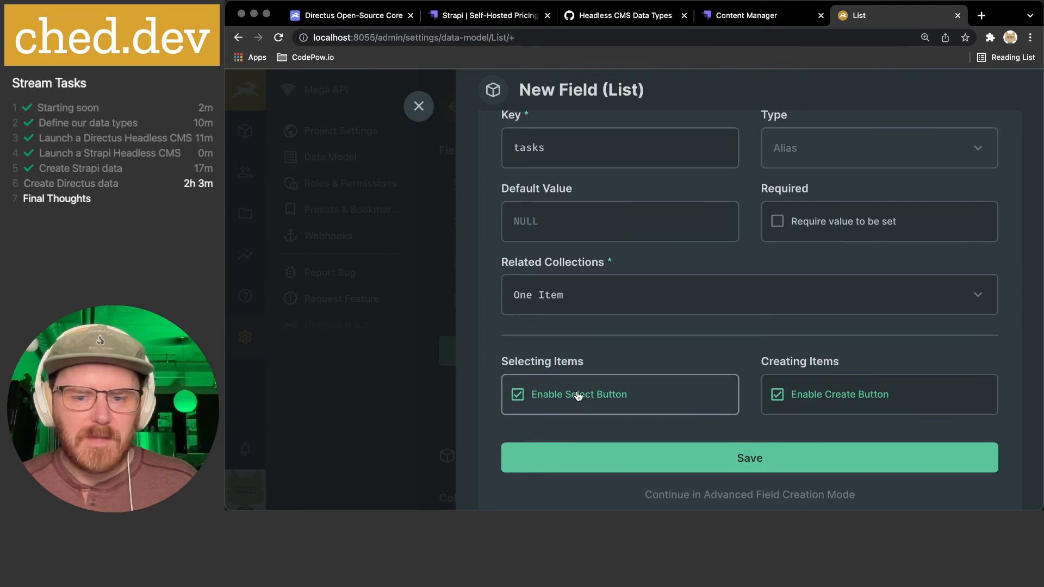
scroll(846, 386, down, 1)
scroll(846, 386, down, 1)
click(757, 444)
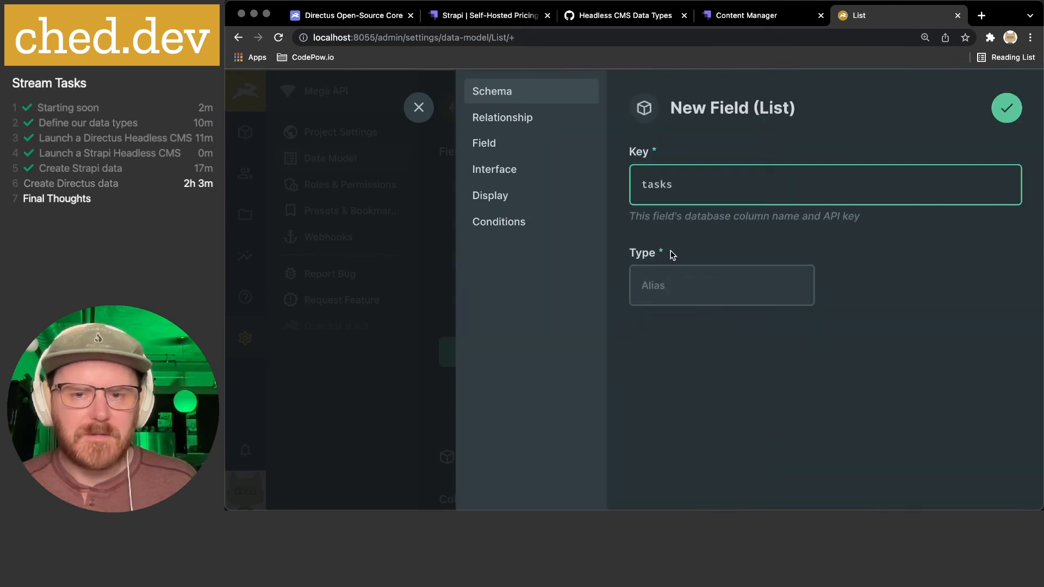
- Add Fortunes beside Tasks as related collections, review triggers and warning, then cancel the draft
click(497, 116)
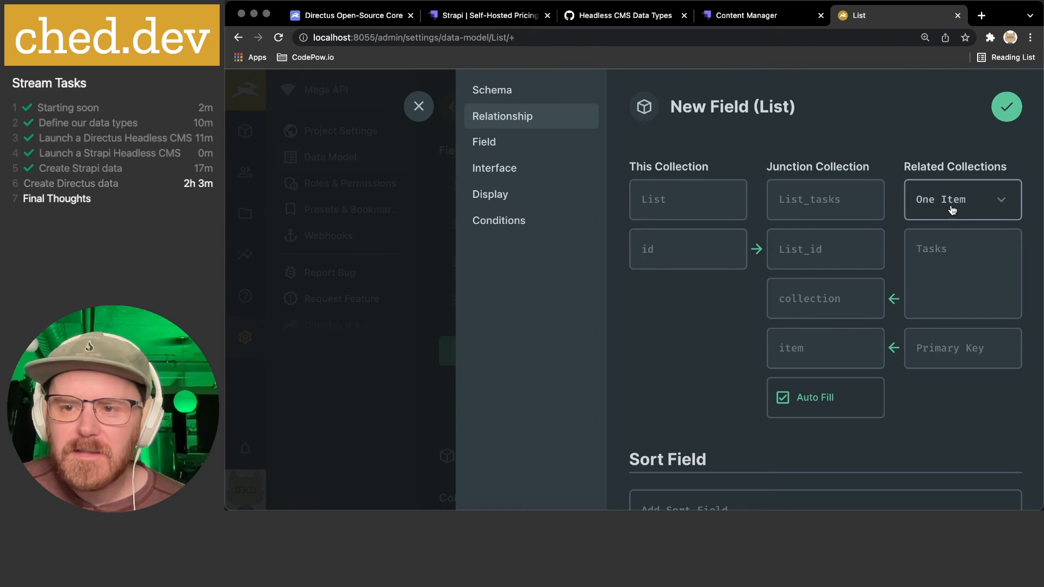
click(997, 203)
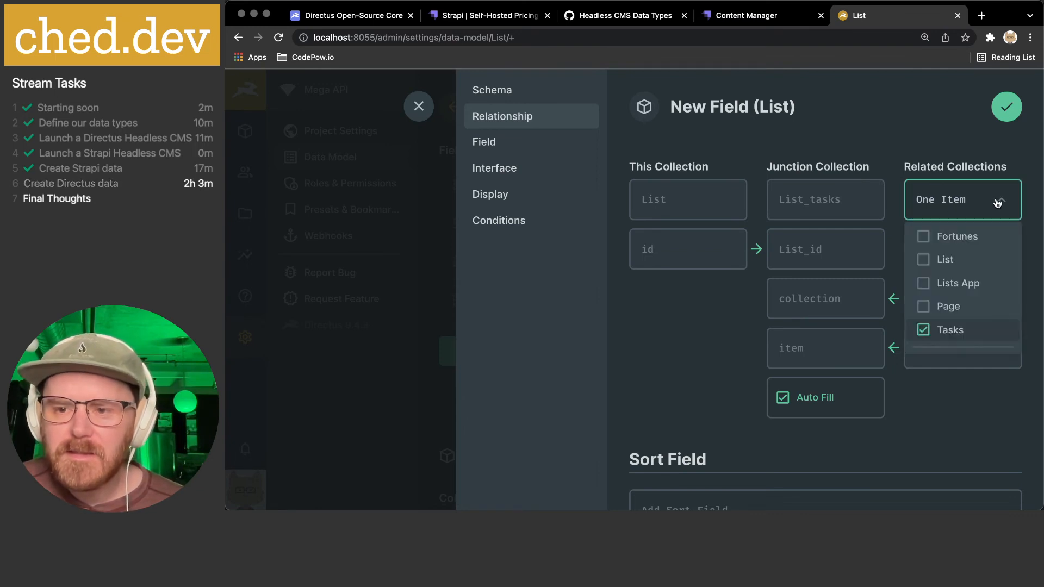
scroll(957, 305, down, 2)
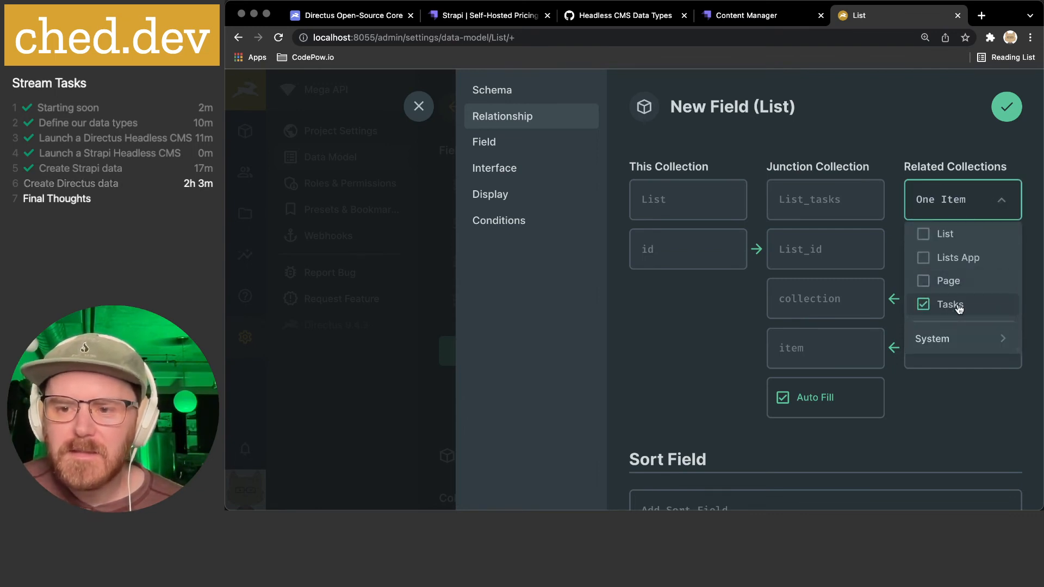
scroll(959, 309, up, 2)
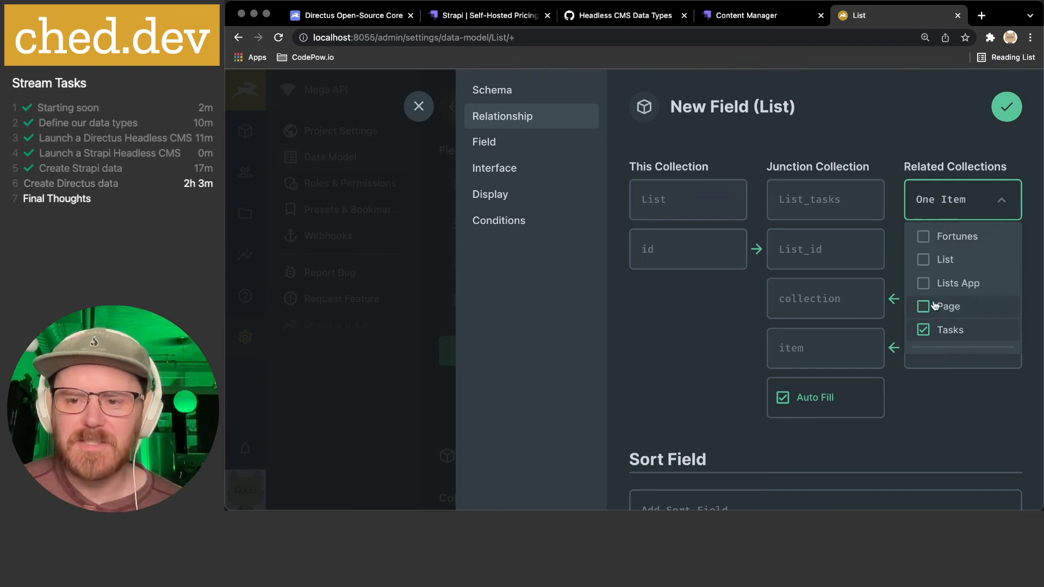
click(923, 237)
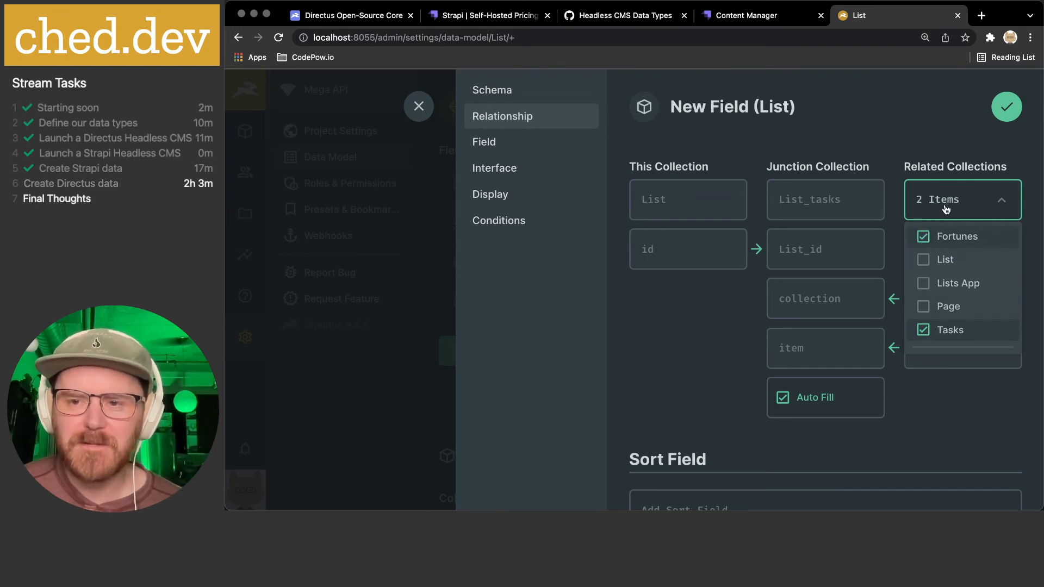
click(919, 165)
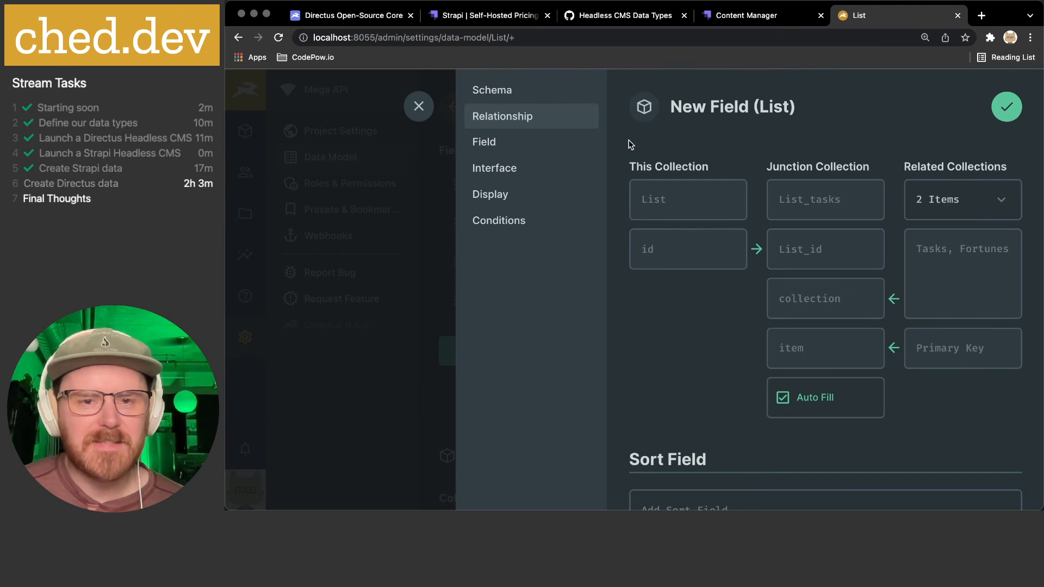
scroll(629, 143, down, 7)
scroll(628, 139, down, 1)
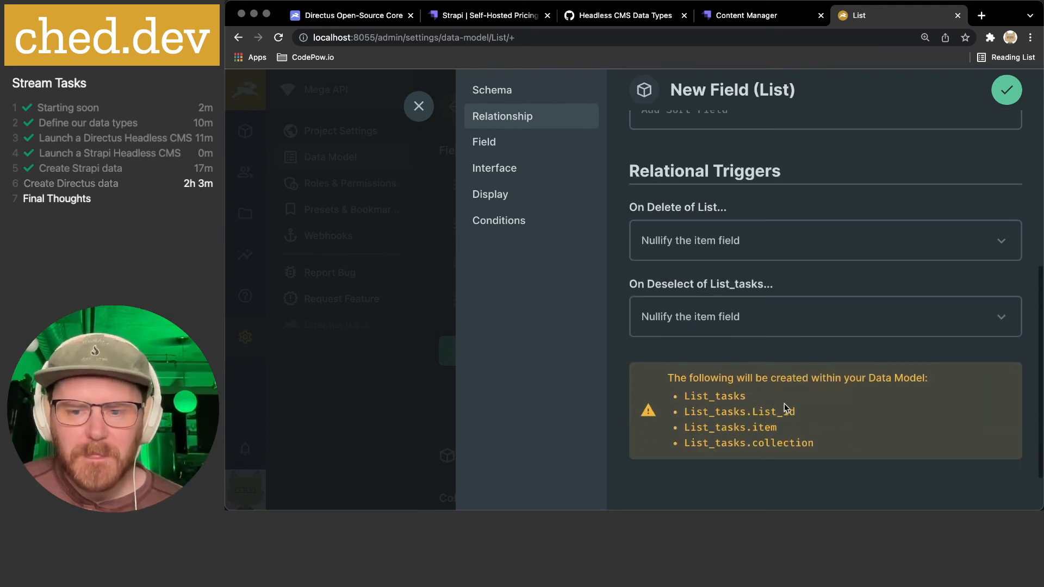
scroll(723, 367, up, 8)
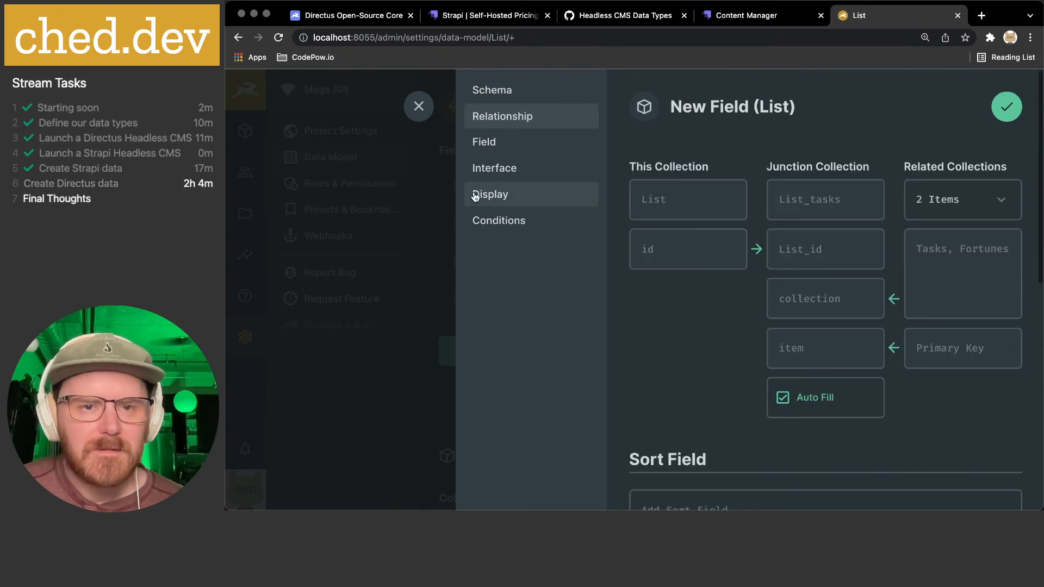
click(423, 109)
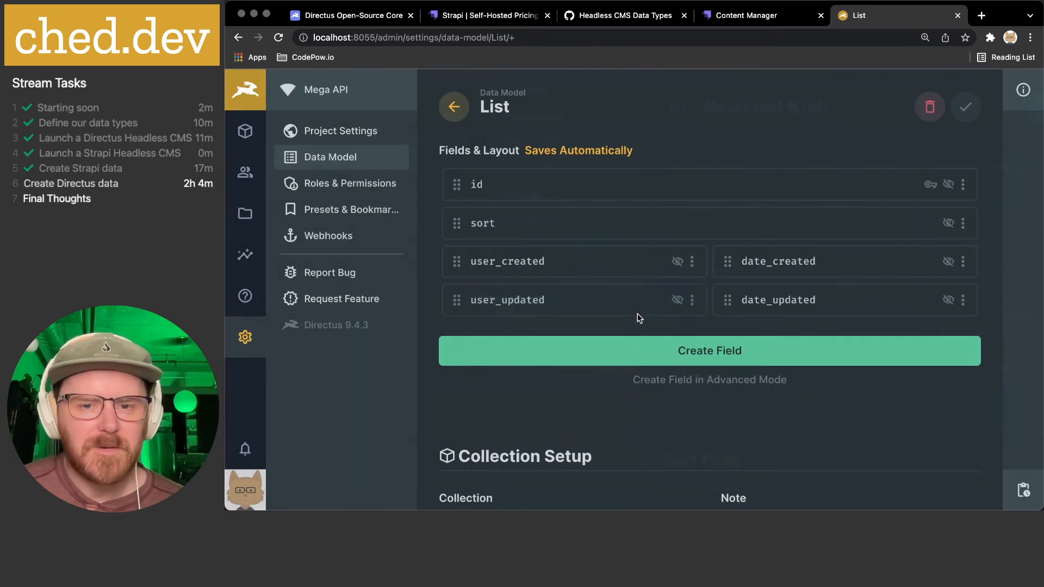
- Create a new One to Many field on List with key 'tasks'
click(736, 352)
scroll(734, 350, down, 10)
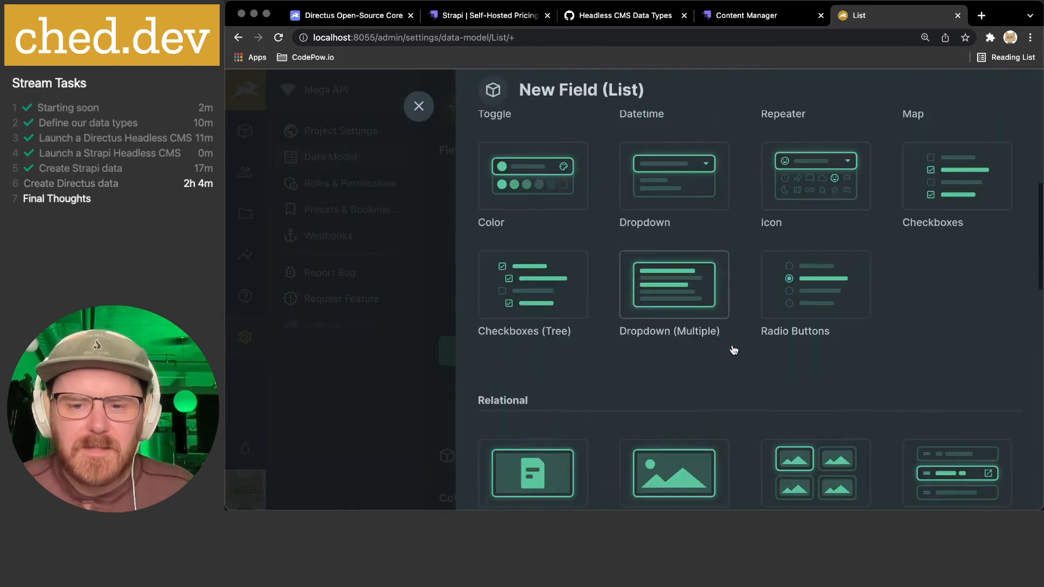
scroll(733, 350, down, 5)
click(668, 271)
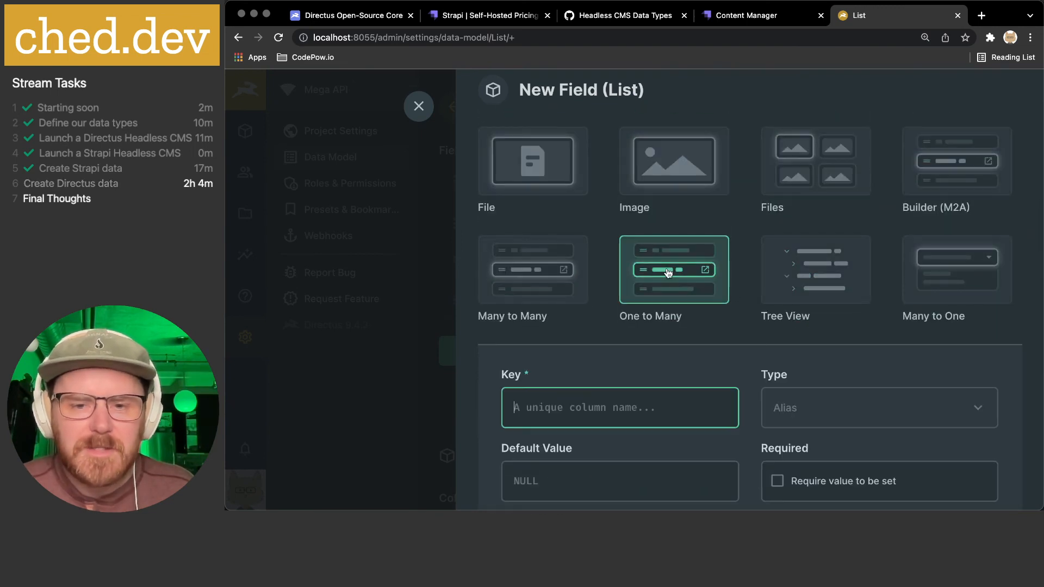
scroll(669, 273, down, 3)
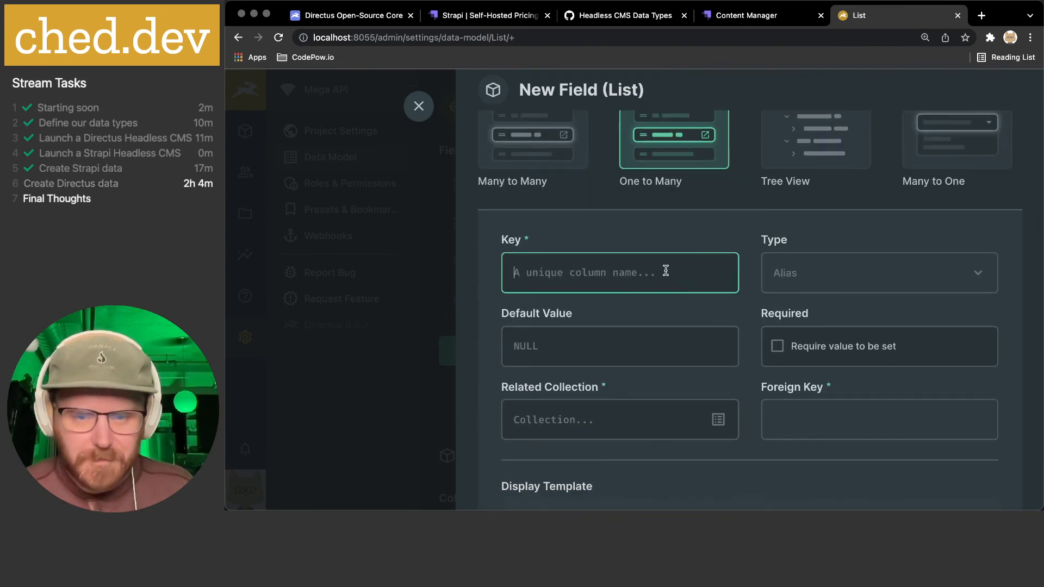
text(tasks)
scroll(664, 324, down, 3)
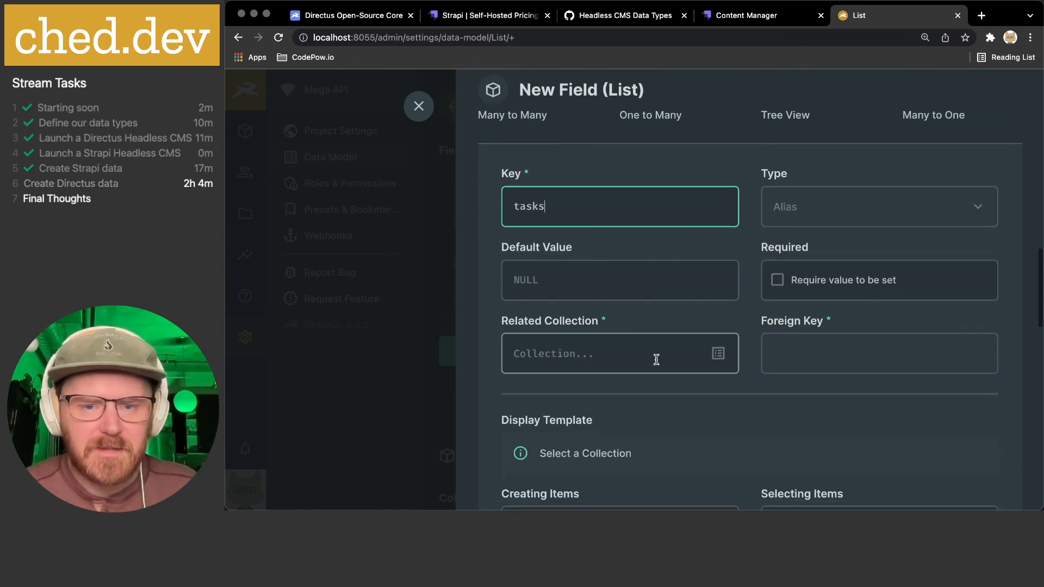
- Relate it to Tasks with title as foreign key and continue in Advanced Mode
click(721, 354)
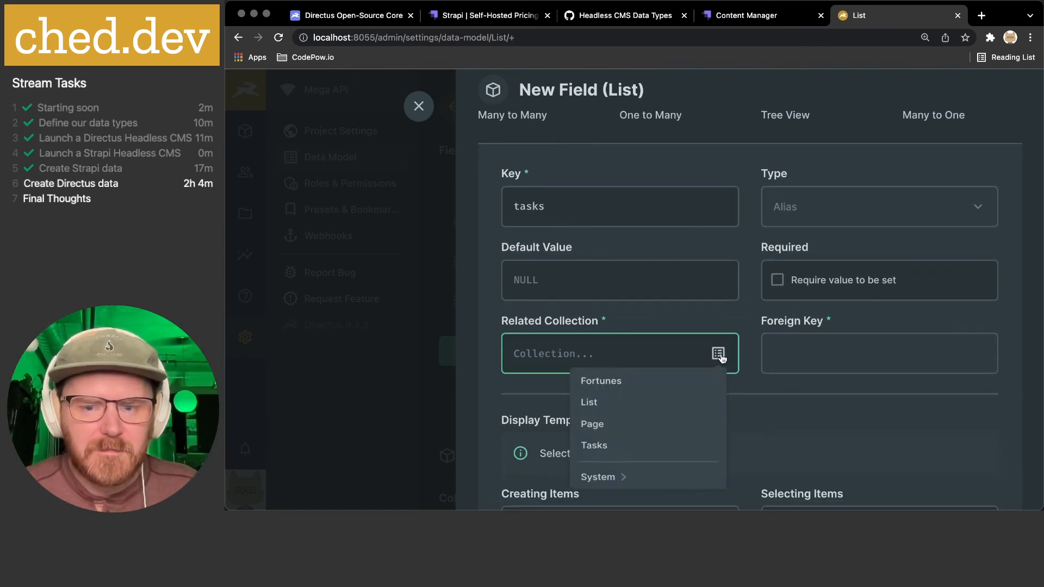
click(595, 452)
click(818, 354)
click(977, 354)
scroll(902, 392, down, 3)
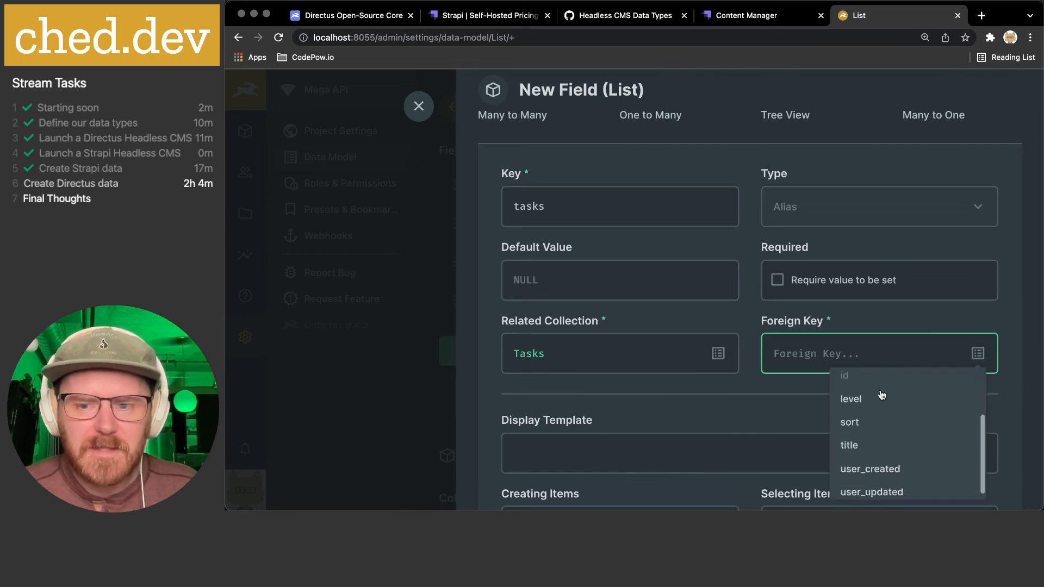
click(849, 437)
scroll(760, 403, down, 5)
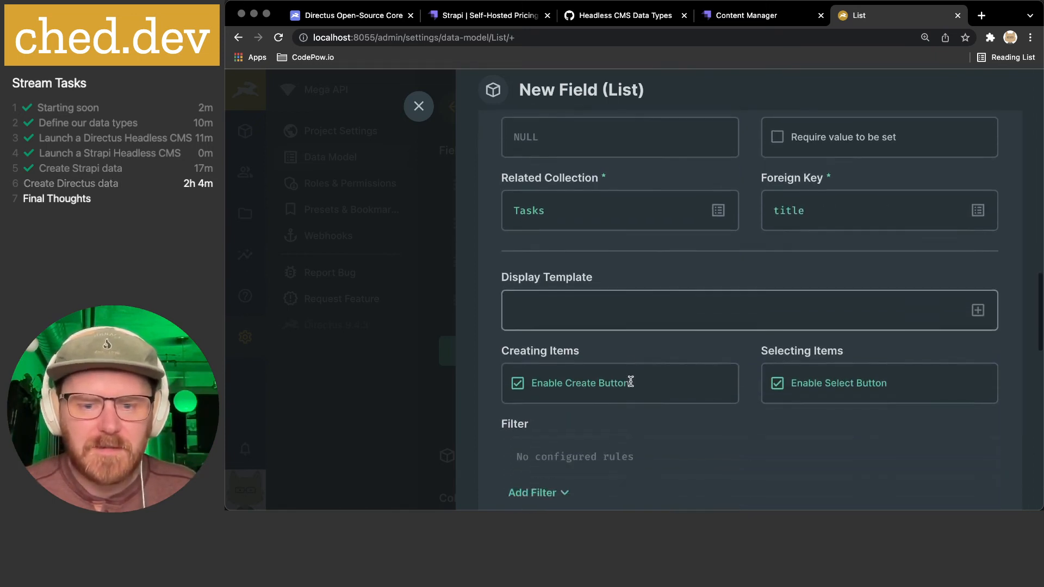
click(689, 446)
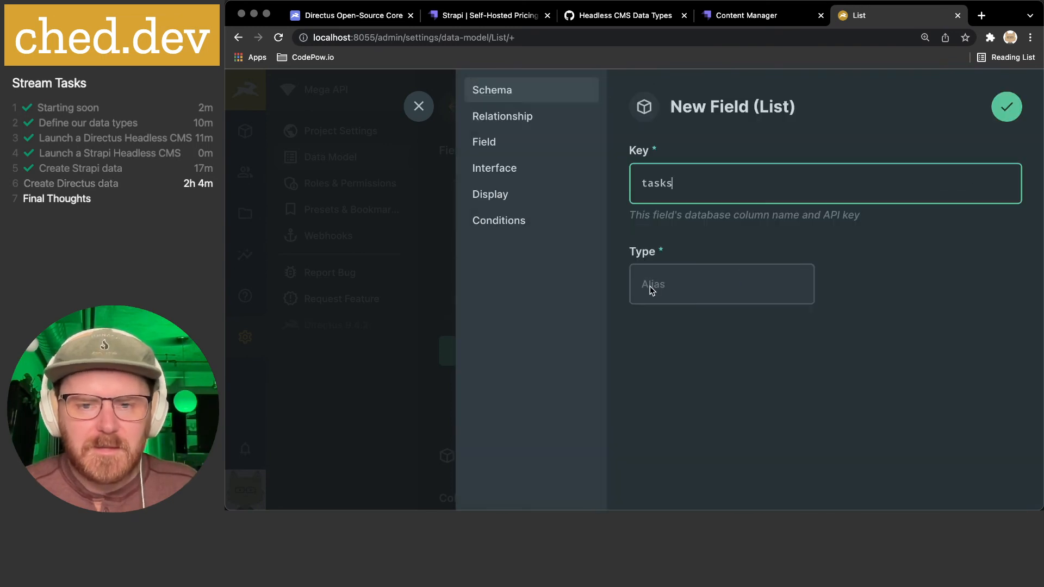
- Review the tasks relationship and its title key options, then cancel the One to Many draft
click(500, 124)
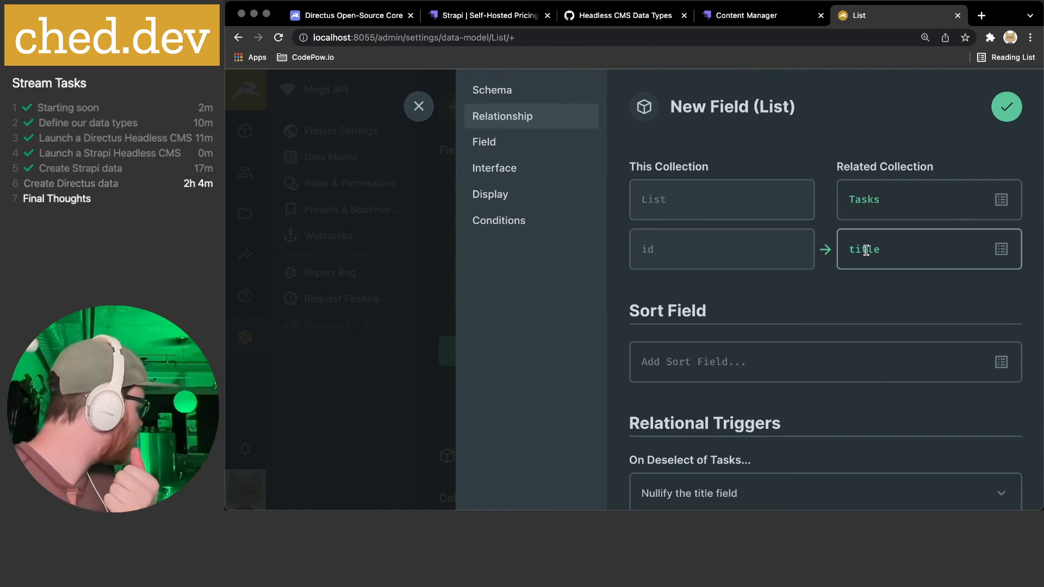
scroll(866, 249, down, 5)
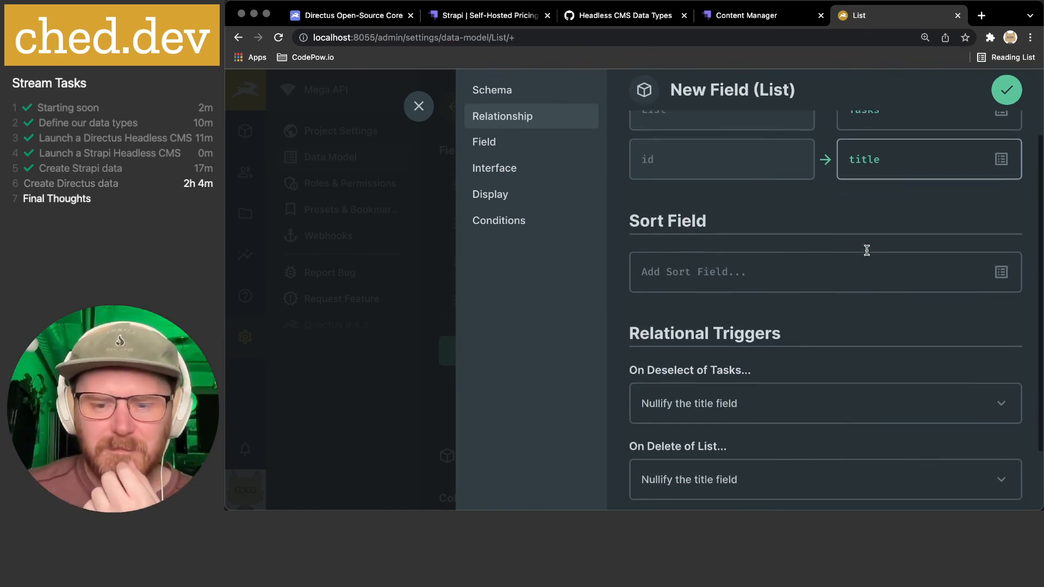
scroll(865, 248, up, 3)
scroll(866, 248, up, 1)
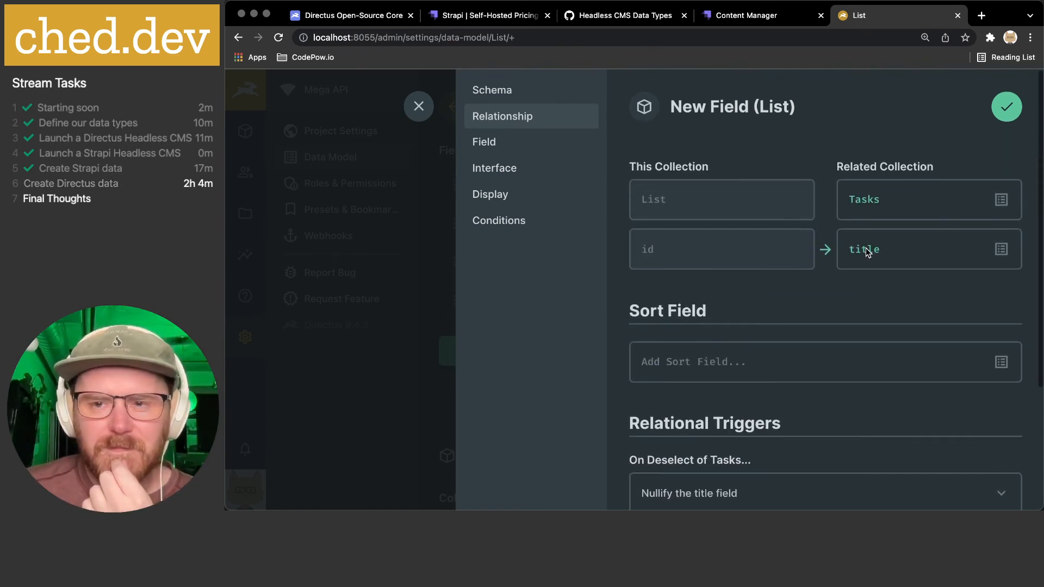
click(1002, 250)
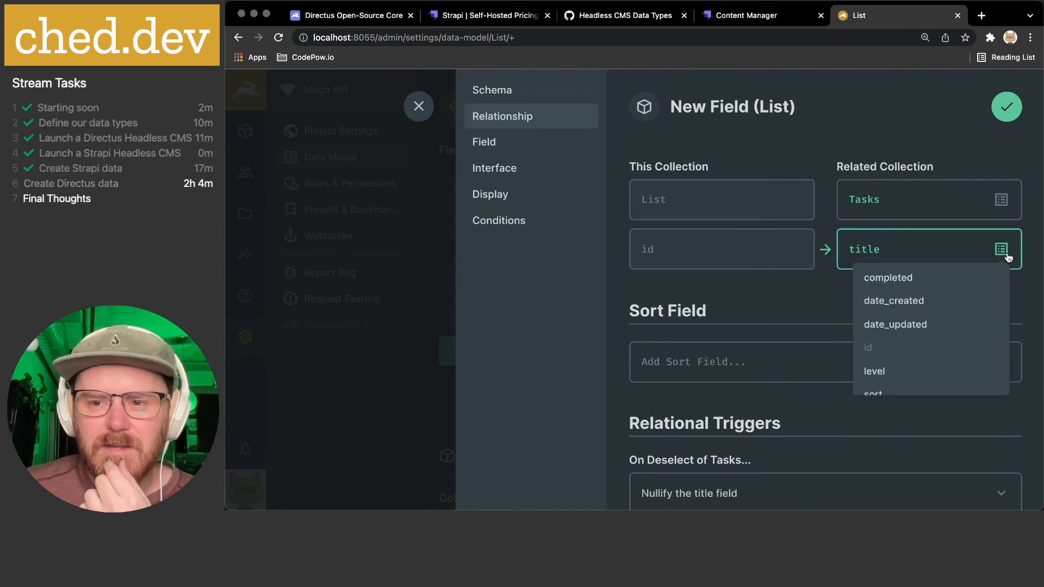
scroll(963, 281, down, 2)
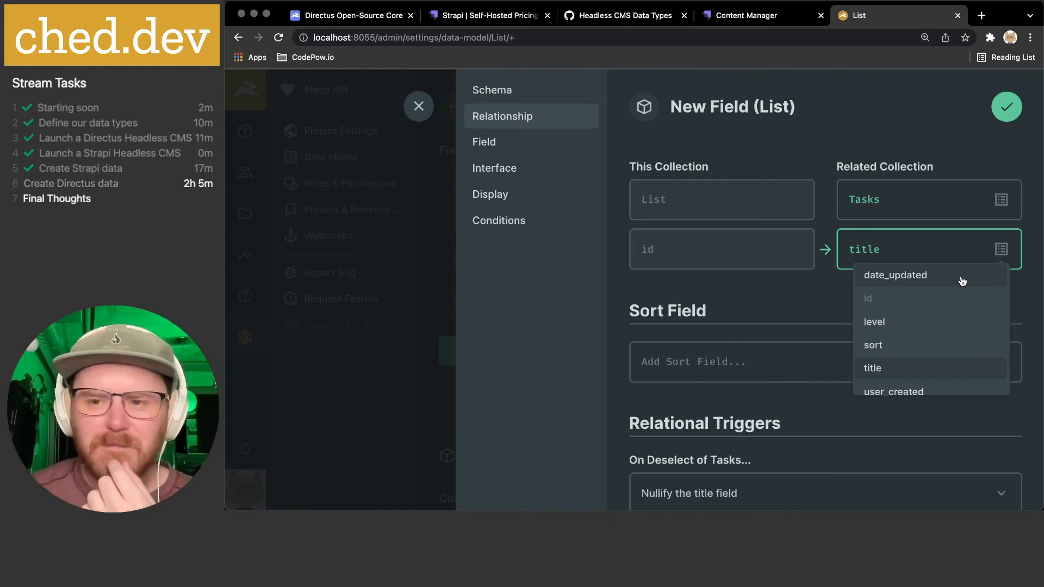
click(787, 310)
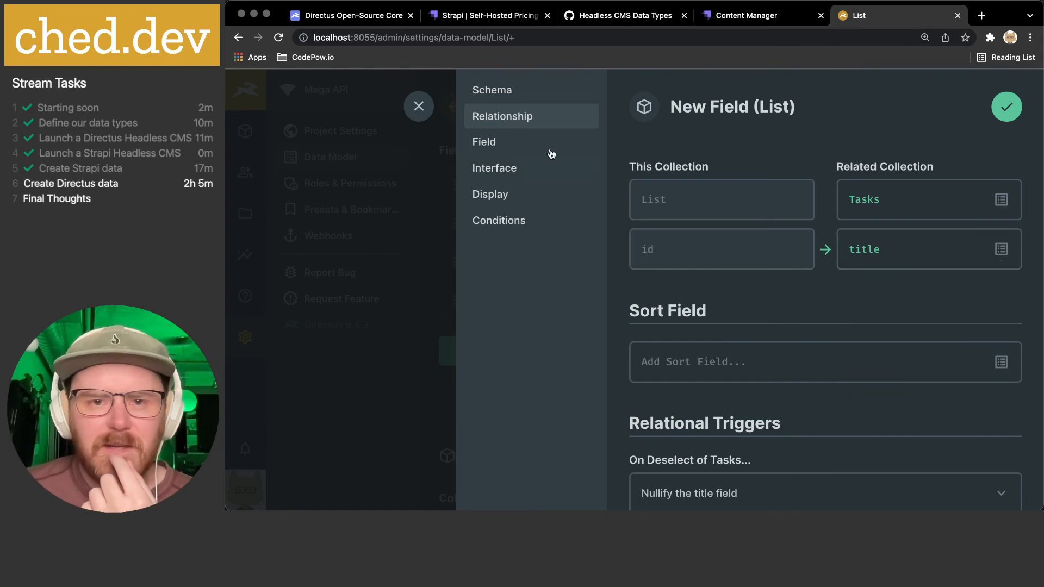
click(418, 107)
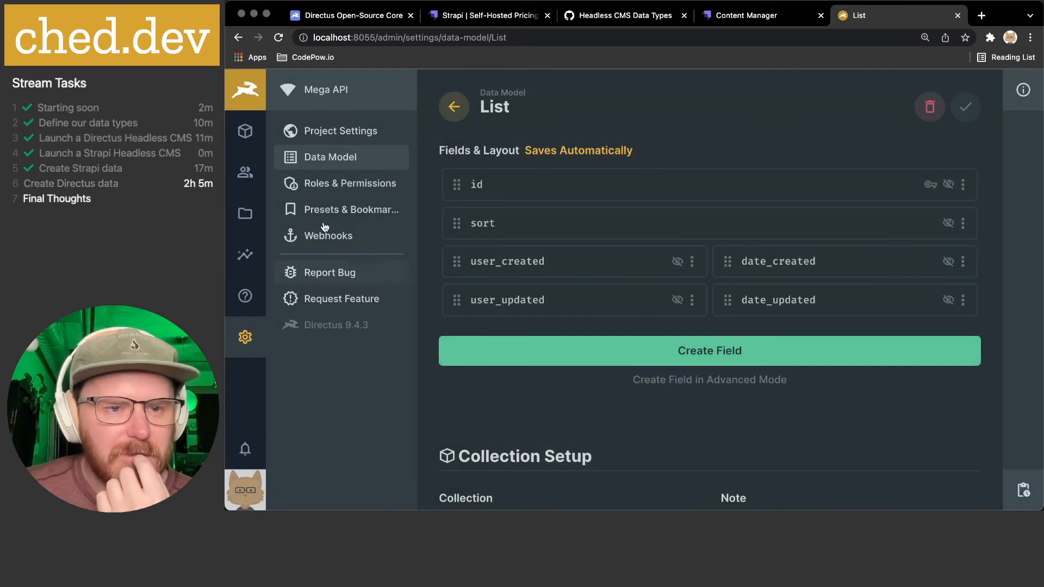
- Confirm Tasks has no items, then open the Tasks collection's fields in Data Model
click(245, 132)
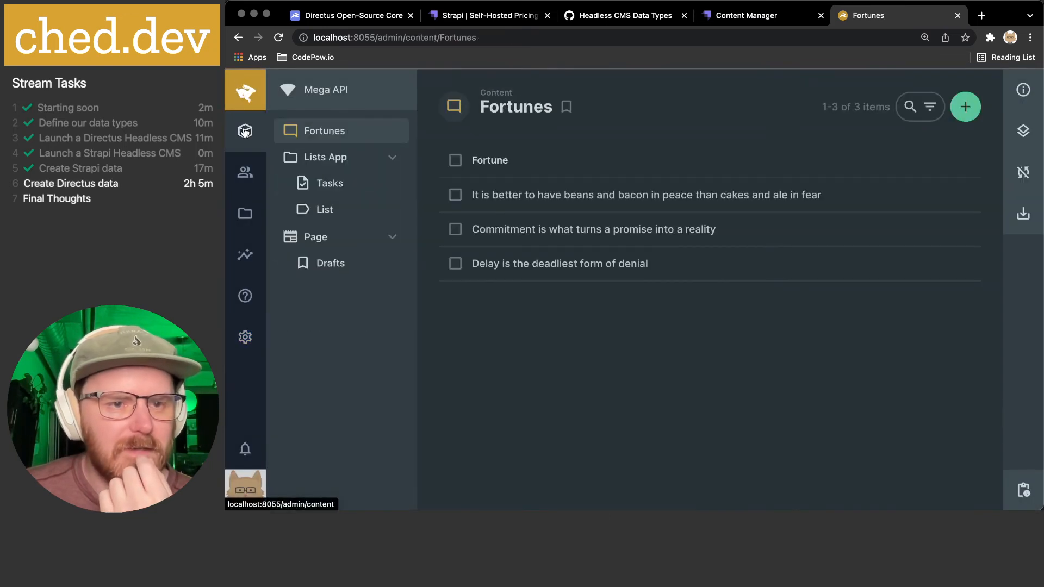
click(347, 190)
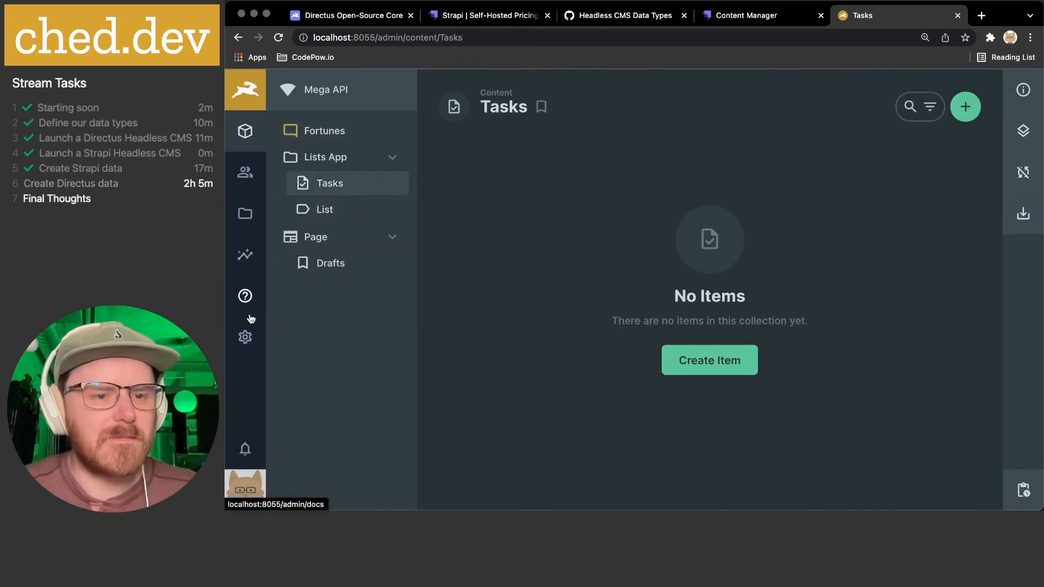
click(245, 337)
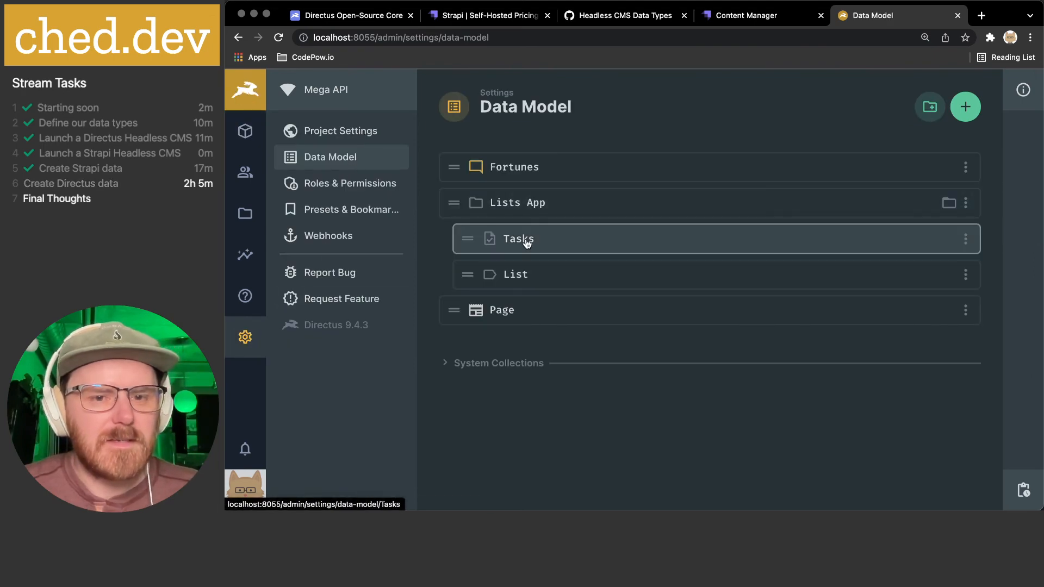
click(524, 238)
- Start a new Many to One field on the Tasks collection
click(626, 466)
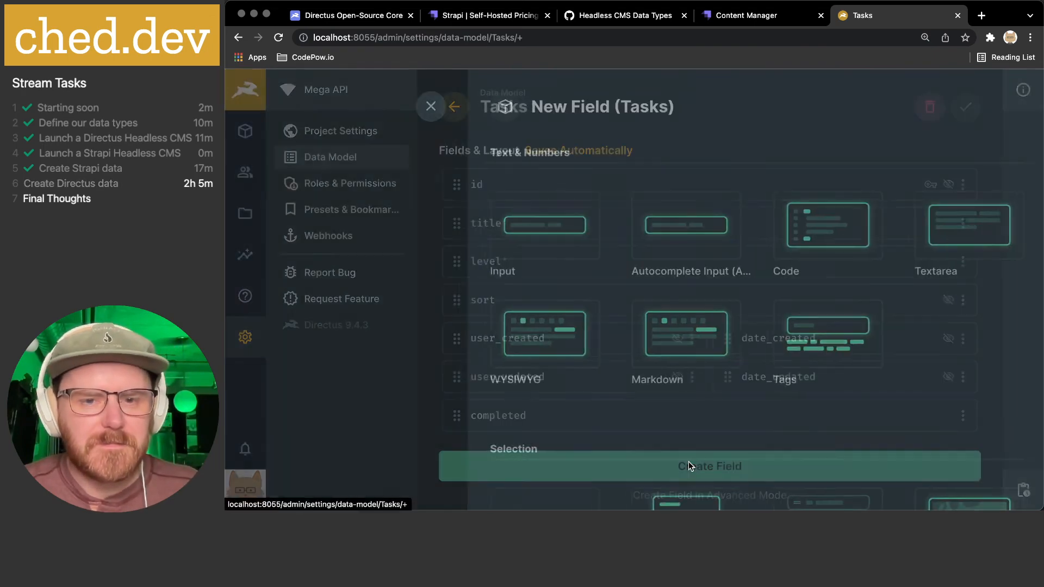
scroll(625, 326, down, 10)
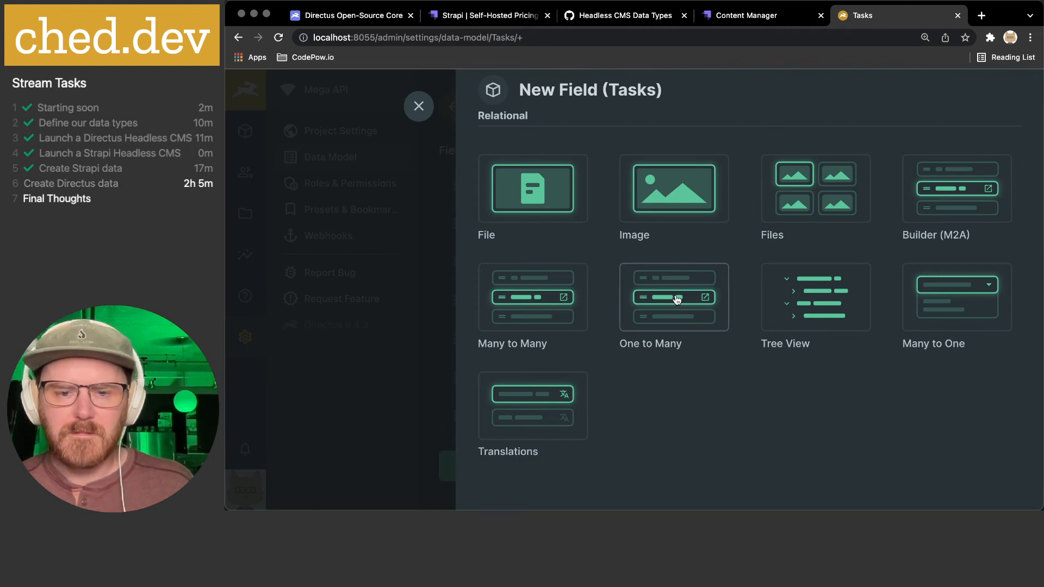
scroll(677, 301, down, 2)
scroll(676, 298, up, 3)
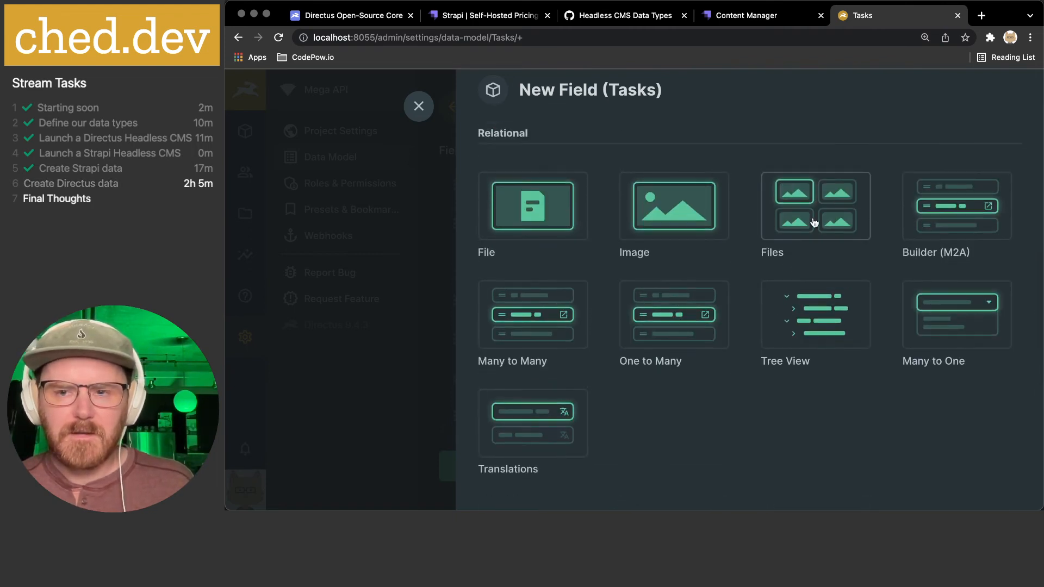
click(961, 318)
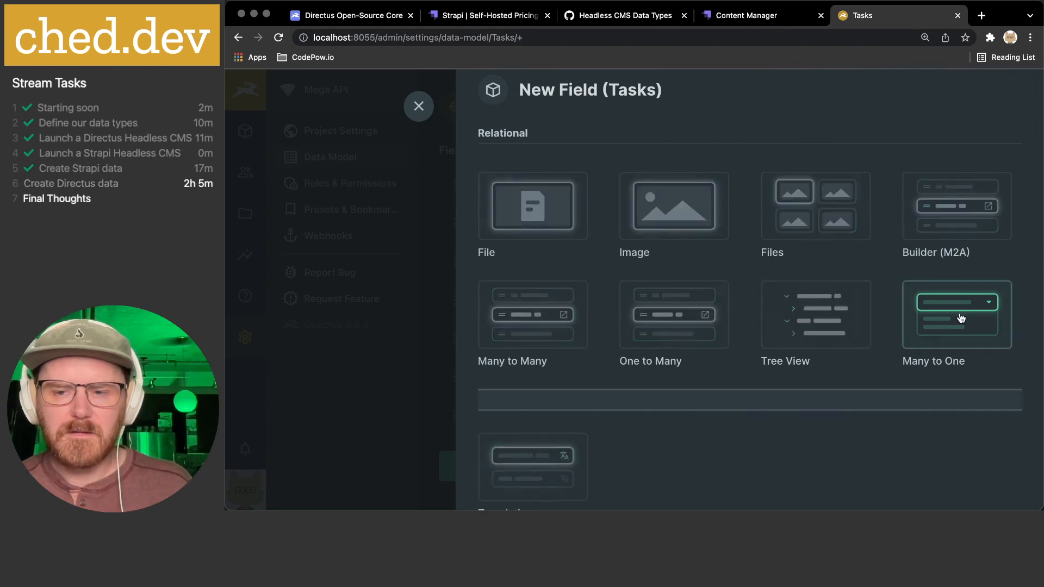
scroll(859, 348, down, 2)
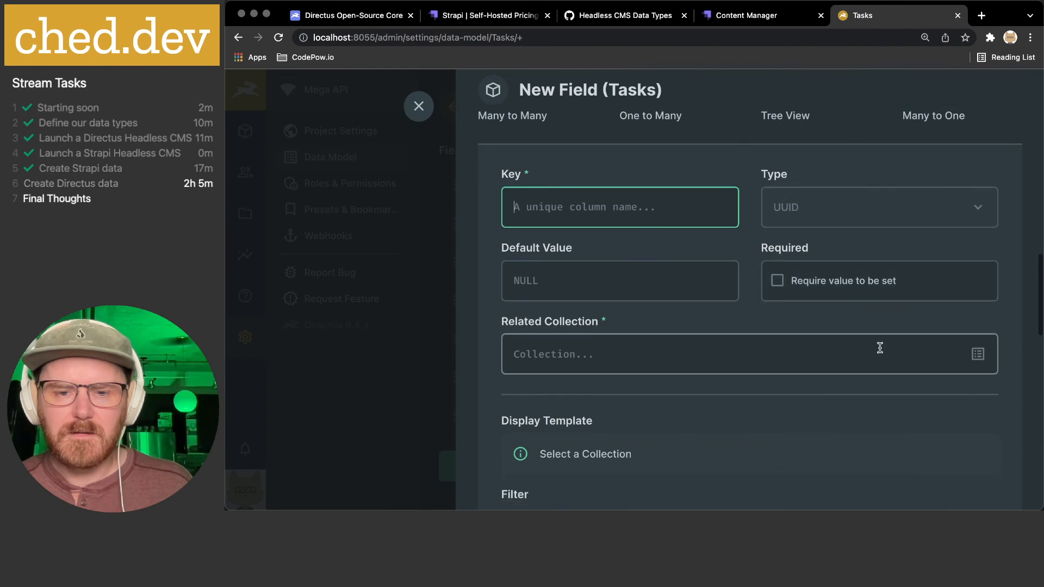
- Relate the new many-to-one Tasks field to the List collection with key 'list', in advanced mode
click(978, 355)
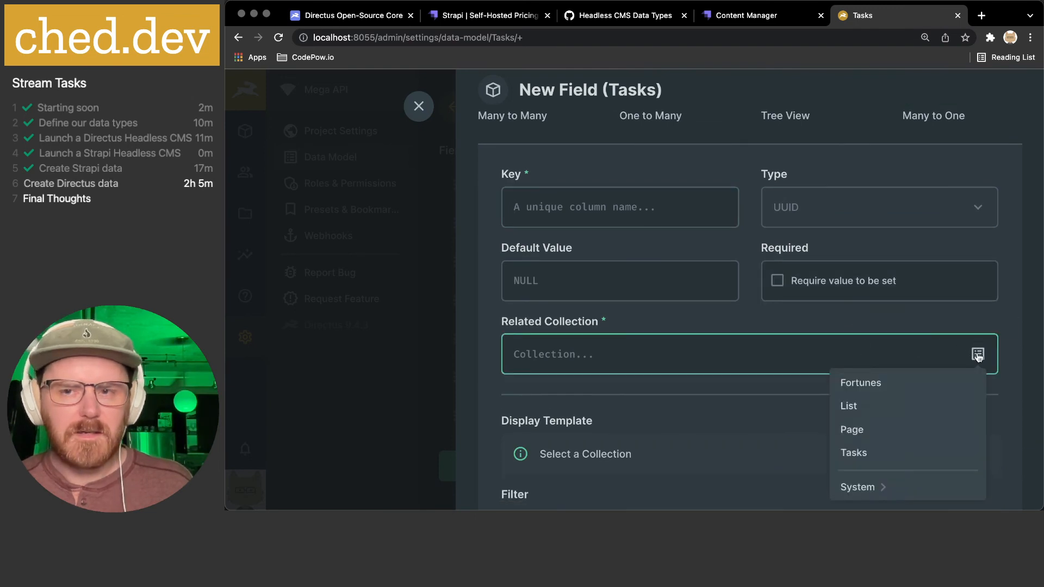
click(906, 409)
scroll(745, 390, down, 3)
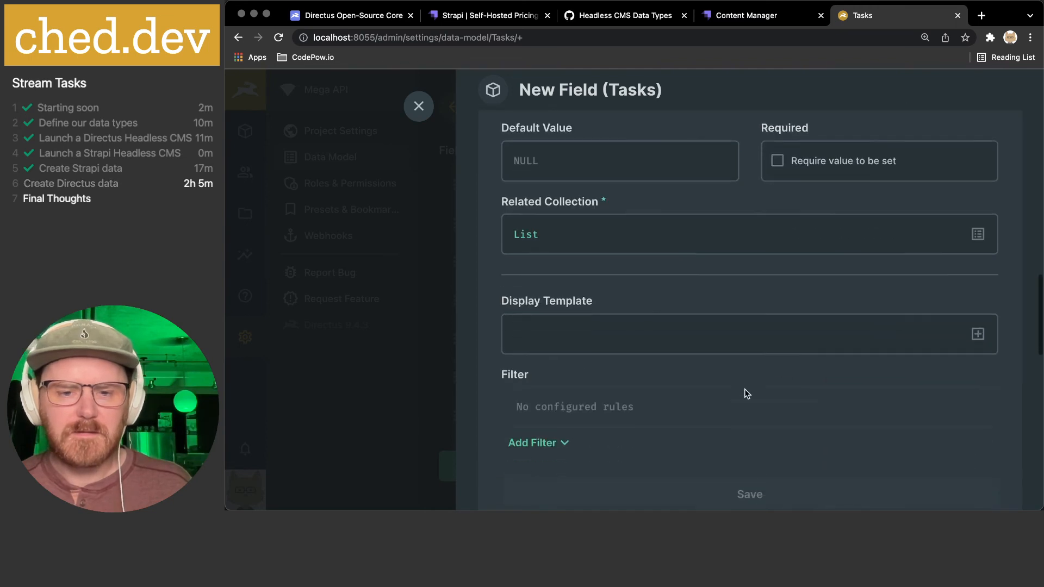
scroll(745, 390, up, 5)
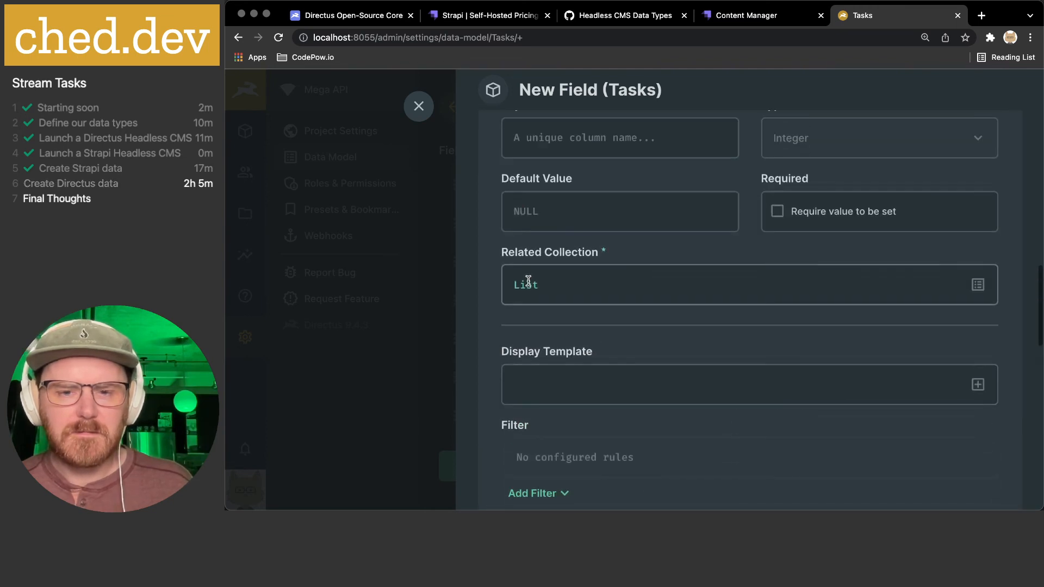
click(554, 229)
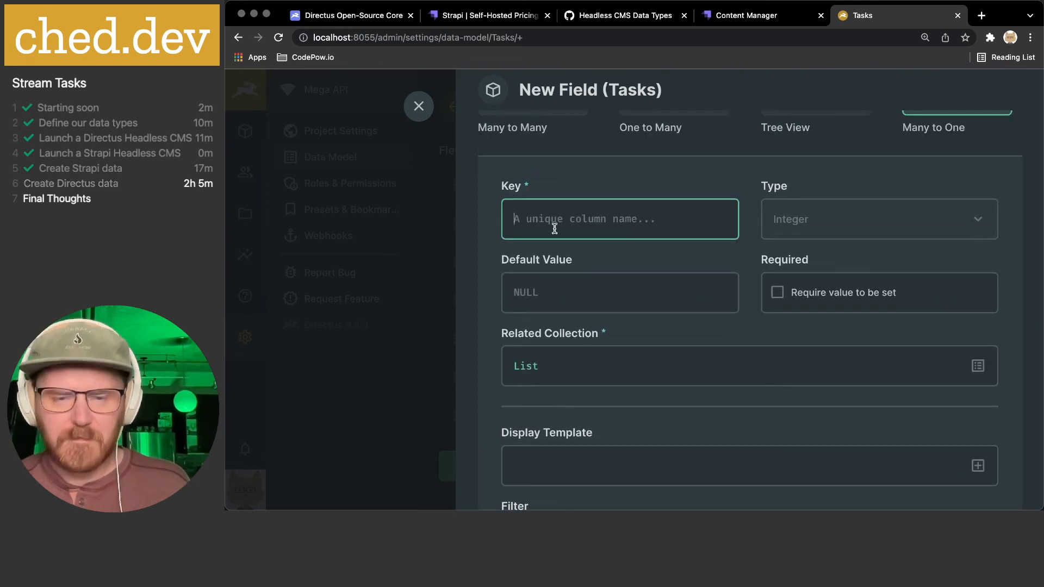
text(list)
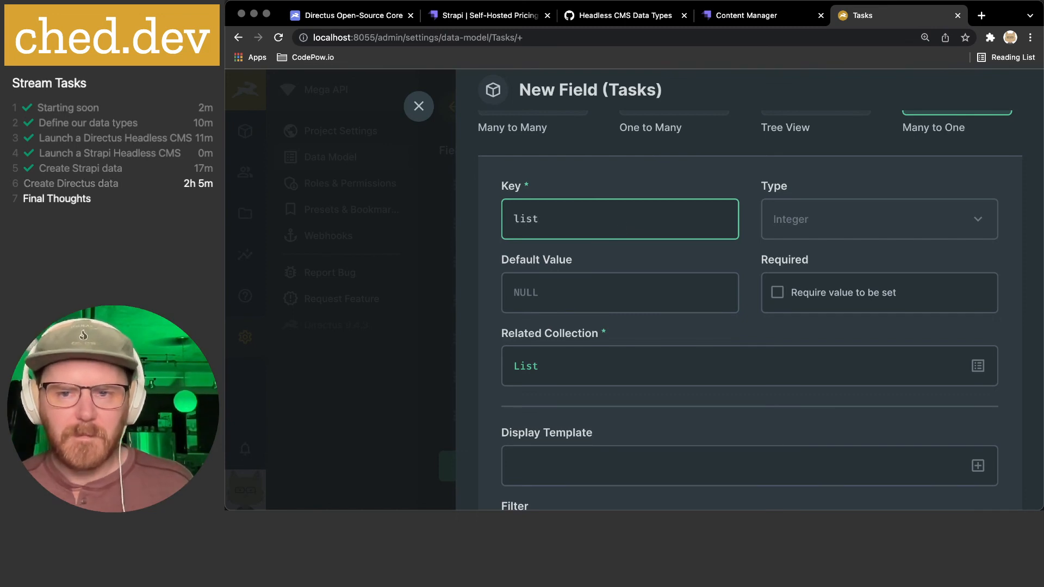
scroll(664, 230, down, 1)
click(702, 236)
scroll(761, 228, down, 3)
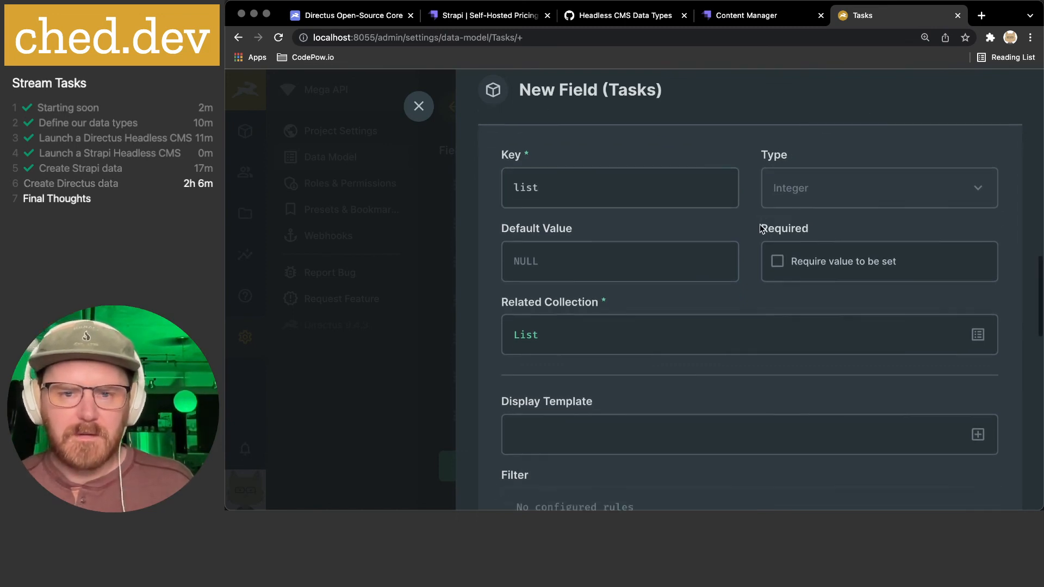
click(748, 486)
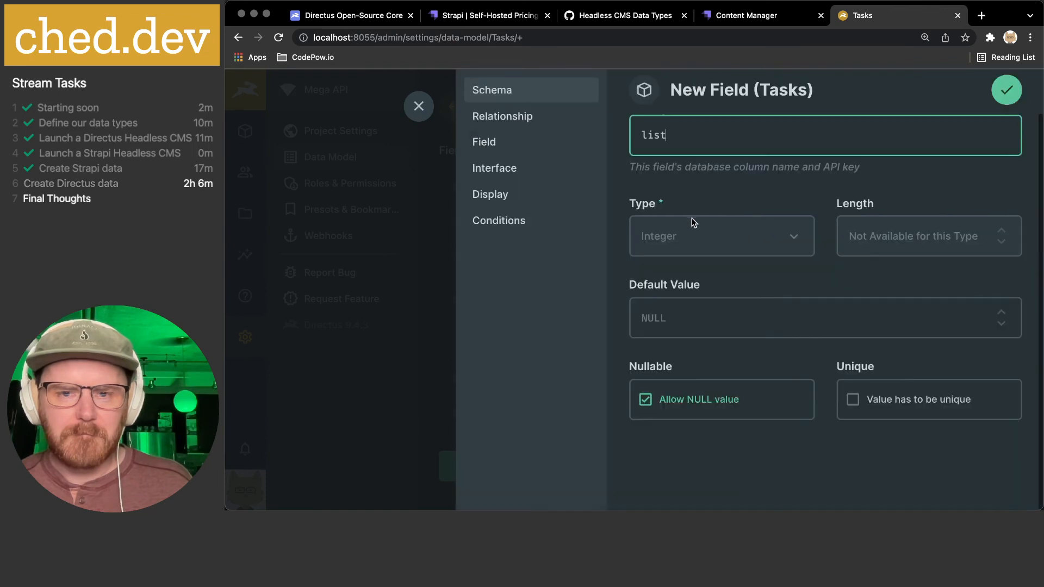
- In the relationship settings, add a corresponding 'tasks' field on the List collection
click(505, 117)
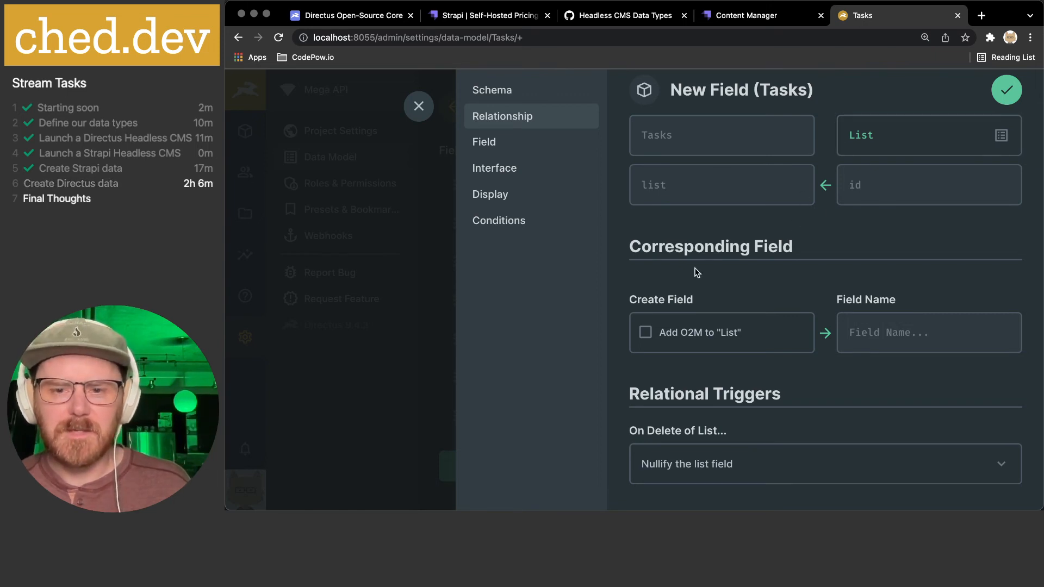
click(692, 337)
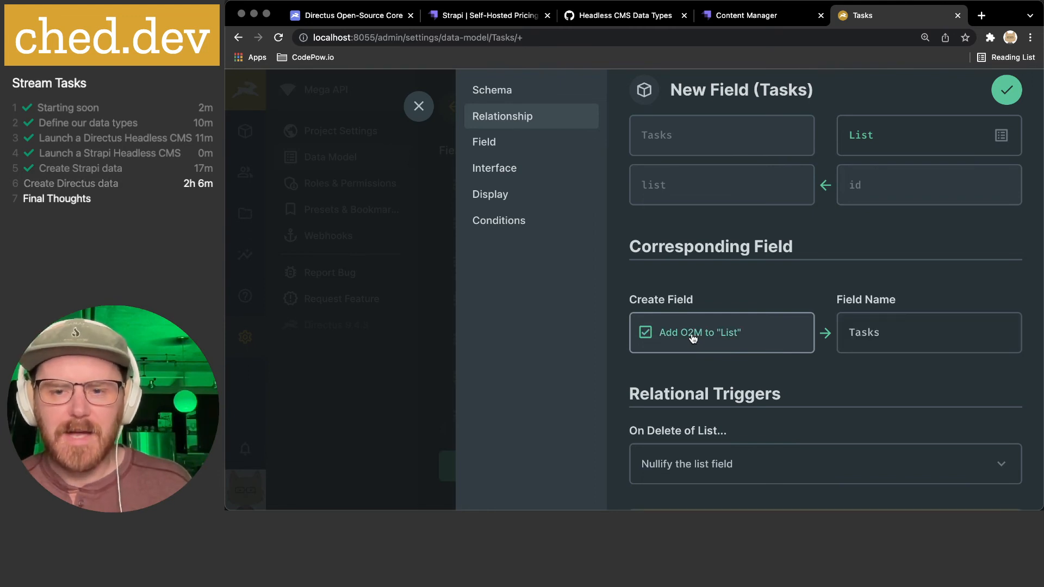
click(886, 340)
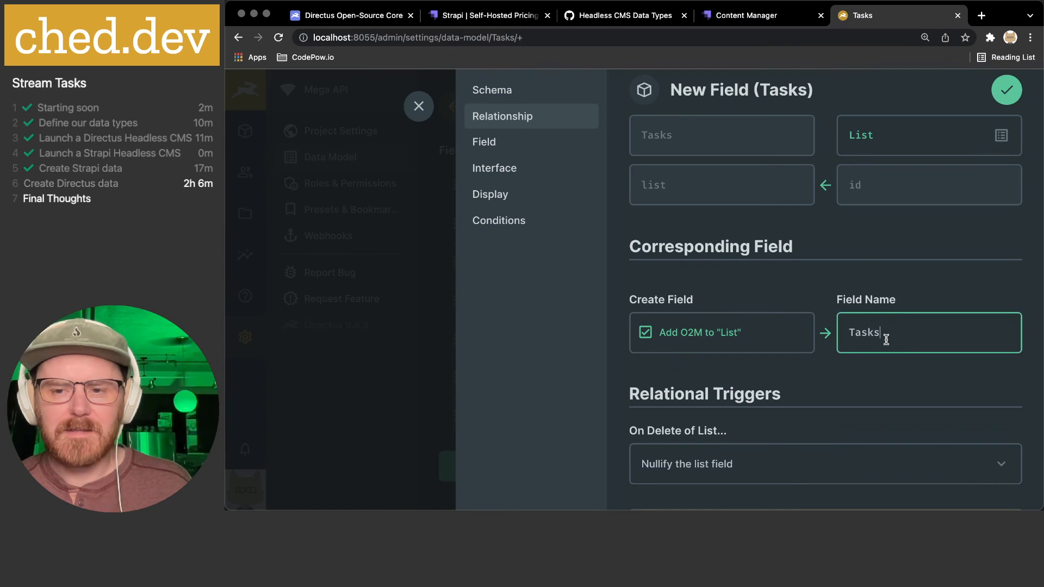
scroll(886, 339, down, 2)
drag(856, 311, 846, 311)
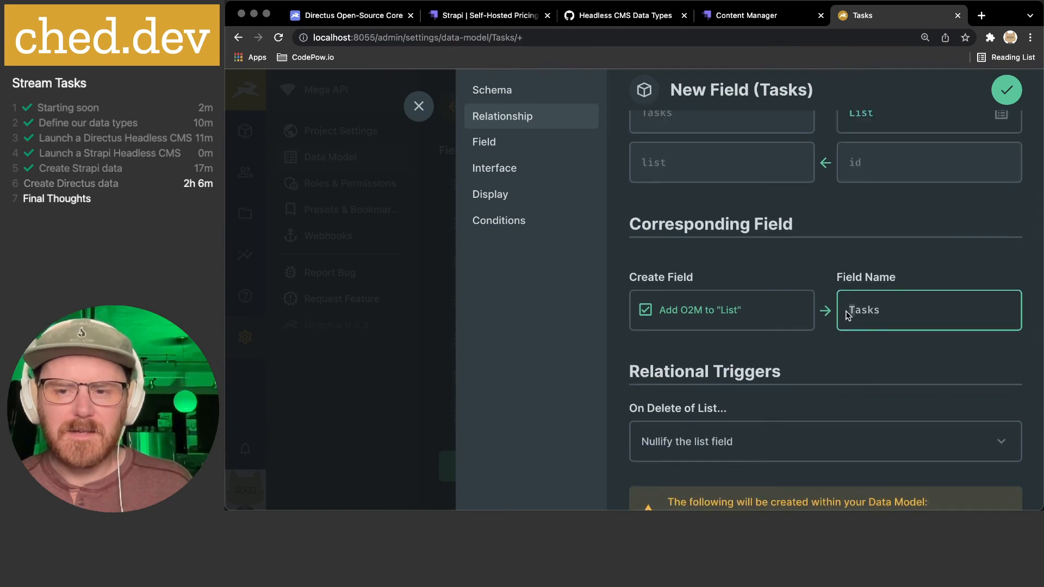
text(t)
click(788, 247)
scroll(786, 263, down, 3)
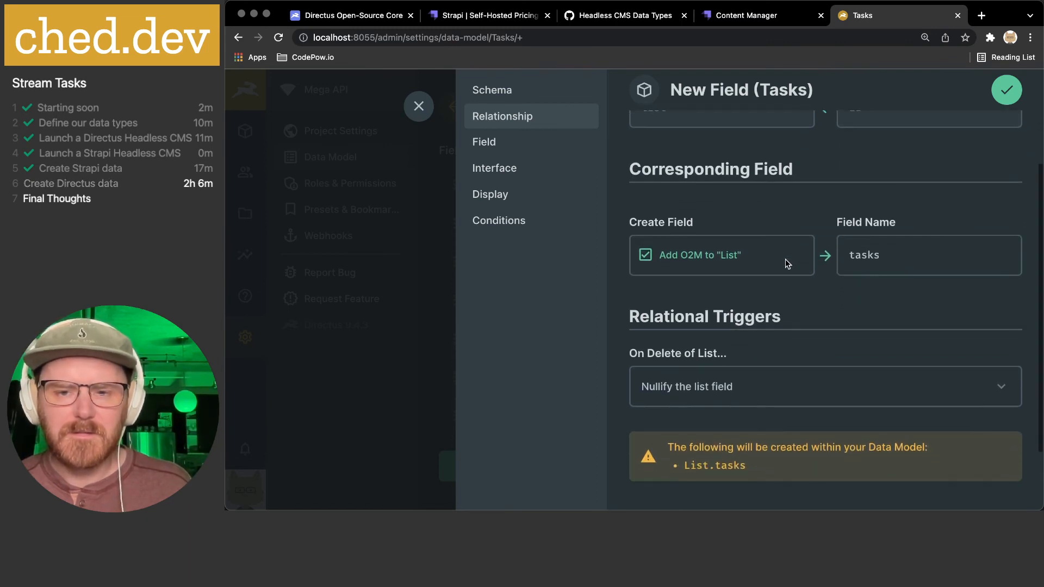
scroll(759, 322, down, 3)
- Cascade deletes from List to its tasks and disallow NULL for the list field
click(756, 319)
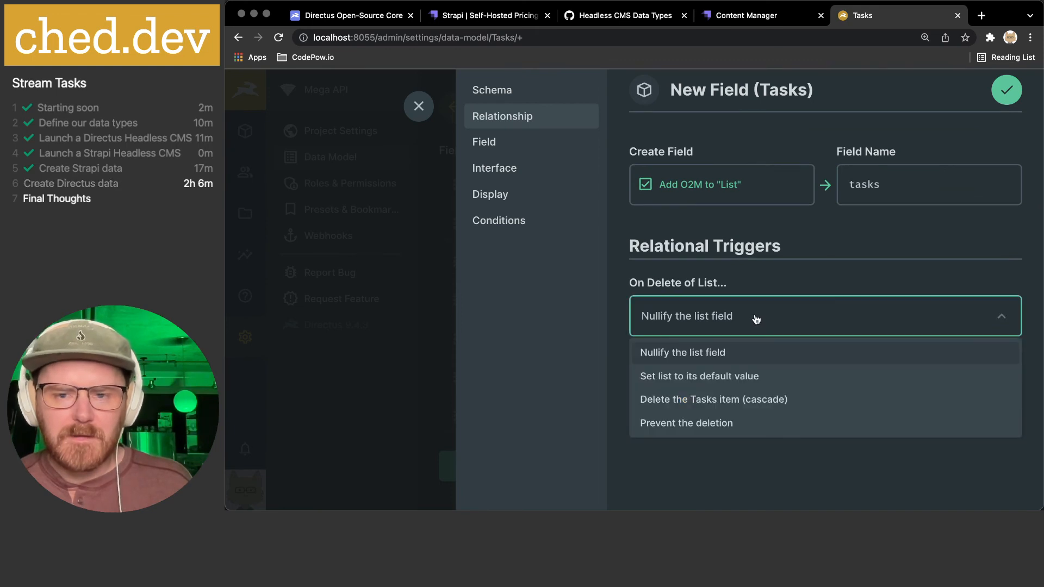
click(728, 400)
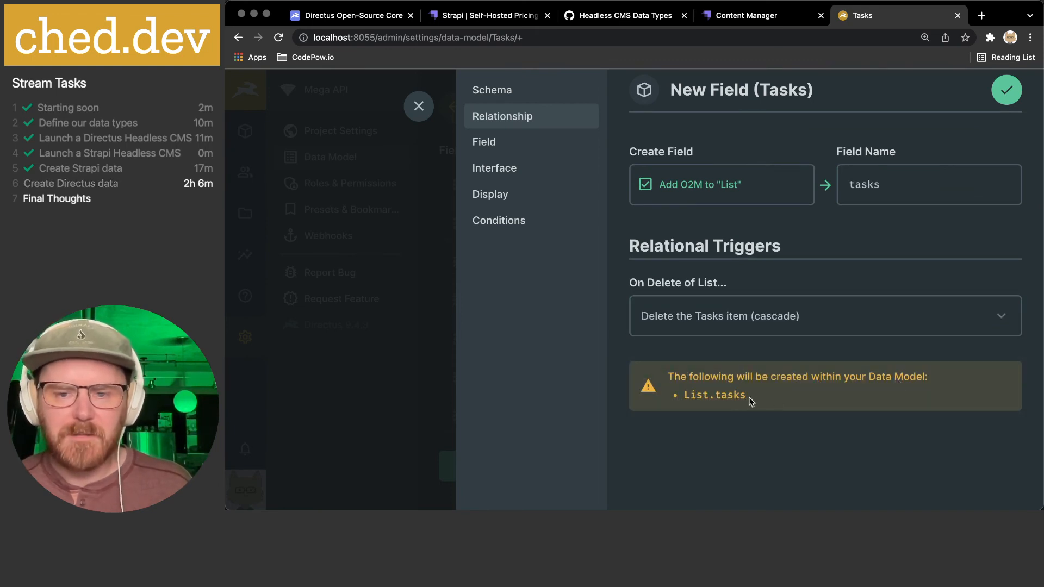
scroll(759, 402, up, 5)
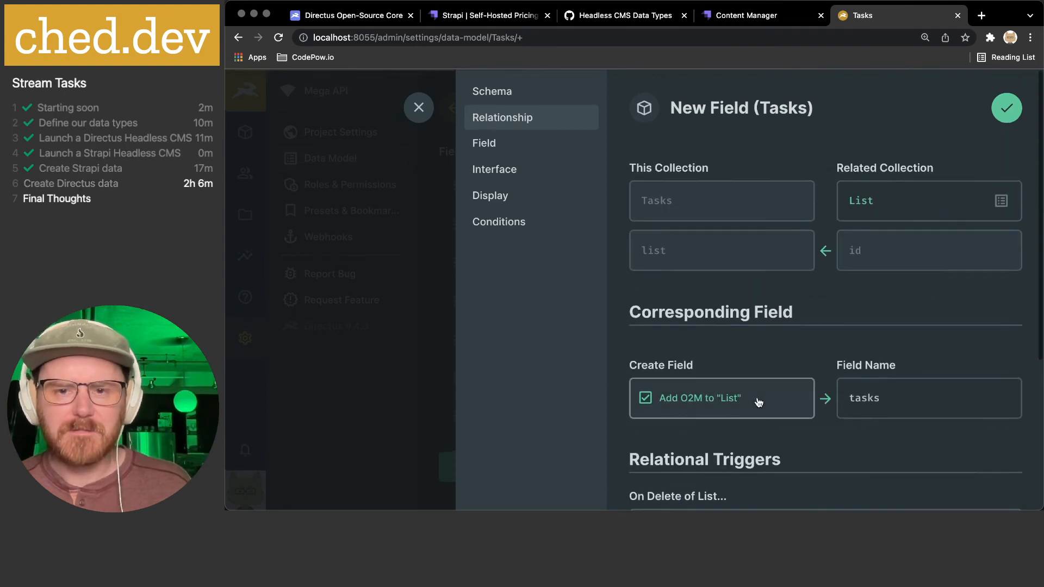
click(537, 96)
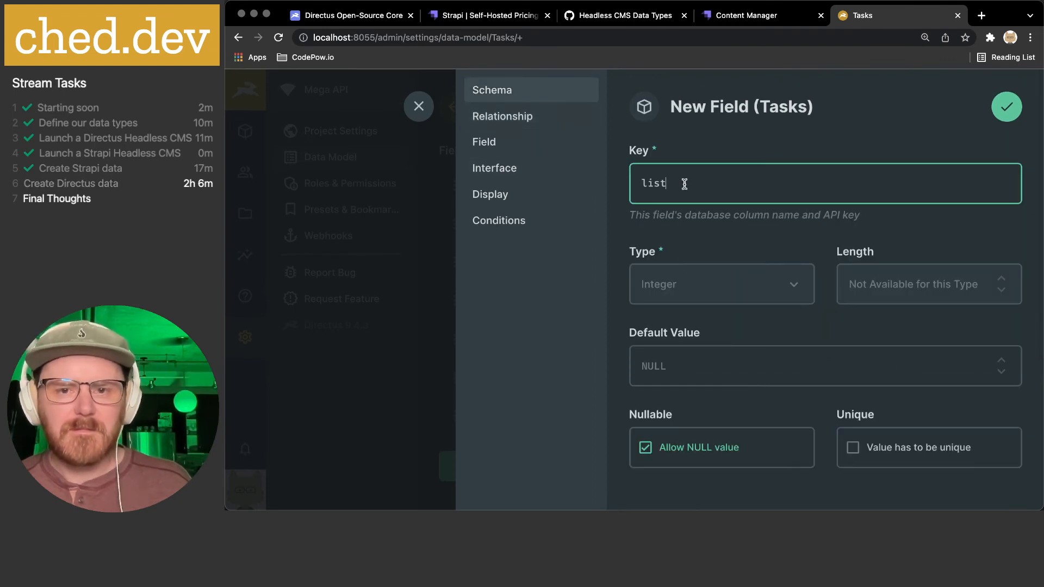
scroll(756, 250, down, 1)
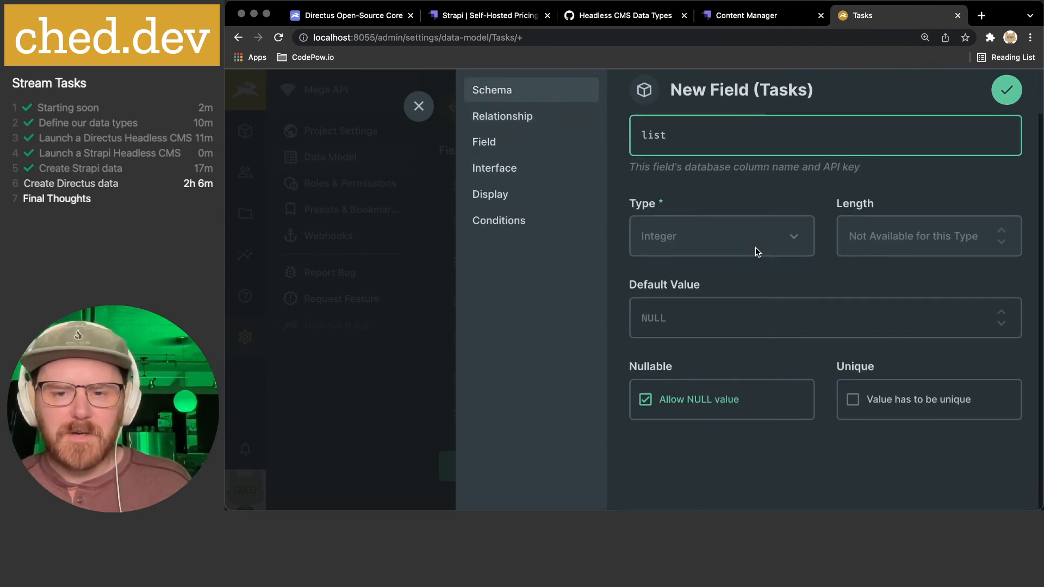
click(704, 405)
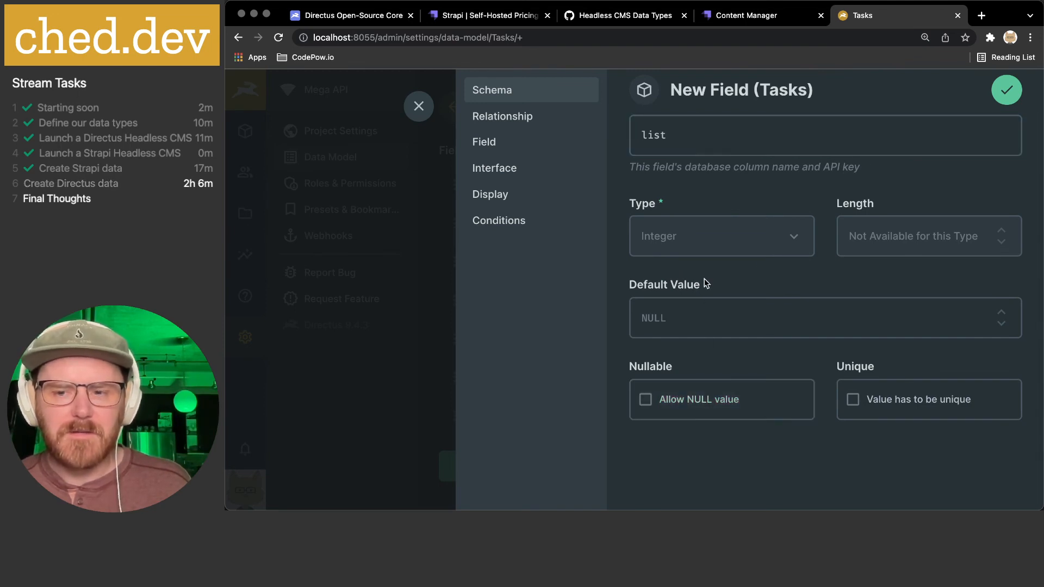
- Set the list field's display to Related Values and save the field
scroll(706, 283, up, 2)
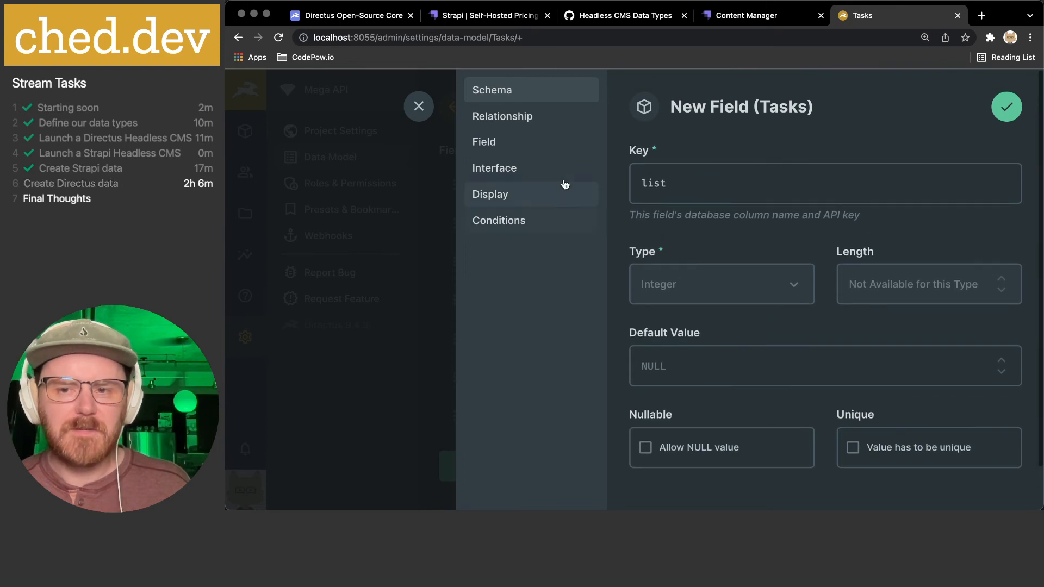
click(523, 151)
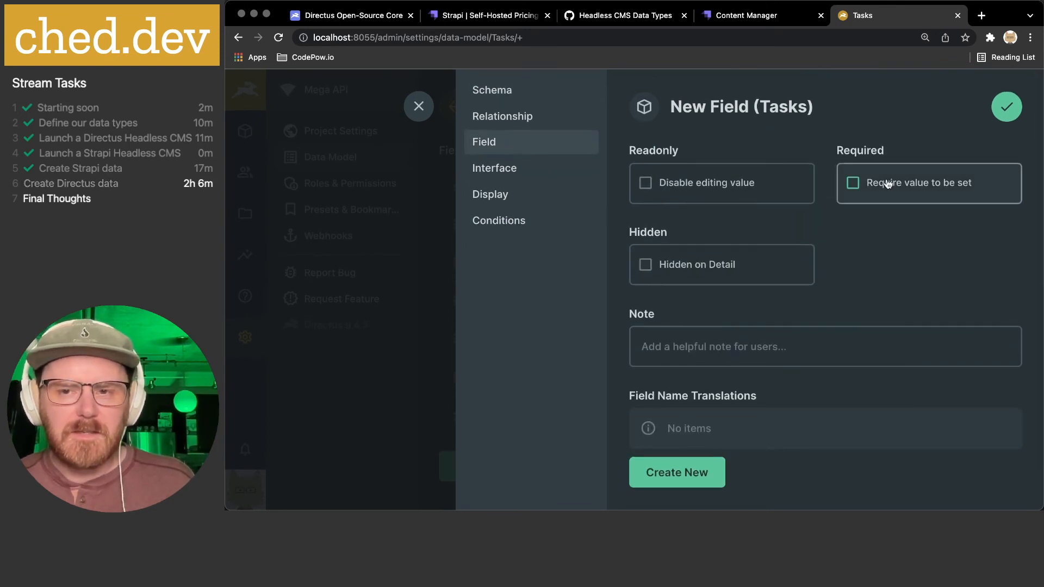
click(524, 169)
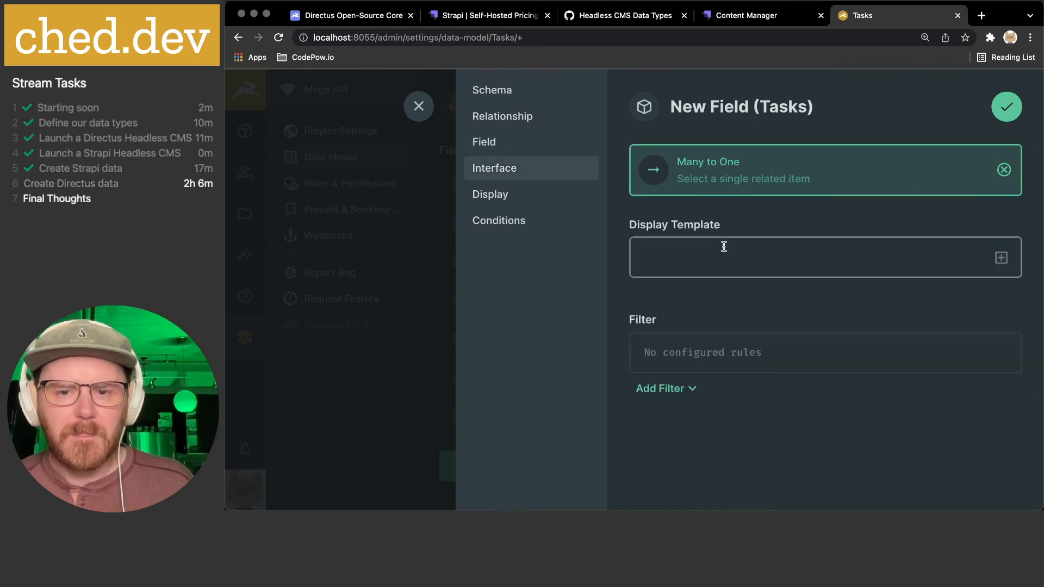
click(1001, 257)
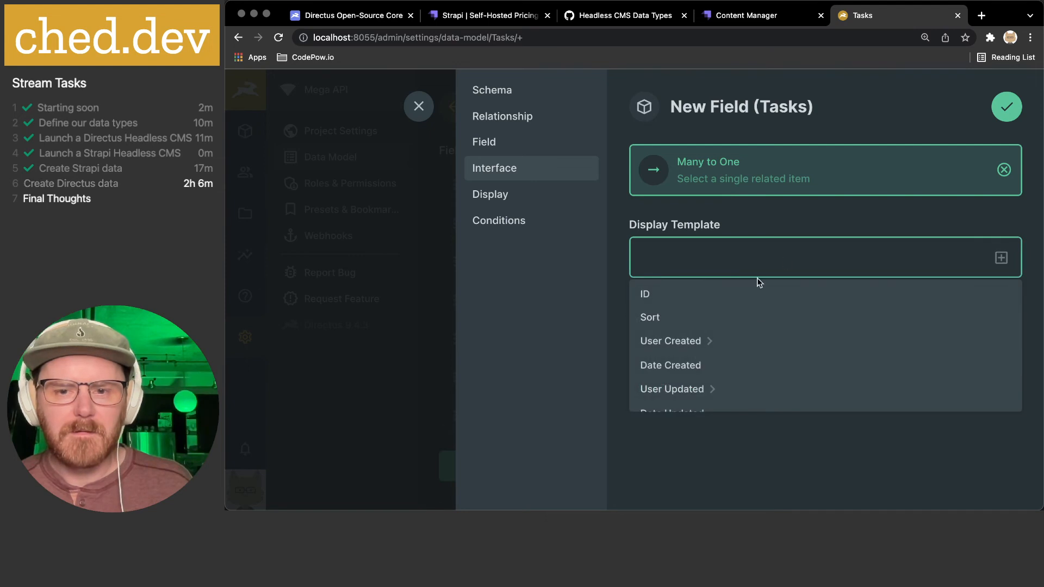
click(750, 431)
click(510, 194)
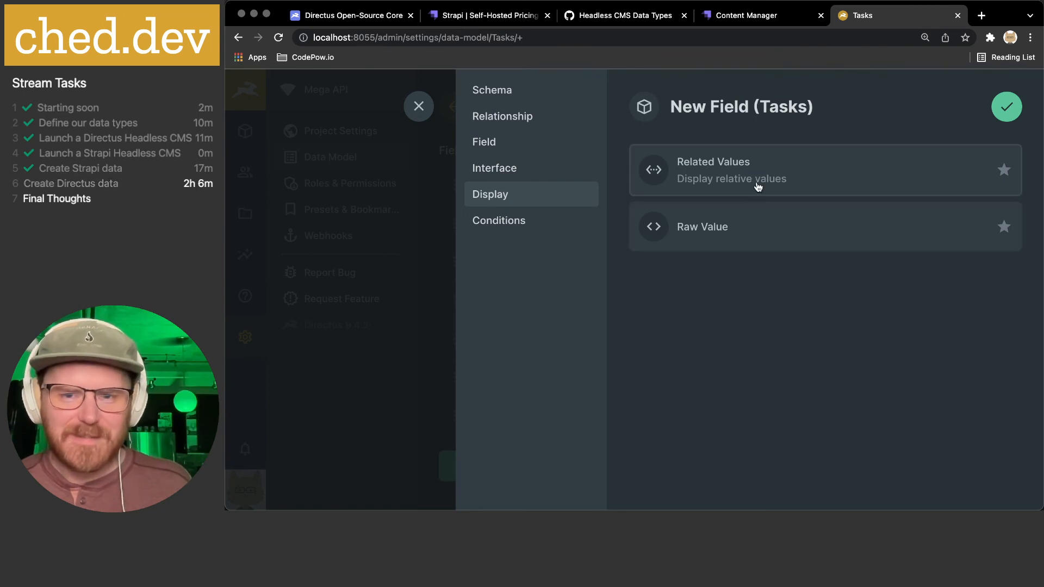
click(818, 184)
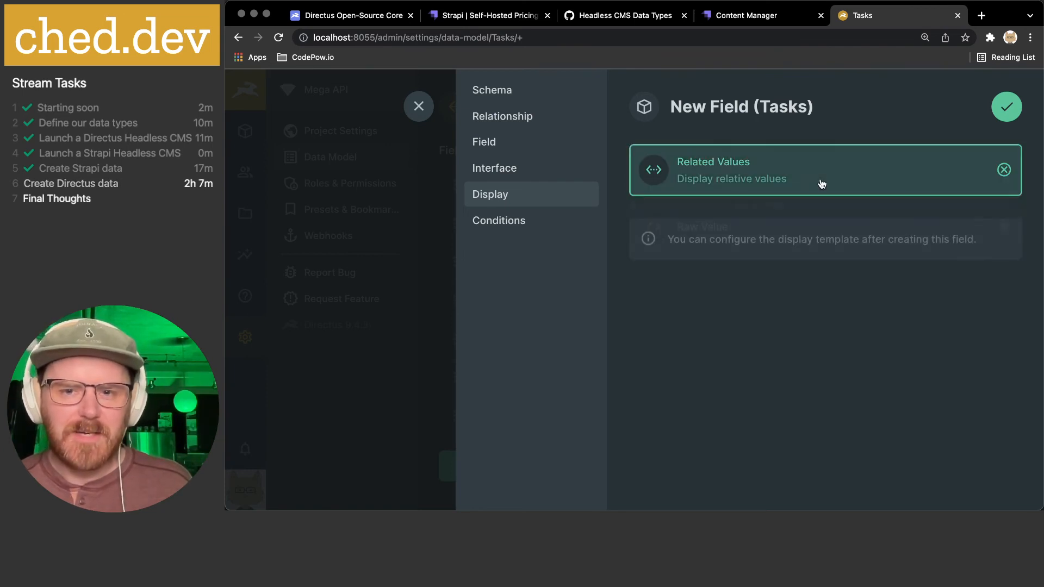
click(499, 224)
click(1006, 106)
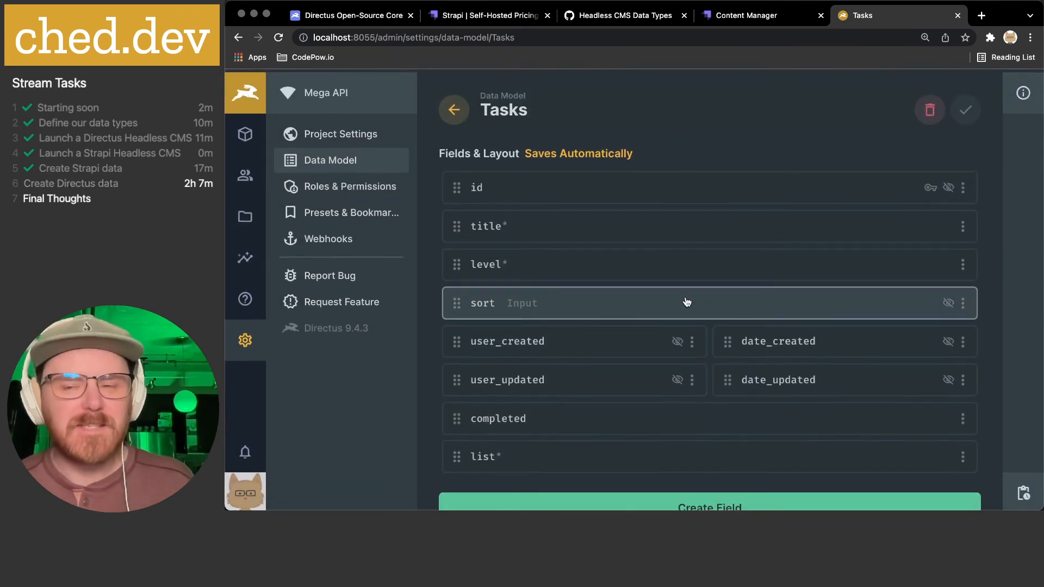
- Check that Tasks and List have no items, then open List's fields in the Data Model
click(245, 133)
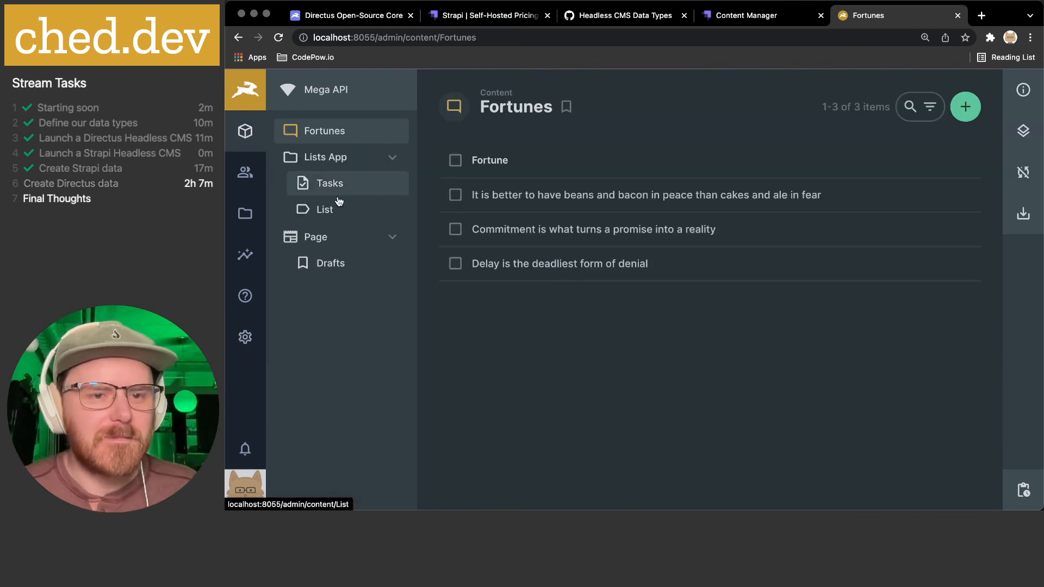
click(339, 189)
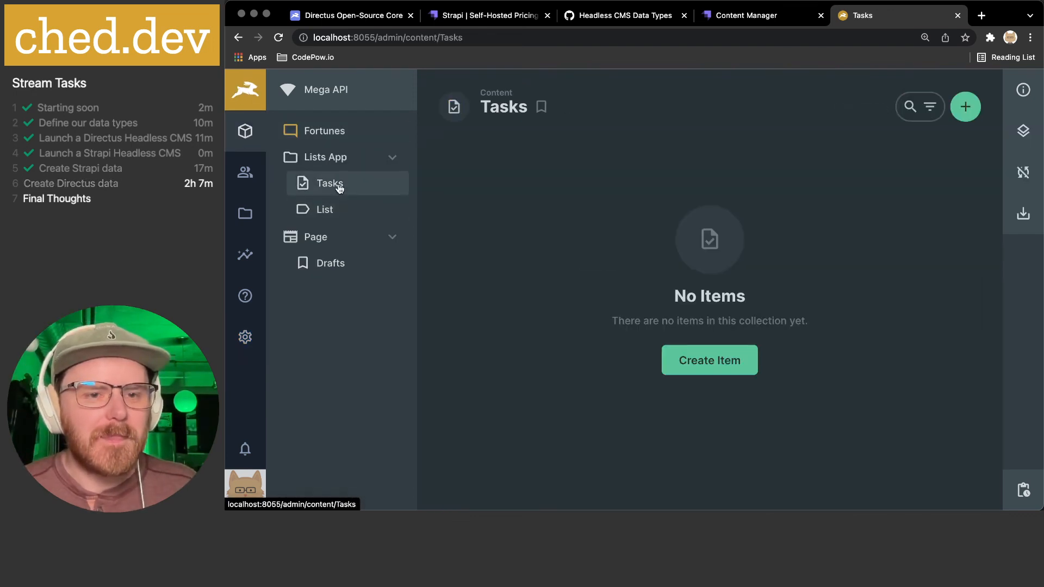
click(325, 210)
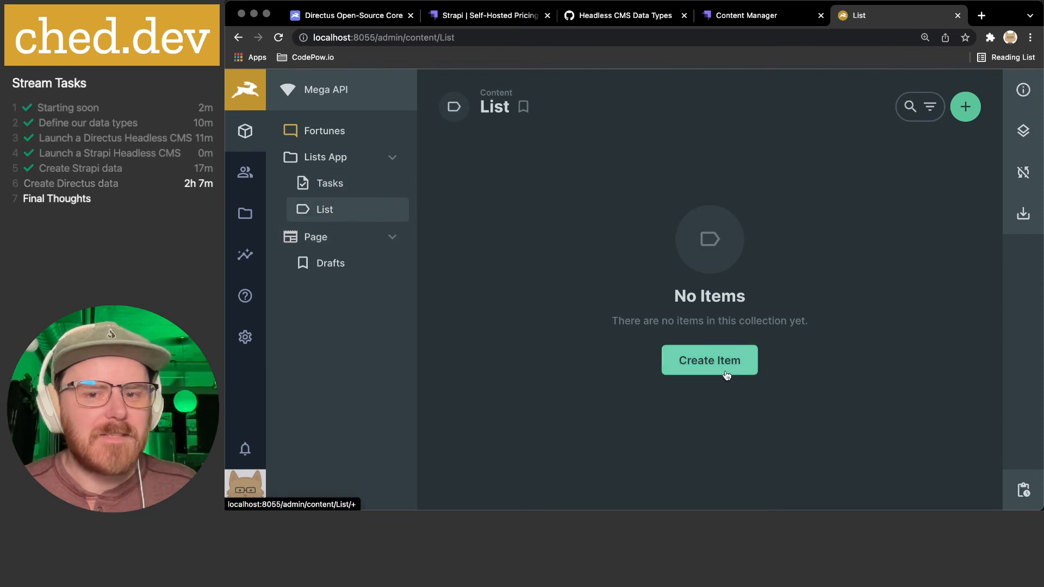
click(696, 364)
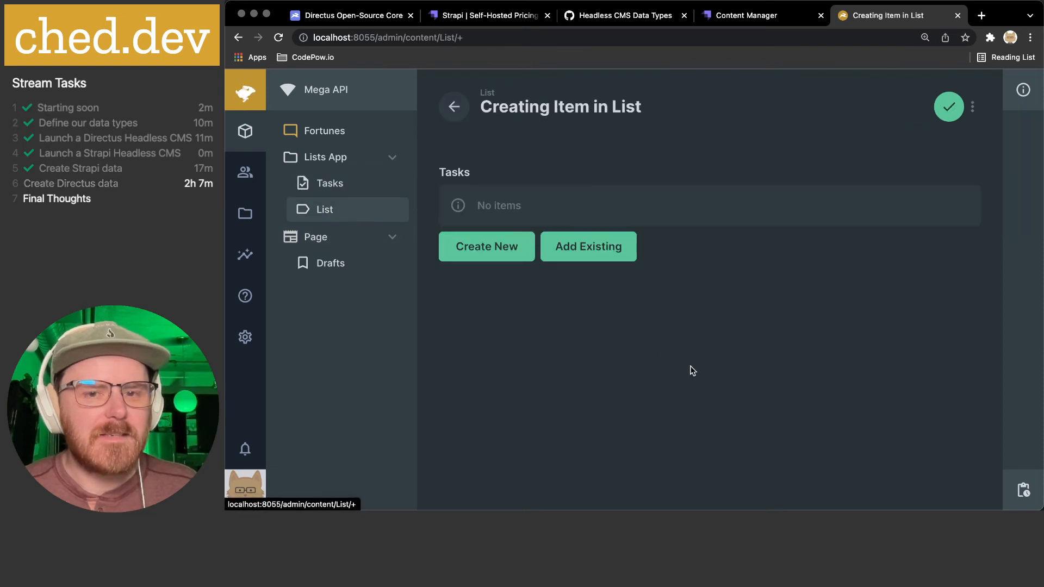
click(447, 105)
click(245, 337)
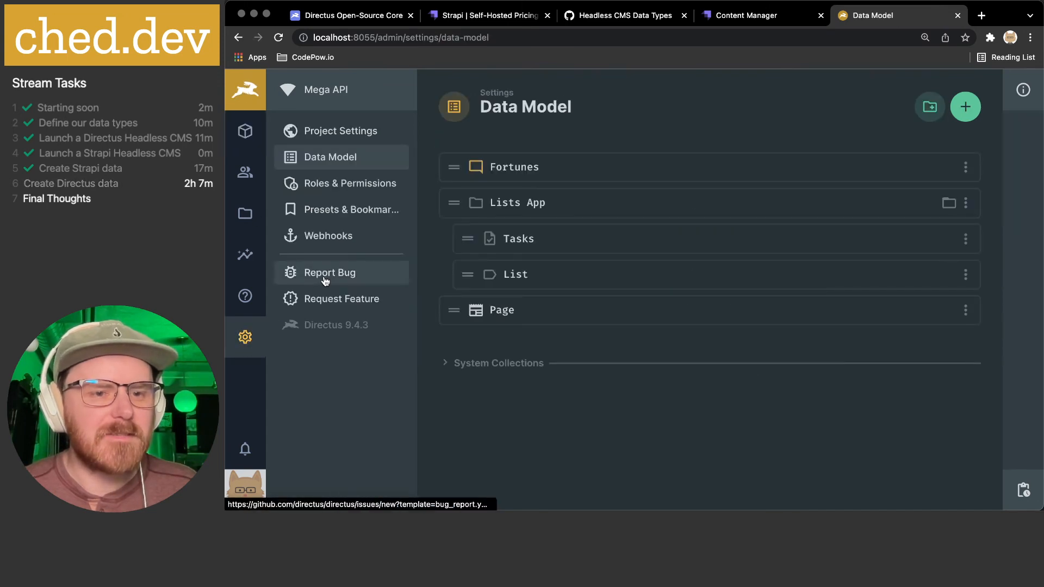
click(513, 275)
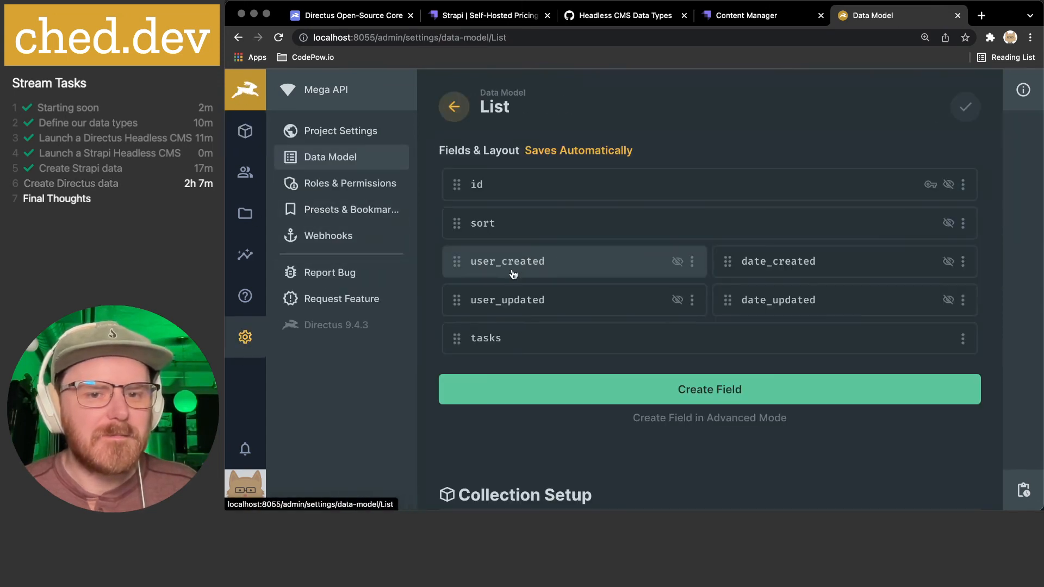
- Create a text input field named 'title' on List with the Title icon
click(560, 389)
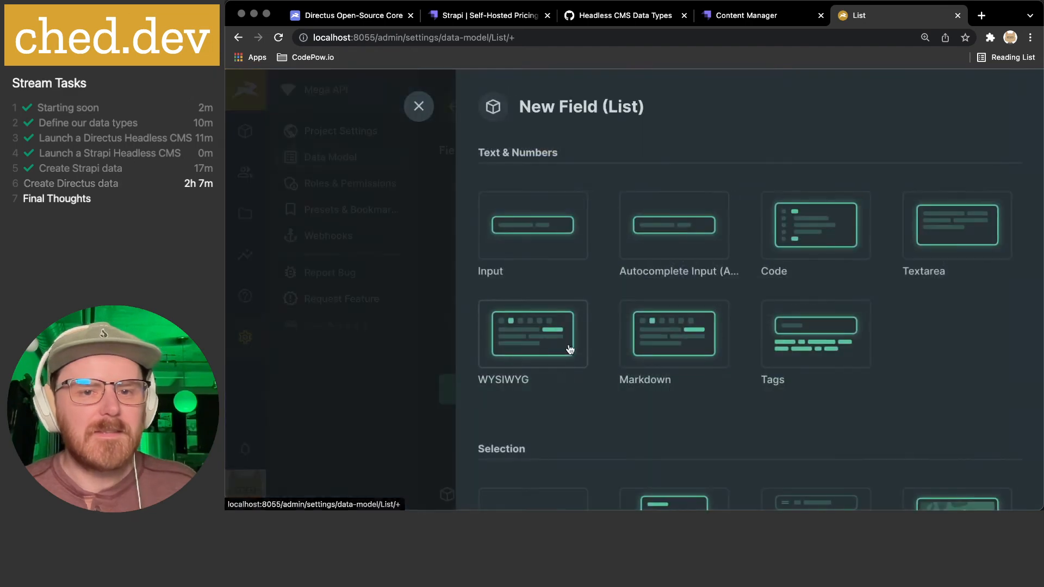
click(550, 237)
text(title)
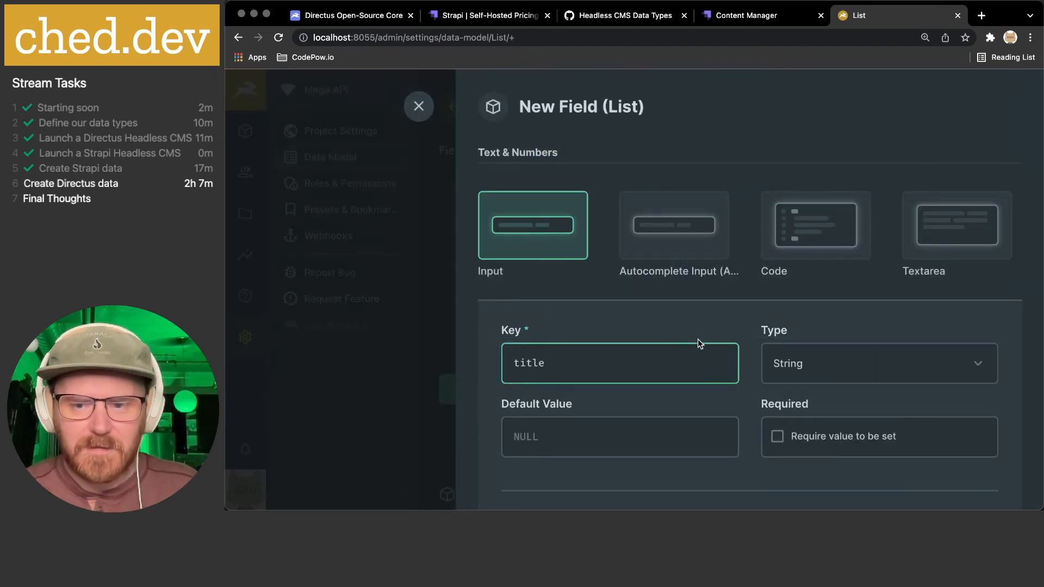
scroll(697, 338, down, 5)
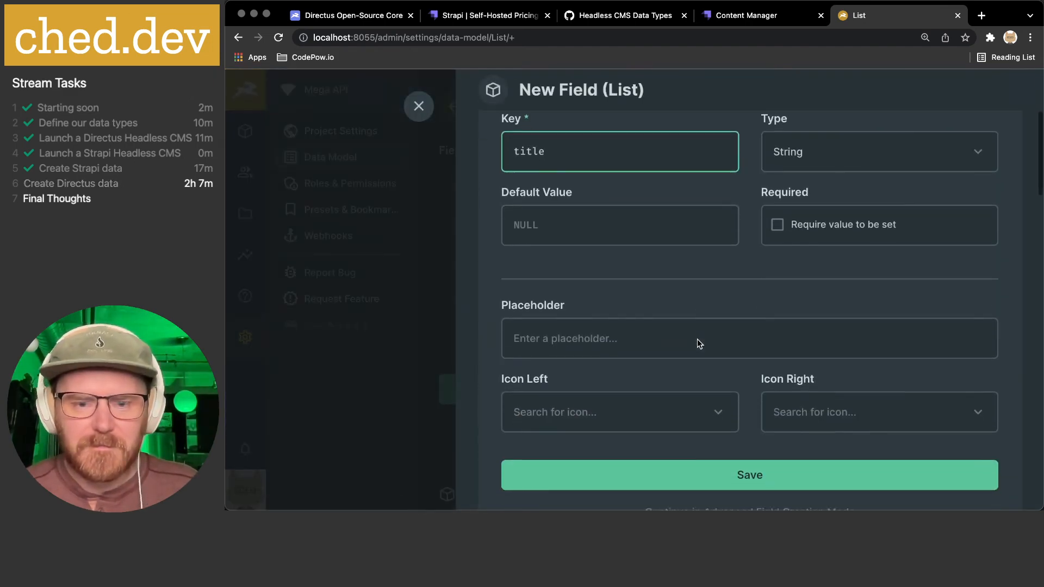
click(600, 368)
text(title)
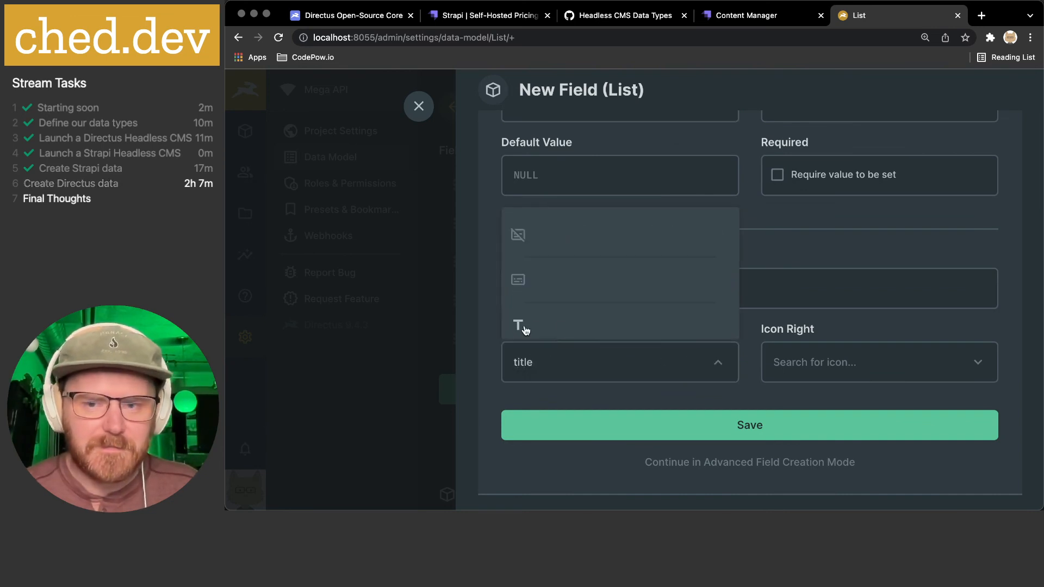
click(522, 326)
click(750, 462)
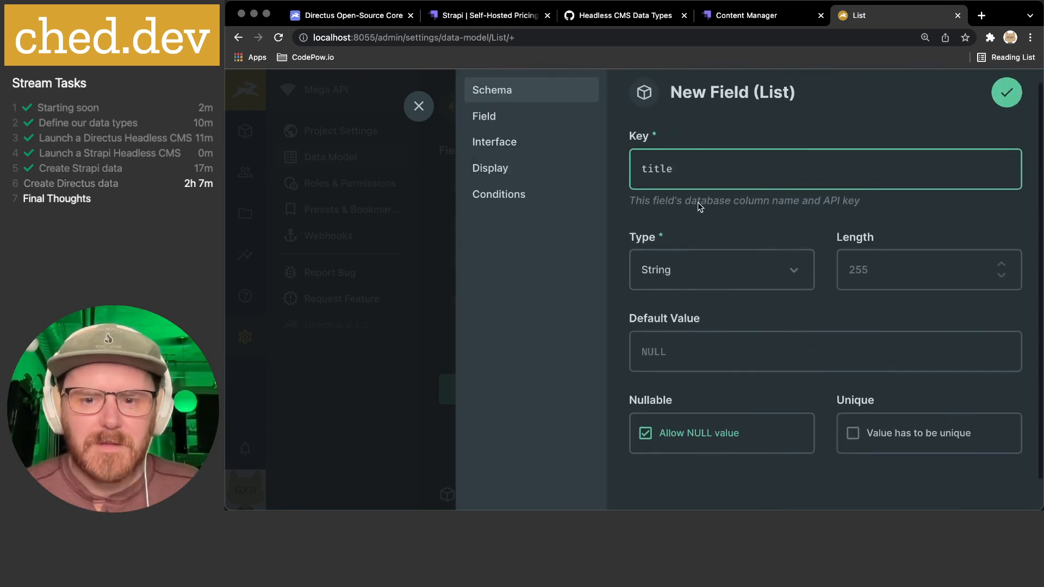
- Make the title field non-nullable, unique and required
click(719, 449)
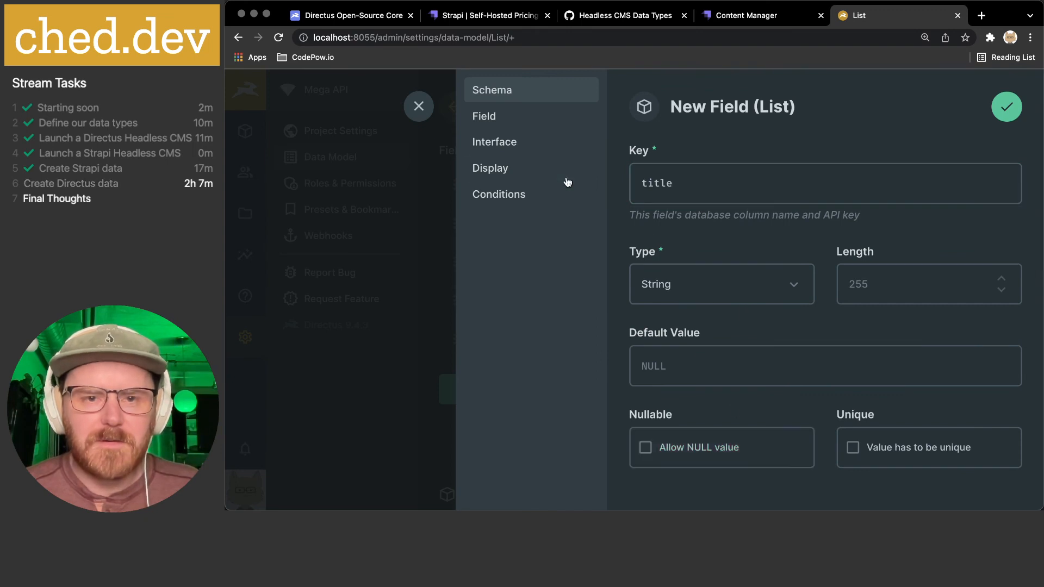
click(850, 447)
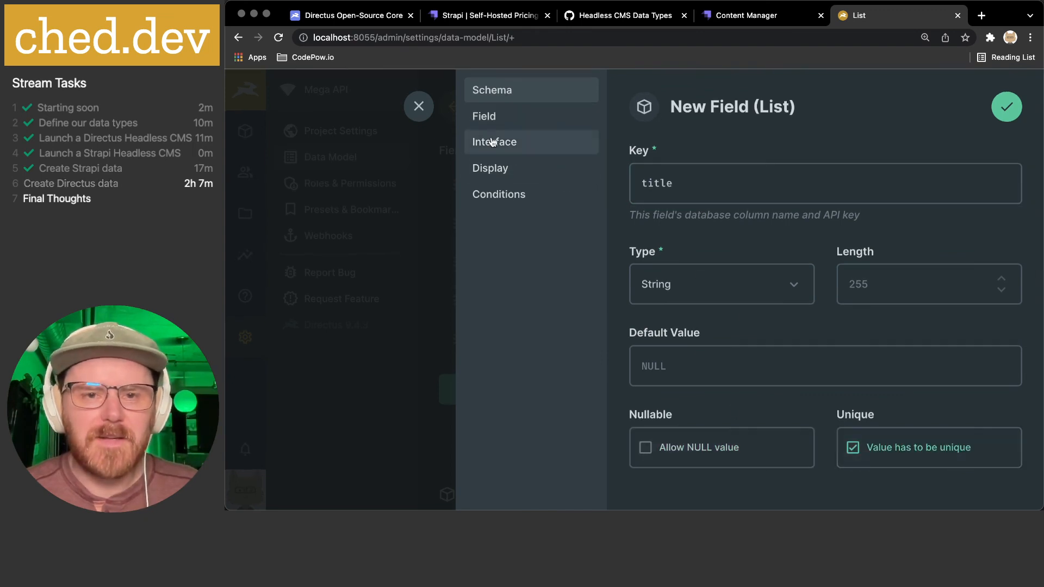
click(487, 116)
click(924, 183)
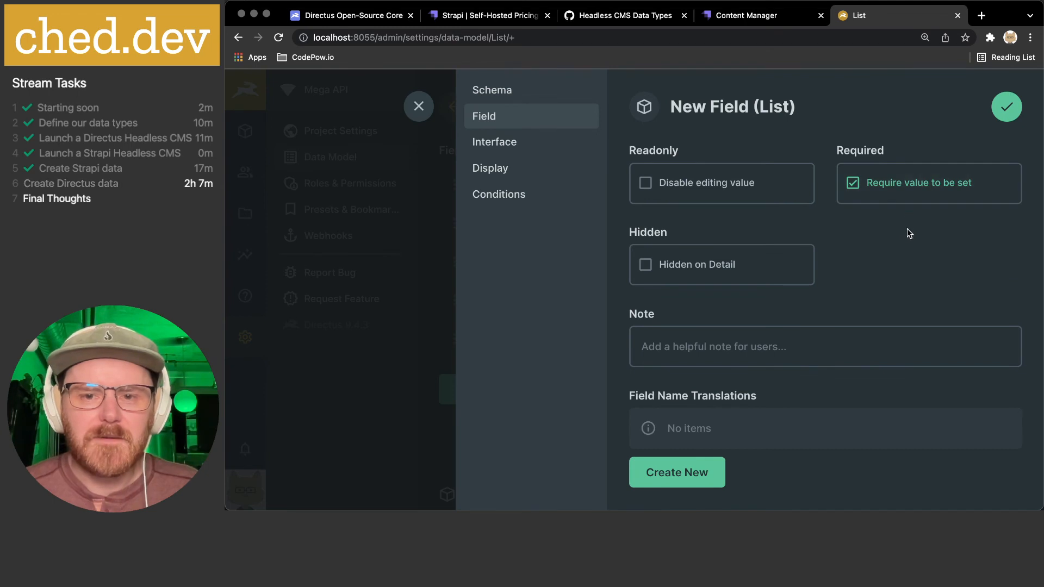
scroll(857, 266, down, 2)
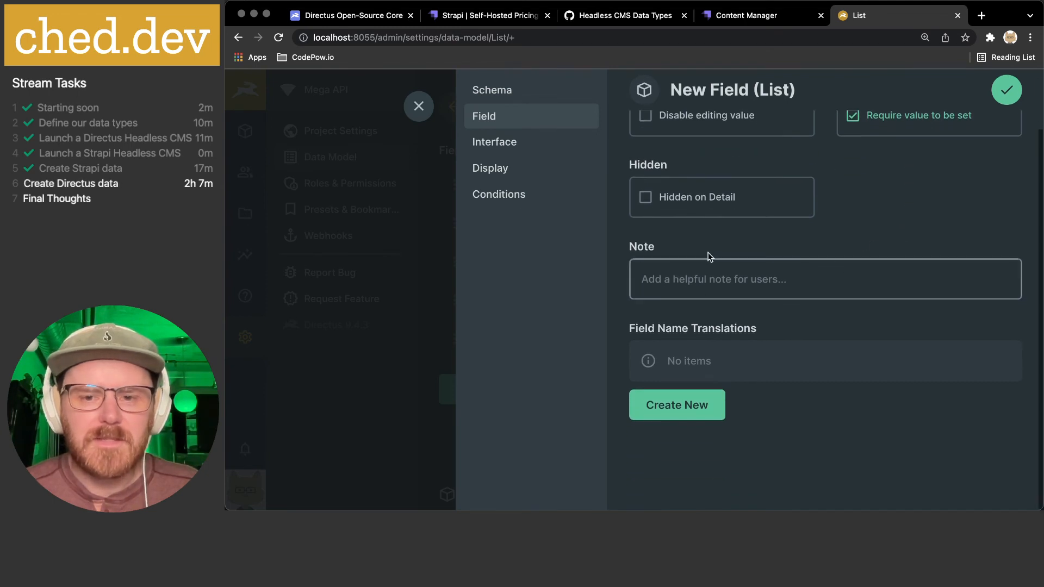
- Set the title field's interface font to Serif
click(495, 143)
scroll(752, 243, up, 2)
scroll(752, 243, down, 3)
scroll(751, 243, down, 1)
click(794, 281)
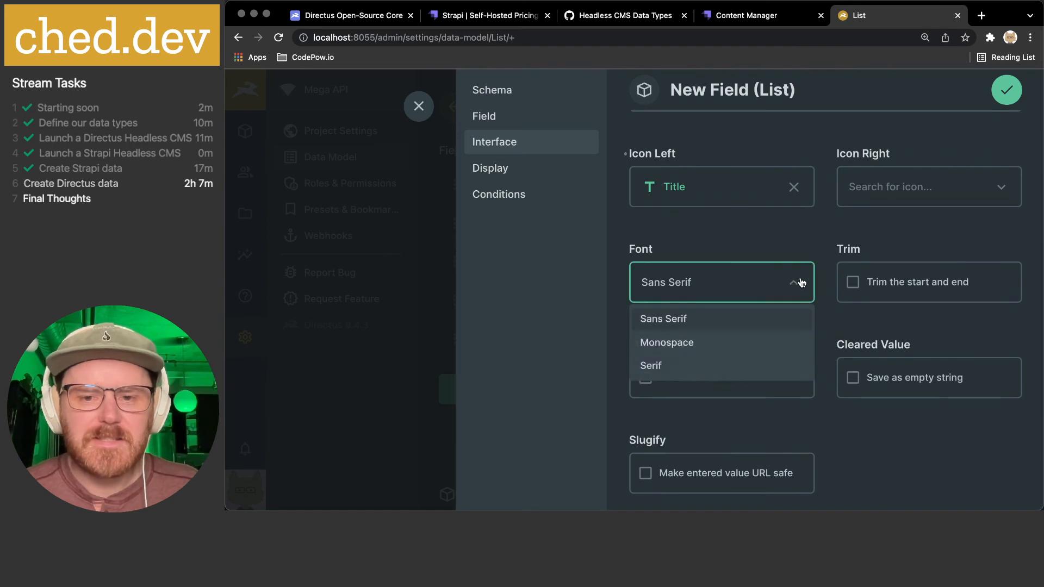
click(704, 368)
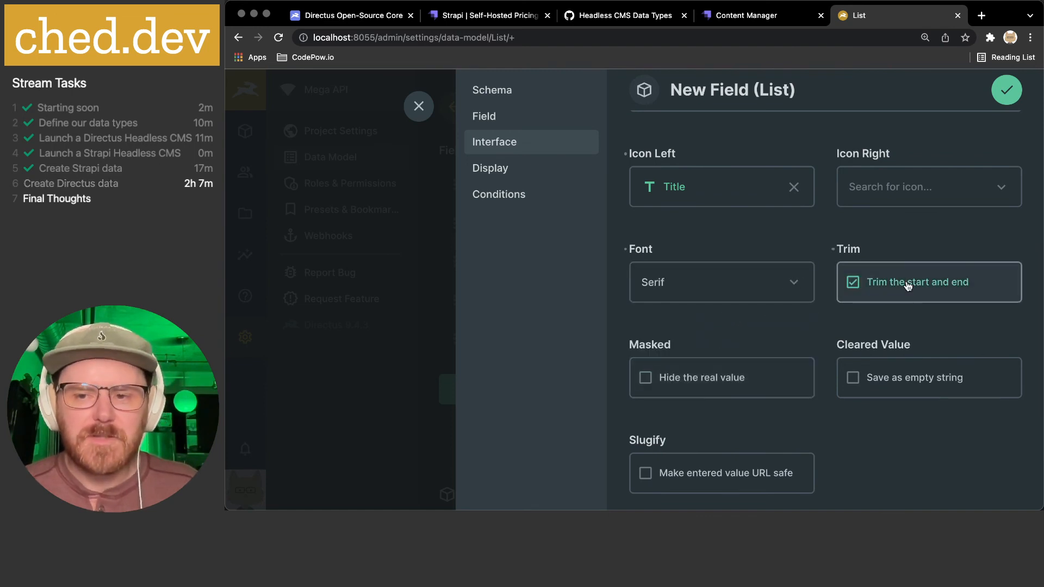
scroll(818, 320, down, 2)
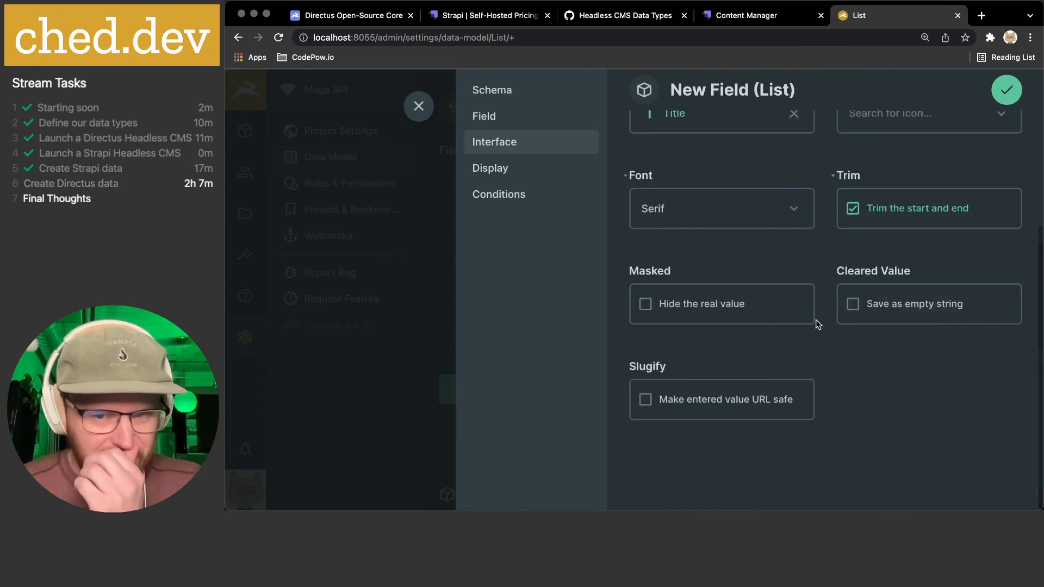
- Give the title field a Formatted Value display with the Title icon and save it
click(486, 171)
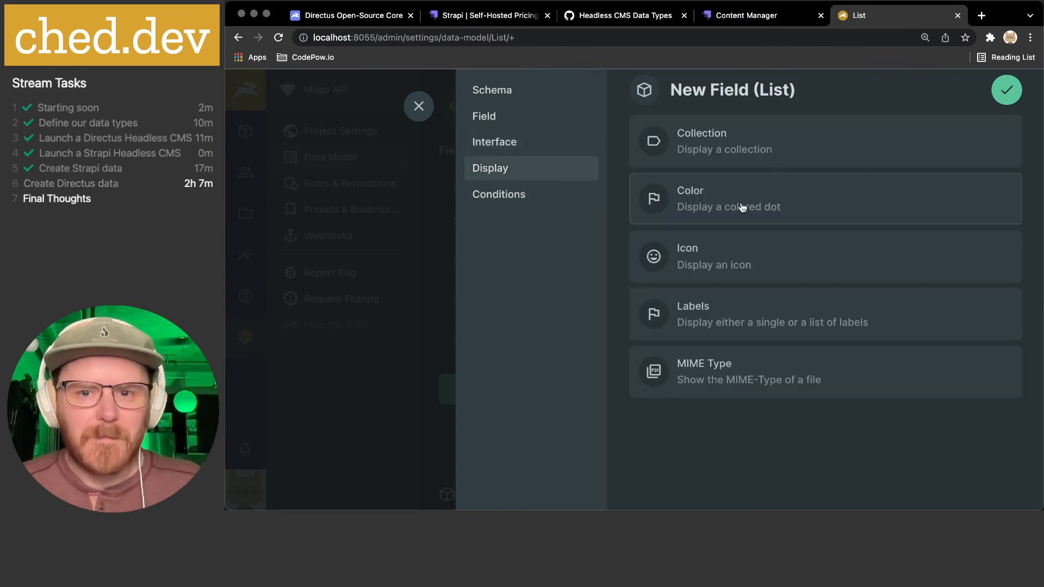
scroll(742, 208, up, 4)
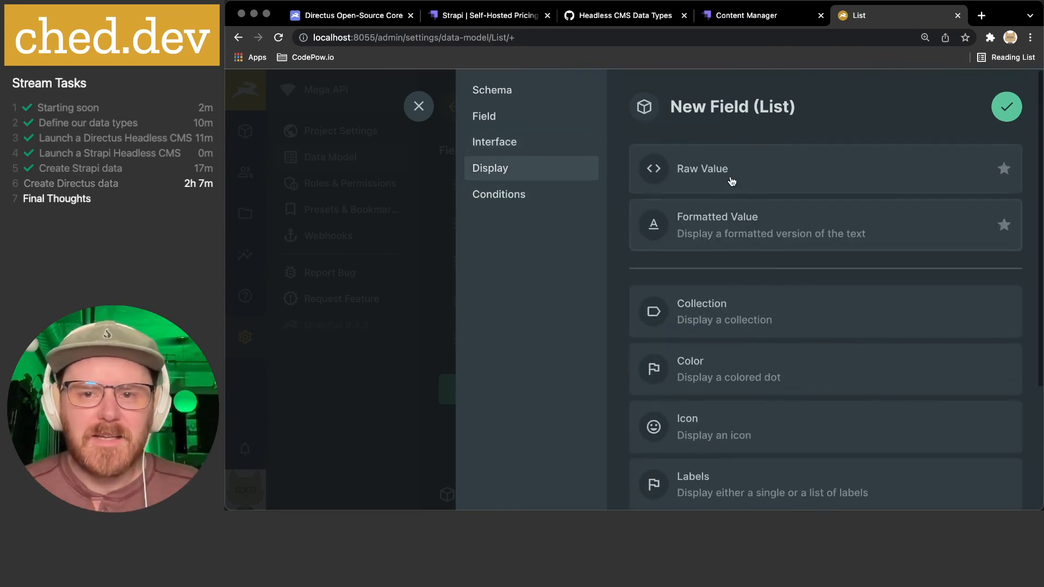
click(726, 235)
scroll(900, 253, down, 1)
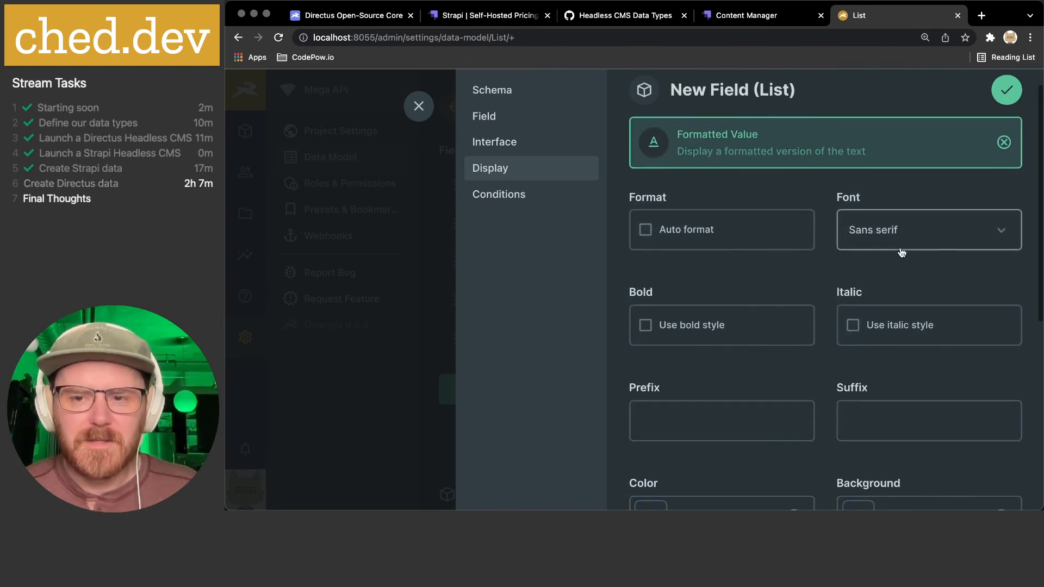
scroll(881, 235, down, 3)
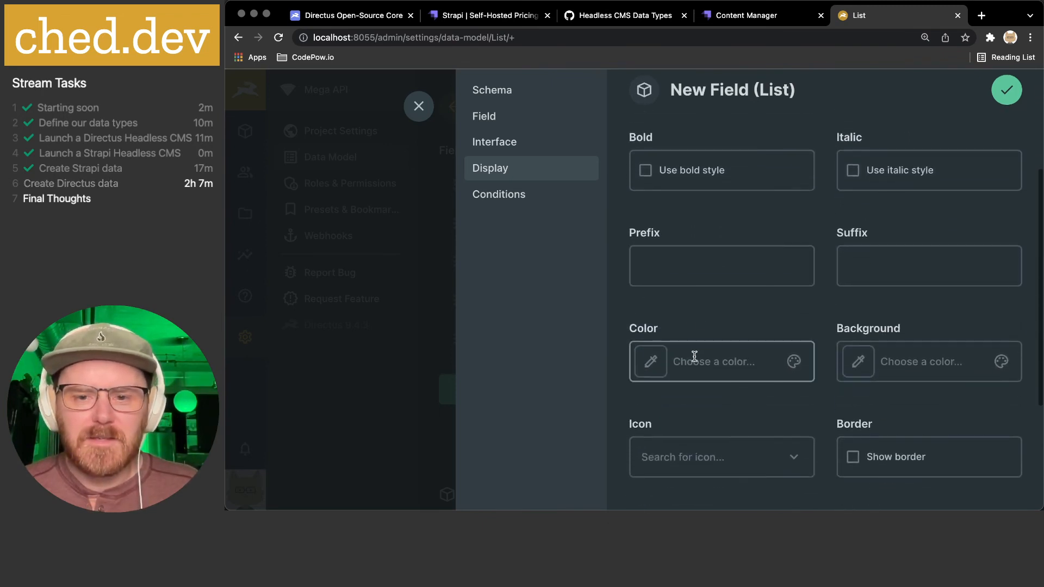
scroll(694, 356, down, 2)
click(693, 357)
text(titl)
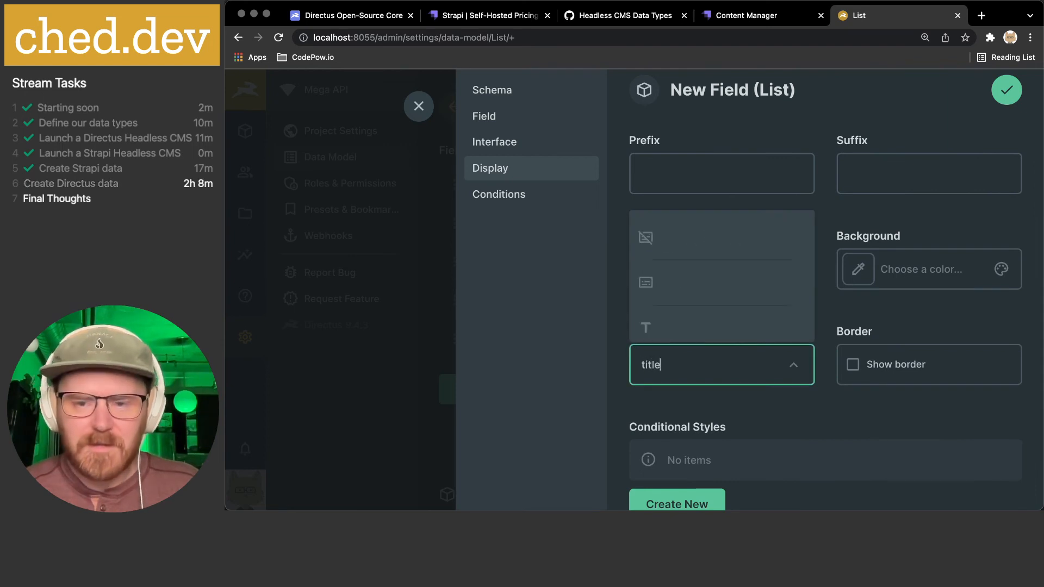
text(e)
click(647, 329)
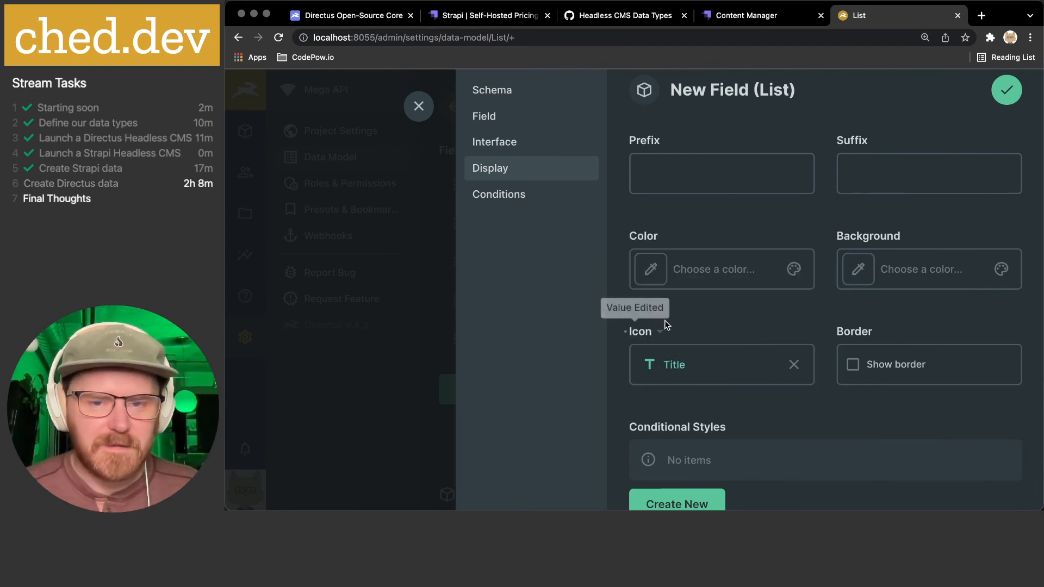
scroll(706, 323, down, 2)
click(547, 196)
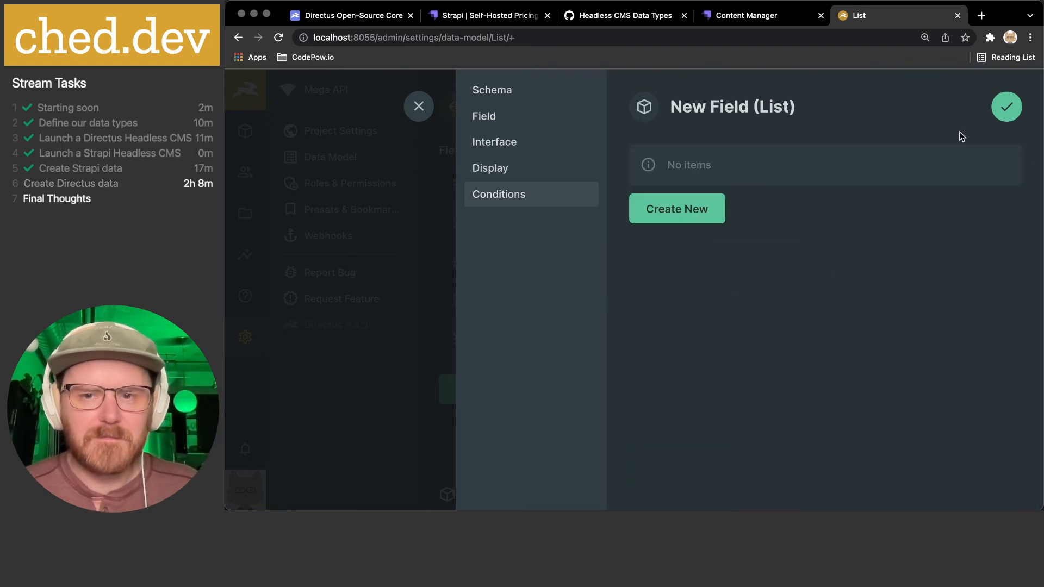
click(1007, 90)
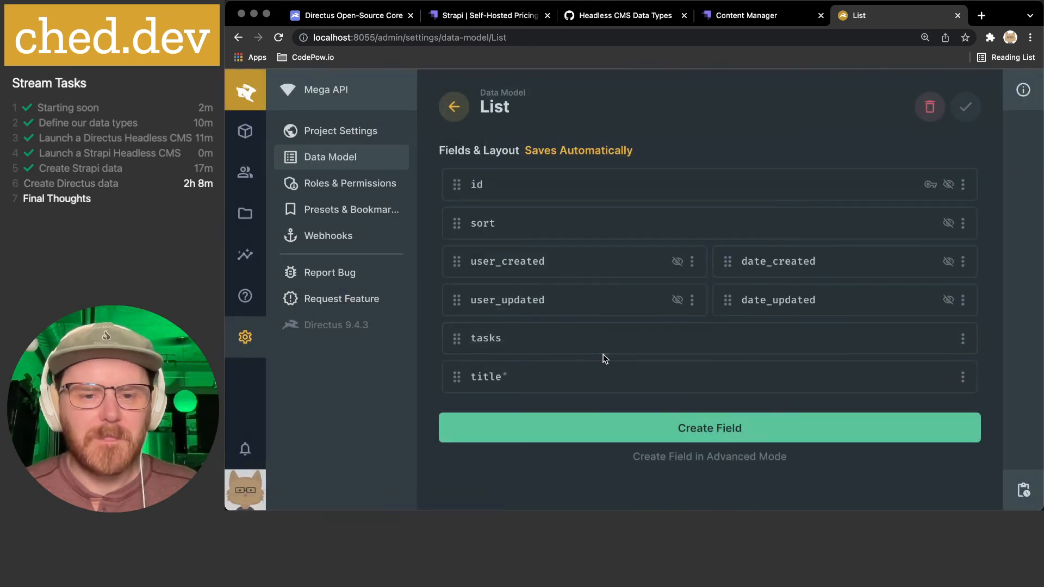
- Move the title field above tasks in List, then browse the List collection's content
drag(464, 375, 461, 341)
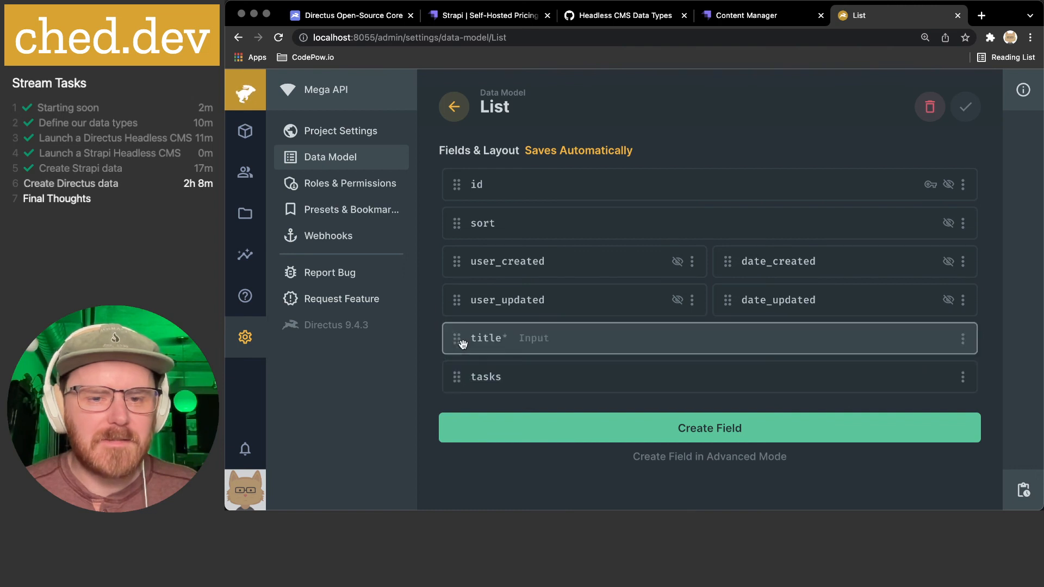
click(454, 107)
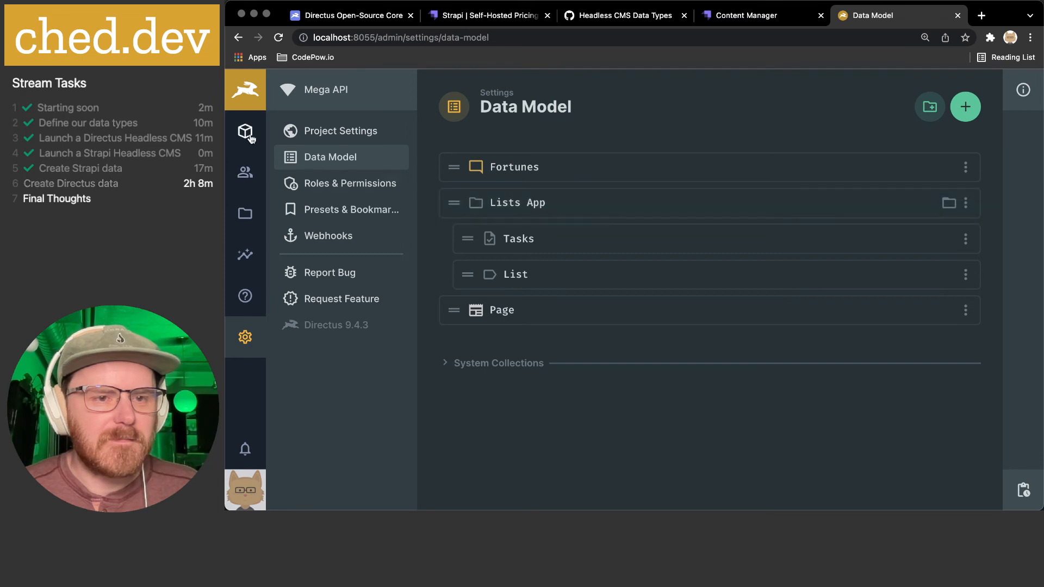
click(245, 131)
click(322, 210)
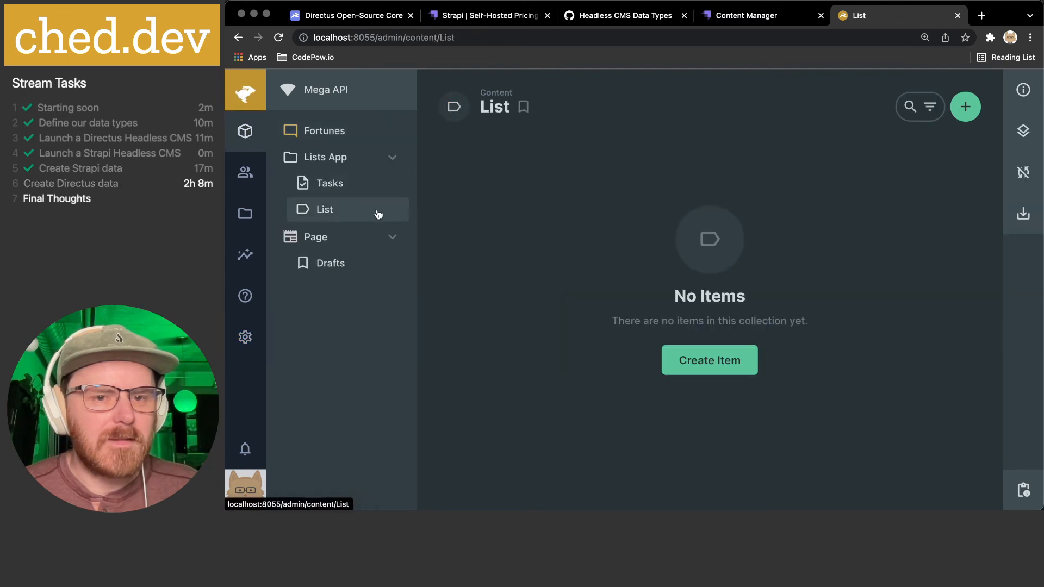
- Start a new List item titled 'Shopping' and check that no existing tasks are available
click(737, 356)
text(Shopping)
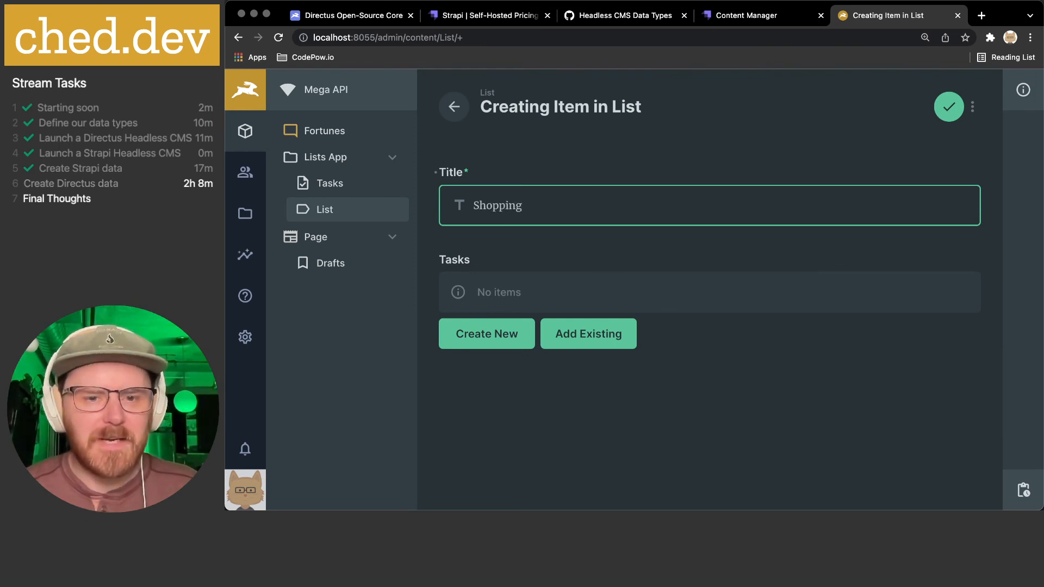
click(585, 337)
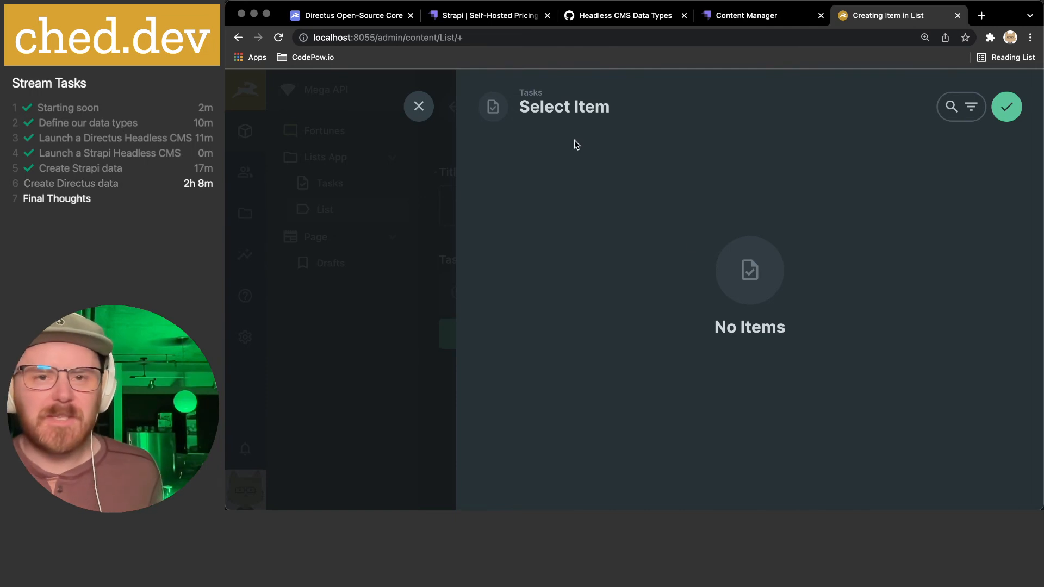
click(417, 106)
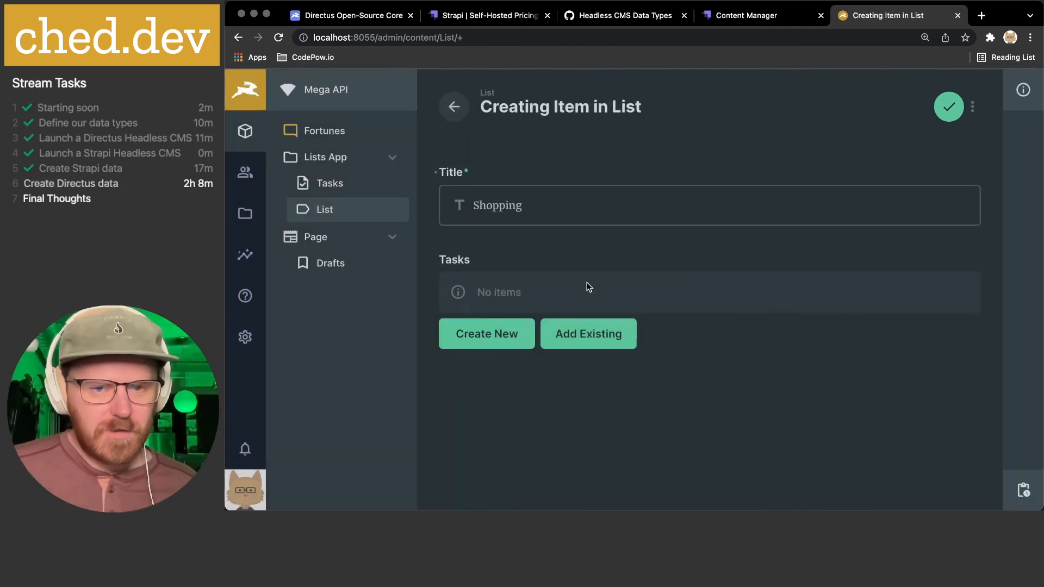
click(496, 334)
- Add a new task 'Carrots' to the Shopping list
click(539, 205)
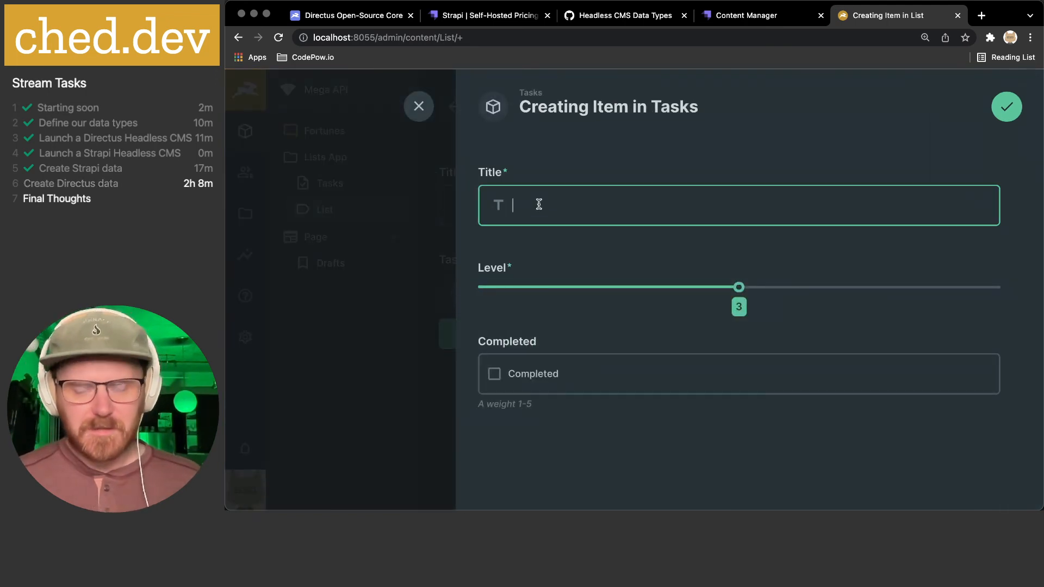
text(Carrots)
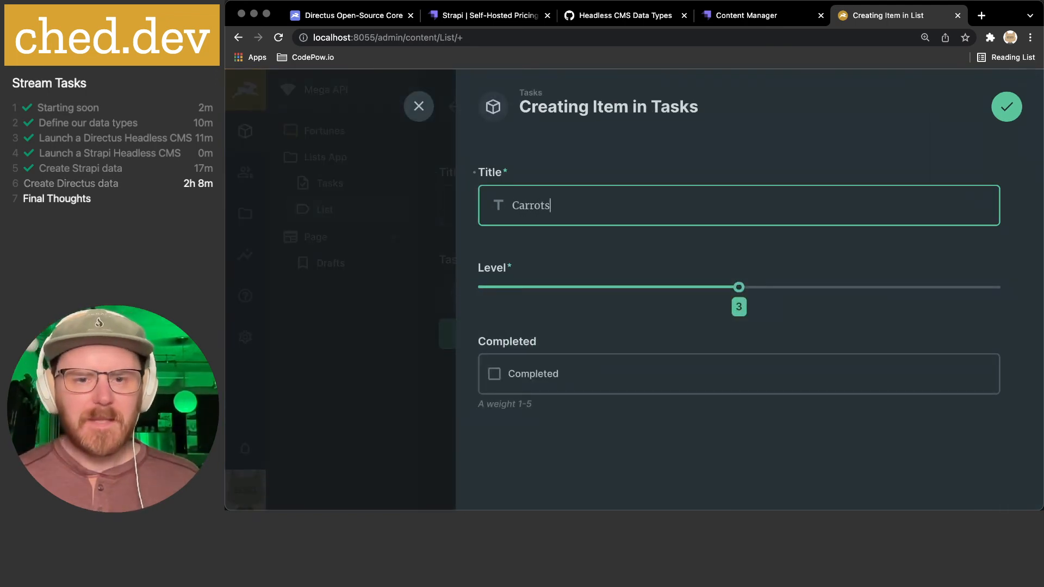
drag(738, 287, 767, 286)
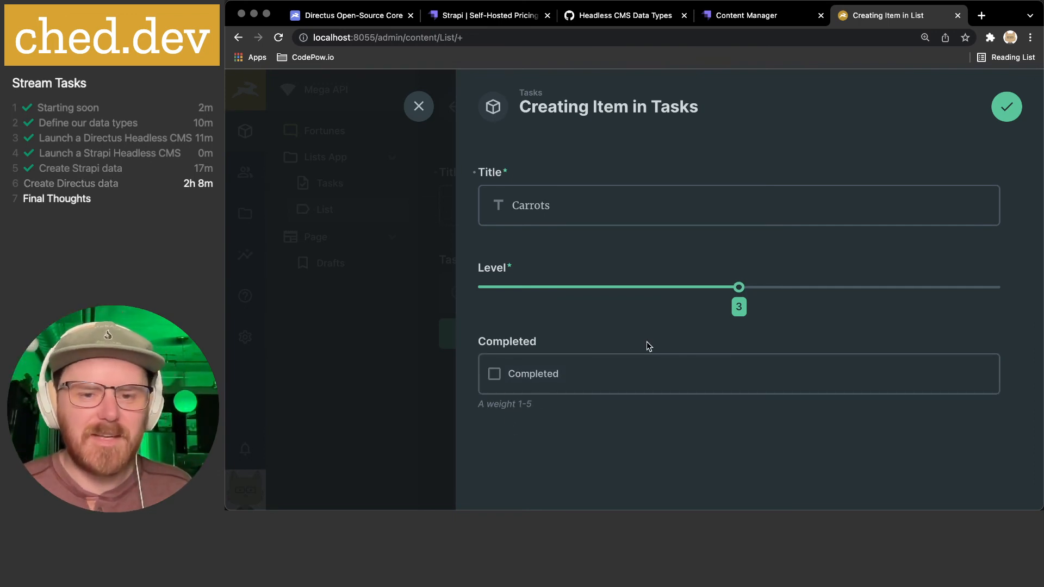
click(545, 371)
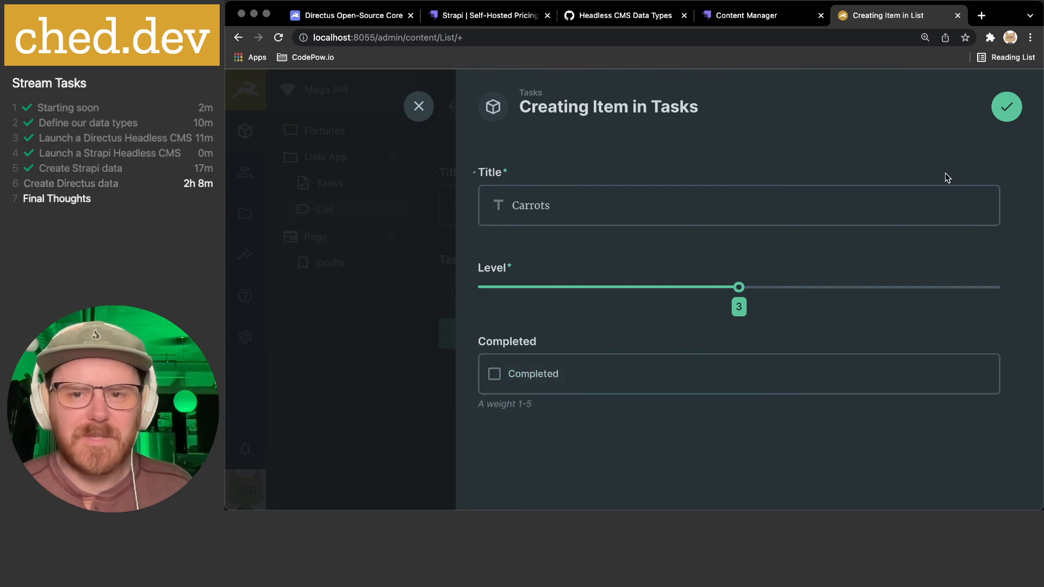
click(1006, 106)
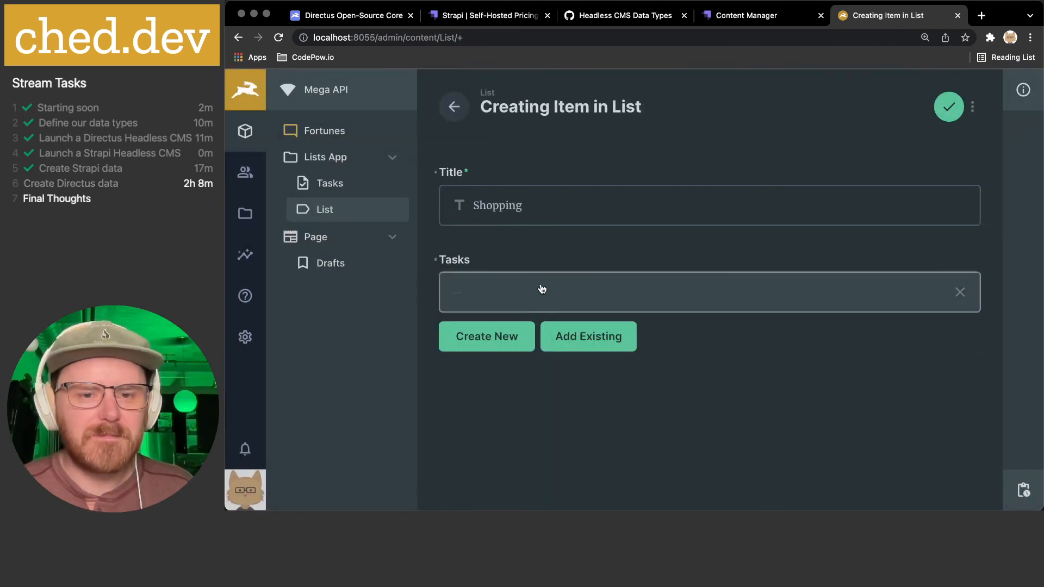
click(457, 296)
click(1007, 107)
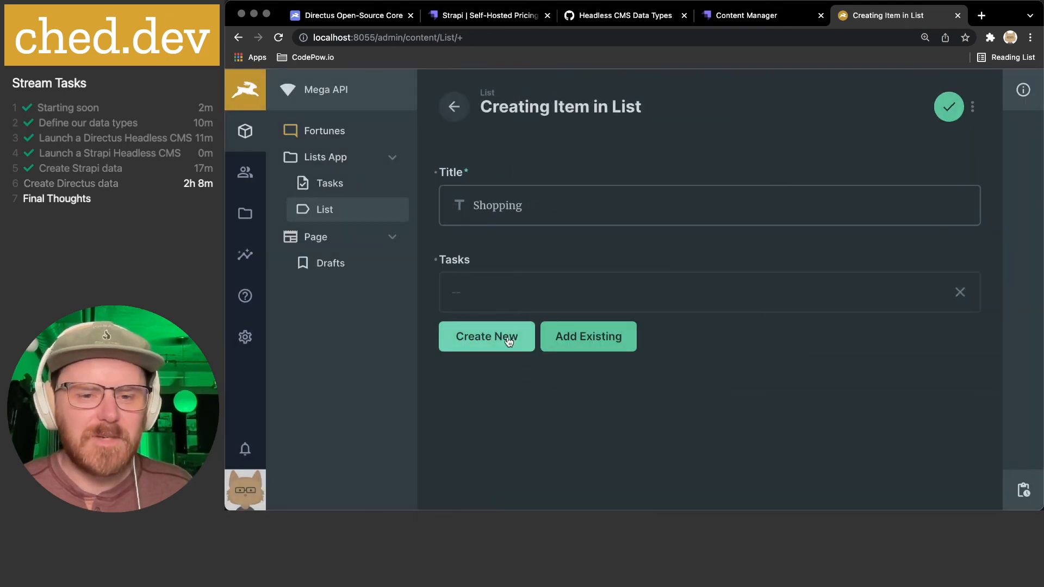
- Add a second task 'Cereal' and save the Shopping list item
click(508, 339)
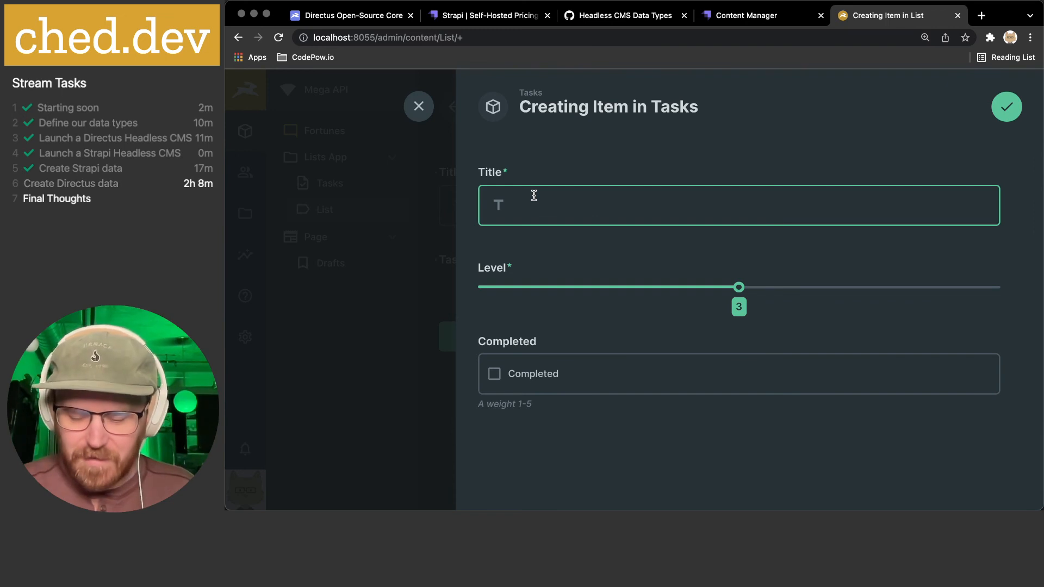
text(Cereal)
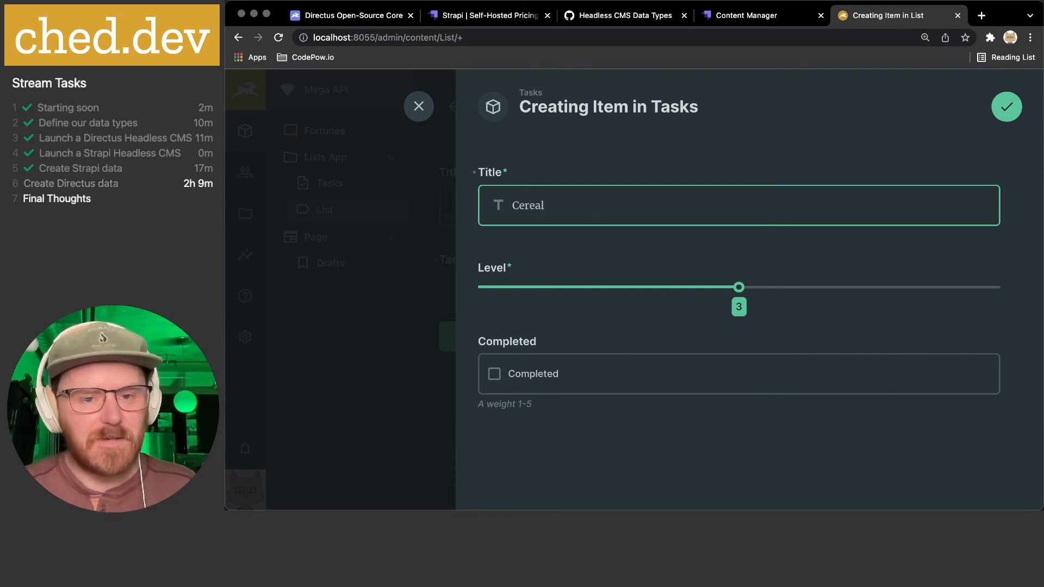
click(1013, 107)
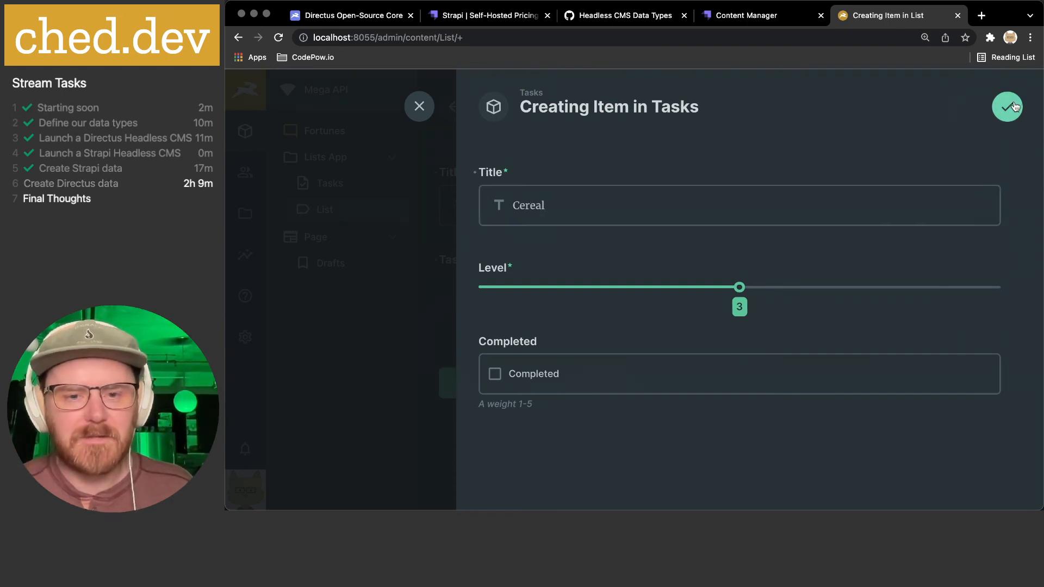
click(947, 109)
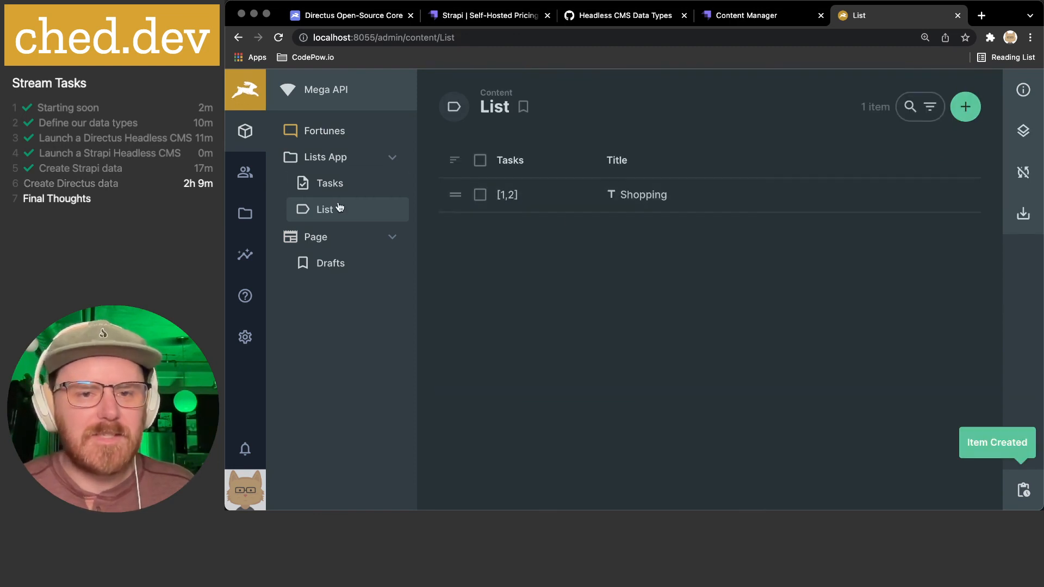
- View the Shopping item's Carrots task, then open List's fields in the Data Model
click(246, 337)
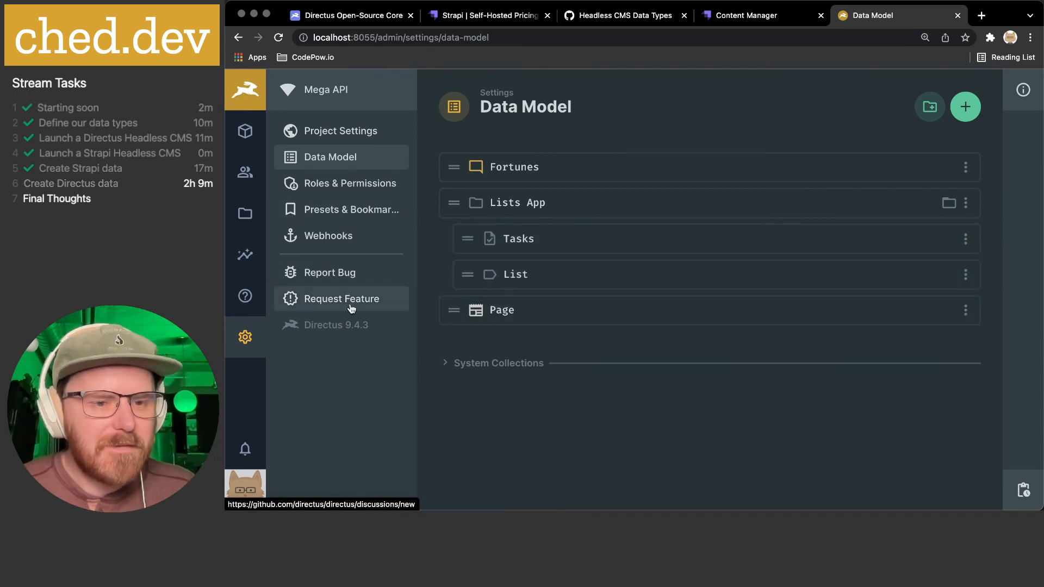
click(238, 37)
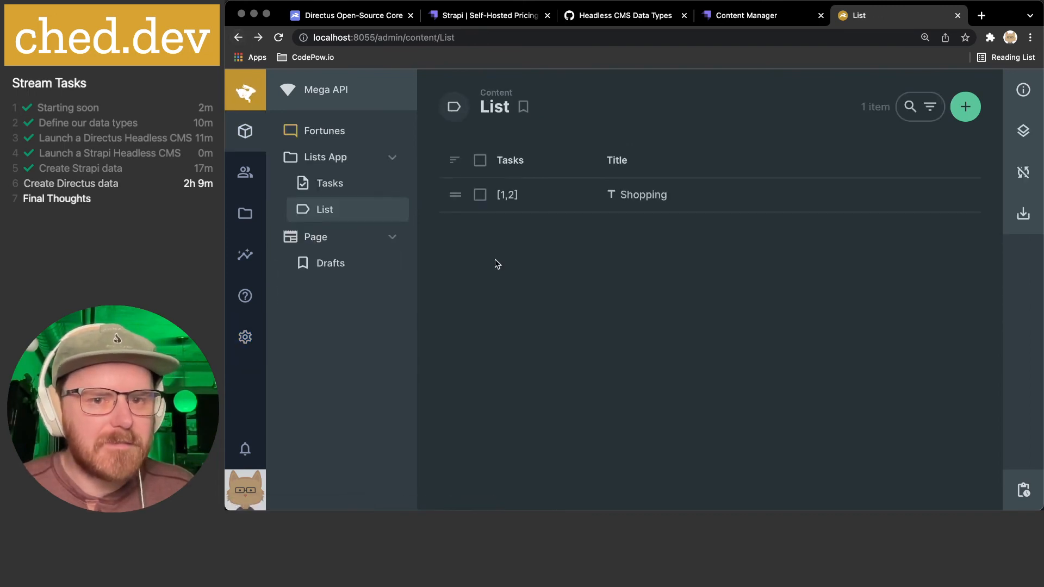
click(510, 200)
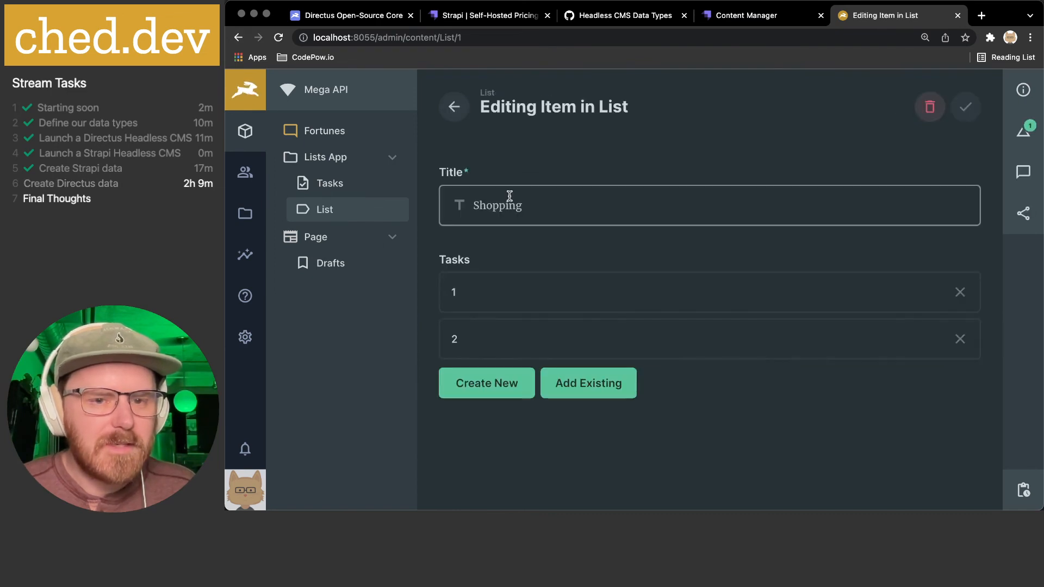
click(465, 296)
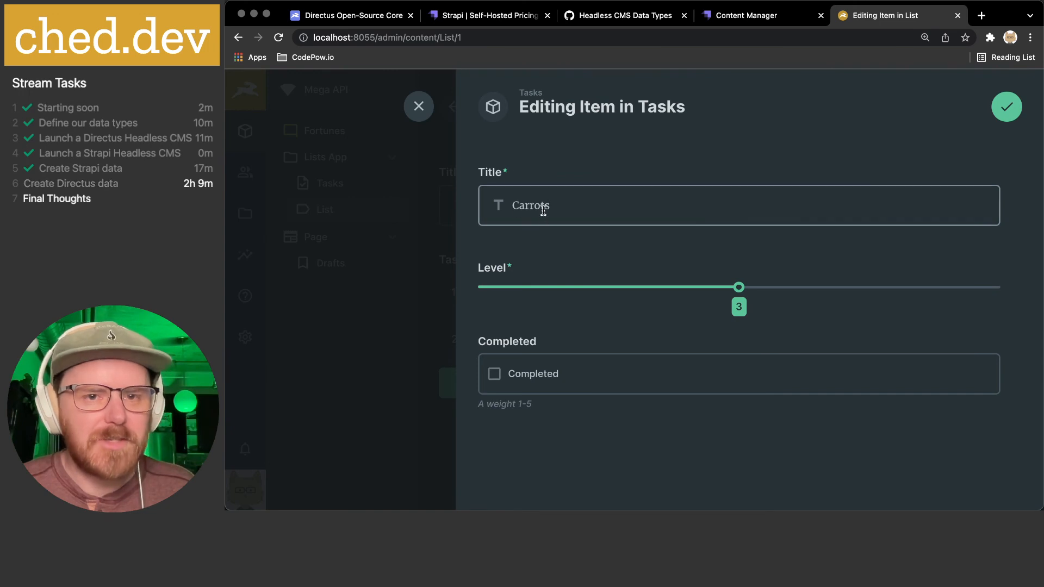
click(420, 108)
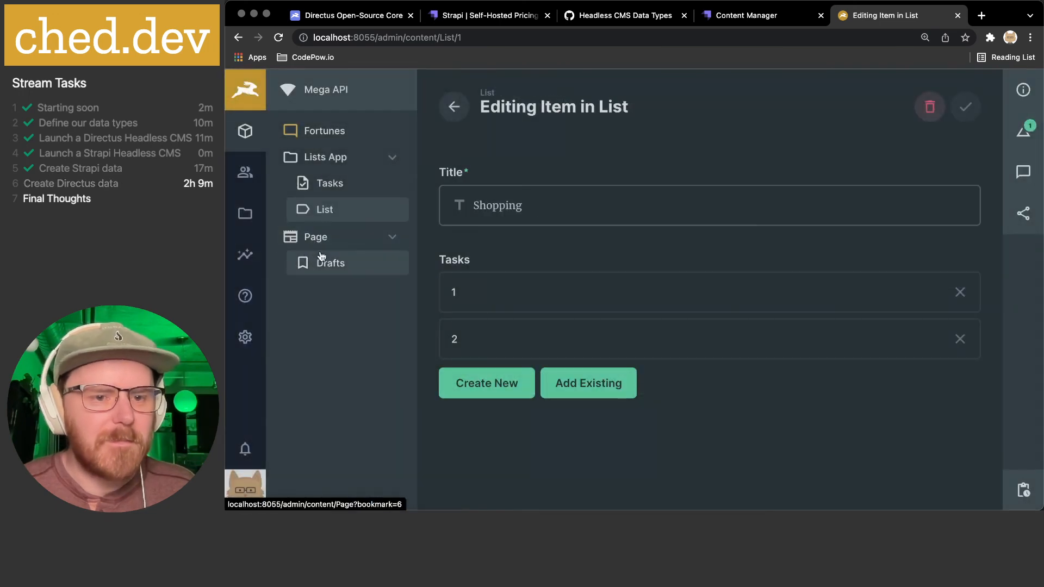
click(245, 337)
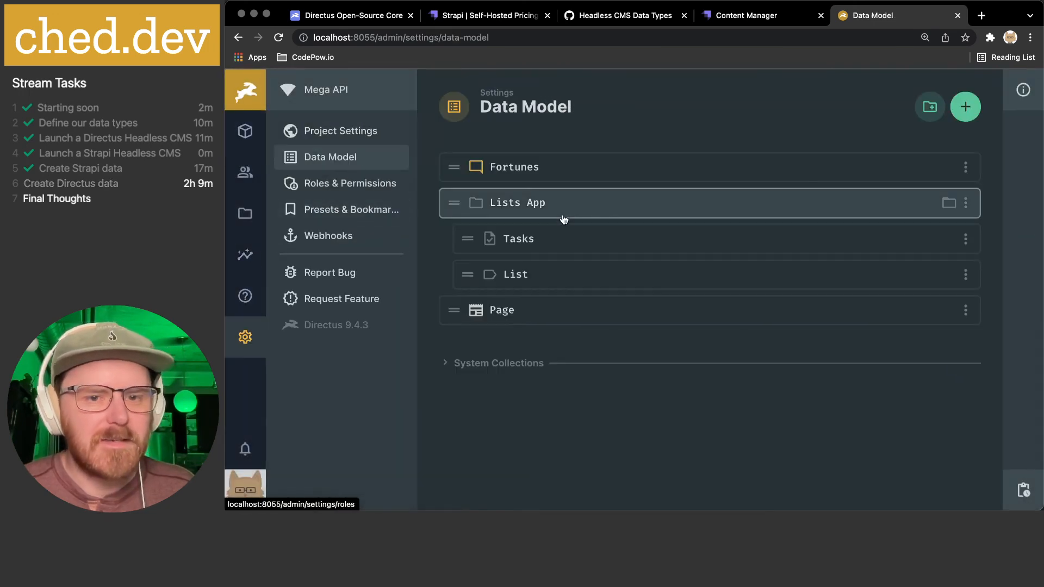
click(507, 275)
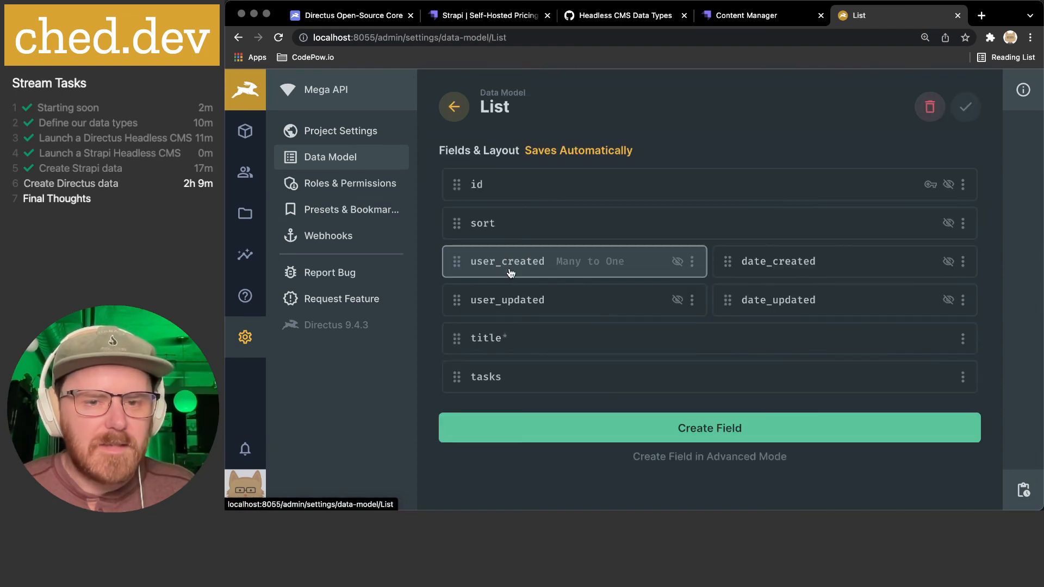
- Set the tasks relationship to cascade-delete on deselect and sort by the 'sort' field
click(499, 382)
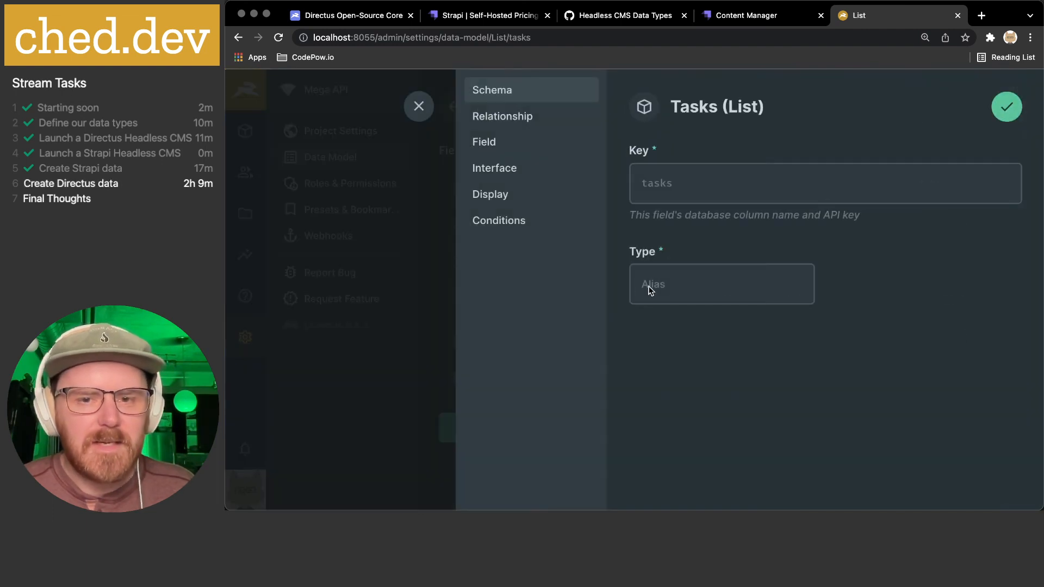
click(519, 119)
scroll(805, 311, down, 5)
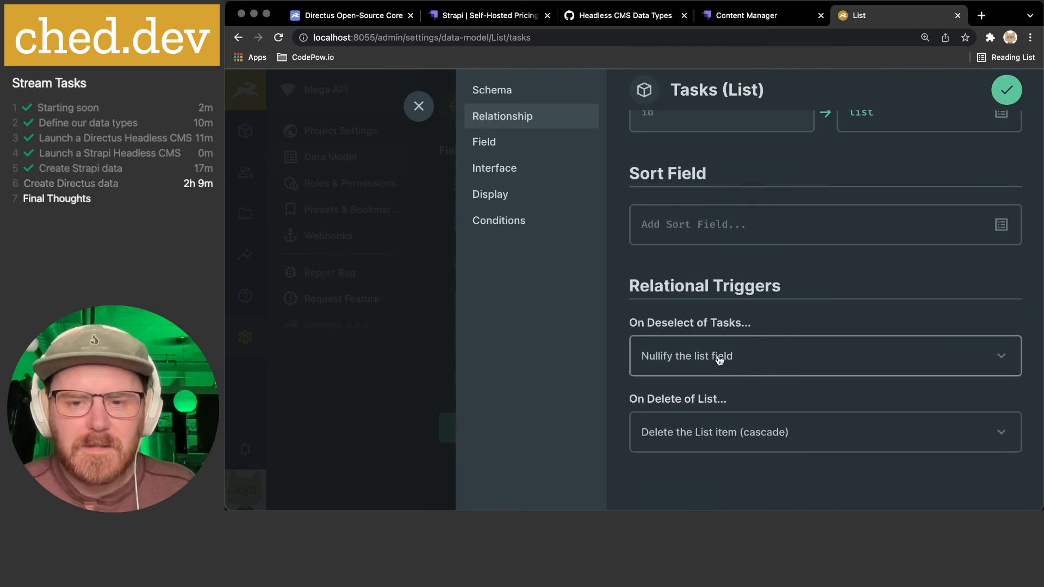
click(720, 359)
click(707, 417)
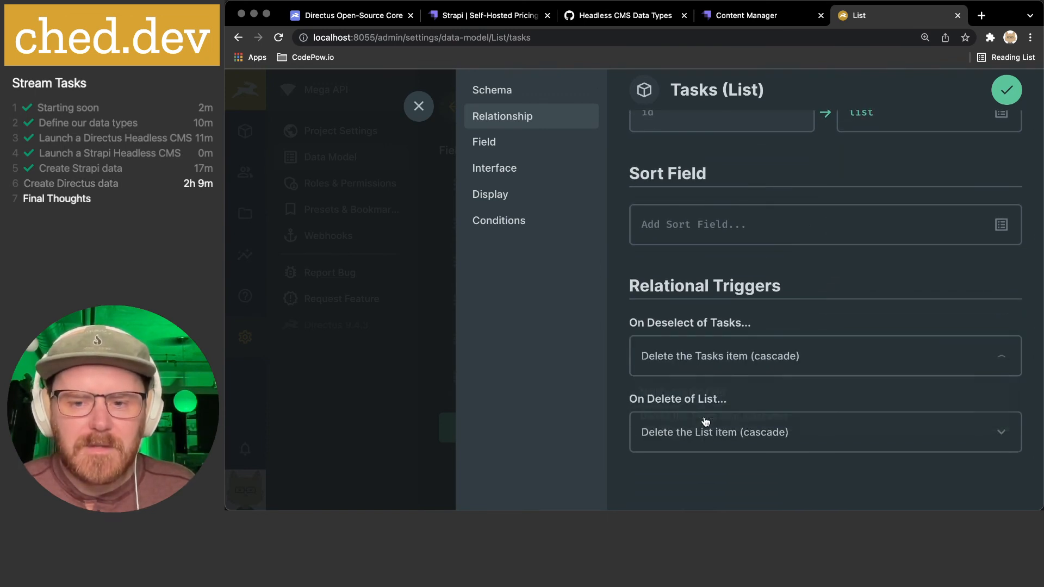
scroll(714, 441, down, 1)
scroll(718, 329, up, 4)
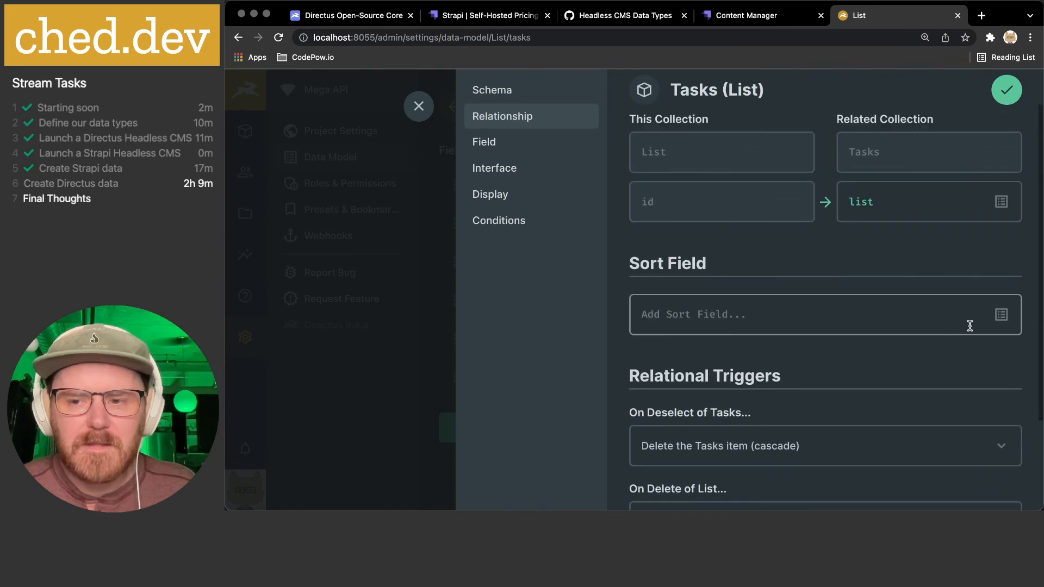
click(1001, 314)
scroll(935, 390, down, 2)
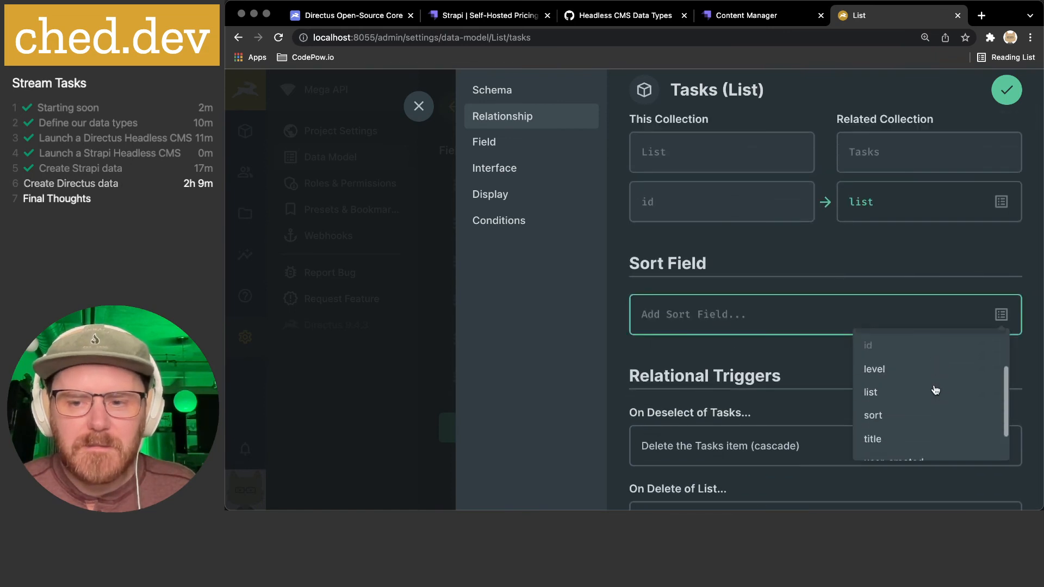
click(898, 414)
scroll(878, 351, up, 1)
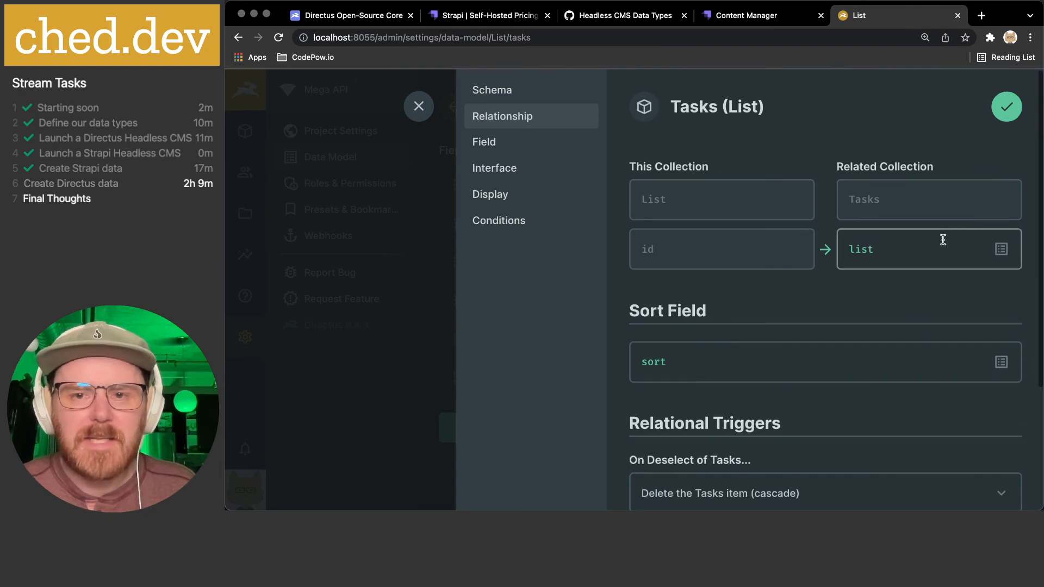
scroll(944, 242, down, 5)
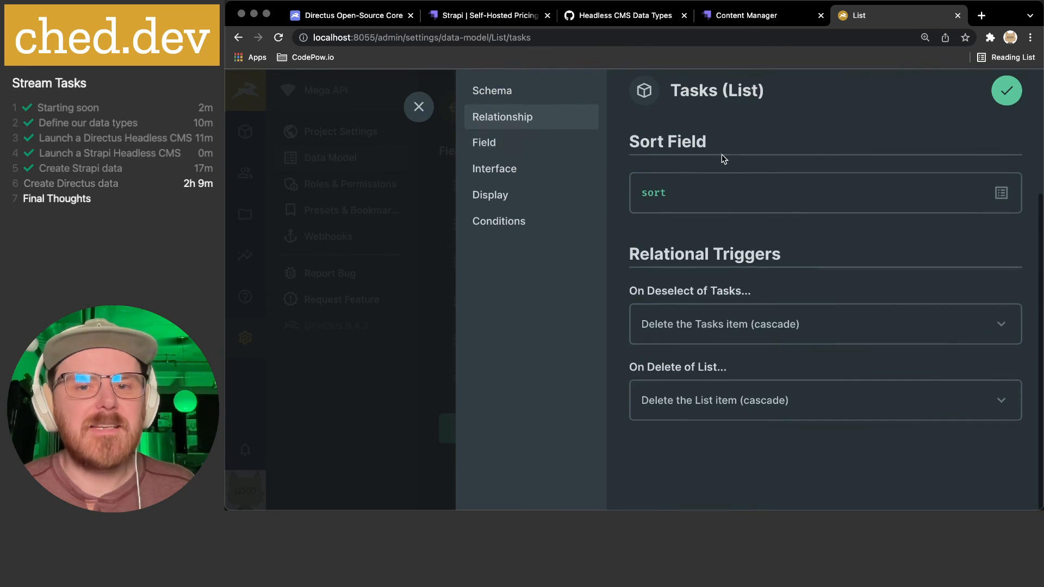
scroll(671, 147, up, 5)
- Use a Title template in the tasks field's interface
click(542, 147)
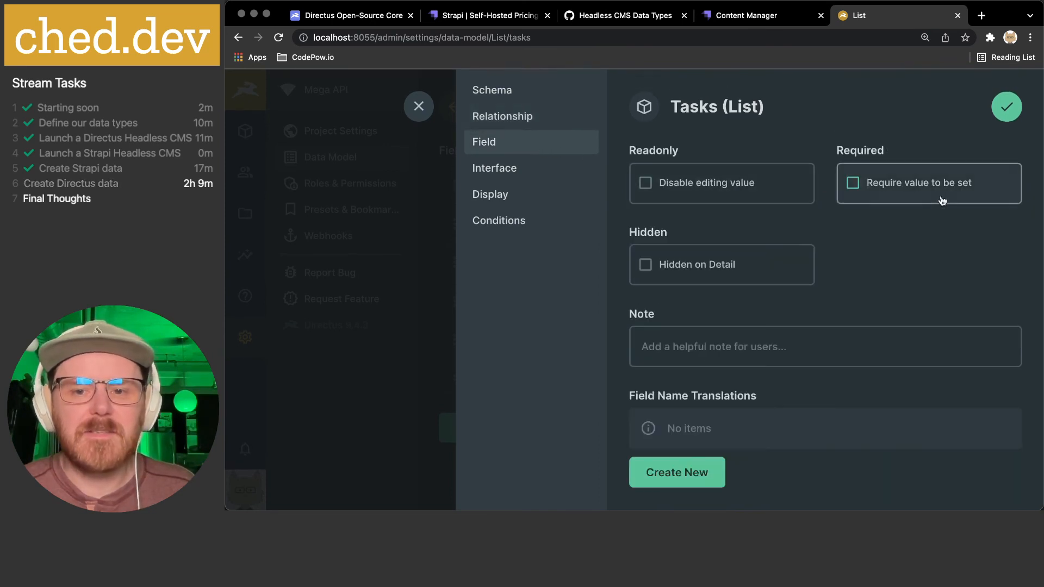
click(565, 178)
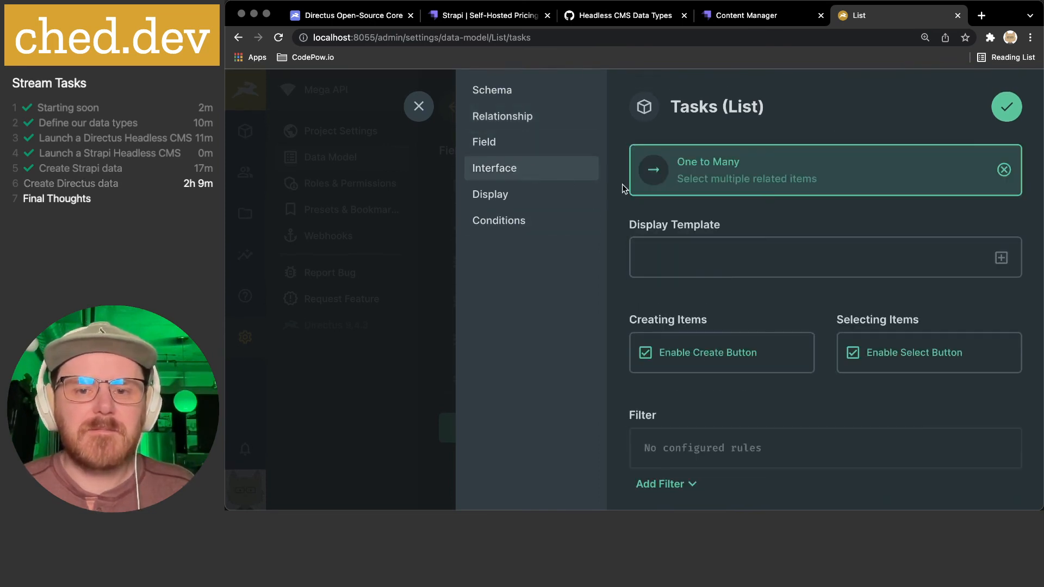
click(999, 258)
scroll(751, 333, down, 3)
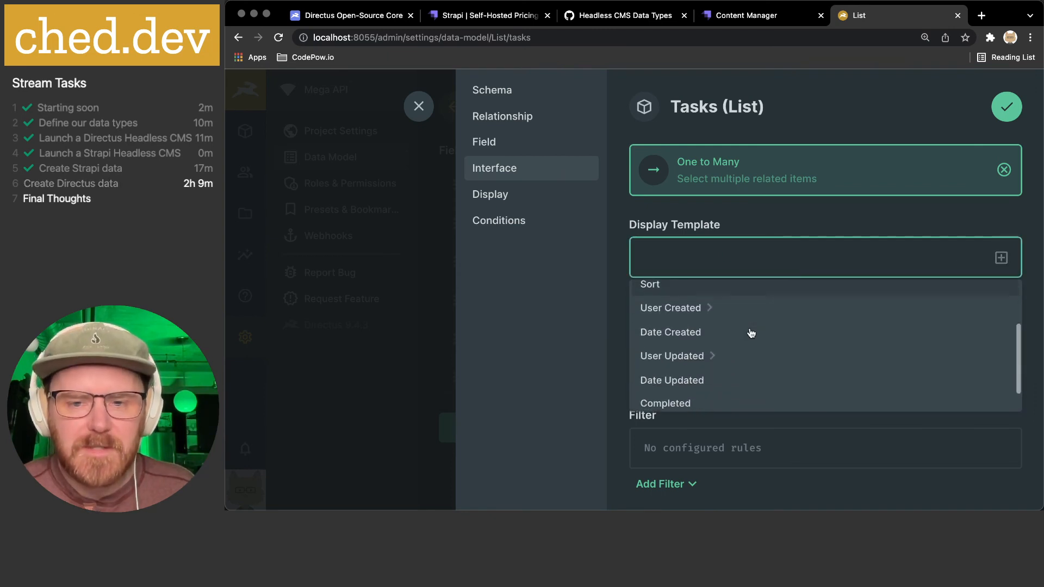
scroll(751, 333, down, 1)
scroll(750, 333, up, 5)
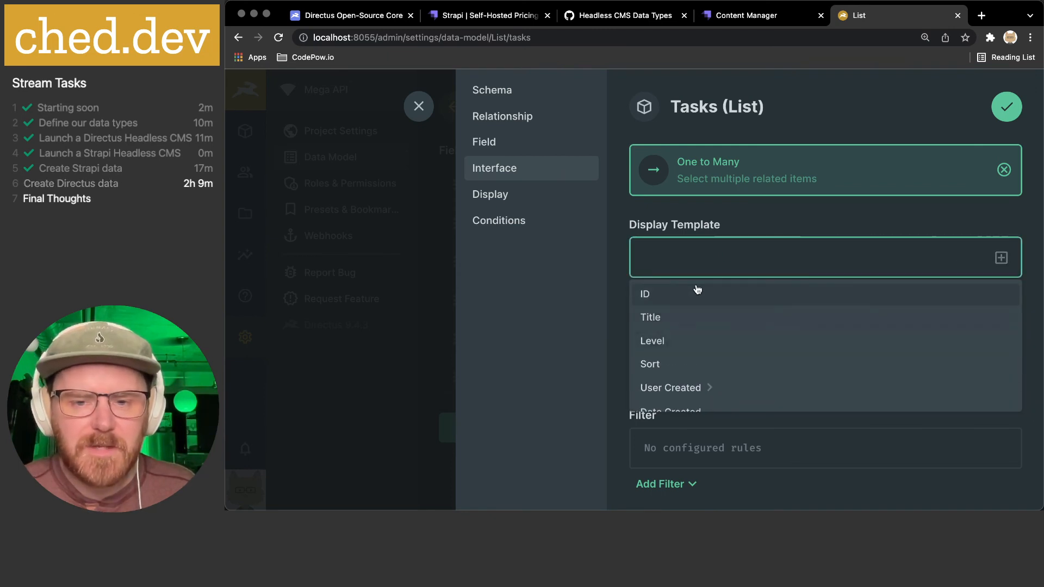
click(684, 318)
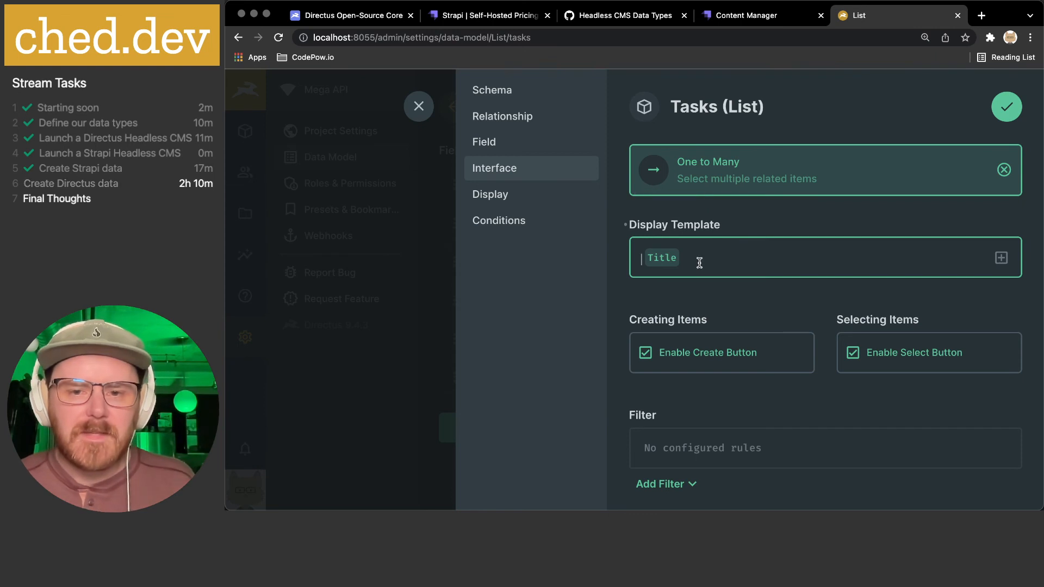
scroll(699, 263, down, 3)
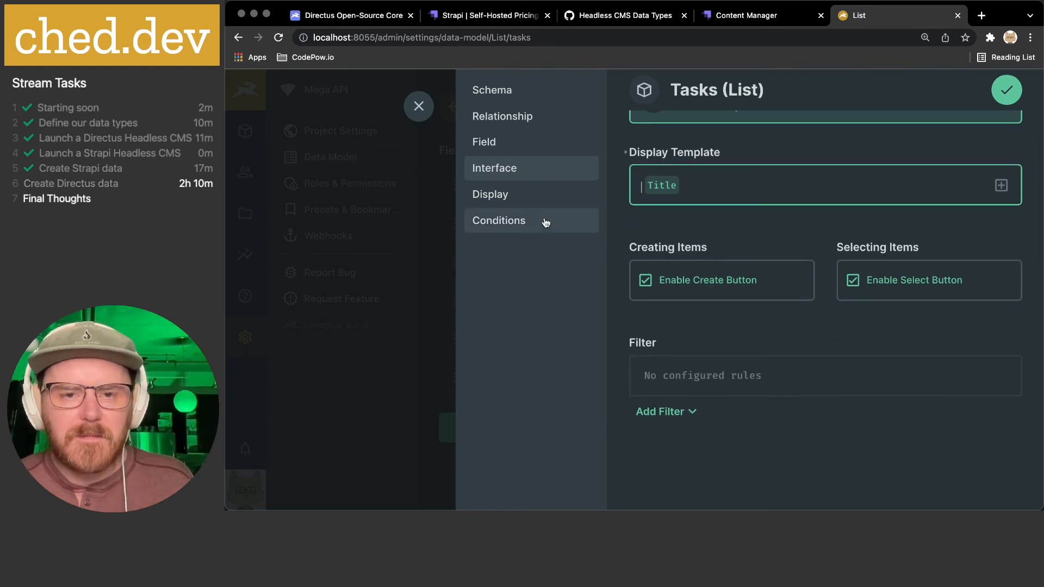
- Display tasks as Related Values with a Title template and save the field
click(517, 195)
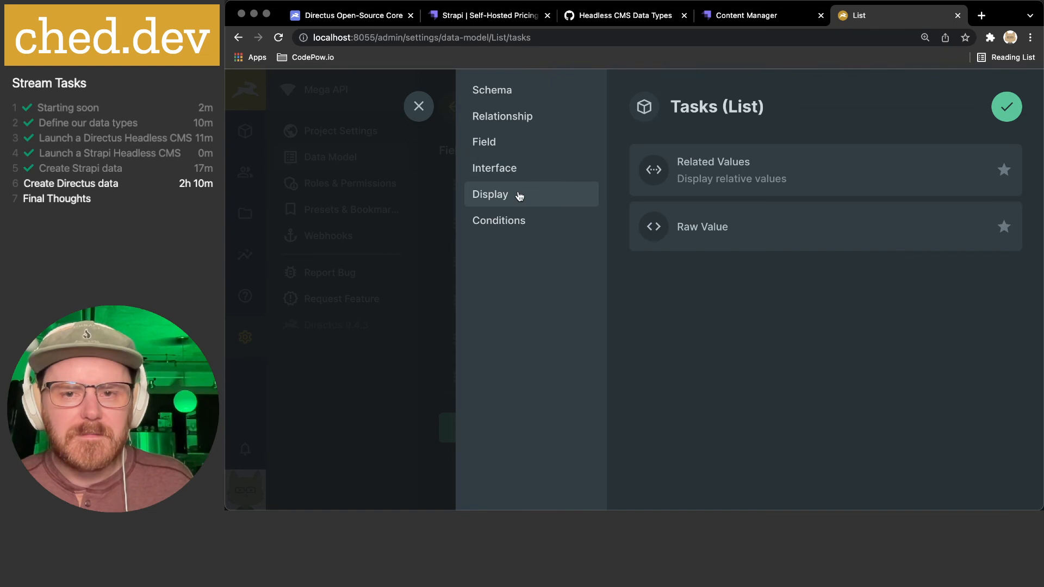
click(742, 191)
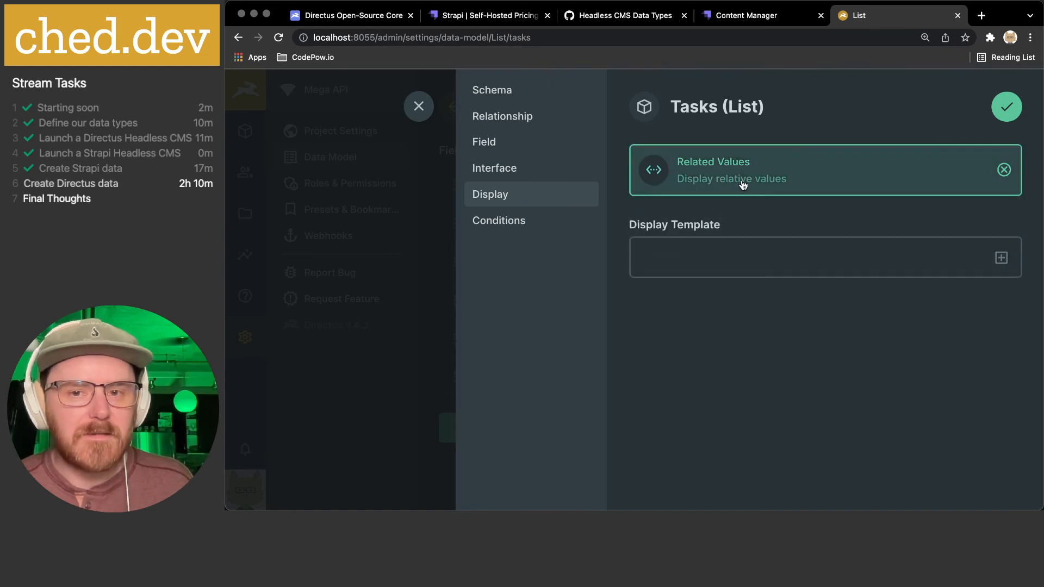
click(1002, 261)
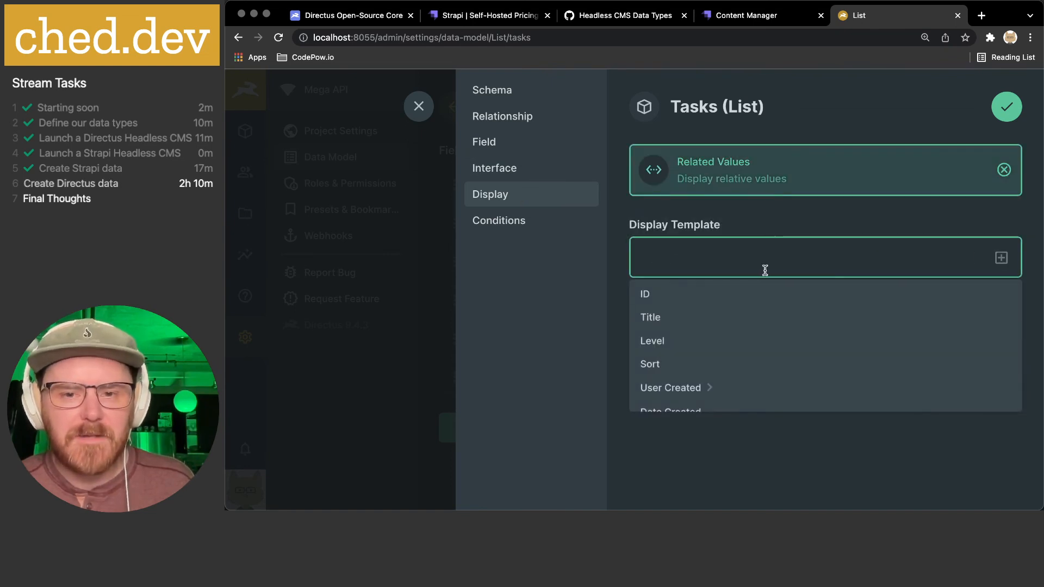
click(666, 318)
click(1003, 110)
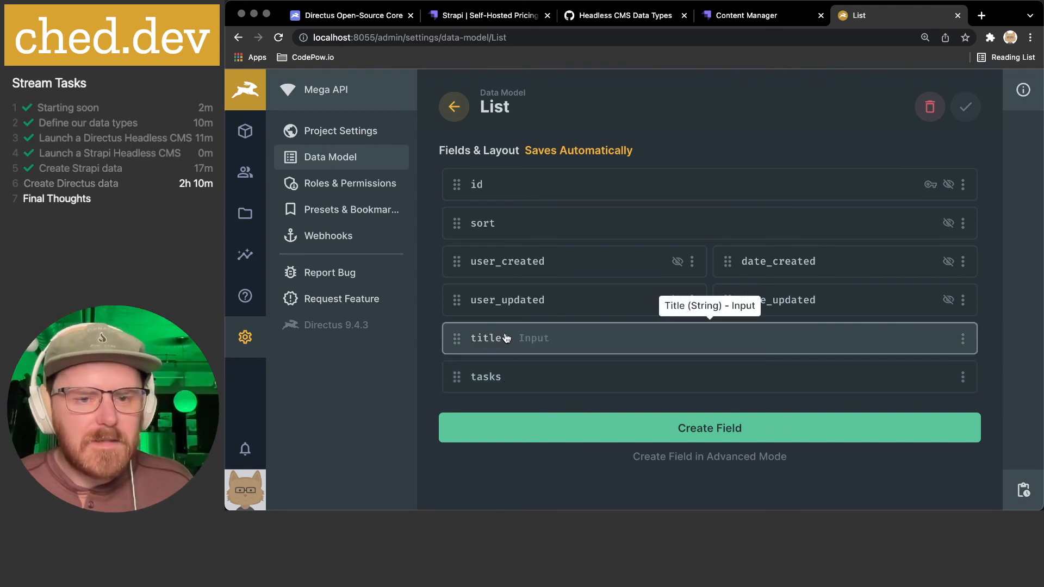
- Add a note to the Tasks level field describing it as a weight from 1 to 5, then save
click(454, 107)
click(536, 244)
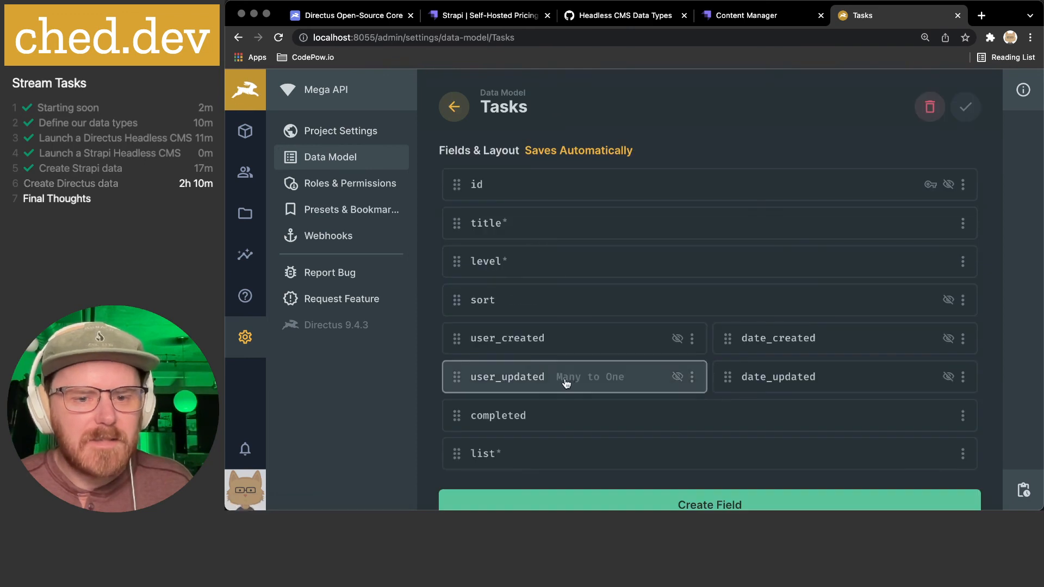
click(521, 261)
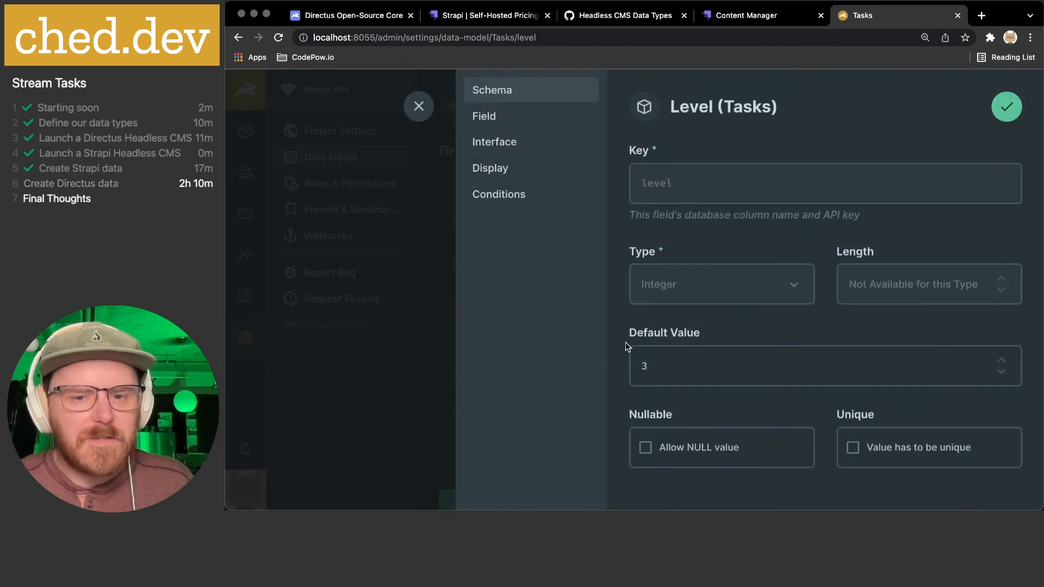
click(527, 143)
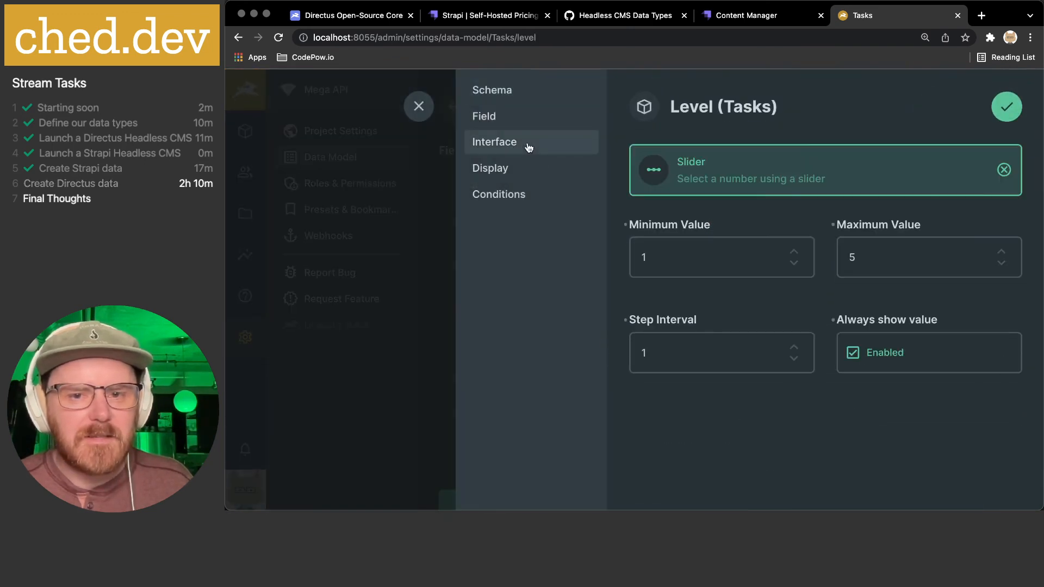
click(498, 169)
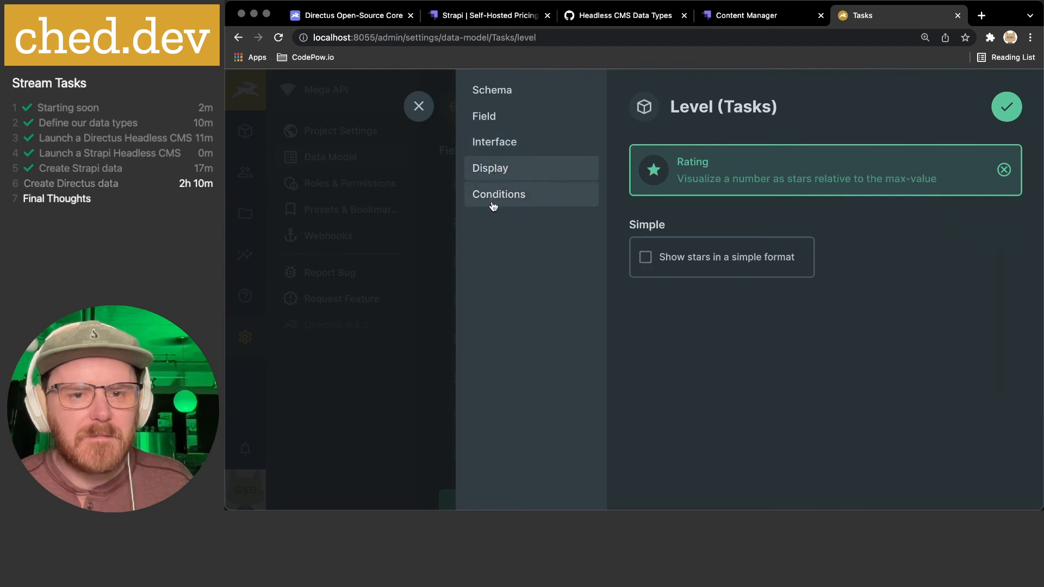
click(492, 117)
click(684, 353)
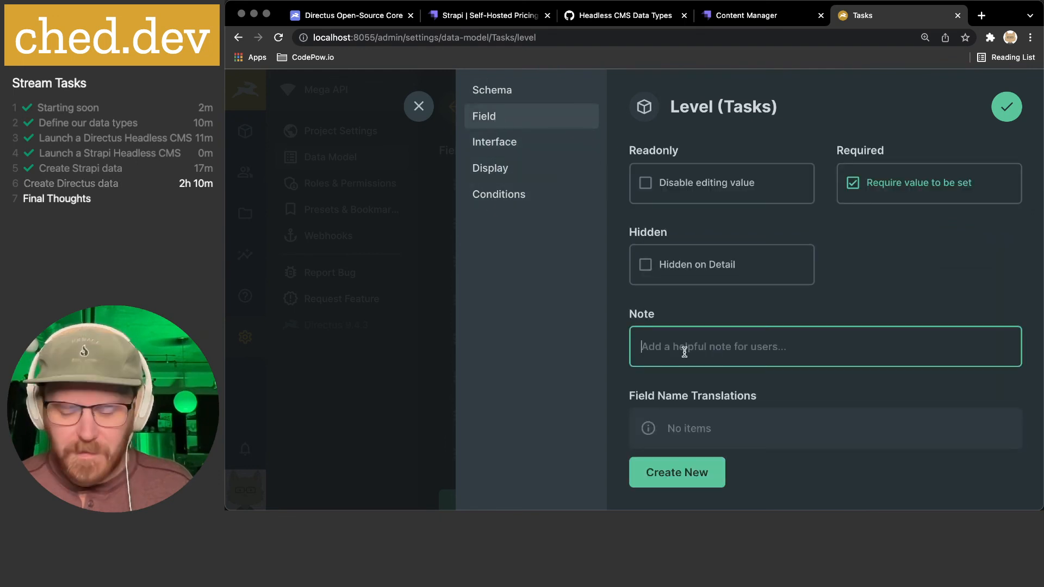
text(A weight 1-5)
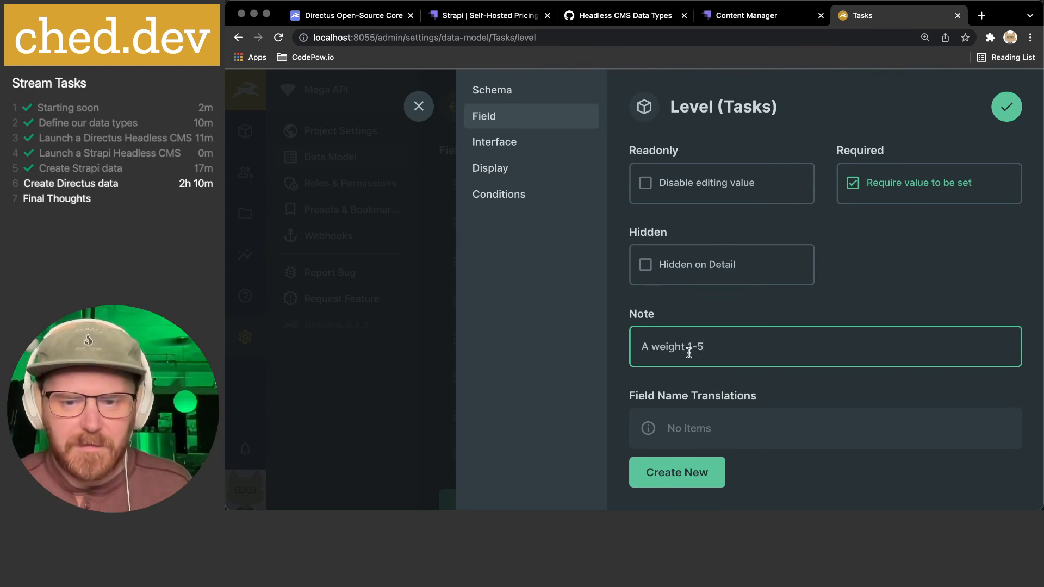
click(1007, 107)
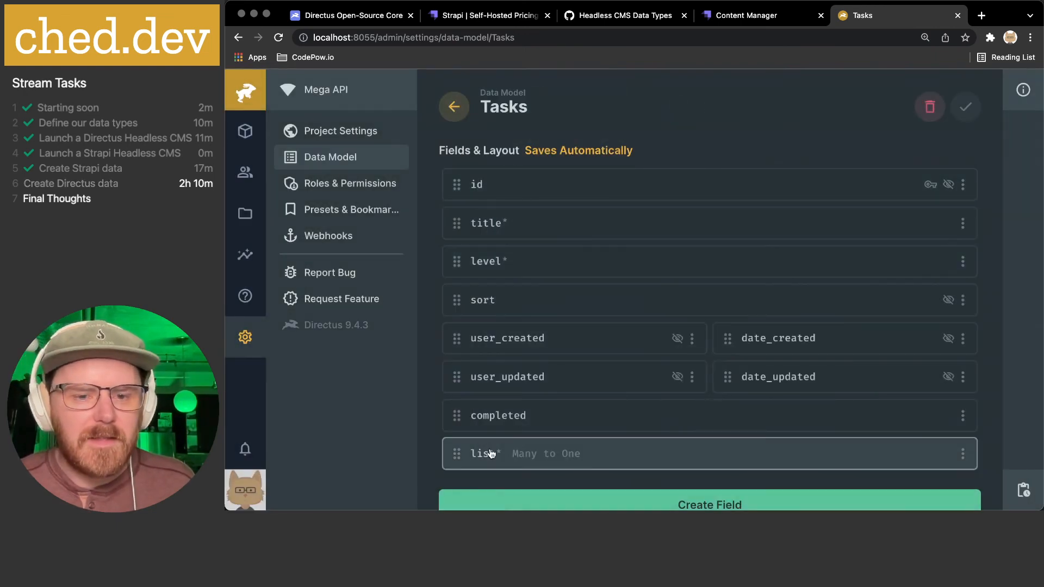
- Clear the completed field's note text, save the field, and return to the collections
click(495, 417)
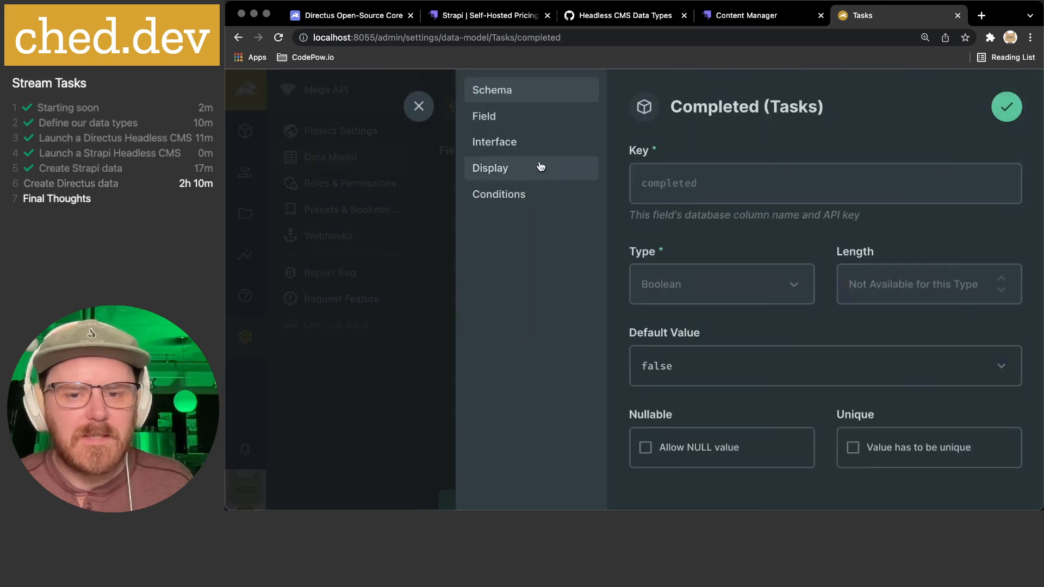
click(525, 152)
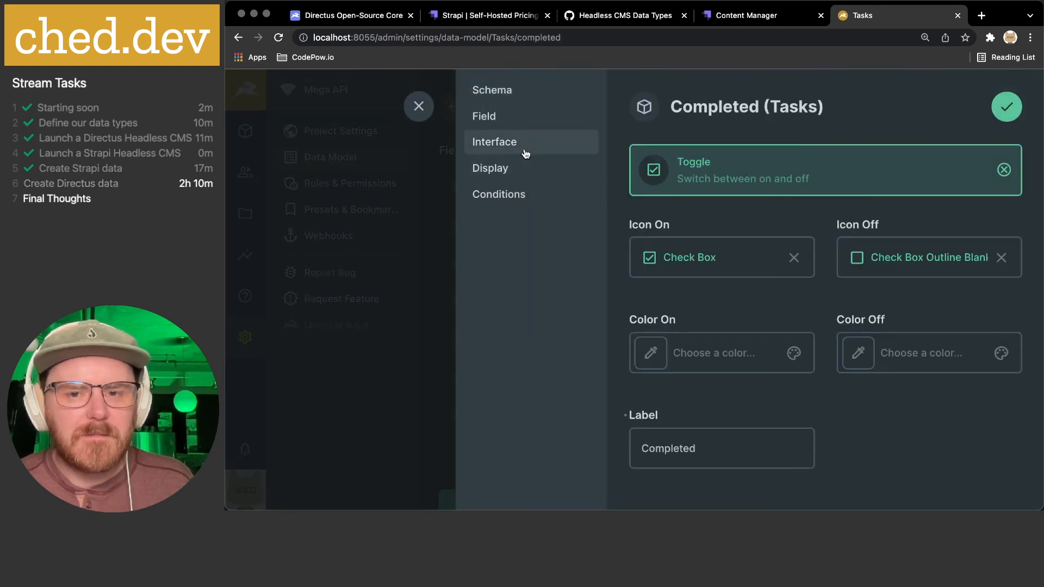
click(505, 170)
scroll(666, 299, down, 2)
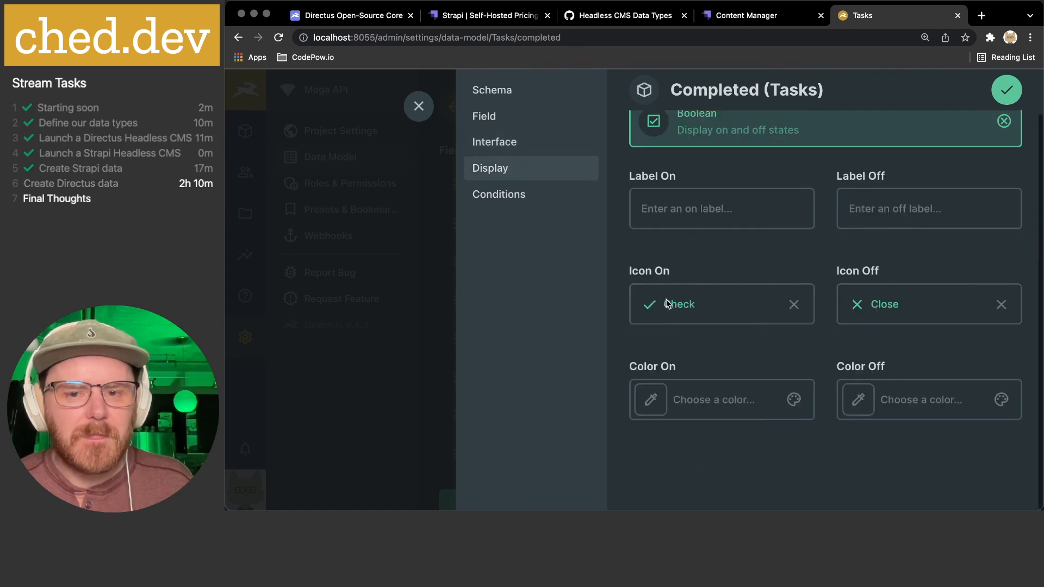
scroll(667, 299, up, 2)
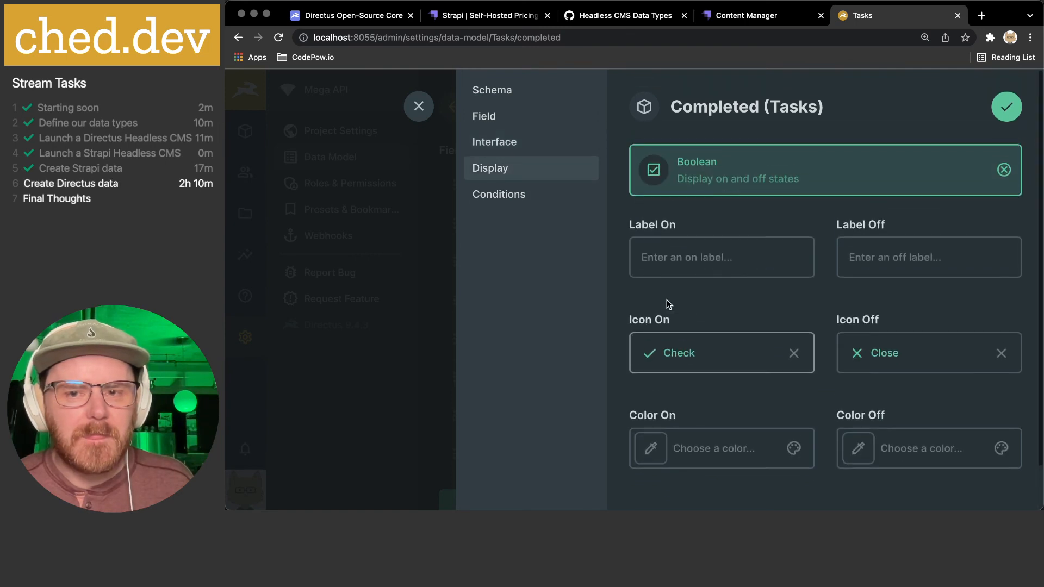
click(514, 117)
drag(736, 346, 536, 343)
key(BackSpace)
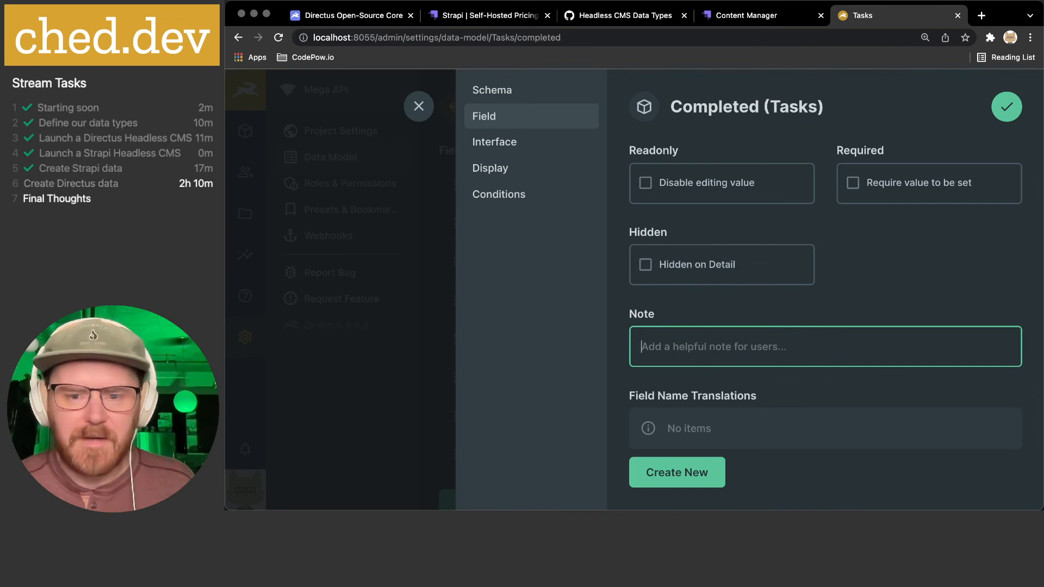
click(1006, 106)
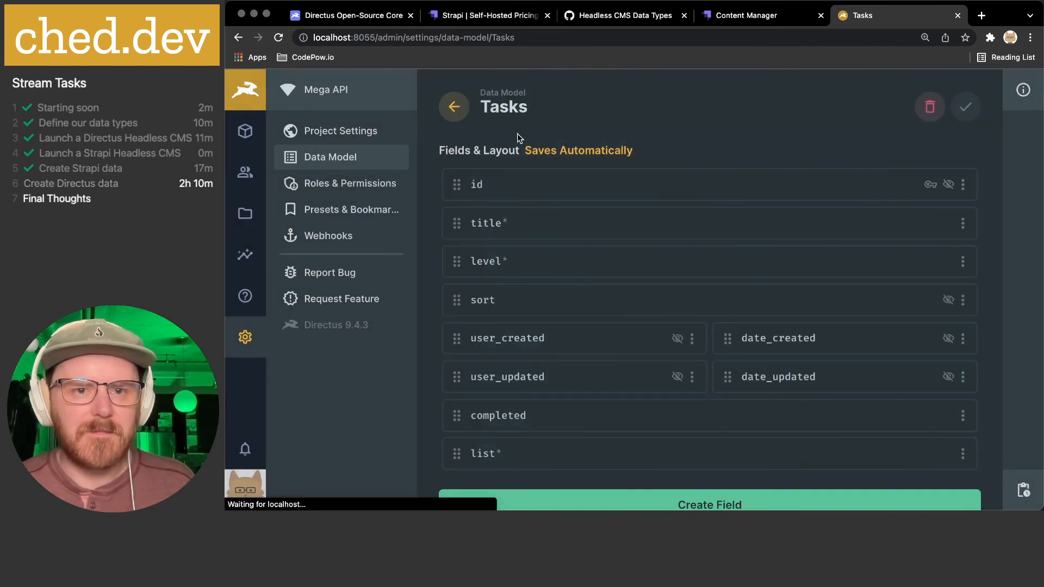
click(461, 113)
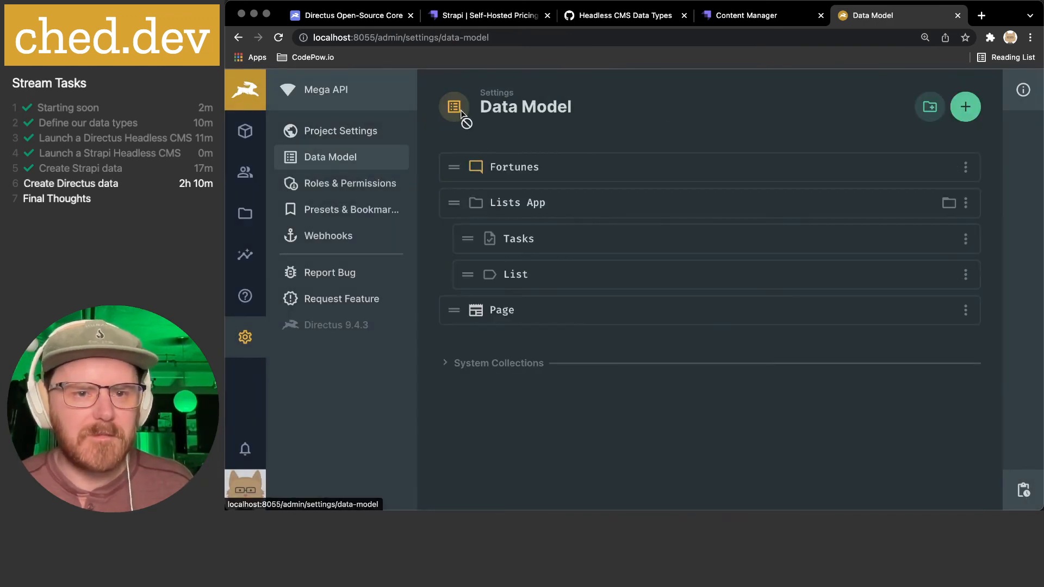
click(247, 130)
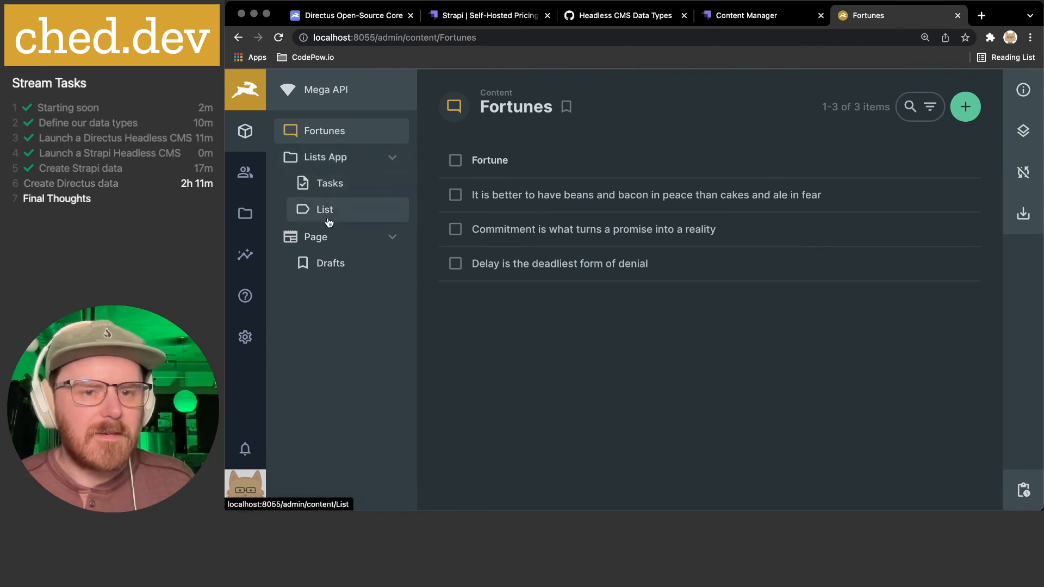
click(326, 212)
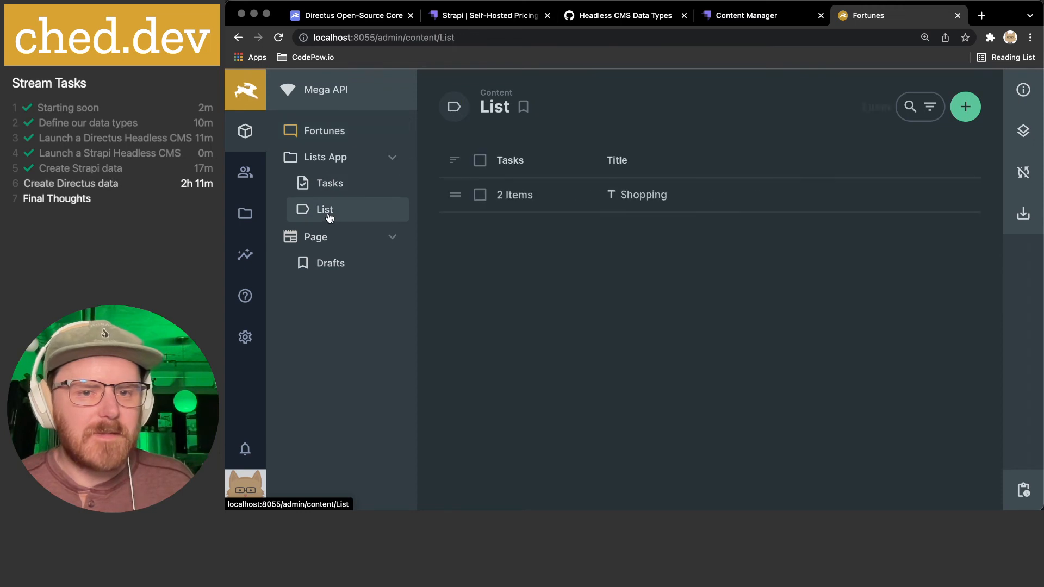
click(513, 195)
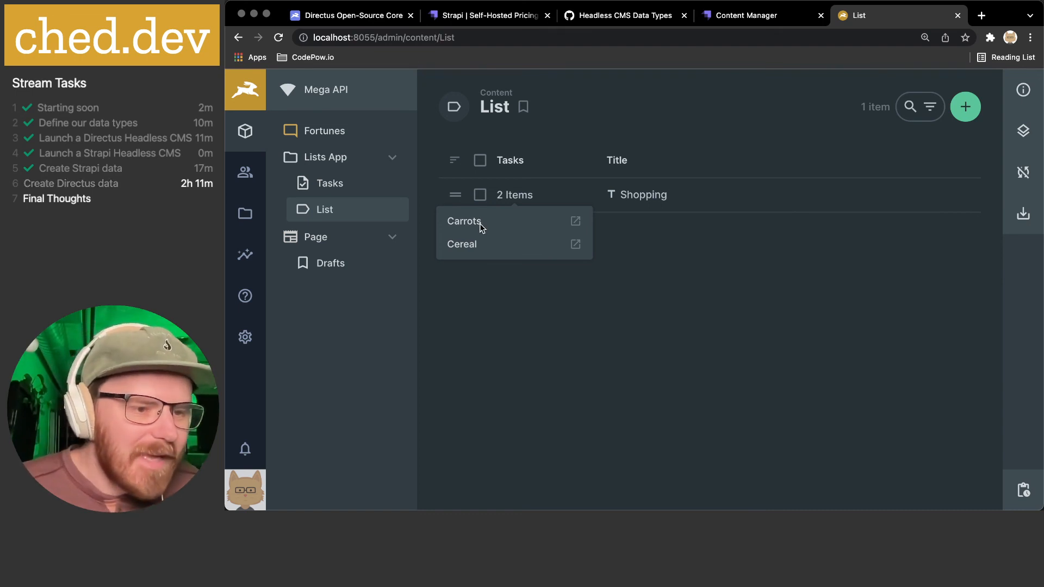
key(super+Tab)
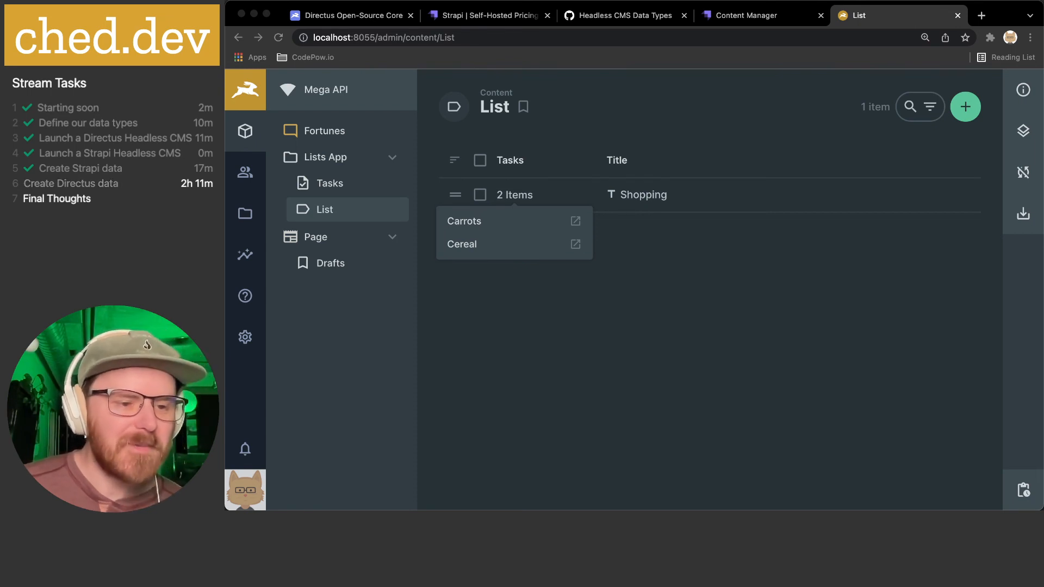
click(667, 349)
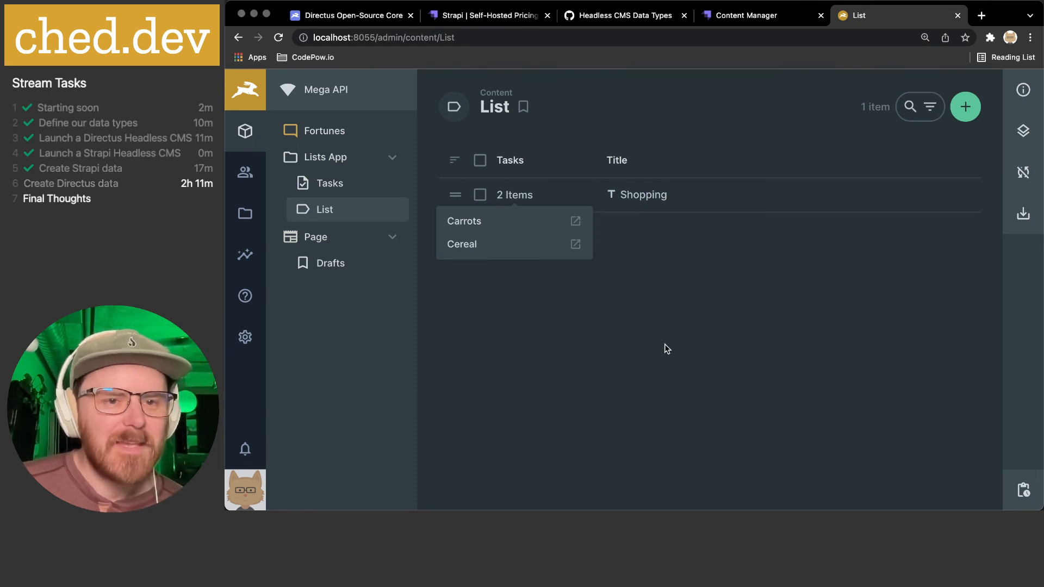
click(664, 323)
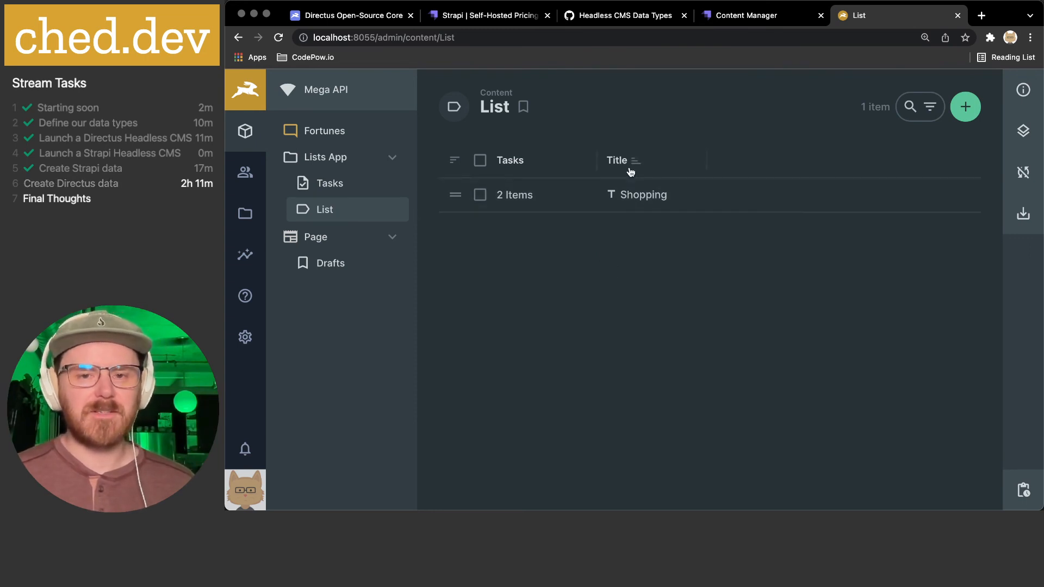
click(511, 197)
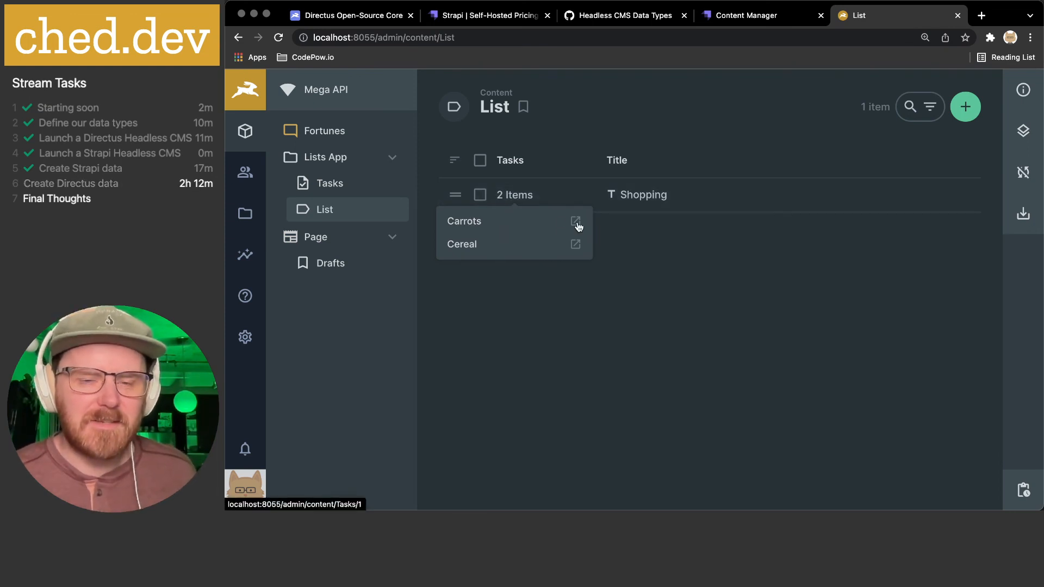
click(620, 195)
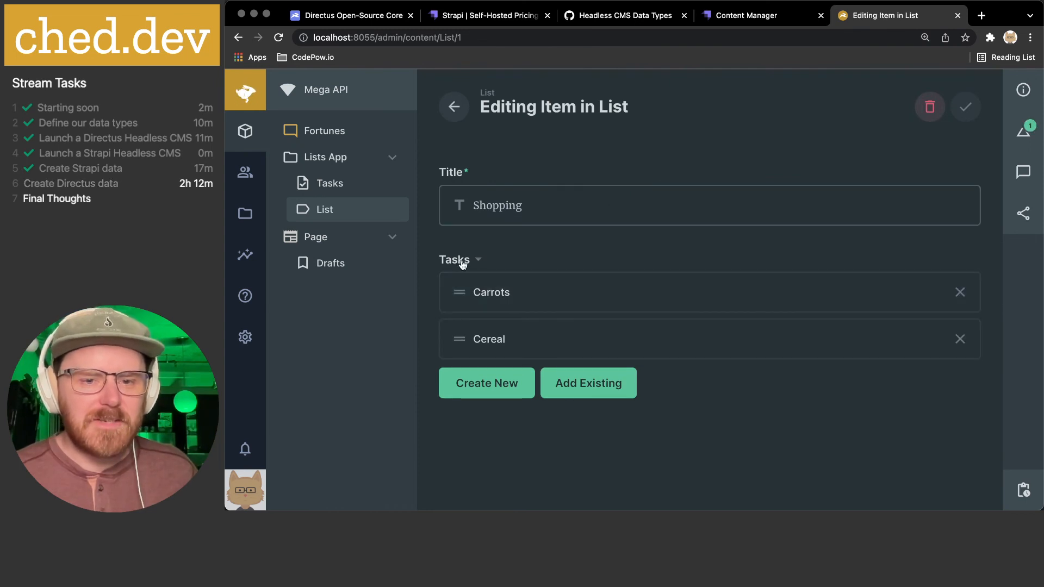
- On the Shopping list, try attaching existing tasks and creating a new one, closing both unchanged
click(609, 390)
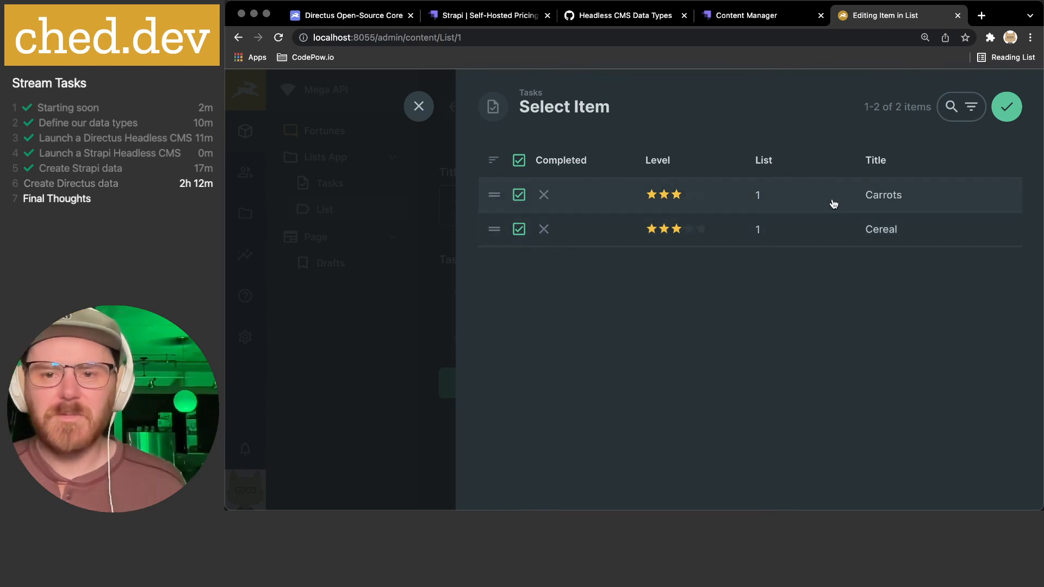
click(519, 196)
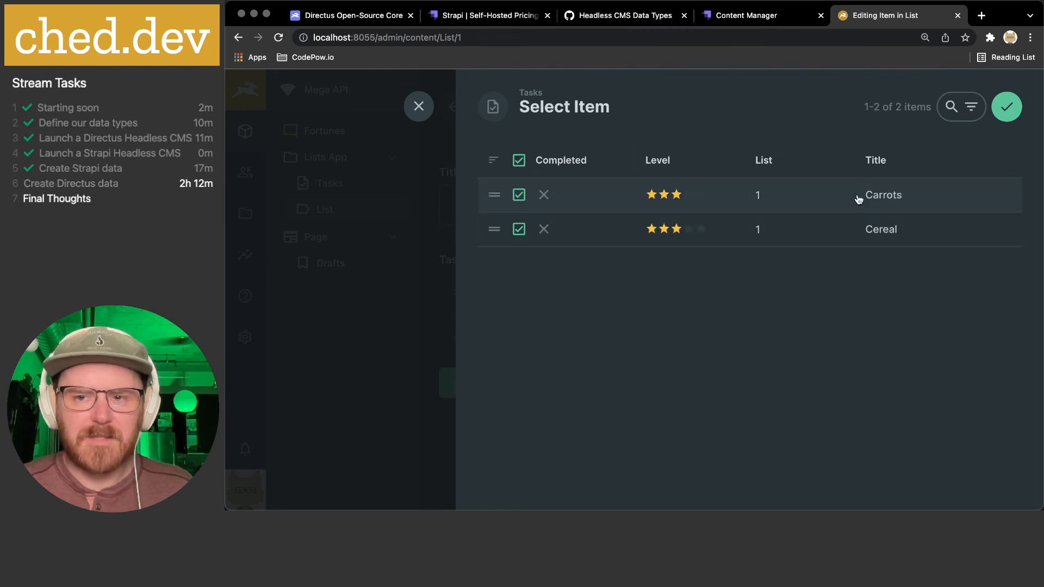
click(418, 106)
click(479, 381)
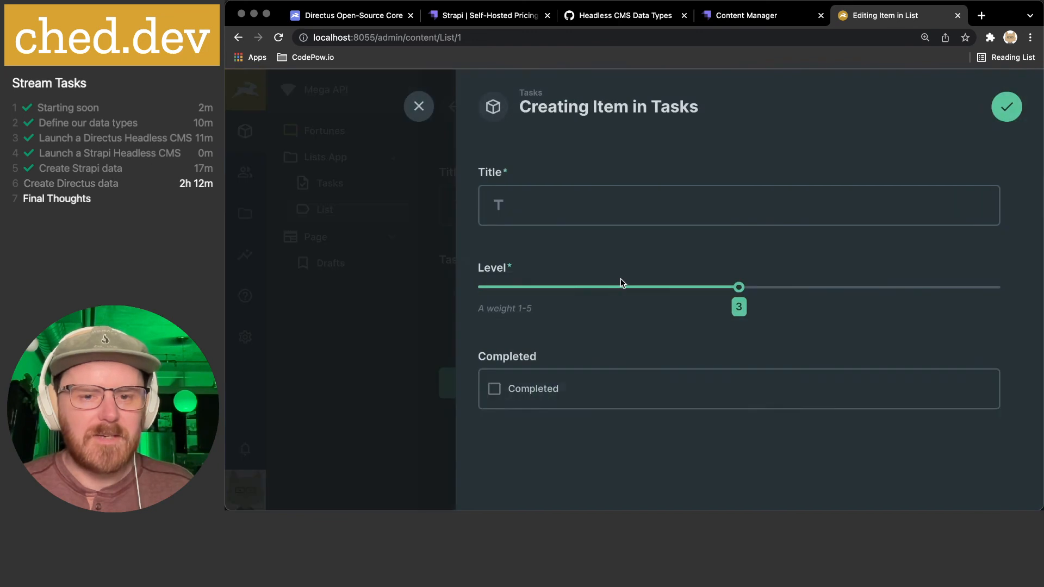
click(420, 108)
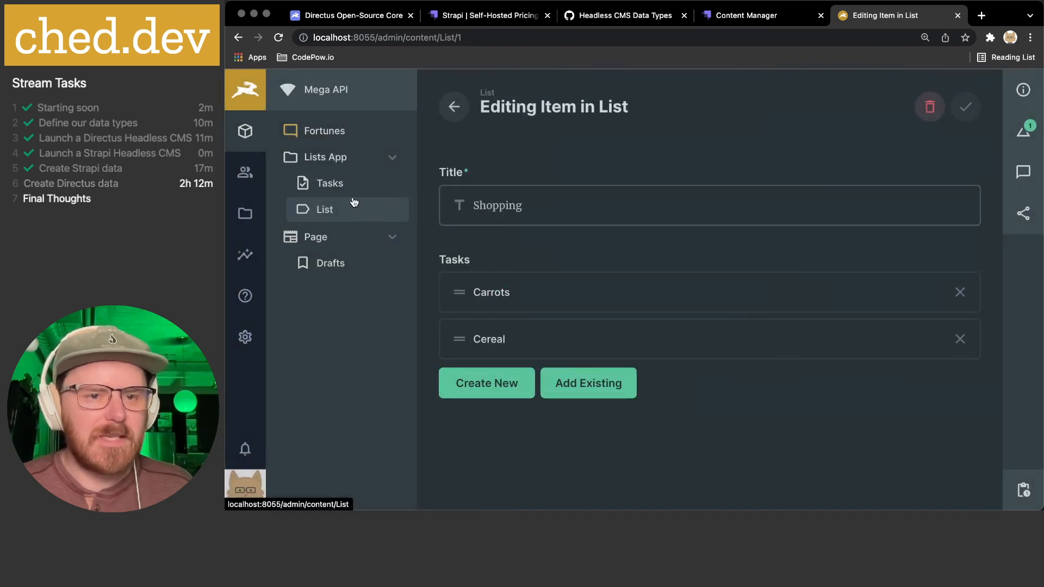
- Open the Tasks list field's display settings and browse fields for the display template
click(245, 337)
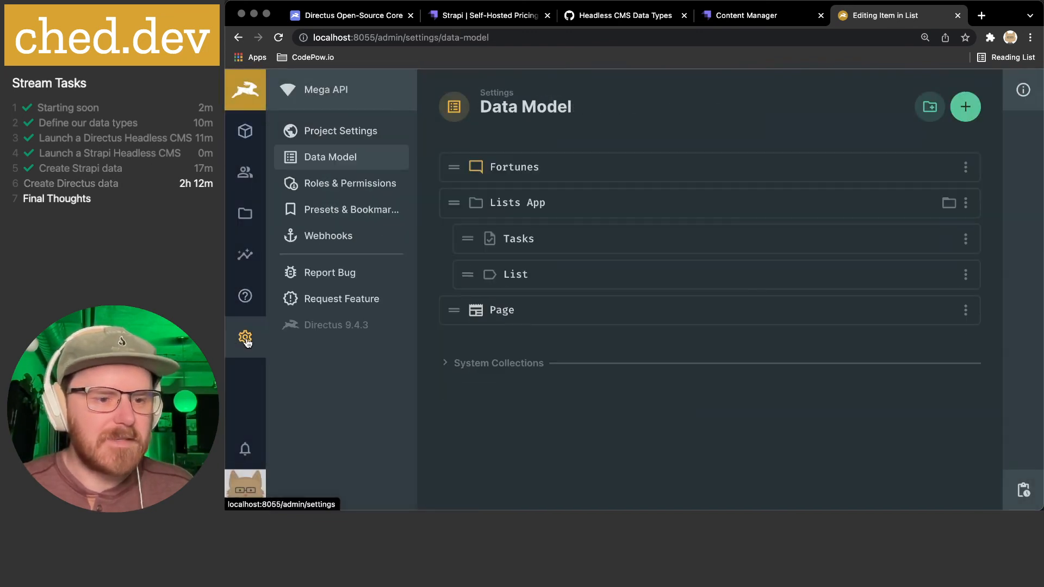
click(498, 238)
click(503, 455)
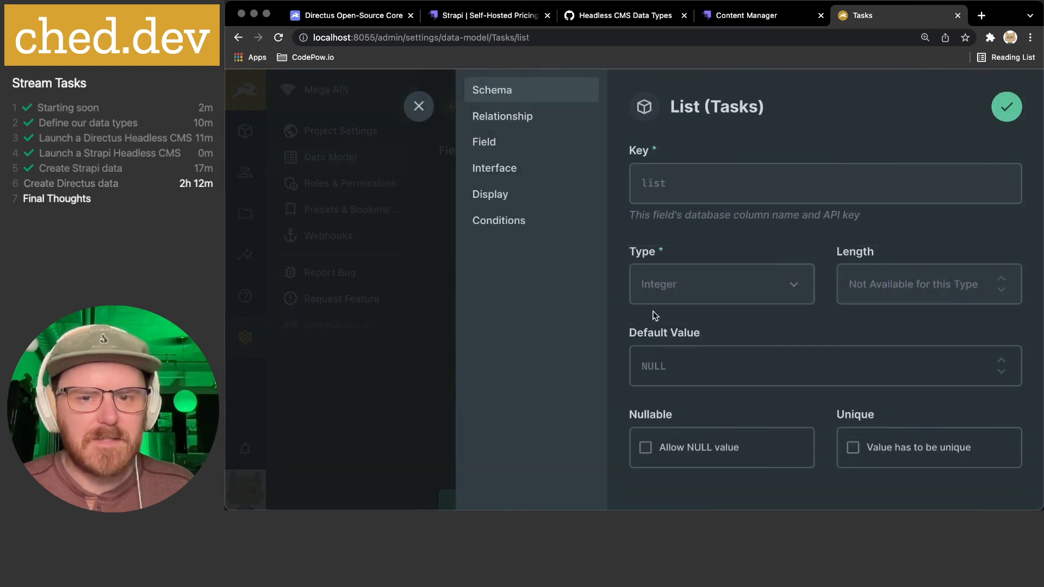
click(521, 195)
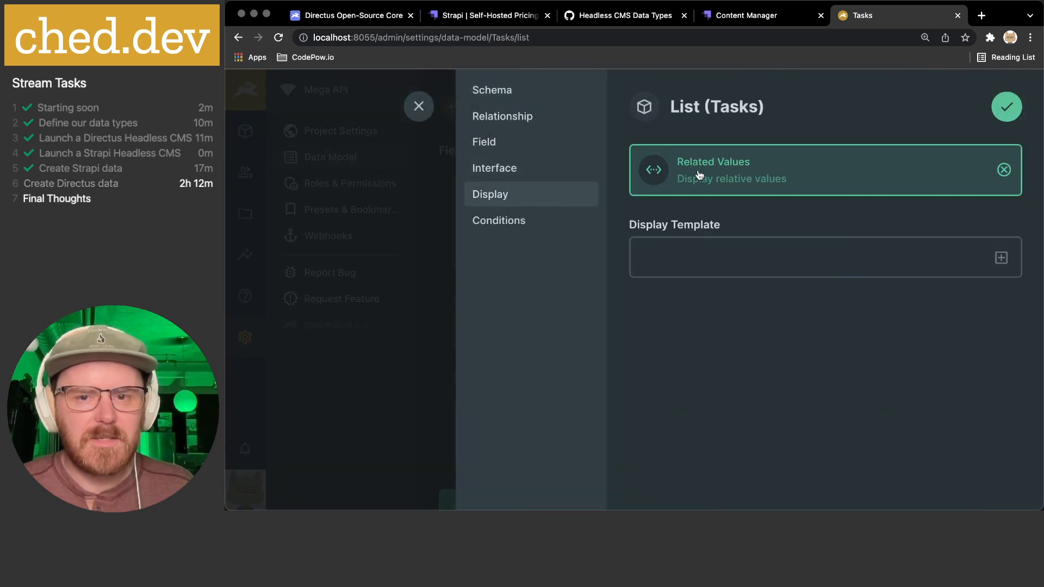
click(1001, 257)
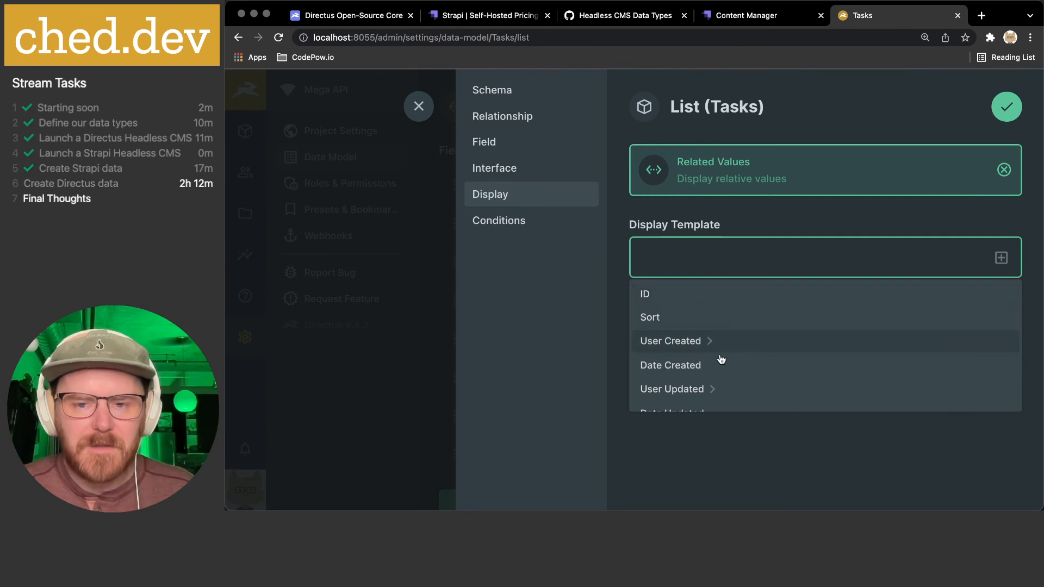
scroll(718, 351, down, 2)
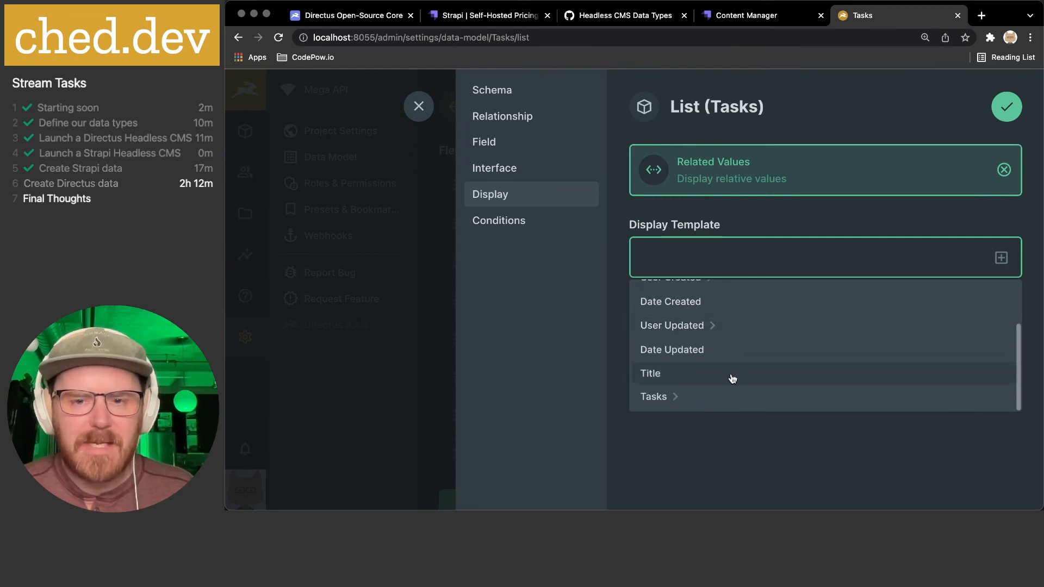
scroll(730, 375, up, 2)
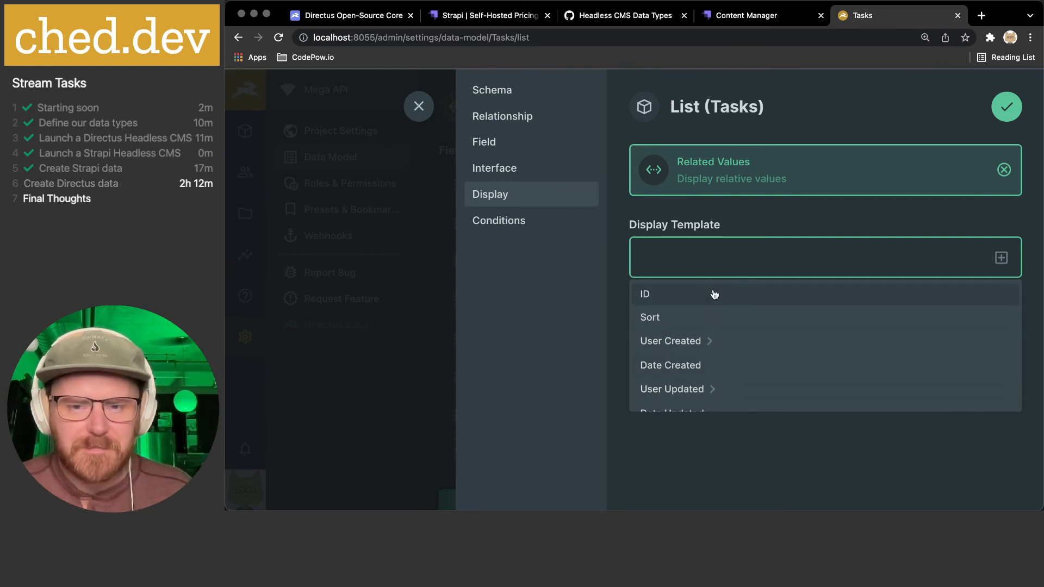
scroll(713, 294, down, 3)
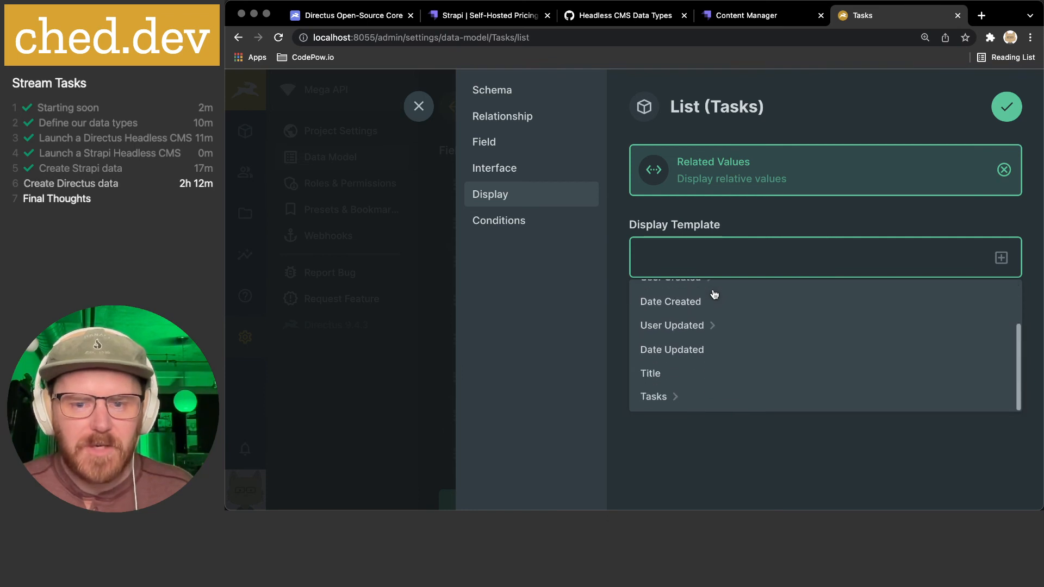
- Set the Related Values display template to Title, drop the extra Tasks entry, and save
click(680, 370)
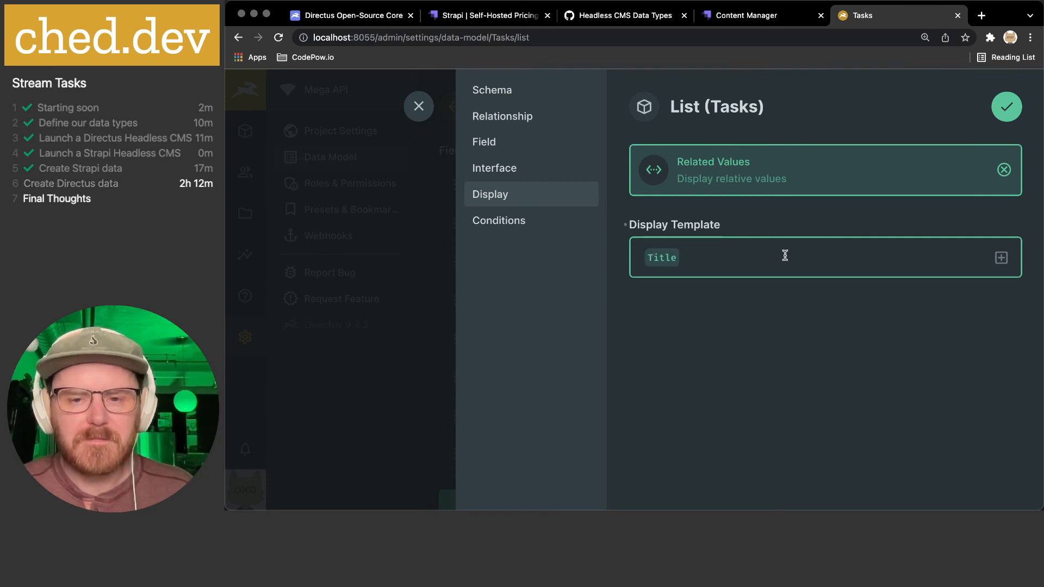
click(1000, 259)
scroll(753, 354, down, 3)
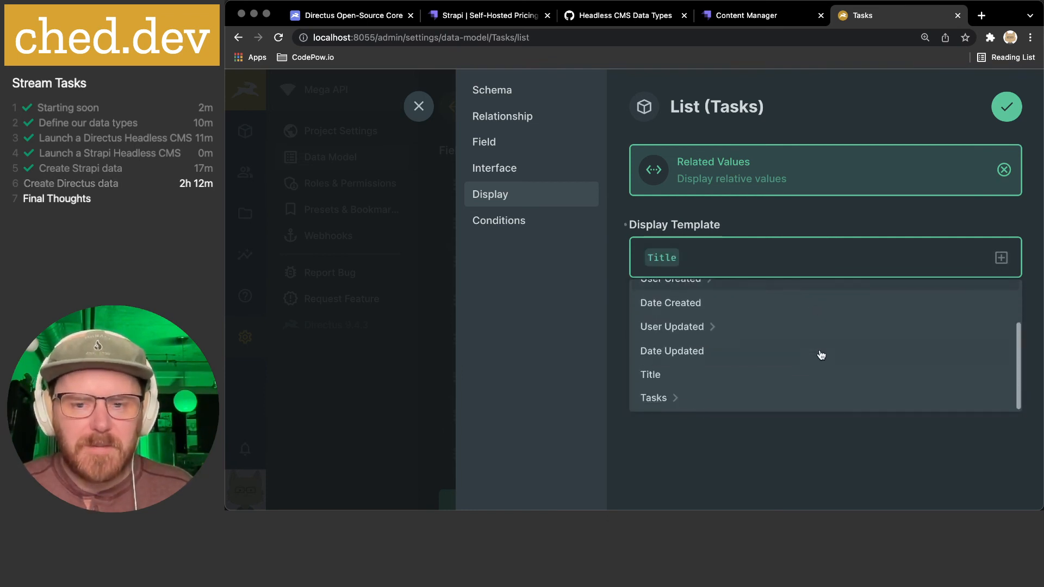
click(704, 396)
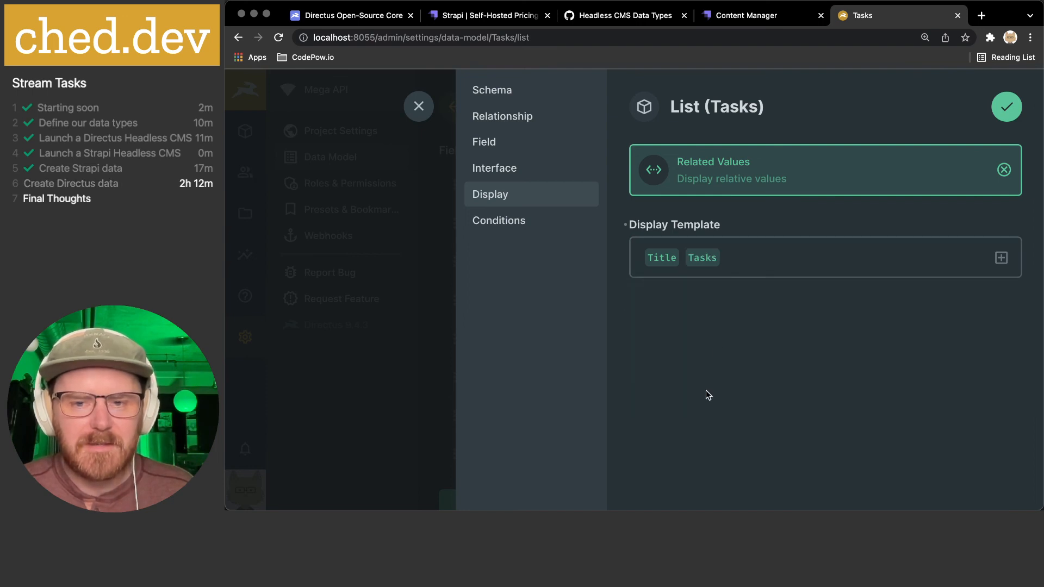
click(746, 255)
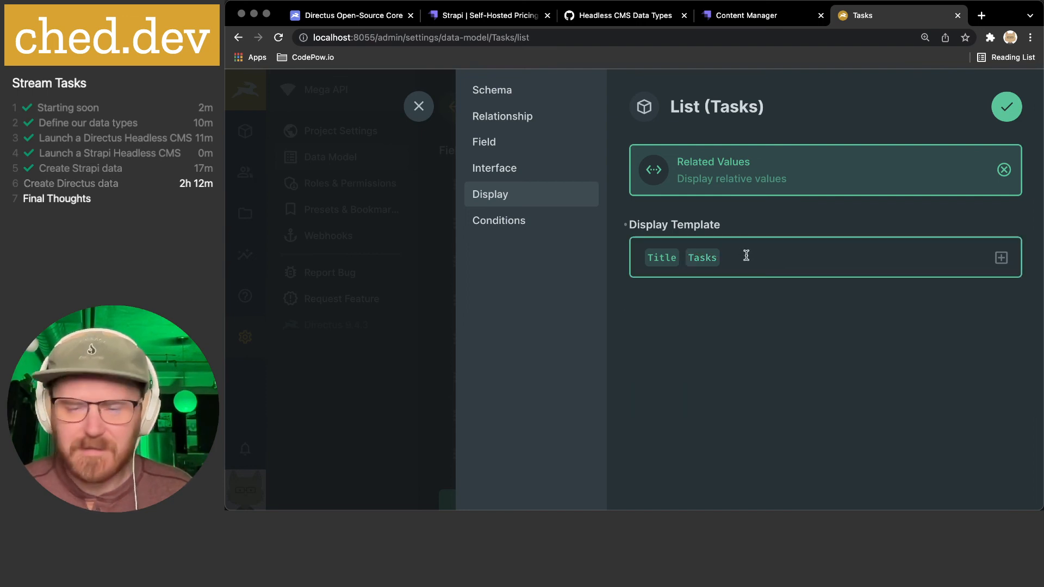
key(BackSpace)
click(1006, 106)
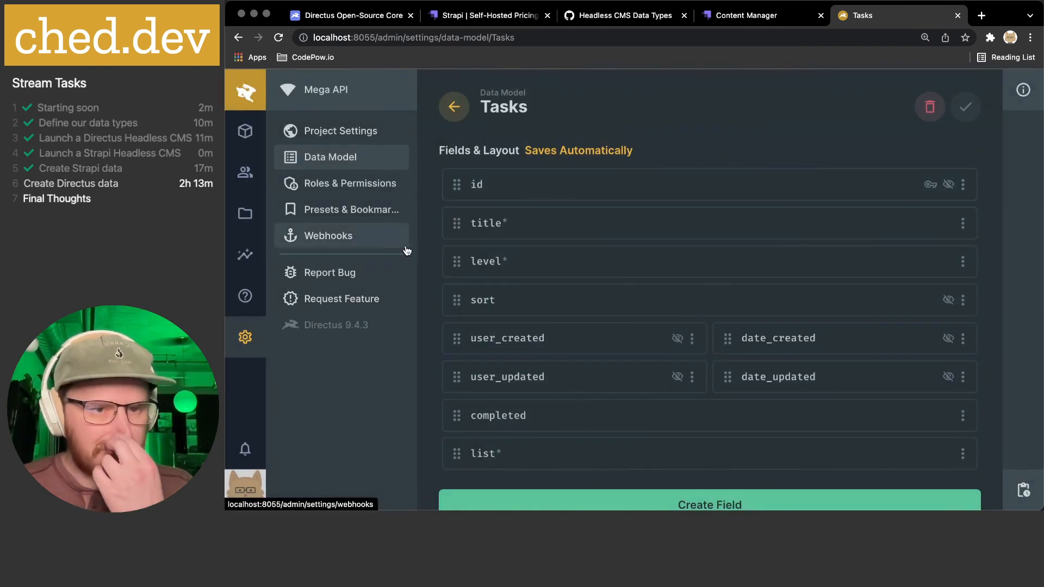
click(246, 132)
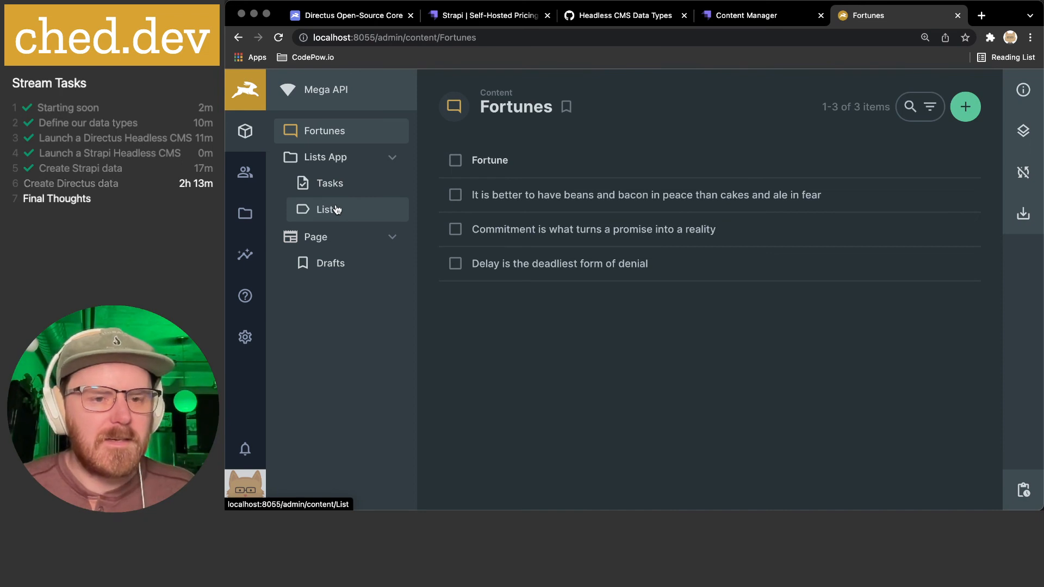
- Open the Tasks collection and start a new blank task item
click(329, 184)
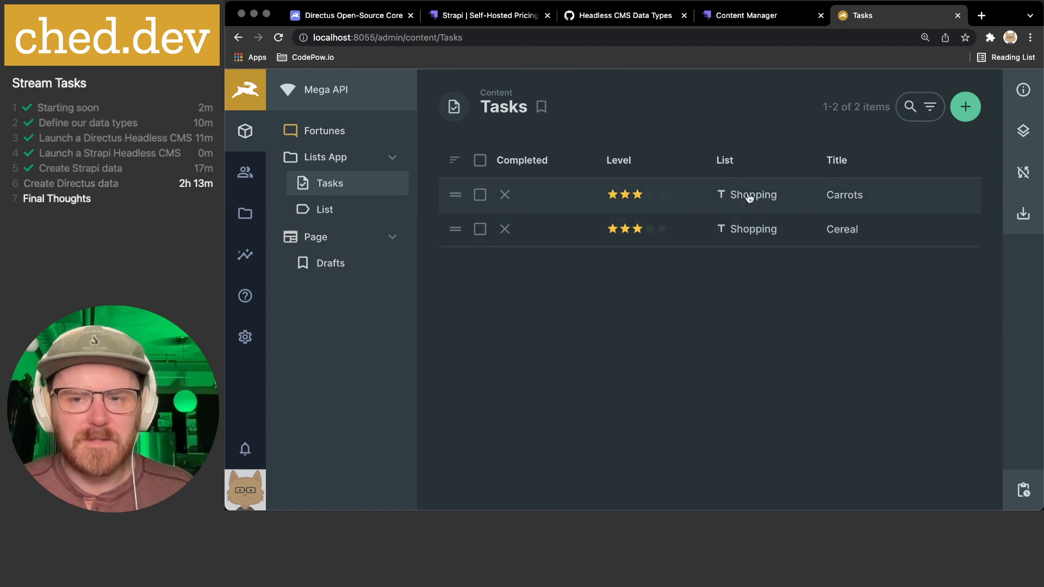
click(963, 108)
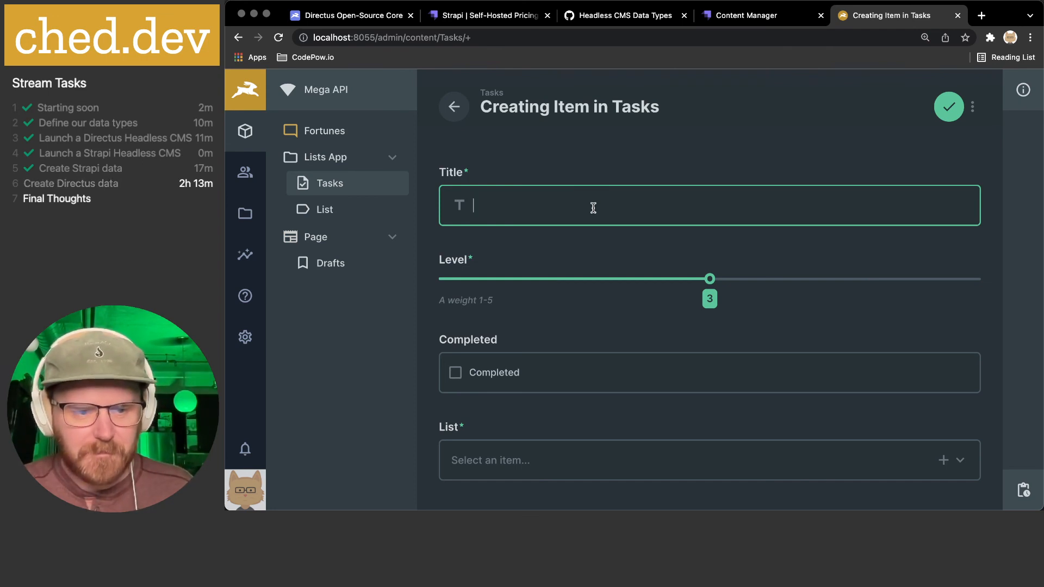
- Enter Couch as a new task title and open the list picker without choosing one
text(Couch)
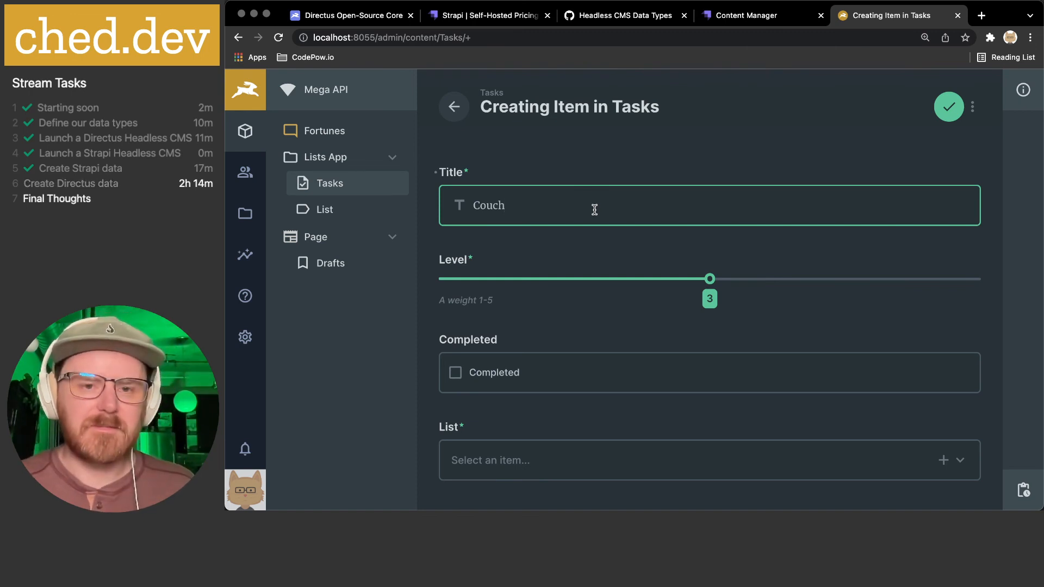
scroll(590, 278, down, 2)
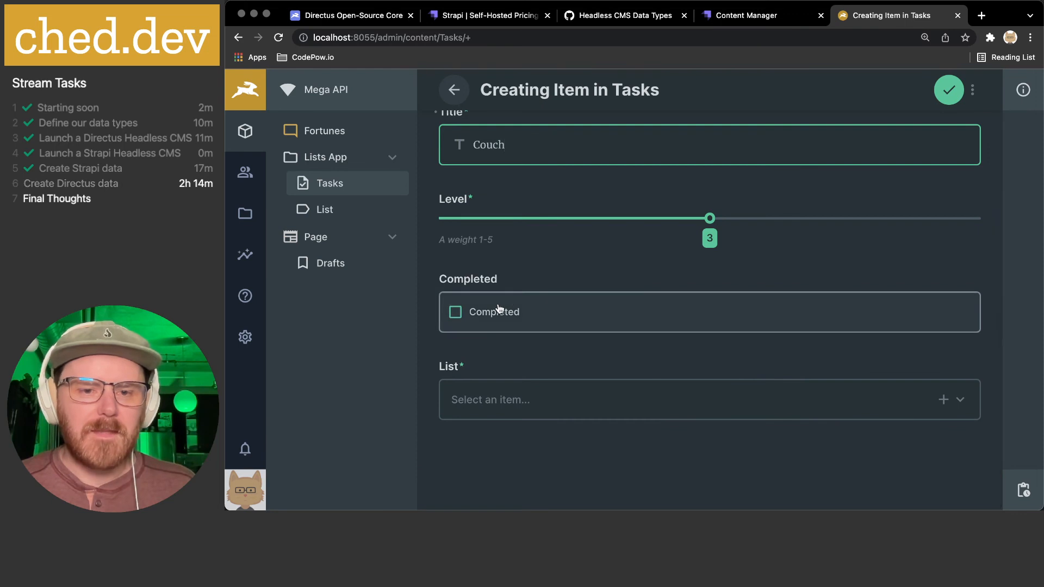
click(509, 411)
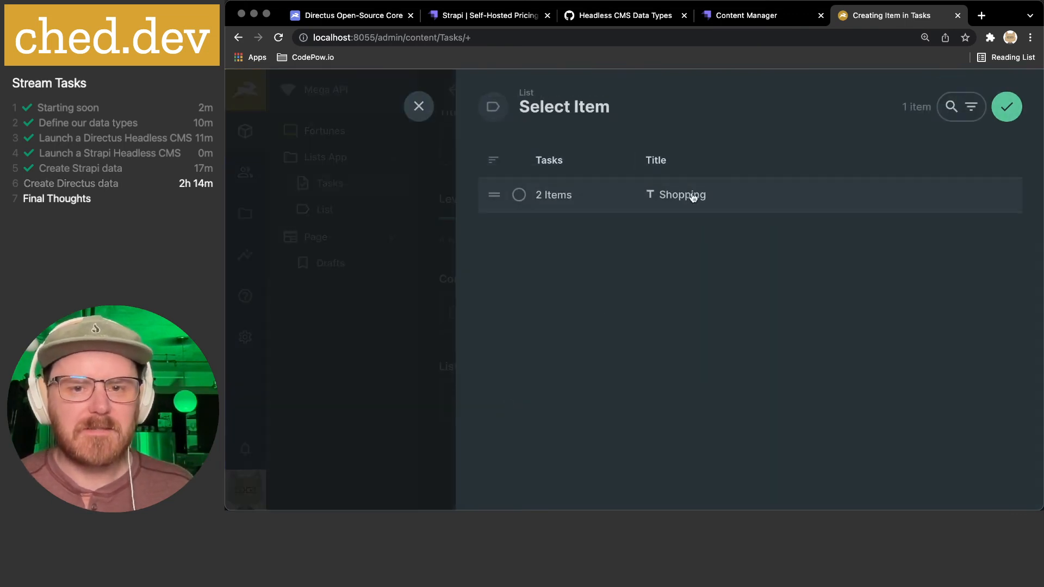
click(419, 106)
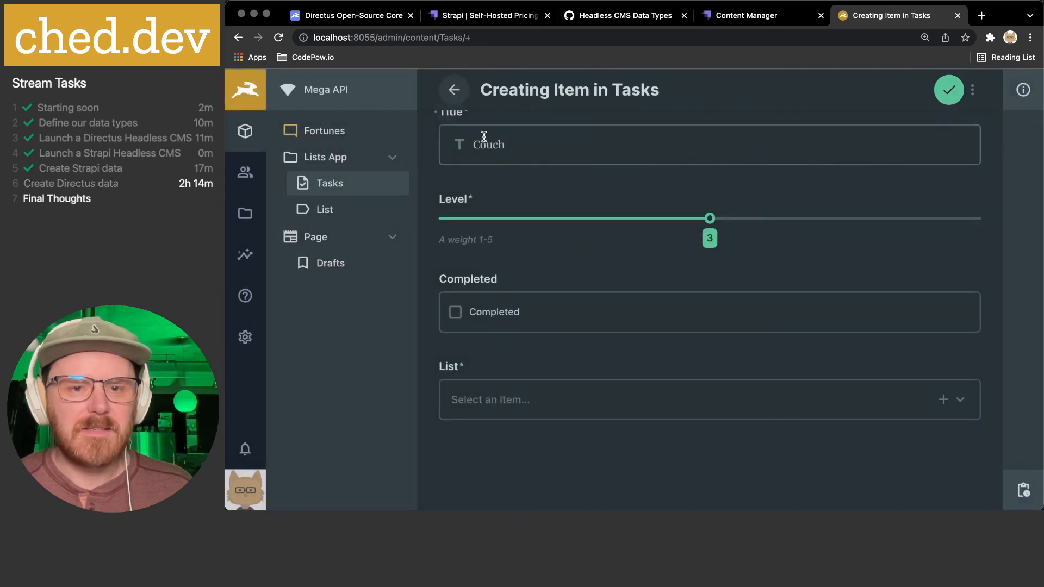
- Discard the unsaved Couch task and start a new item in the List collection
click(454, 90)
click(602, 326)
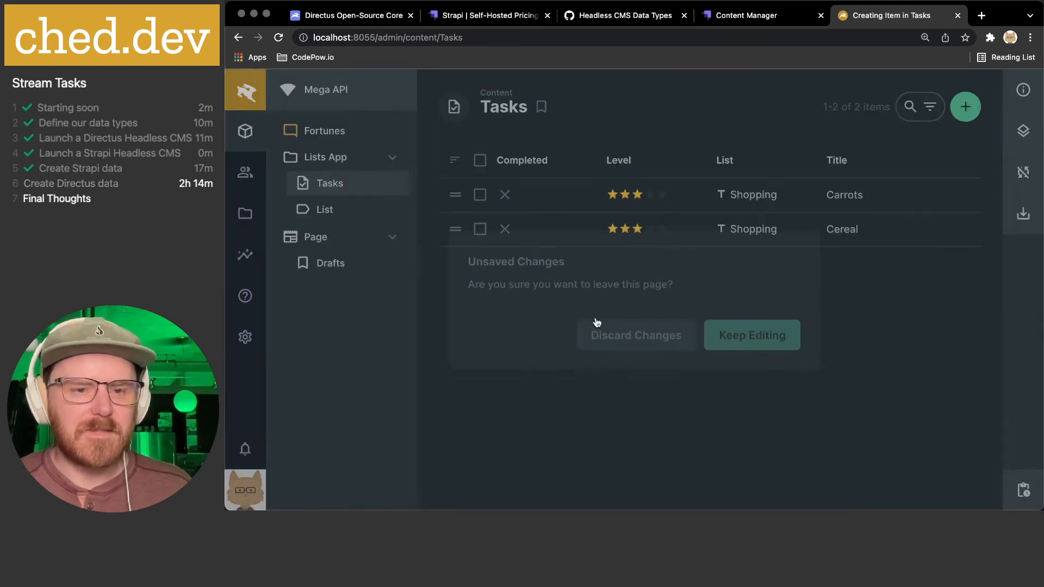
click(346, 211)
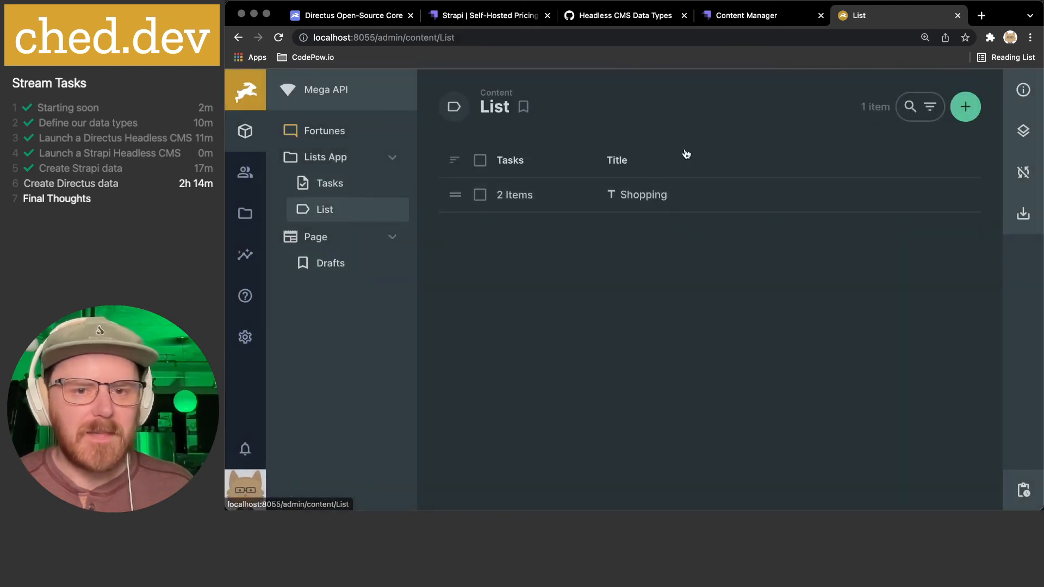
click(962, 107)
- Save the new Craigslist list and reorder the table fields so Title precedes Tasks
text(q)
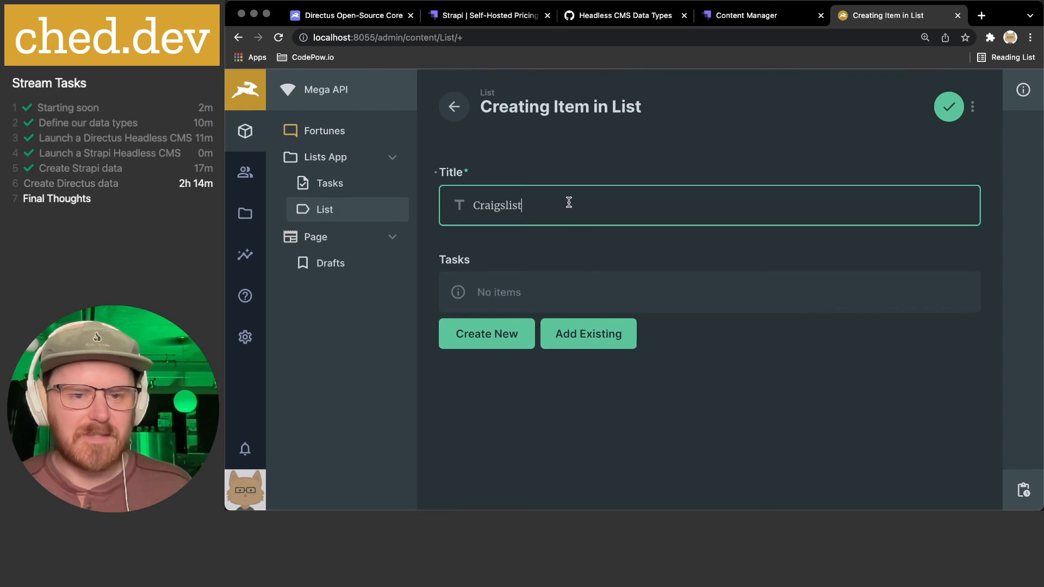
click(949, 109)
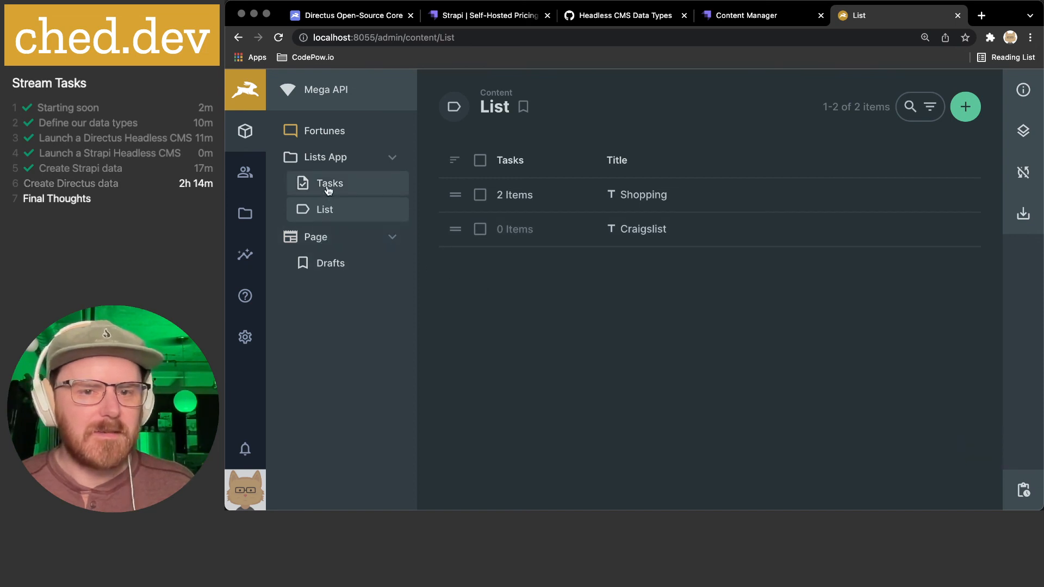
click(1023, 130)
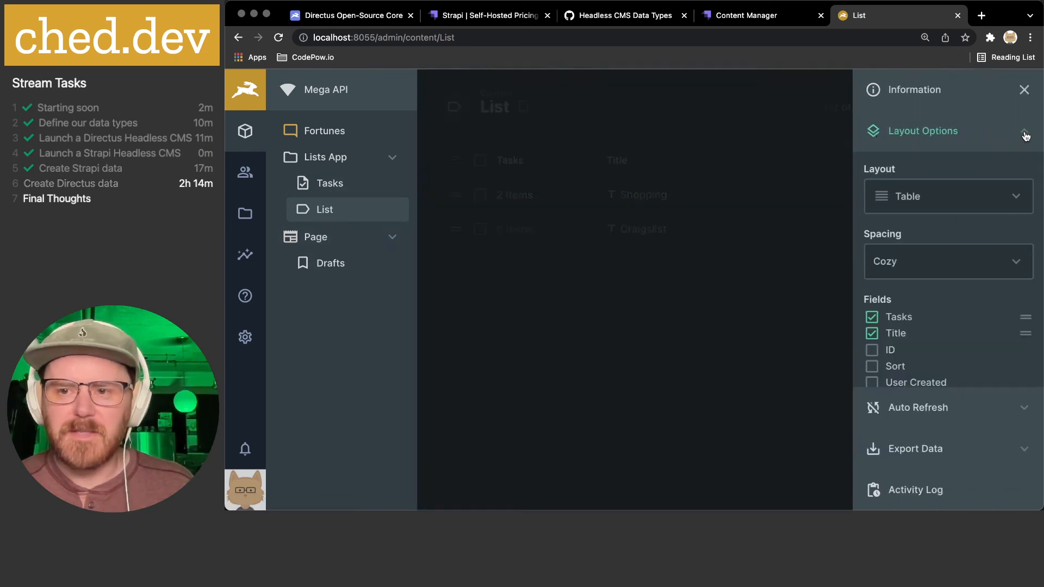
drag(1023, 332, 1023, 317)
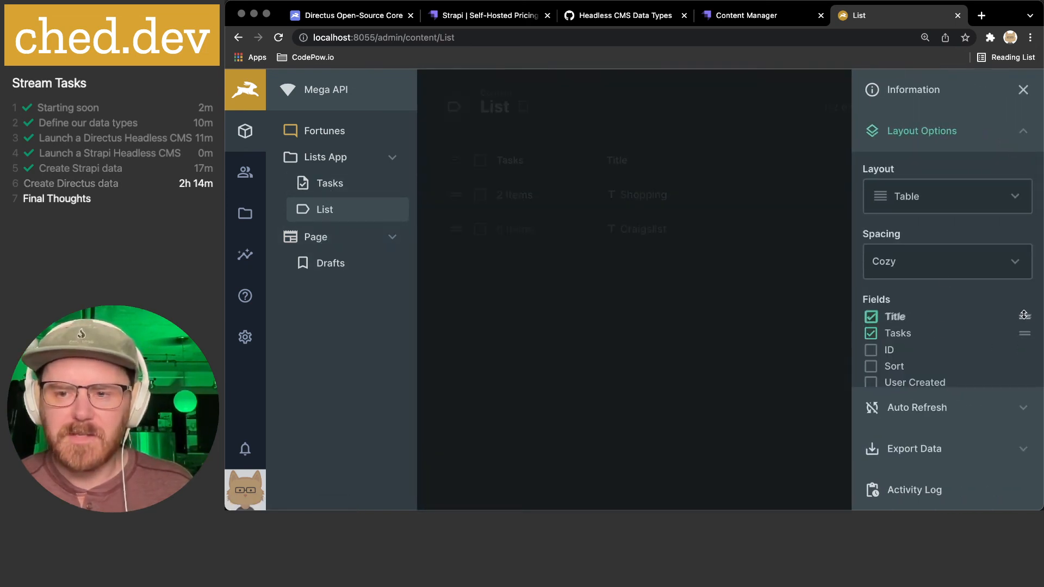
- Collapse the layout options section and close the options sidebar
scroll(1024, 318, down, 2)
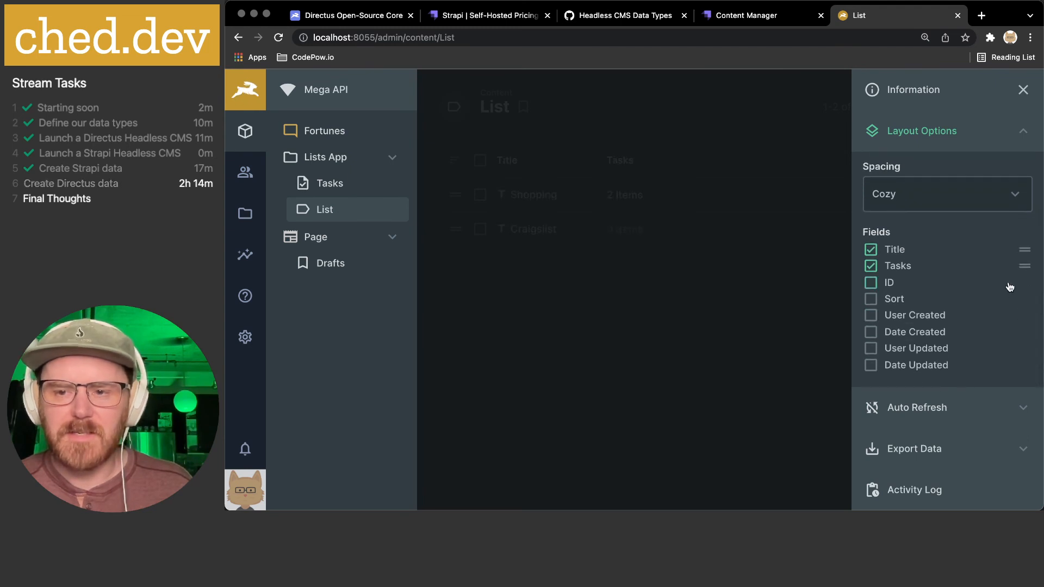
scroll(1009, 286, up, 3)
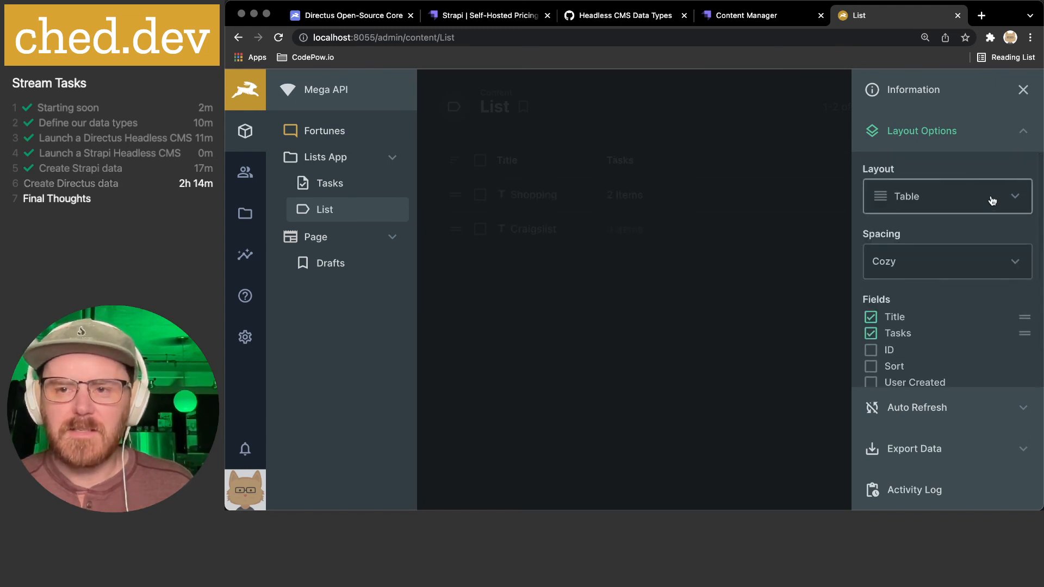
click(1021, 132)
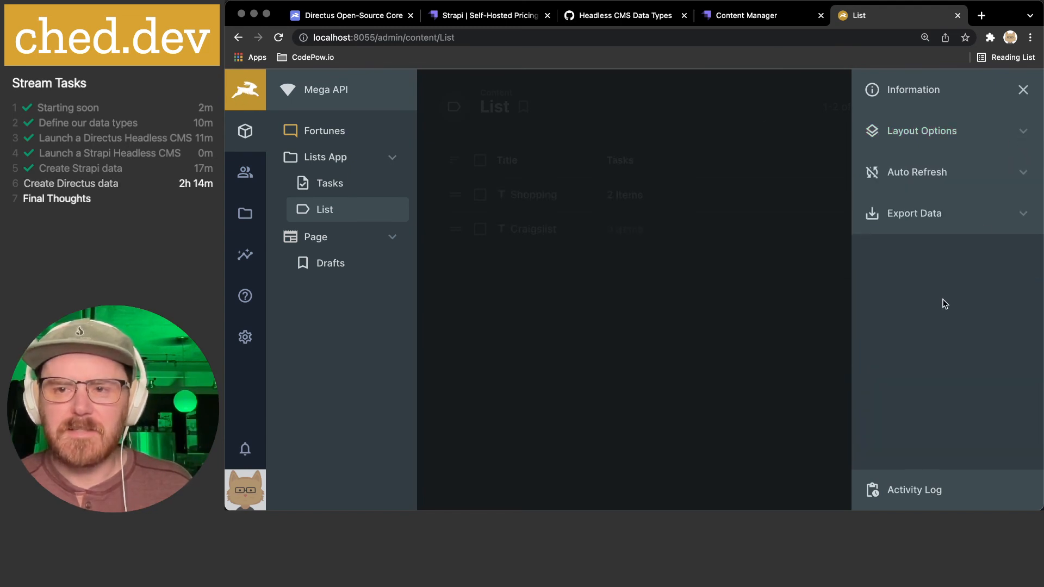
click(1024, 90)
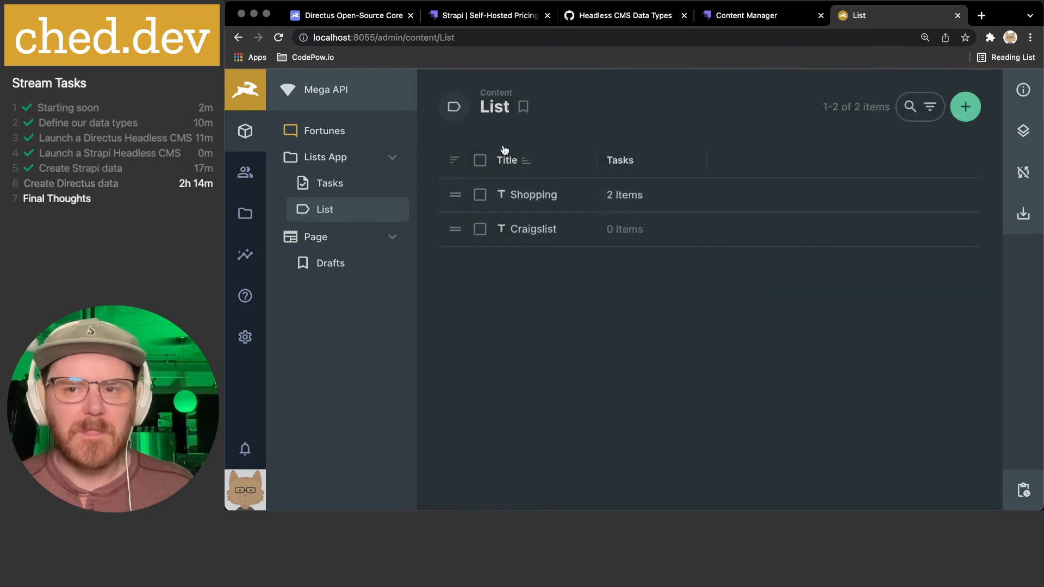
mouse_move(321, 210)
mouse_down()
mouse_move(324, 191)
mouse_move(309, 215)
mouse_up()
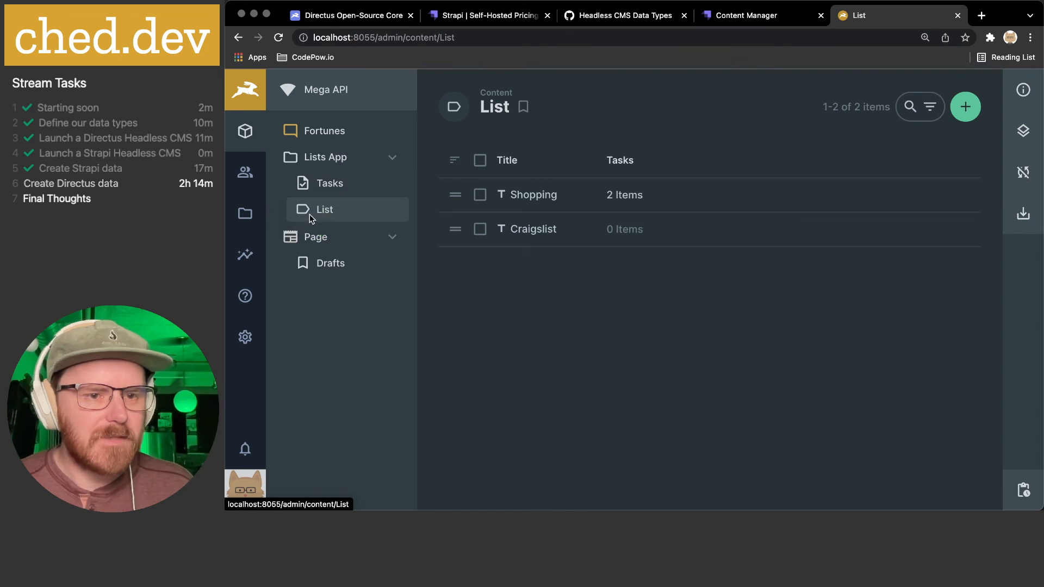
click(245, 337)
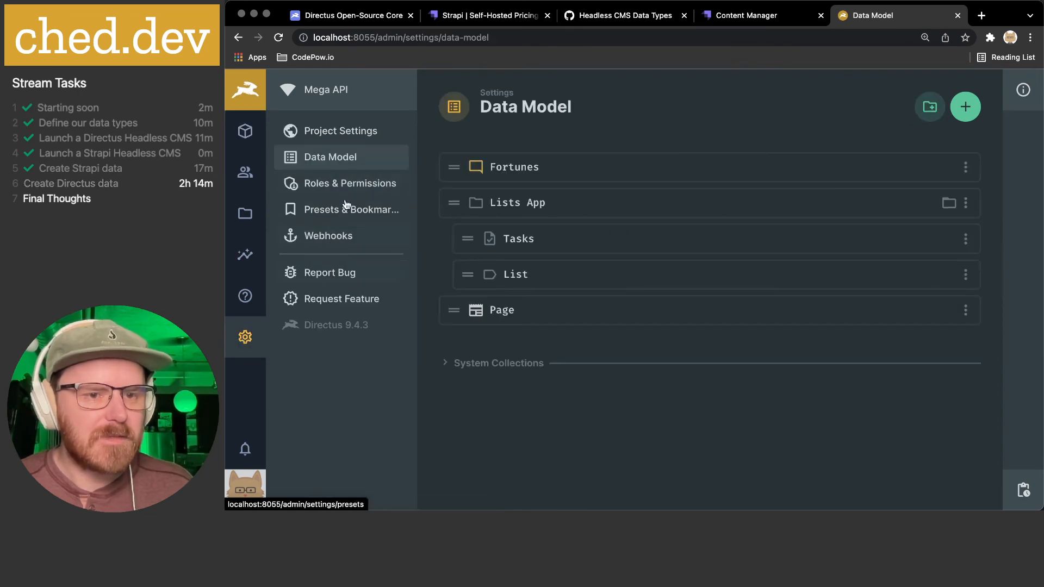
- Move List above Tasks in Lists App and save the List collection with the 'list' icon
drag(463, 274, 452, 240)
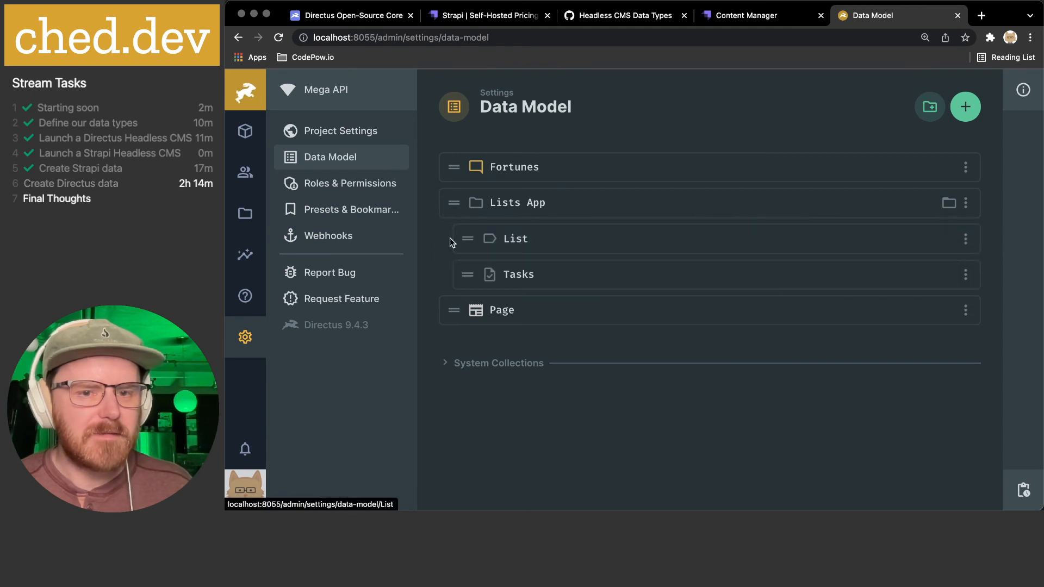
click(514, 242)
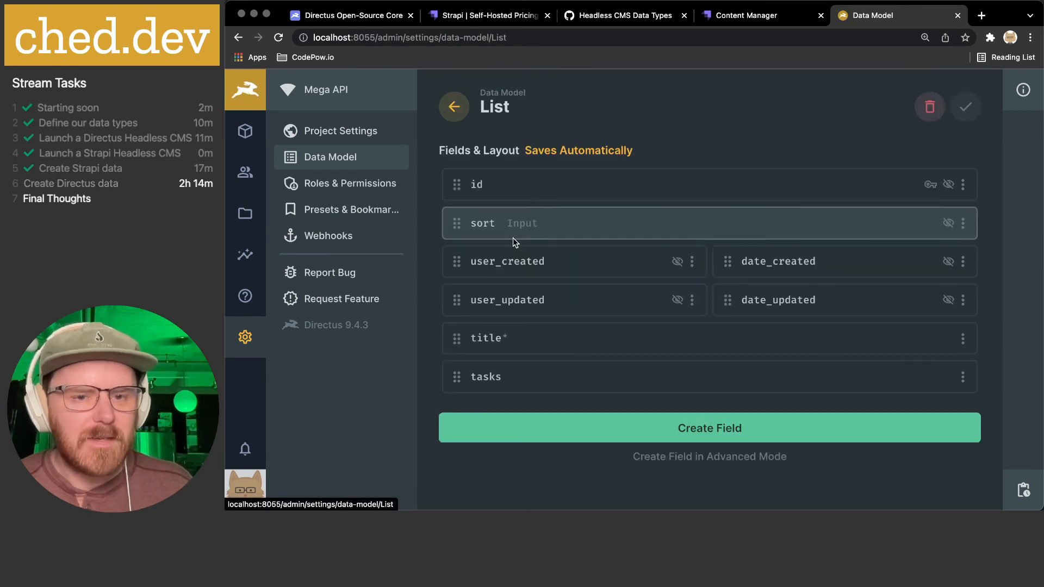
scroll(623, 297, down, 10)
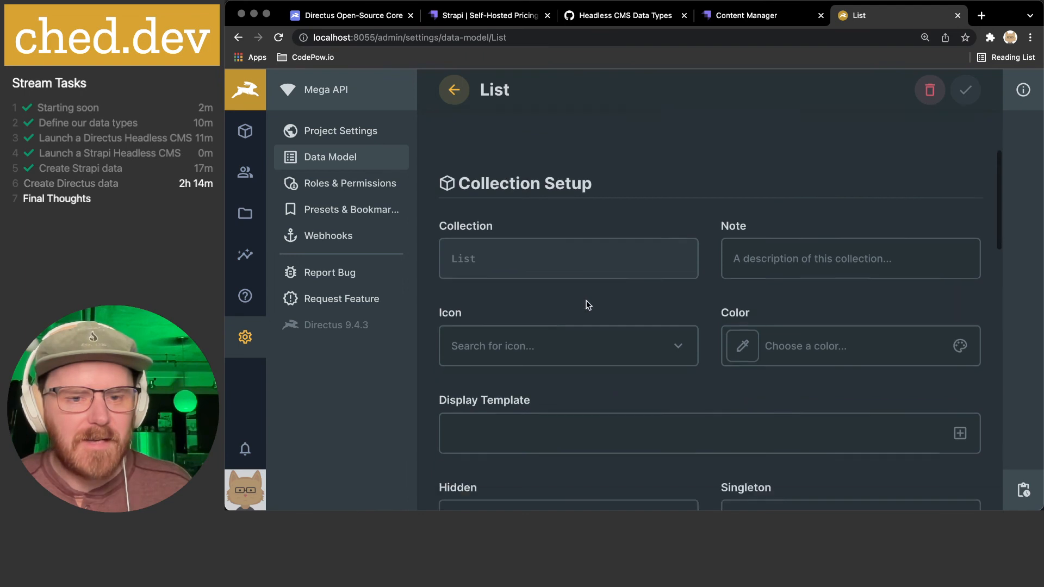
click(552, 199)
text(list)
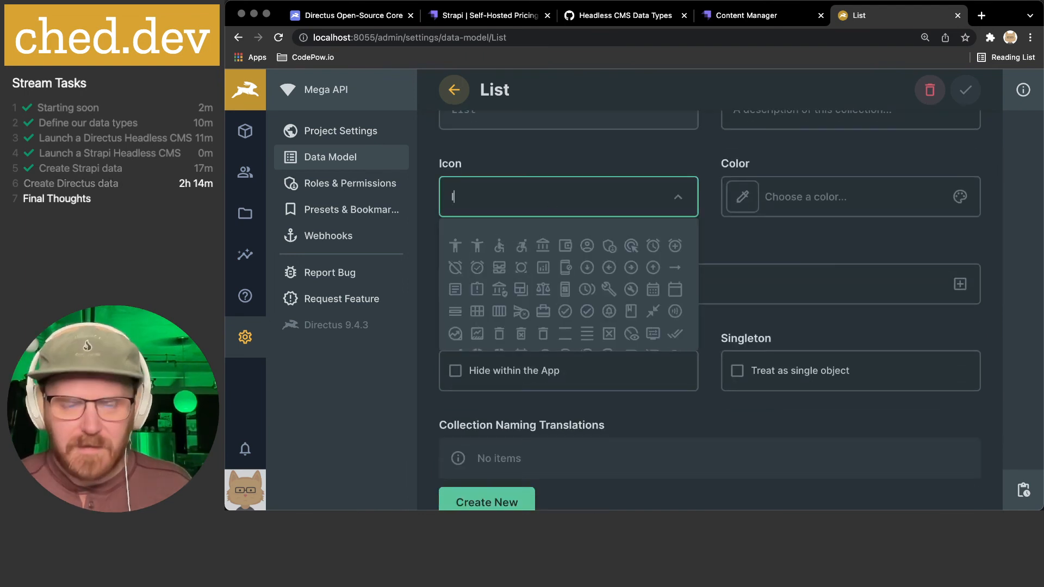
click(456, 245)
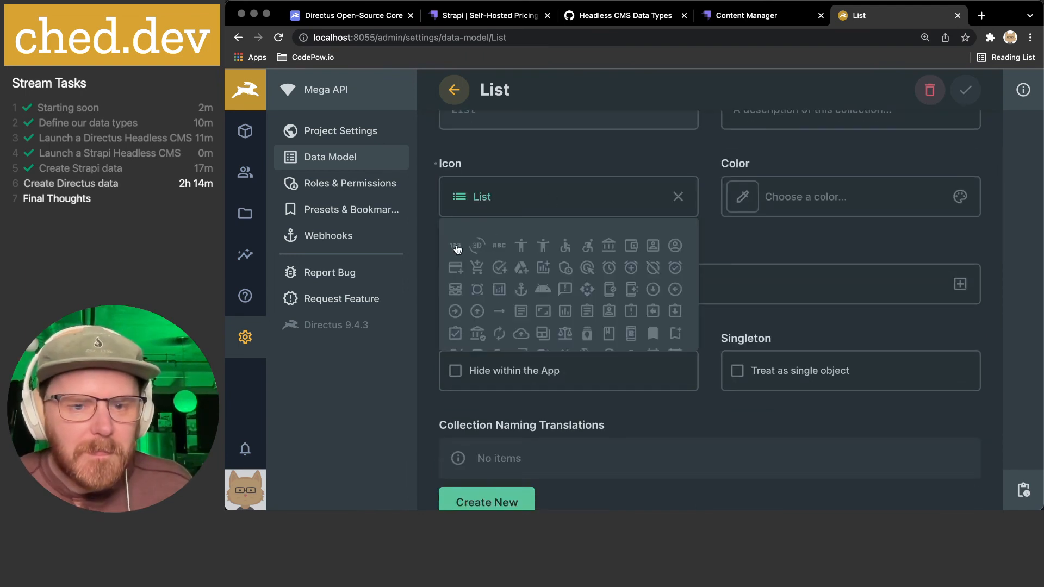
click(965, 90)
- Go to the Tasks content and start a new task item
click(245, 139)
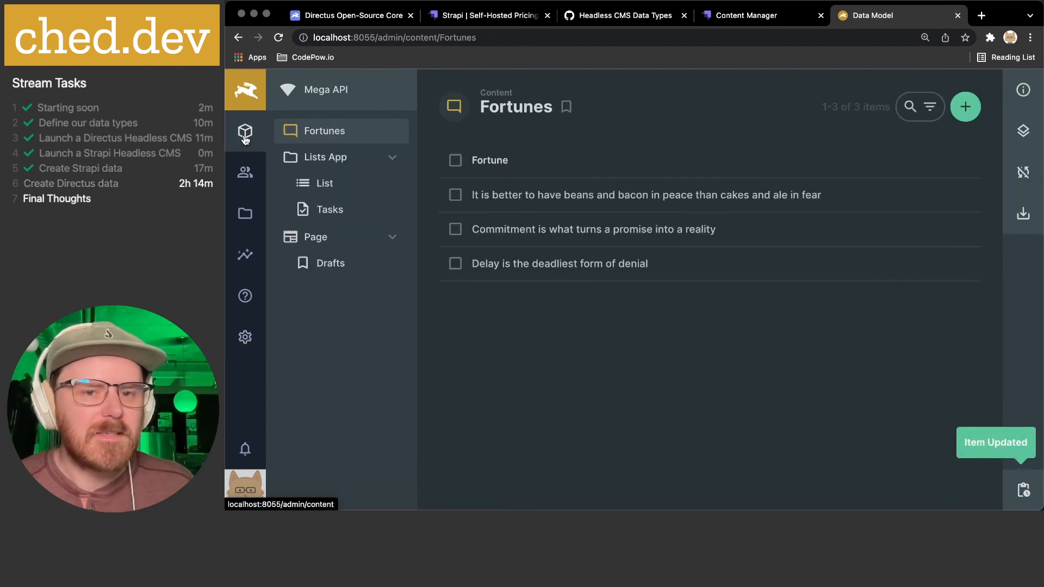
click(337, 185)
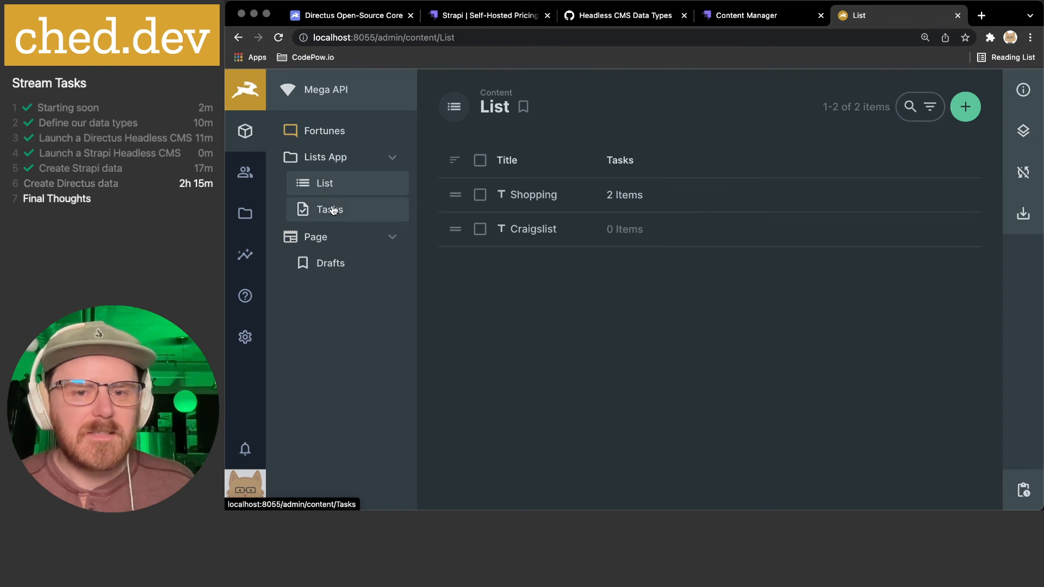
click(332, 210)
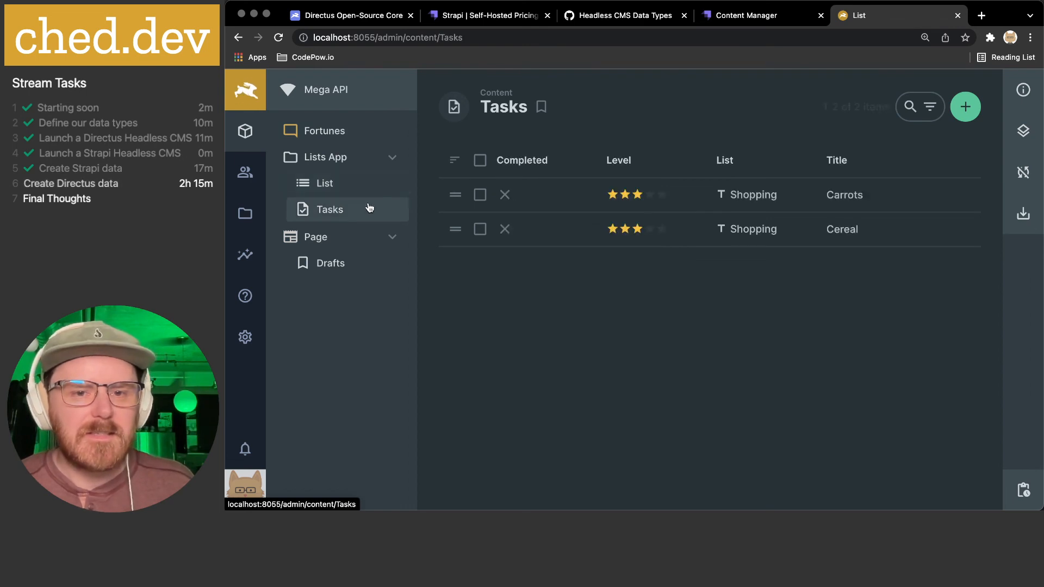
click(966, 113)
- Title the task Couch, set level 5, mark it completed, and assign it to Craigslist
text(Couch)
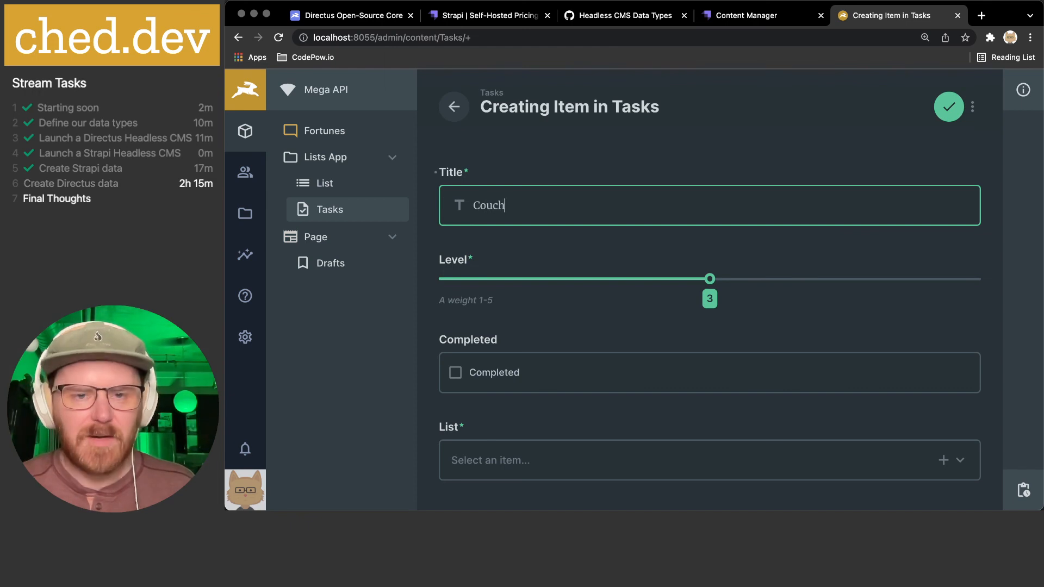
scroll(539, 234, down, 1)
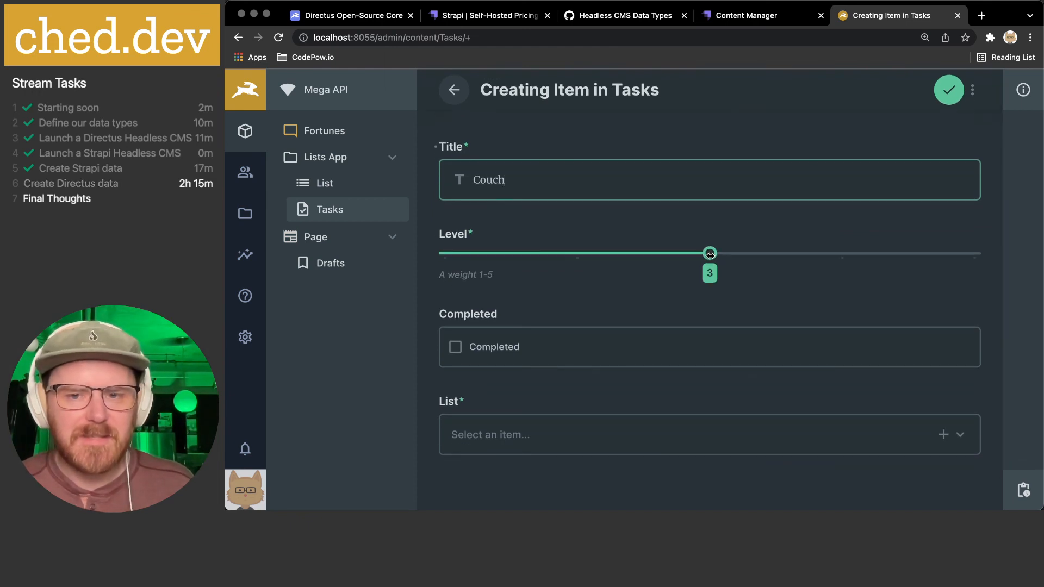
drag(709, 254, 923, 252)
scroll(564, 261, down, 1)
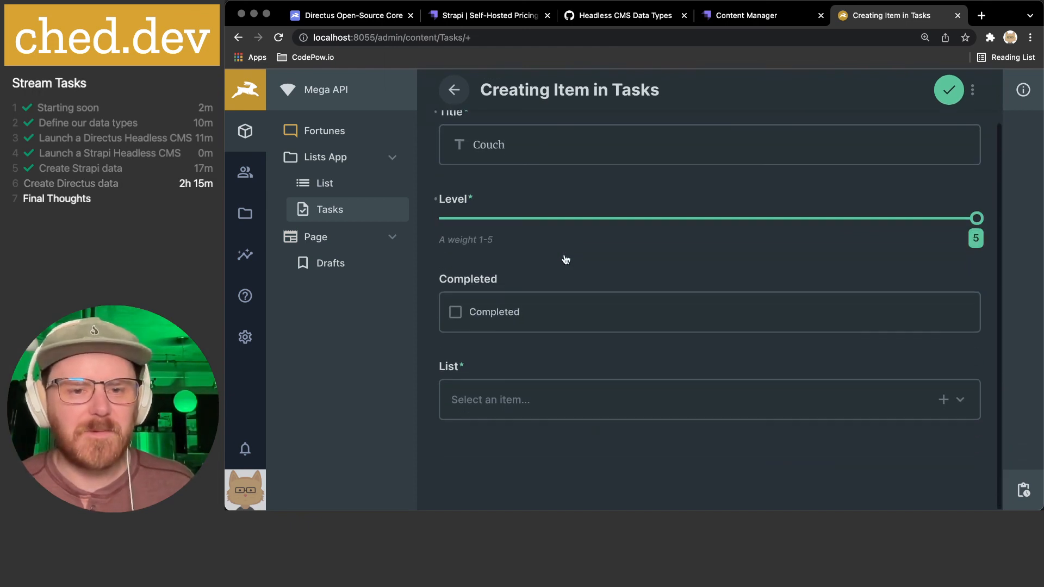
click(456, 312)
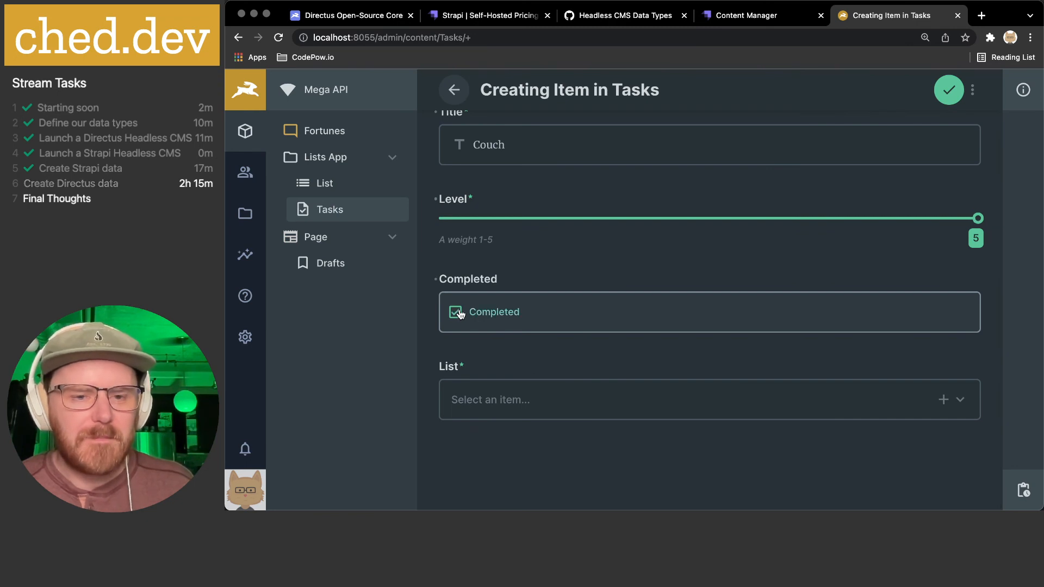
click(513, 400)
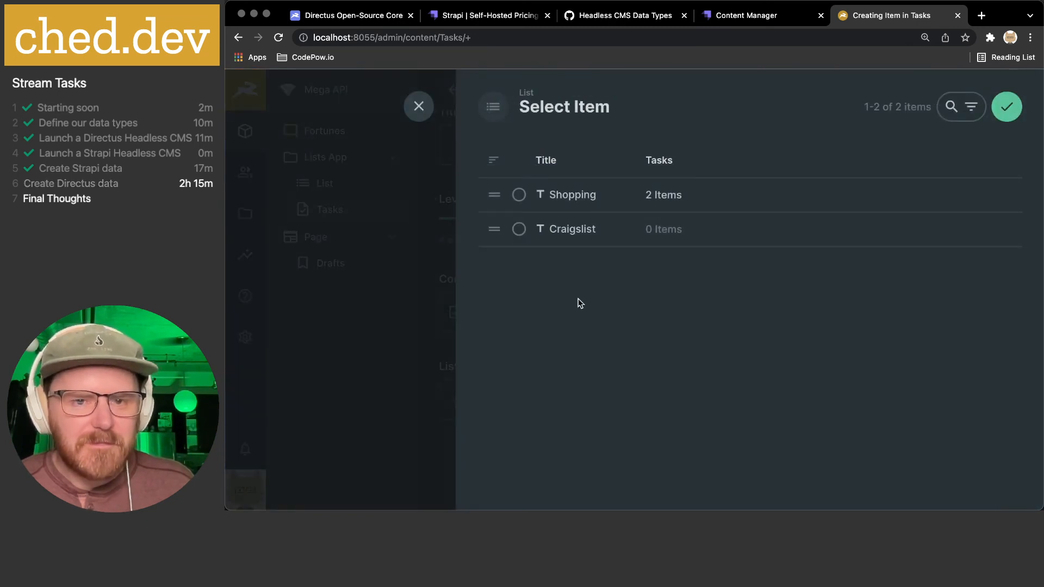
click(580, 229)
click(1006, 107)
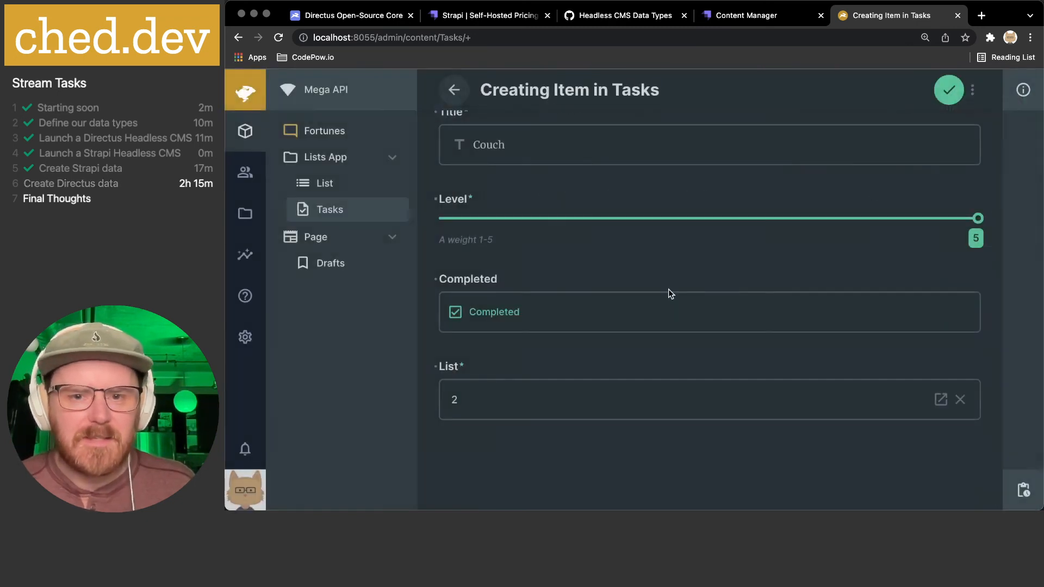
- Save the new Couch task and reopen it for editing
click(462, 98)
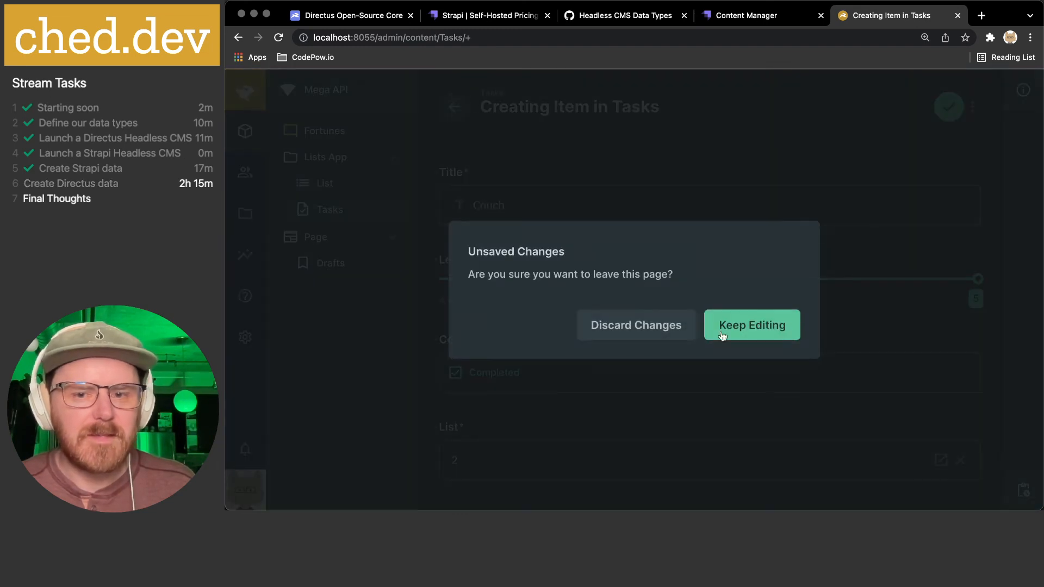
click(735, 333)
click(949, 107)
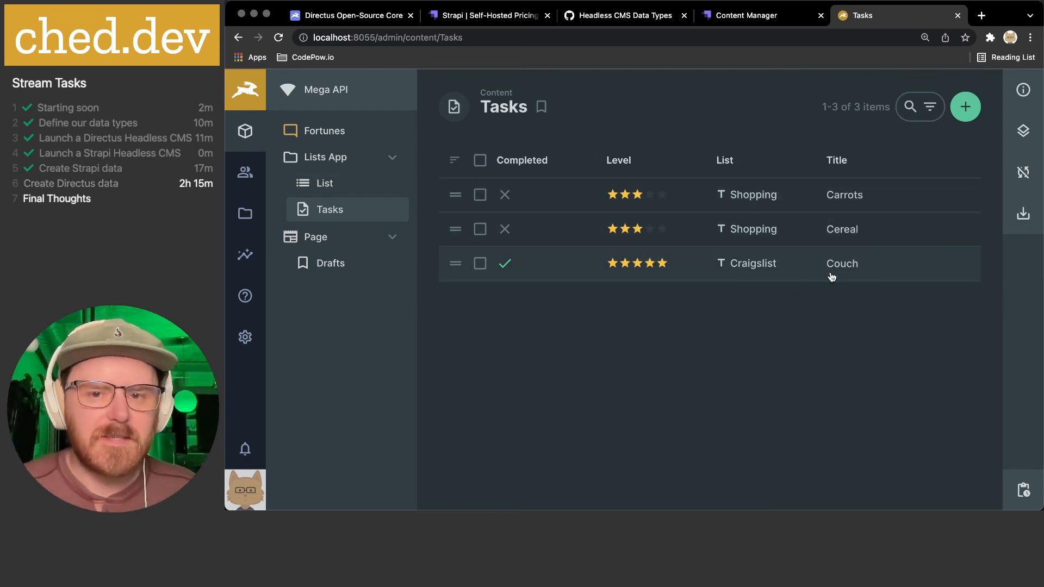
click(758, 264)
- Open the Craigslist list, view then close its revisions, and start a new task from it
click(364, 181)
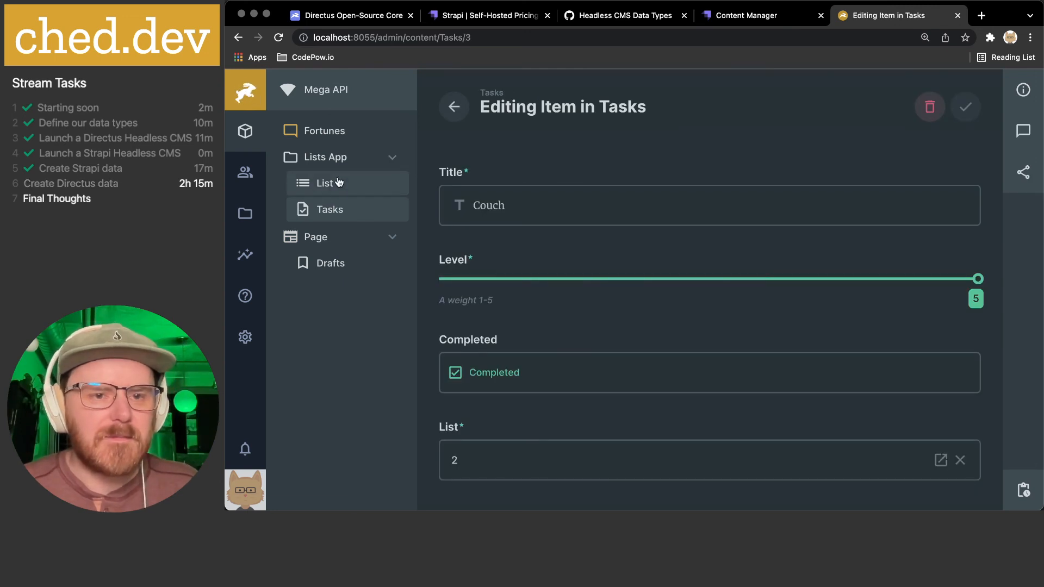
click(593, 230)
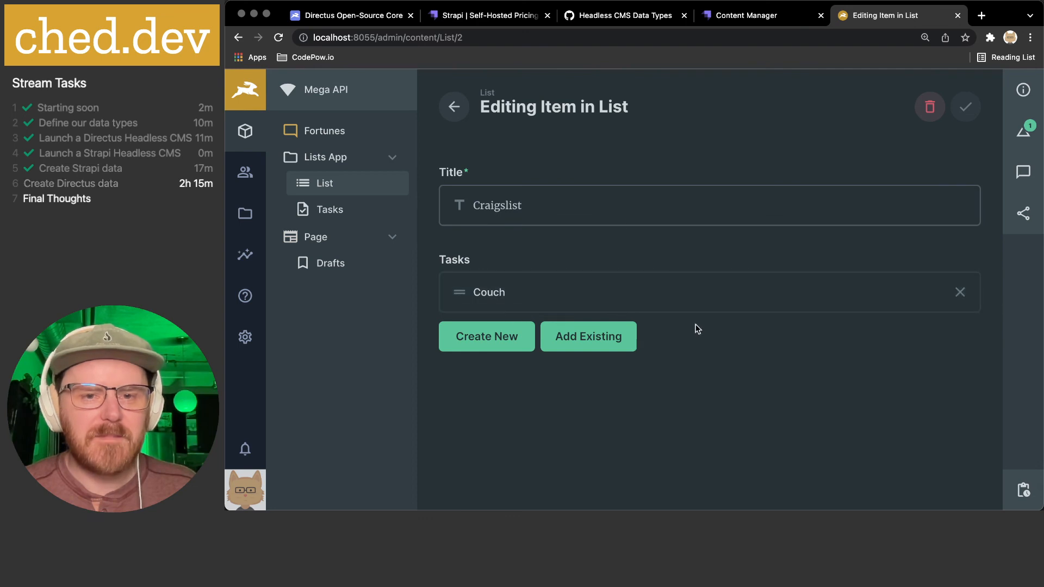
click(1025, 133)
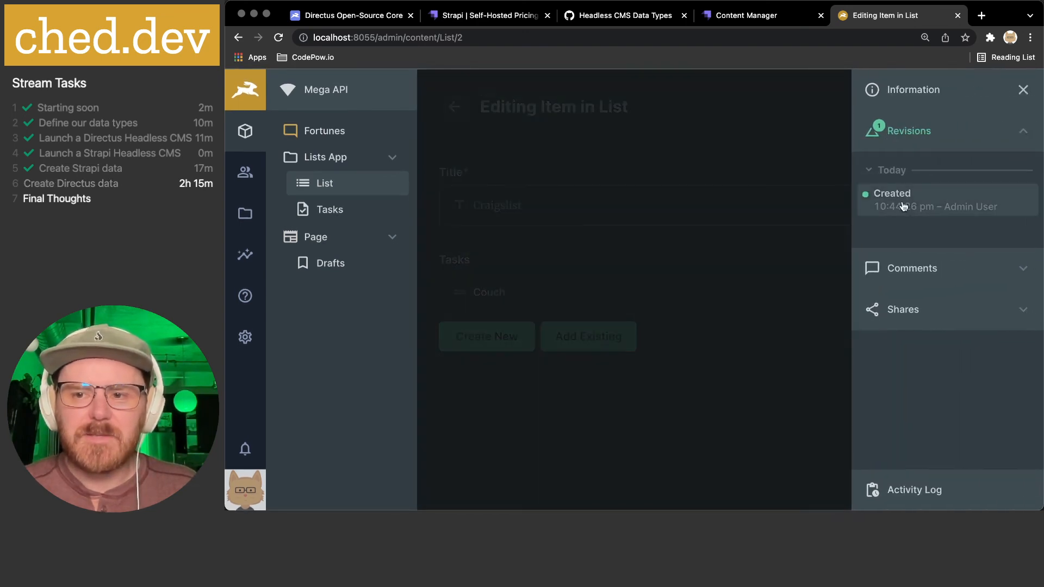
click(730, 341)
click(504, 342)
click(531, 210)
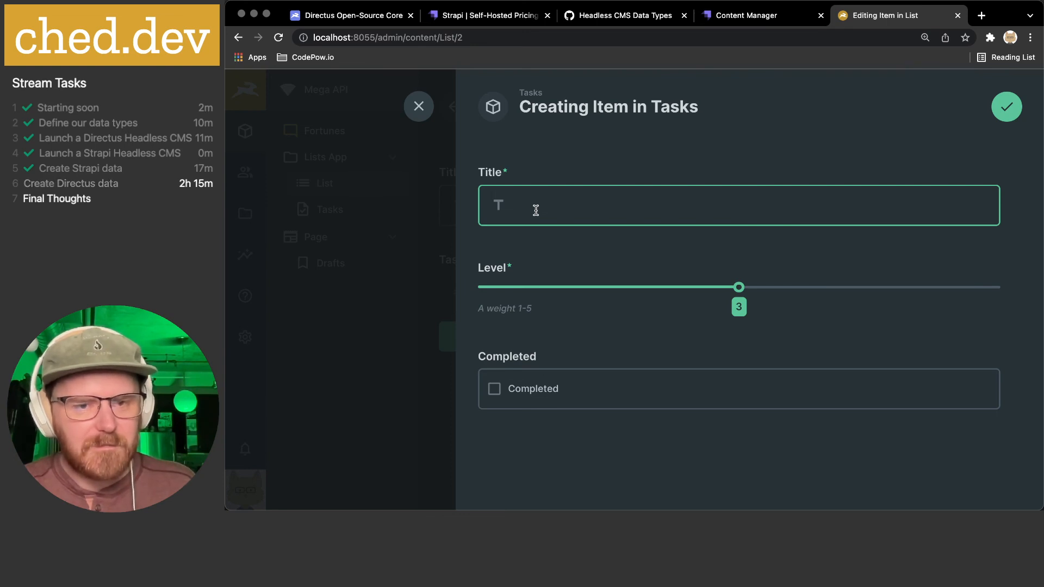
text(TV)
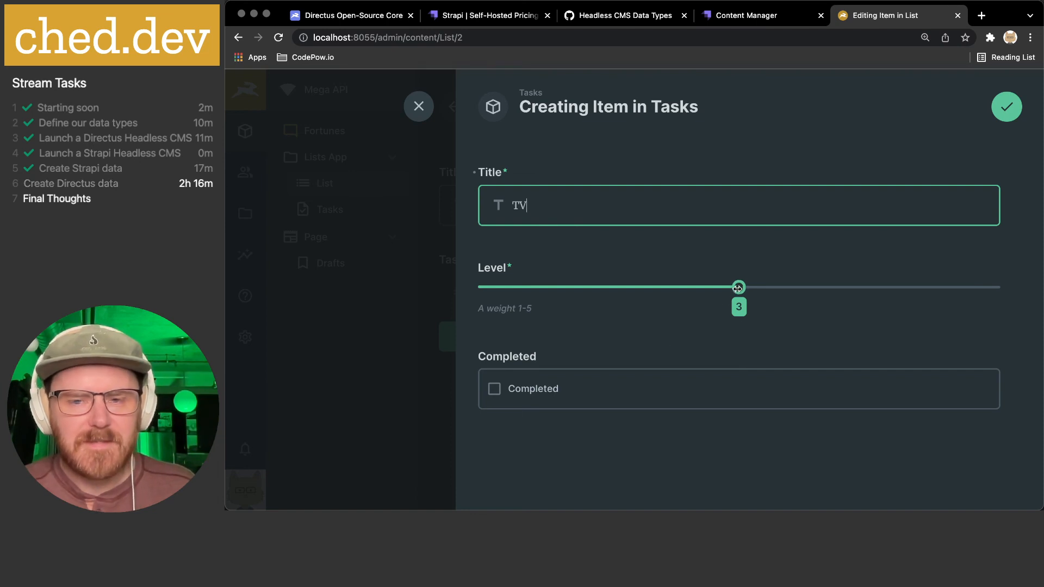
click(1007, 108)
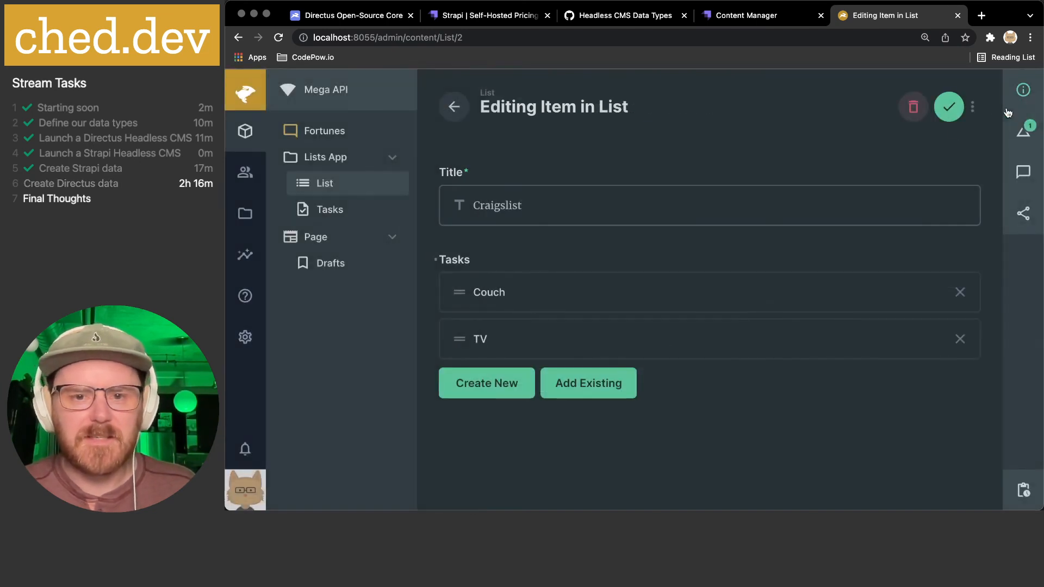
click(948, 107)
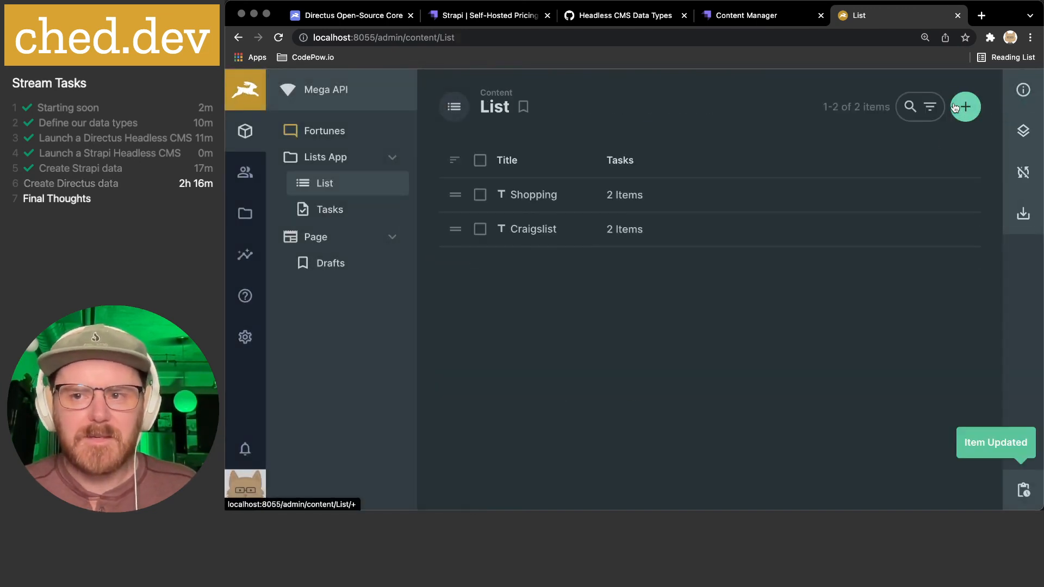
click(528, 235)
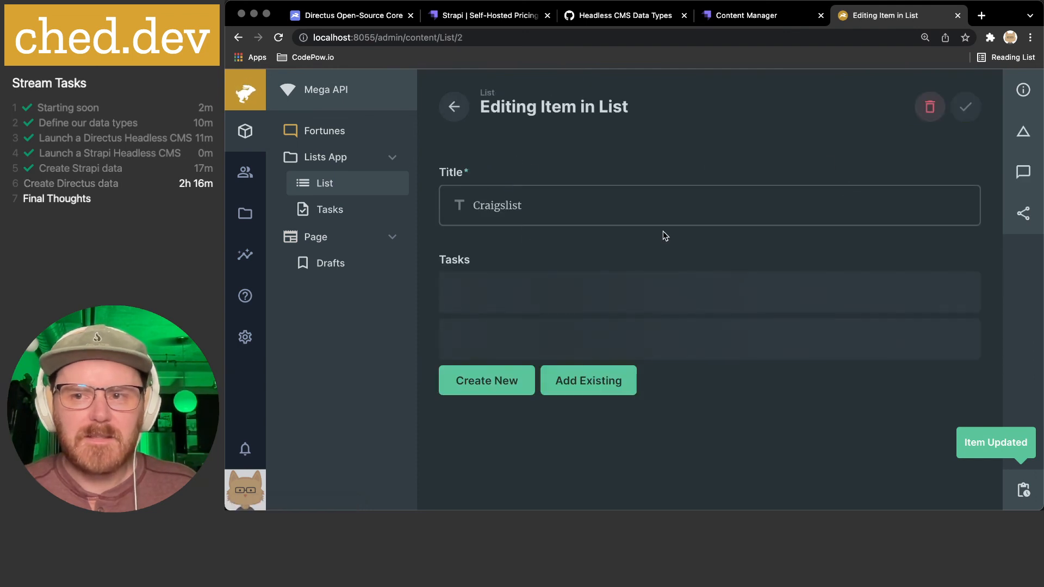
click(1023, 130)
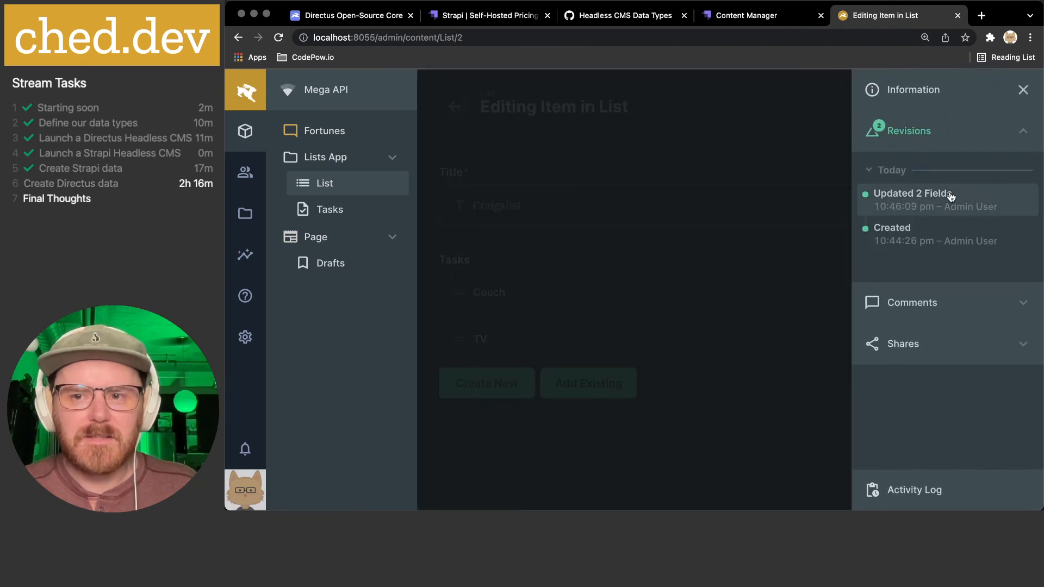
click(928, 206)
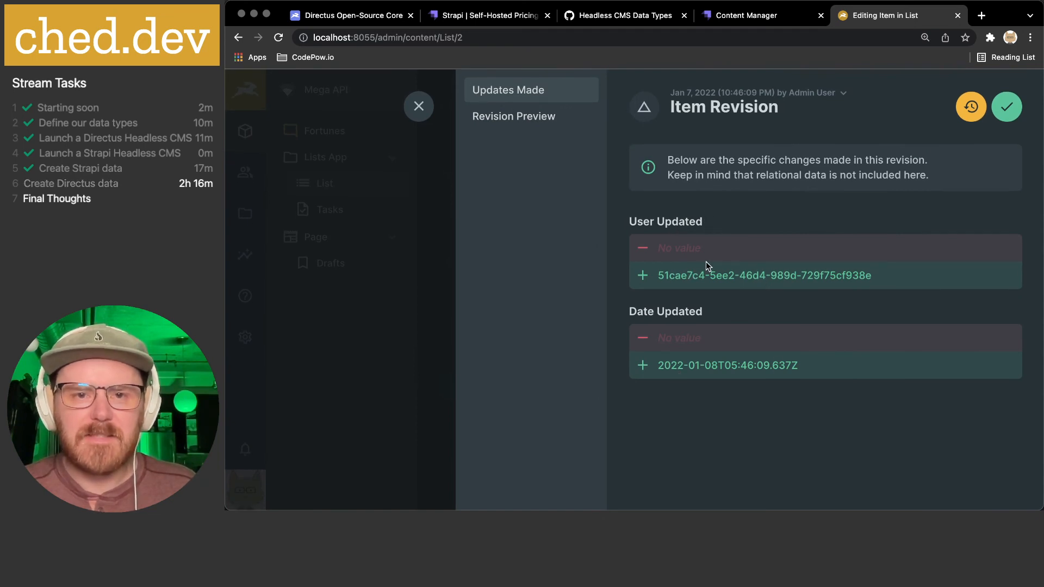
click(541, 116)
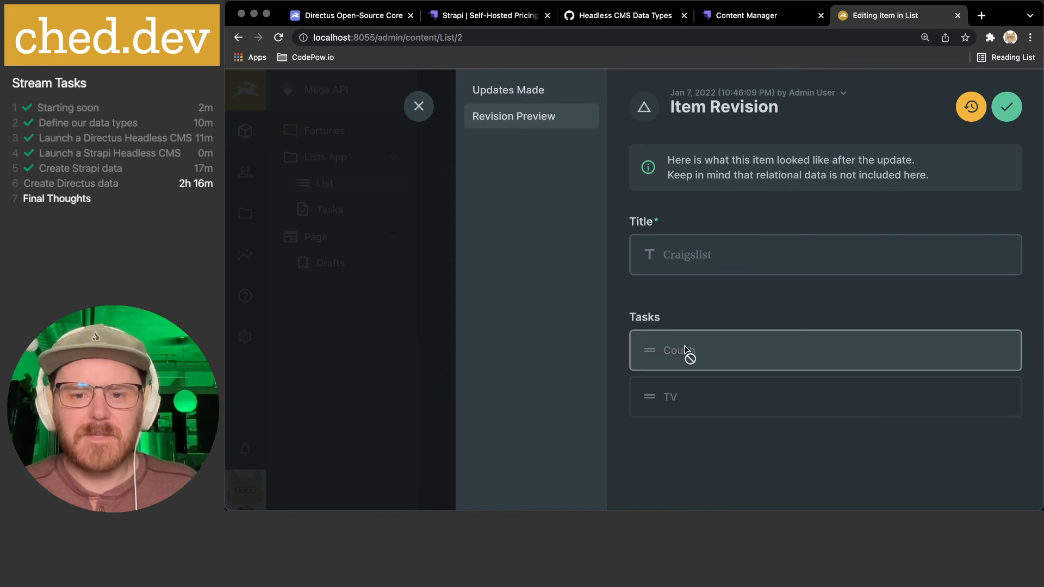
click(412, 104)
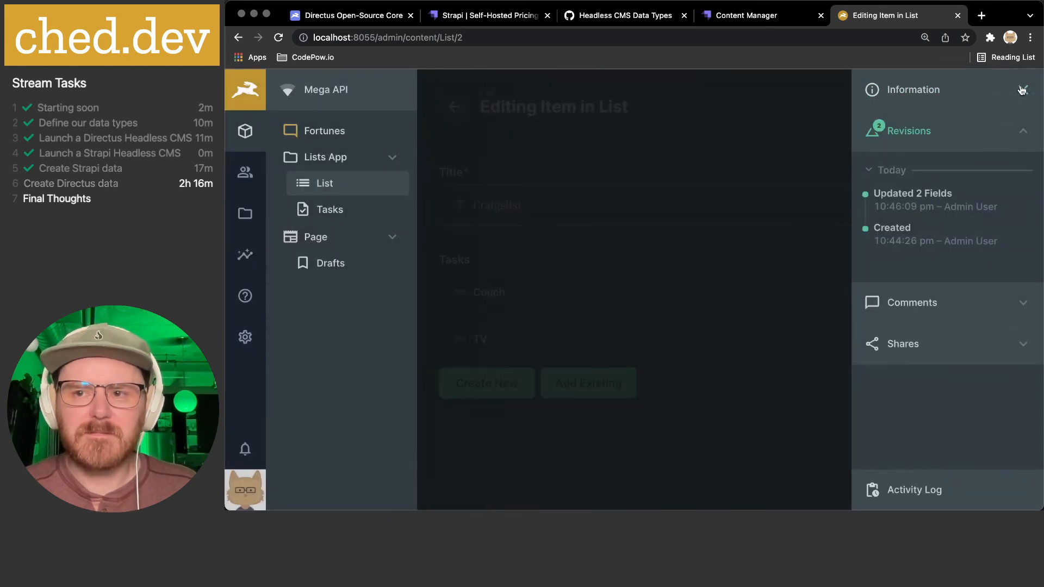
click(791, 193)
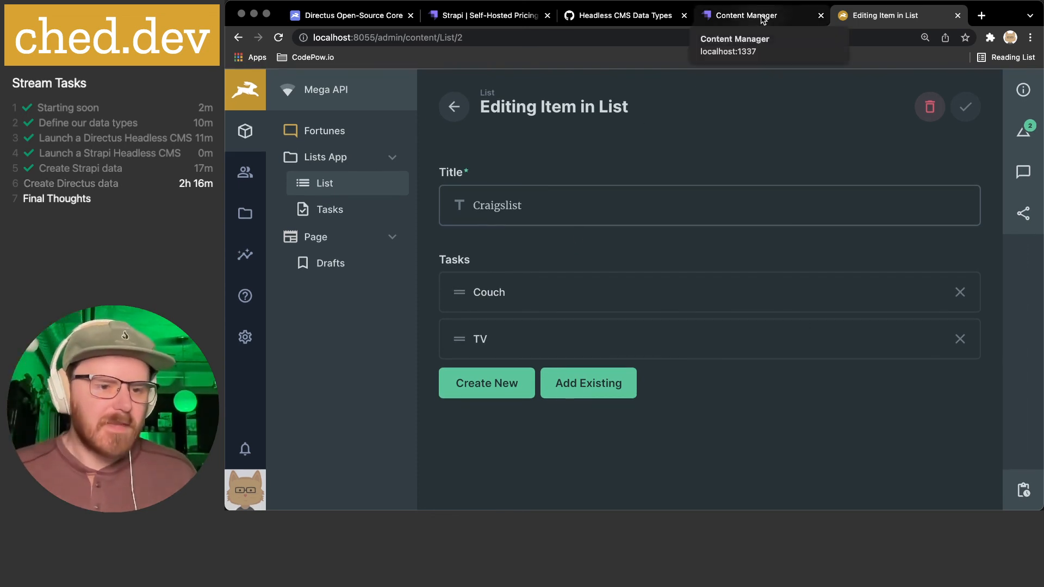
- Expand uploads in the directus-demo project, dismiss the update notice, and return to Chrome
click(562, 500)
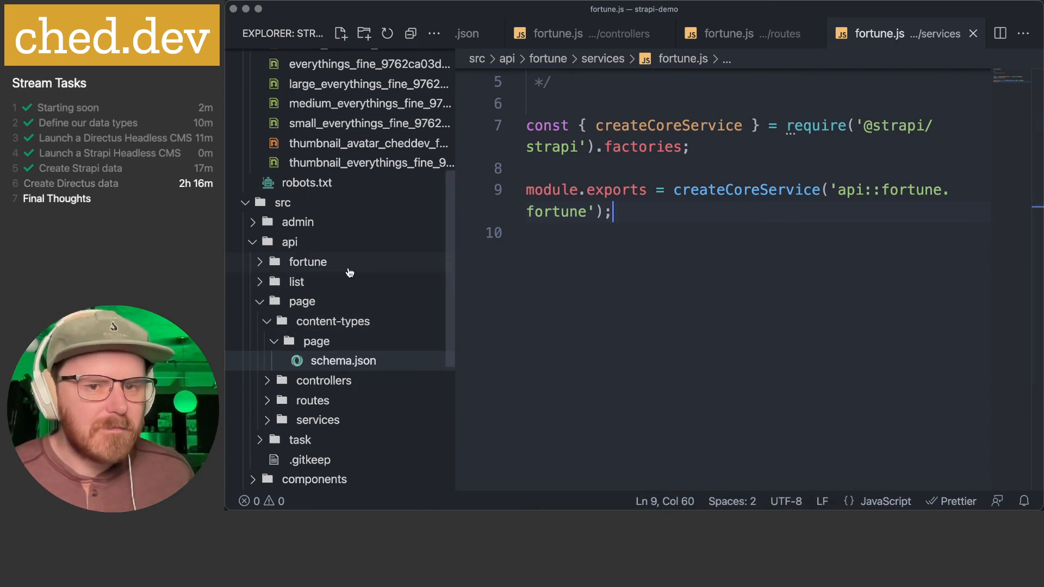
click(672, 267)
scroll(684, 259, up, 3)
key(super+grave)
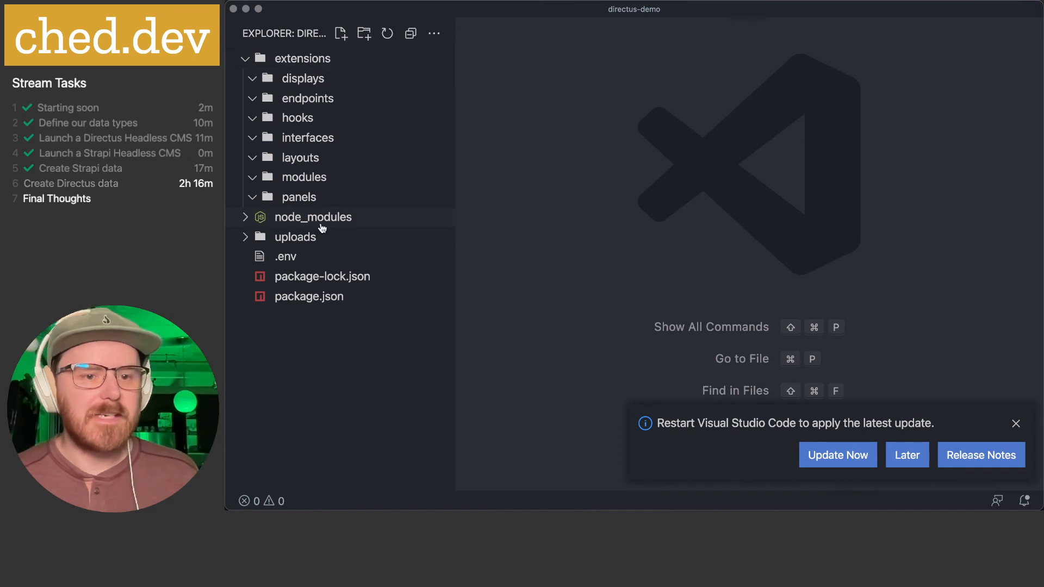
click(253, 238)
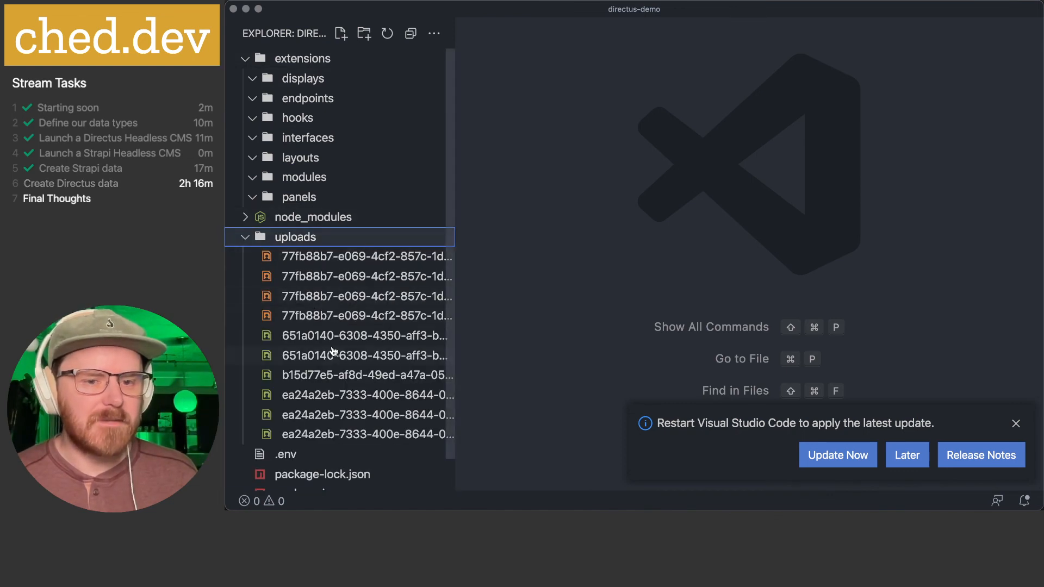
scroll(333, 351, down, 1)
scroll(335, 348, up, 1)
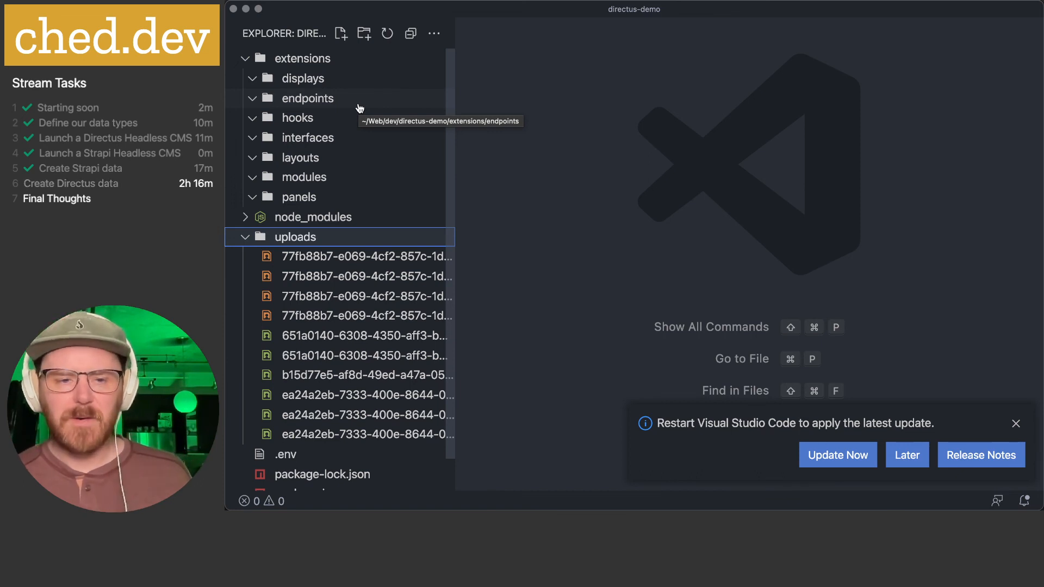
click(1015, 424)
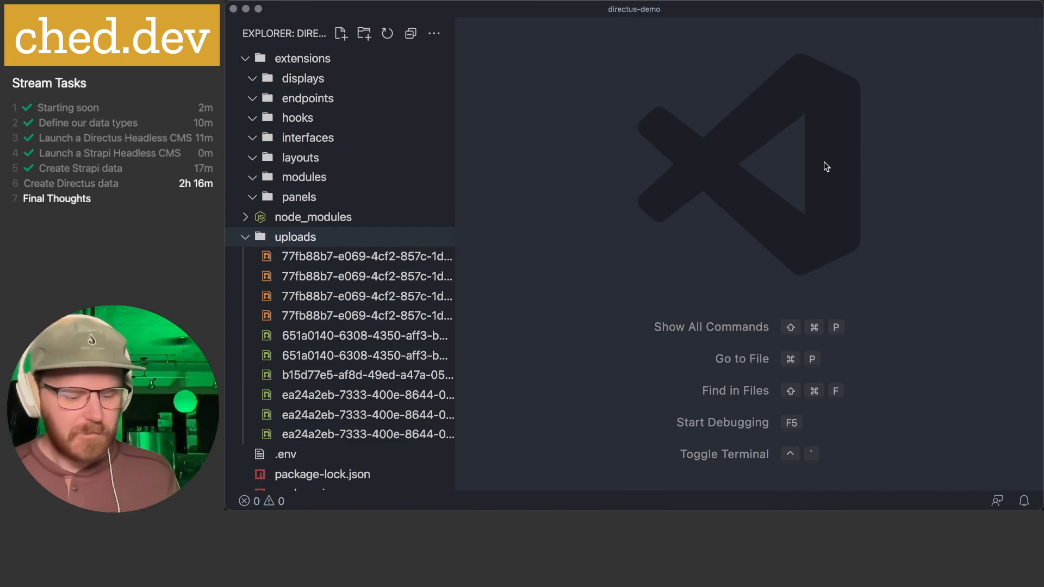
key(super+Tab)
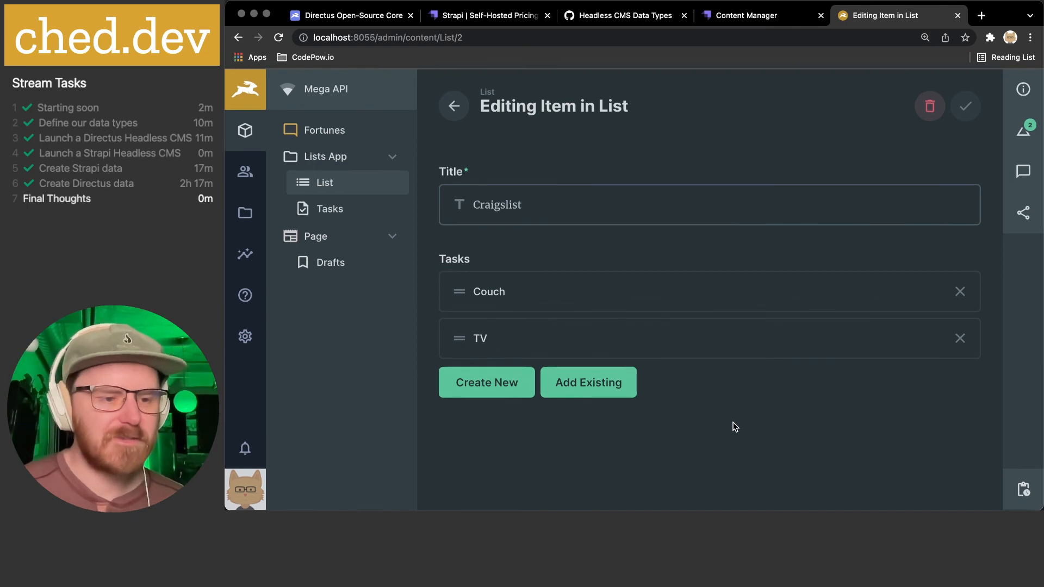
- Show the Strapi Content Manager's Shopping list entry with its Carrots and Chicken tasks
click(778, 15)
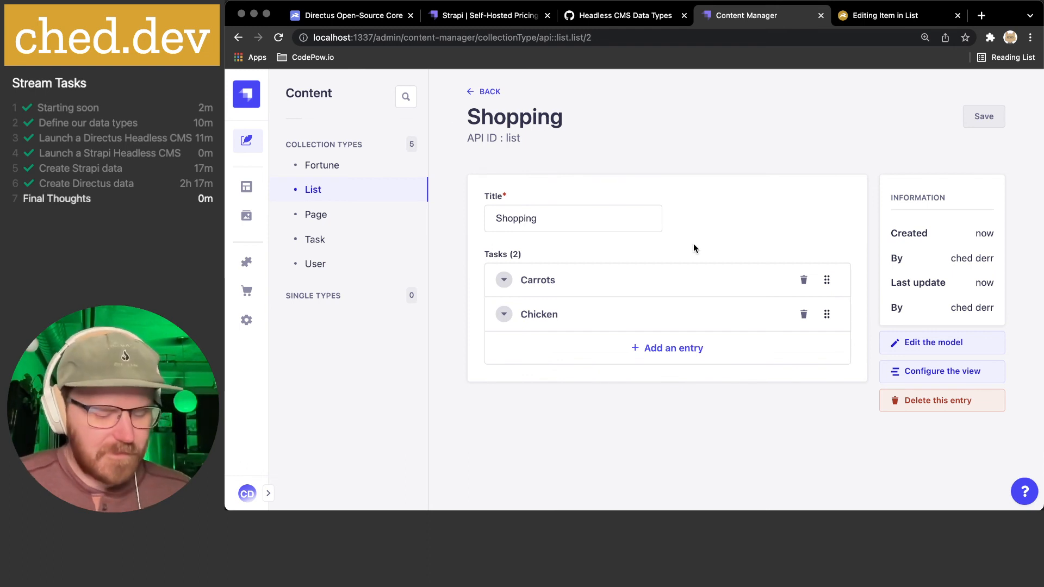
key(super+Tab)
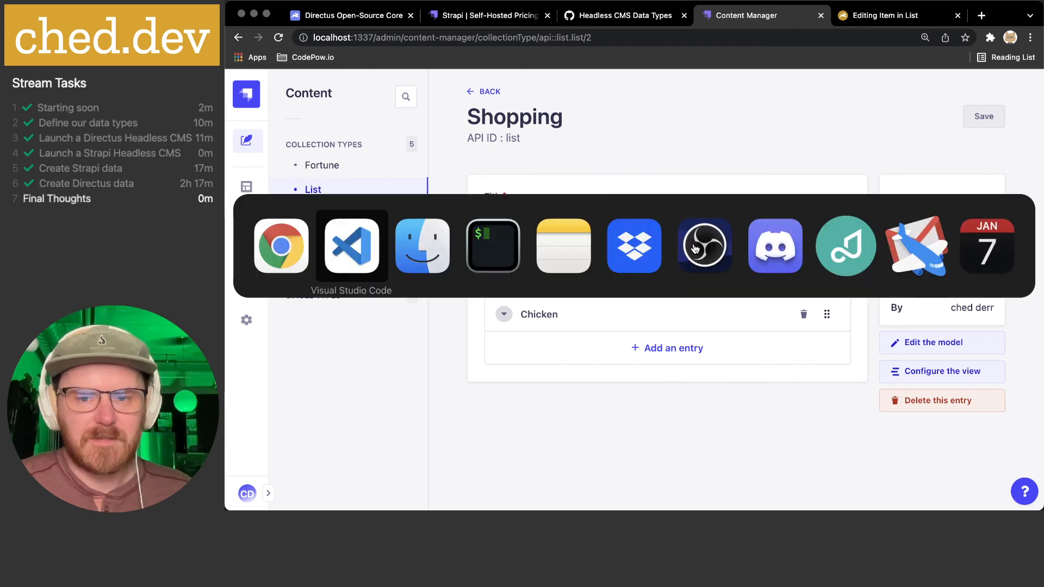
click(834, 252)
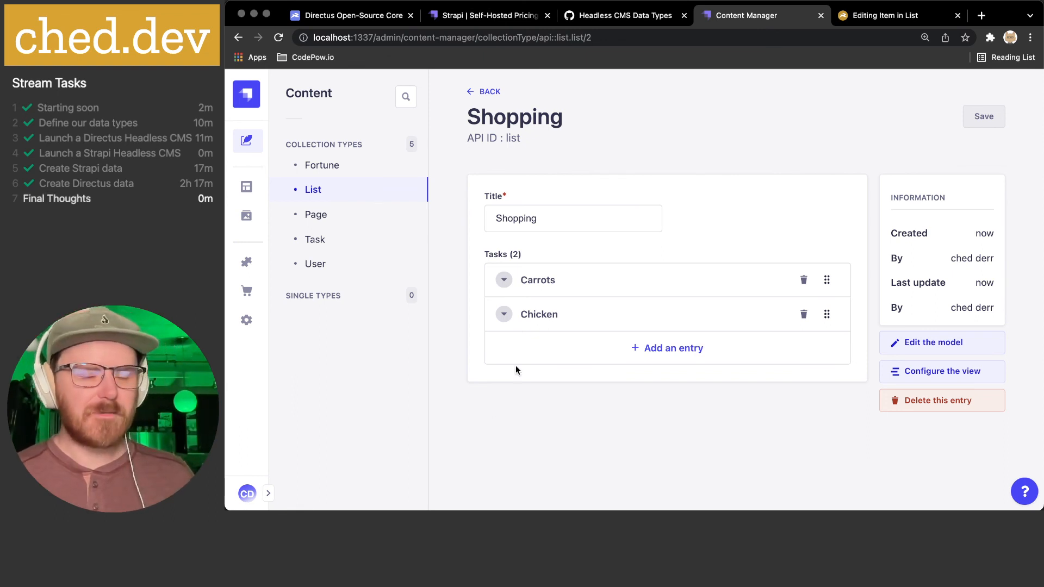
key(super+Tab)
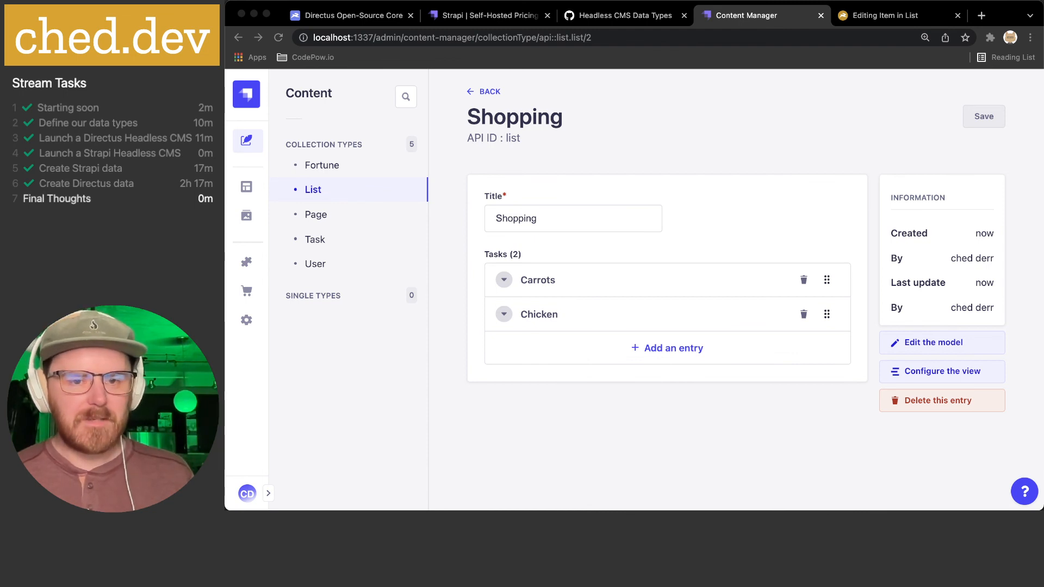
click(569, 390)
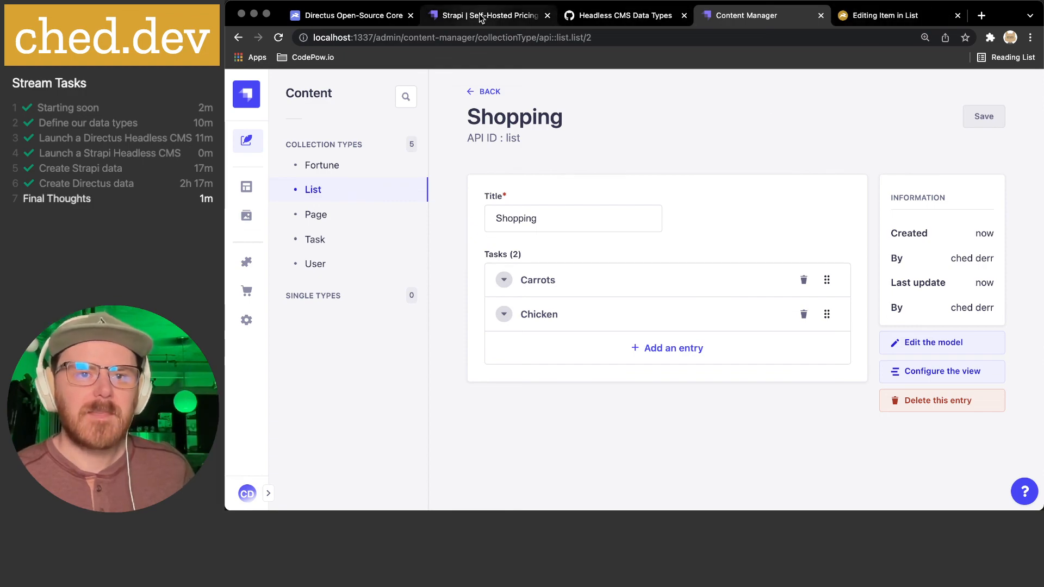
- Open the pricing page from the Directus Open-Source Core website
click(348, 15)
scroll(616, 180, up, 20)
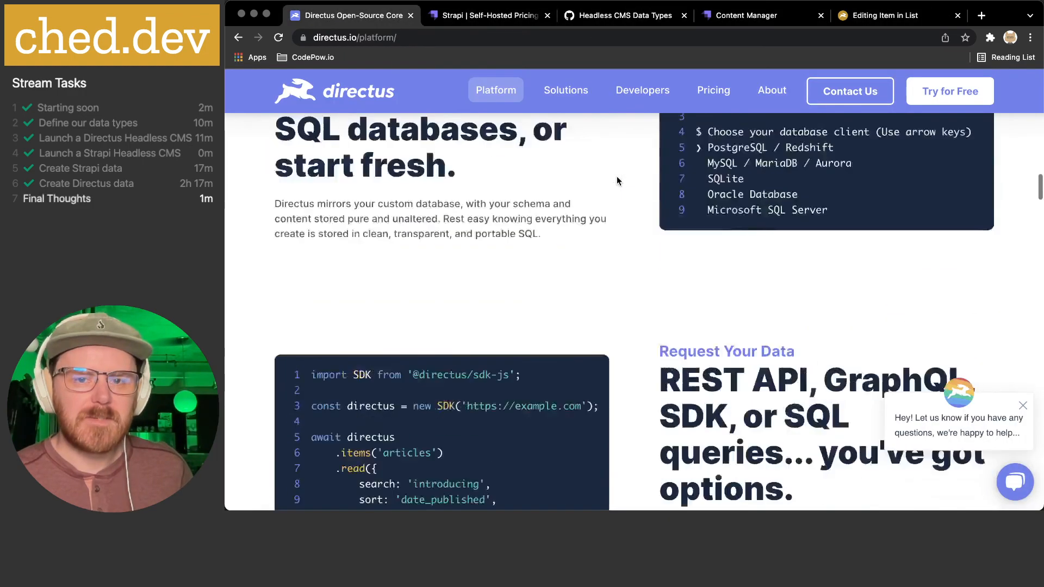
scroll(616, 181, down, 8)
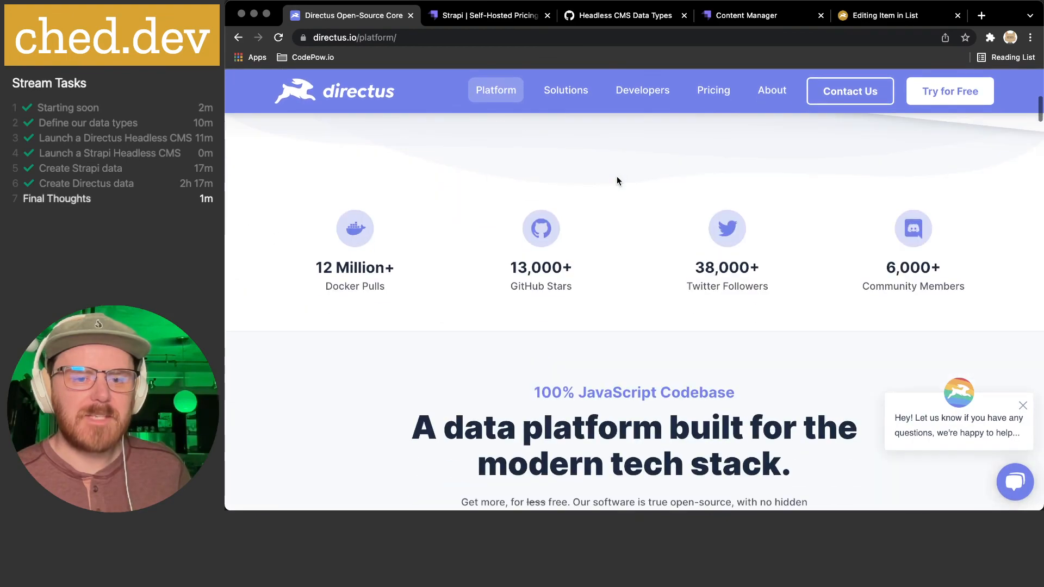
scroll(617, 180, up, 8)
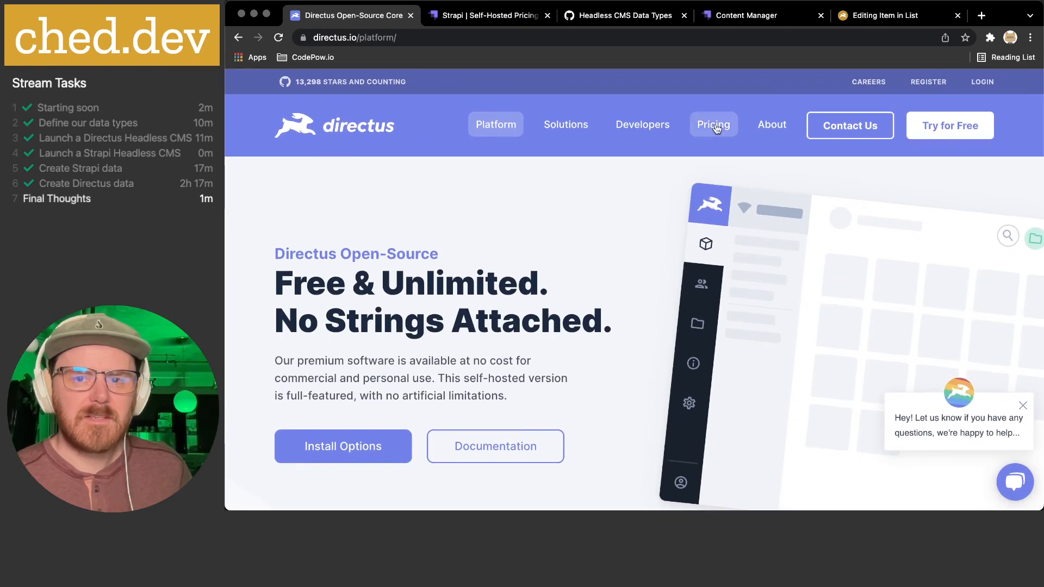
click(713, 125)
- Review the Community Cloud plan and Metrics table's Content Items figure, then return to VS Code
scroll(591, 250, down, 10)
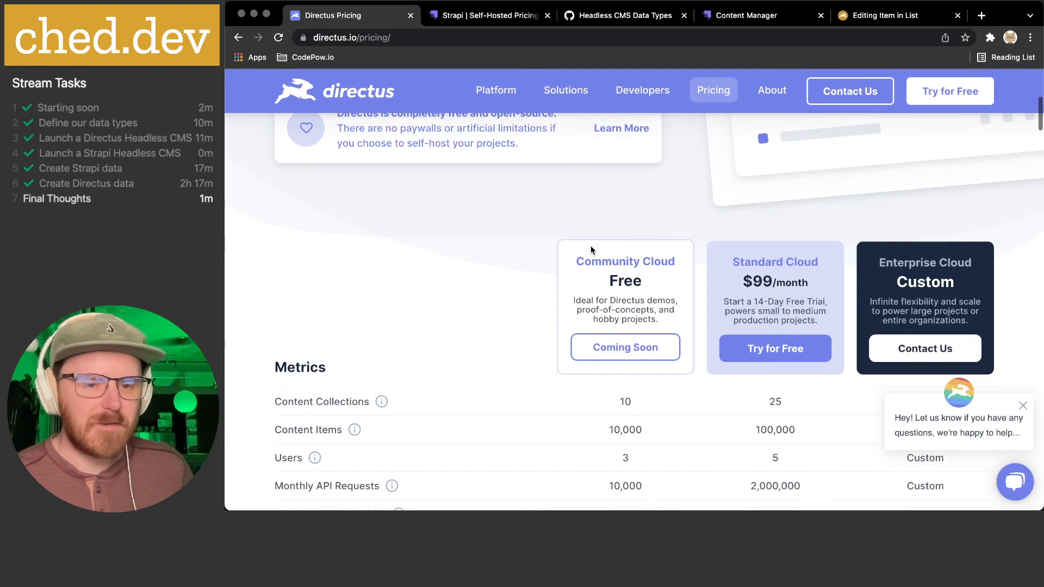
drag(590, 163, 681, 220)
click(490, 238)
scroll(491, 234, down, 2)
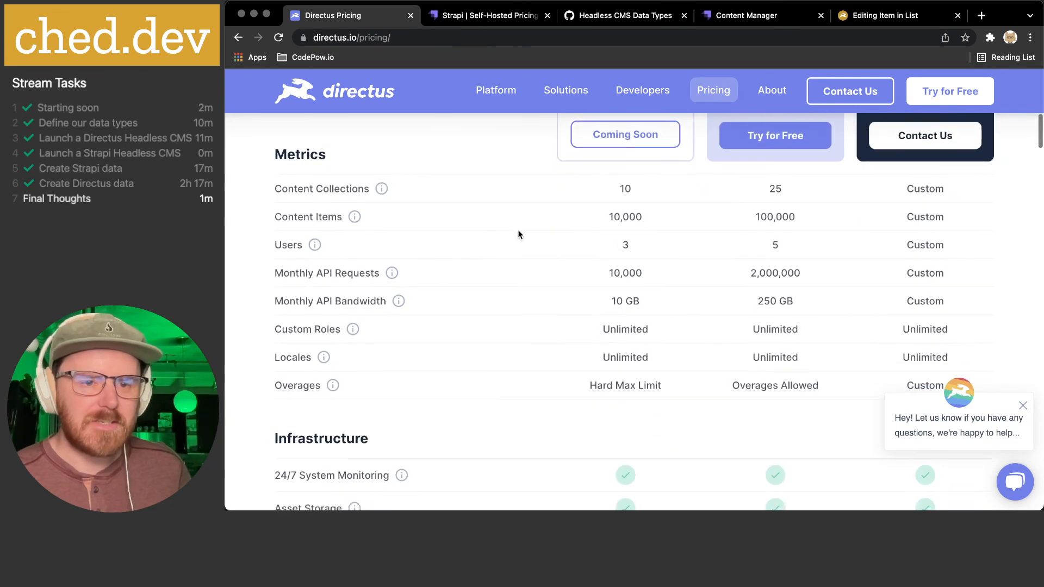
drag(334, 189, 474, 185)
drag(613, 216, 681, 217)
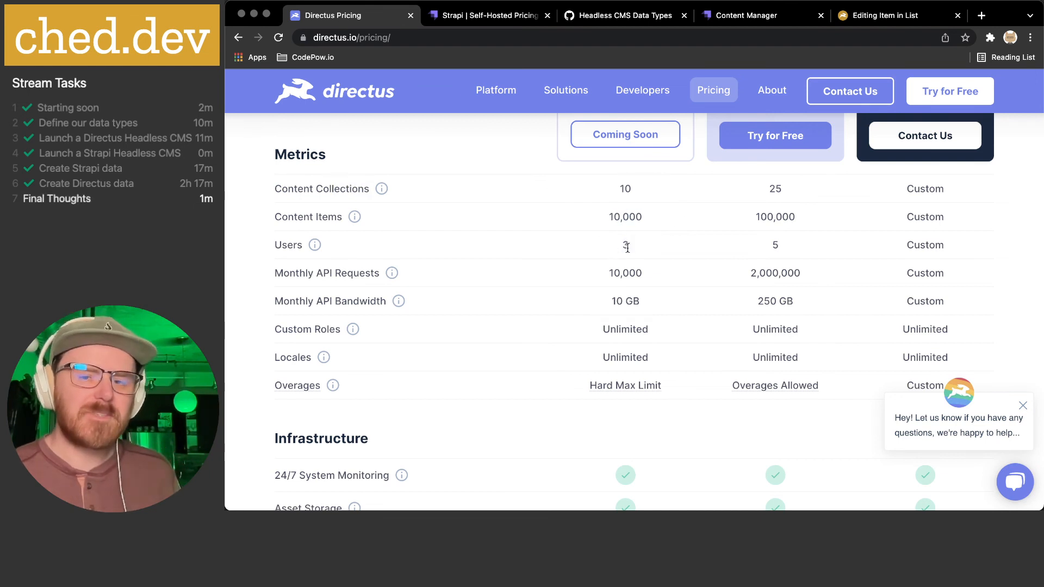
drag(613, 198, 684, 431)
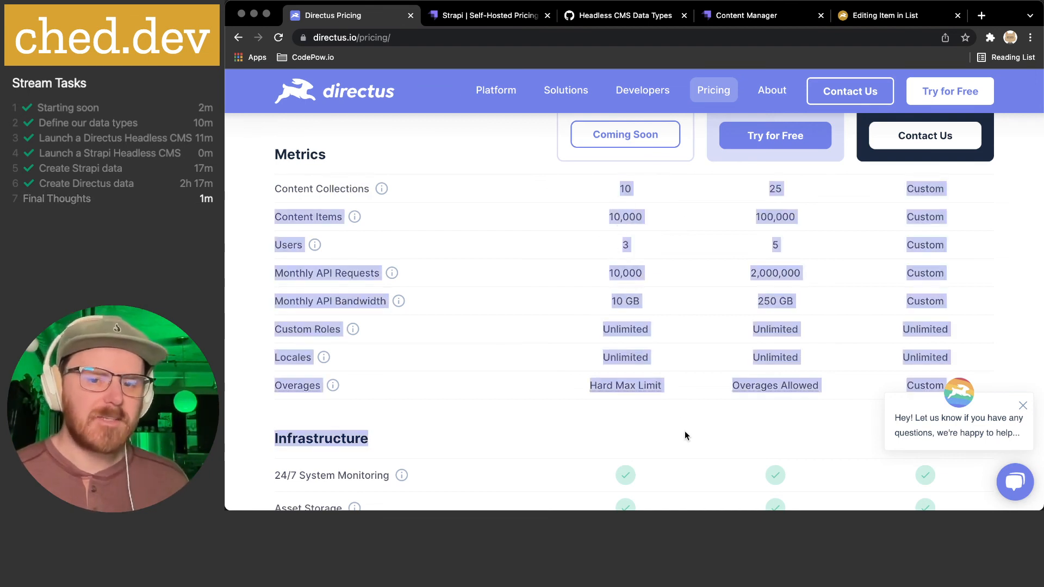
click(684, 328)
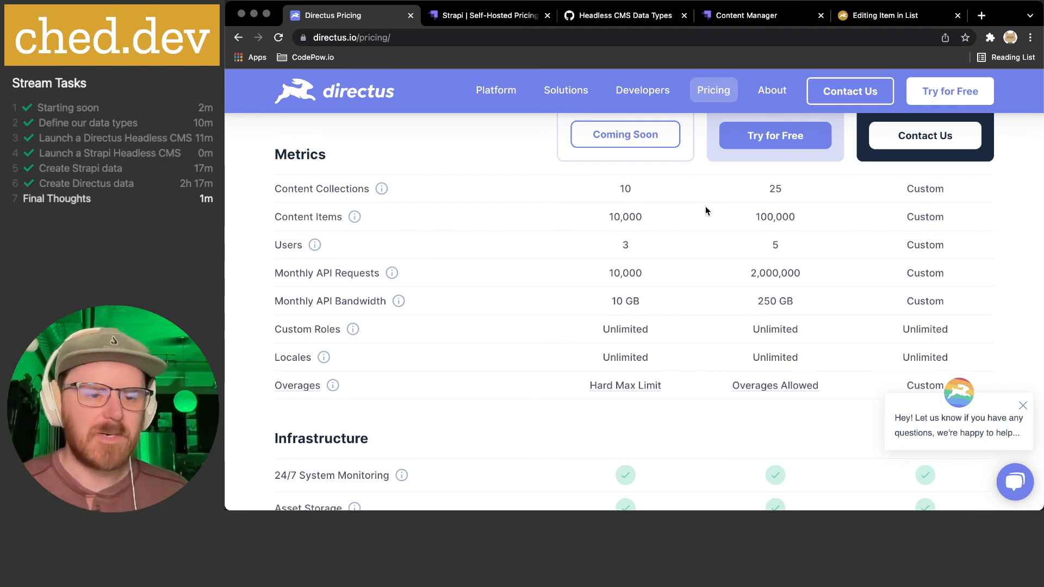
mouse_move(661, 496)
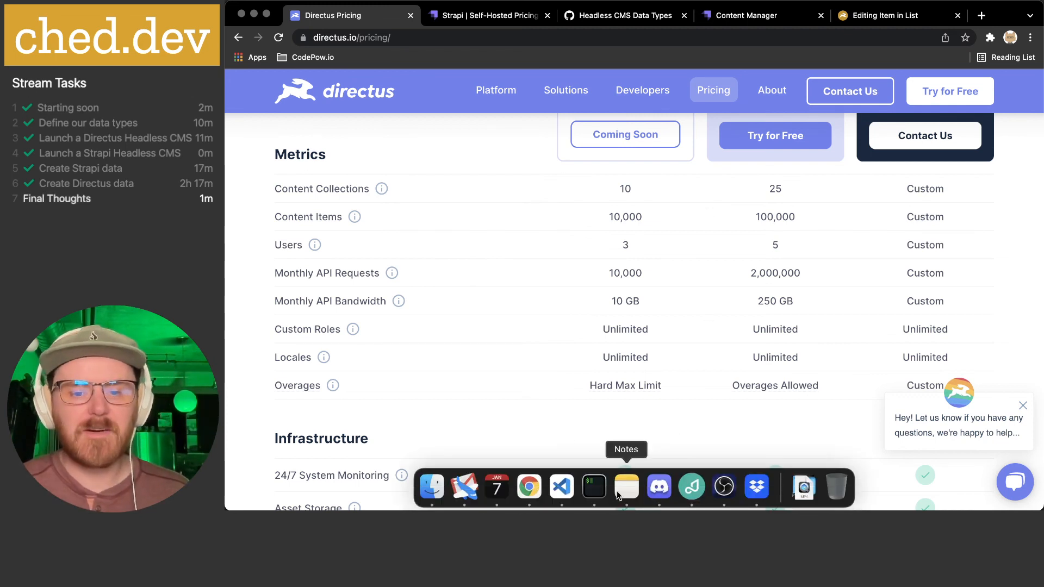
click(561, 487)
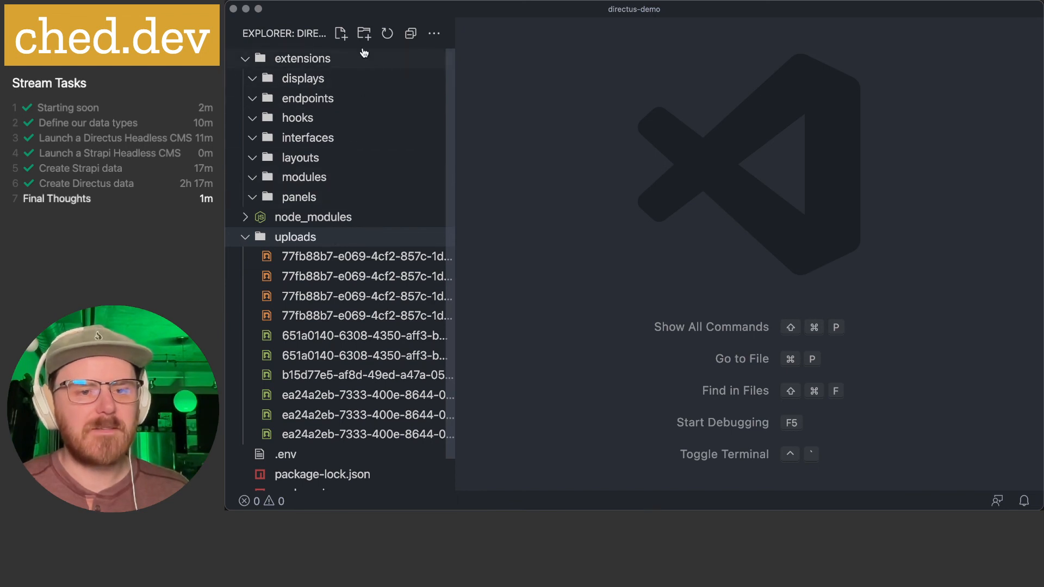
- In the strapi-demo window, browse api/page, api/task and task's content-types folders, leaving them collapsed
key(super+grave)
scroll(369, 239, down, 2)
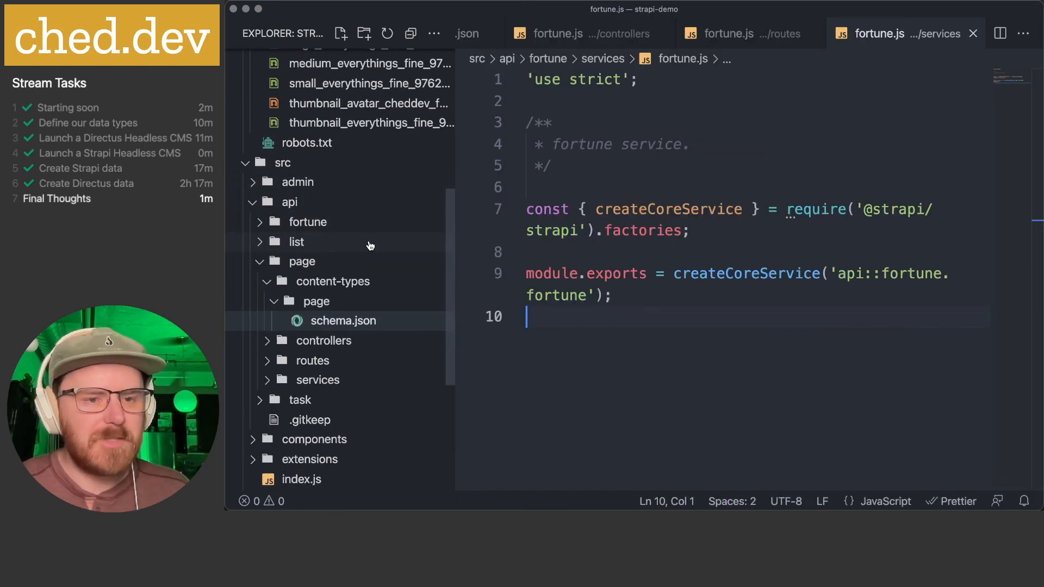
click(272, 256)
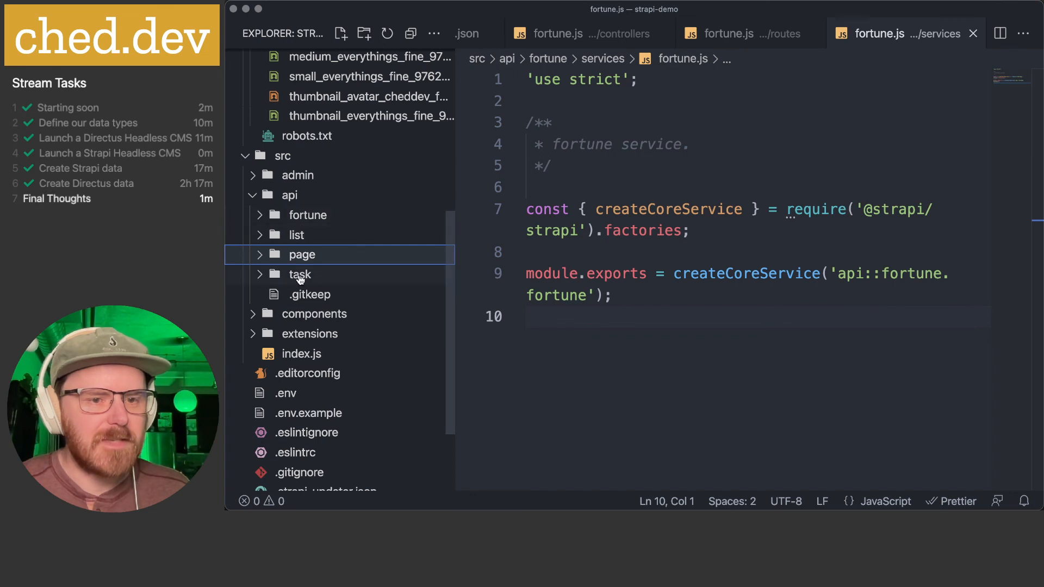
click(273, 273)
scroll(275, 255, down, 3)
click(272, 233)
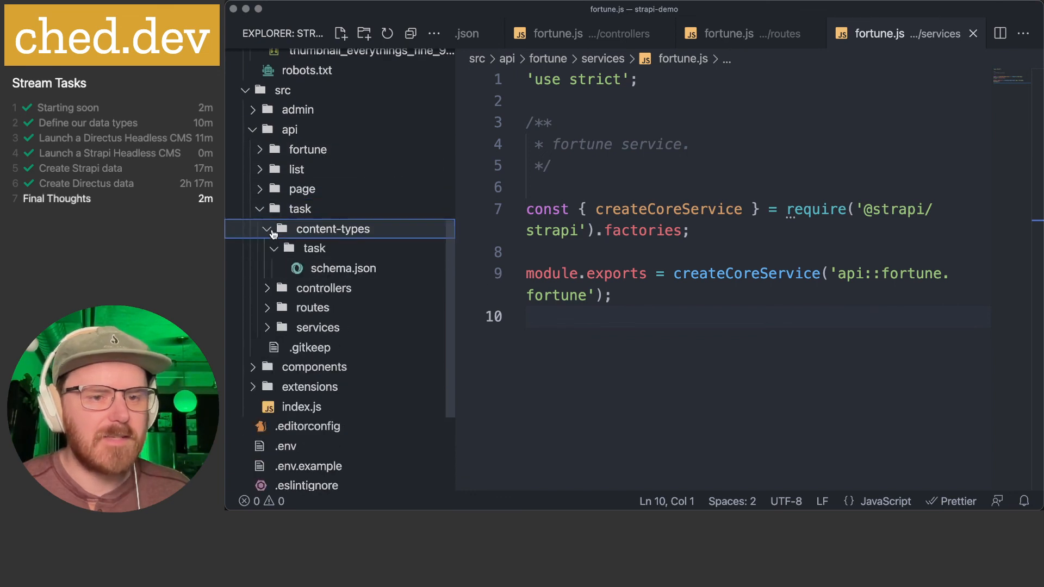
click(266, 234)
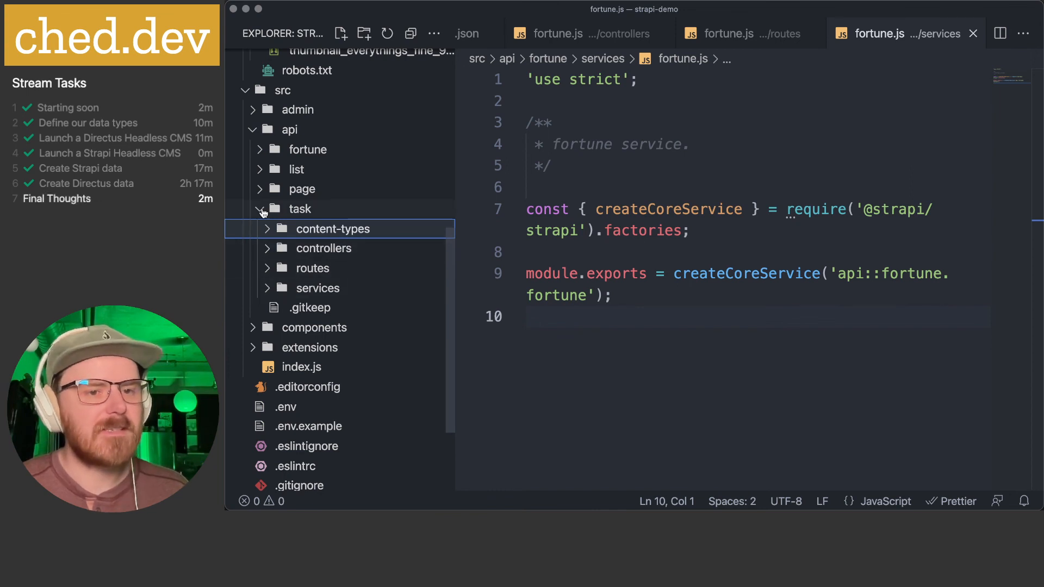
click(262, 211)
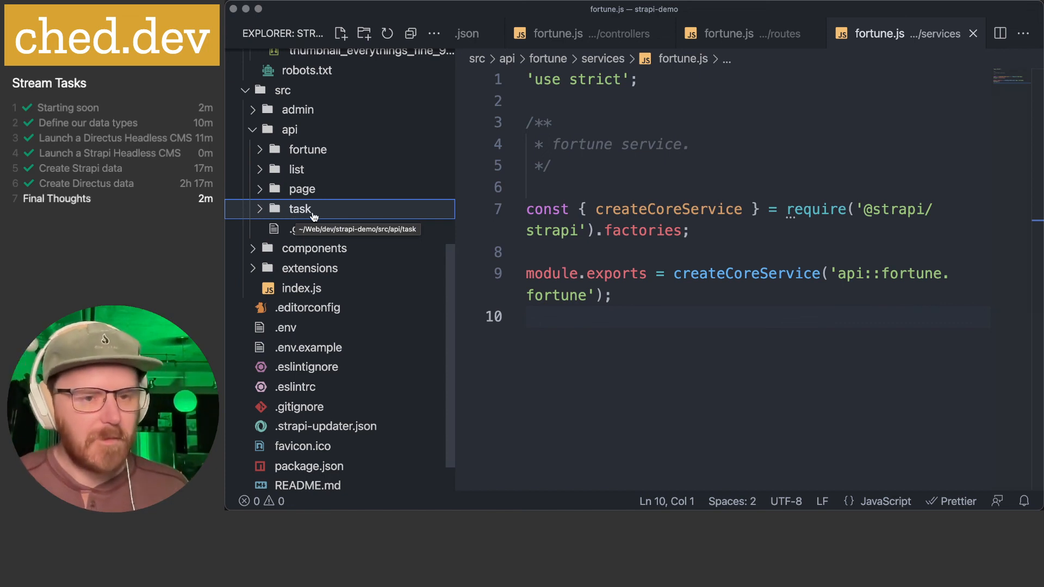
scroll(310, 216, up, 3)
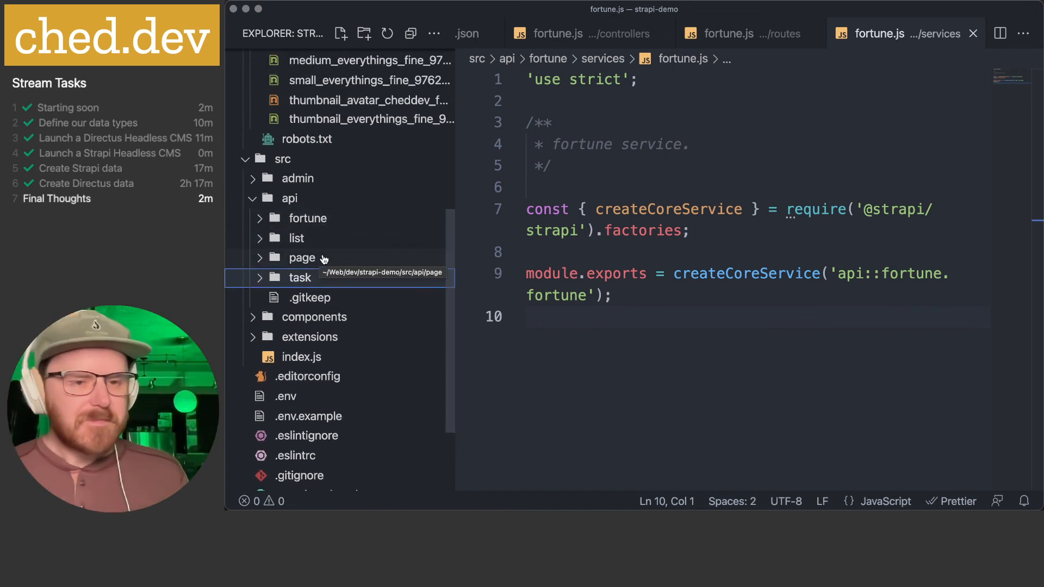
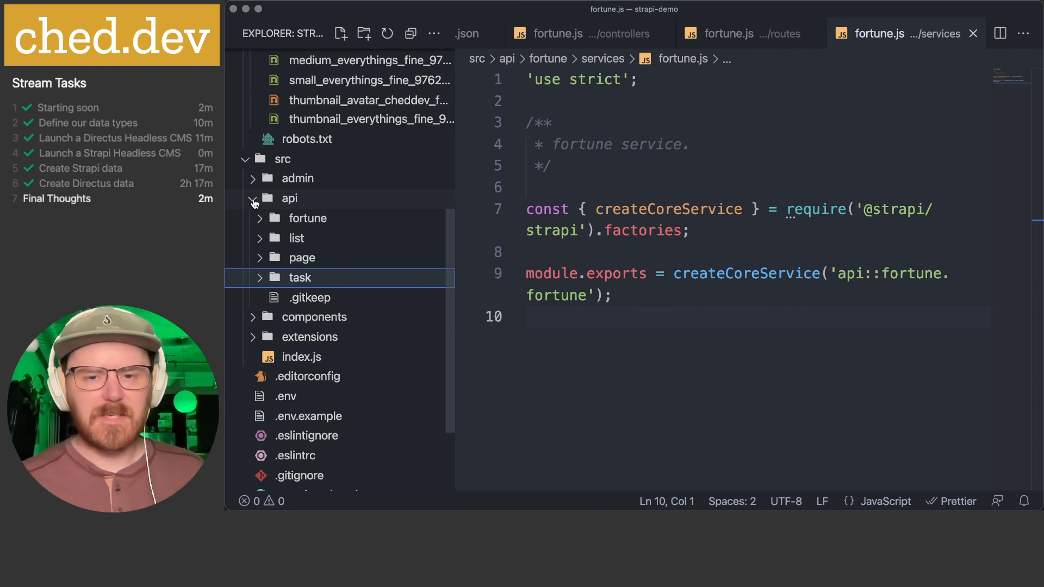
- Leave VS Code for Chrome and check the local Directus admin's List collection overview
click(639, 169)
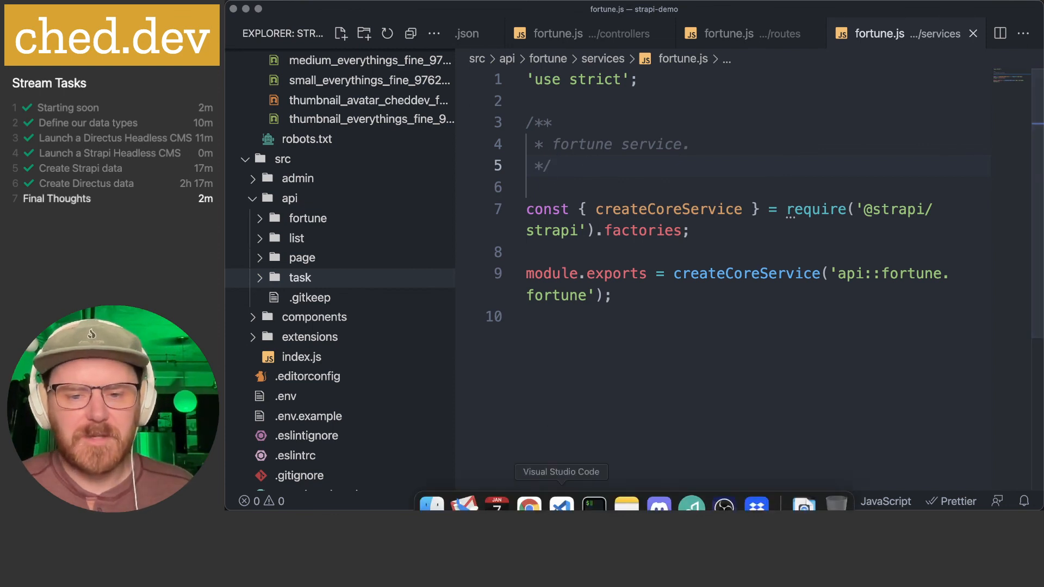
click(529, 488)
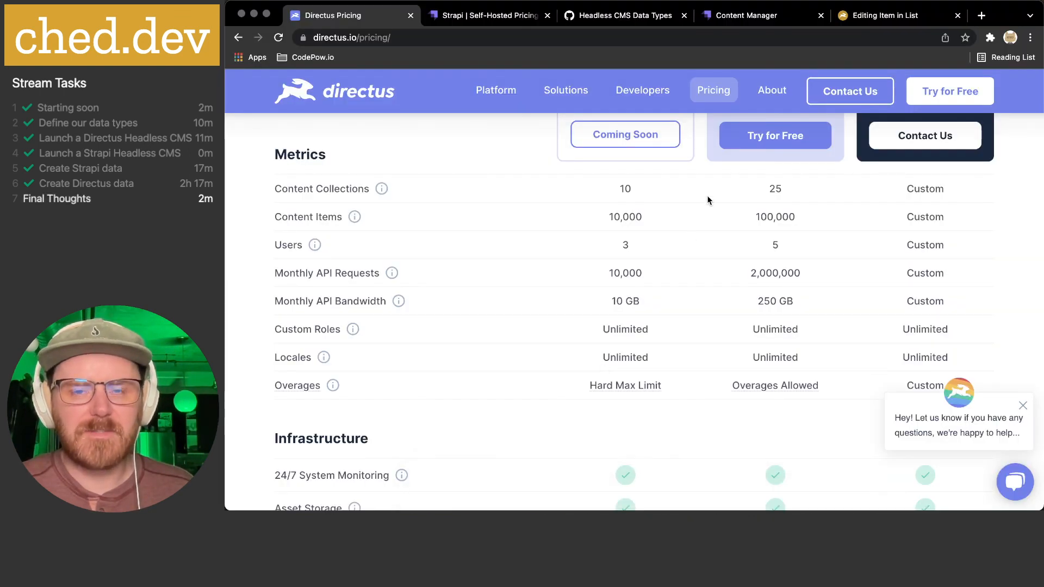
scroll(707, 196, up, 3)
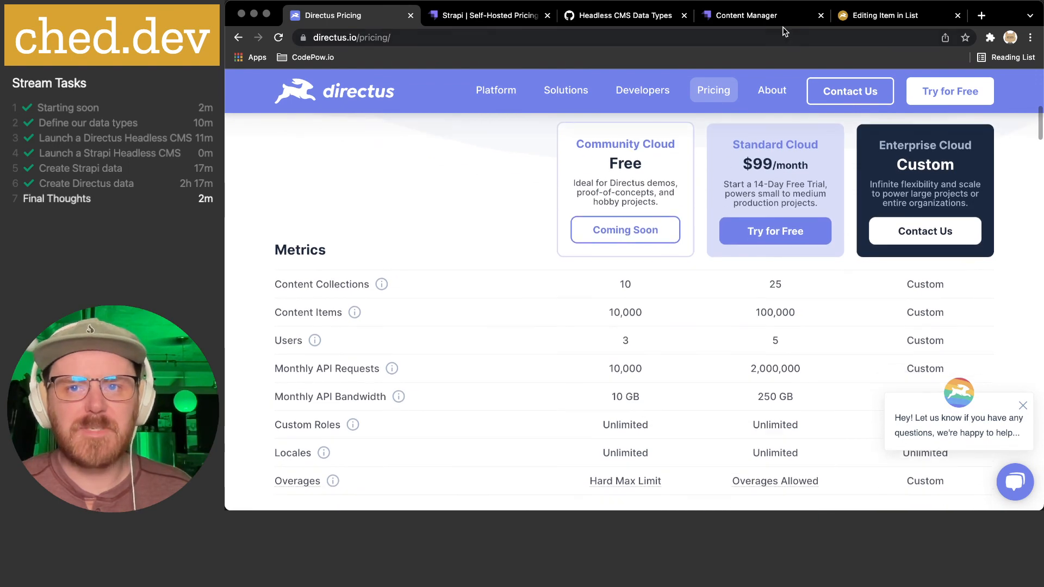
click(884, 15)
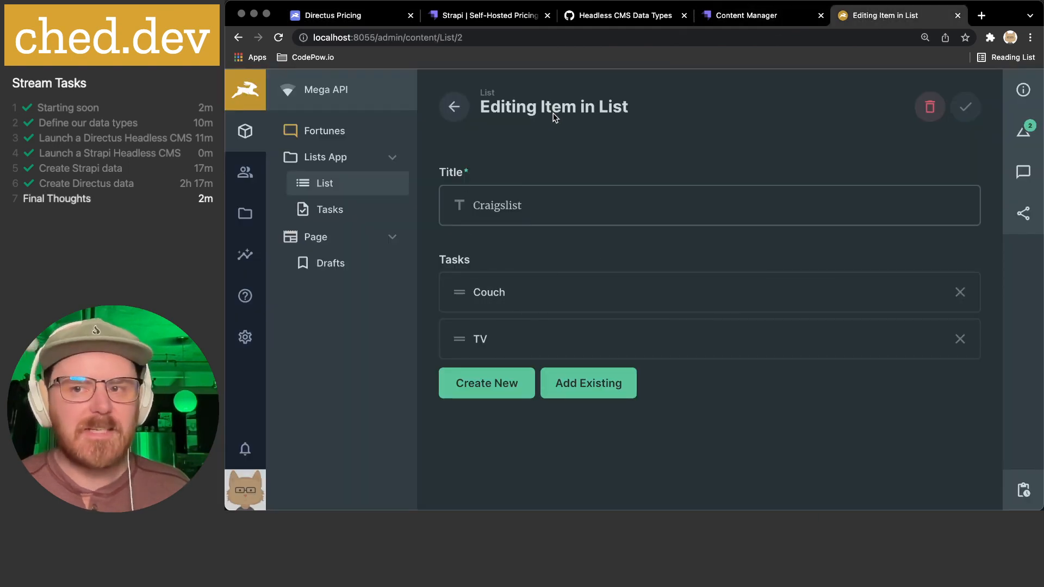
click(454, 107)
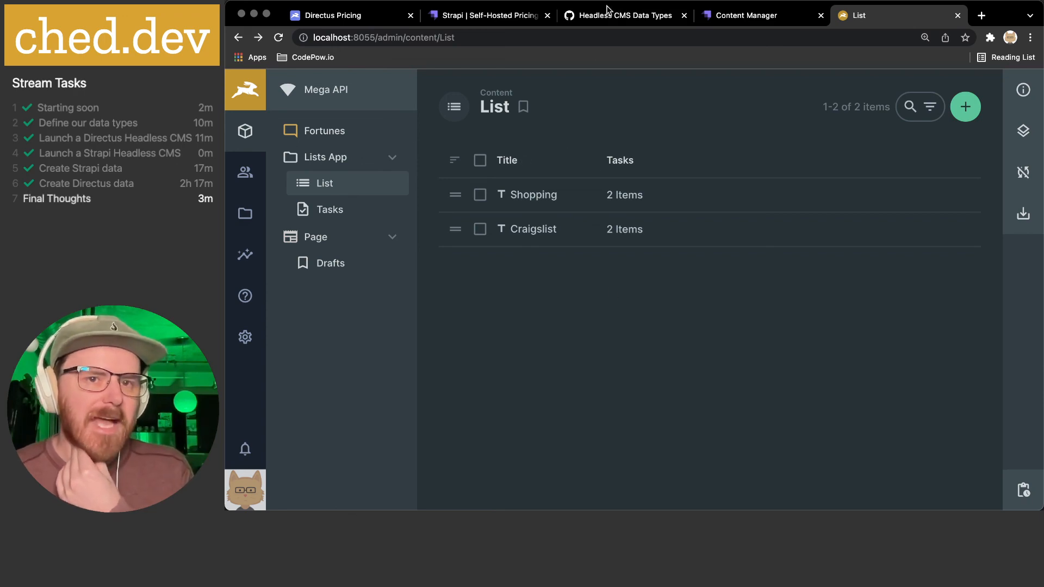
- Go back to the Directus pricing page and open the documentation site from Developers
click(356, 16)
scroll(475, 228, down, 3)
scroll(476, 228, down, 4)
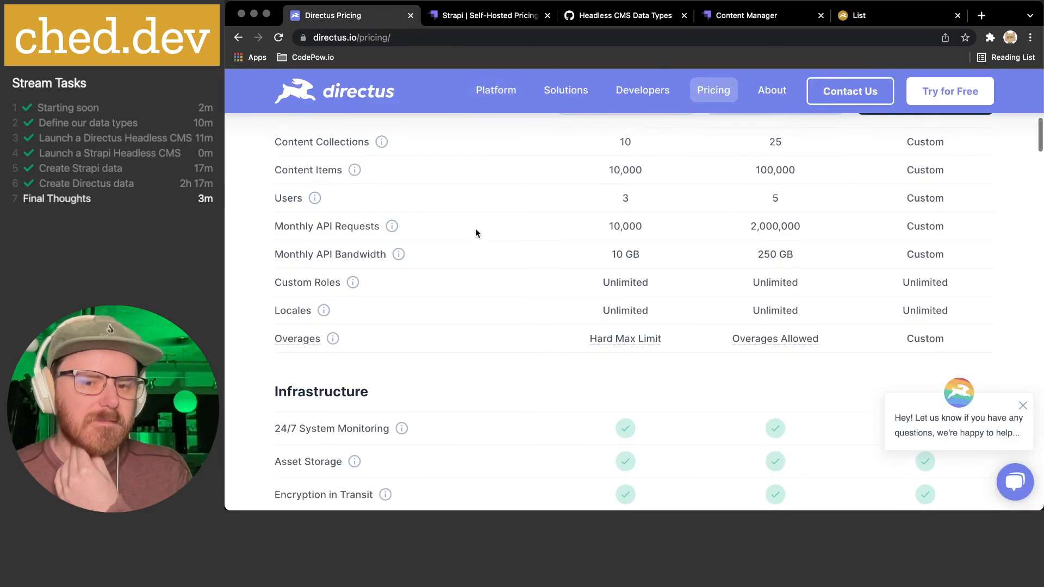
scroll(475, 227, up, 8)
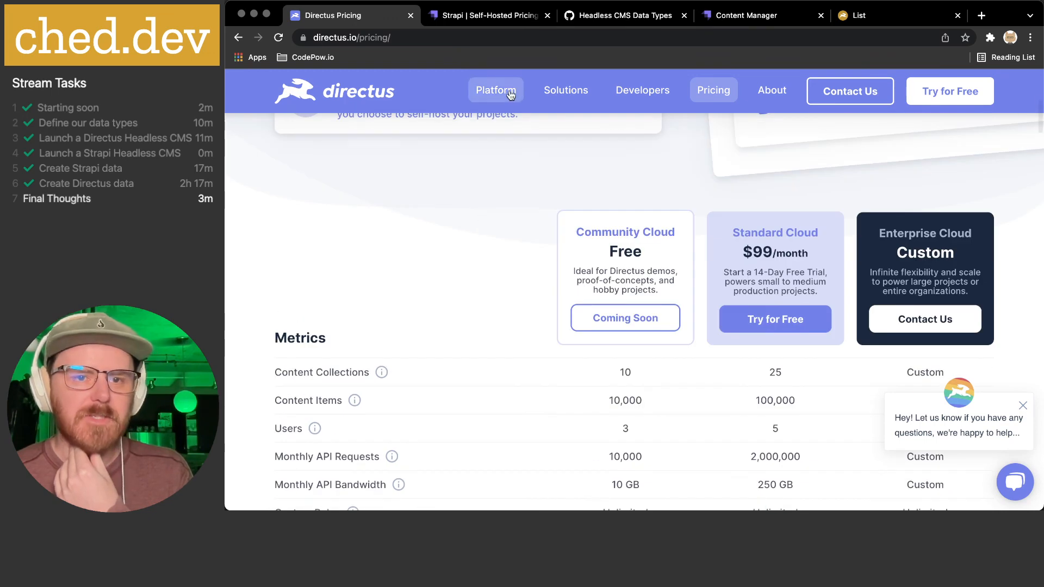
mouse_move(650, 94)
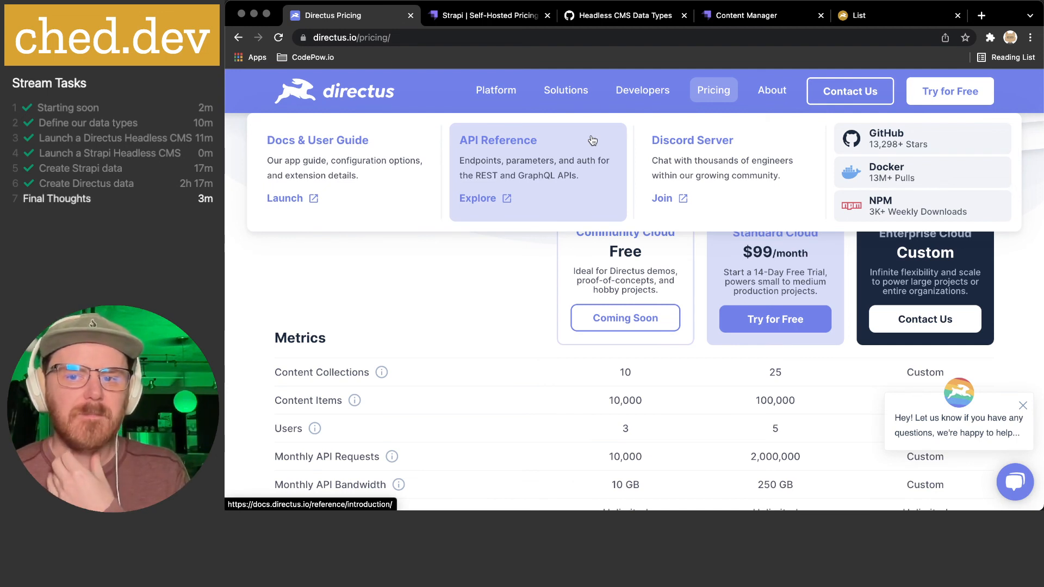
click(380, 179)
- Browse the Docs home and open 'API: Authentication' under Popular Data Access Topics
scroll(530, 192, down, 3)
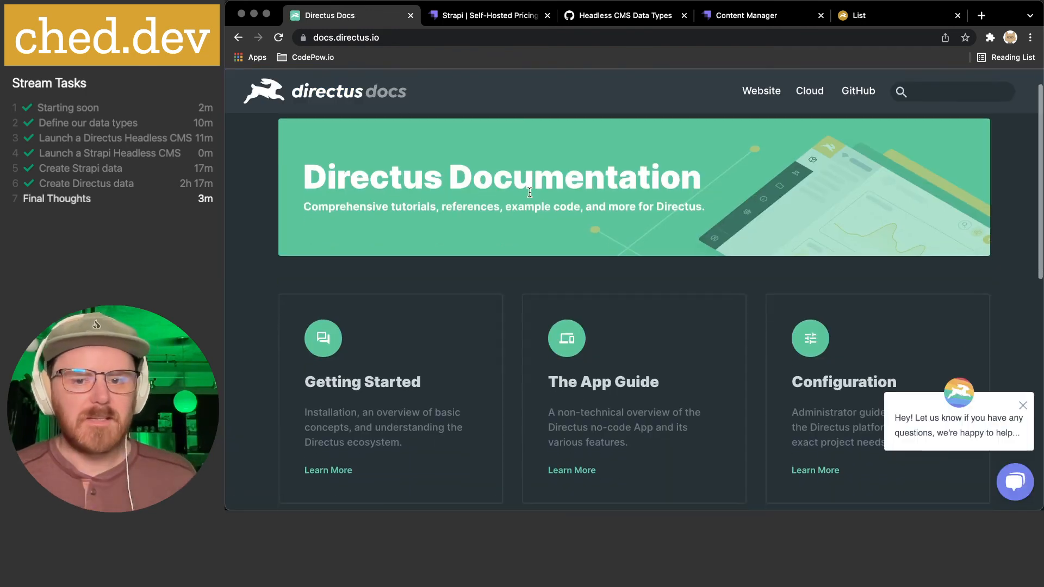
scroll(530, 193, down, 2)
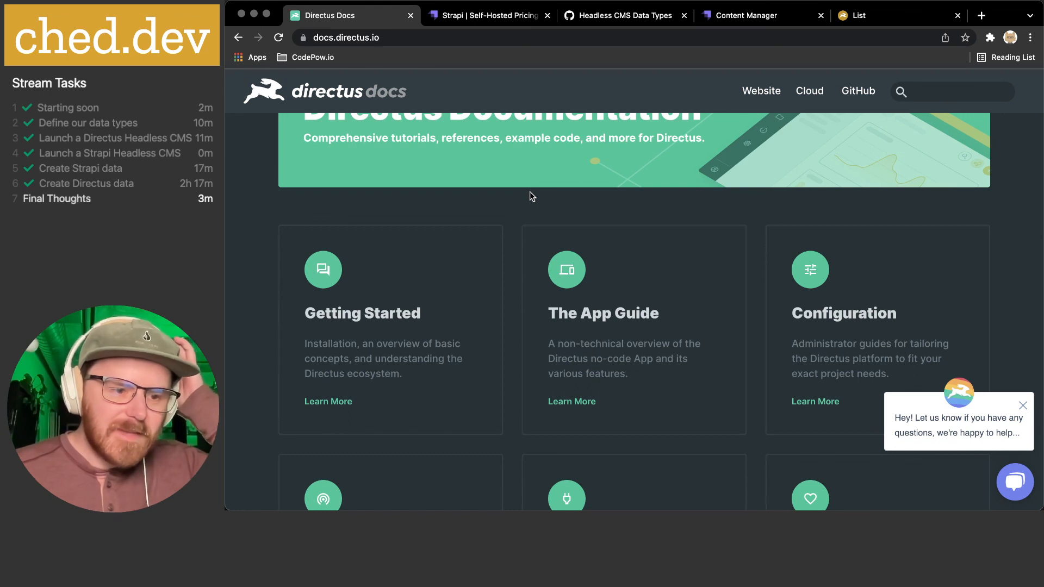
scroll(530, 191, up, 4)
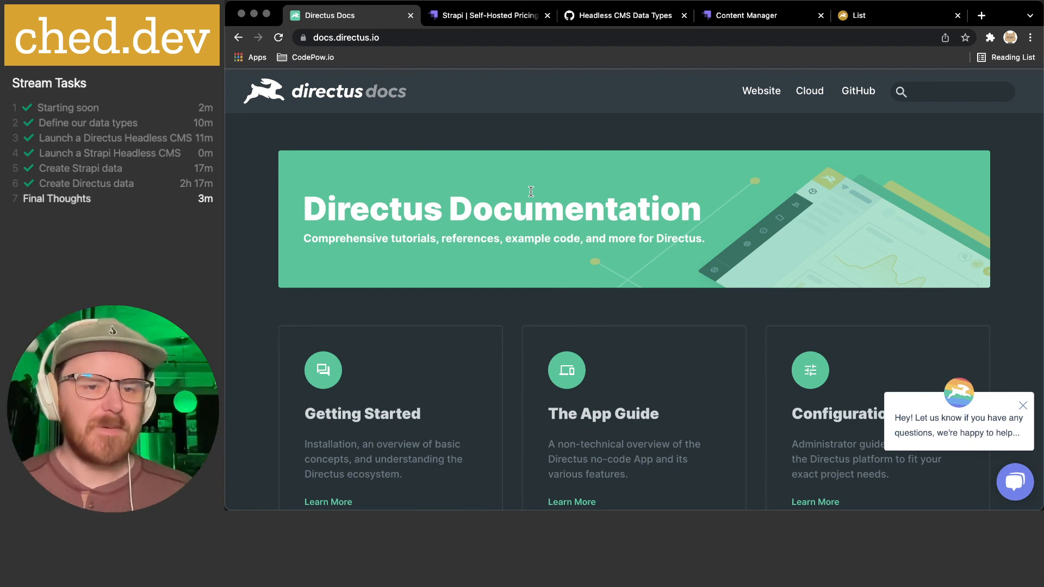
scroll(530, 191, down, 2)
scroll(527, 196, up, 2)
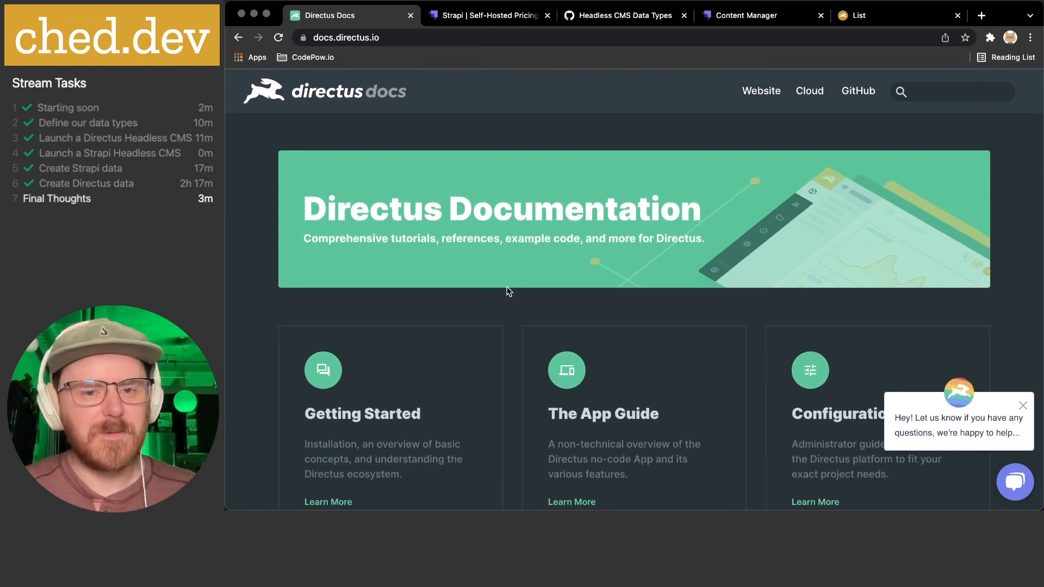
scroll(508, 288, down, 5)
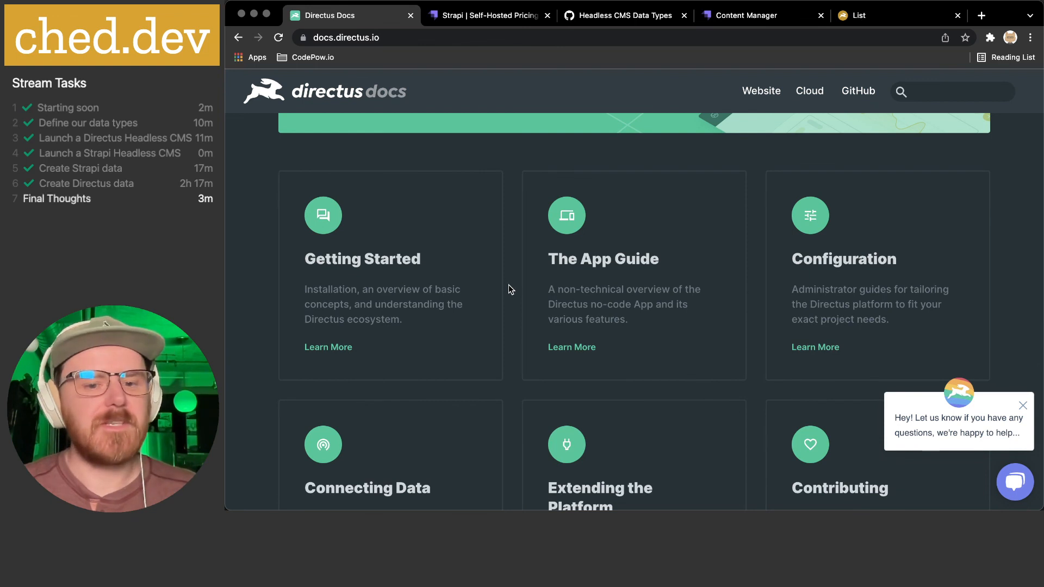
scroll(508, 285, down, 4)
scroll(510, 288, down, 3)
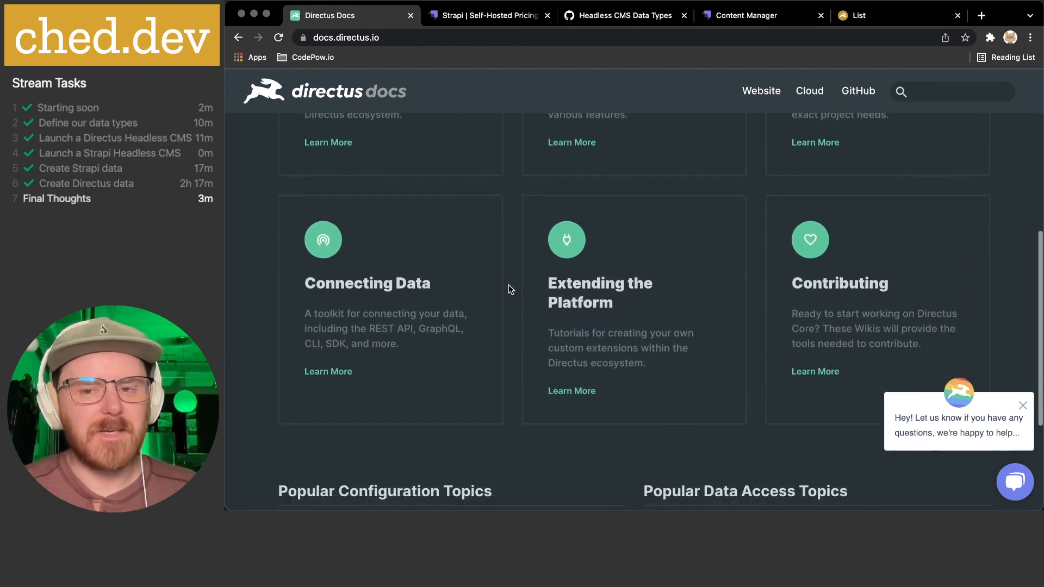
scroll(510, 288, down, 6)
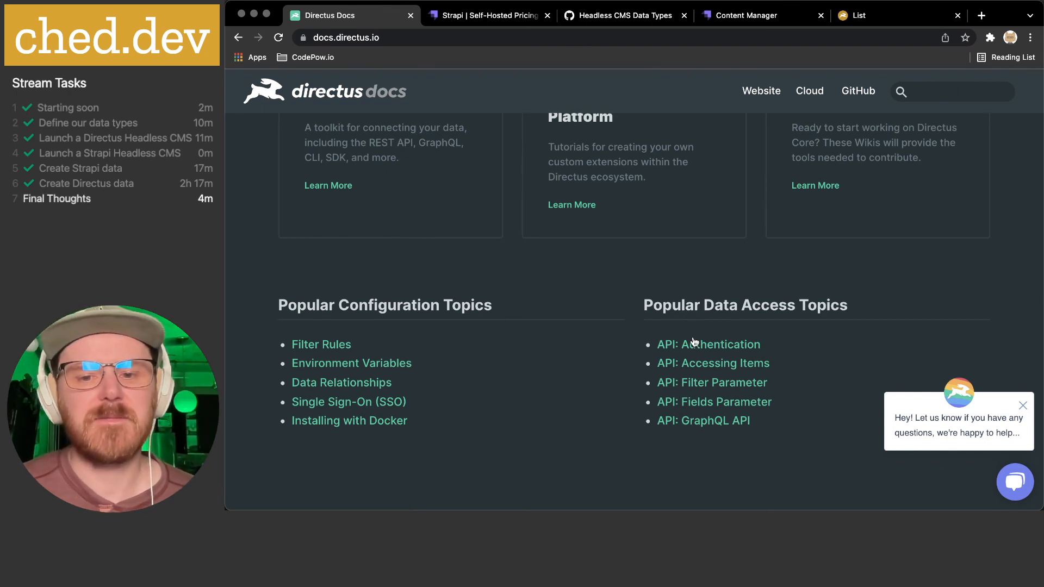
click(704, 344)
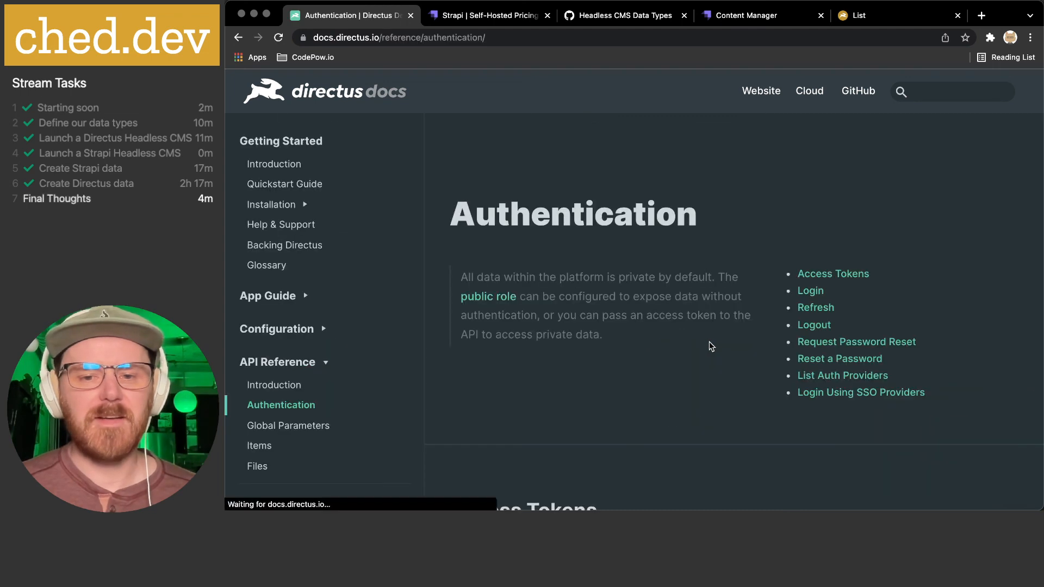
- Scroll the API reference and open the JavaScript SDK documentation
scroll(617, 289, down, 4)
scroll(618, 288, down, 6)
scroll(618, 289, down, 1)
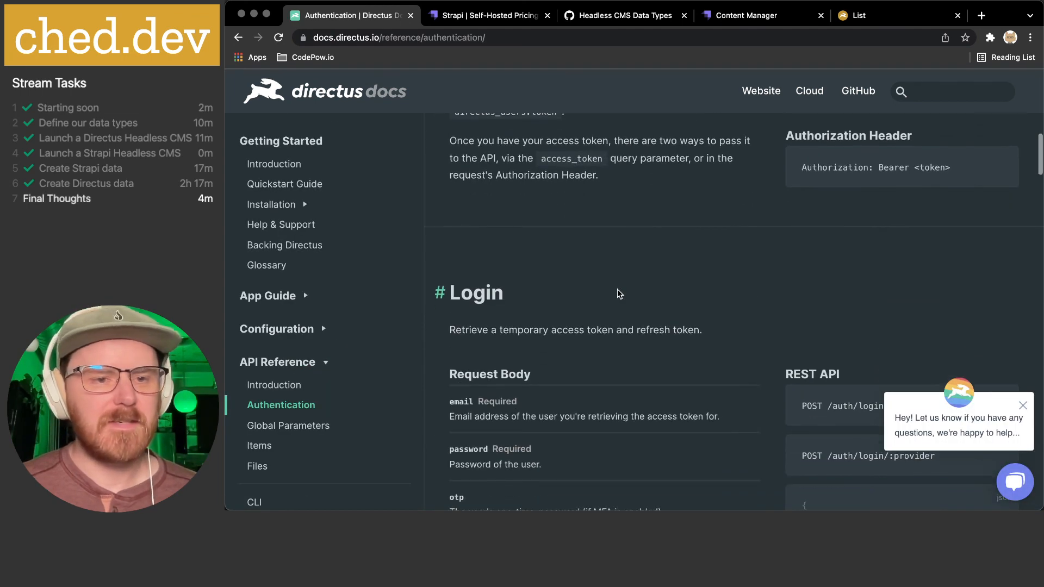
scroll(617, 289, up, 2)
scroll(325, 287, down, 3)
scroll(325, 287, down, 2)
scroll(326, 287, down, 1)
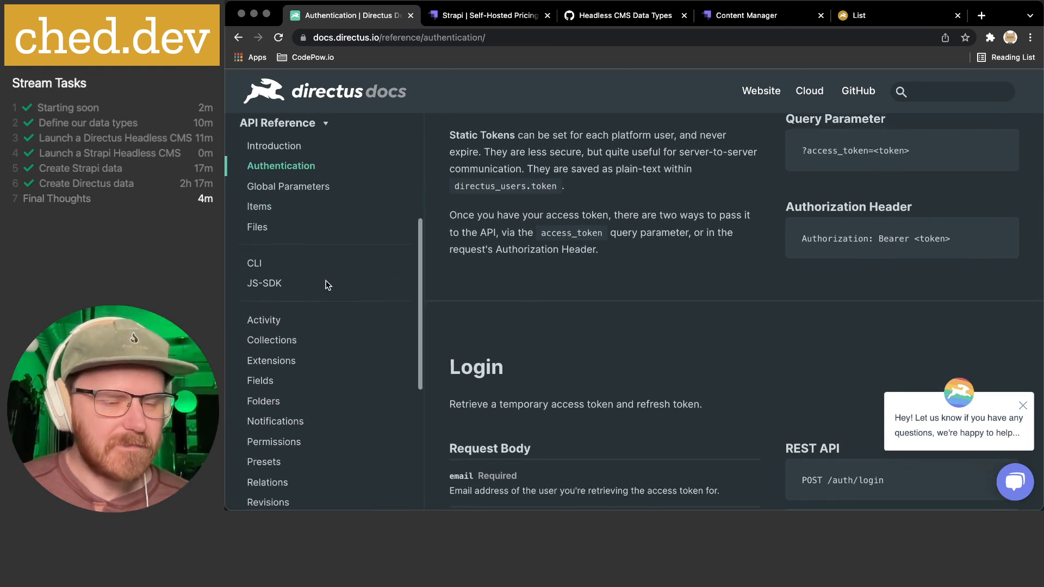
click(269, 283)
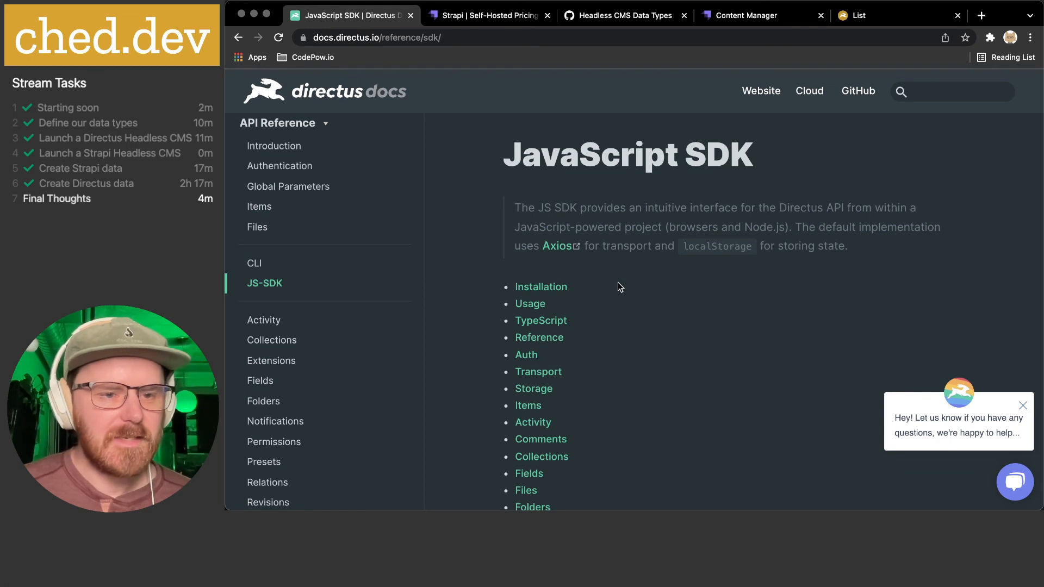
- Inspect the SDK example code, highlighting the publicData fetch, 'items' and directus.auth calls
scroll(620, 287, down, 10)
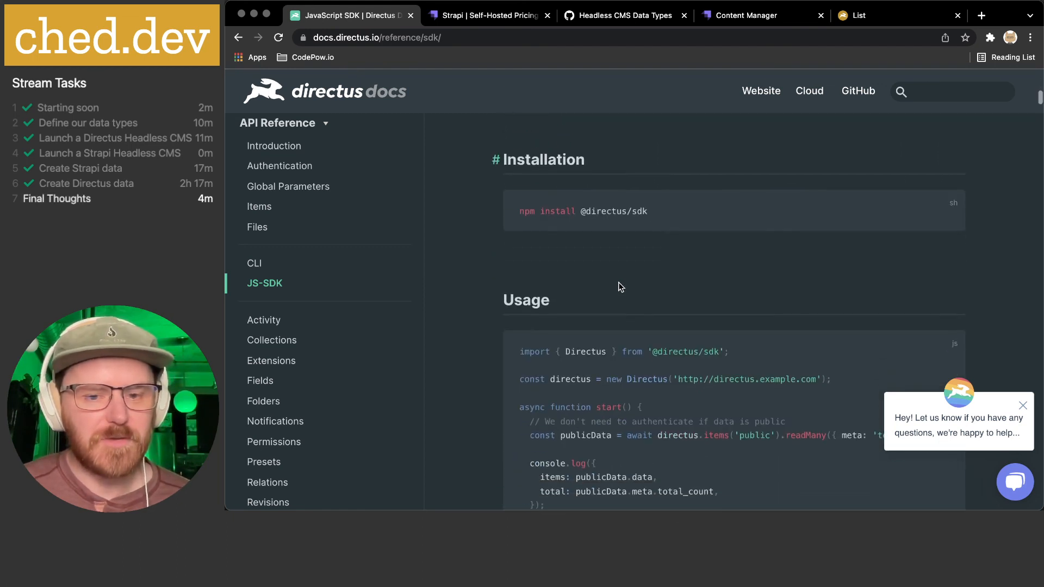
scroll(621, 287, down, 3)
drag(625, 239, 839, 239)
scroll(839, 239, down, 1)
click(839, 239)
drag(651, 276, 813, 275)
click(733, 274)
double_click(705, 273)
click(734, 273)
scroll(735, 280, down, 2)
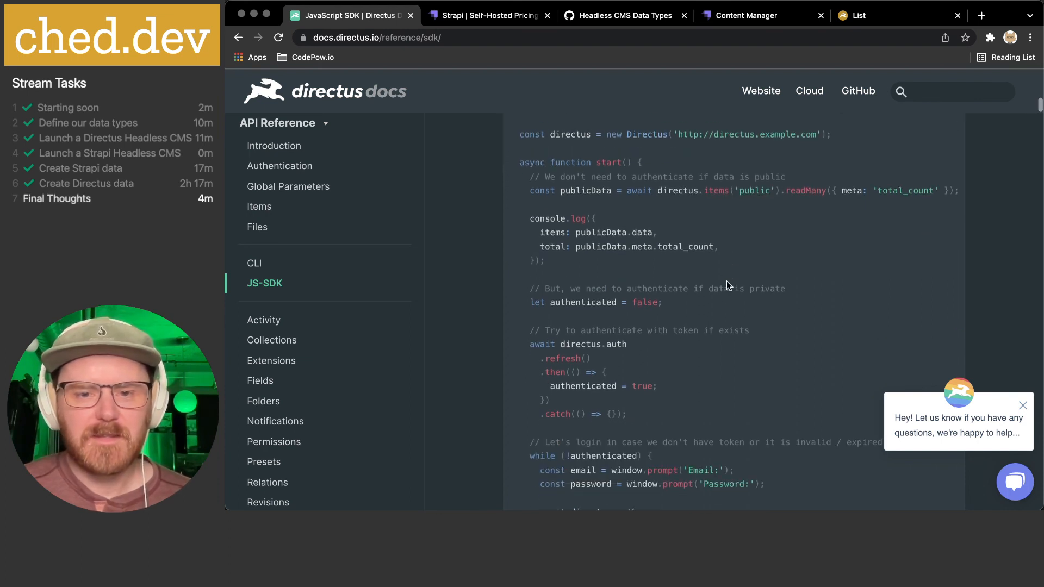
scroll(727, 280, down, 2)
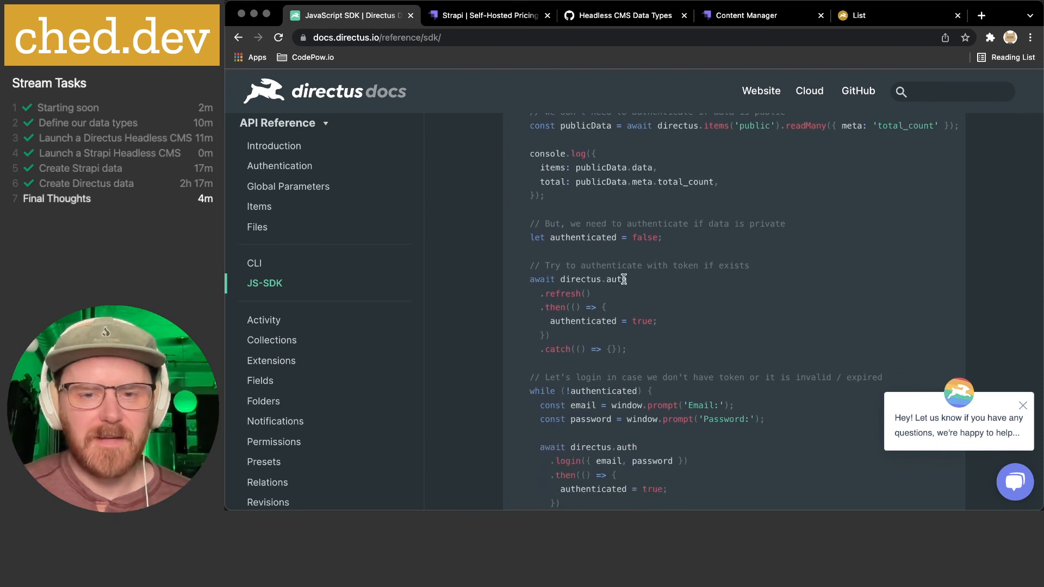
drag(564, 279, 662, 279)
click(663, 280)
- Scroll down the docs sidebar and expand the Extensions section
scroll(664, 279, down, 1)
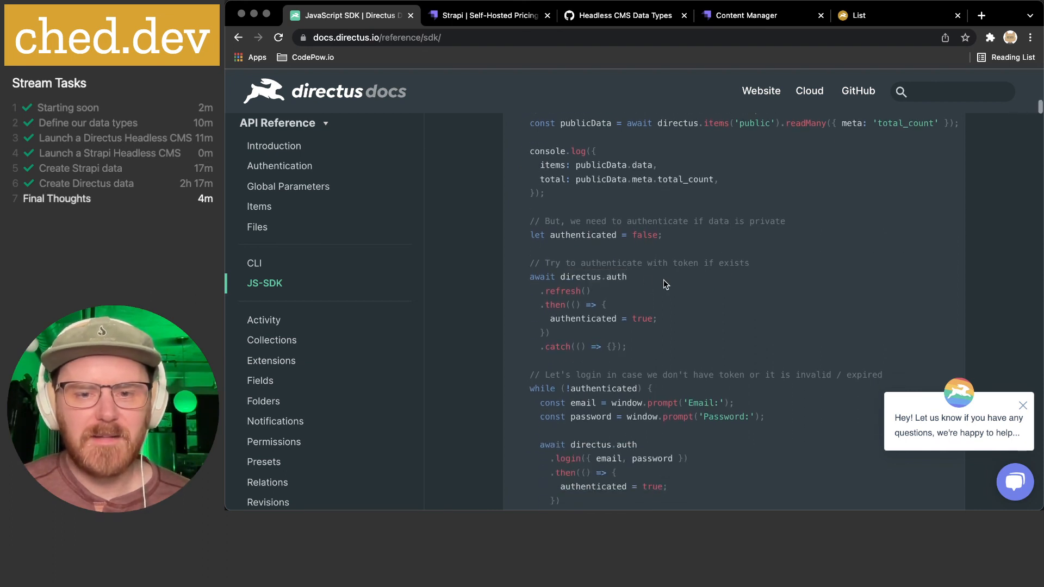
scroll(689, 271, down, 4)
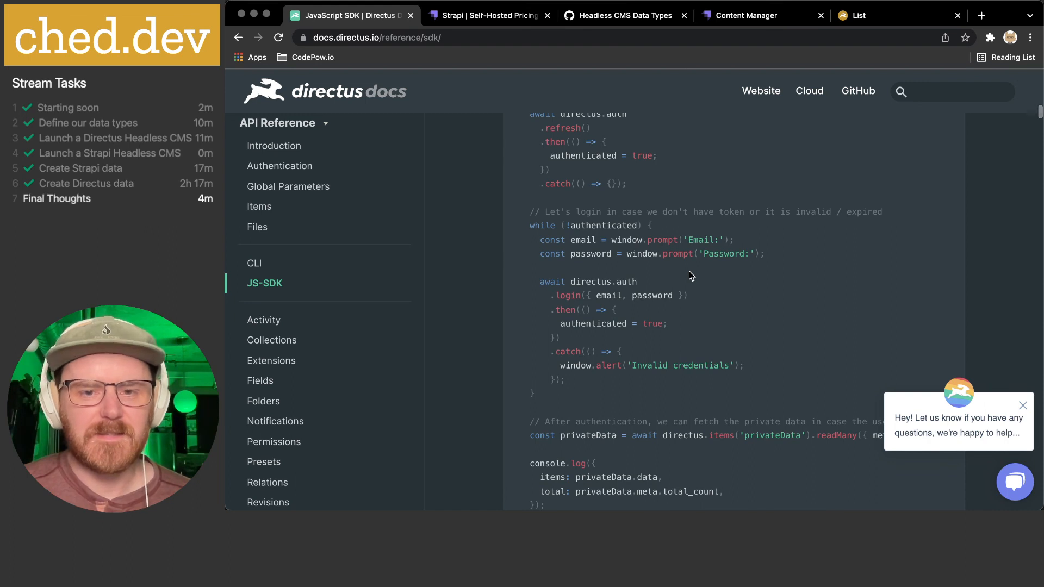
scroll(689, 271, down, 3)
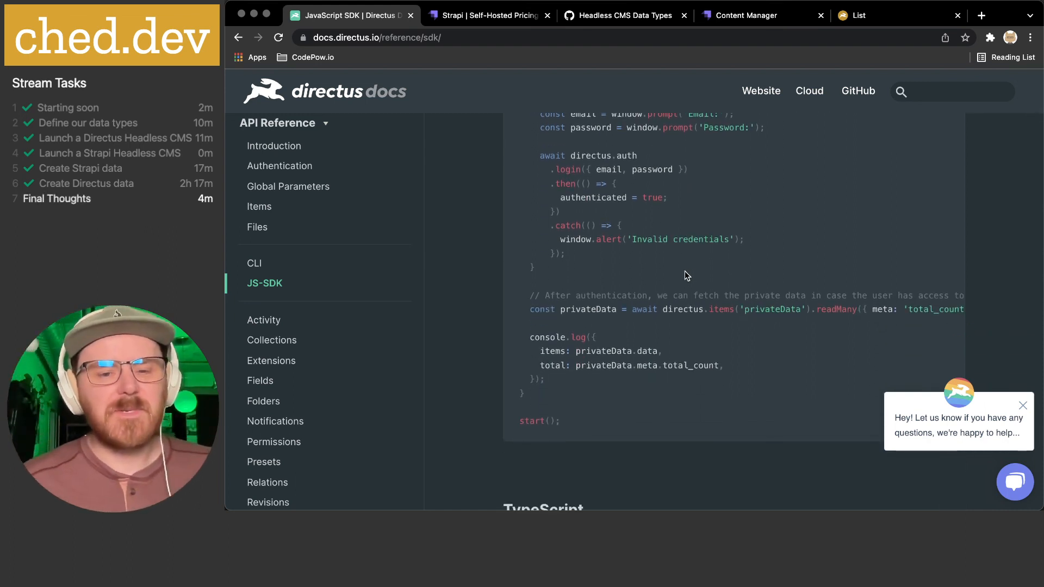
scroll(402, 305, down, 2)
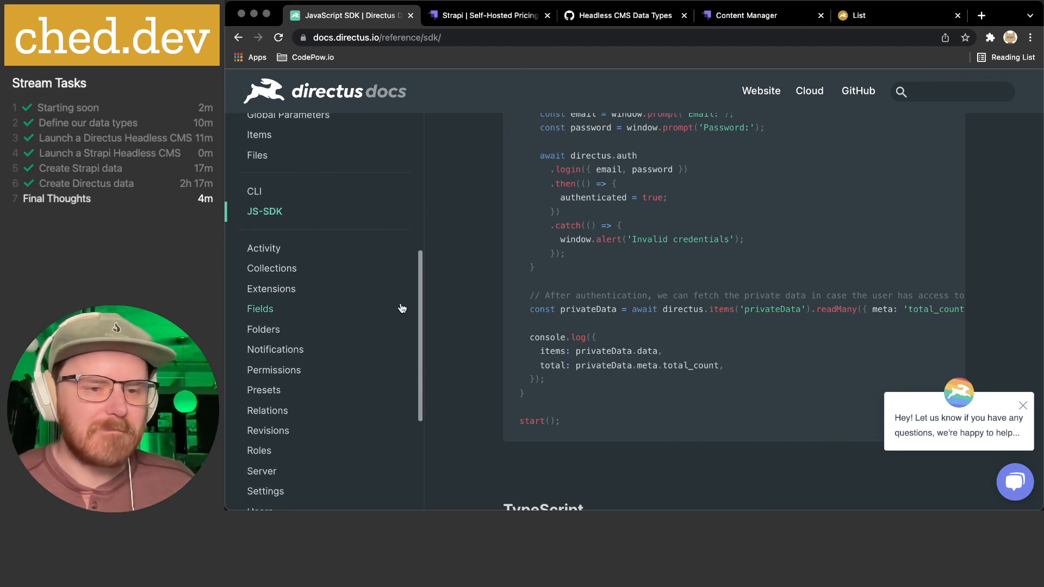
scroll(403, 308, down, 2)
scroll(398, 305, down, 2)
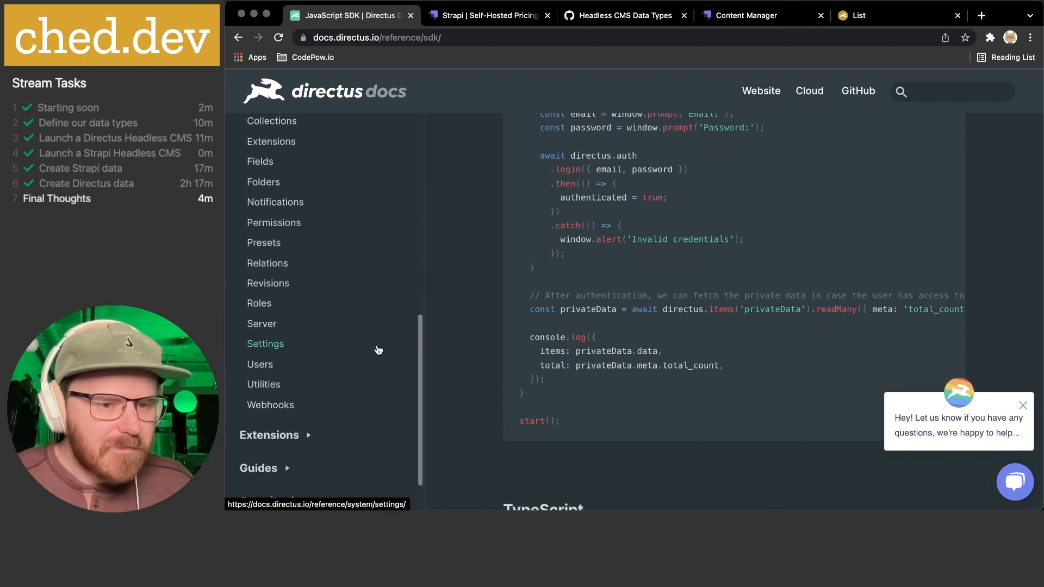
scroll(349, 273, down, 2)
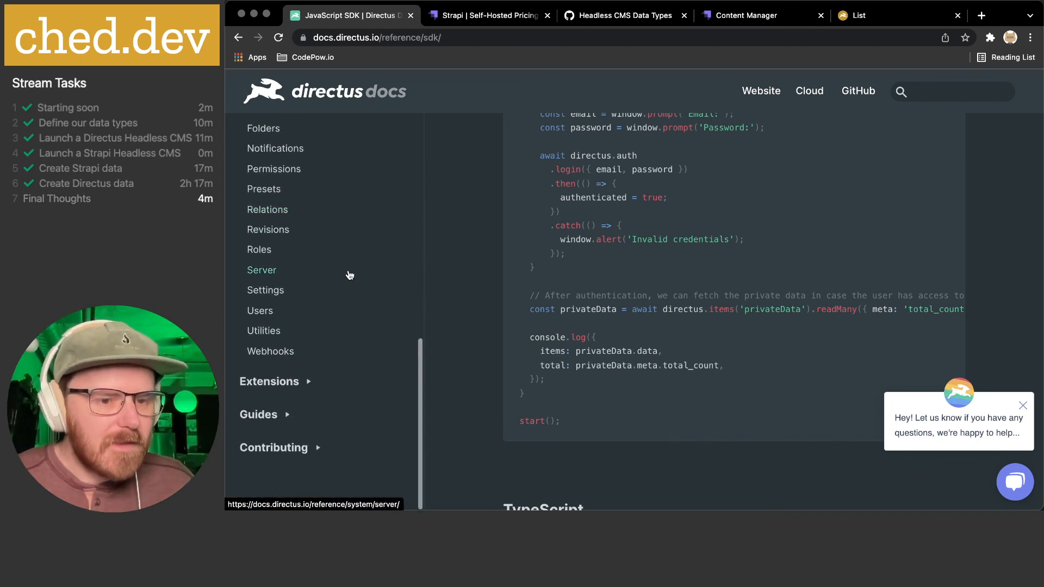
click(307, 382)
click(296, 162)
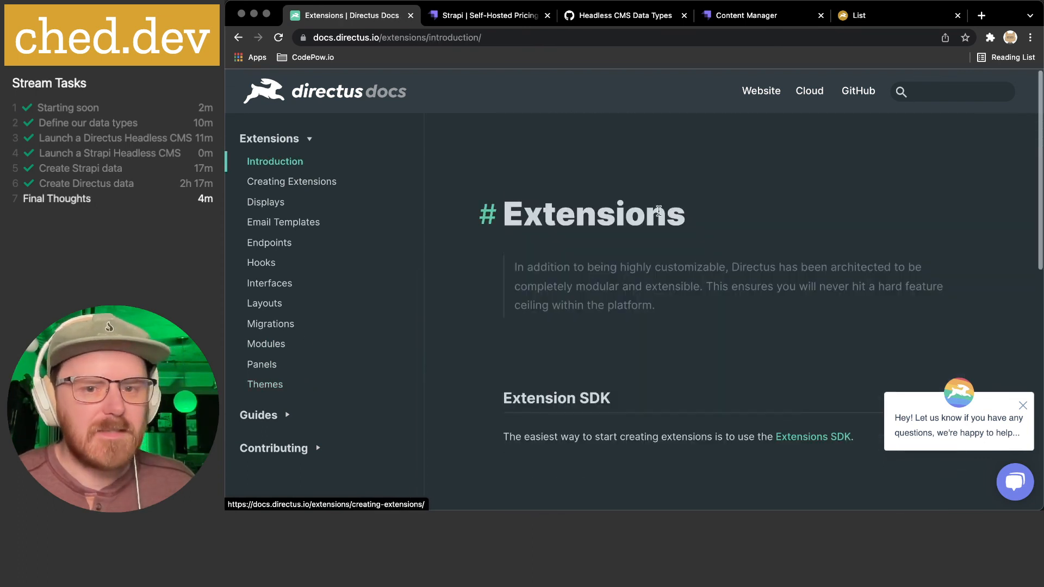
scroll(663, 206, down, 3)
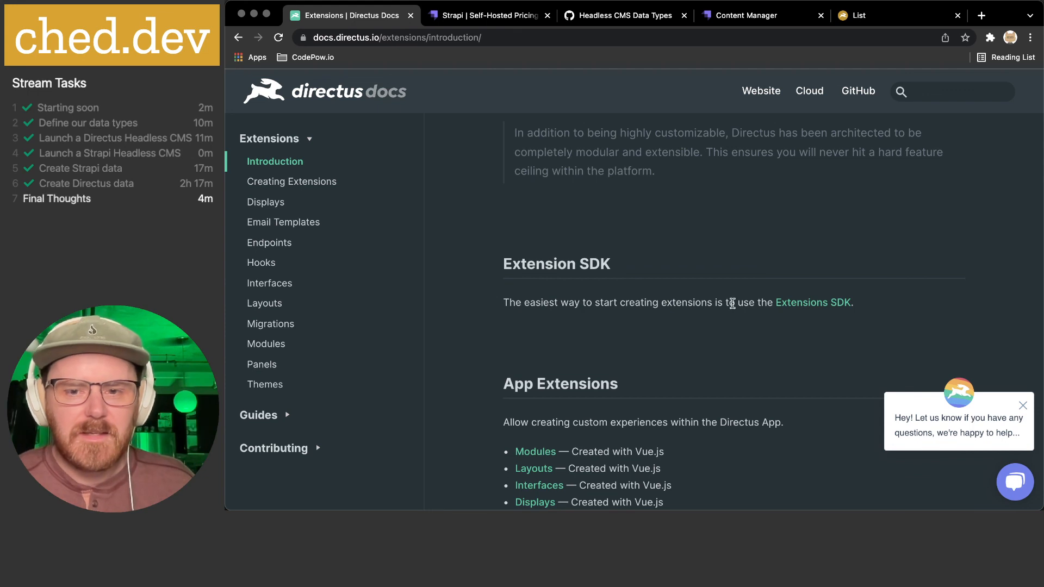
scroll(696, 303, down, 3)
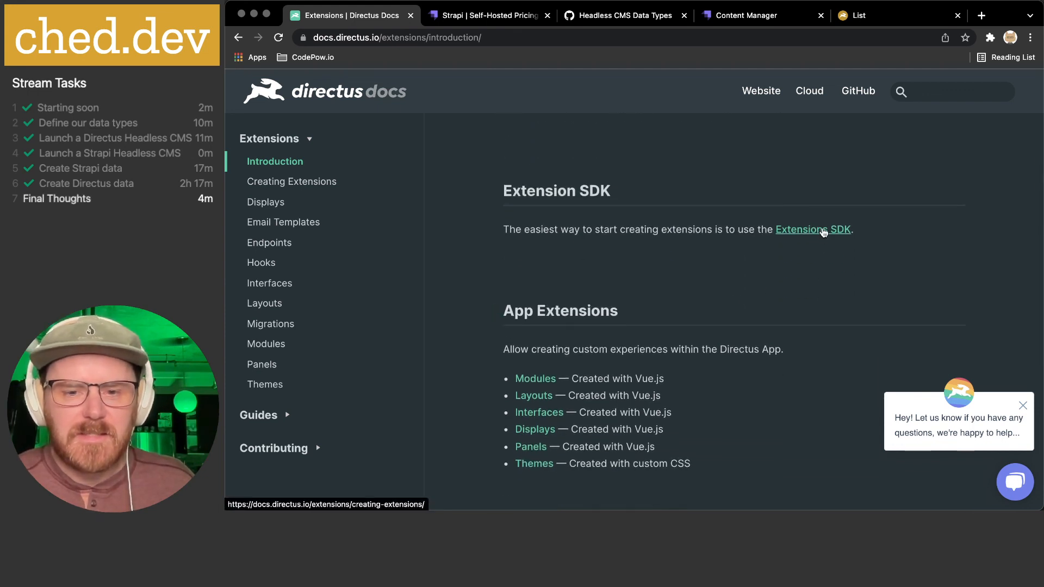
scroll(680, 305, down, 3)
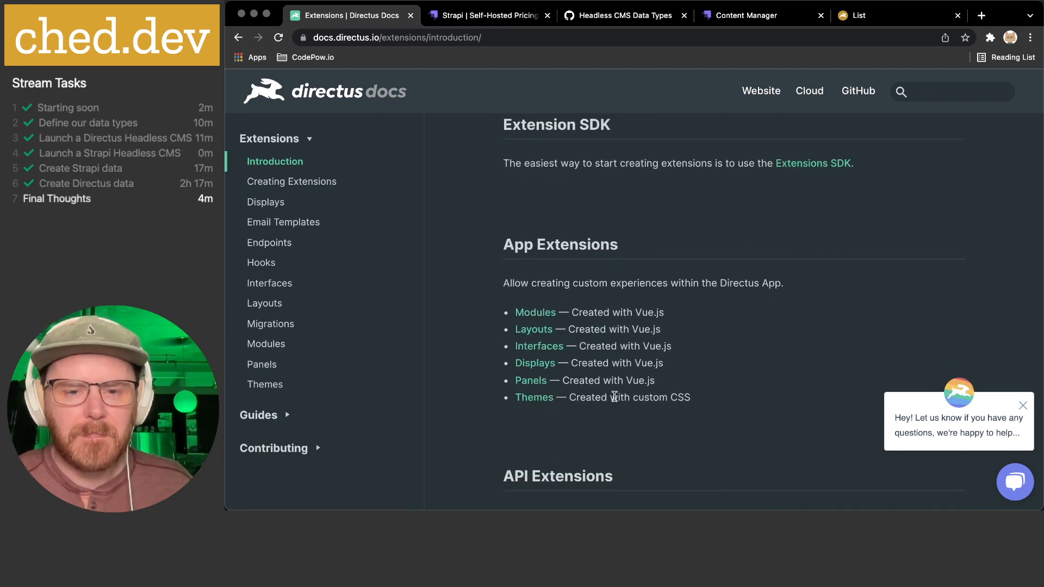
drag(586, 397, 718, 401)
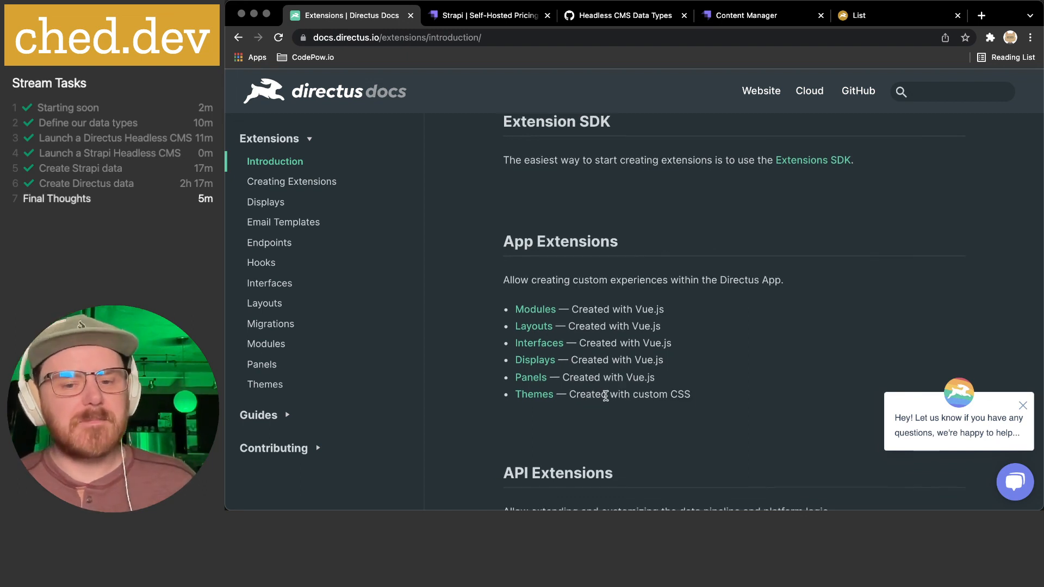
click(562, 502)
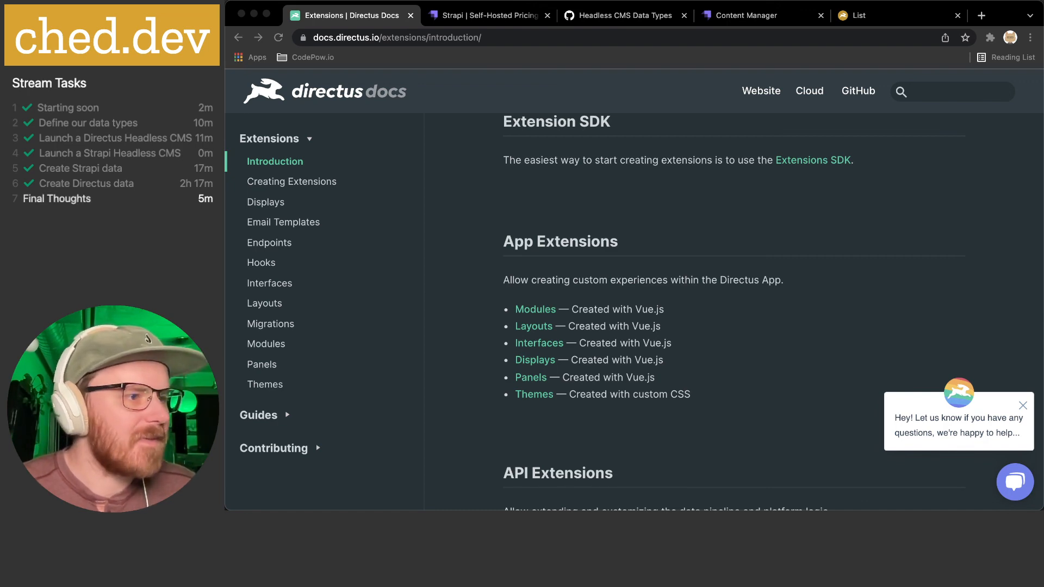
drag(542, 164, 474, 46)
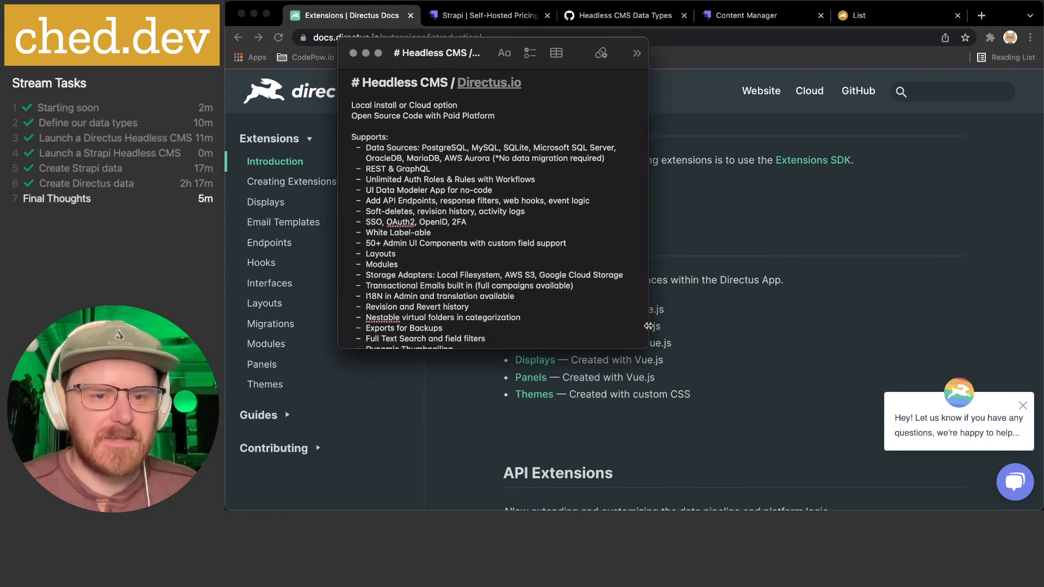
drag(647, 348, 946, 485)
scroll(515, 311, up, 2)
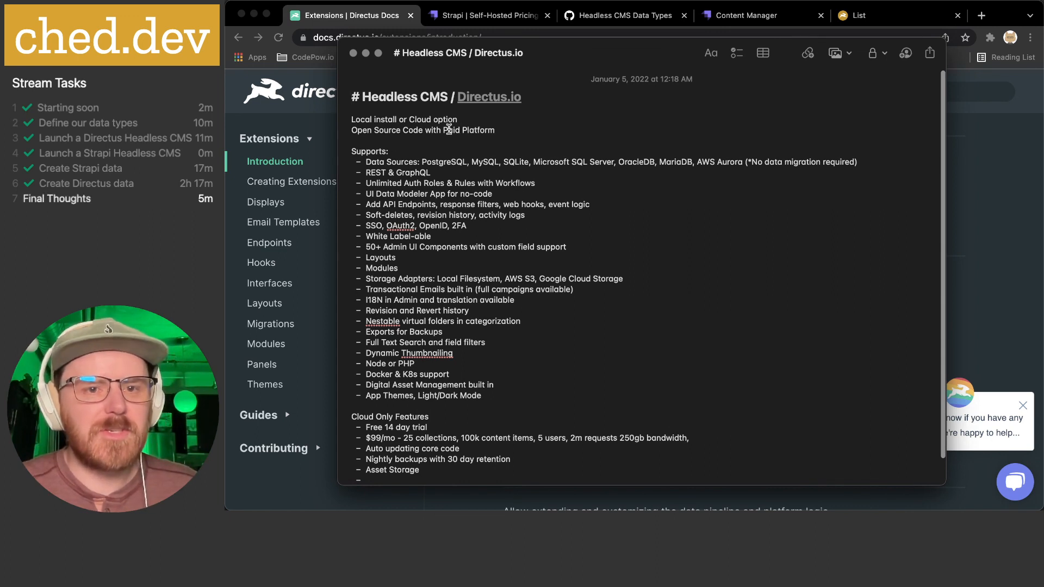
click(522, 129)
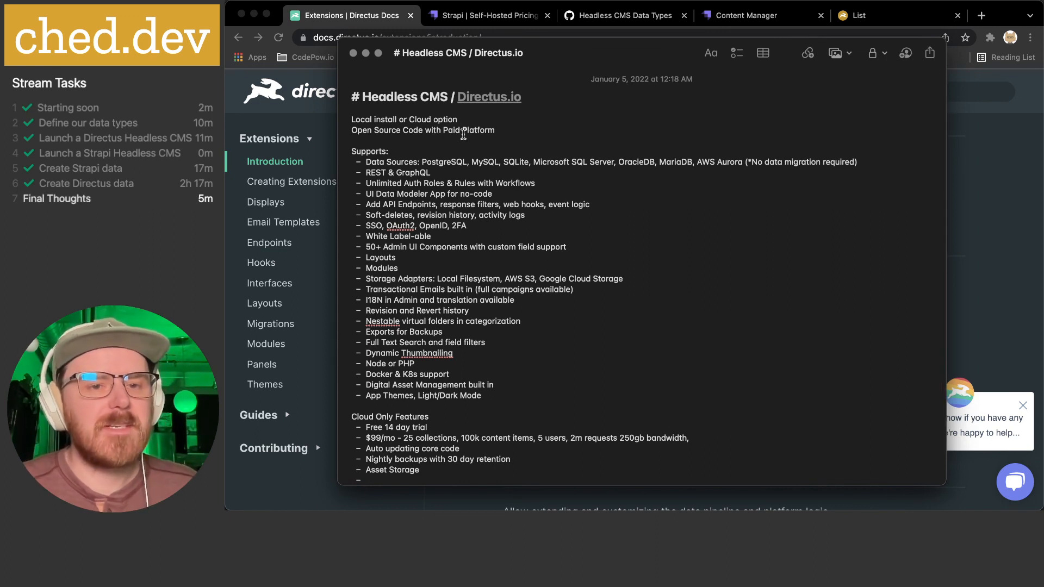
drag(425, 131, 343, 132)
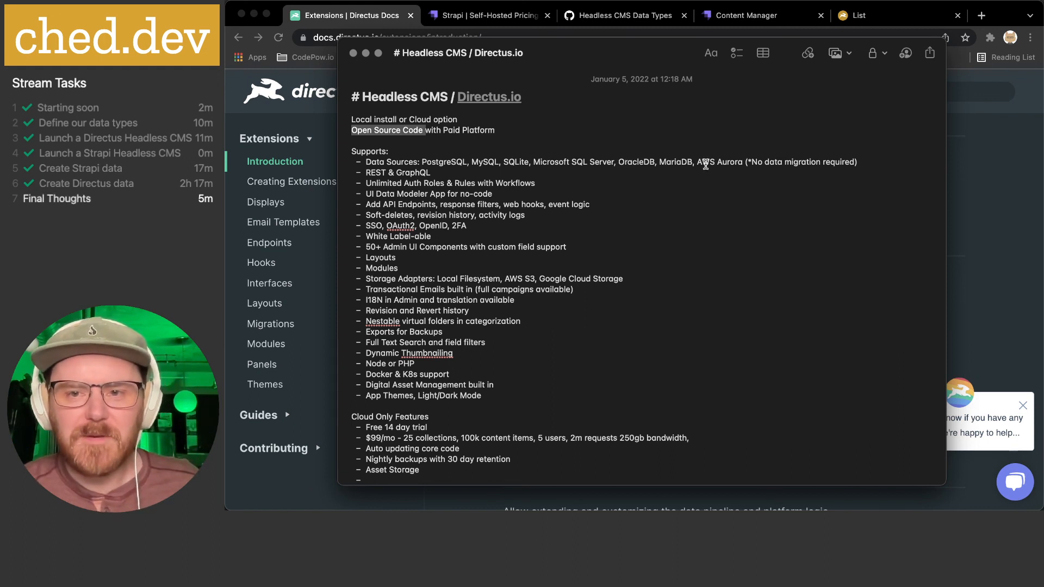
click(748, 162)
text(*)
drag(752, 162, 852, 162)
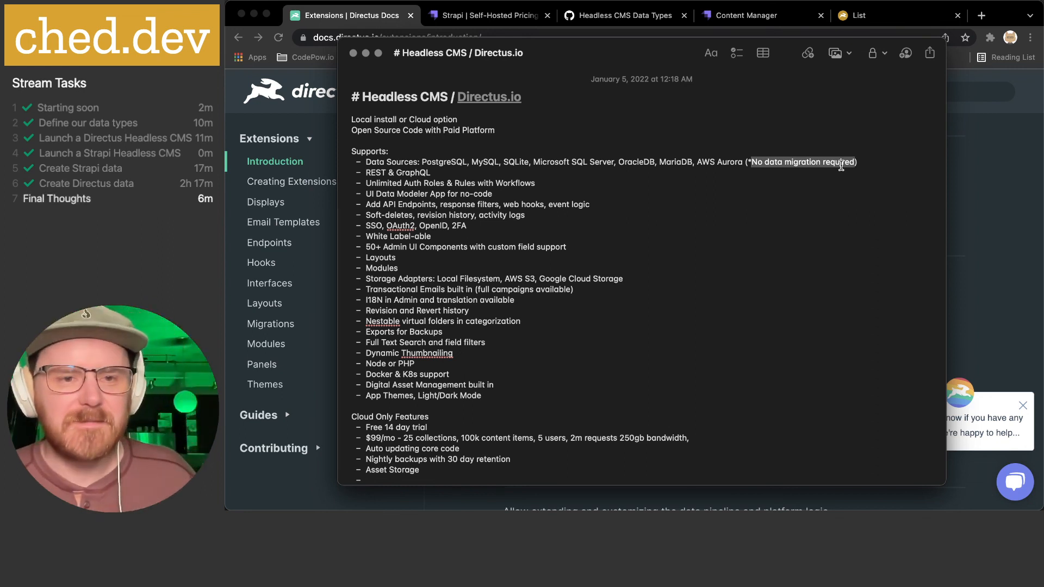
triple_click(376, 173)
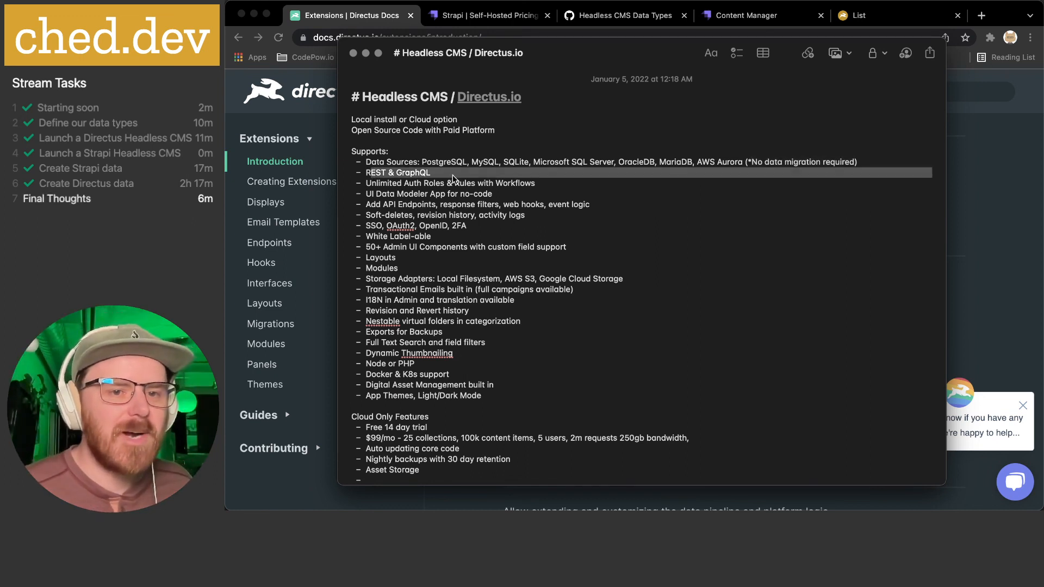
click(453, 173)
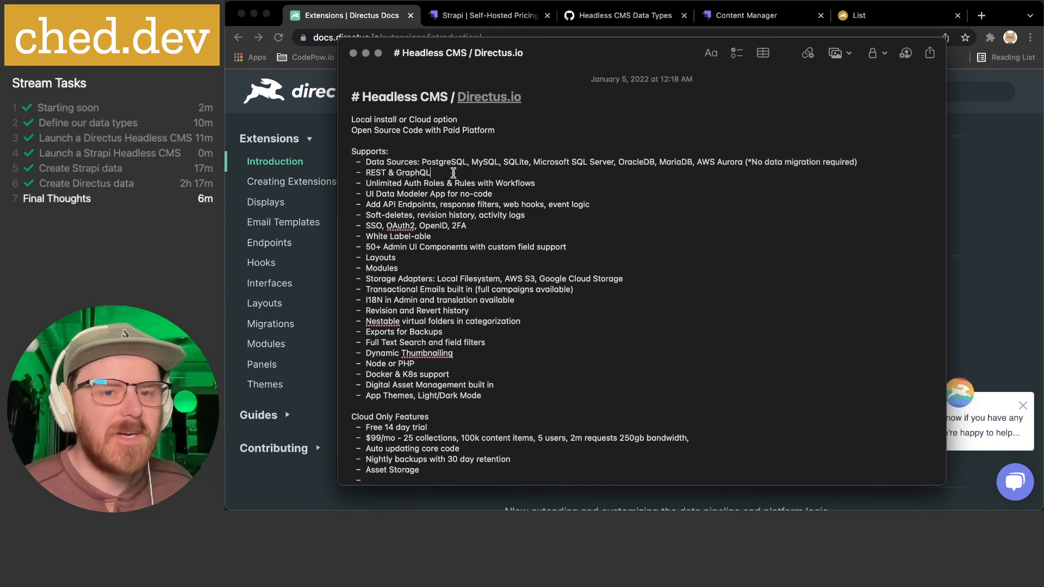
double_click(514, 183)
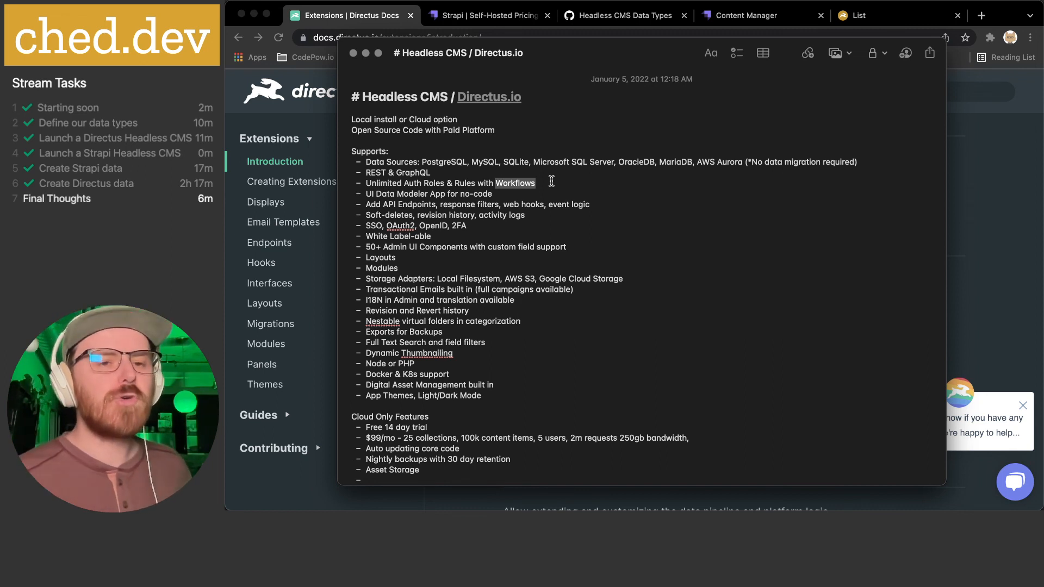
click(304, 128)
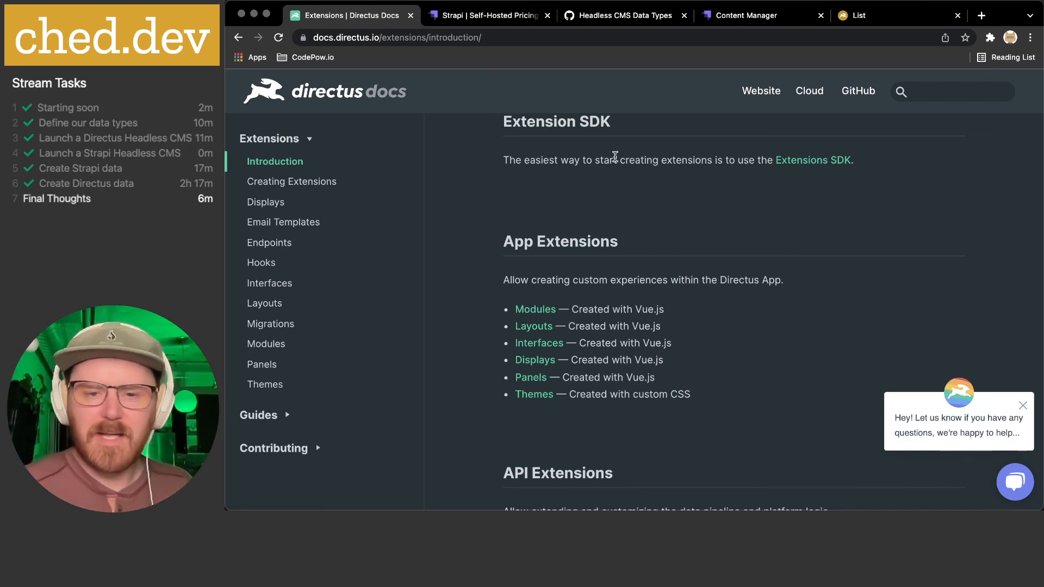
- Bring the Directus note back and review the Data Modeler, API Endpoints and Soft-deletes lines
key(super+Tab)
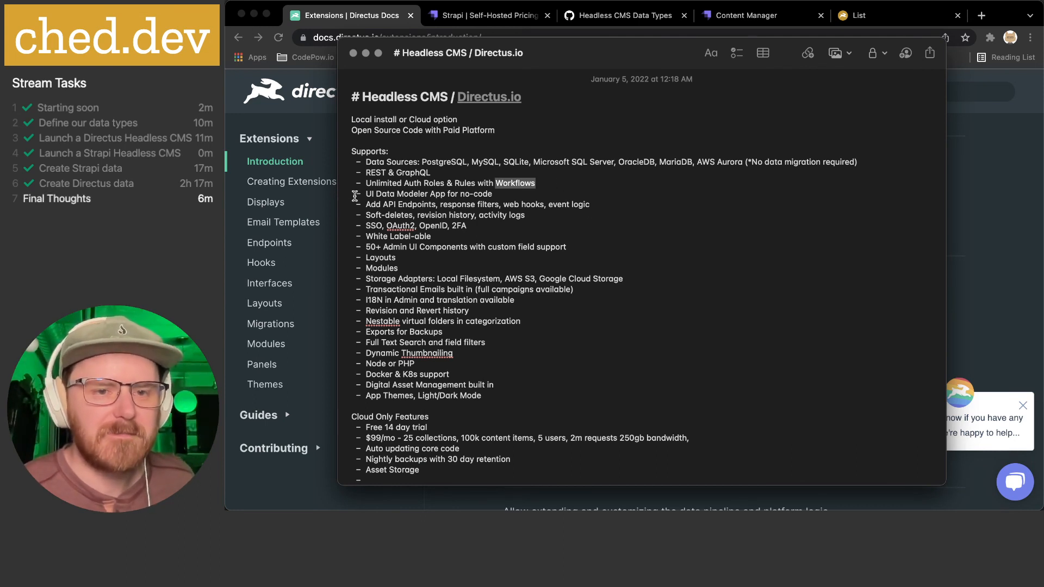
drag(360, 194, 437, 202)
click(403, 194)
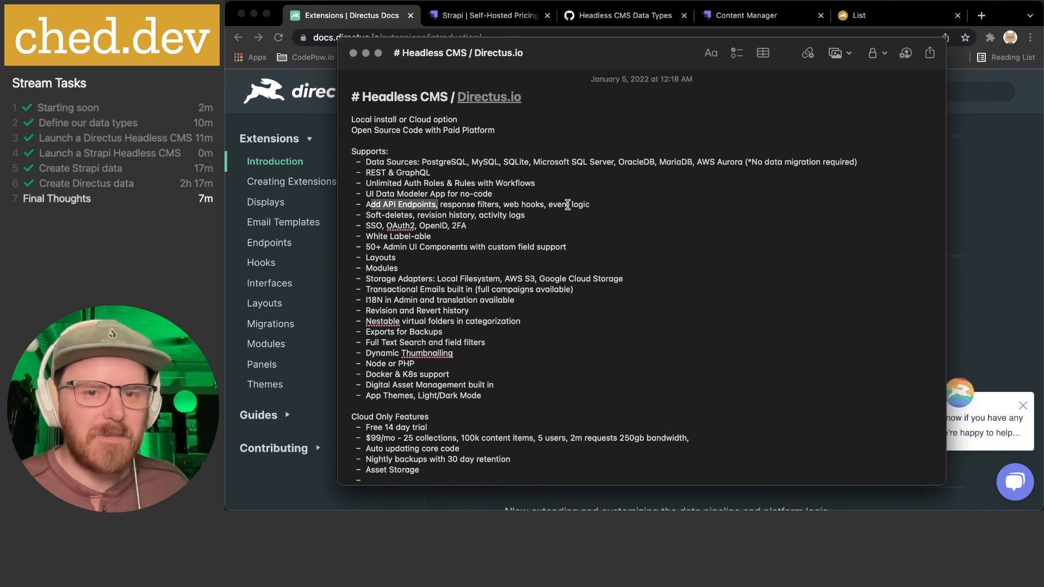
drag(610, 204, 364, 207)
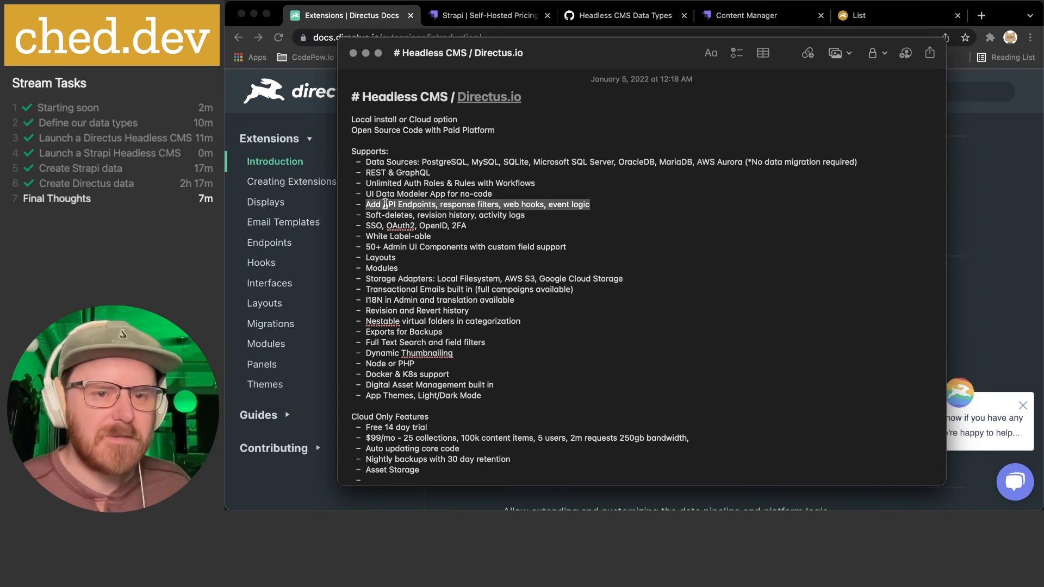
drag(375, 217, 415, 216)
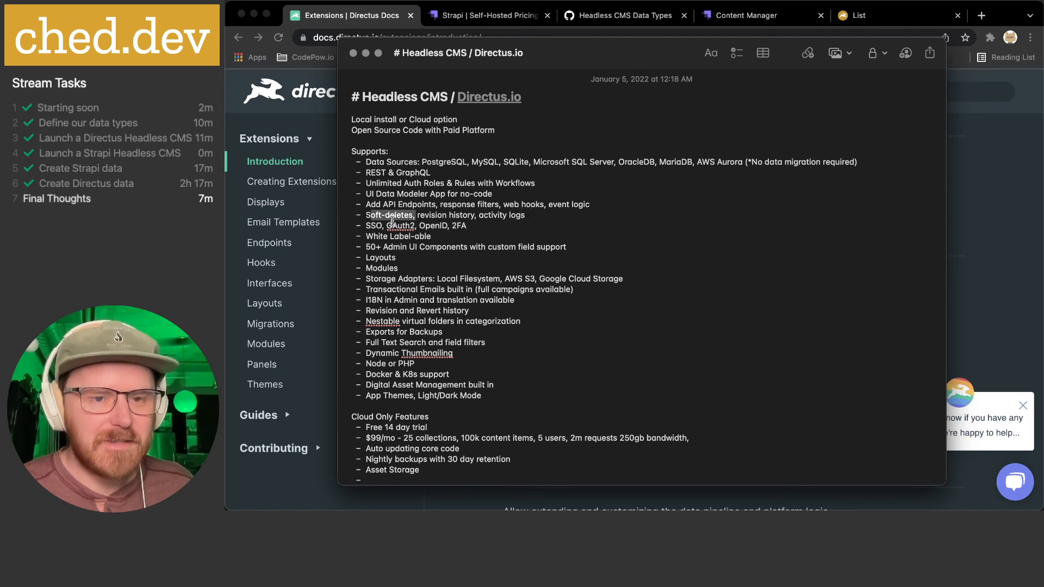
click(373, 225)
- Review the SSO, OAuth2, OpenID and 2FA authentication options and the White Label-able line
double_click(372, 225)
double_click(400, 226)
click(439, 226)
double_click(439, 226)
double_click(456, 227)
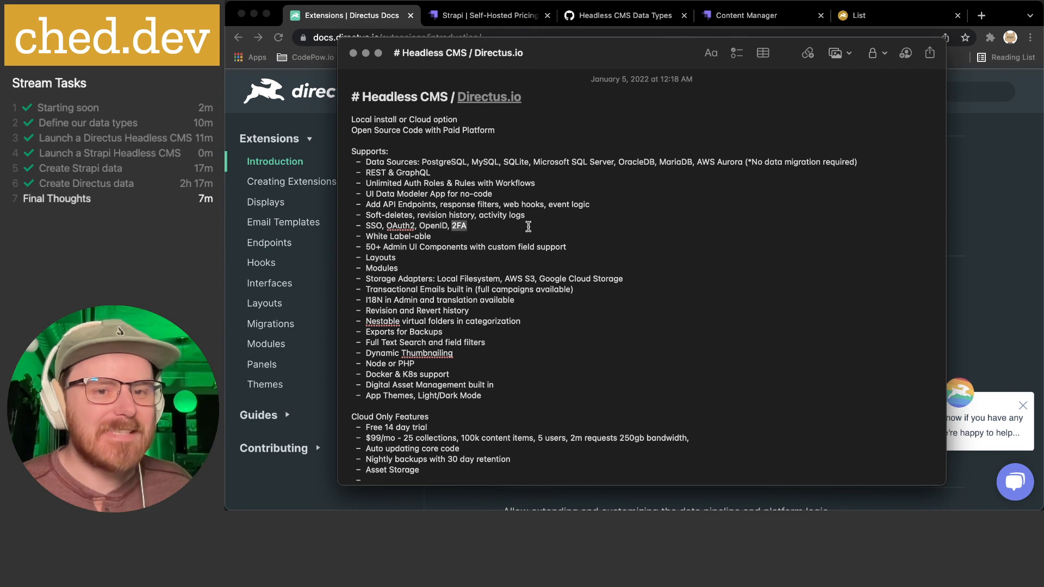
click(529, 227)
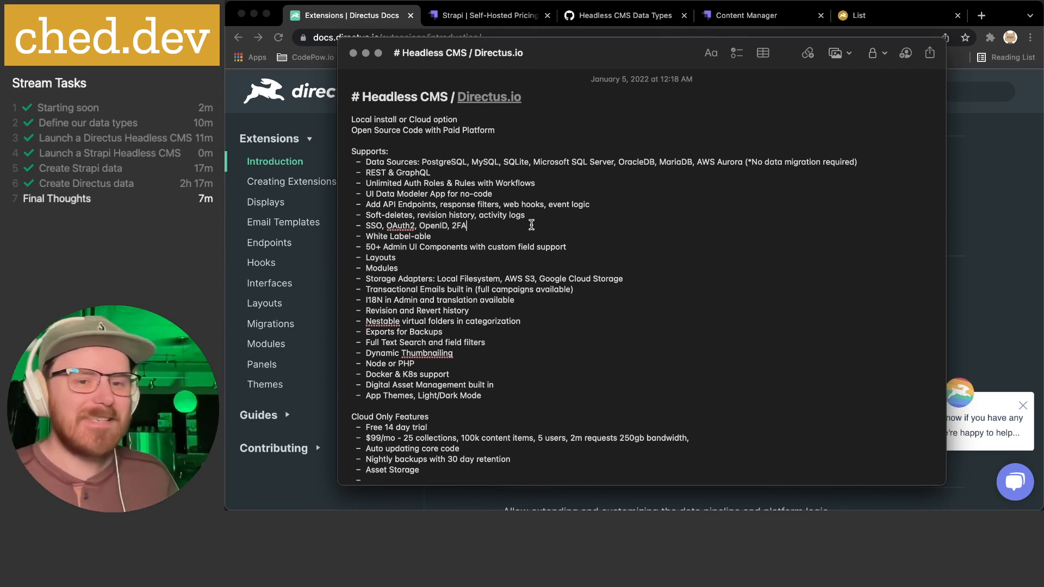
click(448, 237)
triple_click(435, 237)
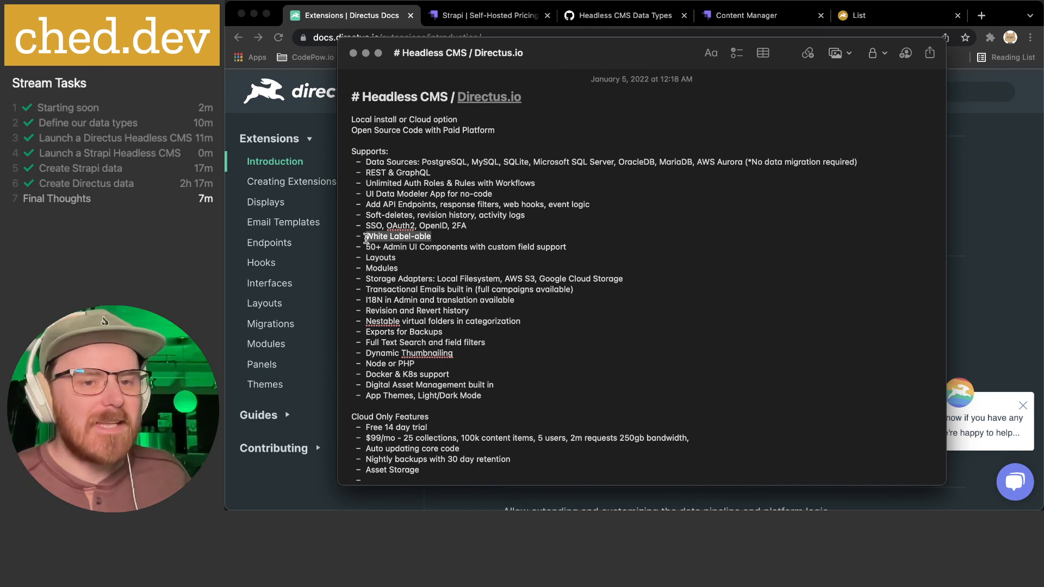
click(435, 237)
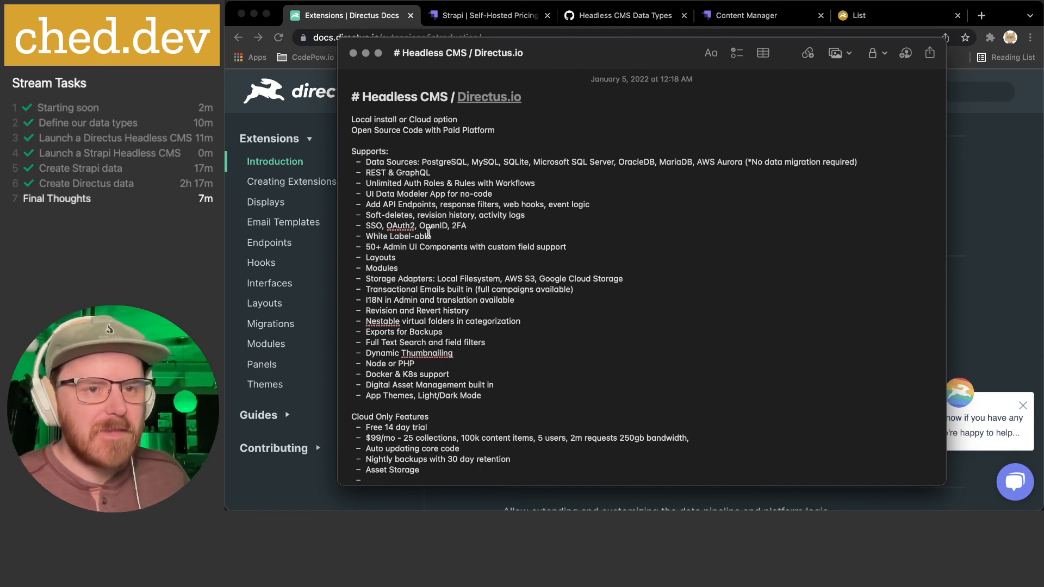
- Glance at the Strapi Shopping and Directus List tabs, then review the Admin UI Components line
click(789, 16)
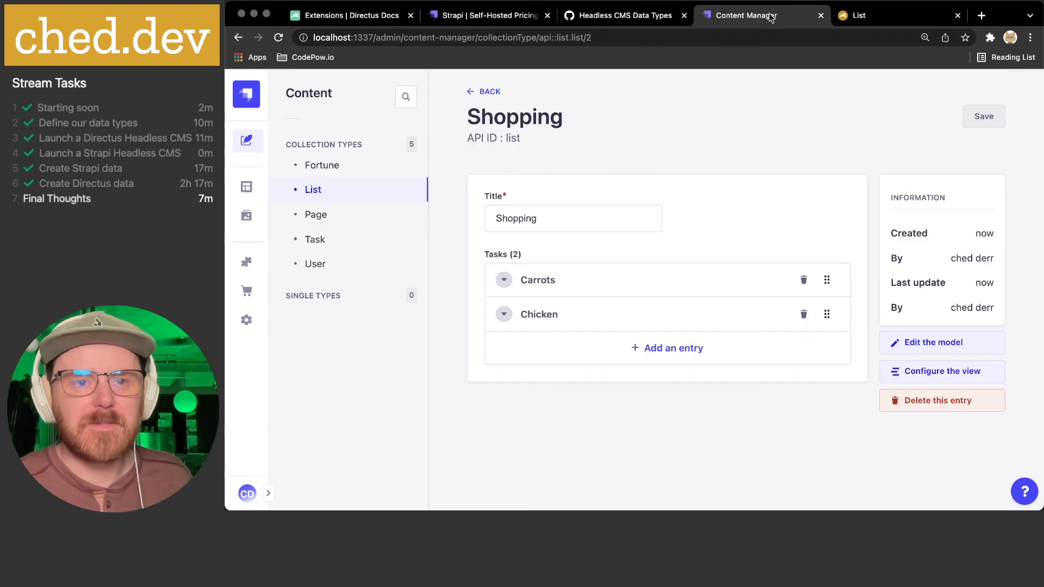
click(872, 16)
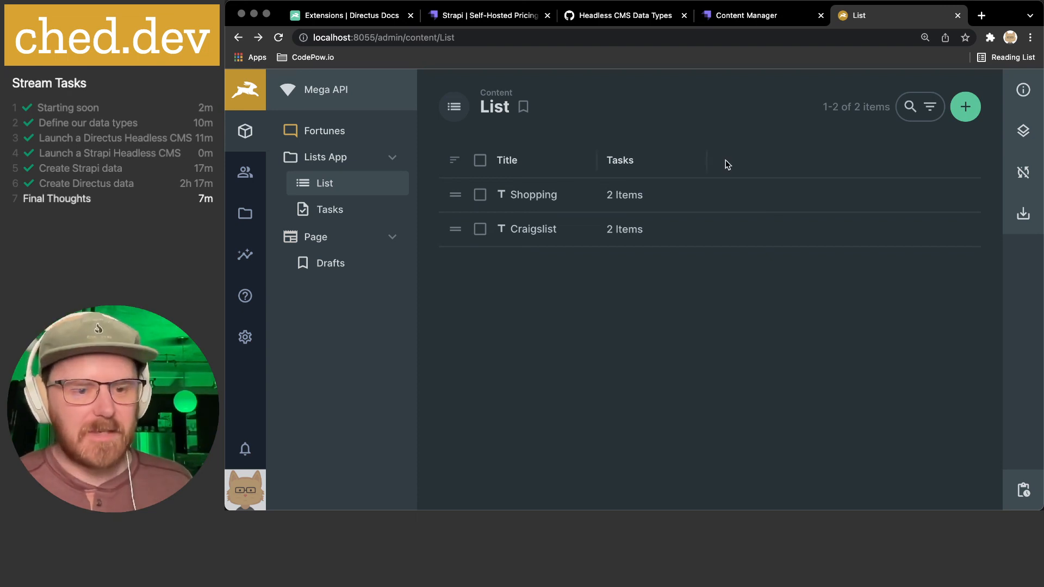
key(super+Tab)
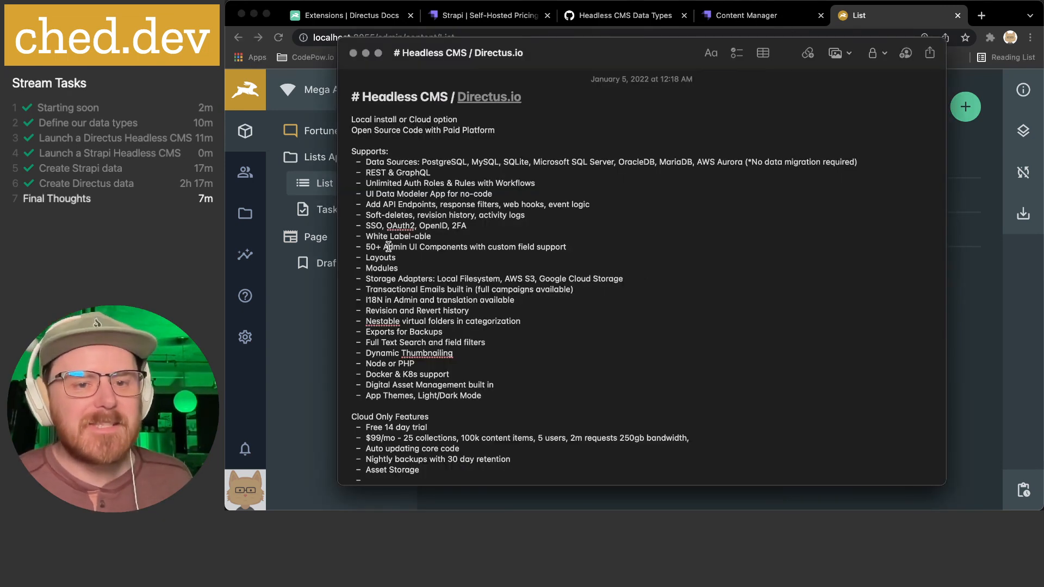
drag(383, 247, 573, 245)
click(590, 244)
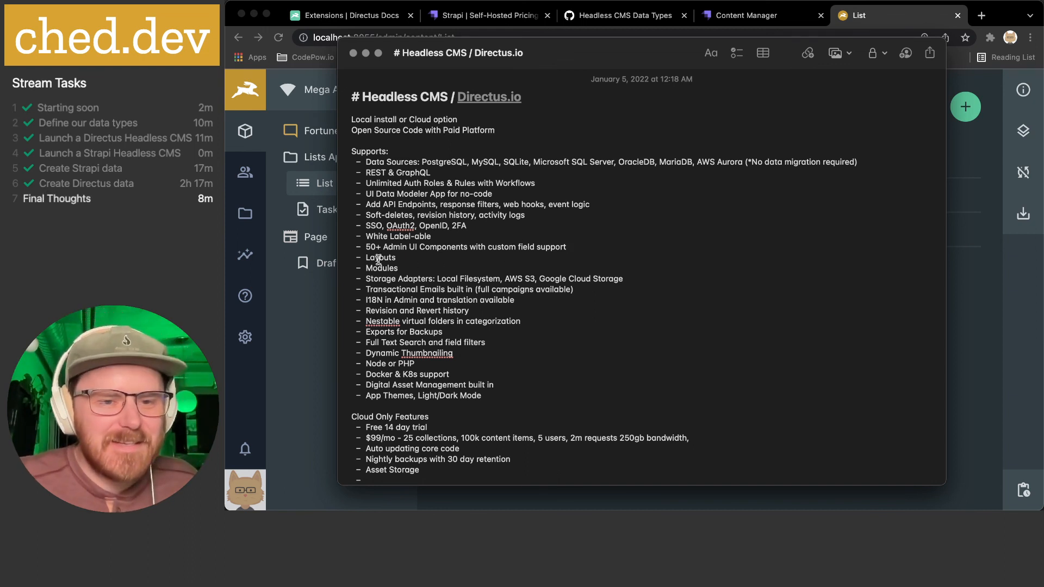
- Review the Layouts and Modules bullets and prefix the Storage Adapters line with 'Media'
drag(366, 257, 399, 260)
click(421, 266)
click(367, 258)
click(402, 259)
double_click(386, 260)
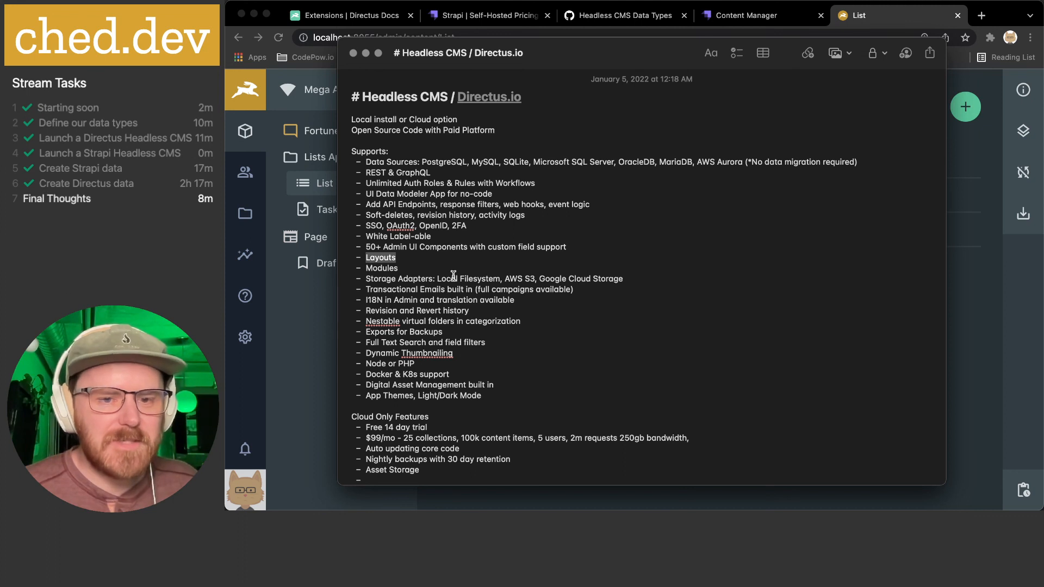
click(405, 278)
click(366, 278)
text(Media)
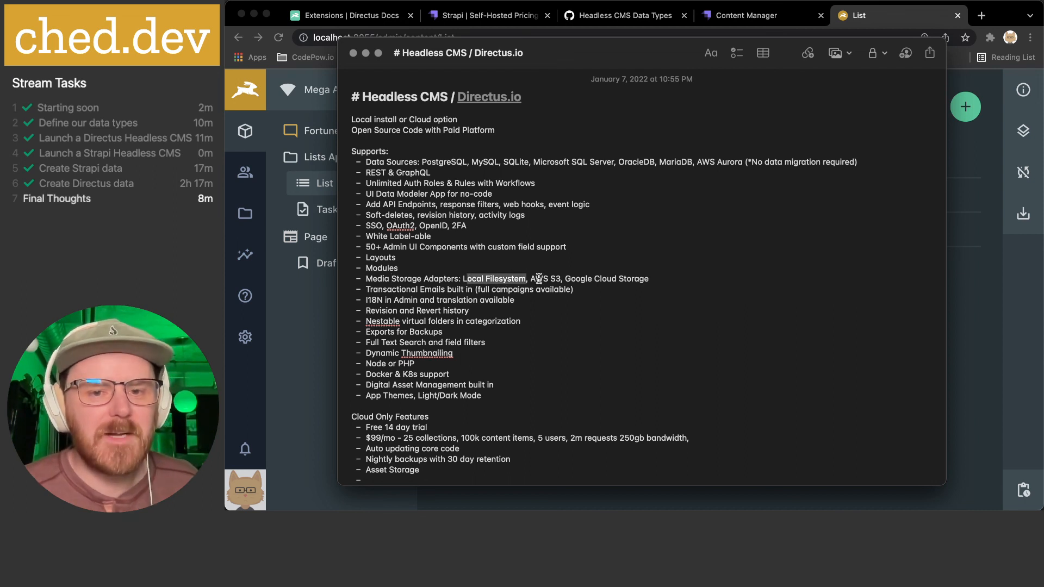
- Review the Google Cloud Storage, Transactional Emails and I18N translation bullets
drag(569, 277, 655, 276)
click(661, 276)
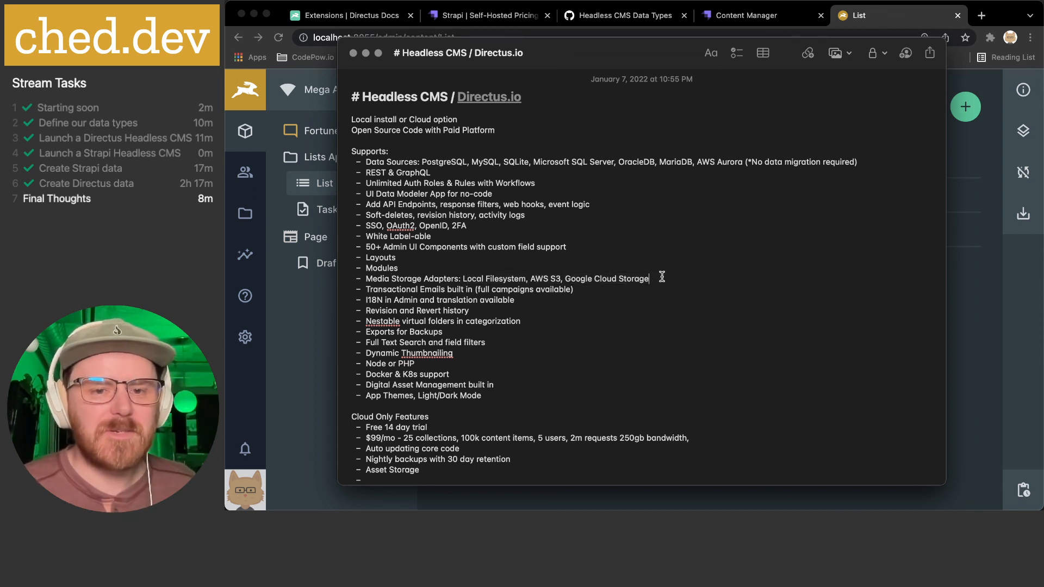
drag(382, 289, 622, 292)
click(532, 289)
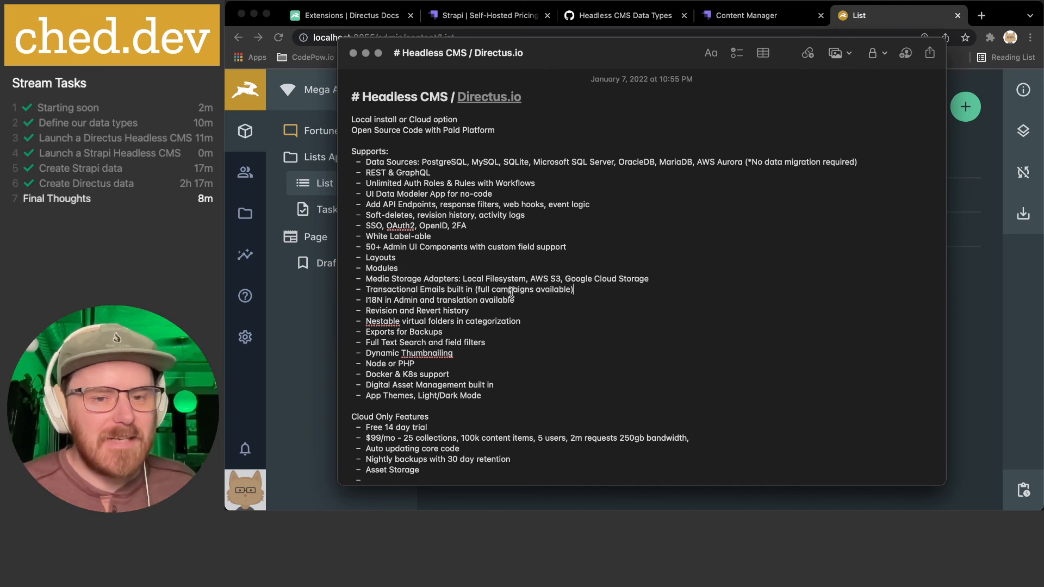
drag(486, 290, 570, 291)
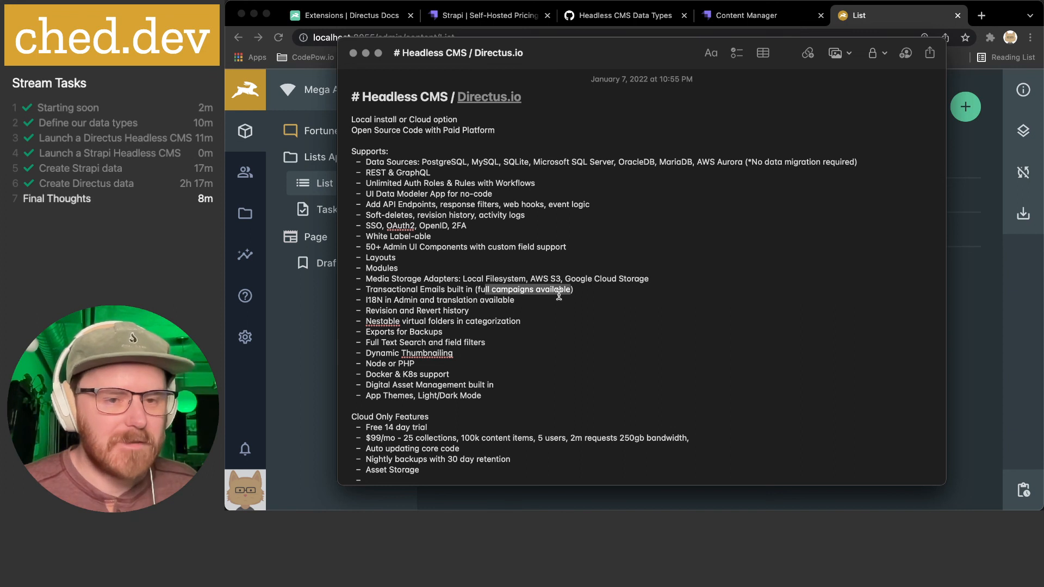
drag(368, 301, 545, 298)
click(546, 298)
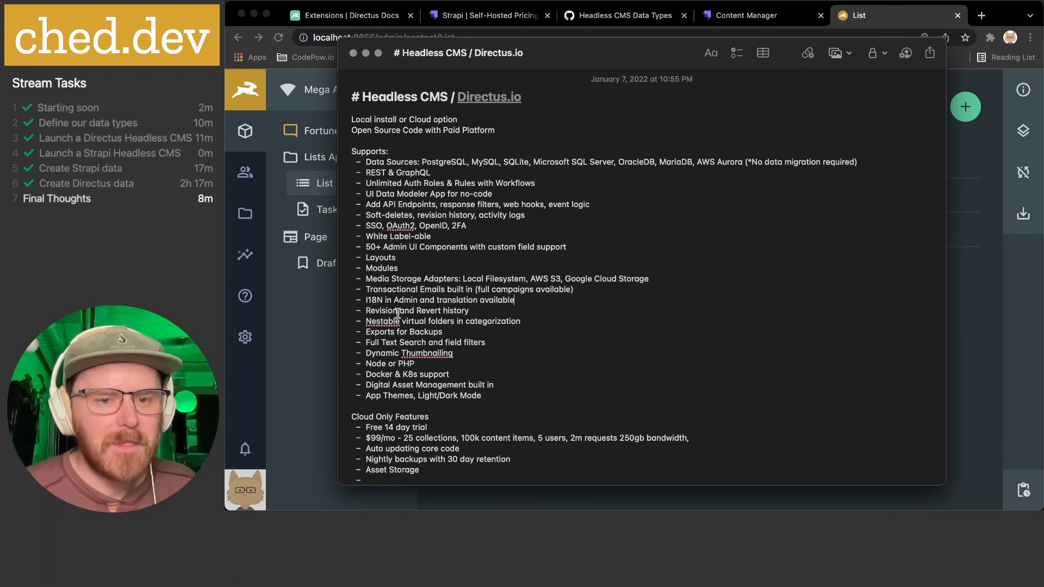
- Review the Revision history and Nestable virtual folders bullets, then show the Directus List page
drag(380, 312, 499, 313)
click(491, 311)
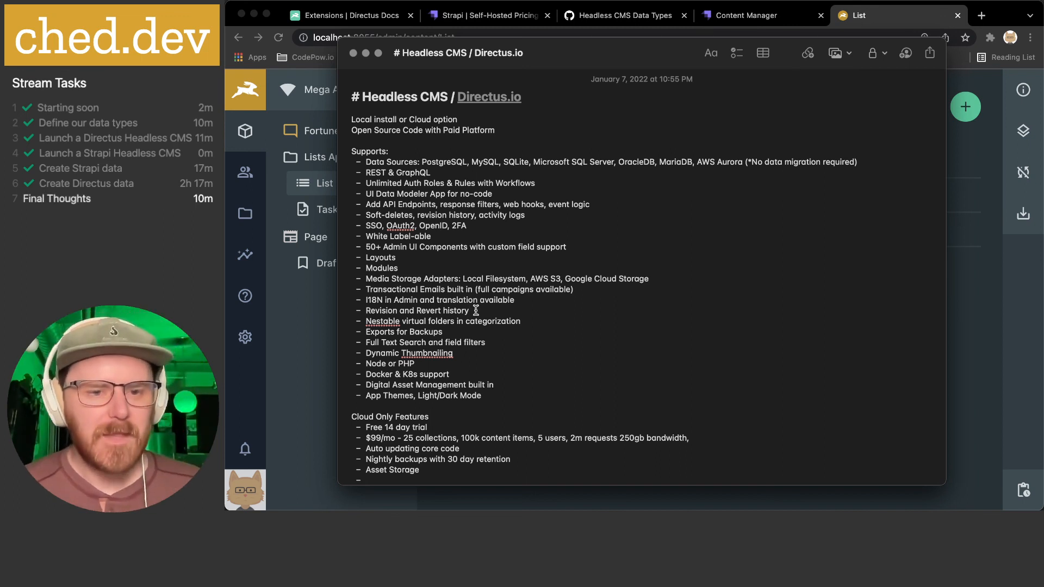
scroll(382, 324, down, 1)
drag(374, 314, 525, 313)
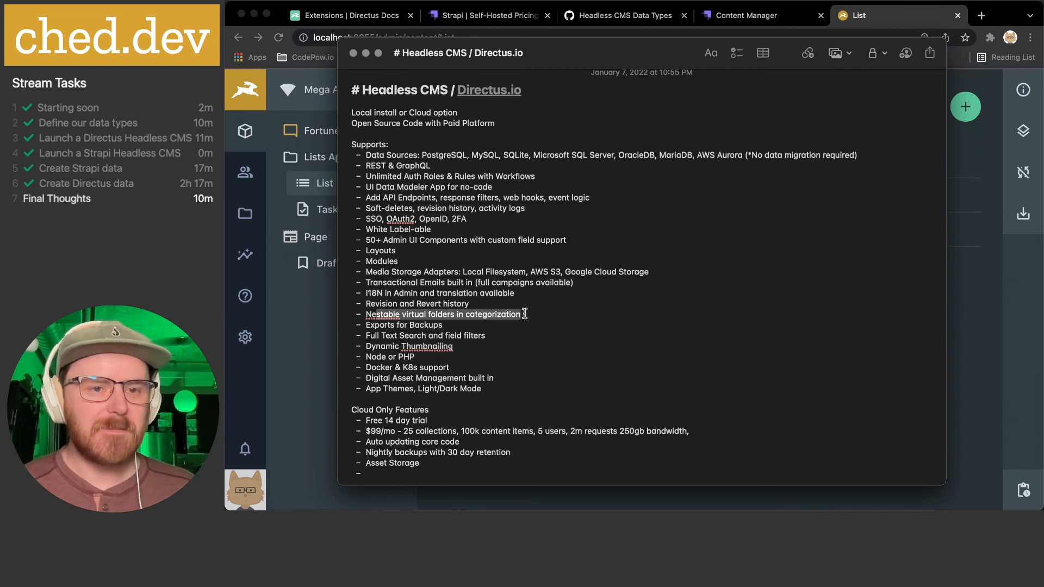
click(315, 334)
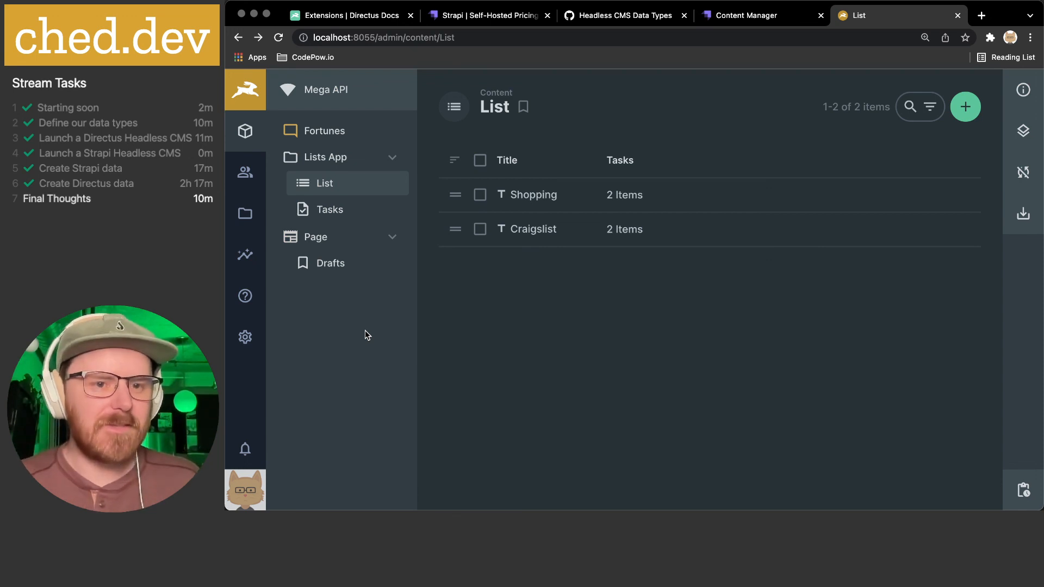
- After the Exports for Backups bullet, view the List export formats, keeping CSV
key(super+Tab)
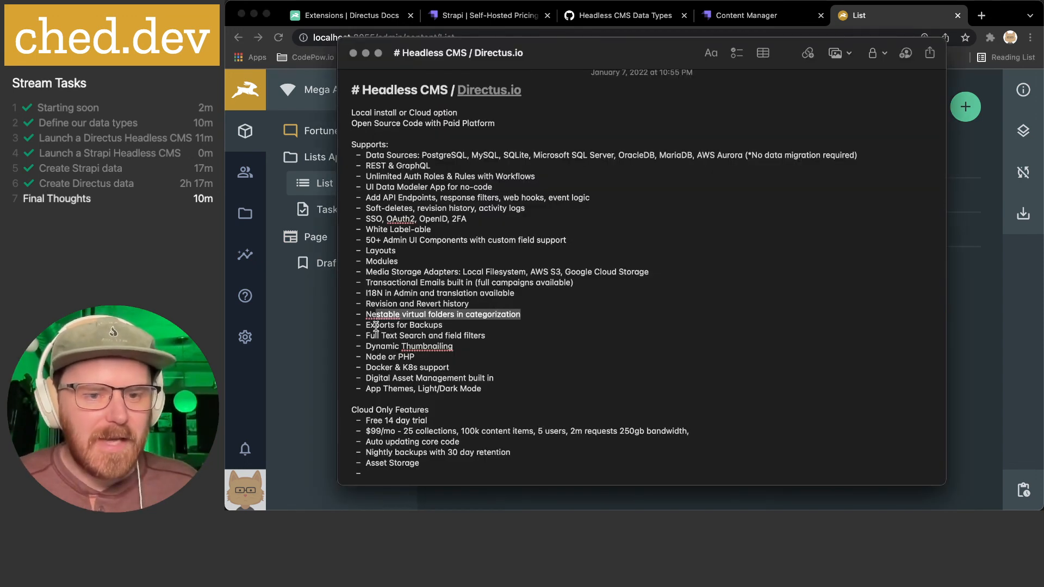
drag(376, 326, 452, 326)
click(992, 307)
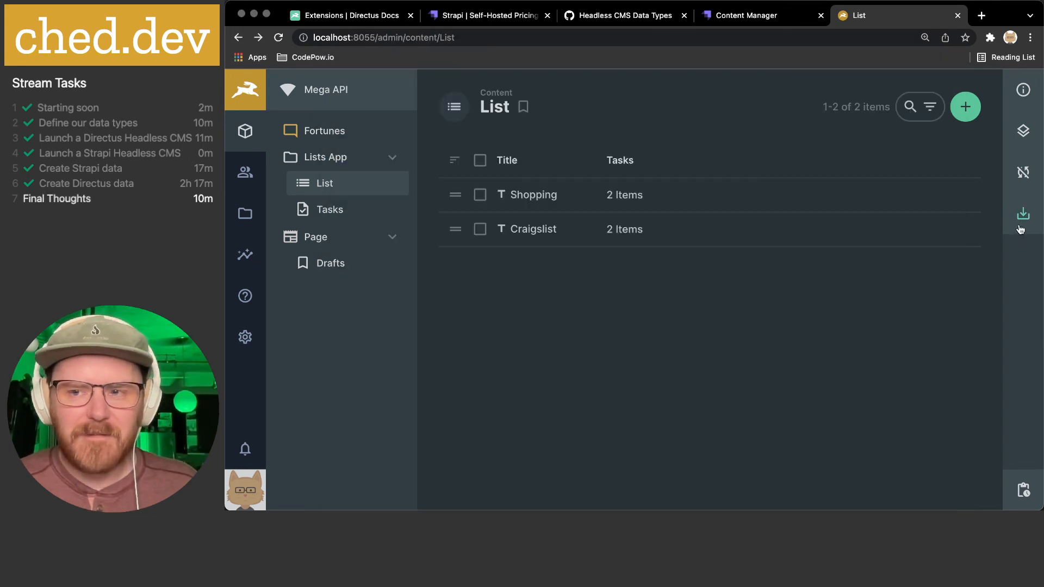
click(1023, 217)
click(916, 288)
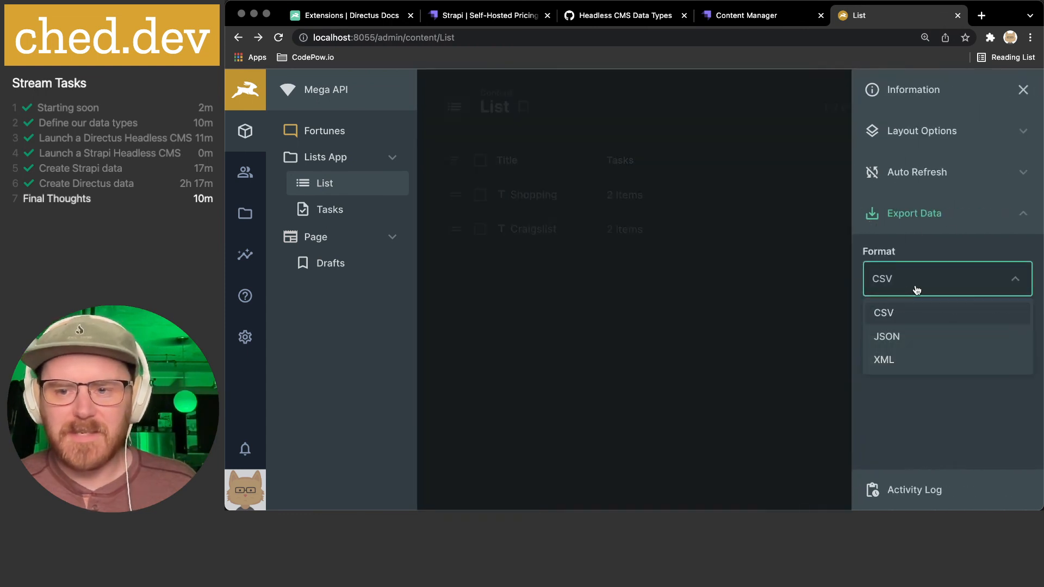
click(911, 387)
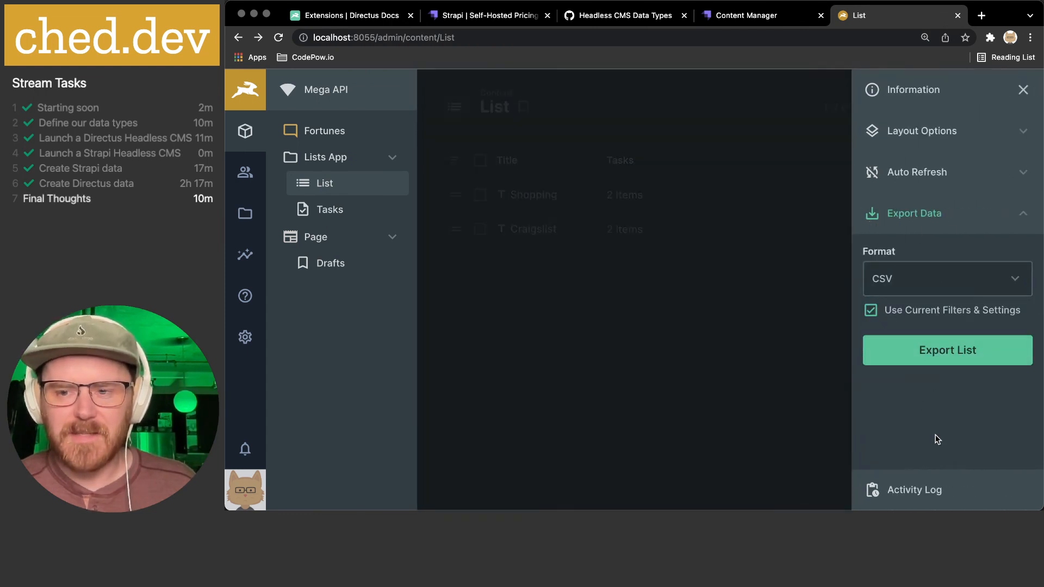
key(super+Tab)
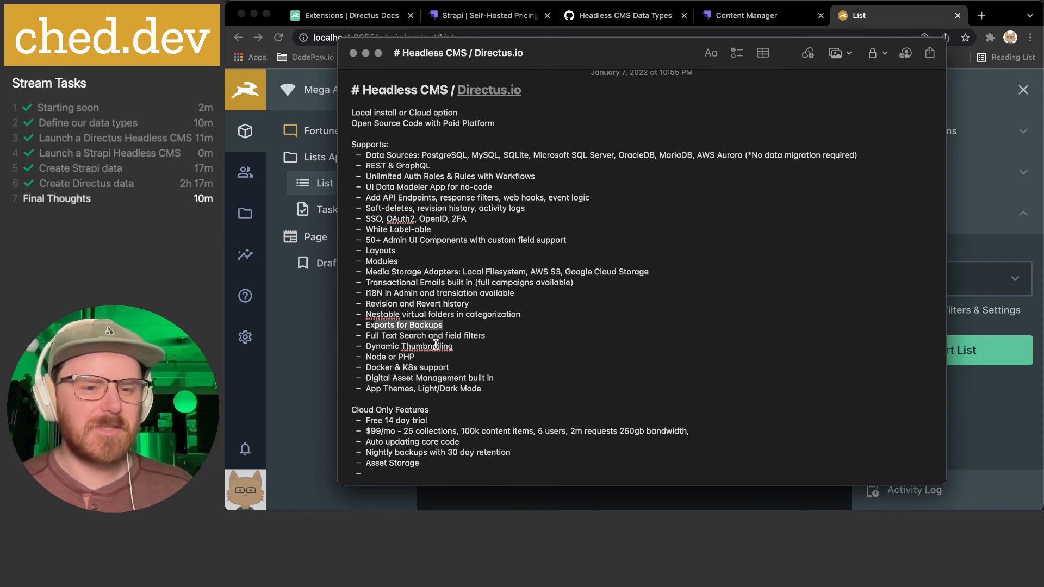
- Review the Node or PHP, Docker & K8s and Digital Asset Management bullets, then open Directus's User Directory
click(465, 345)
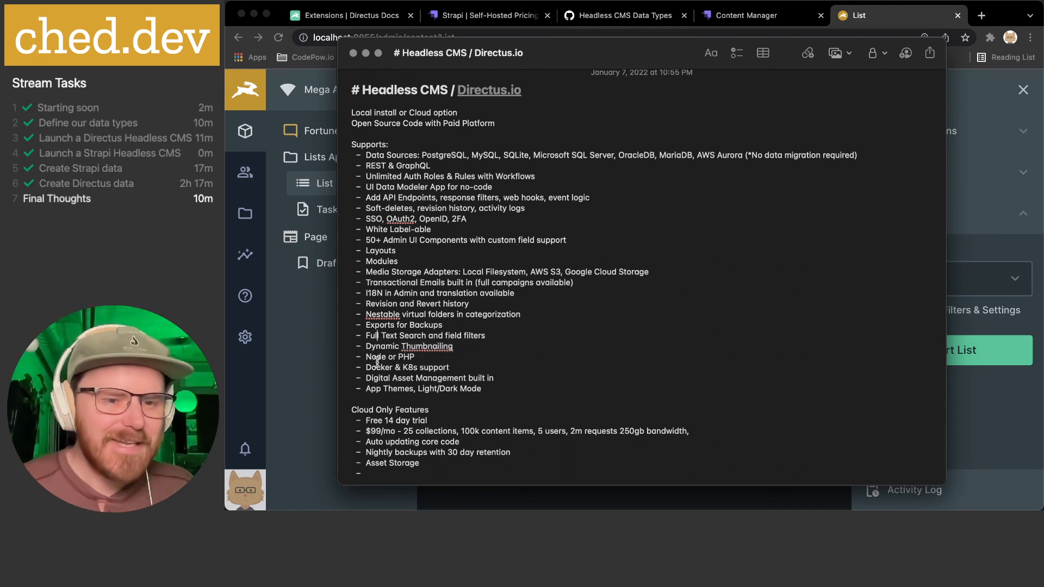
drag(367, 358, 438, 359)
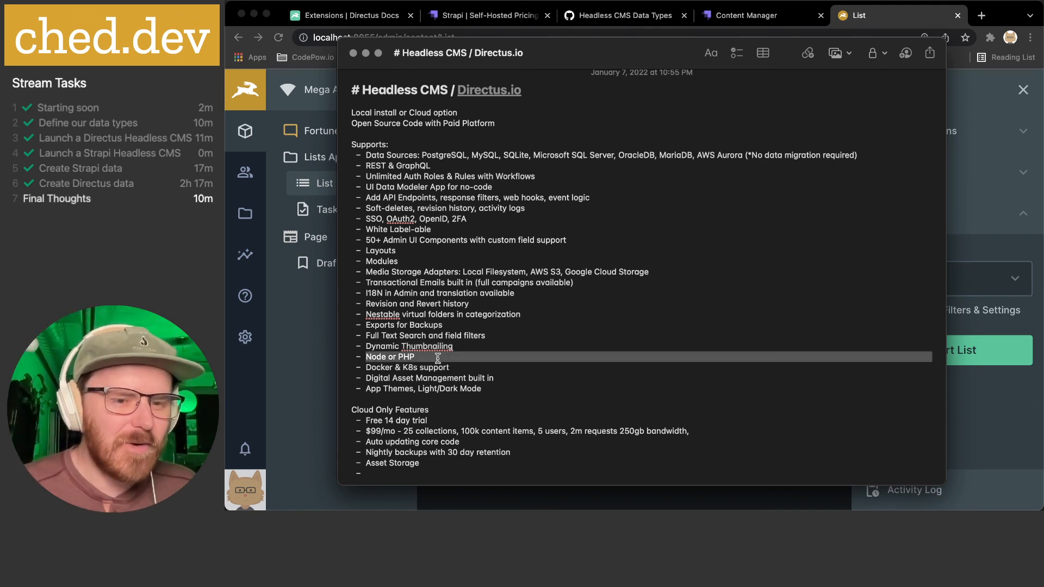
click(438, 359)
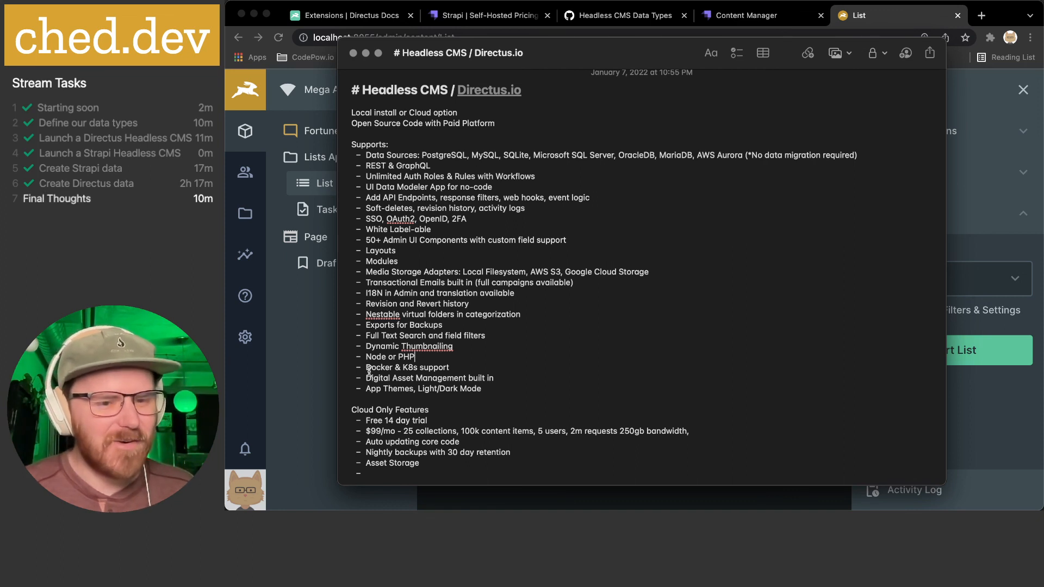
drag(370, 369, 490, 370)
click(450, 366)
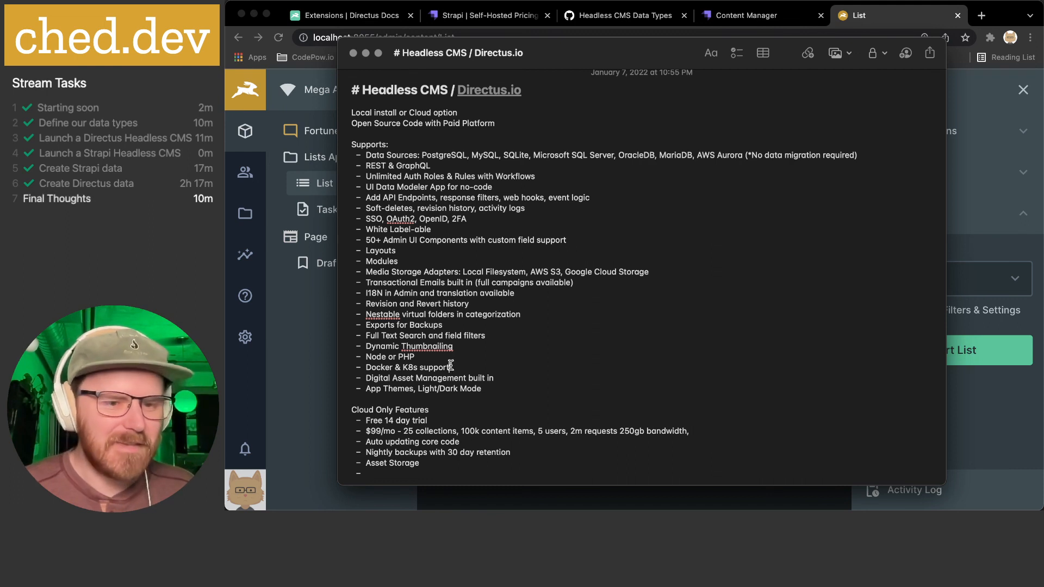
drag(371, 379, 502, 381)
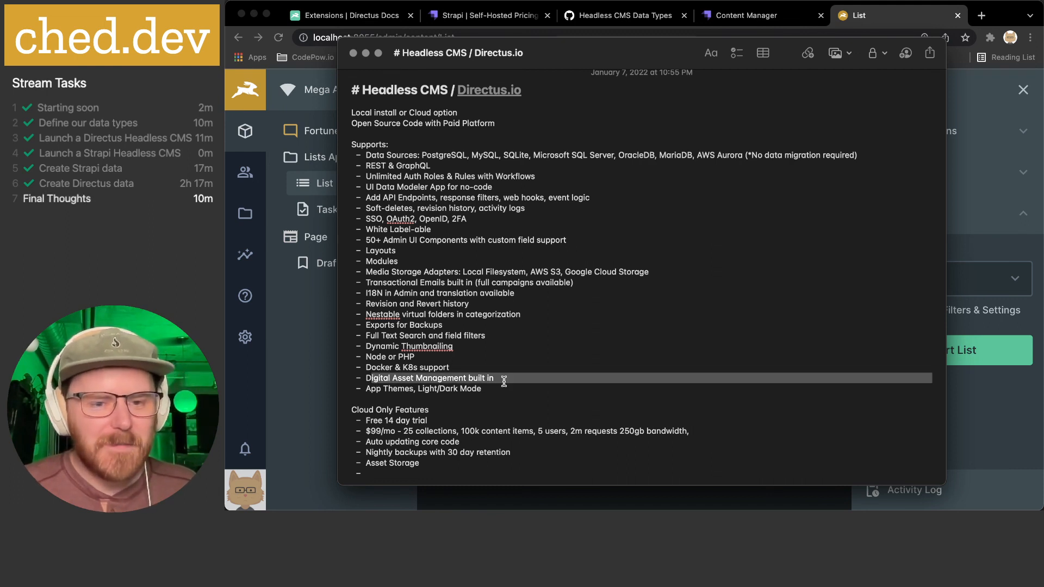
click(320, 321)
click(245, 174)
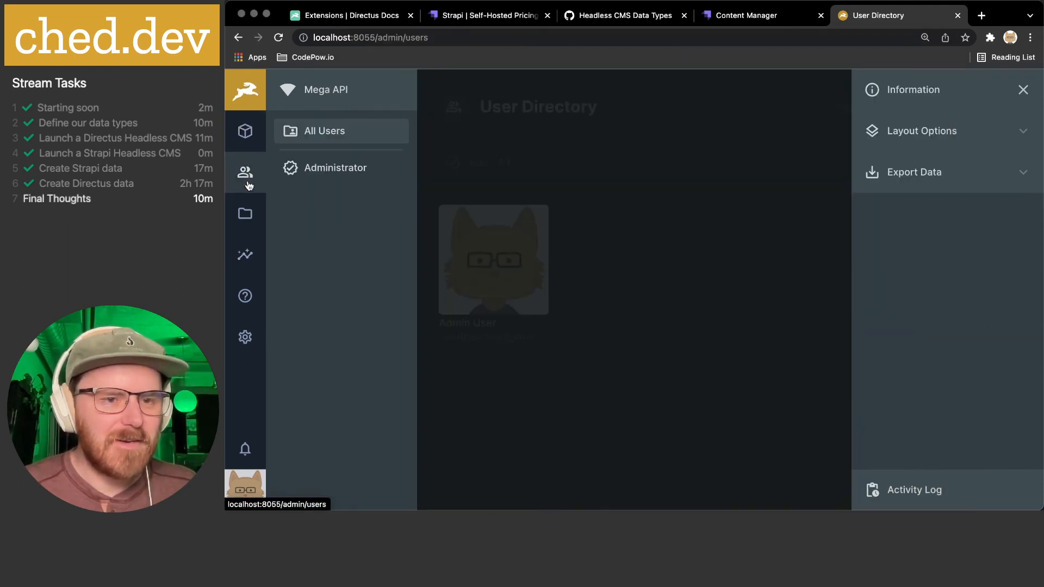
- Create an empty 'Avatars' folder in the File Library and go back to its top level
click(246, 213)
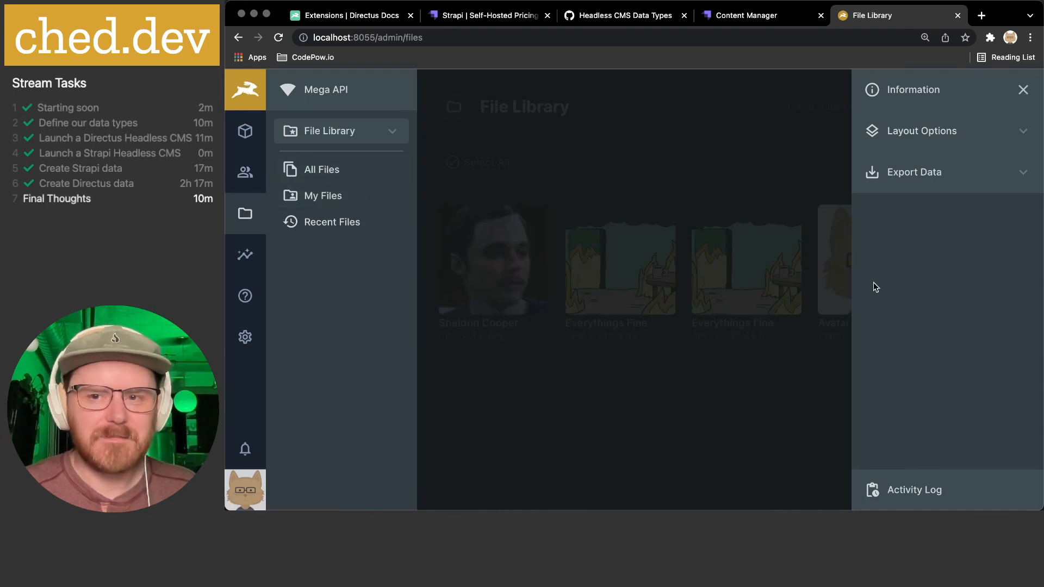
click(717, 366)
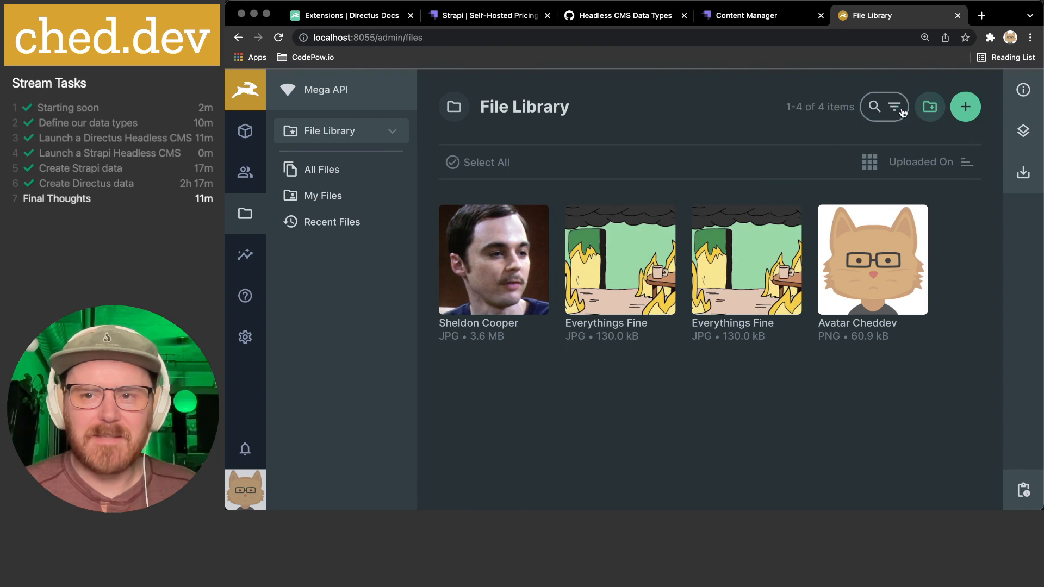
click(930, 108)
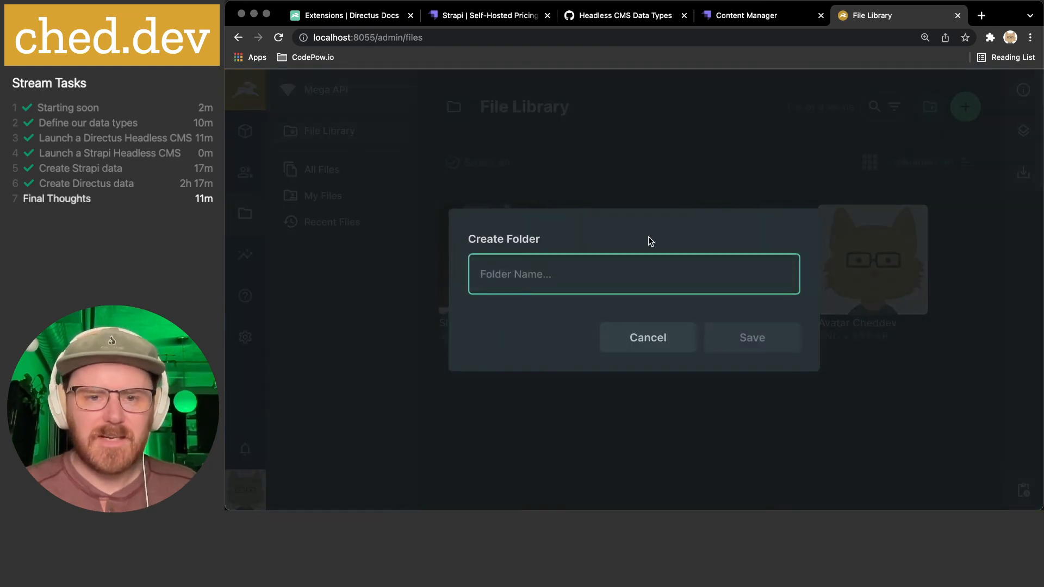
text(Avatars)
click(763, 351)
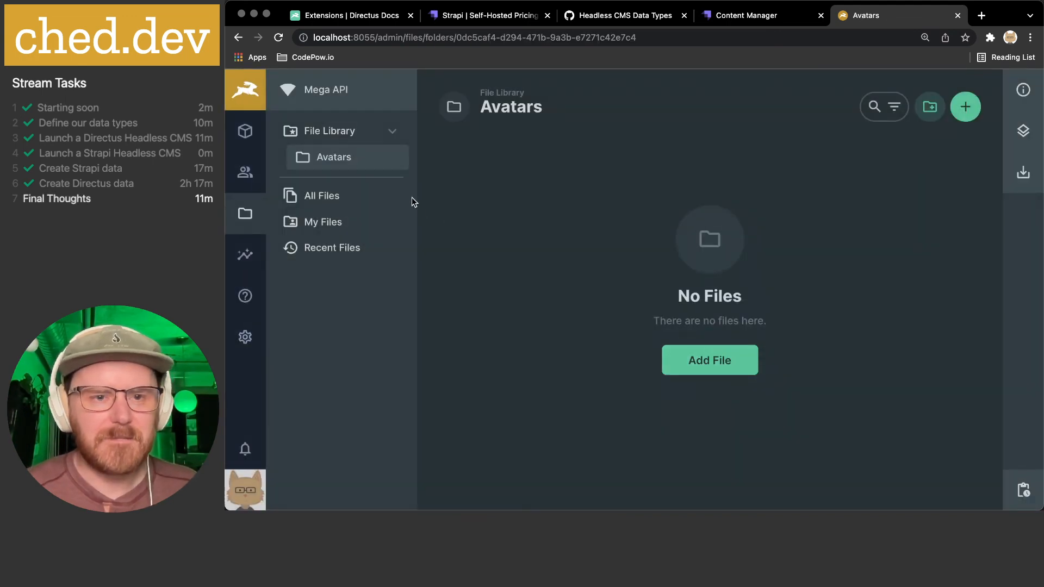
click(302, 132)
- Open the Avatar Cheddev image's details and look over its Location and Tags fields
click(885, 277)
scroll(669, 407, down, 3)
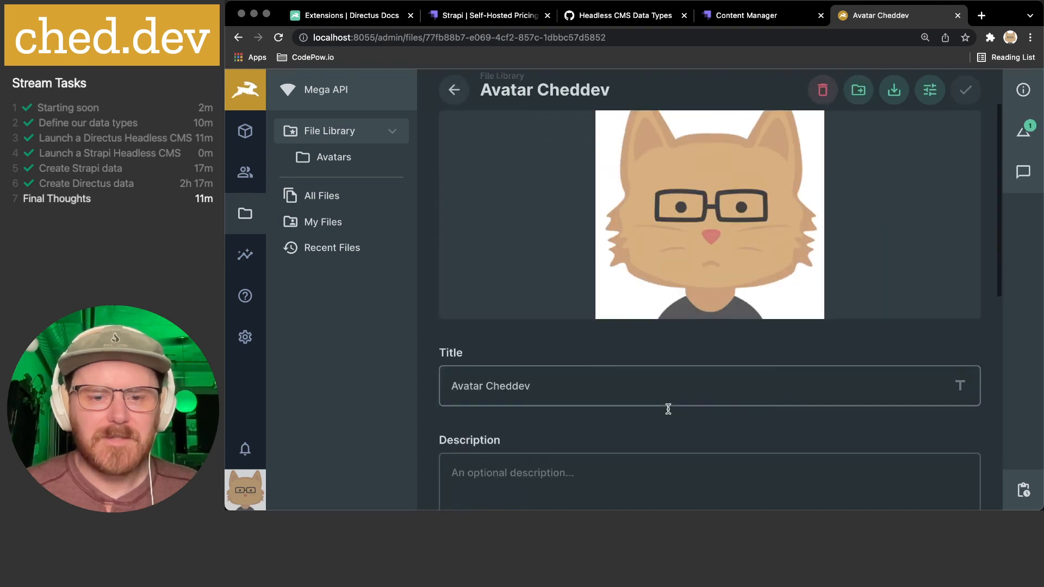
scroll(668, 408, down, 4)
click(615, 418)
click(655, 337)
scroll(656, 338, down, 3)
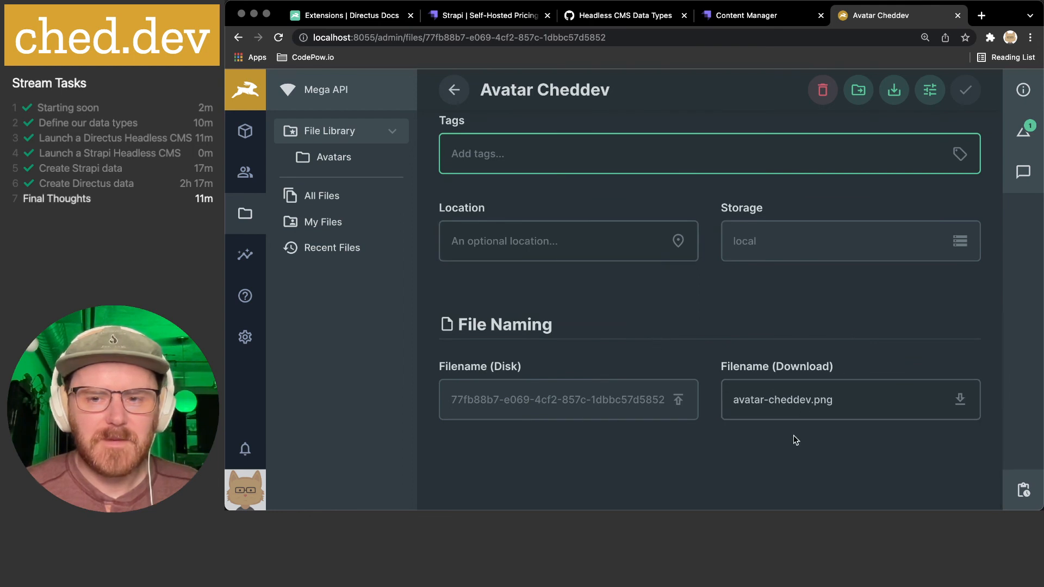
scroll(794, 429, up, 2)
scroll(794, 422, up, 1)
click(964, 390)
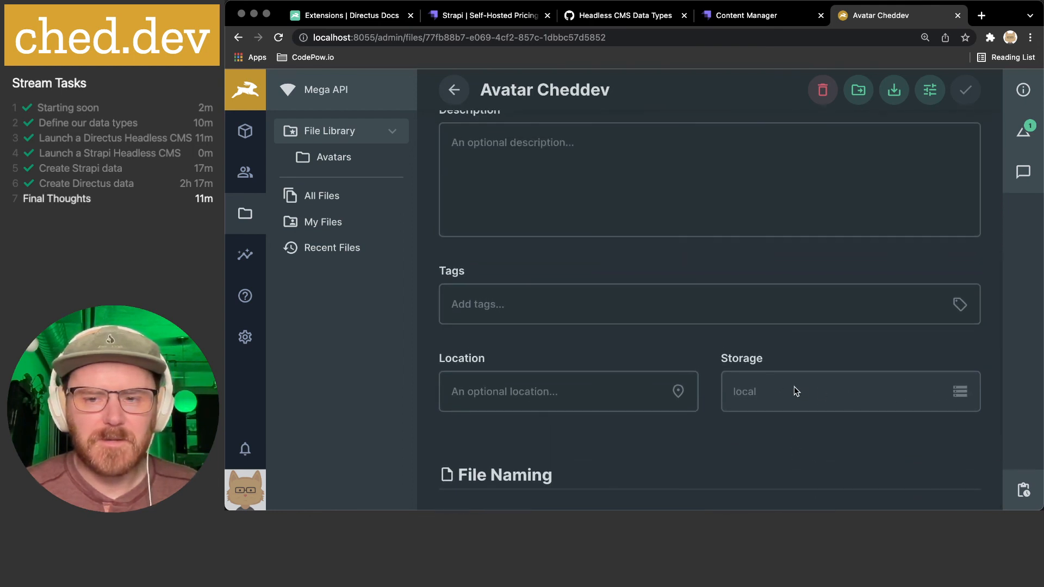
scroll(795, 387, up, 3)
scroll(794, 387, up, 3)
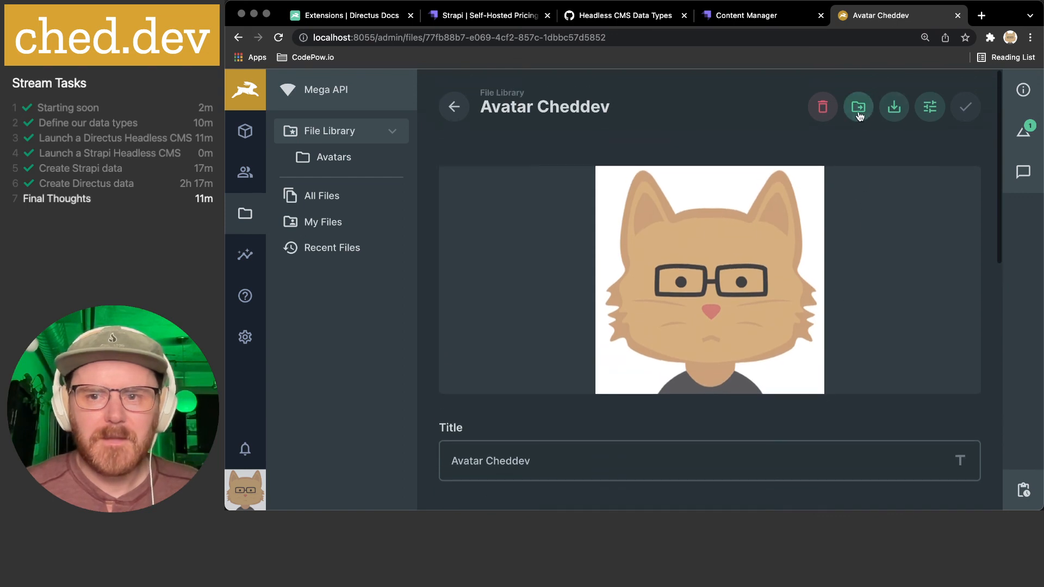
- Move the image into the Avatars folder, then briefly open and close the image editor
click(859, 114)
click(570, 286)
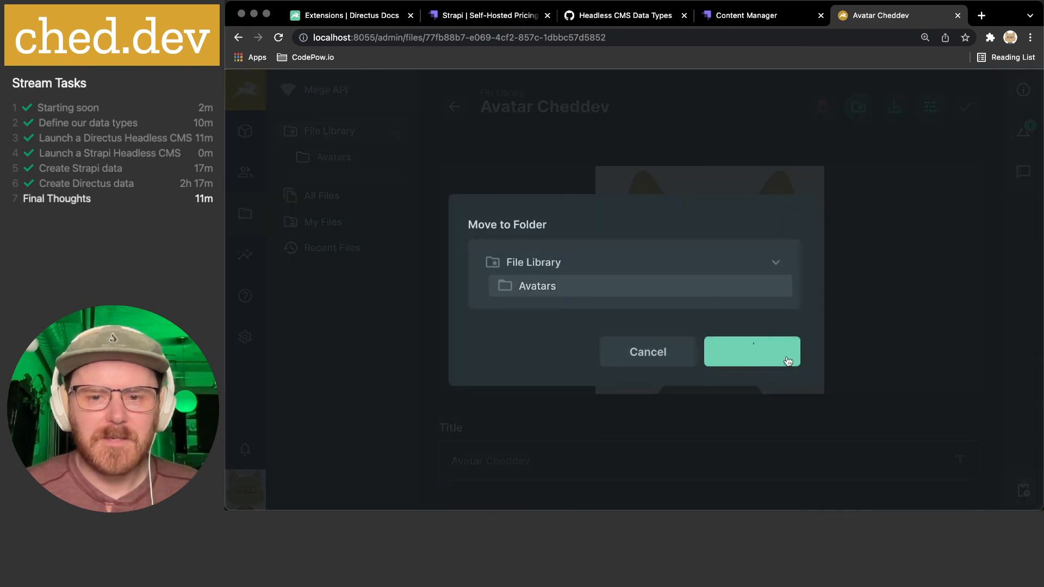
click(788, 360)
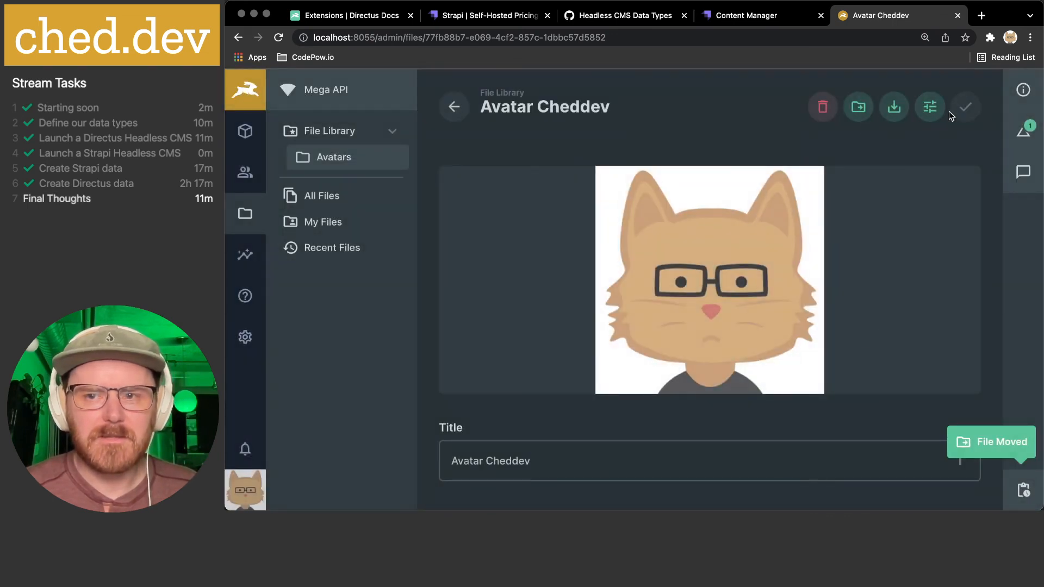
click(931, 111)
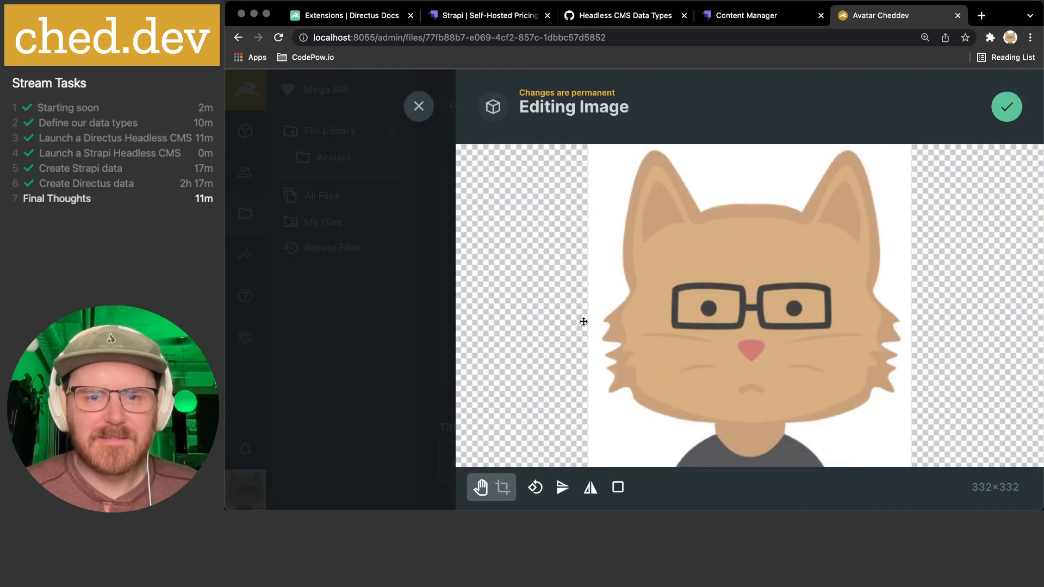
click(418, 106)
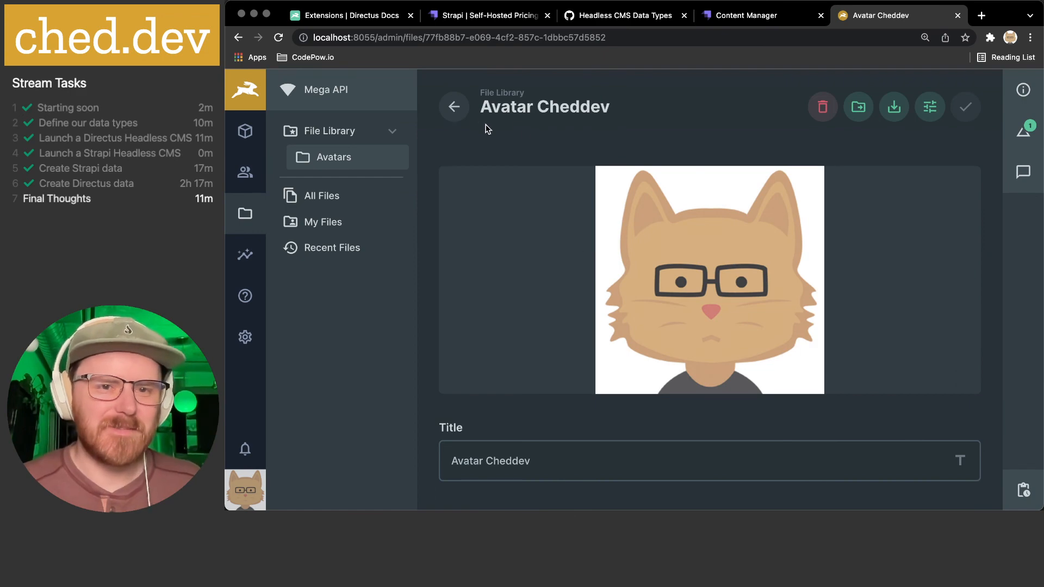
click(454, 107)
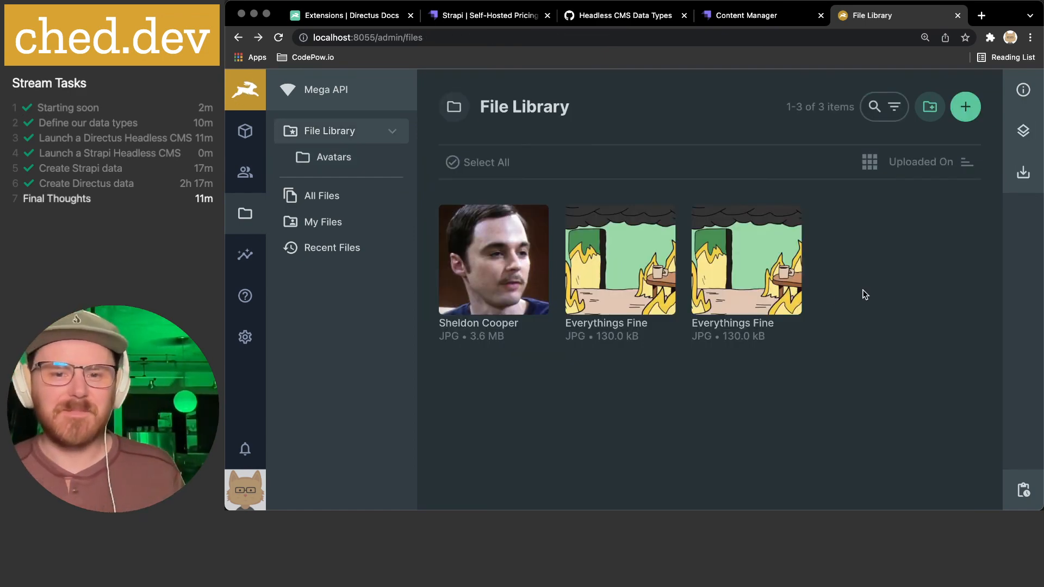
- Bring the Directus notes forward and review the App Themes, Light/Dark Mode line
key(super+Tab)
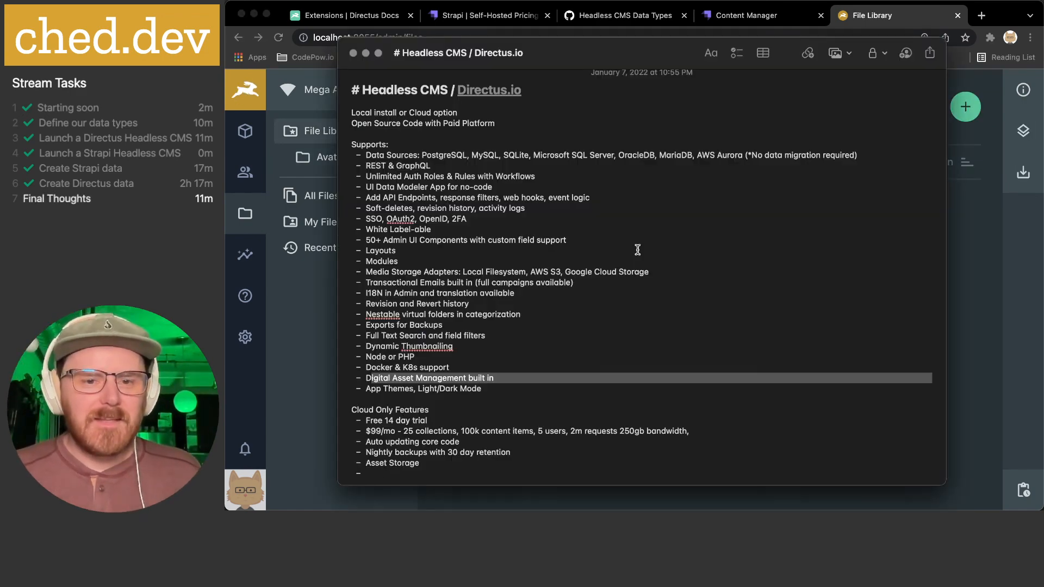
click(503, 389)
drag(502, 389, 370, 389)
click(371, 389)
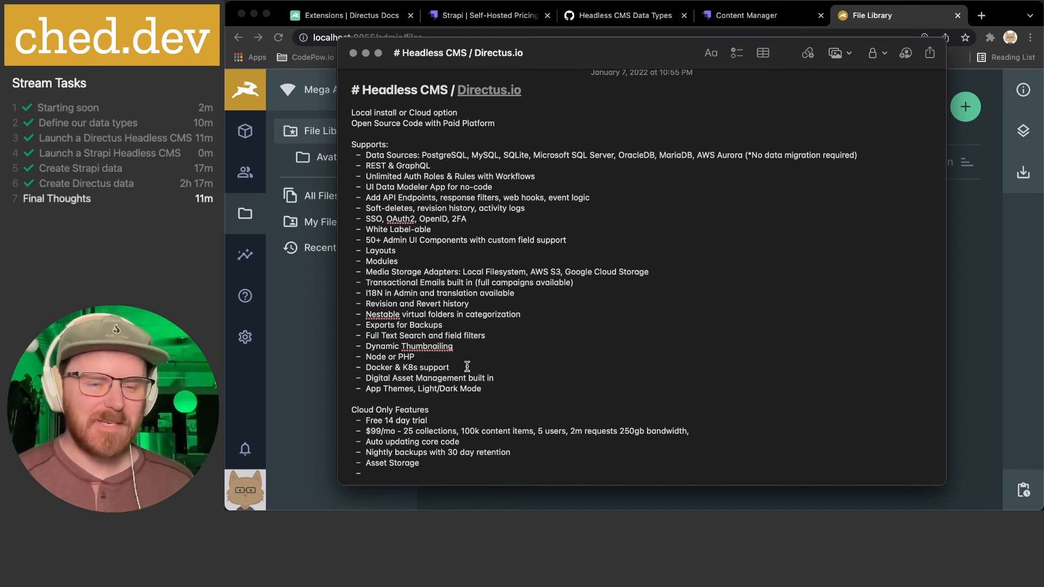
scroll(520, 357, down, 1)
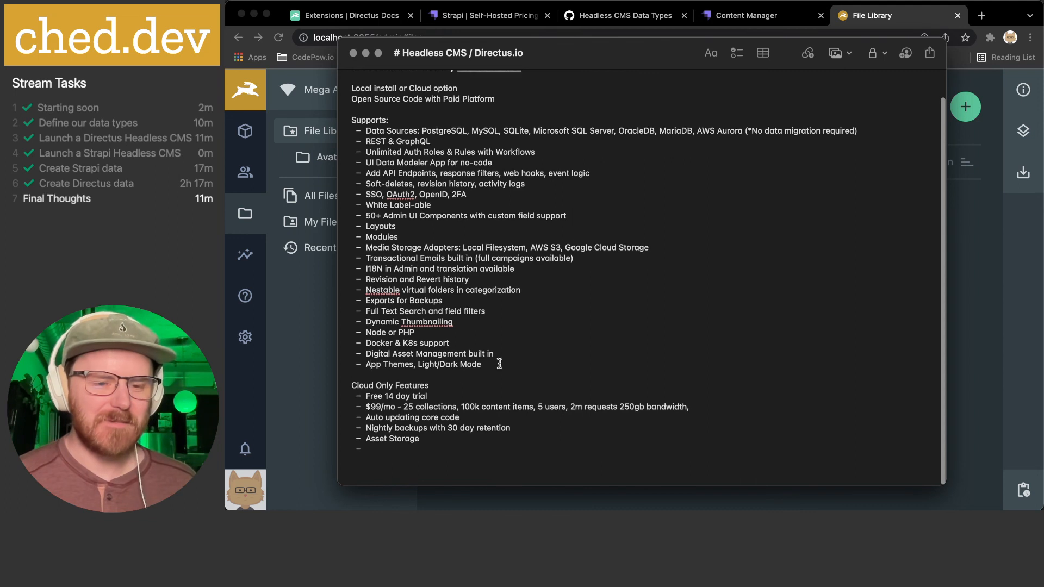
- Read the Cloud Only Features heading and the free trial and $99/mo pricing lines
drag(357, 389, 473, 388)
click(473, 388)
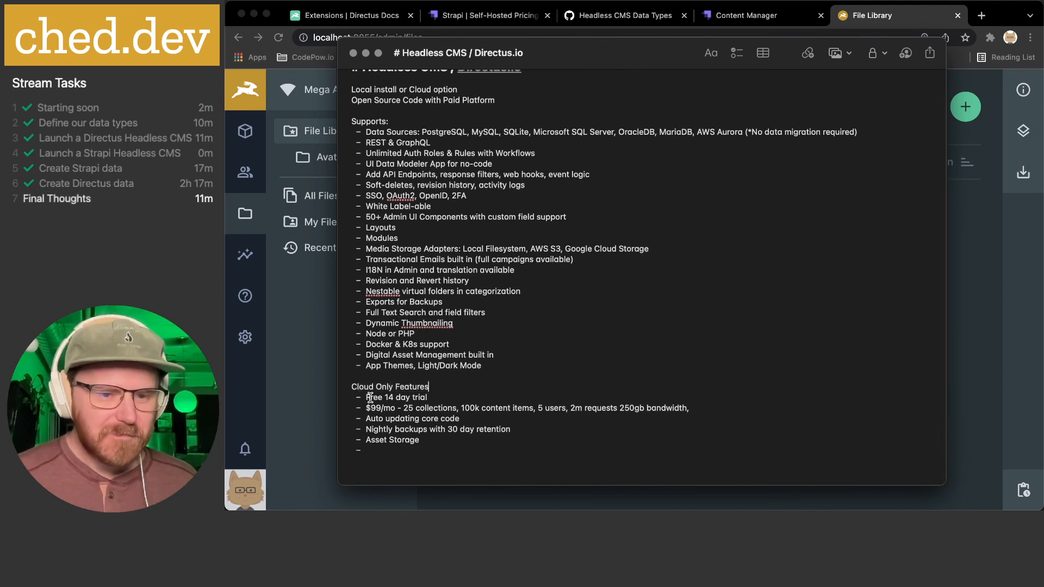
drag(367, 398, 709, 404)
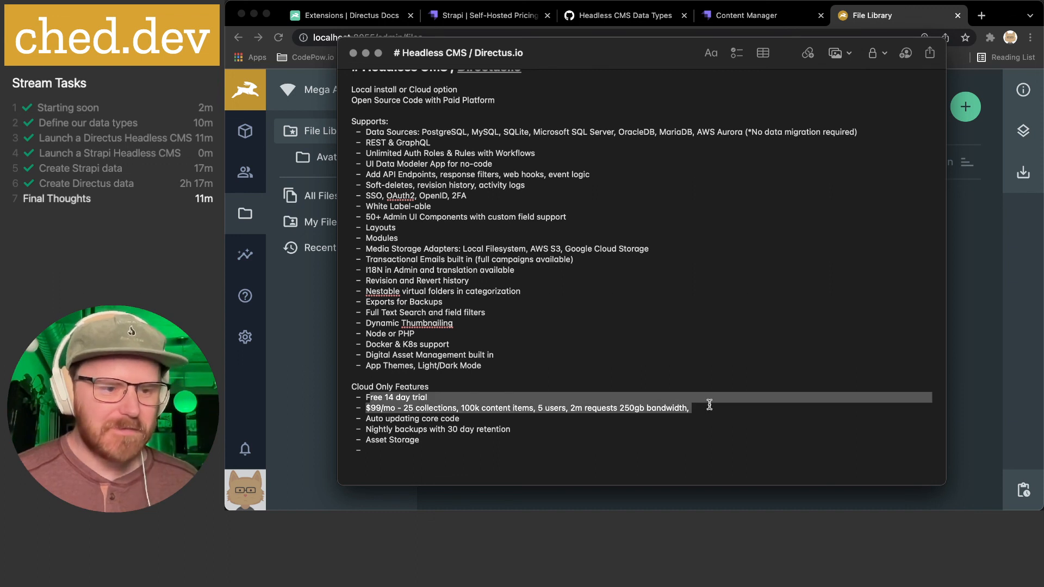
click(644, 404)
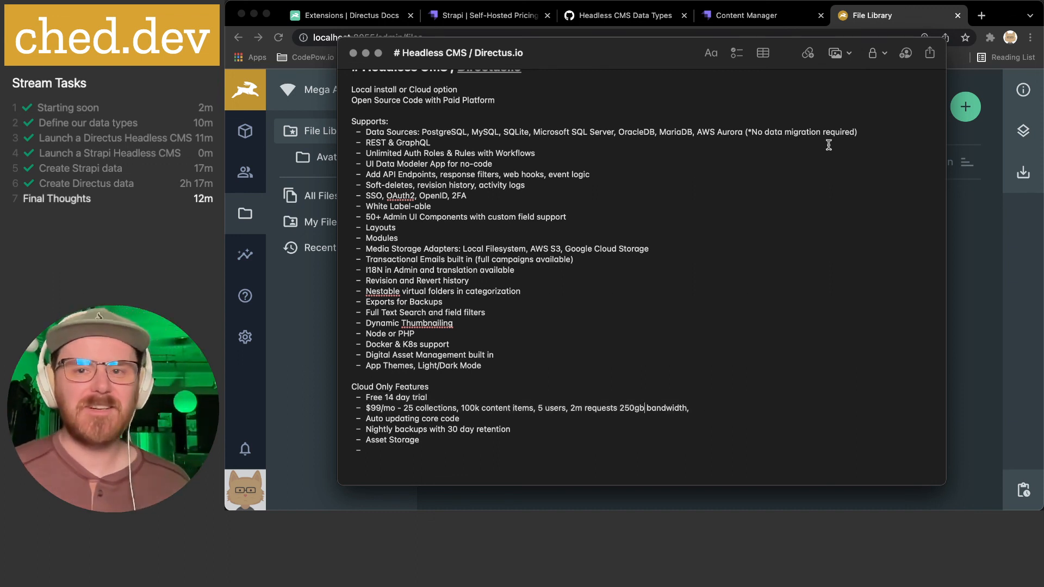
- Glance at the Strapi page, then read the Auto updating core code and Nightly backups lines
click(722, 17)
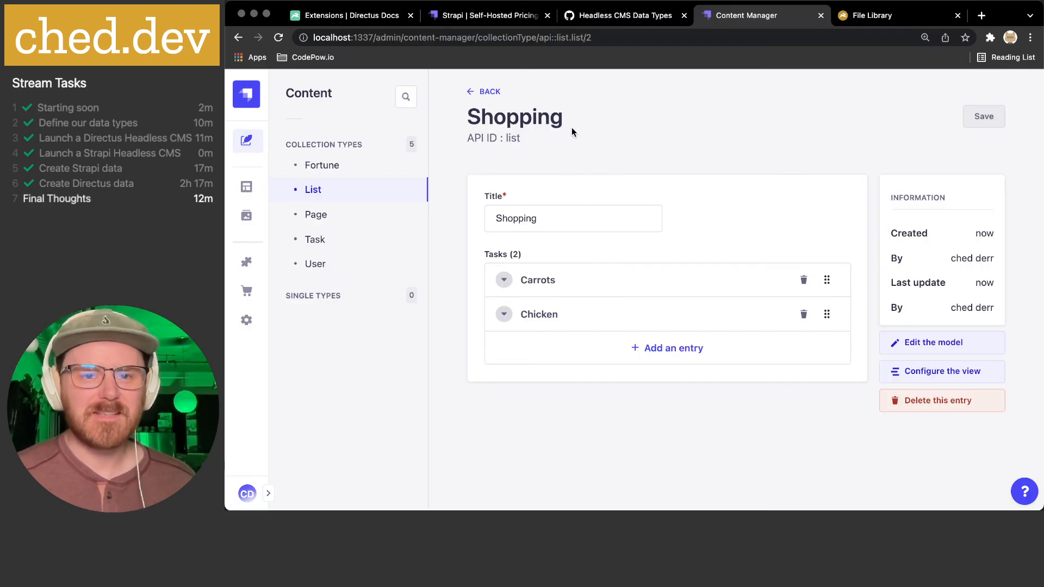
click(895, 17)
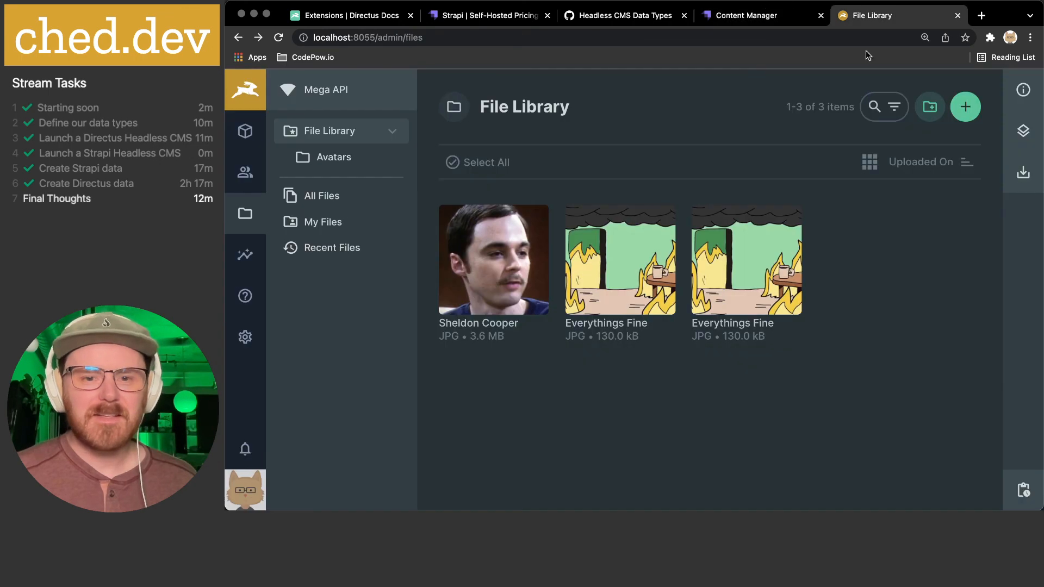
click(626, 485)
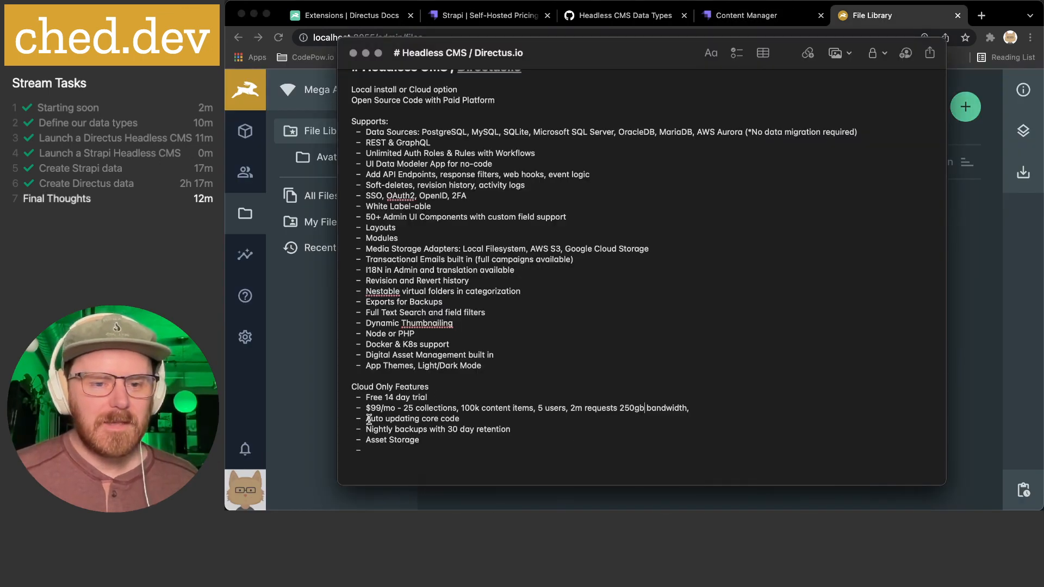
drag(368, 419, 476, 419)
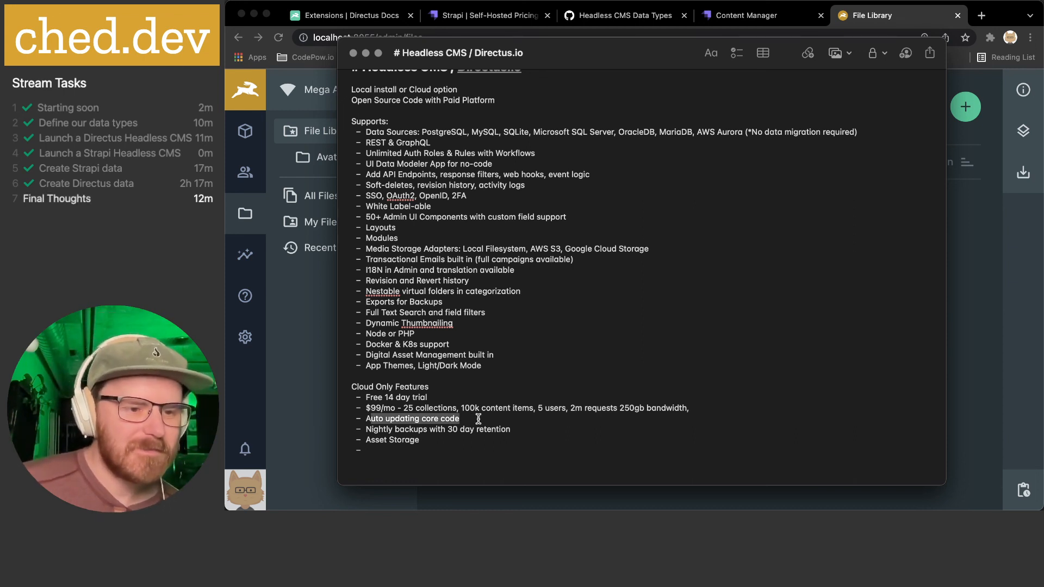
click(478, 419)
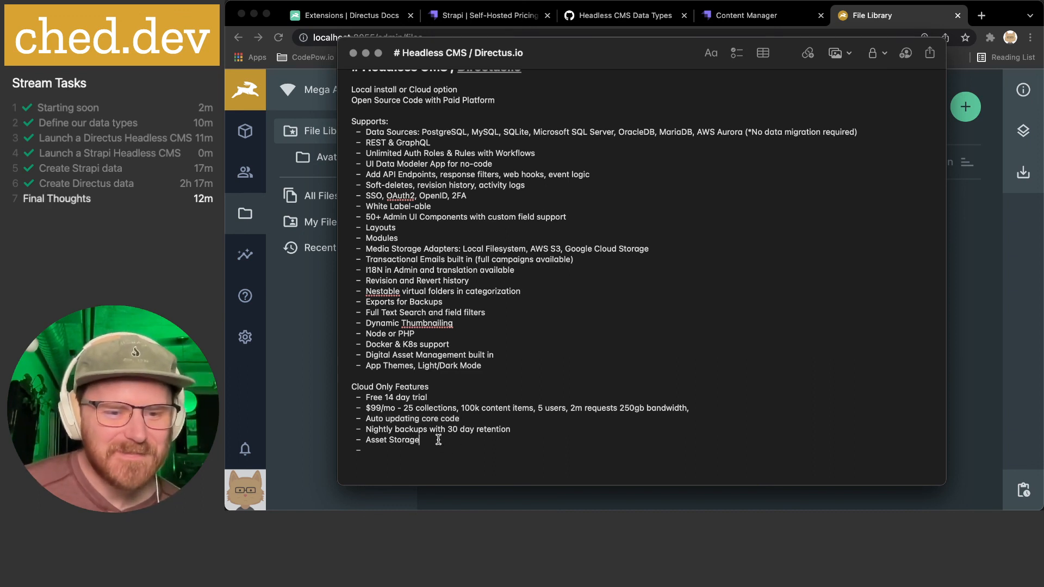
triple_click(385, 429)
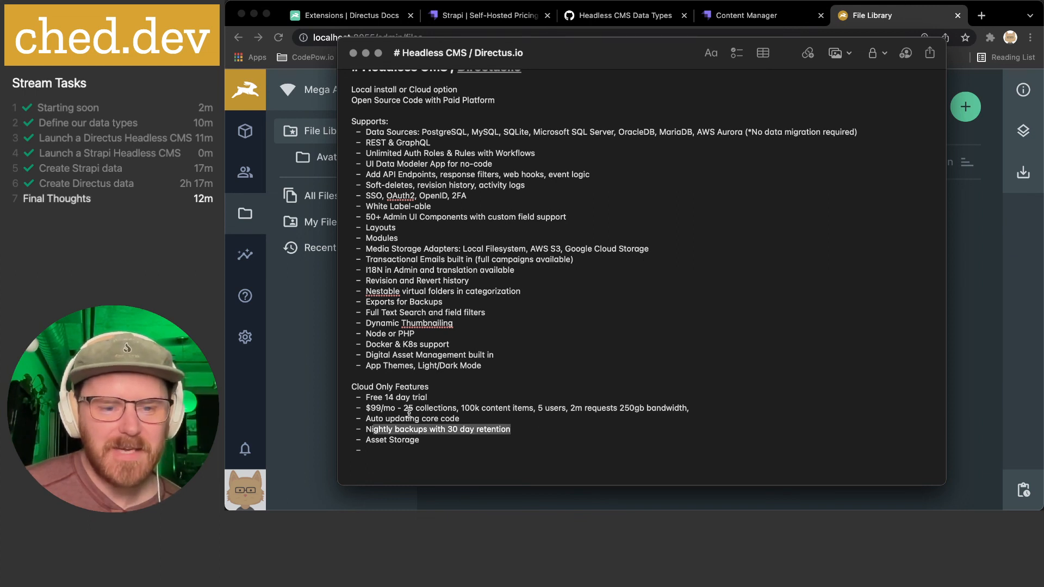
click(450, 438)
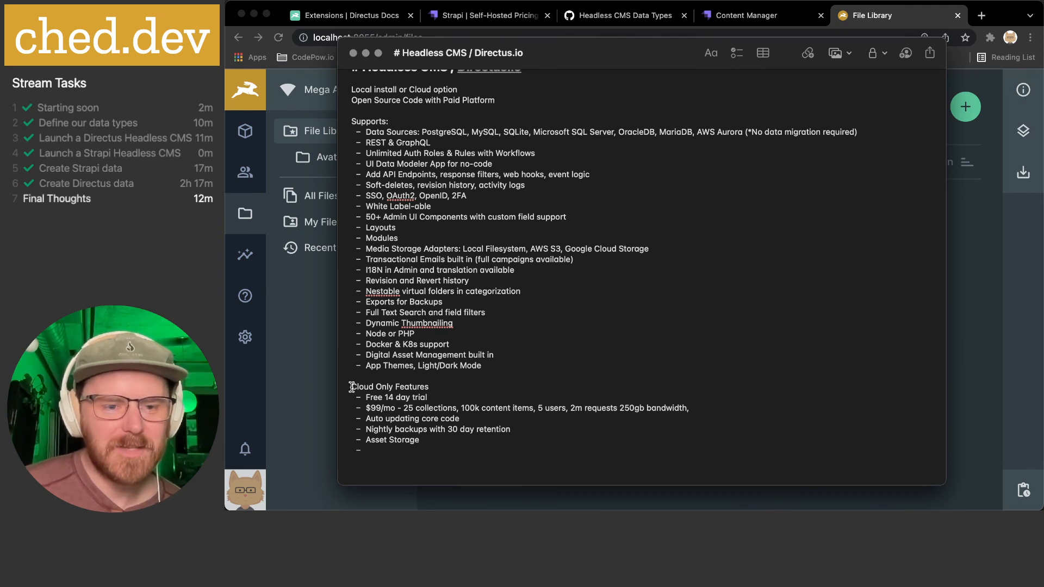
- Review the whole Cloud Only Features block, then show the Strapi Shopping list entry
drag(351, 386, 454, 443)
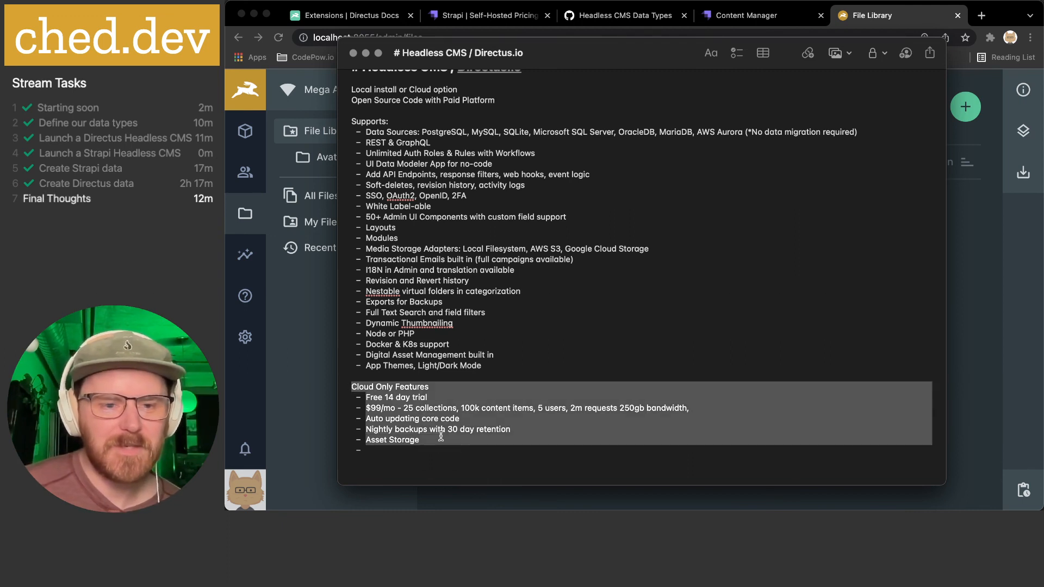
click(443, 435)
drag(352, 385, 440, 438)
click(439, 438)
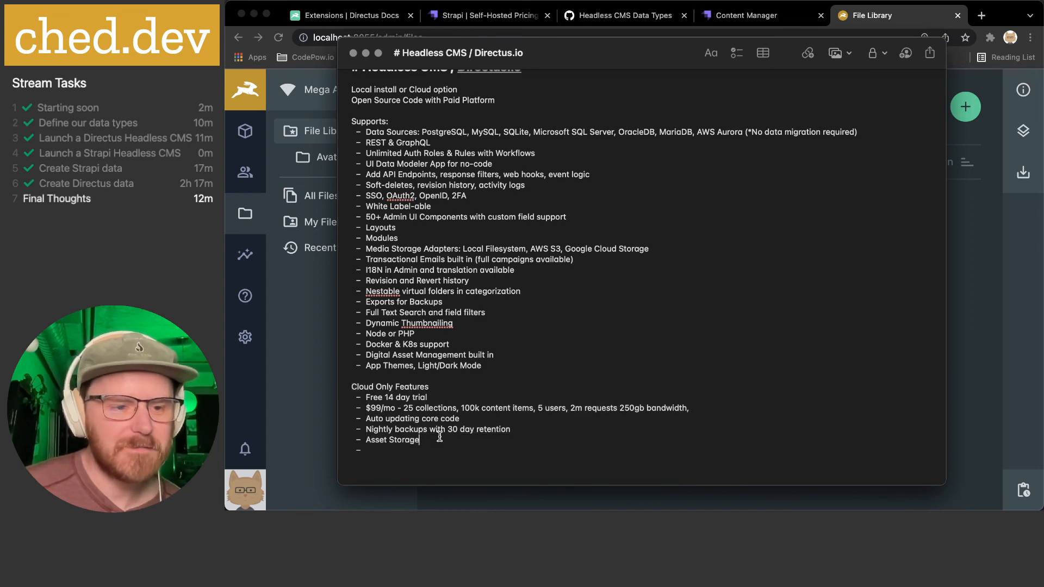
click(992, 261)
click(747, 18)
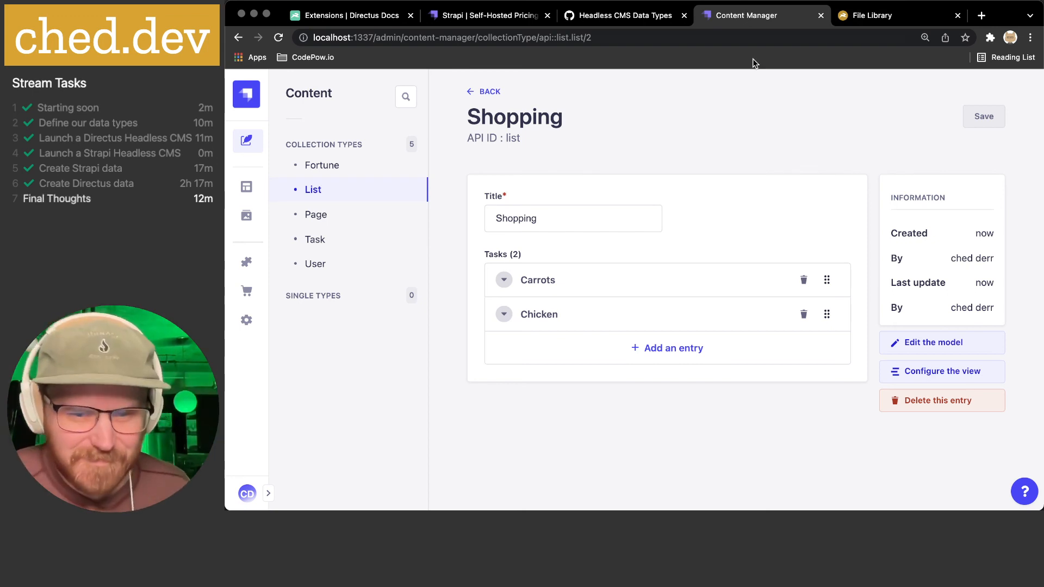
- Show the Directus File Library tab, briefly bring up and hide the notes, then switch to Pretzel
click(868, 15)
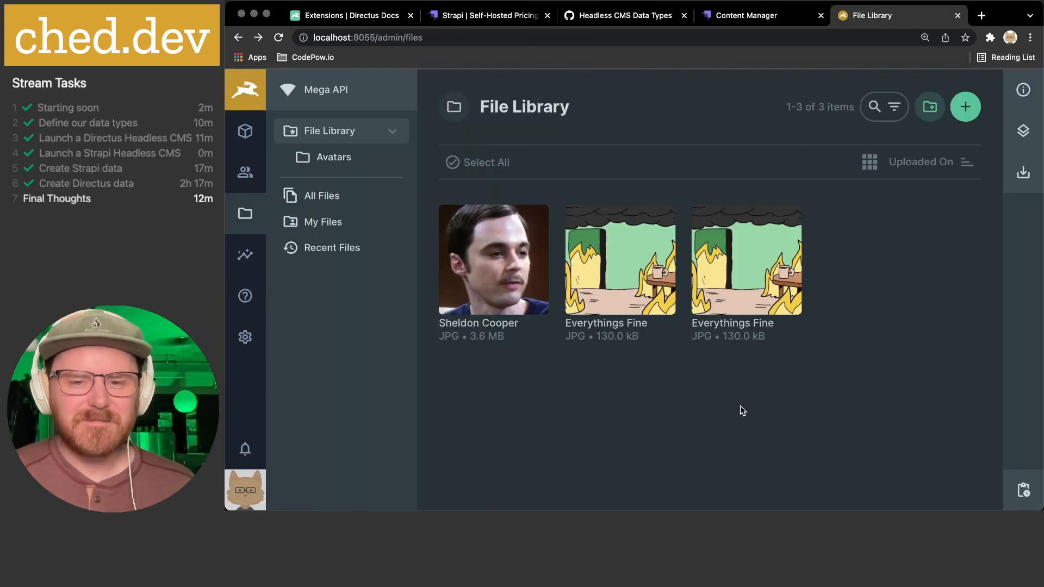
mouse_move(581, 510)
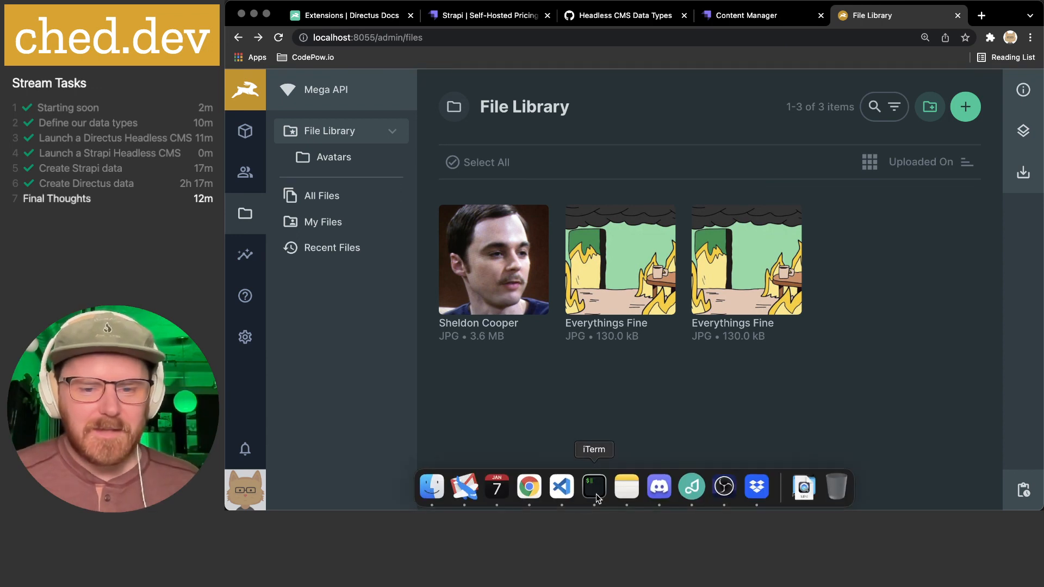
click(626, 487)
key(super+h)
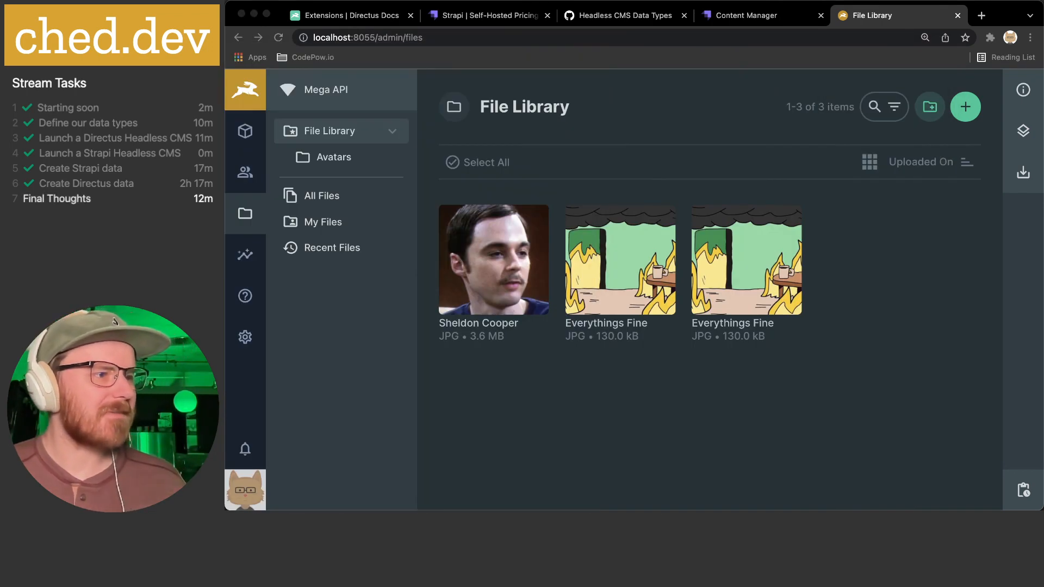
click(769, 373)
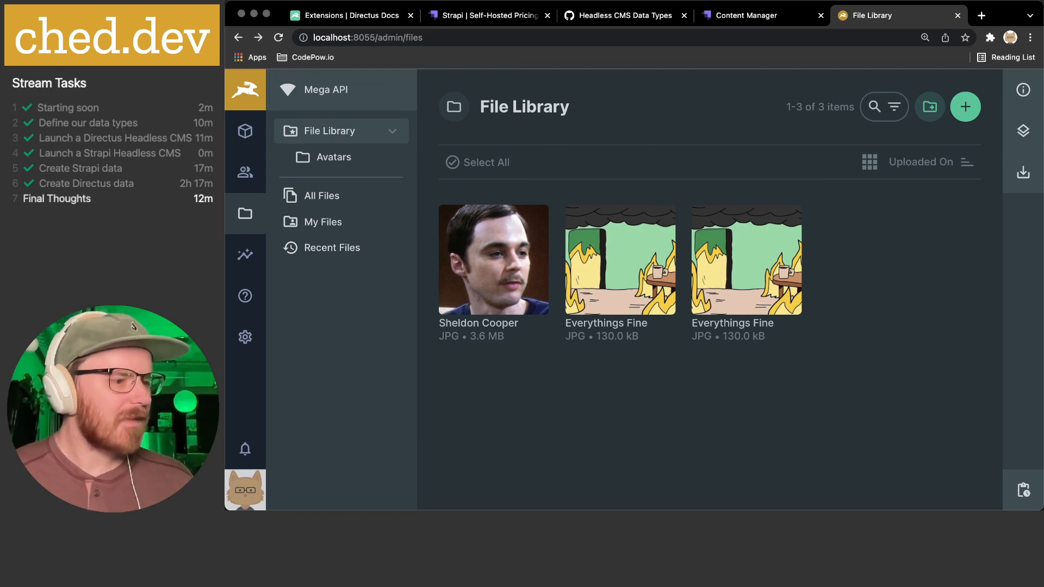
mouse_move(837, 503)
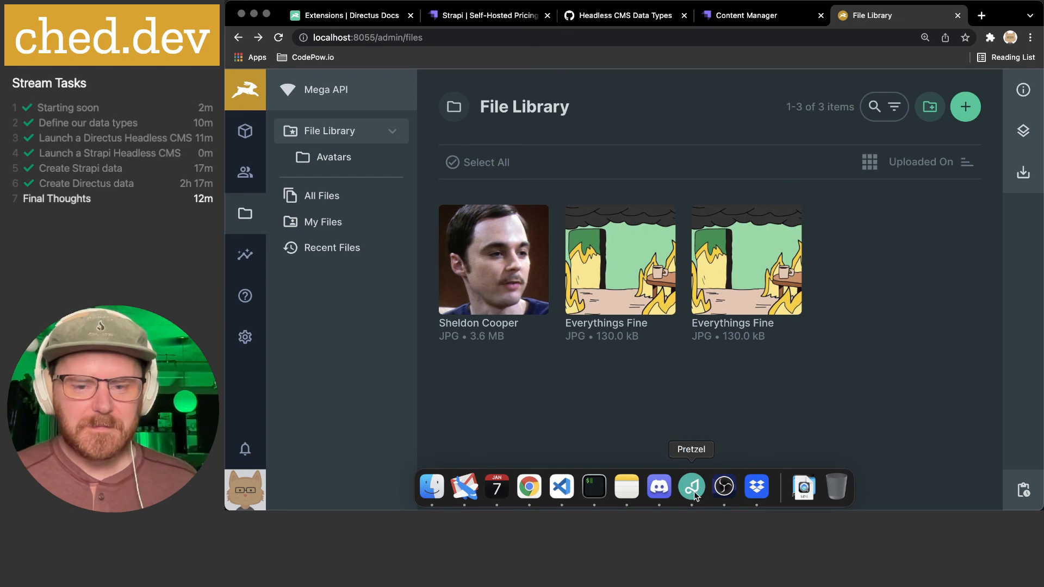
click(694, 492)
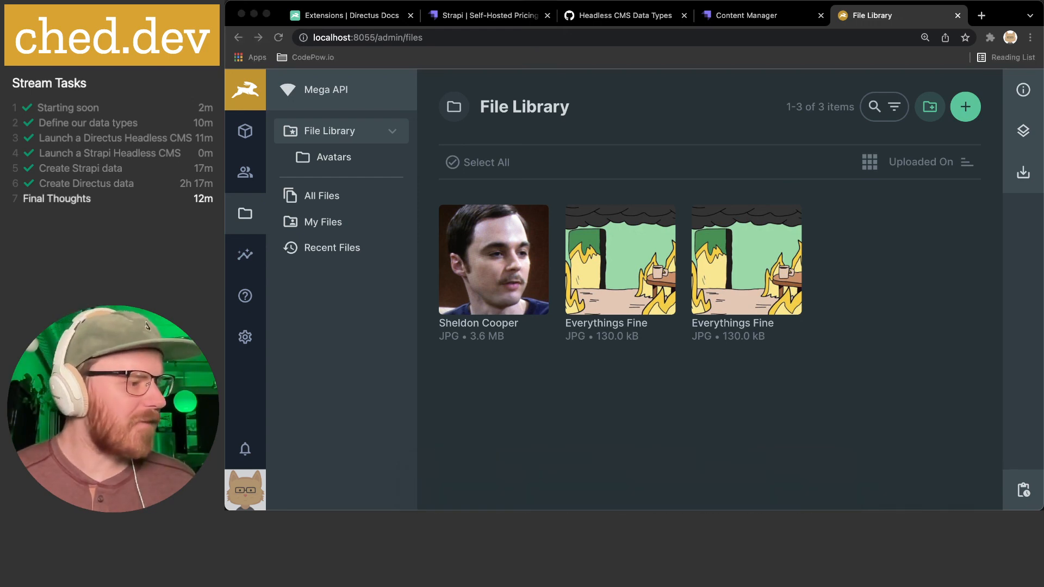